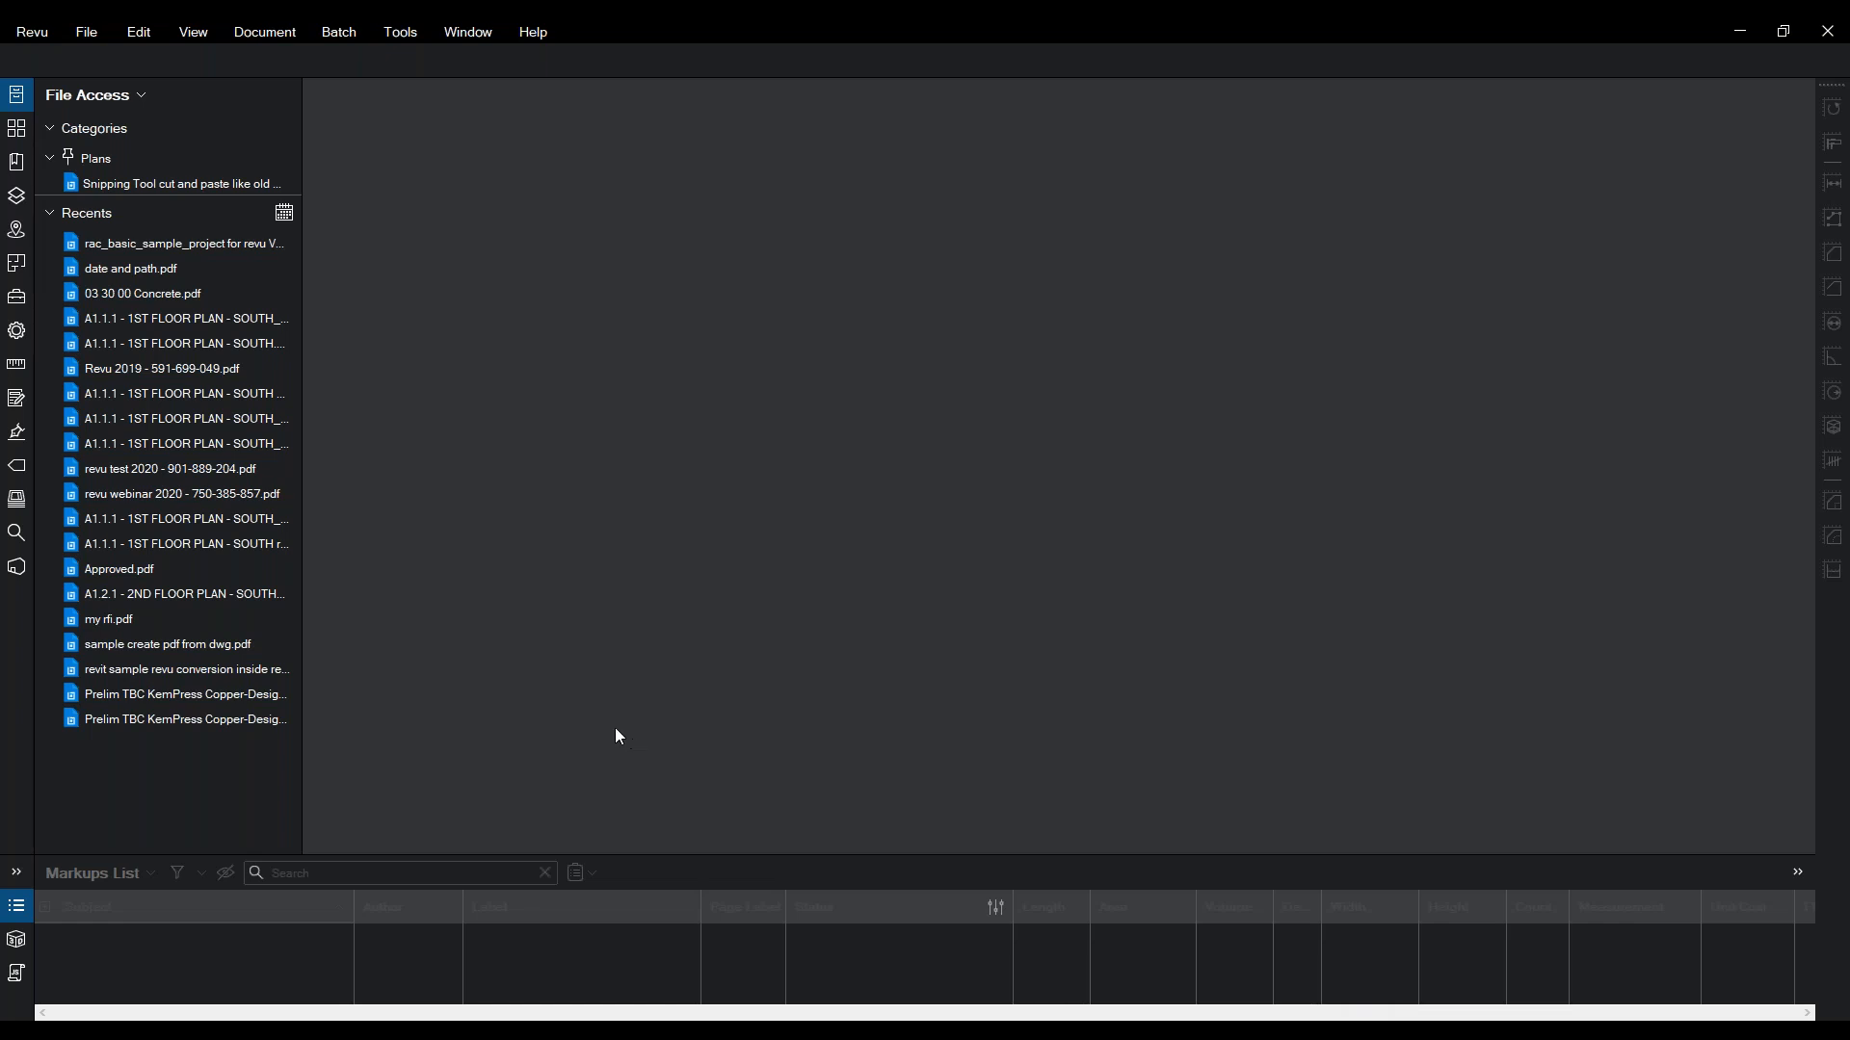
- Look over the File menu commands, then close the menu
click(84, 34)
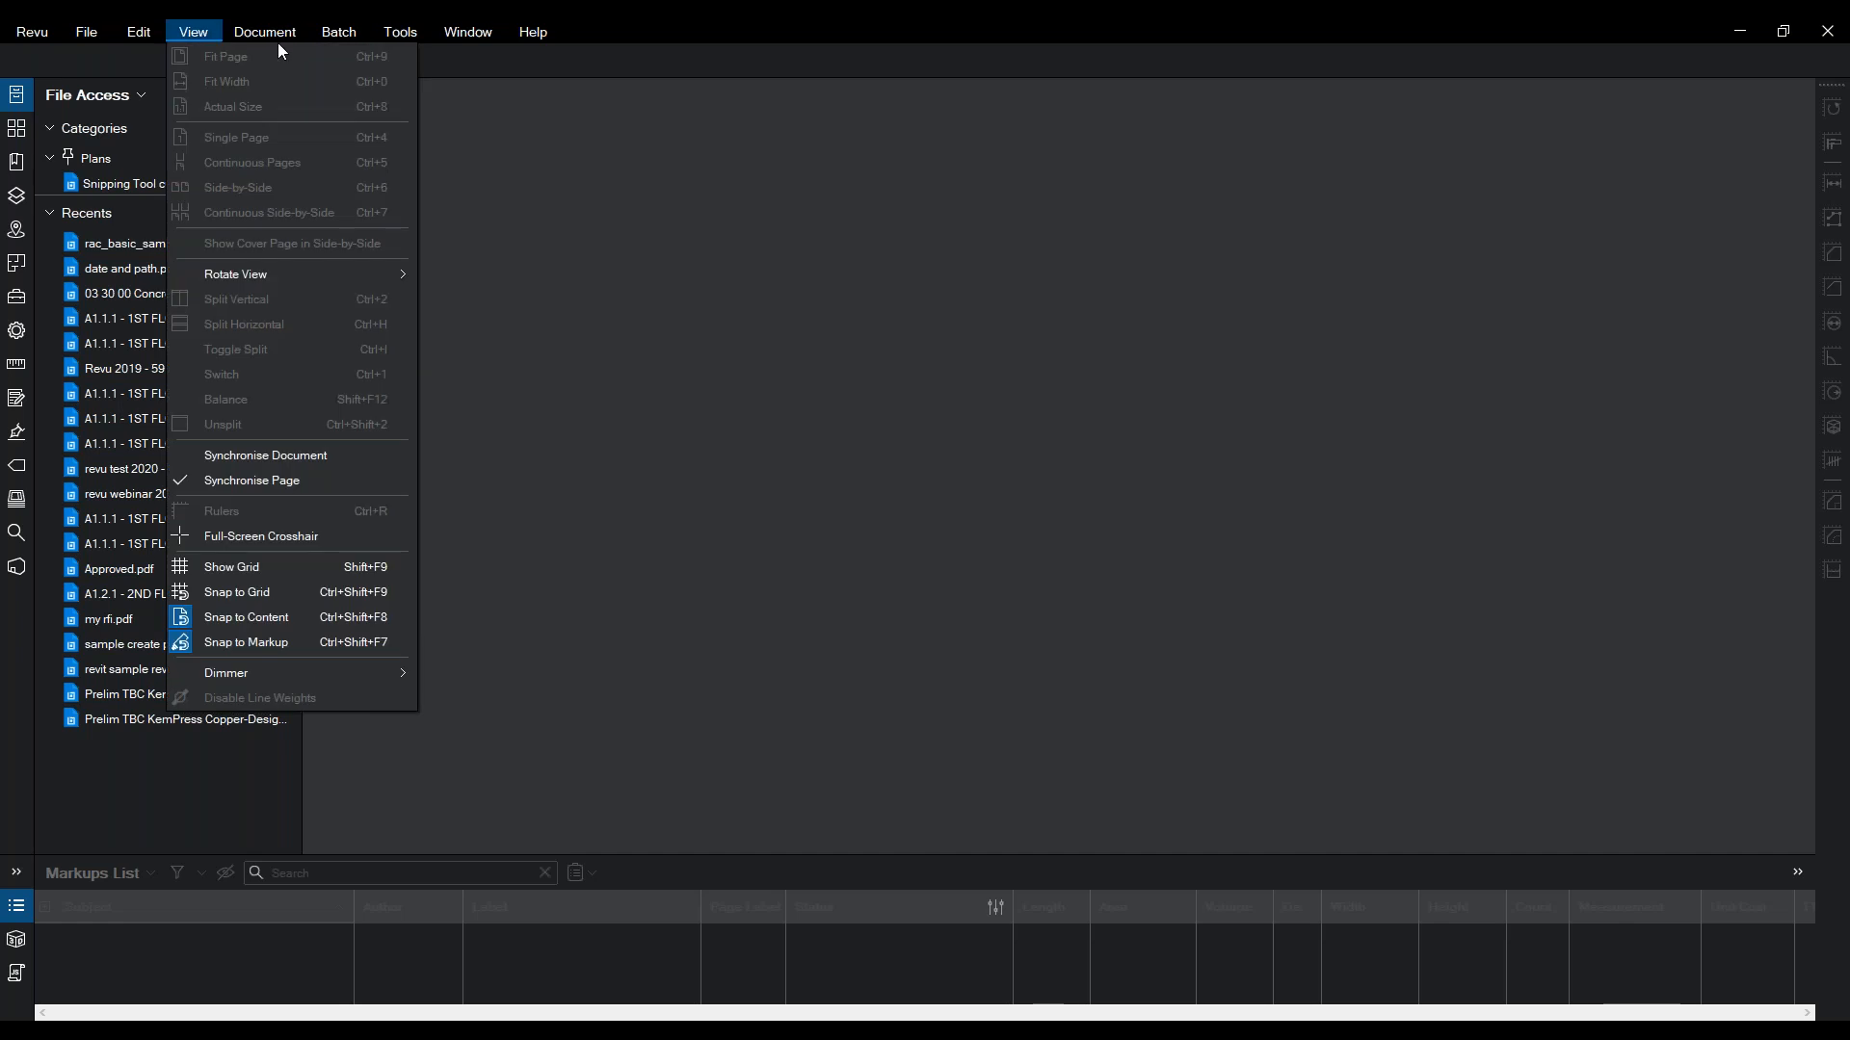
mouse_move(400, 34)
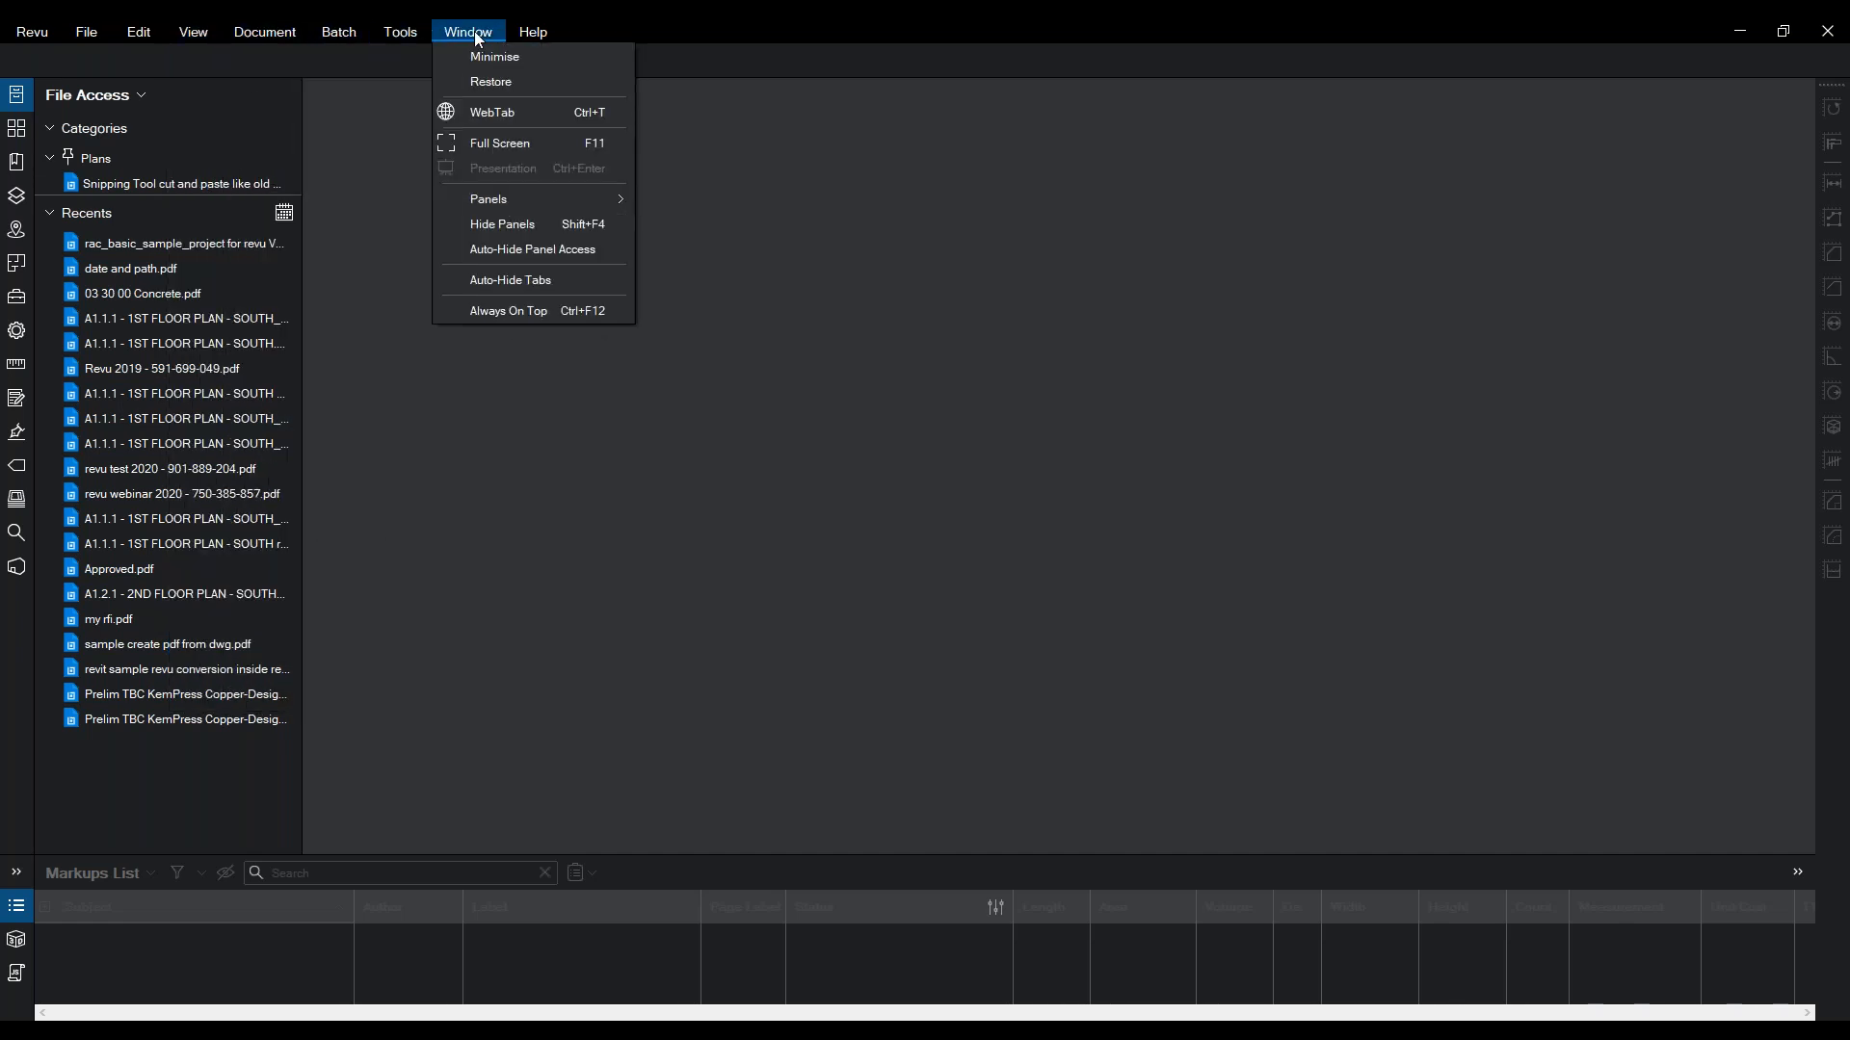
mouse_move(342, 34)
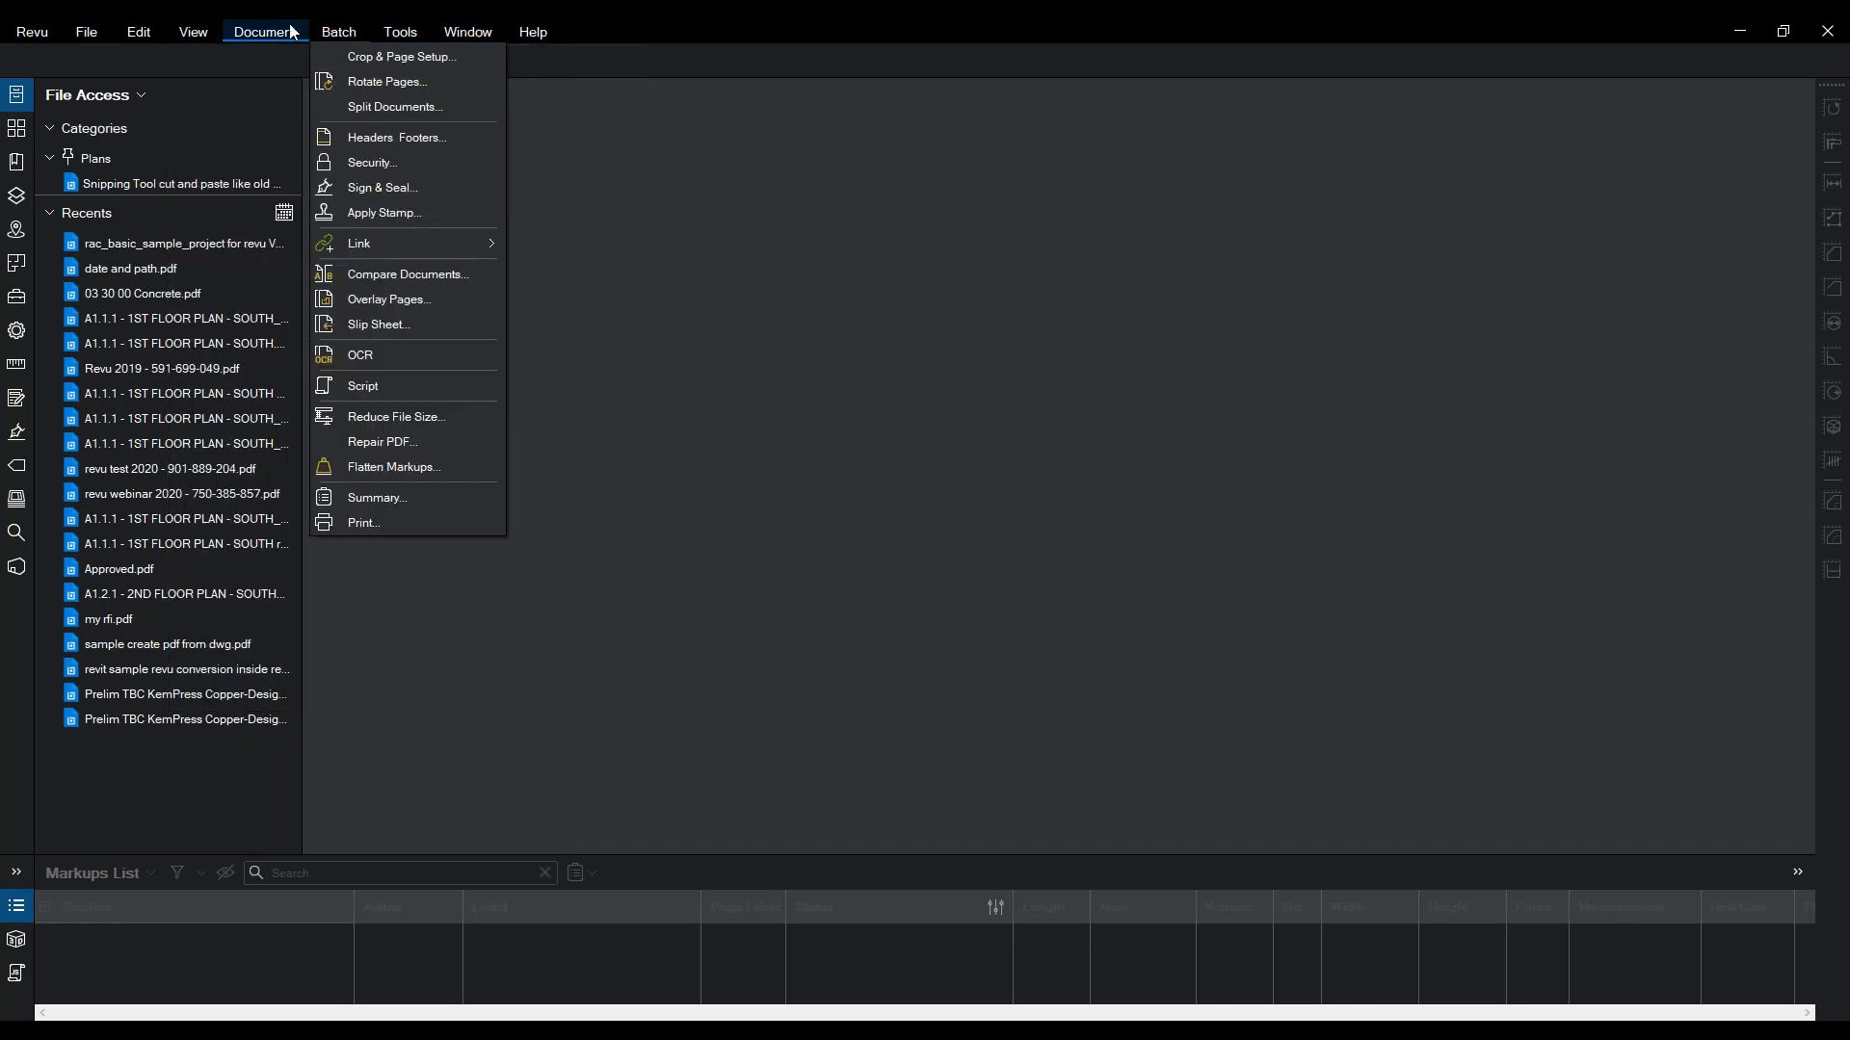
mouse_move(144, 34)
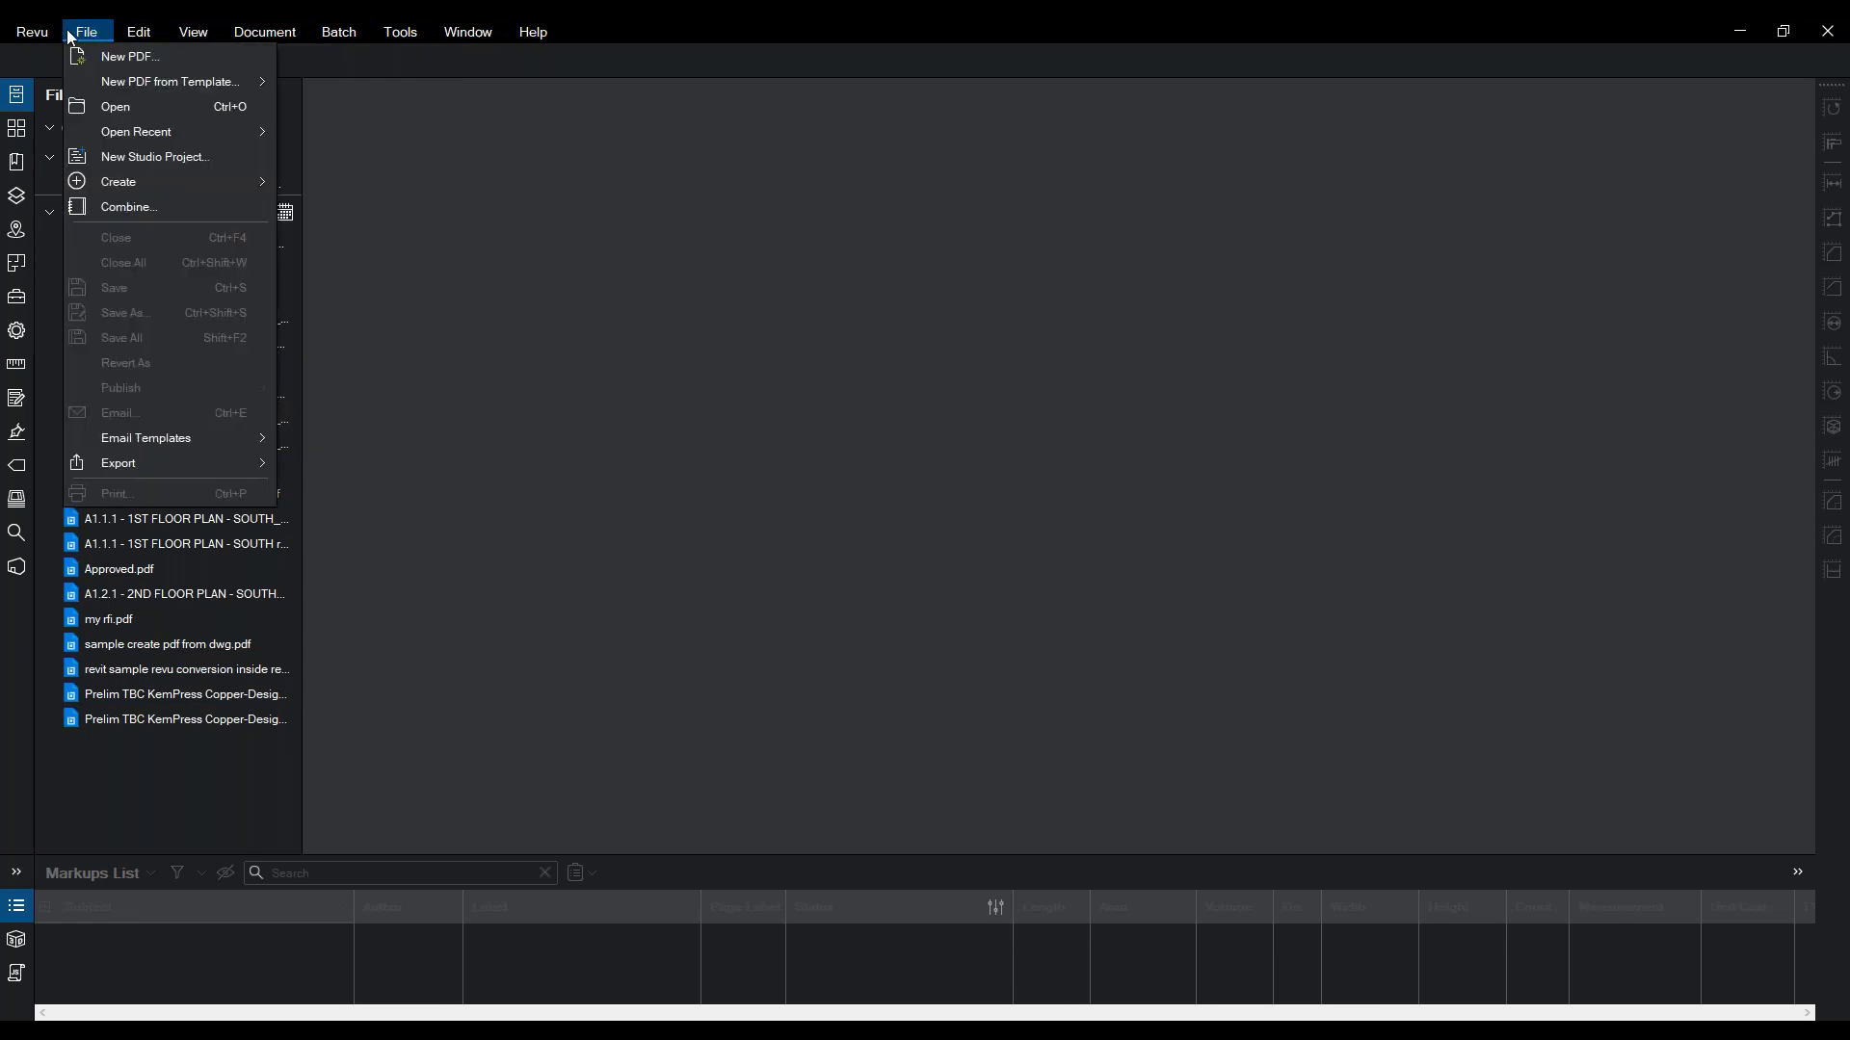
mouse_move(477, 40)
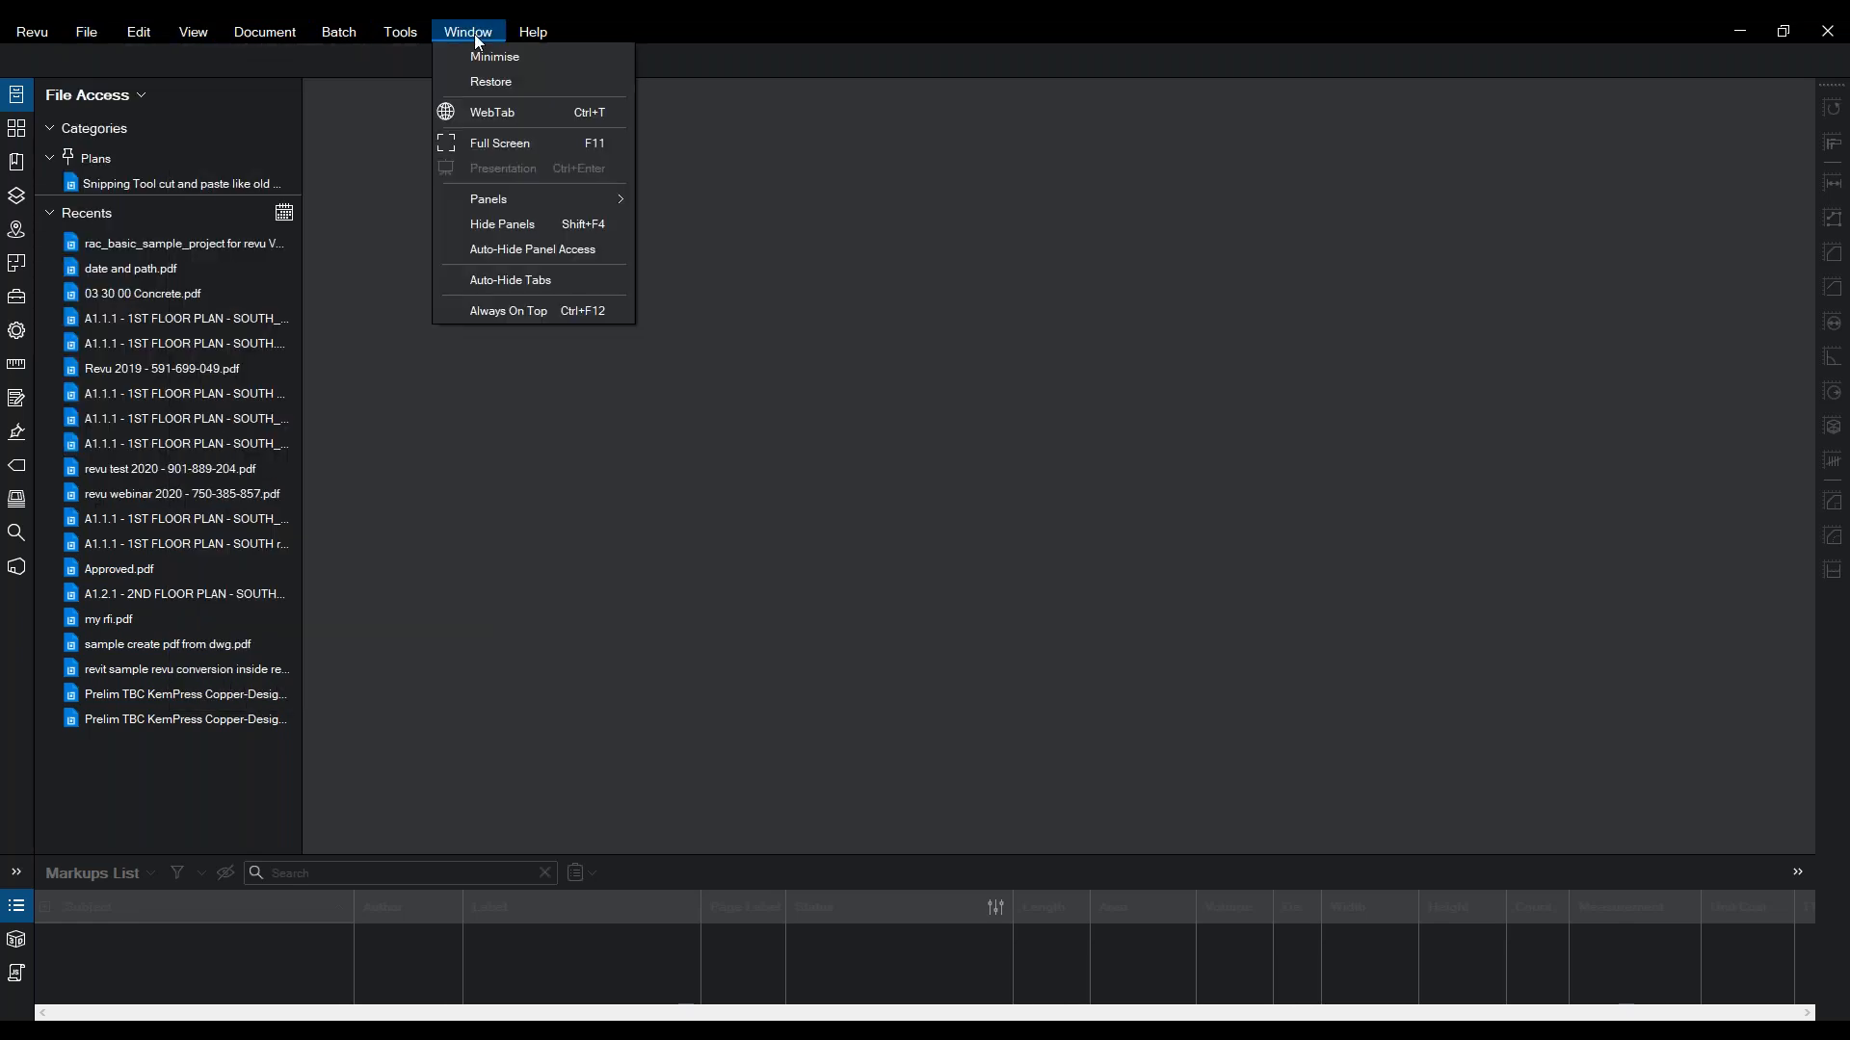
click(25, 726)
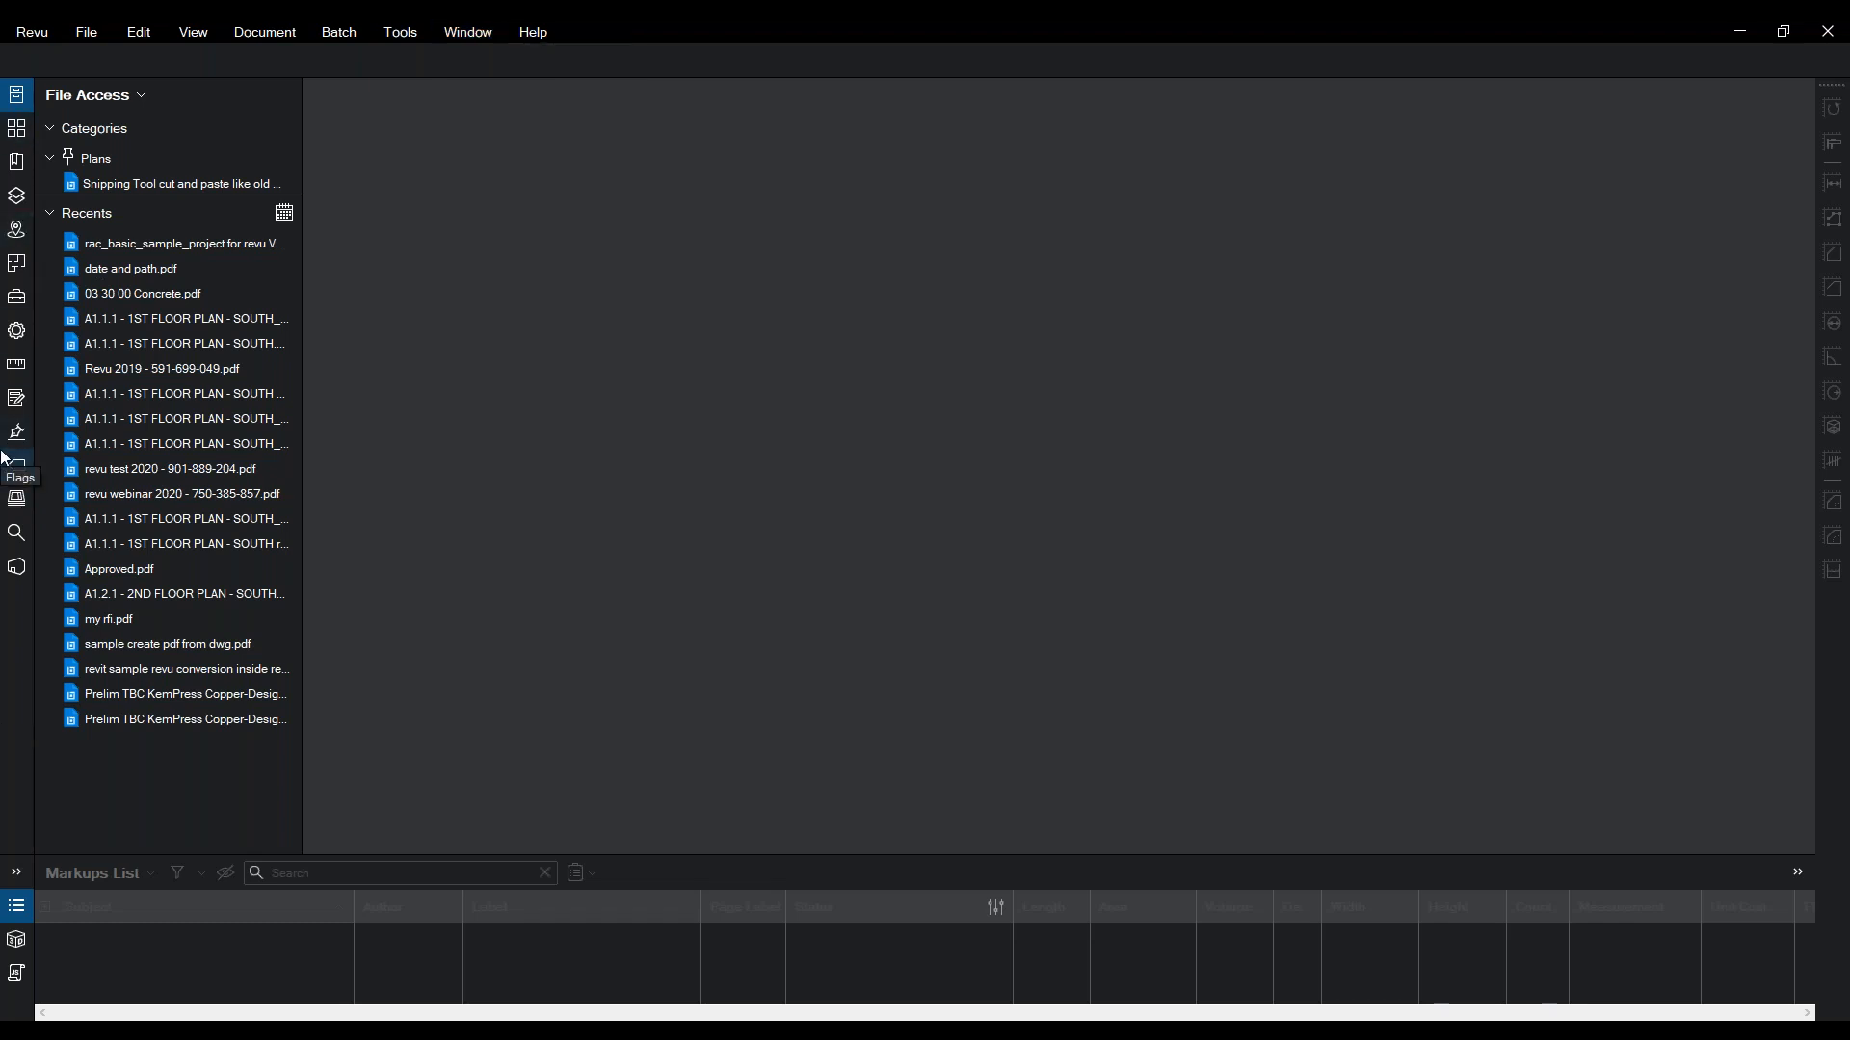
- Switch the workspace to the Quantity Takeoff profile and reveal the Markups List panel
click(32, 32)
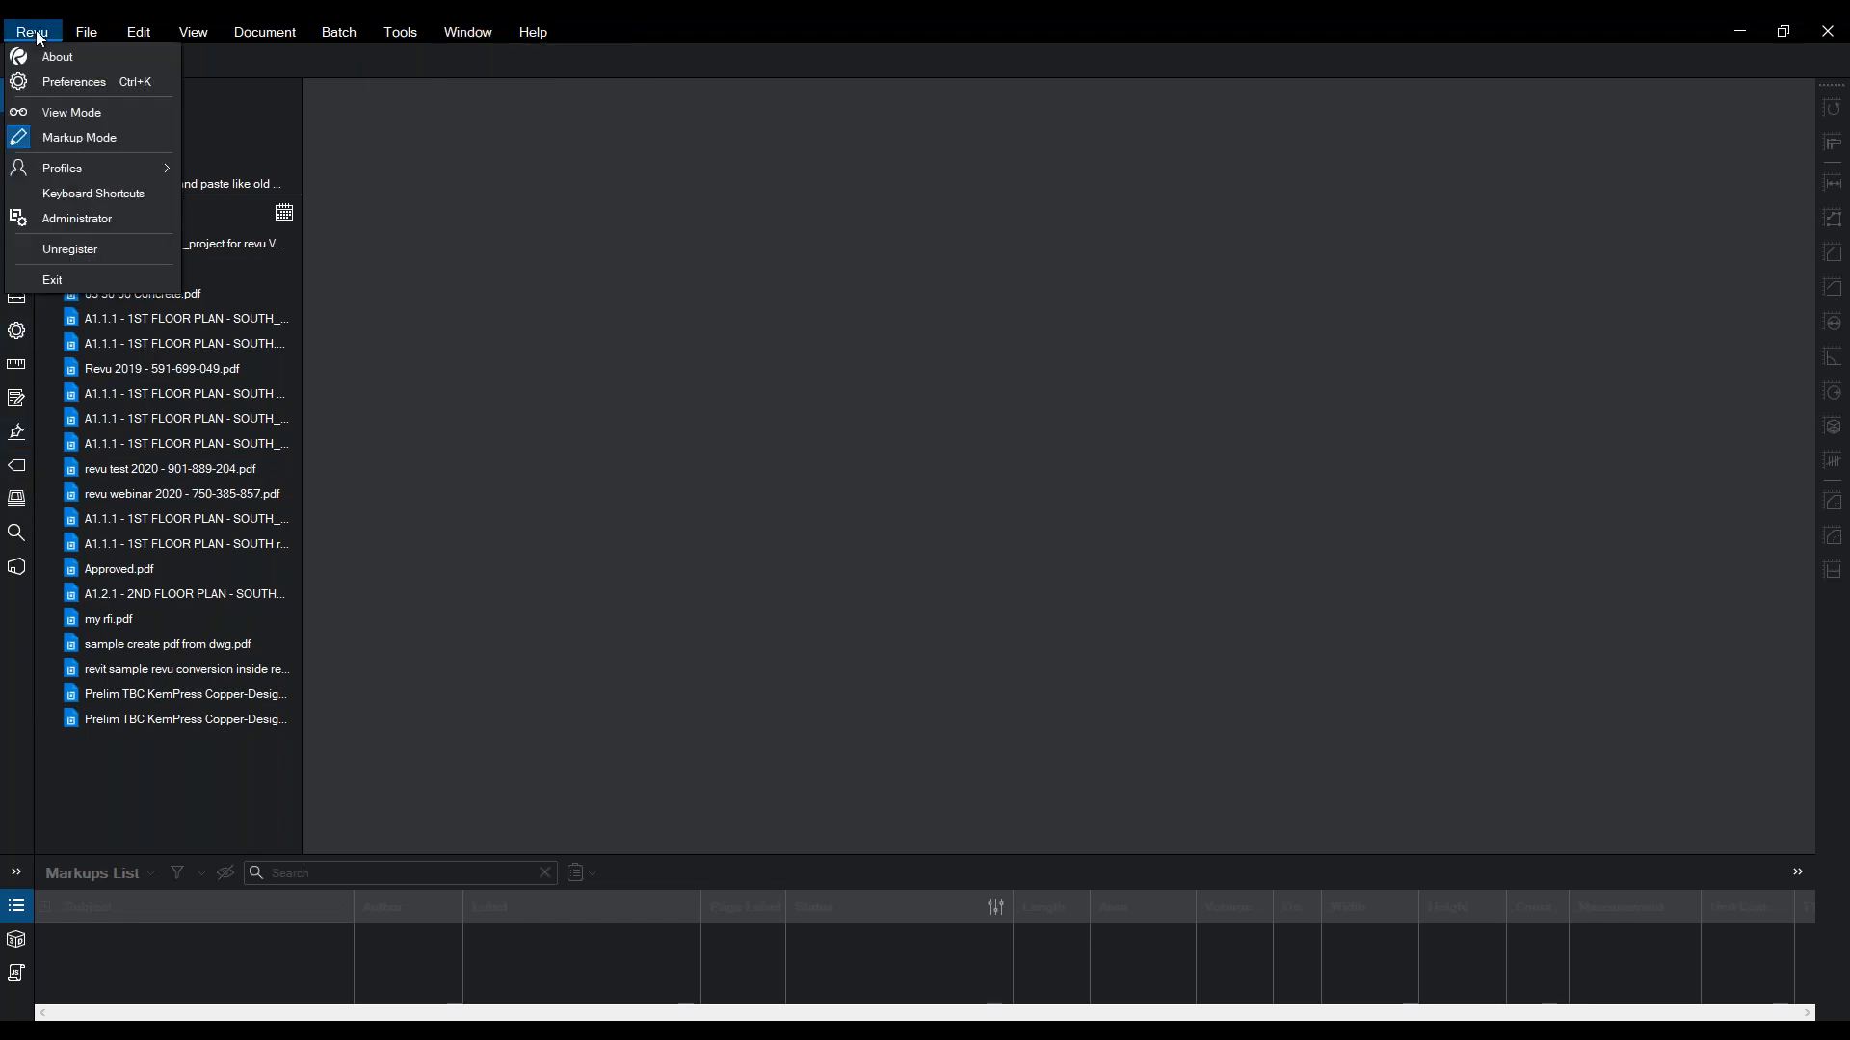
click(35, 35)
click(38, 35)
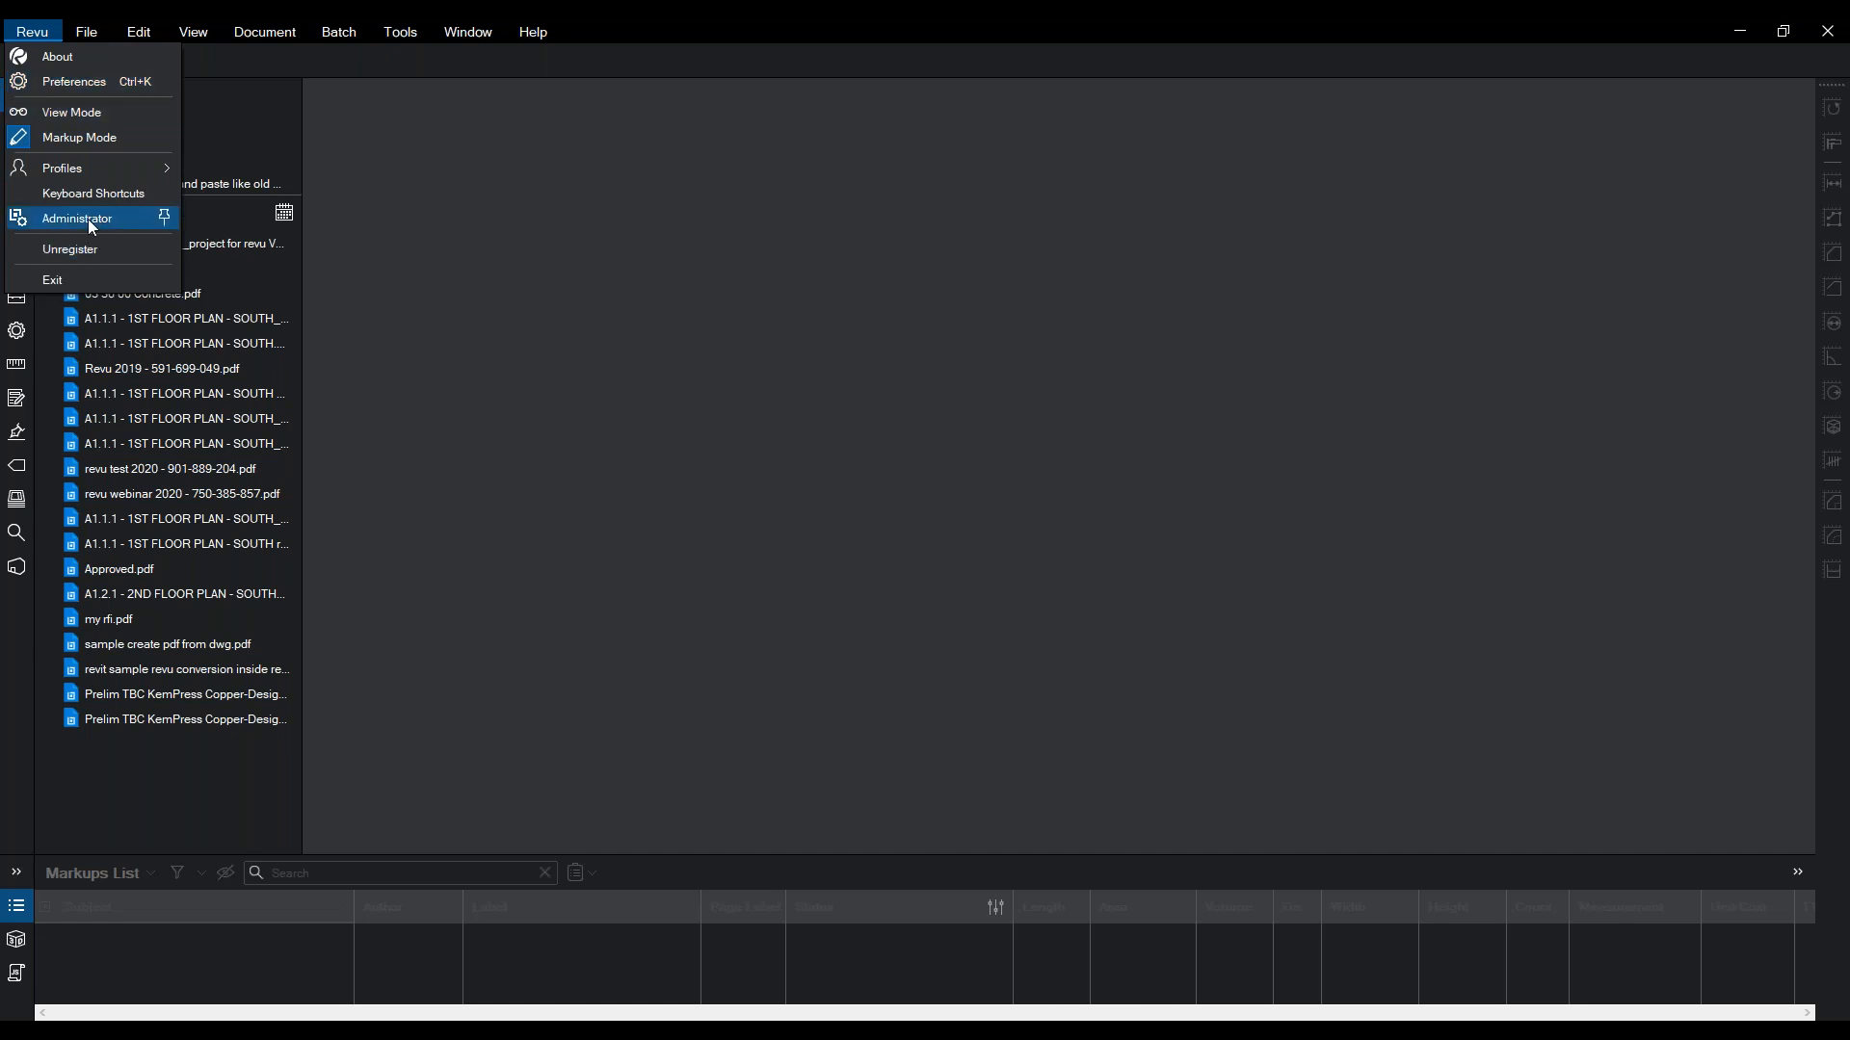
click(465, 214)
click(49, 34)
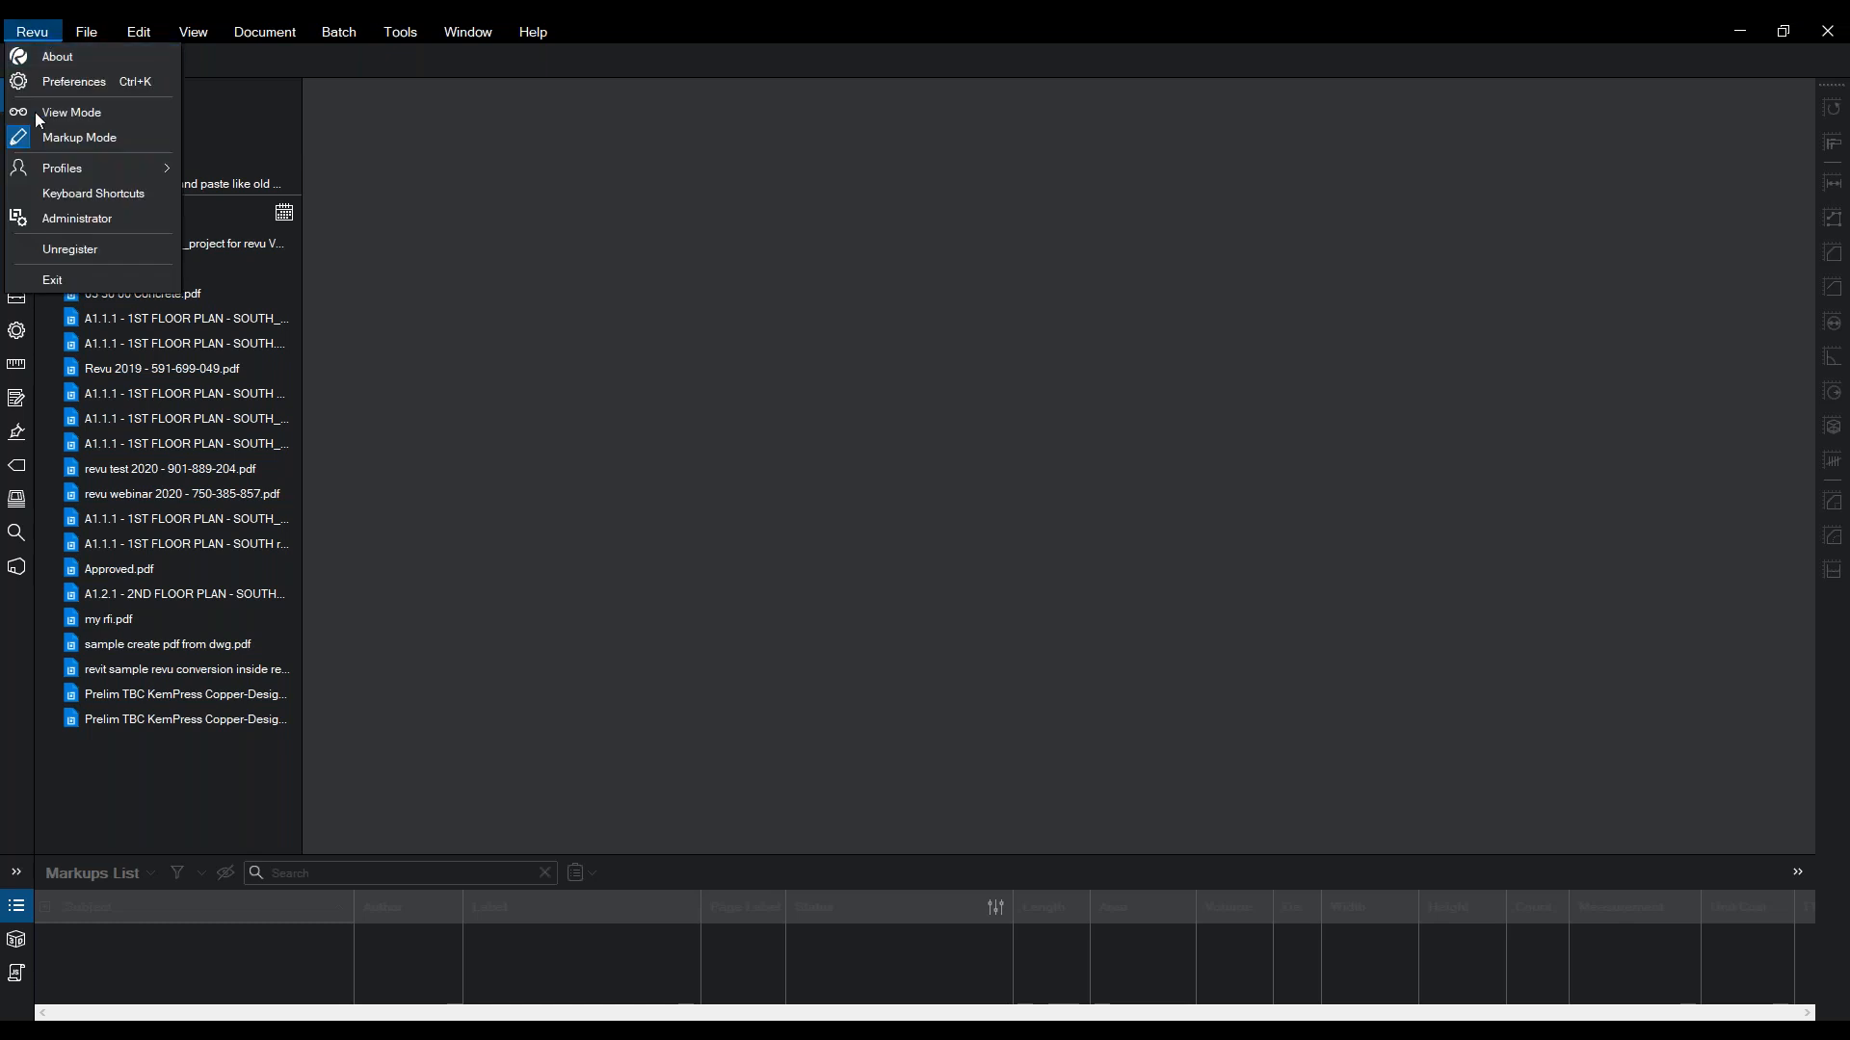
mouse_move(70, 161)
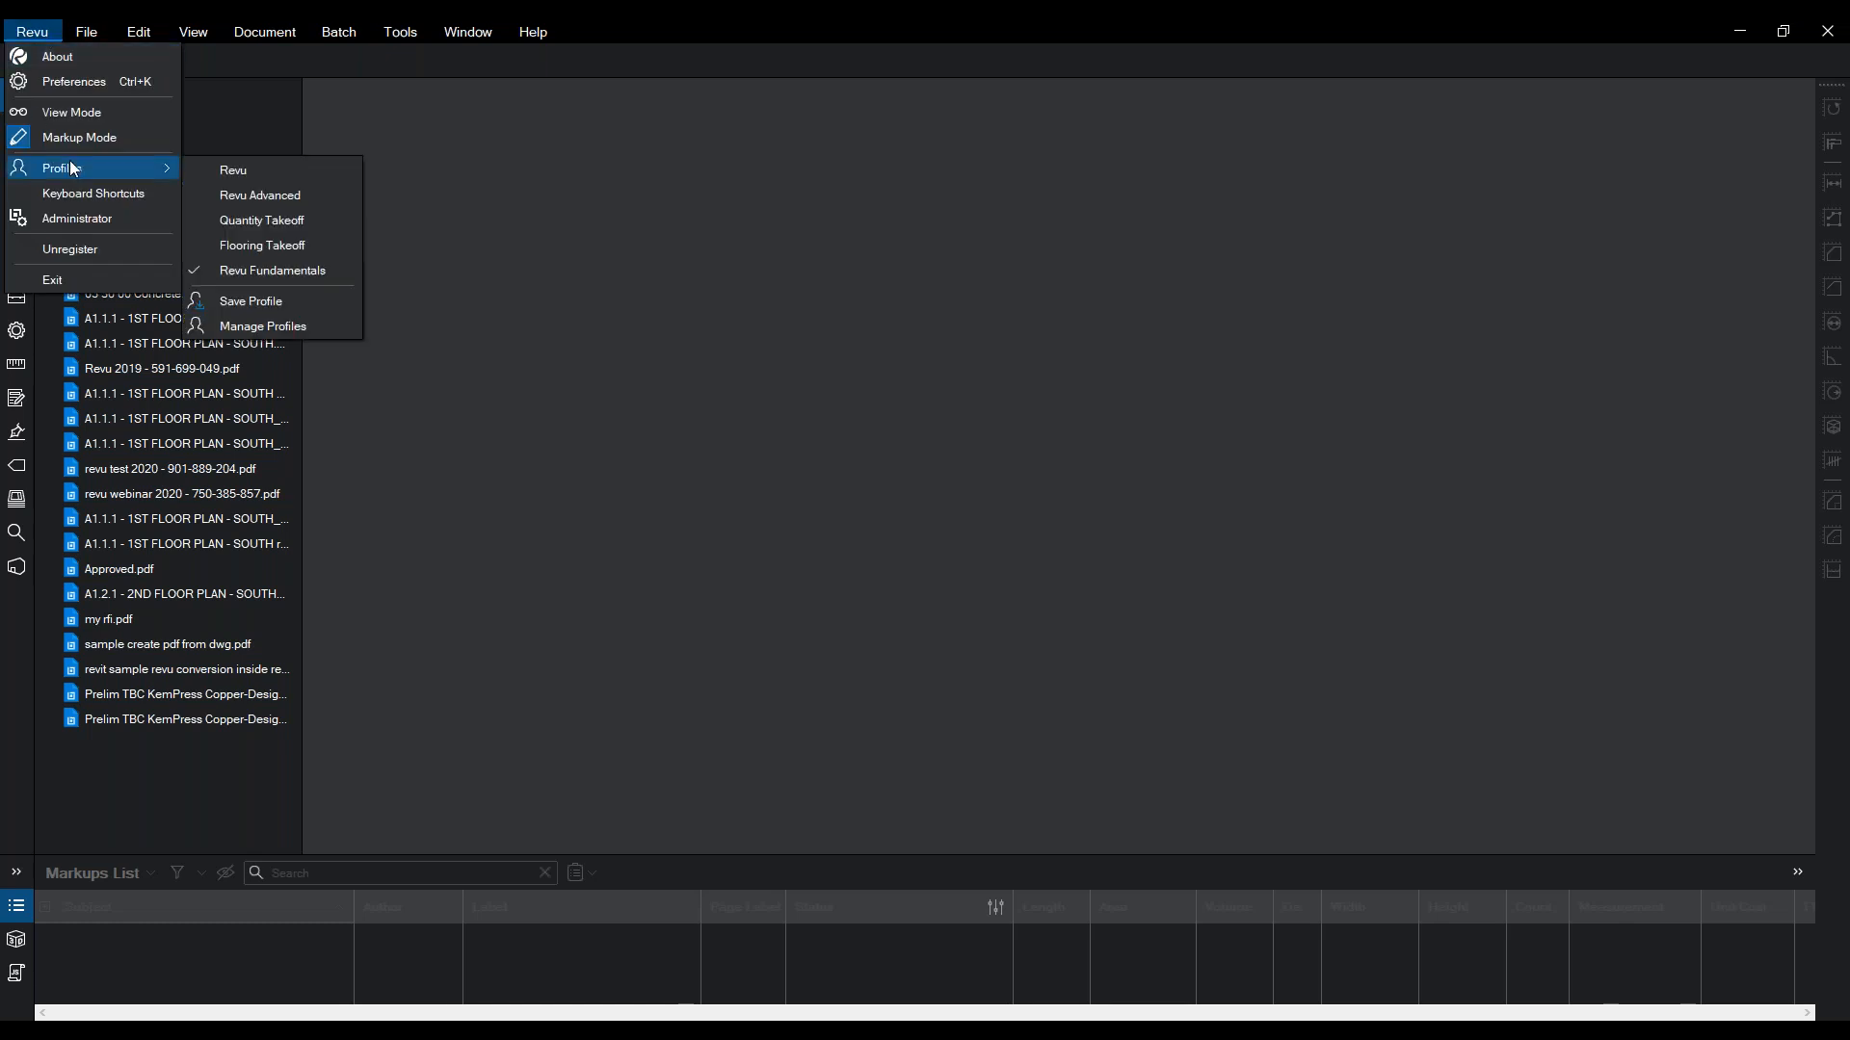
click(243, 223)
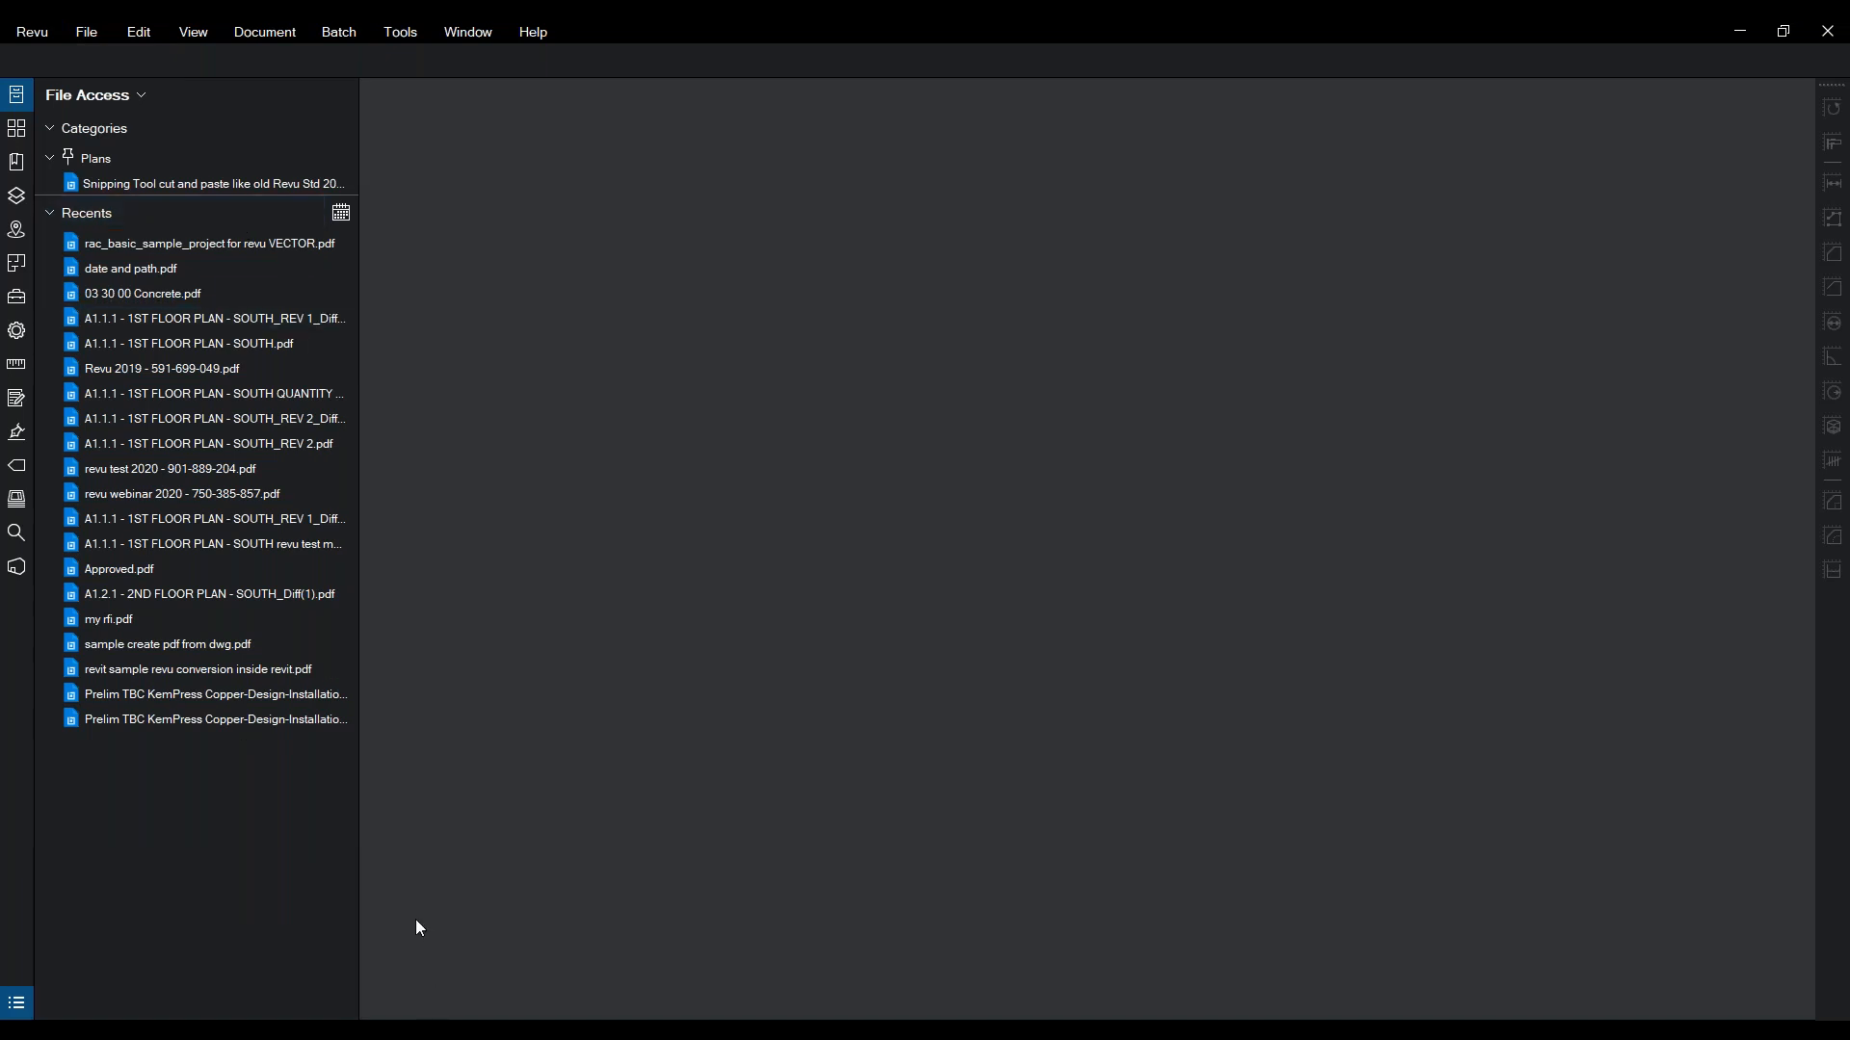
drag(355, 1020, 350, 800)
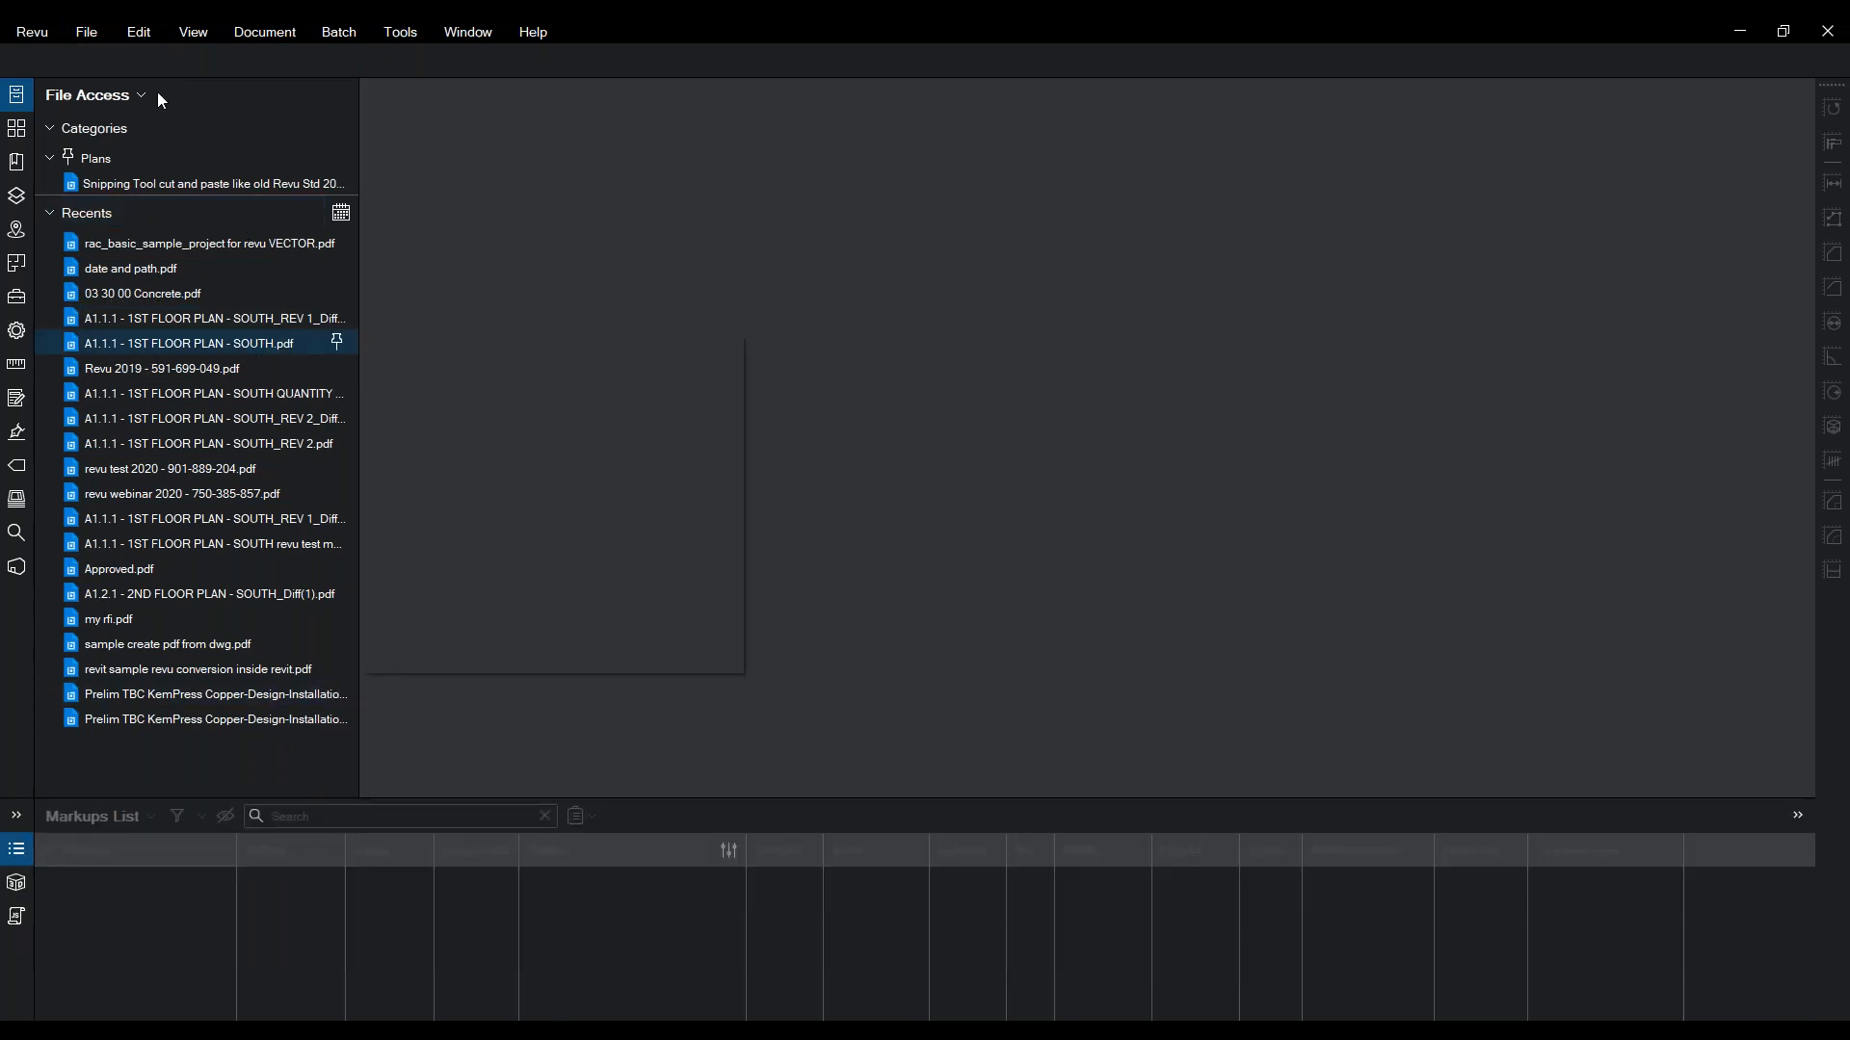
- Switch to the Revu Advanced profile and narrow the Tool Chest panel
click(86, 32)
mouse_move(32, 32)
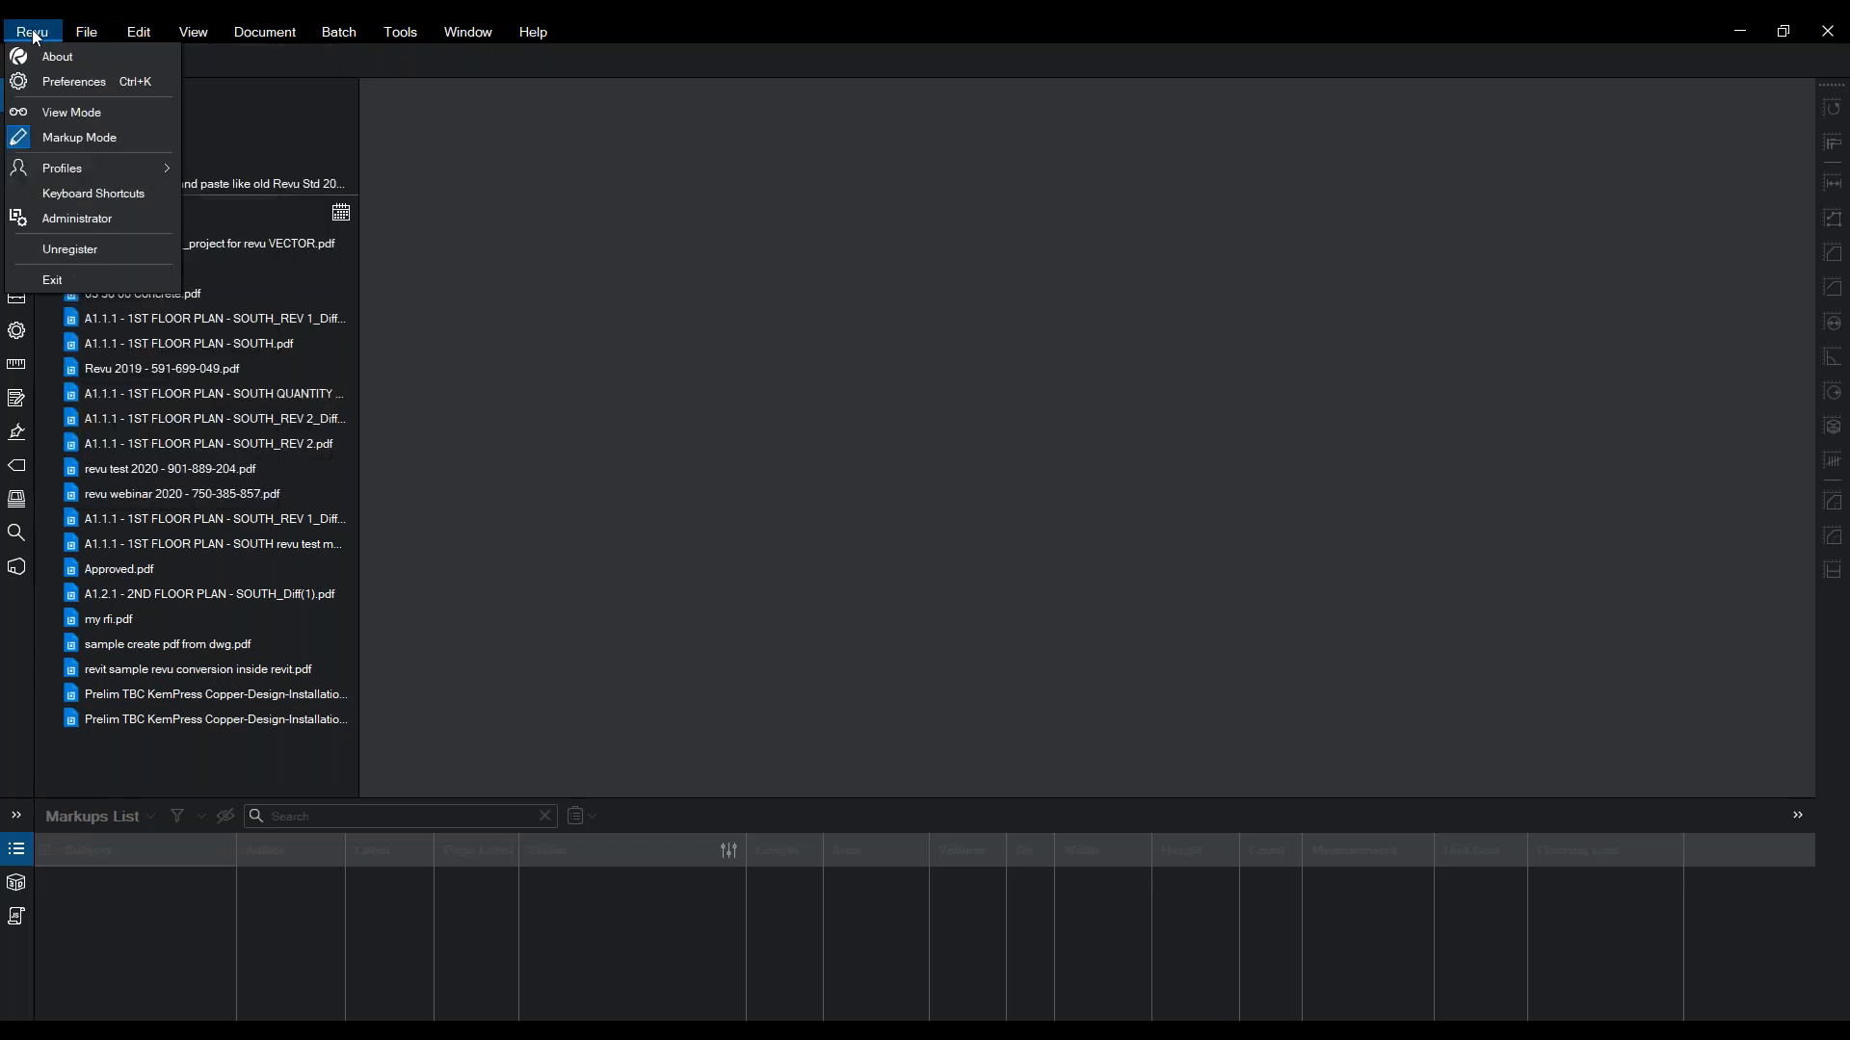
mouse_move(101, 167)
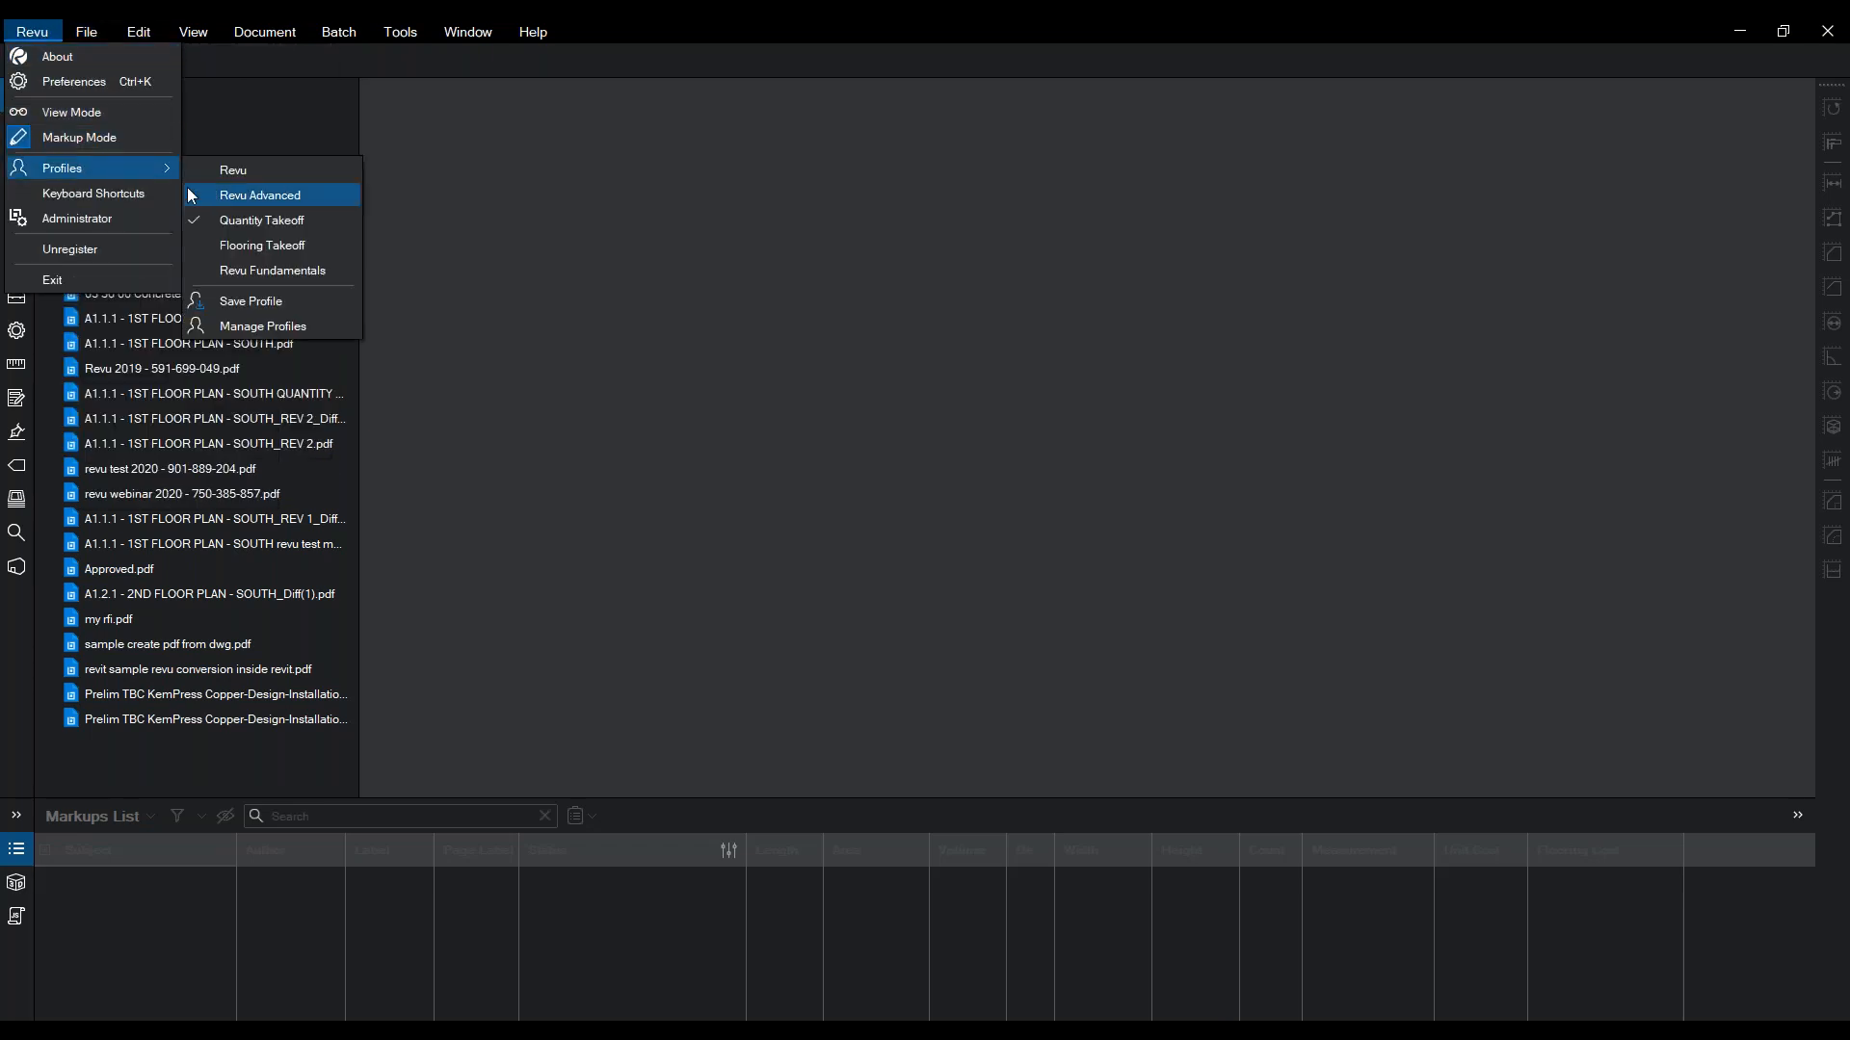
click(273, 196)
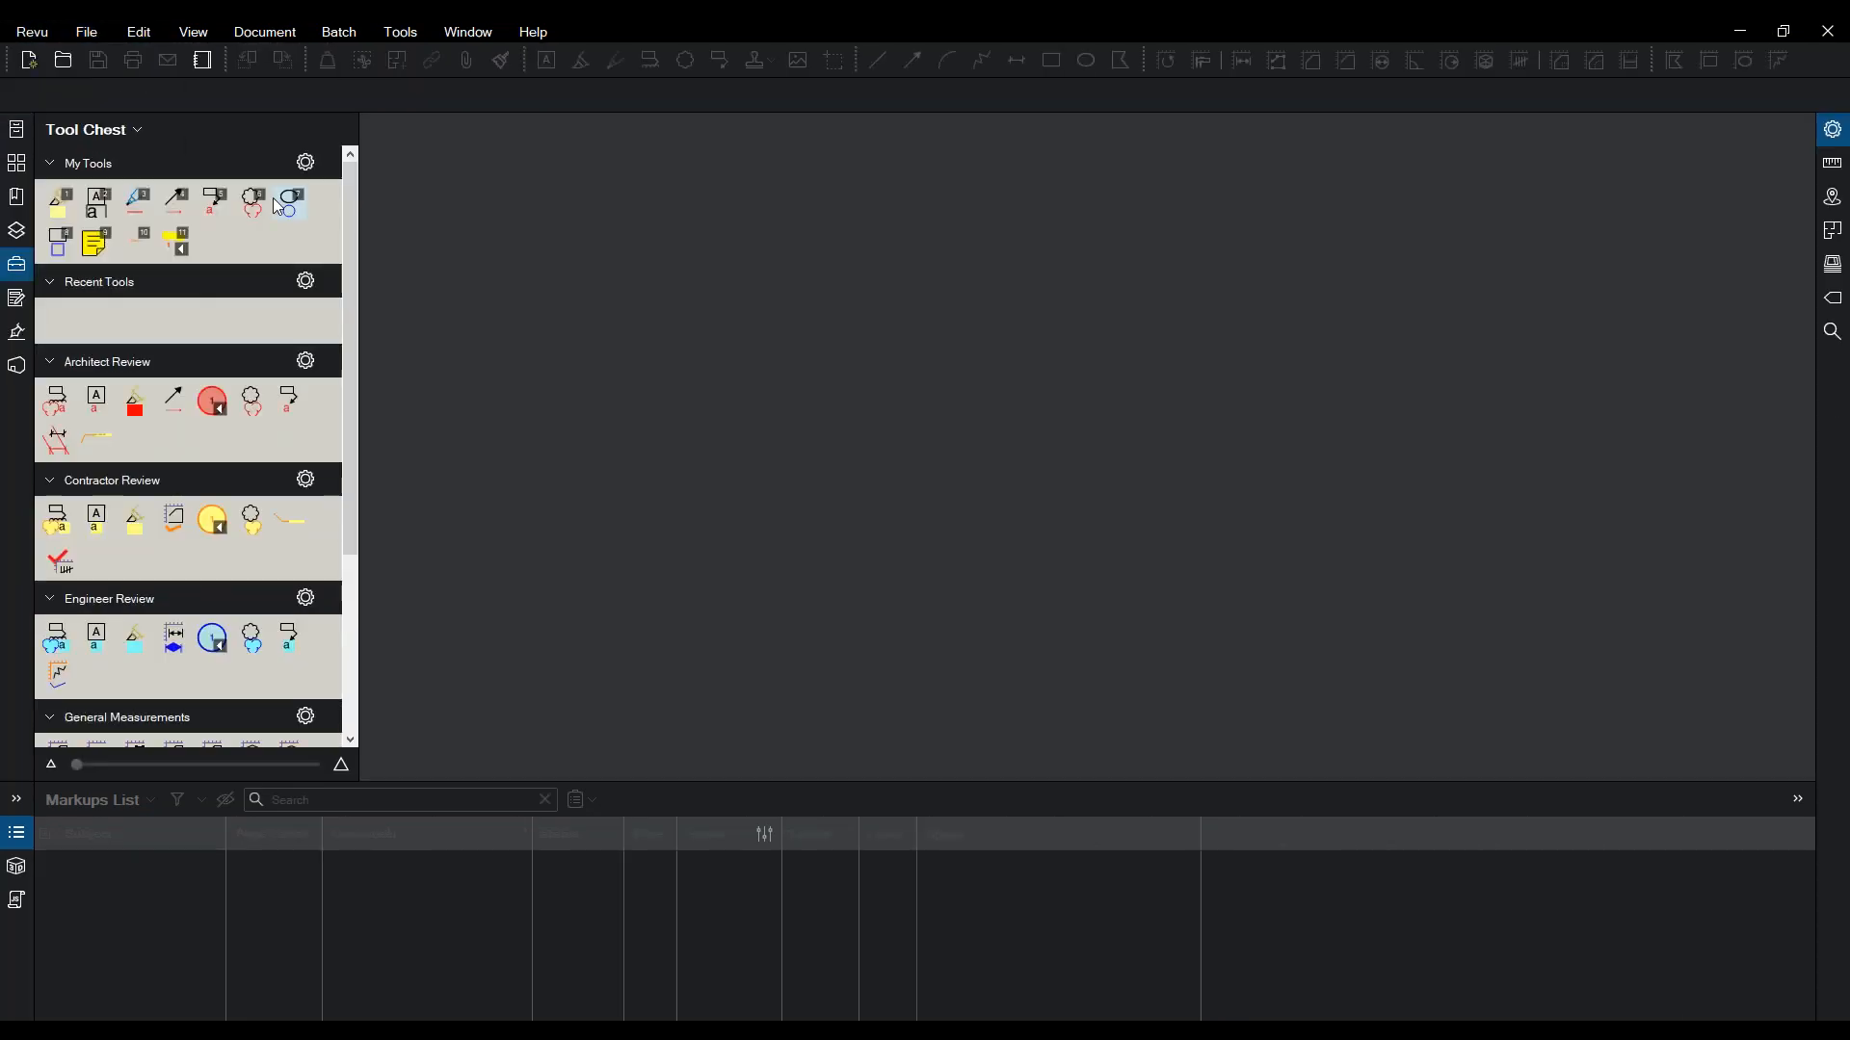
drag(359, 241, 296, 265)
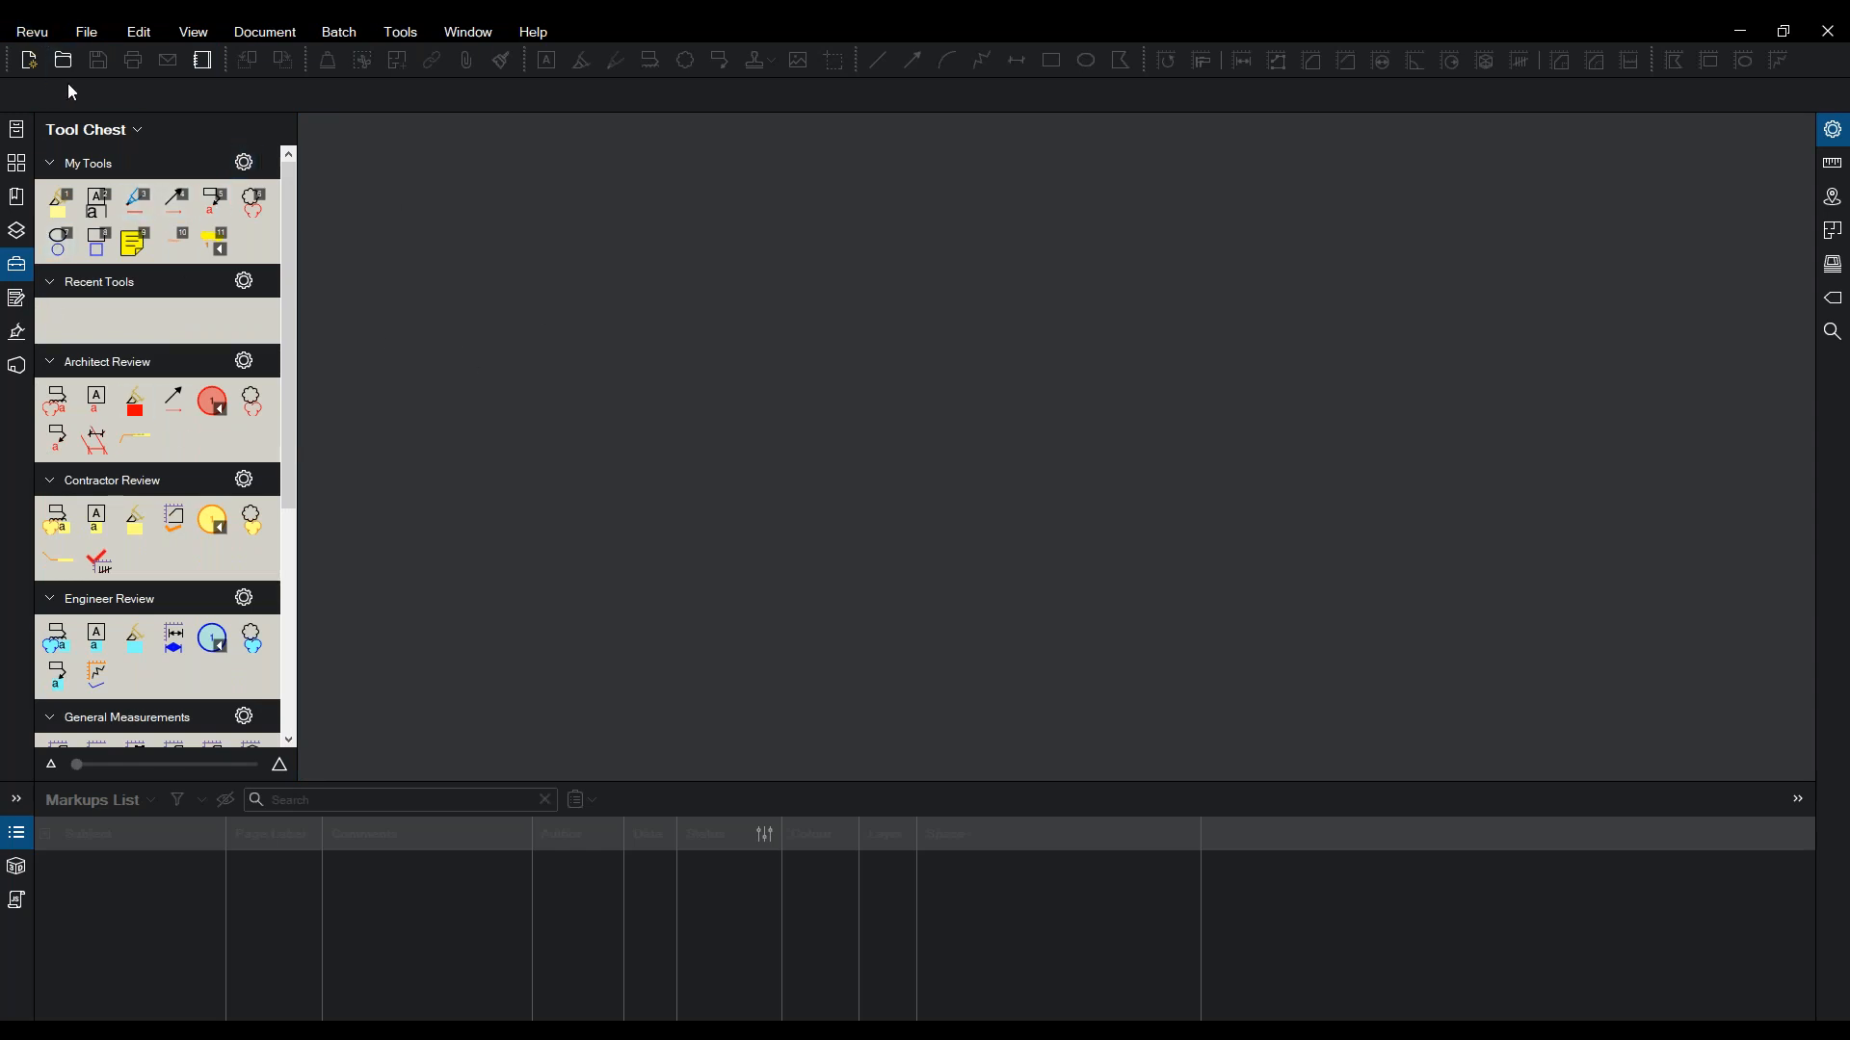
- Switch the workspace back to the Quantity Takeoff profile
click(29, 32)
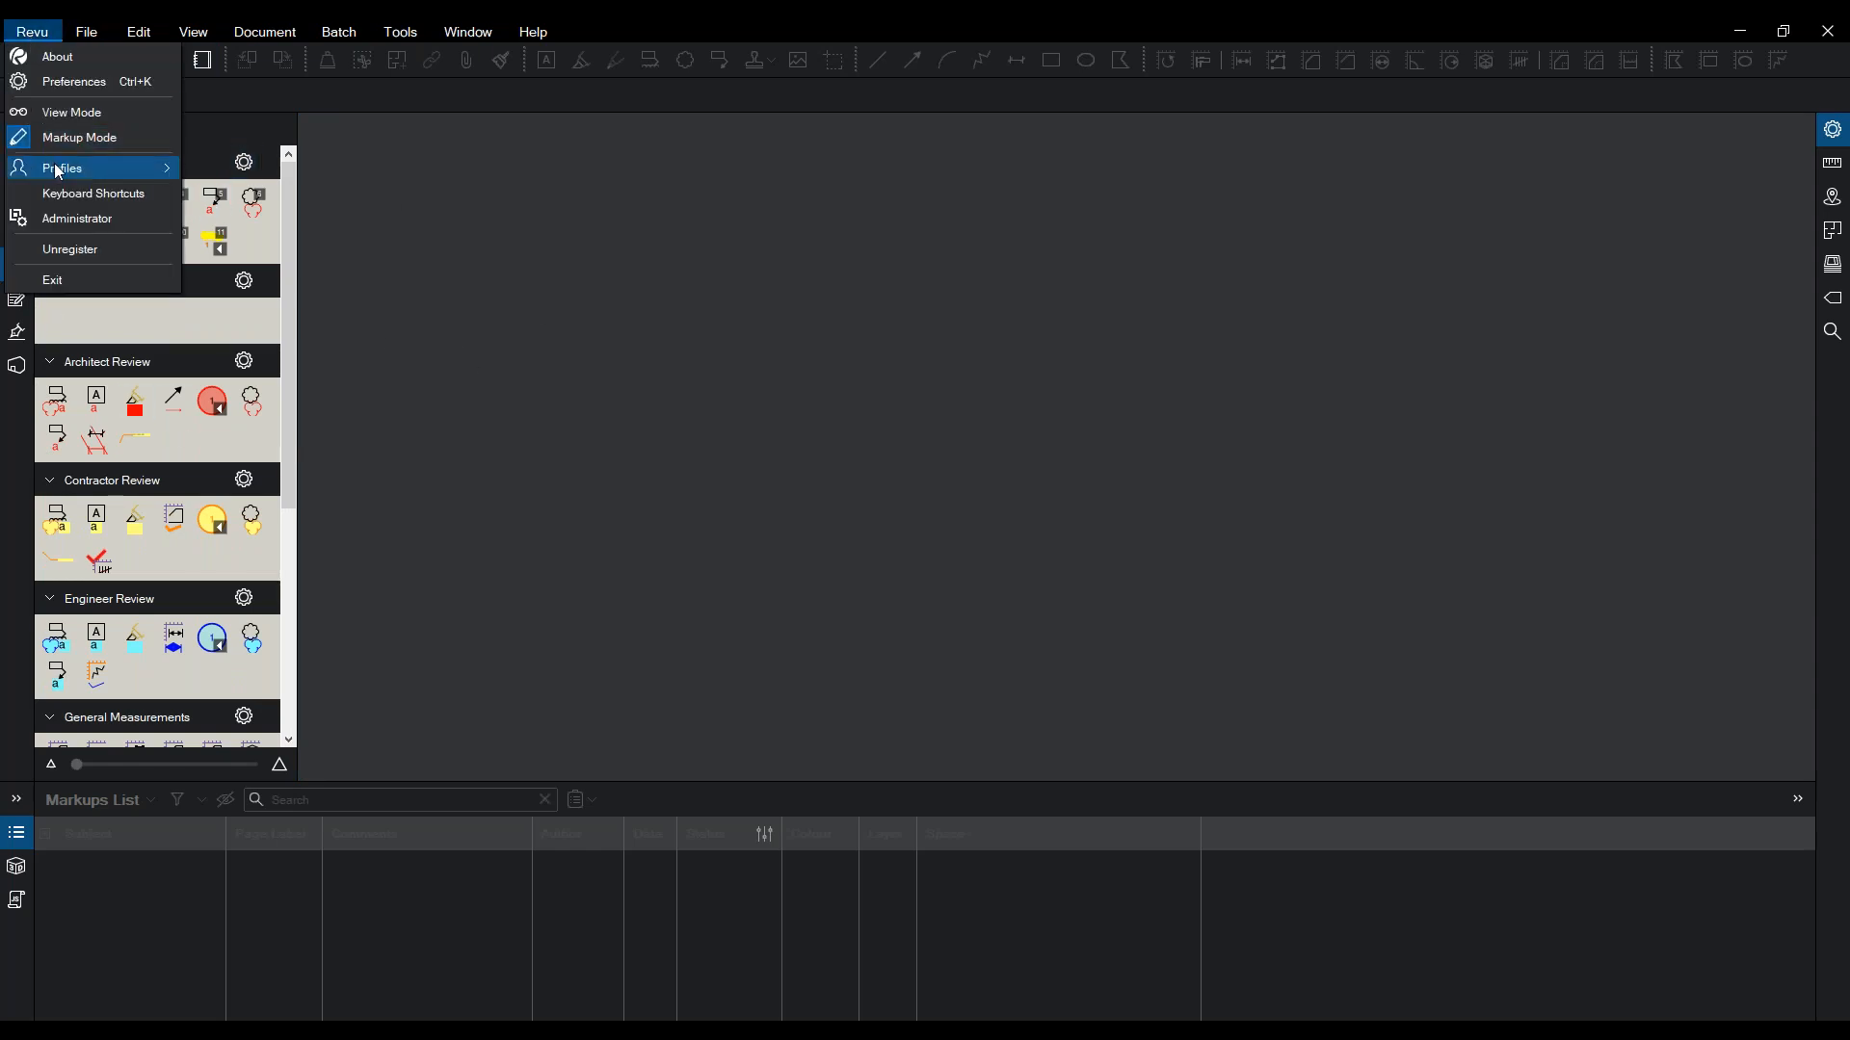
mouse_move(54, 168)
click(240, 229)
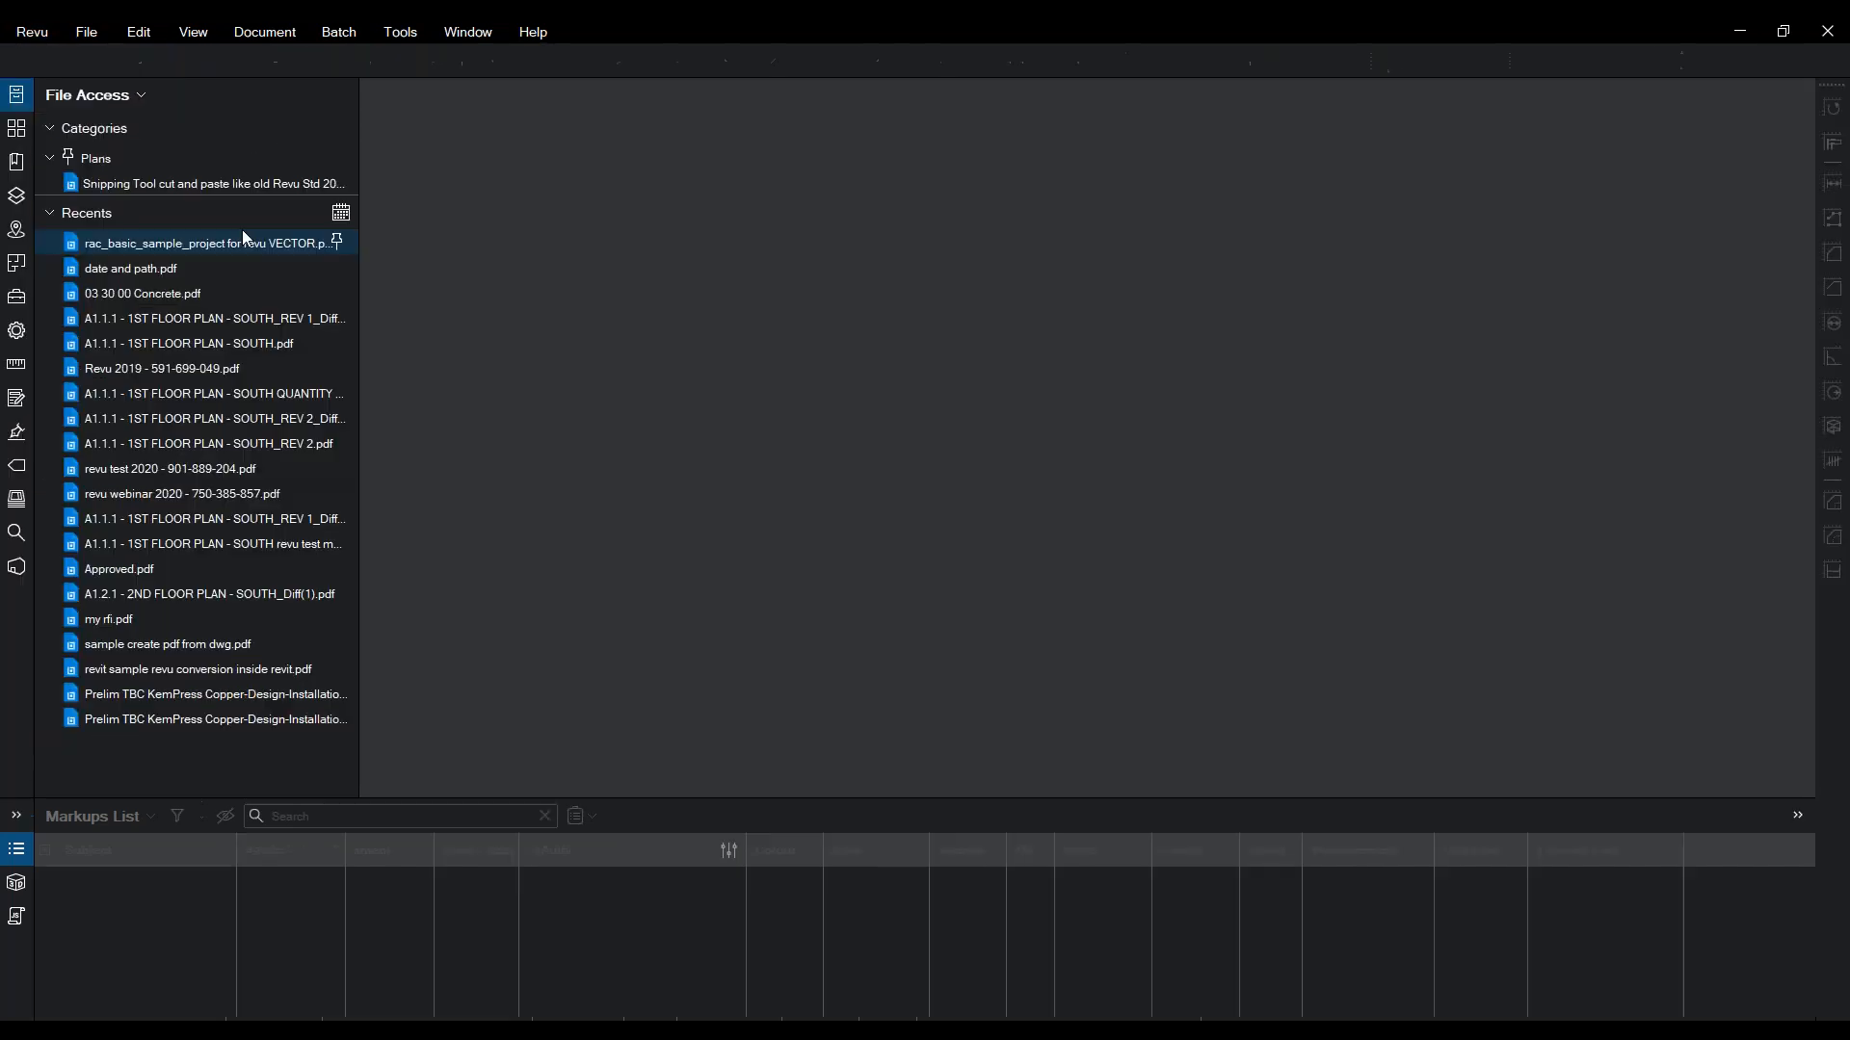
click(42, 36)
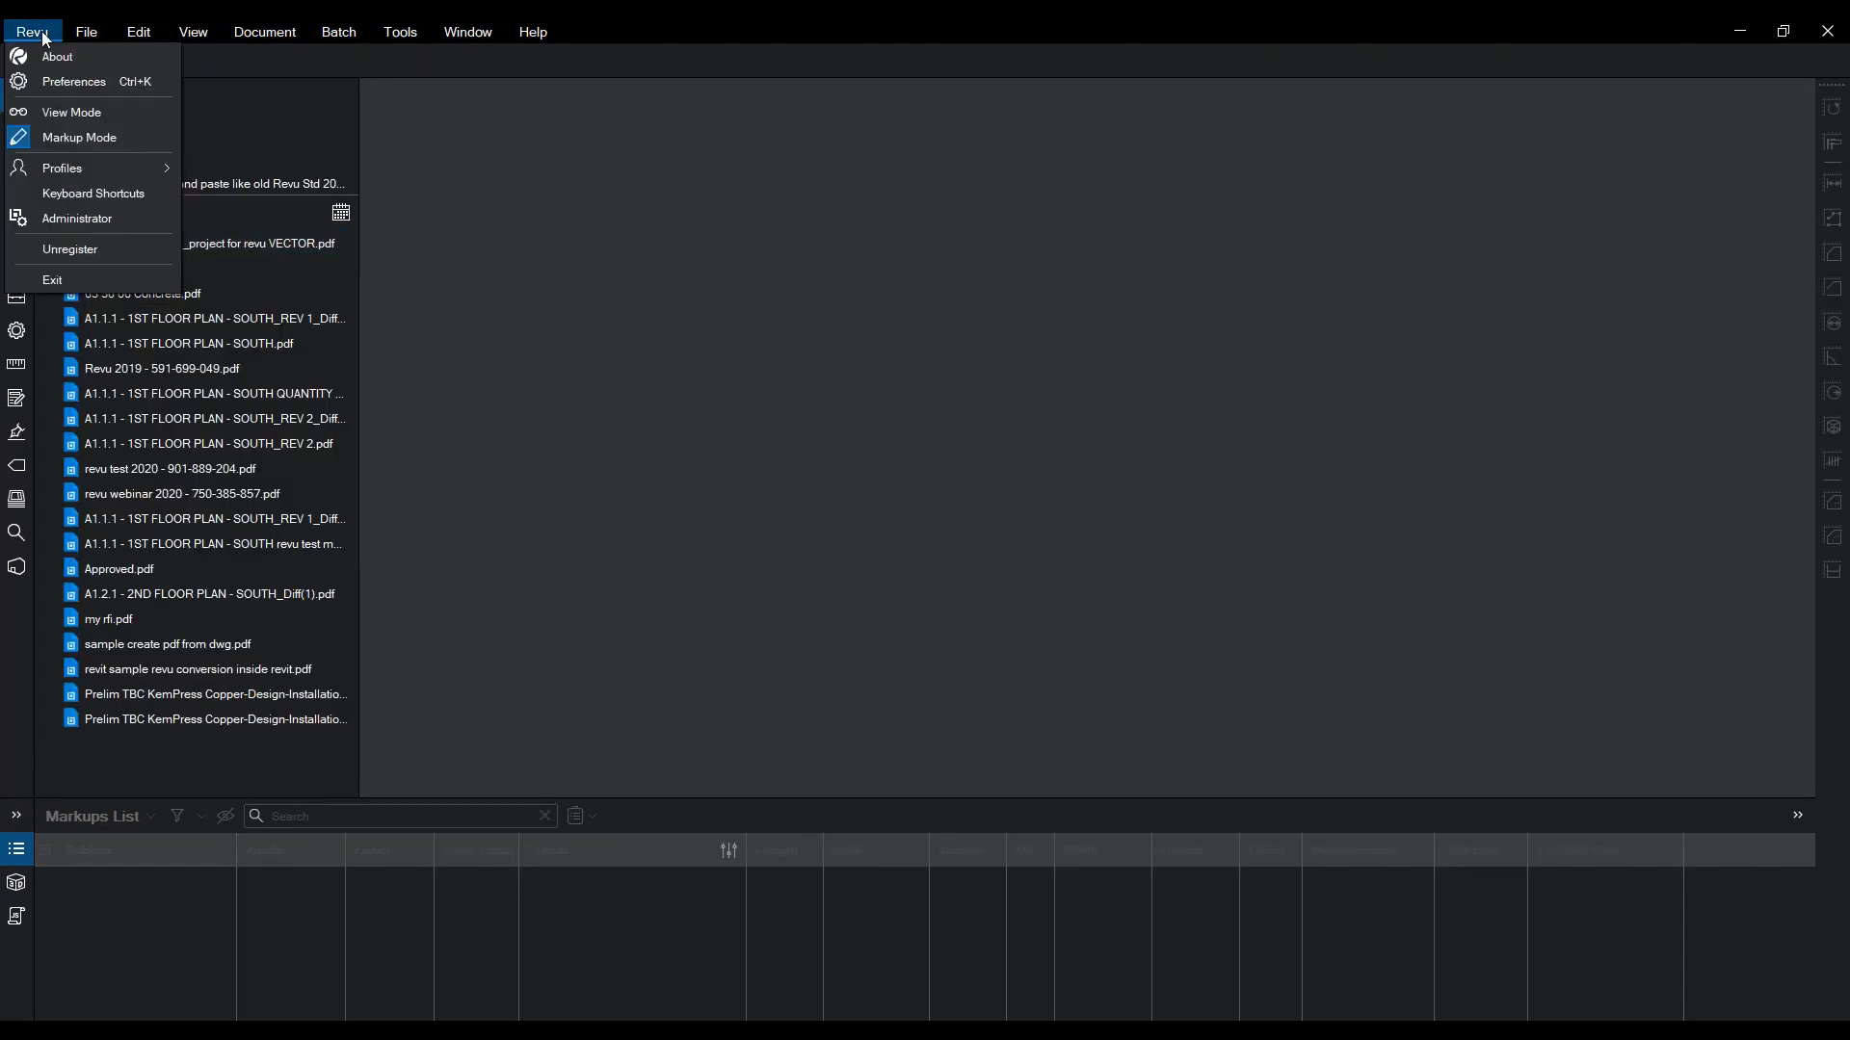
mouse_move(74, 158)
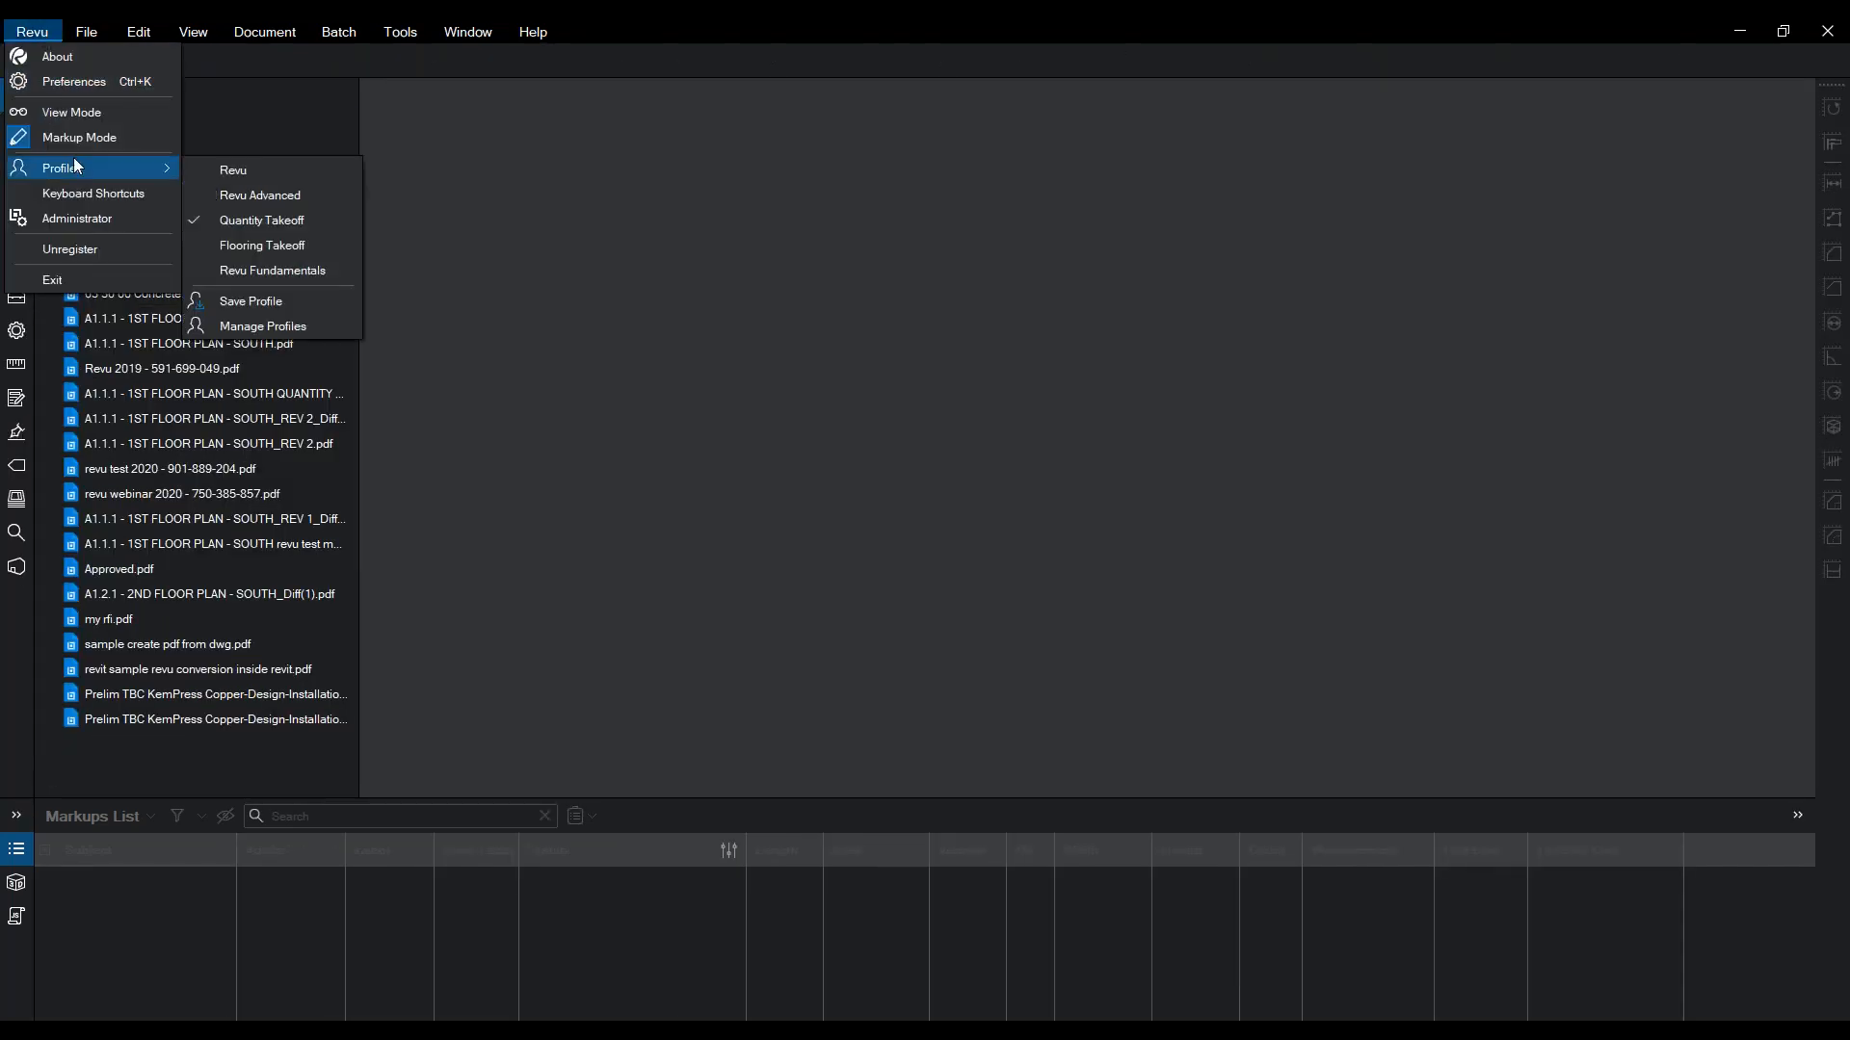
- Add a new workspace profile named 'Revu Fun March 2020' in the profile manager
click(244, 333)
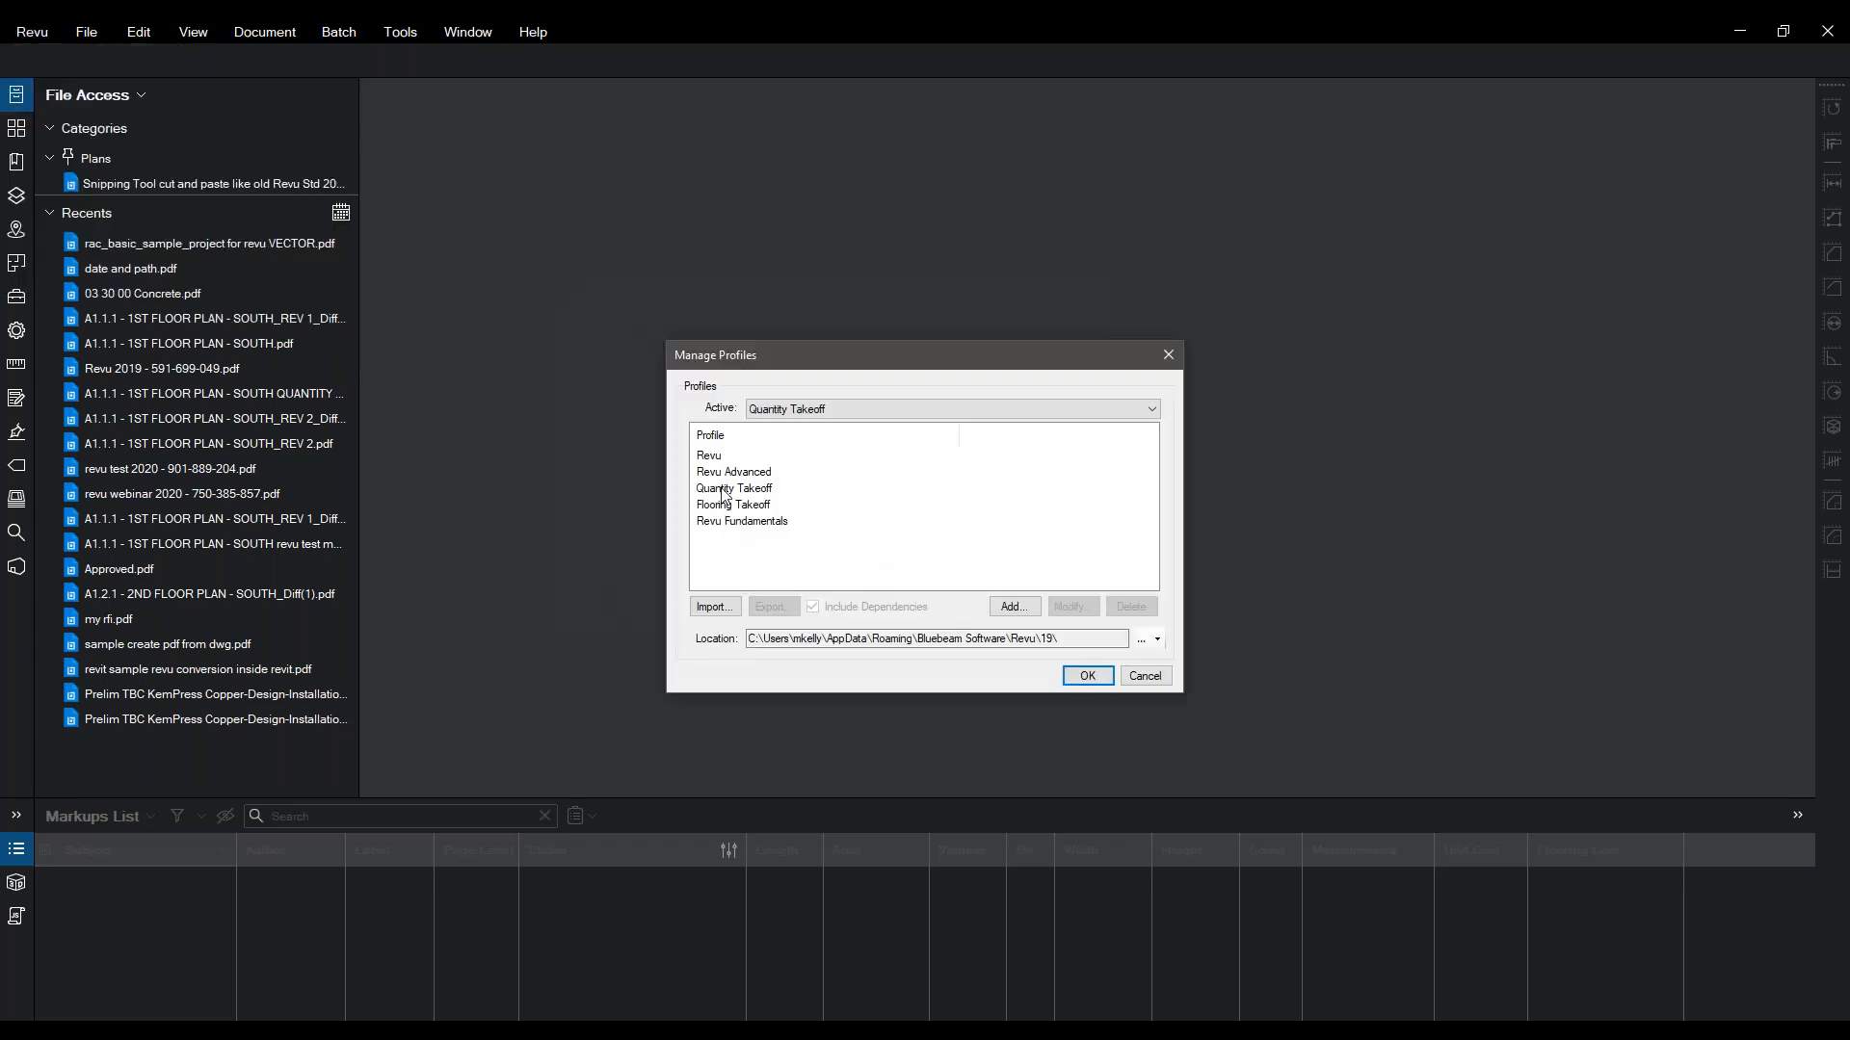
click(723, 489)
click(1010, 608)
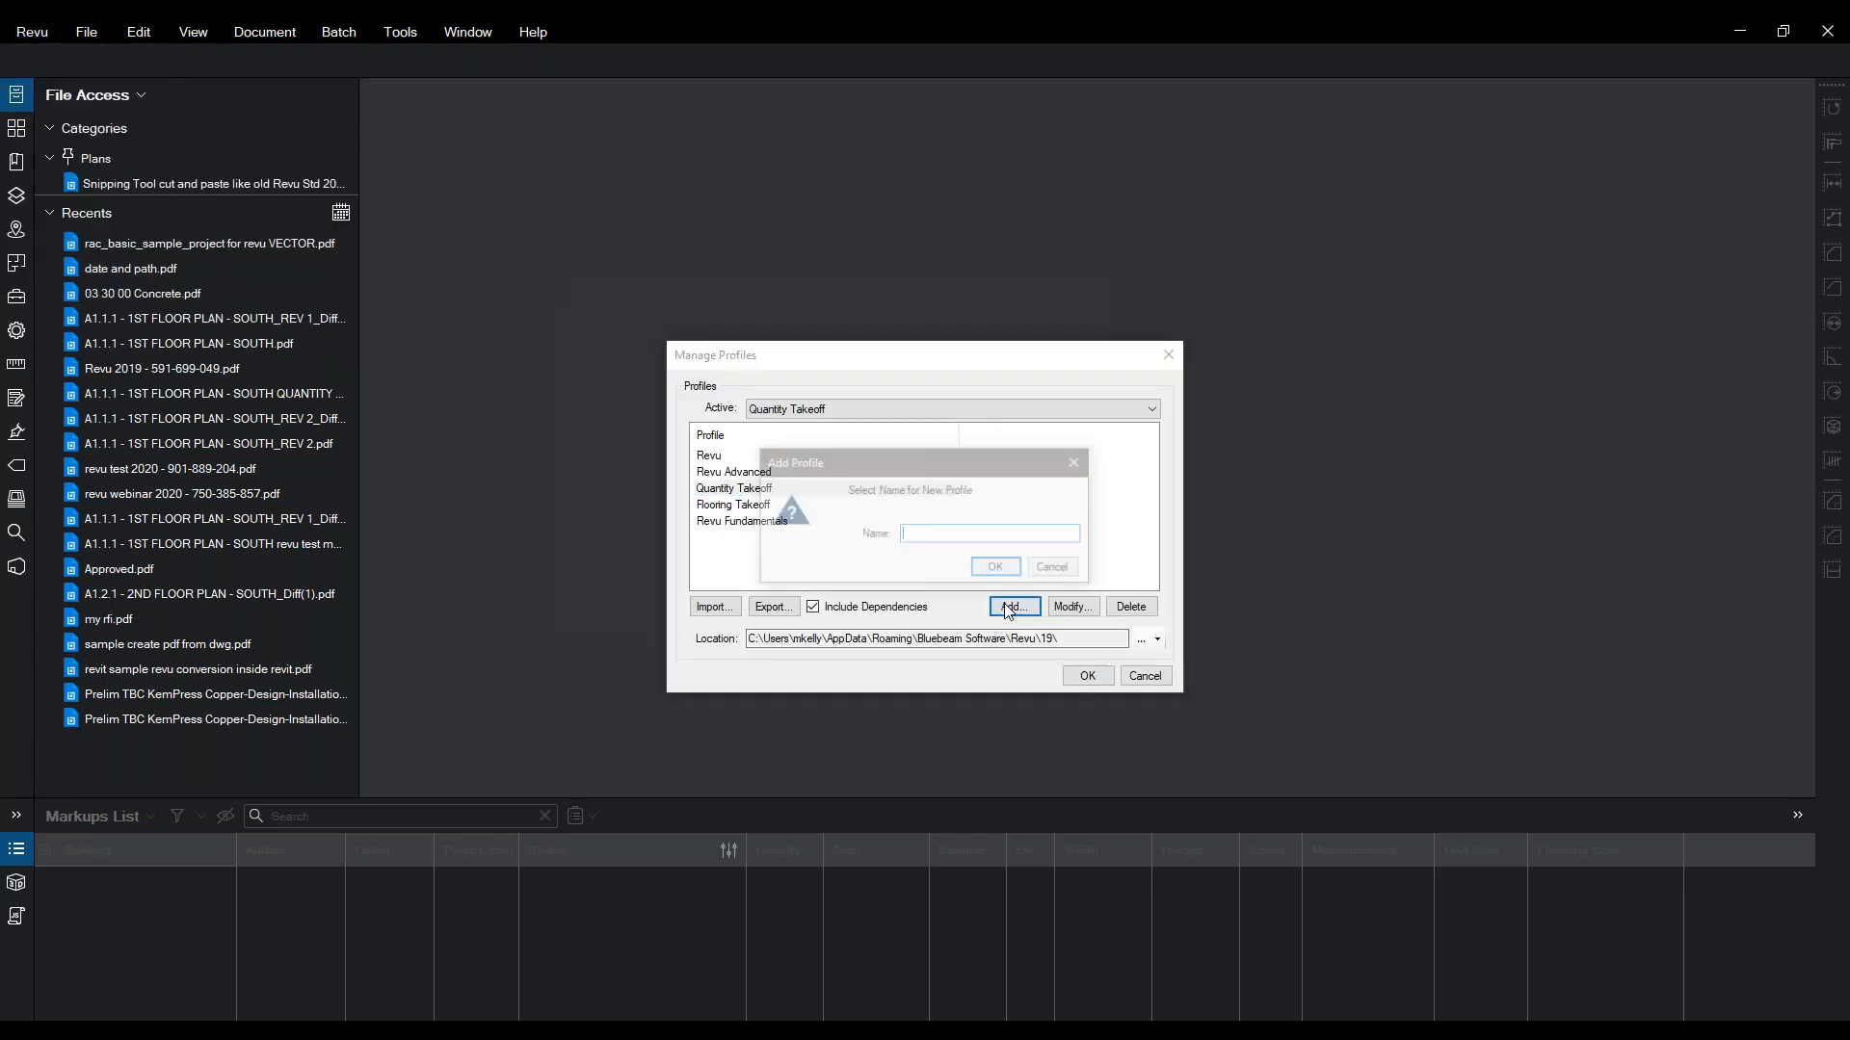
text(REvu)
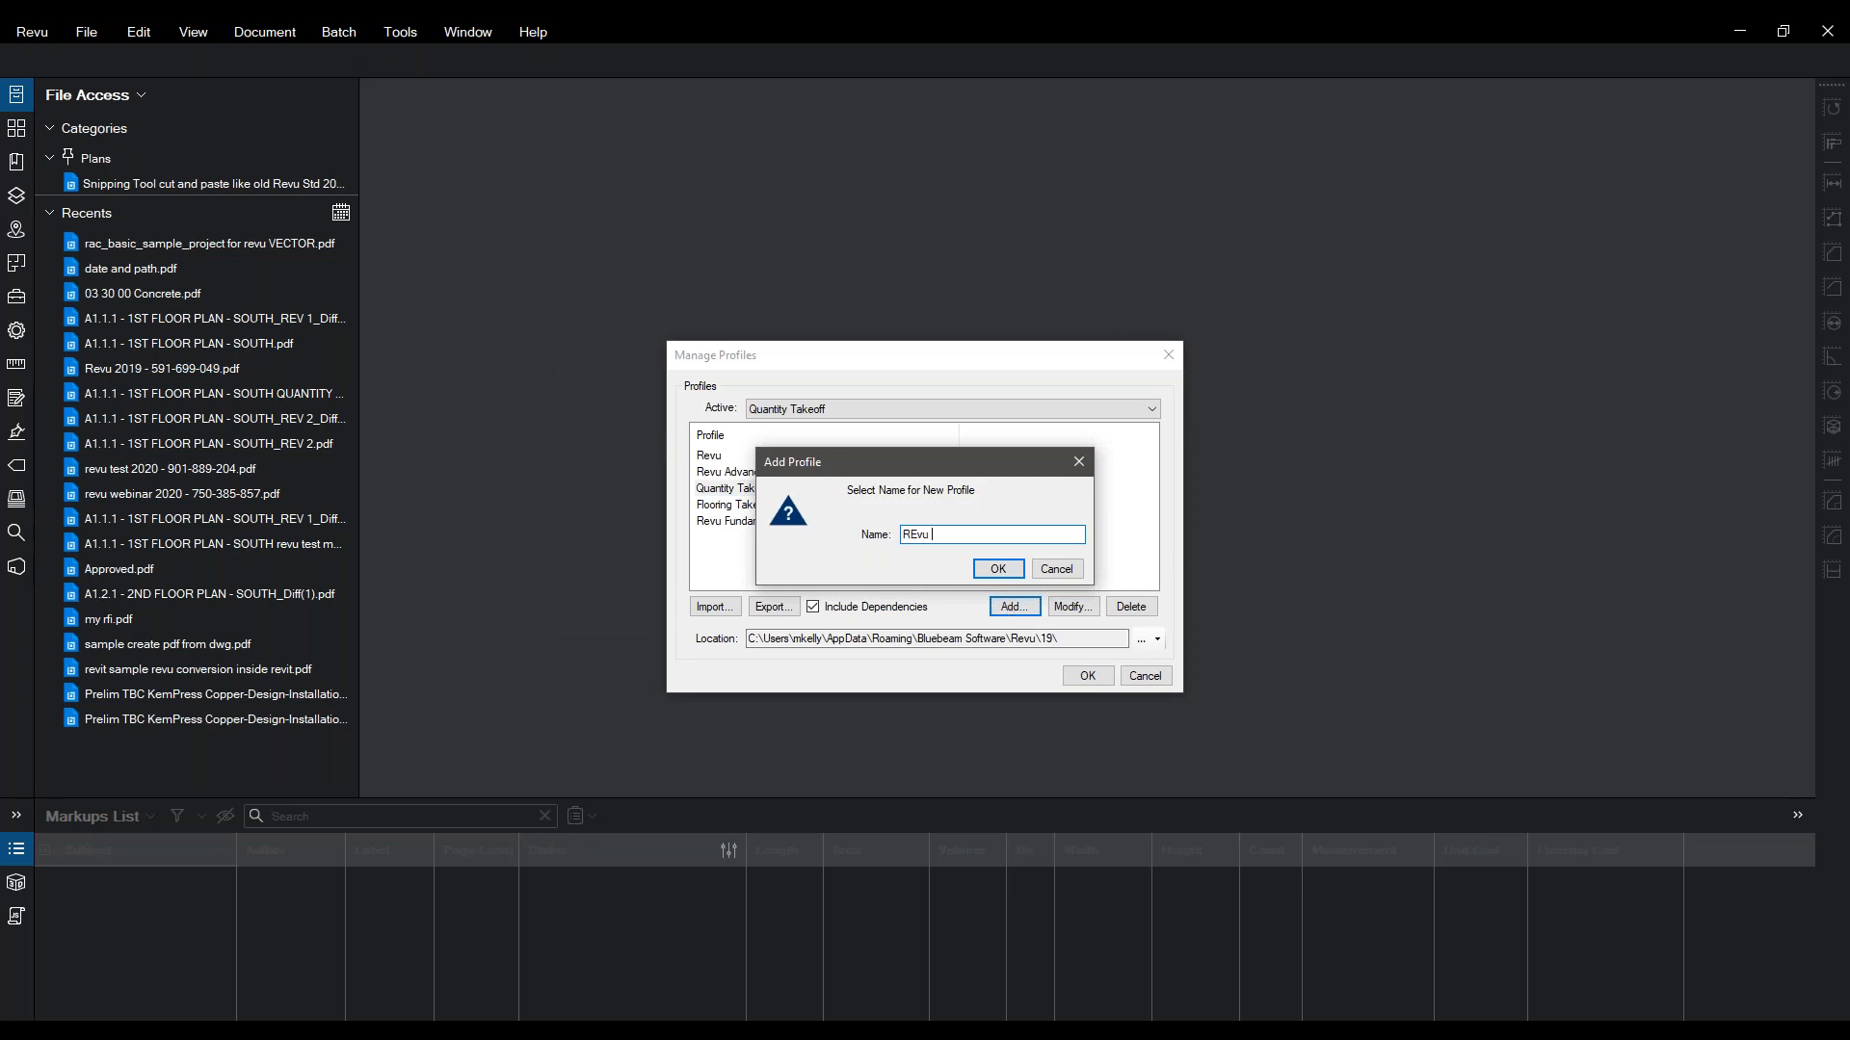
key(BackSpace)
key(BackSpace)
key(BackSpace)
text(evu Fun March 2020)
click(998, 568)
click(1086, 676)
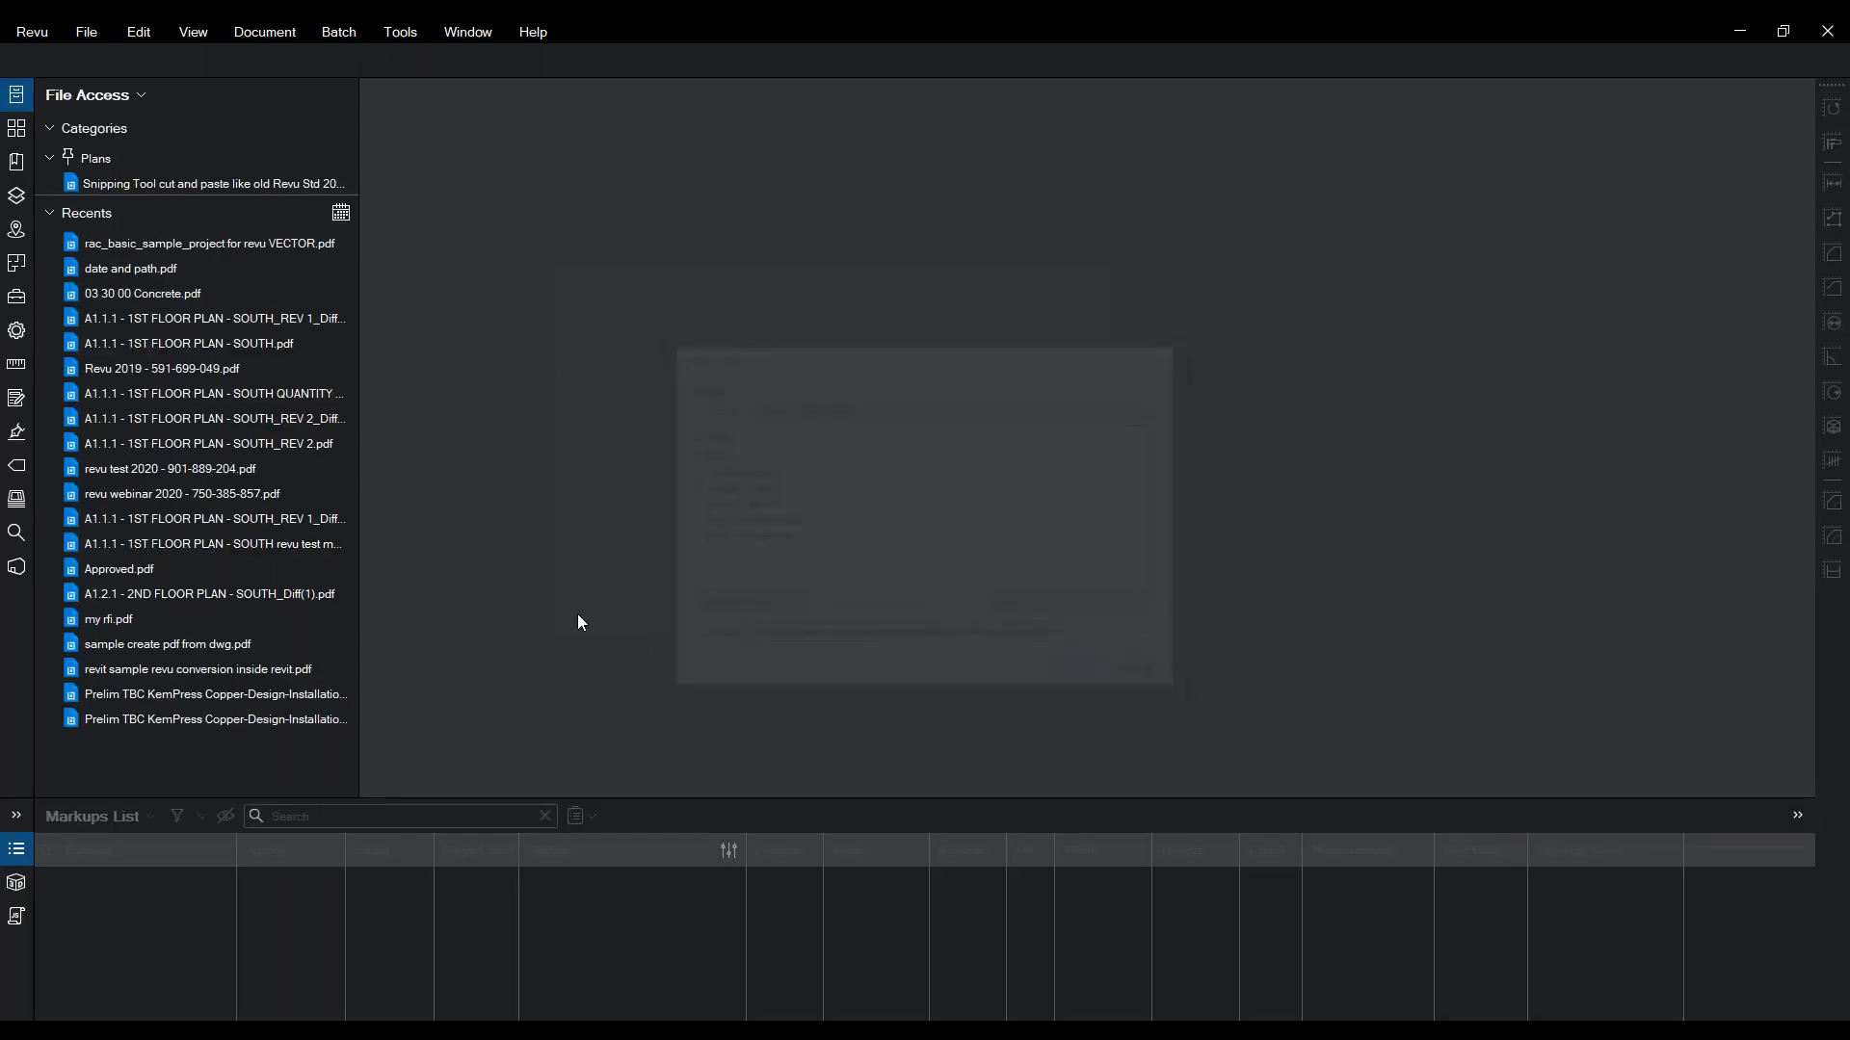
- Make Revu Fun March 2020 the active profile
click(32, 35)
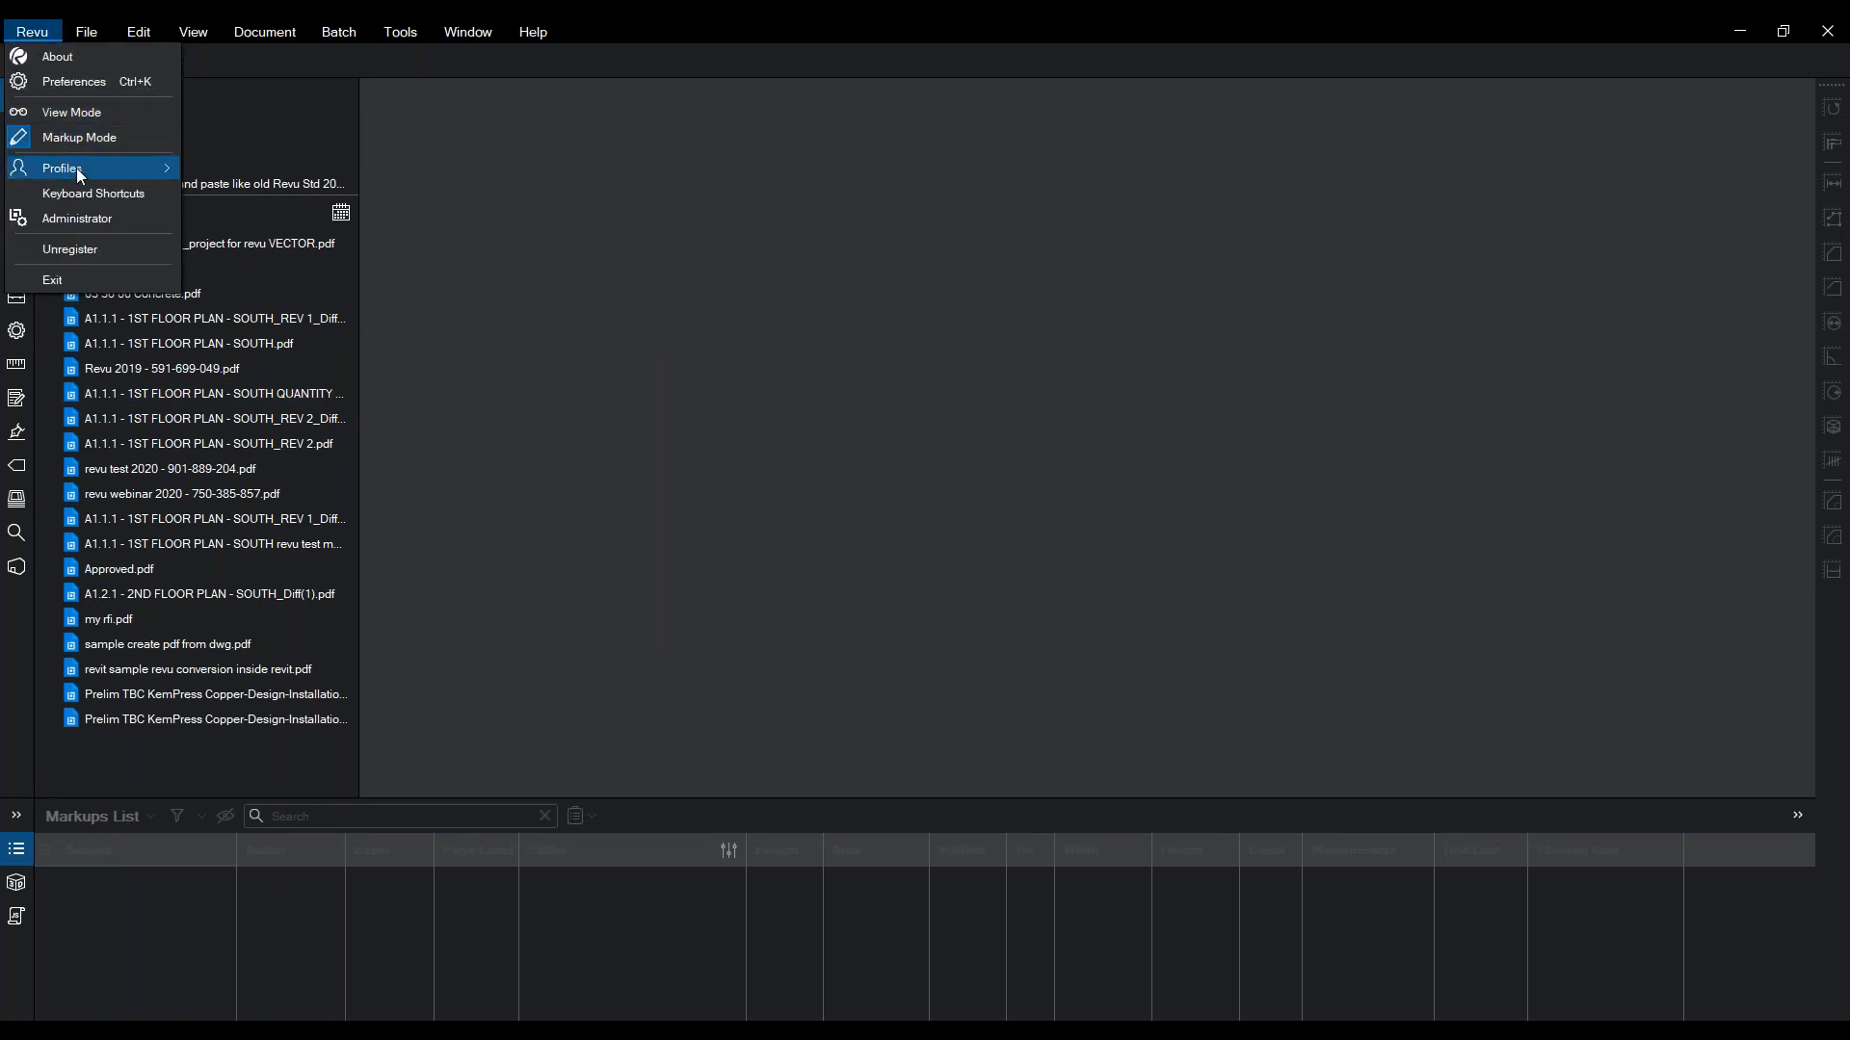
mouse_move(77, 168)
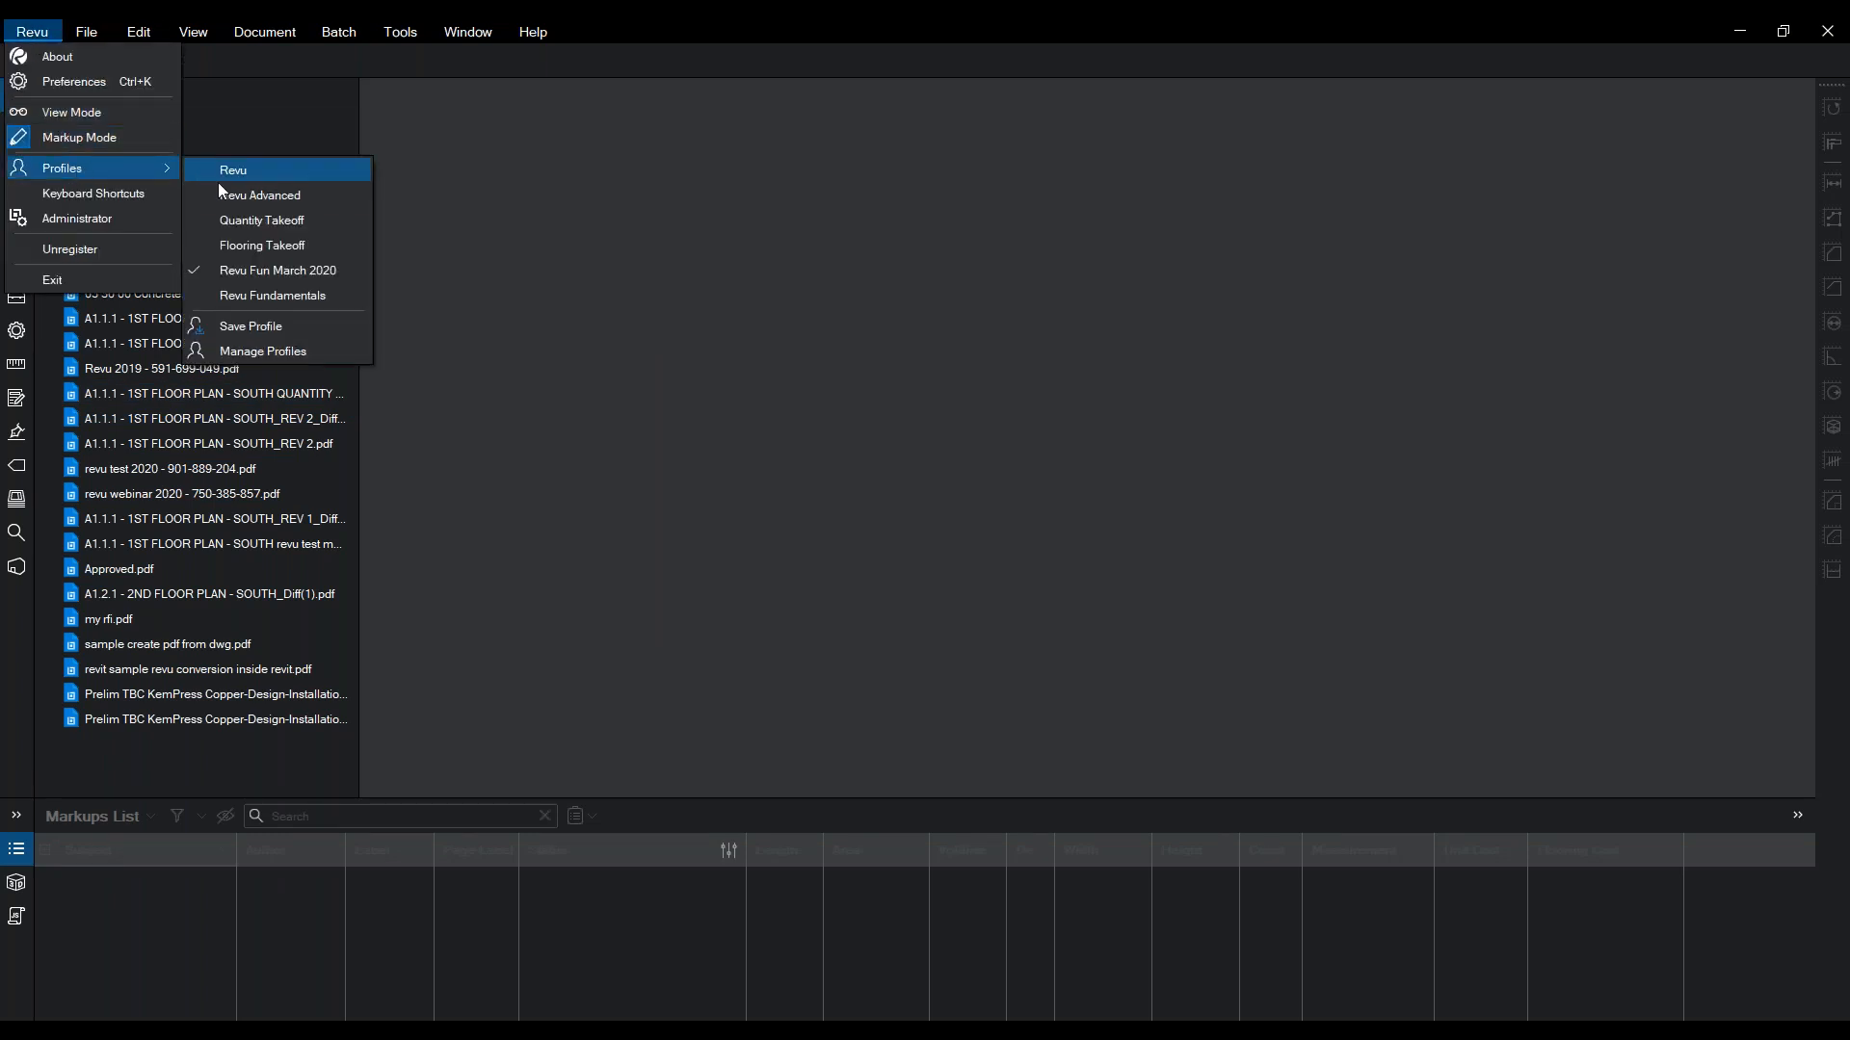
click(281, 269)
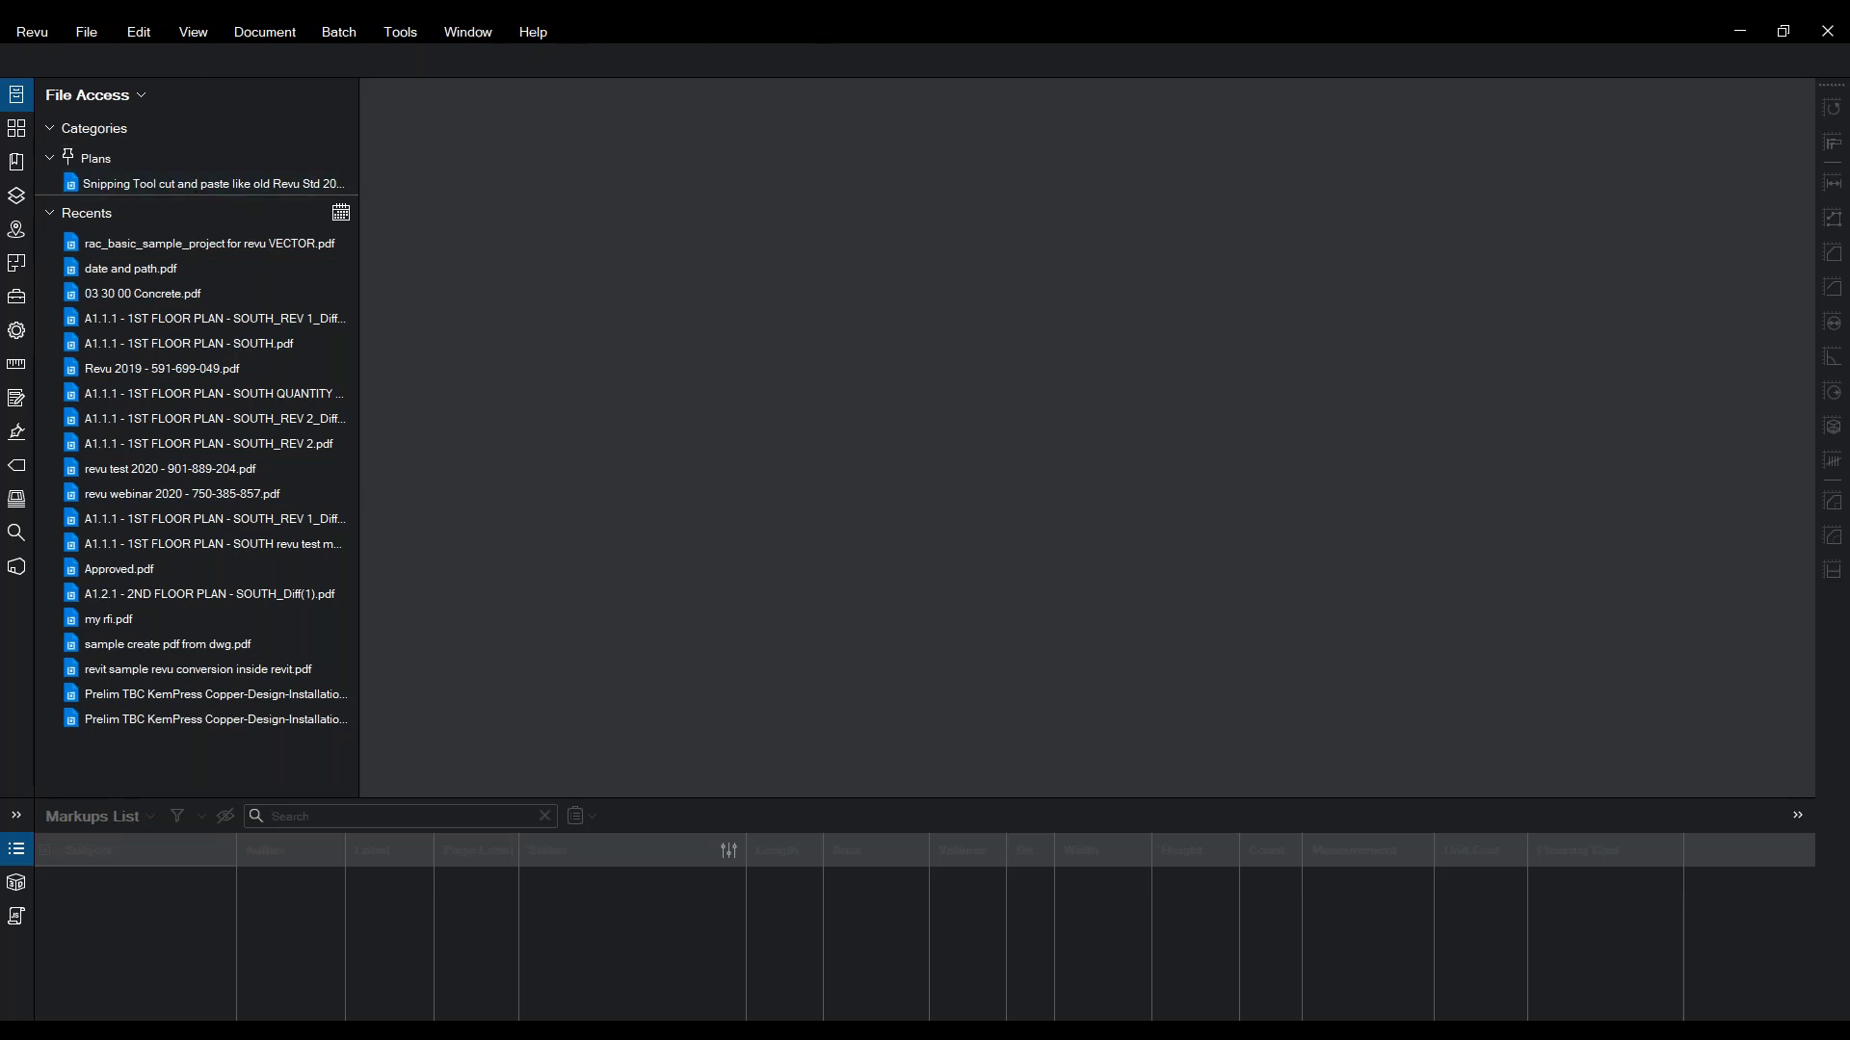
- Turn on the File toolbar and dock it vertically along the right edge
drag(1834, 93, 1606, 45)
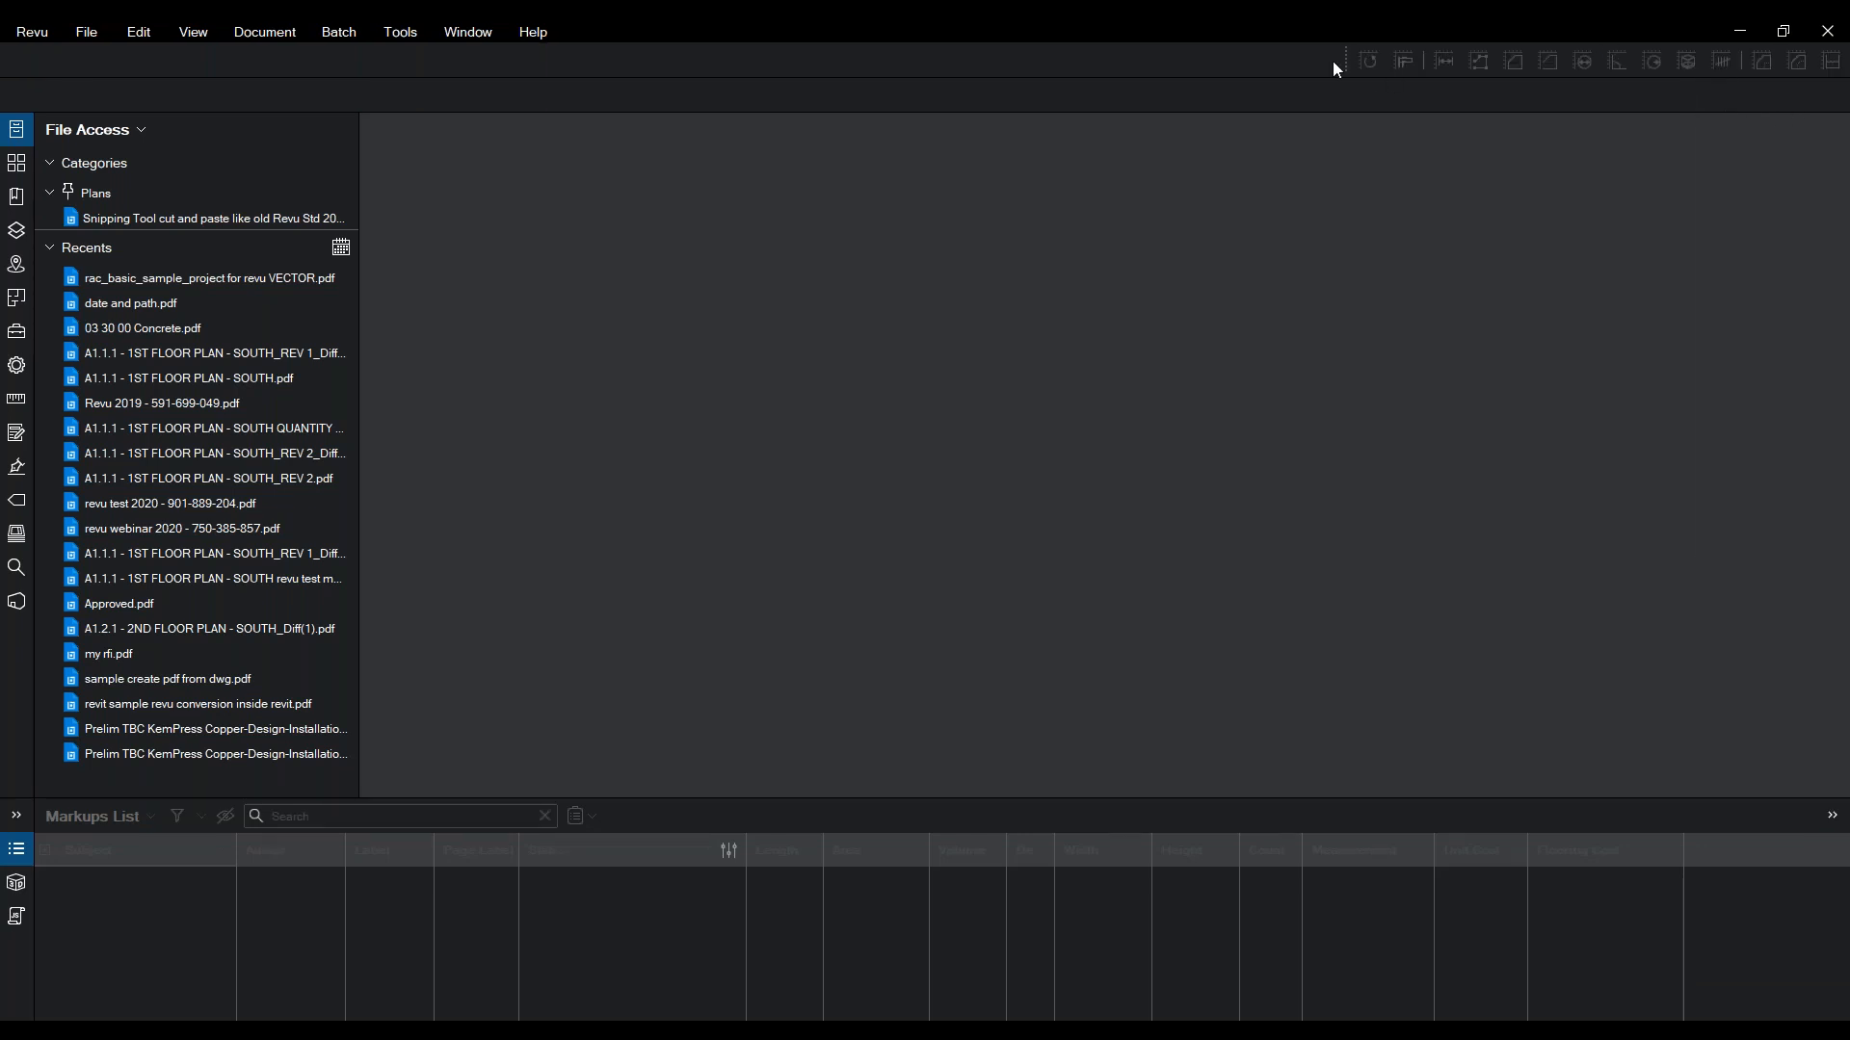
drag(1346, 60, 1837, 80)
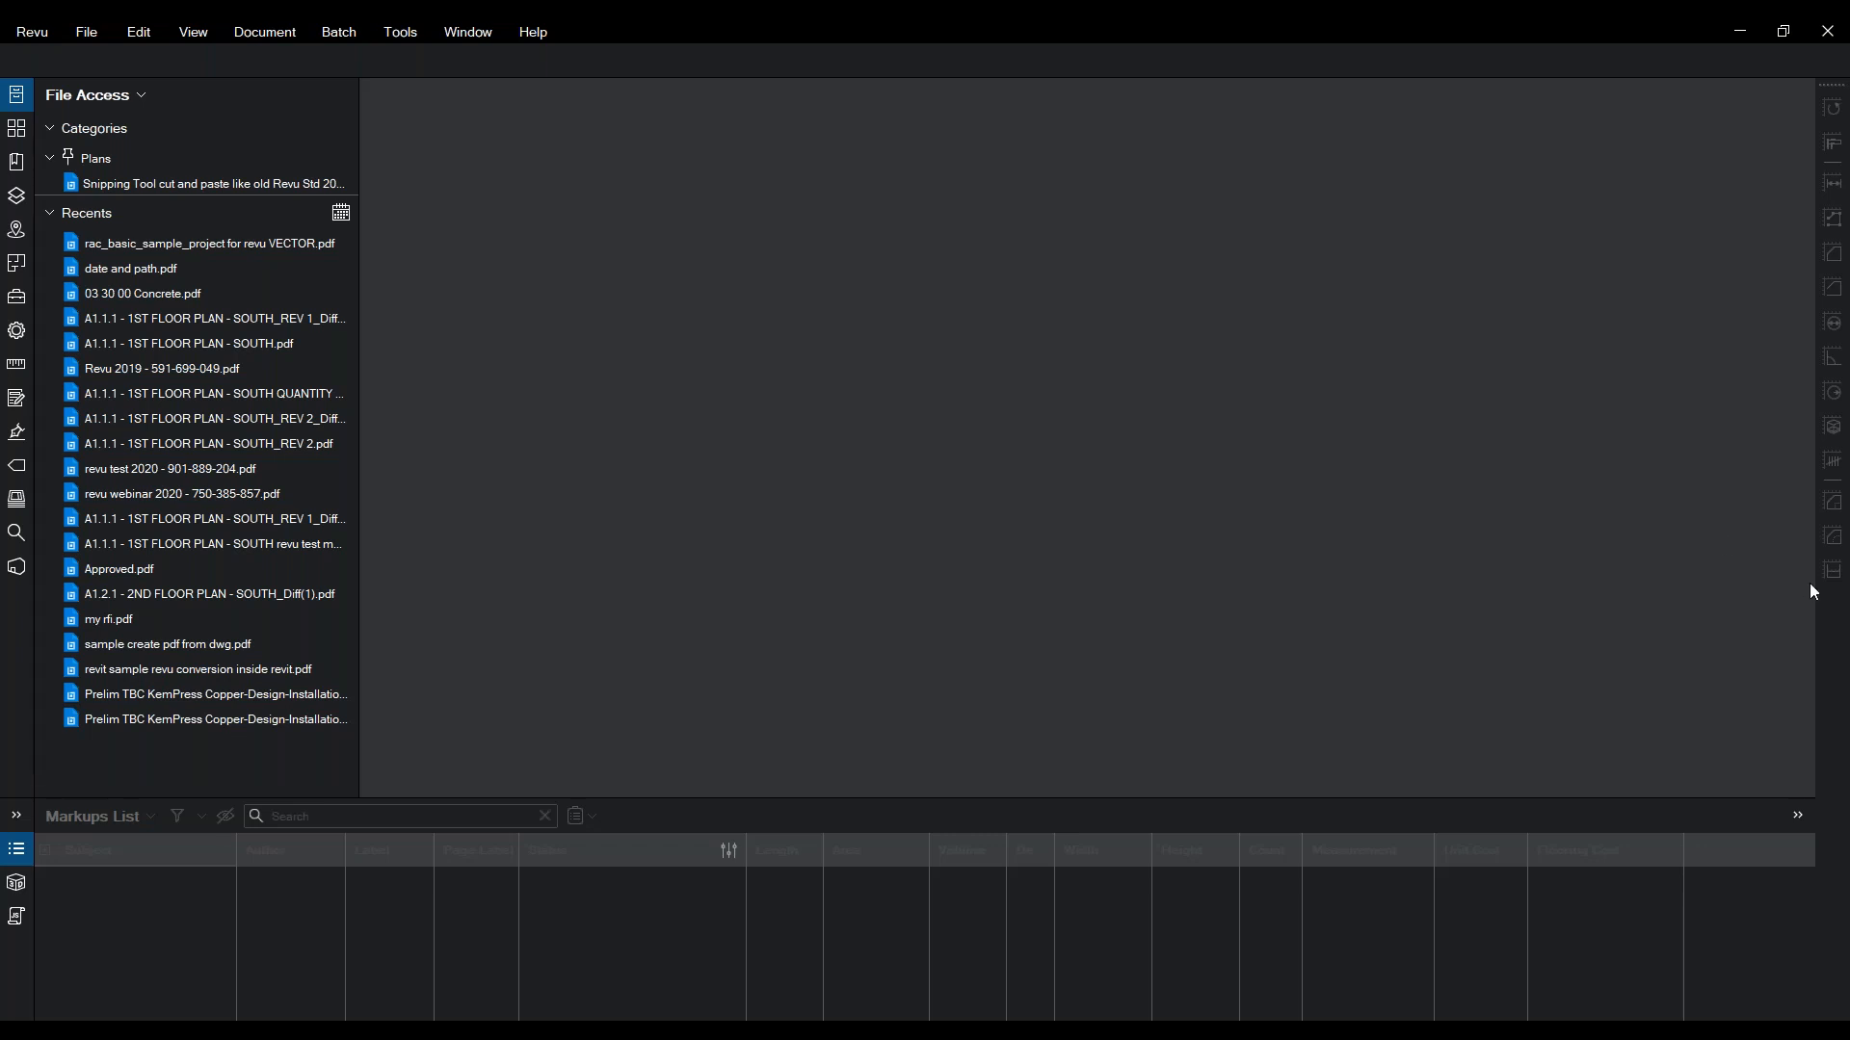
right_click(1836, 603)
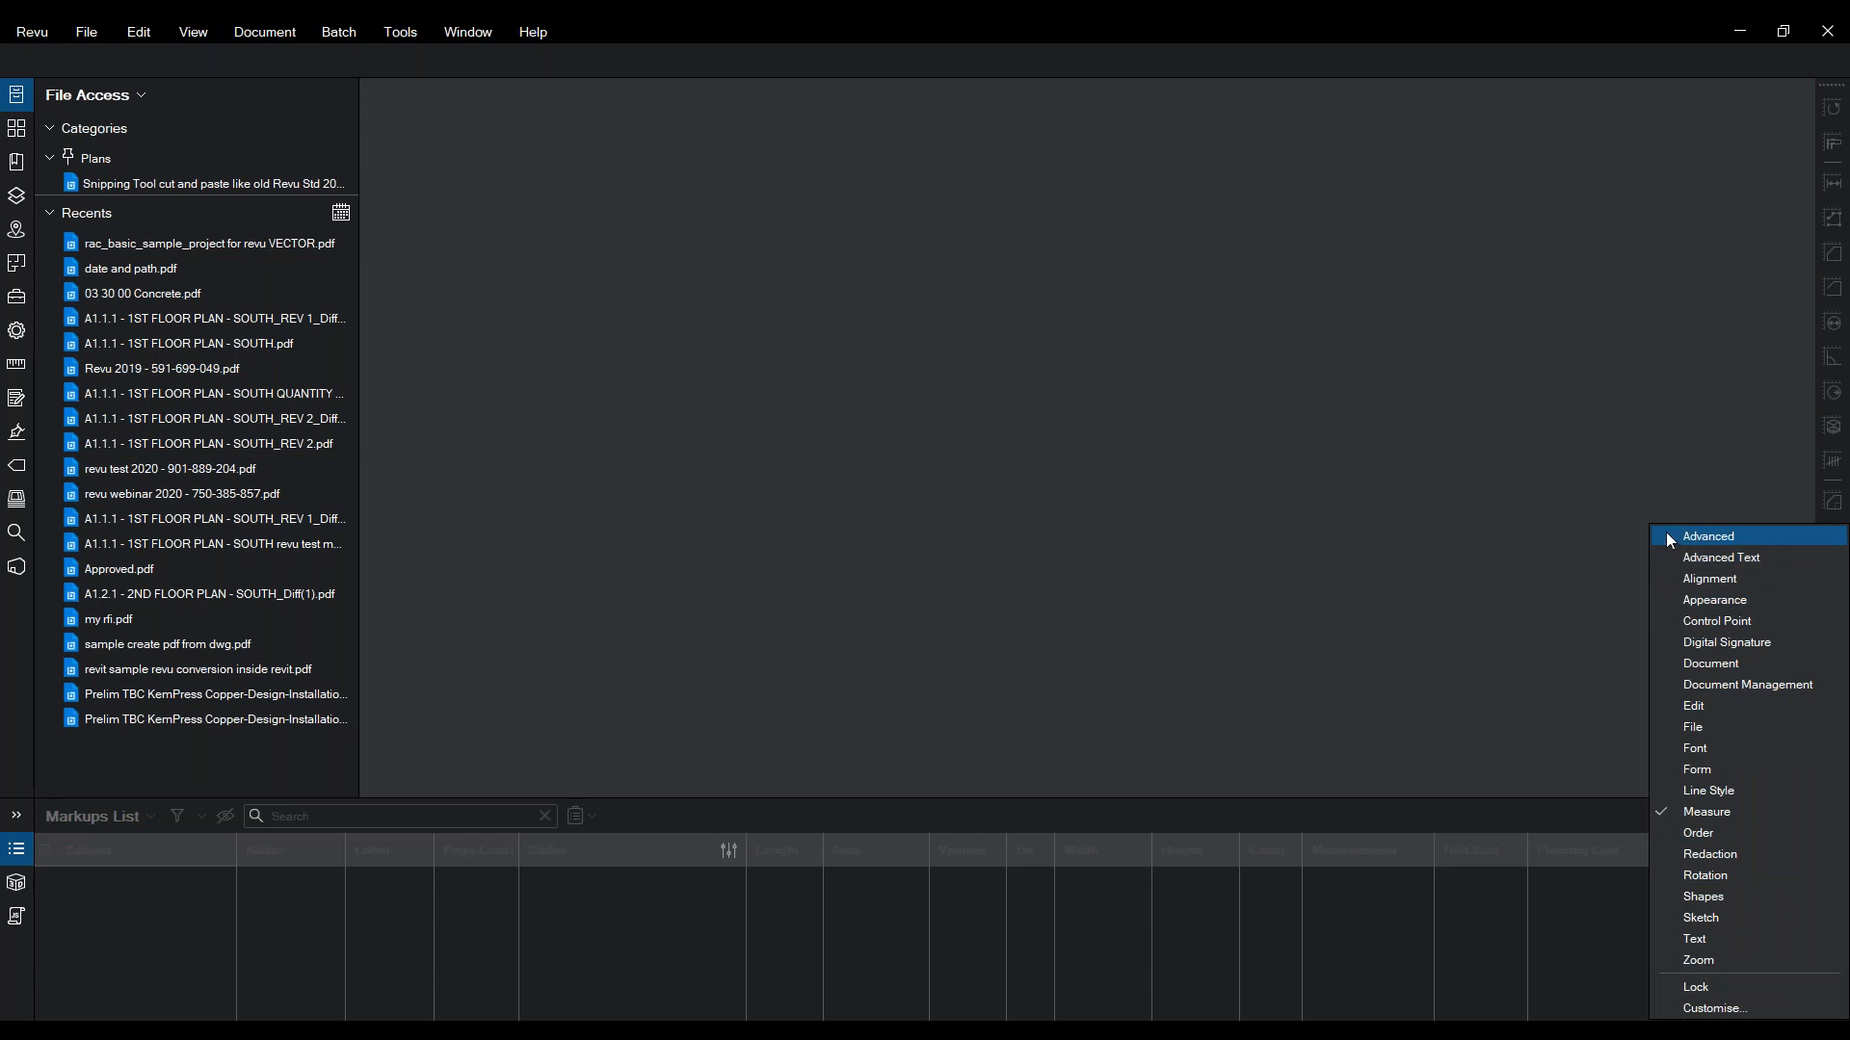
click(1692, 727)
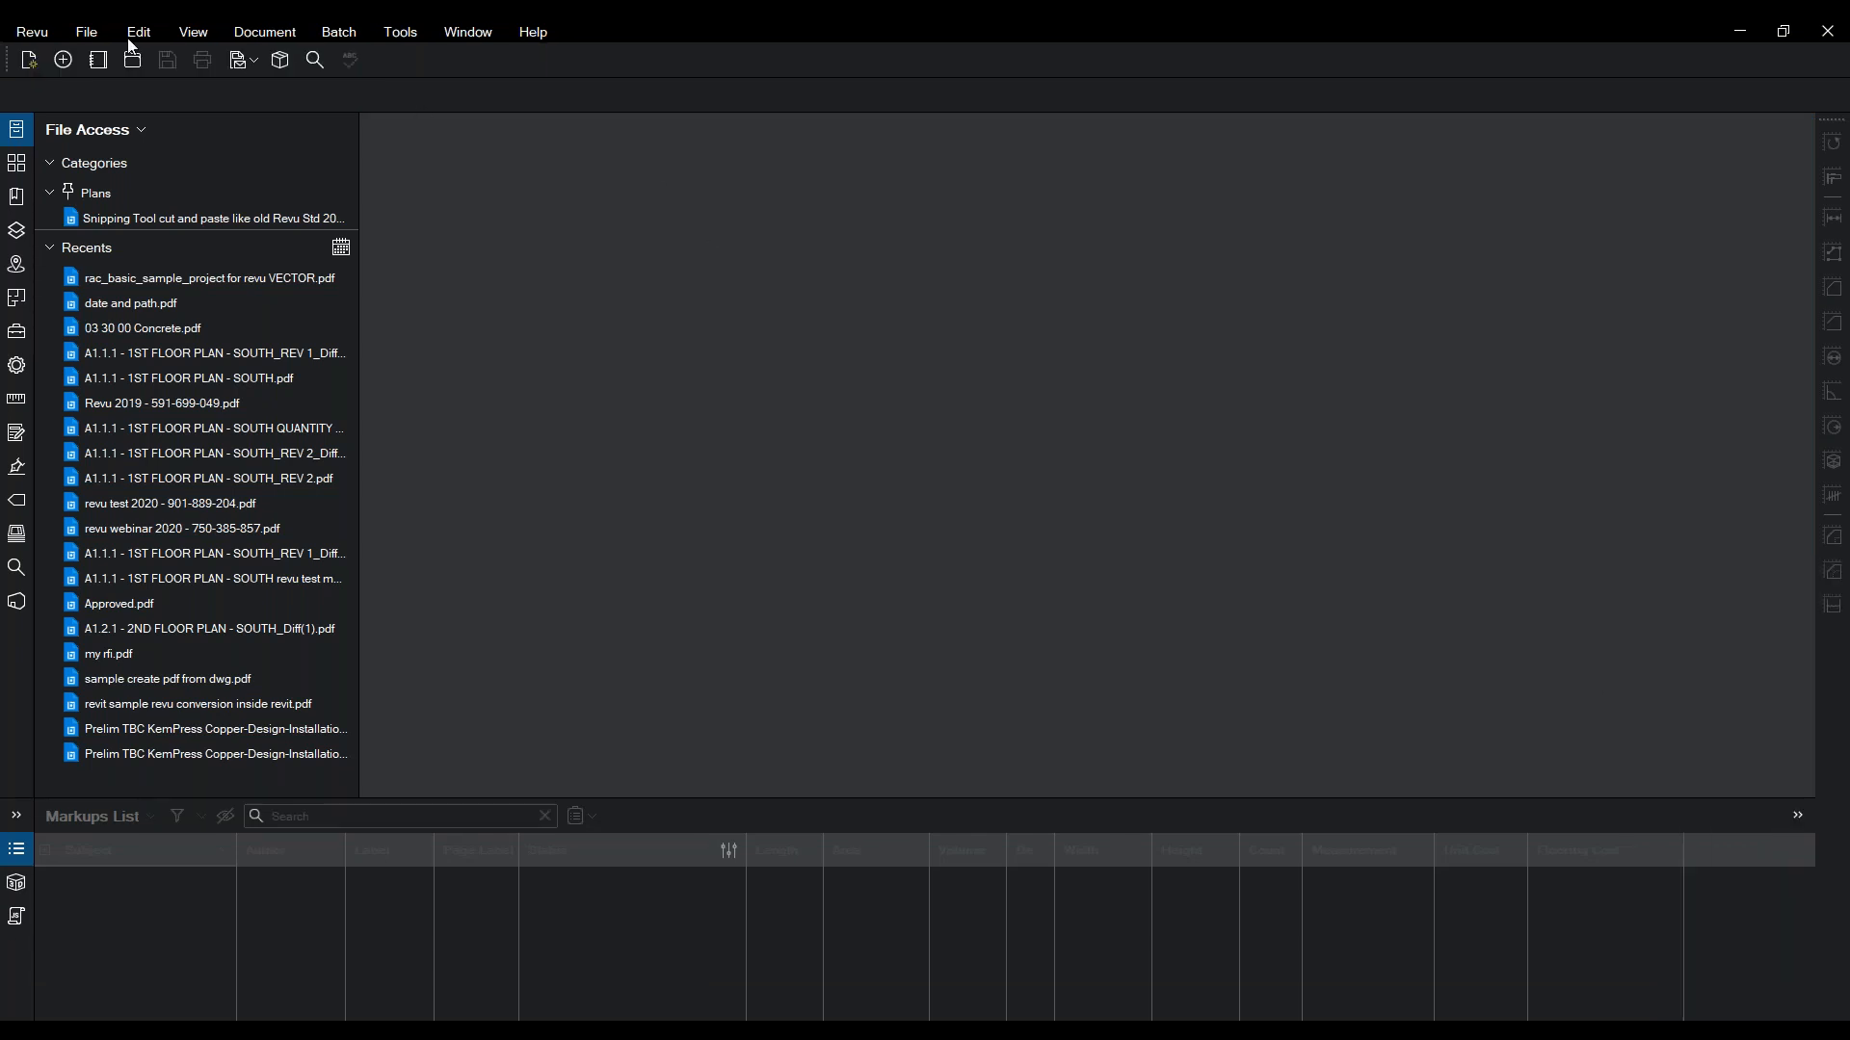
drag(17, 63, 1828, 665)
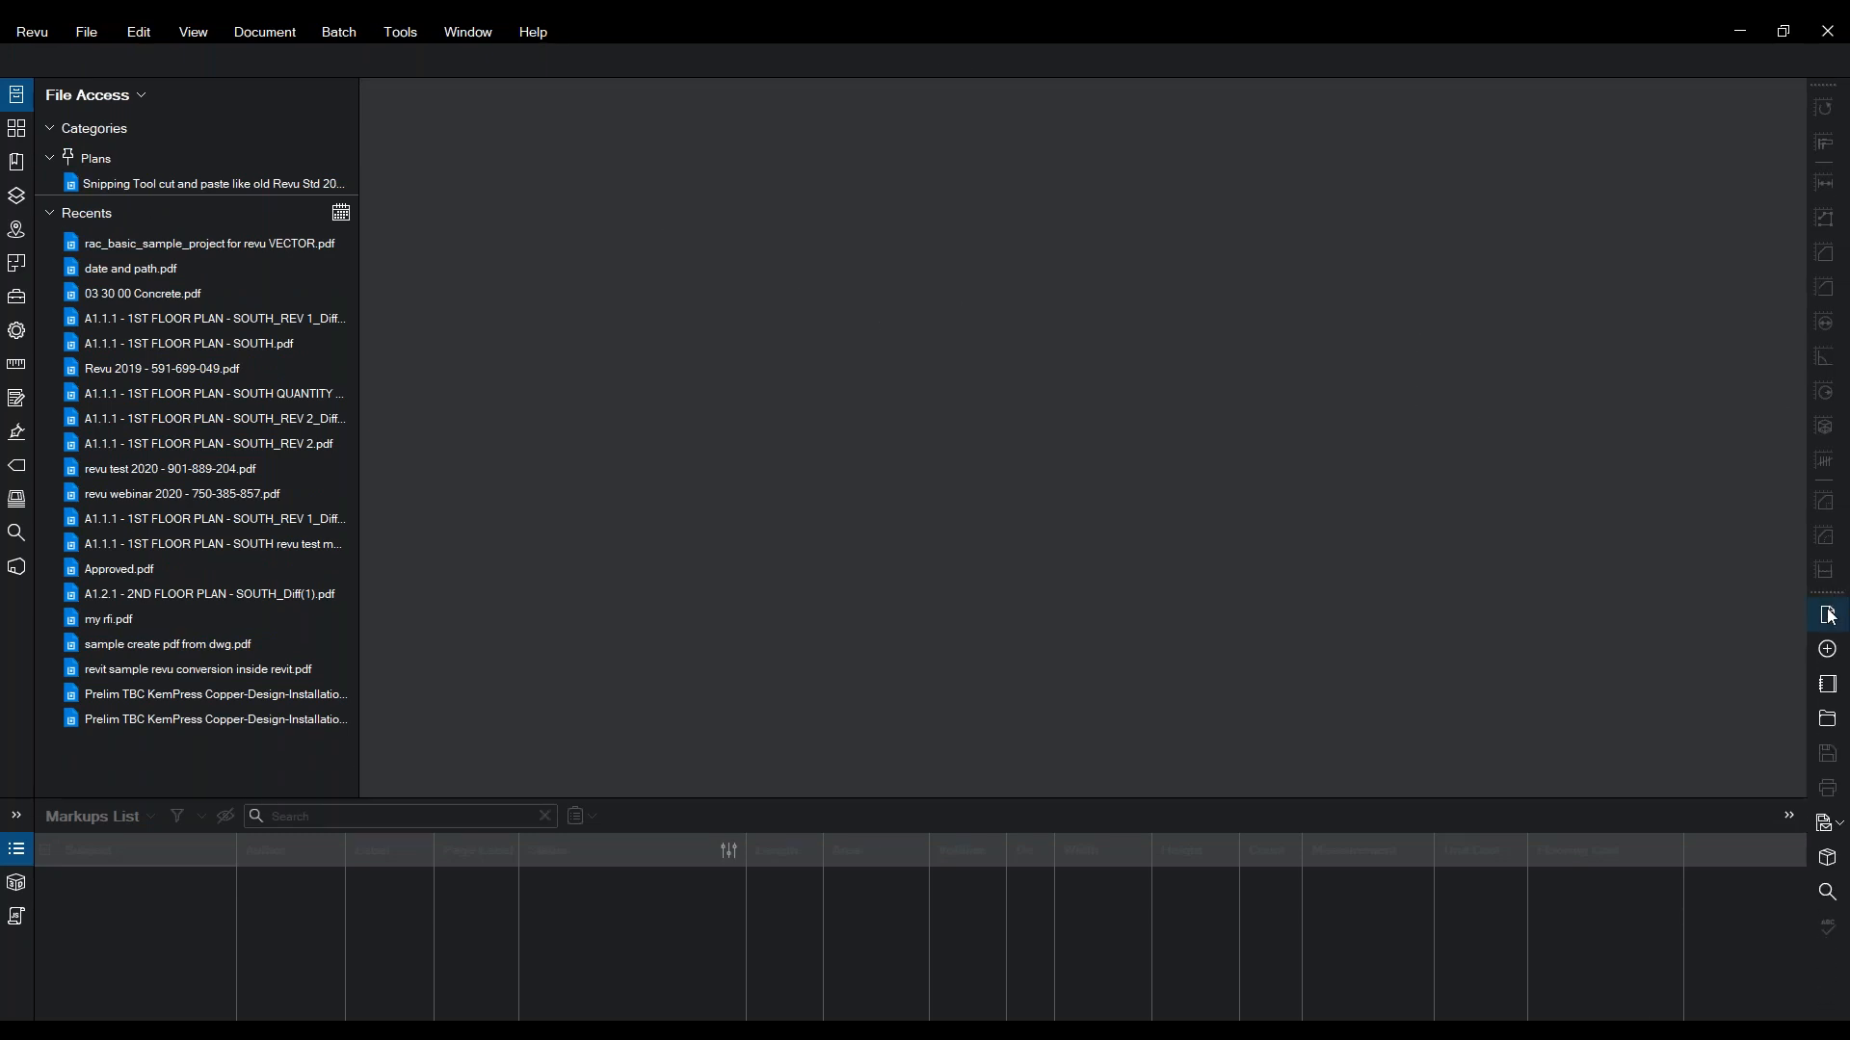
- Inspect the Print command in toolbar customisation, then cancel without changes
right_click(1831, 616)
click(1686, 1009)
click(826, 571)
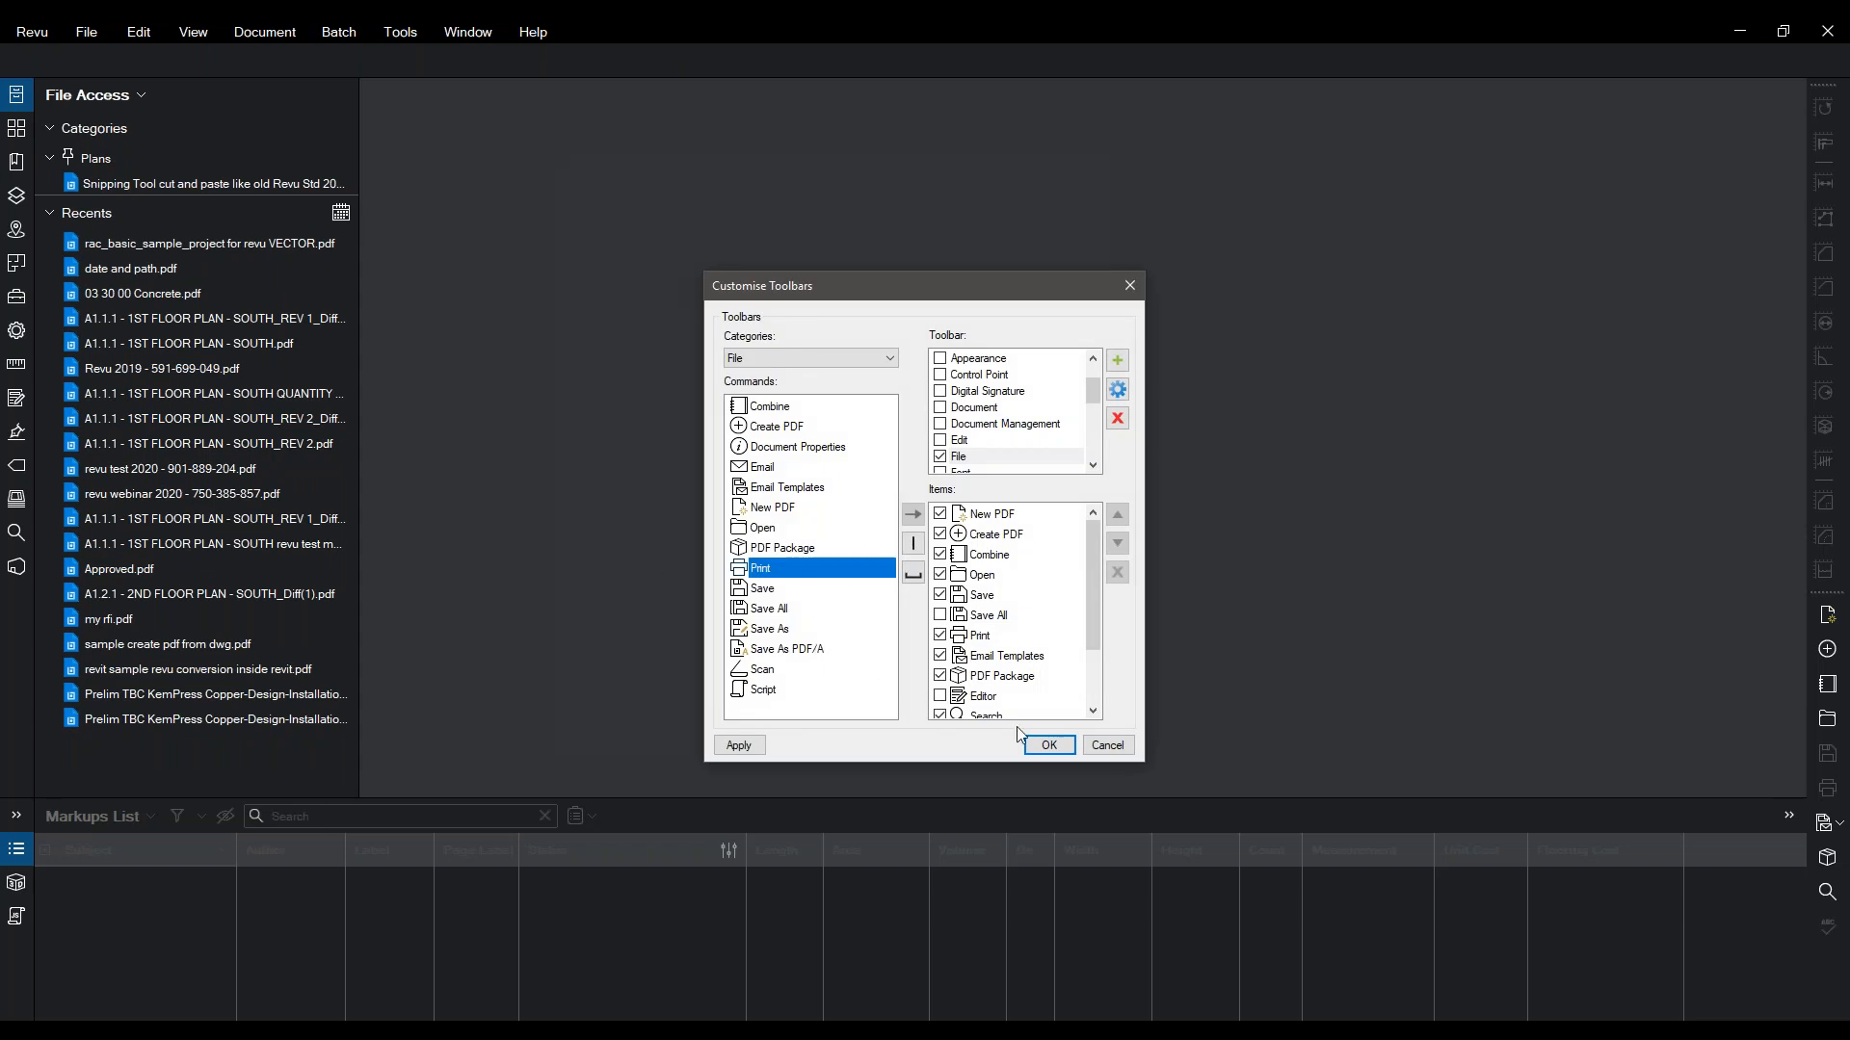
click(1110, 751)
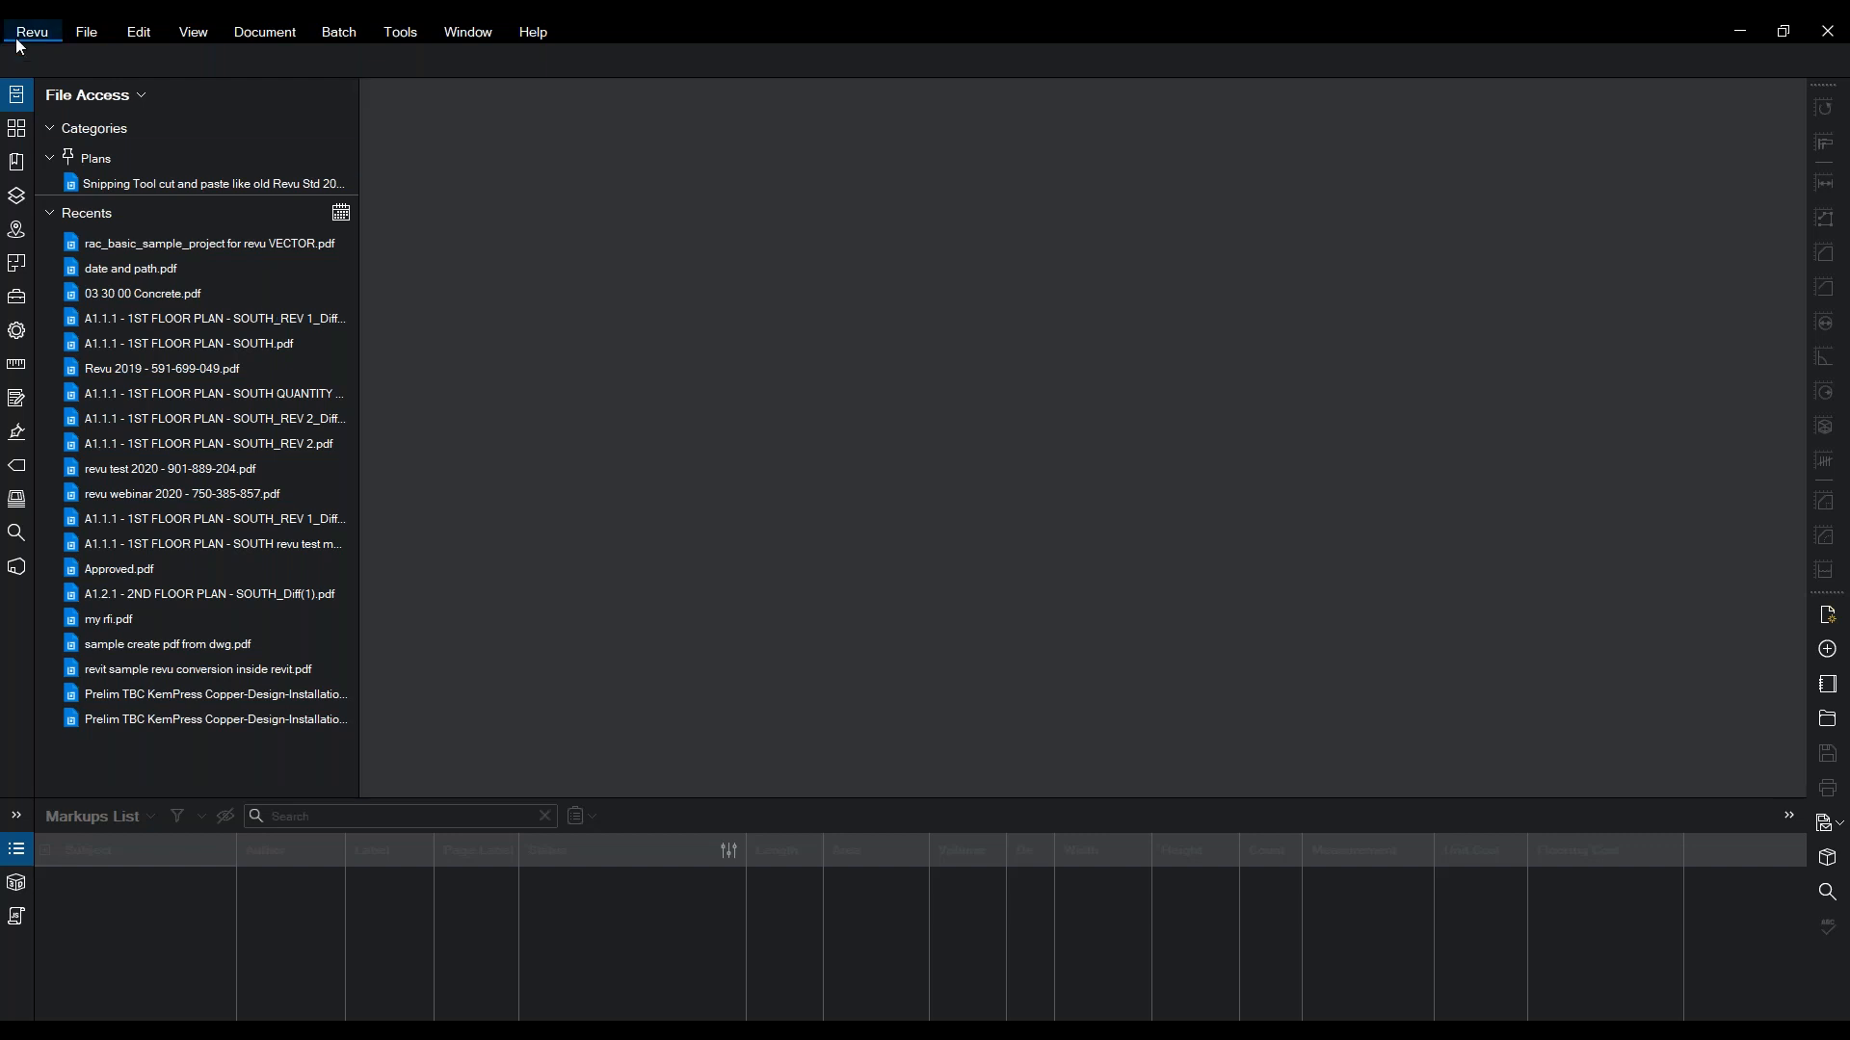
click(28, 32)
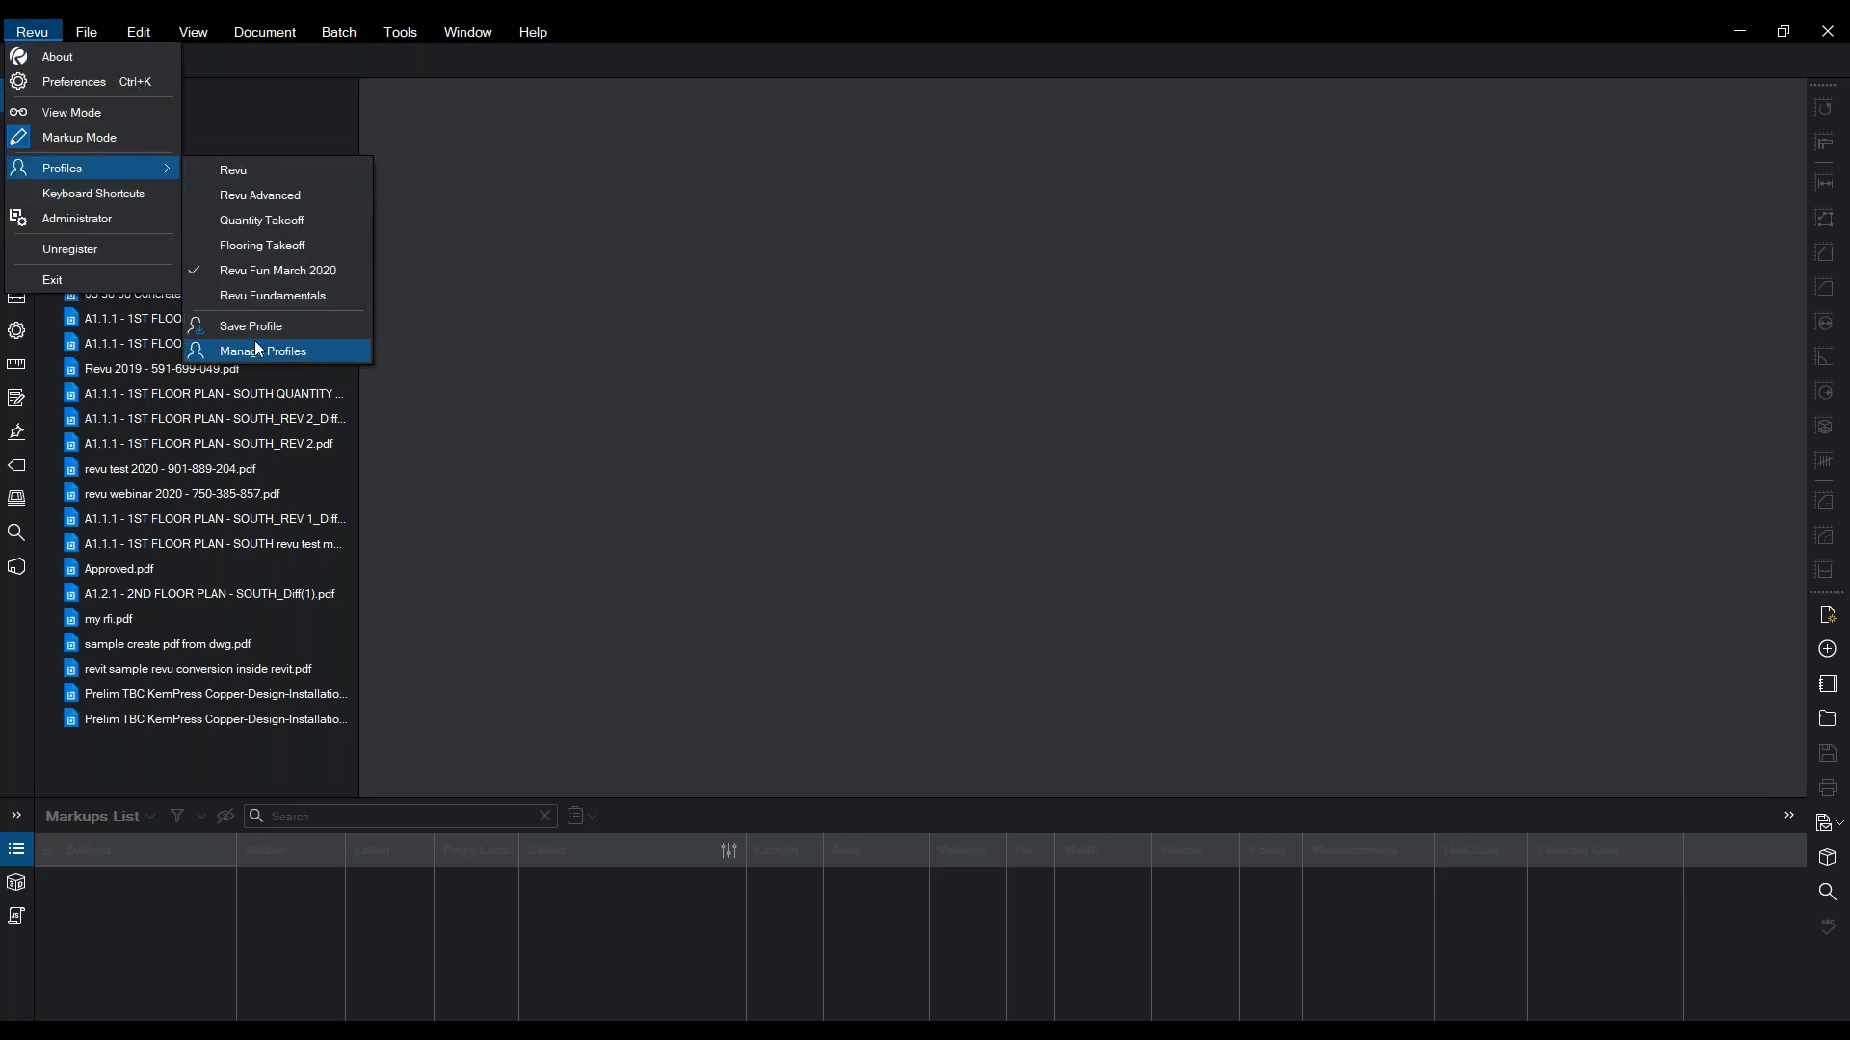
click(1154, 311)
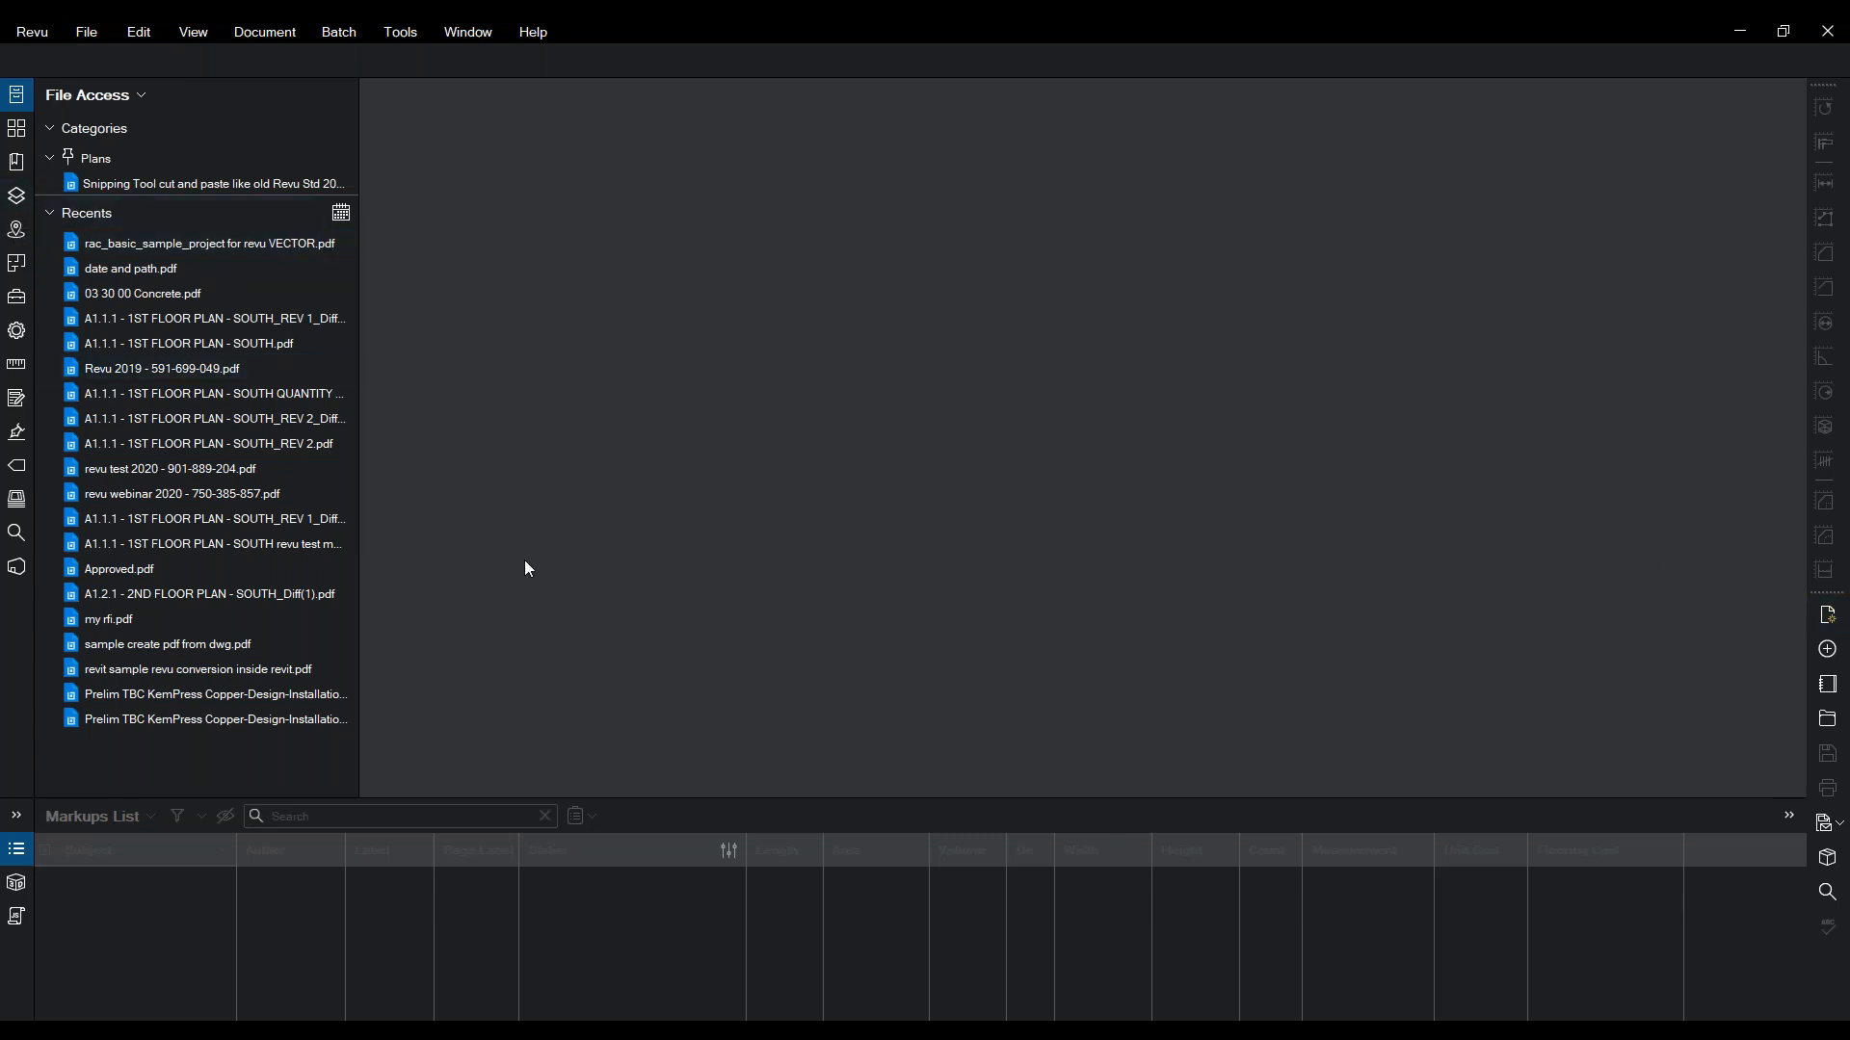
click(11, 108)
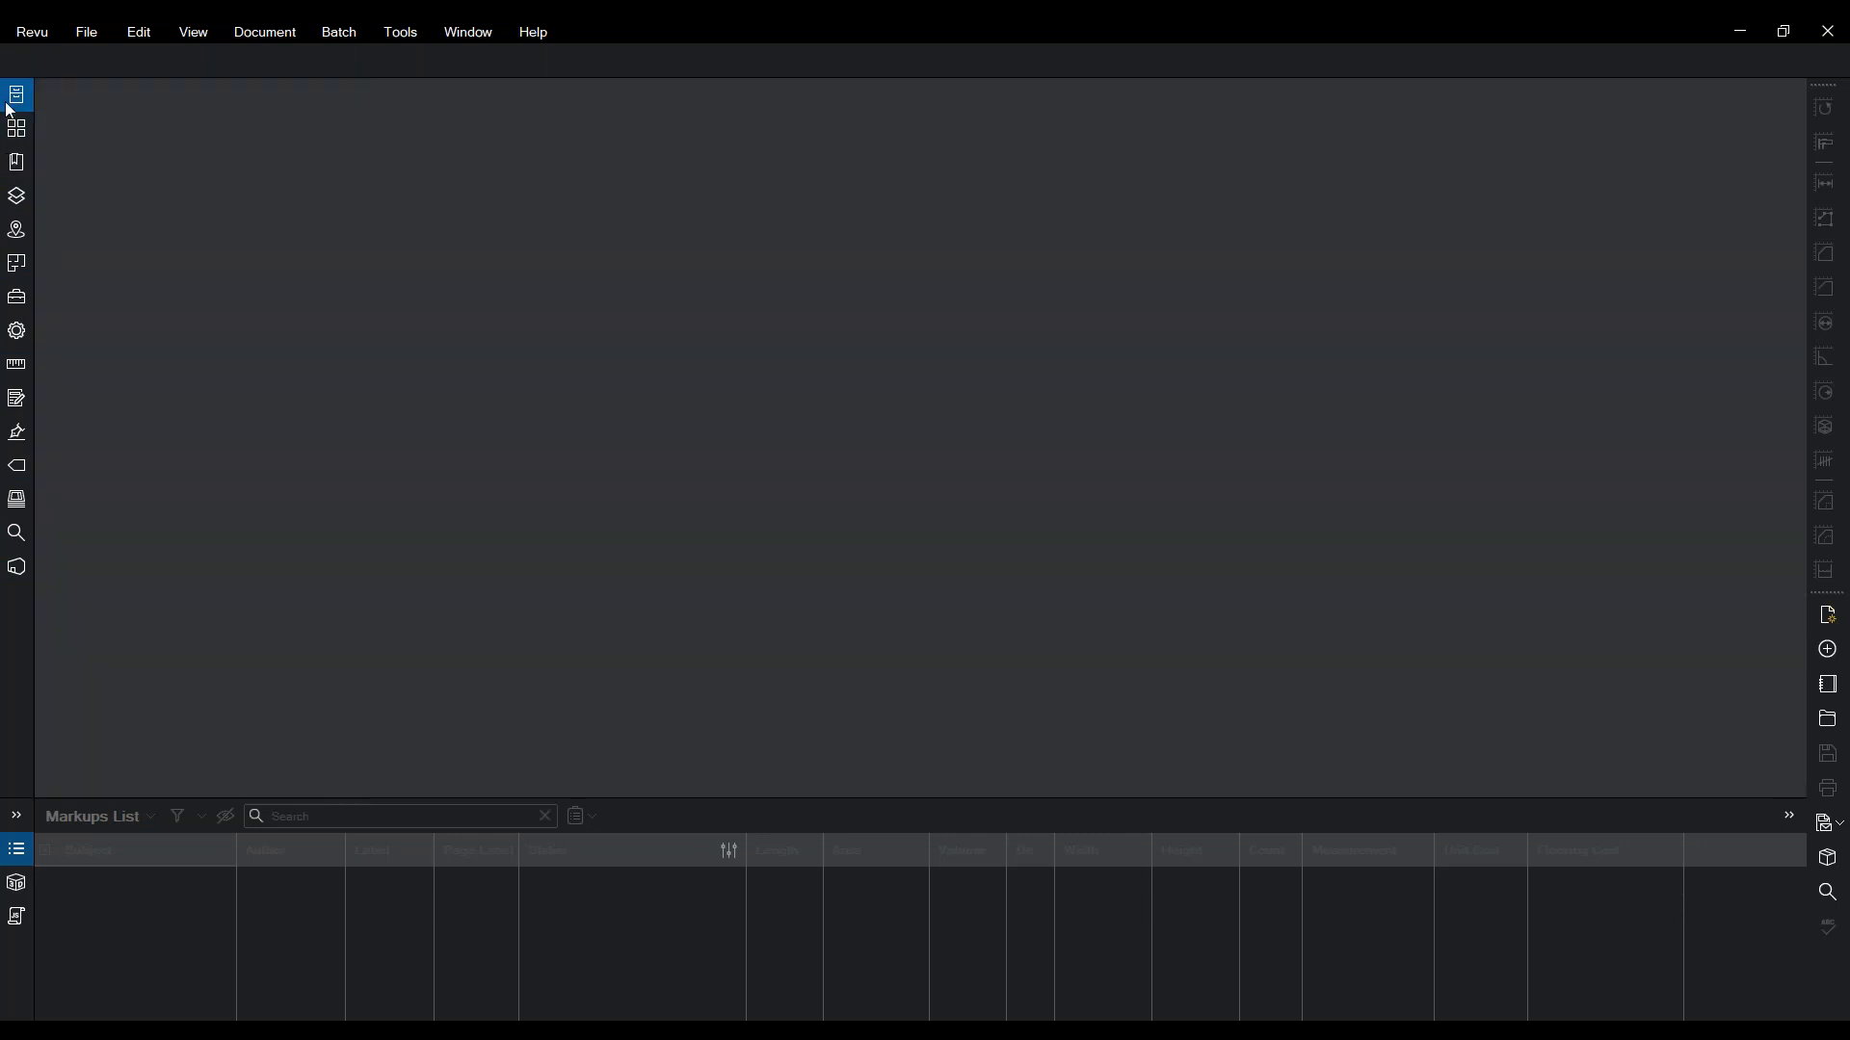
click(18, 98)
click(22, 100)
click(23, 100)
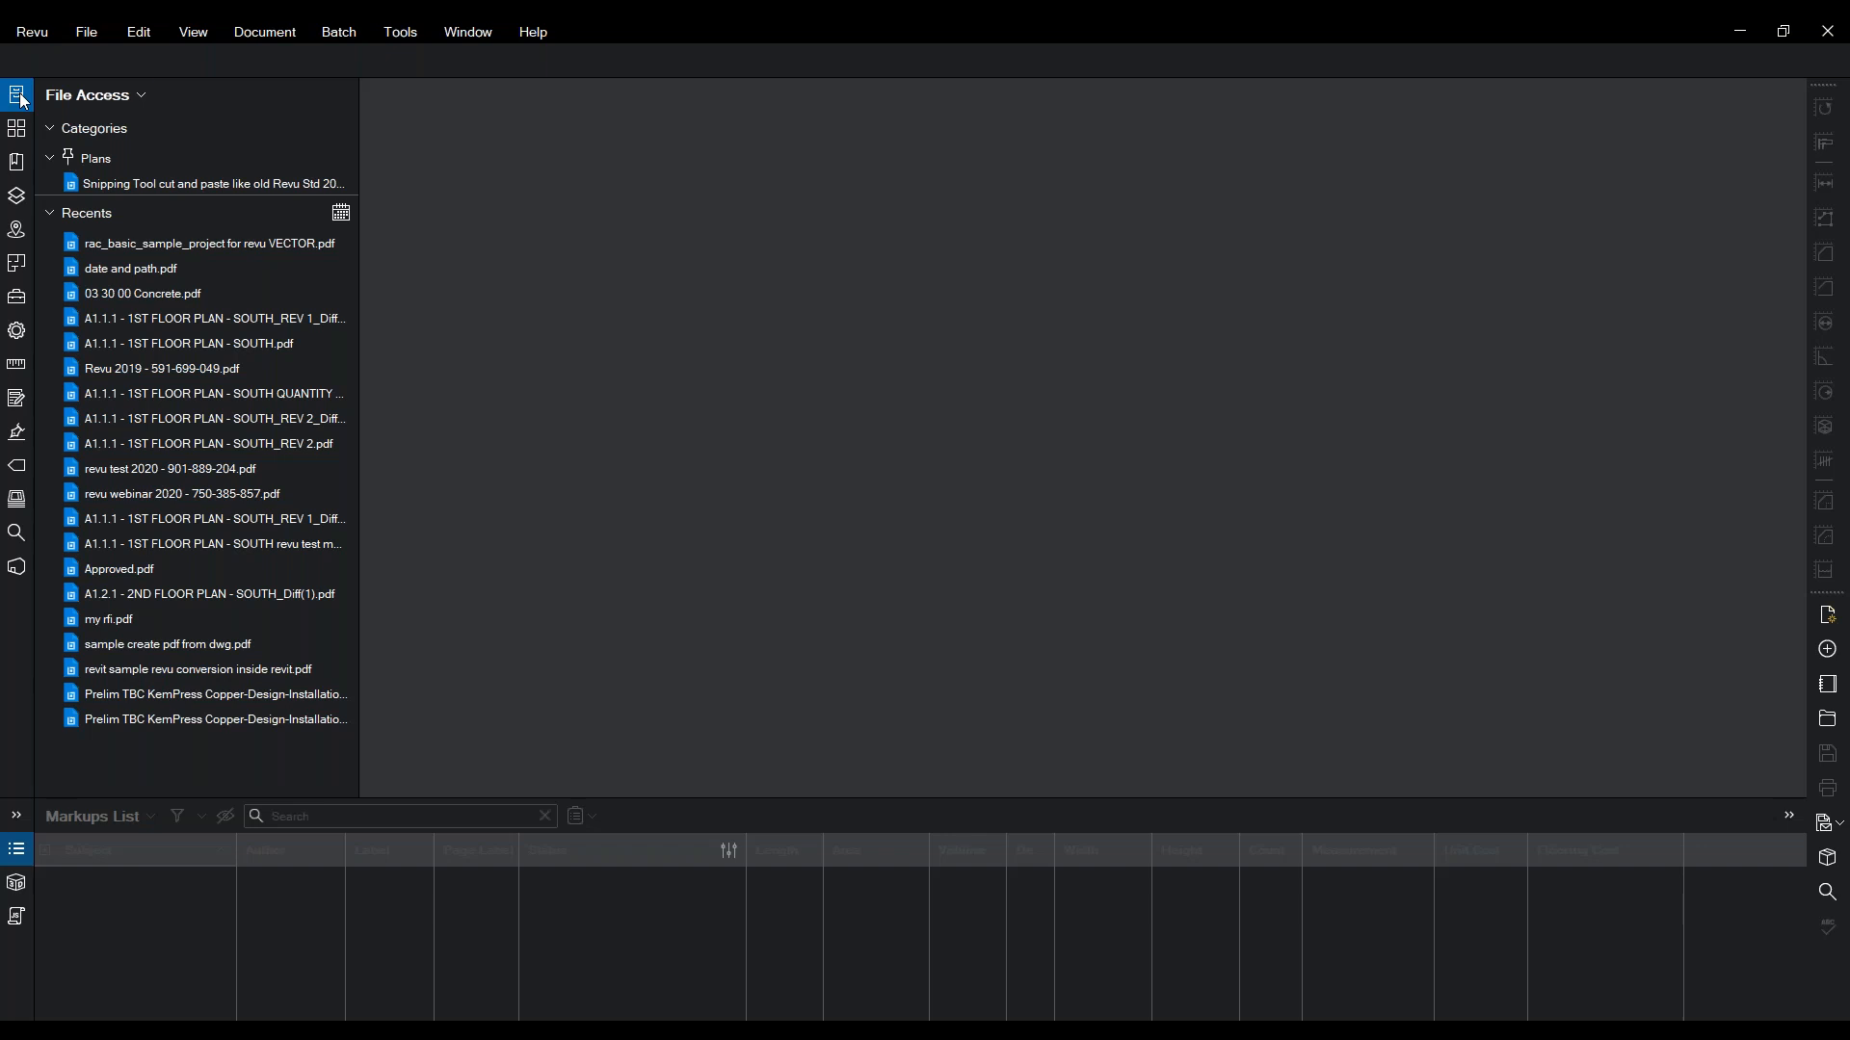
mouse_move(140, 373)
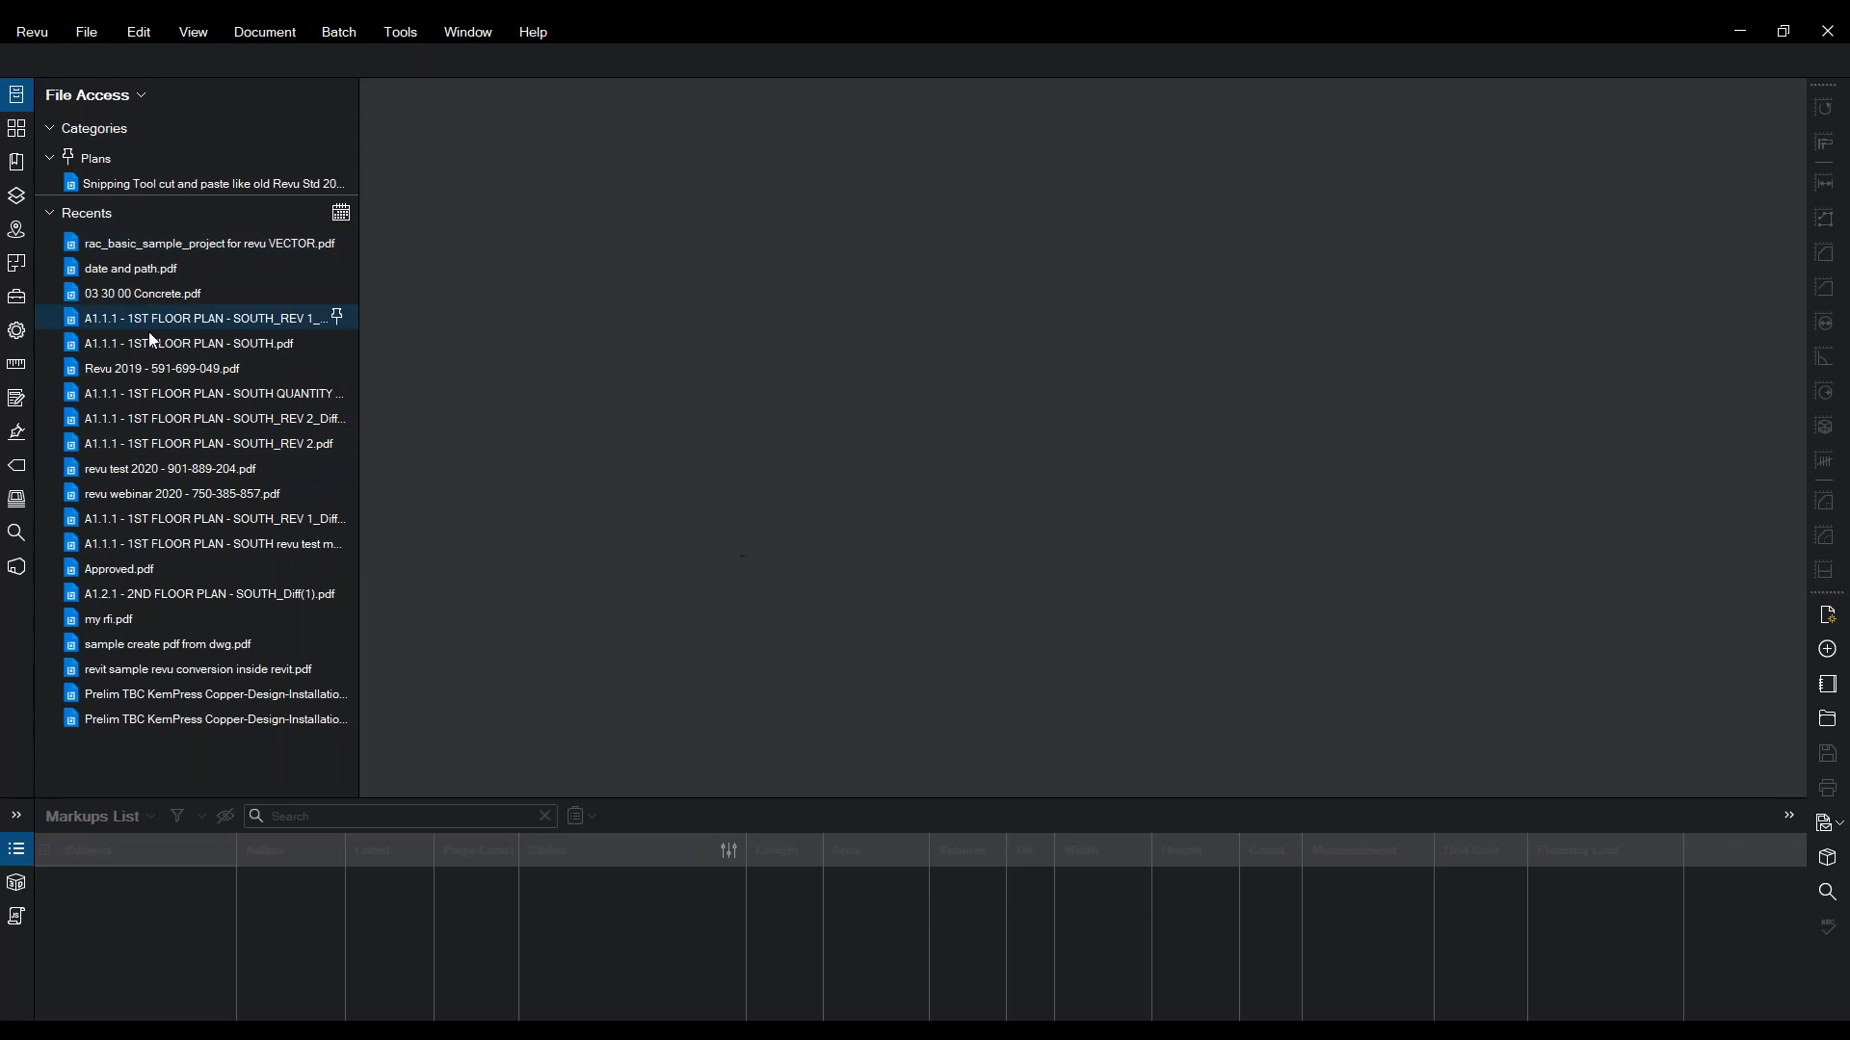
mouse_move(145, 253)
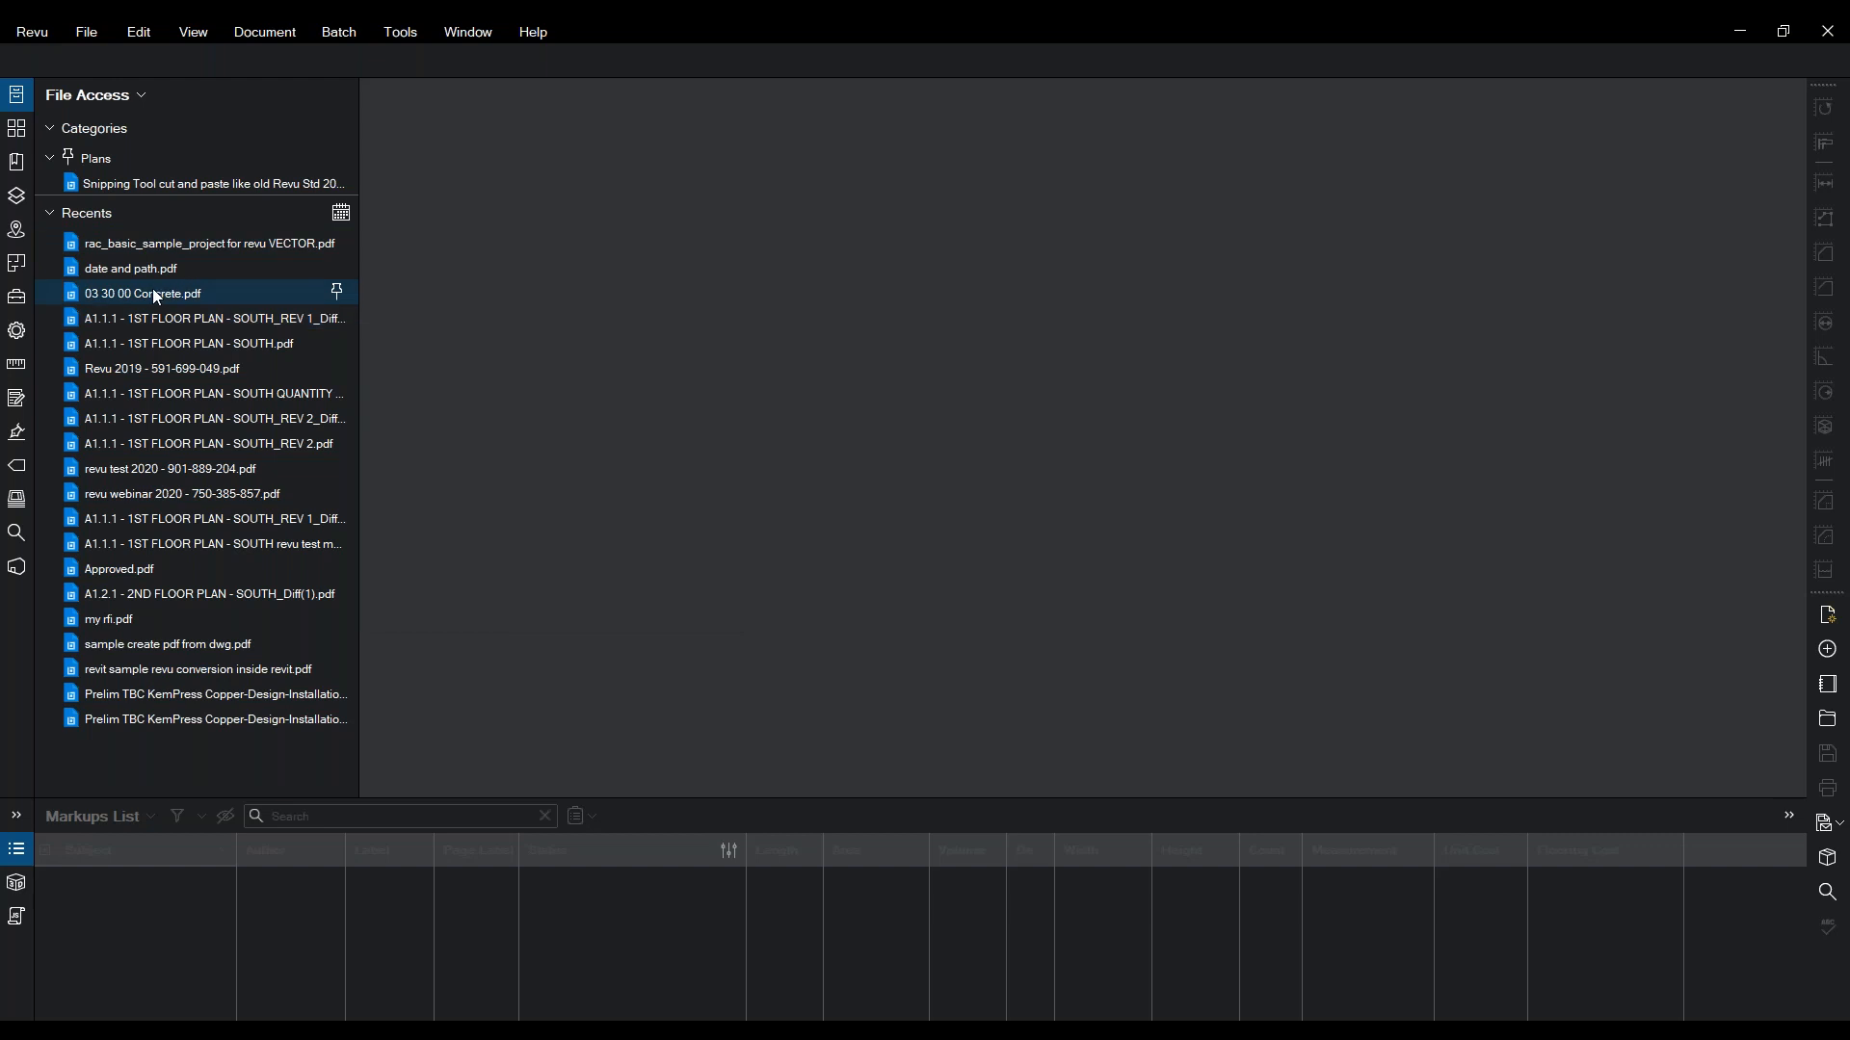
- Pin 03 30 00 Concrete.pdf from Recents under the Plans category
right_click(153, 287)
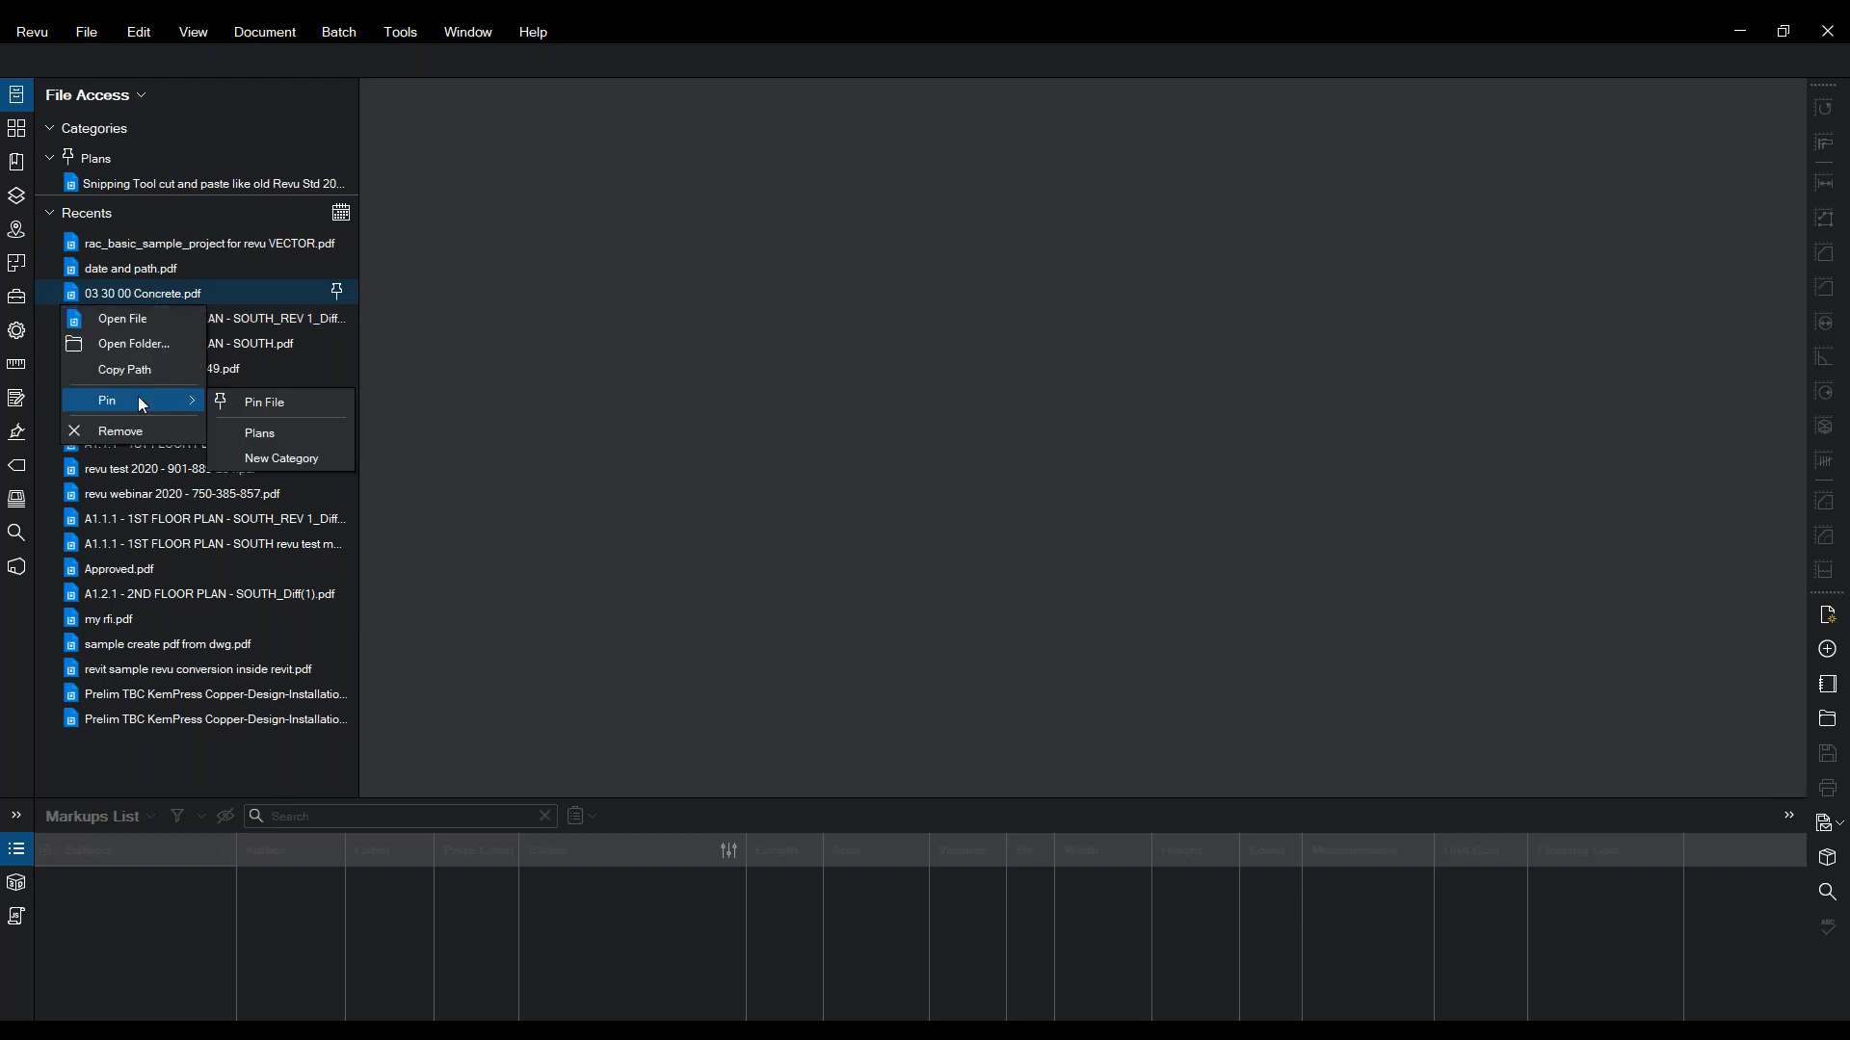
click(259, 438)
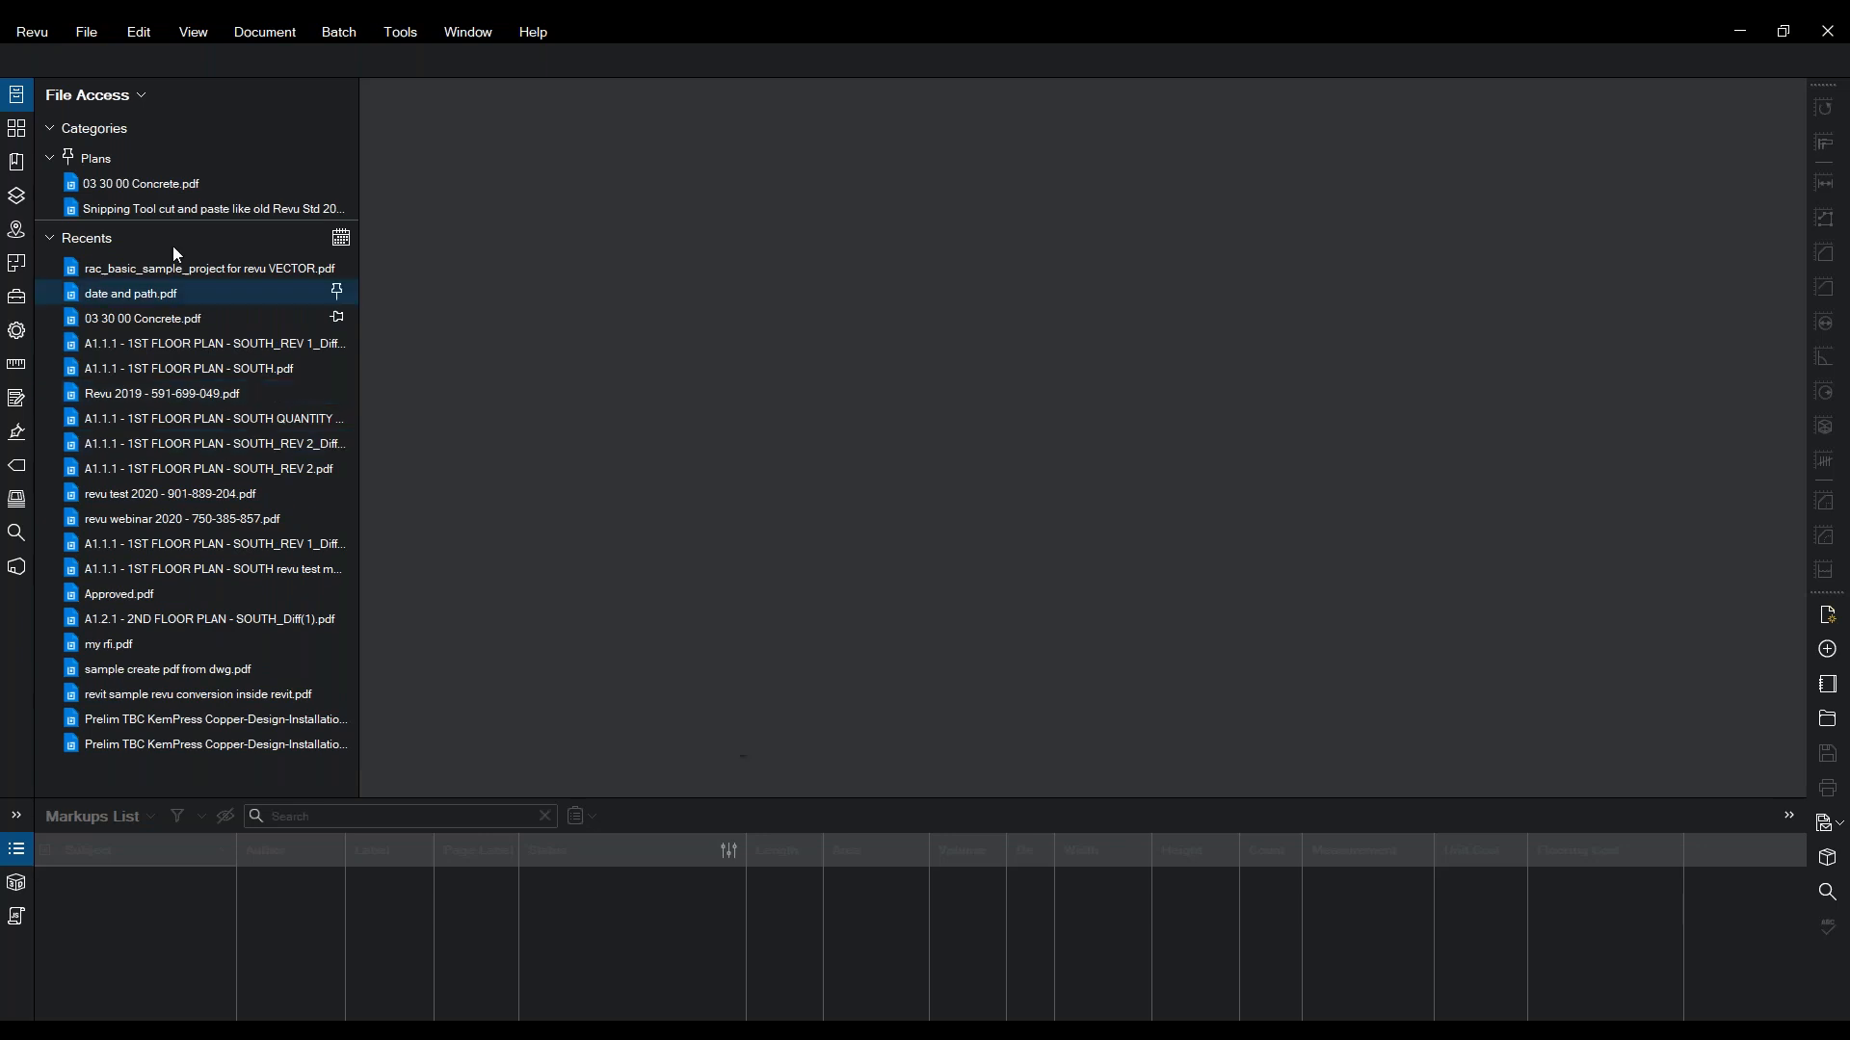
mouse_move(91, 208)
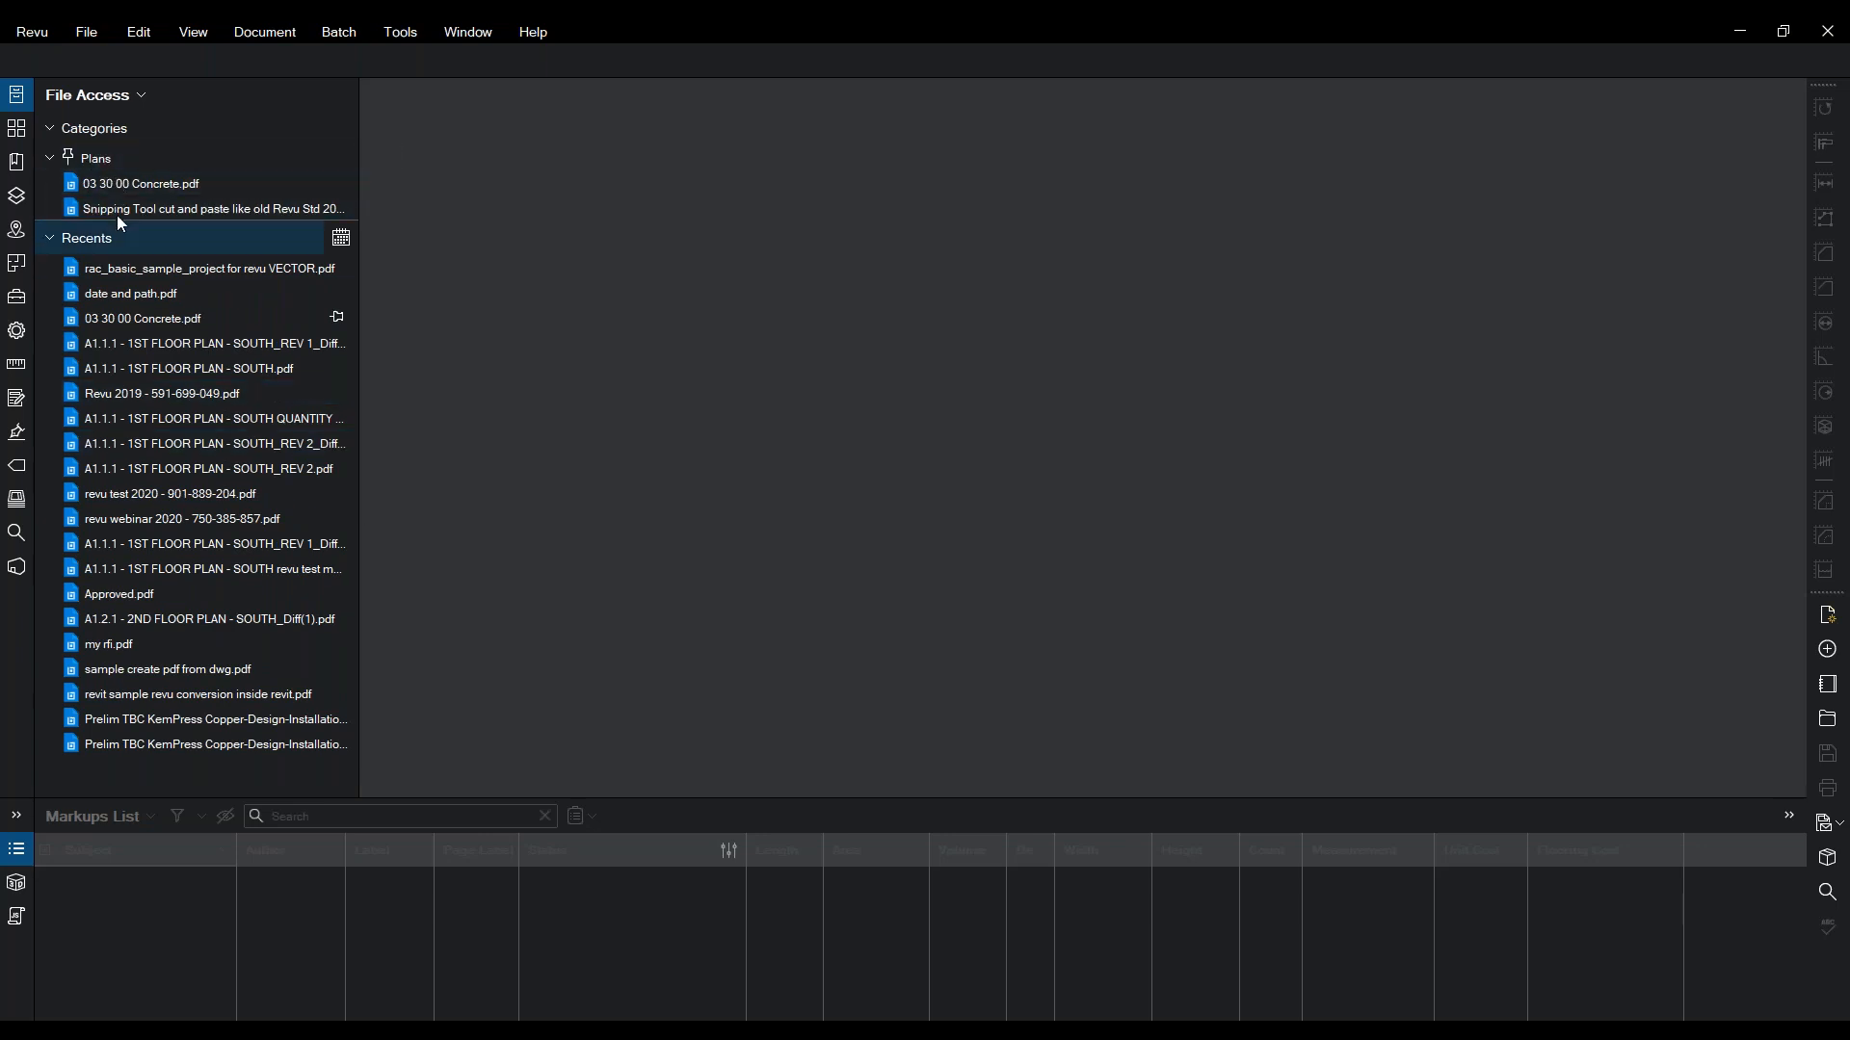
mouse_move(123, 194)
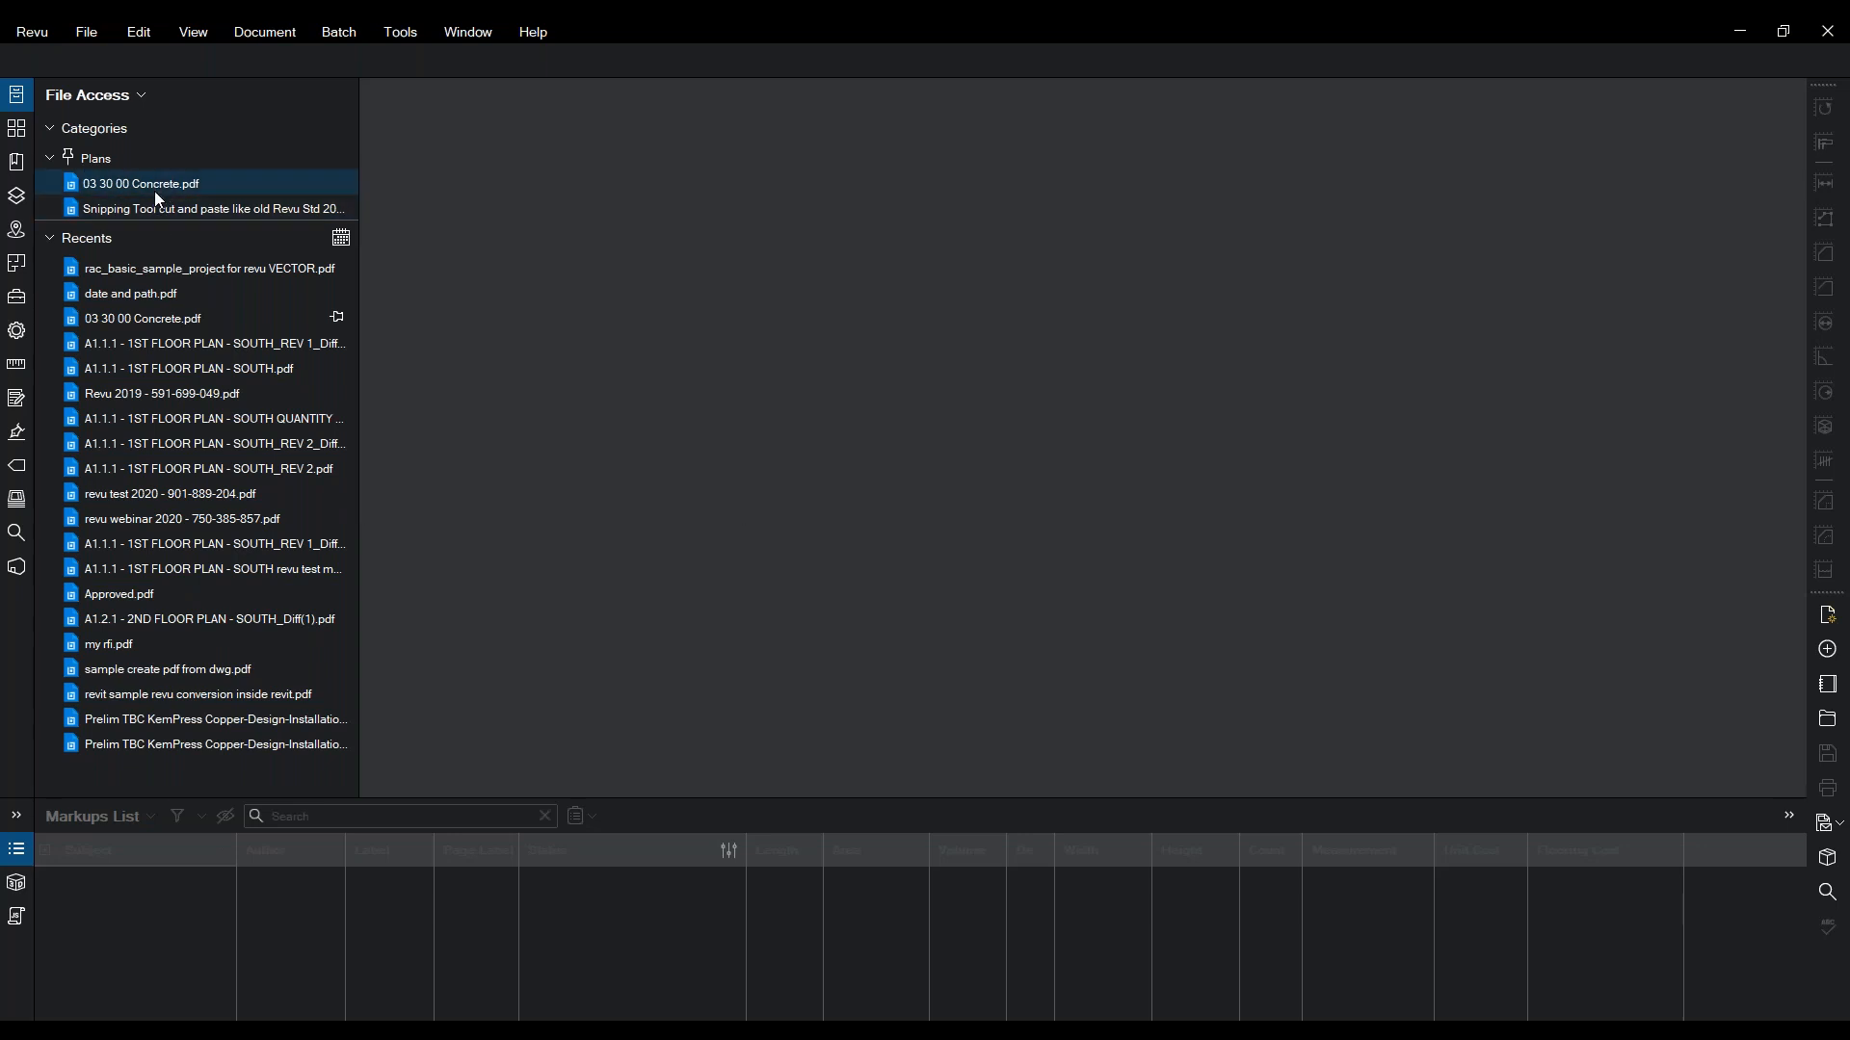
- Bring up the Open file dialog from the File menu
click(20, 125)
click(16, 94)
click(94, 34)
click(123, 106)
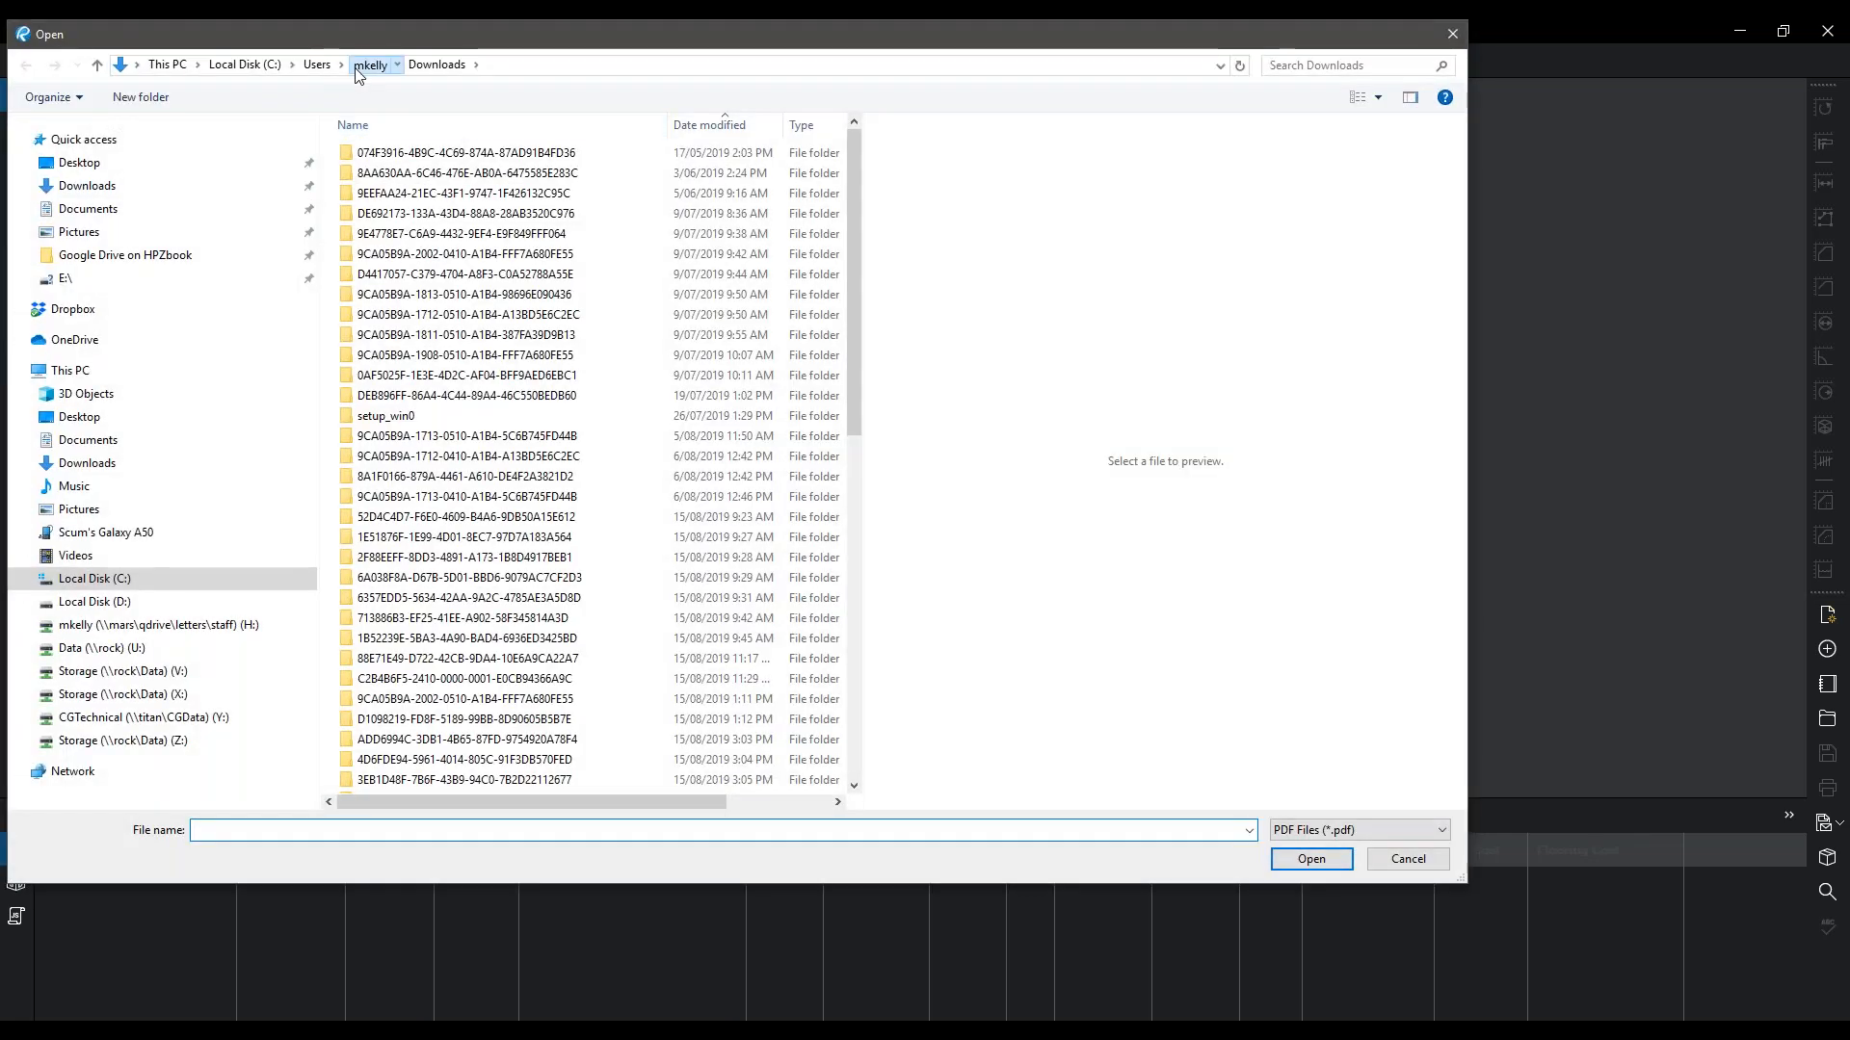
- Open A1.1.1 - 1ST FLOOR PLAN - SOUTH.pdf from Desktop's Architecture Set > Original folder
click(355, 70)
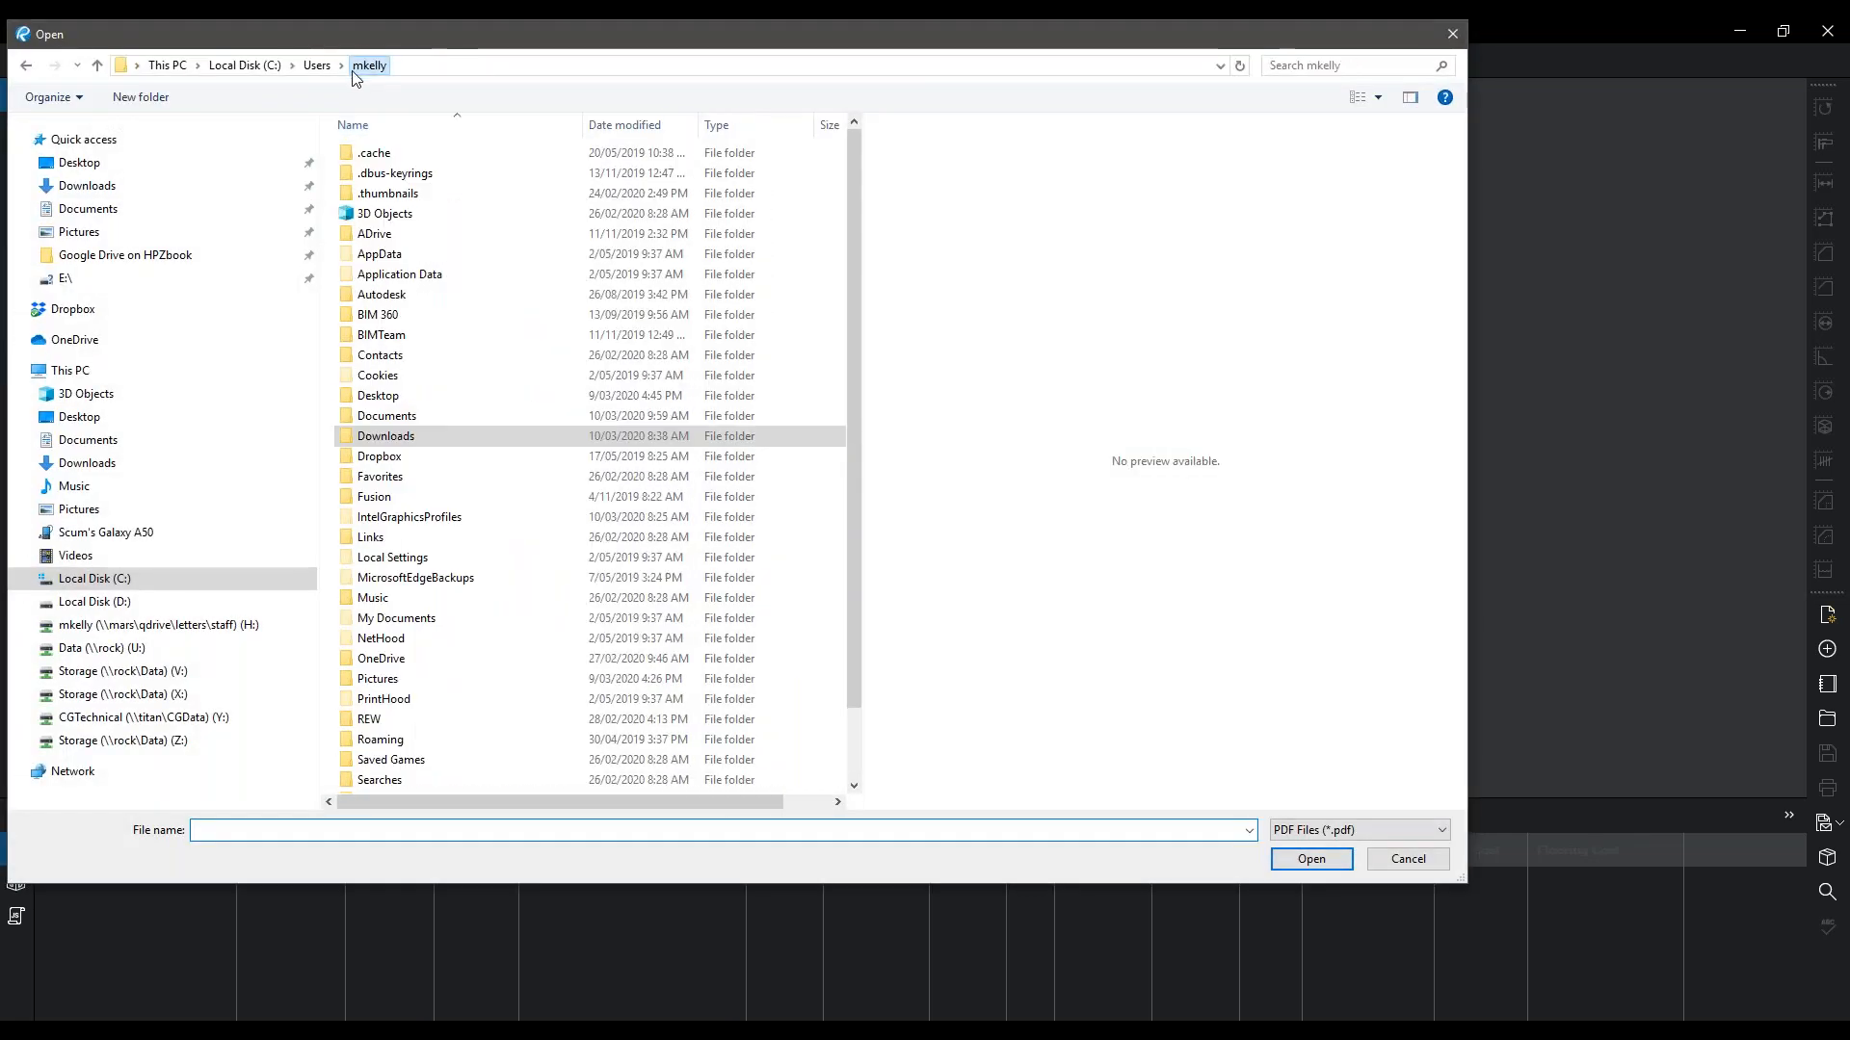
double_click(389, 398)
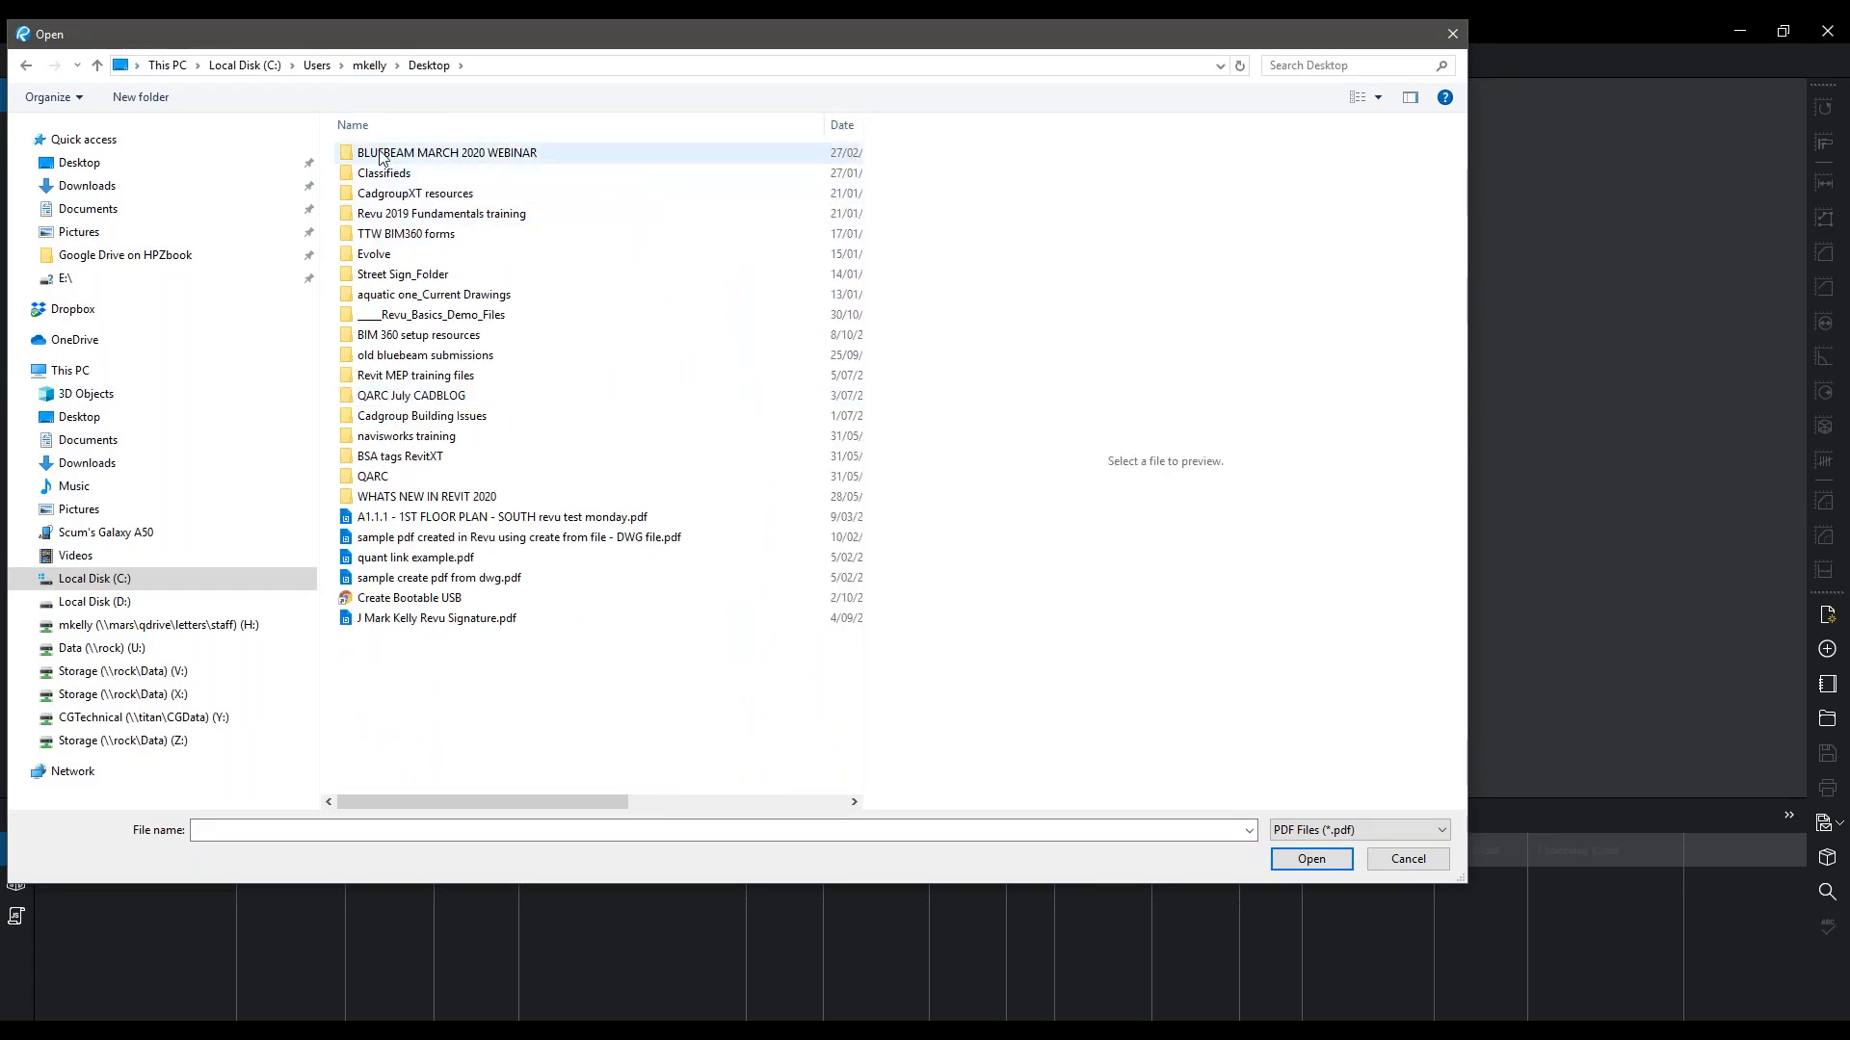
double_click(397, 214)
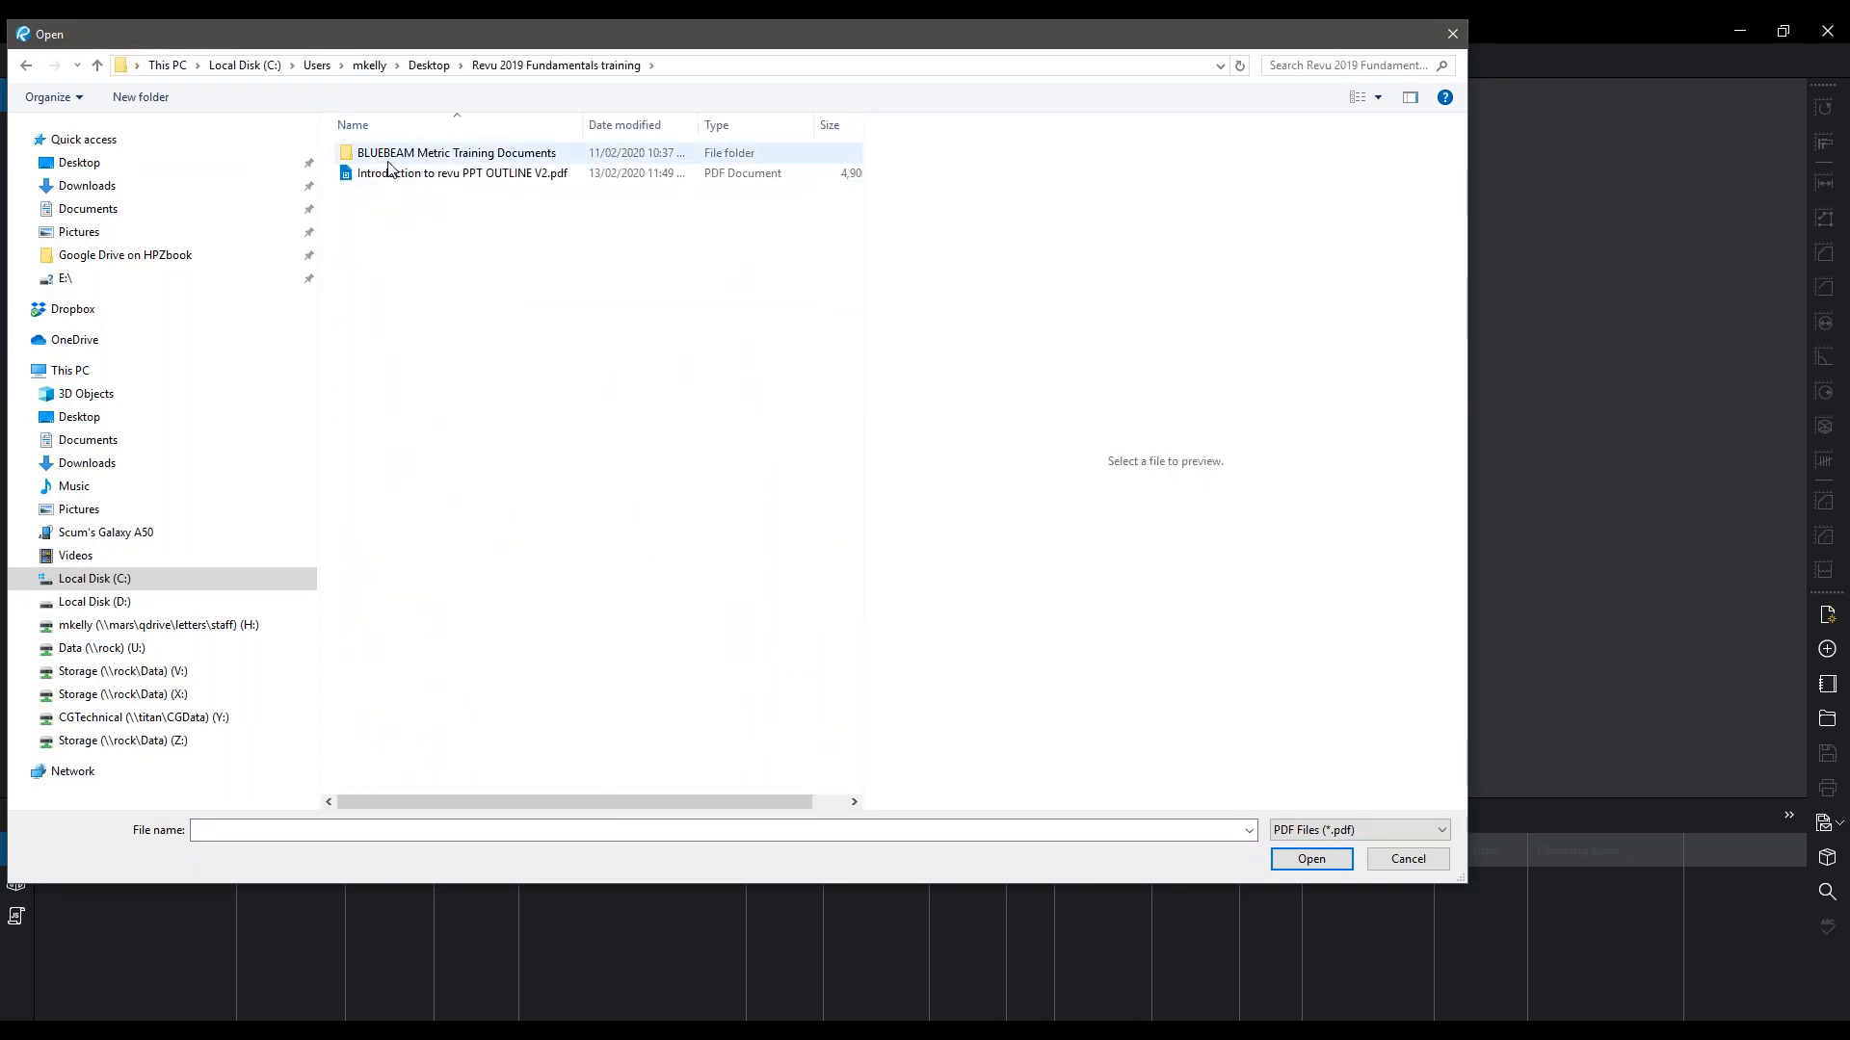
double_click(388, 160)
double_click(397, 171)
double_click(397, 156)
click(414, 193)
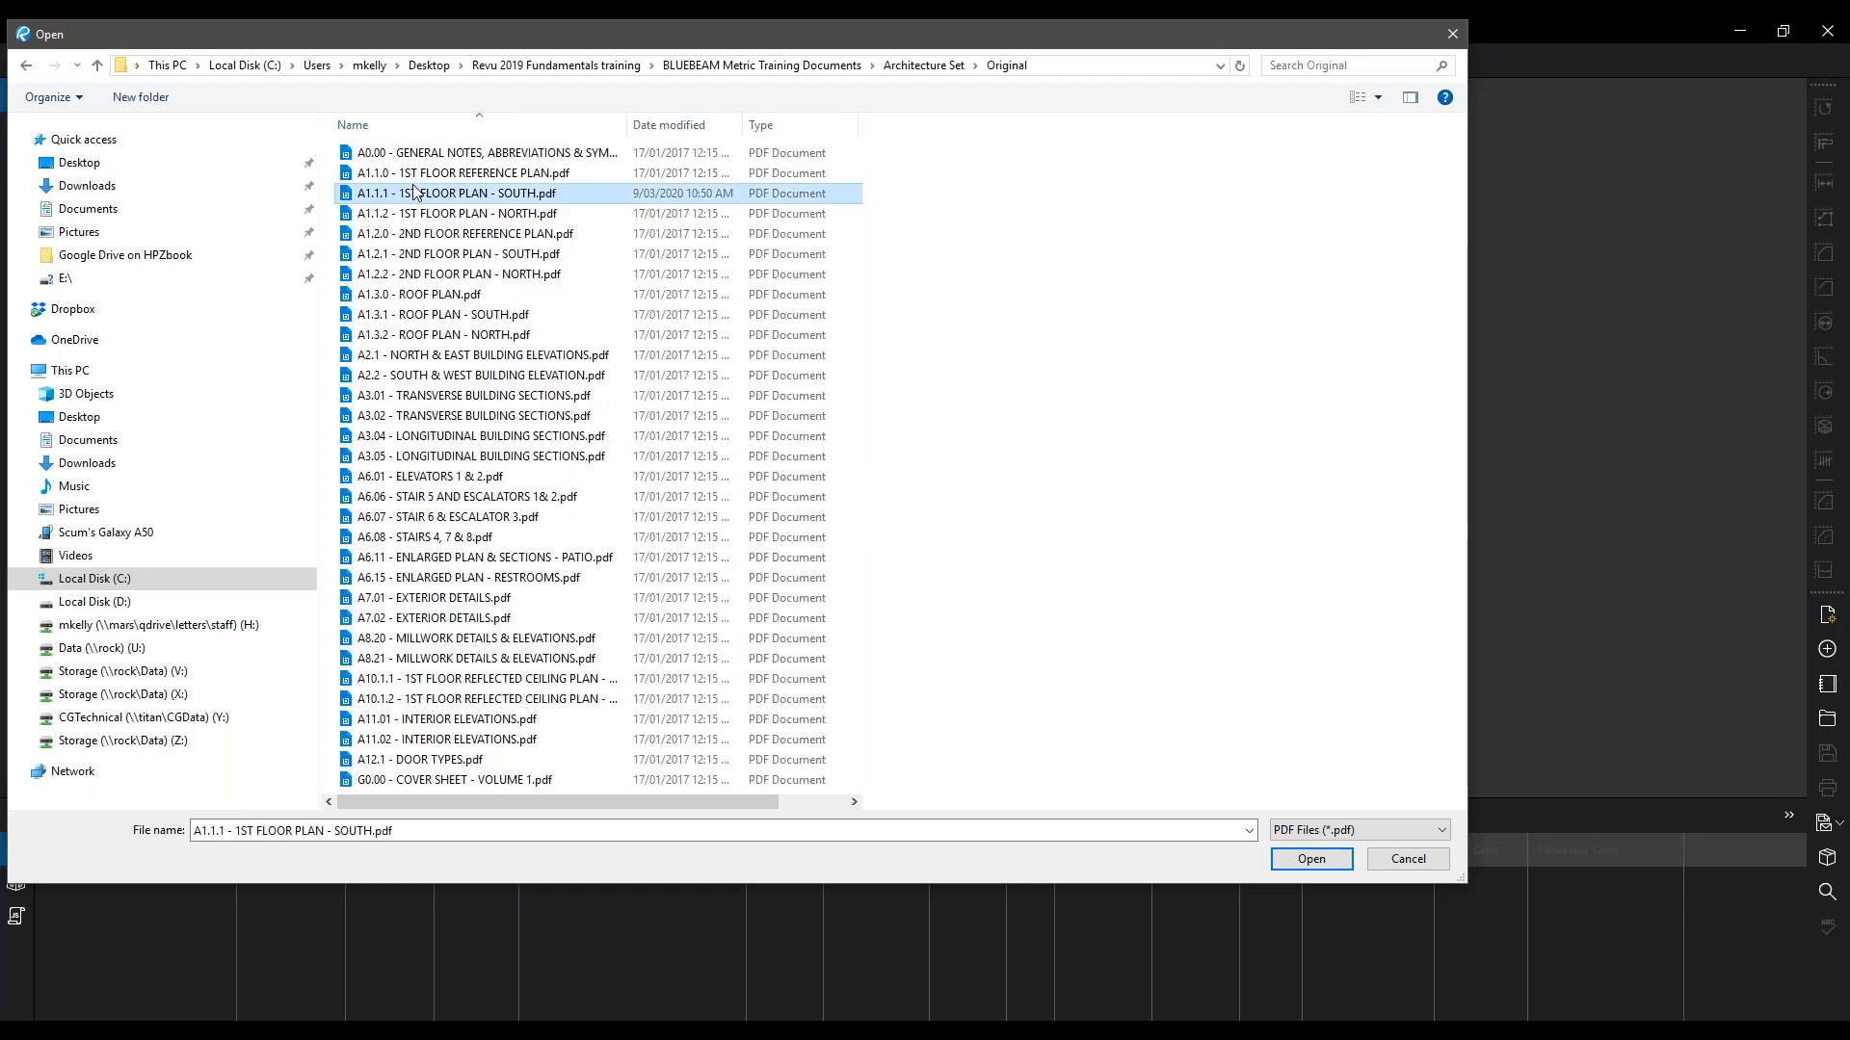
double_click(414, 193)
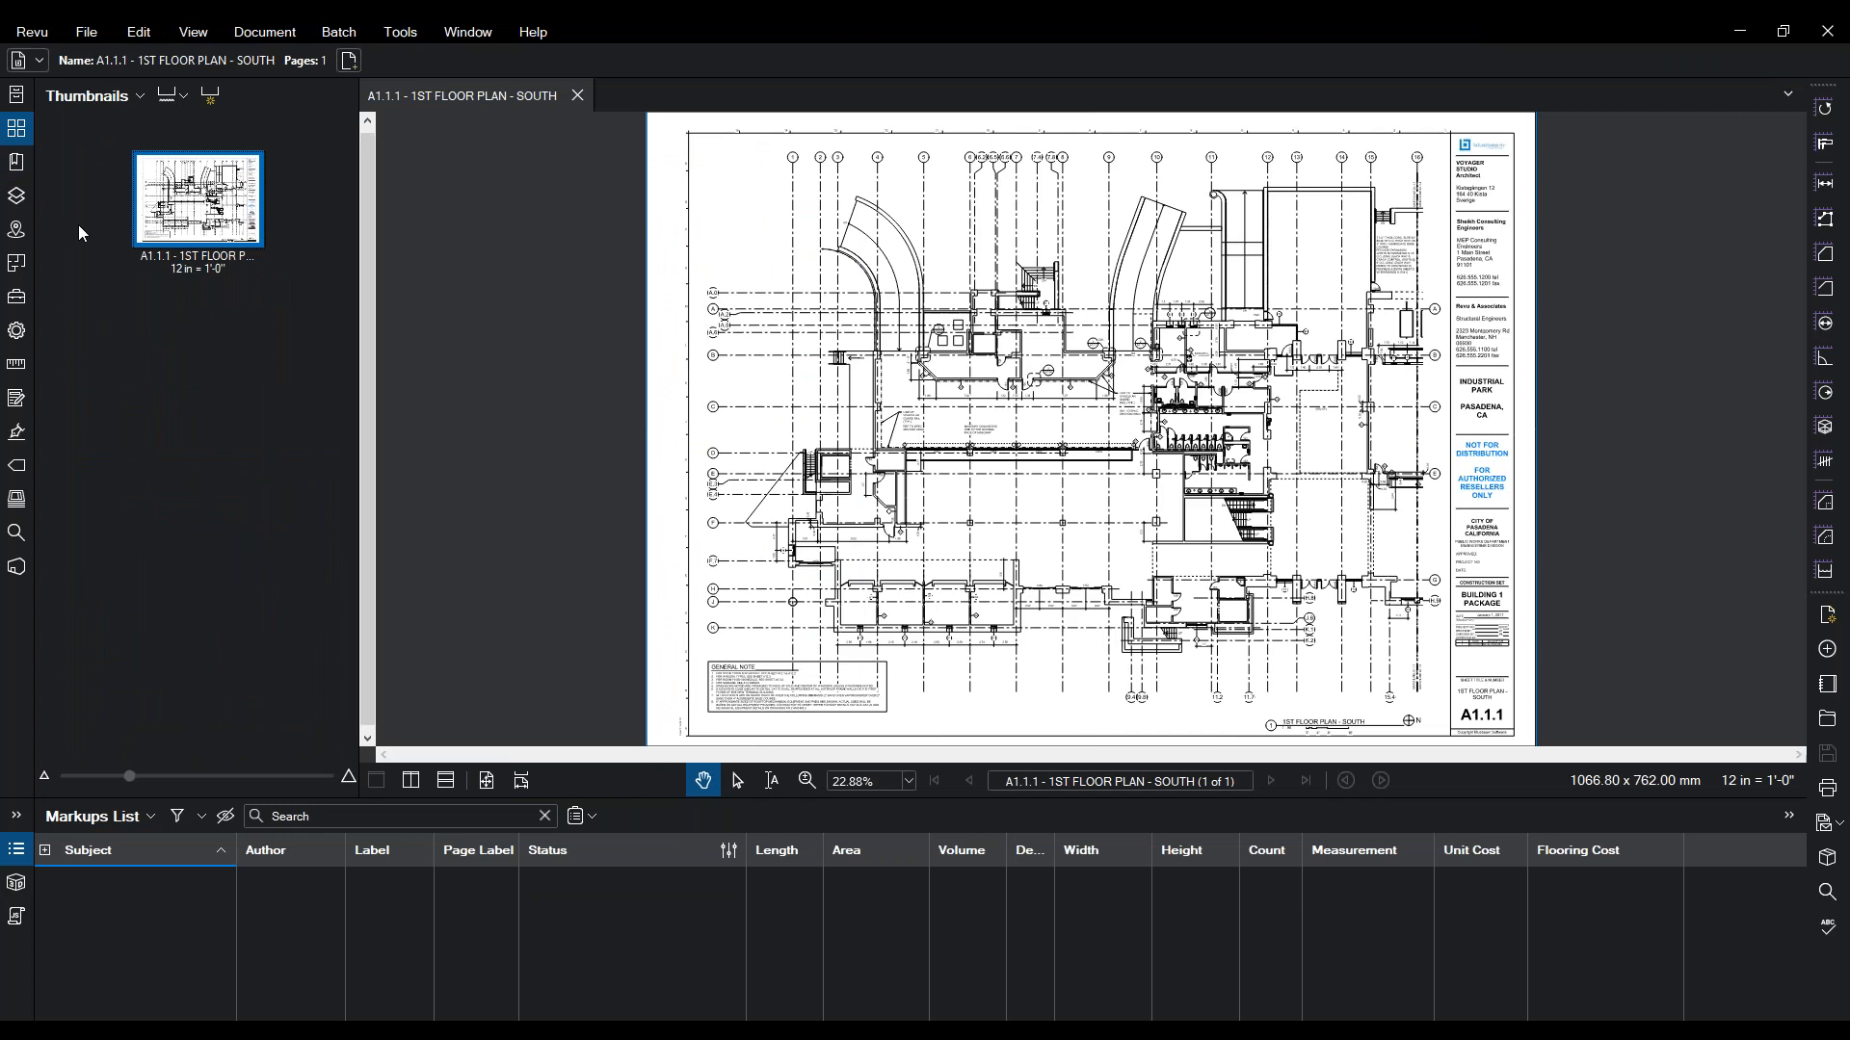
- Insert a blank landscape ISO_A1 page, style Blank, after the last page
right_click(168, 208)
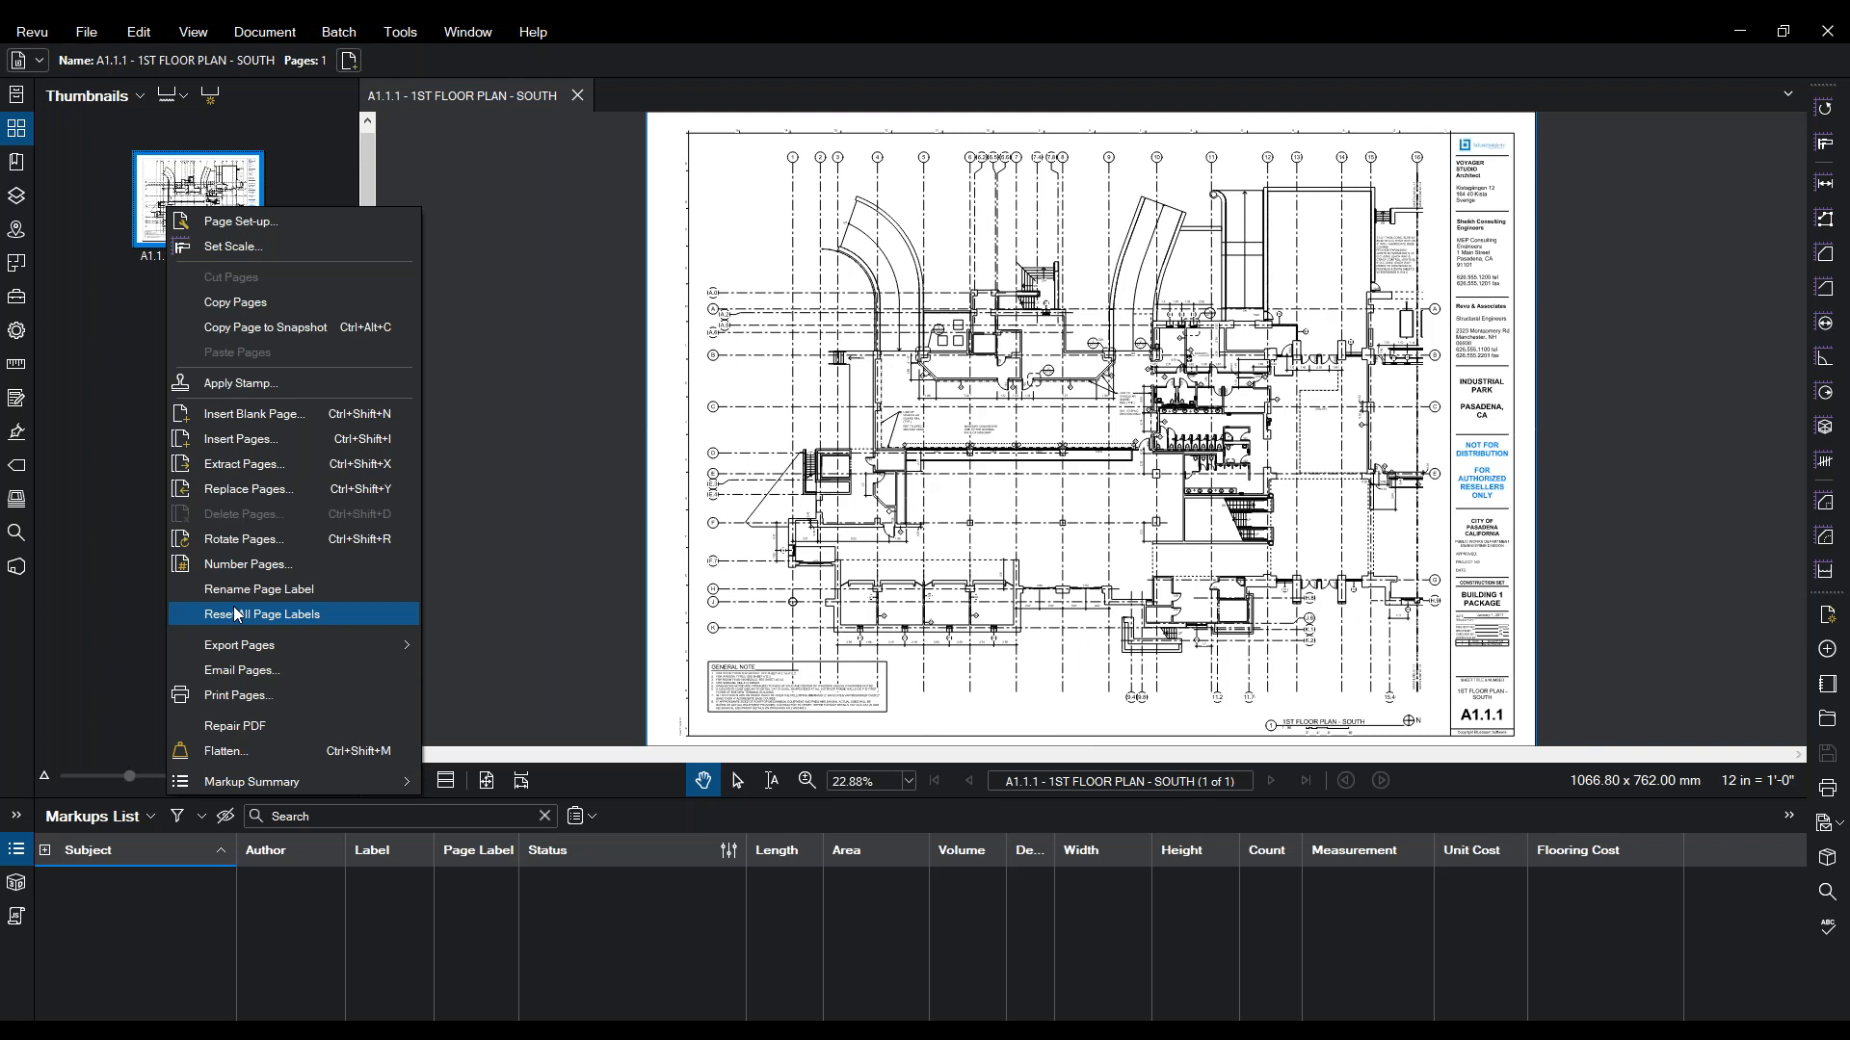
click(248, 424)
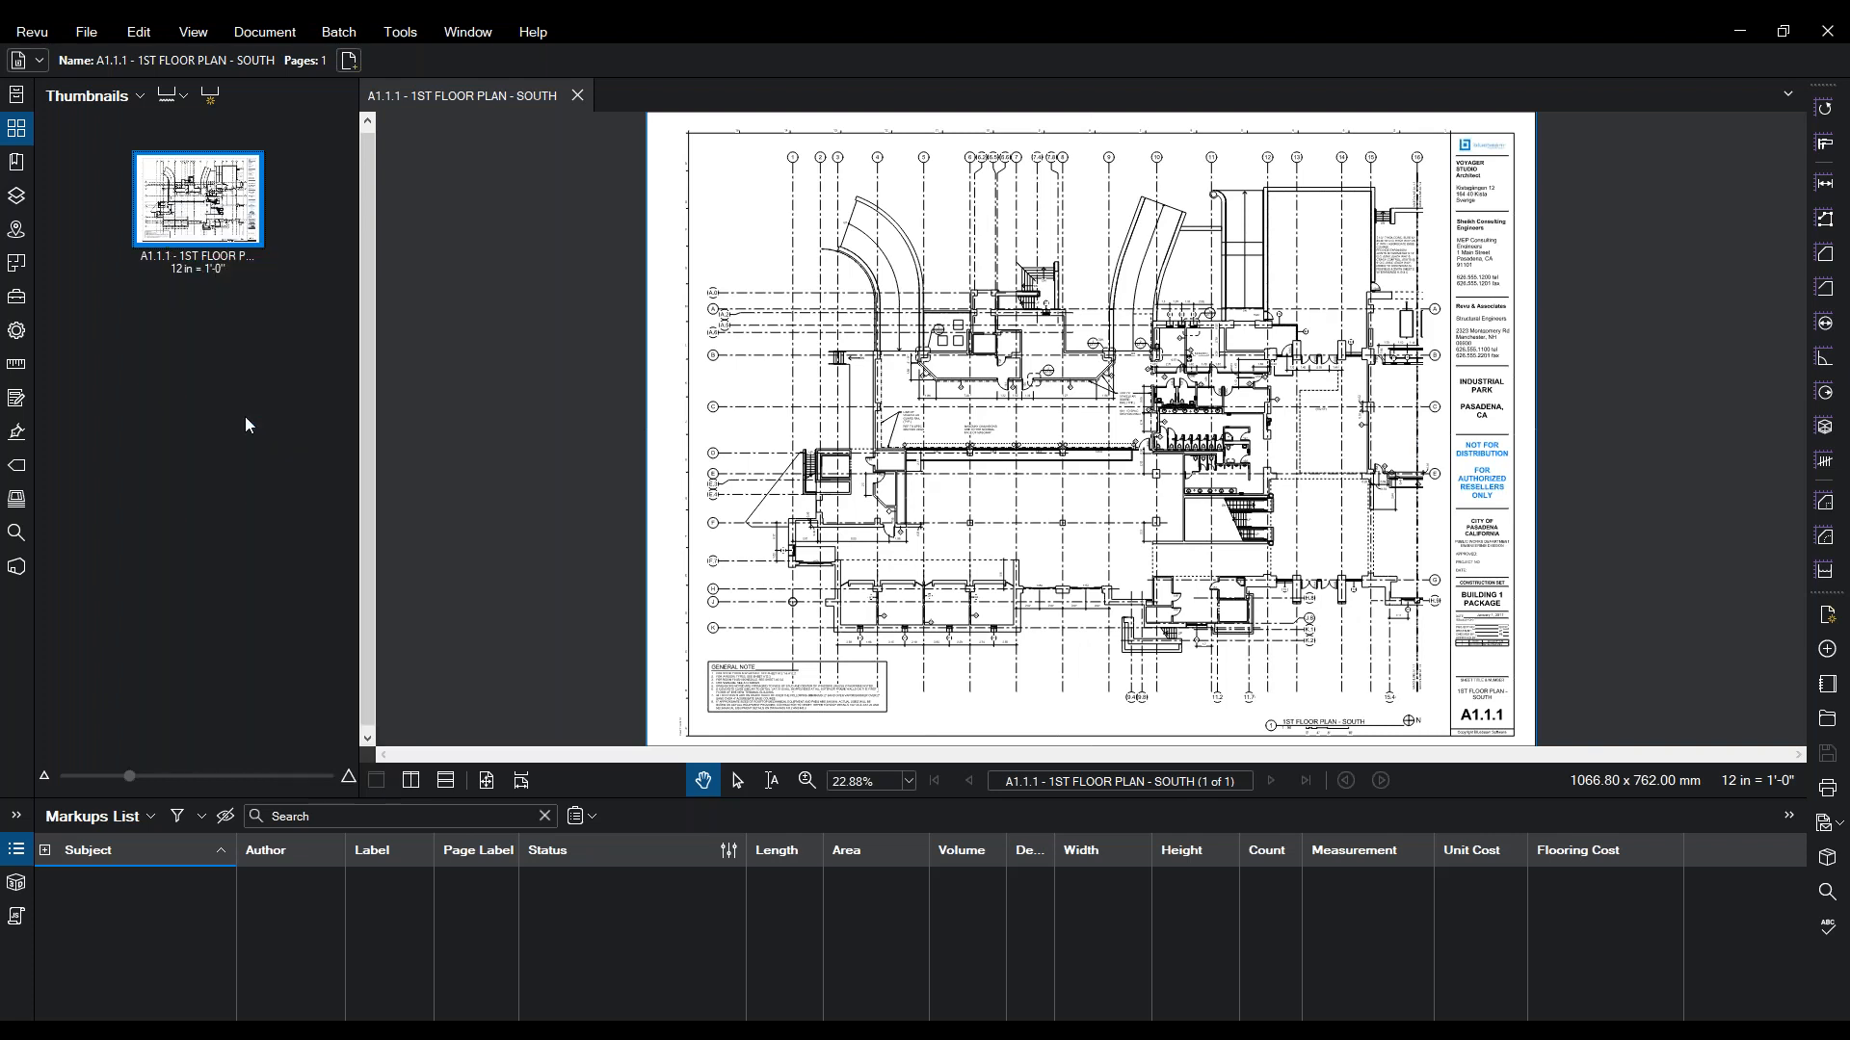
click(899, 370)
scroll(910, 483, down, 10)
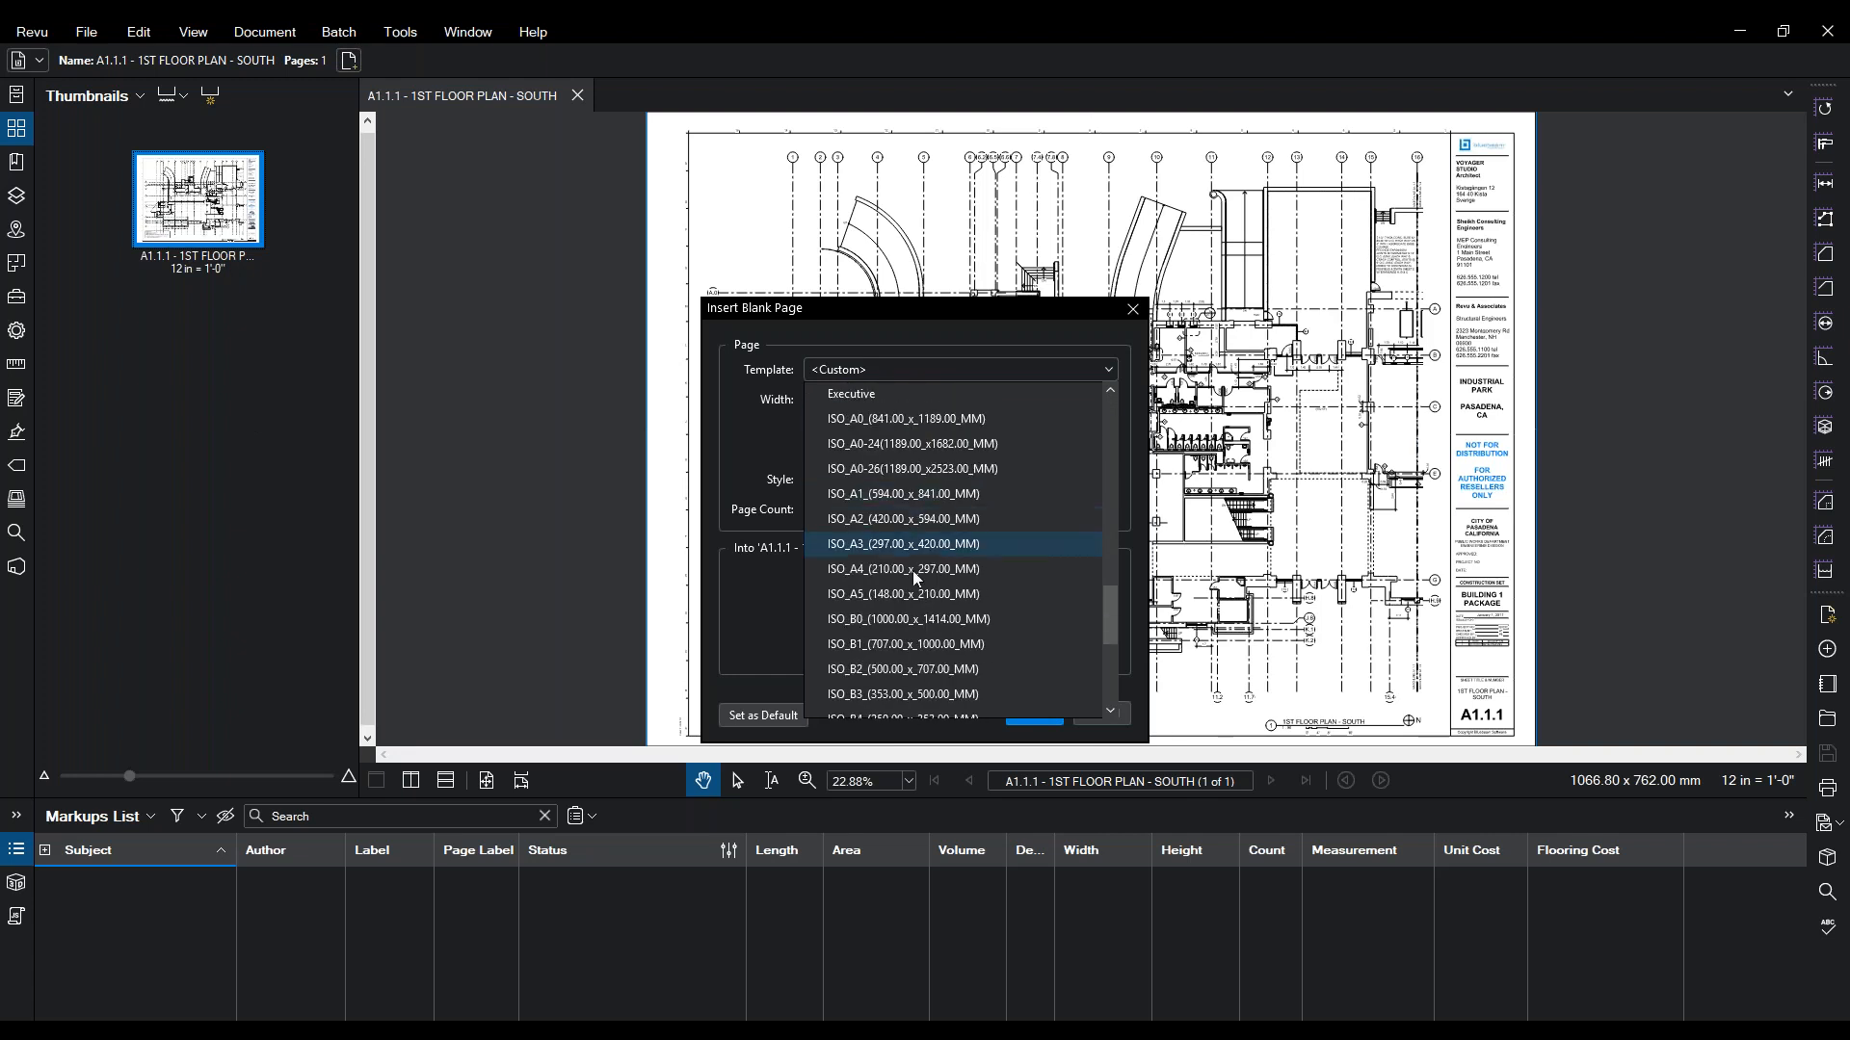
click(898, 497)
click(827, 451)
click(846, 487)
click(848, 479)
click(811, 626)
click(1029, 713)
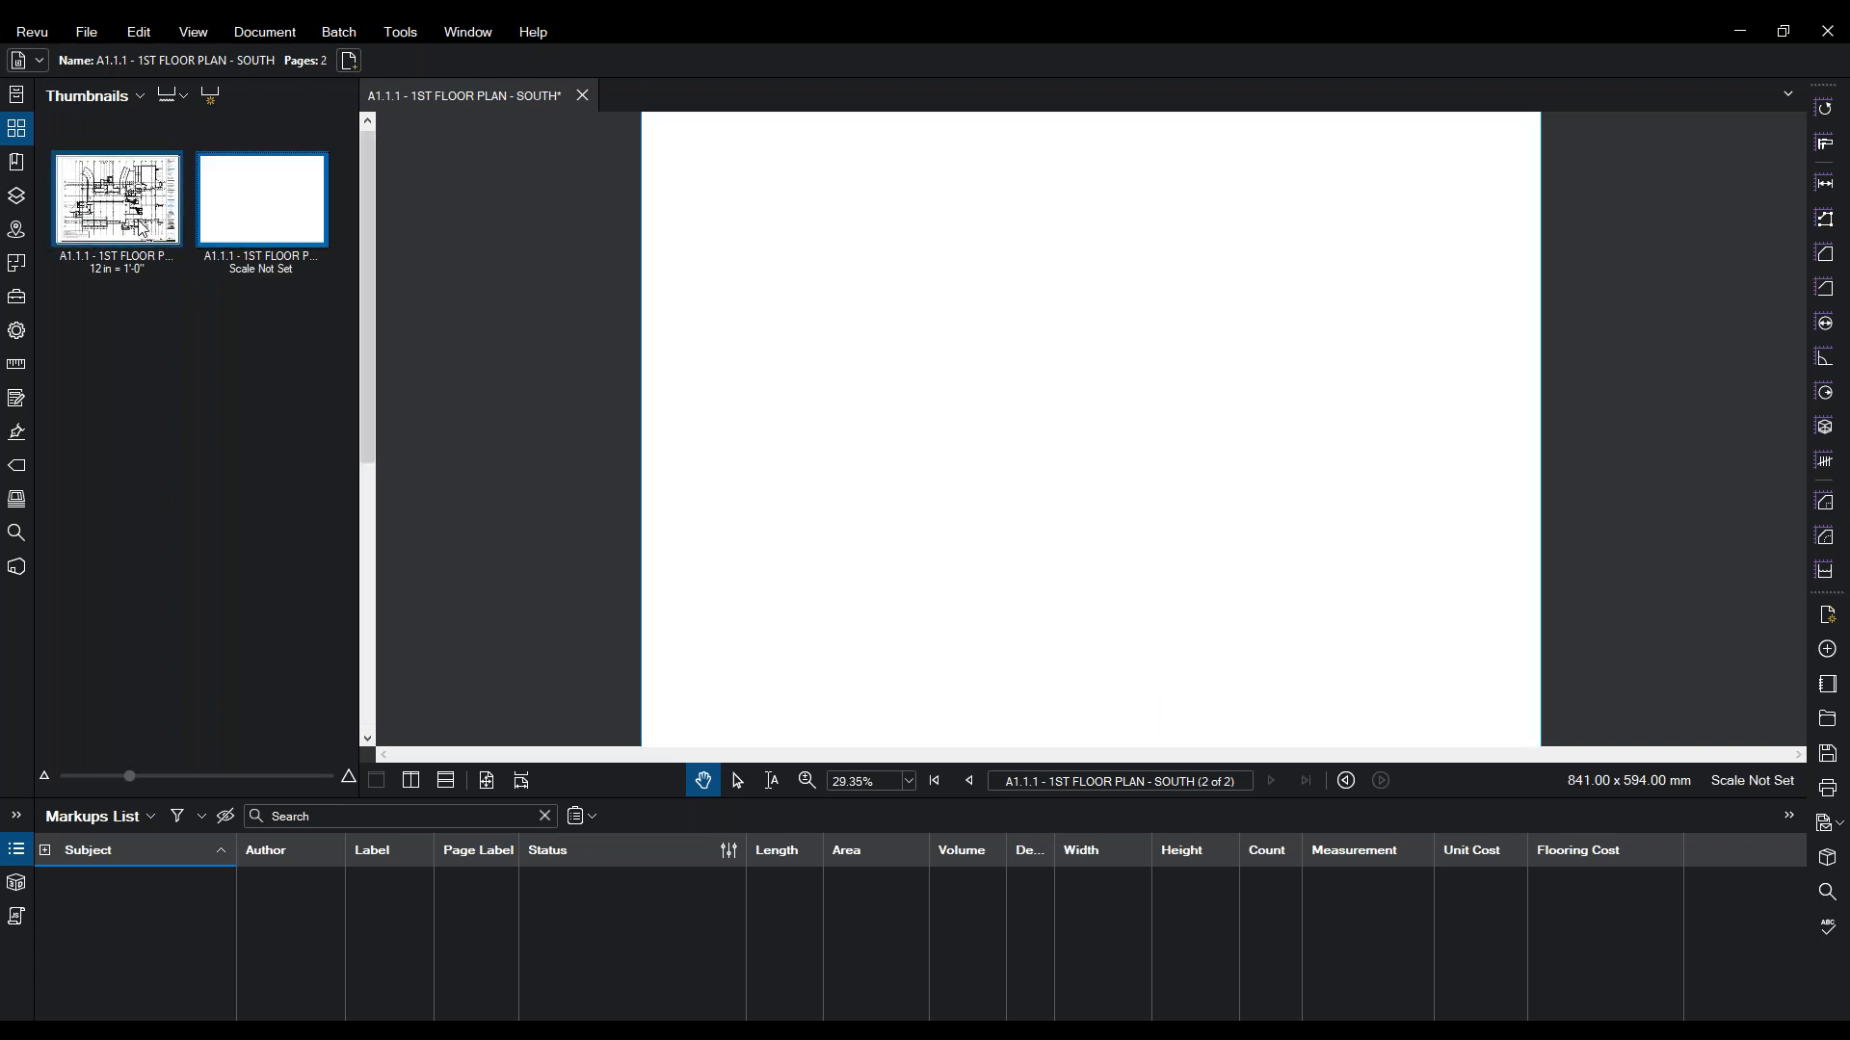
- Flip between the floor plan and the new blank page 2, ending on page 1
click(142, 229)
click(237, 262)
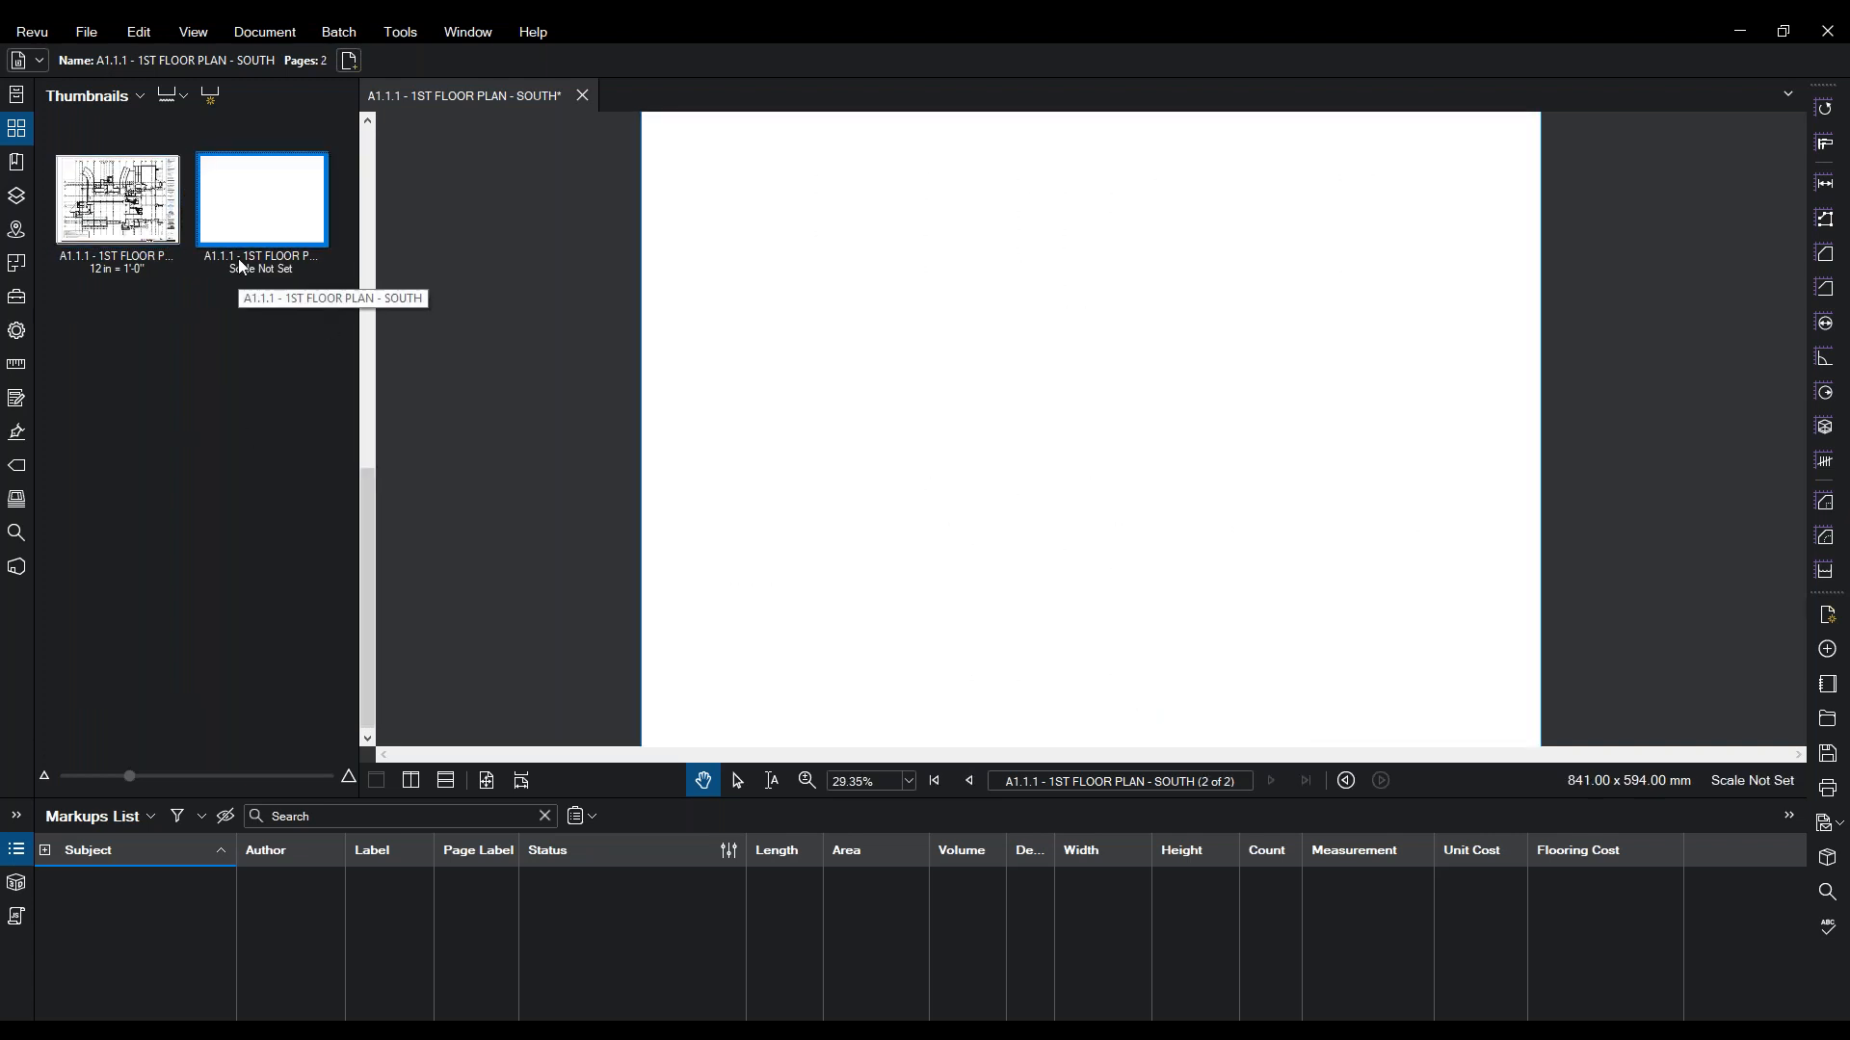
click(127, 213)
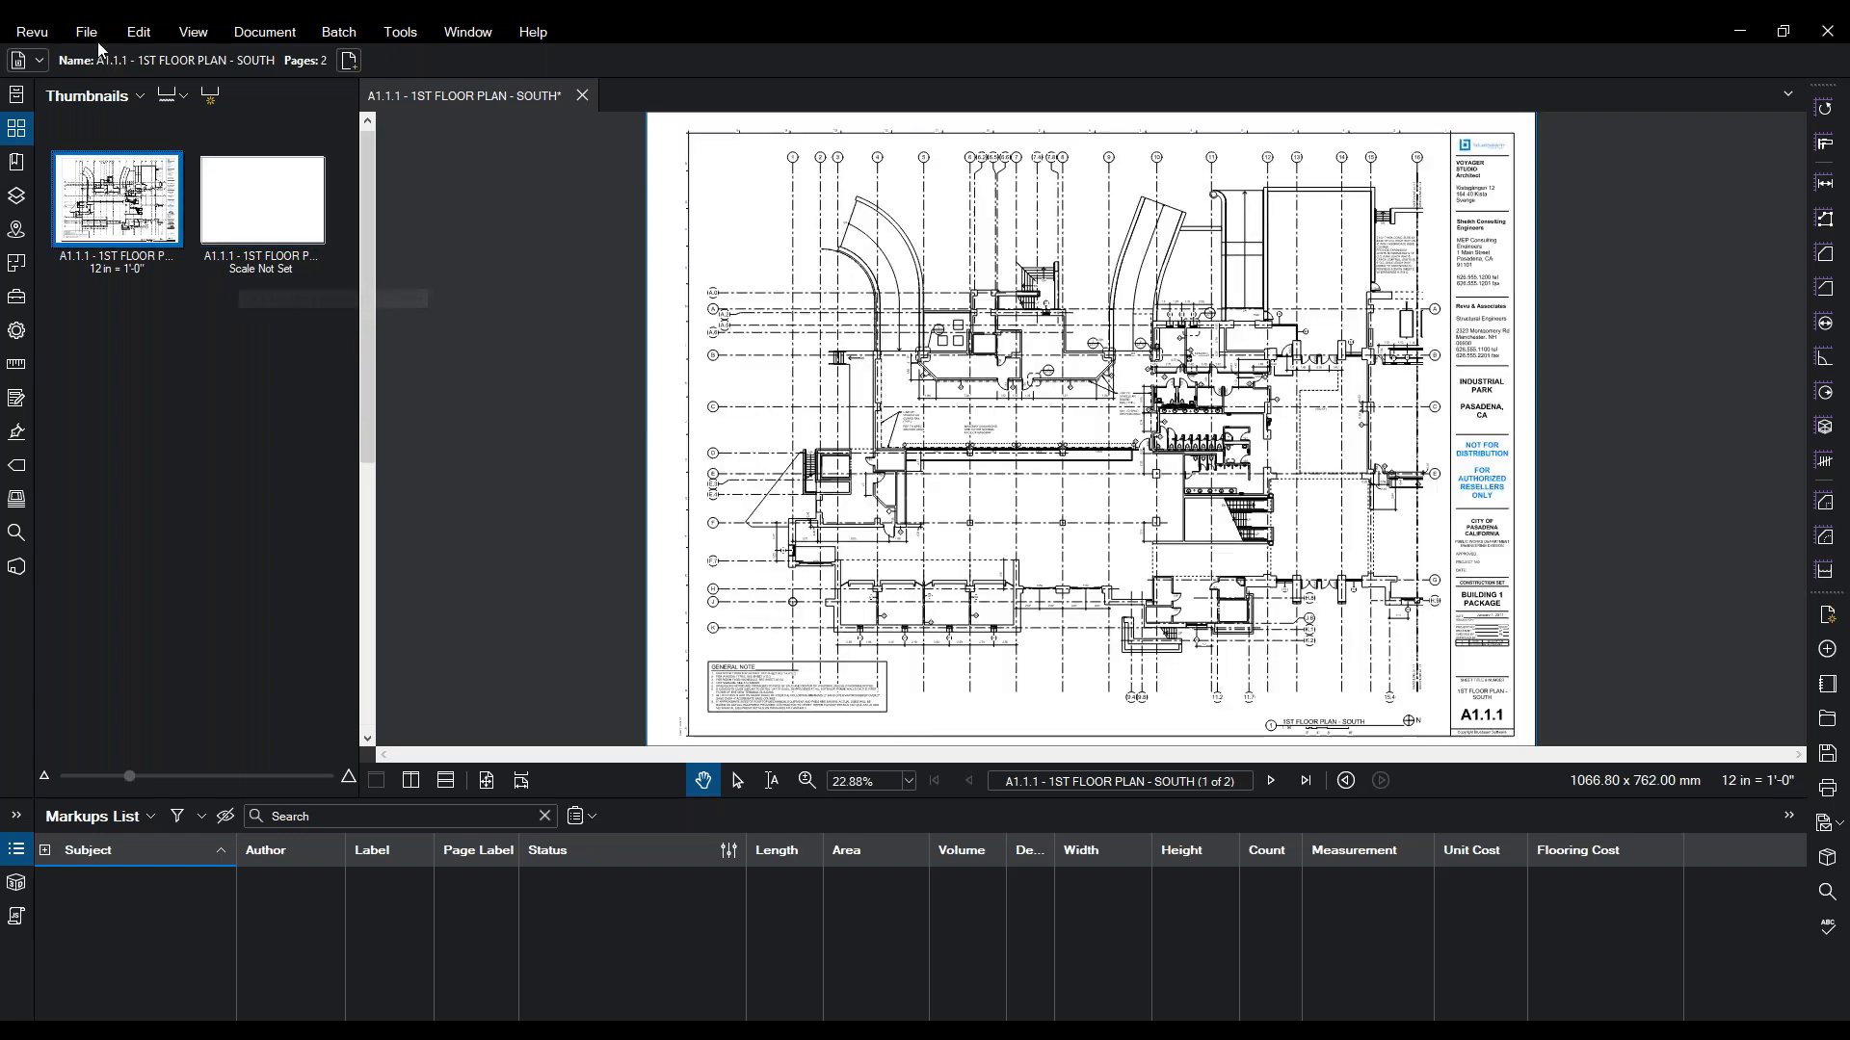
- Pan the floor plan up and to the left
right_click(106, 209)
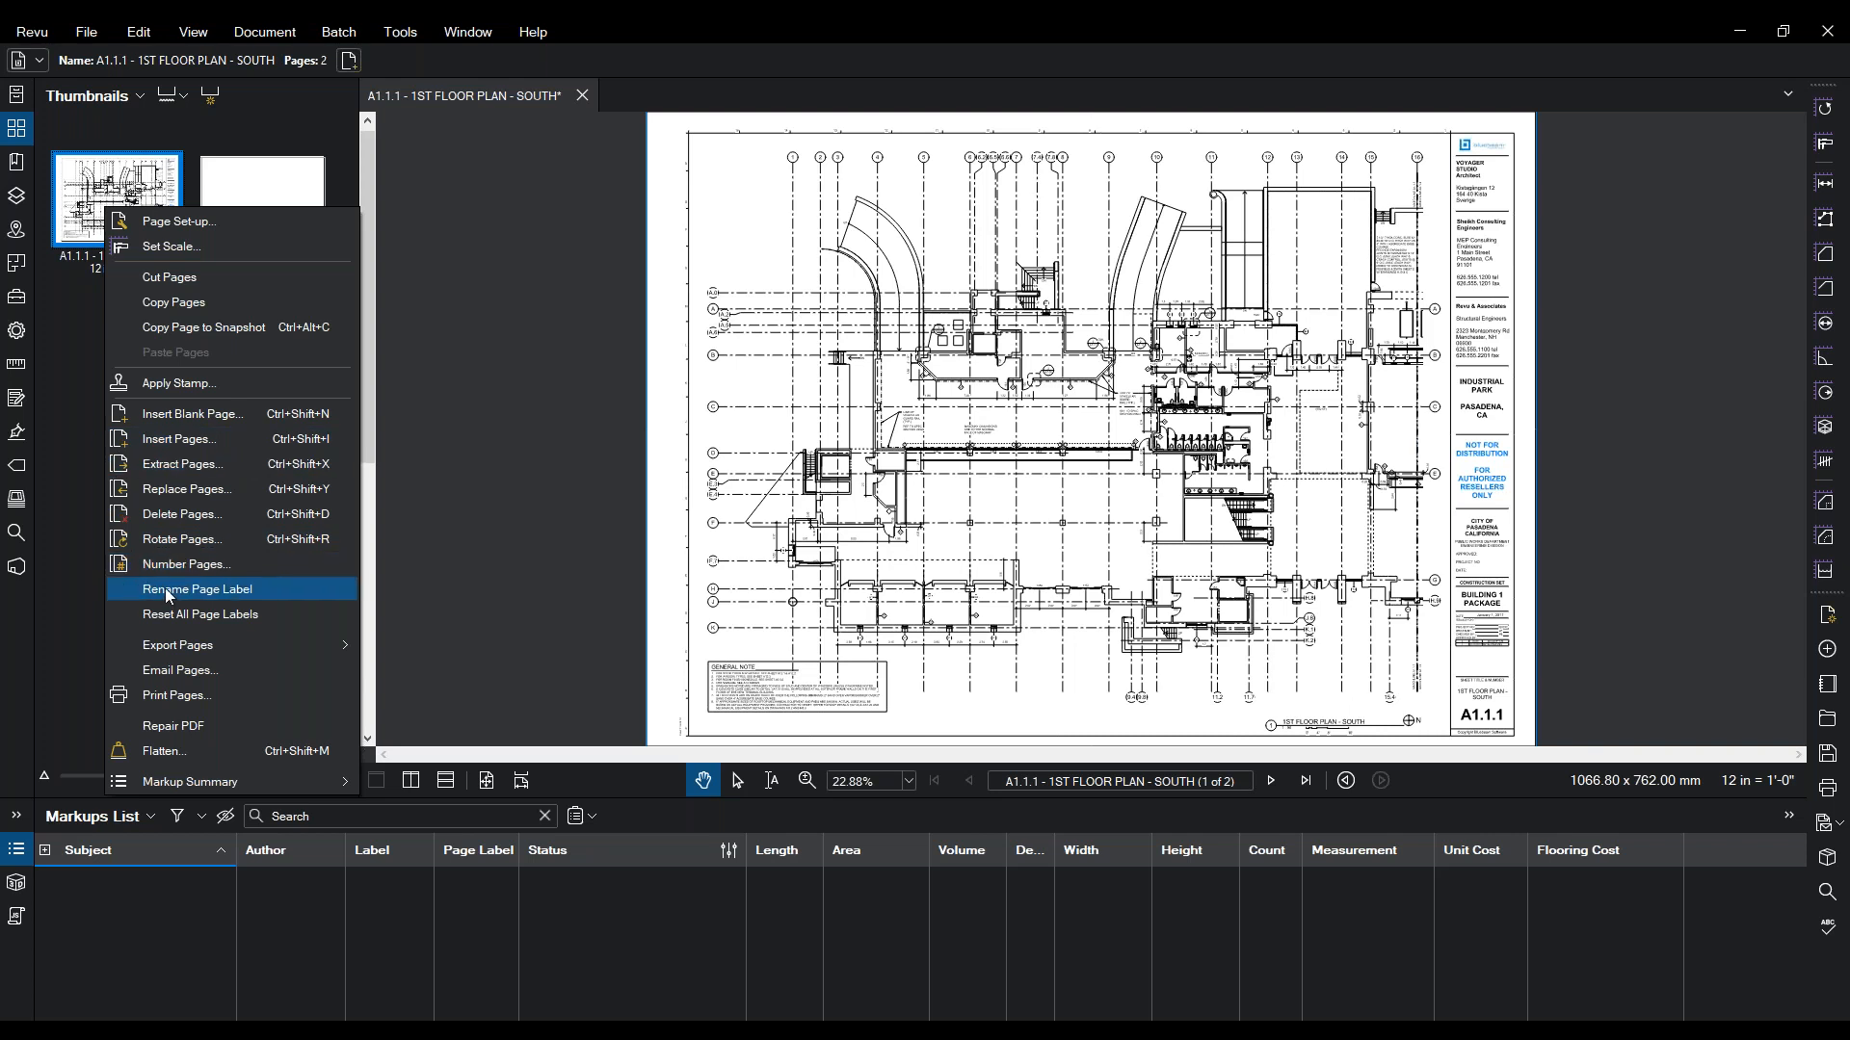
click(987, 668)
drag(1100, 713, 500, 603)
scroll(912, 492, up, 1)
scroll(913, 492, up, 1)
drag(1048, 570, 554, 484)
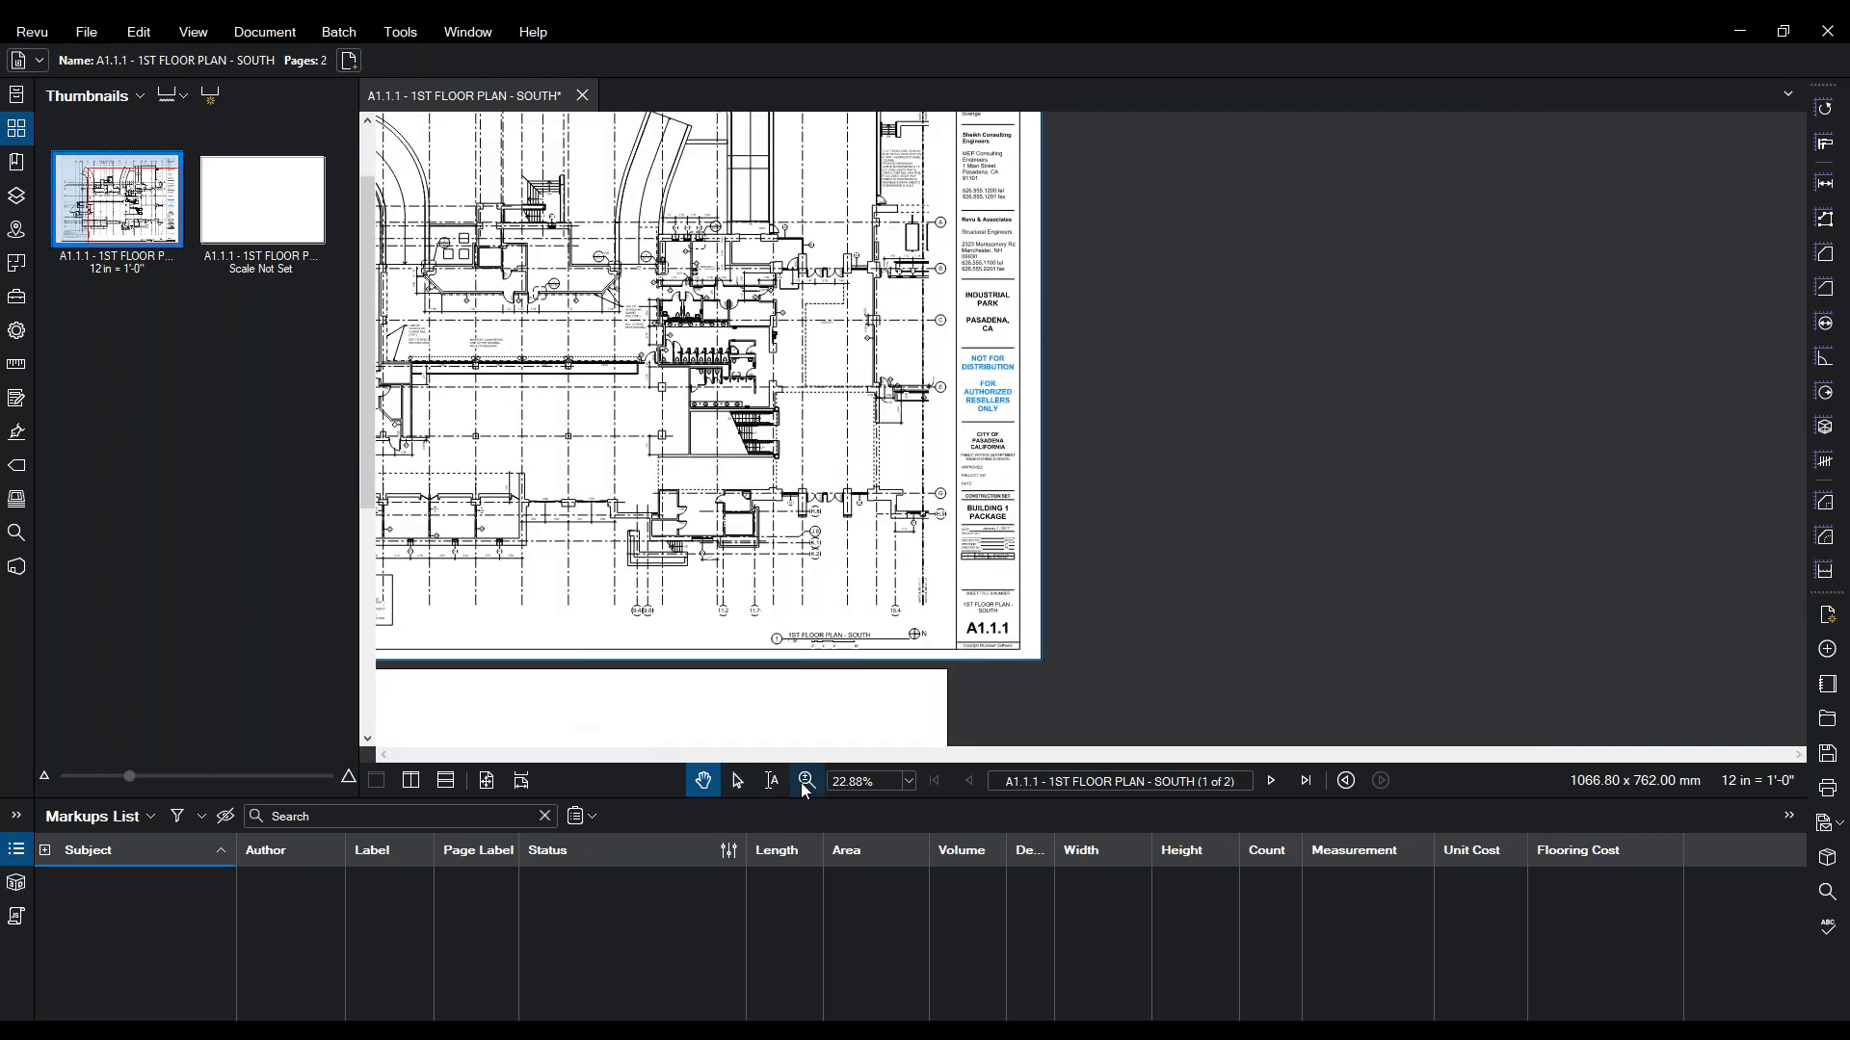
- Zoom into the title block's A1.1.1 sheet number, then back out to 9.20%
click(804, 784)
scroll(1094, 607, up, 7)
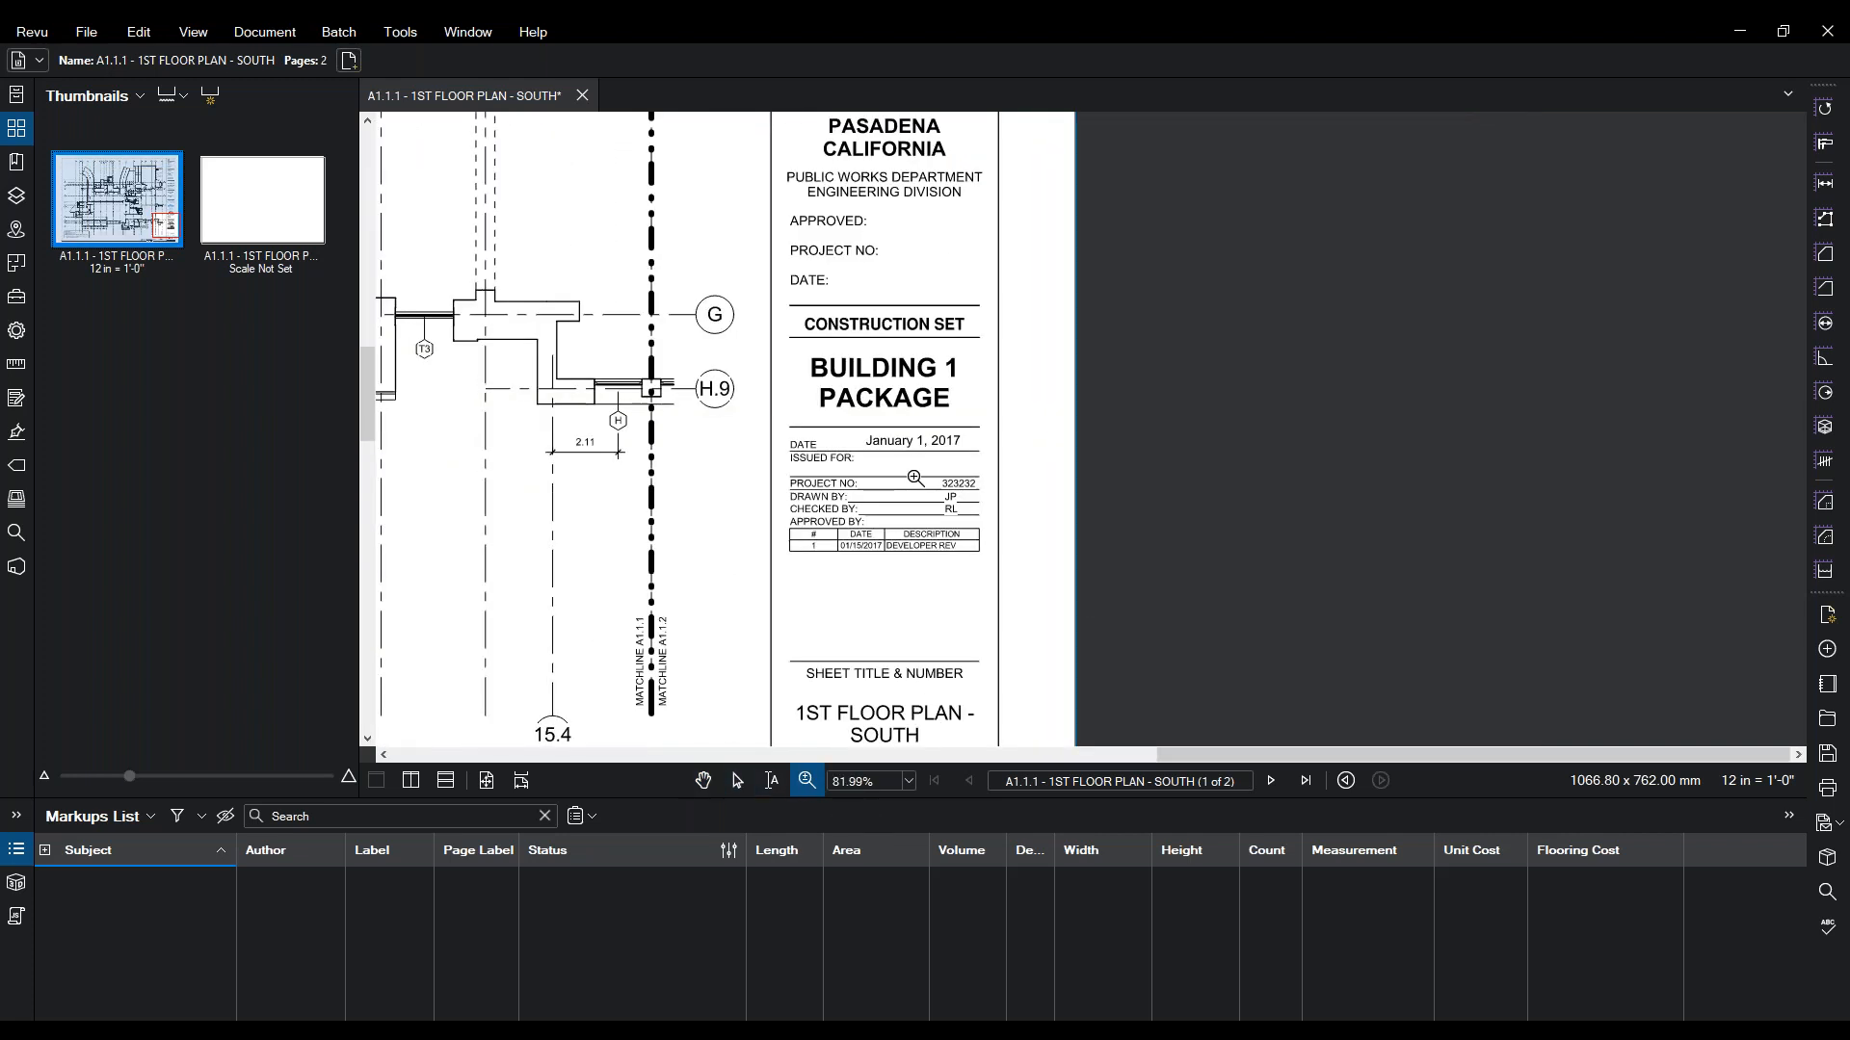
scroll(900, 597, down, 3)
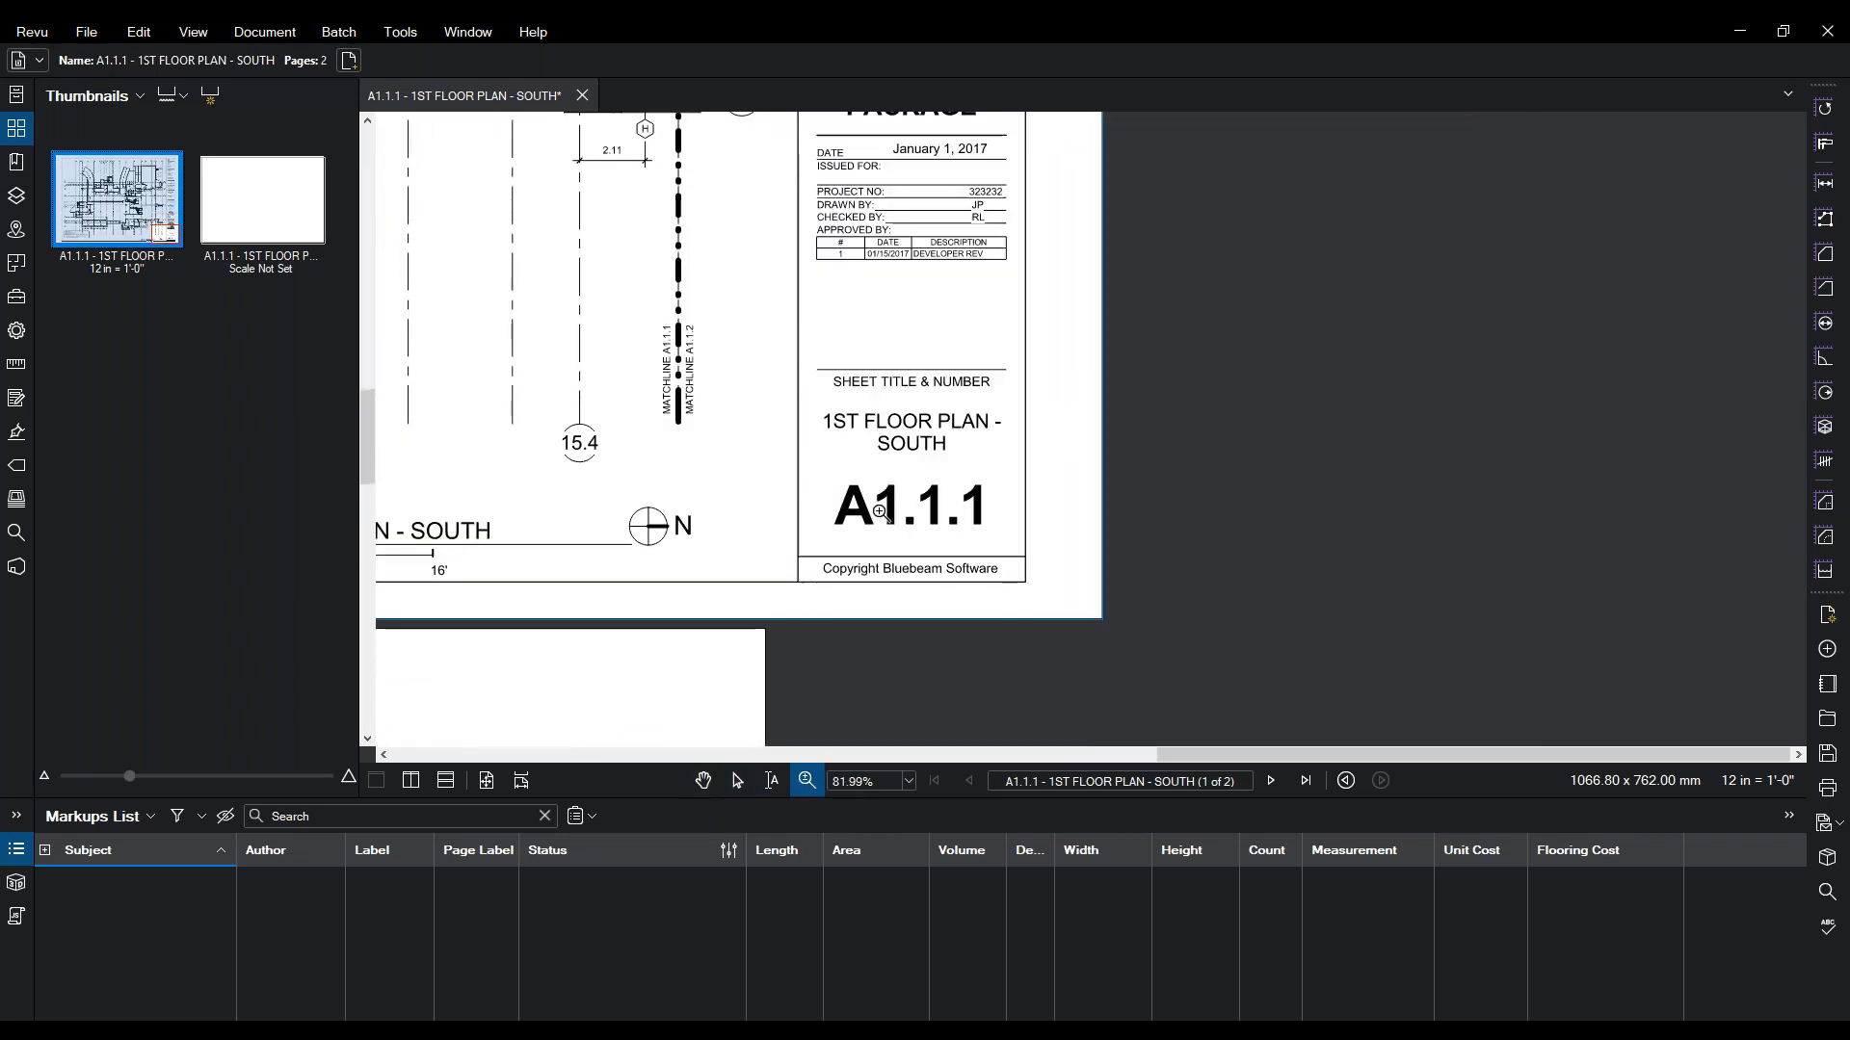
scroll(879, 509, up, 1)
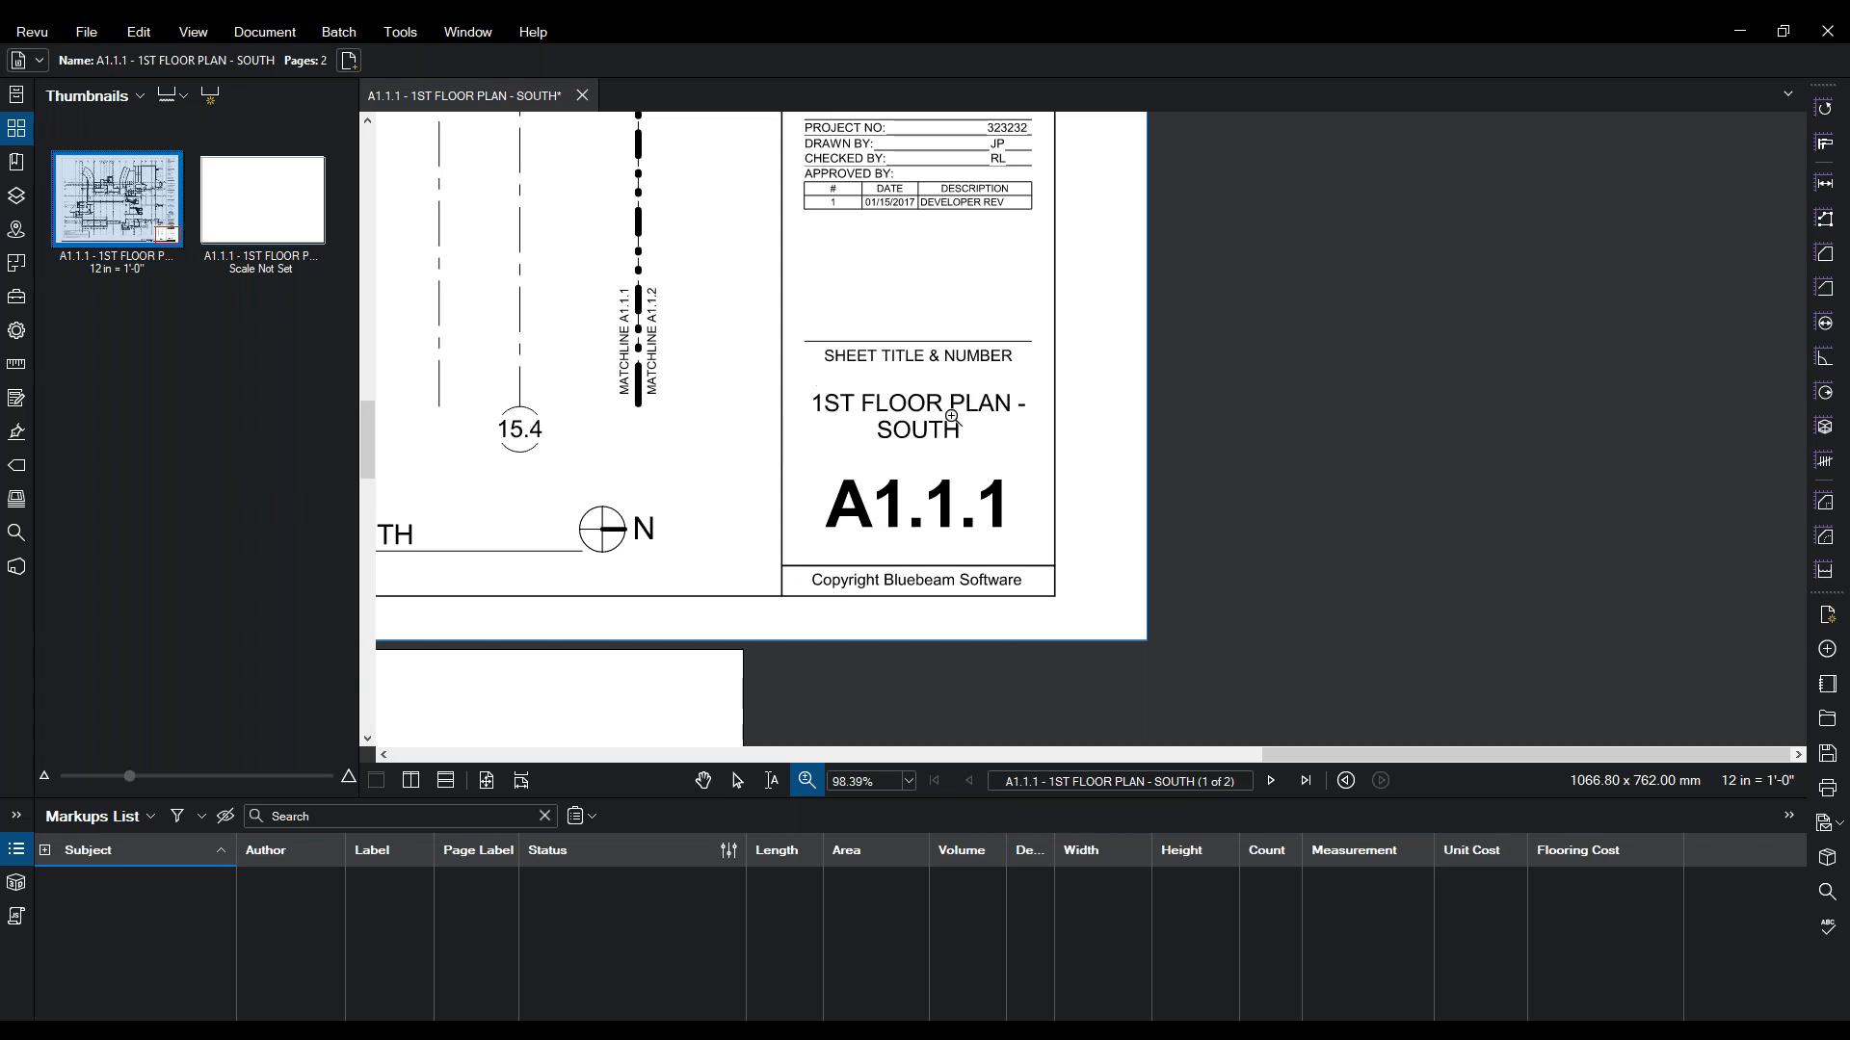
scroll(809, 620, down, 2)
scroll(809, 619, down, 6)
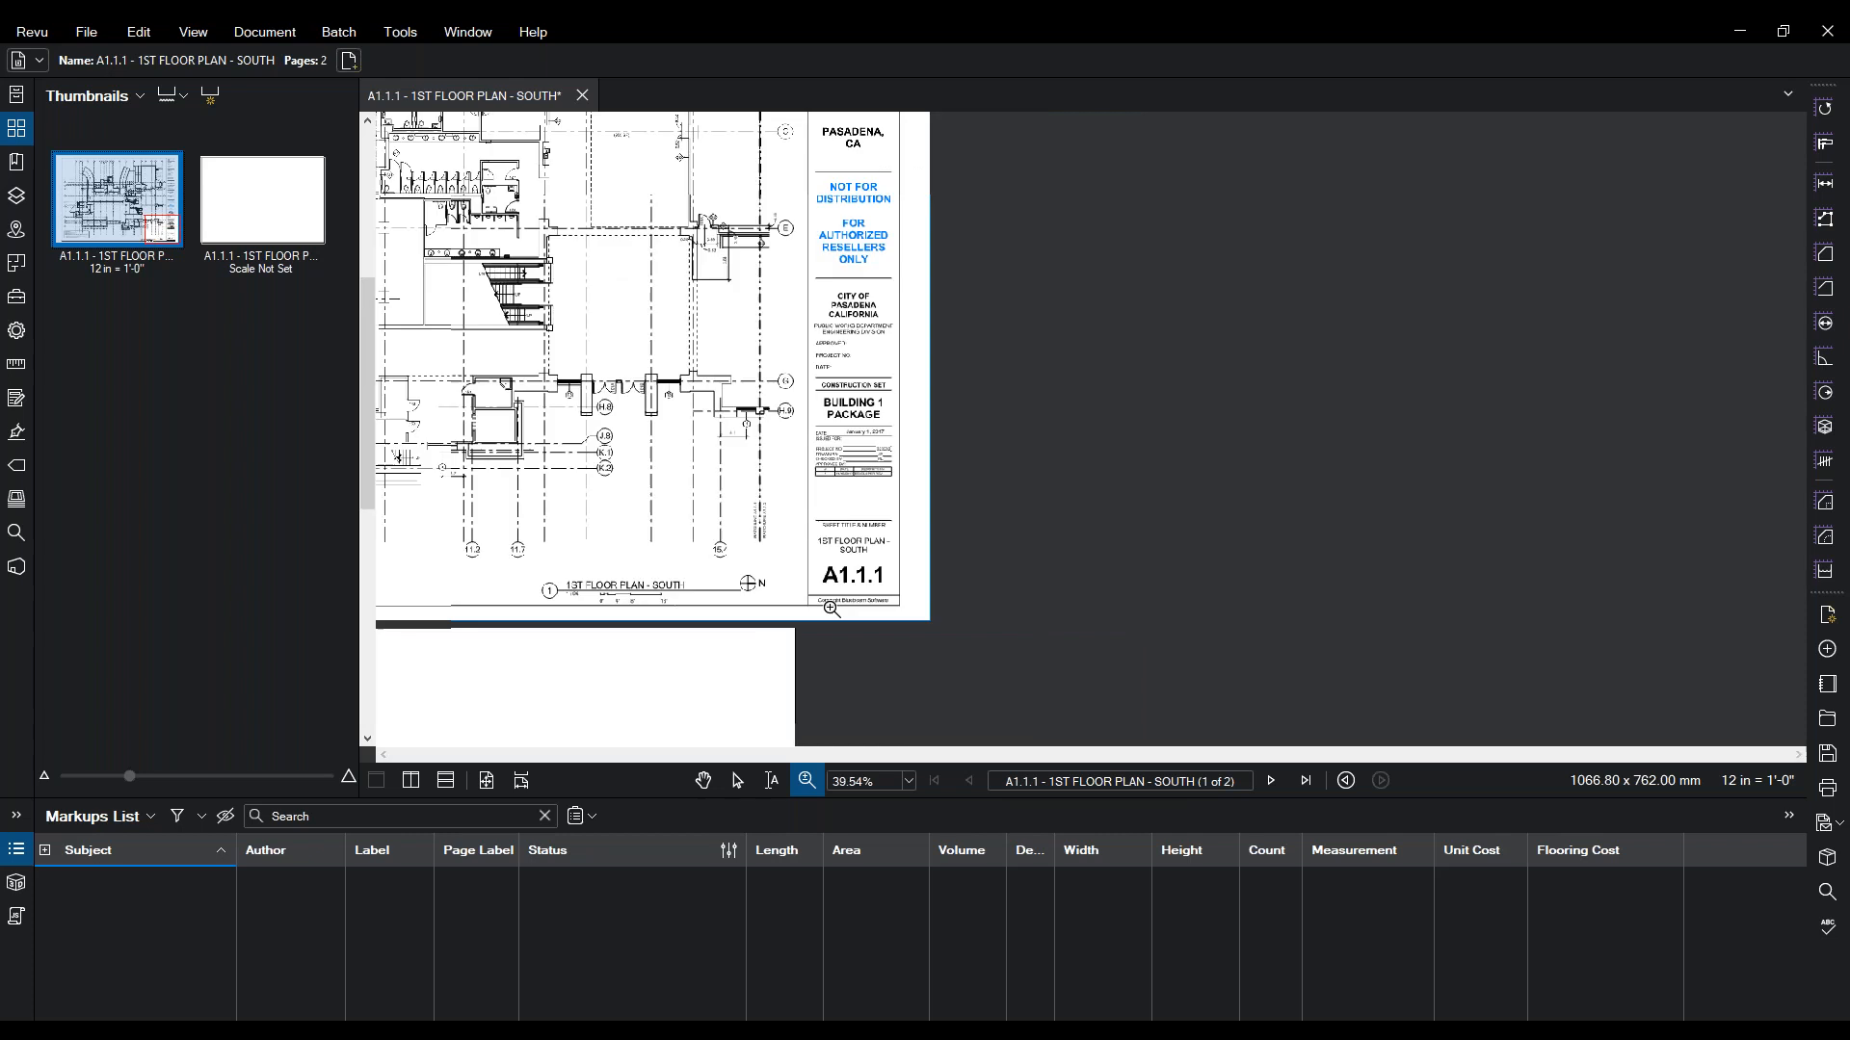
key(Escape)
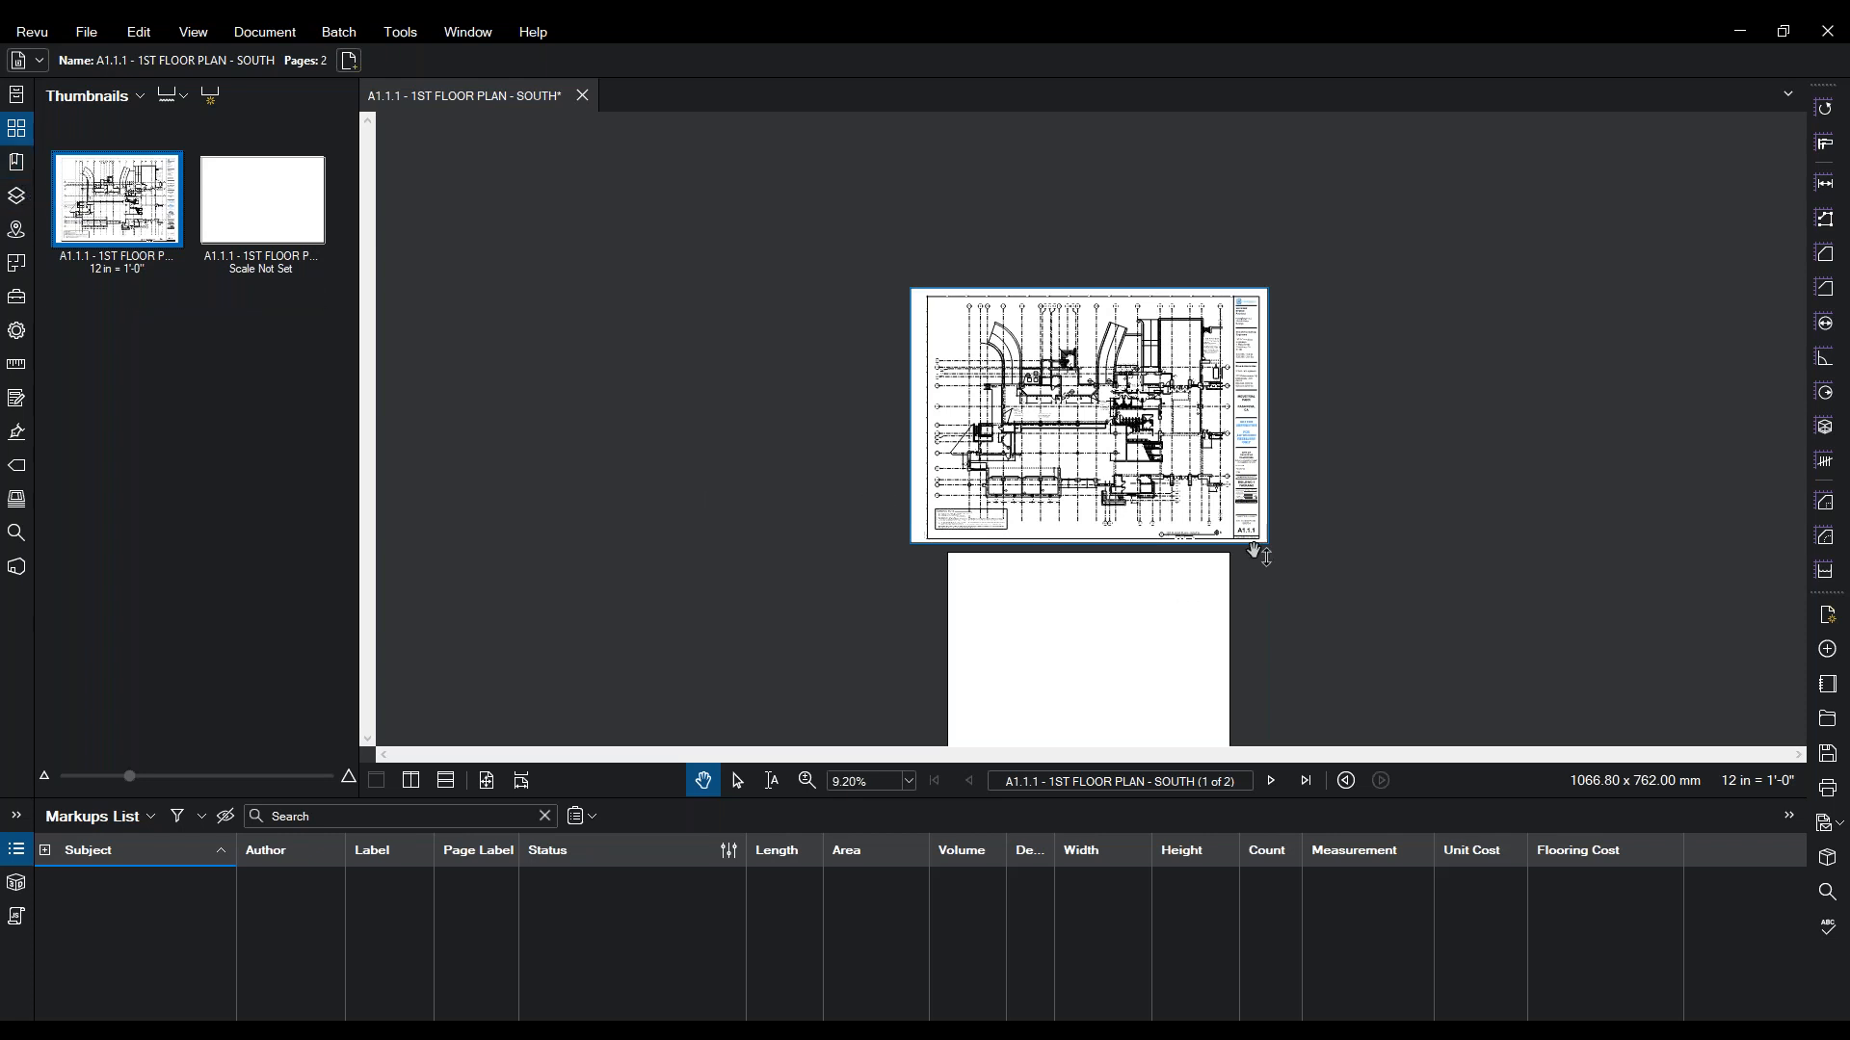
- Review the project bookmark and its nested A1.1.1 floor plan bookmark, then show the Tool Chest
click(16, 168)
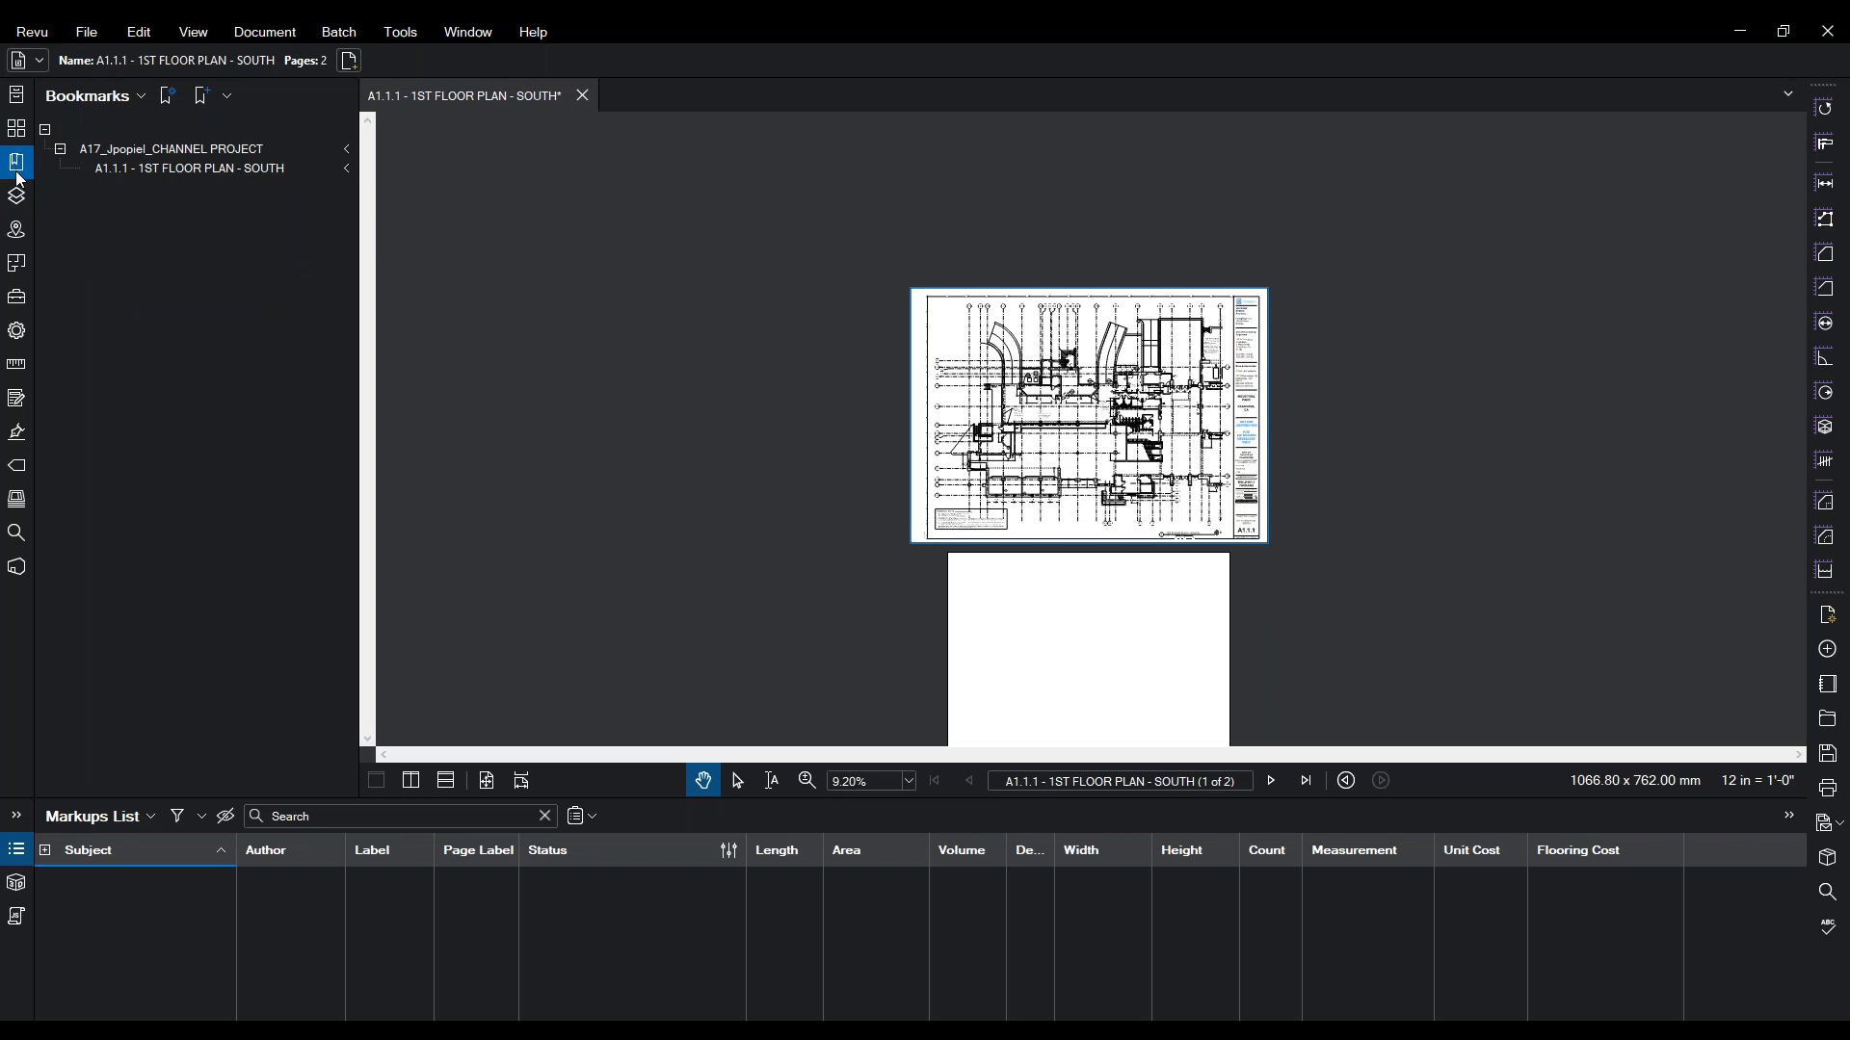
right_click(170, 150)
mouse_move(204, 231)
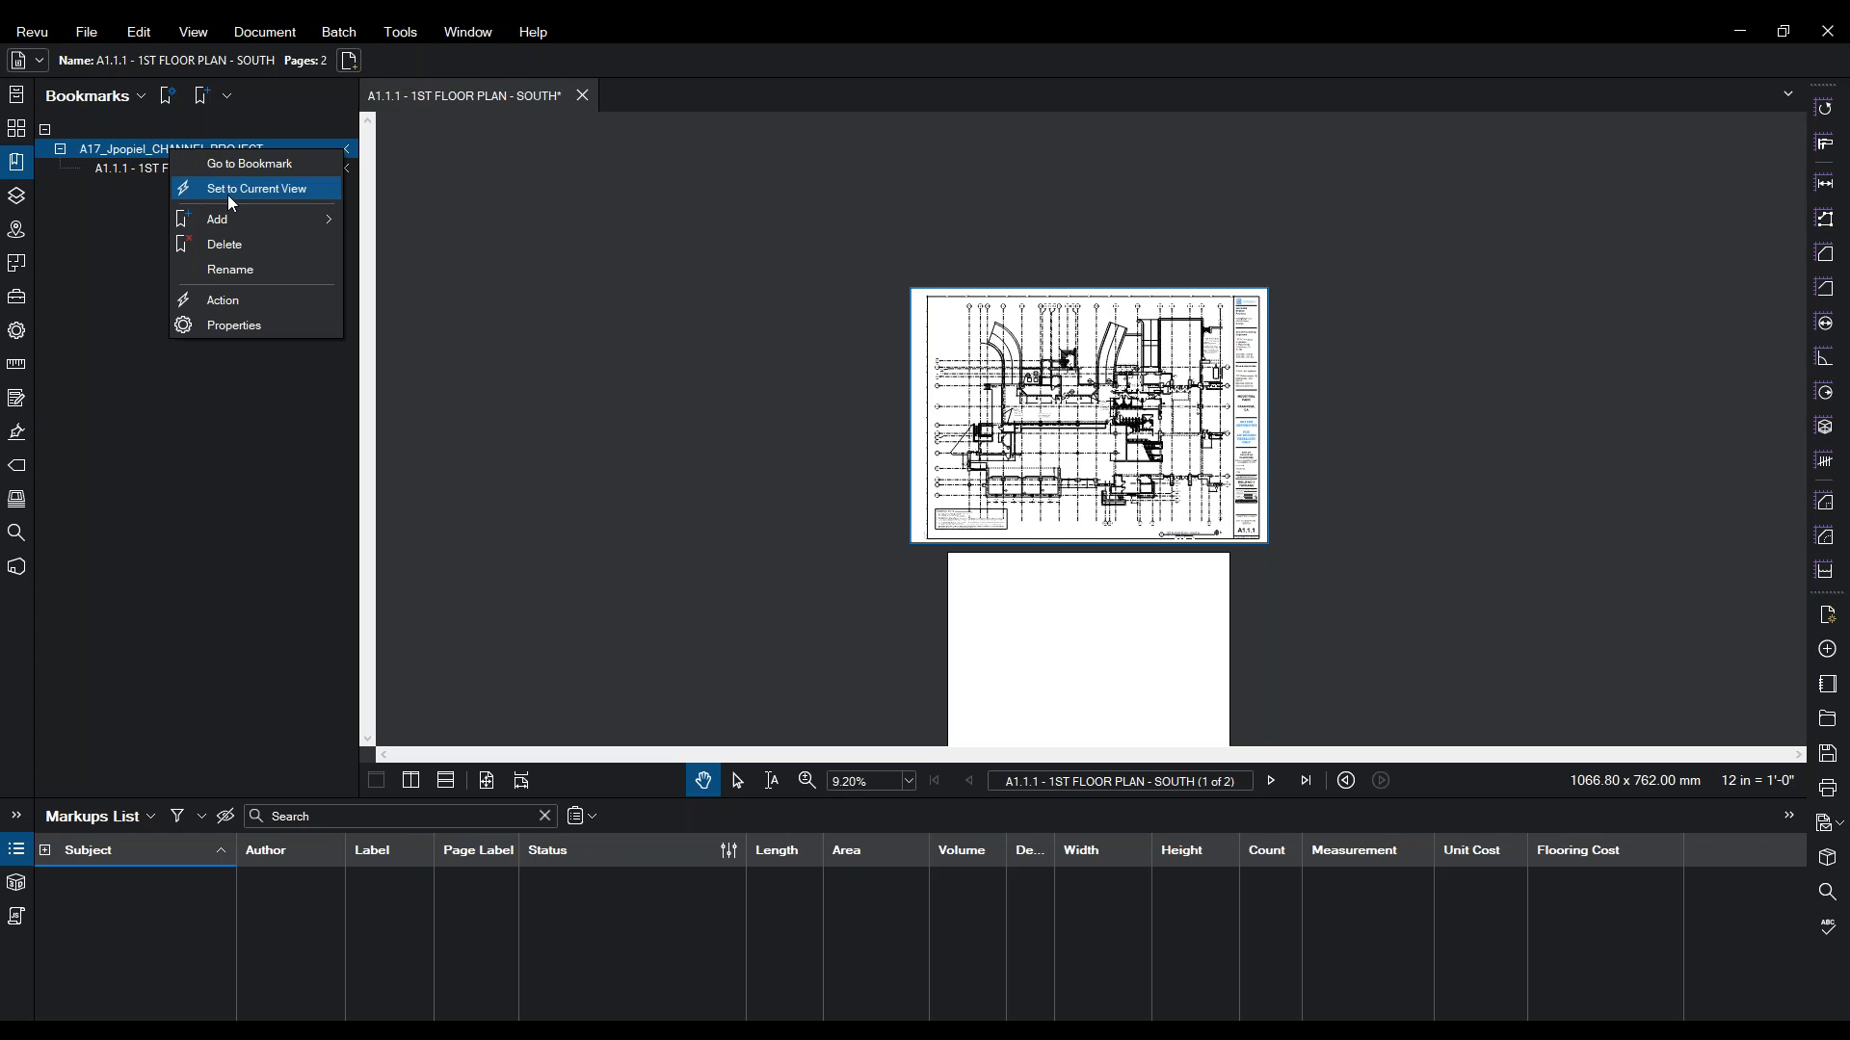
click(96, 192)
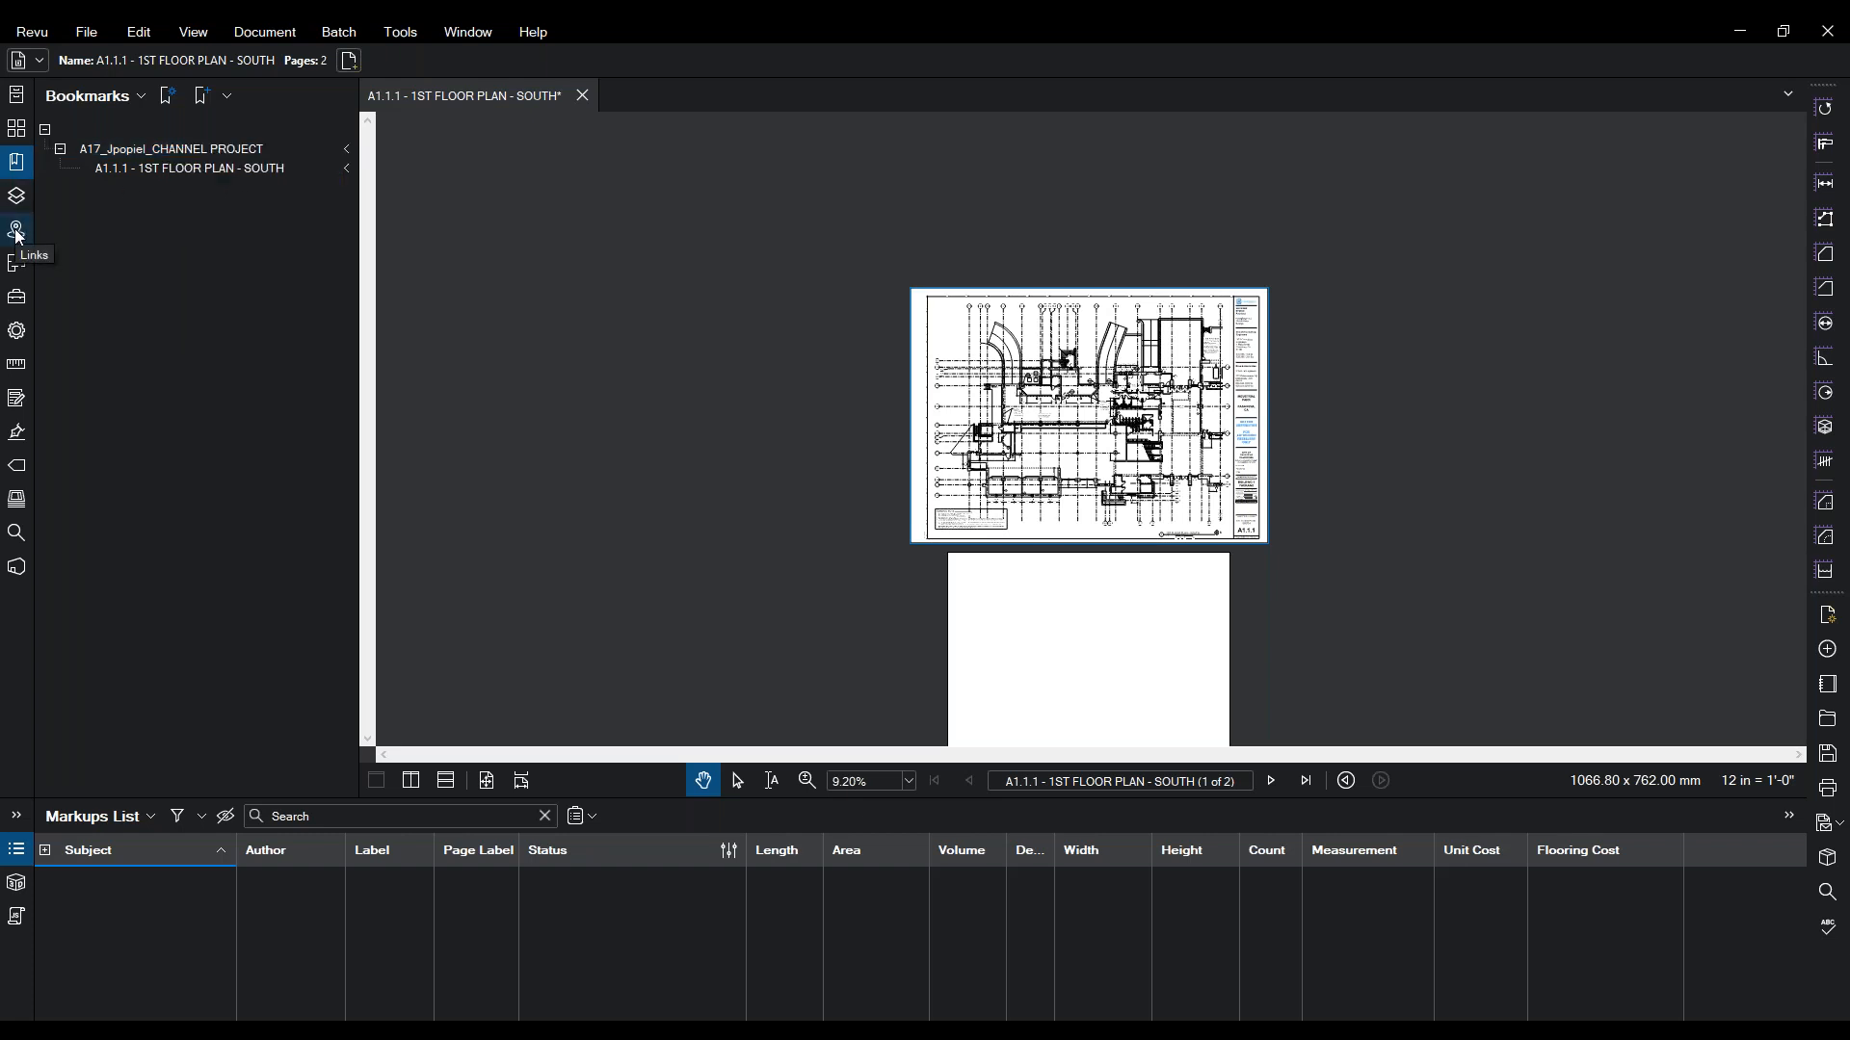
click(14, 308)
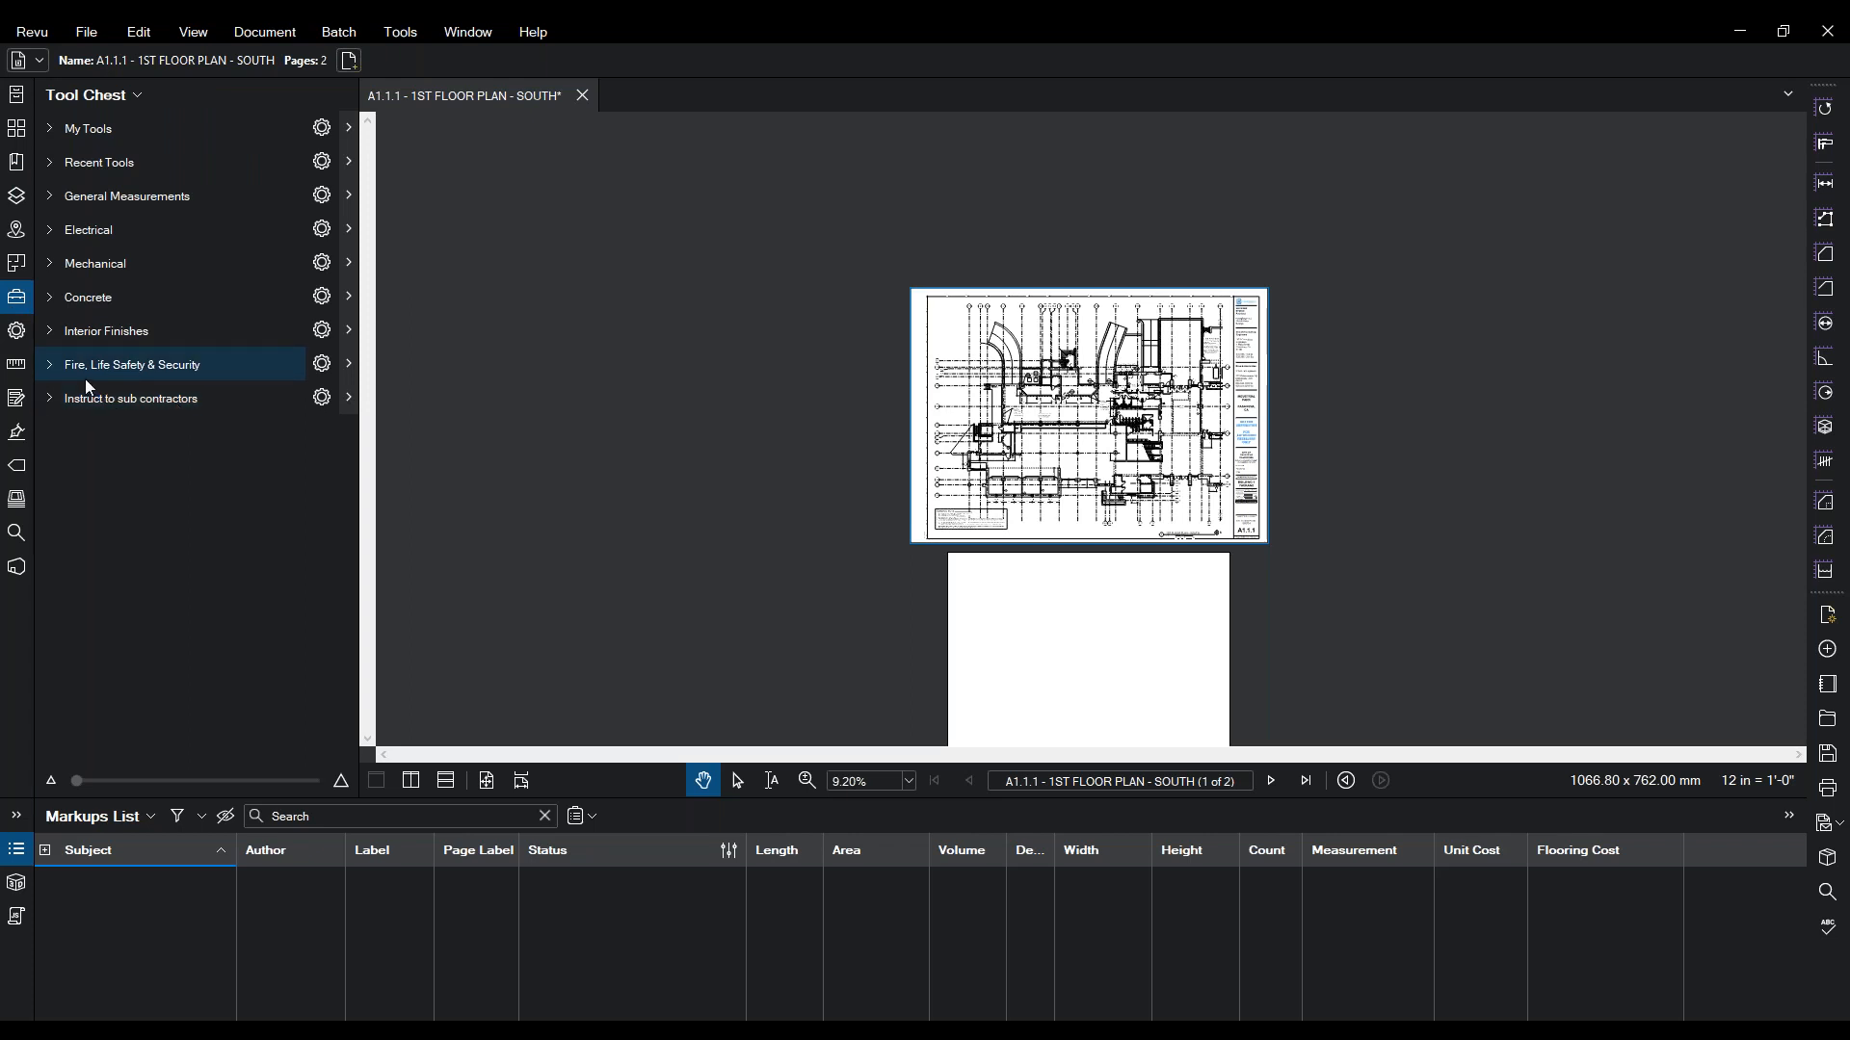
- Expand and collapse Concrete, Interior Finishes and Fire, Life Safety & Security, leaving Instruct to sub contractors open
click(46, 398)
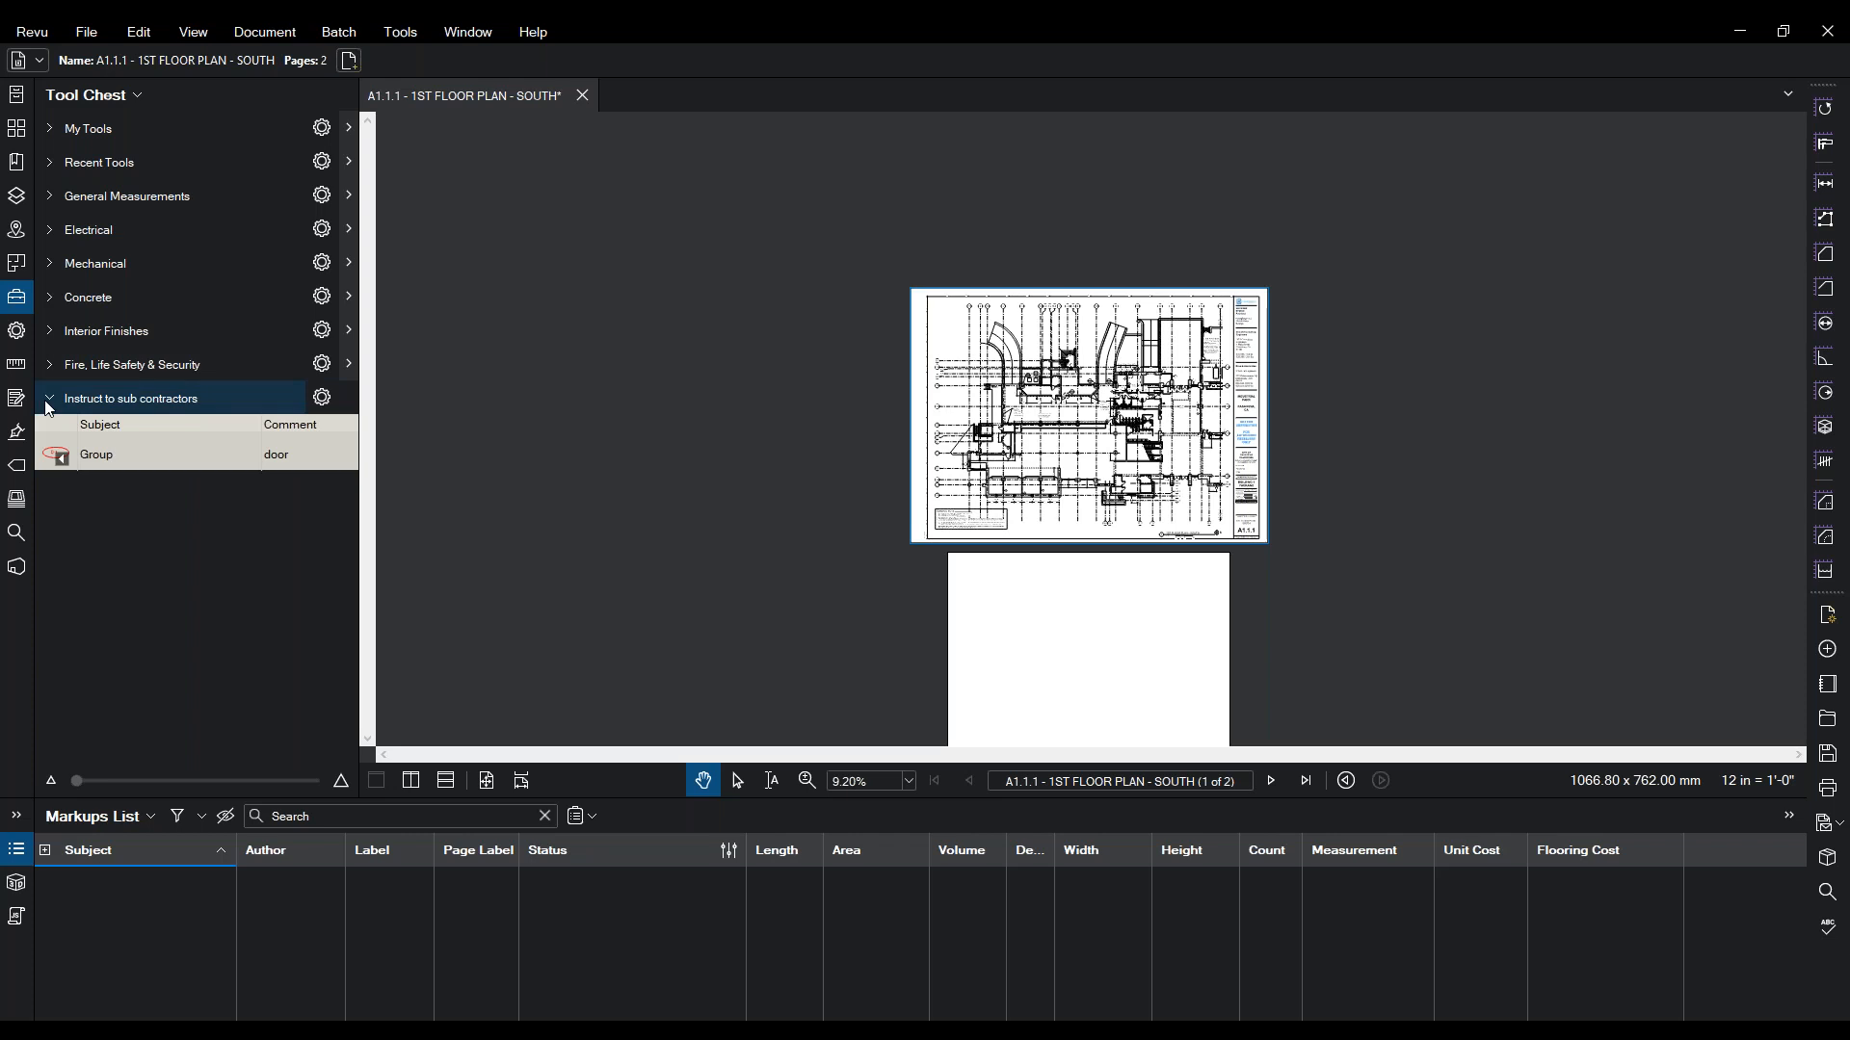
click(50, 370)
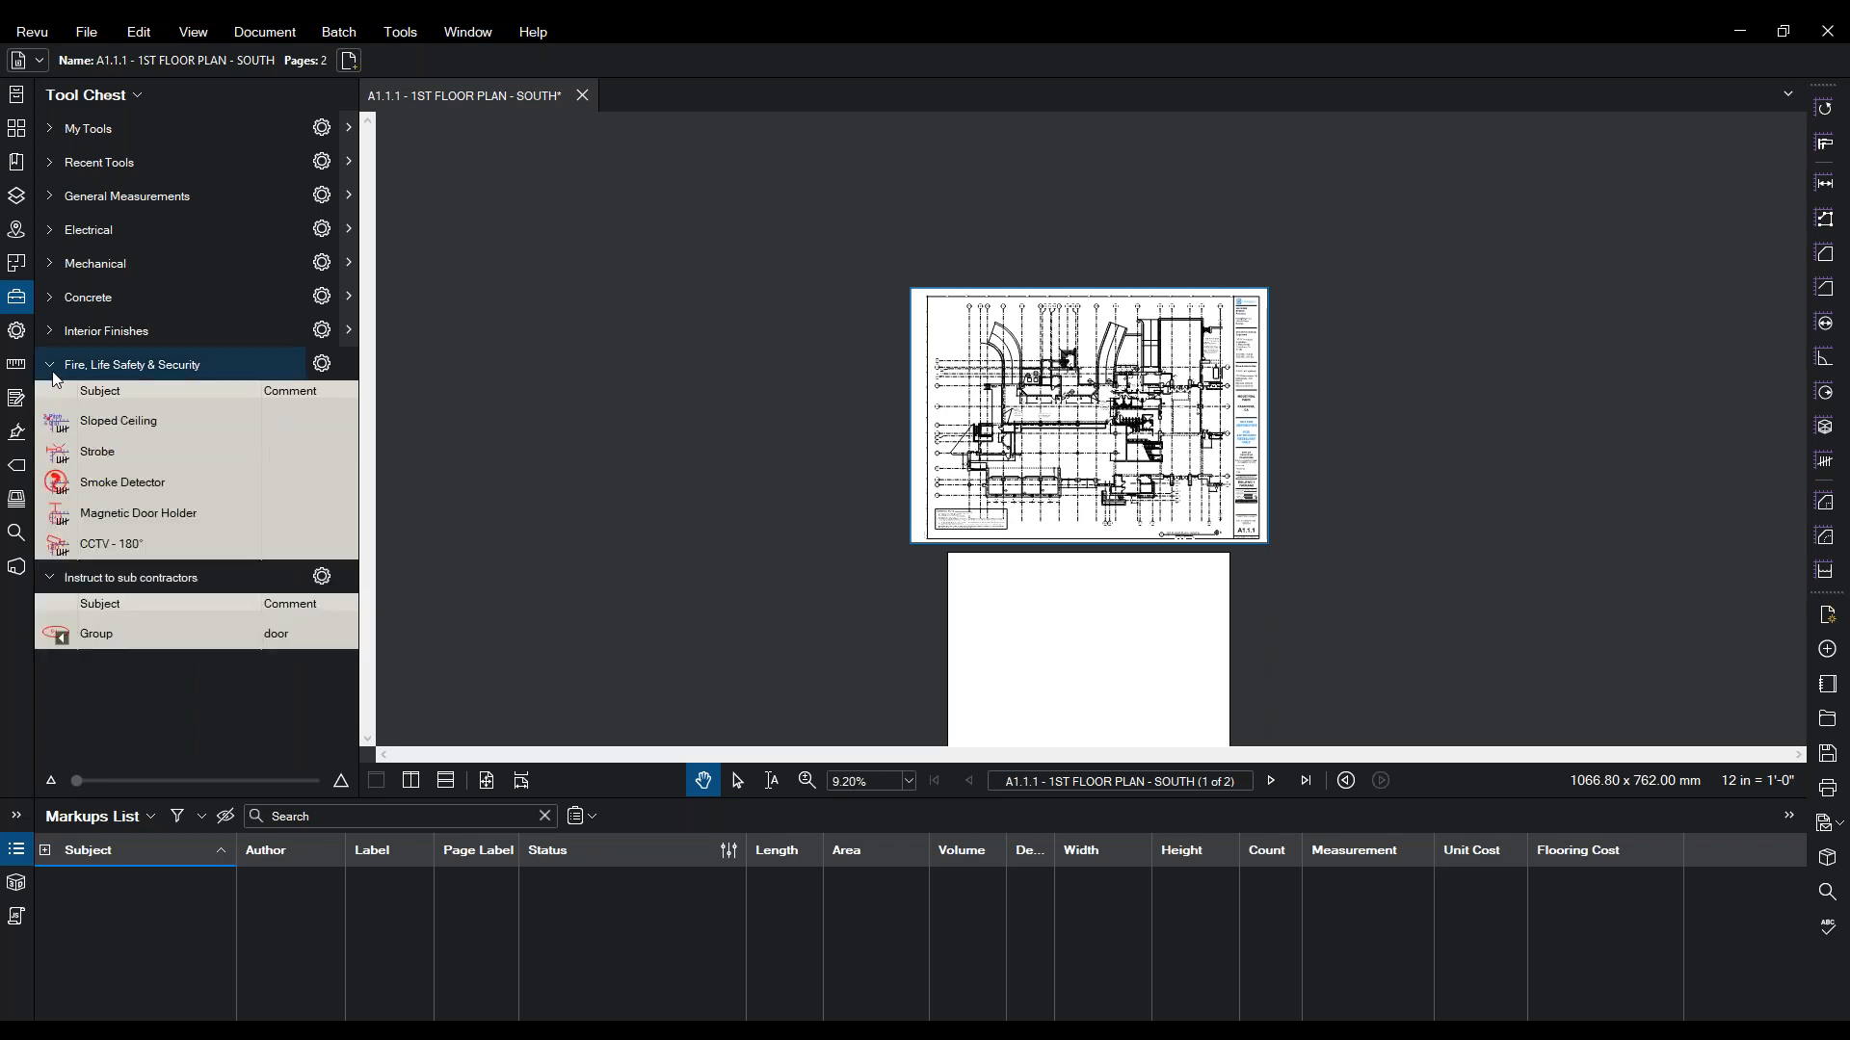
click(51, 343)
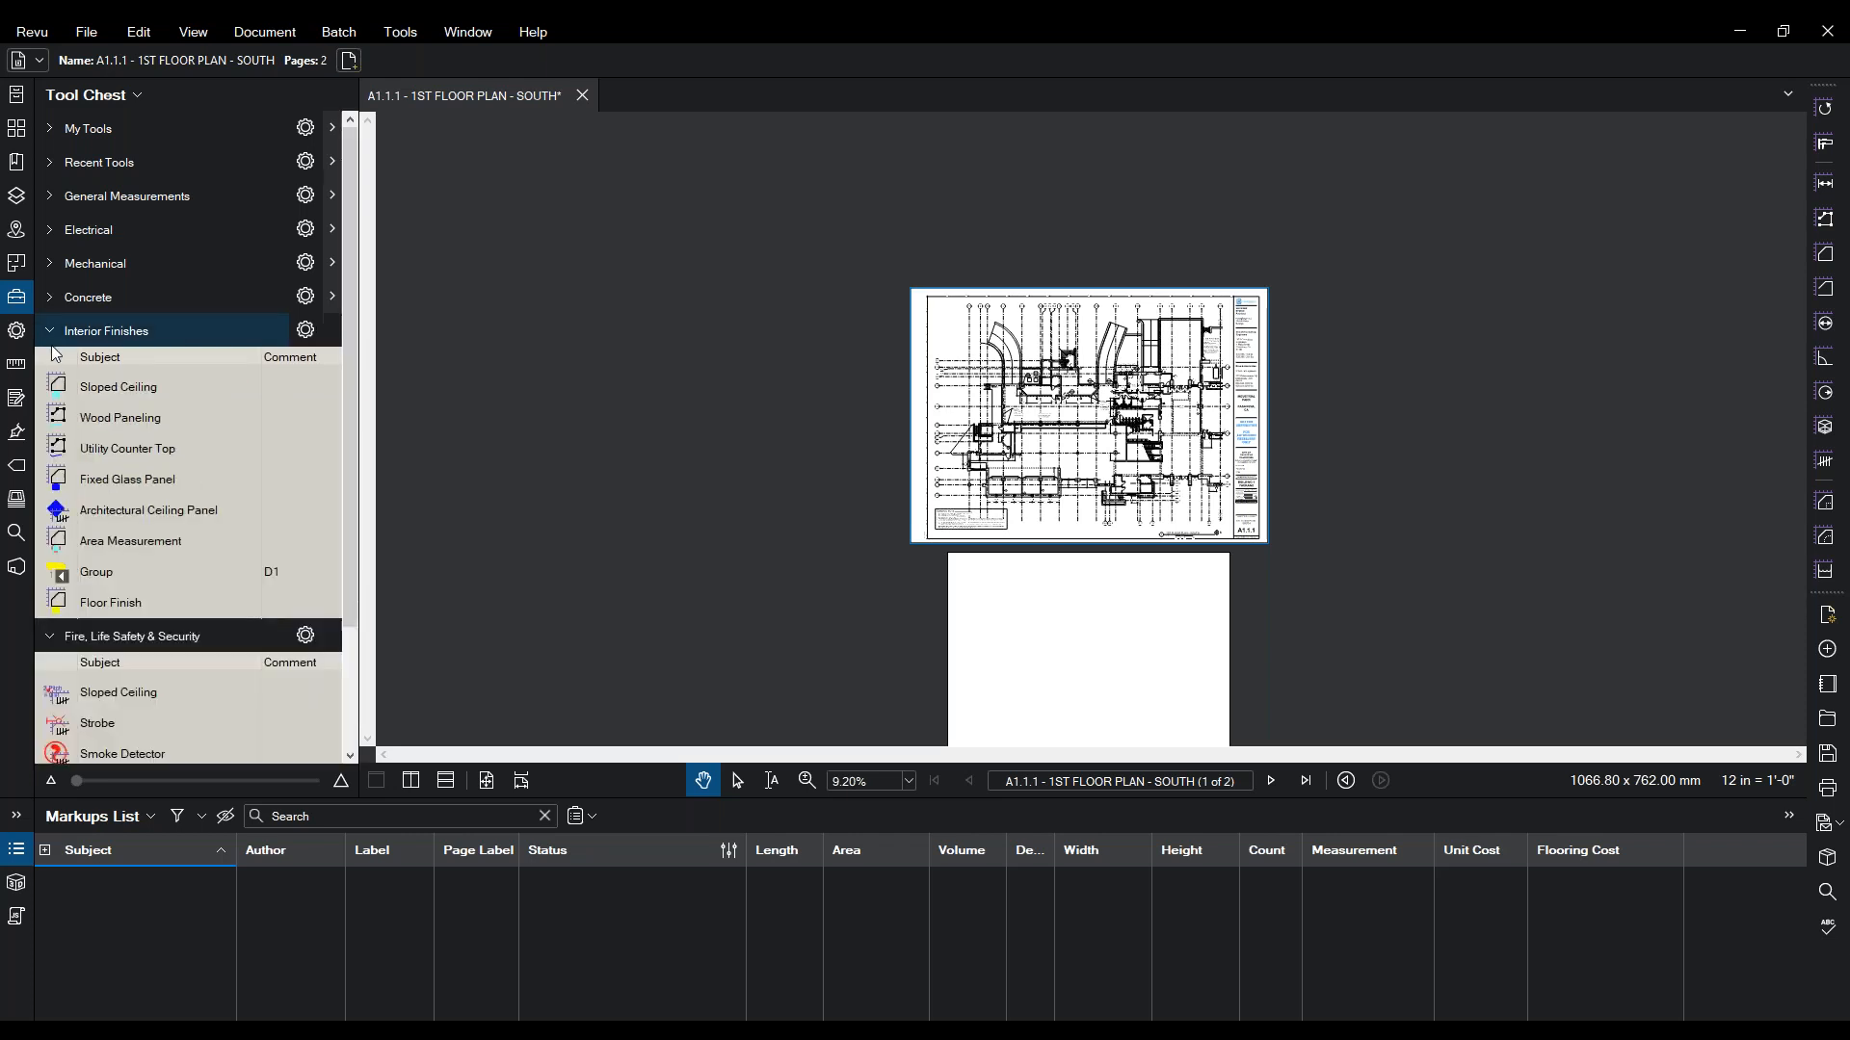
click(51, 299)
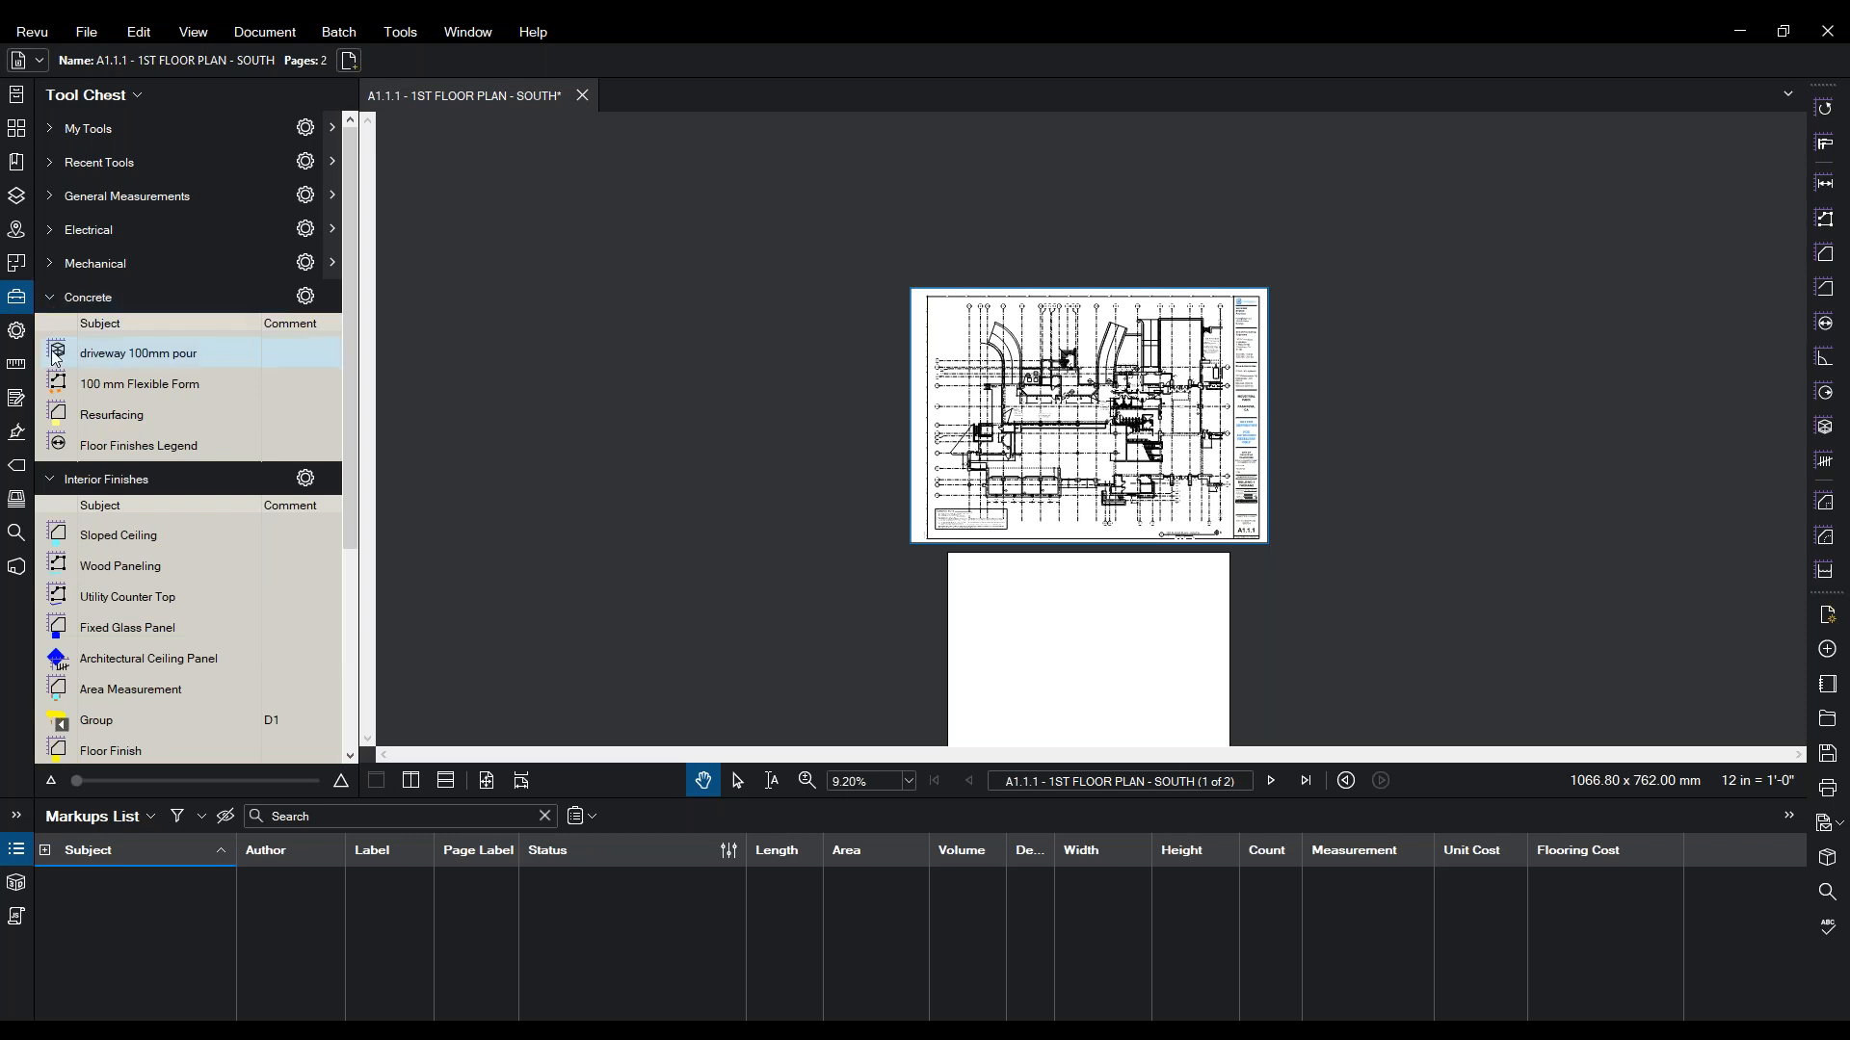
click(51, 299)
click(49, 330)
click(52, 366)
click(47, 399)
click(46, 400)
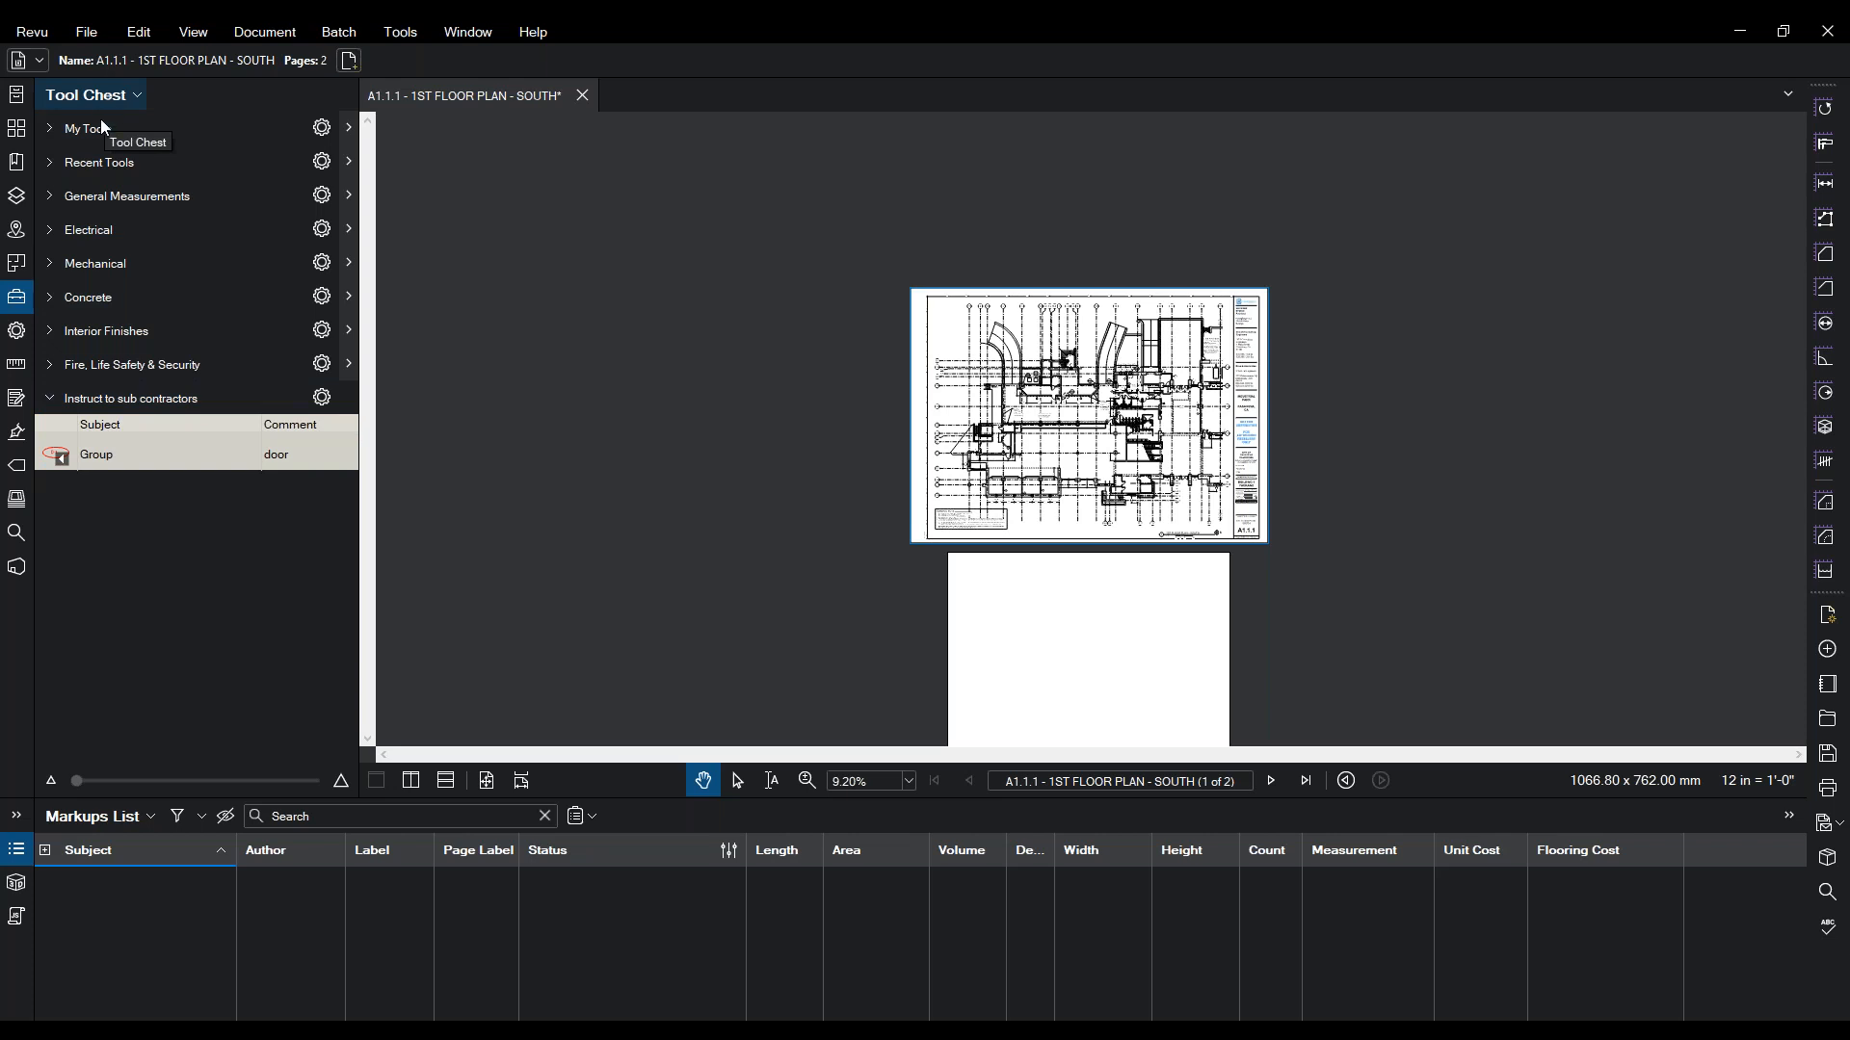
- Cycle through Properties, Measurements, Forms and Signatures panels, then open the Sets panel
click(18, 332)
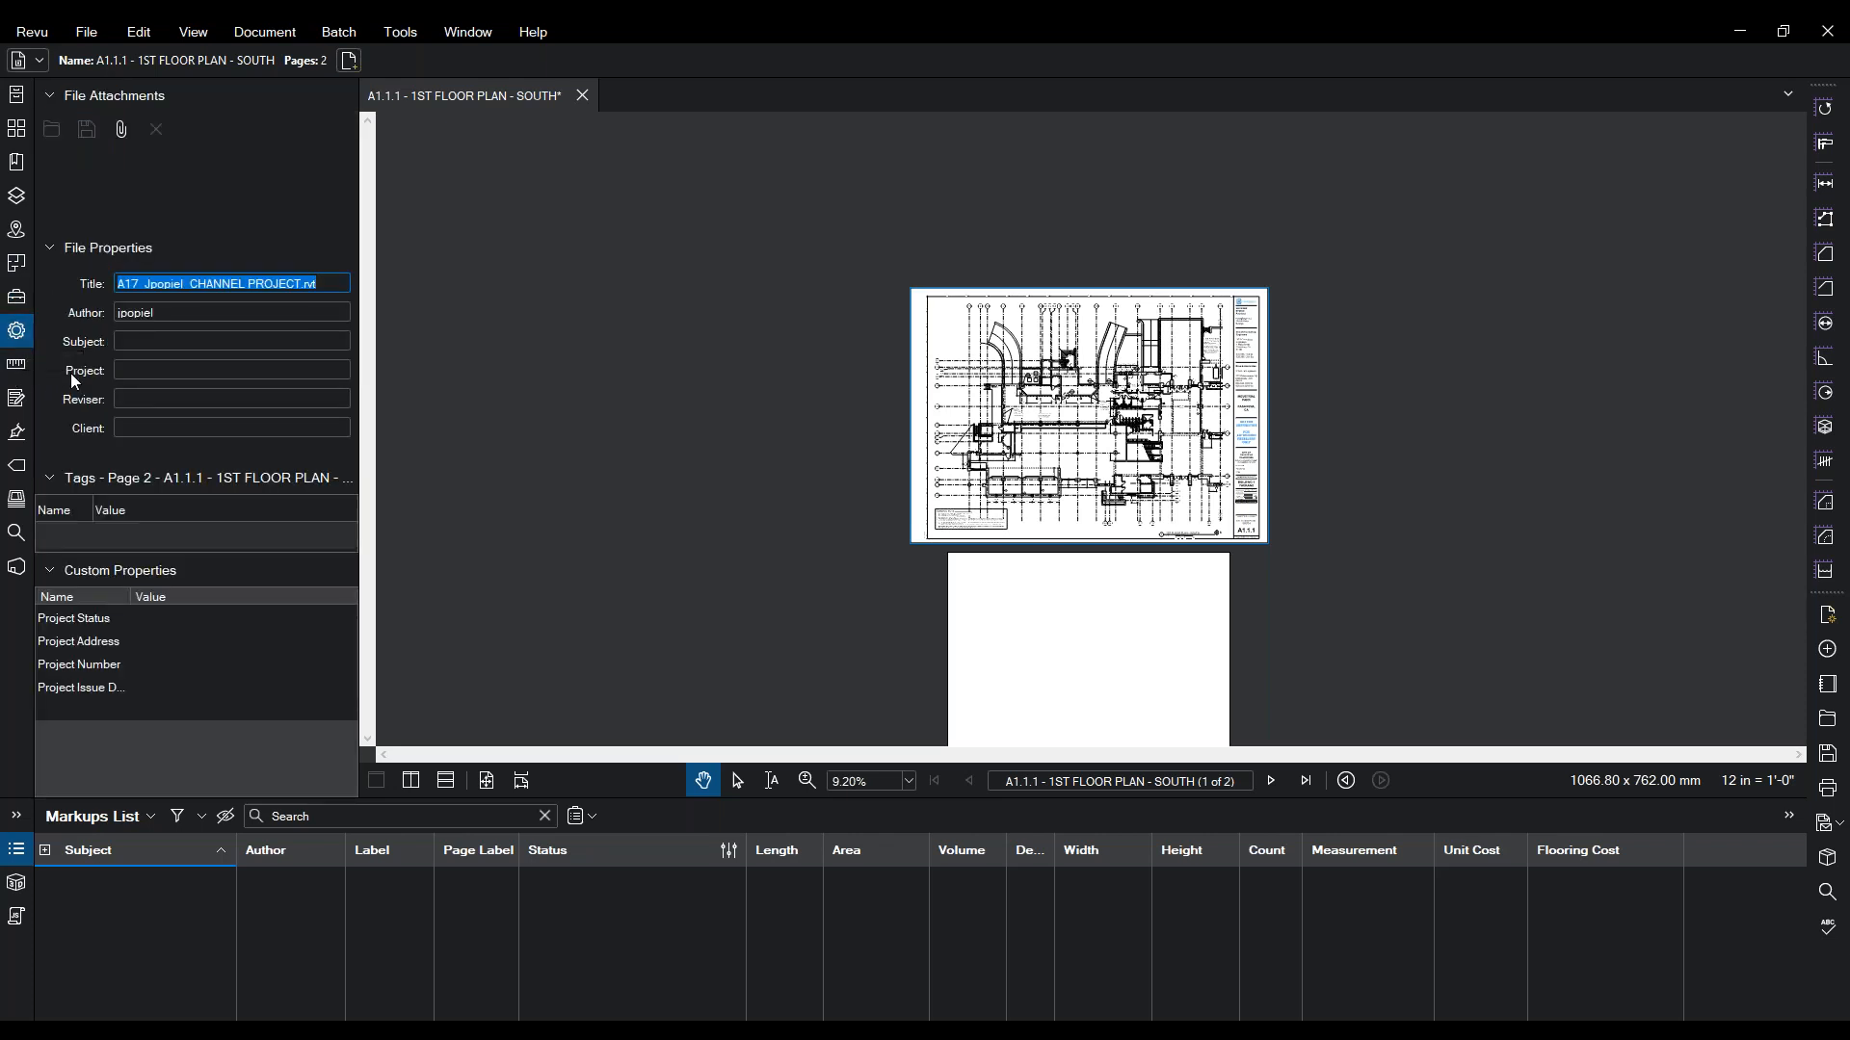
click(16, 368)
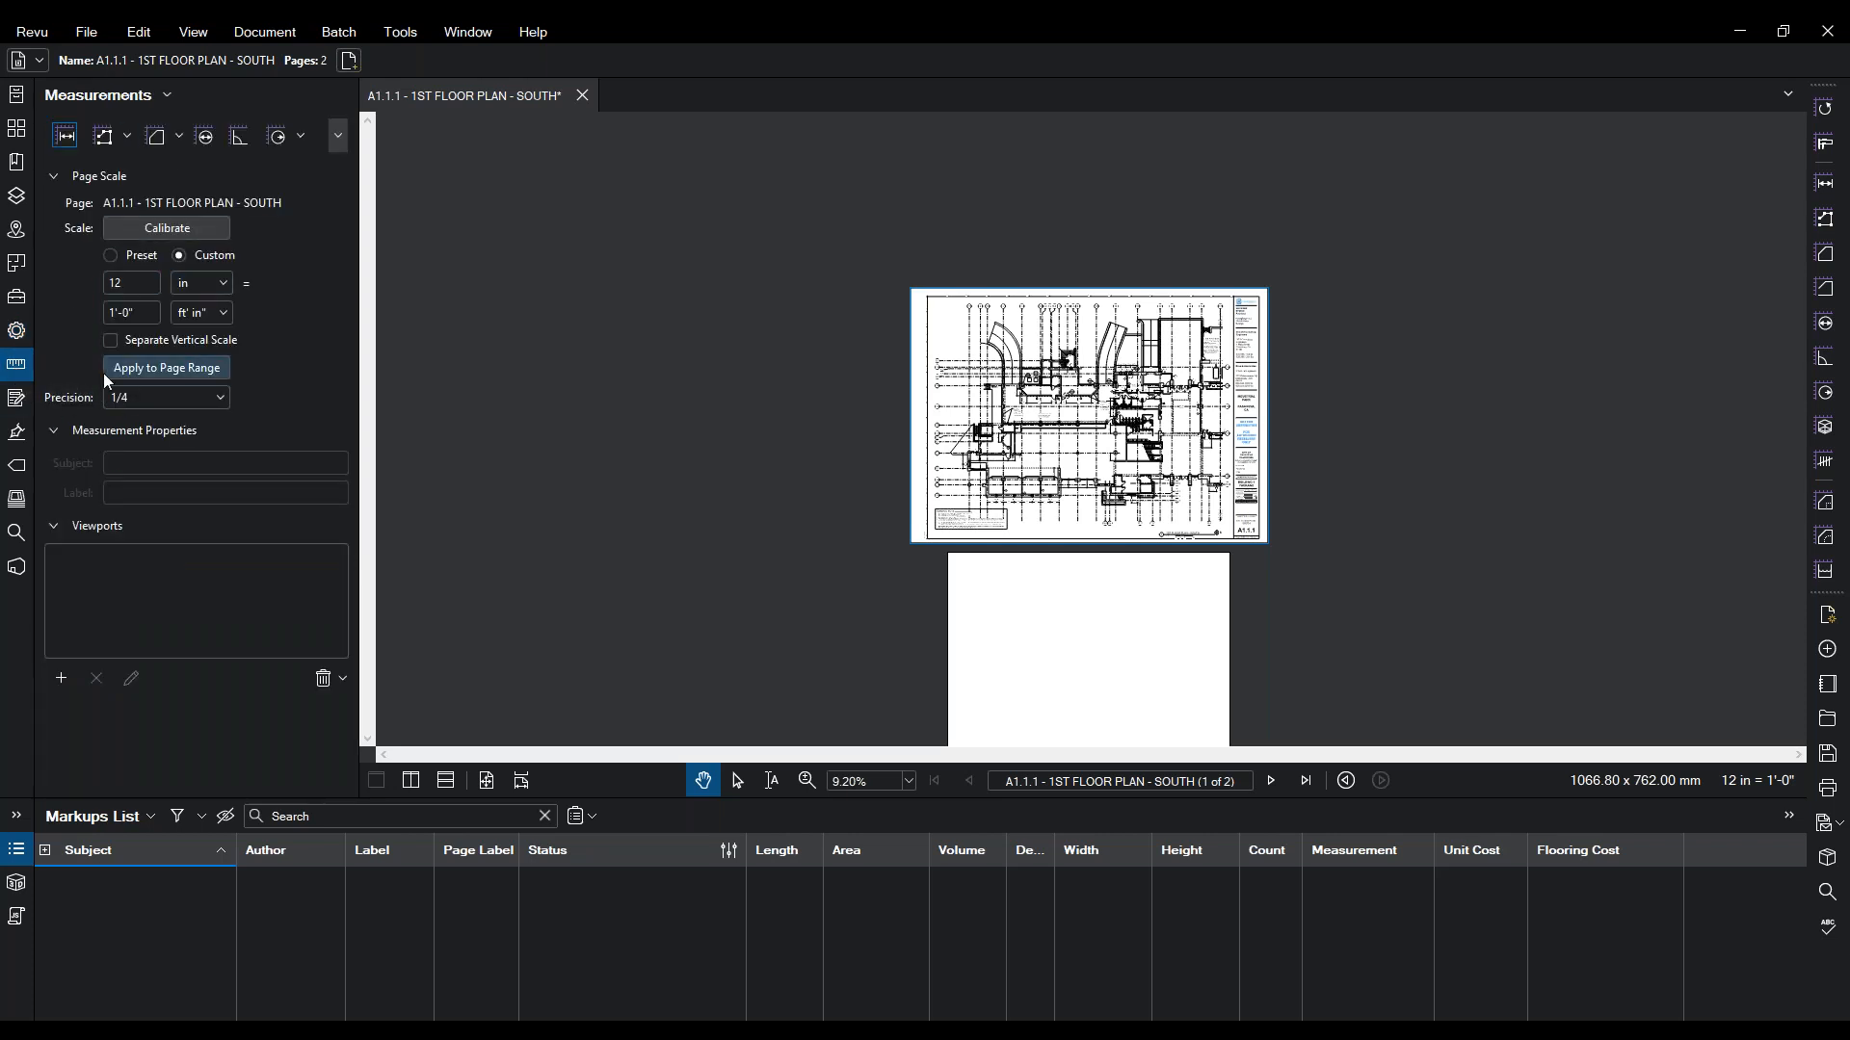
click(16, 400)
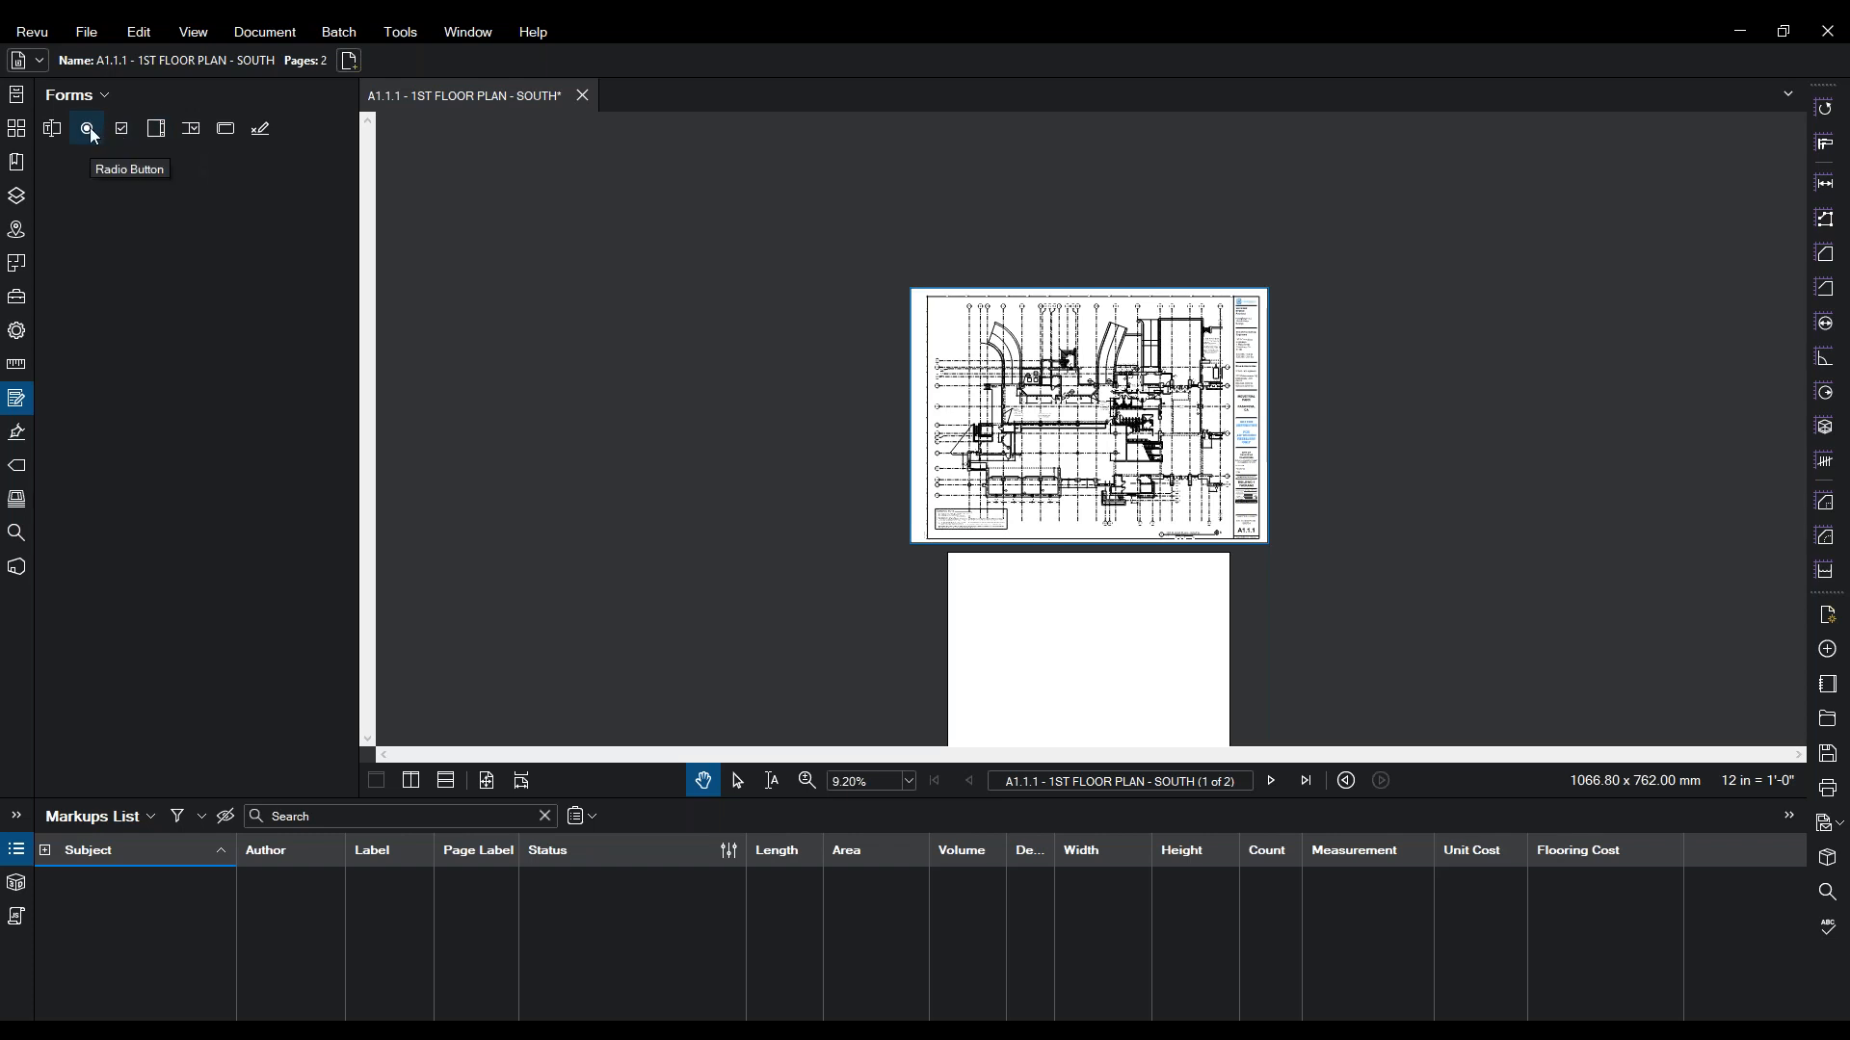
click(24, 433)
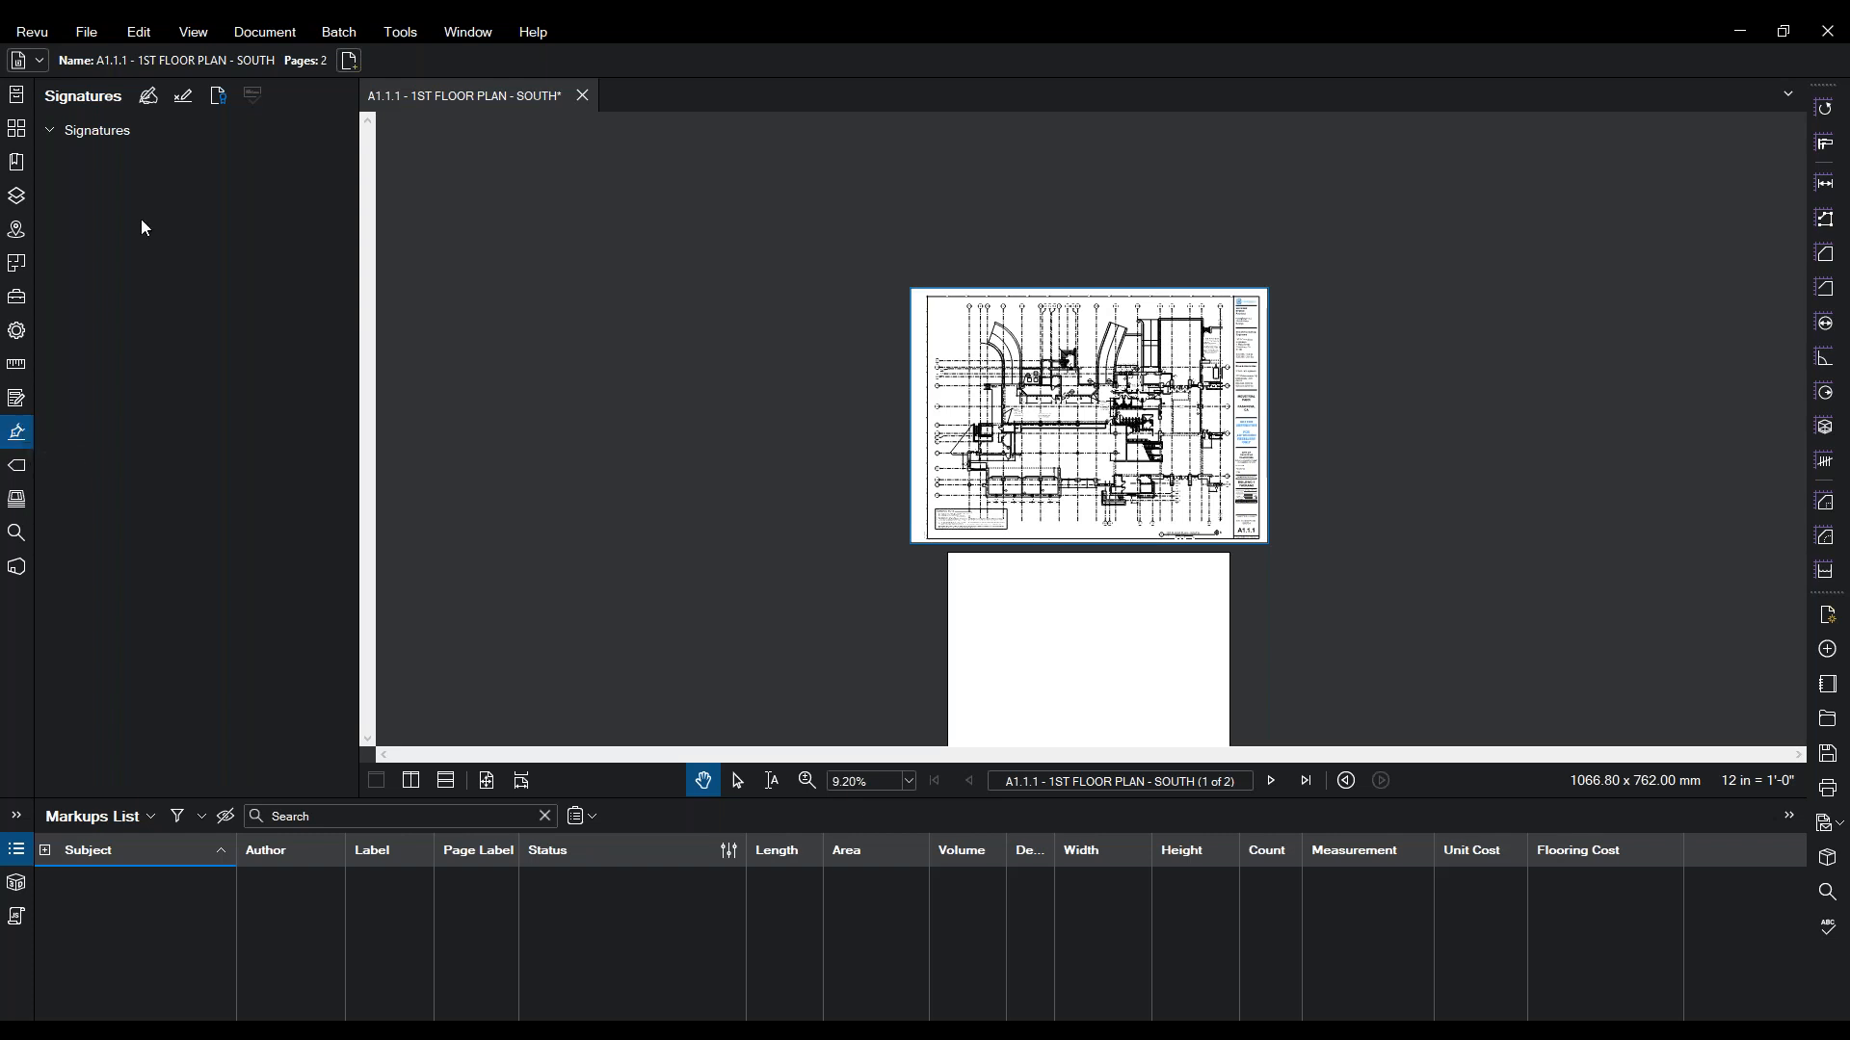
click(110, 142)
click(13, 509)
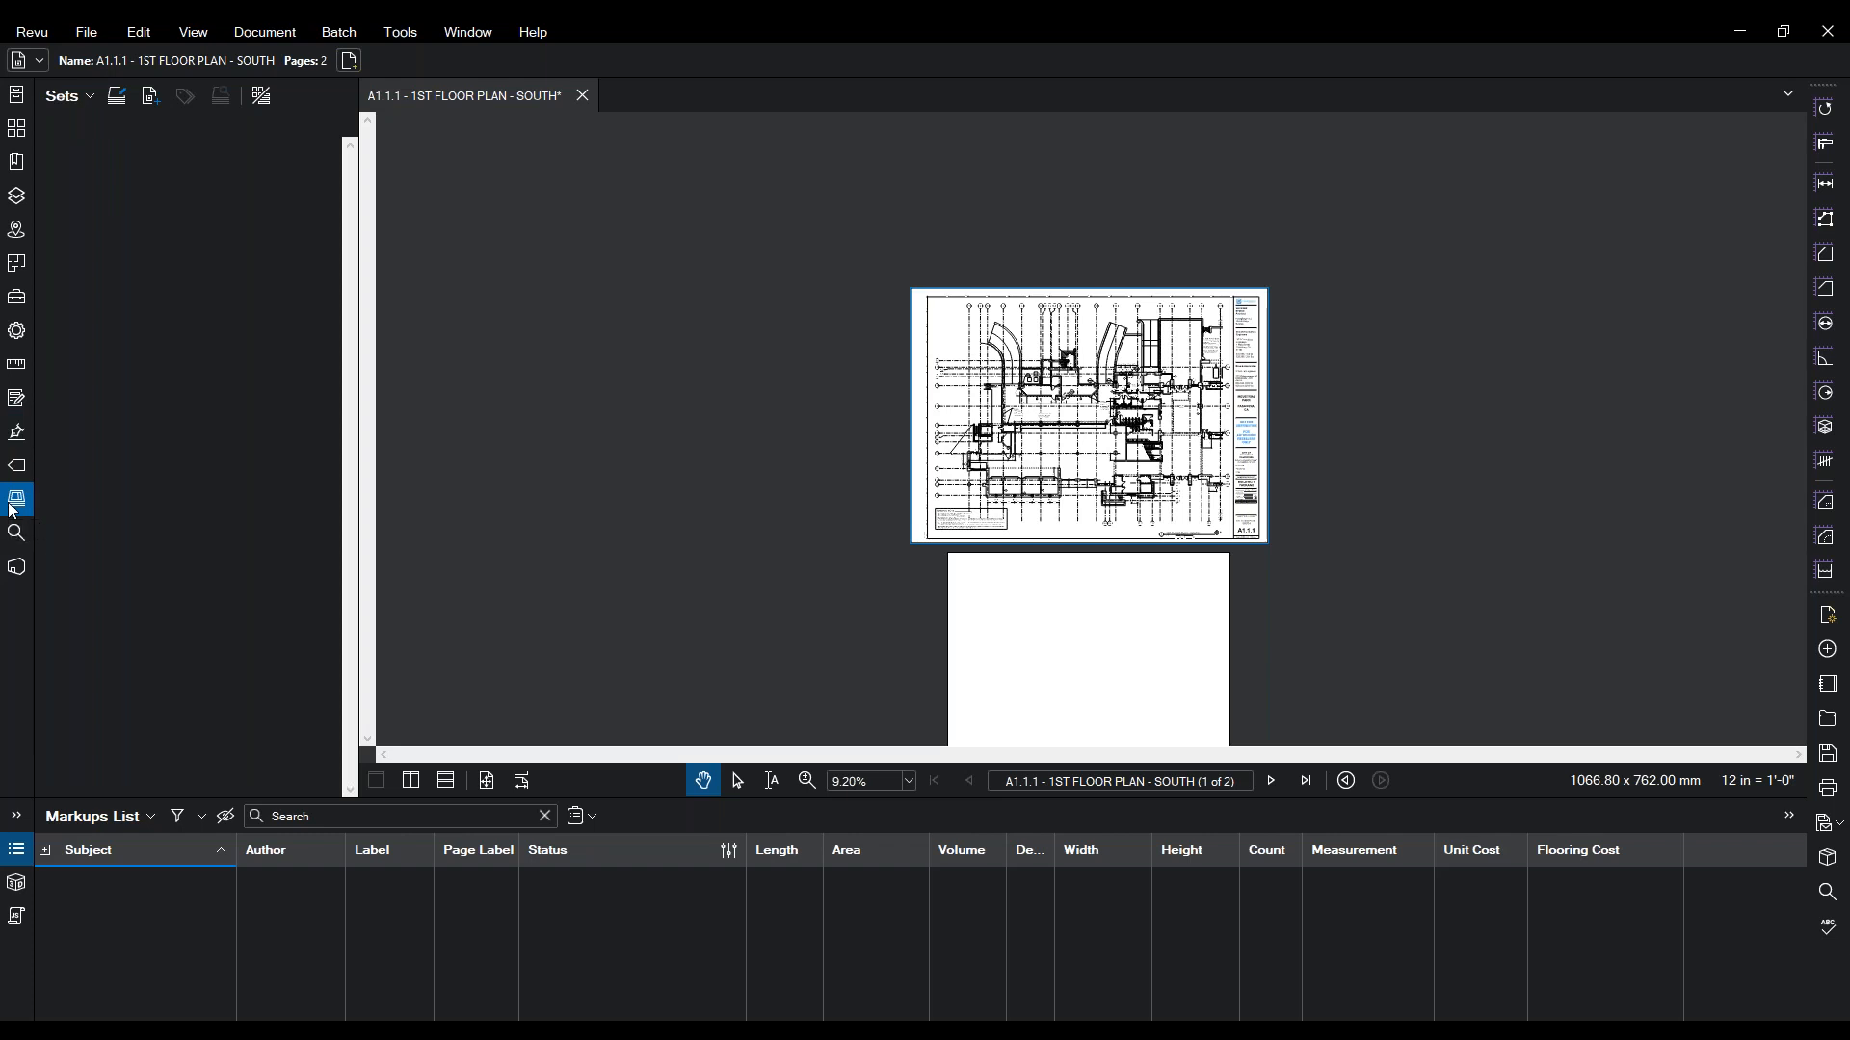
- Check the Sets dropdown options, then show the Search panel for the current document
click(67, 96)
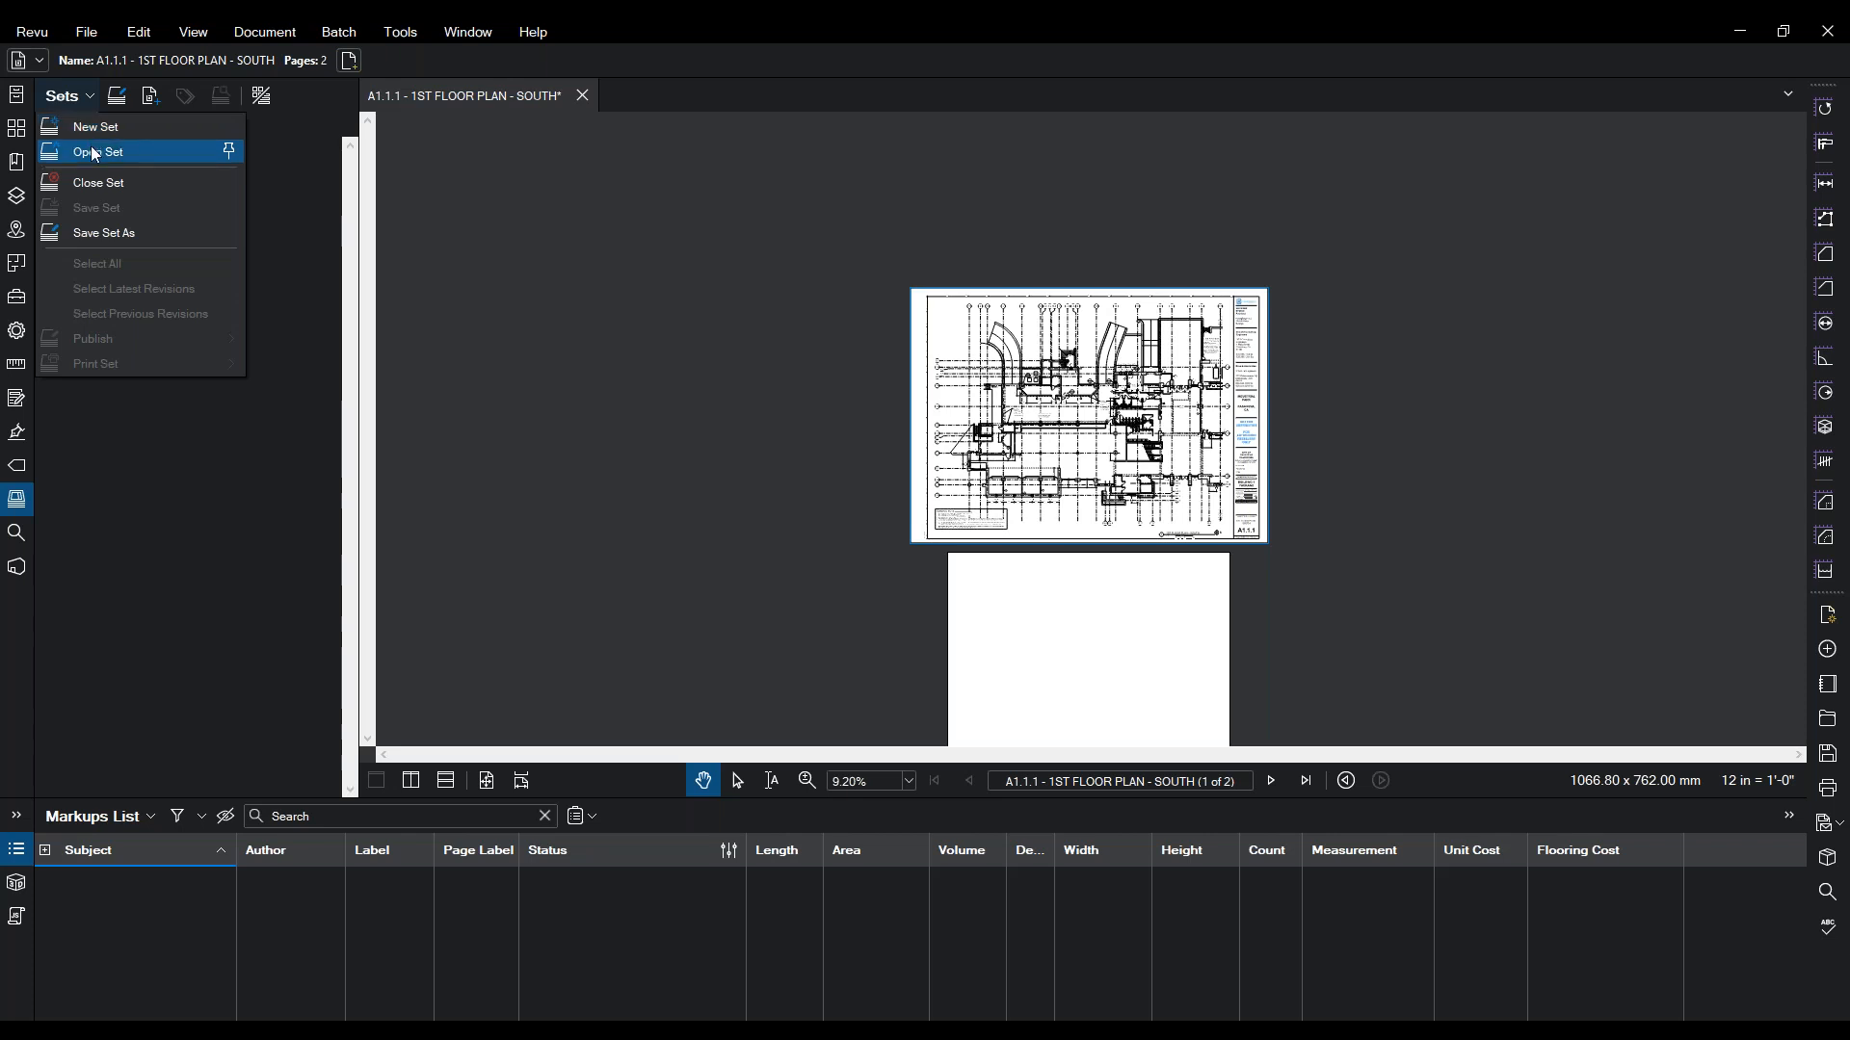
click(50, 590)
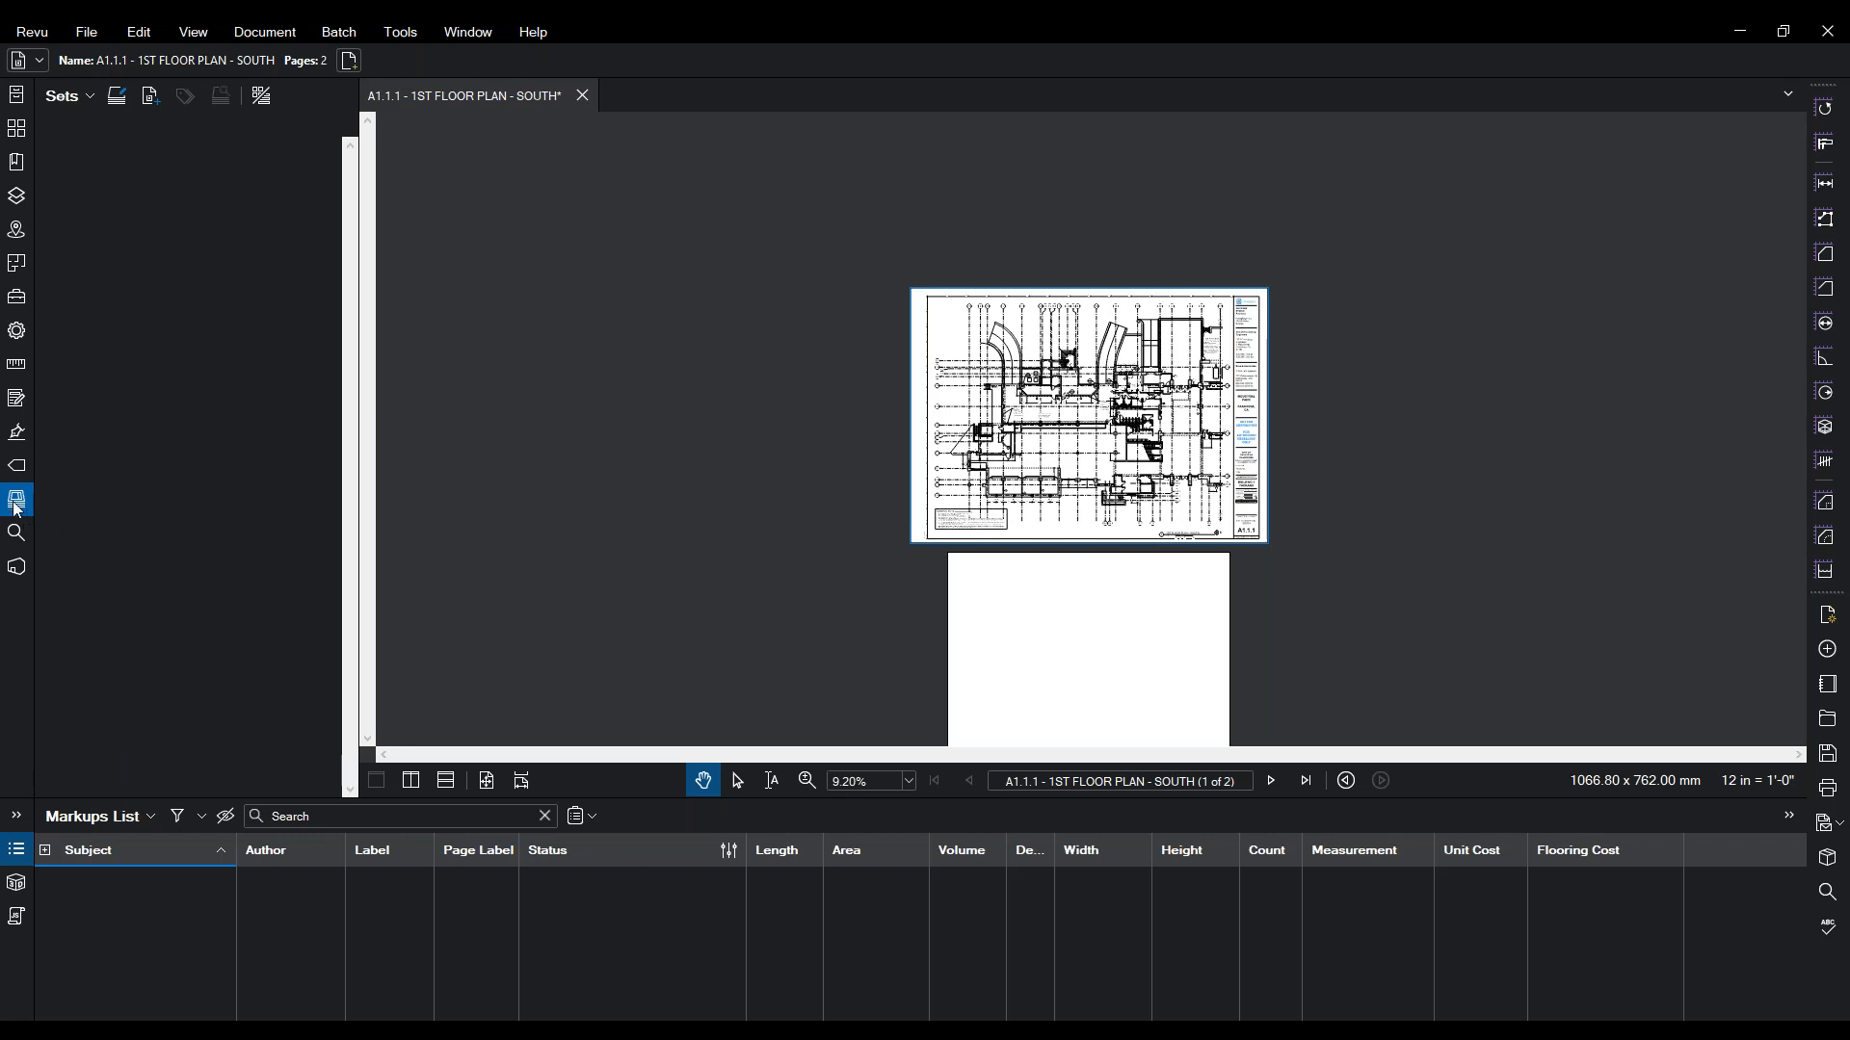
click(16, 534)
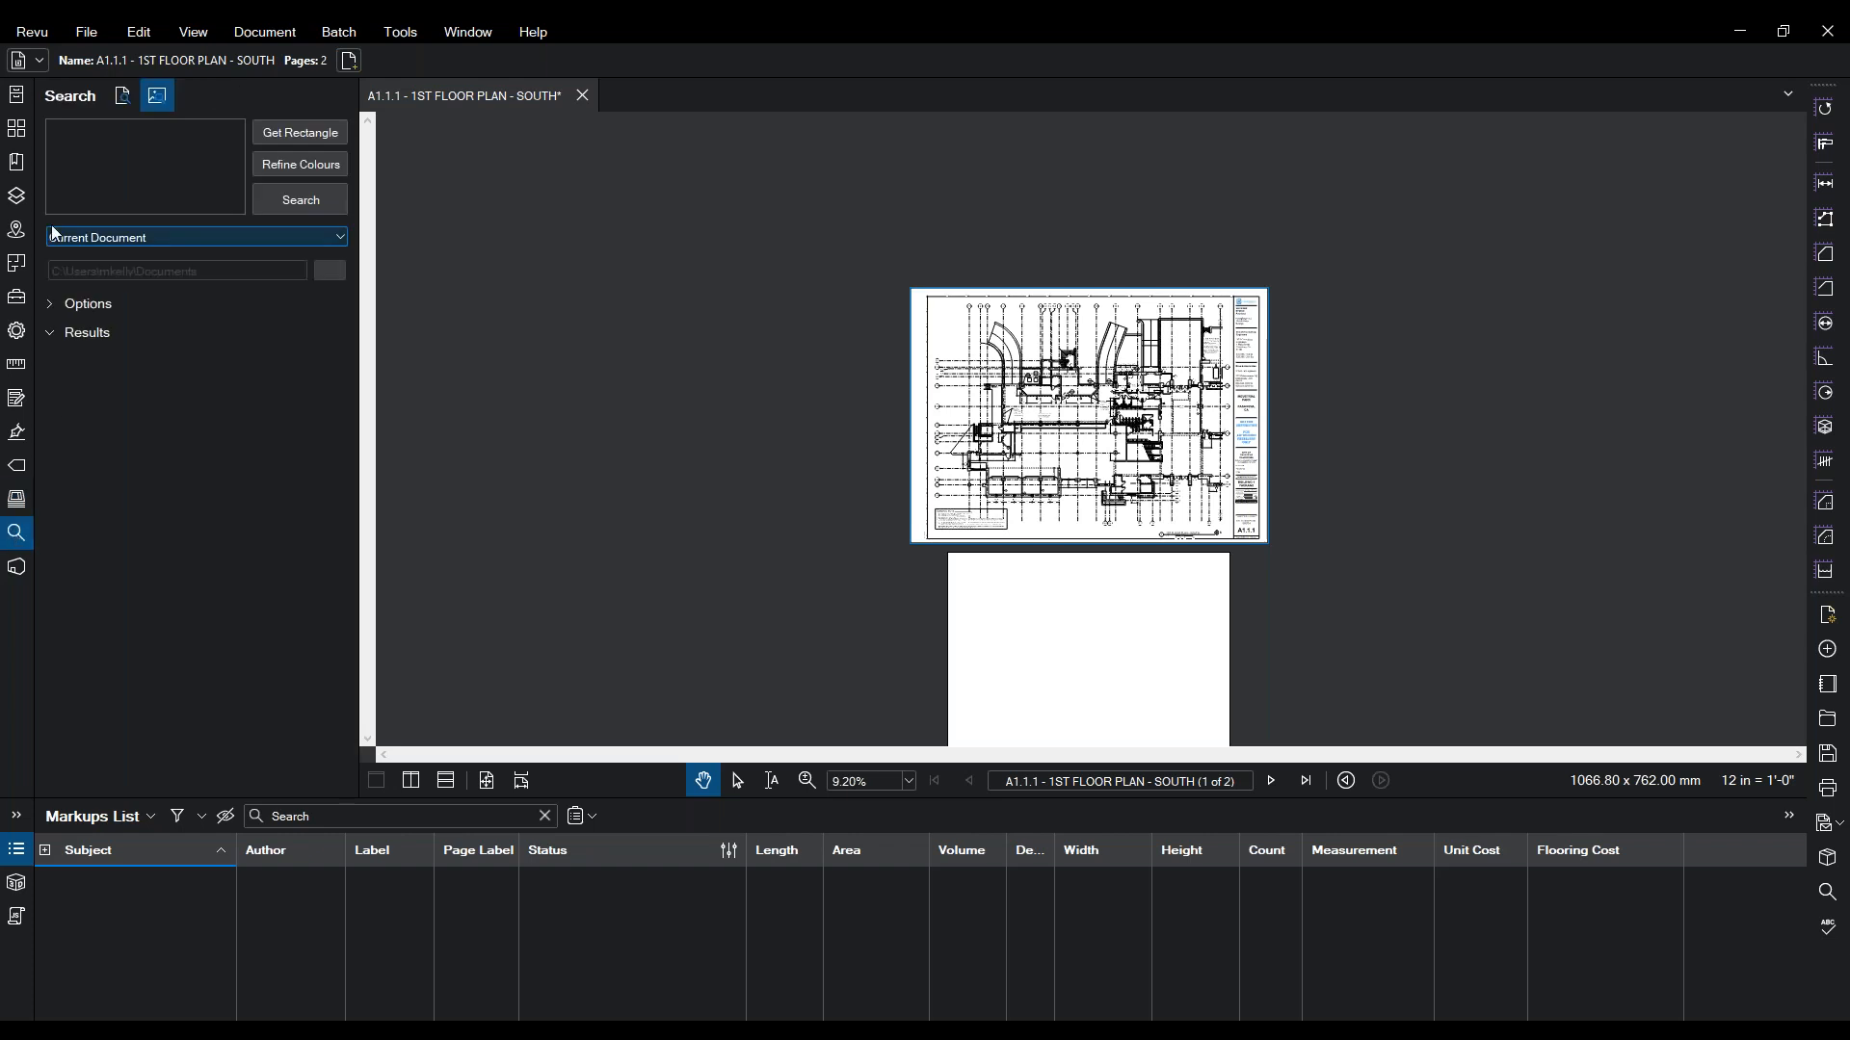
- Compare Search's Text and Image (Visual Search) modes and raise the Markups List splitter slightly
click(122, 98)
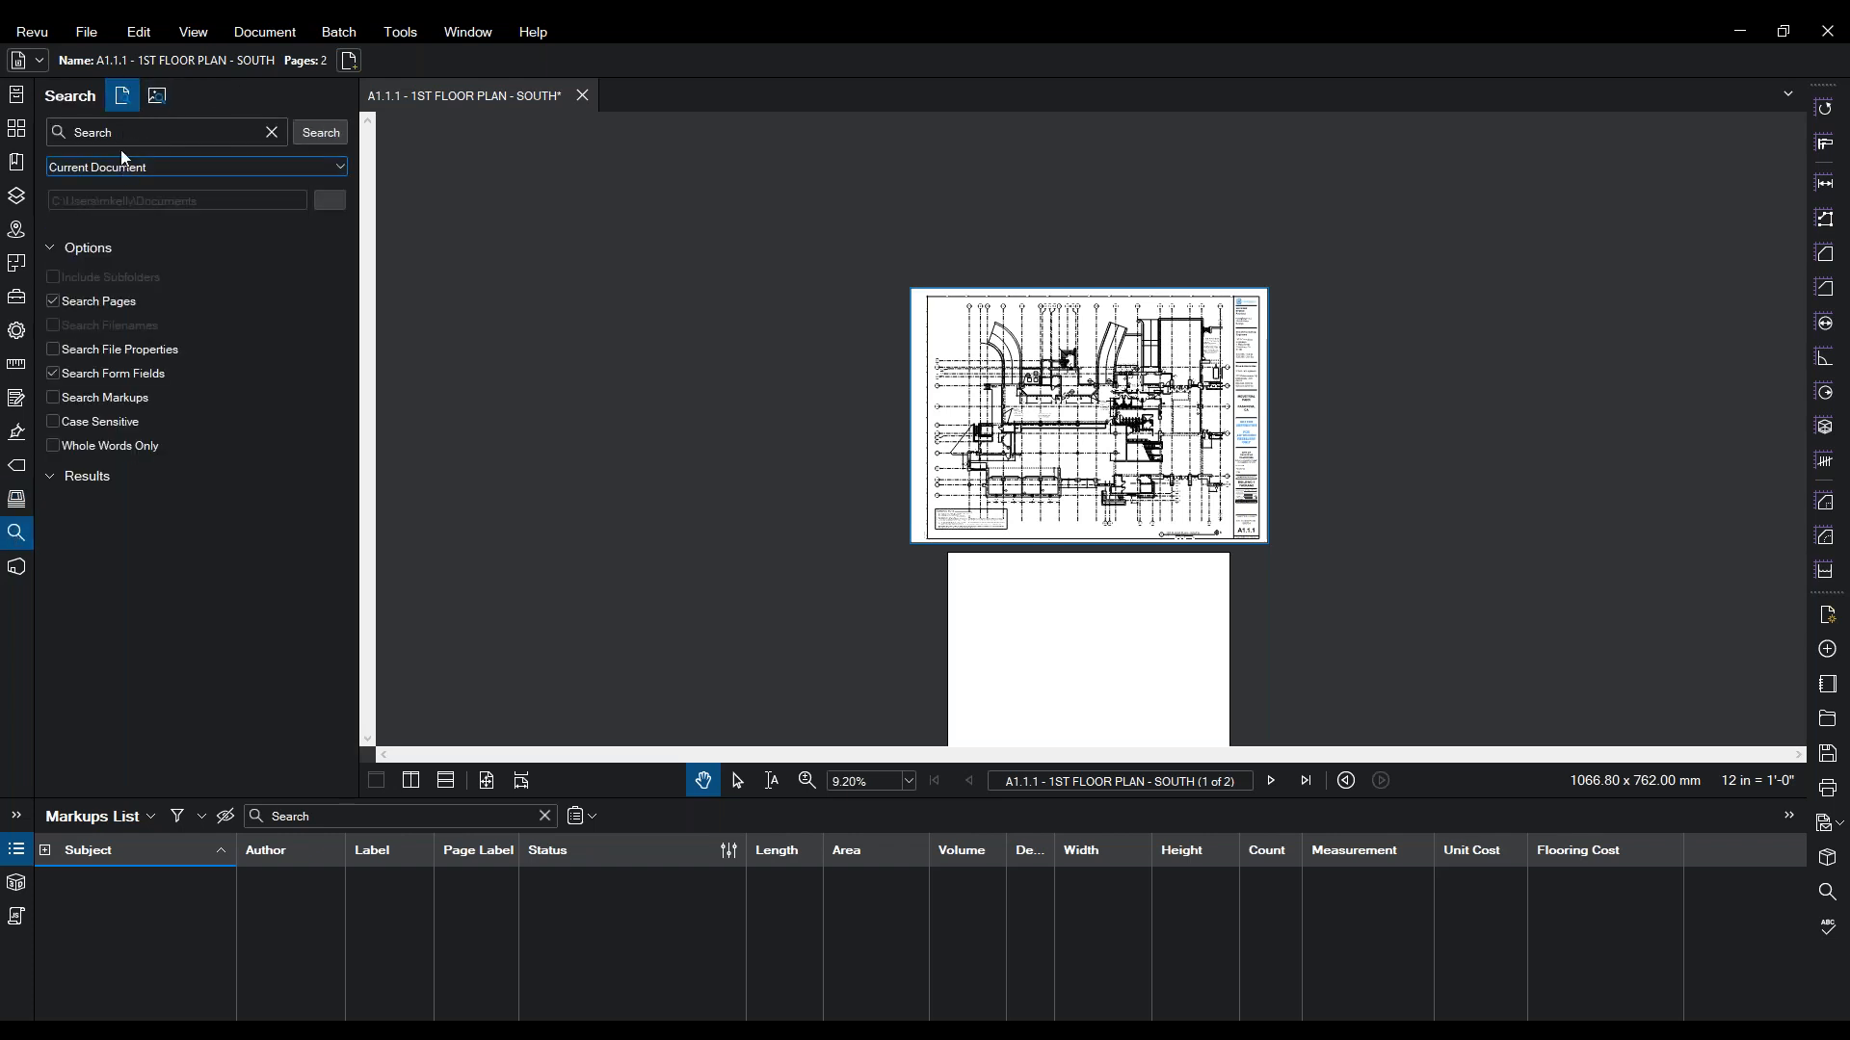
click(152, 106)
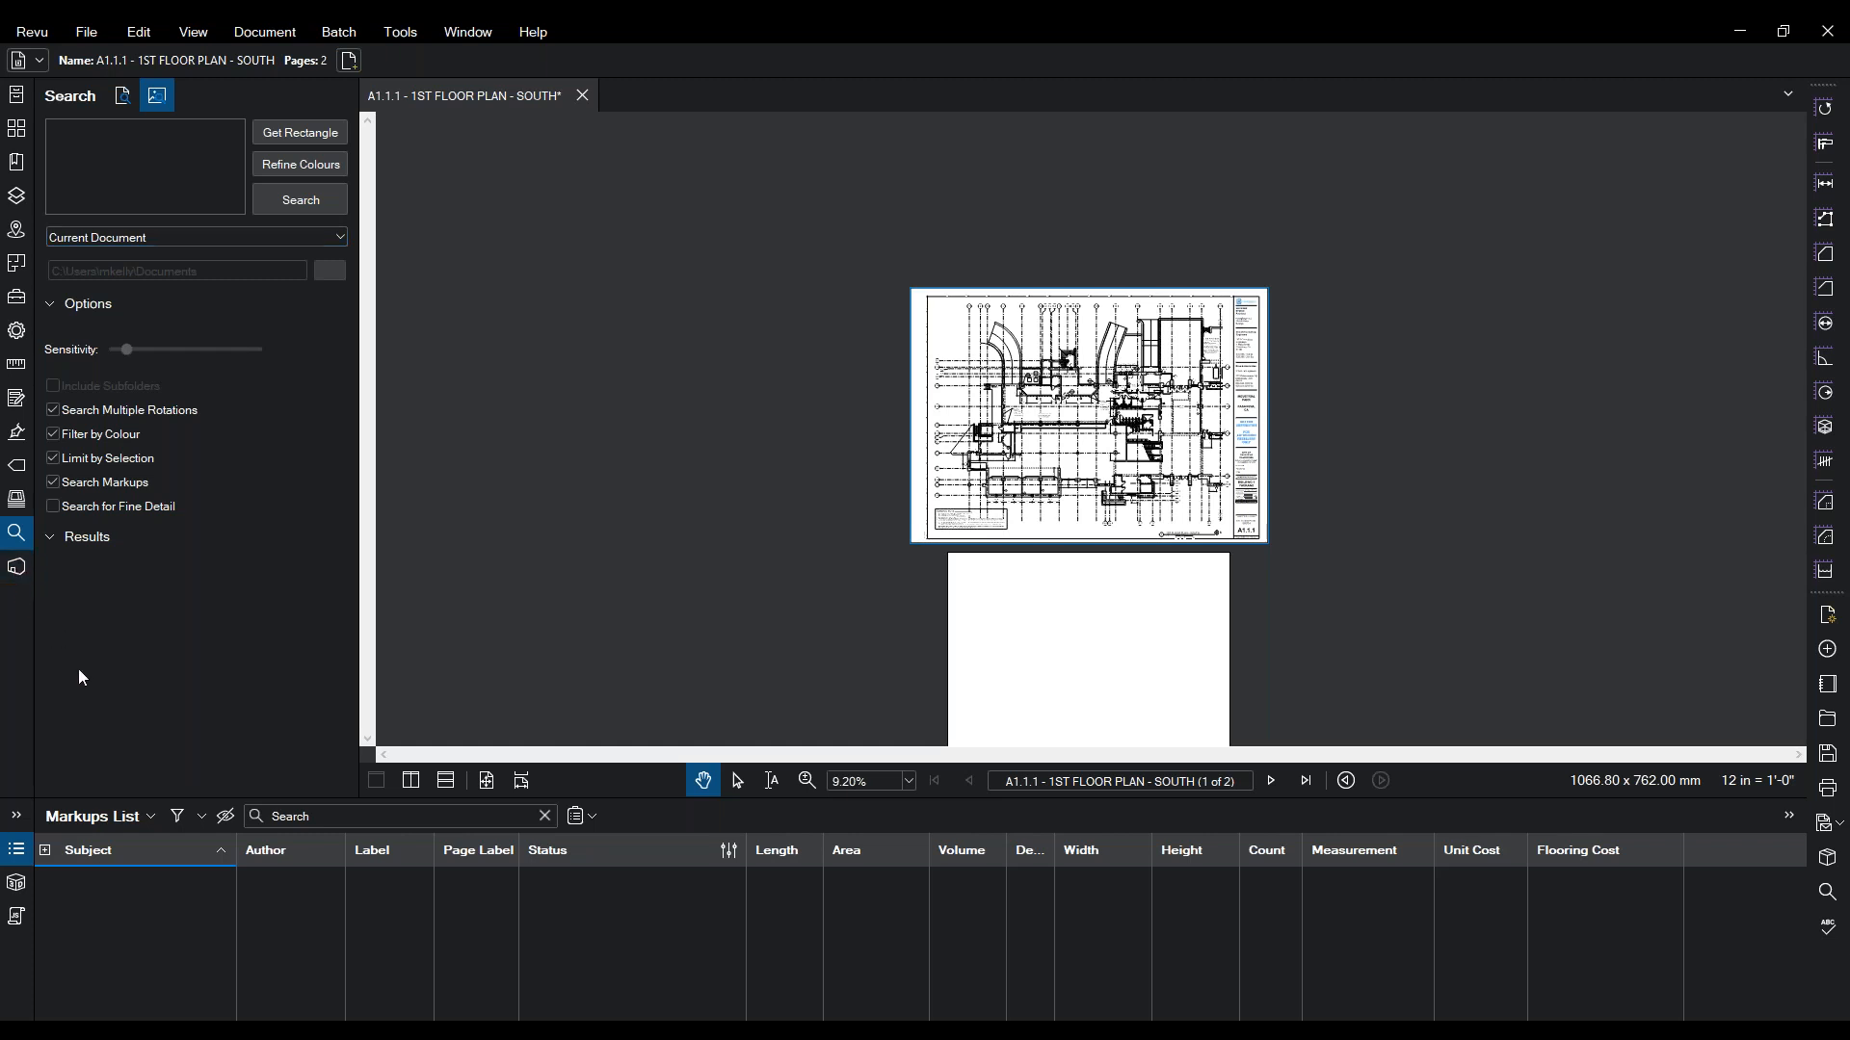
mouse_move(183, 798)
mouse_down()
mouse_move(182, 941)
mouse_move(190, 787)
mouse_up()
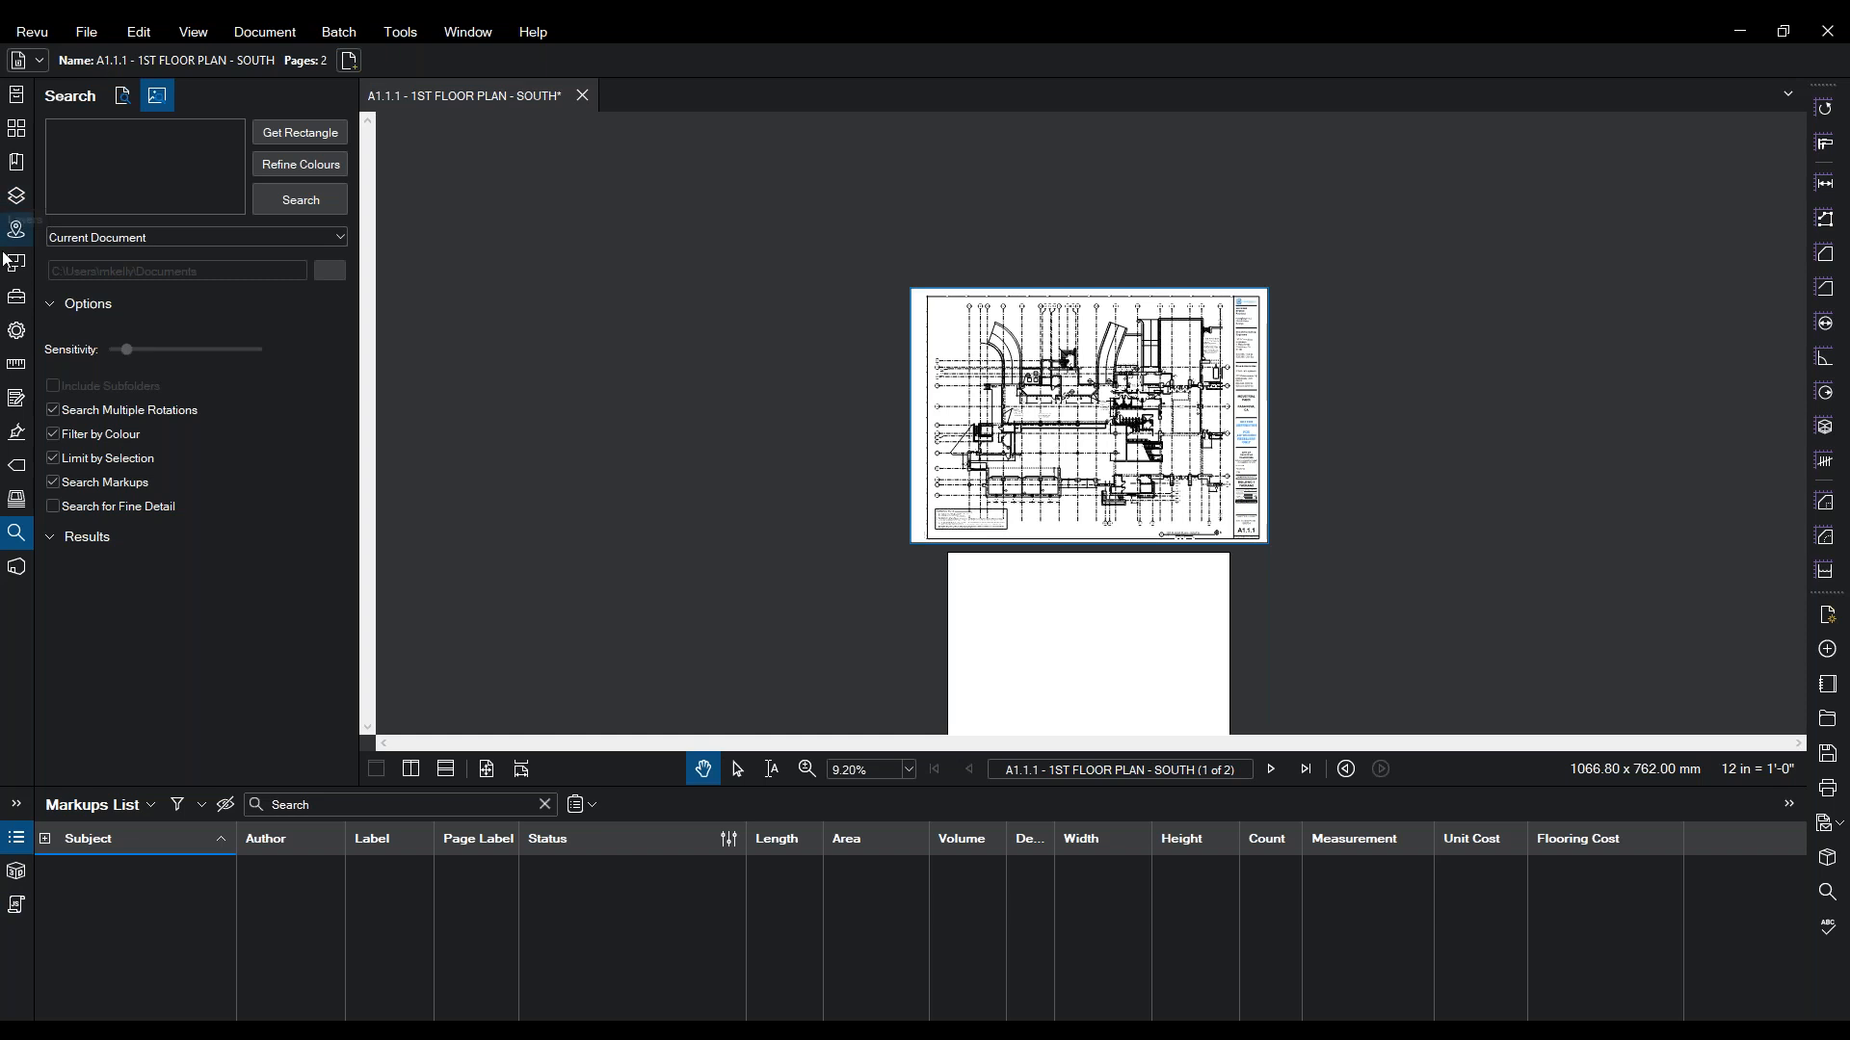
- Return to File Properties, zoom the floor plan to 27.46%, and show the Tools > Markup list
click(17, 330)
drag(1140, 512, 893, 492)
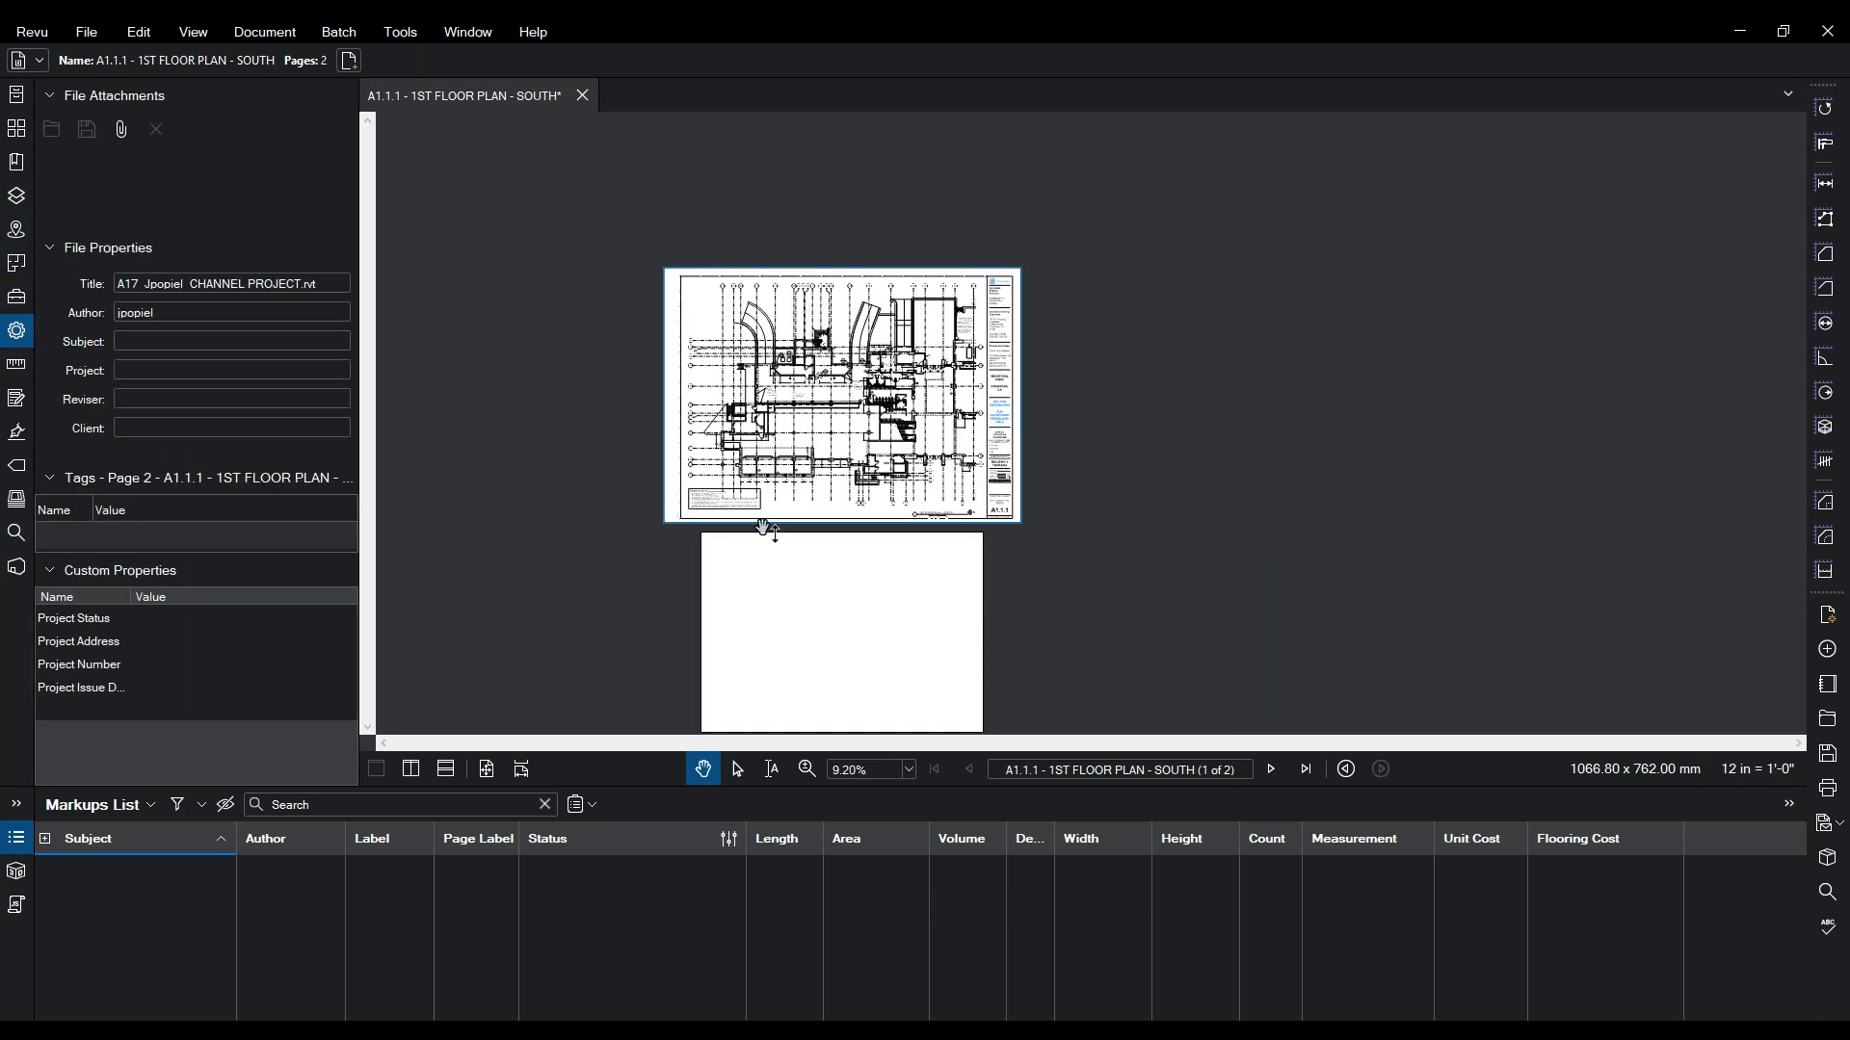
click(807, 768)
click(852, 341)
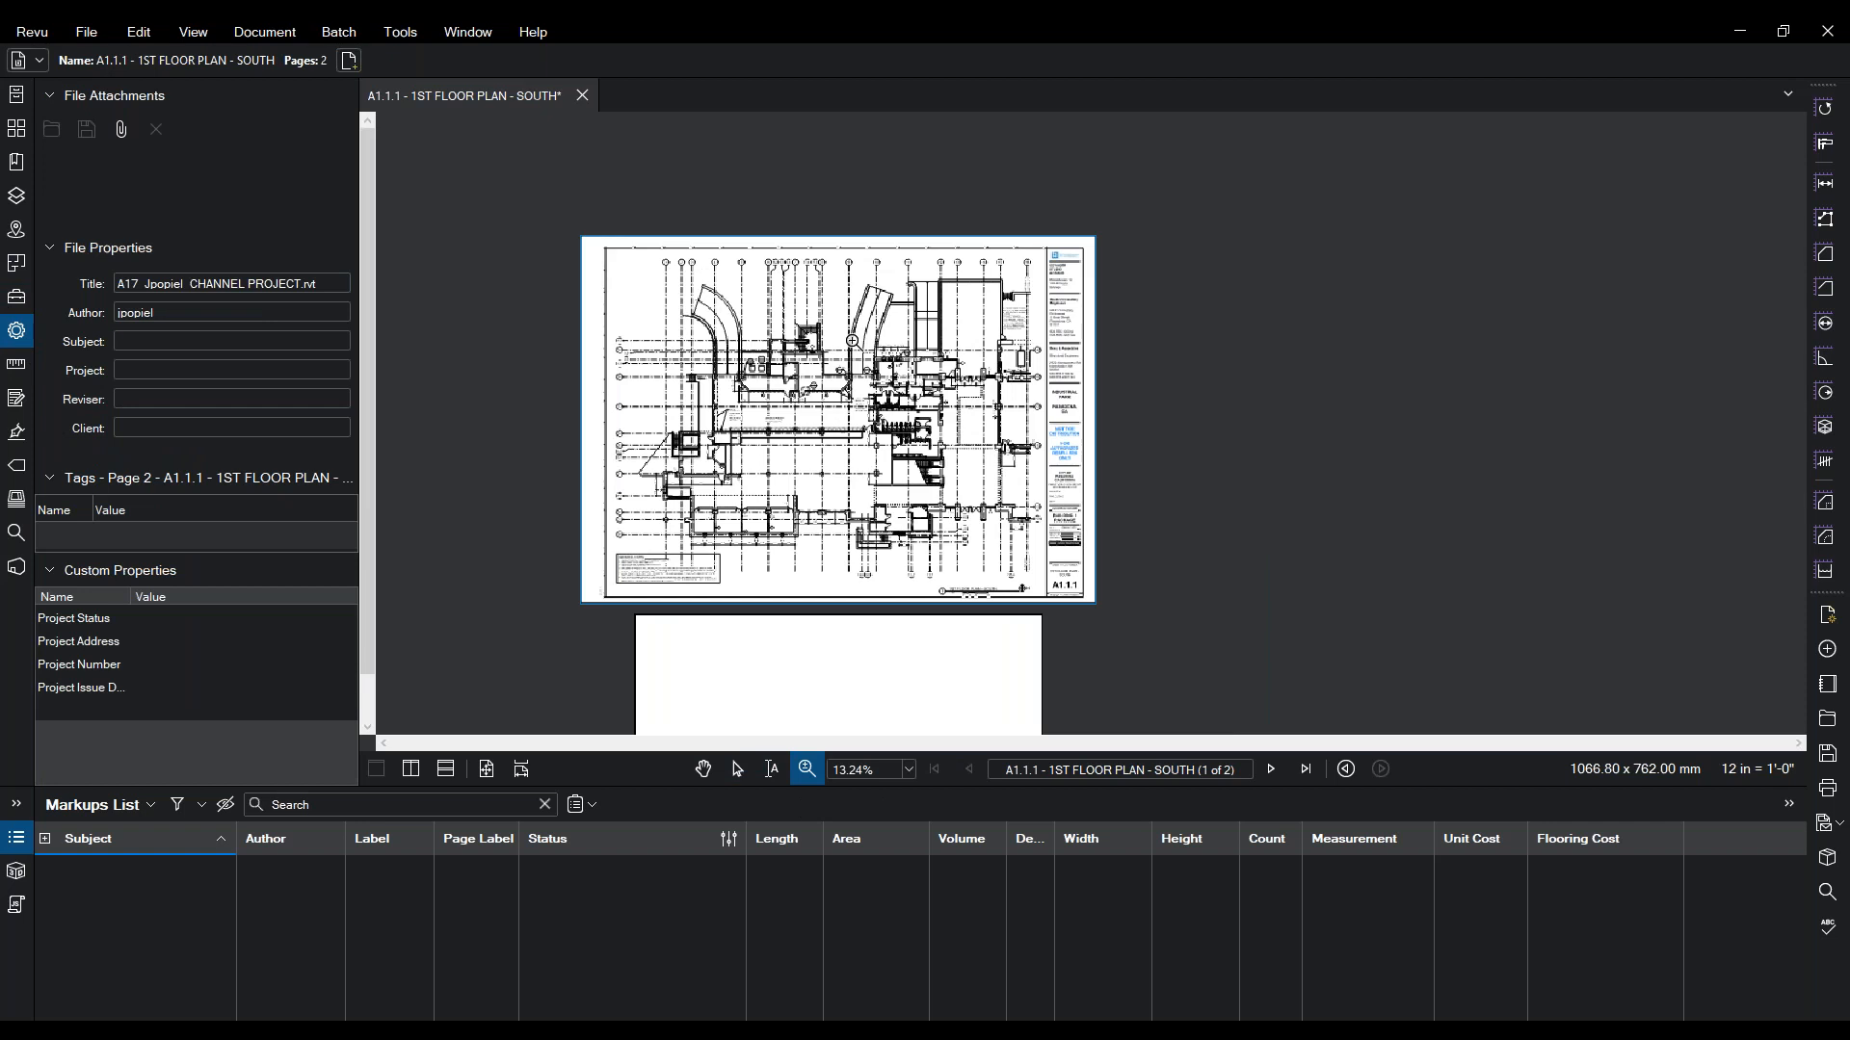
click(853, 341)
click(853, 341)
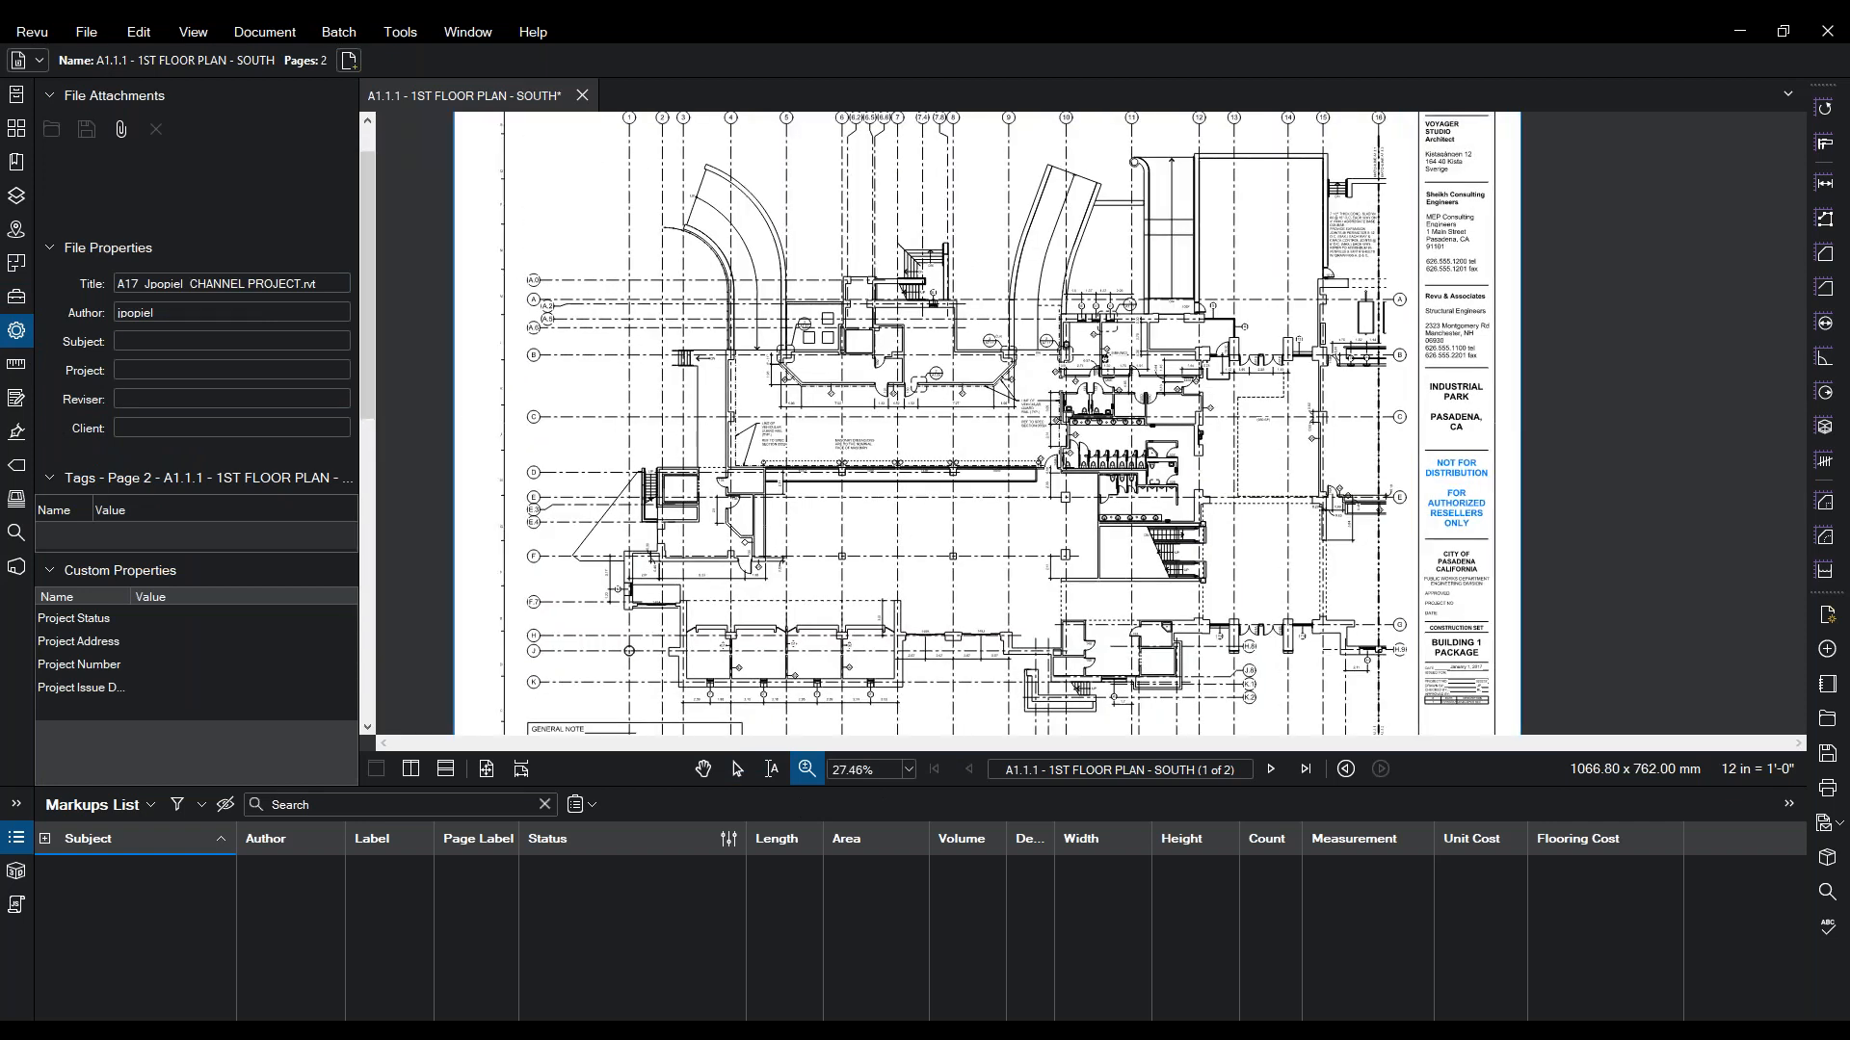
click(400, 31)
mouse_move(459, 61)
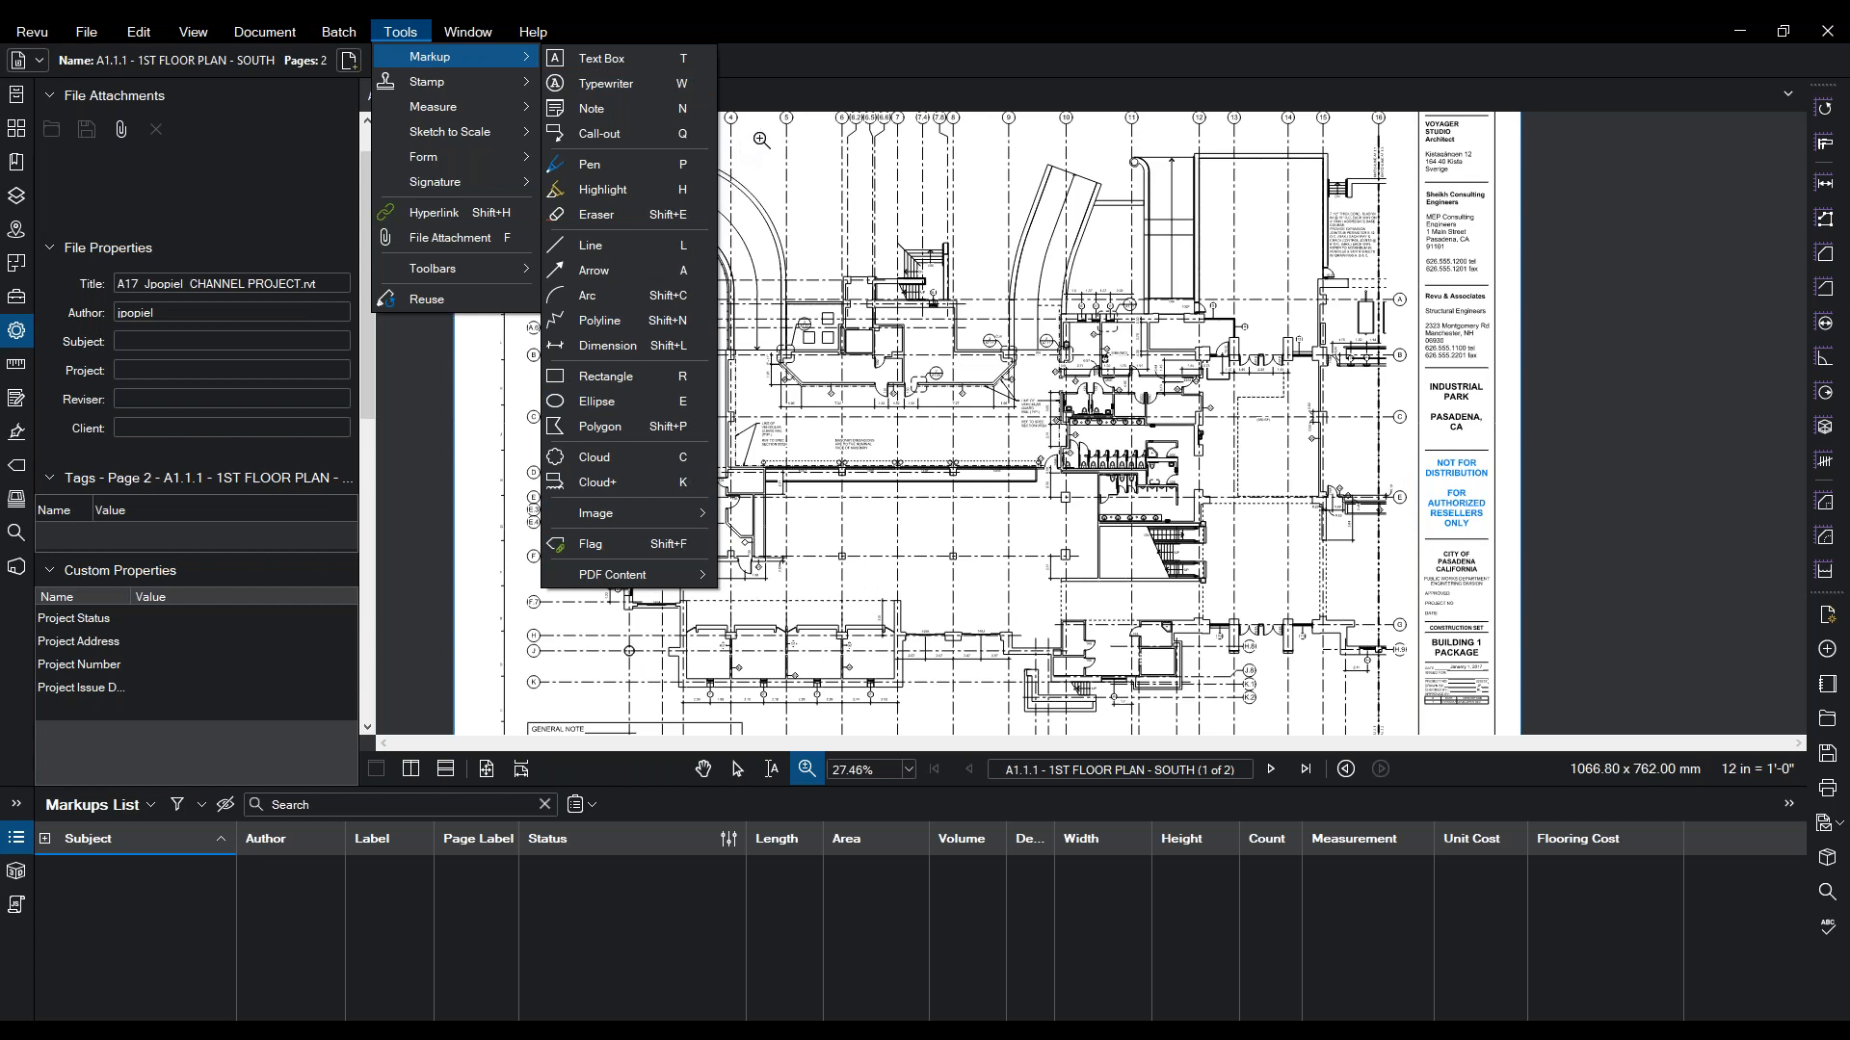
- Zoom into the upper floor plan and draw a first text box
mouse_move(1071, 143)
mouse_down()
mouse_move(833, 266)
mouse_move(788, 344)
mouse_up()
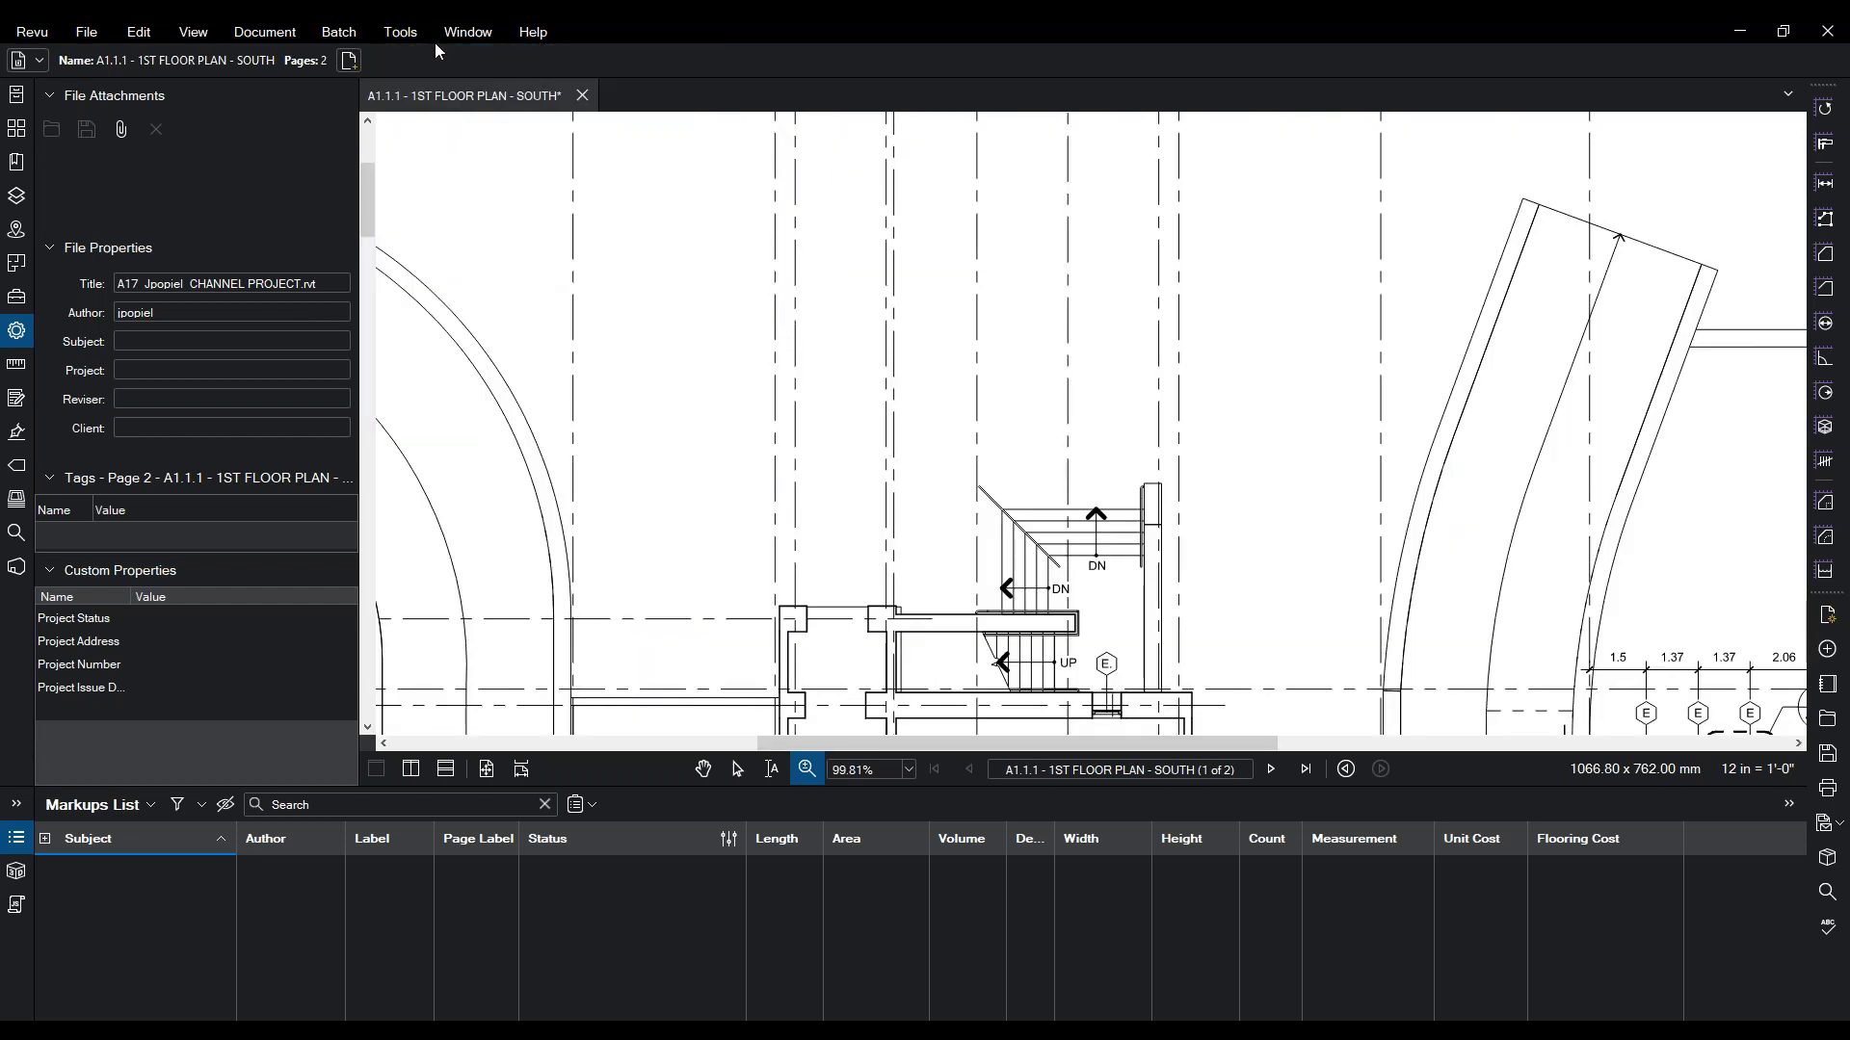
click(399, 32)
mouse_move(399, 56)
click(597, 60)
drag(688, 233, 821, 339)
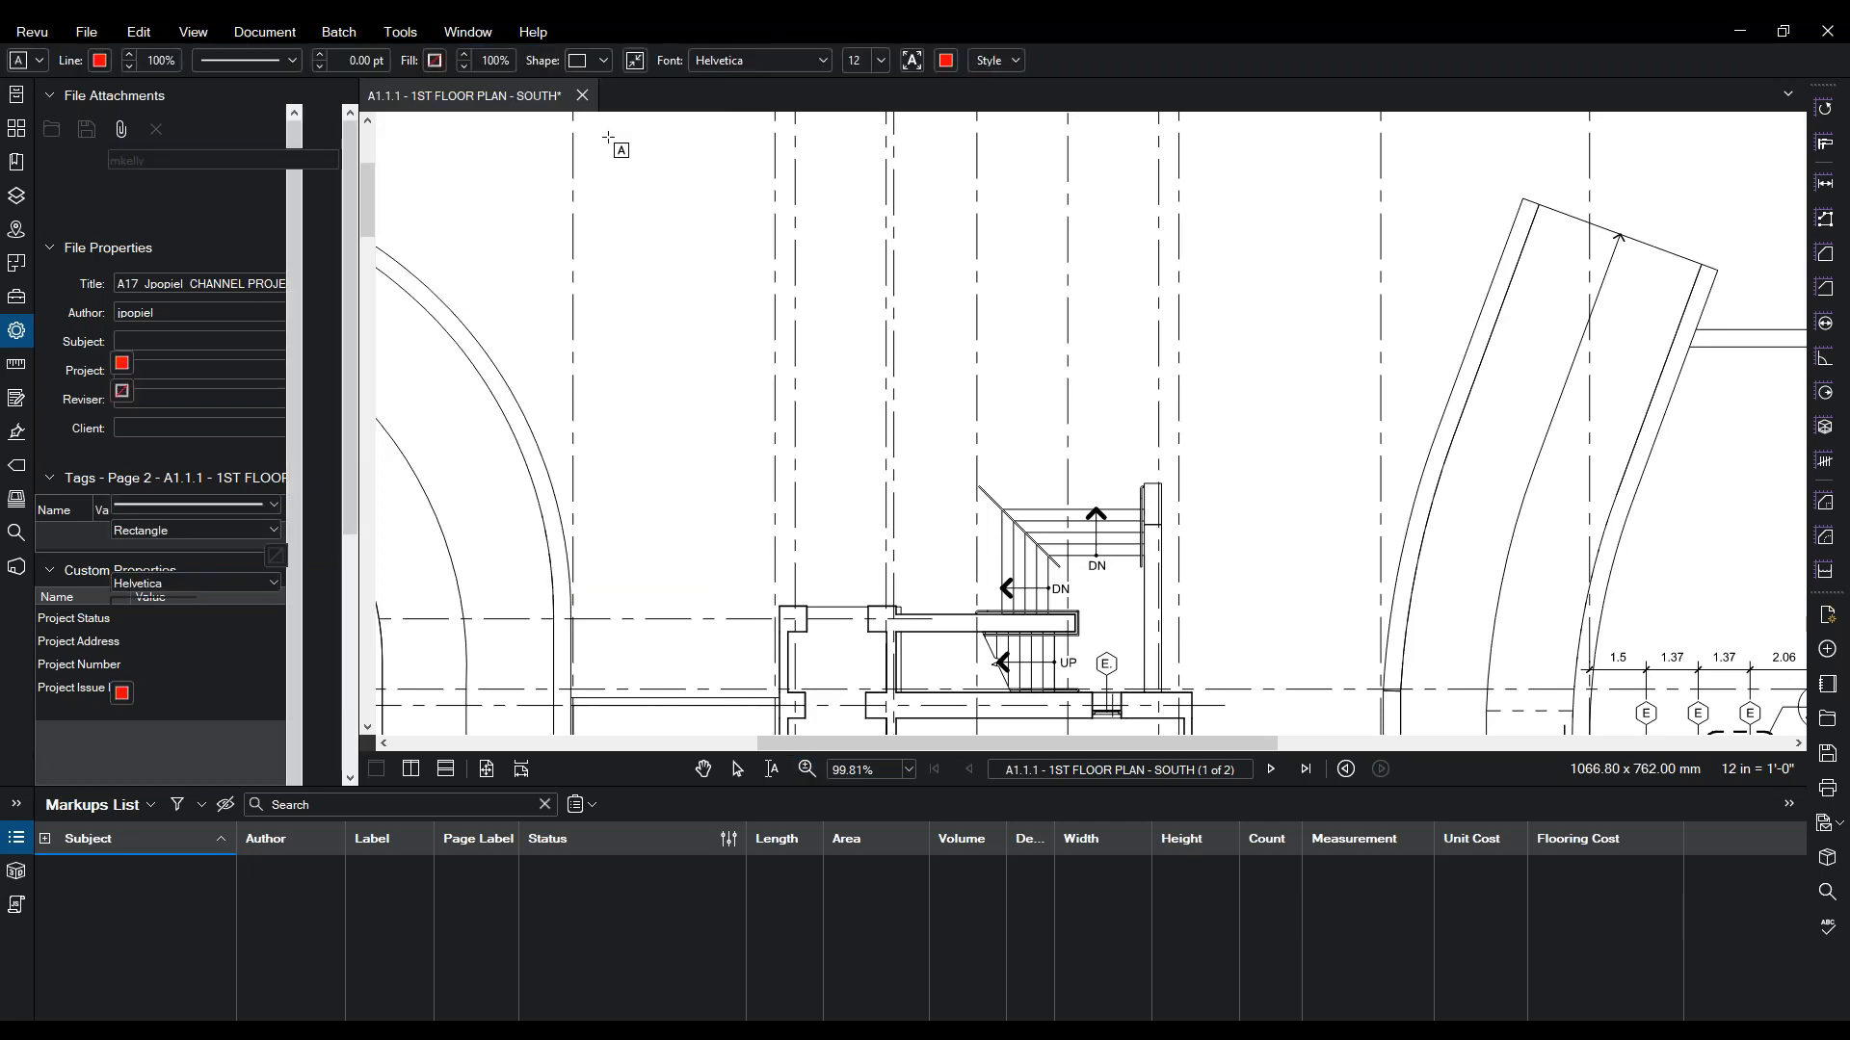
- Draw a text box above the stairs reading 'Instruction to Contractor'
click(421, 37)
mouse_move(424, 56)
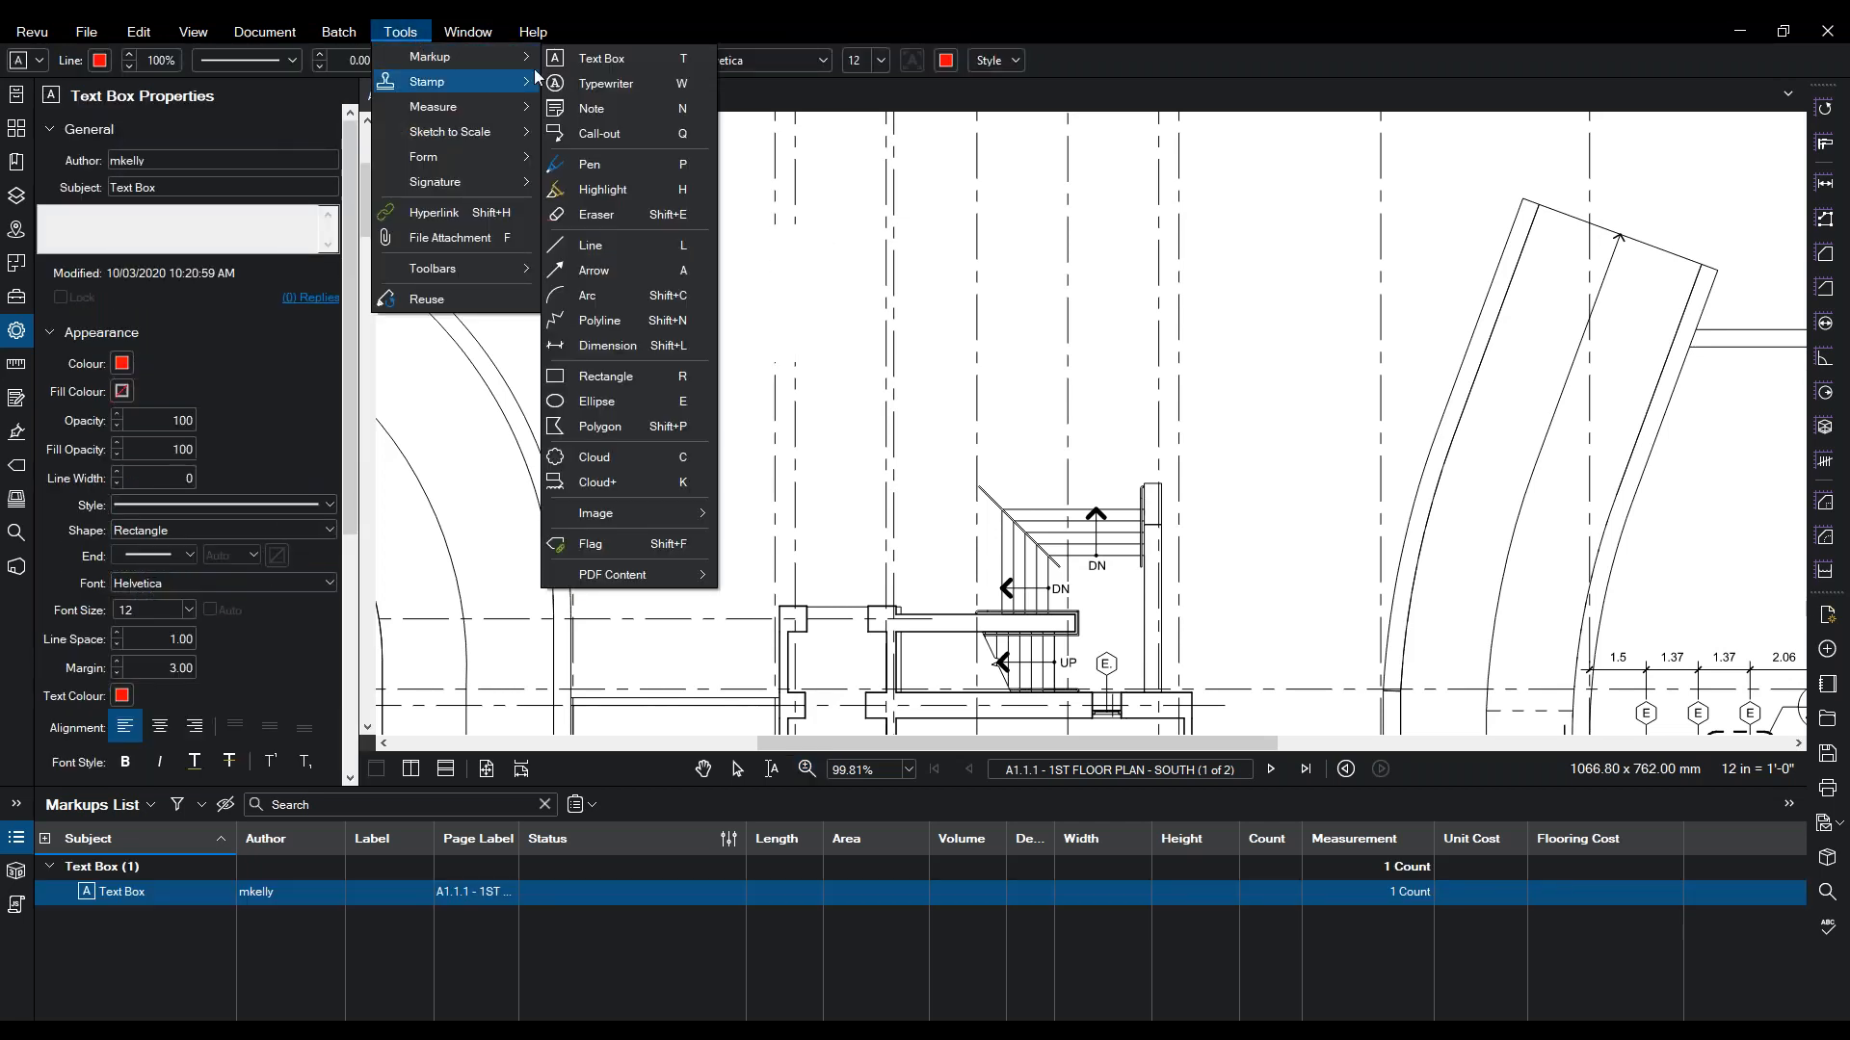
click(611, 55)
drag(682, 243, 892, 415)
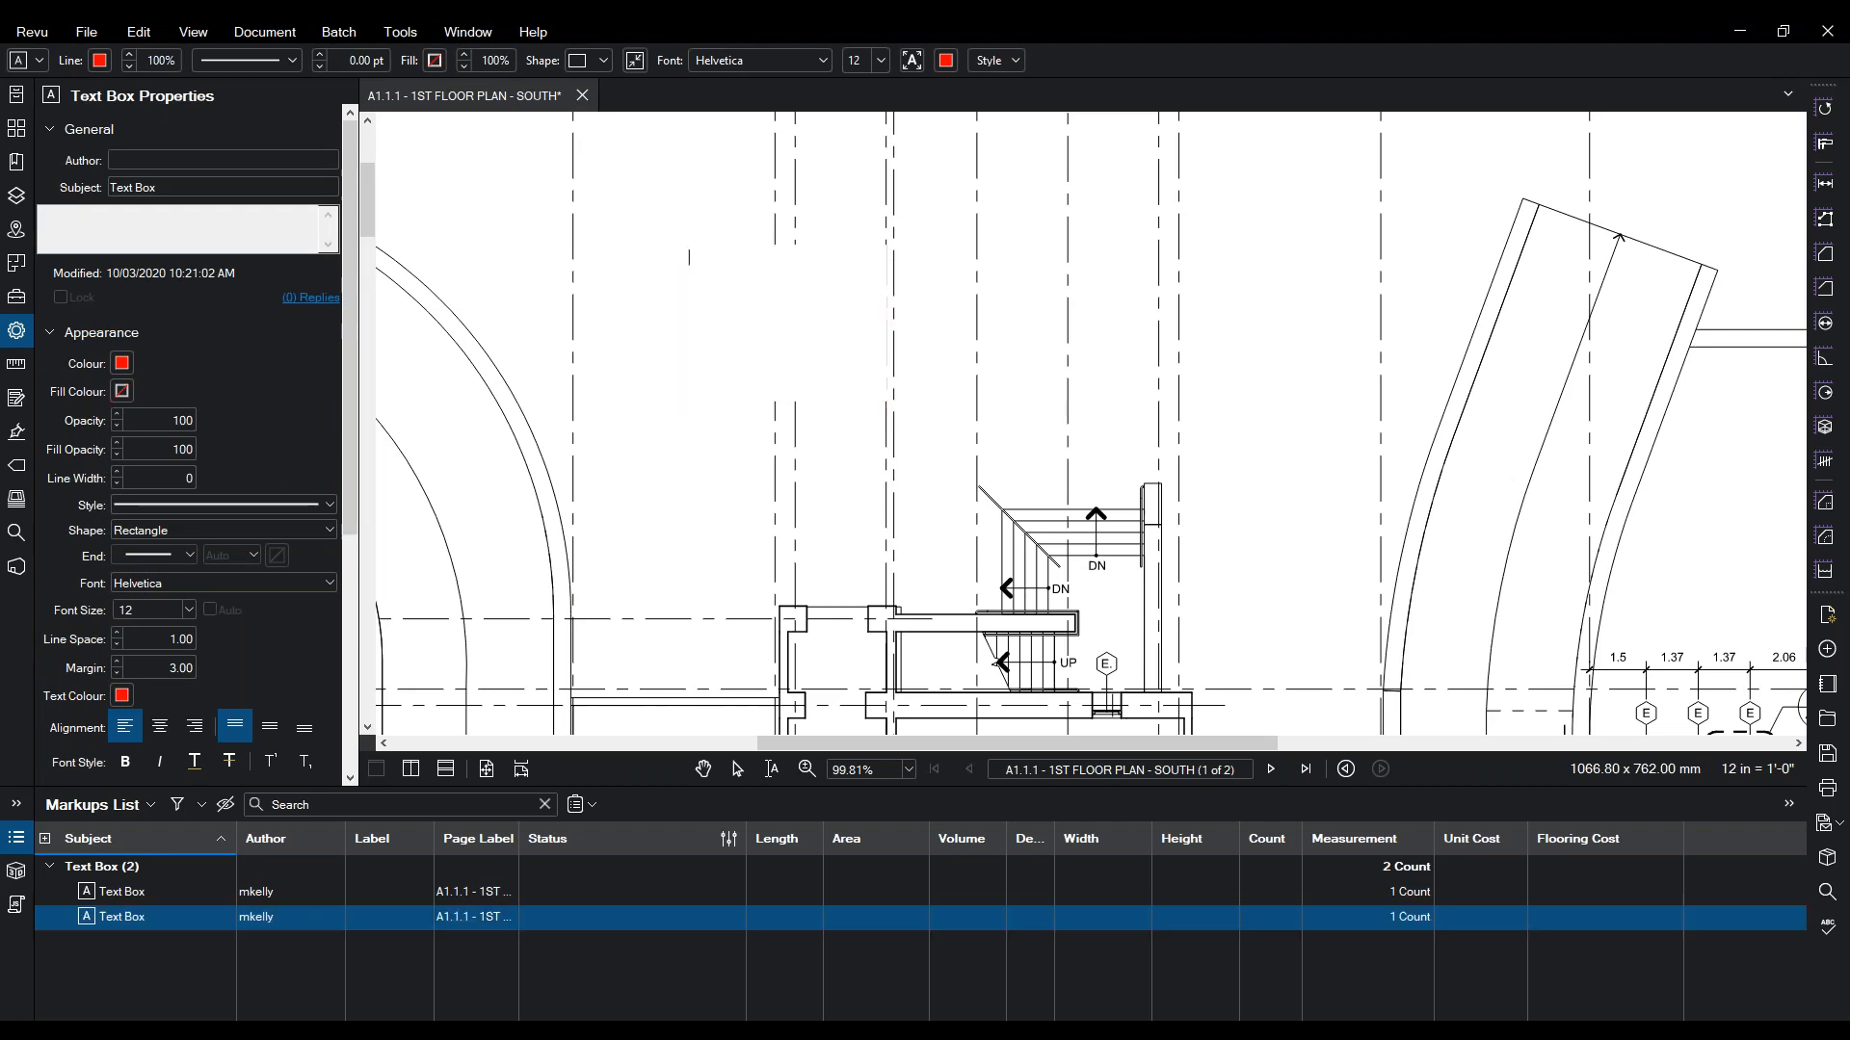
text(Instruction to )
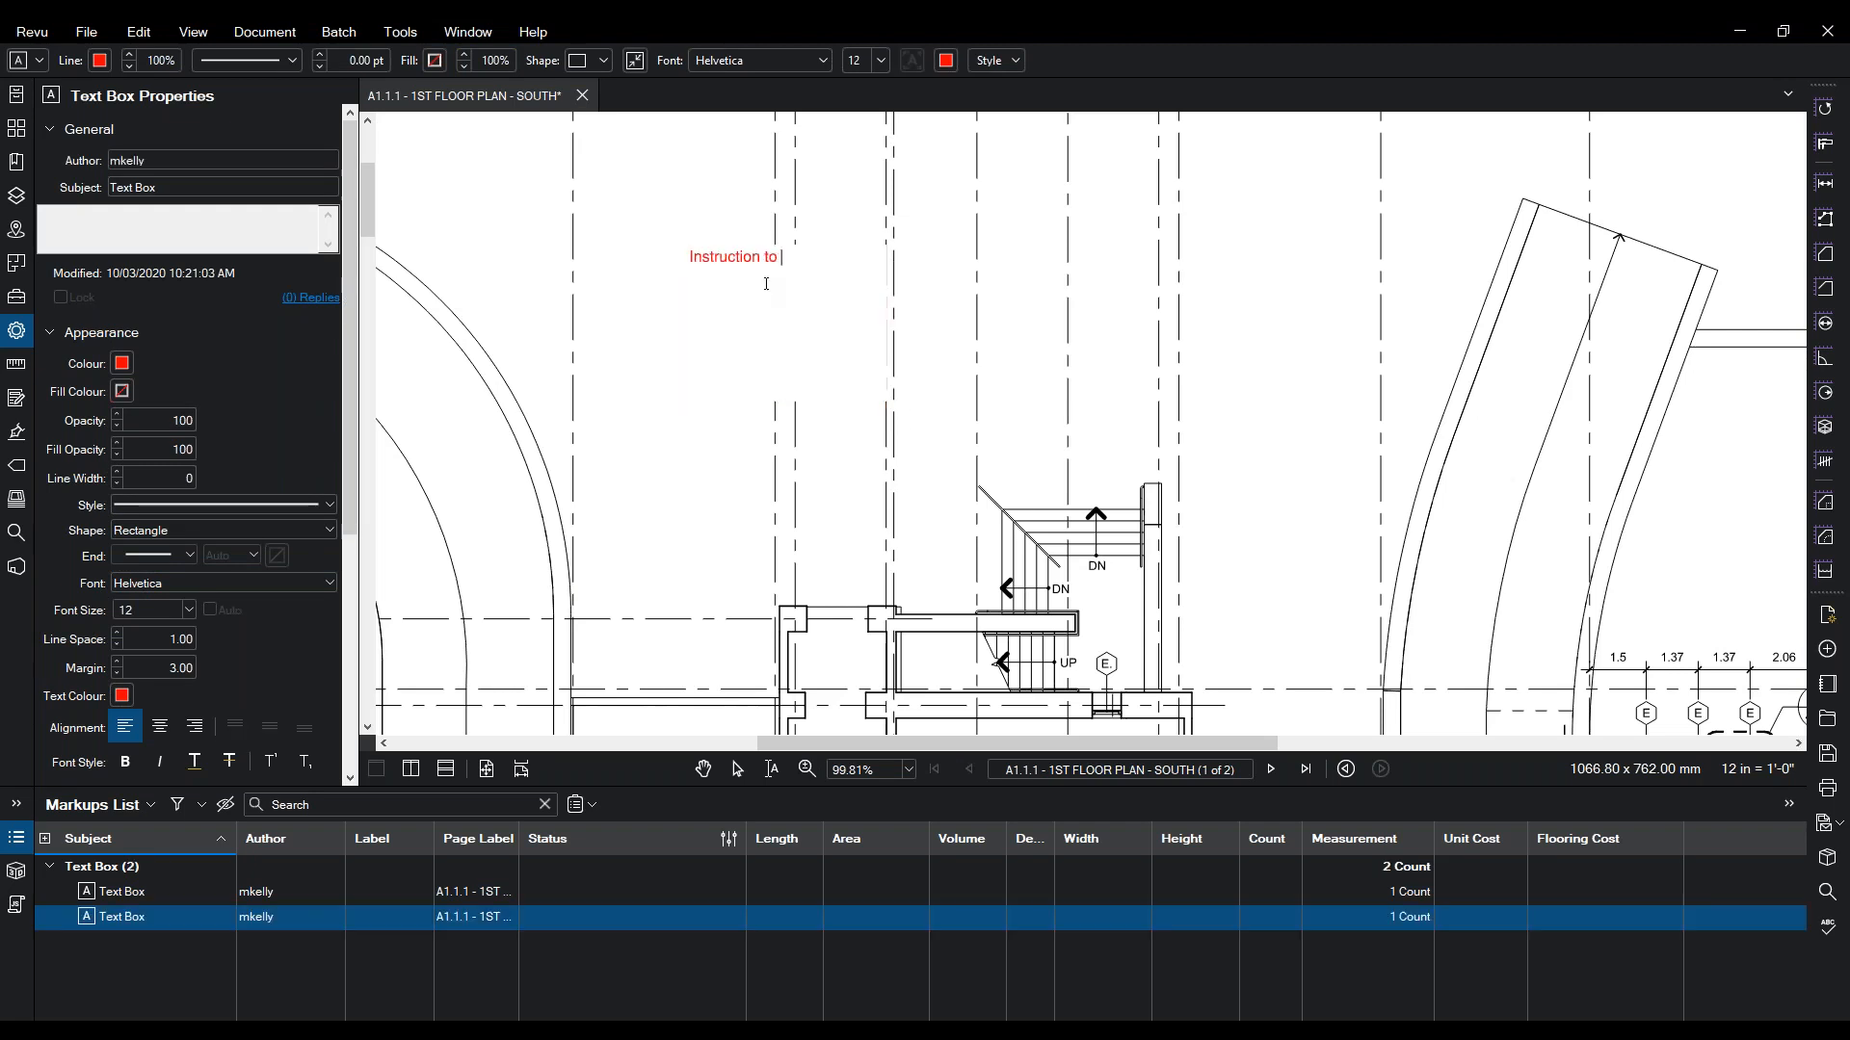
text(Contractor)
click(692, 416)
key(Escape)
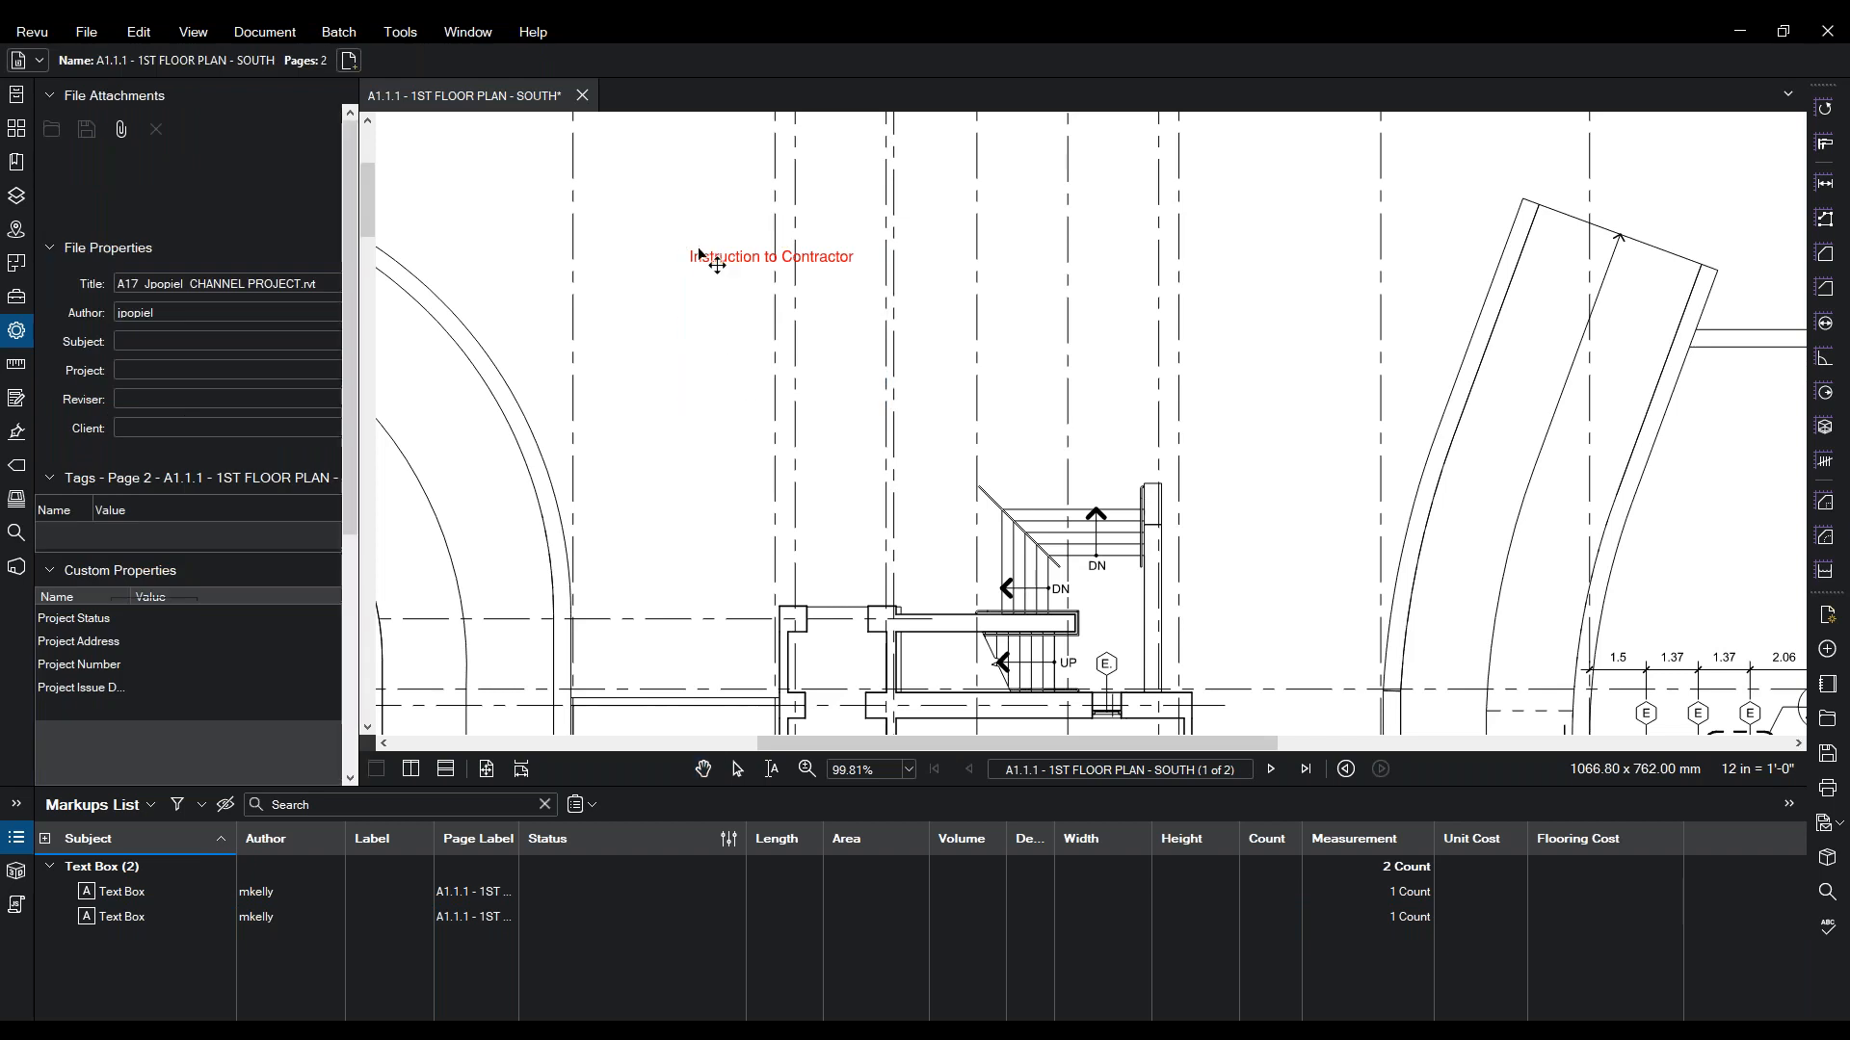
- Move the text box to the right and pull its bottom edge up to fit the text
click(709, 253)
drag(709, 251, 960, 250)
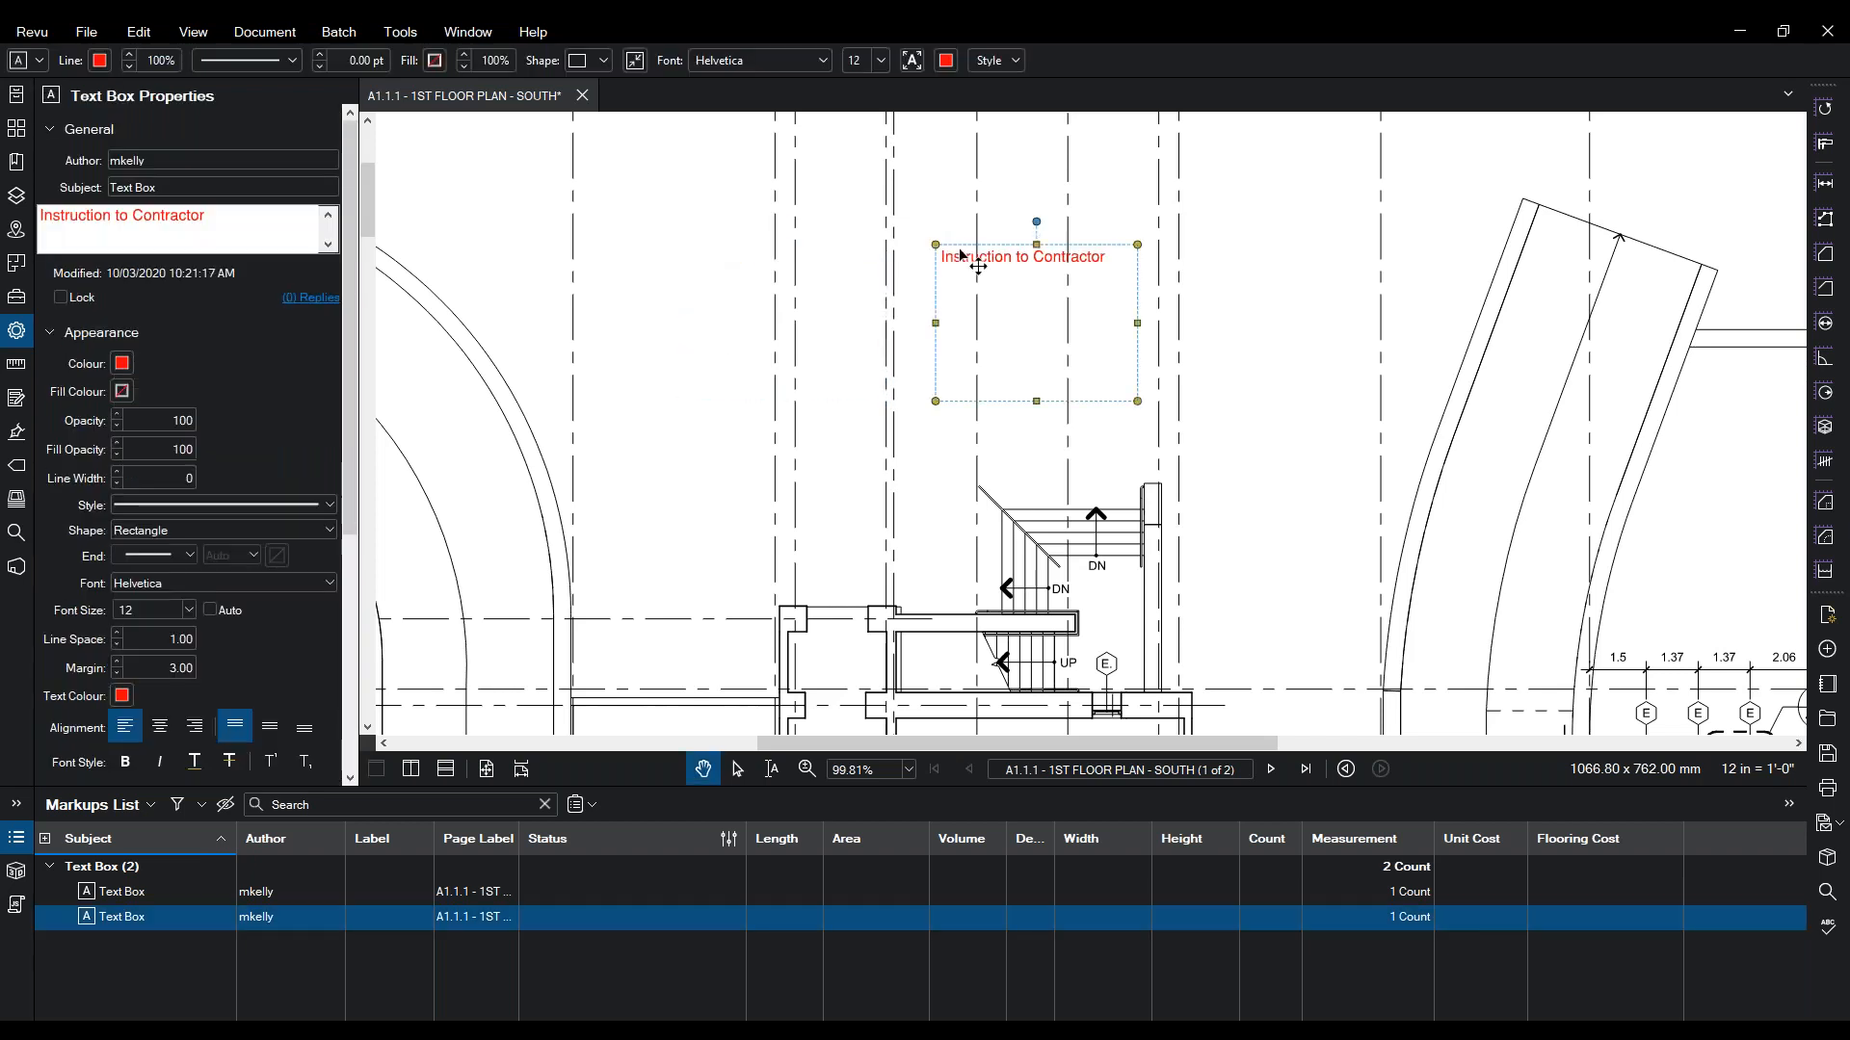
drag(883, 195, 809, 236)
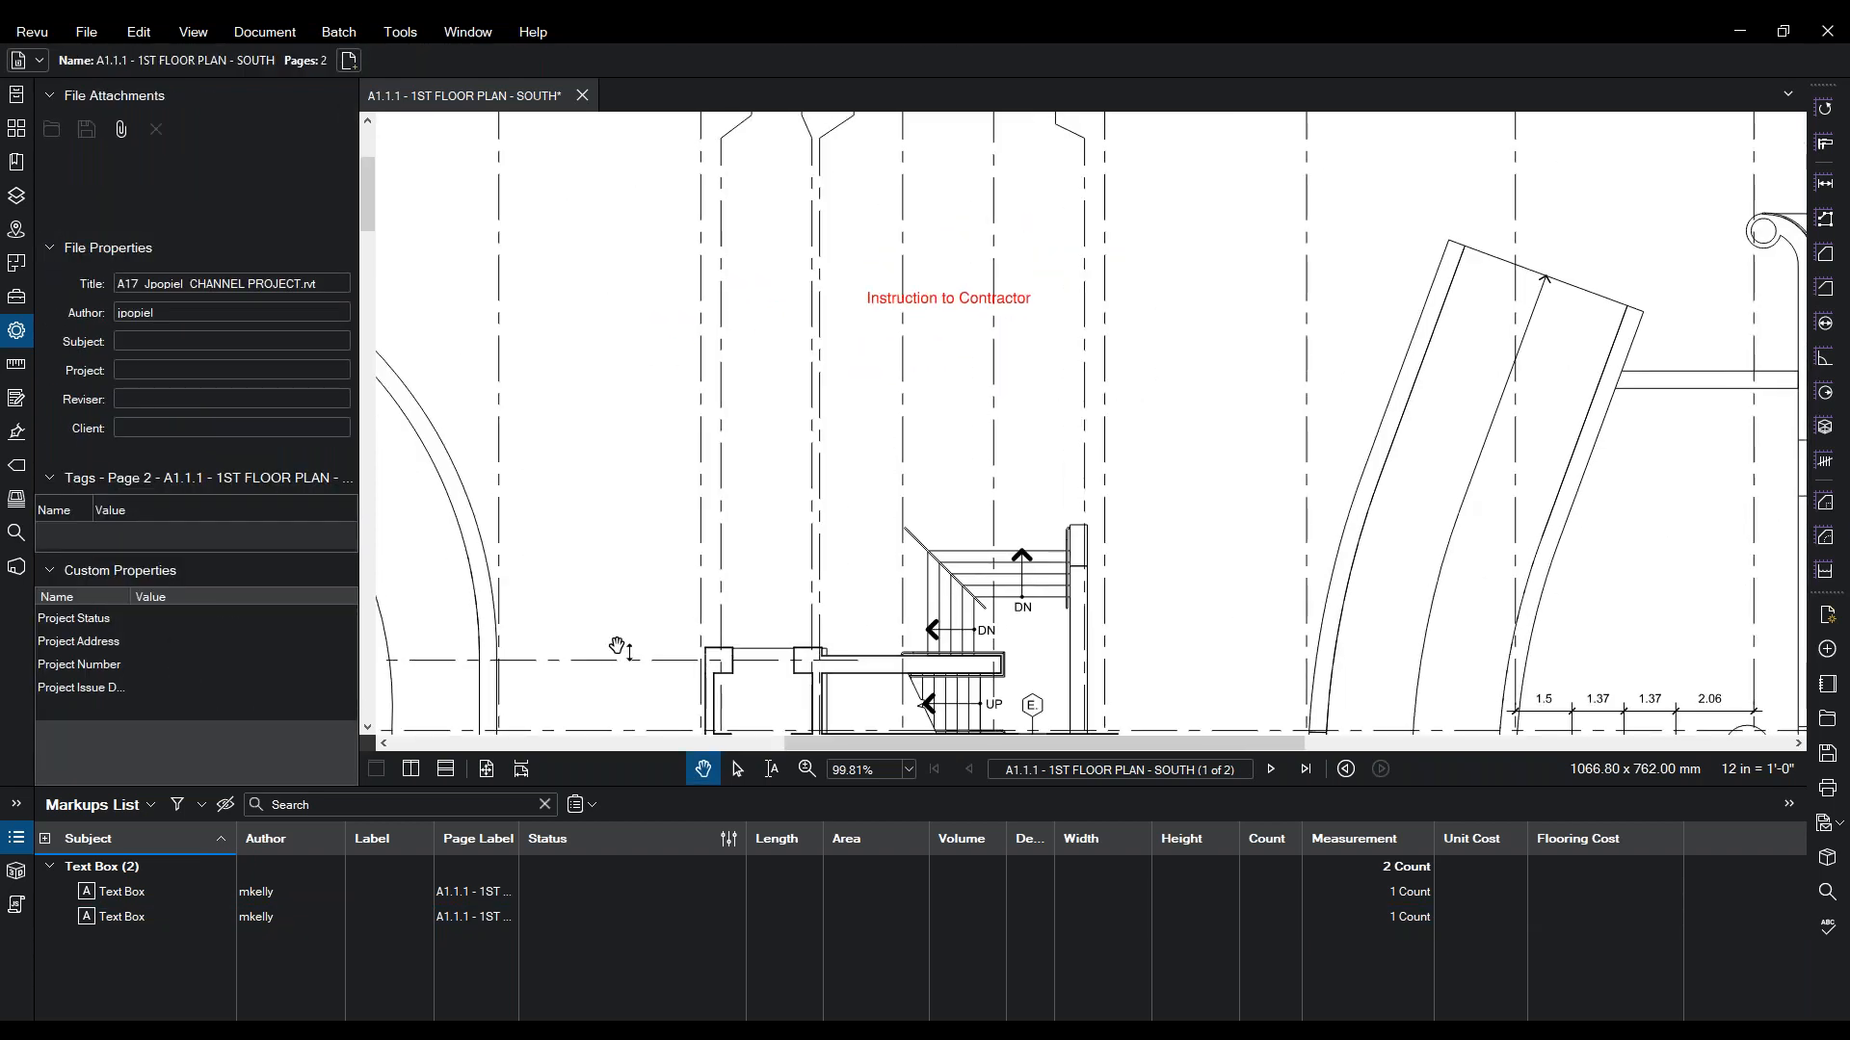
click(923, 342)
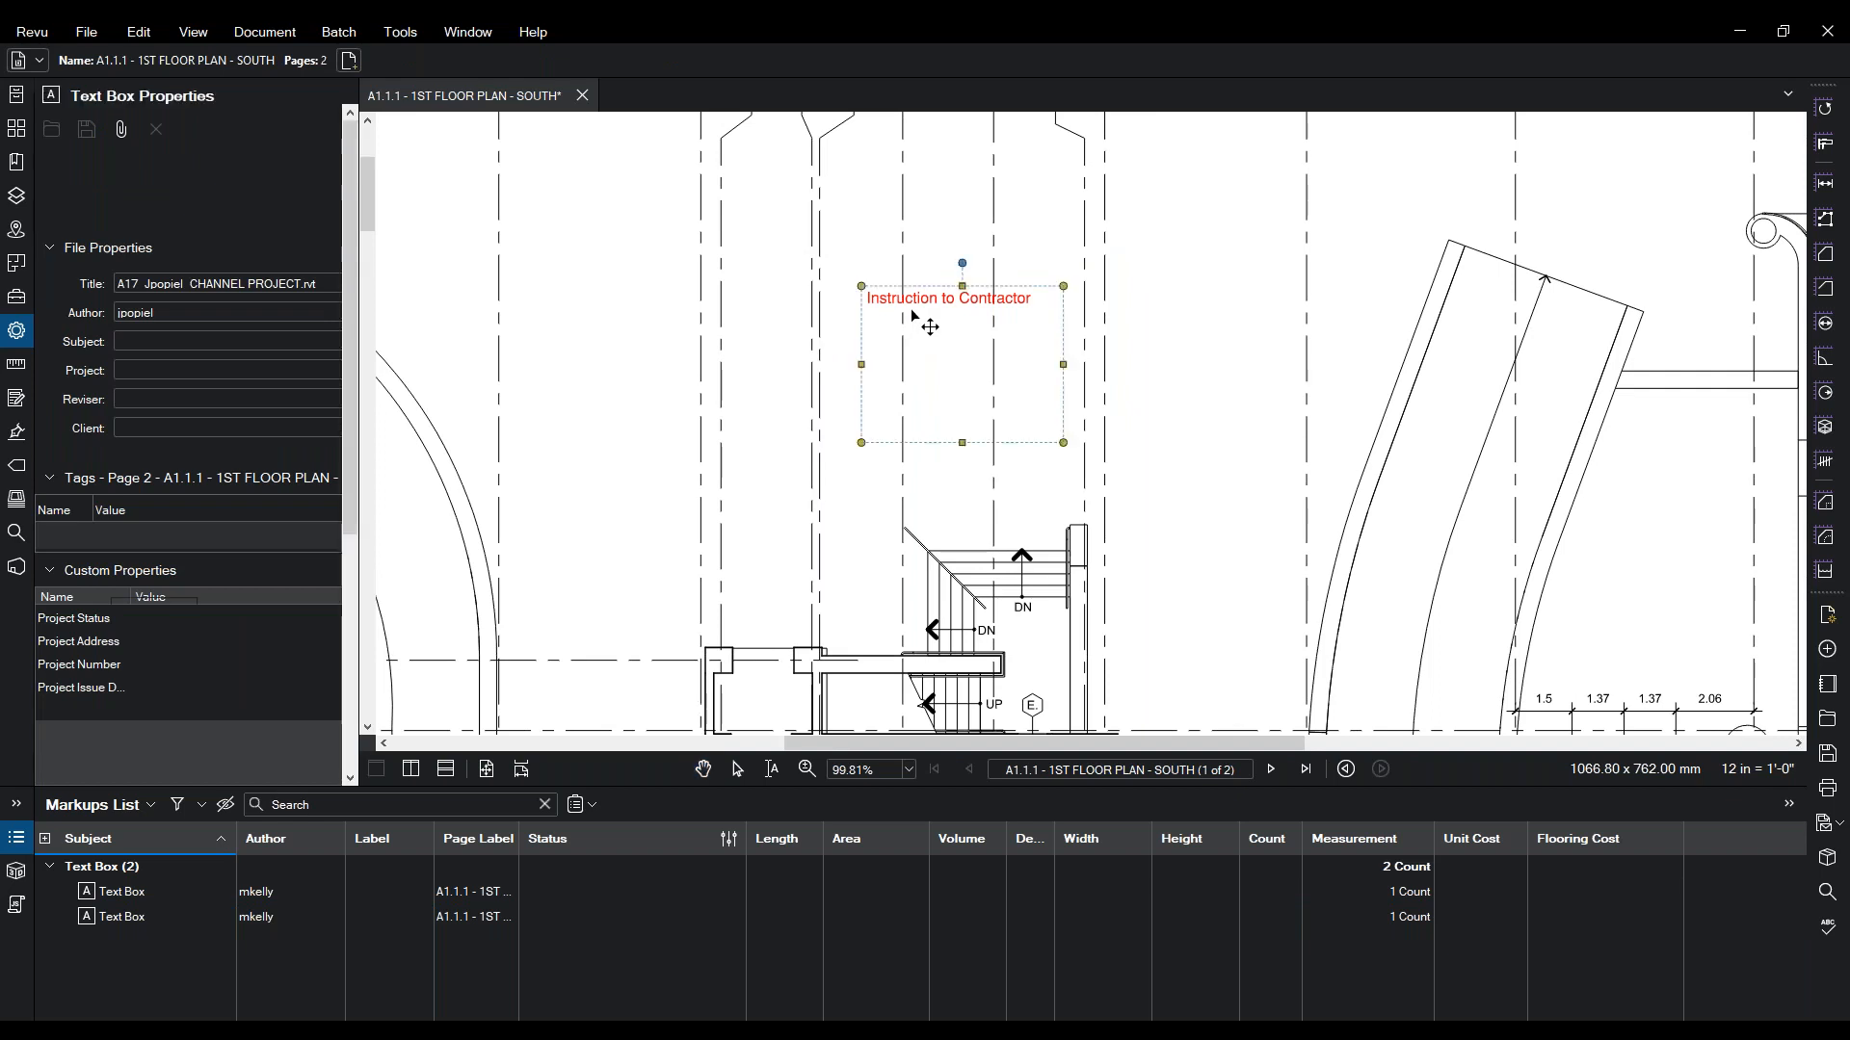
drag(982, 446, 982, 385)
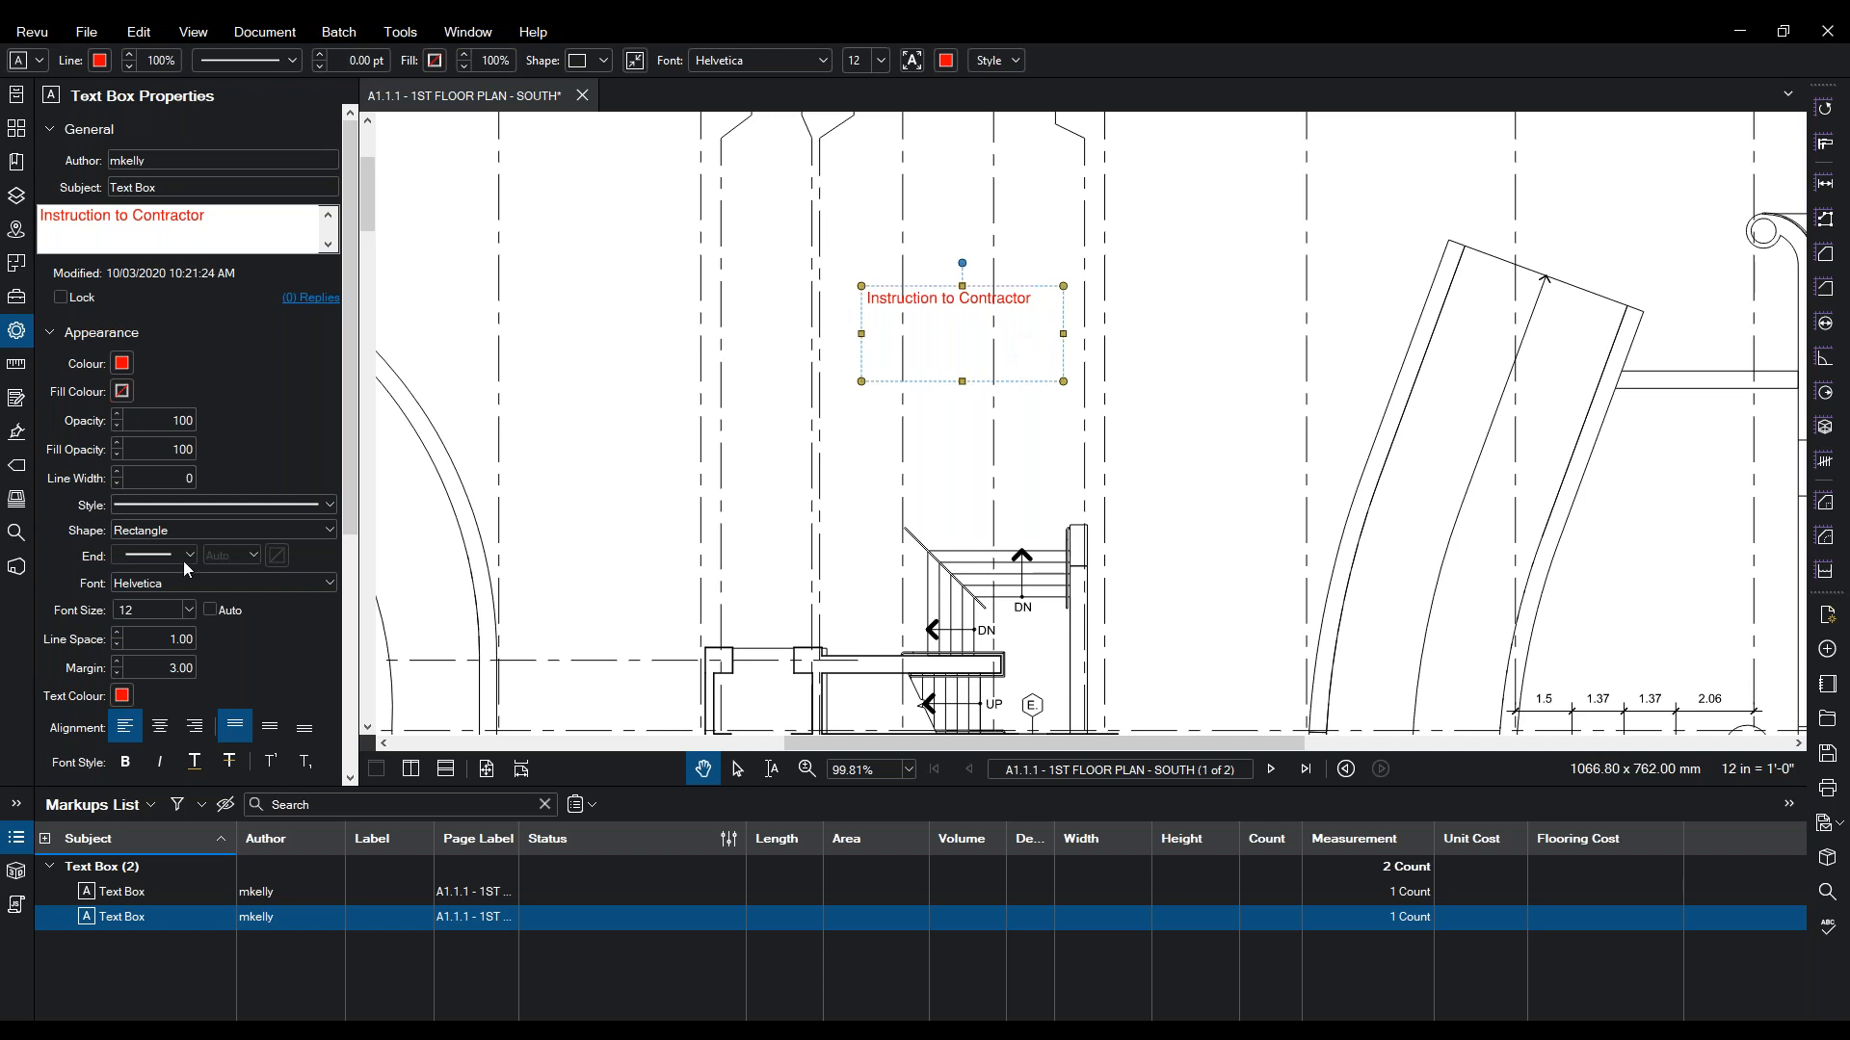
click(125, 394)
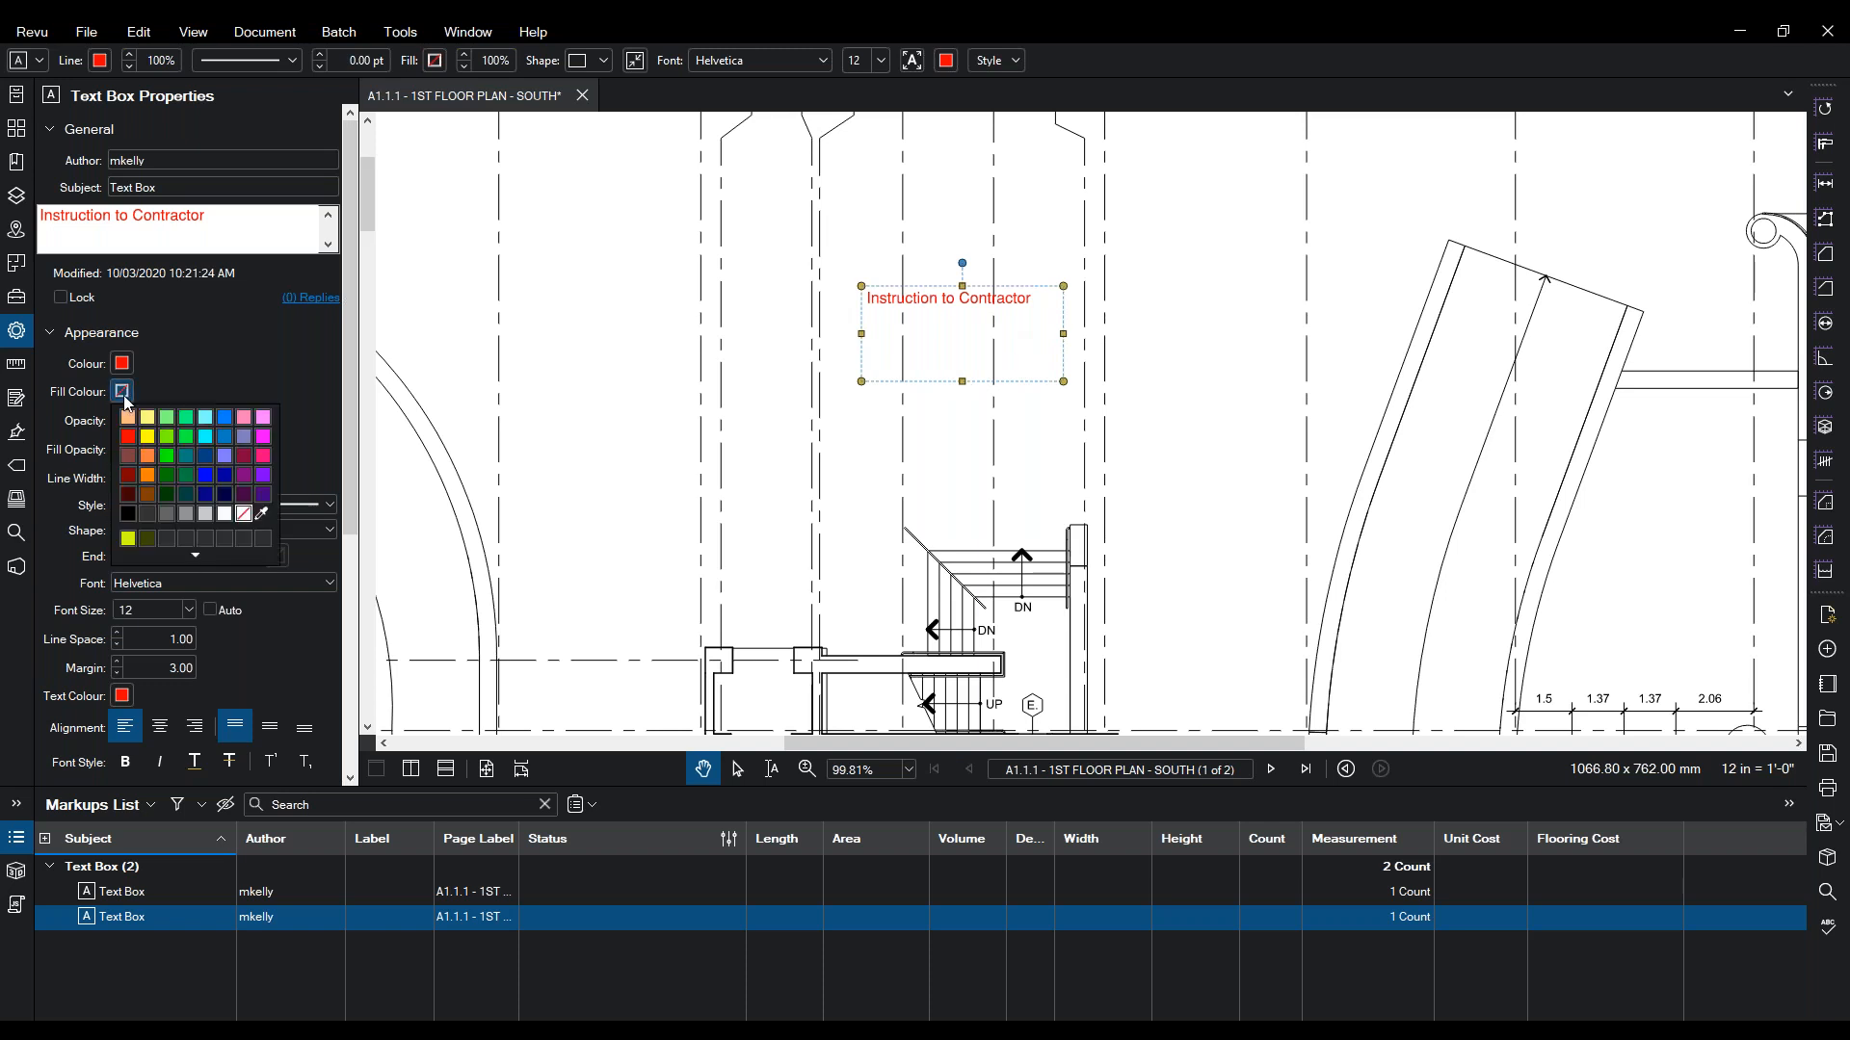
- Give the text box a yellow fill at 60% opacity with dark blue text
click(142, 433)
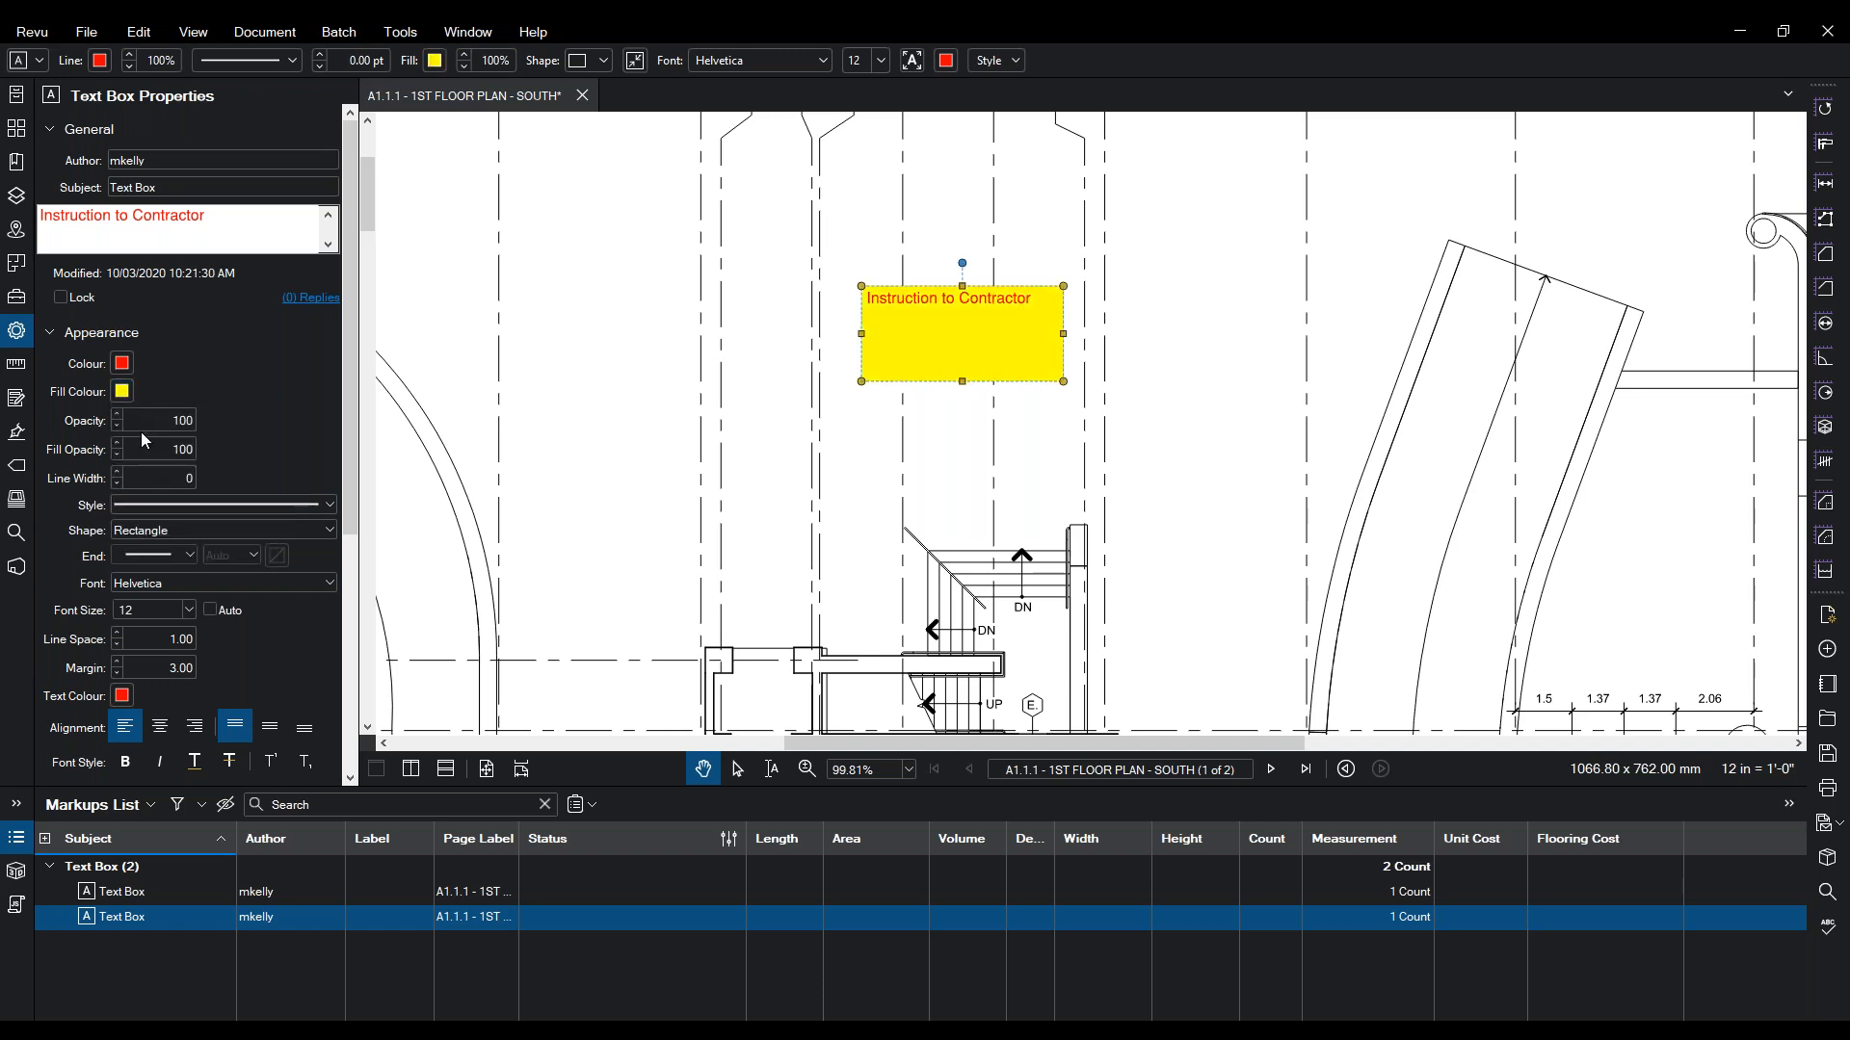
click(122, 696)
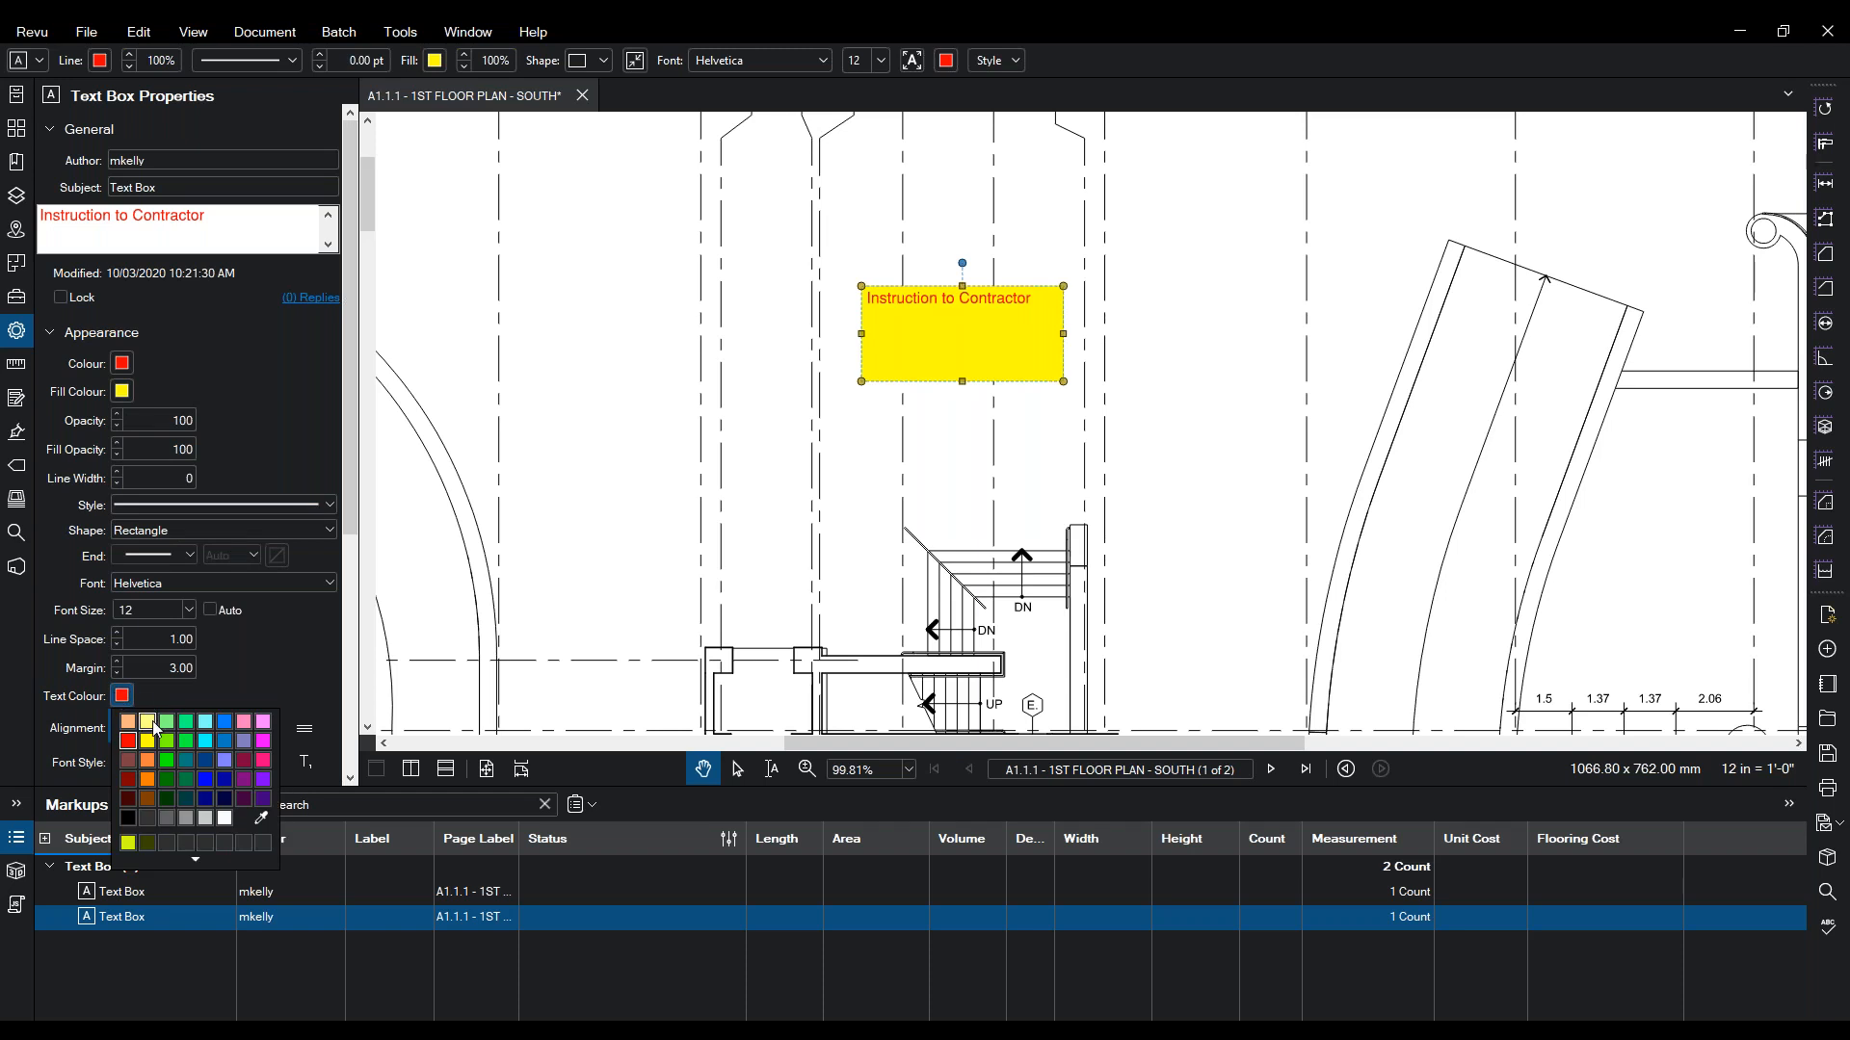
click(201, 765)
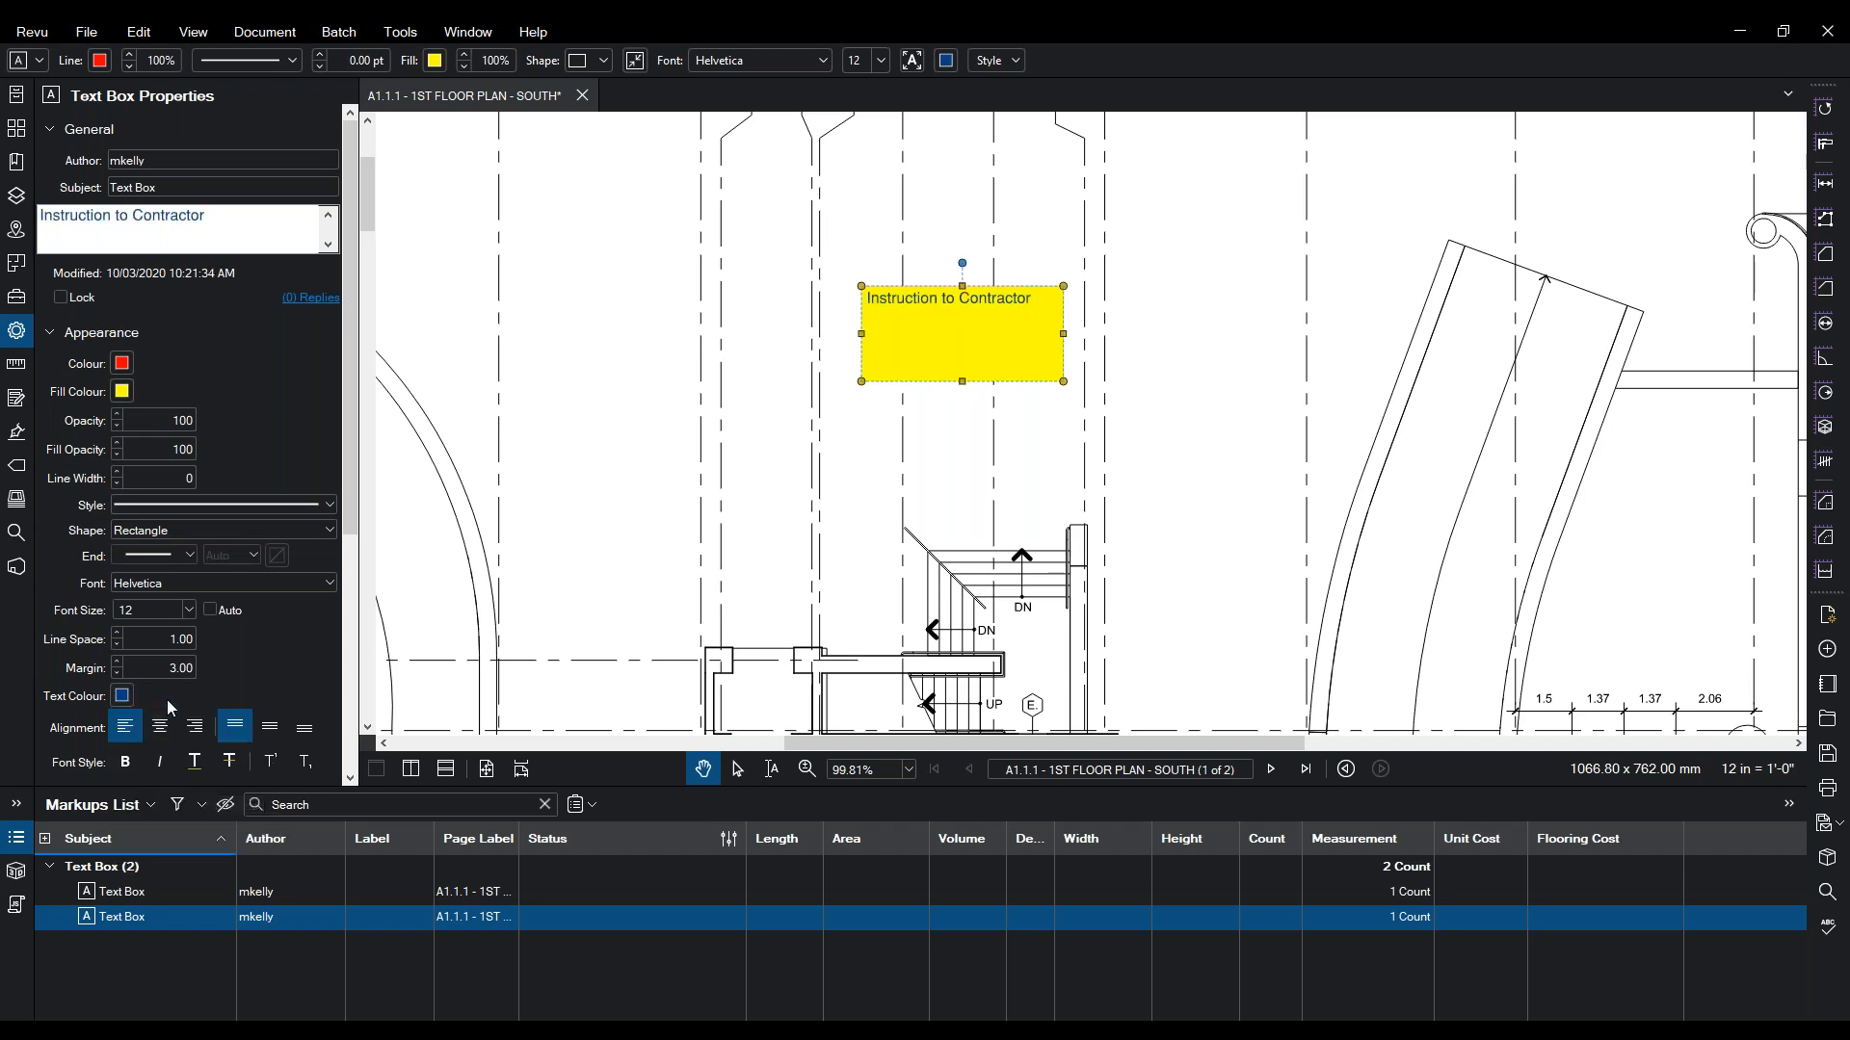
double_click(157, 452)
text(60)
key(Return)
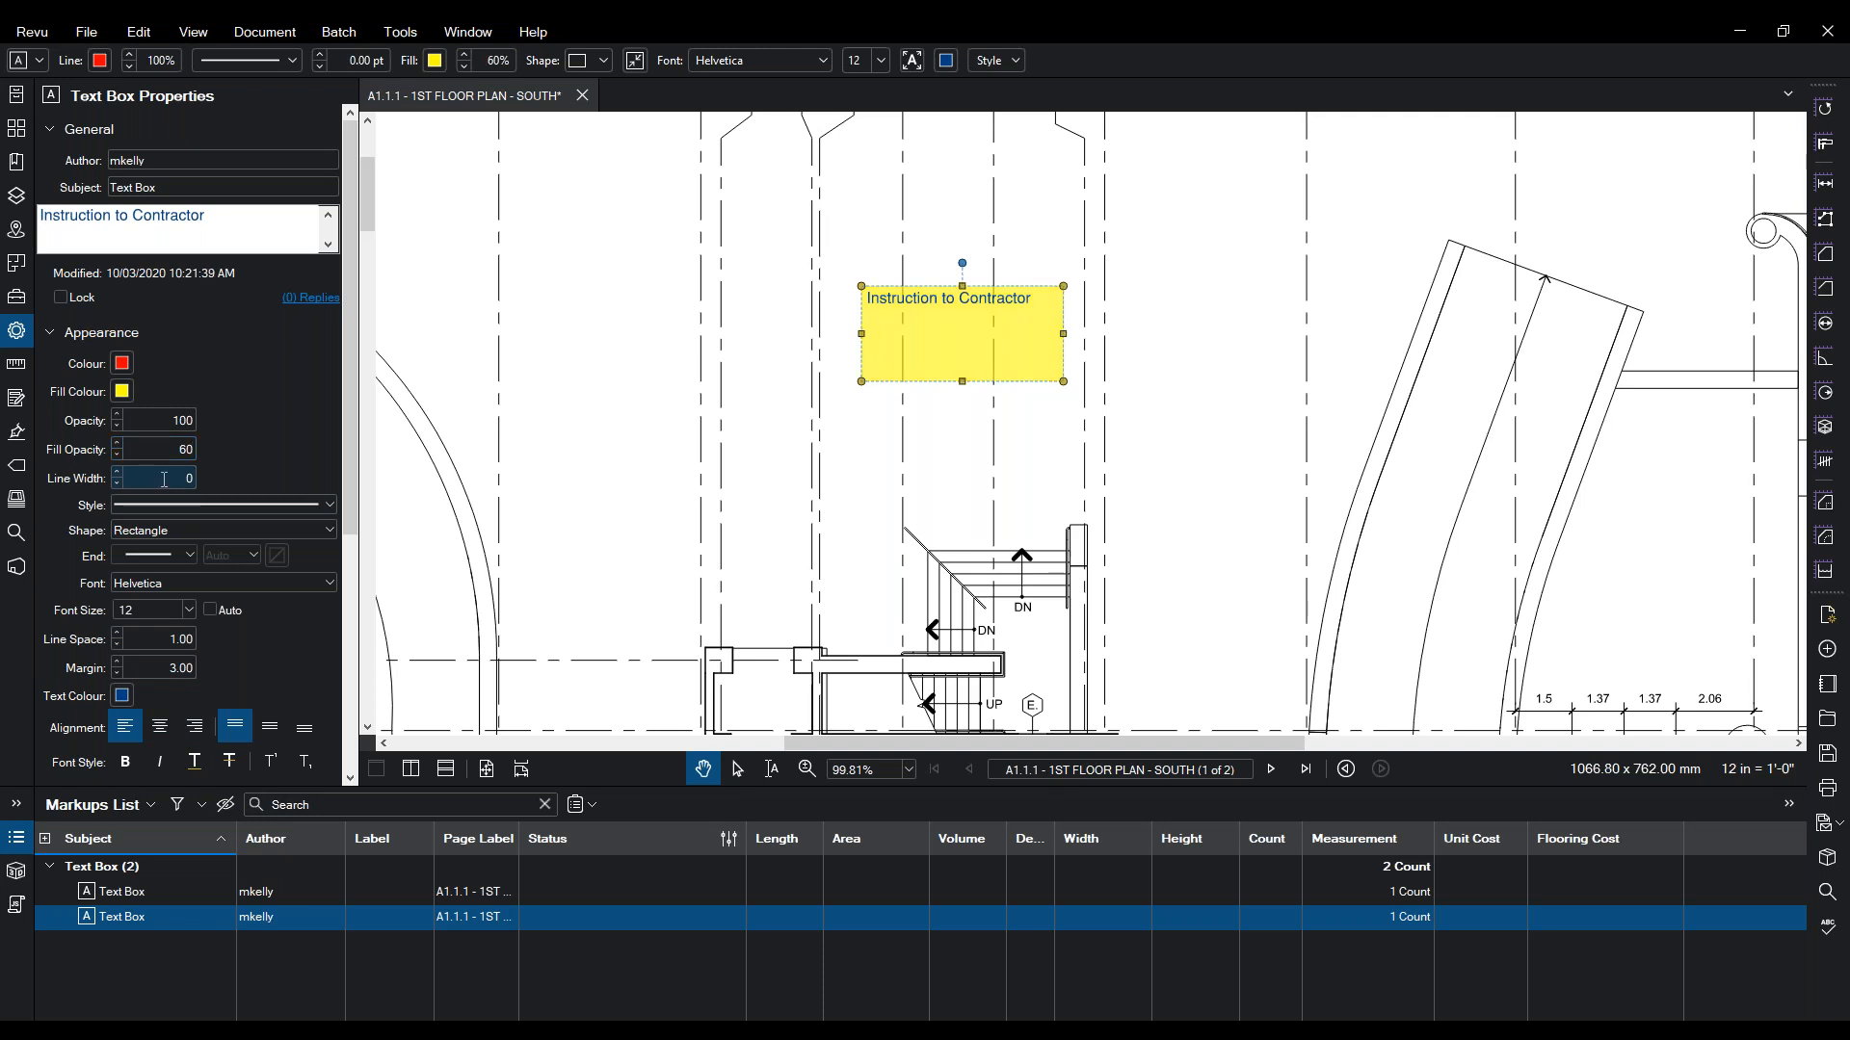
- Select the existing Text Box subject in the properties for renaming
scroll(82, 558, down, 3)
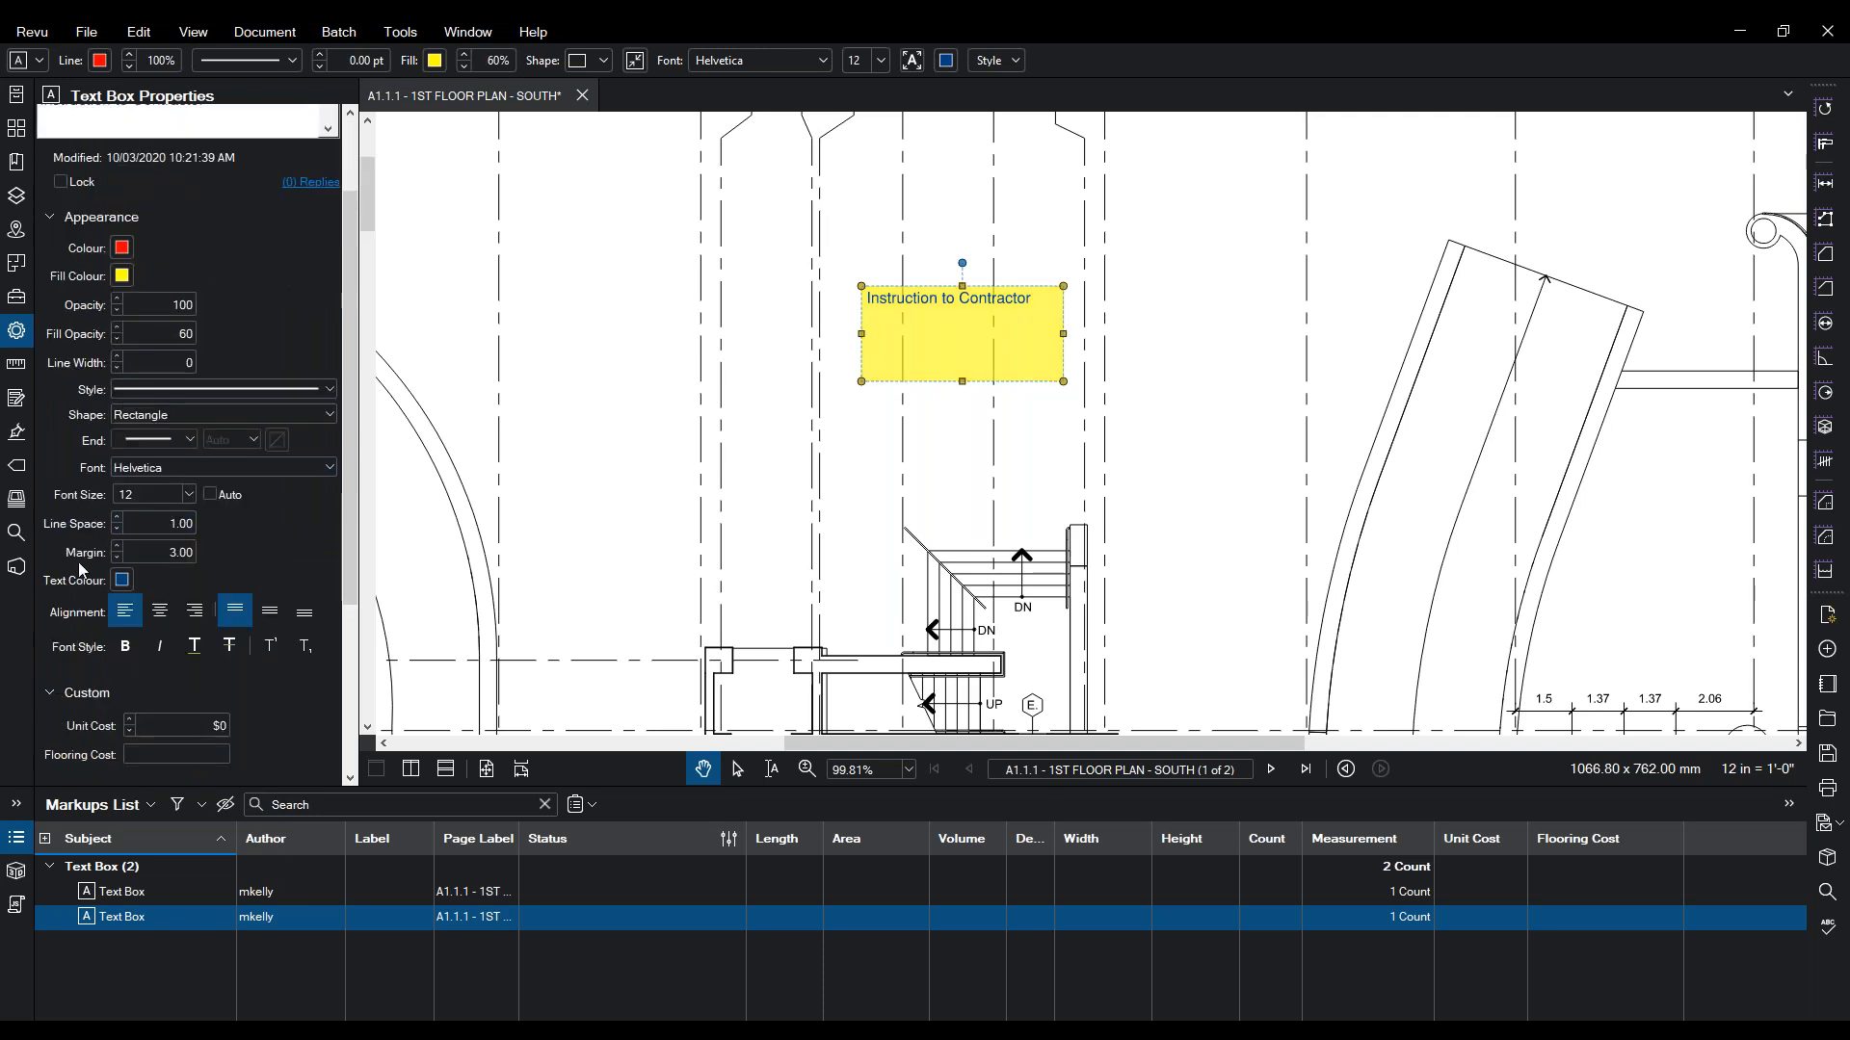
scroll(80, 578, down, 5)
scroll(83, 597, up, 5)
scroll(87, 591, up, 3)
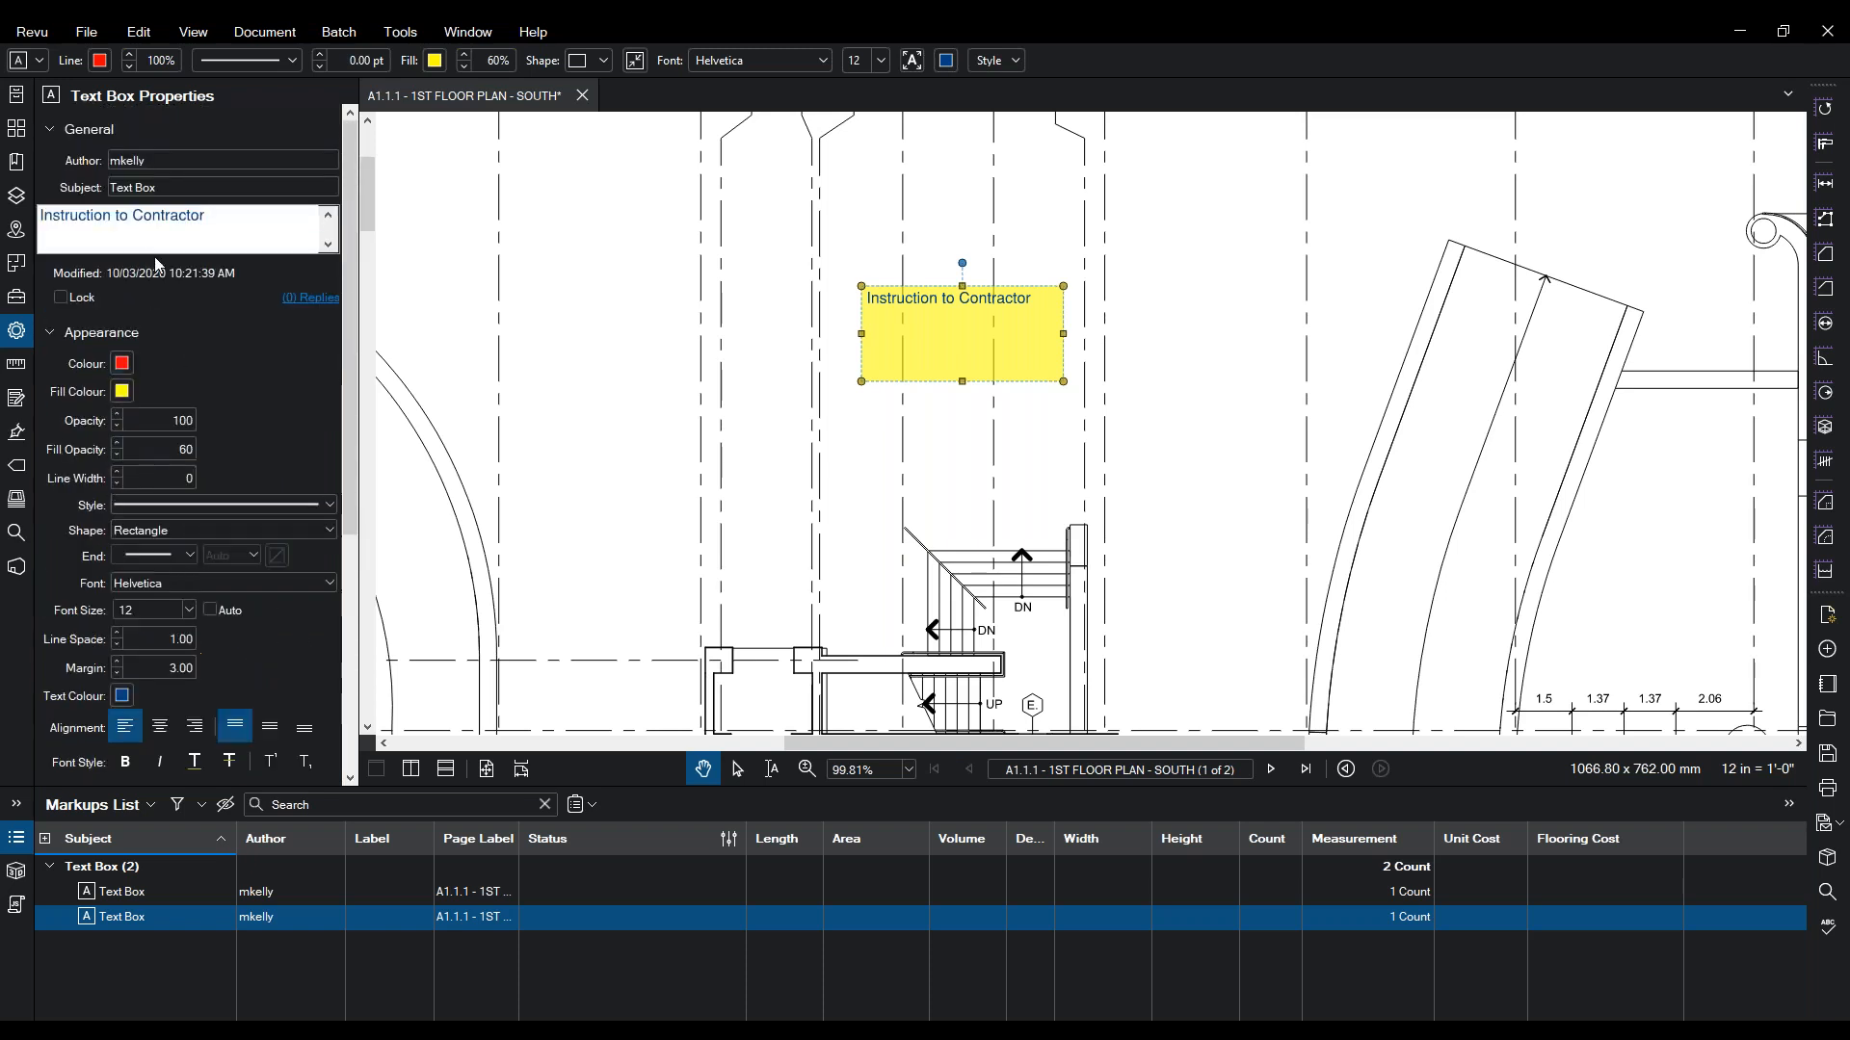
triple_click(194, 188)
- Set the box's subject to 'Instructions to Contractor' and its text to 'Instructions:'
text(Instructions to Contractor)
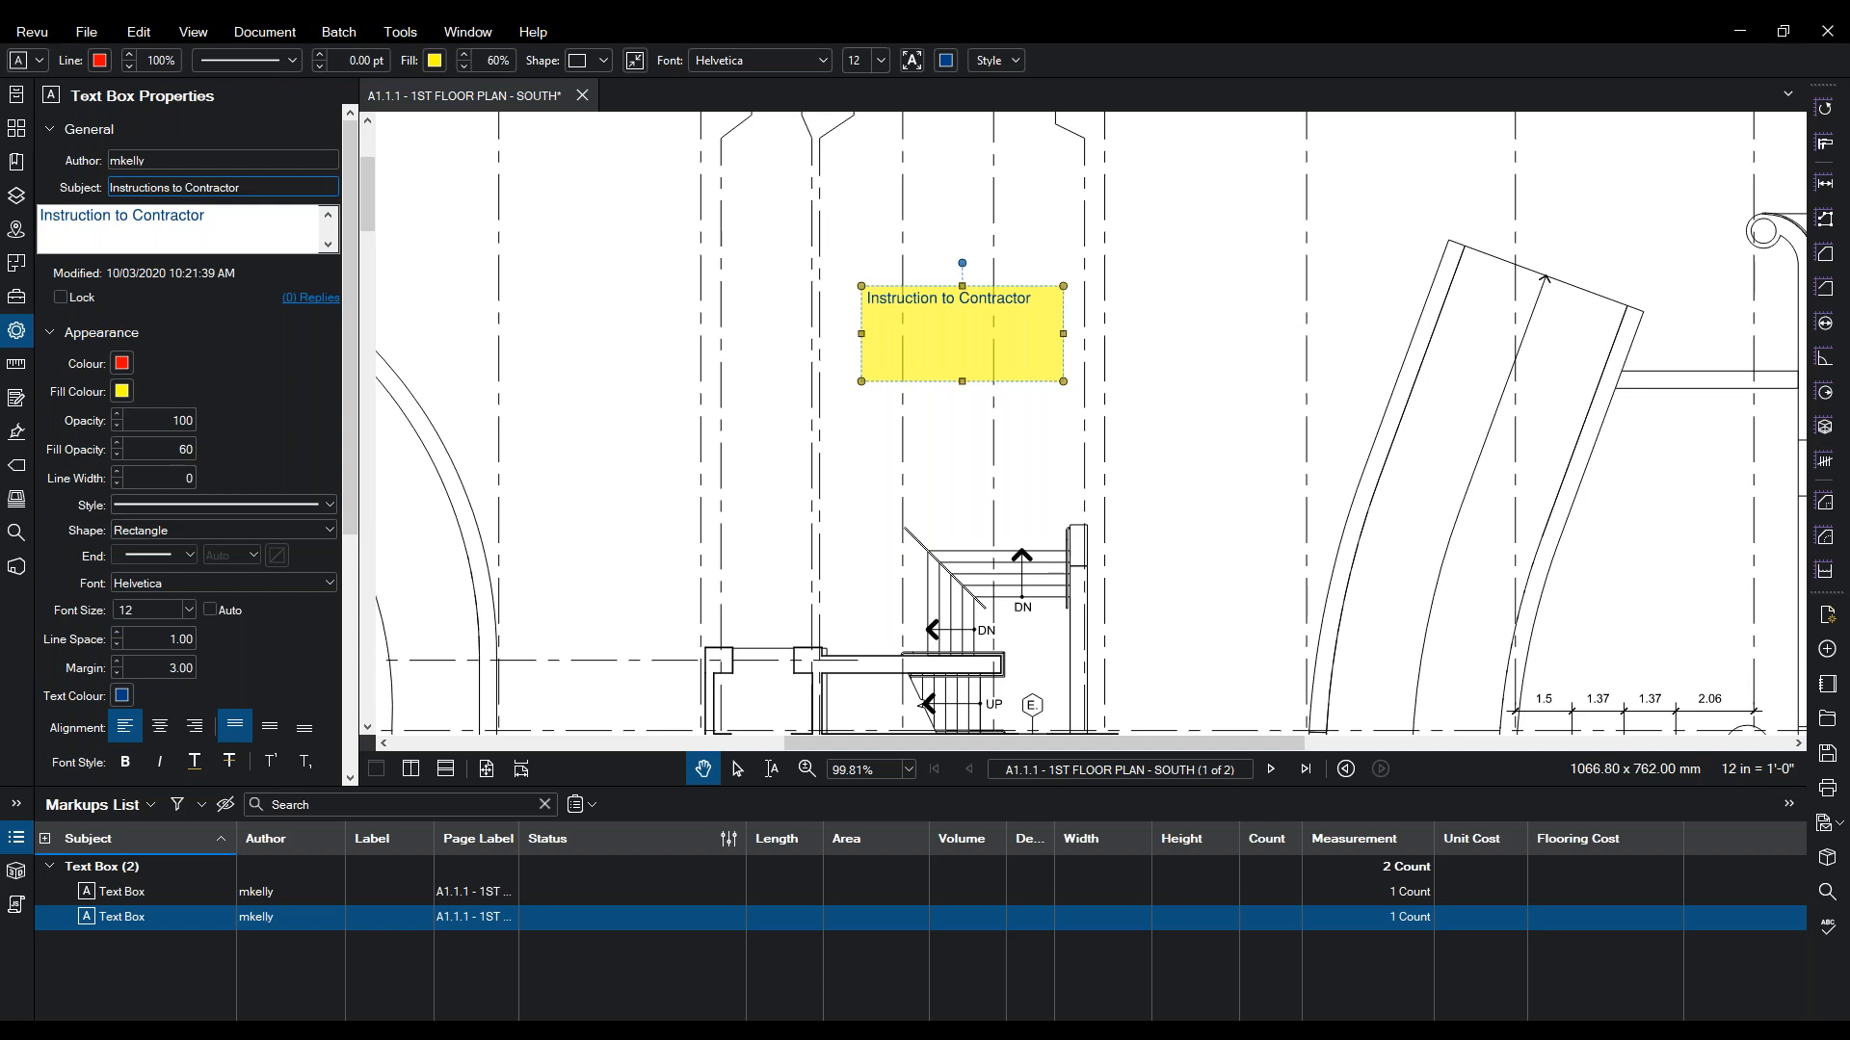
click(143, 218)
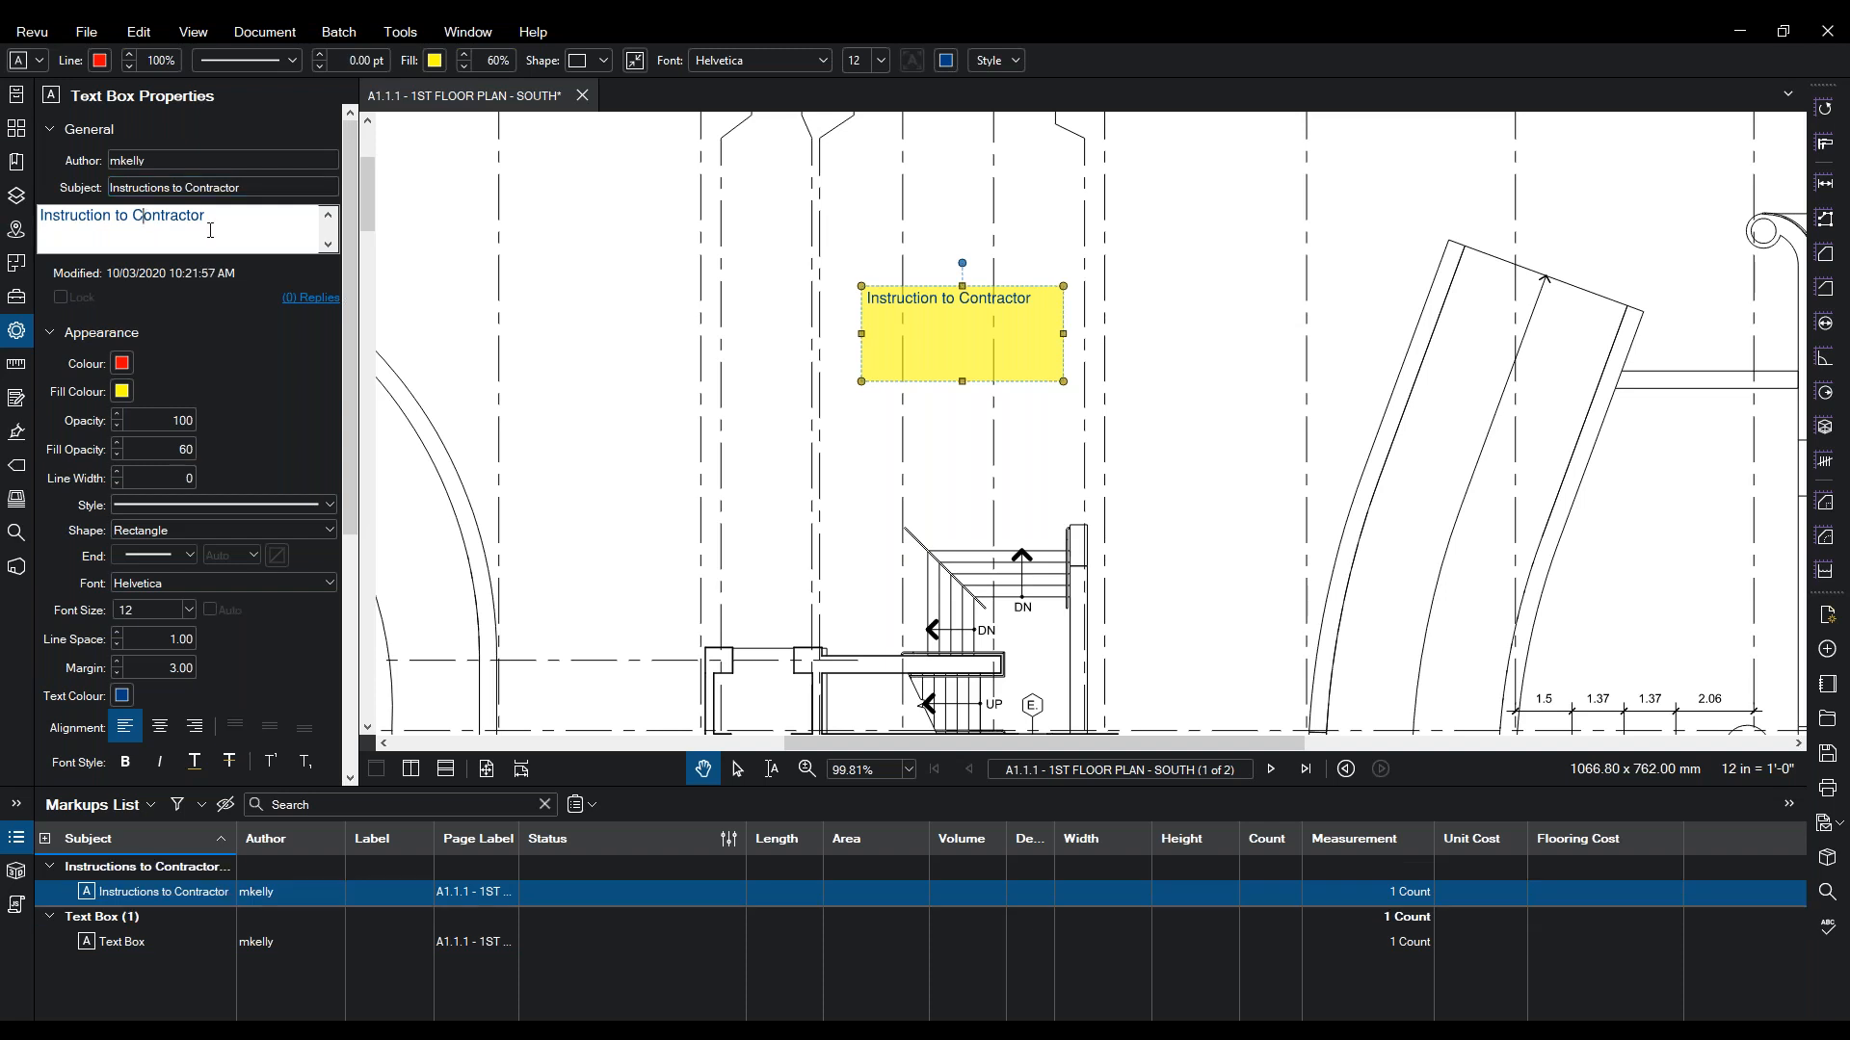
drag(224, 212, 114, 208)
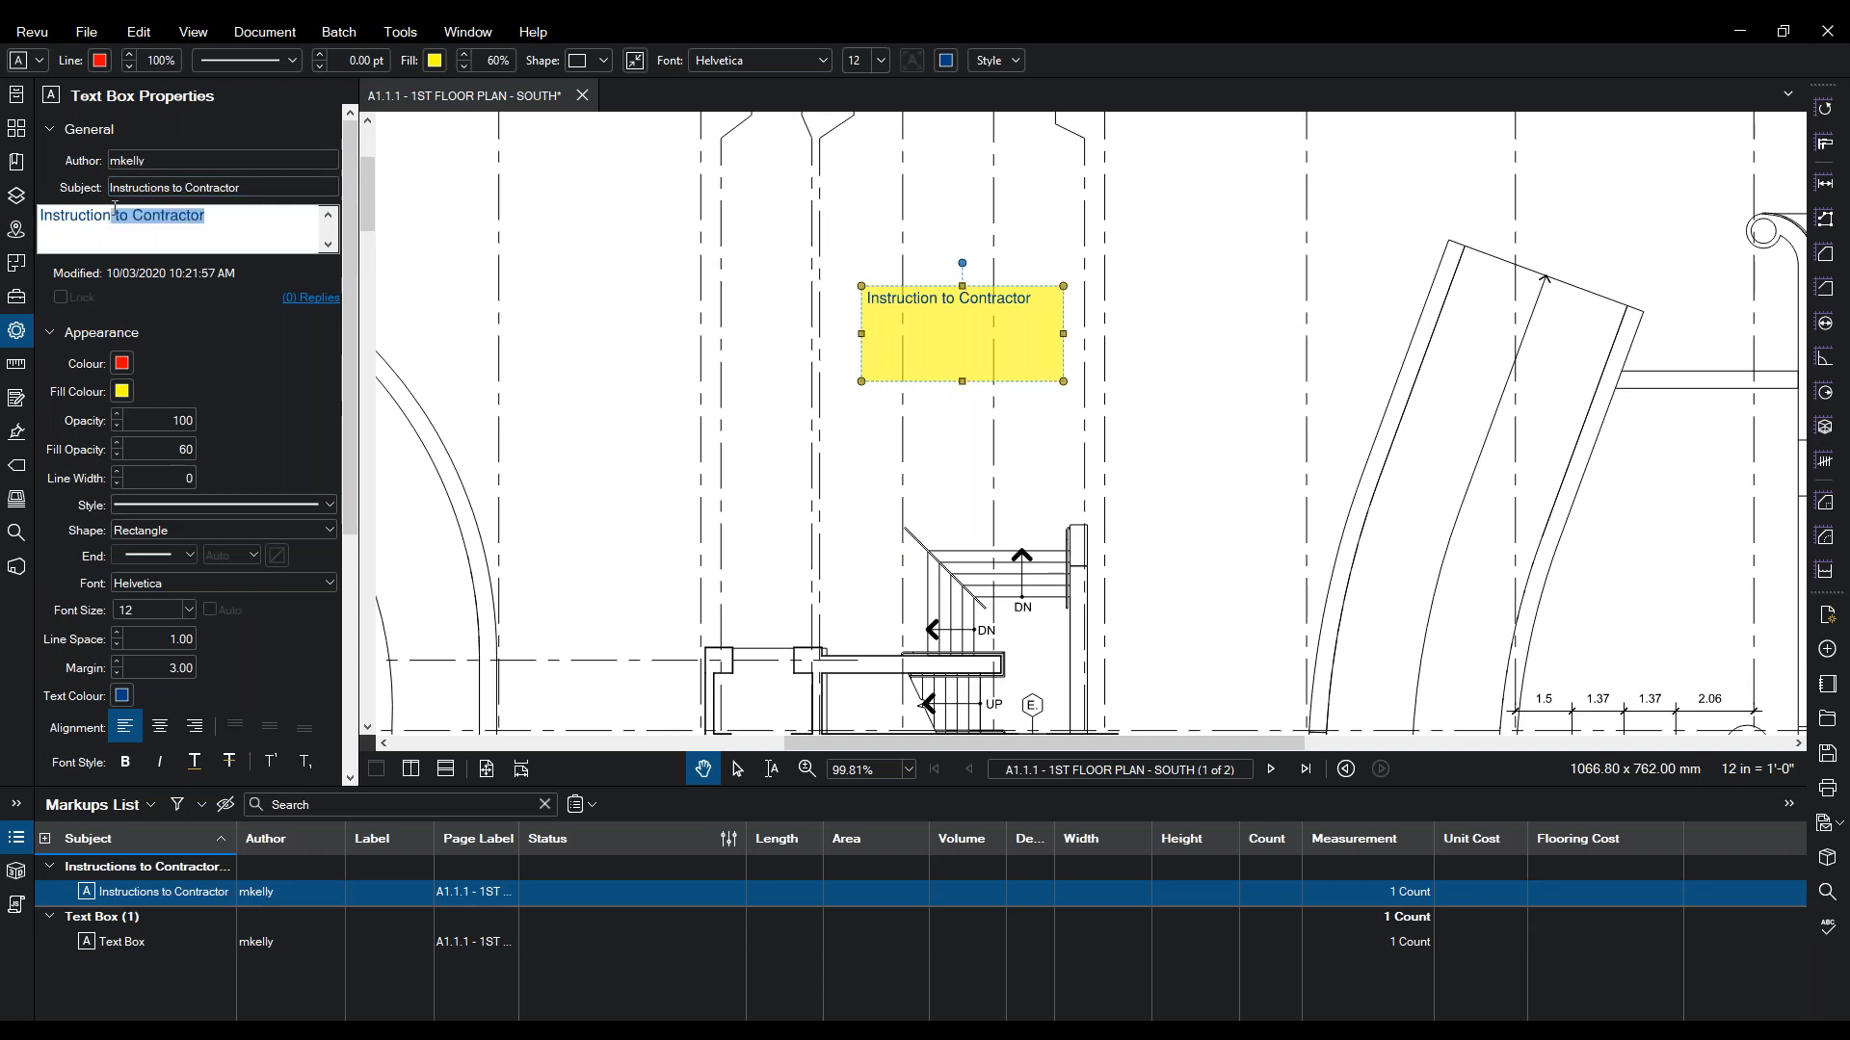
text(s:)
click(829, 340)
- Delete the stray empty text box from the Markups List
click(884, 371)
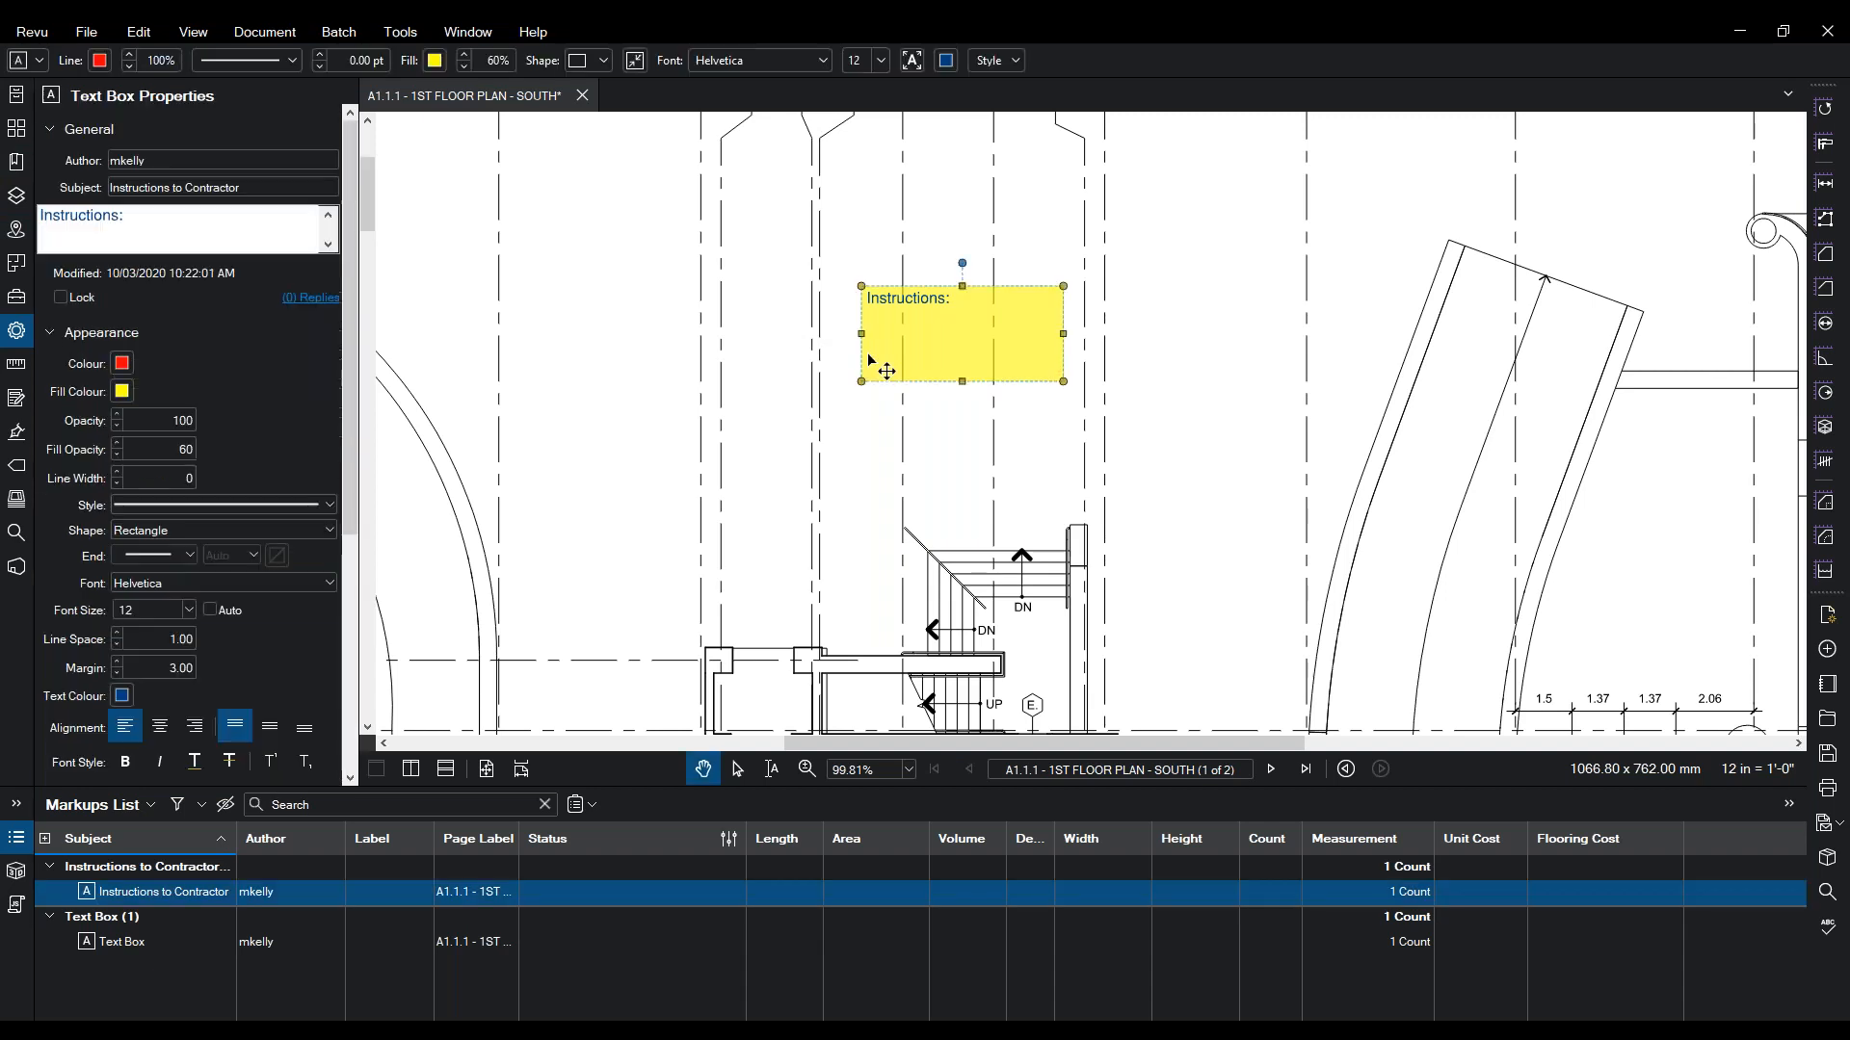
drag(241, 187, 111, 180)
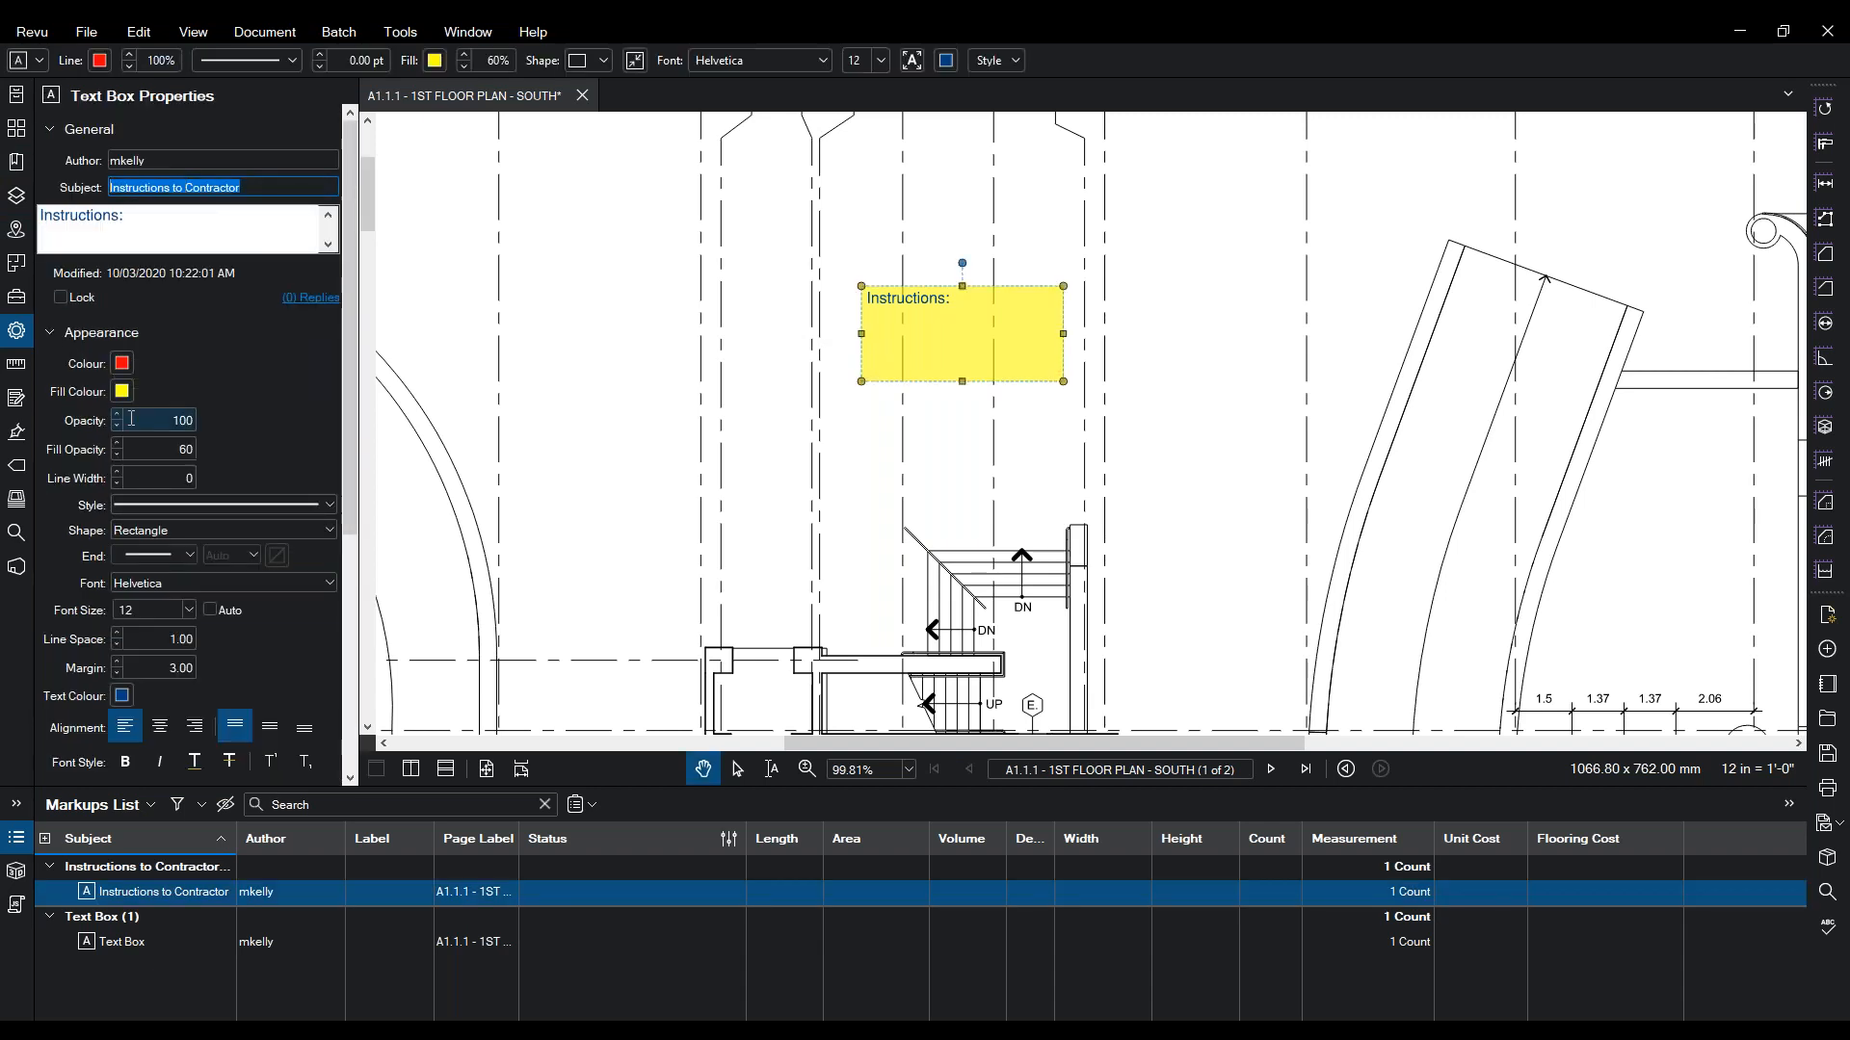
click(141, 942)
key(Delete)
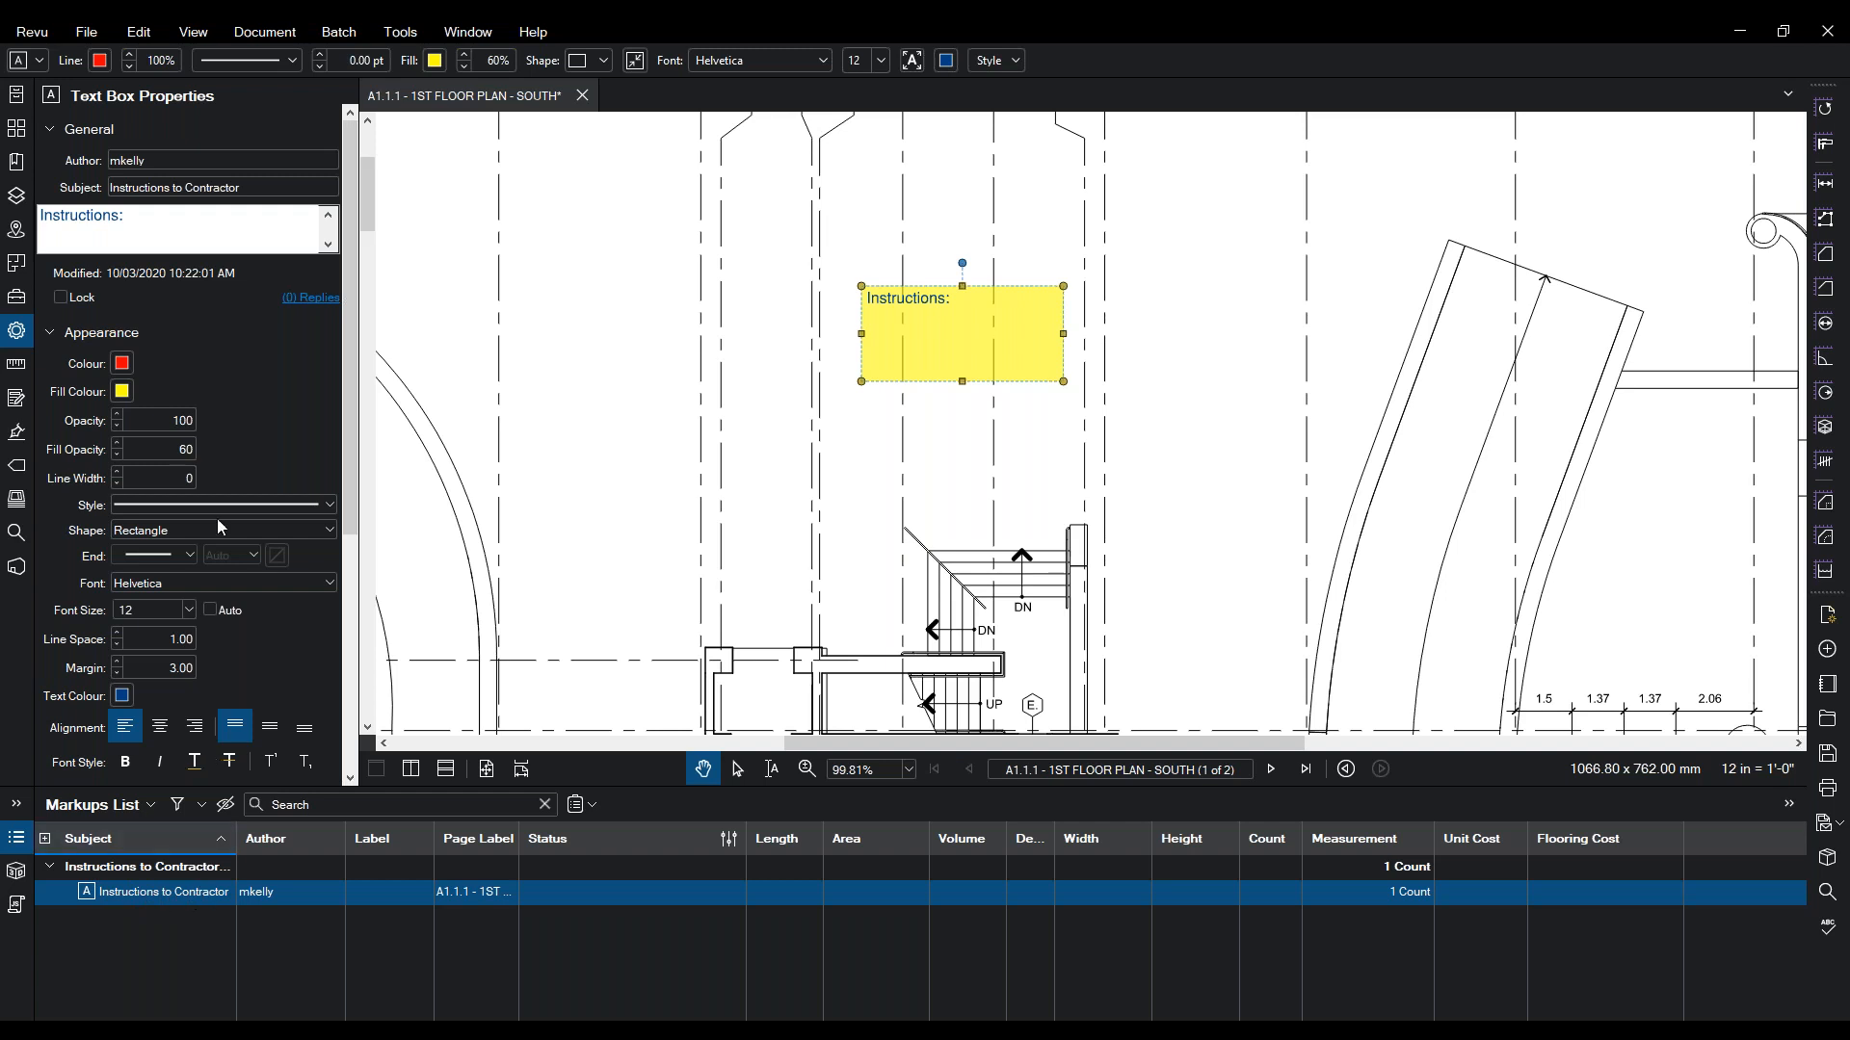
click(204, 221)
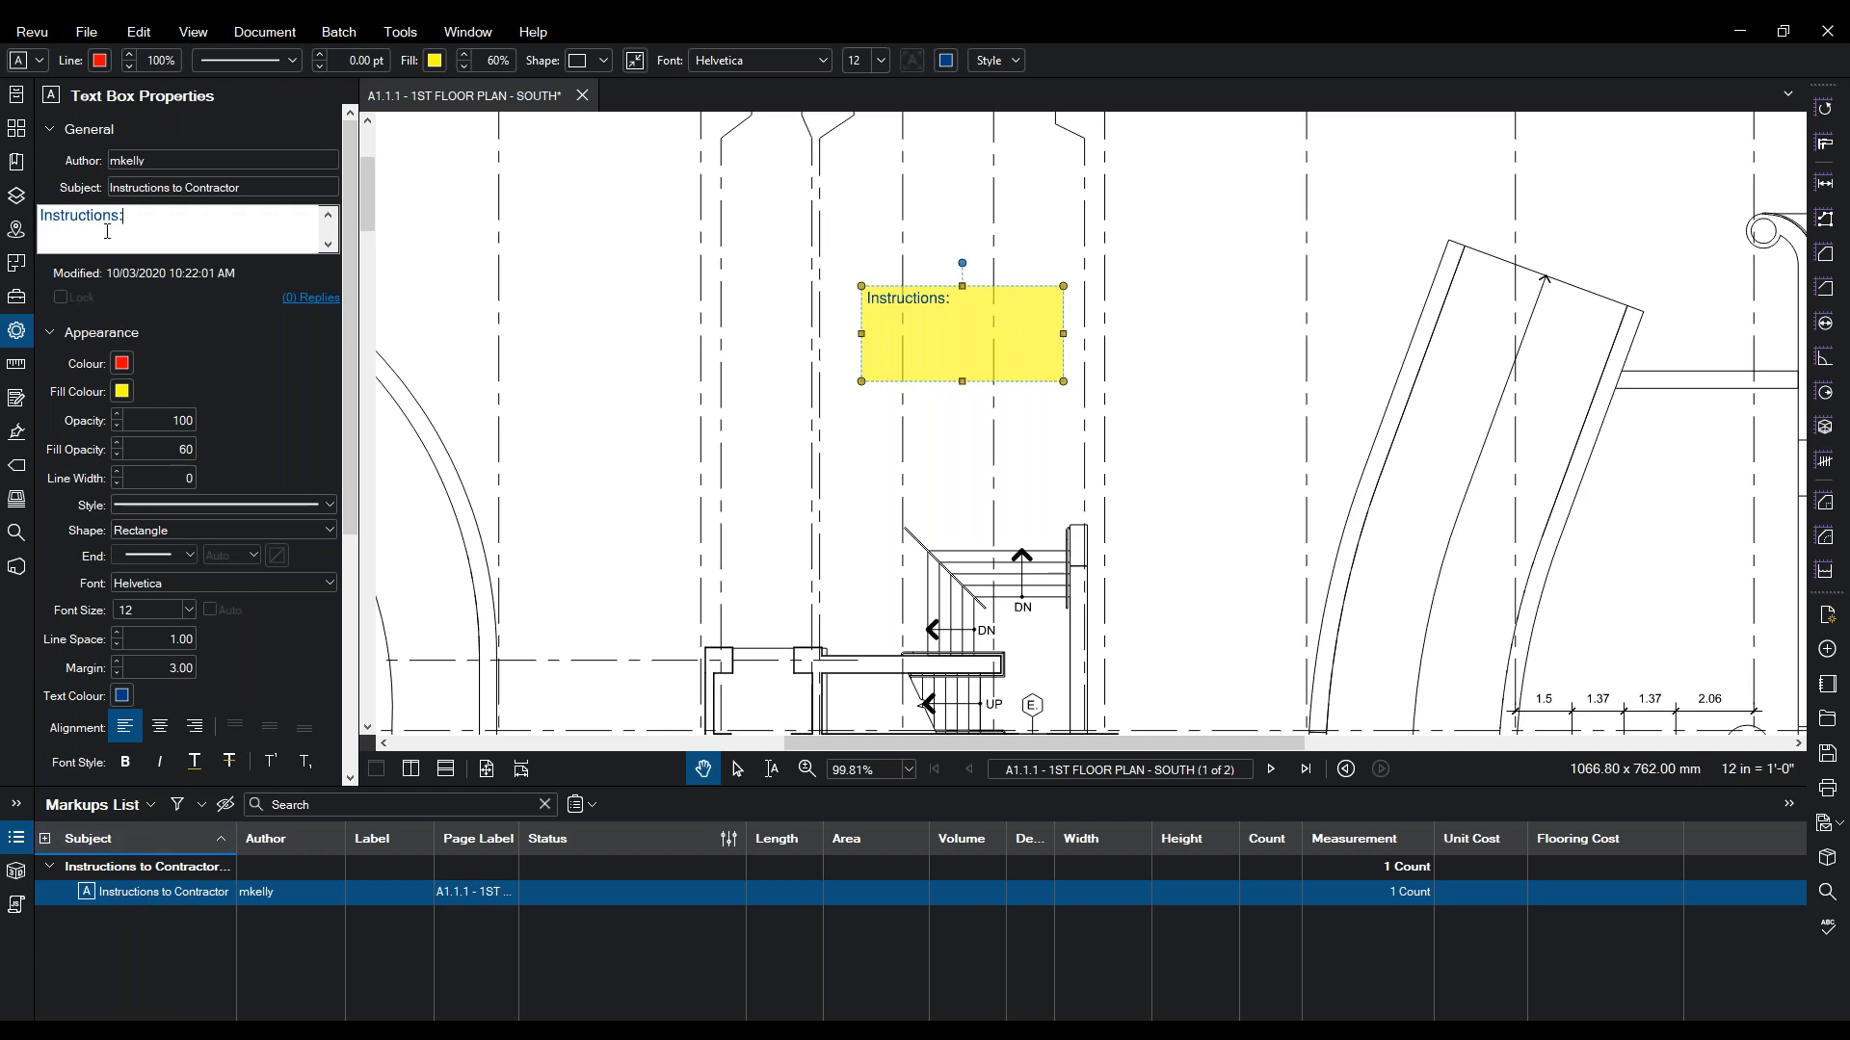
drag(147, 221, 37, 221)
click(170, 225)
- Create a new 'Revu Fund' tool set in the Tool Chest, saved as Revu Fund.btx
click(16, 298)
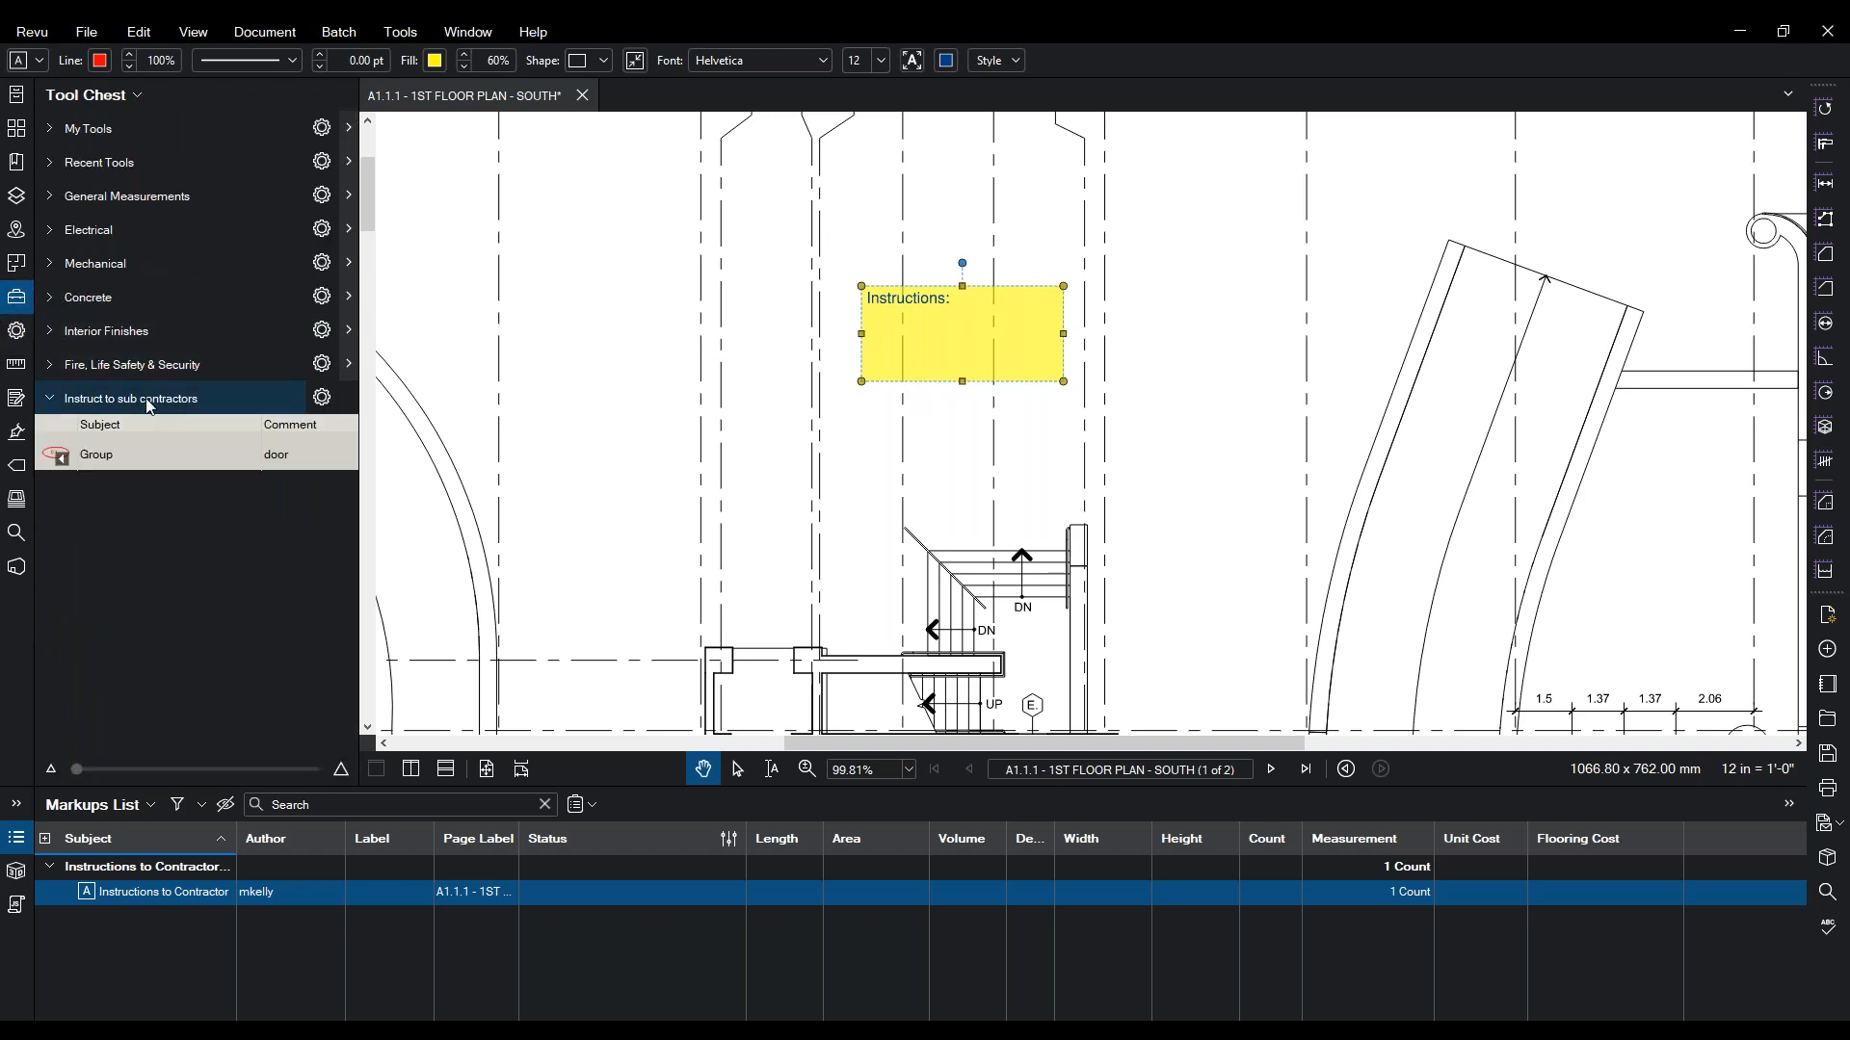
click(135, 95)
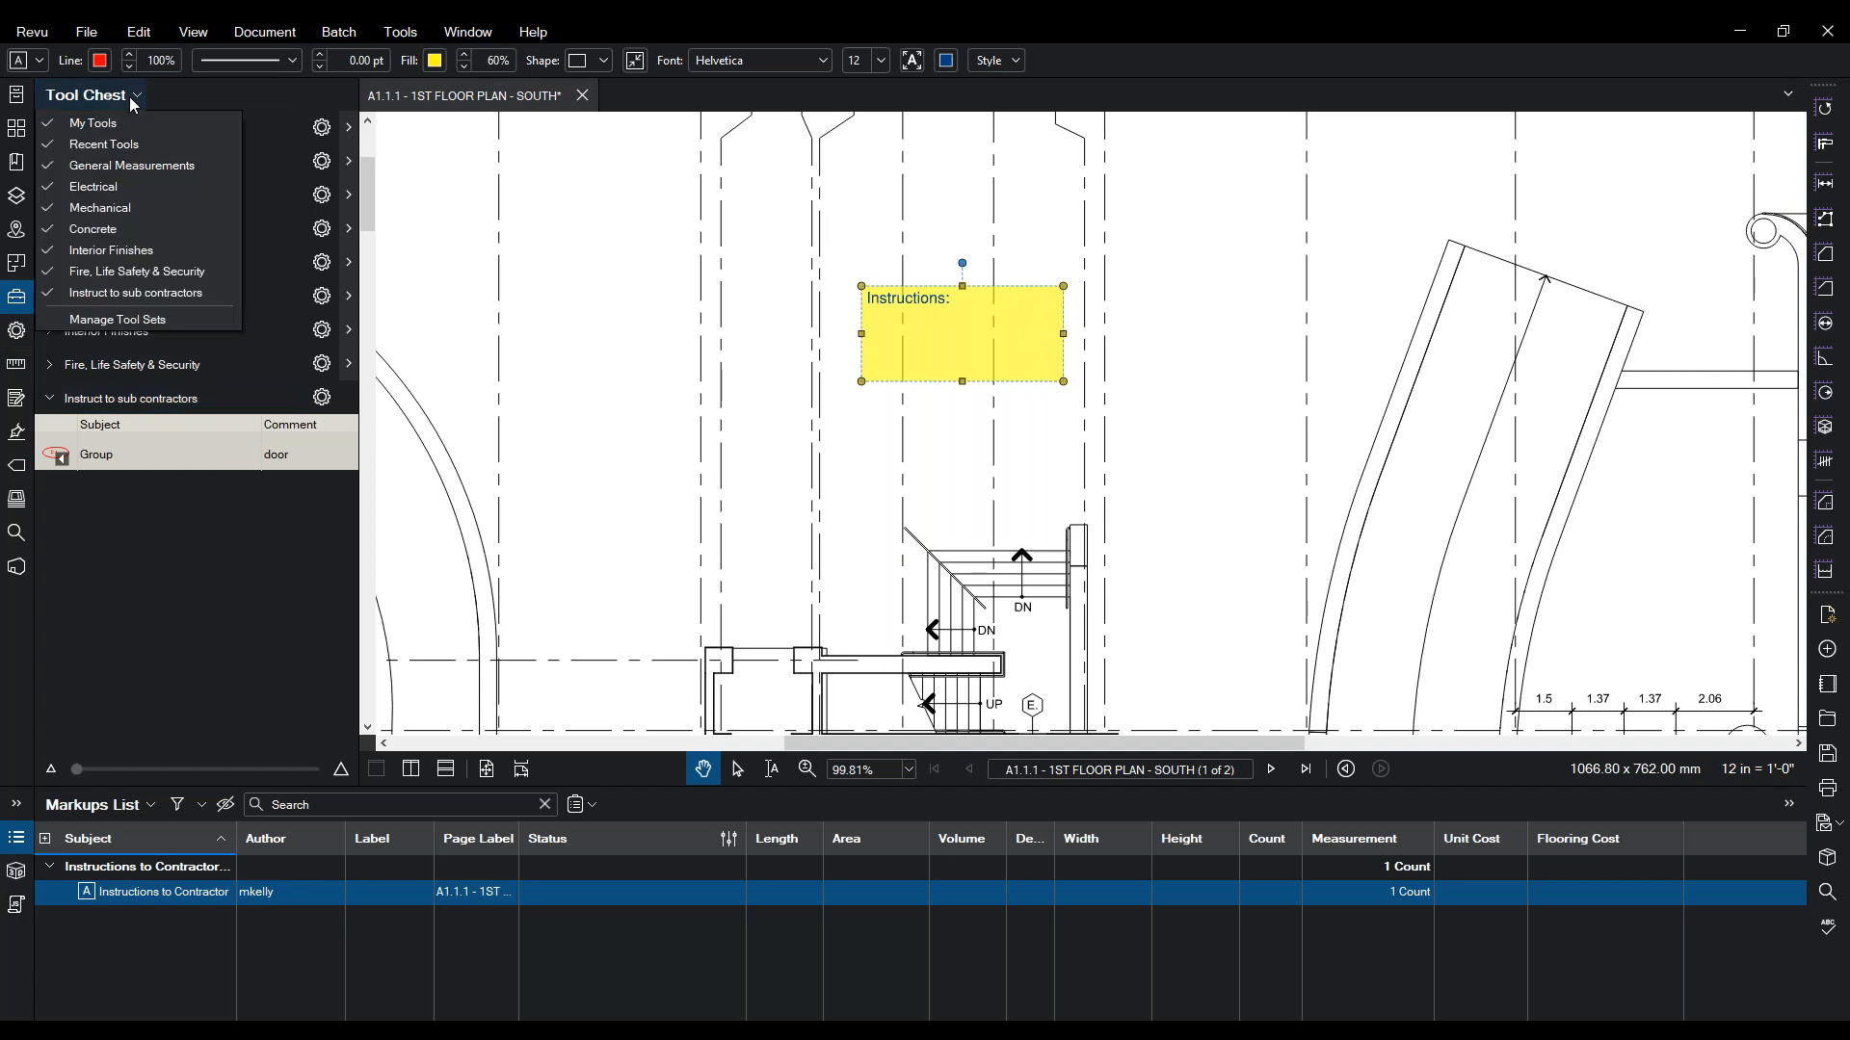
click(75, 323)
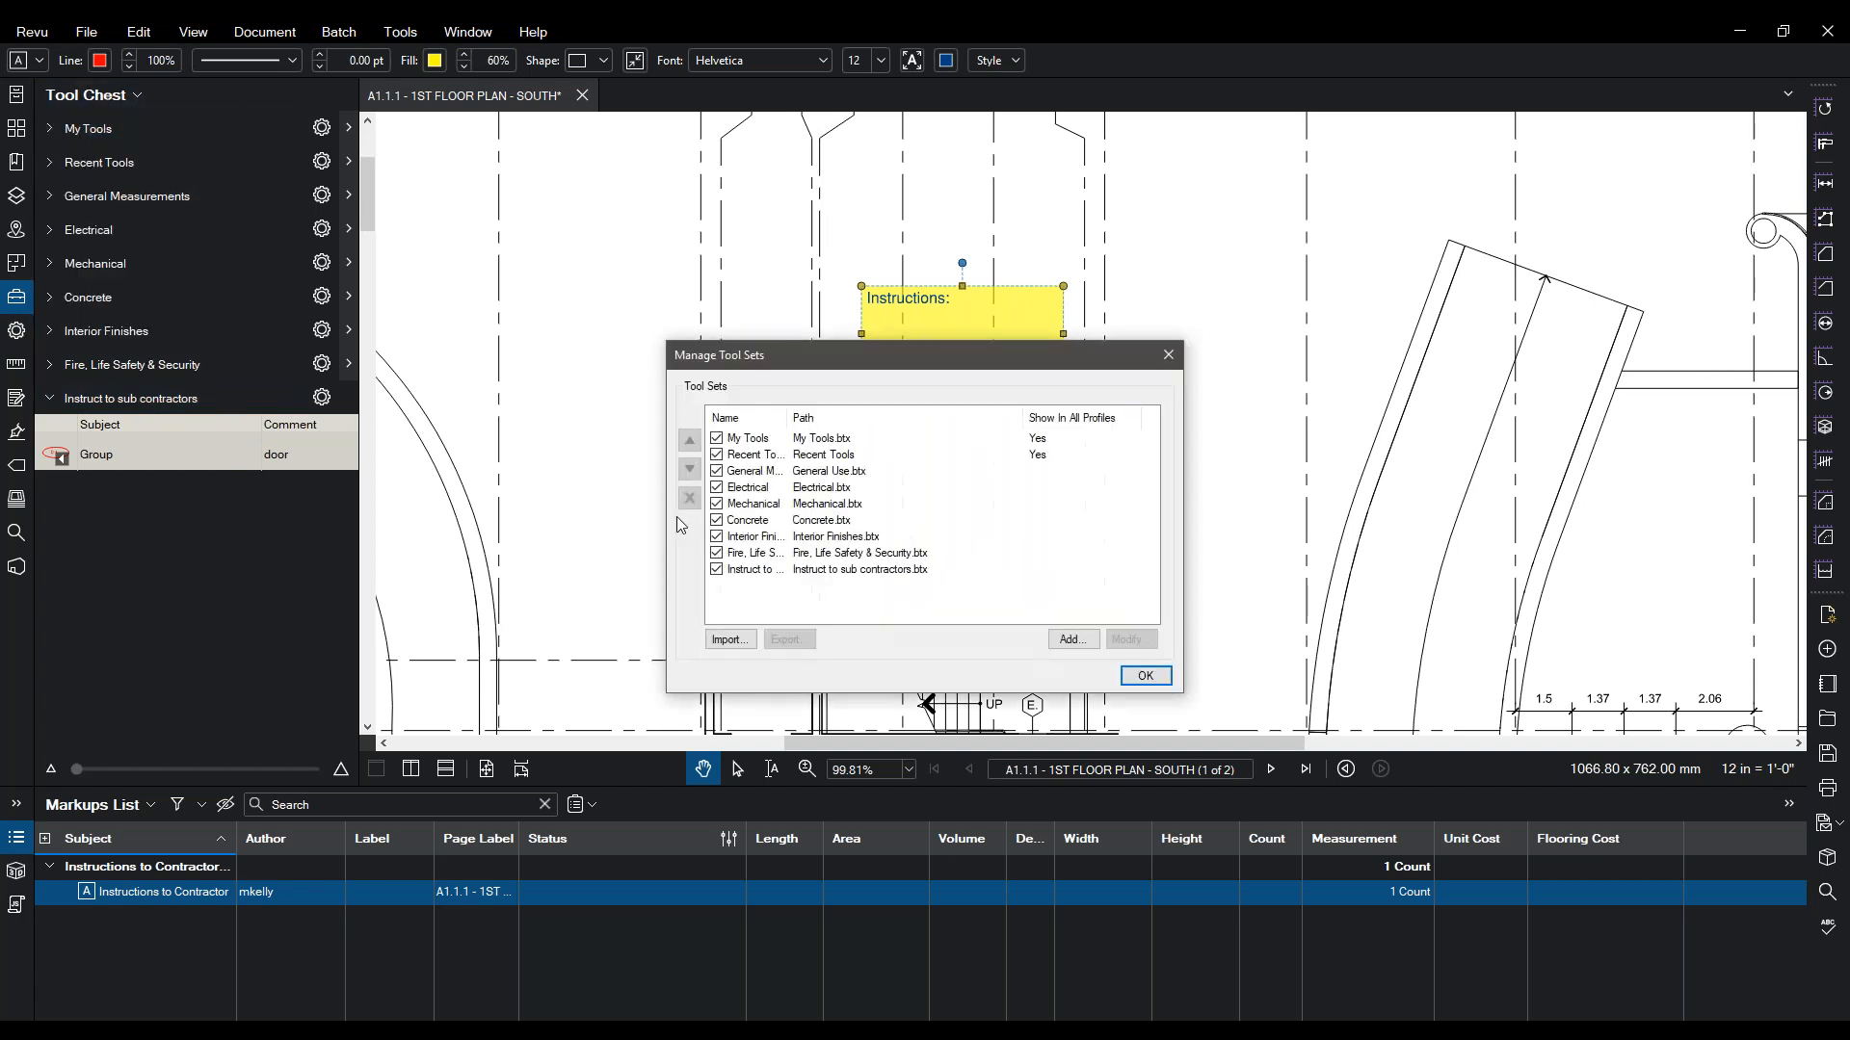
click(1073, 639)
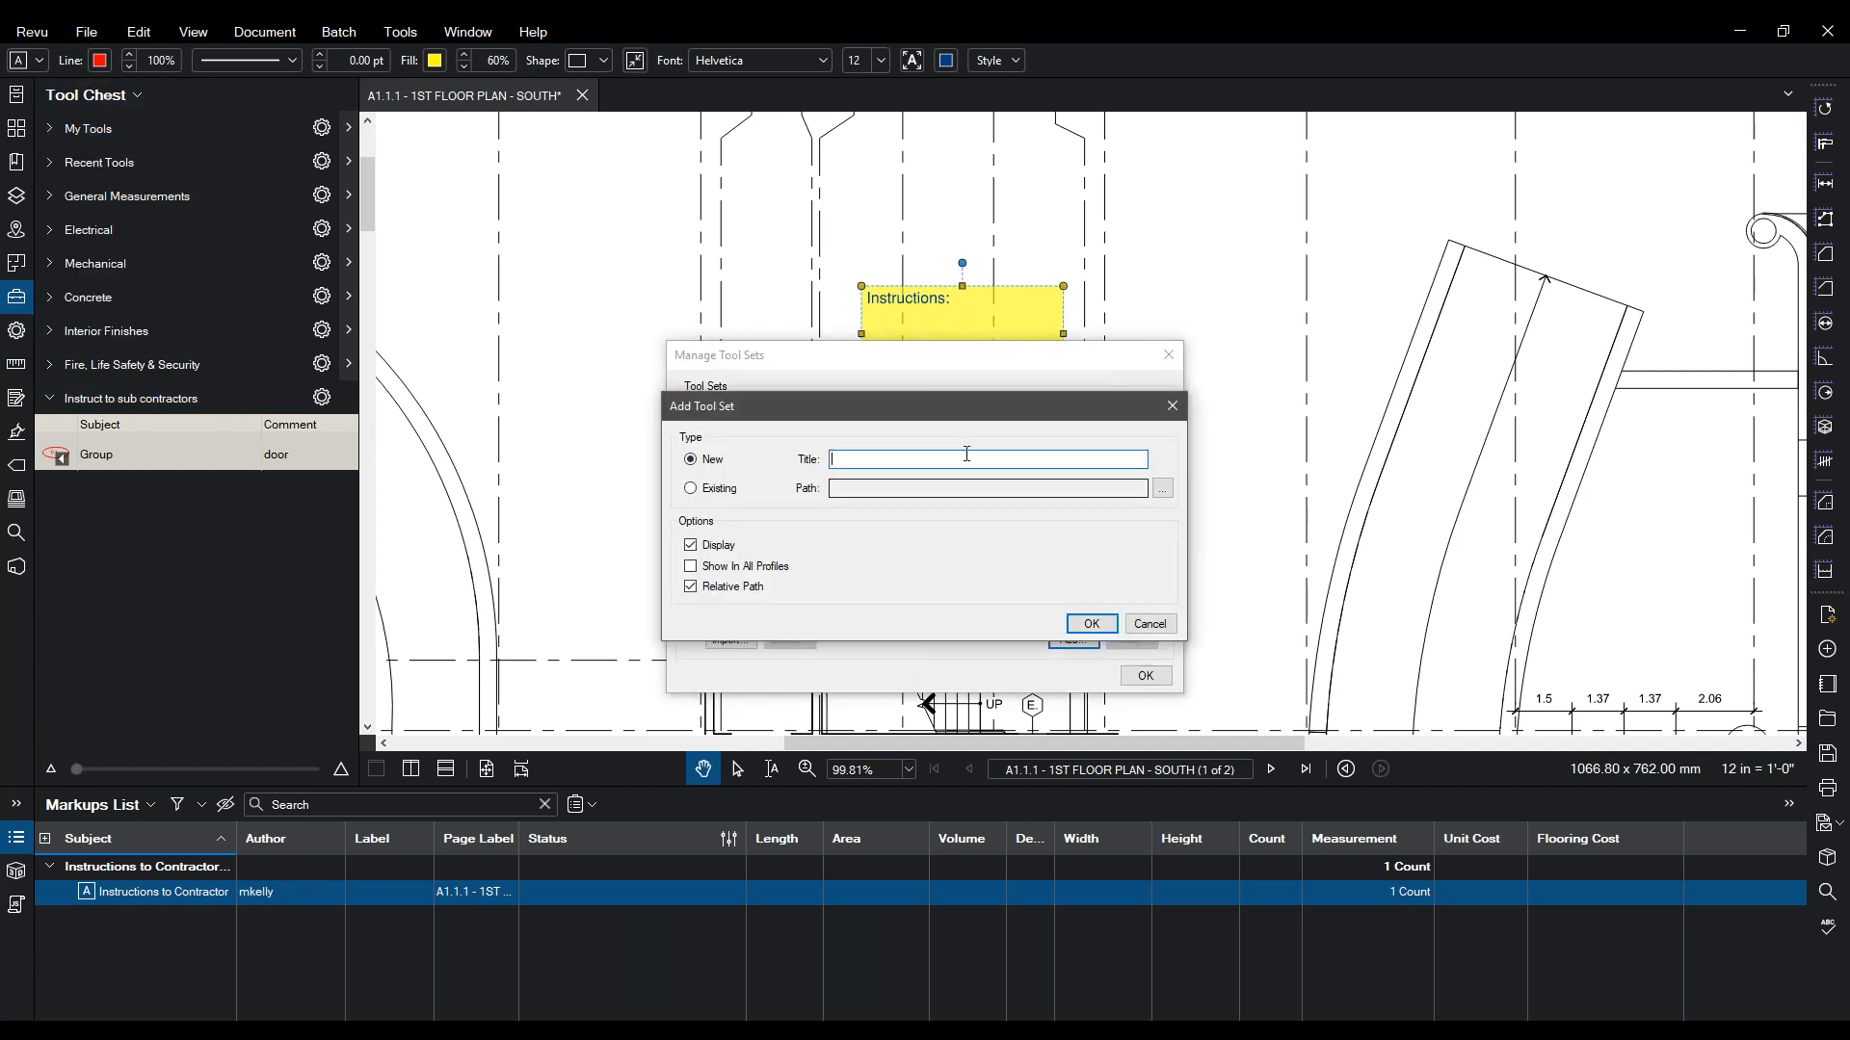
text(Revu Fund)
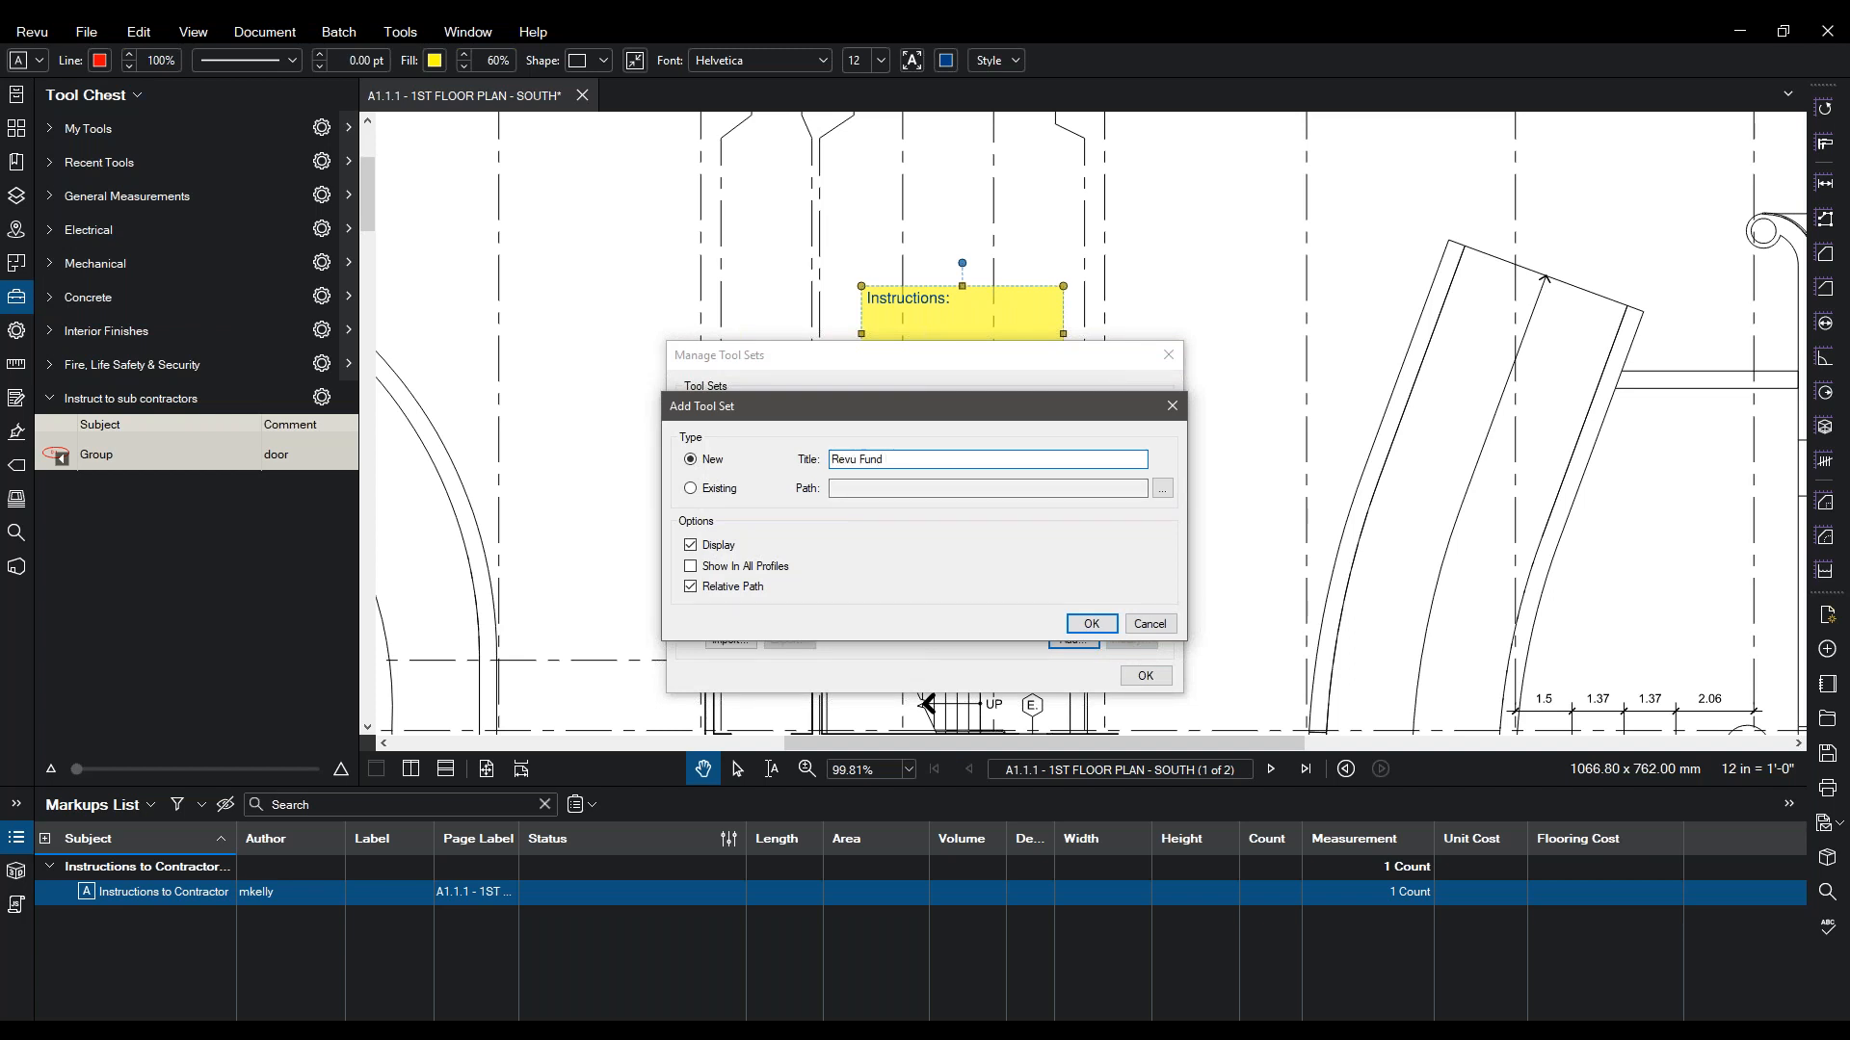
click(1092, 623)
click(1661, 993)
click(1145, 675)
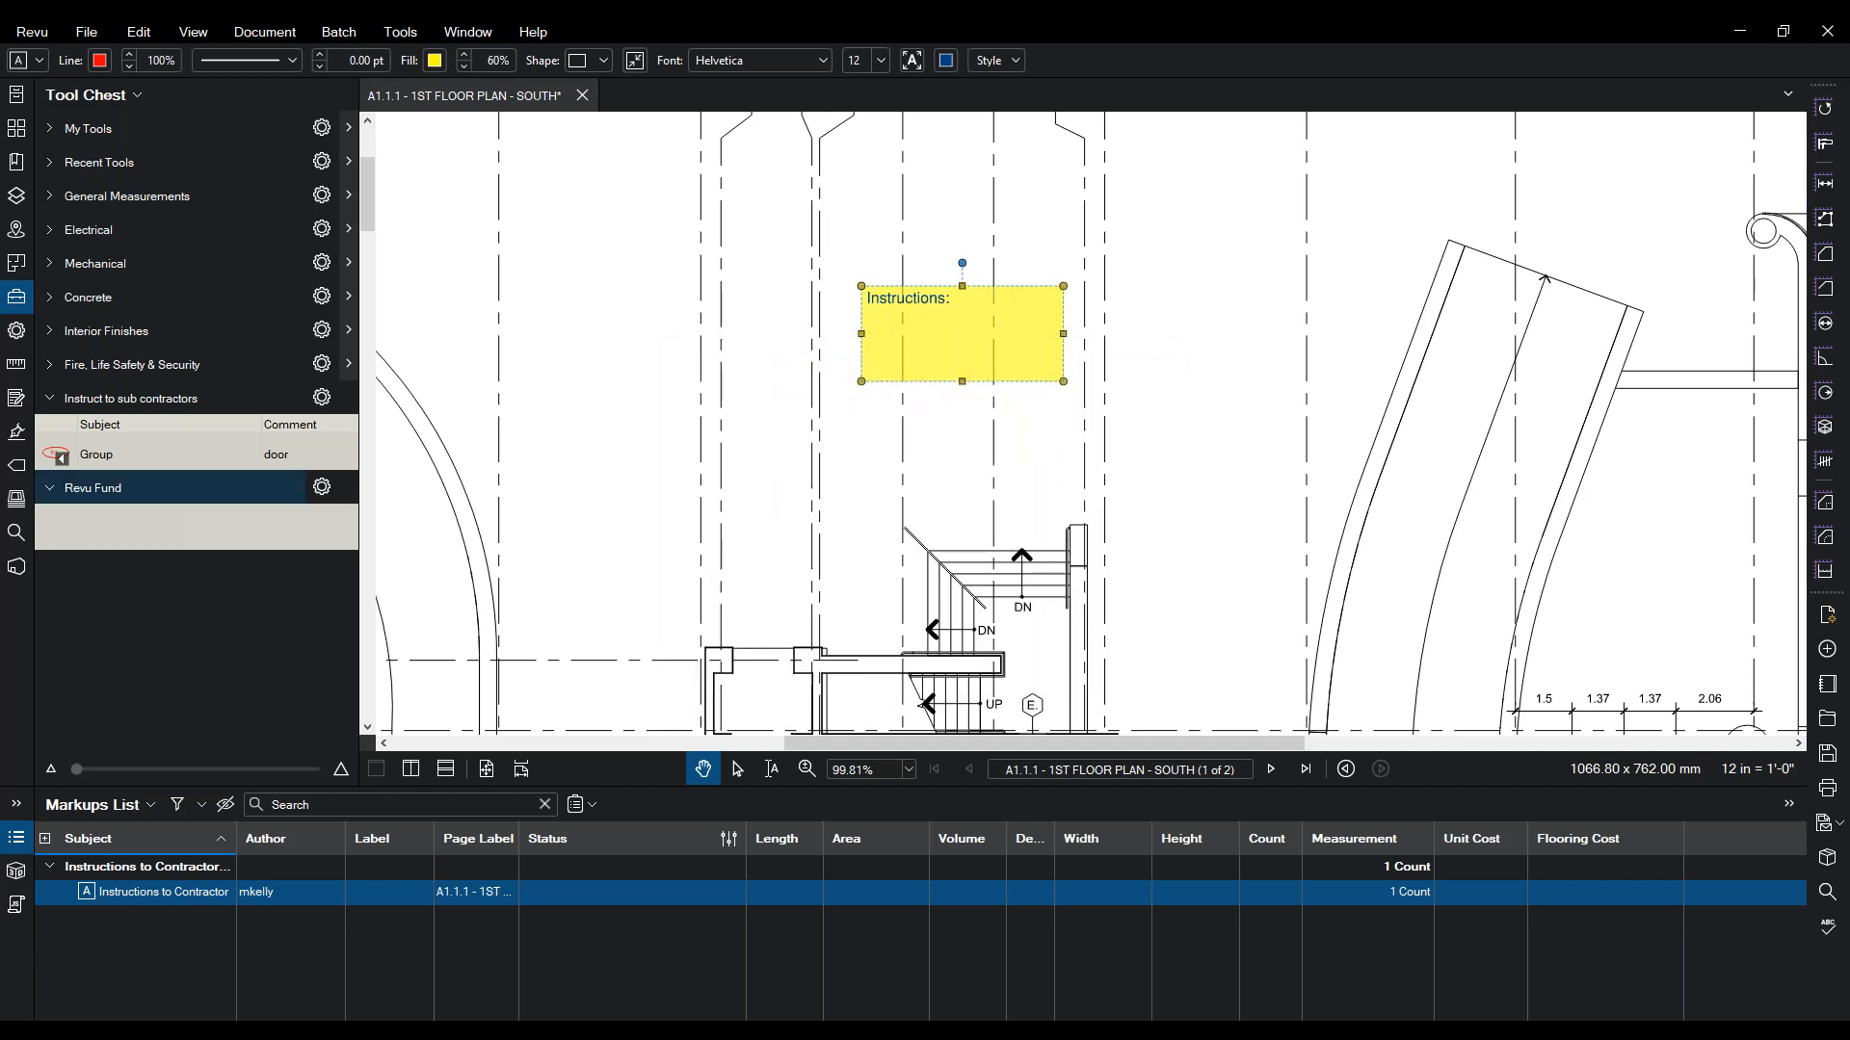
- Show the Revu Fund tool set in Detail view
click(323, 488)
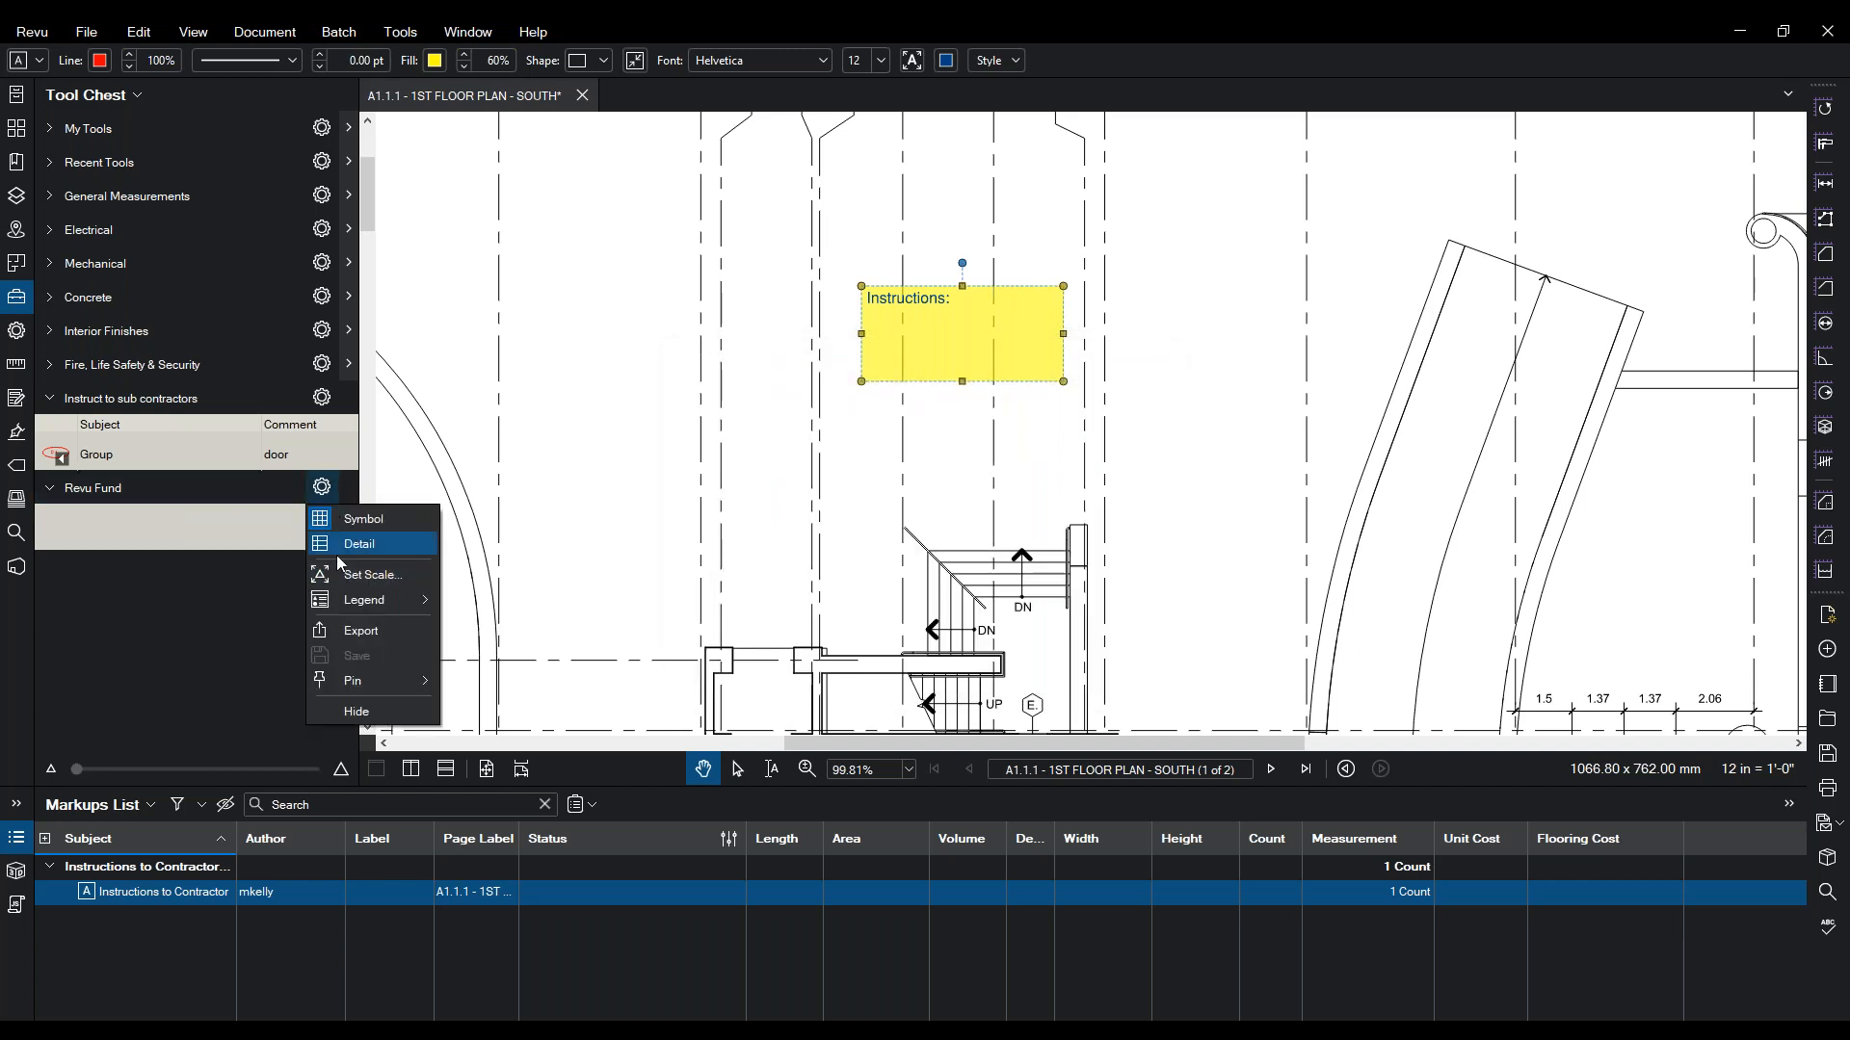
click(359, 543)
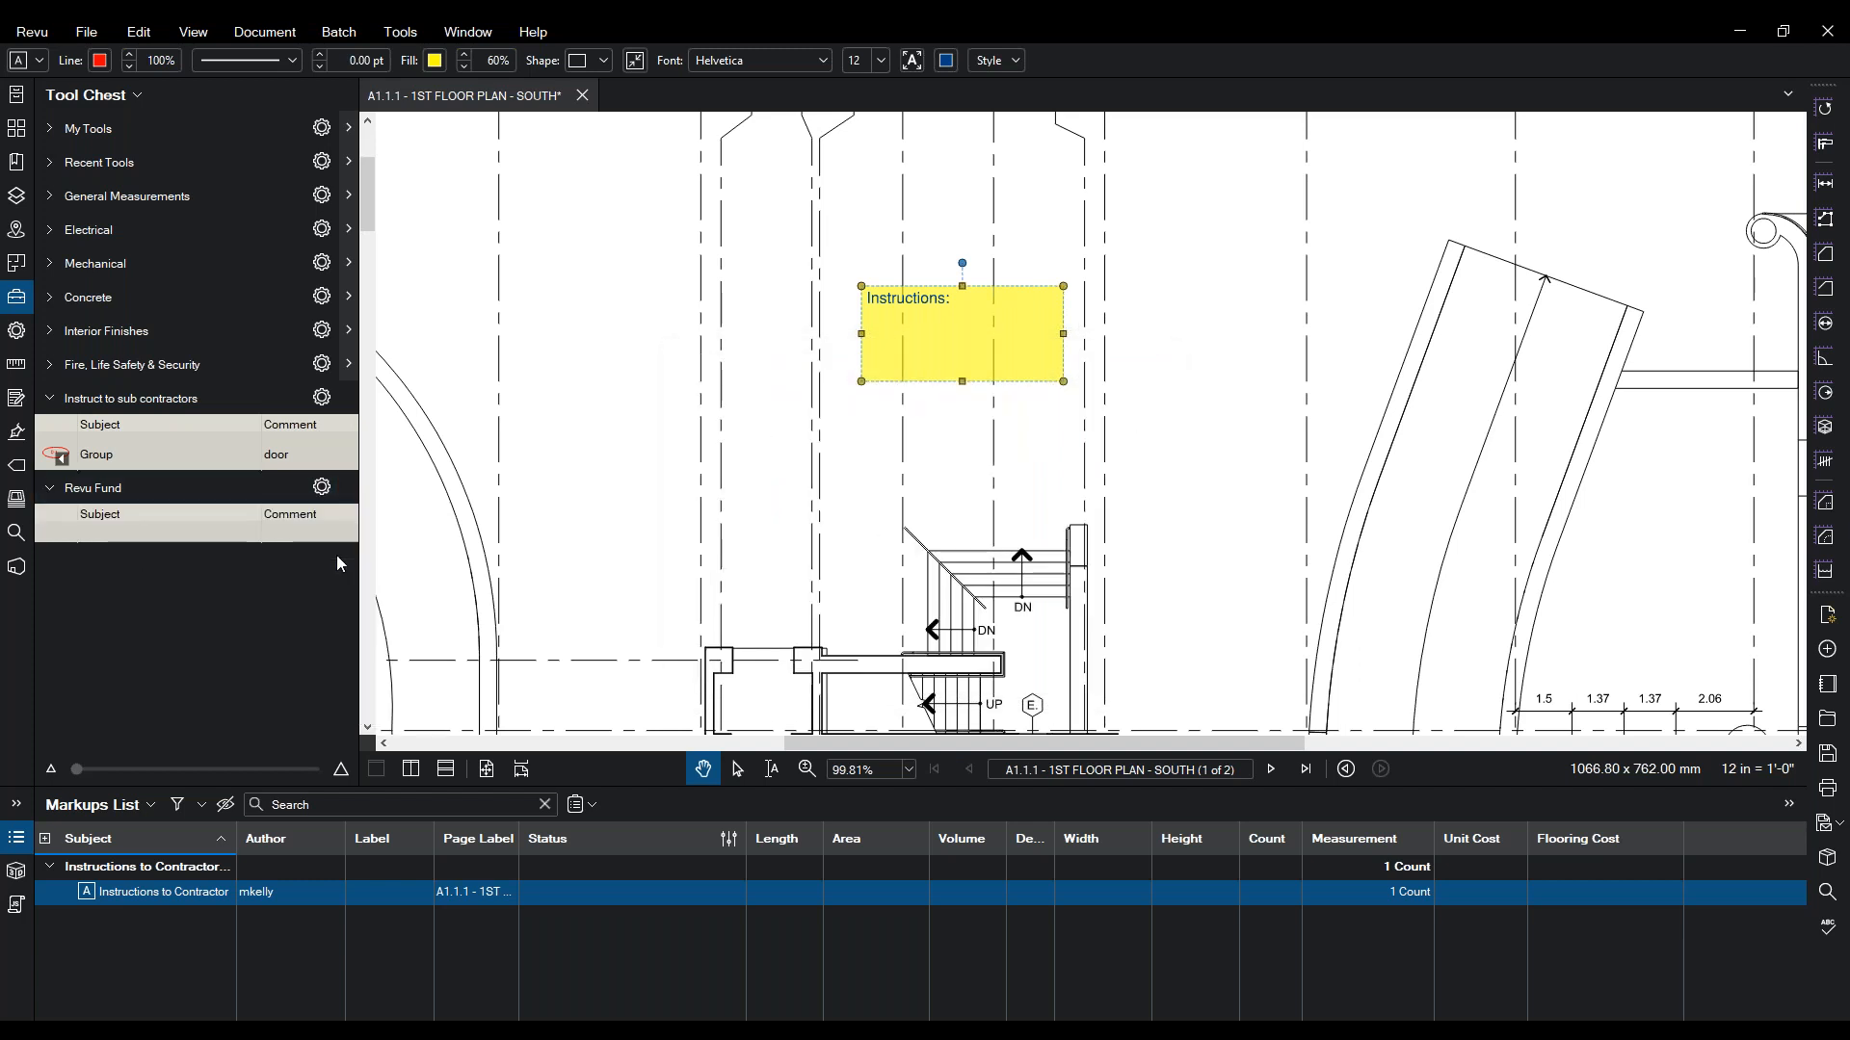
click(32, 32)
mouse_move(88, 172)
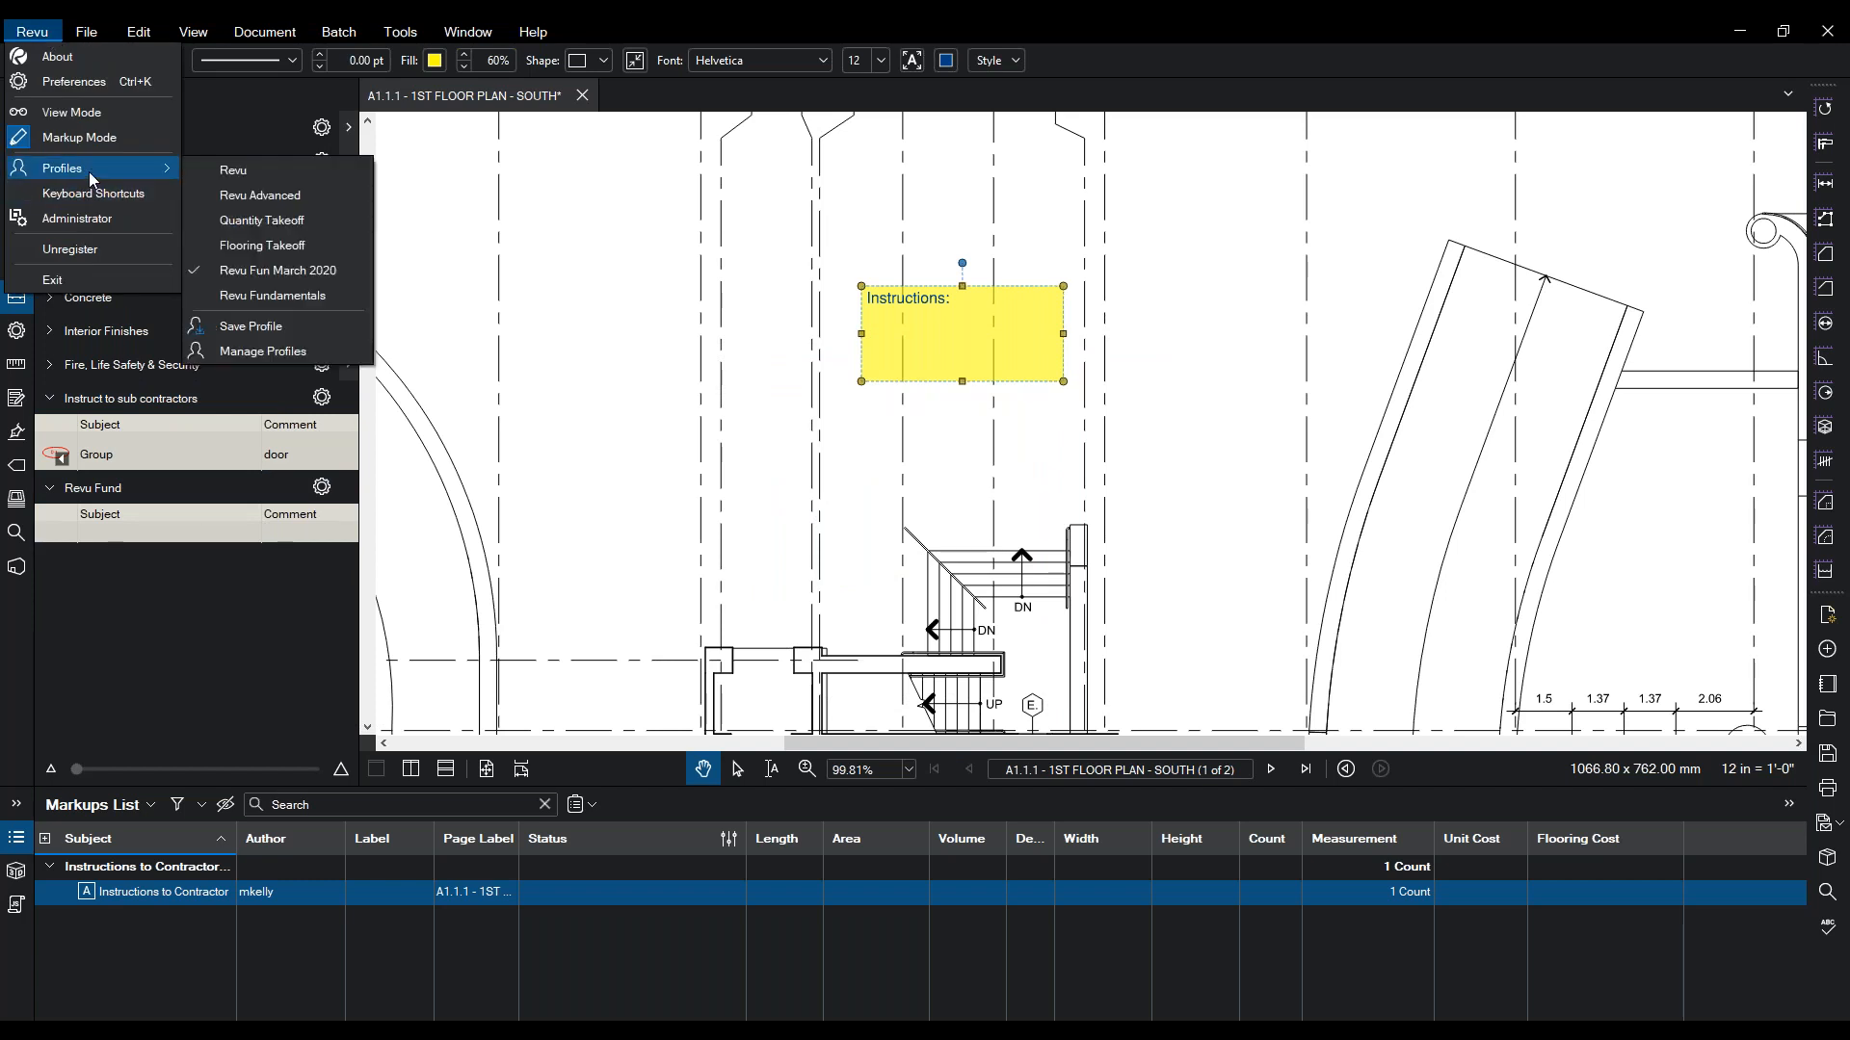
- Save the workspace profile and add the yellow instructions box to the Revu Fund tool set
click(214, 327)
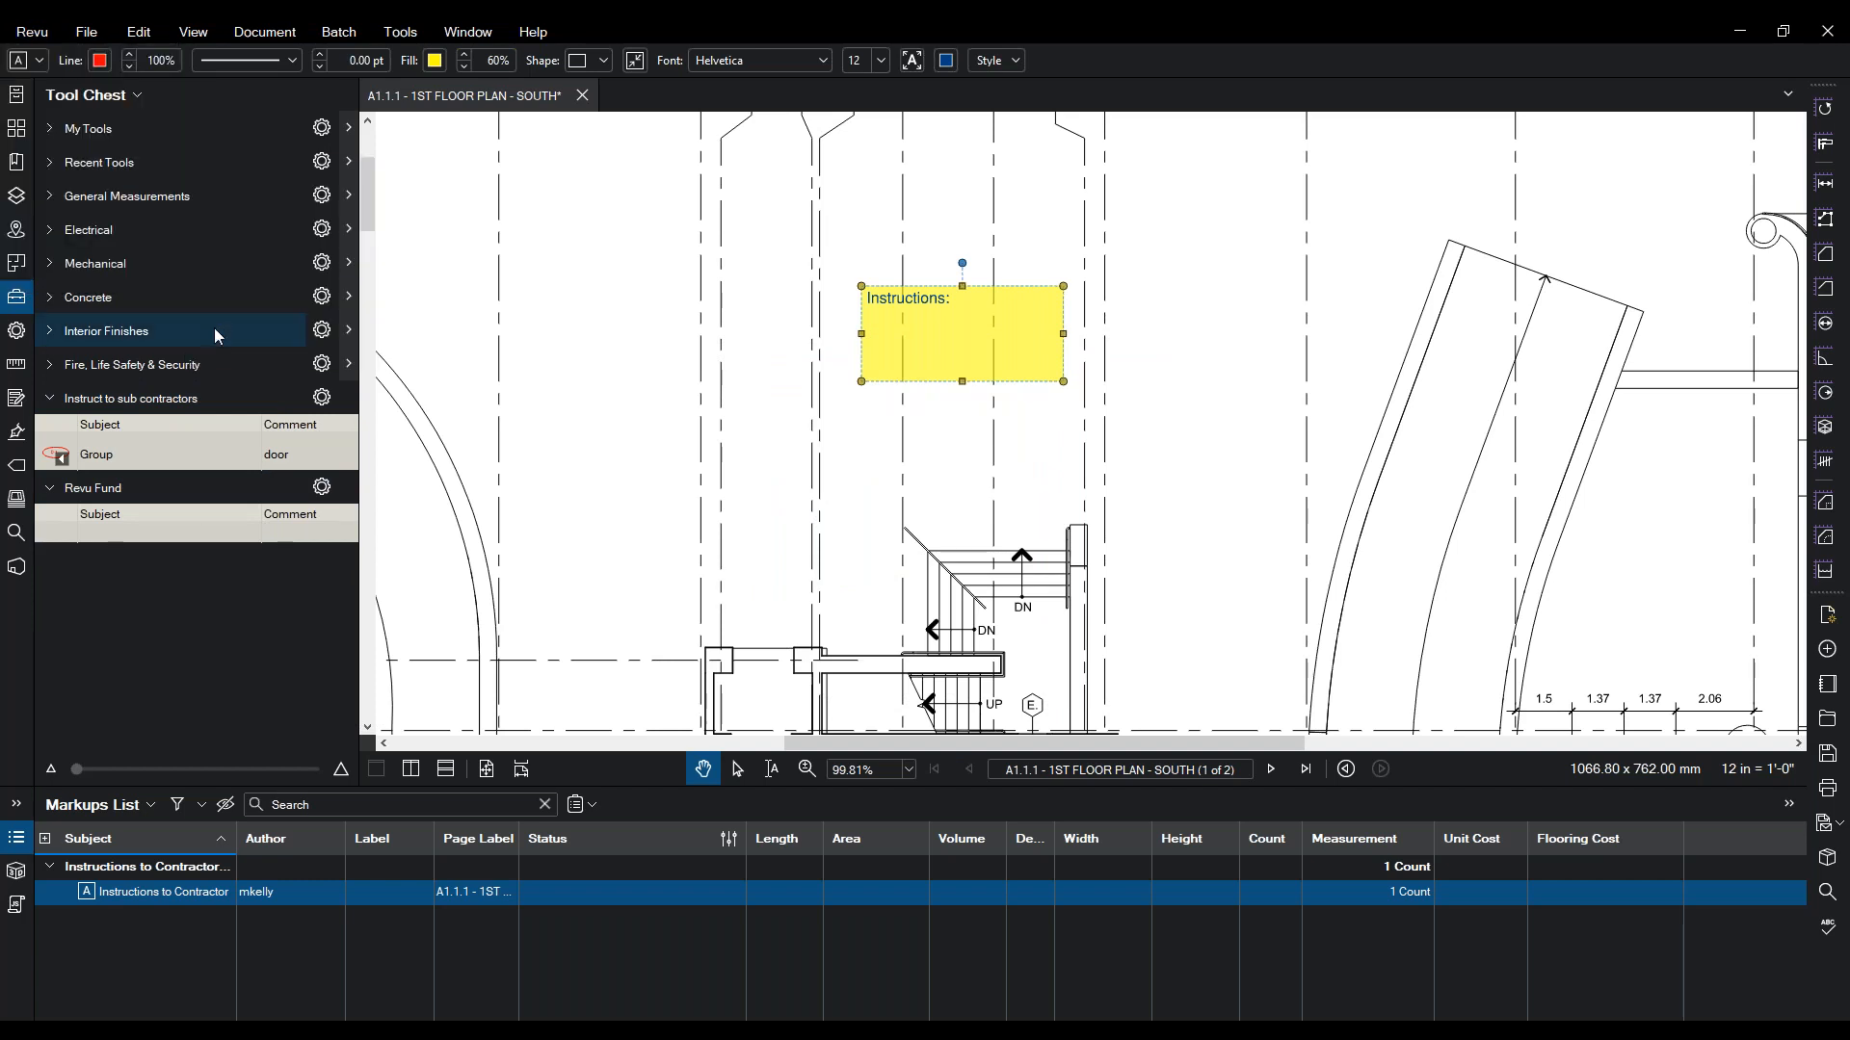
right_click(912, 372)
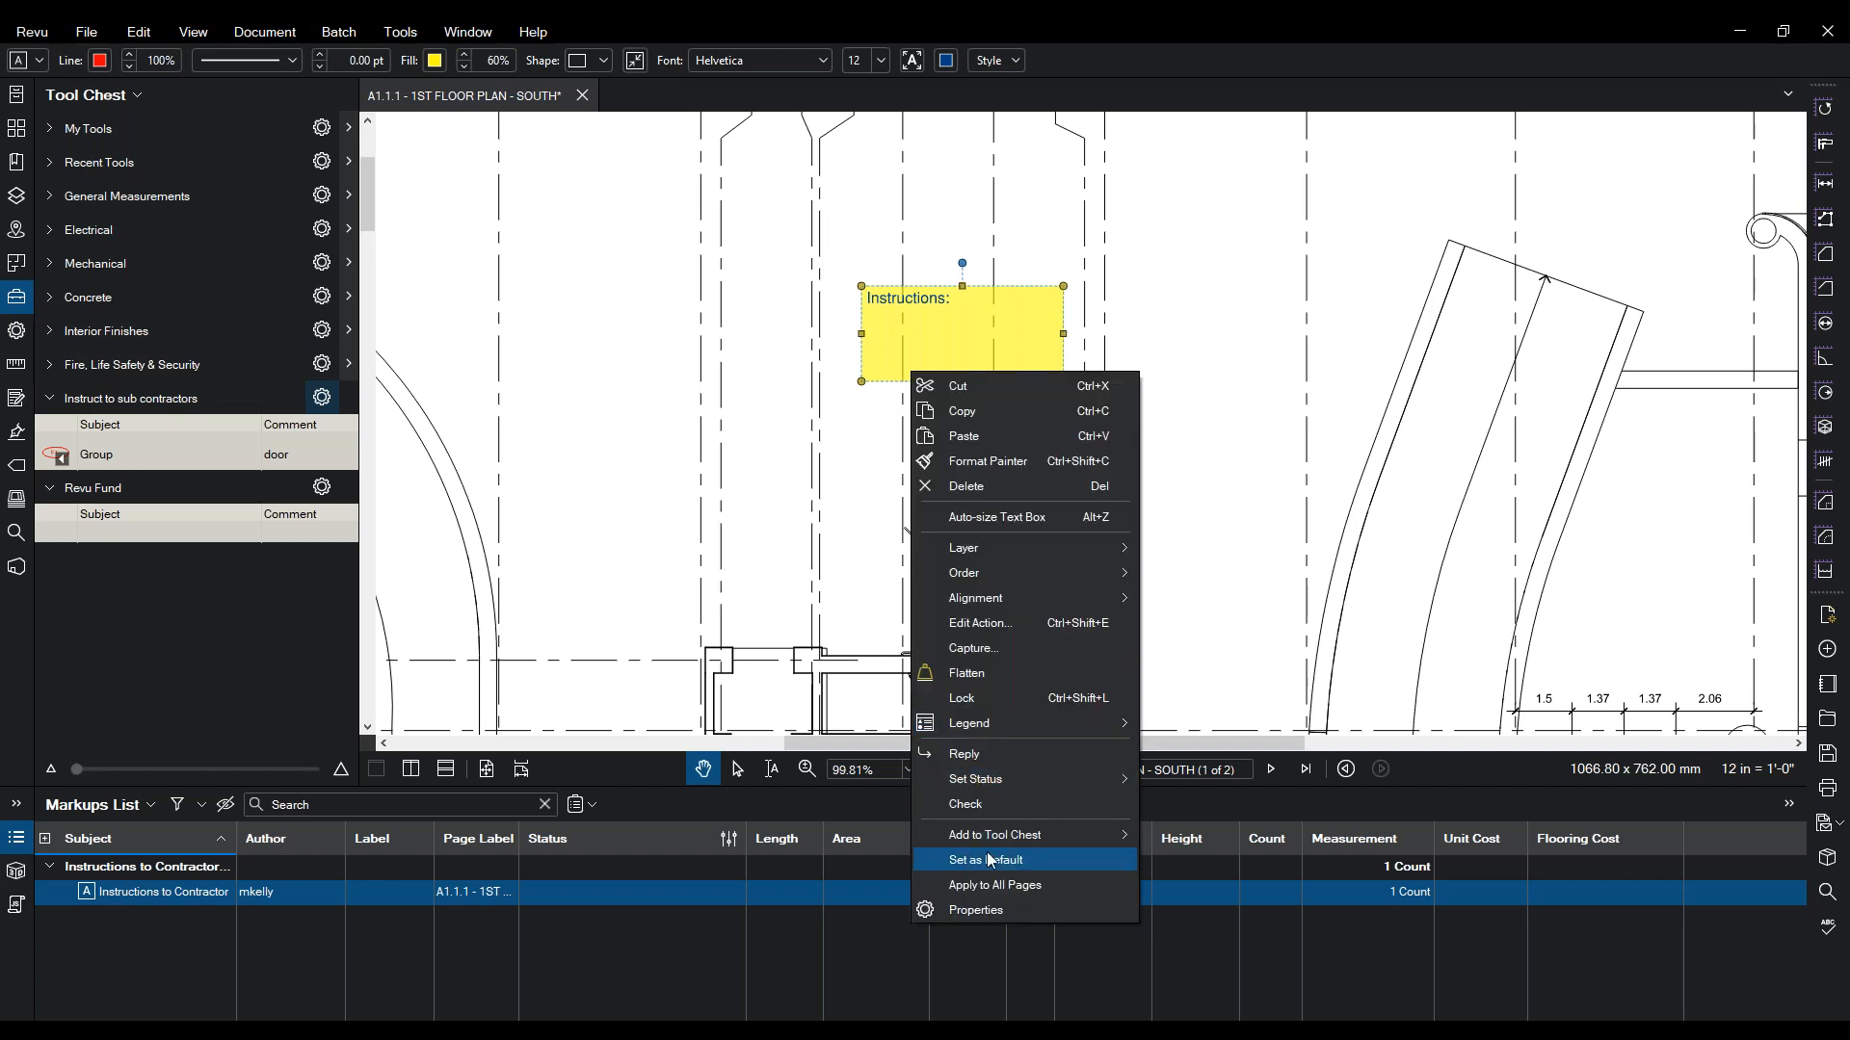
mouse_move(994, 841)
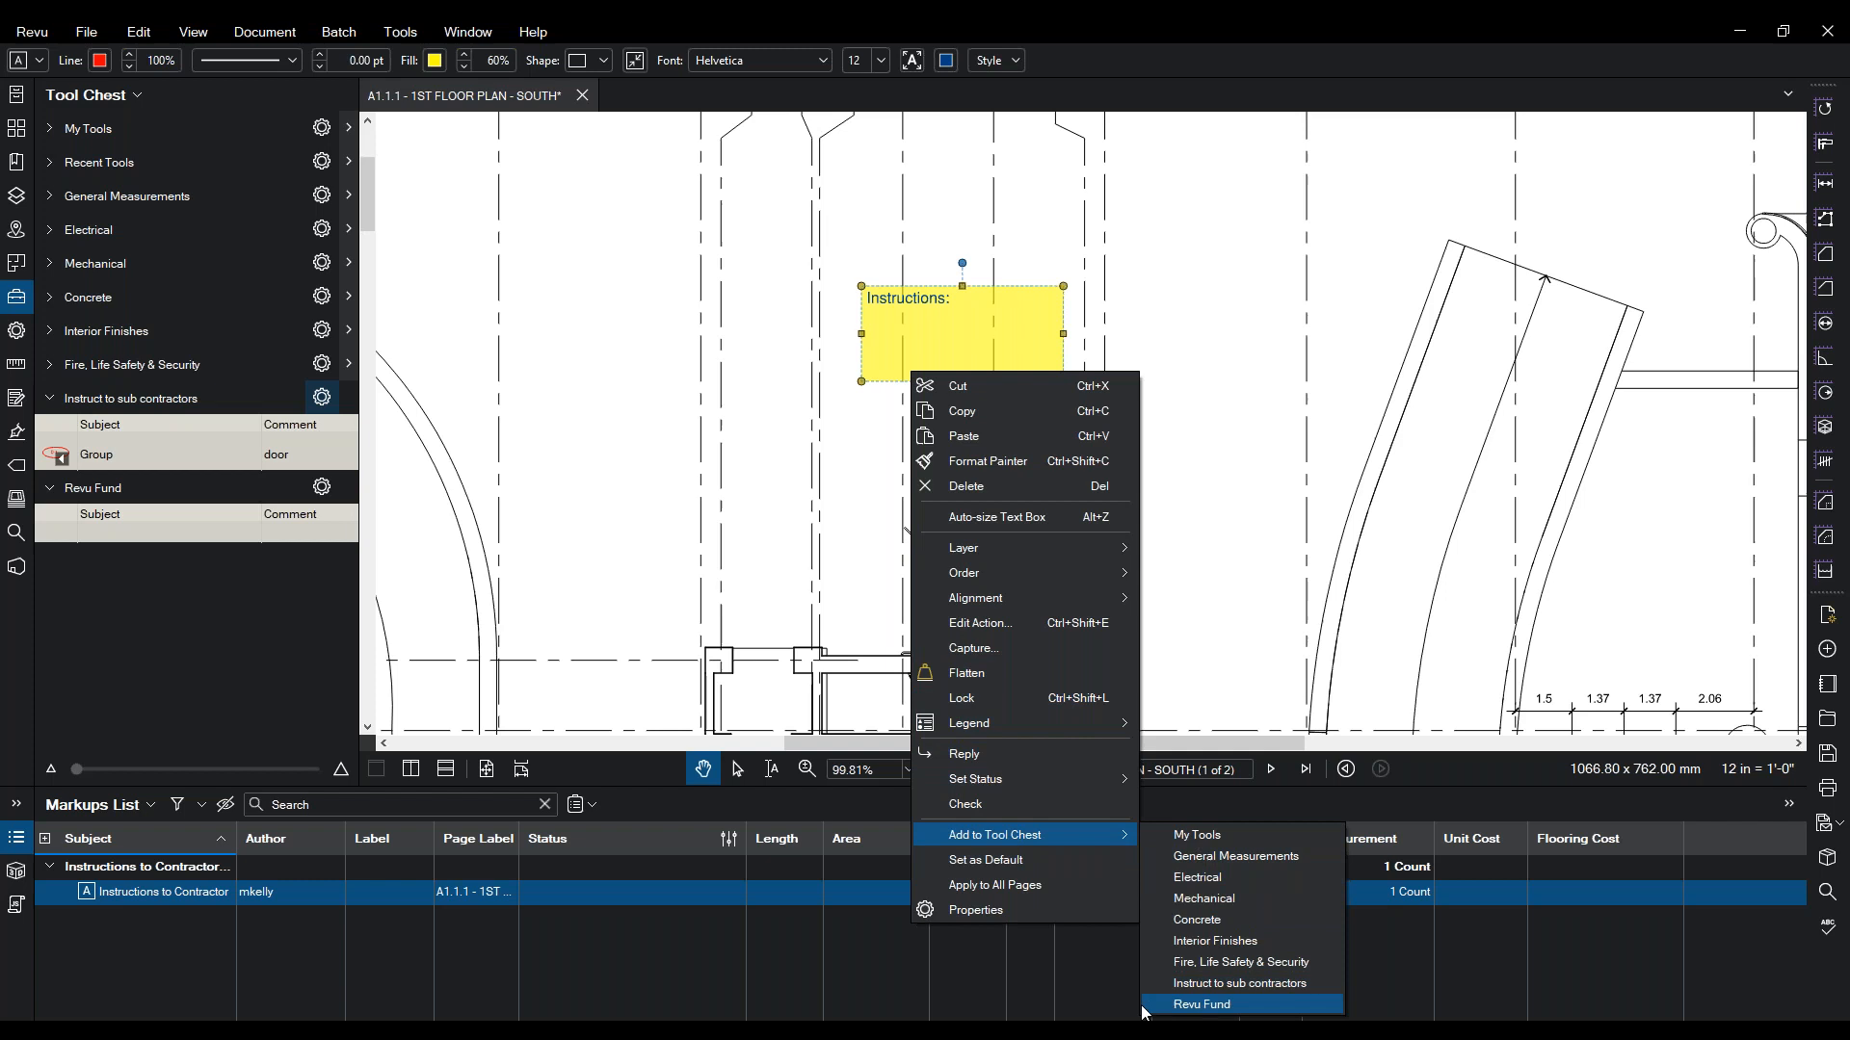
click(1202, 1006)
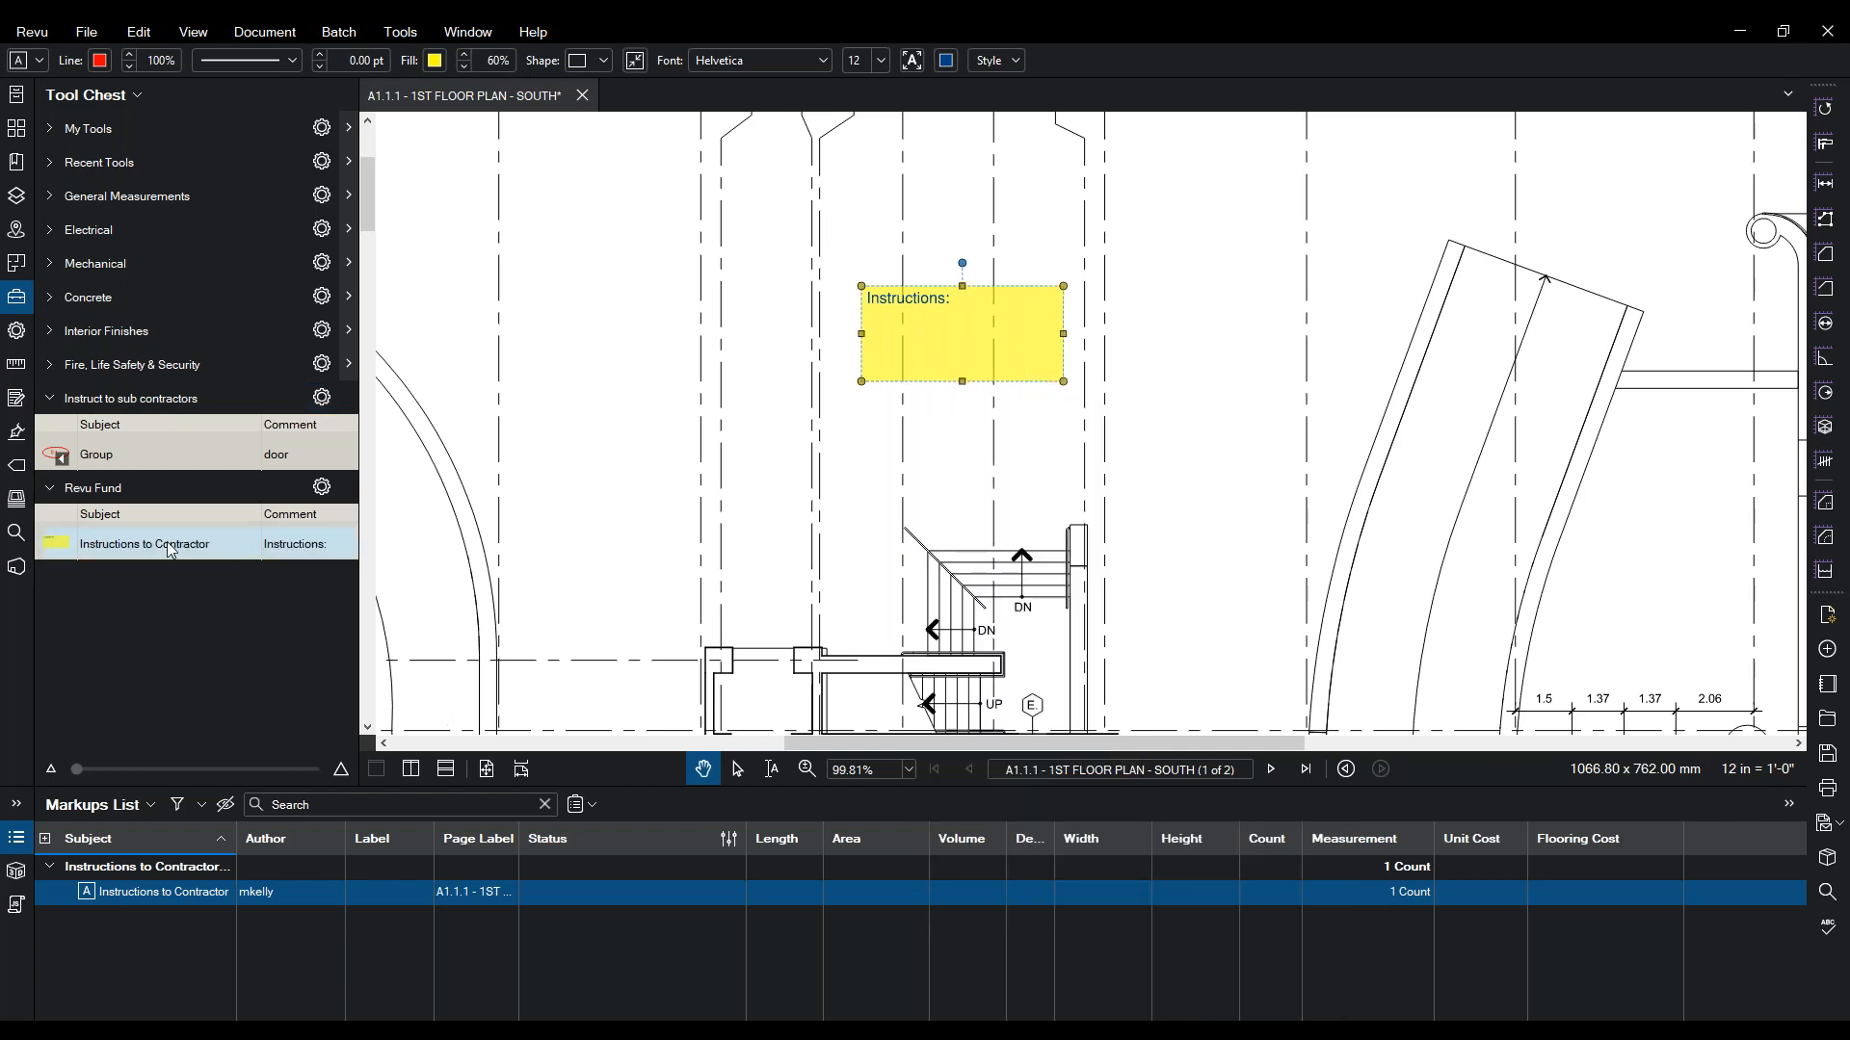
- Place two more instructions boxes on the plan from the Revu Fund tool
click(106, 544)
click(565, 485)
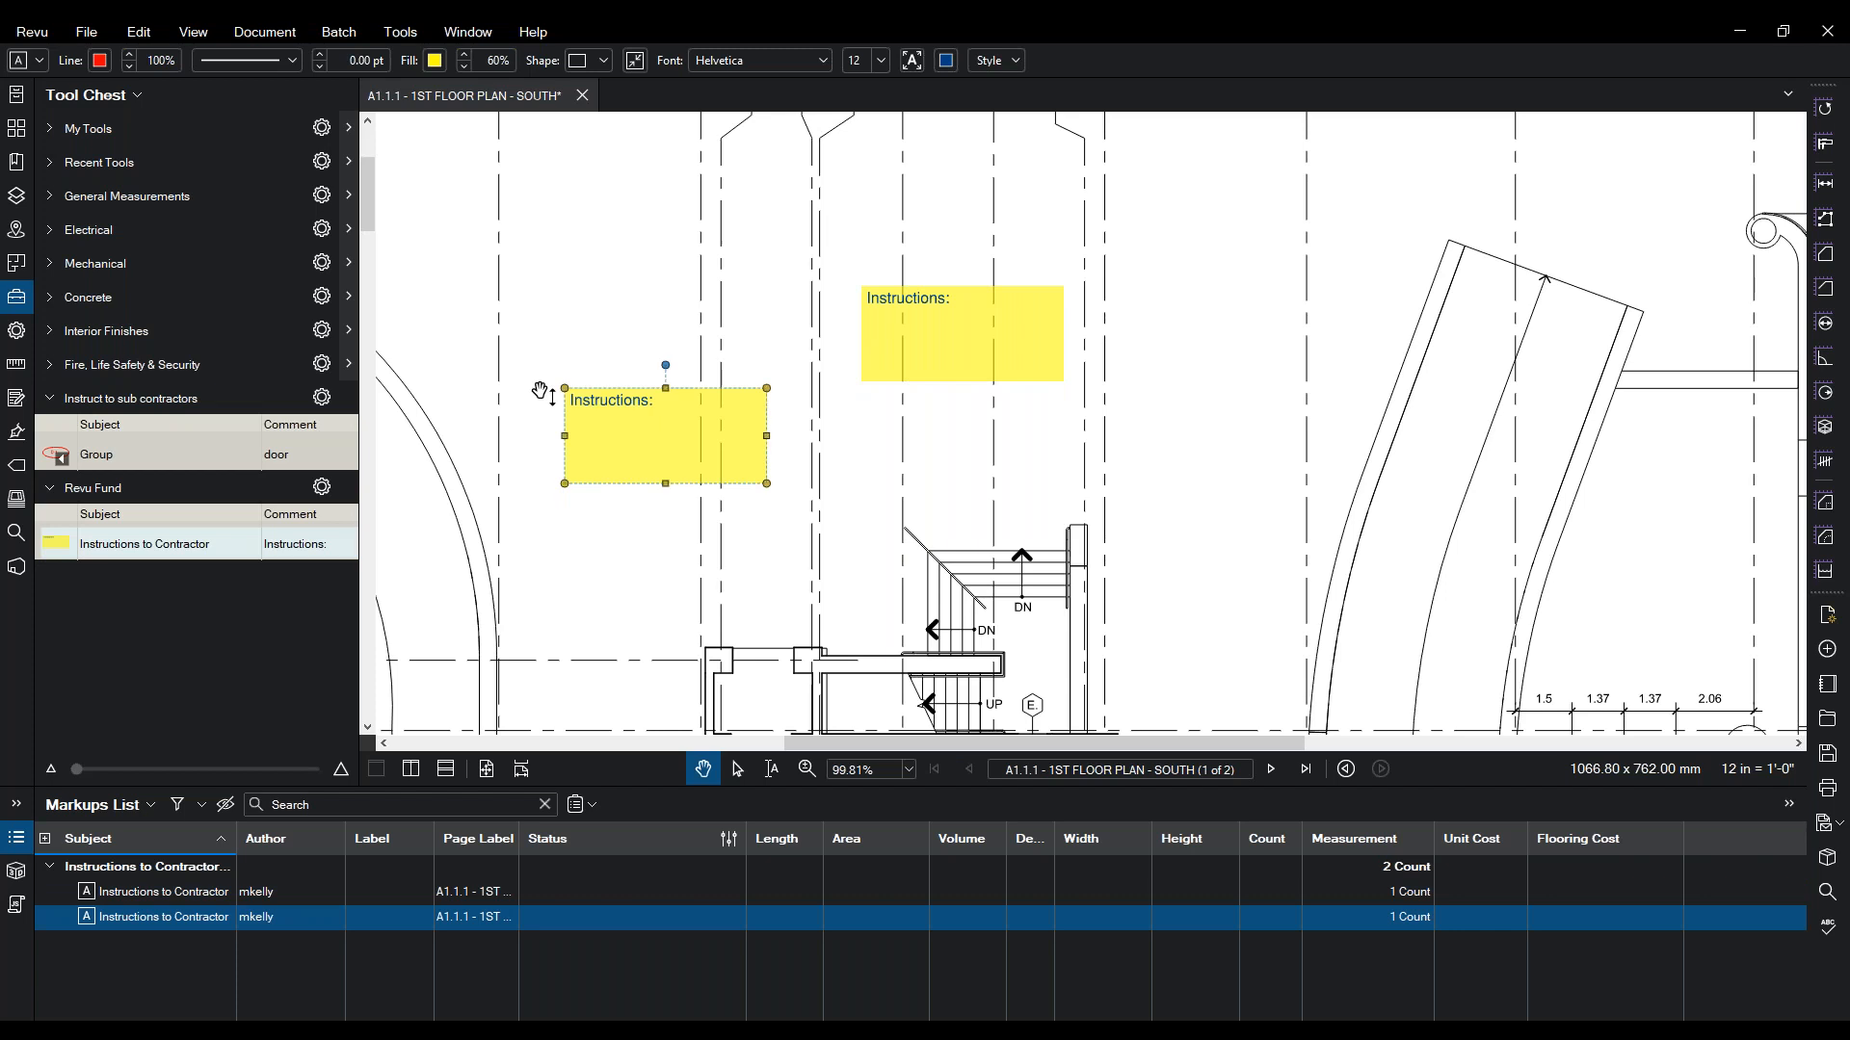
click(149, 549)
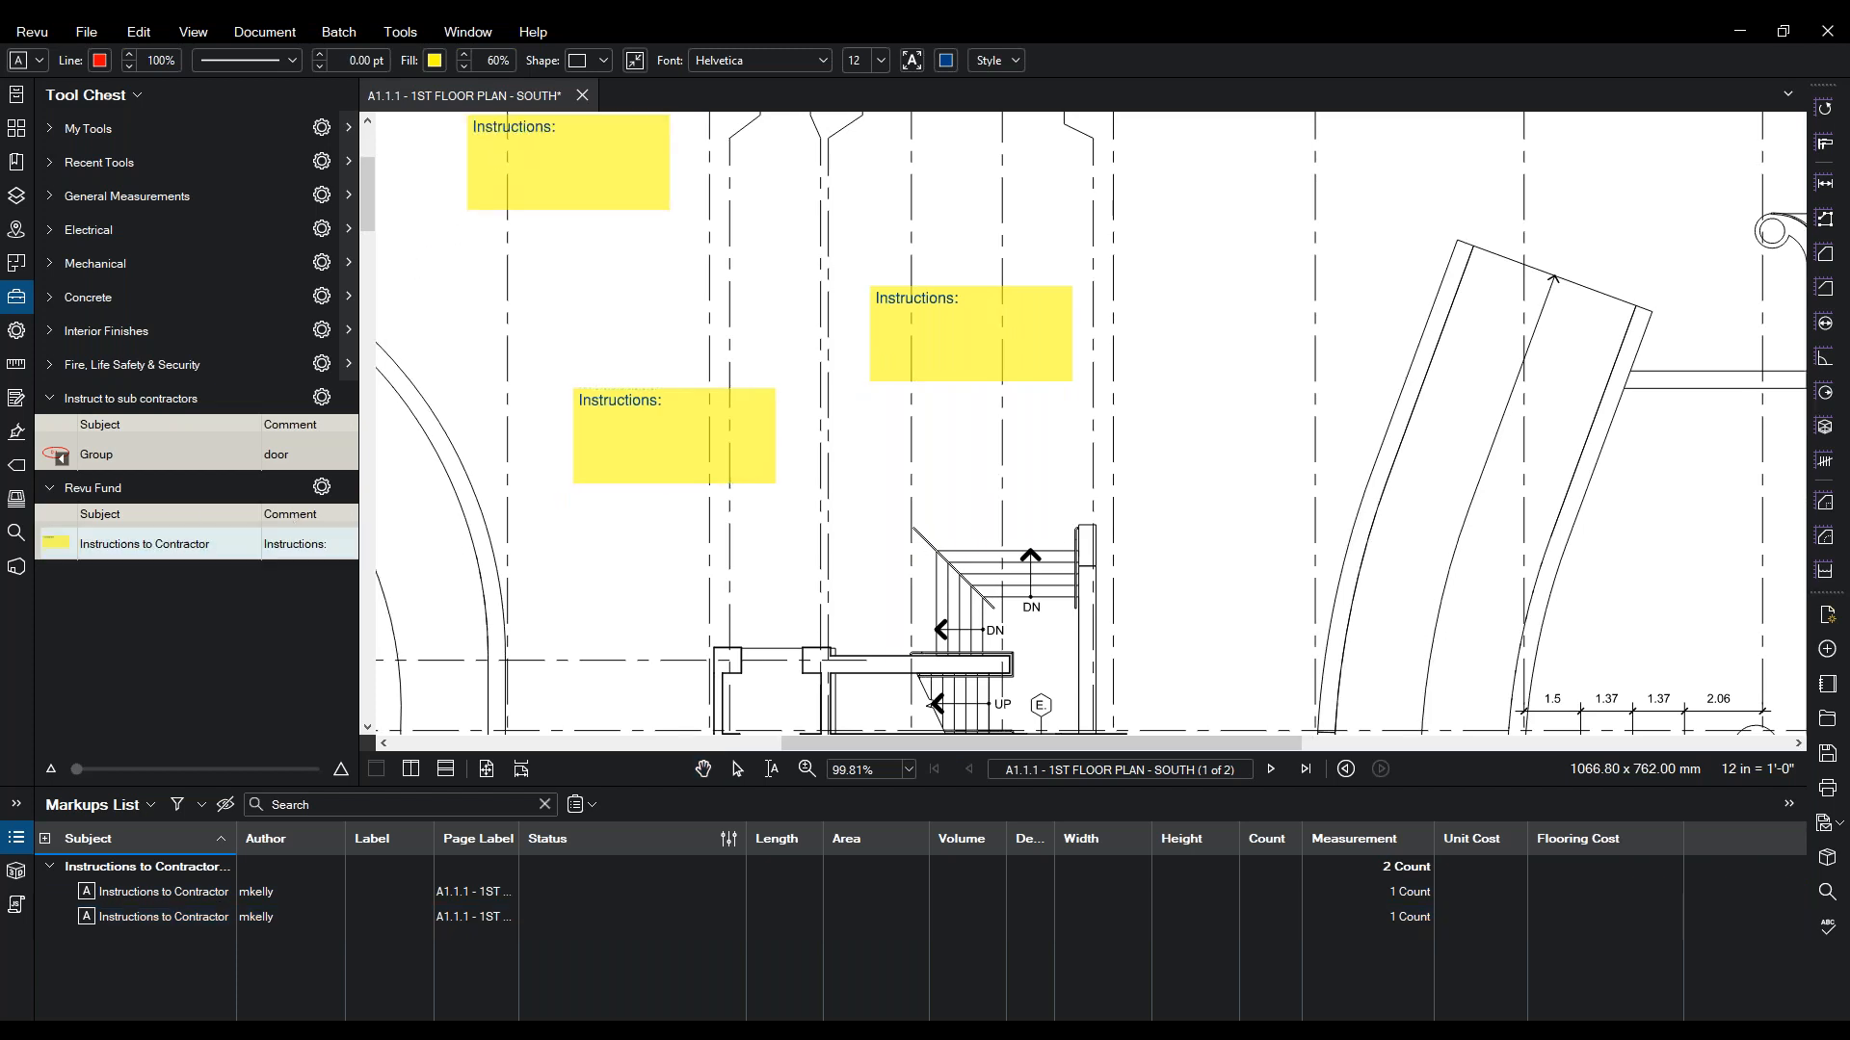
click(469, 208)
key(Escape)
- Change the two new boxes' text to 'Check Dims' and 'Check Door Width'
click(608, 480)
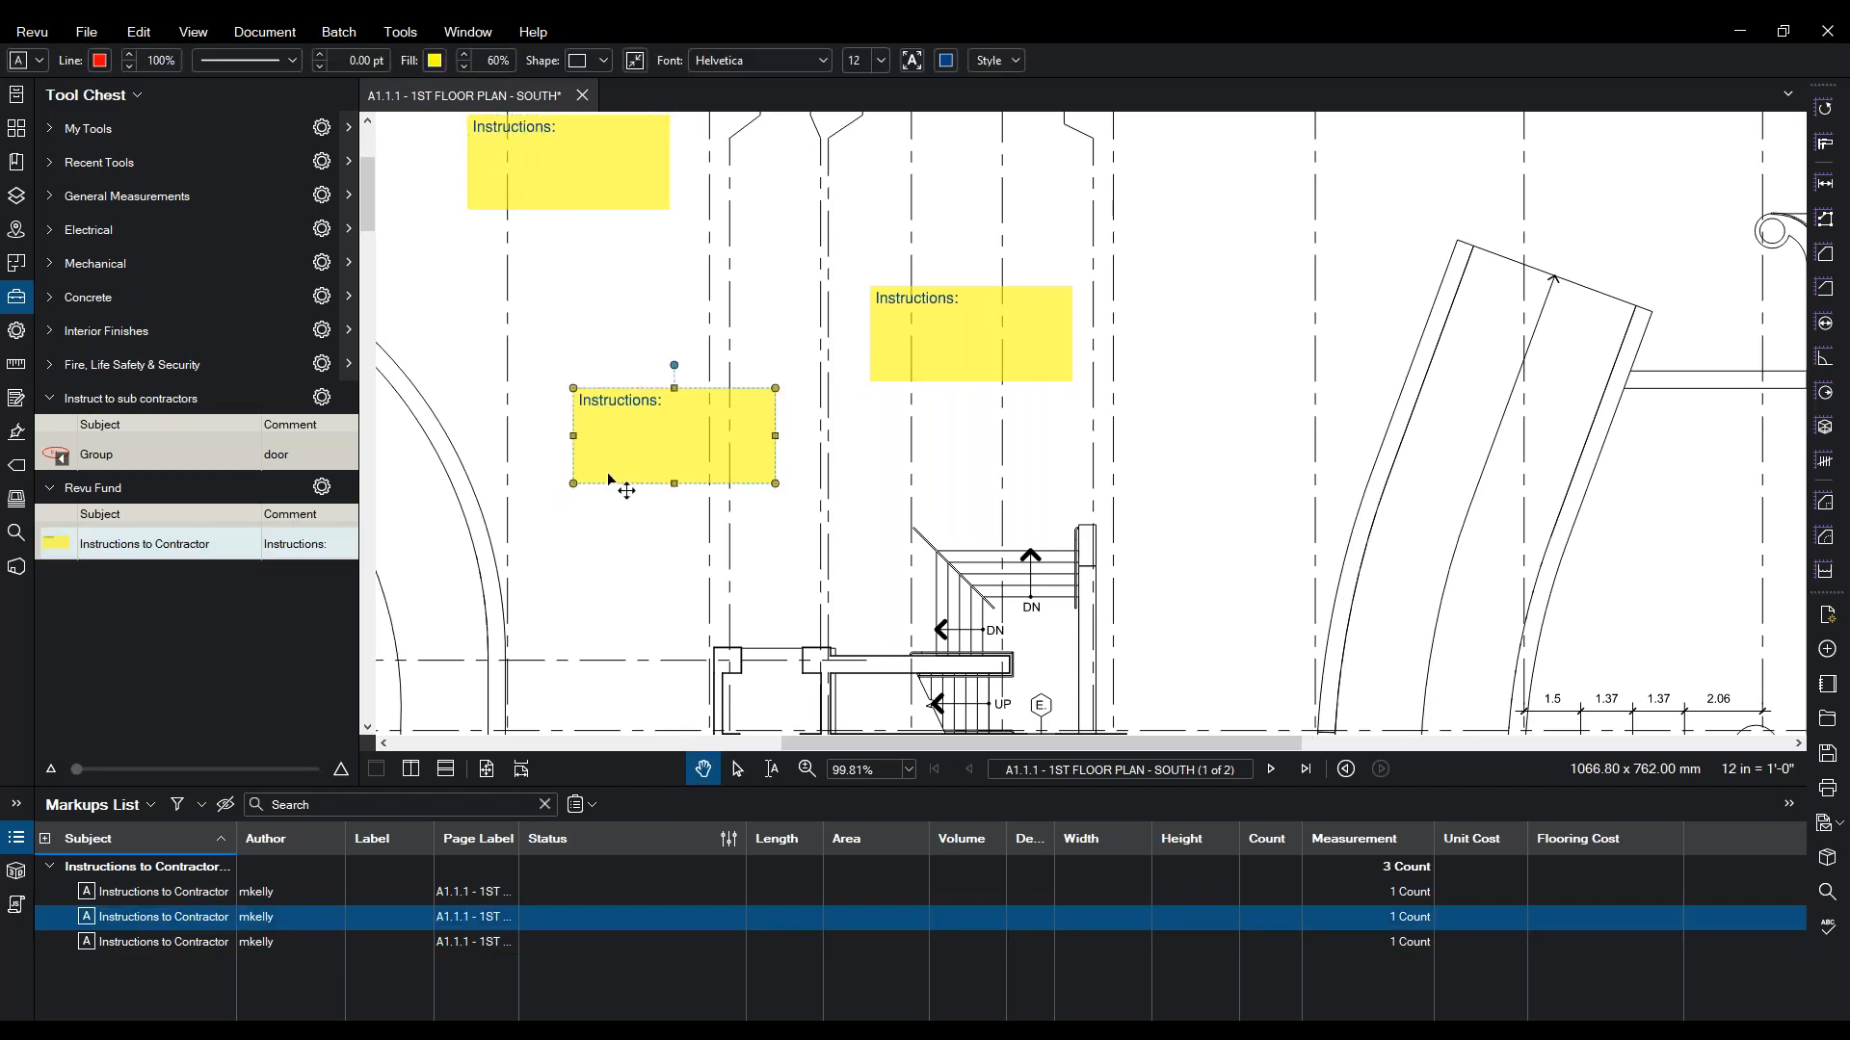
double_click(672, 424)
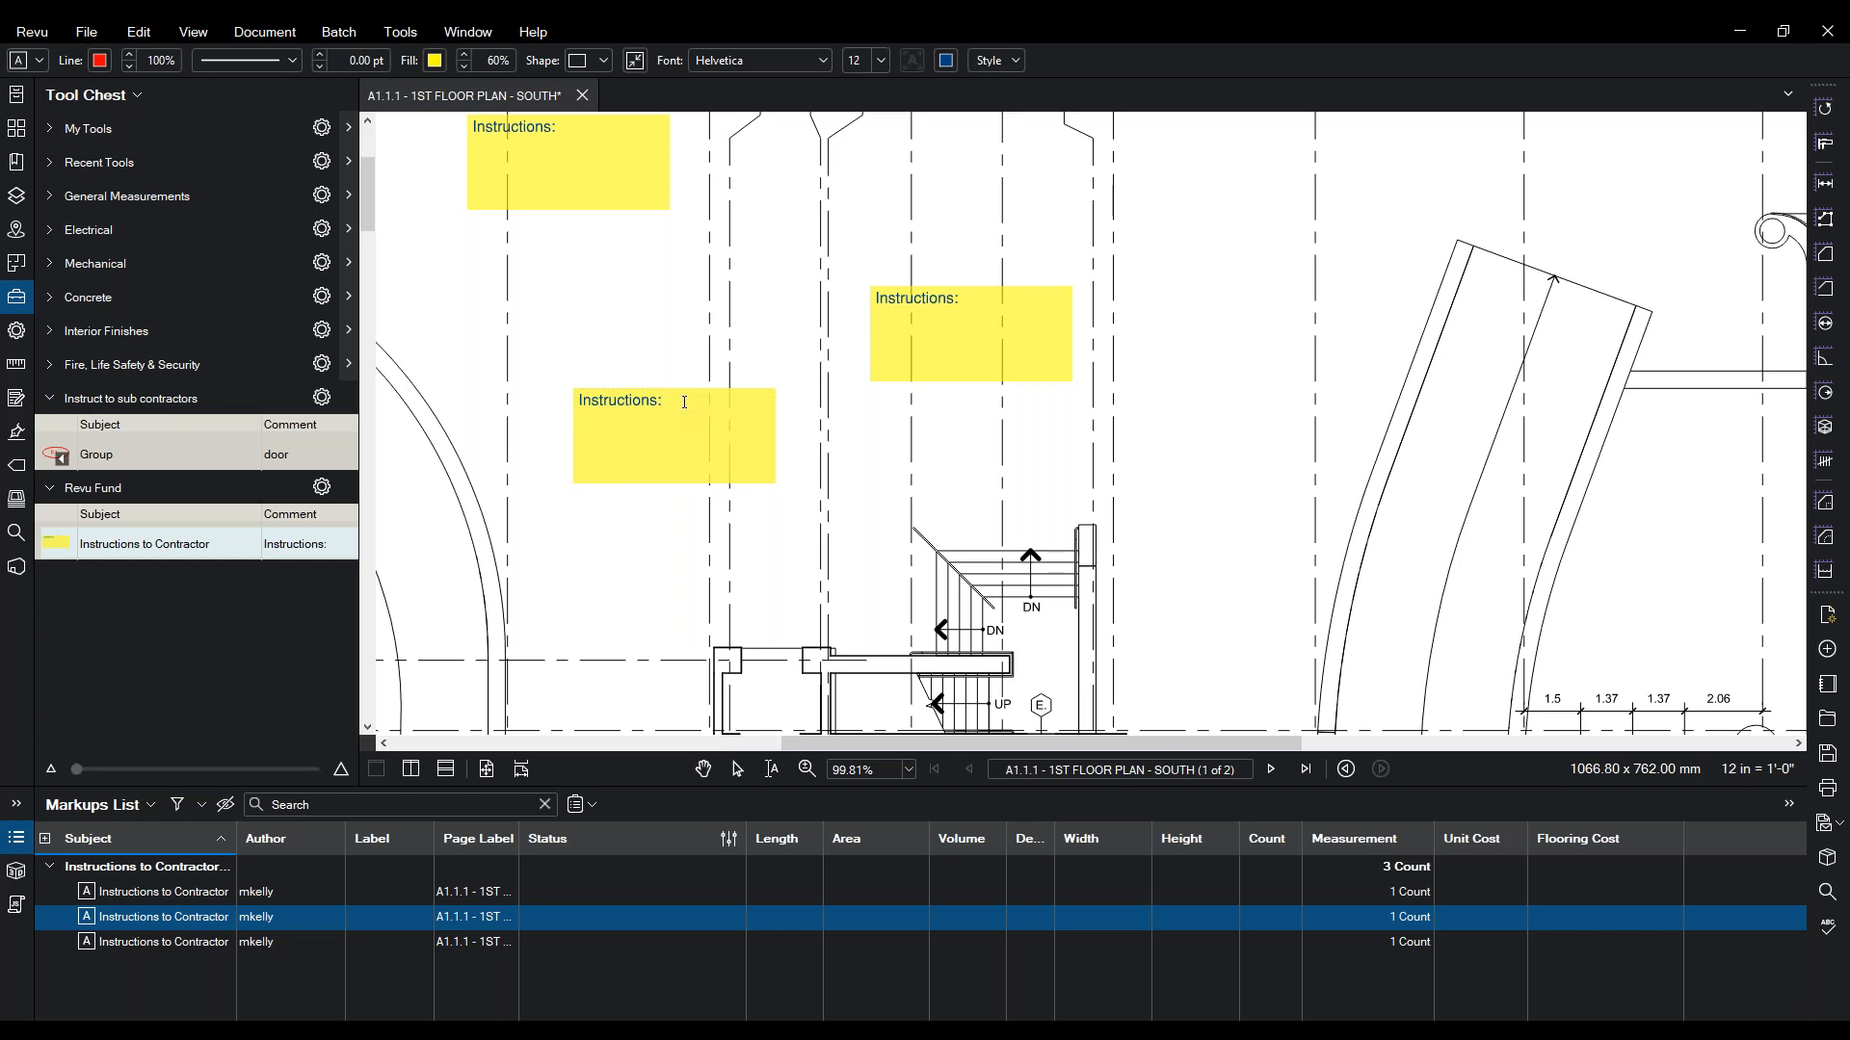
text(Check Dims)
double_click(982, 344)
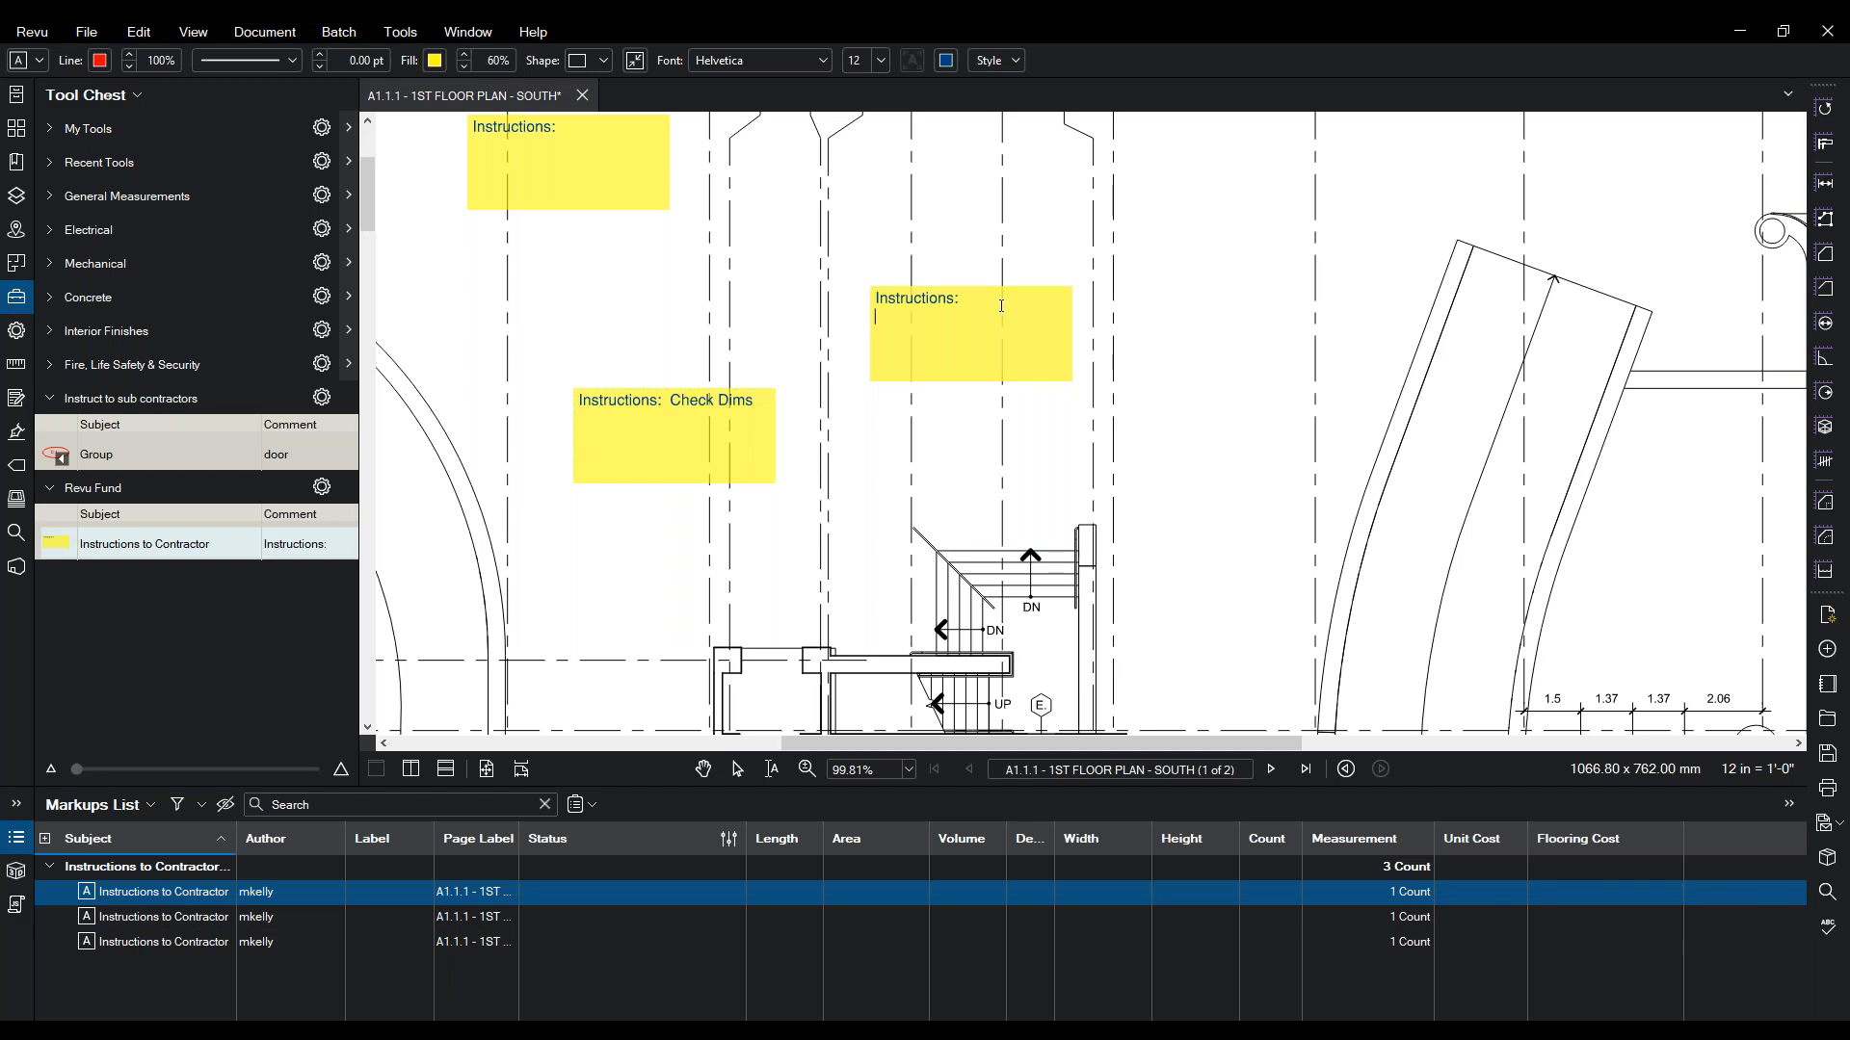
text(Check Door Width)
click(1002, 491)
- Move Check Door Width beside the stair, then draw and delete a test 'fdfdfdfd' box
drag(955, 338, 1299, 680)
drag(733, 512, 1099, 257)
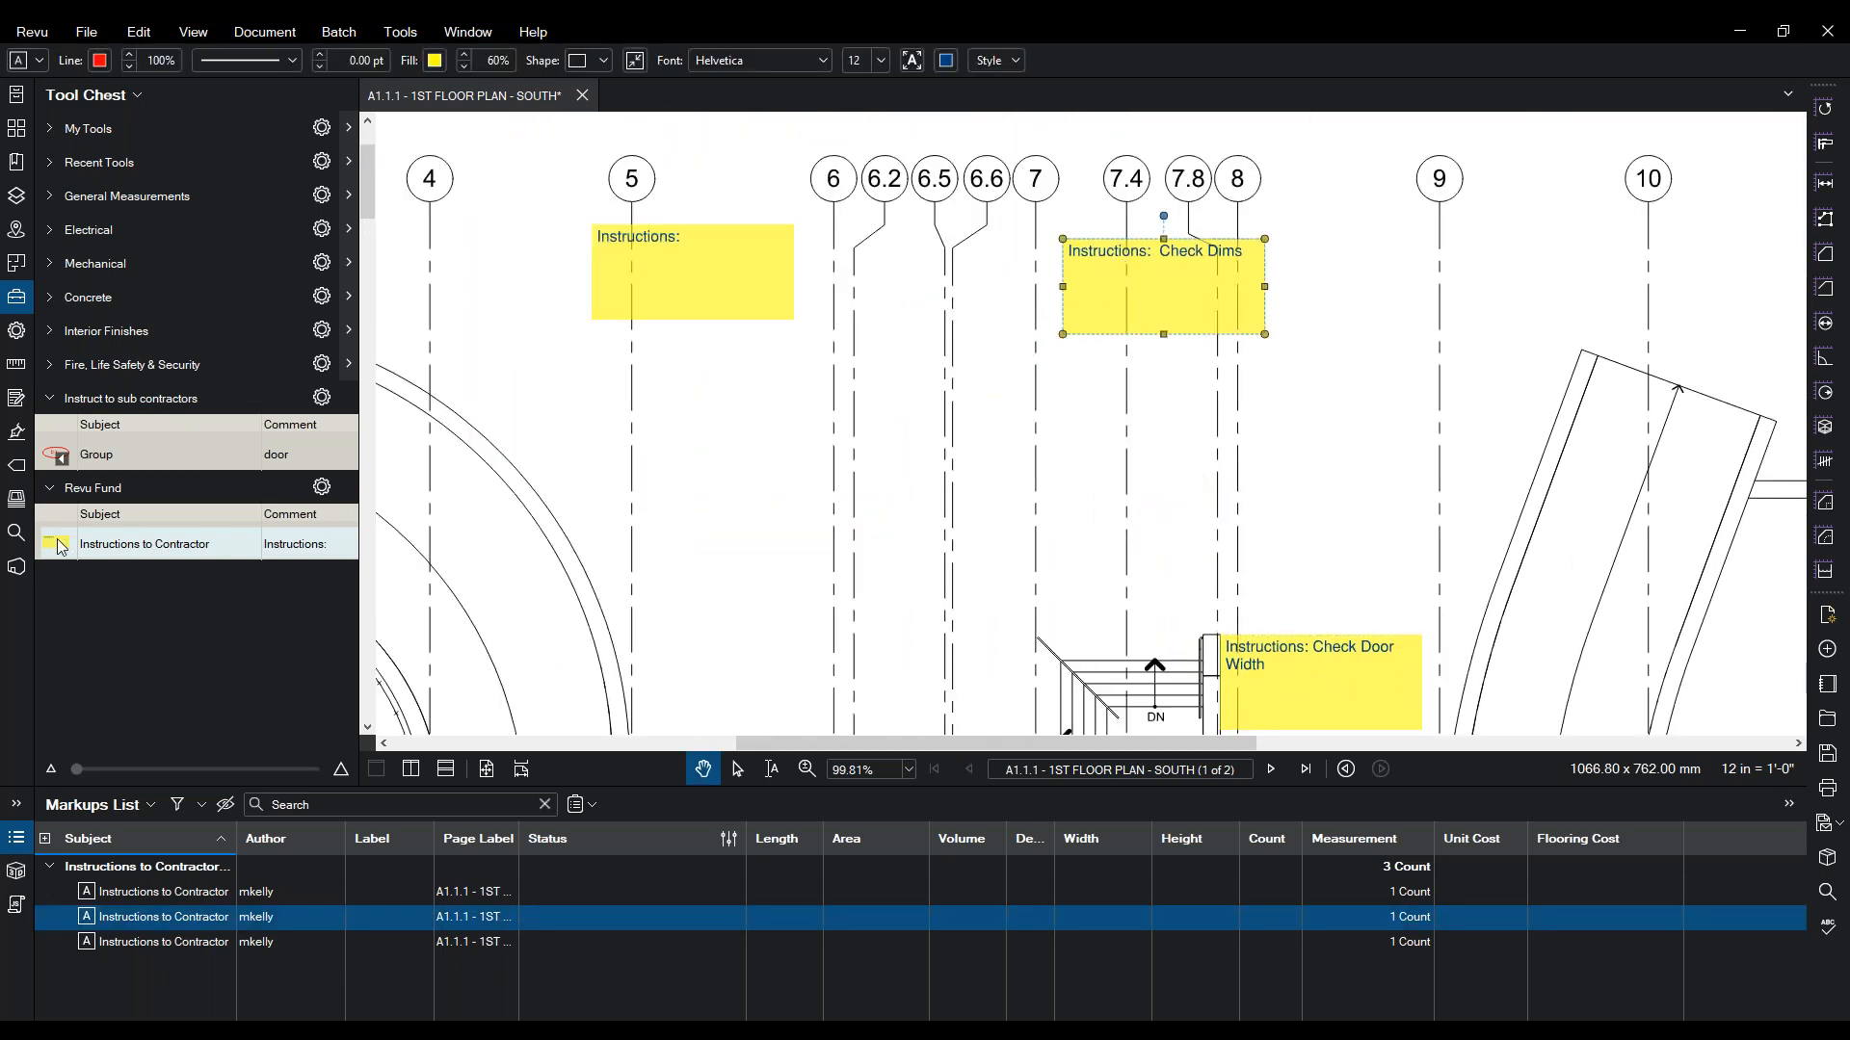
click(56, 545)
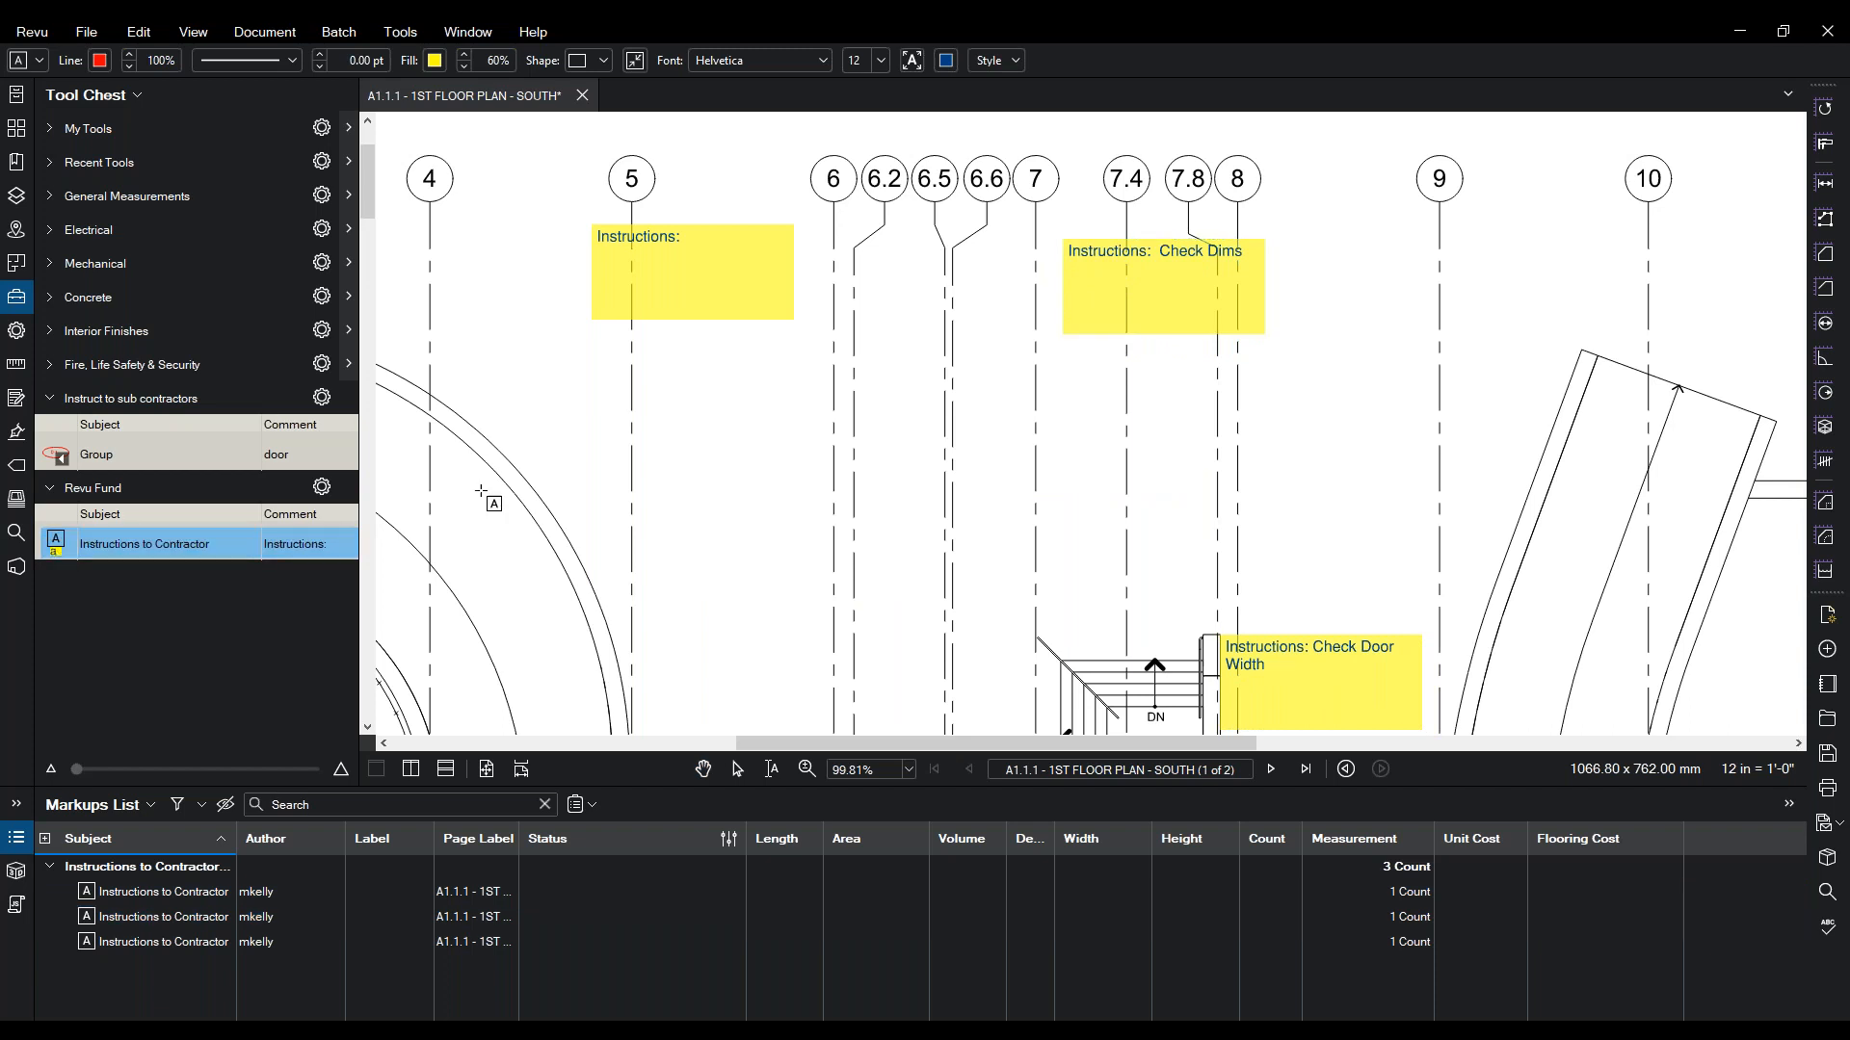
drag(631, 468, 860, 585)
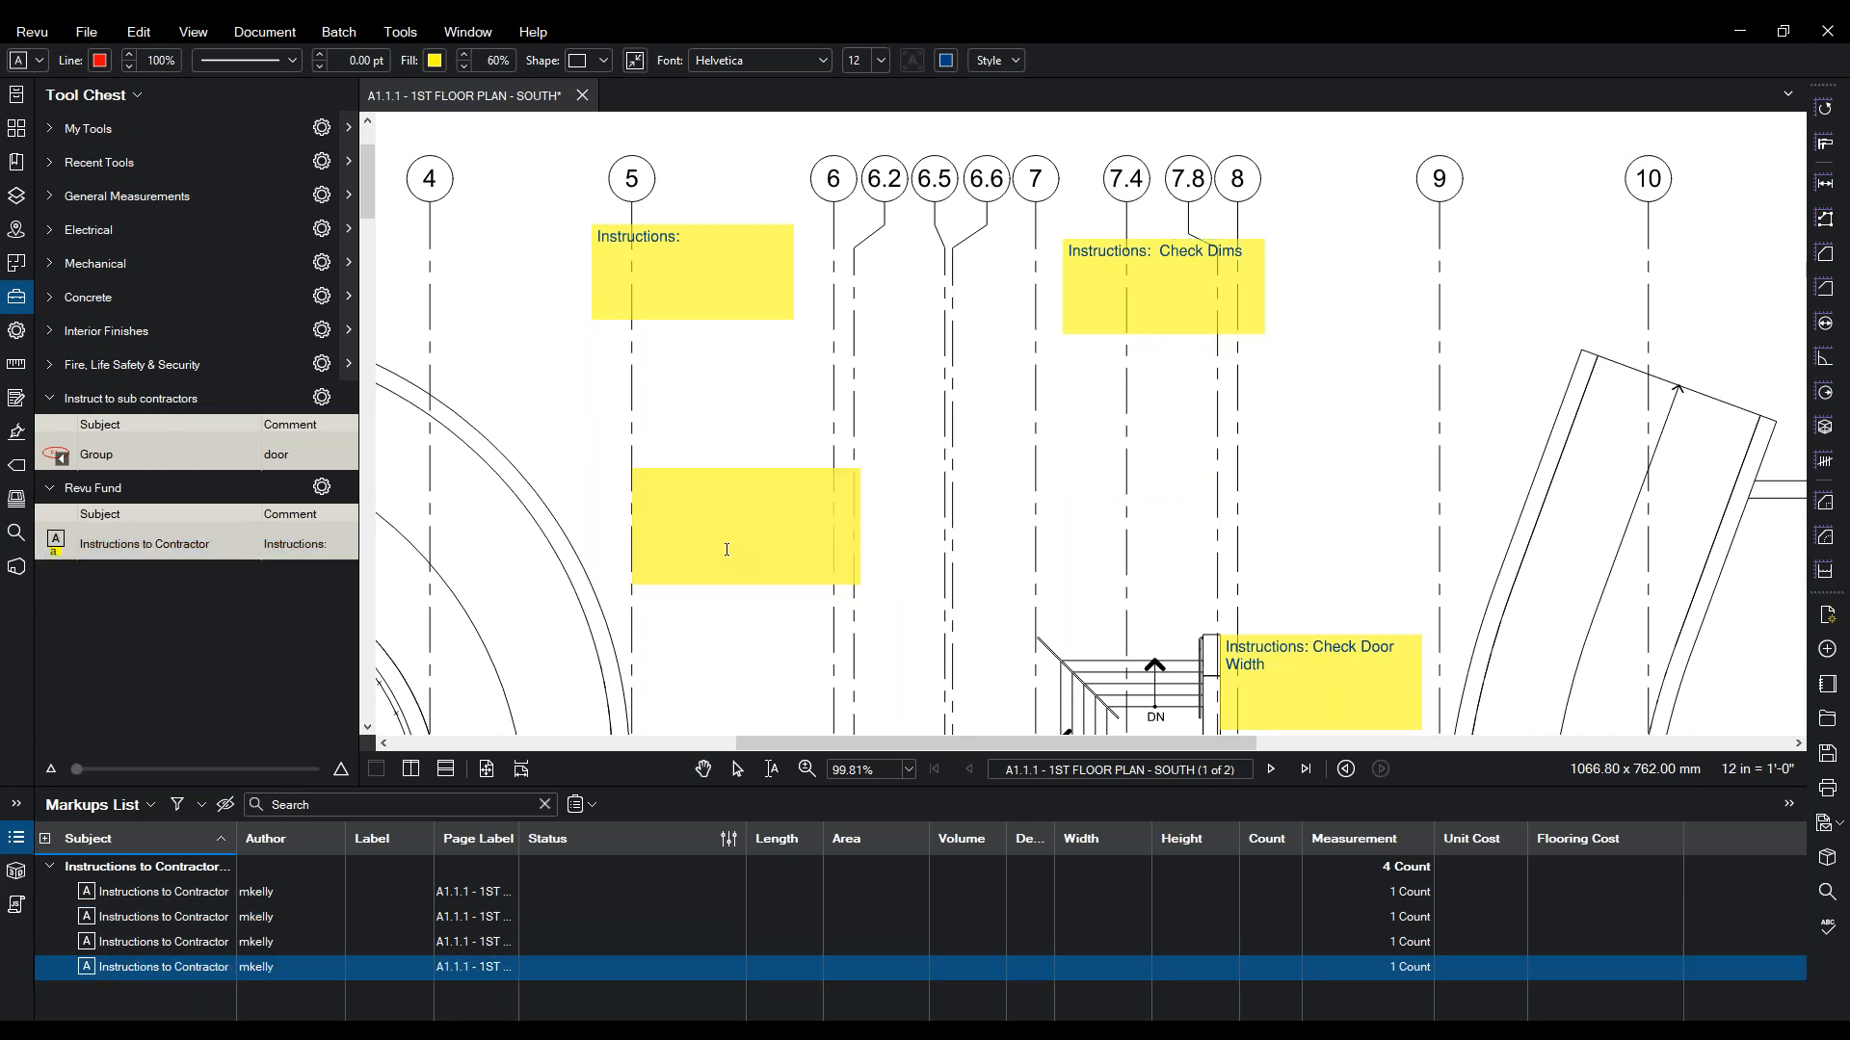
text(fdfdfdfd)
key(Escape)
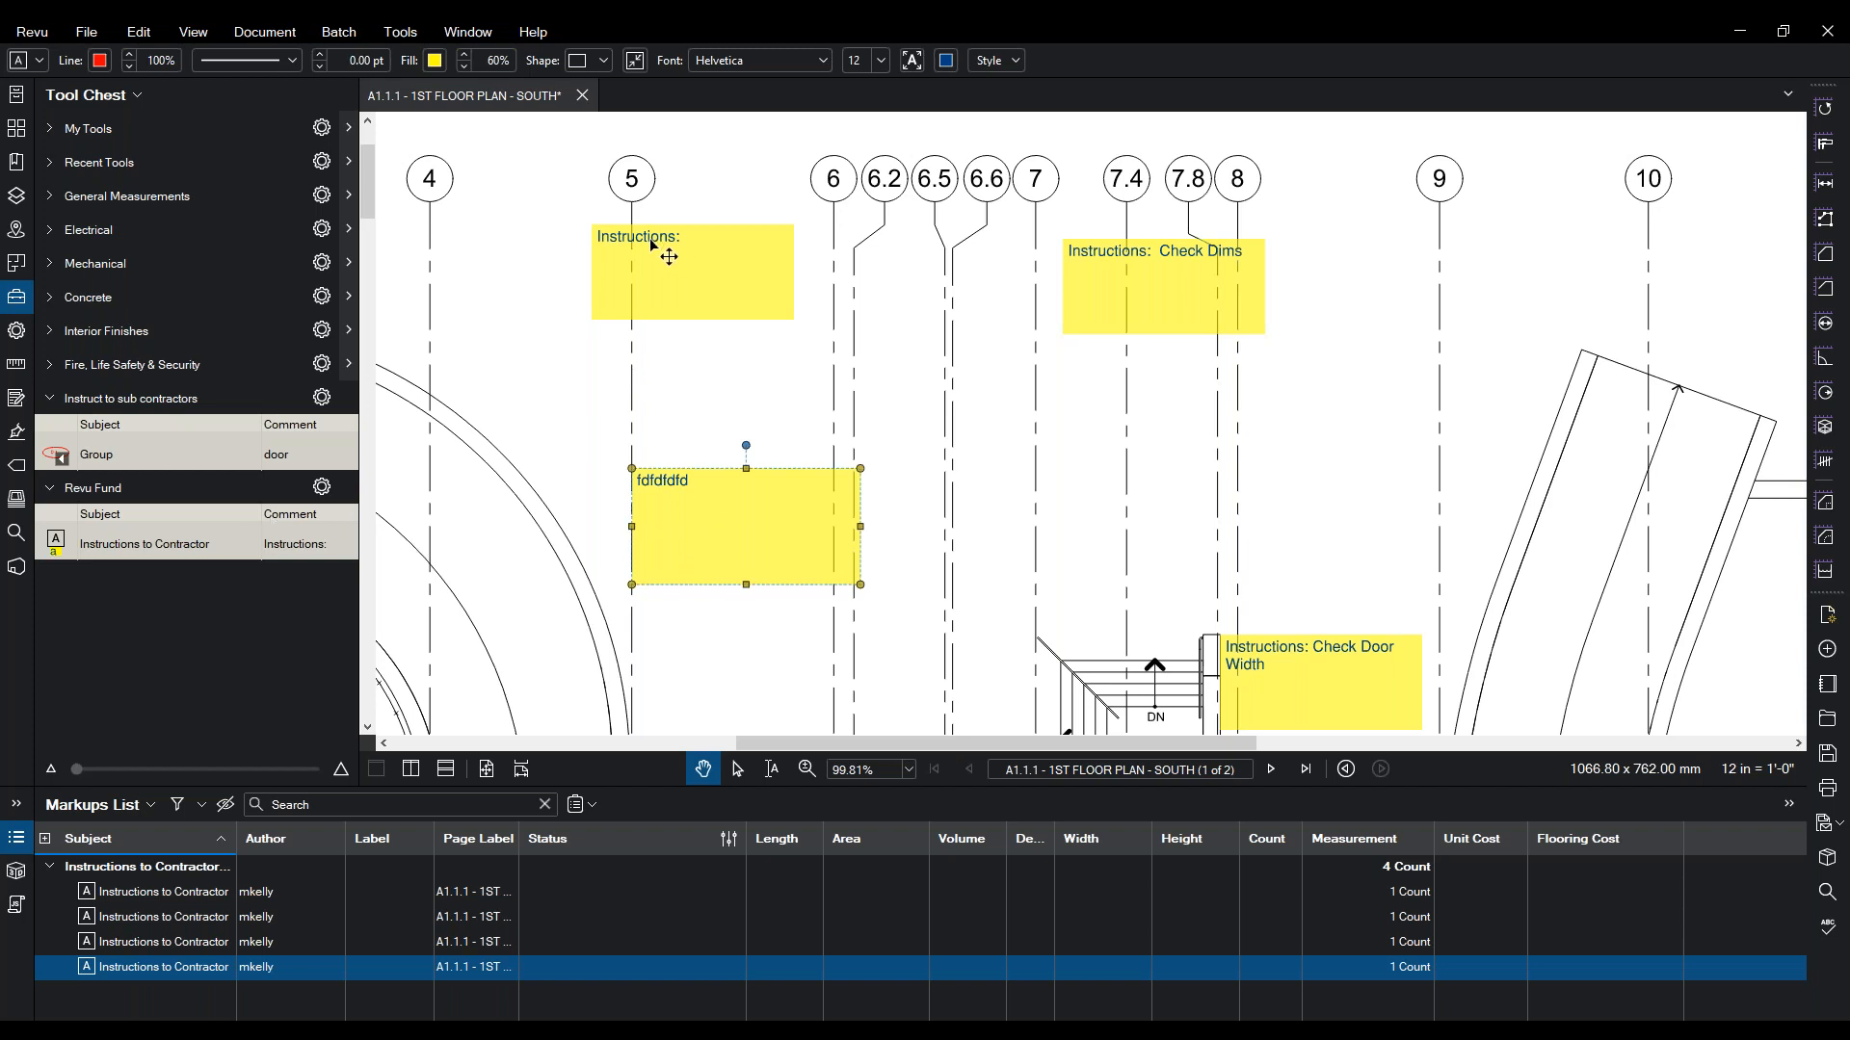
double_click(713, 495)
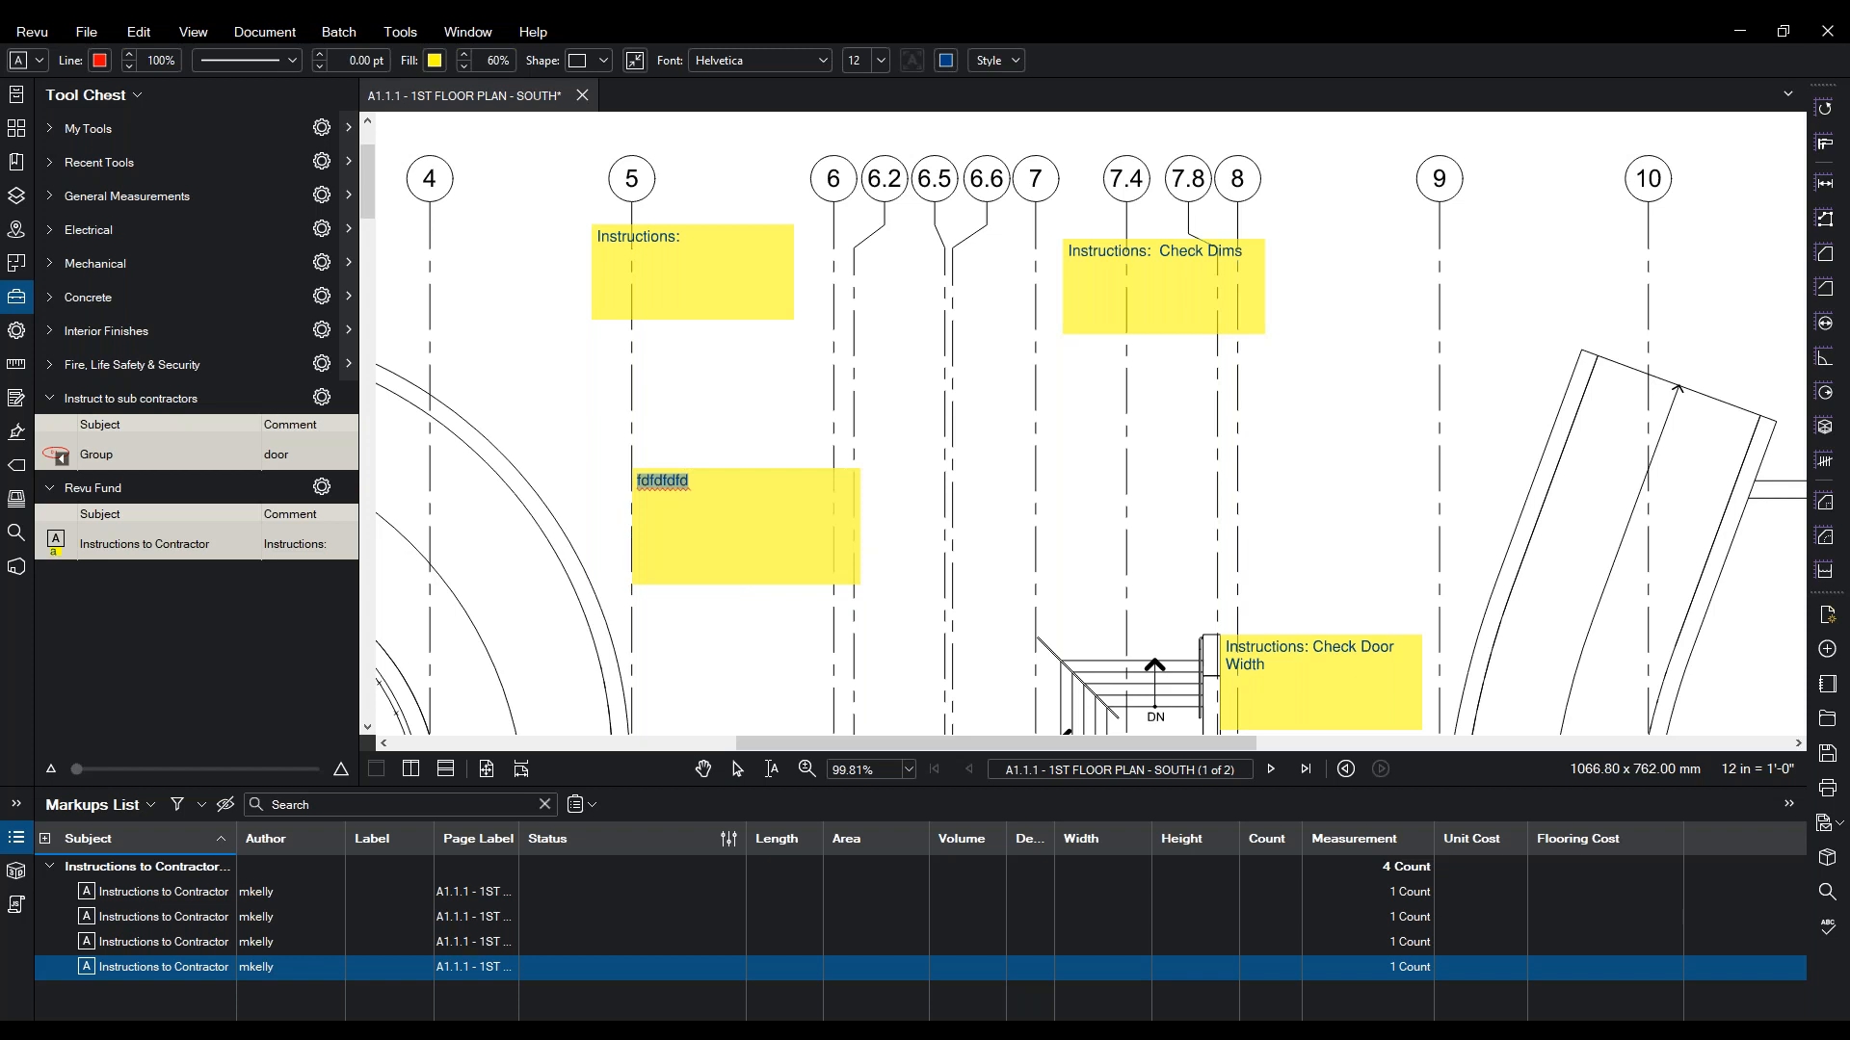
key(Escape)
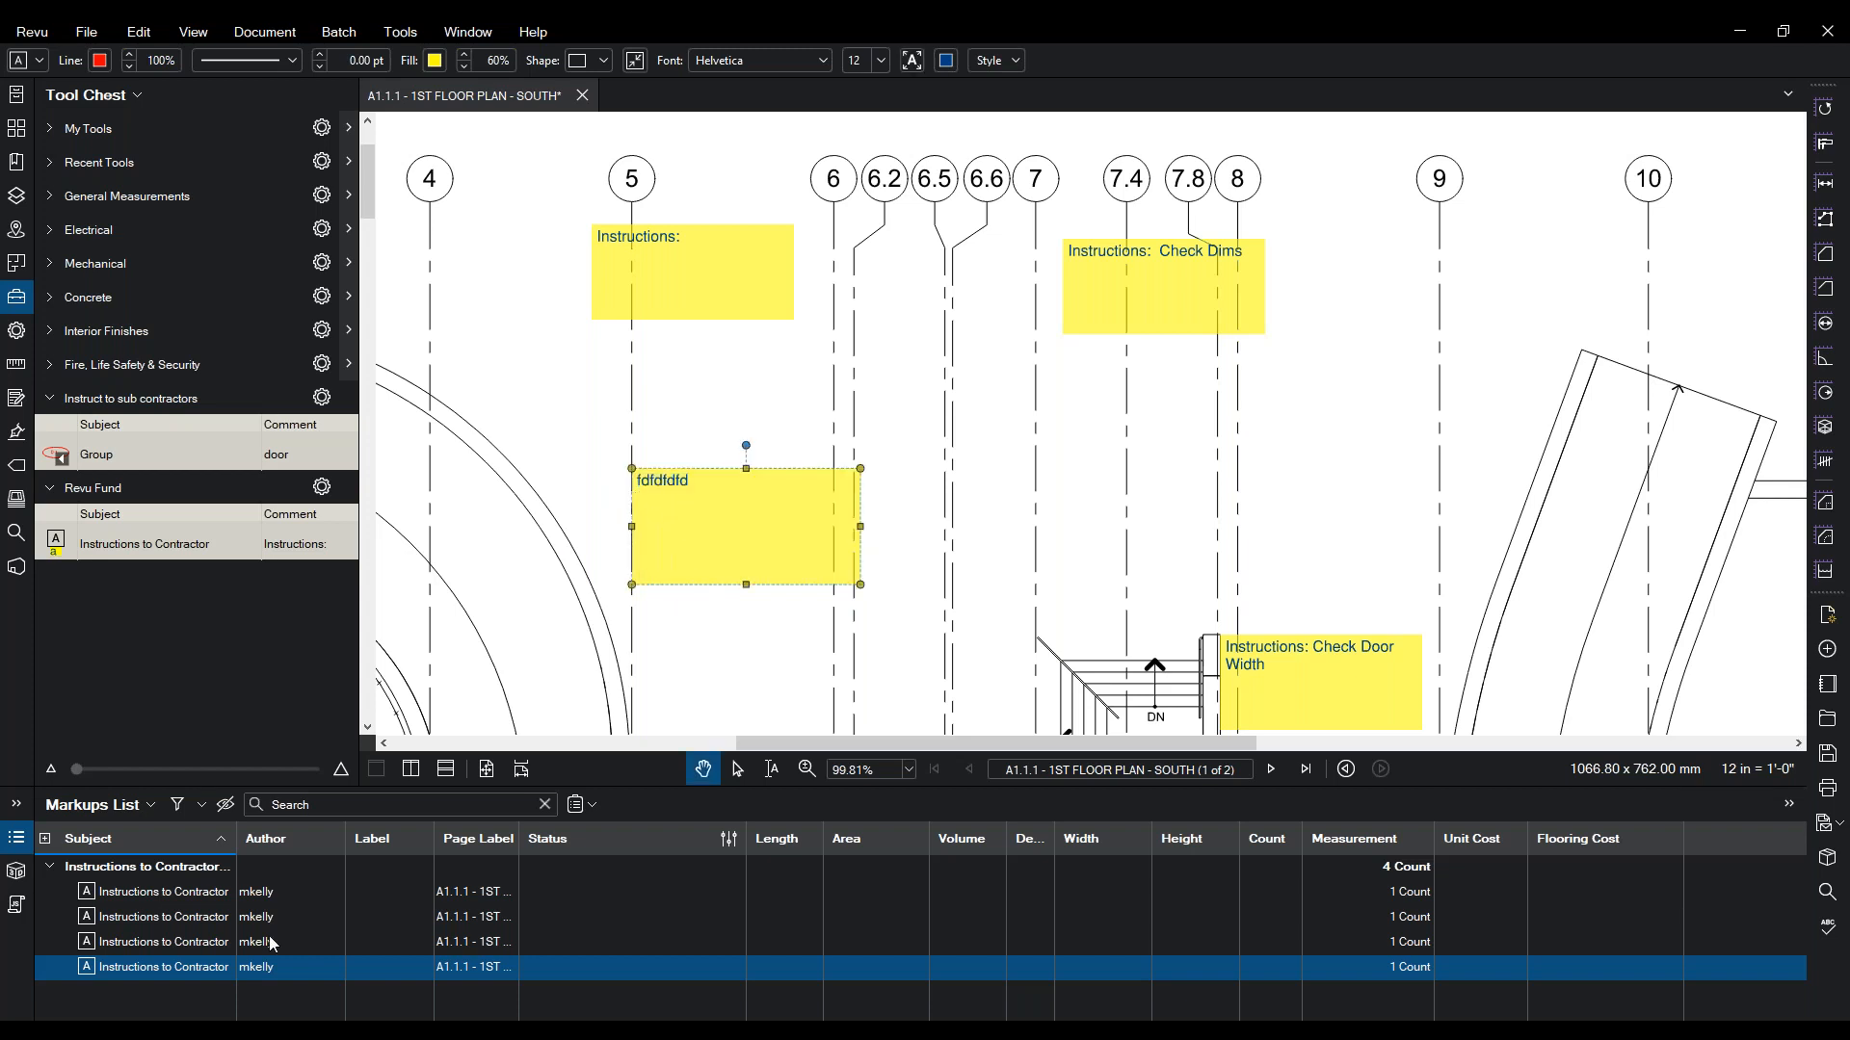
click(724, 626)
click(725, 576)
key(Delete)
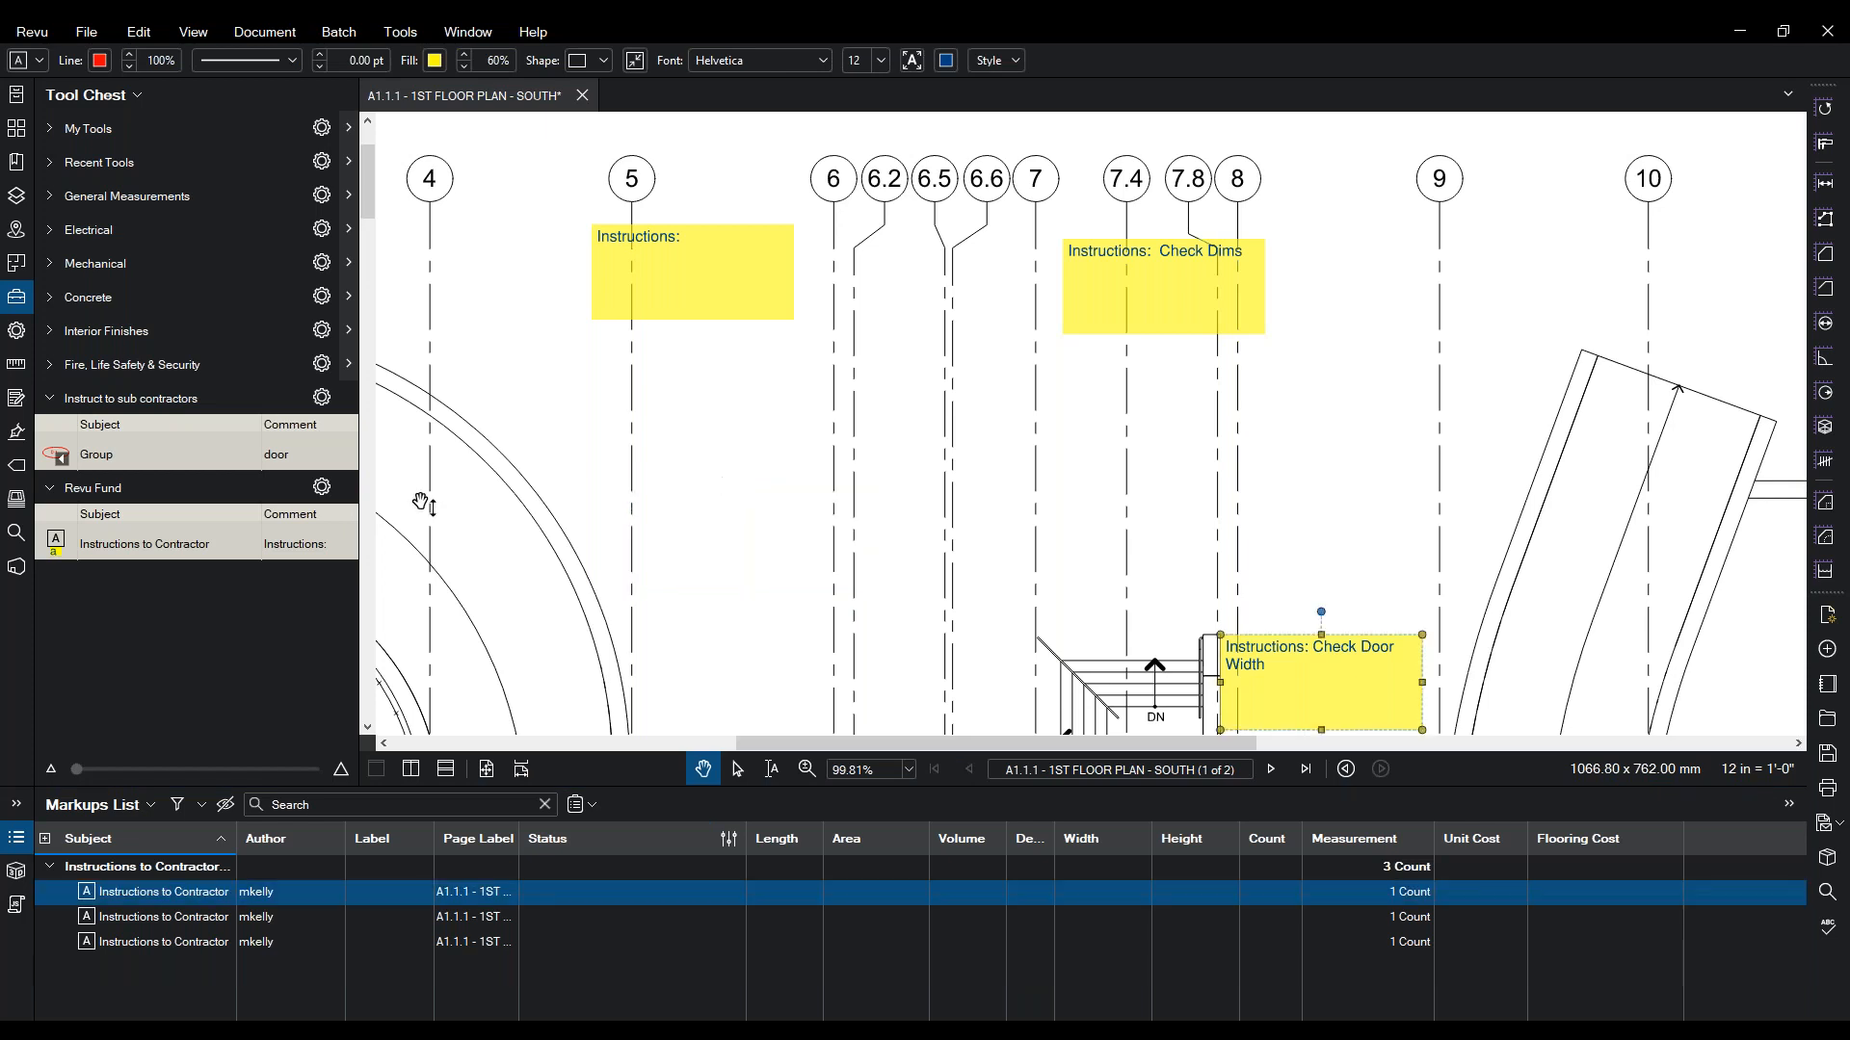
- Set the Revu Fund Instructions to Contractor tool to Drawing Mode
click(55, 549)
right_click(55, 549)
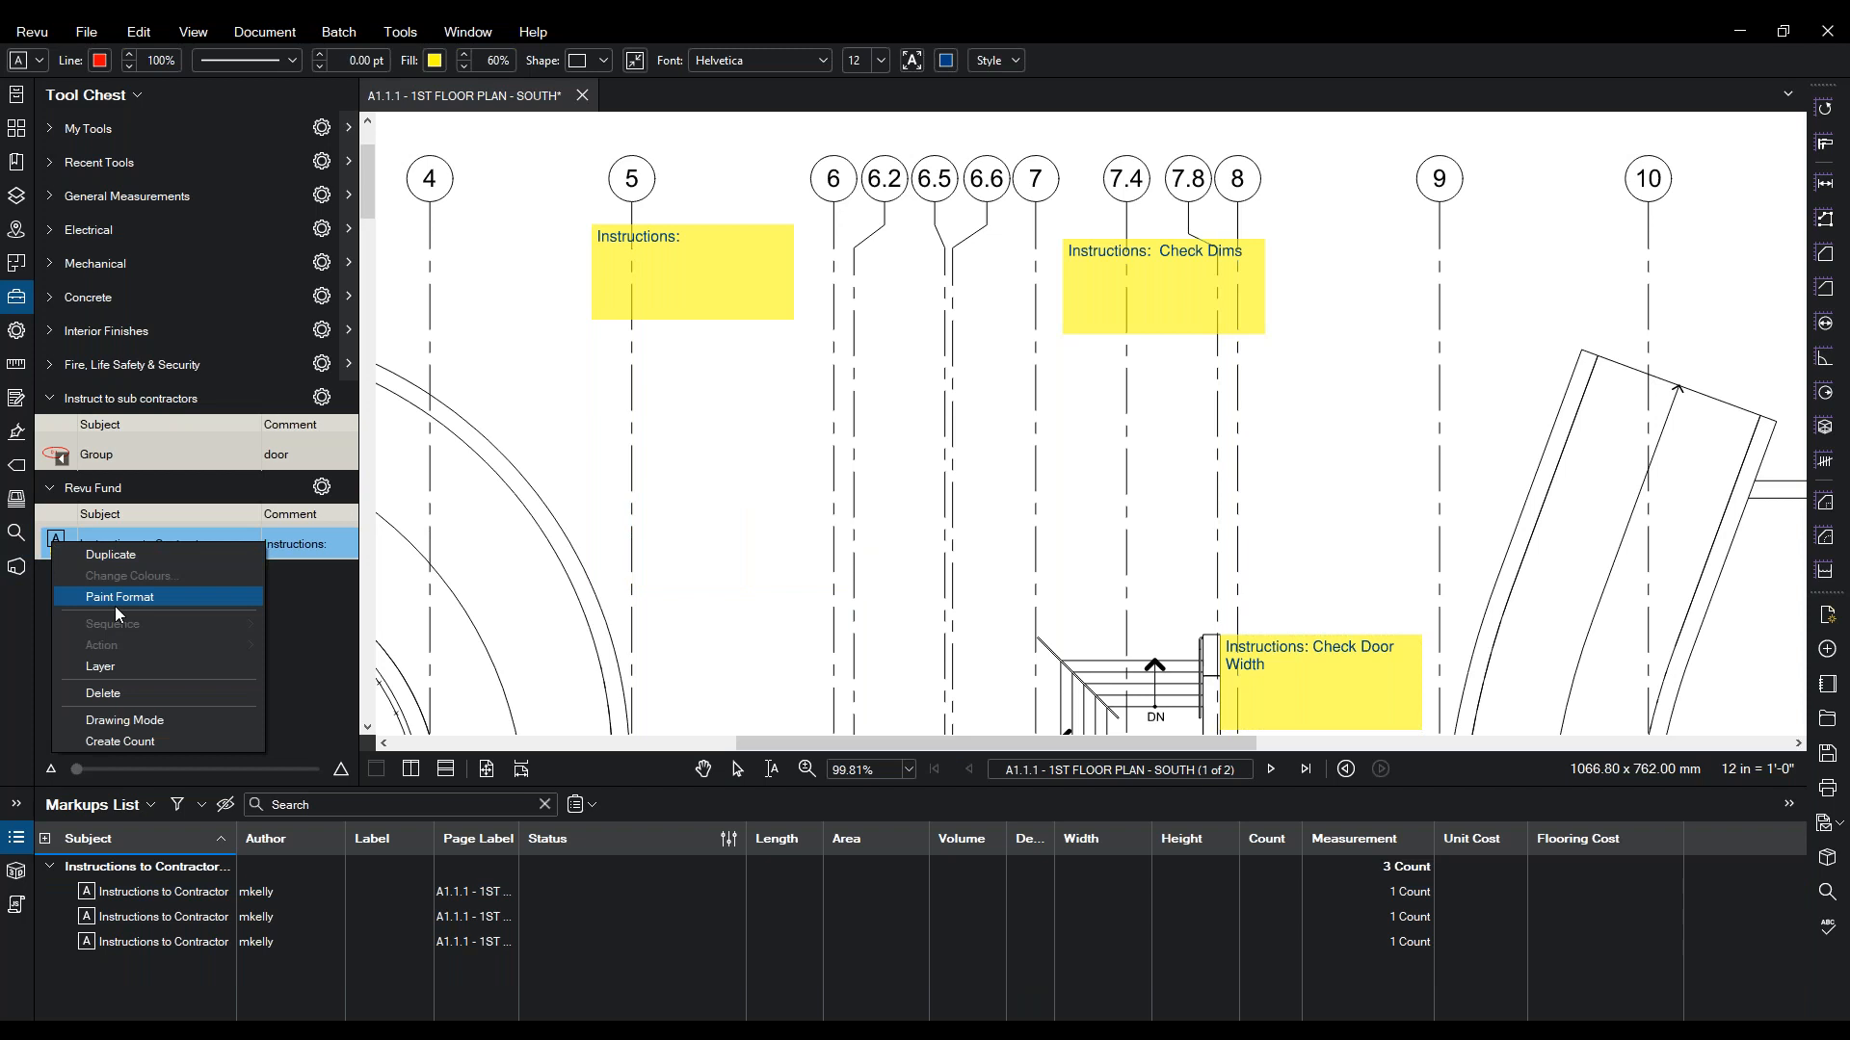
click(97, 720)
click(58, 554)
- Cancel the armed instructions tool and select the top instructions box
click(529, 571)
key(Escape)
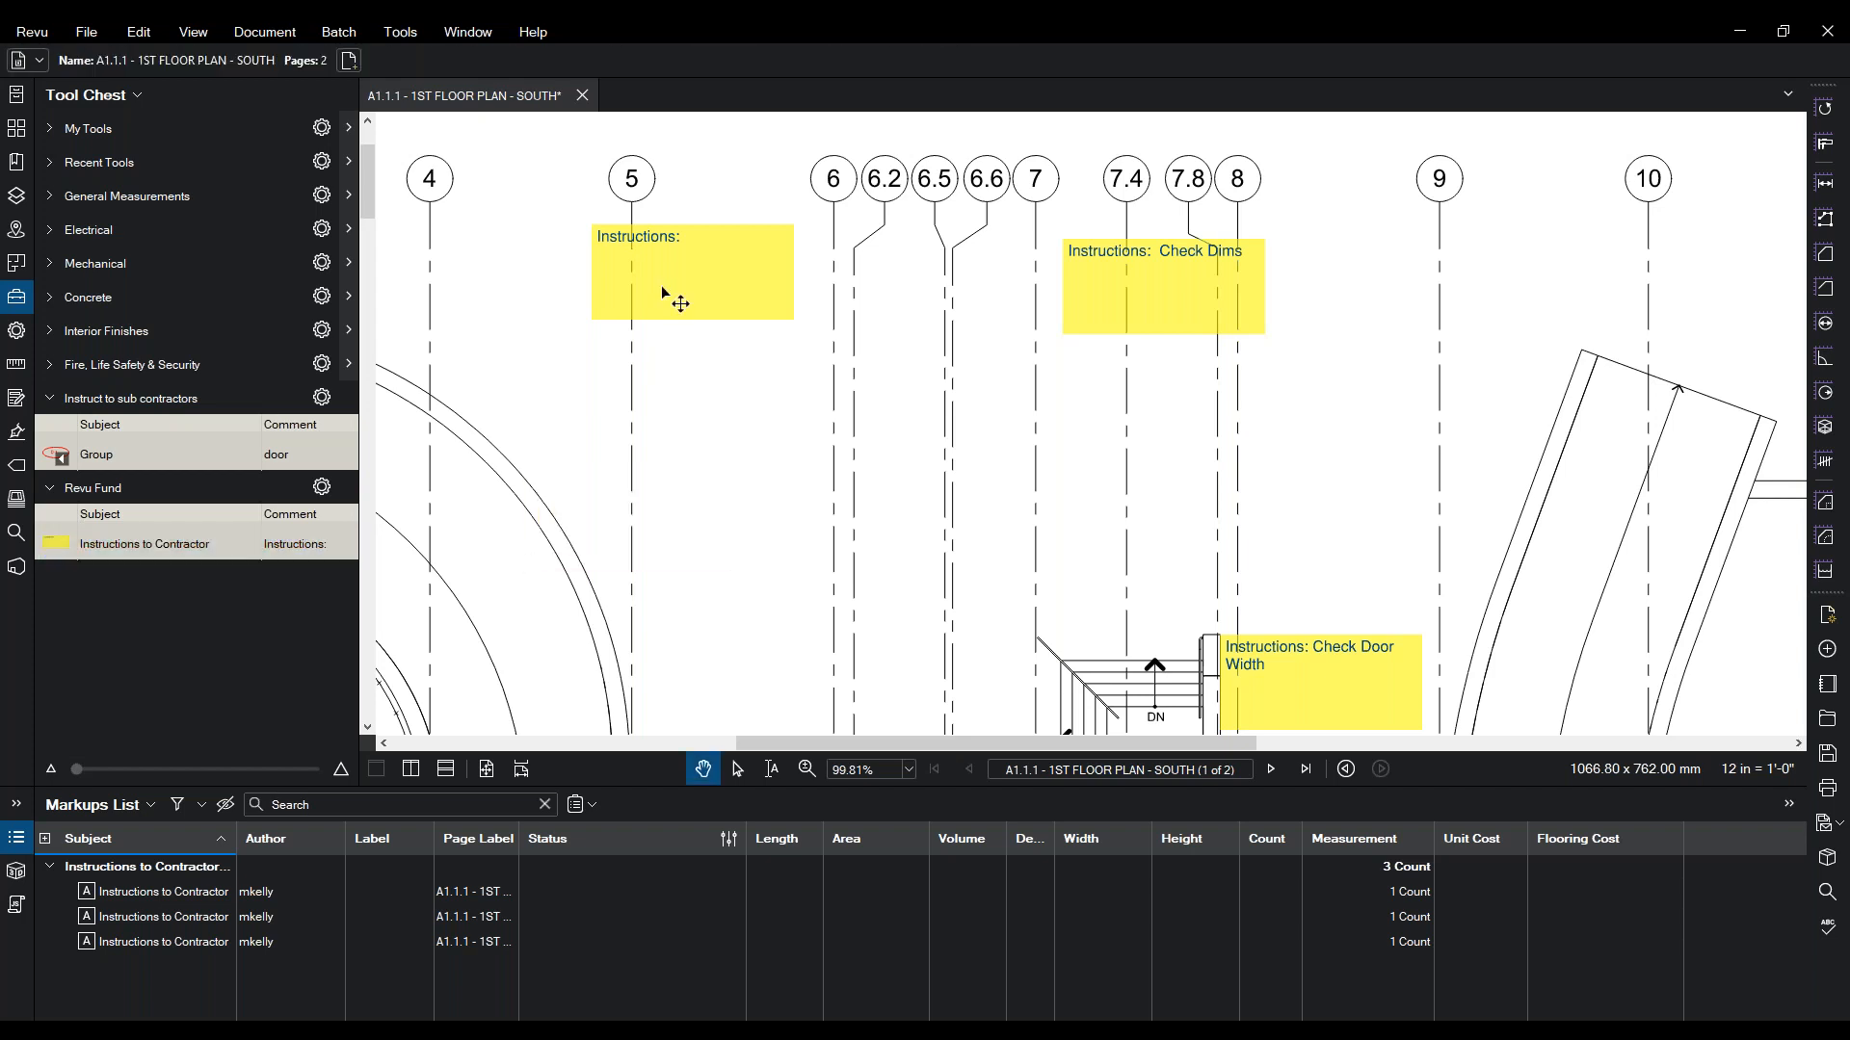
click(664, 294)
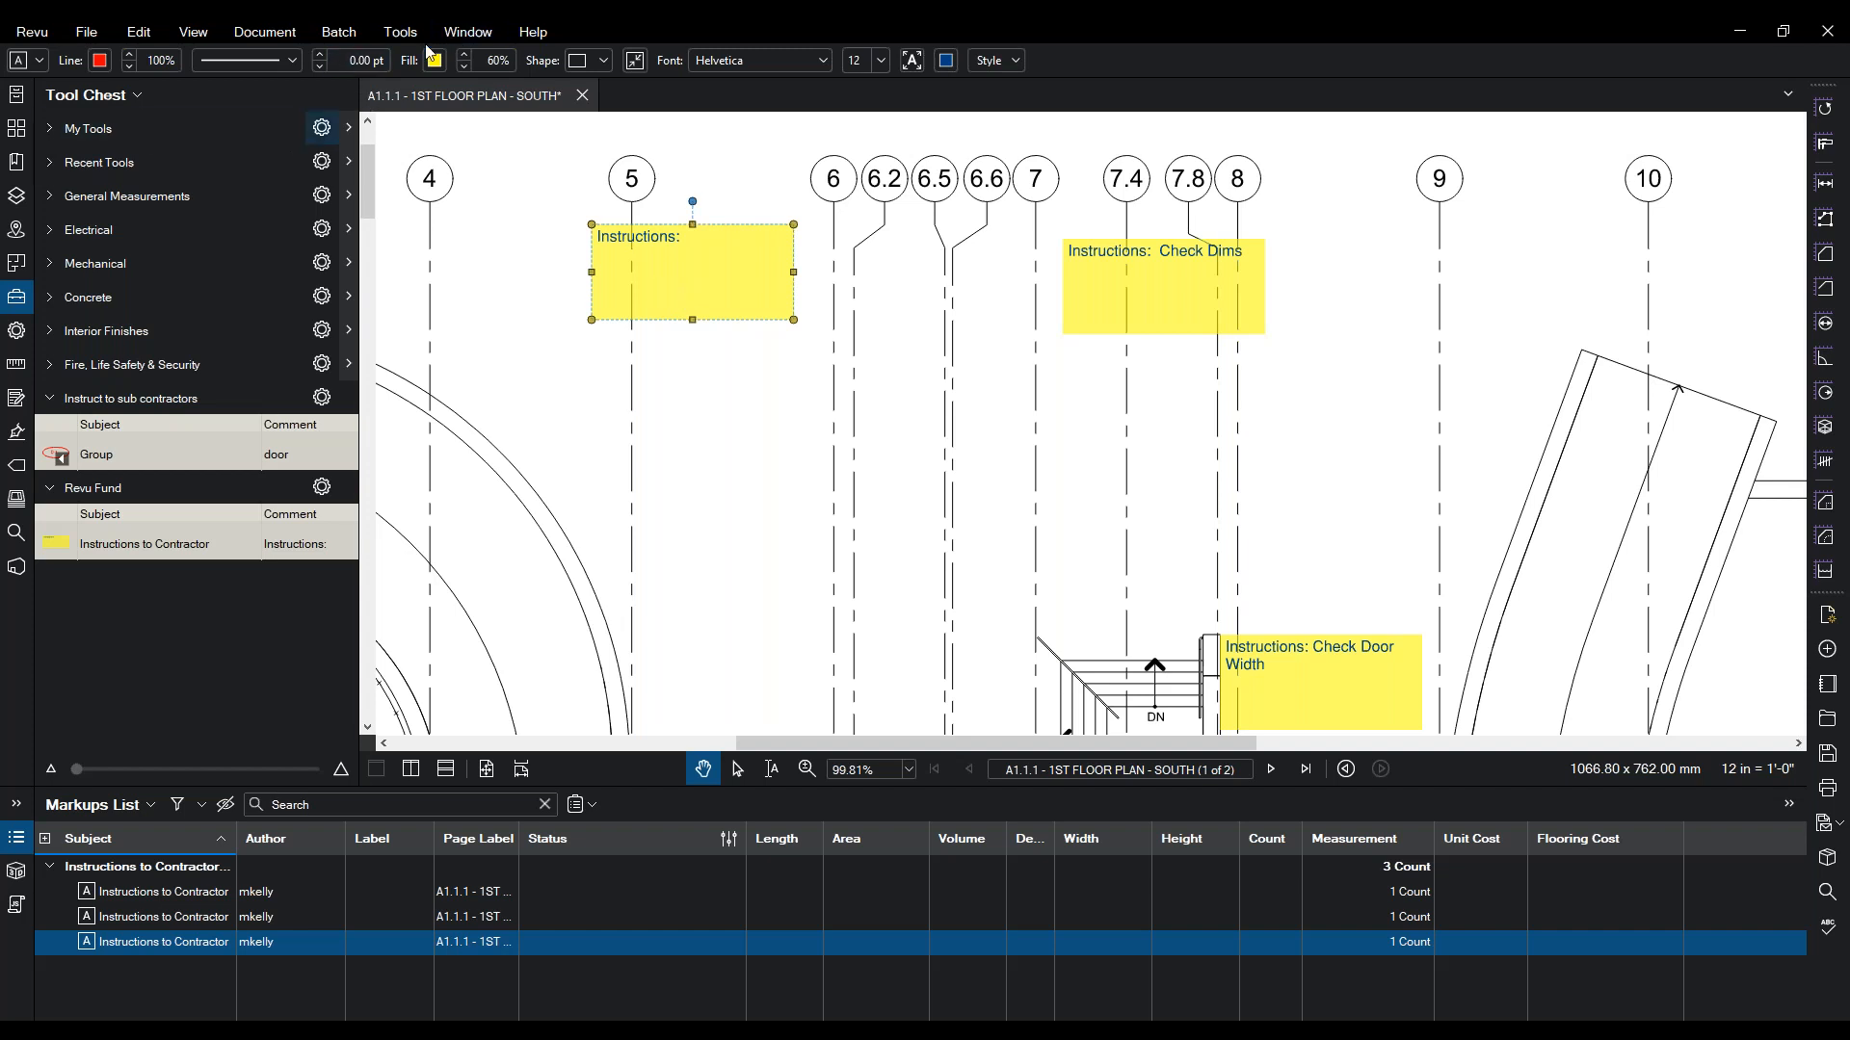
- Add a red call-out reading 'Check Onsite' pointing at the wall between grids 12 and 13
click(400, 32)
mouse_move(449, 67)
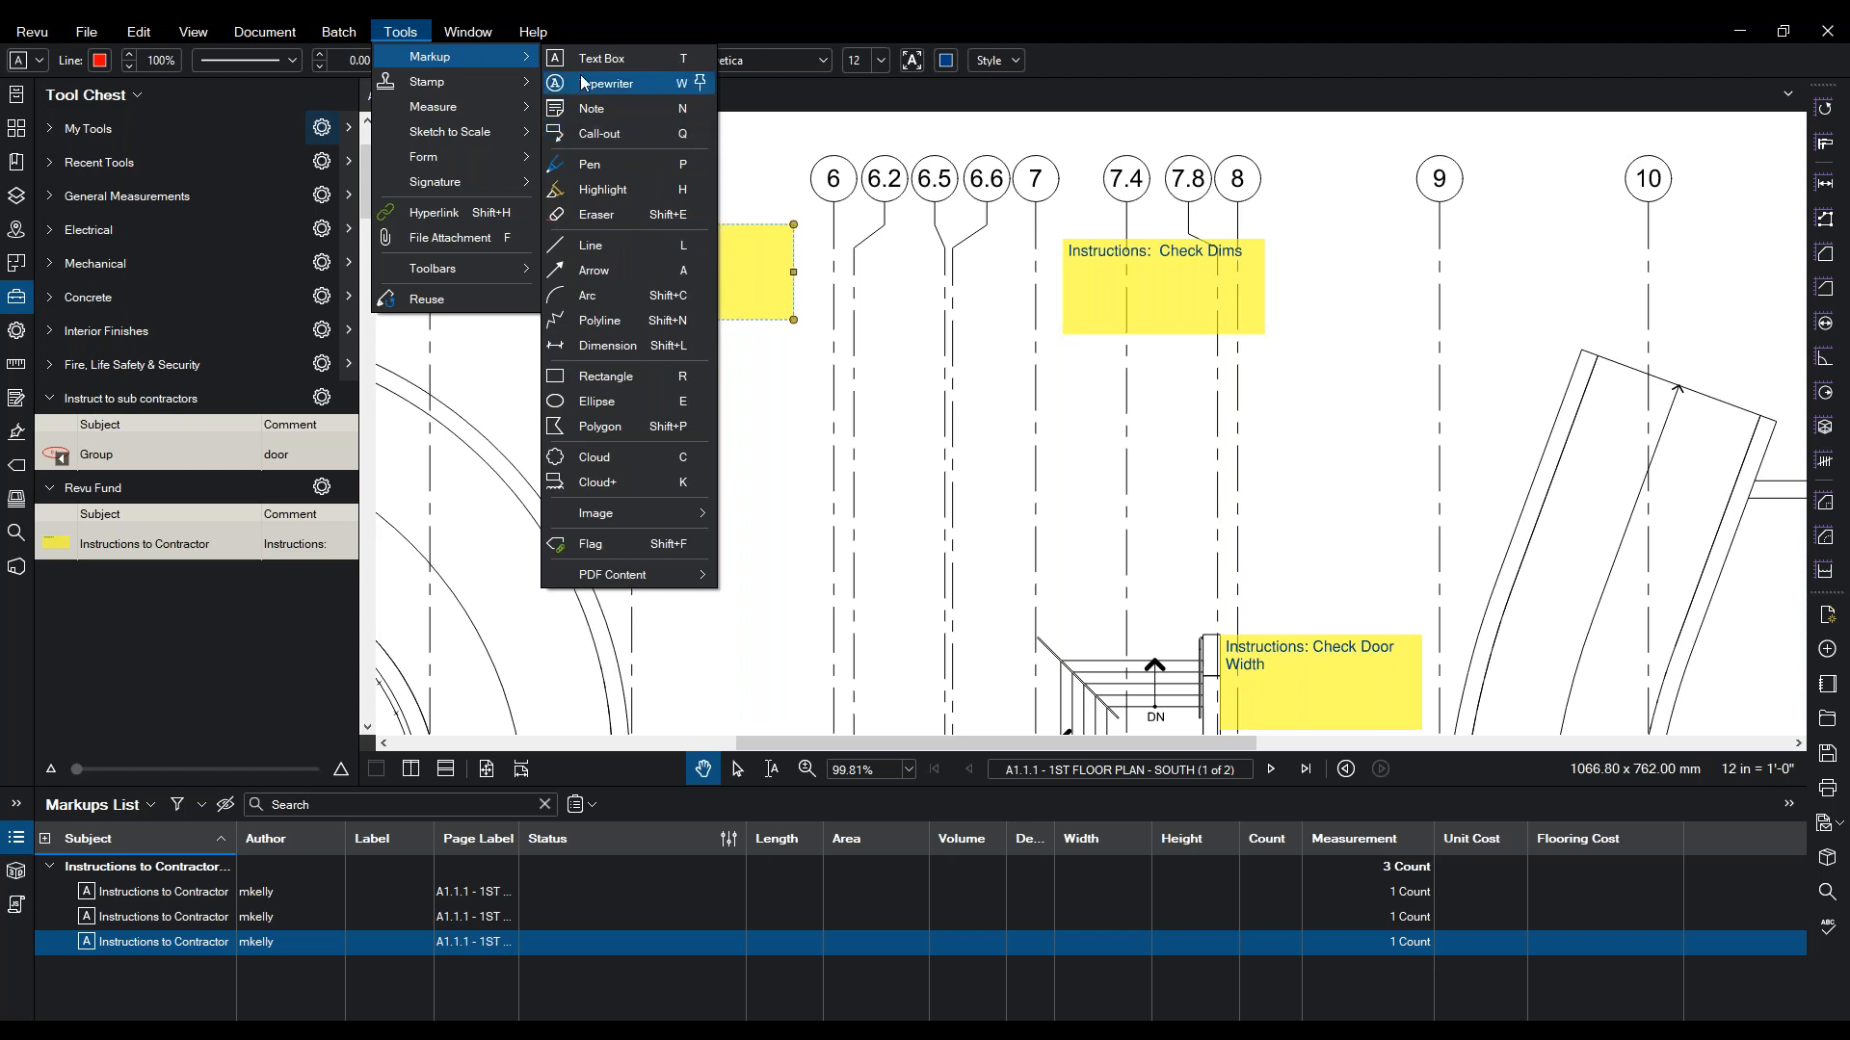
click(575, 135)
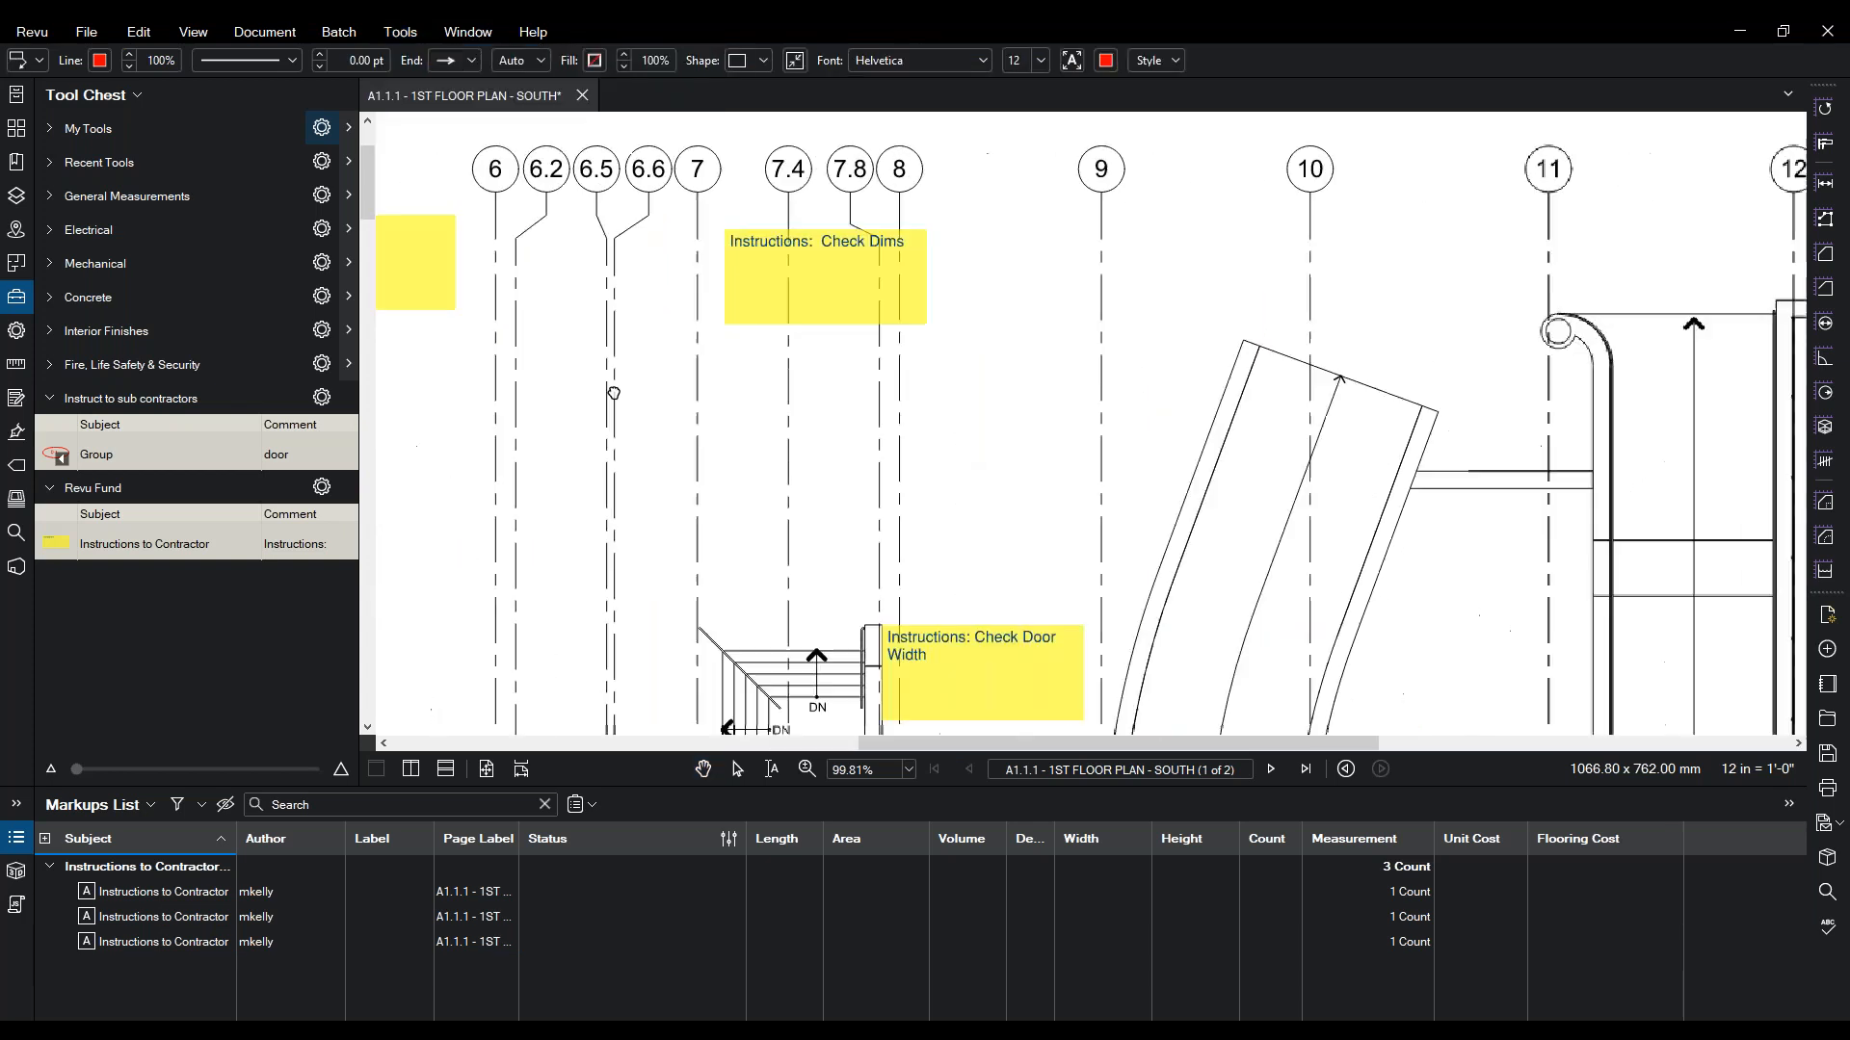
mouse_move(912, 399)
mouse_down()
mouse_move(529, 624)
mouse_move(509, 548)
mouse_up()
click(835, 266)
click(896, 161)
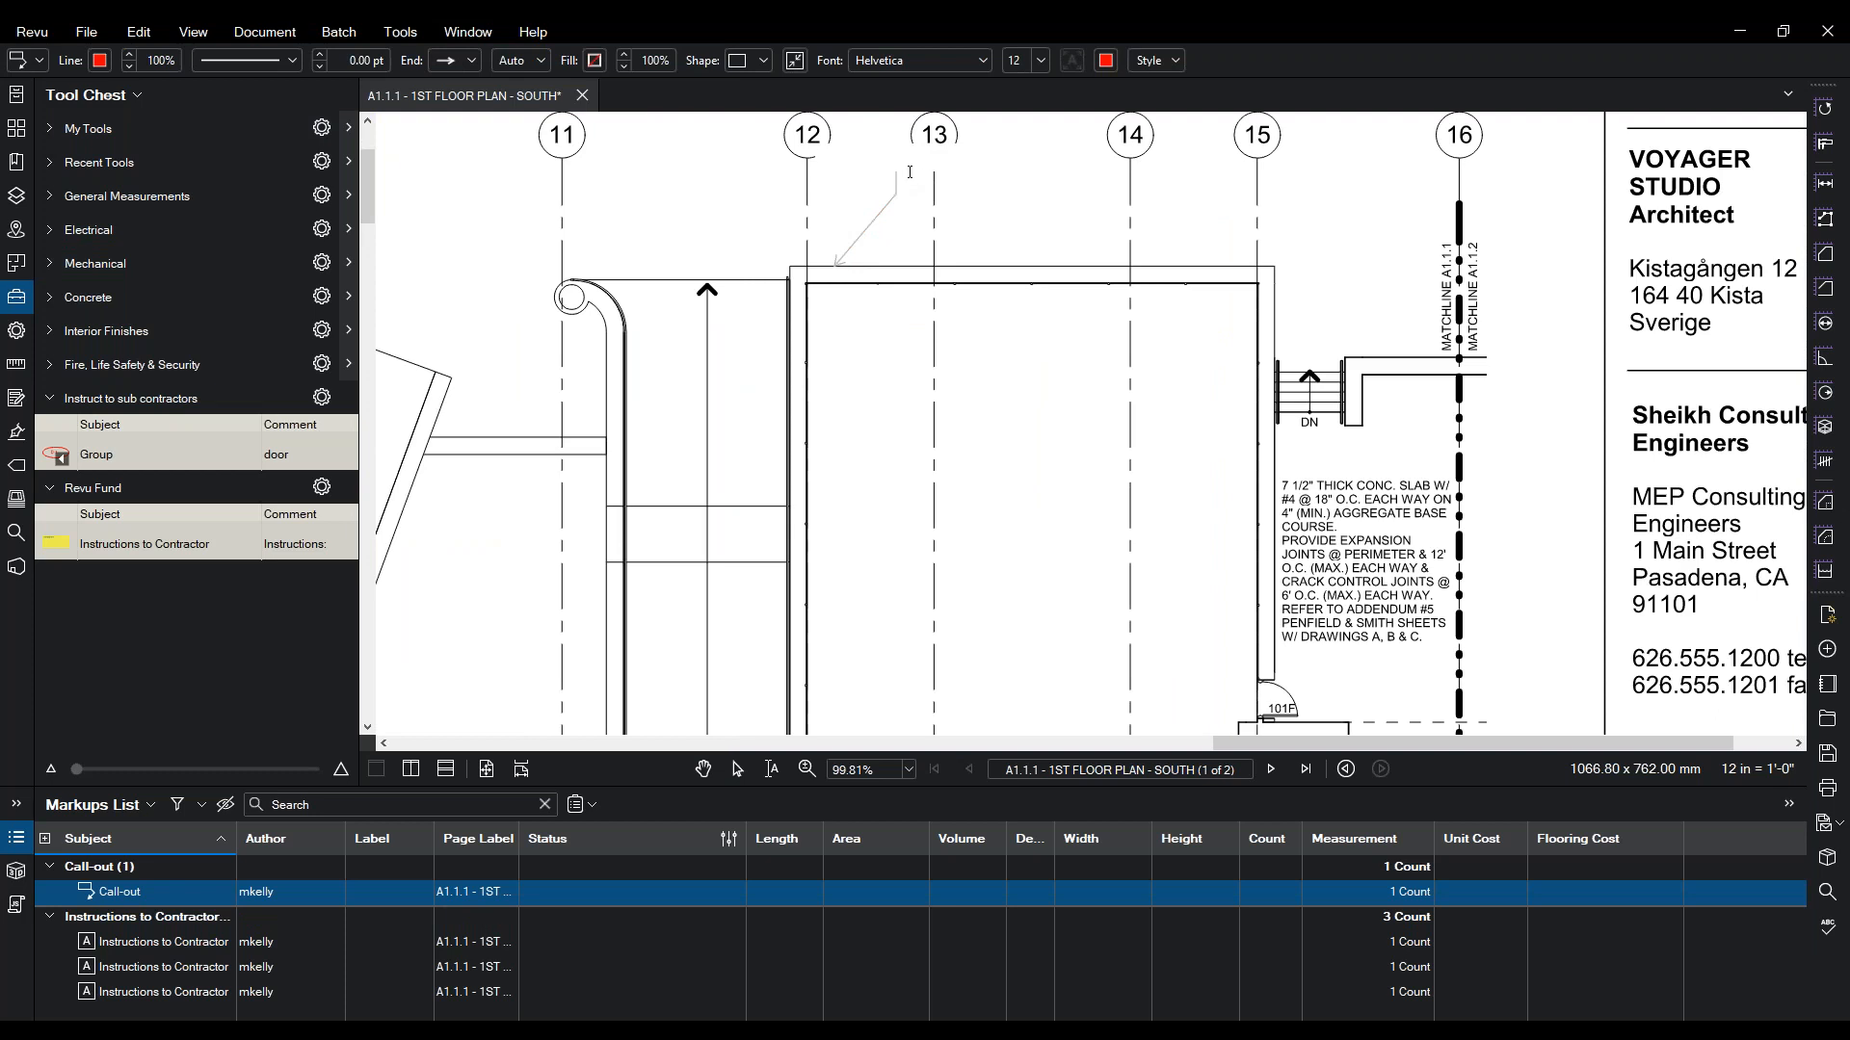
text(Check Onsite)
key(Escape)
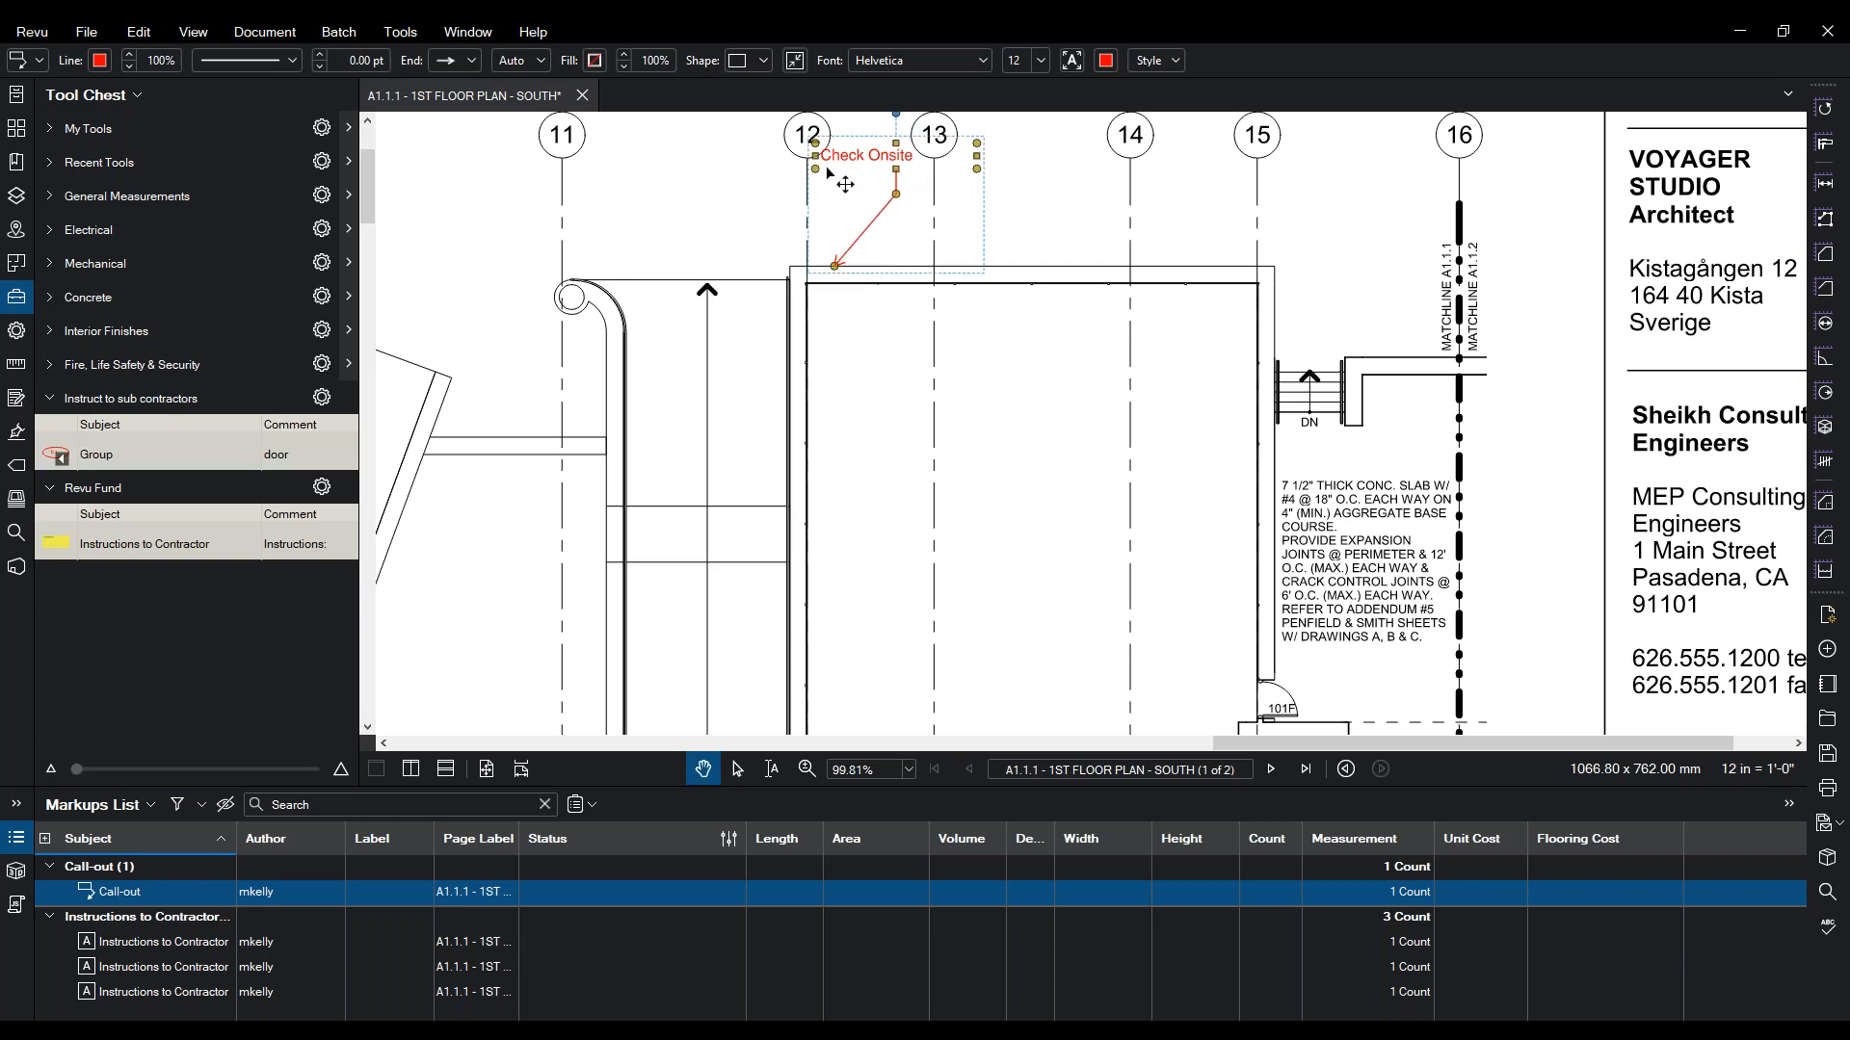
- Straighten the call-out leader so it points vertically down at the wall
drag(896, 194, 748, 156)
drag(836, 270, 748, 265)
mouse_move(839, 193)
mouse_down()
mouse_move(947, 191)
mouse_move(867, 205)
mouse_move(905, 200)
mouse_move(921, 264)
mouse_move(962, 263)
mouse_up()
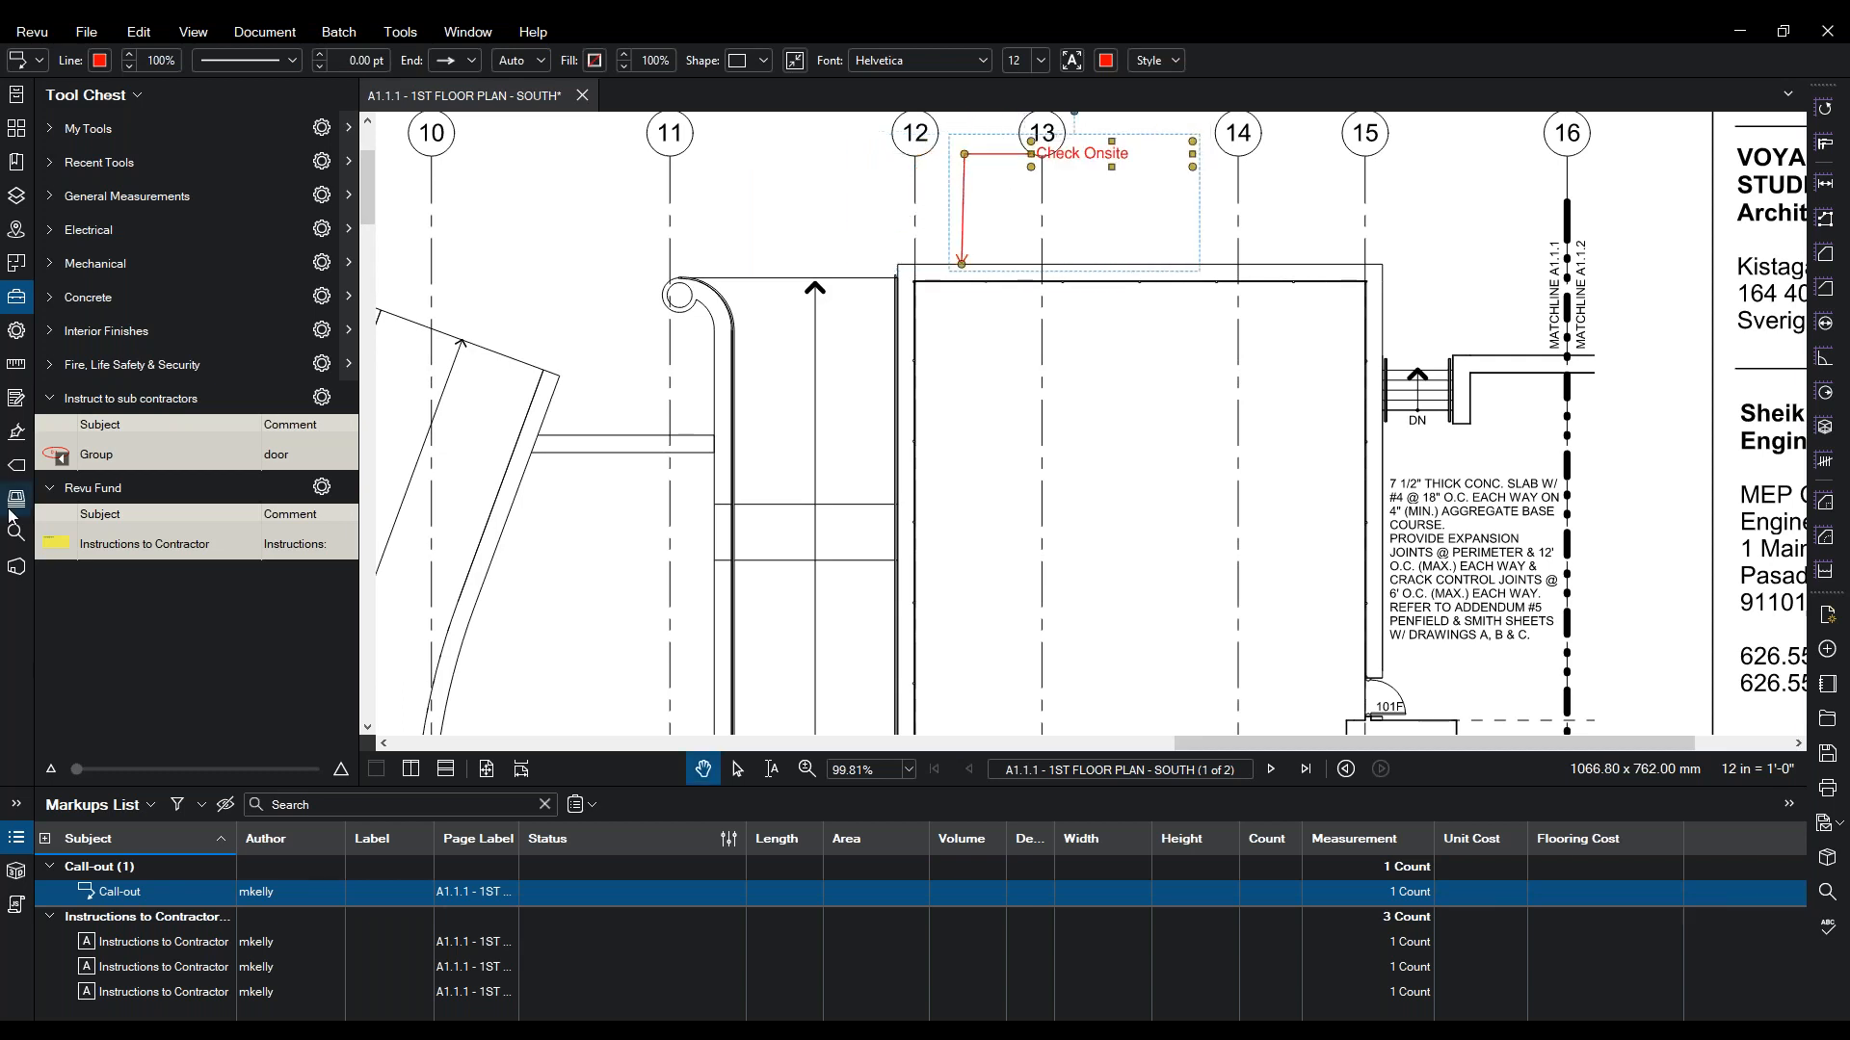
- Retitle the Check Onsite call-out's subject 'To check at next meeting' and set its status to None
click(16, 330)
key(Tab)
drag(110, 188, 156, 188)
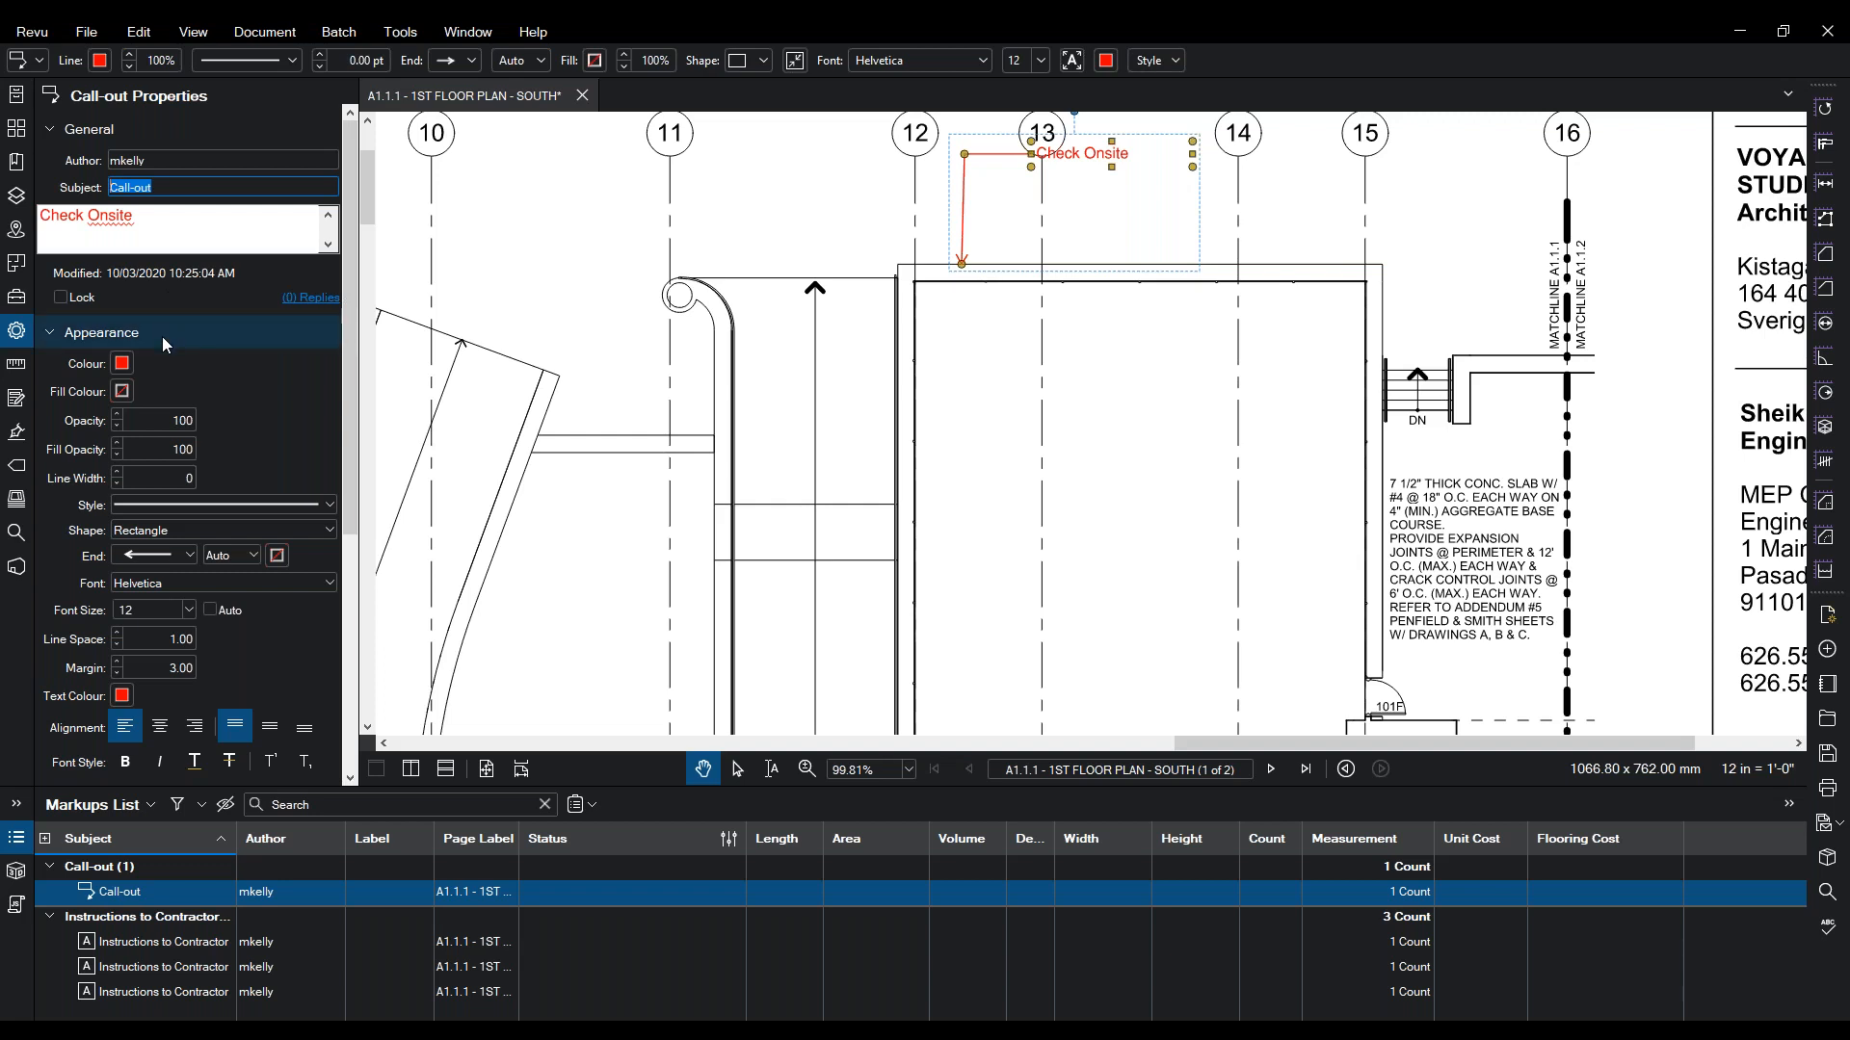
text(To check at next meeting)
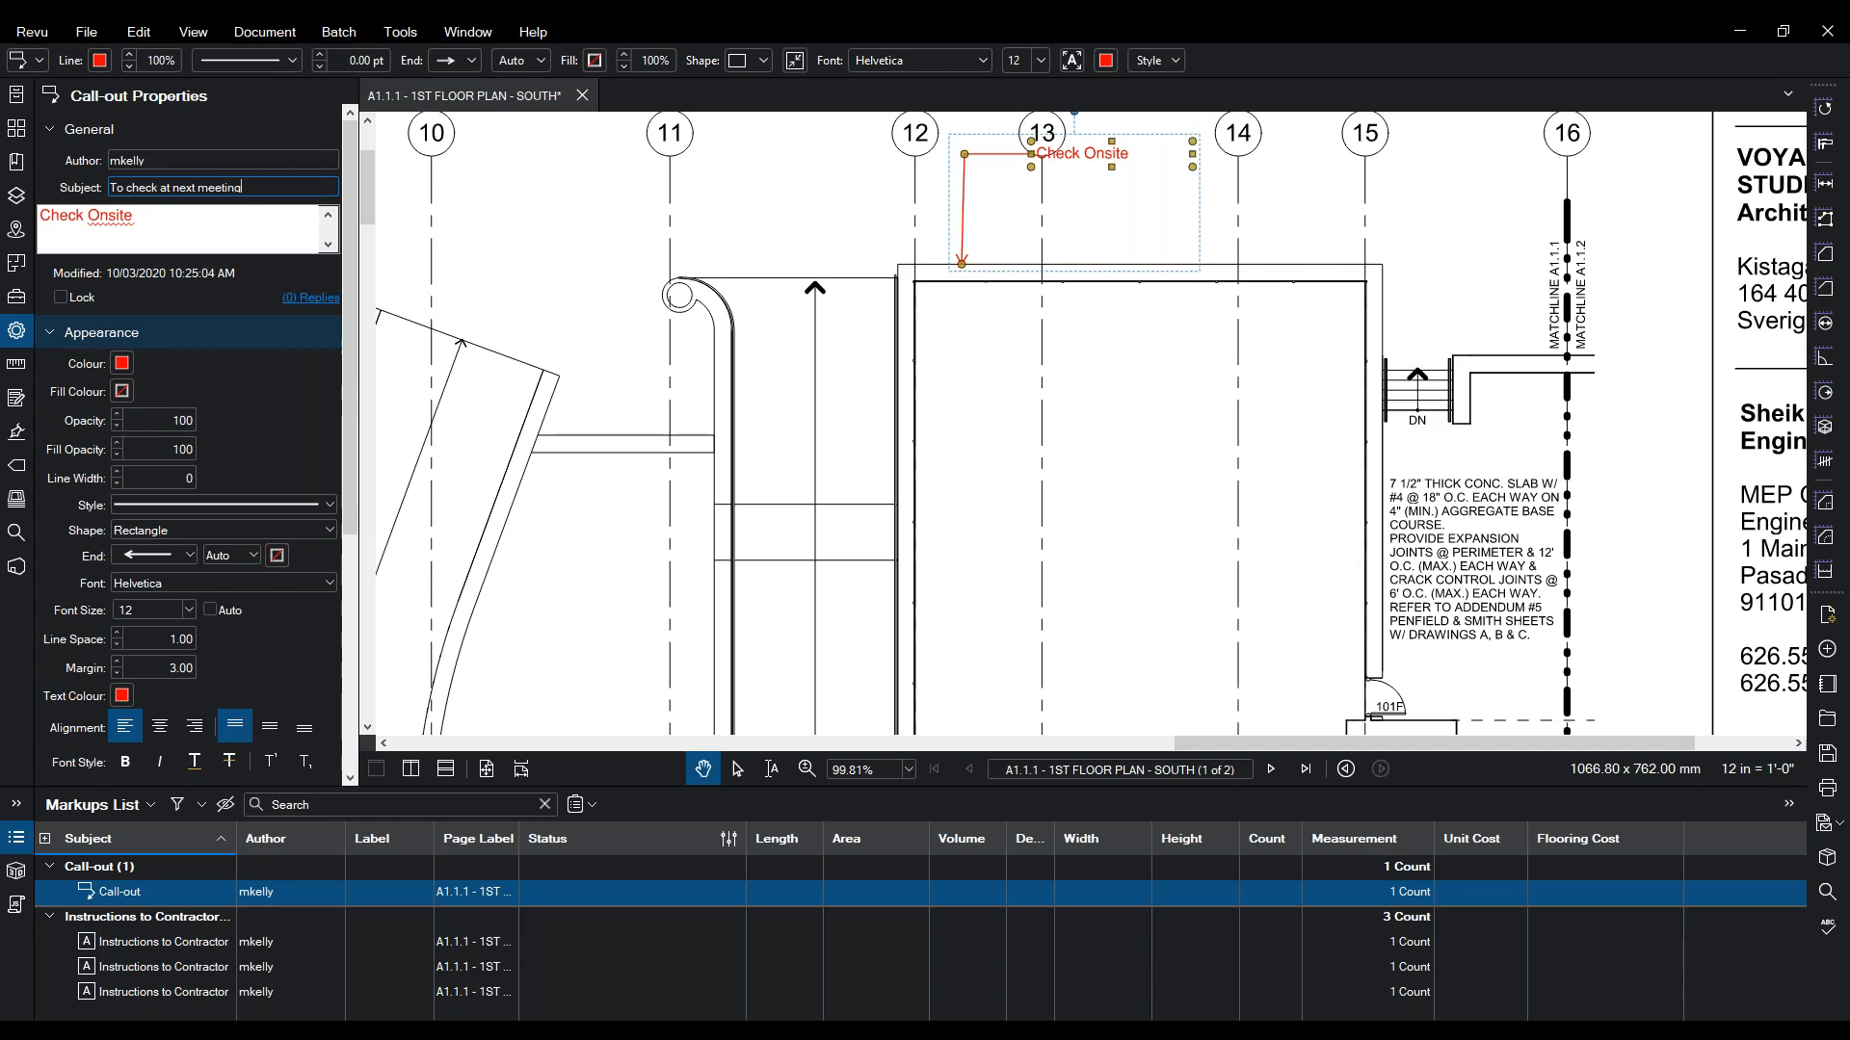
click(545, 893)
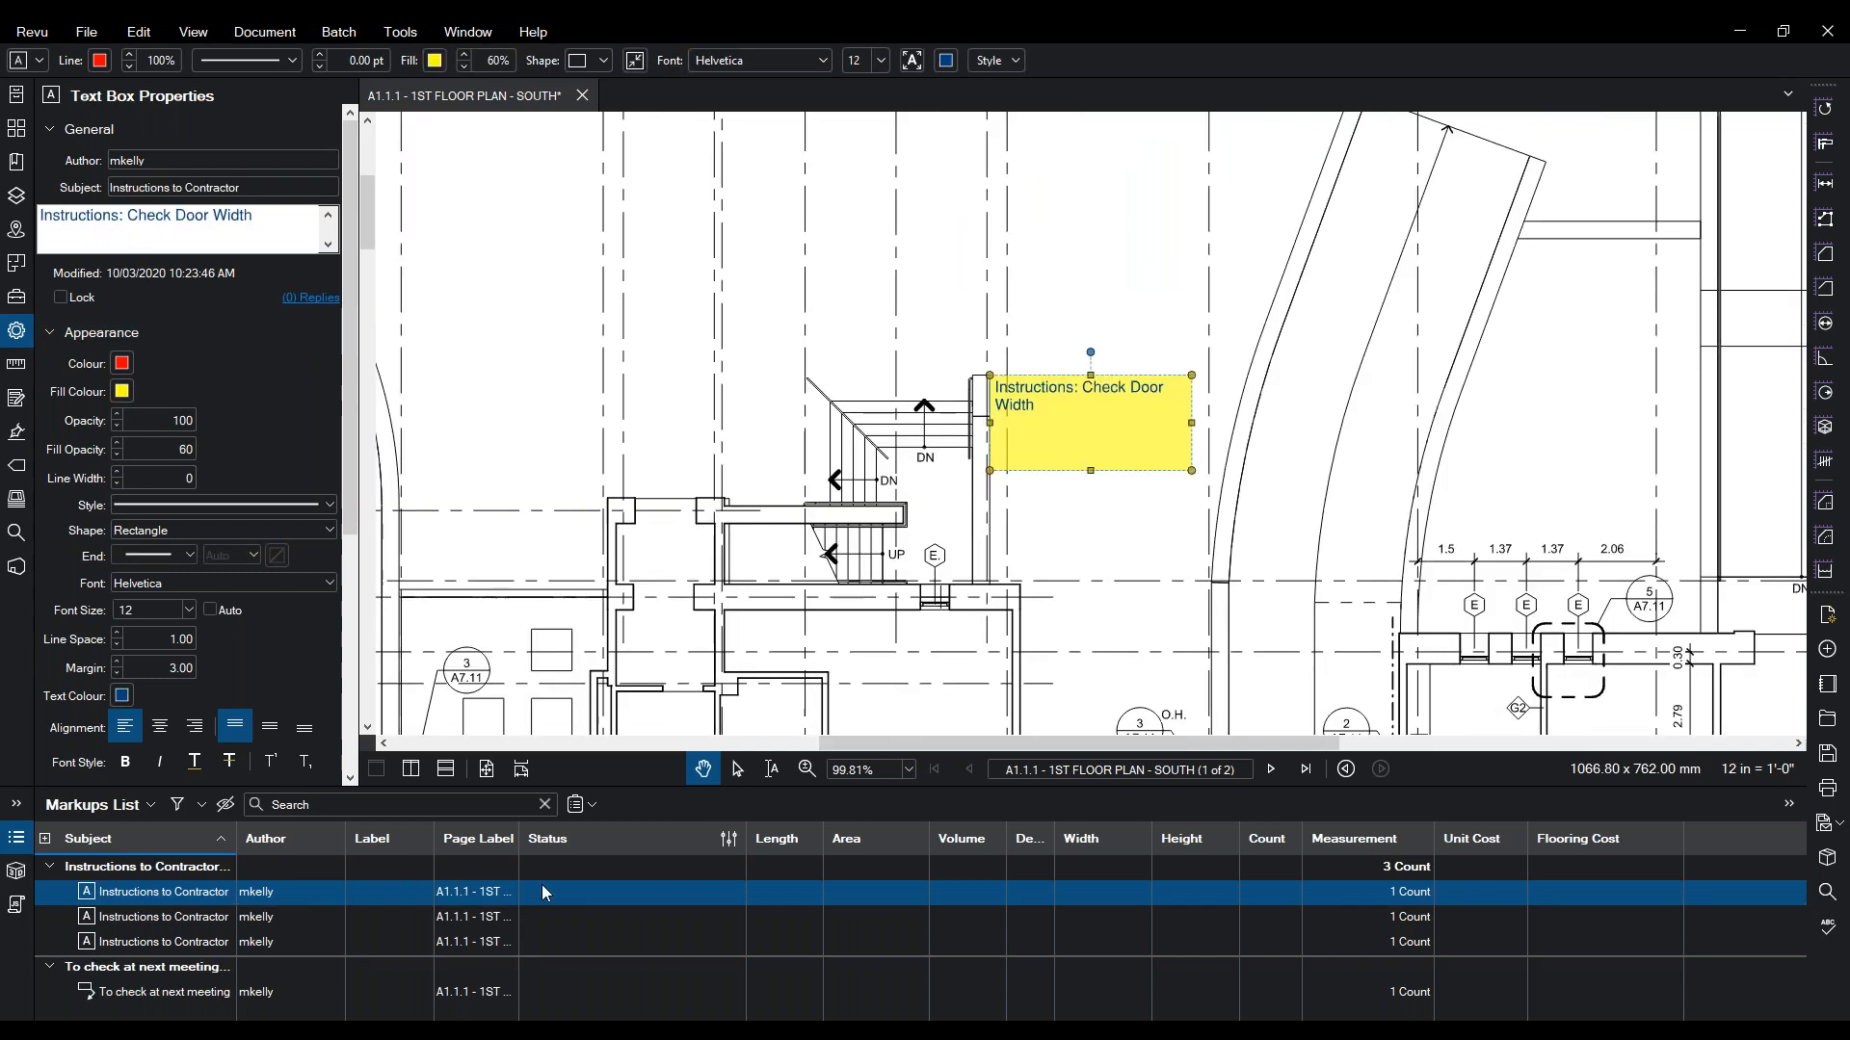
click(570, 997)
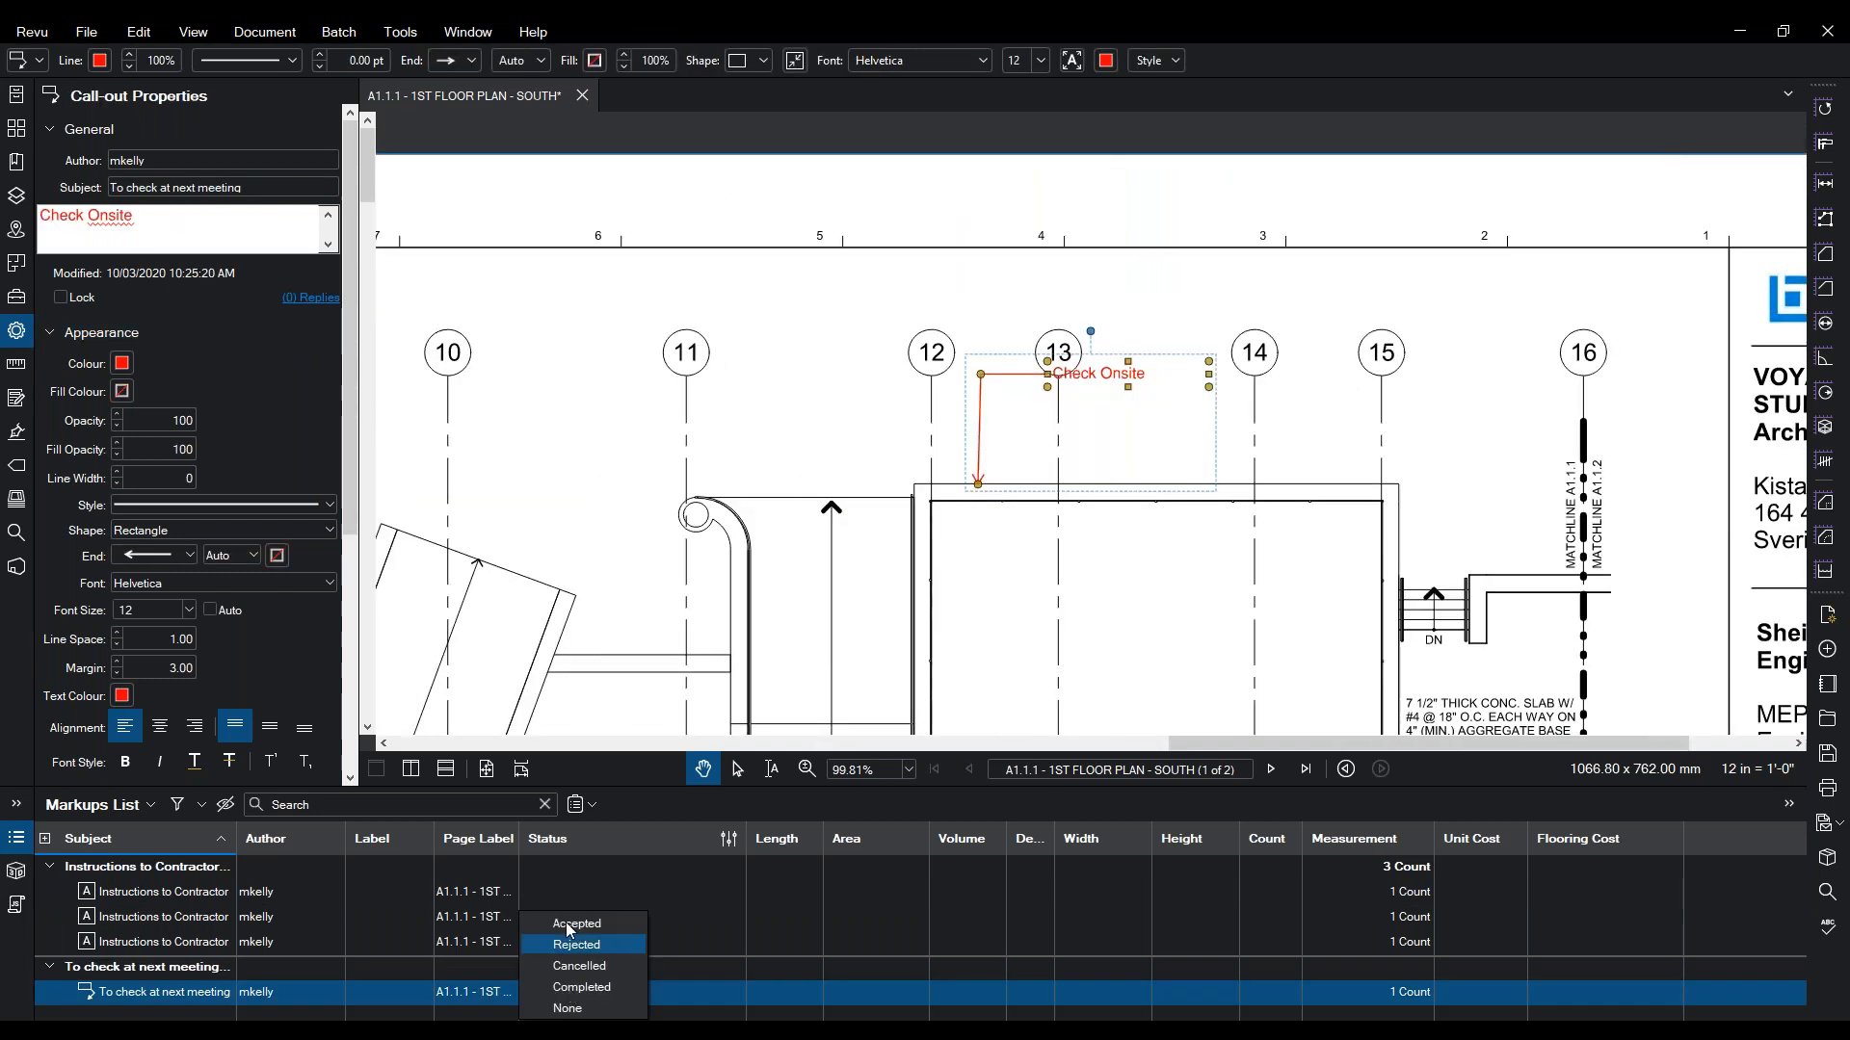
click(568, 1008)
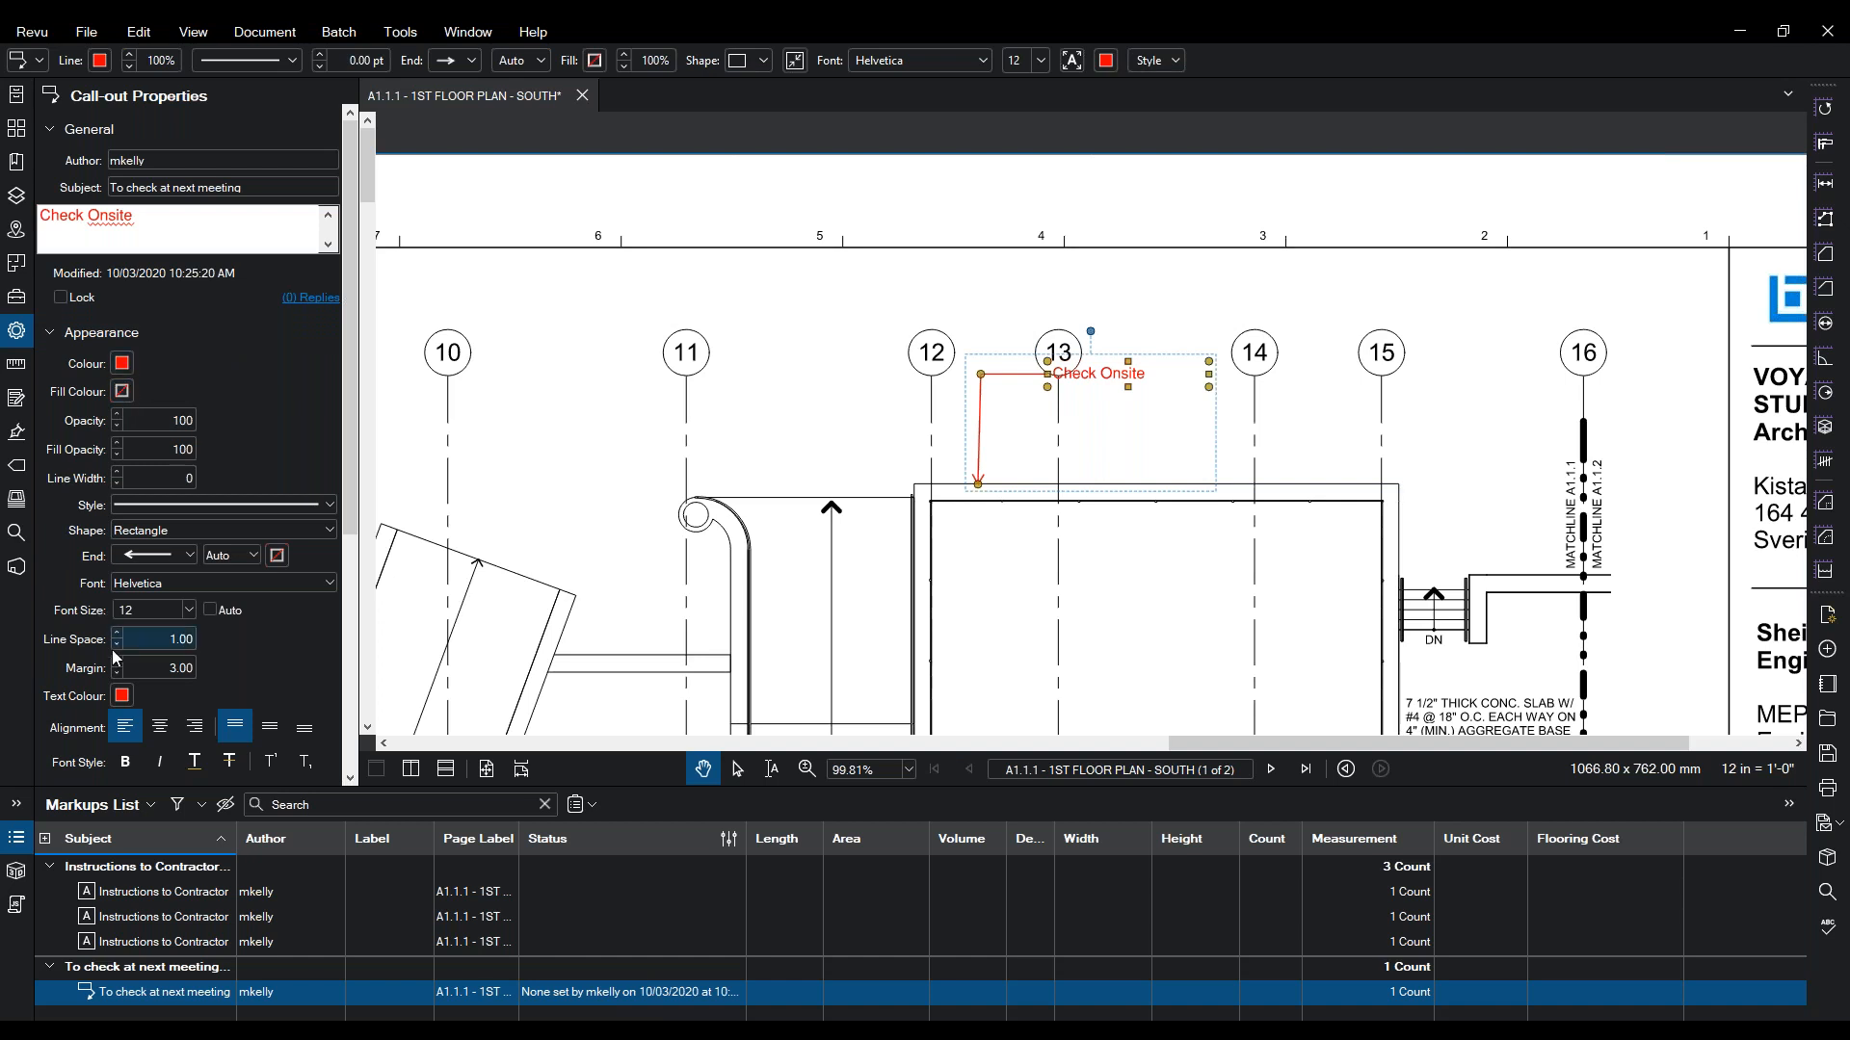
- Change the call-out's text colour to blue
click(122, 696)
click(170, 726)
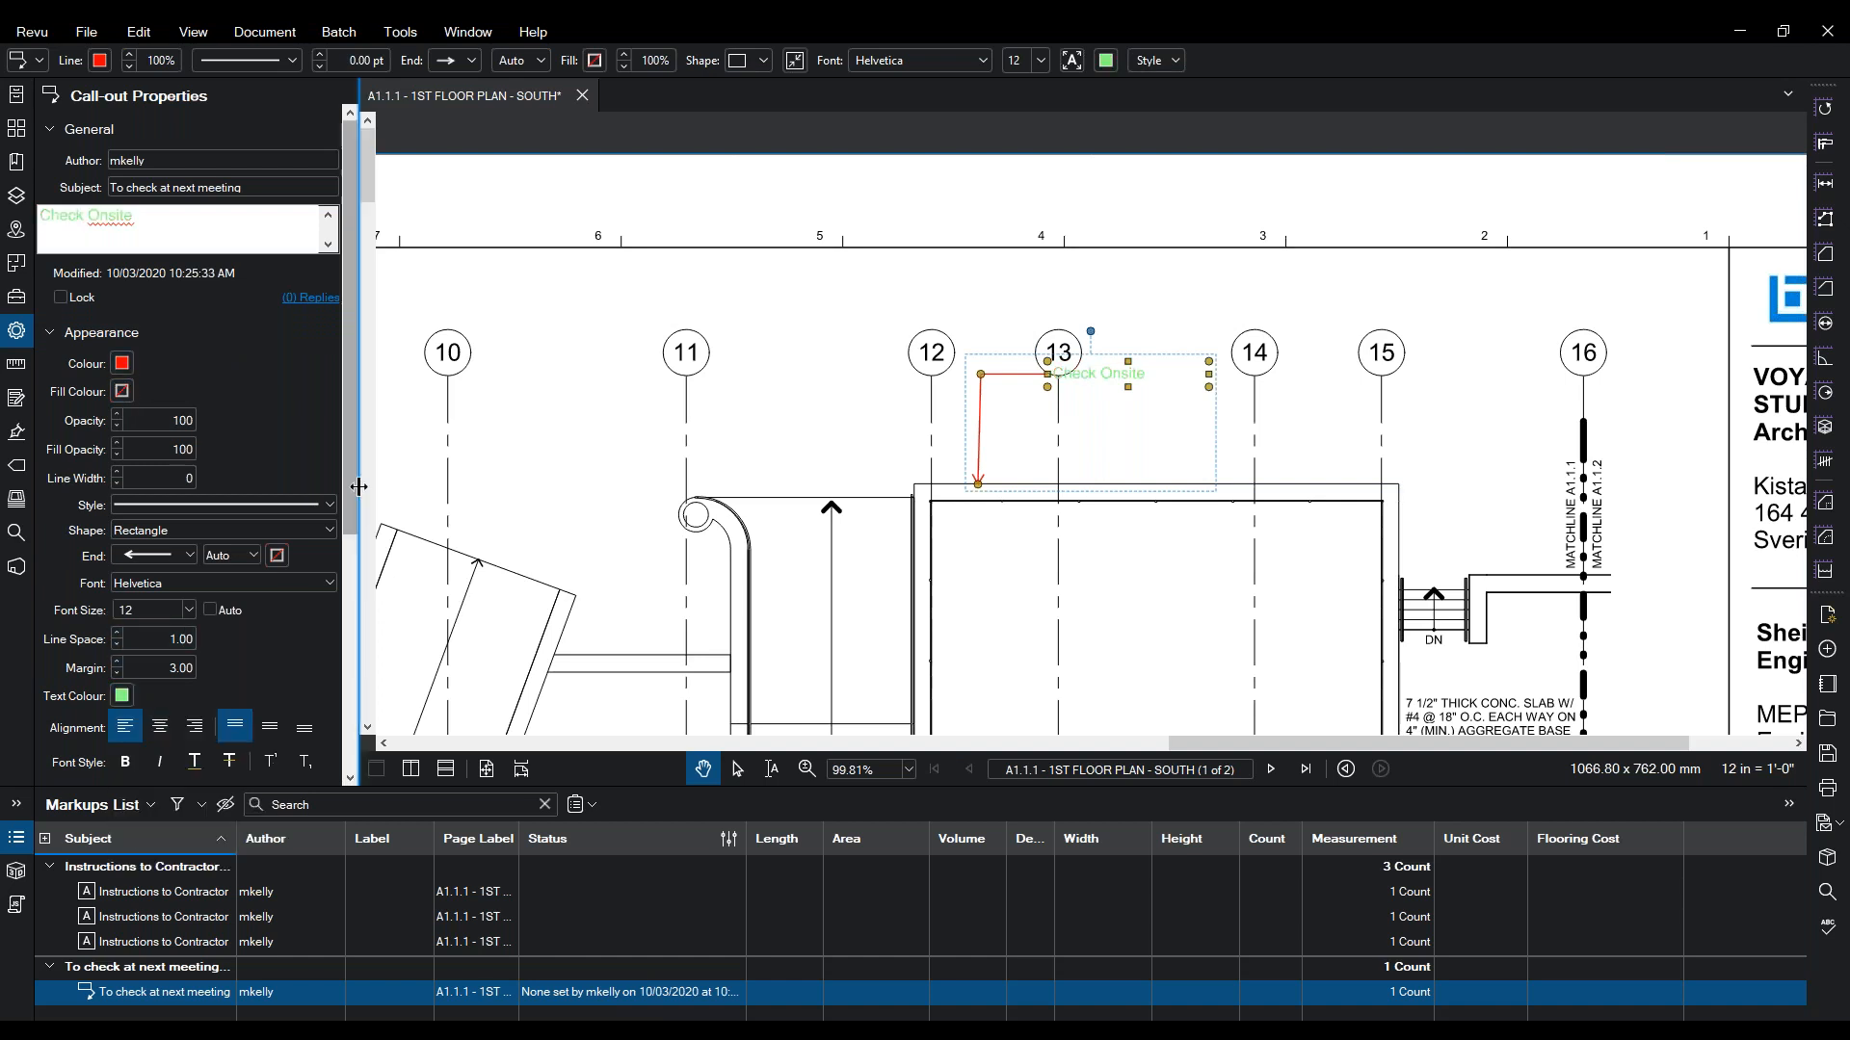
click(121, 698)
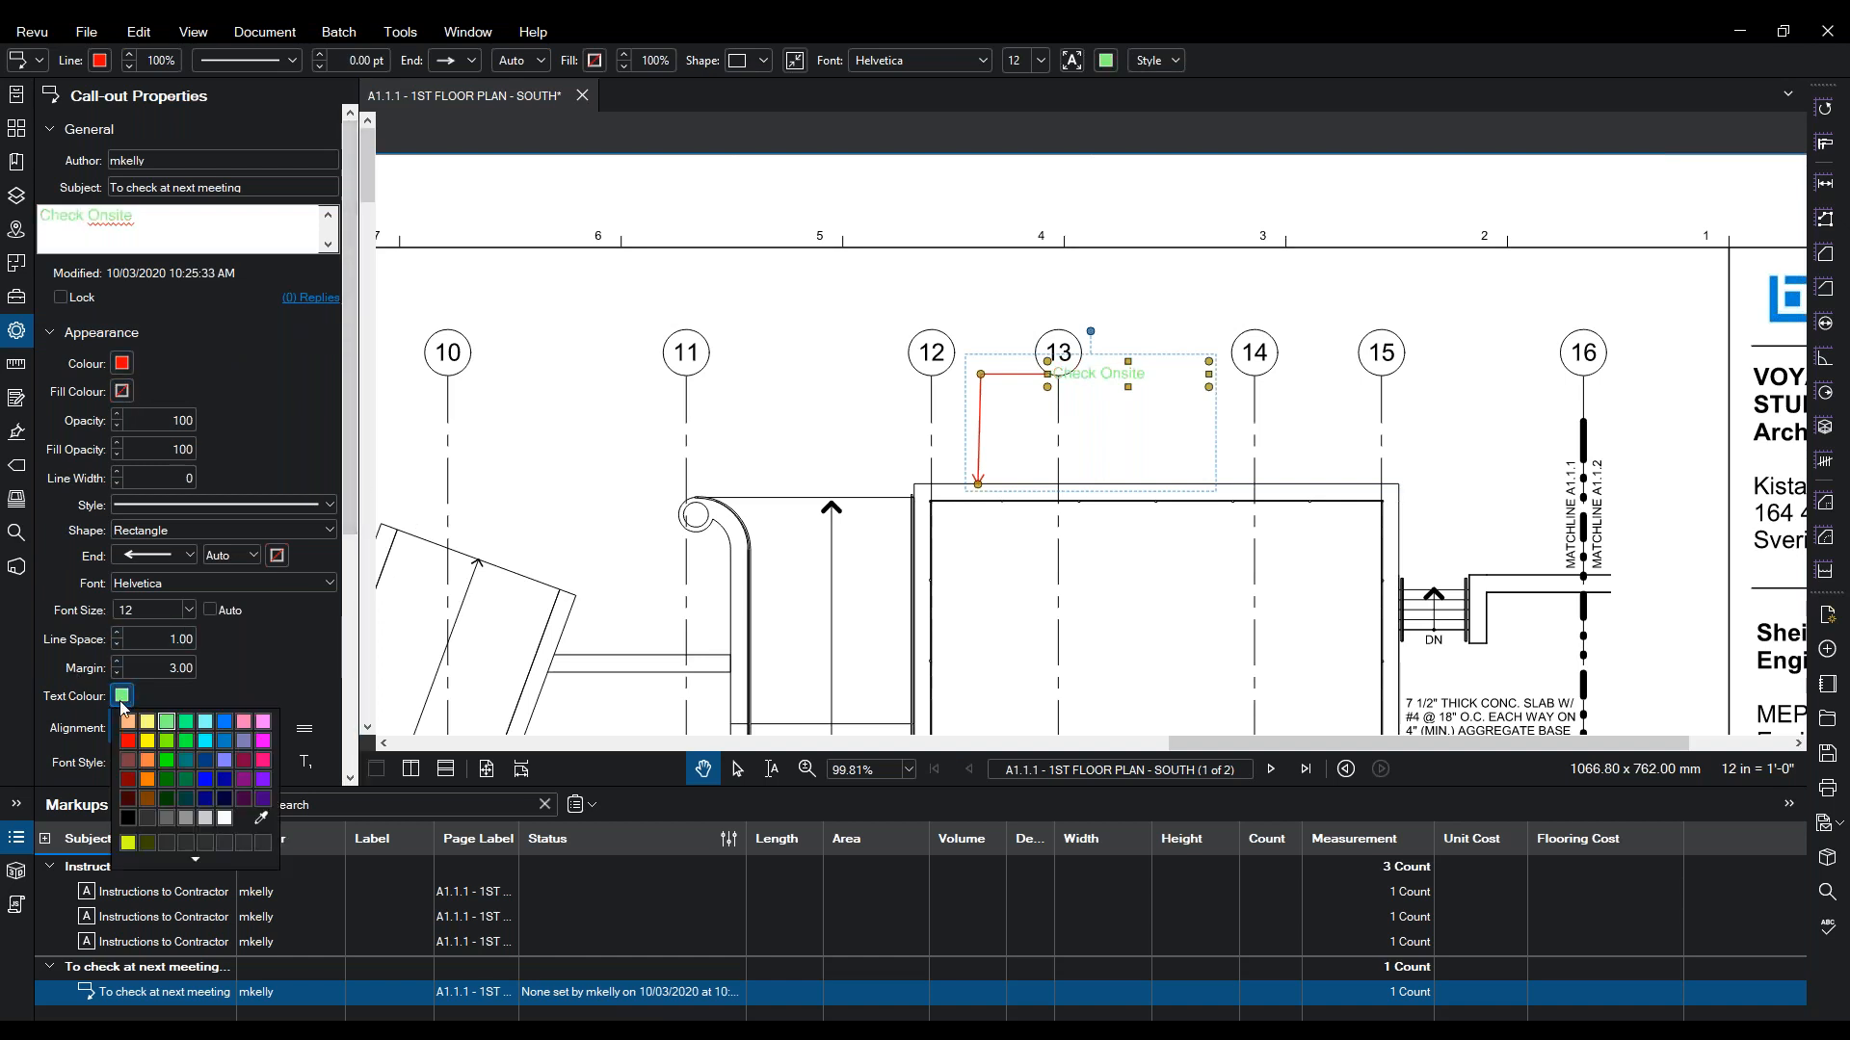
click(205, 780)
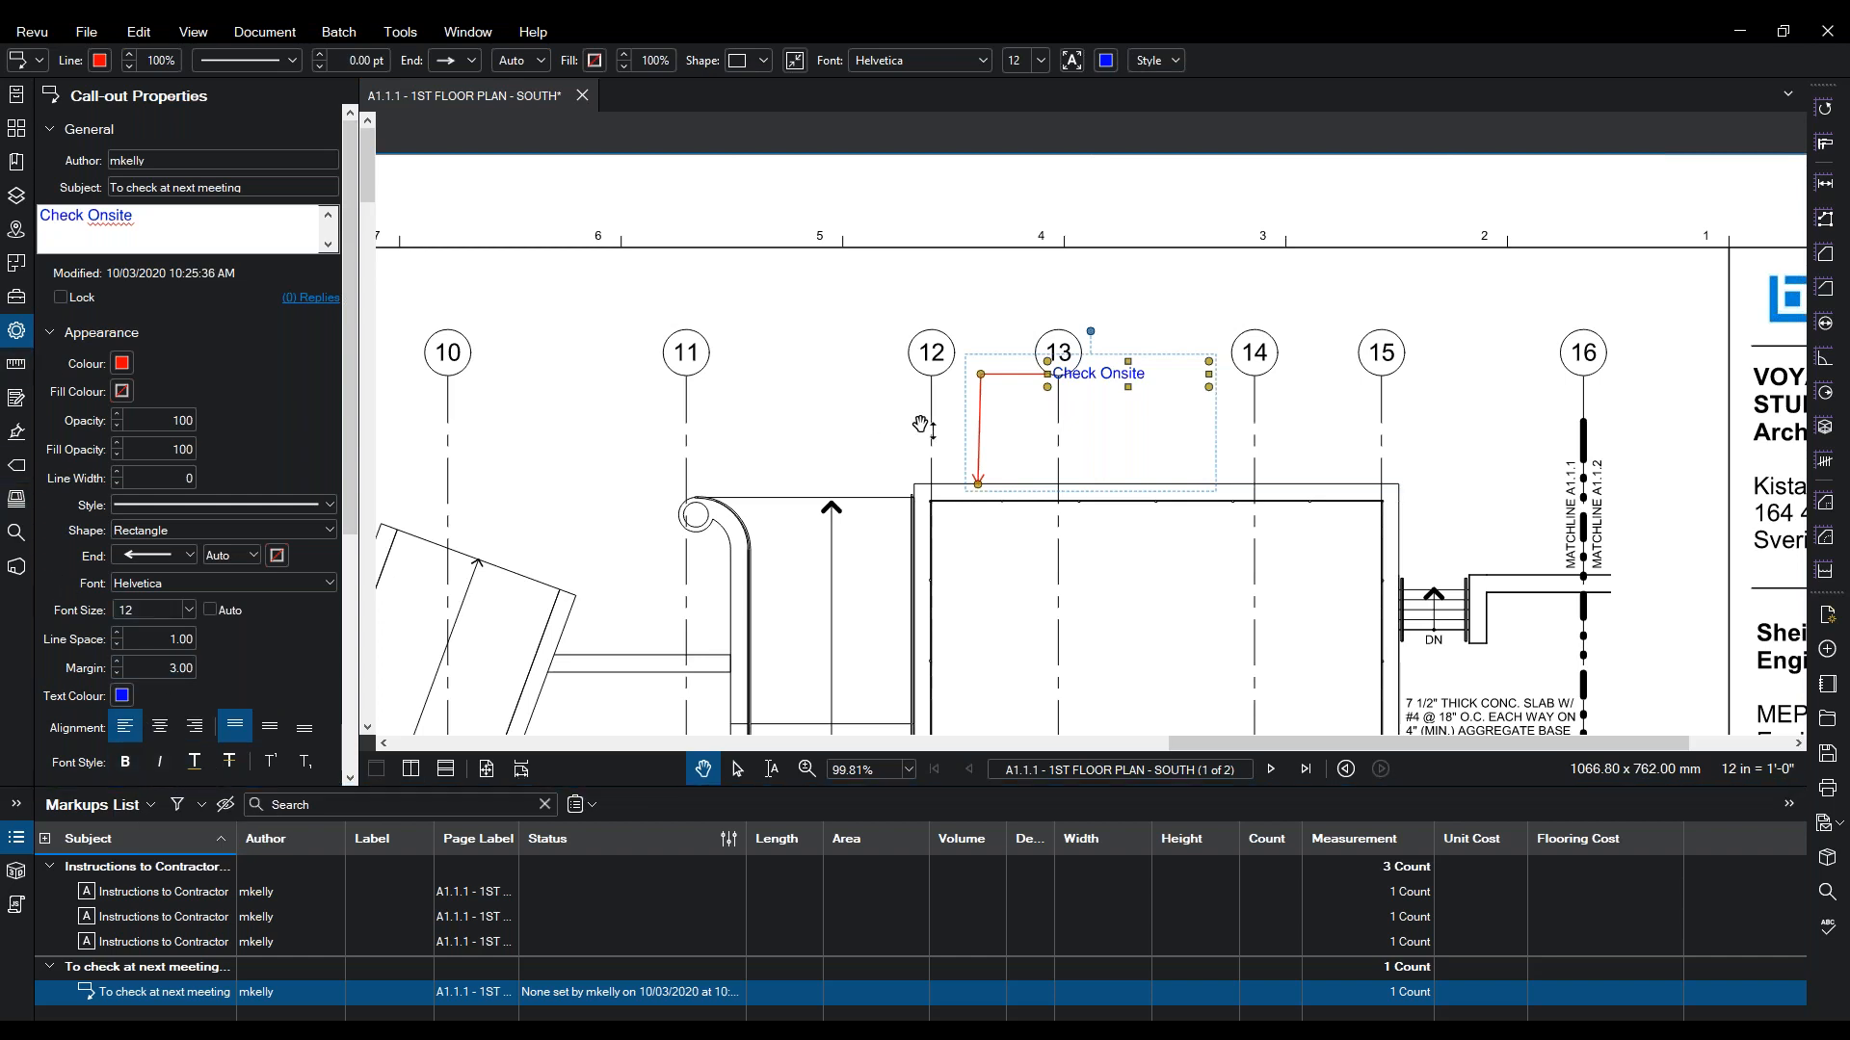
right_click(1096, 373)
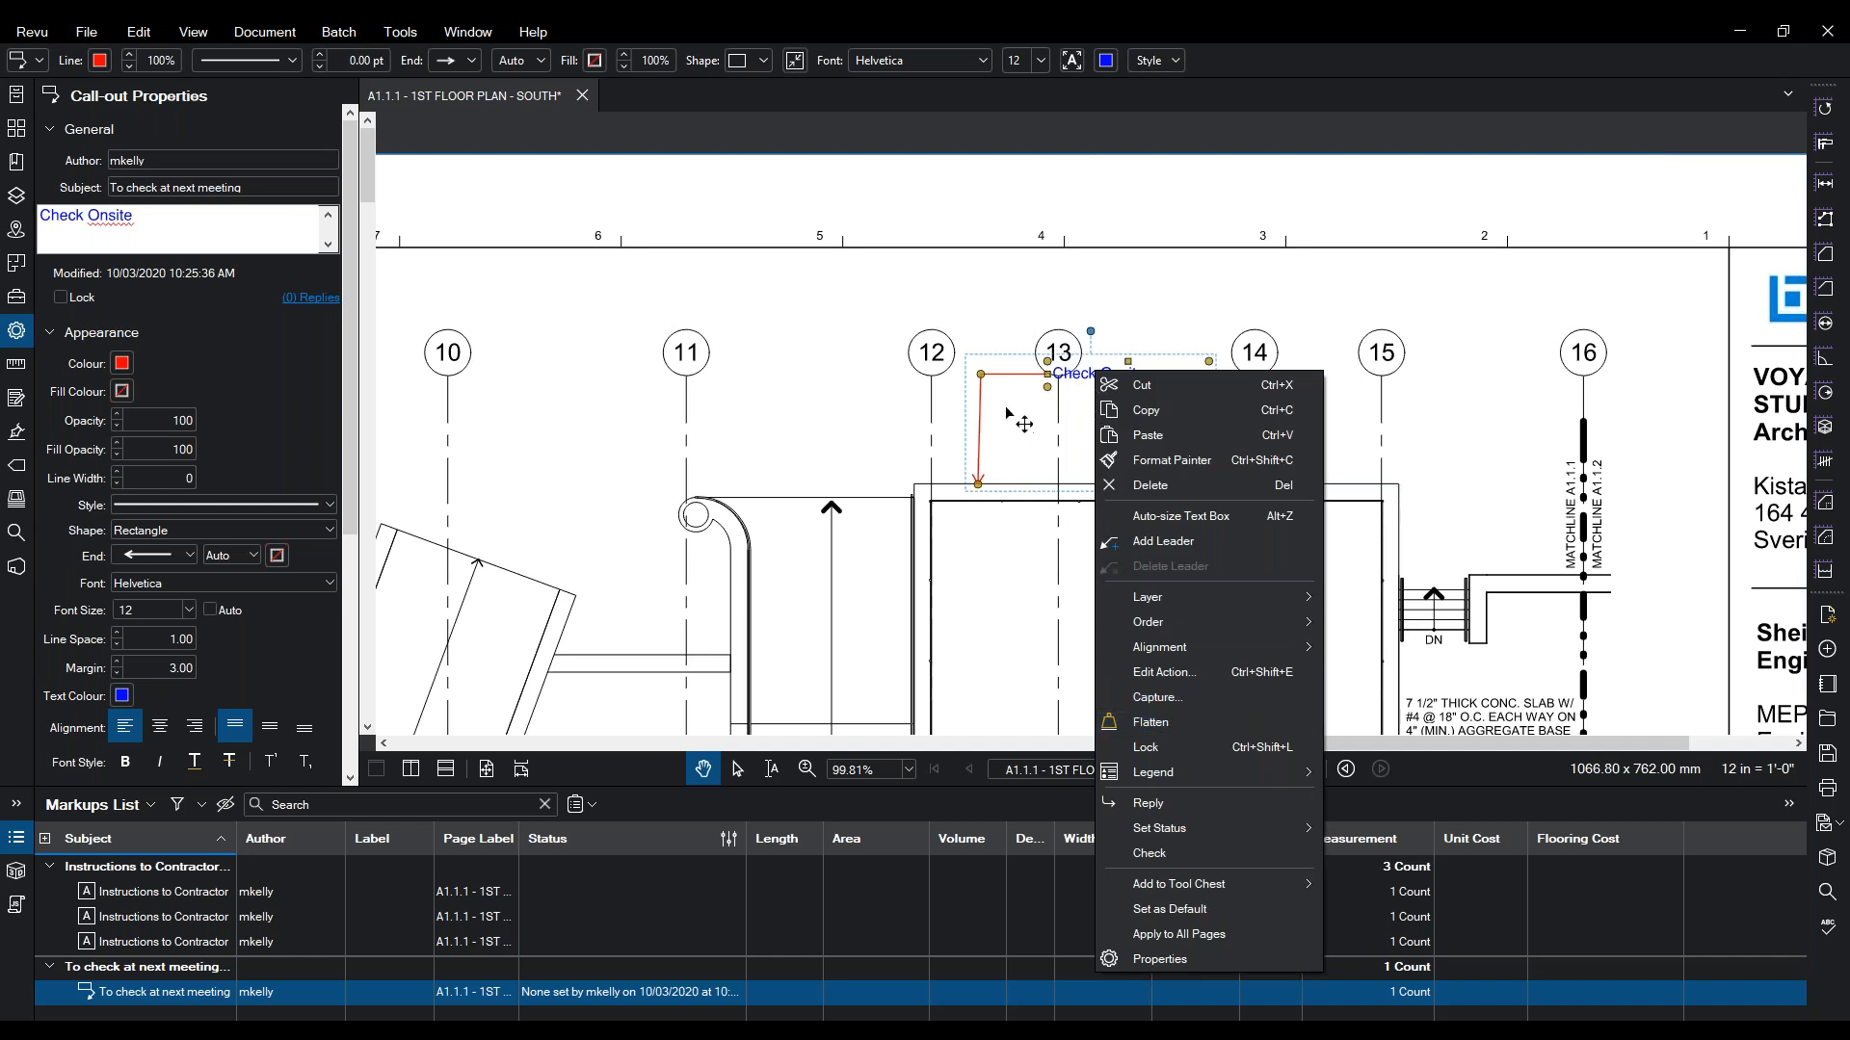
- Set the call-out's action to Jump to a newly created Place and begin marking its area
click(1199, 674)
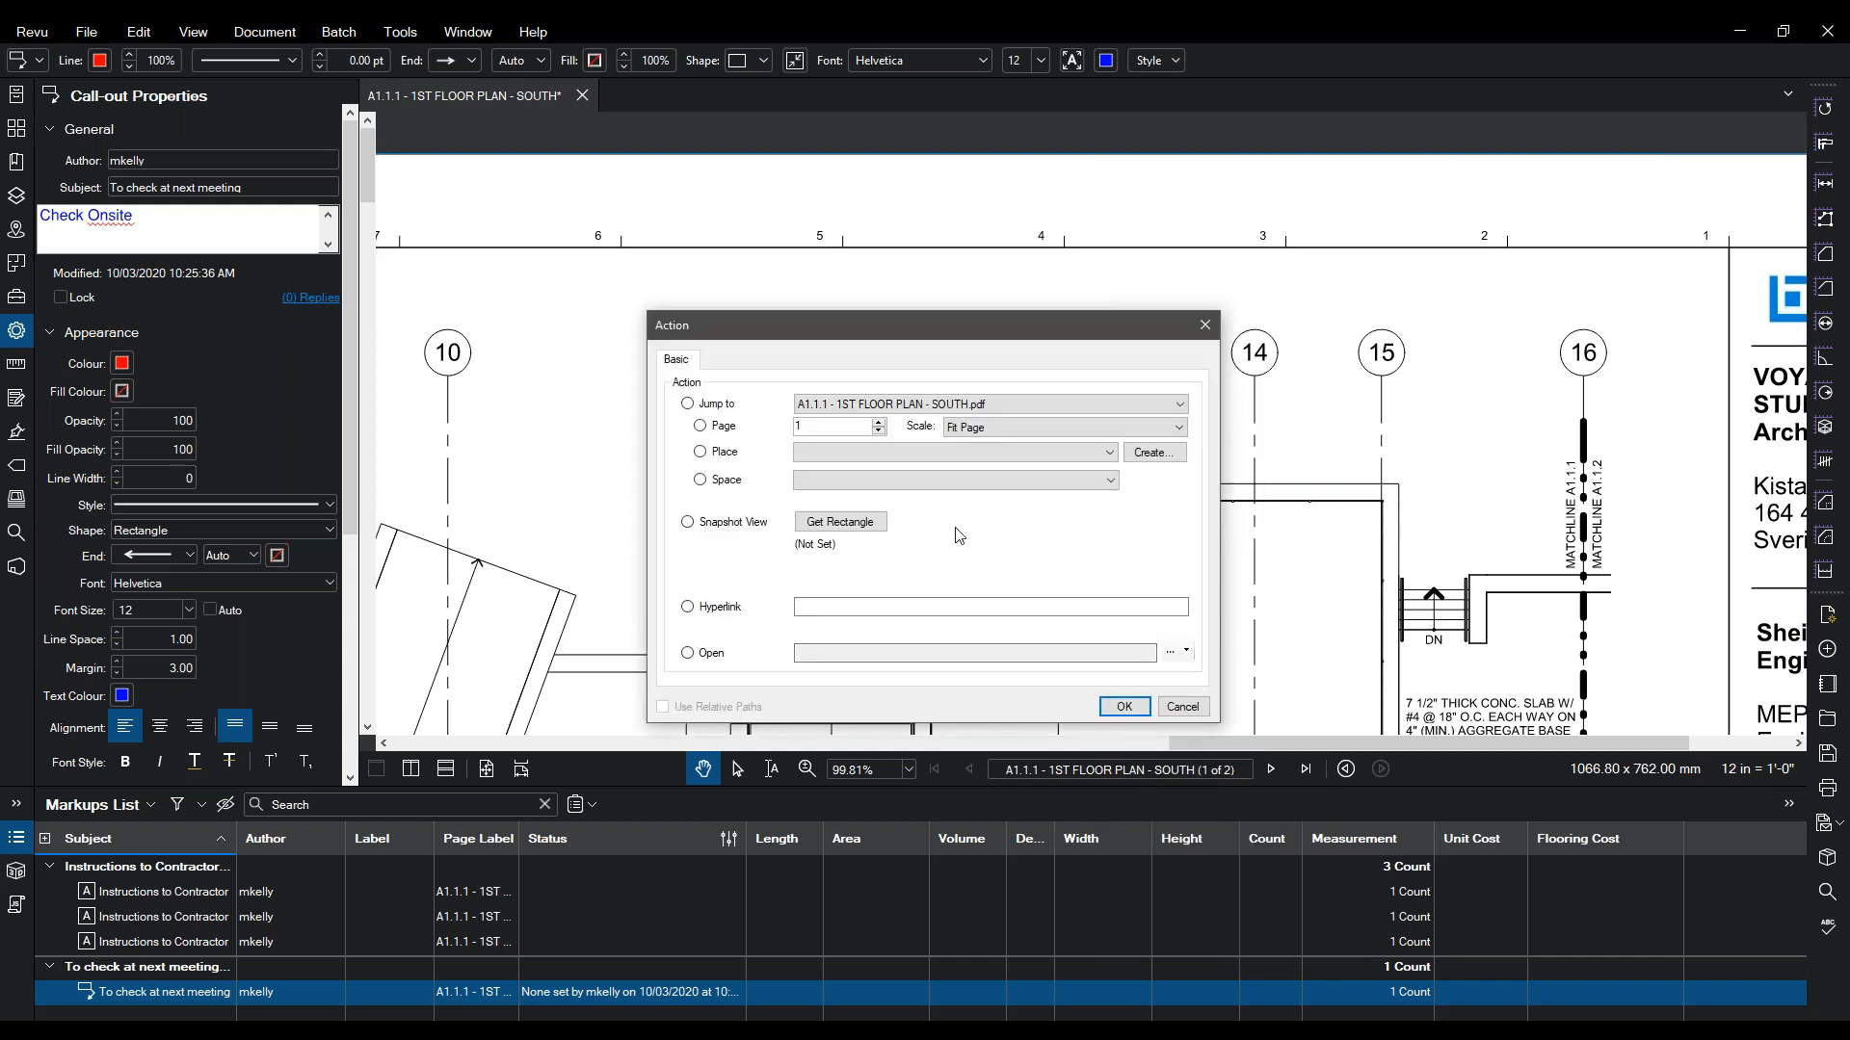
drag(845, 319, 615, 197)
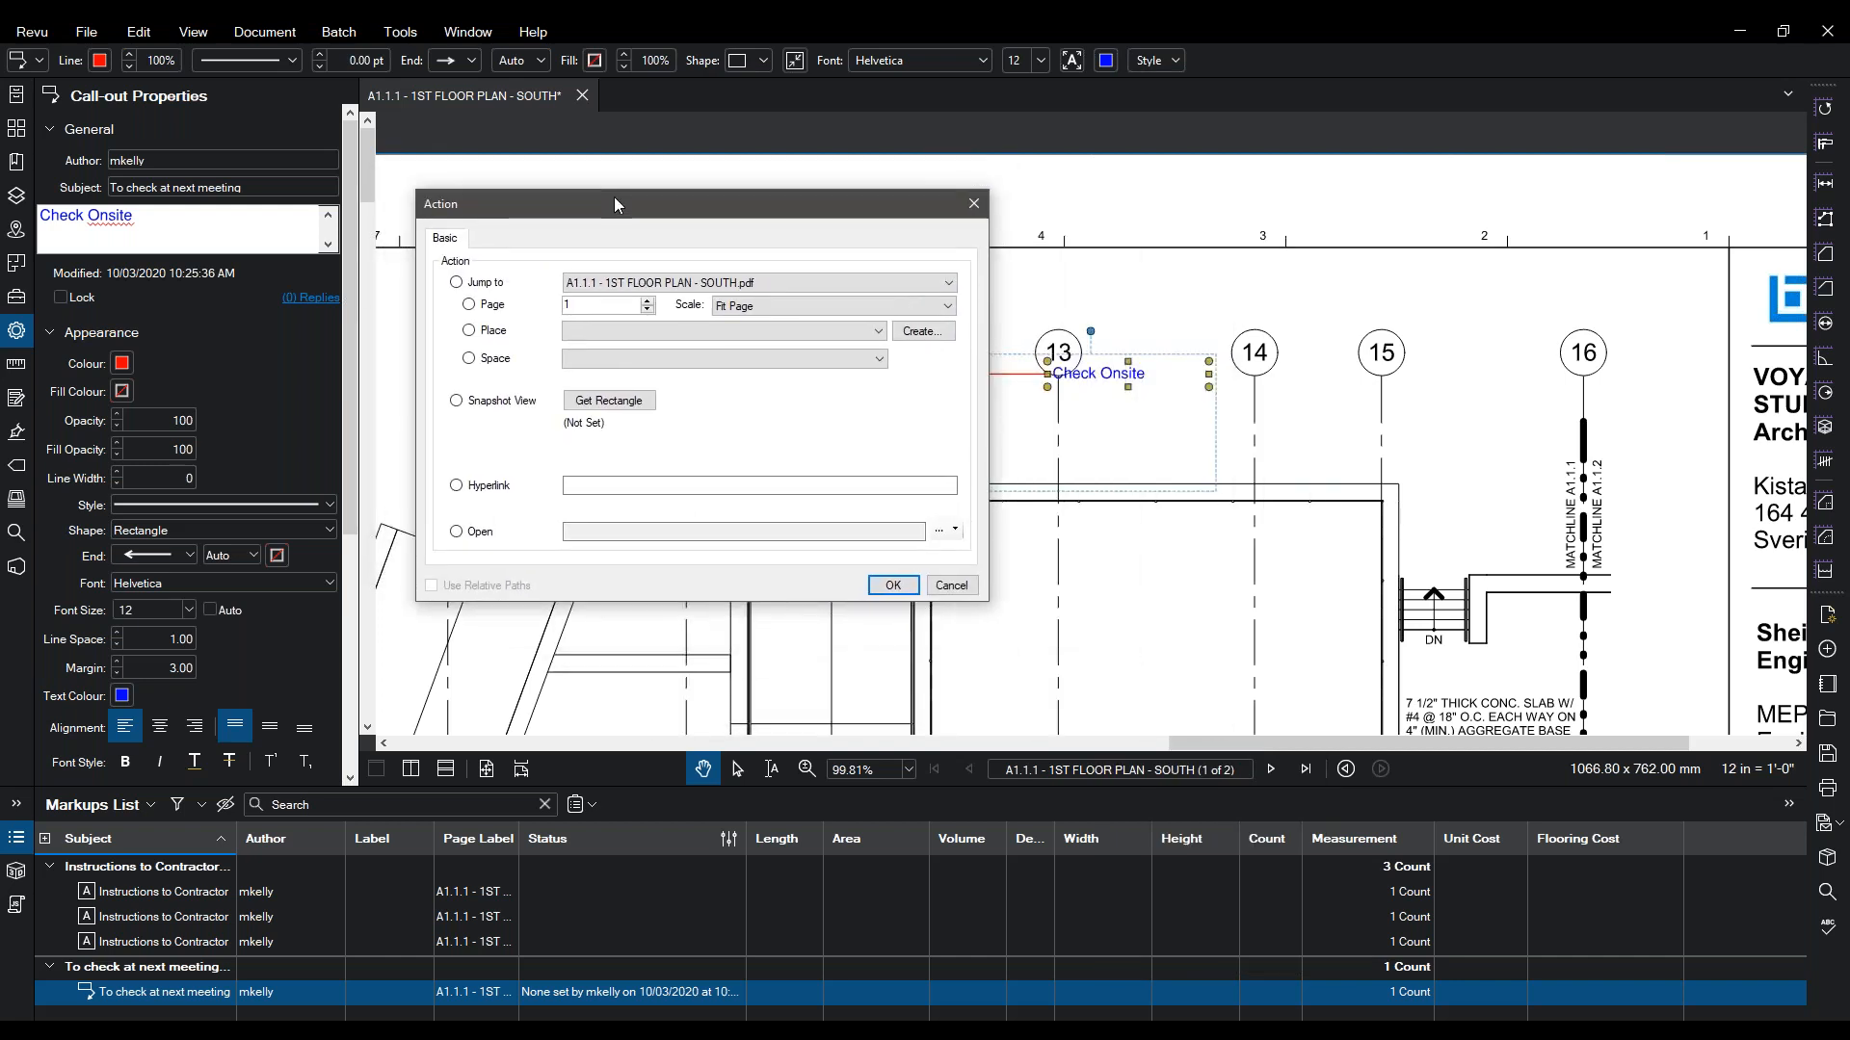
mouse_move(615, 203)
mouse_down()
mouse_move(568, 186)
mouse_move(584, 187)
mouse_up()
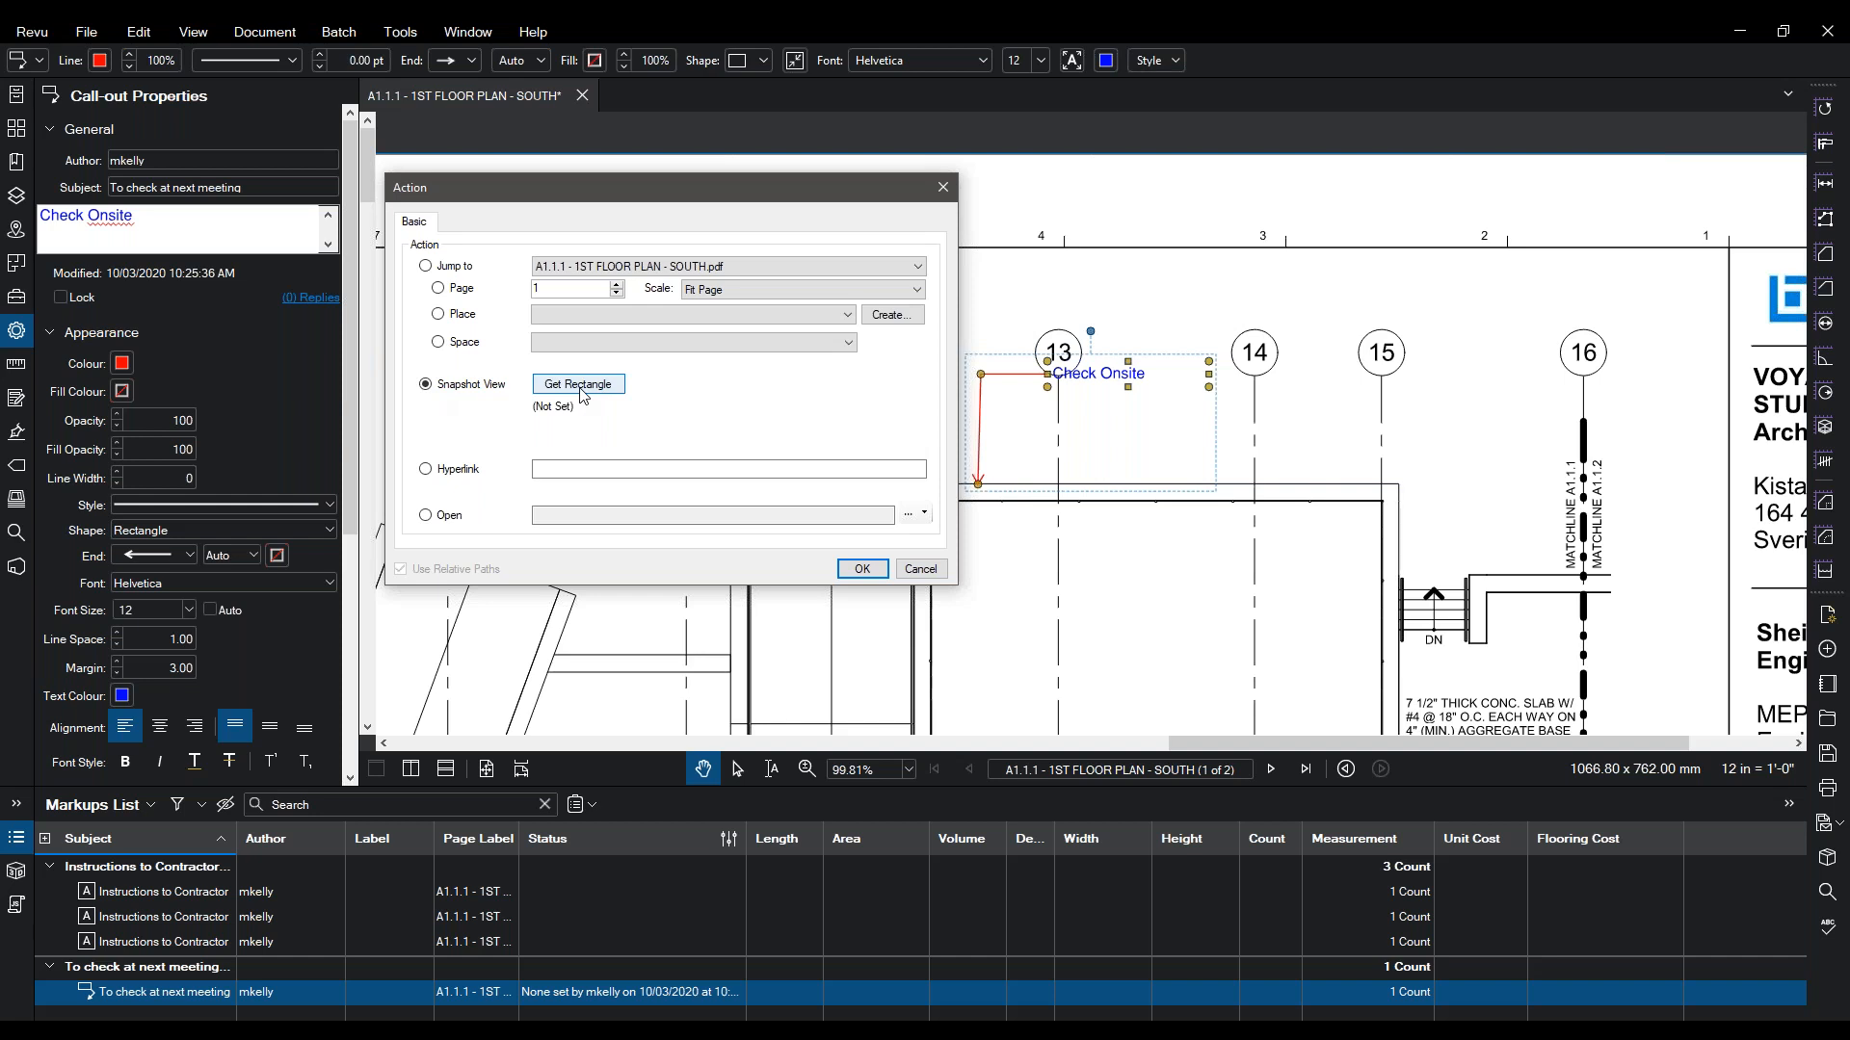
click(565, 468)
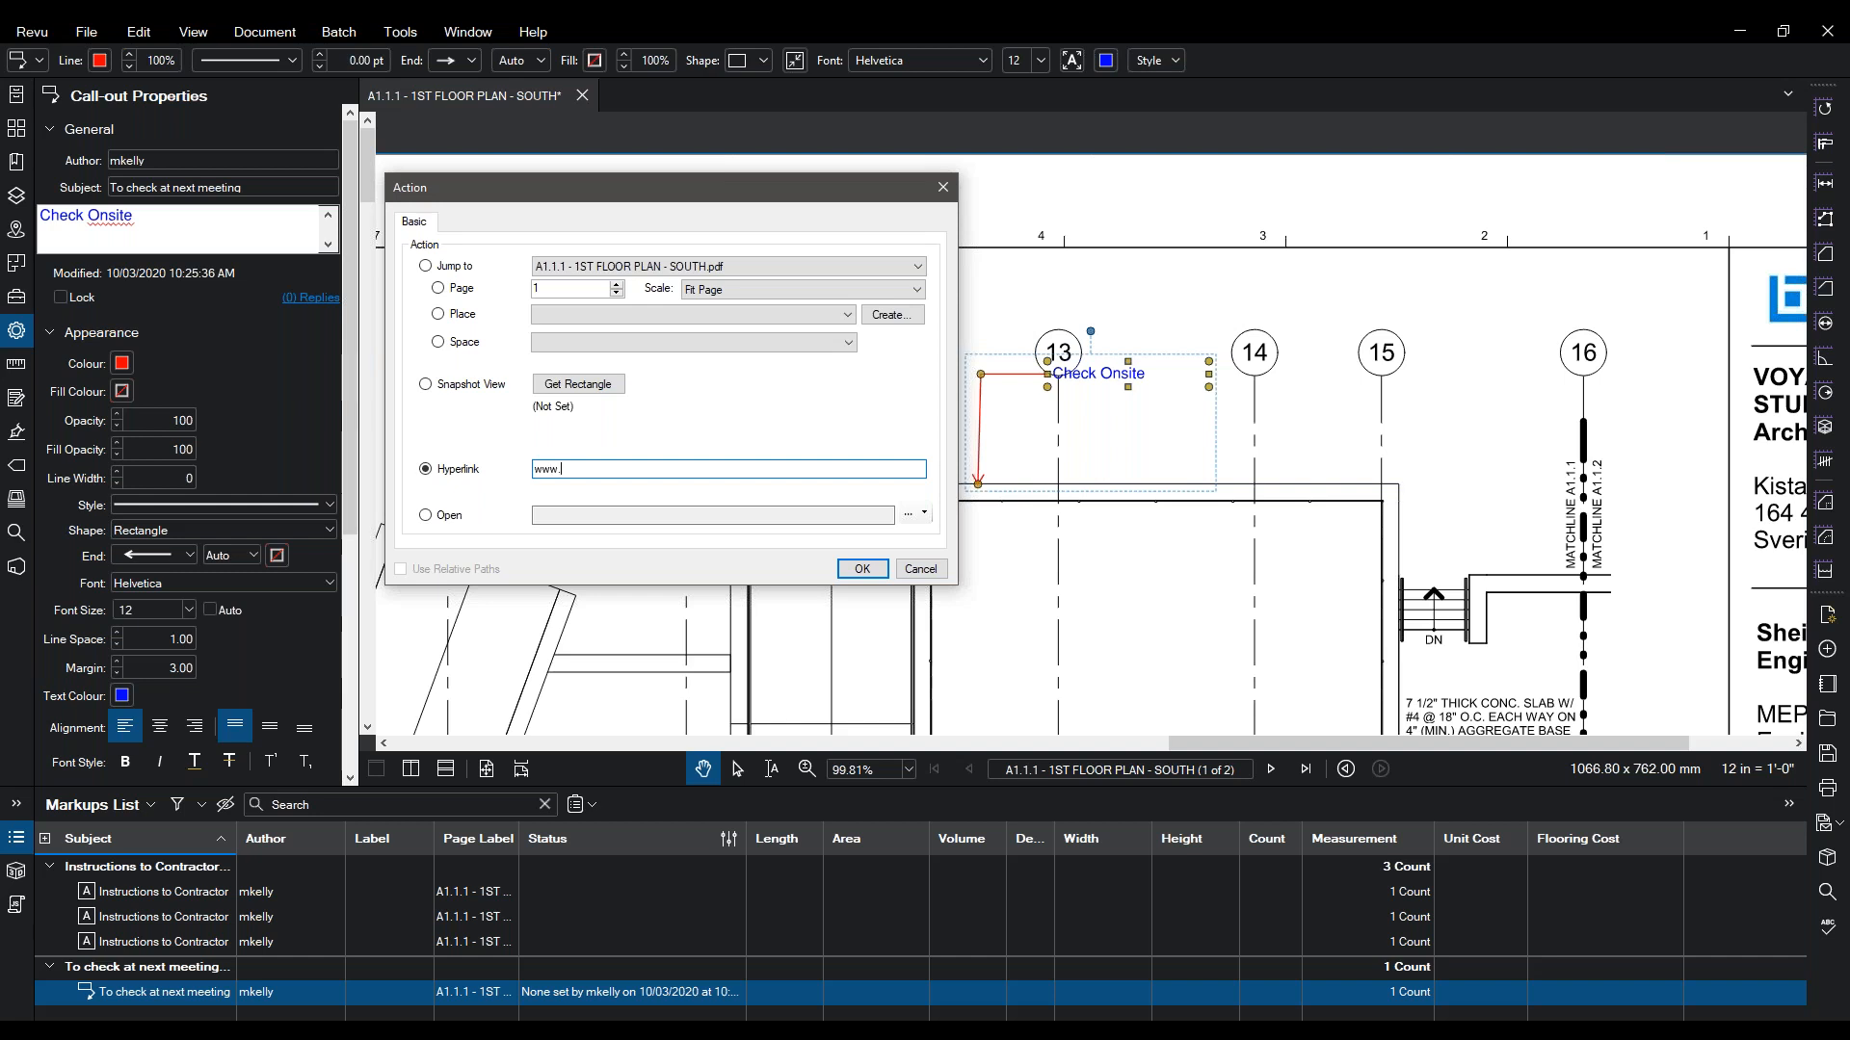
click(426, 515)
click(837, 517)
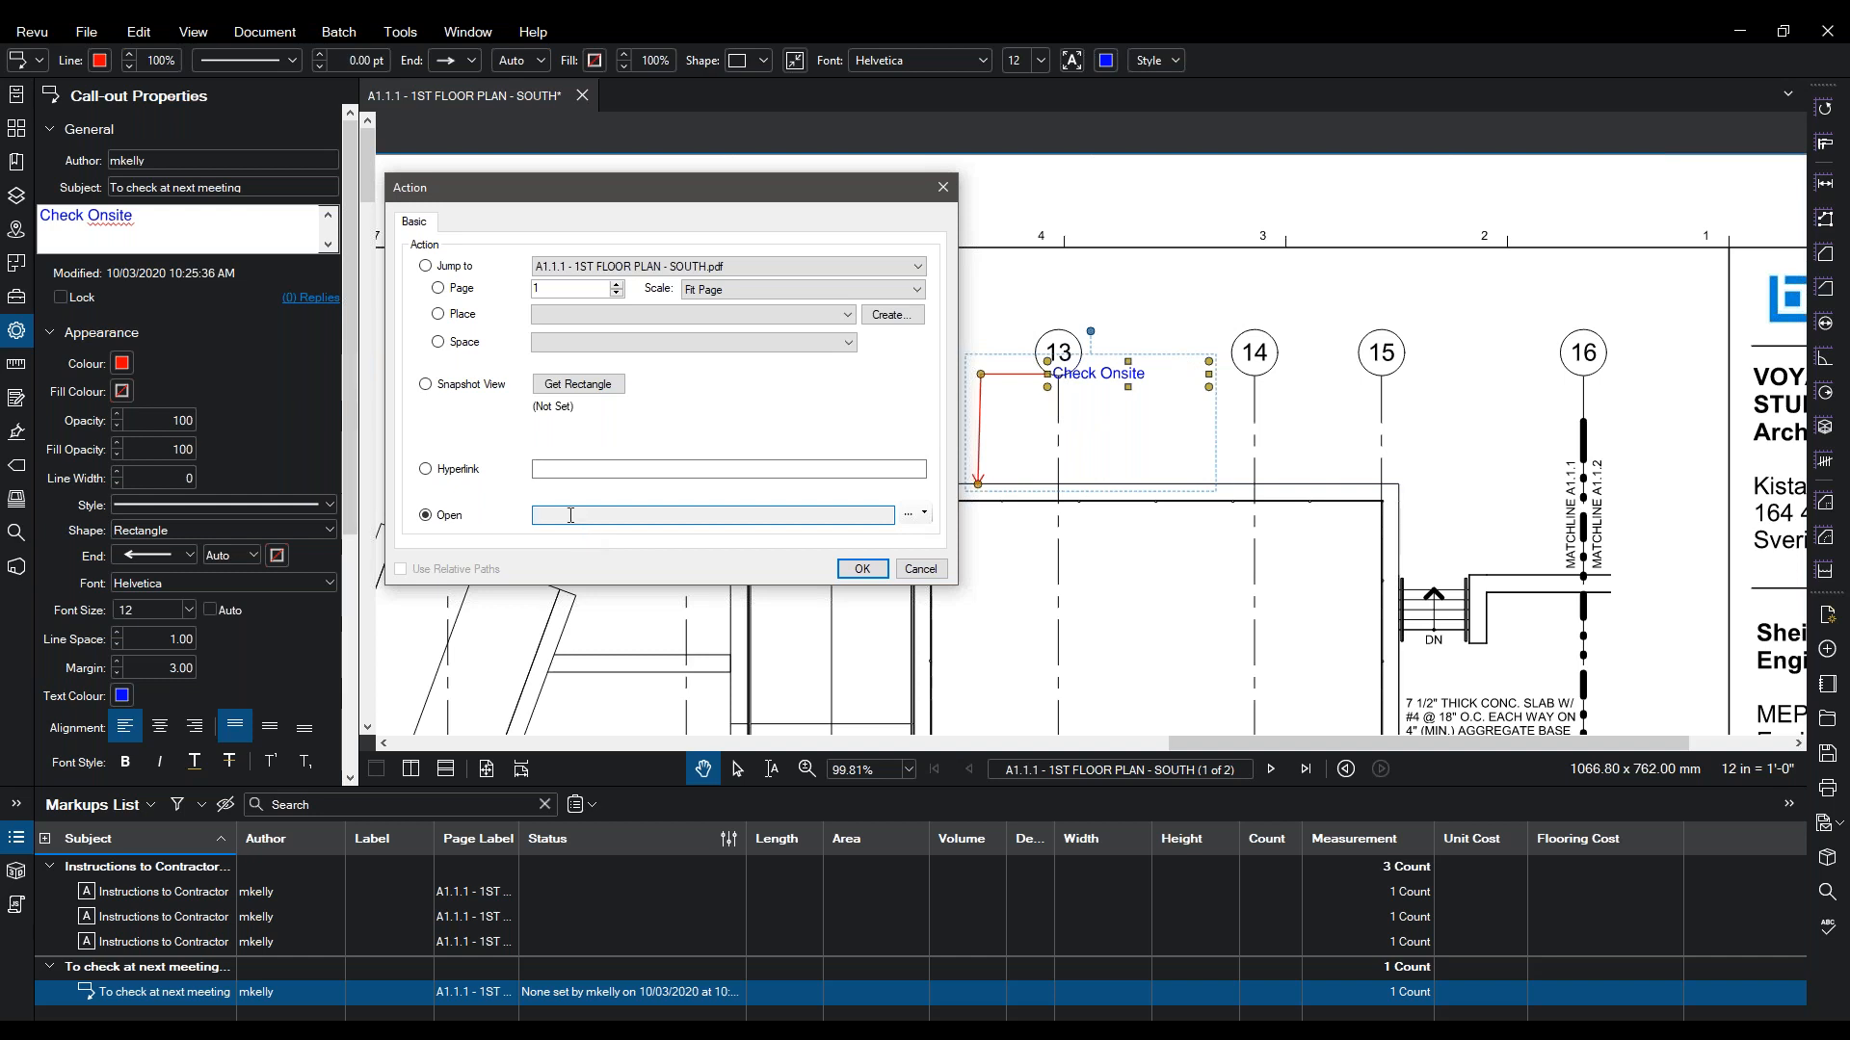
click(438, 315)
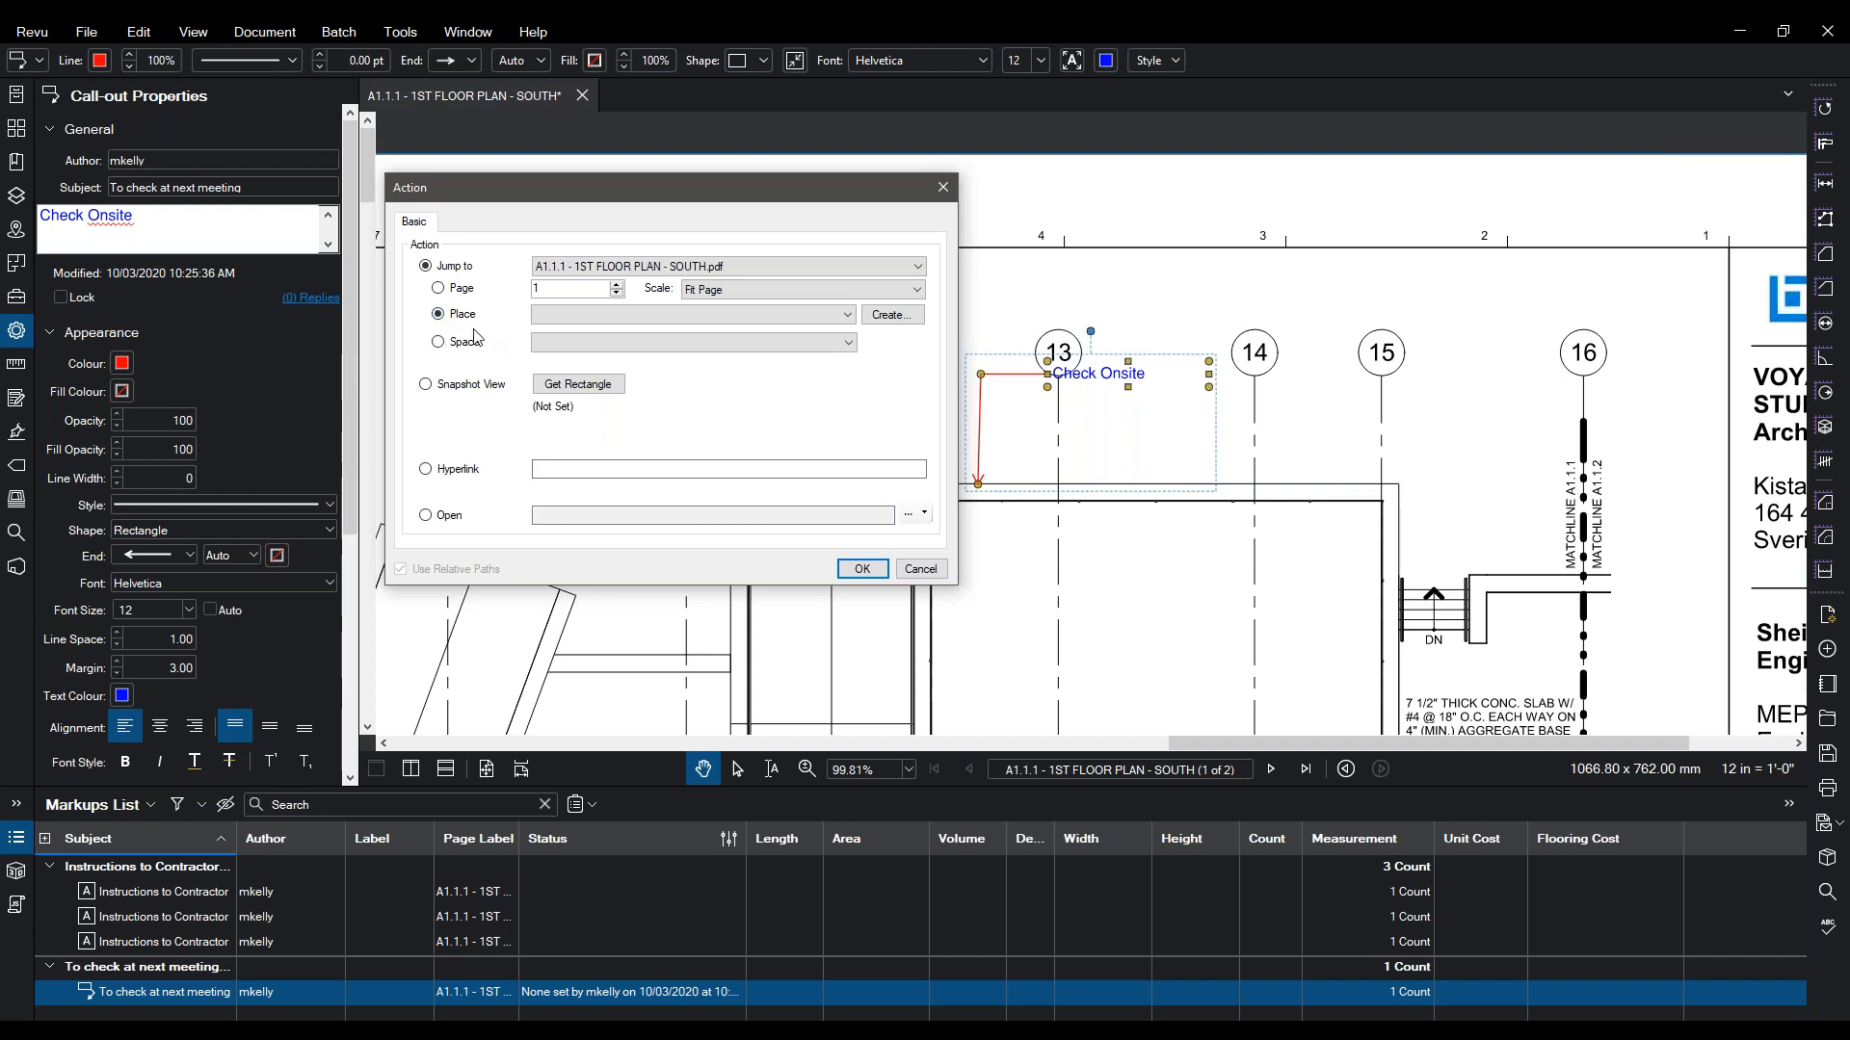
click(888, 317)
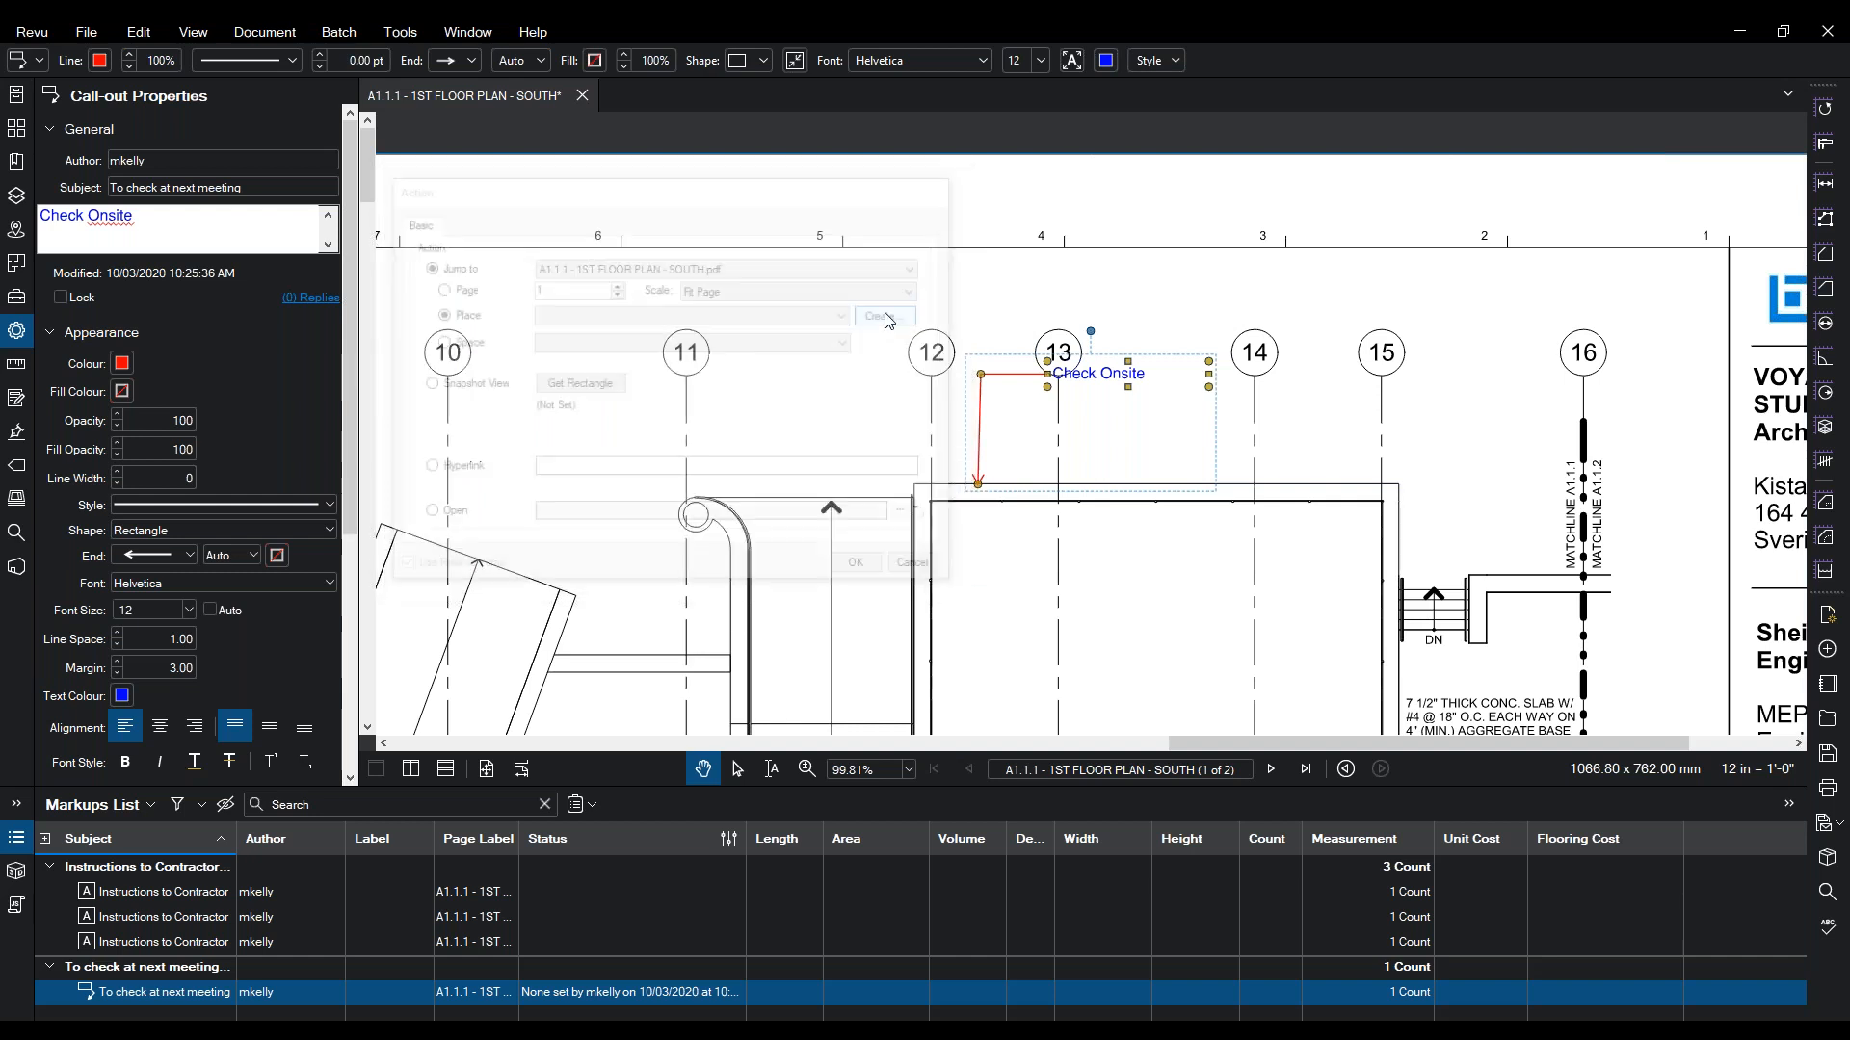
click(925, 551)
scroll(847, 512, down, 5)
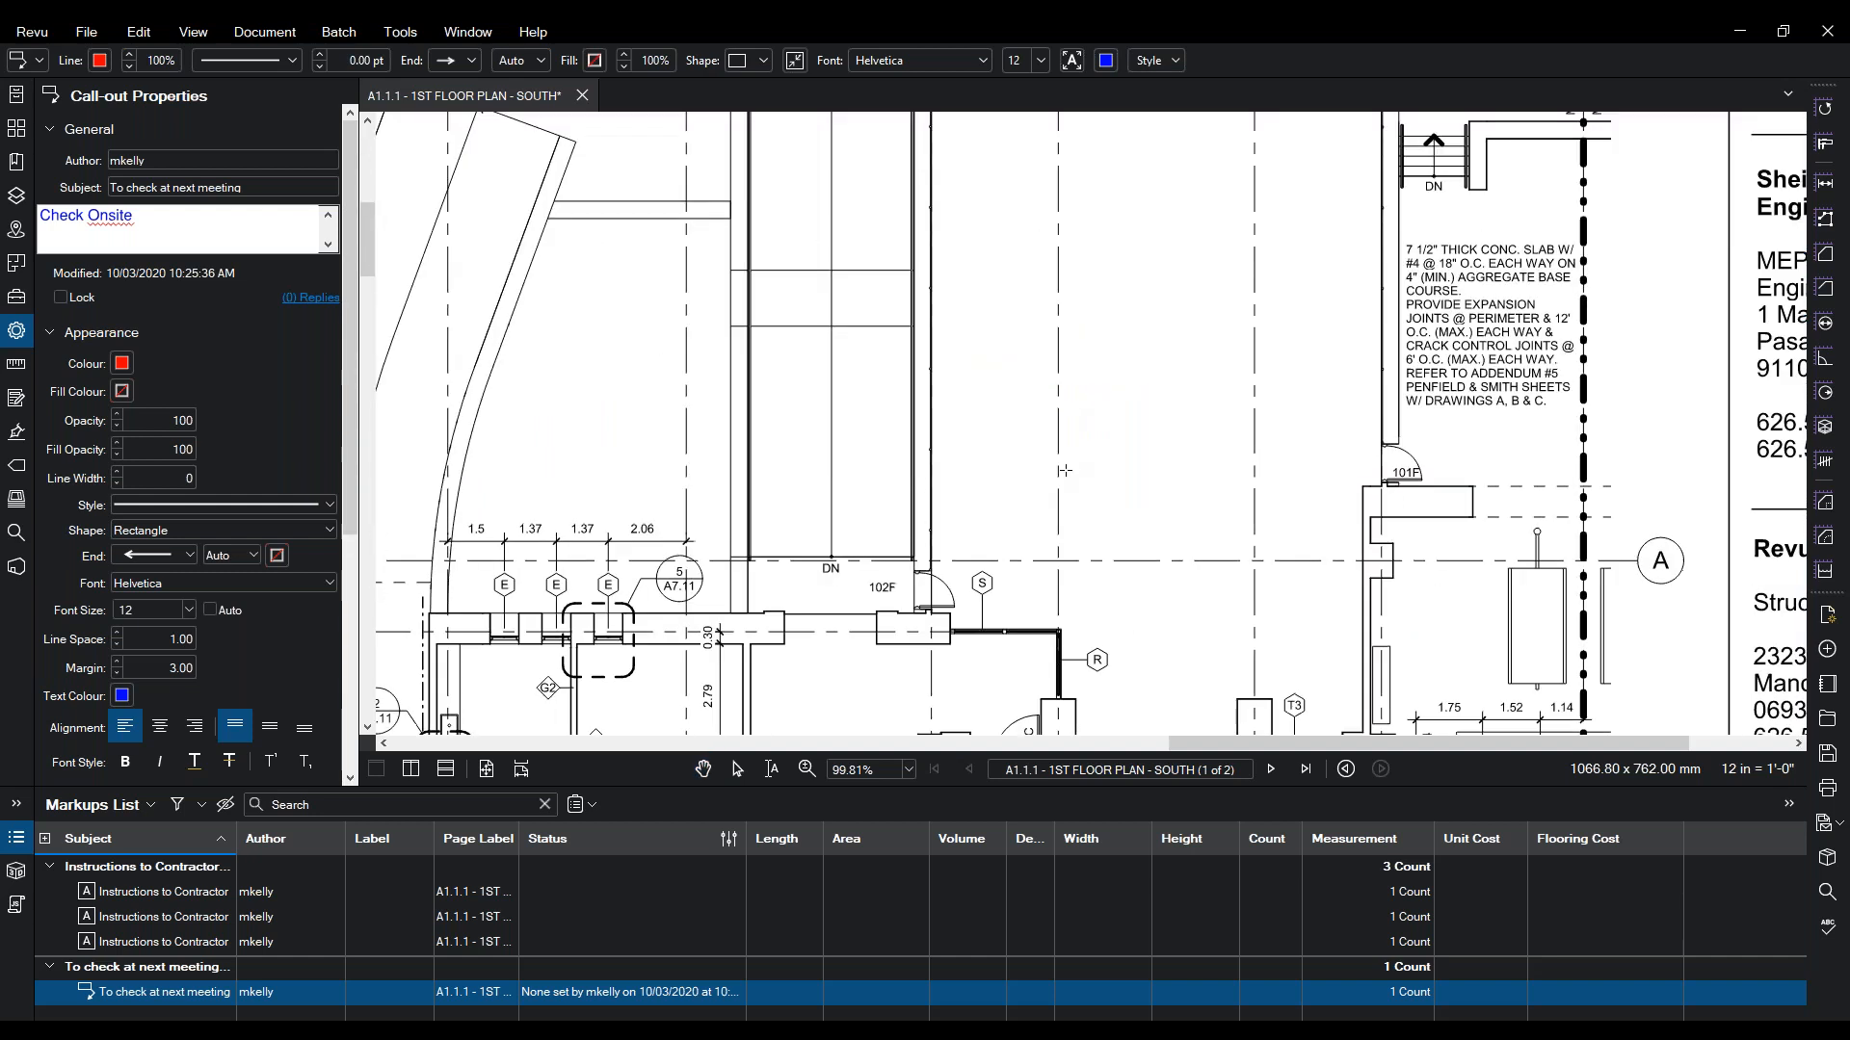
- Frame the GENERAL NOTE box as a place named General Notes and confirm the jump action
drag(847, 512, 1321, 154)
drag(848, 616, 1129, 154)
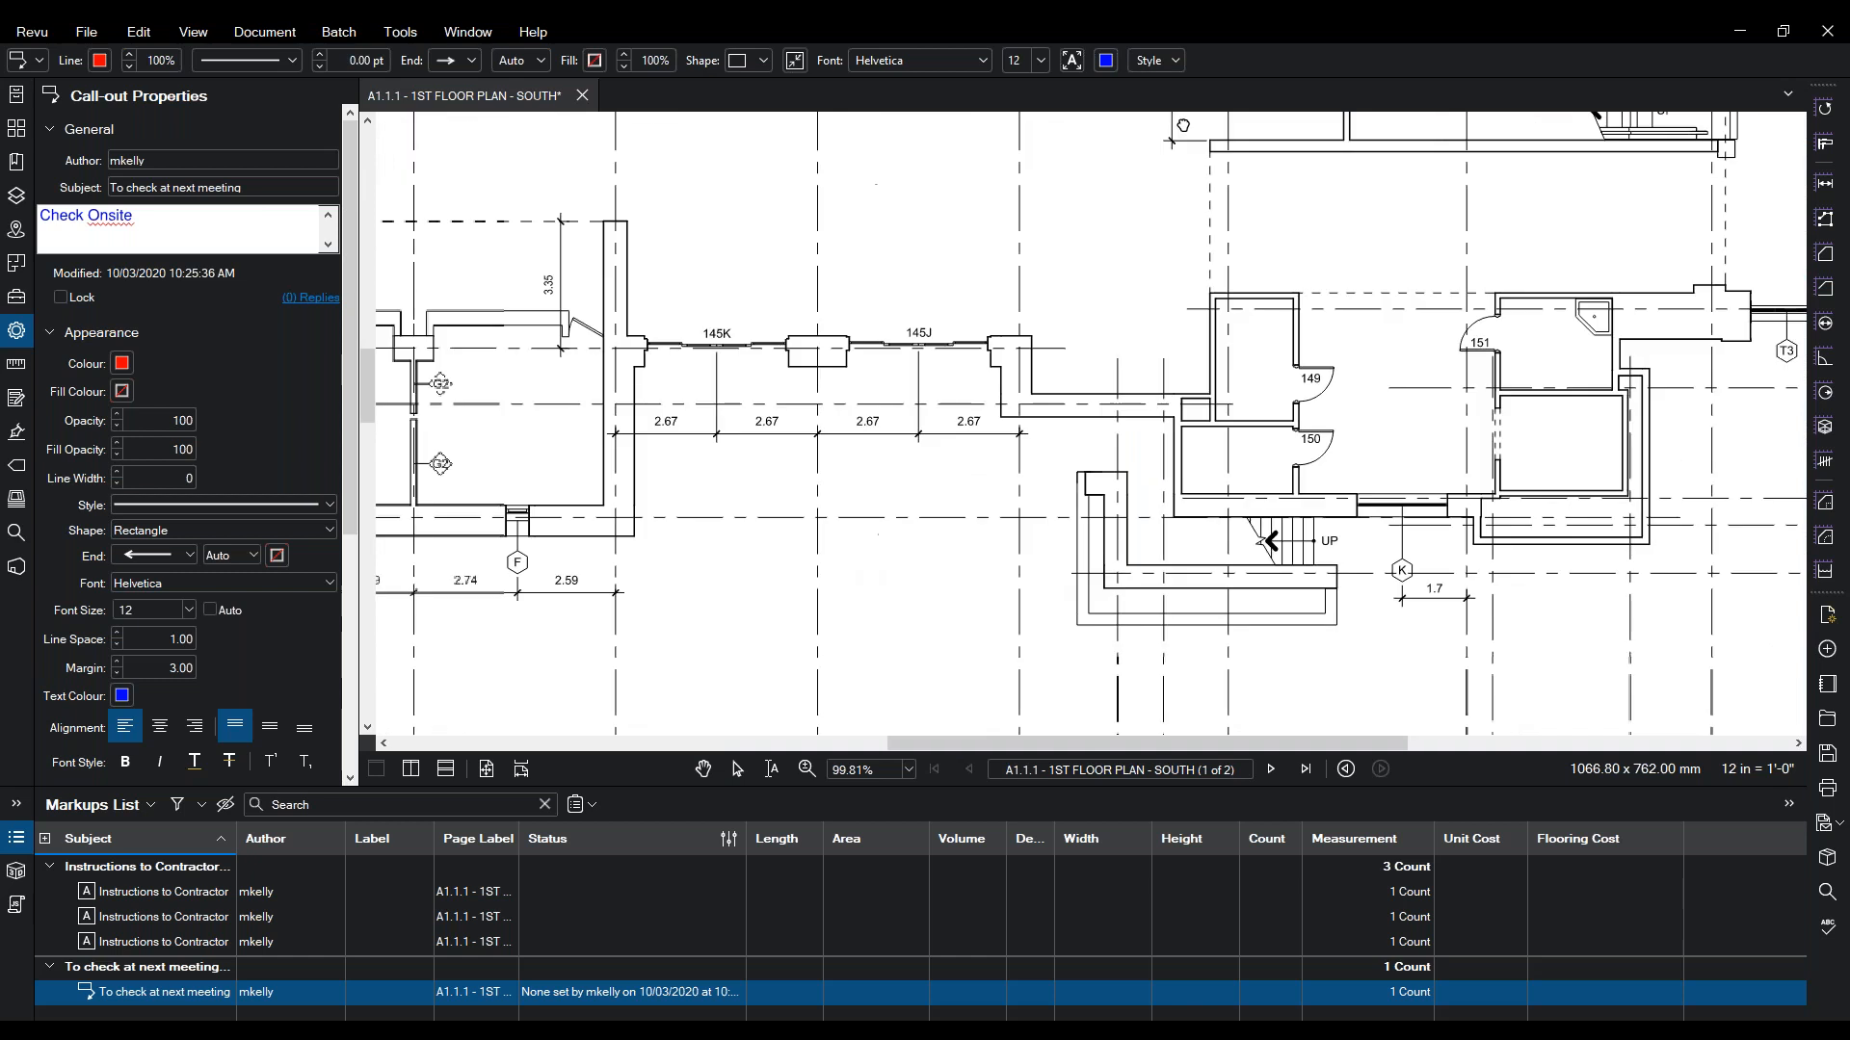
drag(808, 452, 1159, 209)
drag(666, 616, 1383, 615)
drag(1099, 413, 609, 631)
click(844, 465)
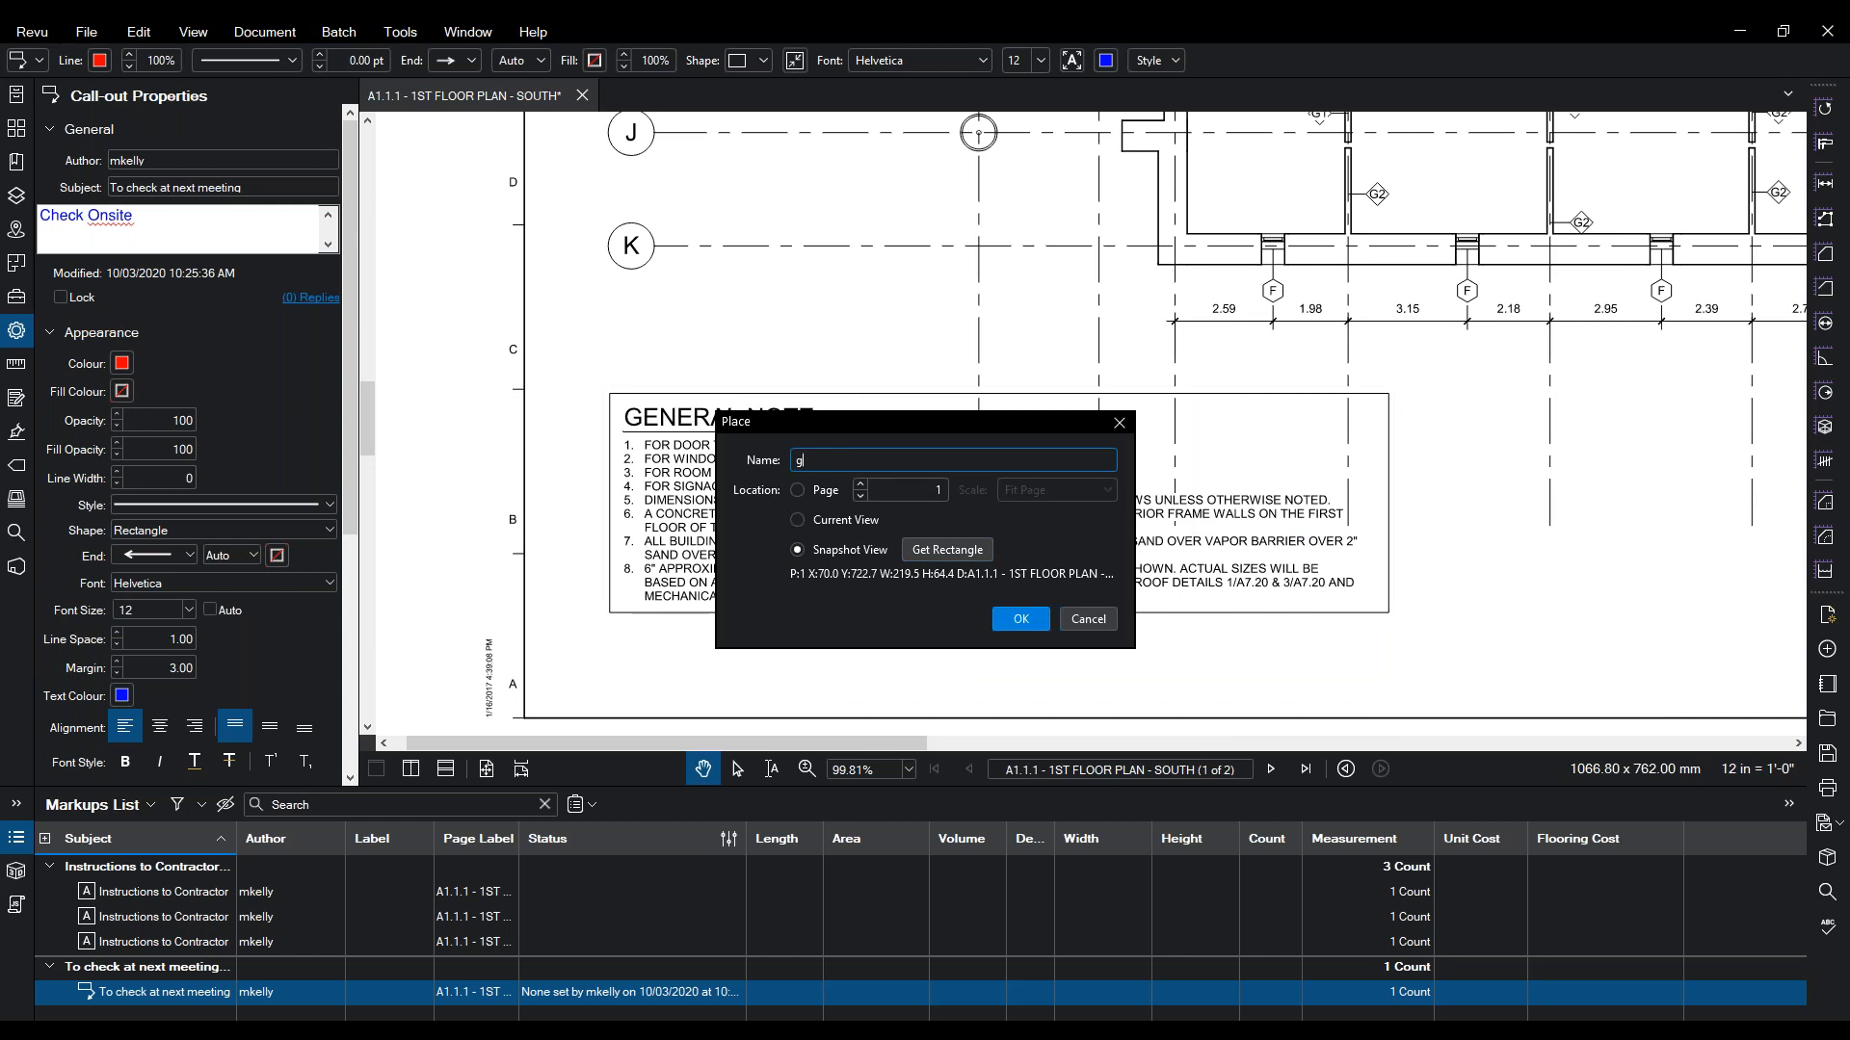
text(G)
key(BackSpace)
key(Return)
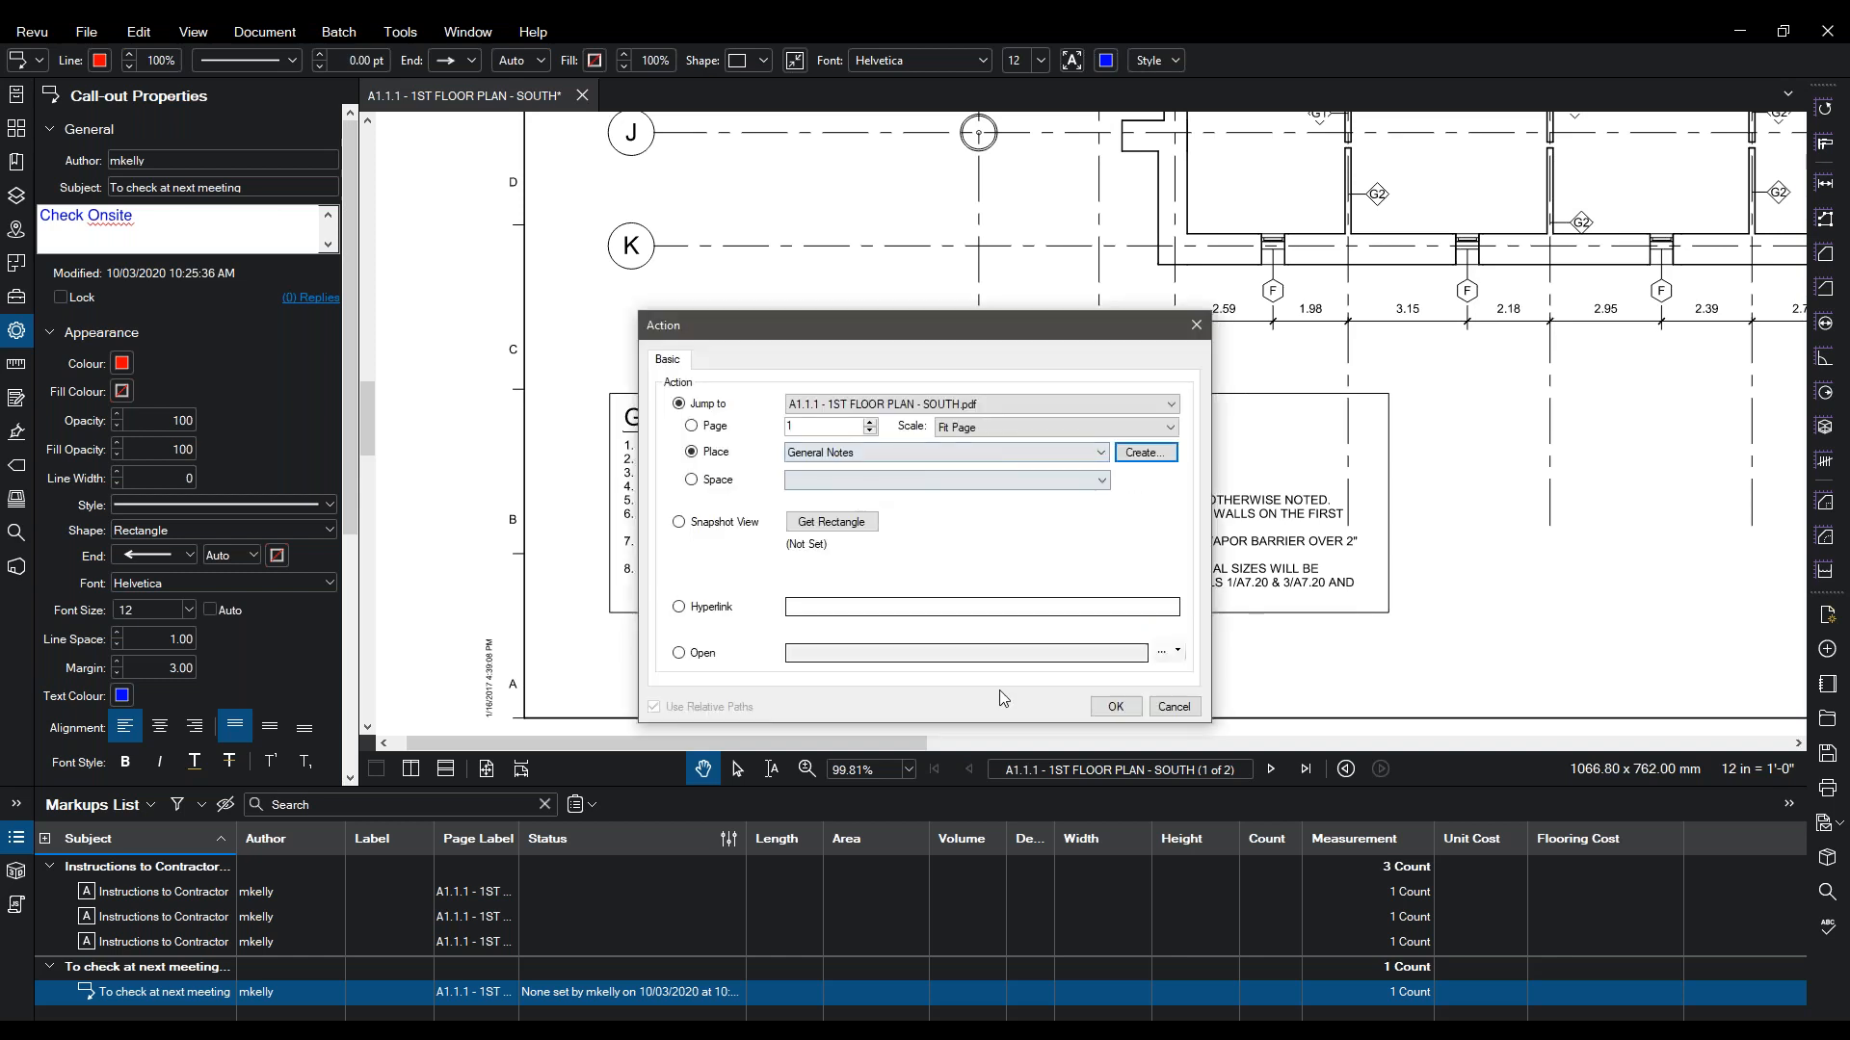
click(1107, 707)
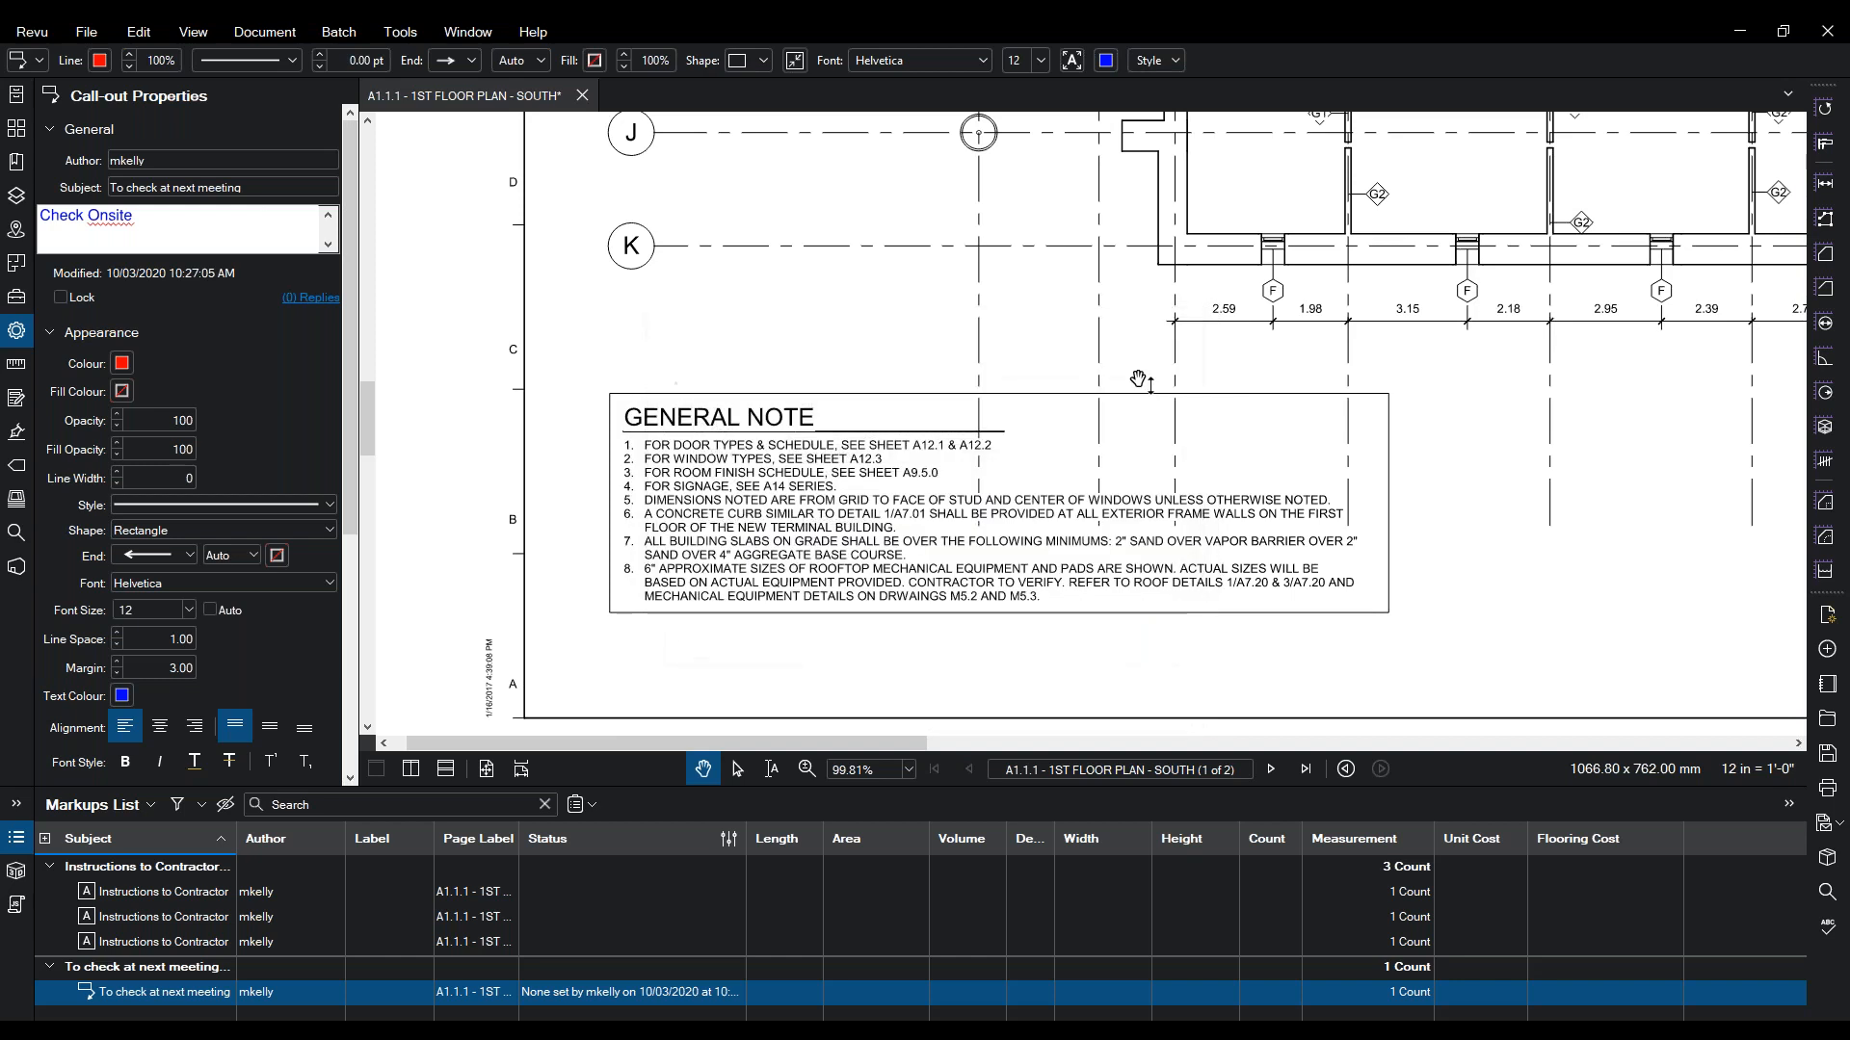
- Zoom out and centre the whole floor plan sheet in the view
drag(1156, 347, 510, 747)
scroll(782, 306, down, 4)
drag(764, 433, 632, 696)
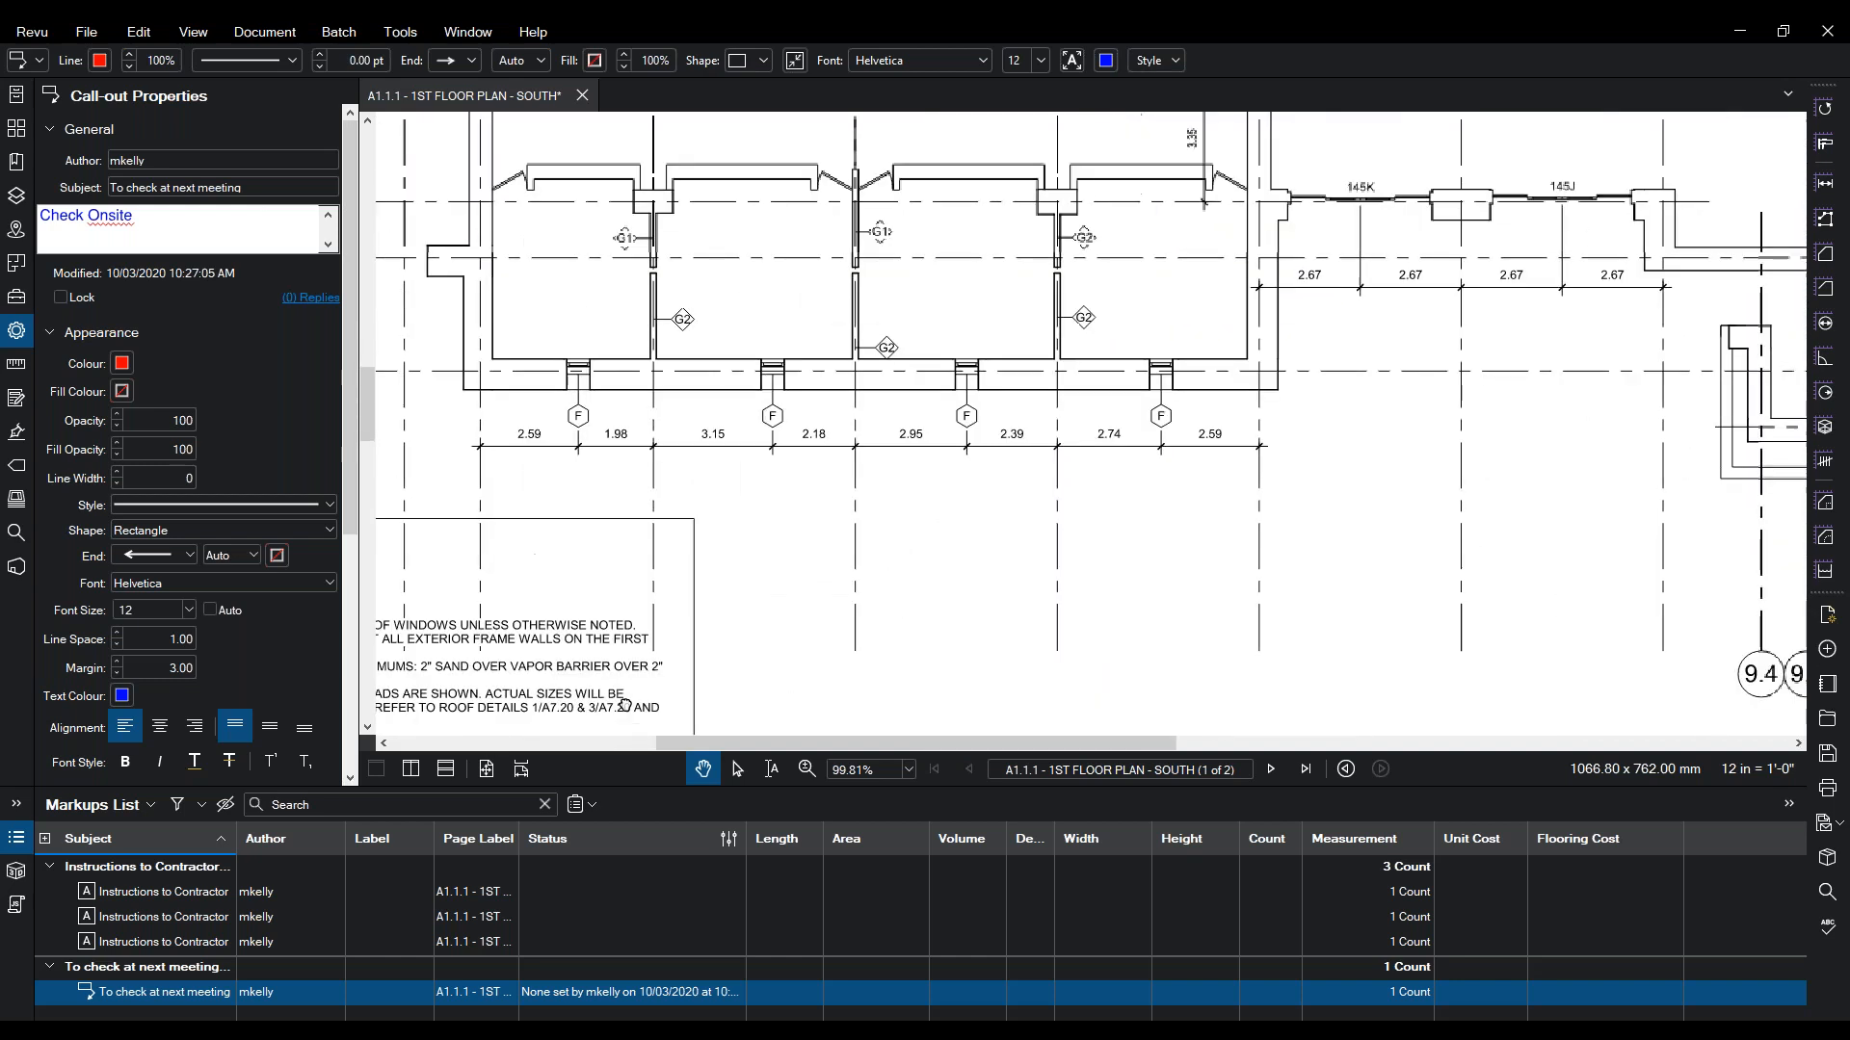
click(807, 769)
scroll(958, 368, down, 8)
mouse_move(986, 345)
mouse_down()
mouse_move(773, 548)
mouse_move(727, 686)
mouse_up()
scroll(790, 381, up, 4)
mouse_move(1218, 216)
mouse_down()
mouse_move(1204, 272)
mouse_move(910, 398)
mouse_up()
key(Escape)
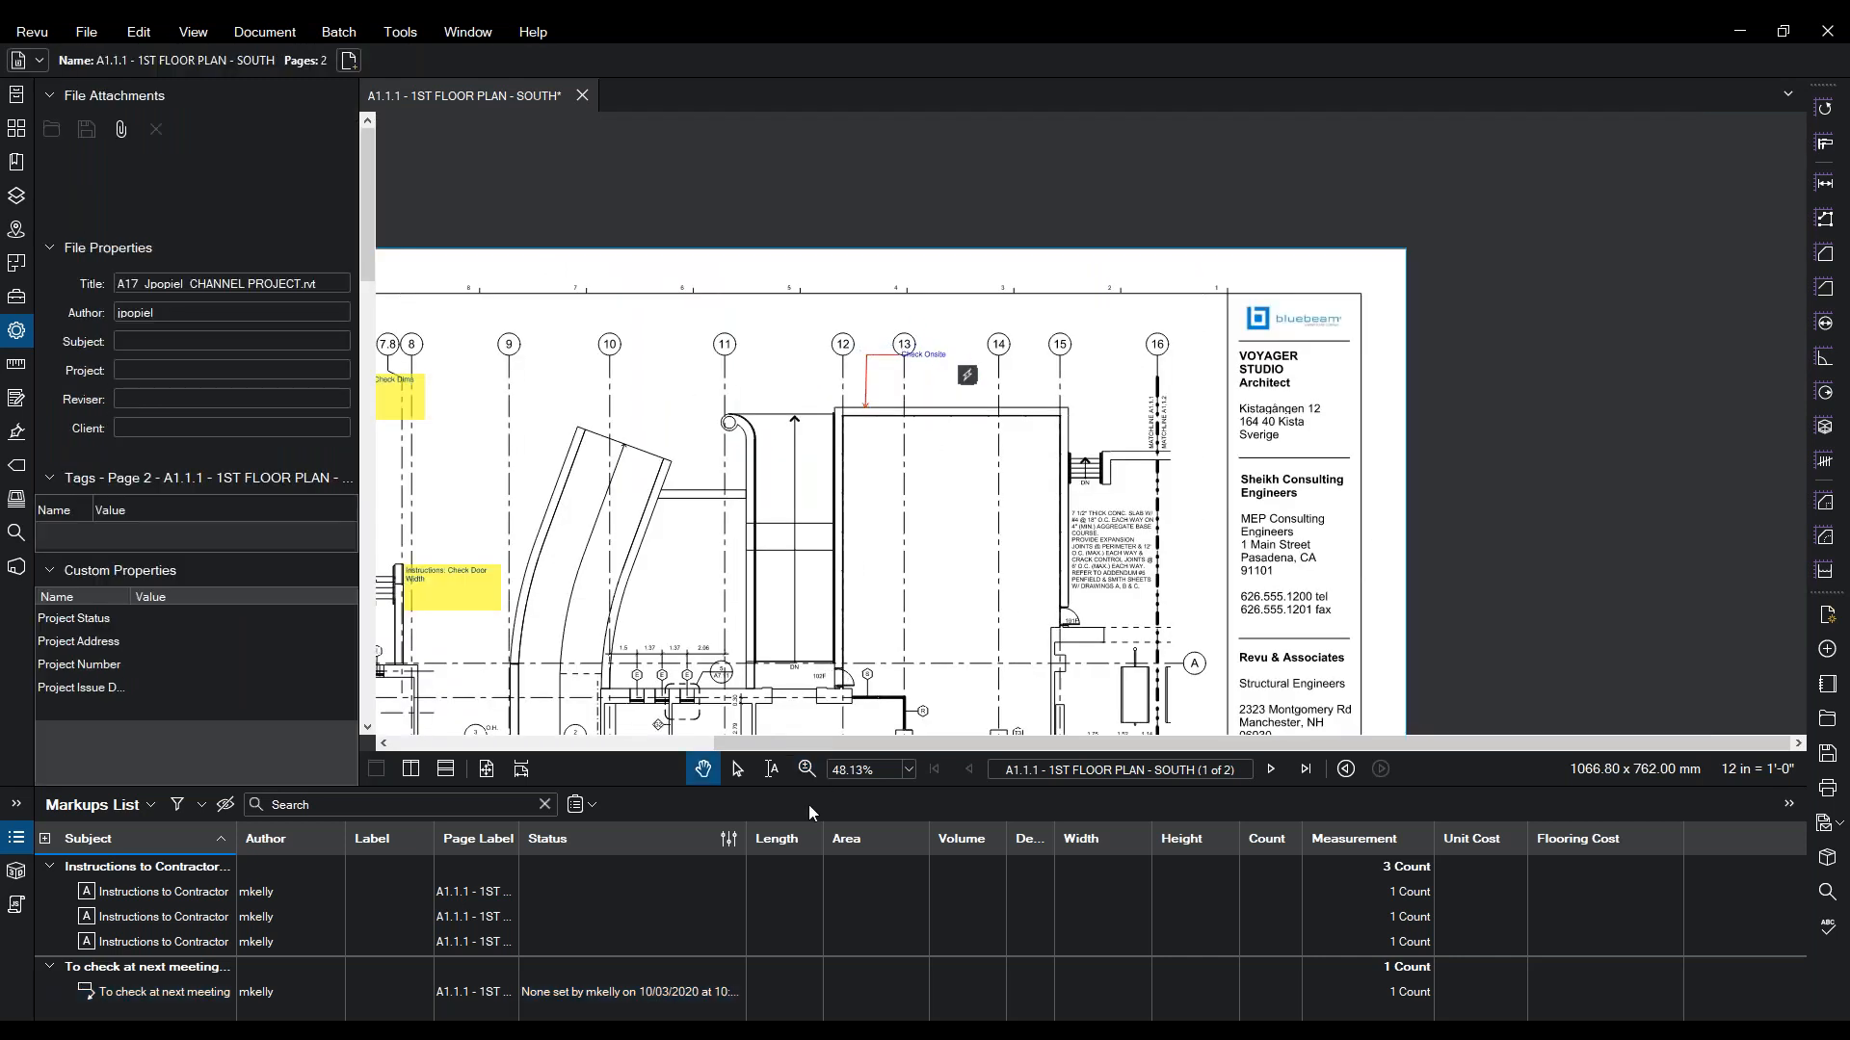
click(808, 770)
click(966, 321)
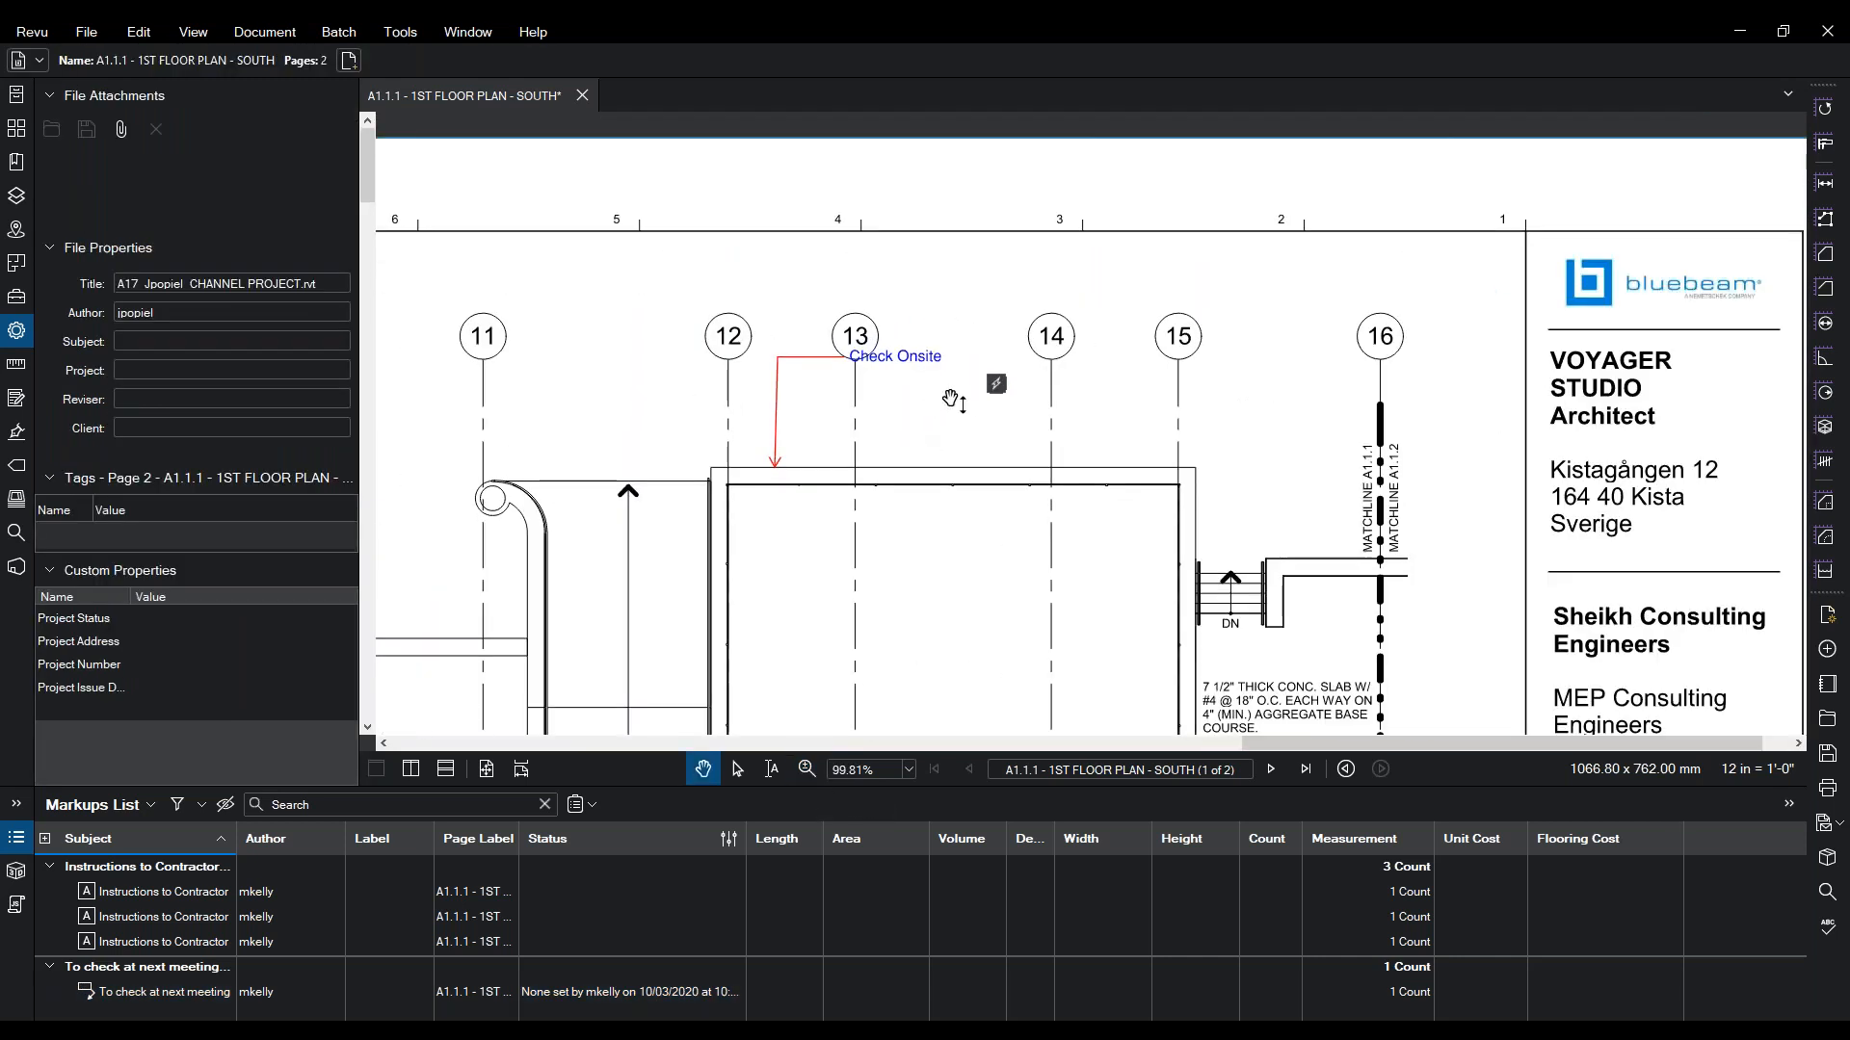
click(997, 386)
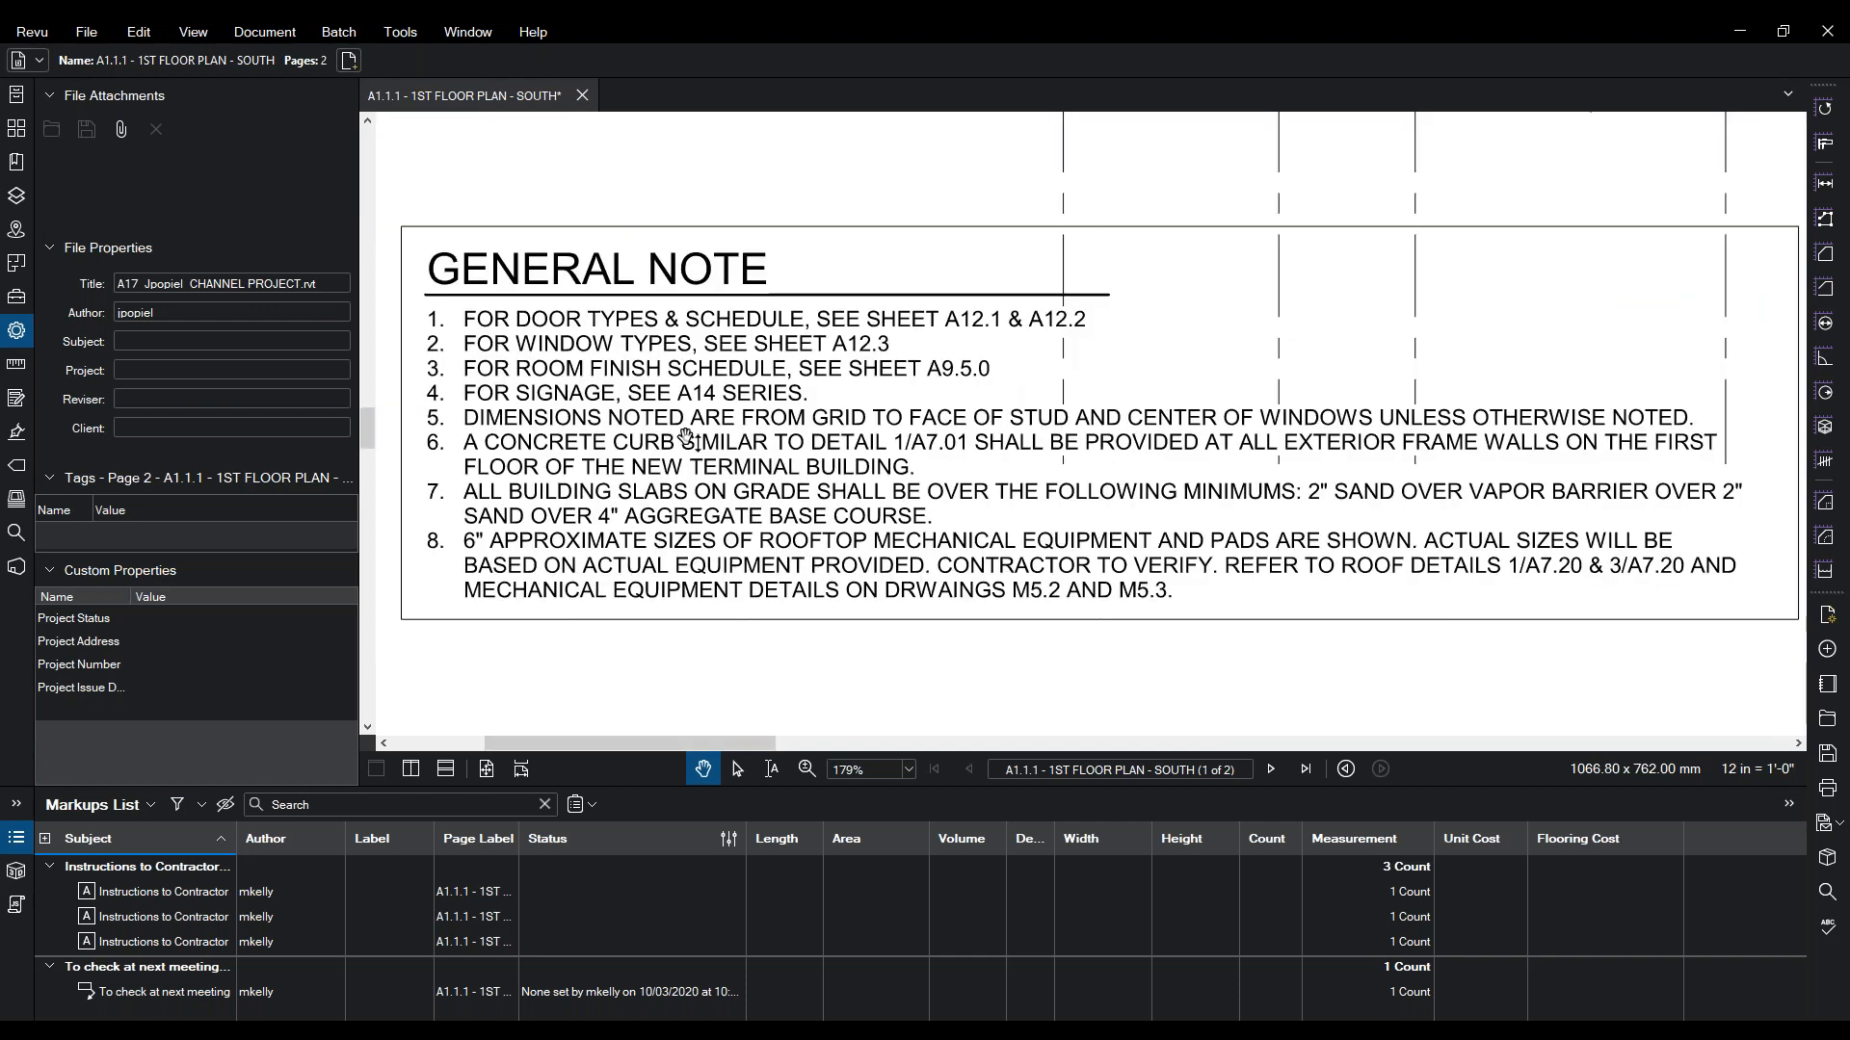
scroll(686, 436, down, 5)
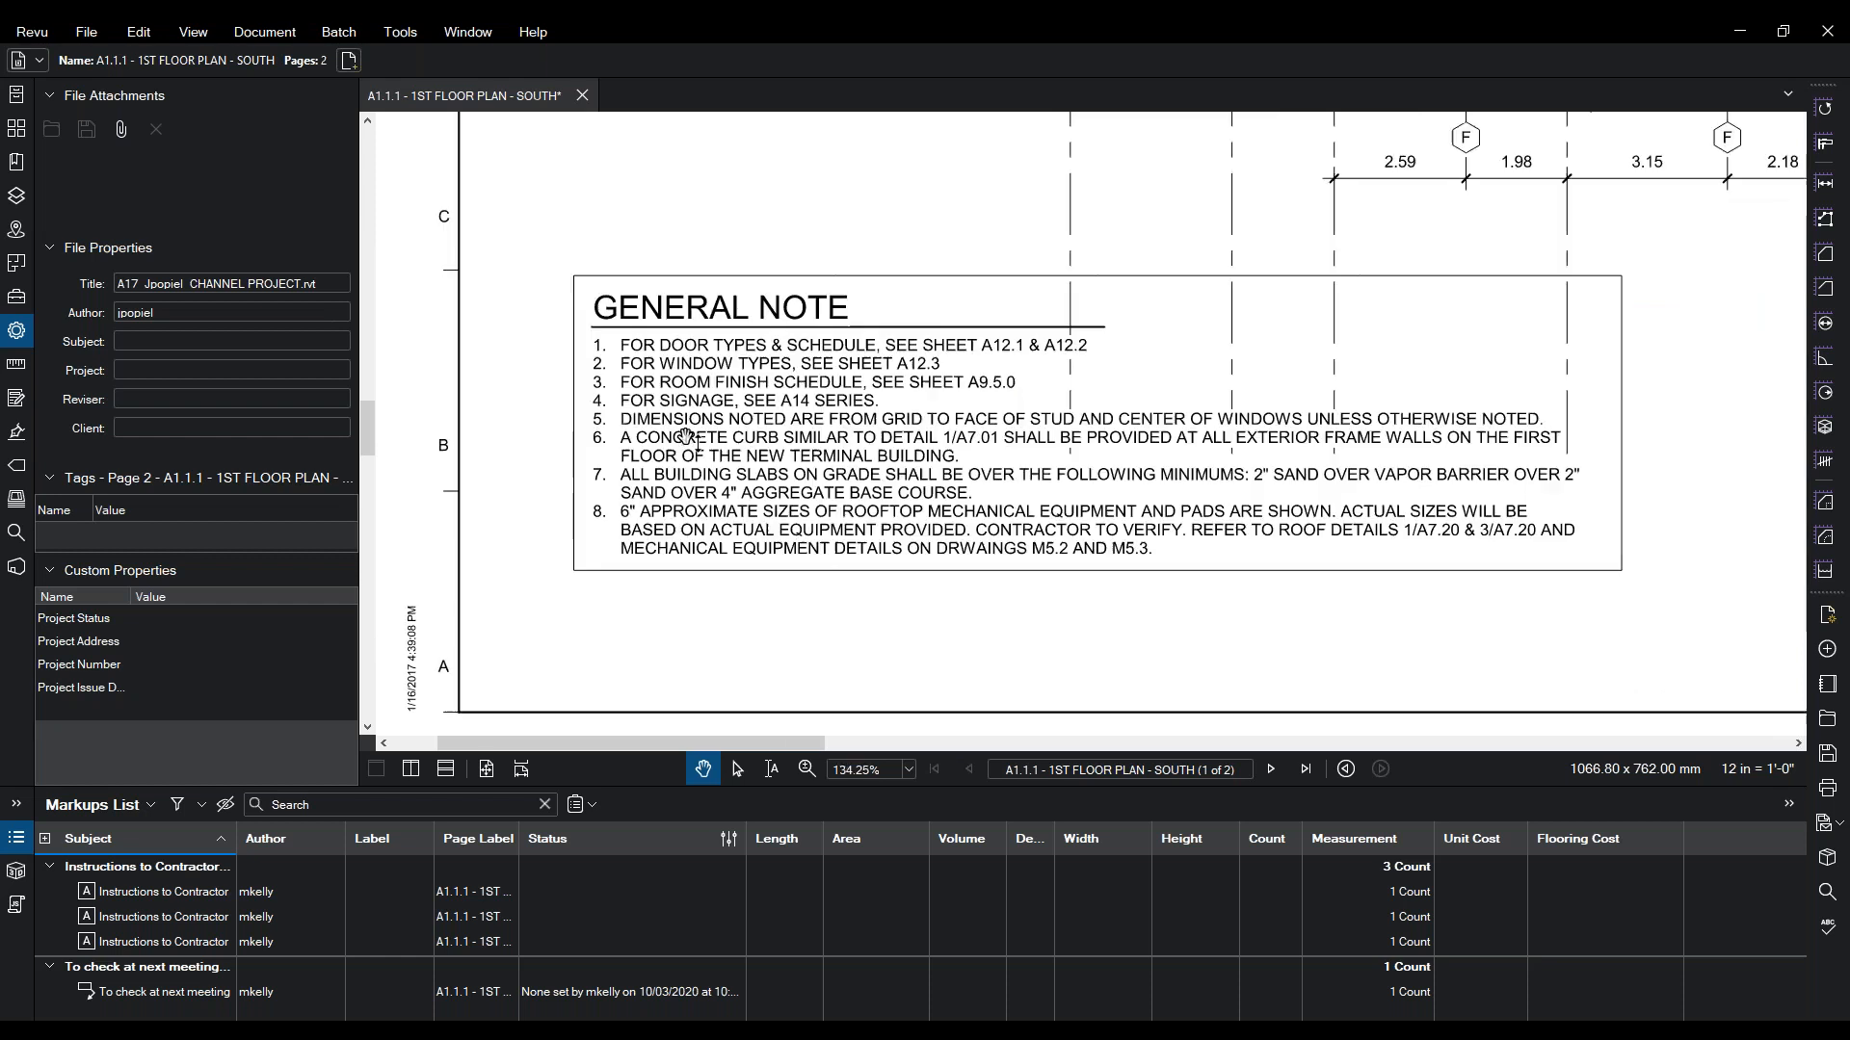
drag(1028, 376, 413, 763)
mouse_move(760, 466)
mouse_down()
mouse_move(682, 615)
mouse_move(479, 851)
mouse_up()
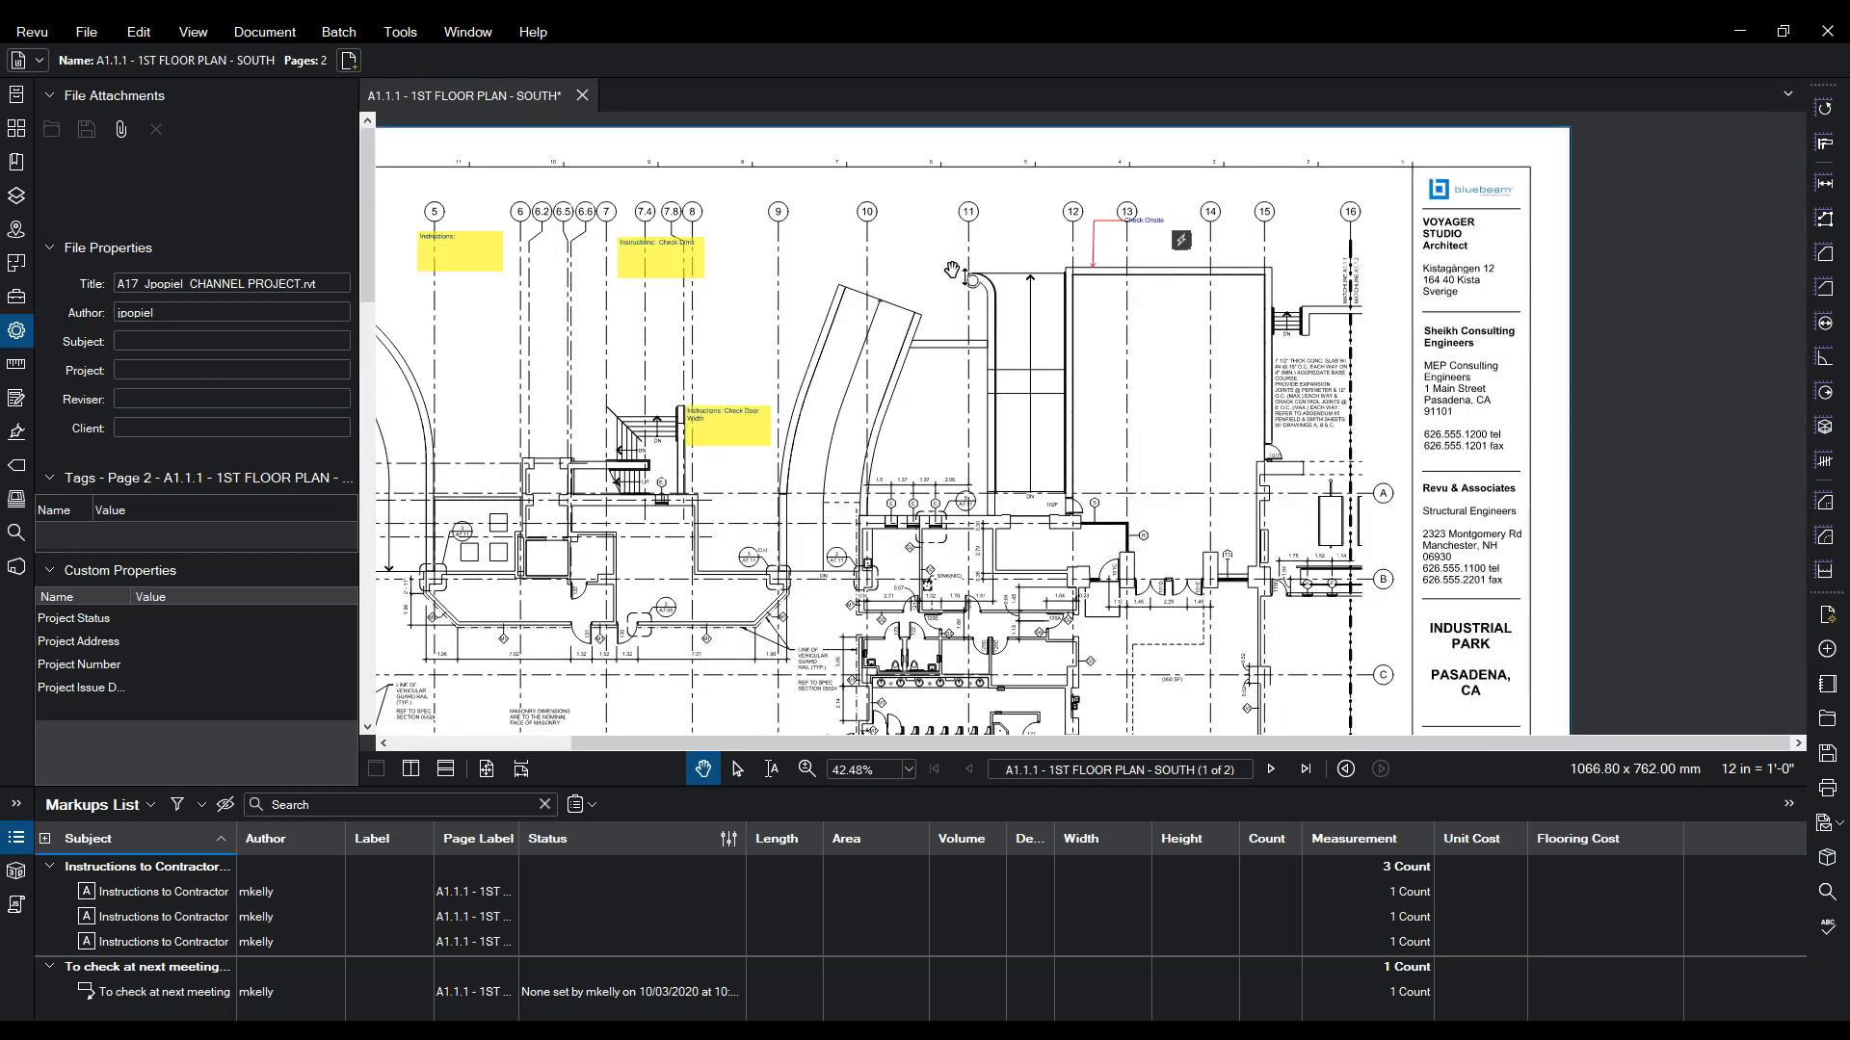
click(1110, 214)
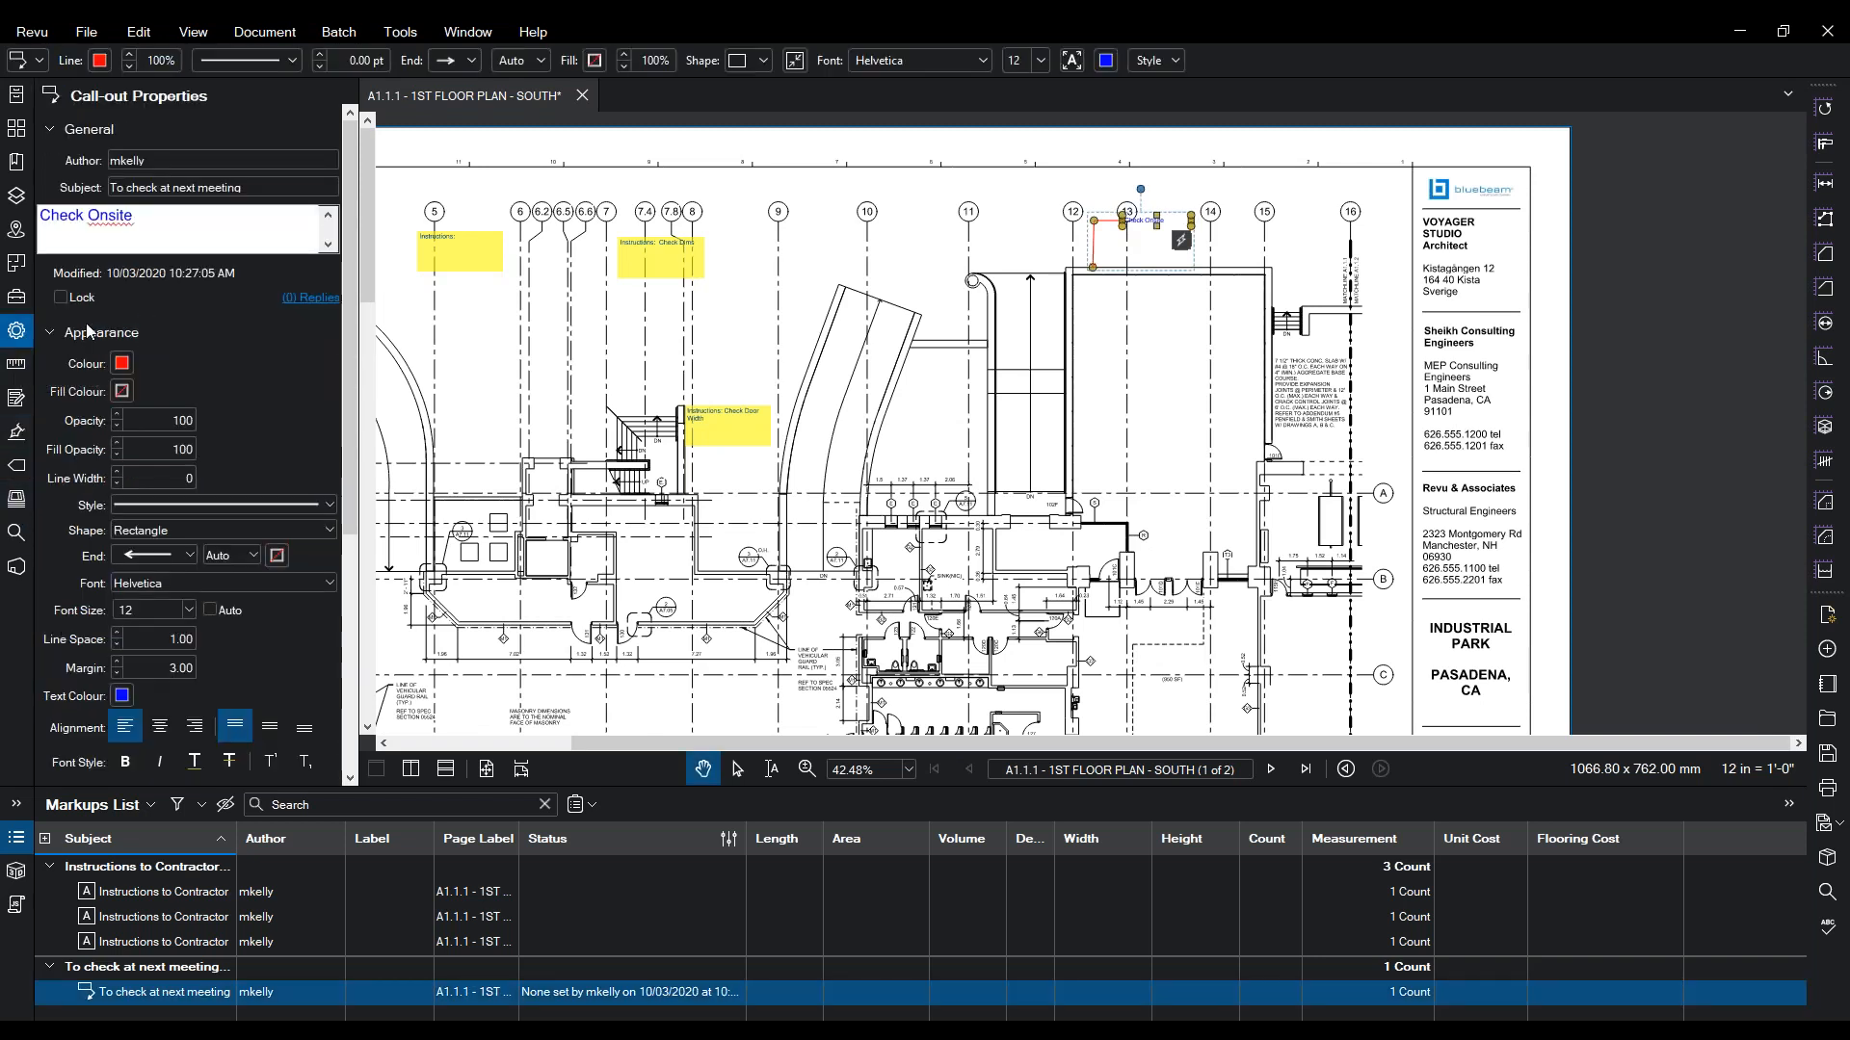
- Add the 'To check at next meeting' call-out to the Revu Fund tool chest
right_click(1103, 228)
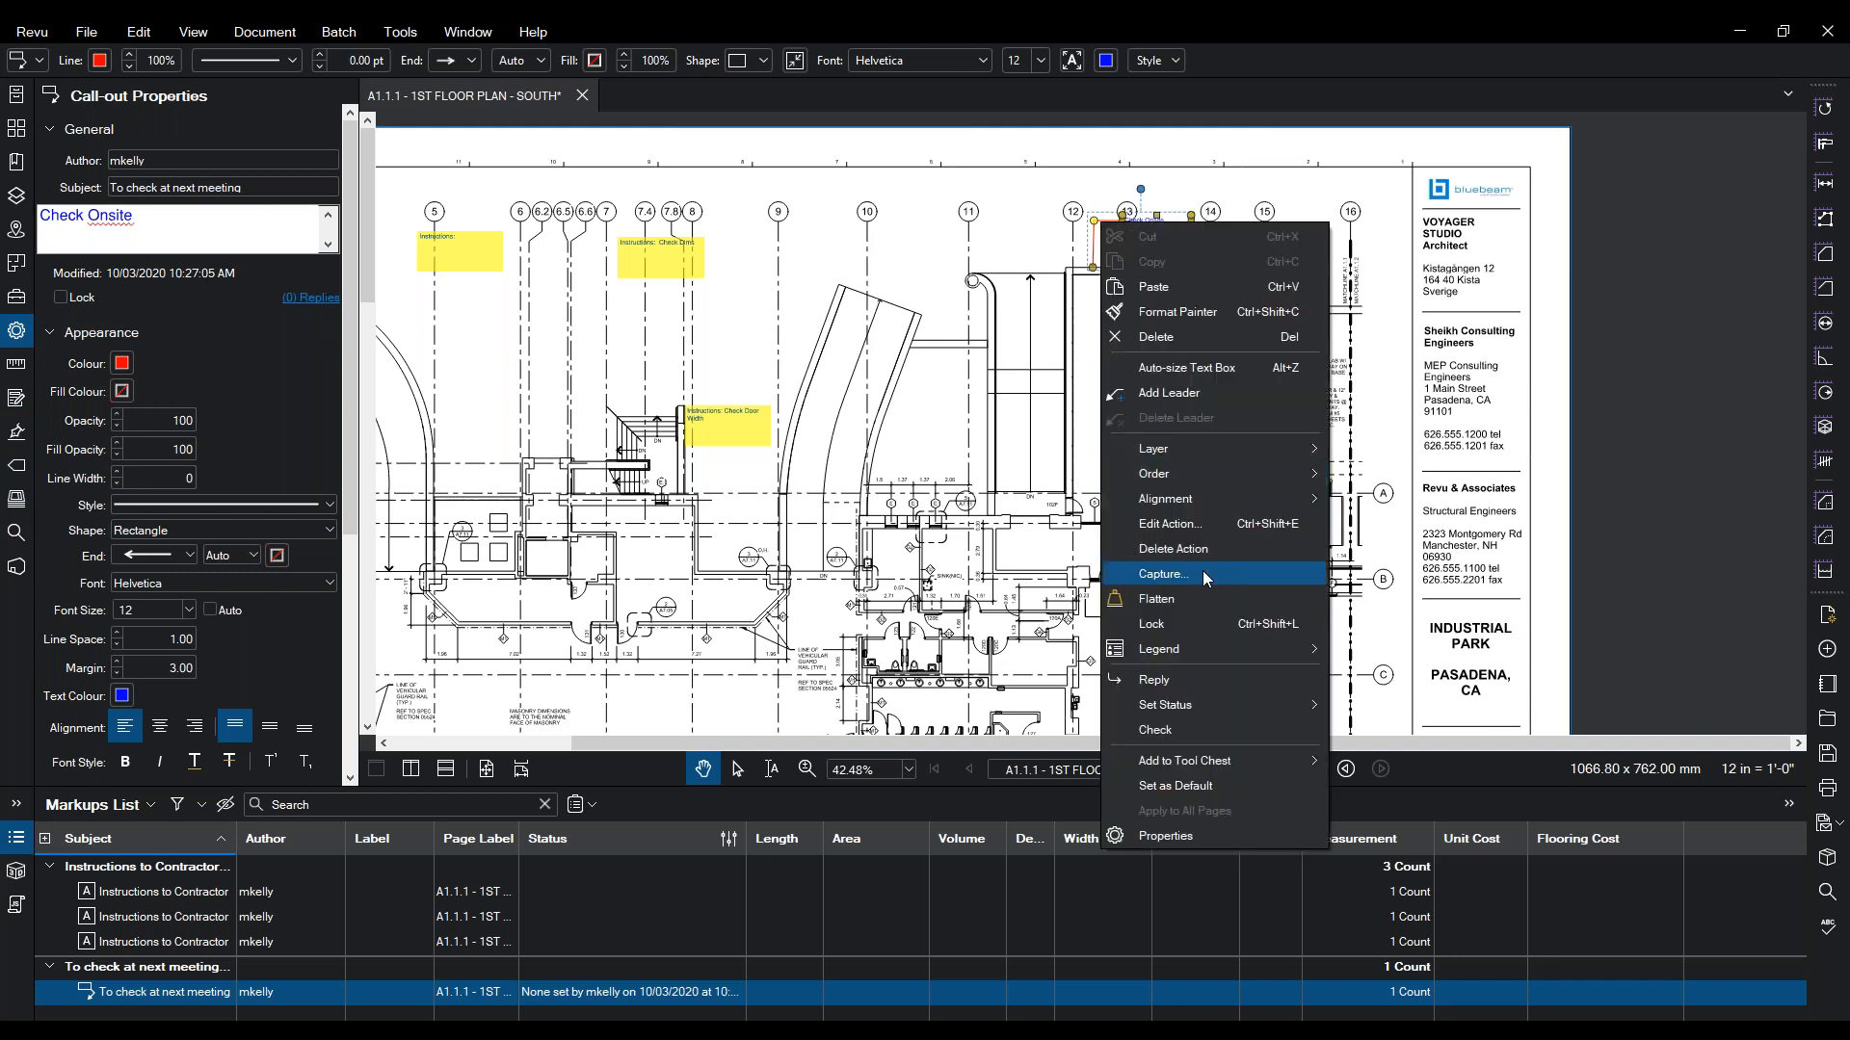
mouse_move(1203, 705)
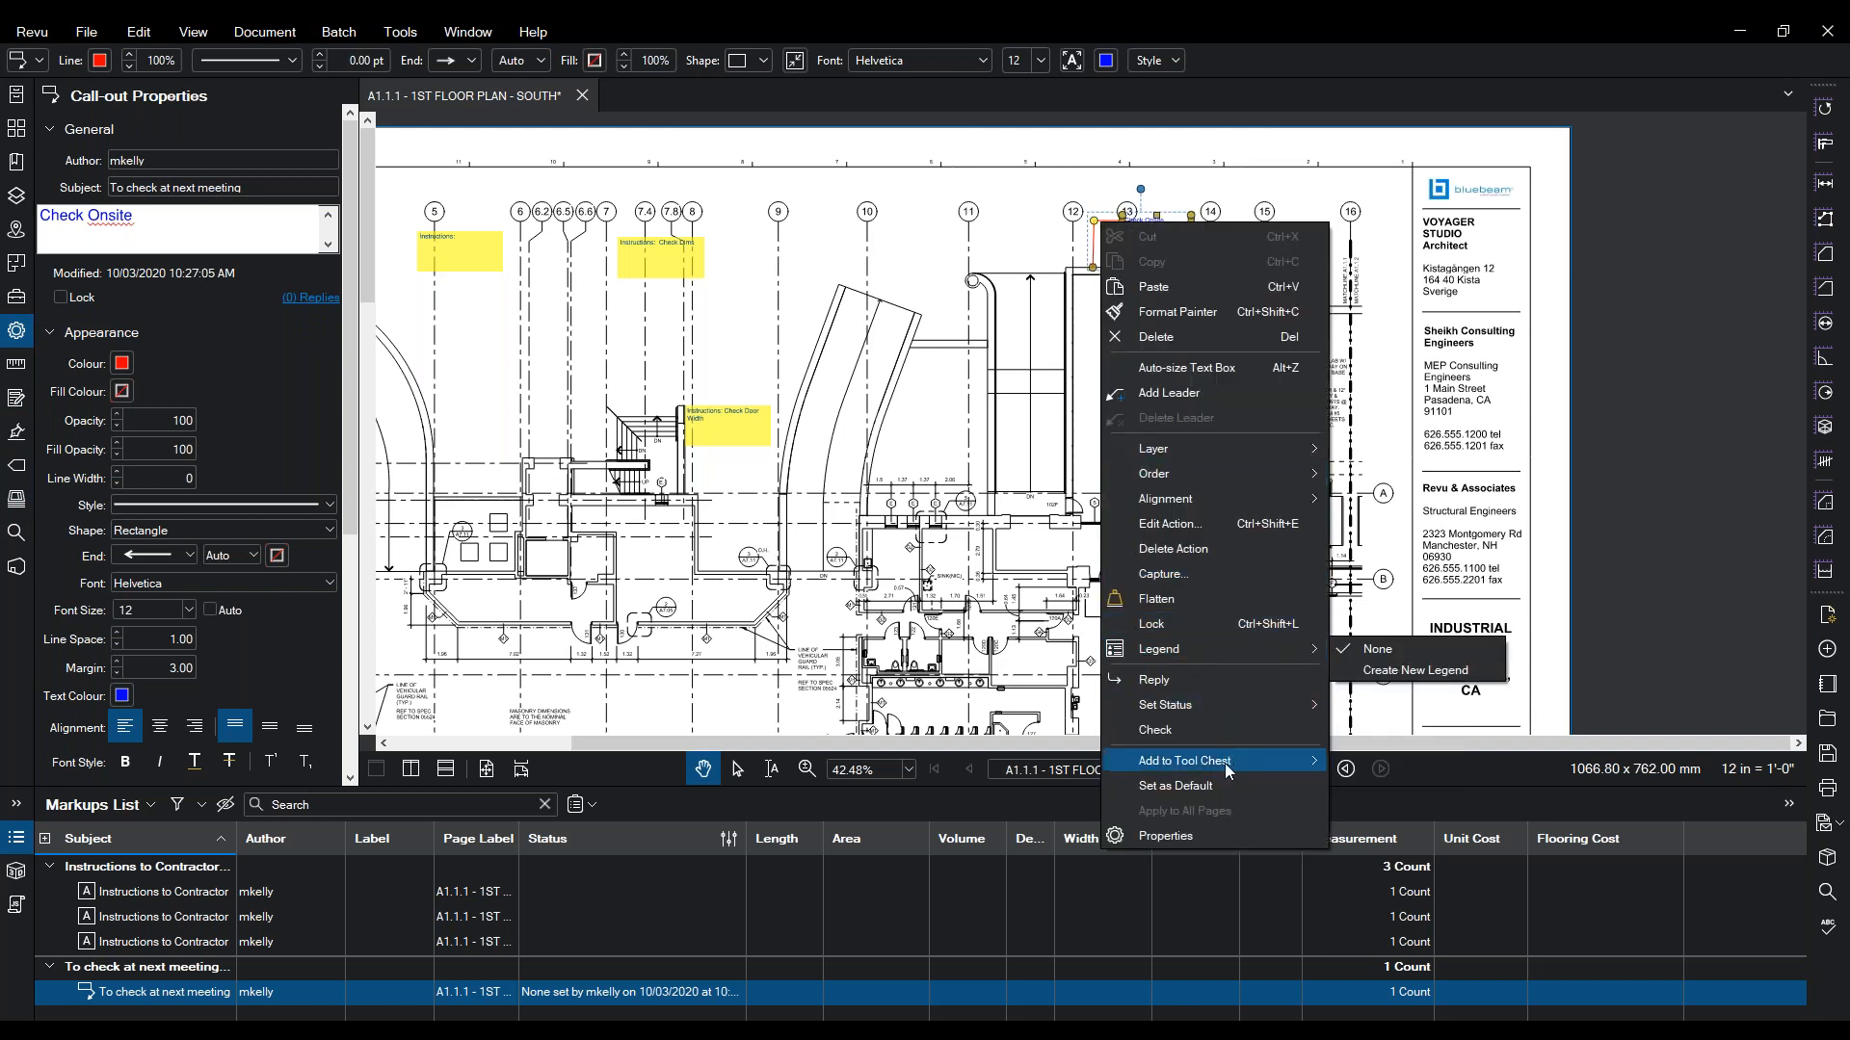
mouse_move(1226, 763)
click(1391, 930)
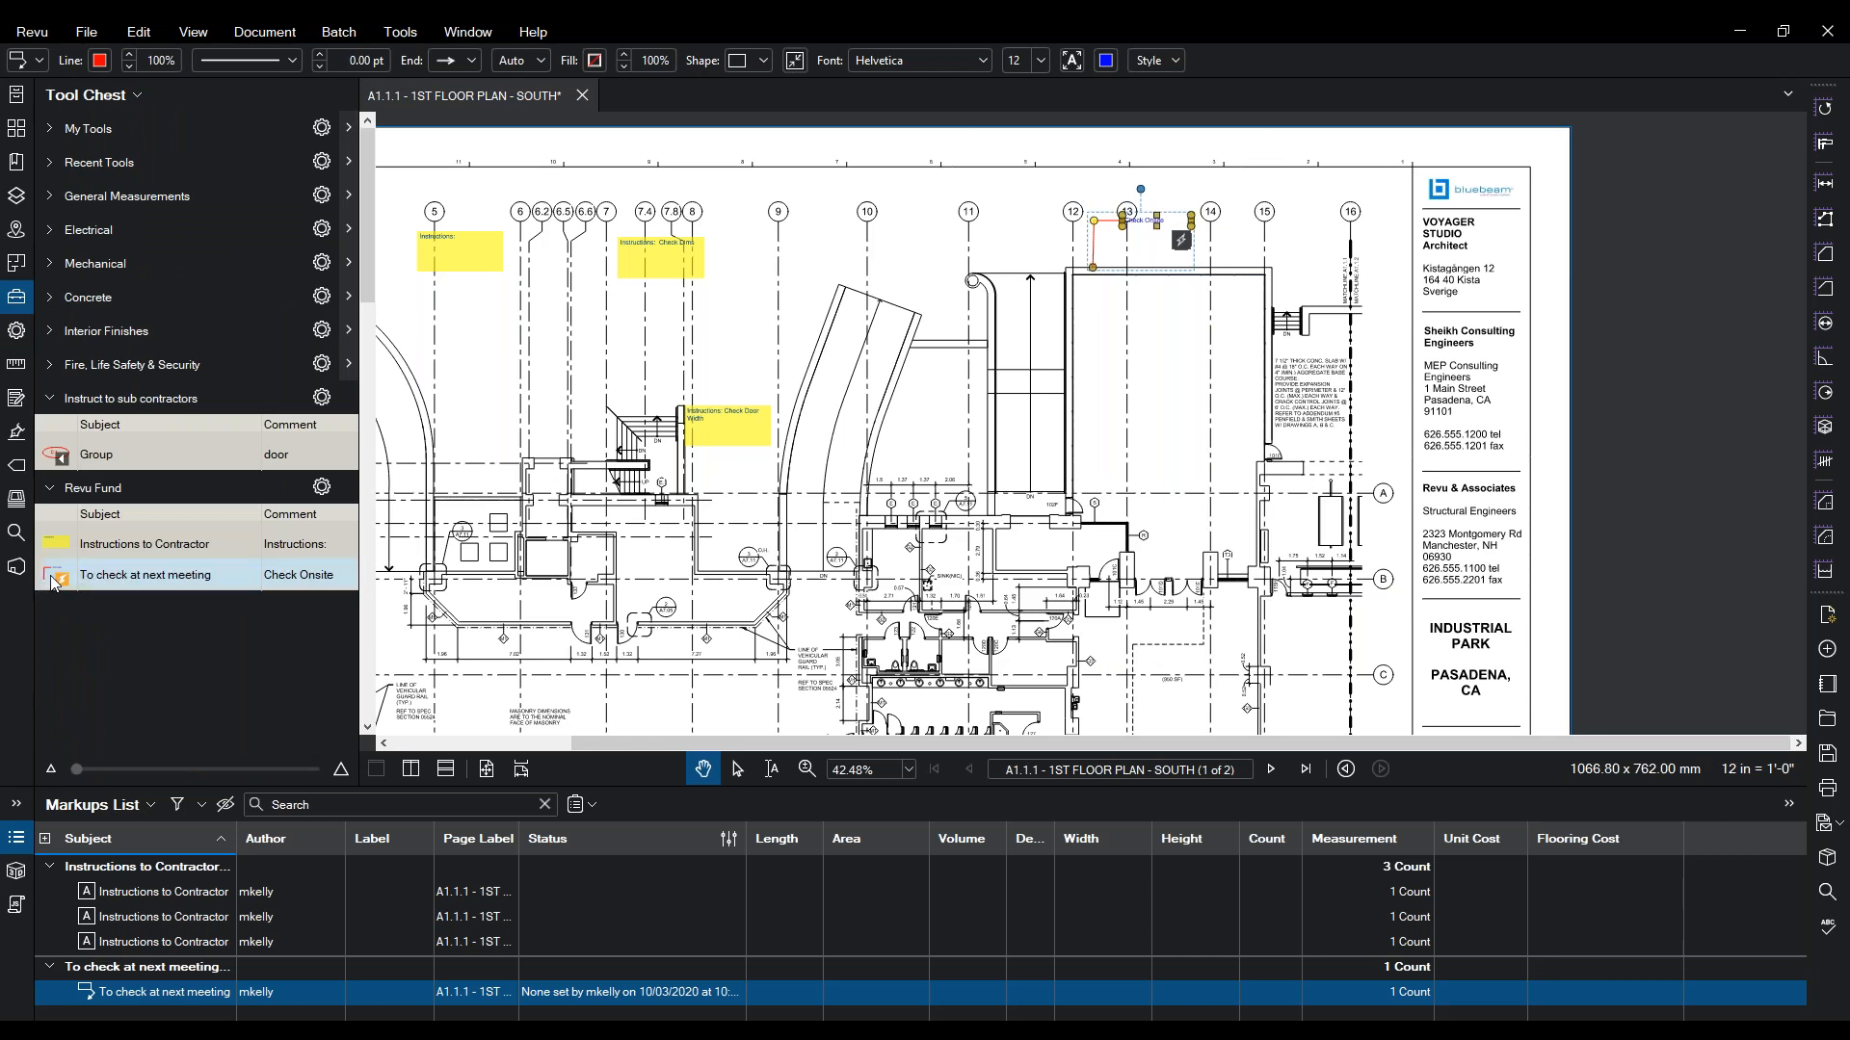
- Place Check Onsite call-outs near grid lines 11 and 15 using the saved tool
click(53, 583)
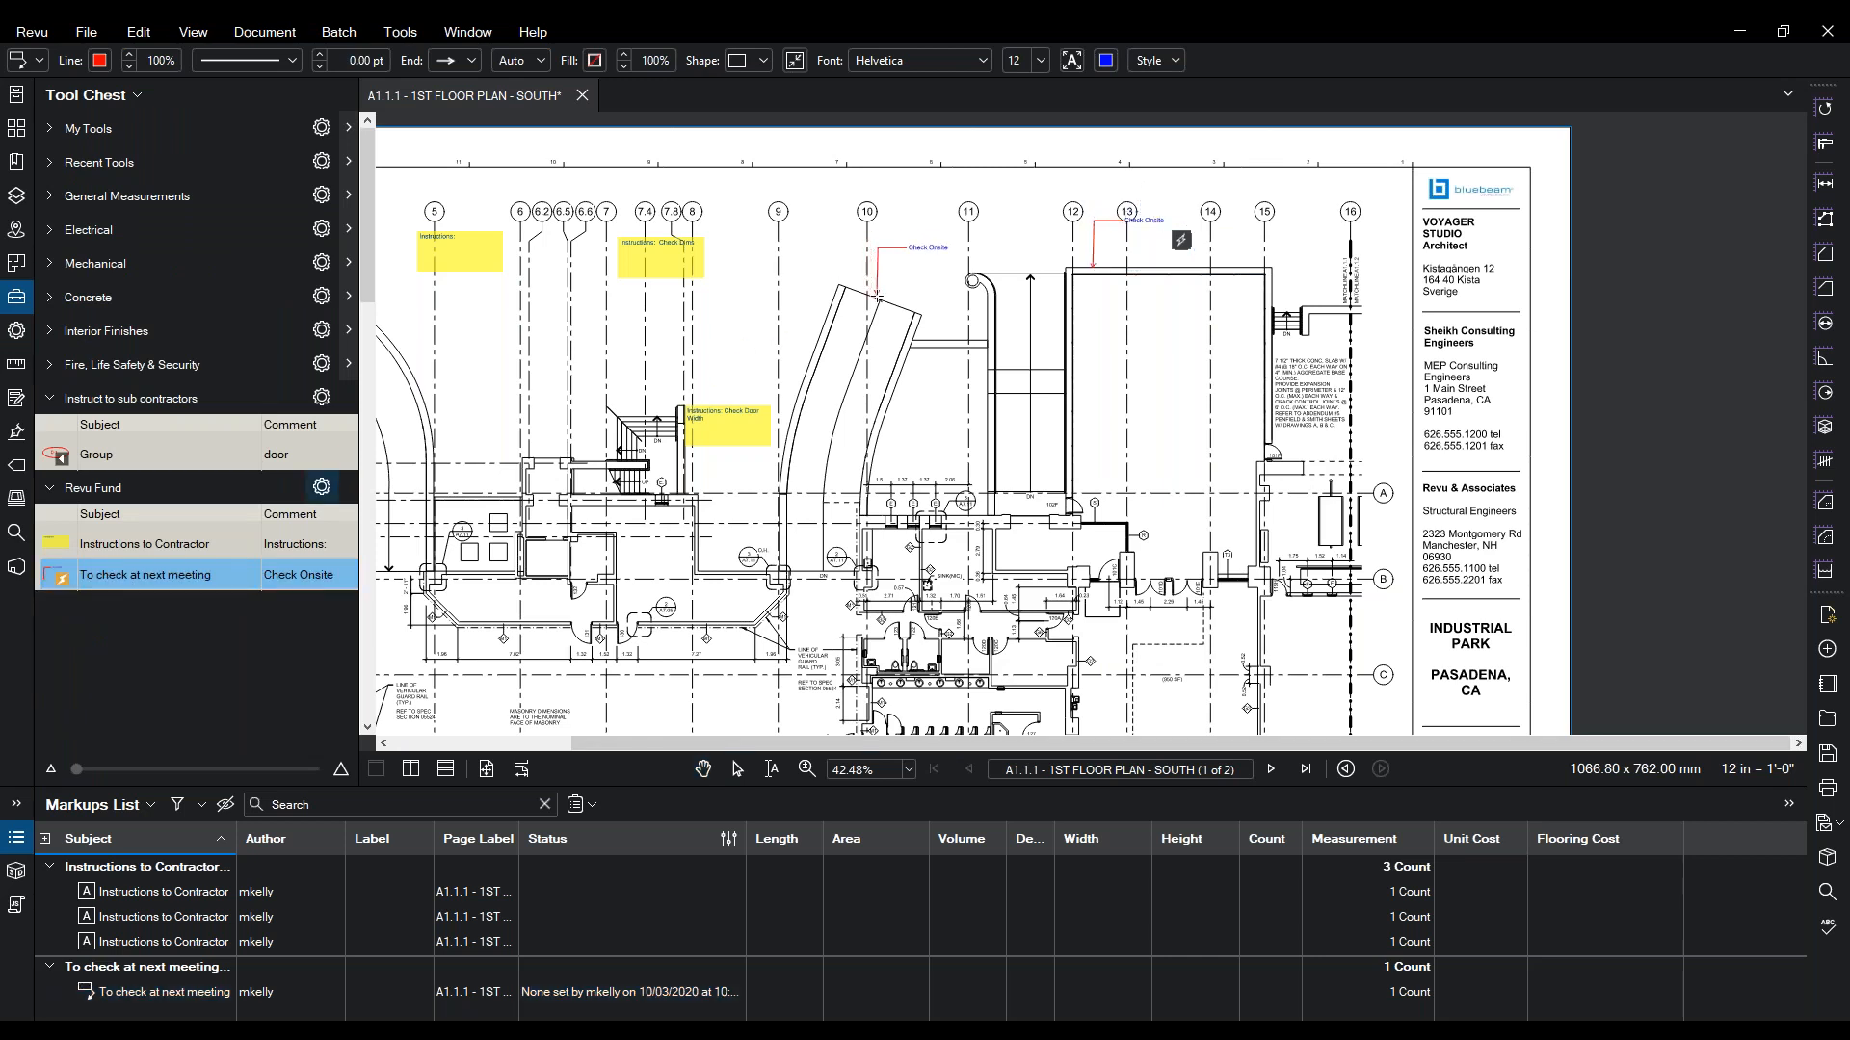
click(877, 296)
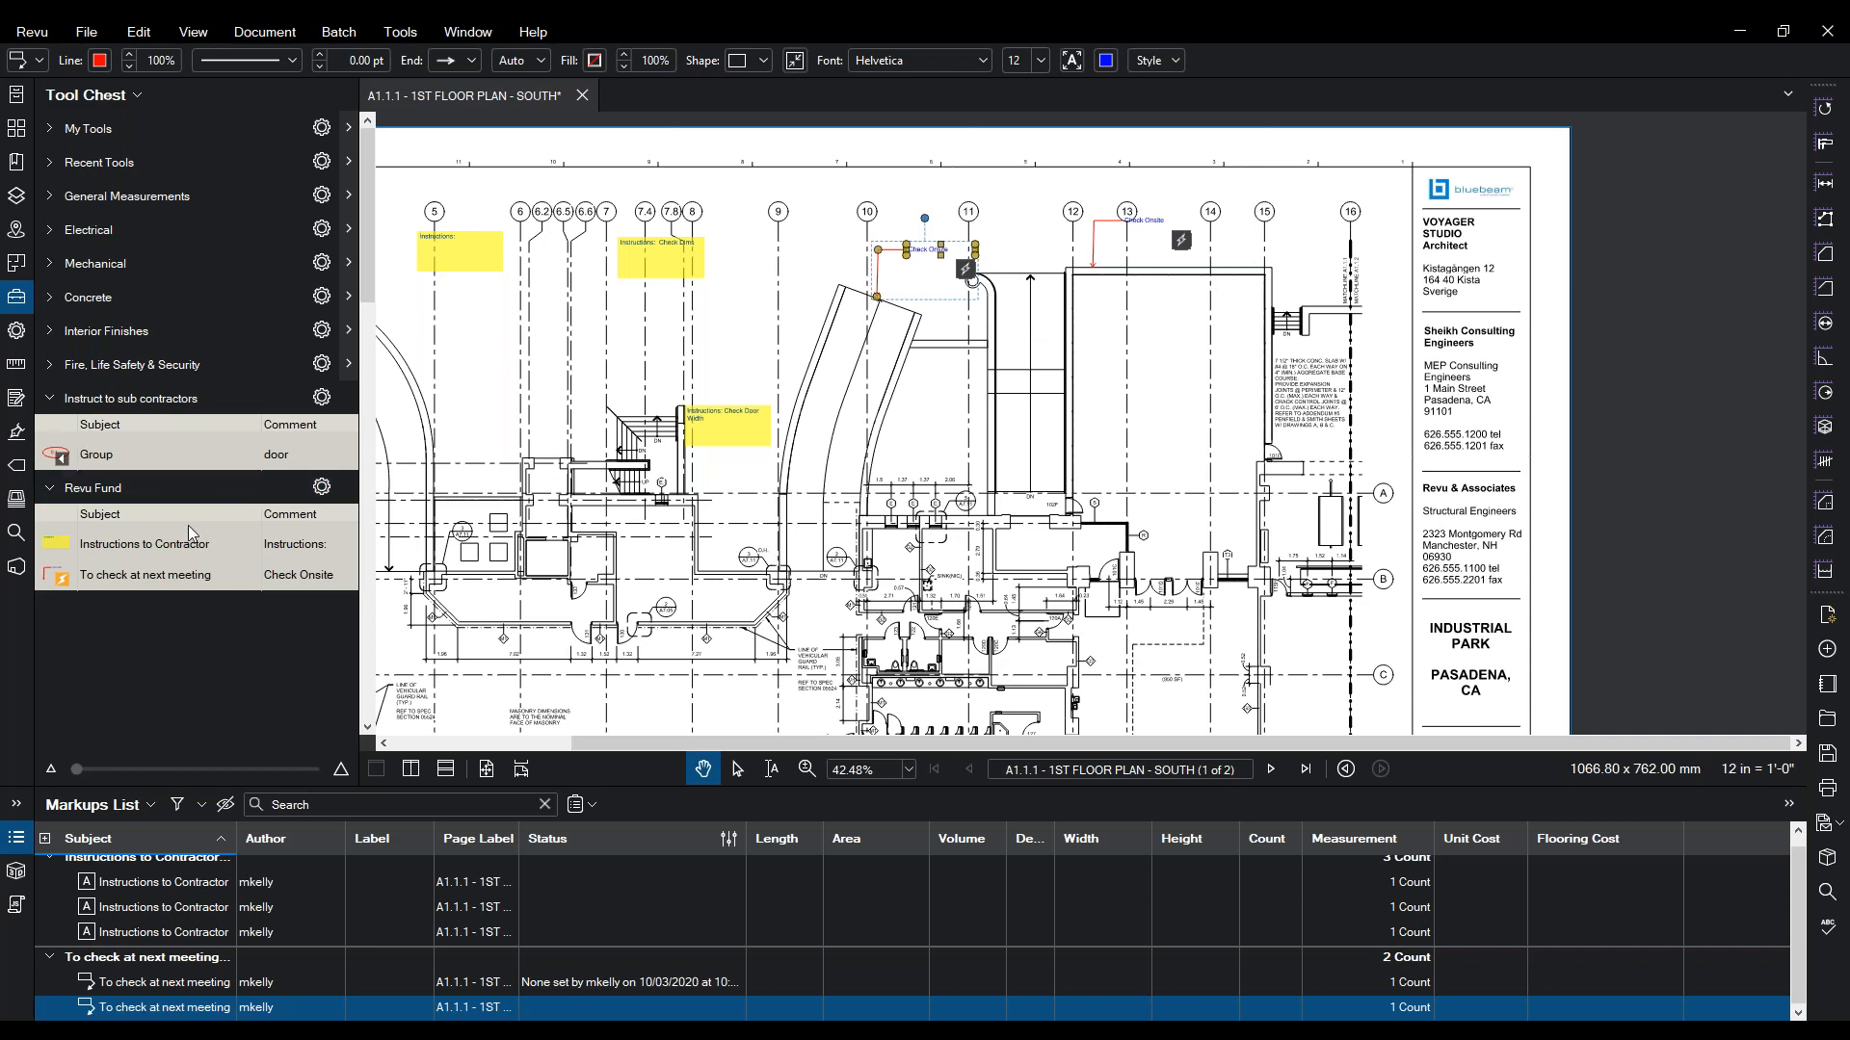
click(144, 574)
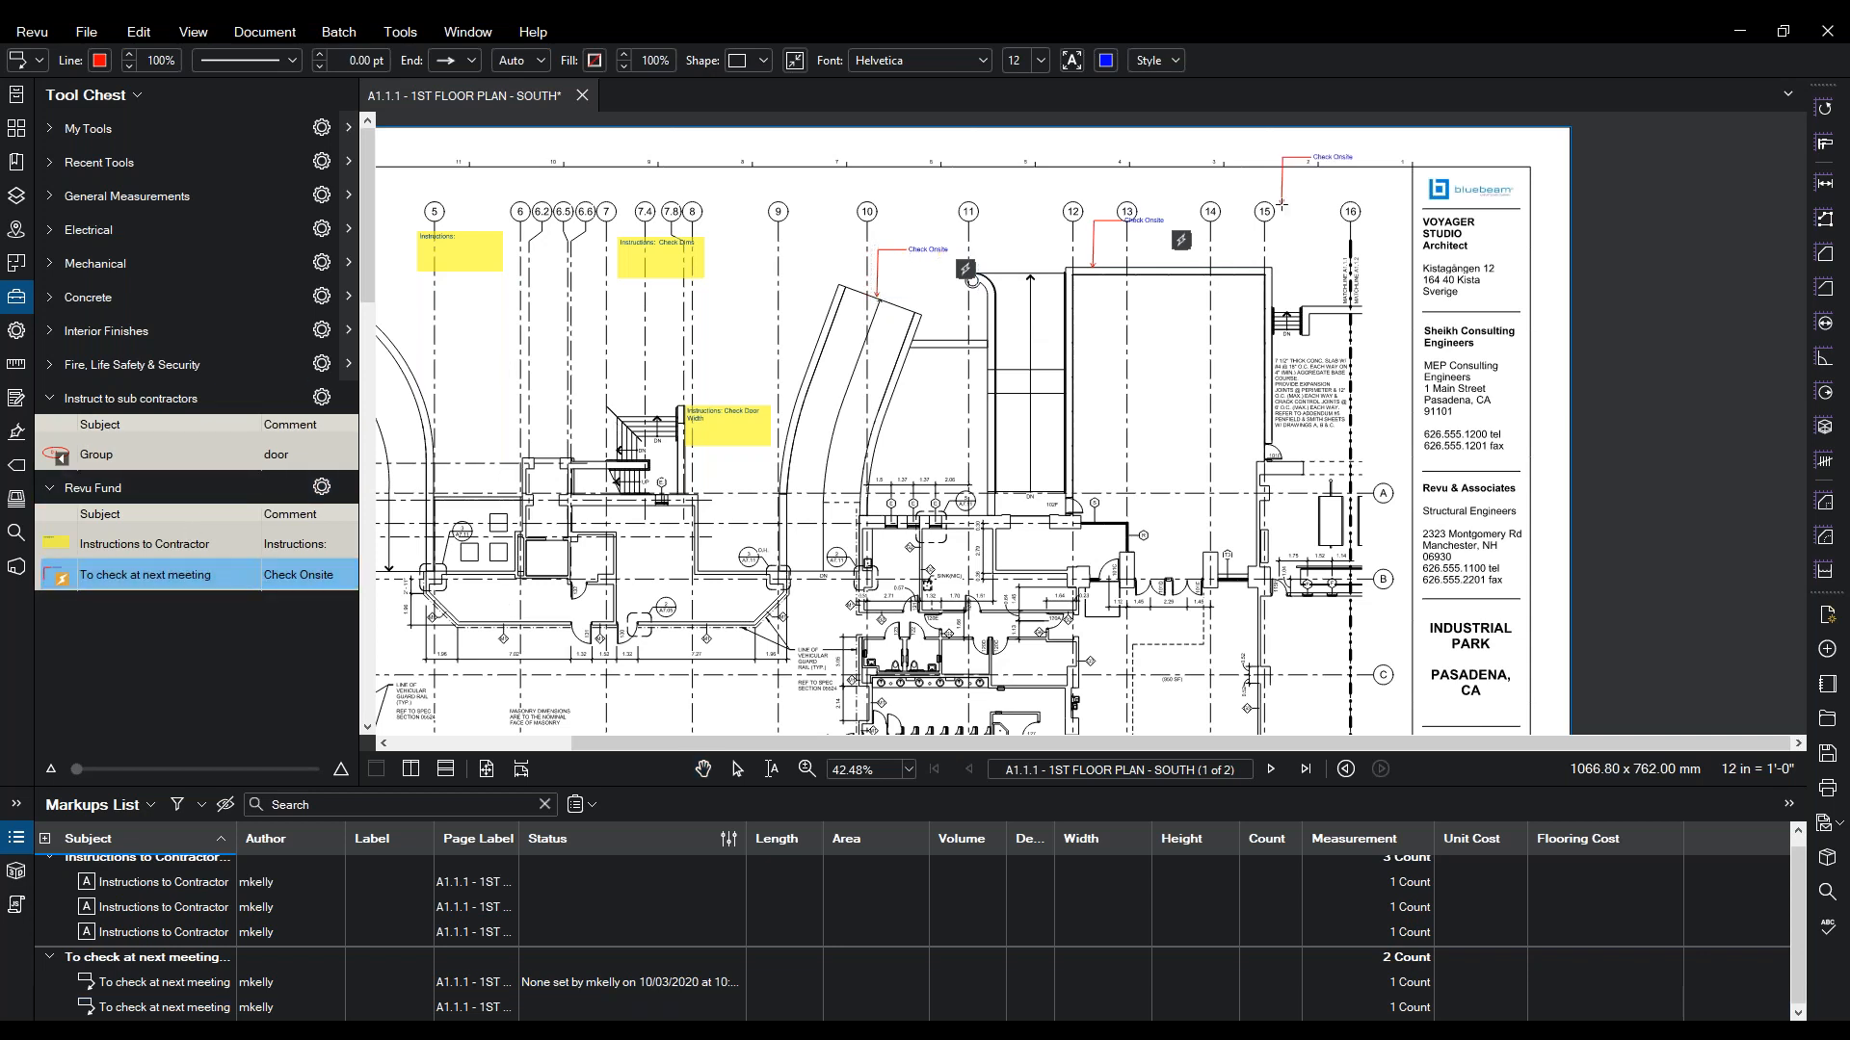
click(1233, 265)
click(55, 582)
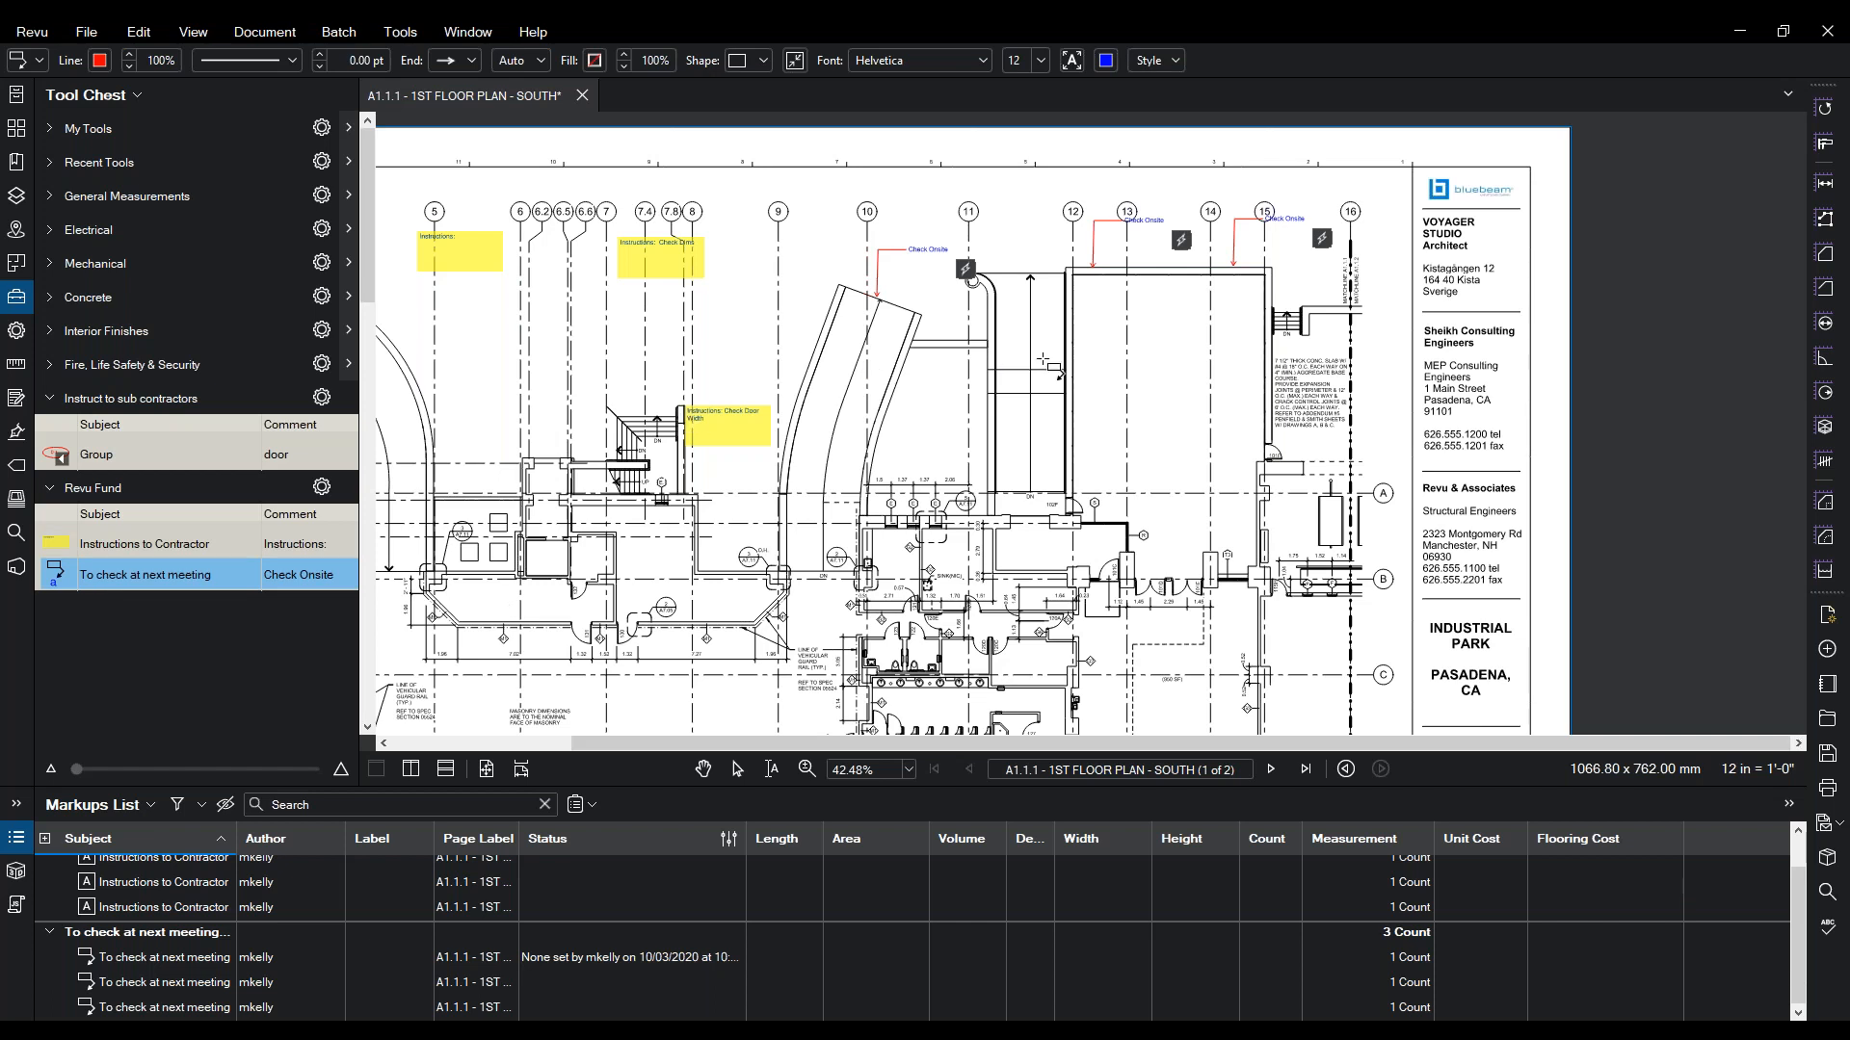
- Place a test call-out reading 'dsdsd' in the large room, then delete it
click(1093, 360)
click(1165, 379)
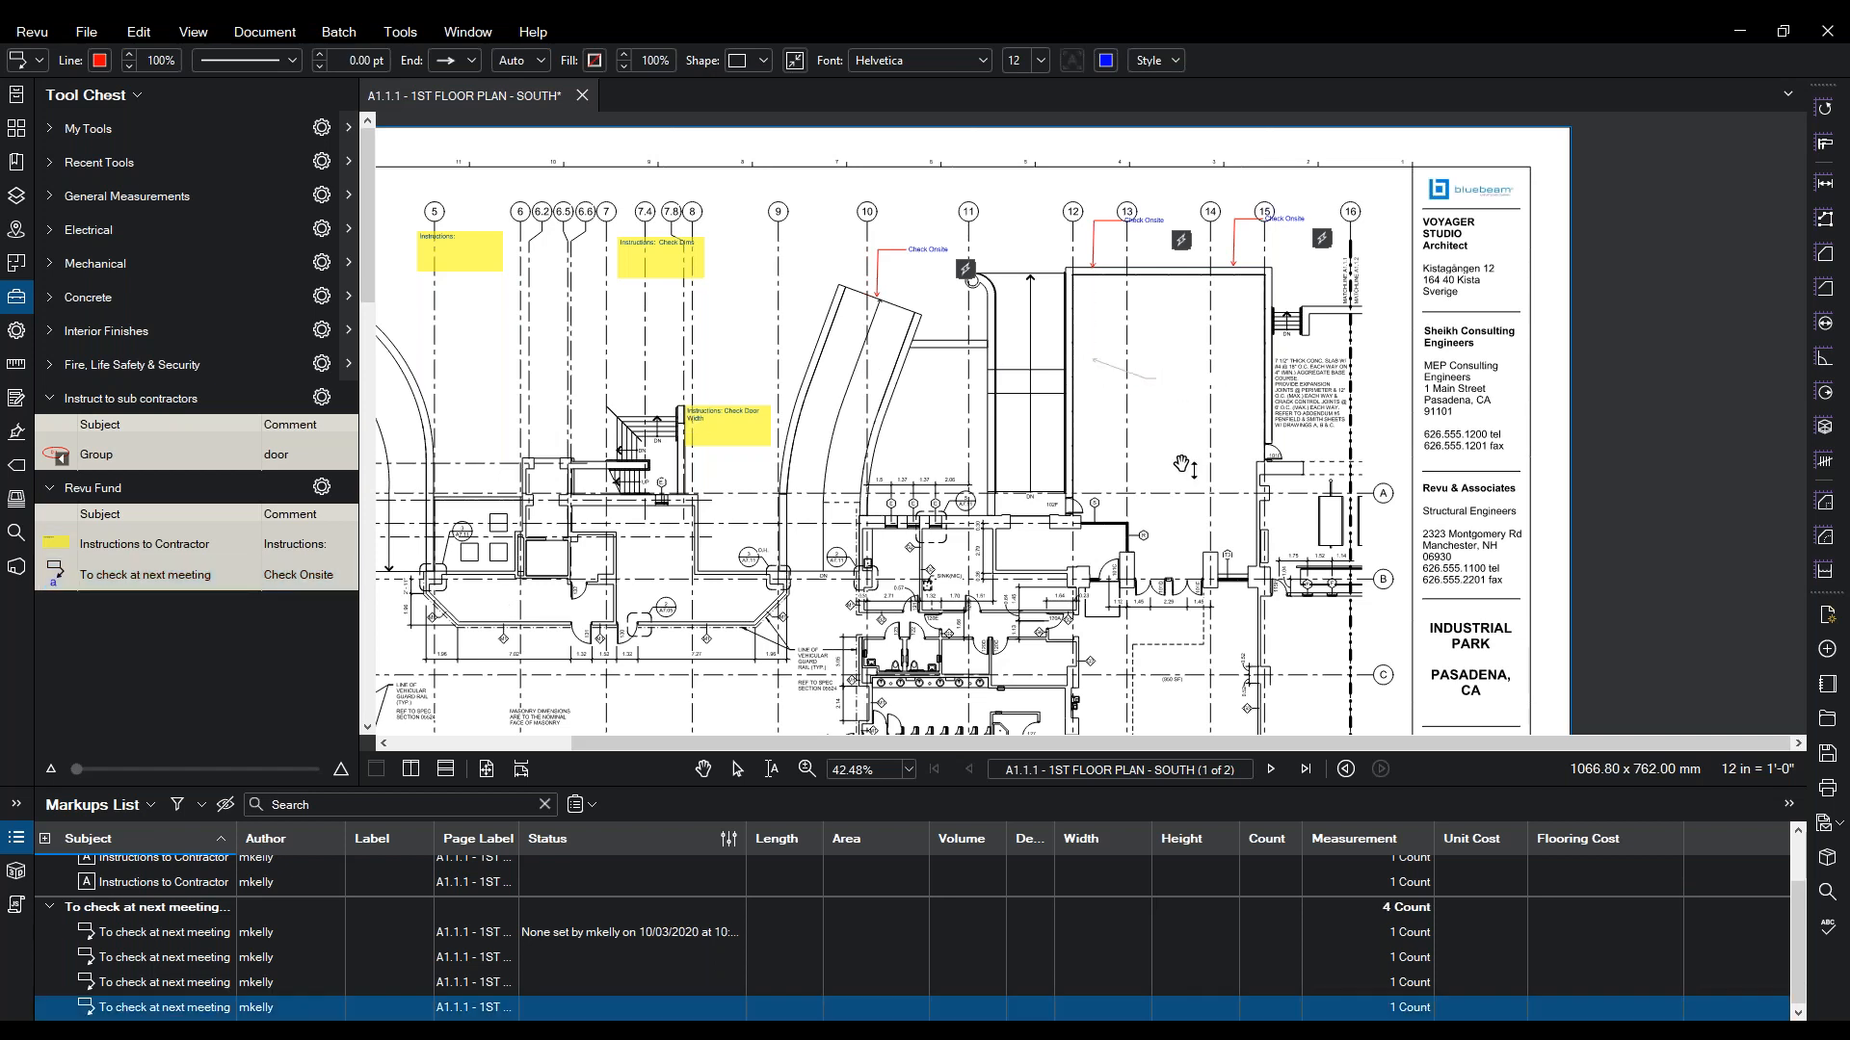
text(dsdsd)
key(Escape)
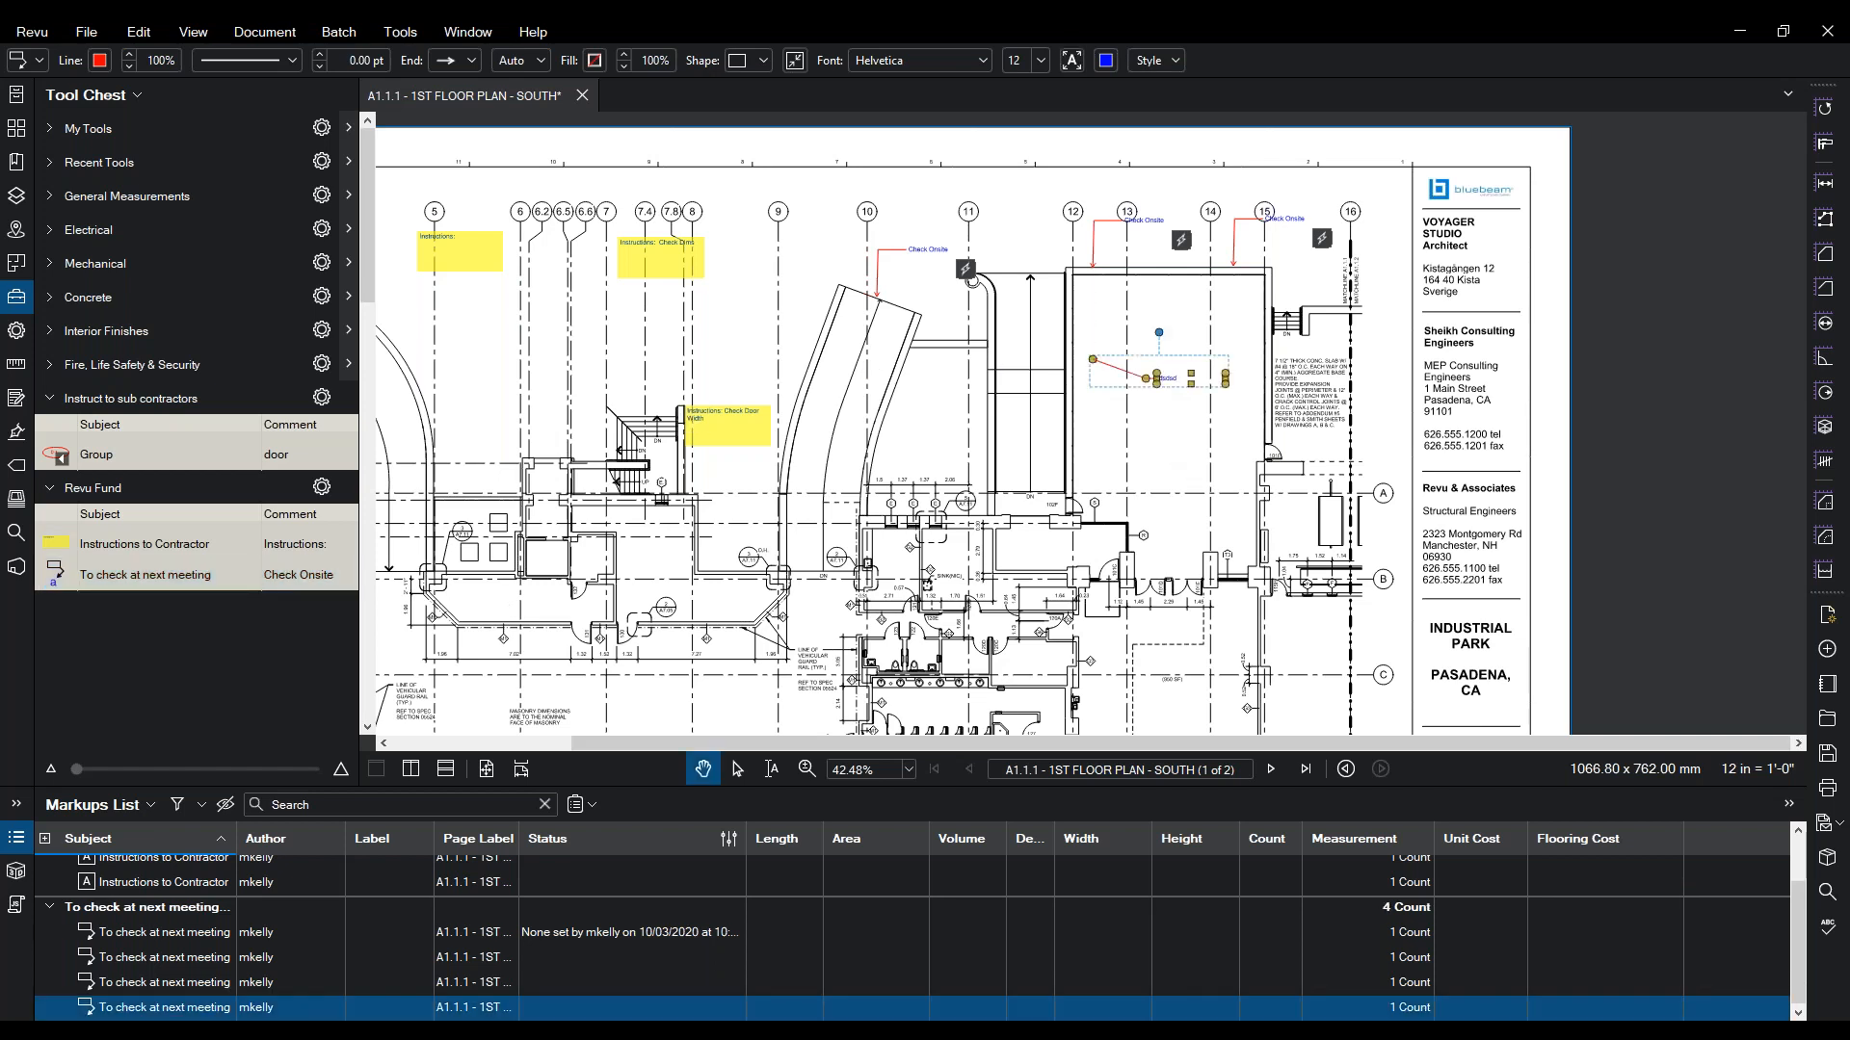
click(1159, 420)
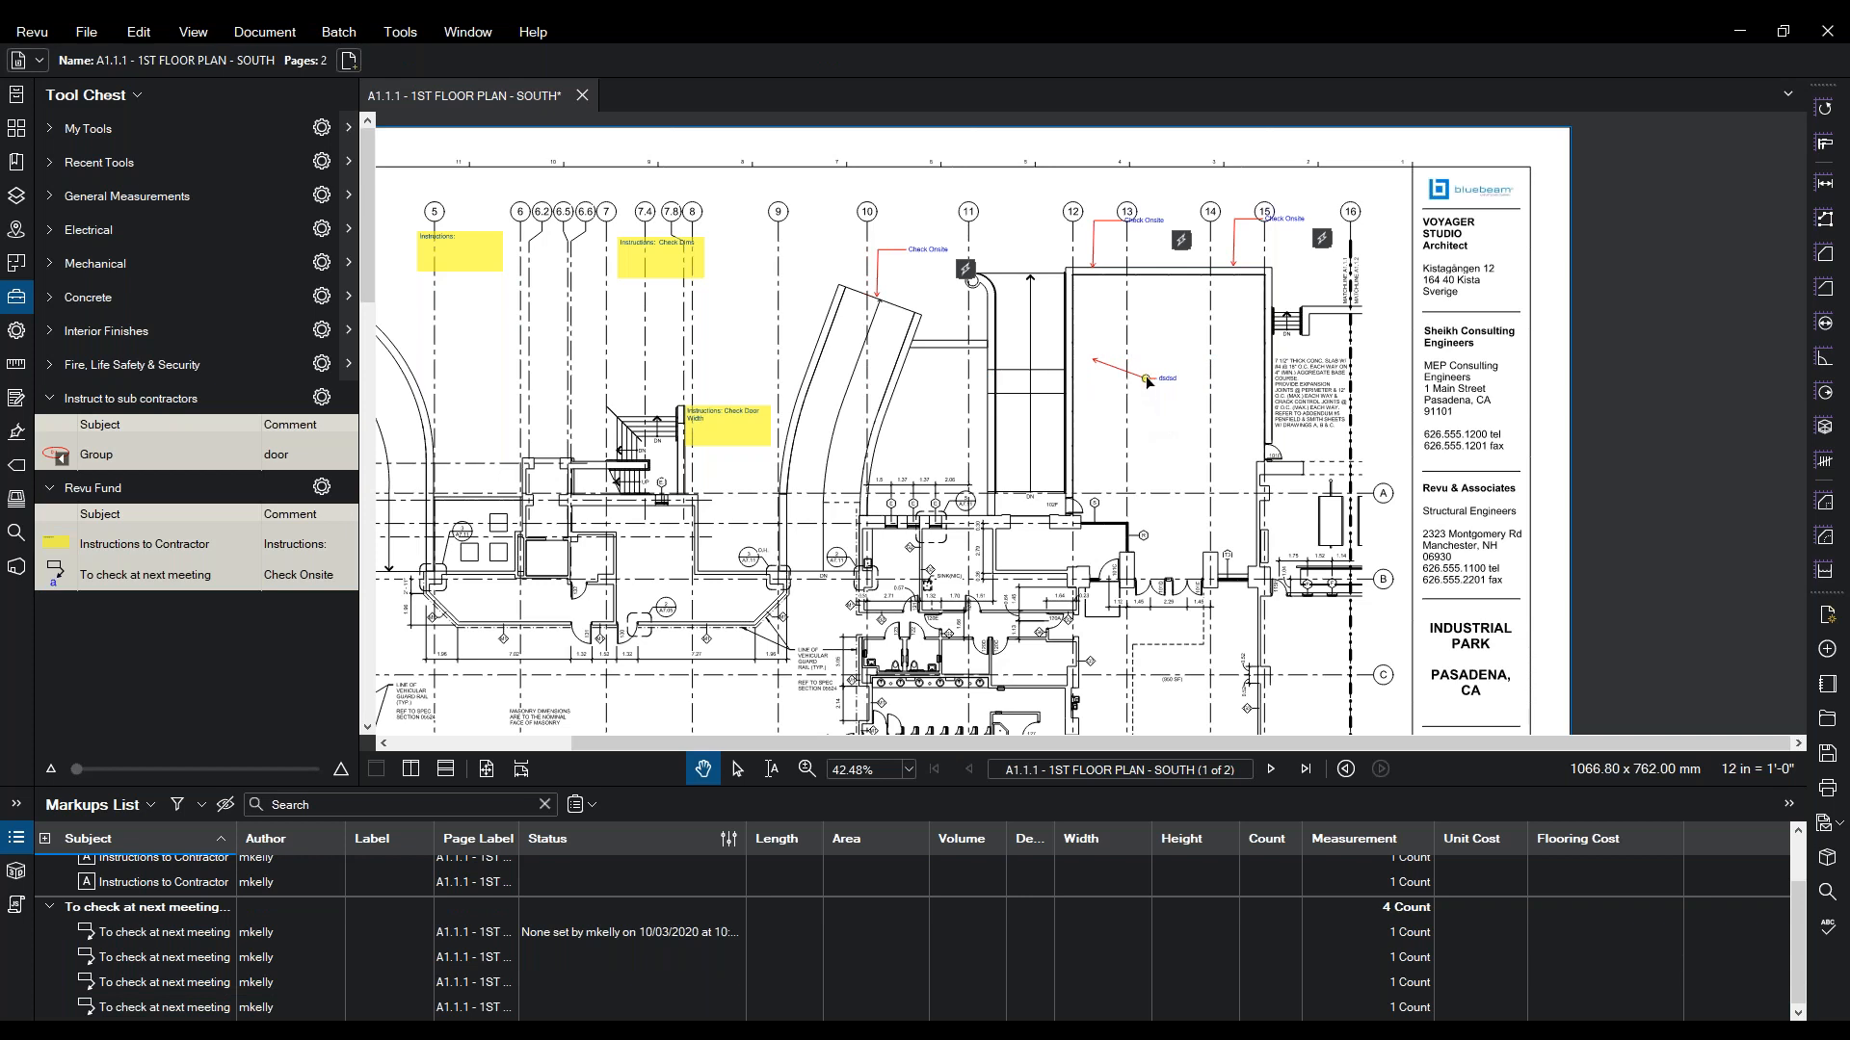
click(1144, 381)
drag(1088, 358, 1116, 371)
click(1130, 404)
click(1132, 376)
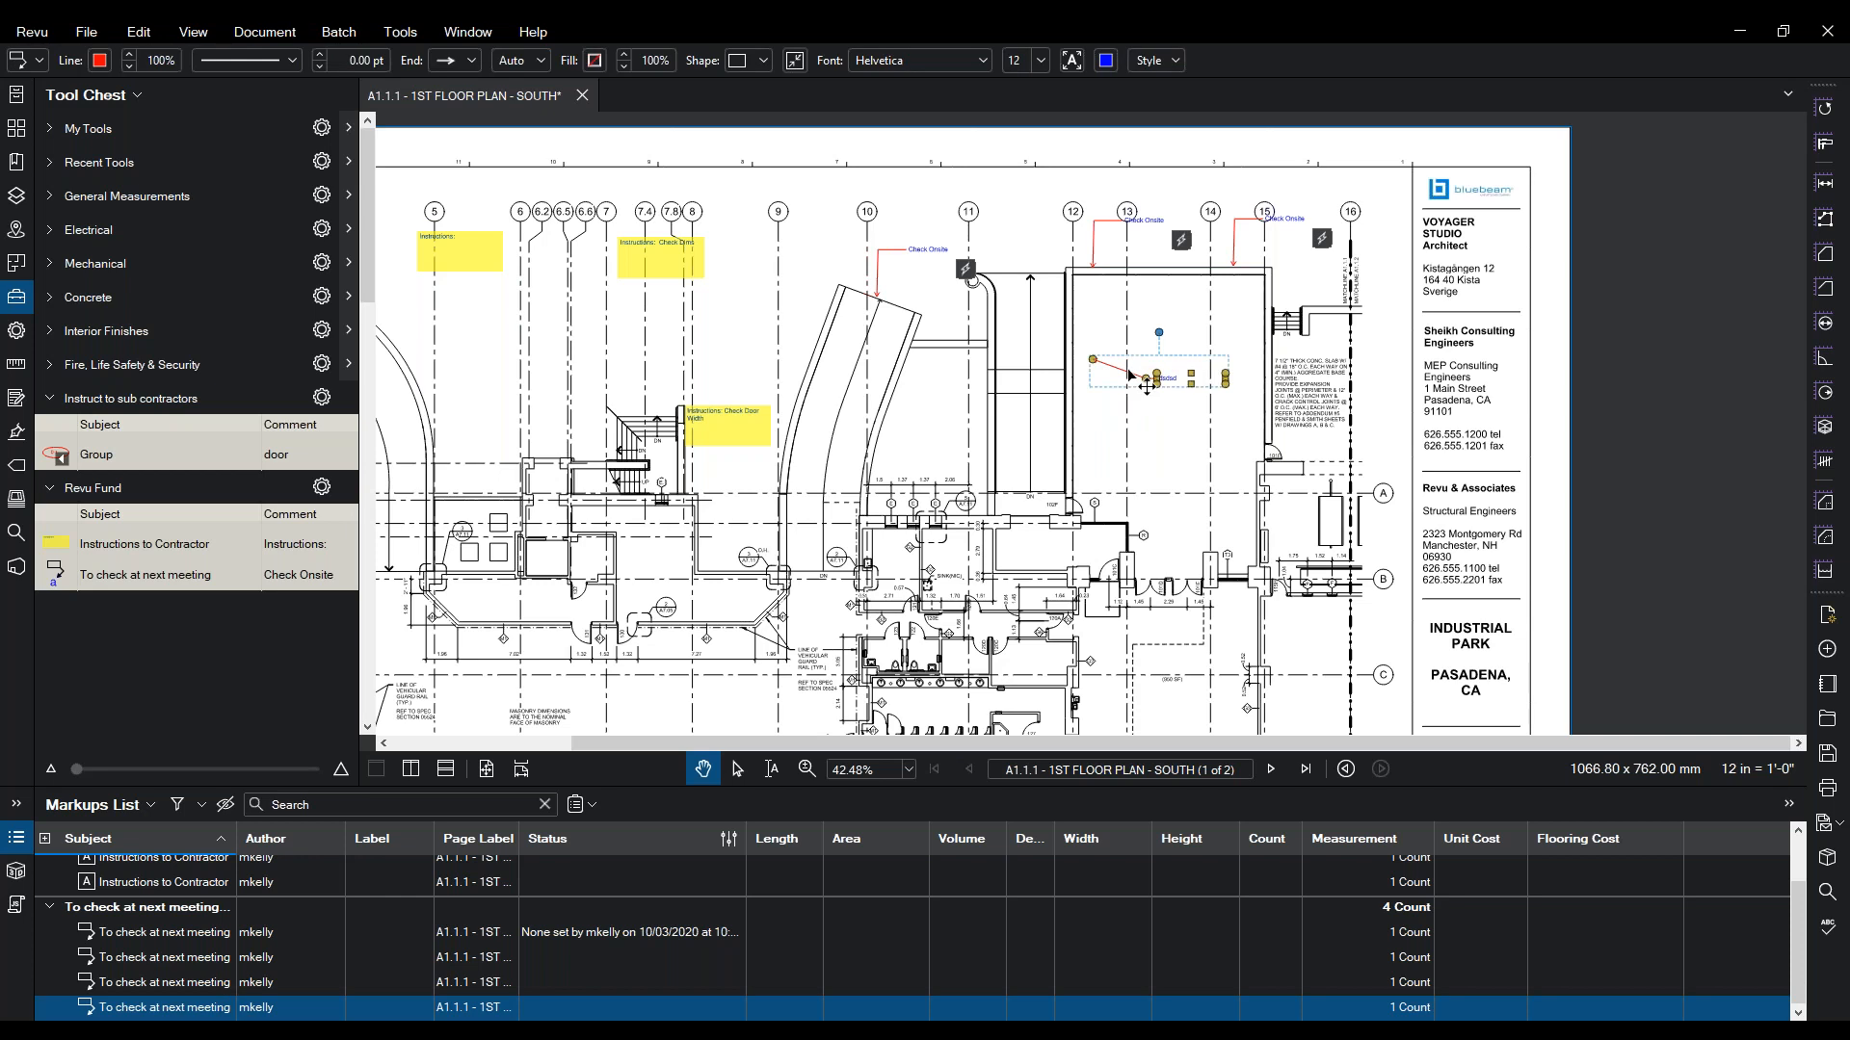
key(Delete)
drag(781, 406, 844, 361)
- Draw a yellow highlight loop around the stair and dimension area
scroll(844, 362, down, 2)
click(400, 32)
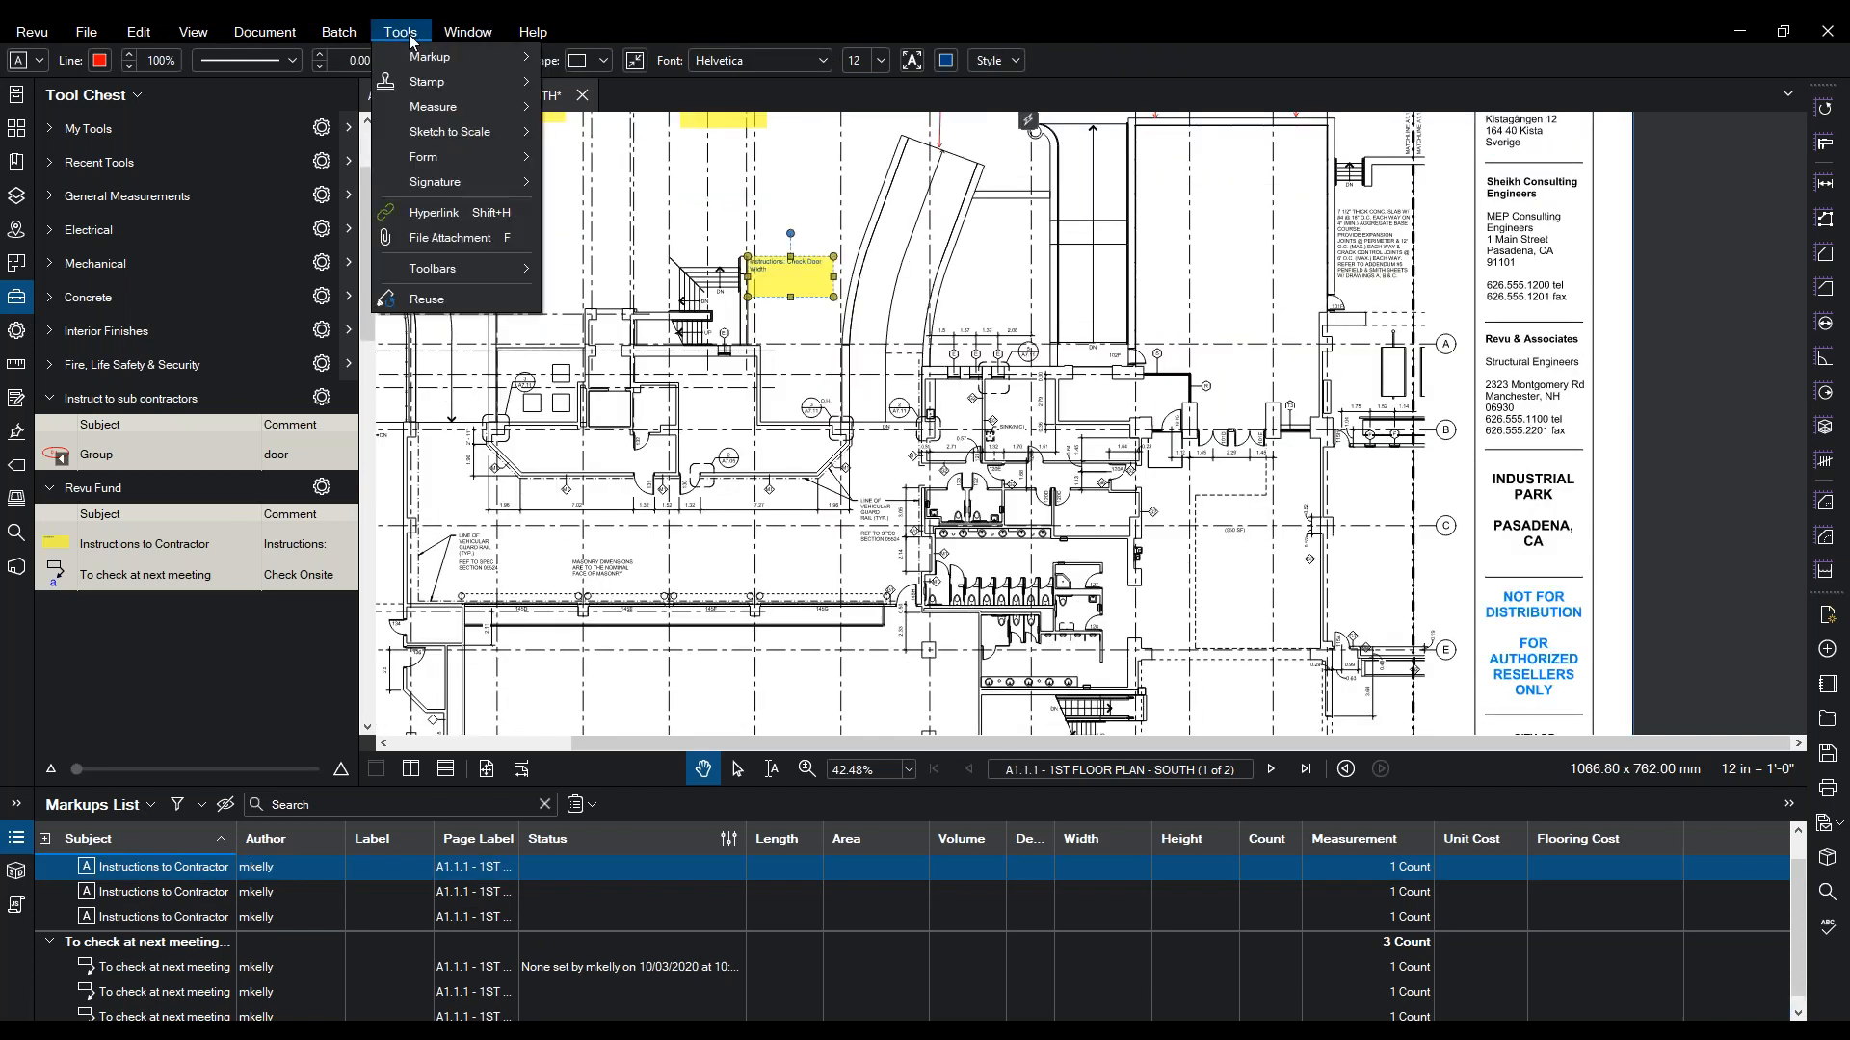
mouse_move(434, 57)
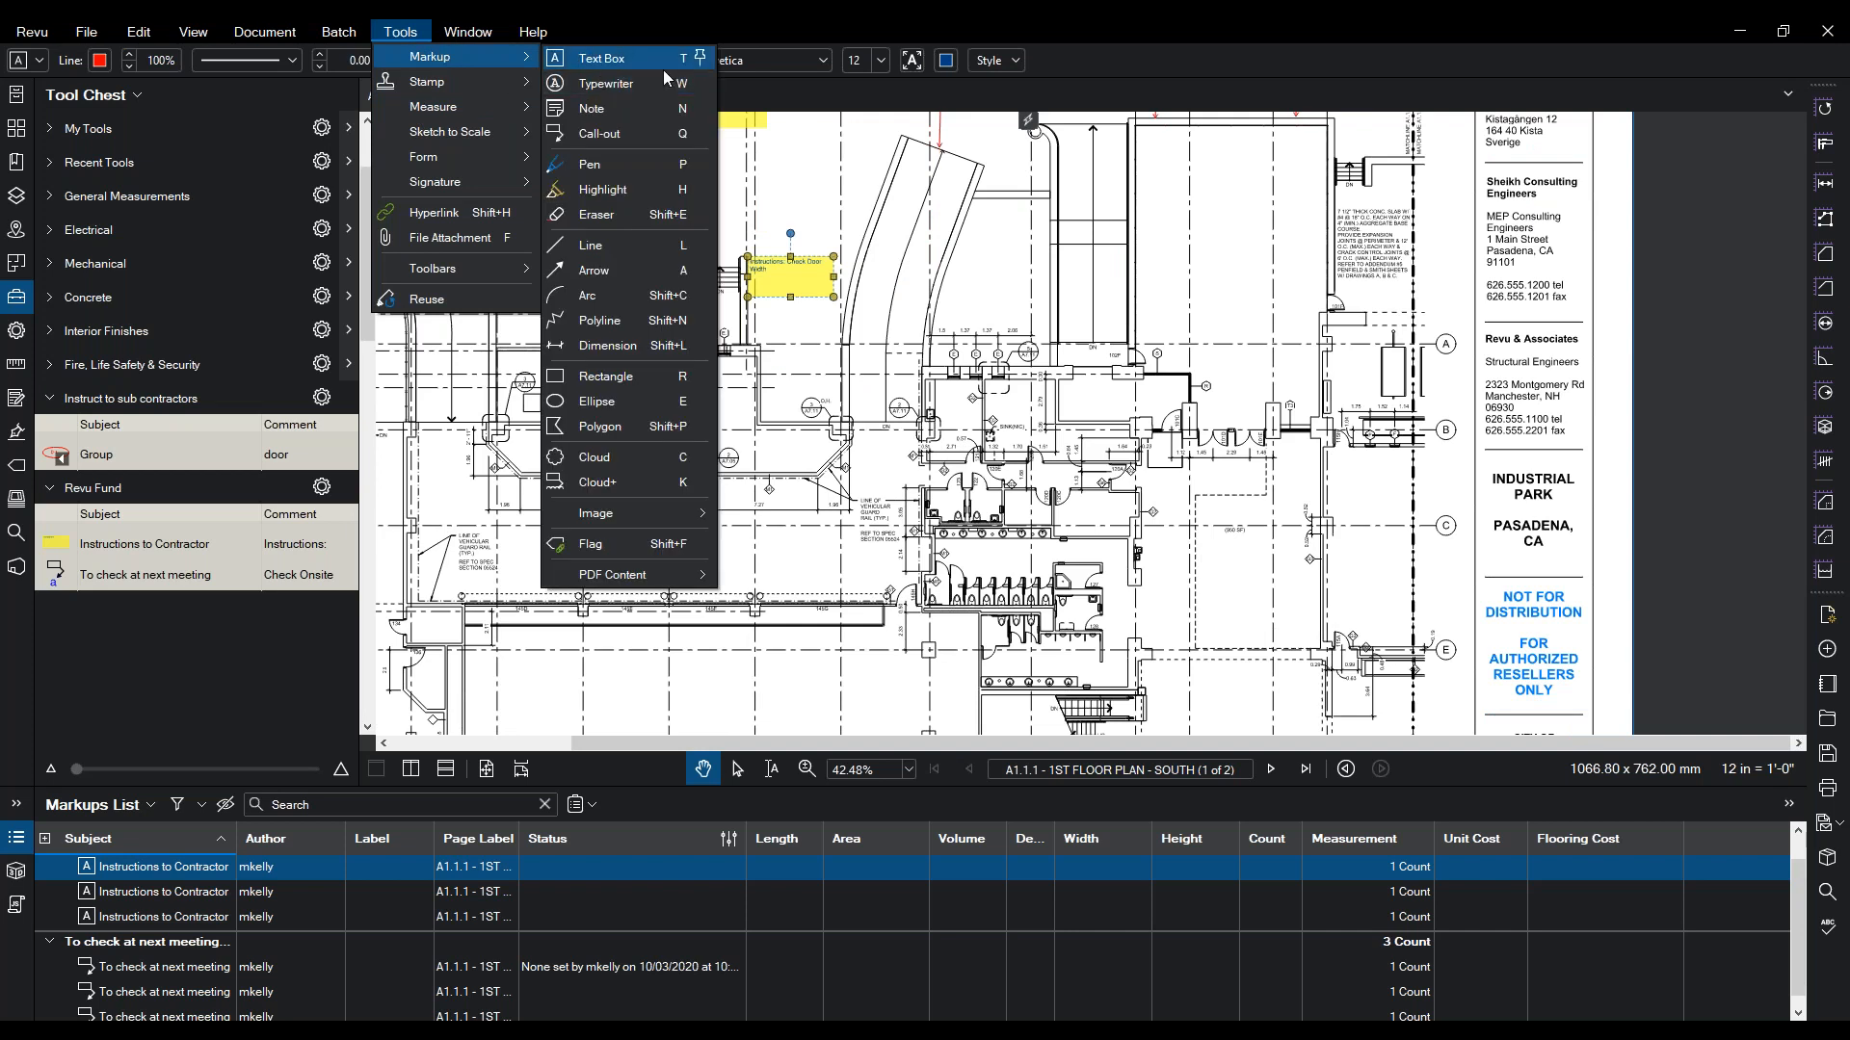
click(621, 192)
mouse_move(1070, 313)
mouse_down()
mouse_move(905, 390)
mouse_move(1072, 311)
mouse_up()
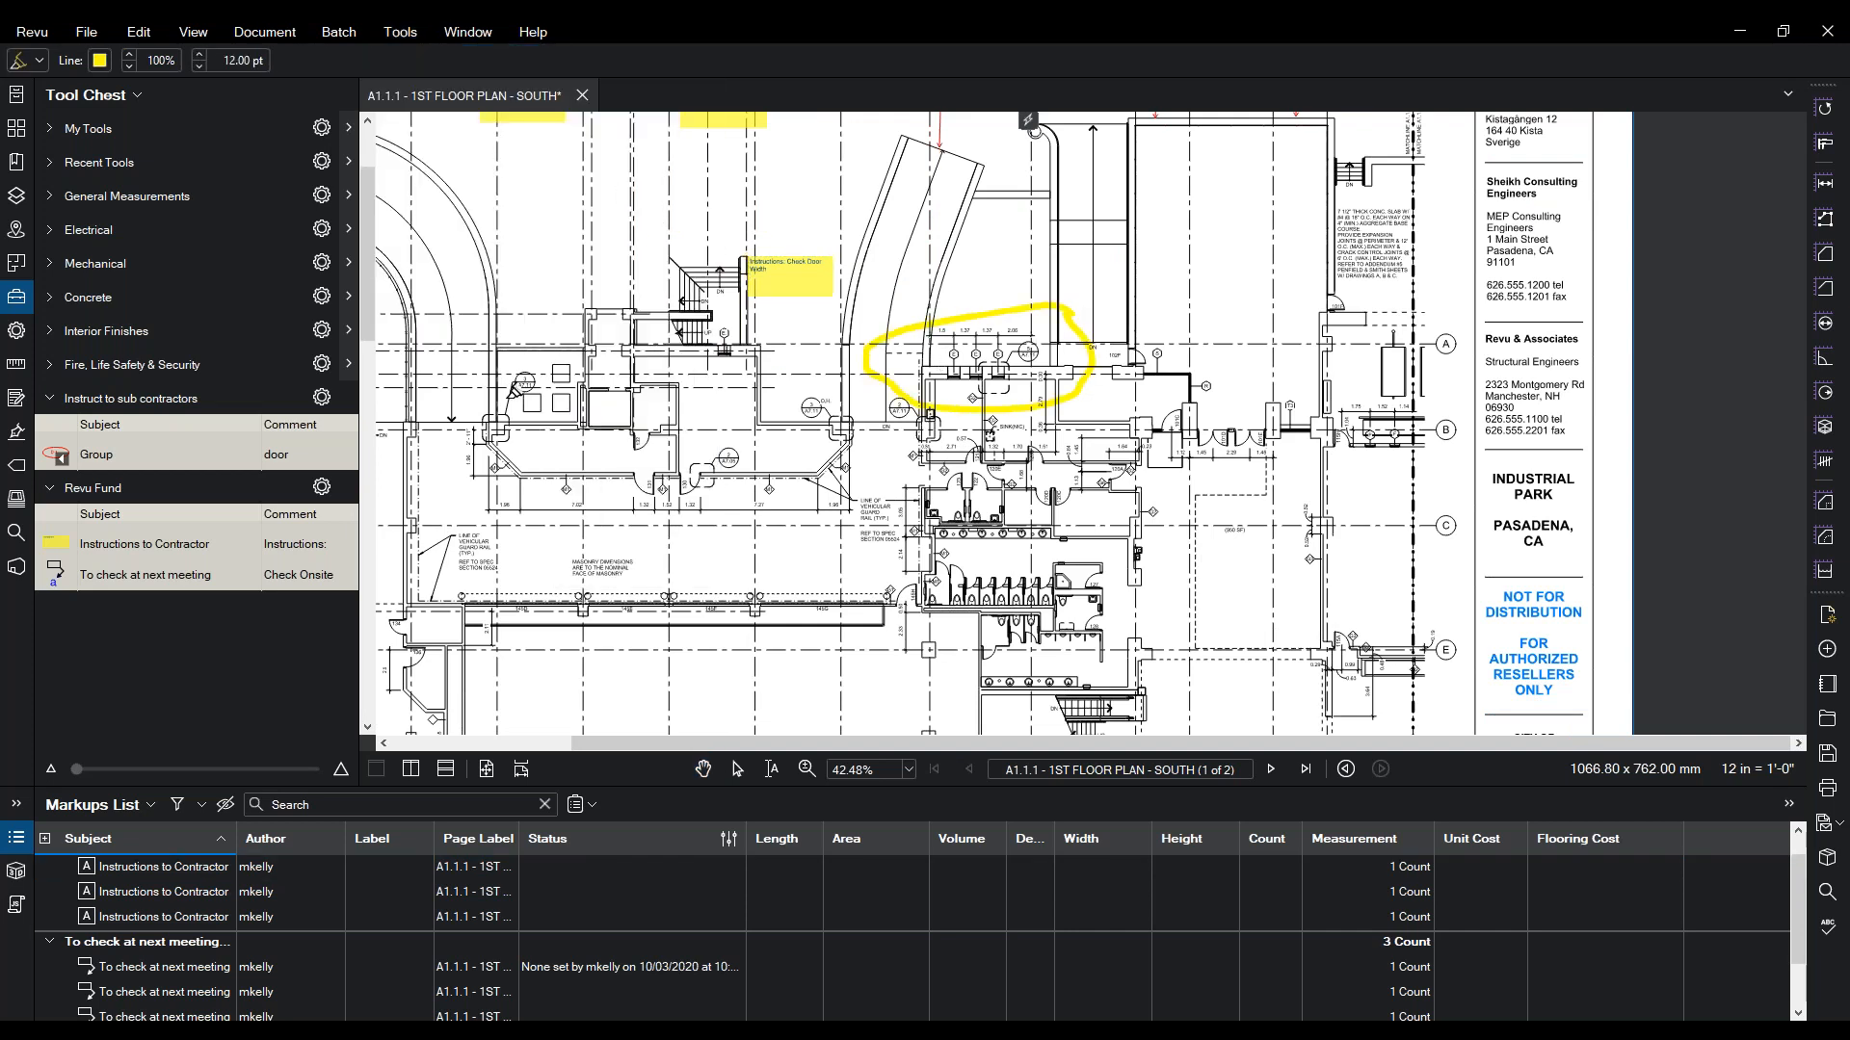
- Erase the yellow highlight loop with the Eraser tool
click(473, 33)
mouse_move(404, 35)
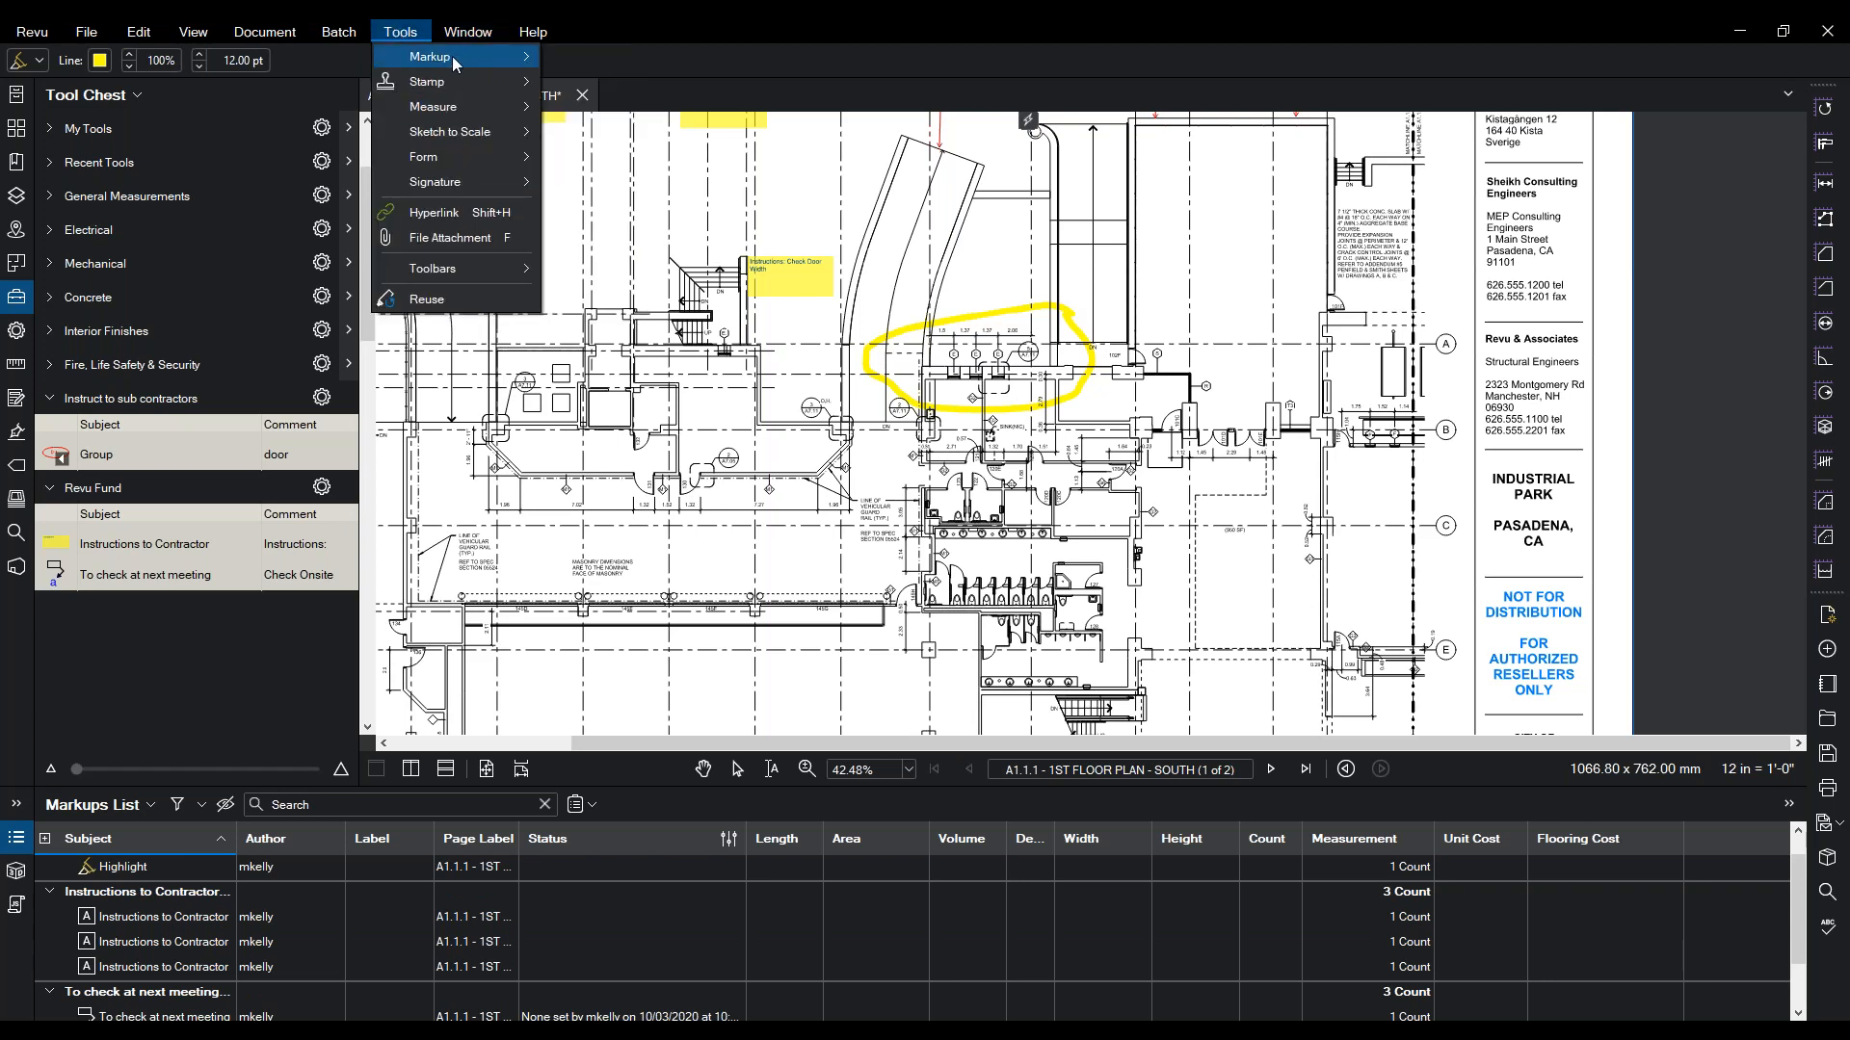
mouse_move(520, 56)
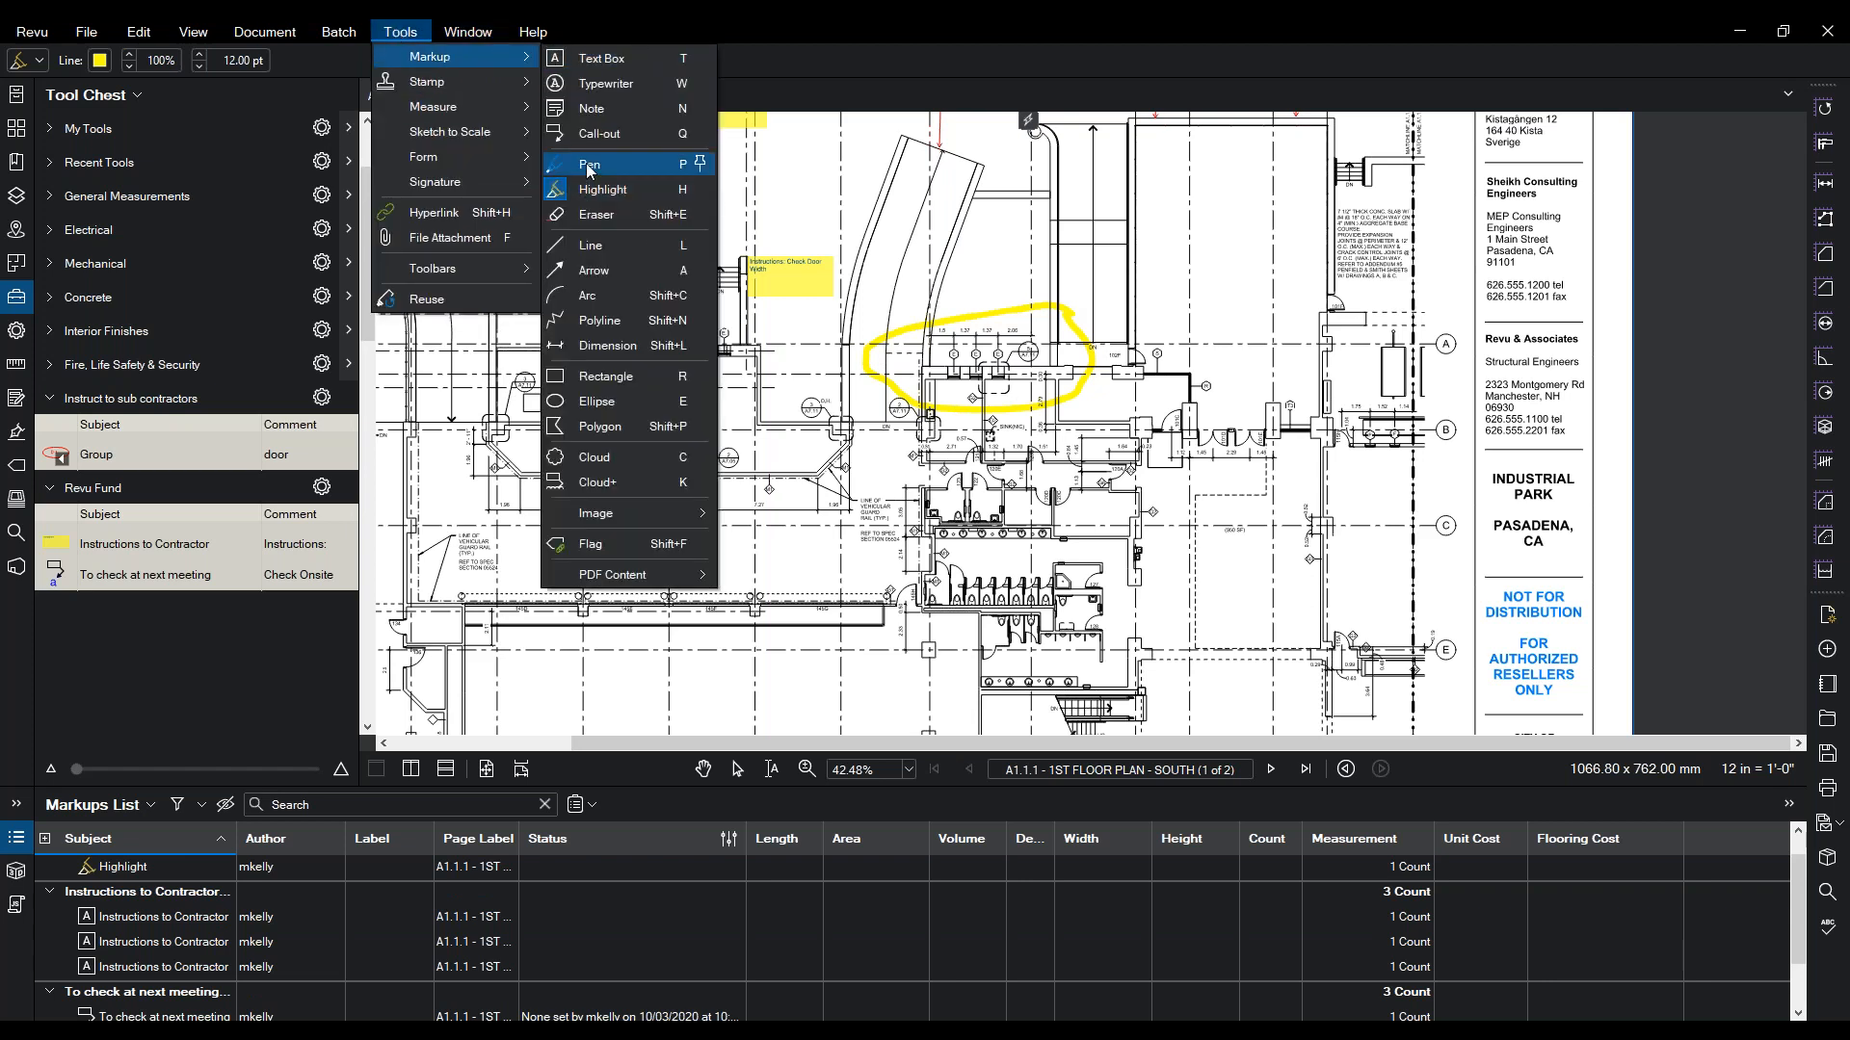
click(591, 214)
click(1006, 300)
click(424, 32)
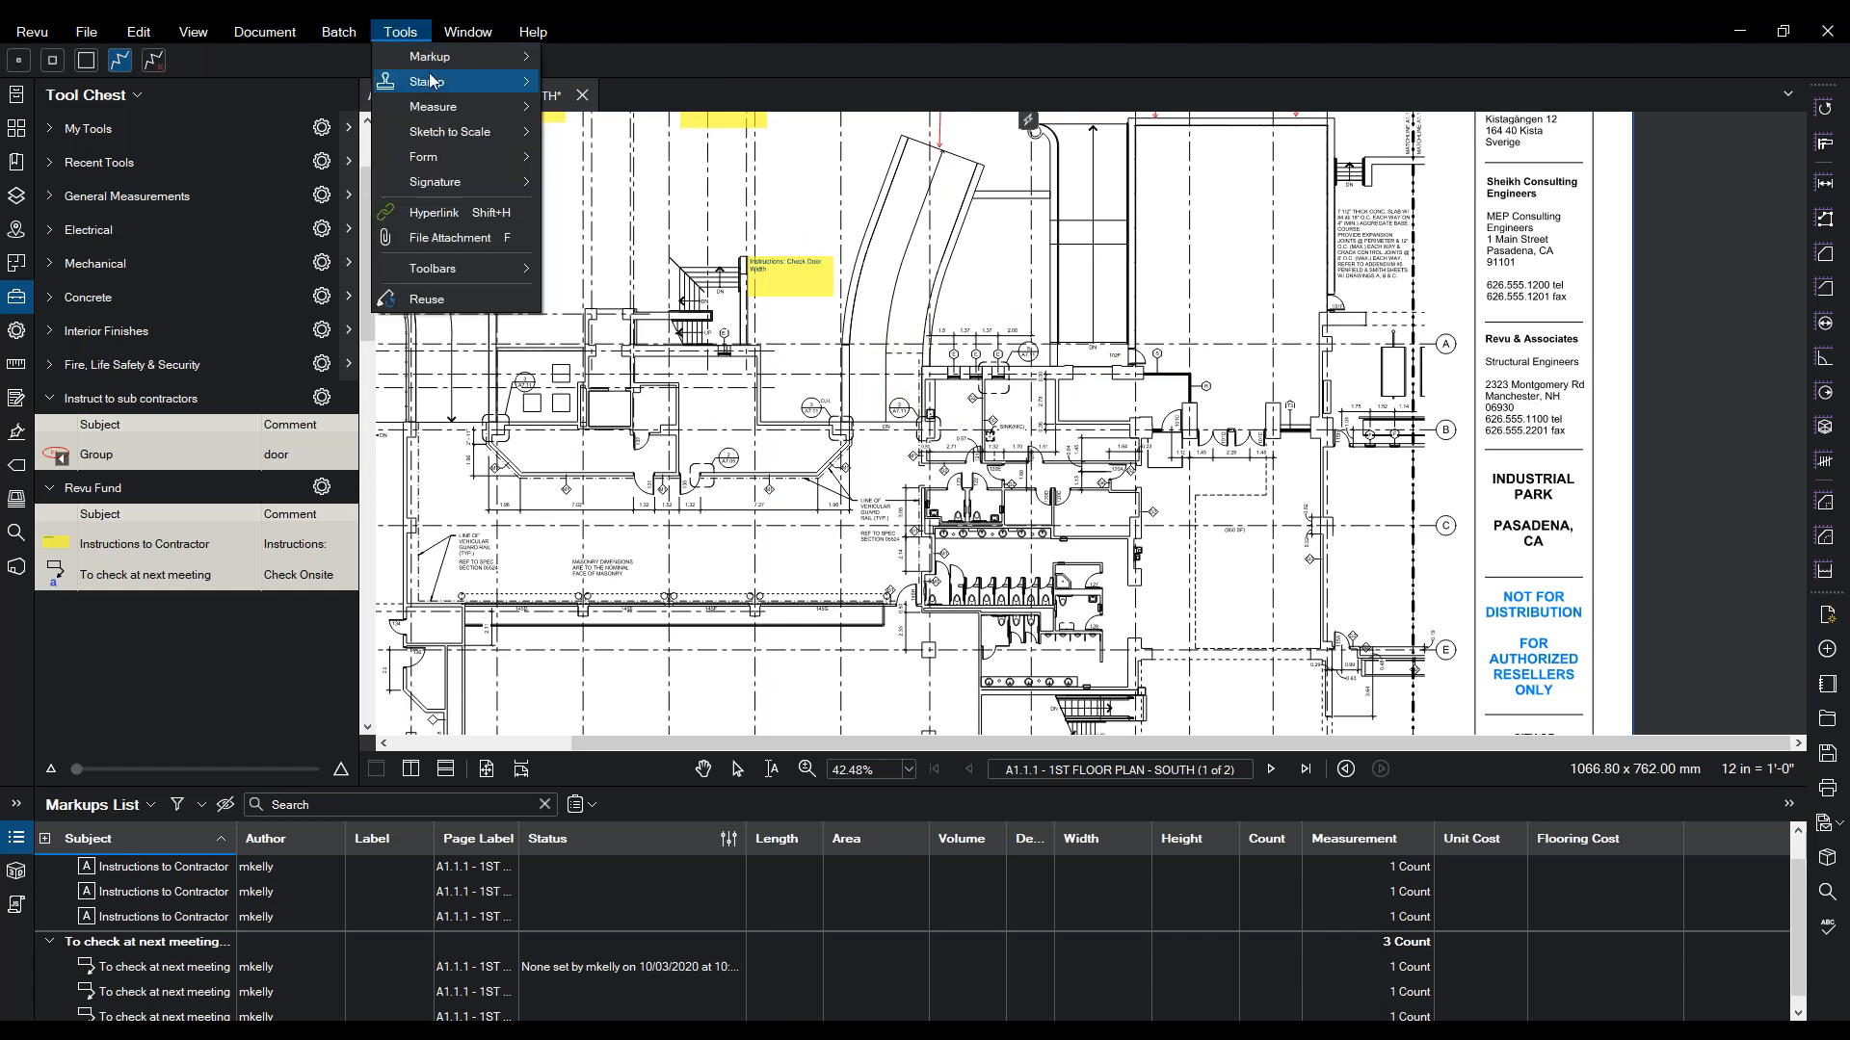
mouse_move(437, 56)
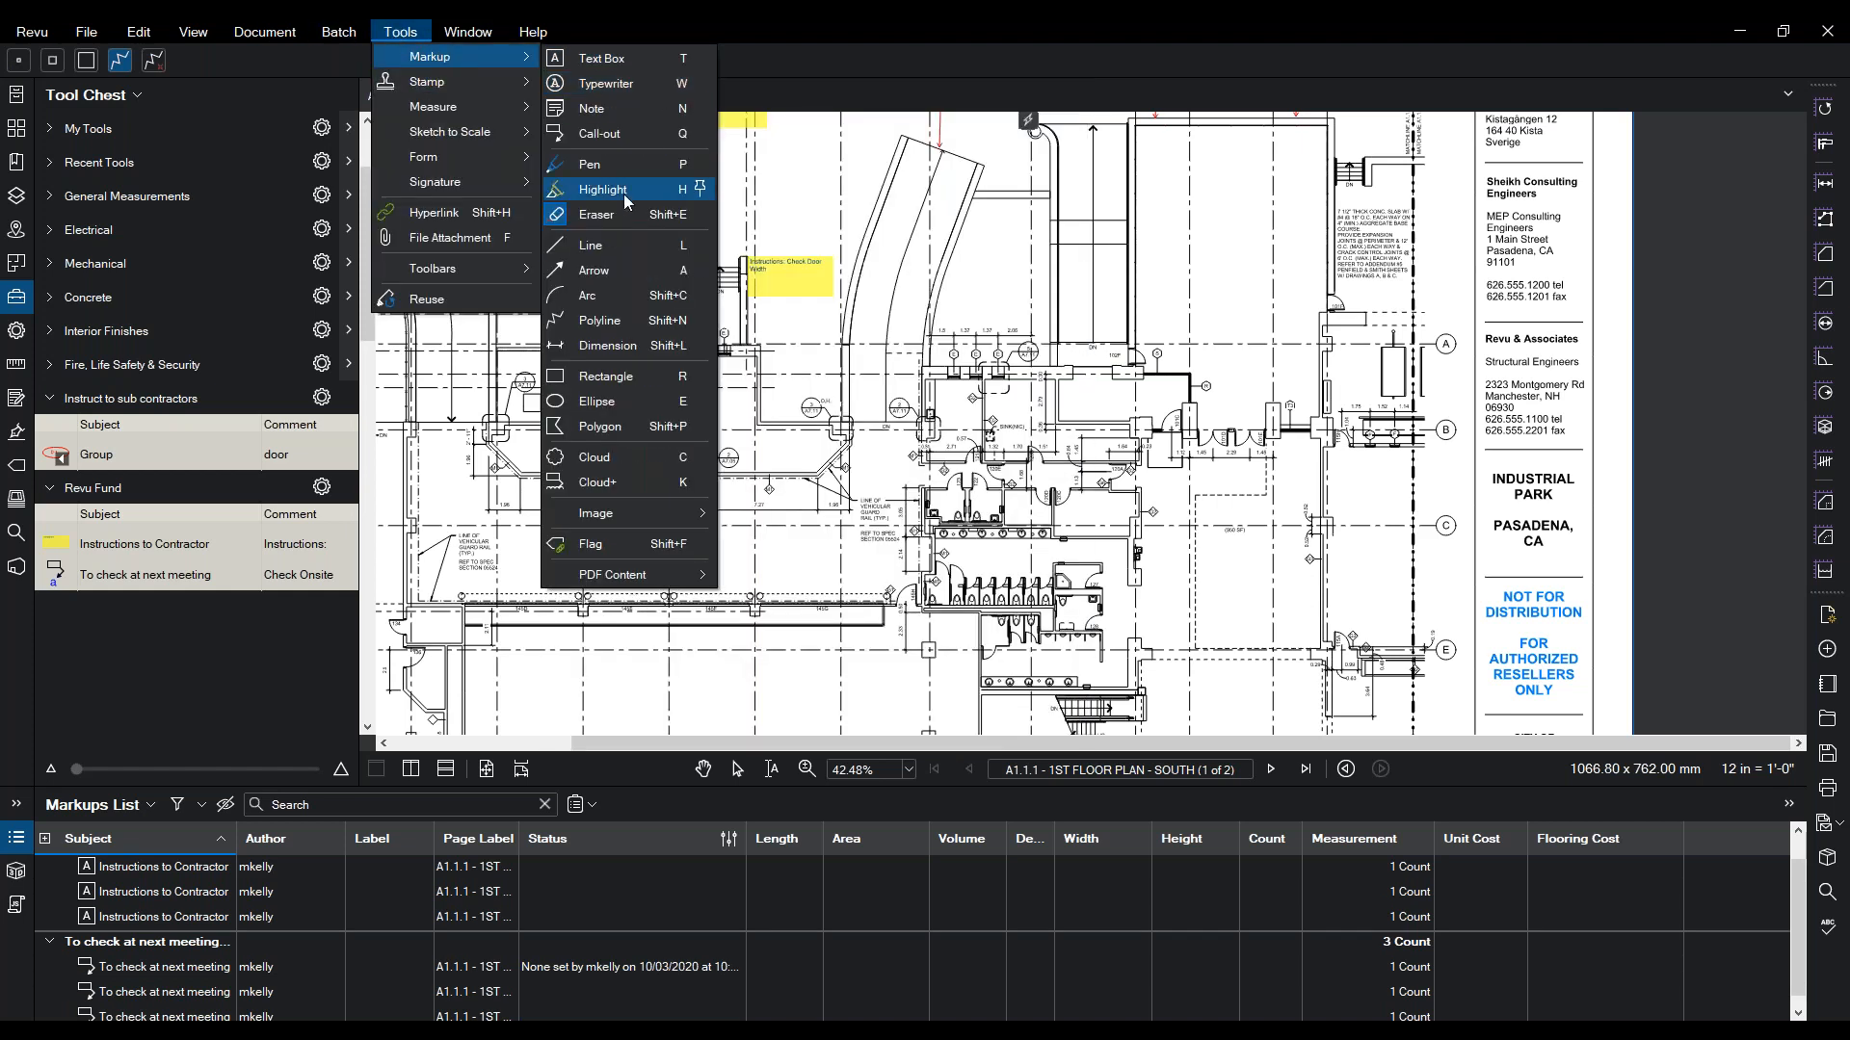
click(591, 273)
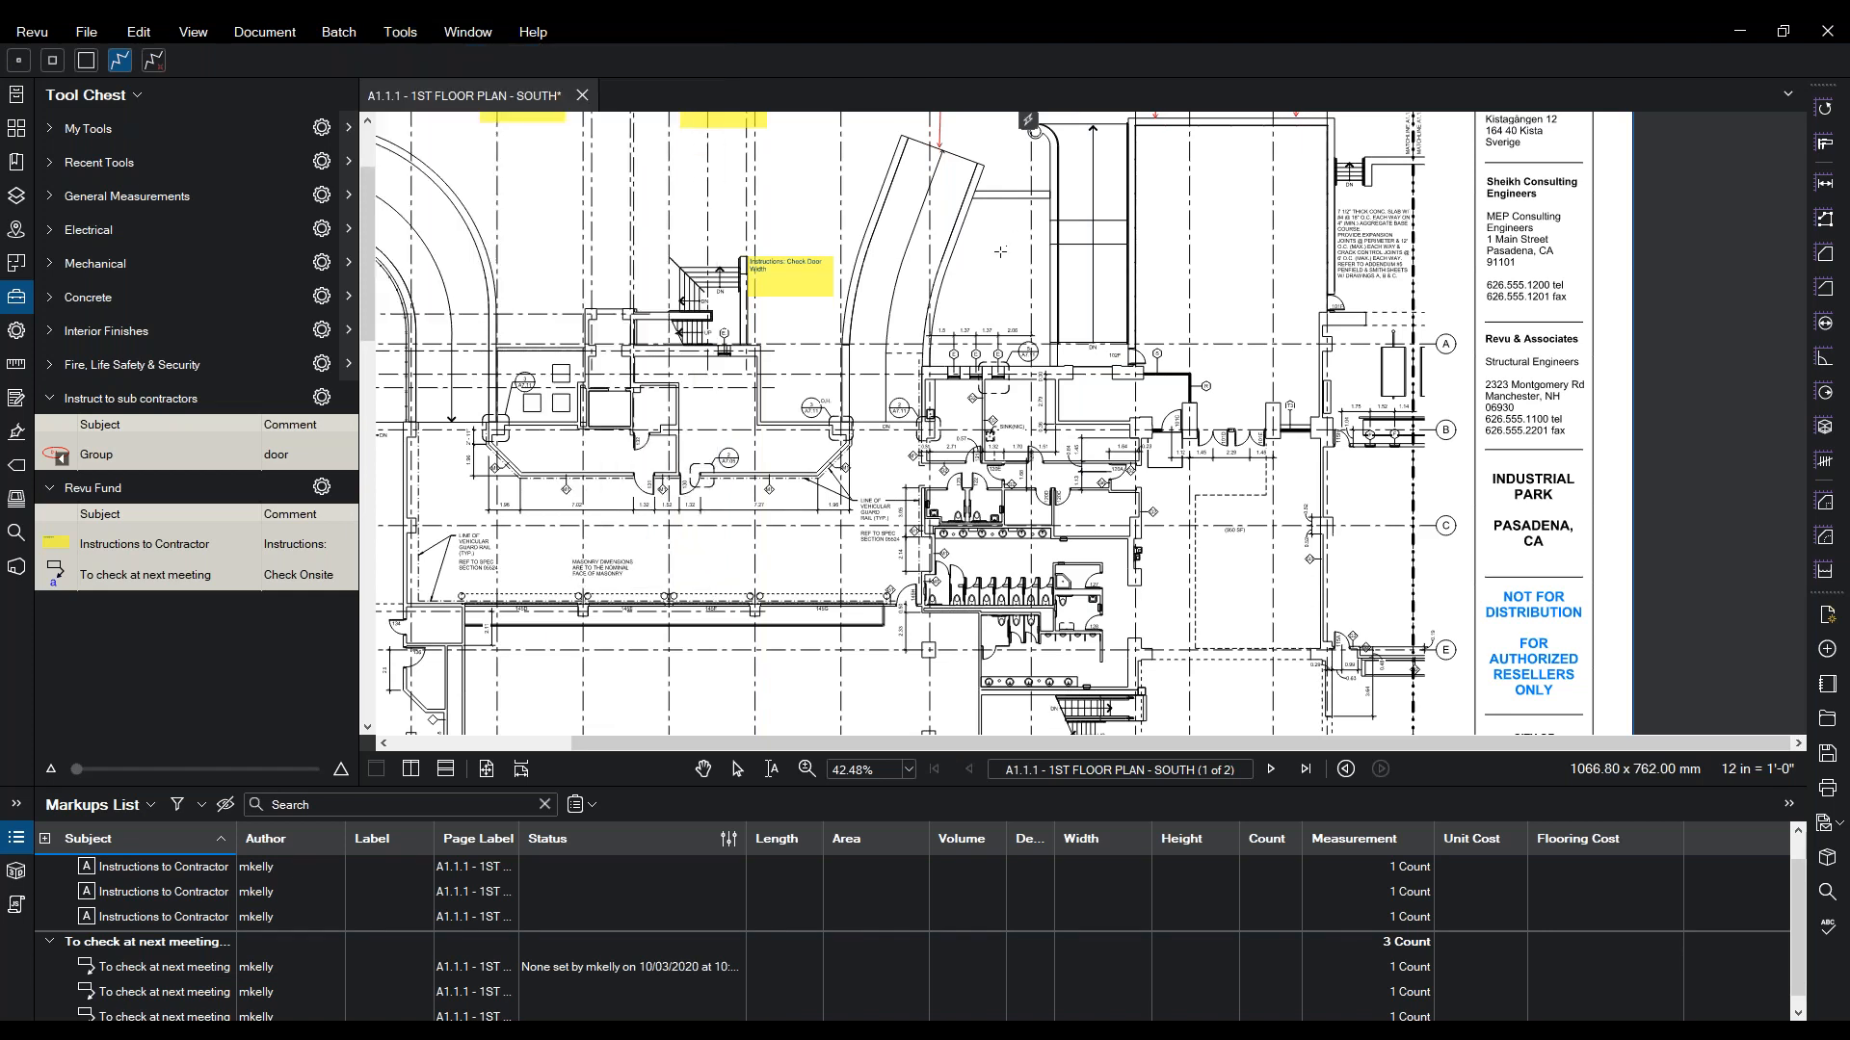
- Draw a red arrow pointing at the curved wall above the 1.5 dimension
click(1004, 256)
click(940, 285)
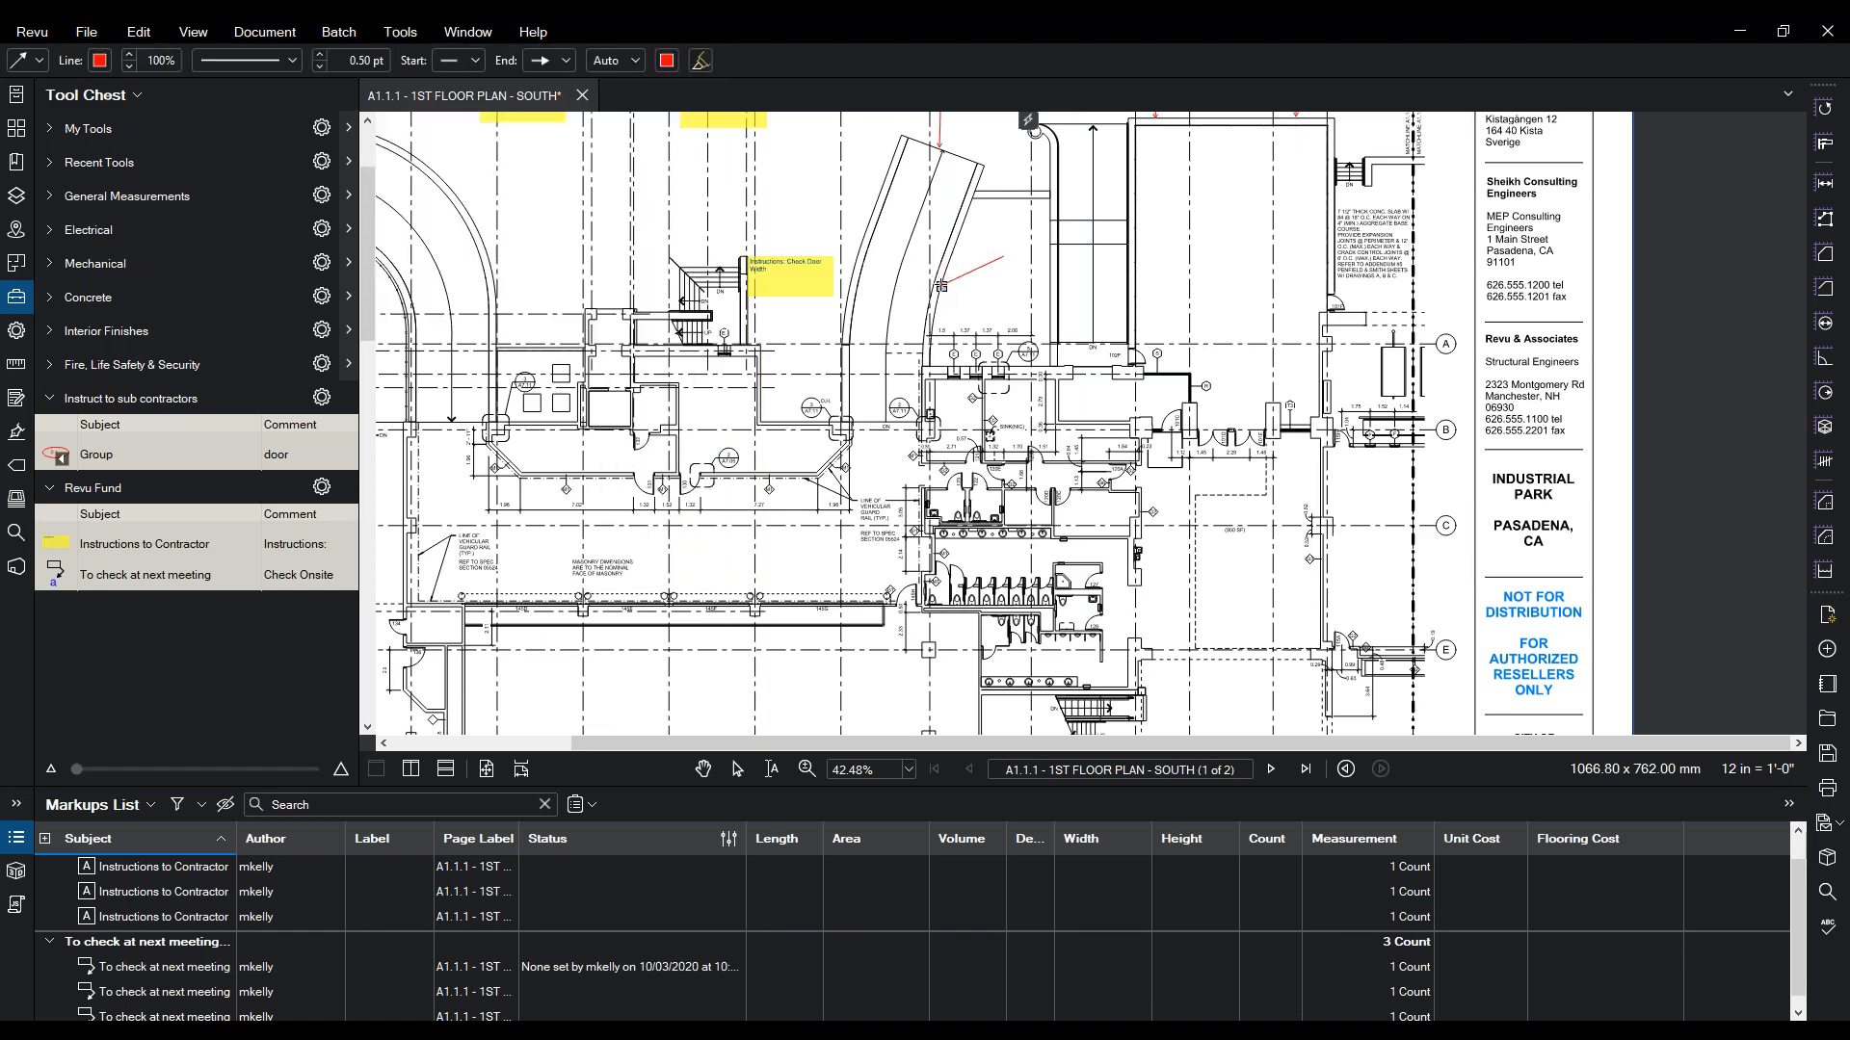
scroll(1005, 324, up, 1)
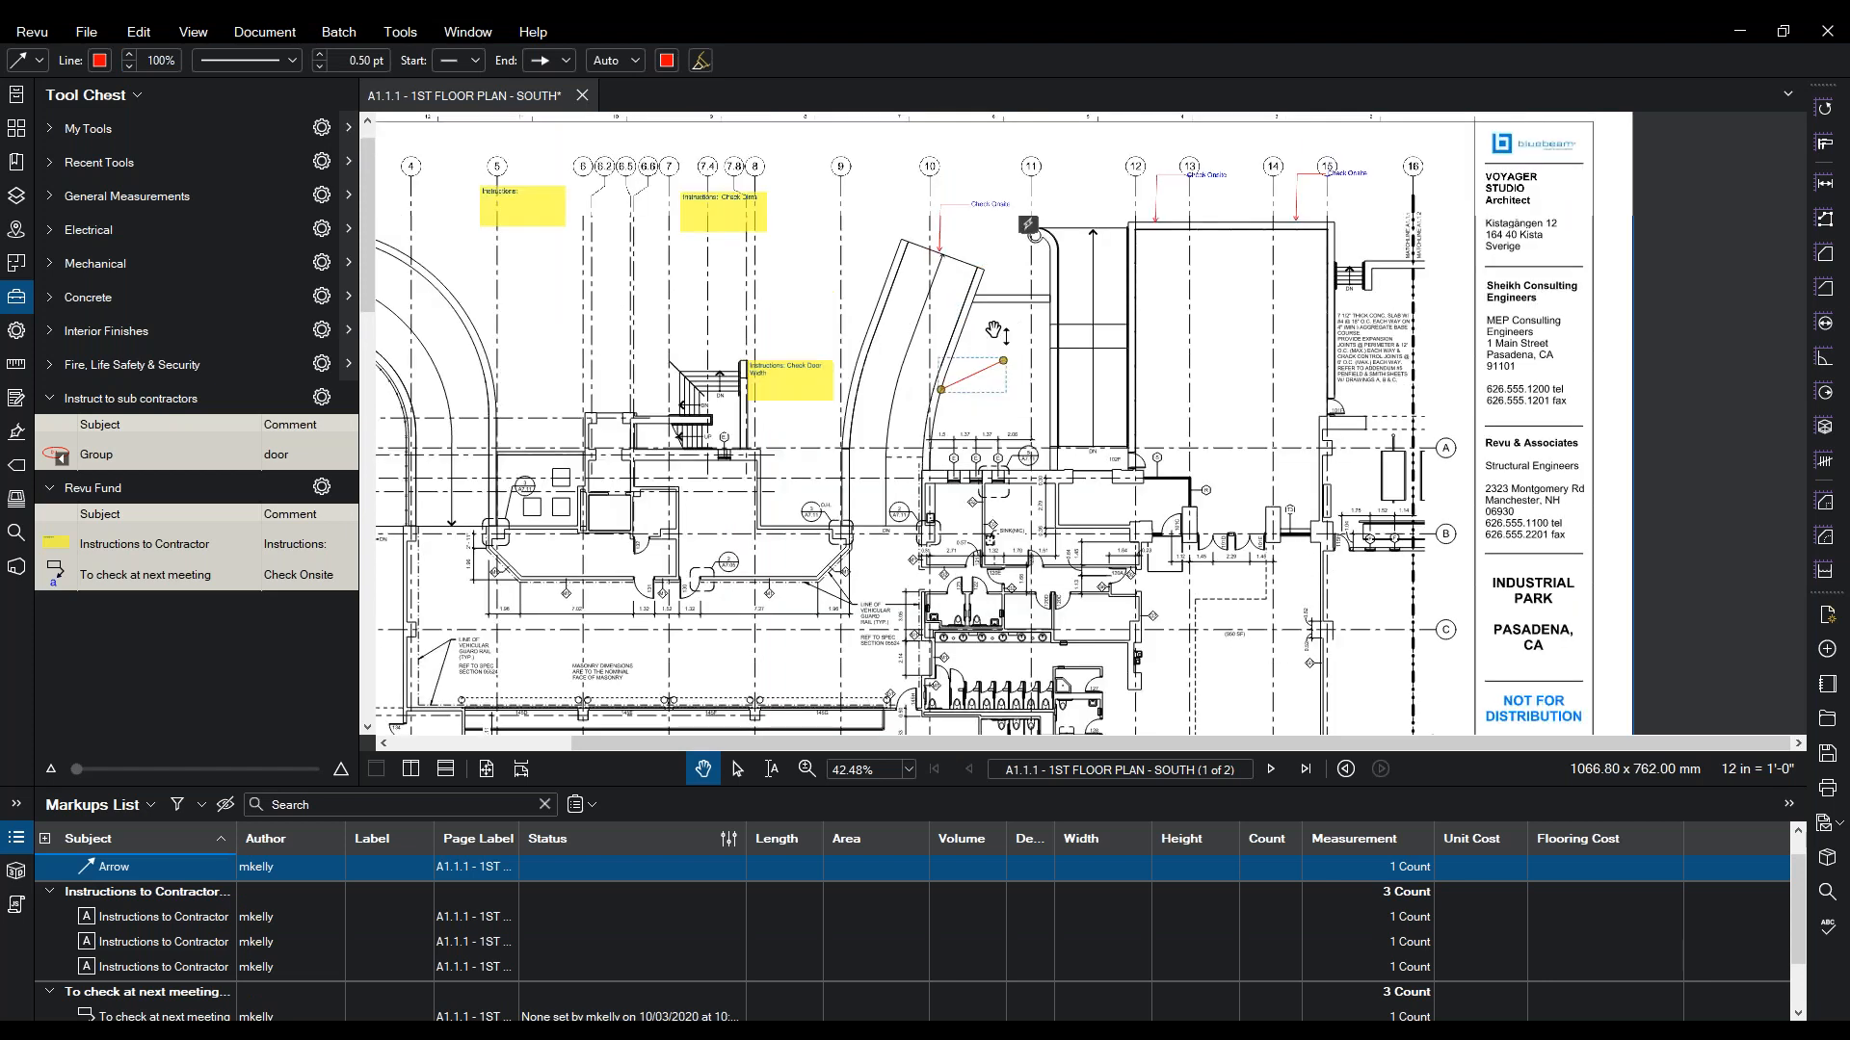
key(z)
scroll(1083, 440, up, 9)
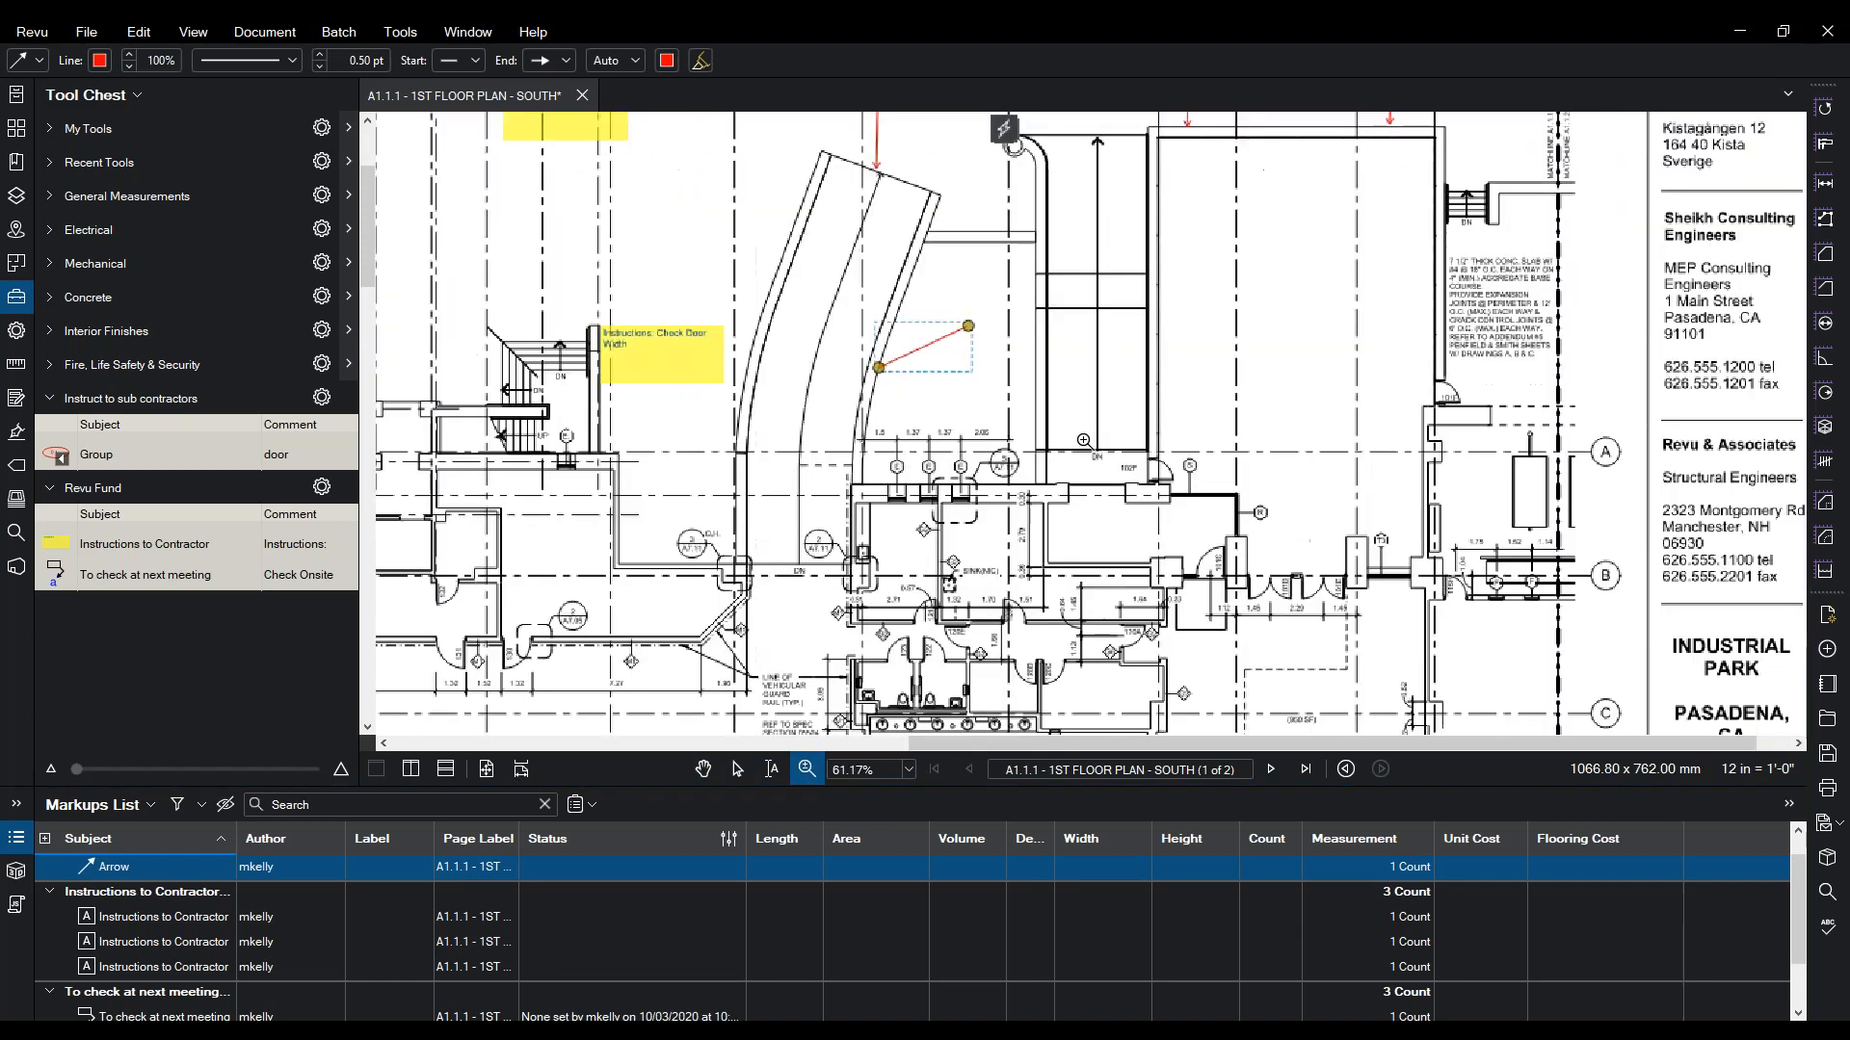
drag(821, 401, 894, 533)
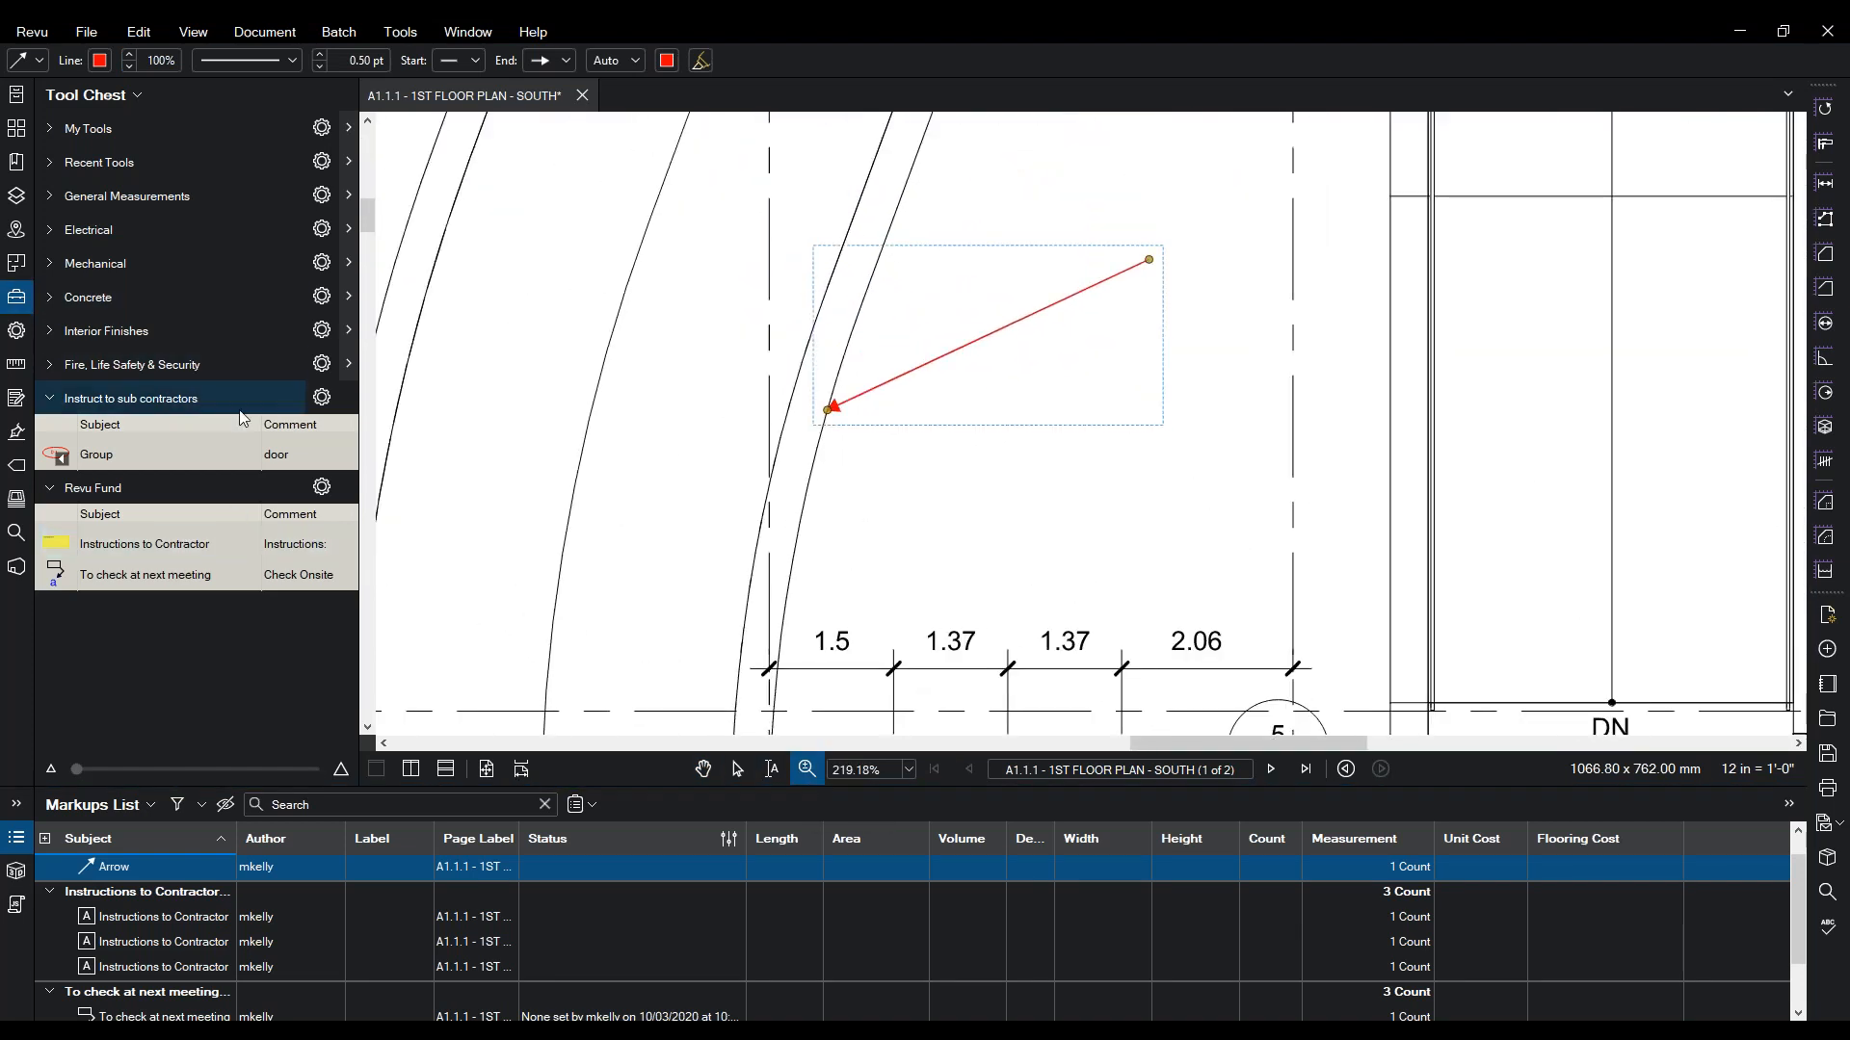
key(Escape)
key(Escape)
- Change the arrow's end style to an open arrowhead in Properties
click(853, 403)
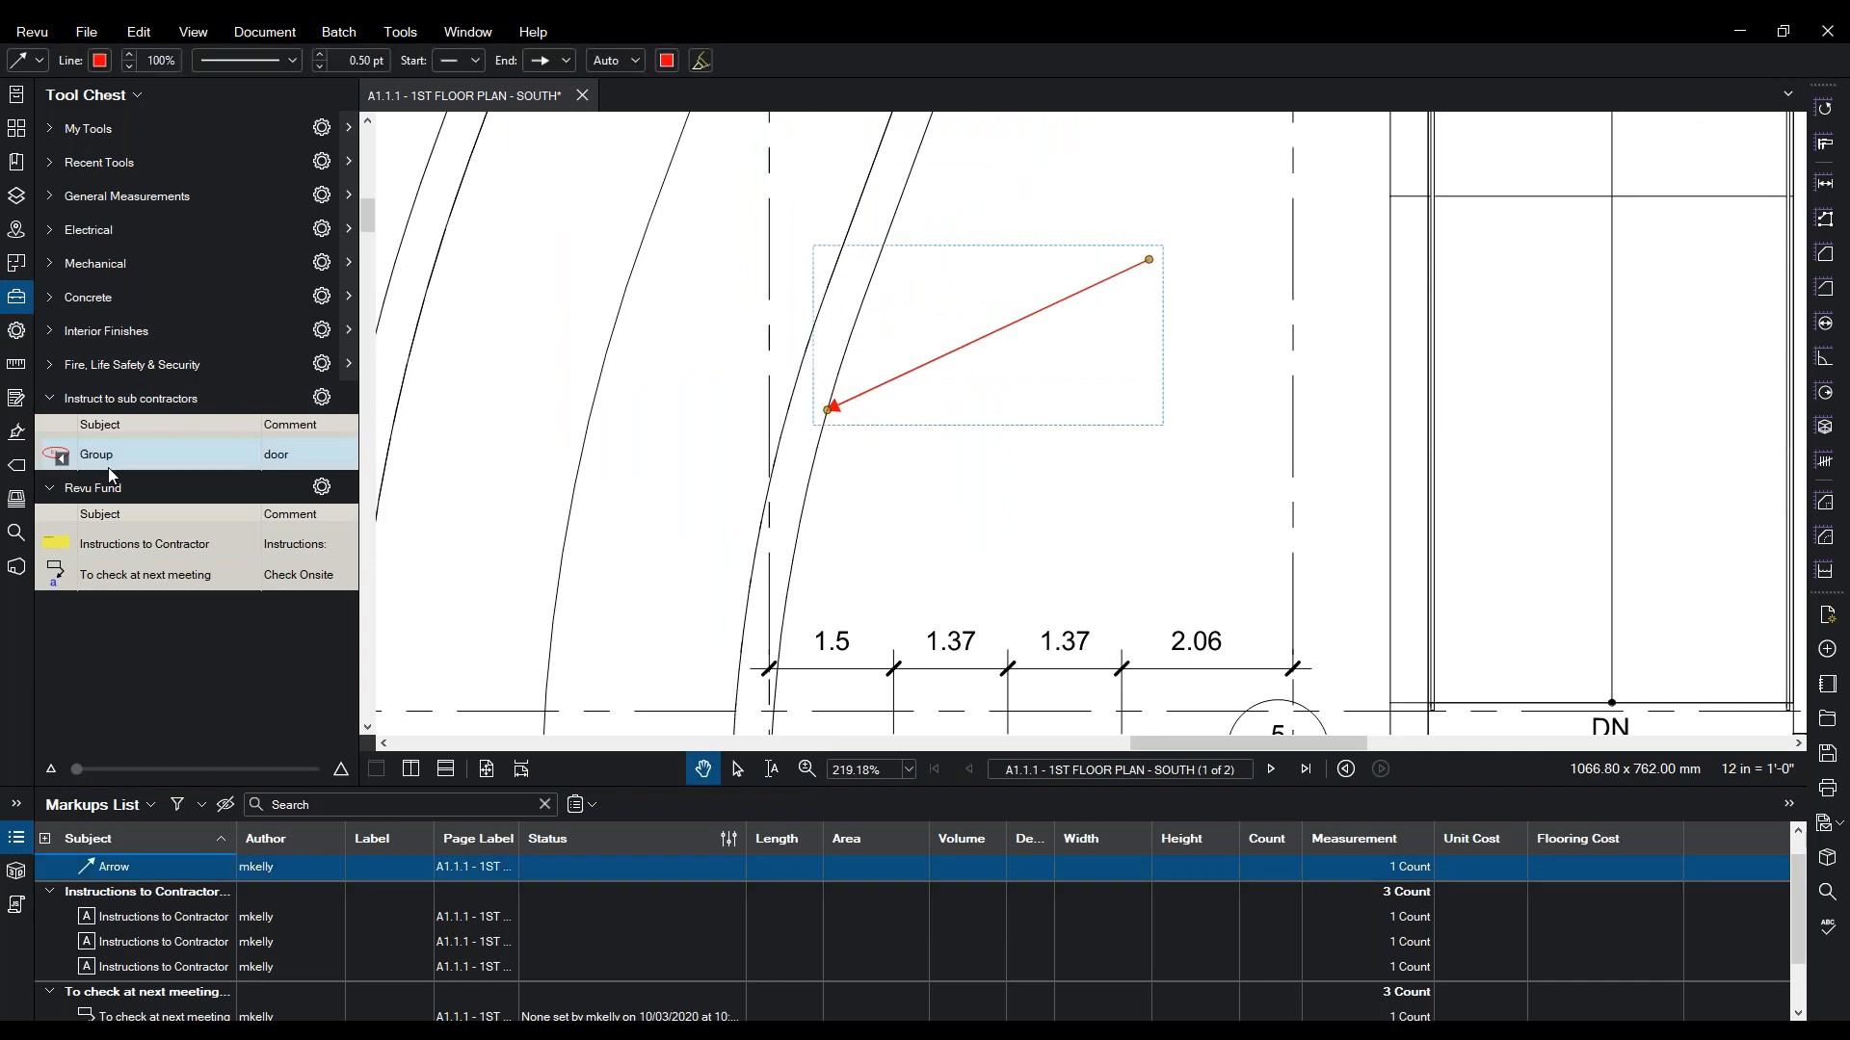
click(16, 330)
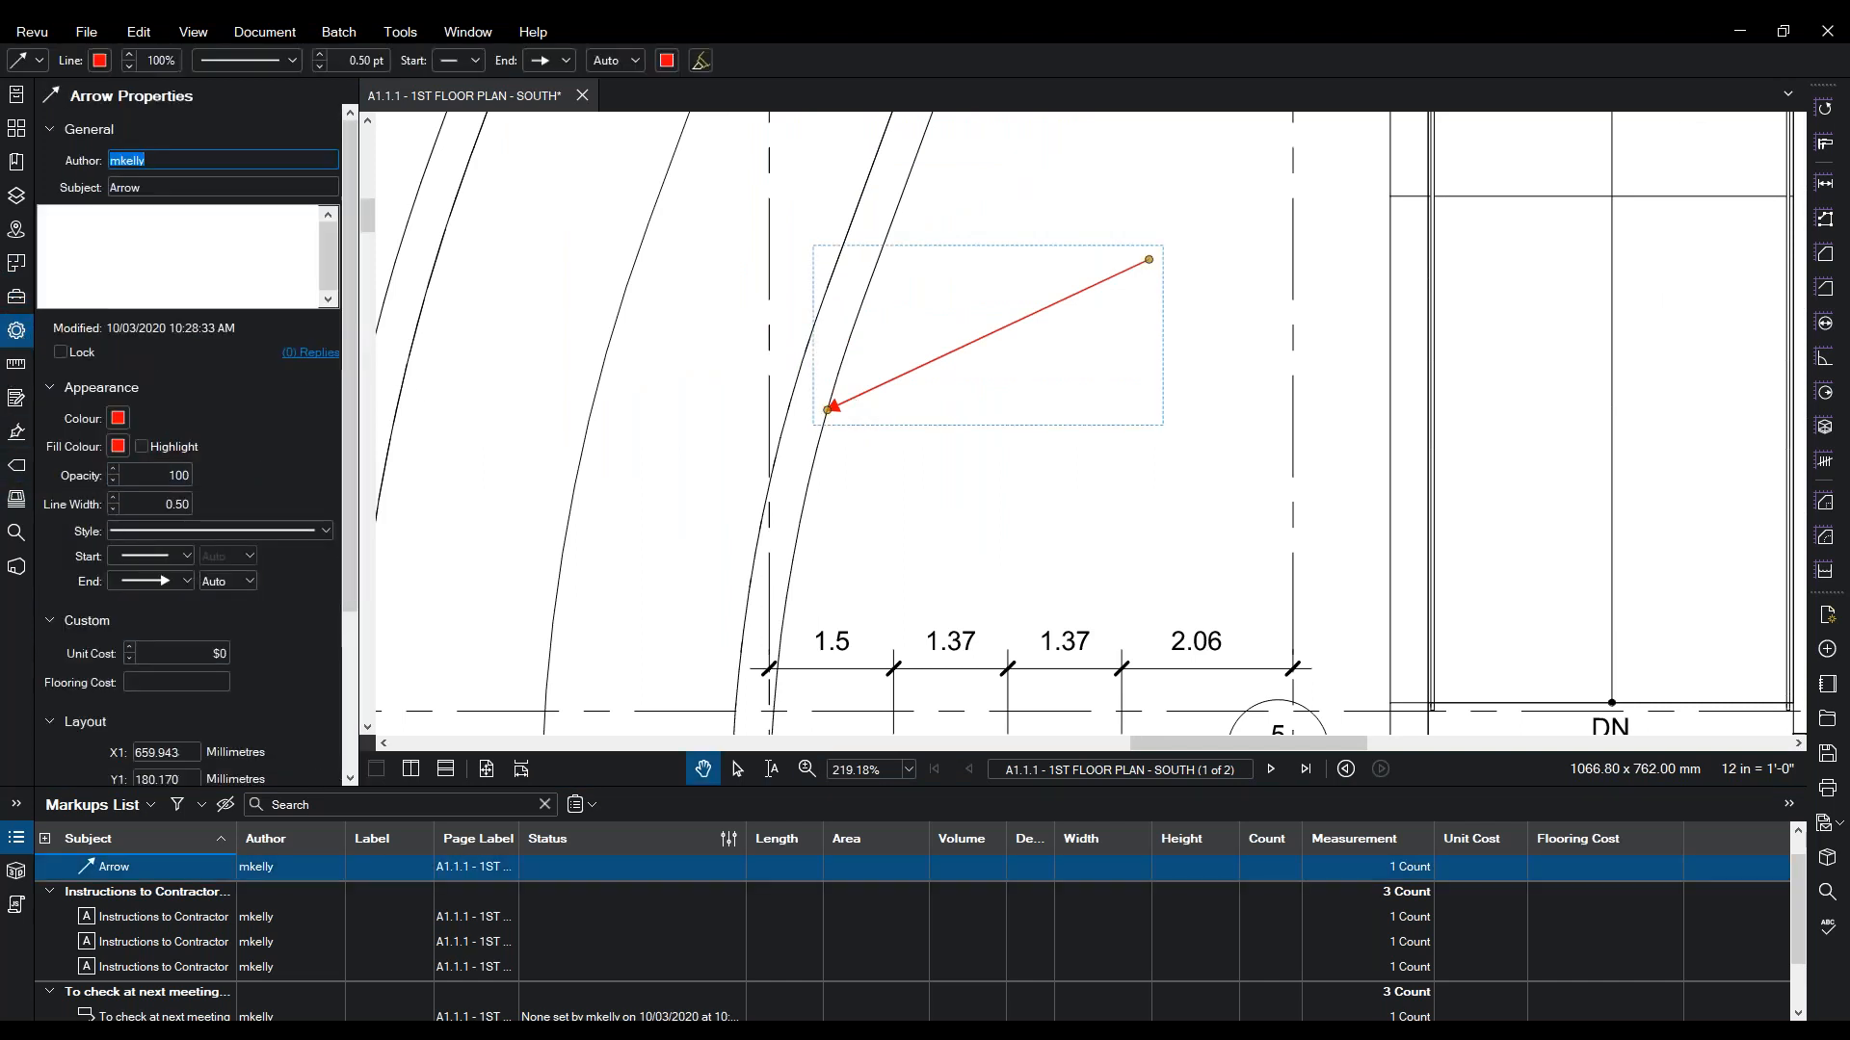
click(154, 576)
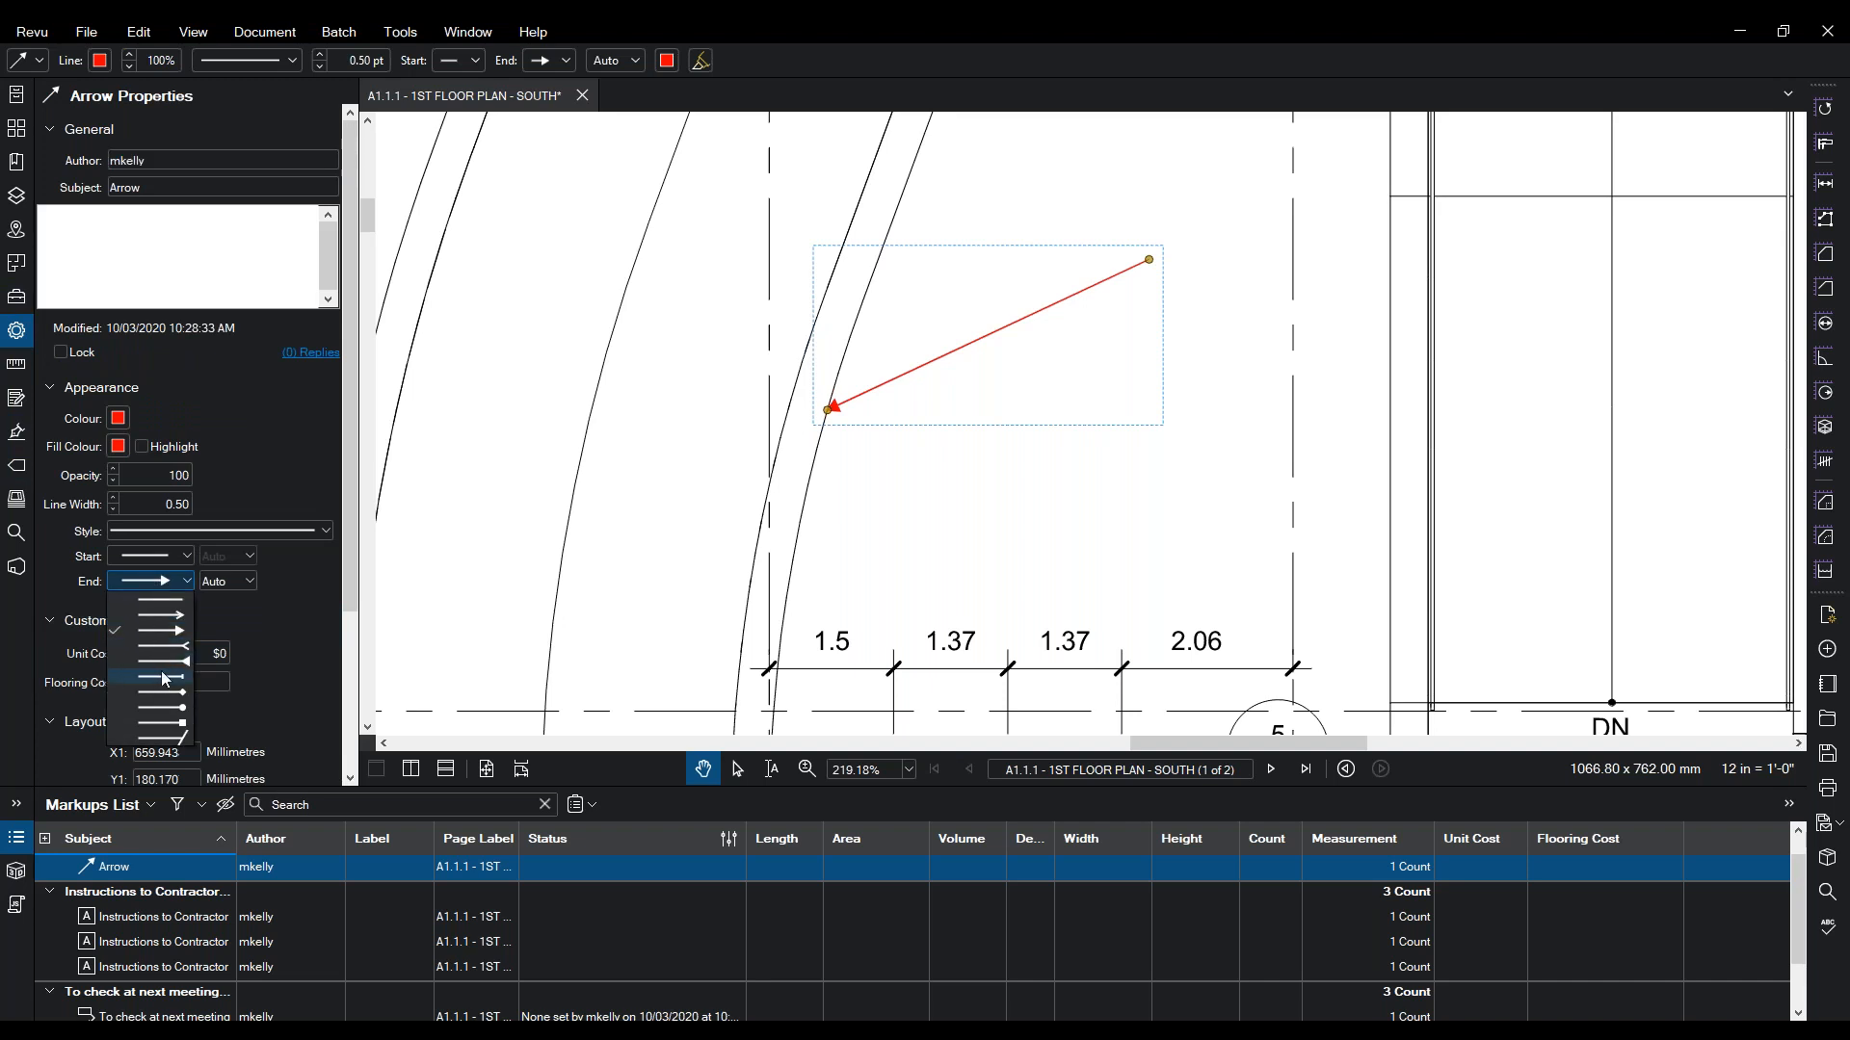
click(160, 675)
click(154, 580)
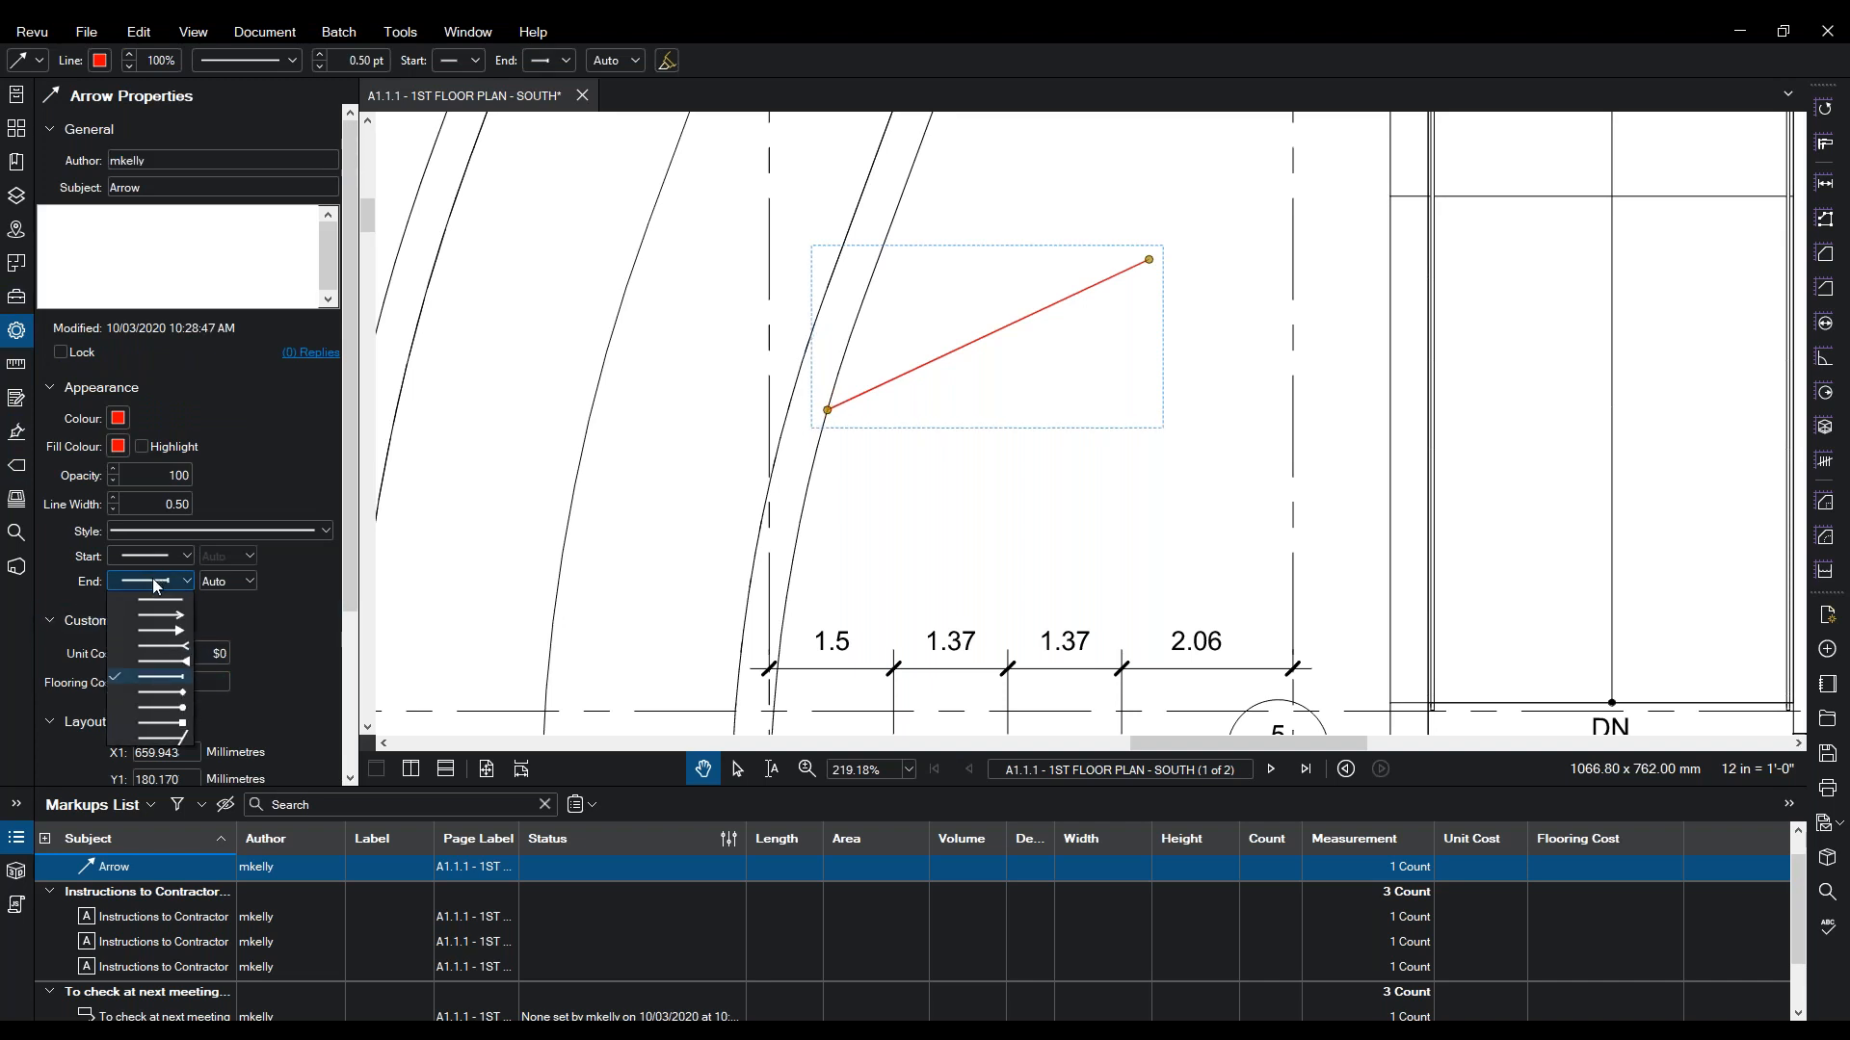
click(161, 613)
click(694, 487)
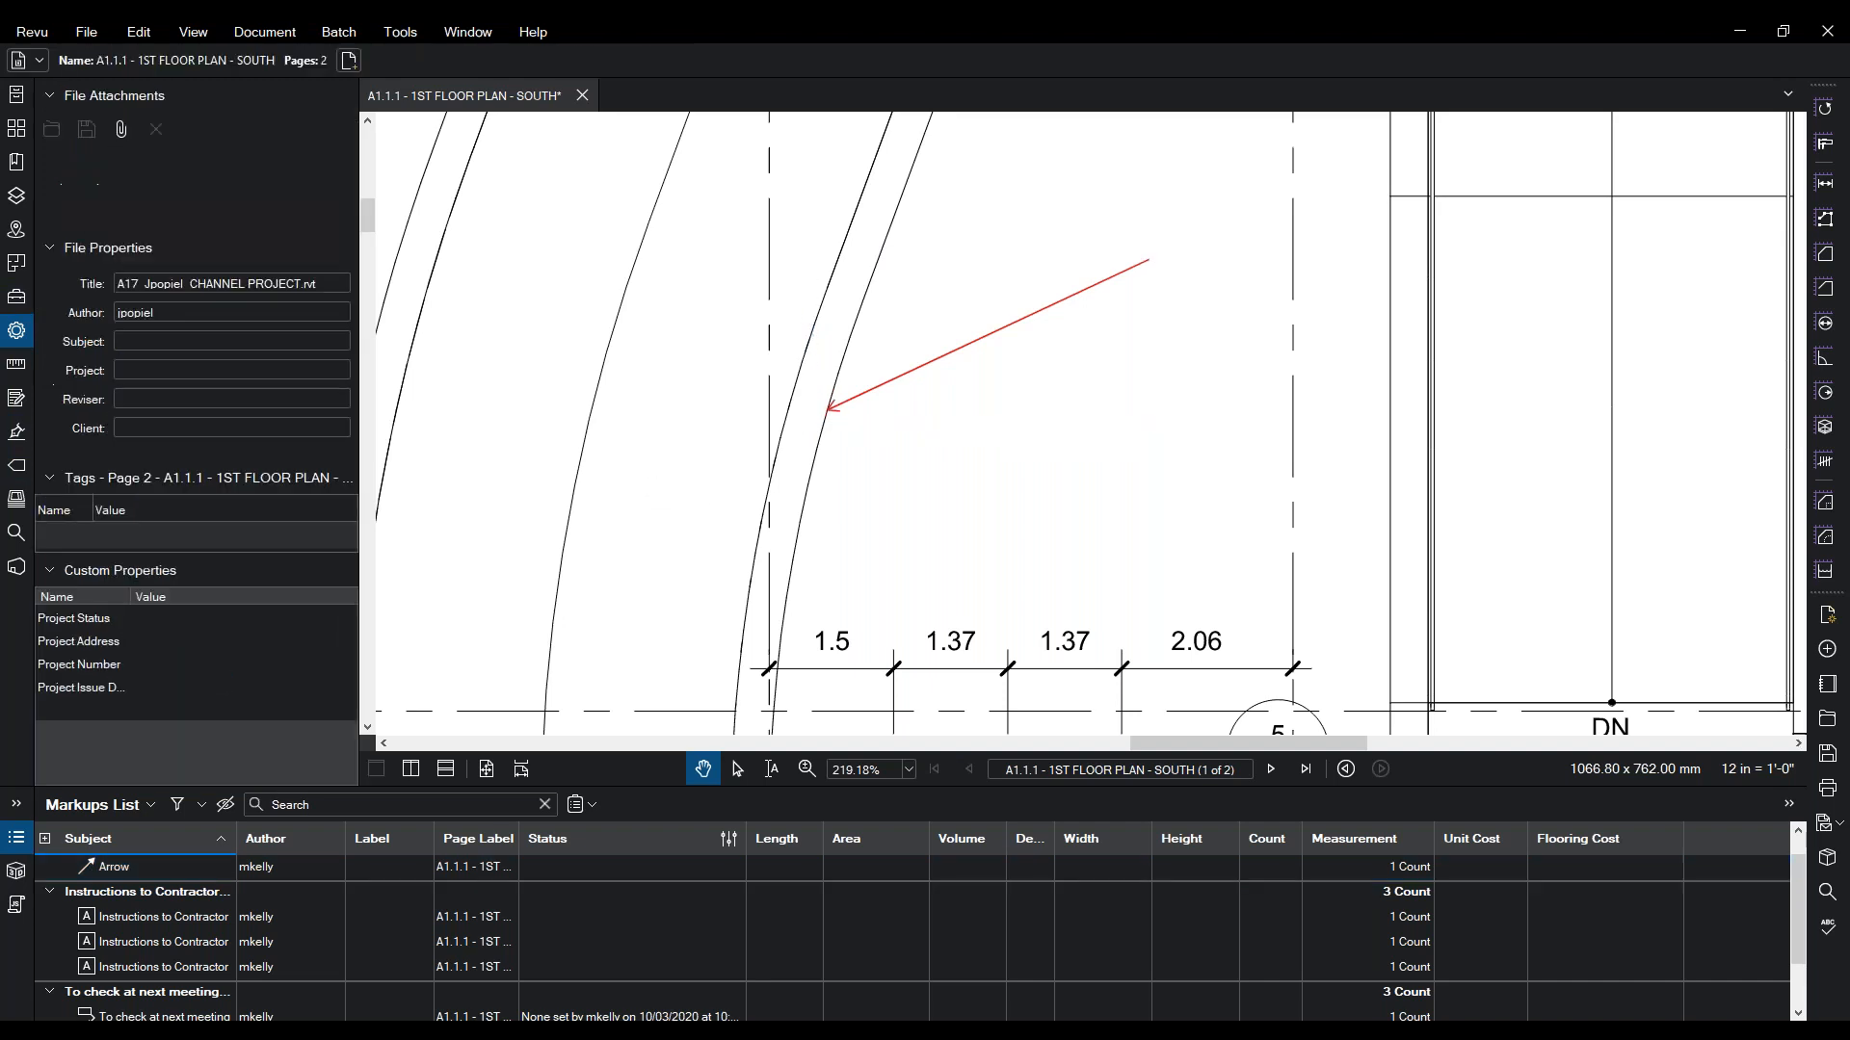
click(398, 31)
- Place a dimension across the 1.37 span with the subject Check Onsite
mouse_move(454, 62)
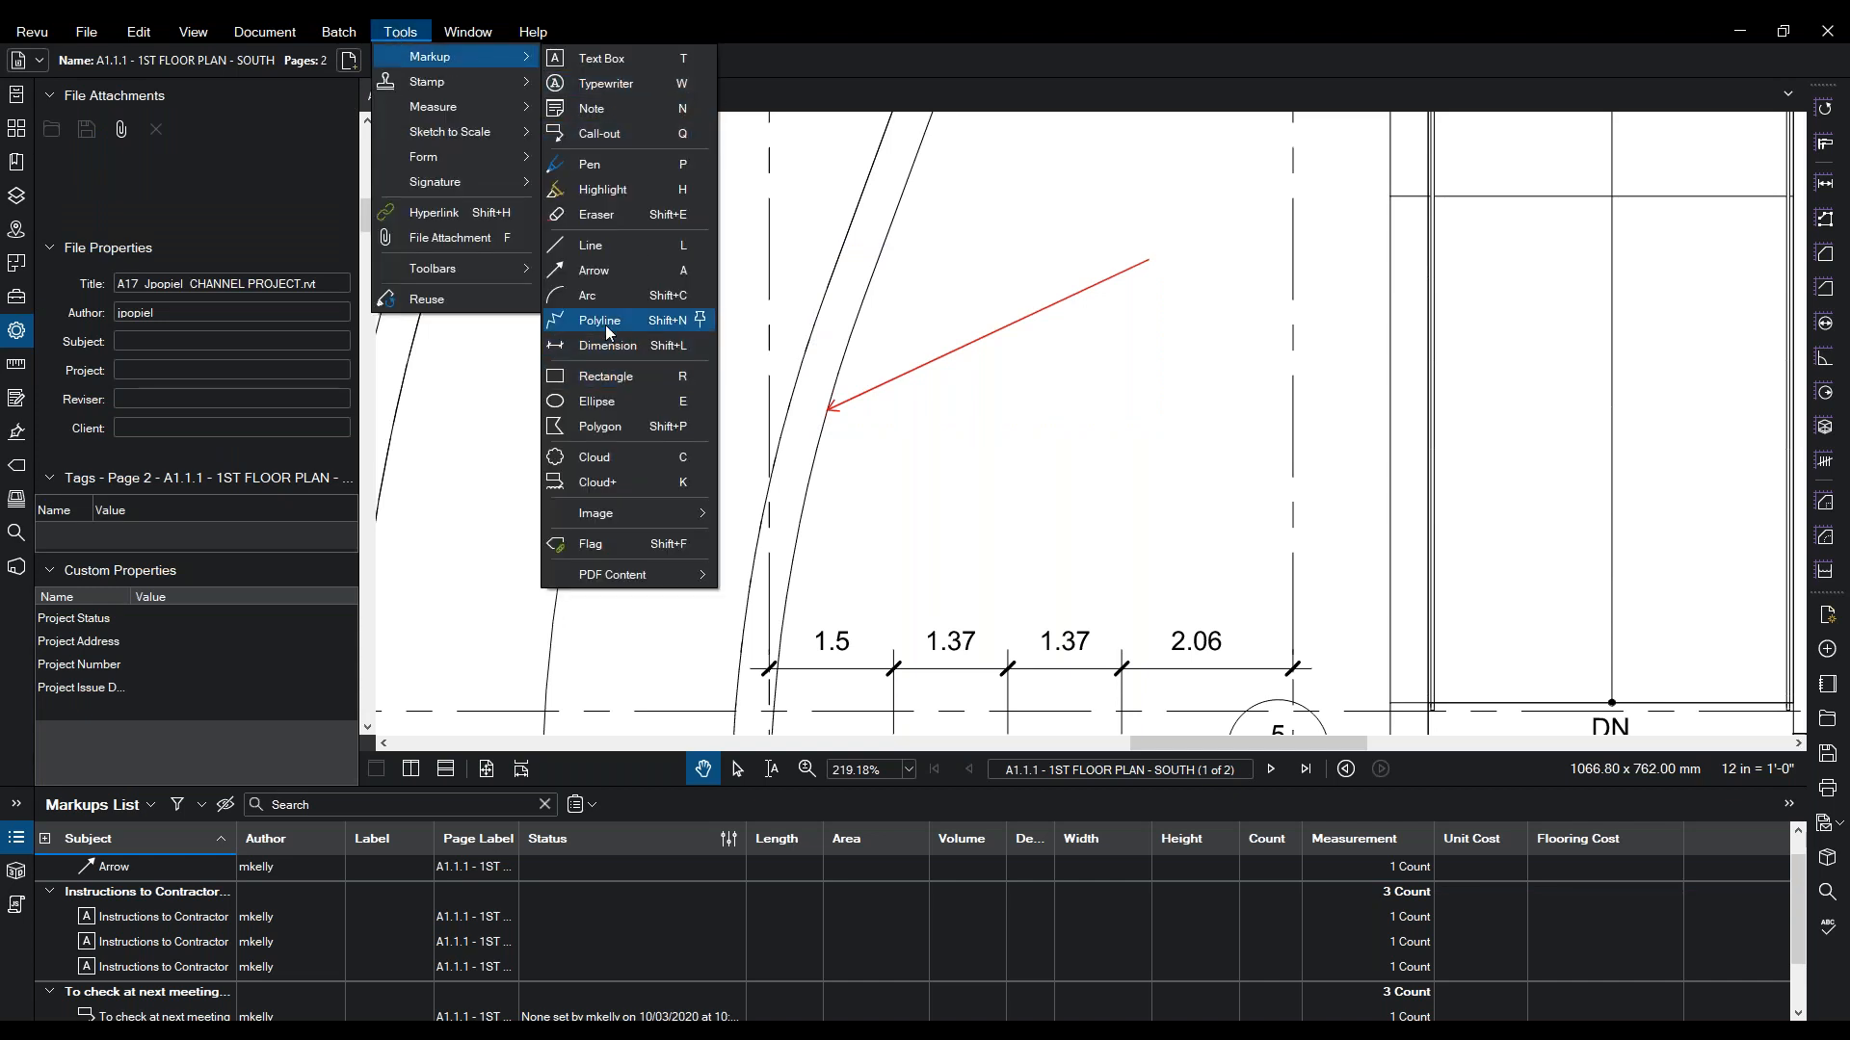
click(598, 351)
click(894, 668)
click(1009, 668)
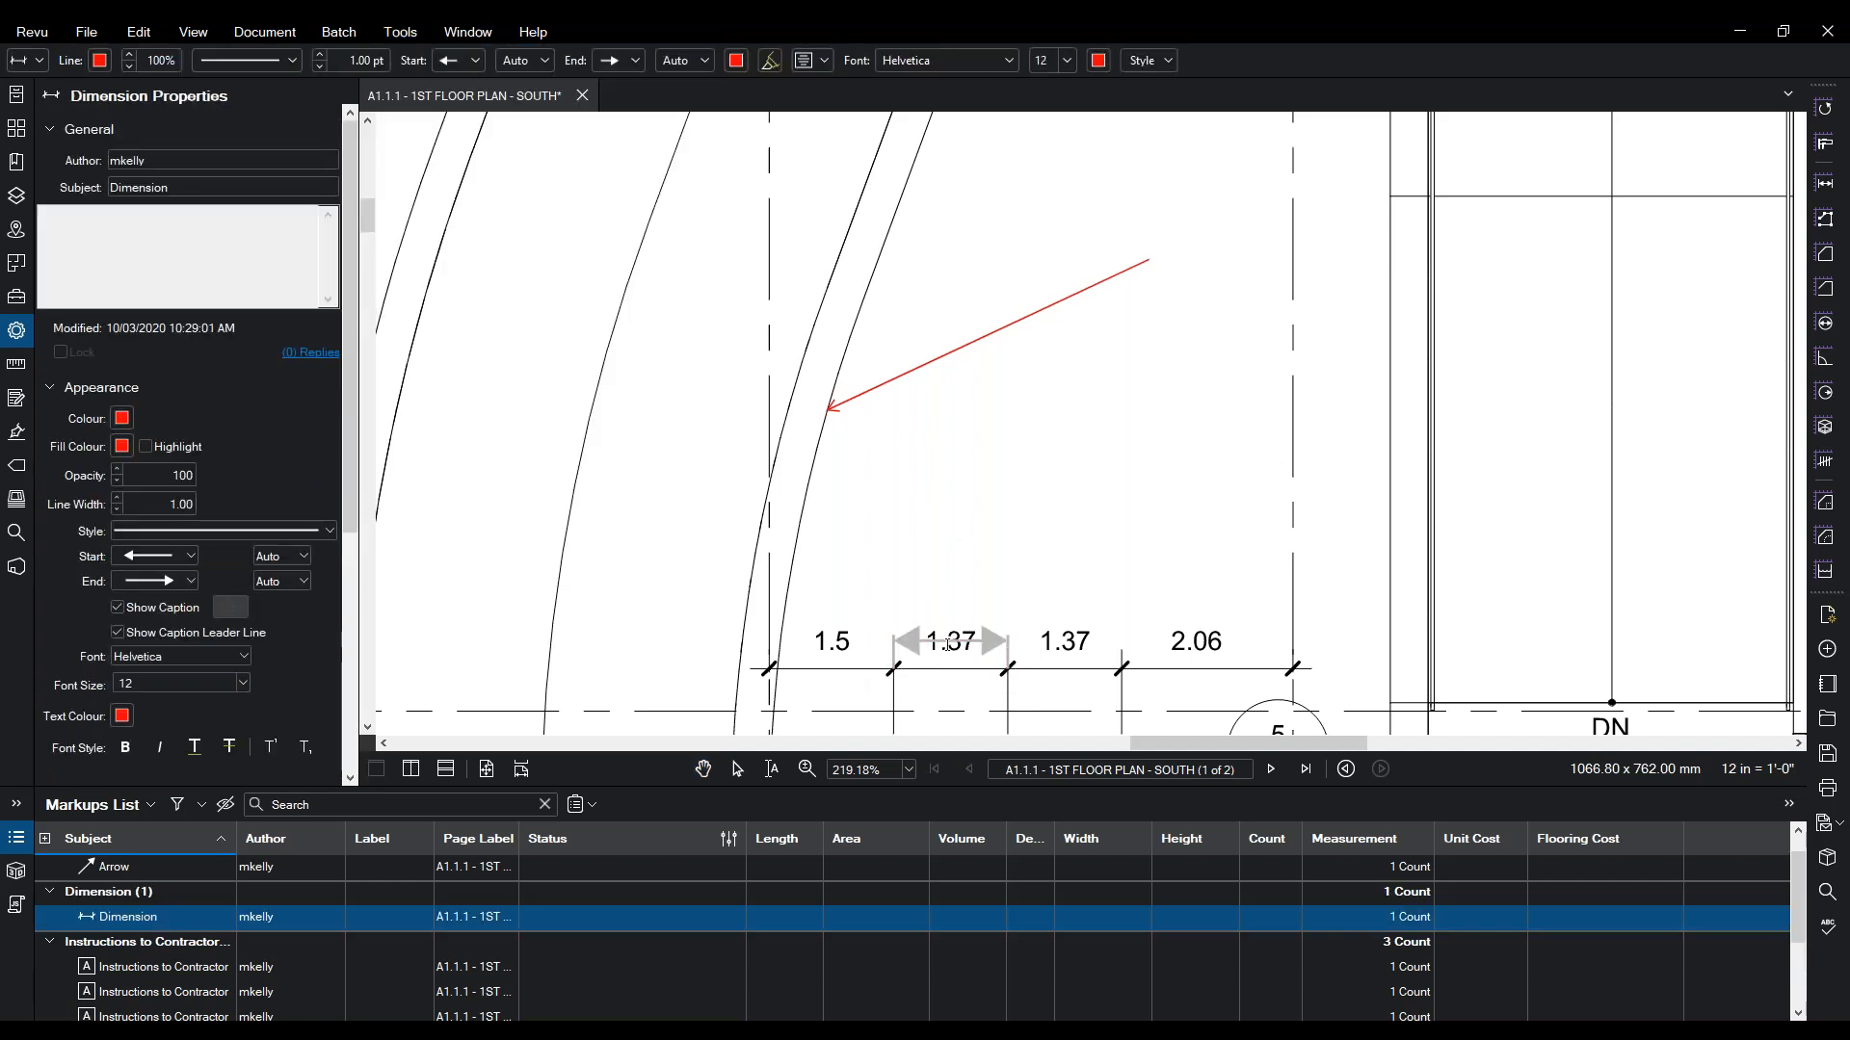
drag(198, 185, 94, 181)
text(Check Onsite)
click(935, 648)
- Move the dimension upward and give it the comment 'Check on Friday'
drag(946, 655, 958, 520)
click(147, 237)
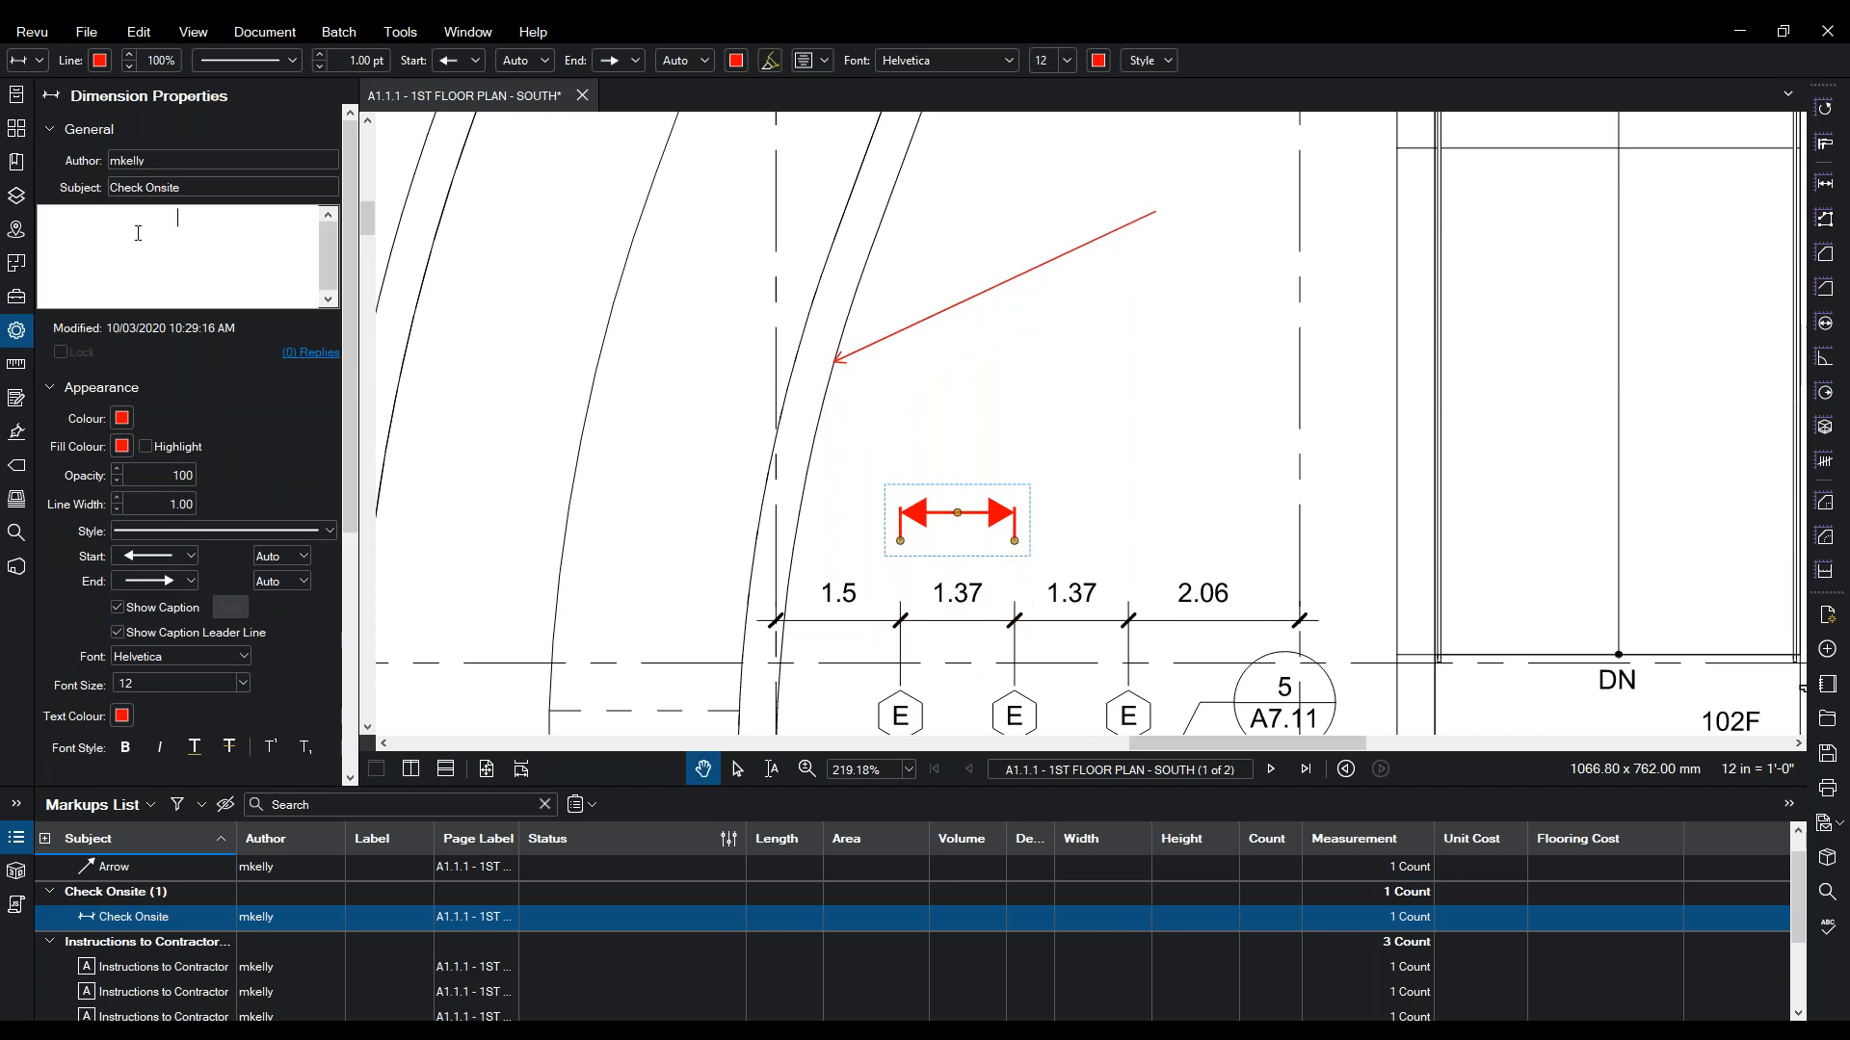
text(Check on Friday)
click(830, 476)
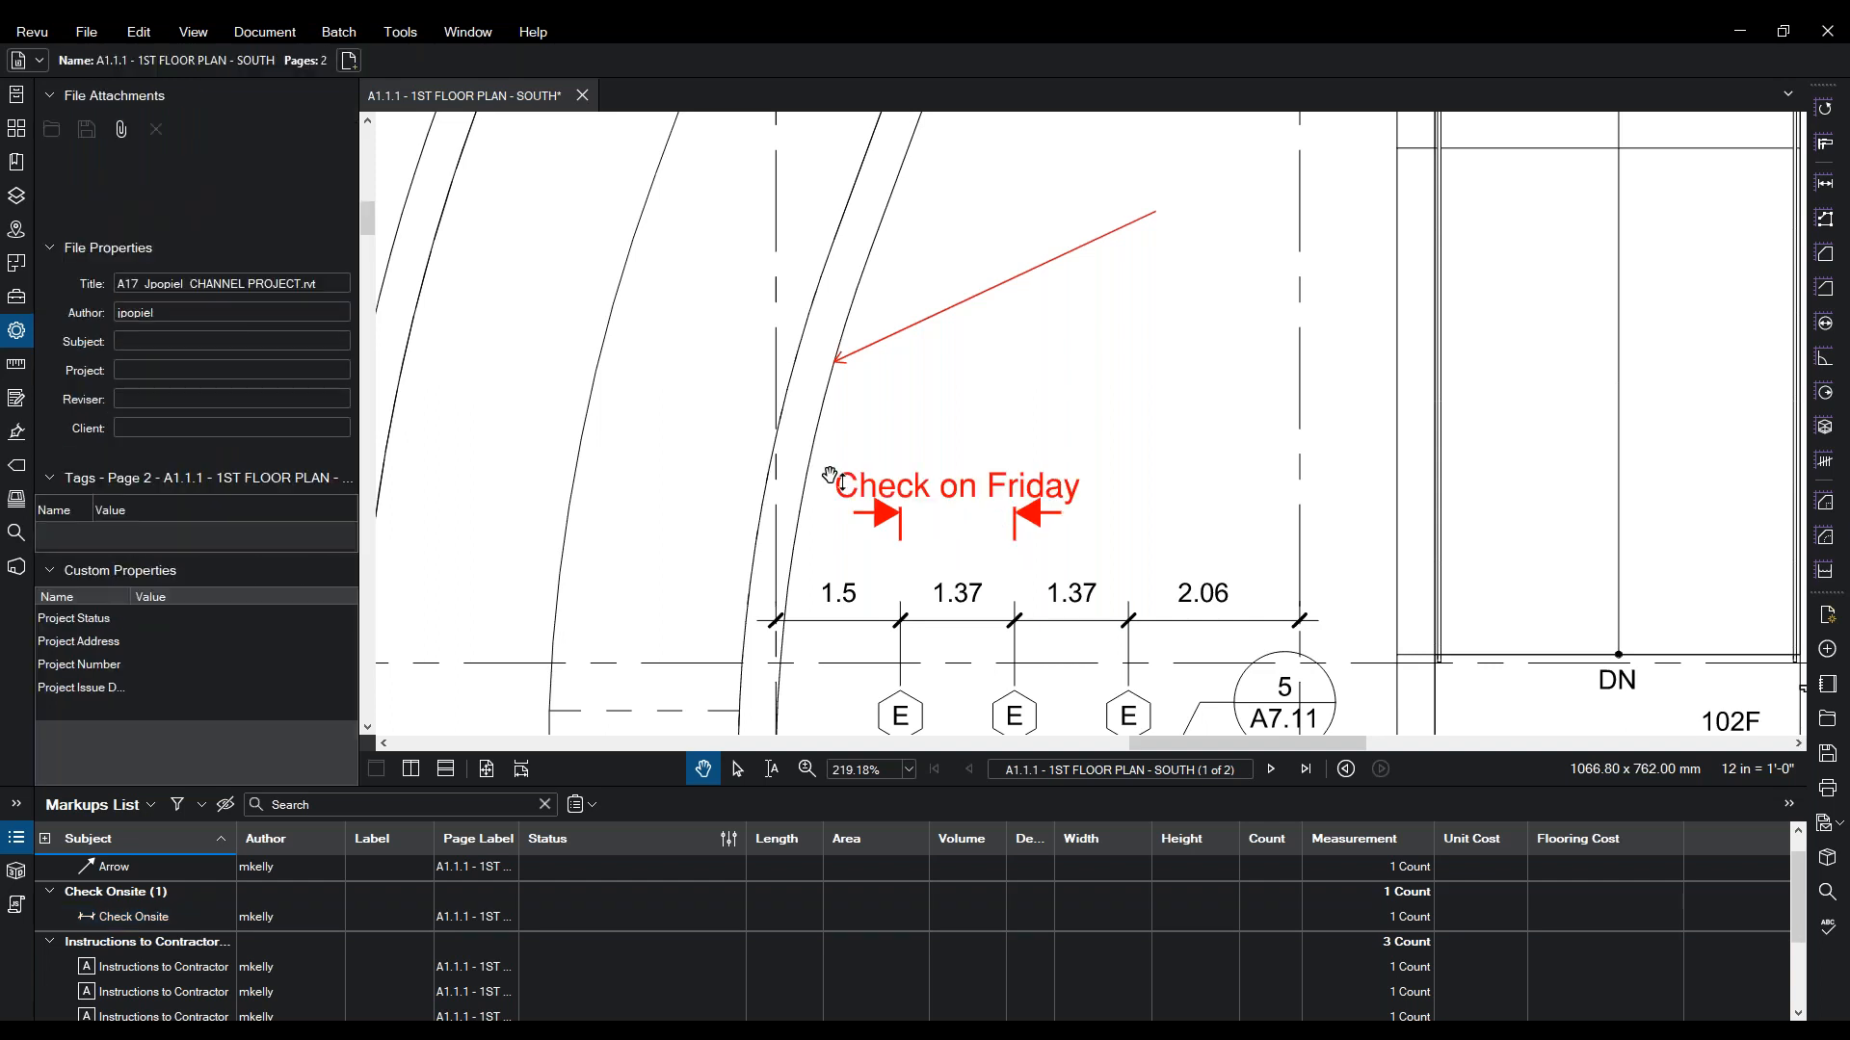
scroll(902, 535, up, 5)
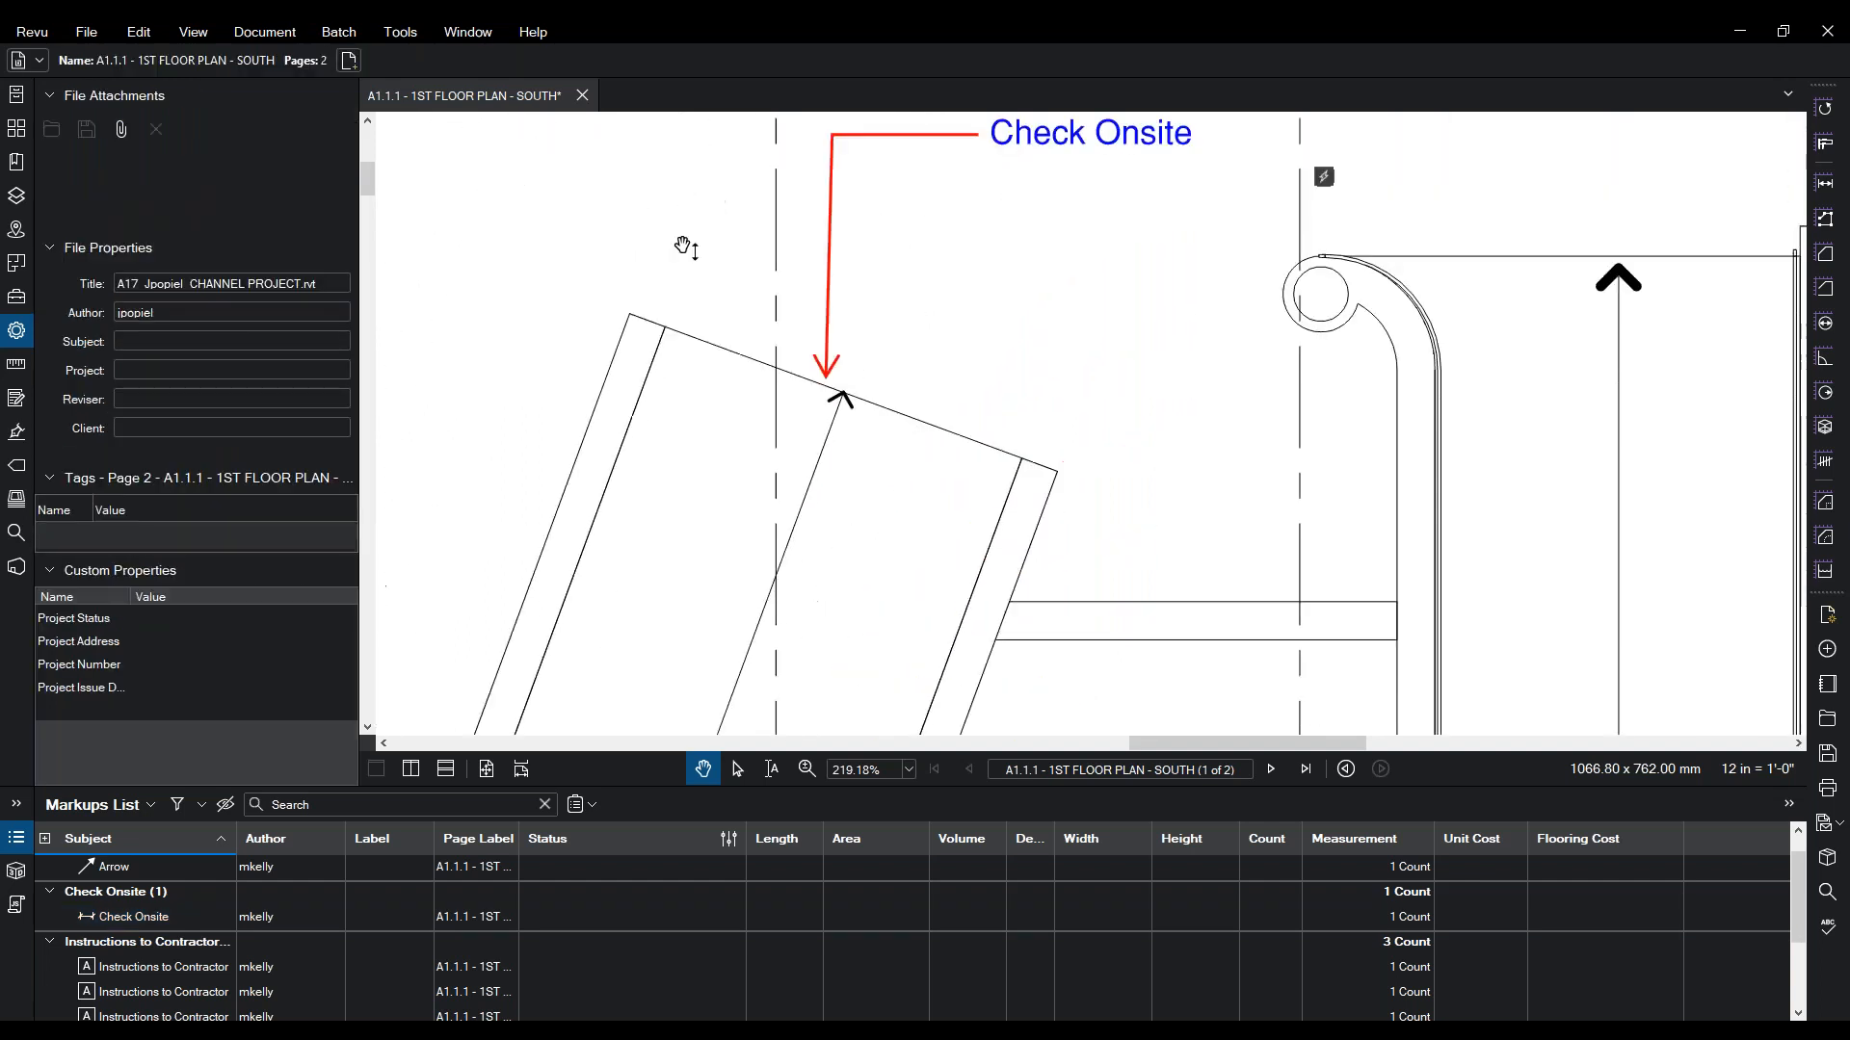
click(399, 34)
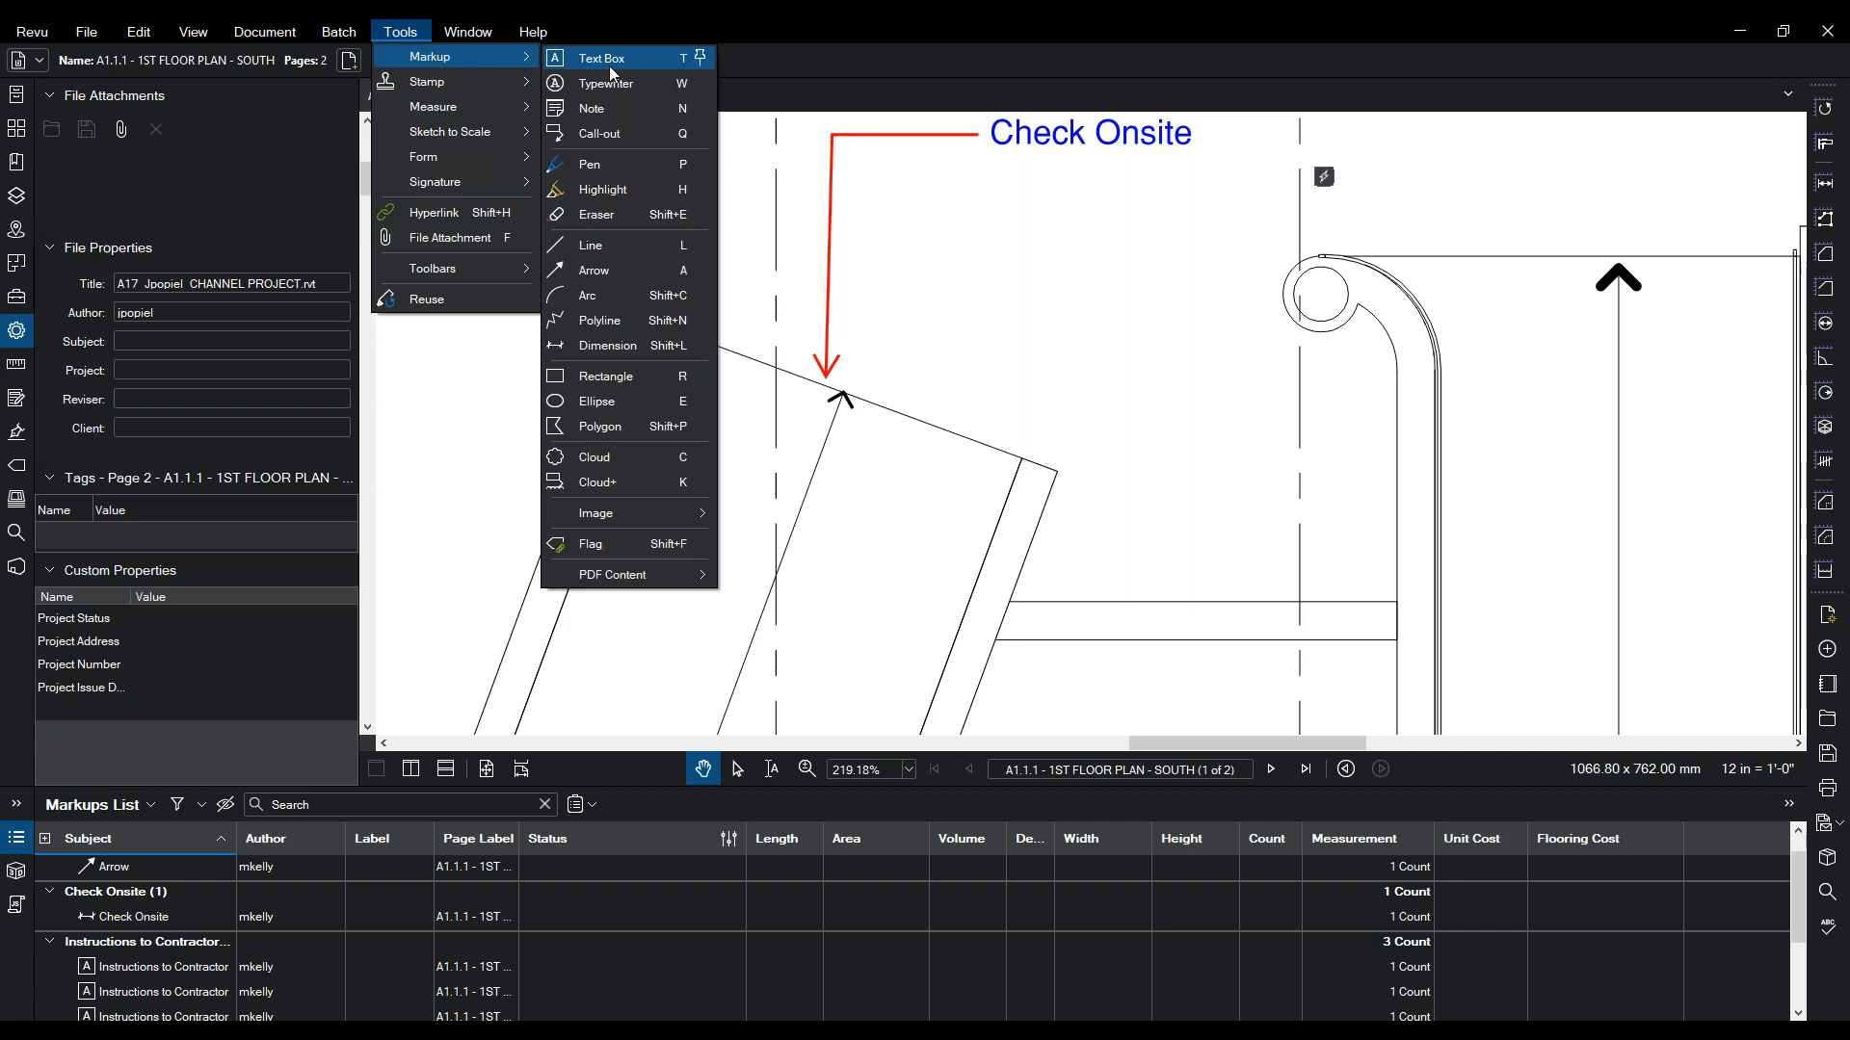
- Draw a cloud around the curved wall at grid 11 and set its line style to Hot Water
click(605, 458)
mouse_move(1118, 248)
mouse_down()
mouse_move(1519, 413)
mouse_move(1506, 405)
mouse_up()
drag(1247, 482, 645, 698)
click(277, 615)
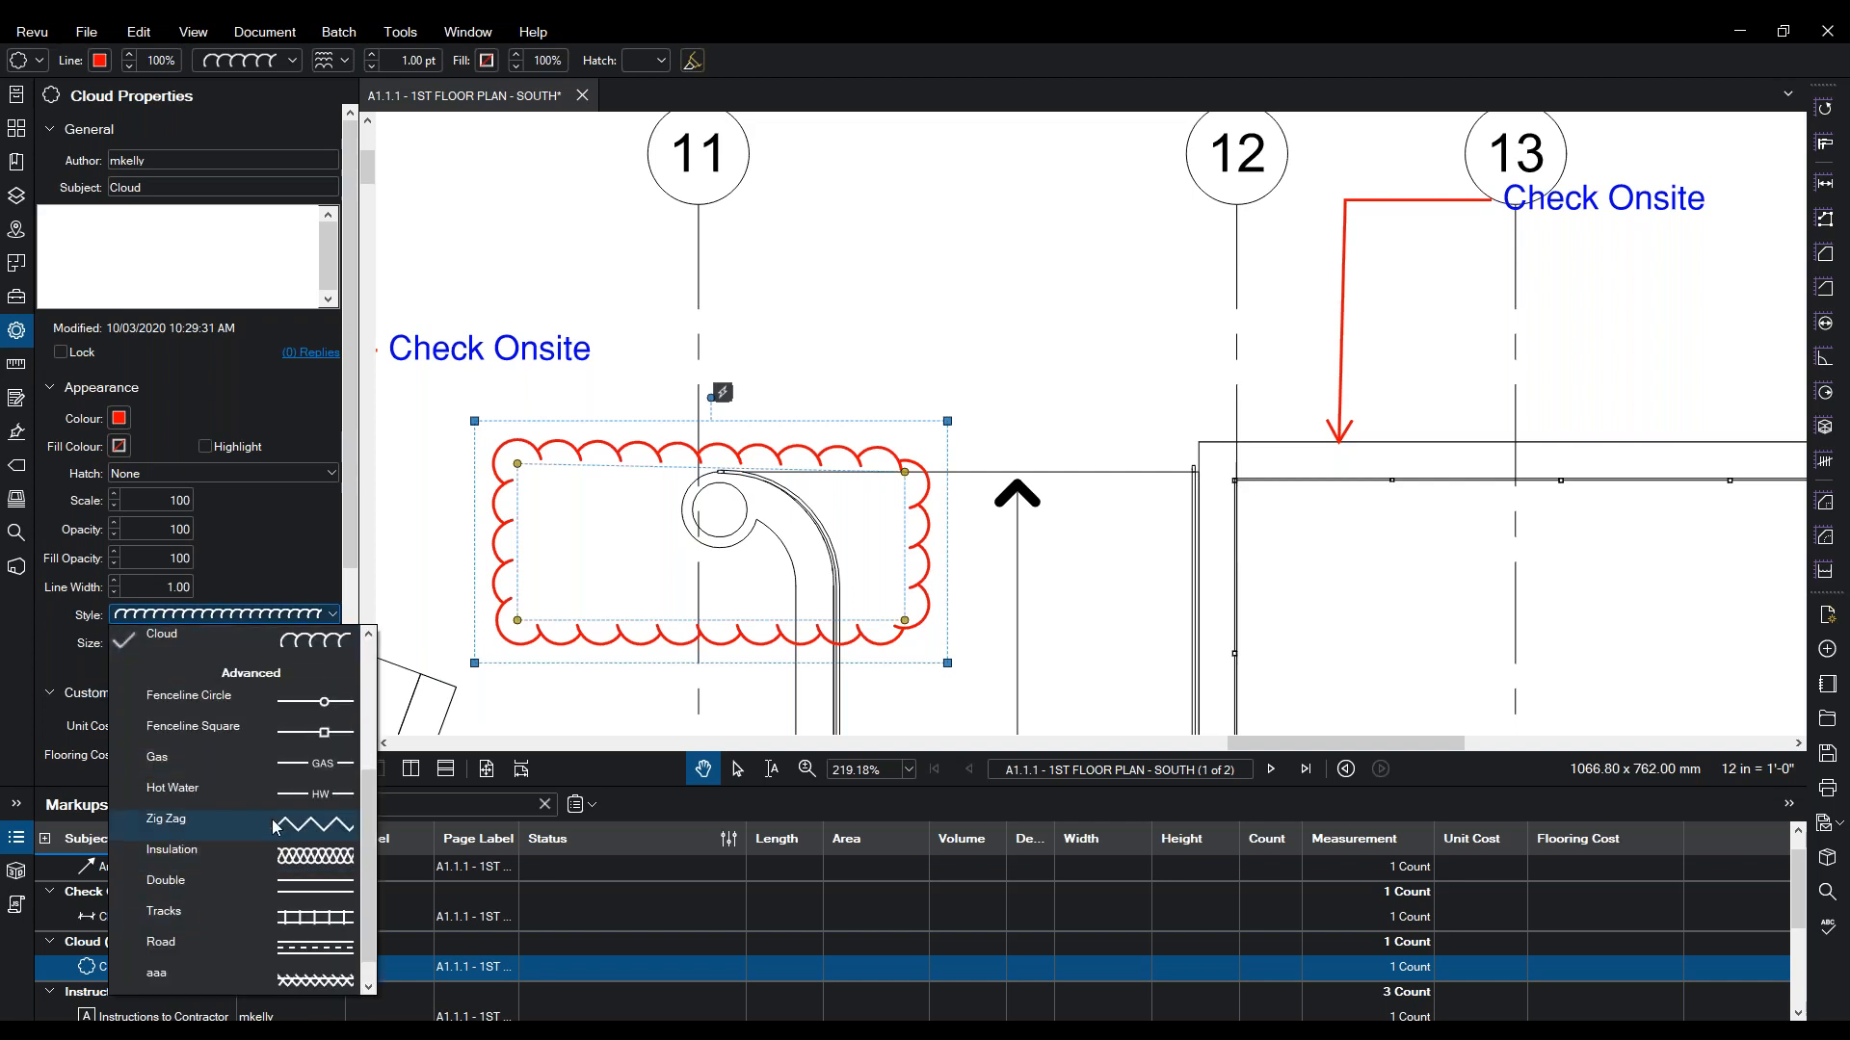
click(271, 820)
click(287, 614)
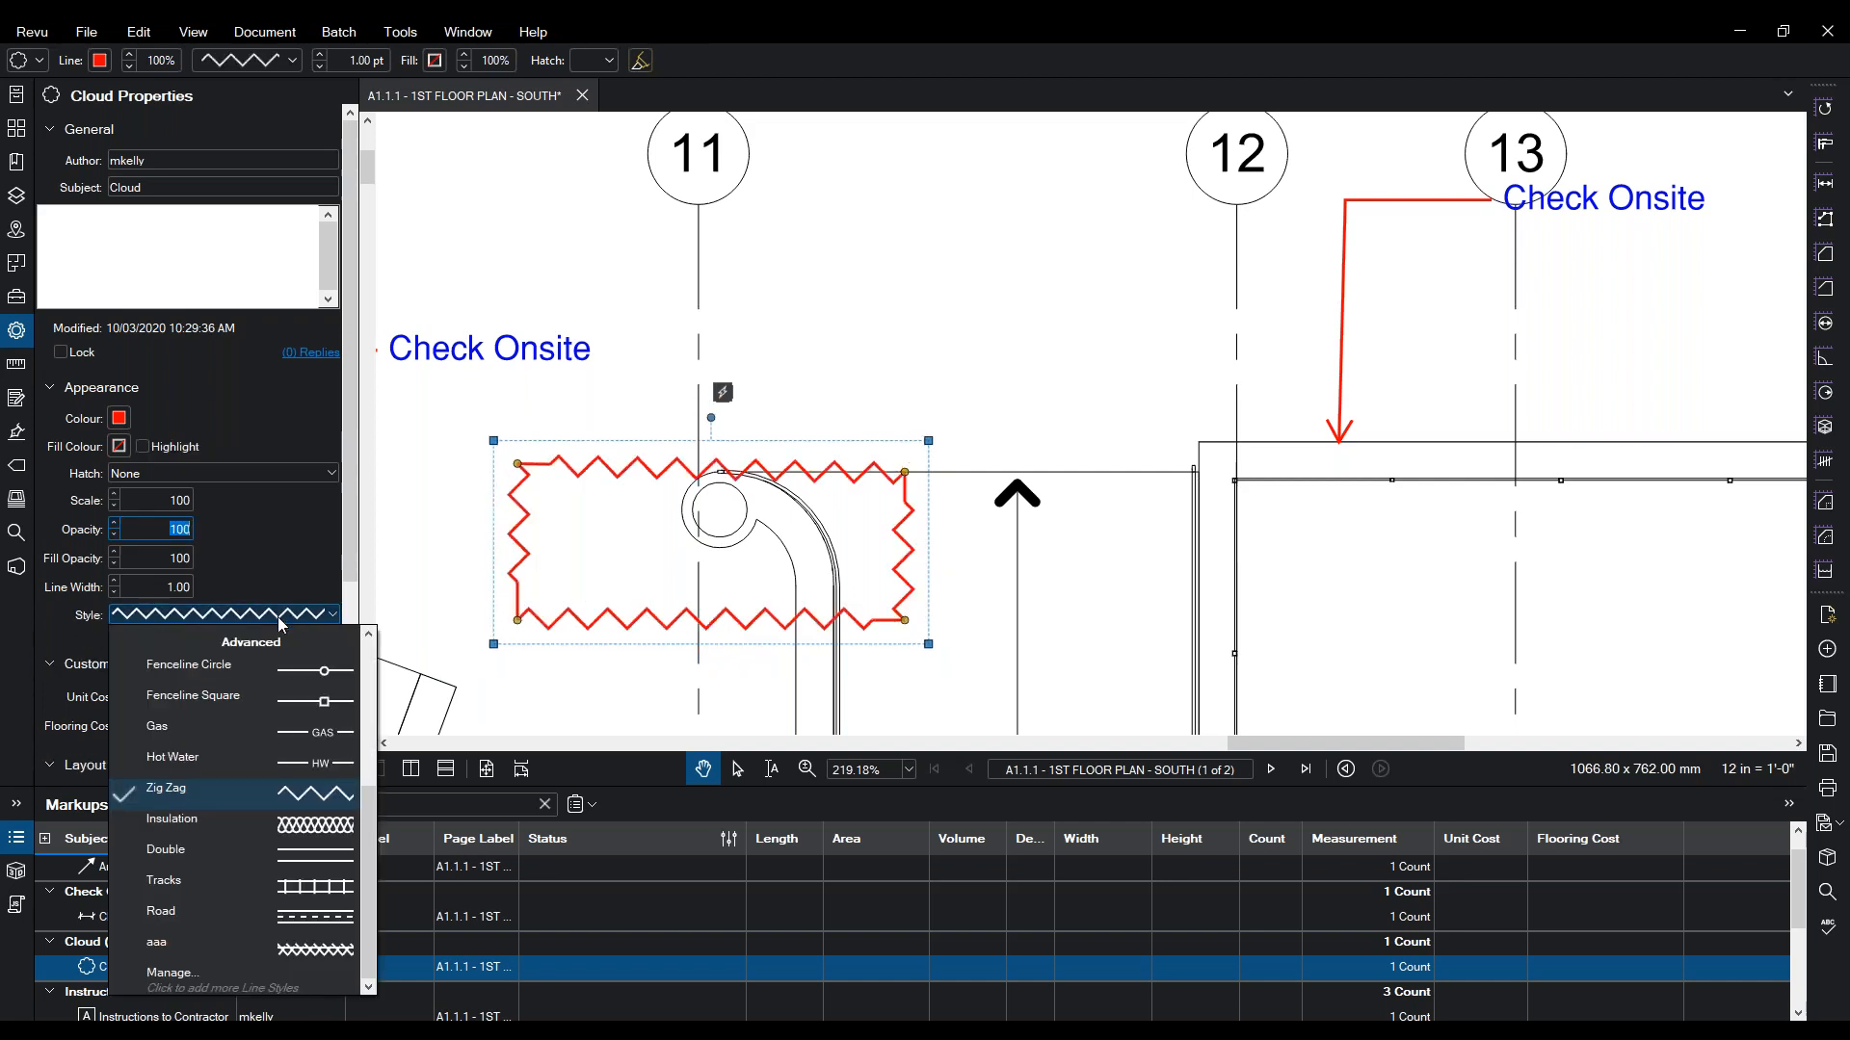
click(262, 760)
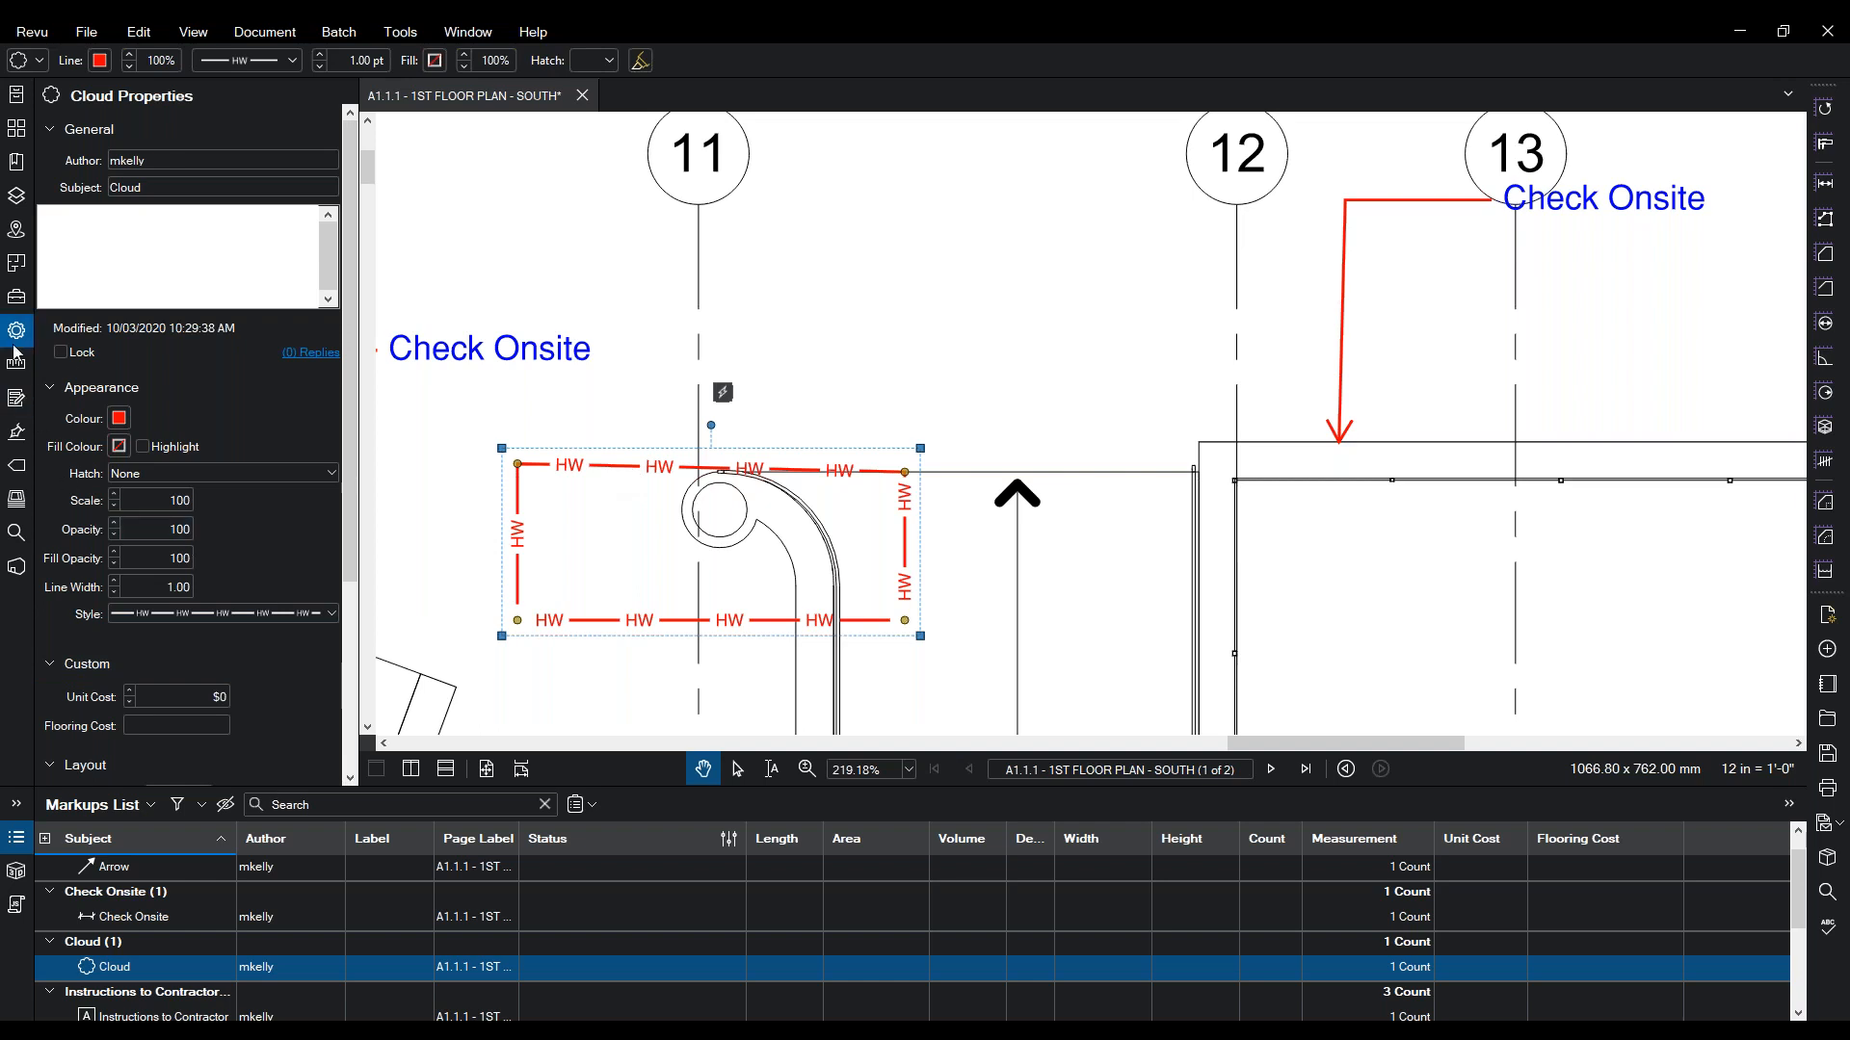
click(28, 305)
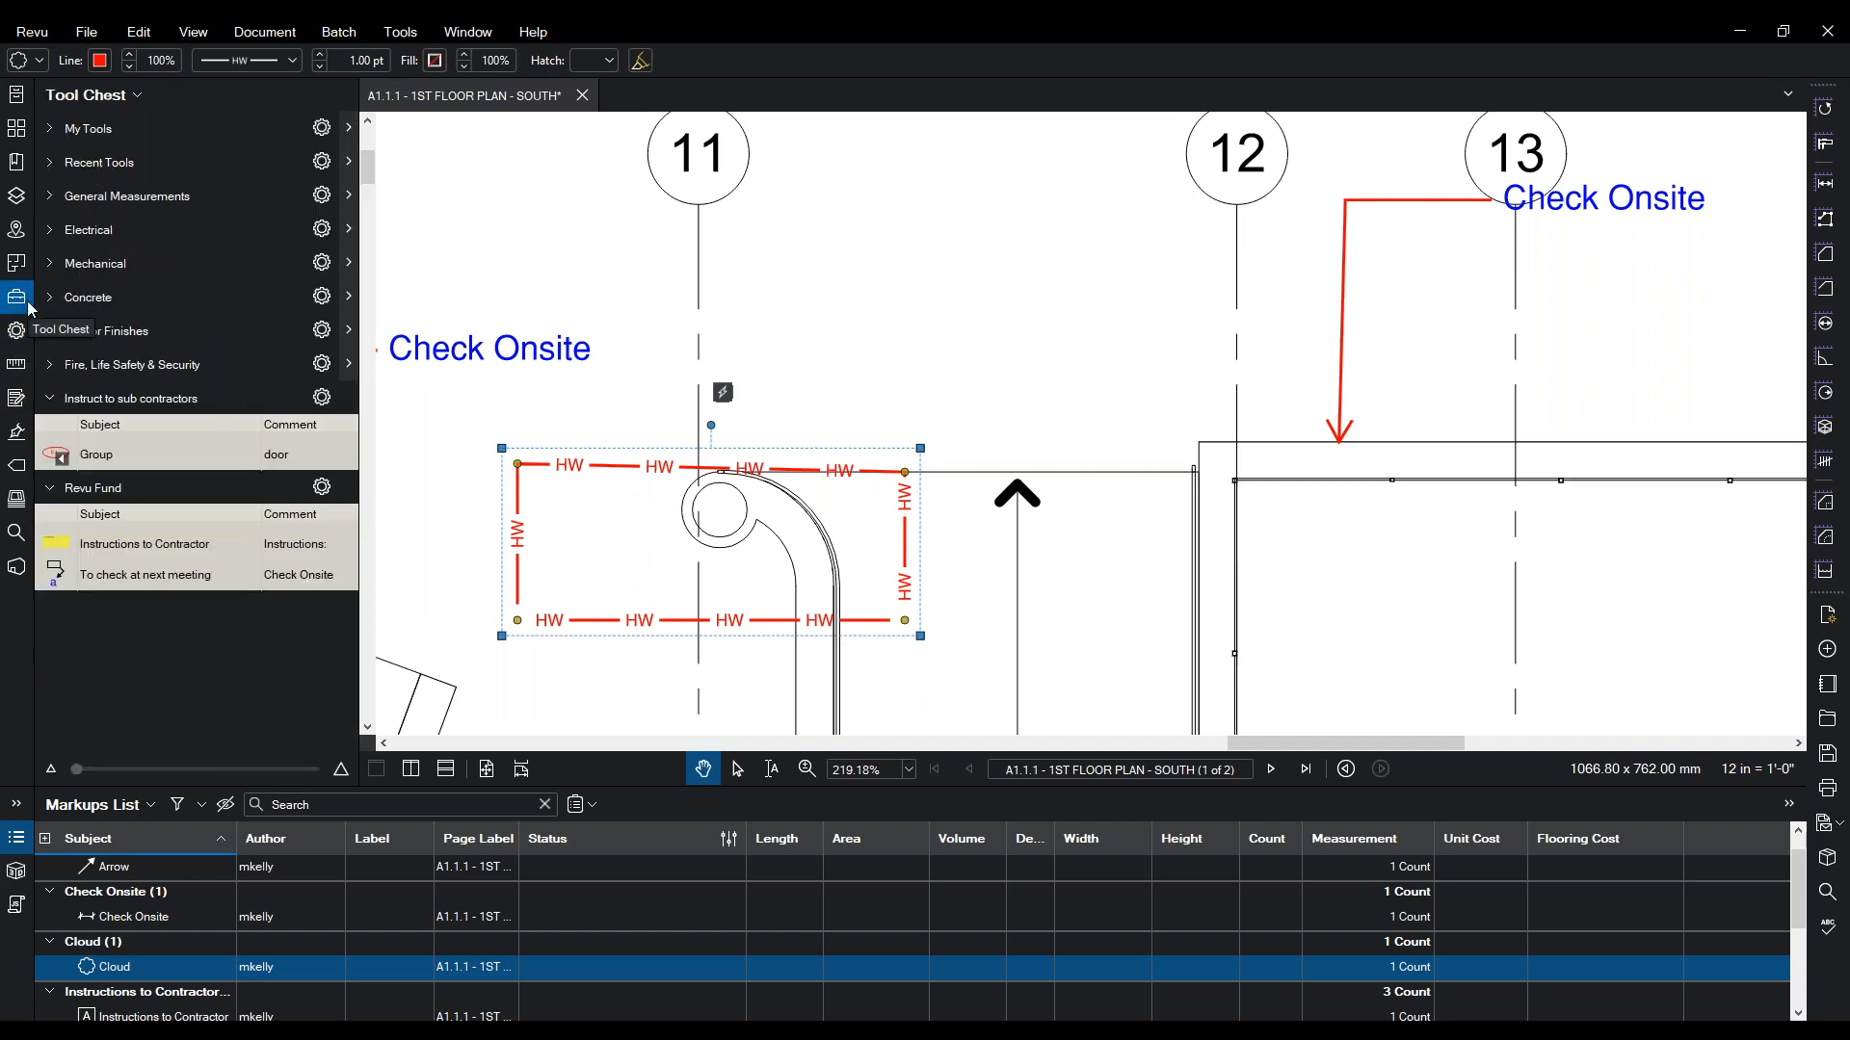
mouse_move(1113, 365)
mouse_down()
mouse_move(1115, 397)
mouse_move(1205, 506)
mouse_move(549, 384)
mouse_up()
- Draw a Cloud+ around the wall corner beside the stair with the callout 'check this too'
drag(1160, 424, 939, 311)
click(404, 36)
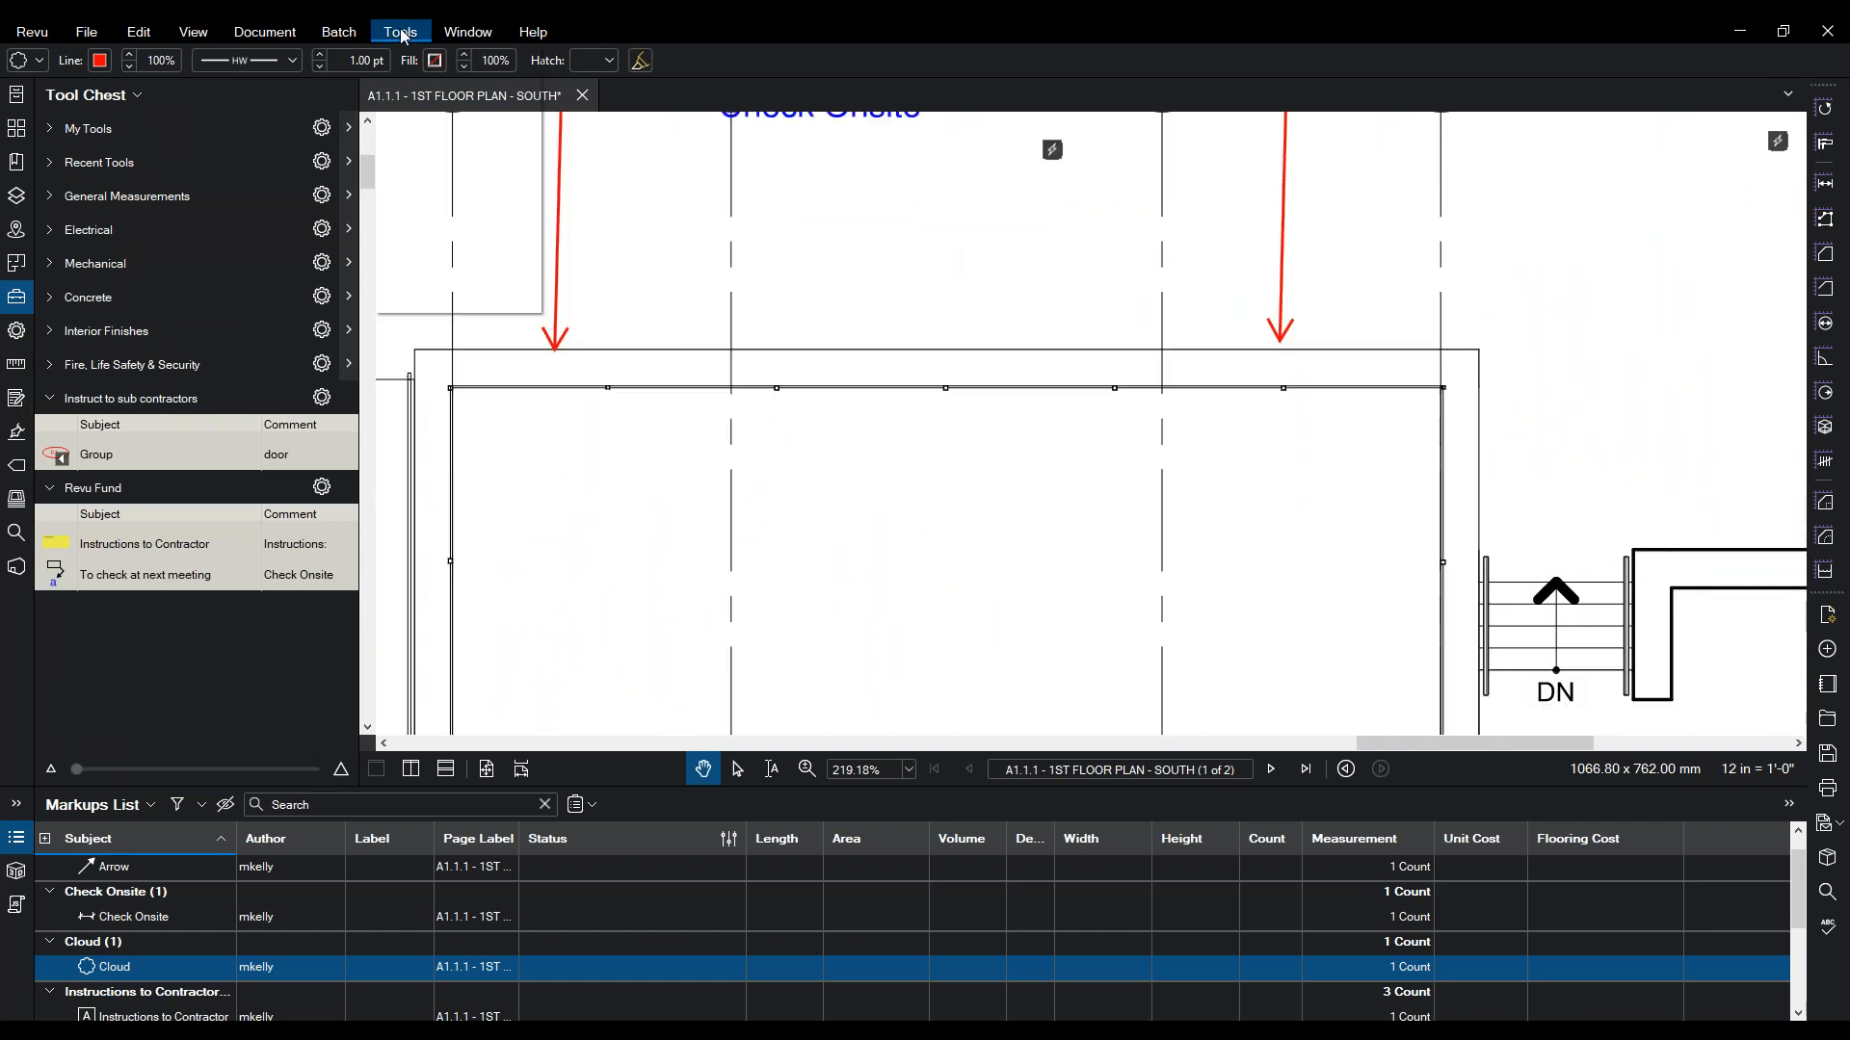
mouse_move(443, 67)
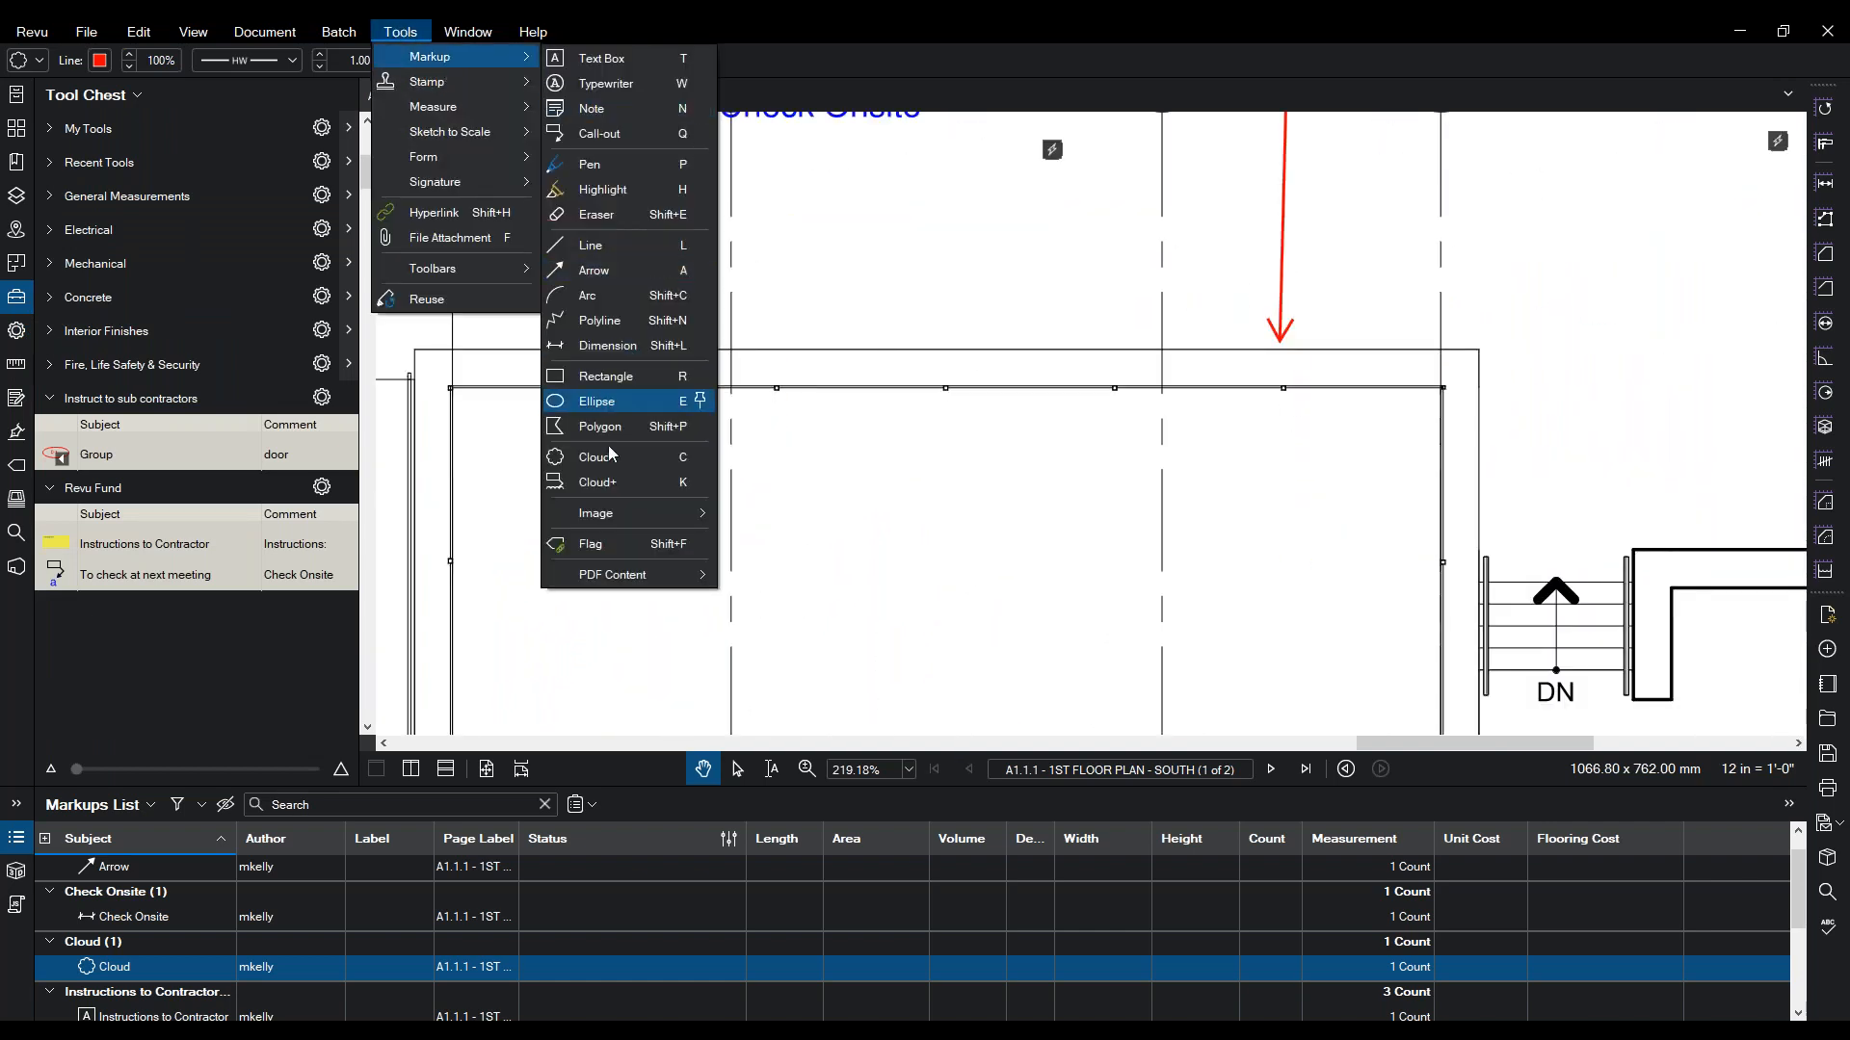
click(591, 484)
drag(1501, 339, 1216, 531)
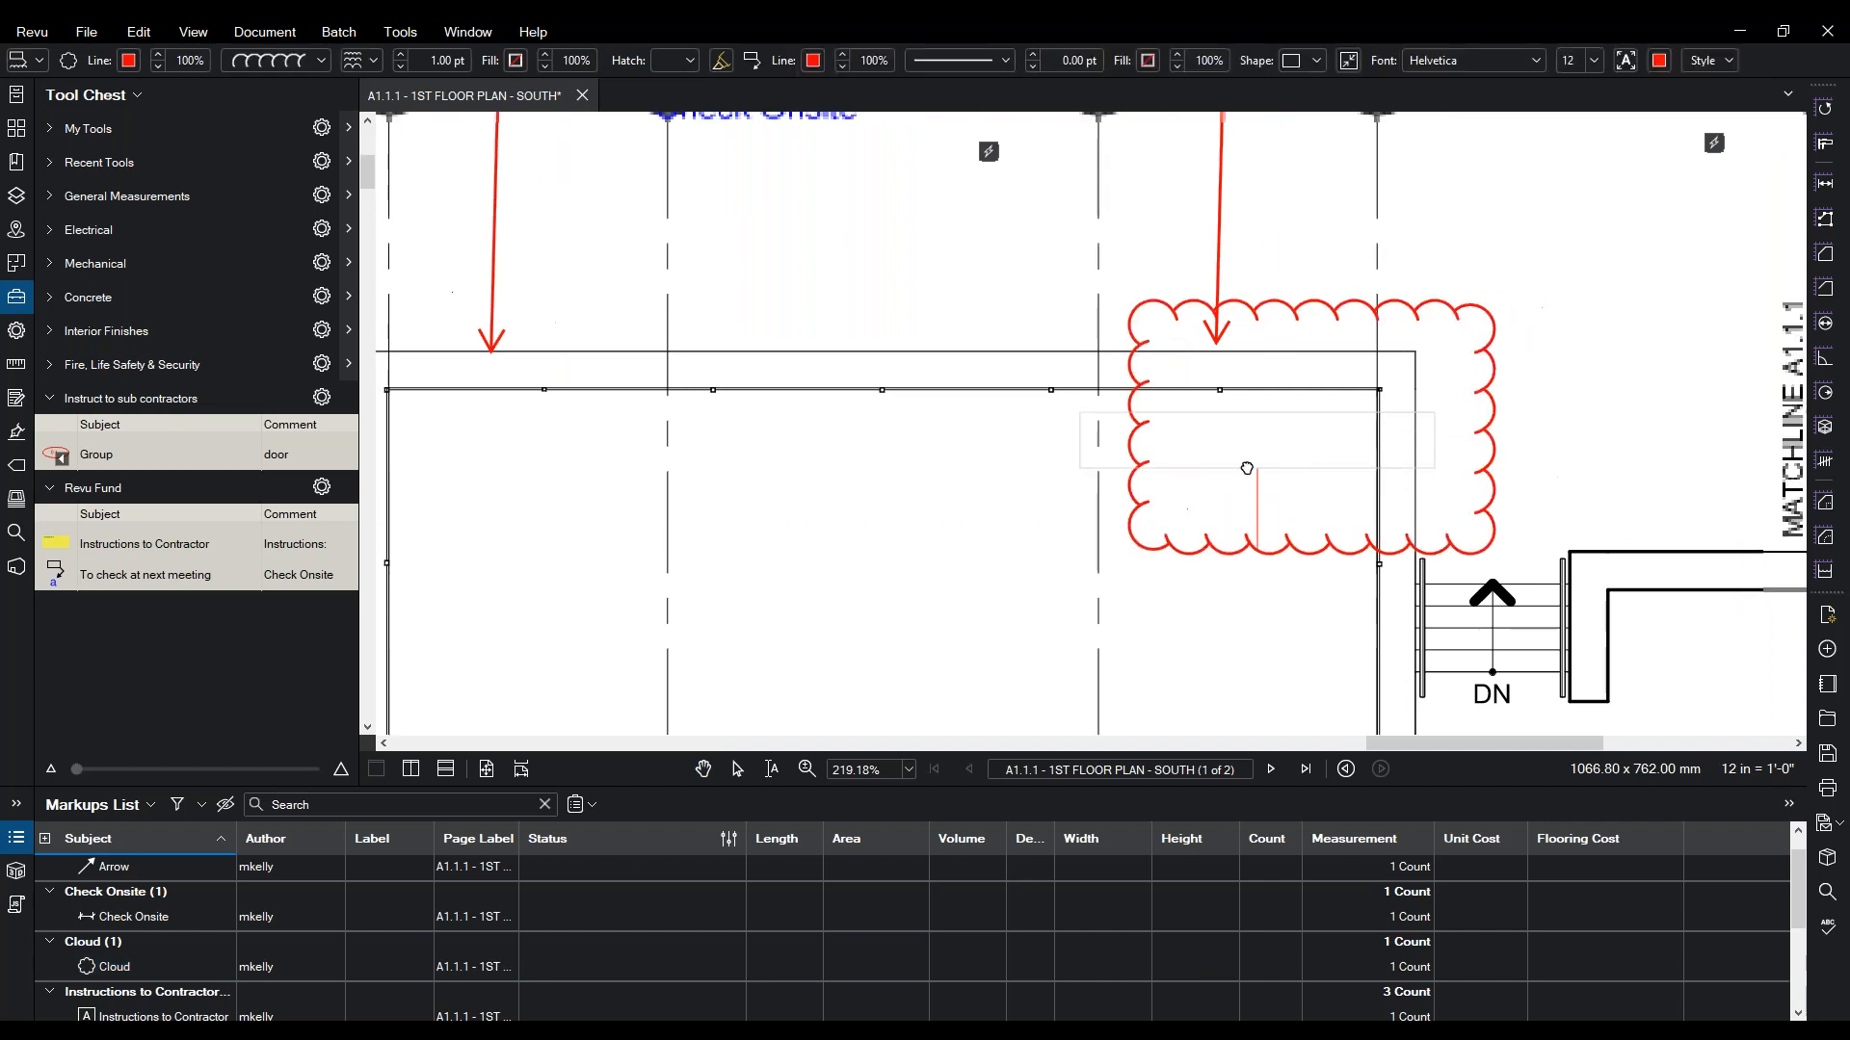
drag(1247, 468, 1064, 448)
click(1408, 197)
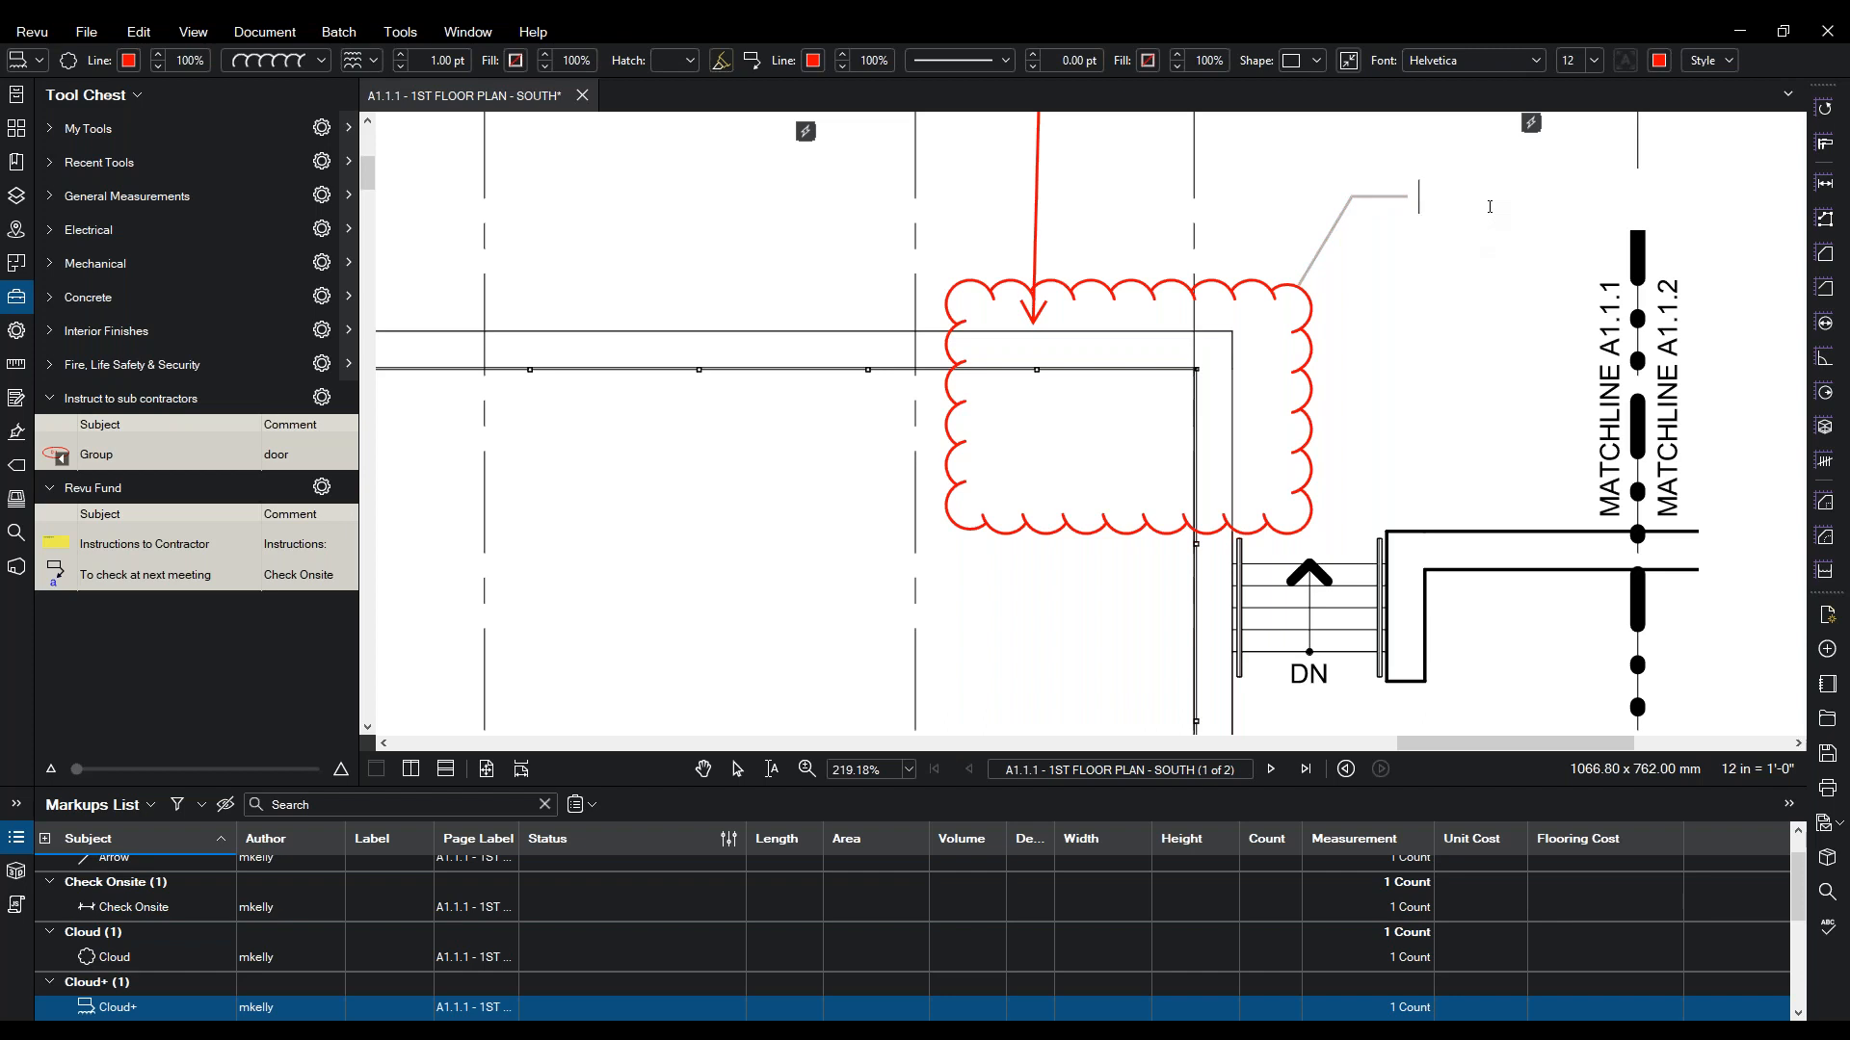
text(check this too)
key(Return)
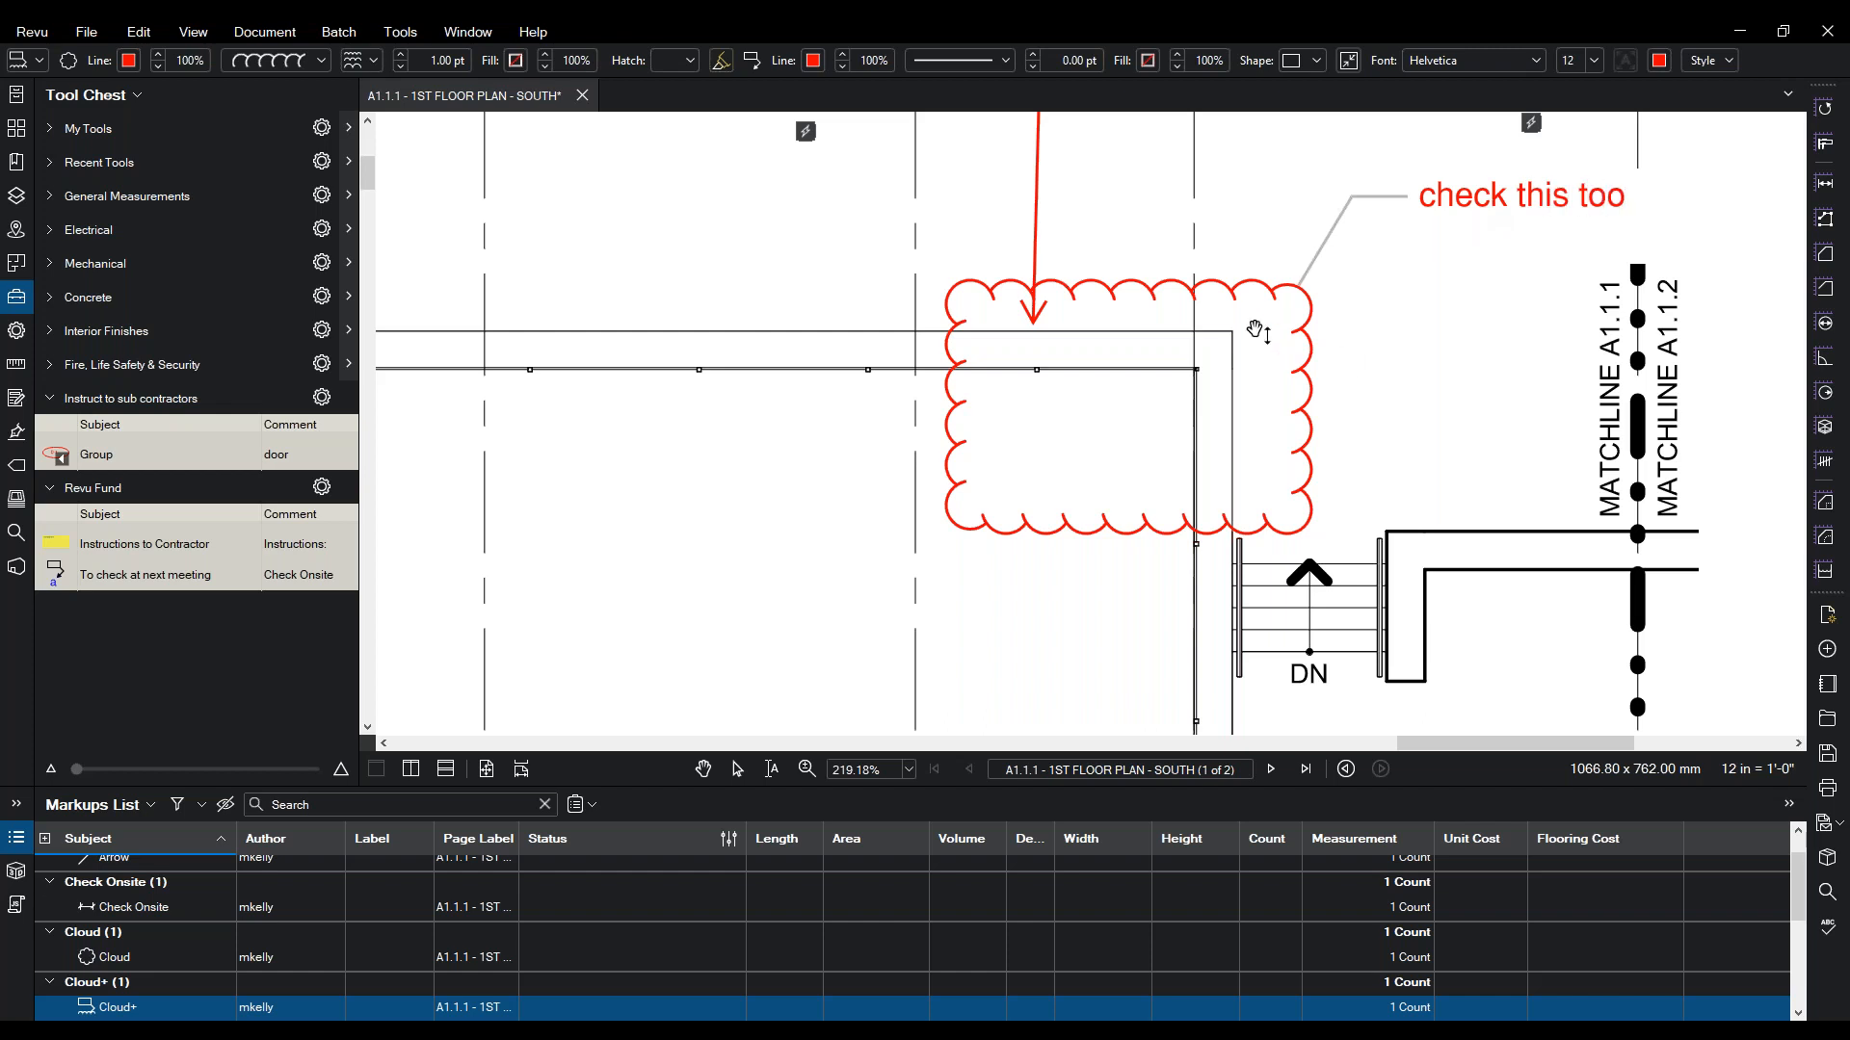
drag(1258, 332, 1218, 315)
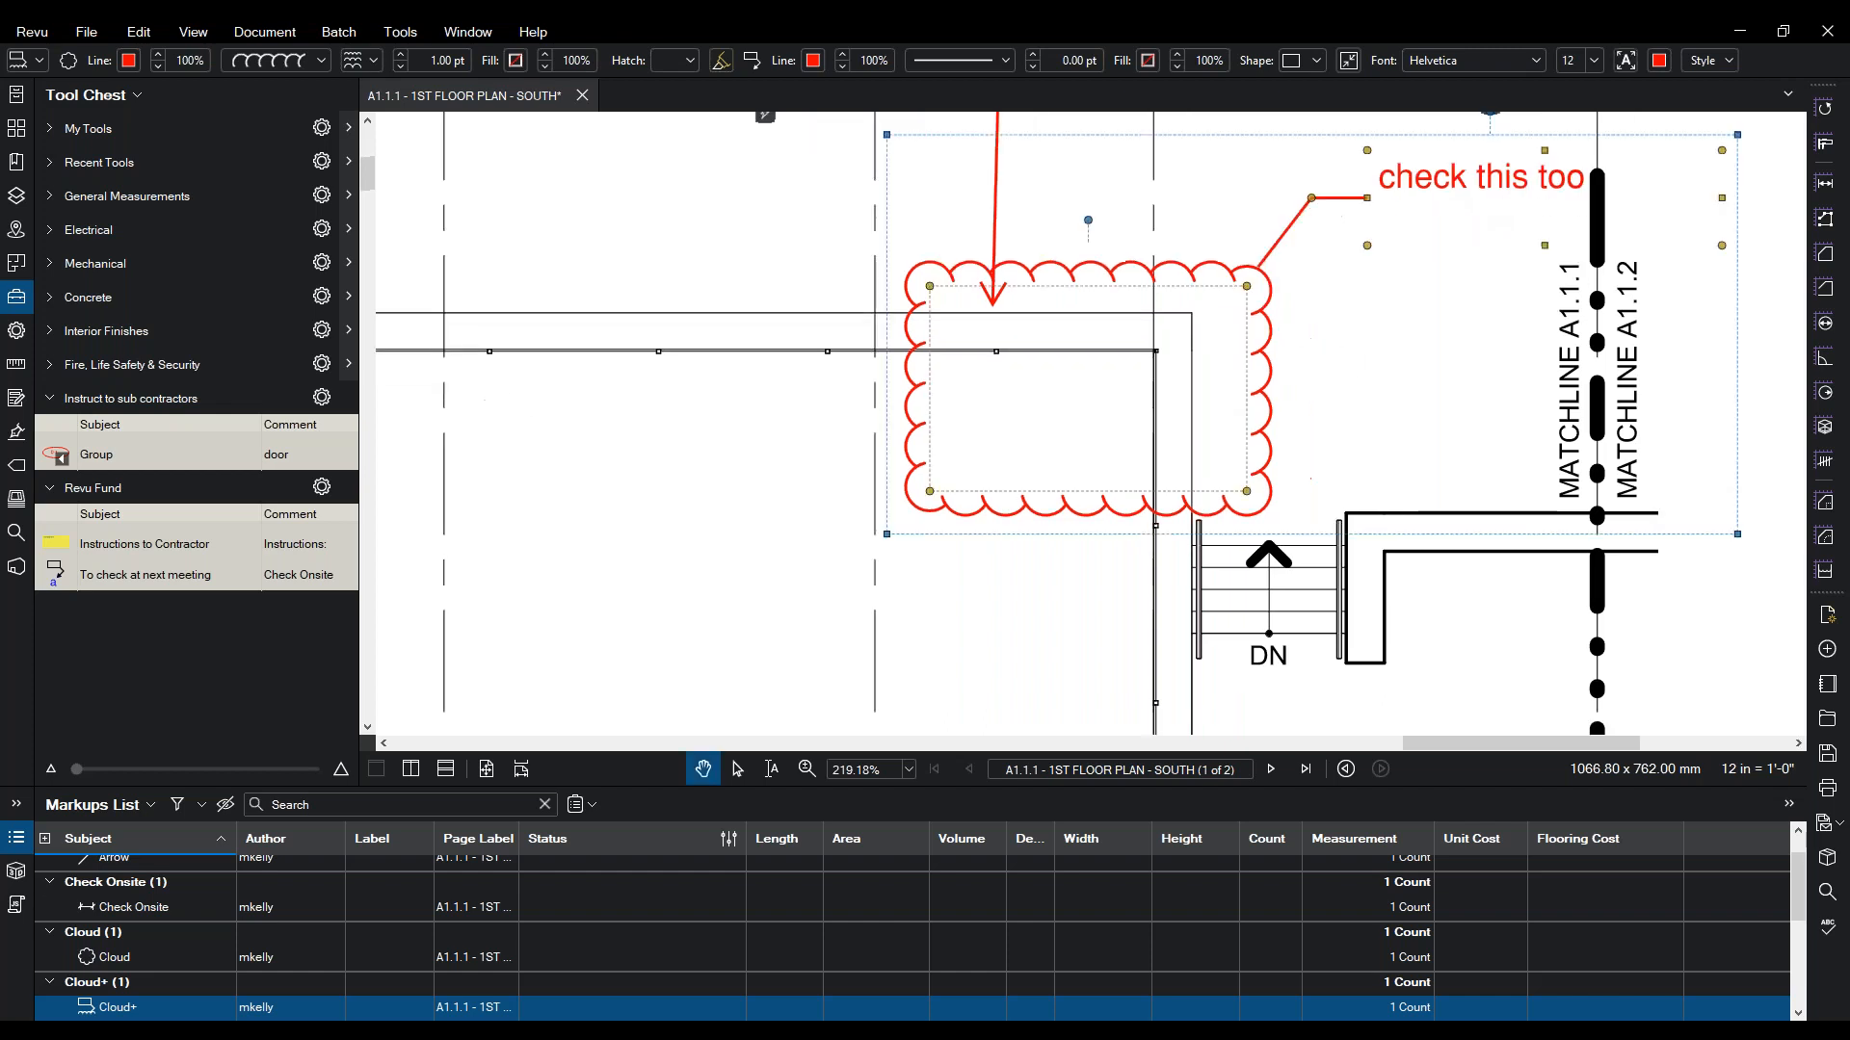
- Set the Cloud+ markup's subject to 'Check as well'
click(17, 330)
key(Tab)
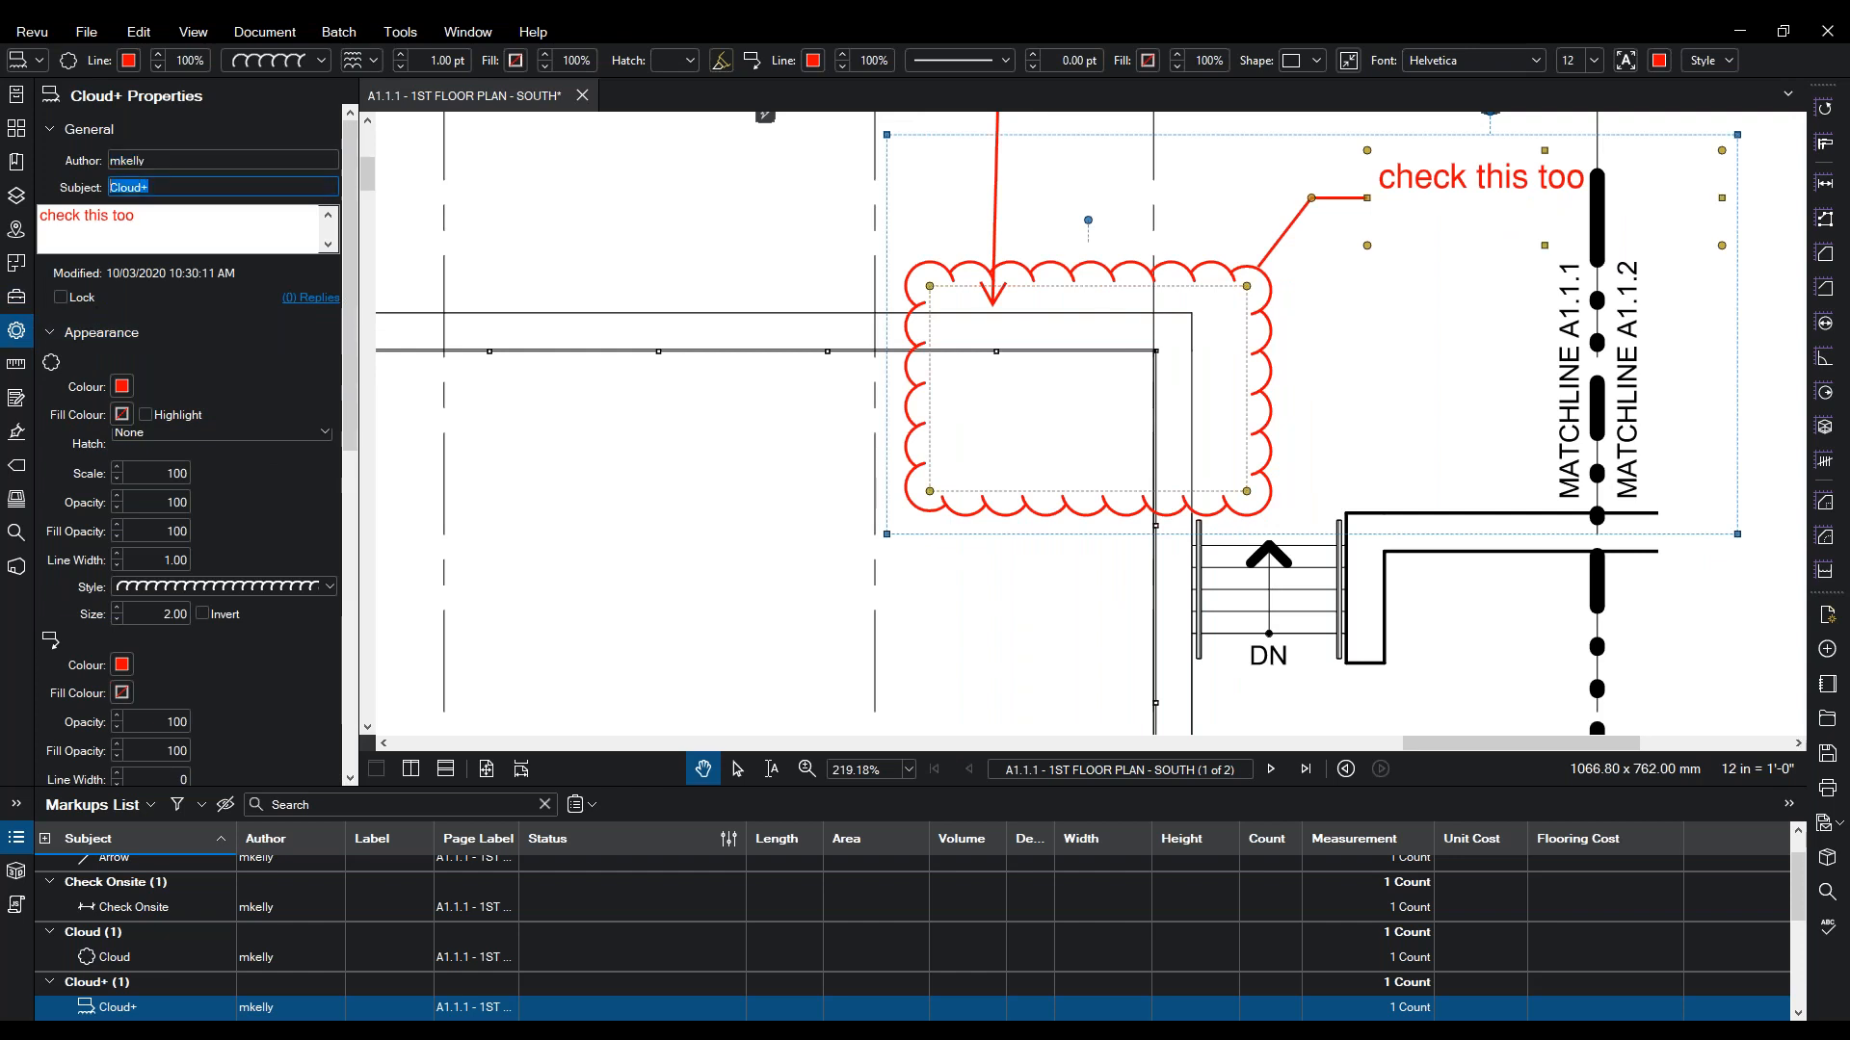
text(Chek)
key(BackSpace)
text(ck as well)
click(1349, 395)
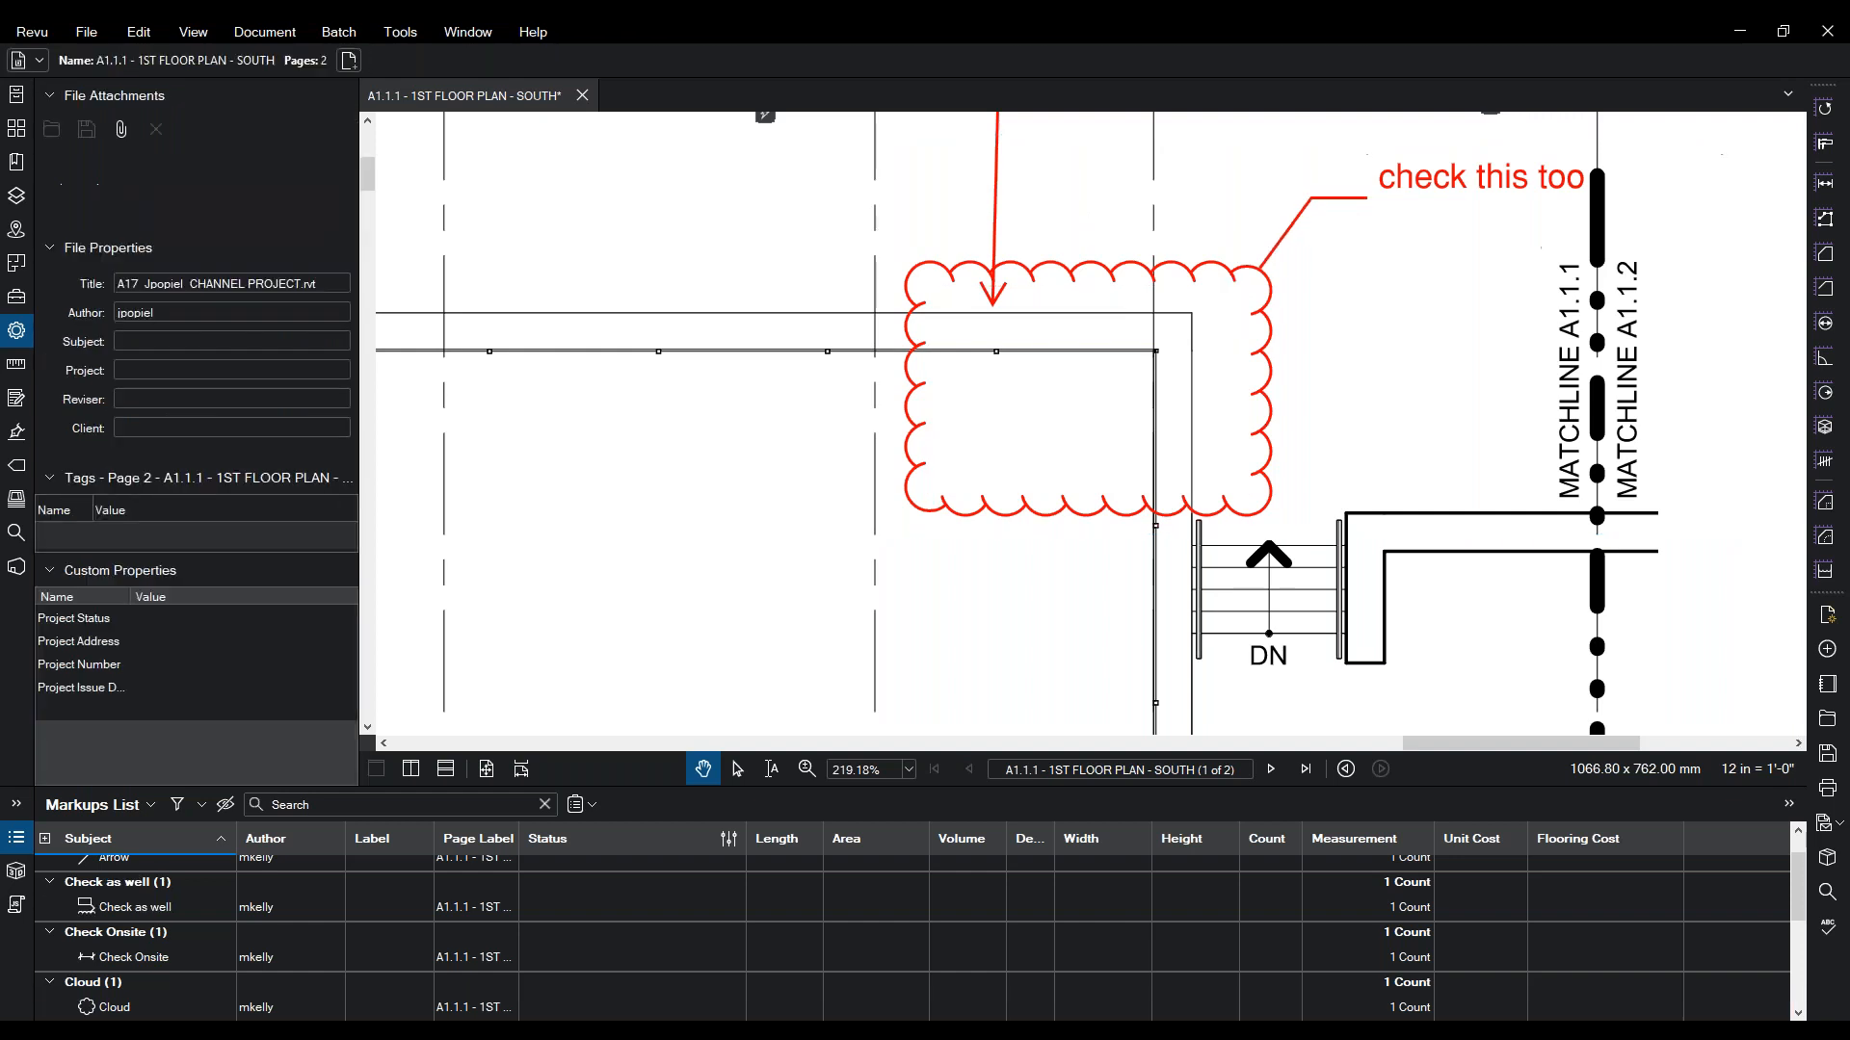
click(1146, 268)
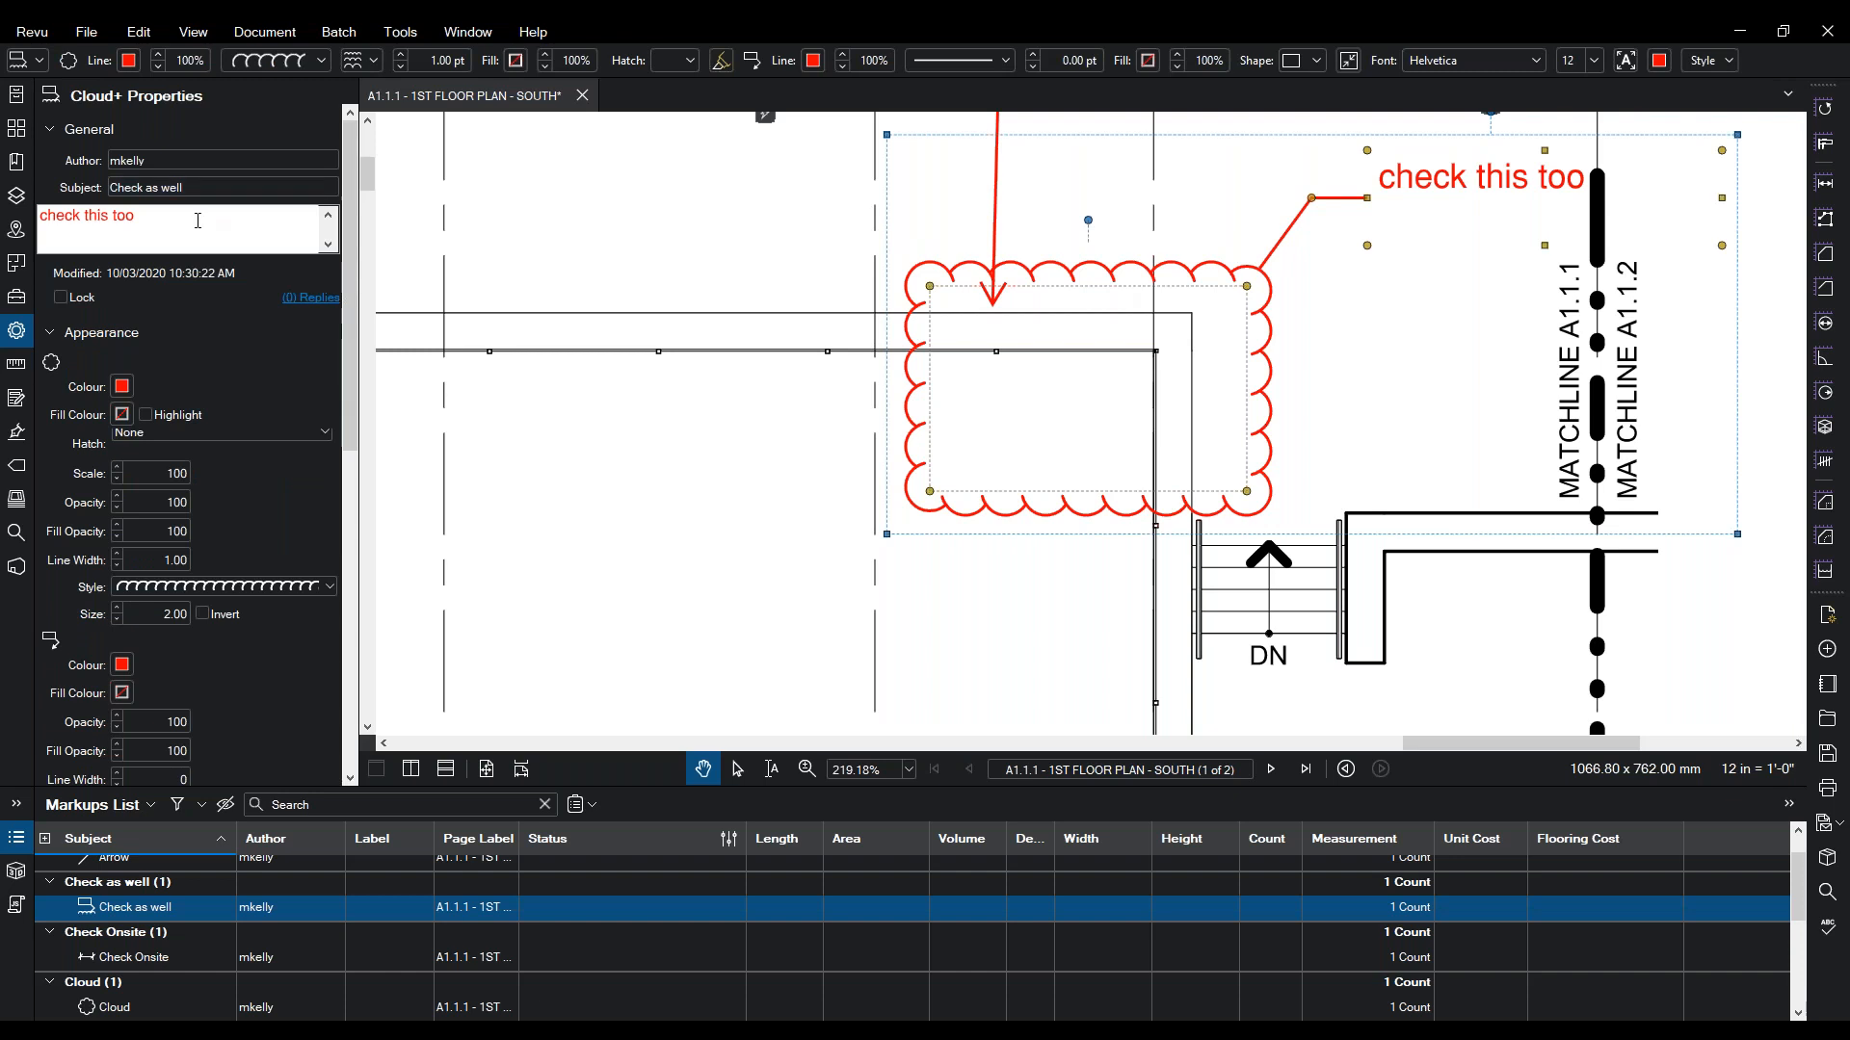
drag(194, 220, 10, 204)
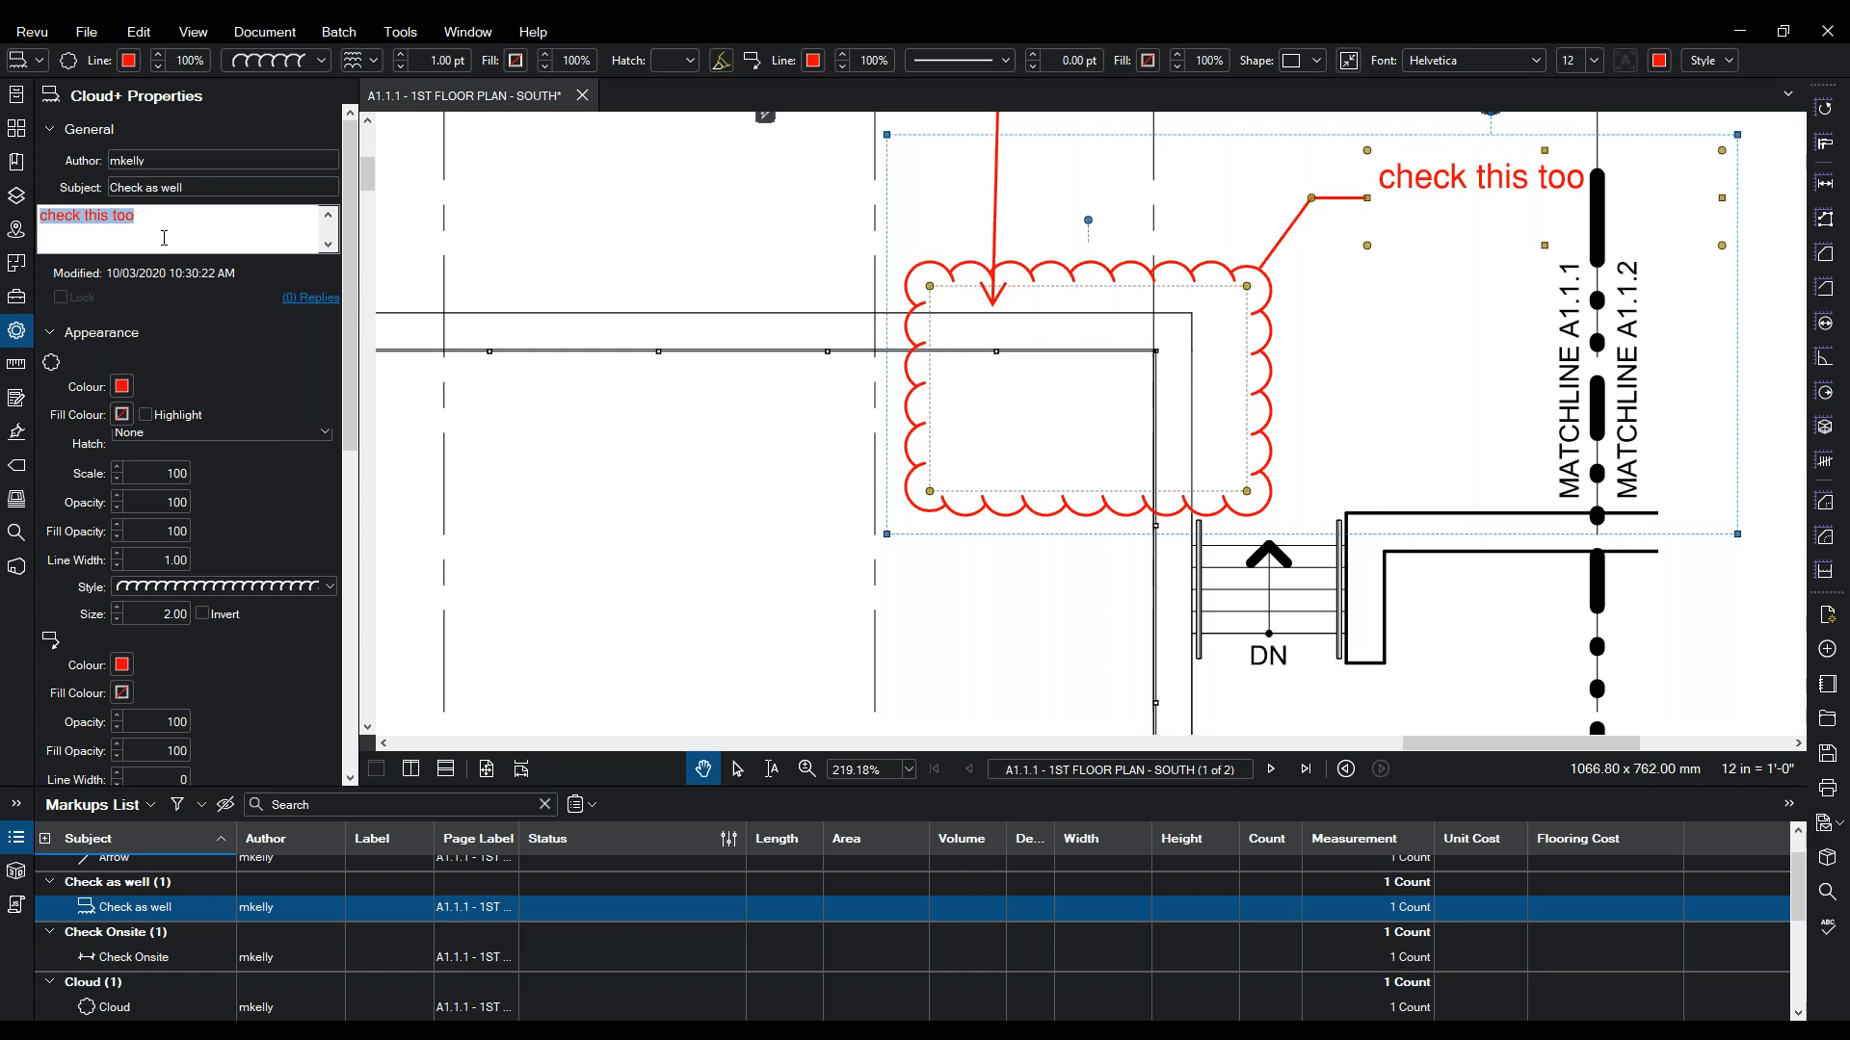
click(150, 808)
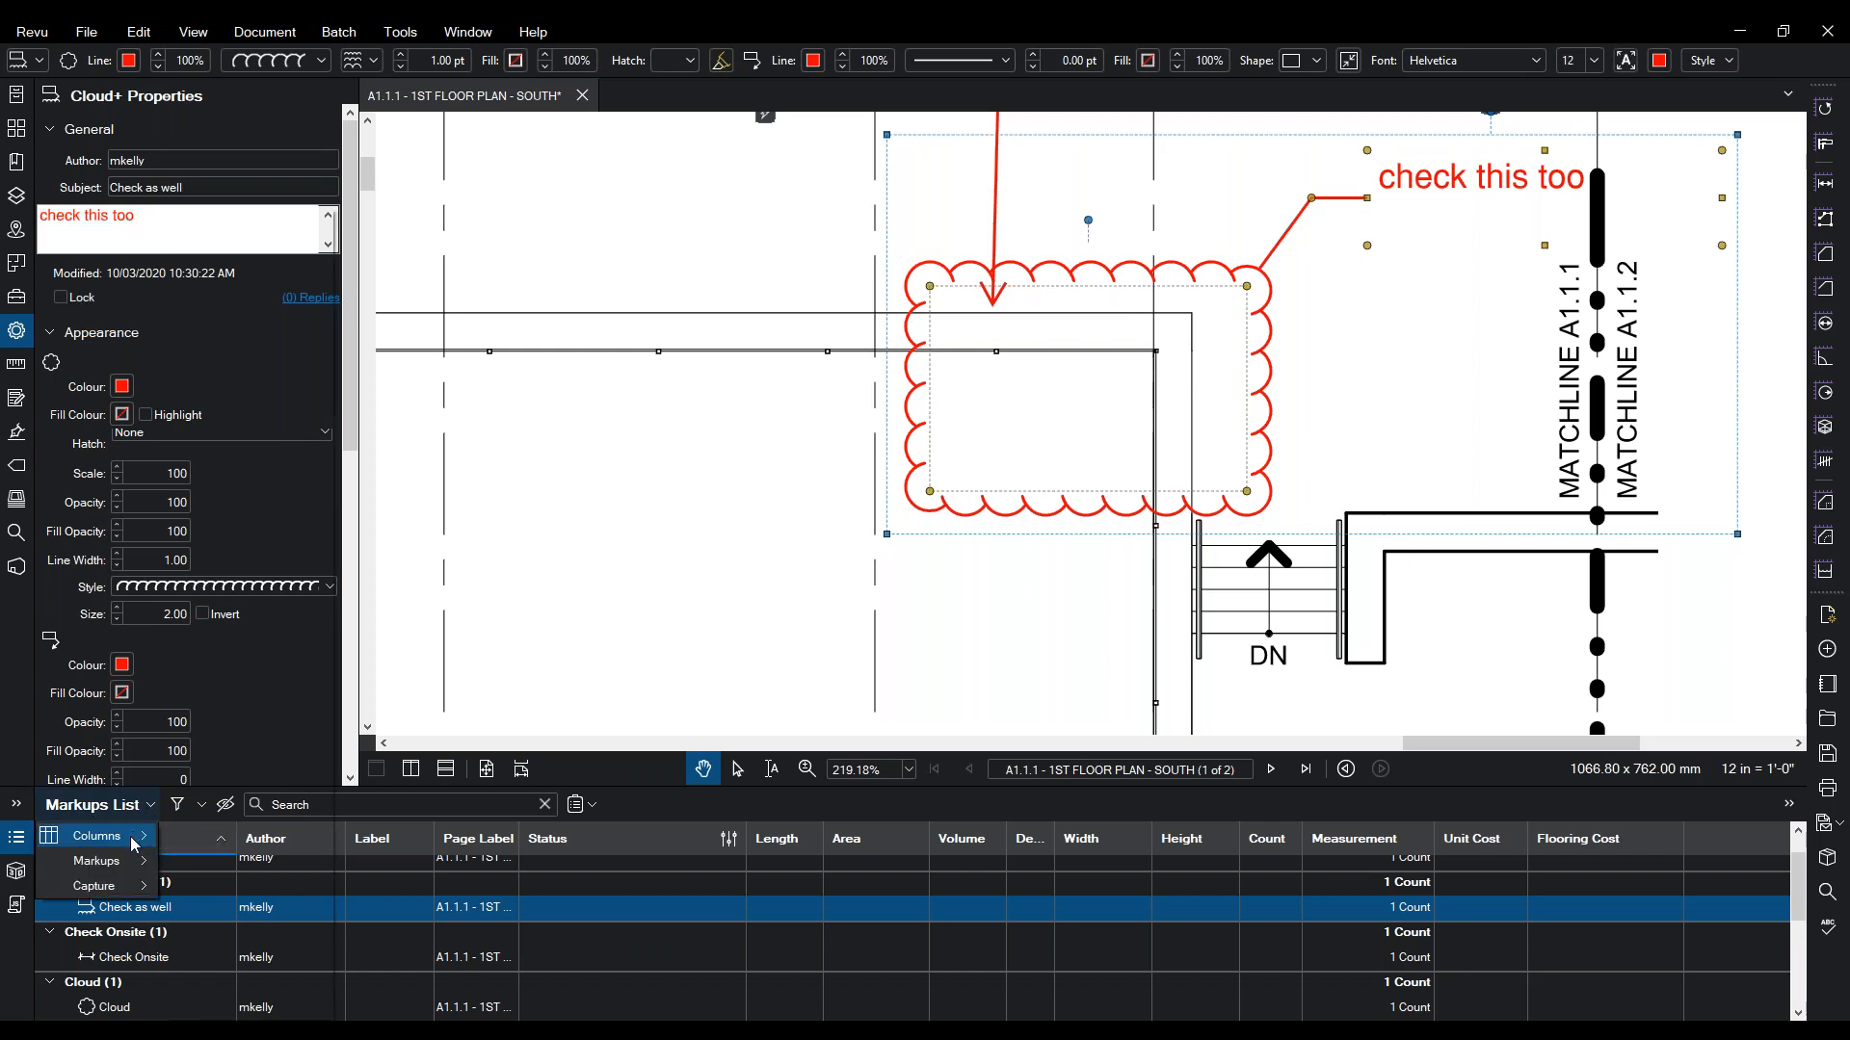
- Uncheck Unit Cost, Flooring Cost and Status under Markups List Columns
mouse_move(131, 844)
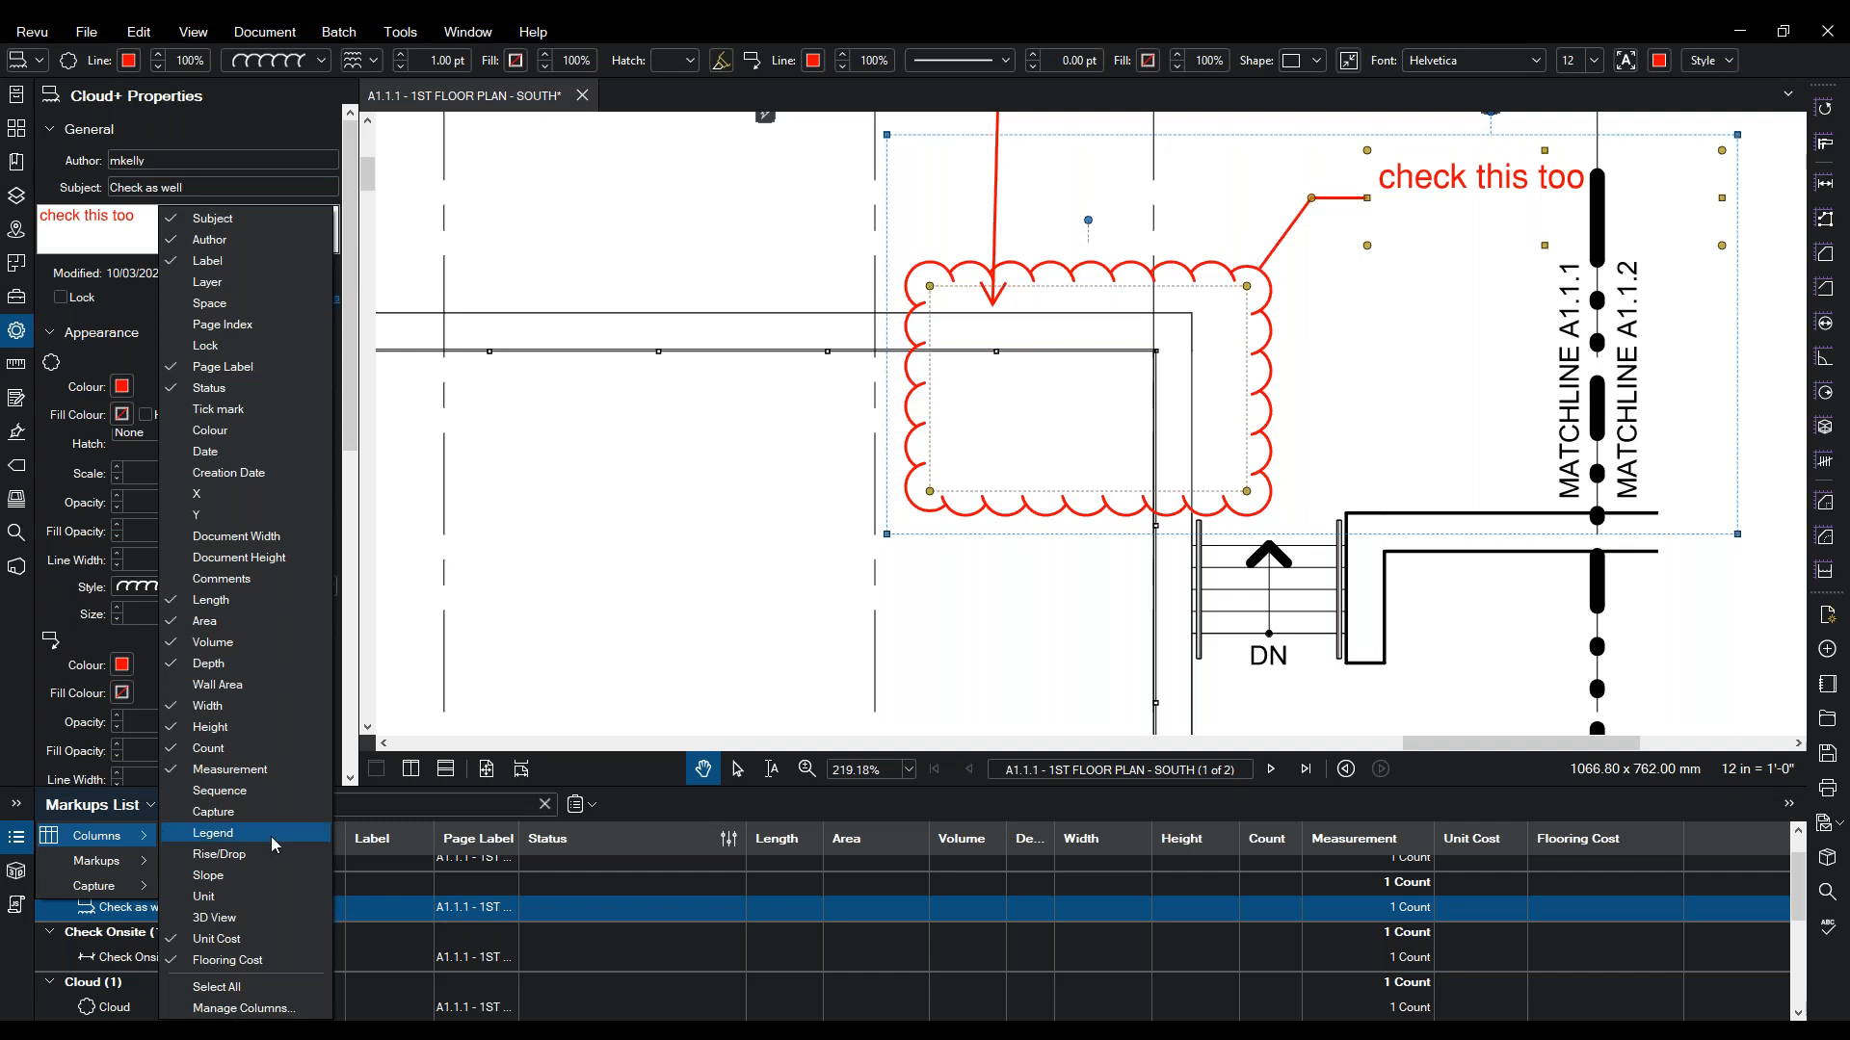
click(212, 939)
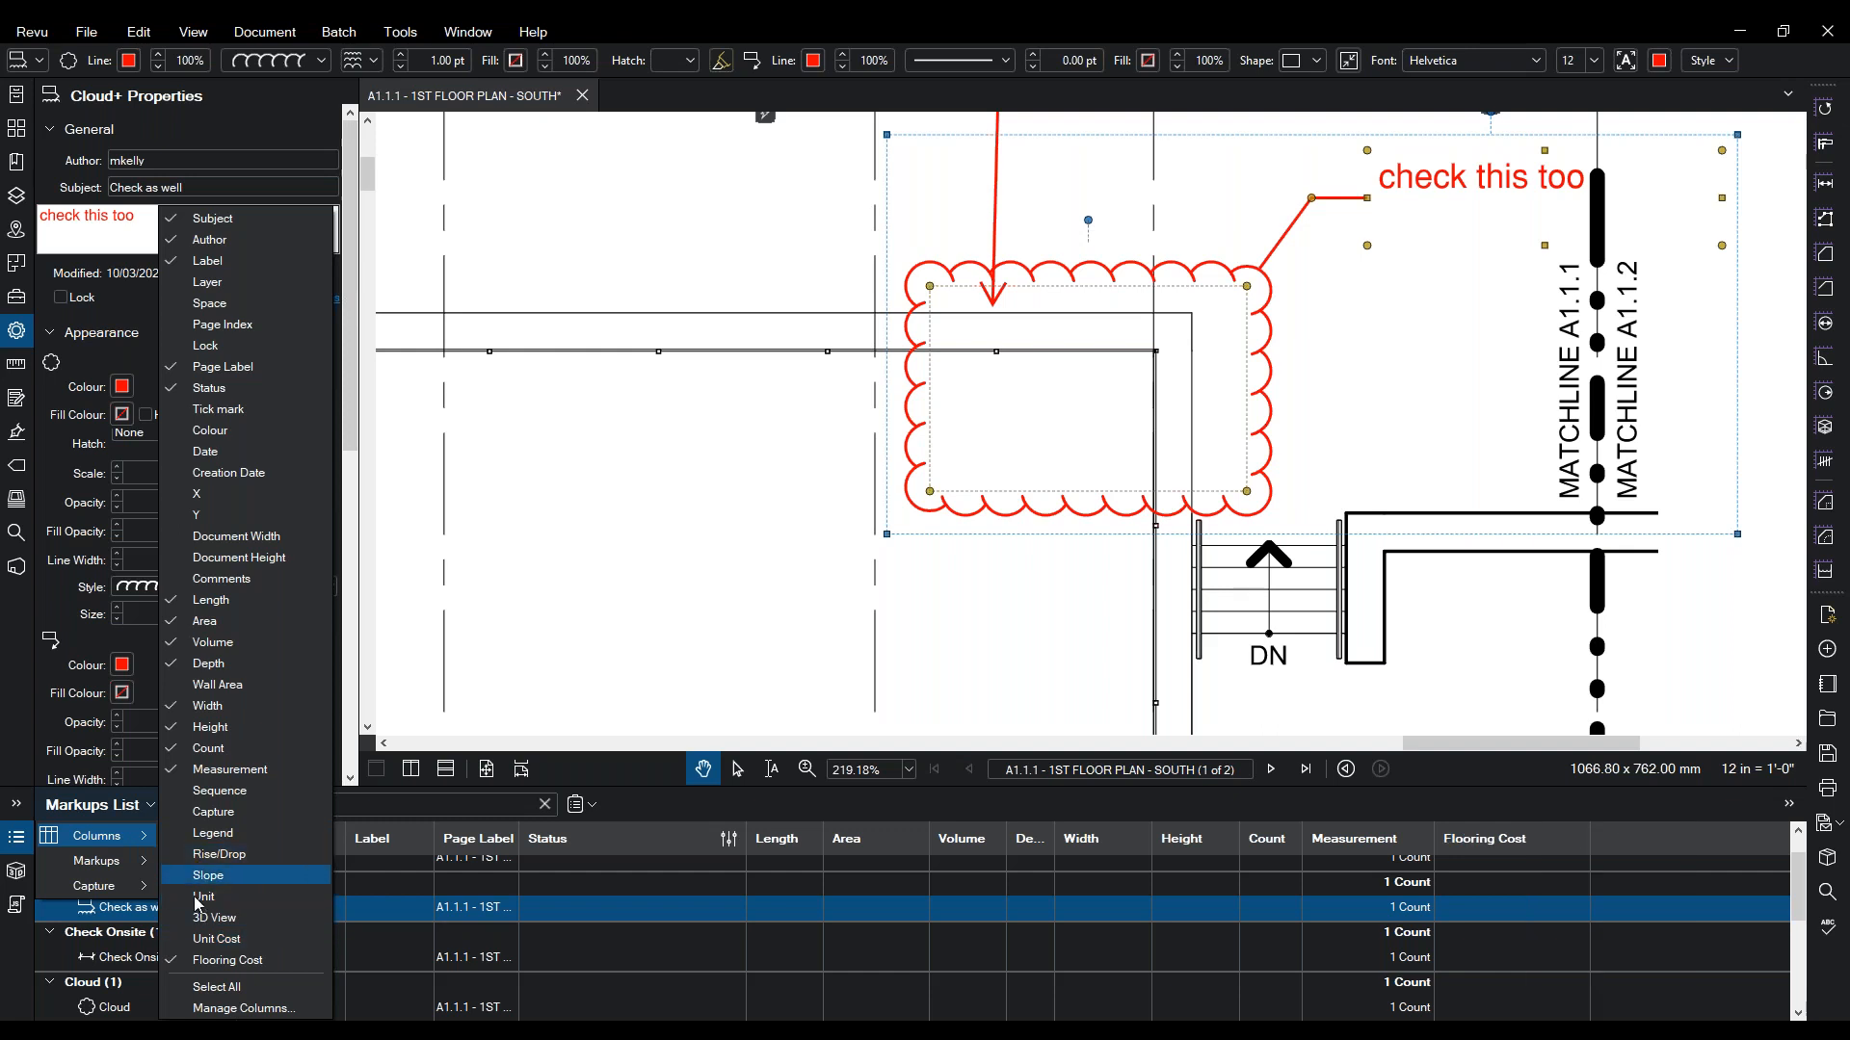
click(200, 960)
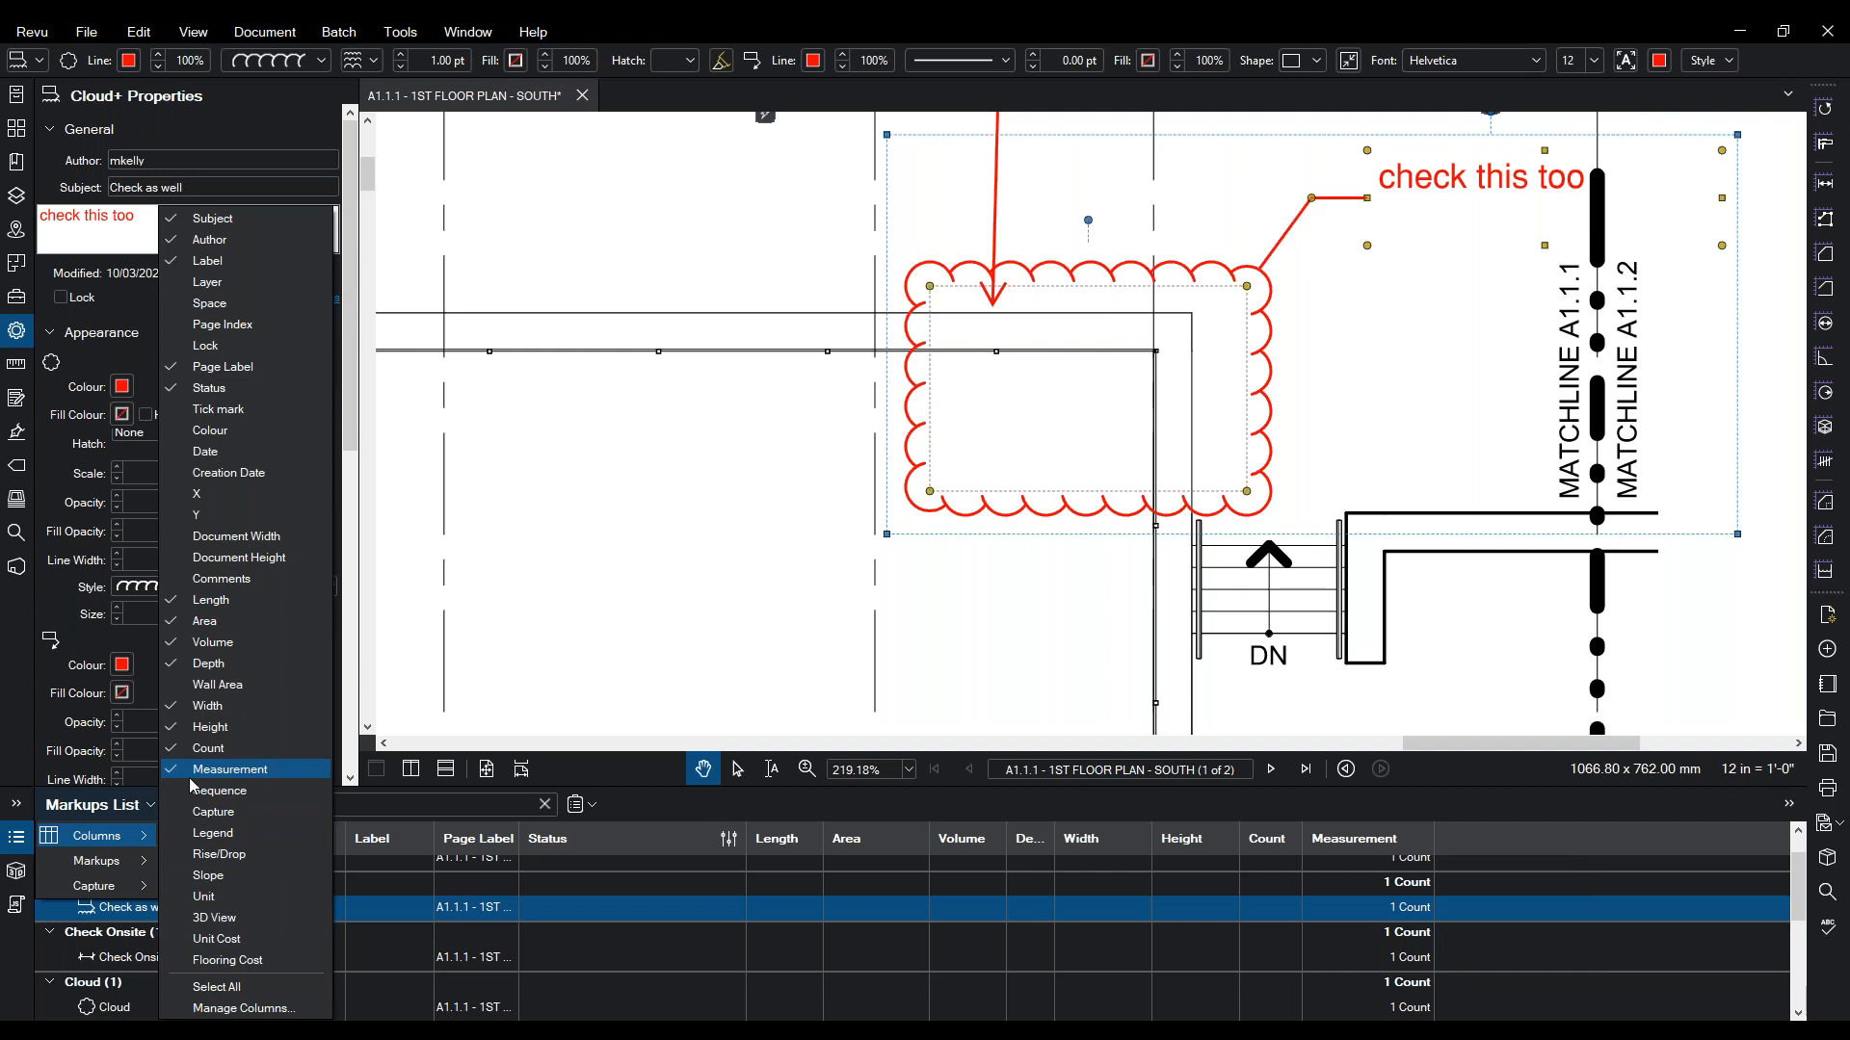
click(204, 391)
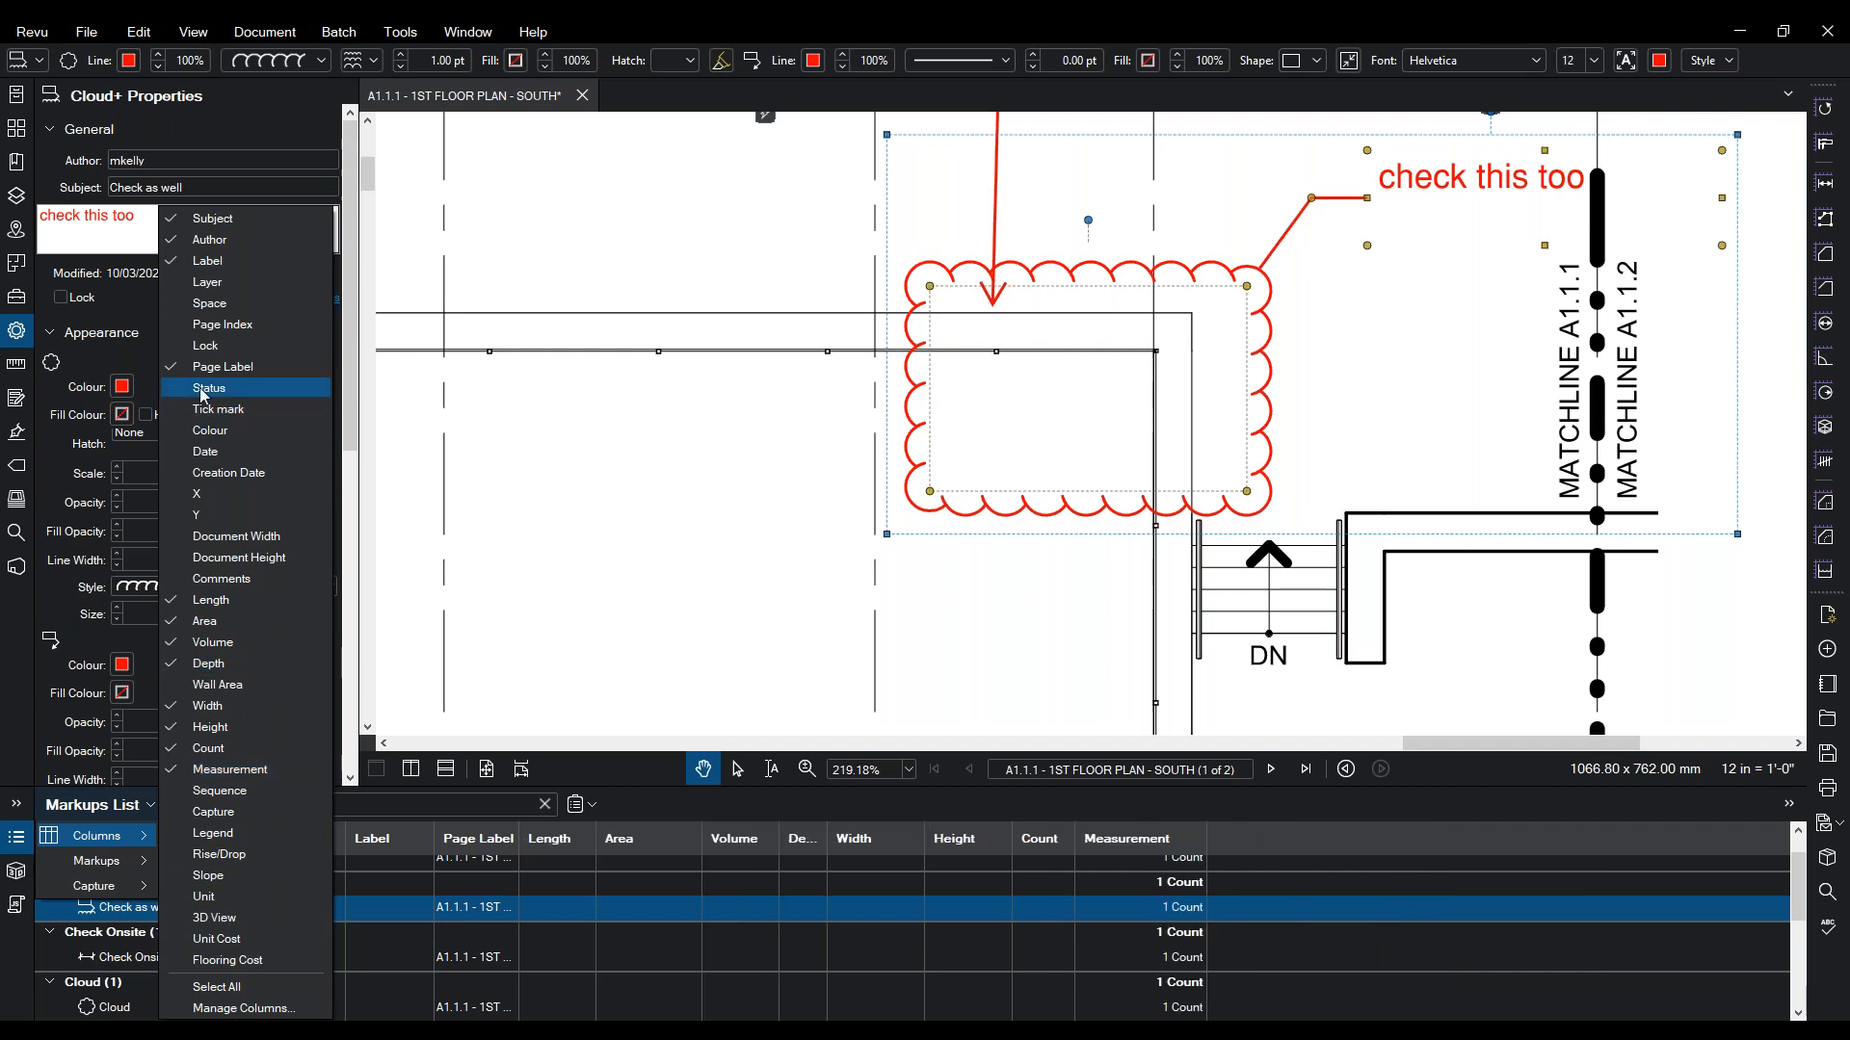
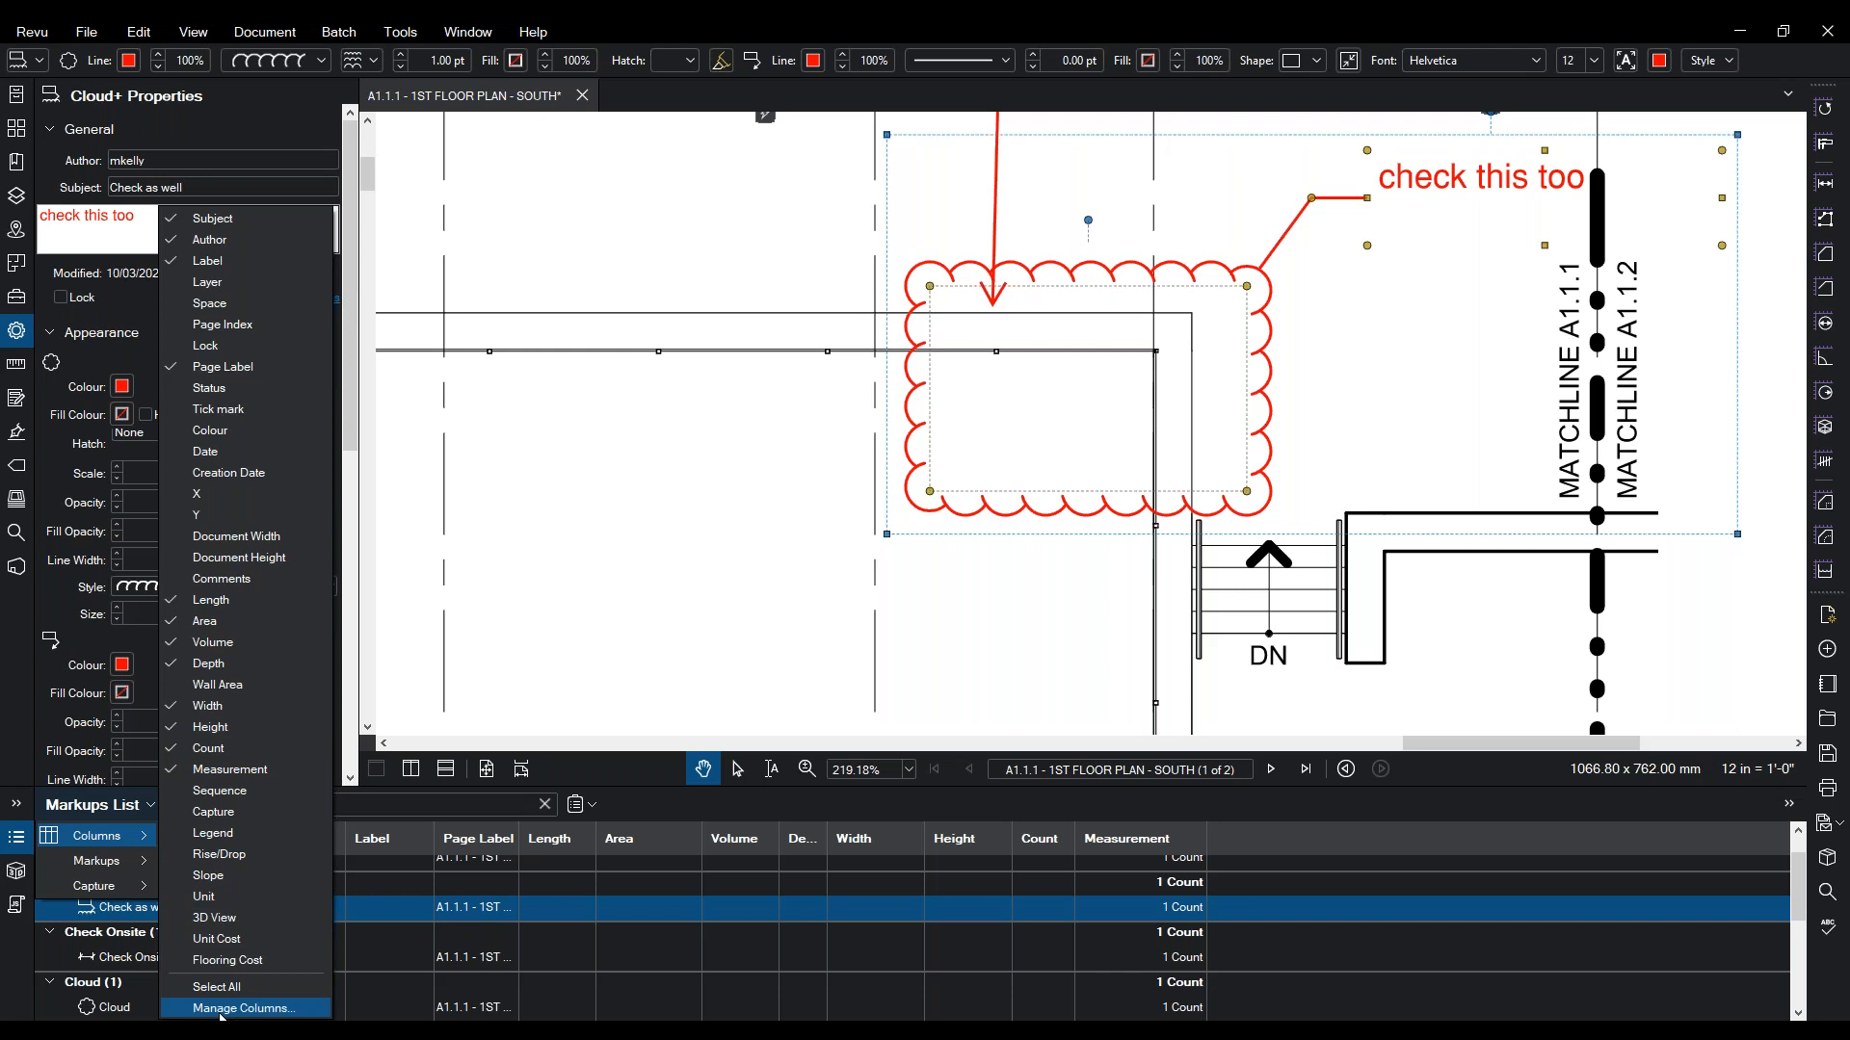
- Tick Subject among the markups list columns, then zoom out on the floor plan
click(766, 580)
click(768, 580)
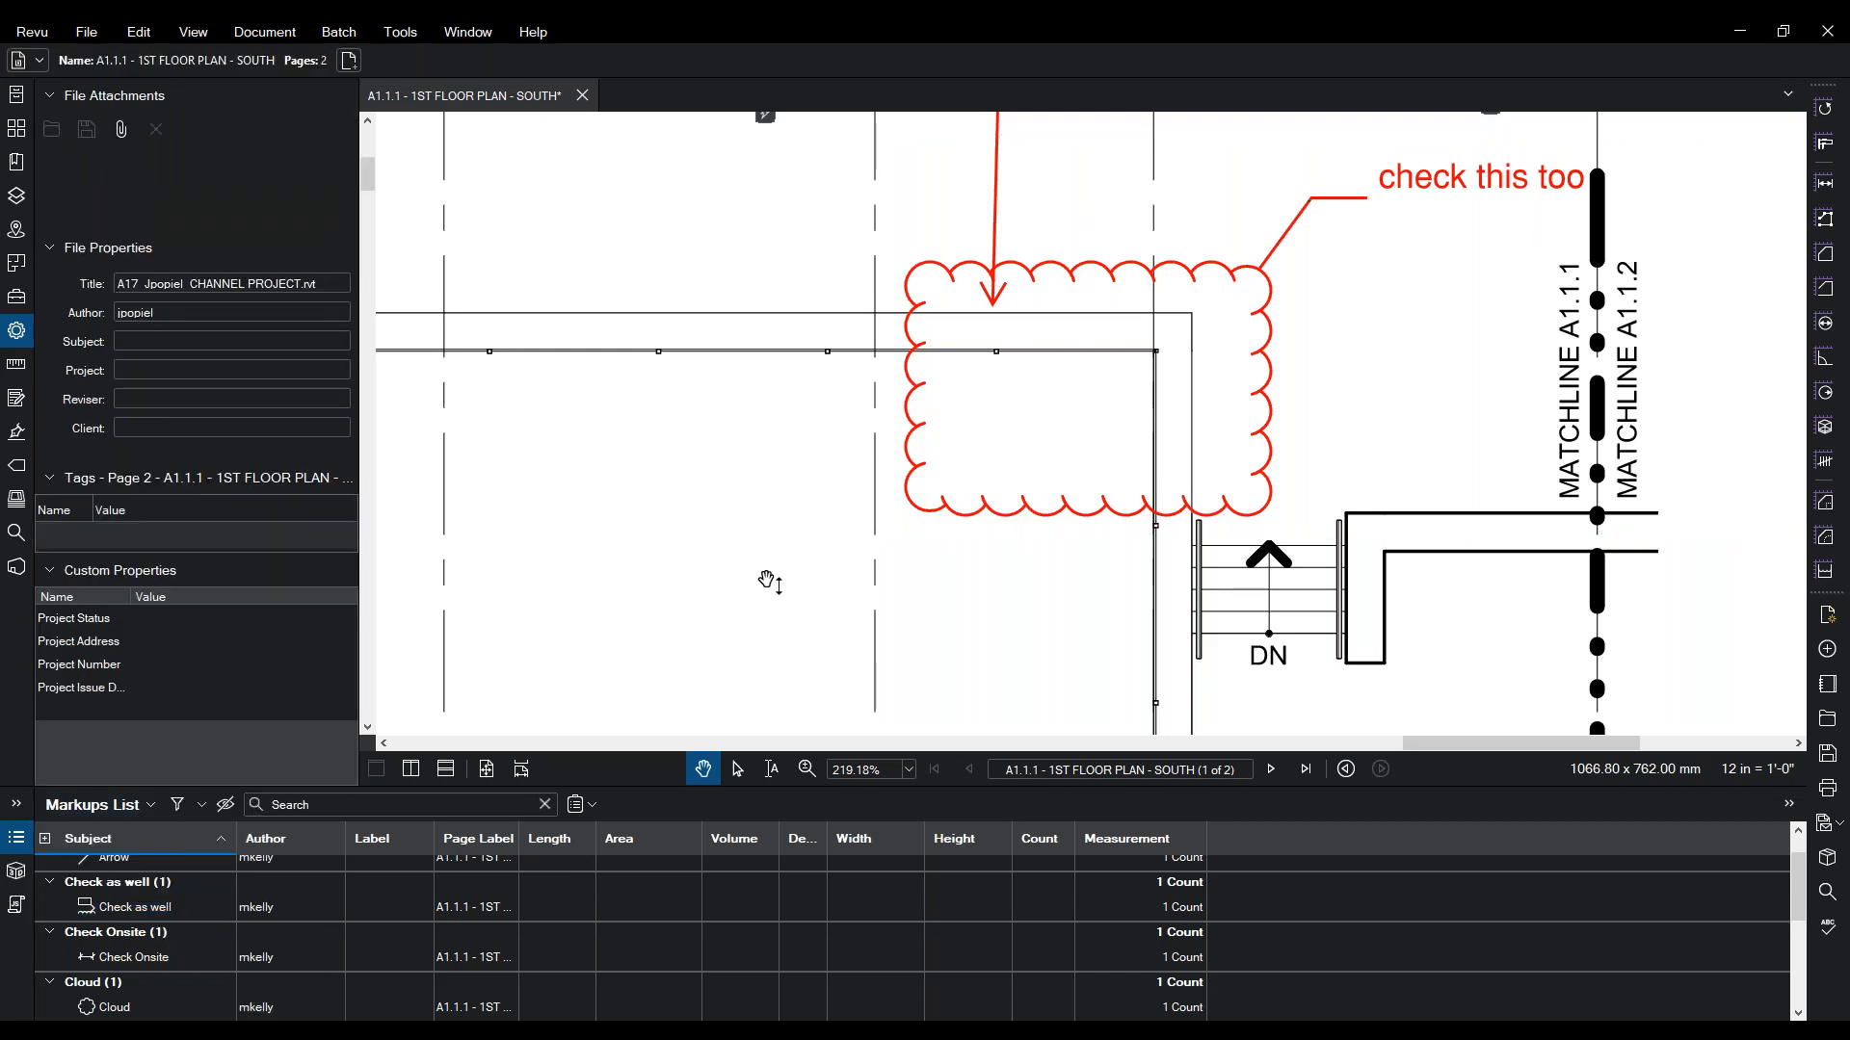
scroll(768, 585, down, 3)
click(807, 769)
scroll(810, 520, down, 4)
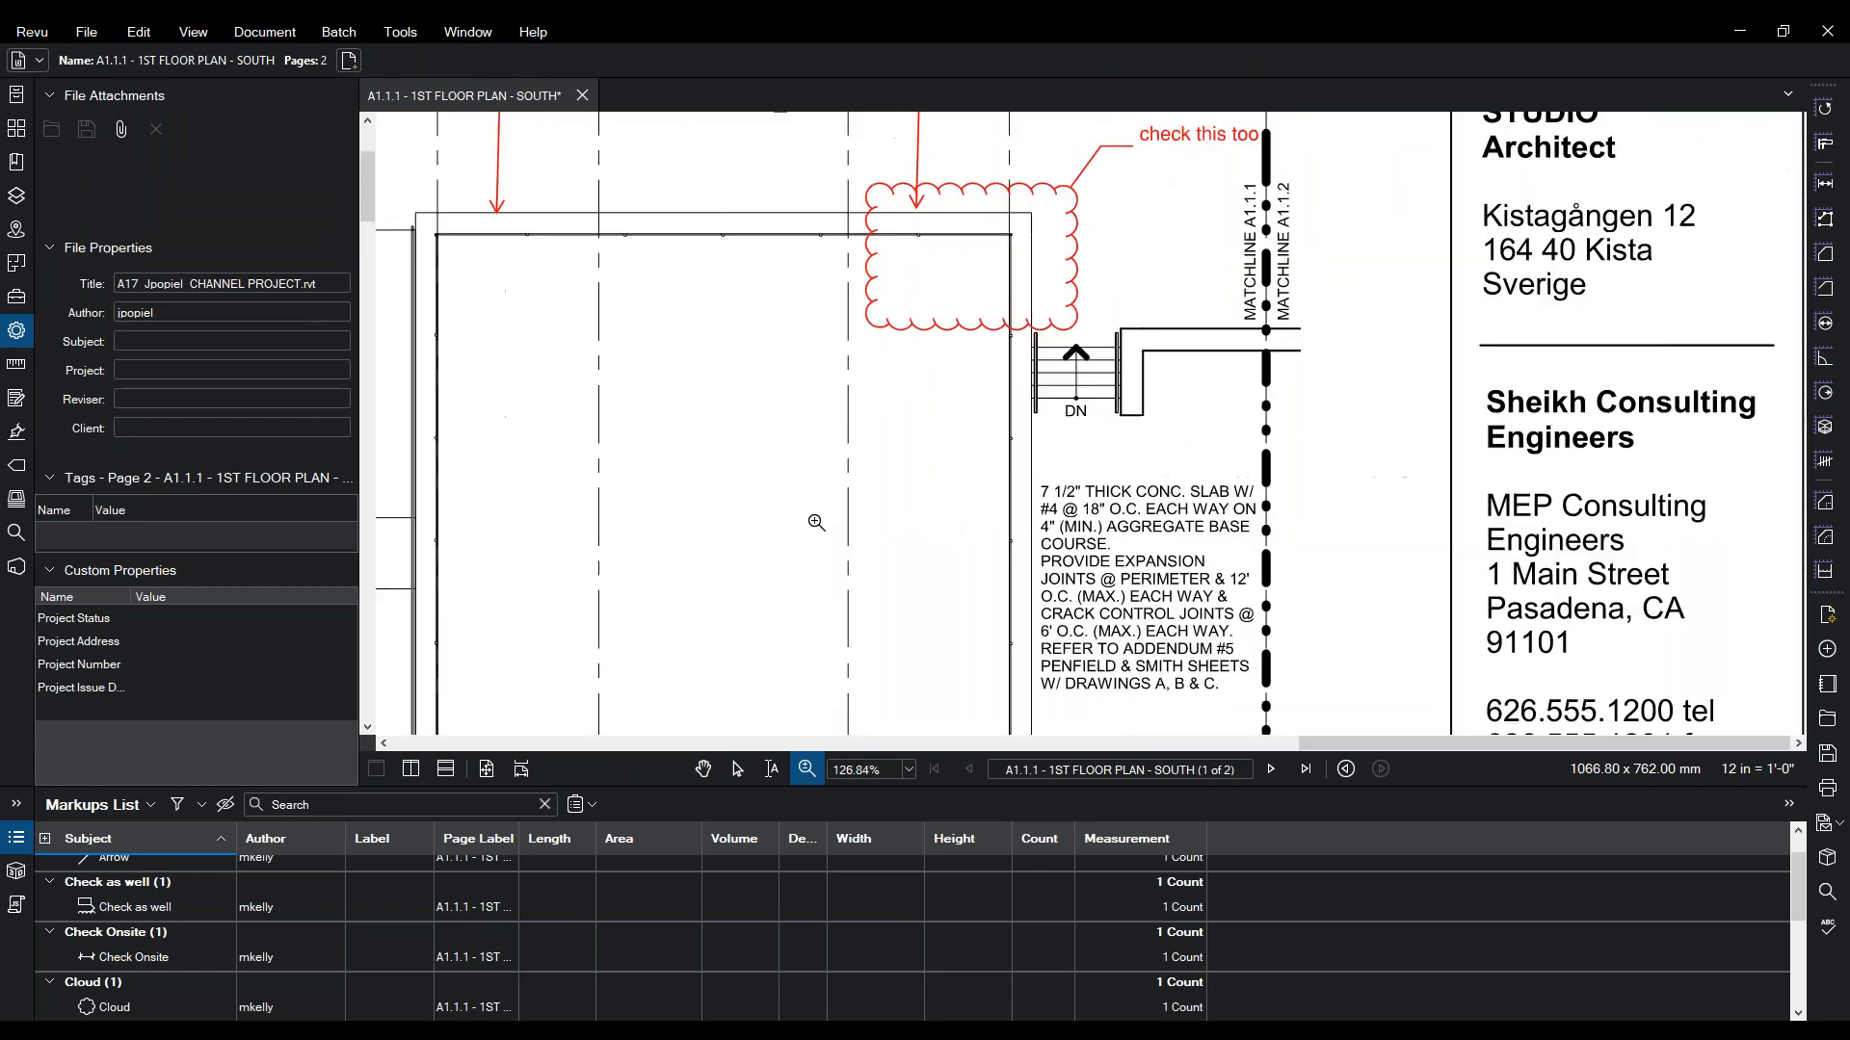
scroll(708, 424, down, 1)
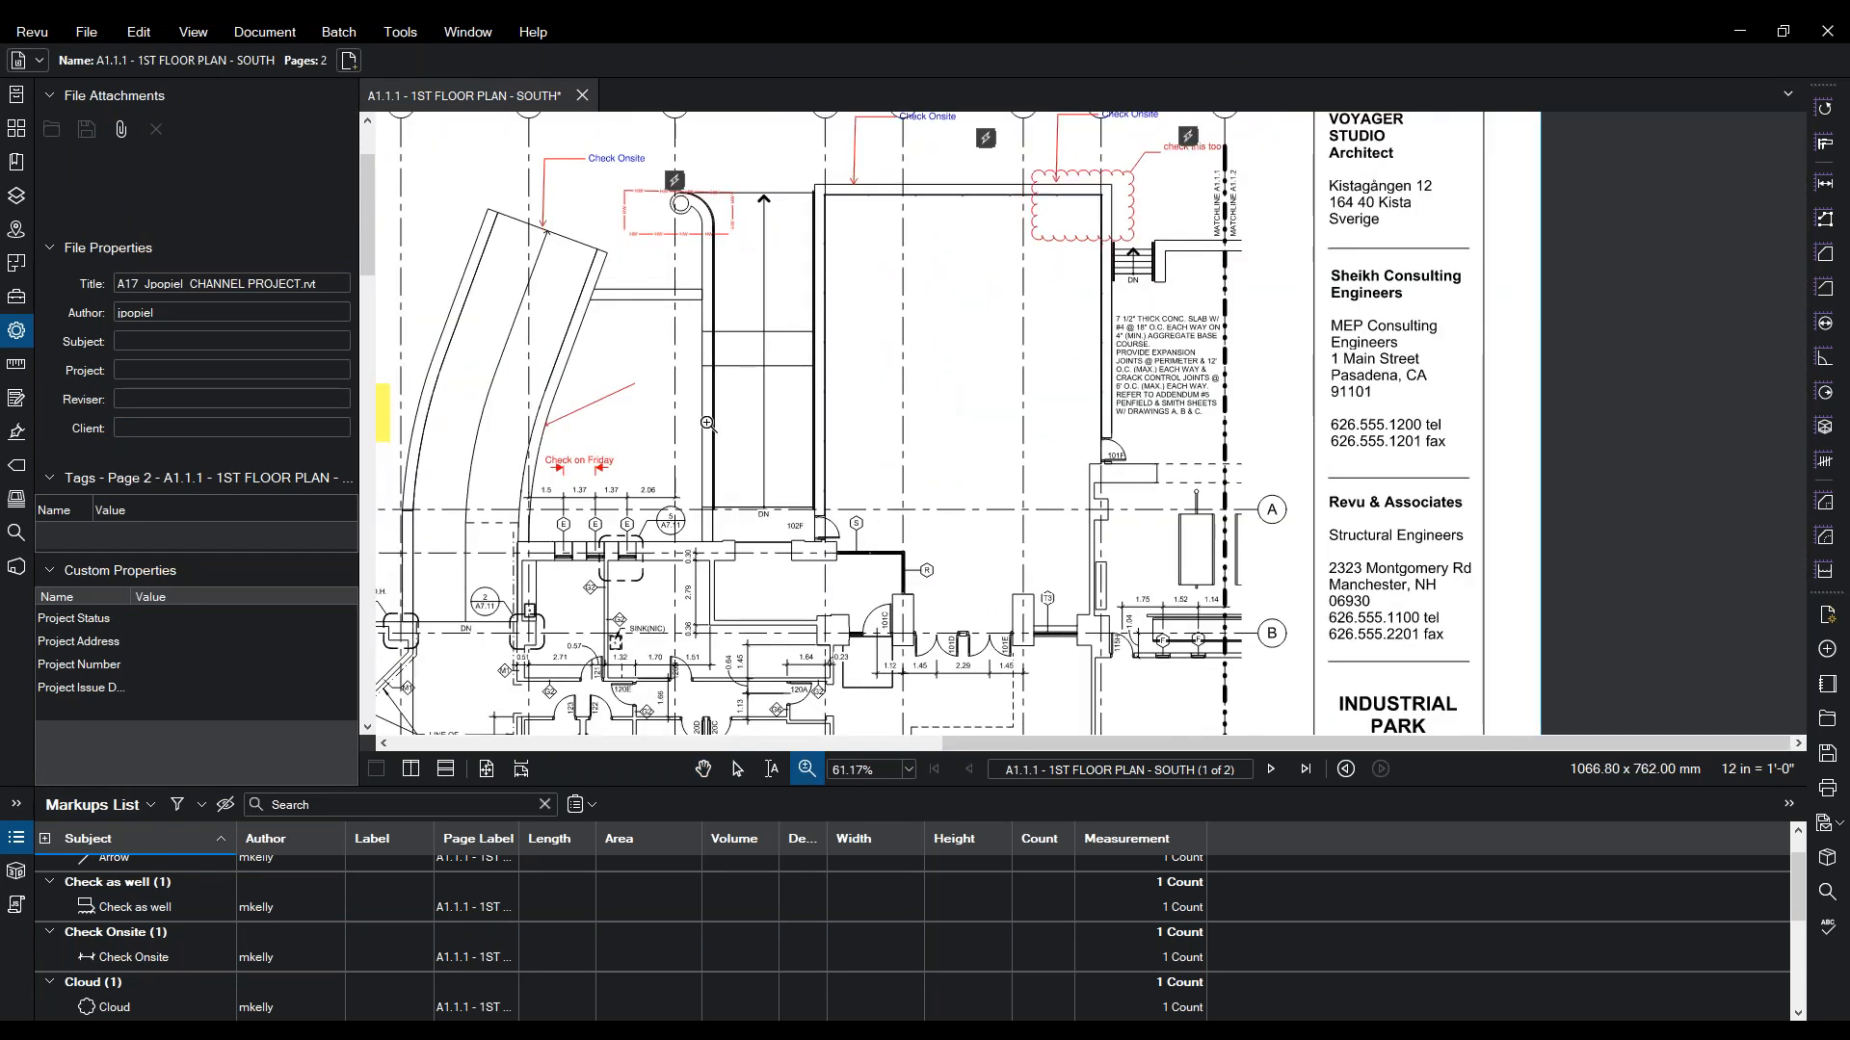
key(Escape)
click(409, 42)
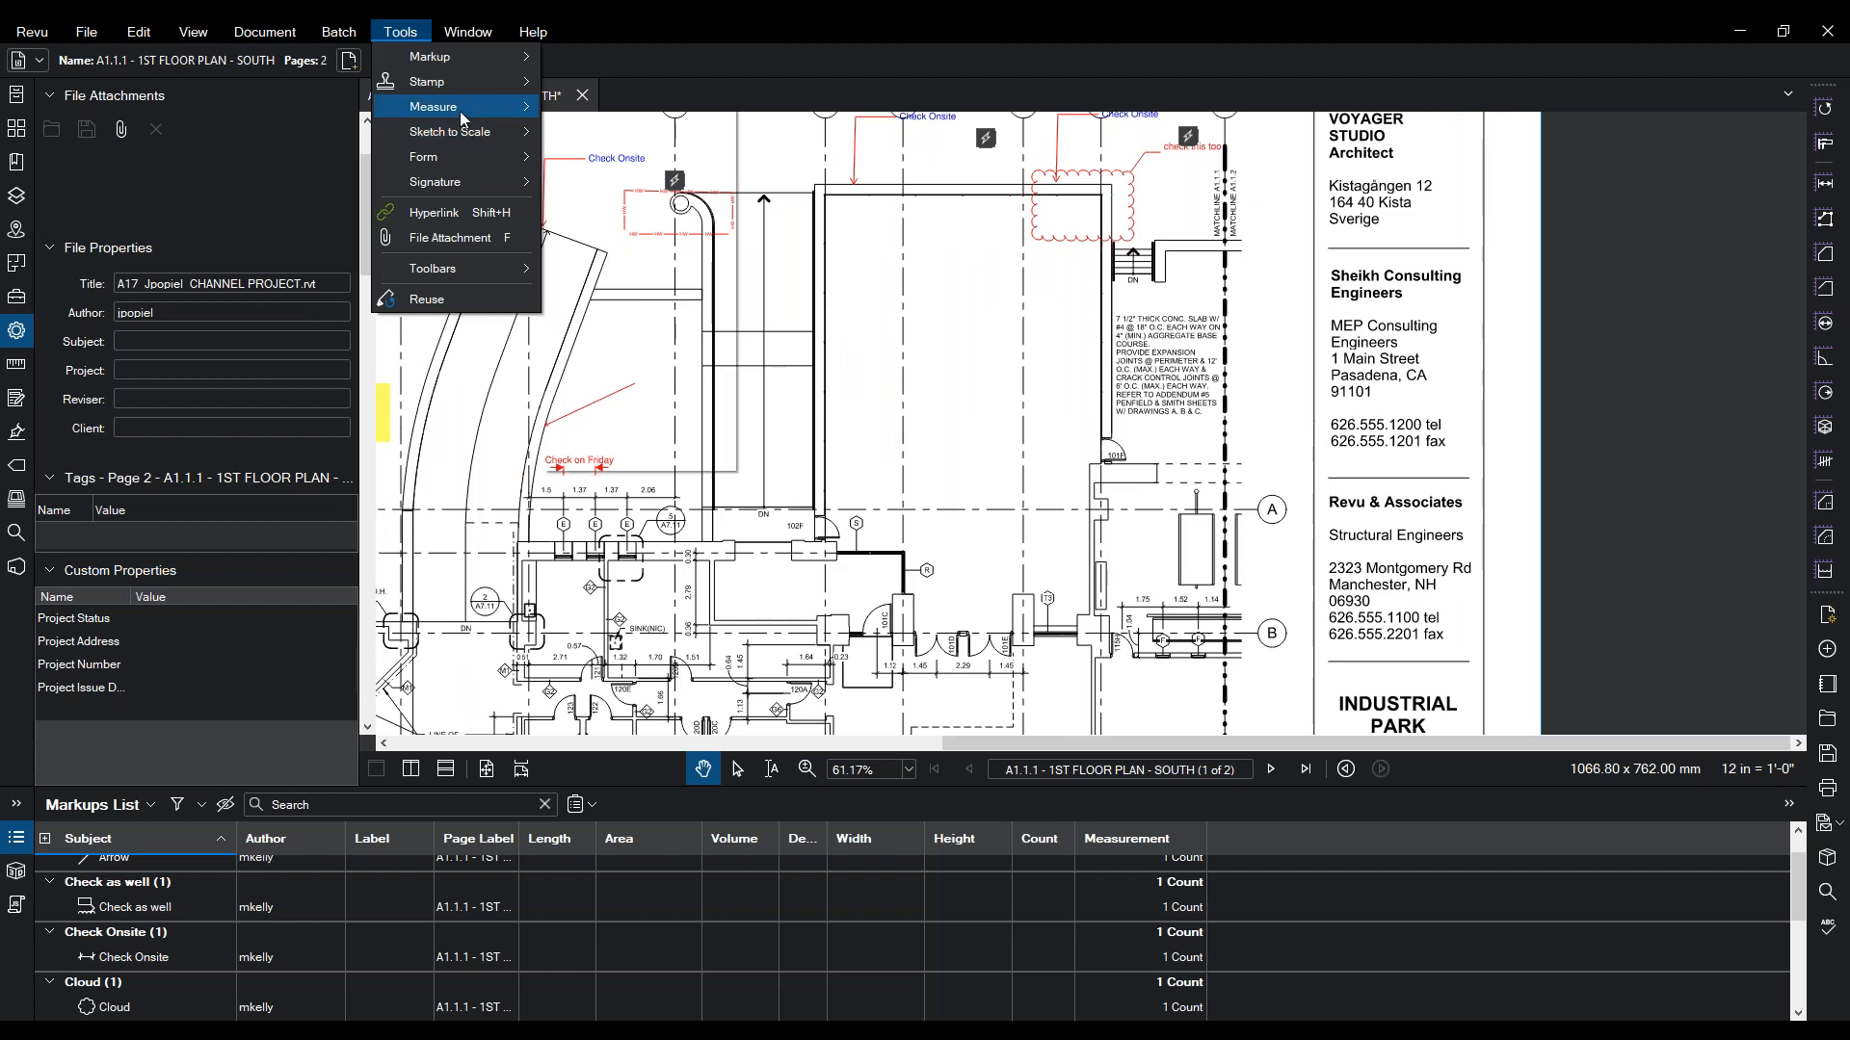
- Show the page thumbnails and go to the blank page 2
mouse_move(460, 112)
mouse_move(495, 56)
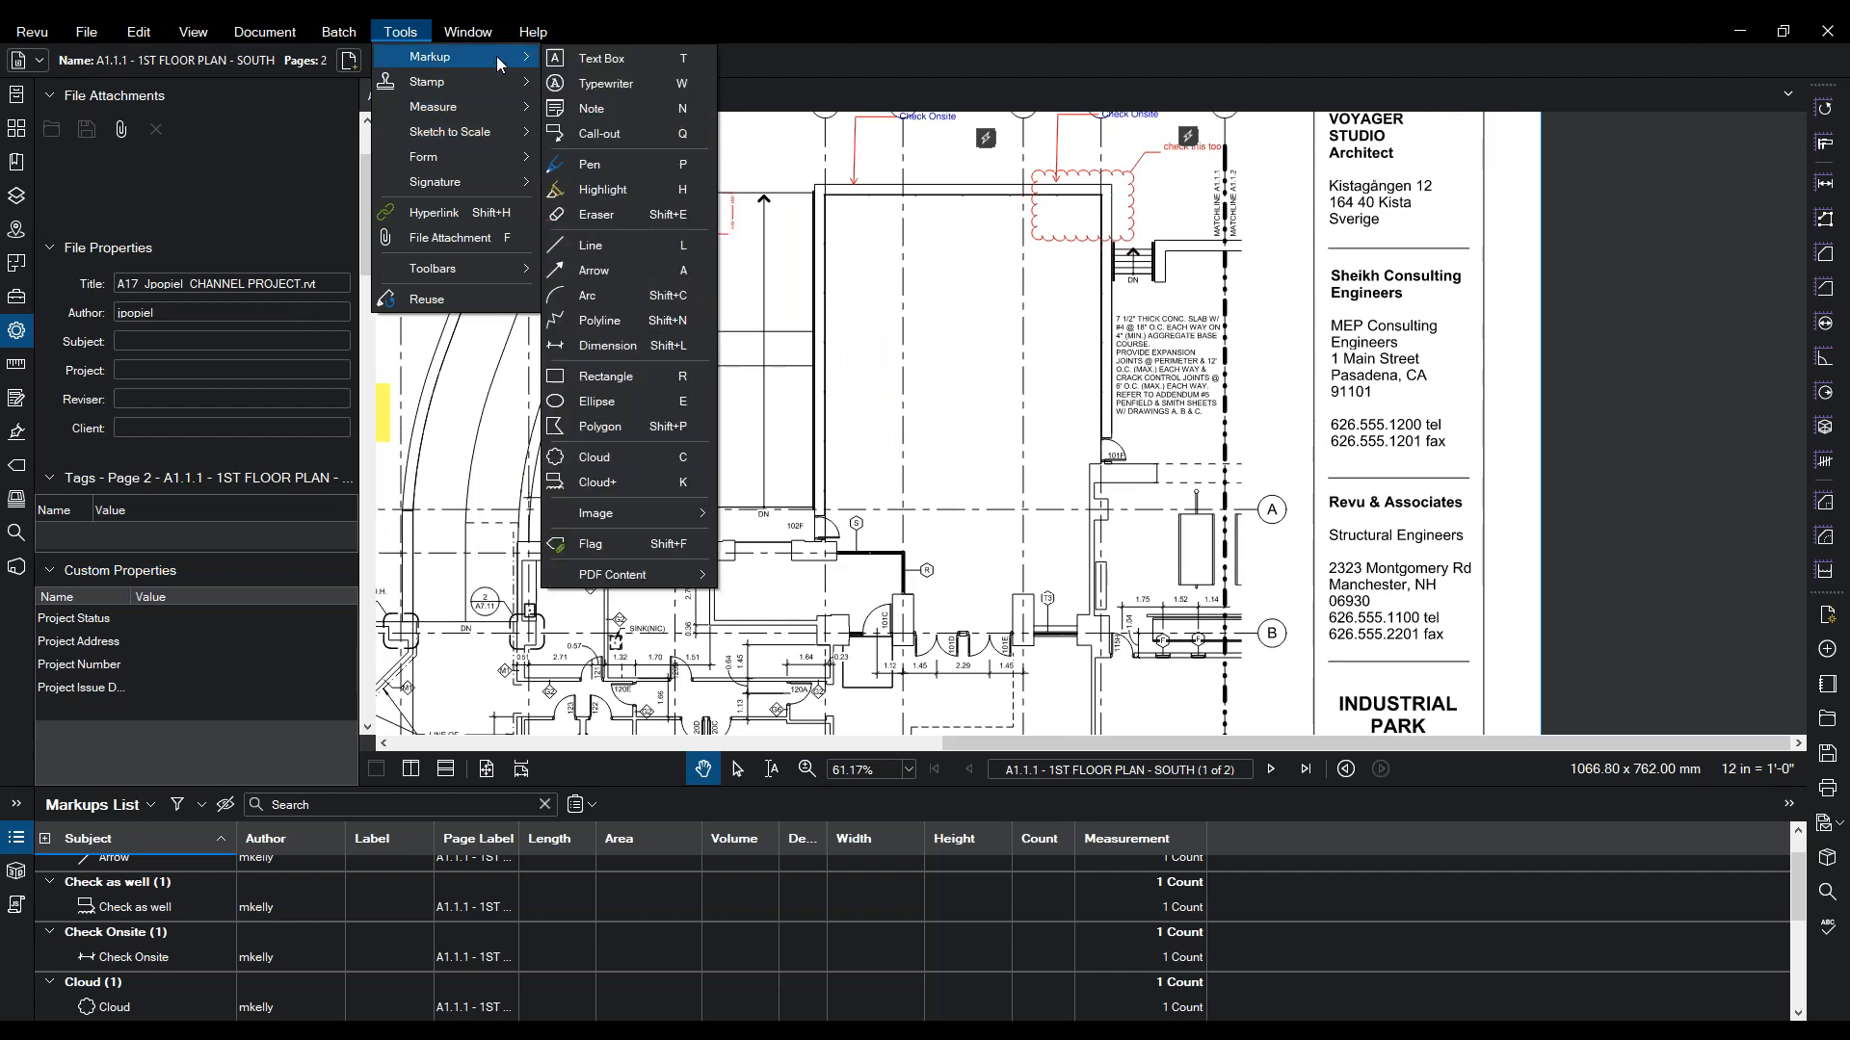
mouse_move(586, 513)
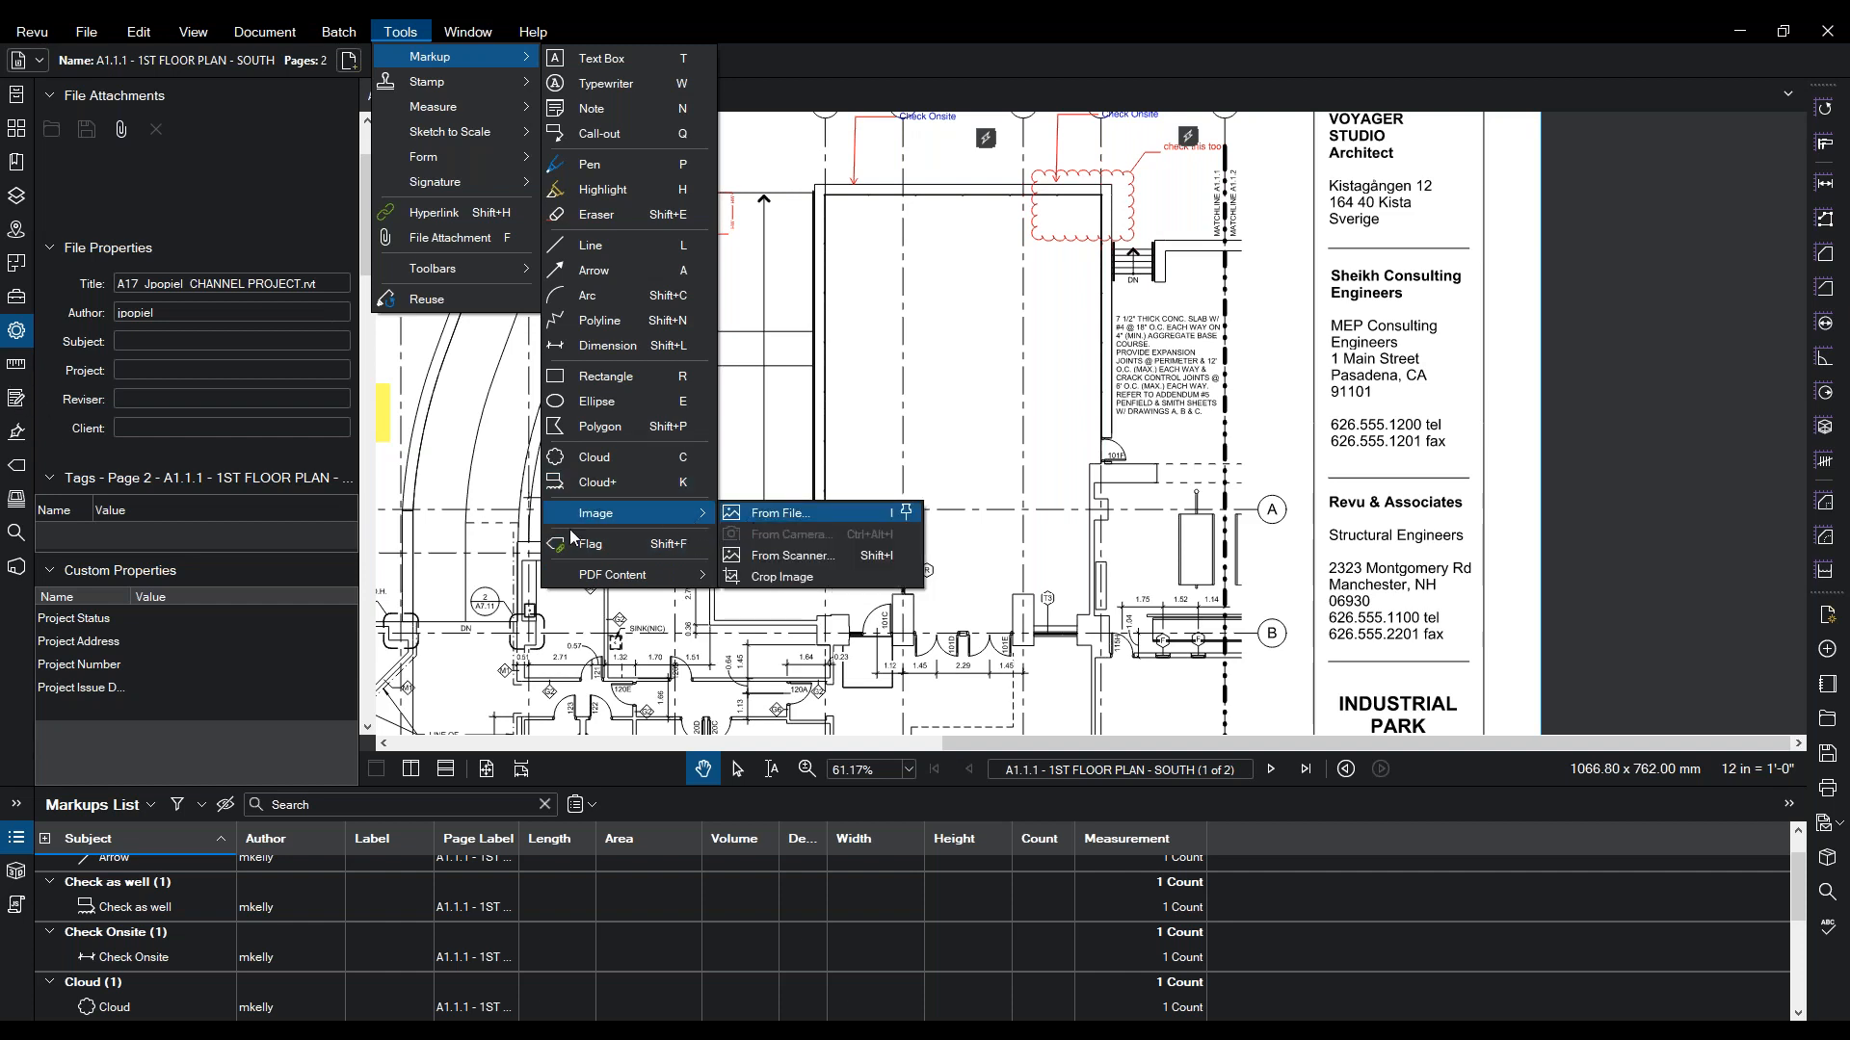
click(19, 94)
click(17, 128)
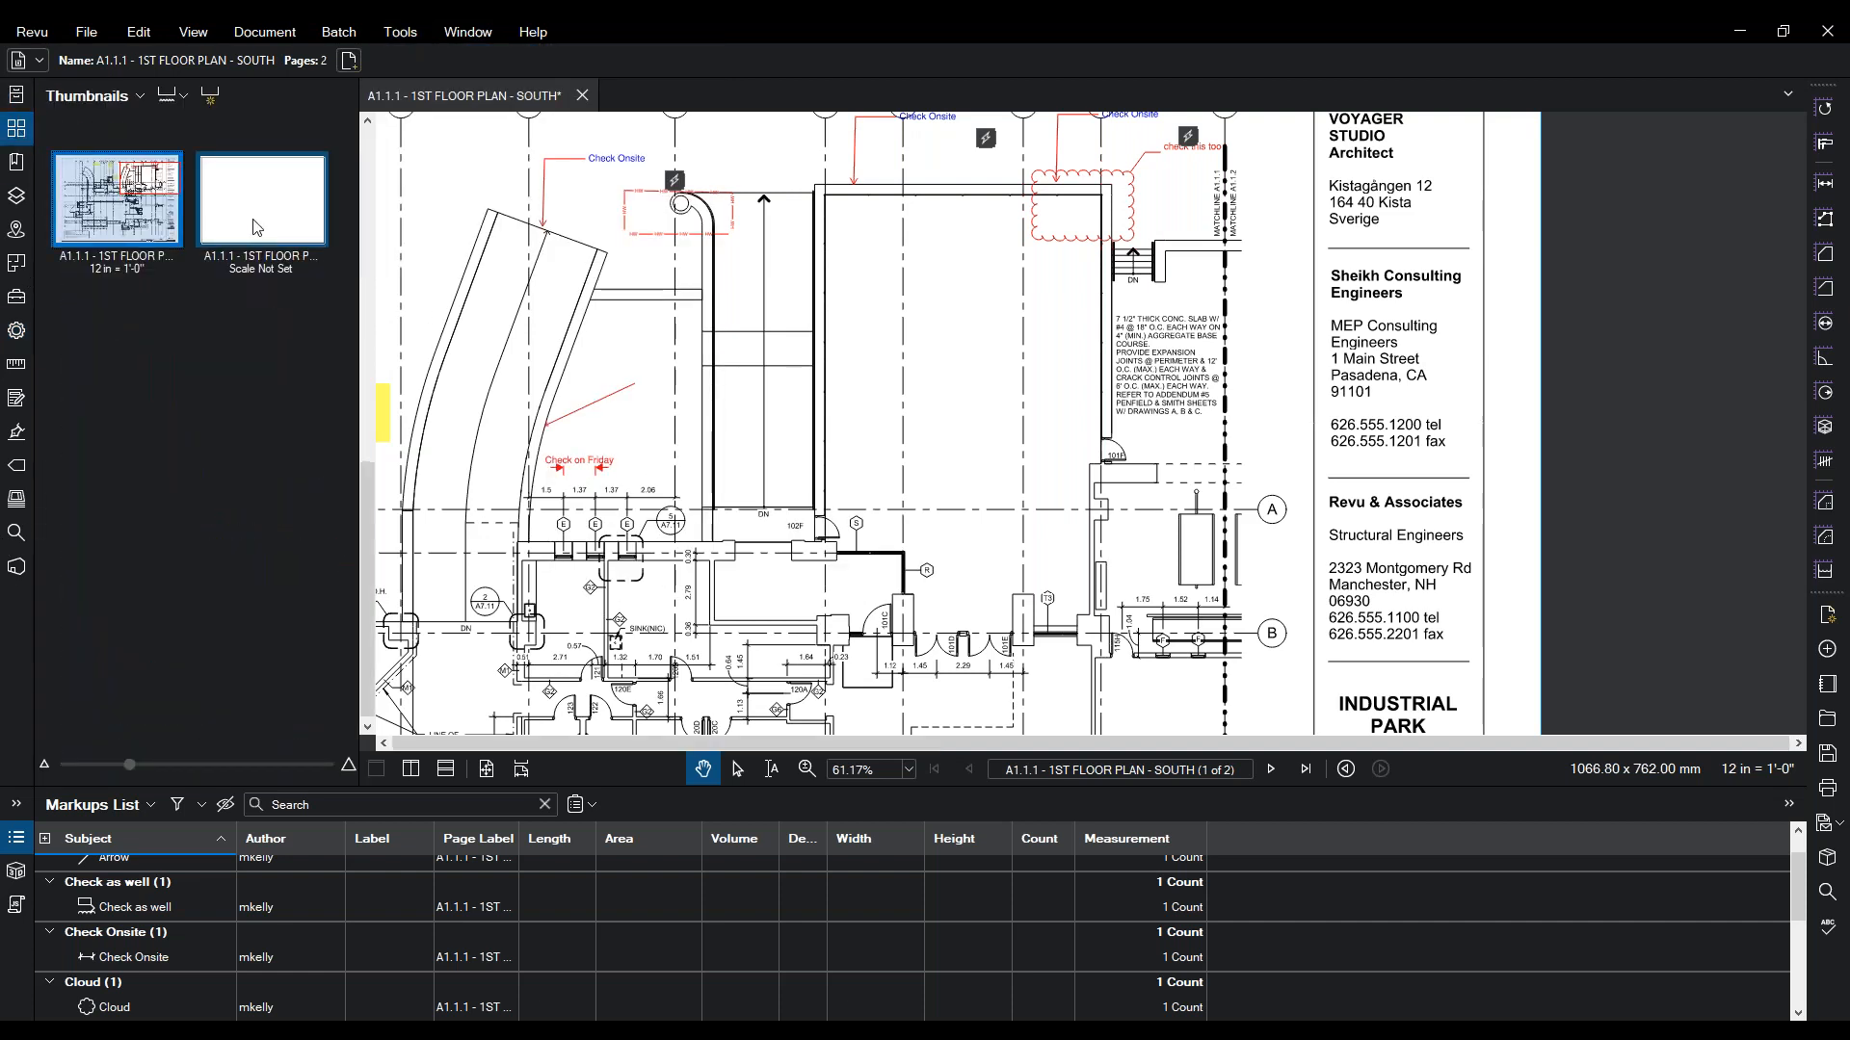
click(257, 228)
- Start inserting an image from a file via Markup > Image > From File
click(421, 35)
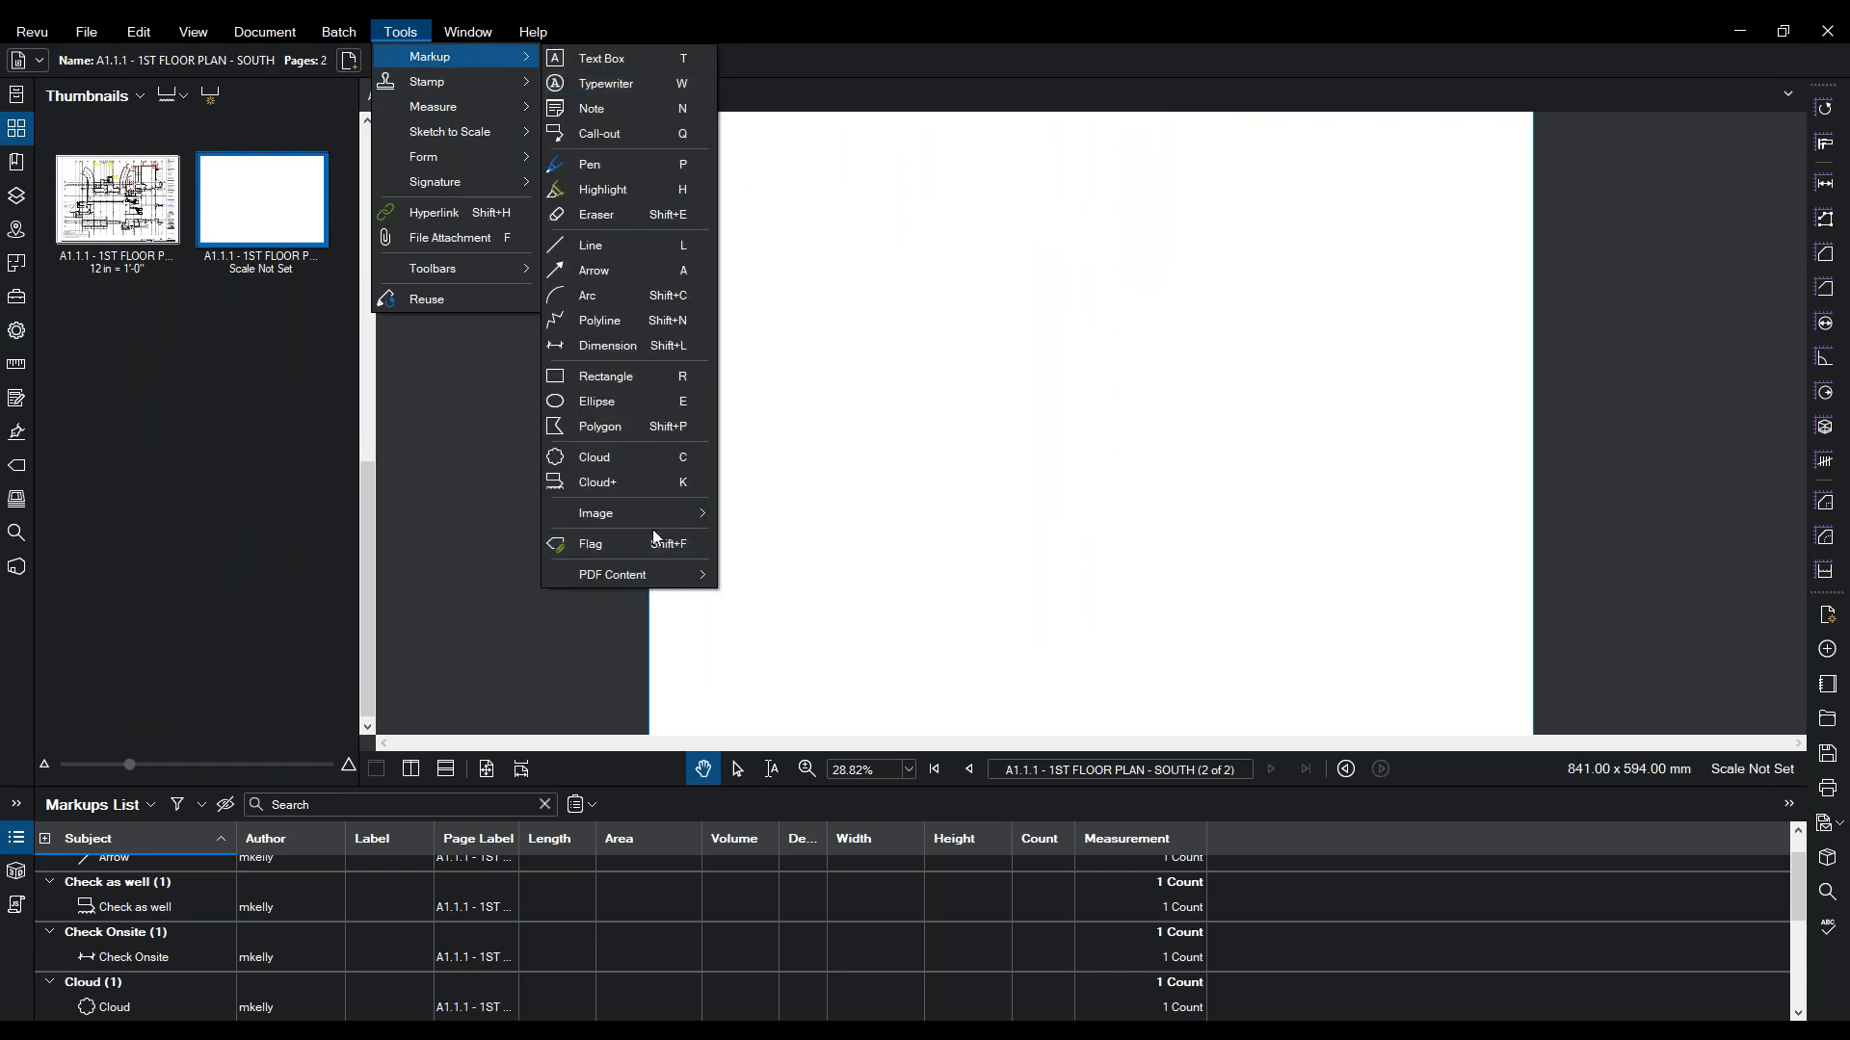
mouse_move(653, 516)
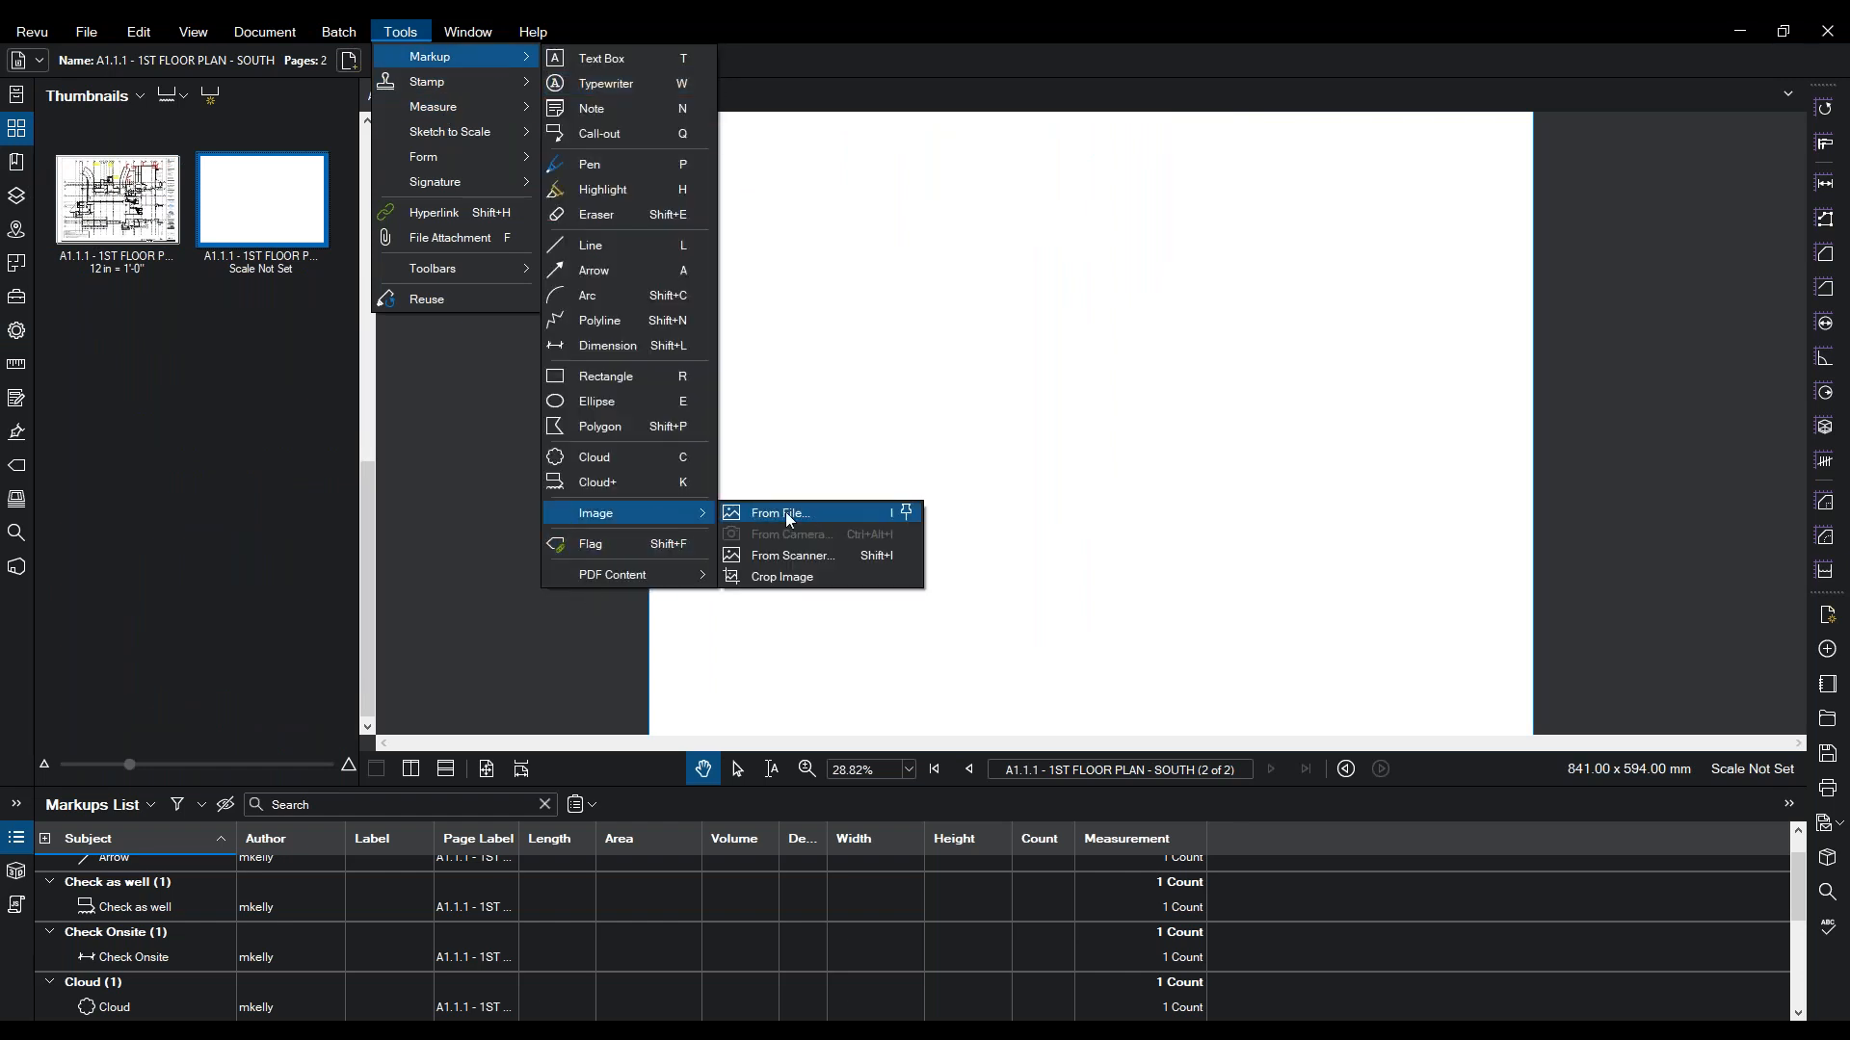
click(775, 517)
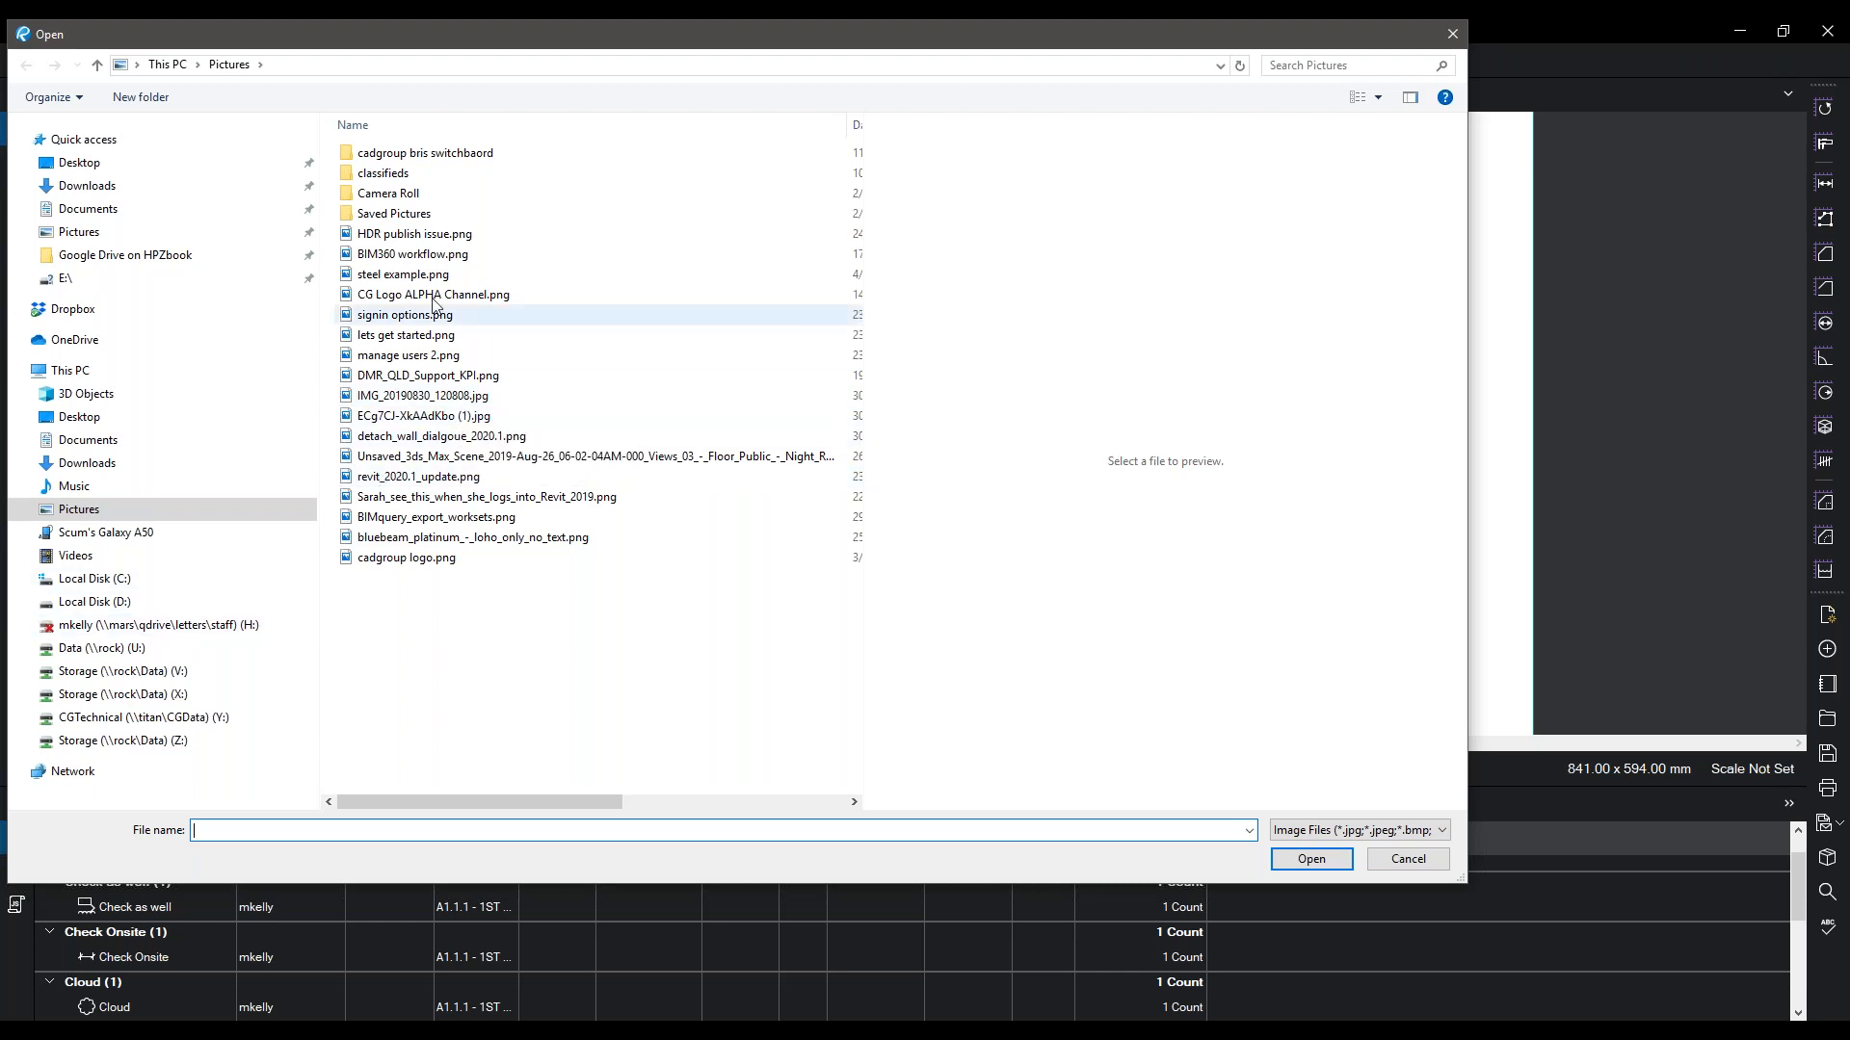
- Place the BIM360 workflow.png image on page 2
click(433, 254)
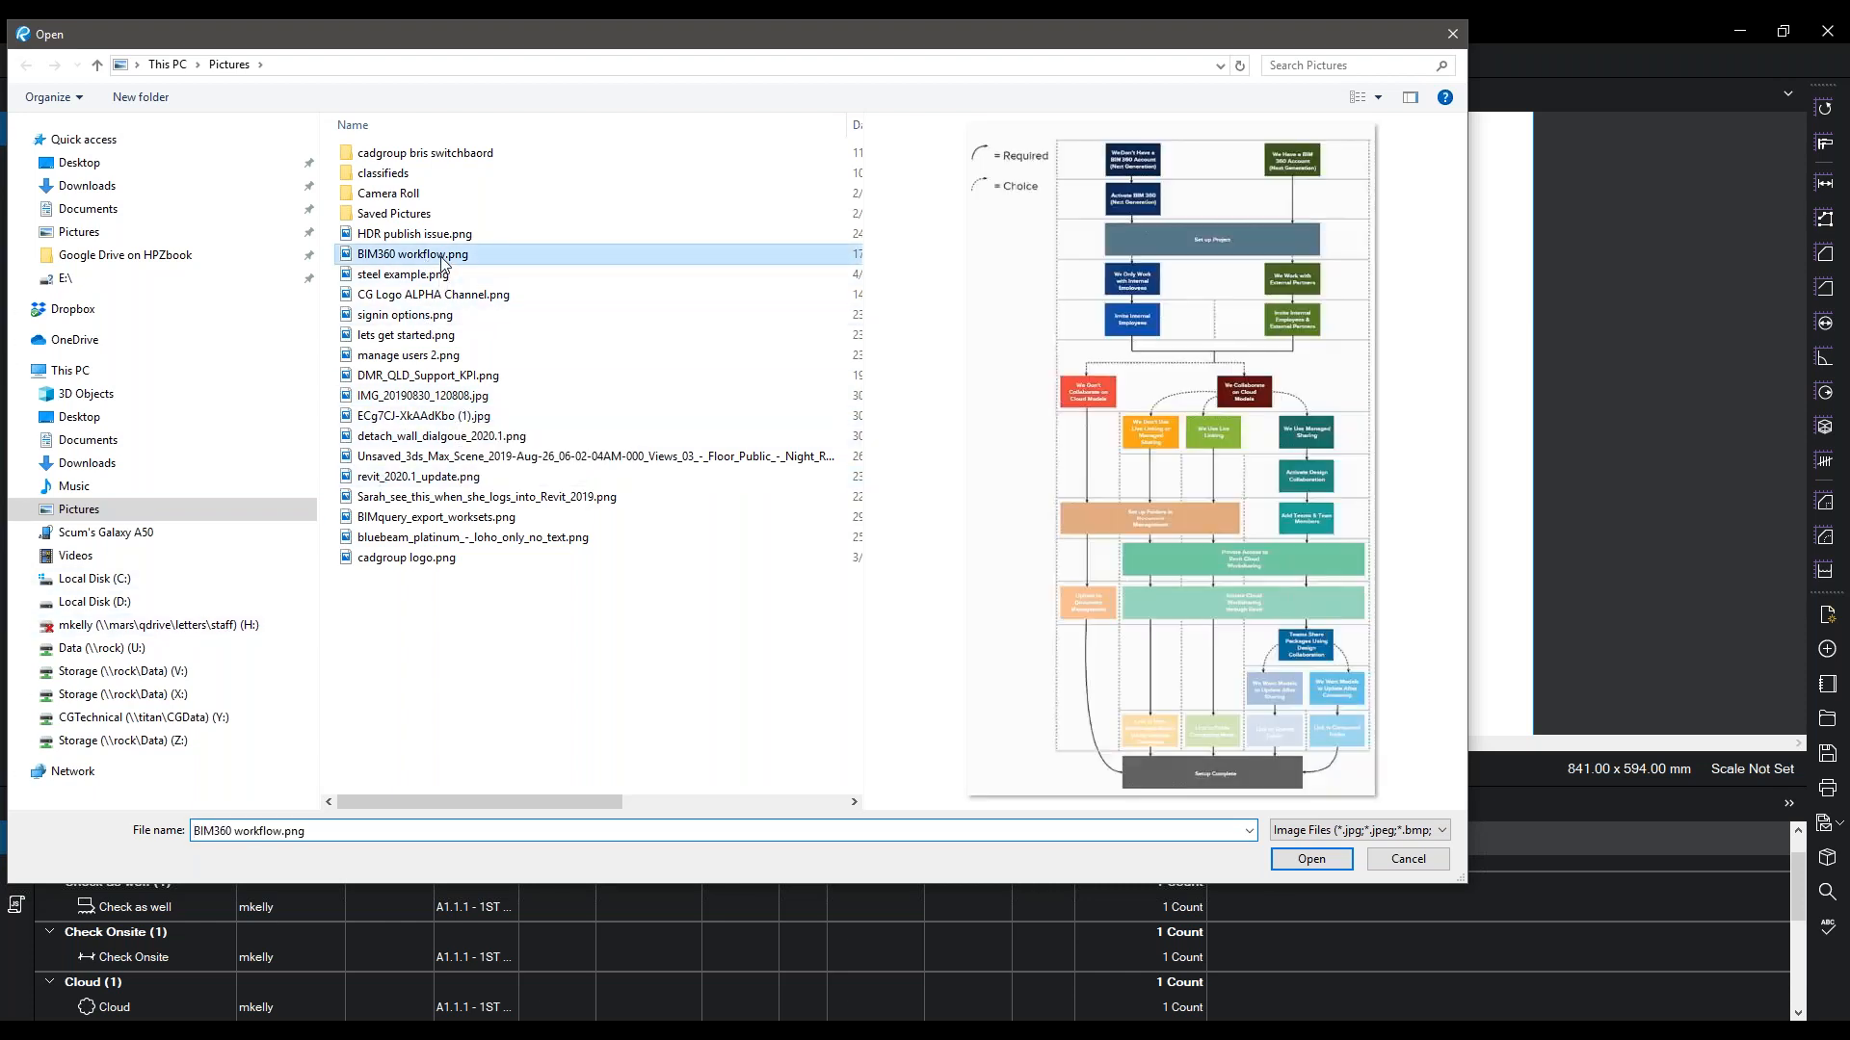
click(1311, 861)
drag(1123, 208, 1368, 749)
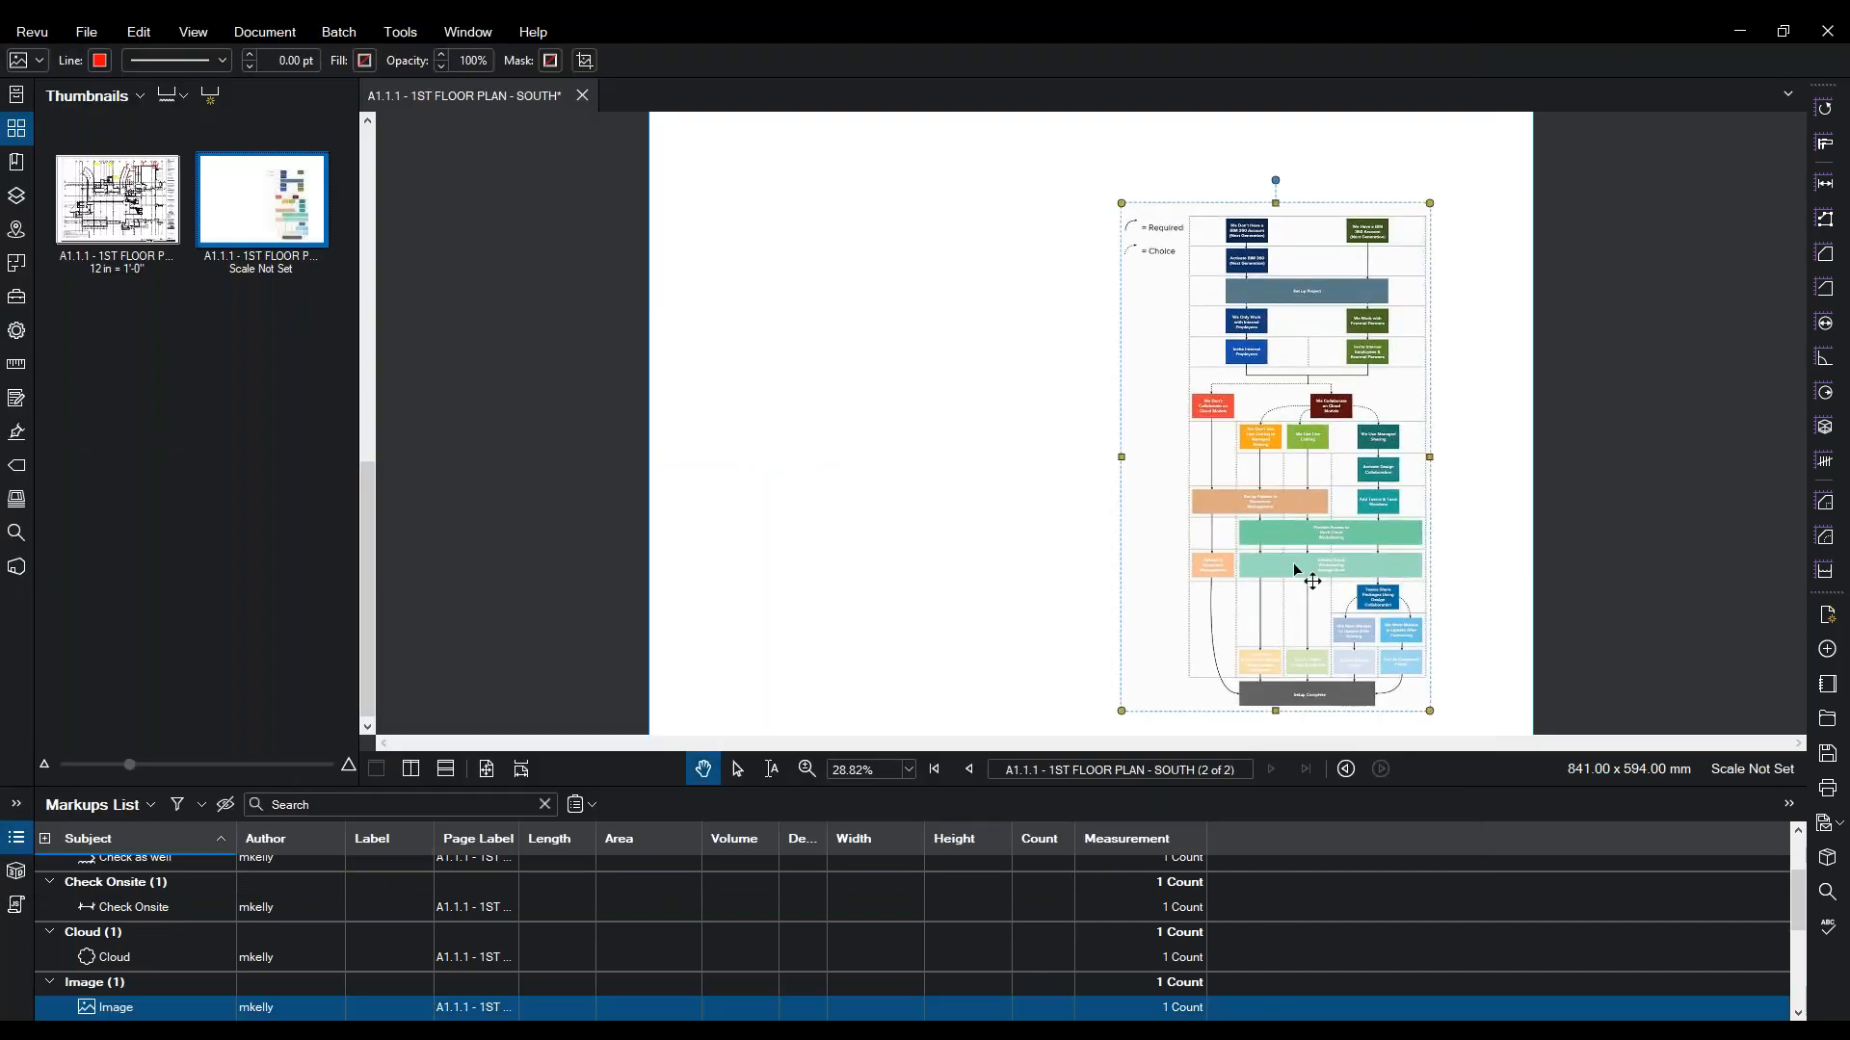
- Crop the image to its upper part, move it top-right, then return to page 1
right_click(1160, 445)
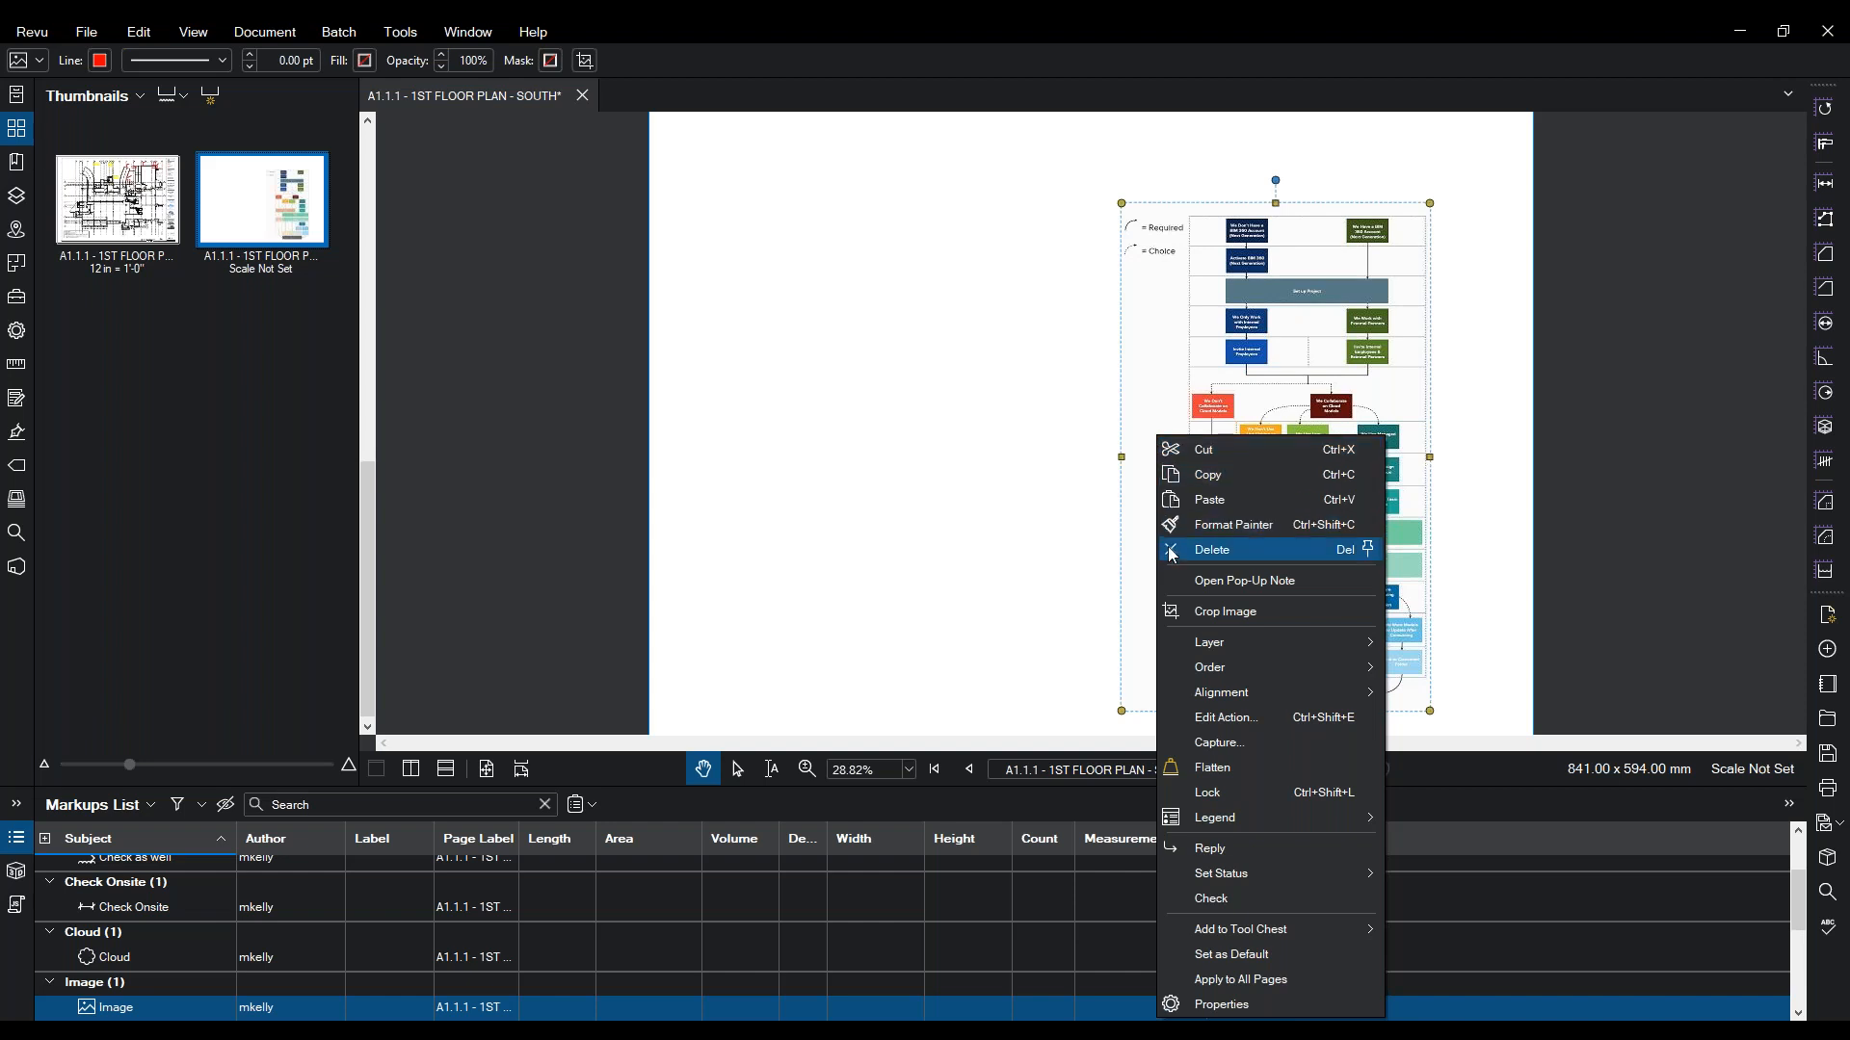
click(1171, 611)
drag(1135, 469, 1422, 208)
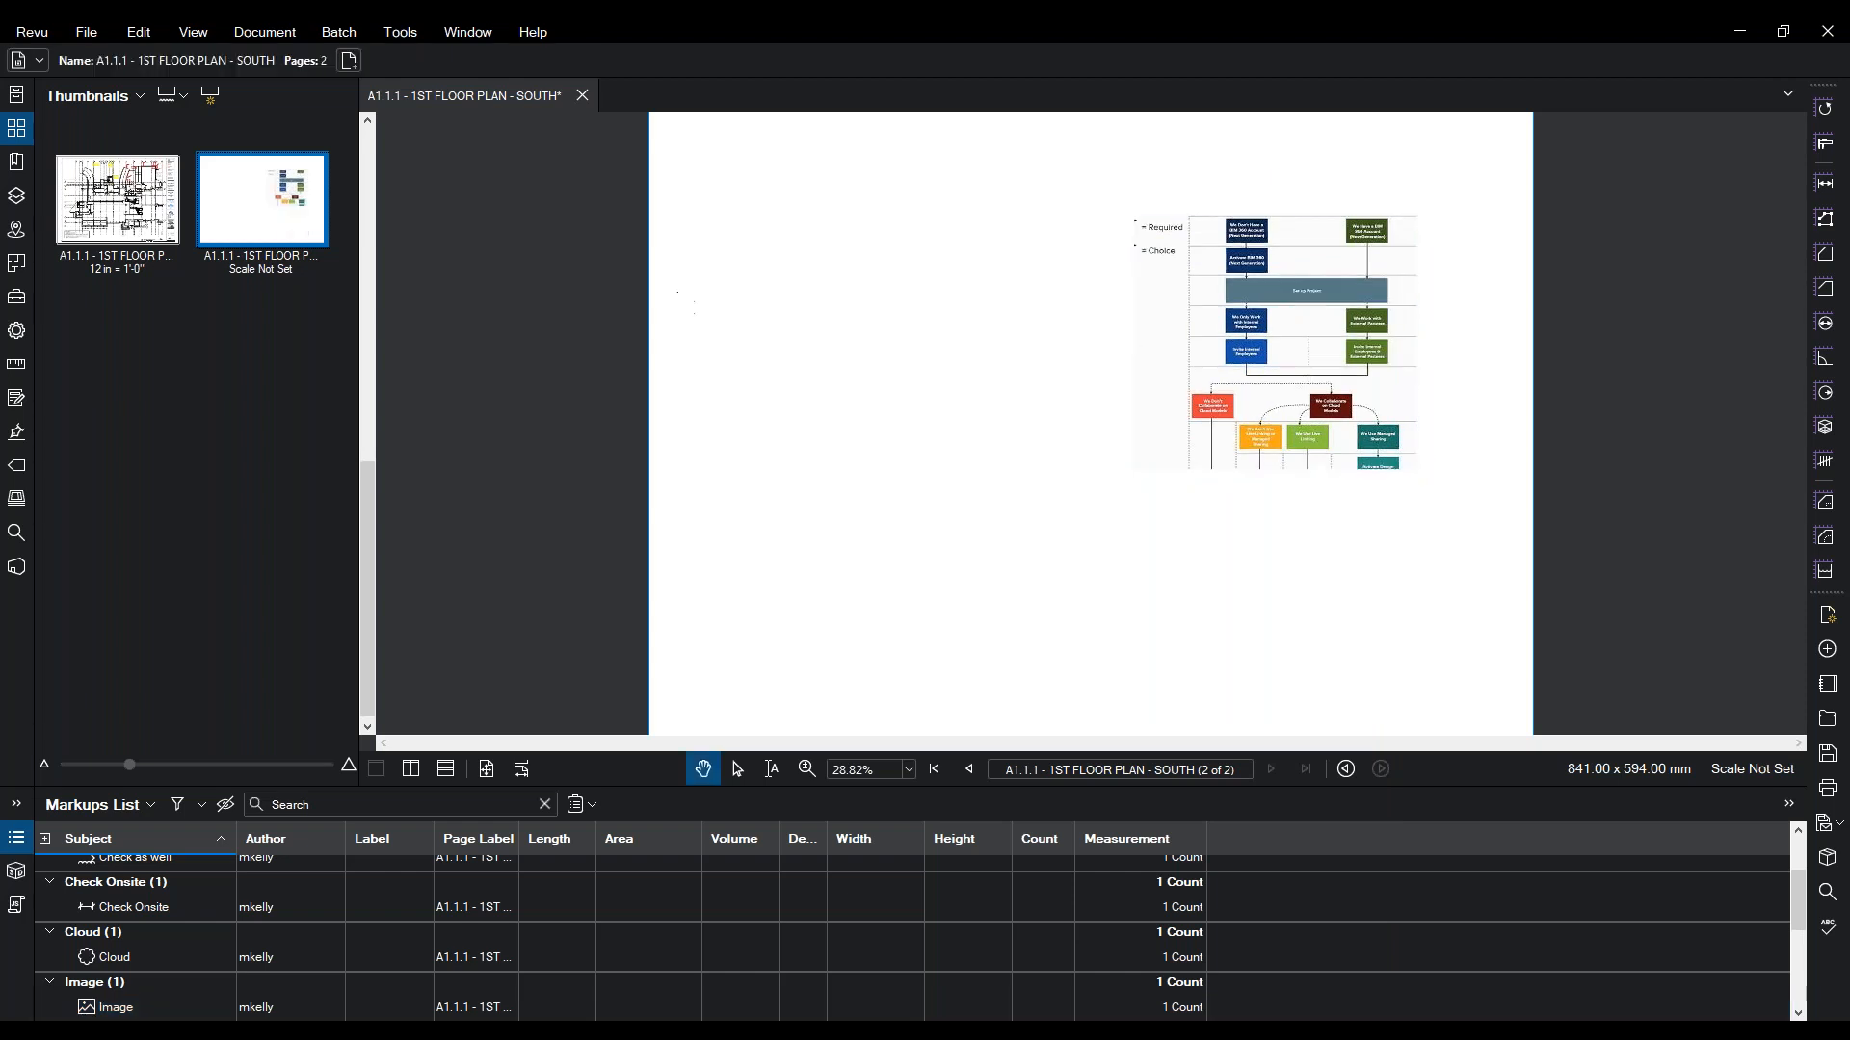
drag(1342, 335, 1412, 269)
right_click(1397, 256)
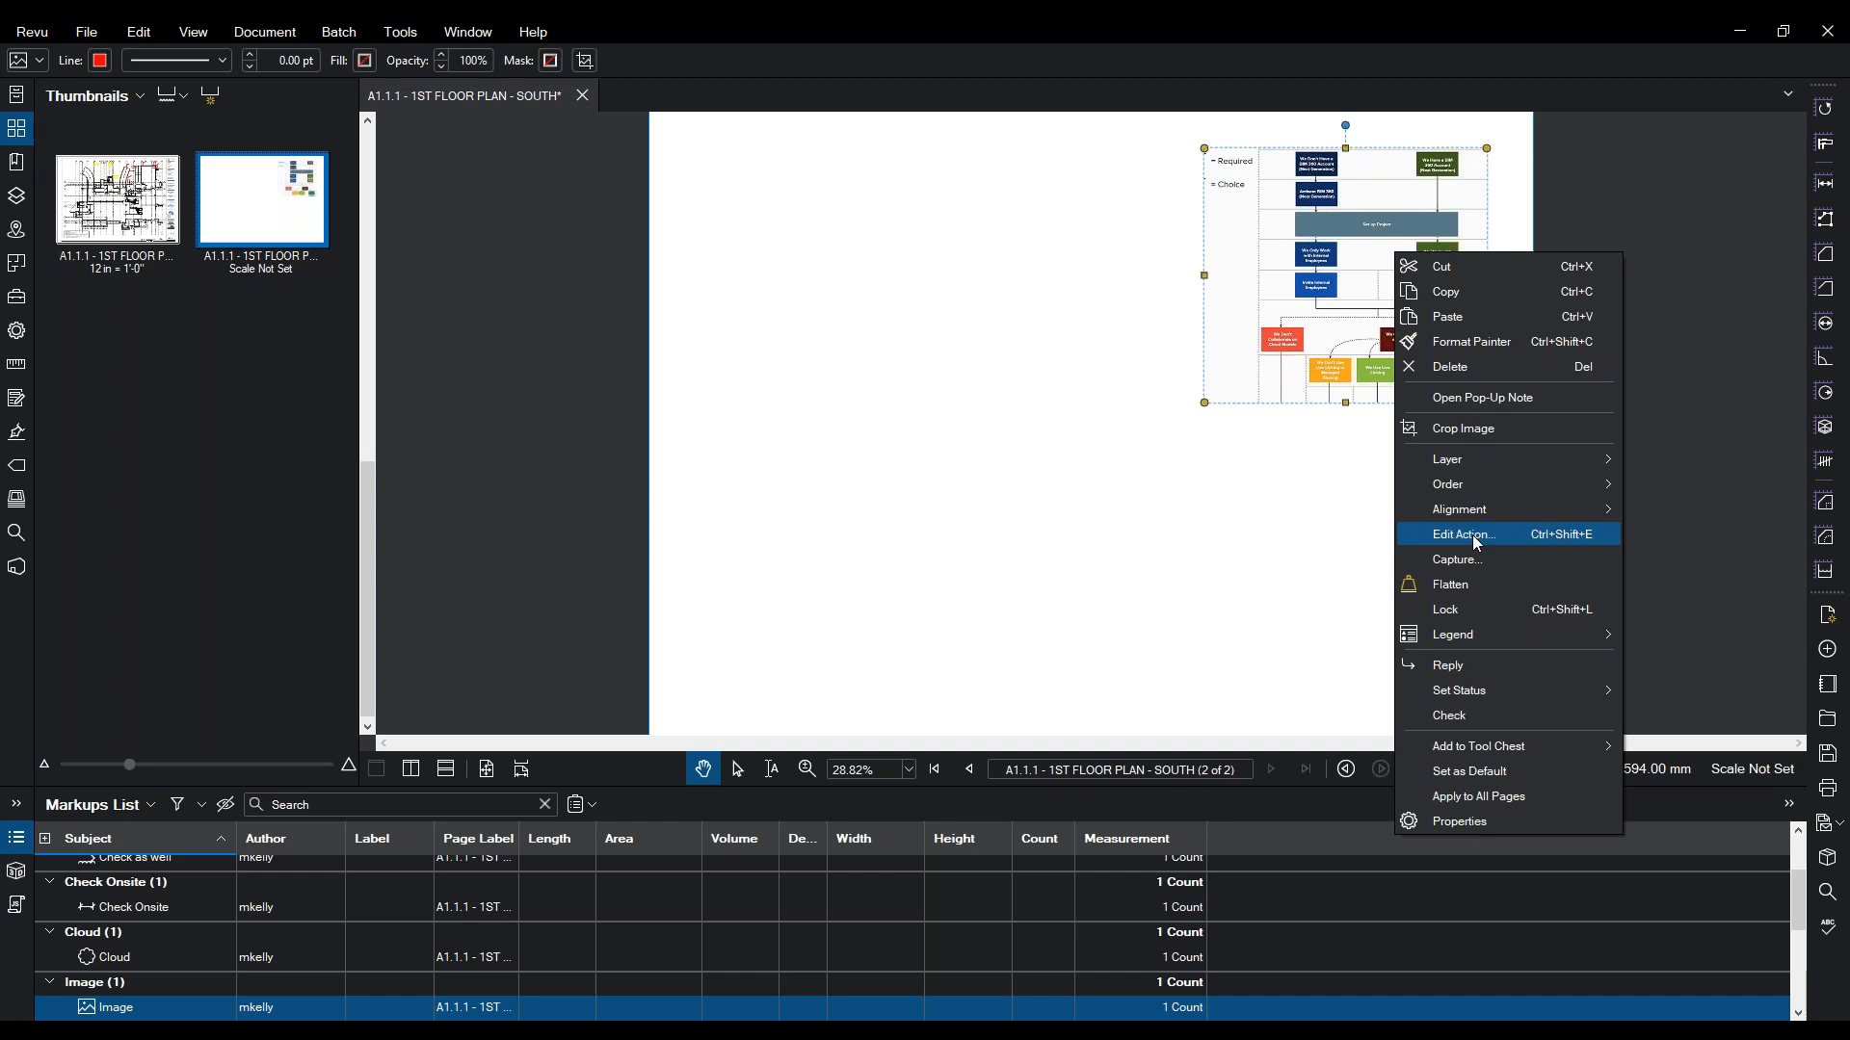
click(1263, 538)
click(1263, 538)
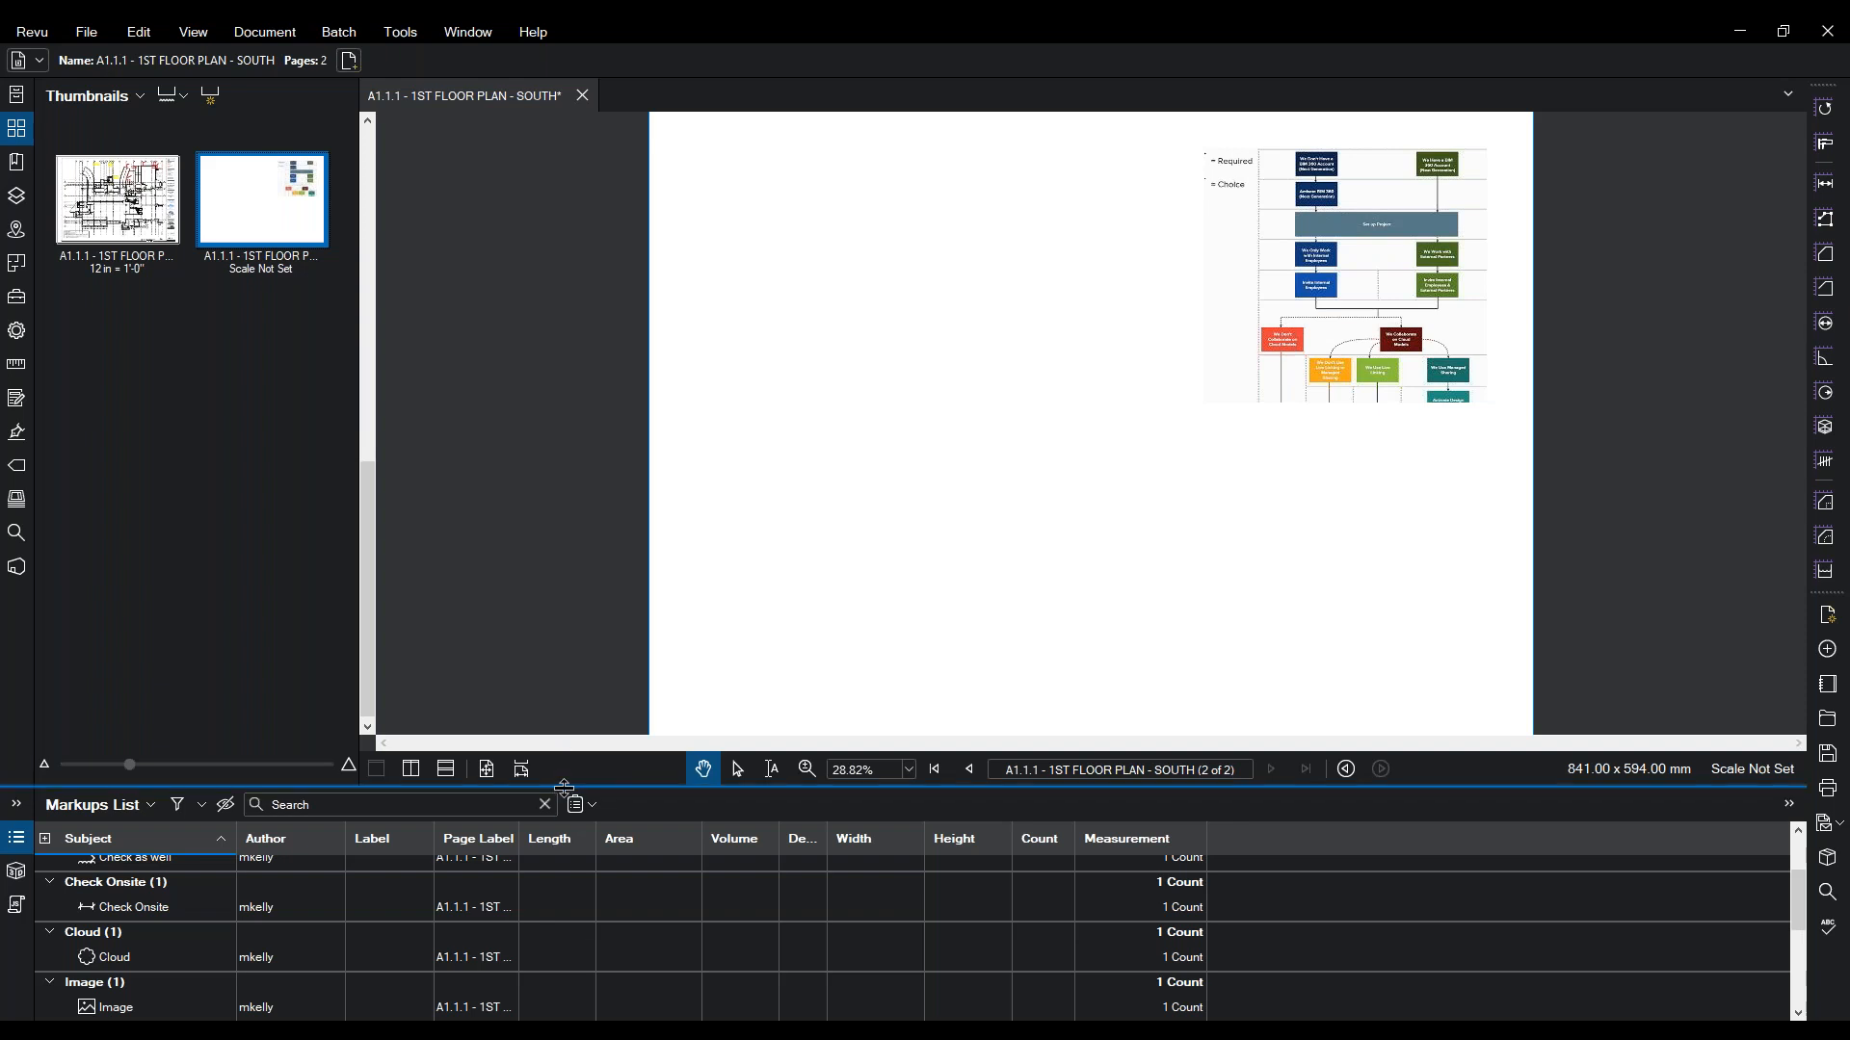
drag(564, 795, 563, 845)
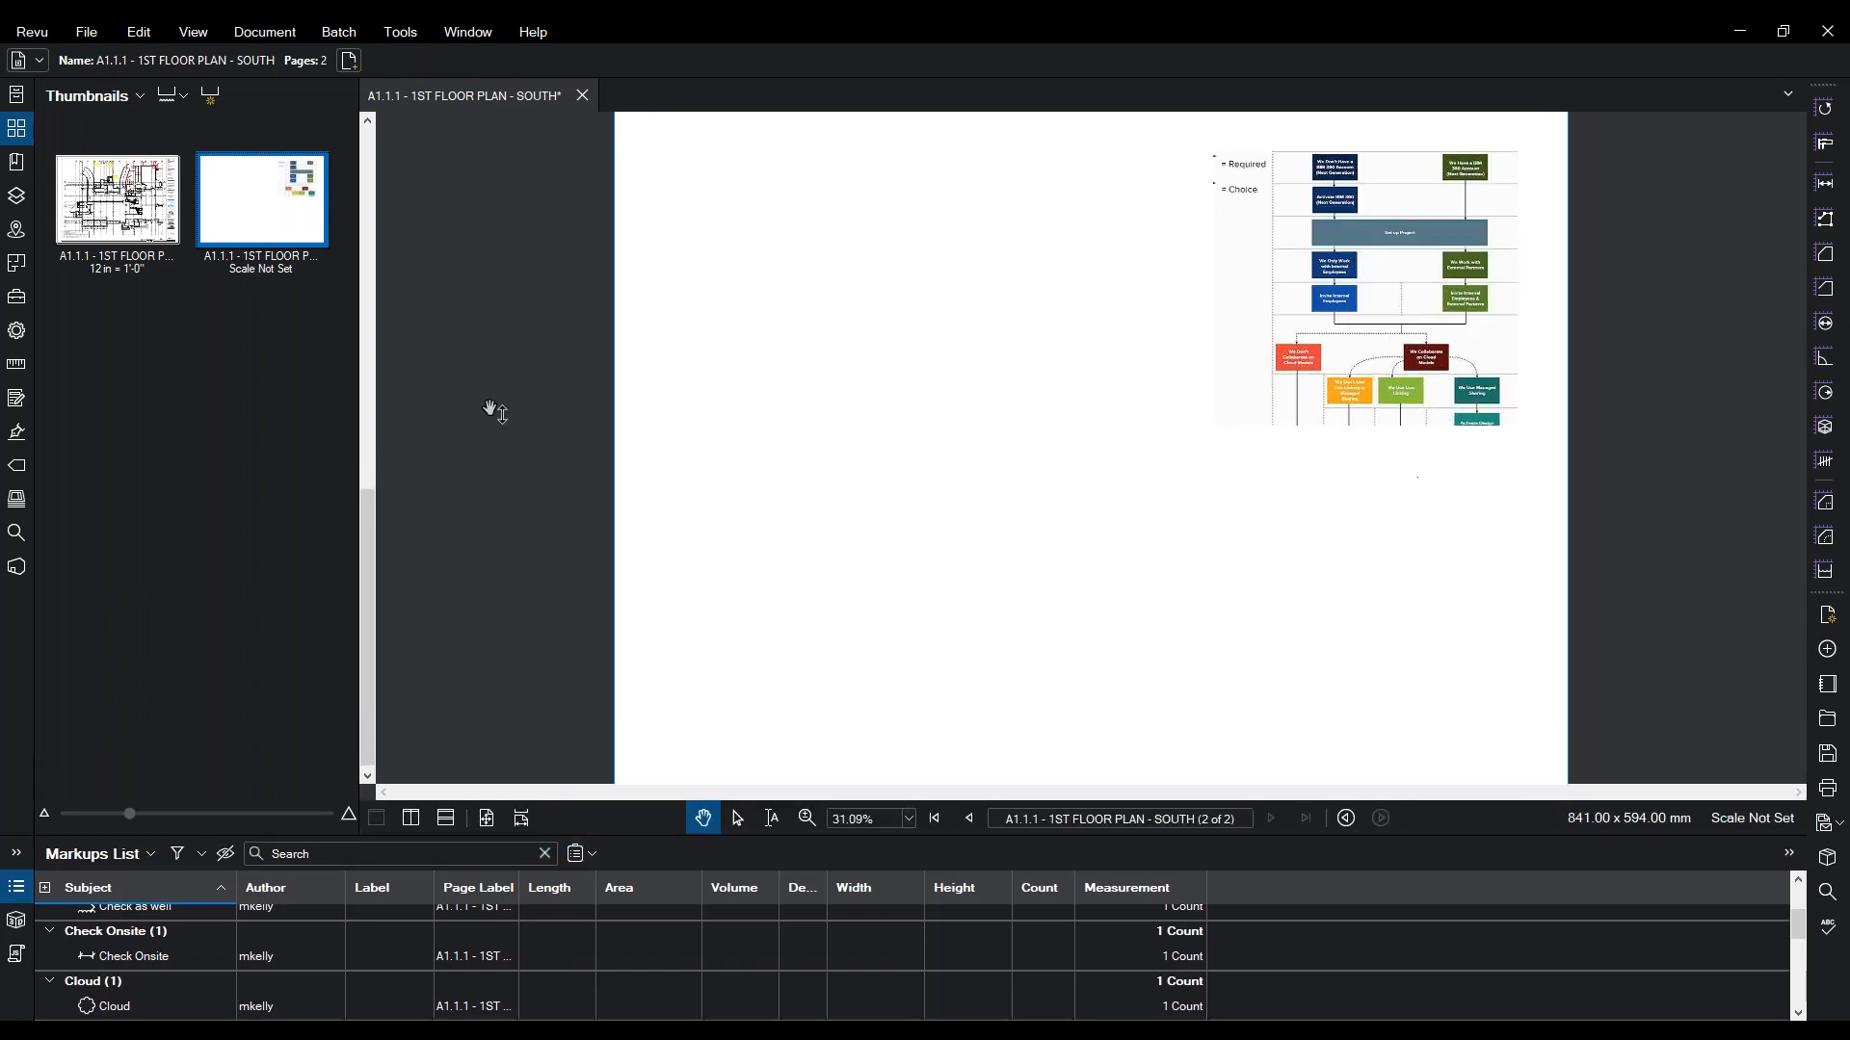
click(106, 229)
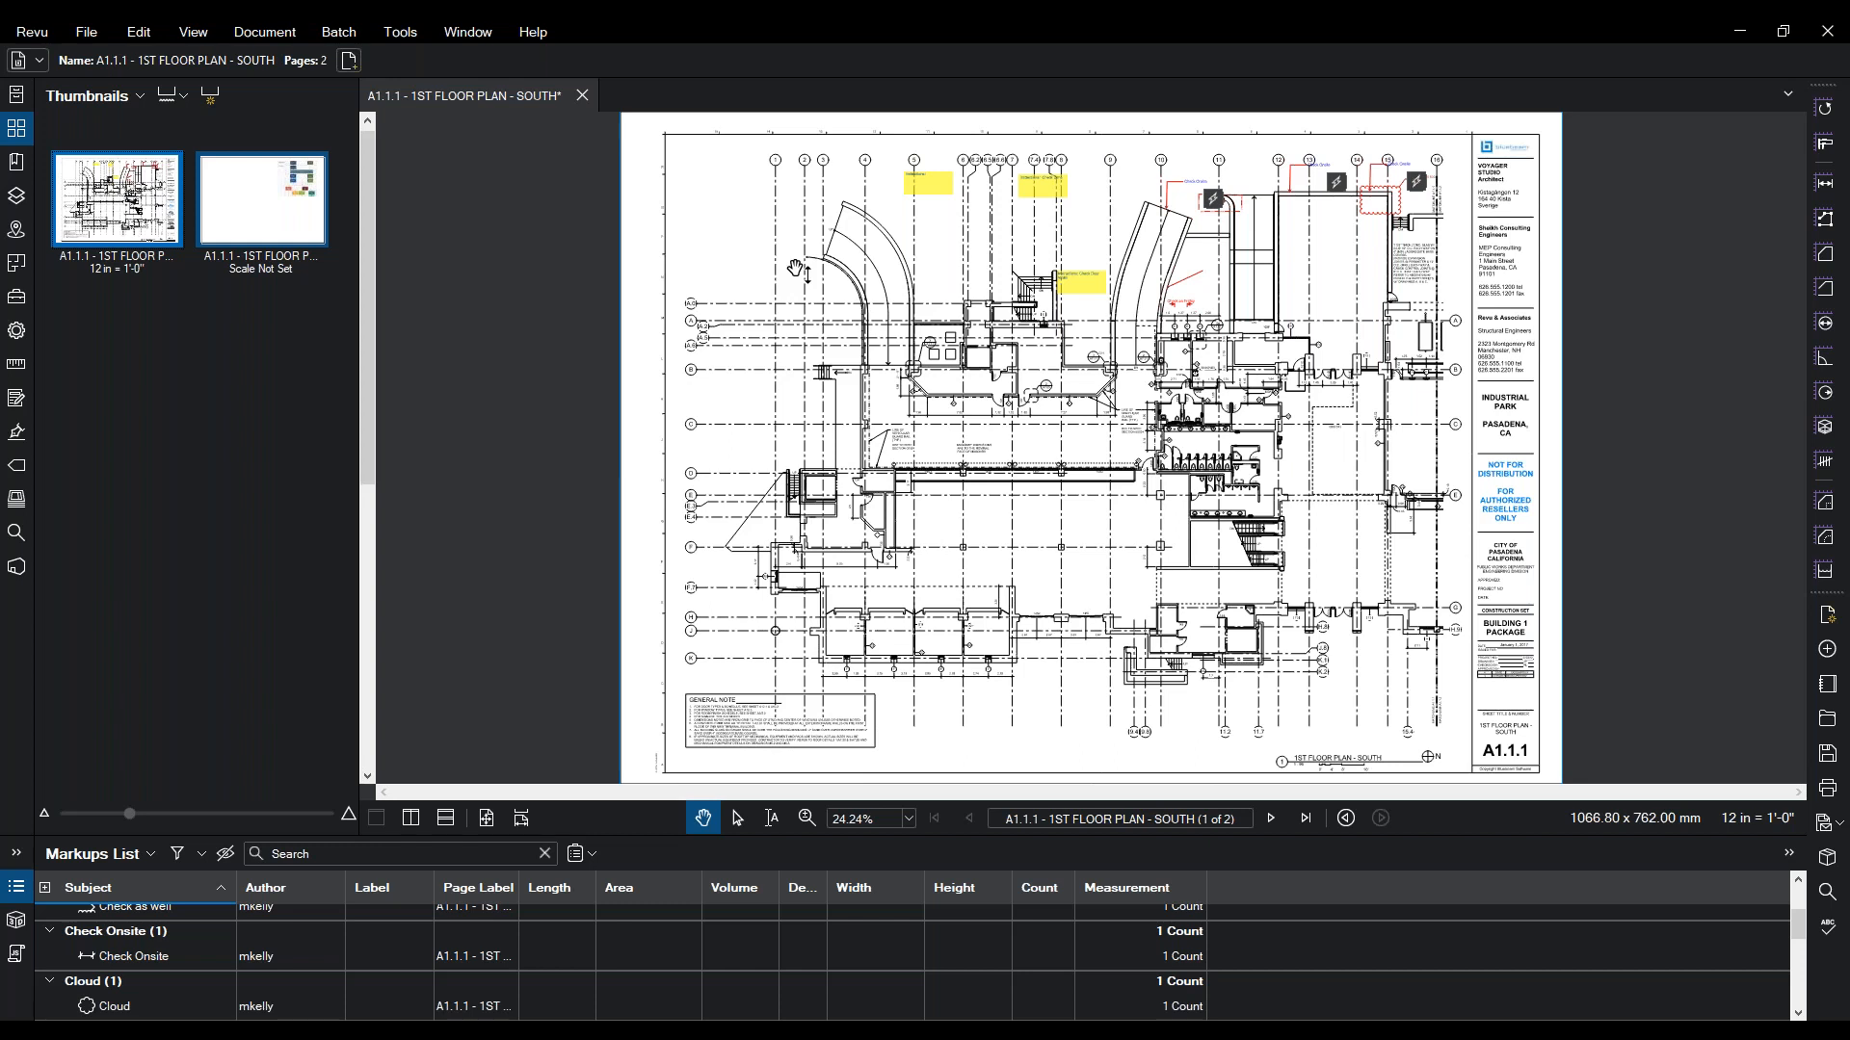
- Zoom into the plan centre, snapshot the square column, and paste the snapshot
click(408, 37)
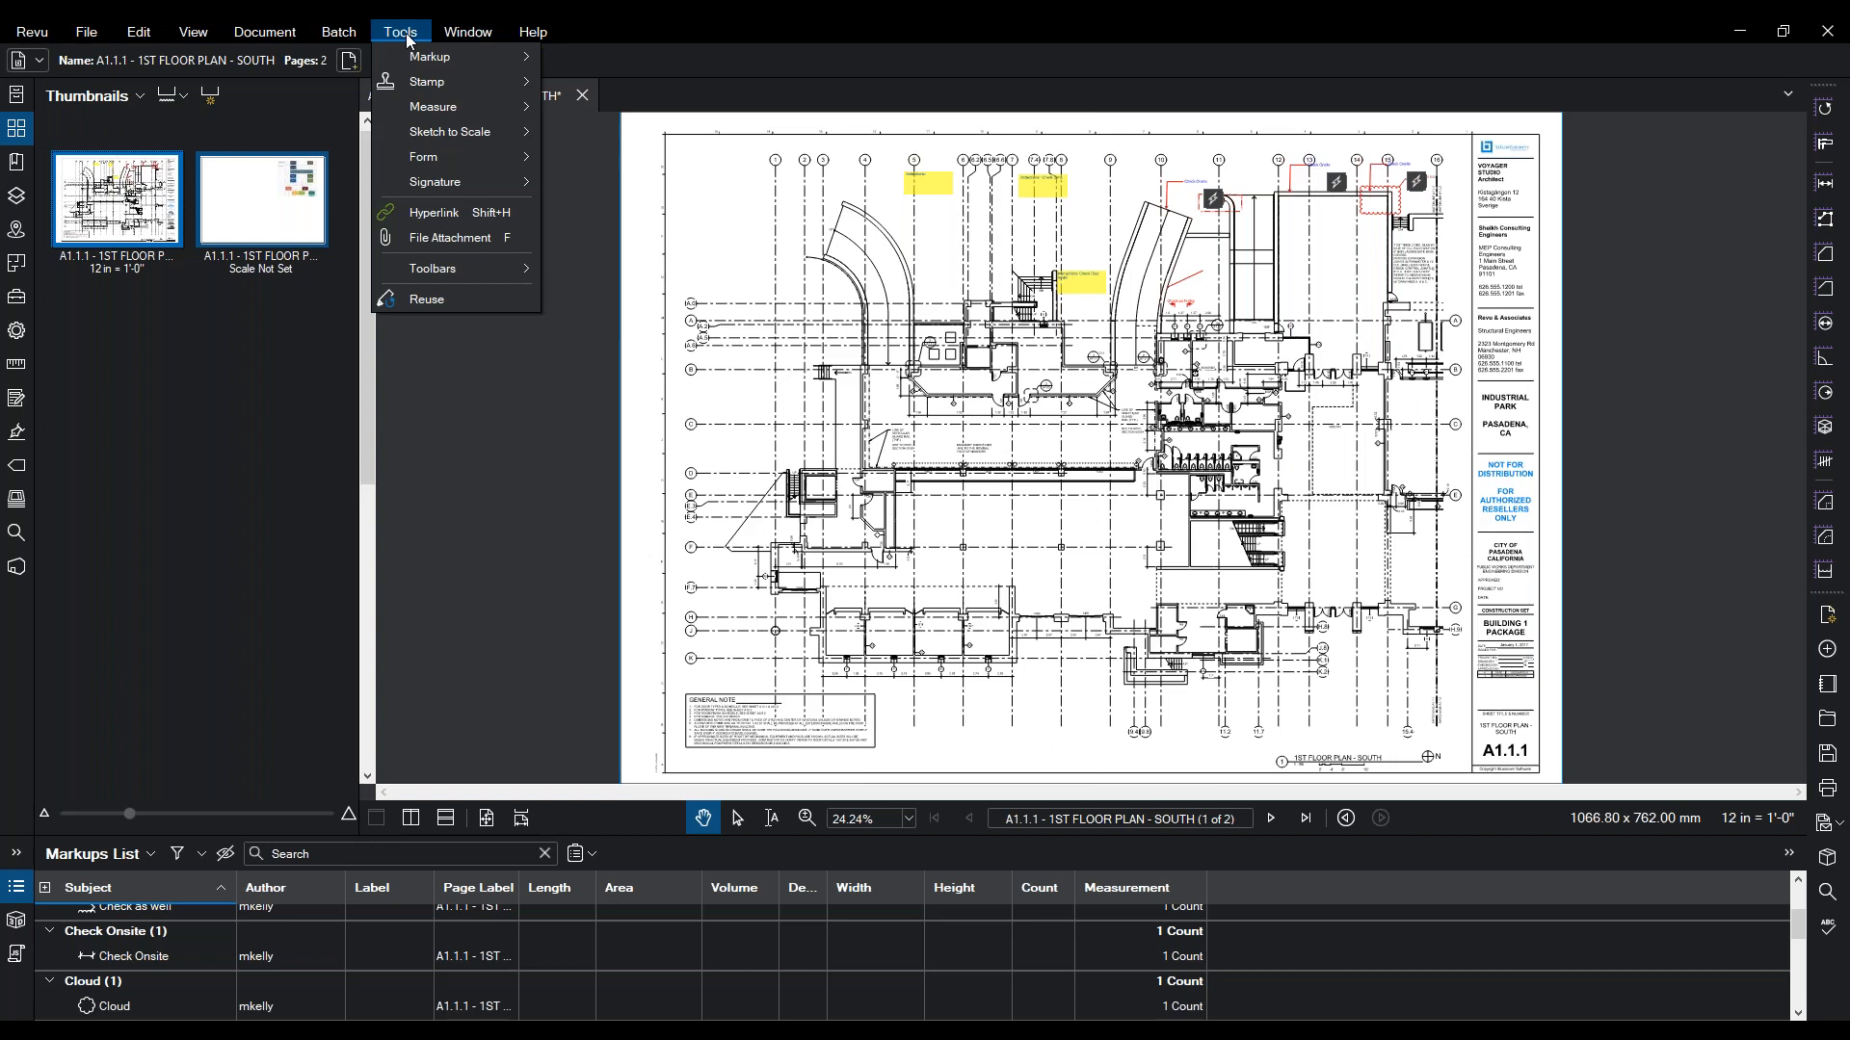
click(408, 39)
click(138, 37)
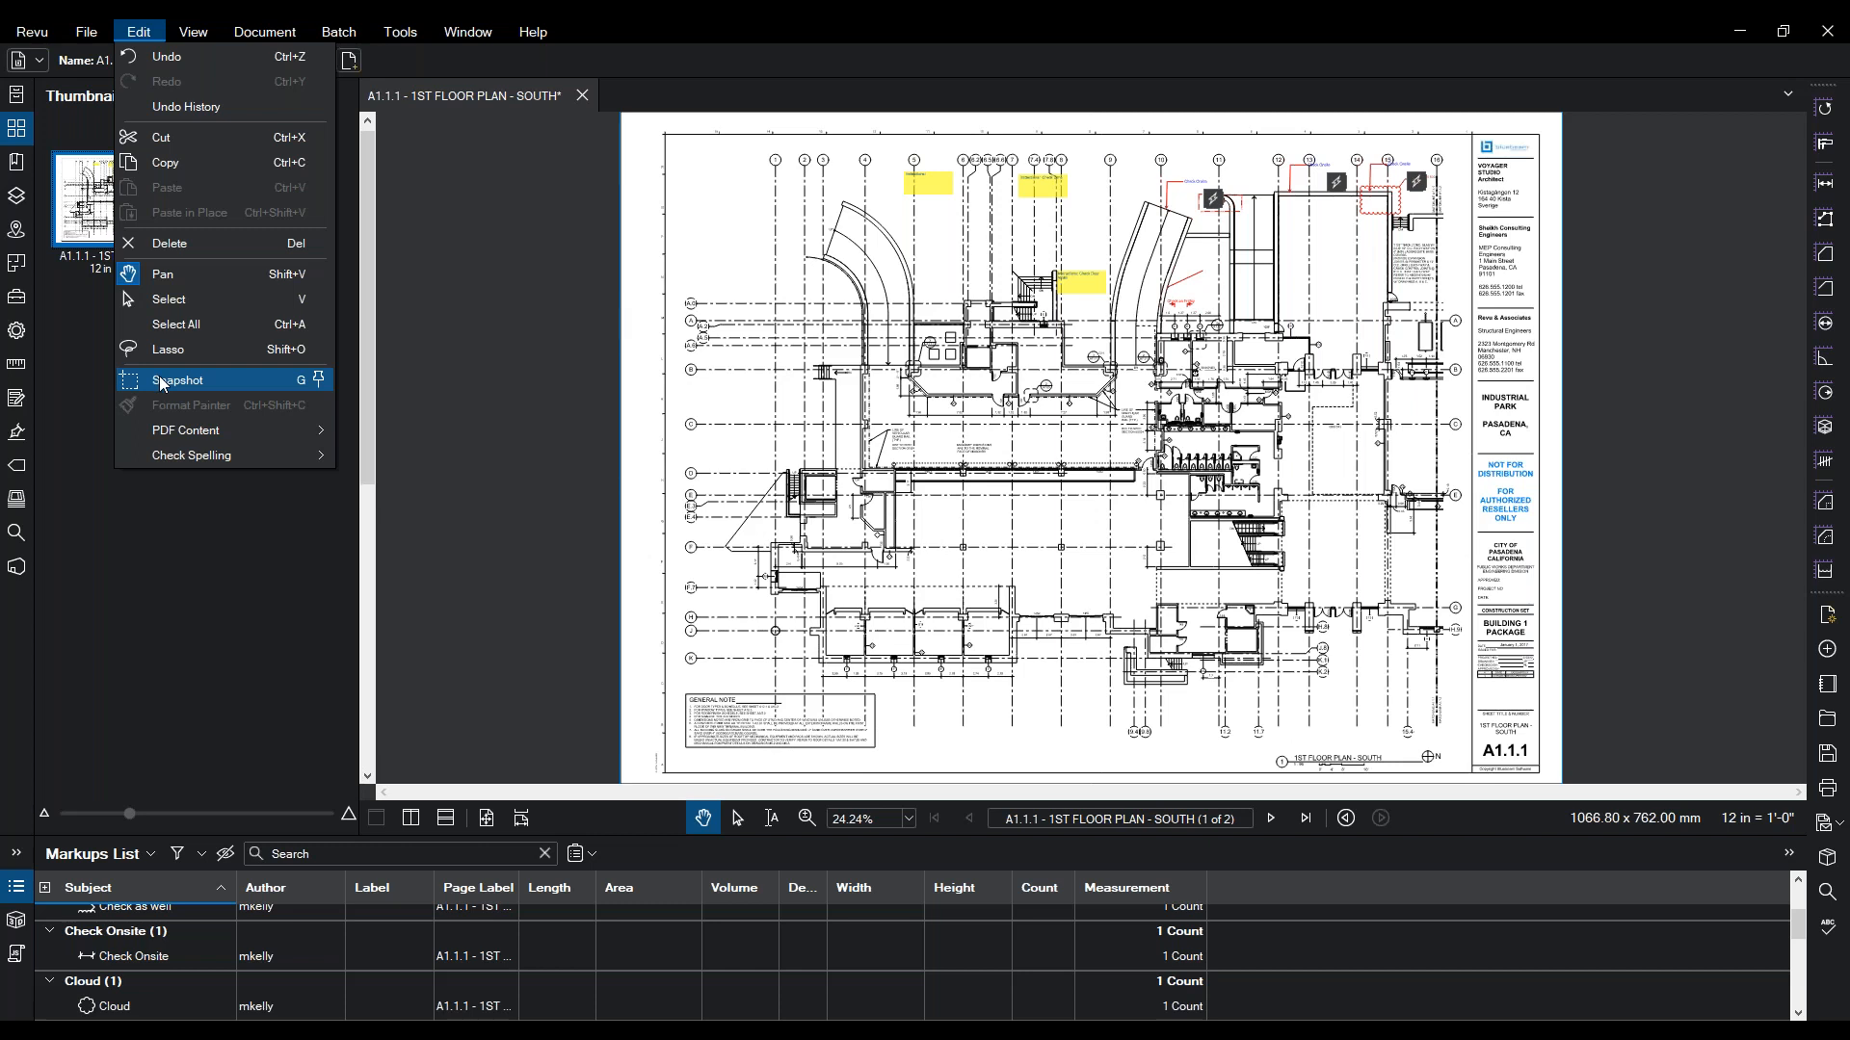
click(808, 821)
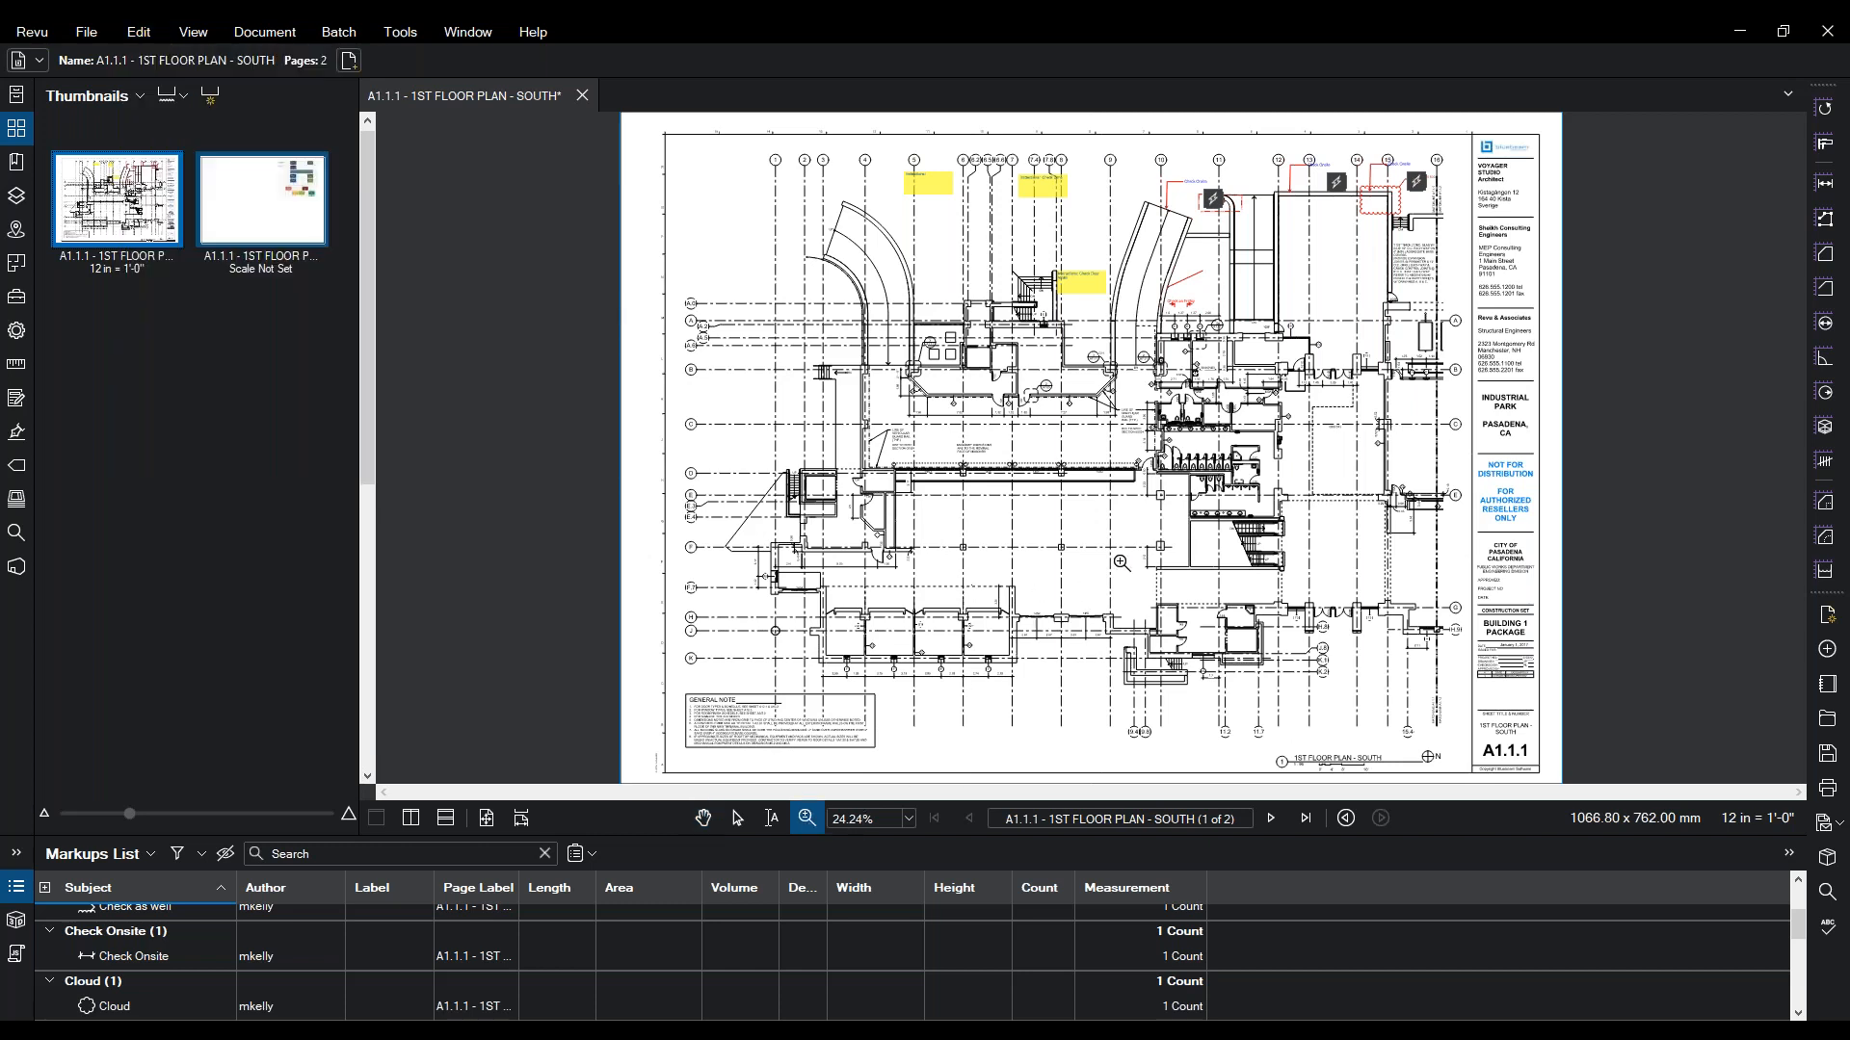
scroll(1096, 535, up, 8)
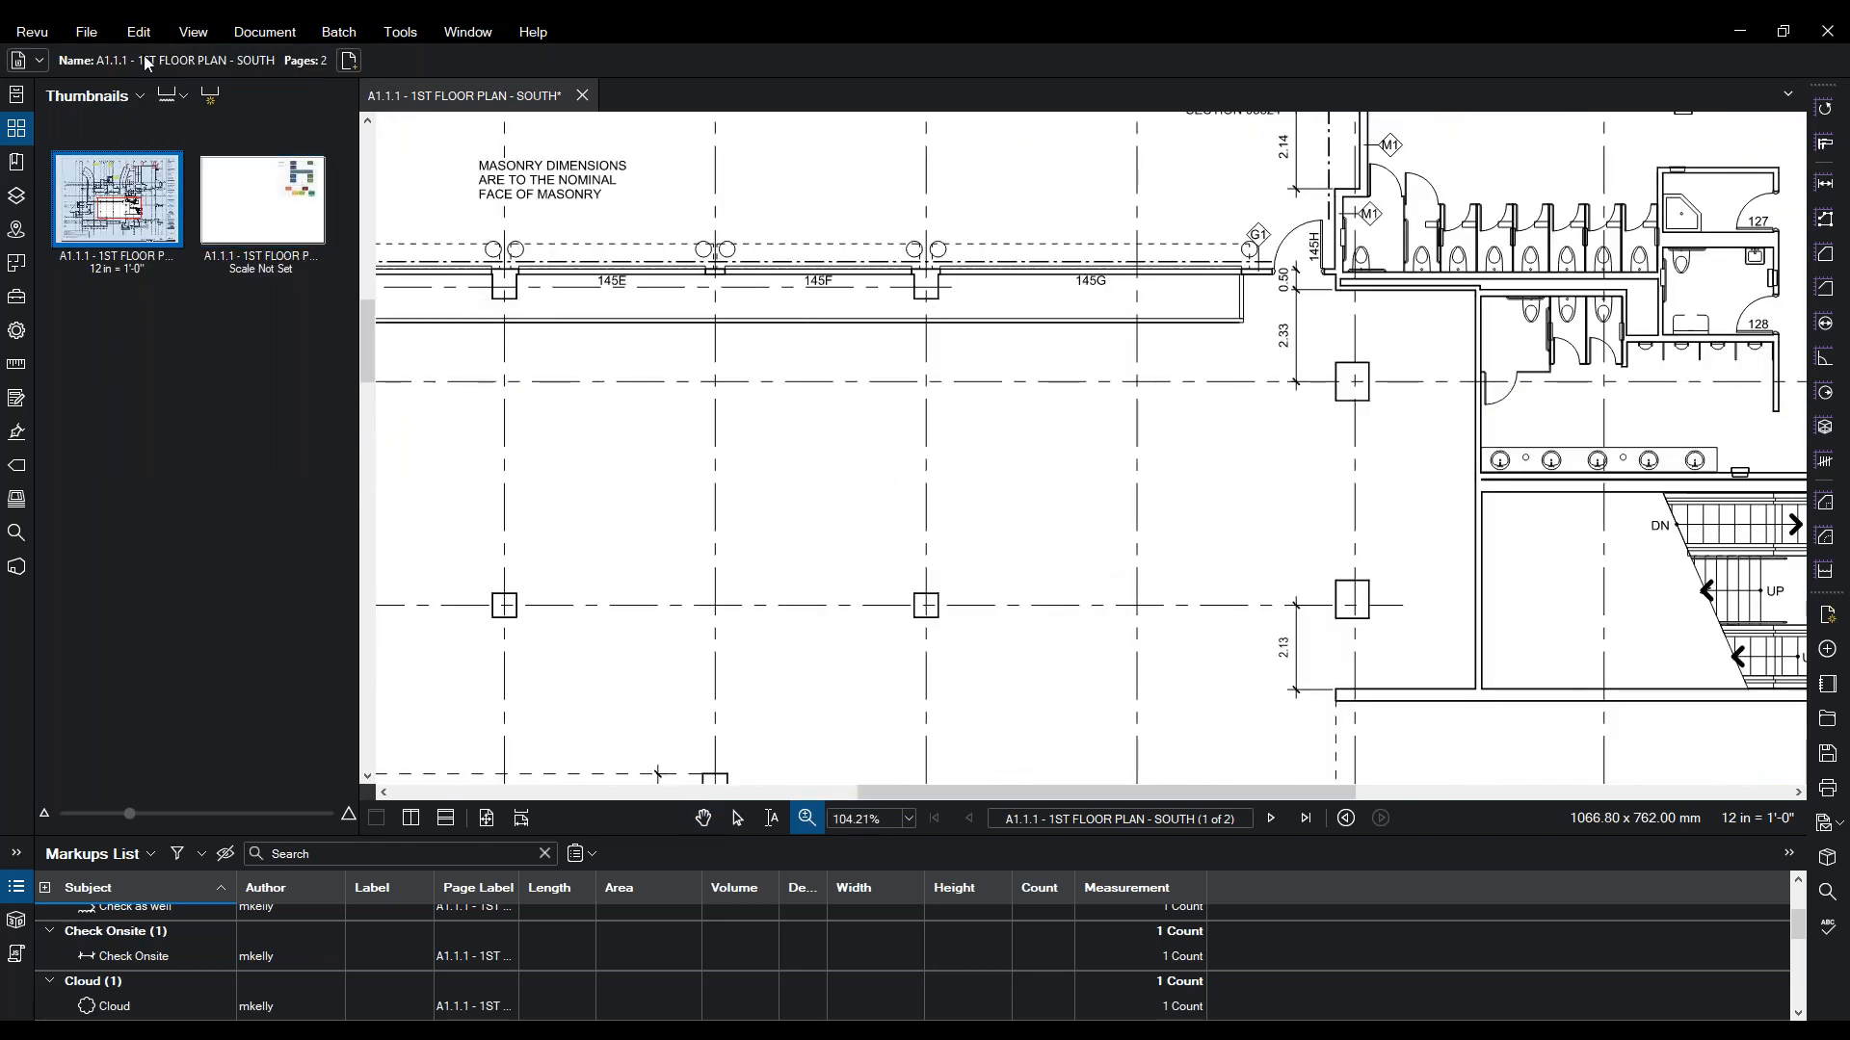
click(99, 37)
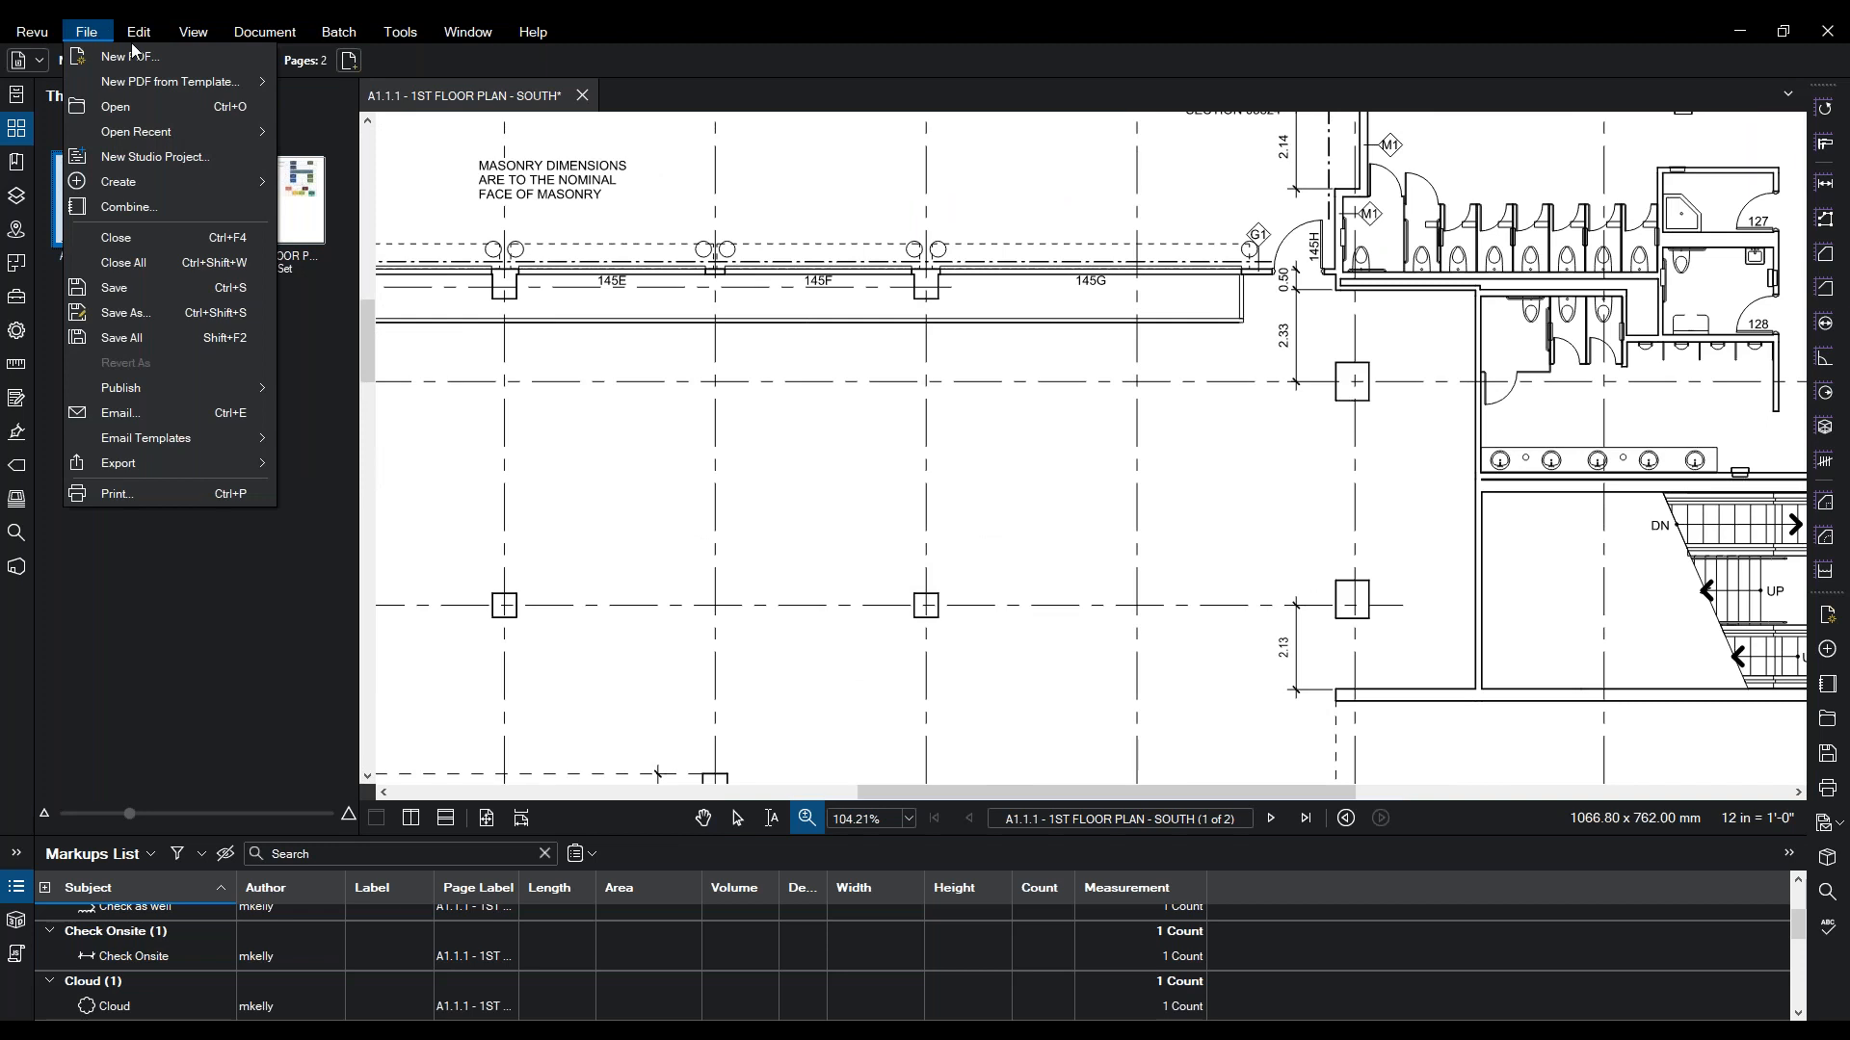
mouse_move(141, 37)
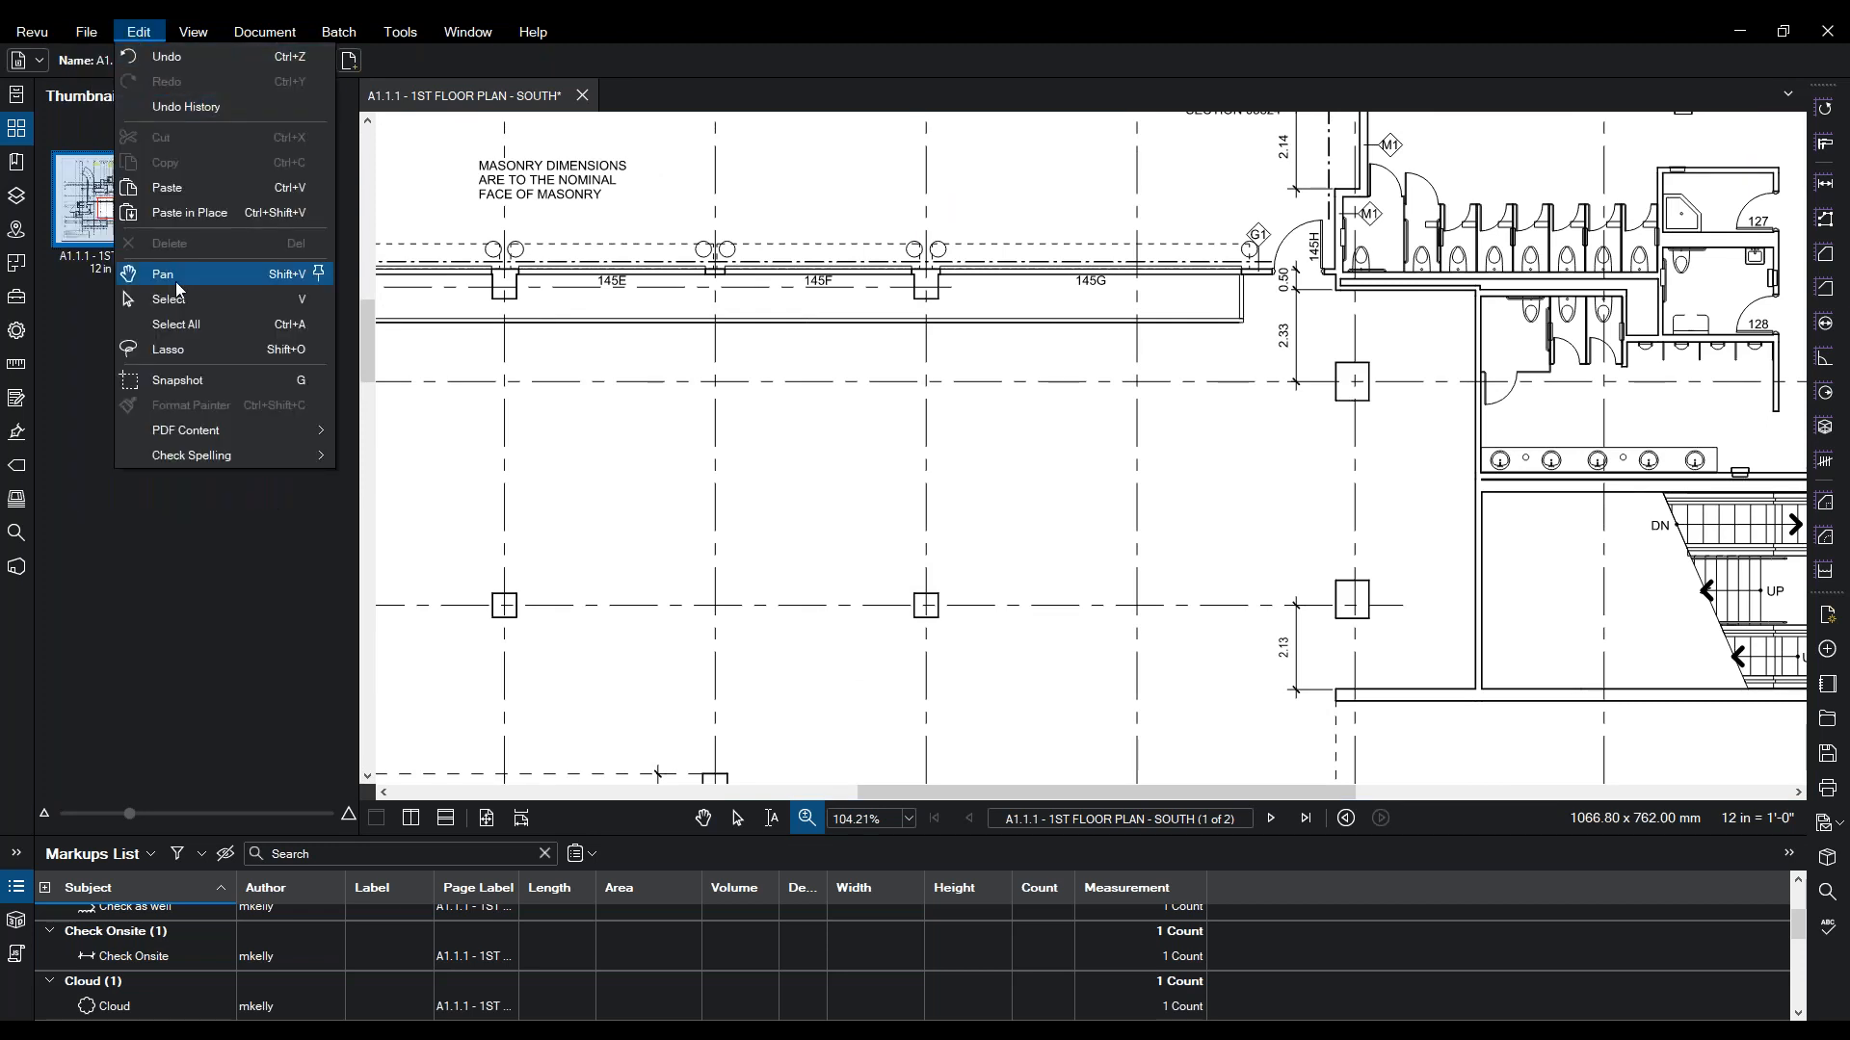
mouse_move(178, 432)
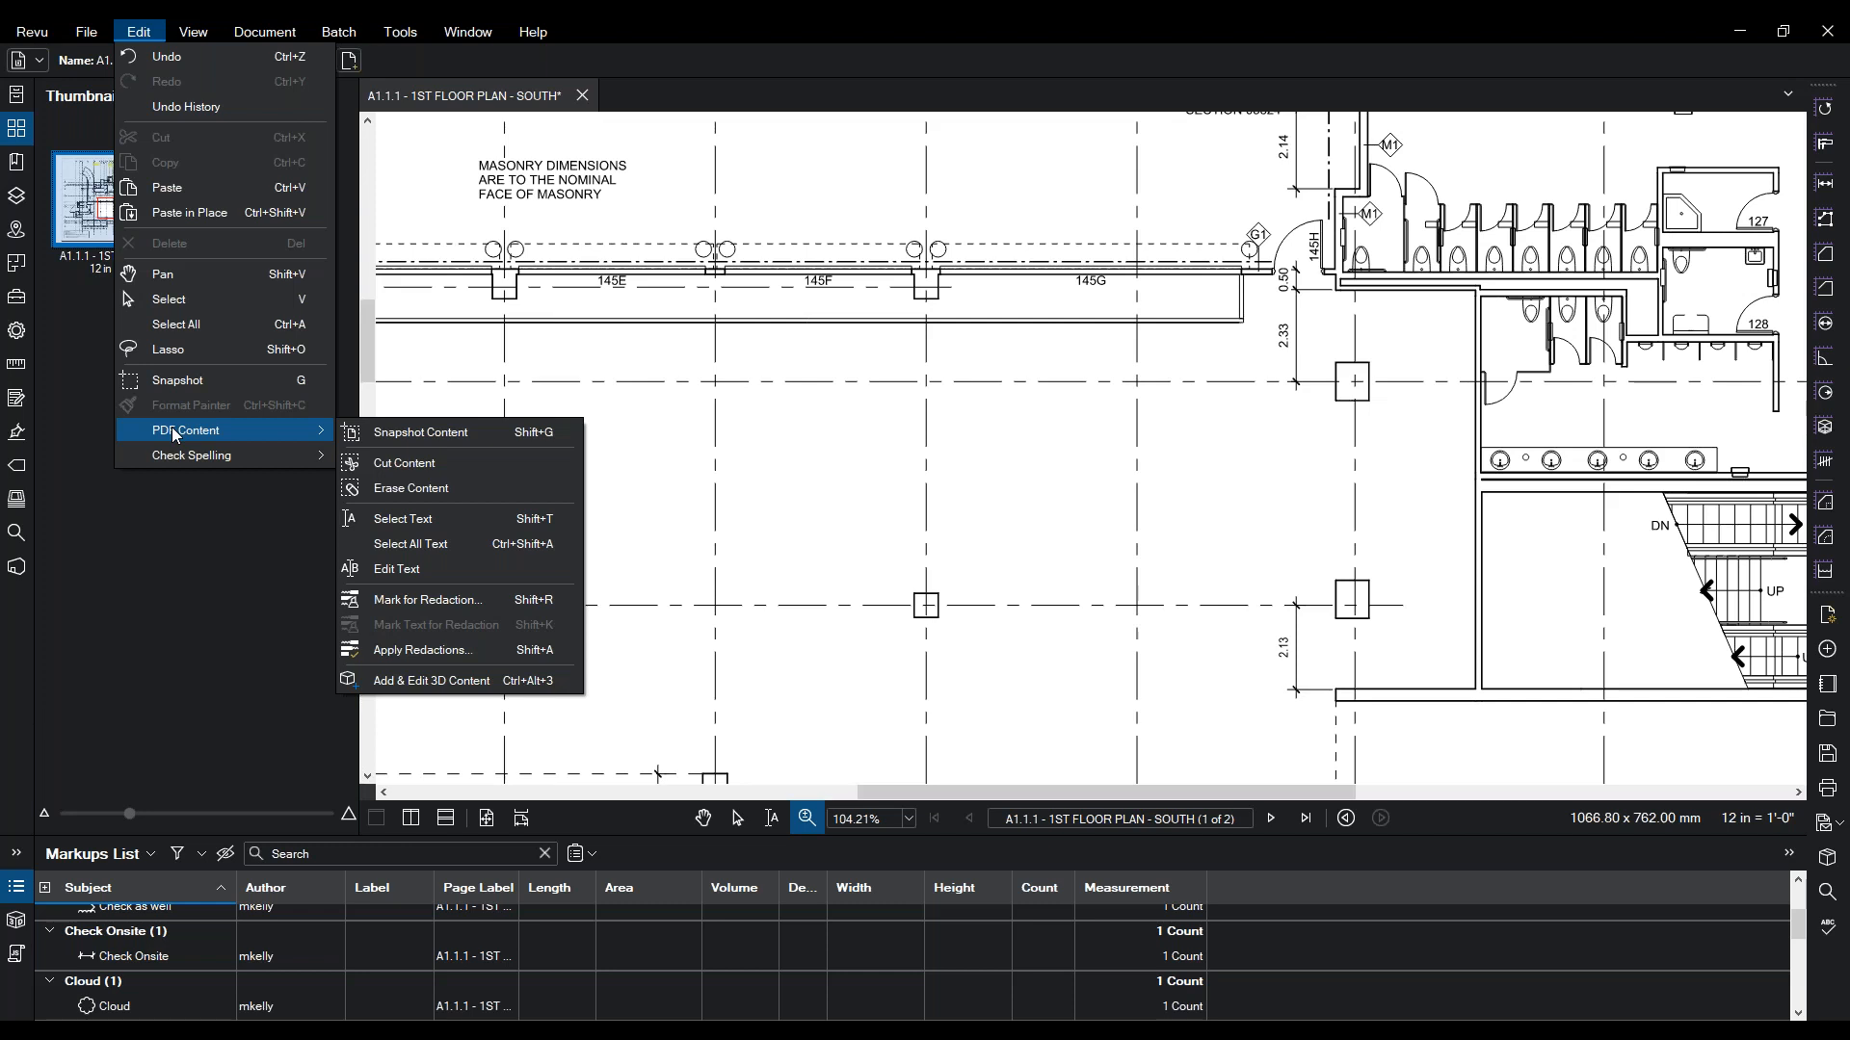
click(178, 379)
drag(956, 575, 887, 633)
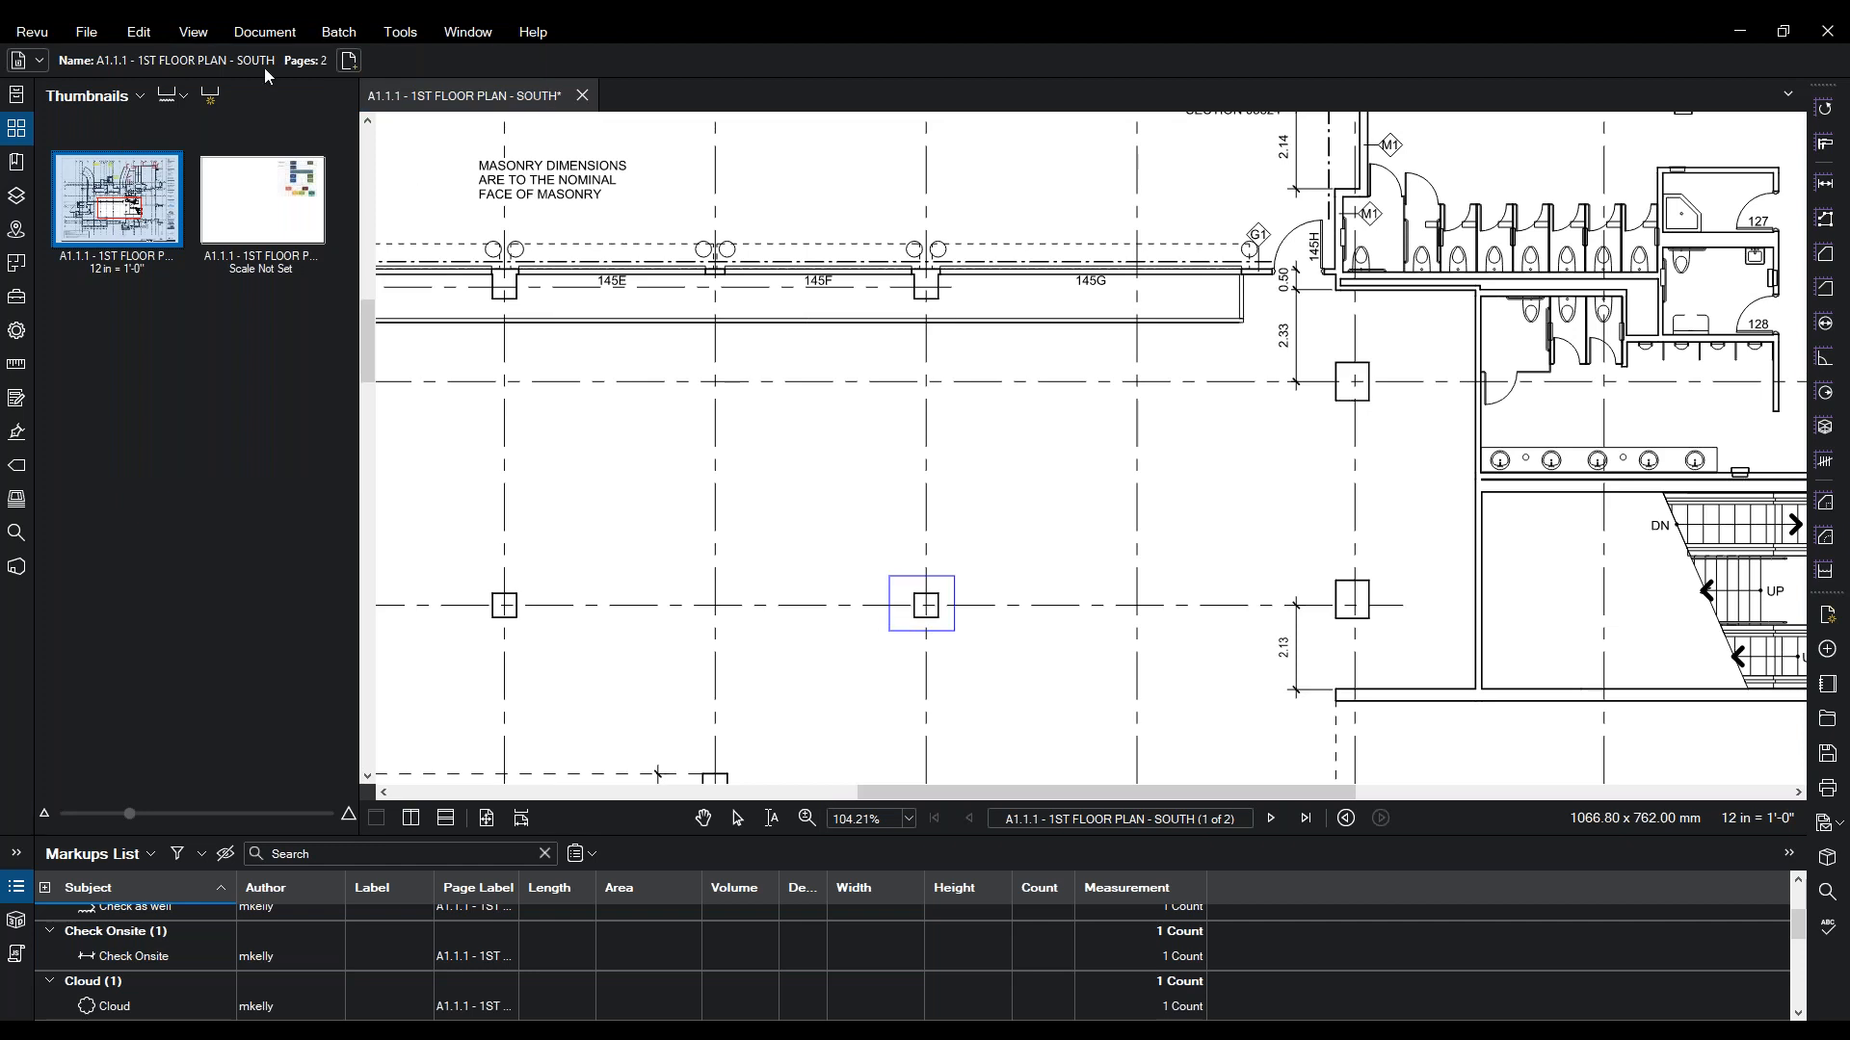
click(138, 32)
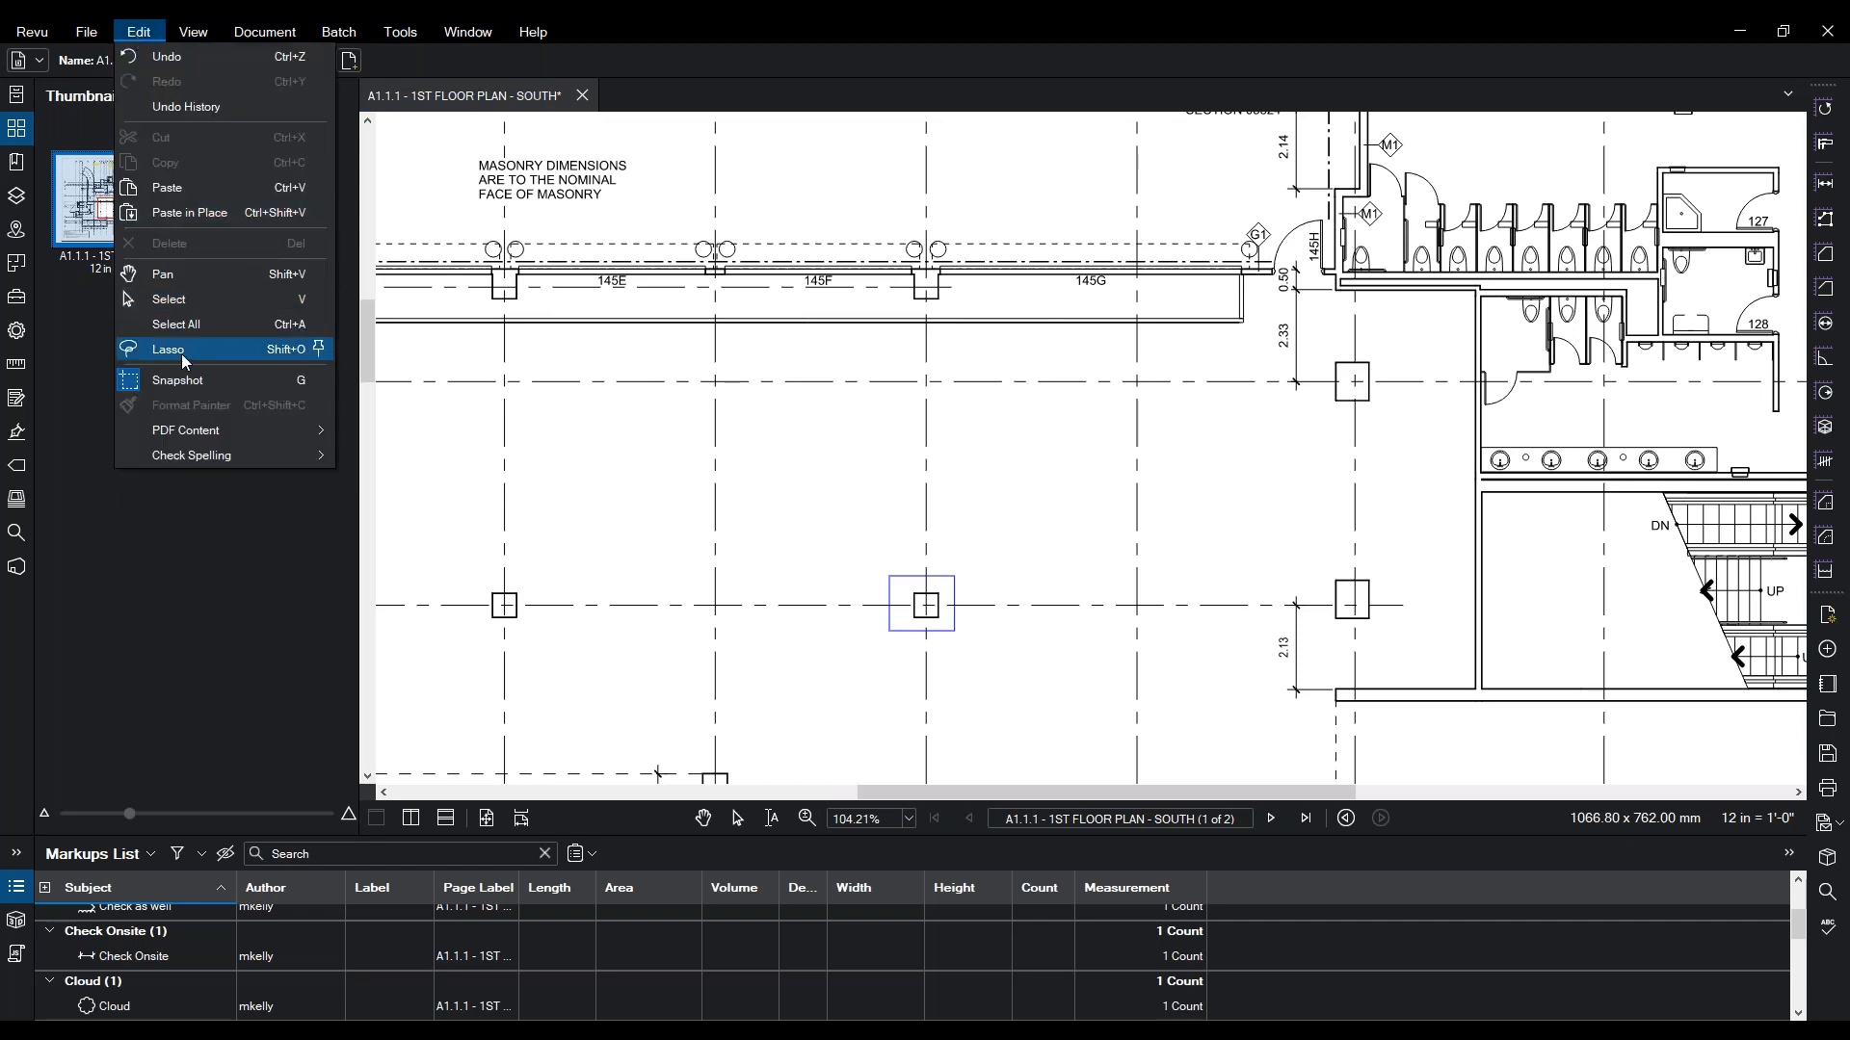
click(173, 187)
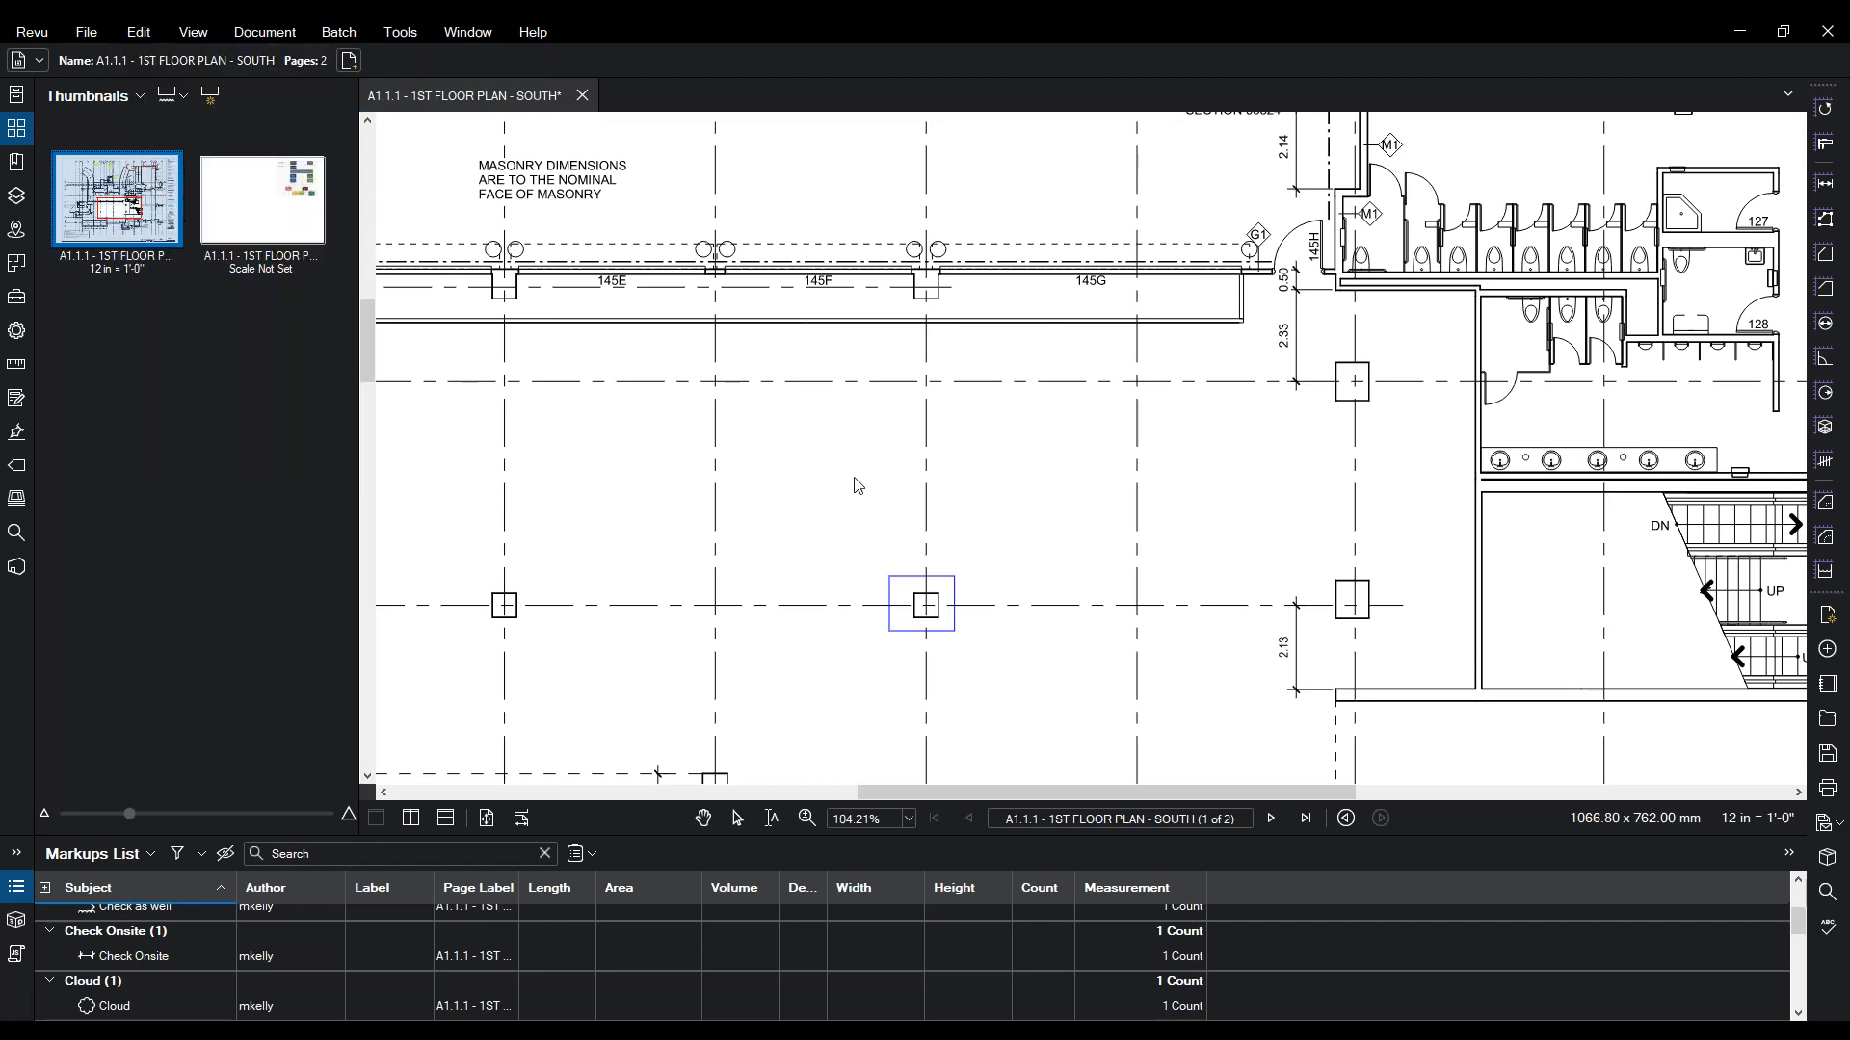
- Paste another column snapshot copy and move it onto the left column square
drag(794, 268, 927, 385)
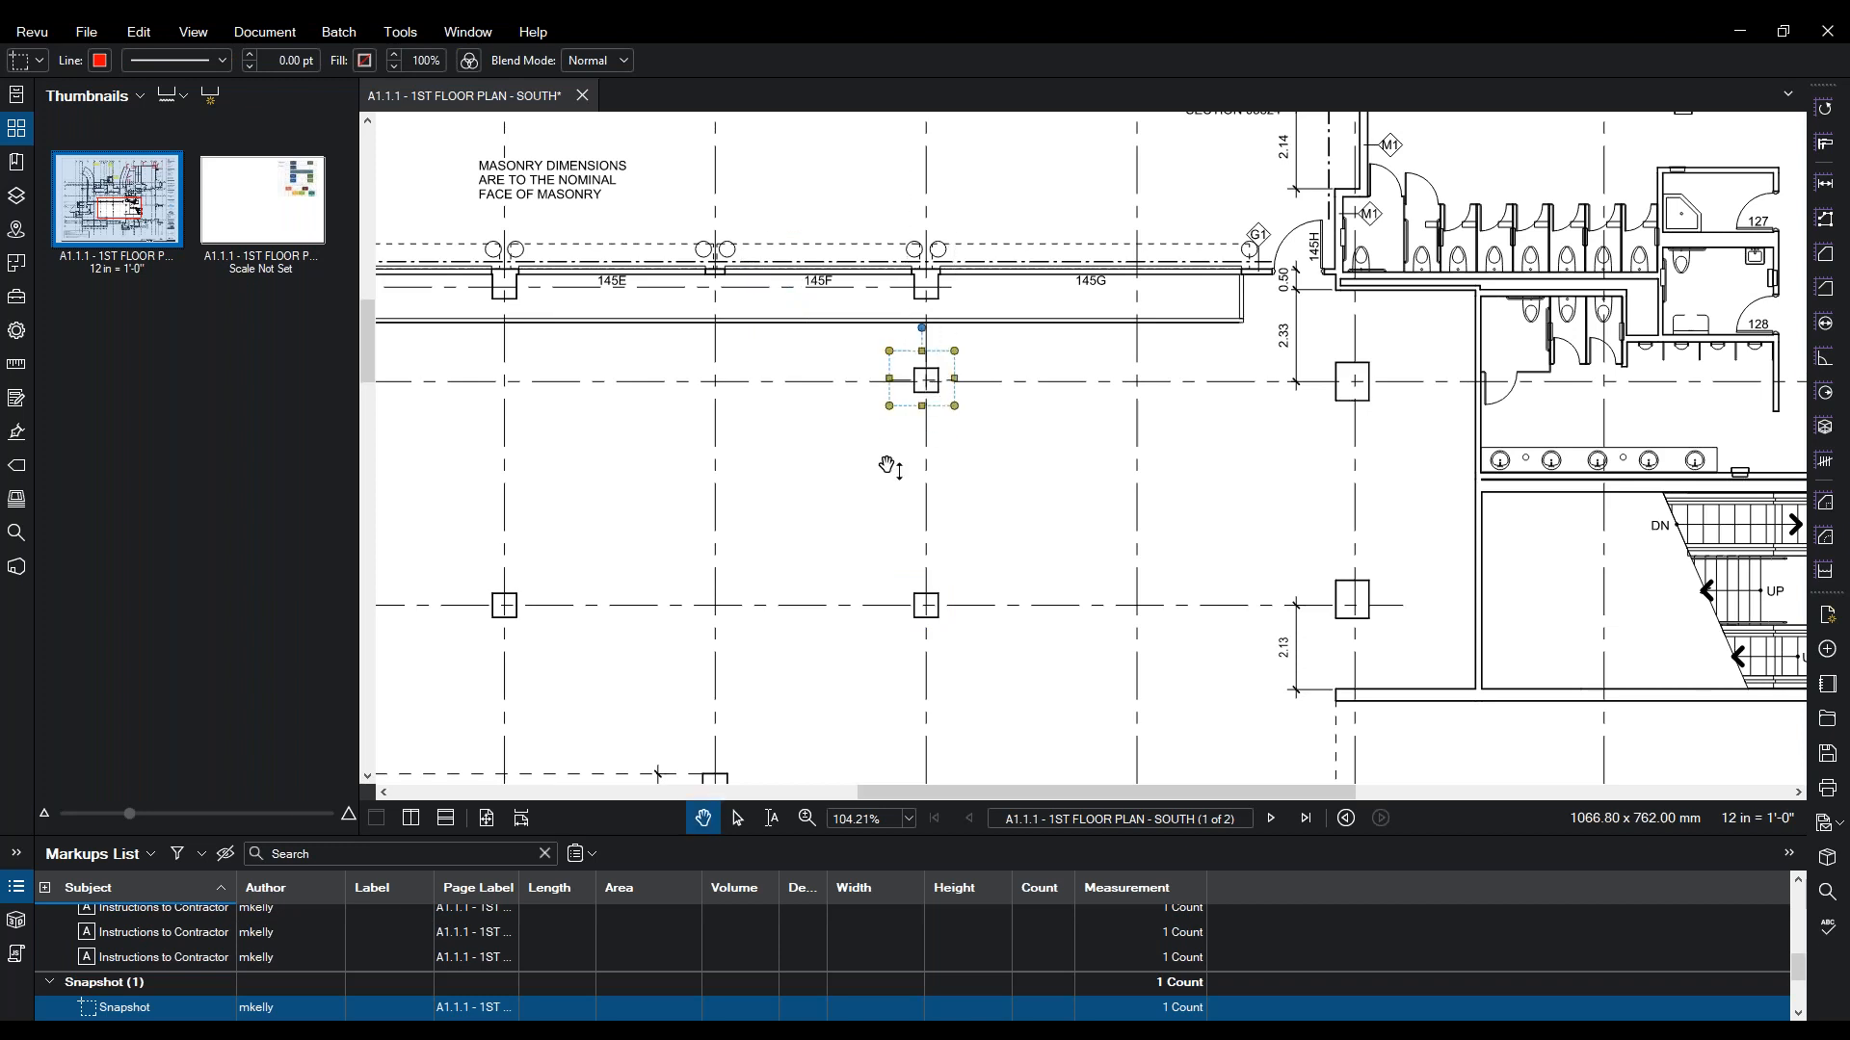
key(ctrl+v)
drag(900, 444, 493, 372)
click(607, 488)
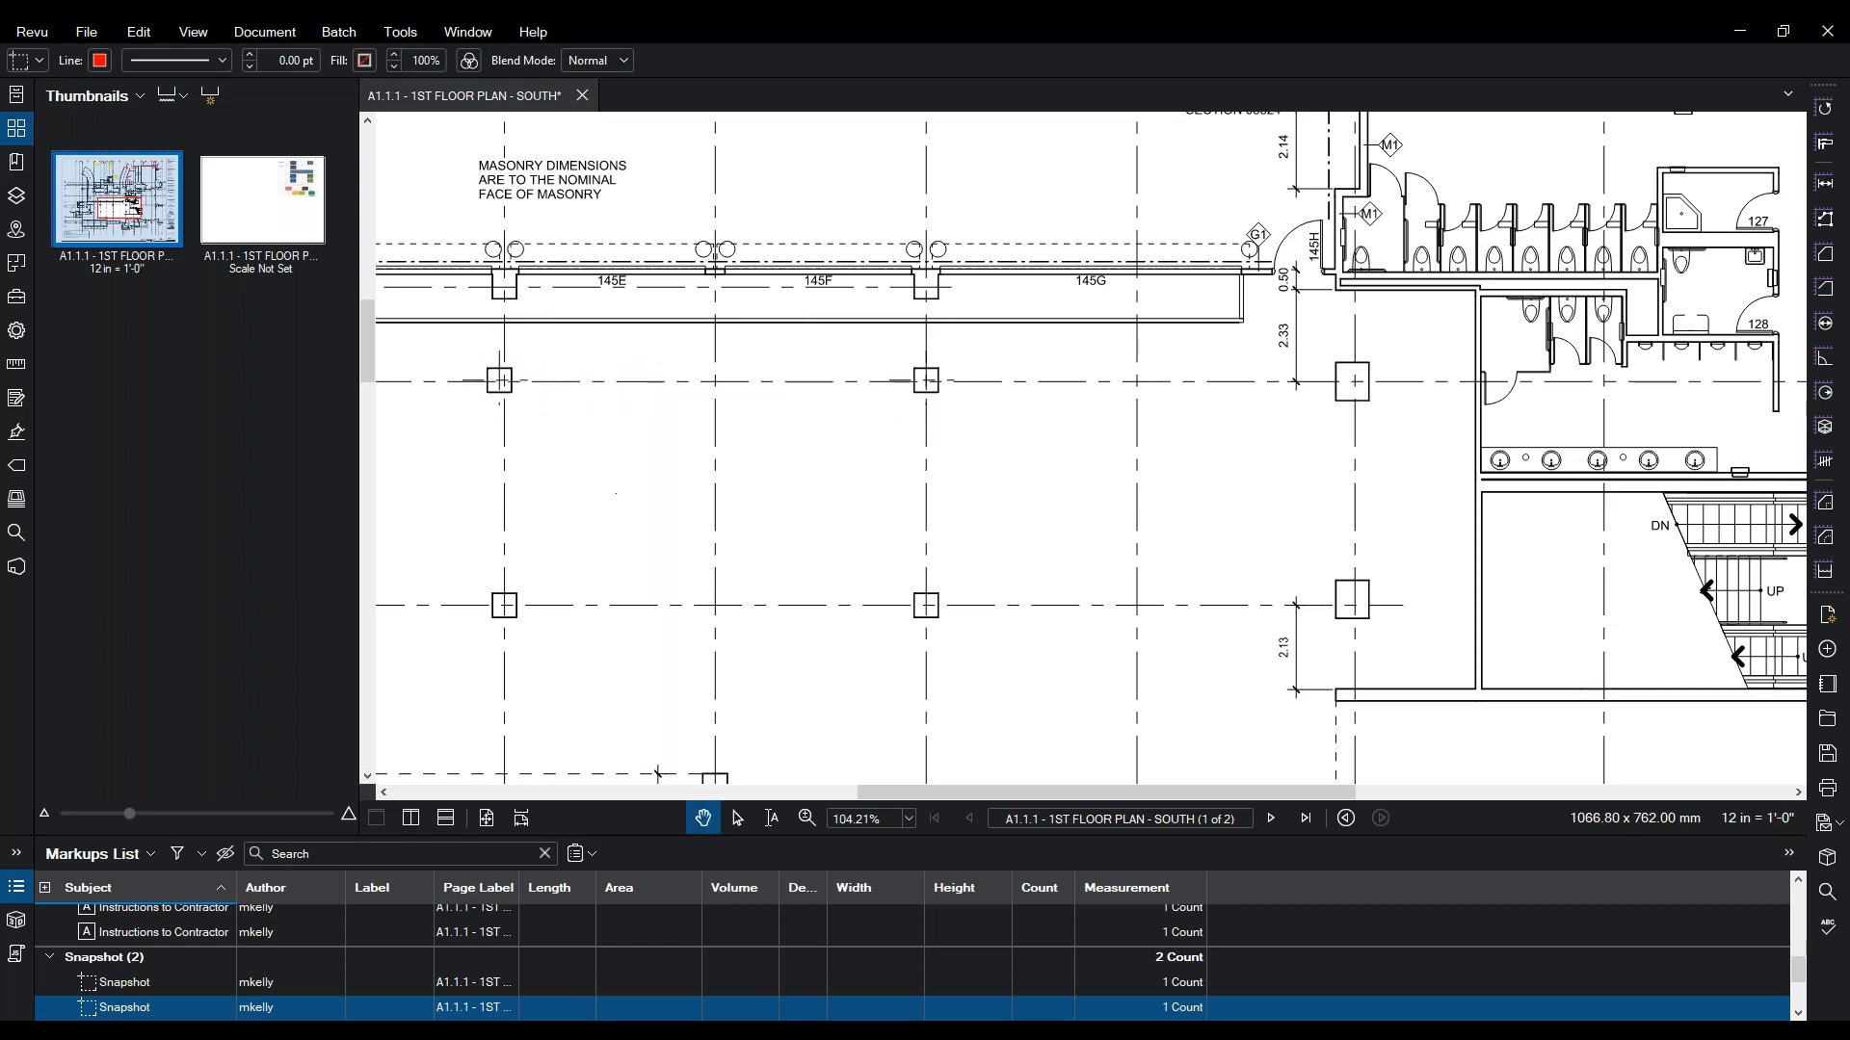
click(511, 395)
- Zoom in on the left snapshot and nudge it right to align with its column
scroll(511, 395, up, 1)
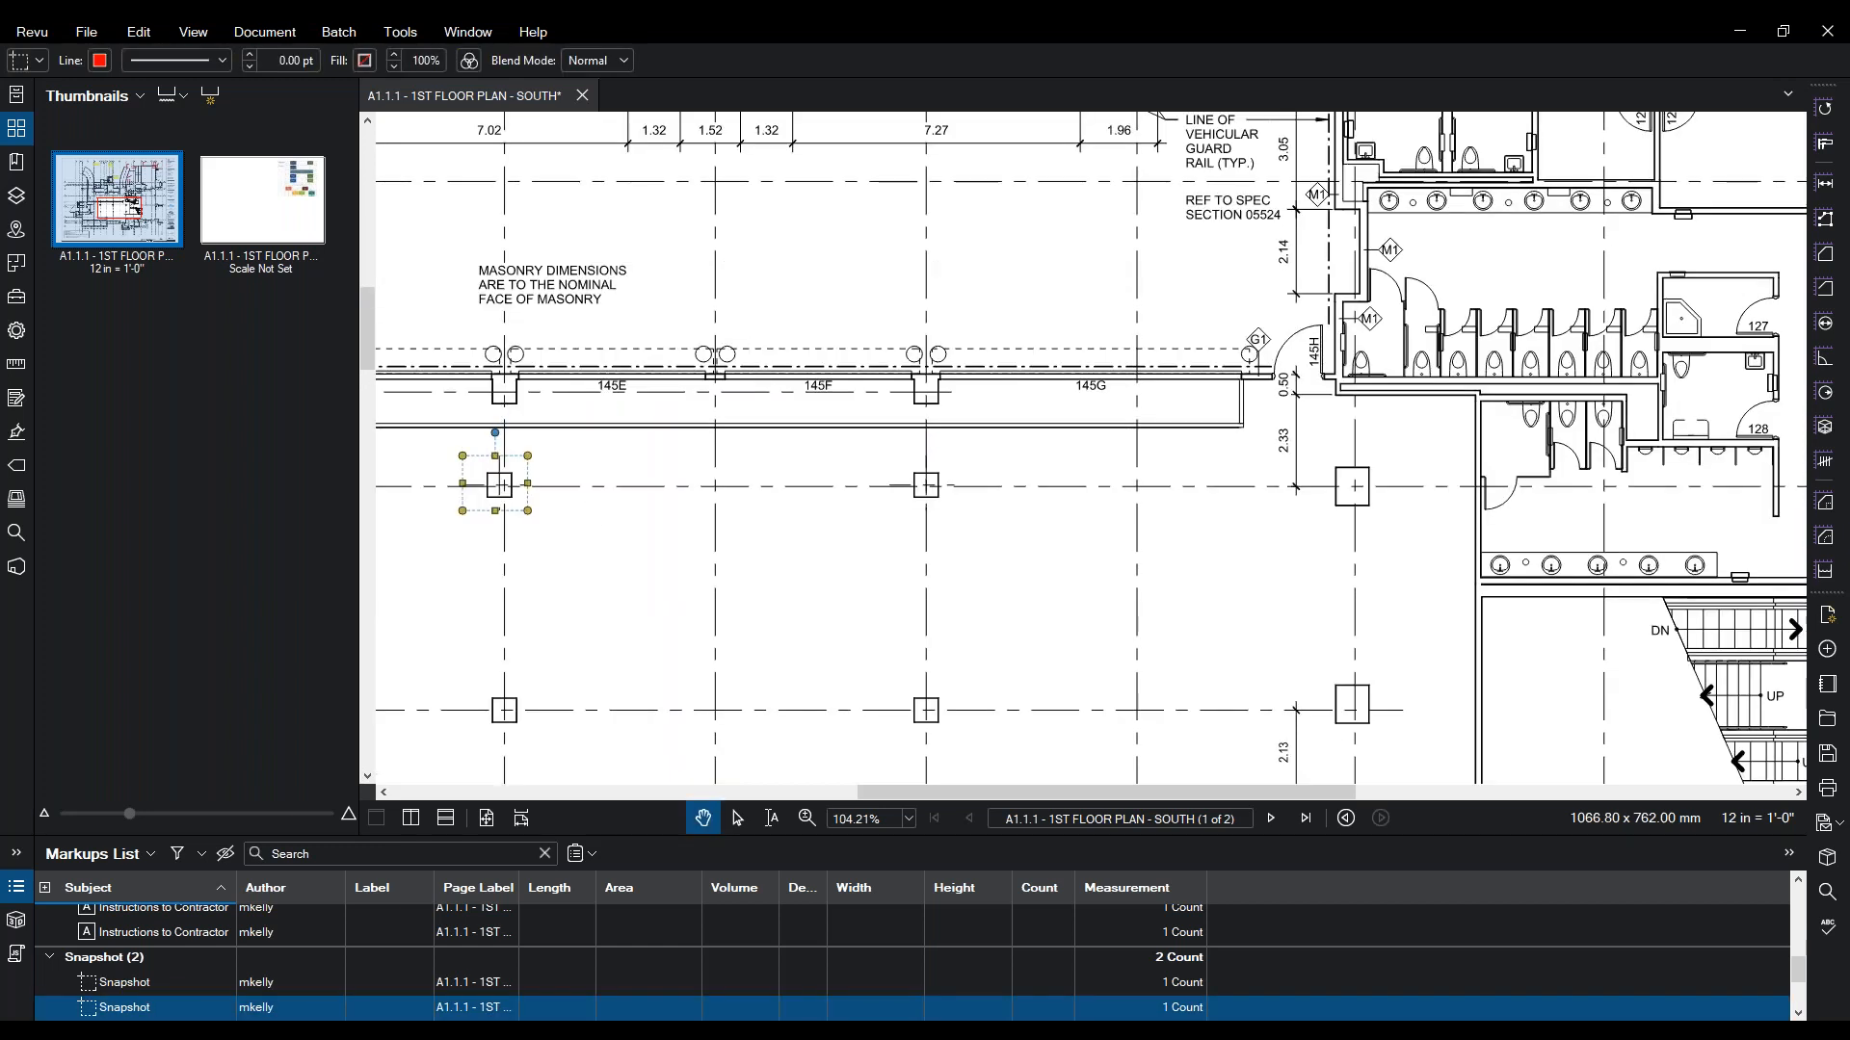
drag(474, 504, 825, 561)
scroll(834, 566, up, 1)
scroll(836, 571, down, 1)
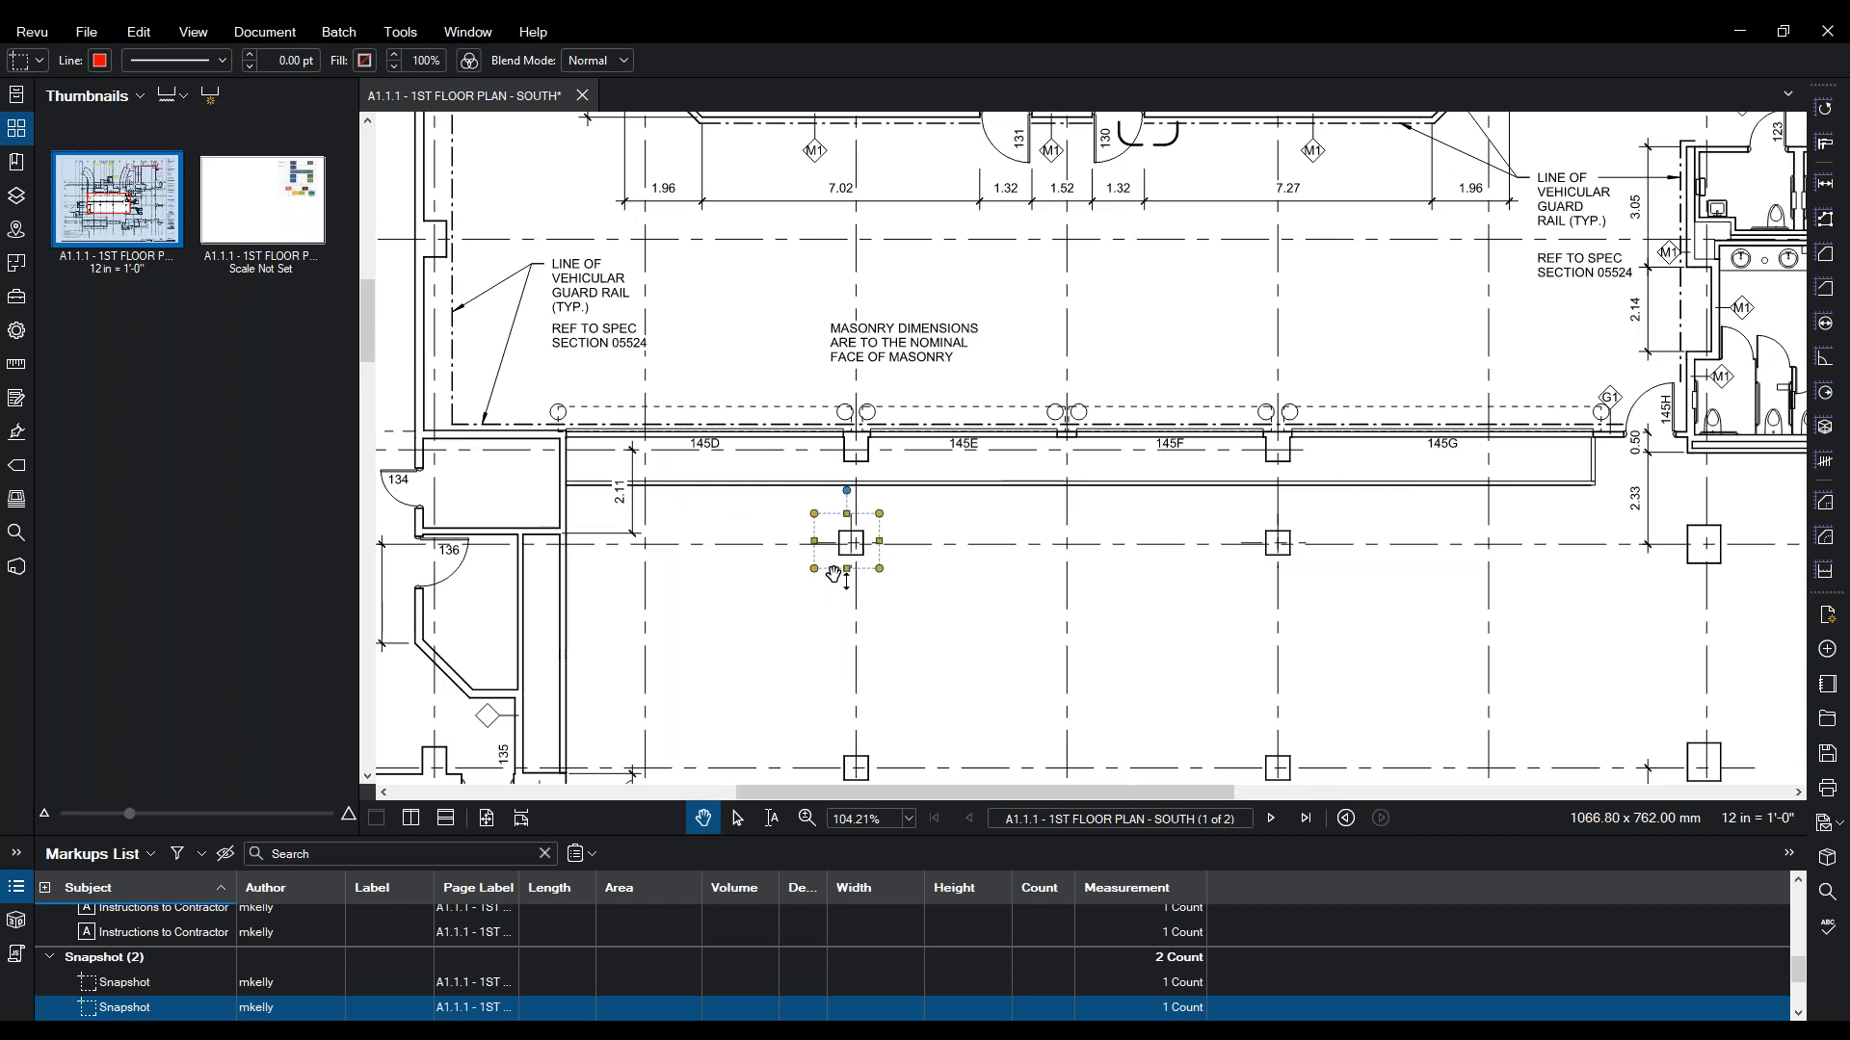
click(807, 818)
click(867, 642)
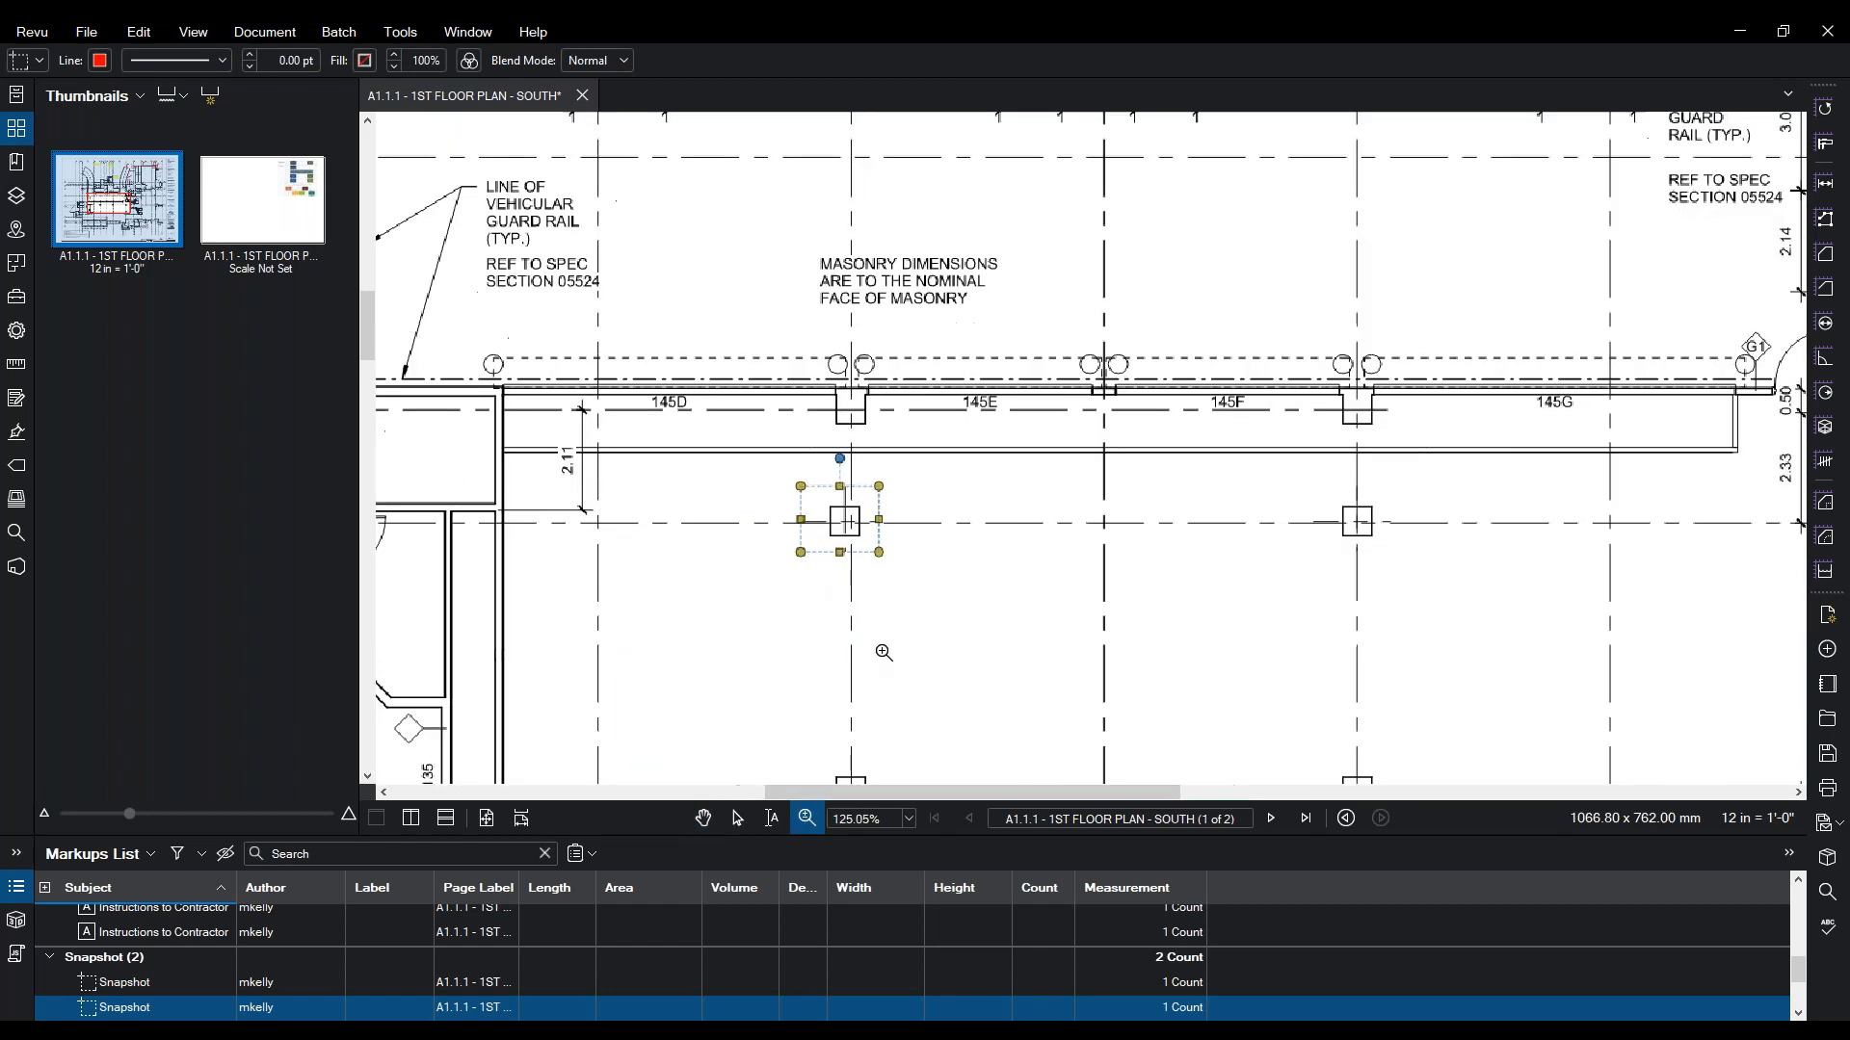
click(775, 458)
key(Escape)
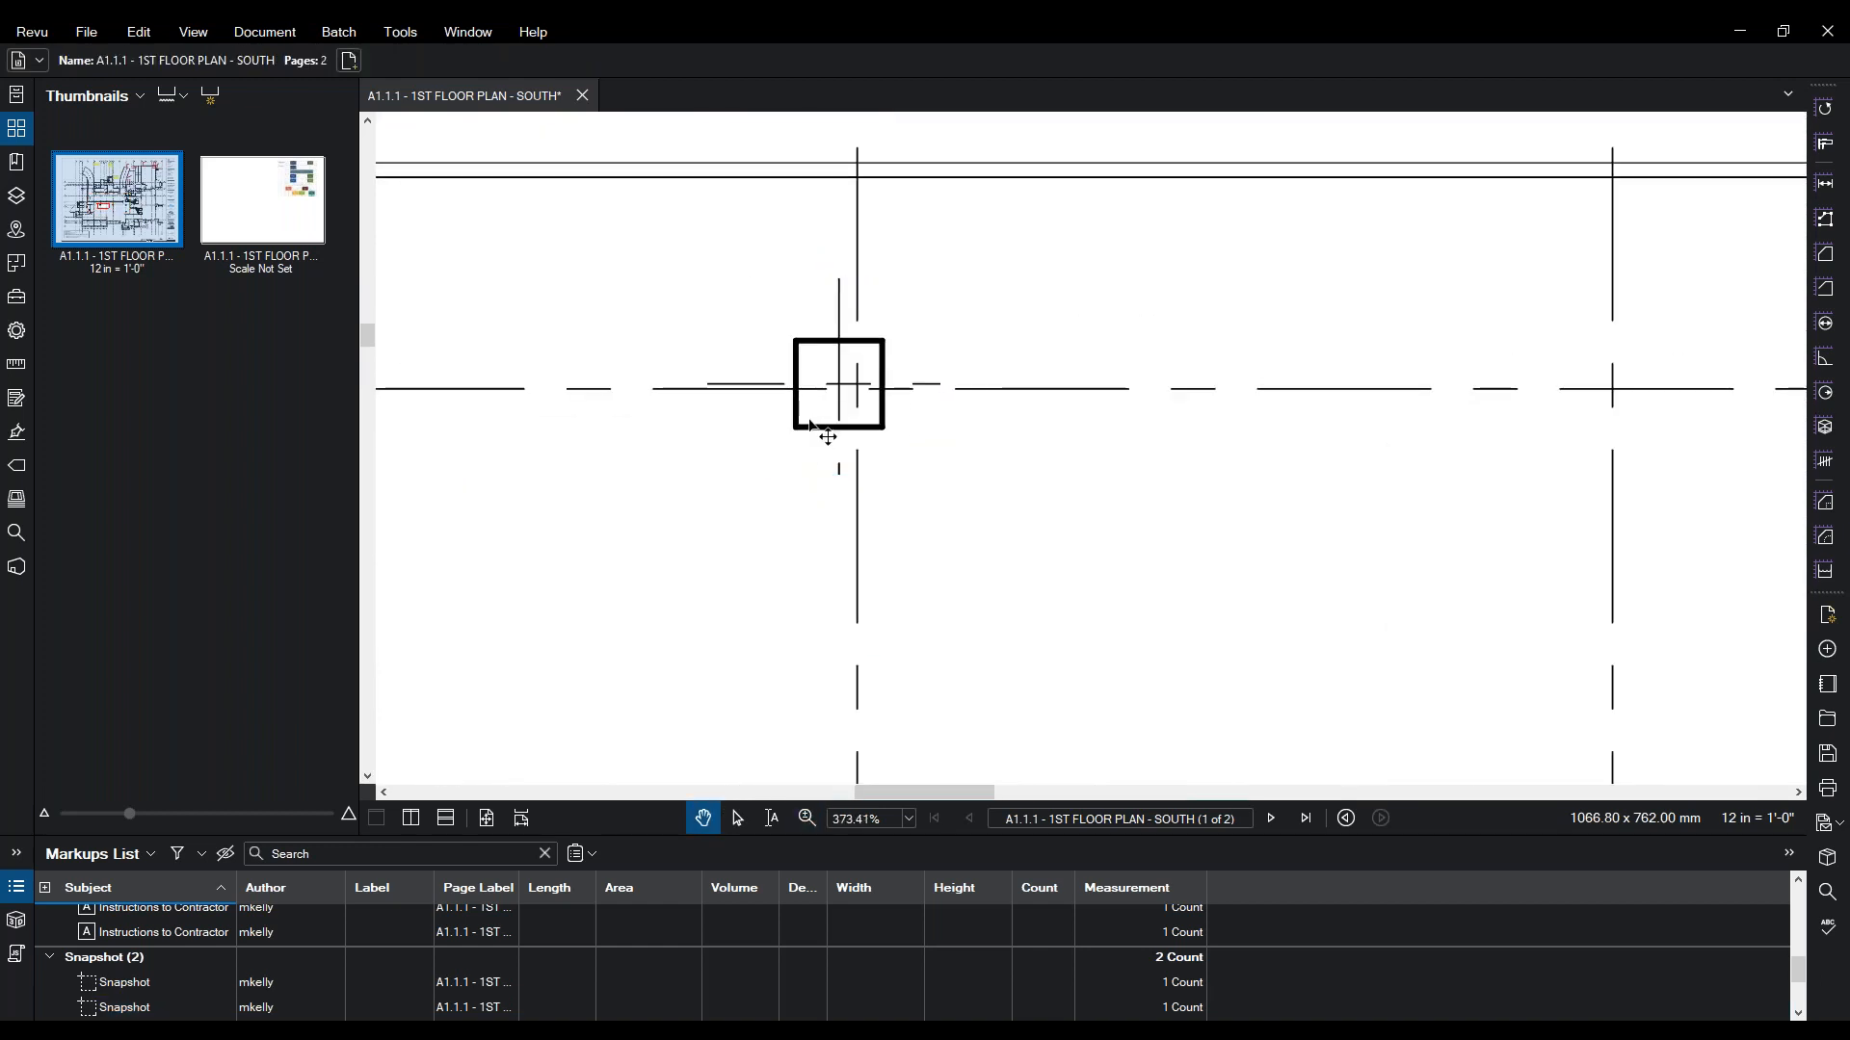
click(811, 427)
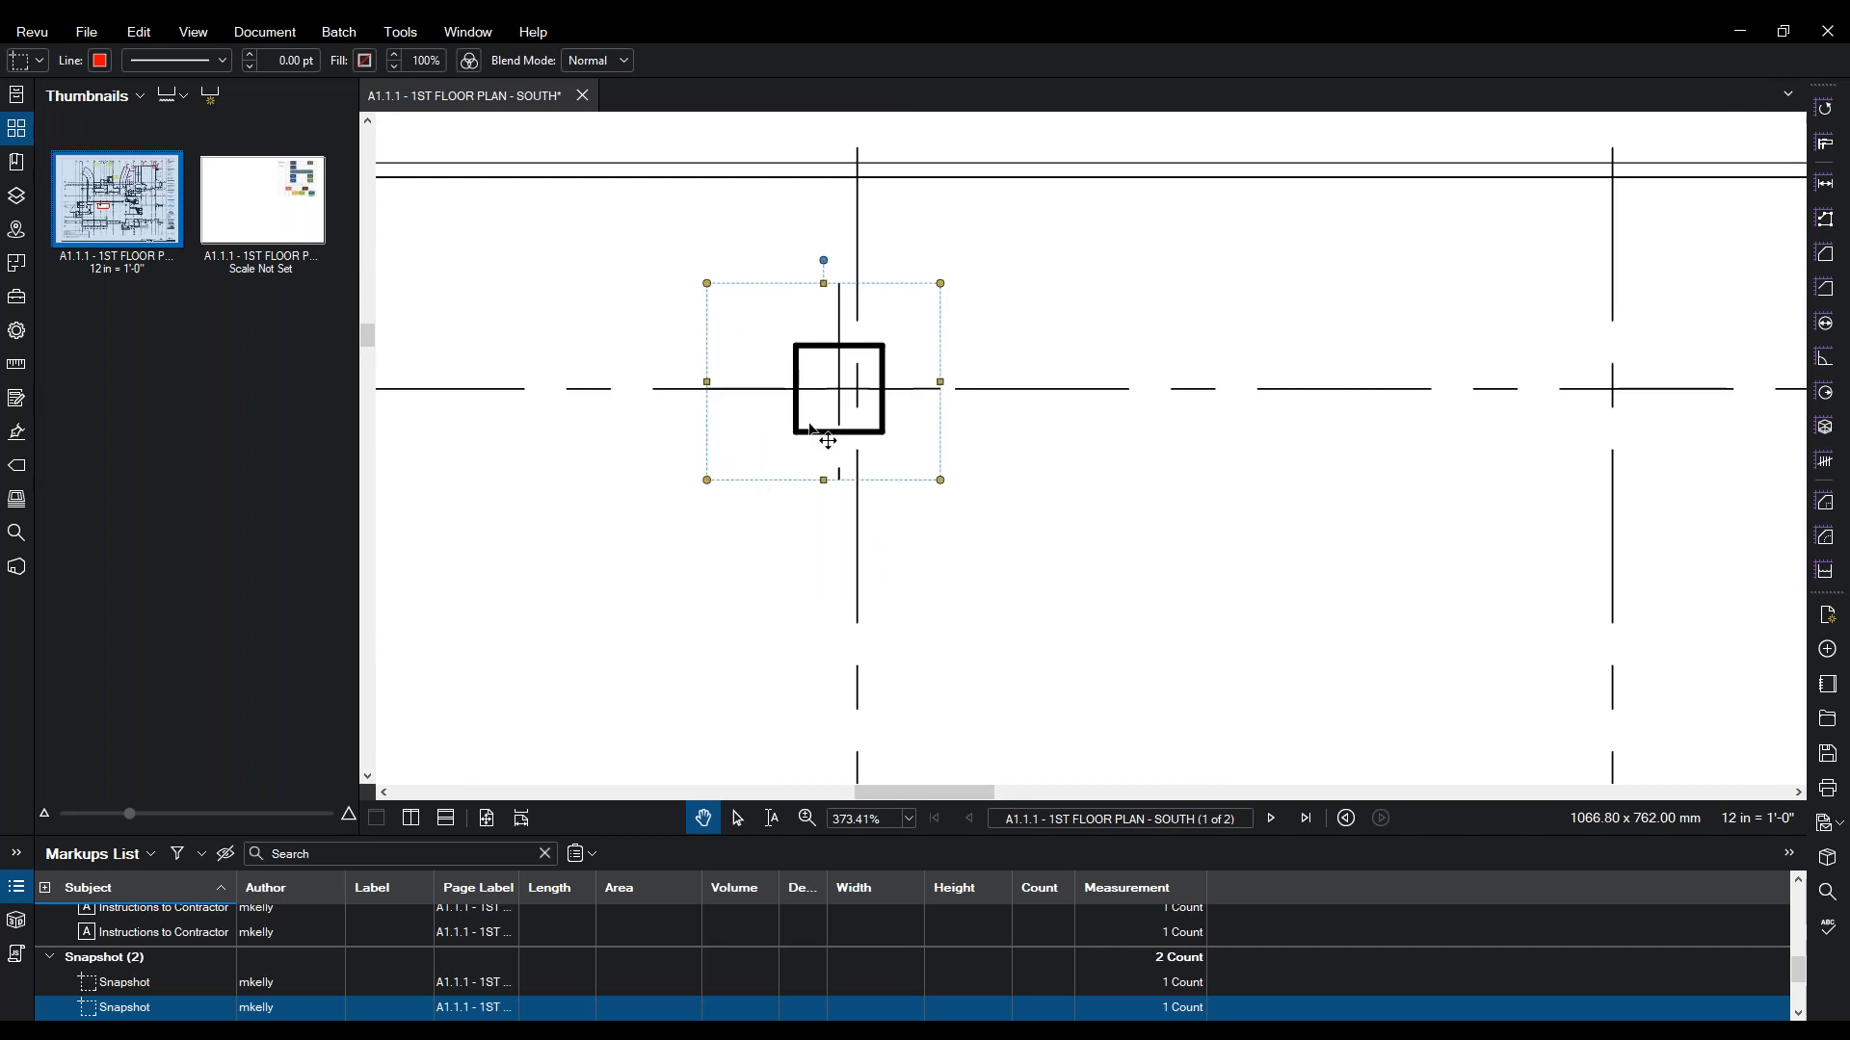
key(Right)
key(Right)
key(Right)
key(Right)
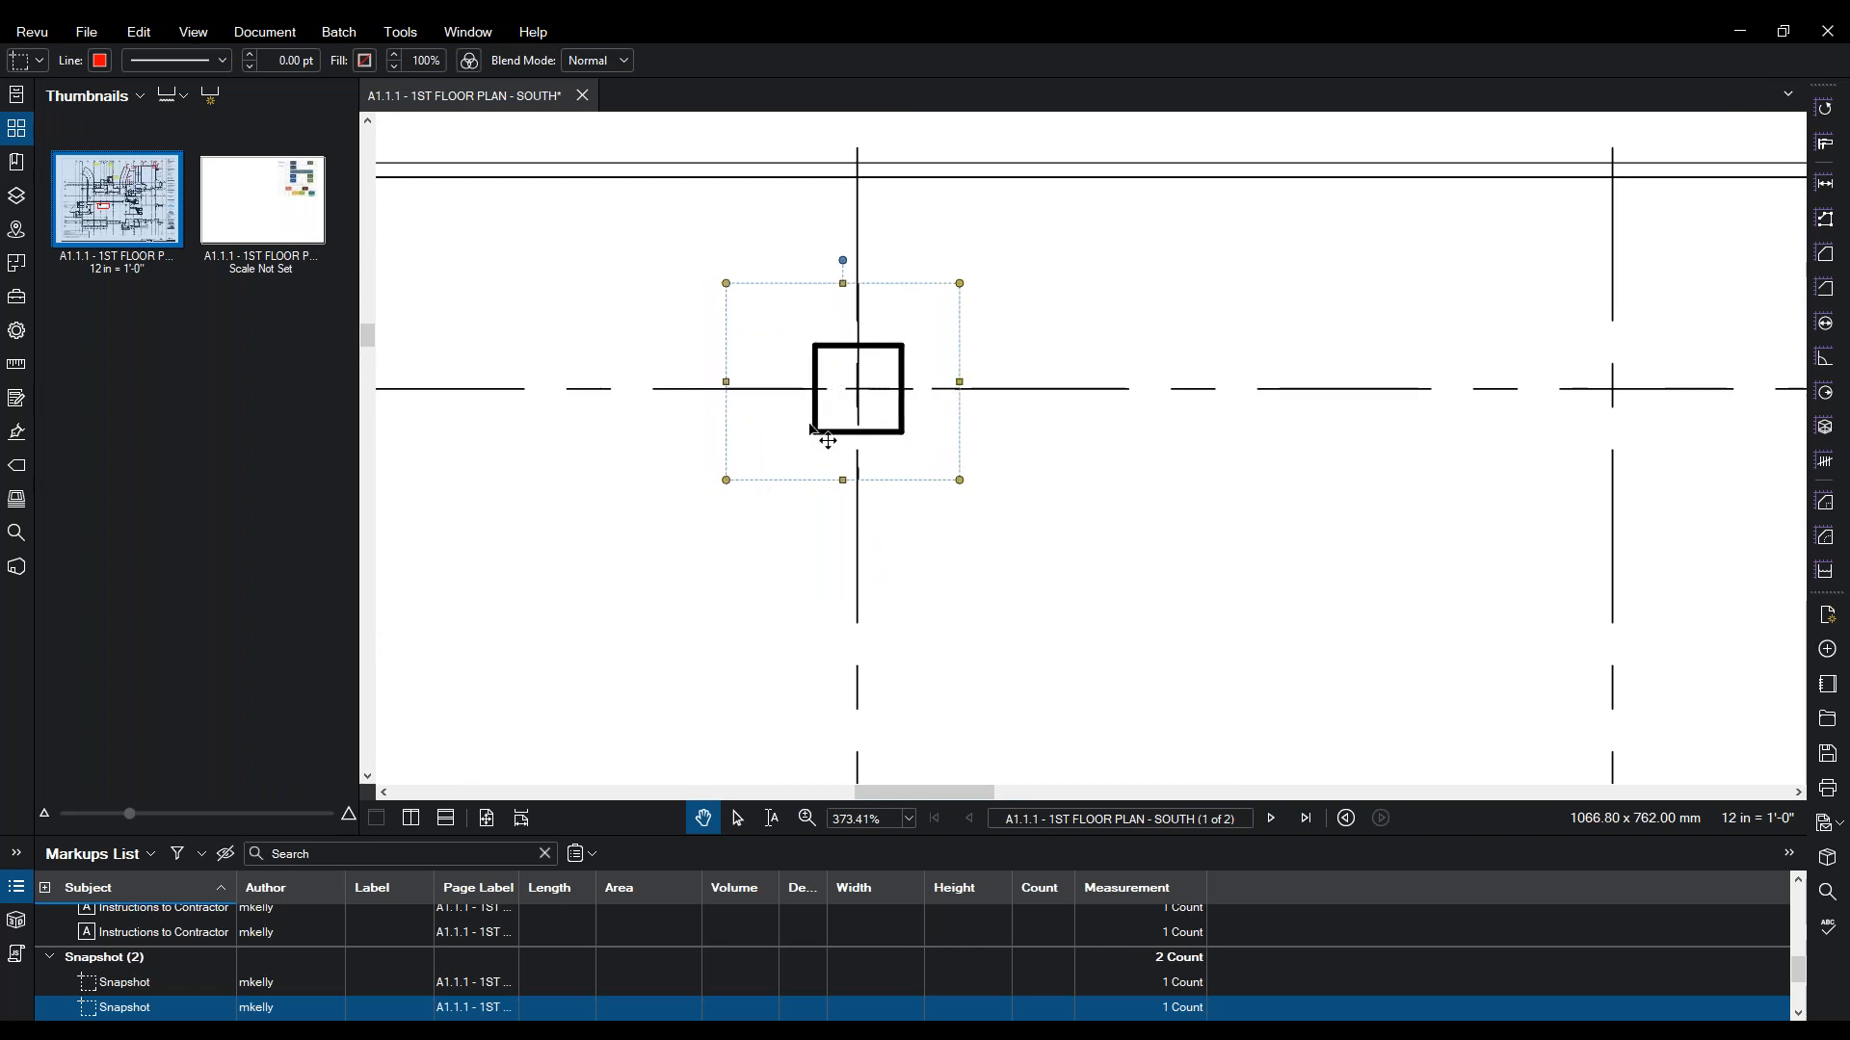
scroll(771, 453, down, 7)
scroll(805, 481, up, 6)
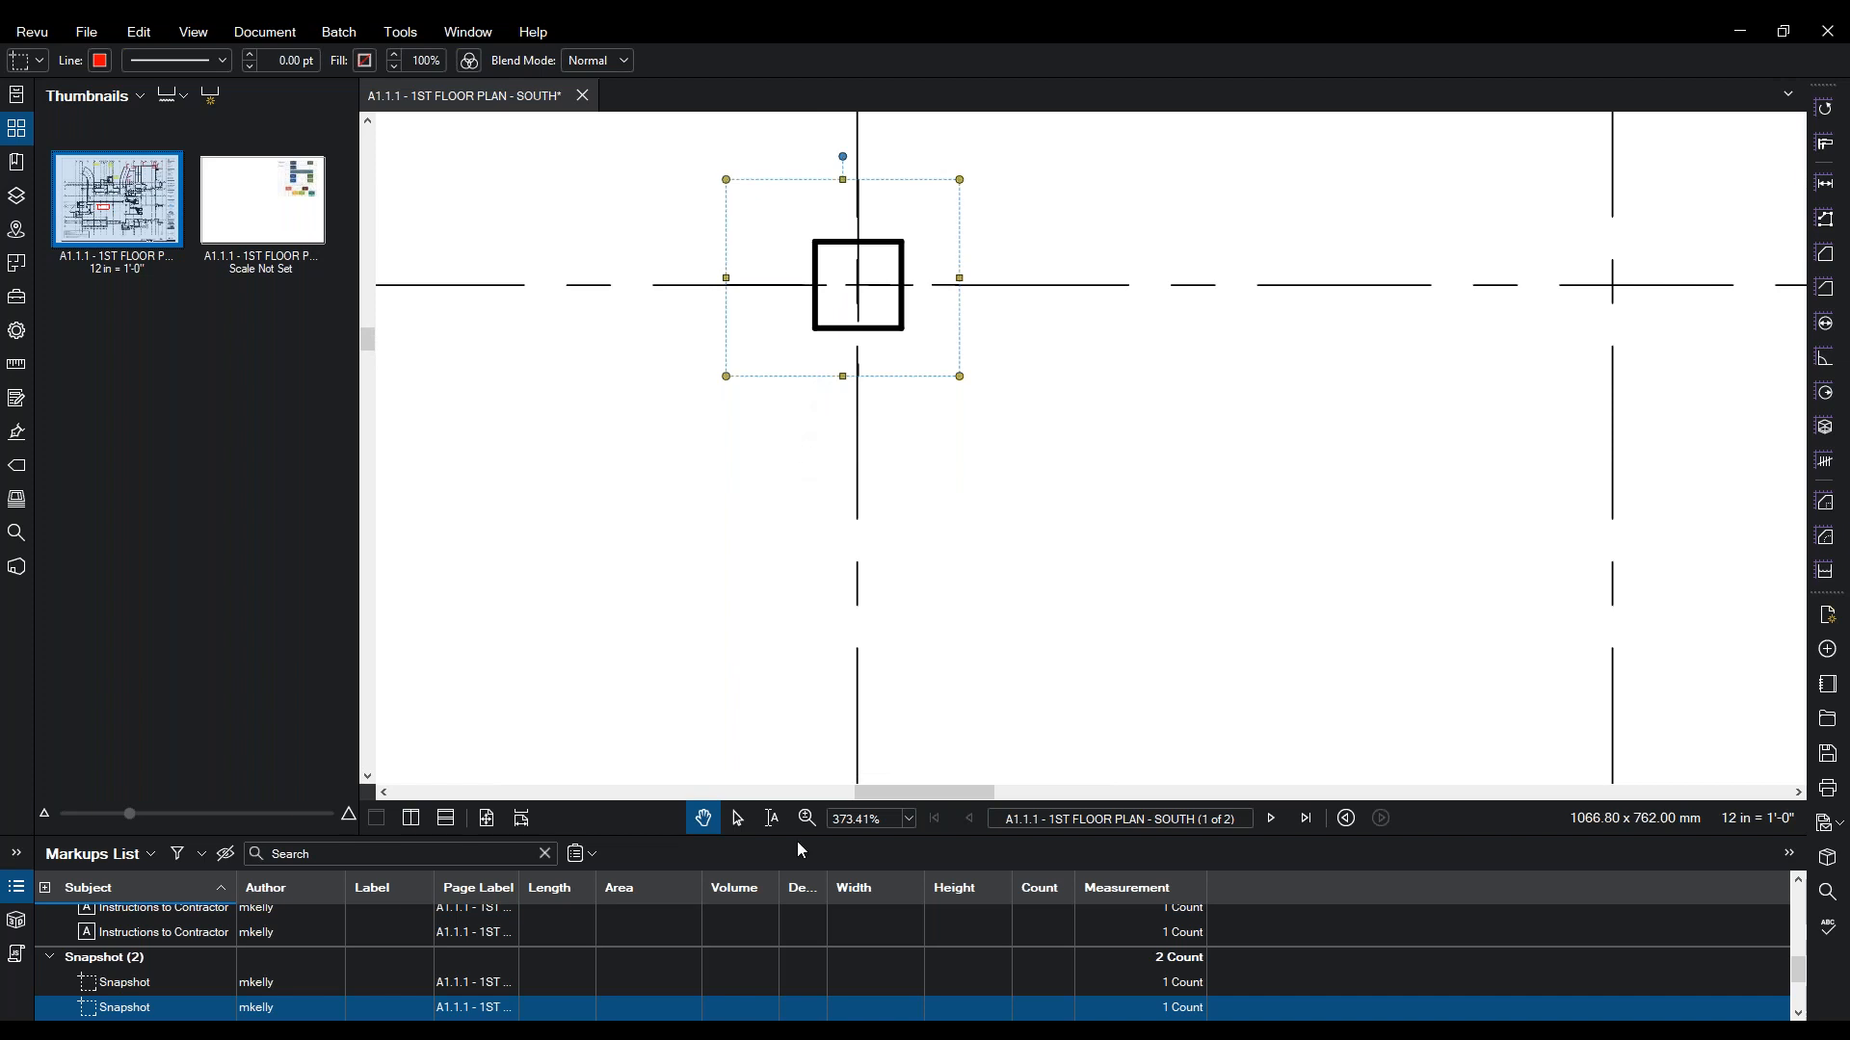
- Set the fill colour of both column snapshots to orange
click(17, 333)
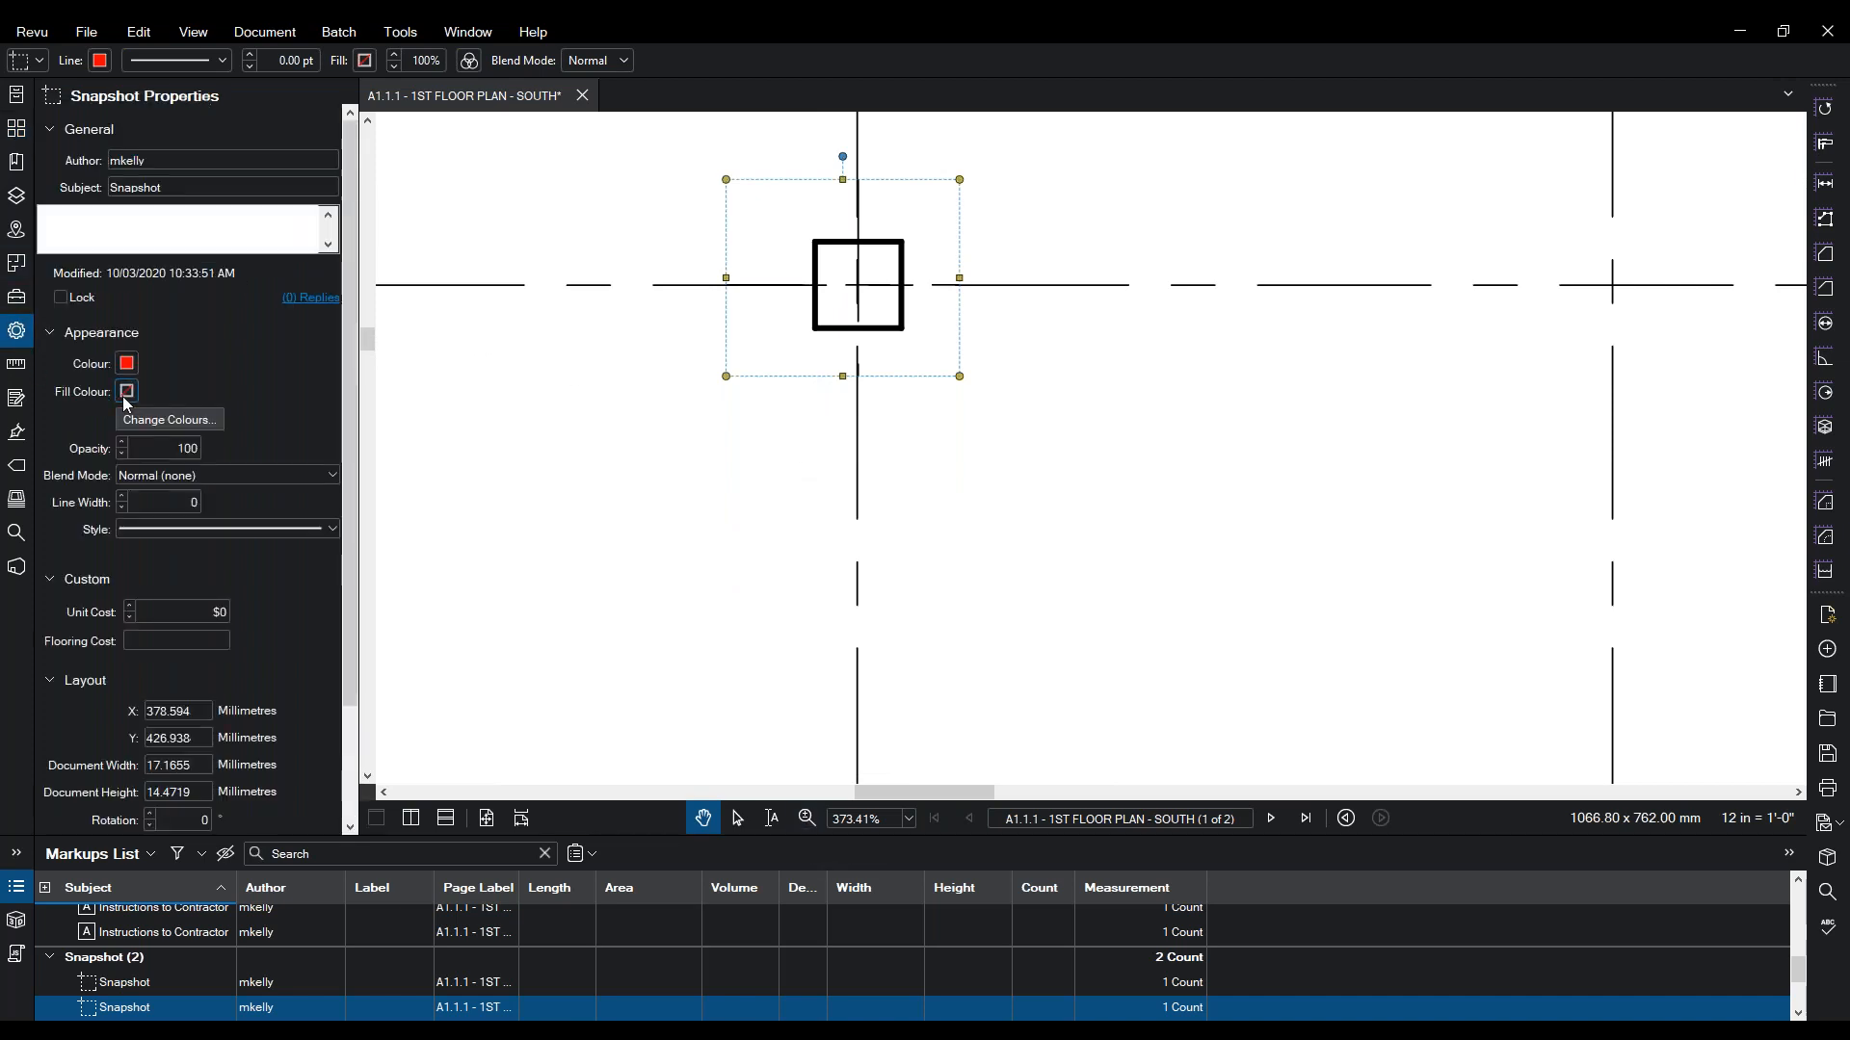
click(127, 395)
click(194, 478)
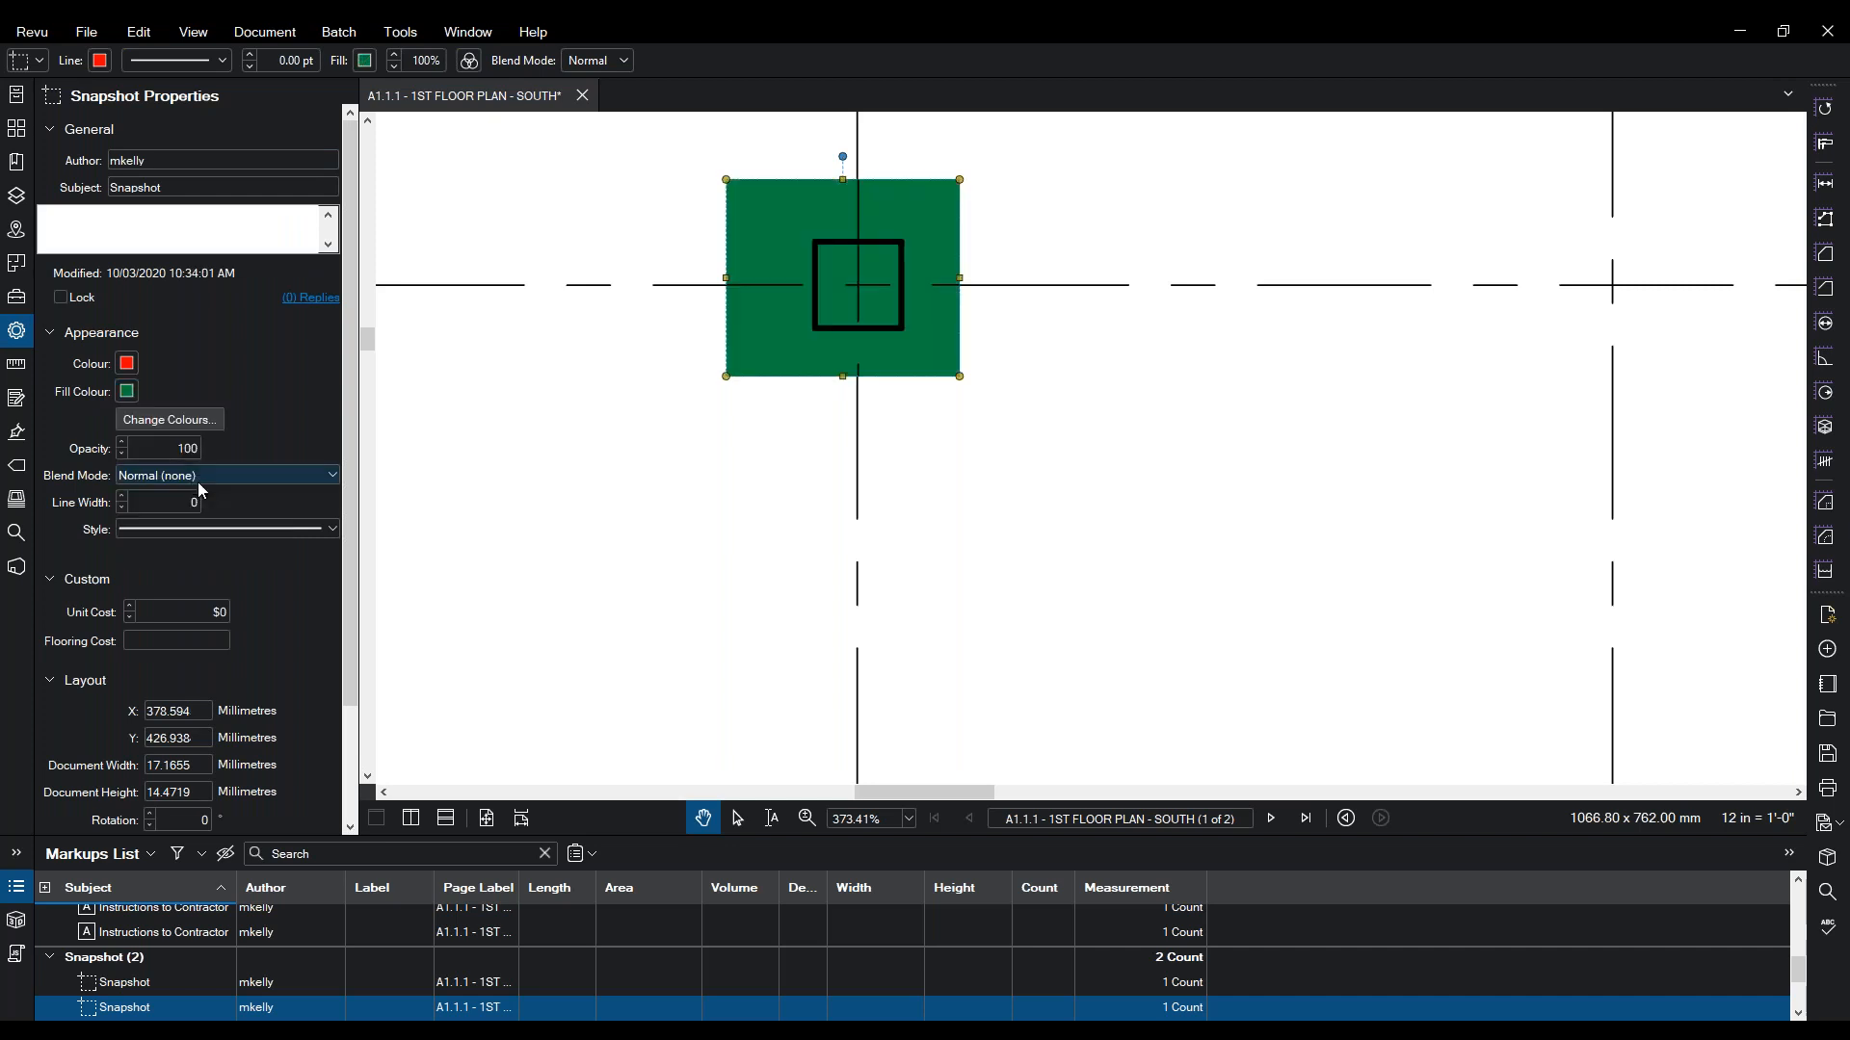
click(126, 395)
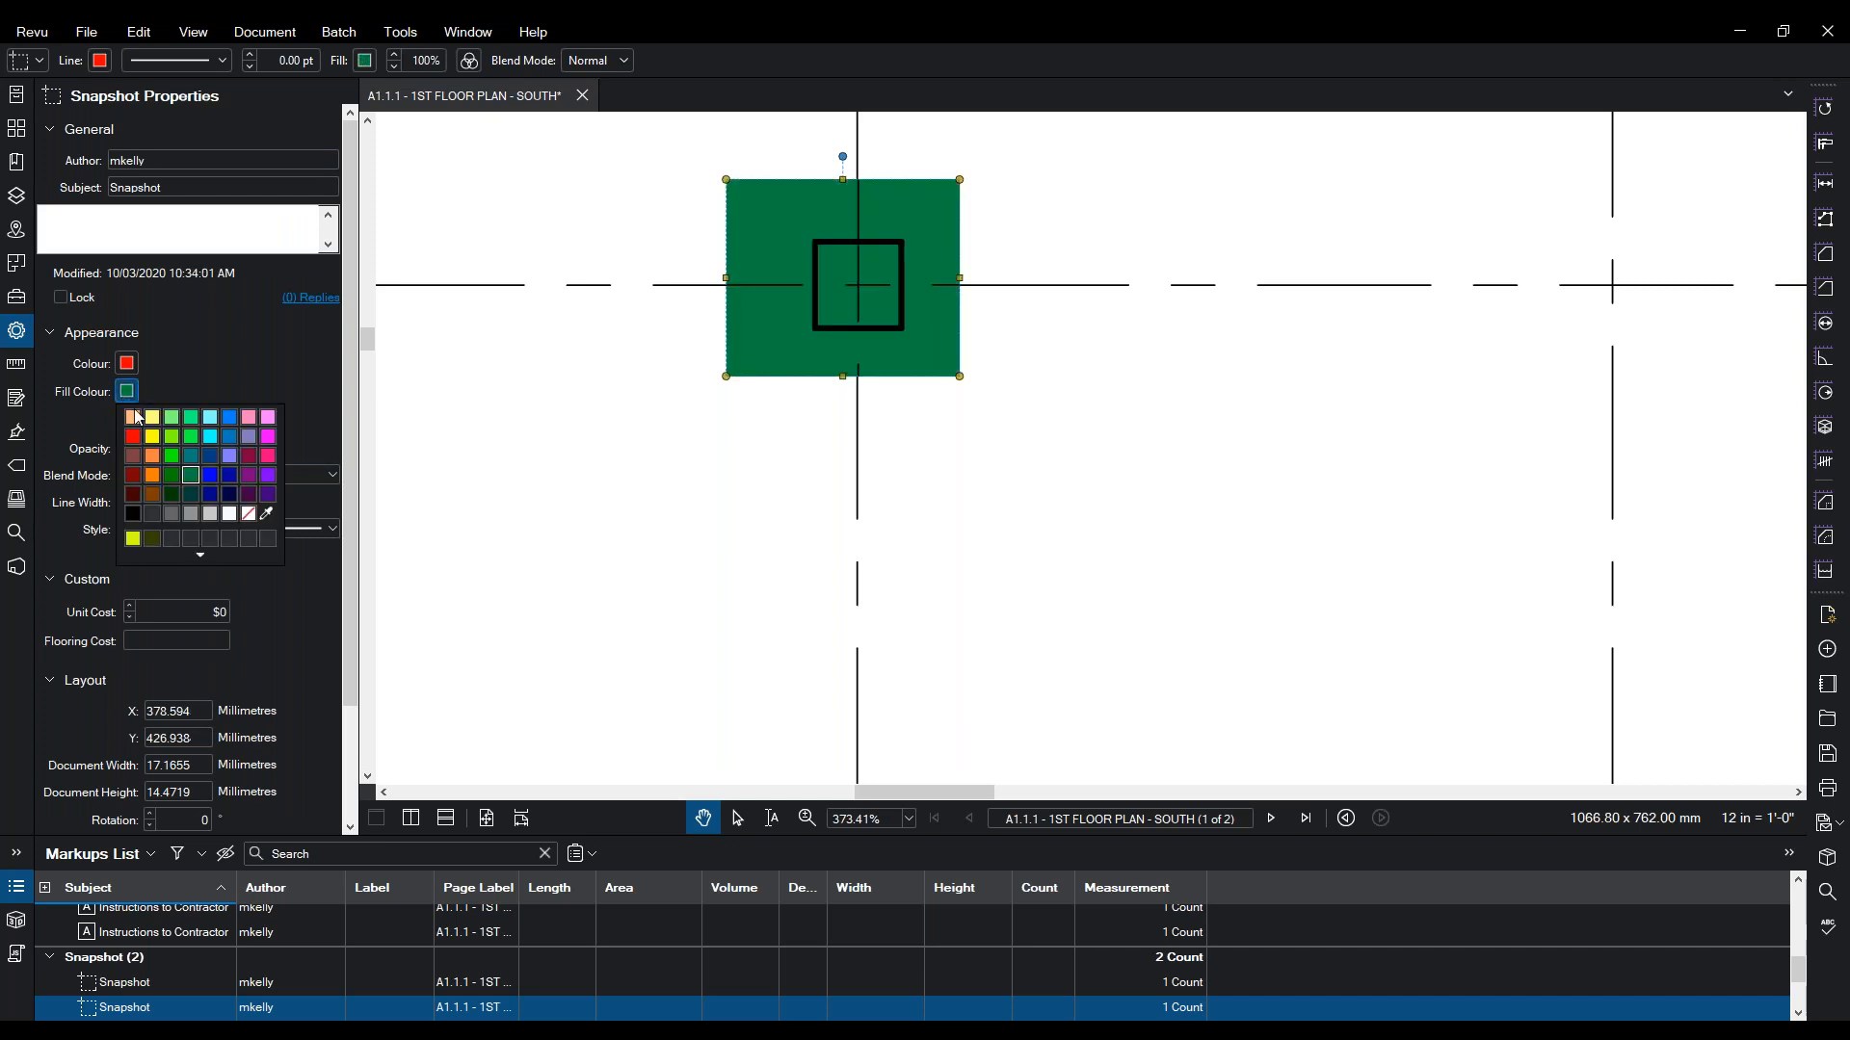
click(145, 461)
drag(653, 466, 251, 413)
drag(1220, 387, 934, 392)
drag(1448, 578, 1057, 575)
click(1341, 280)
click(128, 400)
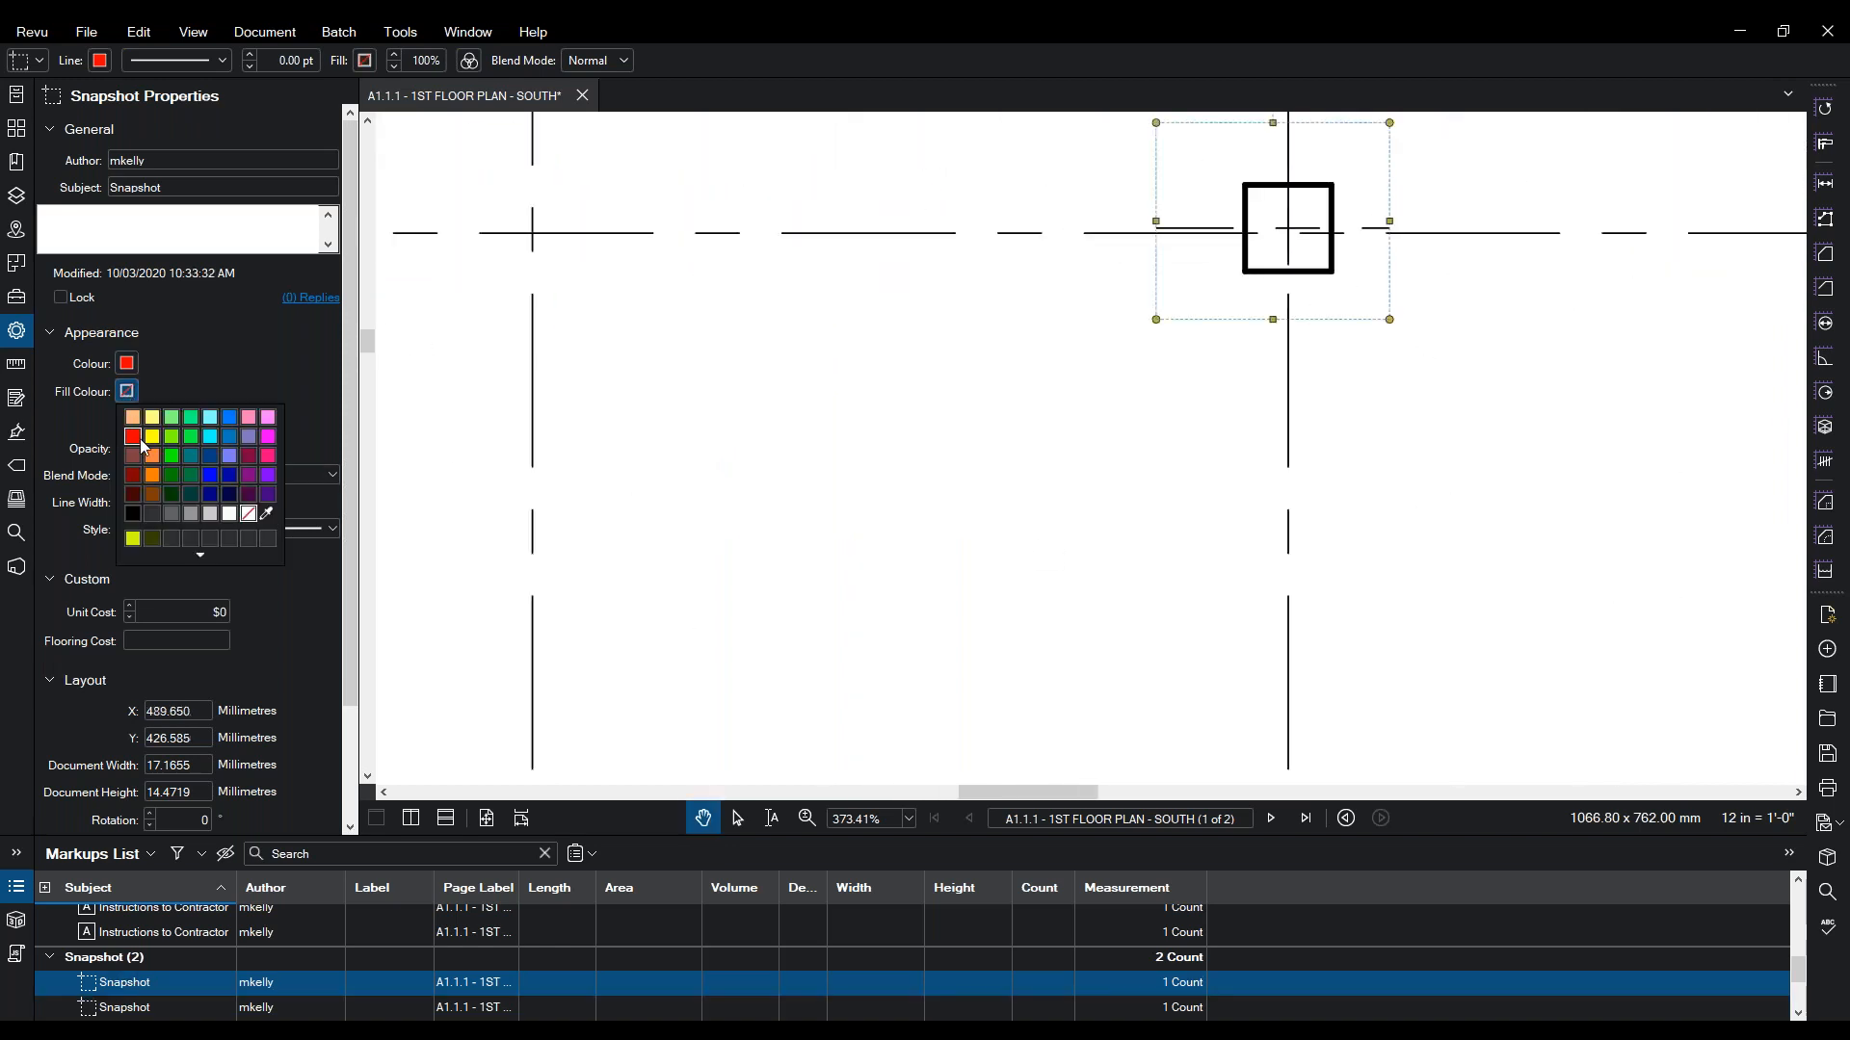
click(144, 460)
- Zoom out on the plan and paste a third copy of the column snapshot
drag(1044, 338, 1289, 552)
scroll(973, 408, down, 2)
drag(957, 405, 1529, 636)
click(618, 457)
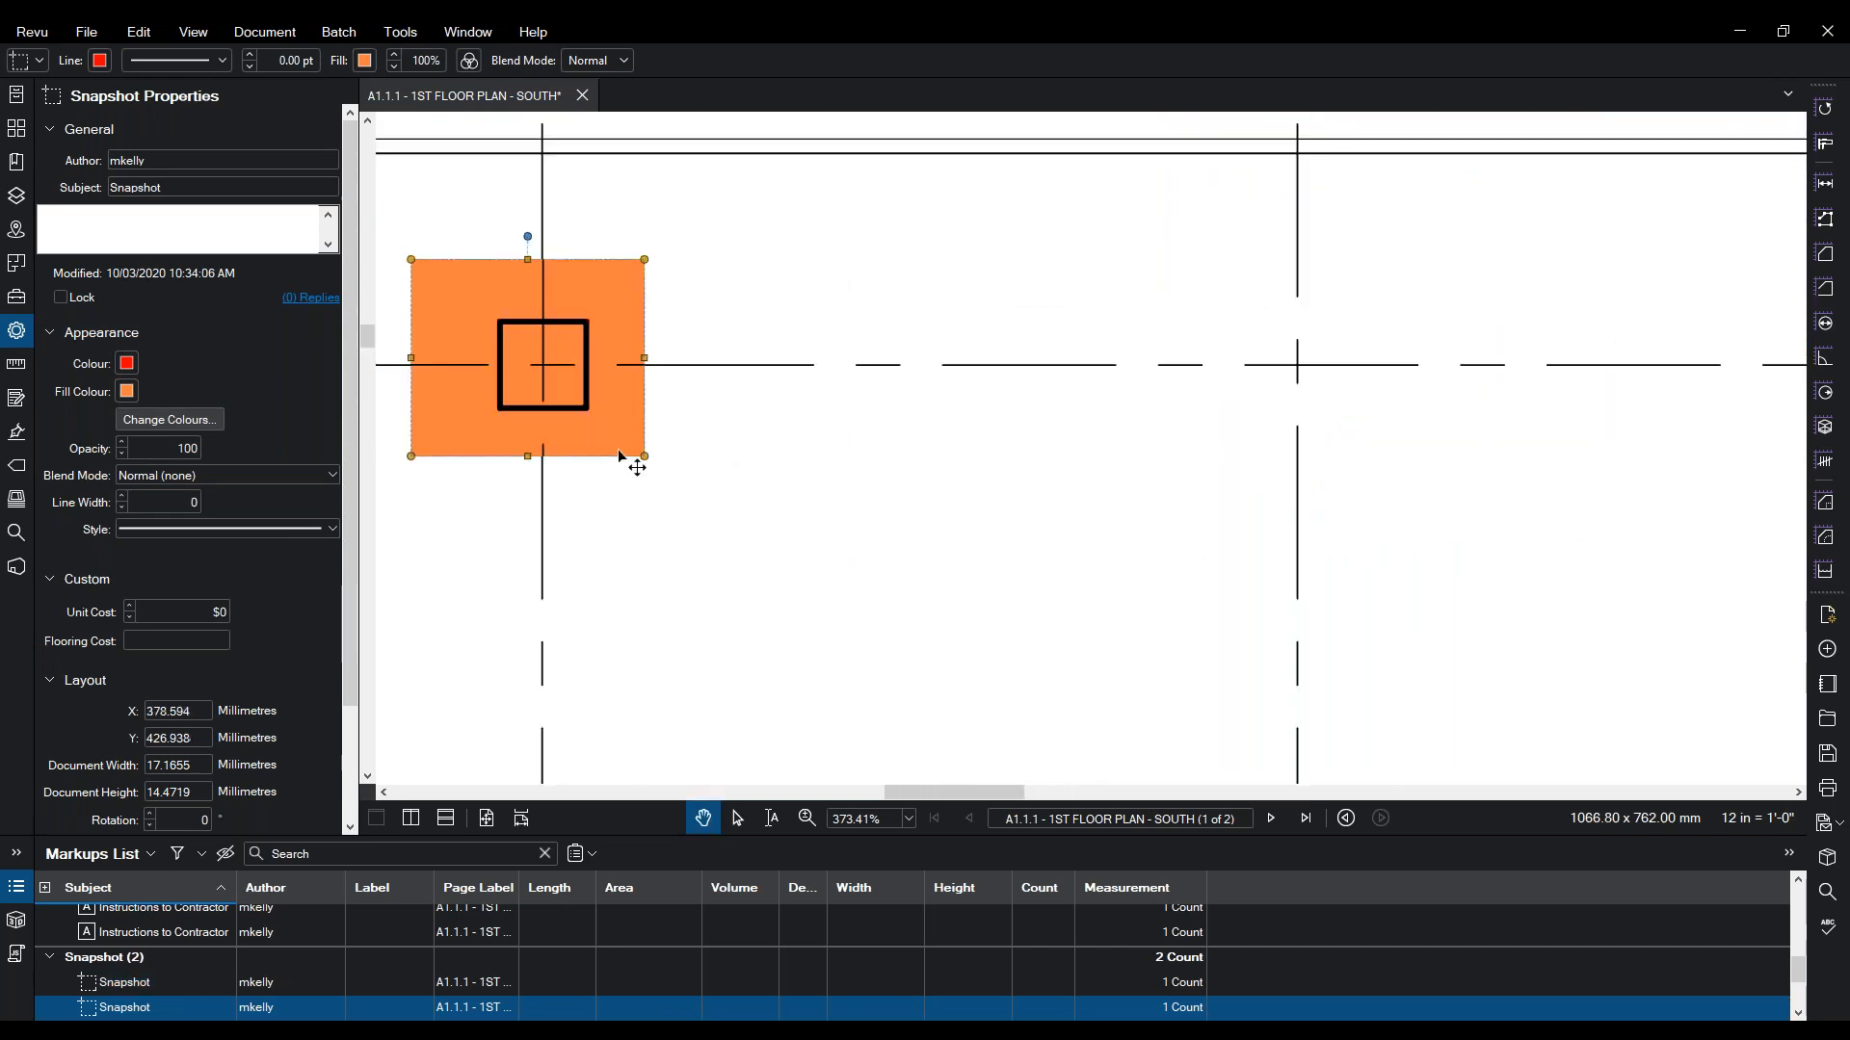
right_click(619, 456)
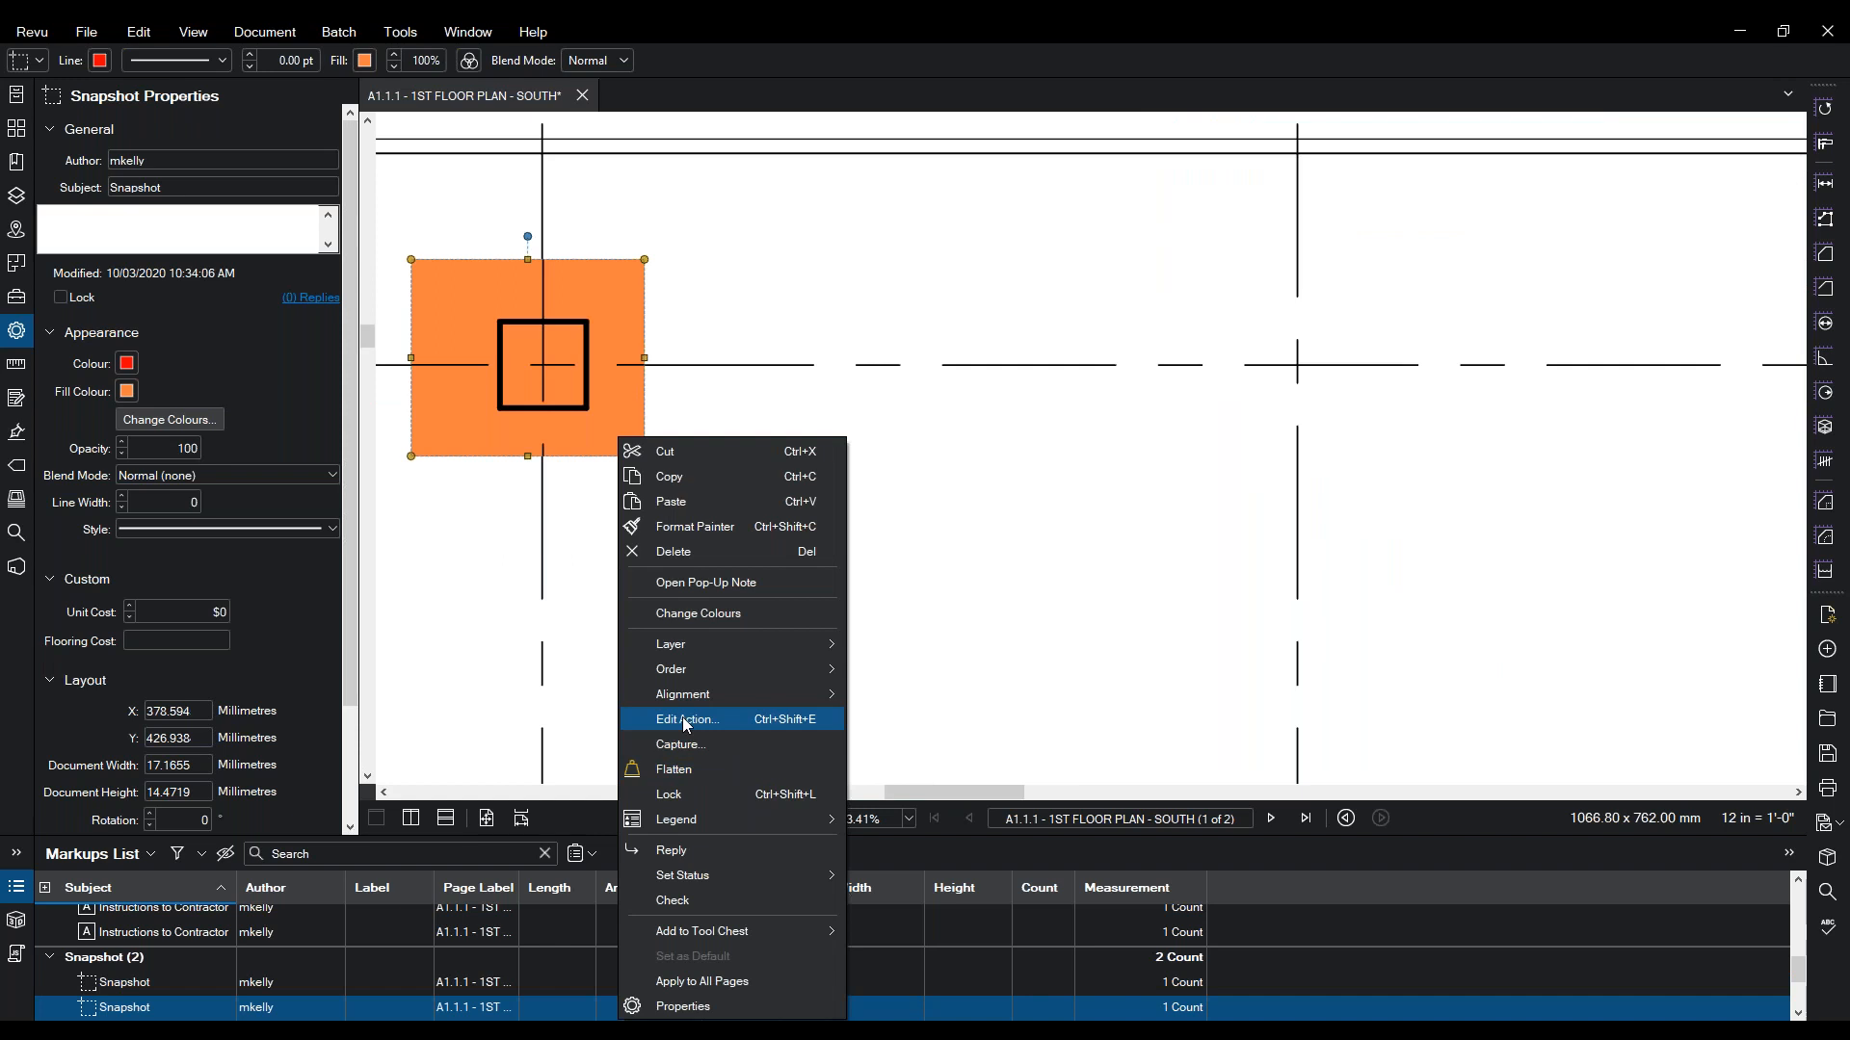
click(475, 628)
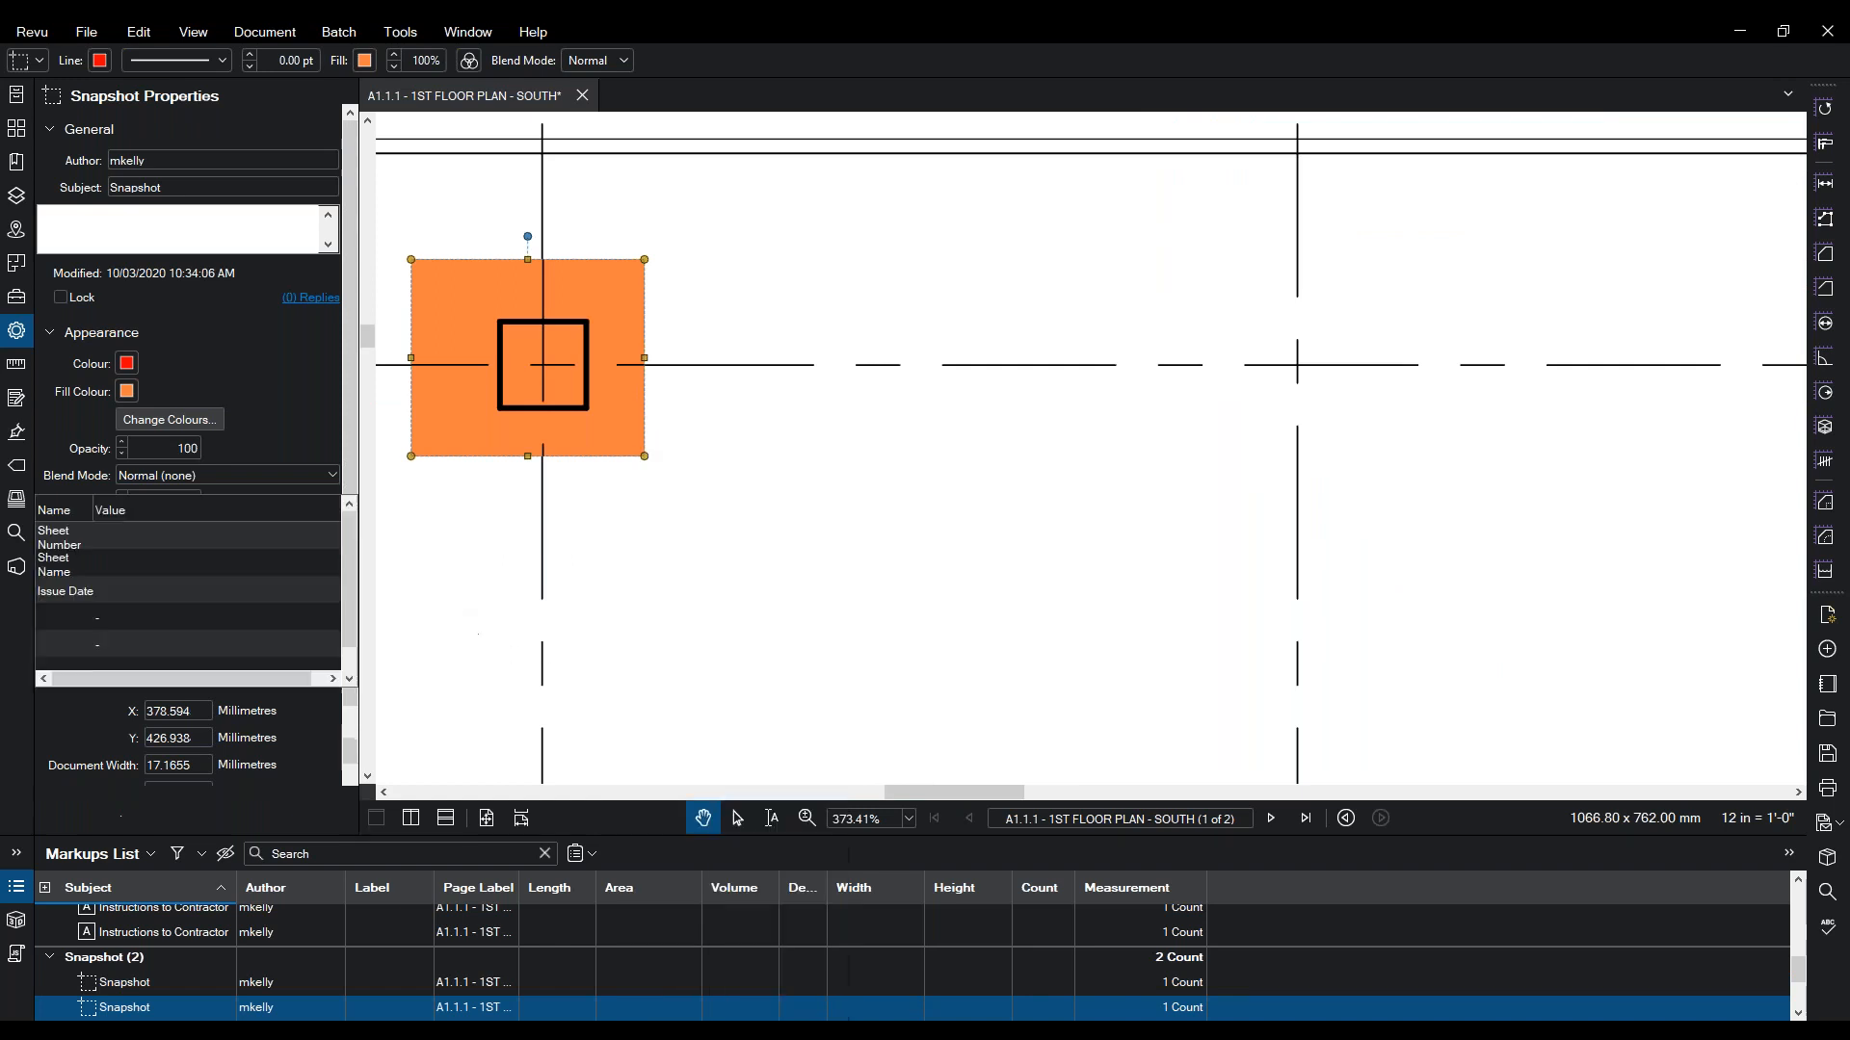
click(807, 818)
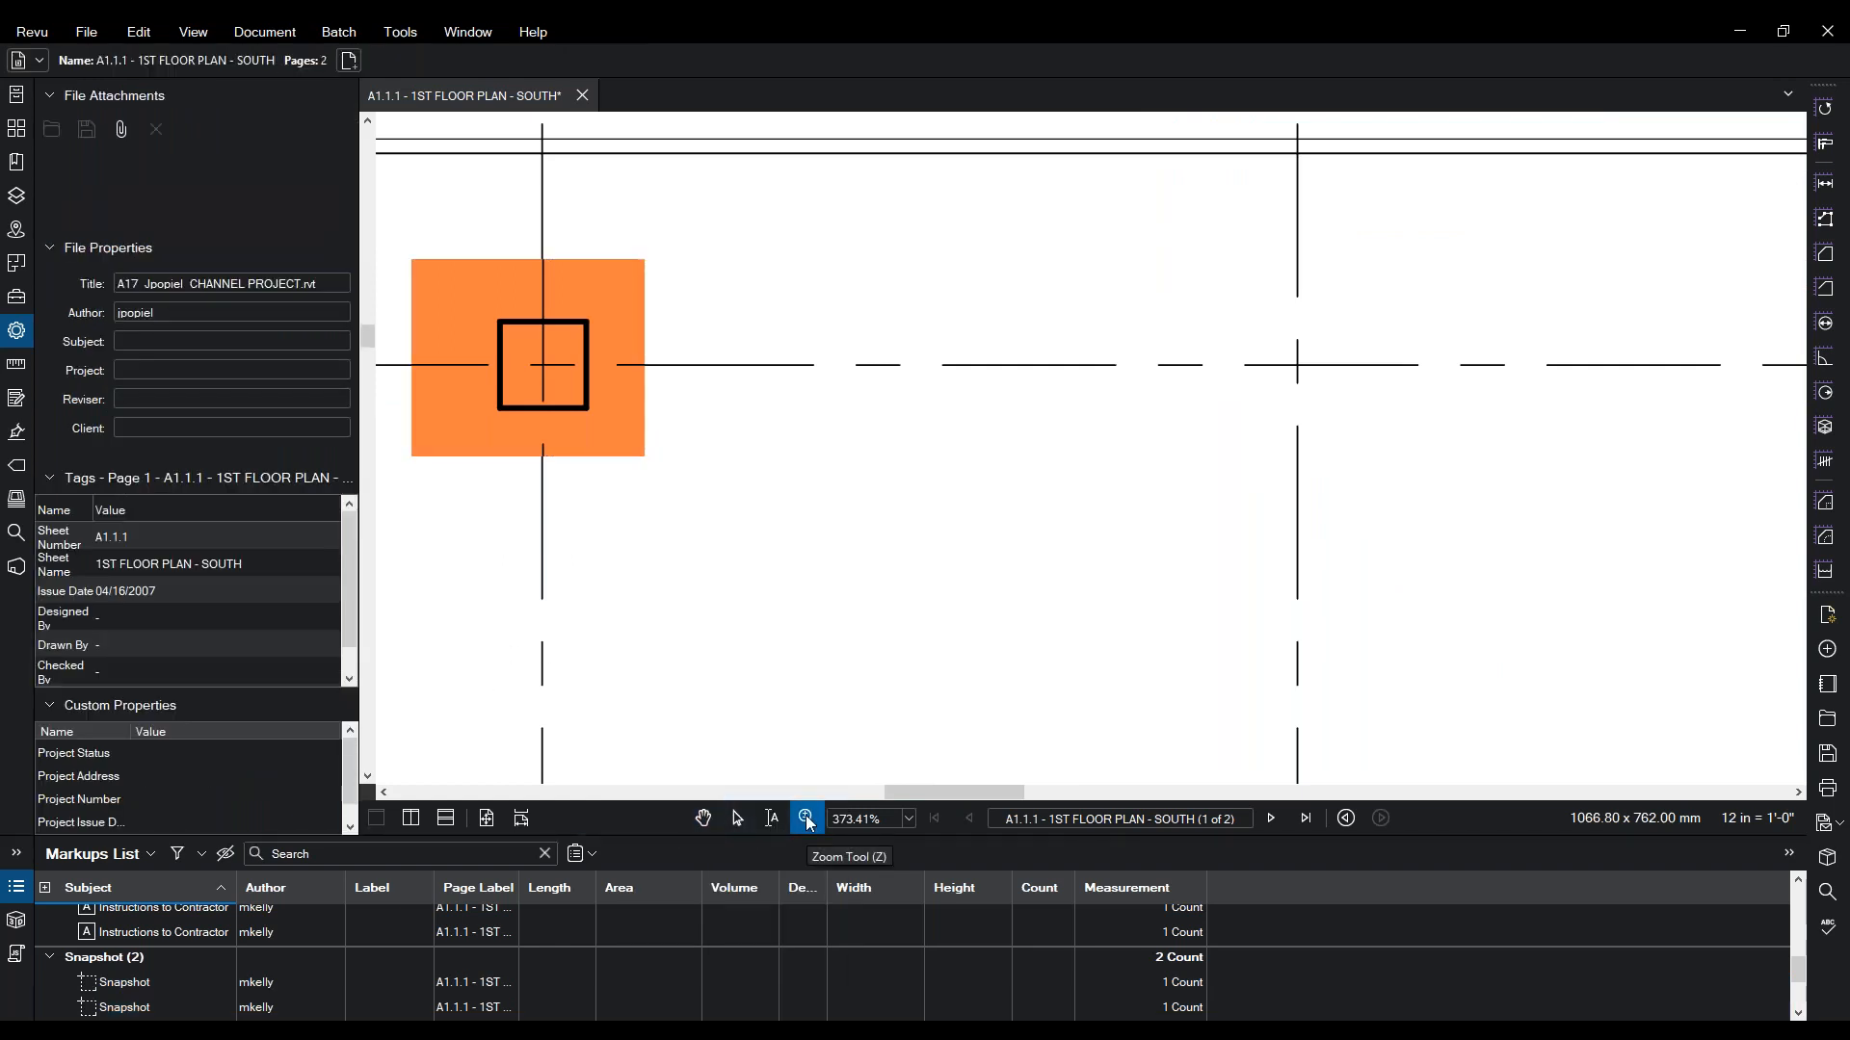
scroll(855, 696, down, 2)
scroll(855, 697, down, 10)
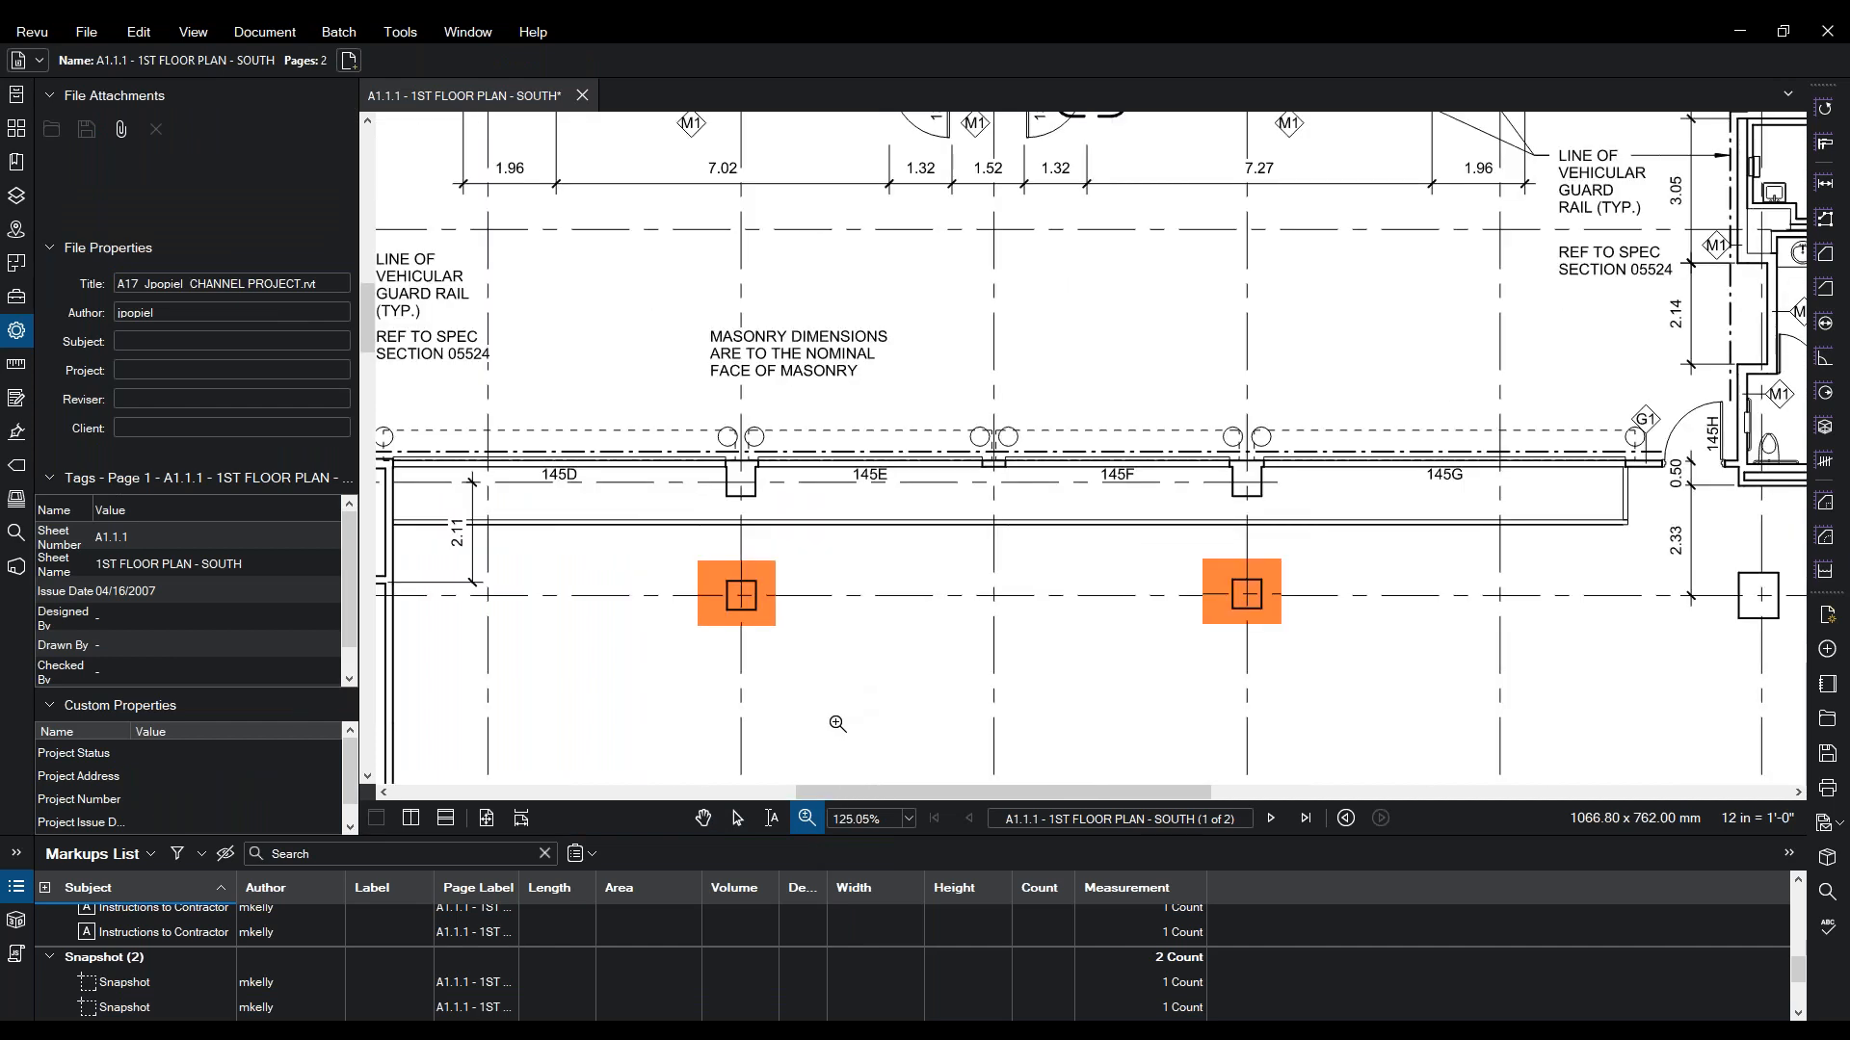
key(Escape)
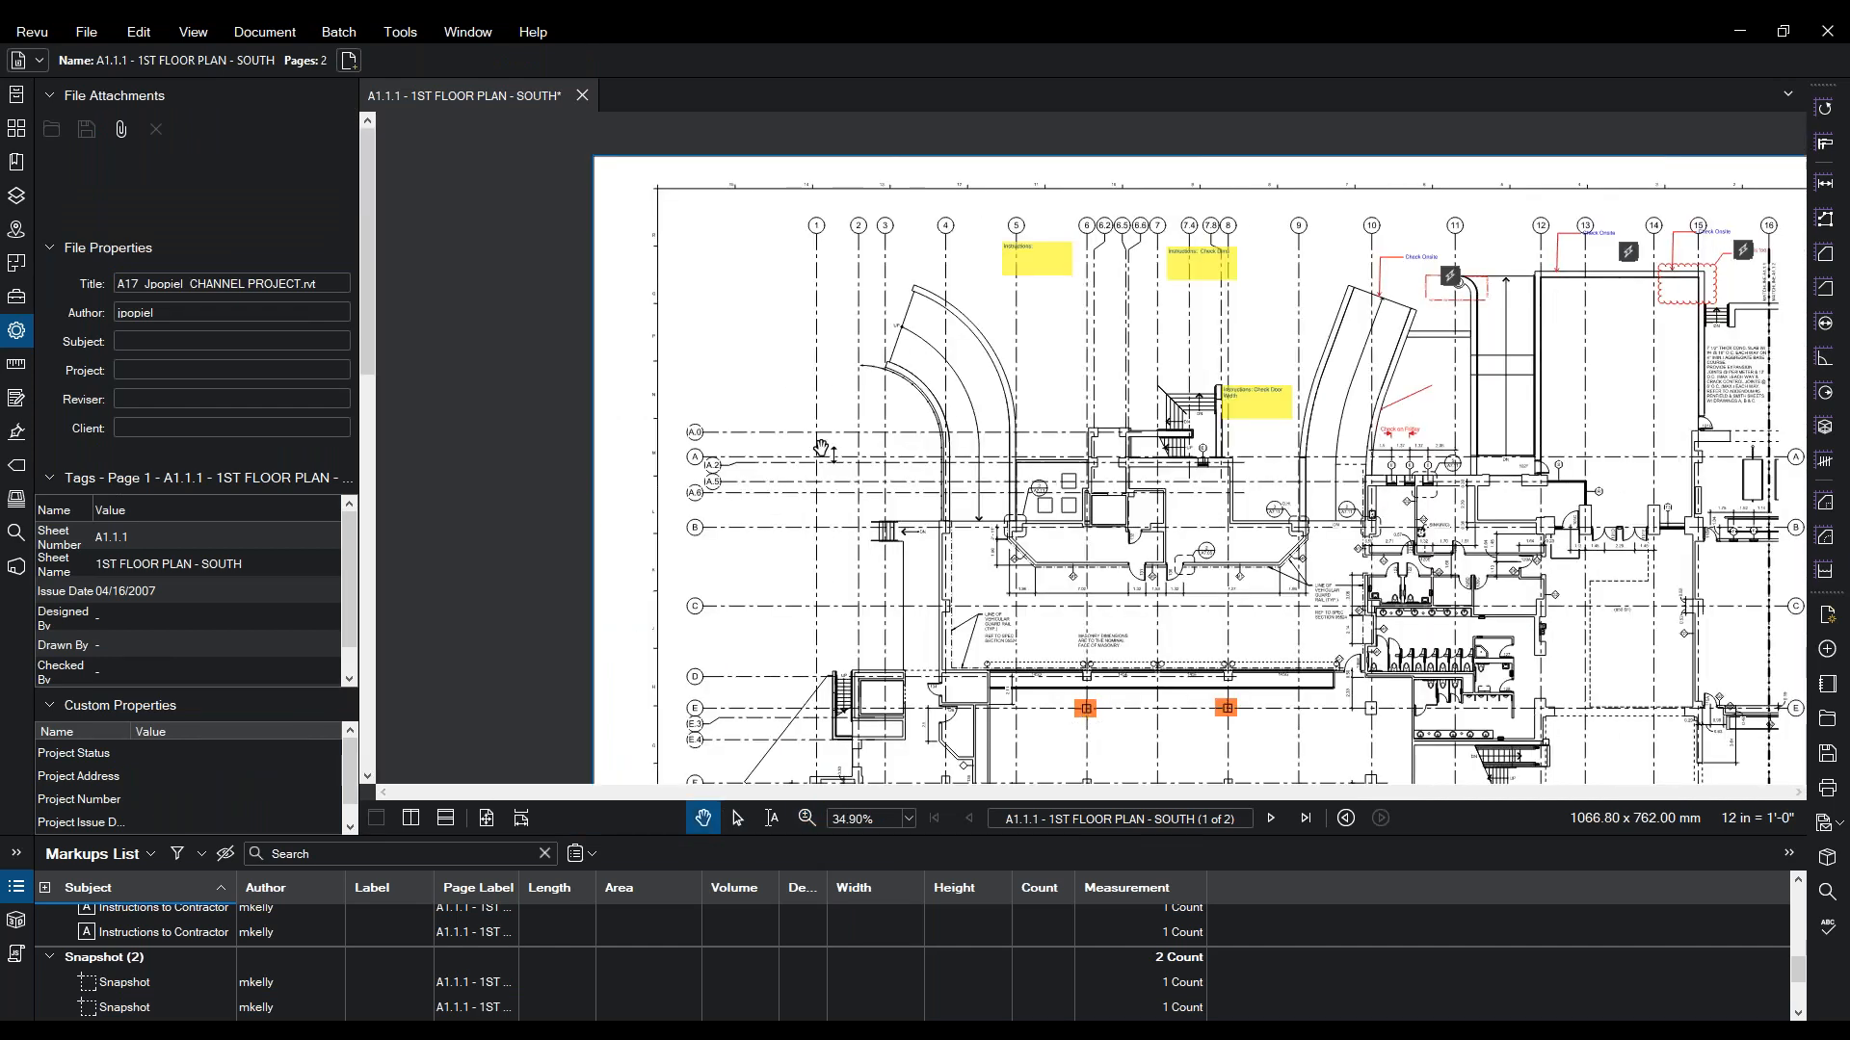
key(ctrl+v)
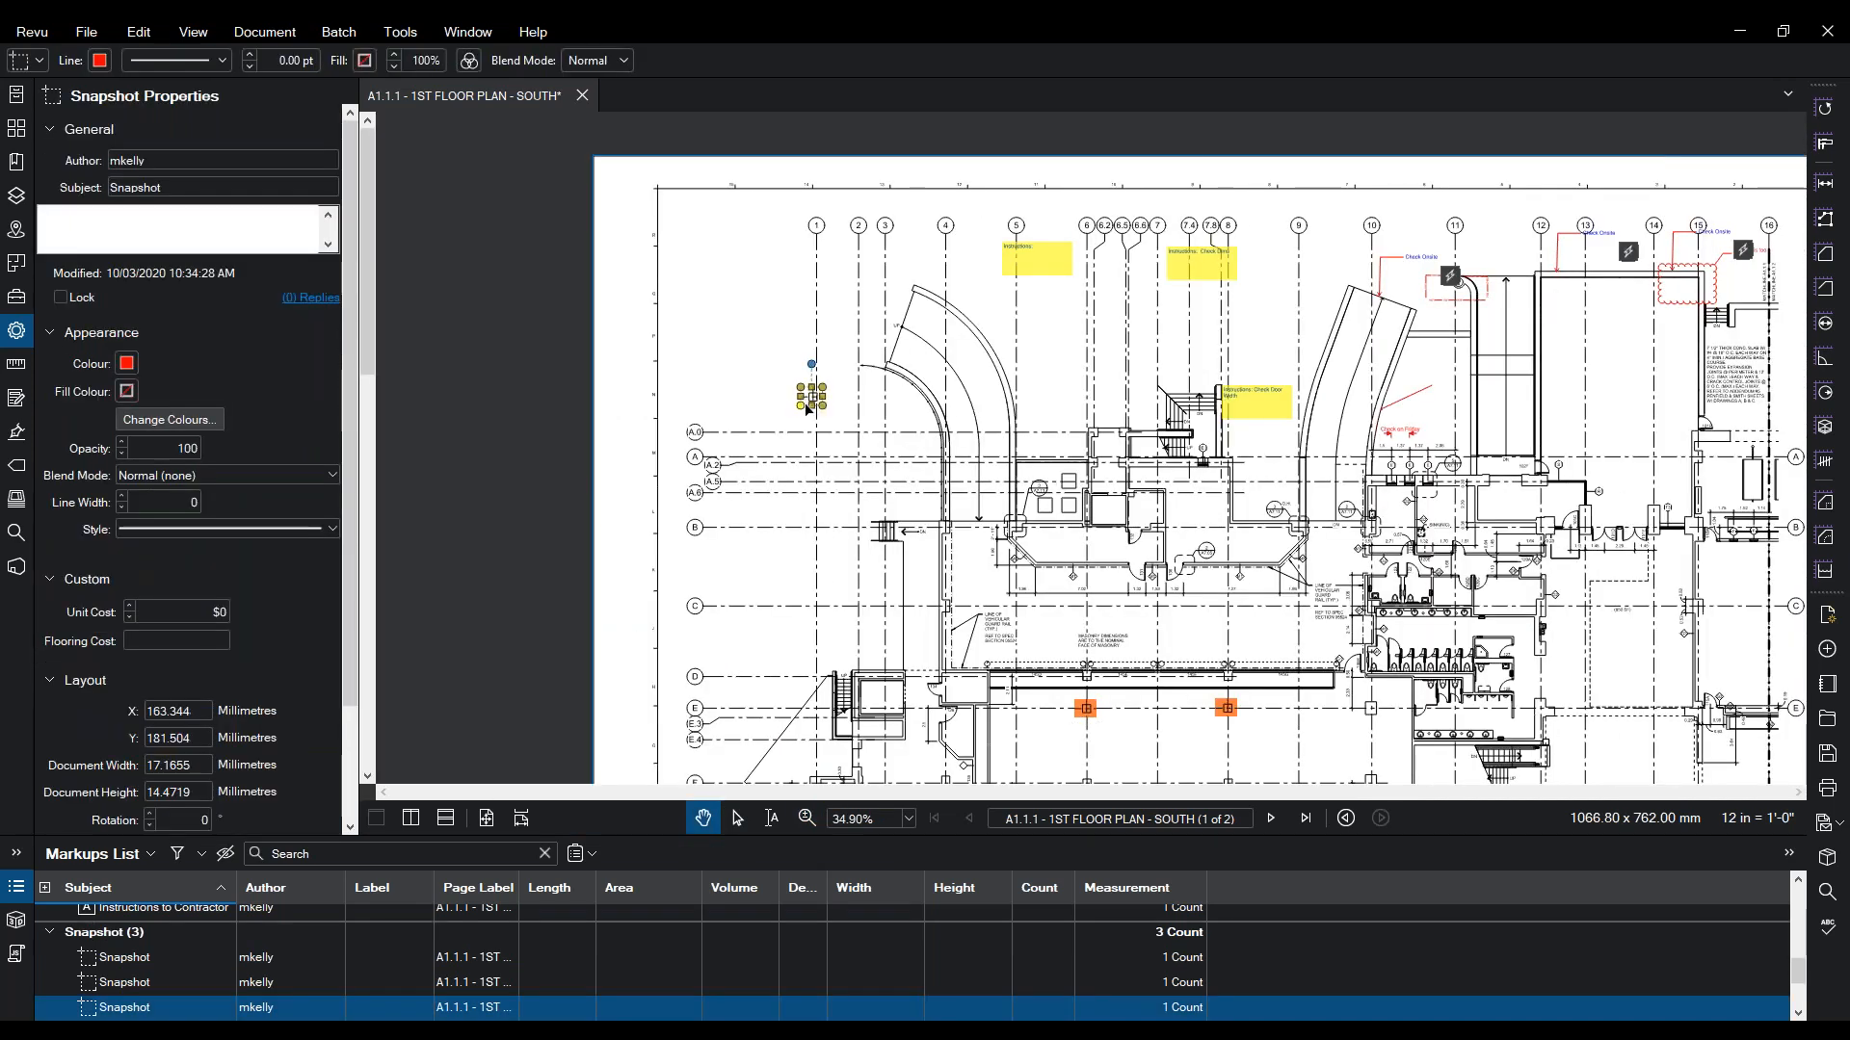
- Move the third snapshot up-left beside grid line 1 near row Q
click(807, 818)
drag(855, 210, 583, 538)
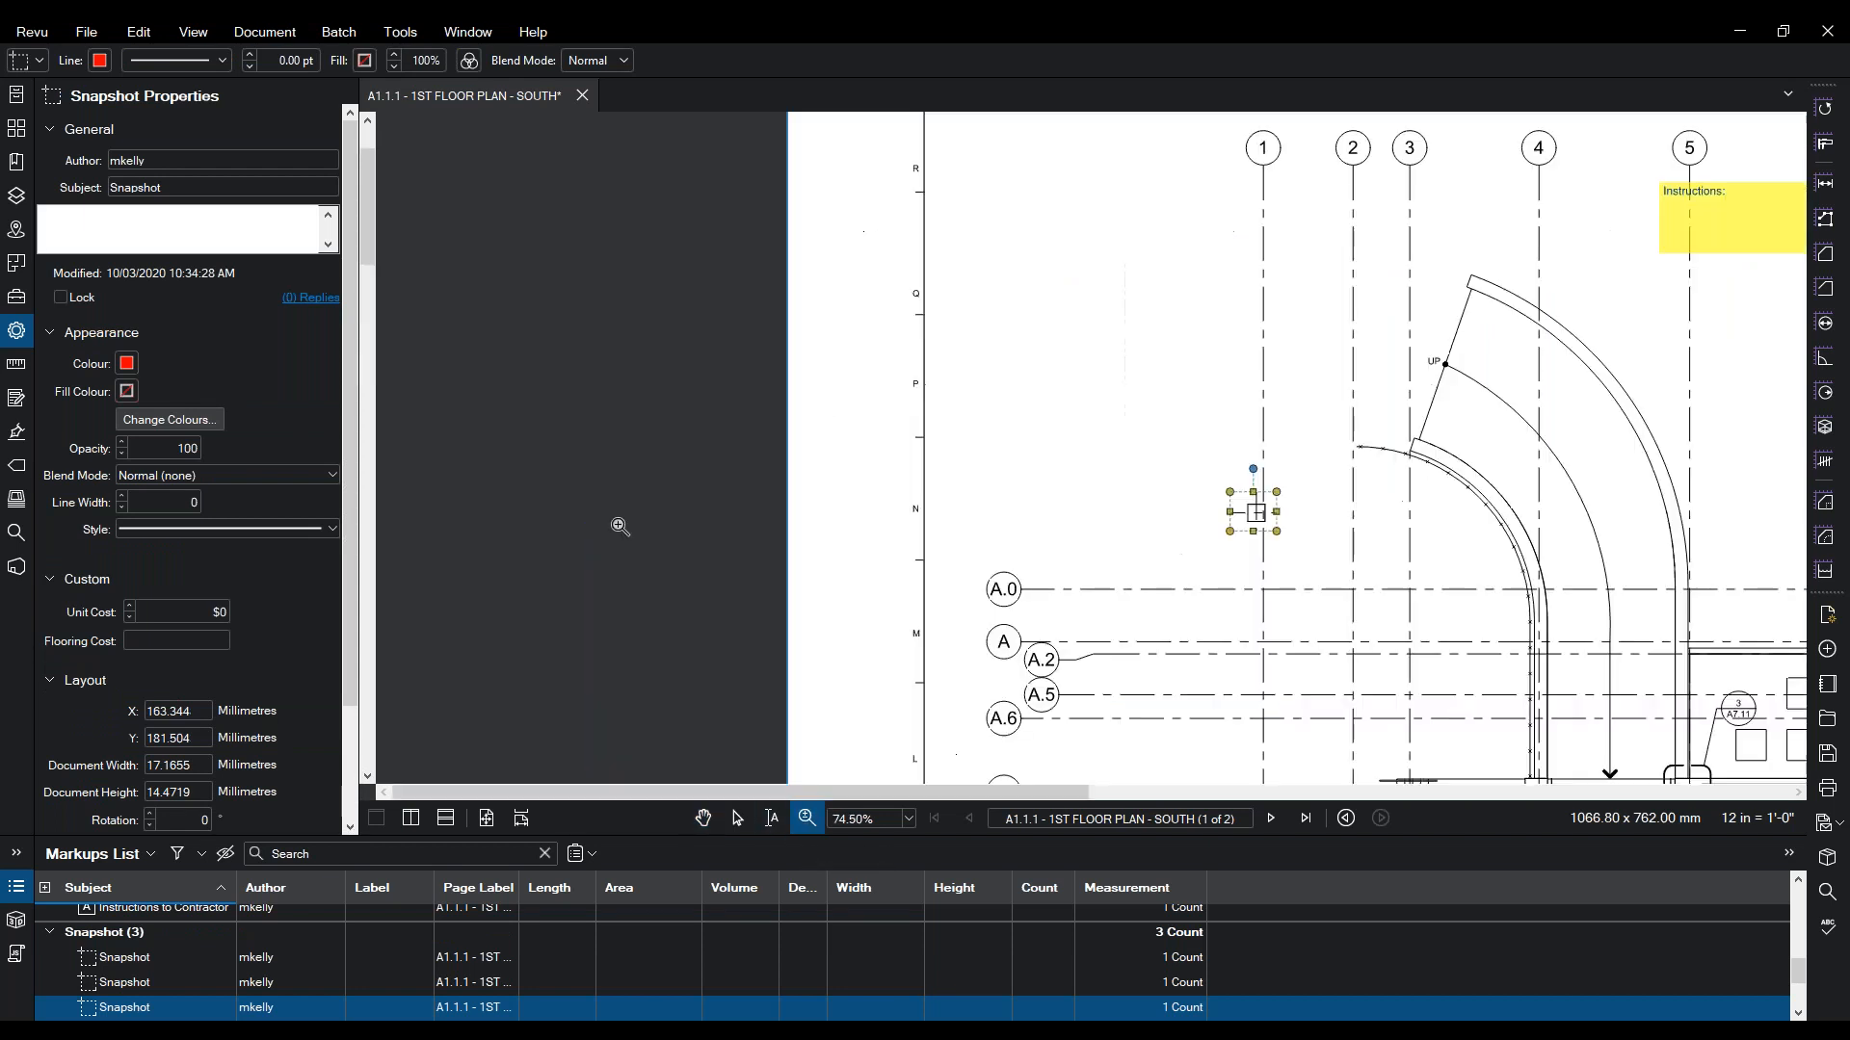
key(Escape)
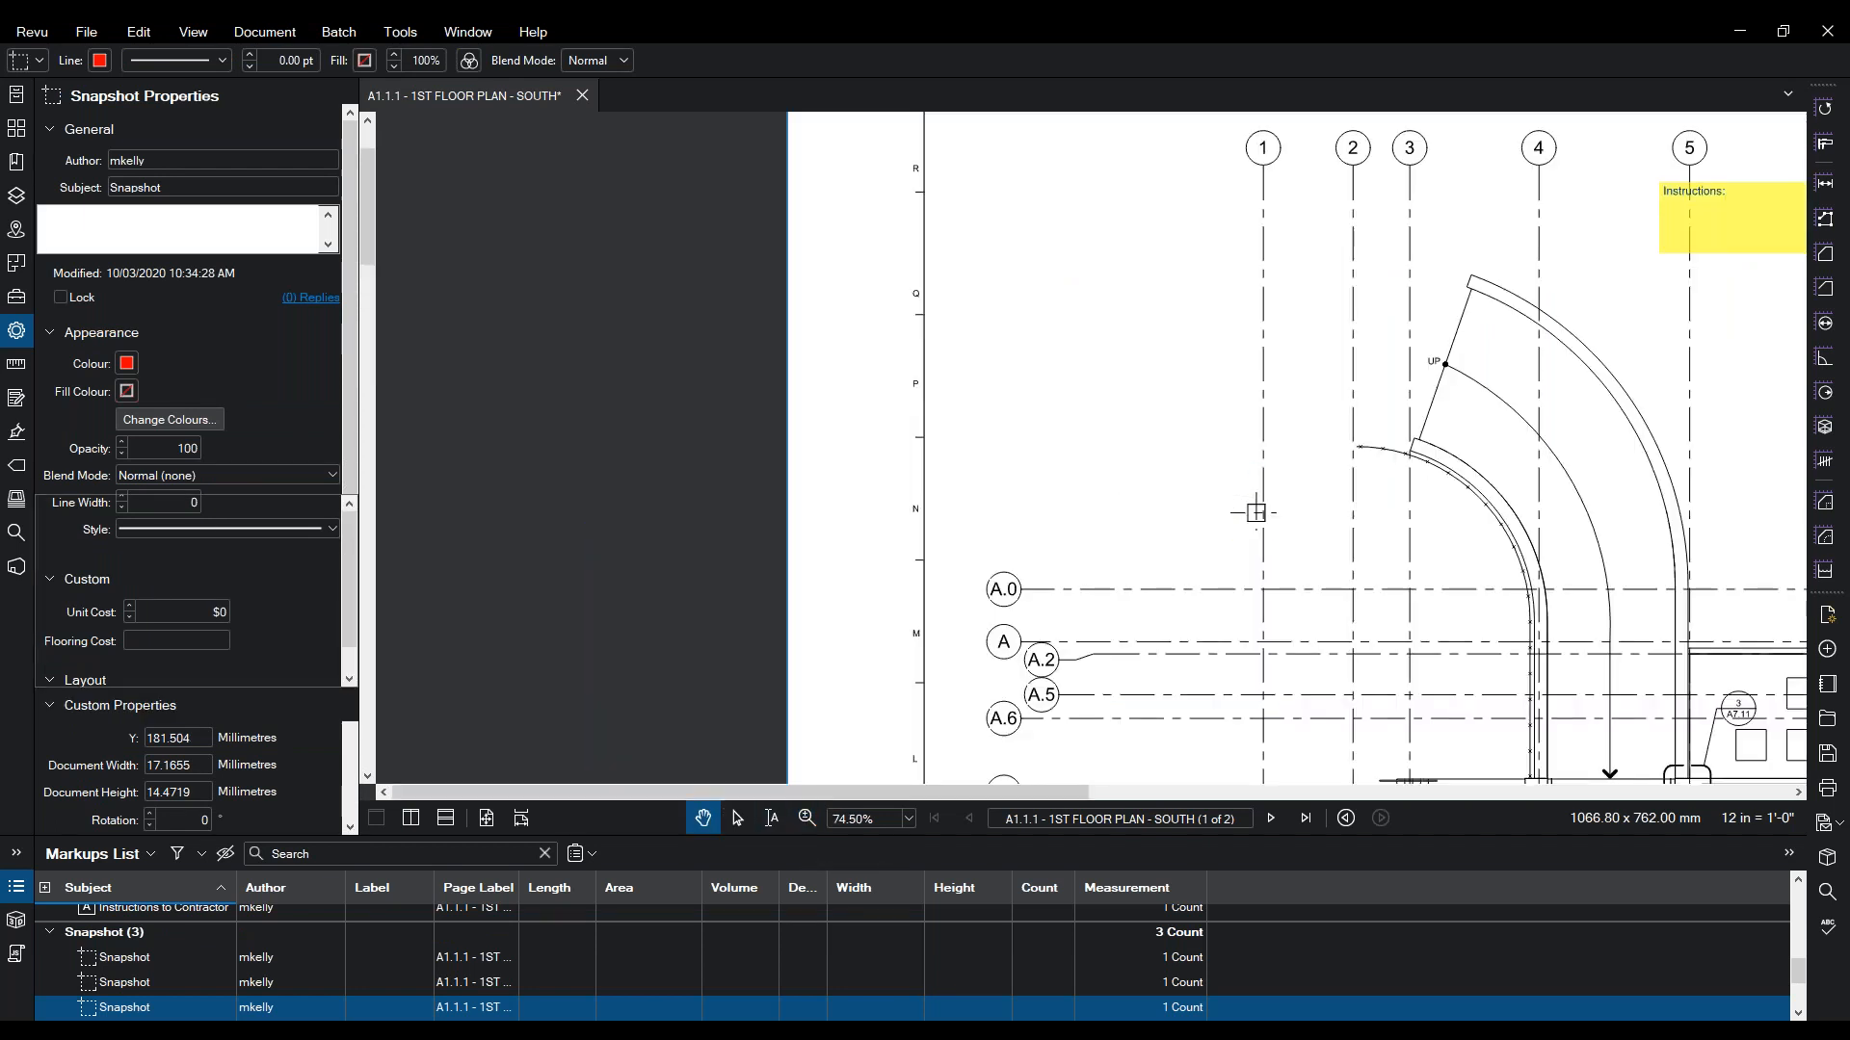
click(1255, 511)
drag(1256, 511, 1086, 307)
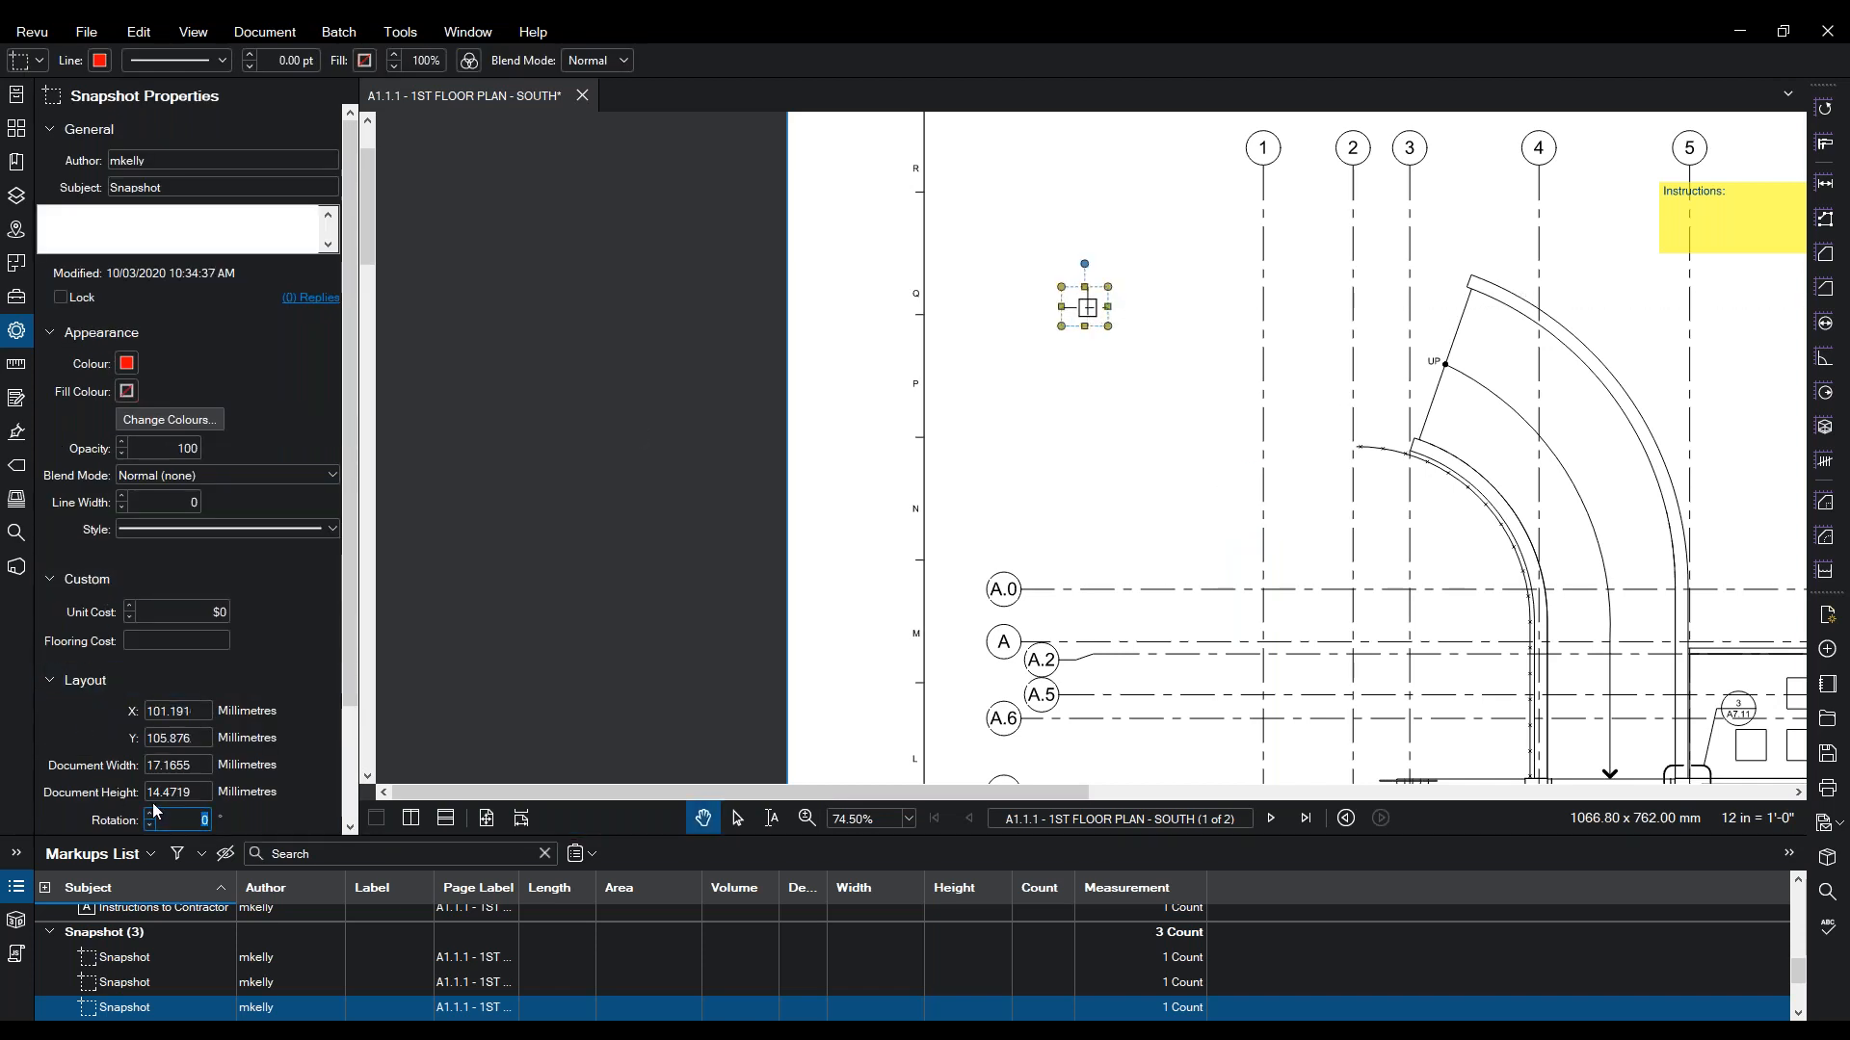
- Set the snapshot's Layout scale to 500%
click(49, 681)
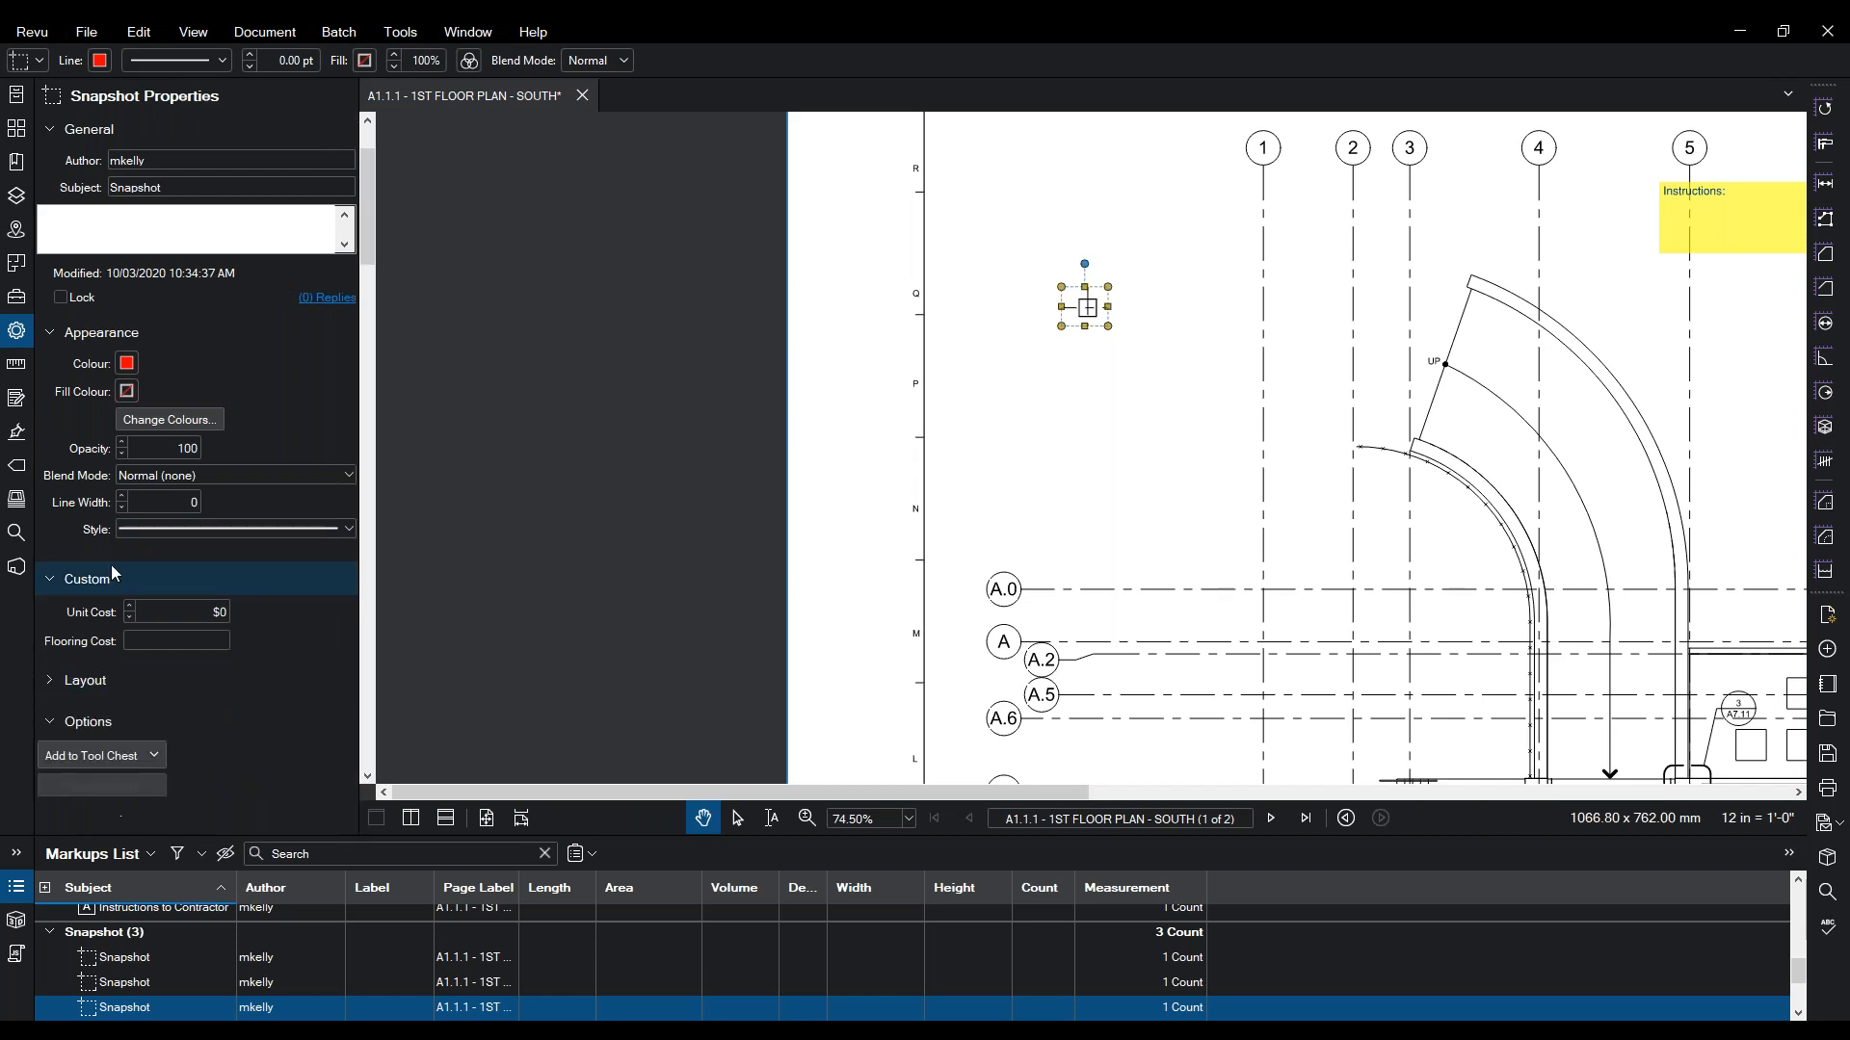
click(46, 686)
scroll(58, 689, down, 3)
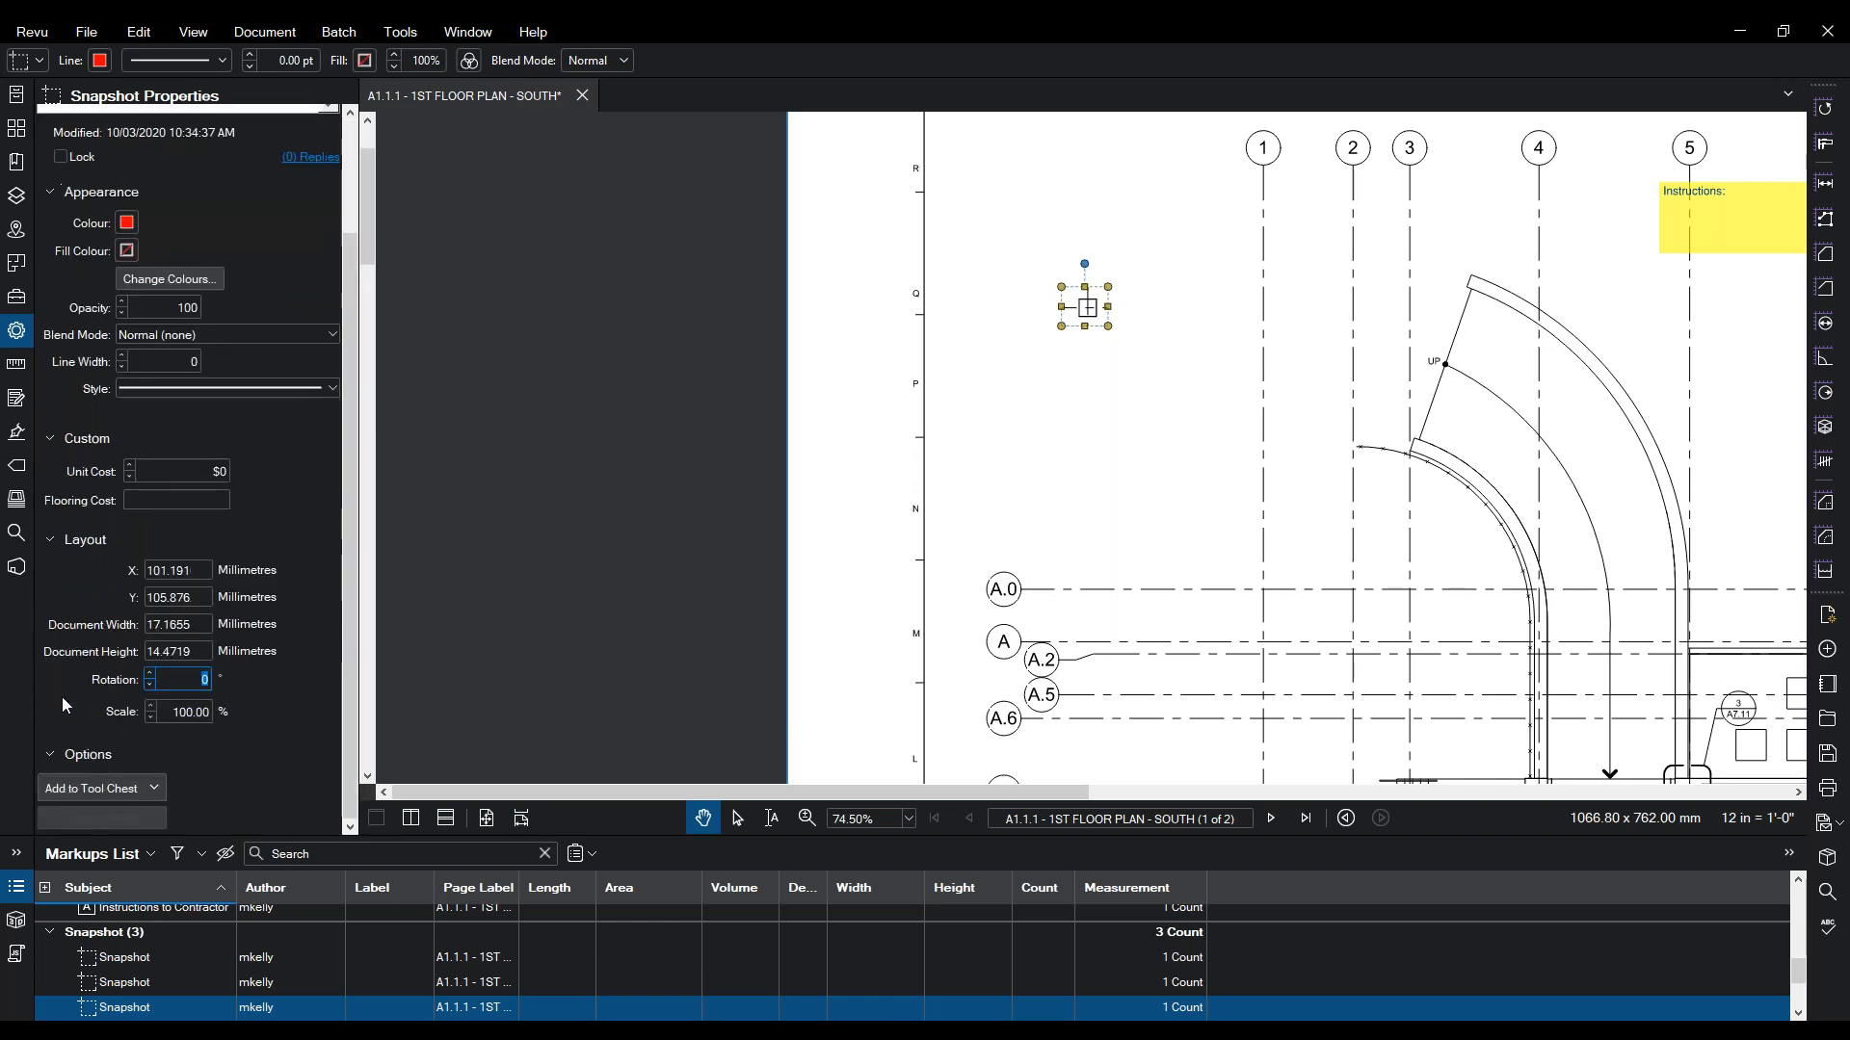
click(171, 714)
text(500)
key(Return)
click(711, 434)
- Draw a rectangle around the enlarged column snapshot and give it a dark blue outline
click(421, 28)
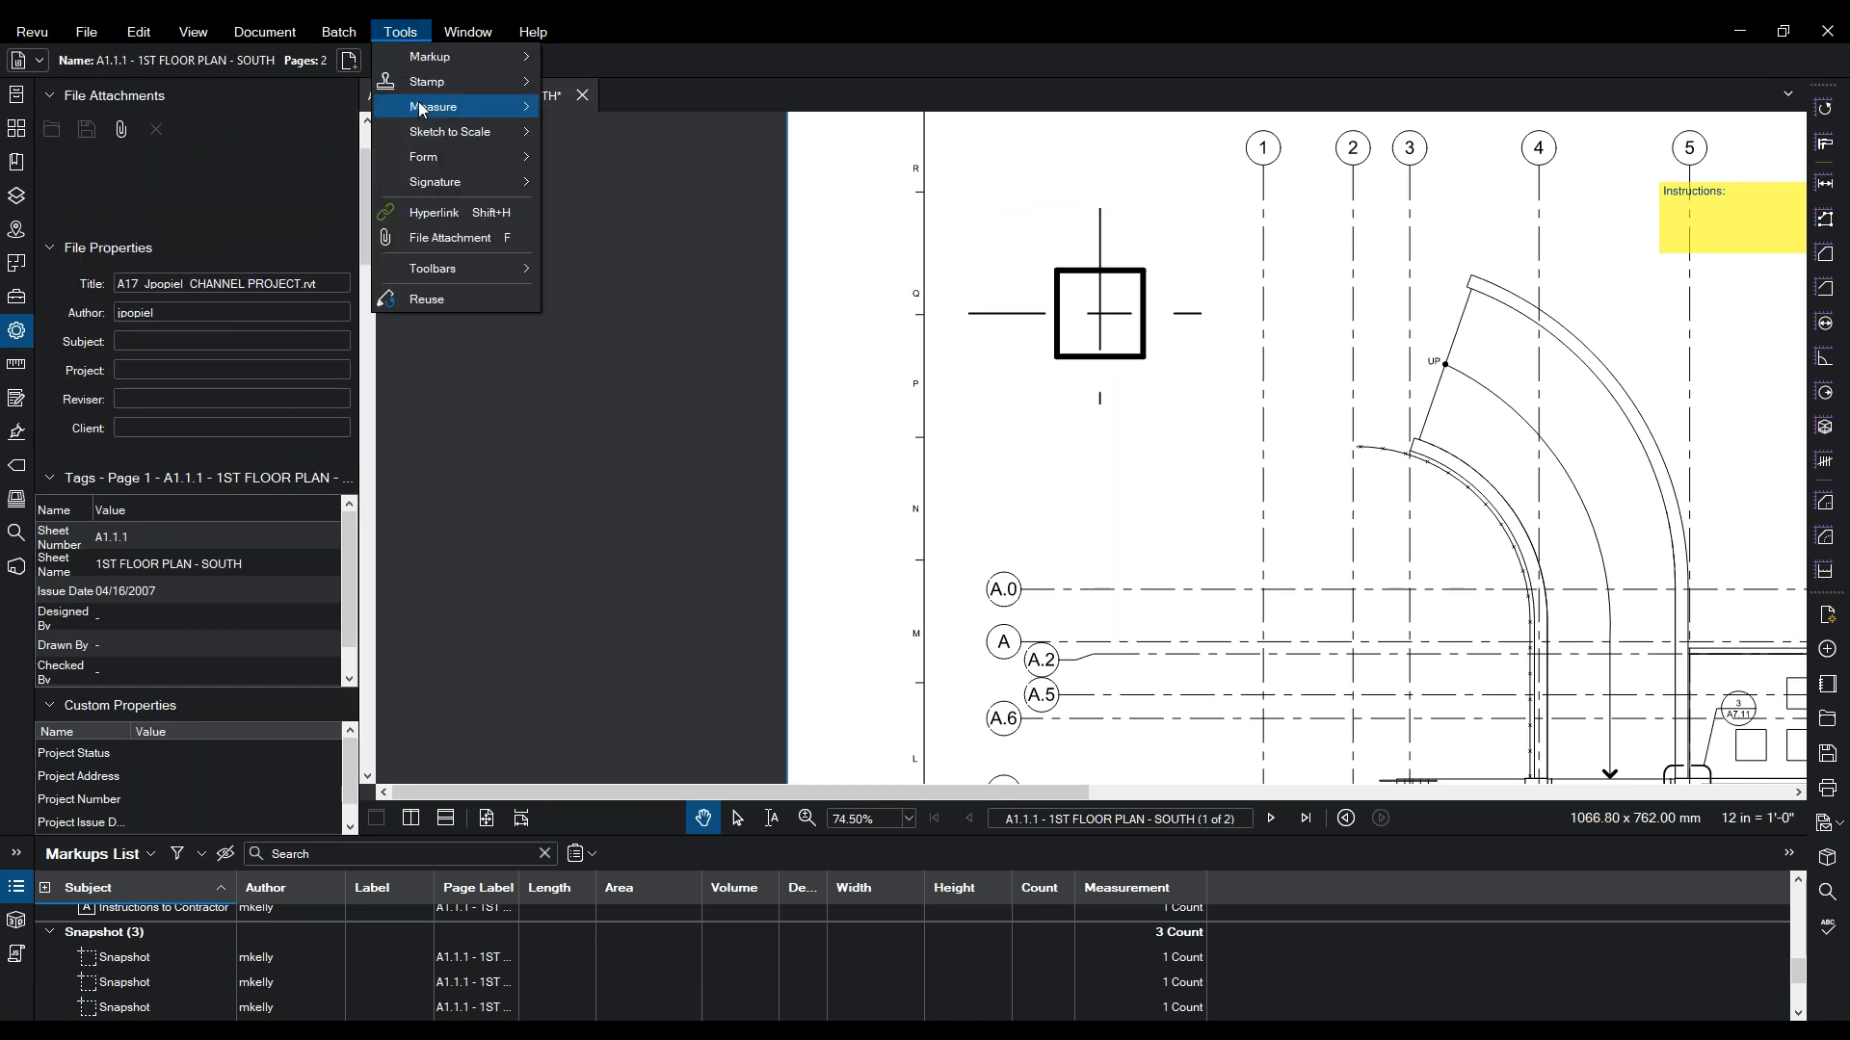
mouse_move(465, 67)
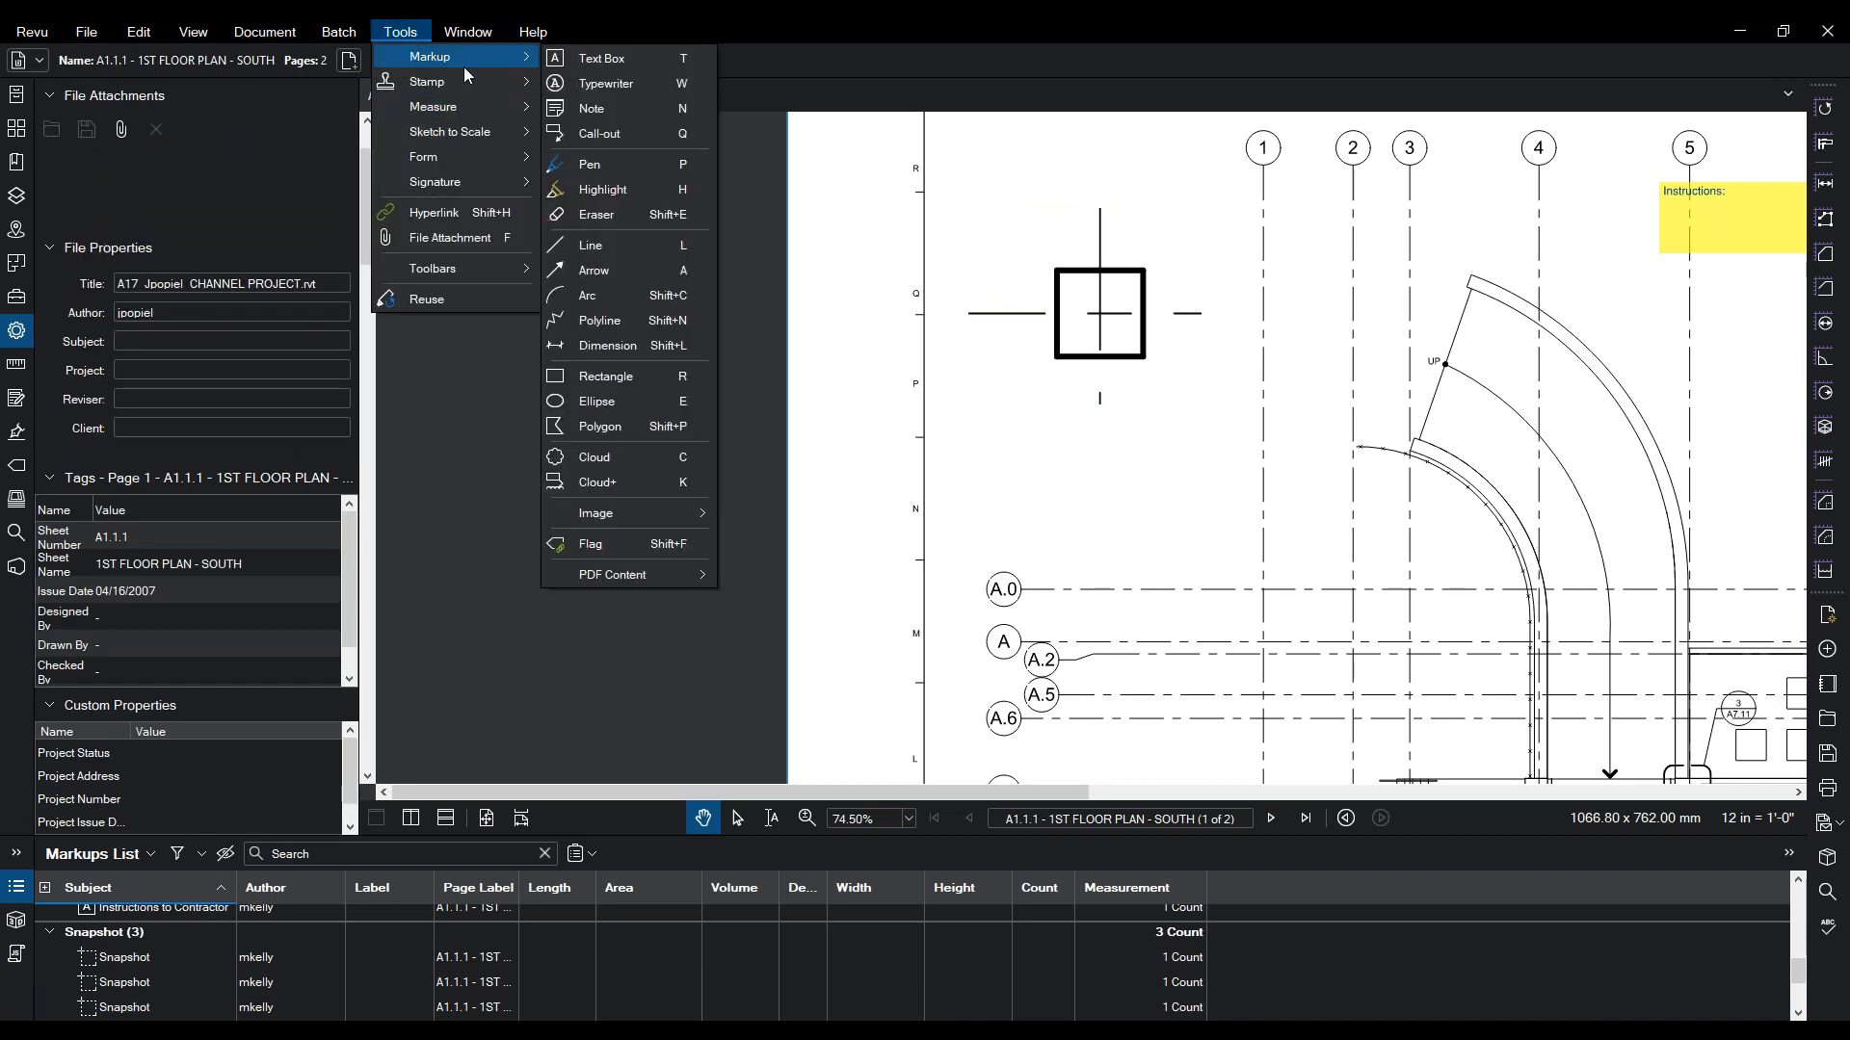
click(576, 377)
scroll(1232, 144, up, 1)
drag(1231, 139, 935, 558)
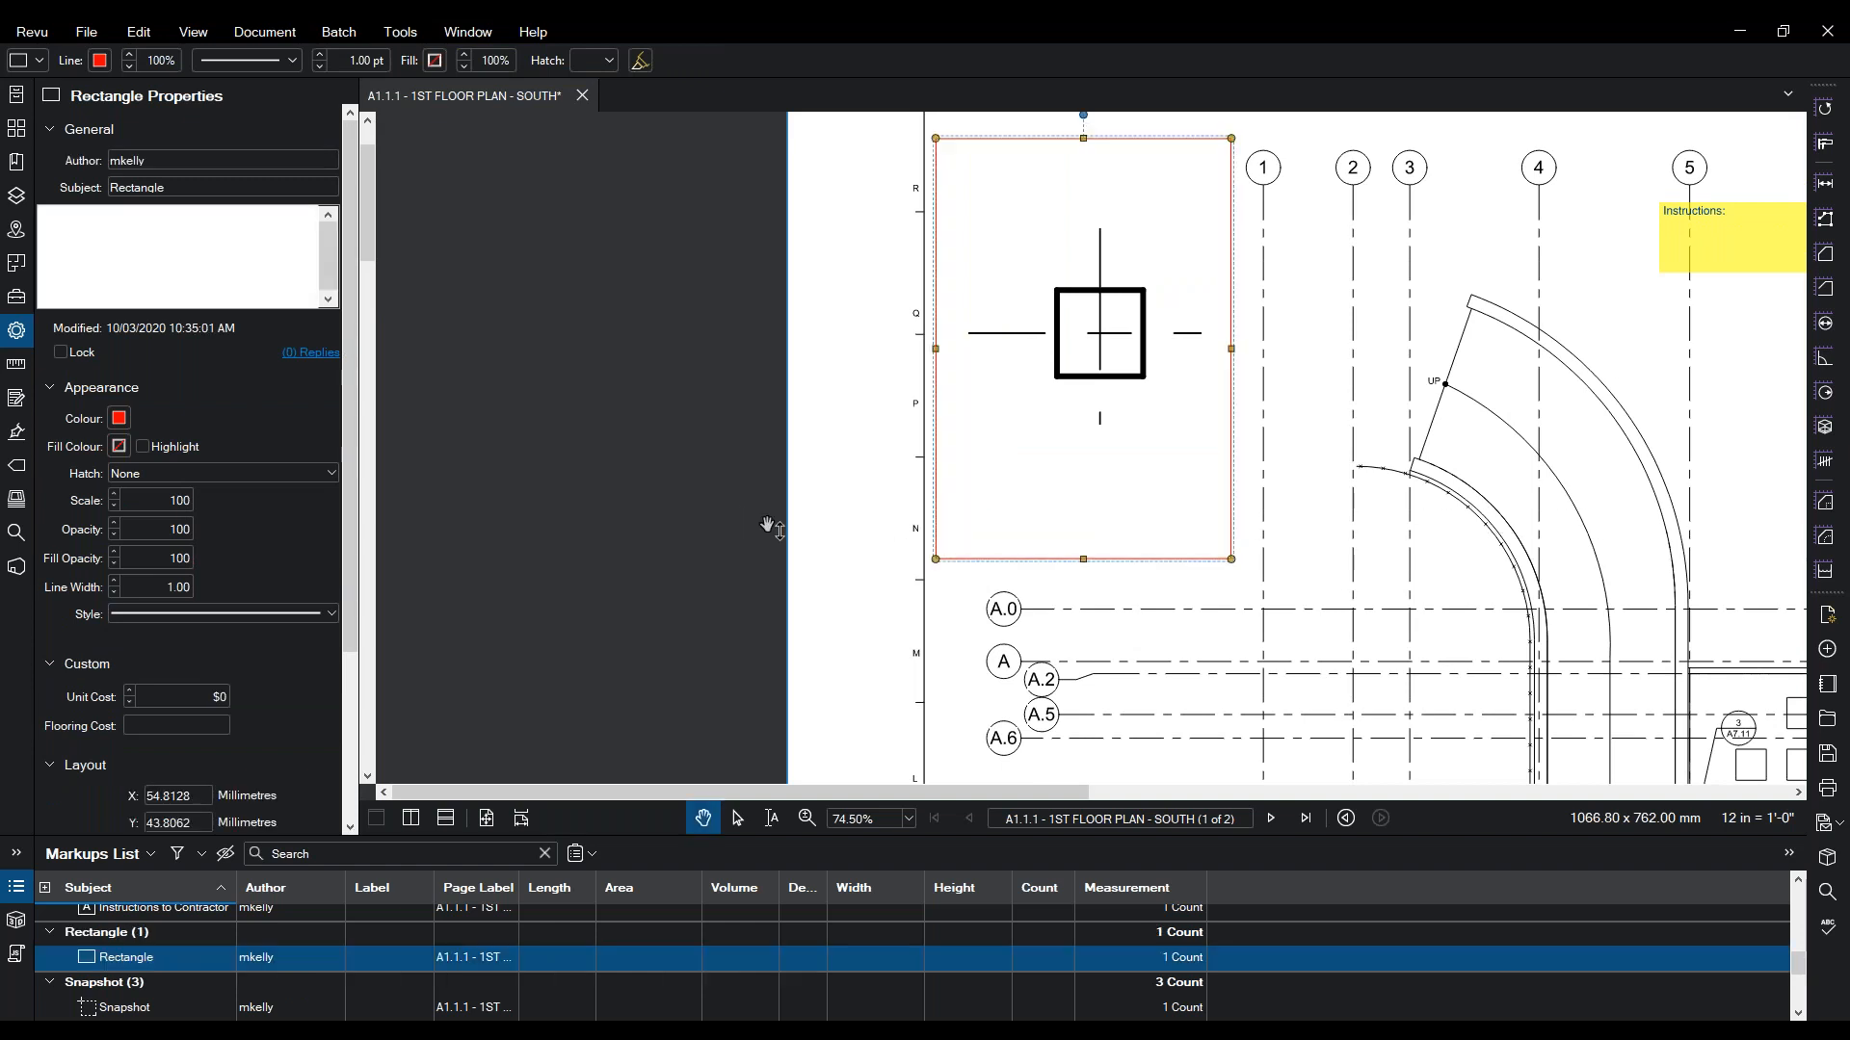
click(119, 419)
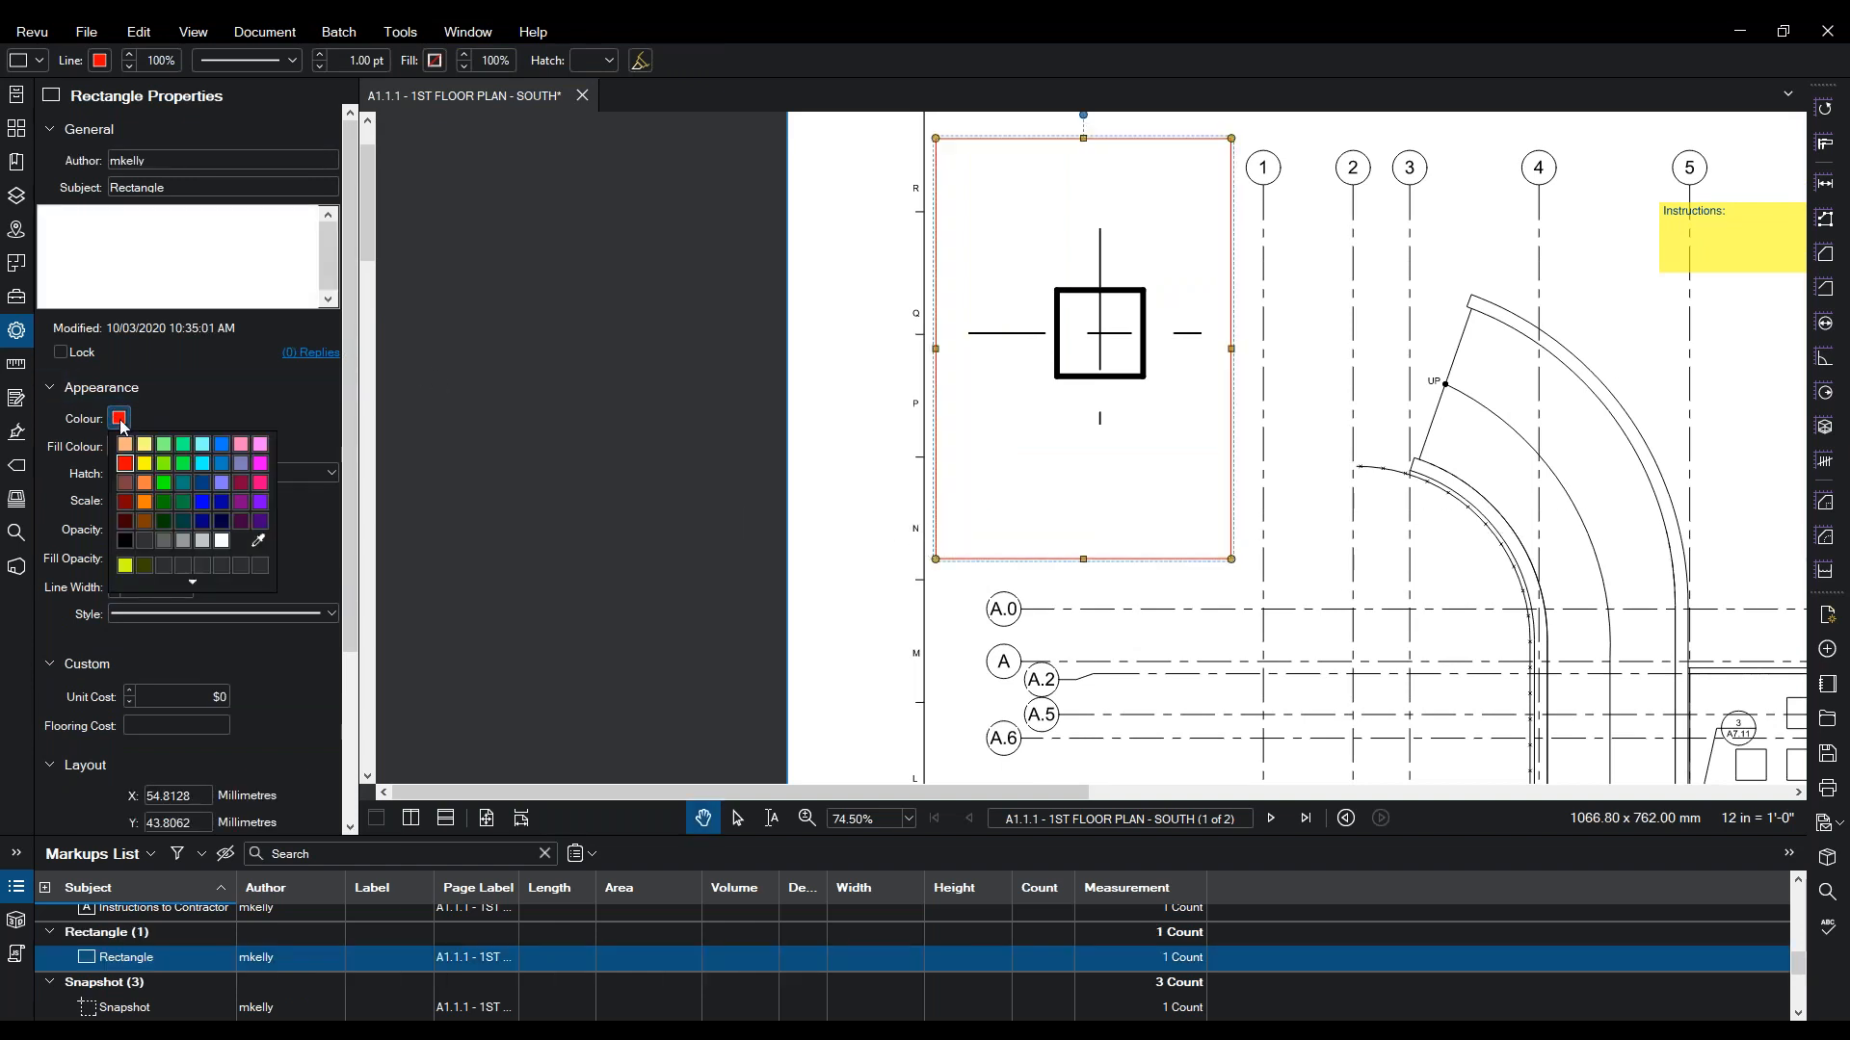
click(211, 543)
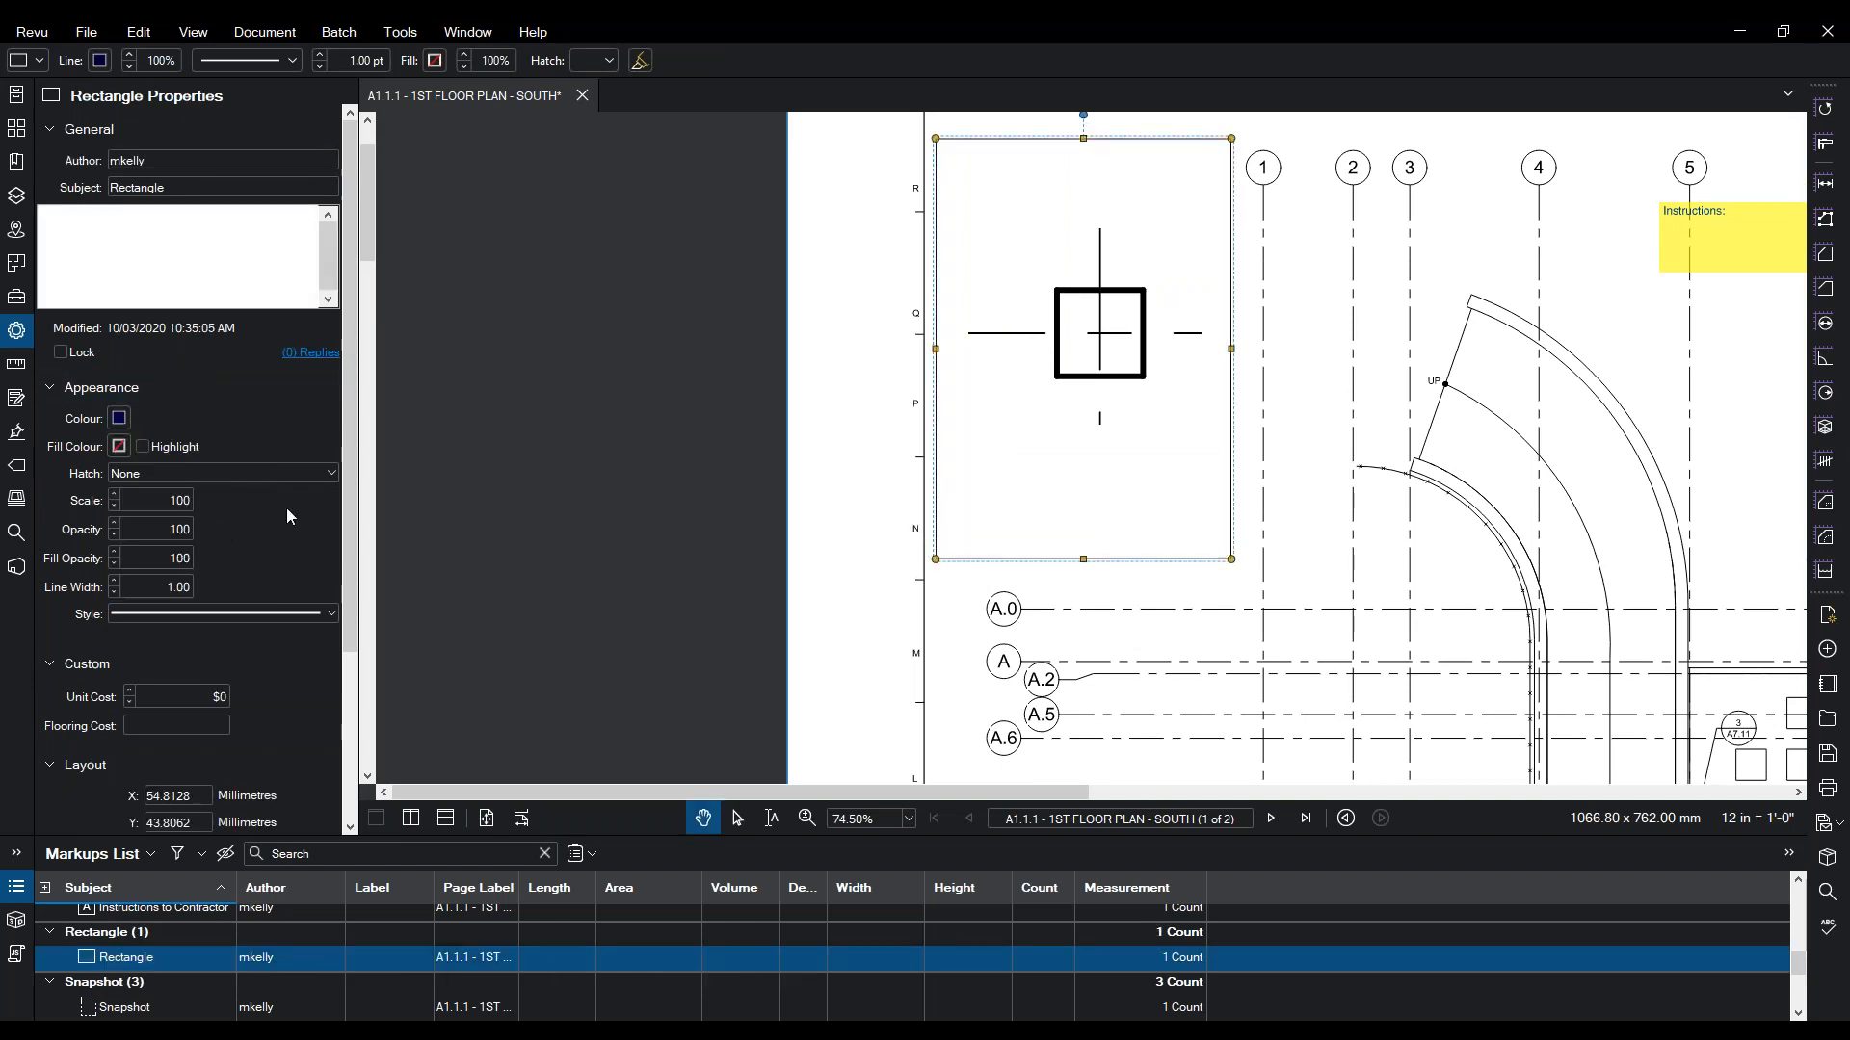
key(Escape)
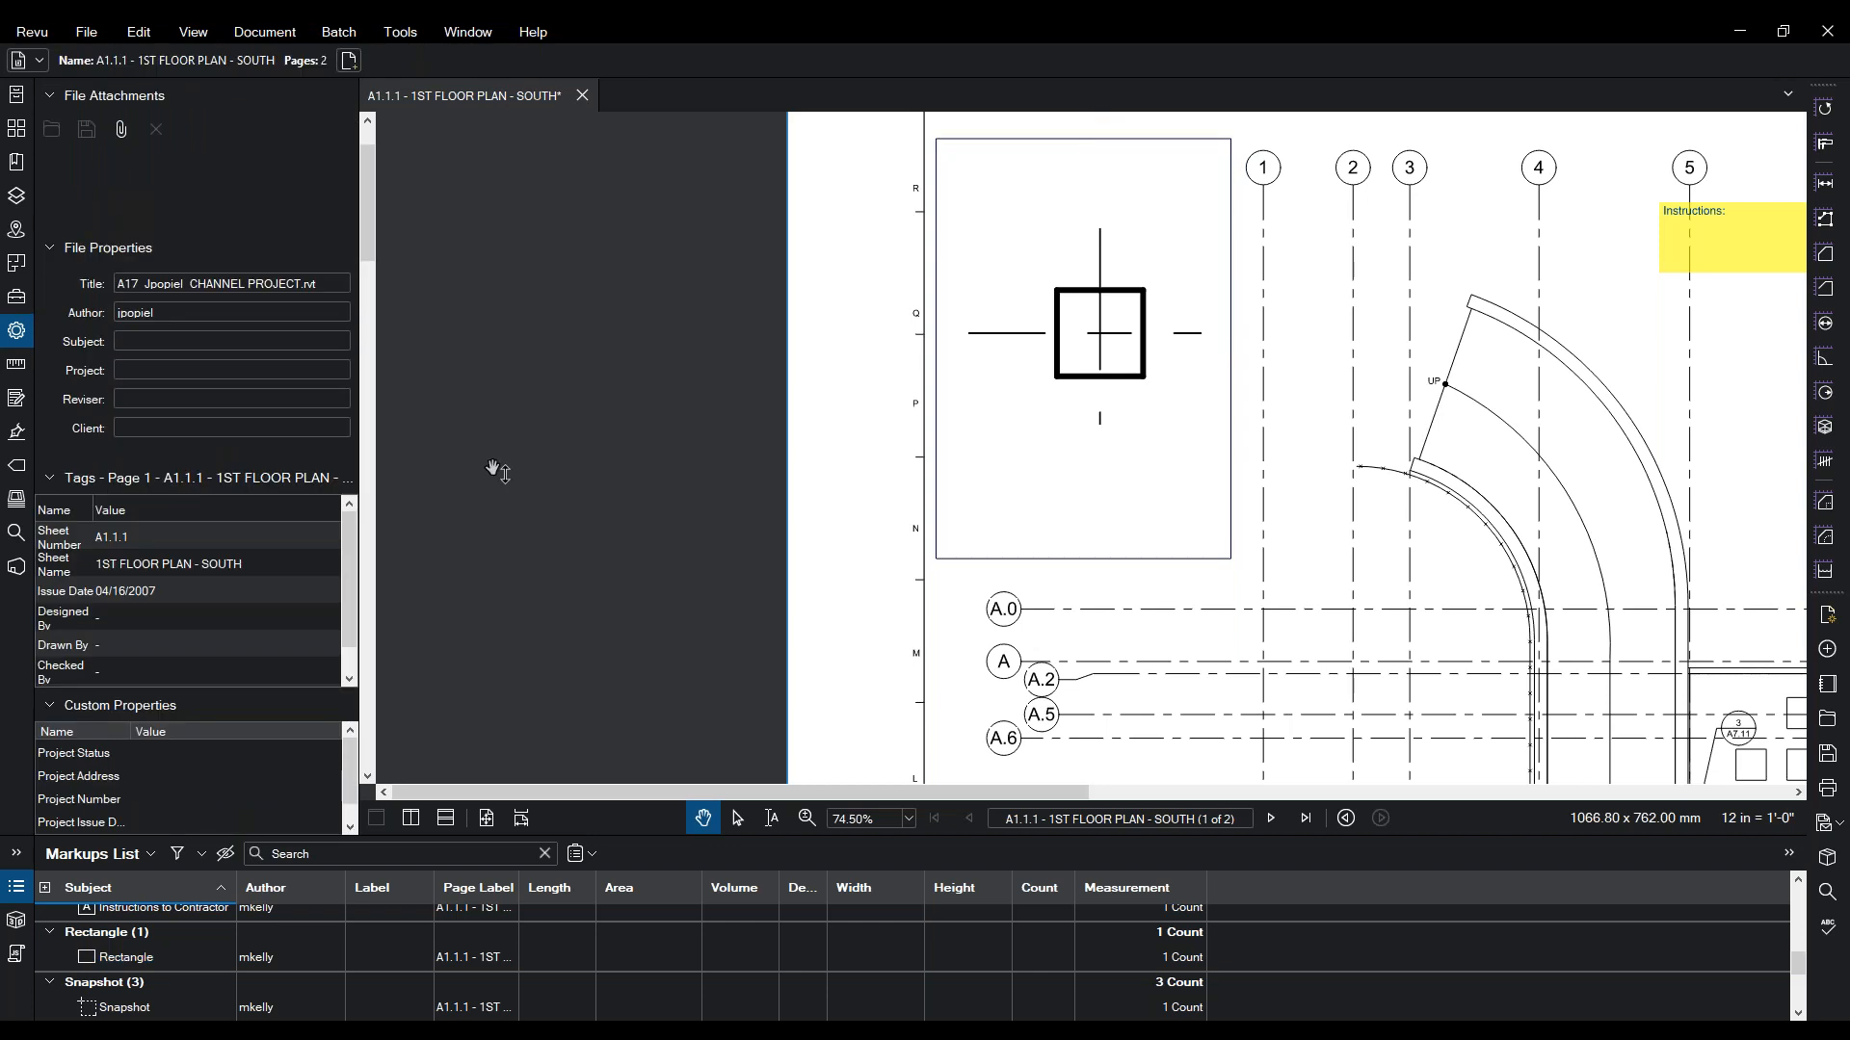
- Zoom in on the 1ST FLOOR PLAN - SOUTH title and its scale bar
scroll(495, 471, down, 5)
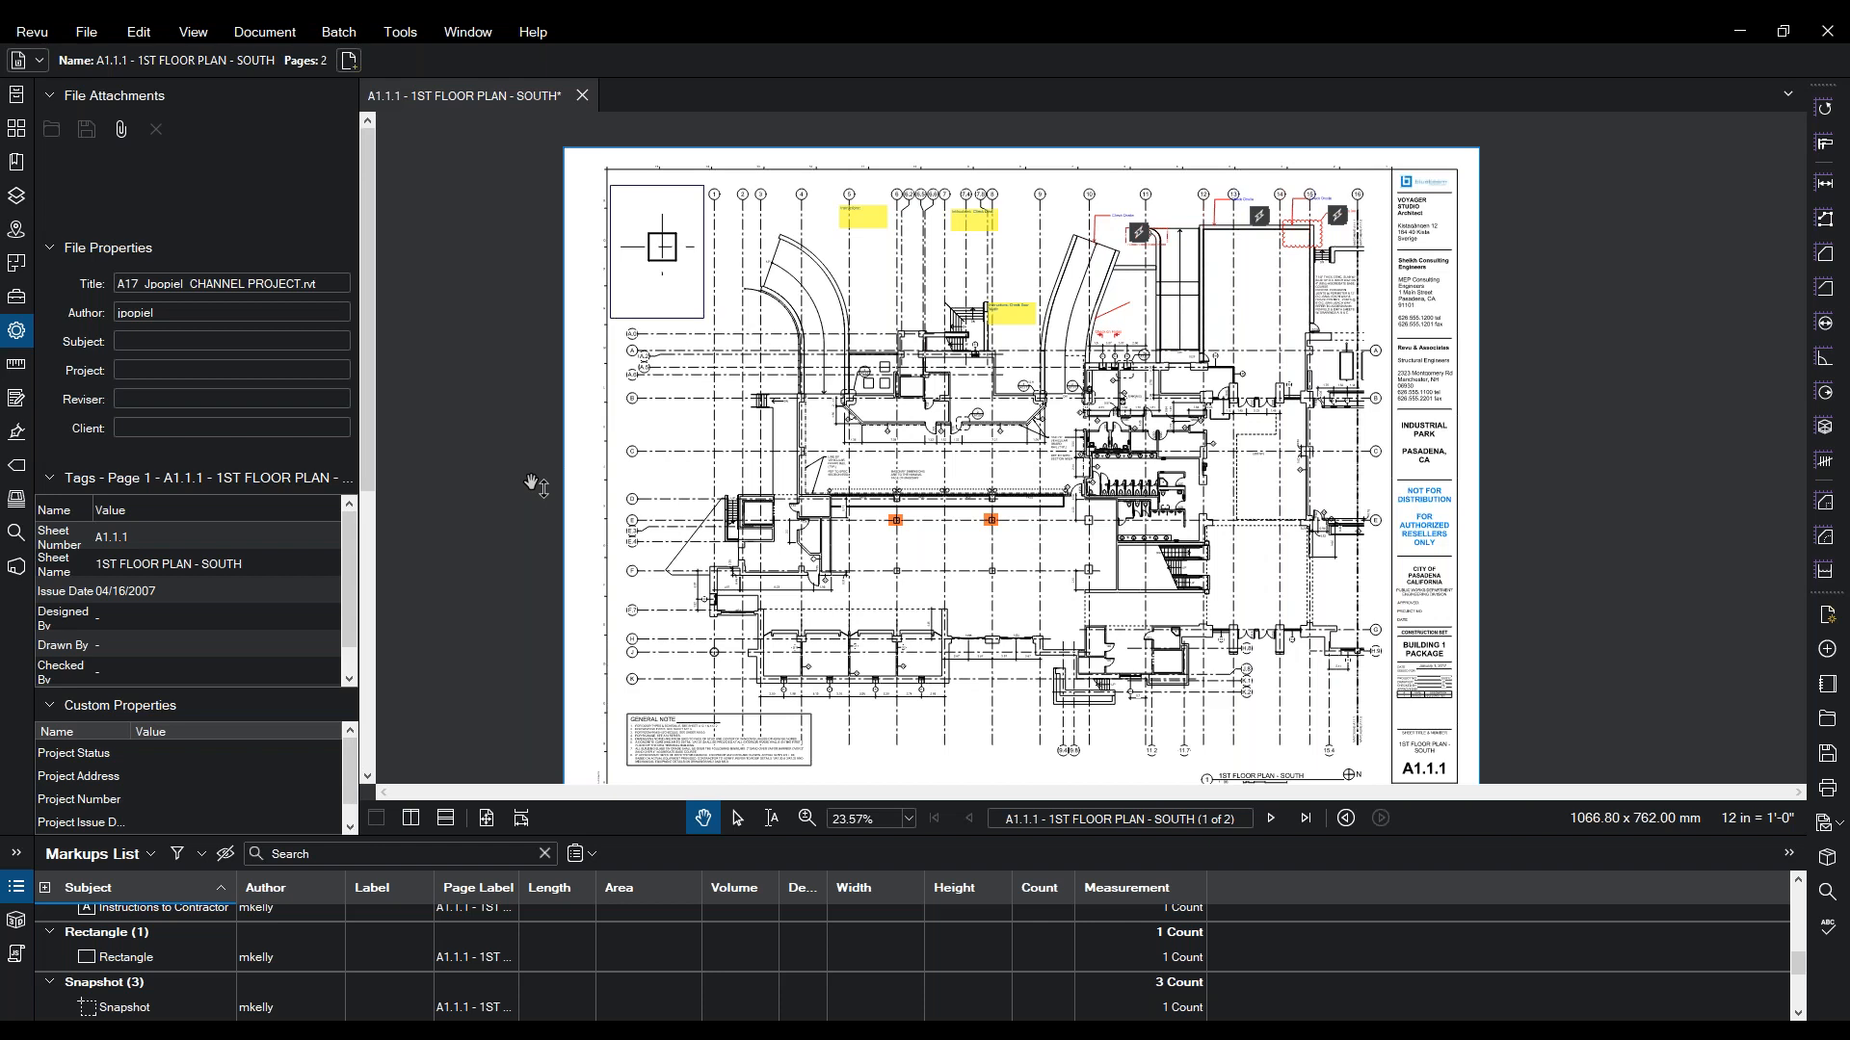
click(414, 32)
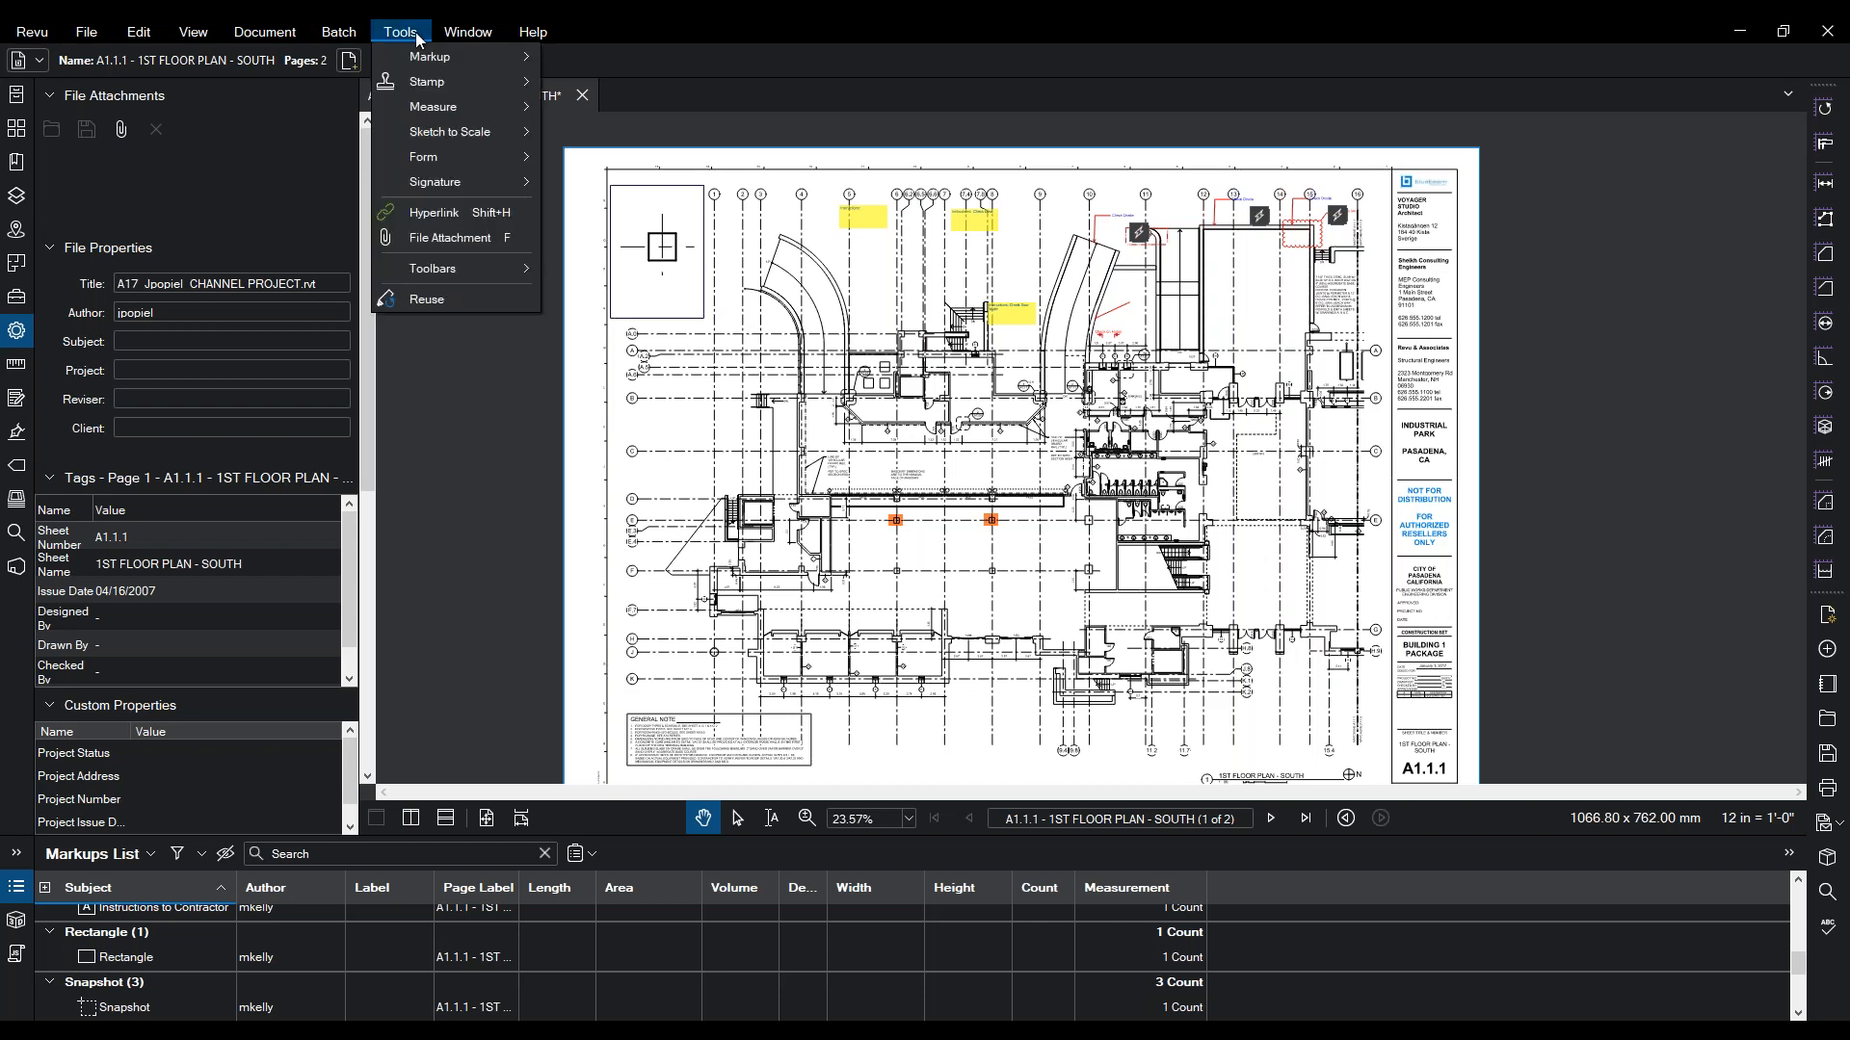
mouse_move(447, 108)
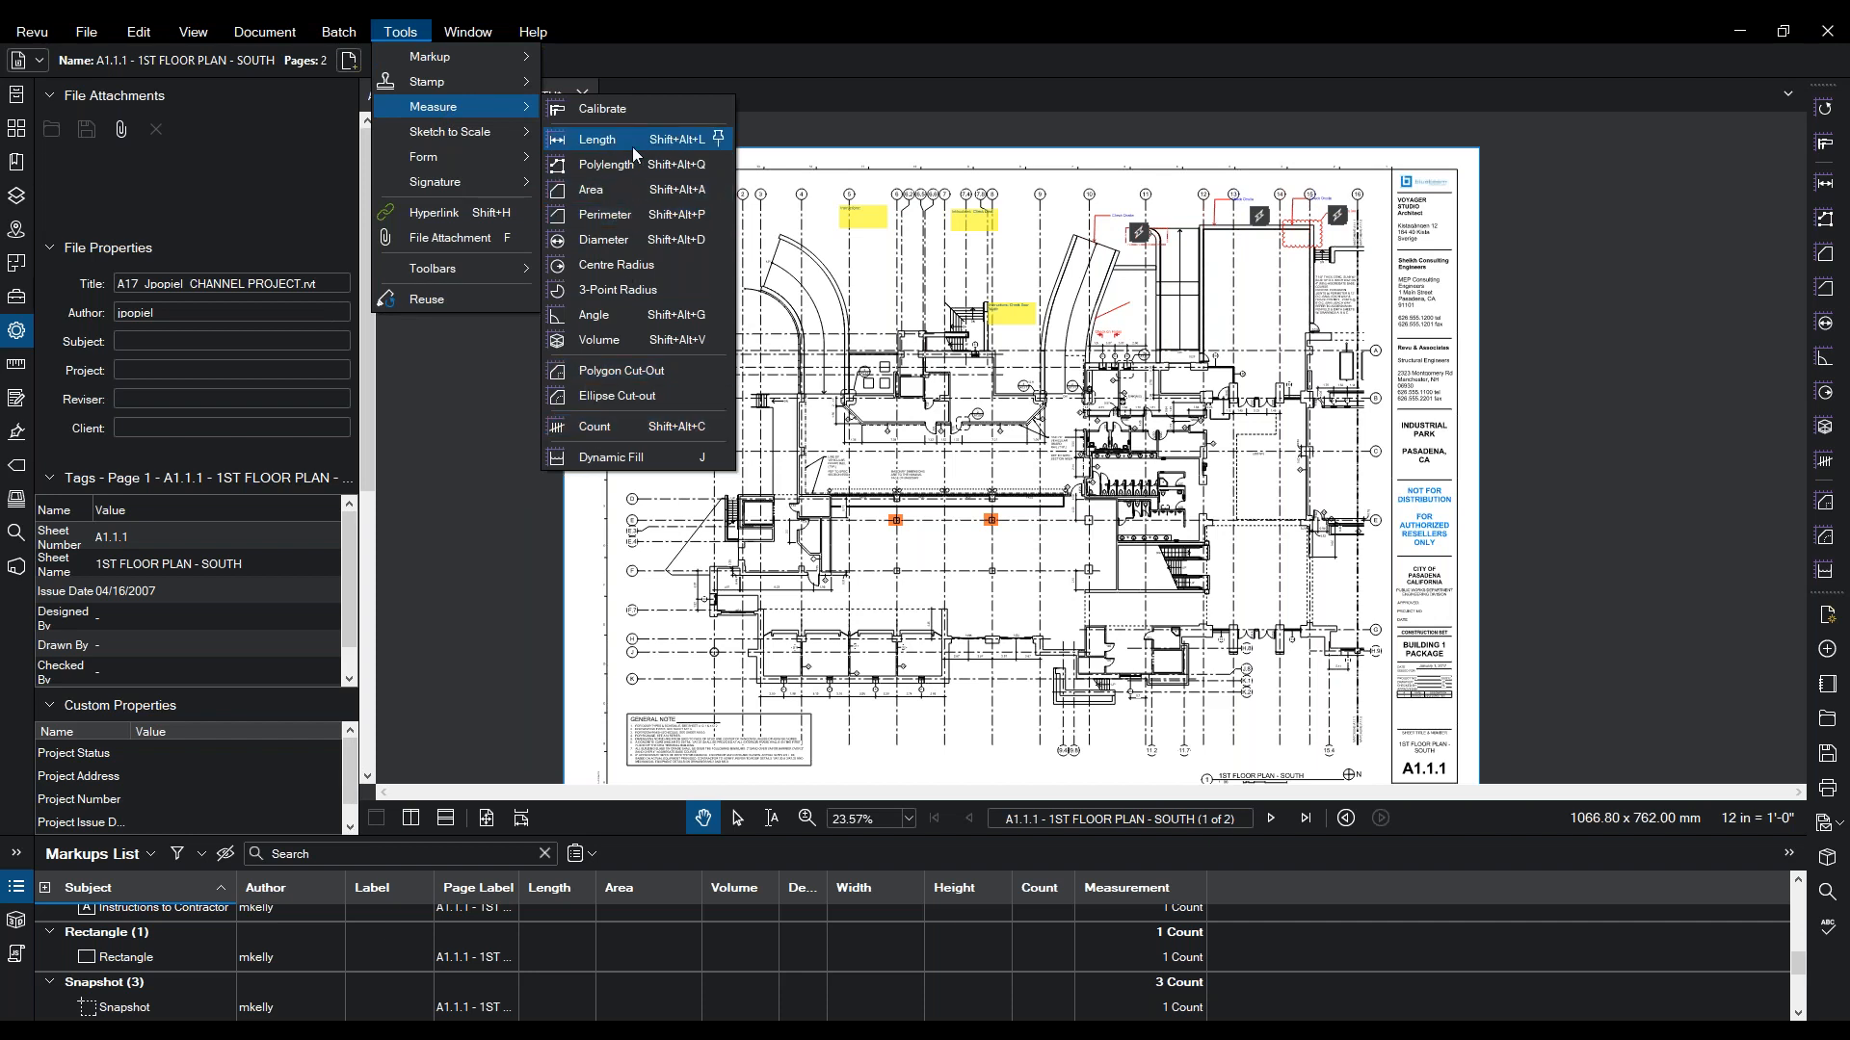
click(617, 395)
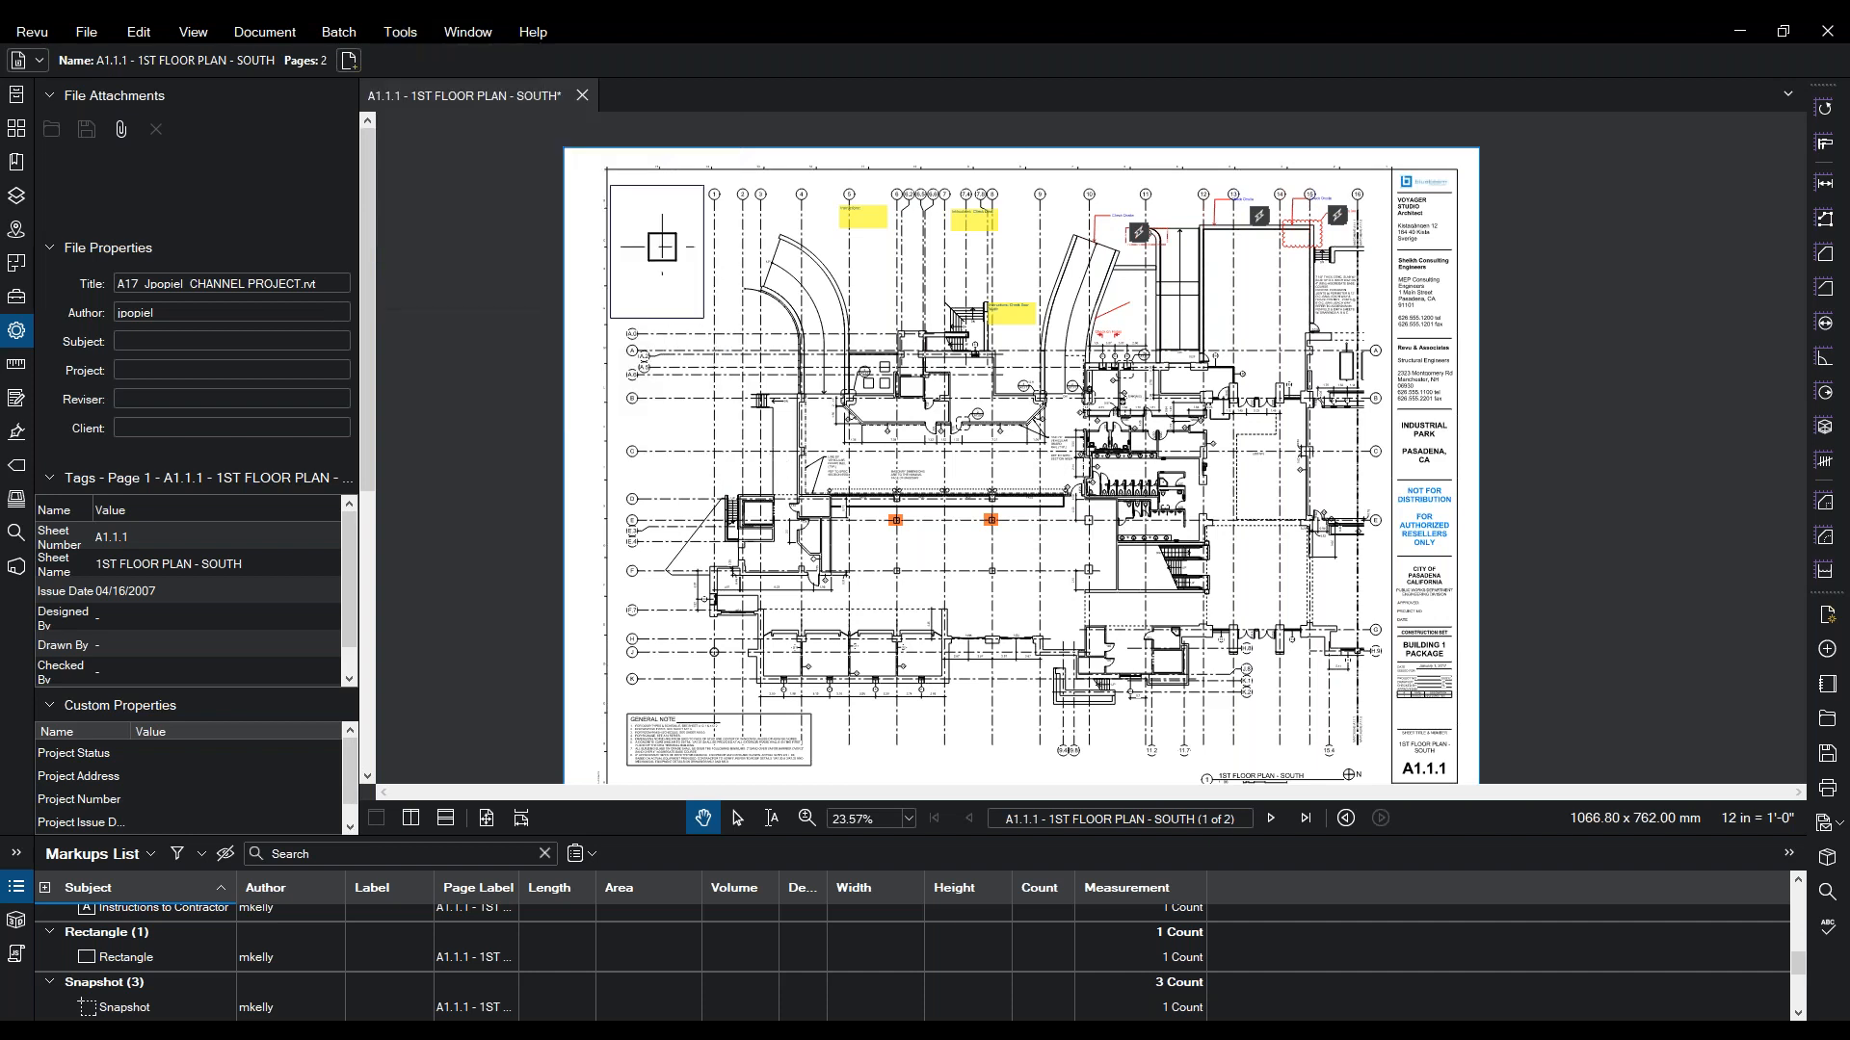
scroll(1007, 638, down, 2)
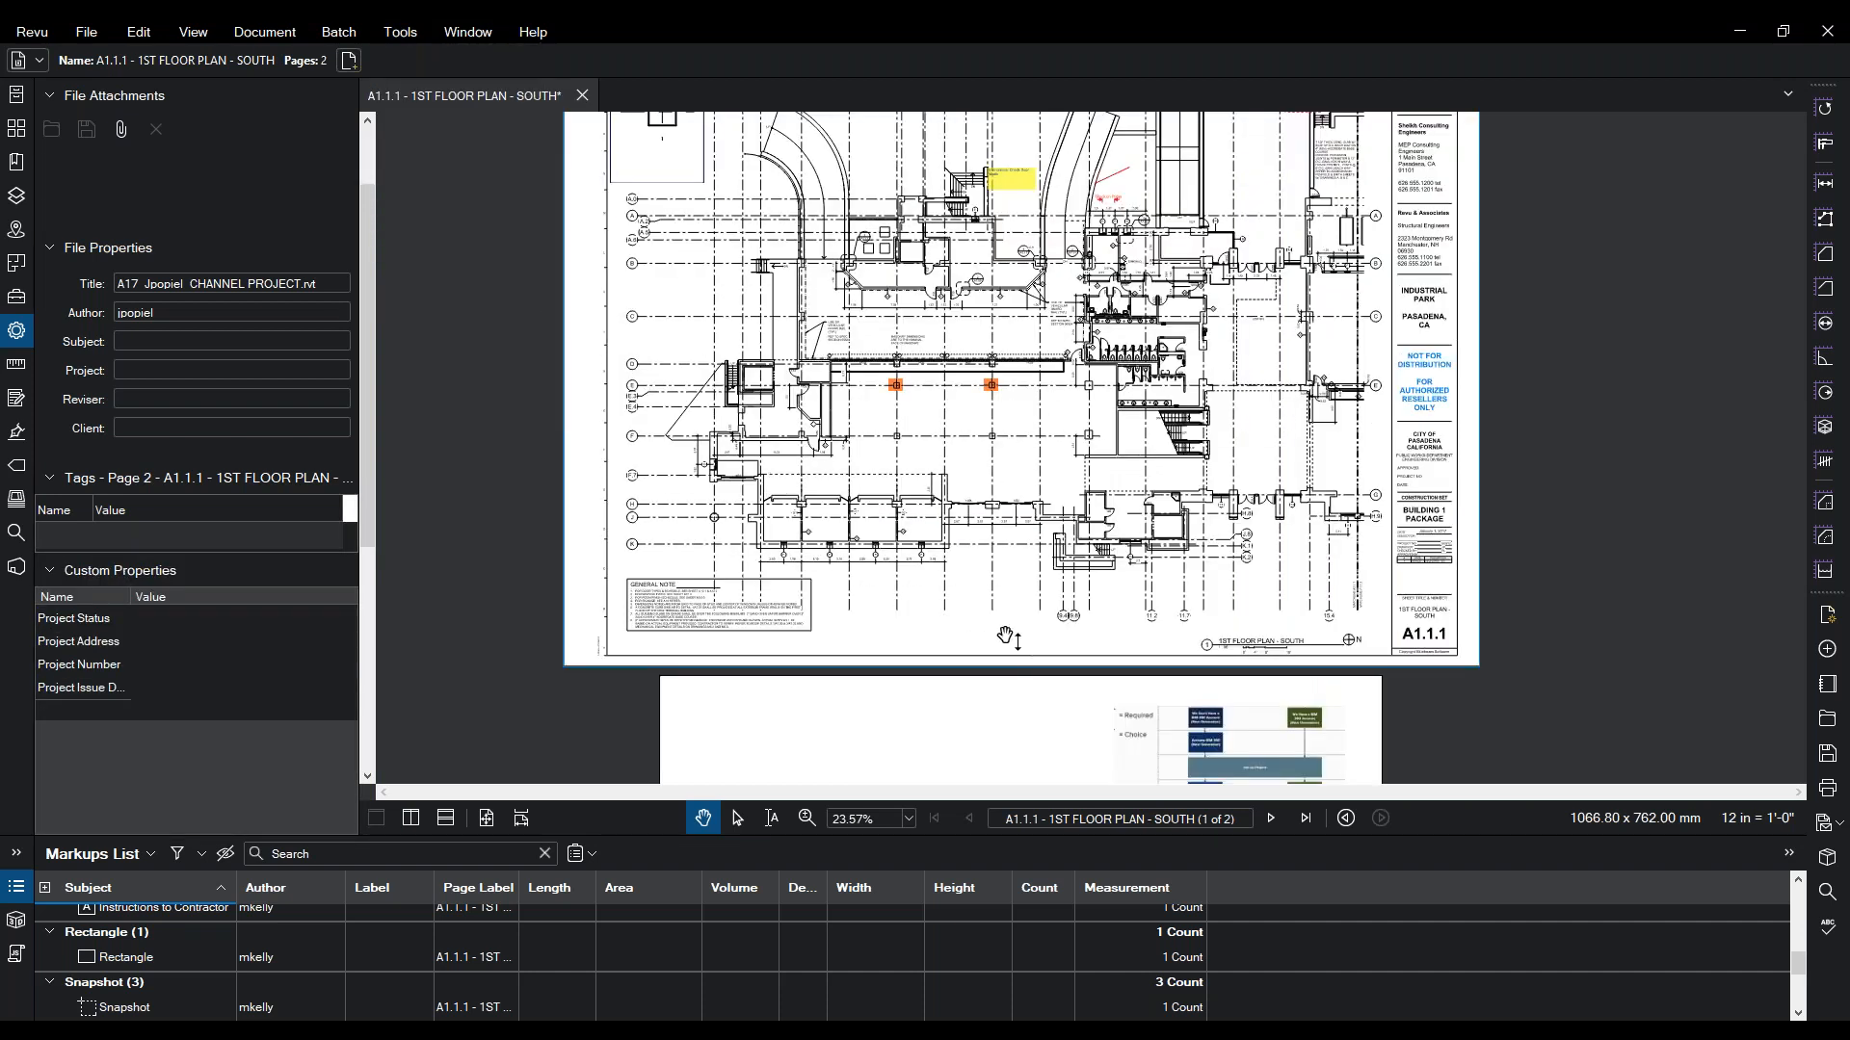
click(807, 818)
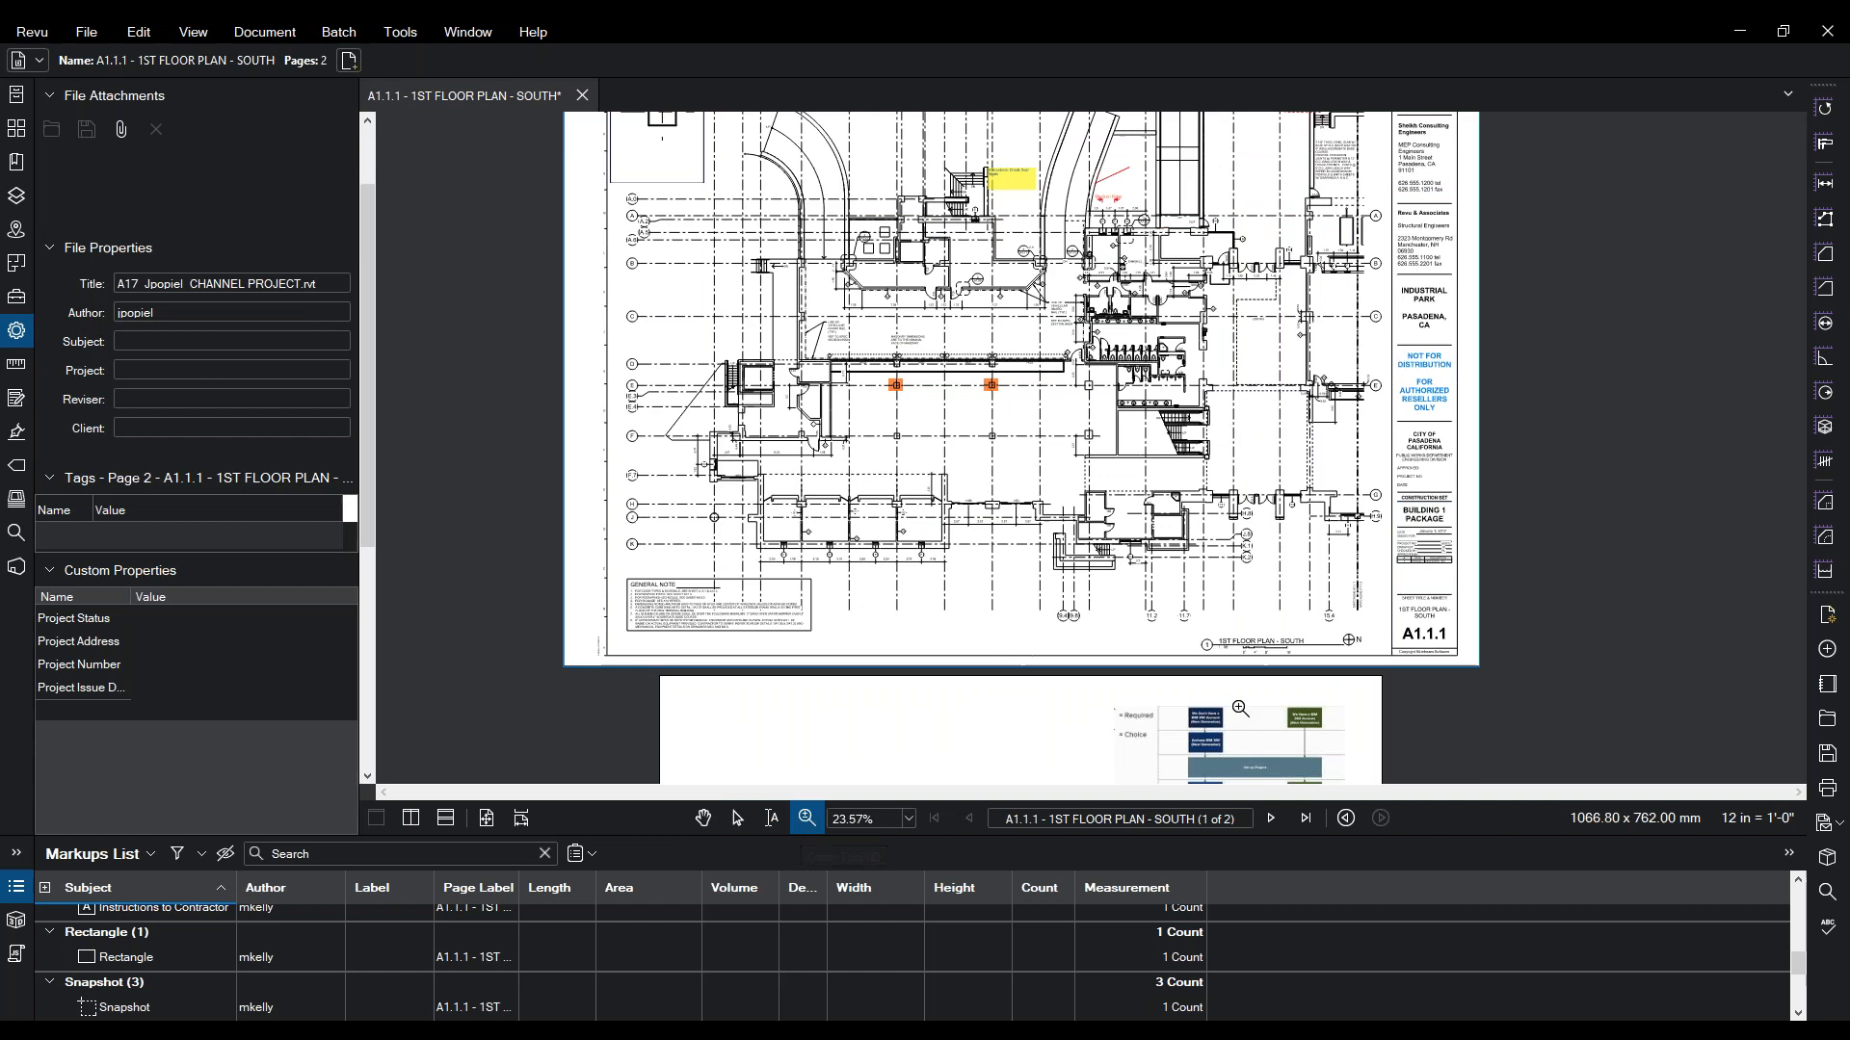
drag(1406, 622, 1166, 682)
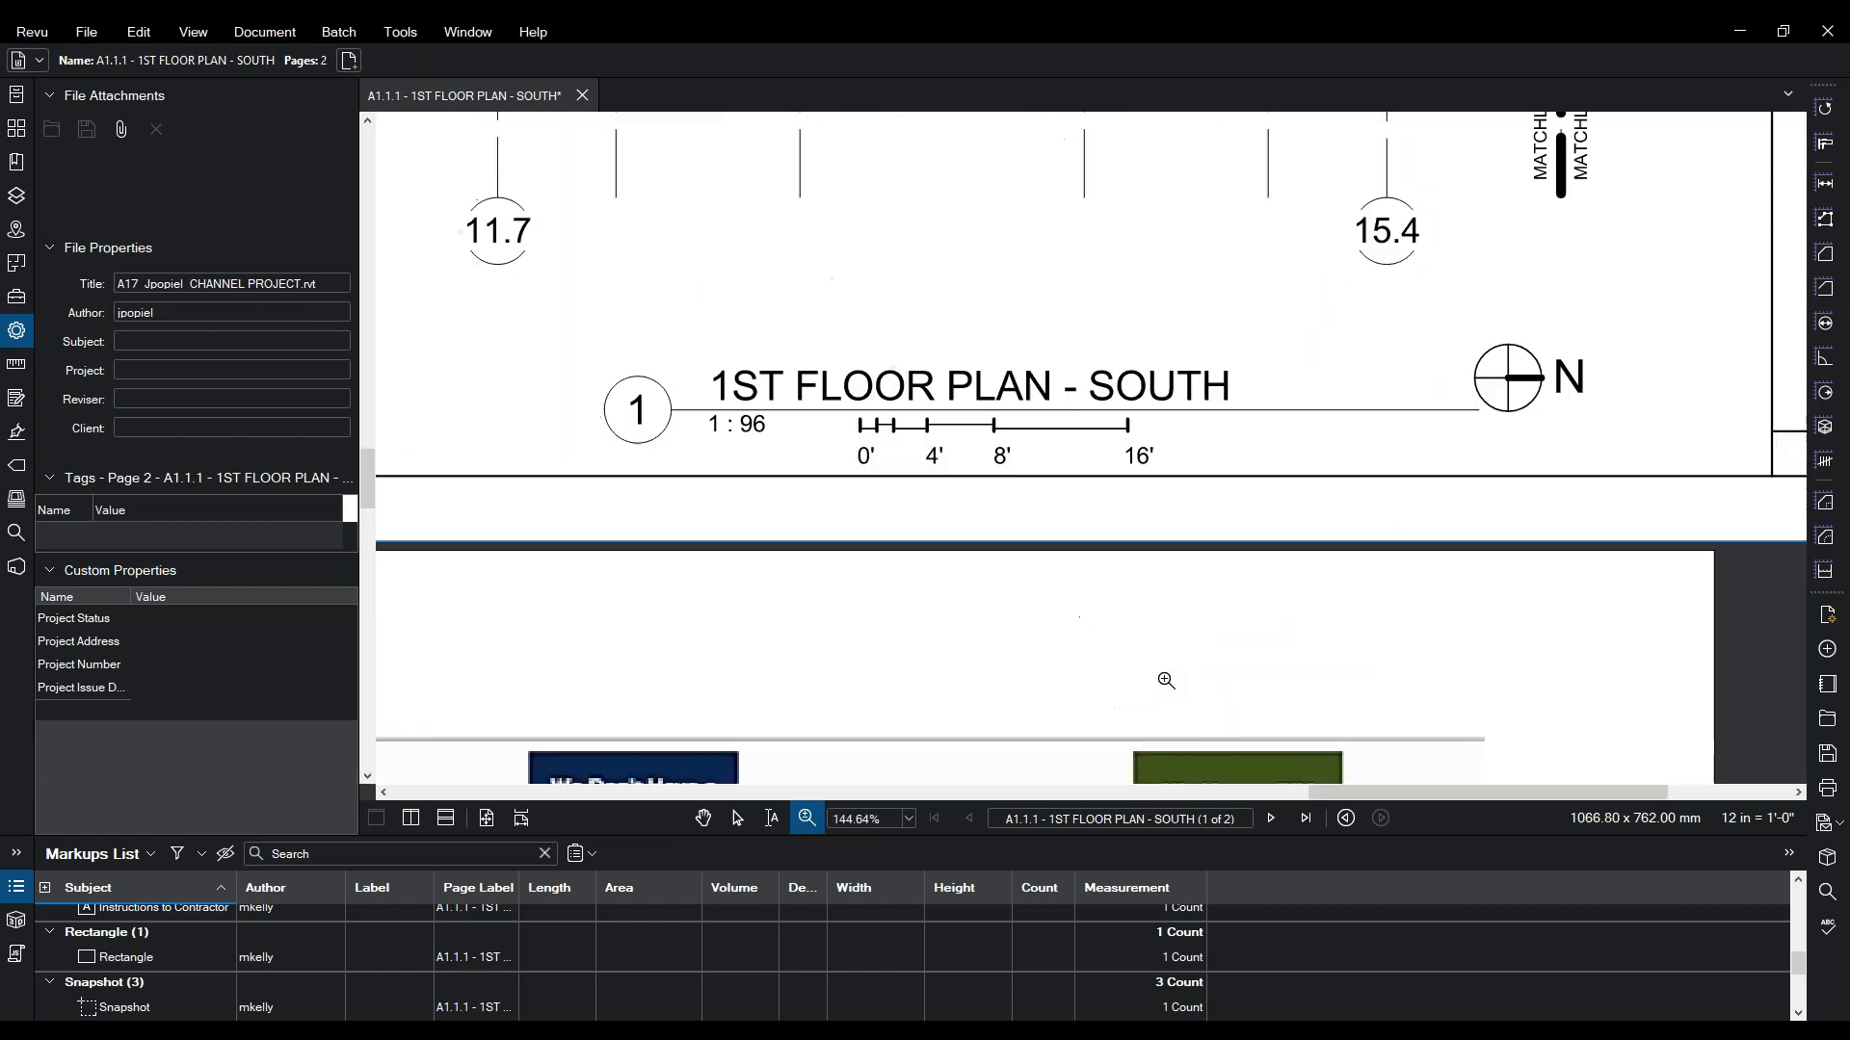
key(Escape)
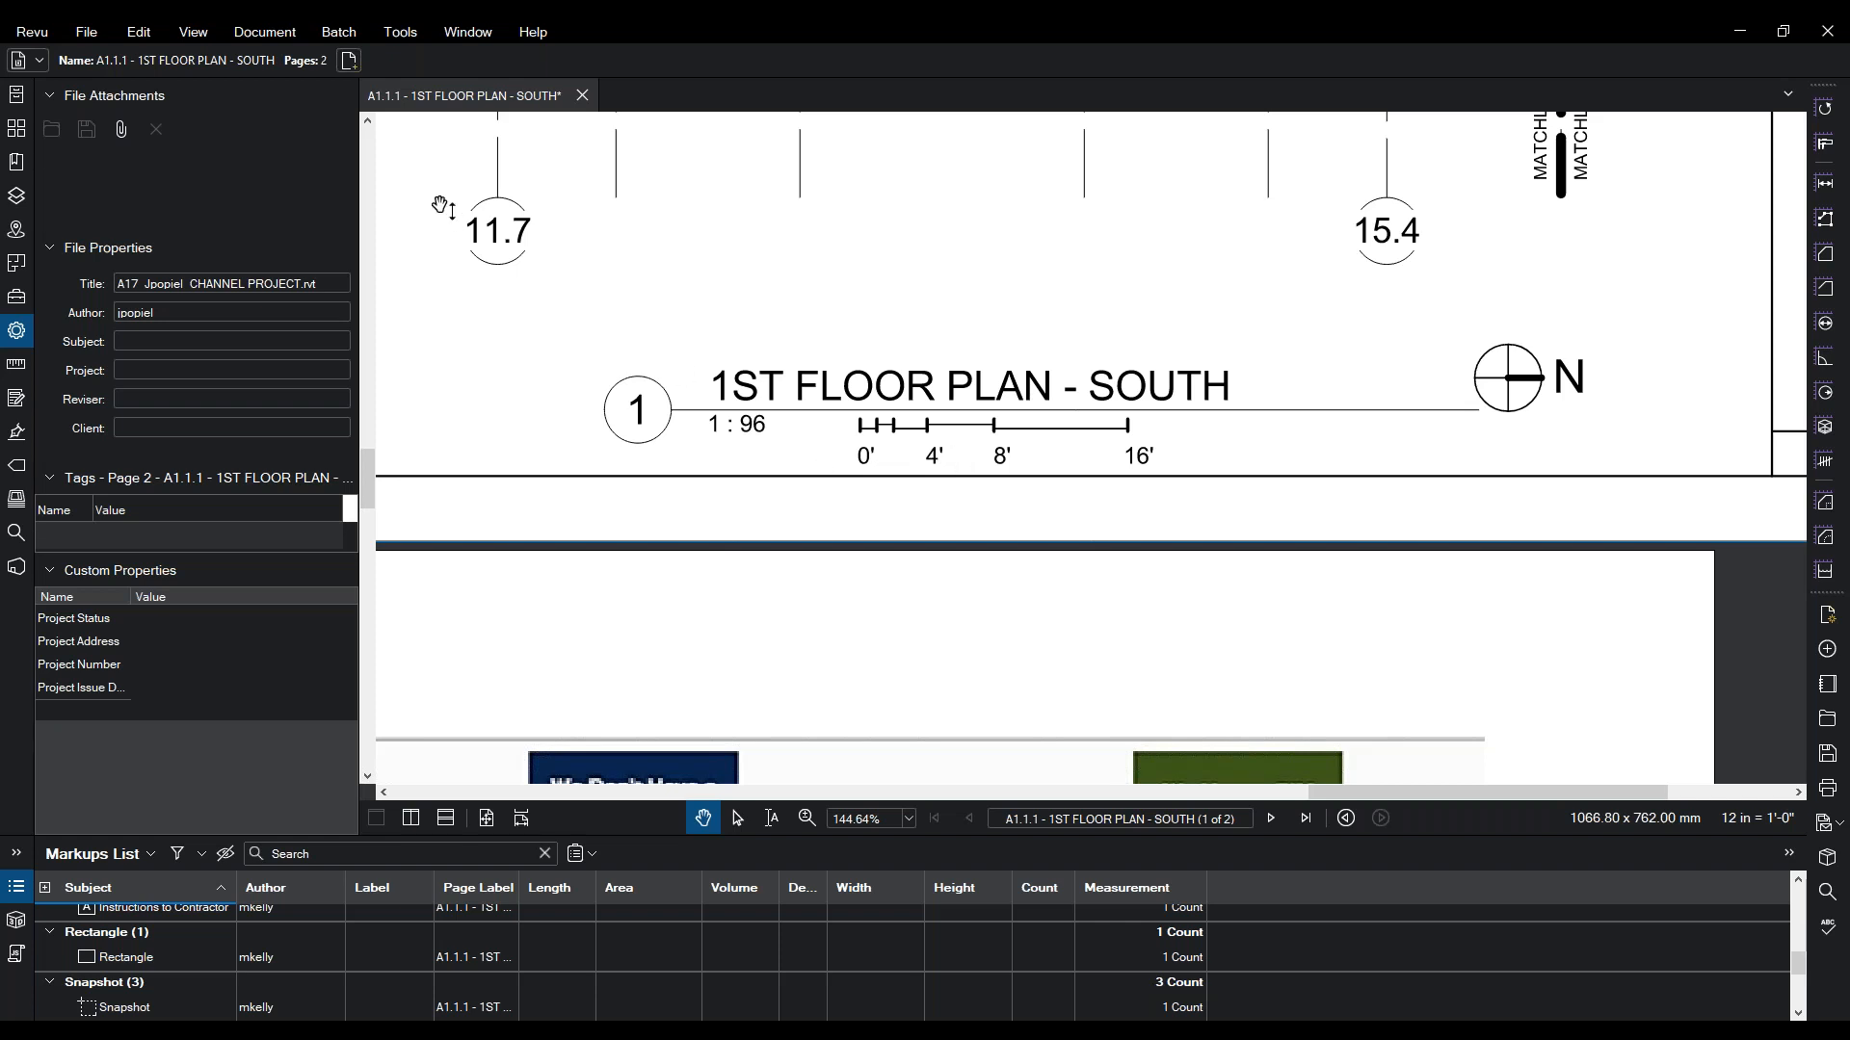
click(411, 41)
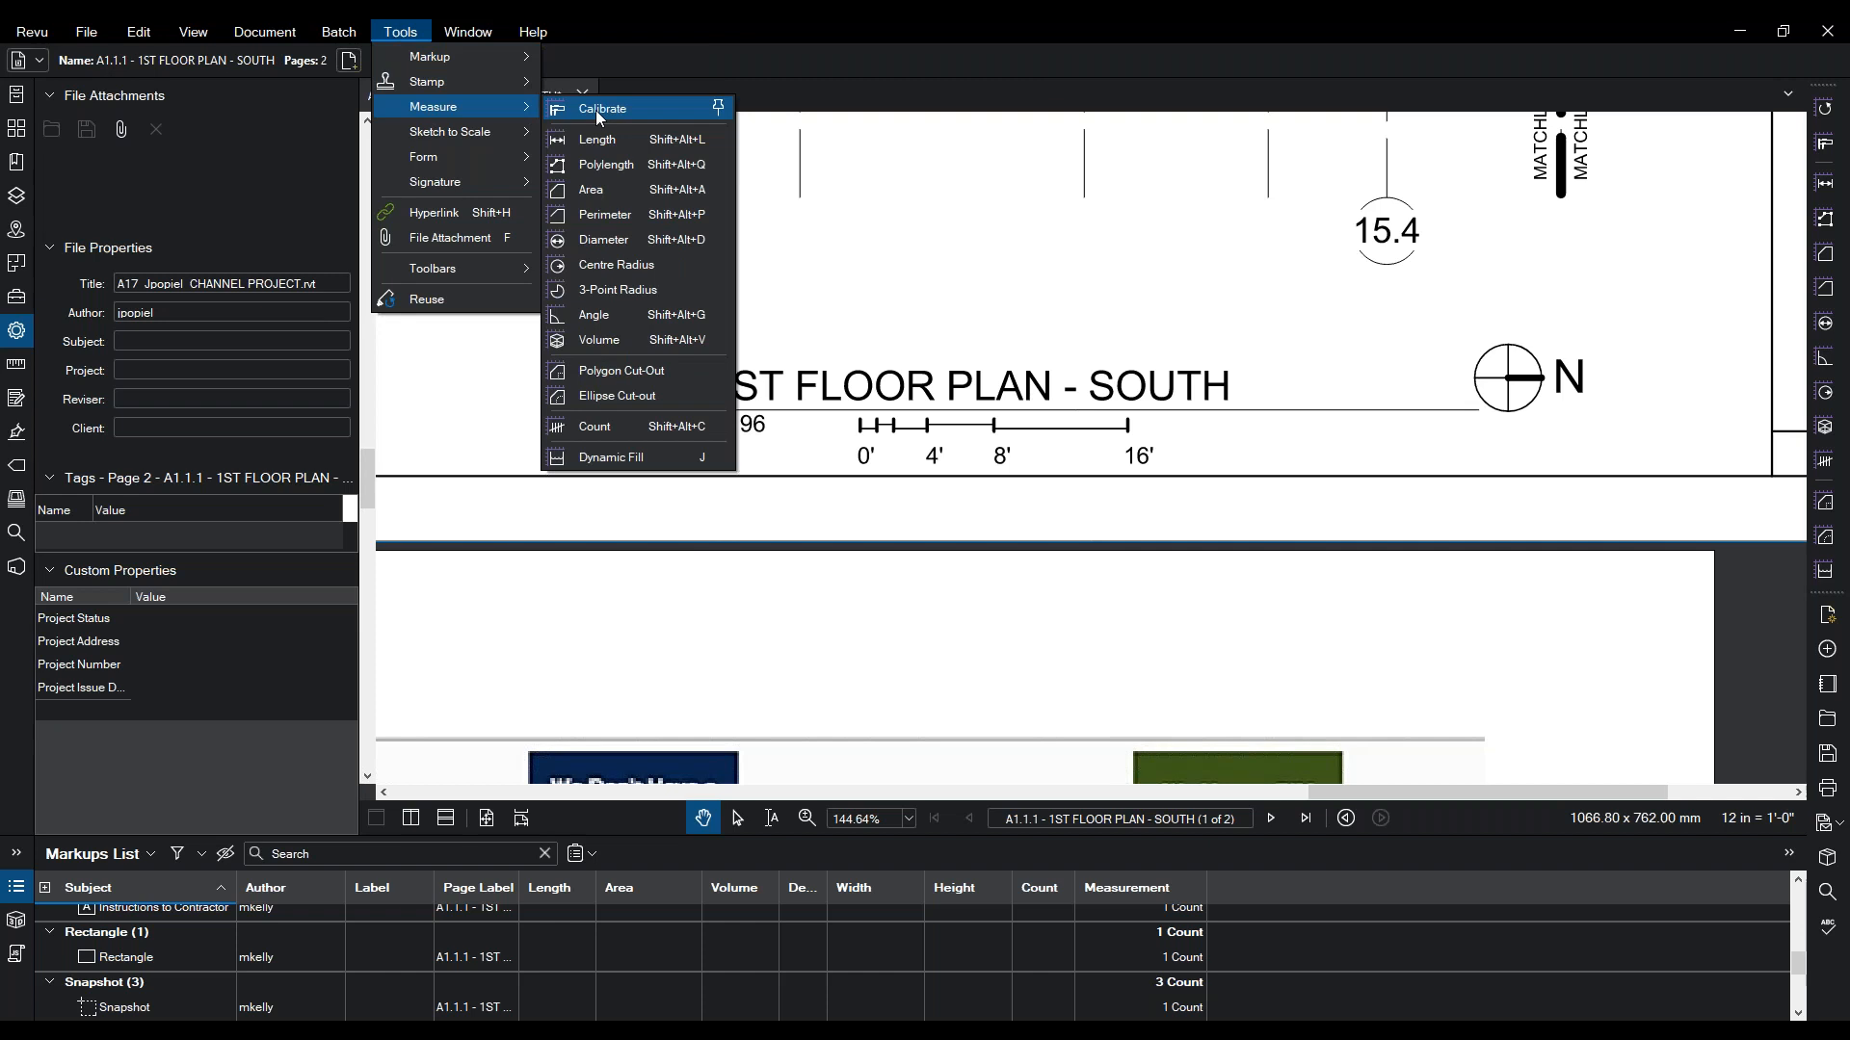
- Calibrate page 1 by setting the scale bar's 0' to 16' span to 16 ft
click(595, 110)
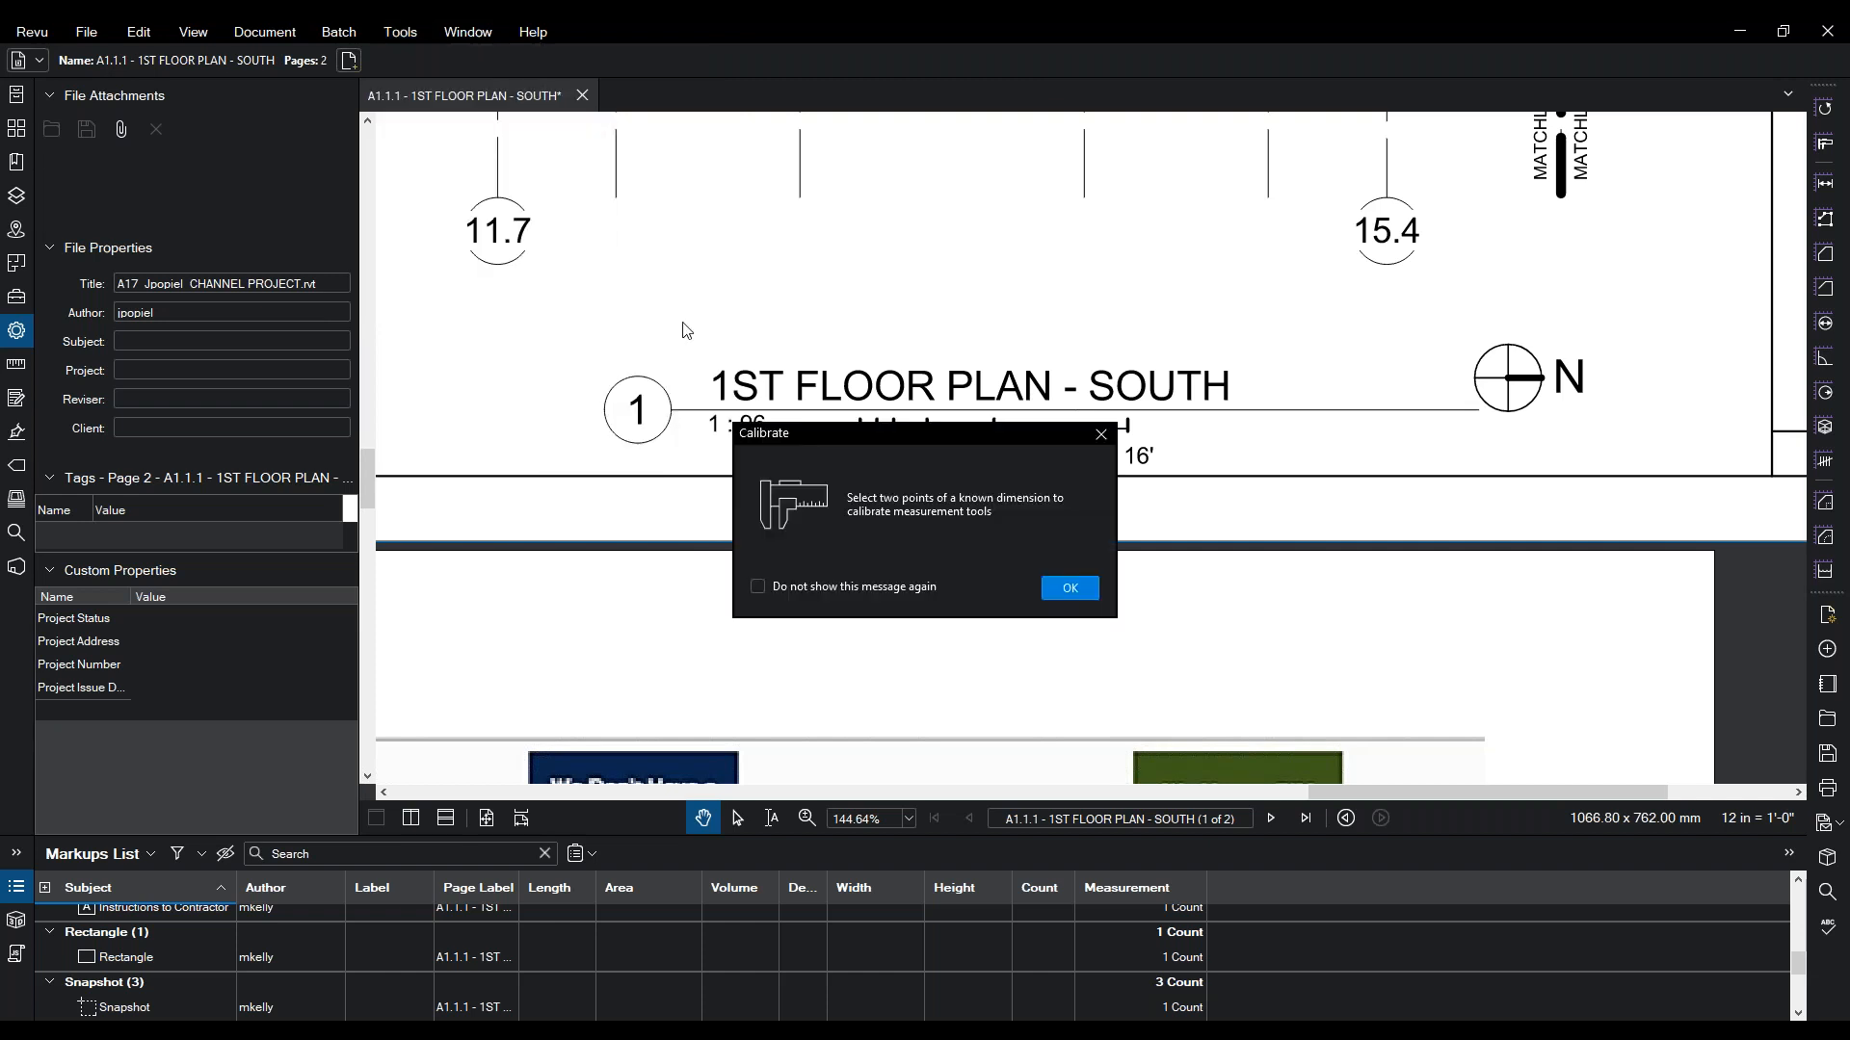
drag(784, 436, 505, 170)
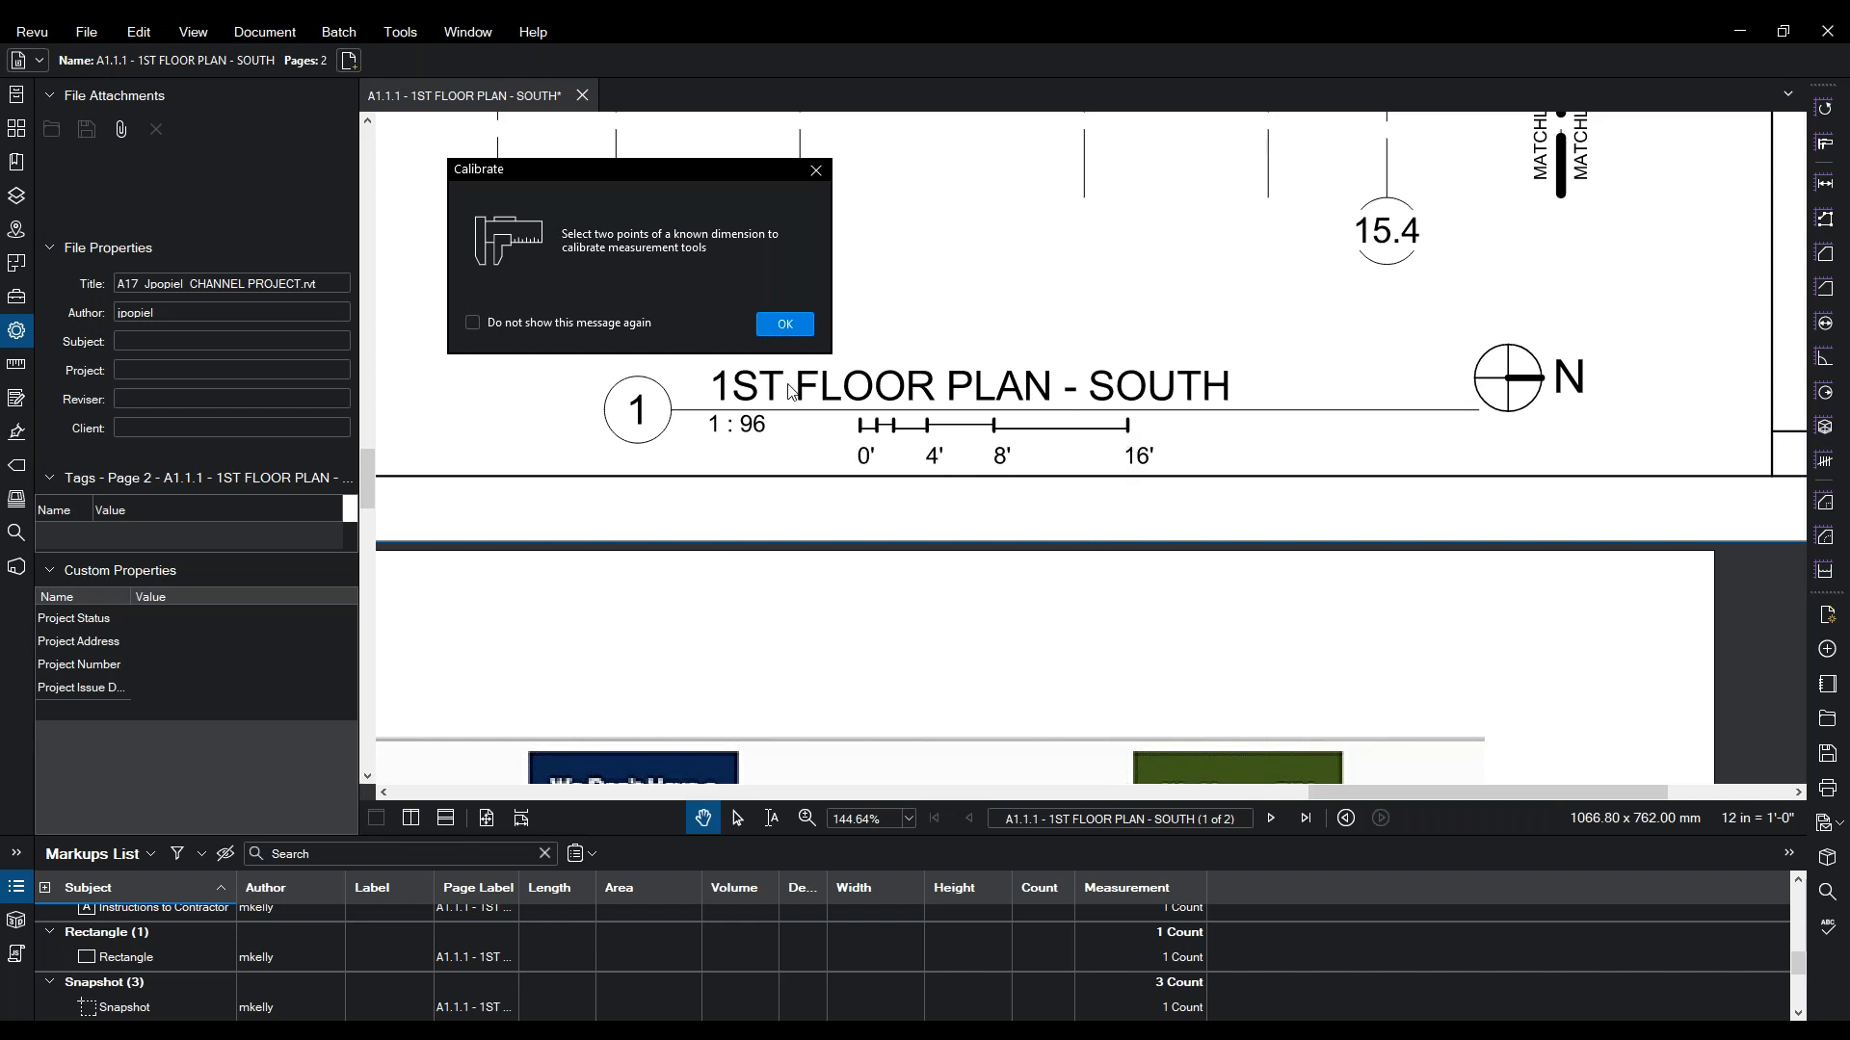
click(784, 327)
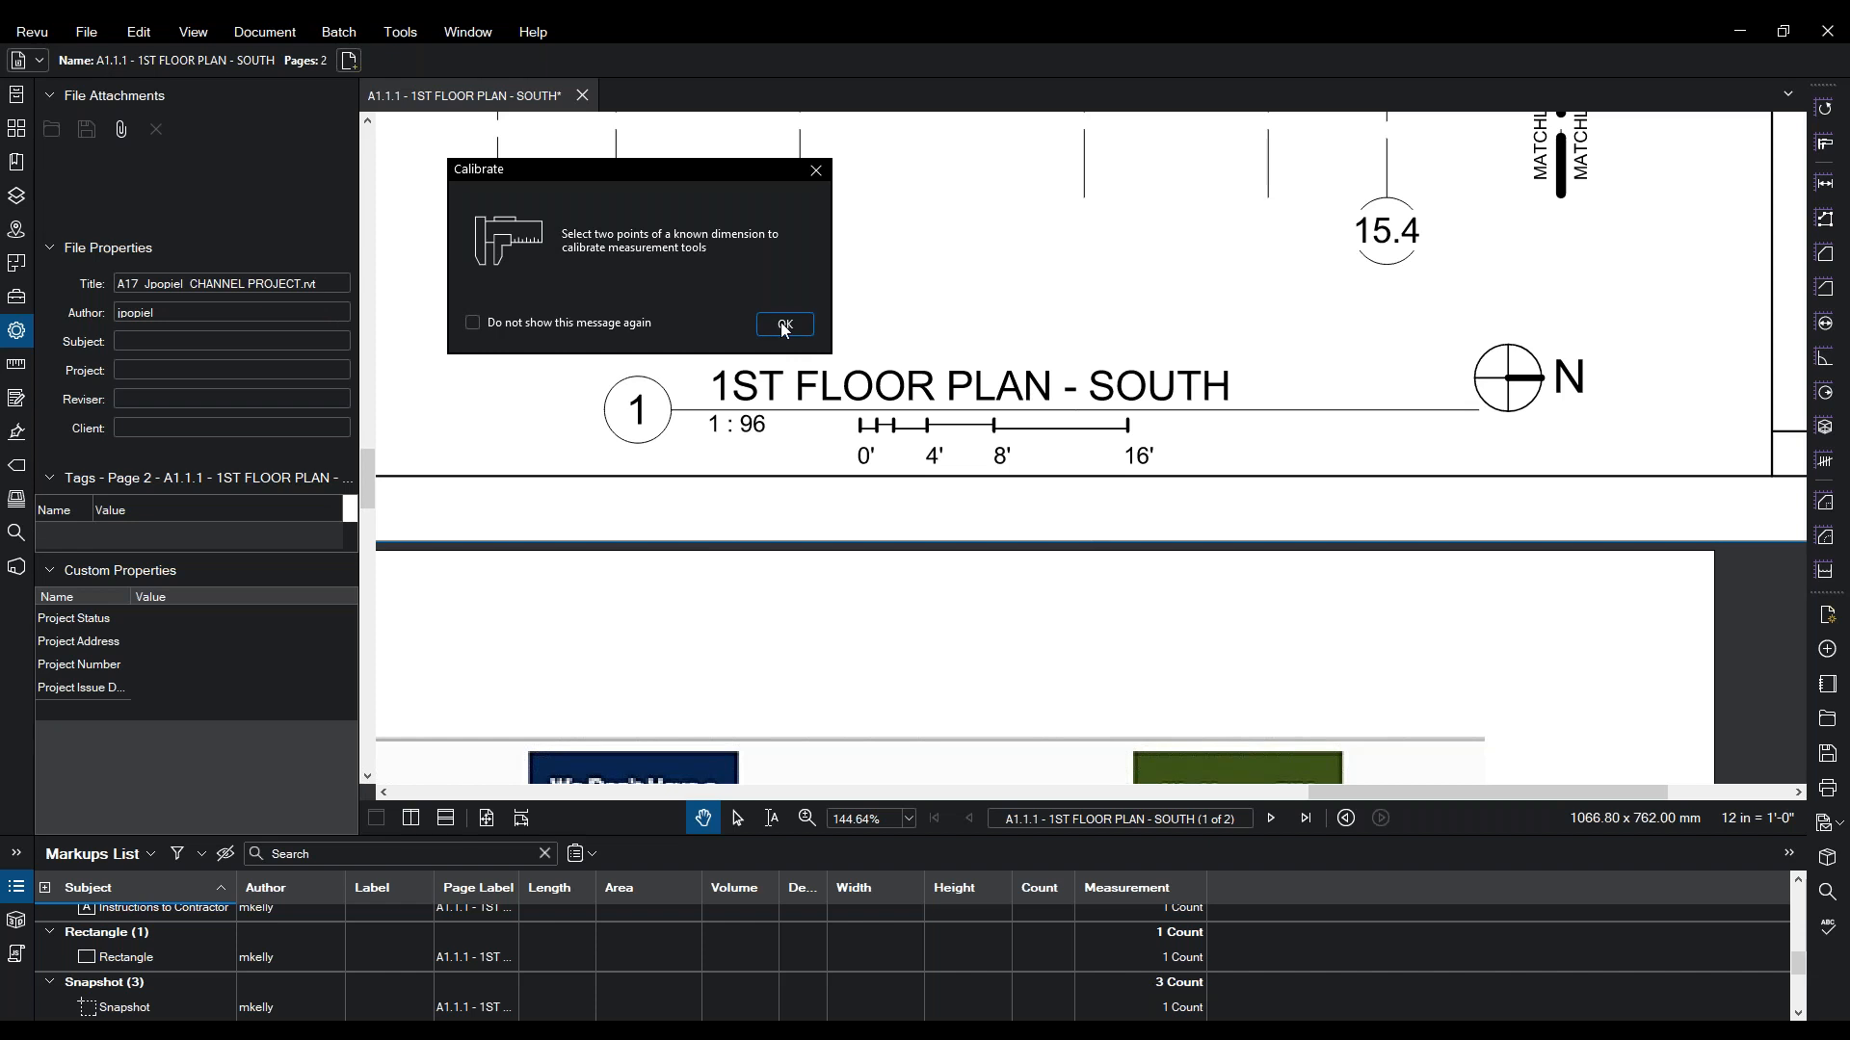
click(863, 427)
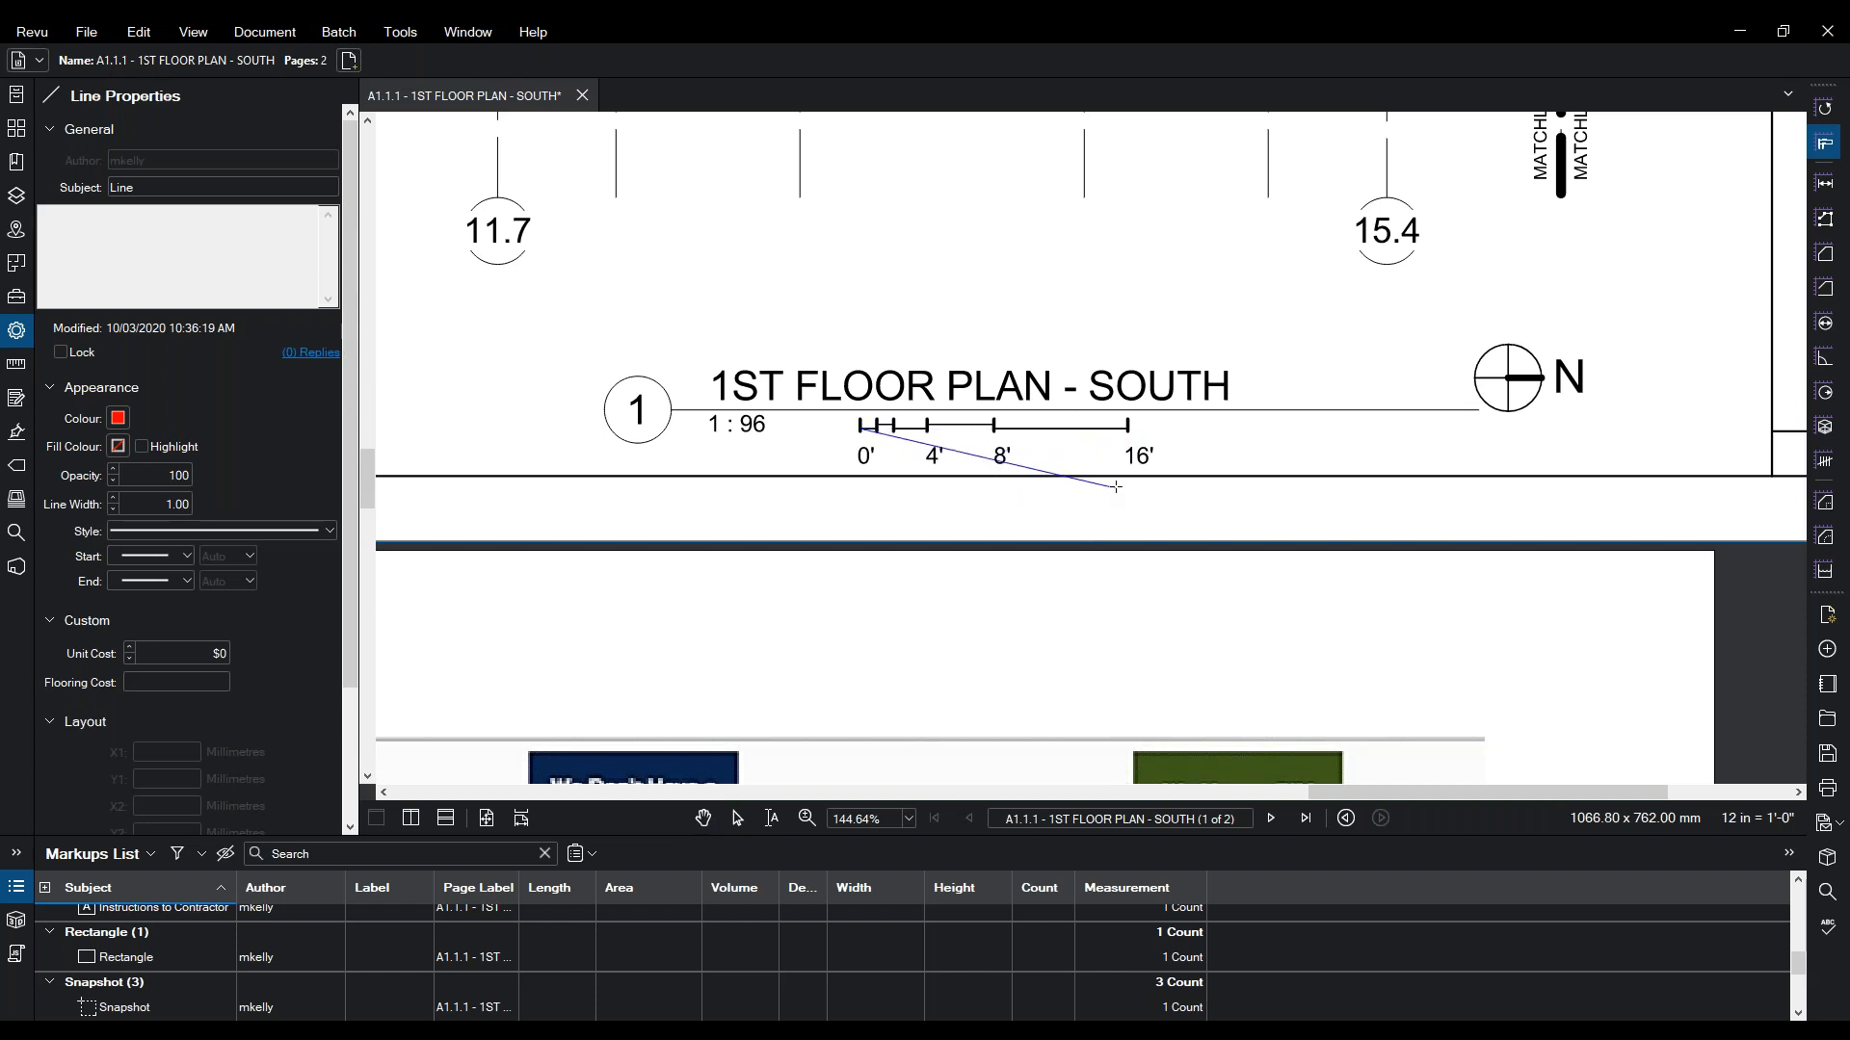
click(1127, 426)
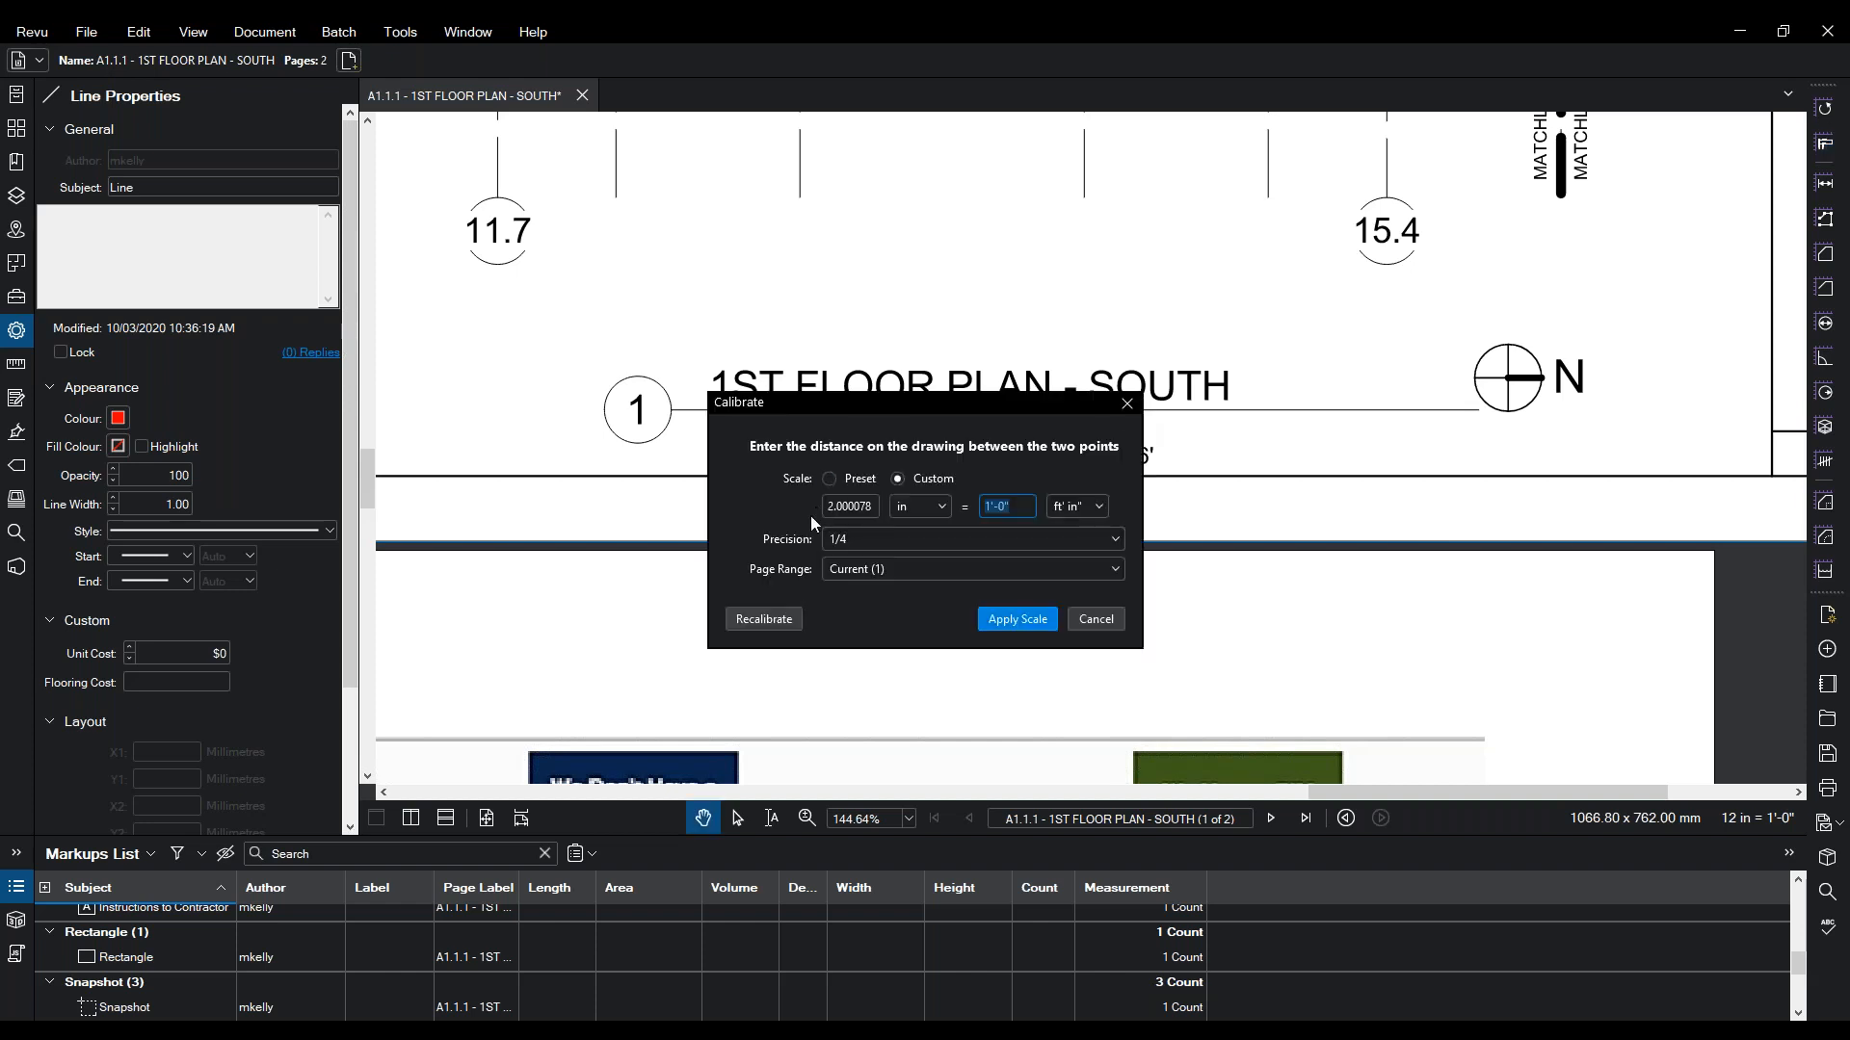
drag(986, 408, 599, 319)
click(717, 415)
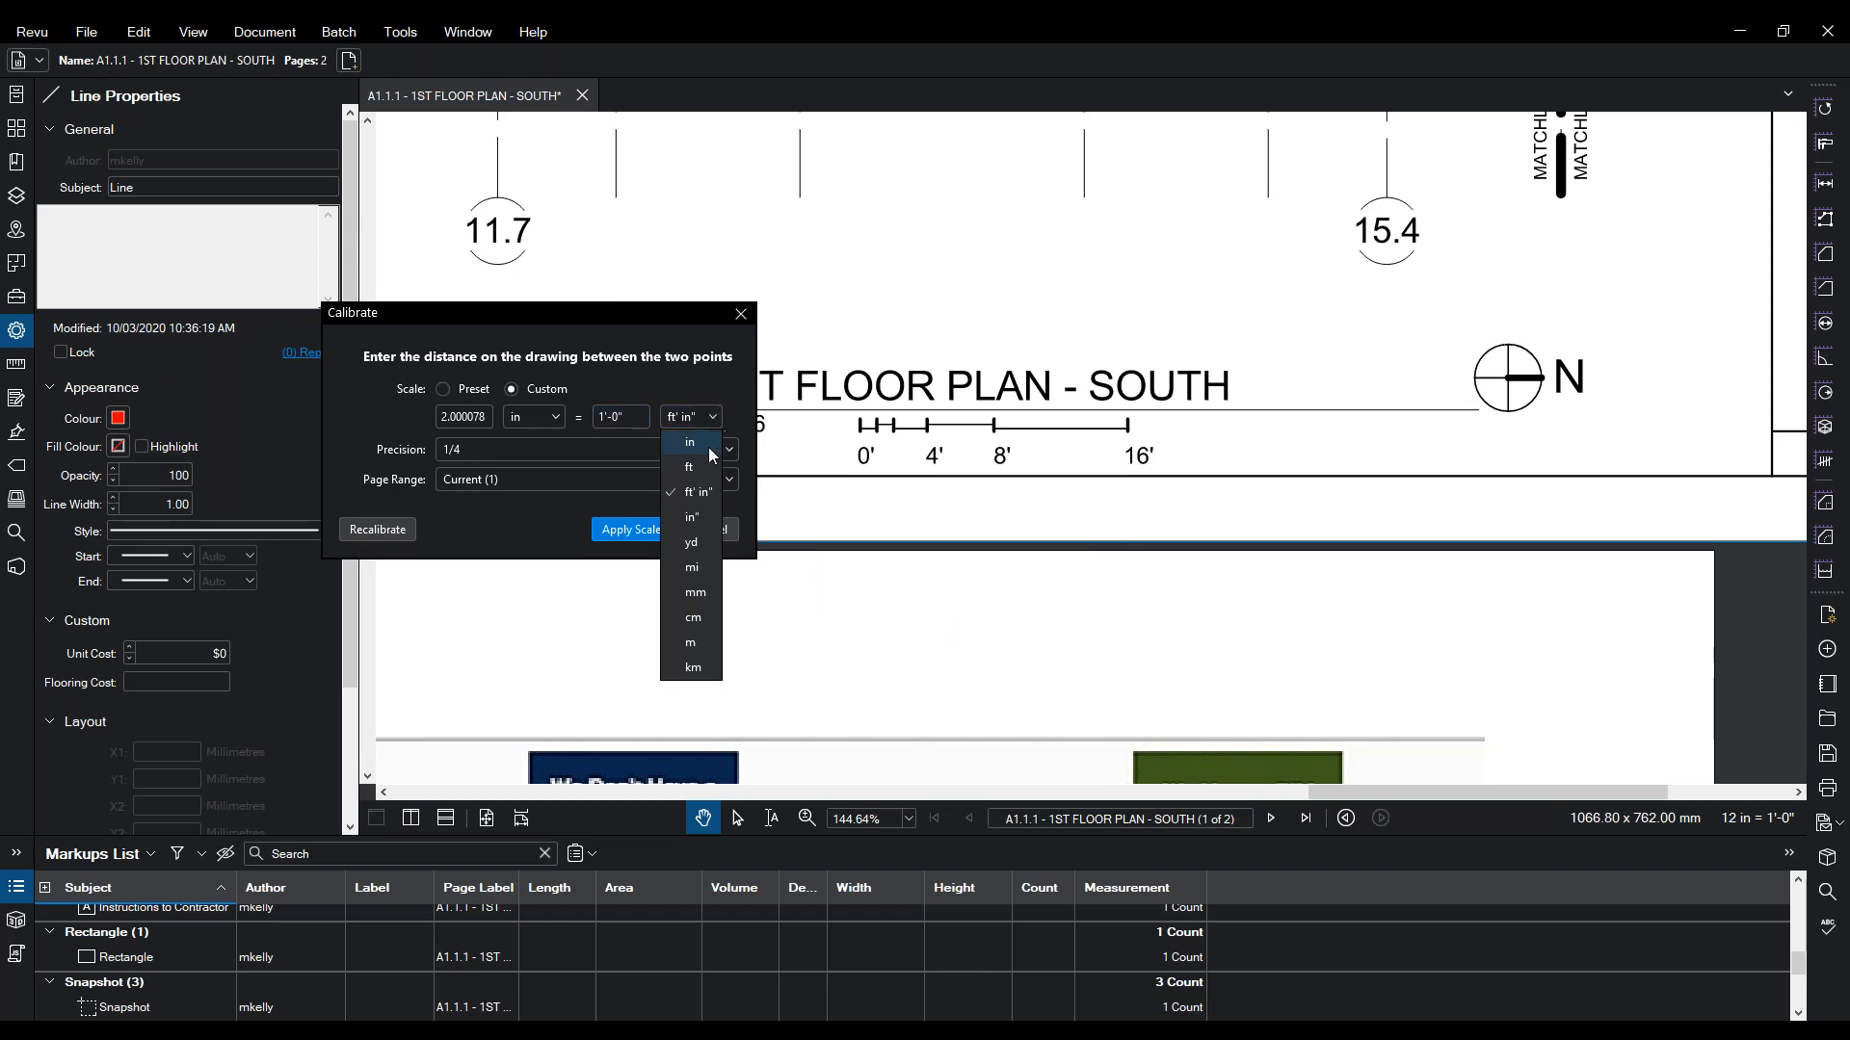
click(696, 468)
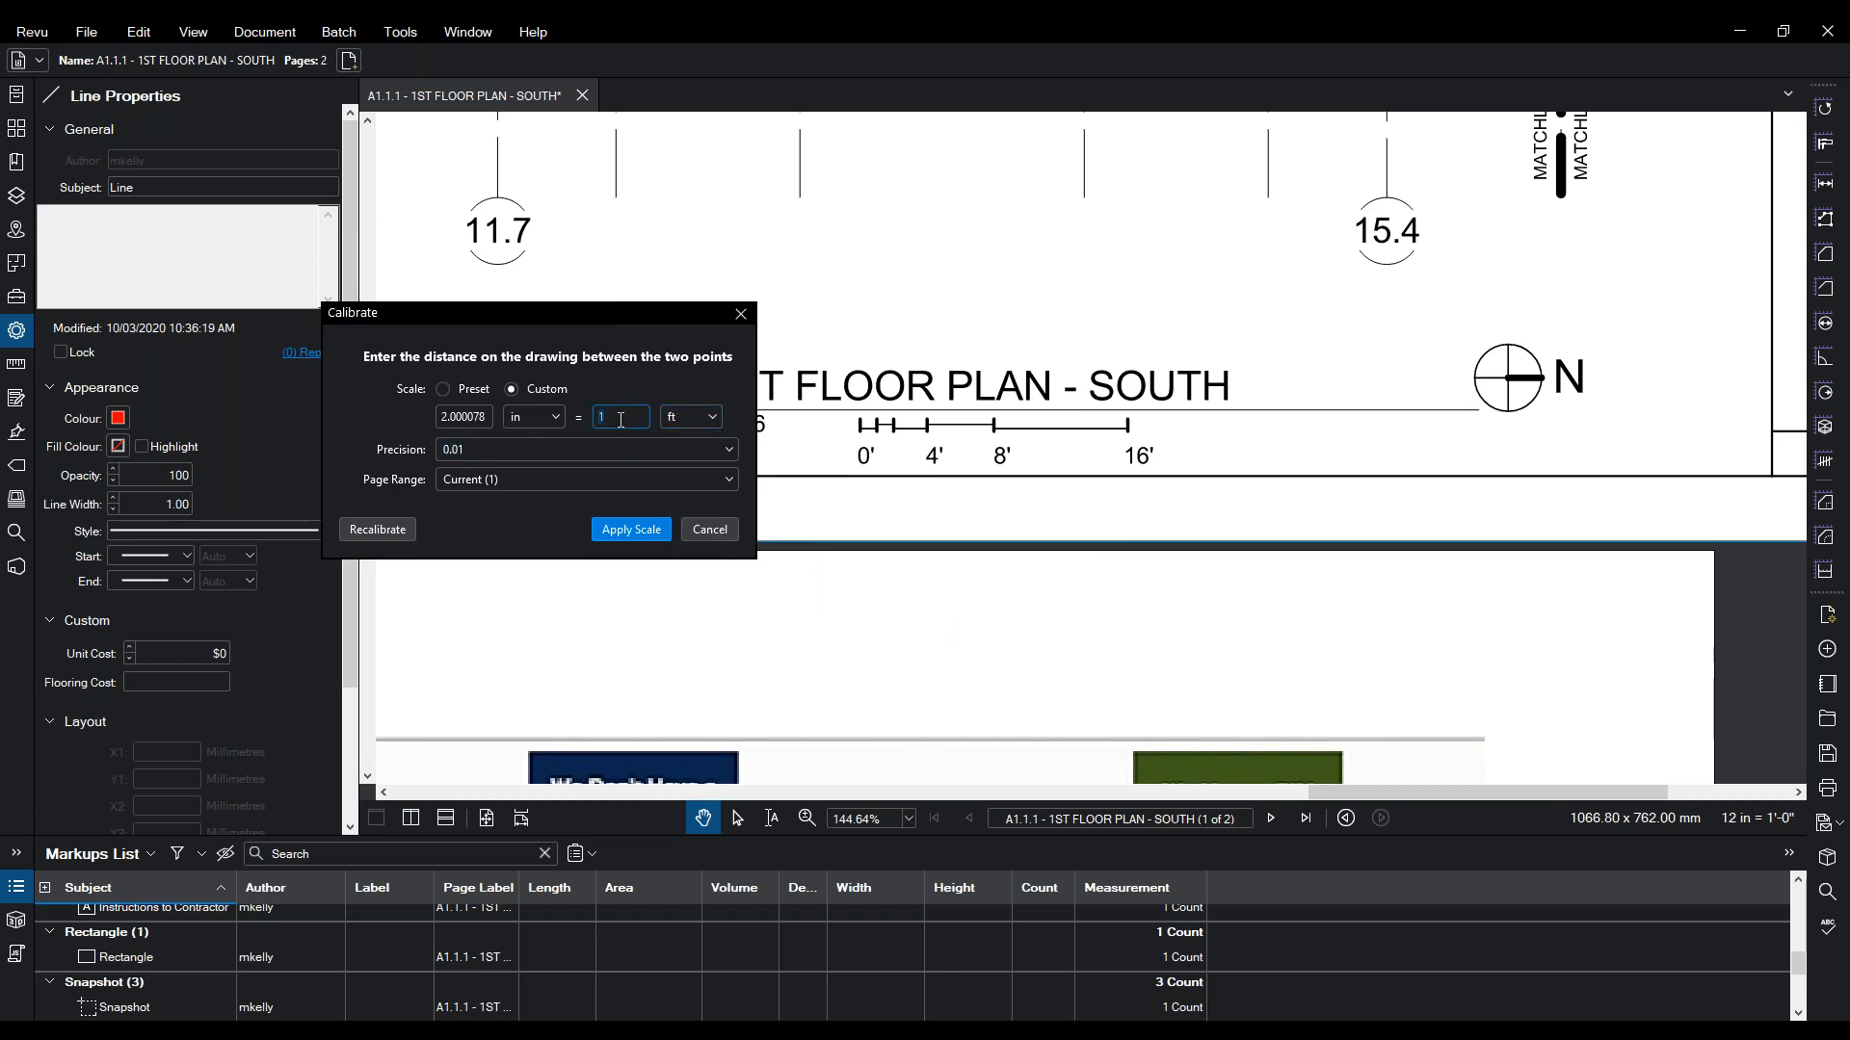
click(632, 531)
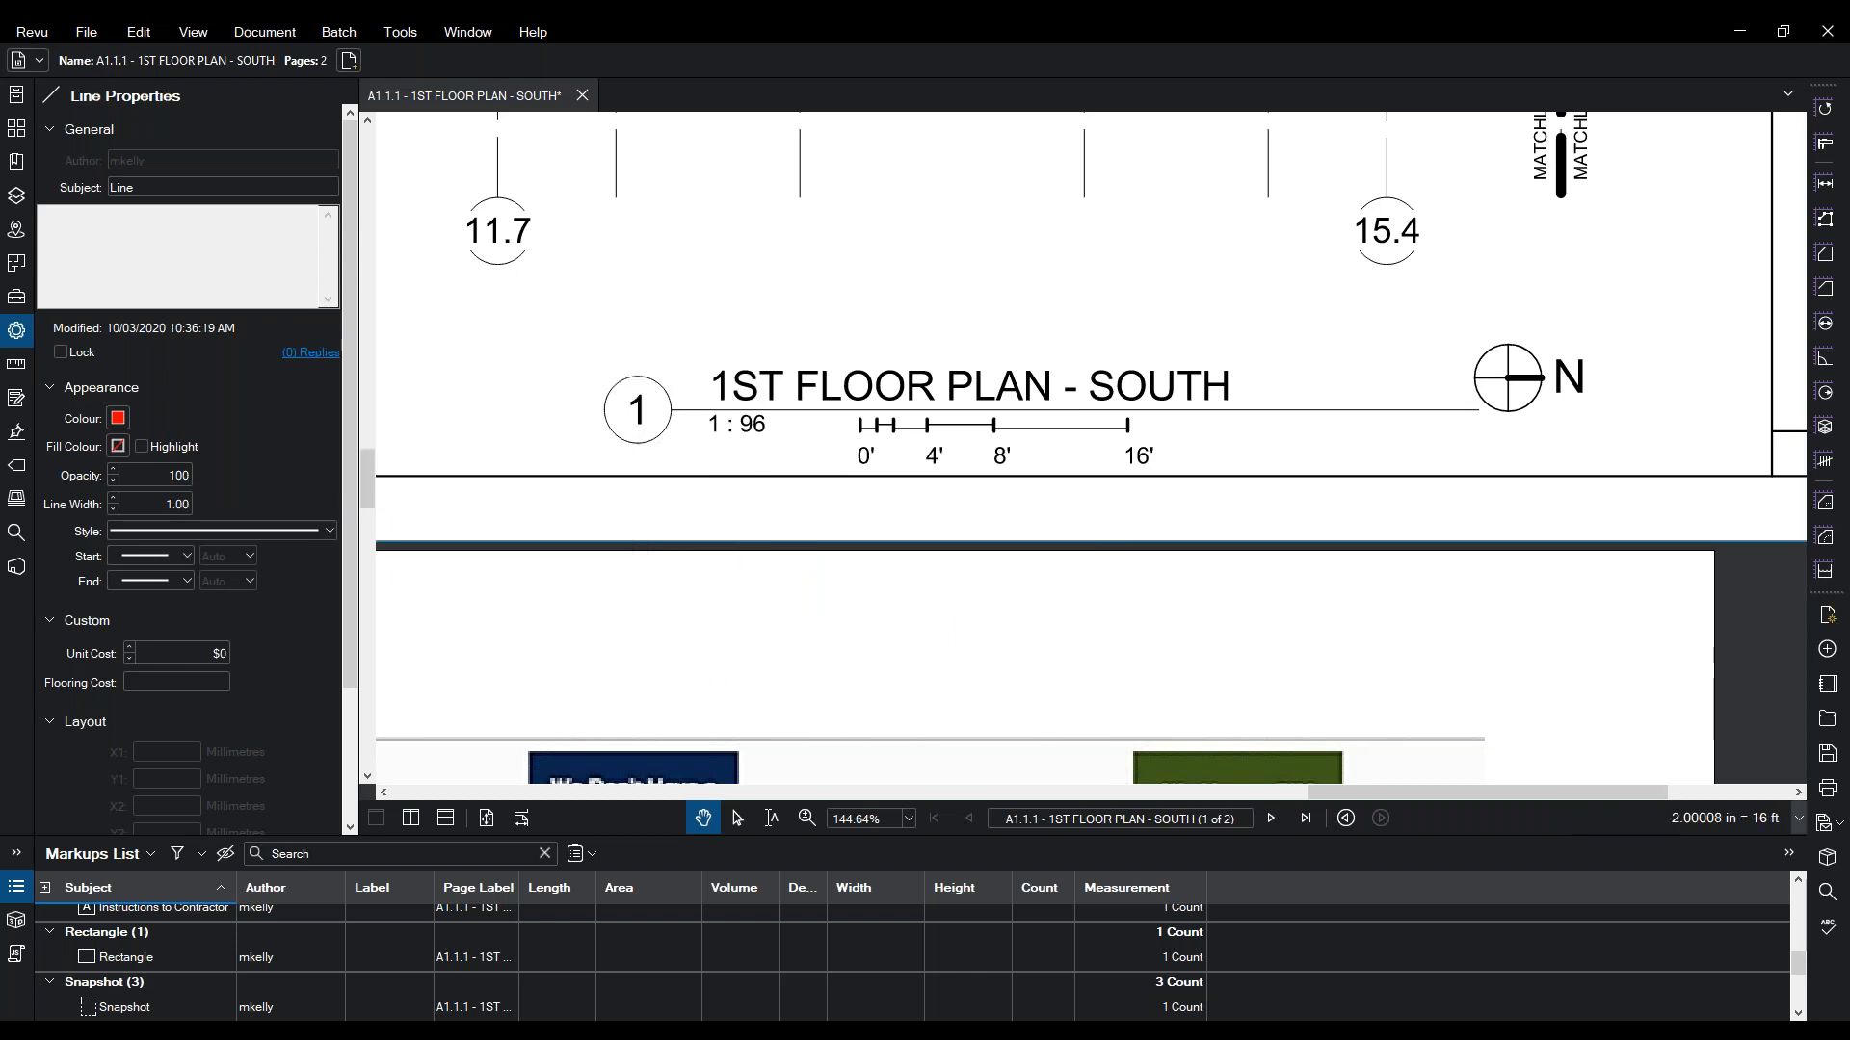
- Measure across the scale bar from 0' to 16' with the Length tool
click(387, 36)
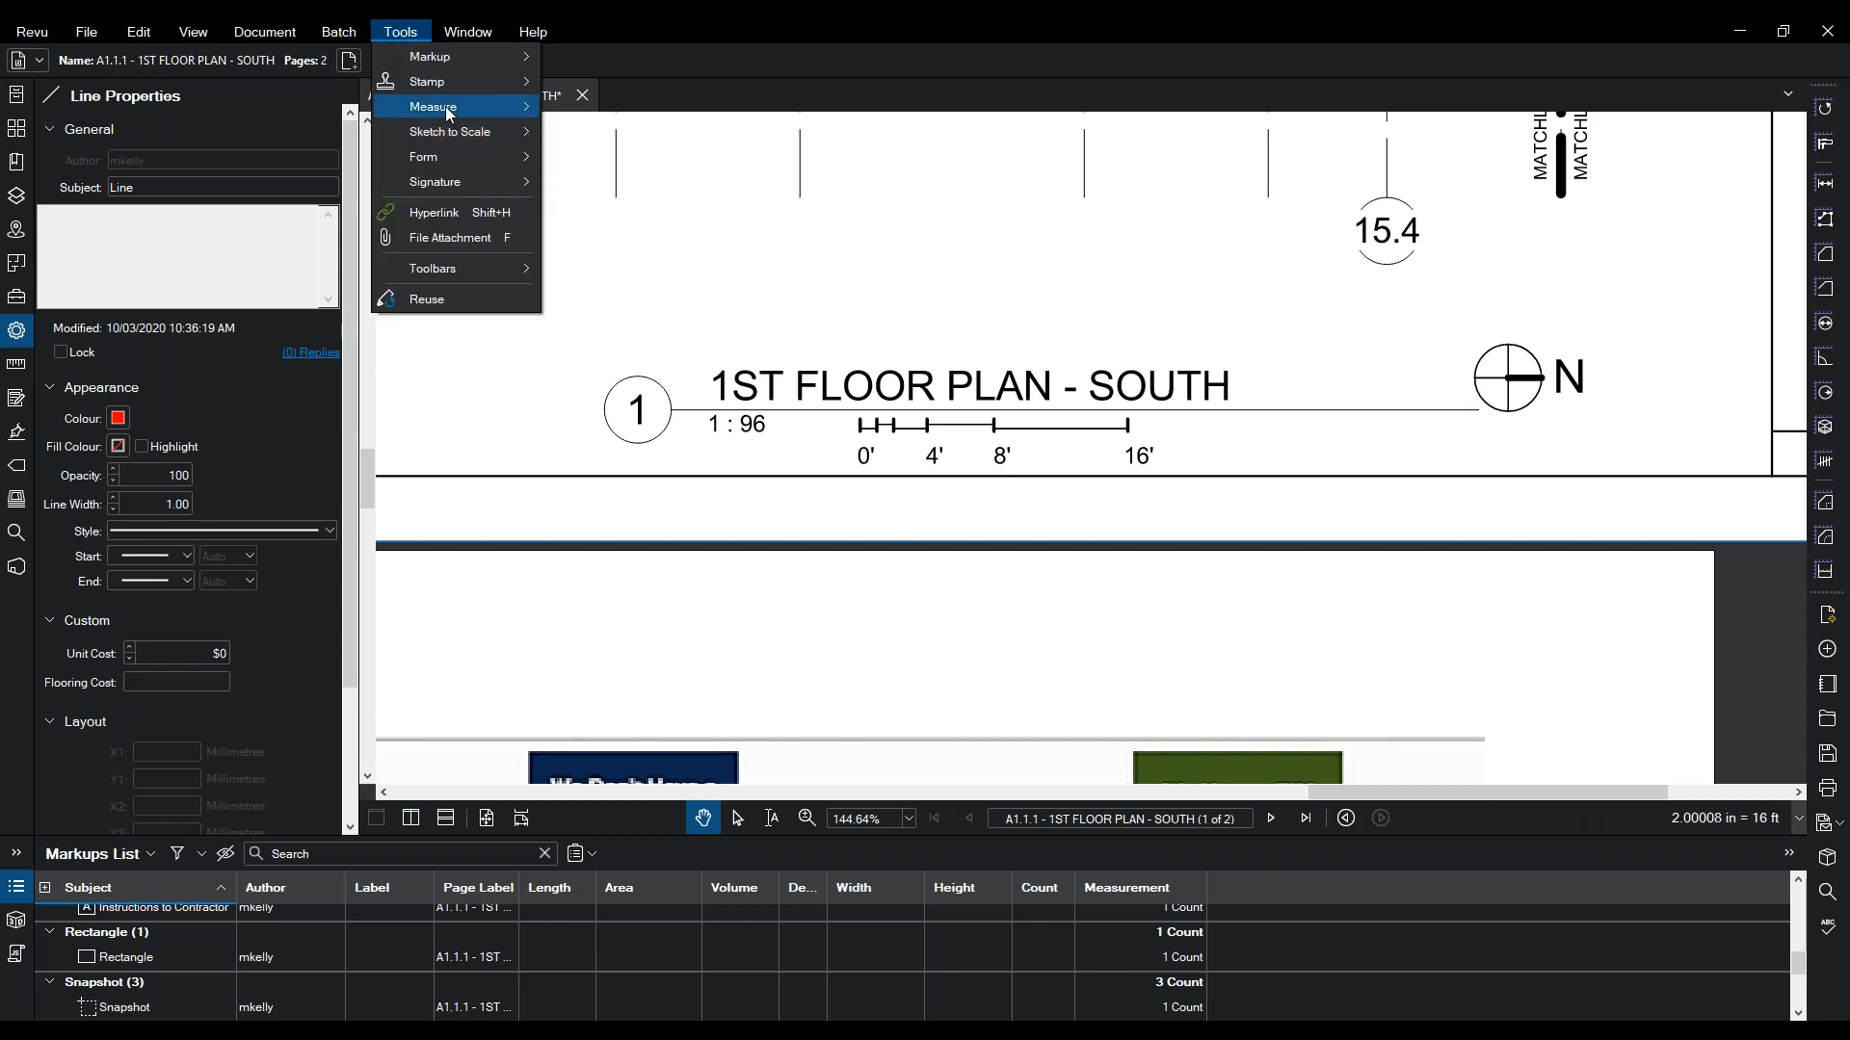
mouse_move(445, 106)
click(599, 139)
click(860, 425)
click(1128, 425)
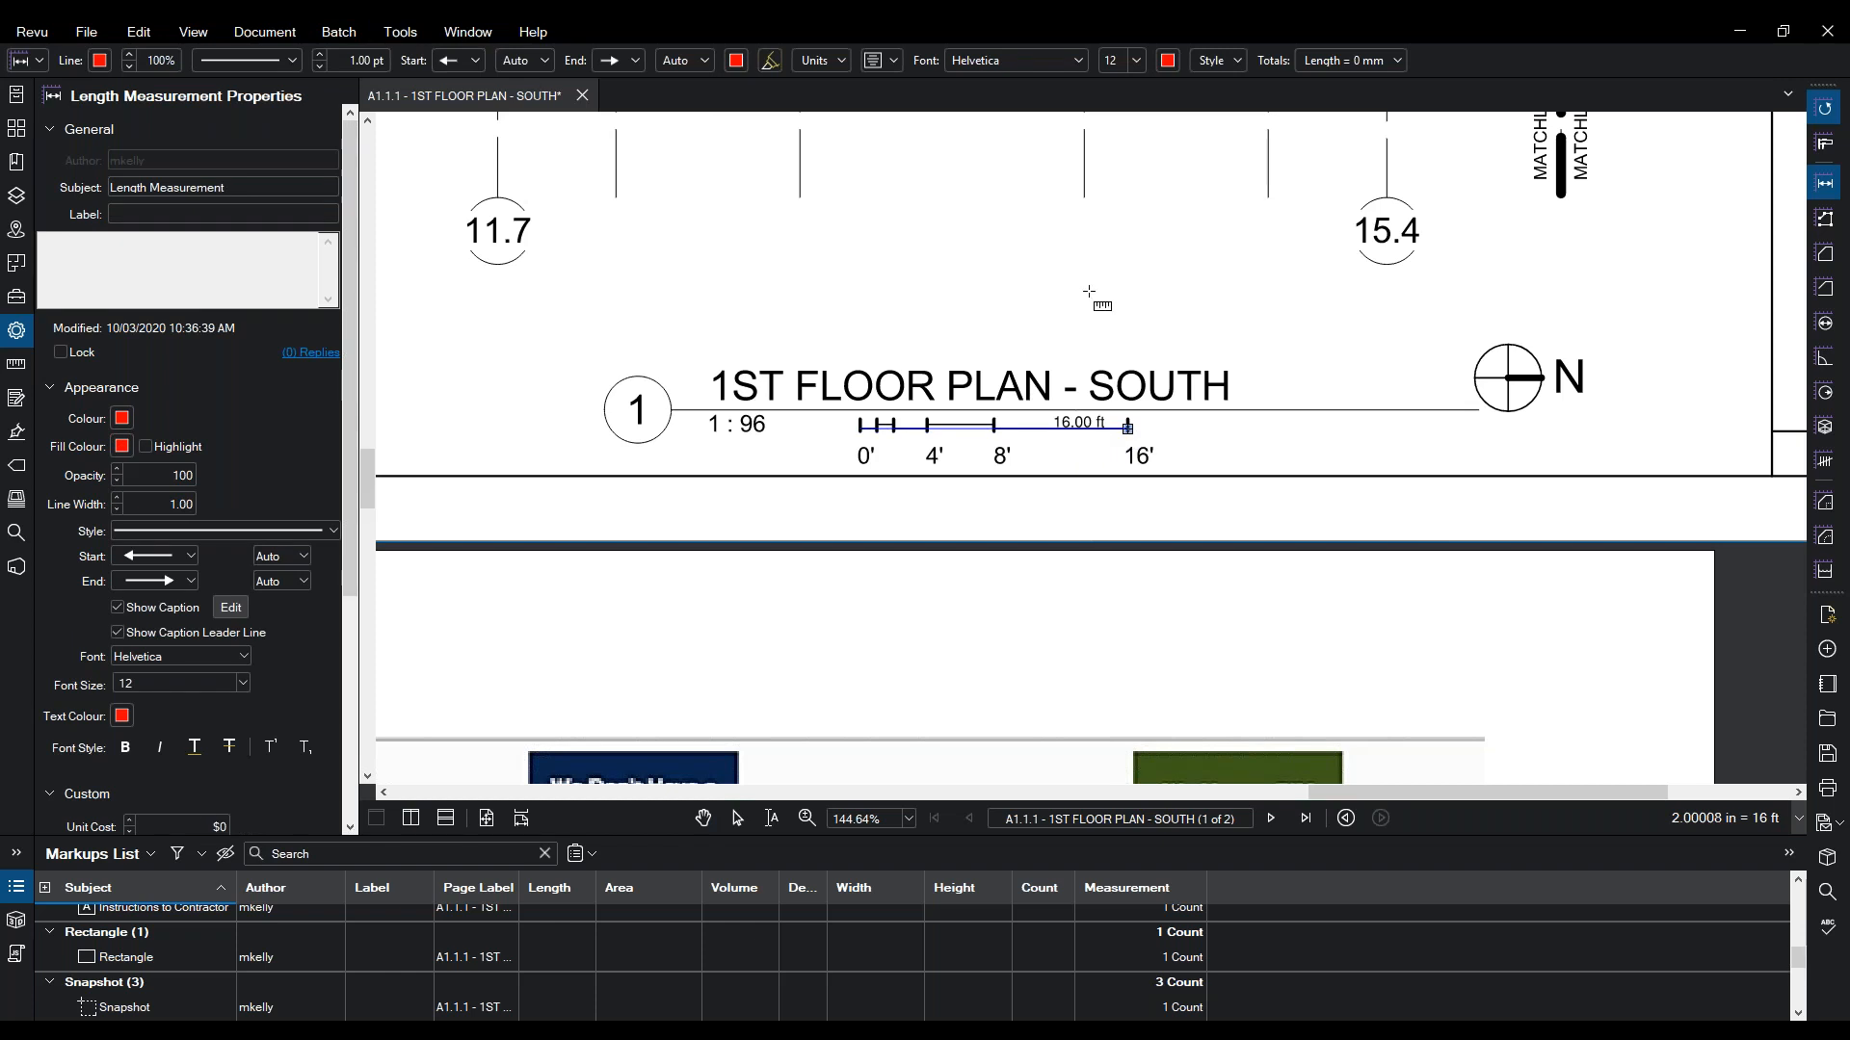
key(Escape)
key(Escape)
click(1006, 426)
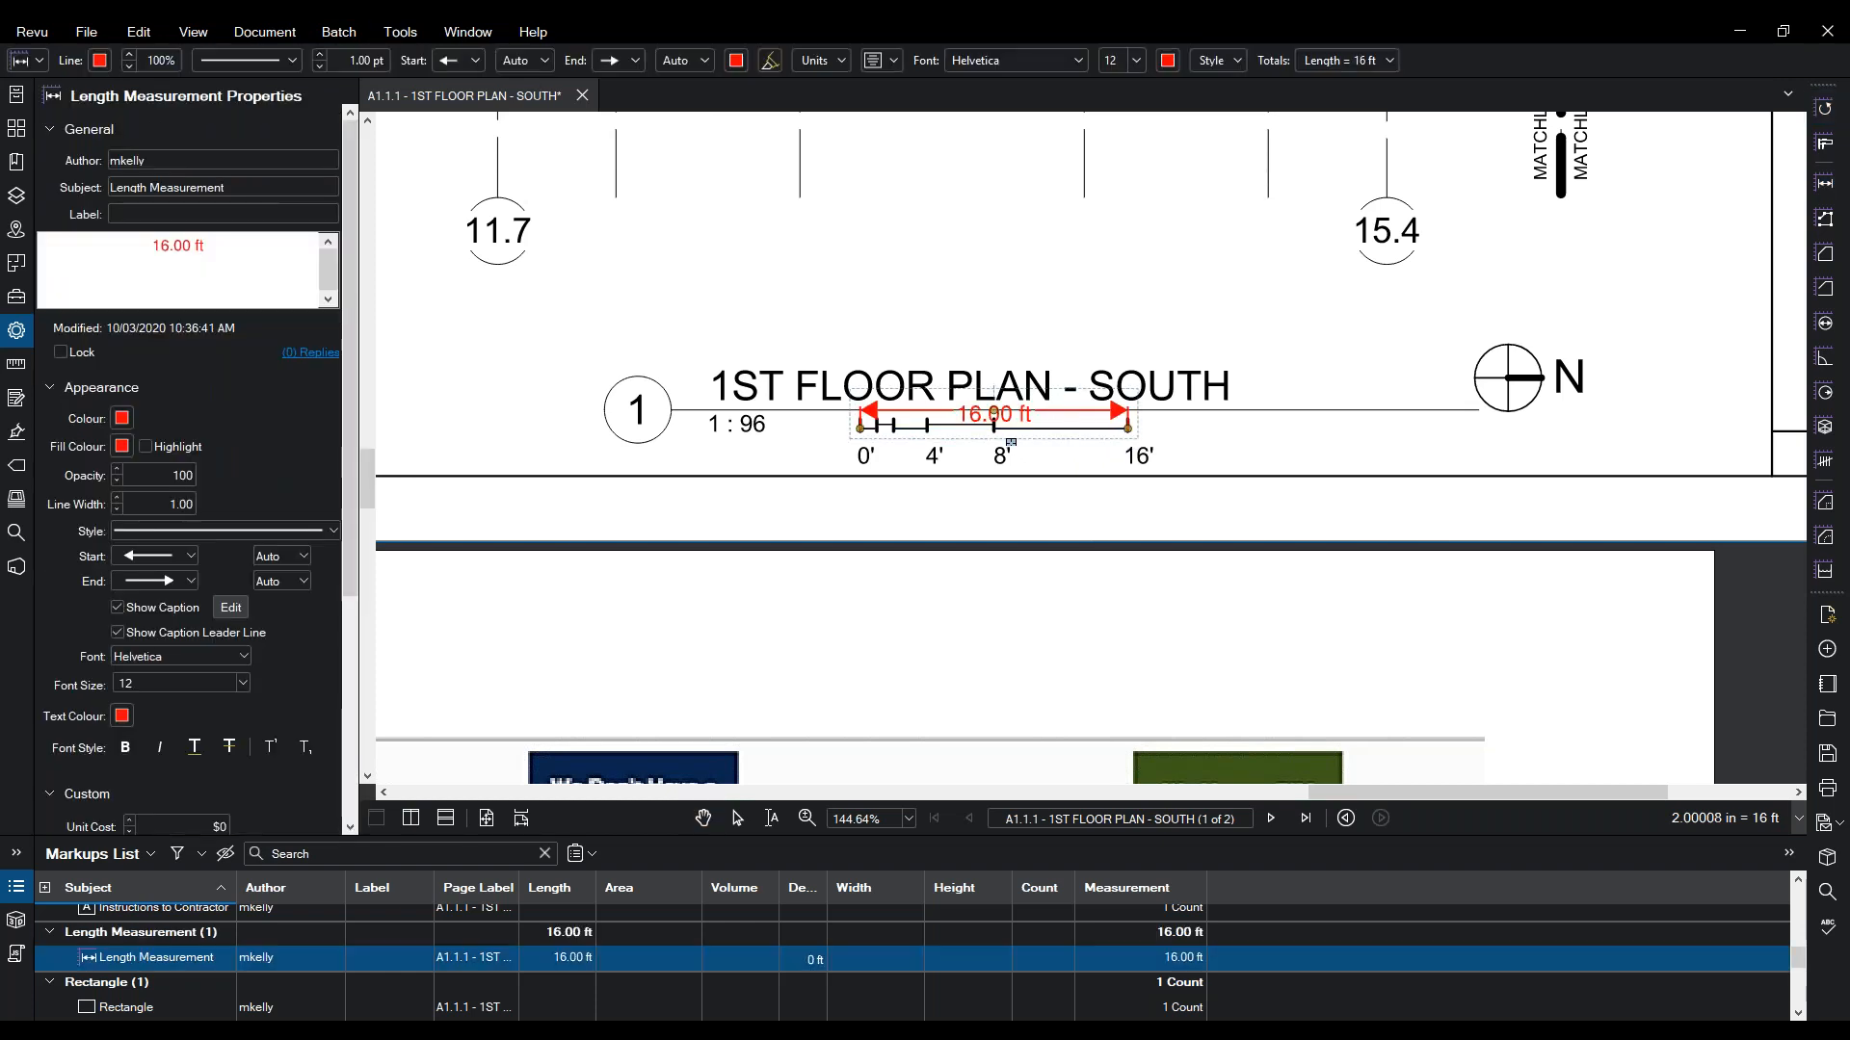
- Set the units to millimetres with precision 1 and move the 4,877 mm measurement above the title
click(17, 364)
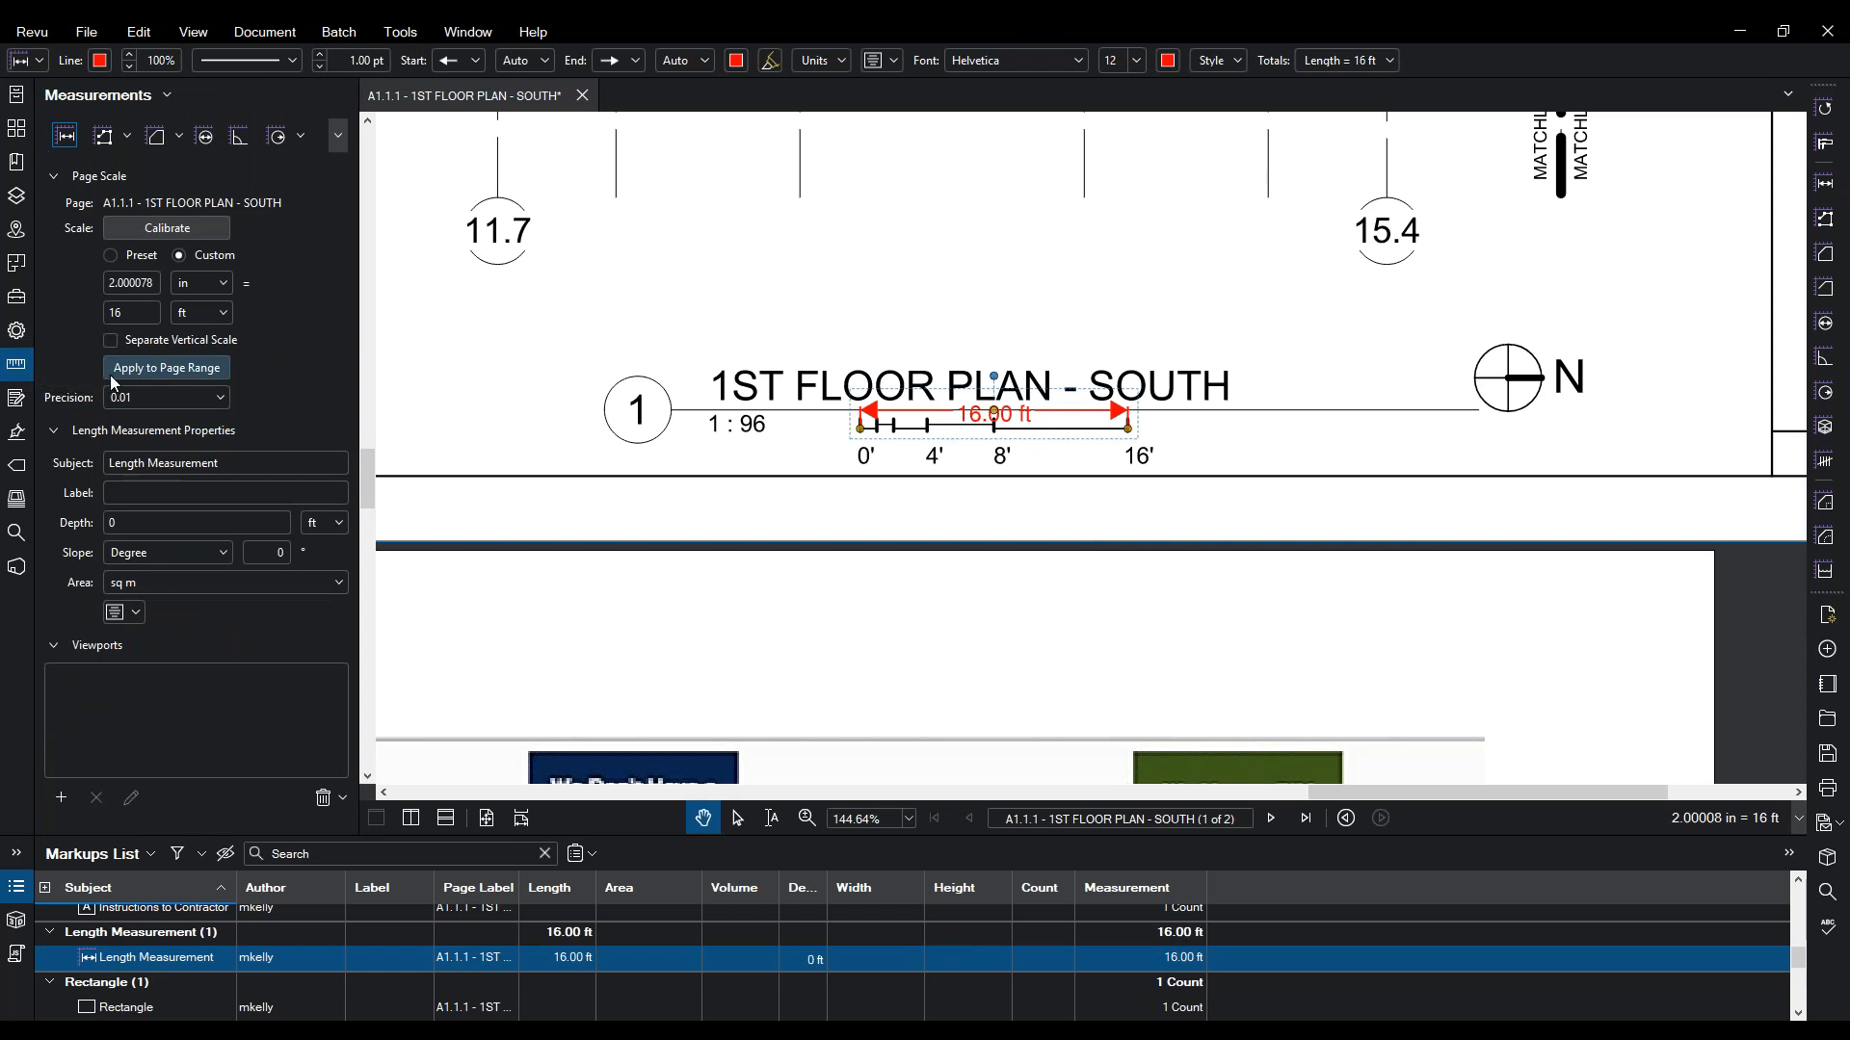
click(225, 314)
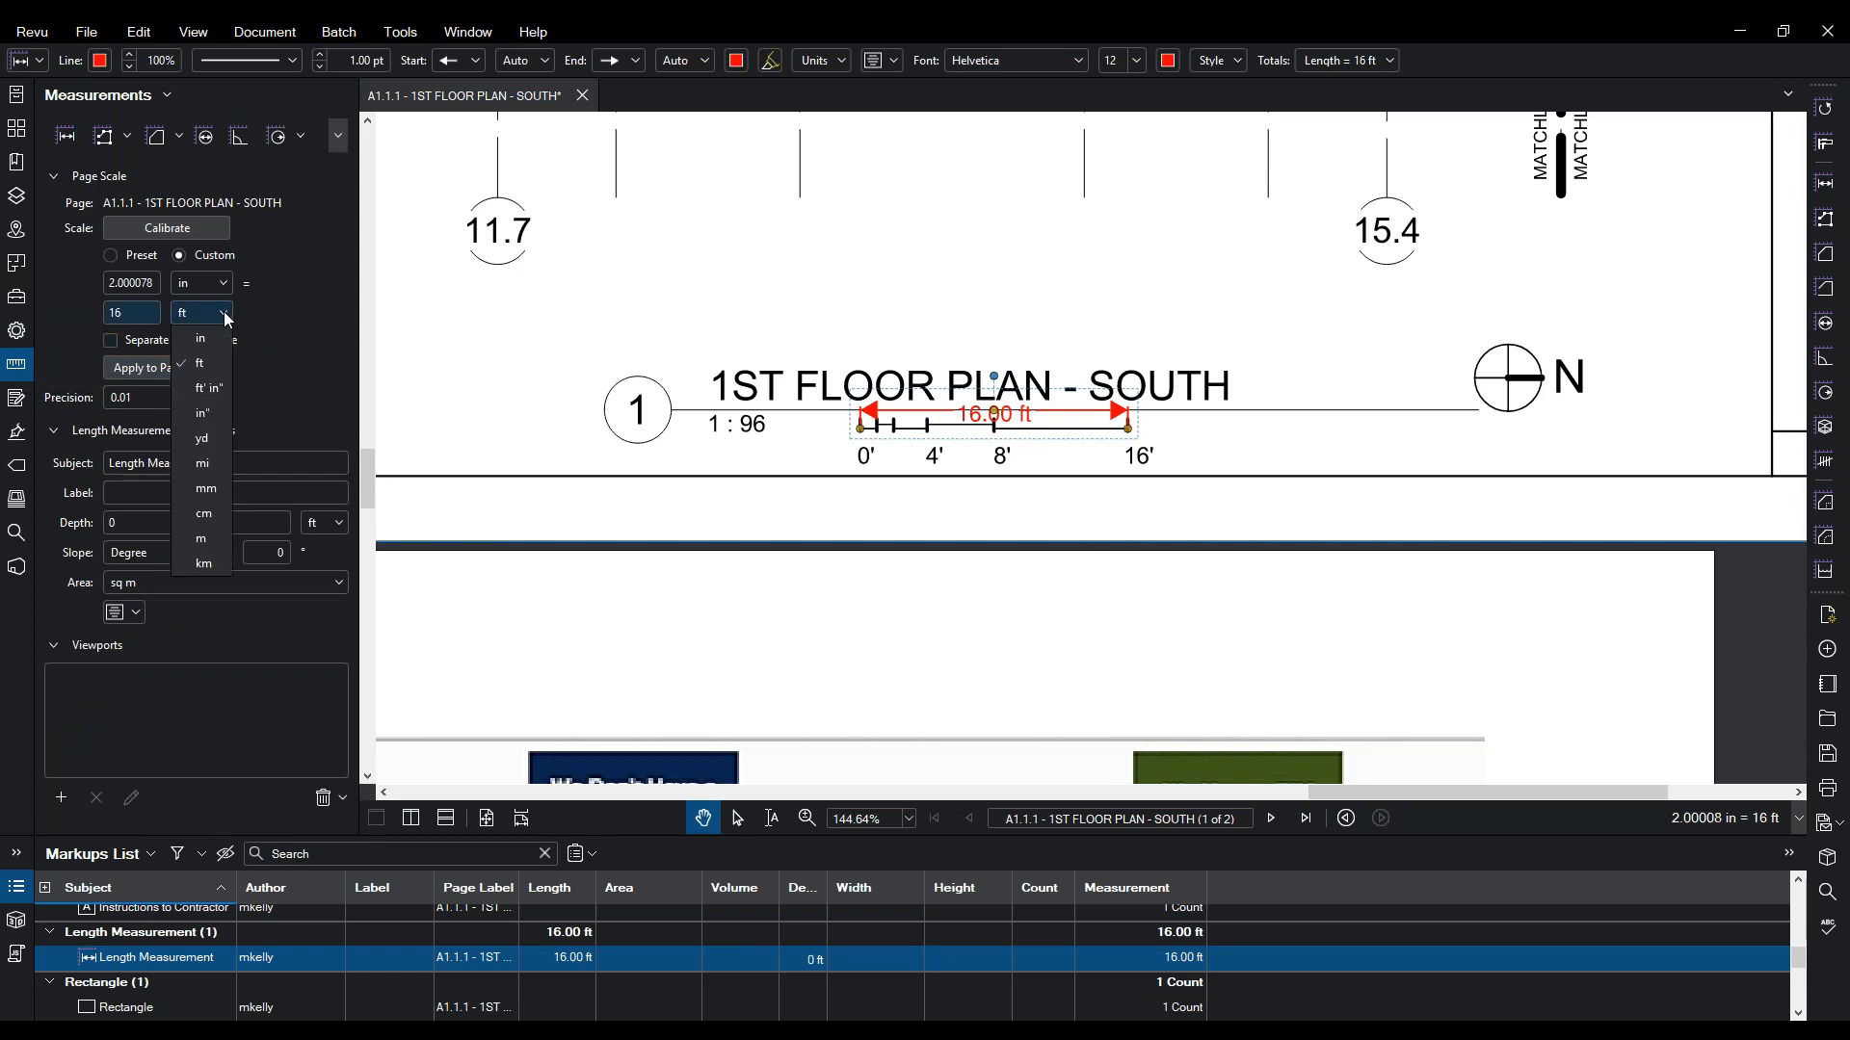
click(234, 313)
click(222, 315)
click(181, 495)
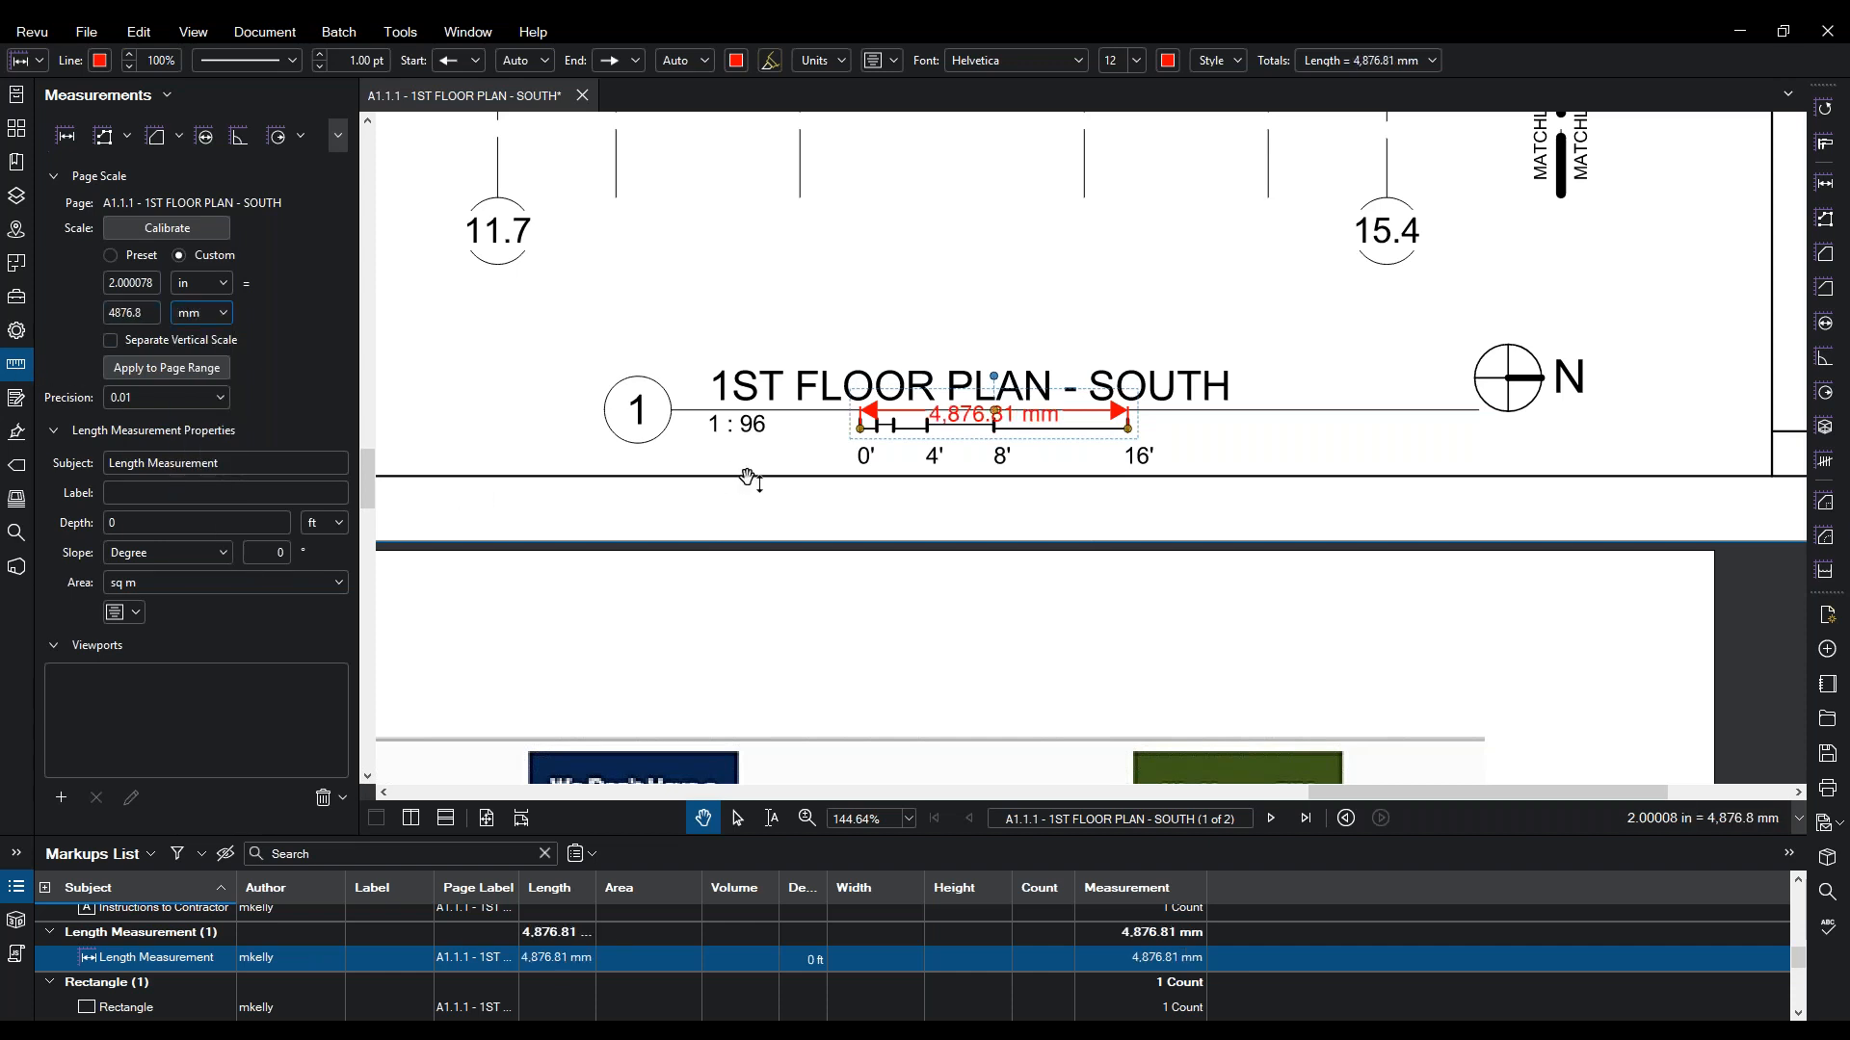
drag(927, 422, 937, 330)
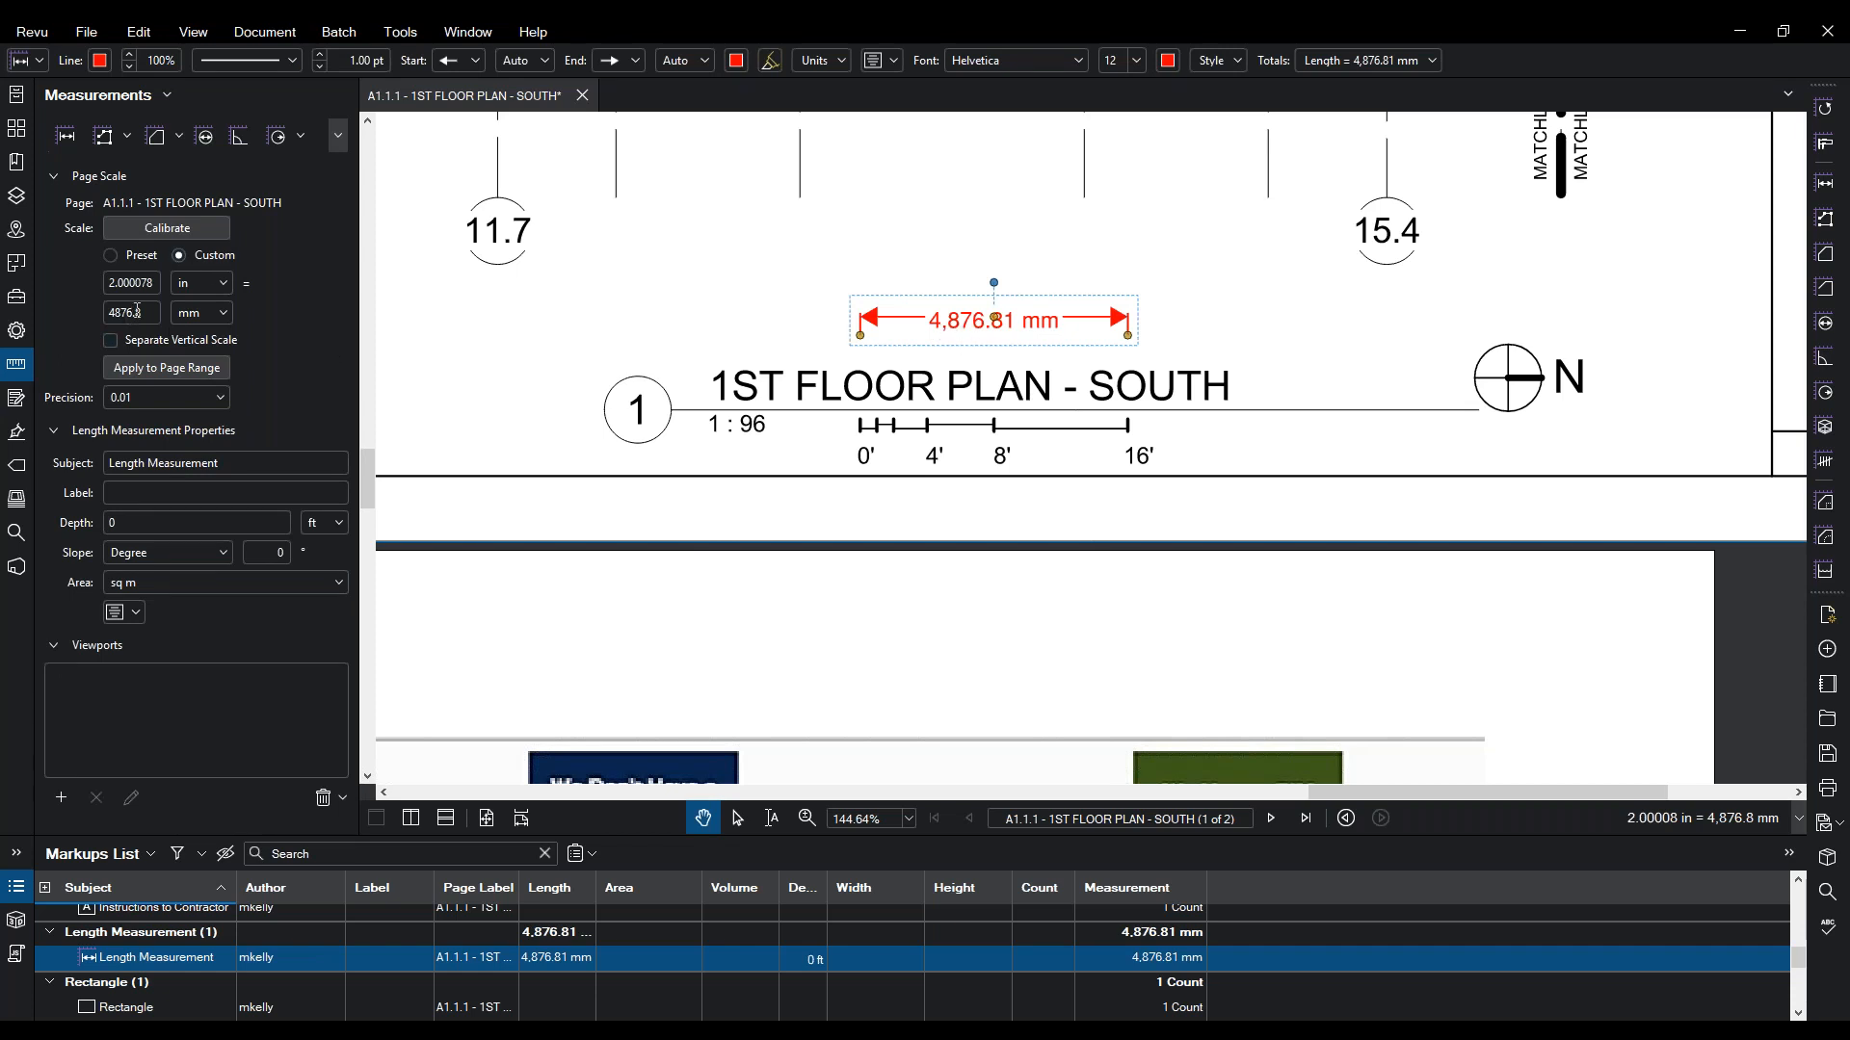
click(213, 396)
click(168, 420)
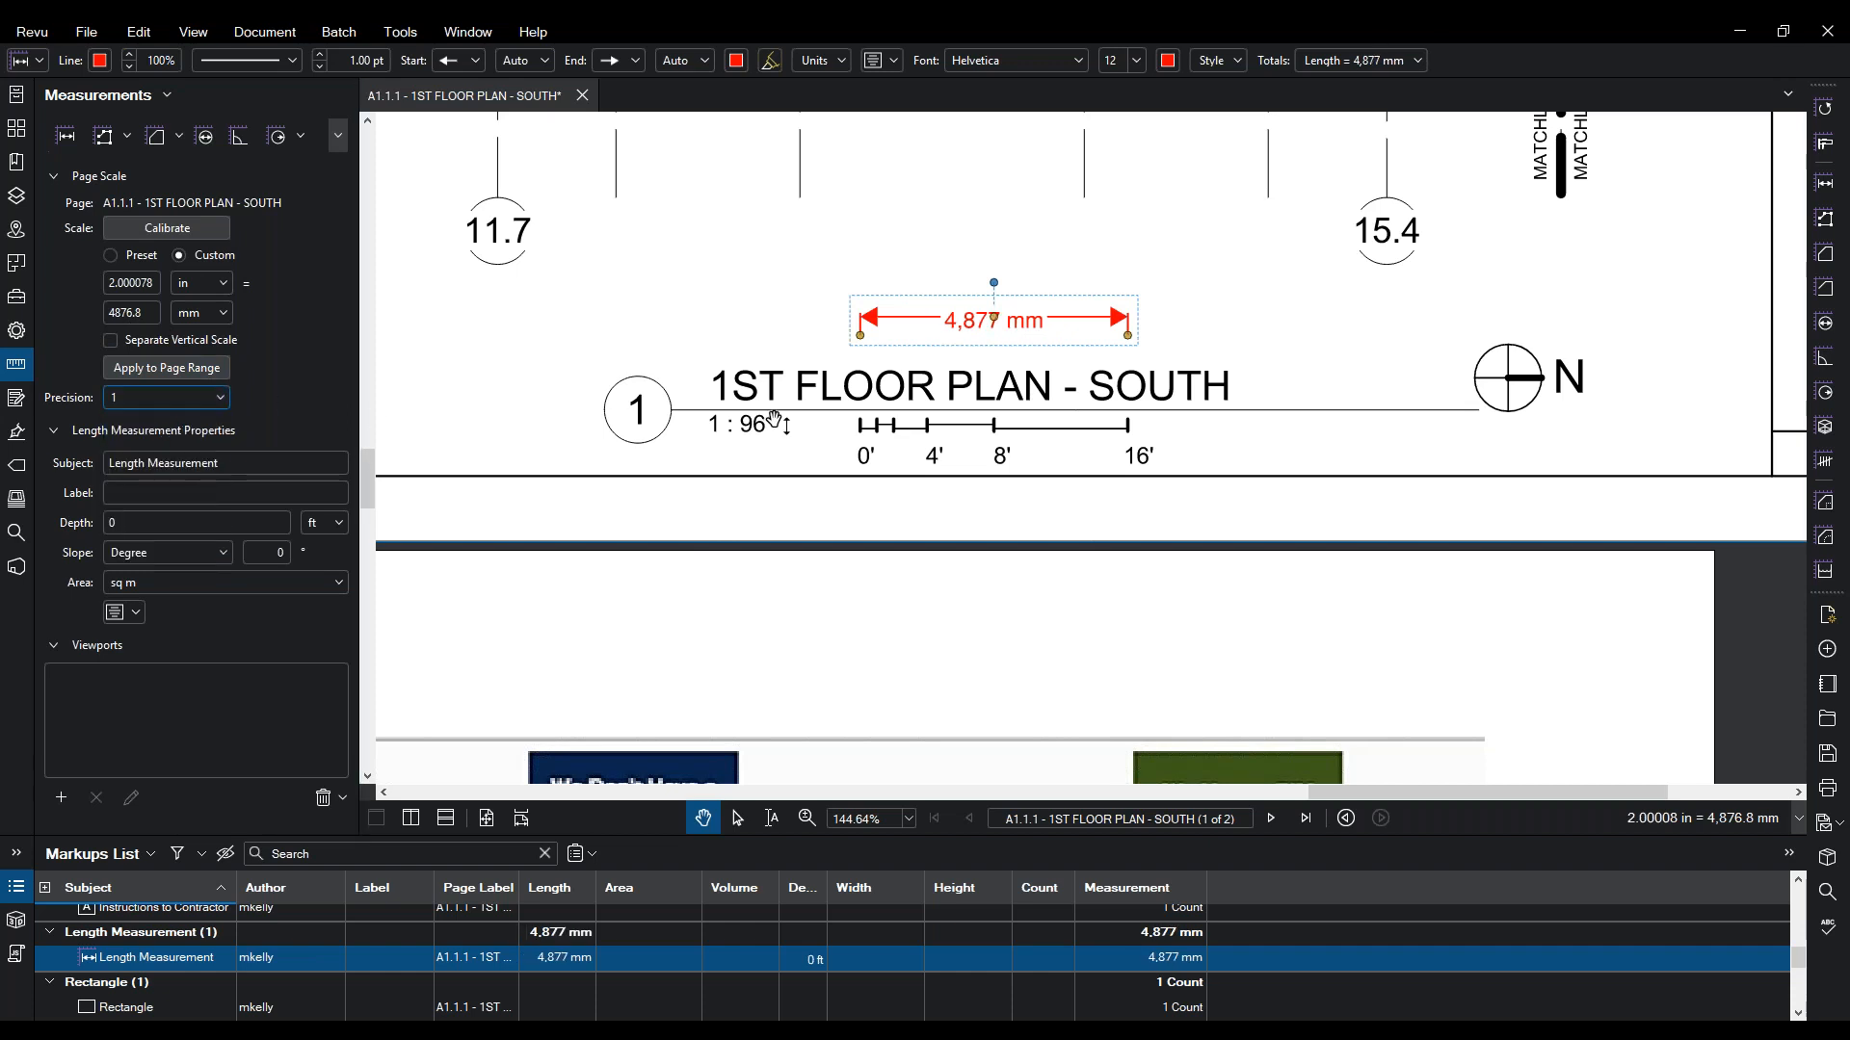
click(757, 391)
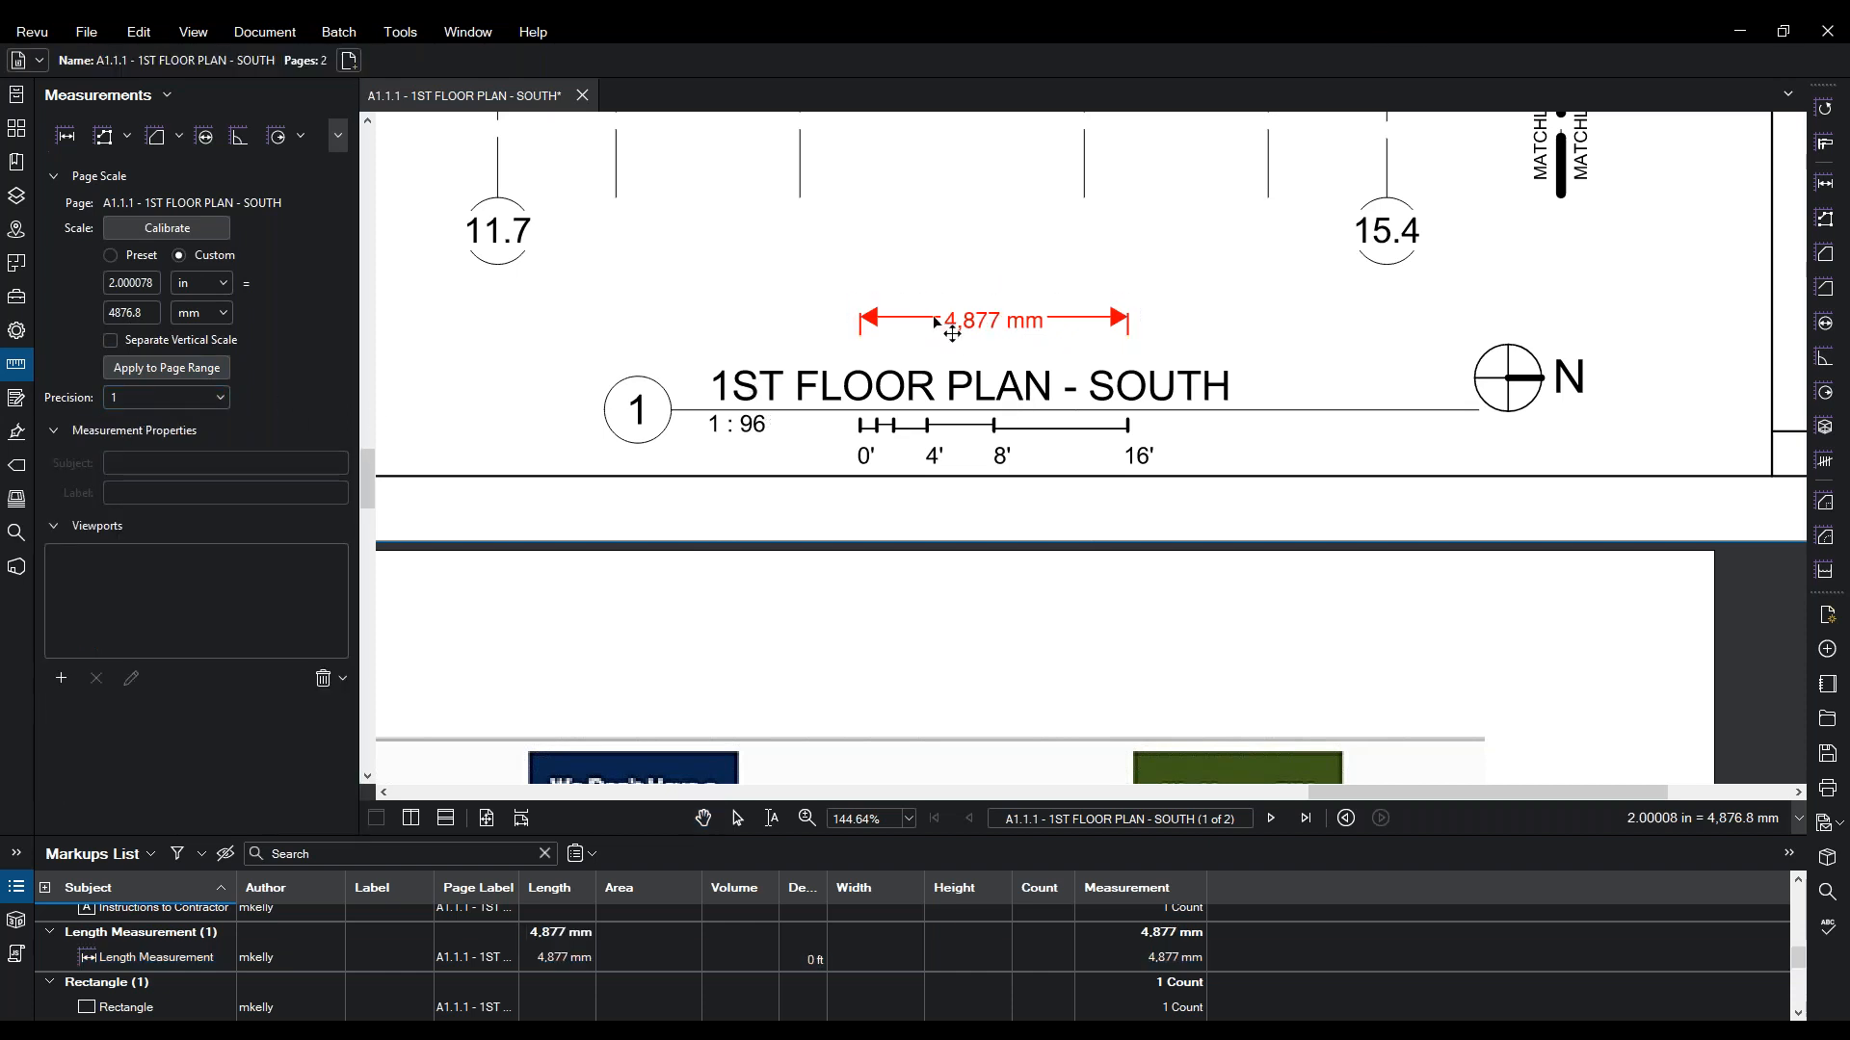
click(937, 323)
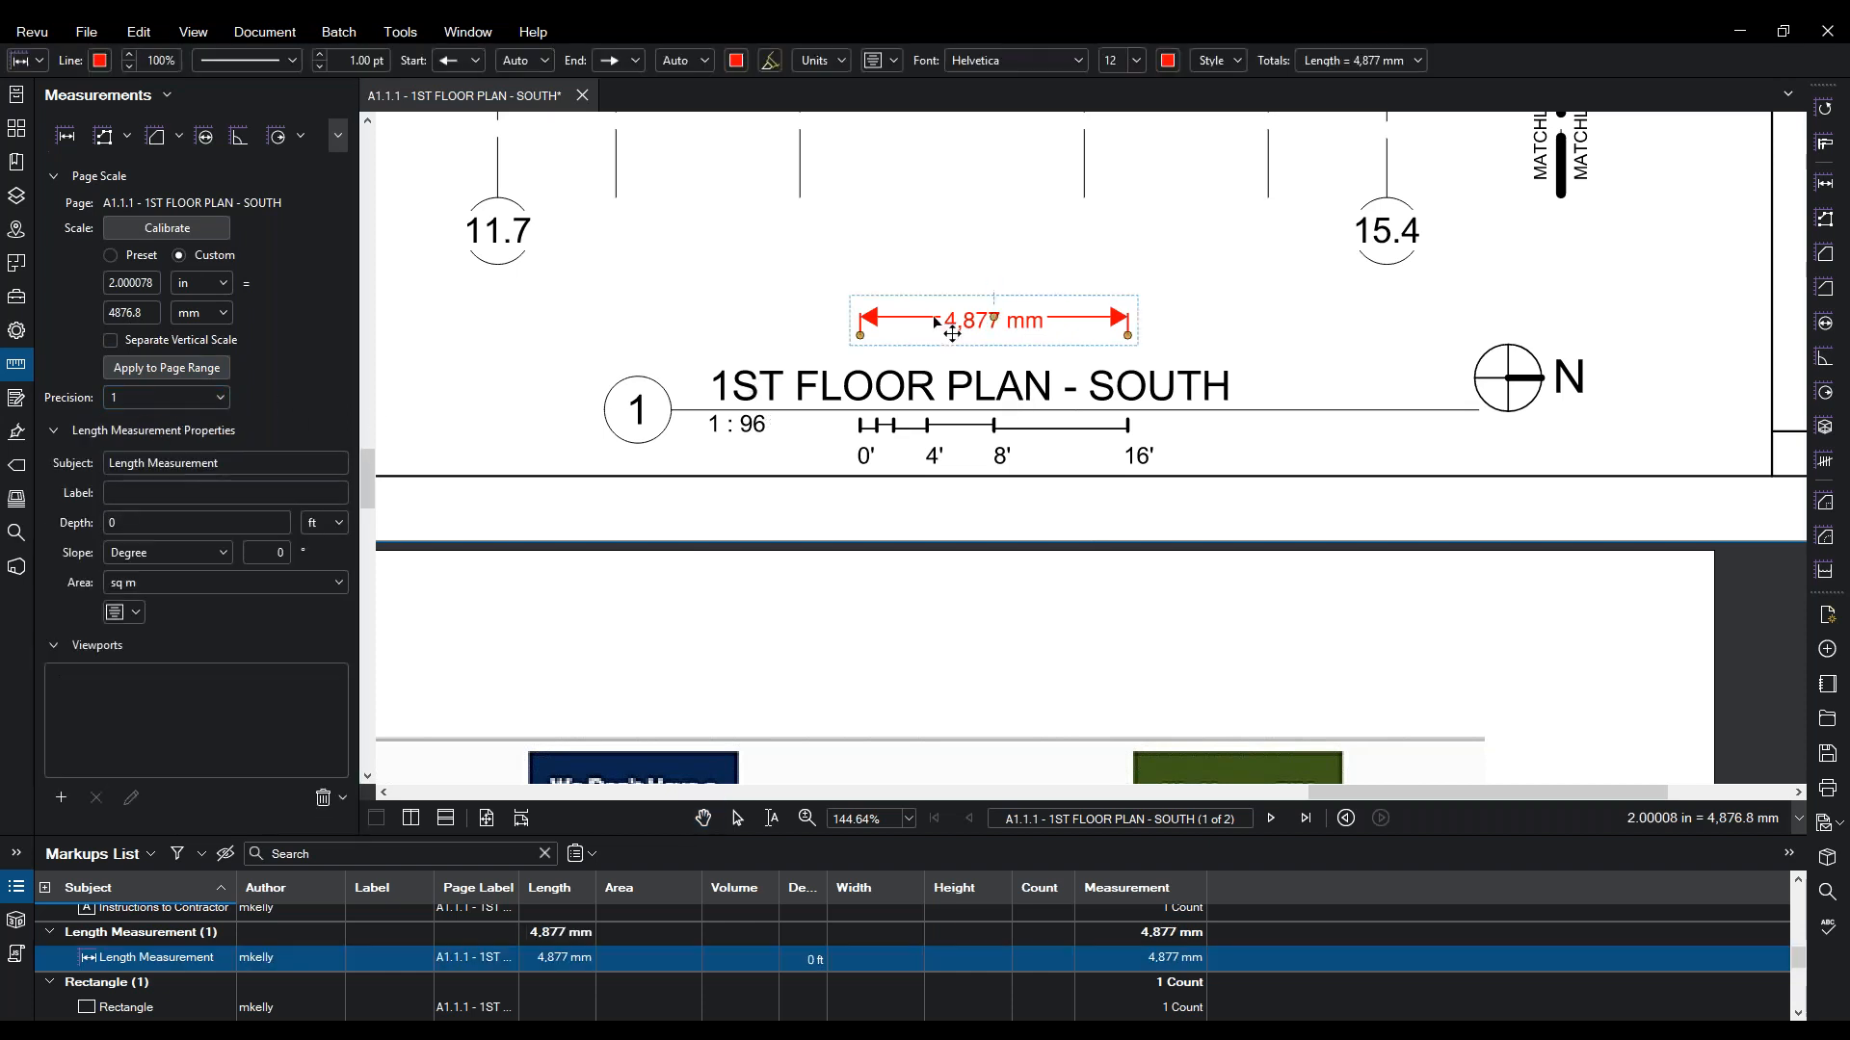
- Deselect the 4,877 mm measurement and zoom out to about 28% to see the whole sheet
click(15, 128)
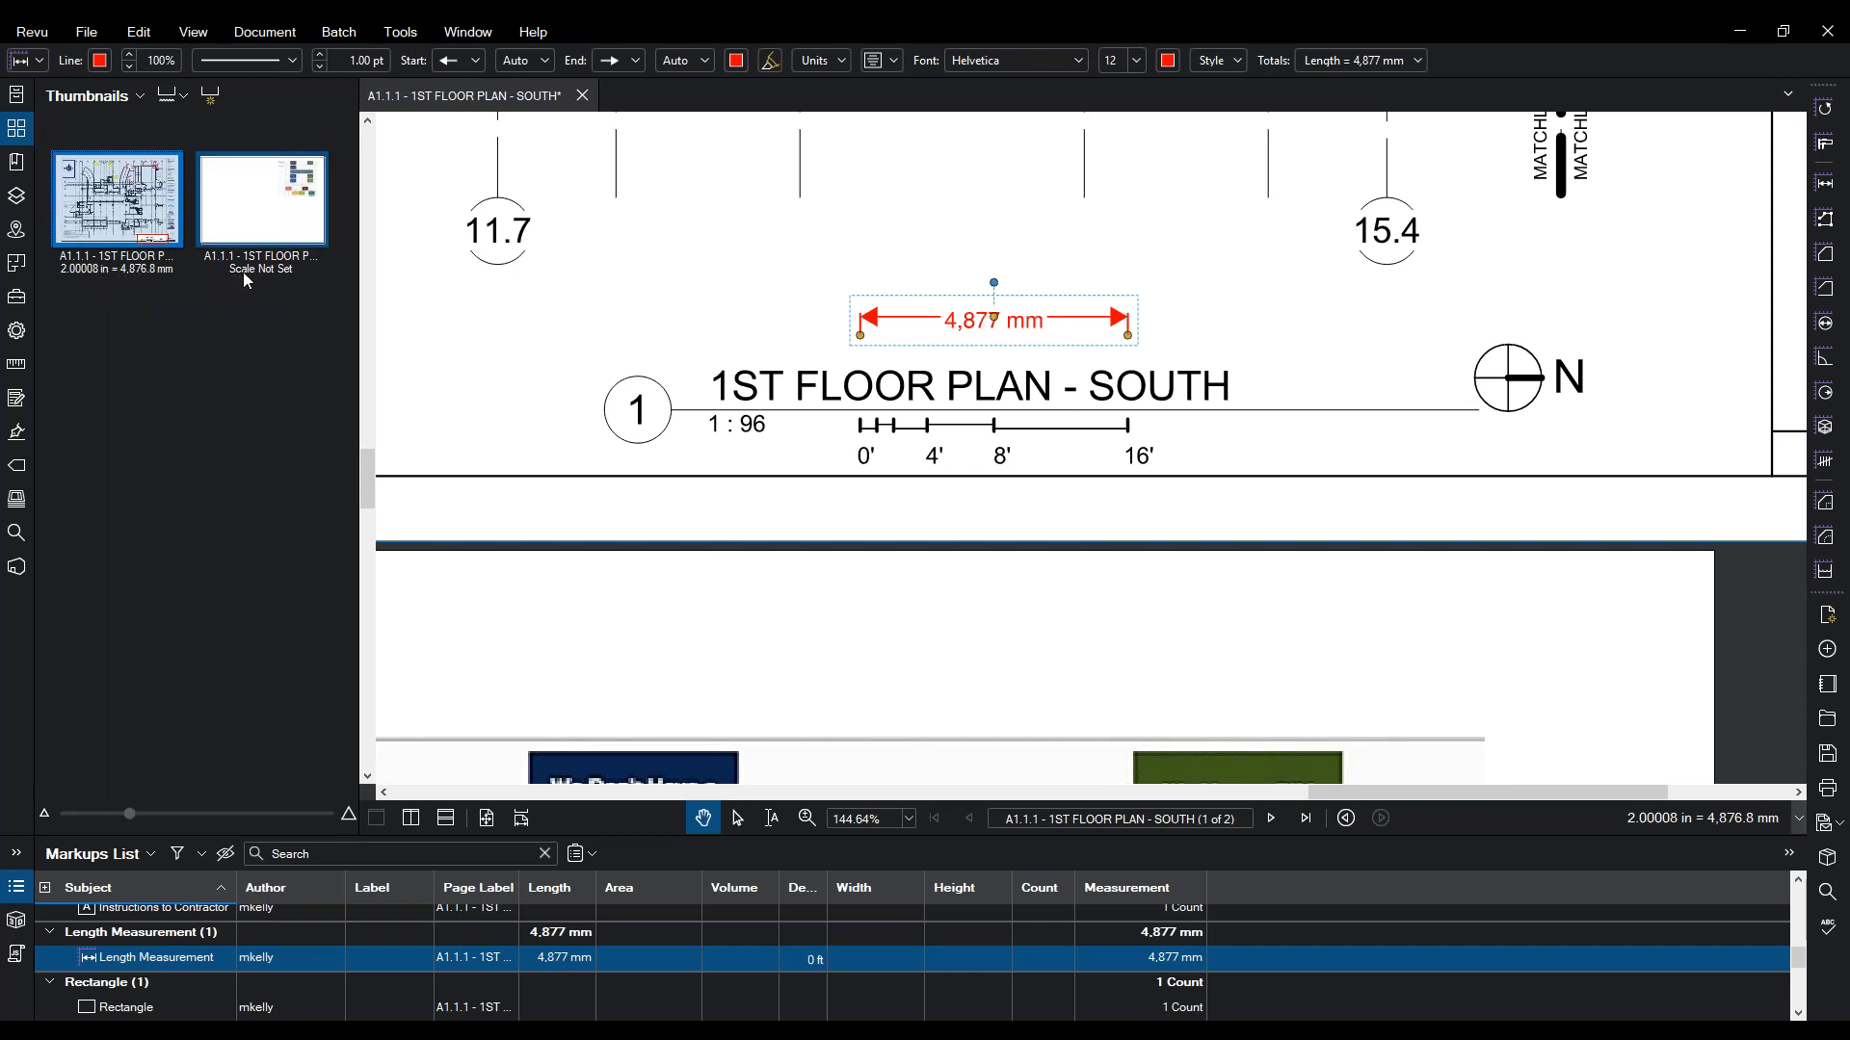
click(504, 285)
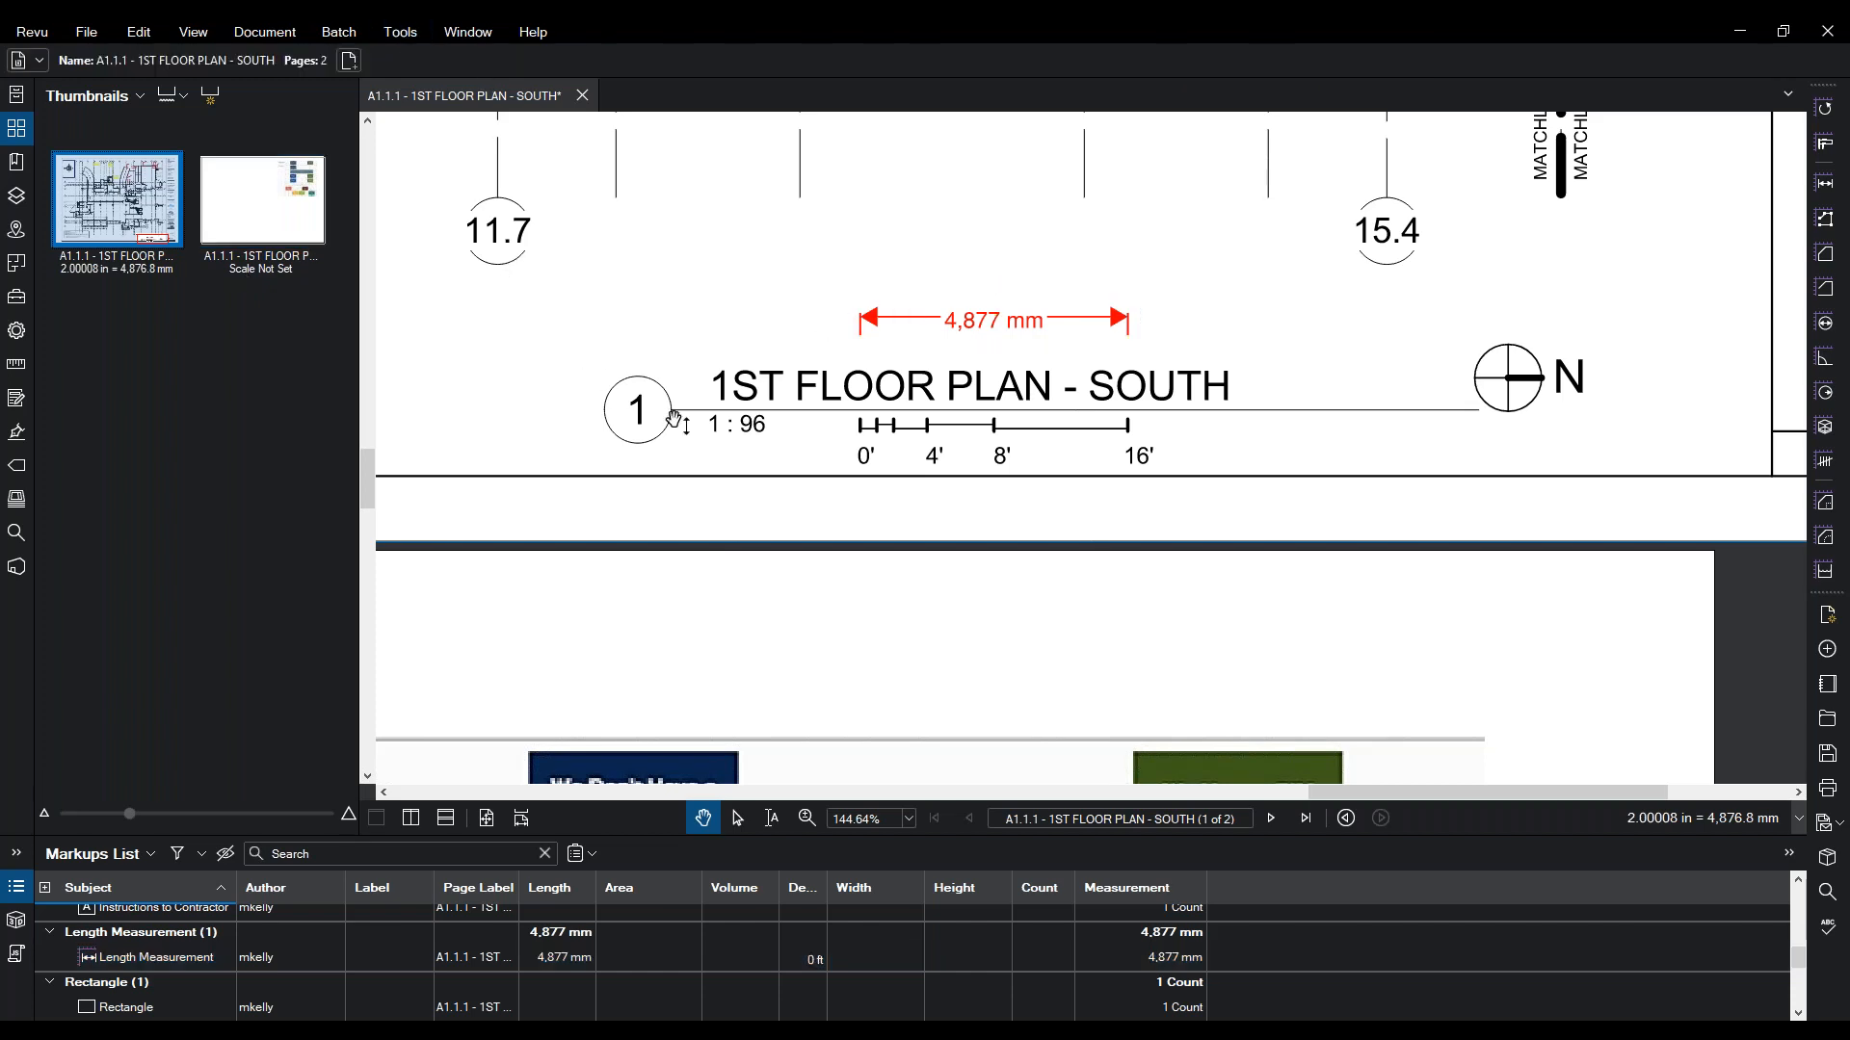
click(807, 819)
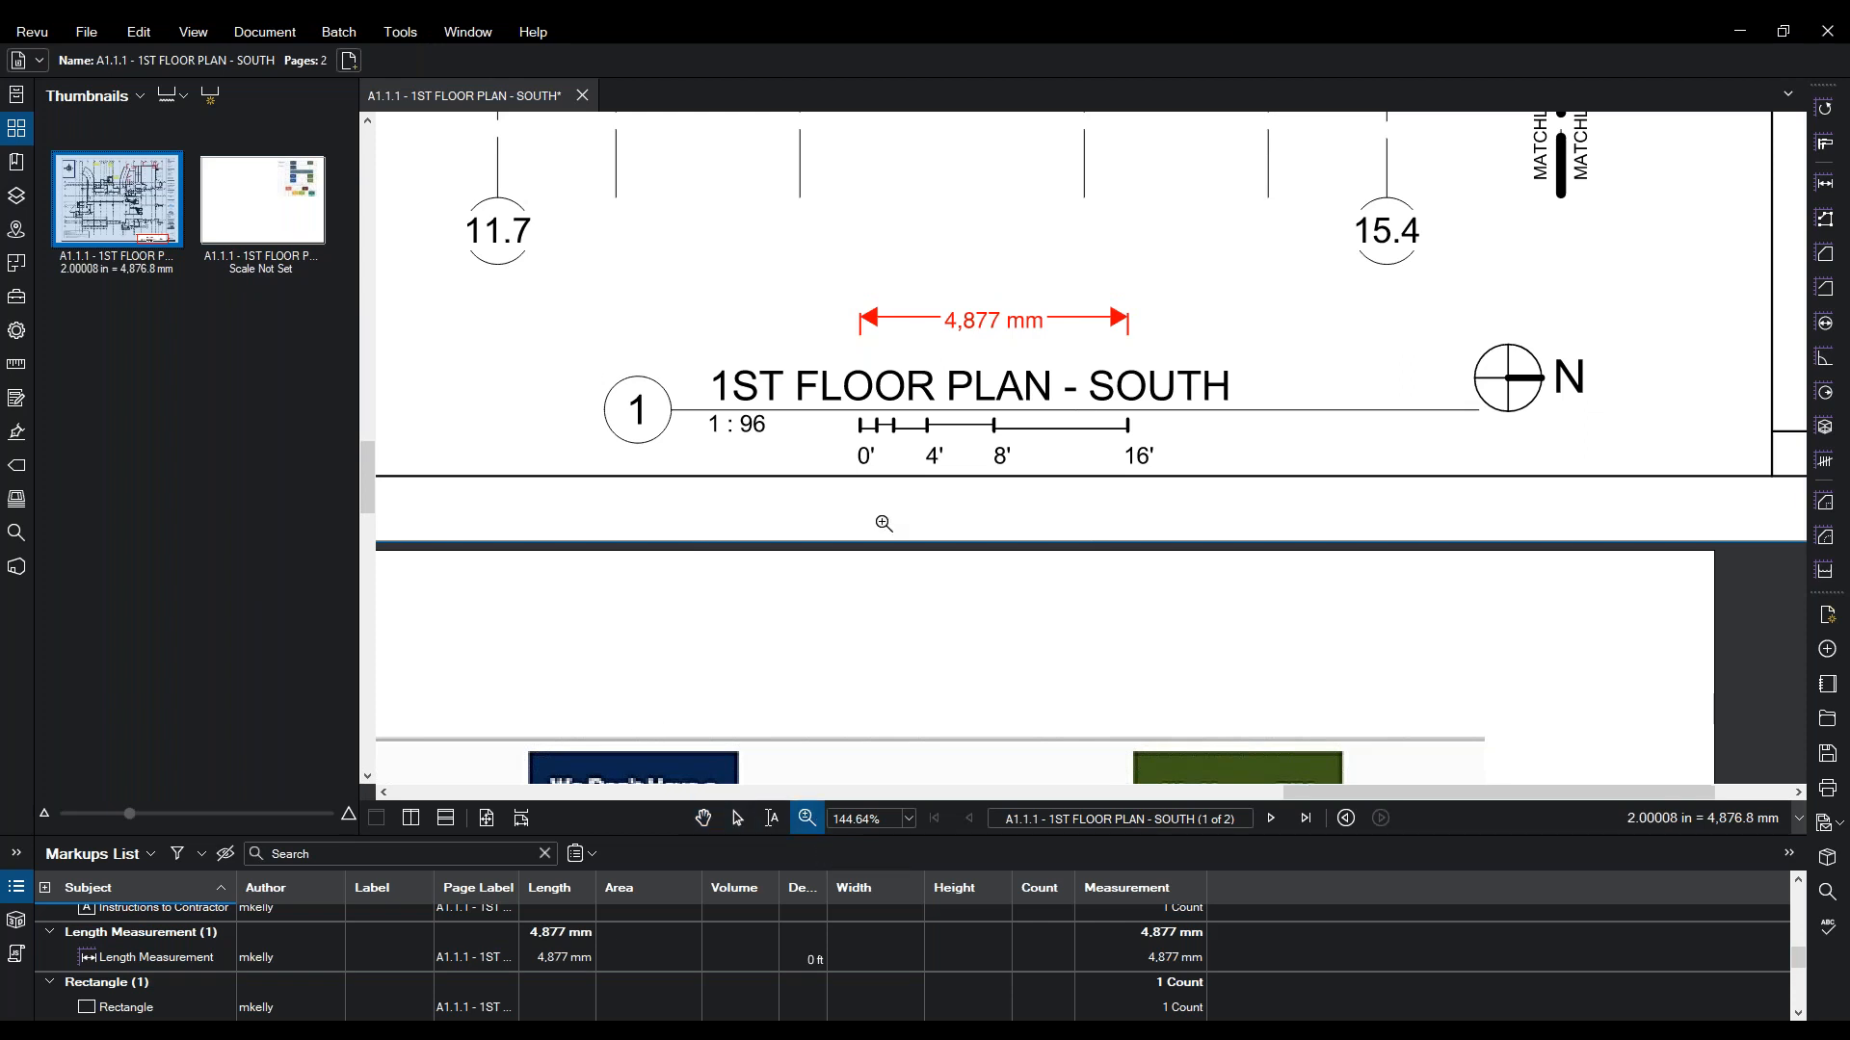
scroll(896, 627, down, 6)
key(p)
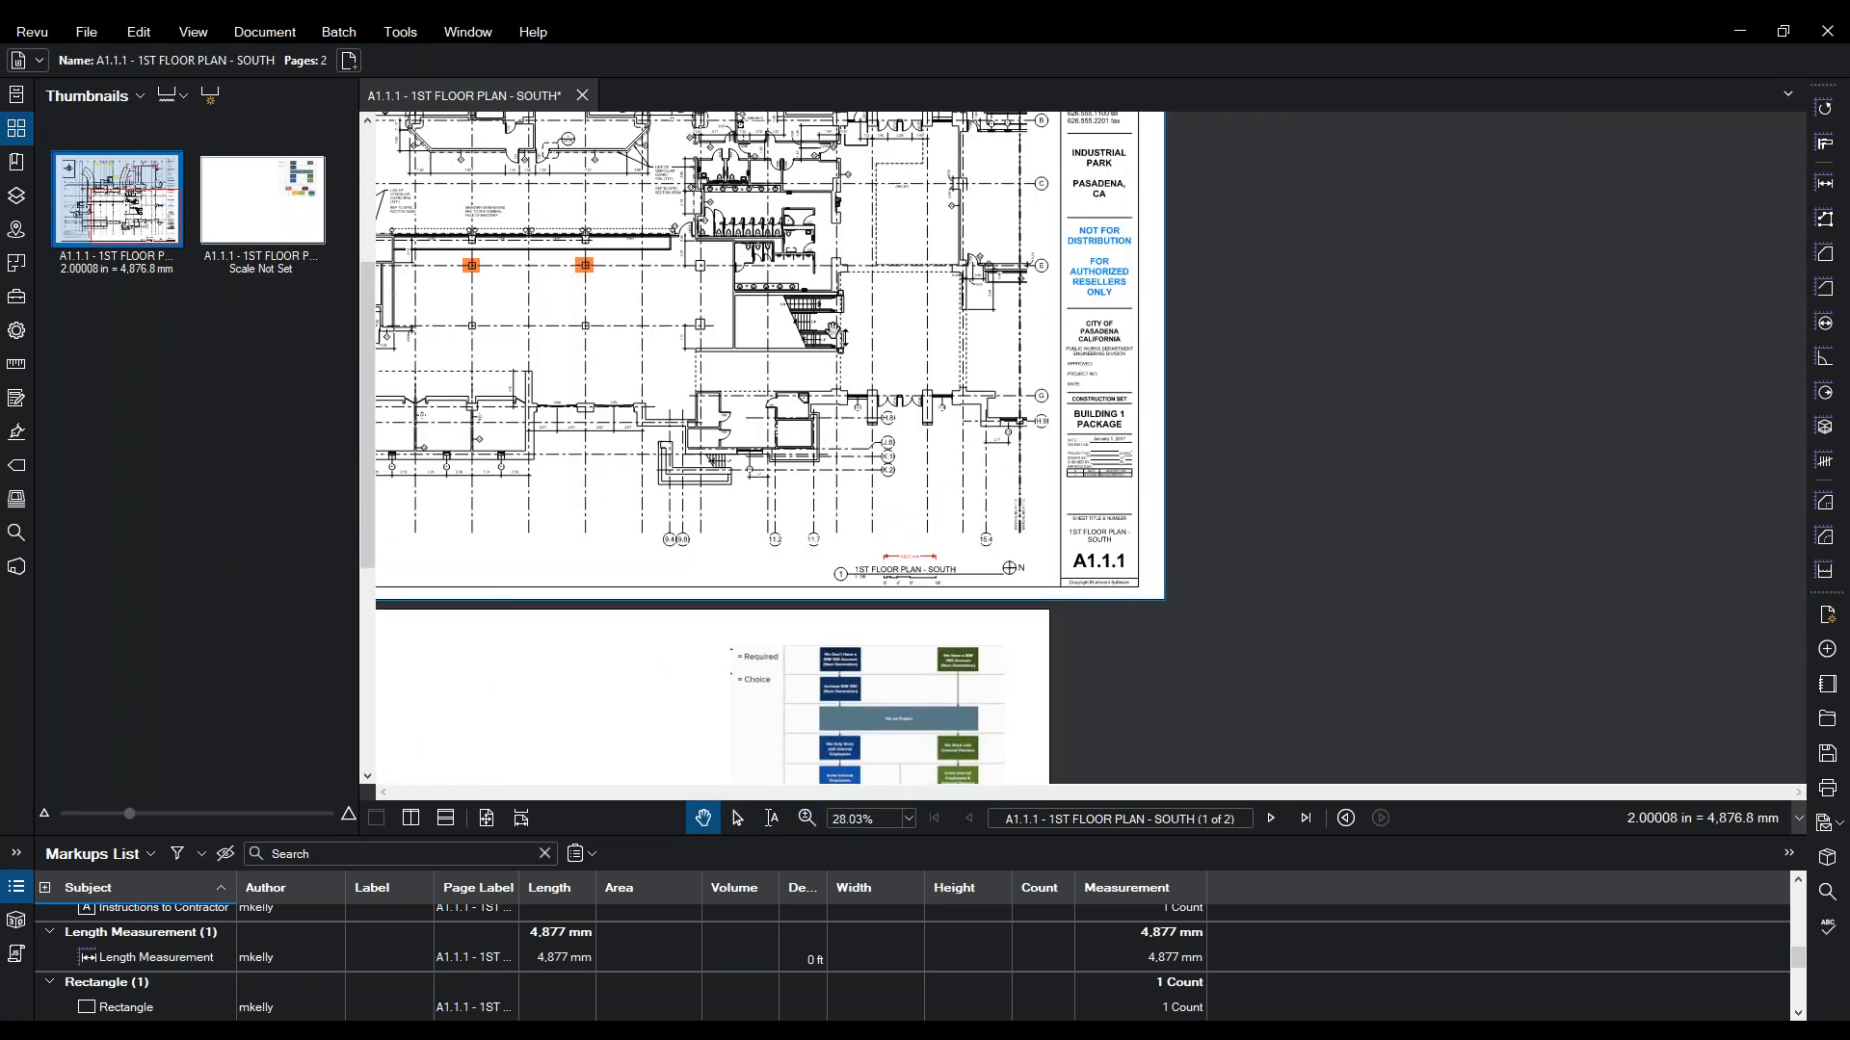
drag(691, 297, 829, 487)
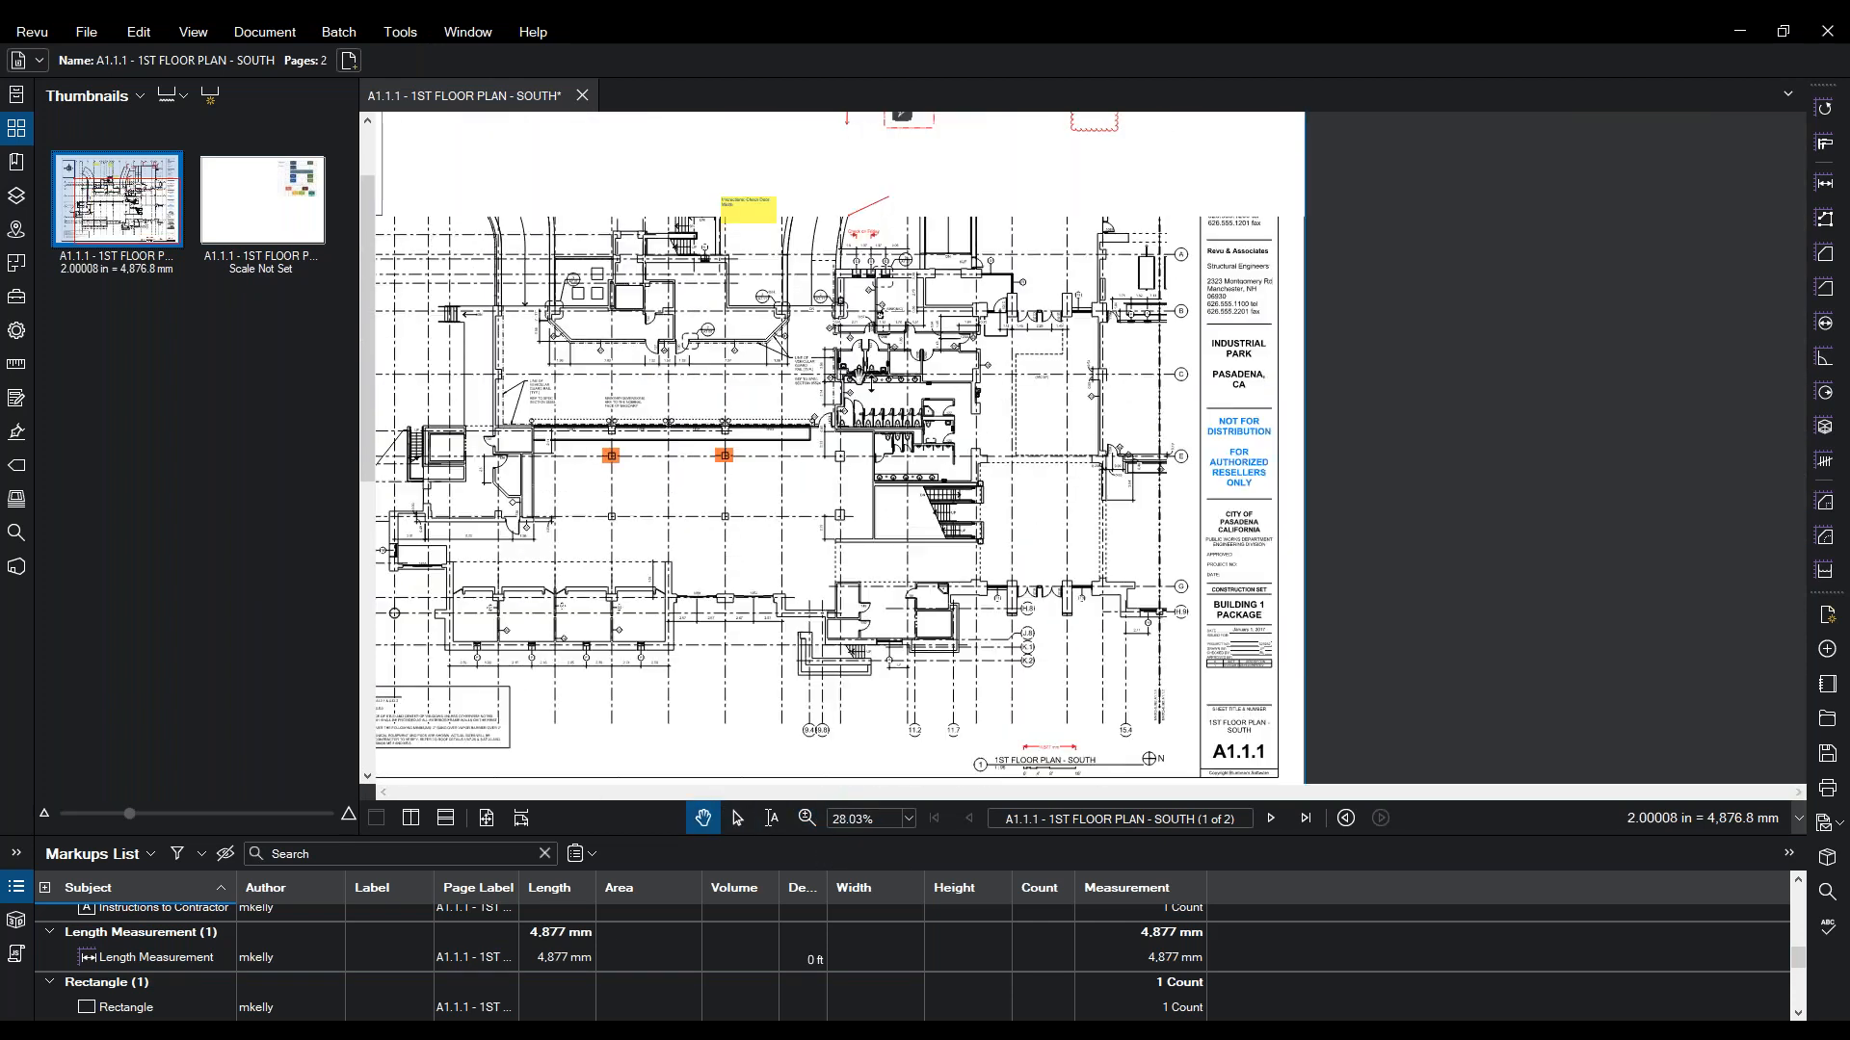
- Zoom in on the upper part of the plan with the Polylength tool selected
click(399, 32)
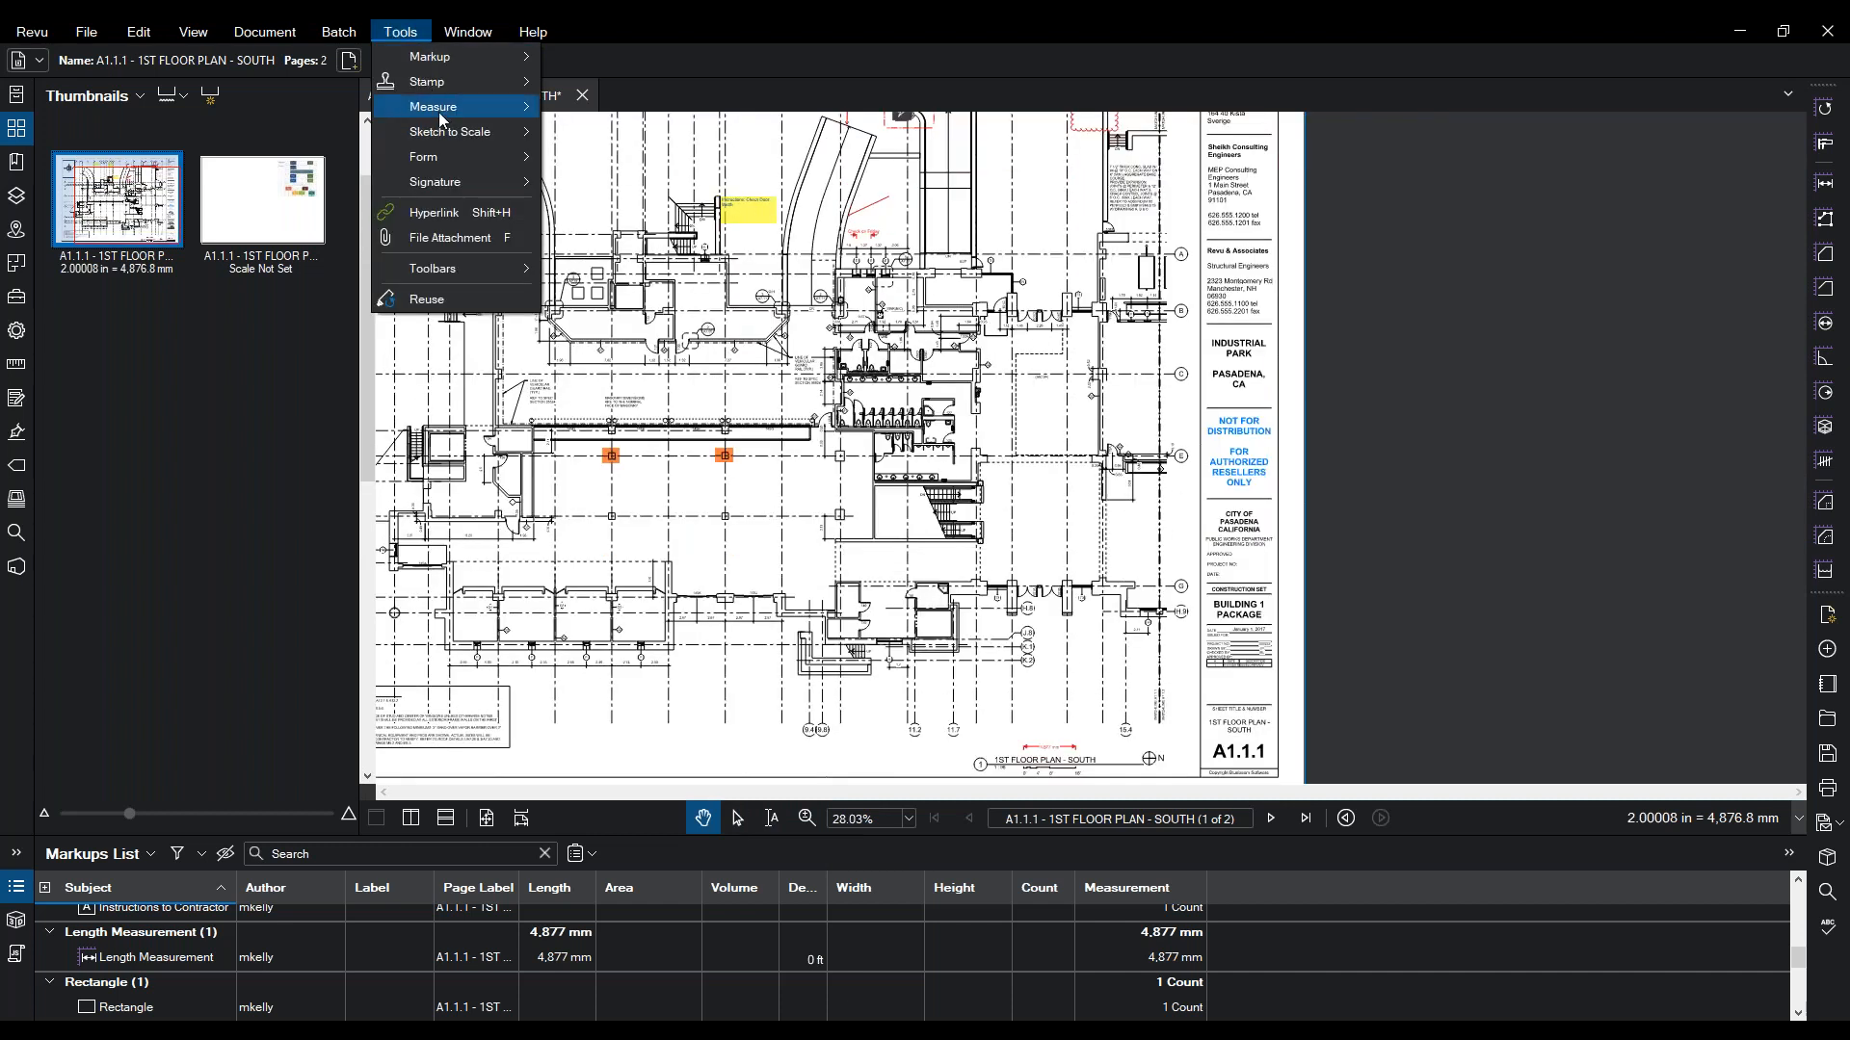
mouse_move(438, 106)
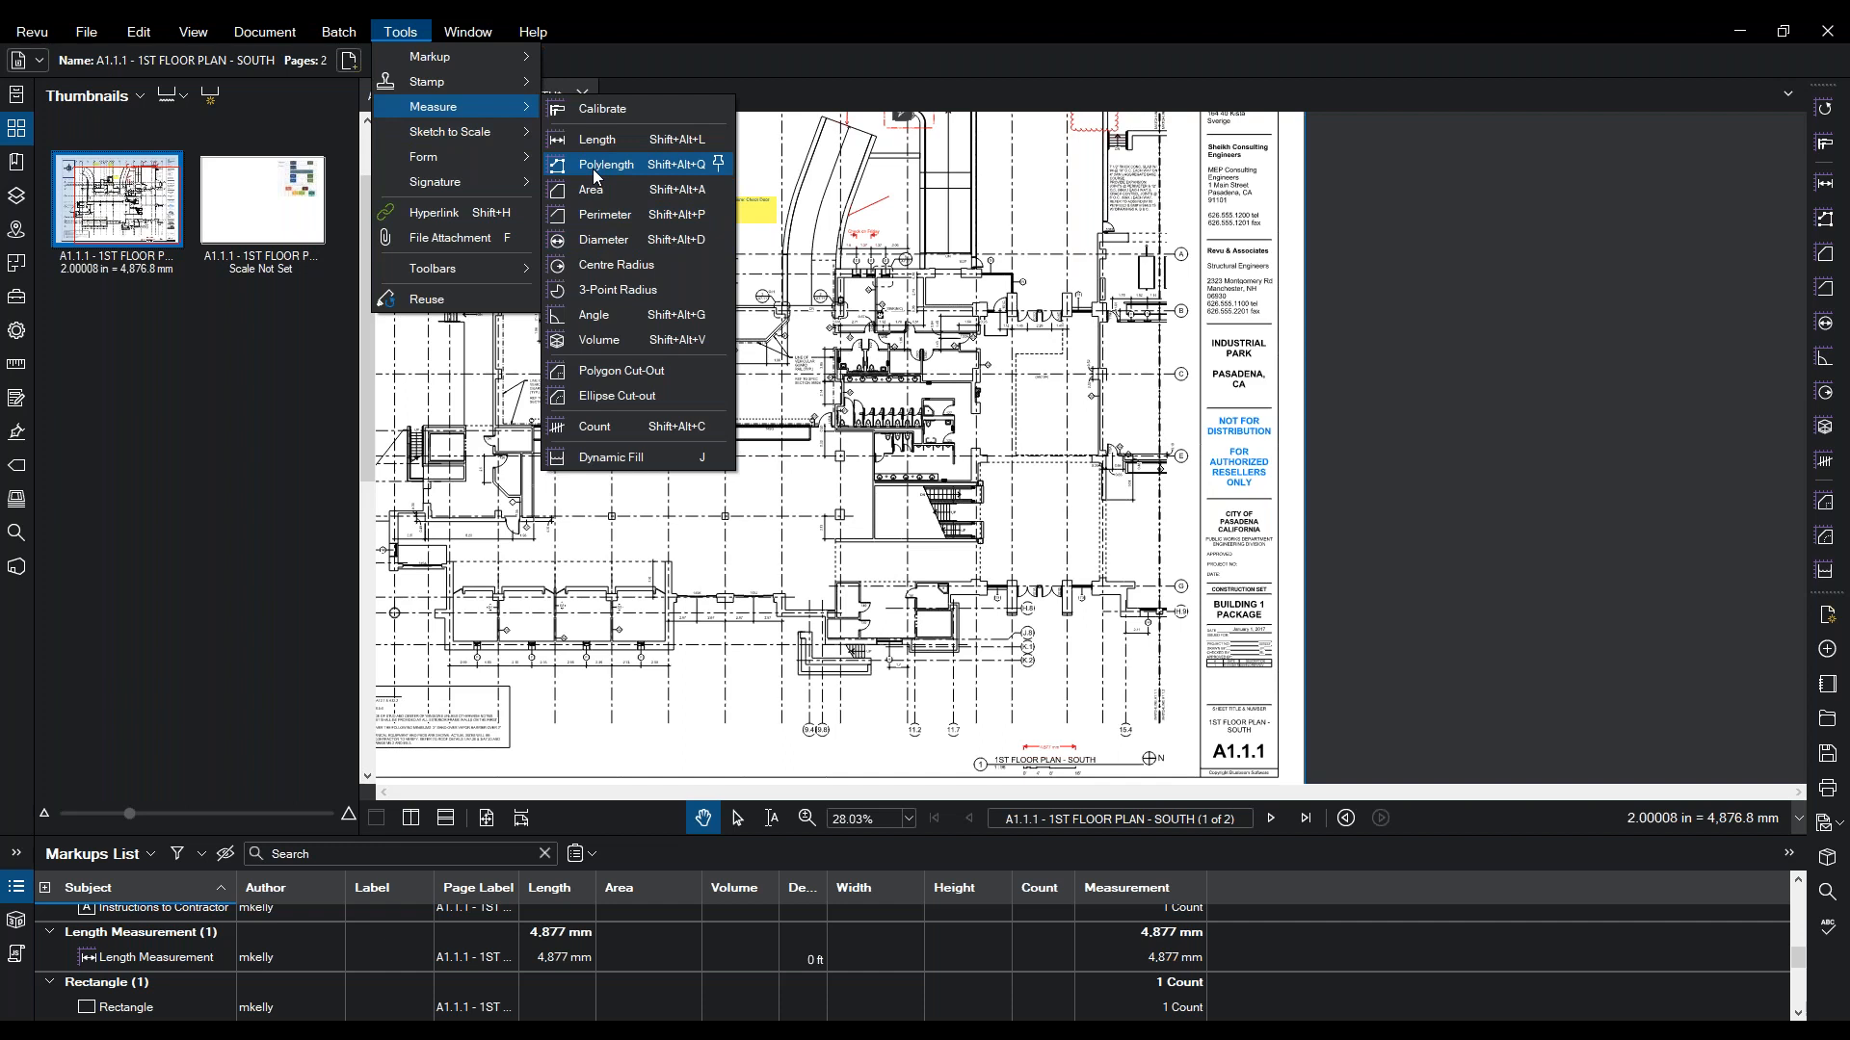
click(595, 168)
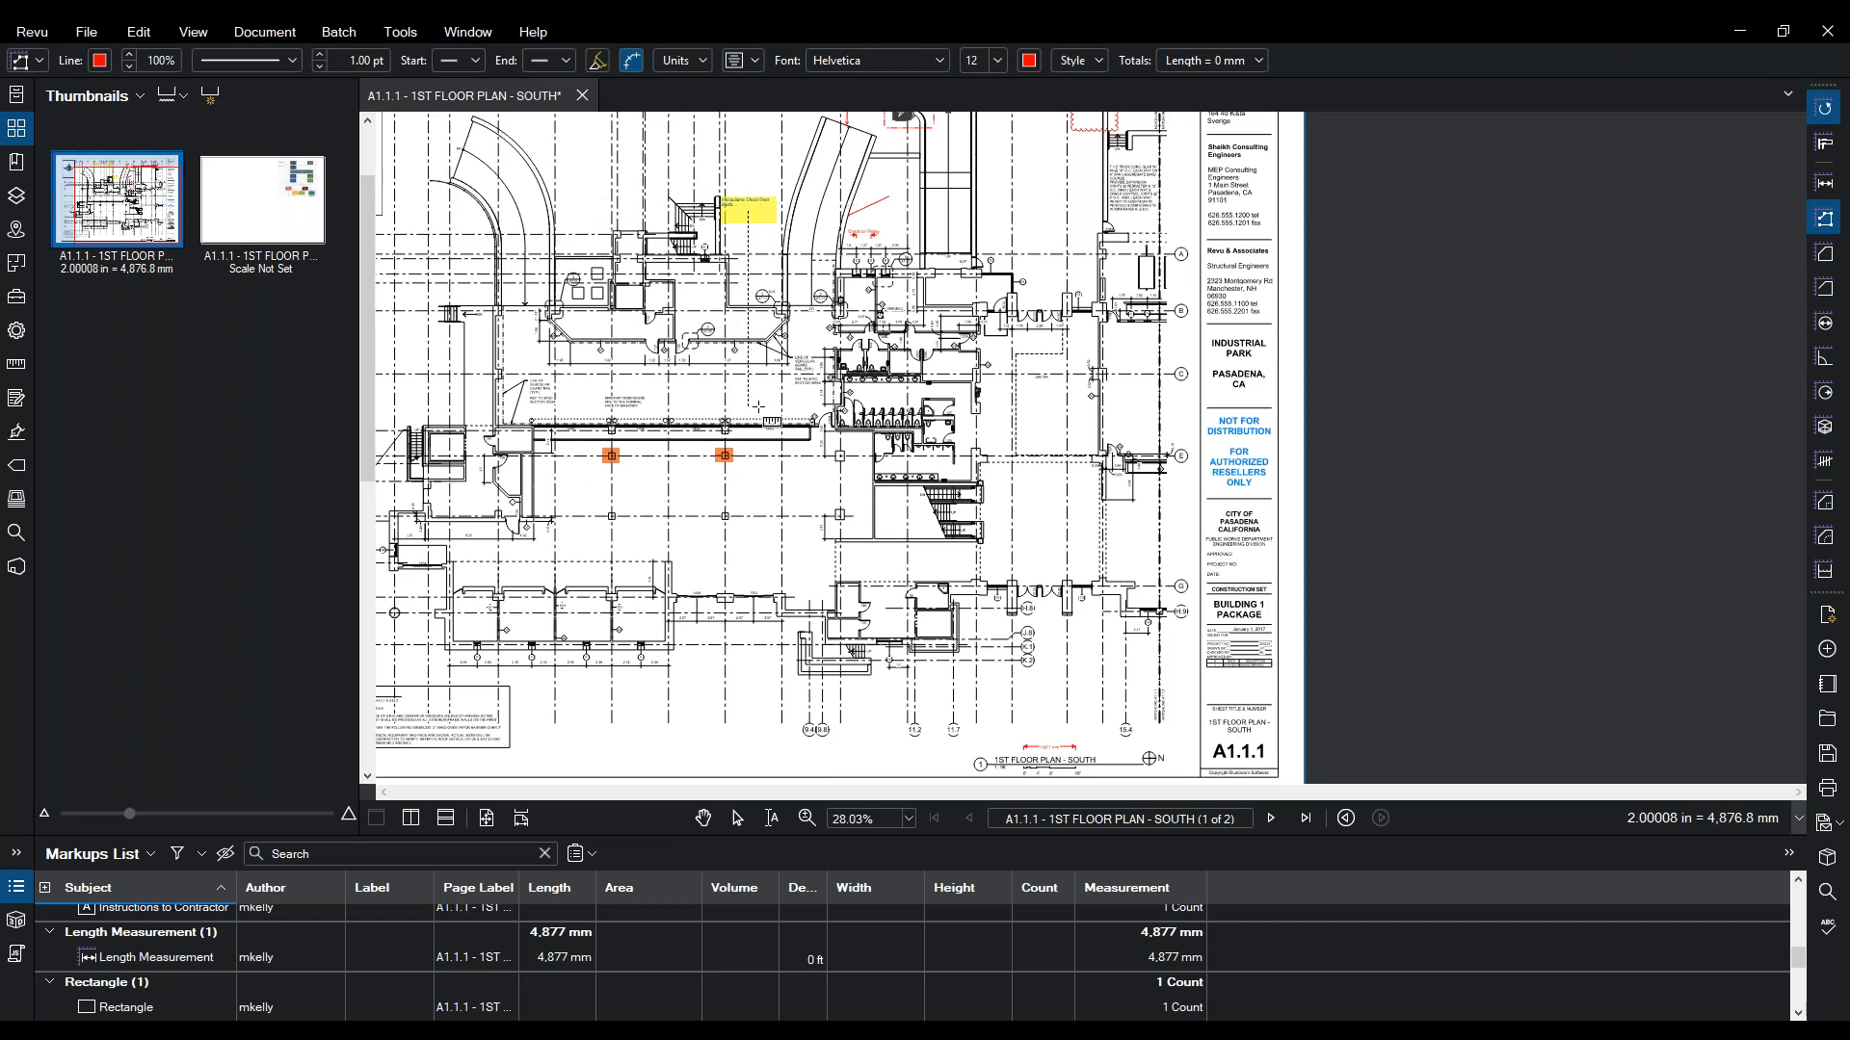
scroll(758, 406, up, 2)
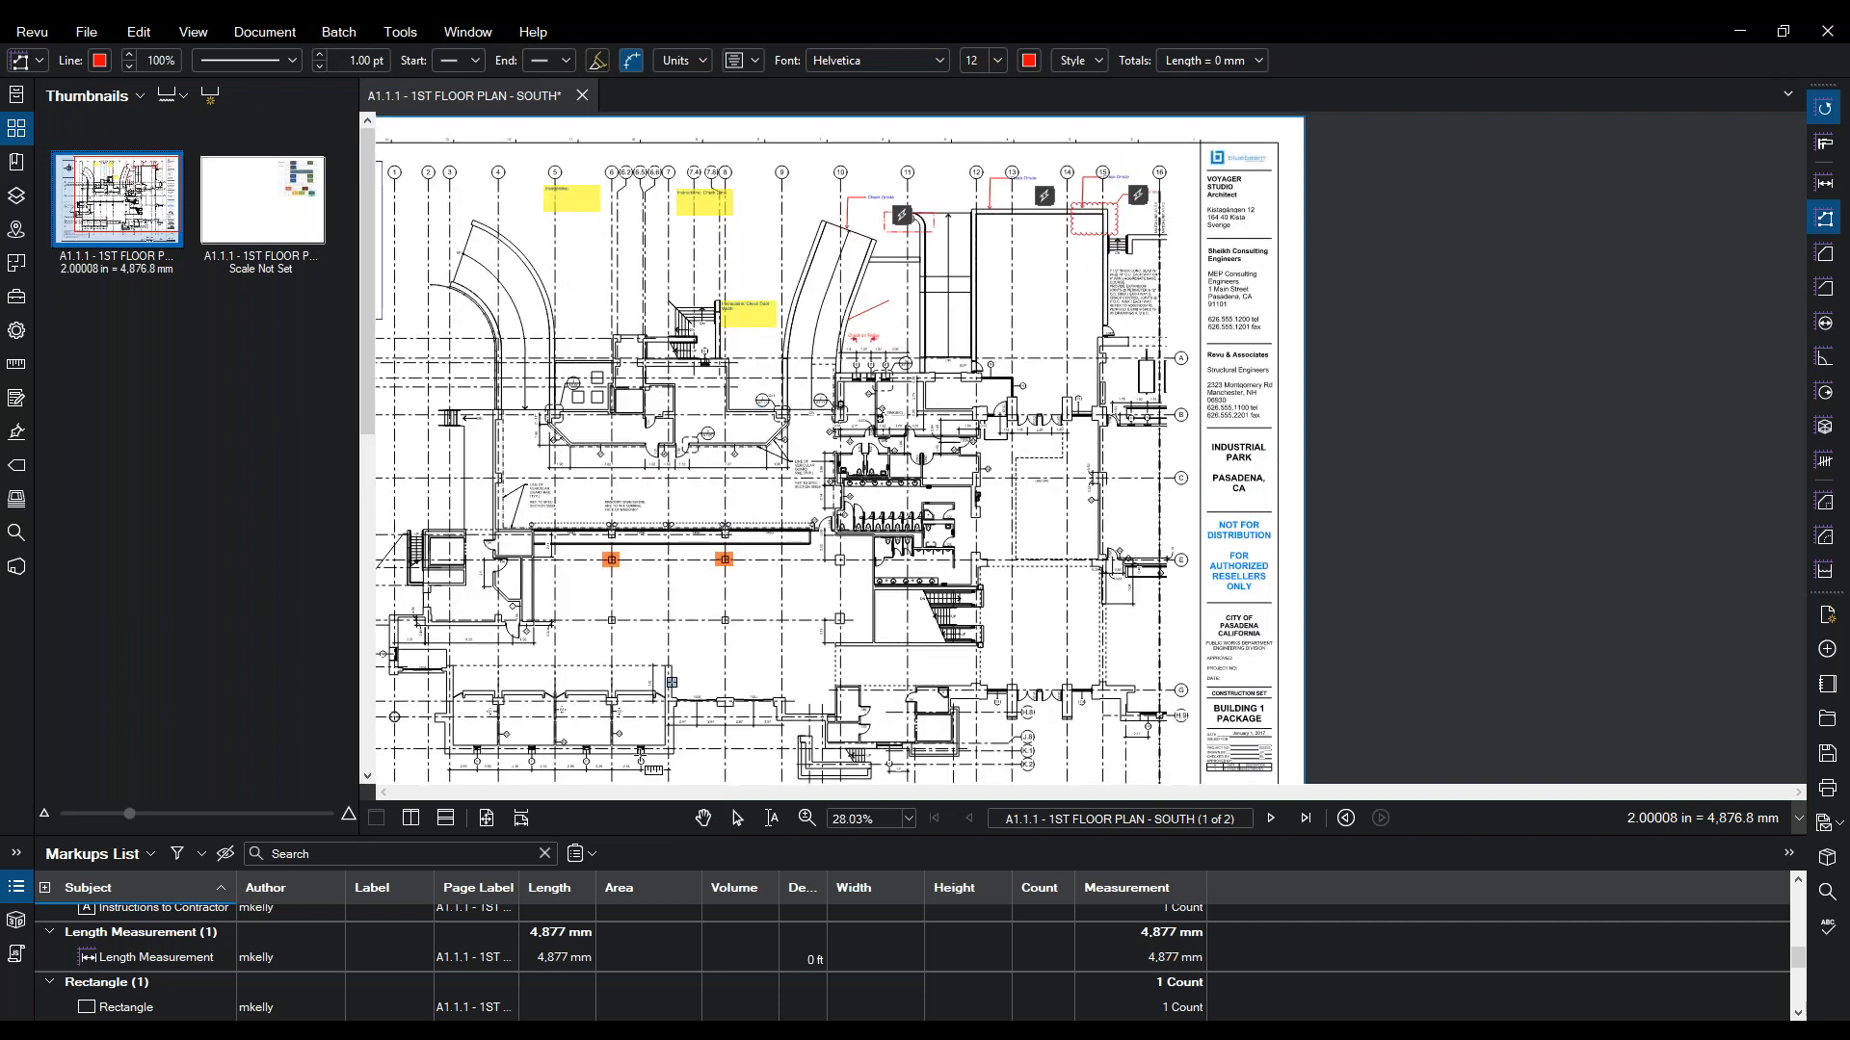
click(804, 819)
click(1057, 289)
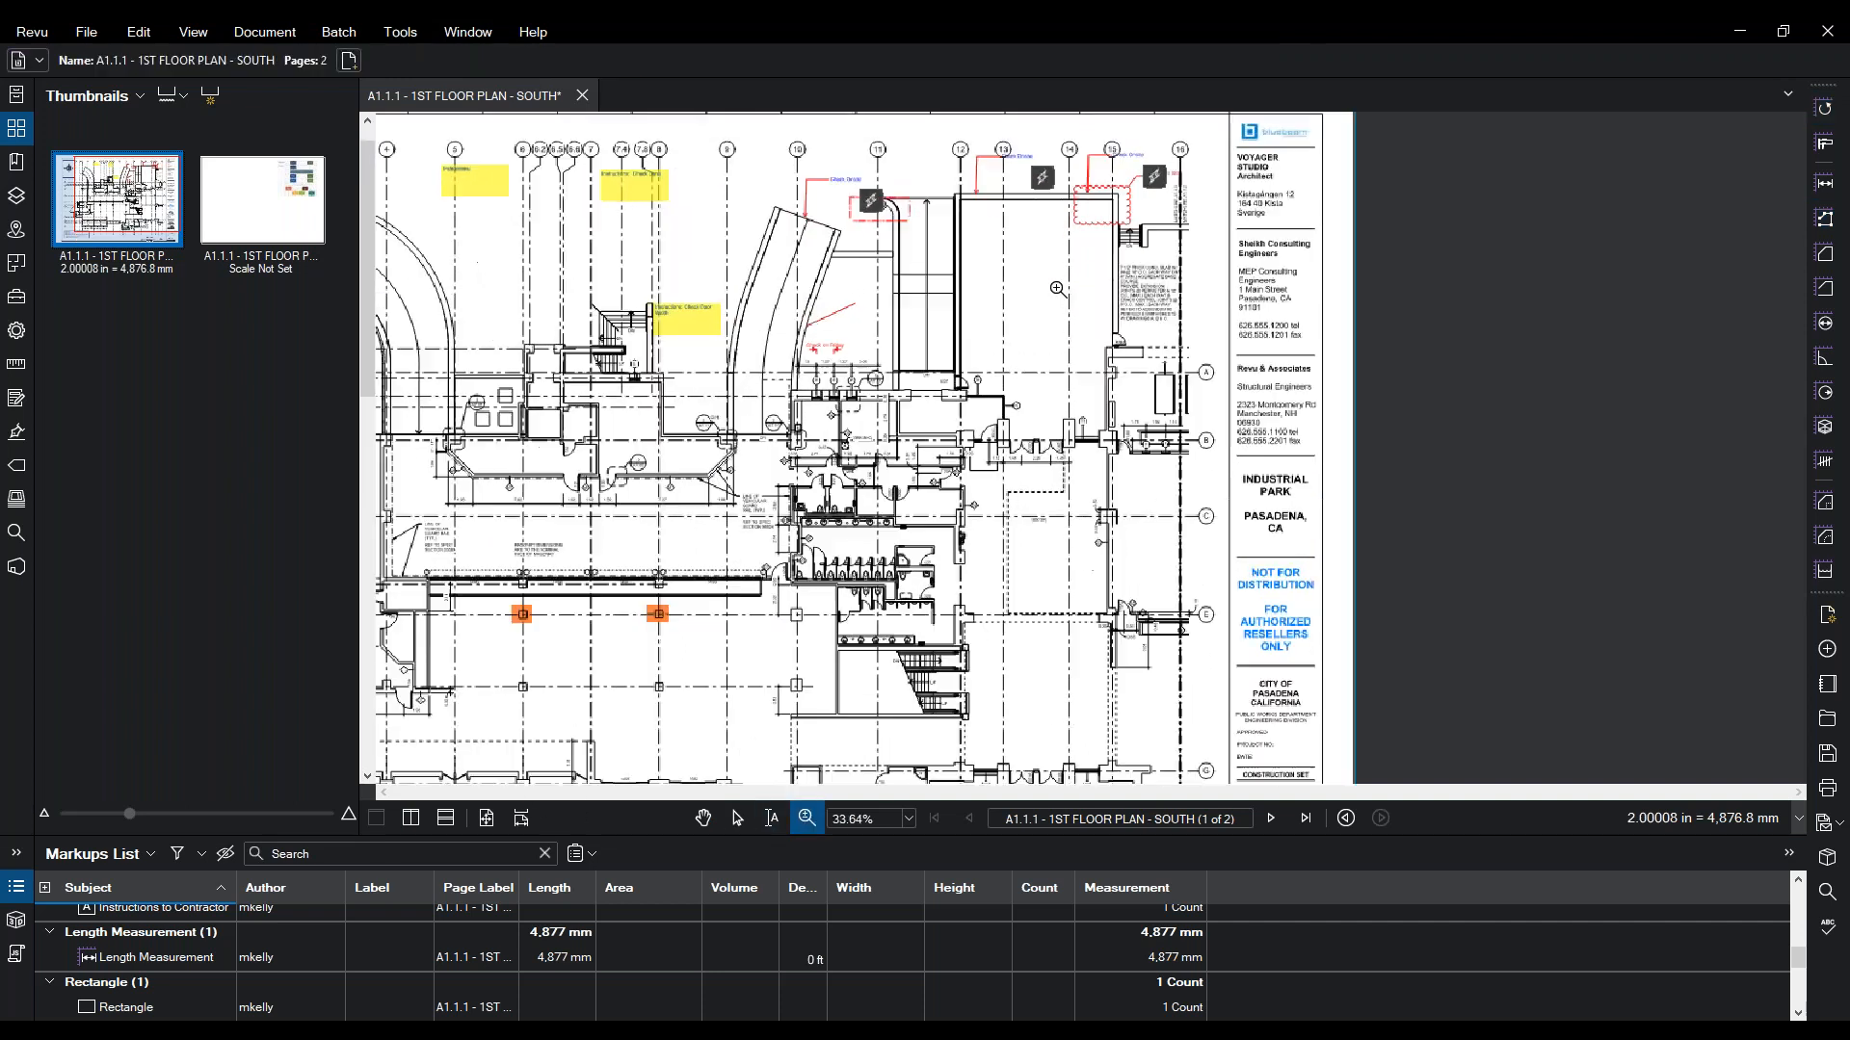
click(1019, 370)
key(v)
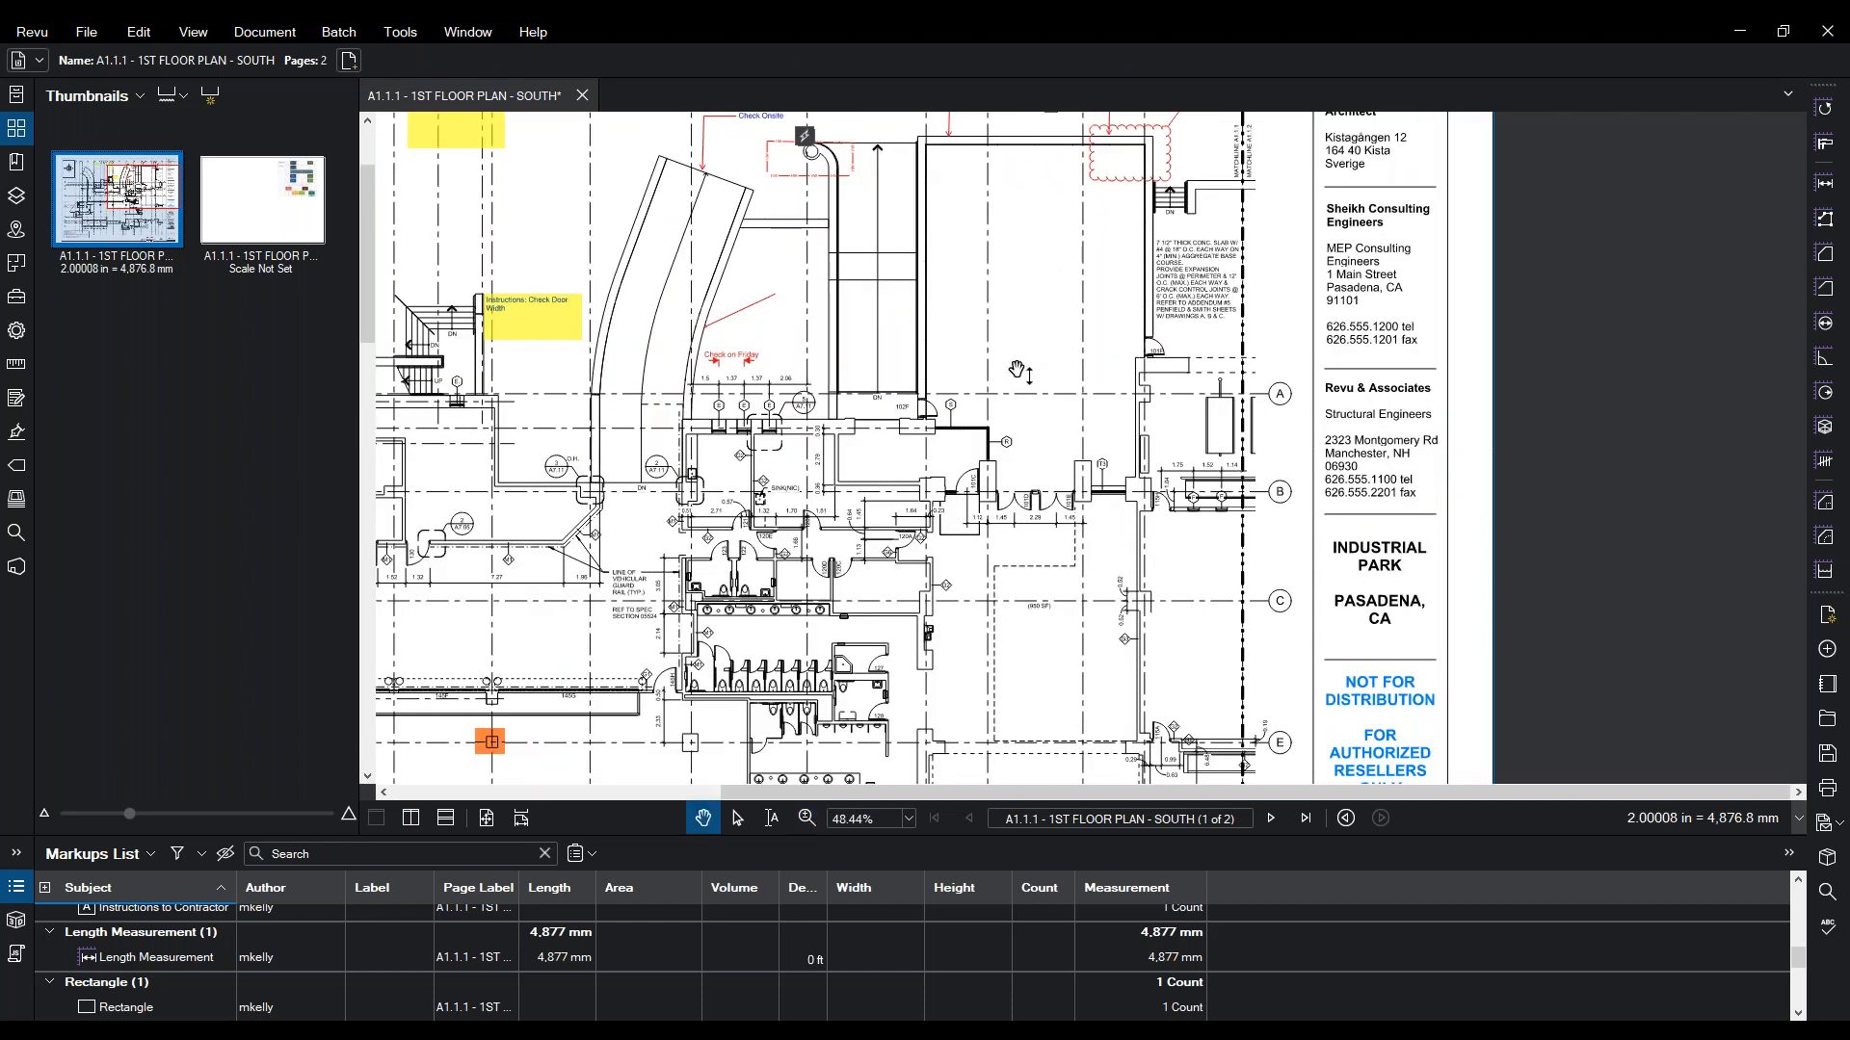
click(385, 35)
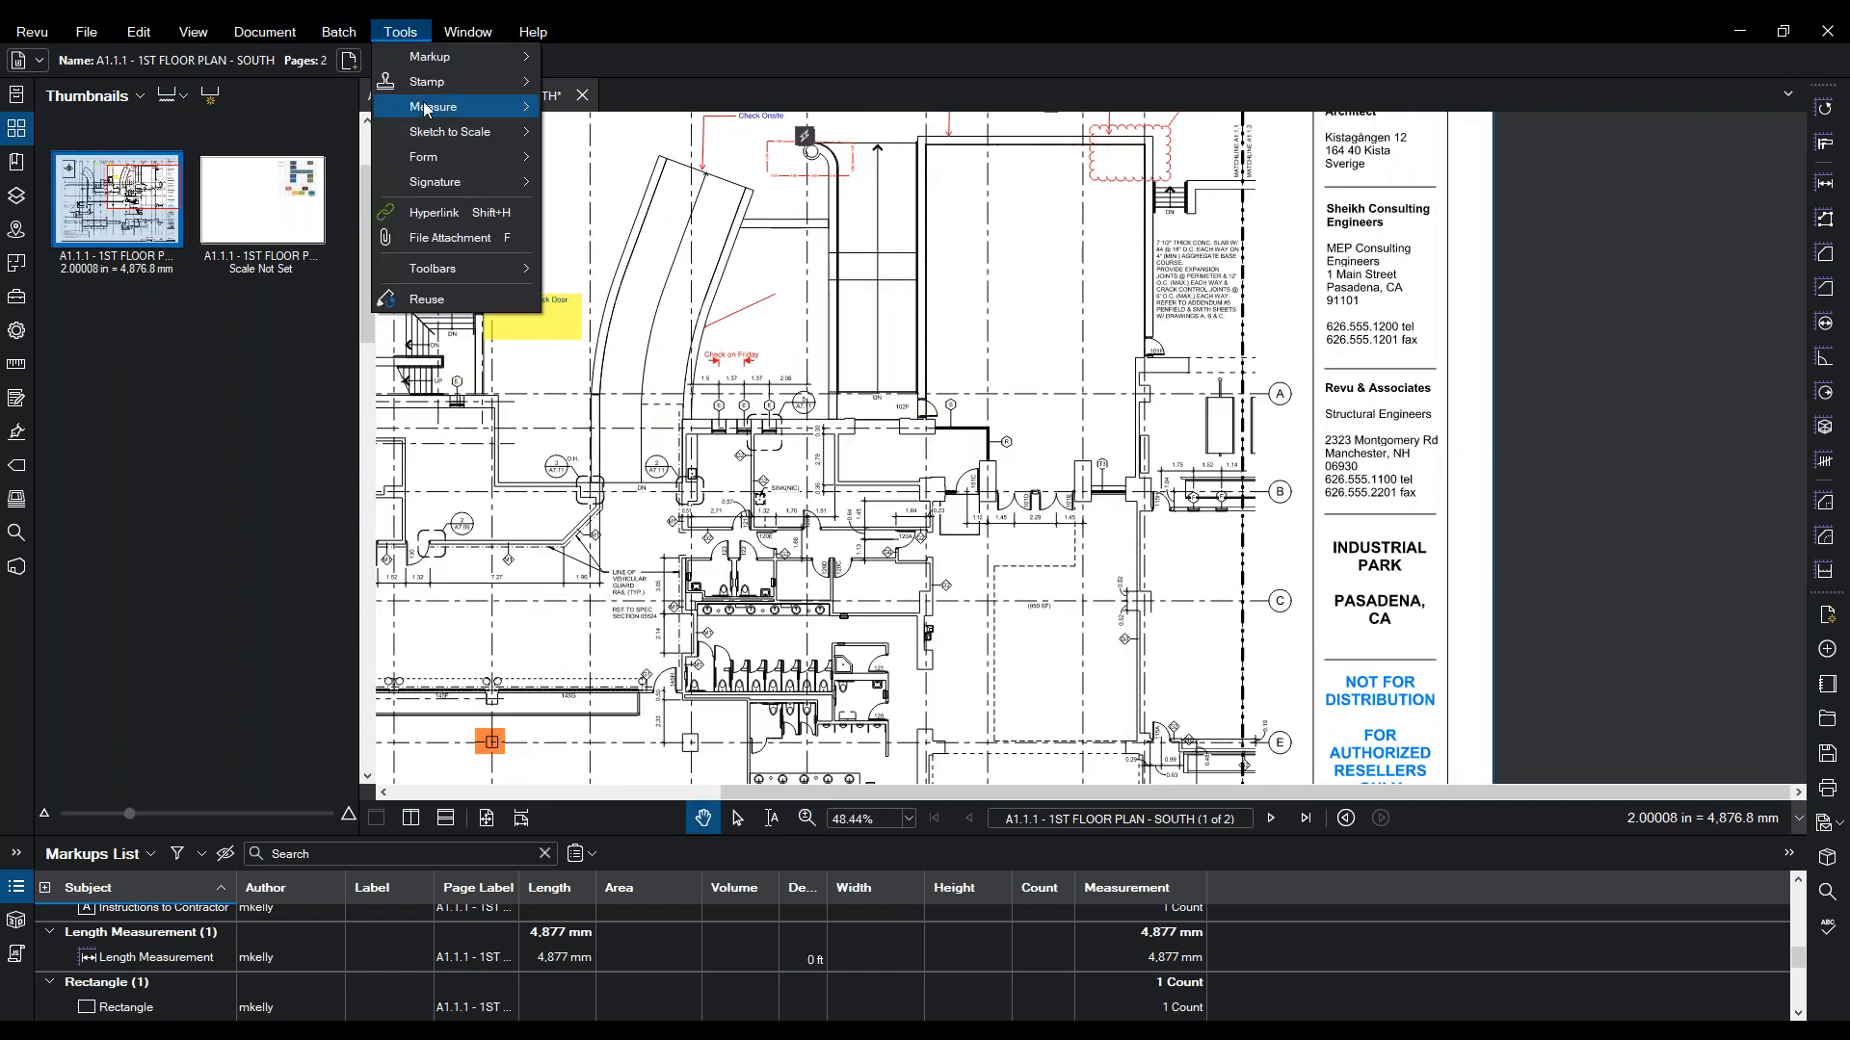
click(607, 173)
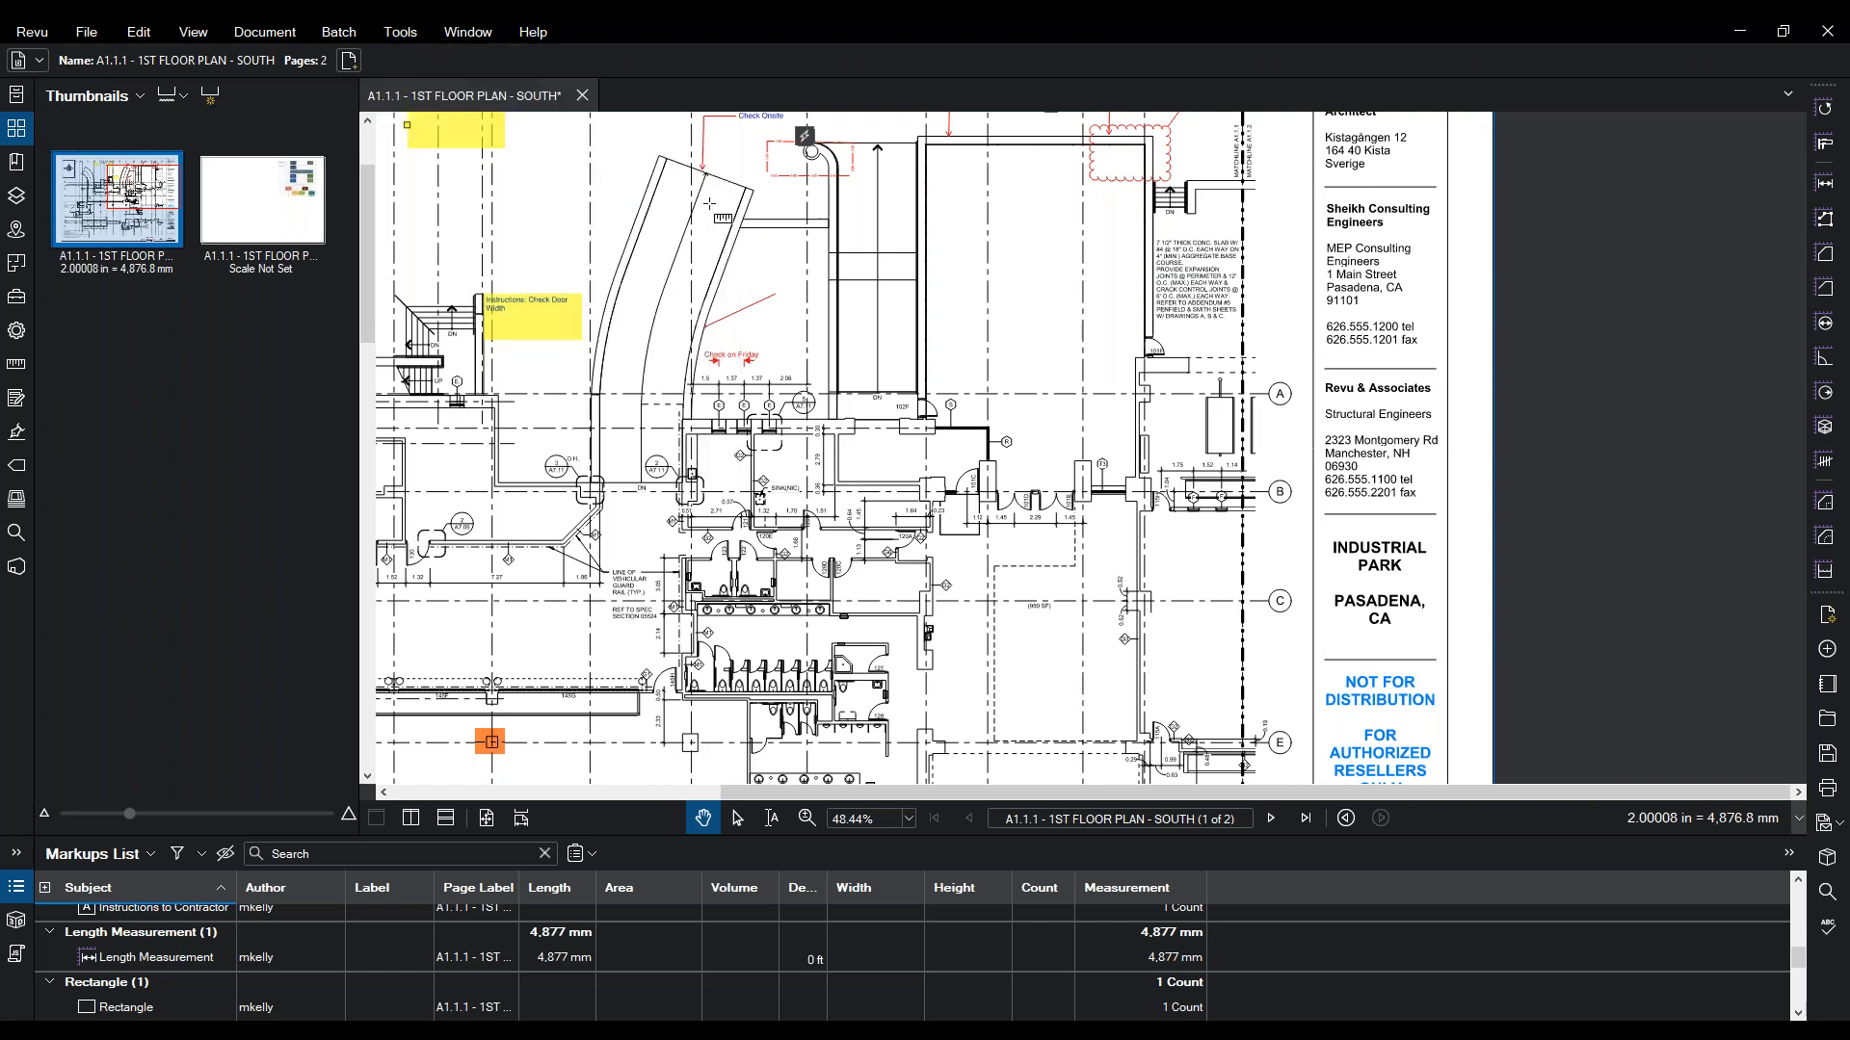
- Trace the egress route as a 27,419 mm polylength and give it an arrow end
click(925, 145)
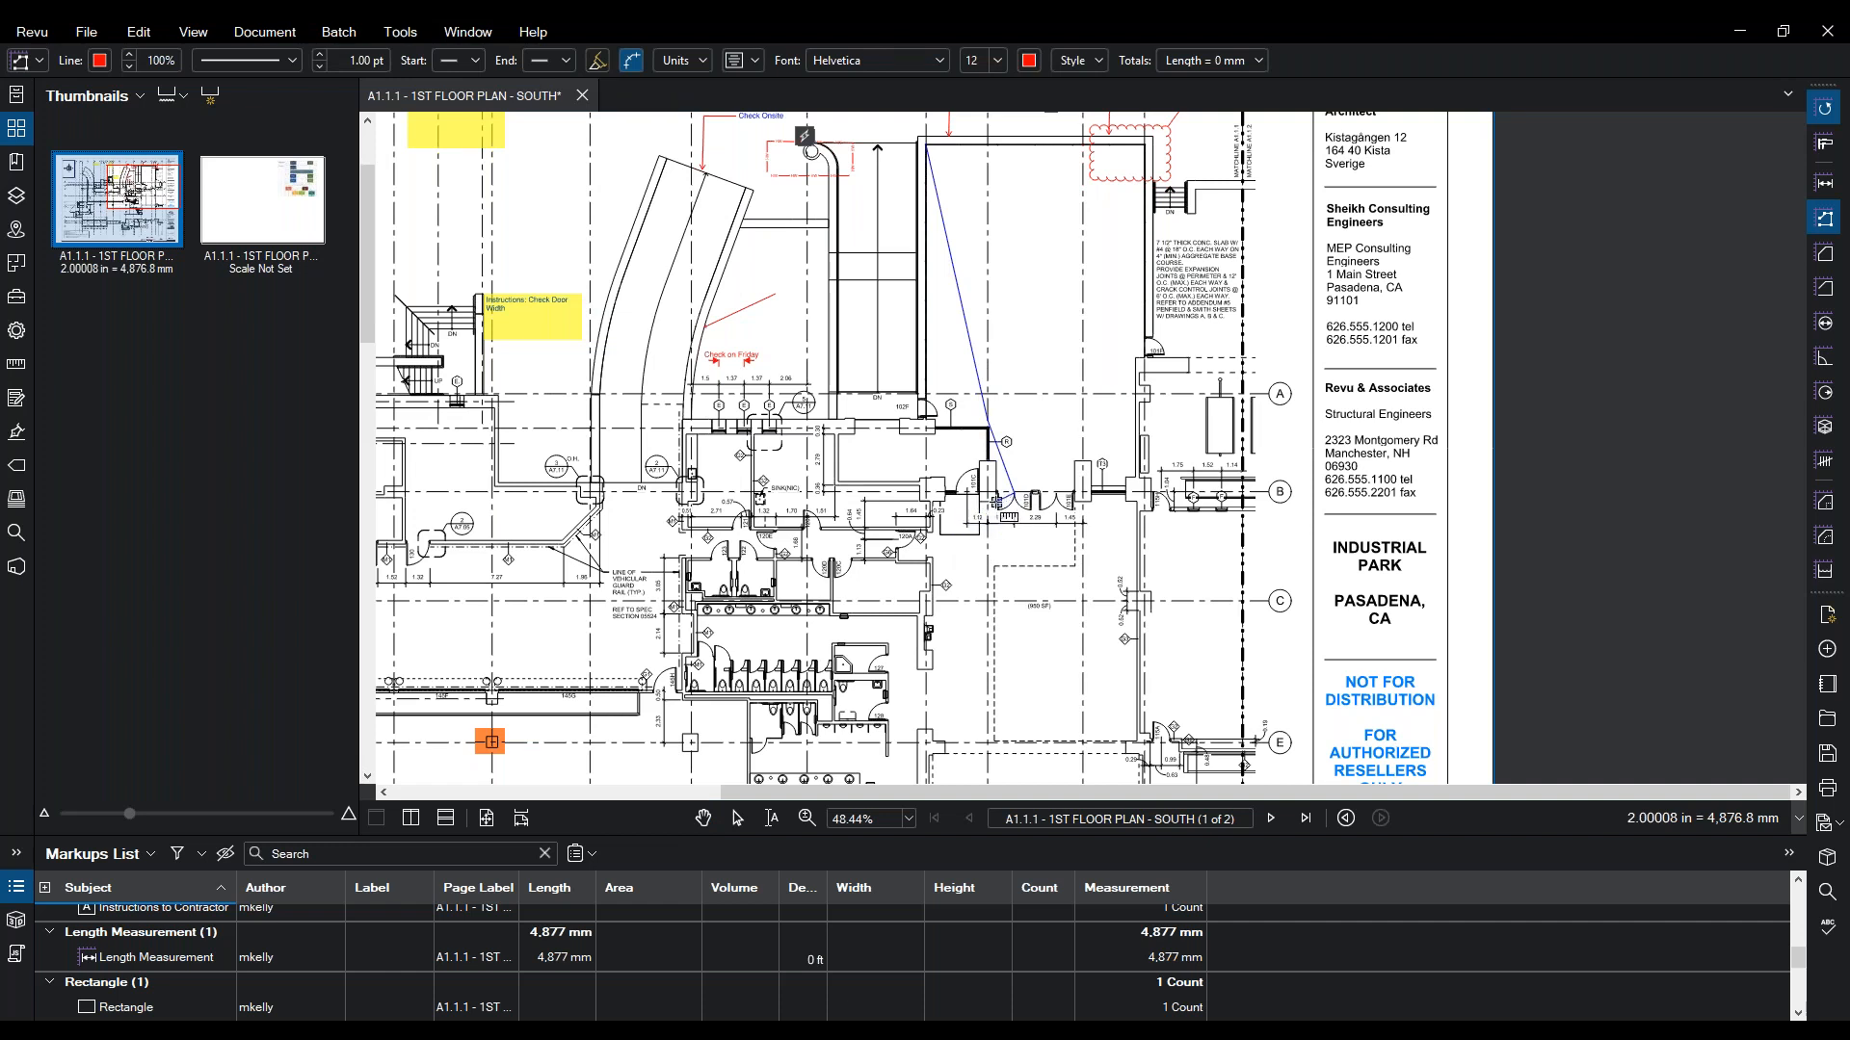
click(979, 497)
click(900, 435)
double_click(893, 472)
click(920, 453)
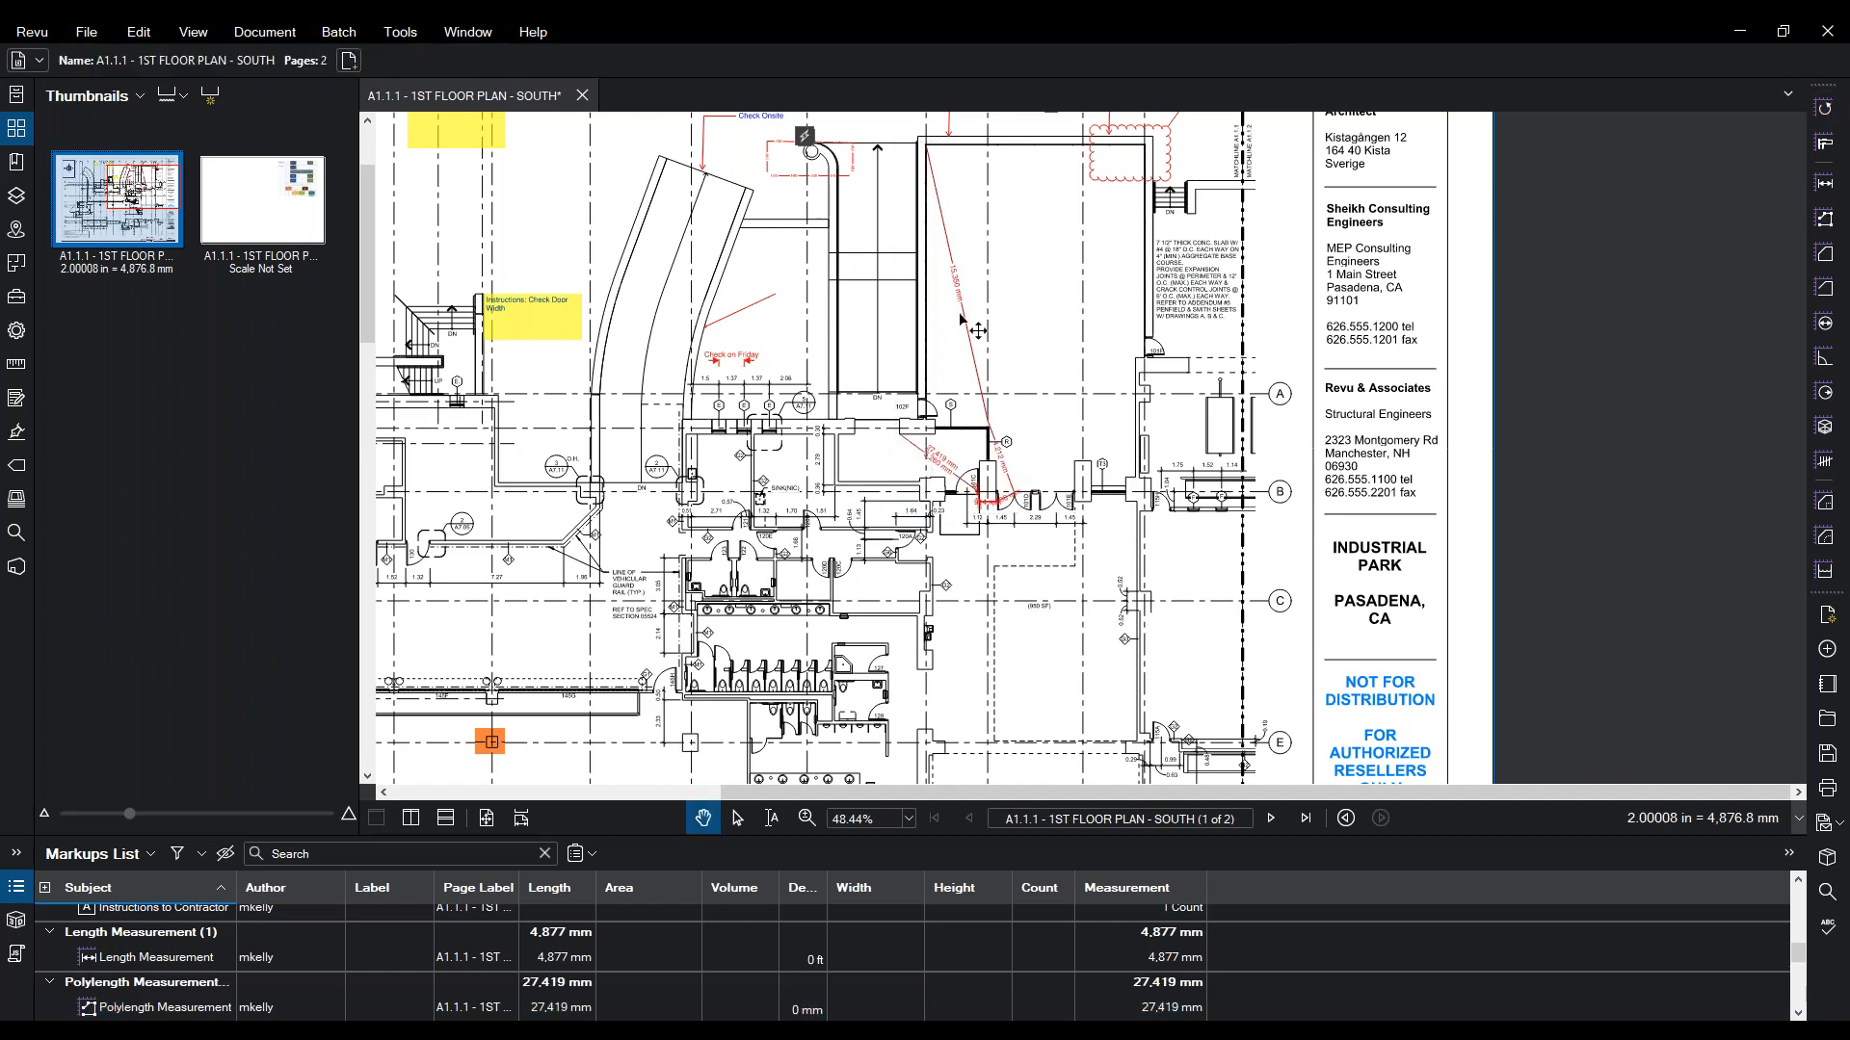
click(17, 330)
click(152, 580)
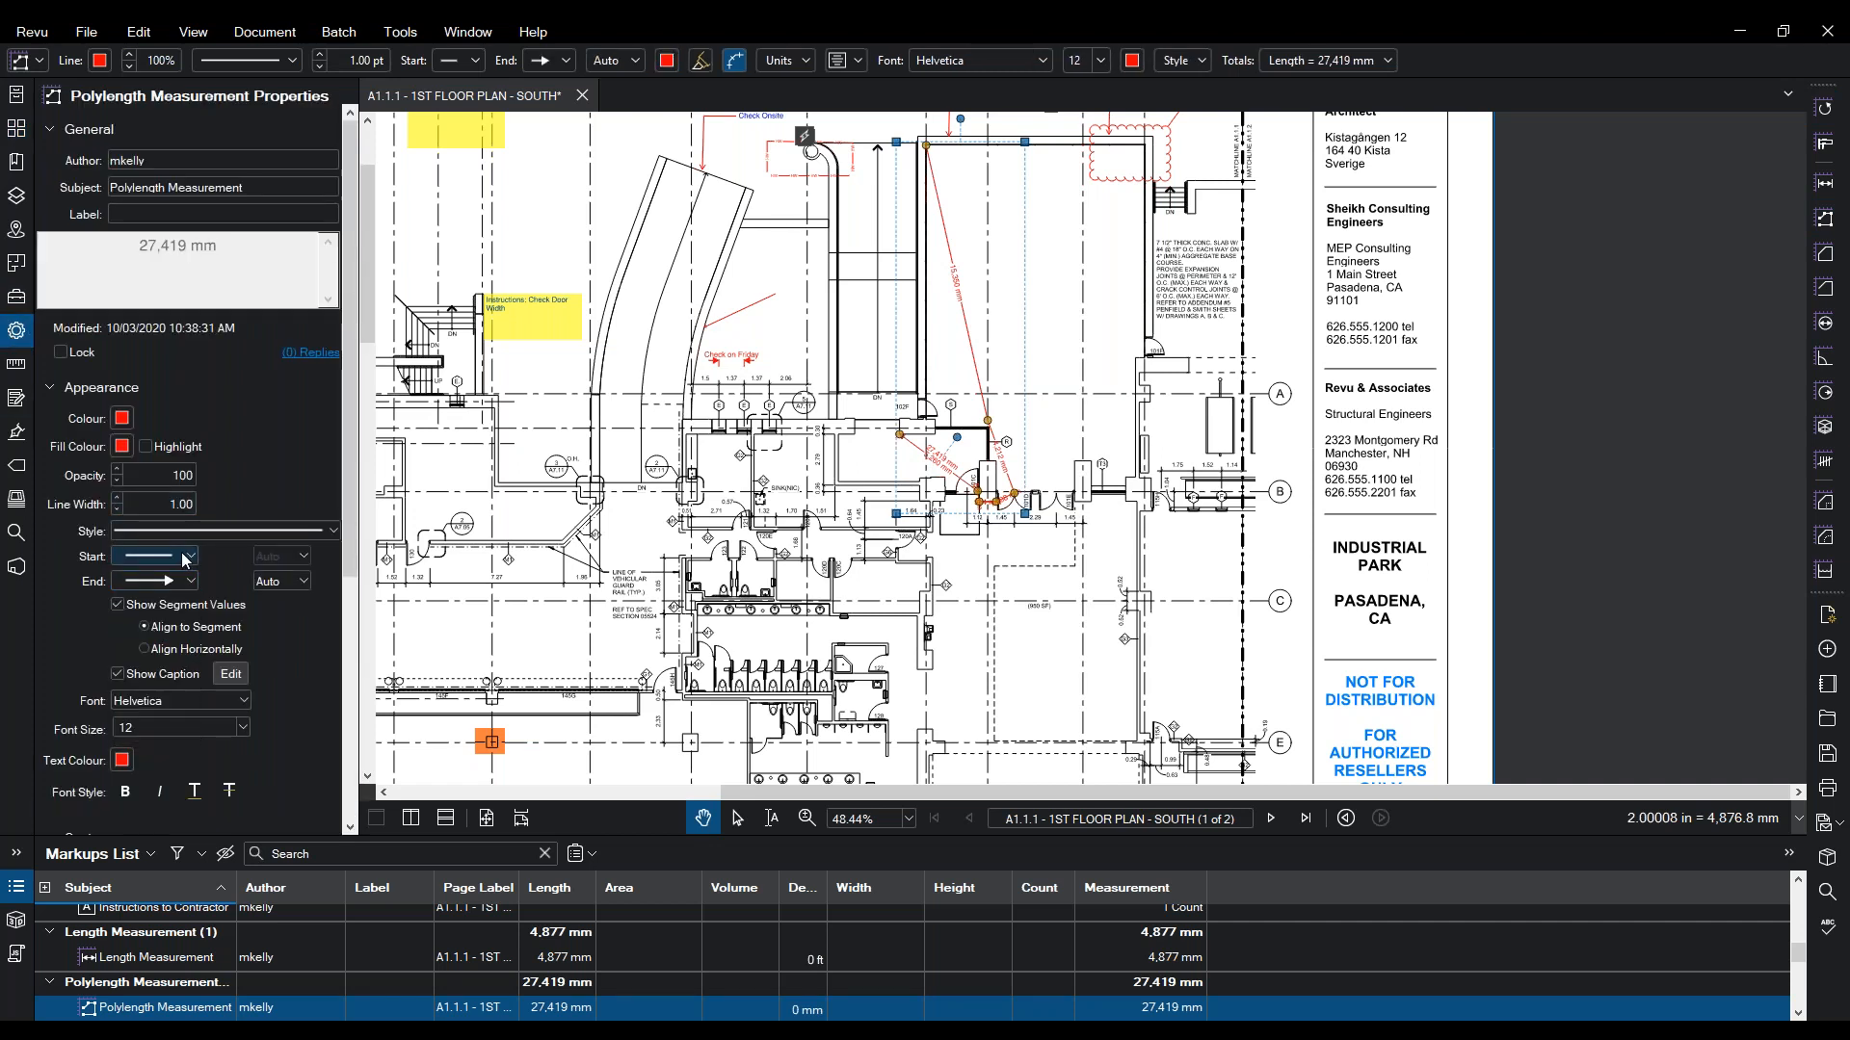
- Give the polylength a circle-dot start ending and hide its caption
click(186, 559)
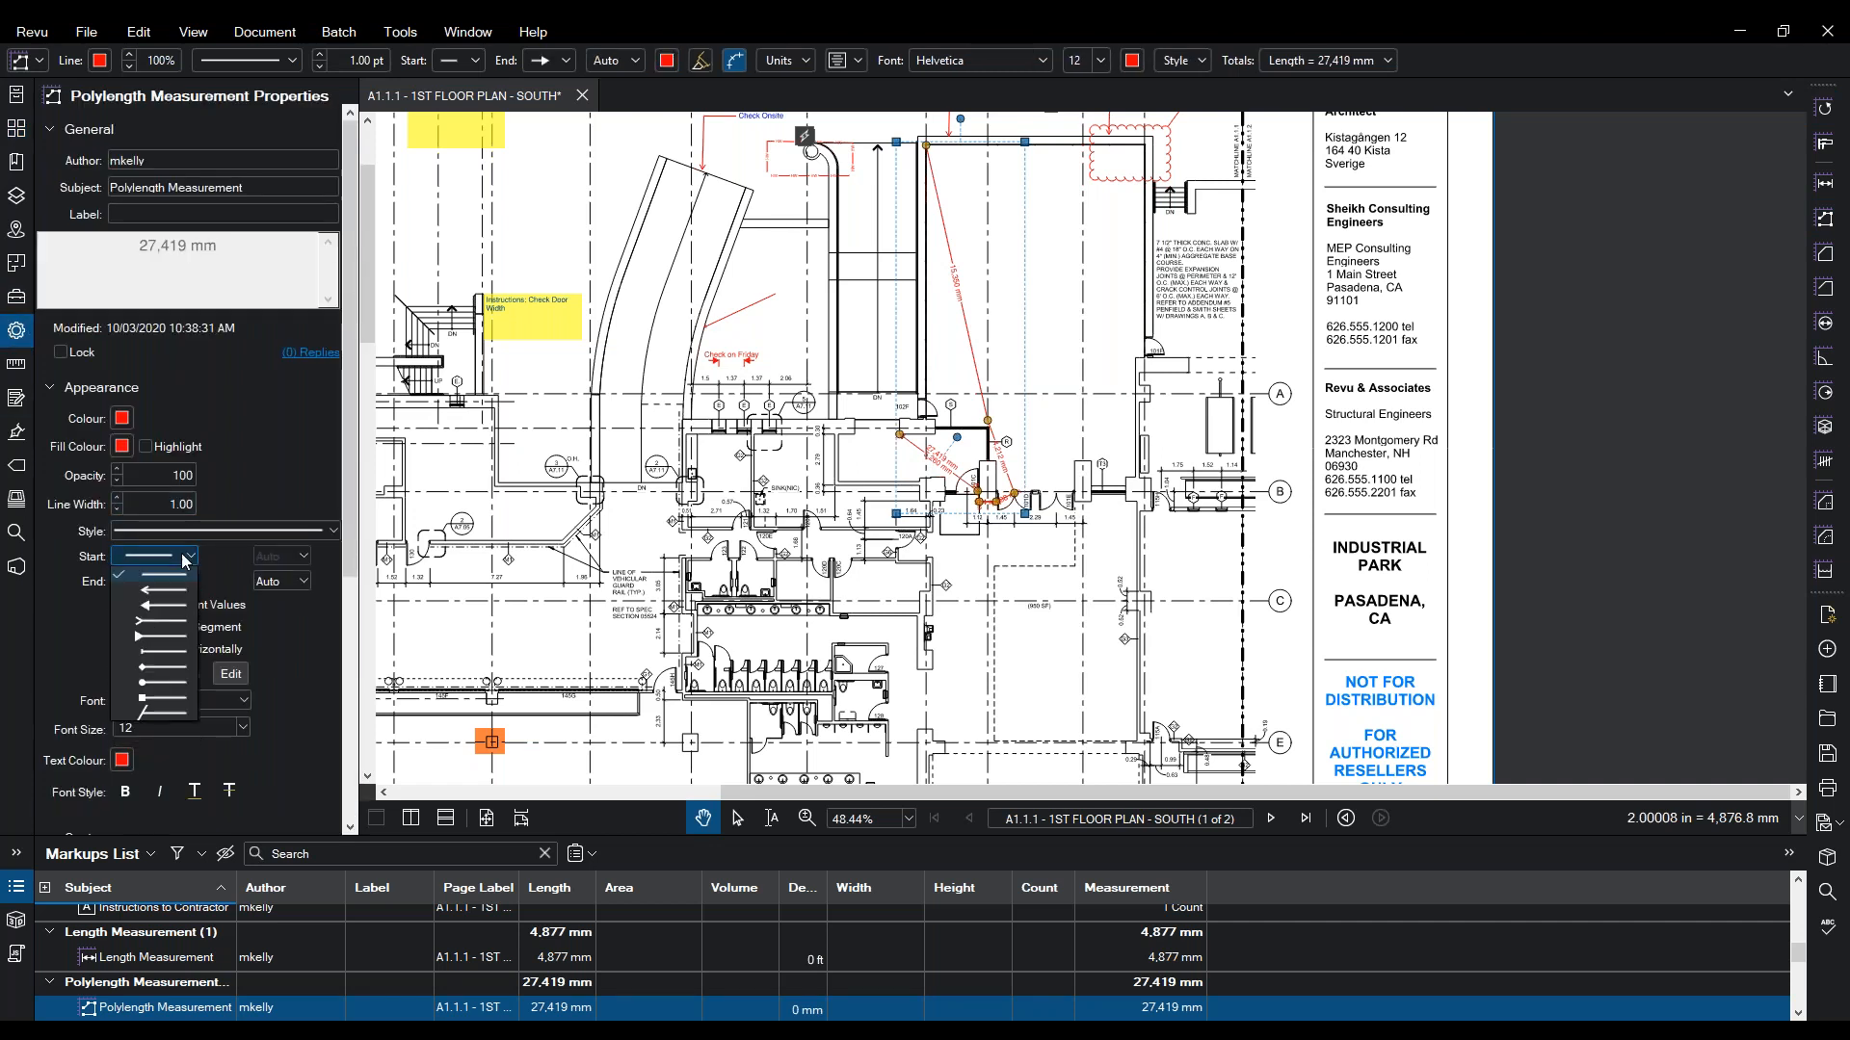
click(146, 683)
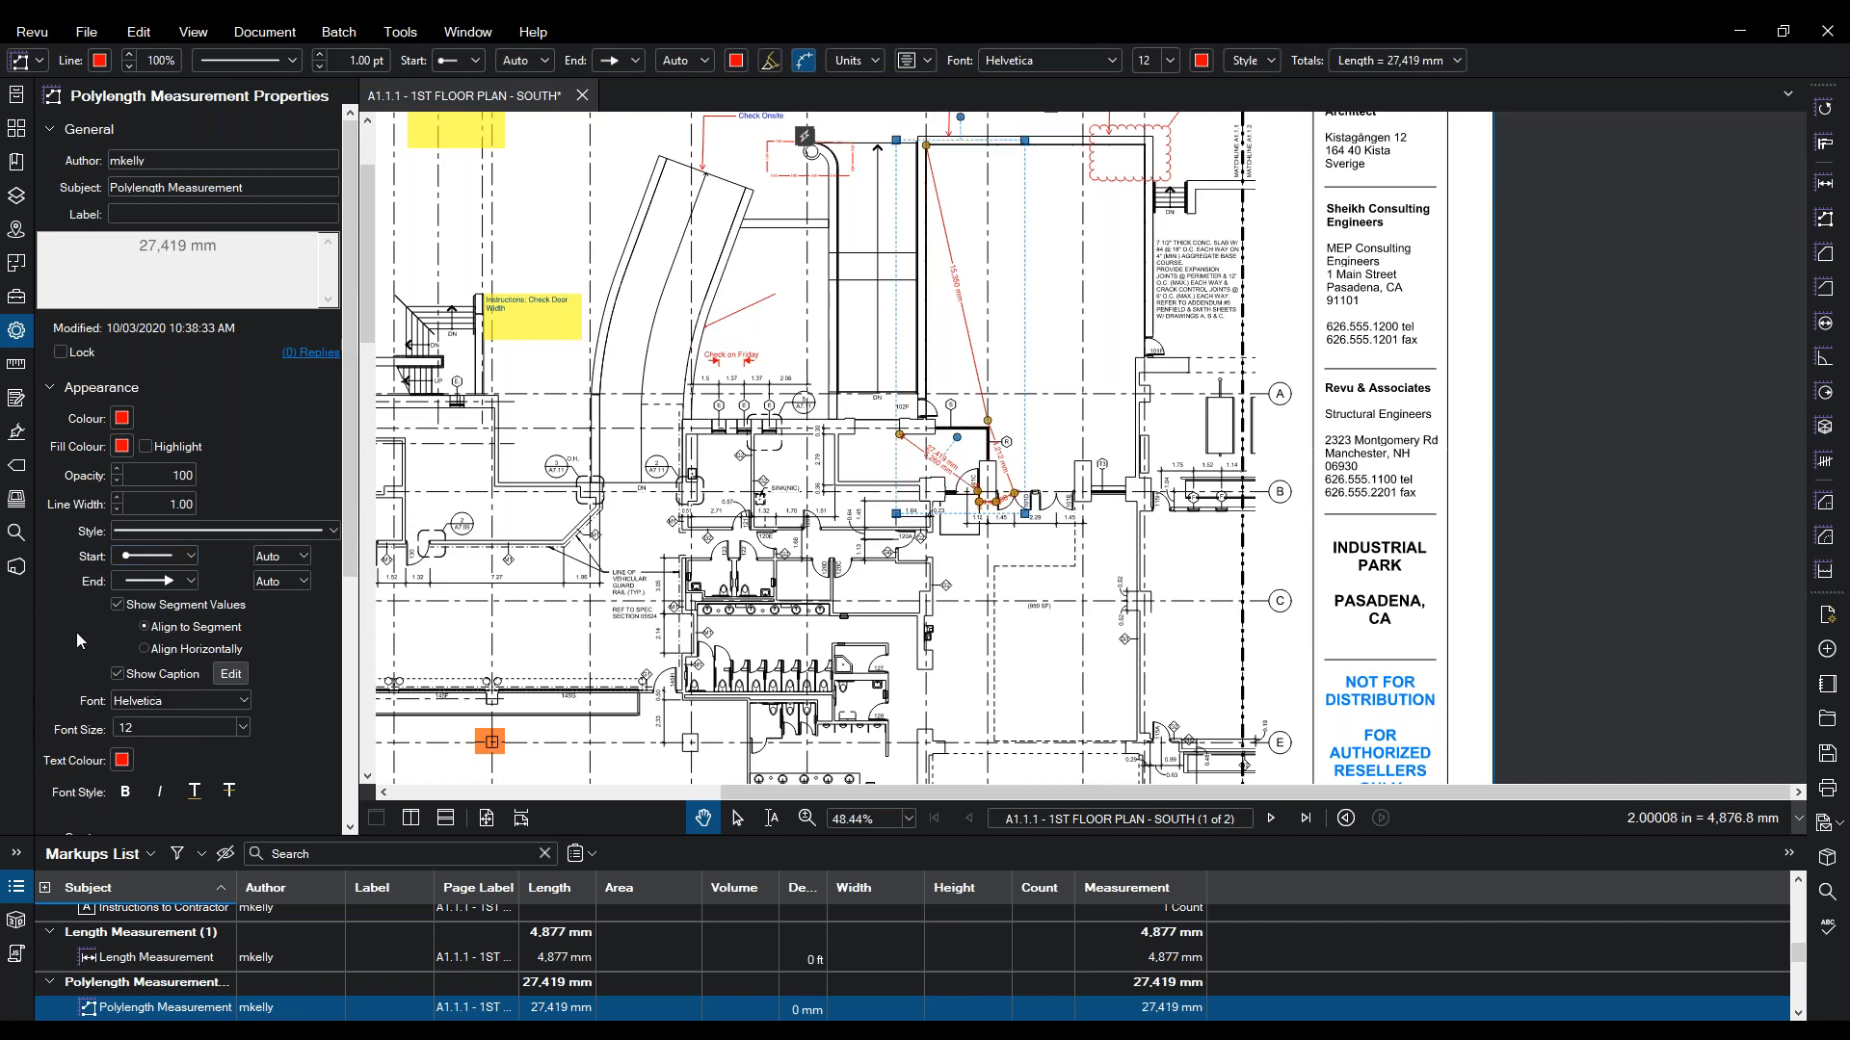
click(117, 674)
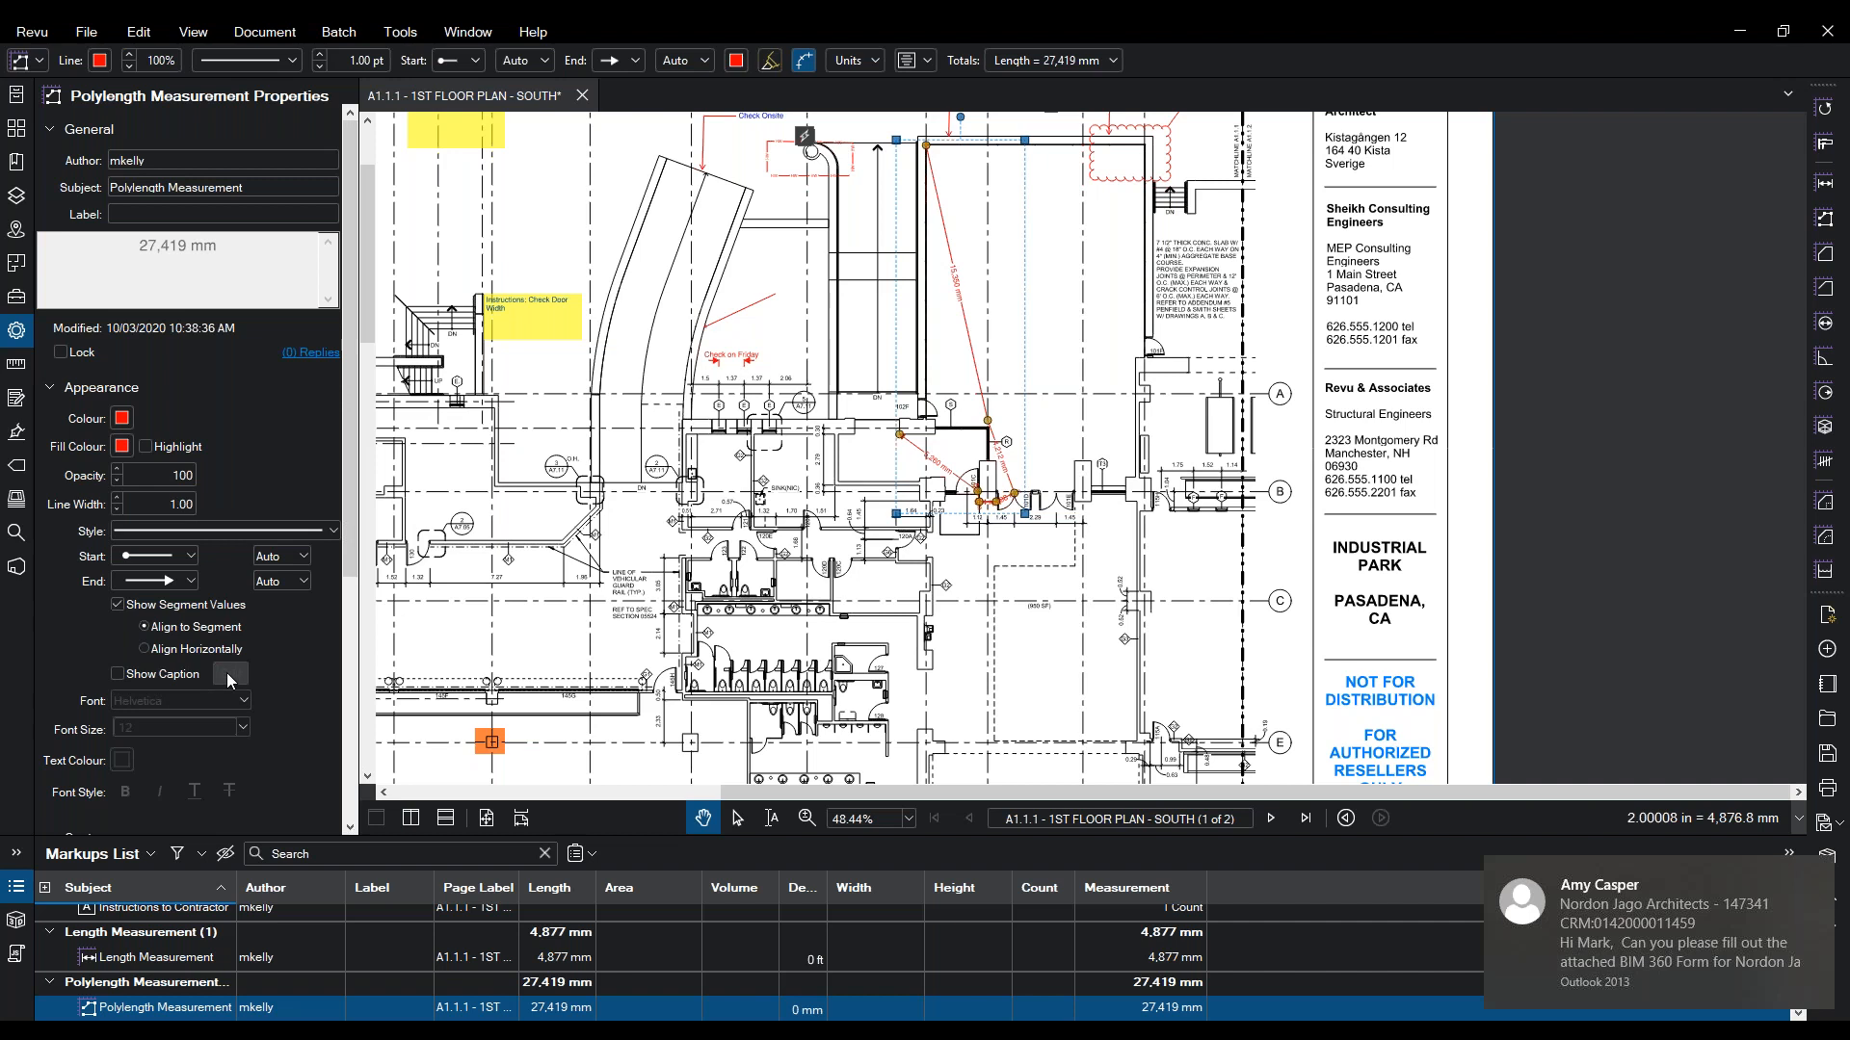
click(1819, 881)
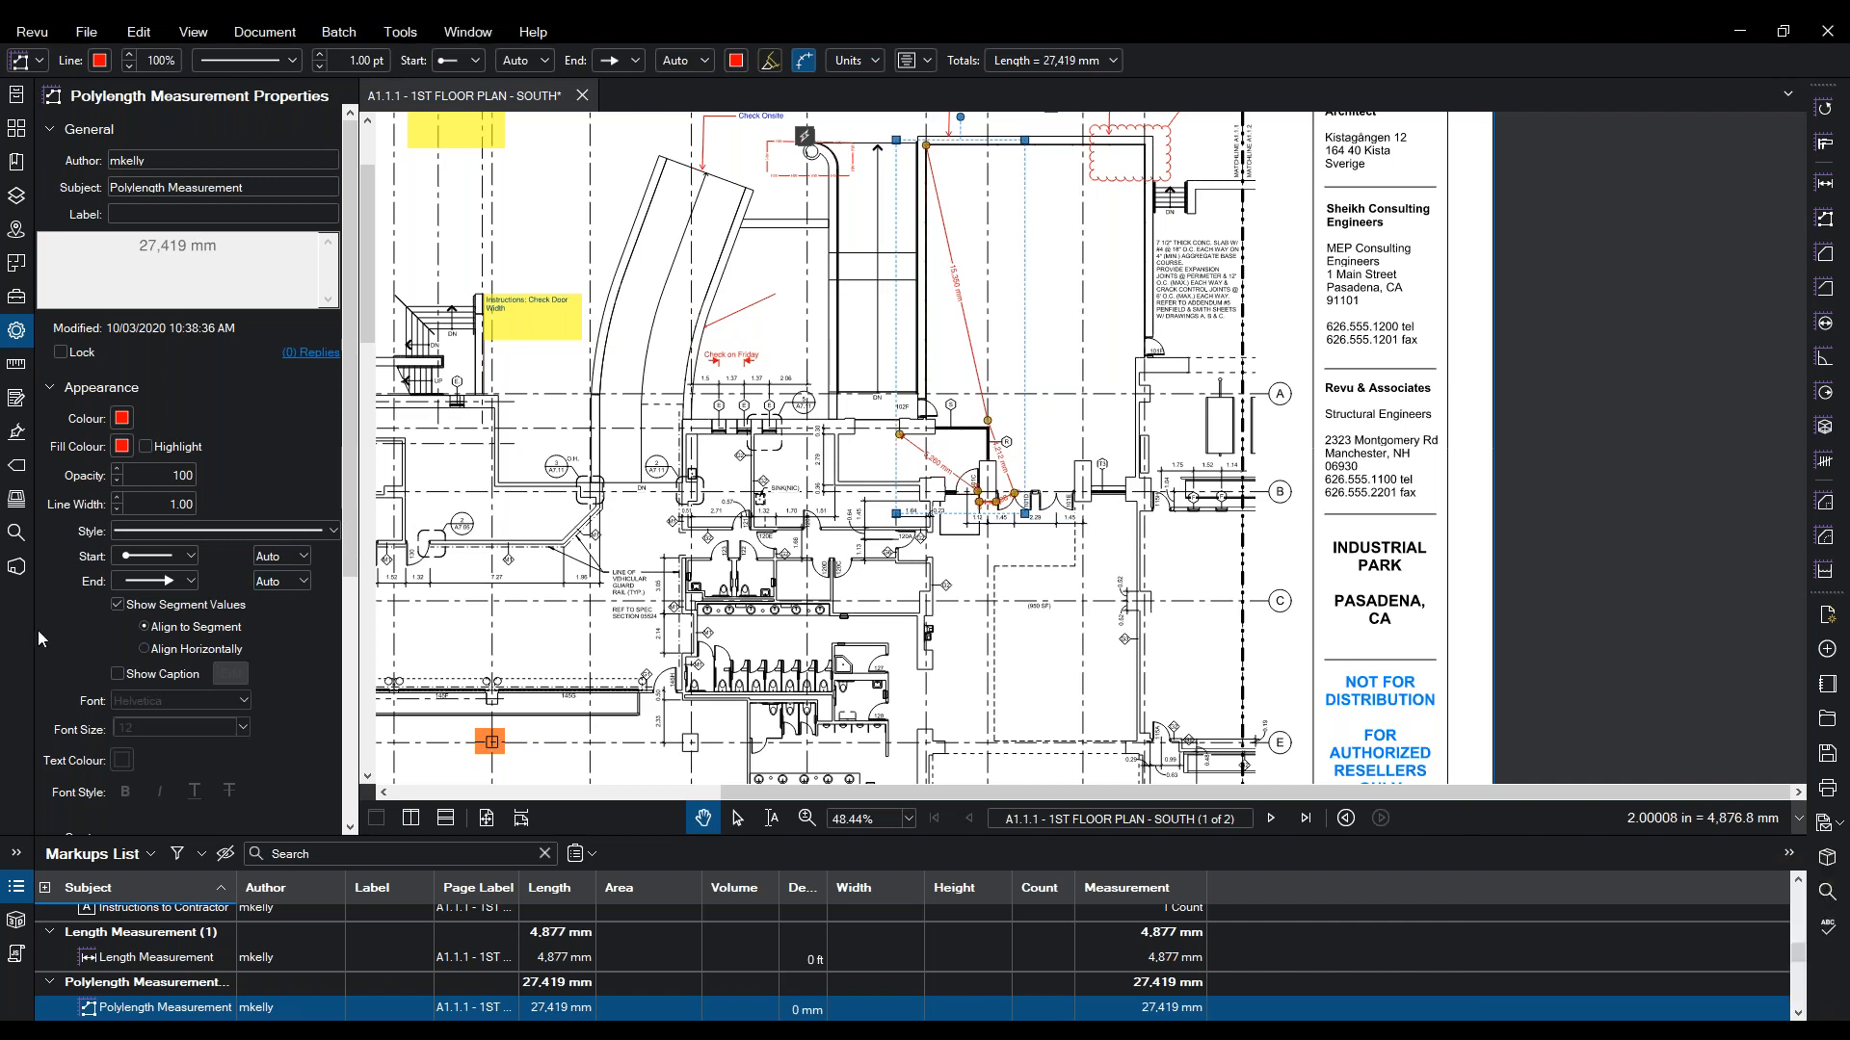
click(117, 675)
click(231, 674)
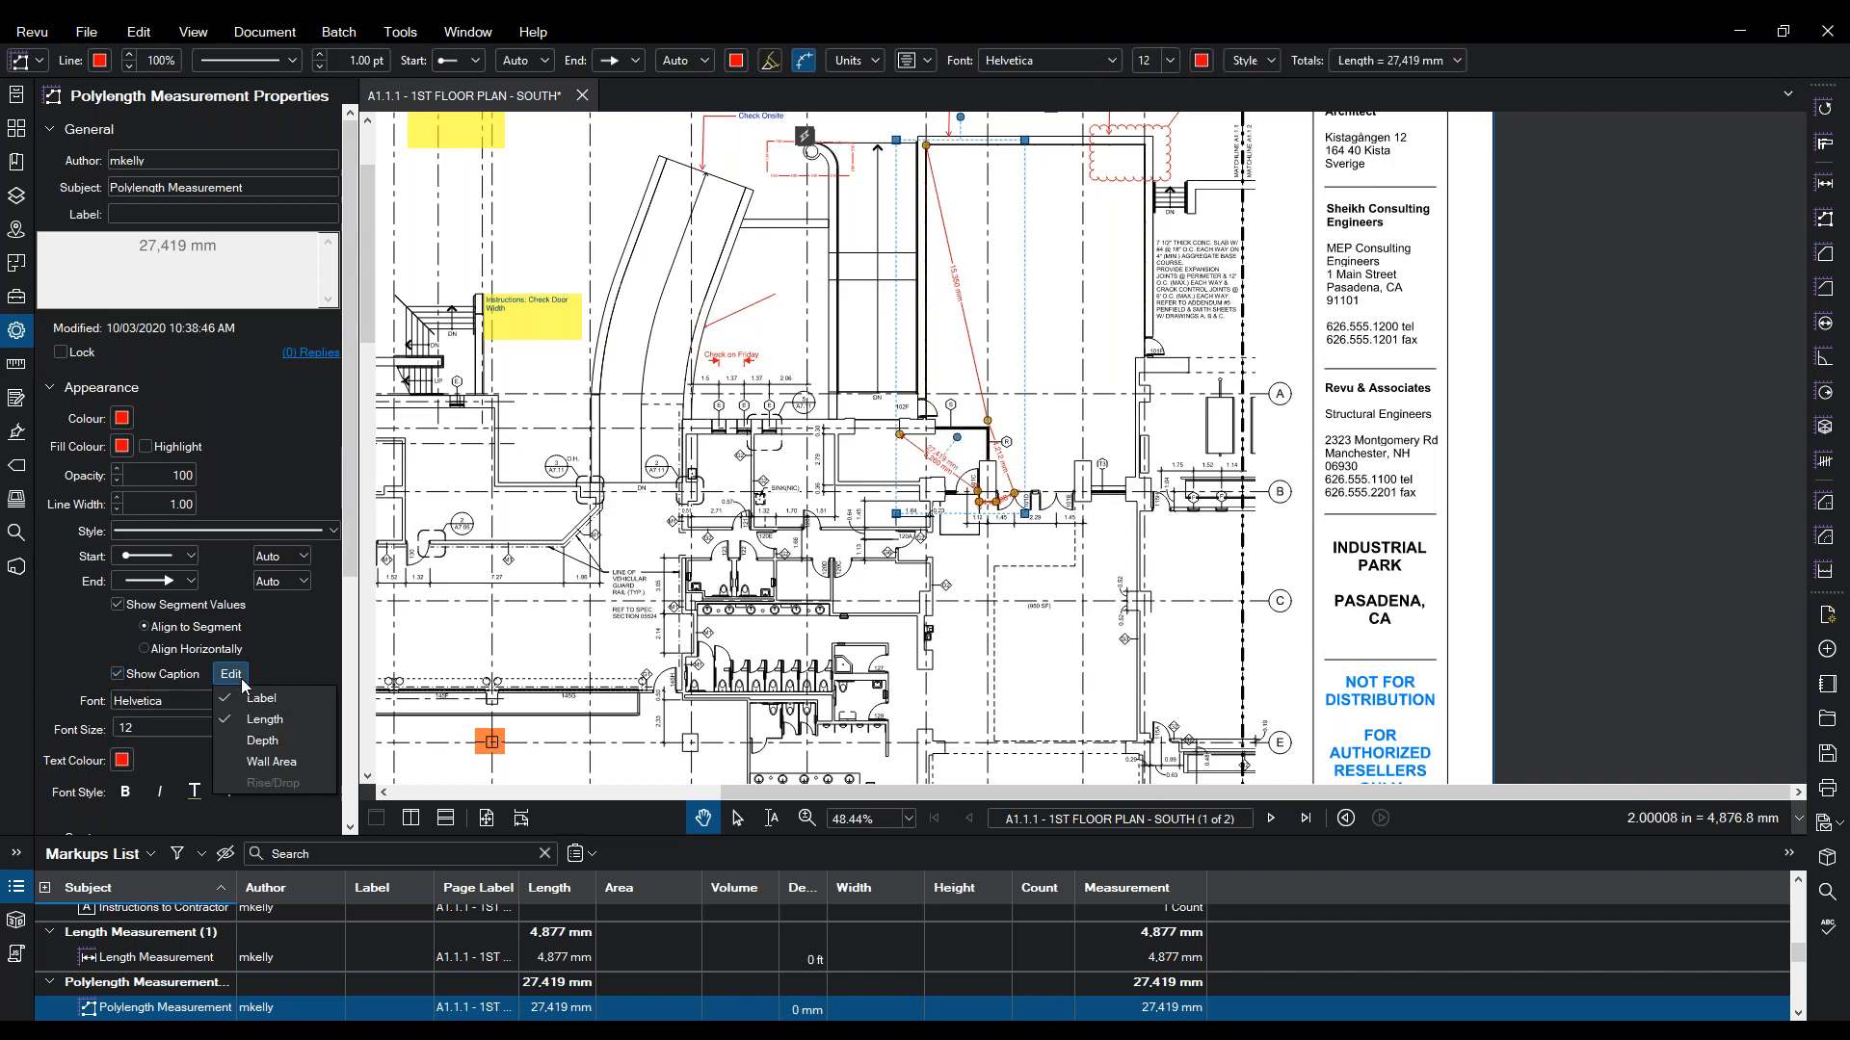
click(117, 674)
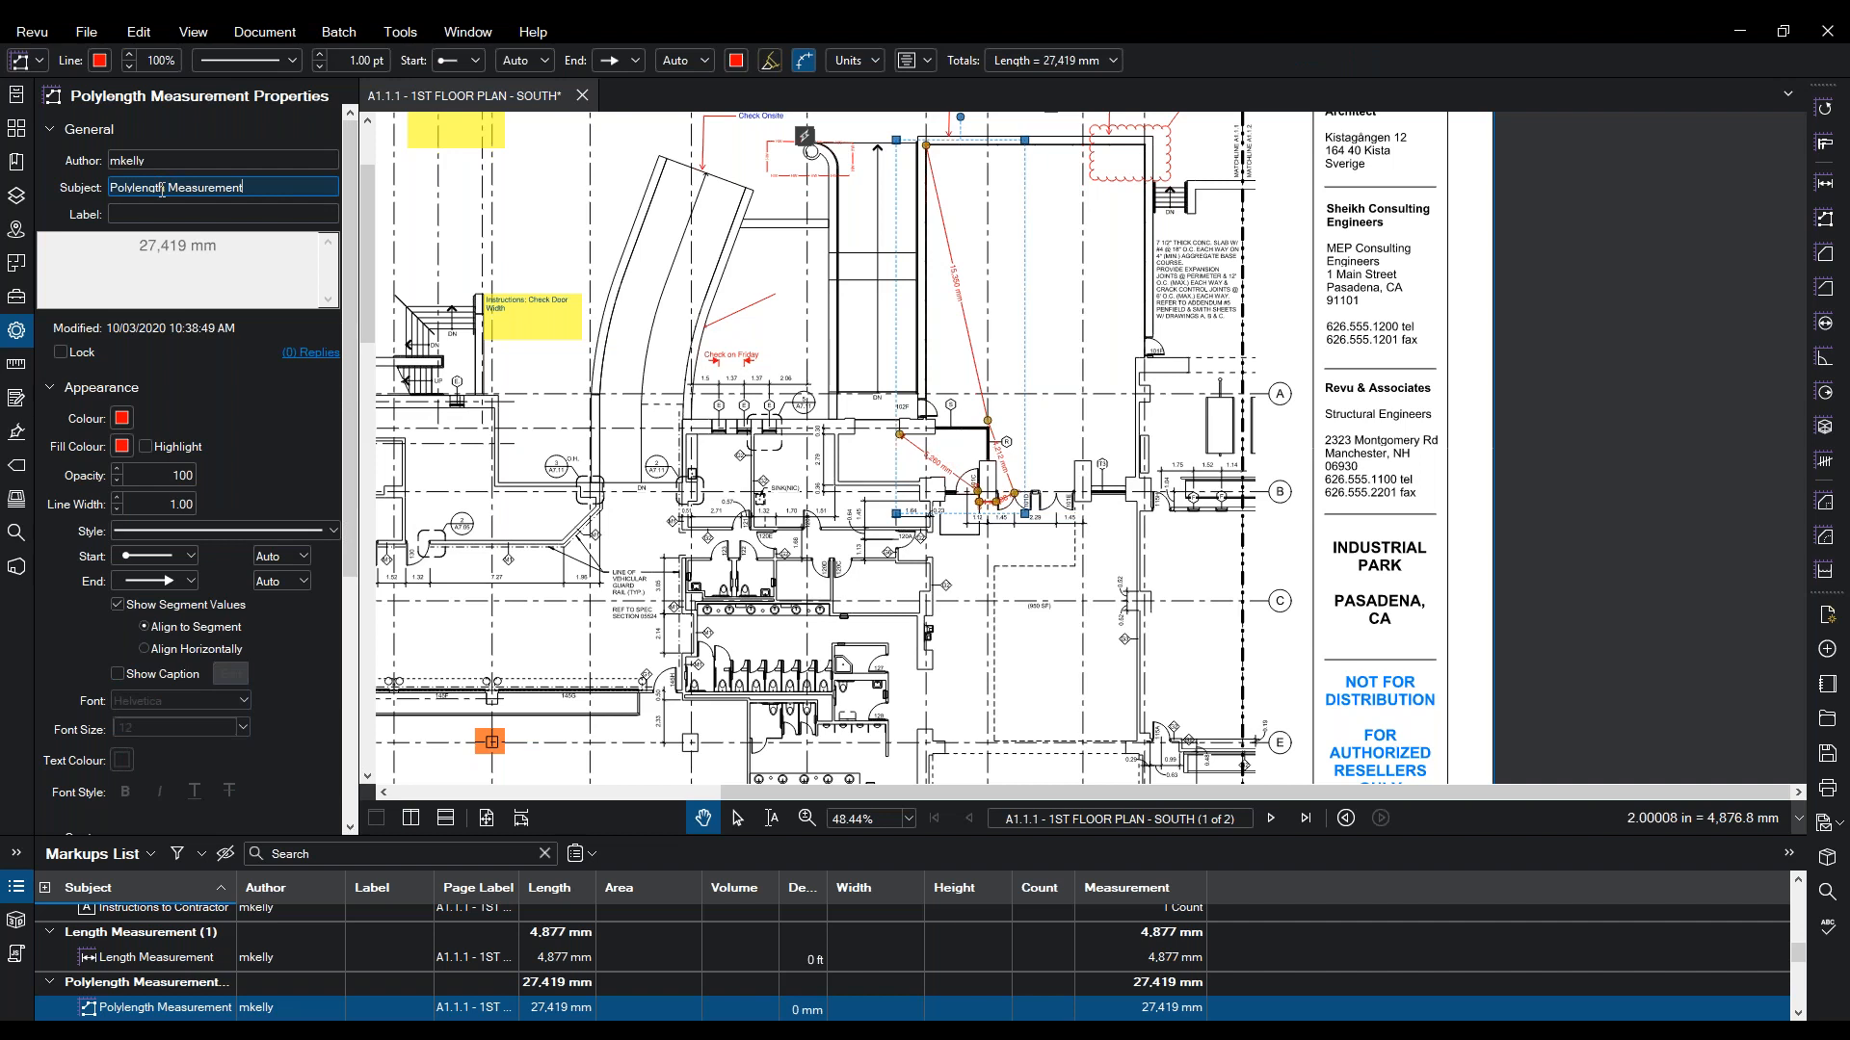
- Set the subject to Fire Egress Measurement and the label to Fire Egress 1
drag(123, 187, 109, 187)
text(Fire E)
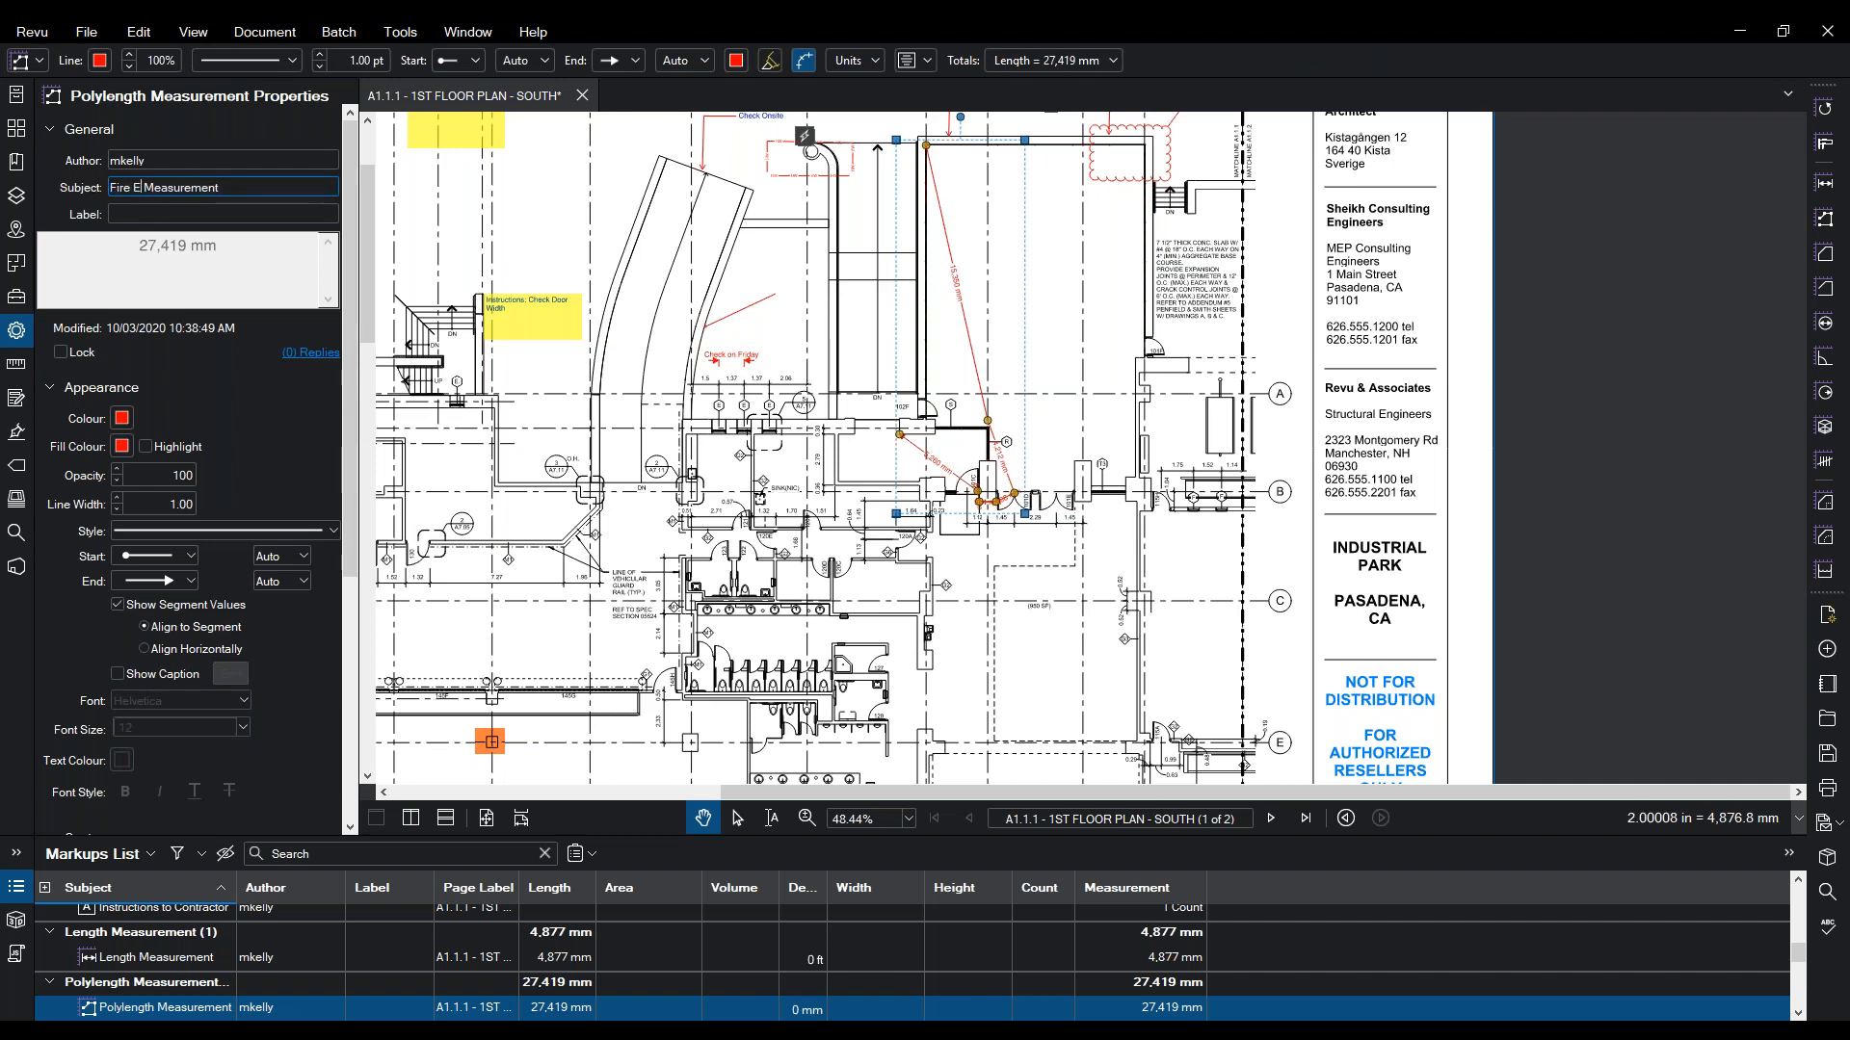
text(gree)
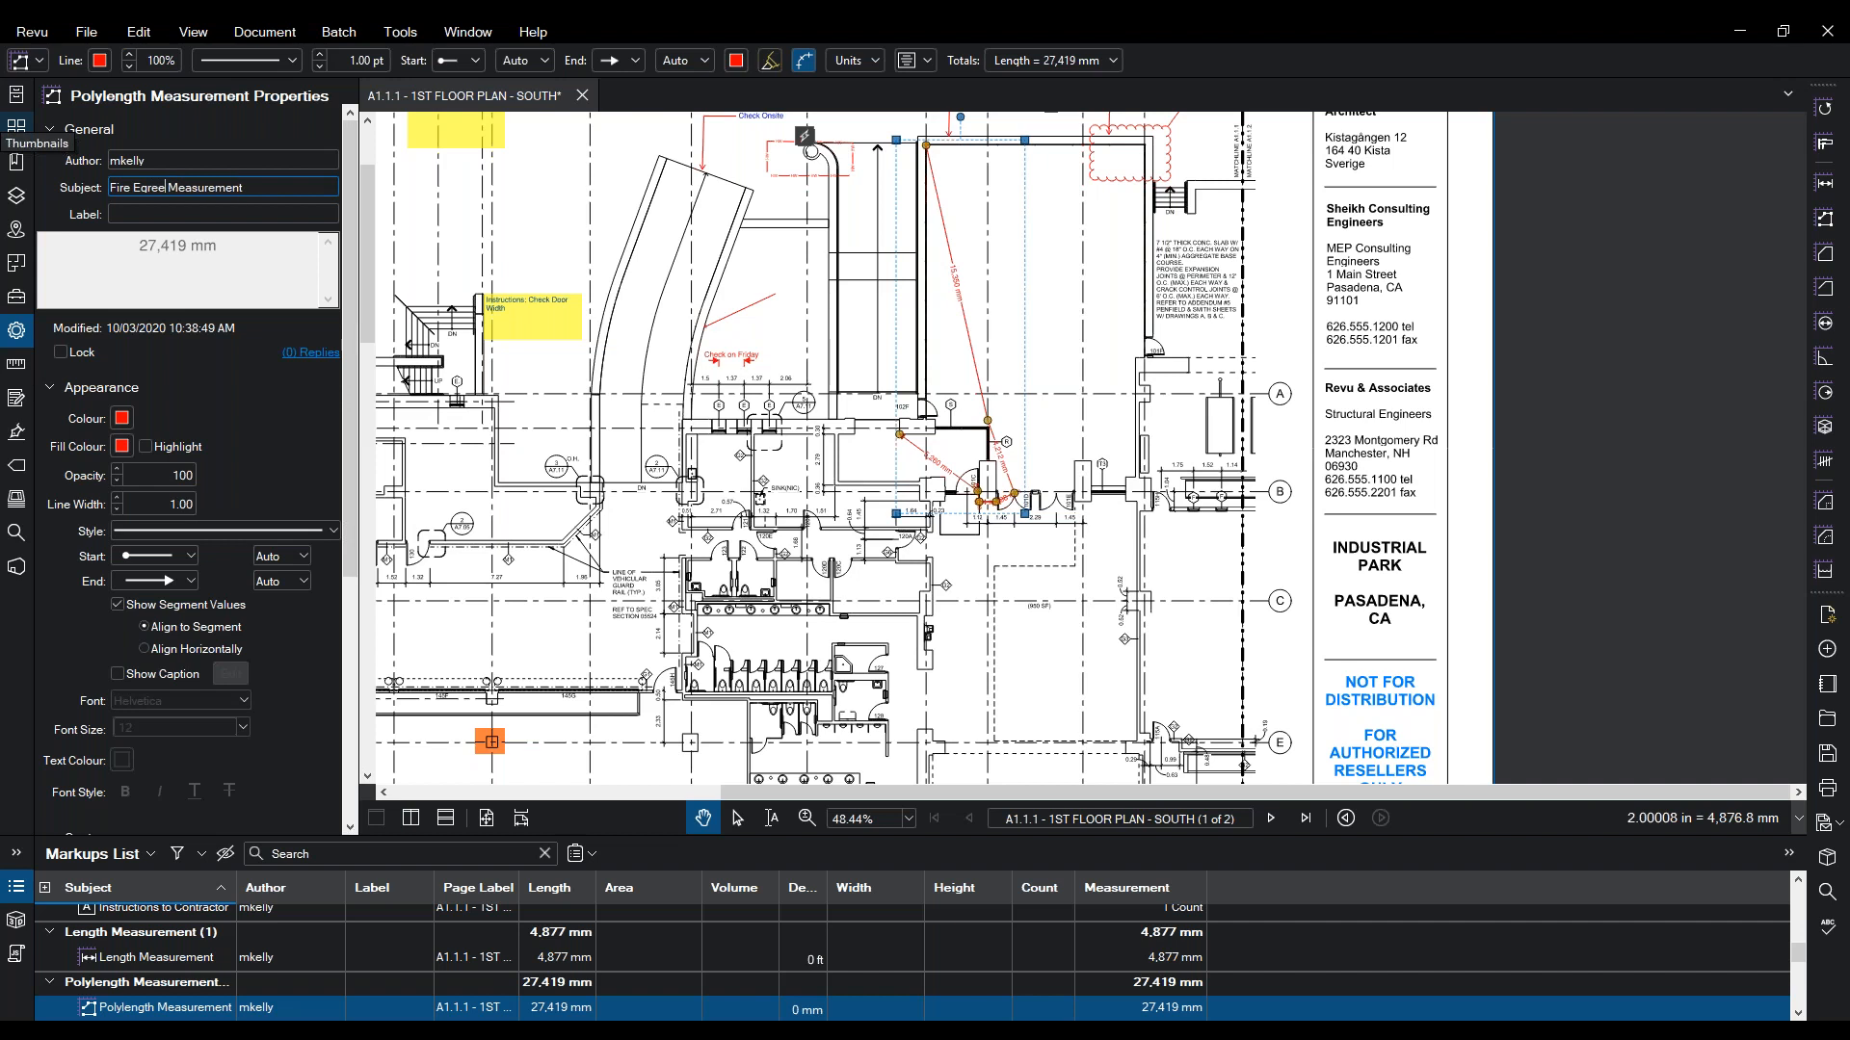
key(BackSpace)
text(ss)
key(Tab)
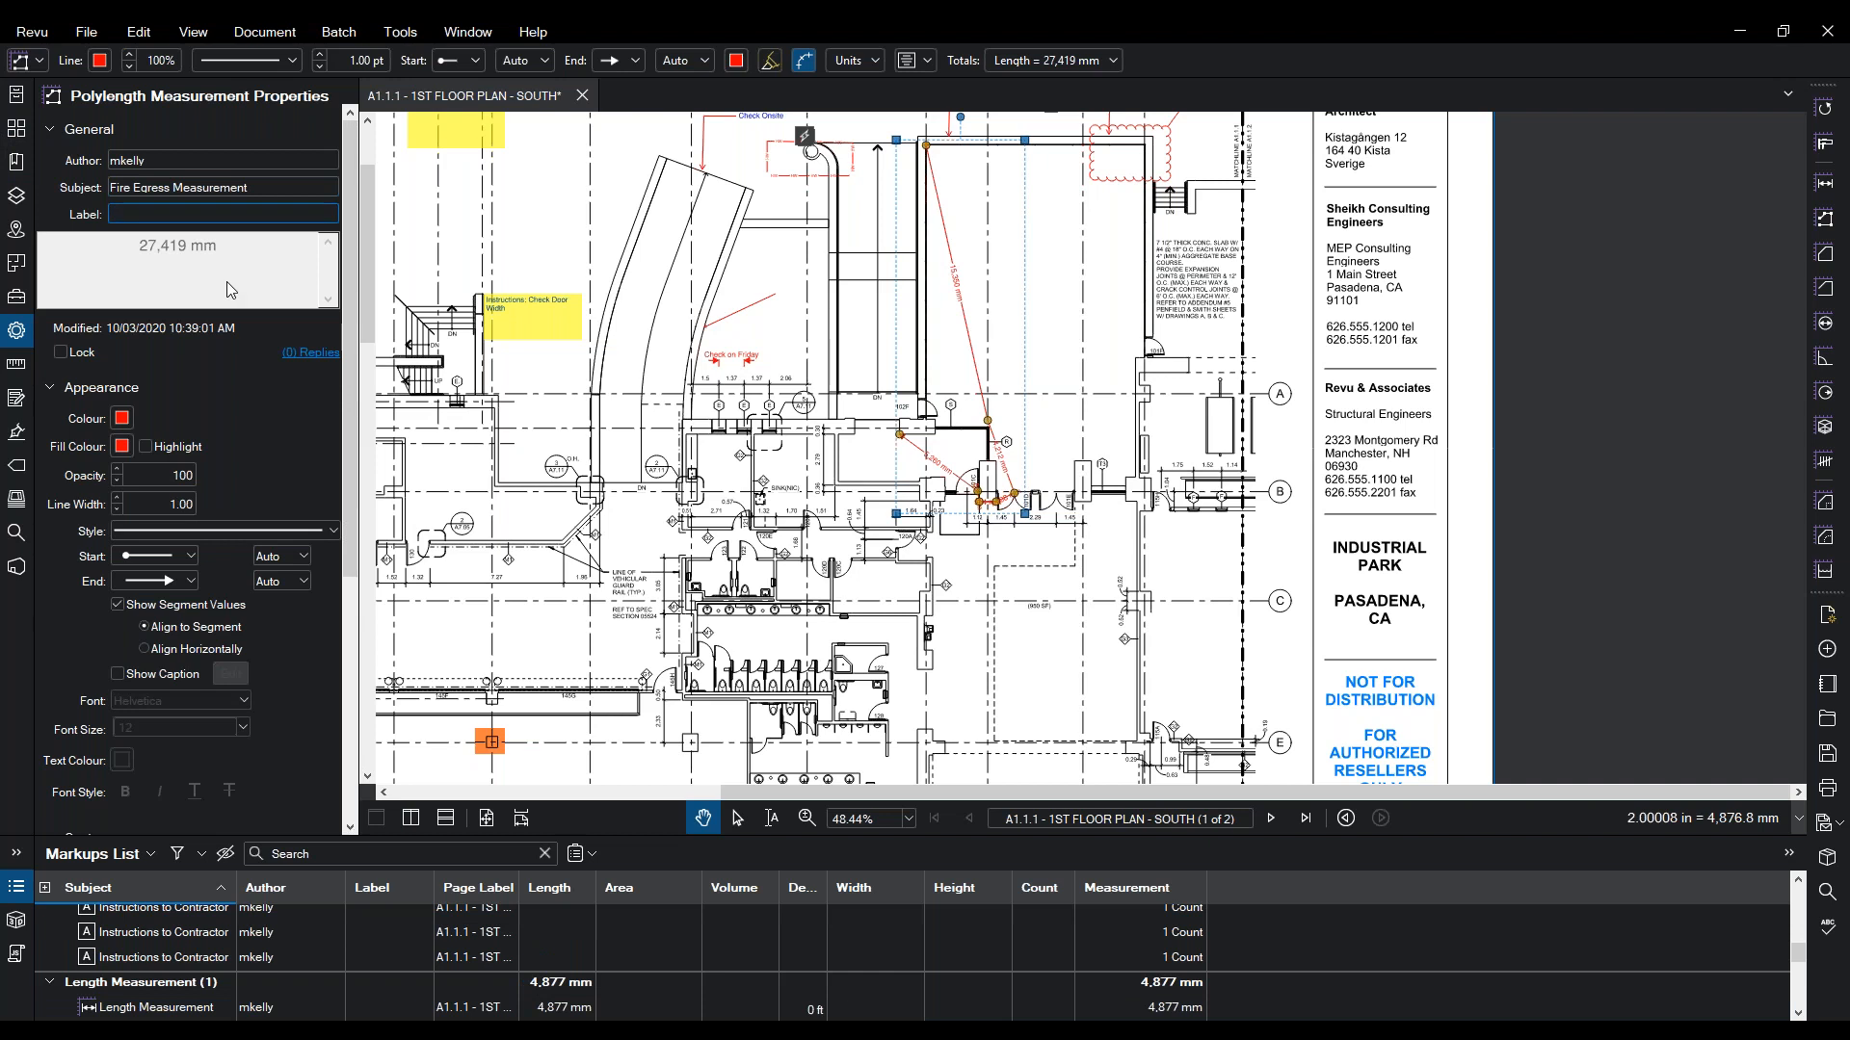
text(Fire )
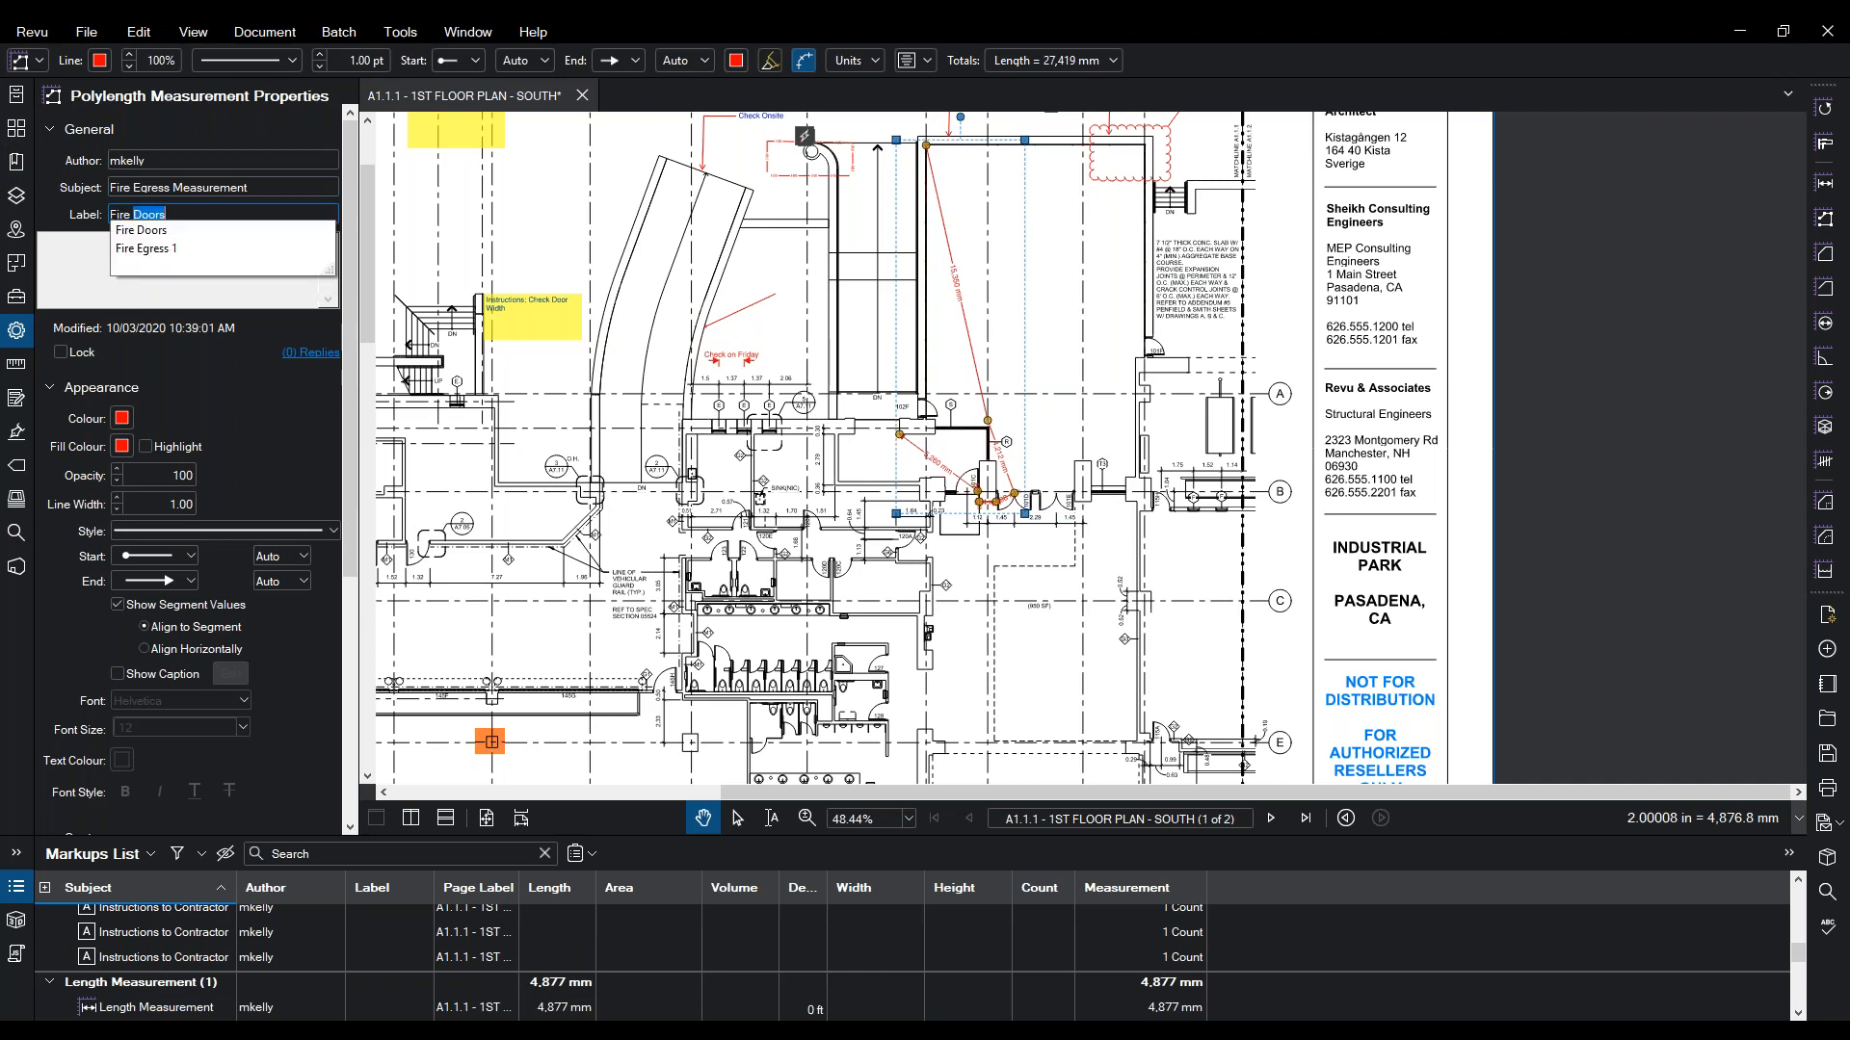
text(Egreess 1)
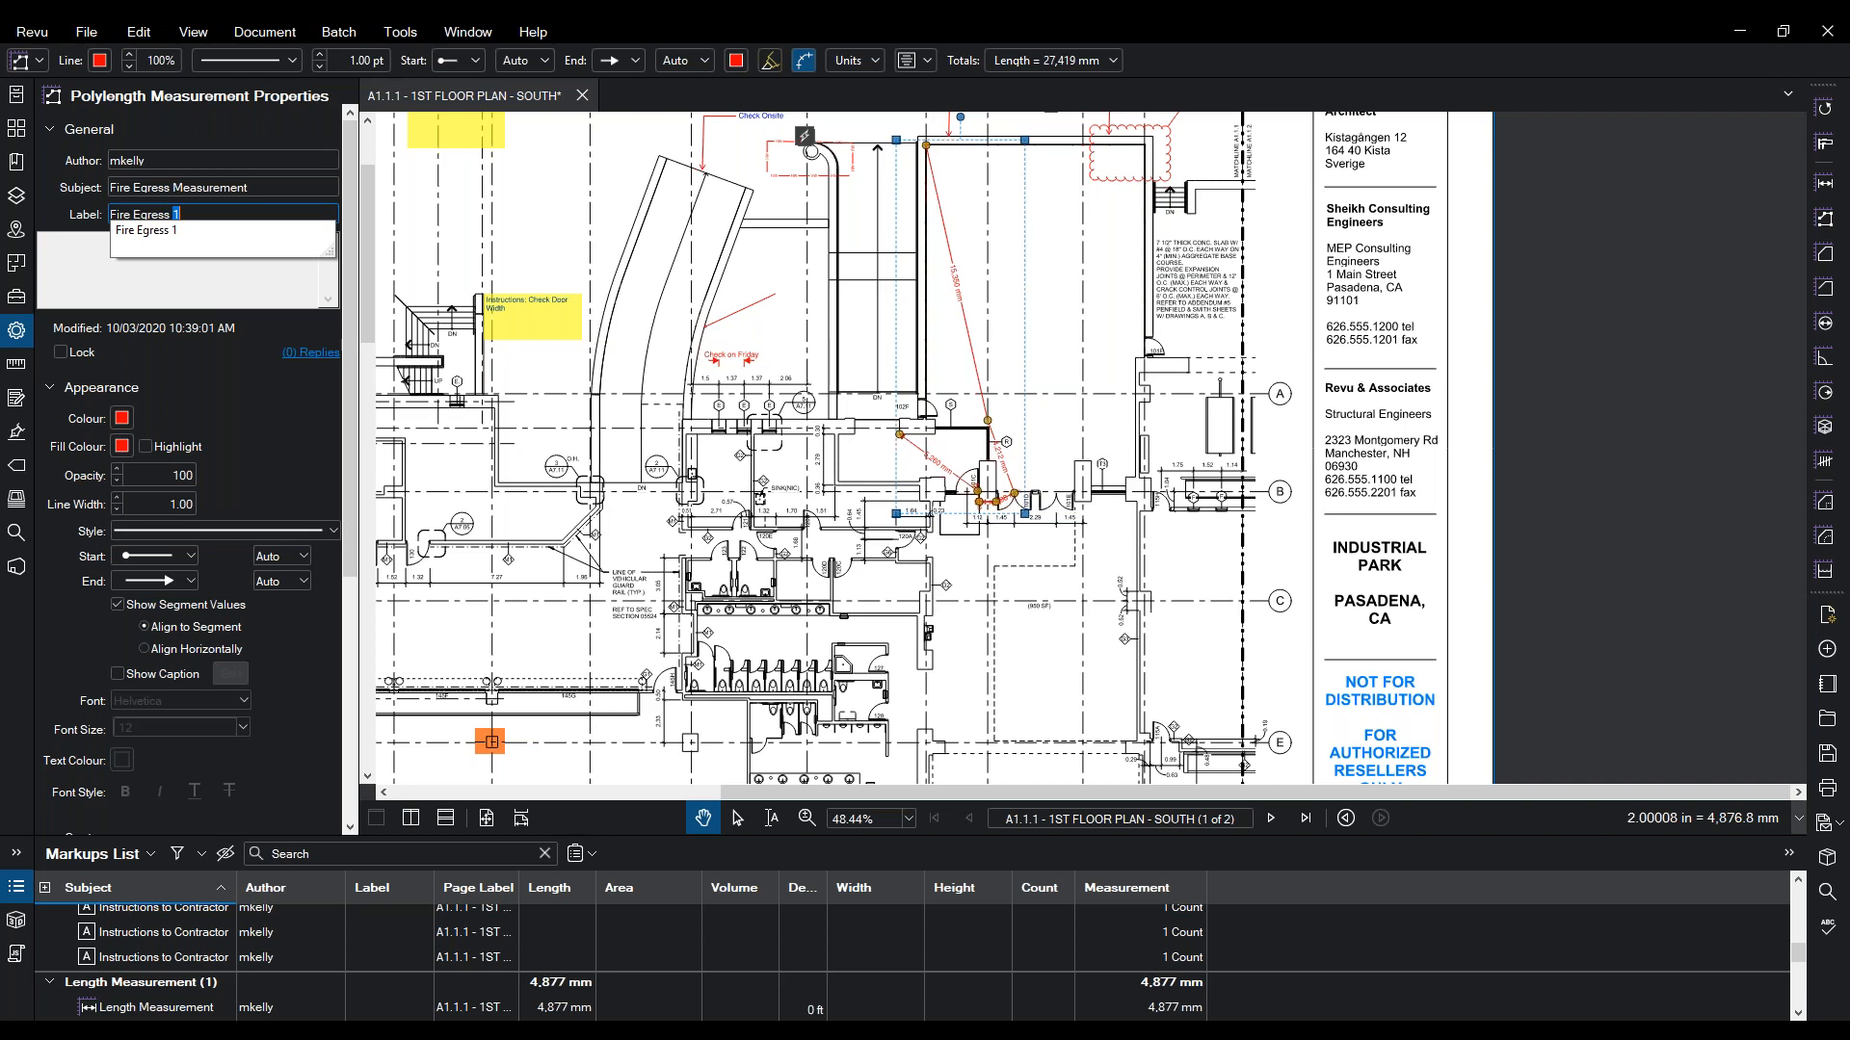
key(Return)
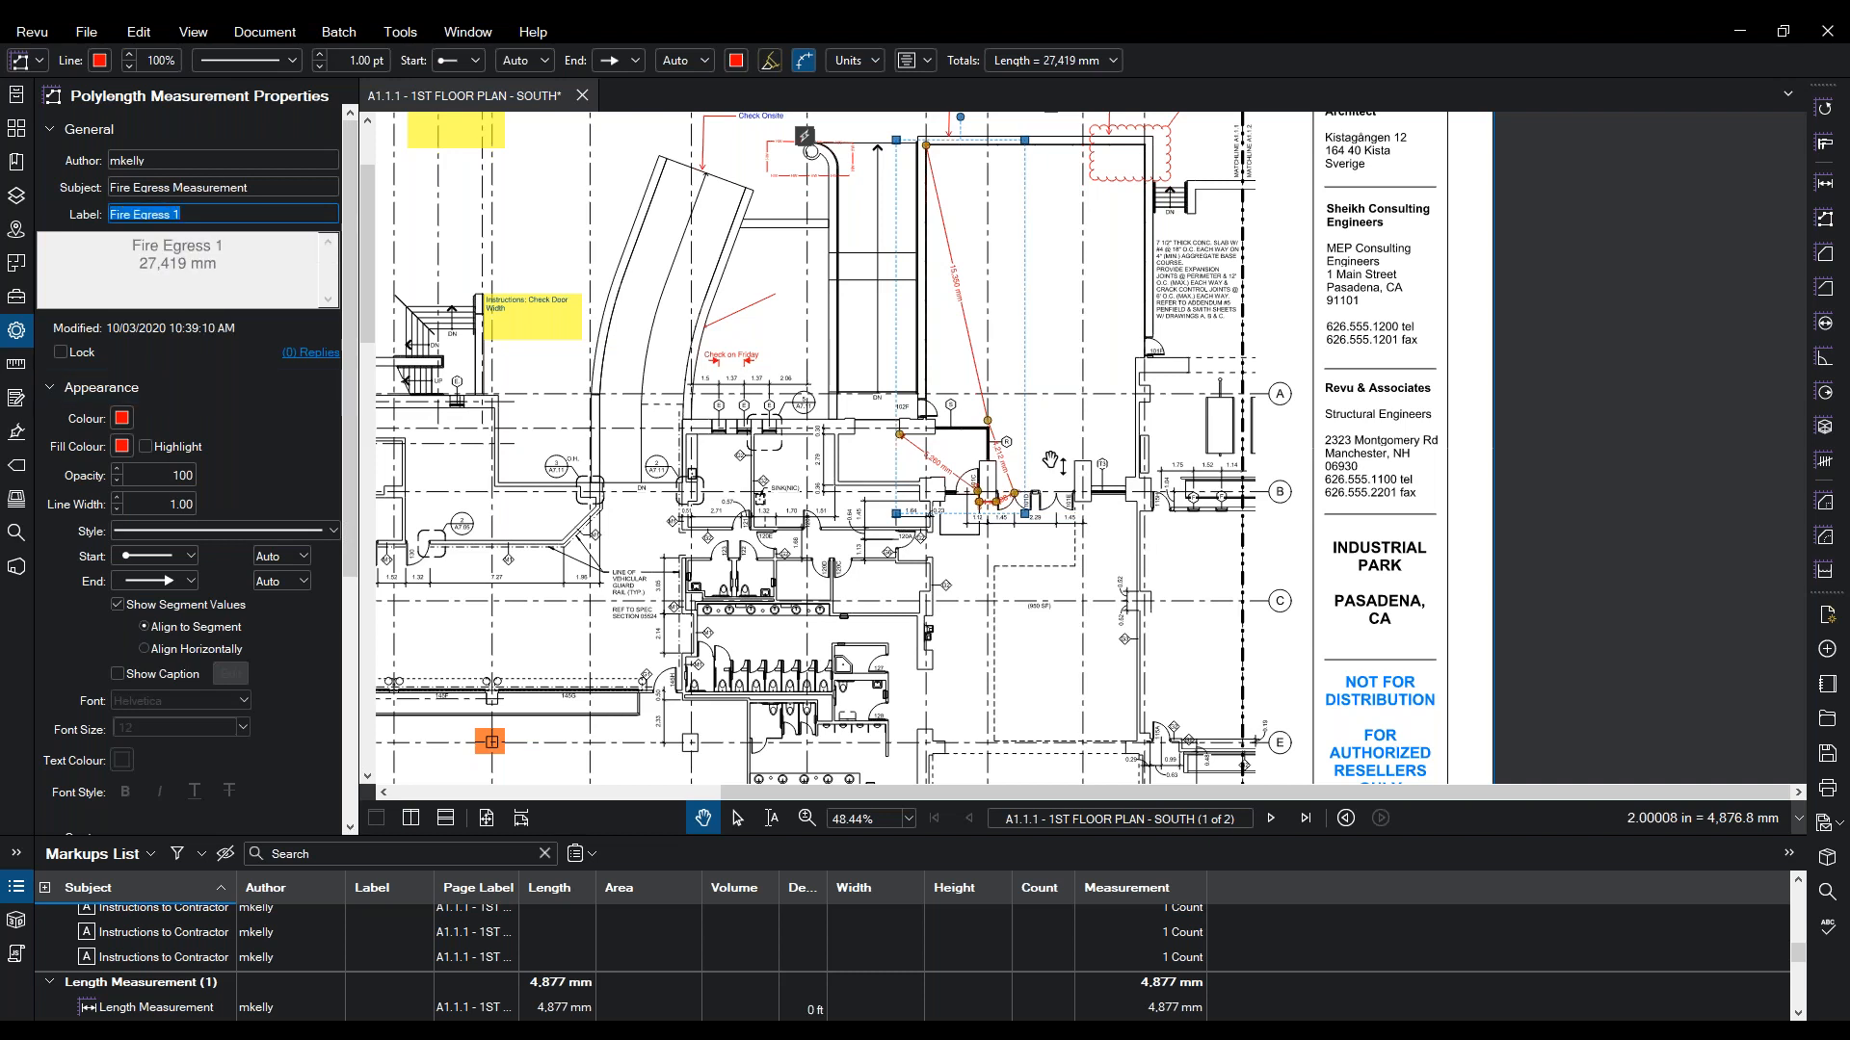
click(25, 299)
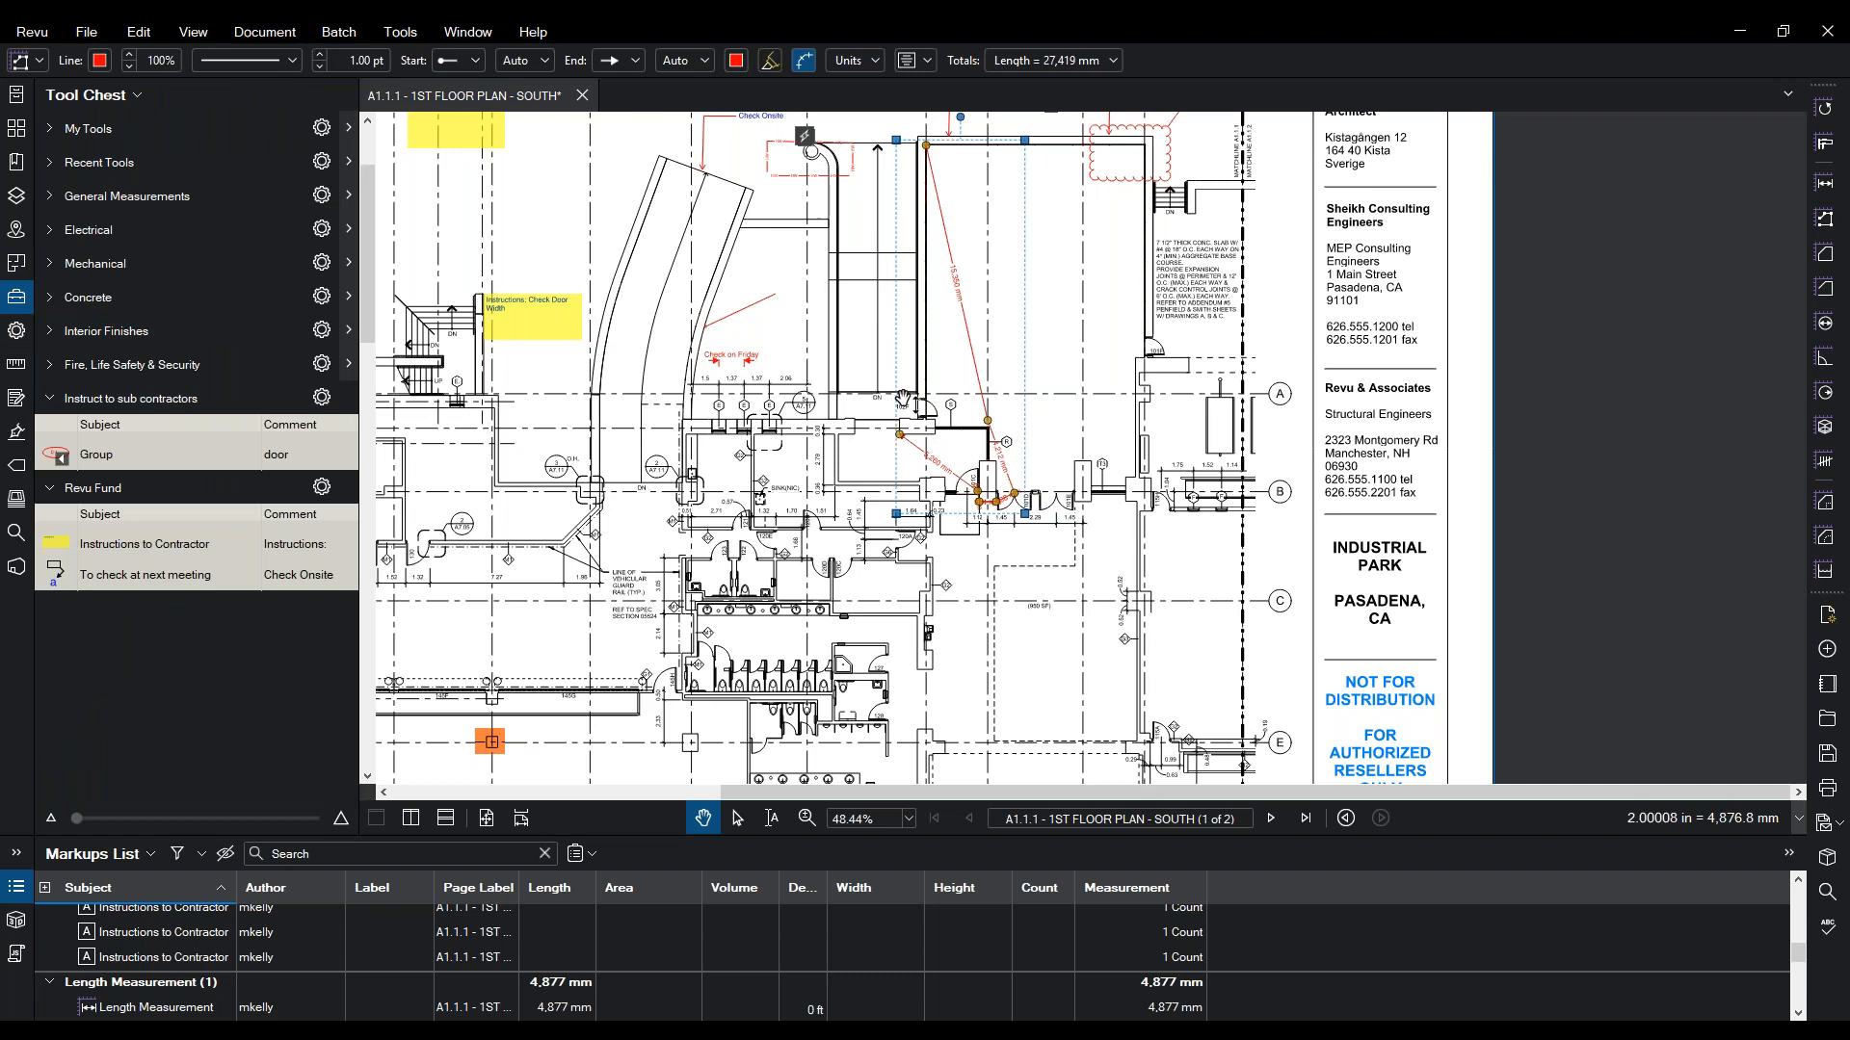
- Add the Fire Egress measurement to the Revu Fund tool set
right_click(975, 496)
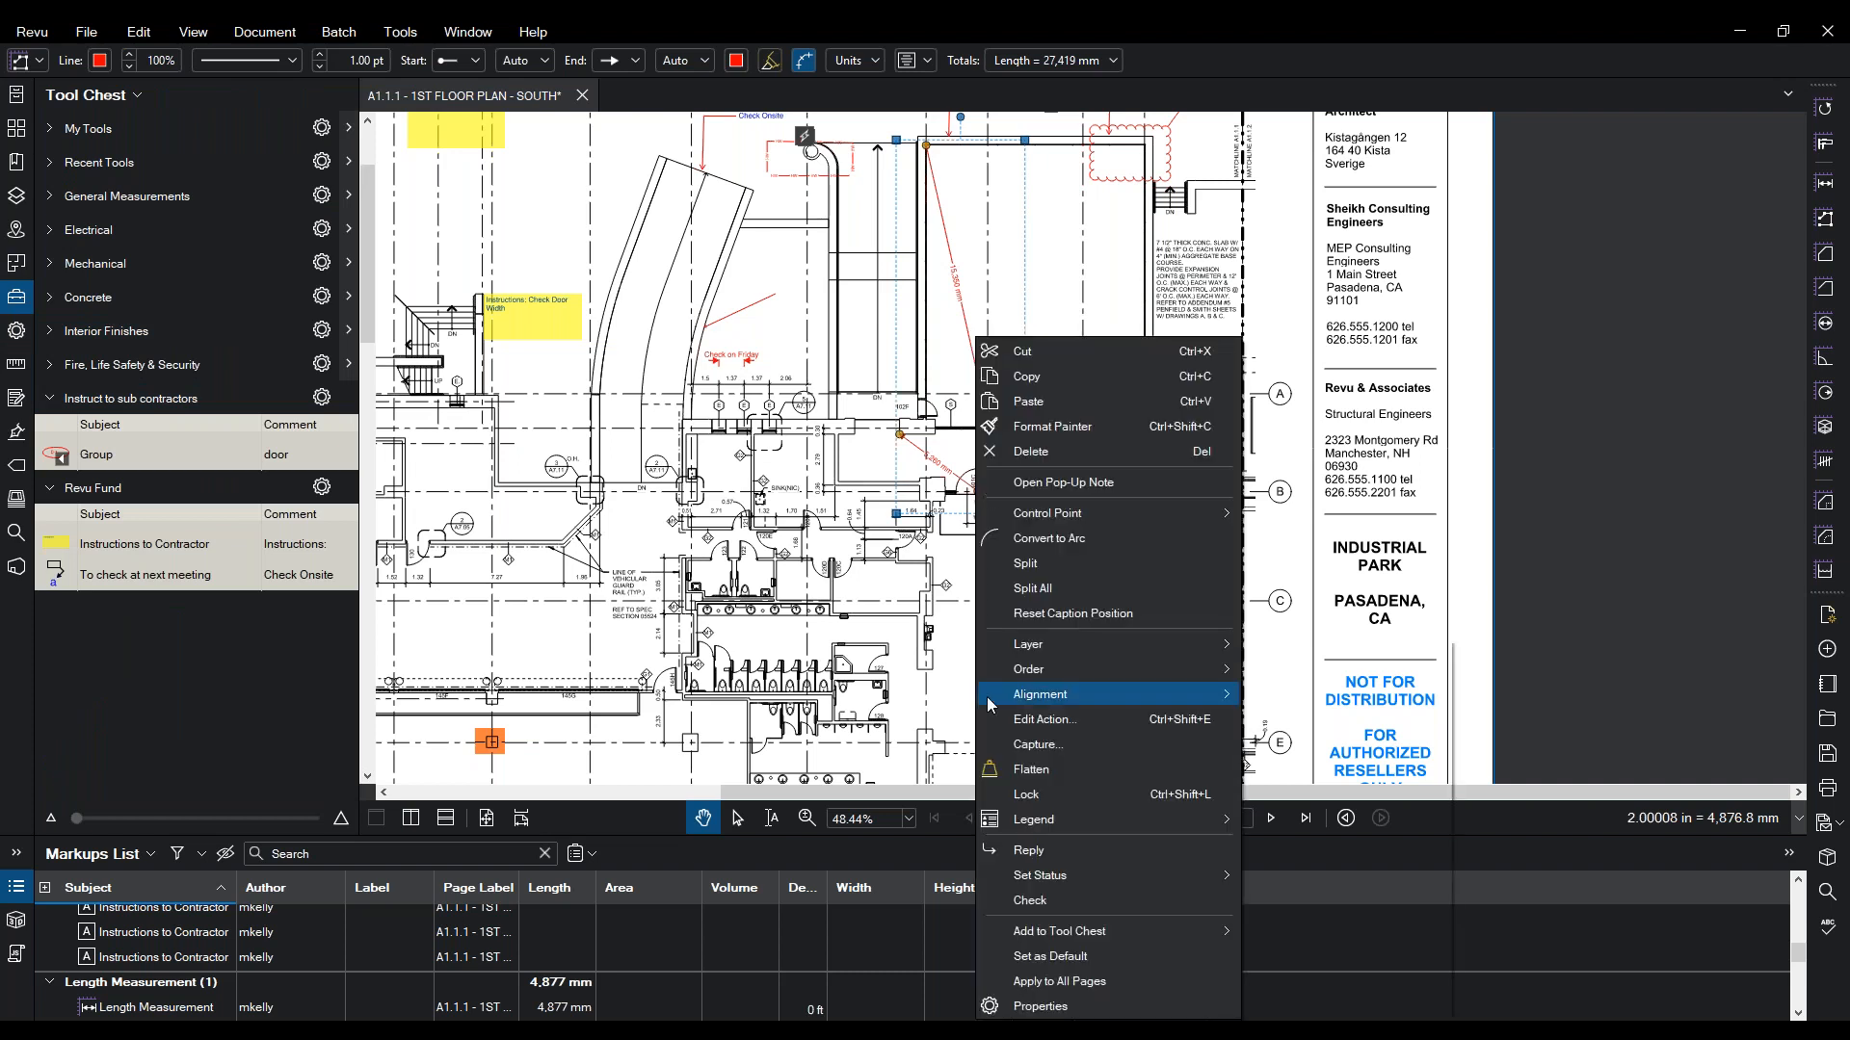
mouse_move(1089, 932)
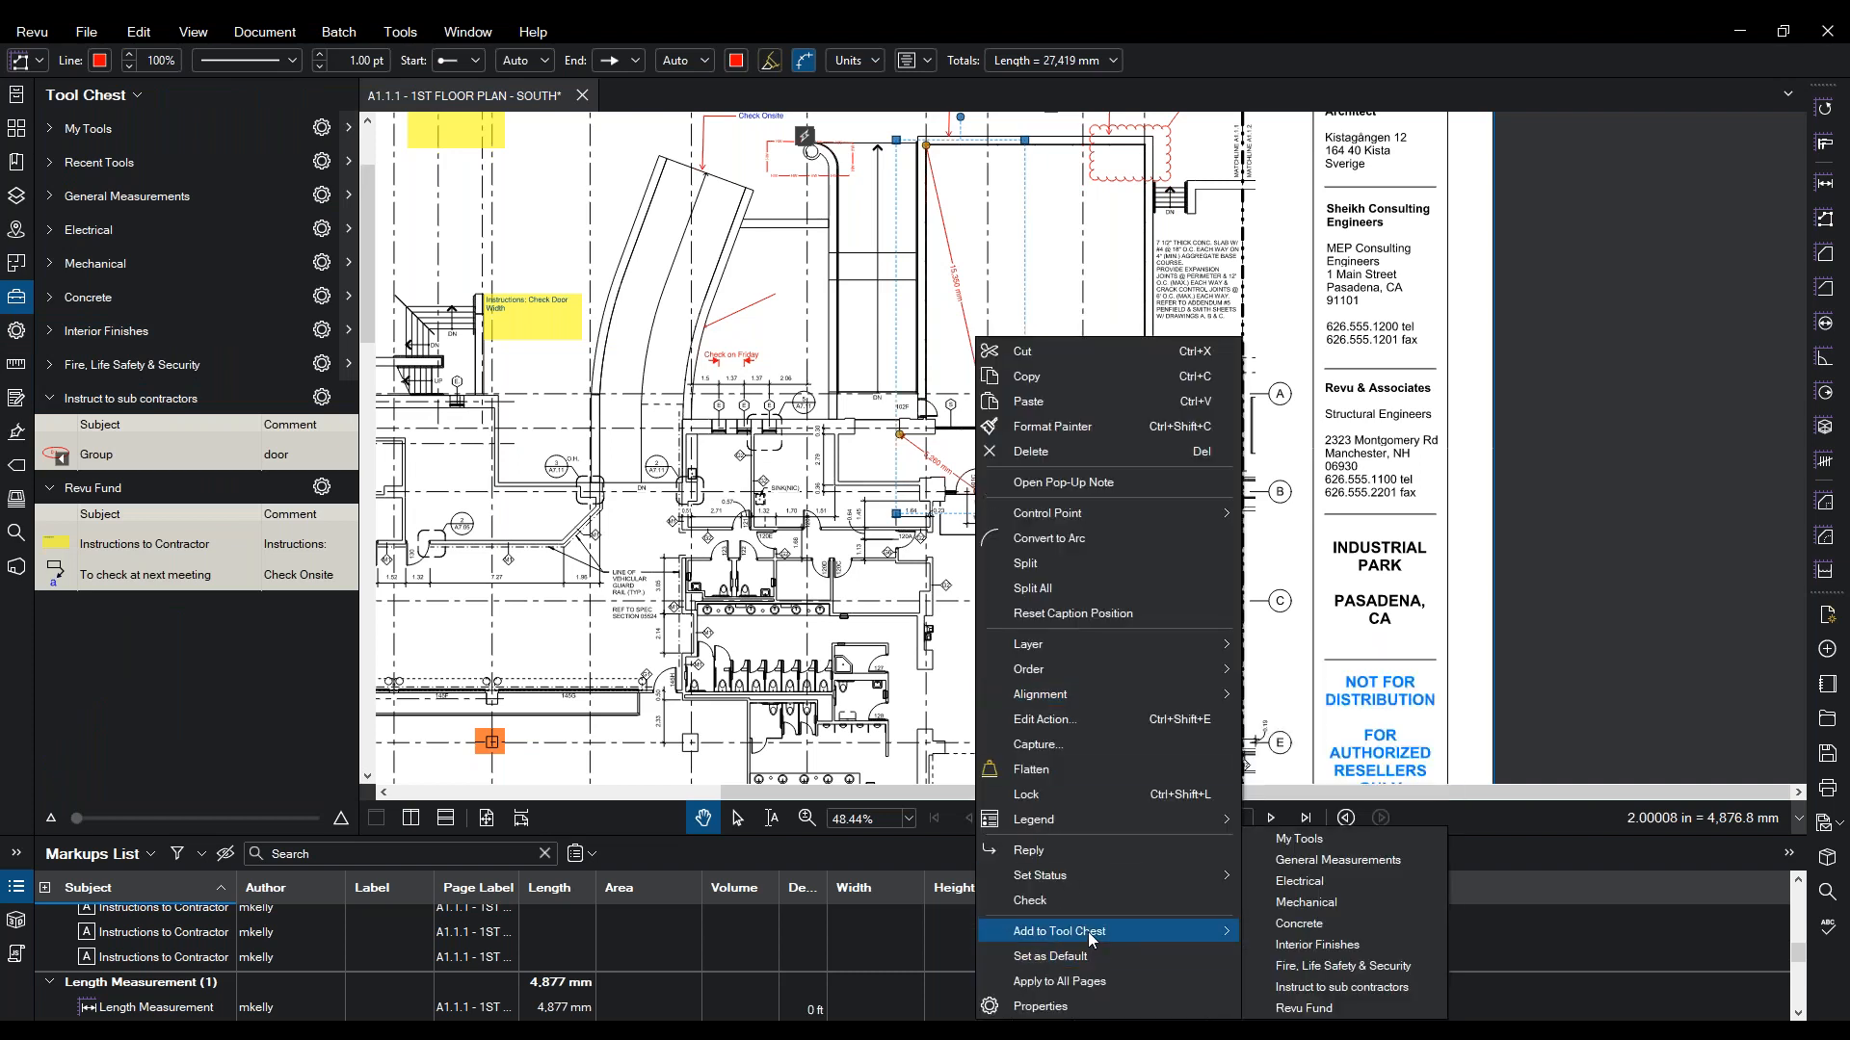
click(1287, 1008)
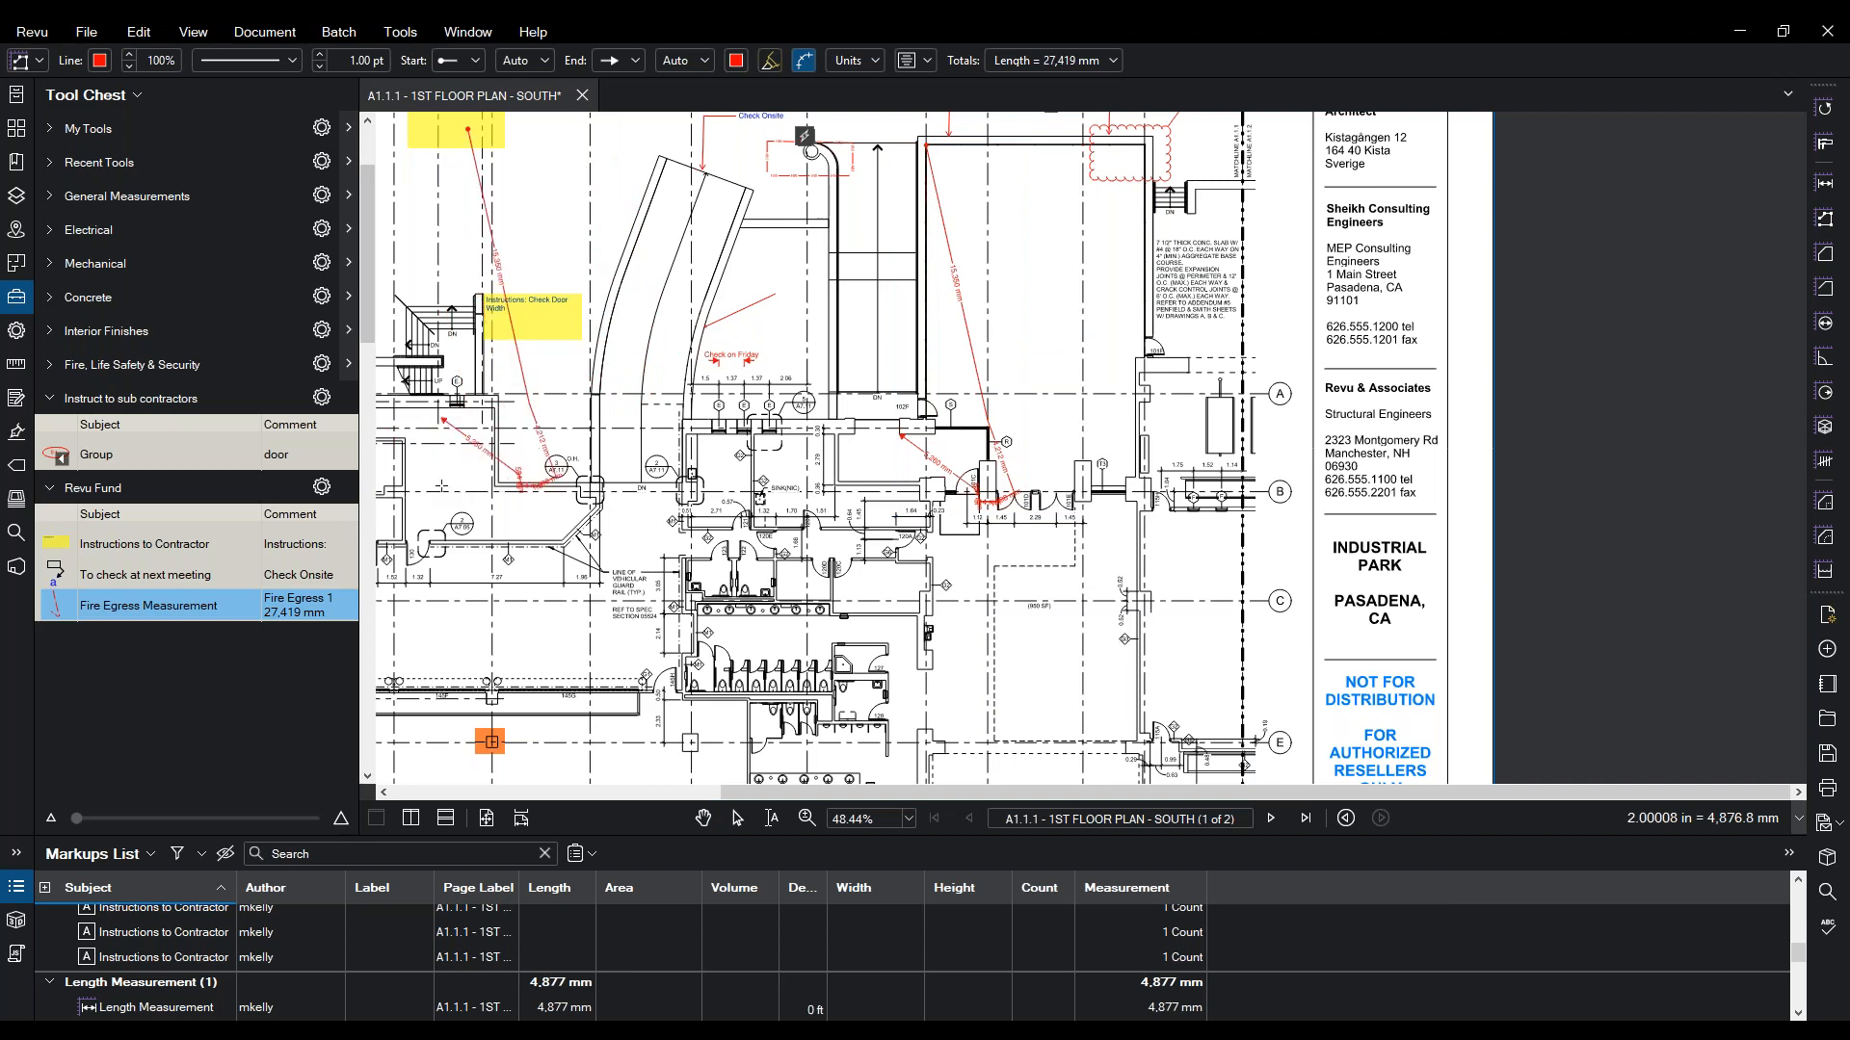
key(Escape)
- Draw a second 15,295 mm egress route near the stairs with the saved Fire Egress tool
click(55, 609)
double_click(55, 610)
mouse_move(714, 363)
mouse_down()
mouse_move(764, 379)
mouse_move(1103, 343)
mouse_up()
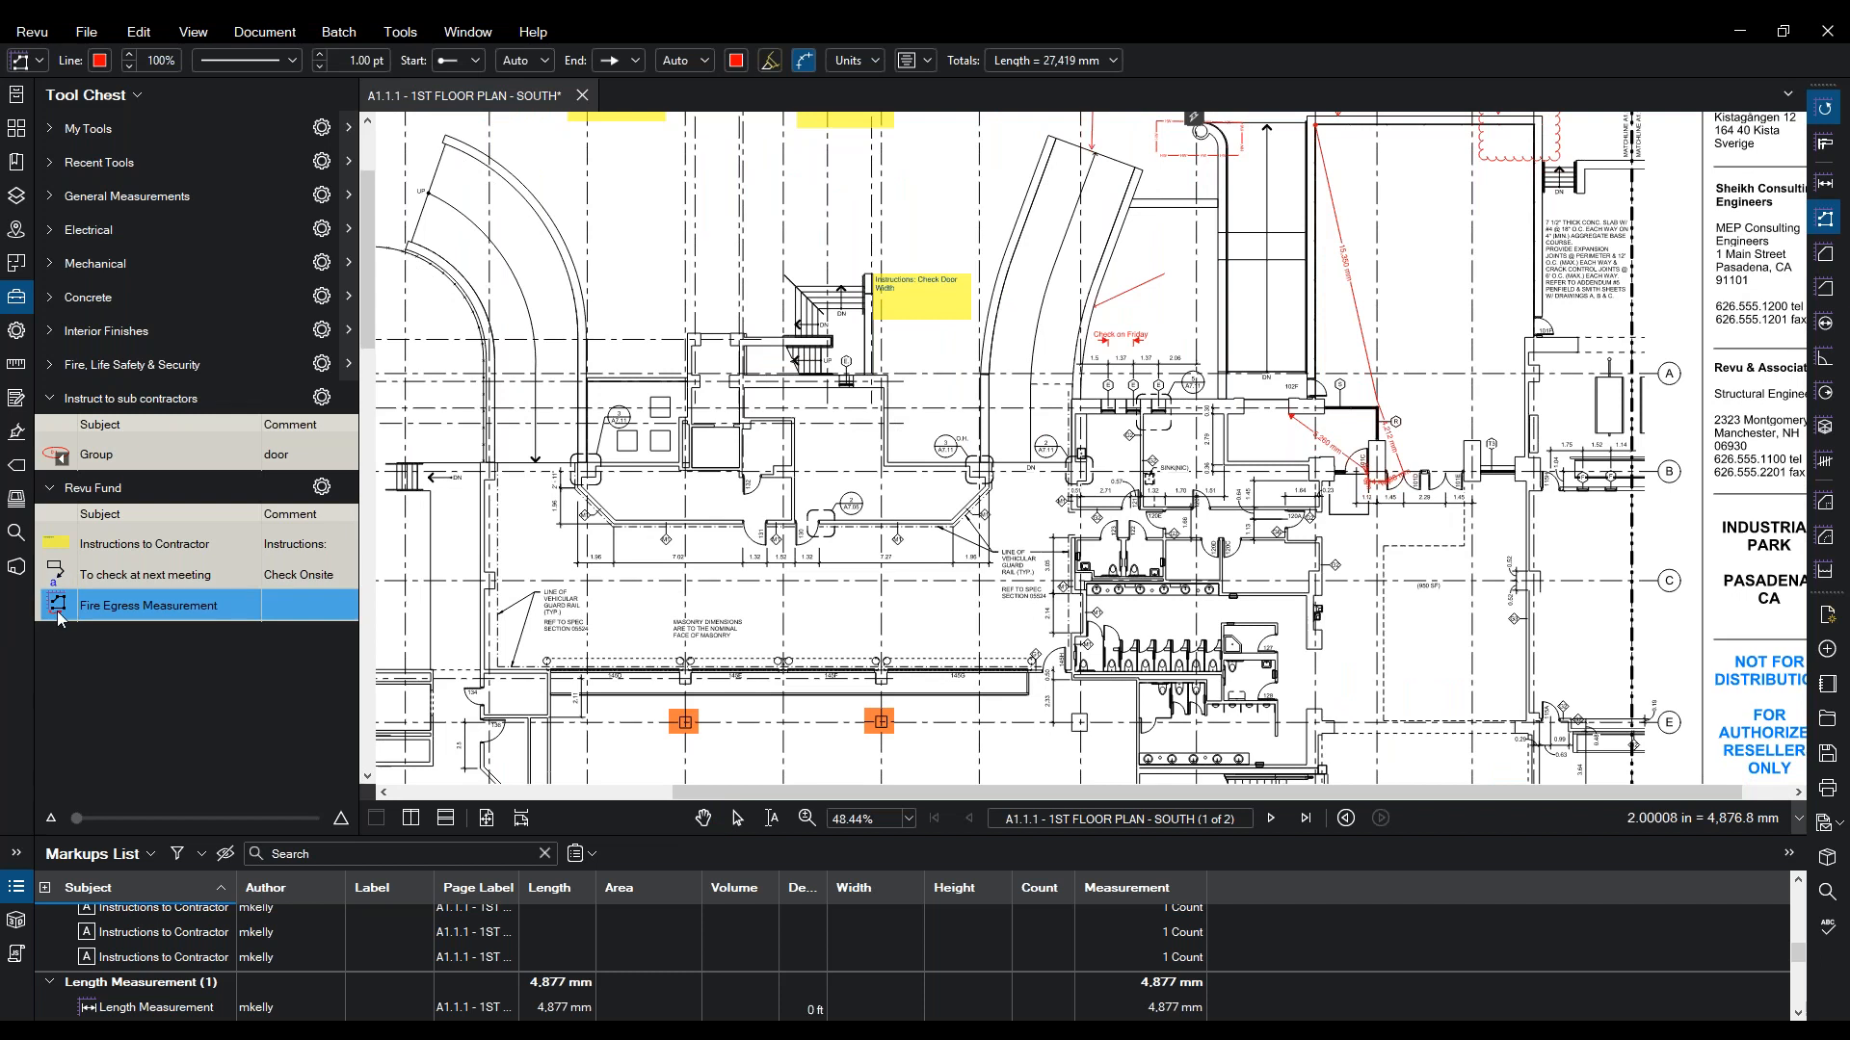
right_click(57, 617)
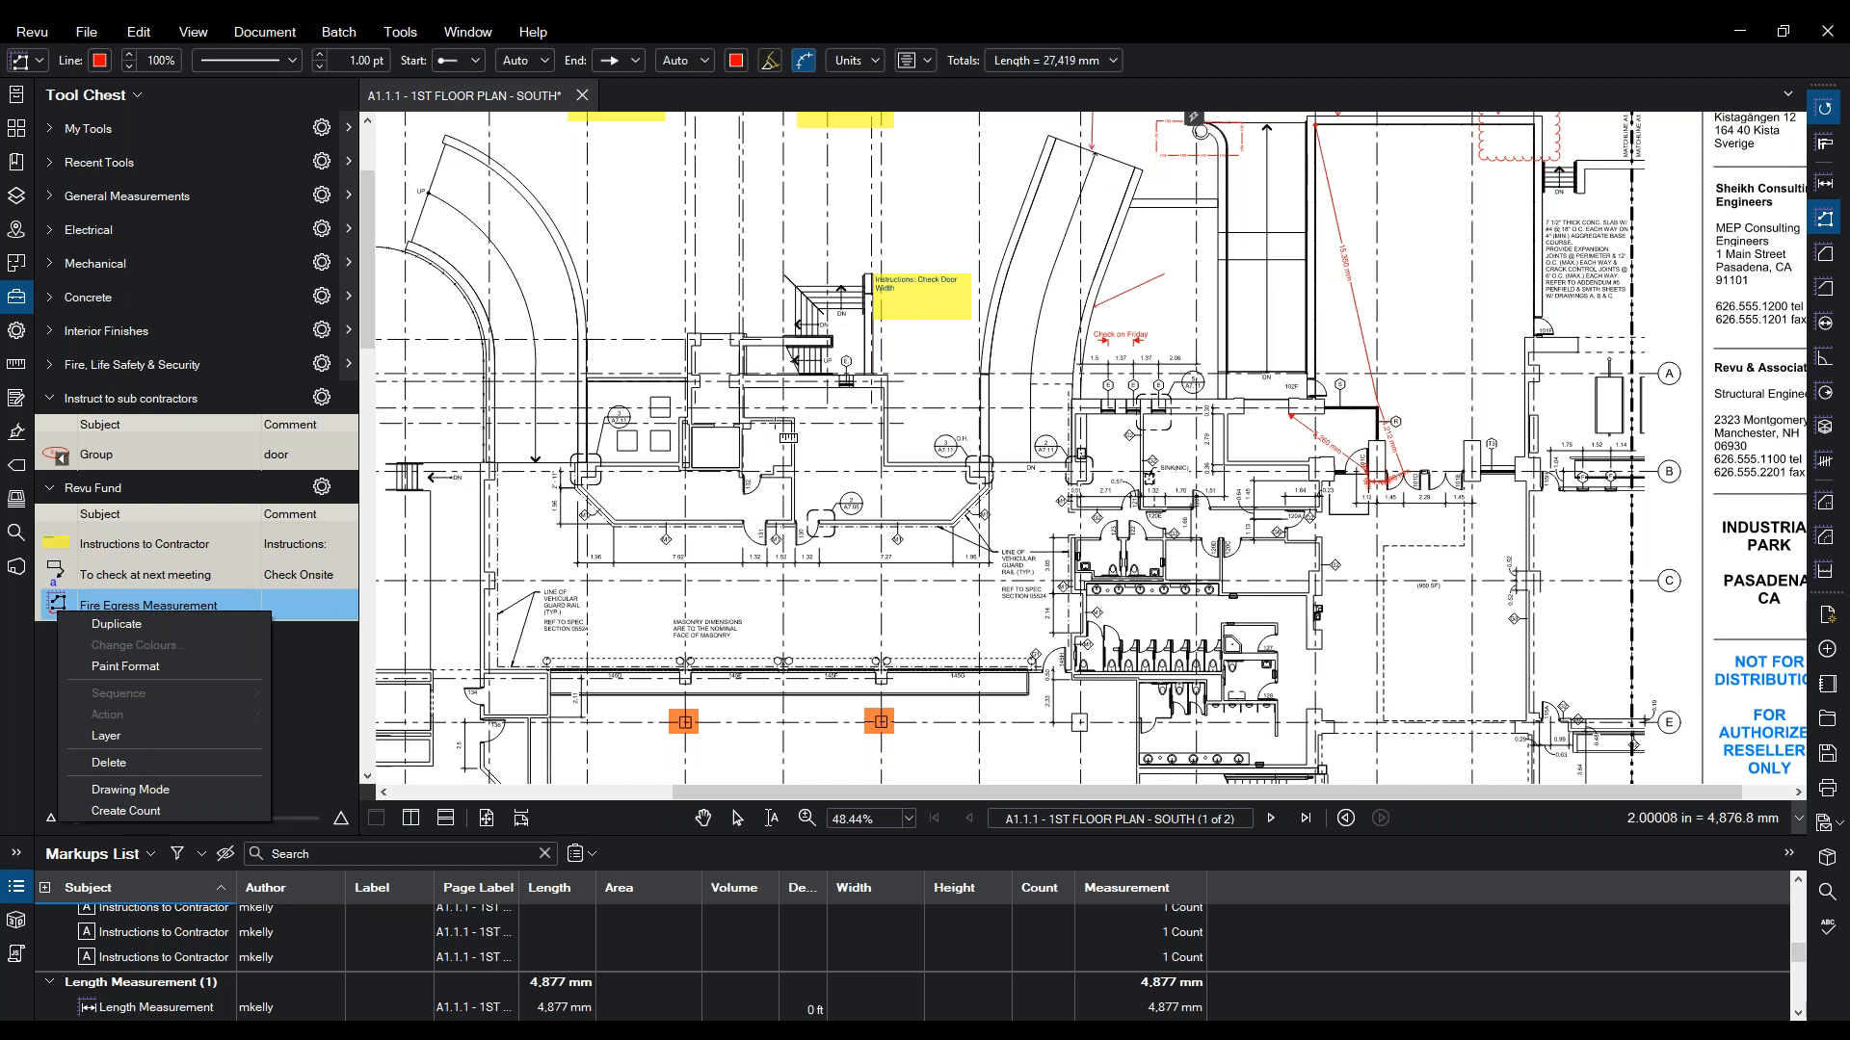
click(788, 424)
click(761, 475)
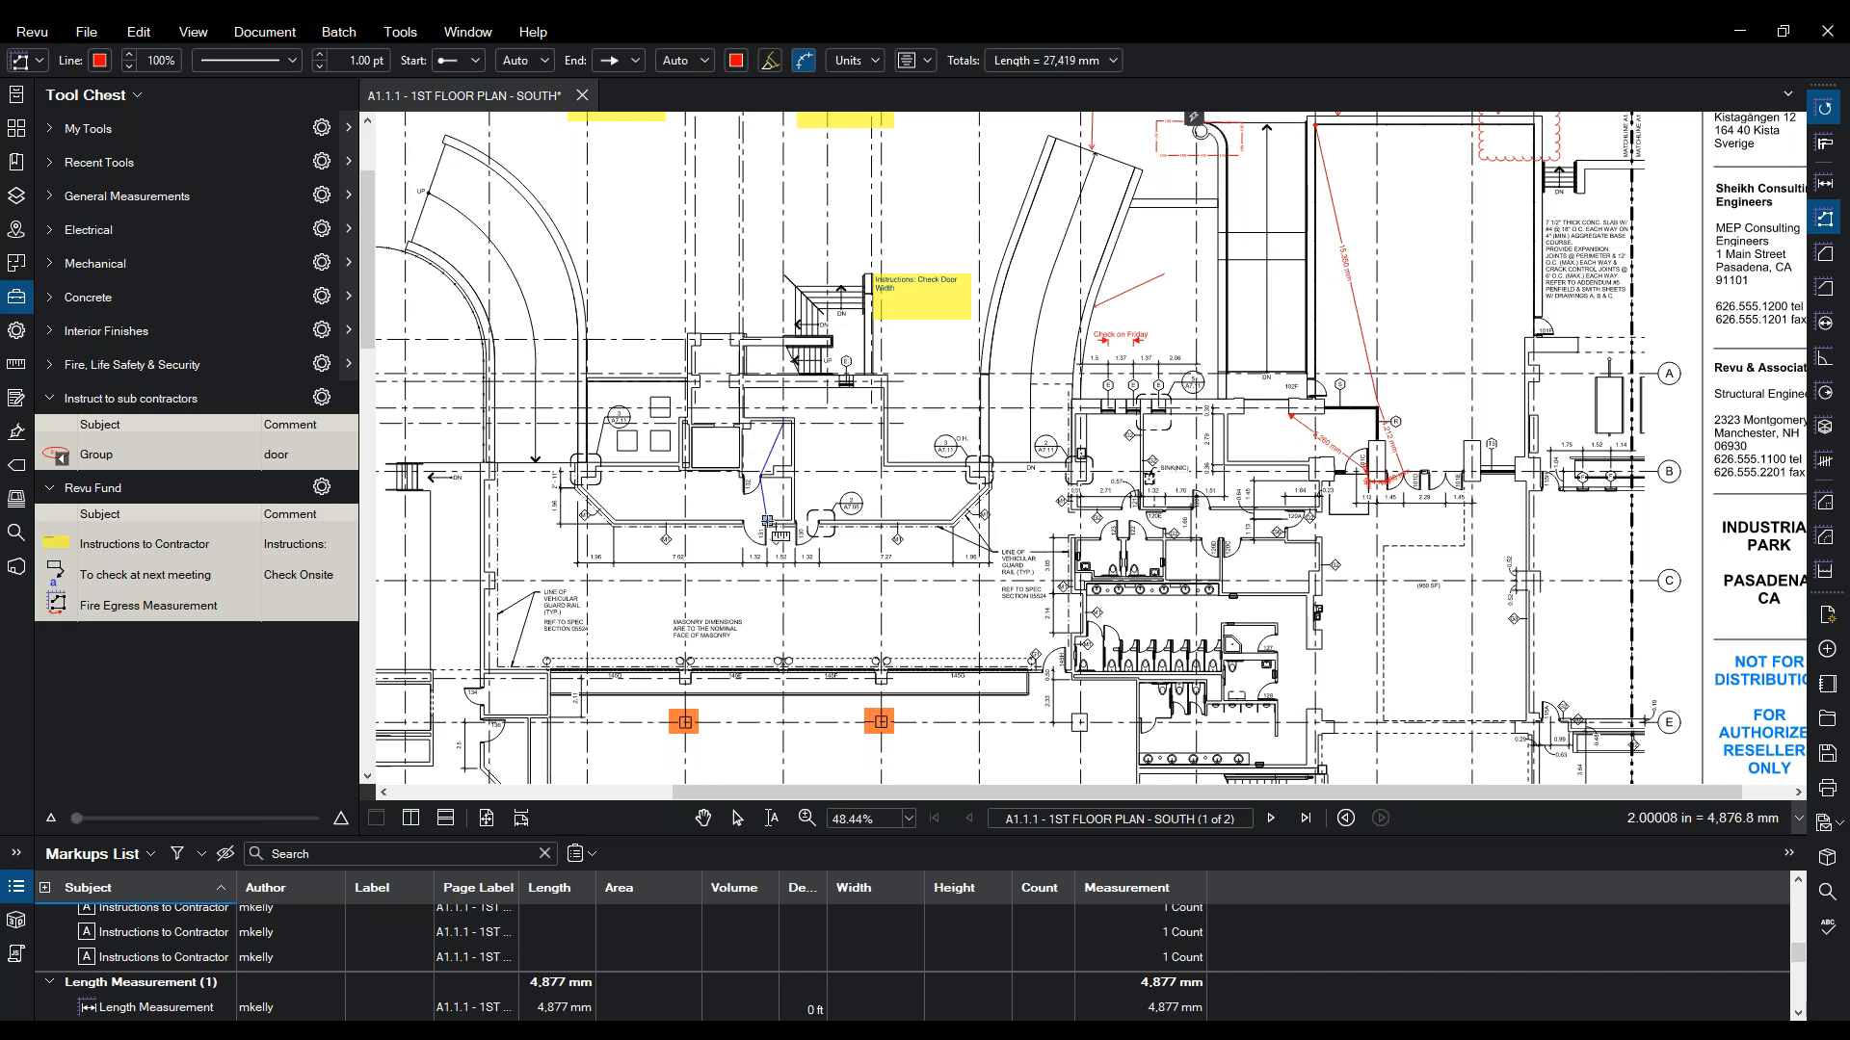
click(767, 524)
click(794, 523)
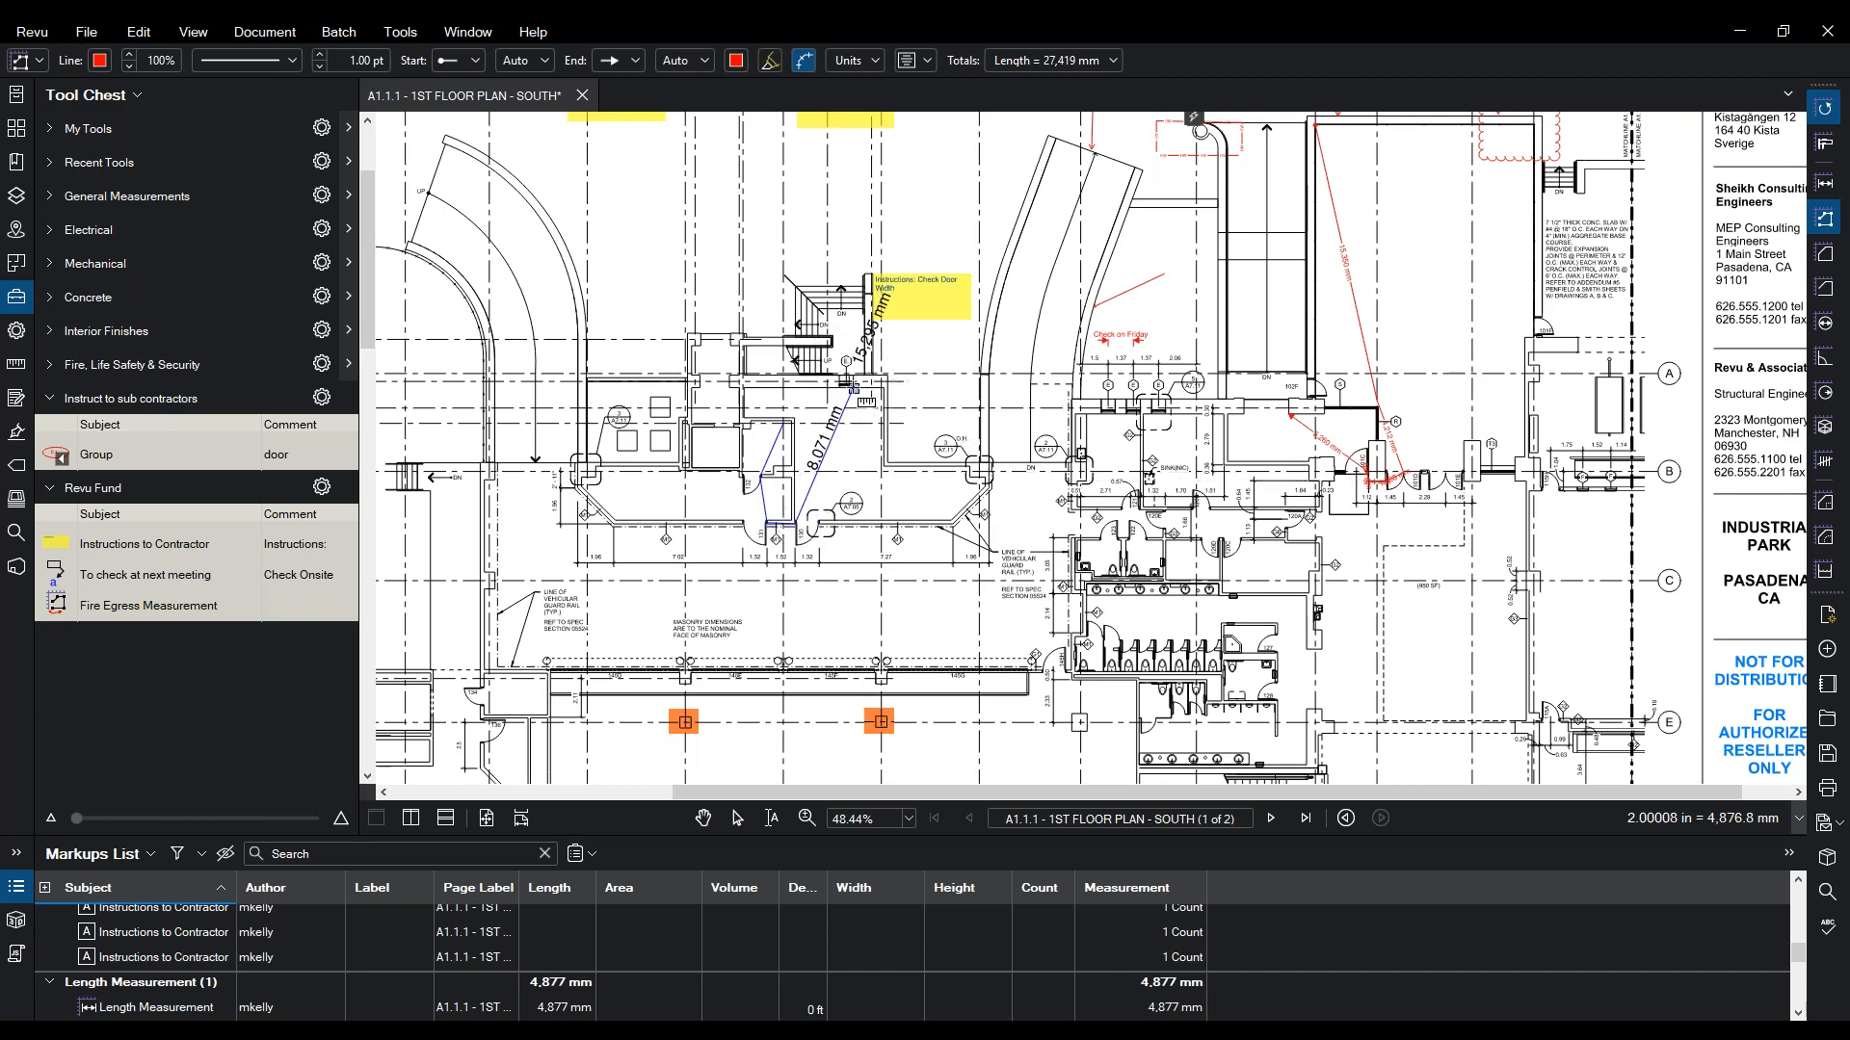
double_click(853, 388)
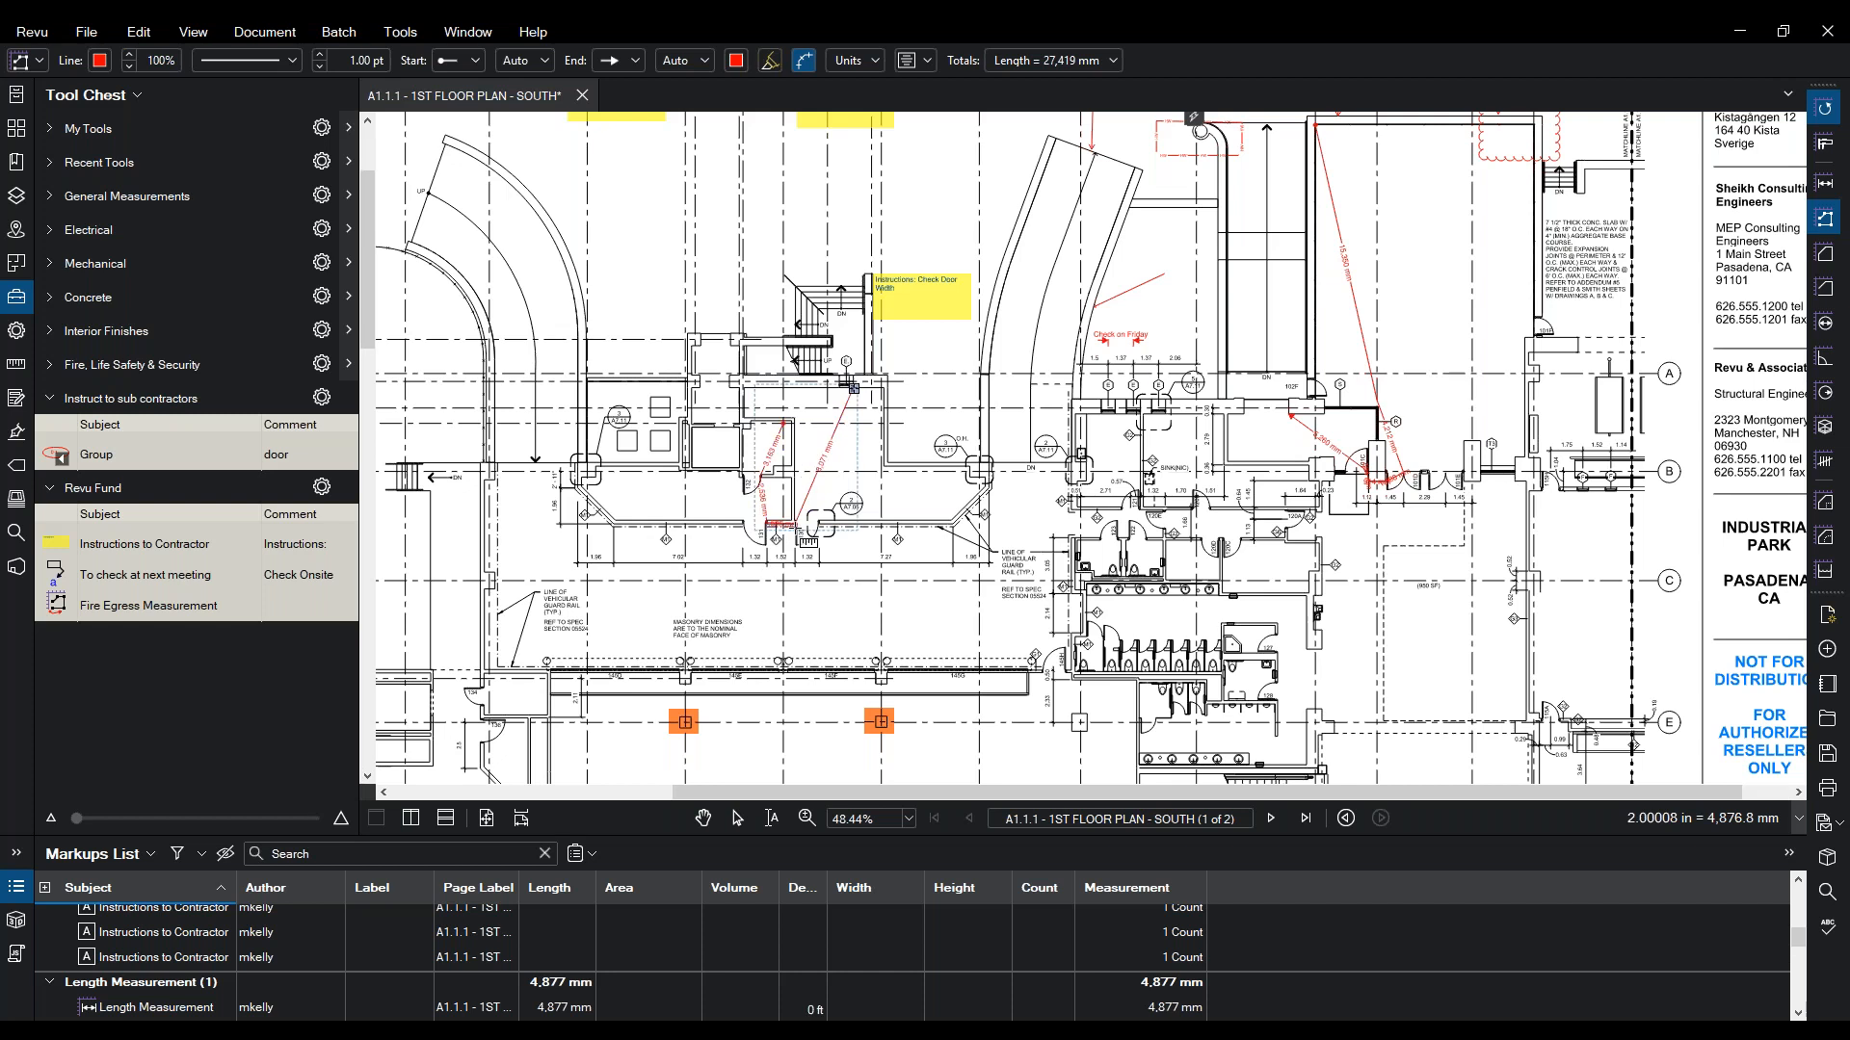
key(Escape)
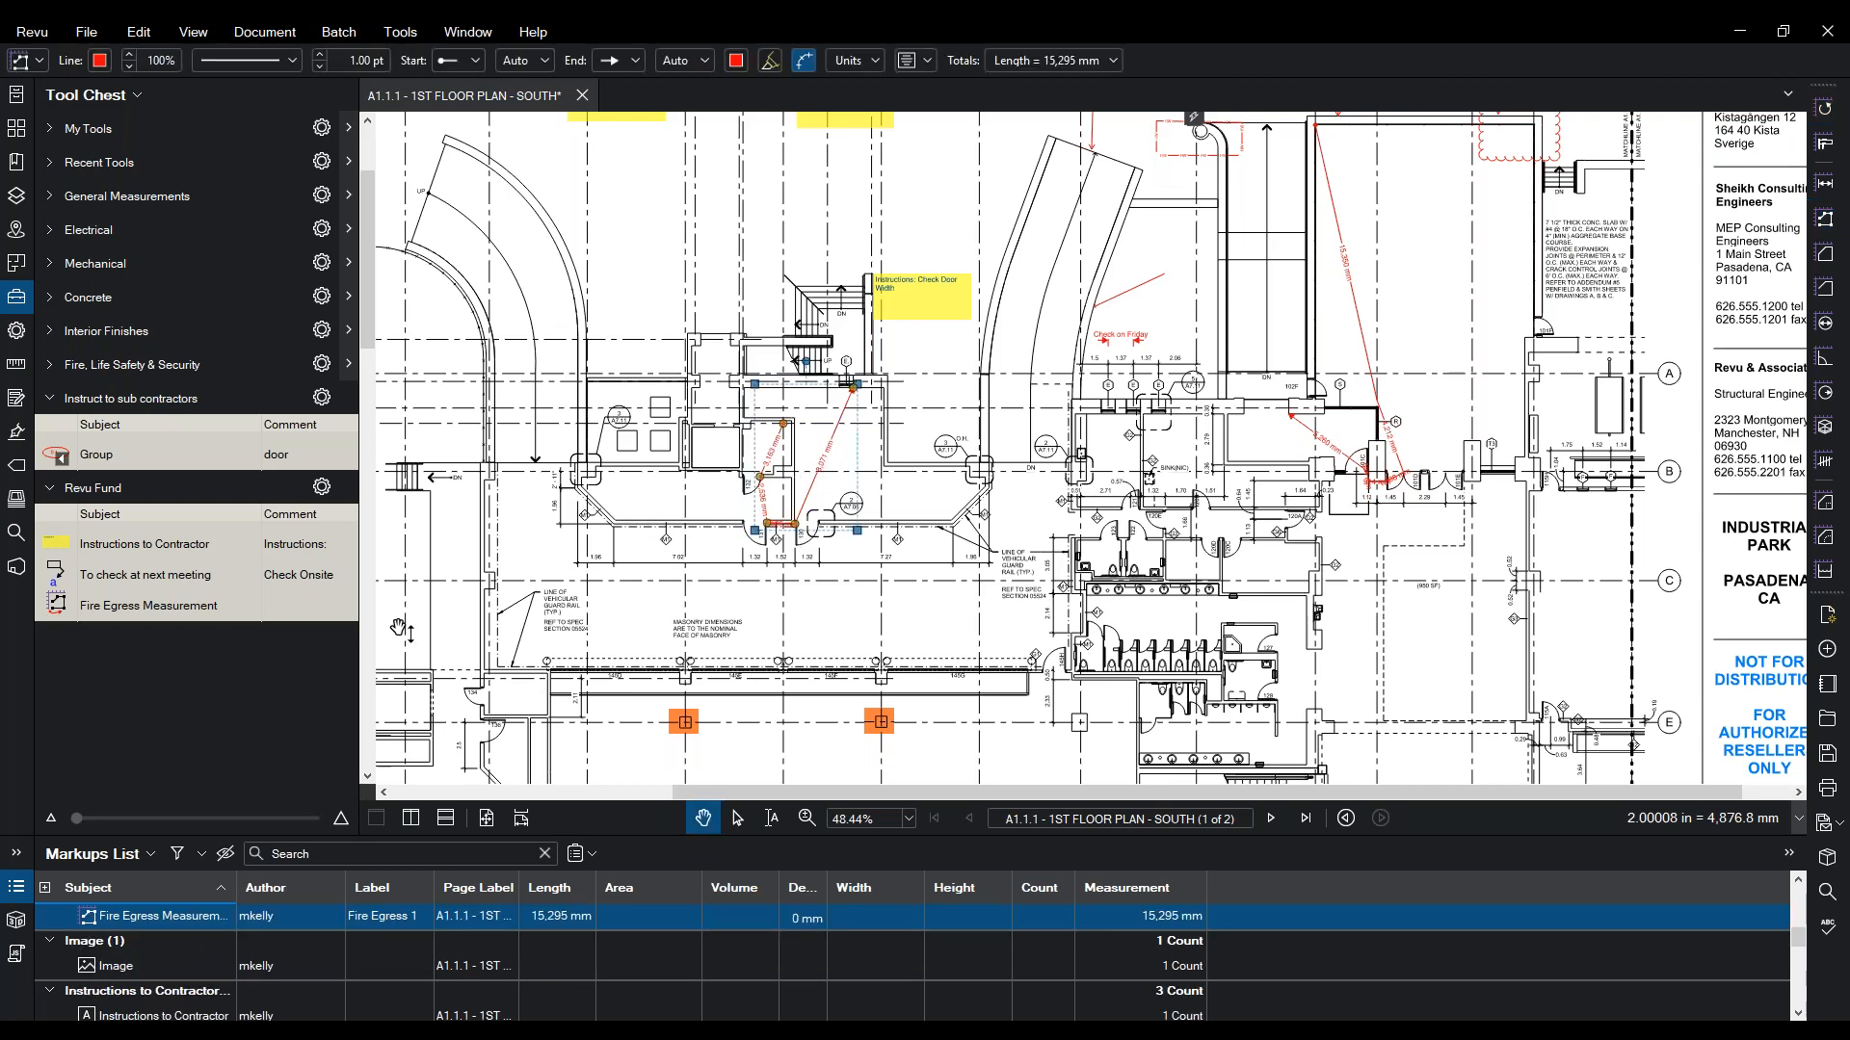
- Enlarge the Markups List, re-sort it by subject and delete the Arrow markup
drag(162, 838, 252, 593)
scroll(130, 786, down, 3)
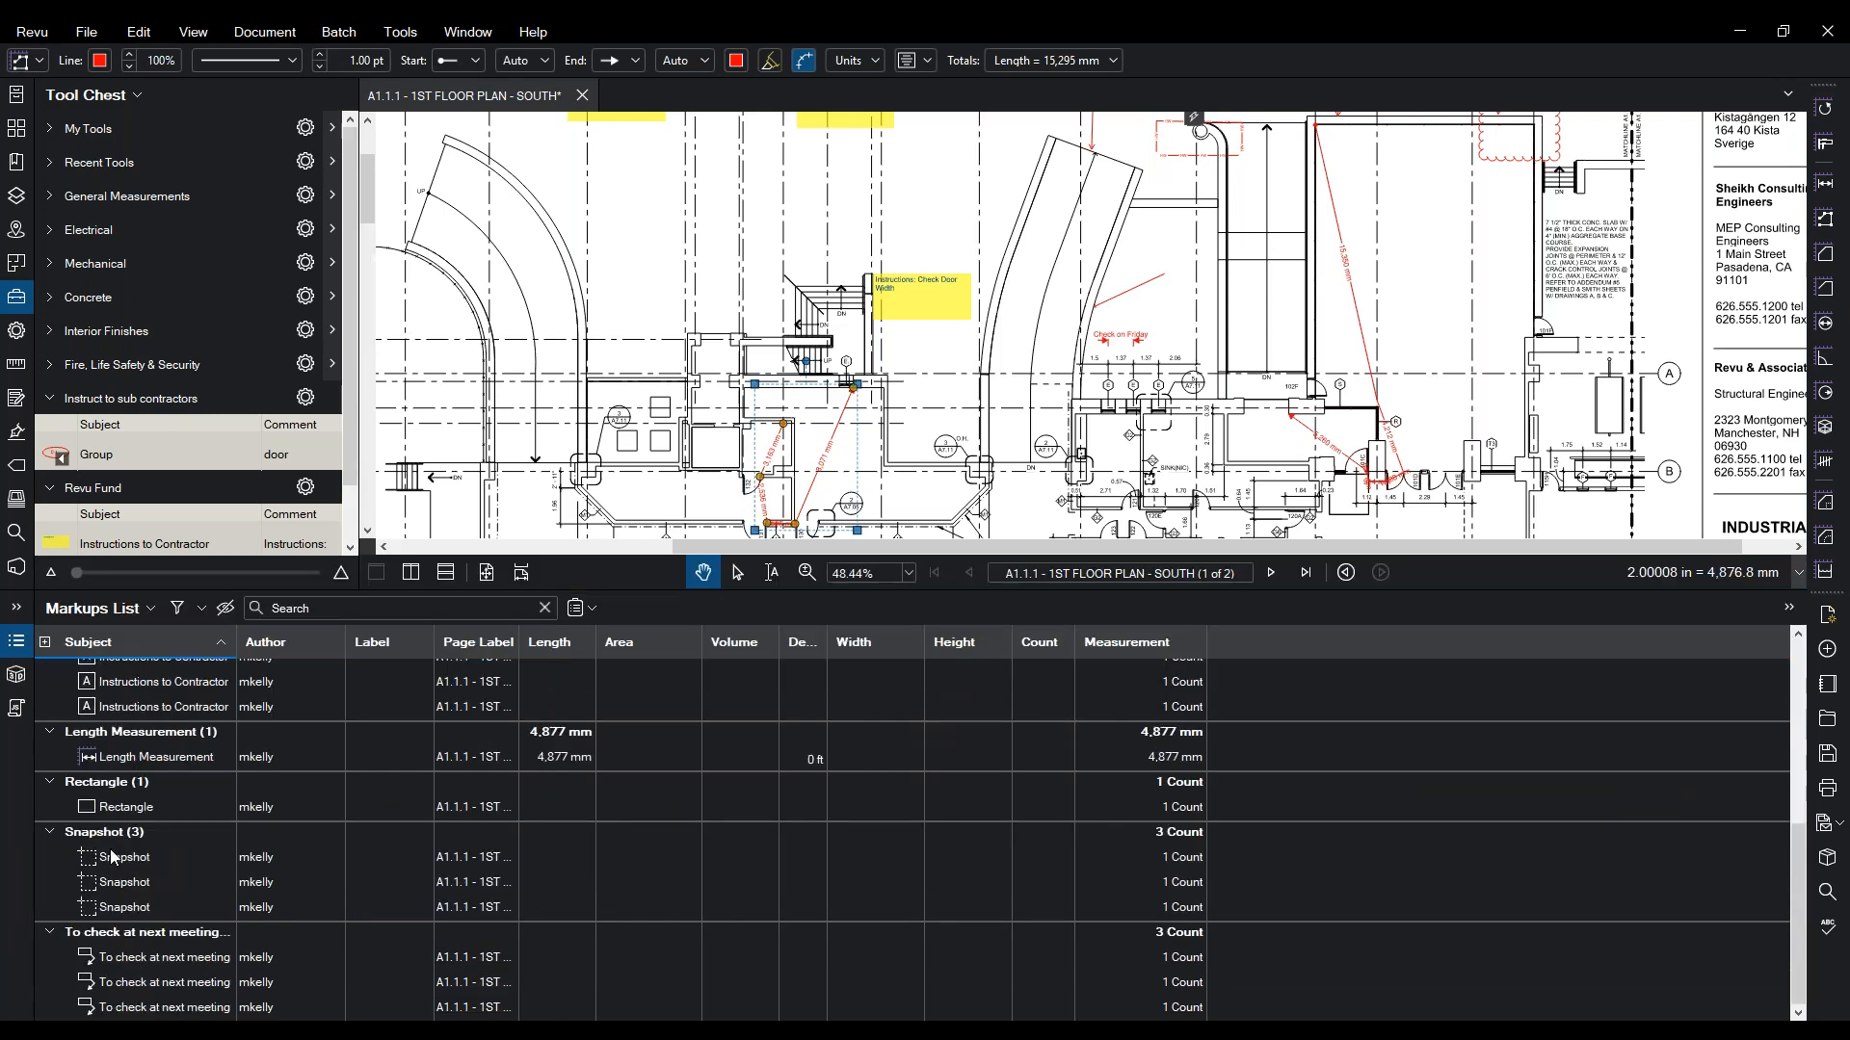
scroll(110, 675, up, 4)
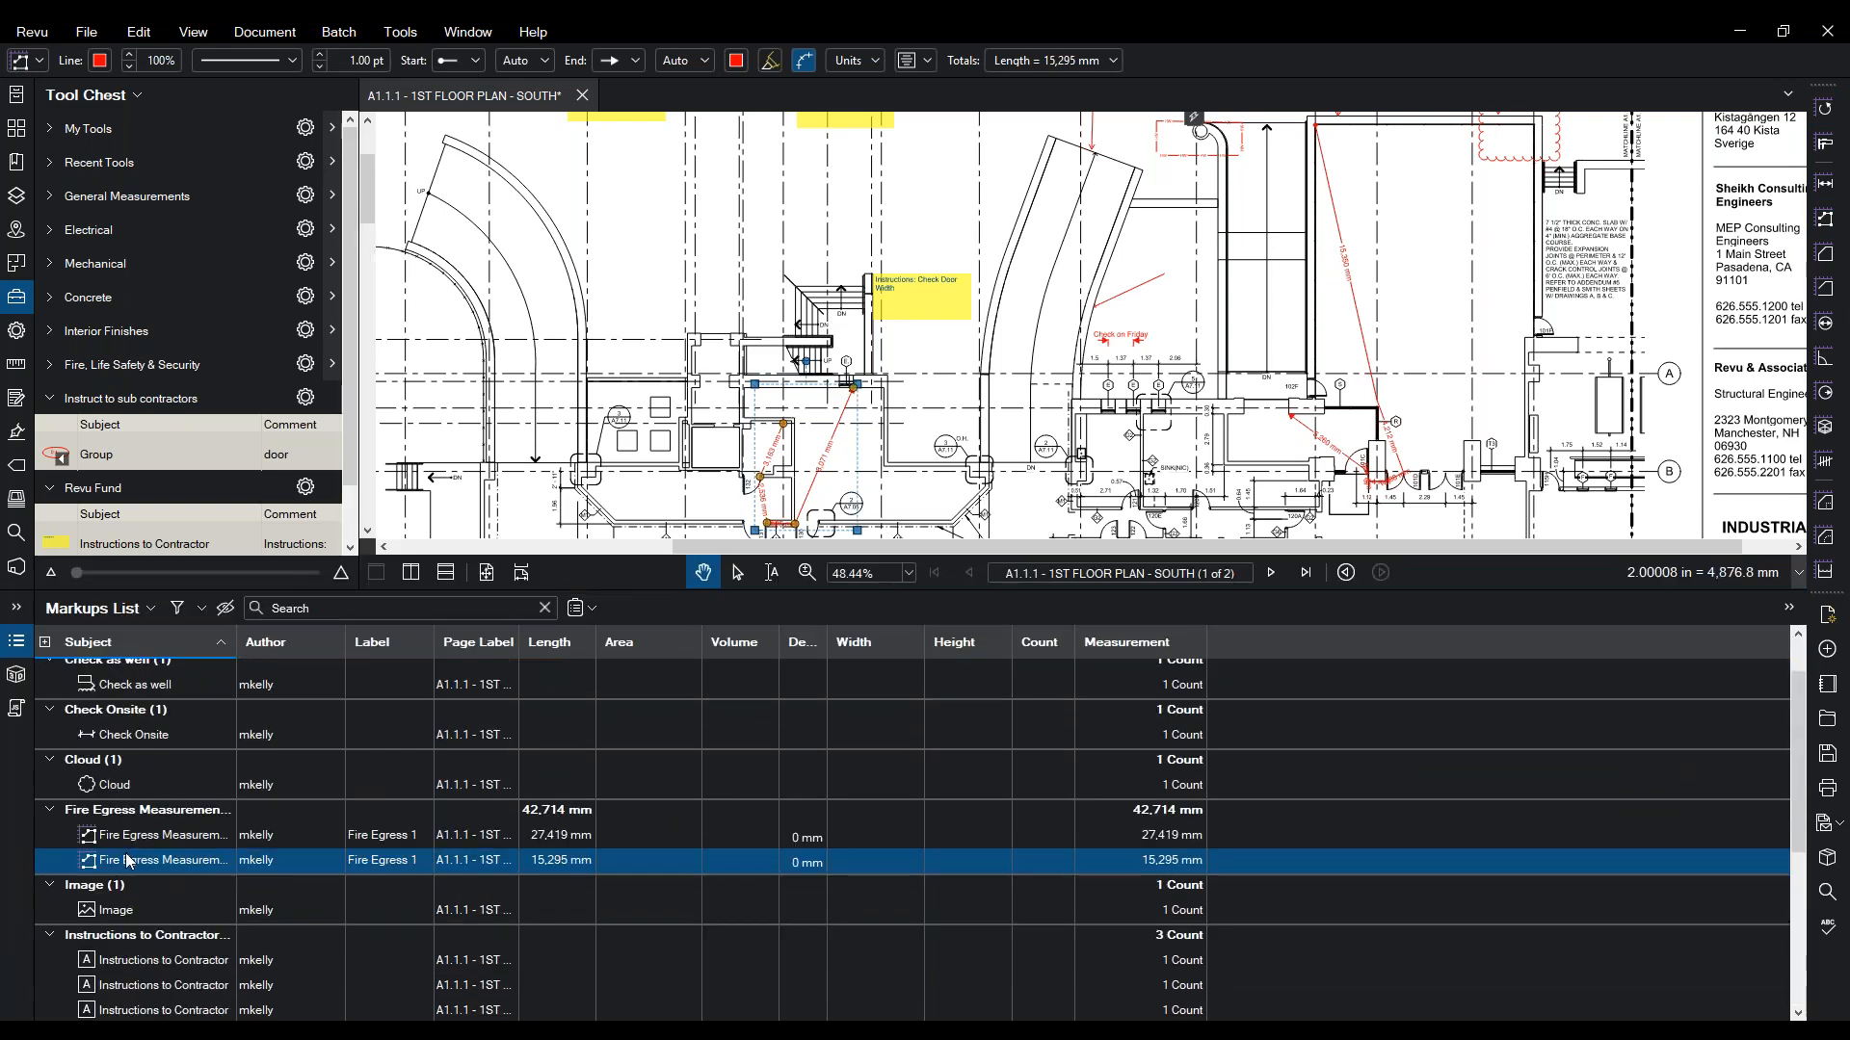
click(109, 647)
scroll(120, 694, up, 2)
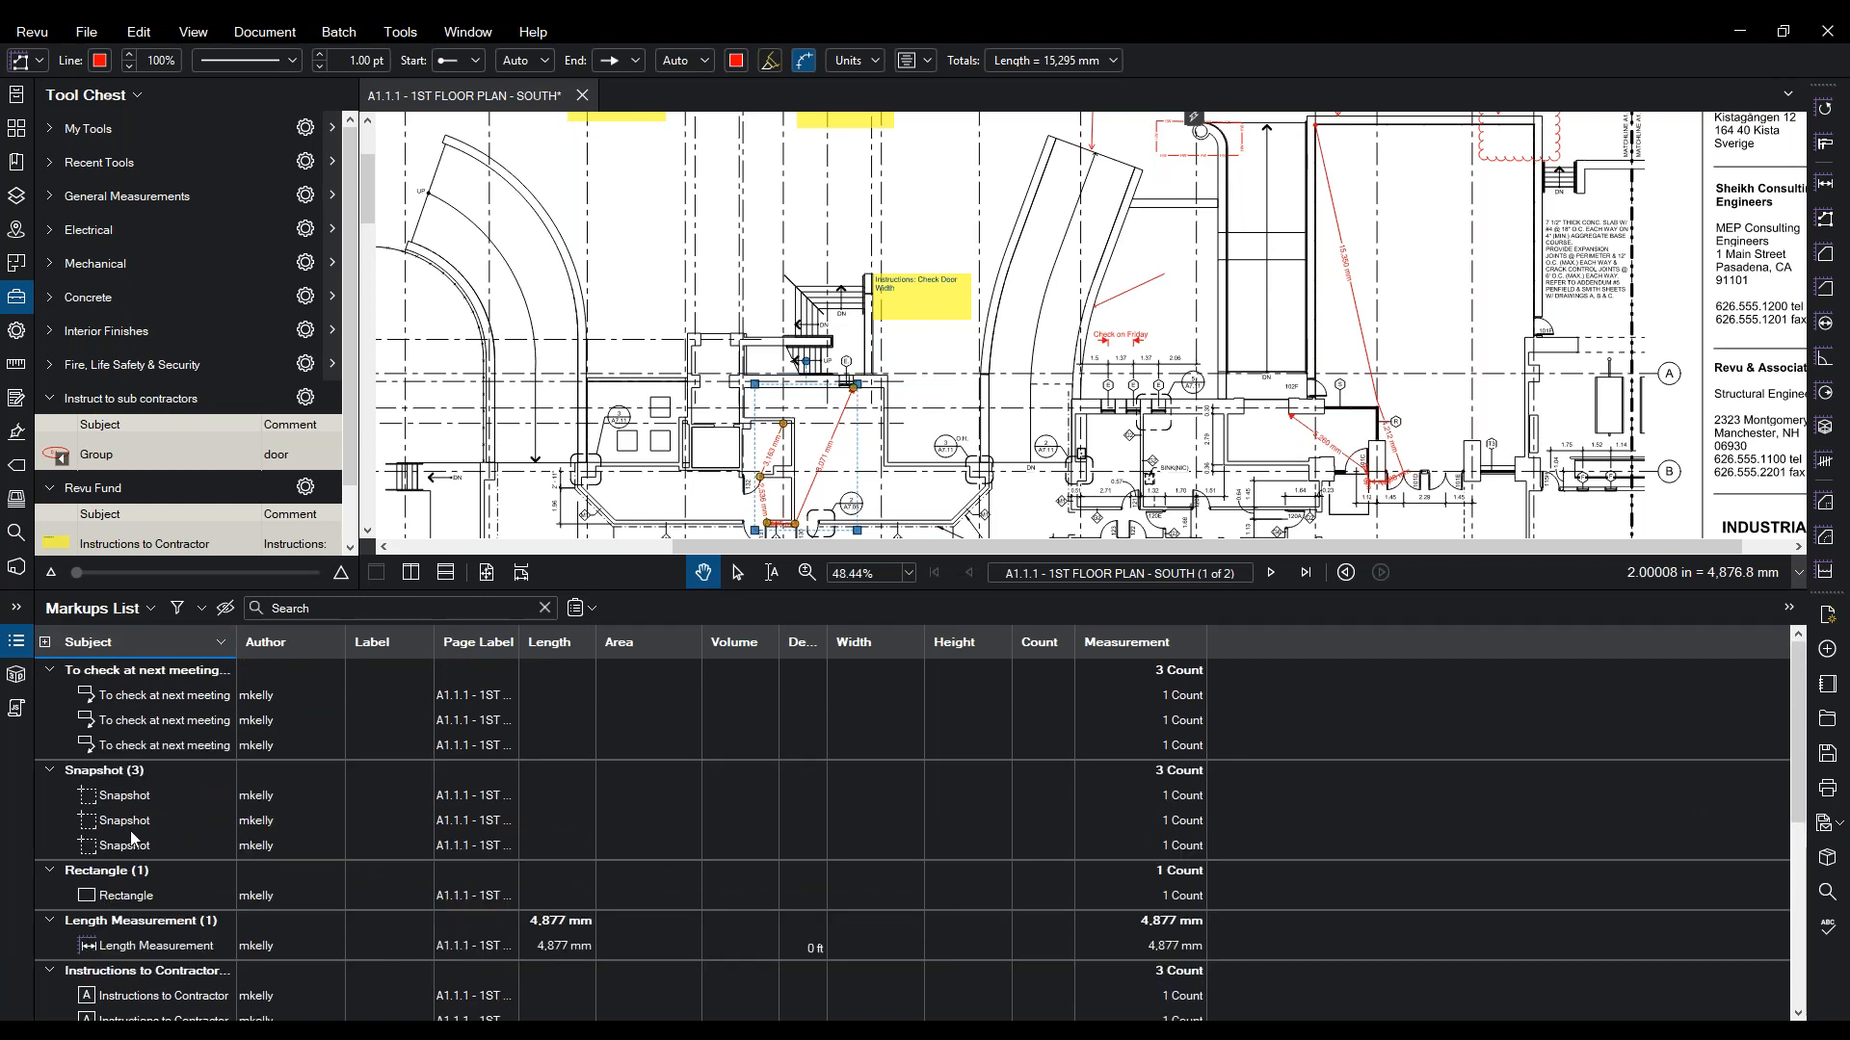
scroll(133, 840, down, 4)
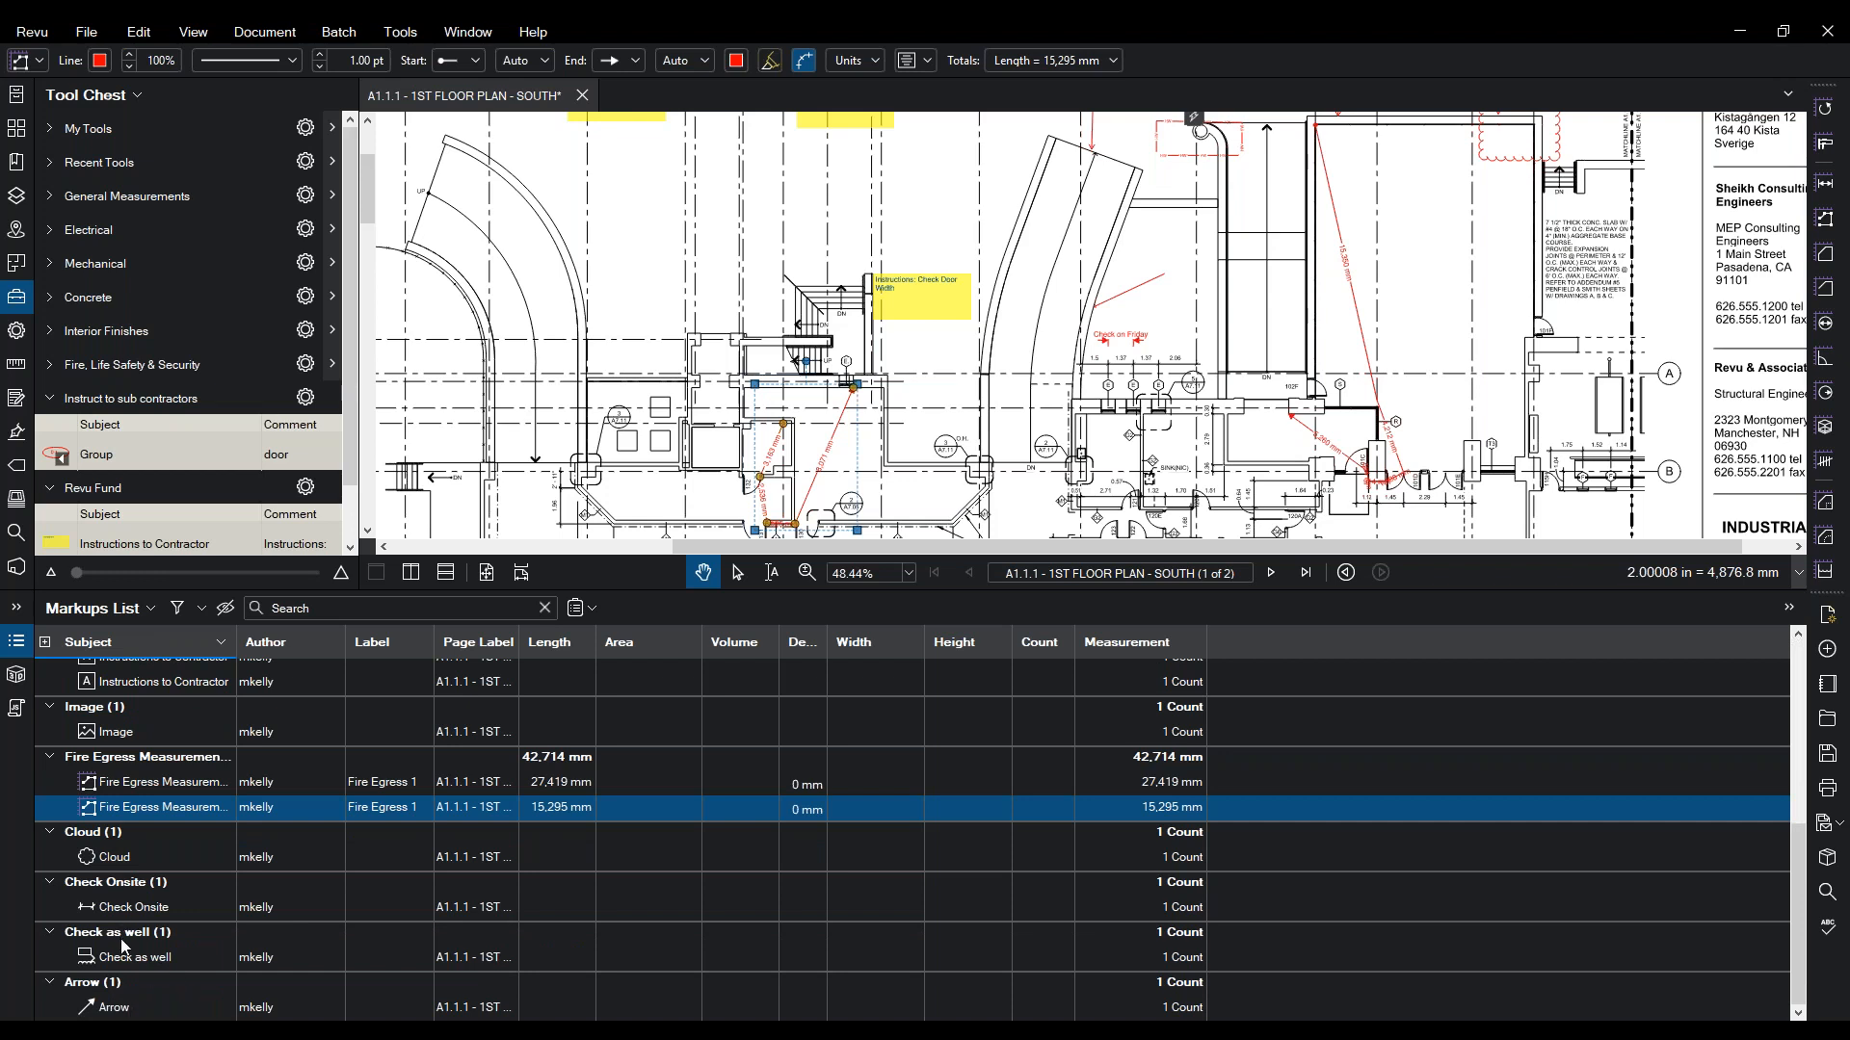
click(106, 1012)
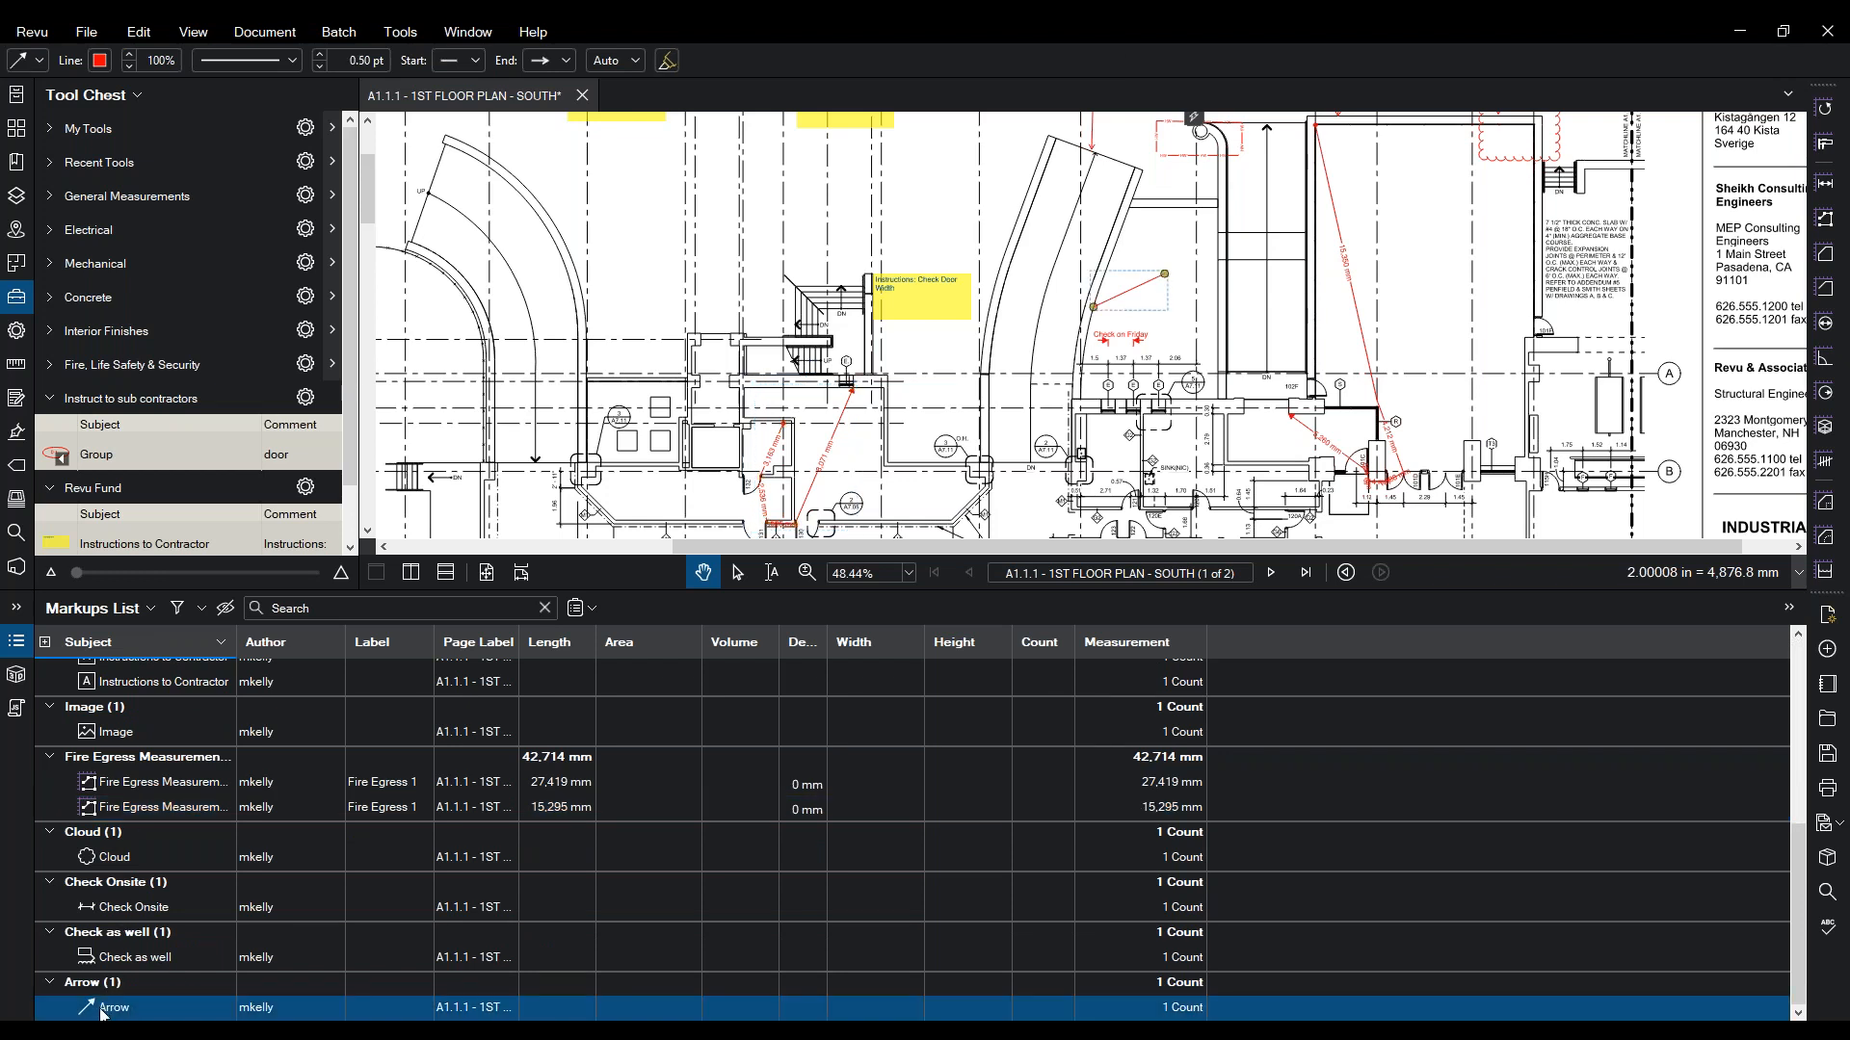
right_click(99, 1006)
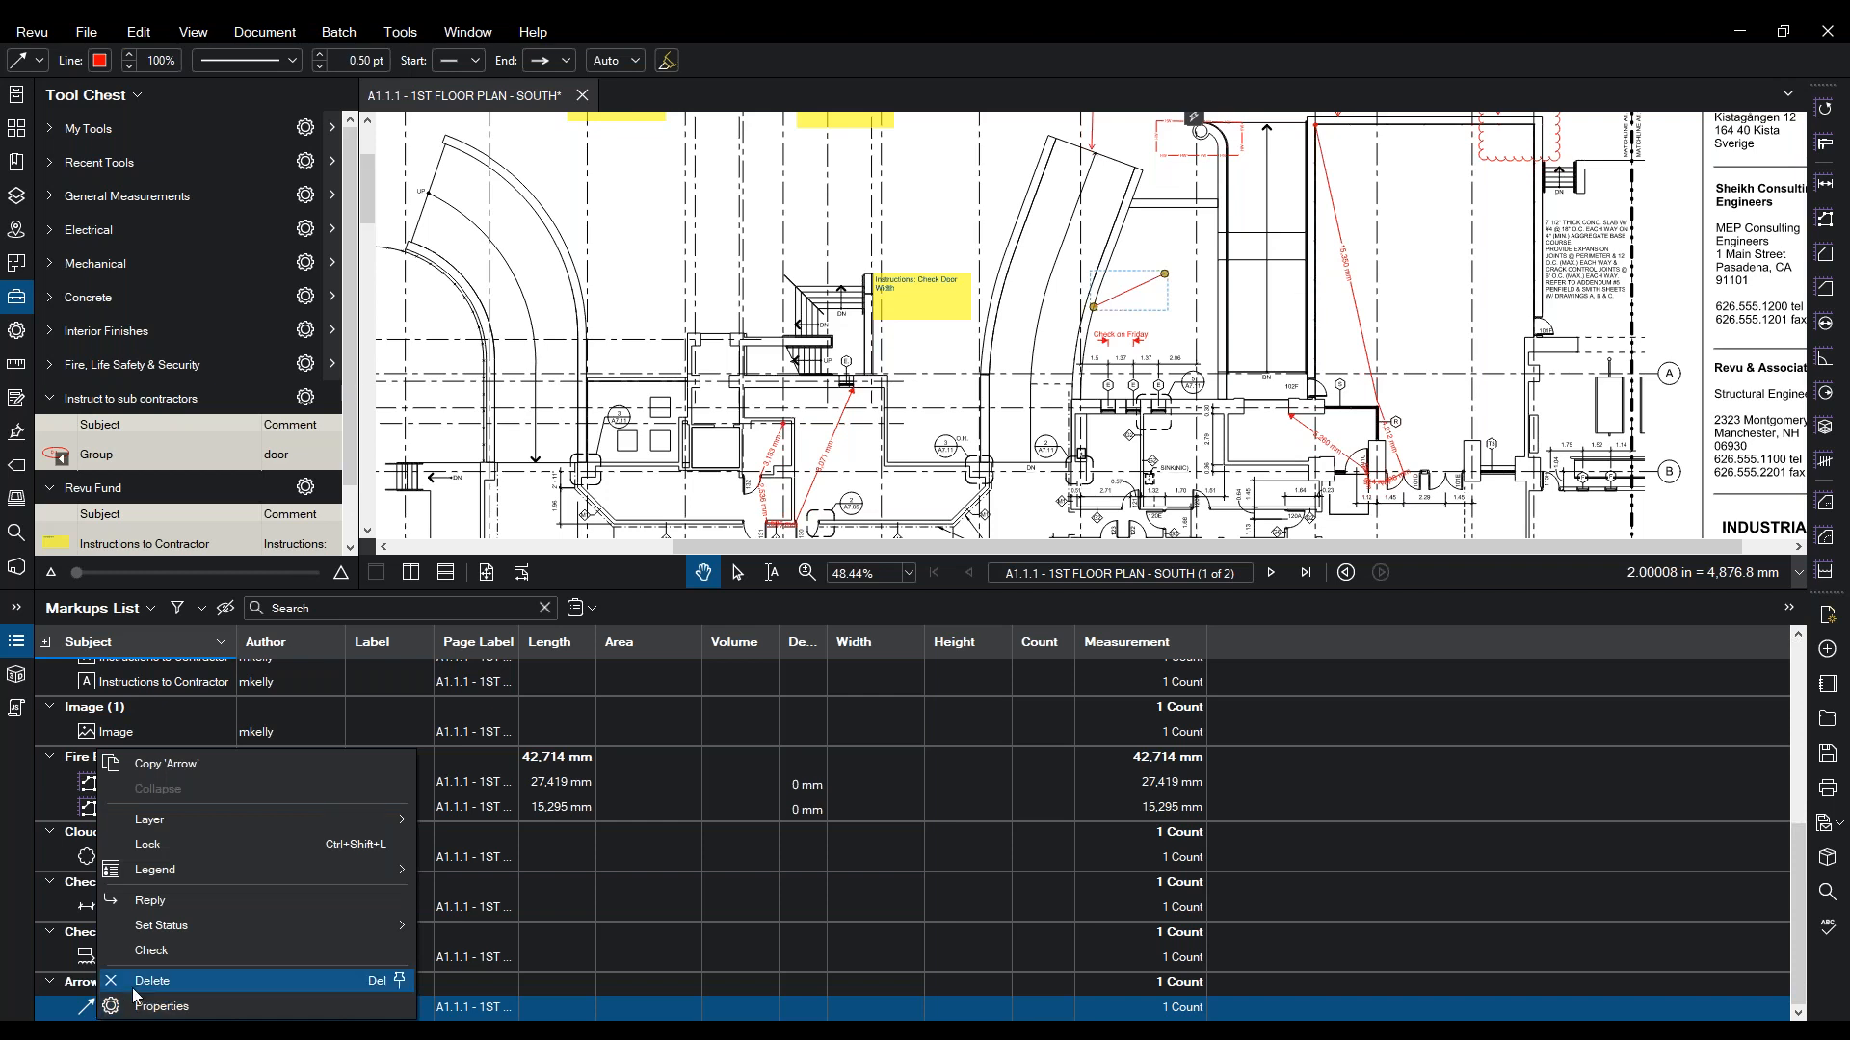
click(134, 990)
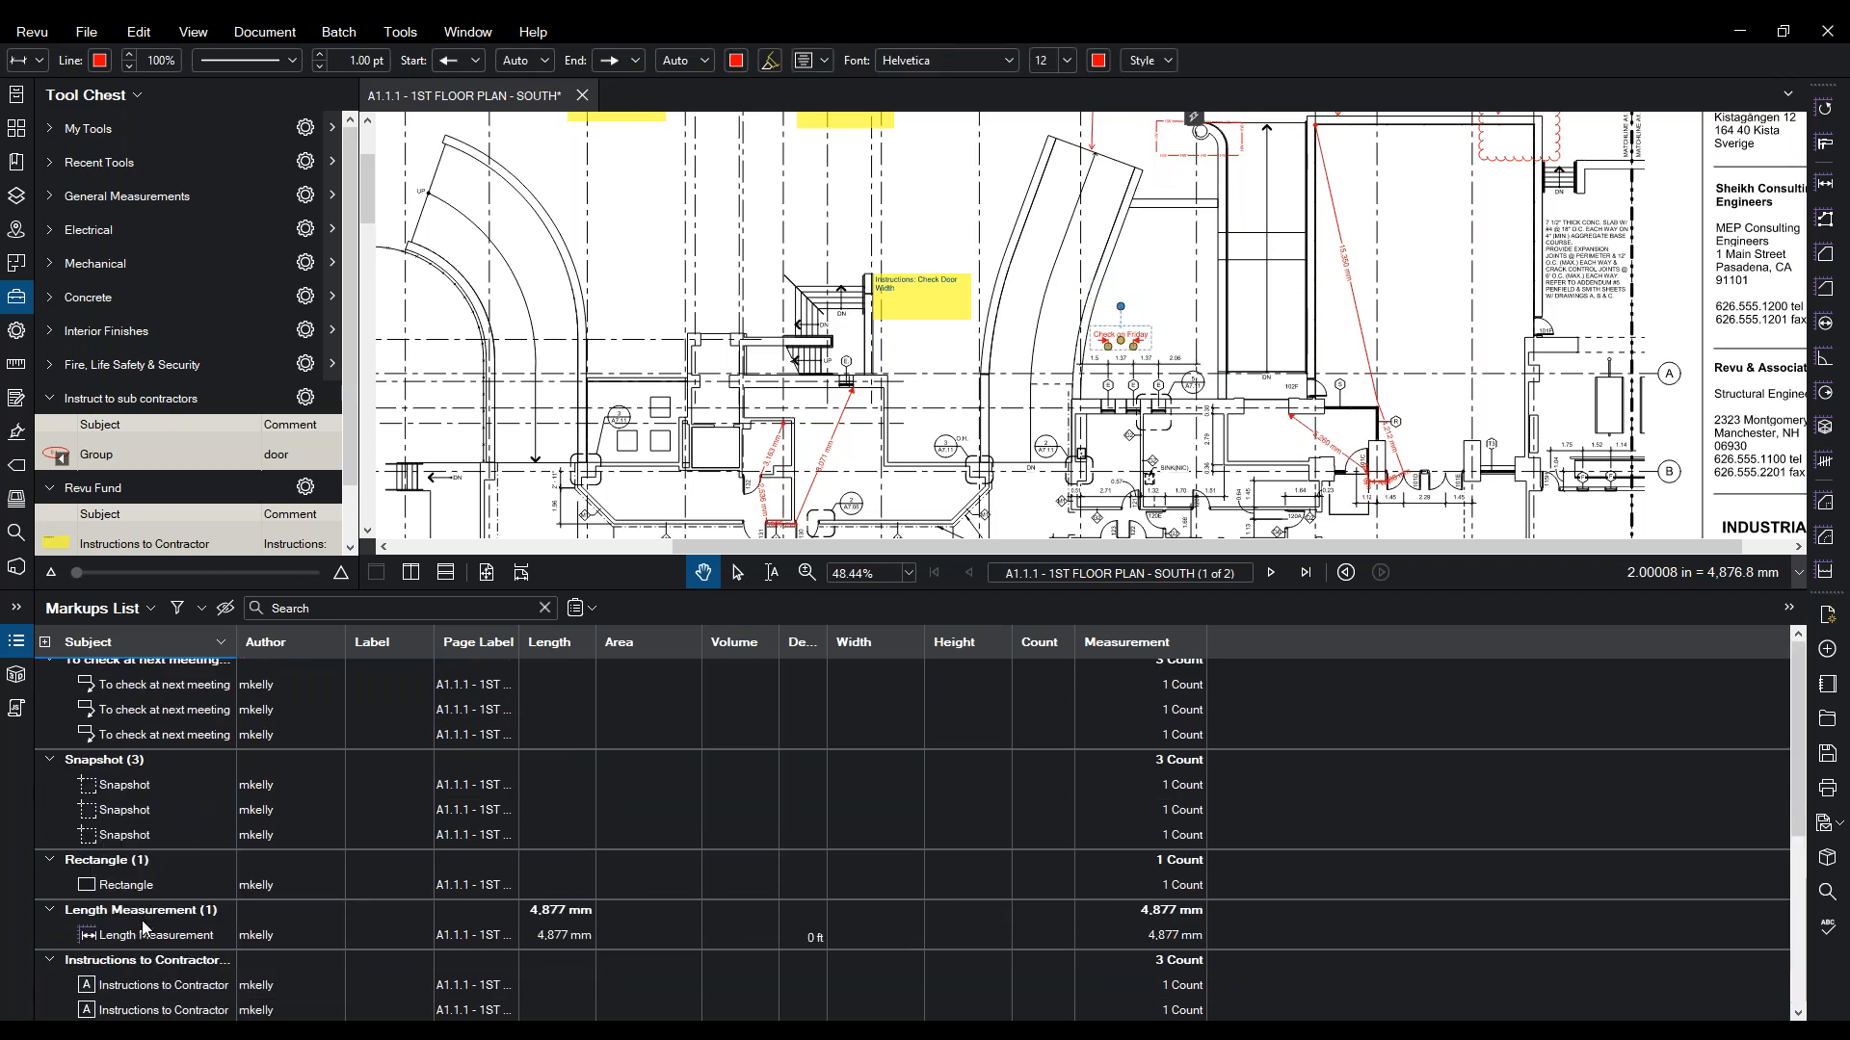
- Review the Length and both Fire Egress measurements, 27,419 mm and 15,295 mm, on the plan
scroll(148, 927, up, 5)
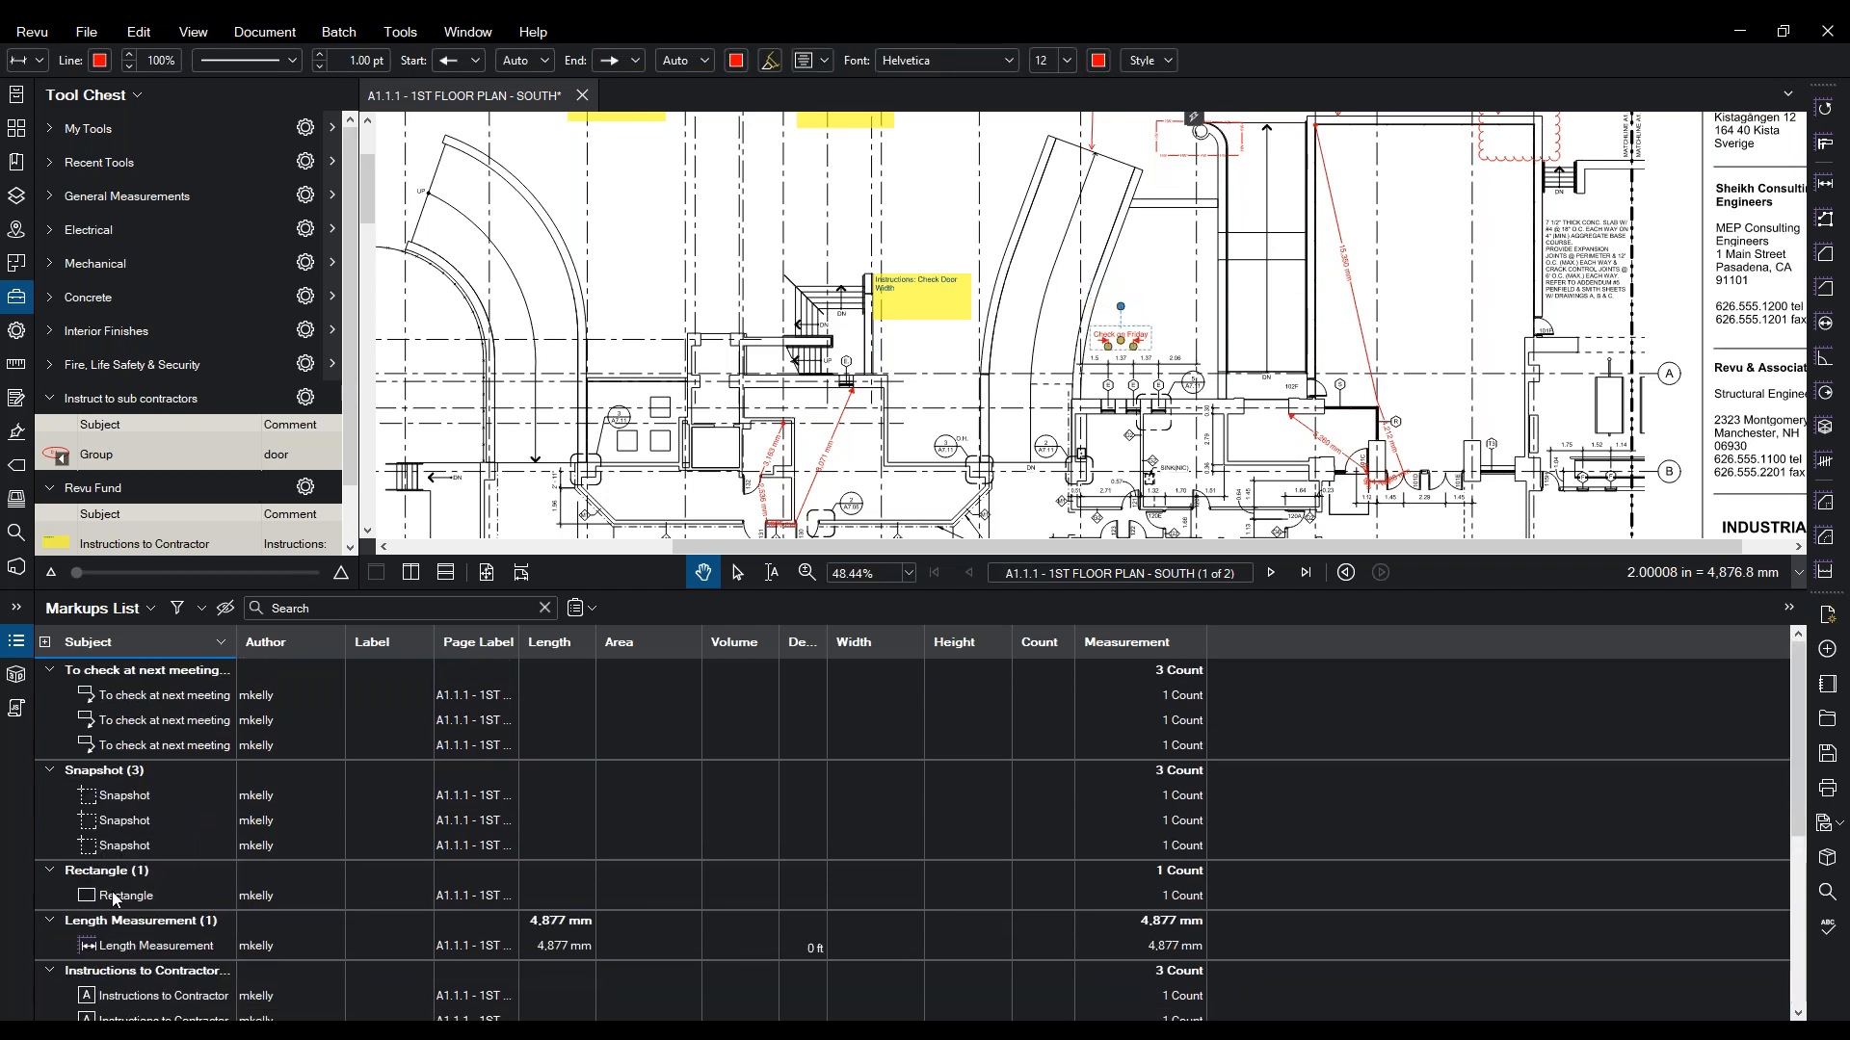
click(120, 951)
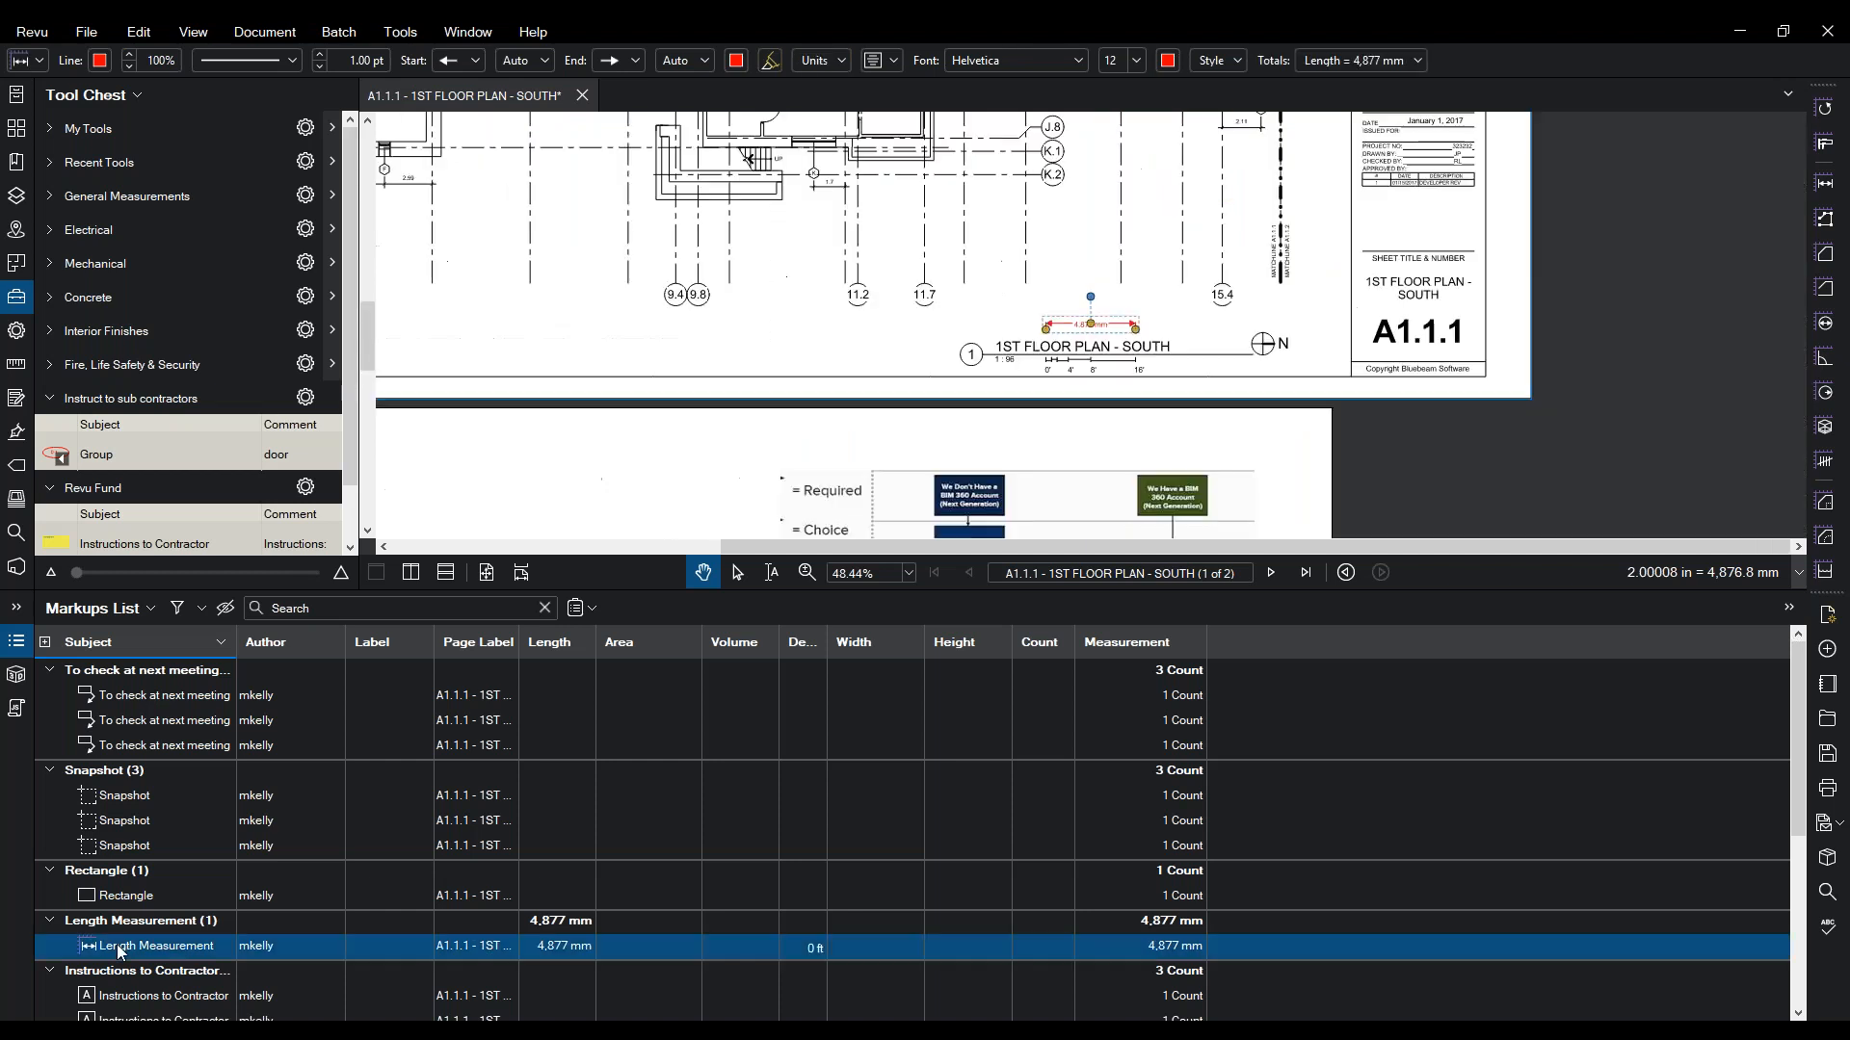
scroll(123, 954, down, 4)
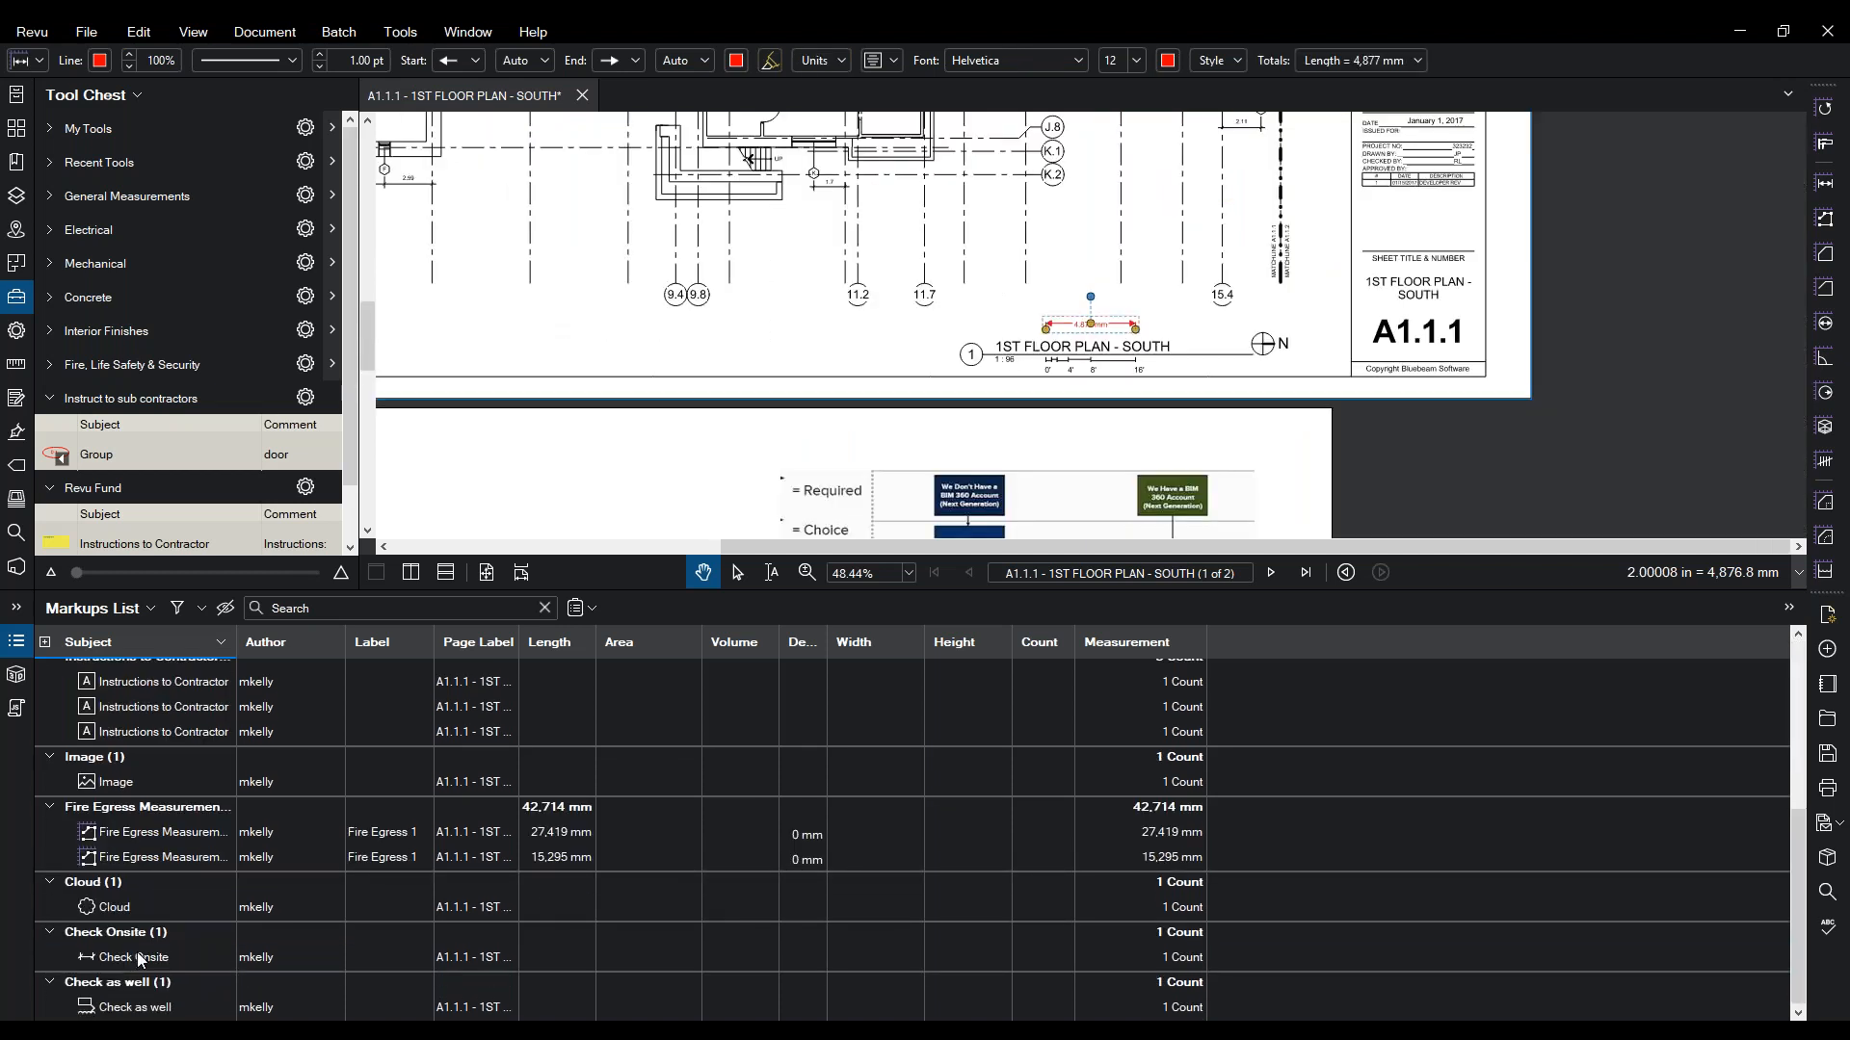
click(141, 848)
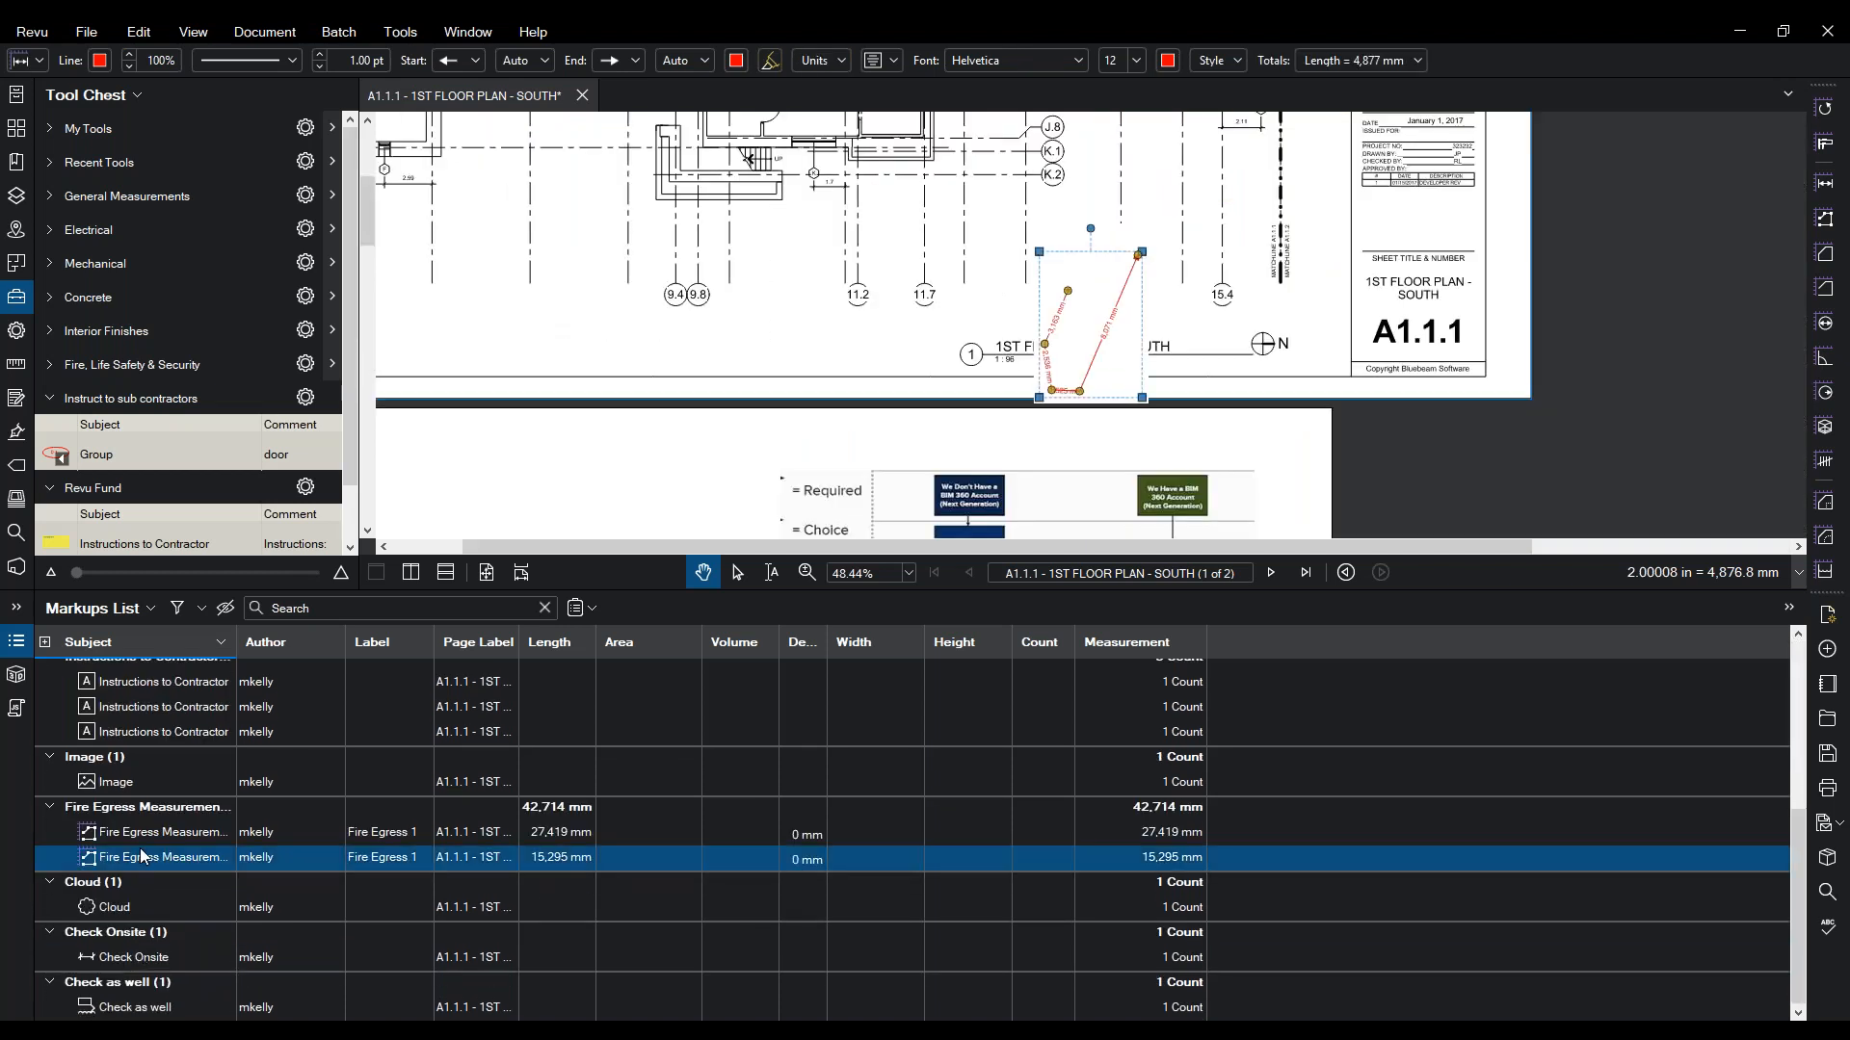
click(146, 834)
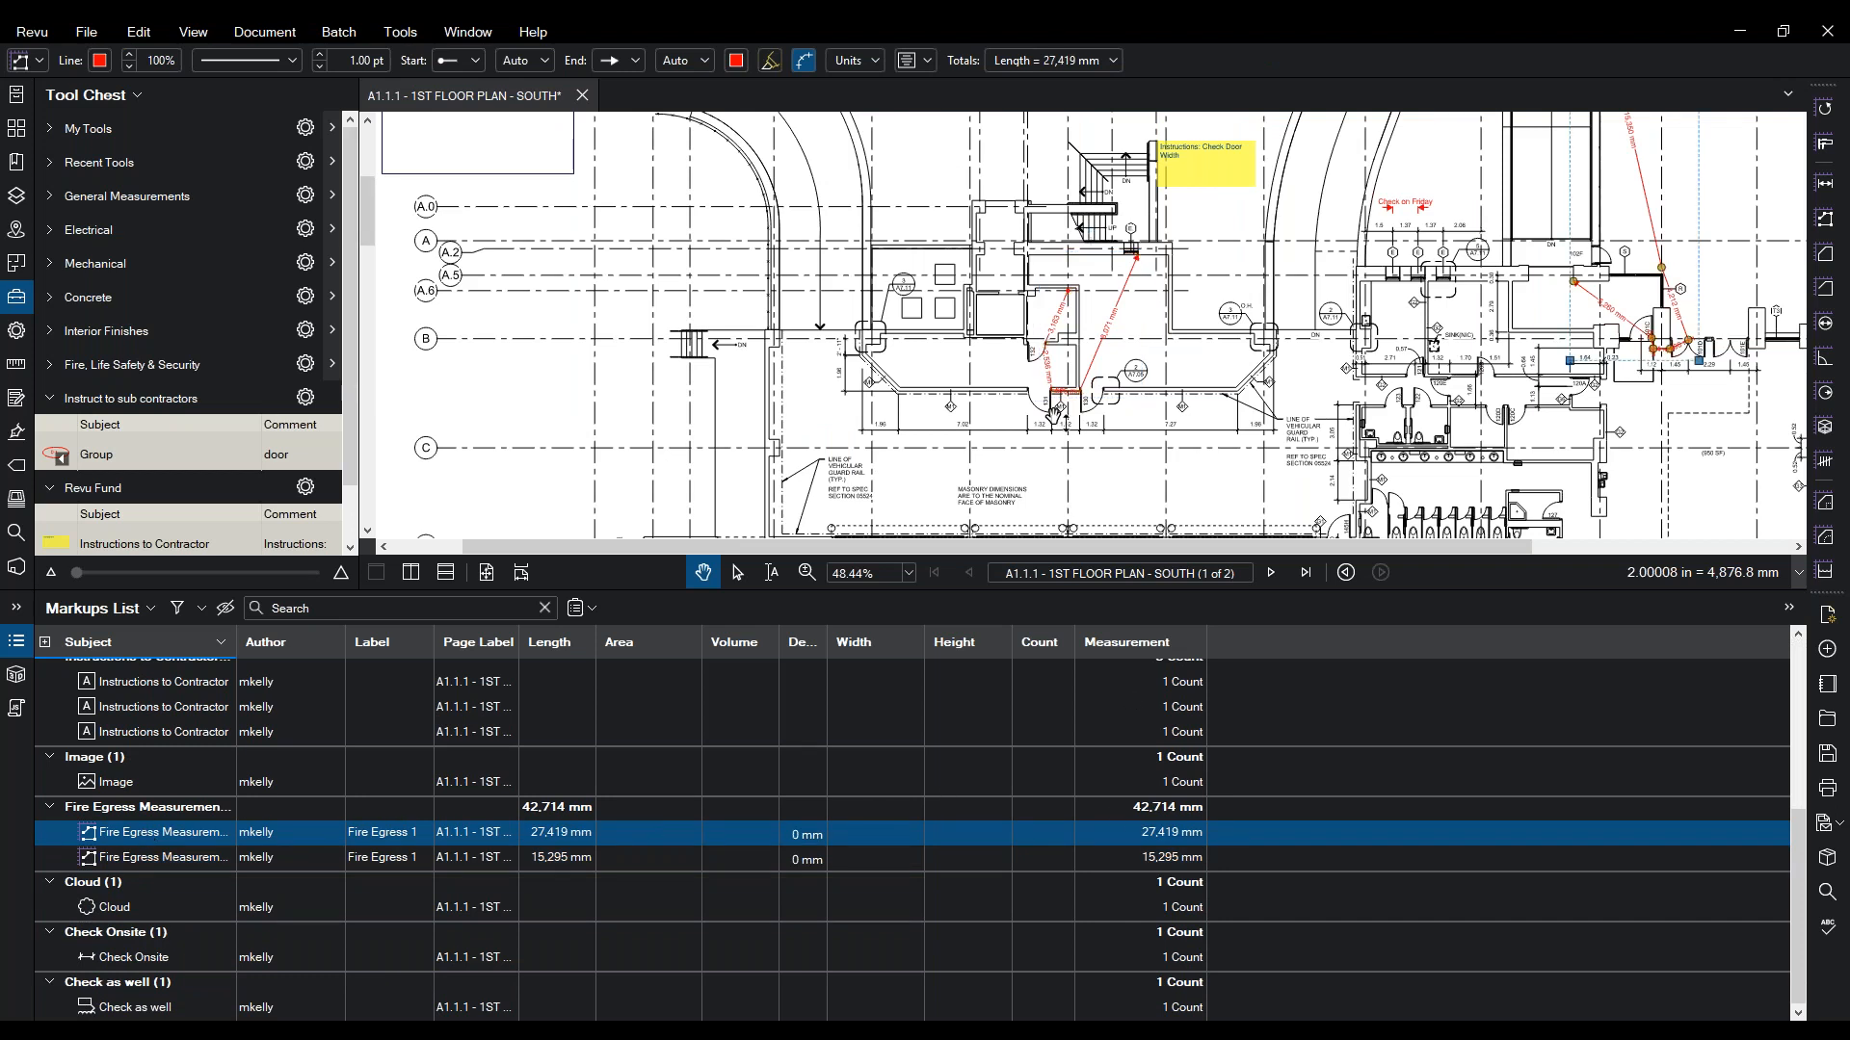
drag(1200, 472, 867, 557)
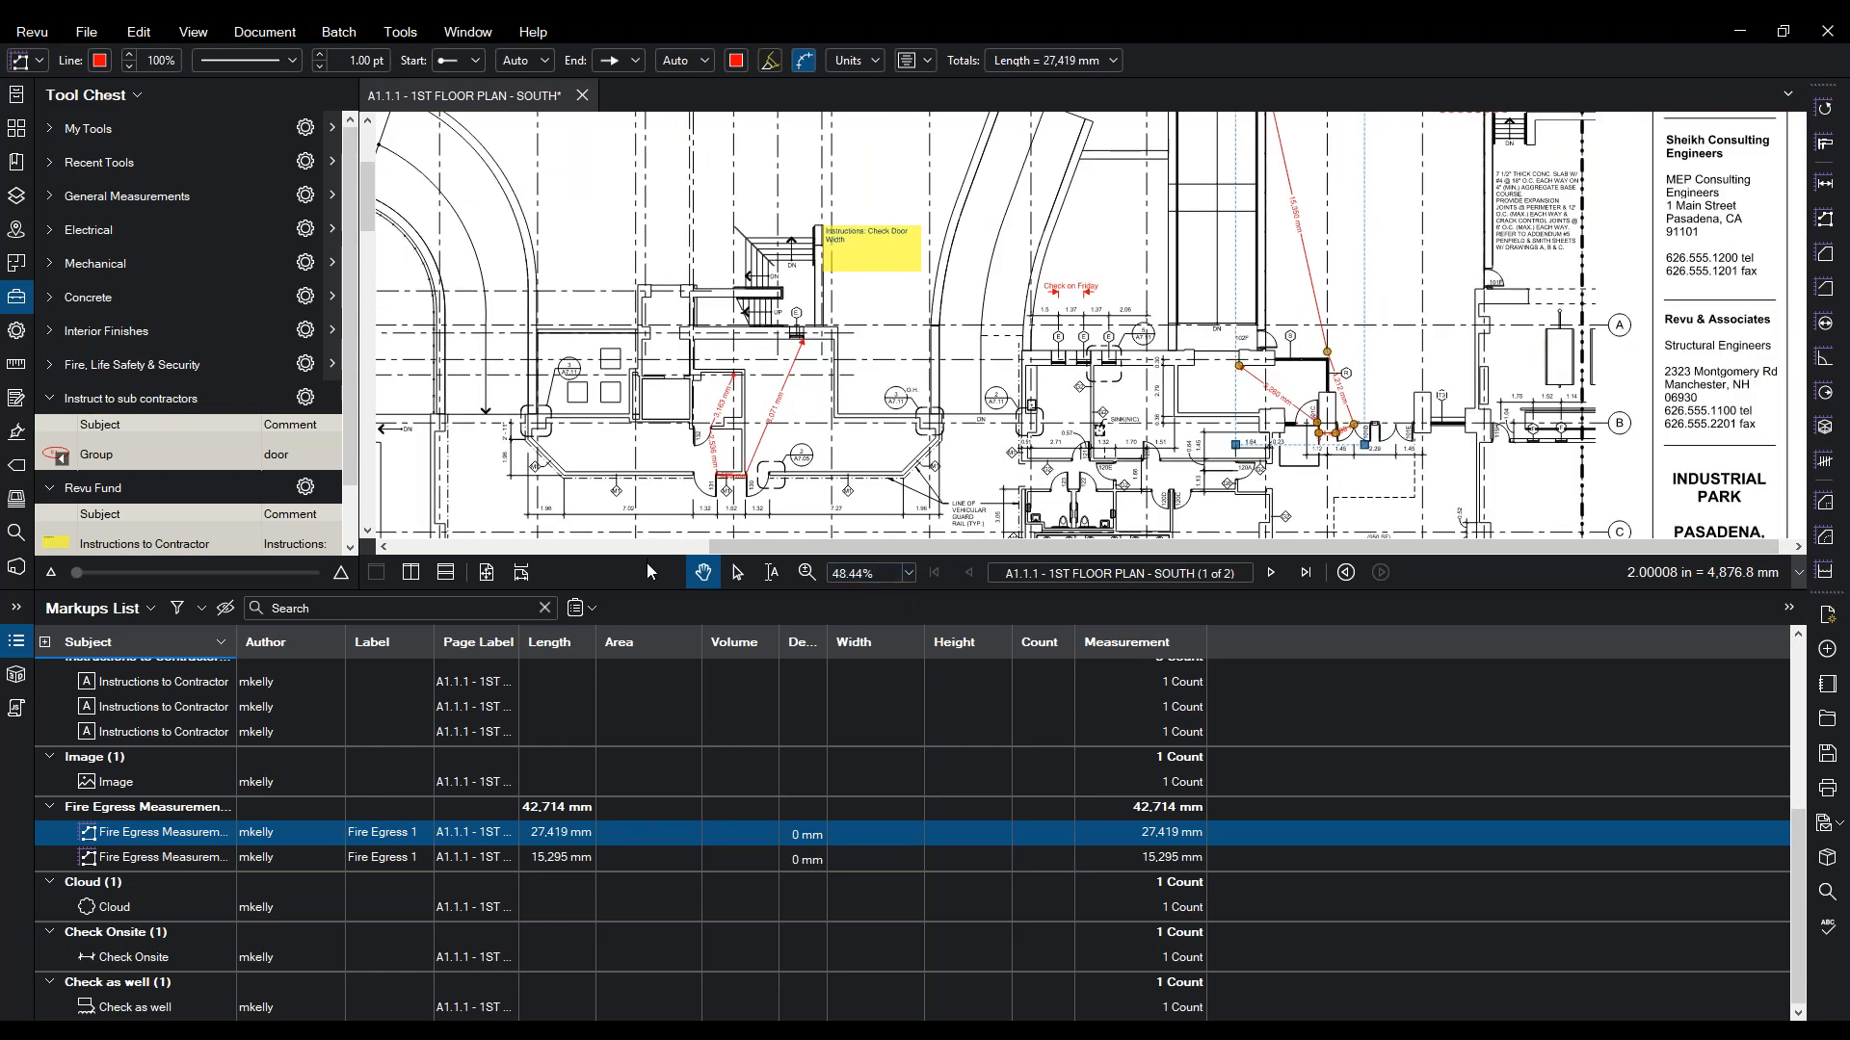
- Draw a 16,672 mm perimeter measurement around the stair area
drag(649, 590, 624, 895)
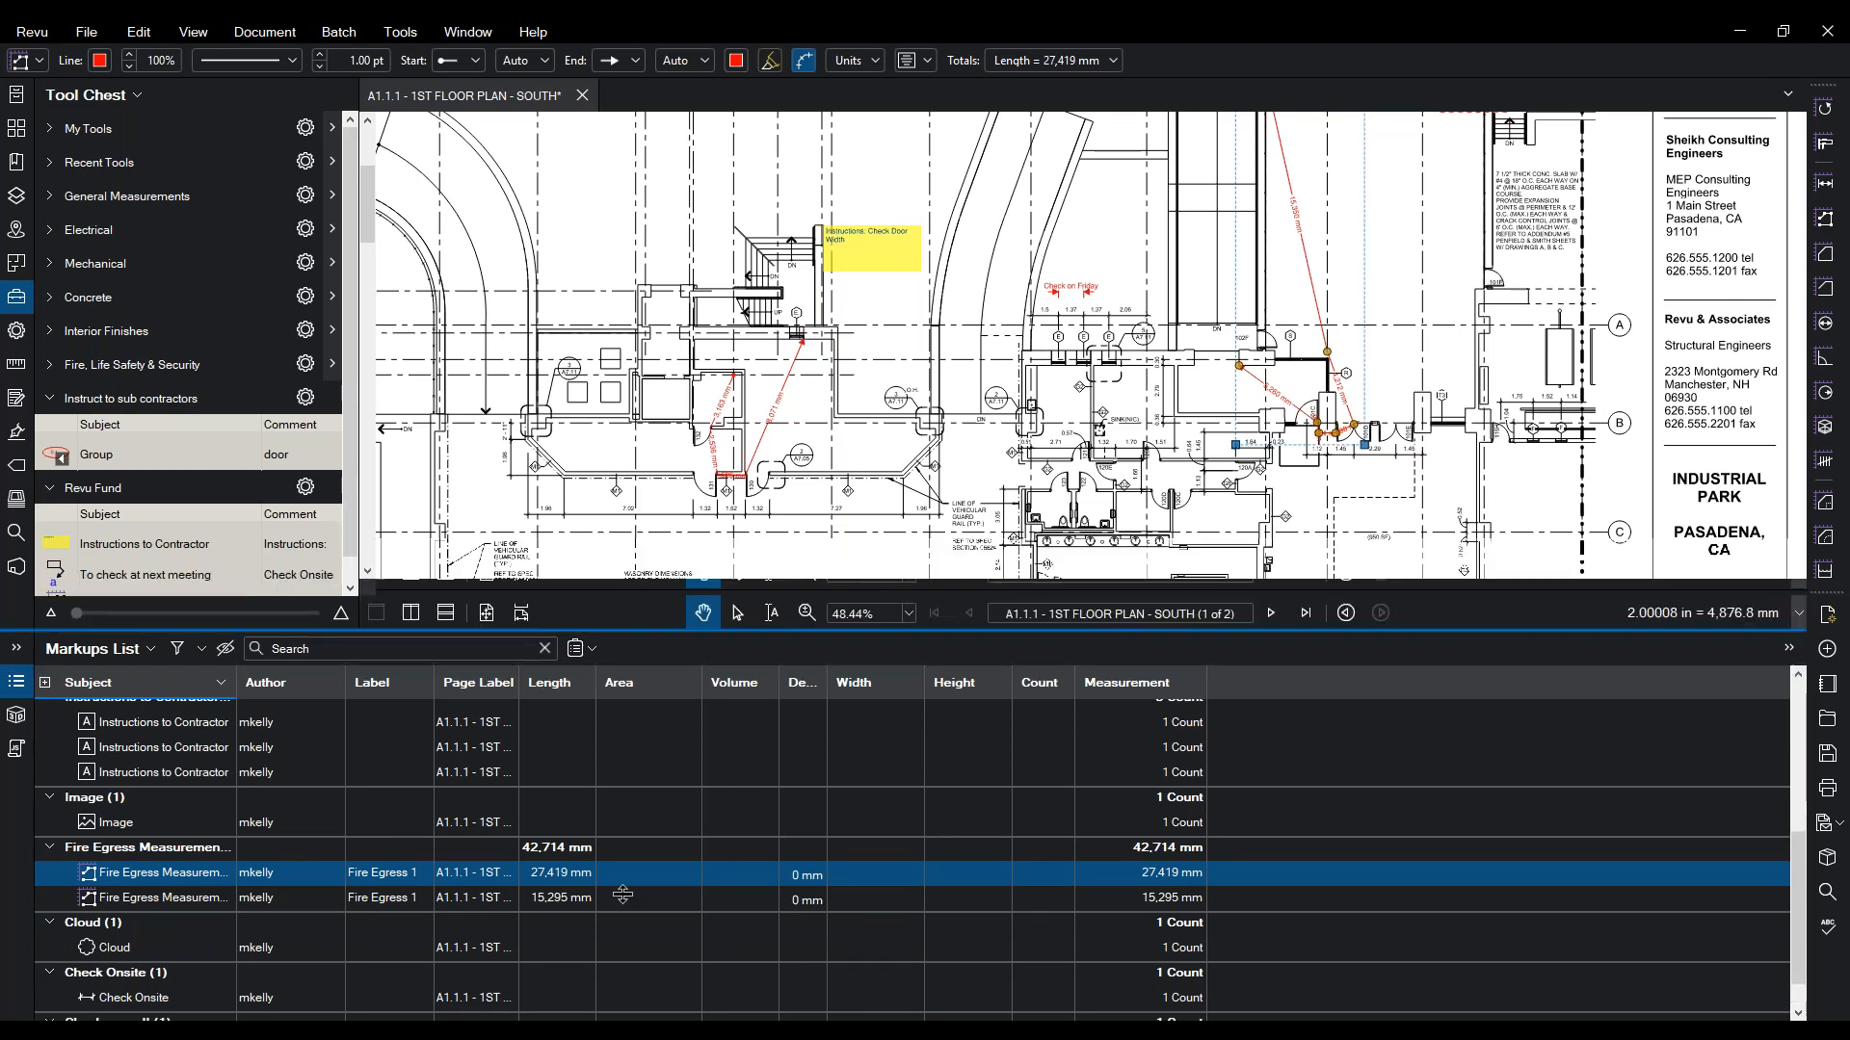
click(466, 32)
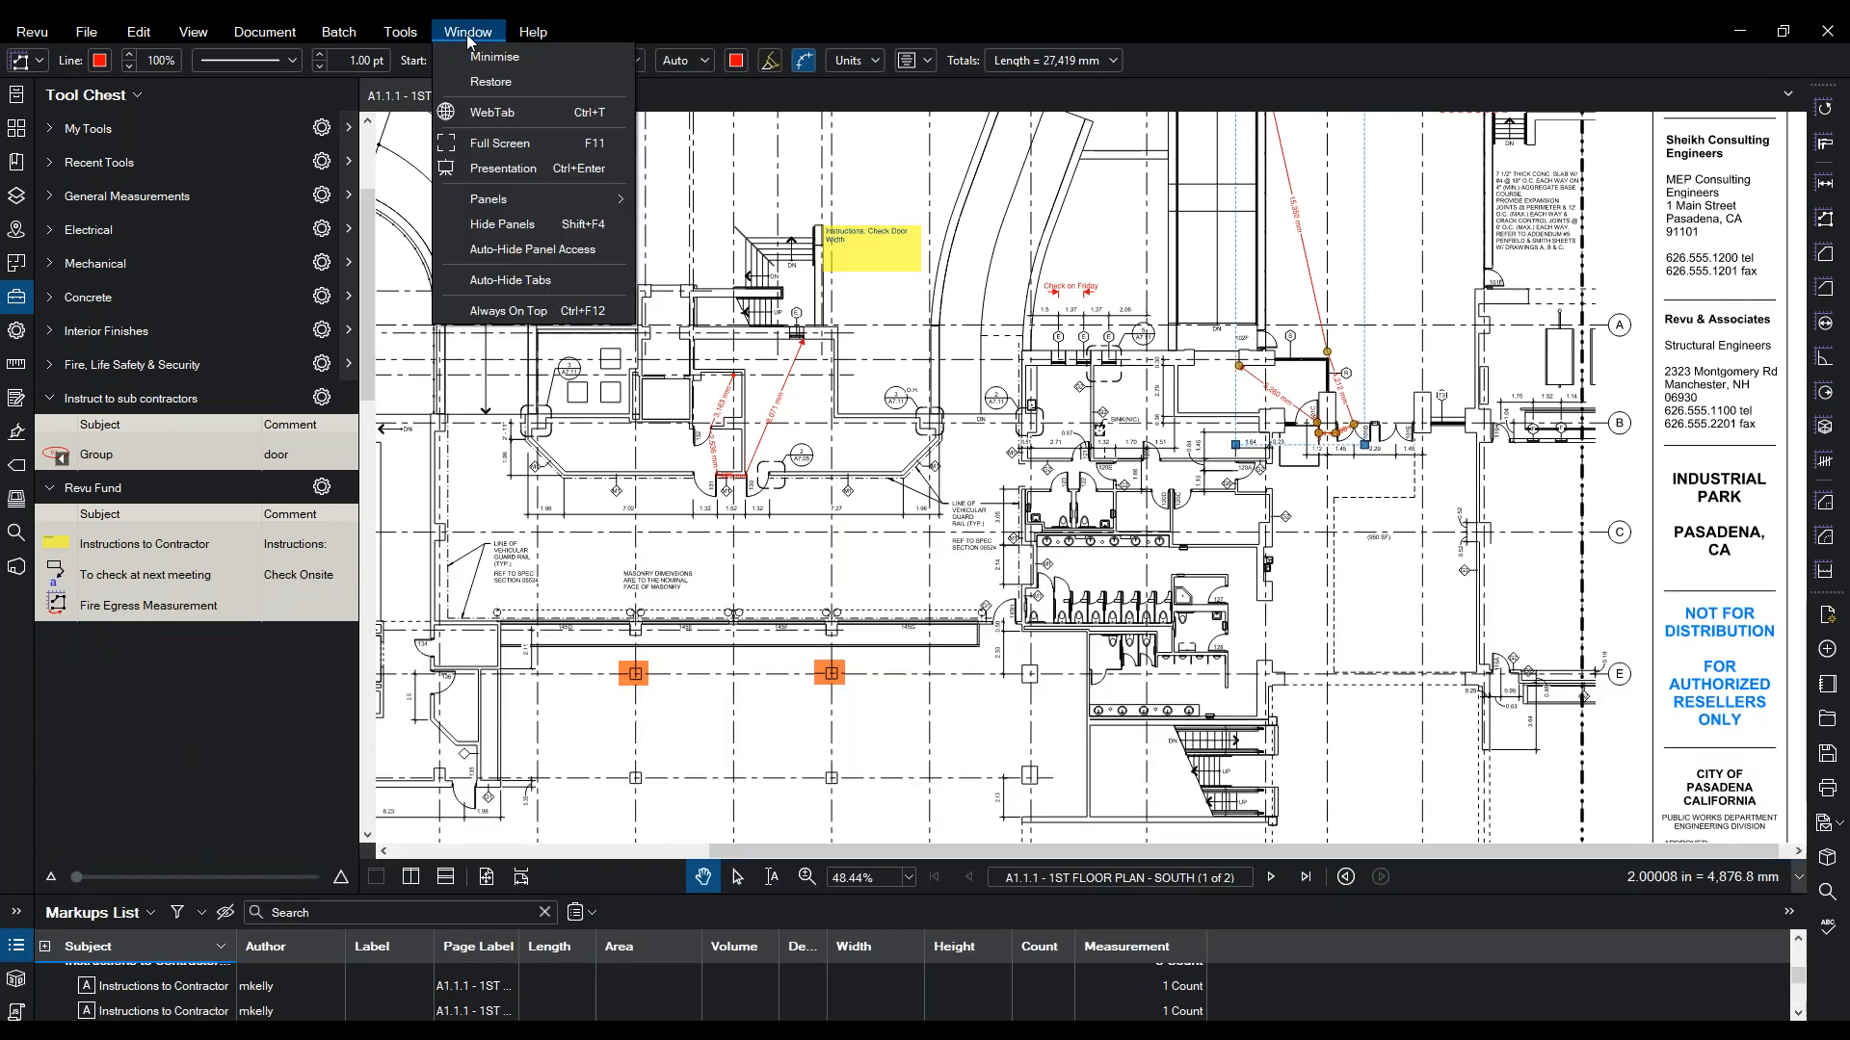
mouse_move(402, 34)
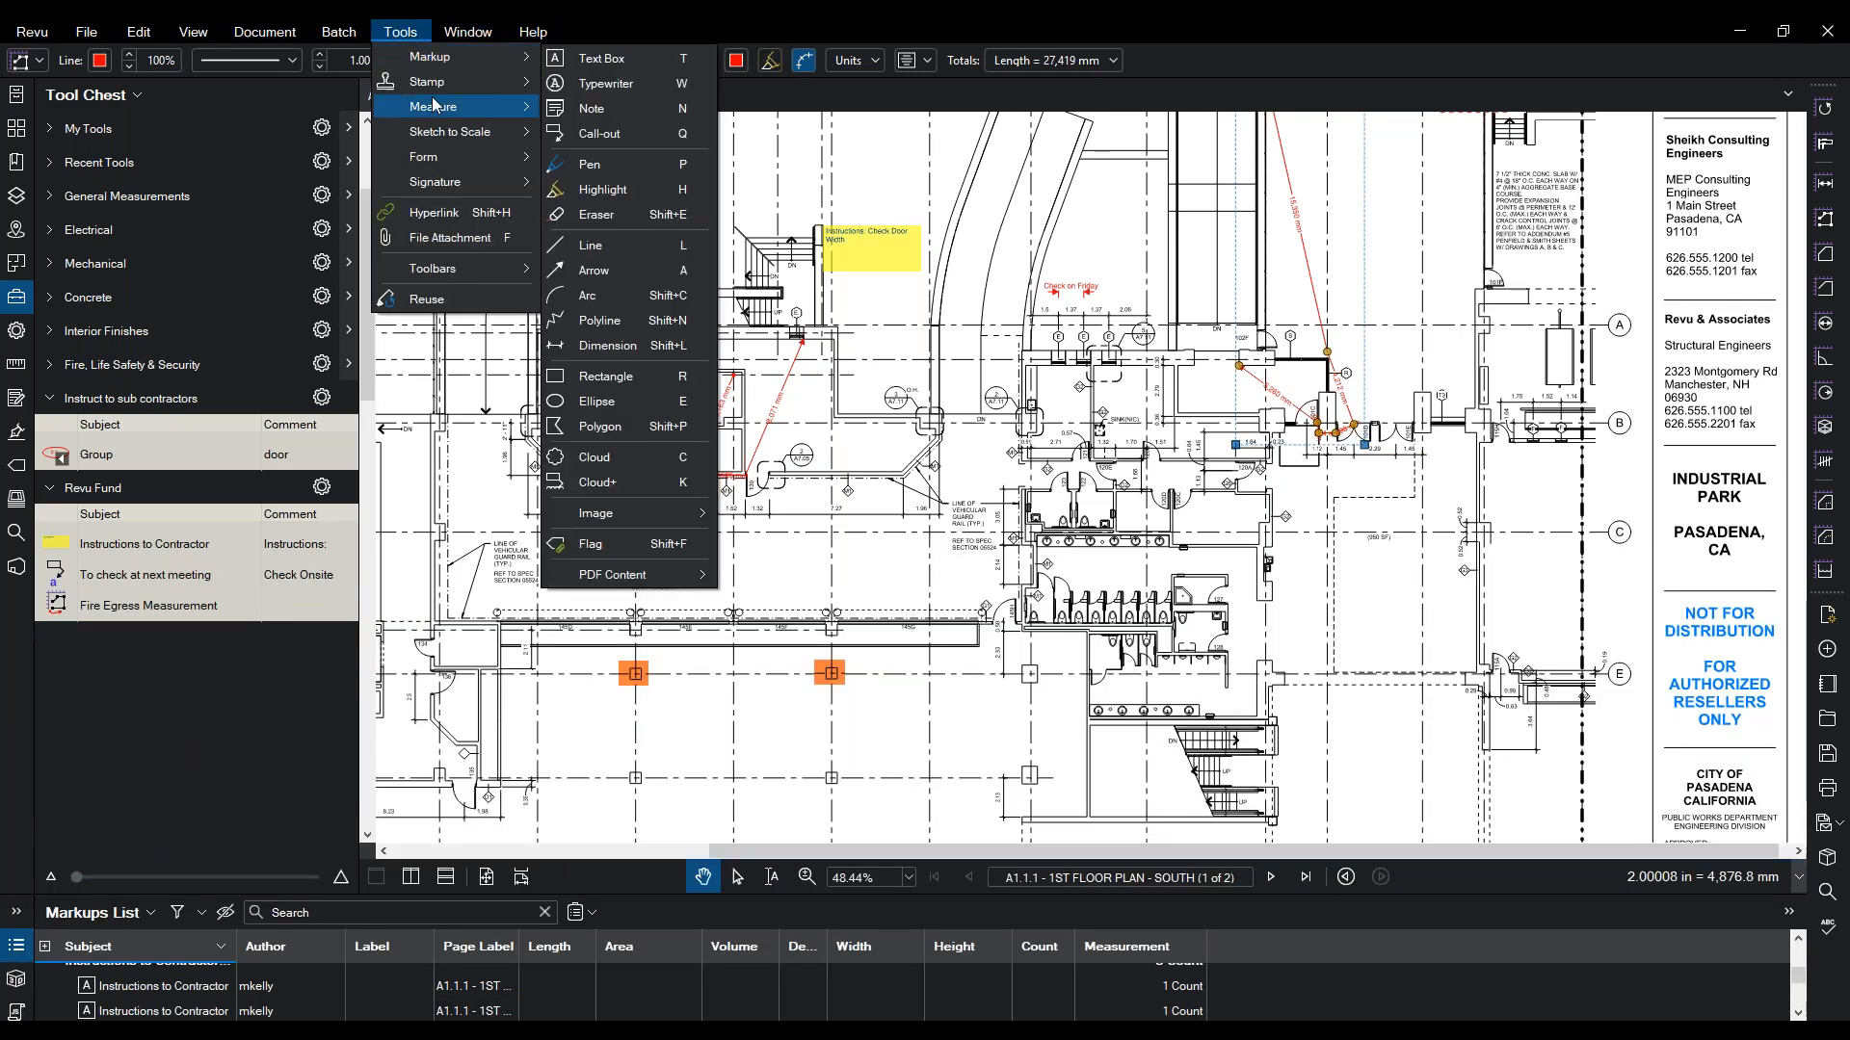
mouse_move(433, 106)
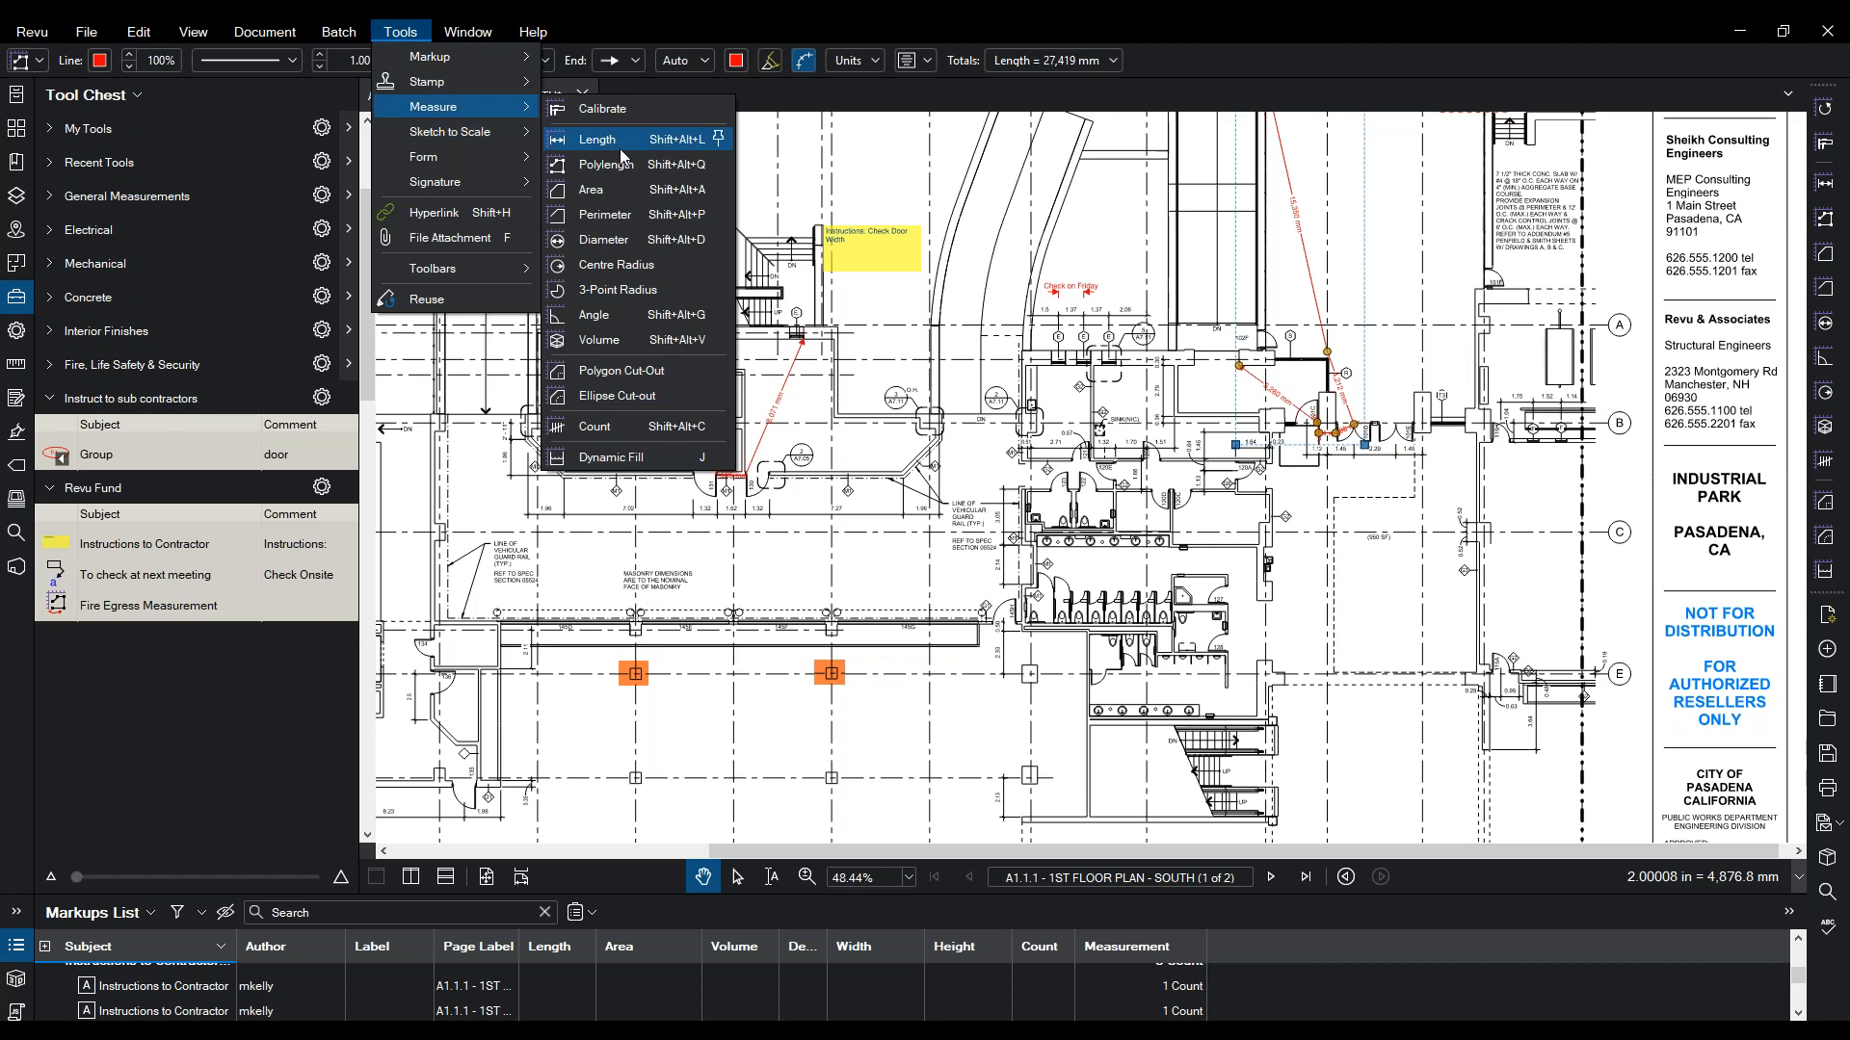
click(570, 214)
scroll(670, 382, up, 3)
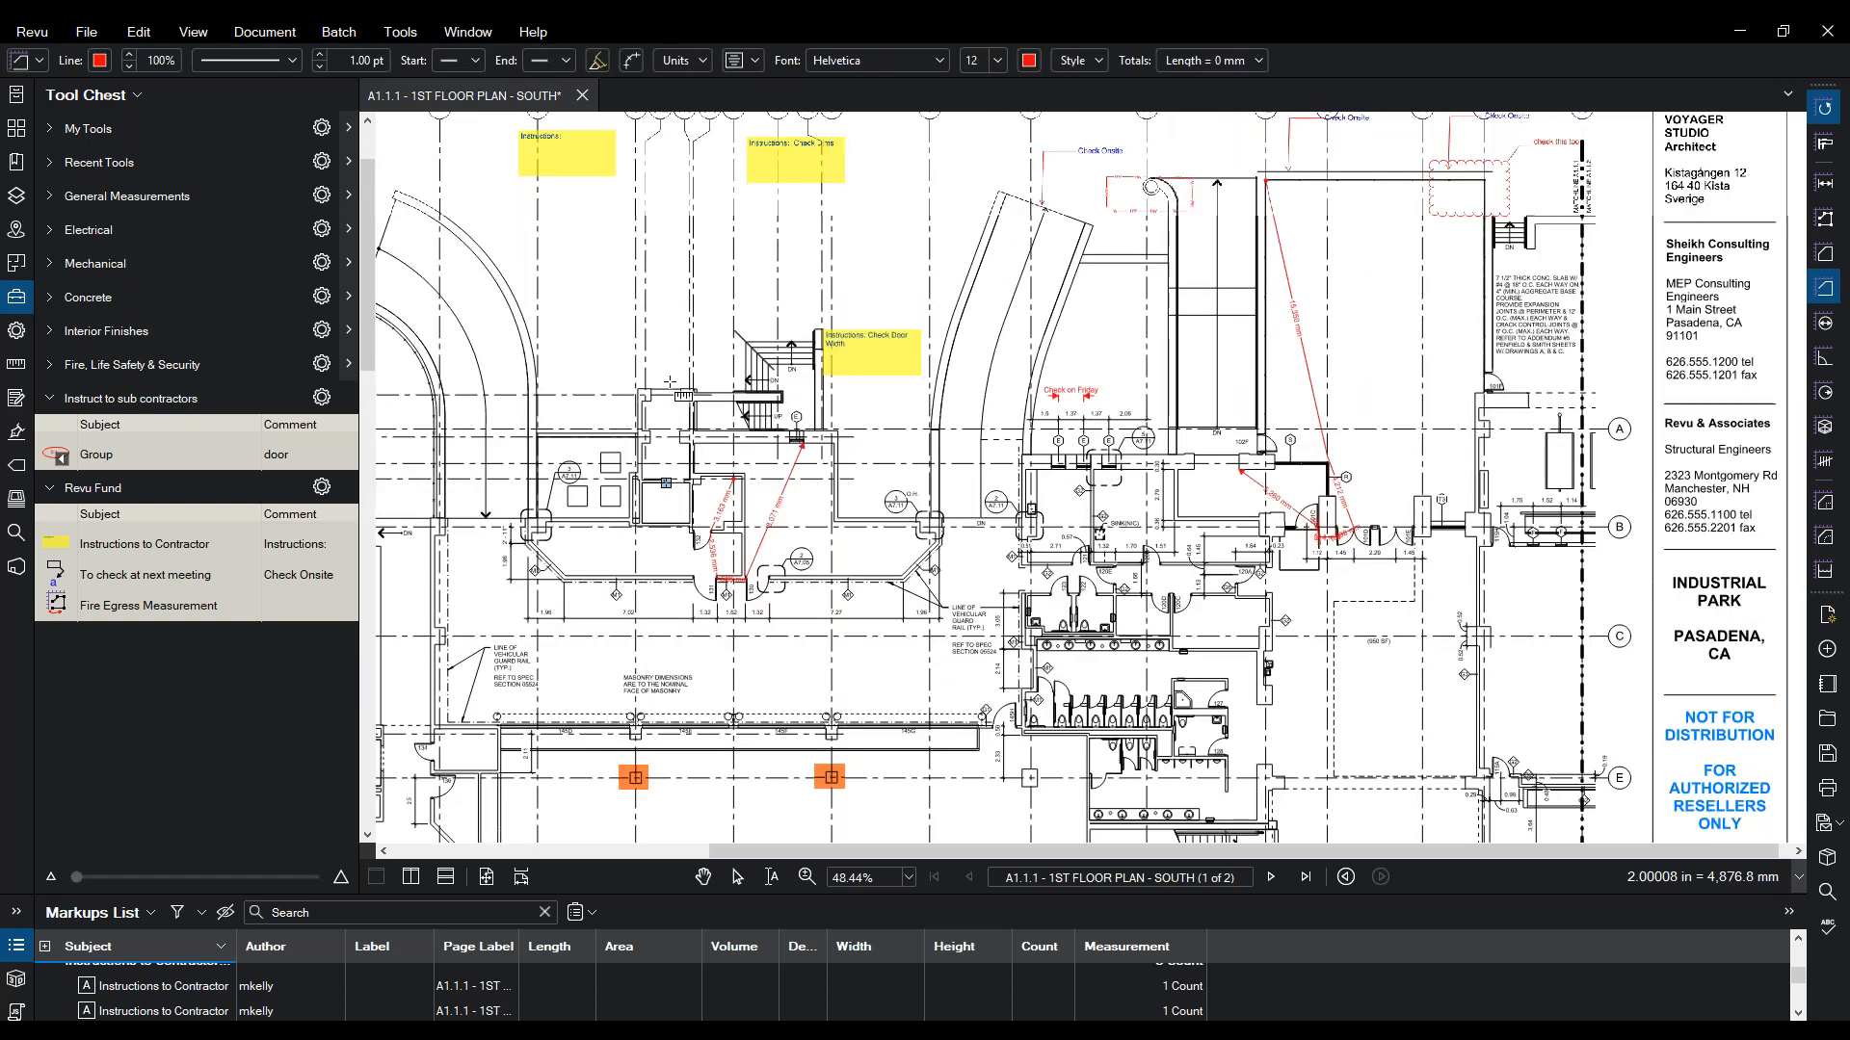
scroll(670, 383, up, 1)
click(693, 548)
click(832, 548)
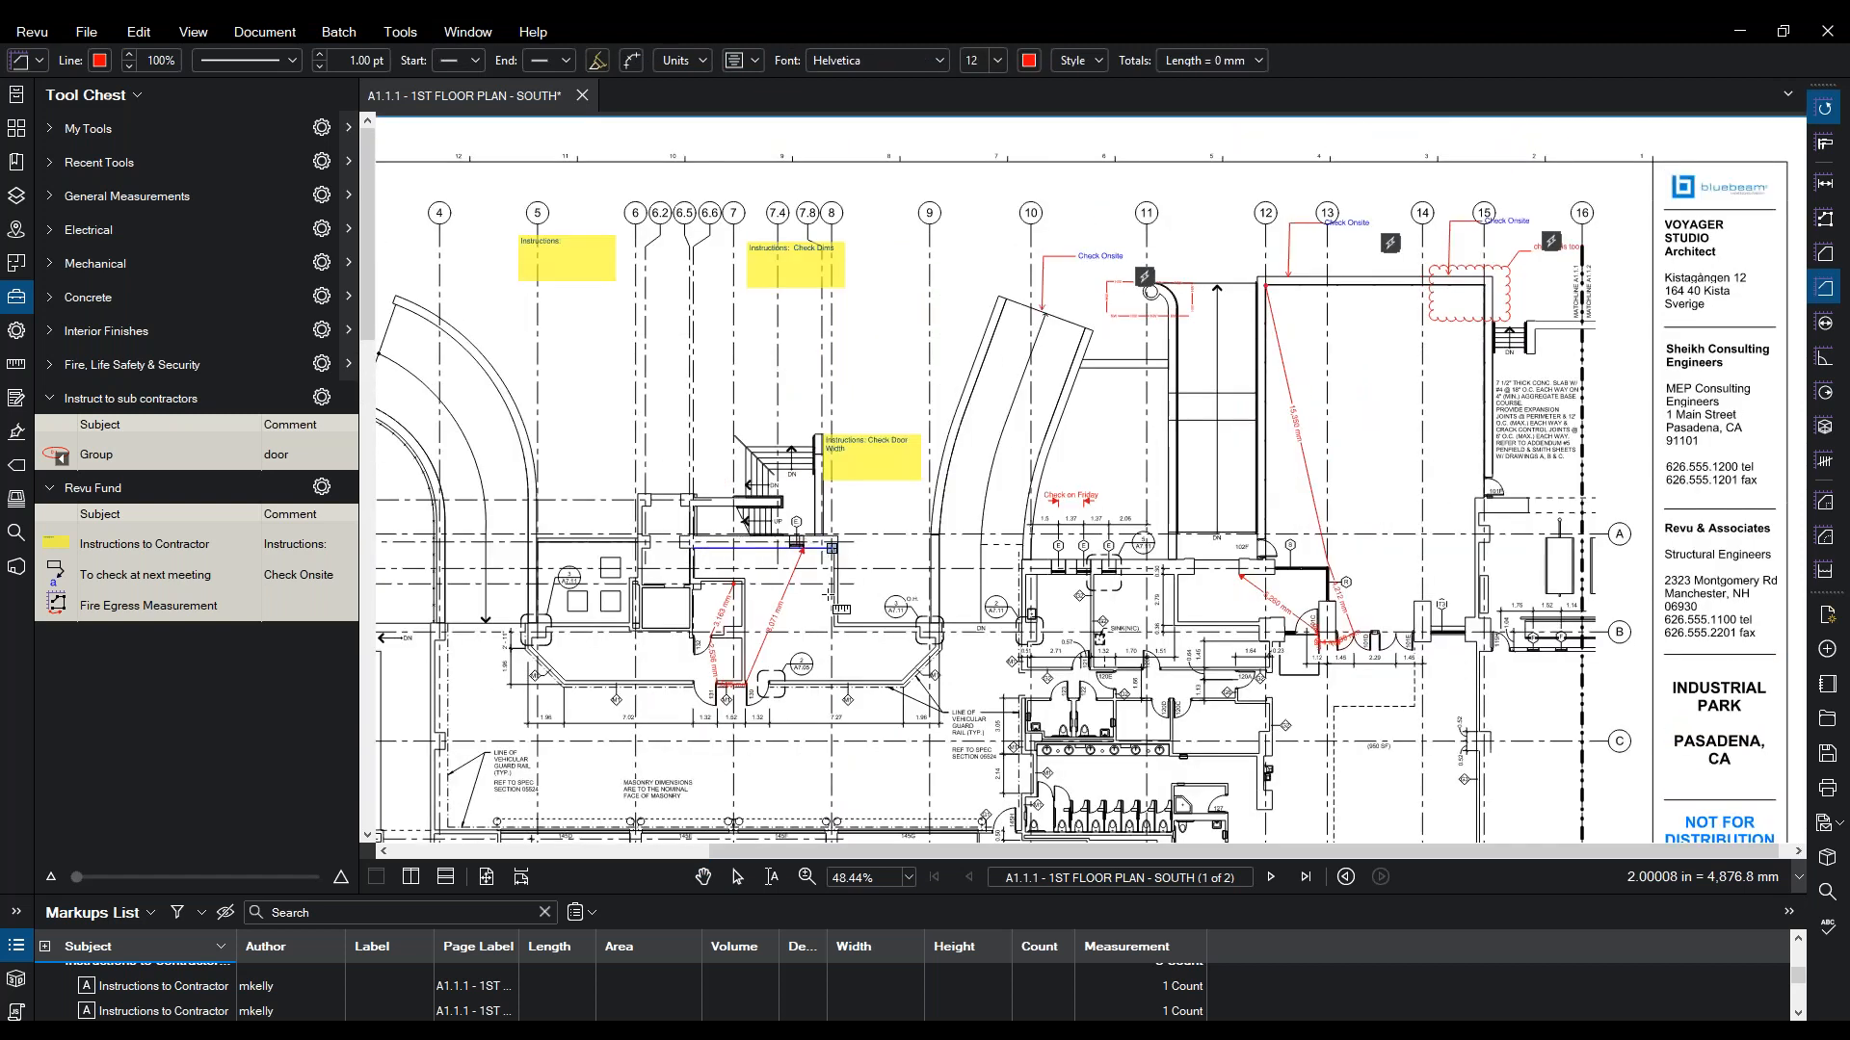
click(834, 626)
double_click(923, 627)
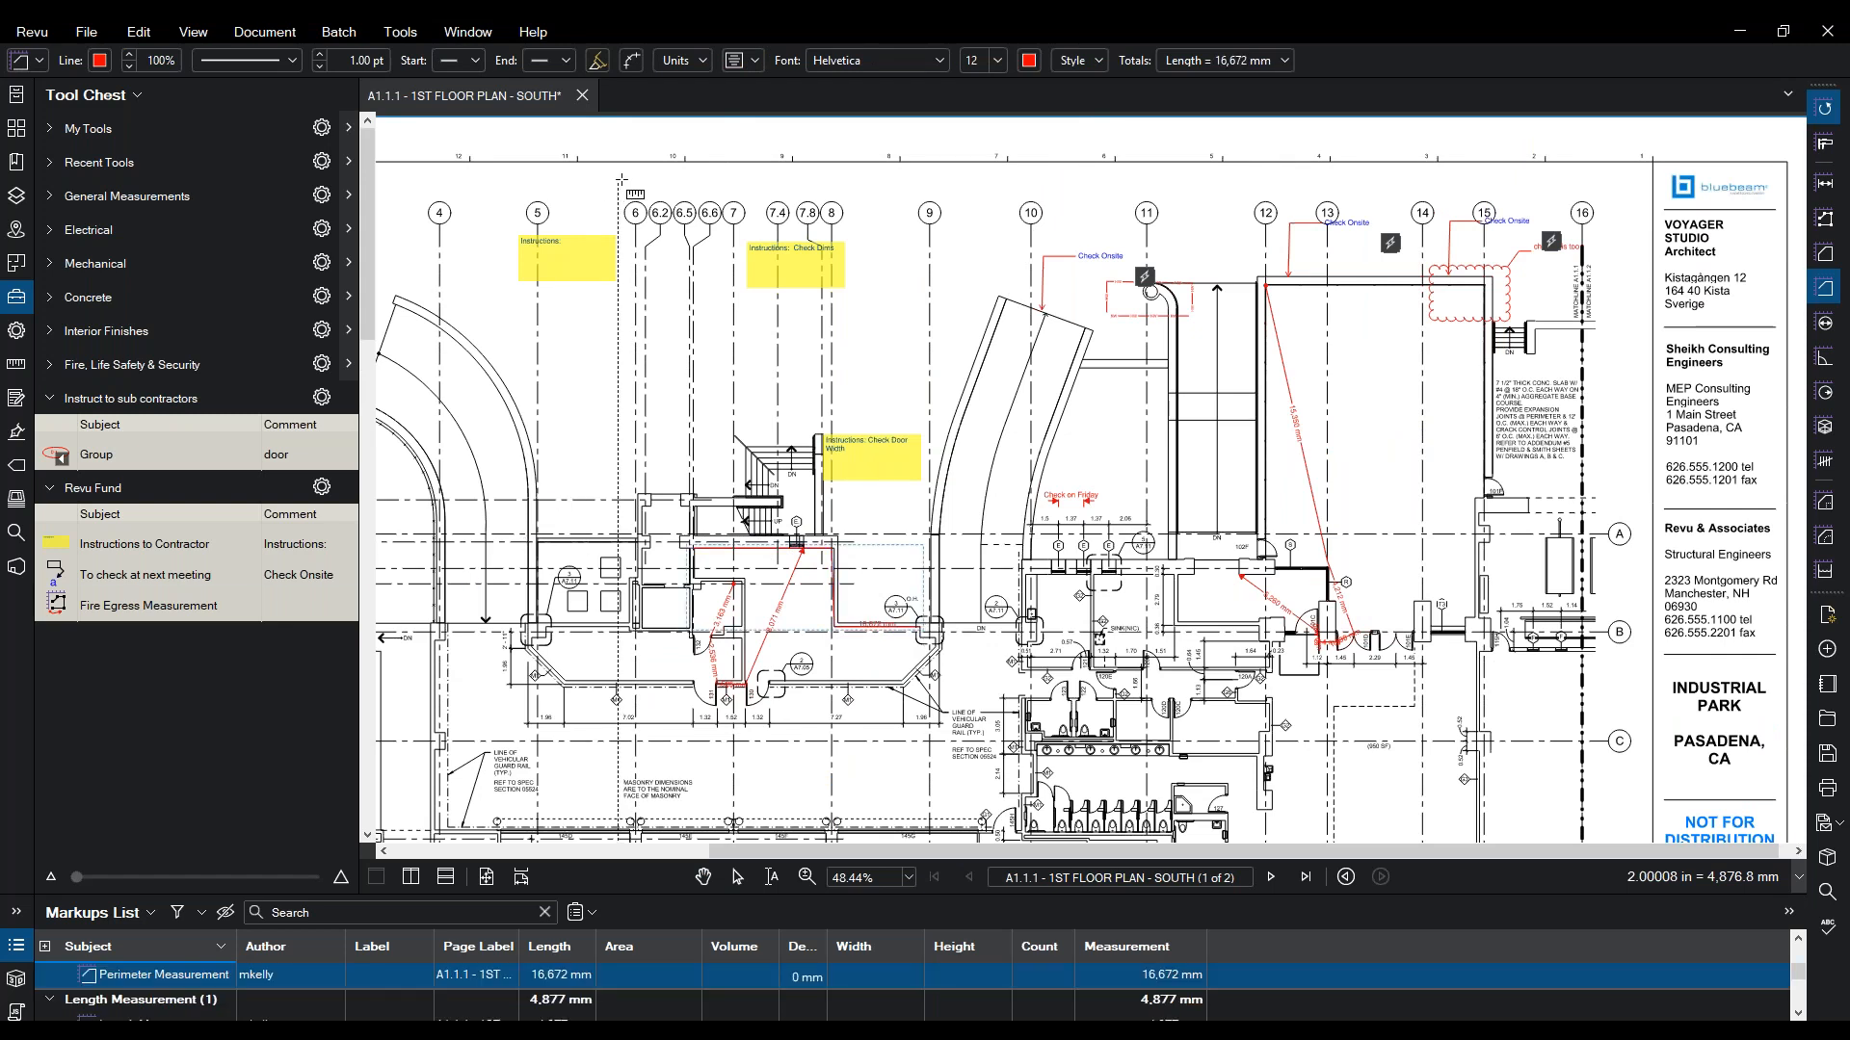
- Set the perimeter's depth to 3000 mm and recheck the value
click(707, 68)
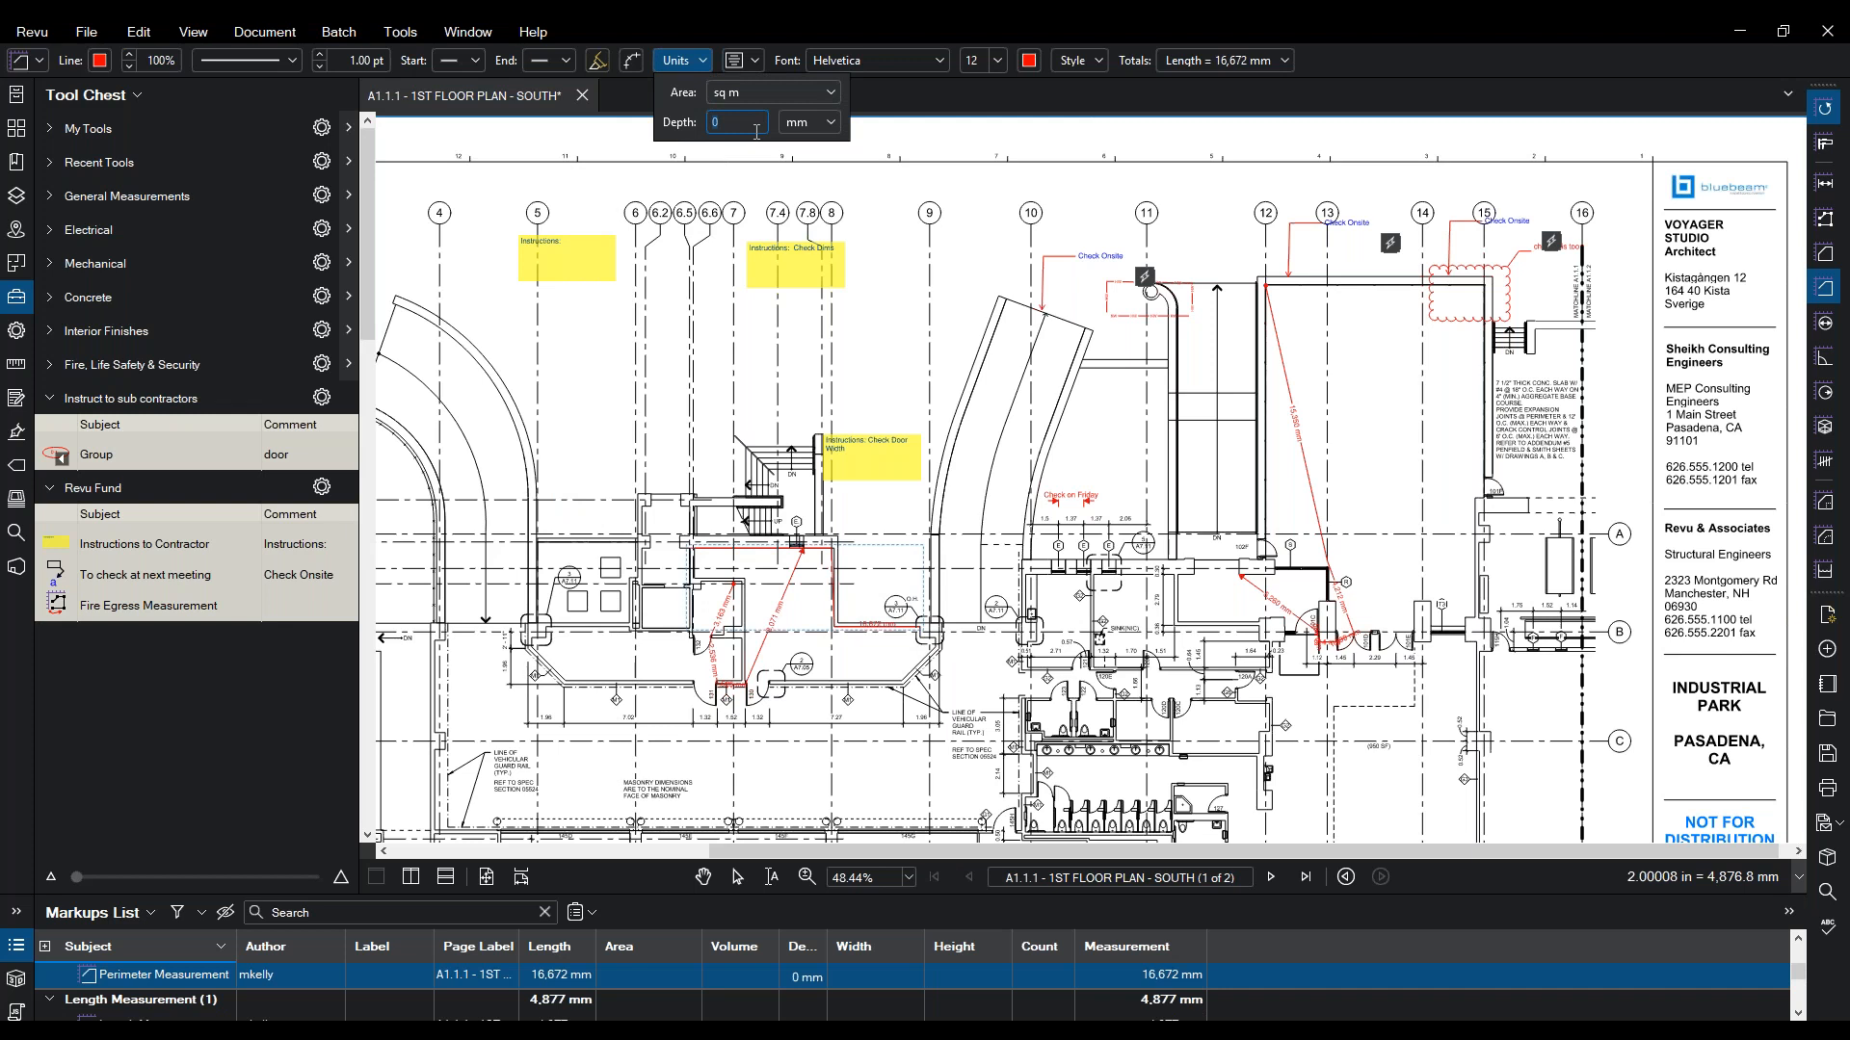
key(Return)
click(715, 549)
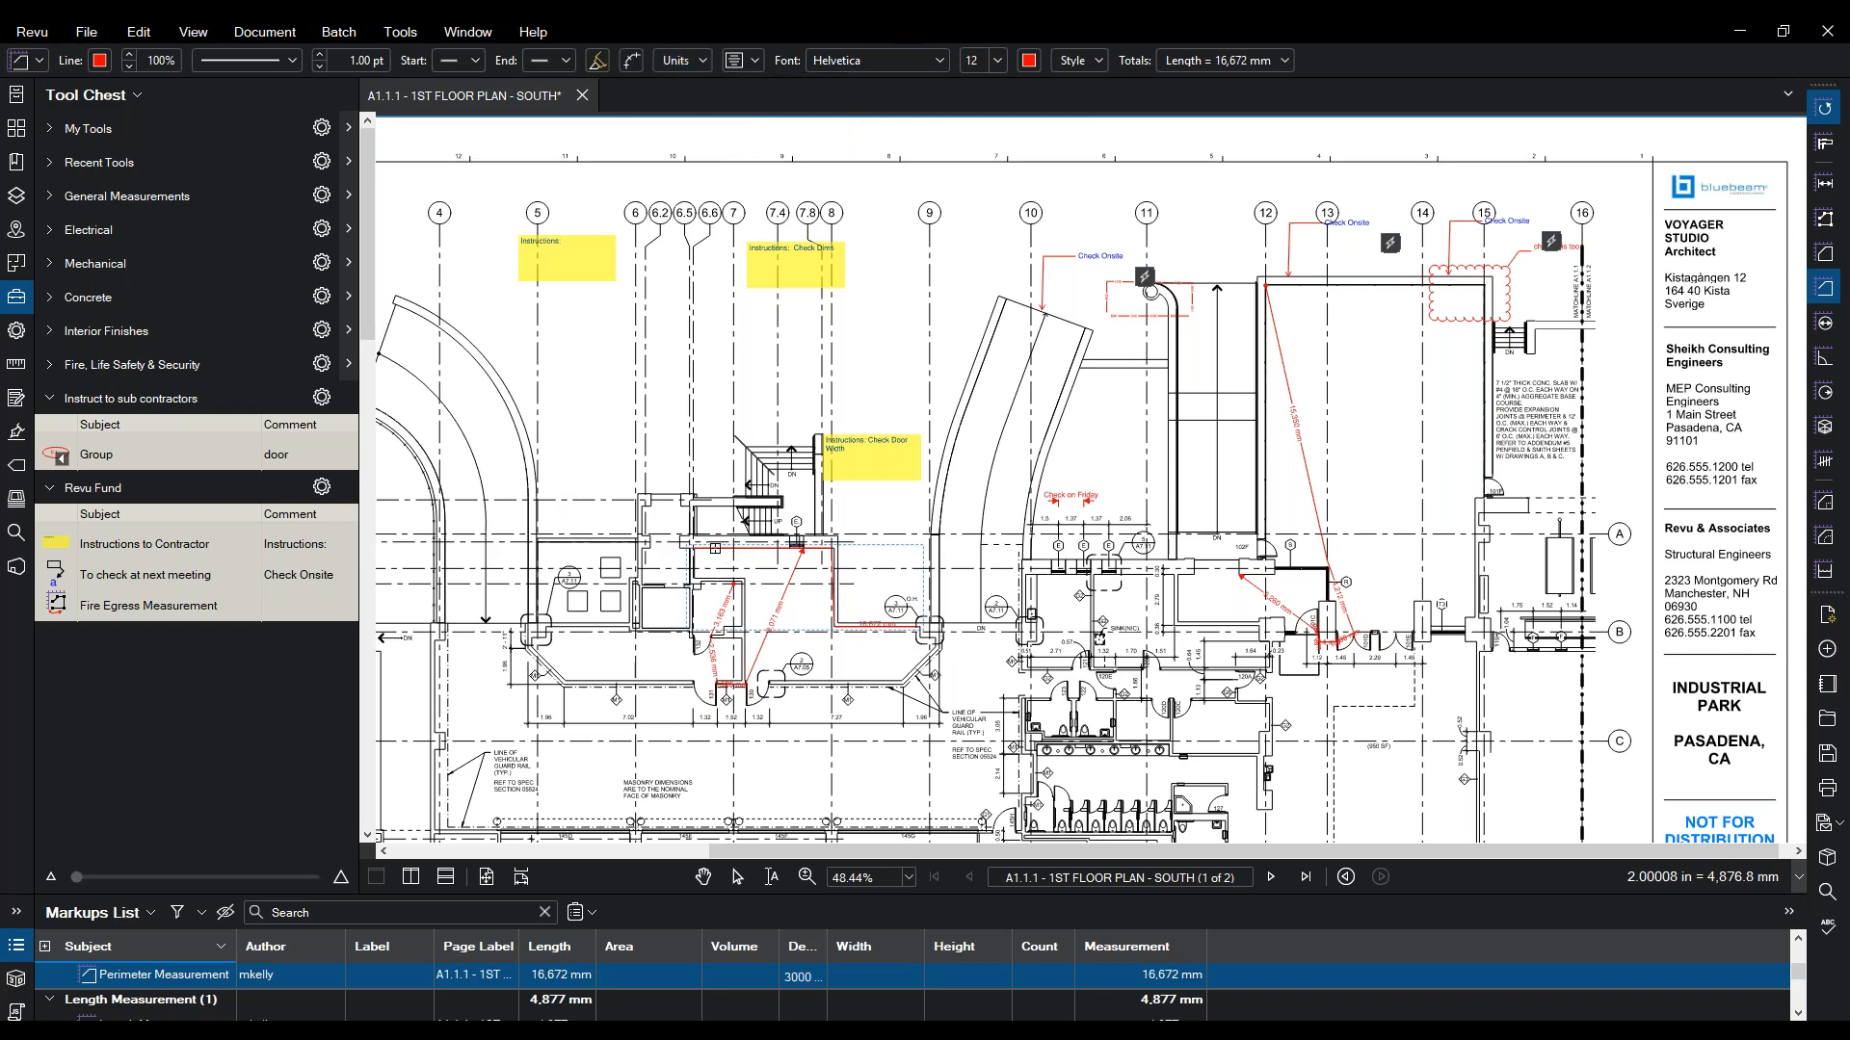
click(715, 550)
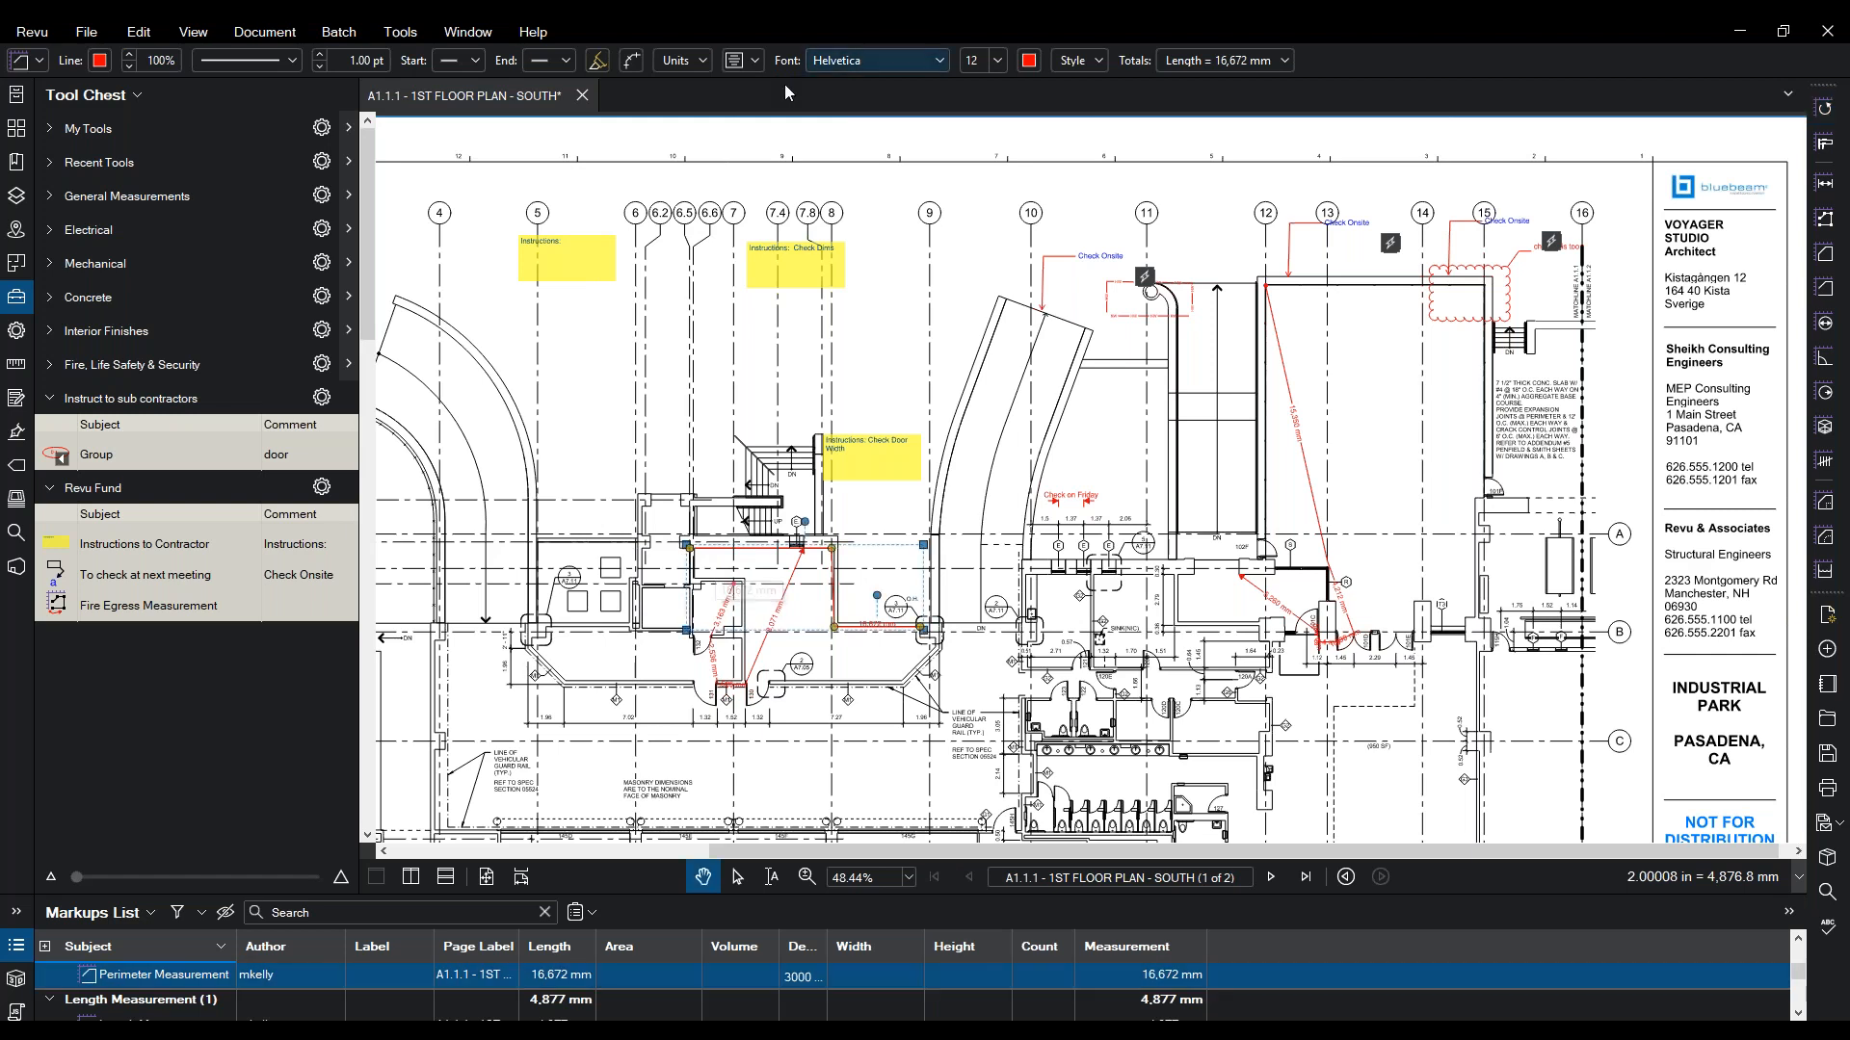
click(679, 60)
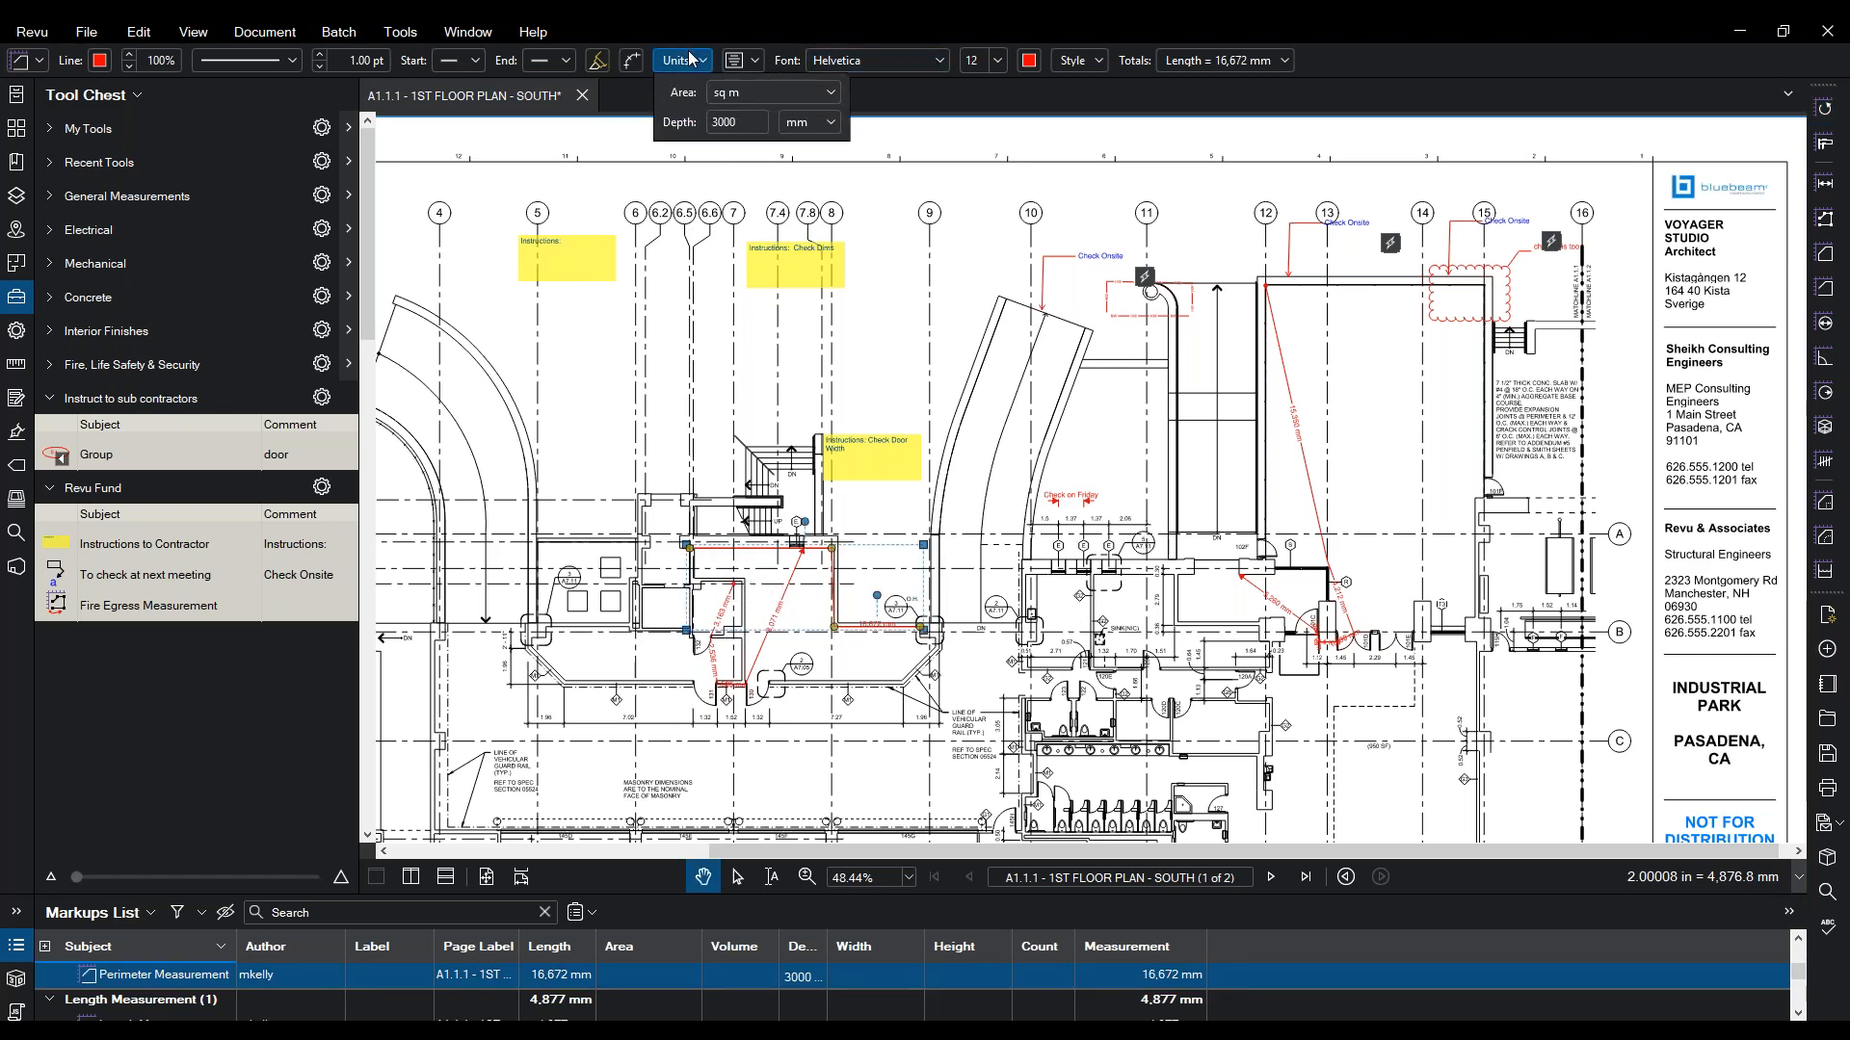
click(830, 339)
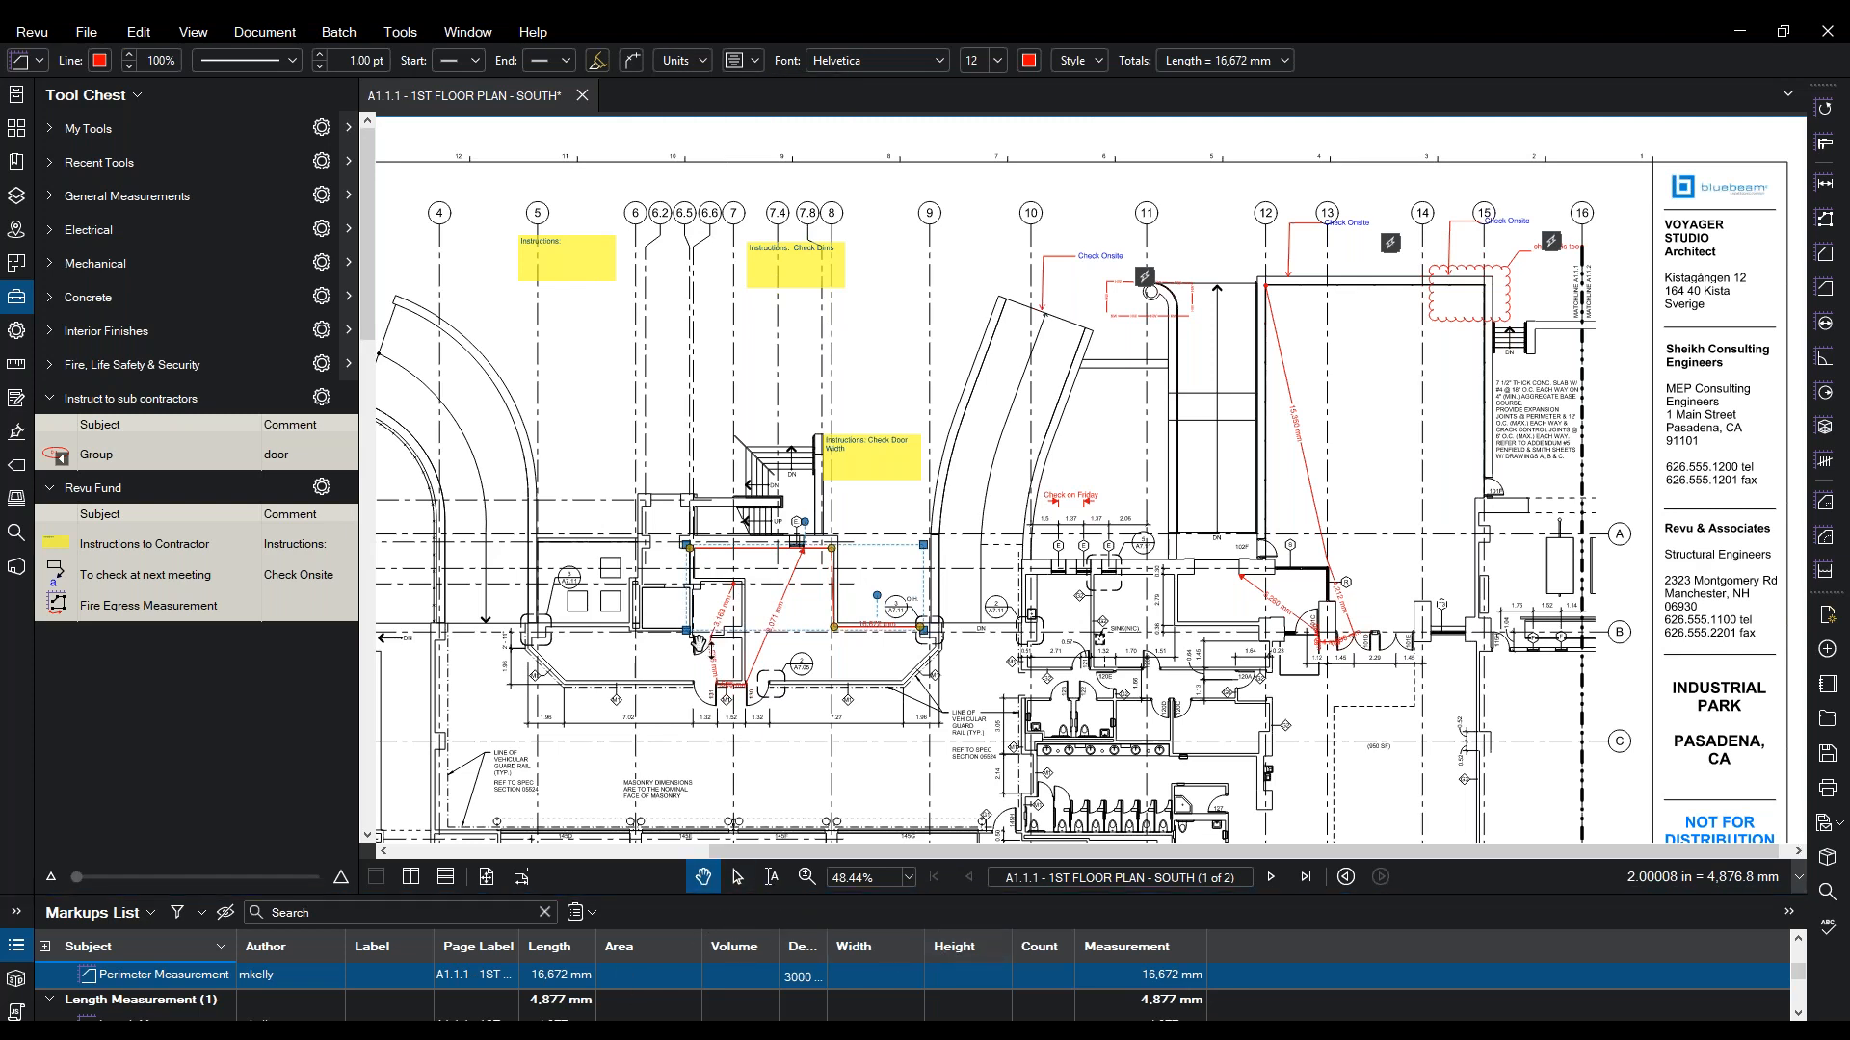
click(768, 576)
click(774, 546)
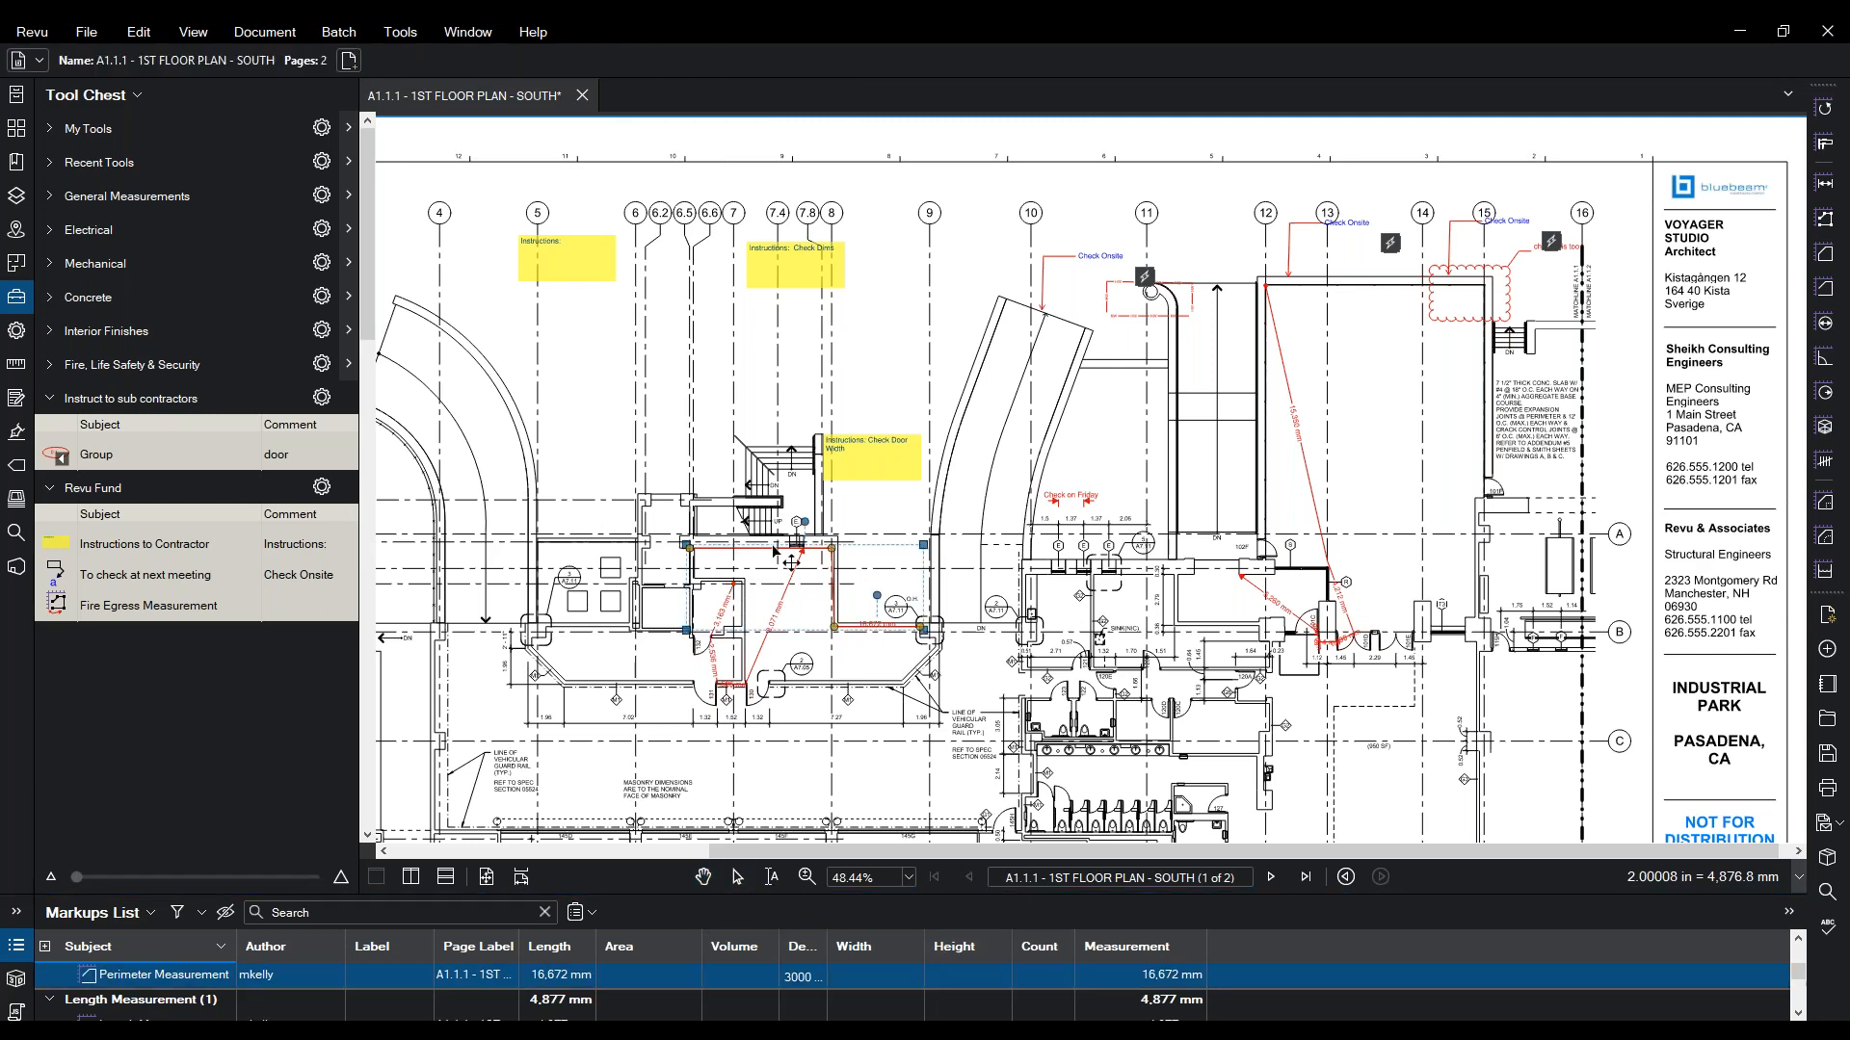
click(707, 60)
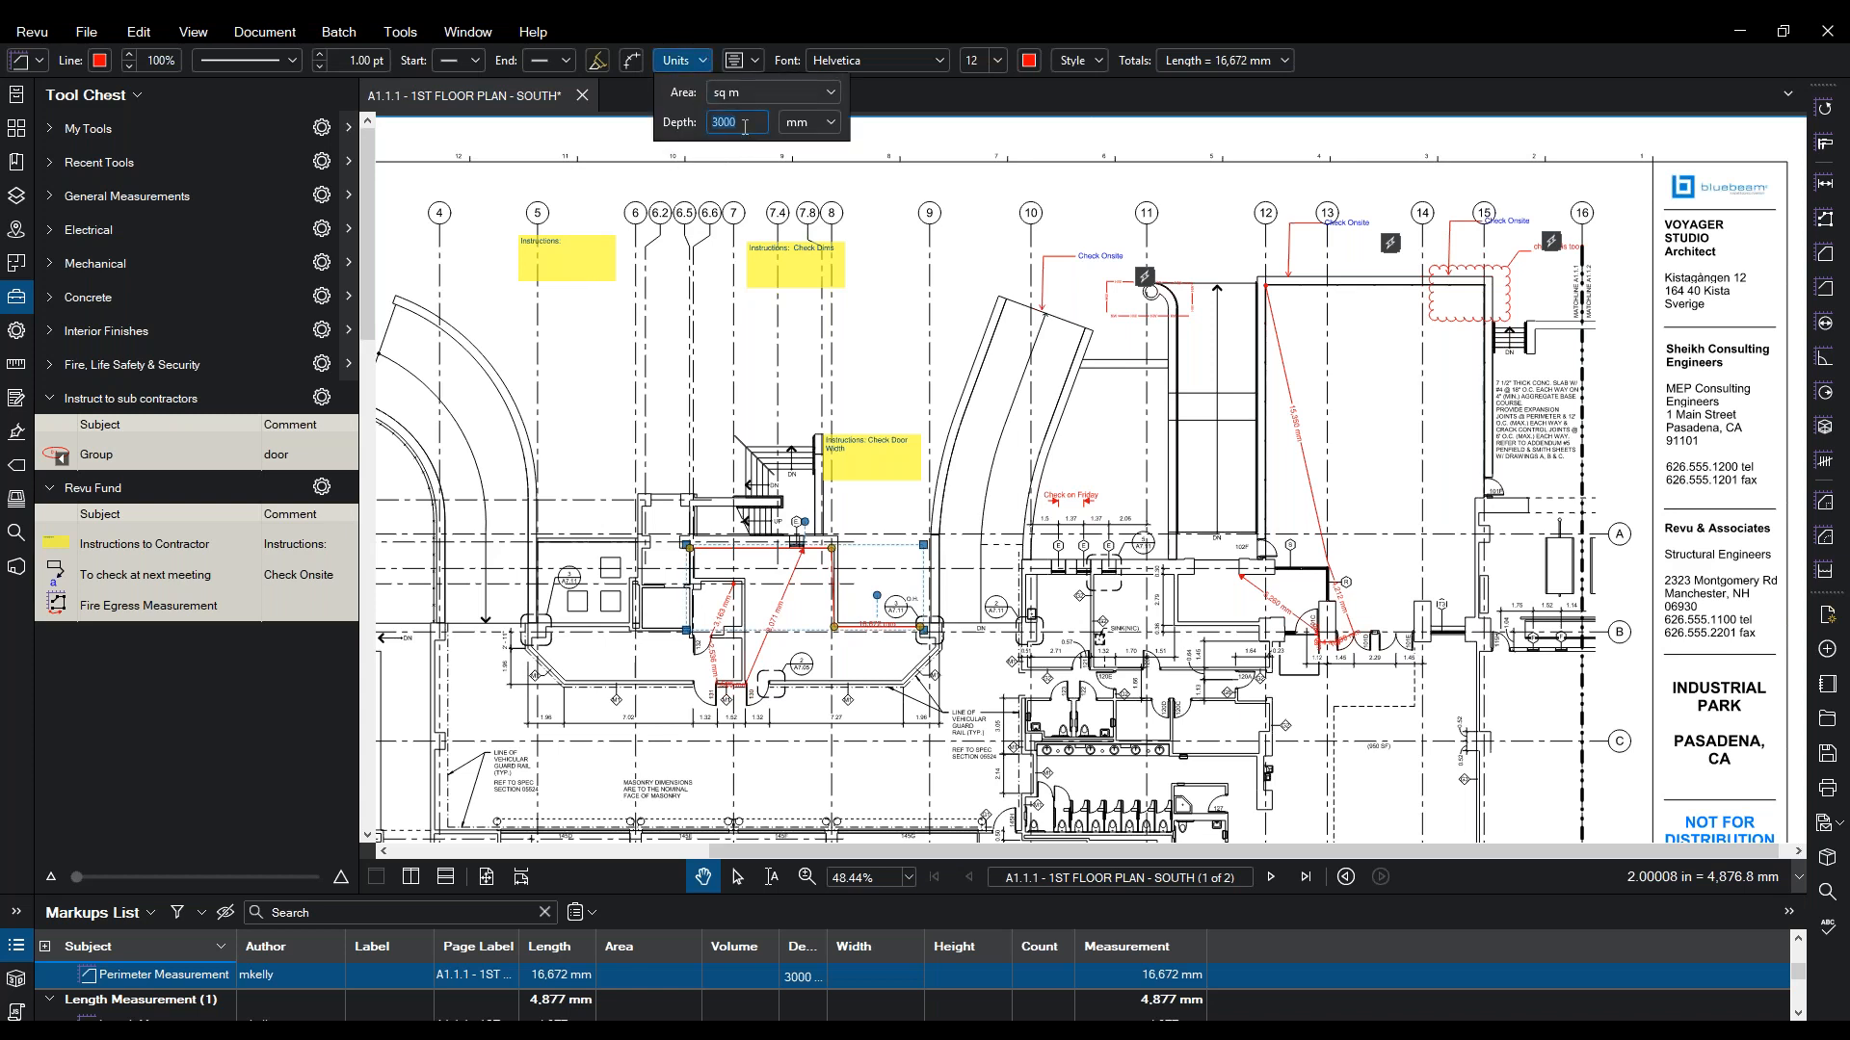
click(730, 556)
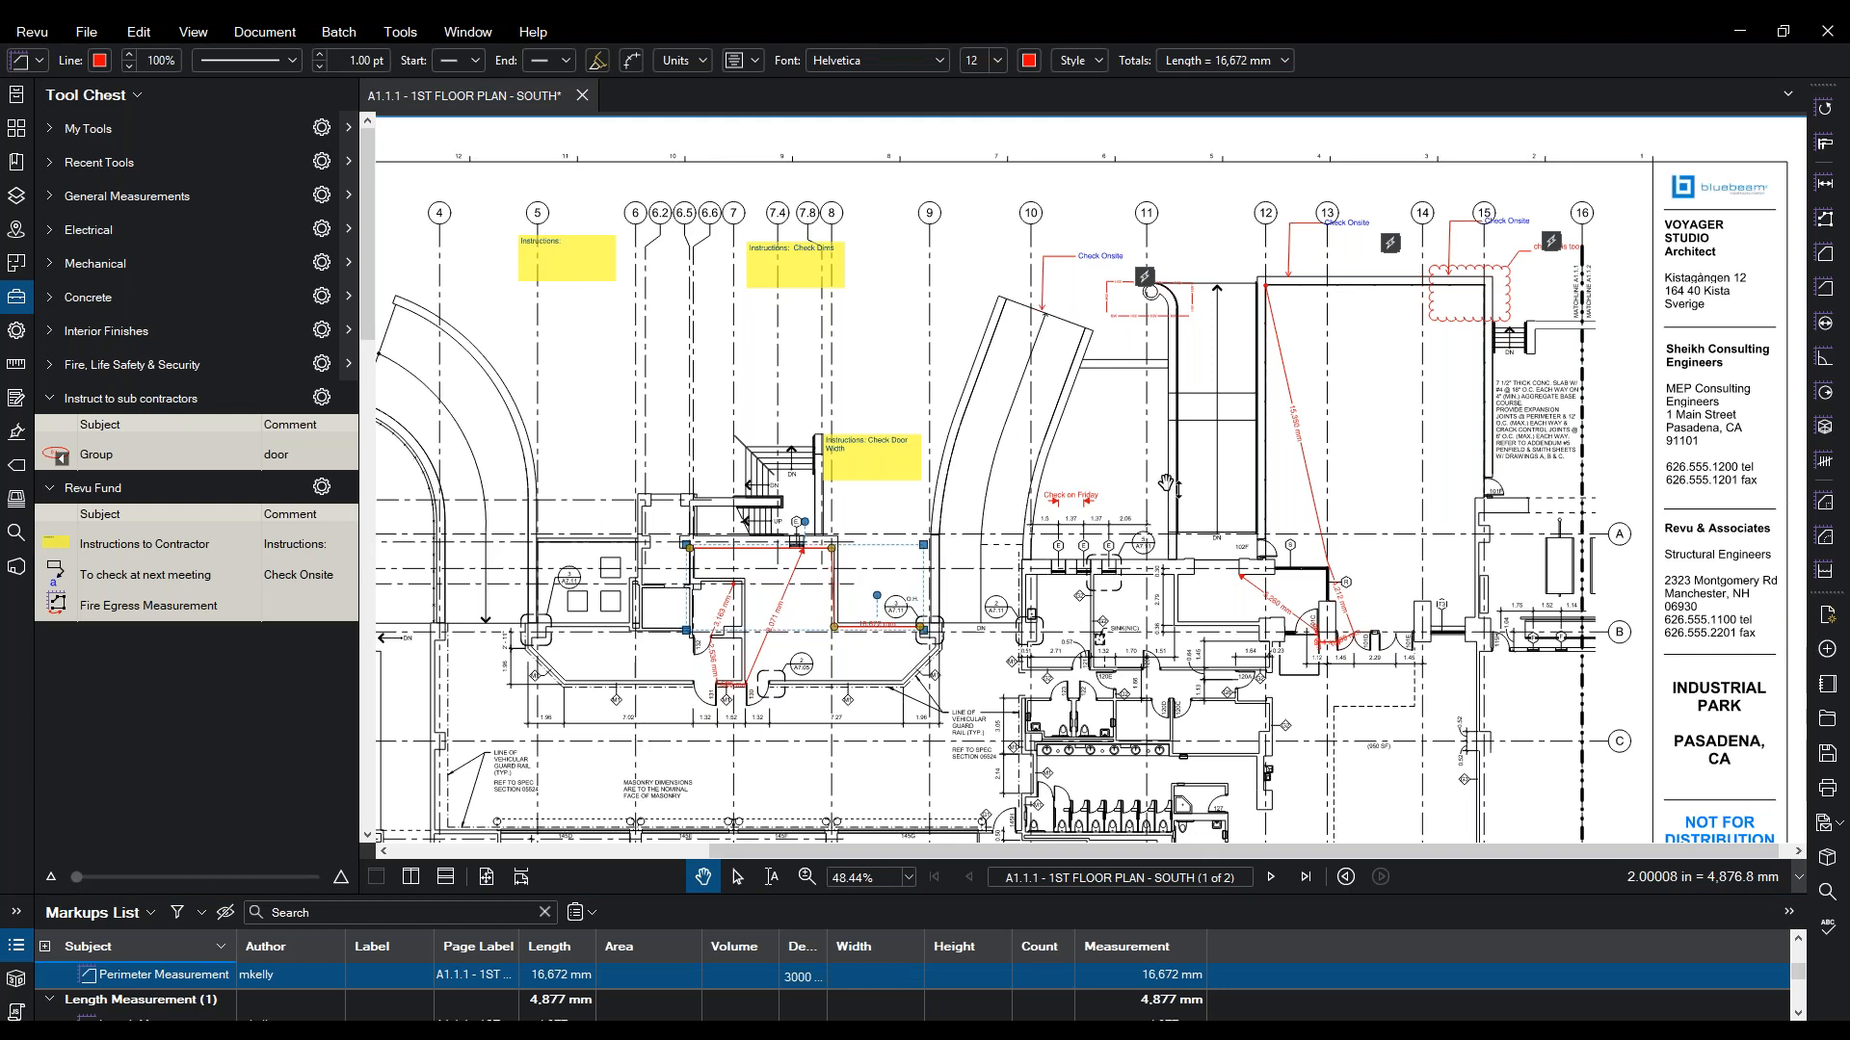
drag(1166, 485, 834, 443)
- Draw a 137 sq m area, 11,939 by 11,578 mm, over the room from gridline 12
click(400, 32)
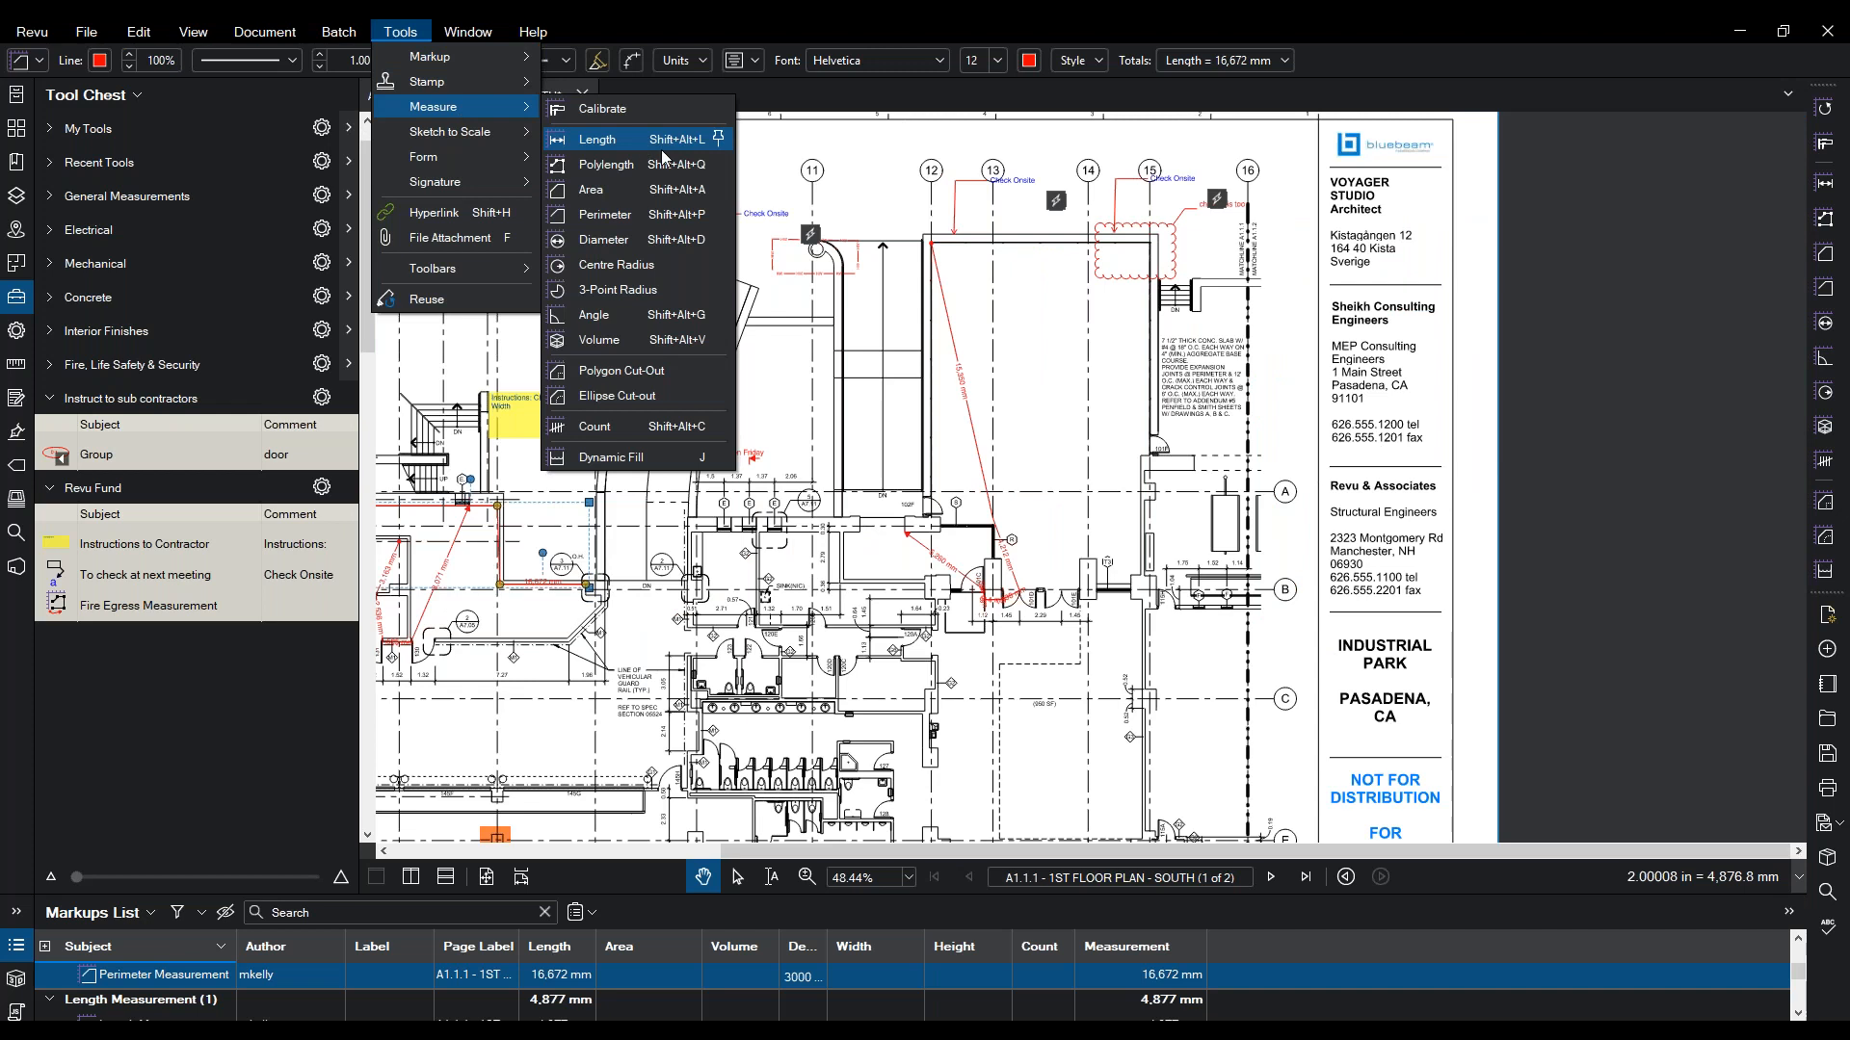
click(638, 199)
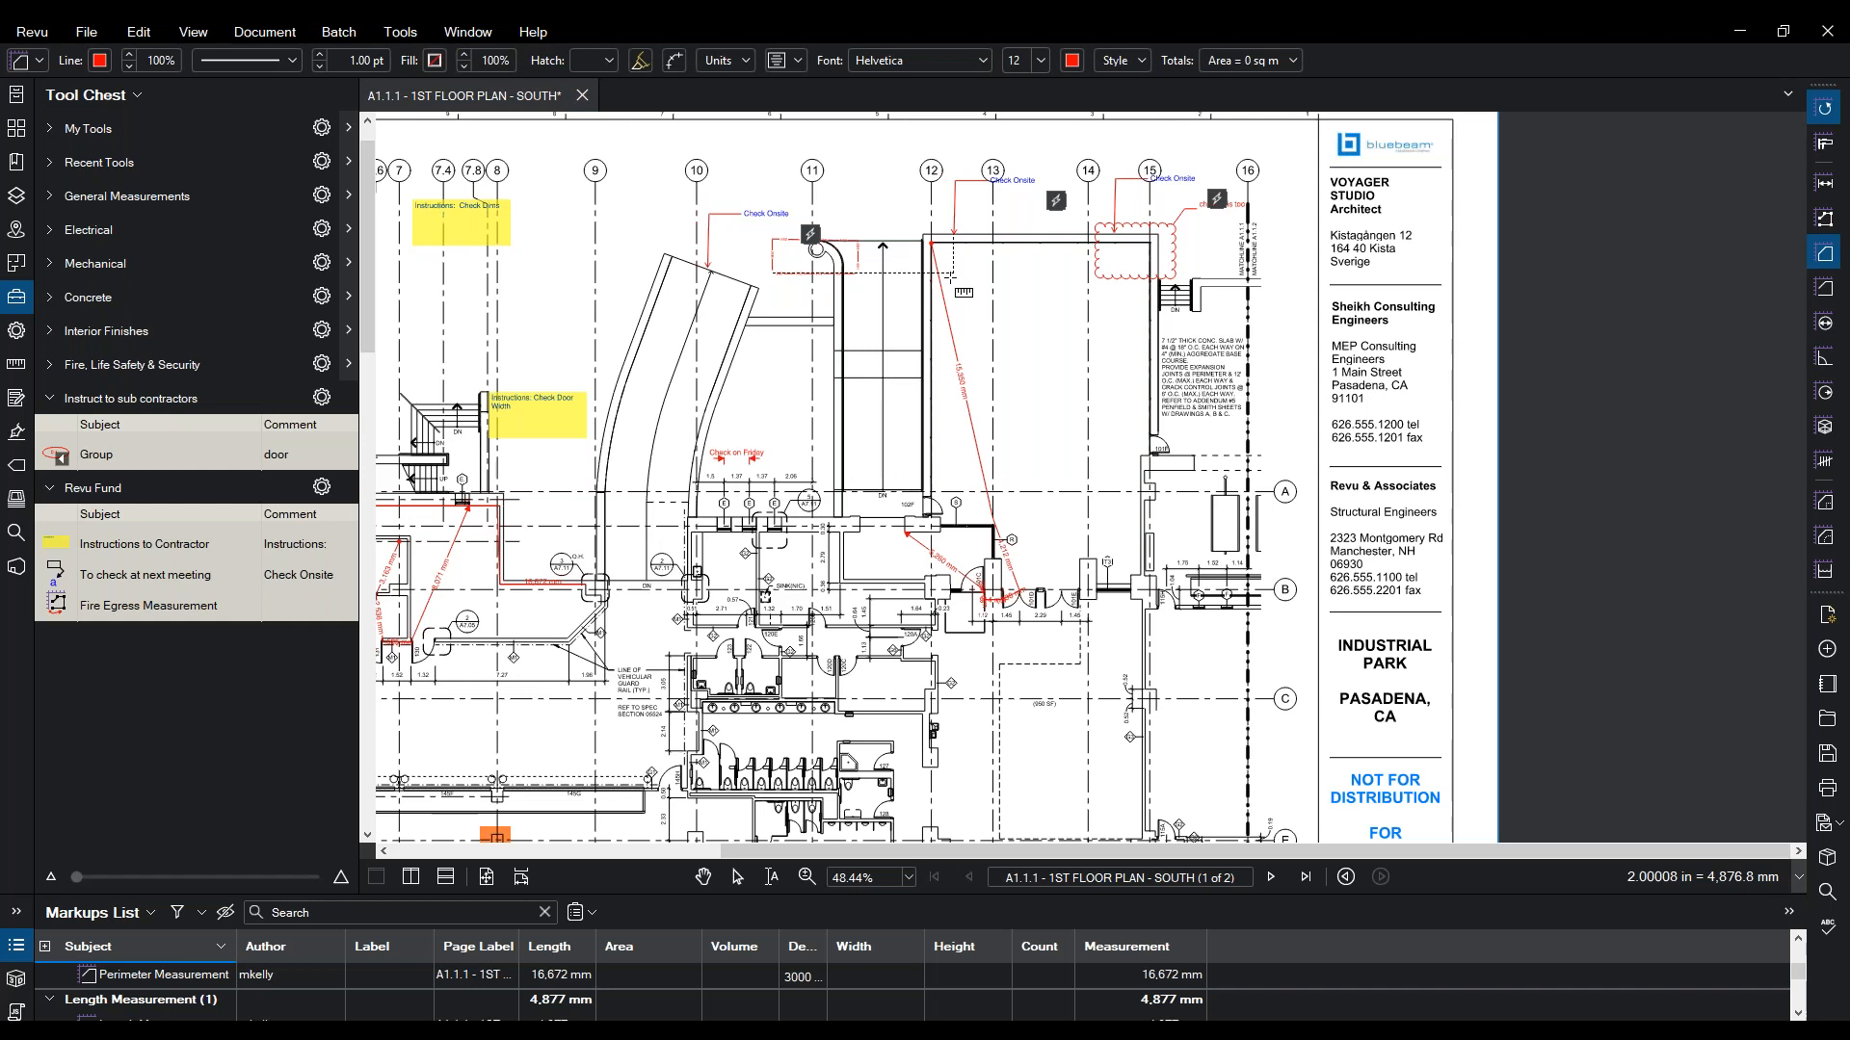
click(930, 243)
click(1149, 244)
click(1150, 455)
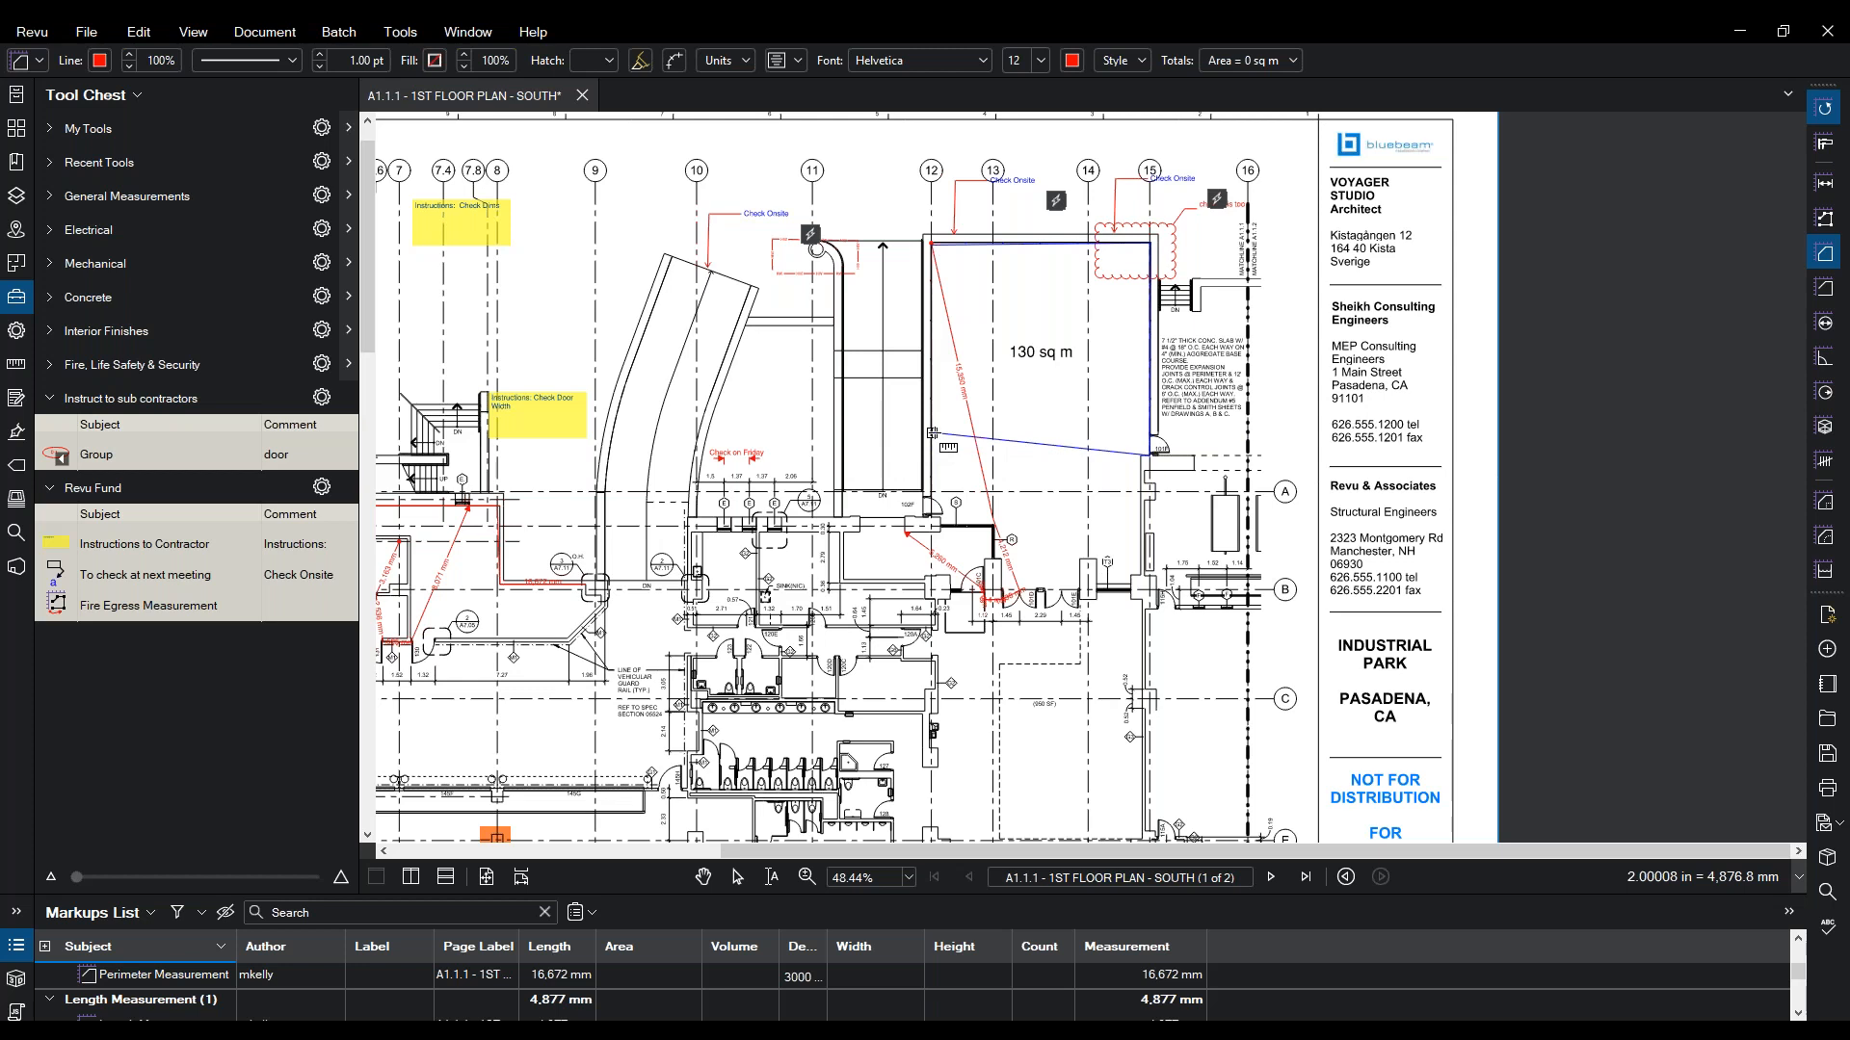
drag(932, 461, 932, 454)
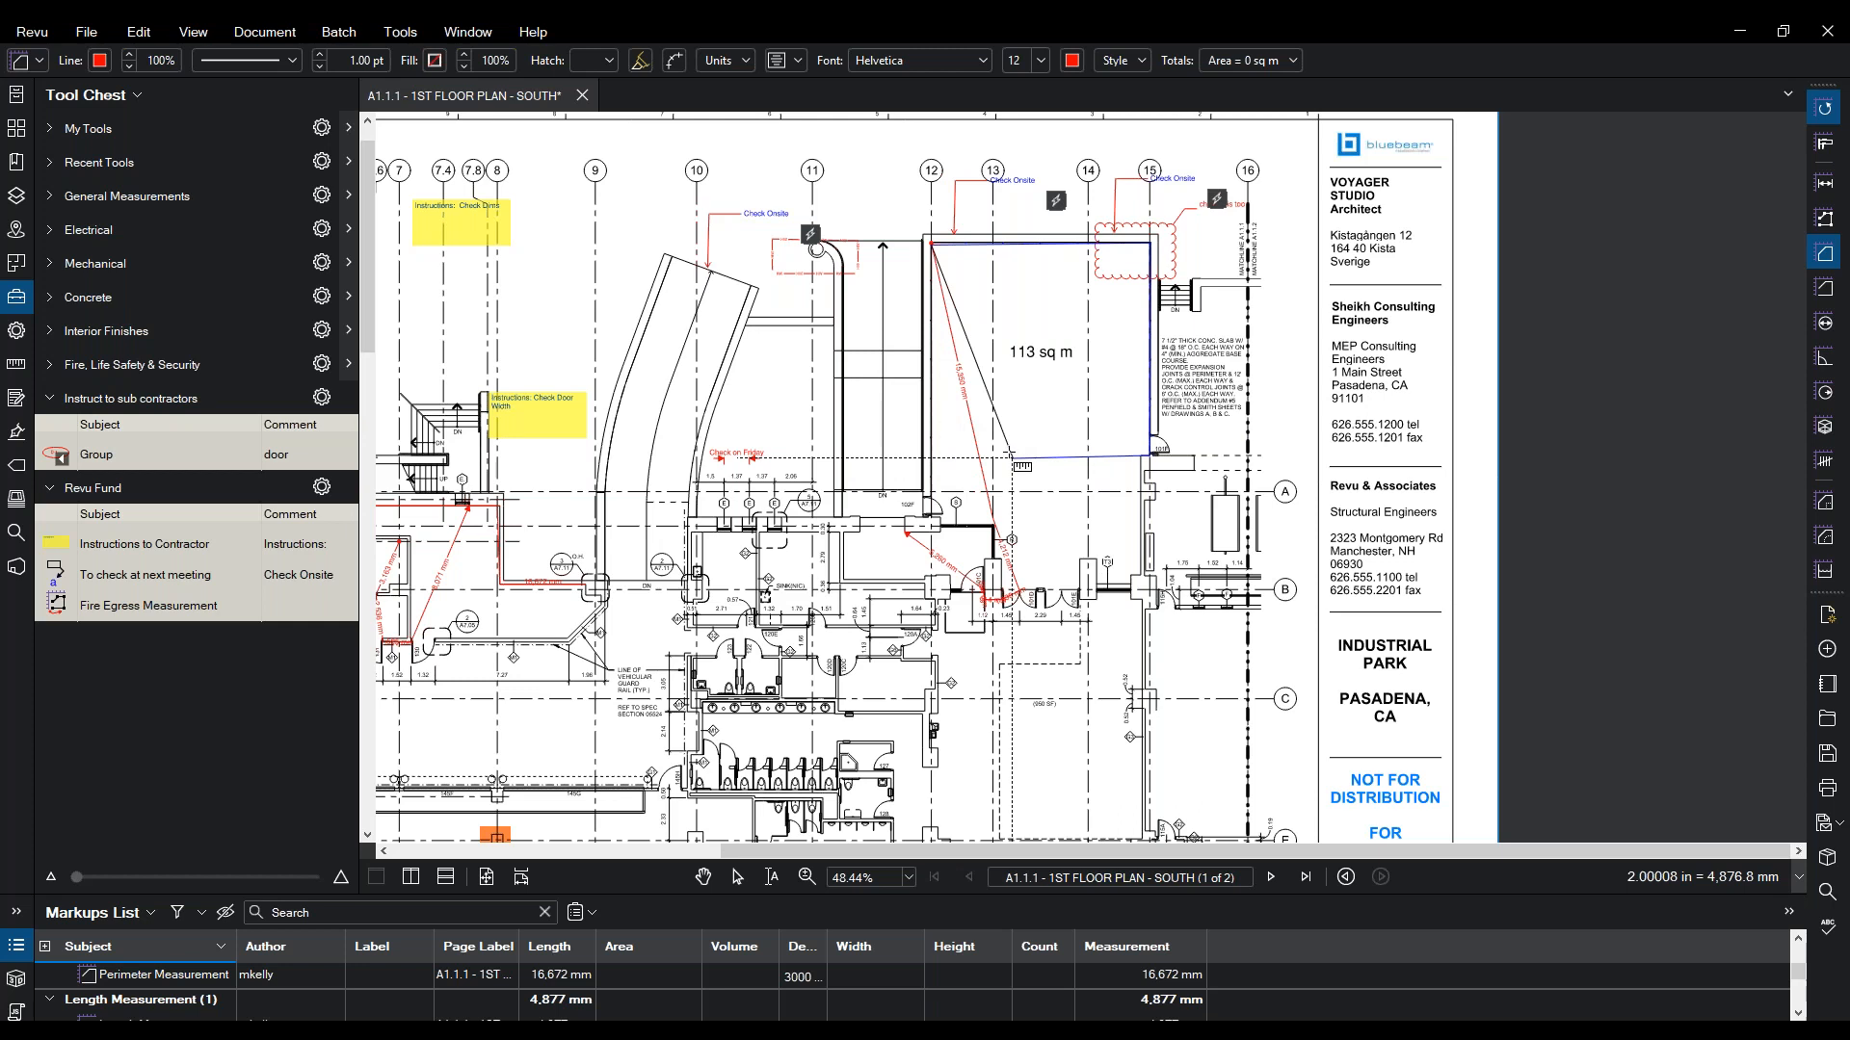
click(932, 442)
double_click(931, 338)
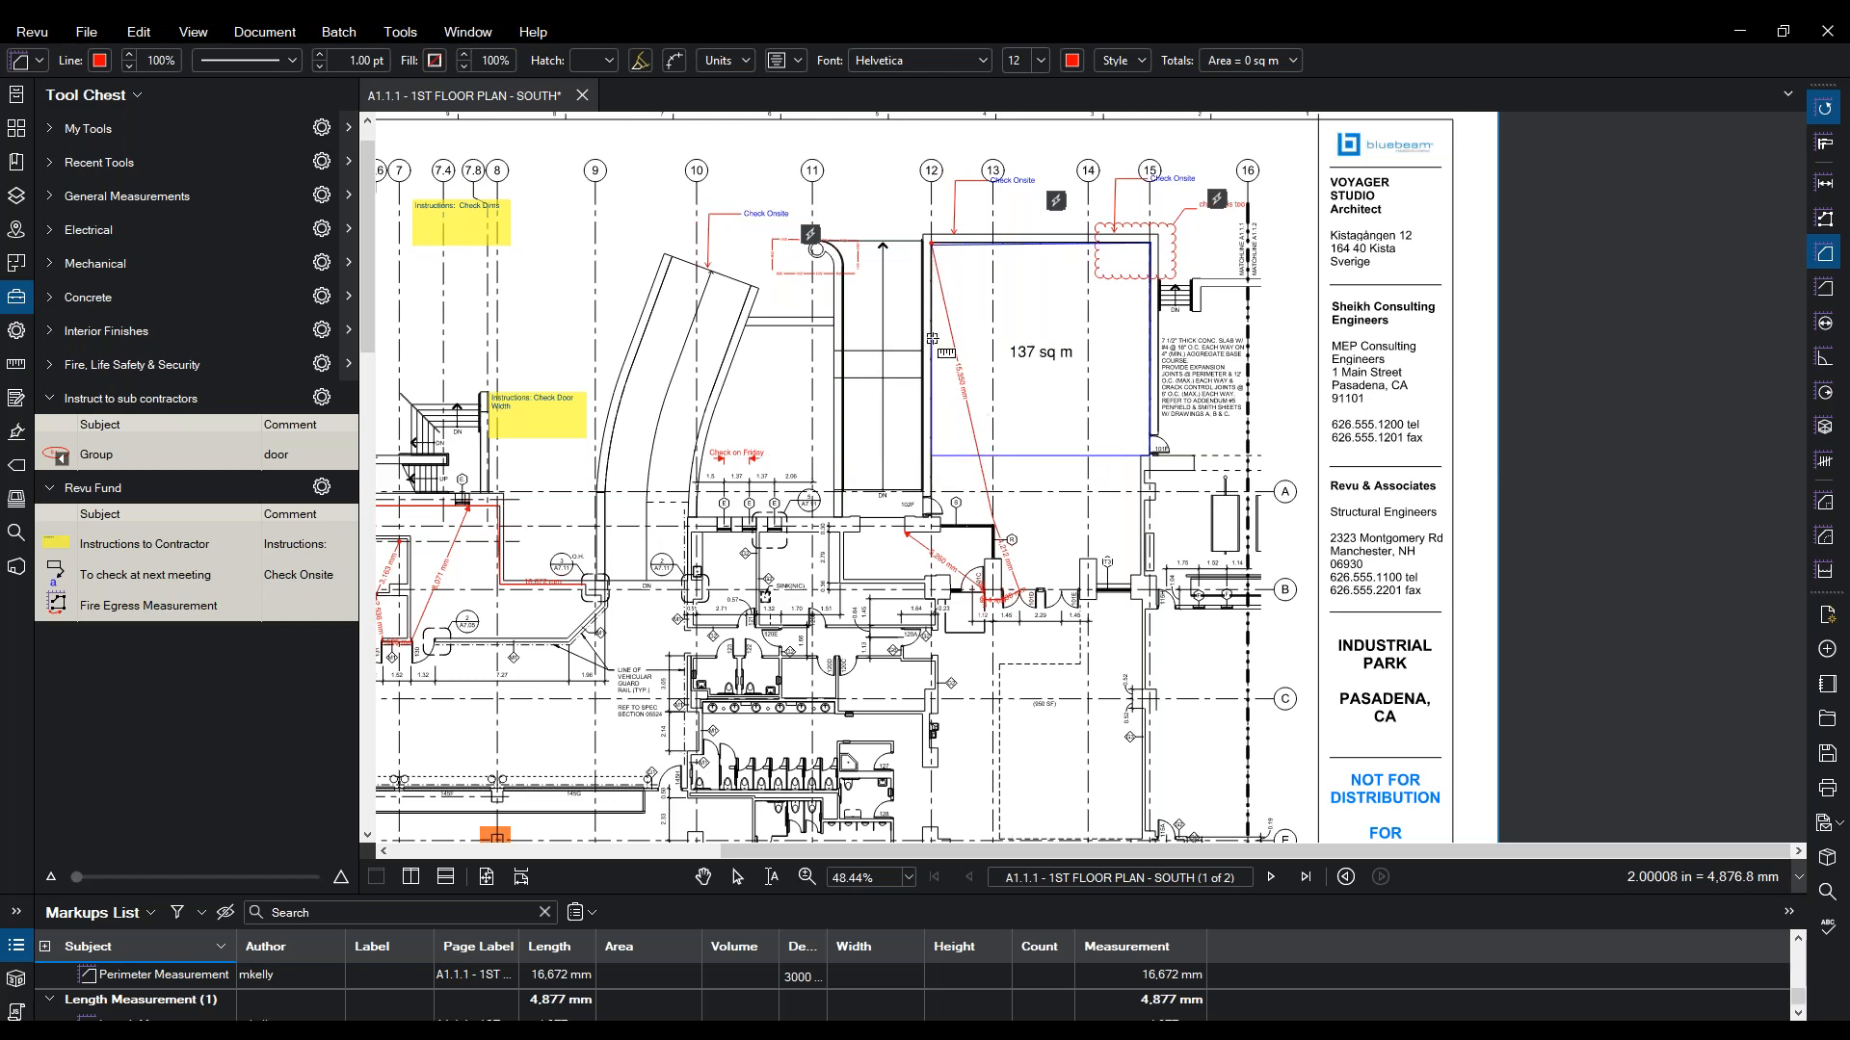
key(Escape)
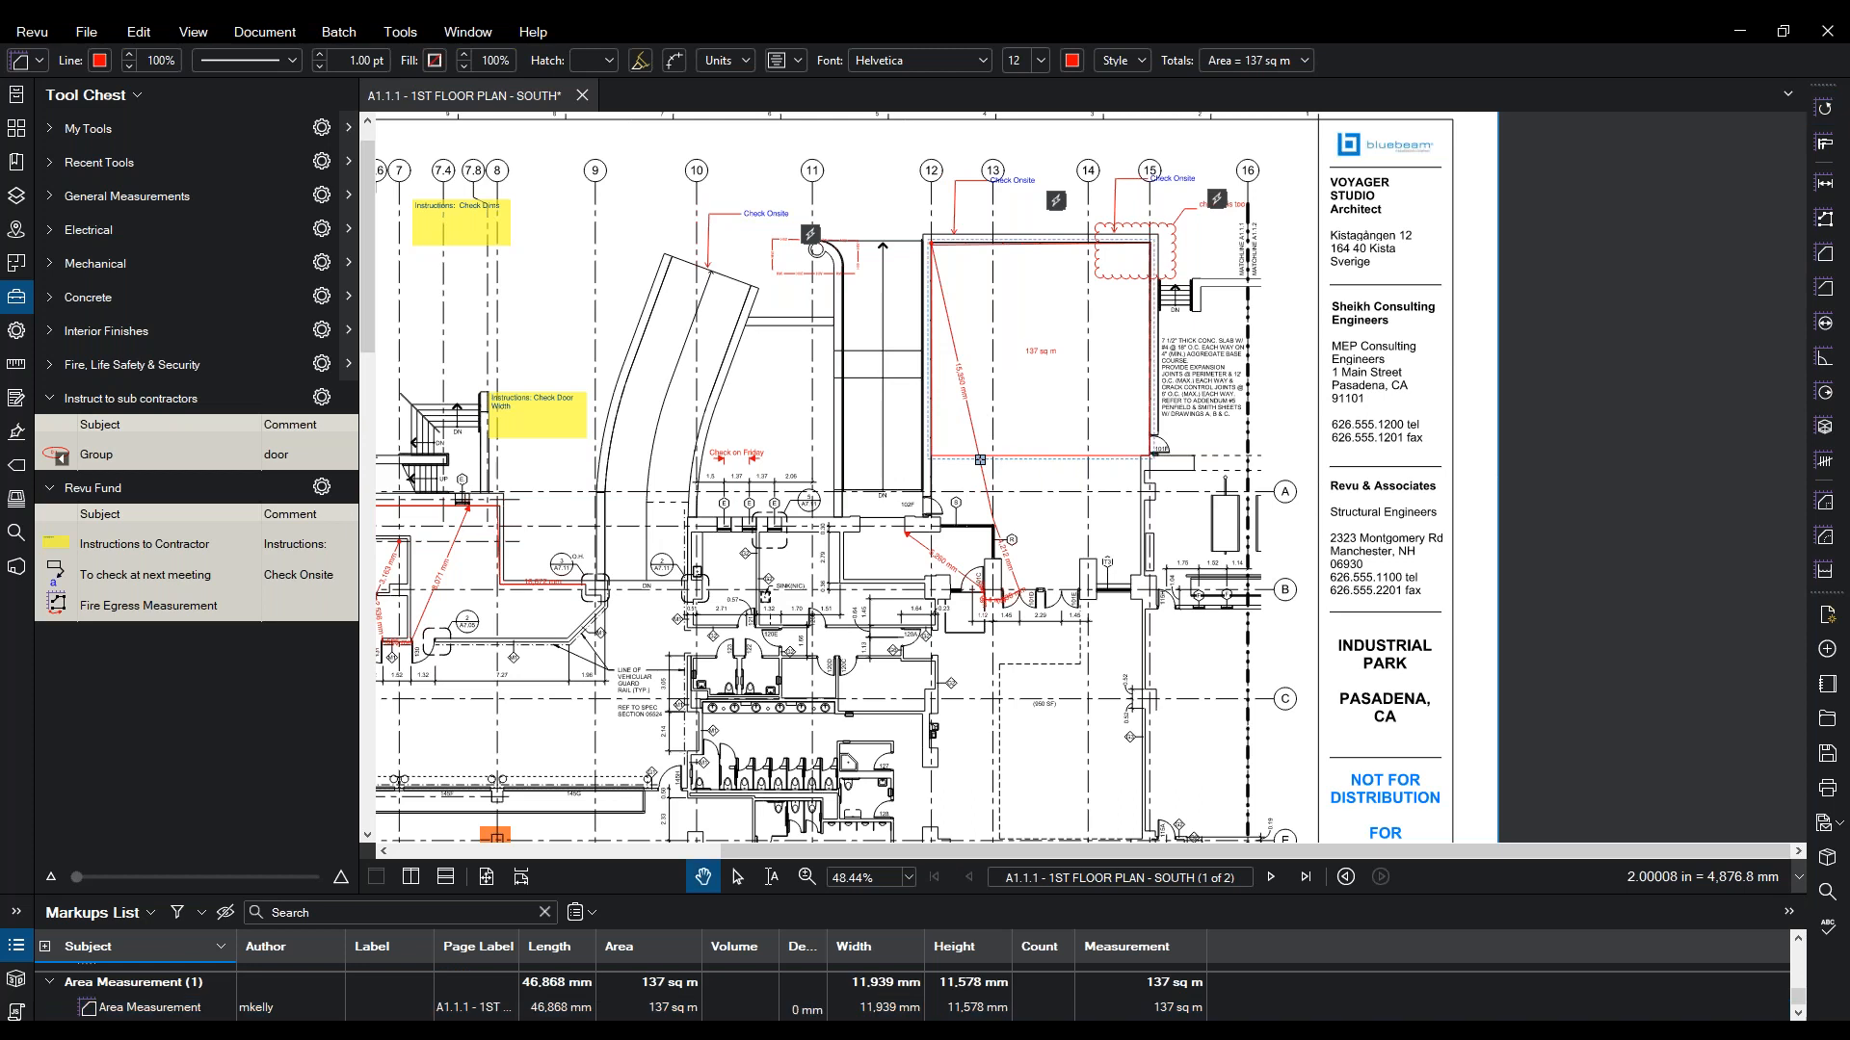
key(Escape)
click(1013, 457)
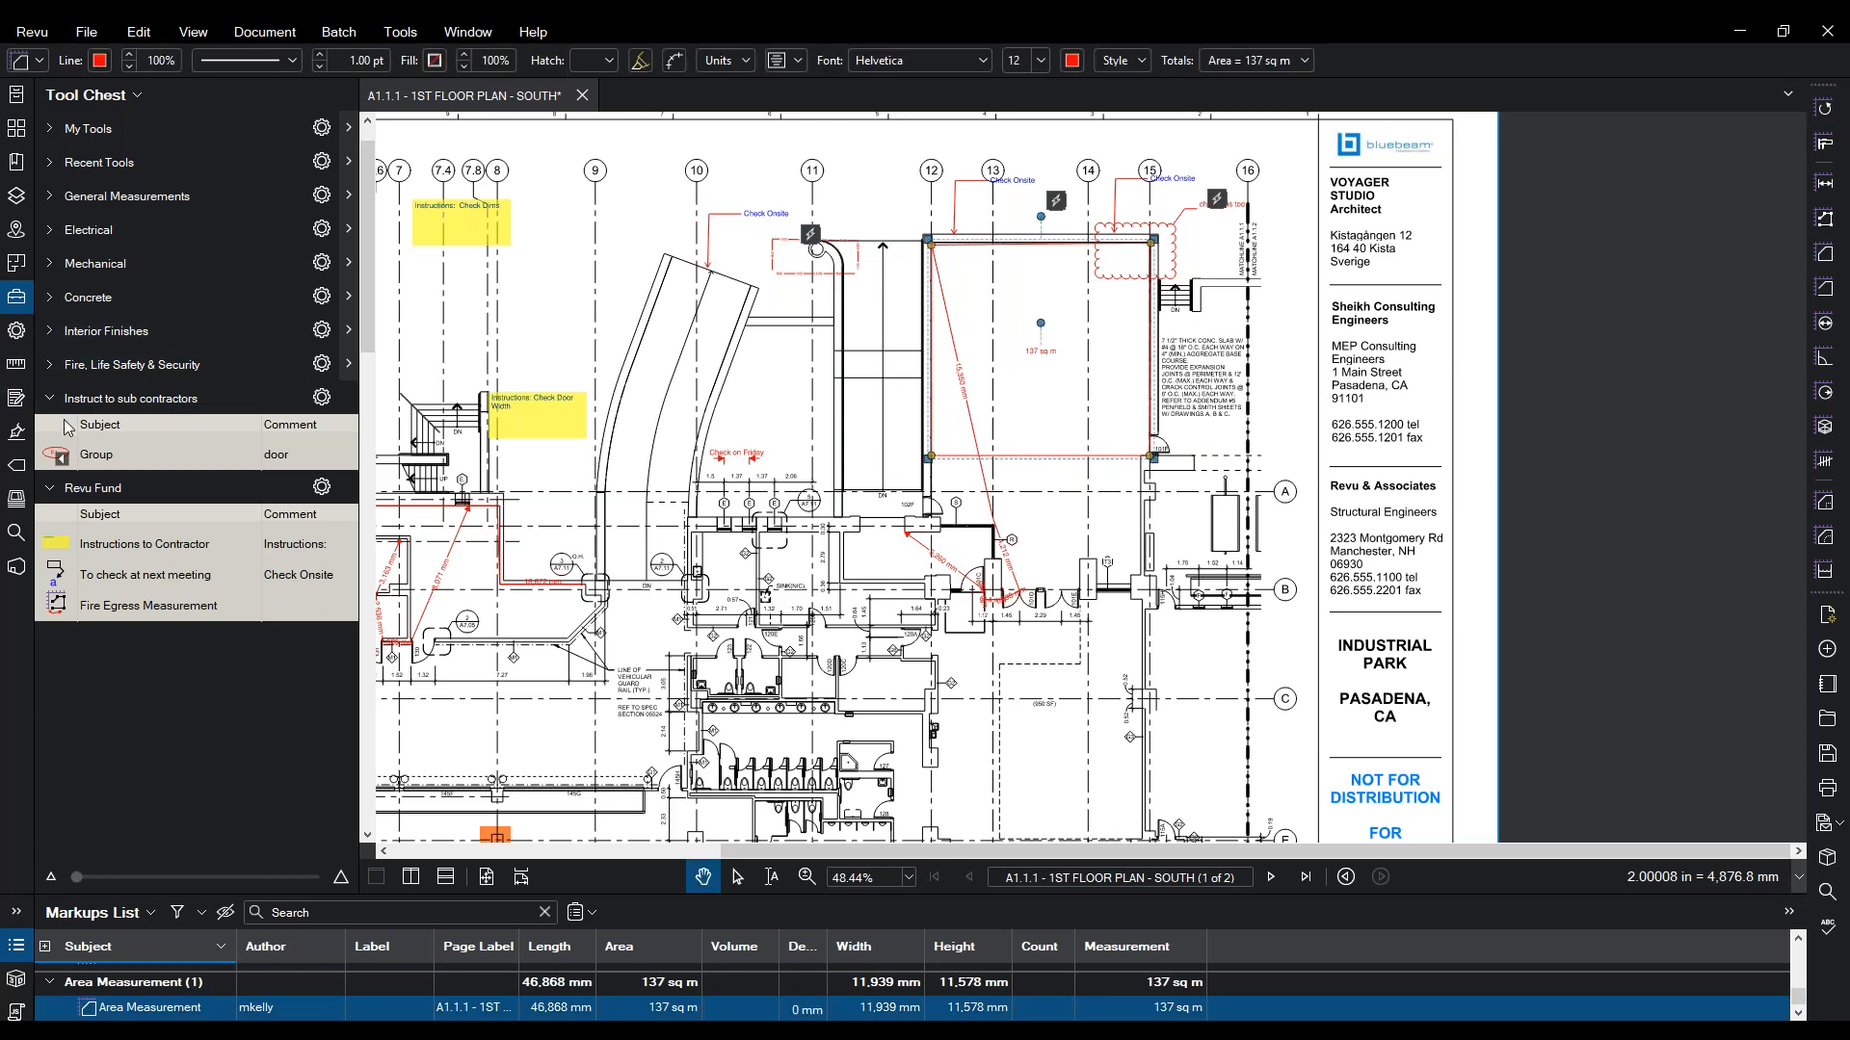
- Set the area's subject to Floor Finish and its label to Tile 200 x 200
click(16, 331)
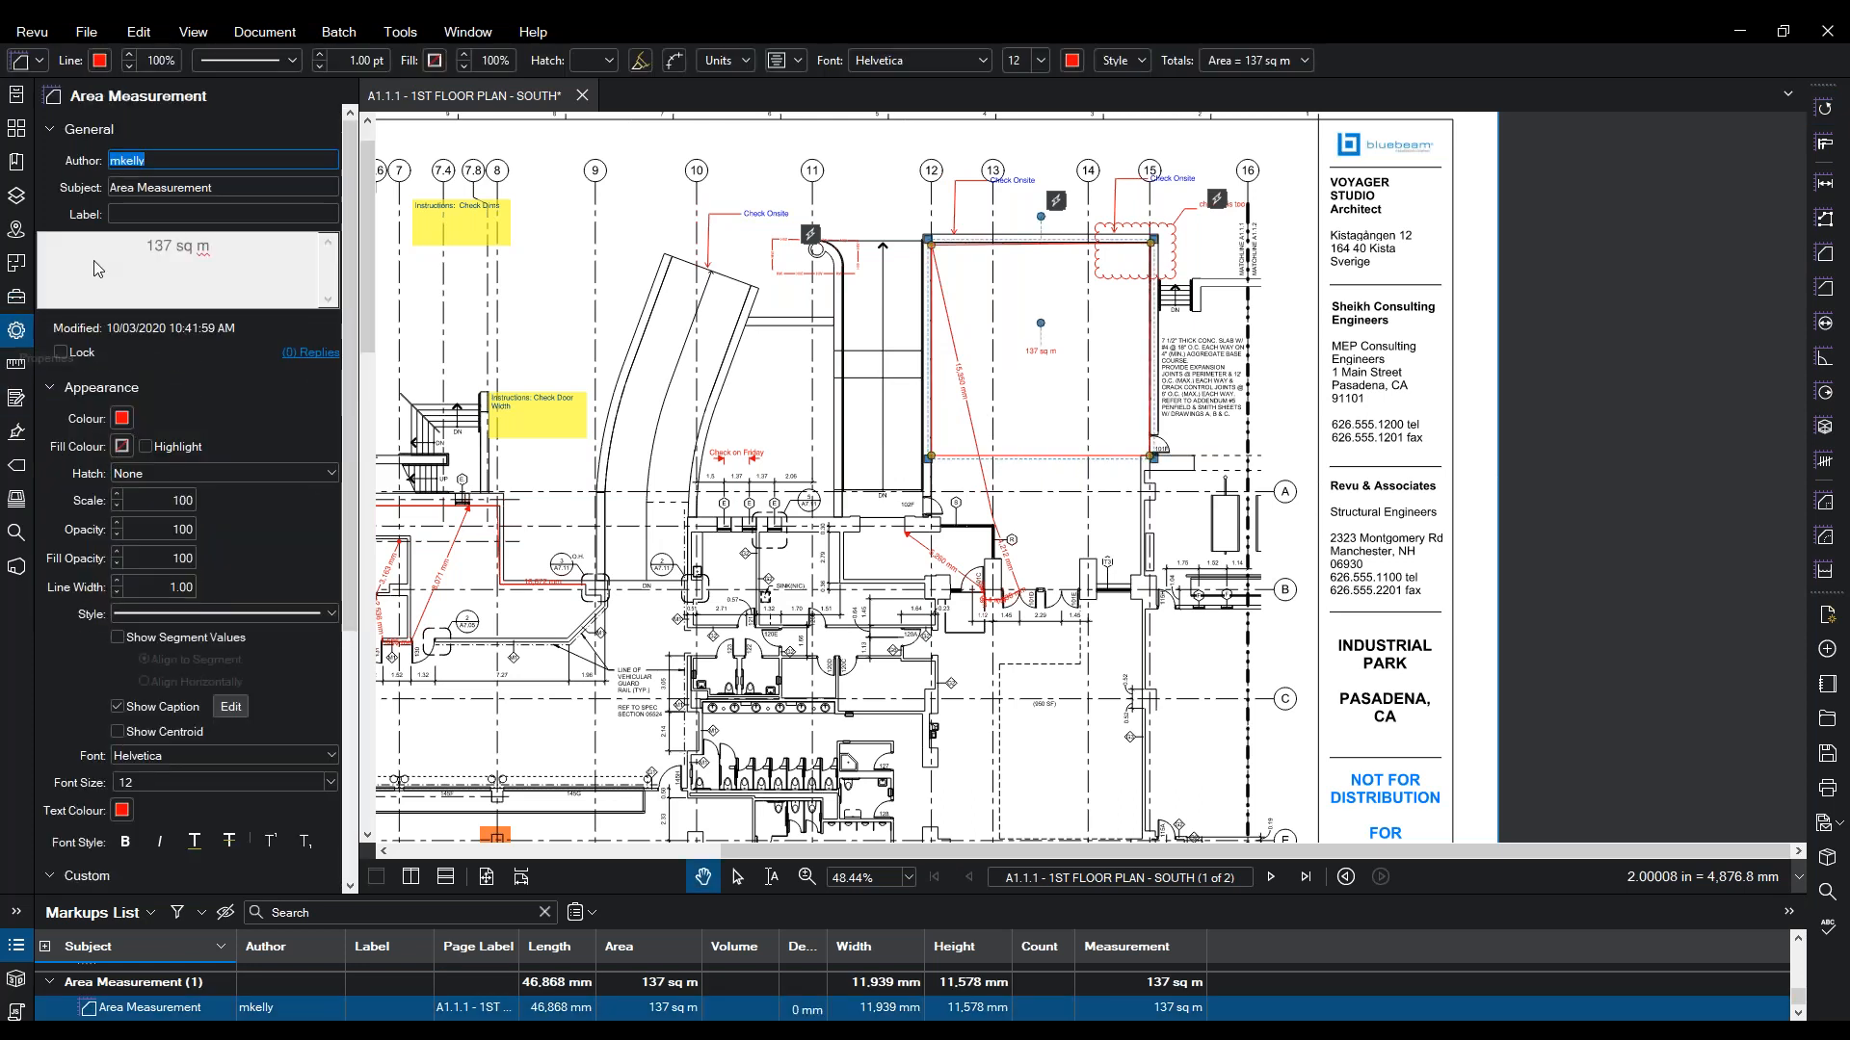
key(Tab)
text(F)
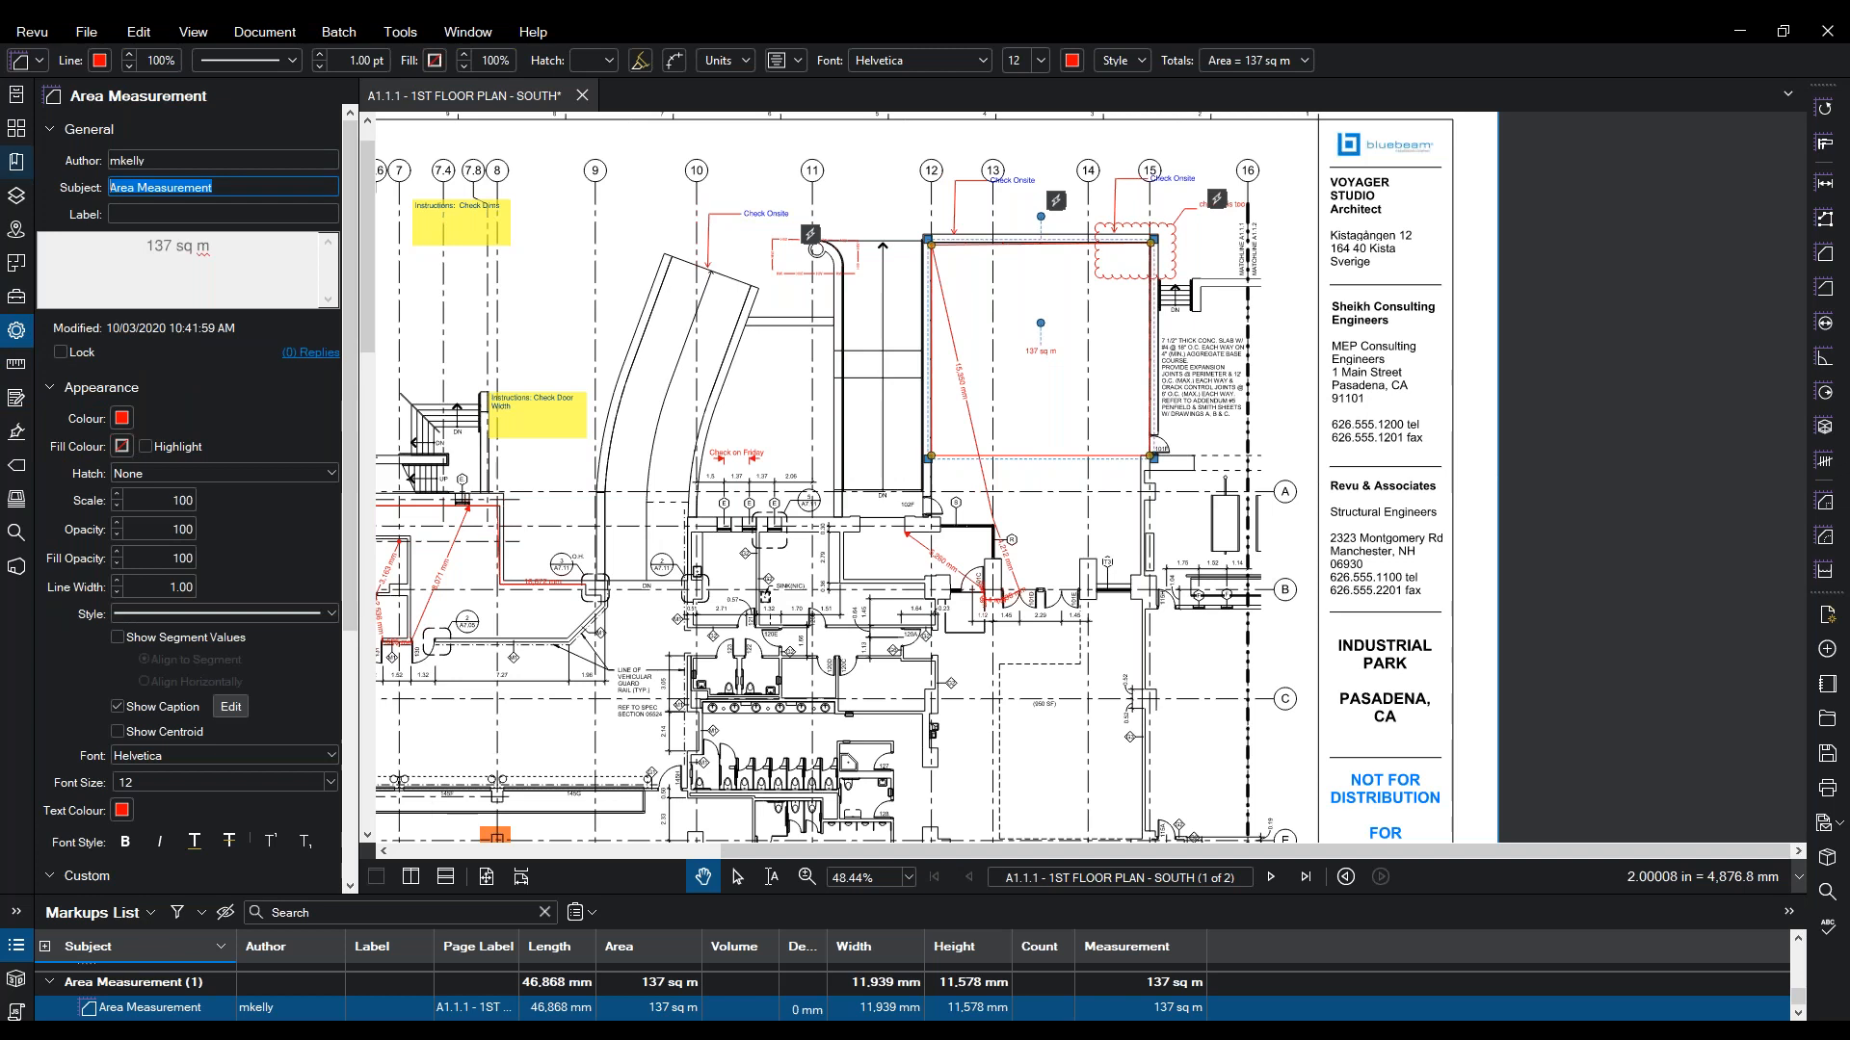
text(loor Finish)
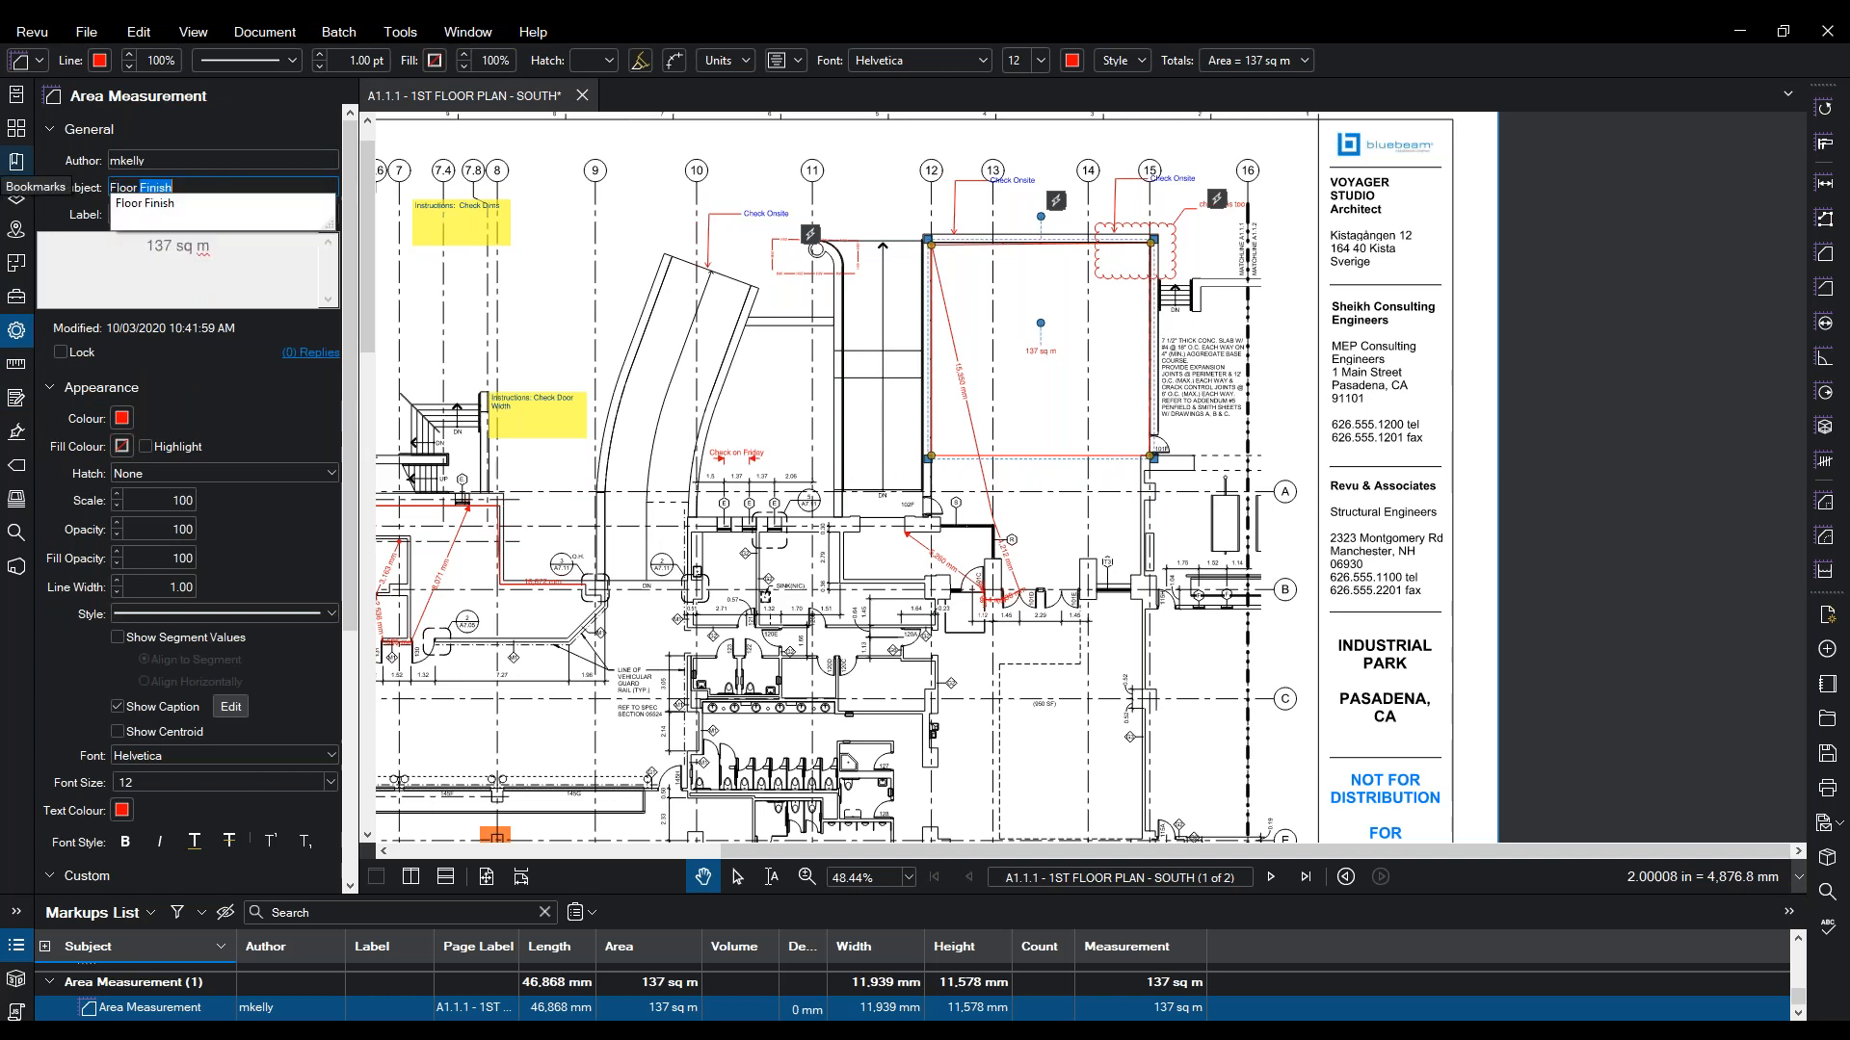
click(184, 211)
text(Tile 200 x 200)
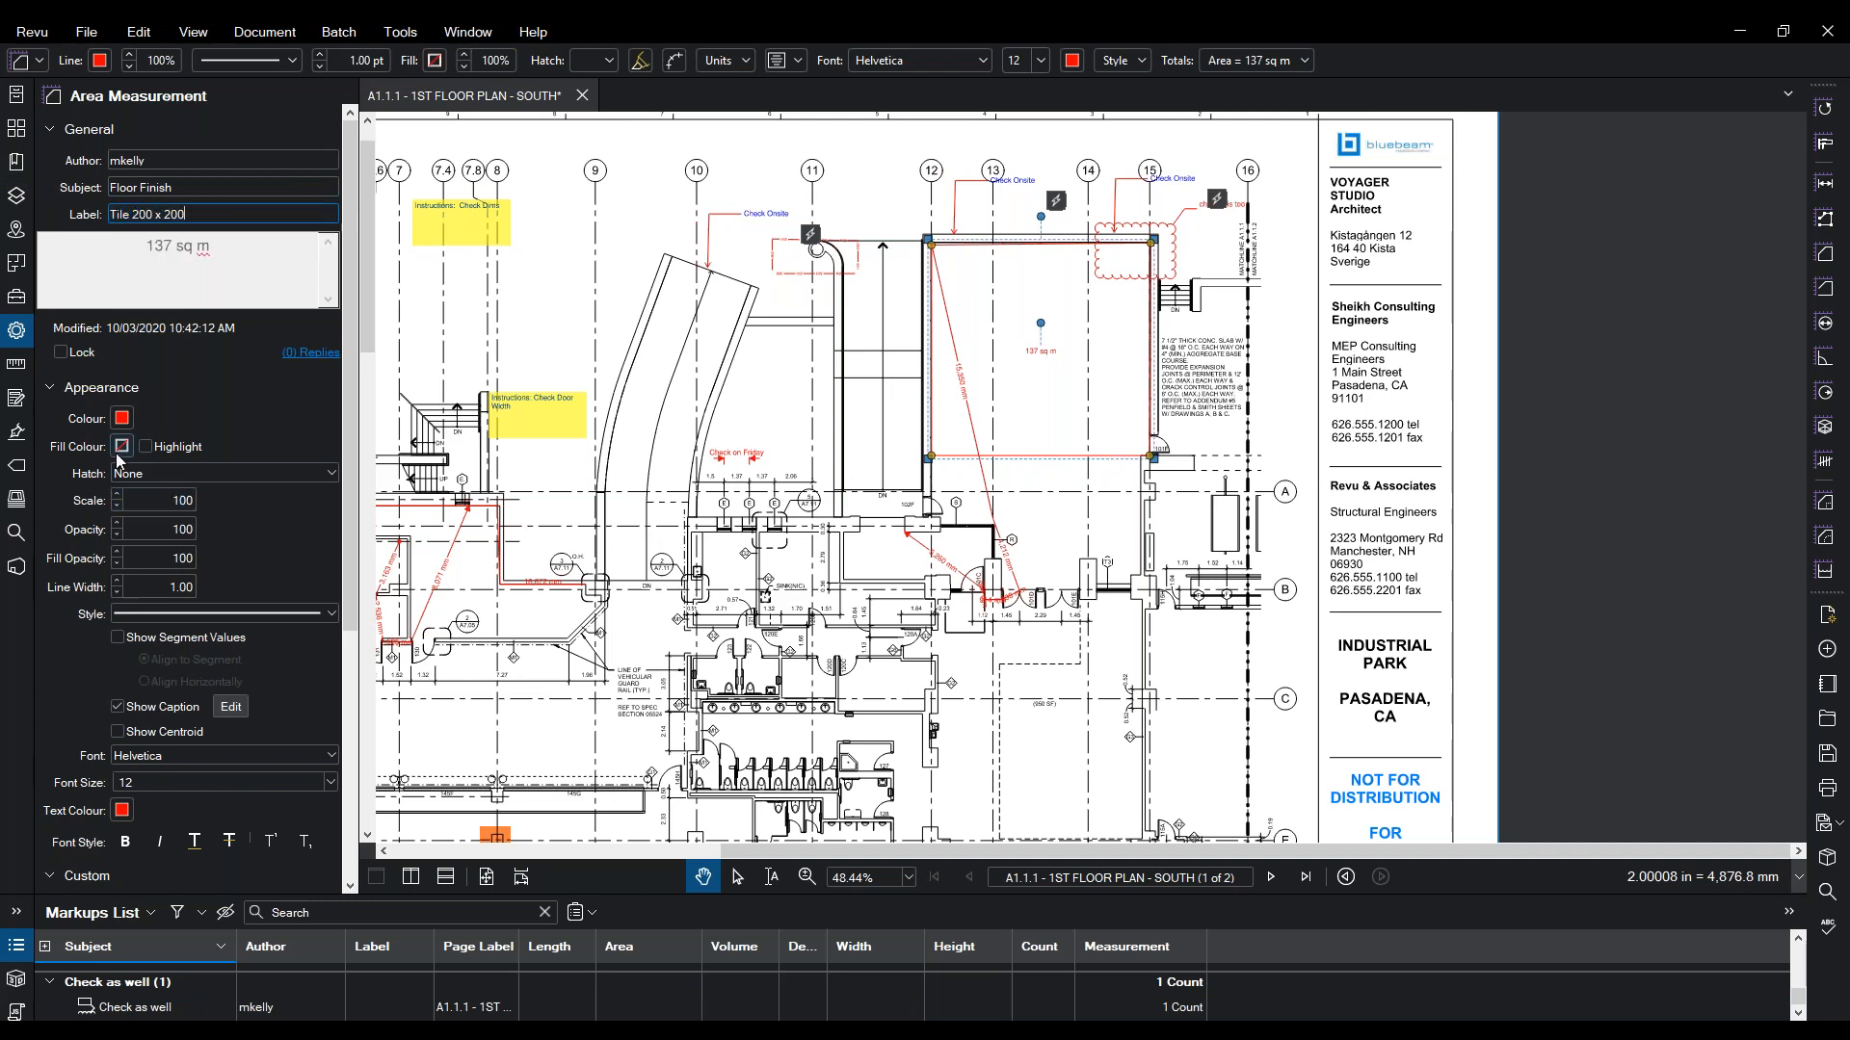
click(121, 446)
- Give the area a yellow fill with Grid hatch and highlight mode on
click(152, 482)
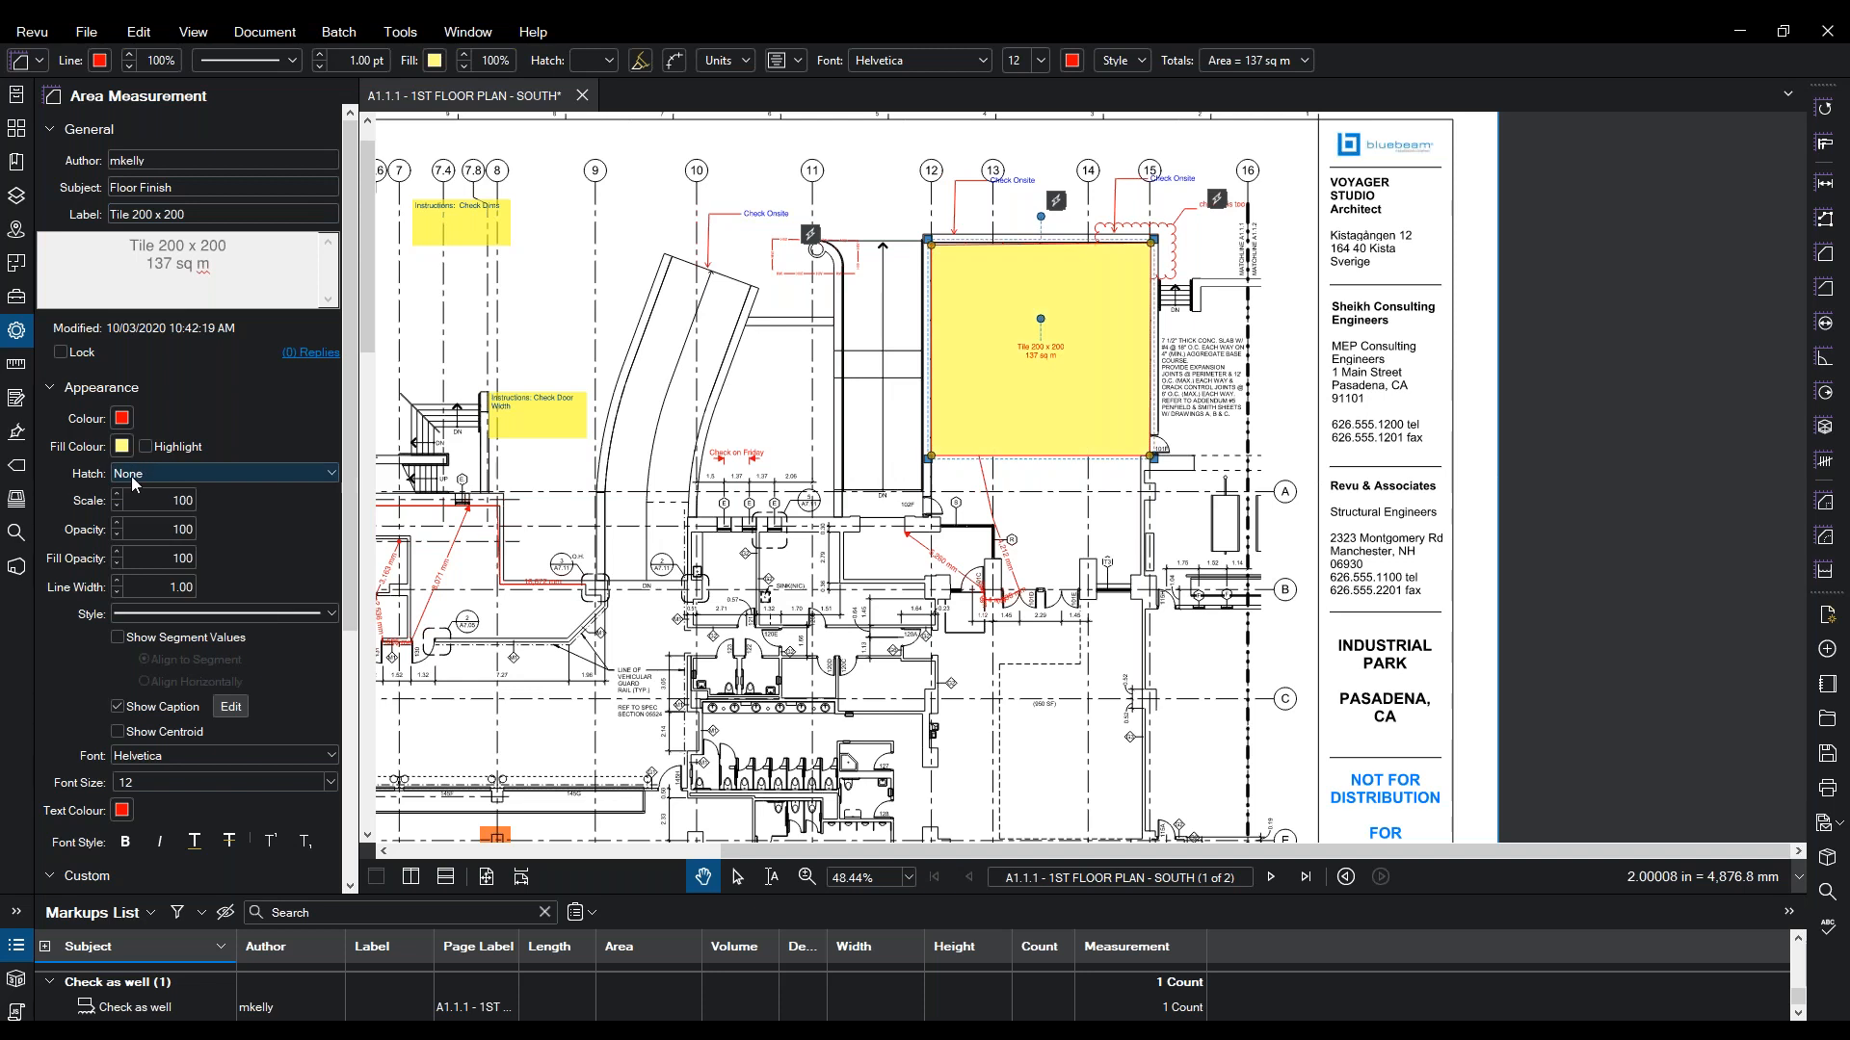
click(135, 482)
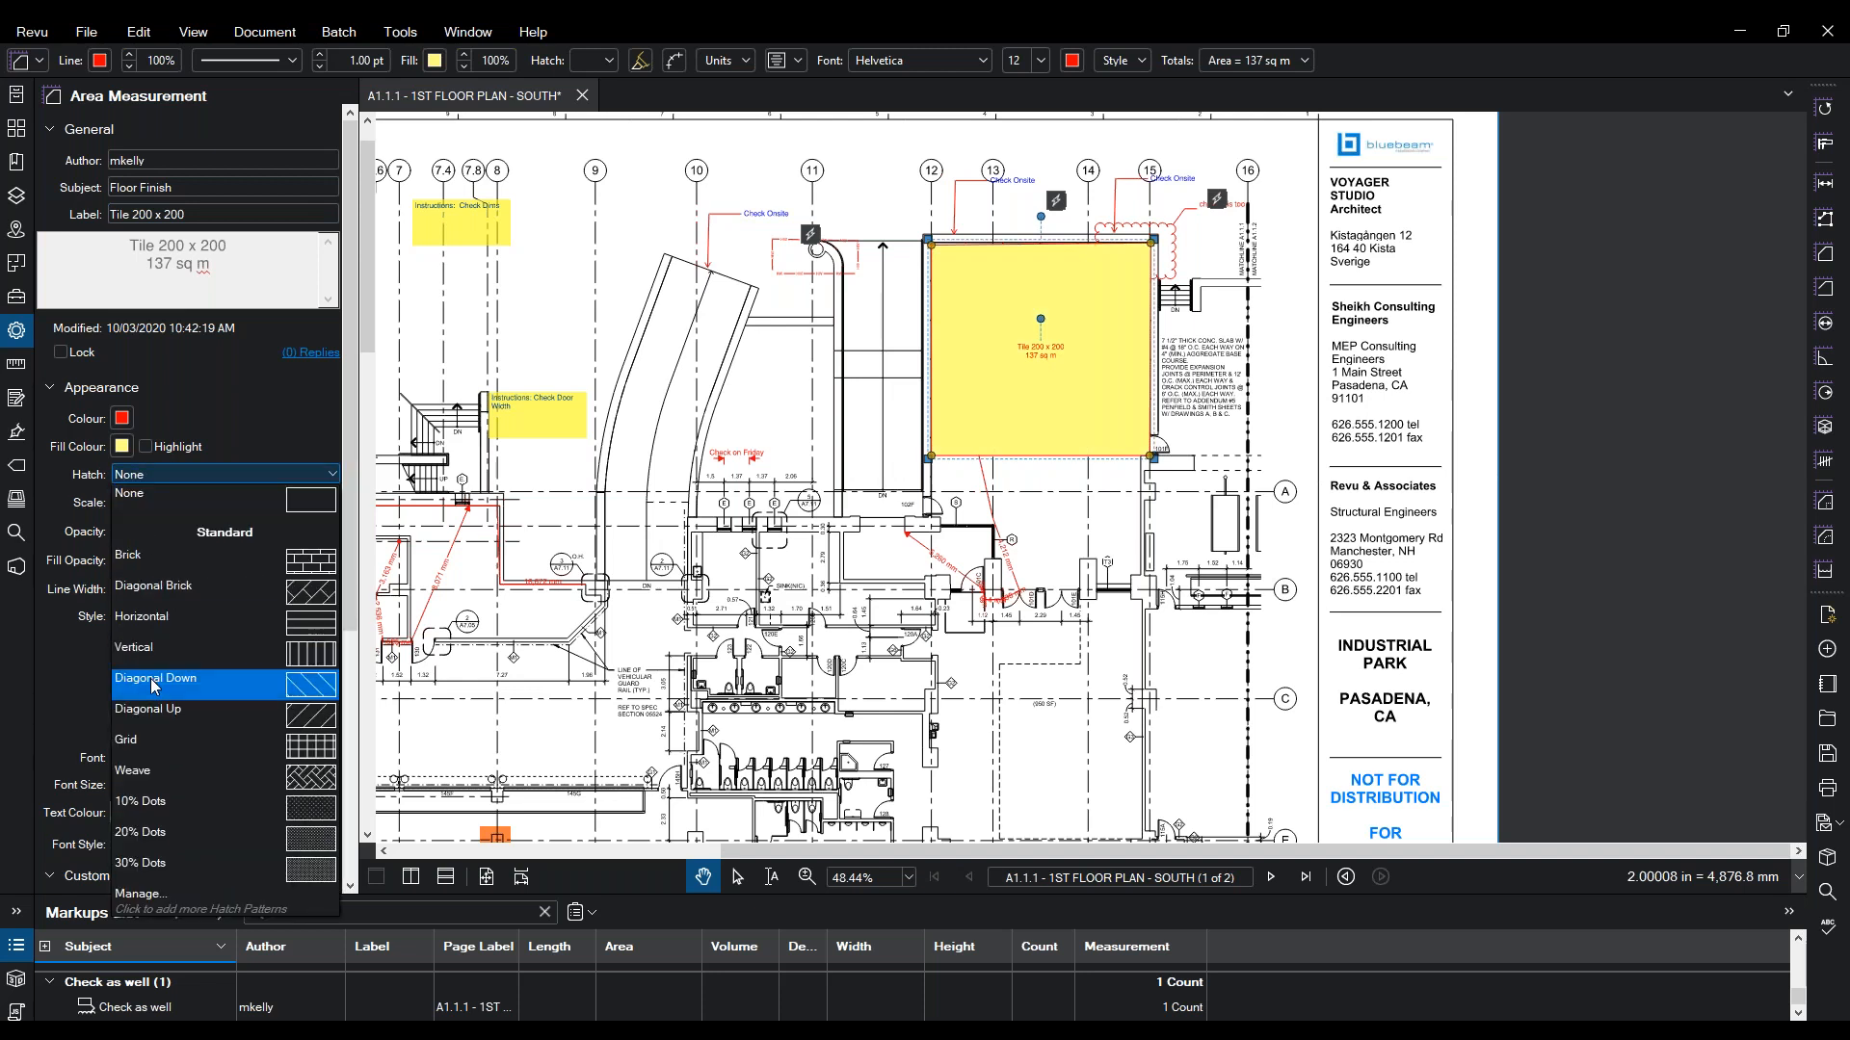
click(222, 750)
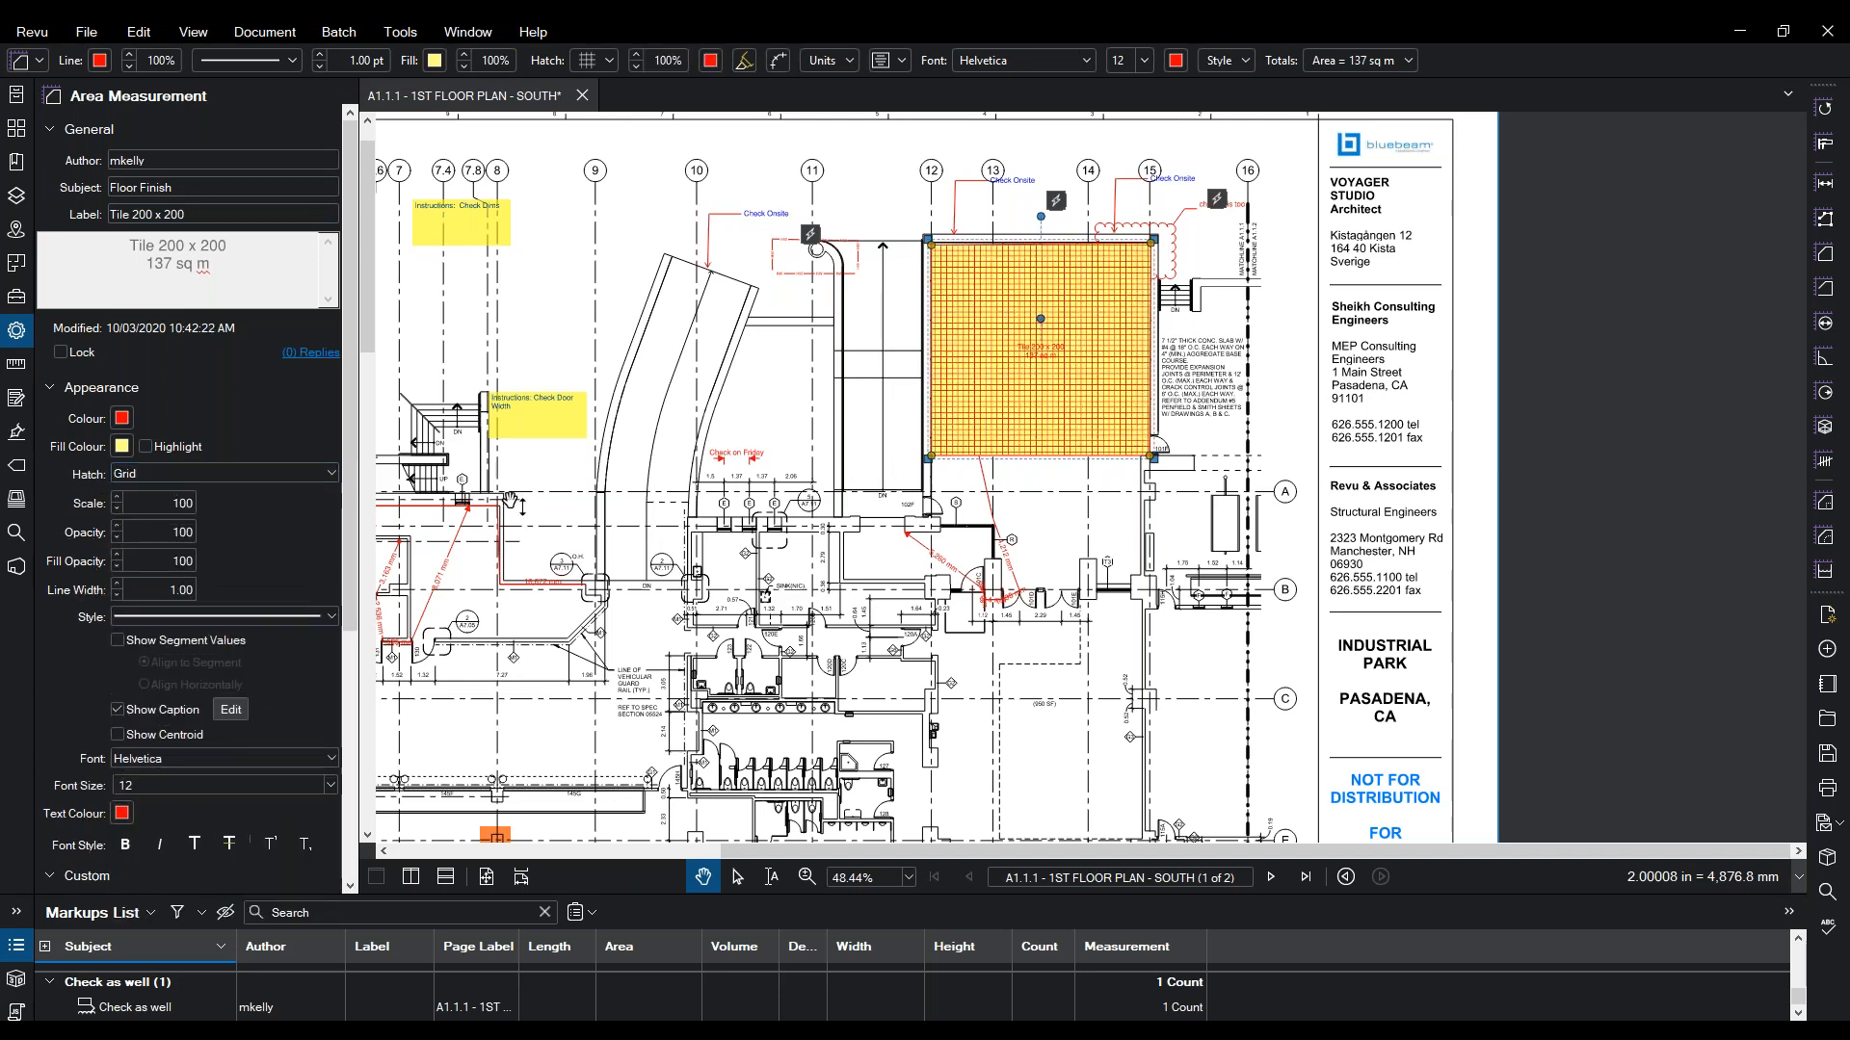
click(146, 448)
click(146, 448)
click(146, 448)
click(146, 448)
click(146, 448)
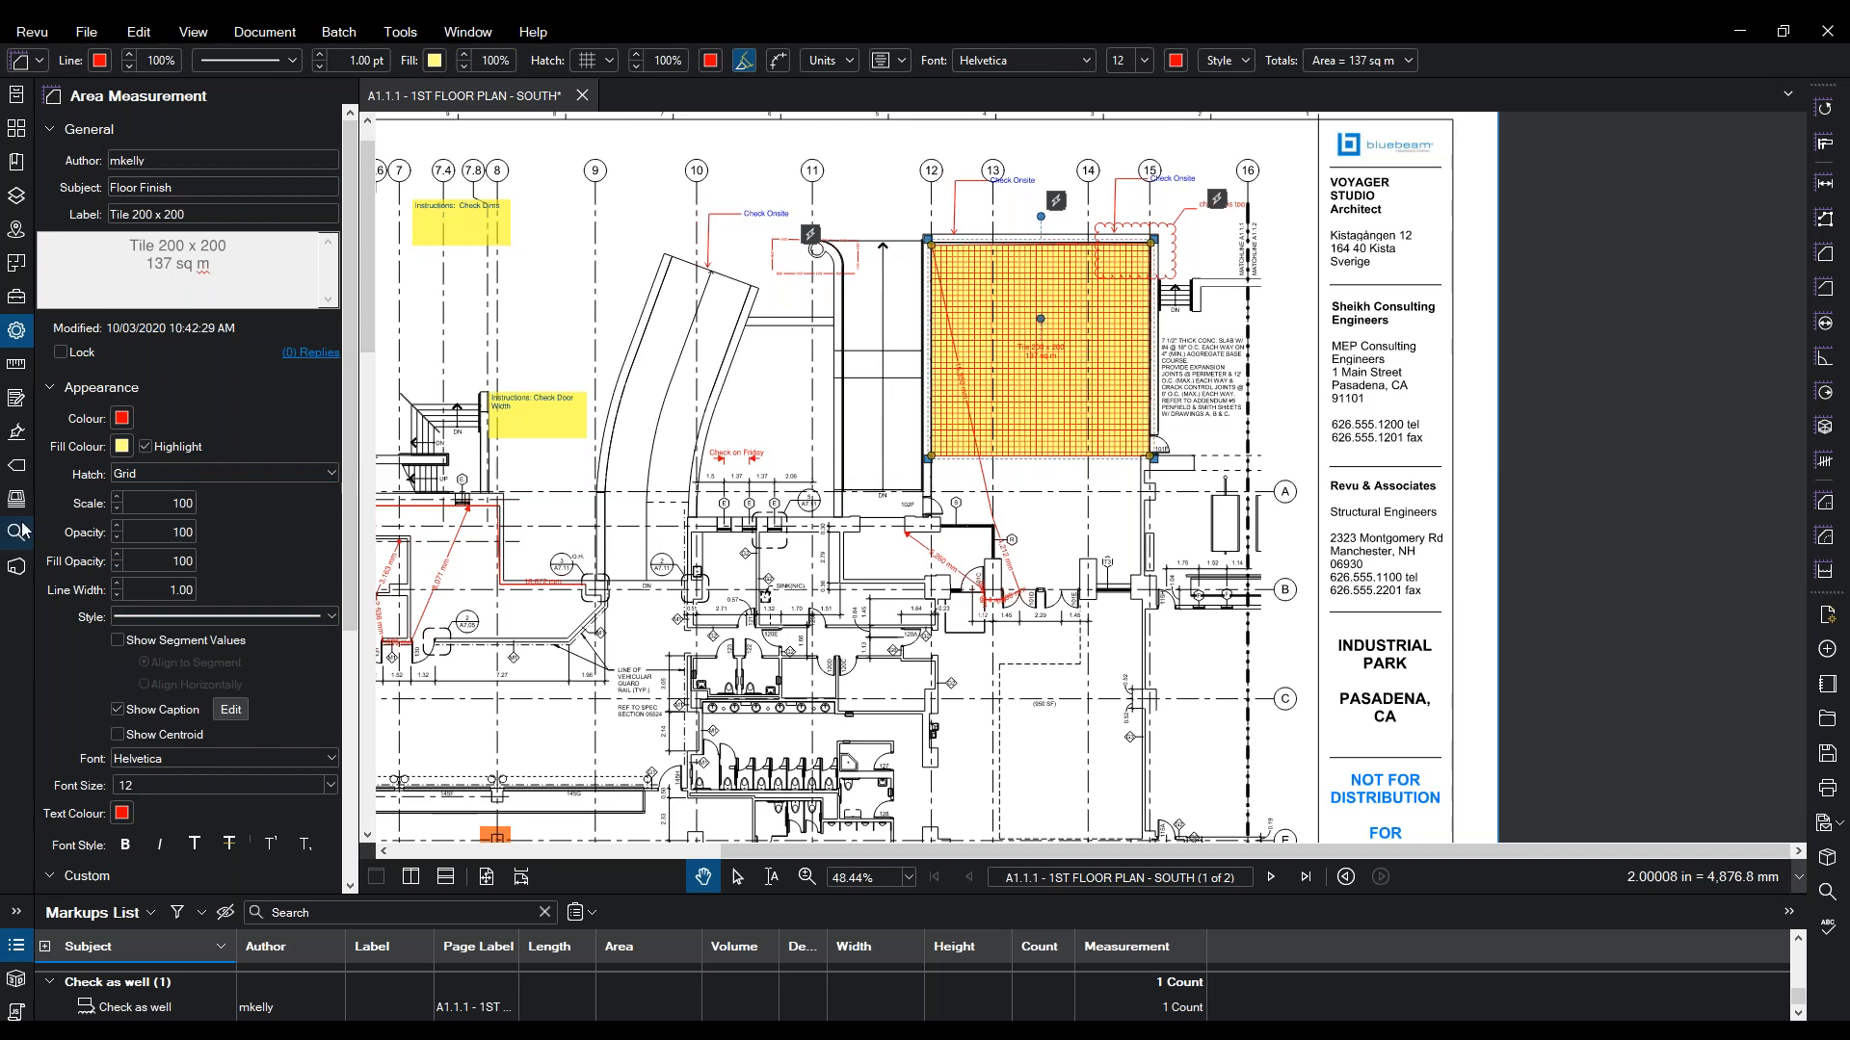
click(16, 297)
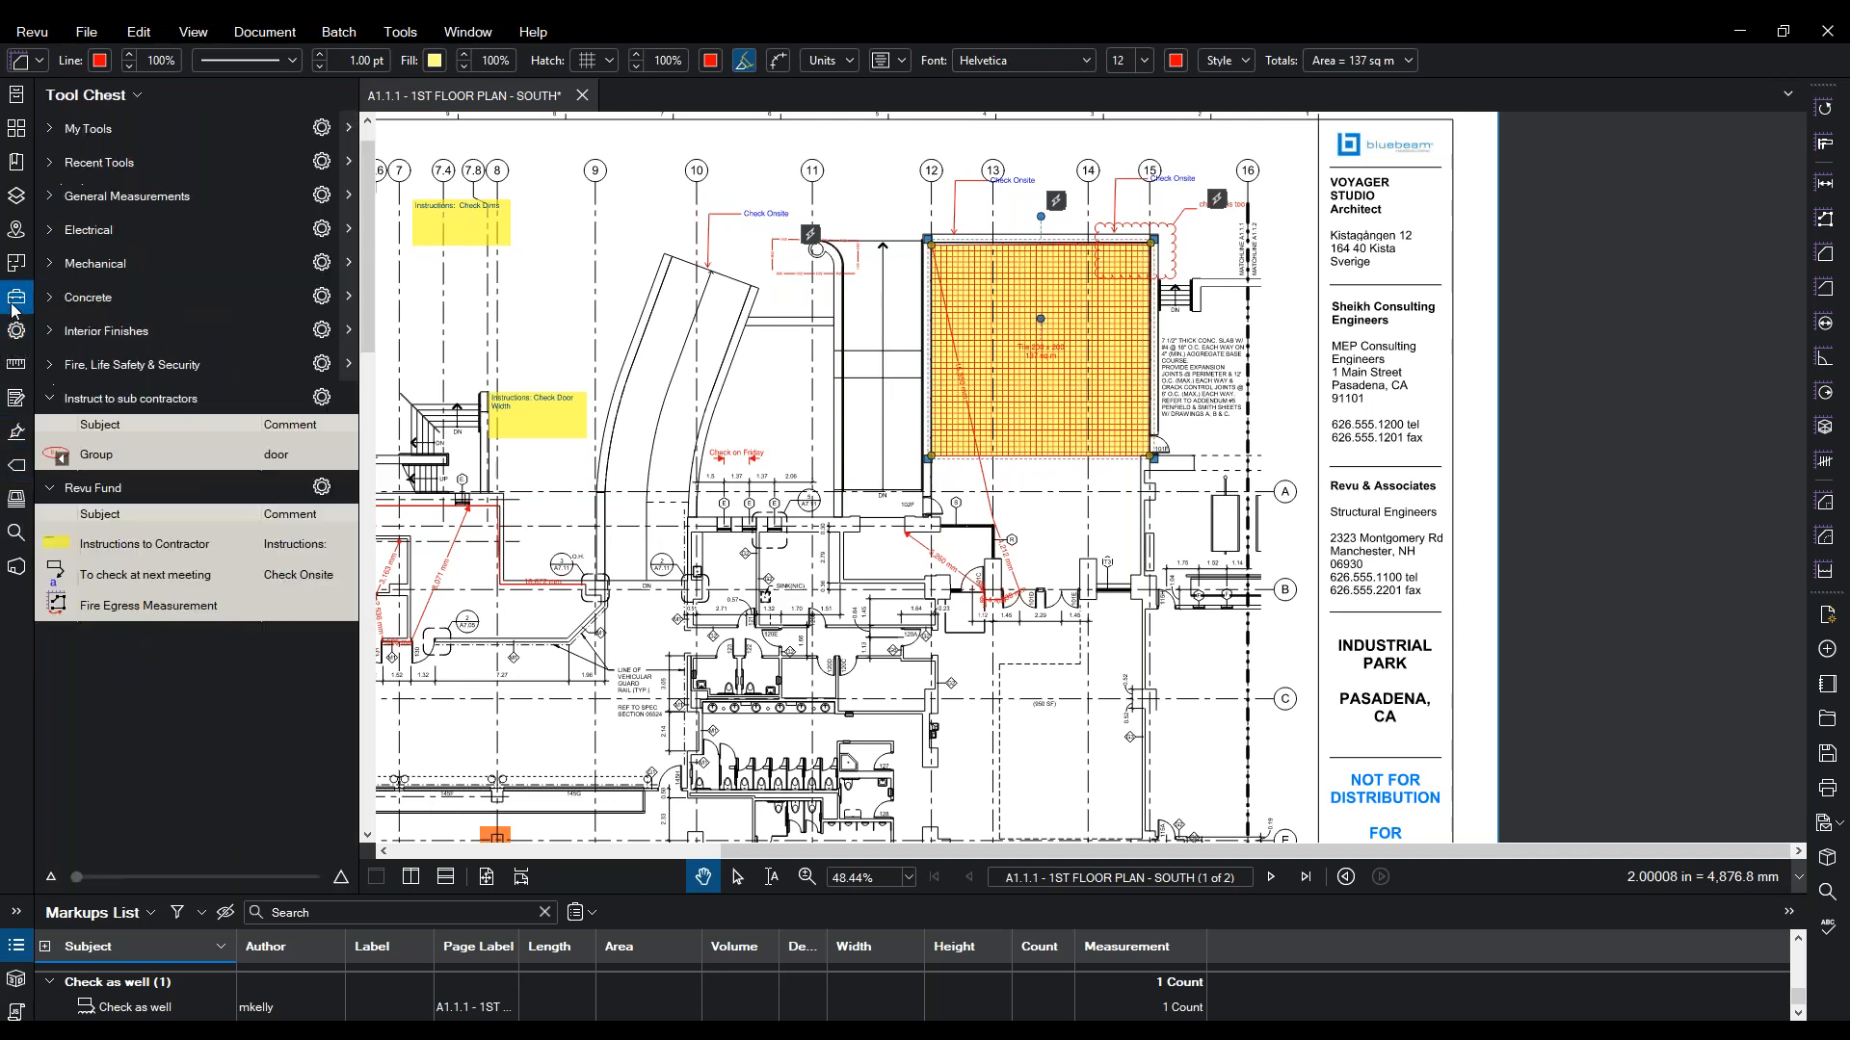
- Save the Floor Finish area as a tool in the Revu Fund set
right_click(1086, 378)
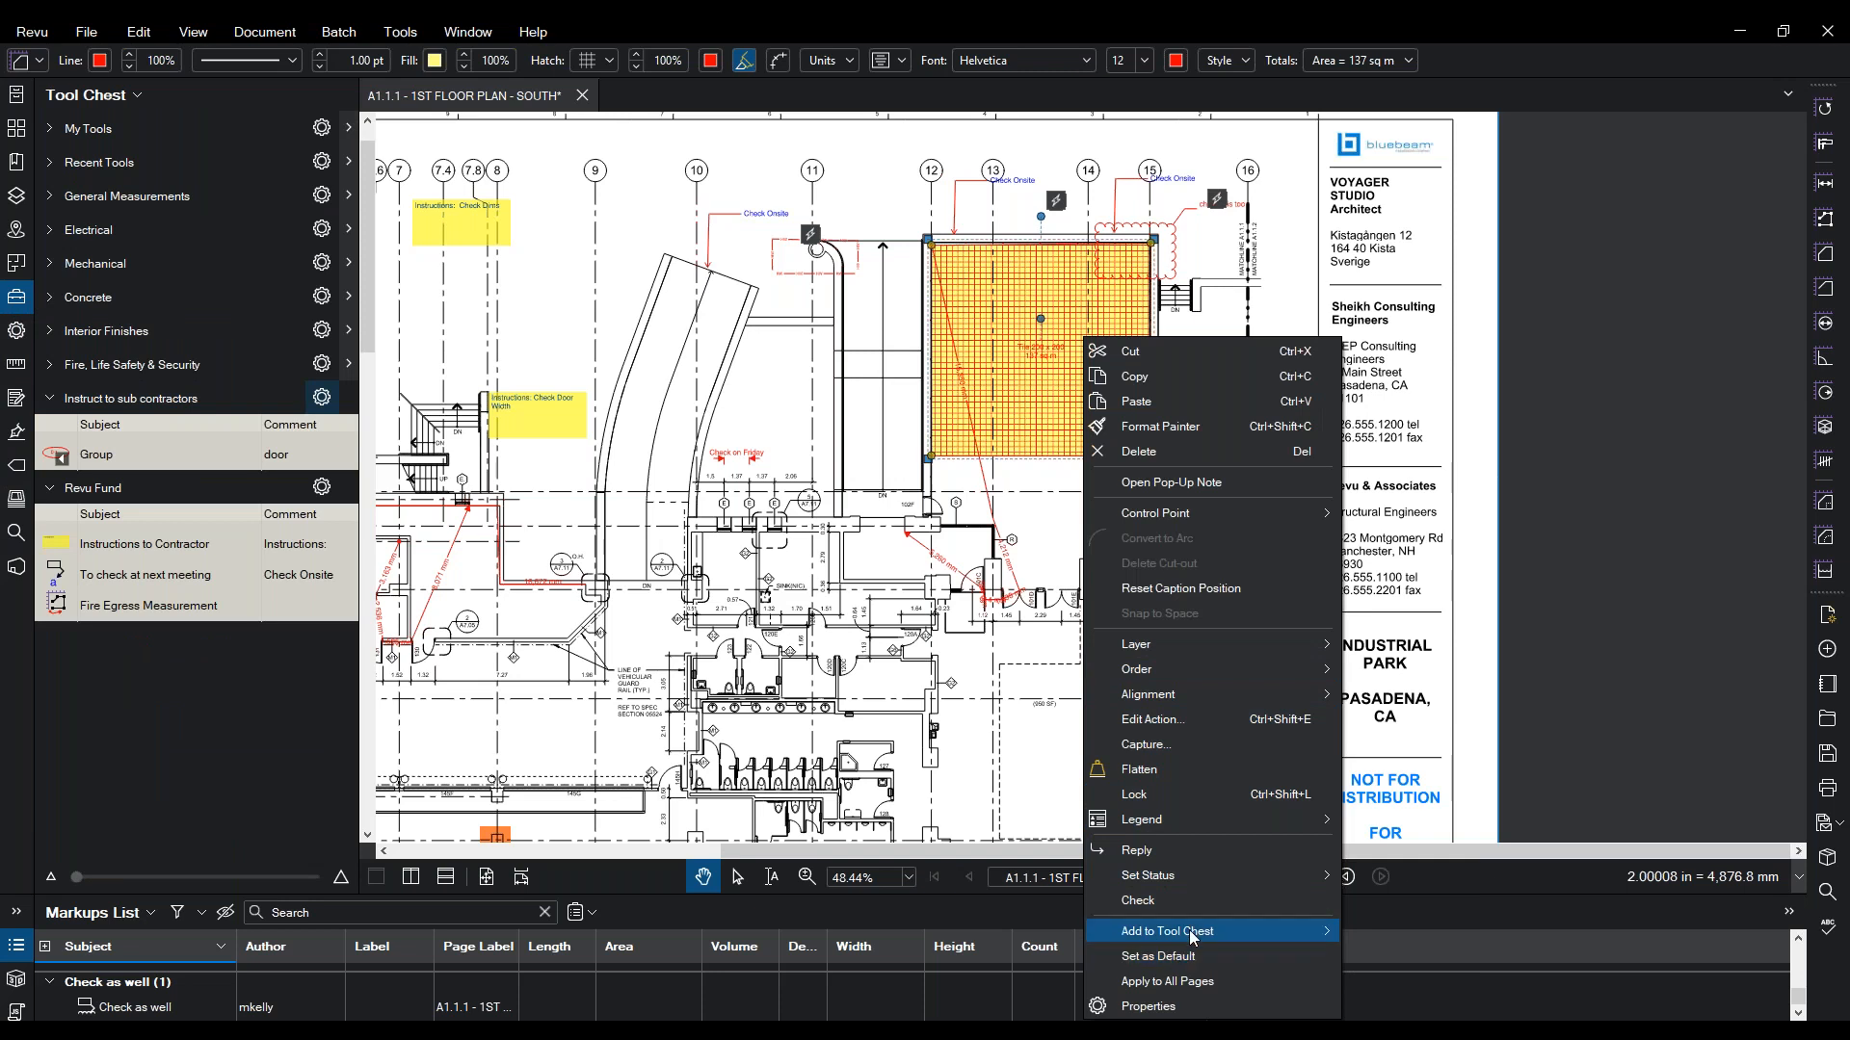
mouse_move(1252, 931)
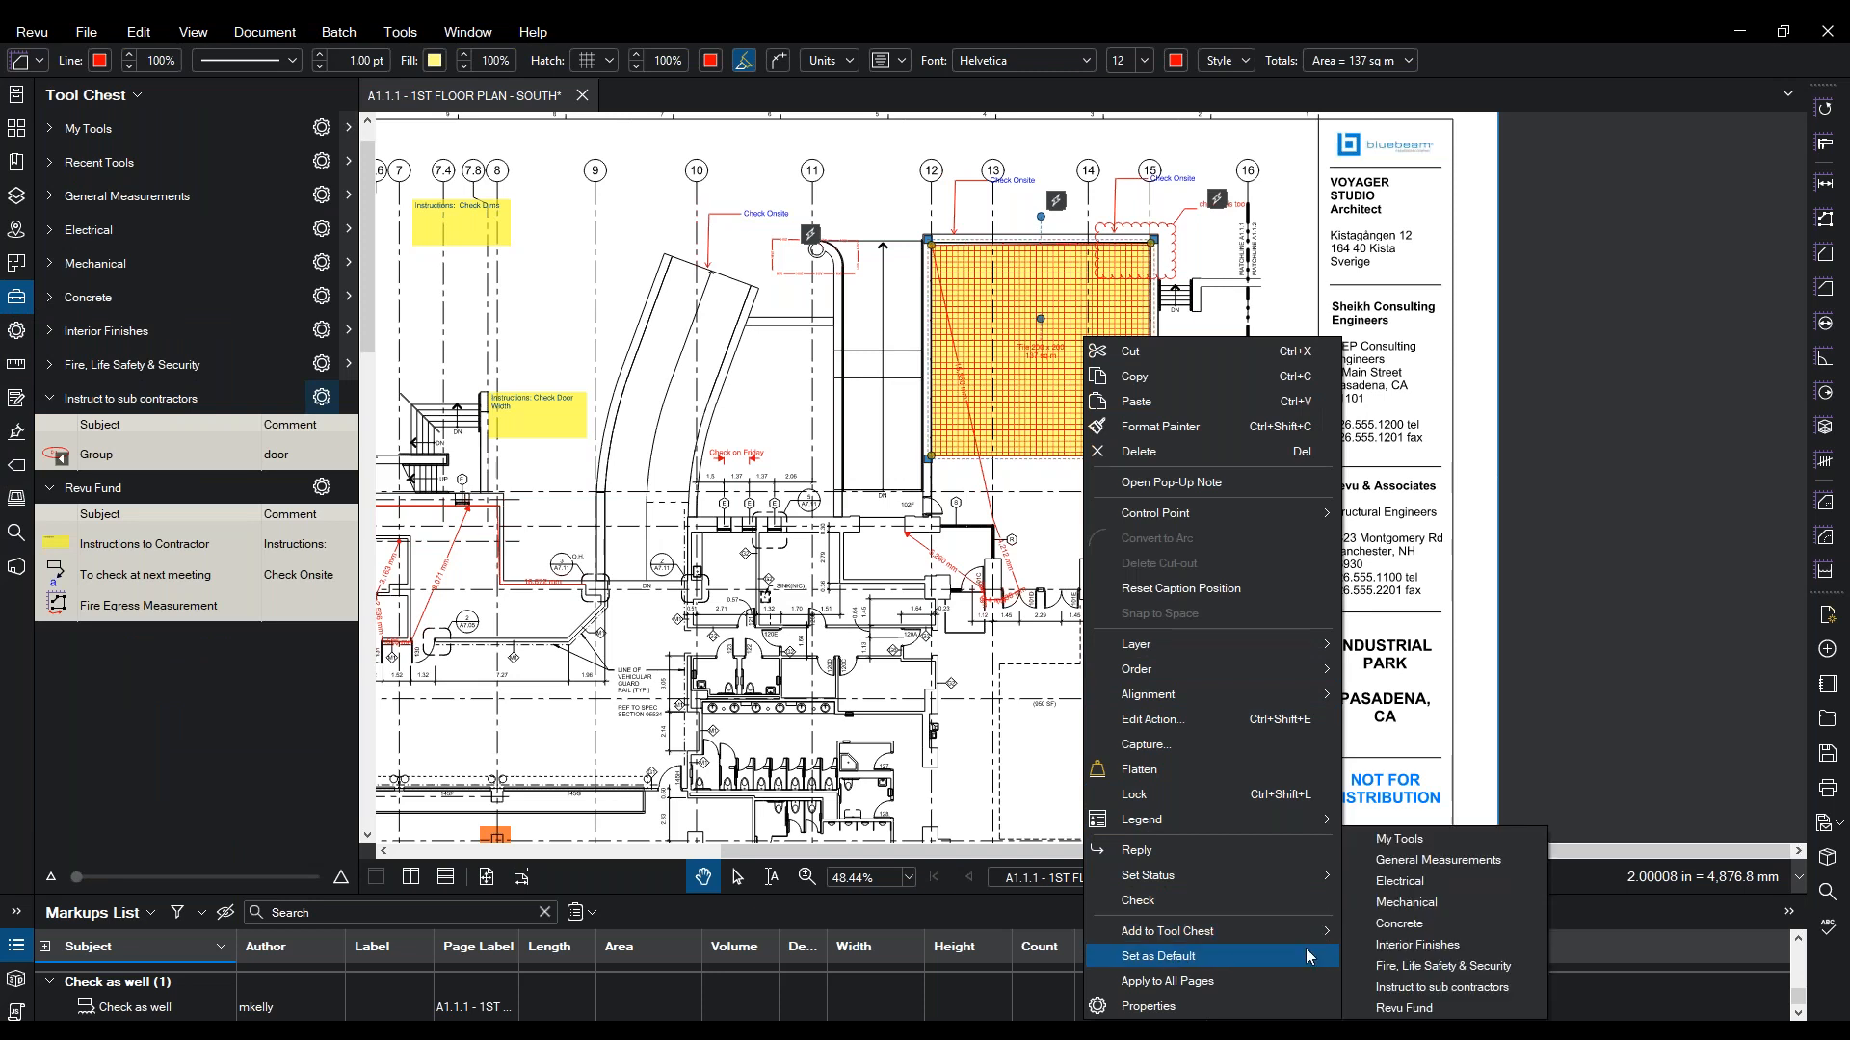
click(1406, 1009)
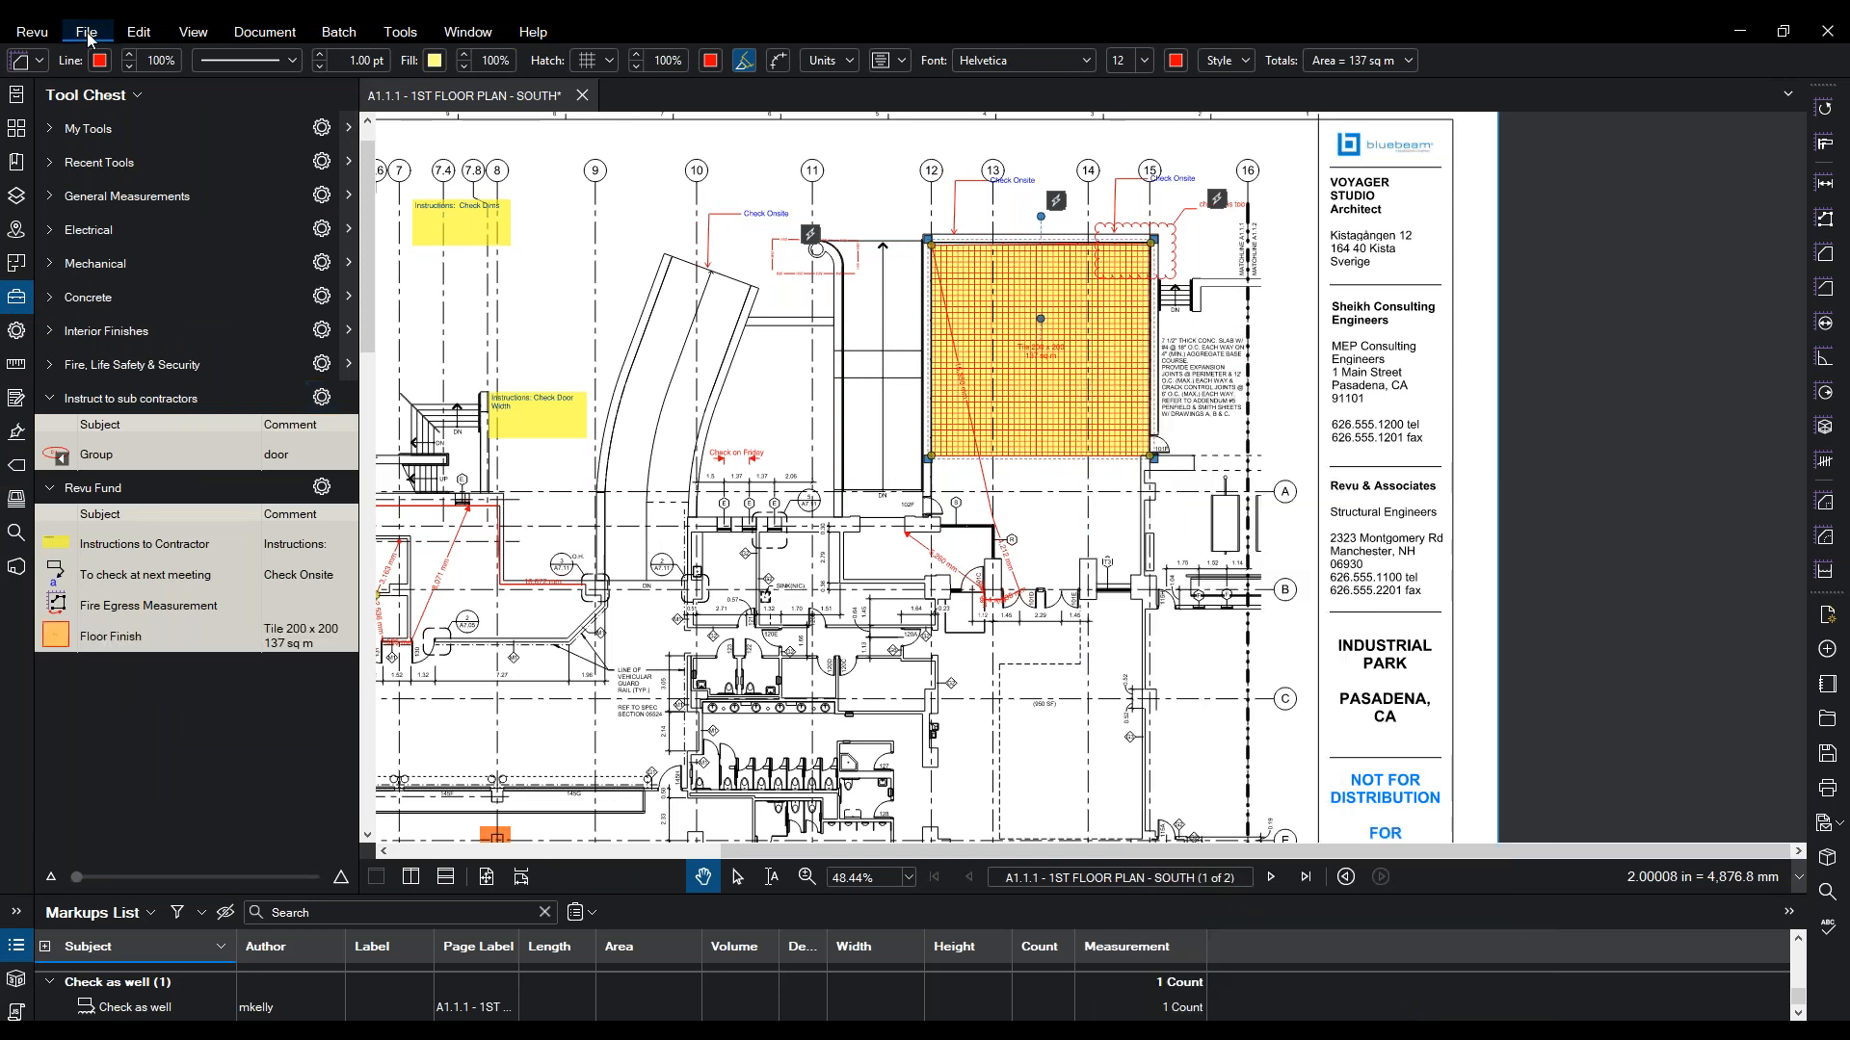
- Switch the workspace profile and pan so the tiled area and title block are visible
click(32, 32)
mouse_move(68, 167)
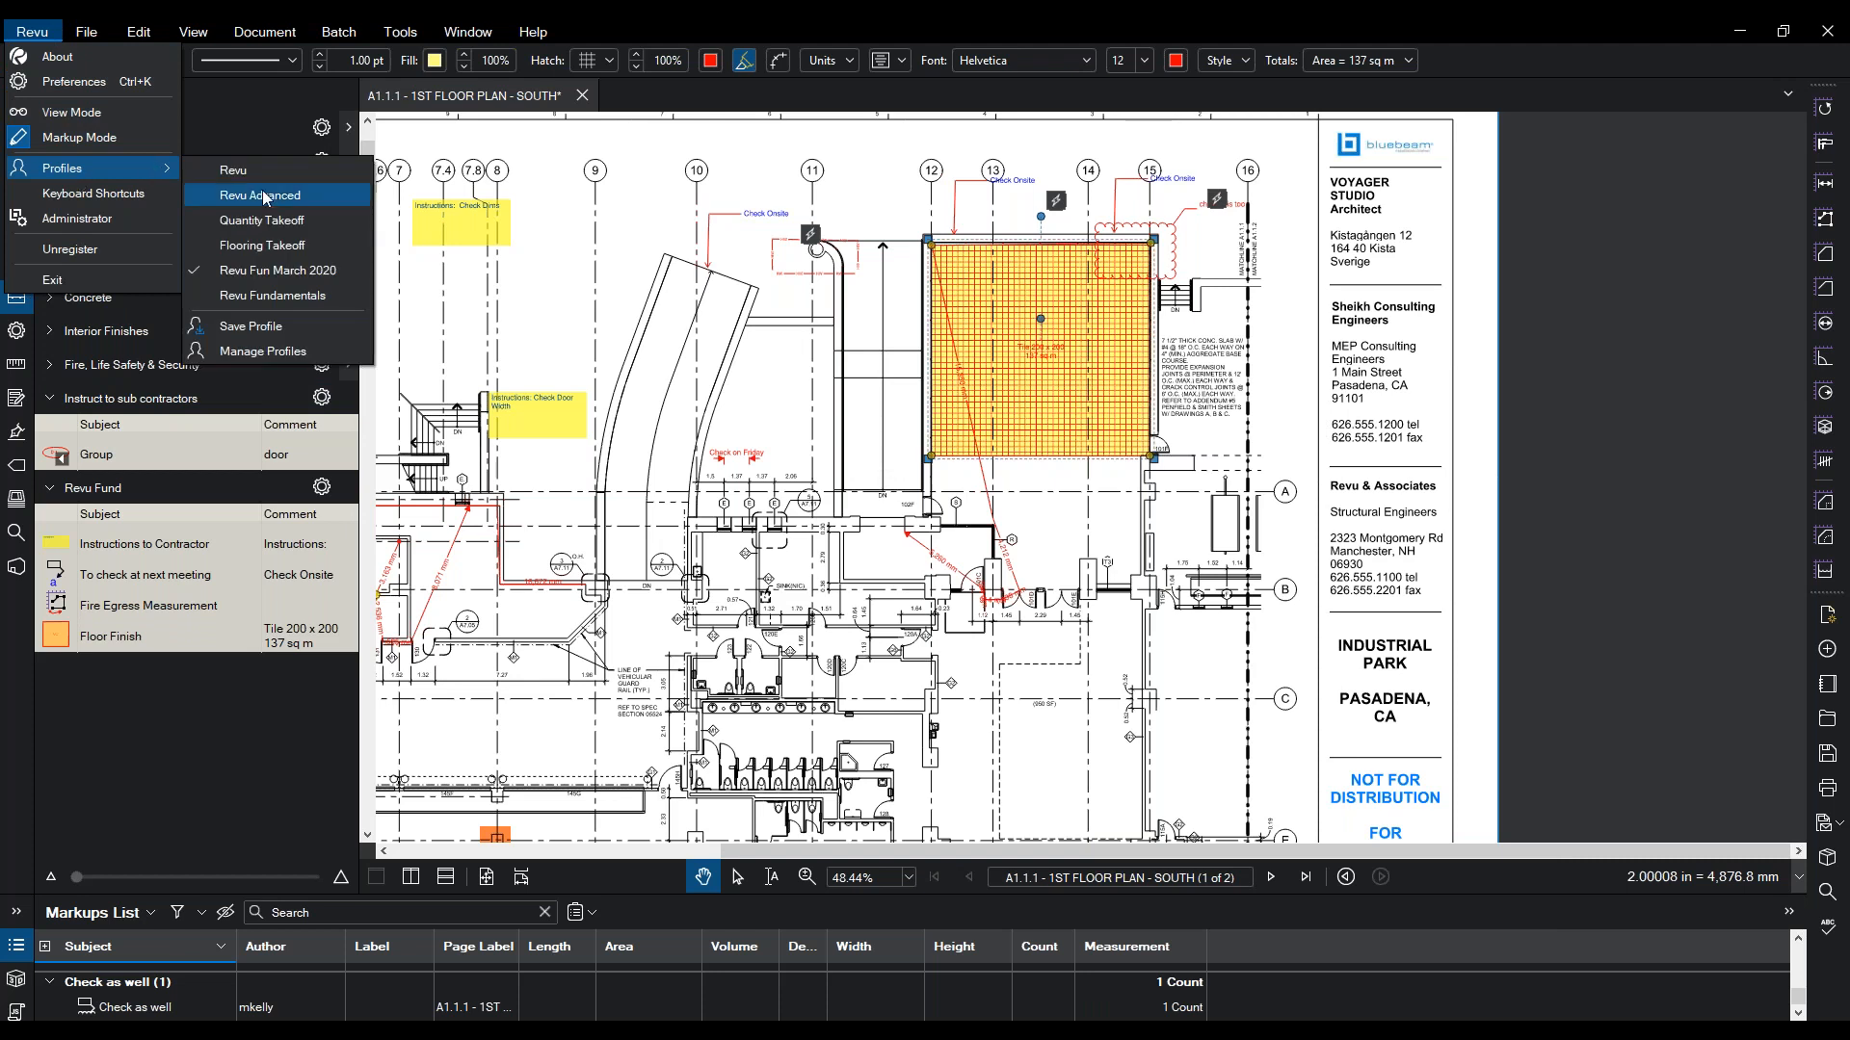
click(279, 323)
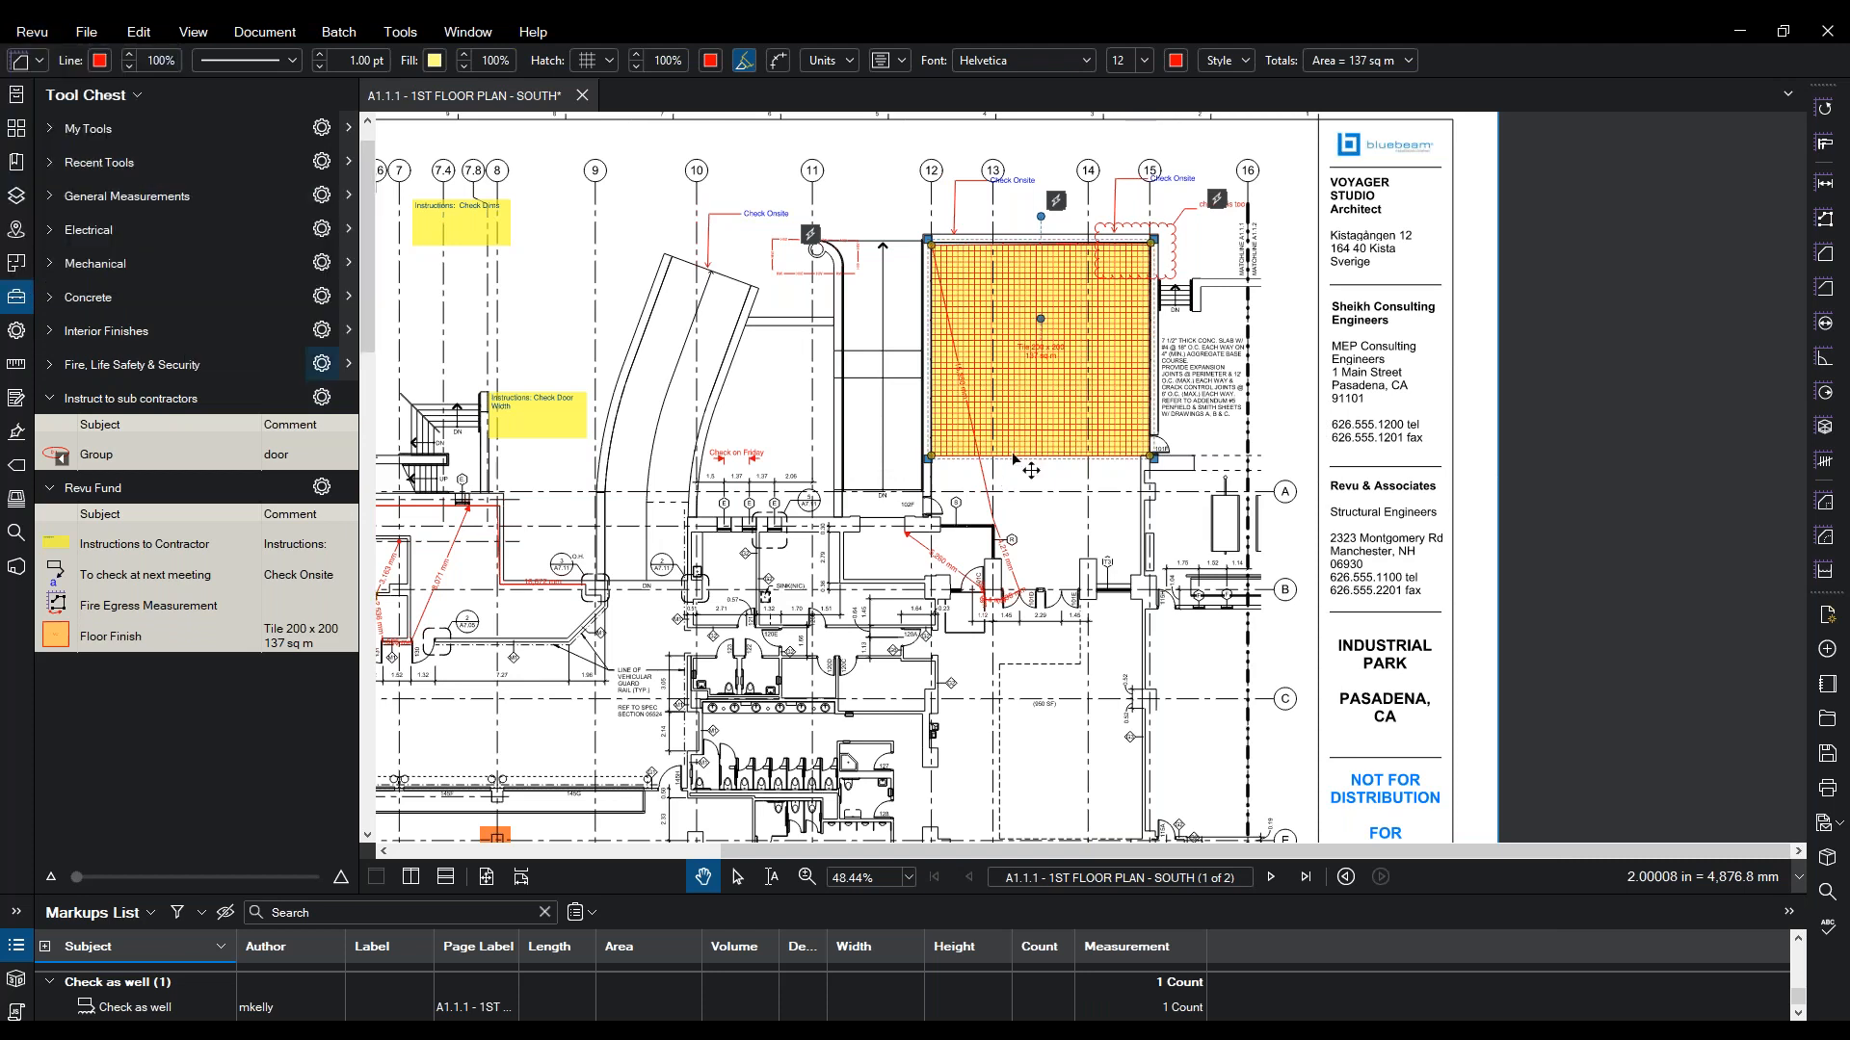
mouse_move(907, 378)
mouse_down()
mouse_move(1029, 427)
mouse_move(1254, 472)
mouse_up()
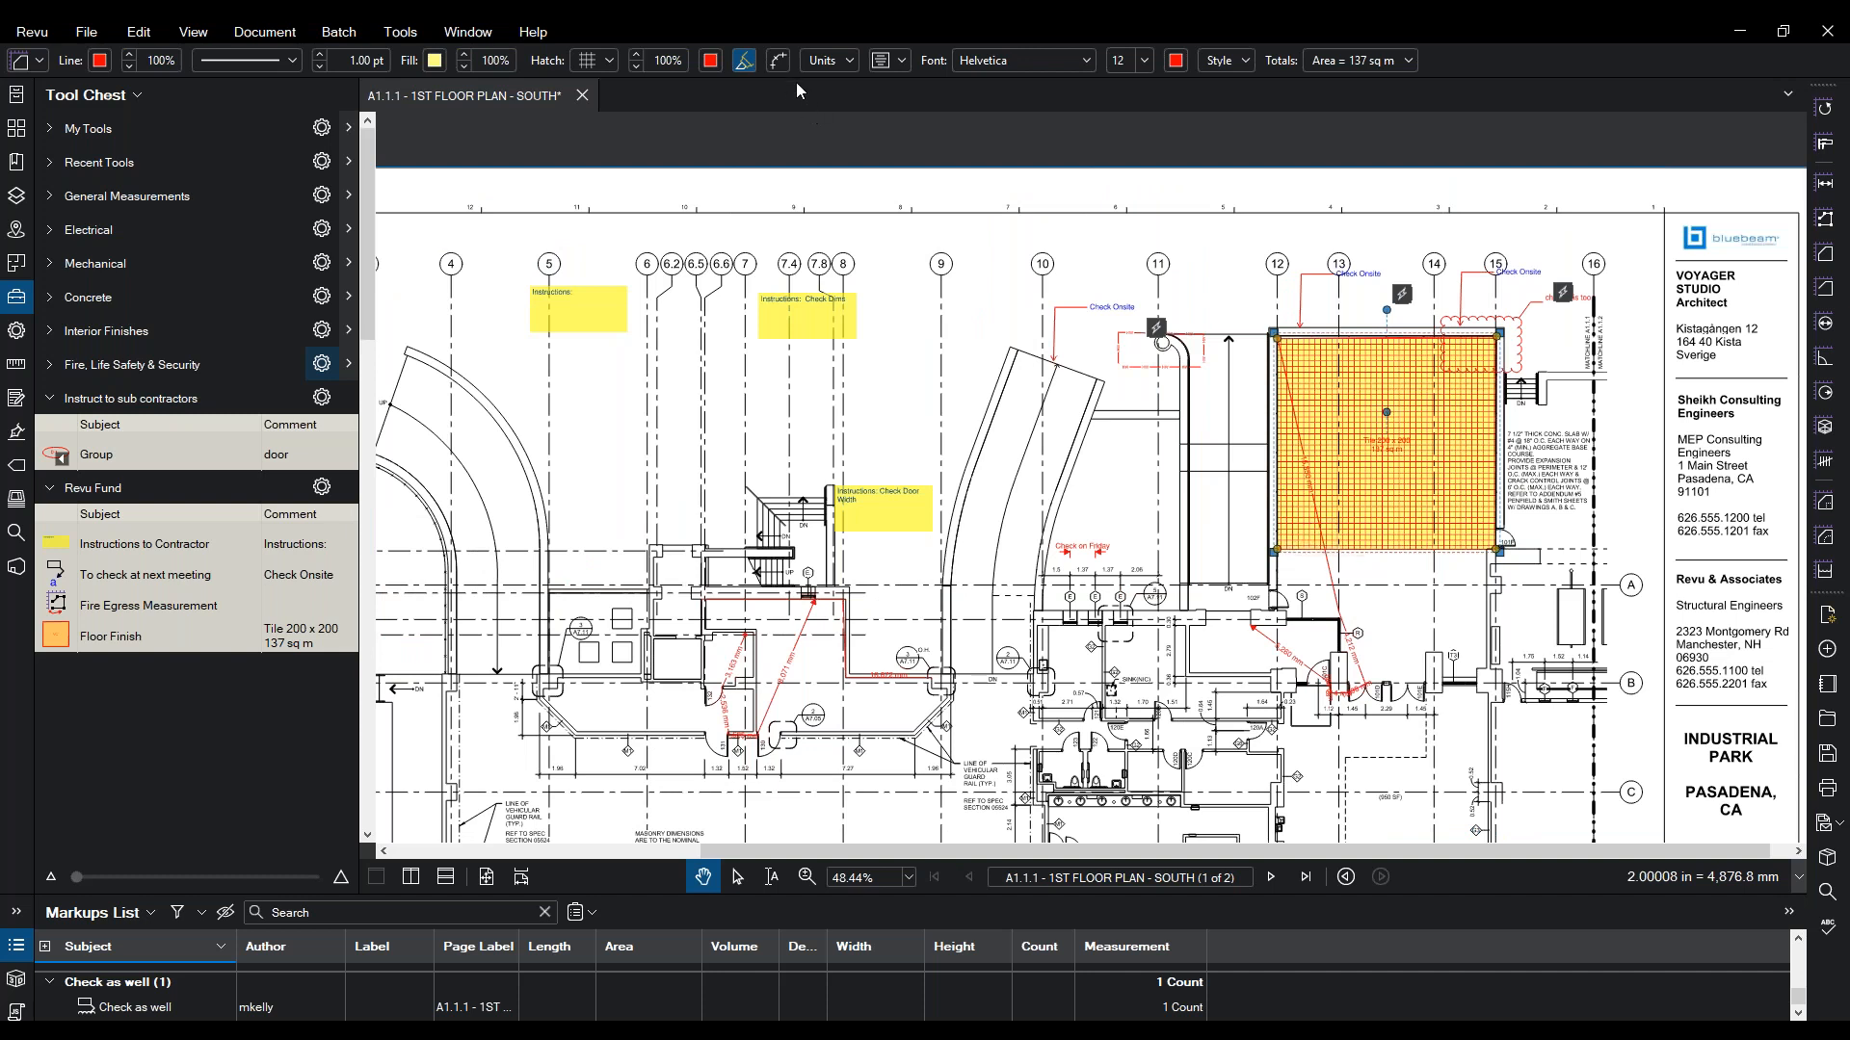
click(829, 61)
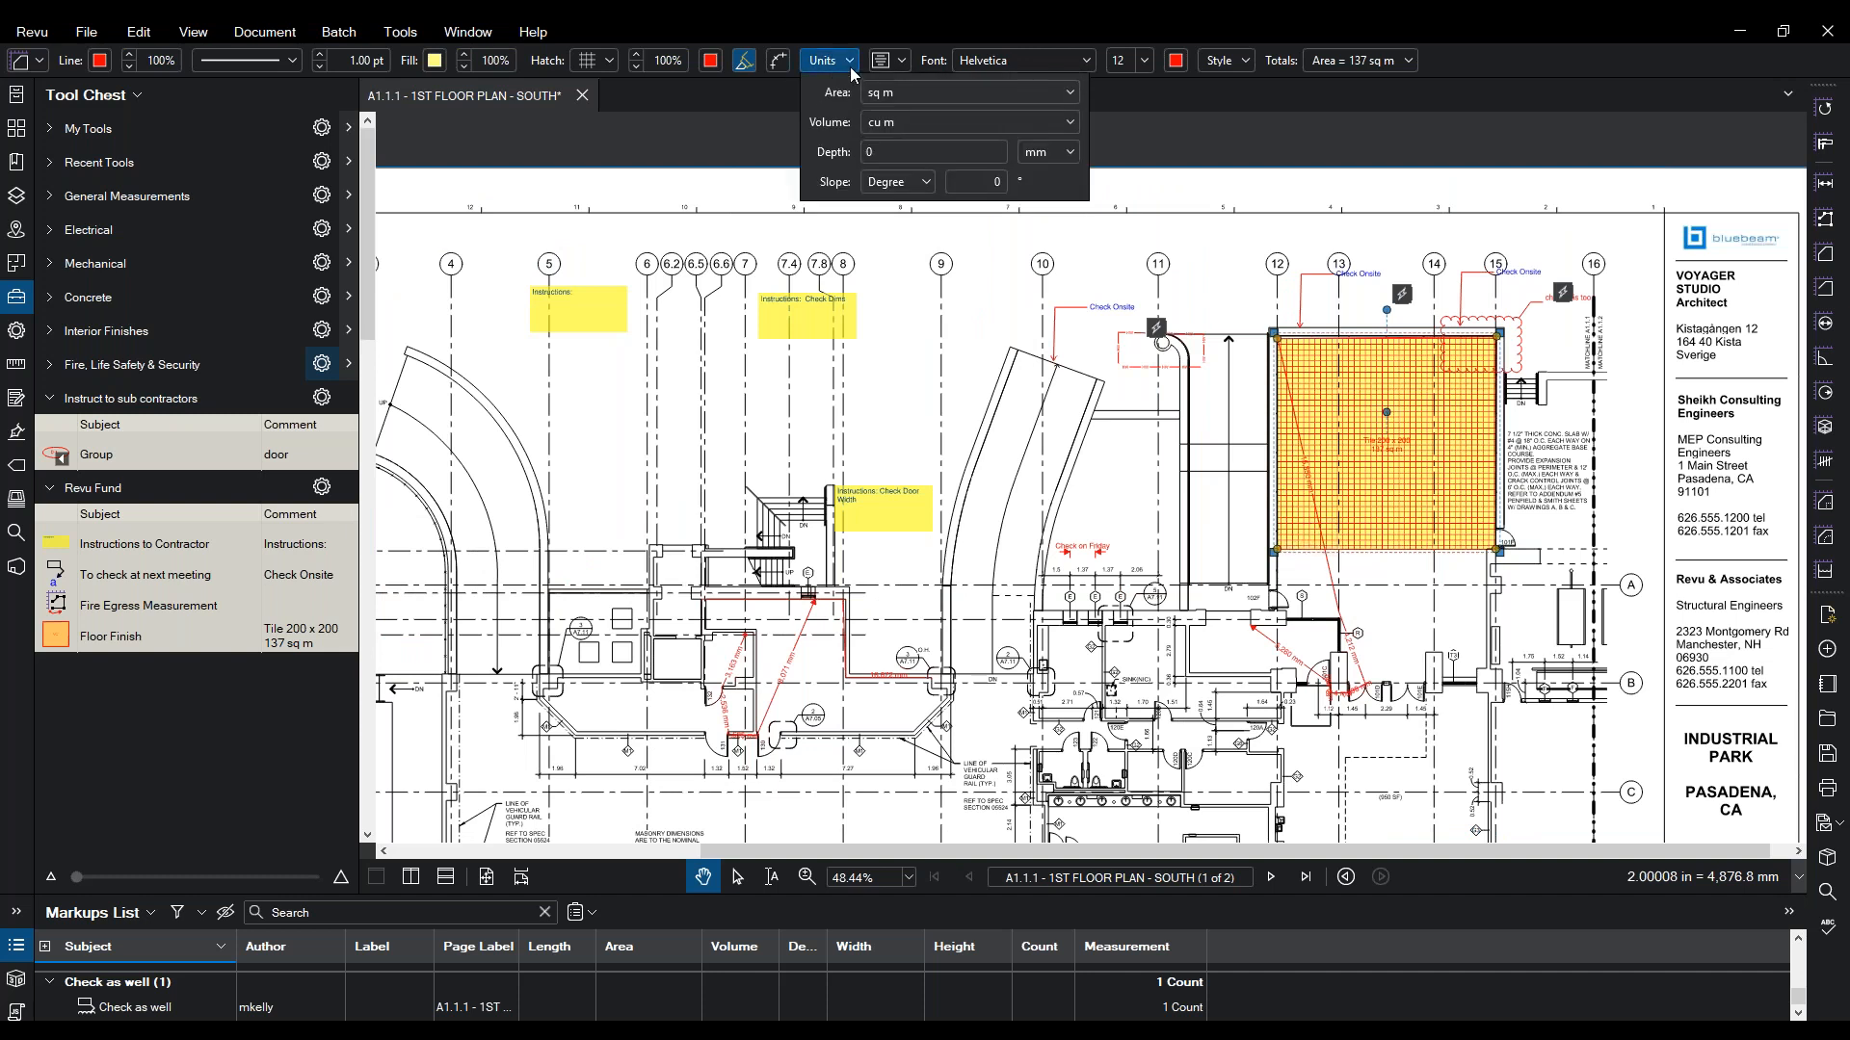
- Give the Floor Finish area a 150 mm depth and a 10° slope
text(150)
key(Return)
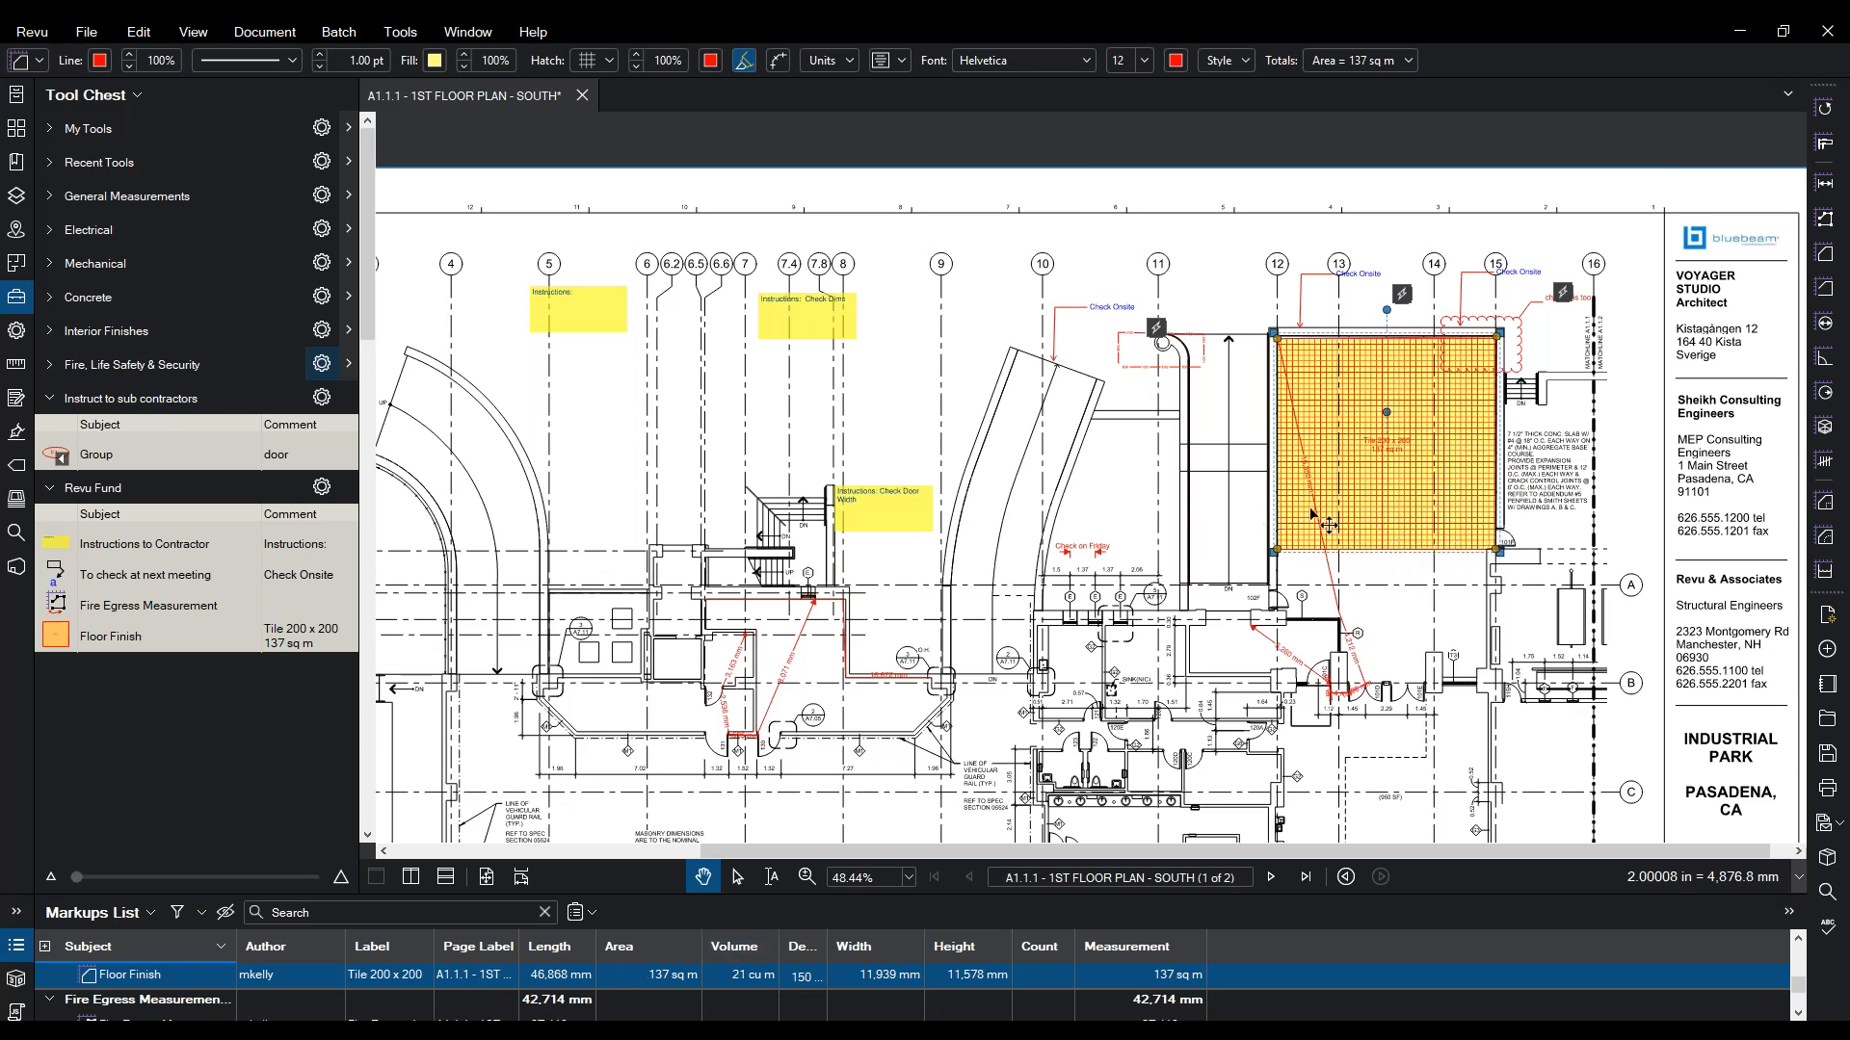
click(845, 62)
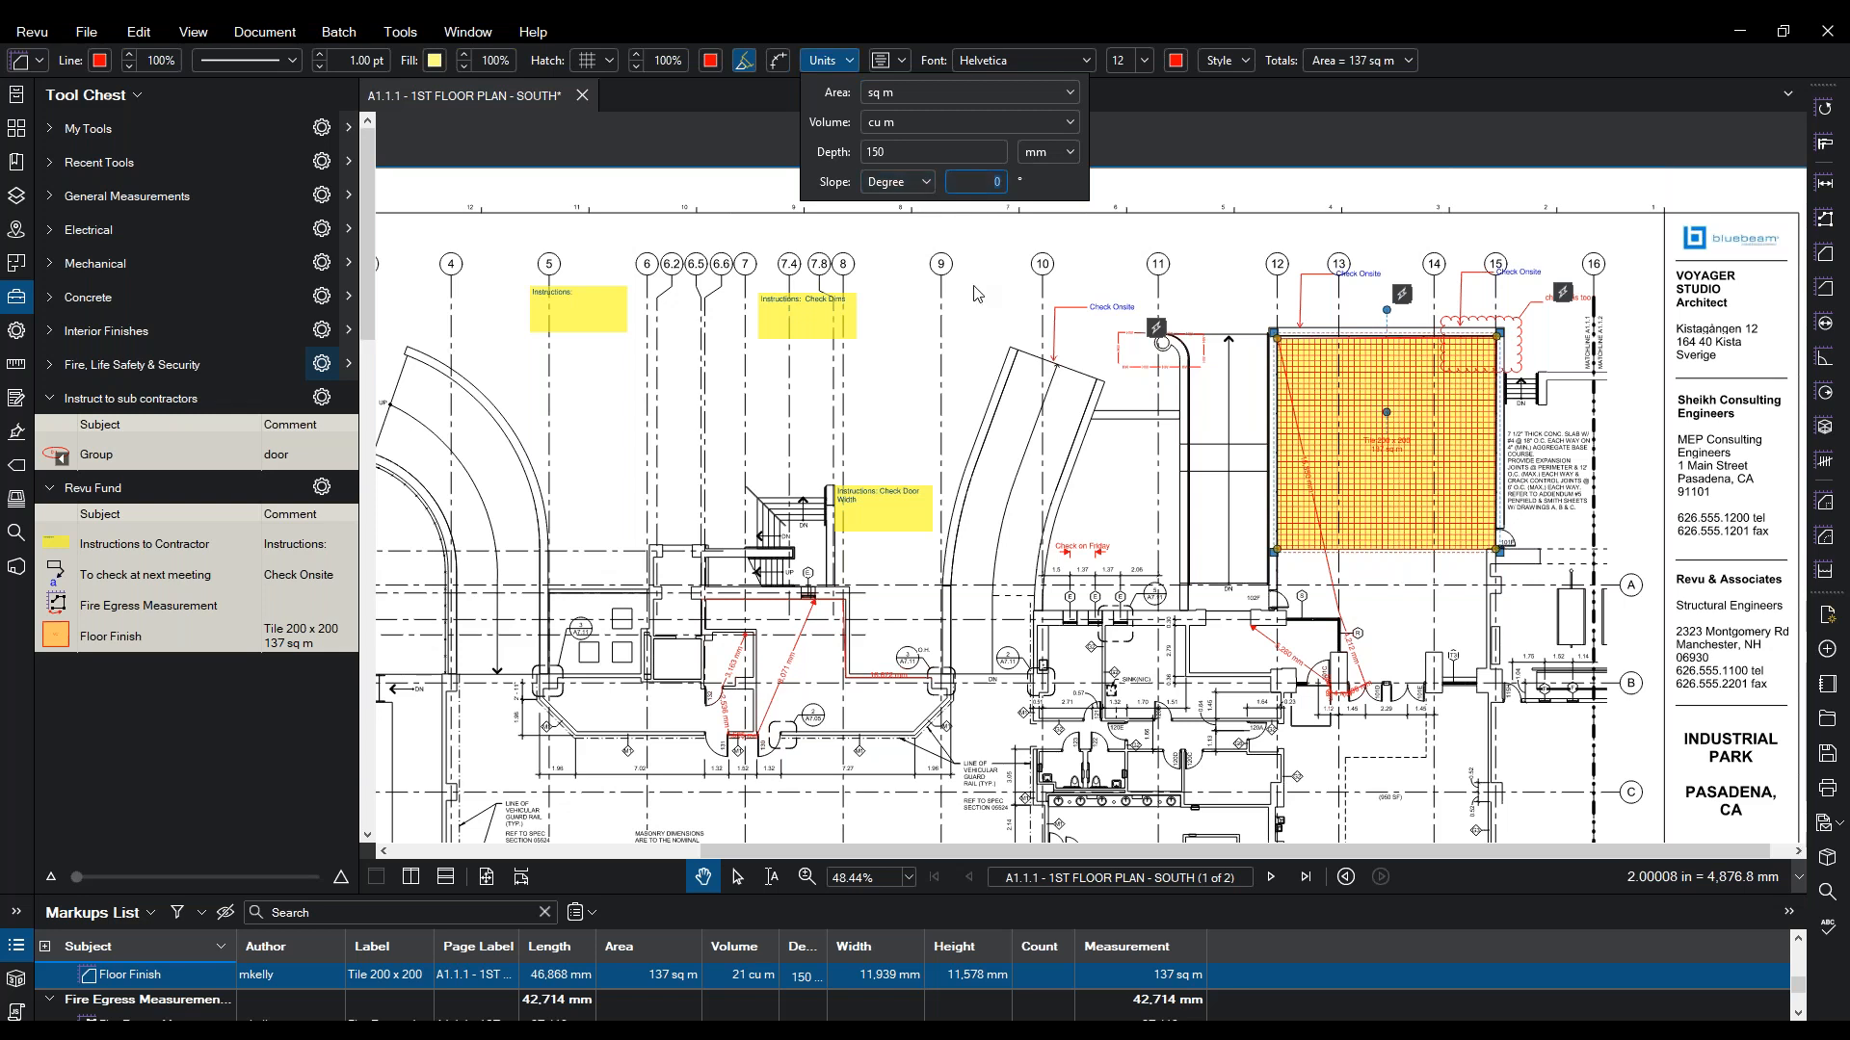
key(Return)
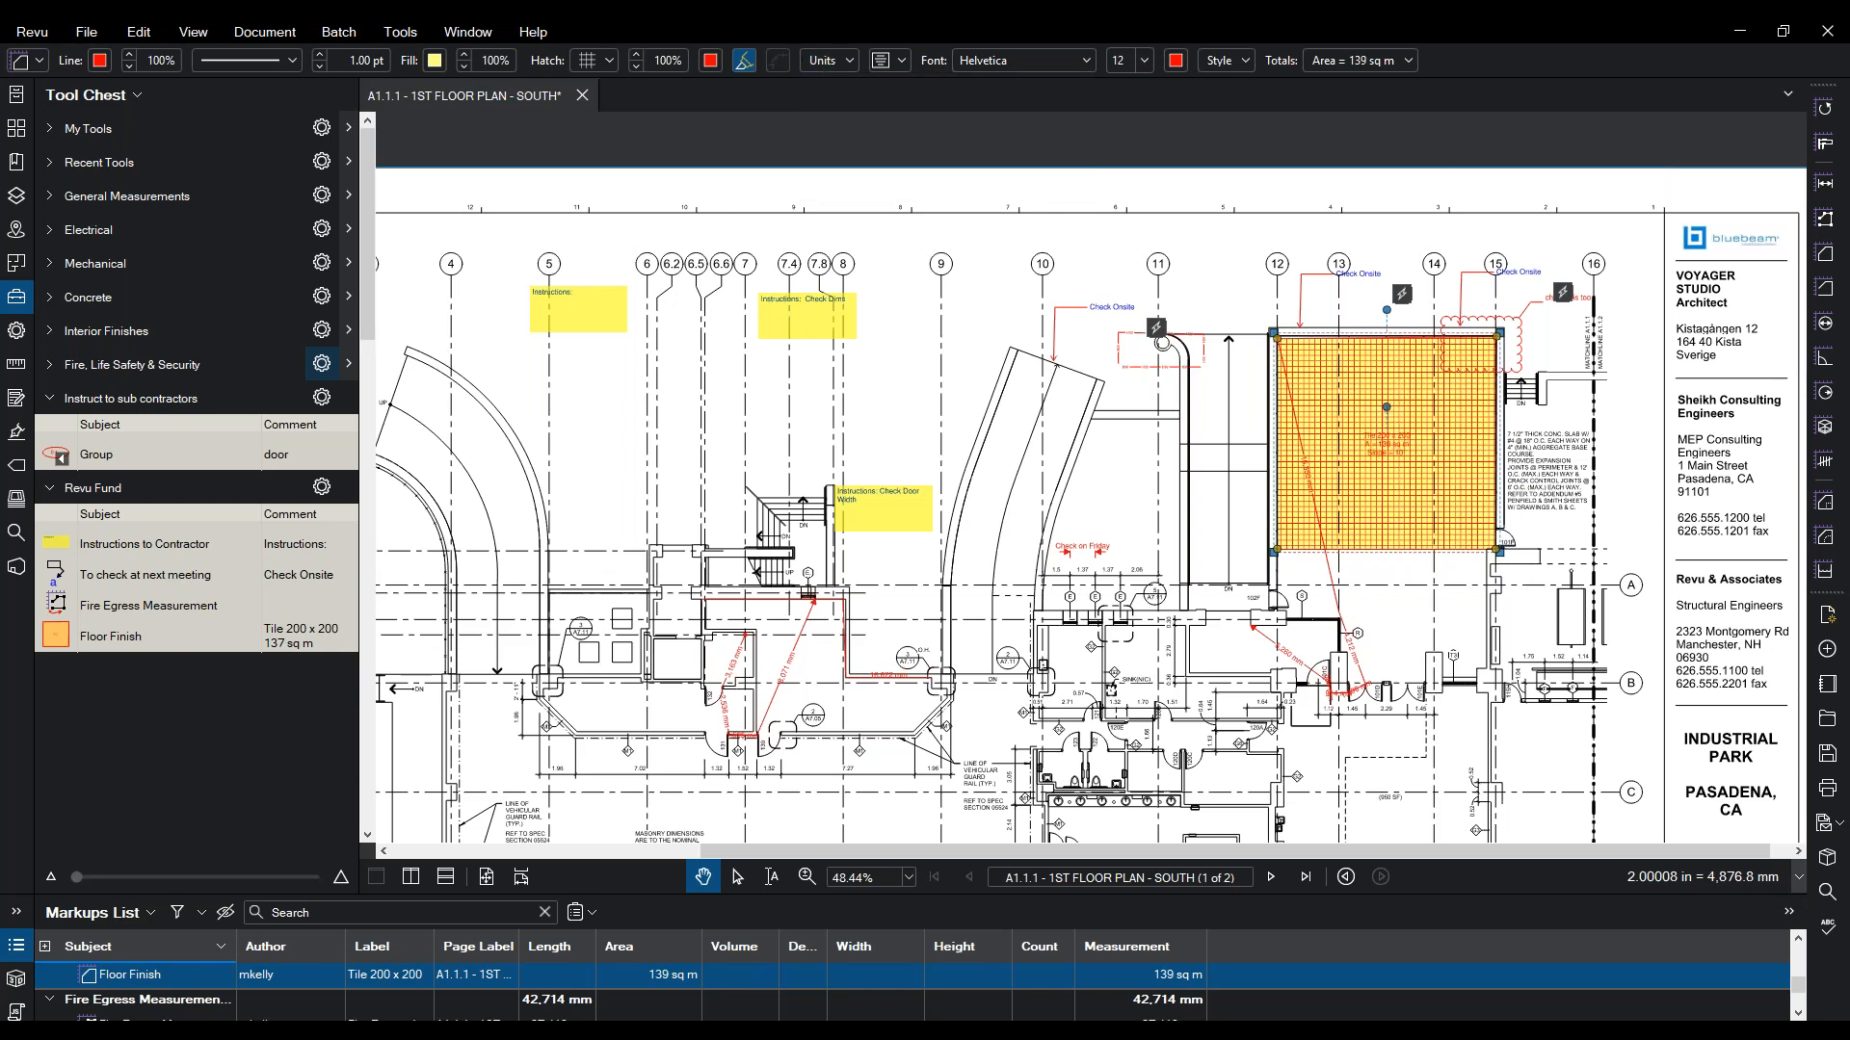
- Zoom in on the tiled area's label and reset its slope to 0, back to 137 sq m
click(808, 876)
drag(1455, 358, 1343, 506)
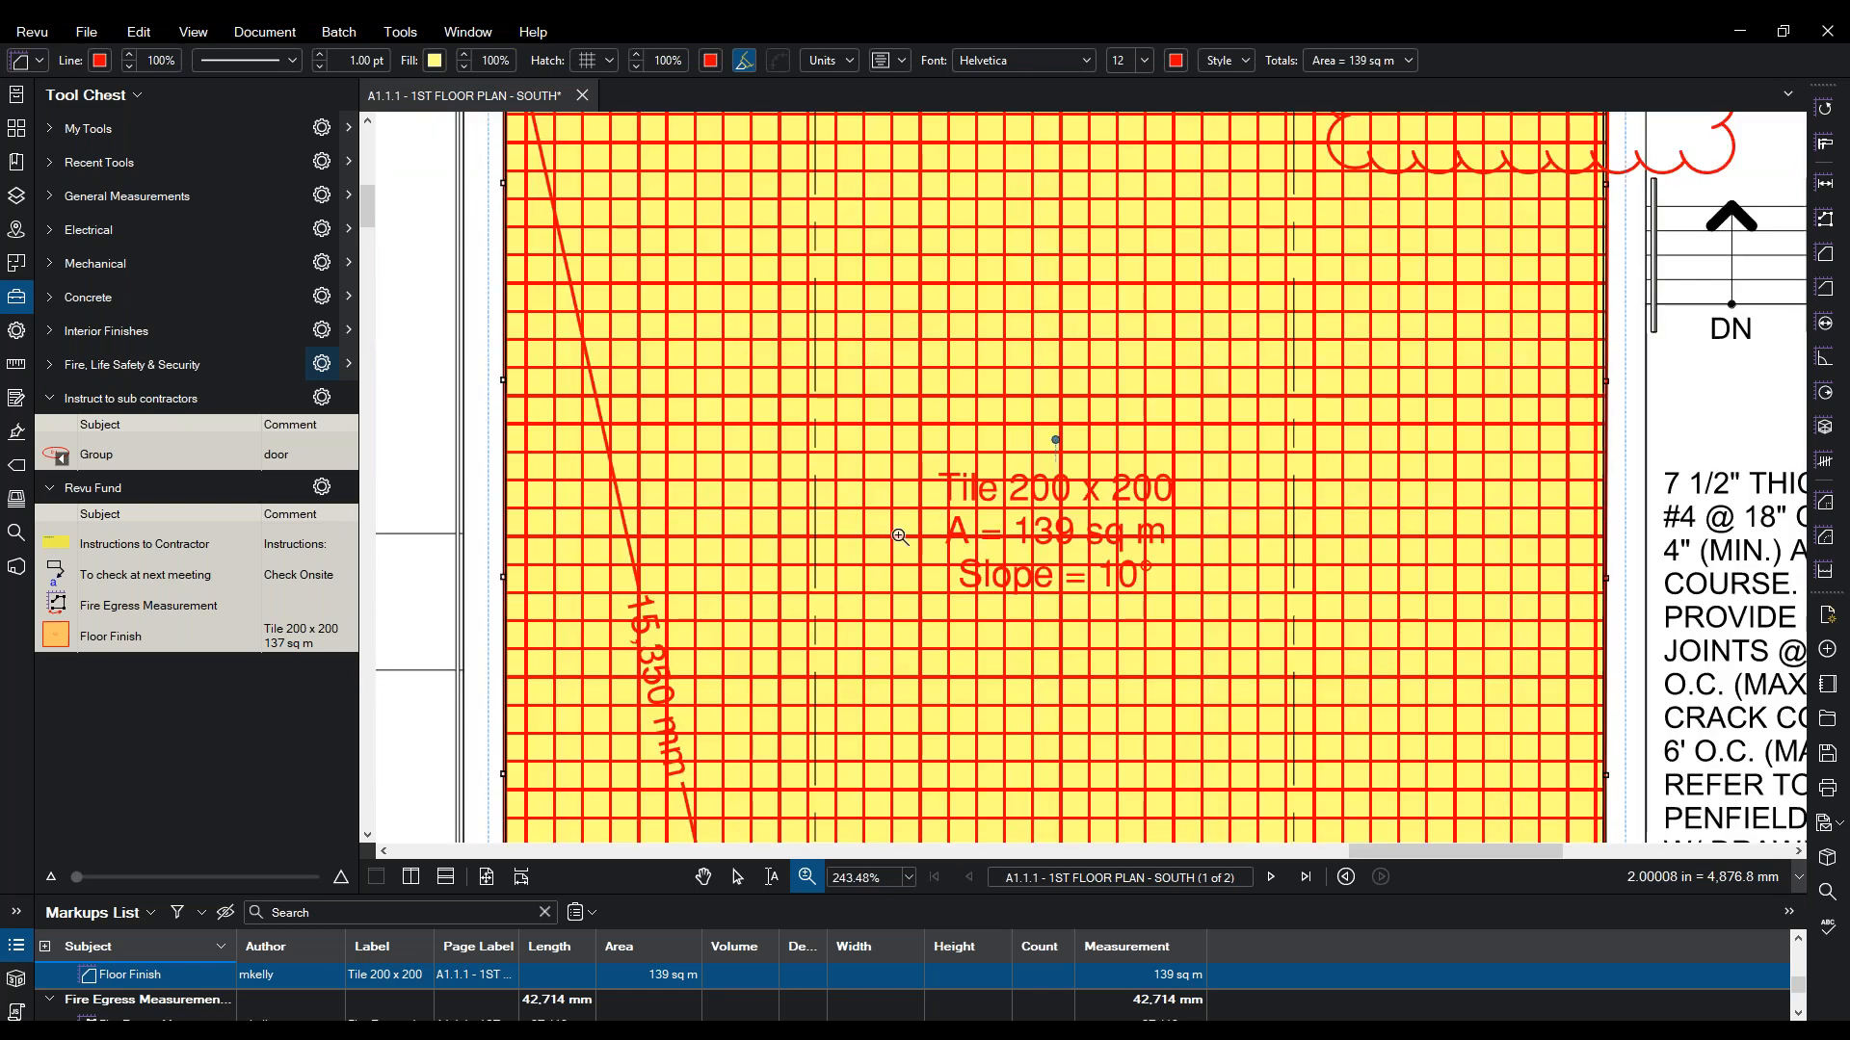
key(Escape)
click(898, 535)
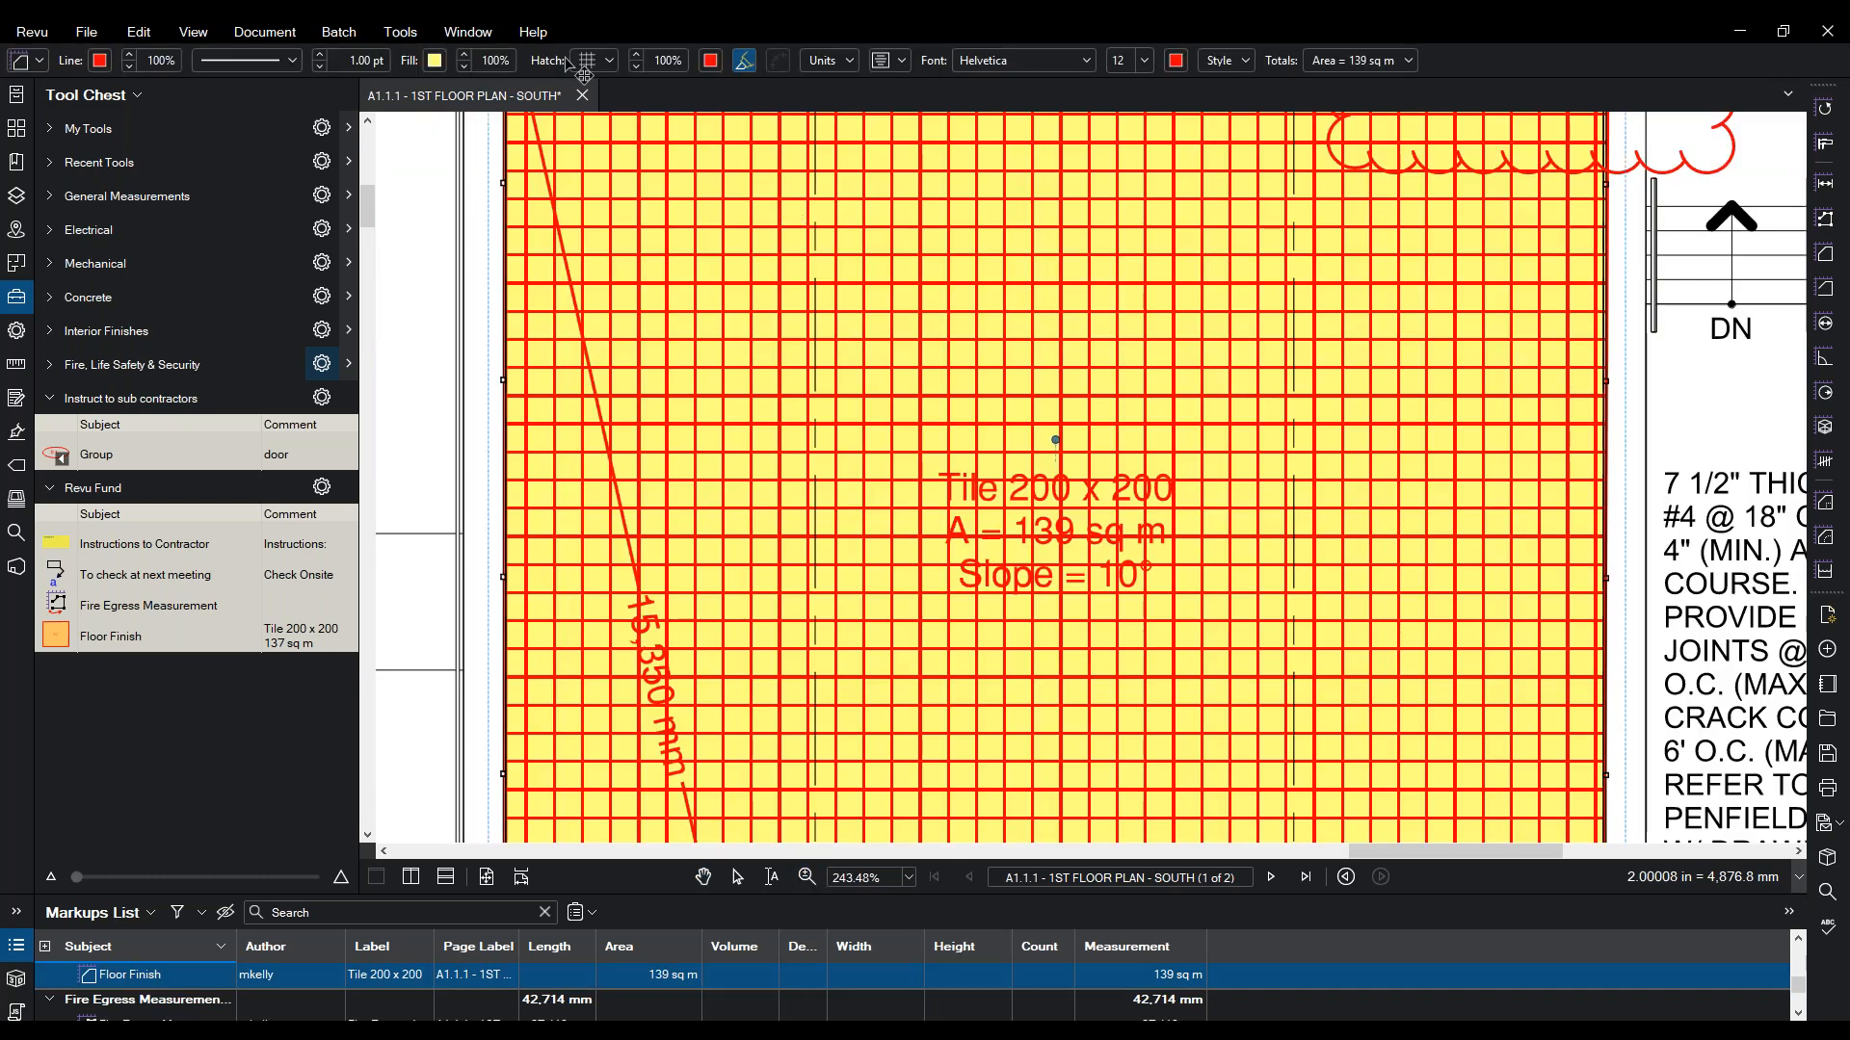
click(907, 62)
click(864, 54)
click(850, 59)
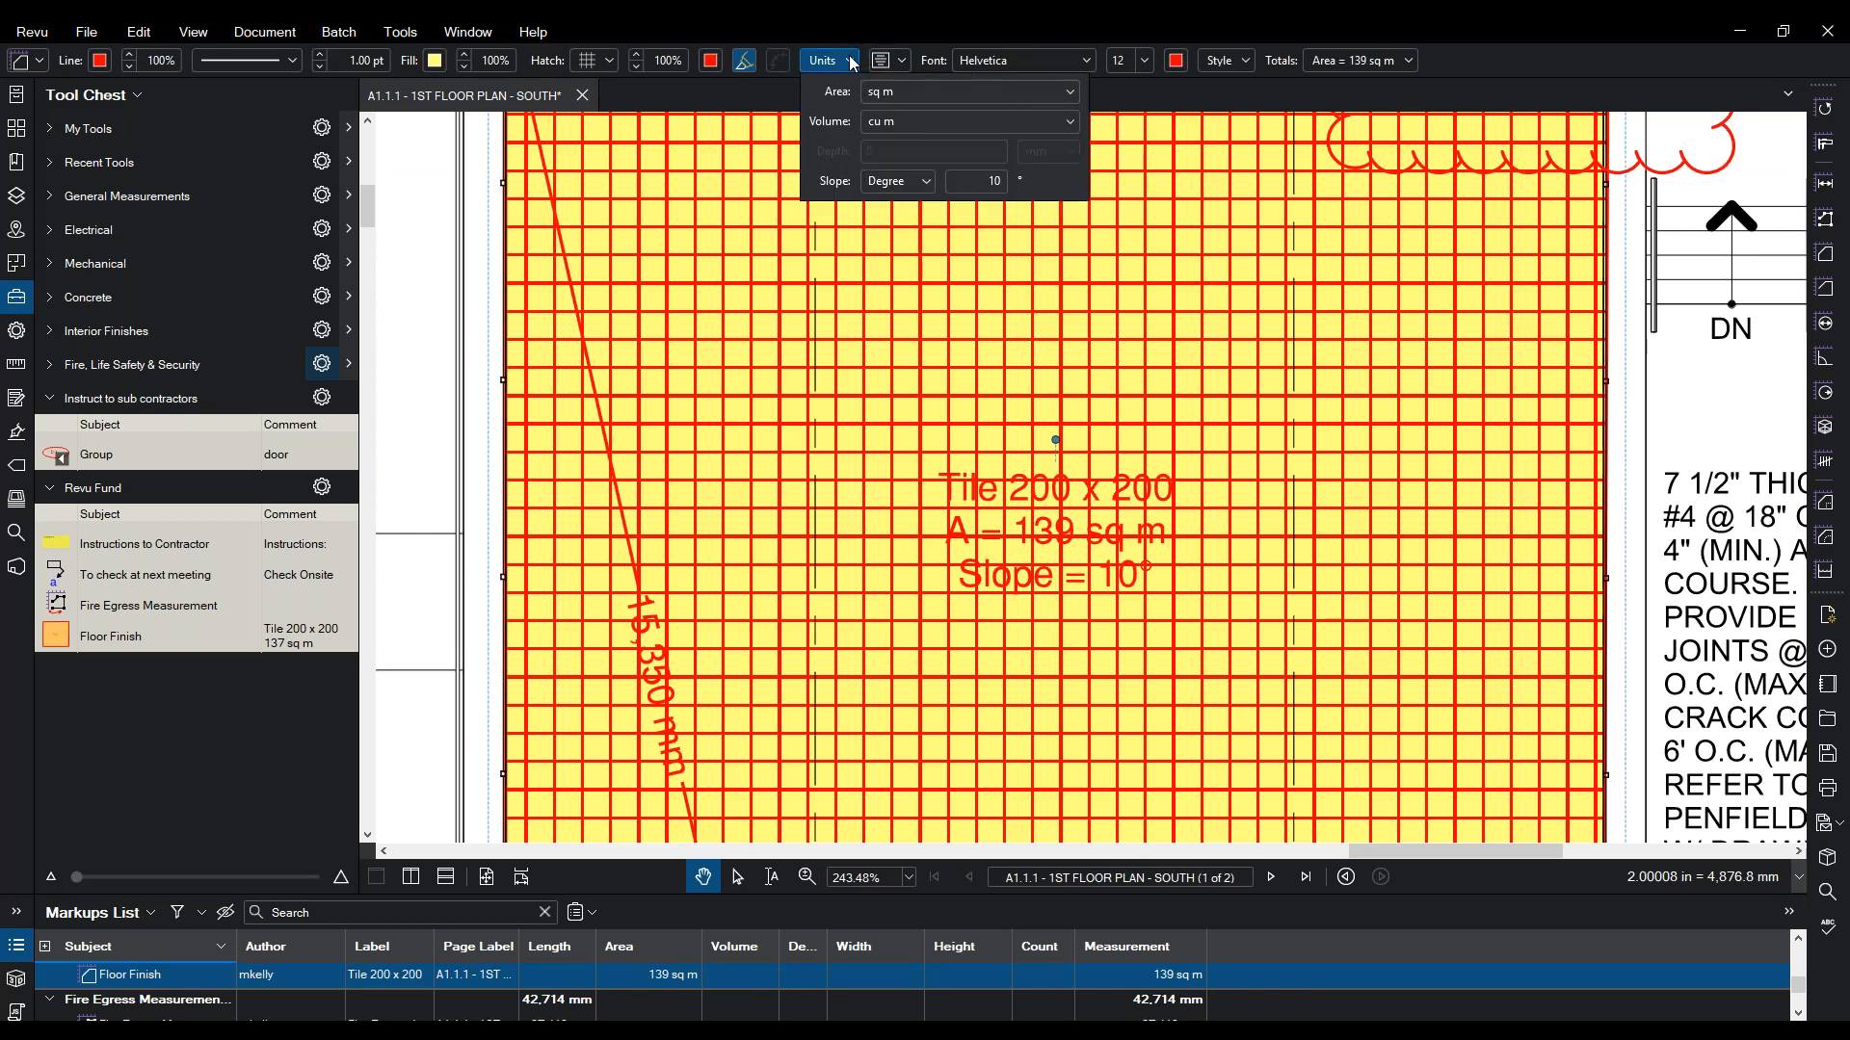
text(0)
click(1011, 350)
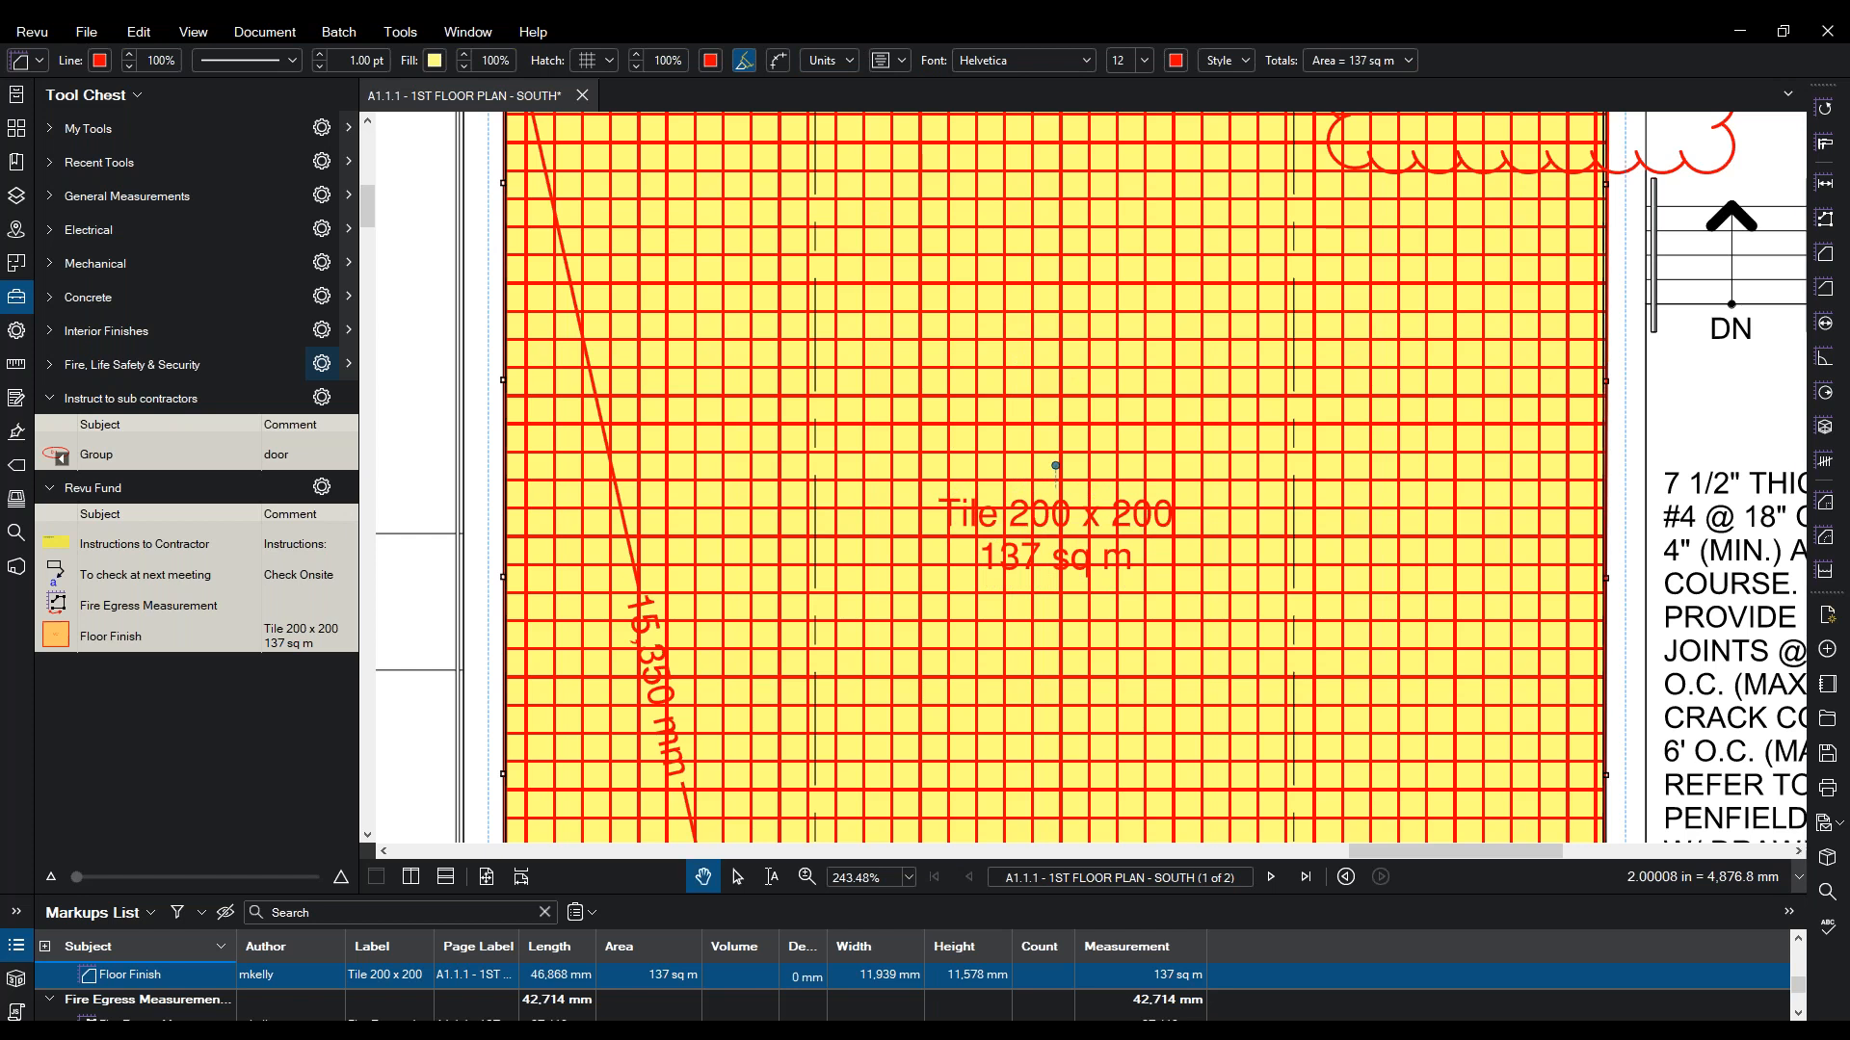
scroll(1140, 492, down, 5)
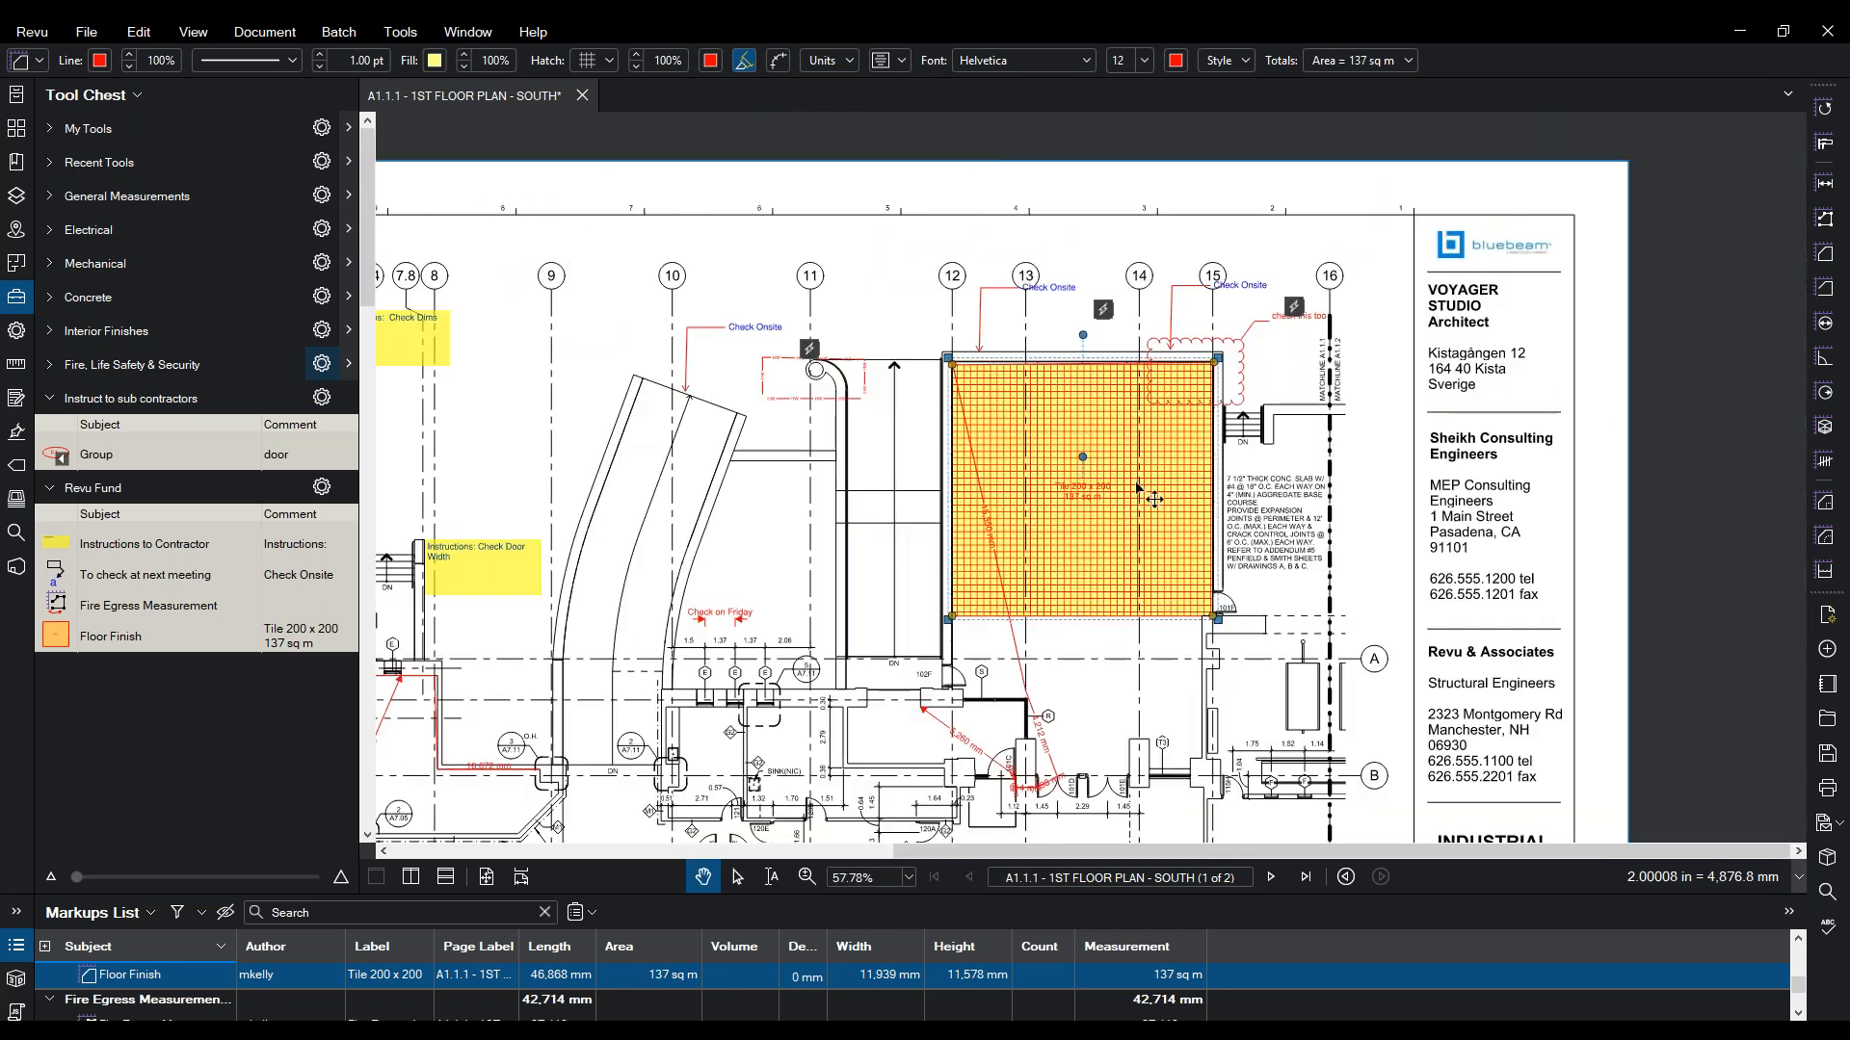
- Pan left and box-zoom onto the curved corridor beside the tiled floor
drag(514, 175, 675, 165)
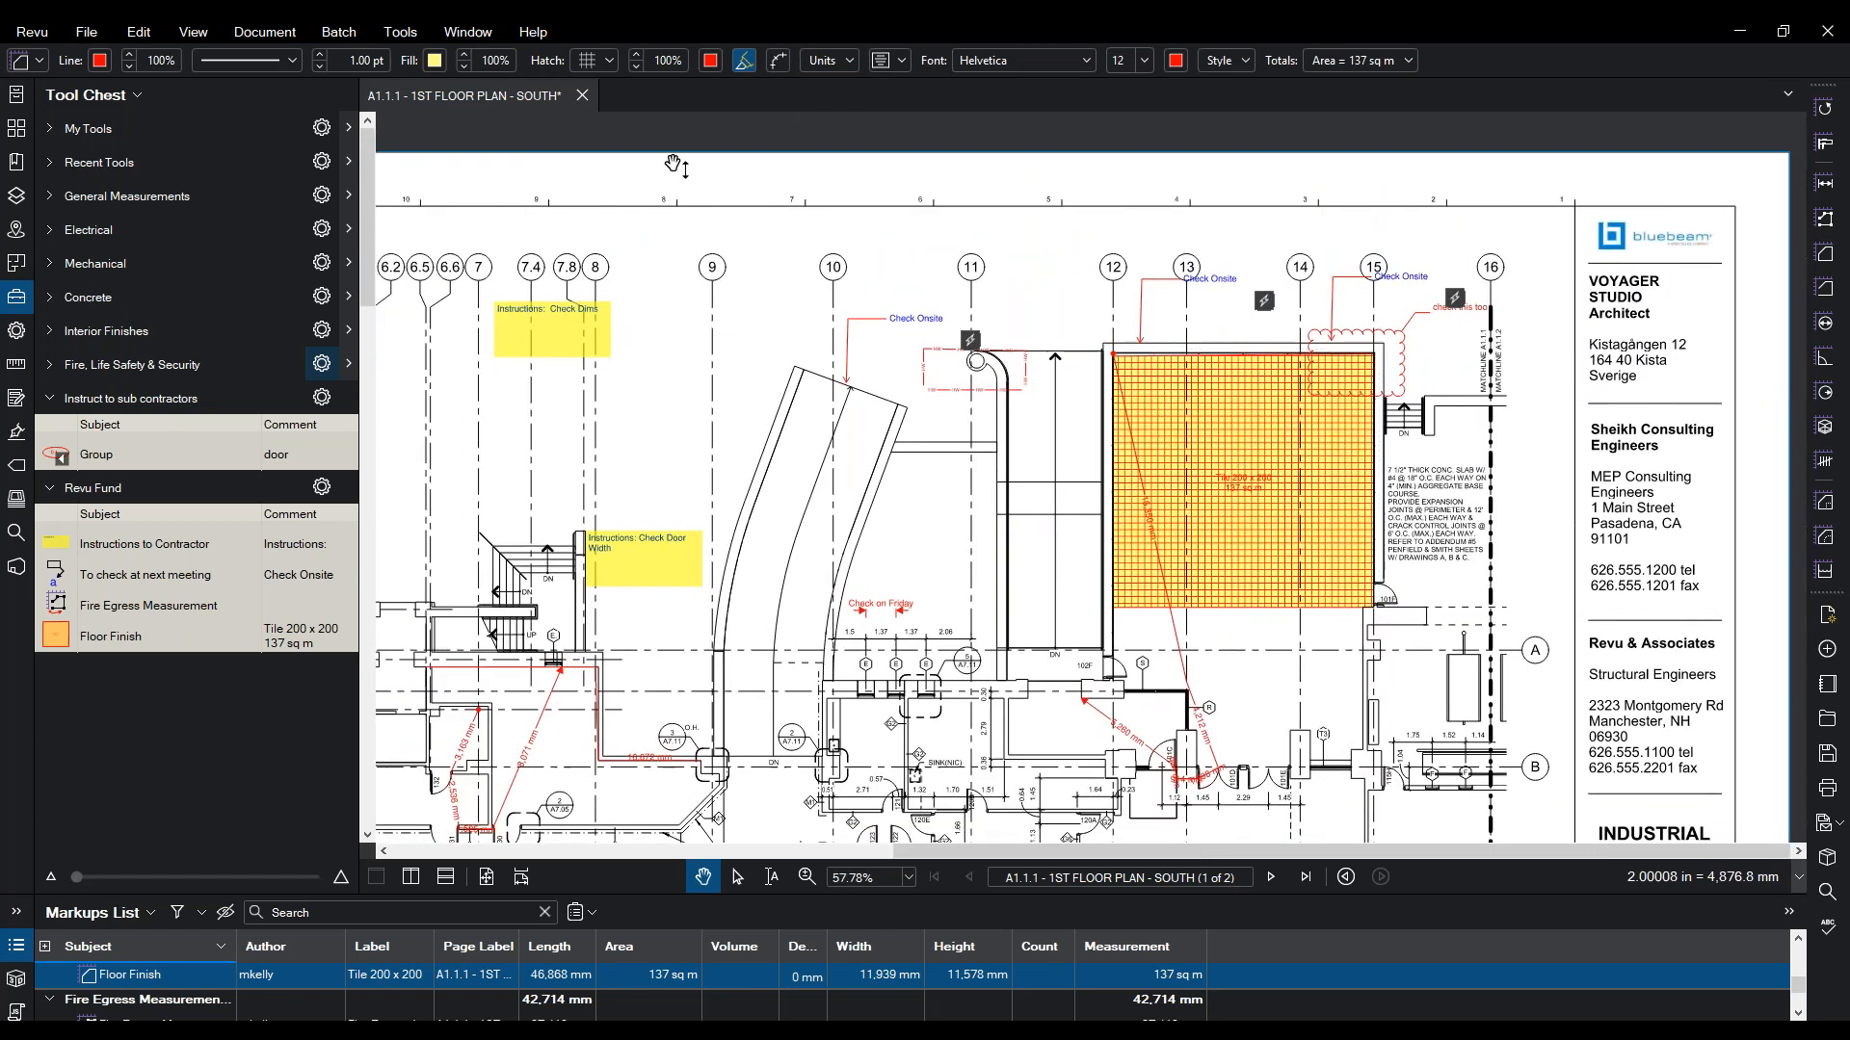
click(468, 32)
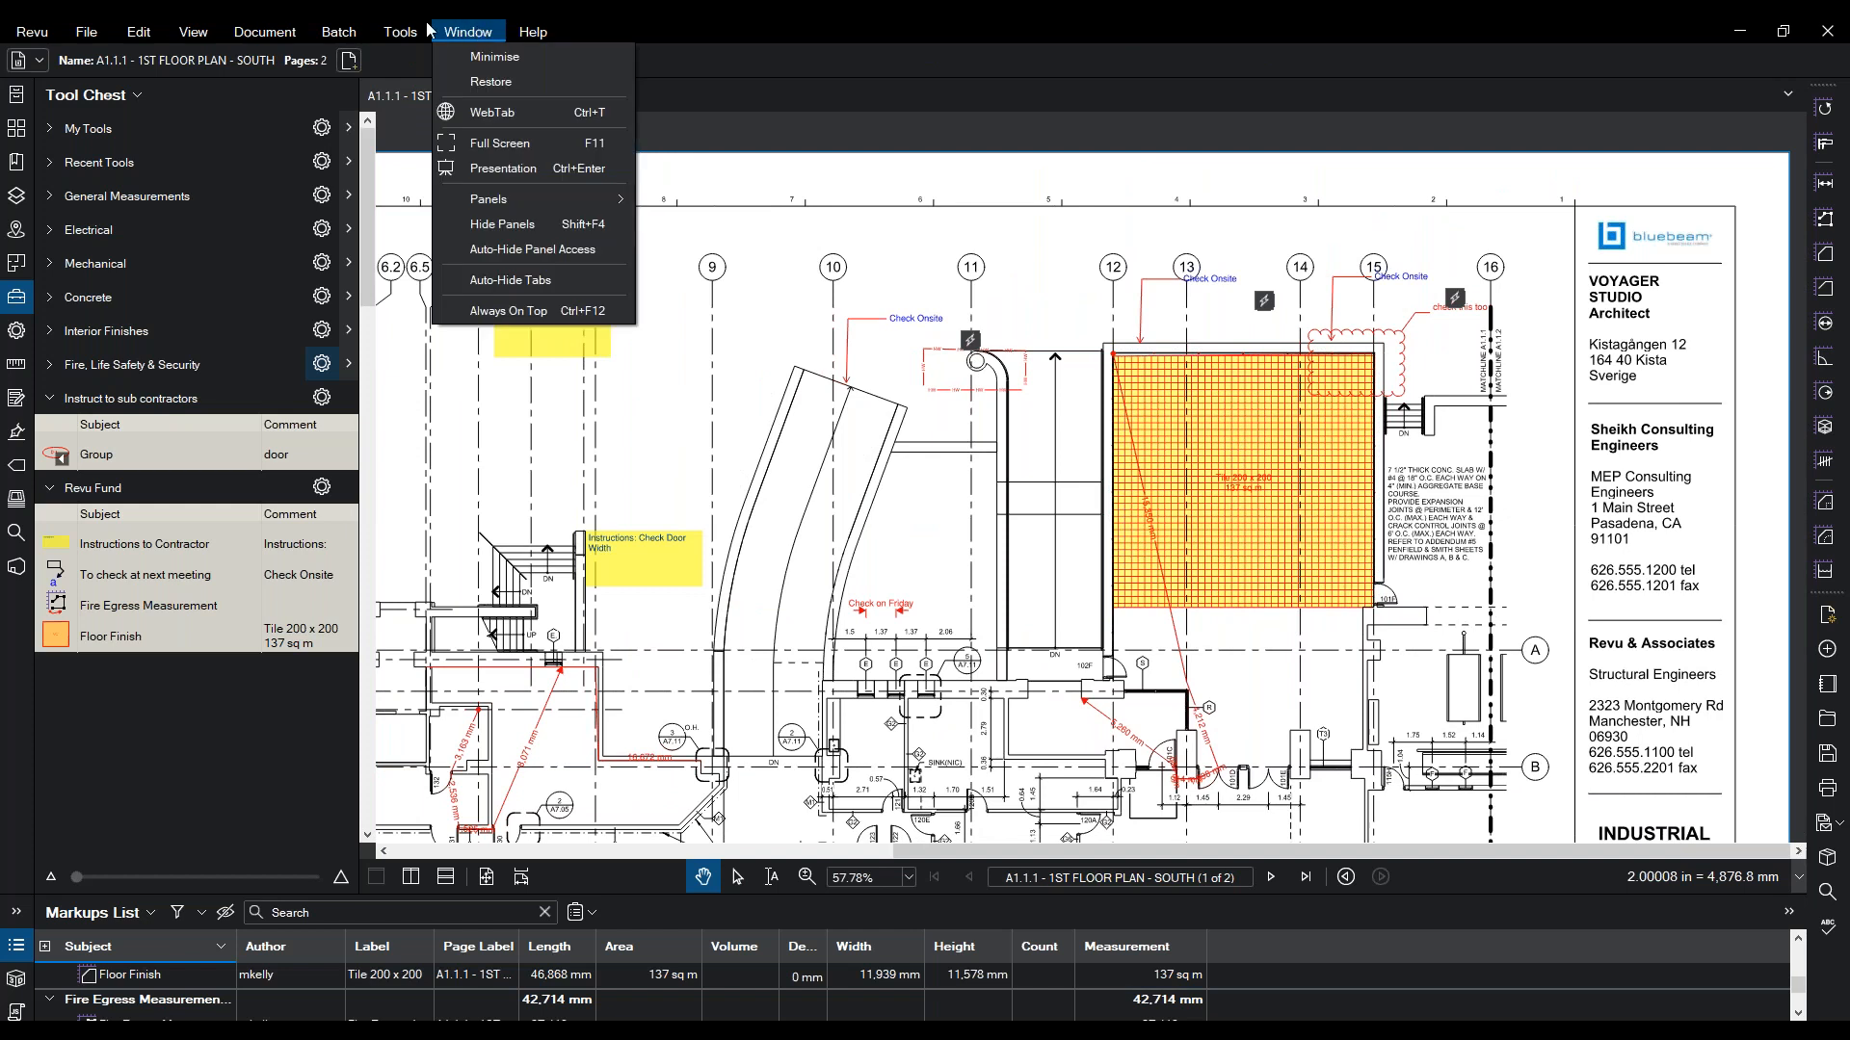
mouse_move(405, 41)
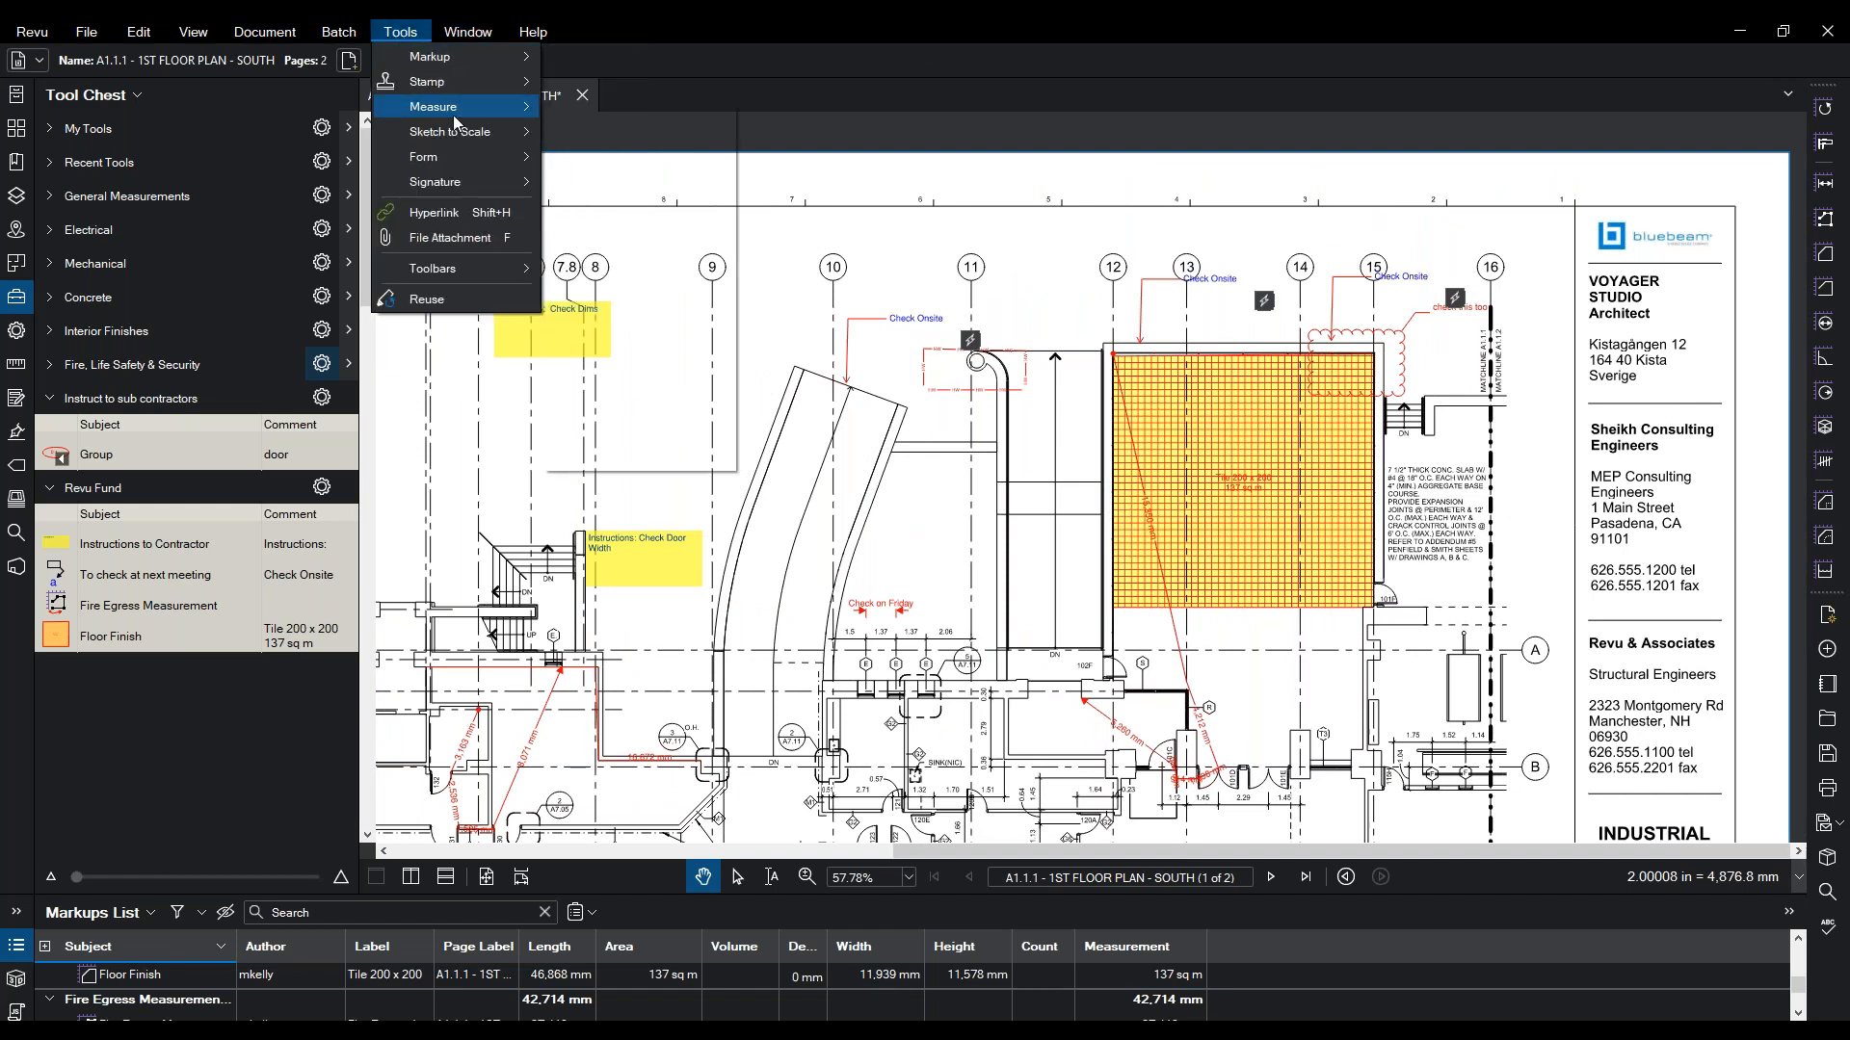
mouse_move(452, 113)
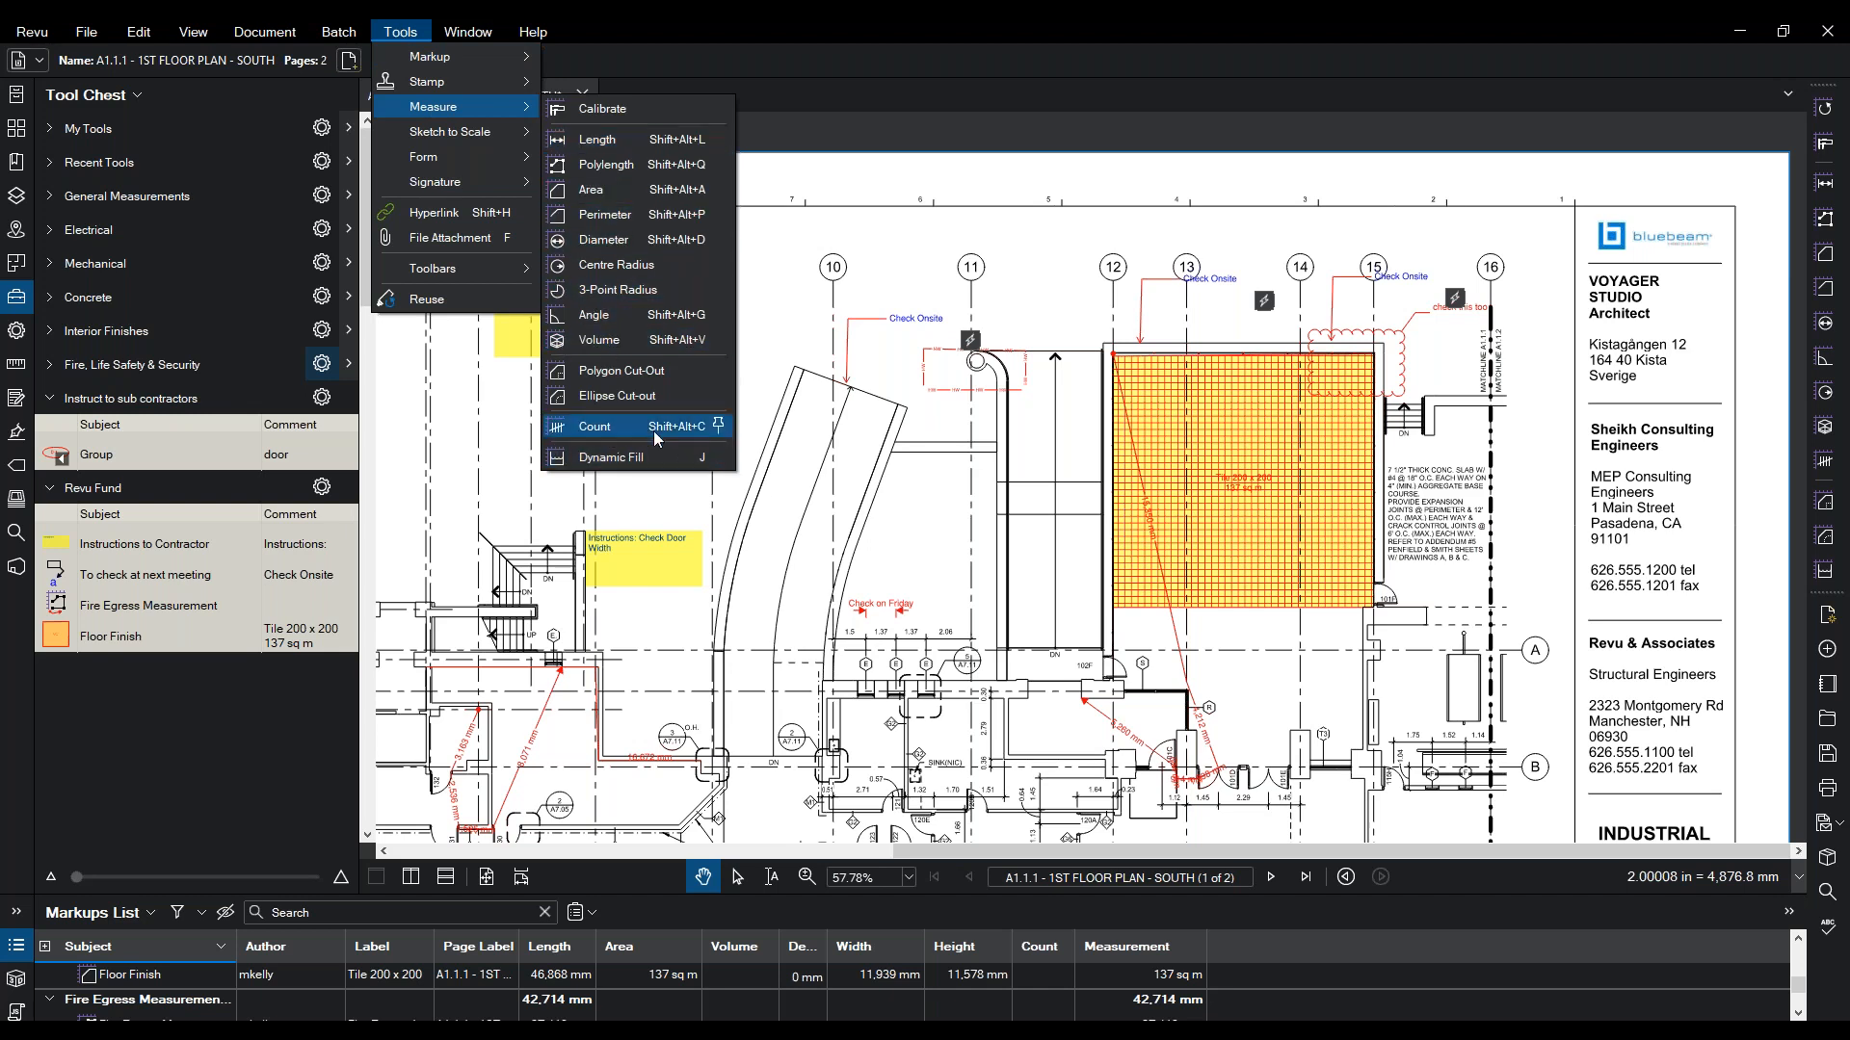
click(915, 439)
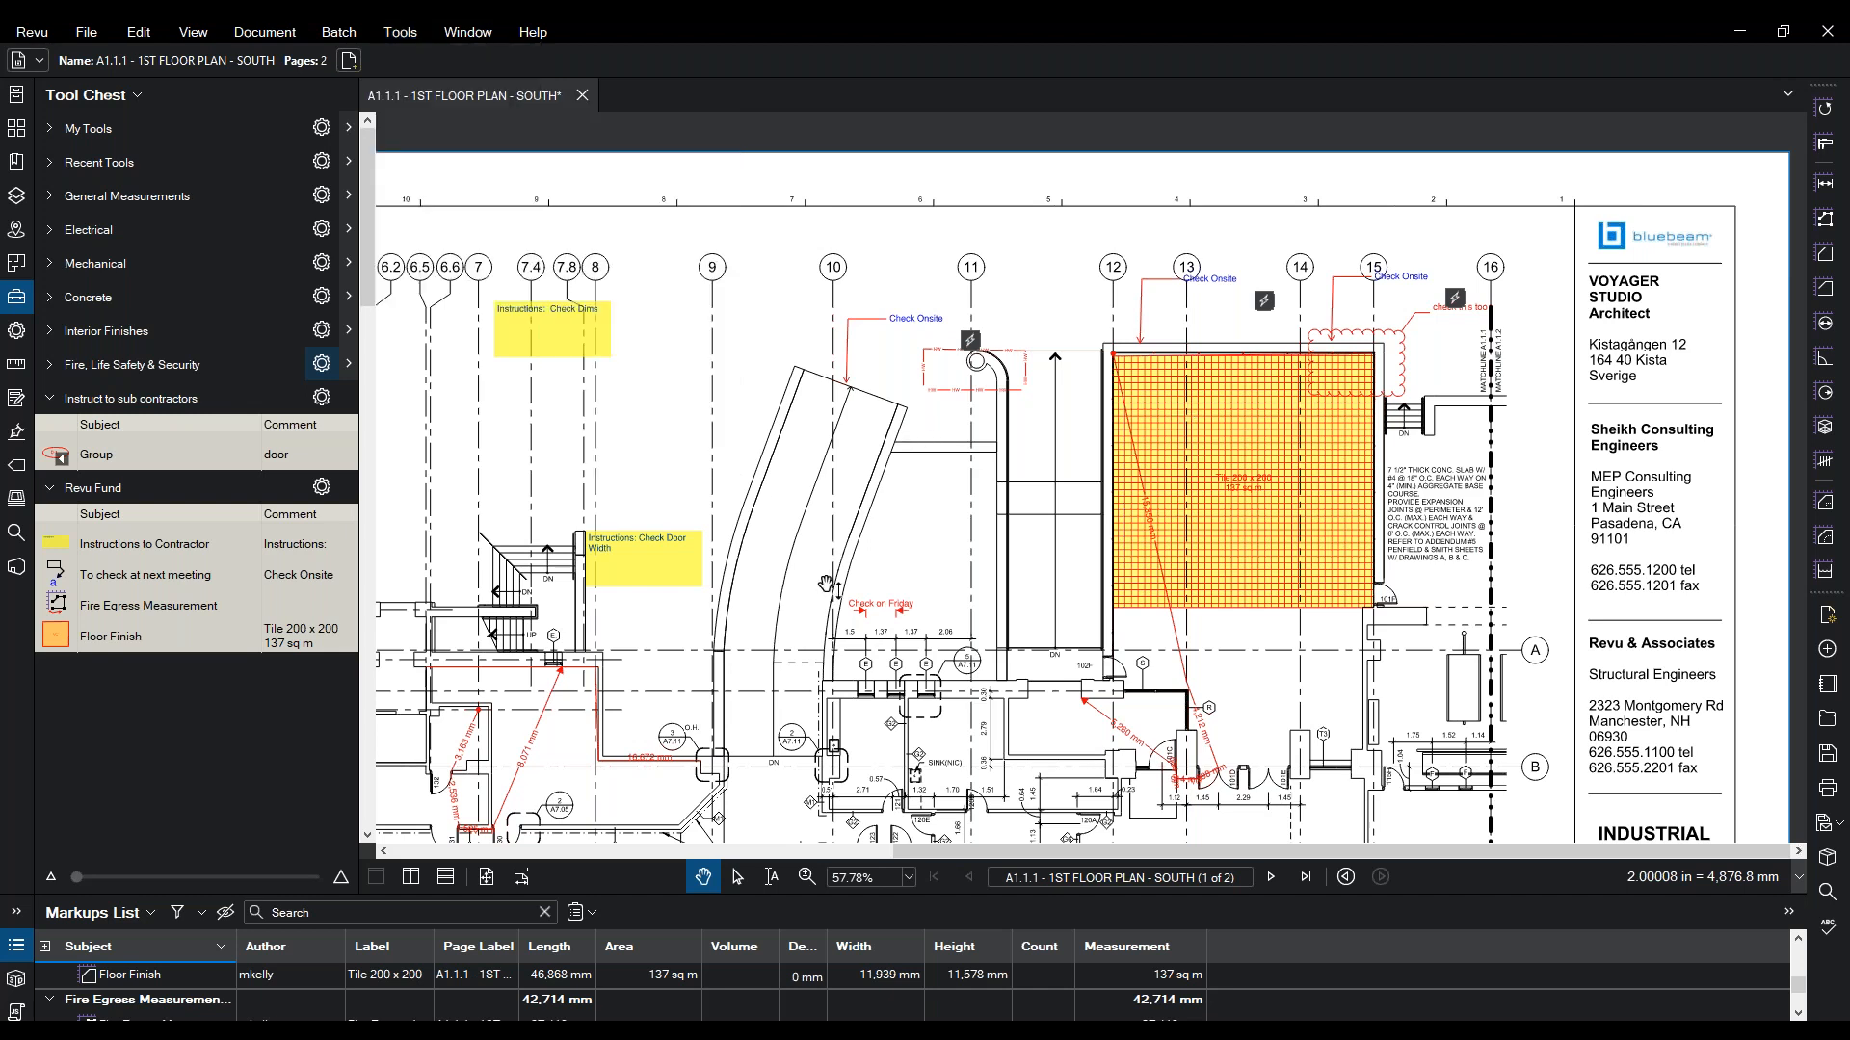
click(807, 873)
mouse_move(1131, 336)
mouse_down()
mouse_move(685, 761)
mouse_move(695, 773)
mouse_up()
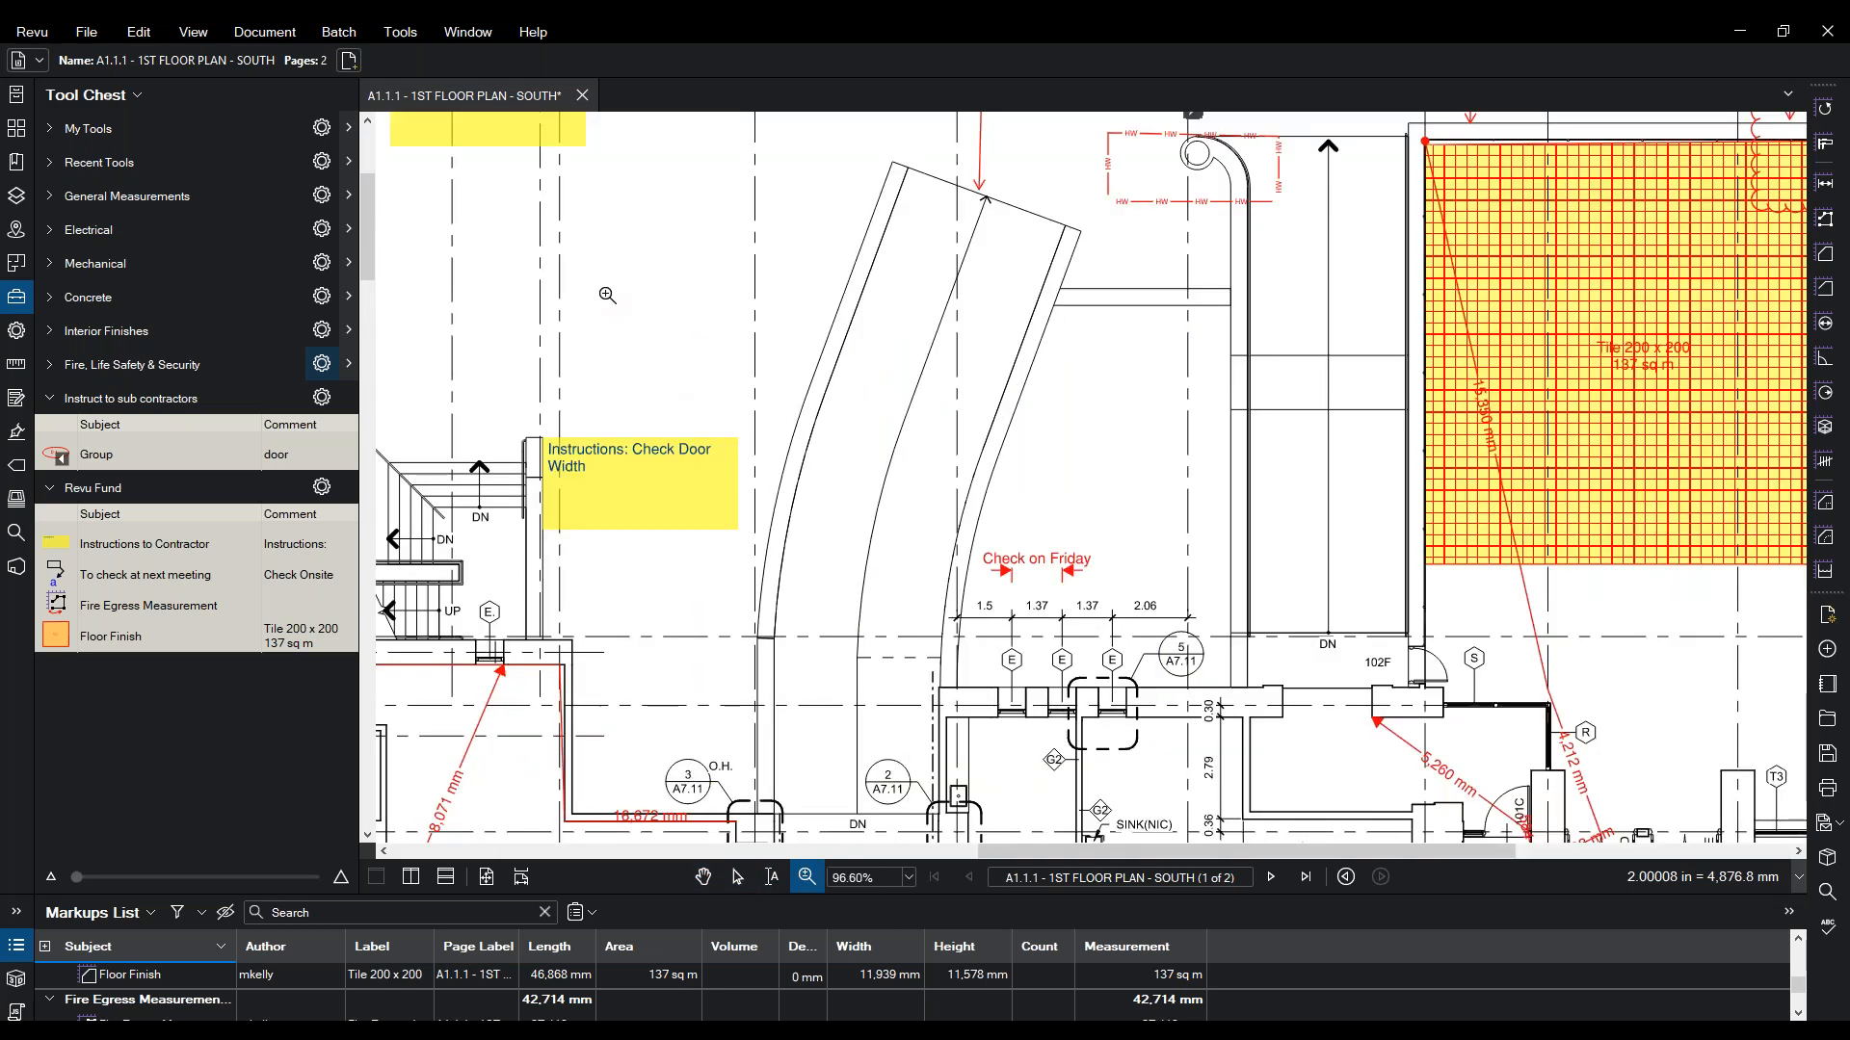
key(Escape)
- Bring up the Tools > Measure list of measurement tools
click(399, 37)
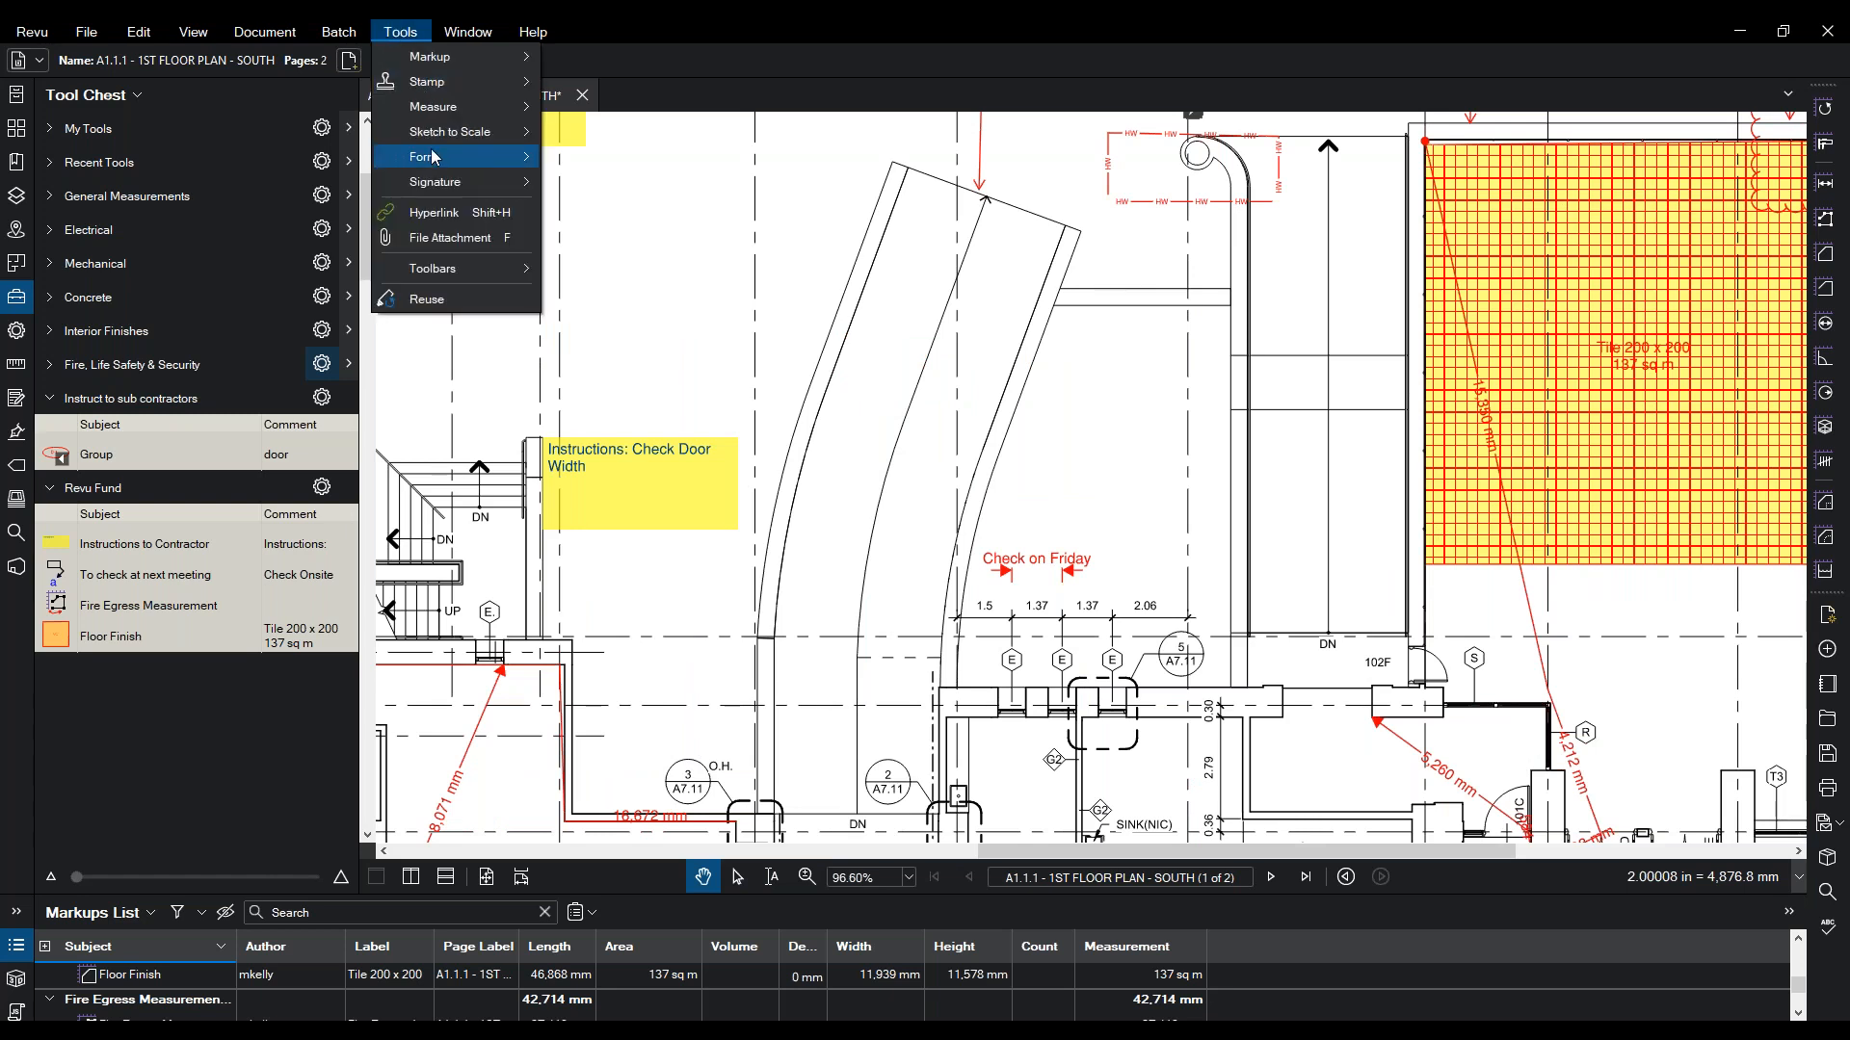
mouse_move(437, 161)
mouse_move(477, 108)
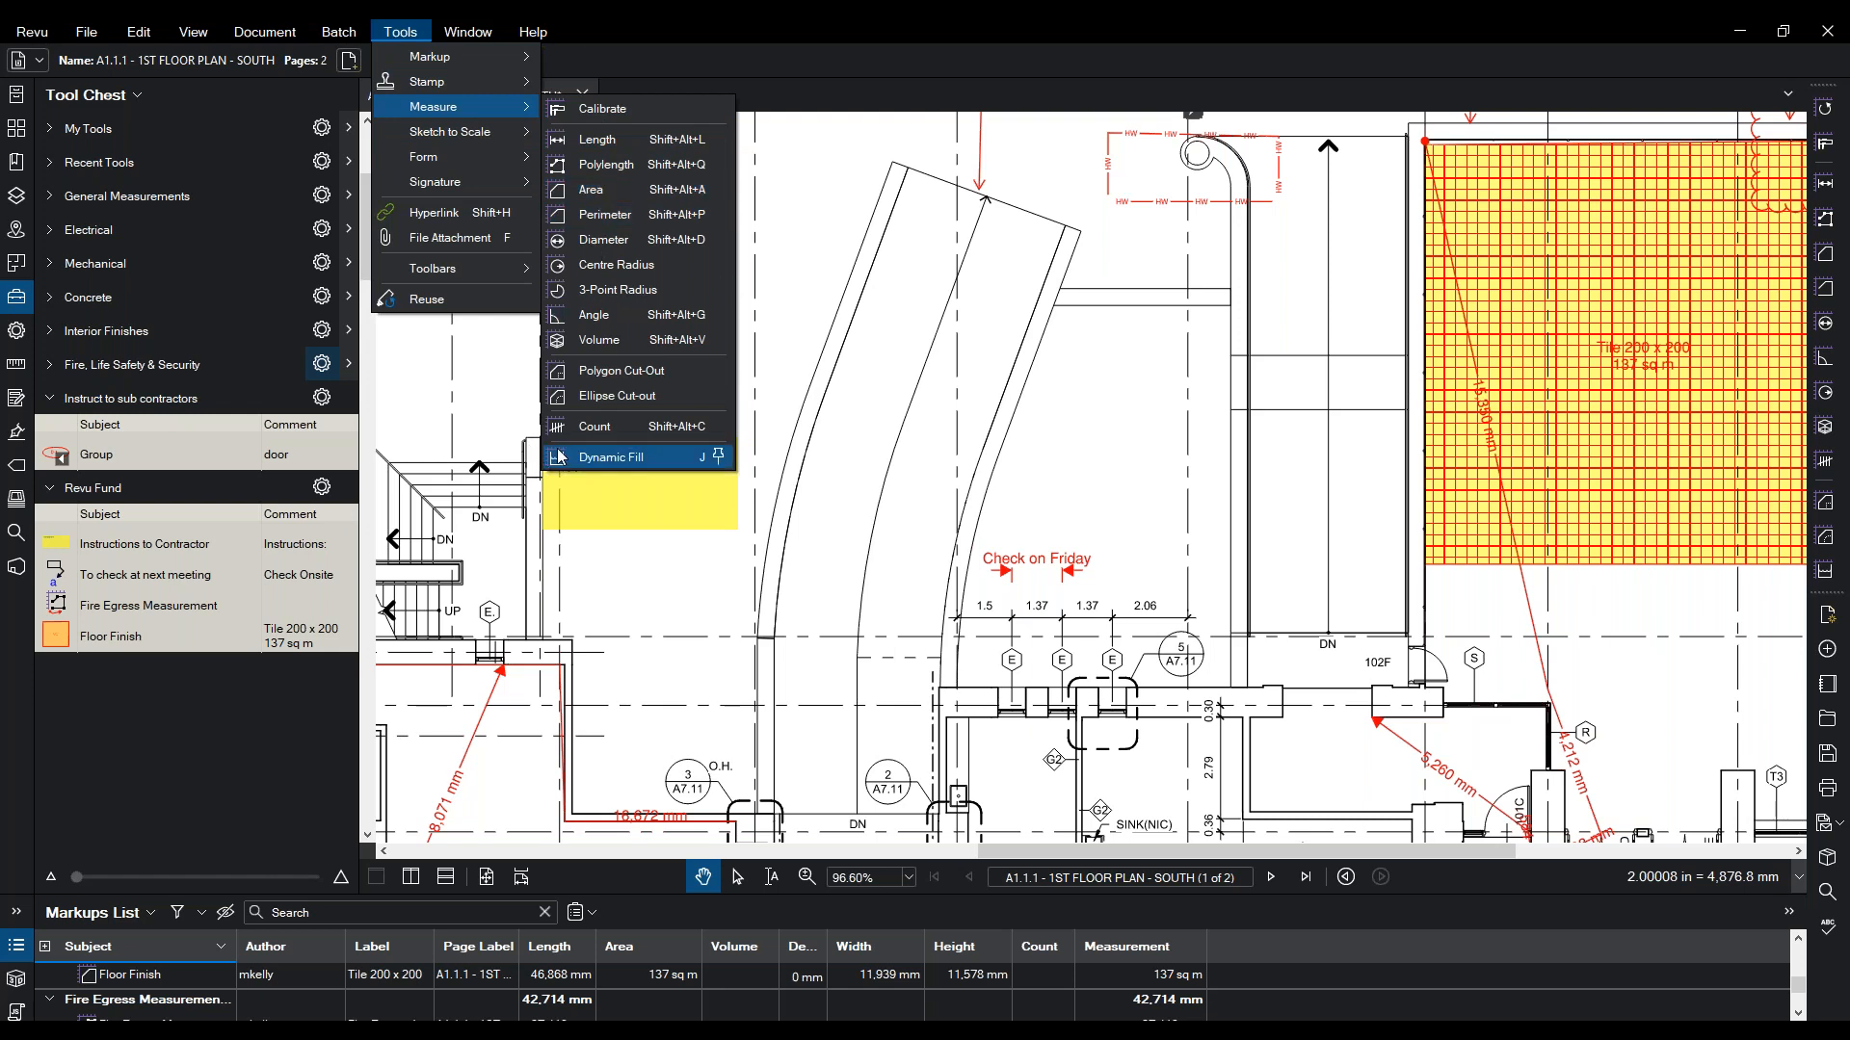
- Start Dynamic Fill and draw a boundary line across the base of the curved corridor
click(616, 459)
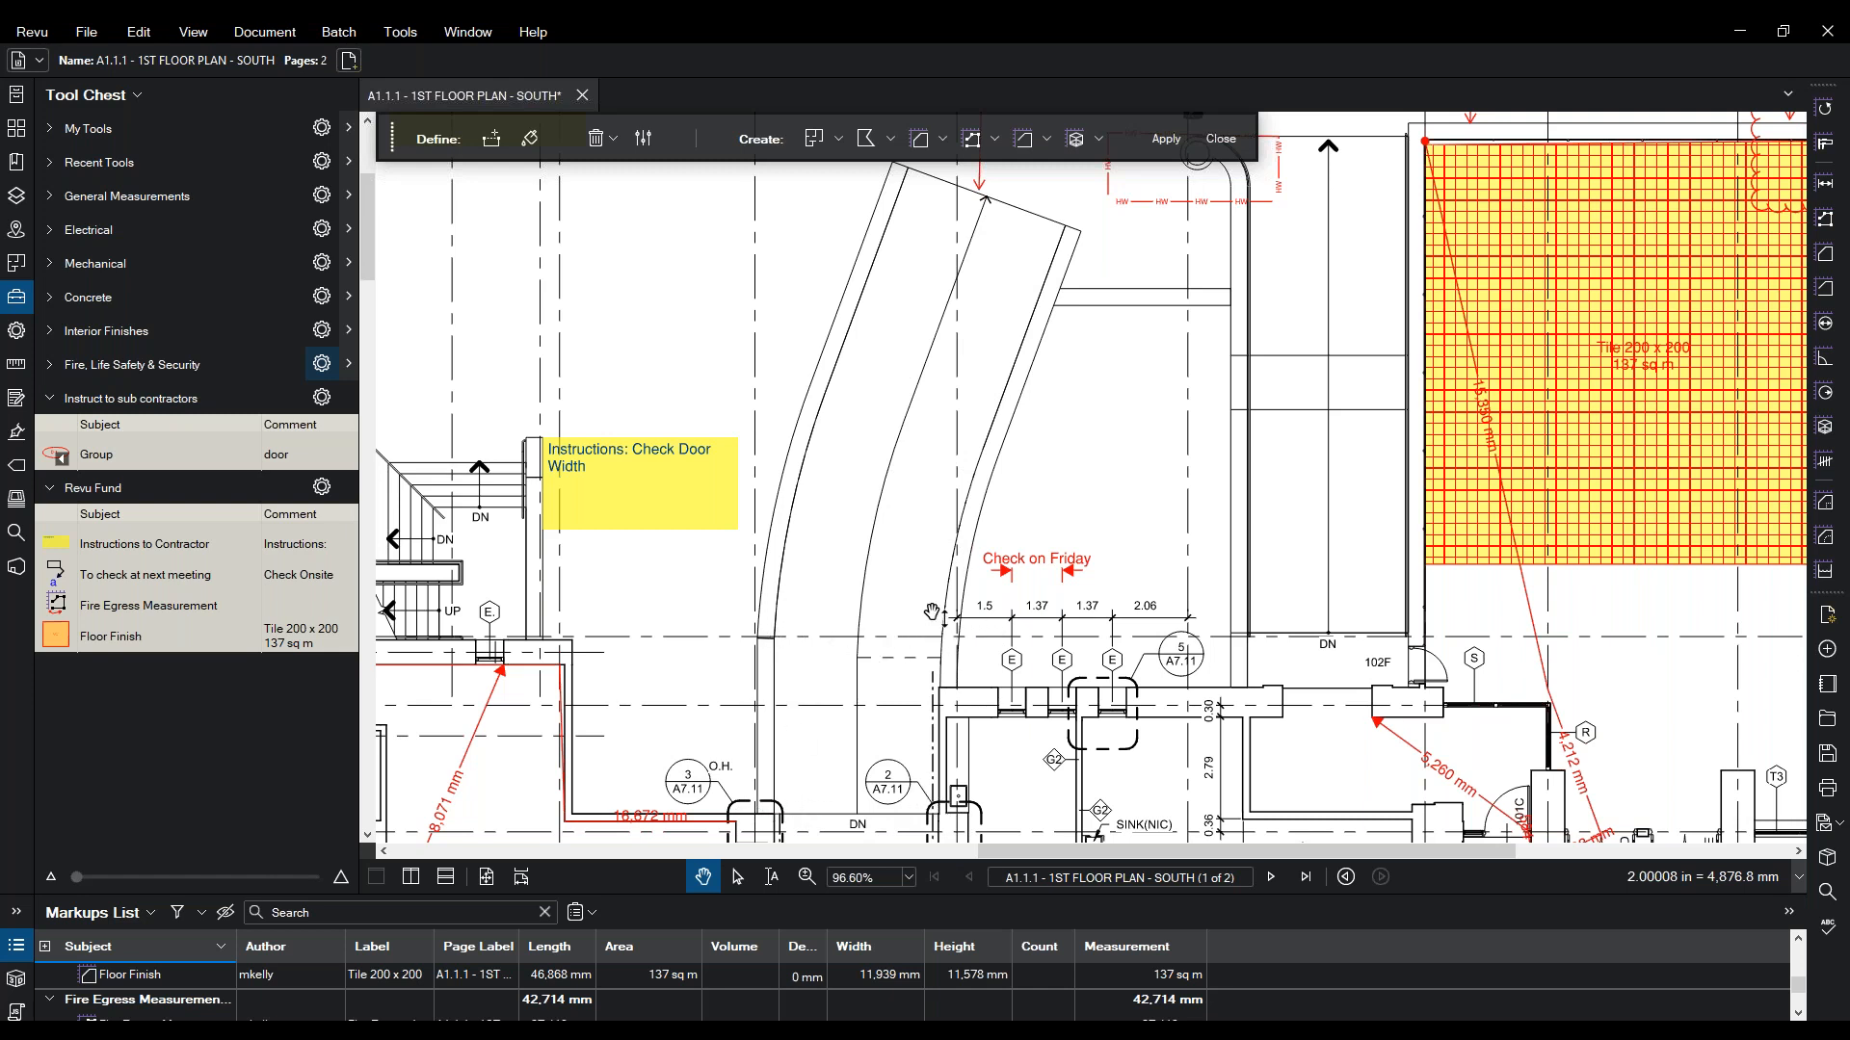
click(492, 139)
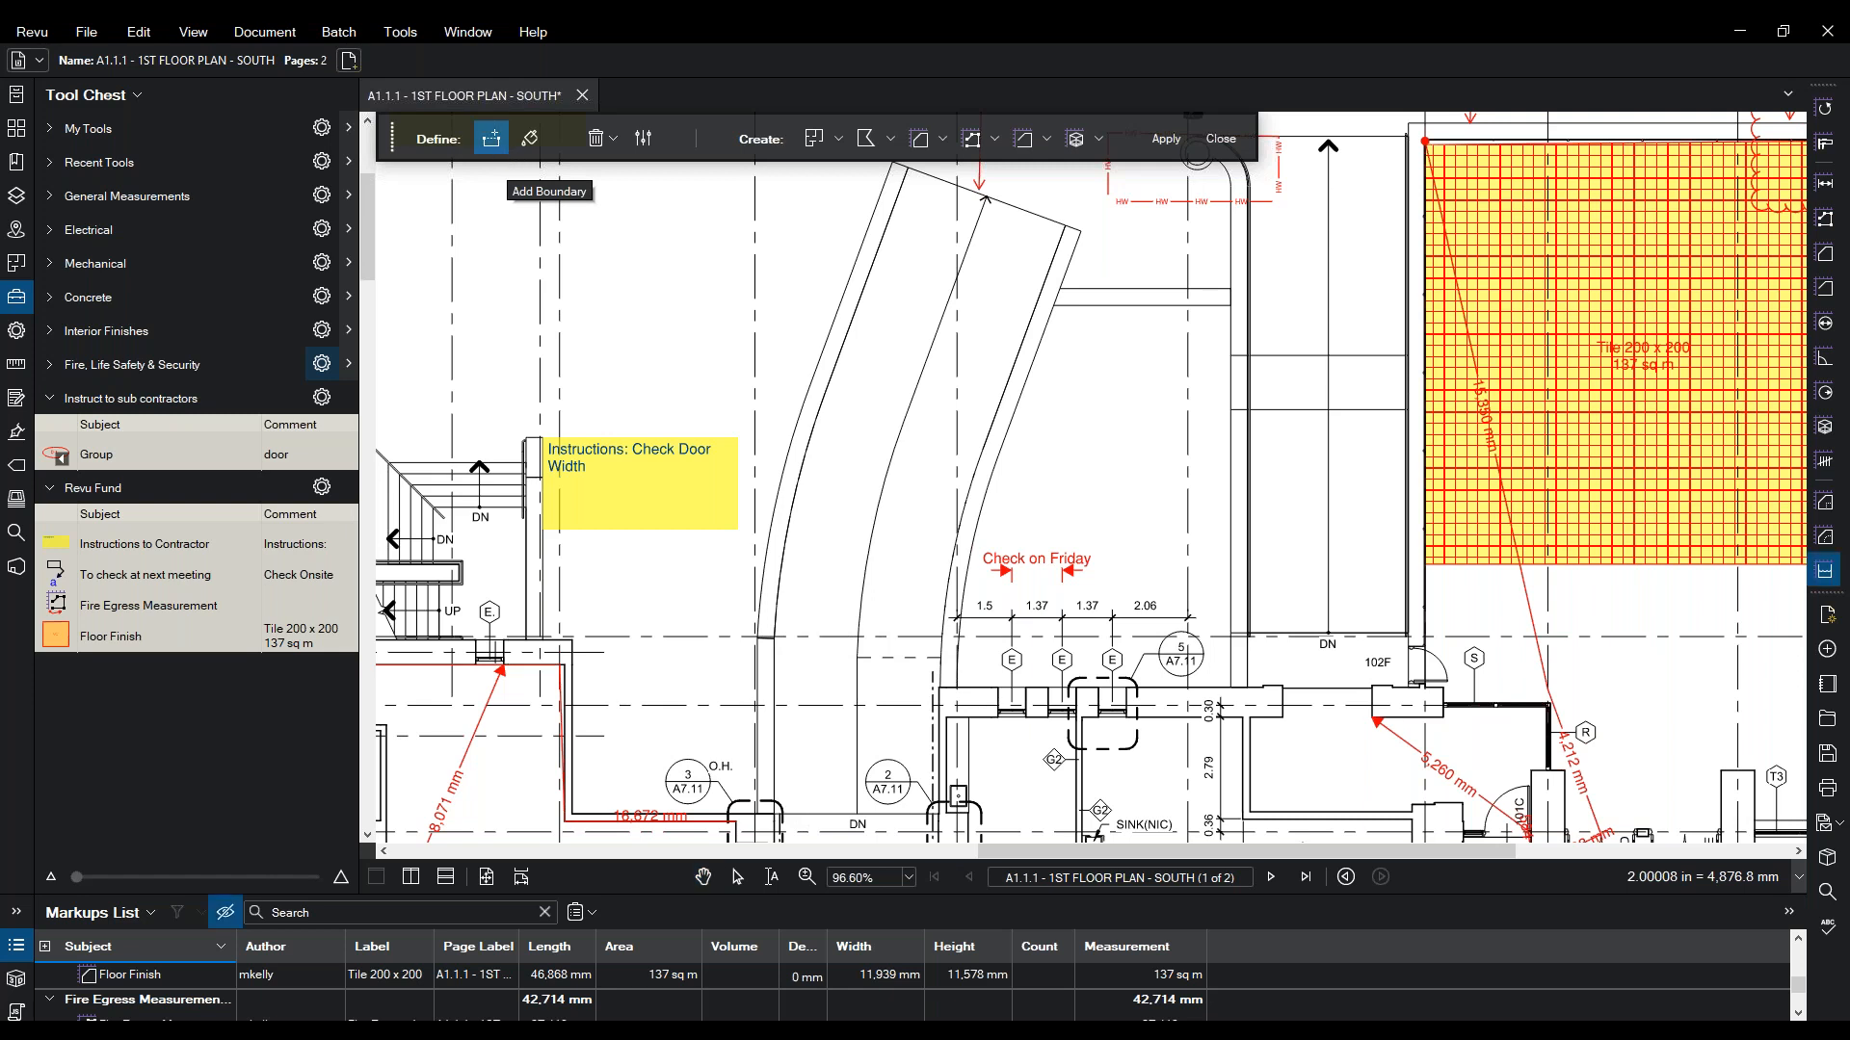
click(774, 639)
click(942, 636)
key(Return)
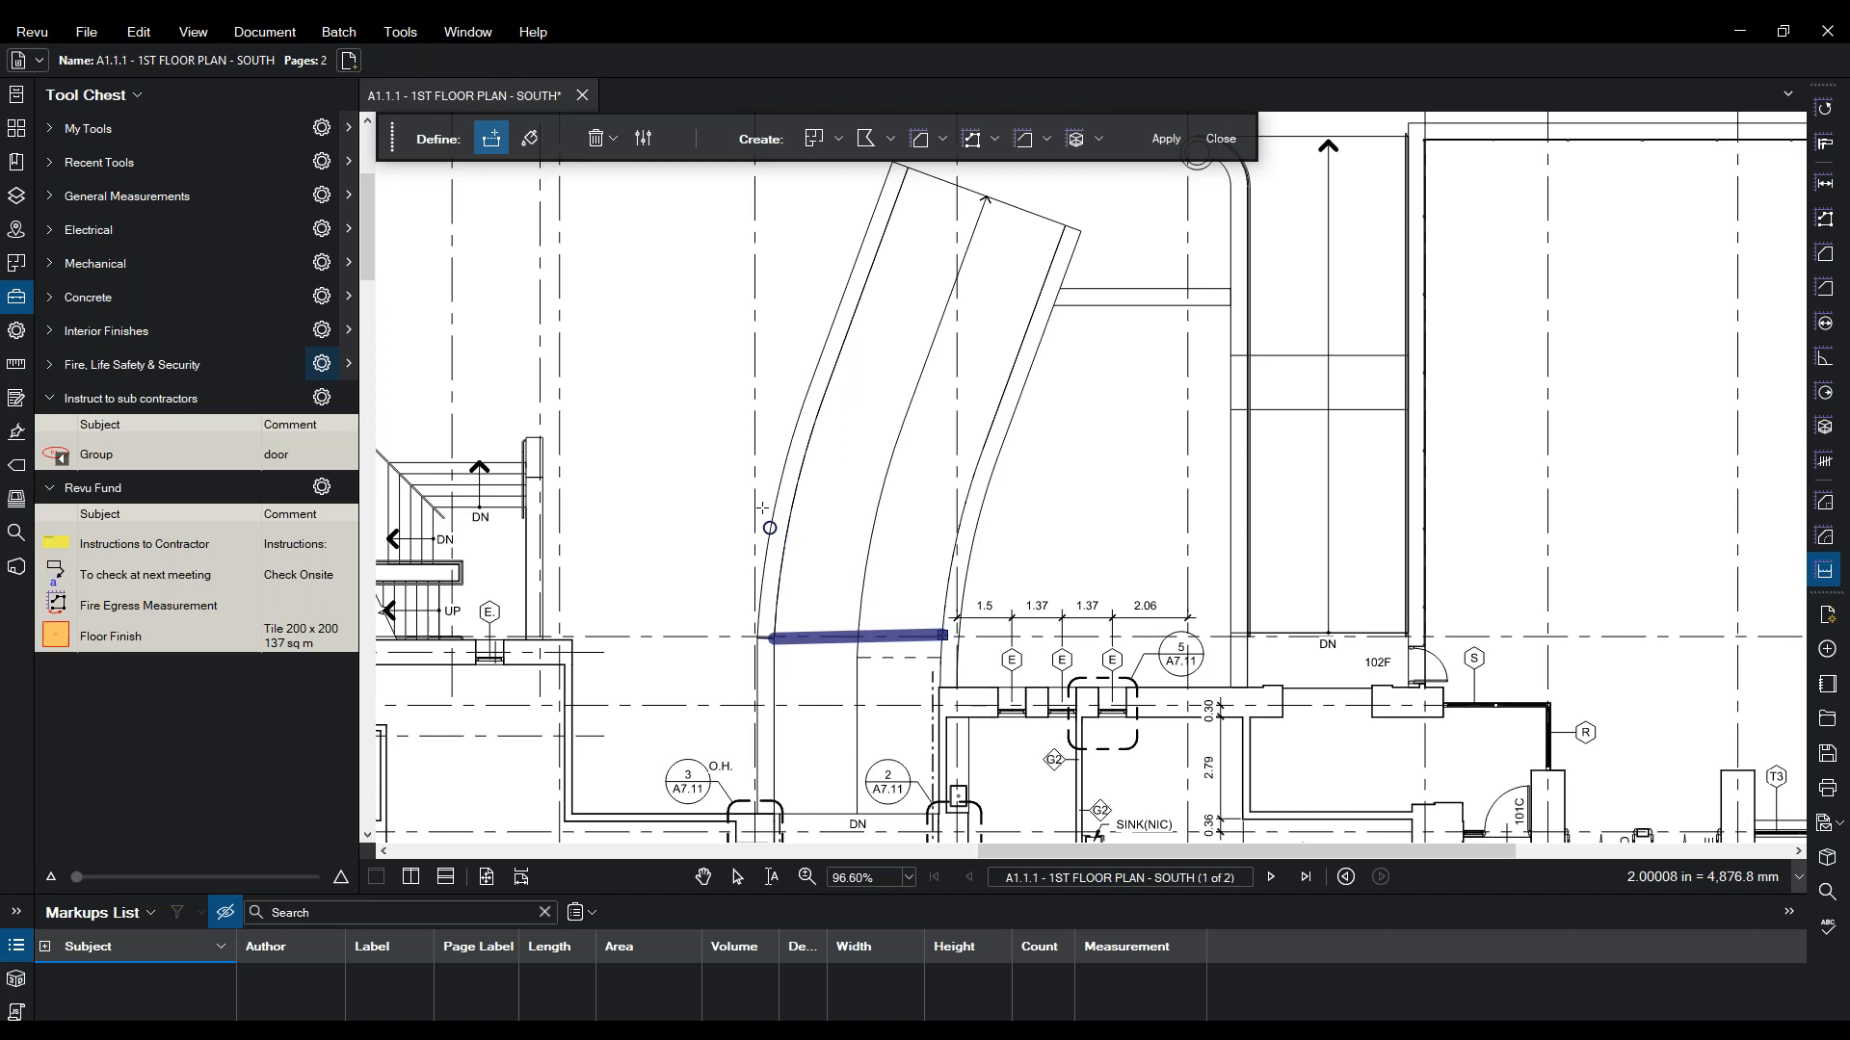
- Redraw the corridor-base boundary and select the Floor Finish Tile 200 x 200 area preset
key(ctrl+z)
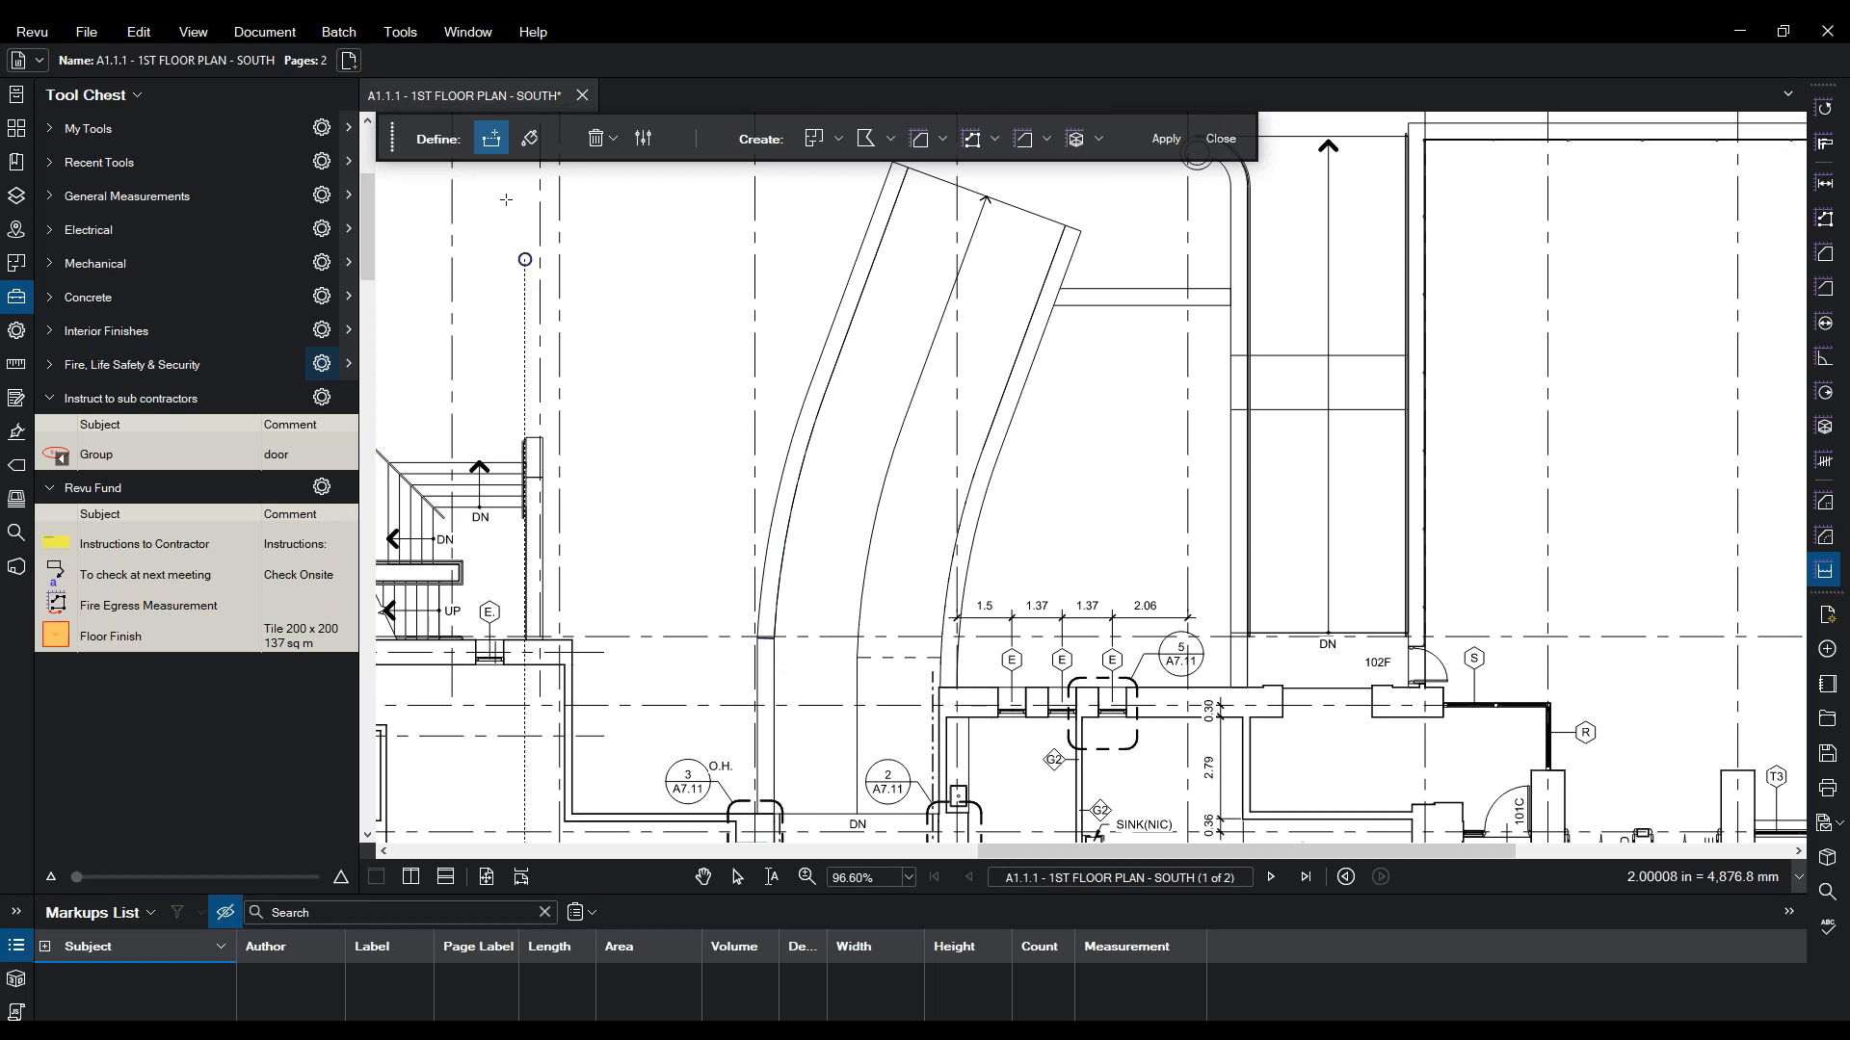
click(775, 637)
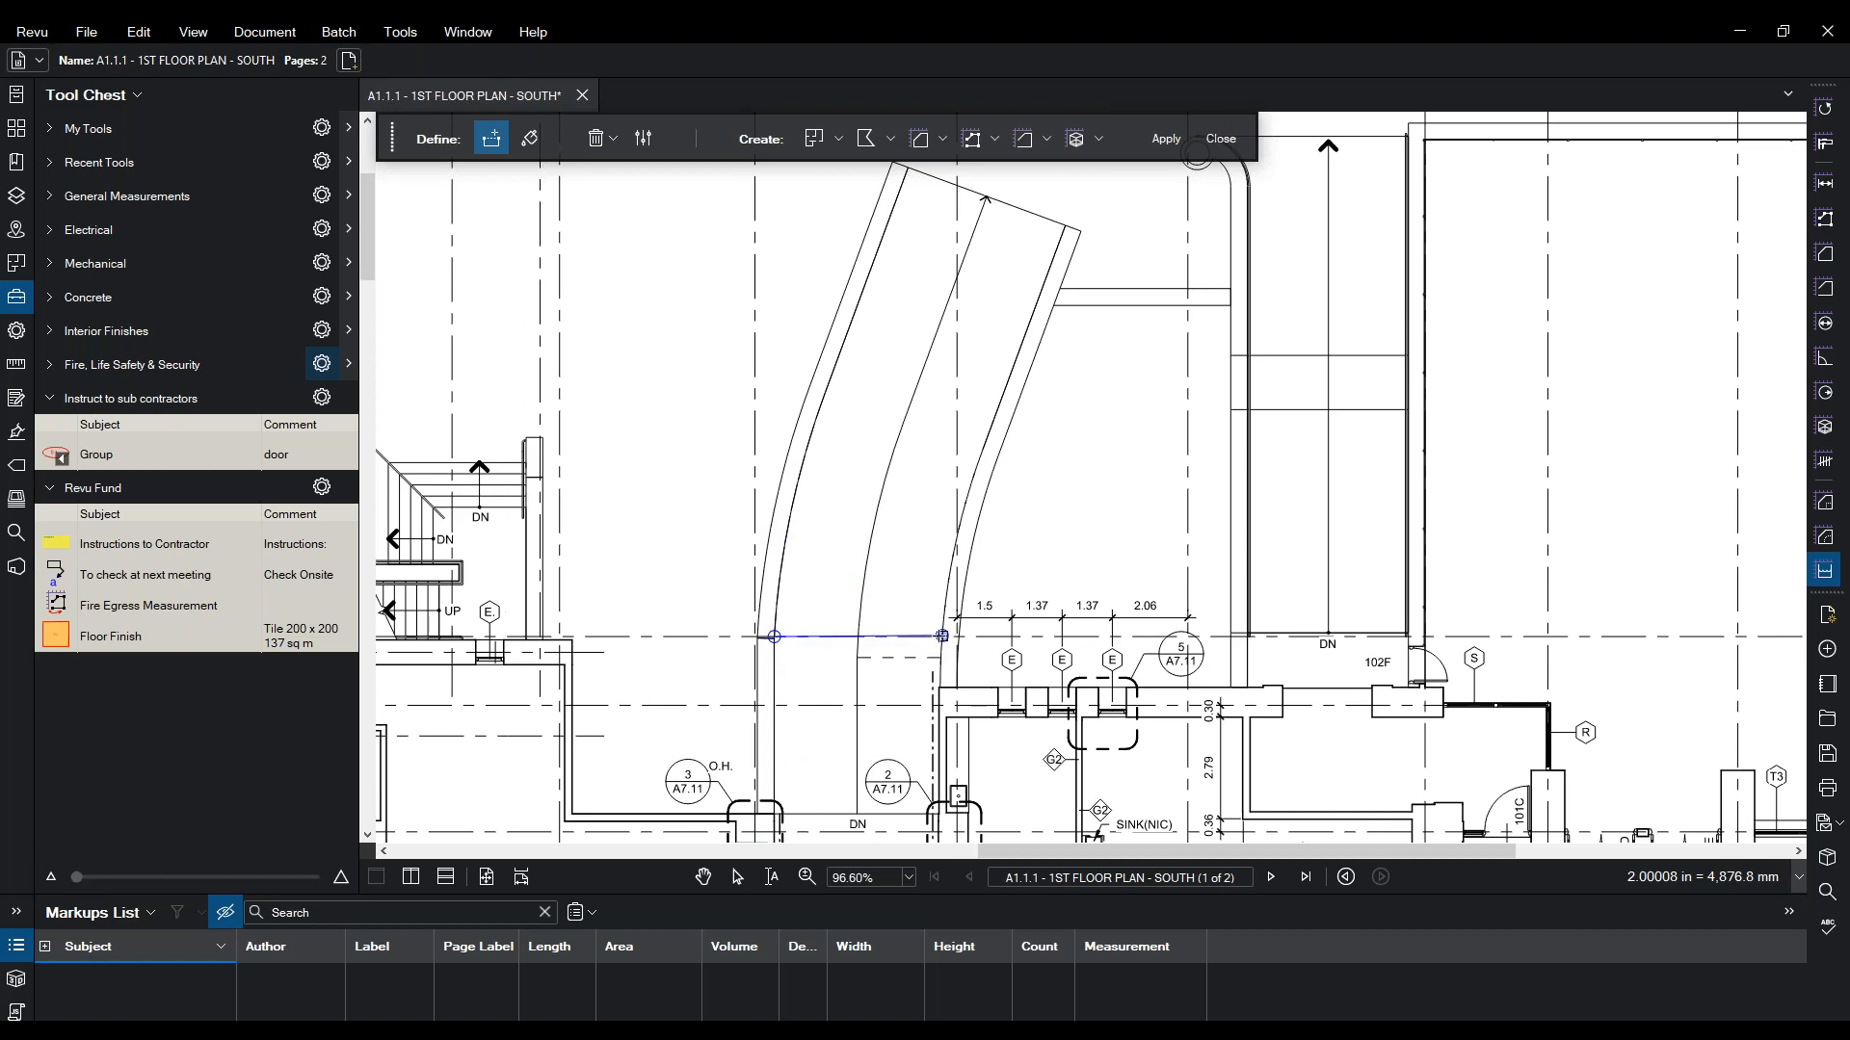
click(942, 637)
key(Return)
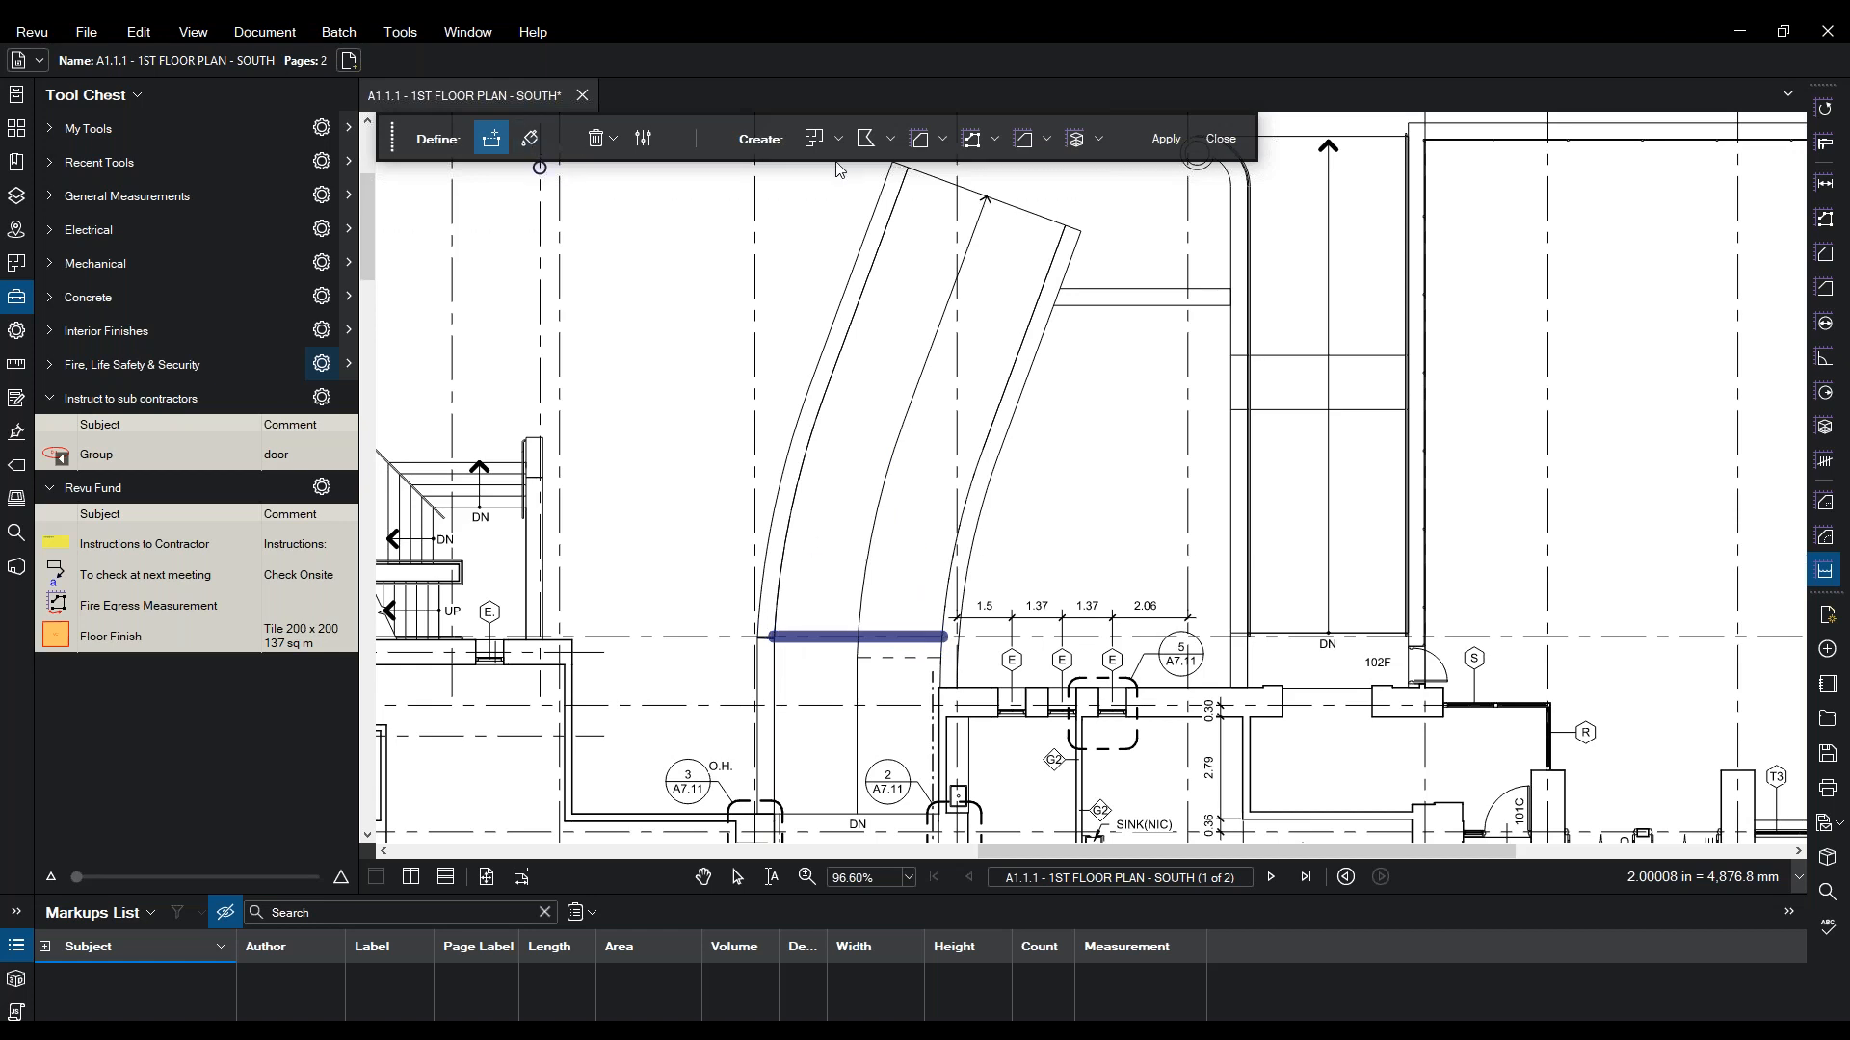
click(943, 140)
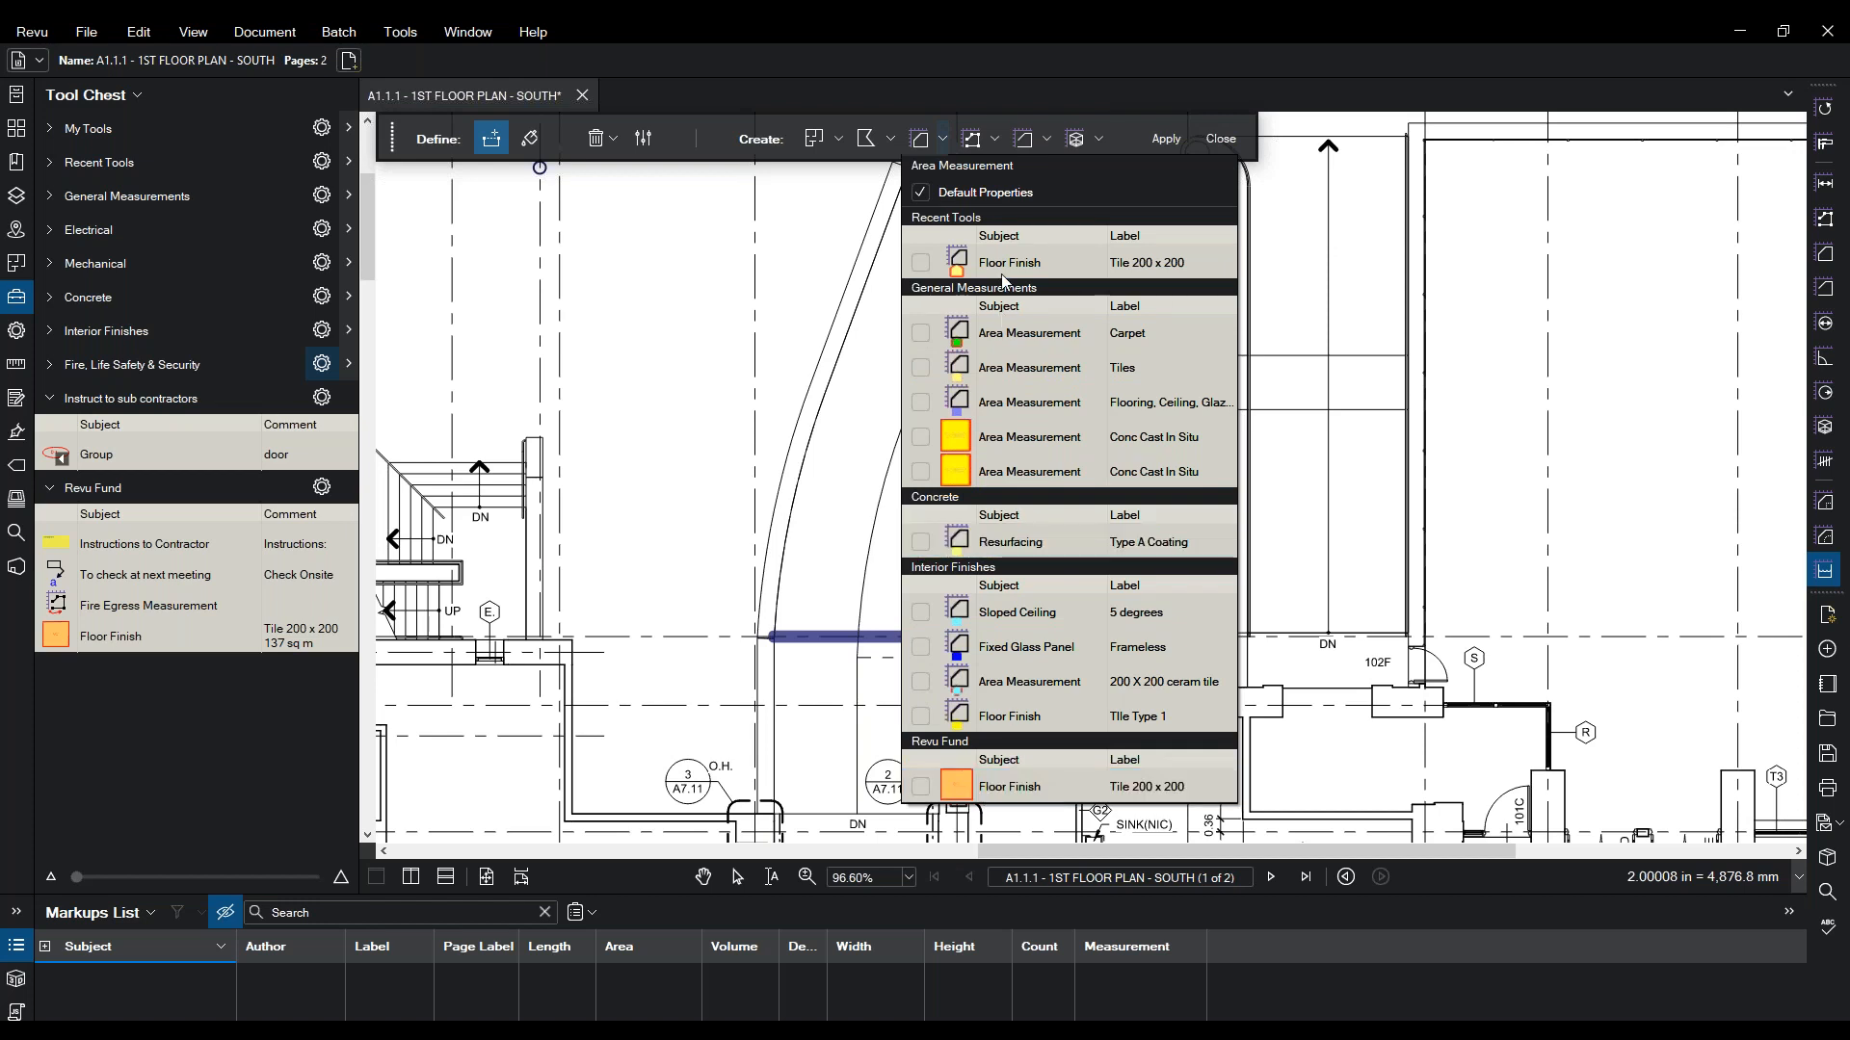
click(977, 788)
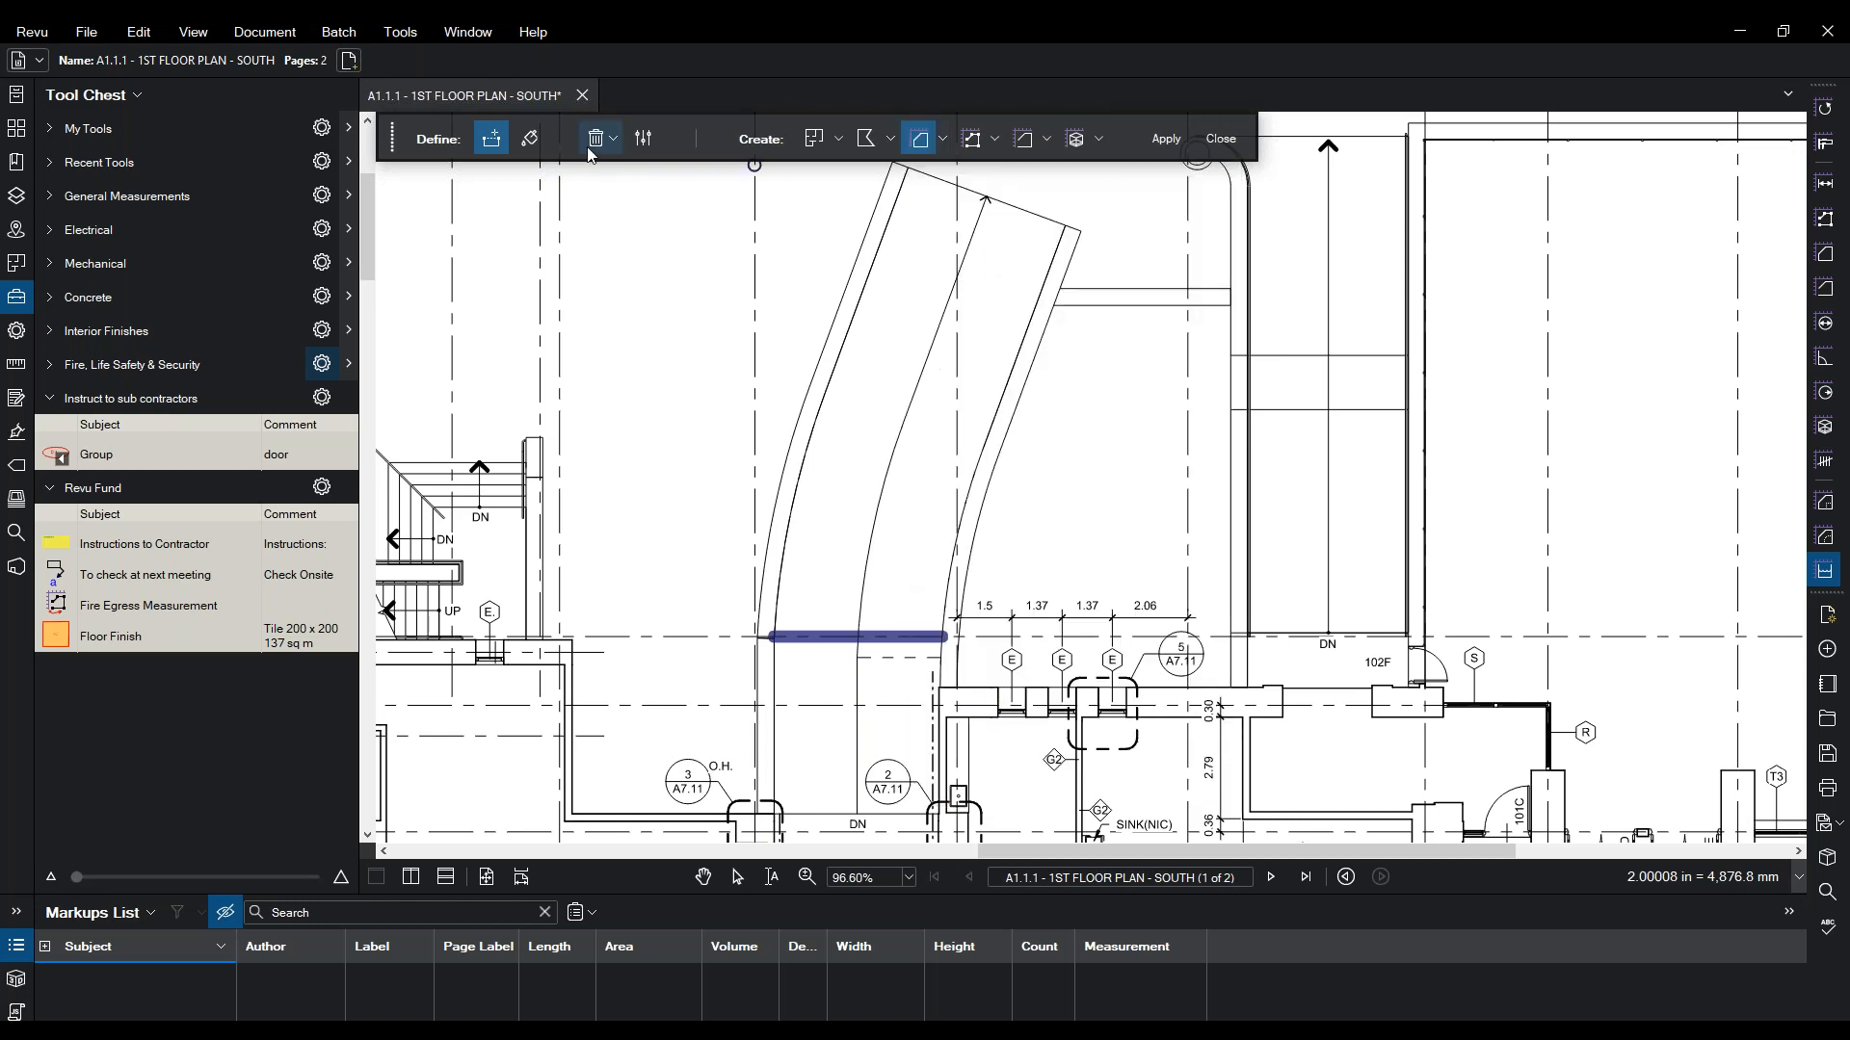
- Paint the curved corridor and apply it as a 57 sq m Tile 200 x 200 Floor Finish area
click(531, 142)
mouse_move(975, 249)
mouse_down()
mouse_move(841, 578)
mouse_move(898, 572)
mouse_up()
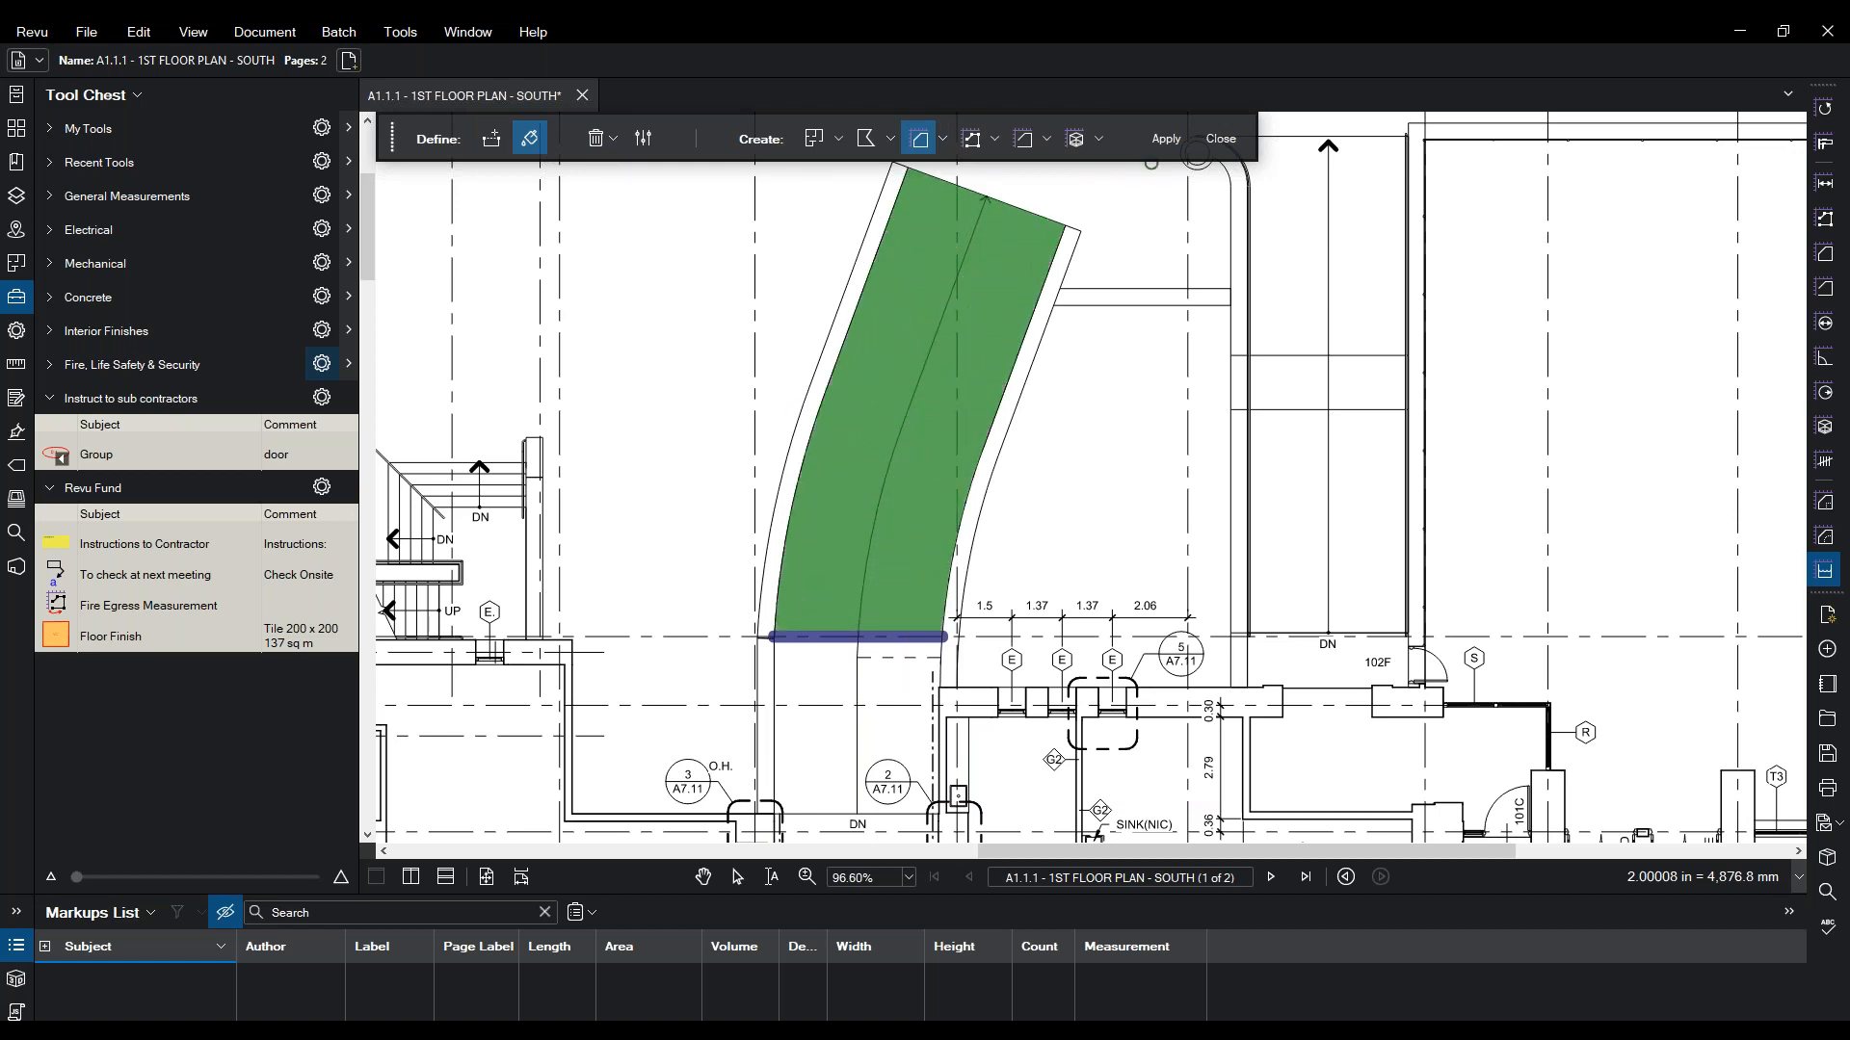
click(1164, 140)
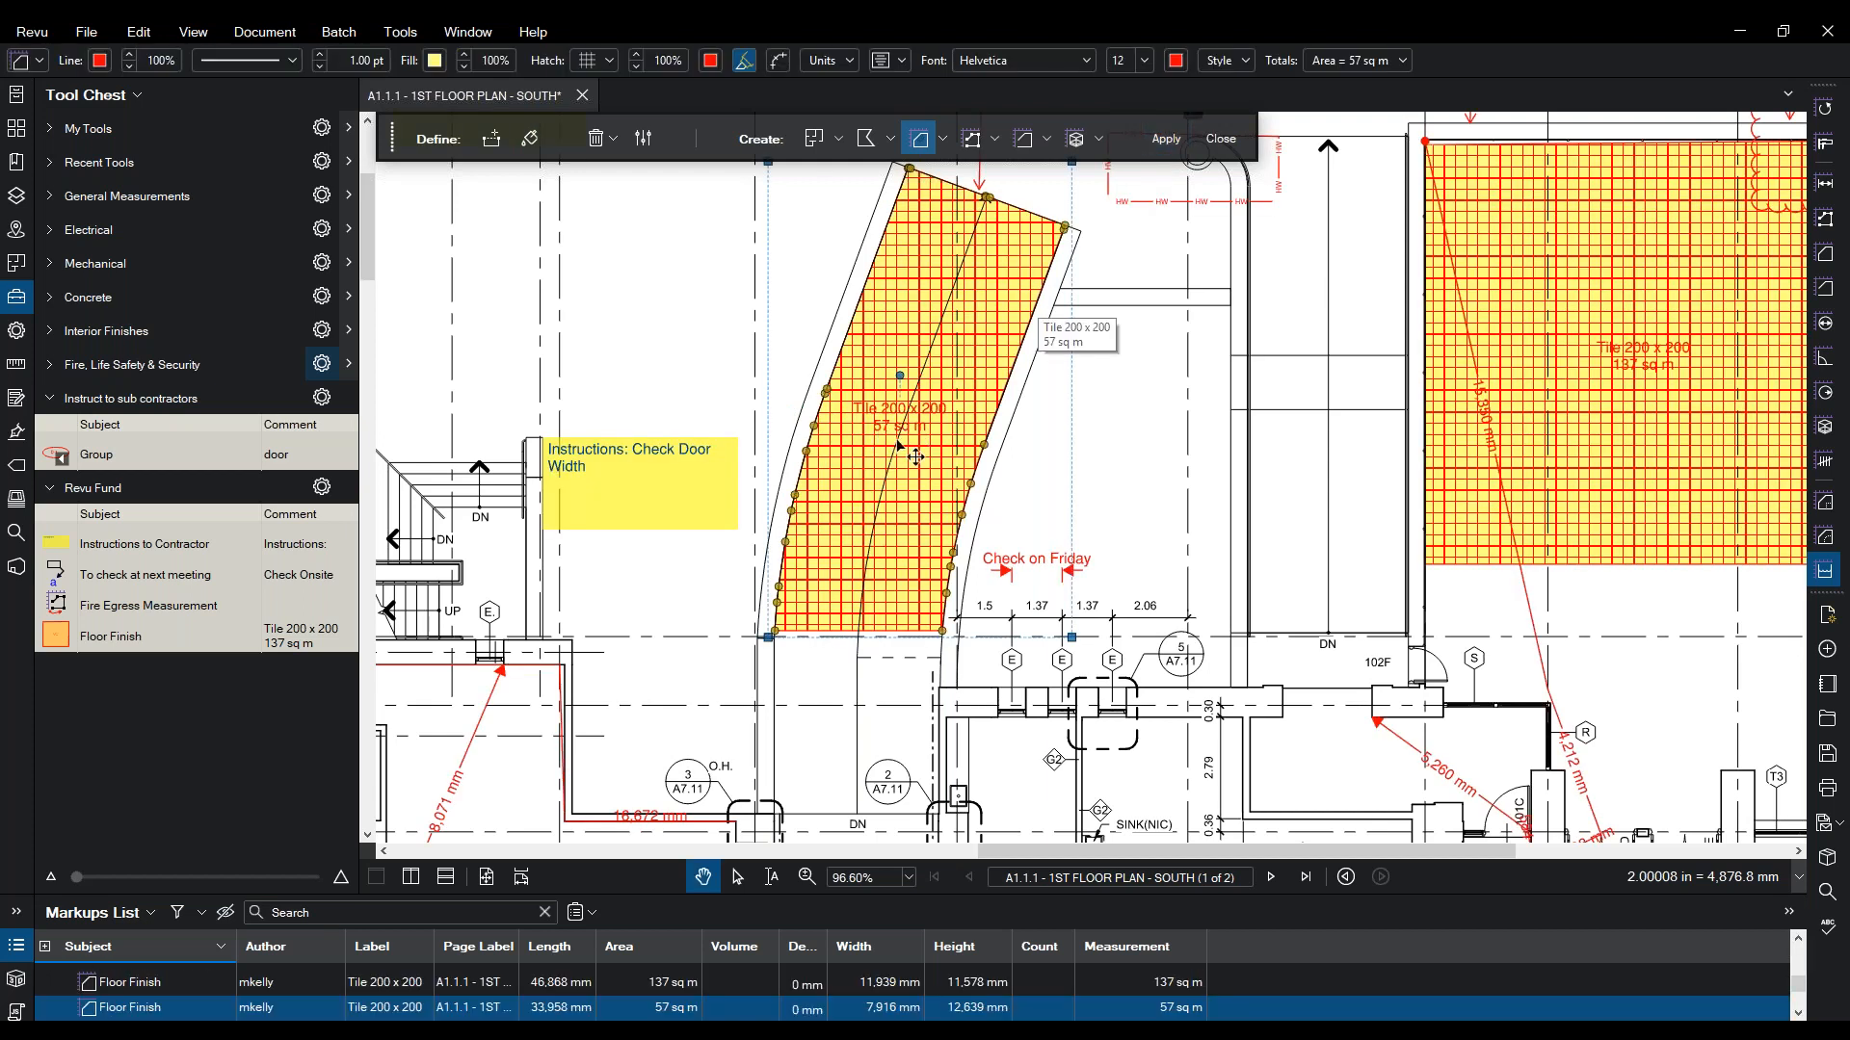
mouse_move(1187, 416)
mouse_down()
mouse_move(780, 482)
mouse_move(766, 525)
mouse_up()
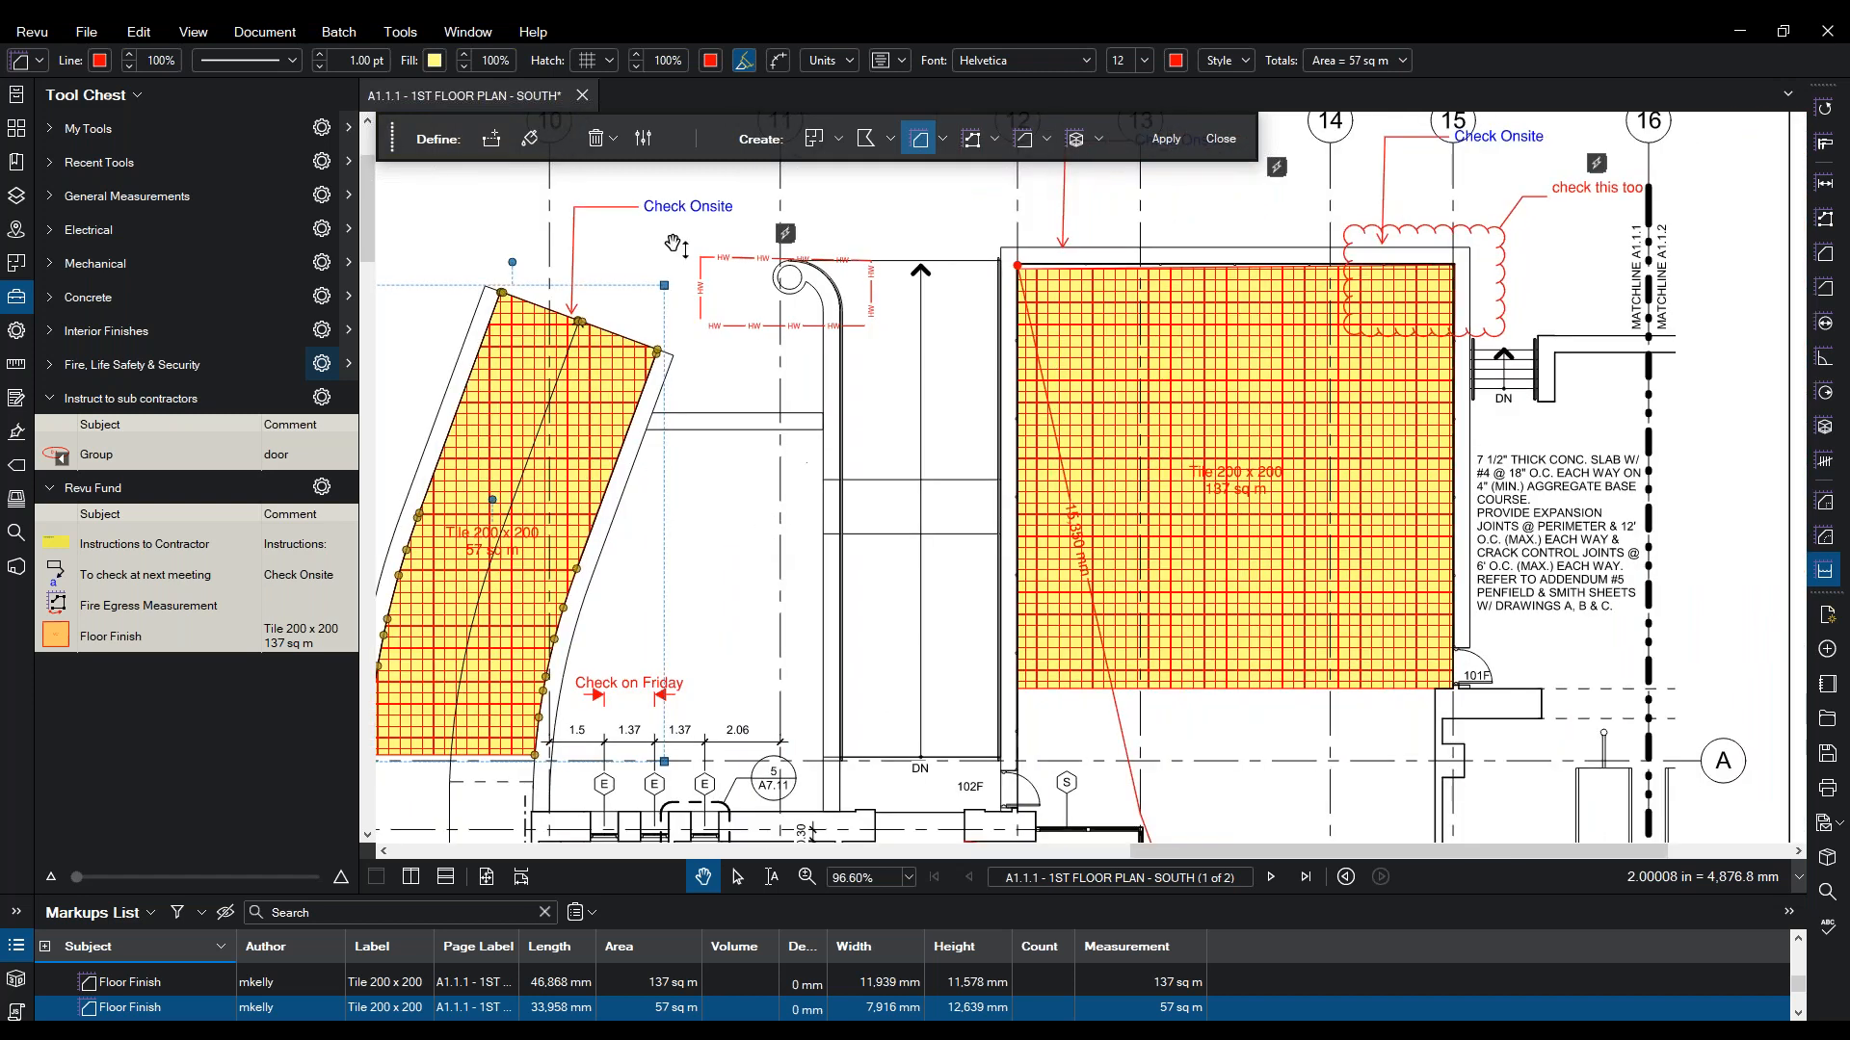
- Choose Skirting Perimeter as the Dynamic Fill perimeter measurement to create
click(994, 141)
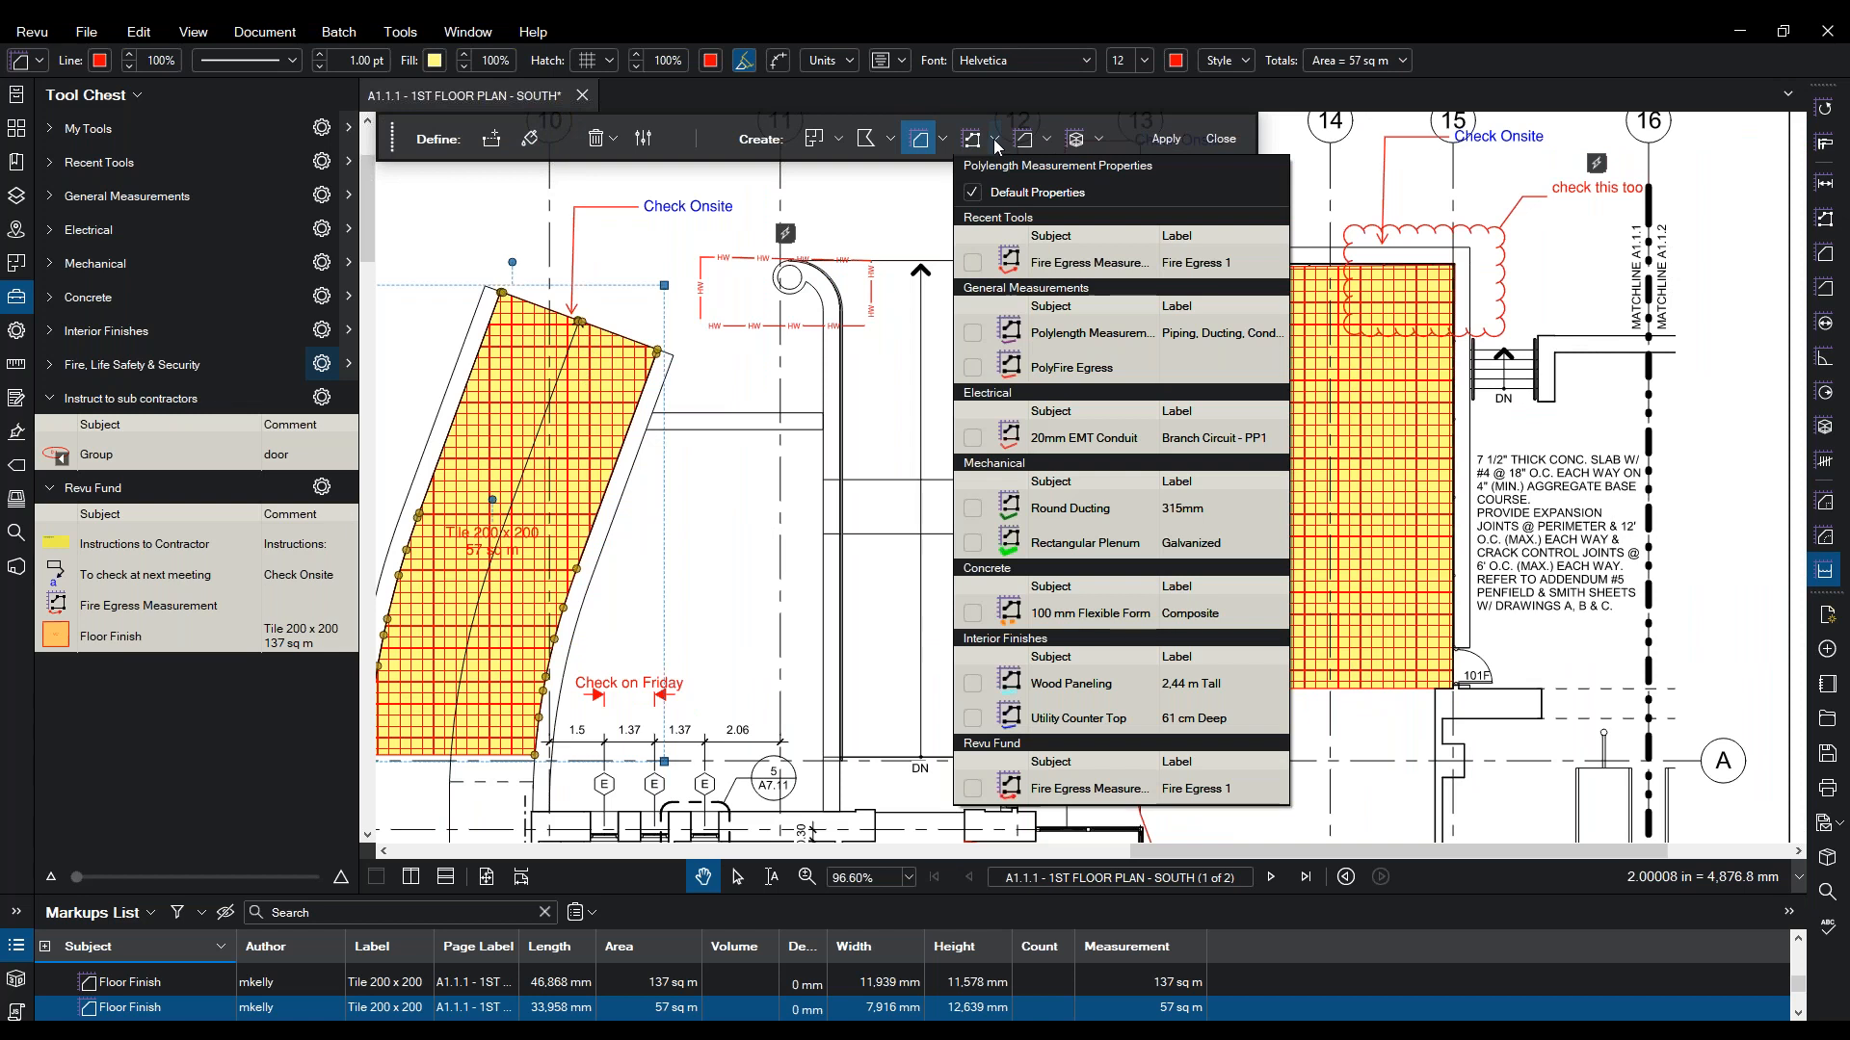
click(996, 141)
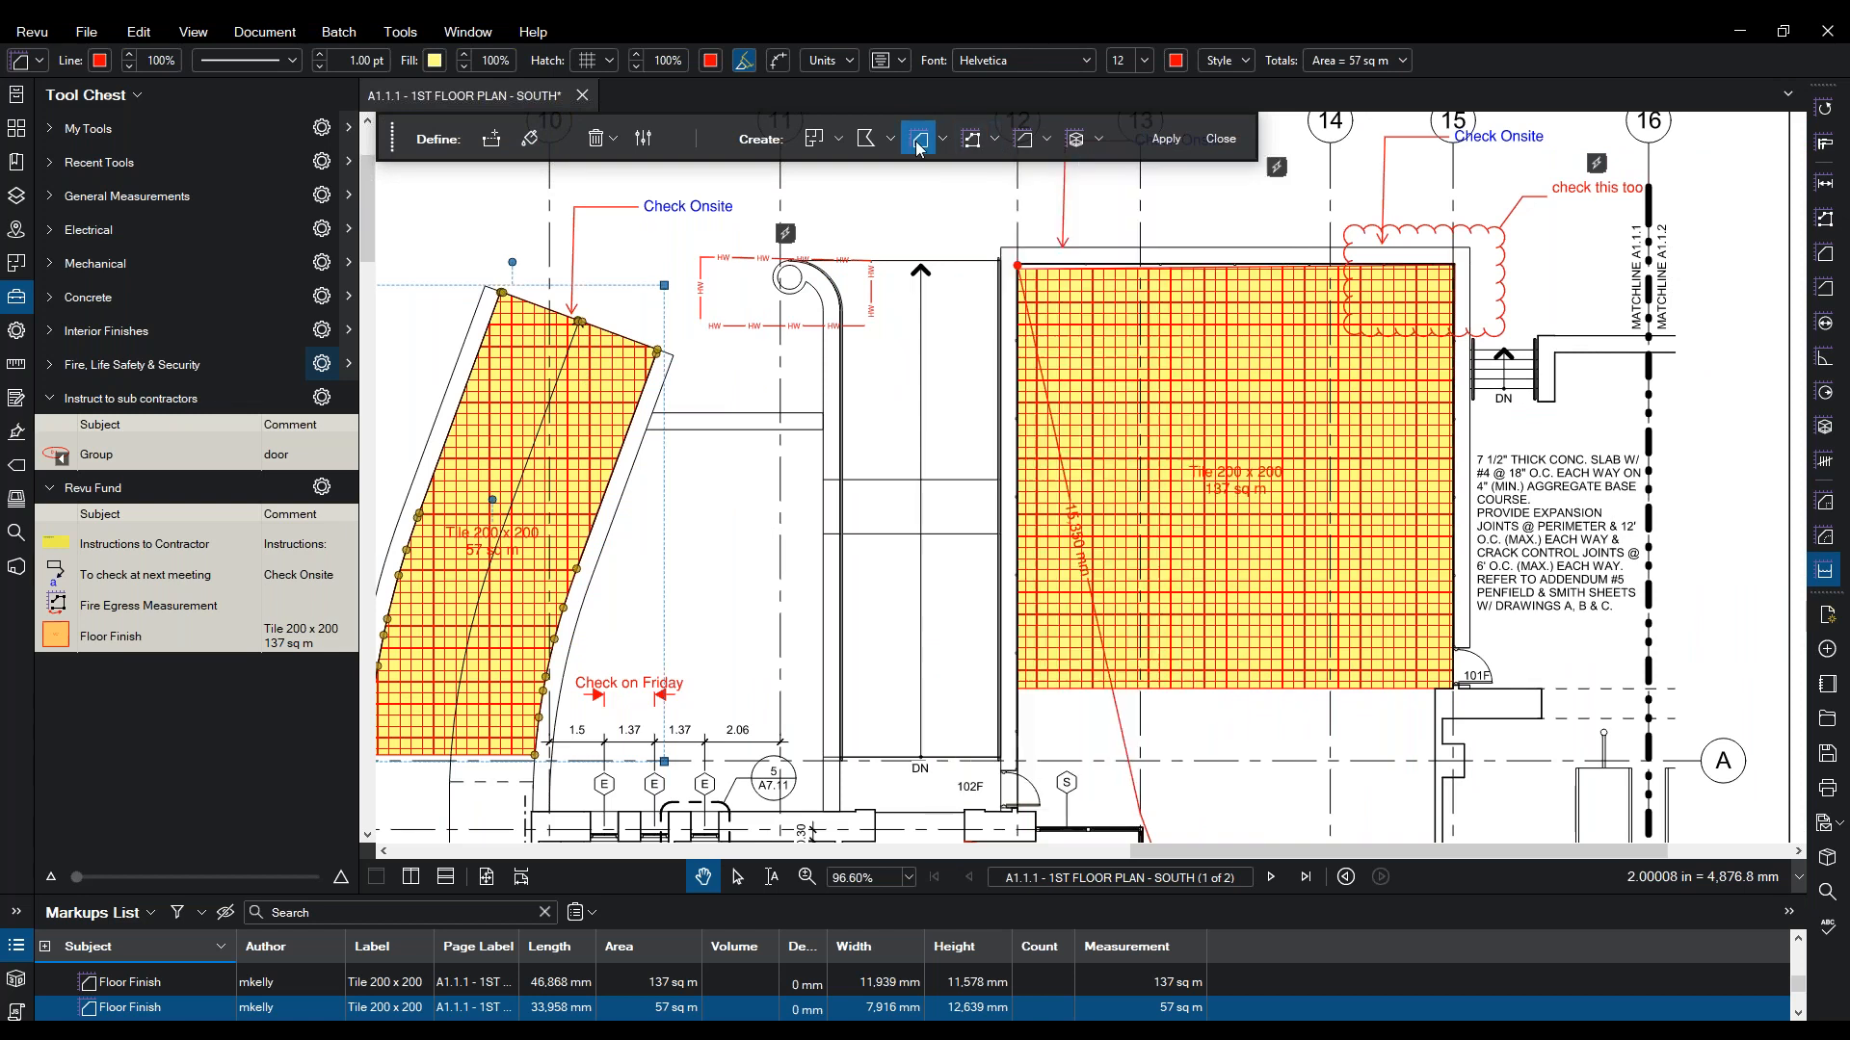
click(1098, 140)
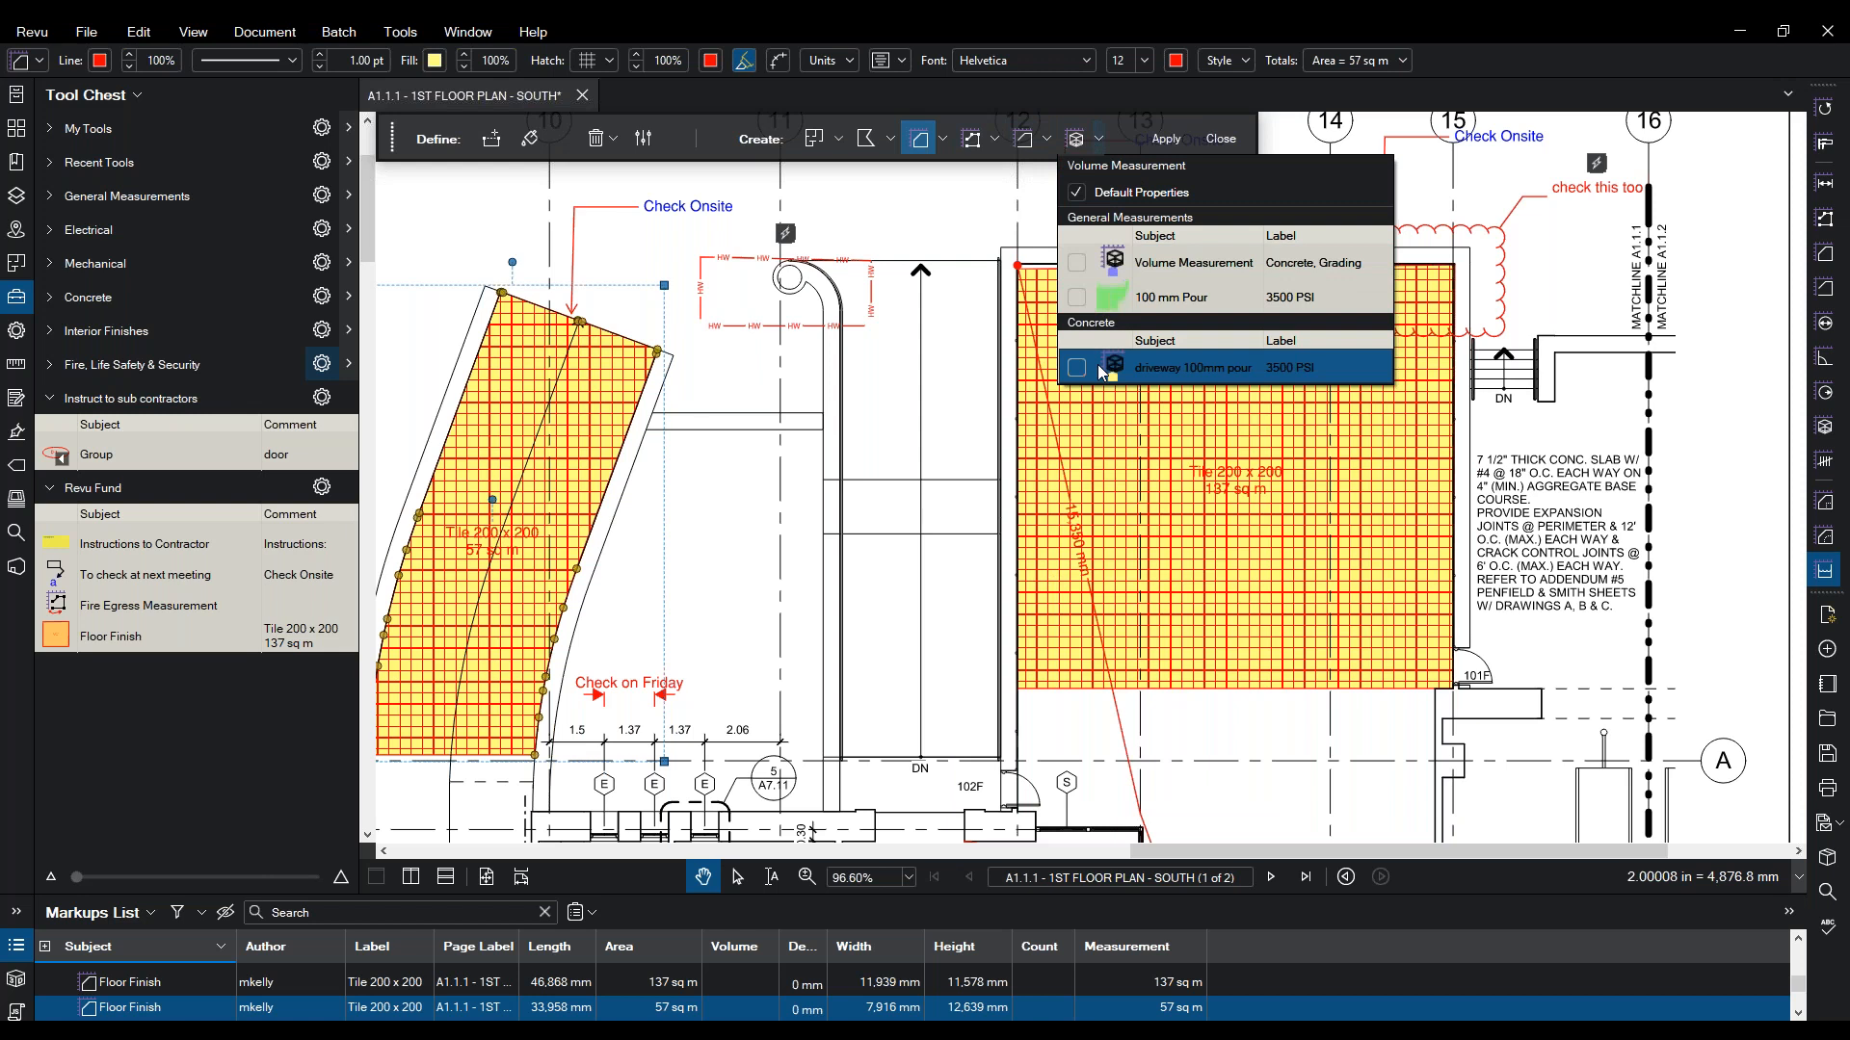
click(1047, 142)
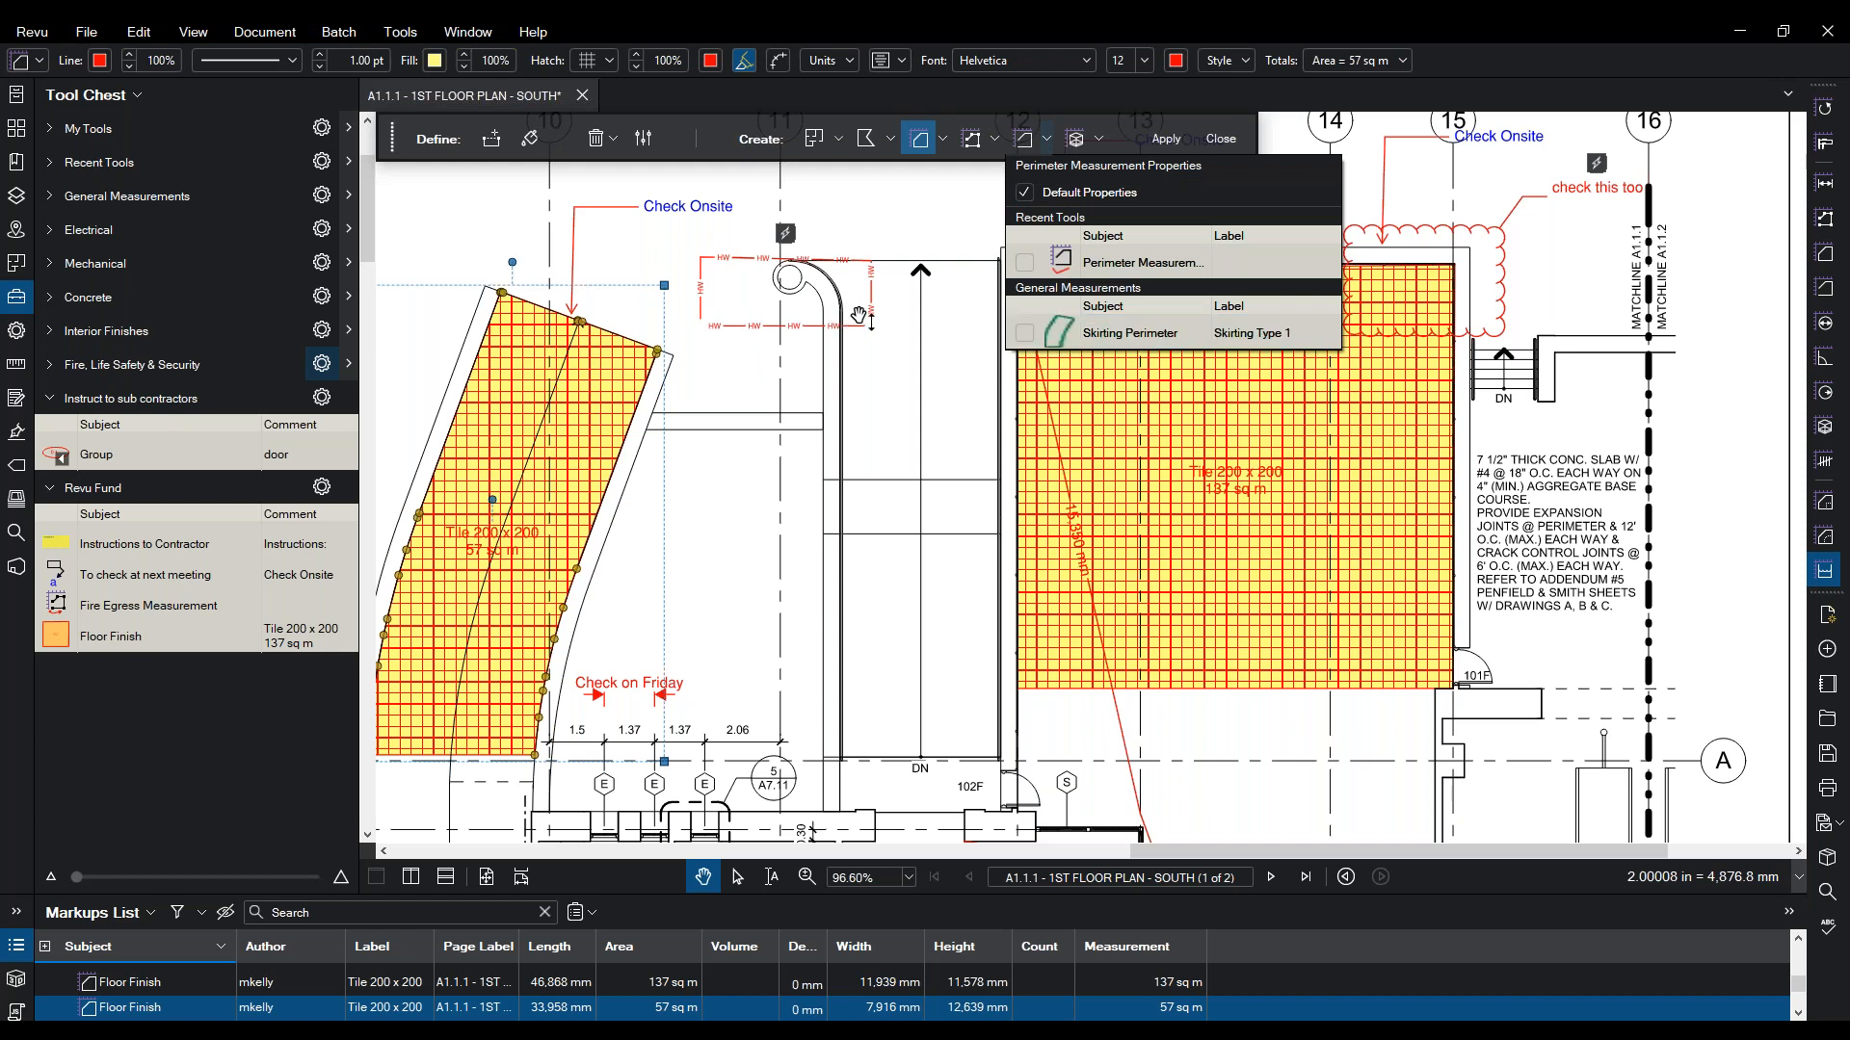
click(1152, 333)
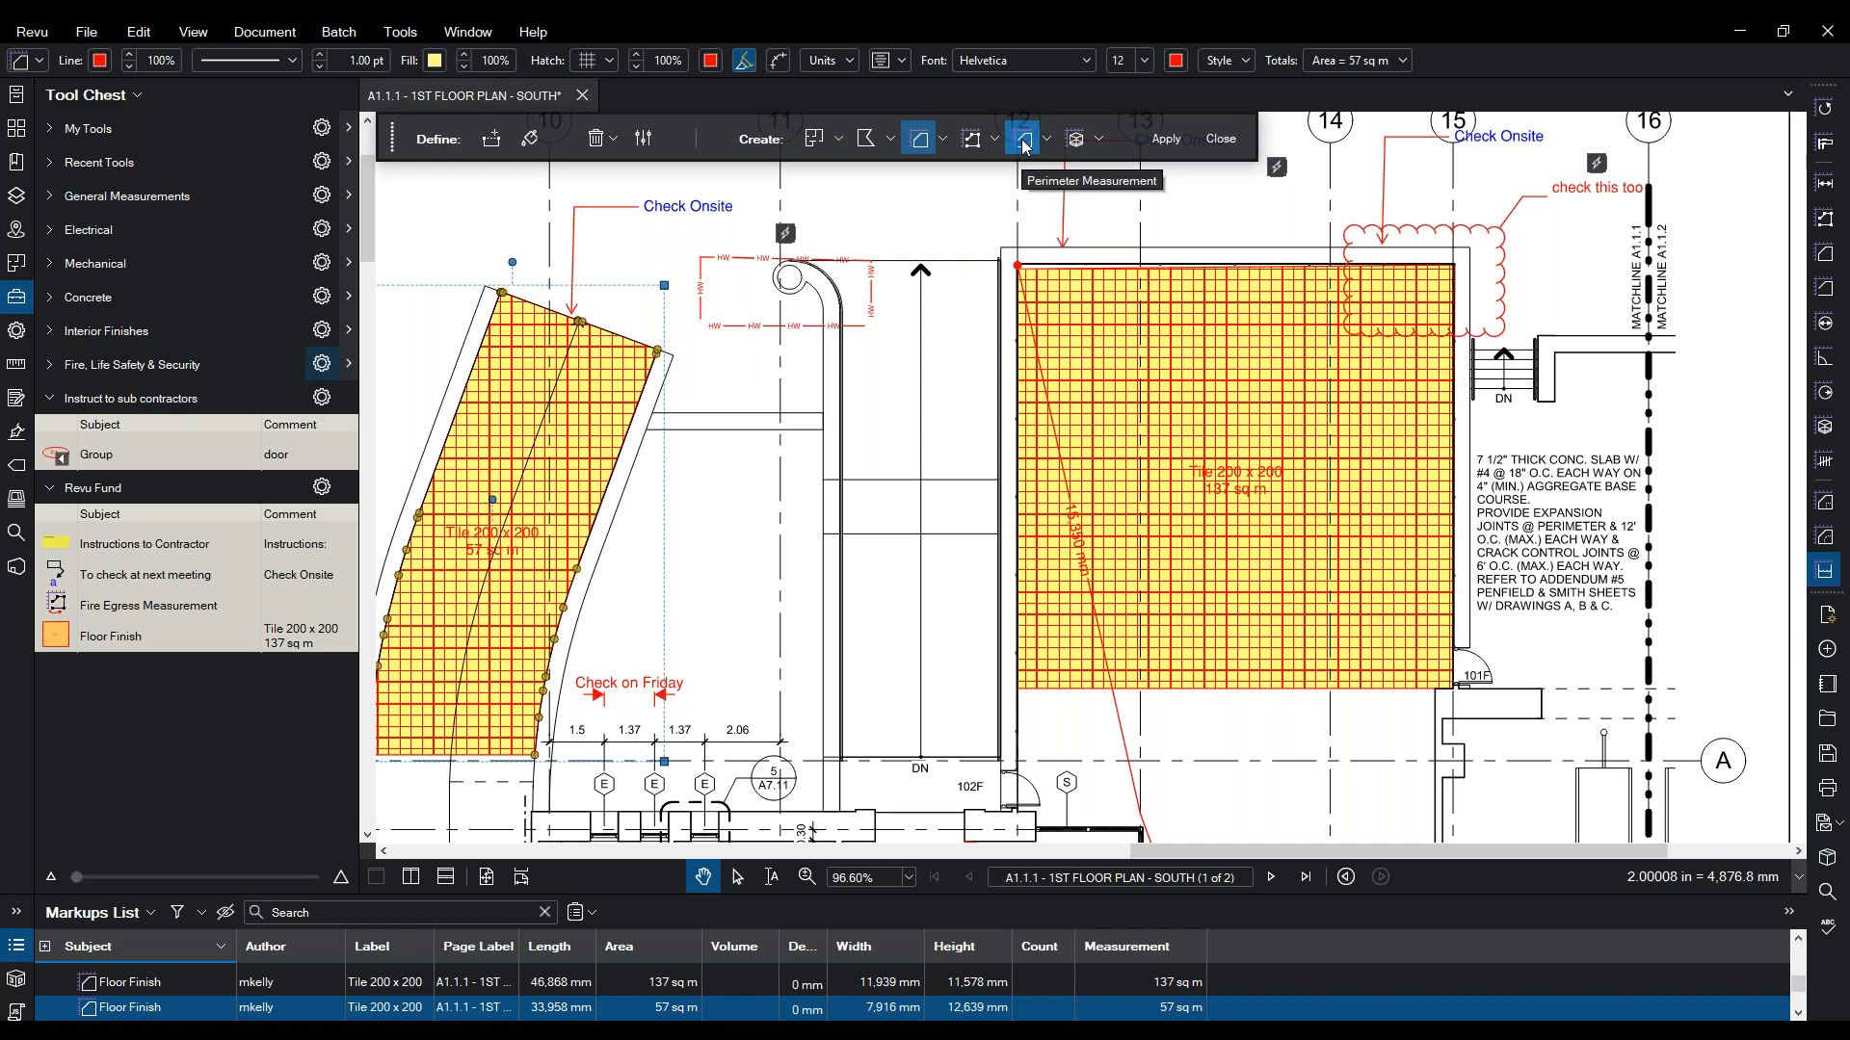
click(530, 141)
- Brush fill down the corridor, undoing two overflowing strokes, and show the brush settings
mouse_move(867, 289)
mouse_down()
mouse_move(855, 598)
mouse_move(906, 681)
mouse_up()
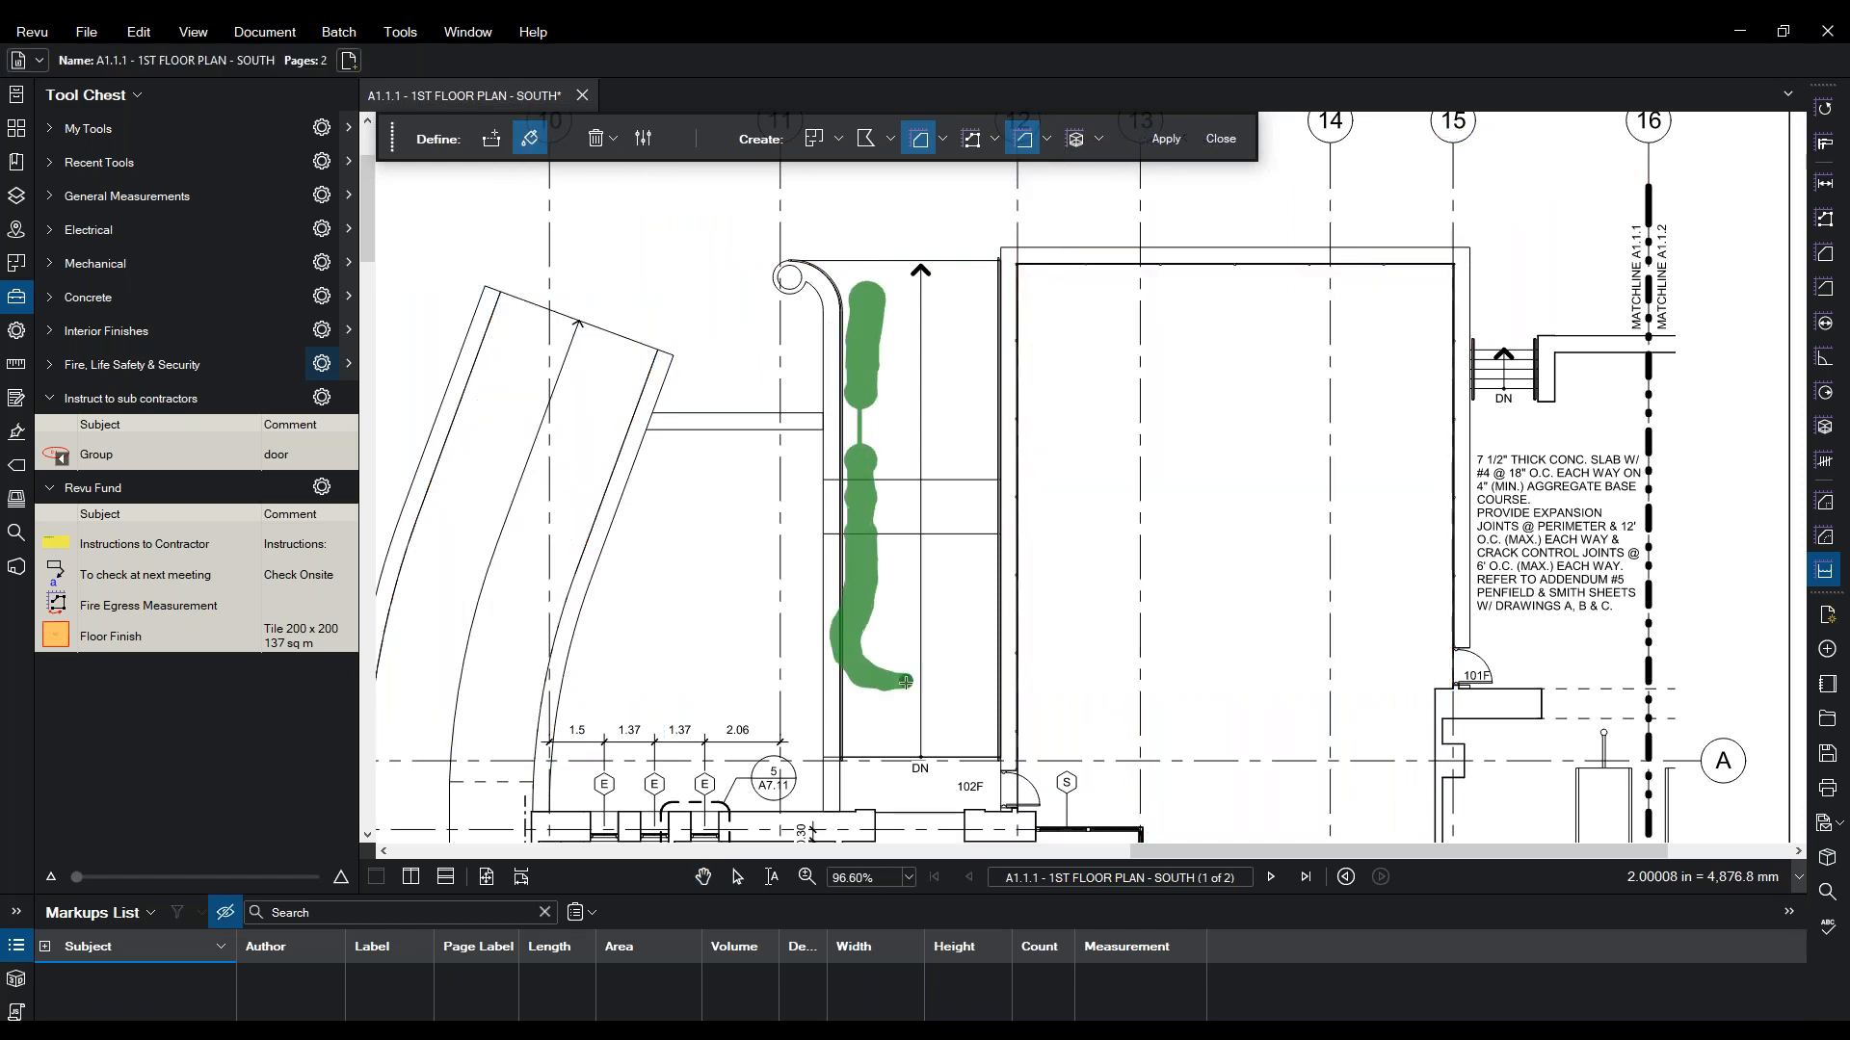
click(139, 32)
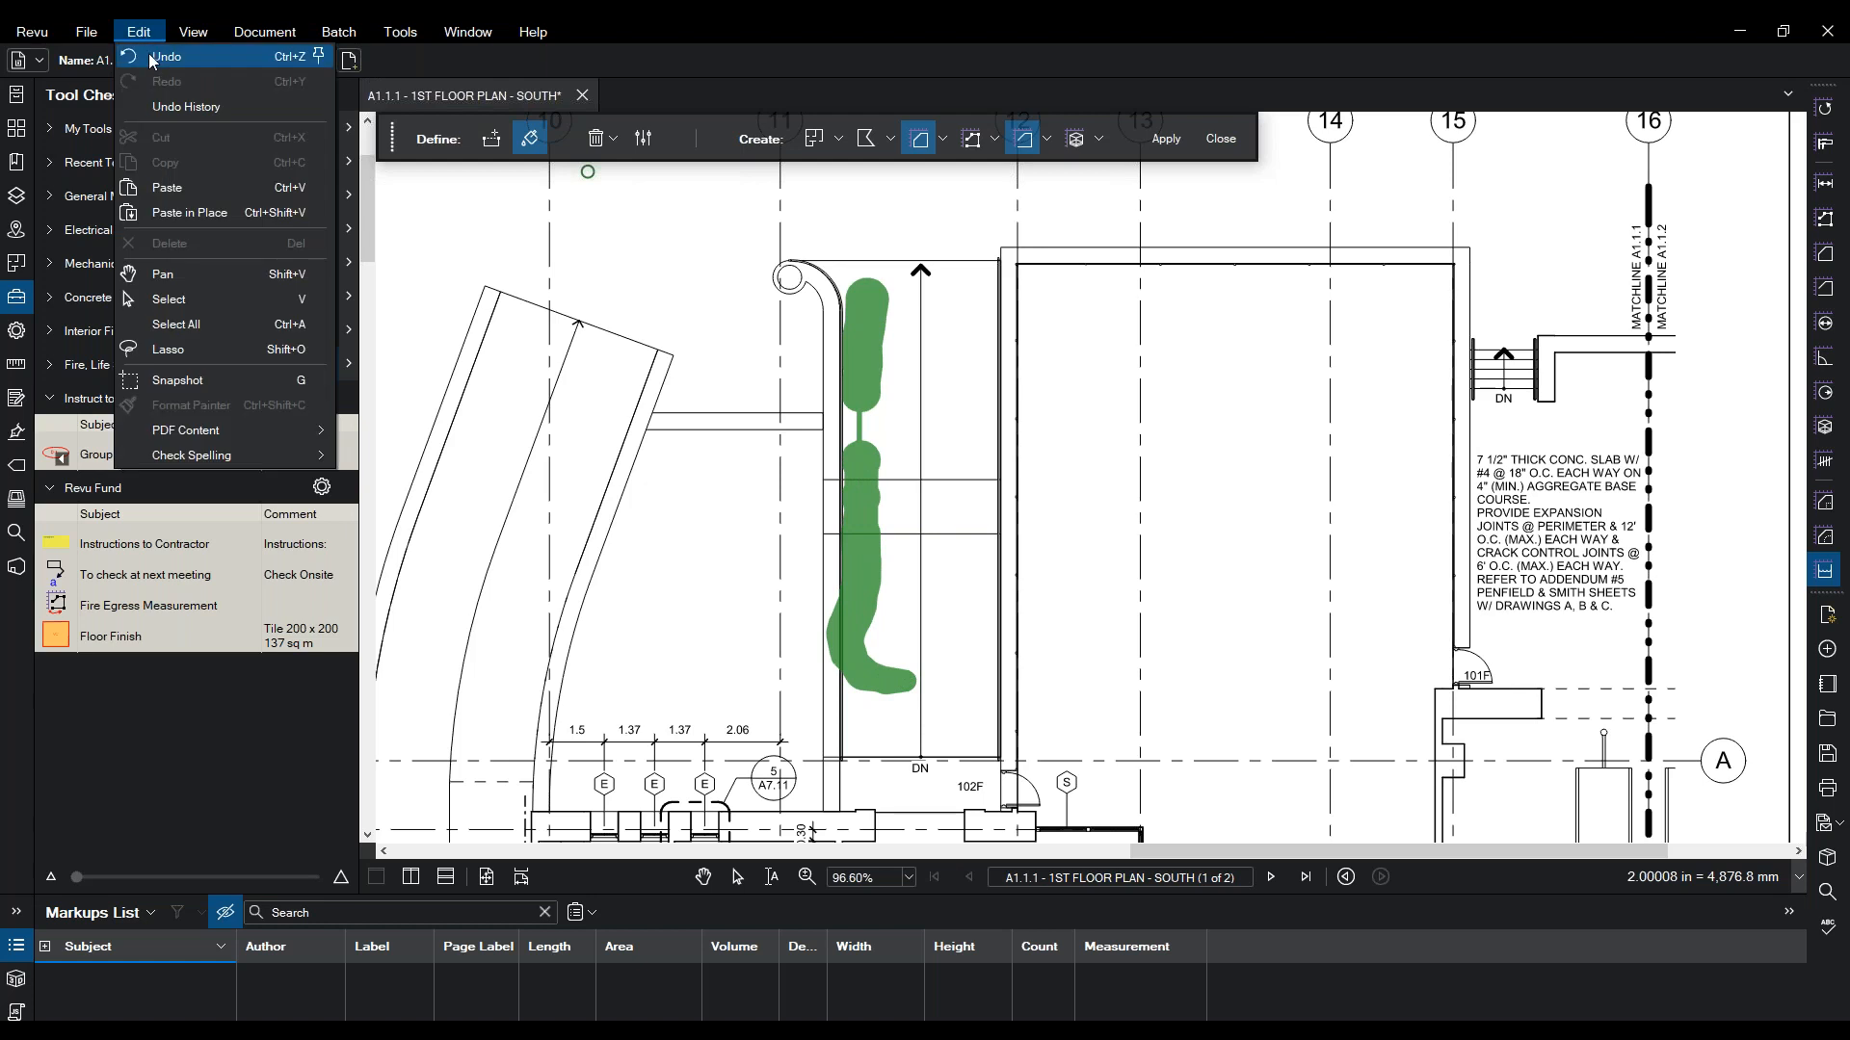
click(152, 57)
mouse_move(881, 273)
mouse_down()
mouse_move(901, 534)
mouse_move(881, 663)
mouse_up()
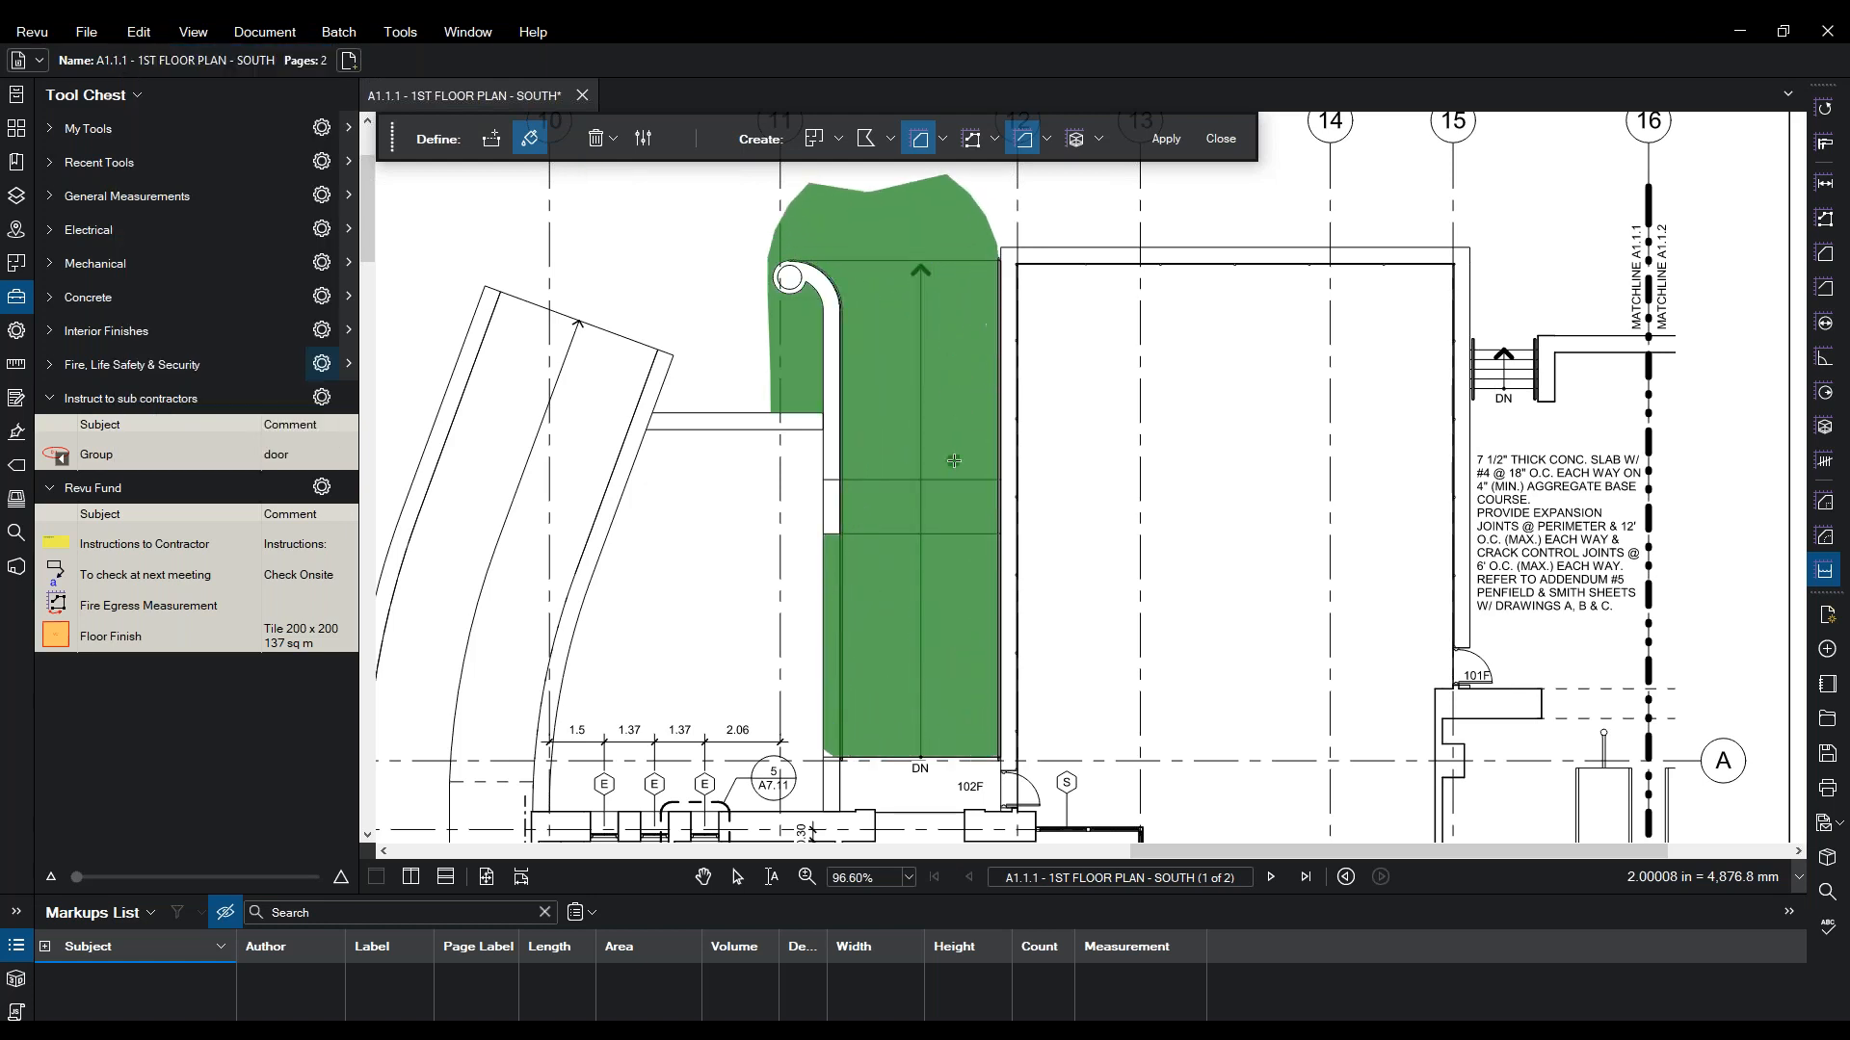
click(139, 32)
click(166, 57)
click(643, 138)
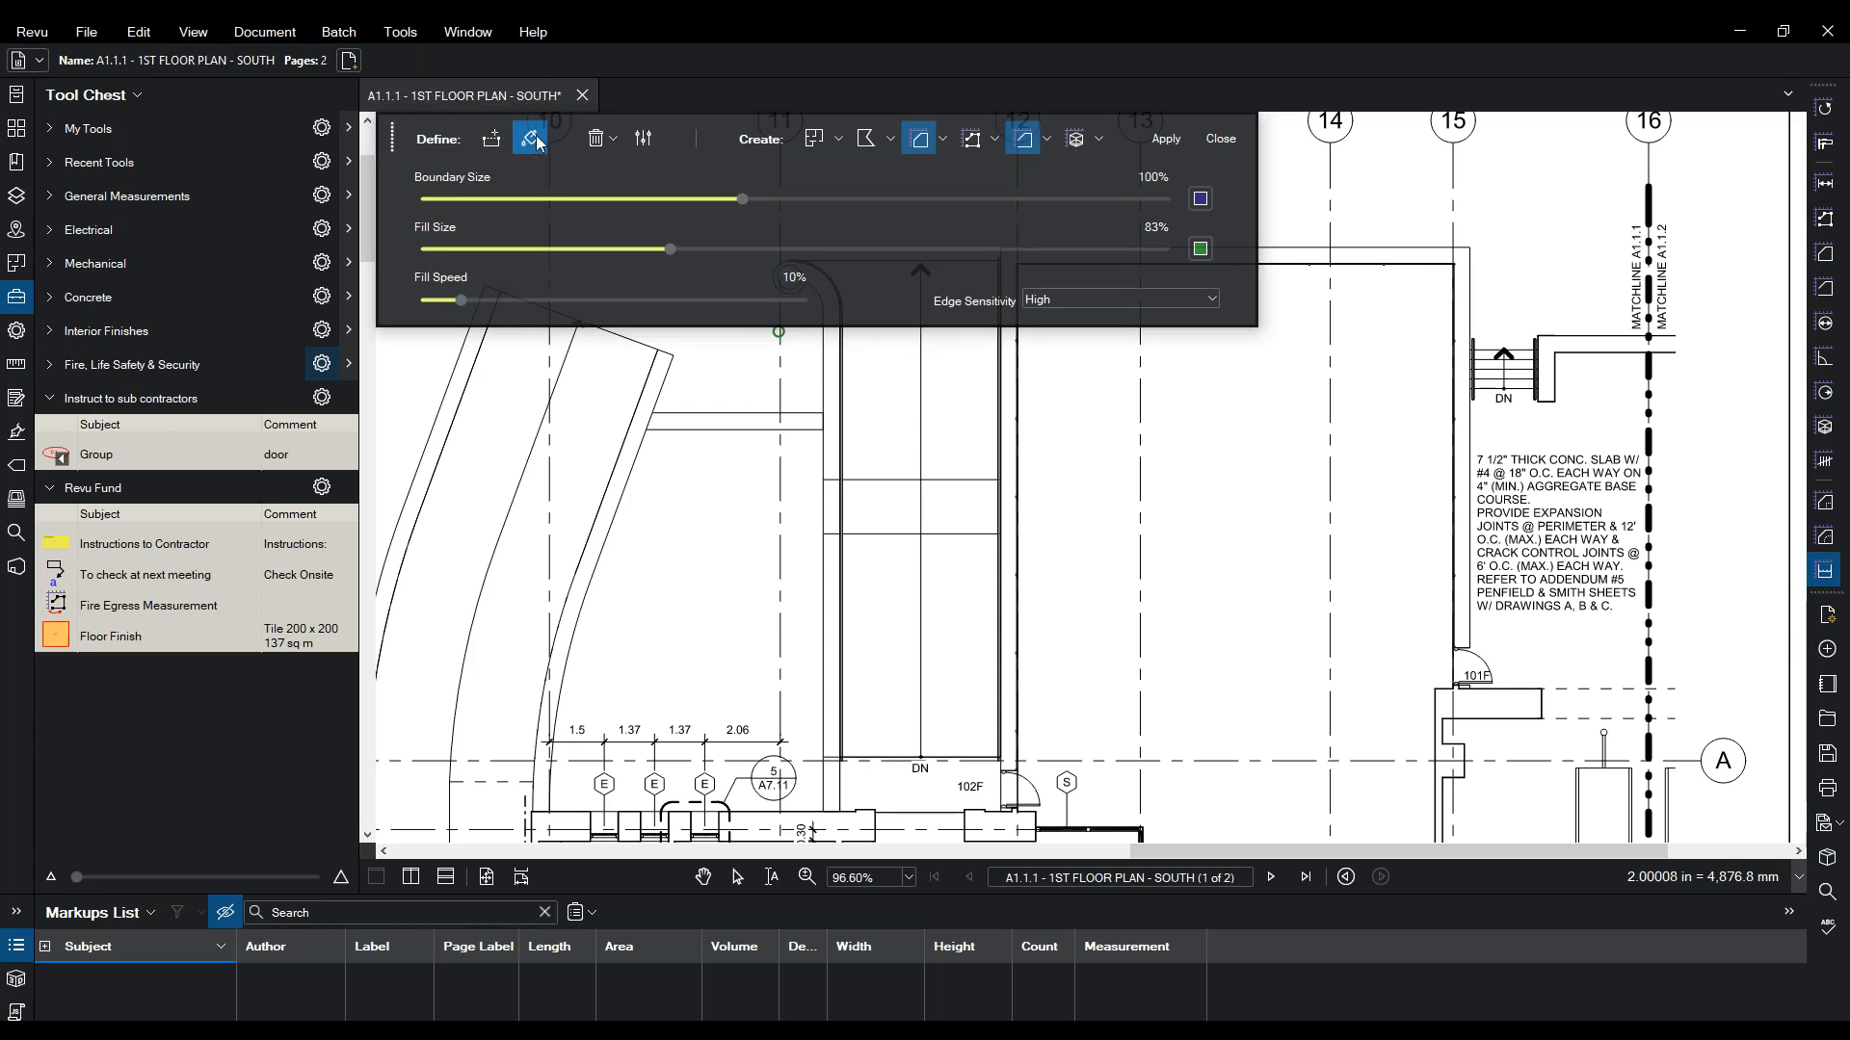
- Repaint fill over the stair corridor out to its left wall and top
mouse_move(952, 391)
mouse_down()
mouse_move(923, 705)
mouse_move(930, 389)
mouse_move(900, 349)
mouse_up()
mouse_move(867, 468)
mouse_down()
mouse_move(856, 511)
mouse_move(891, 341)
mouse_up()
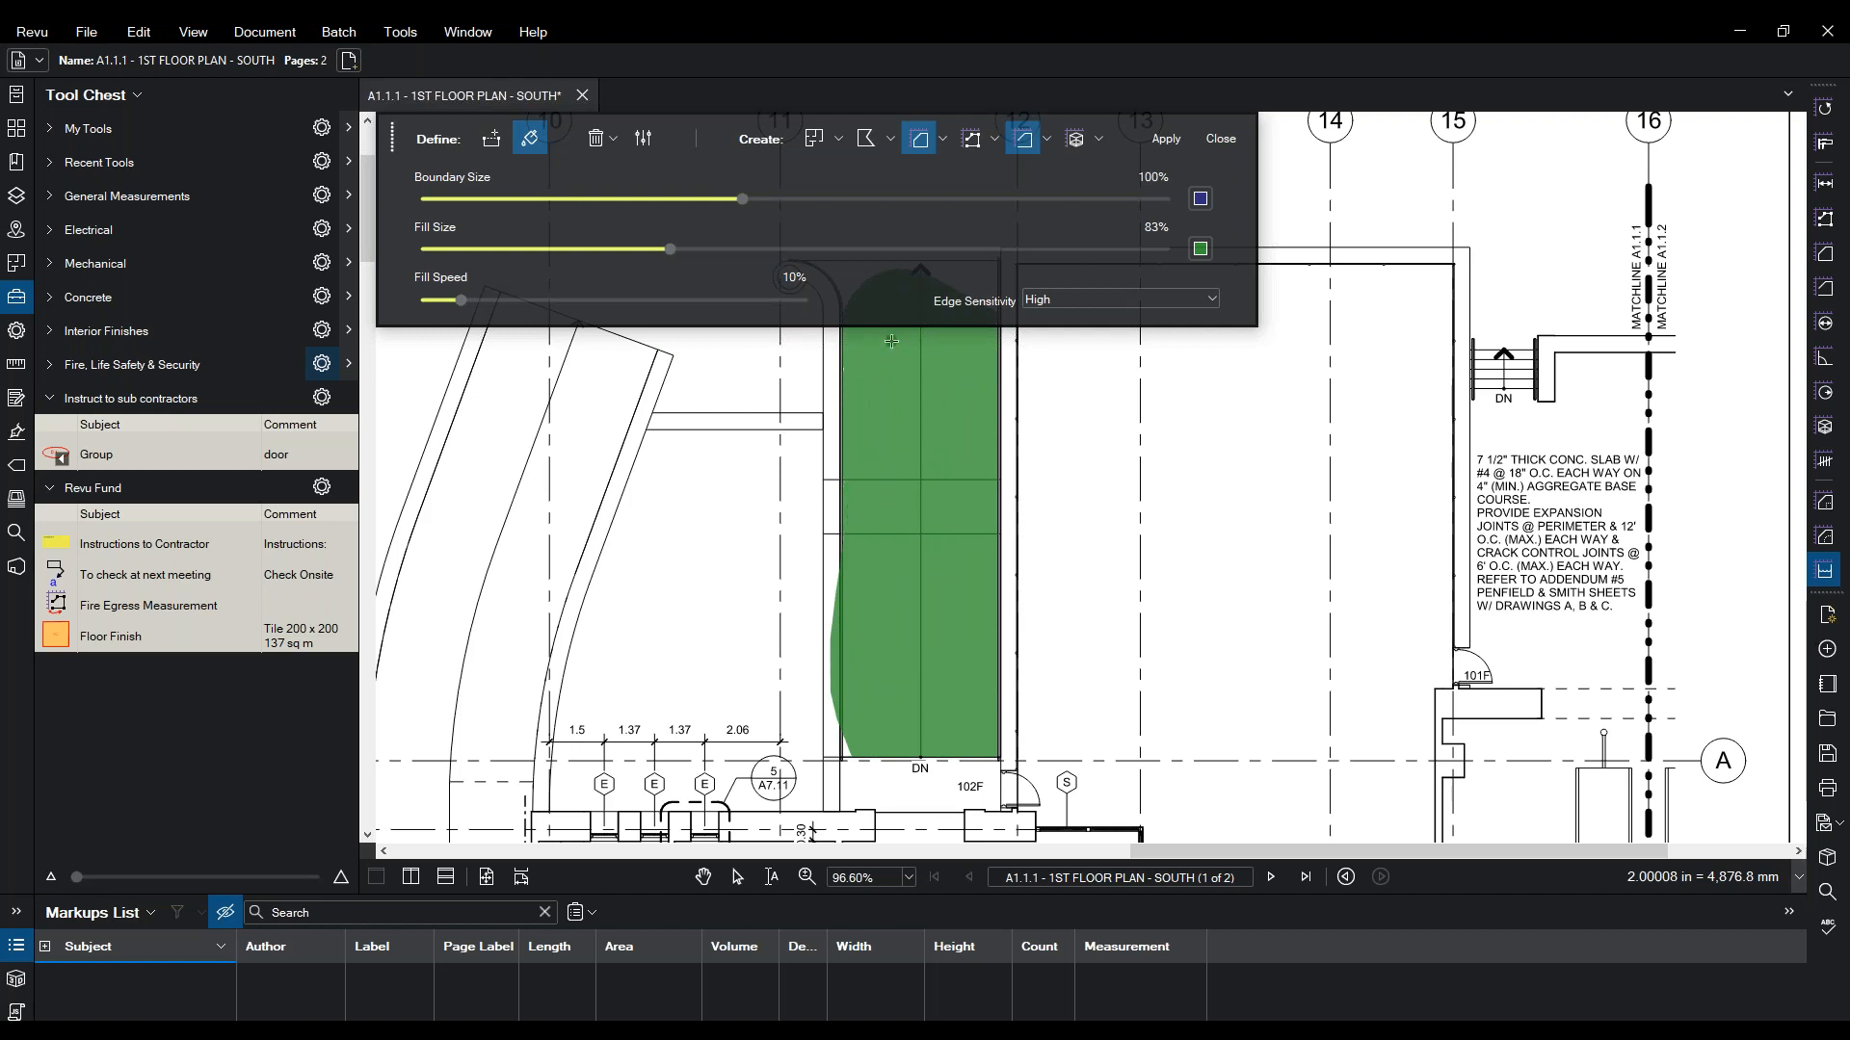
mouse_move(921, 516)
mouse_down()
mouse_move(881, 652)
mouse_move(866, 616)
mouse_up()
mouse_move(919, 356)
mouse_down()
mouse_move(800, 362)
mouse_move(797, 384)
mouse_move(761, 349)
mouse_up()
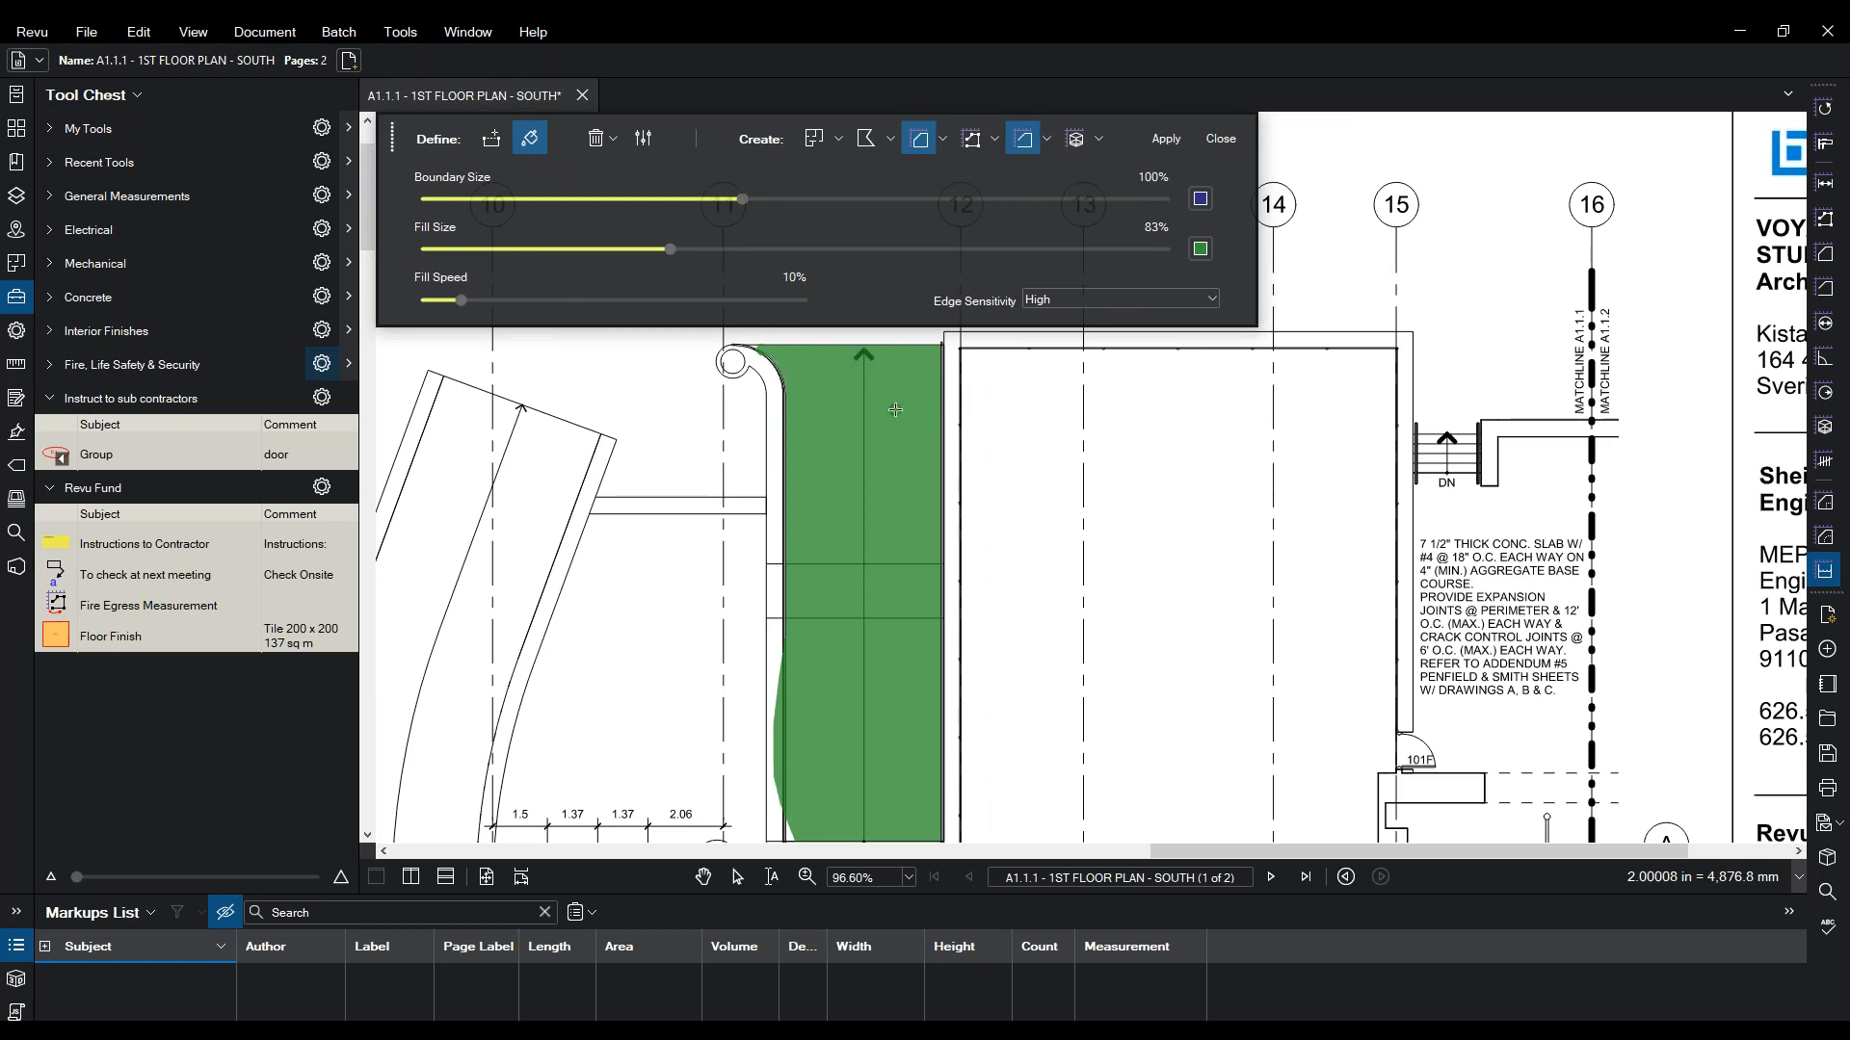
scroll(678, 431, down, 3)
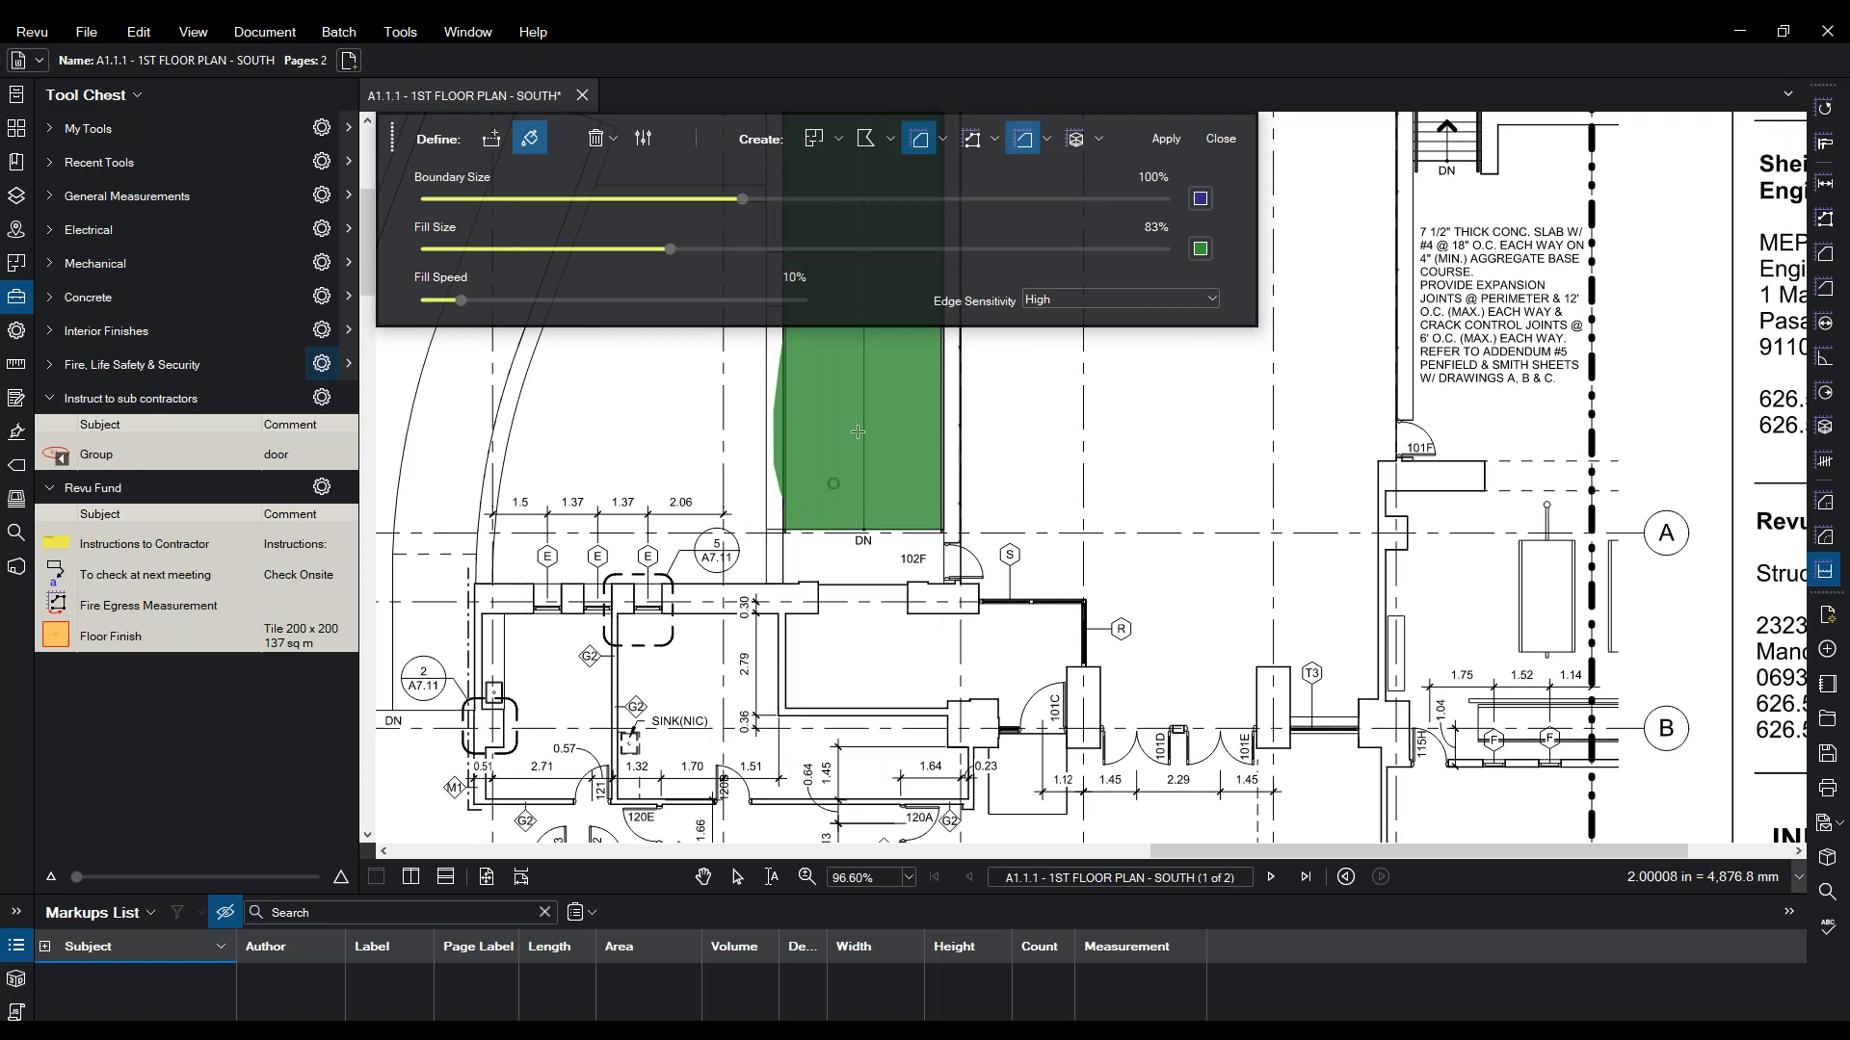
- Apply the fill and delete the unwanted 59 sq m floor finish area
click(1163, 141)
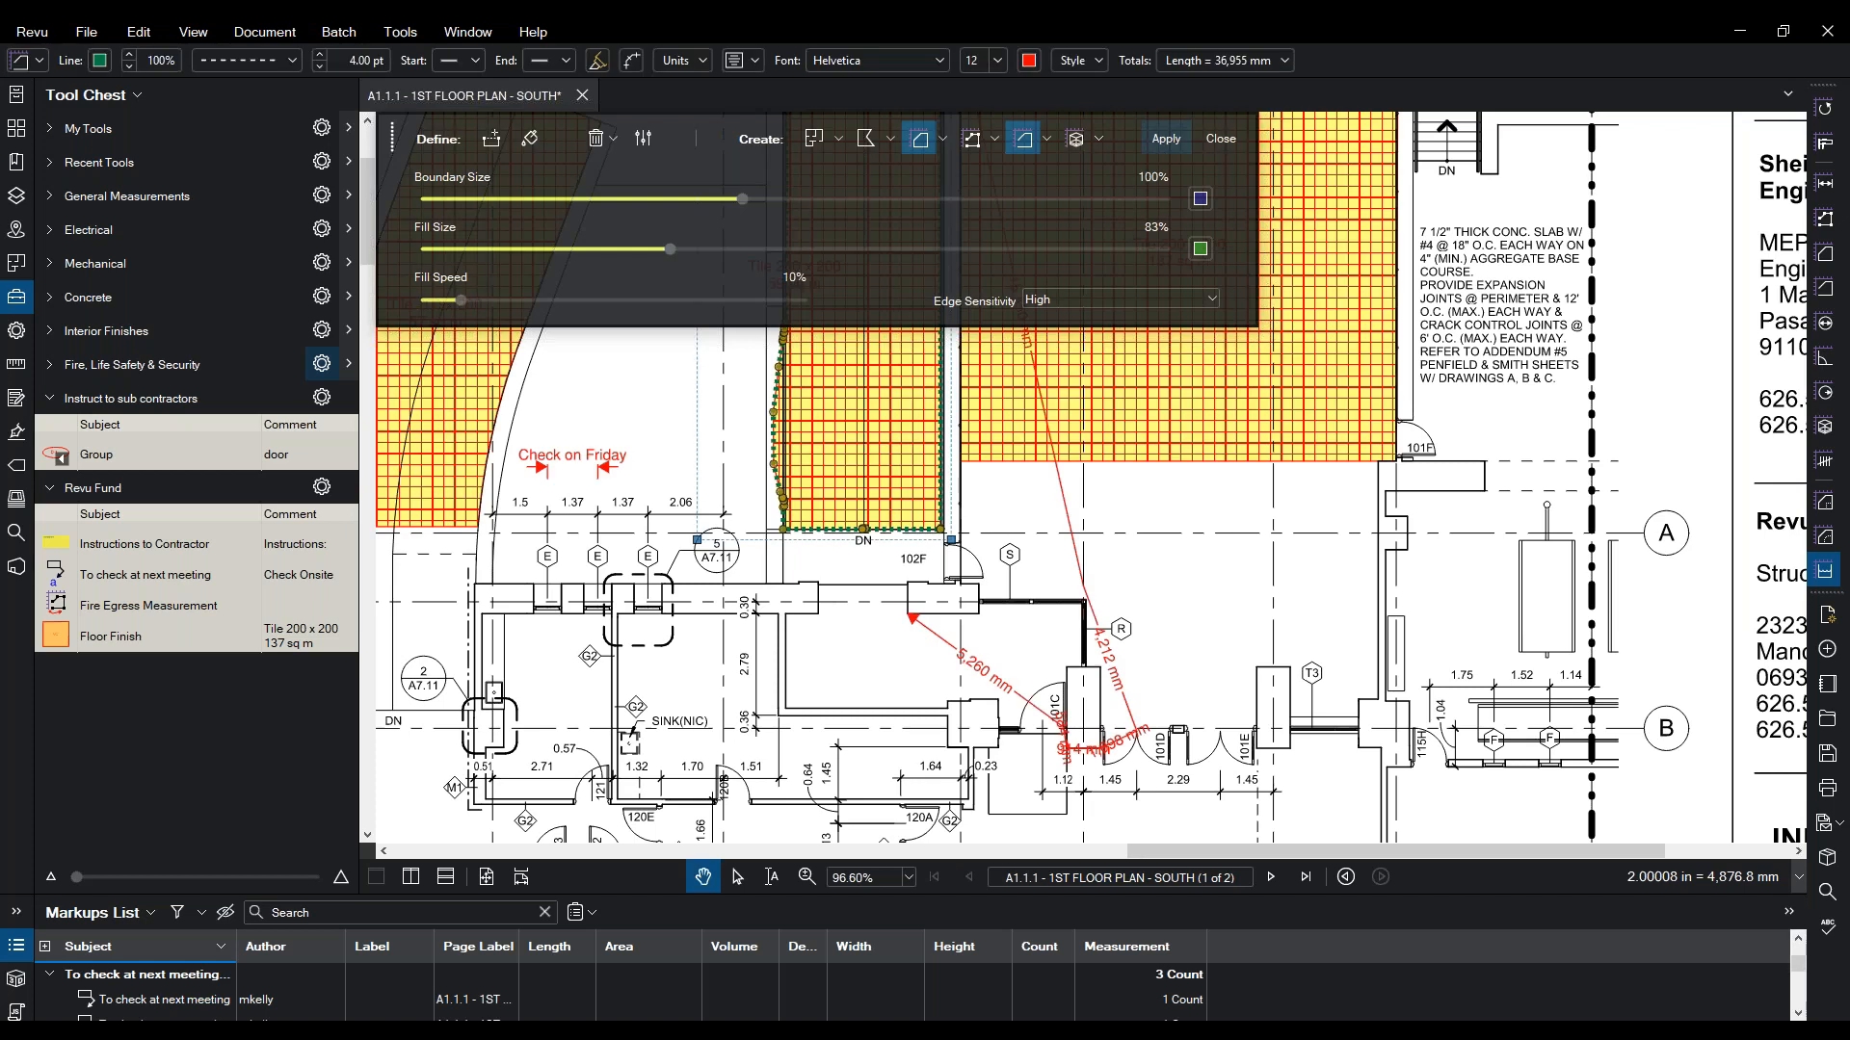
click(881, 405)
key(Delete)
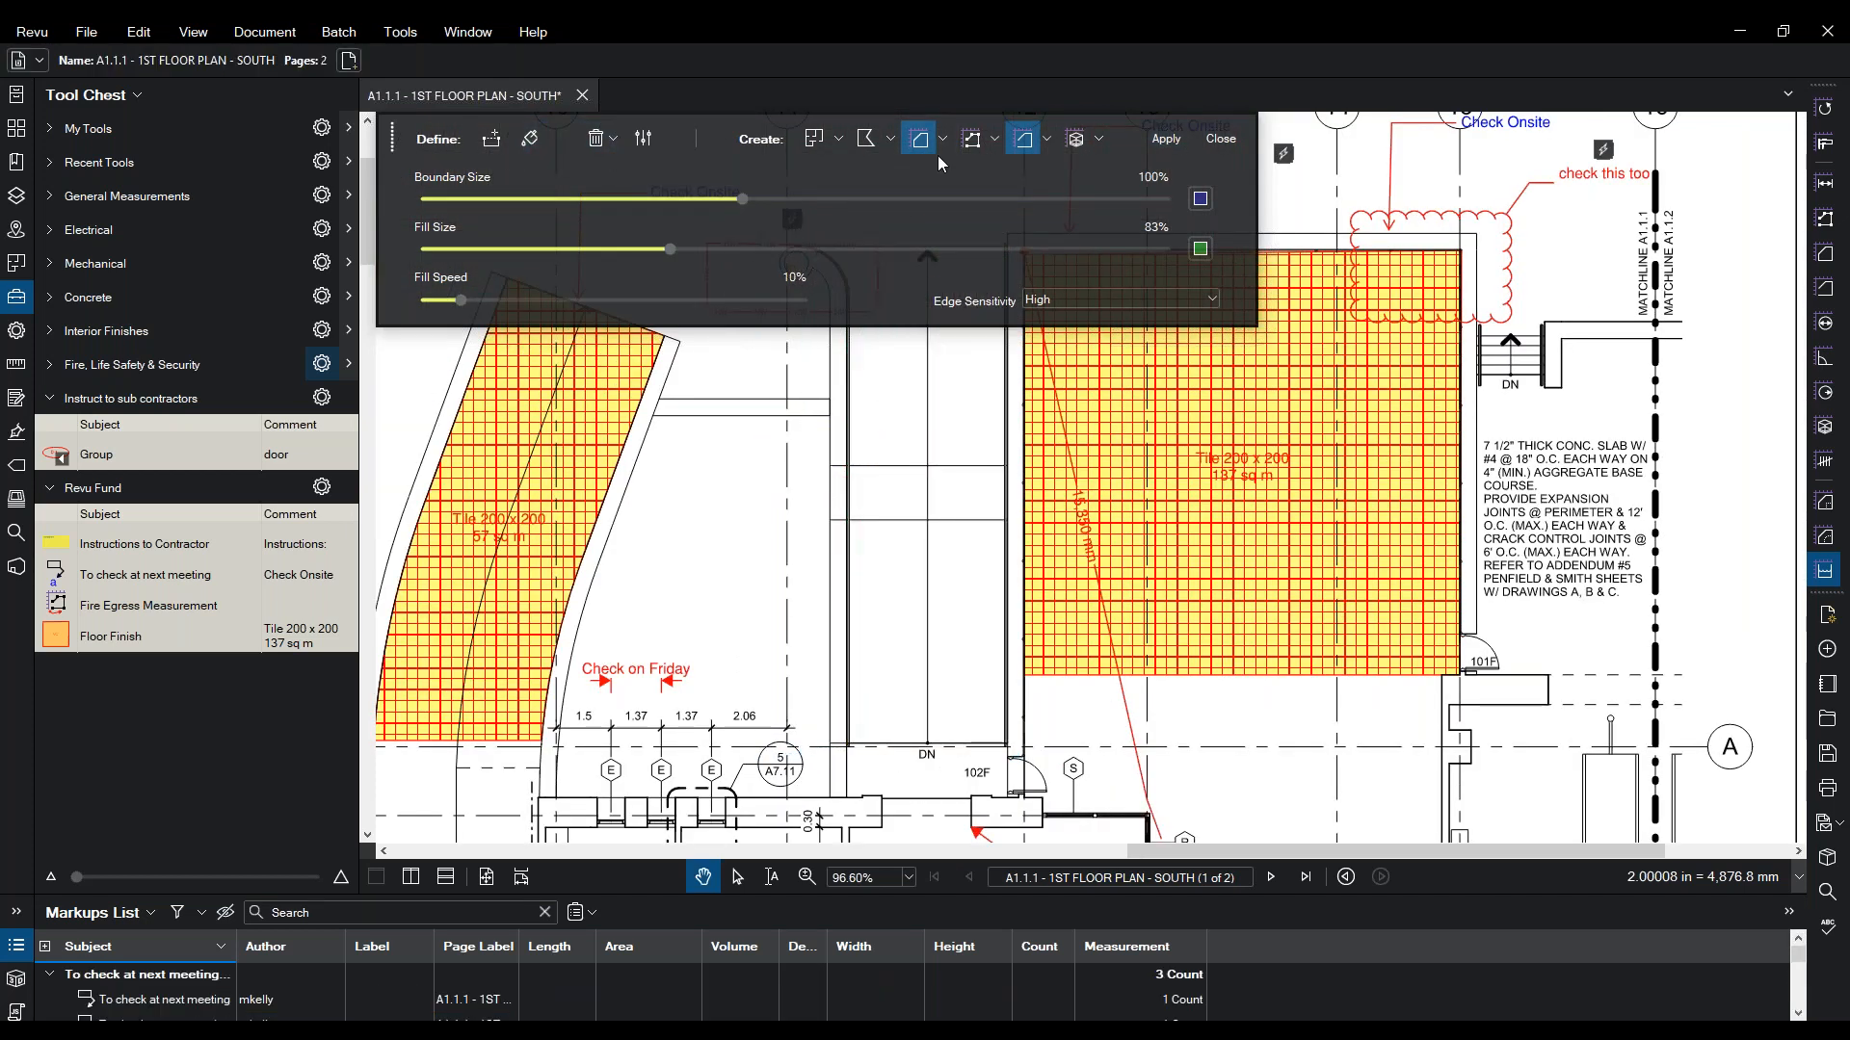
- Reselect Skirting Perimeter and paint fill over the corridor again
click(995, 141)
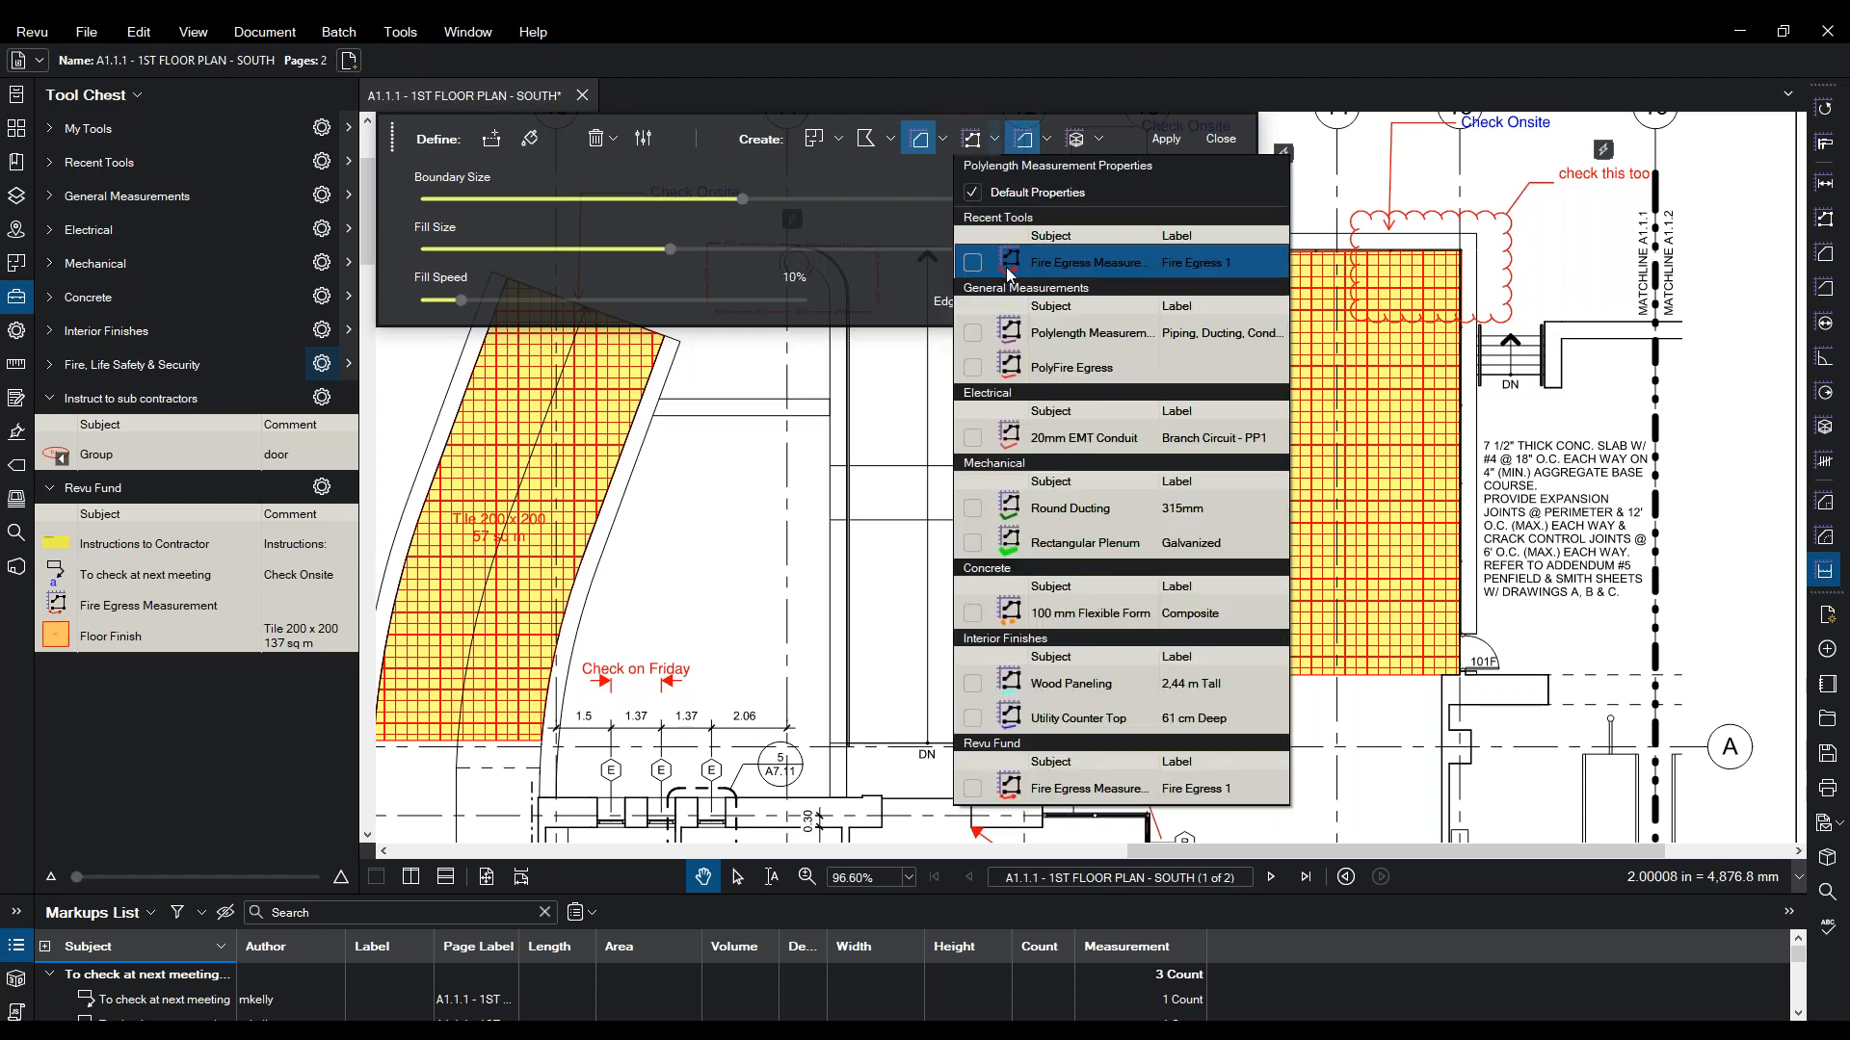
click(1047, 142)
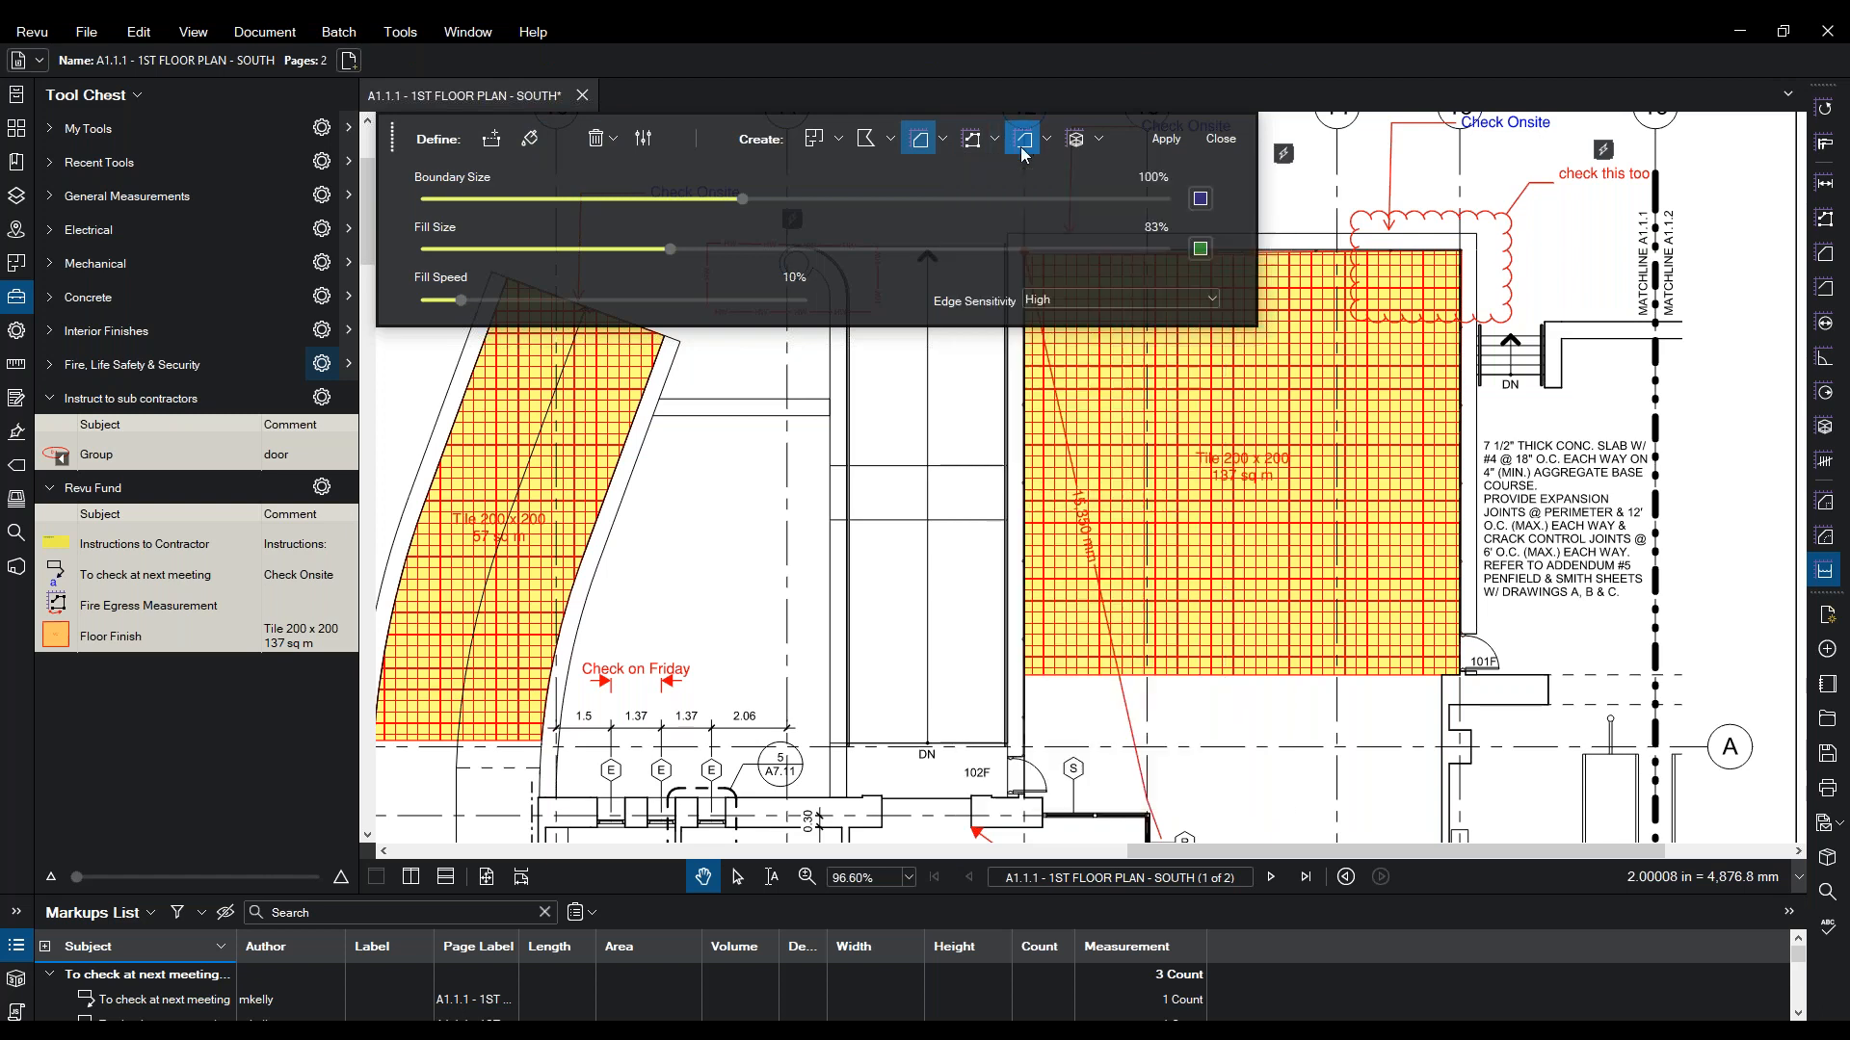
click(1048, 142)
click(1053, 355)
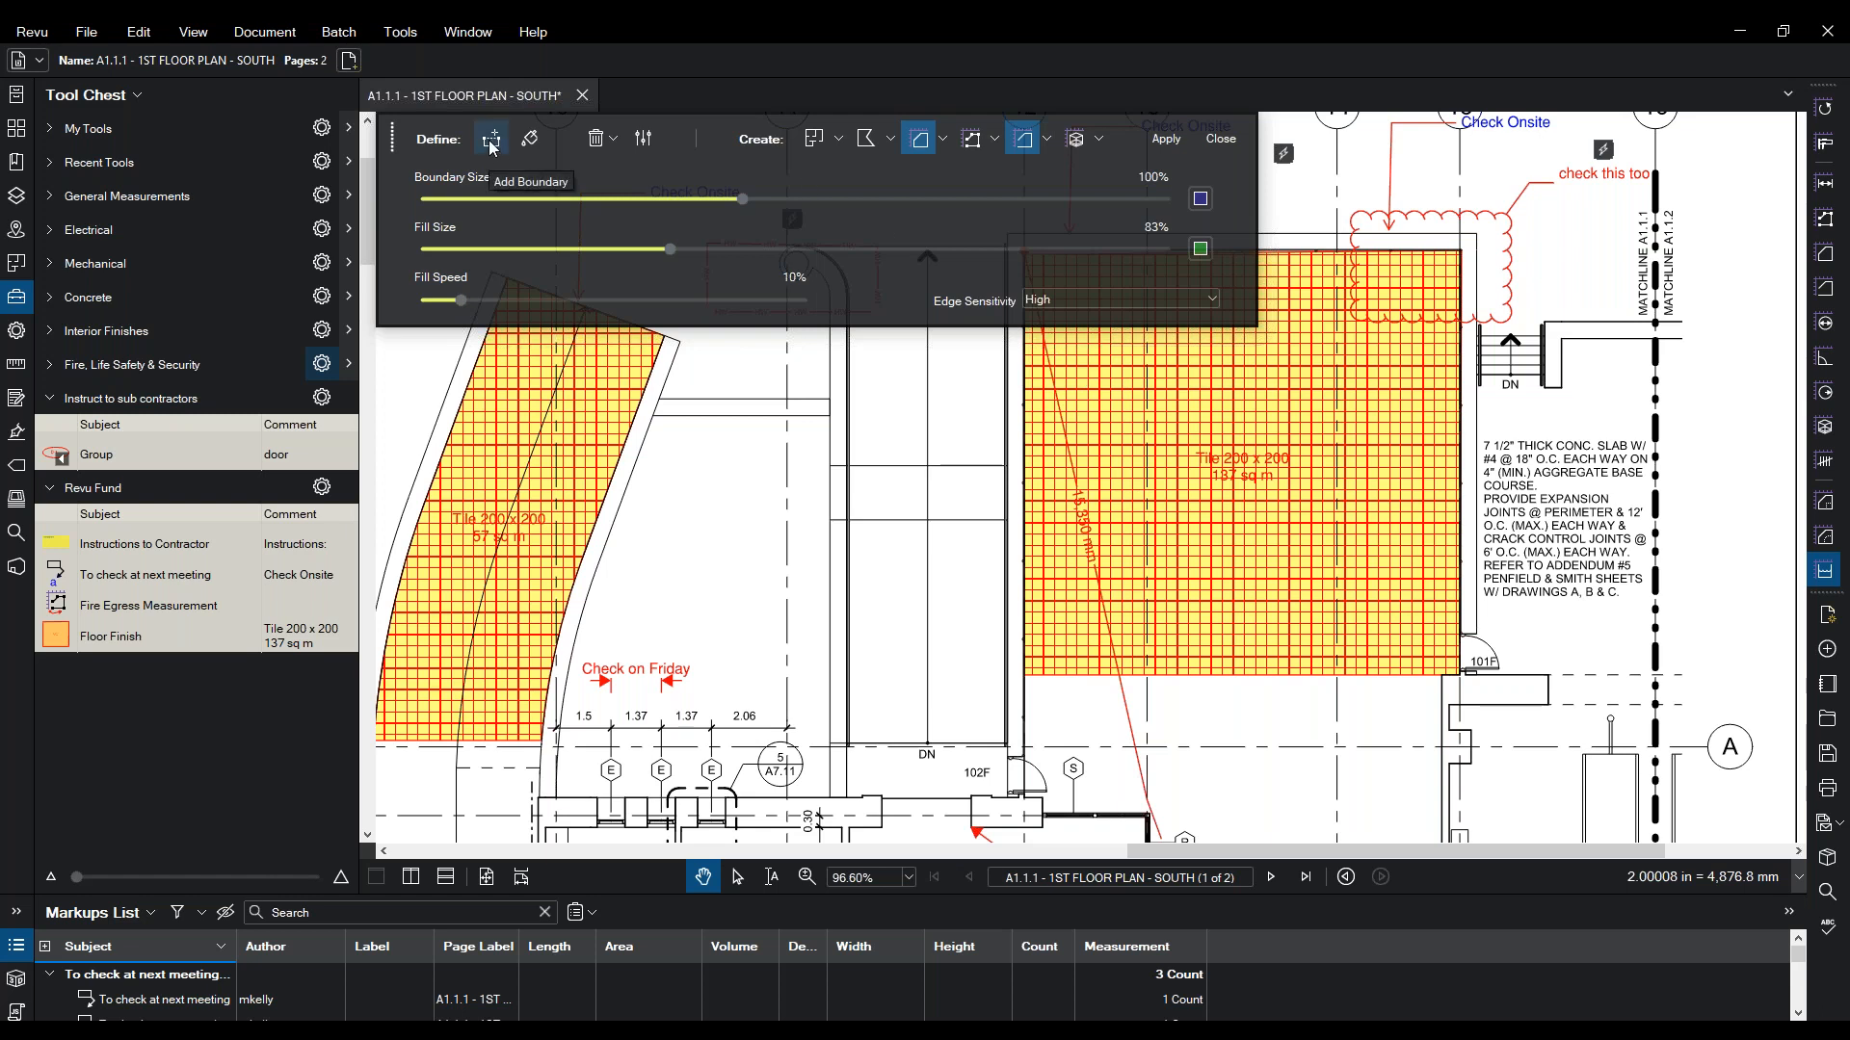
click(529, 138)
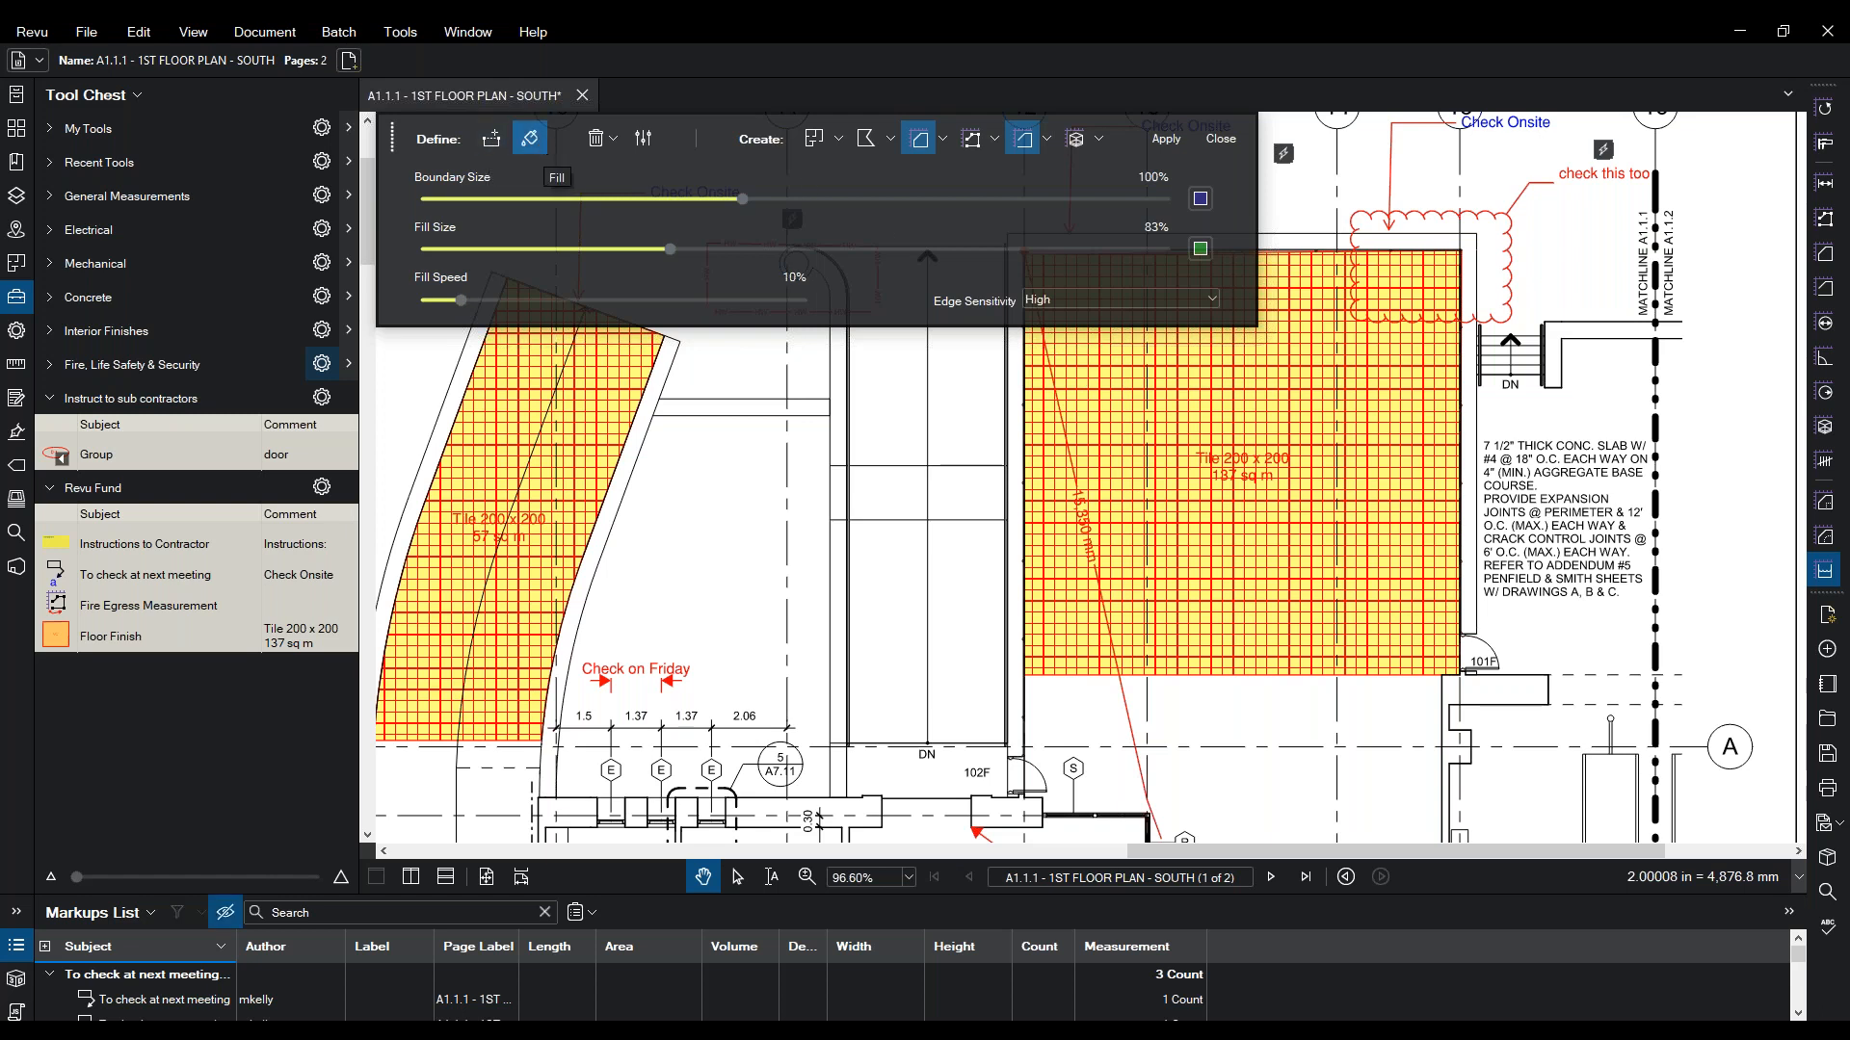
mouse_move(932, 657)
mouse_down()
mouse_move(910, 279)
mouse_move(914, 301)
mouse_up()
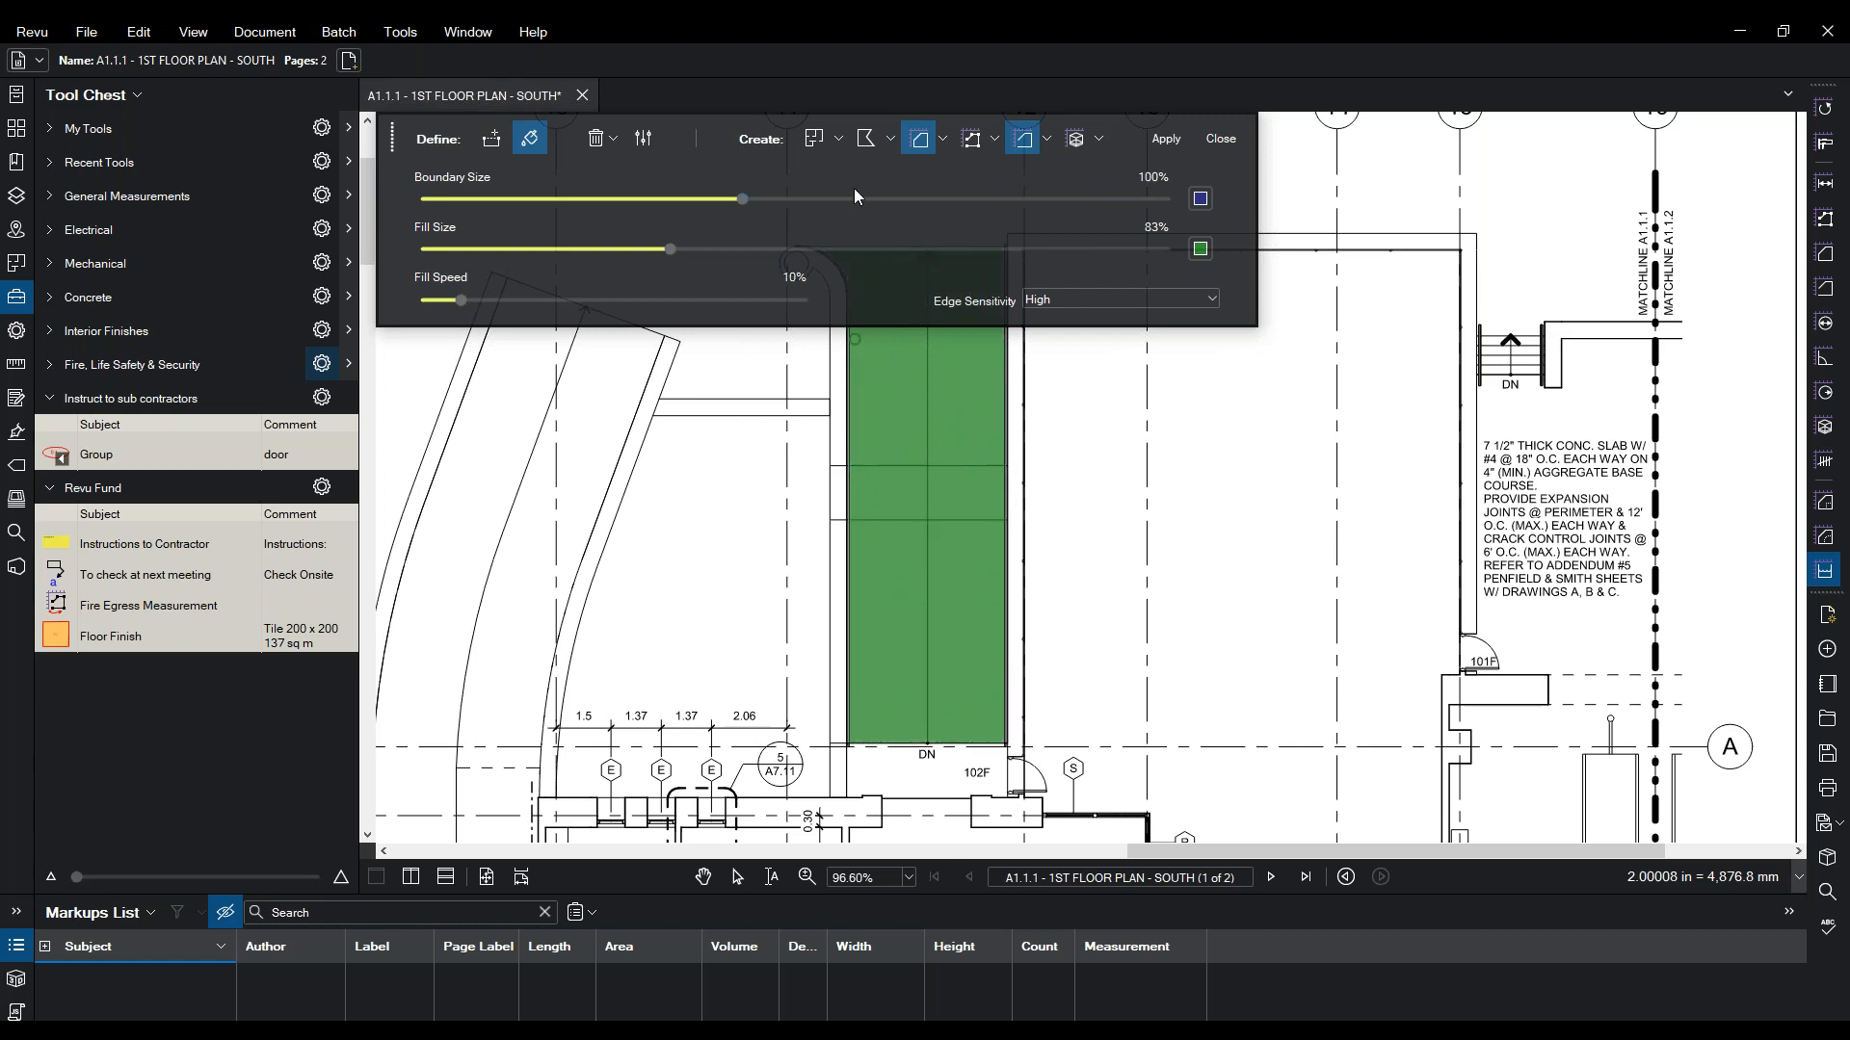
- Keep Skirting Perimeter selected and apply the fill to create the corridor perimeter
click(1047, 138)
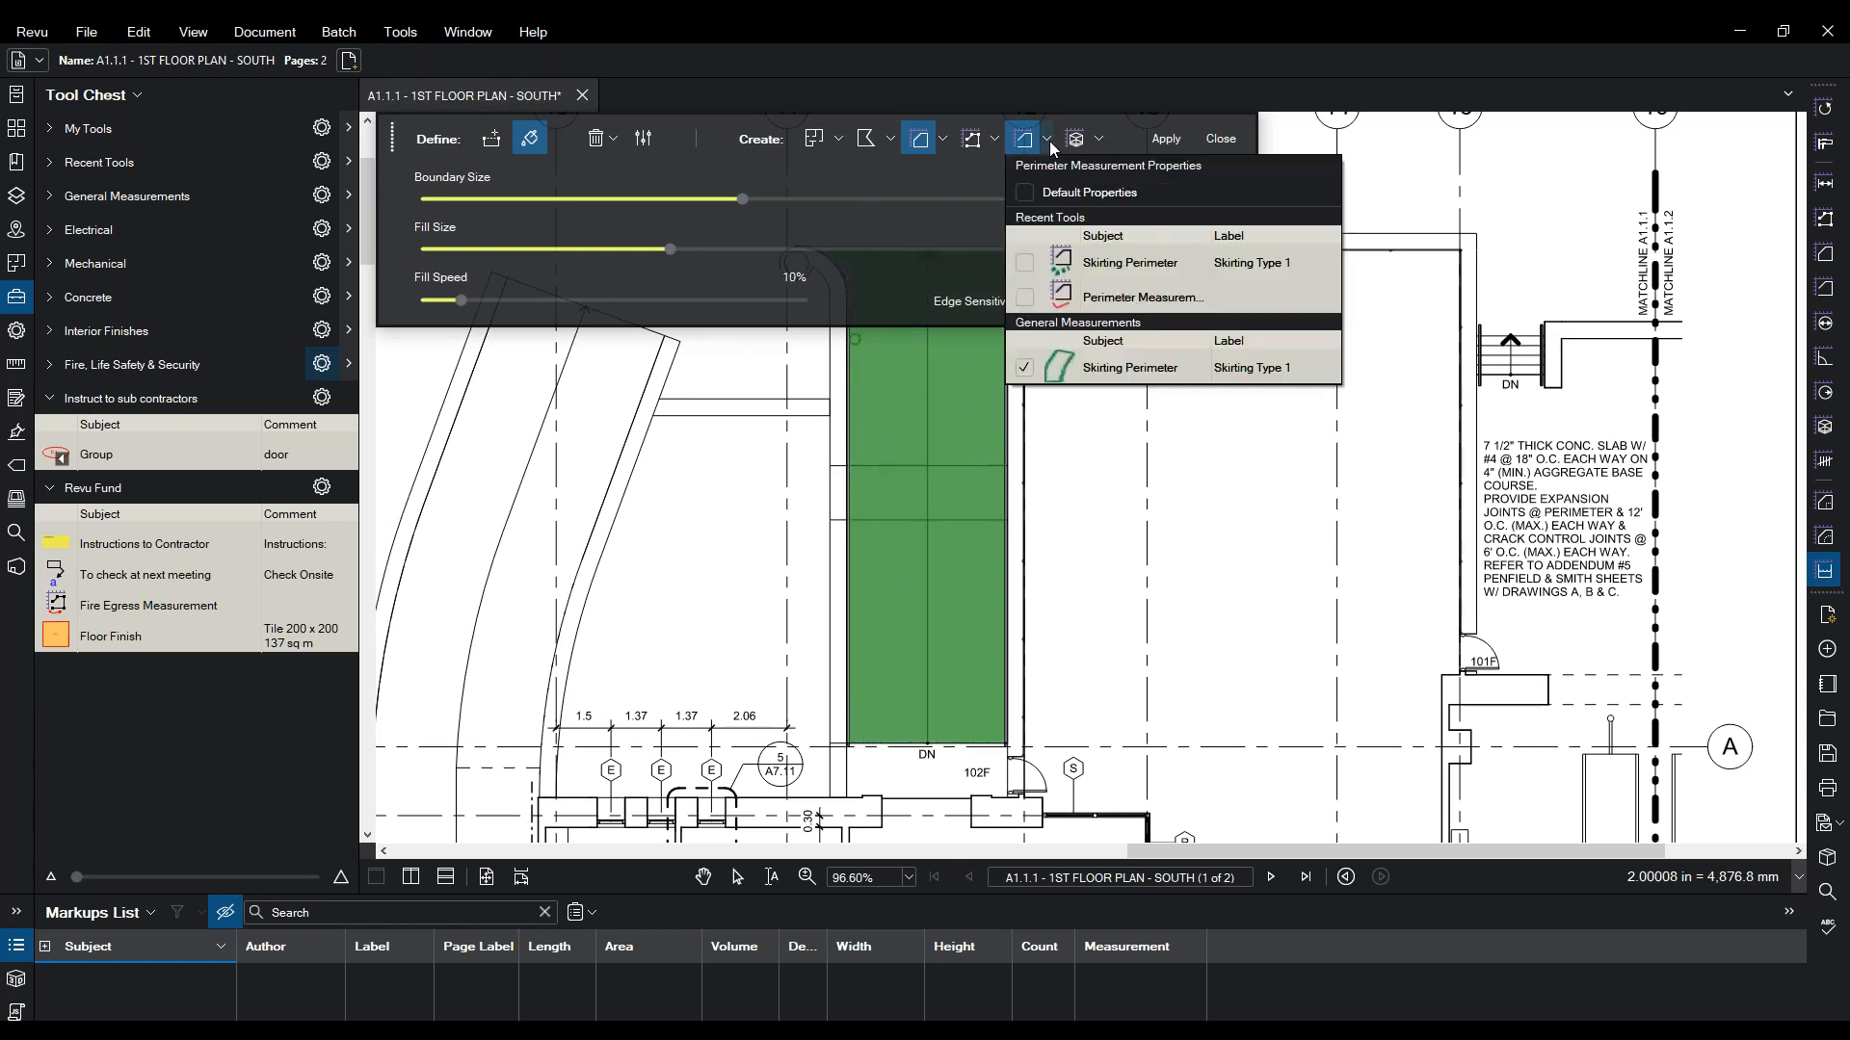
click(1108, 358)
click(1166, 138)
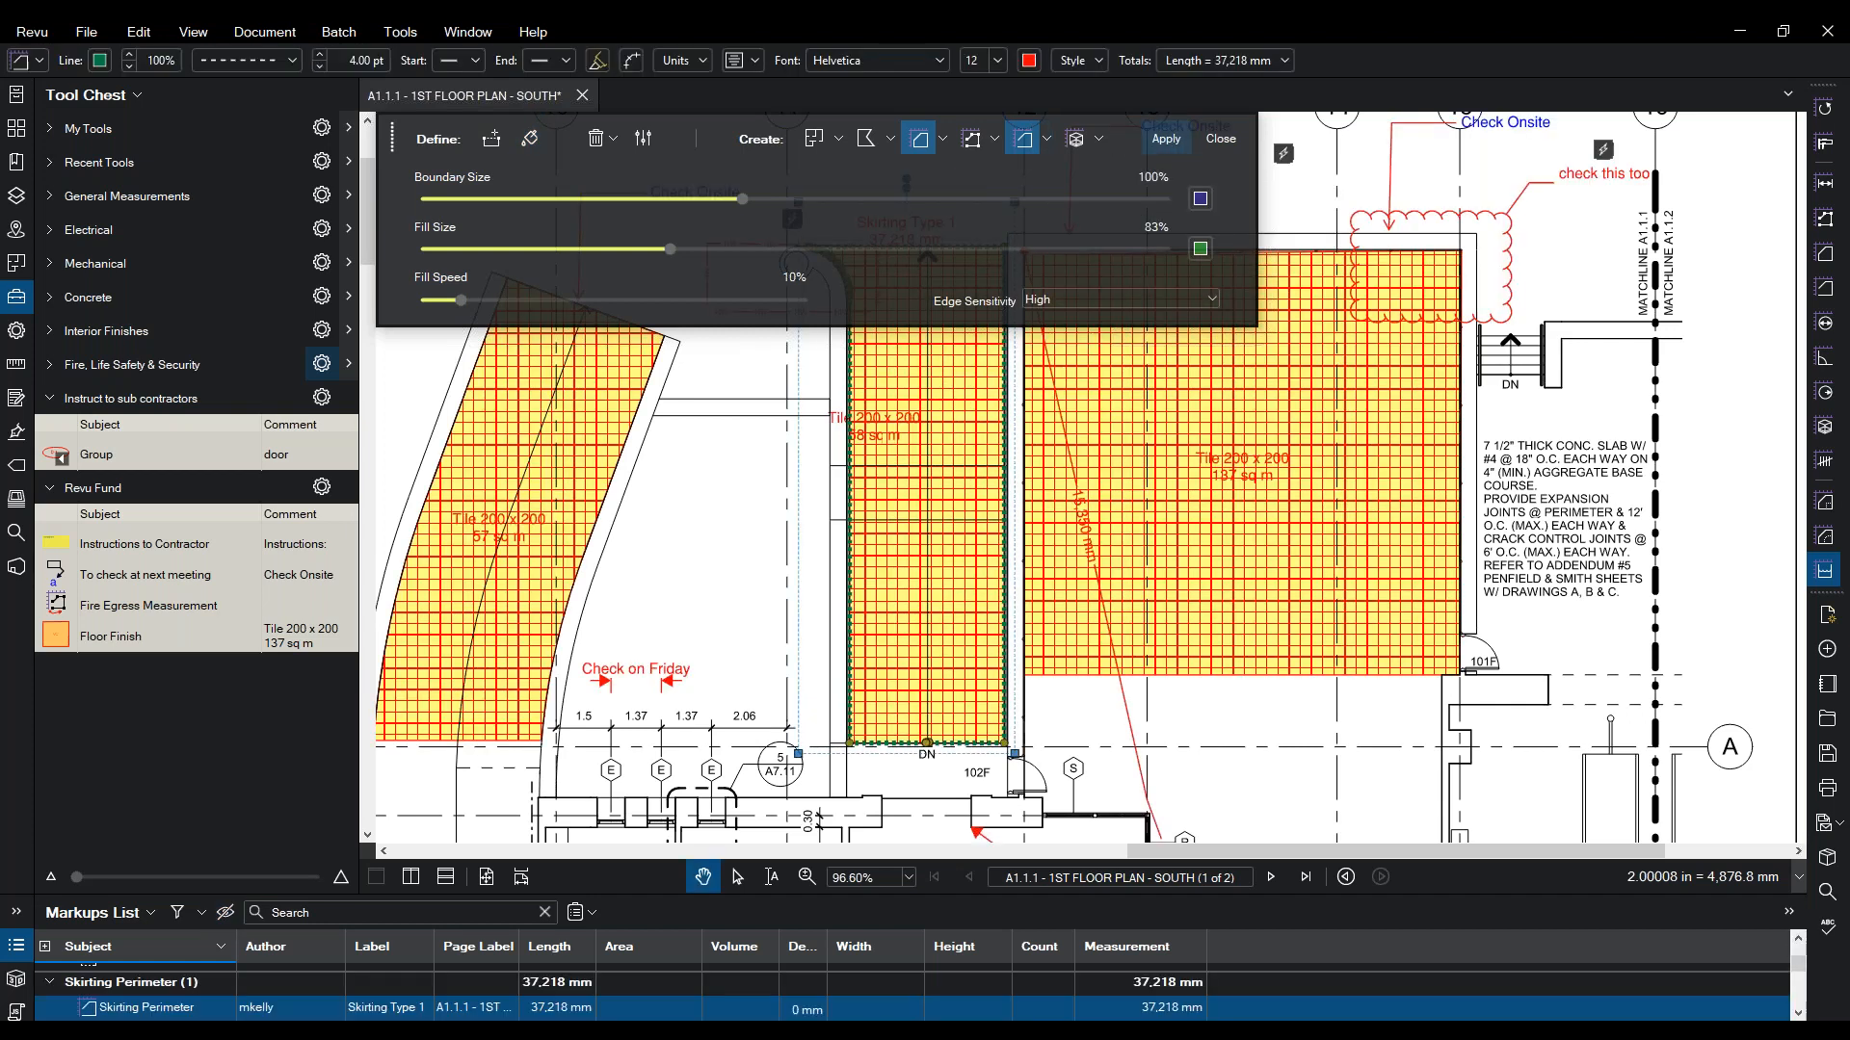
- Delete the extra 58 sq m area, close Dynamic Fill, and check the 37,218 mm Skirting Type 1 perimeter
click(962, 415)
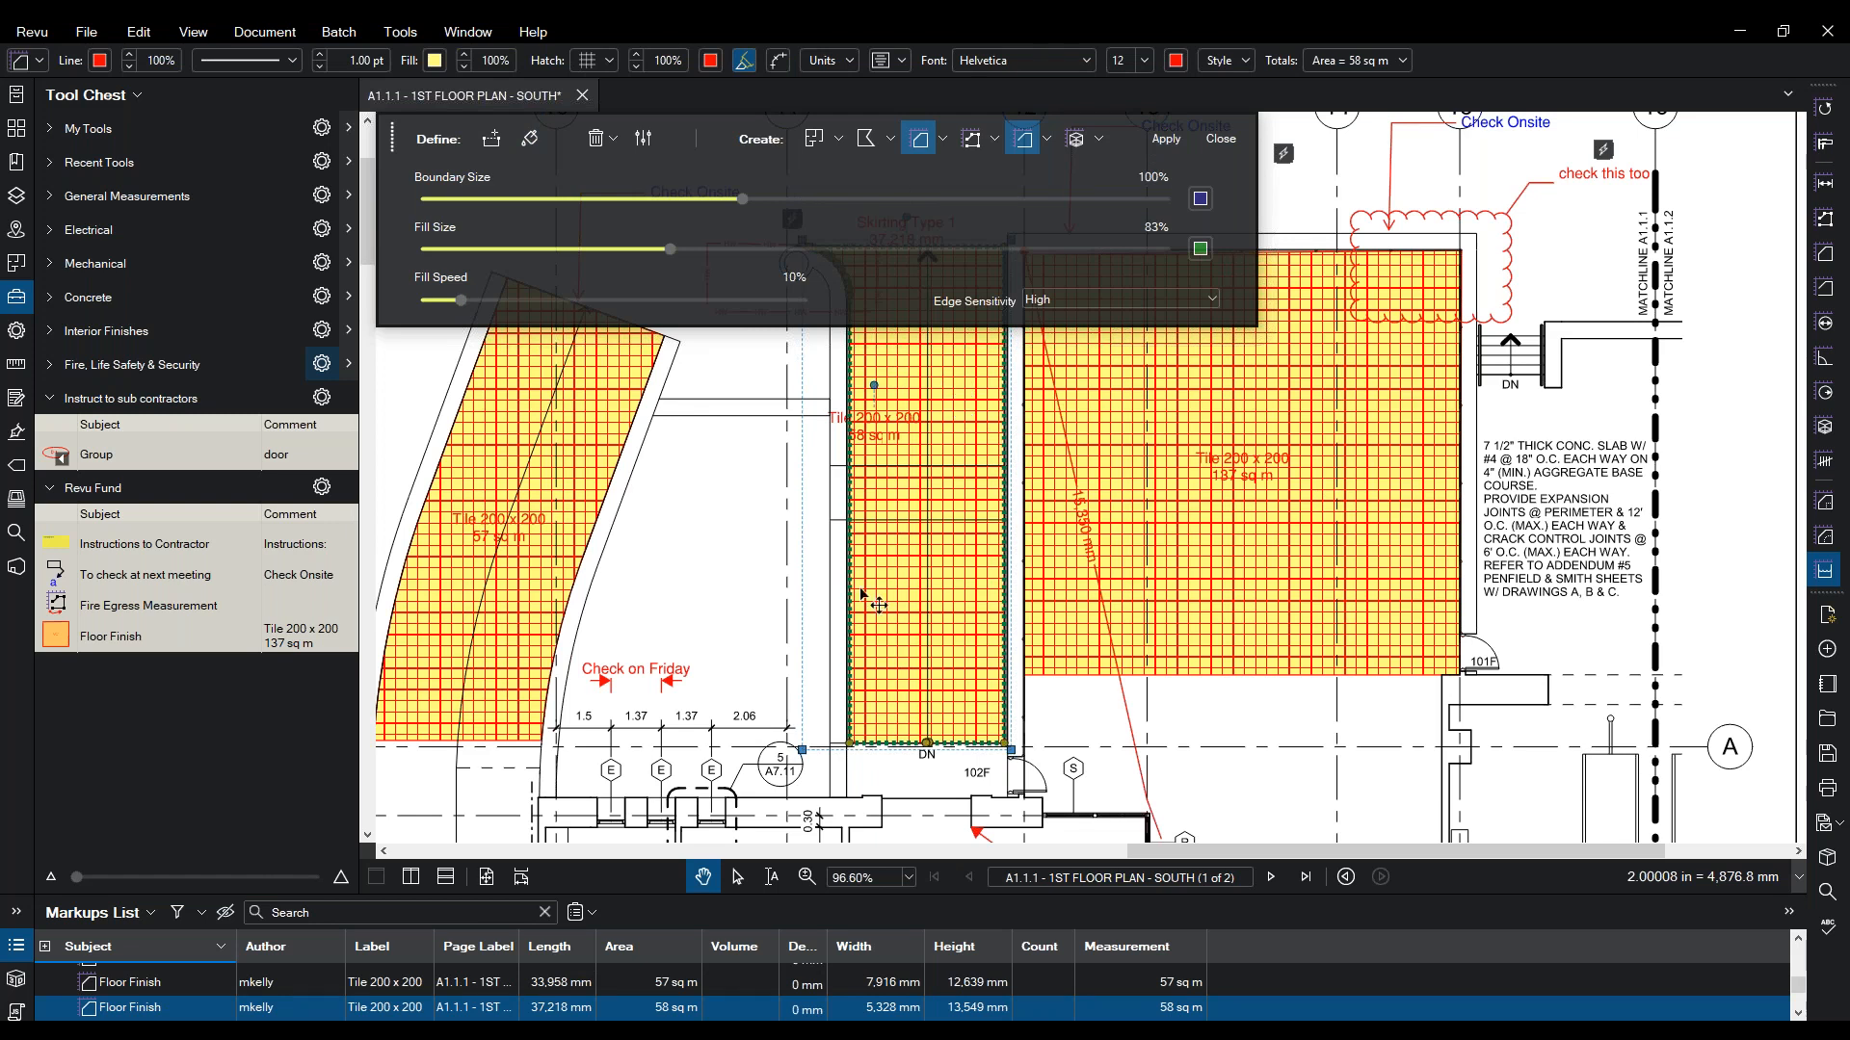
key(Delete)
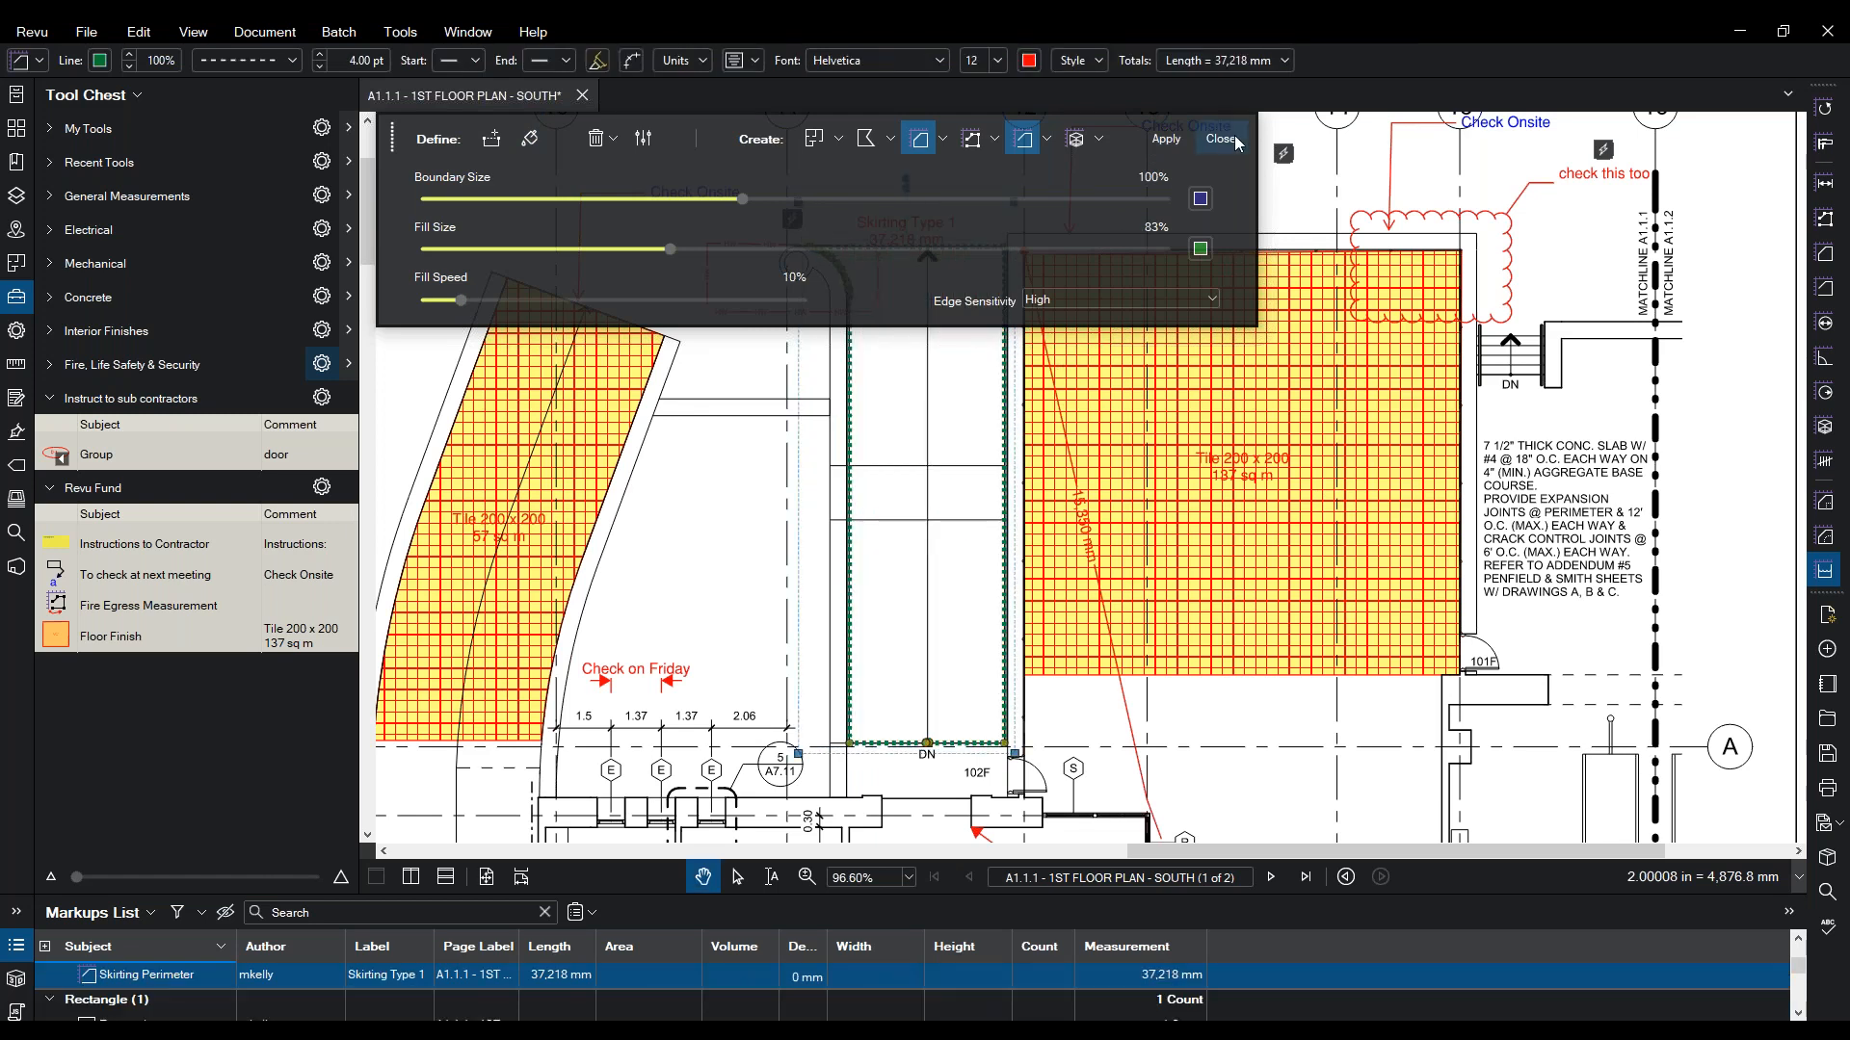
click(1220, 138)
click(807, 385)
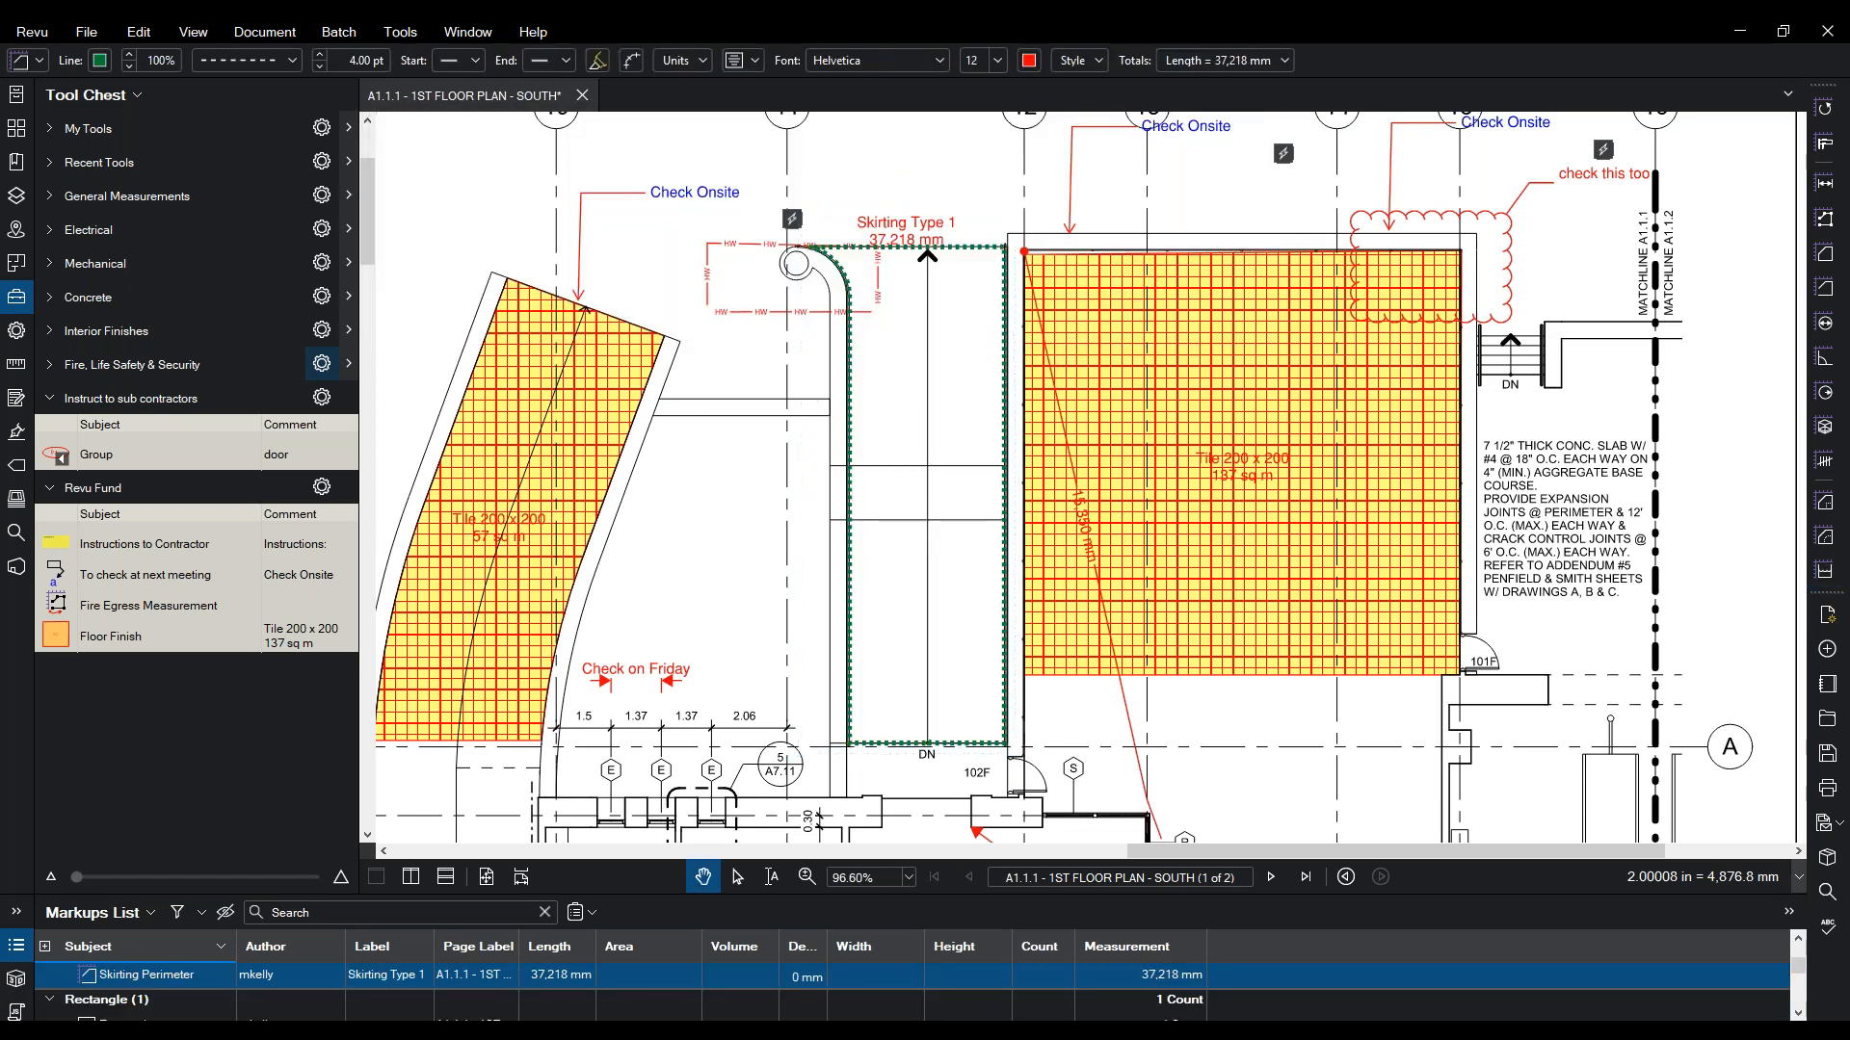
click(849, 358)
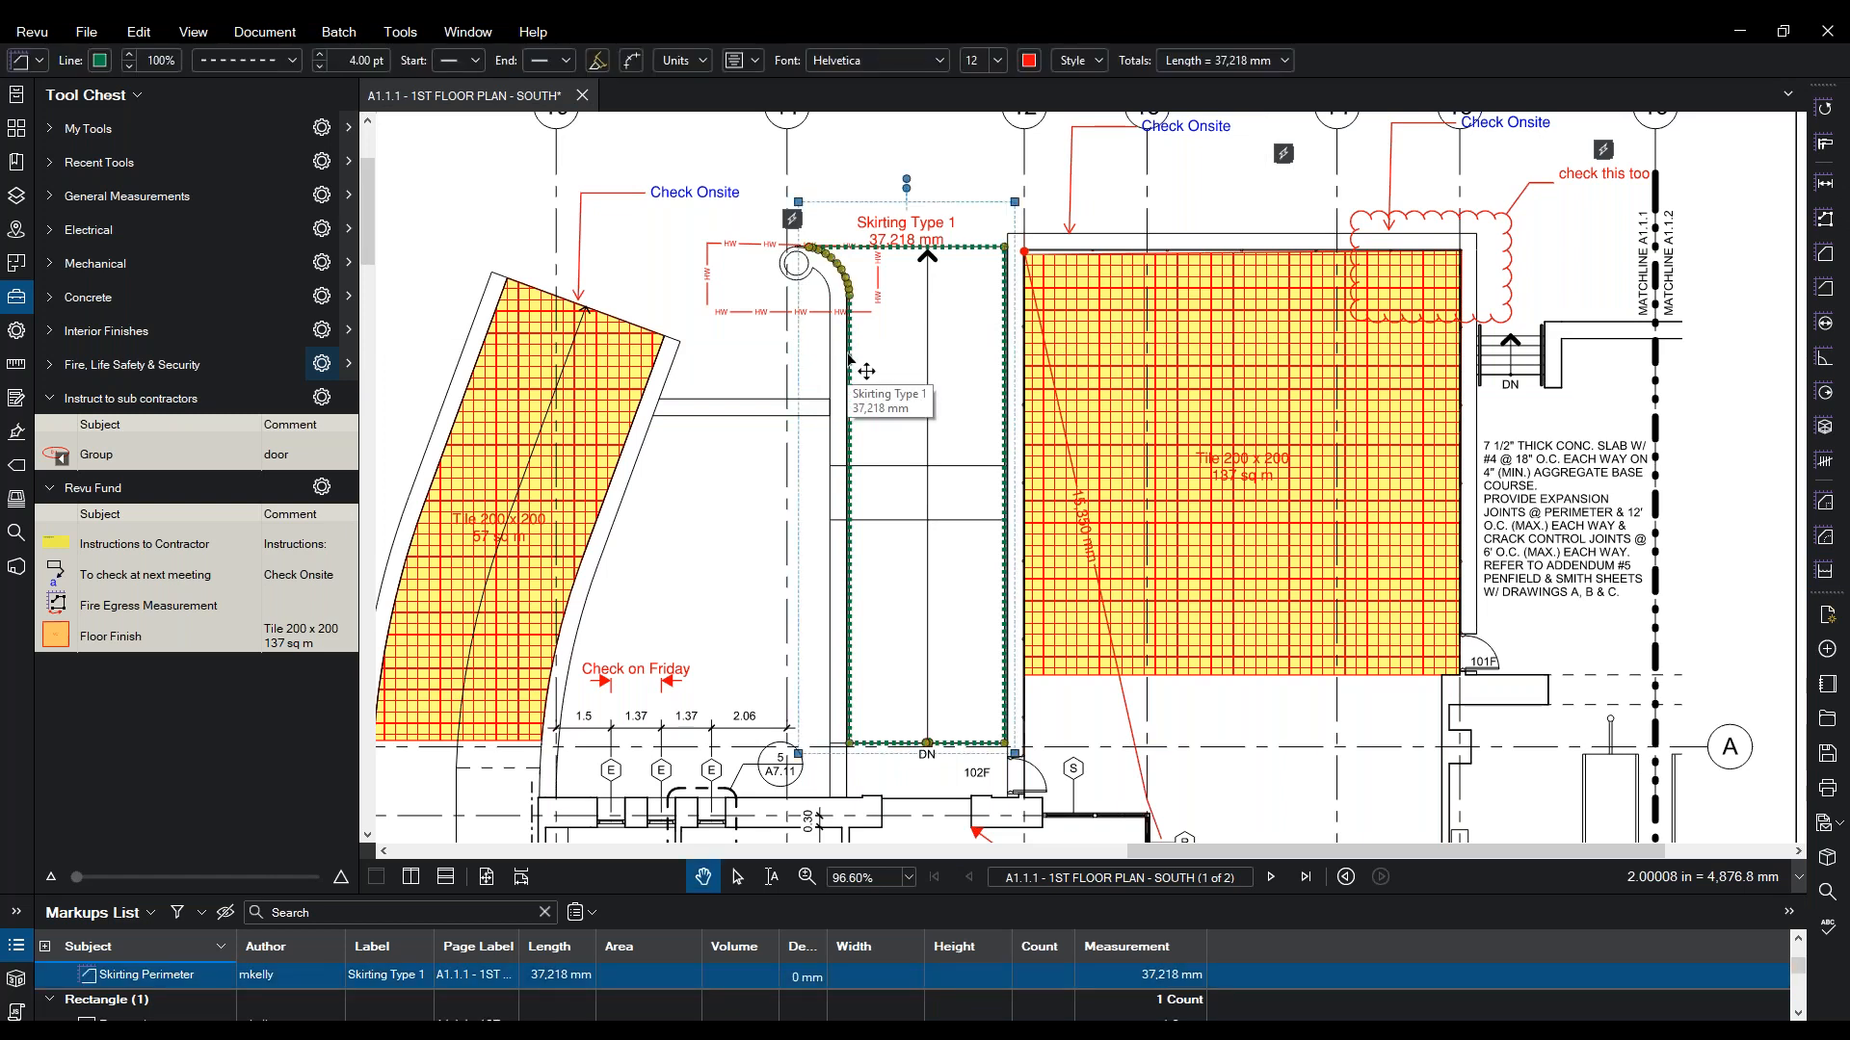
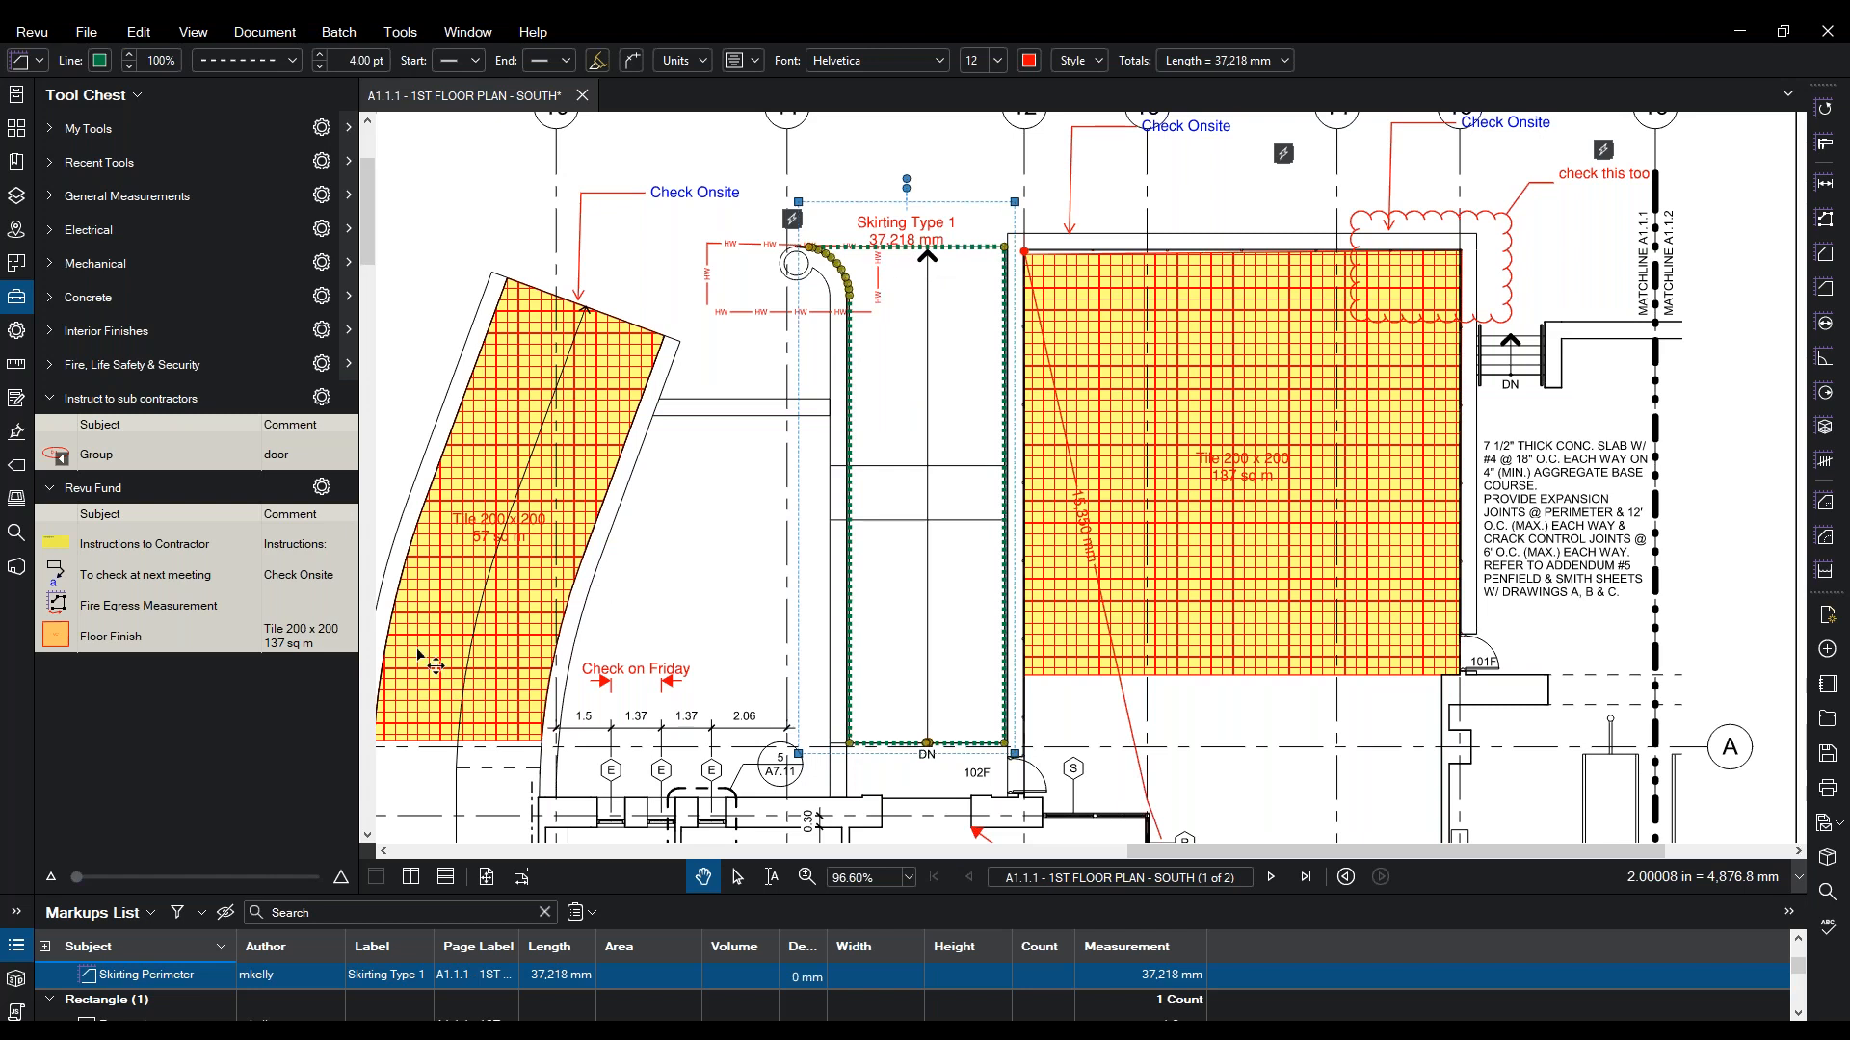
- Enlarge the markups list and locate the smaller 57 sq m Floor Finish markup on the plan
drag(128, 898, 186, 514)
scroll(225, 896, down, 3)
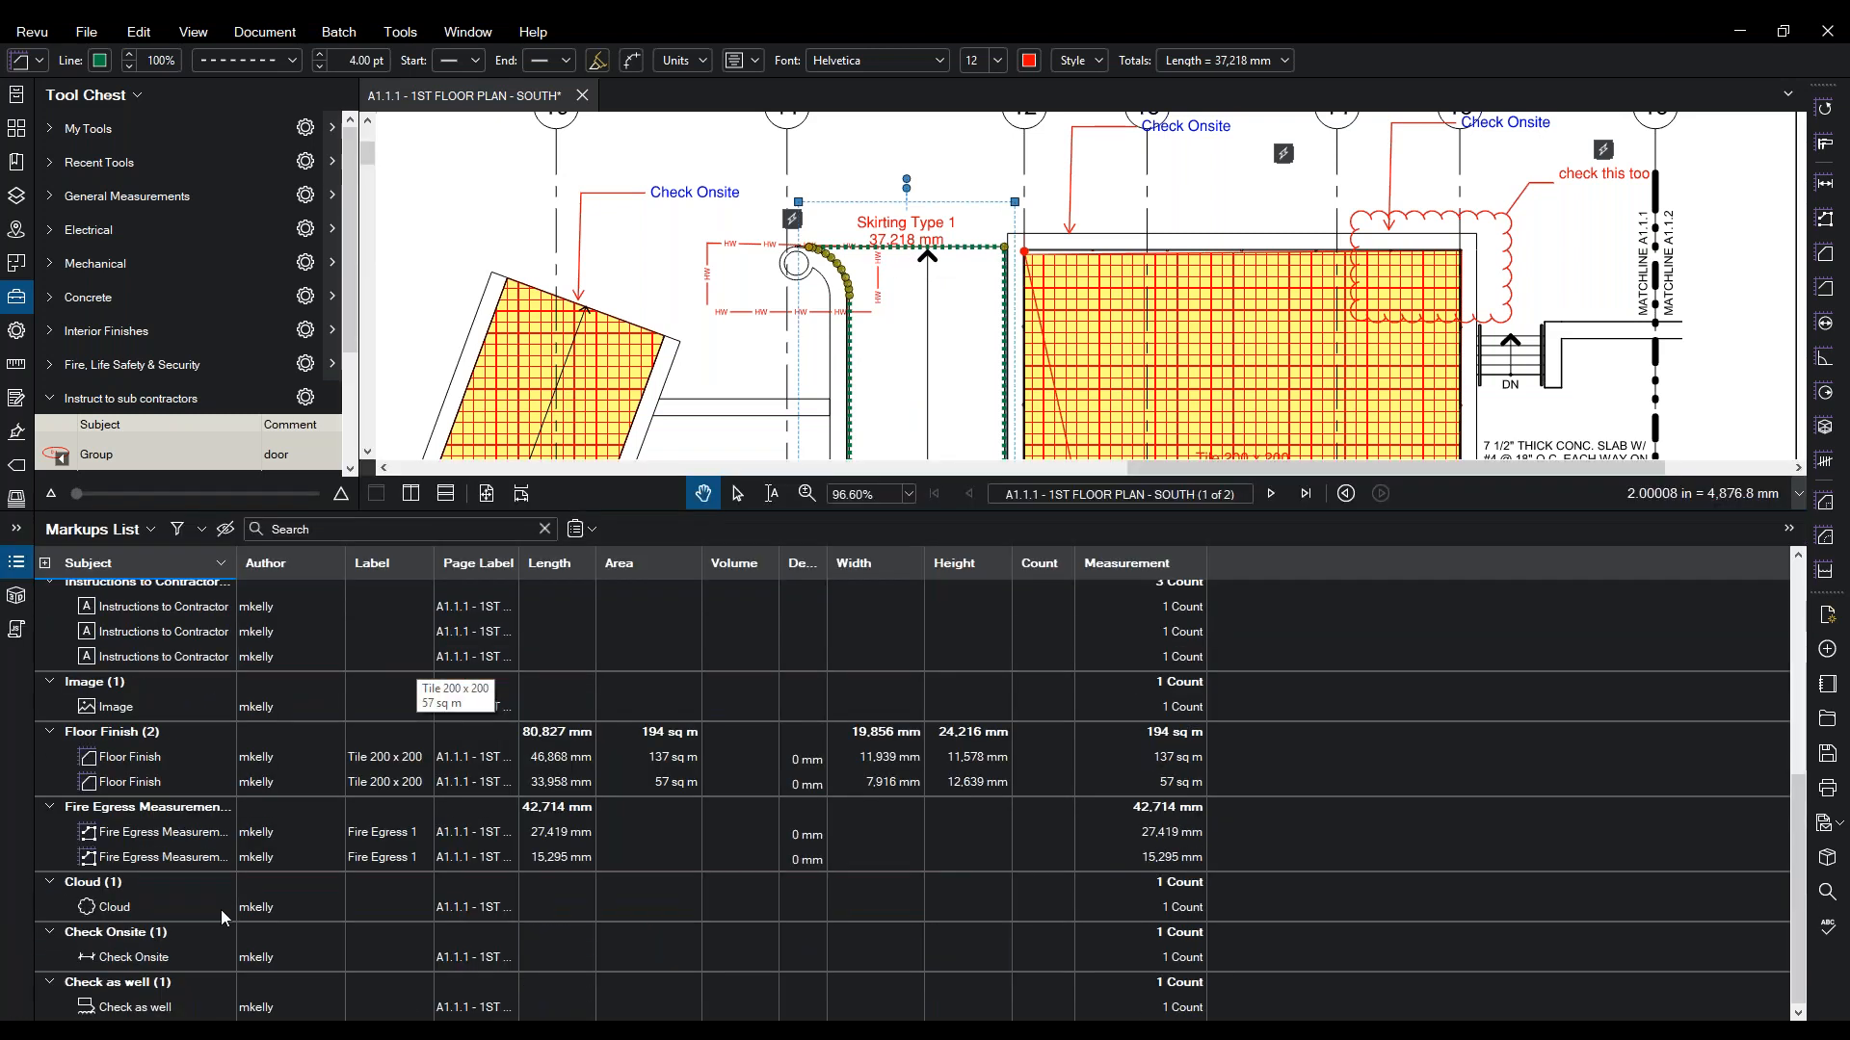
click(118, 782)
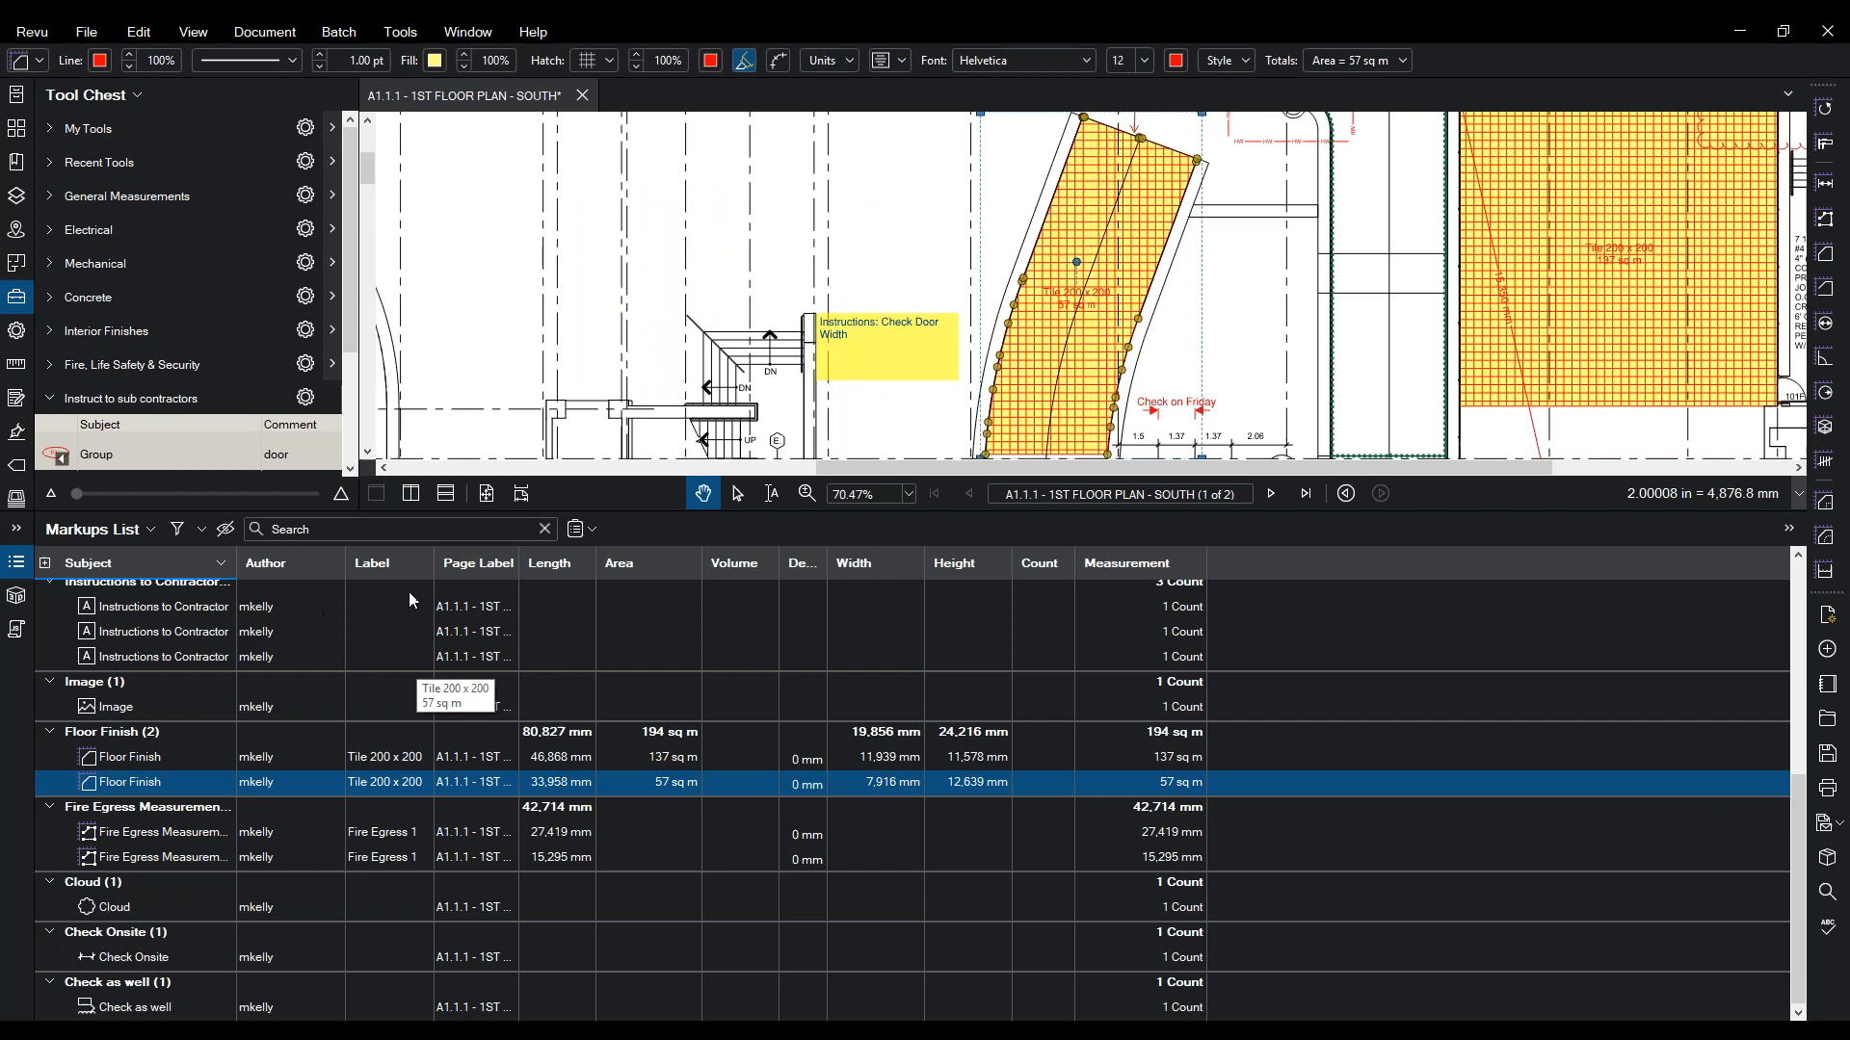
- Sort the markups by label, author and measurement, then regroup them by subject
click(469, 569)
click(384, 569)
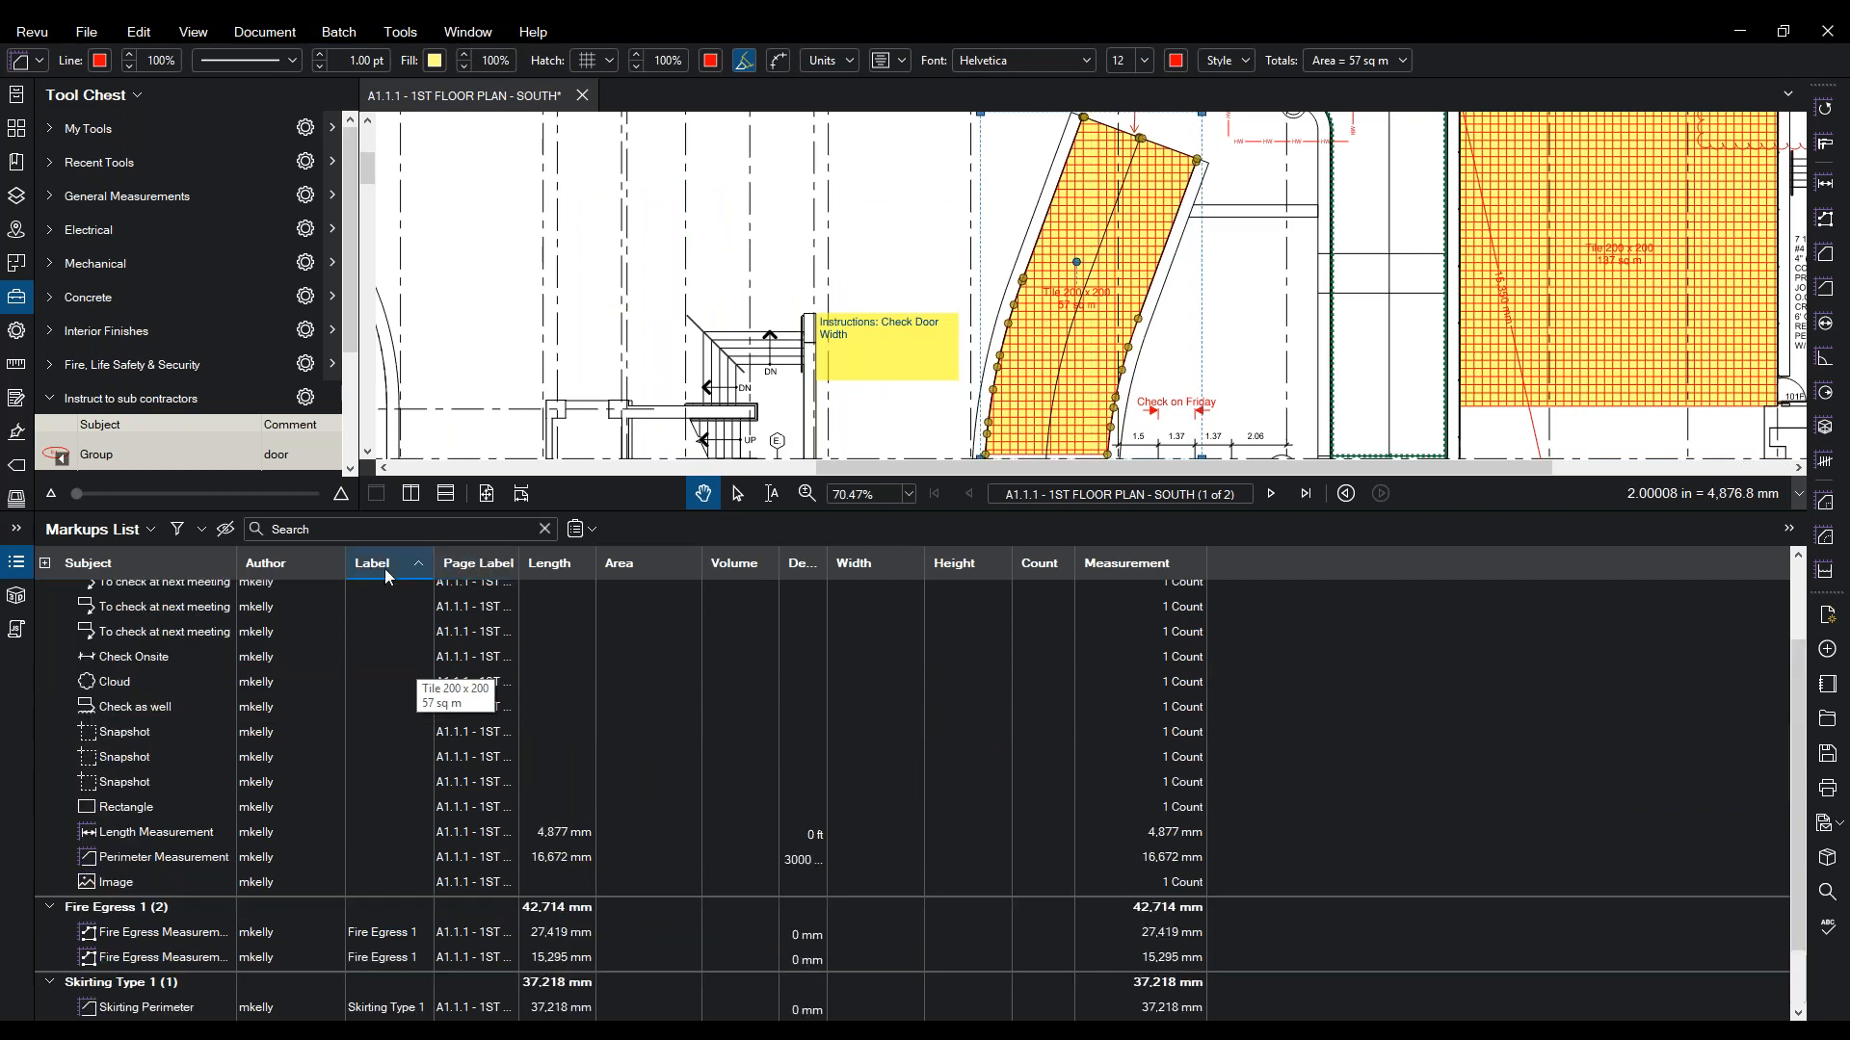
click(288, 563)
click(164, 560)
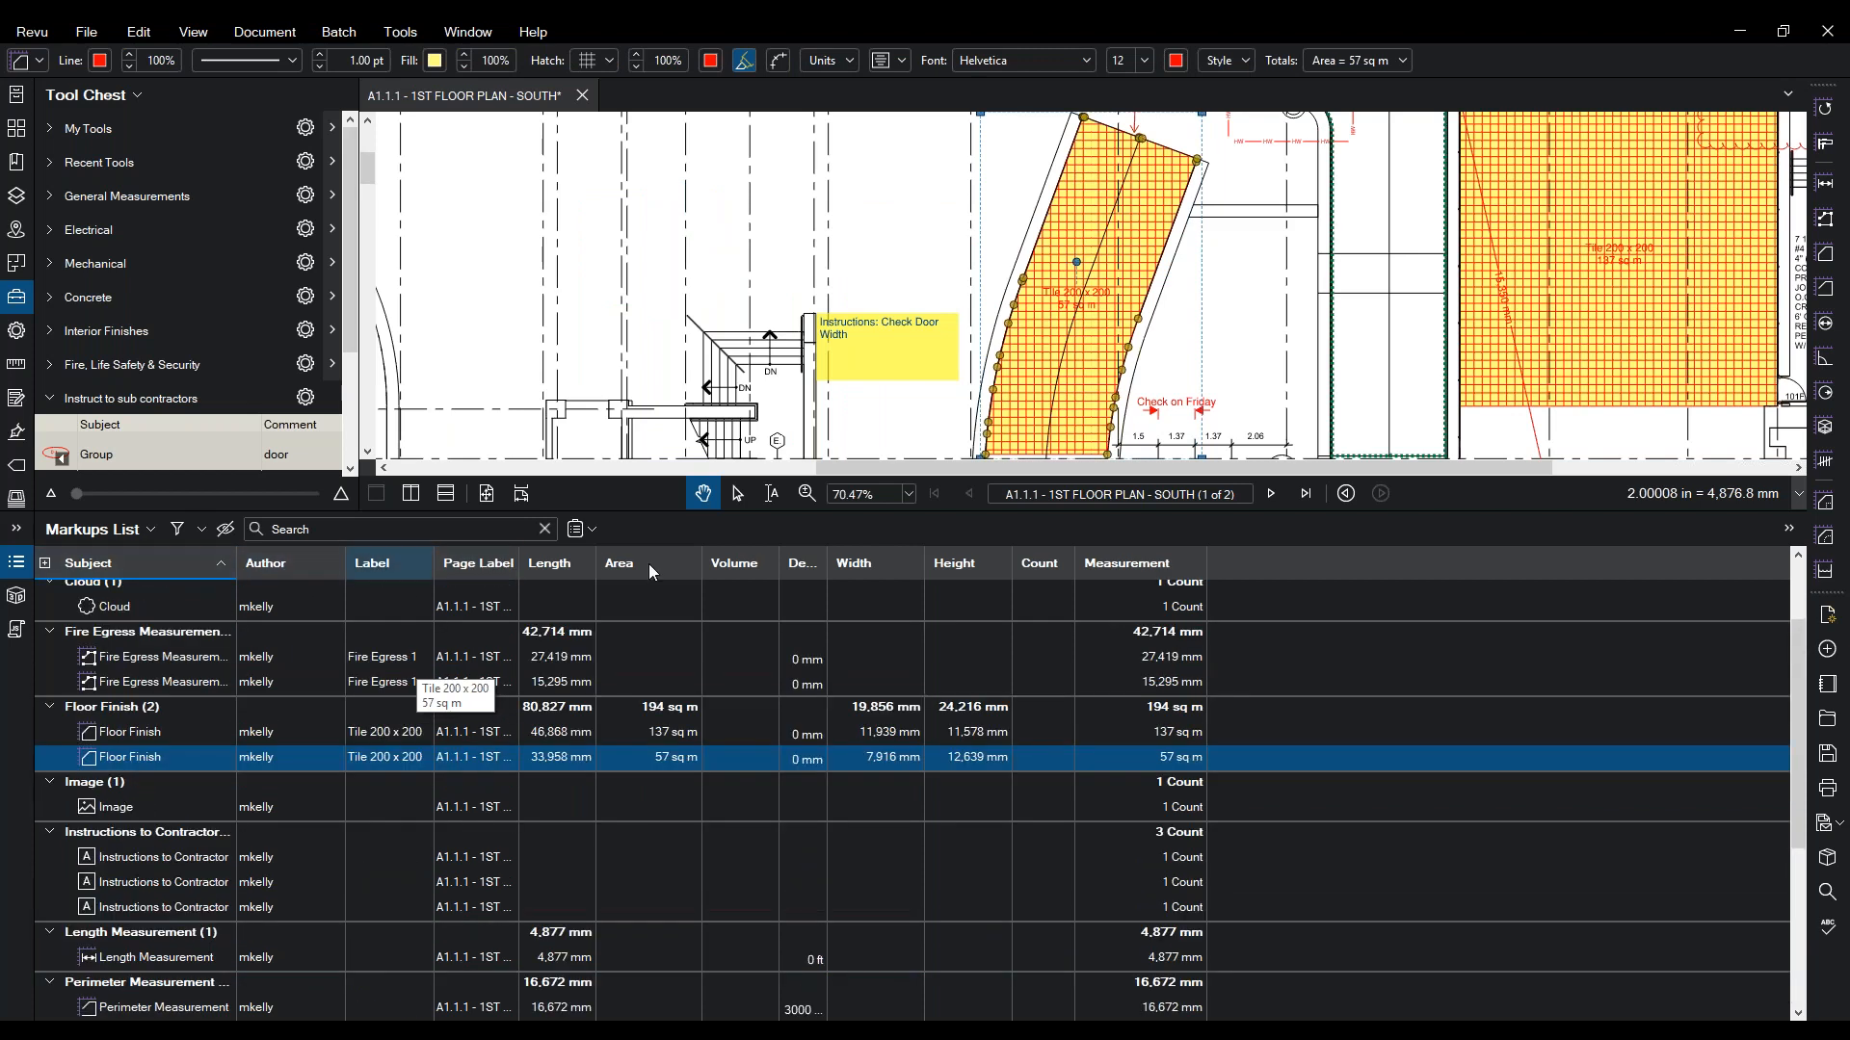
click(1123, 567)
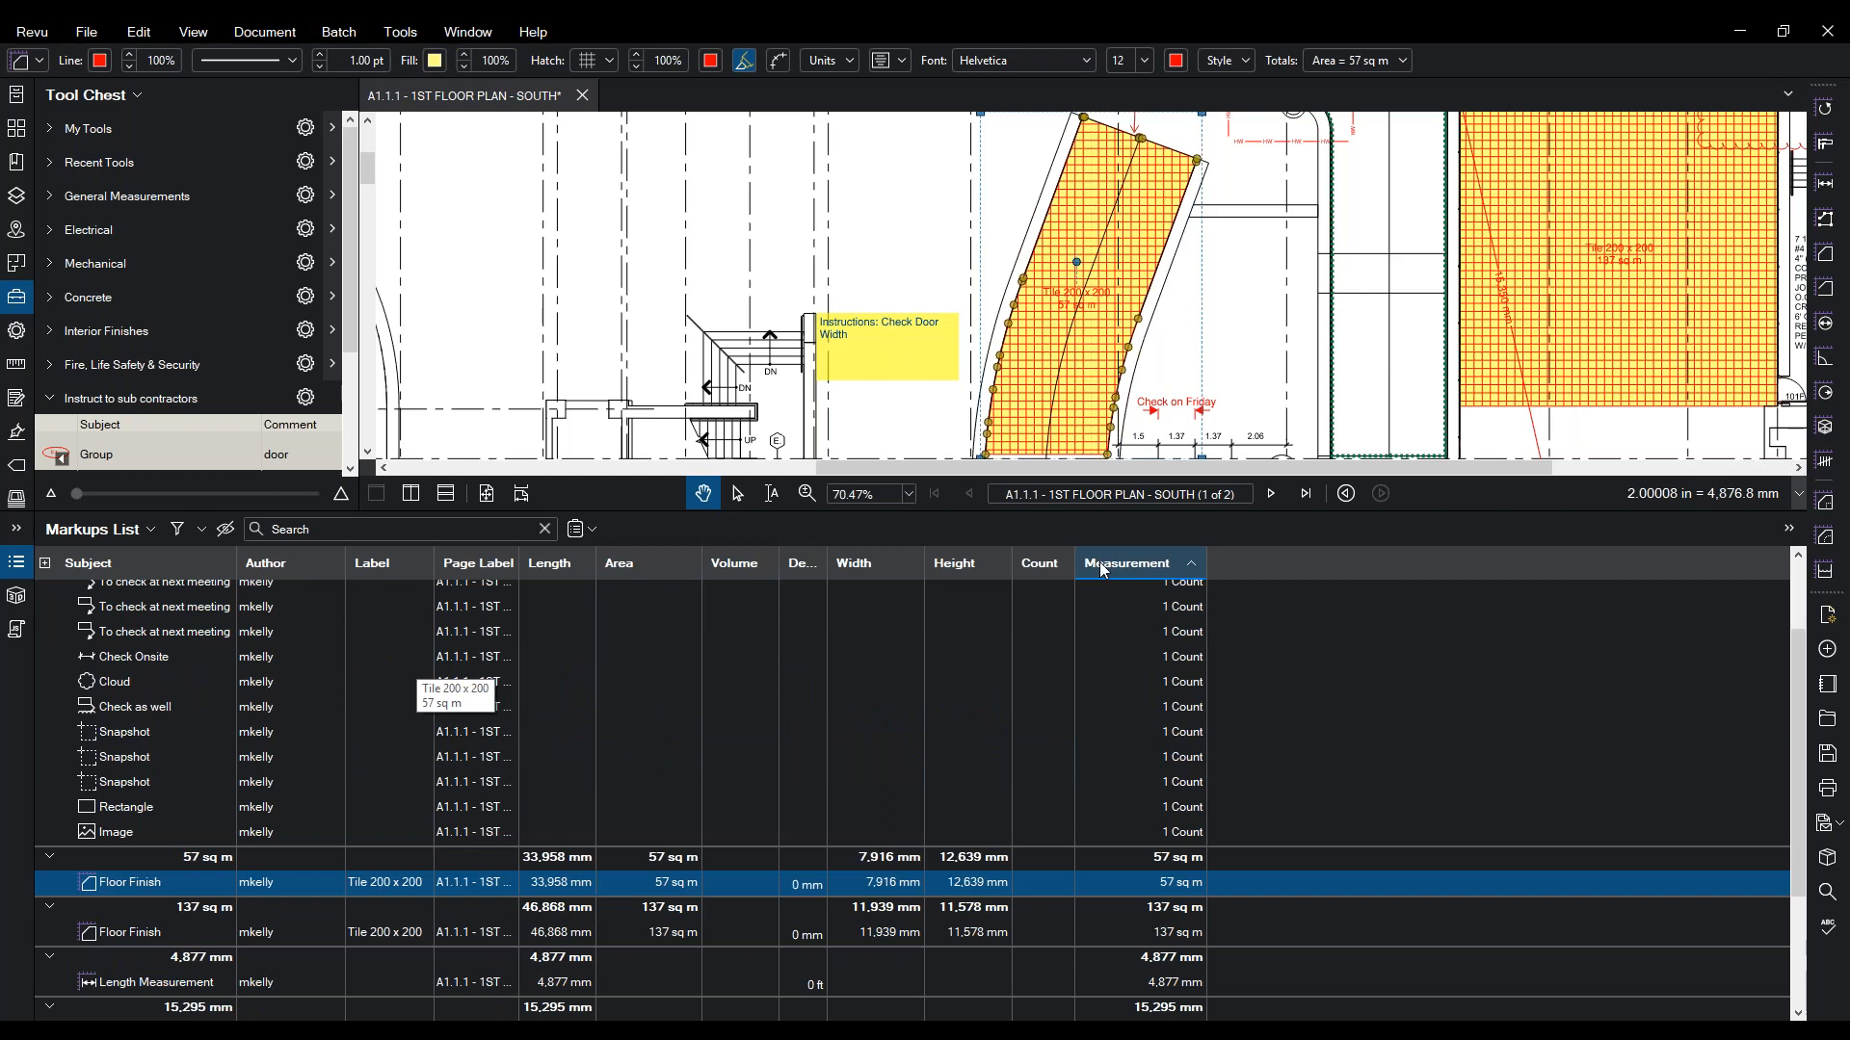
click(101, 565)
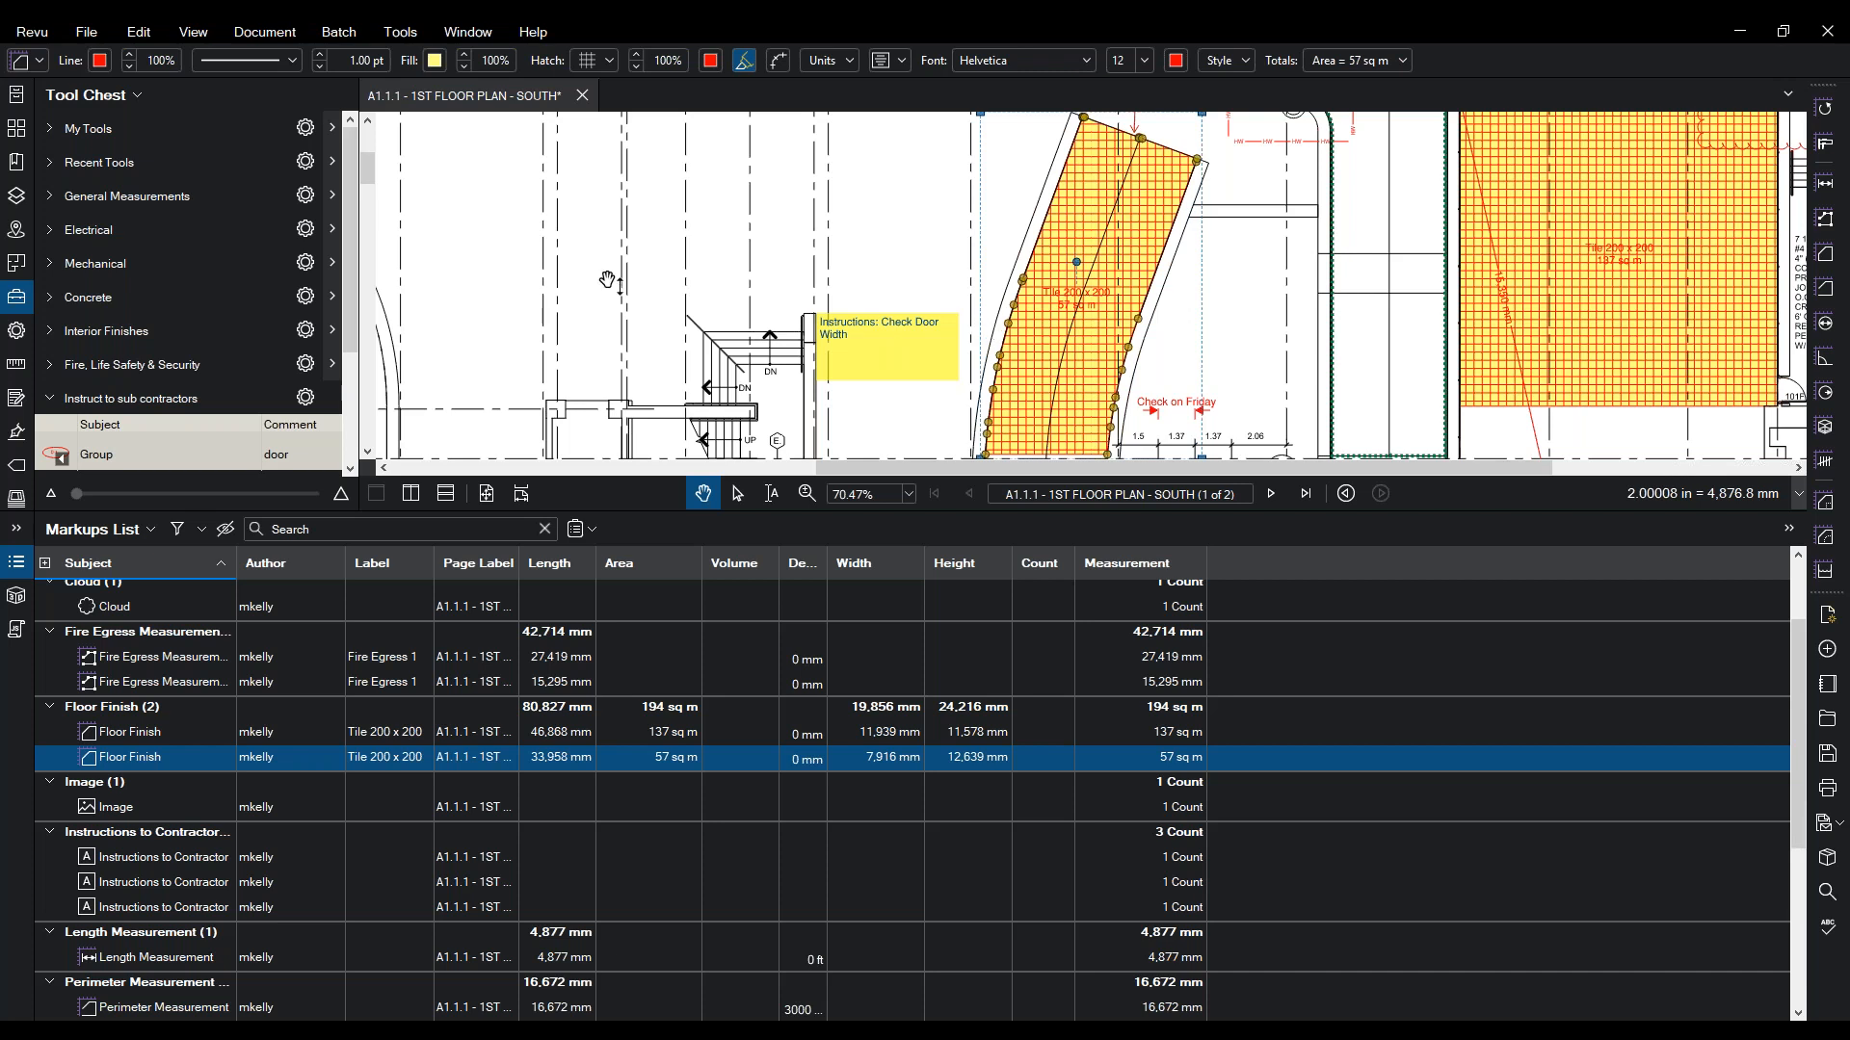
click(470, 35)
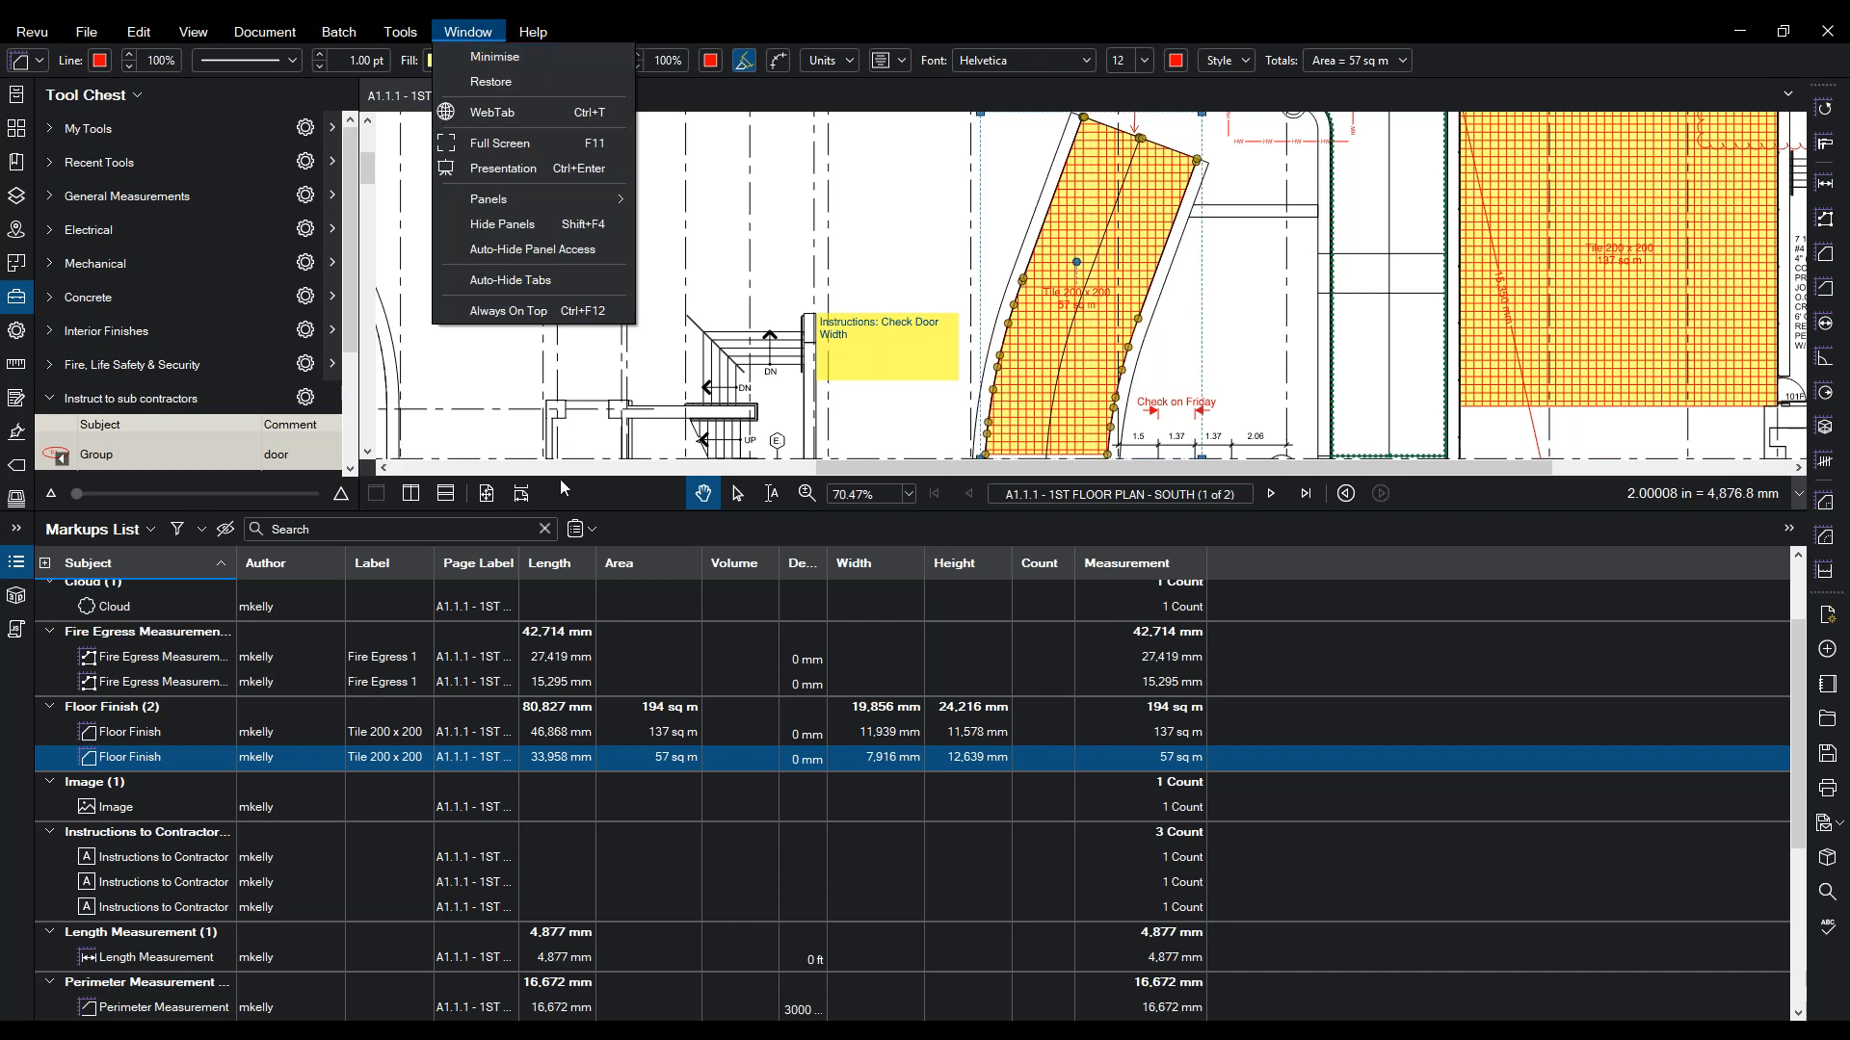
- Shrink the markups list for more drawing space and pick the Count measurement tool
drag(567, 515, 450, 953)
mouse_move(905, 511)
mouse_down()
mouse_move(898, 531)
mouse_move(880, 143)
mouse_up()
click(484, 35)
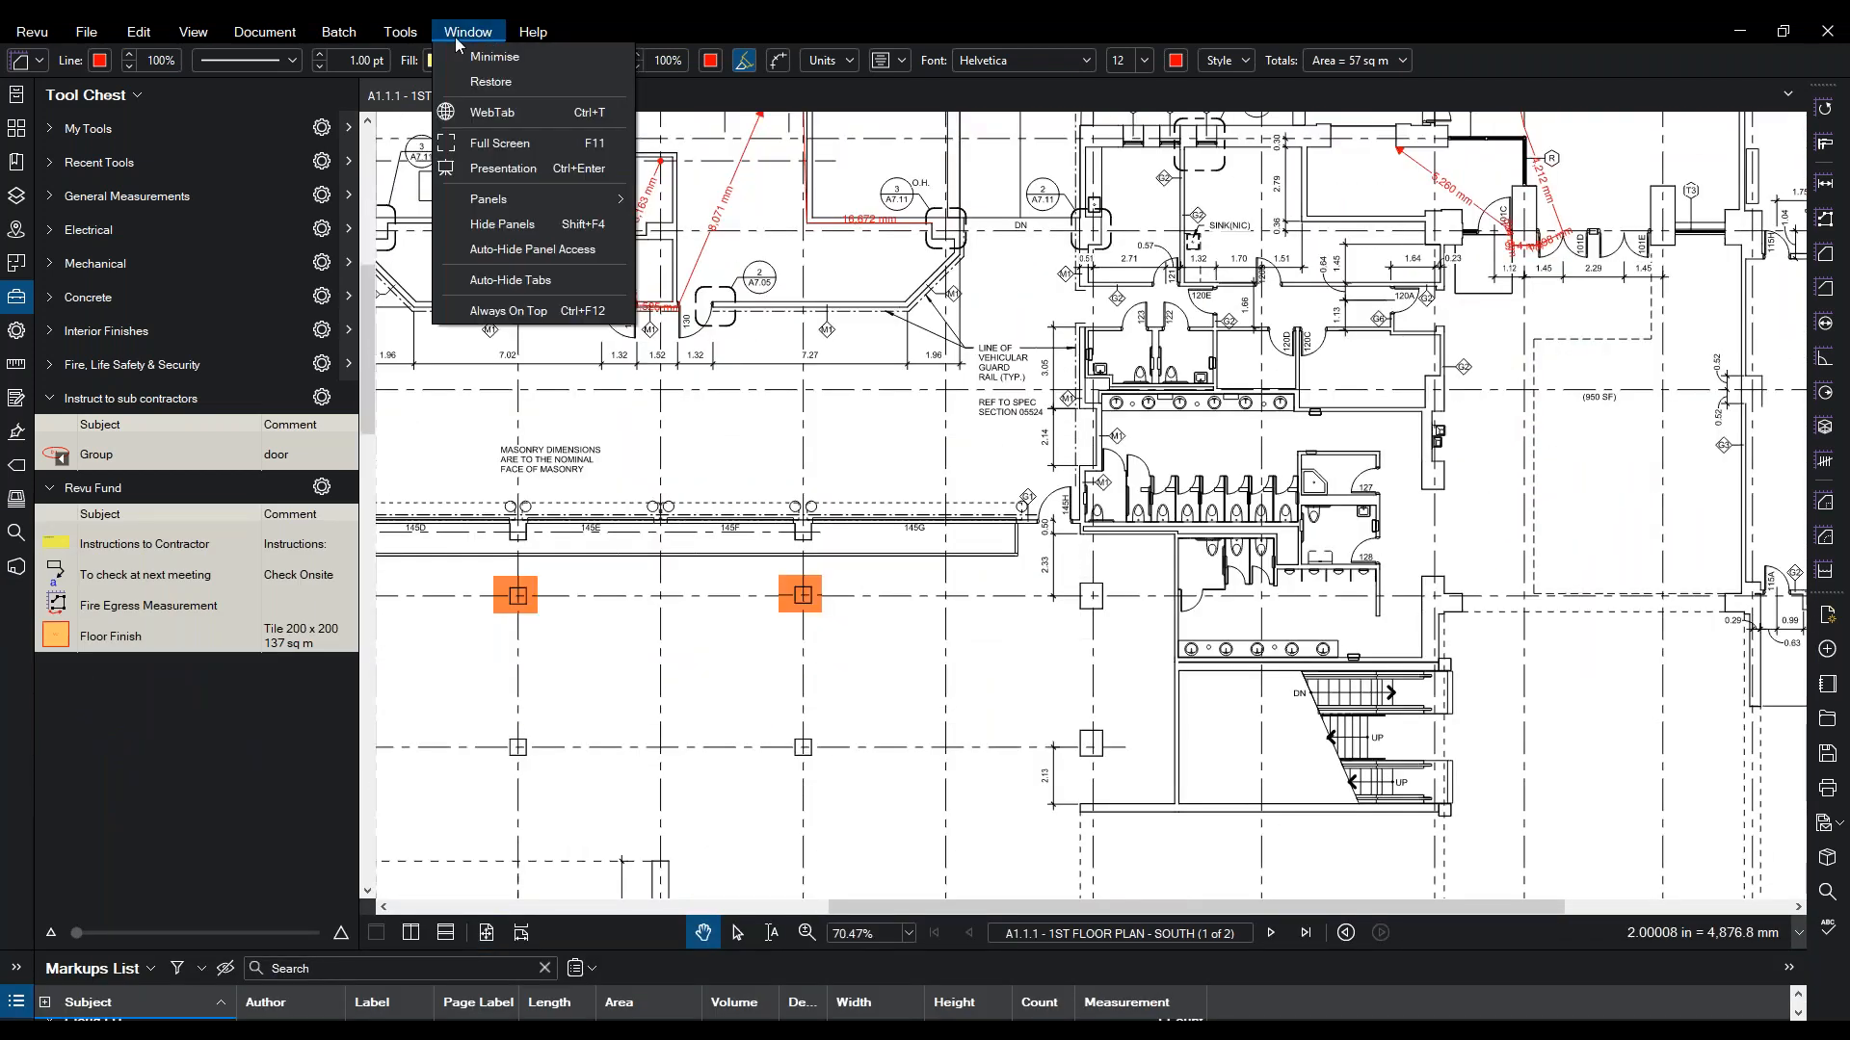
mouse_move(429, 36)
mouse_move(431, 113)
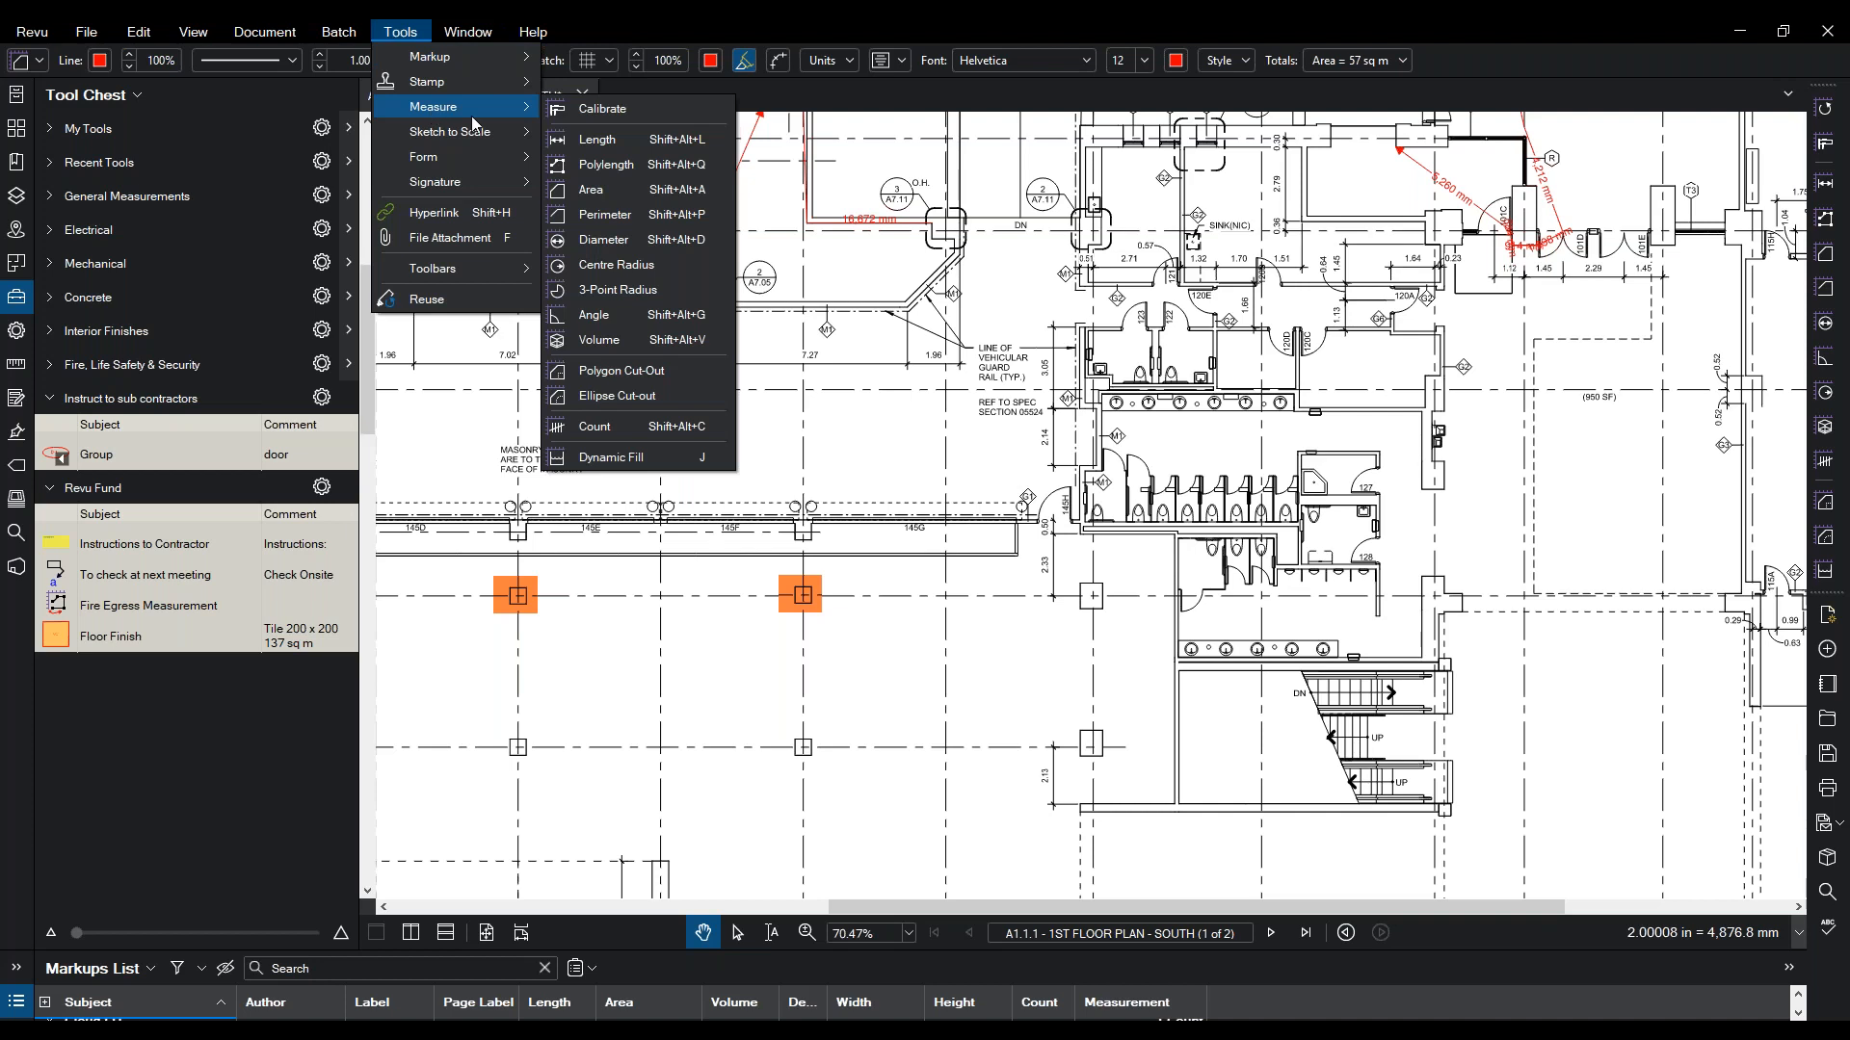
click(590, 427)
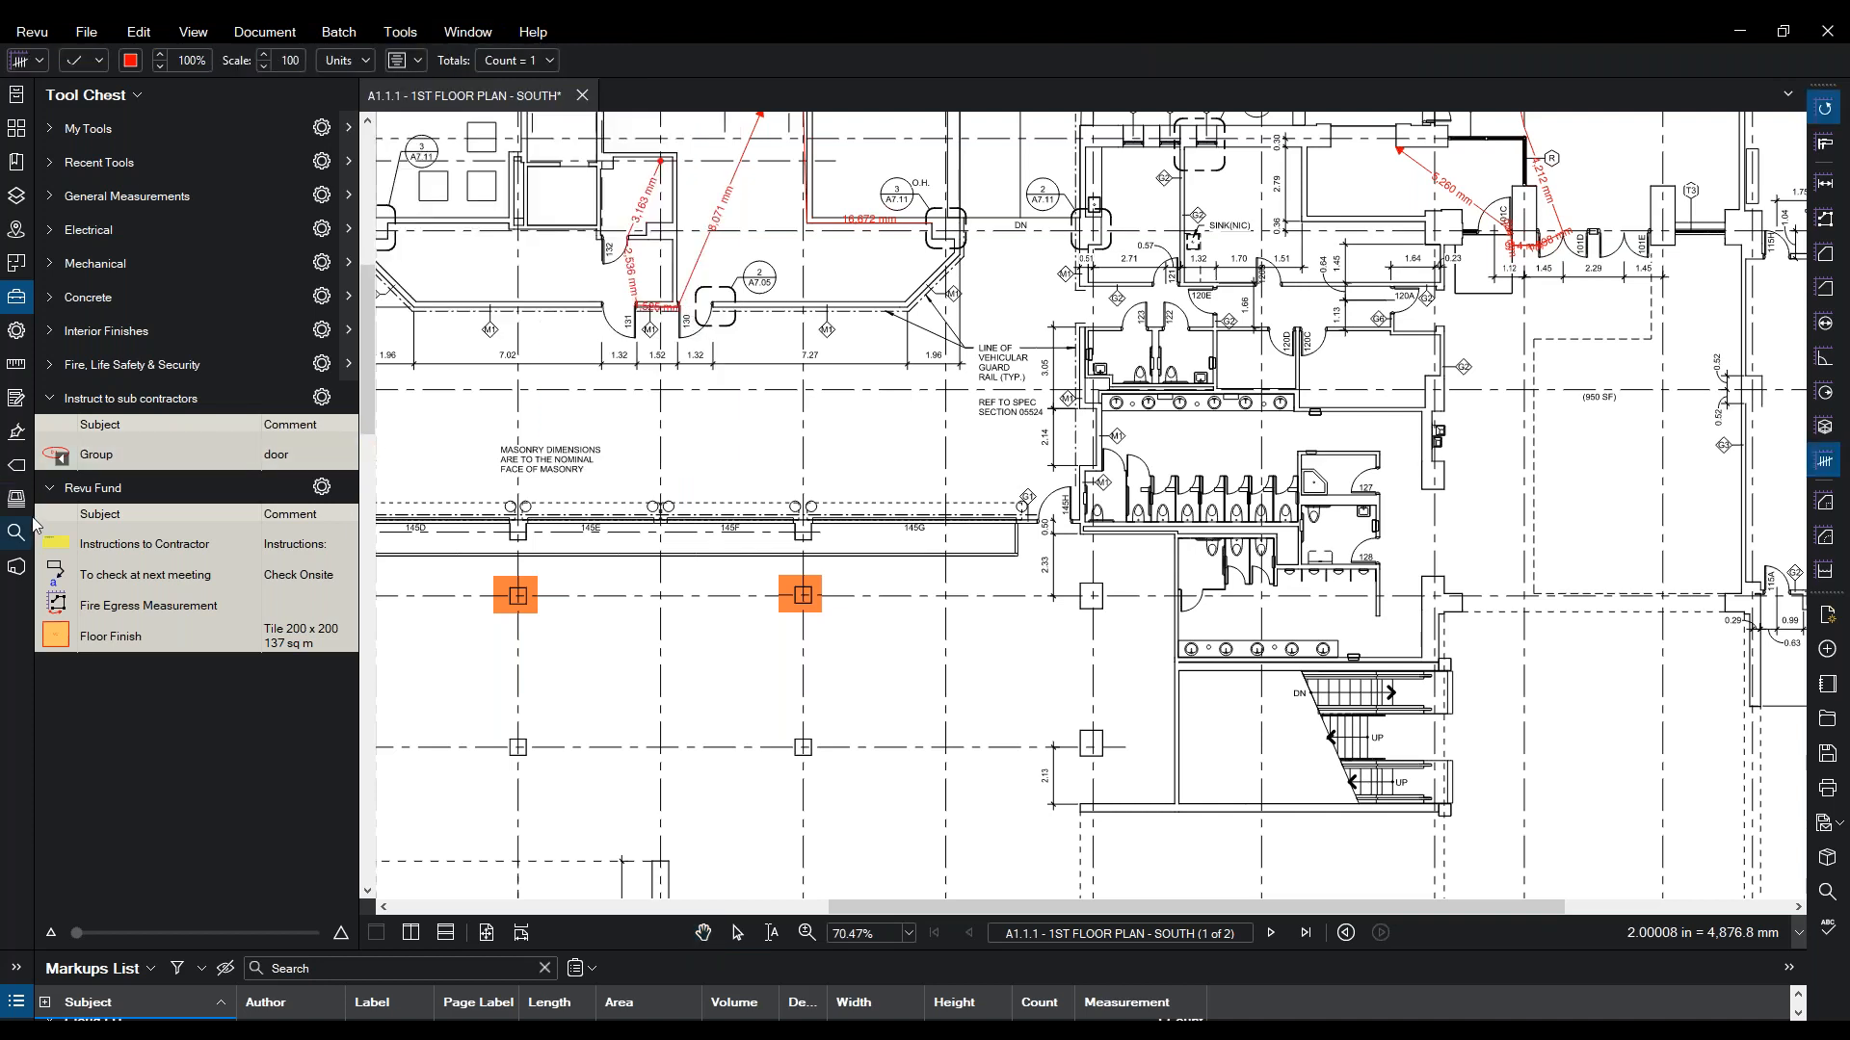
- Place three Electrical Switch count markers on the plan, then bring up the search panel
click(48, 205)
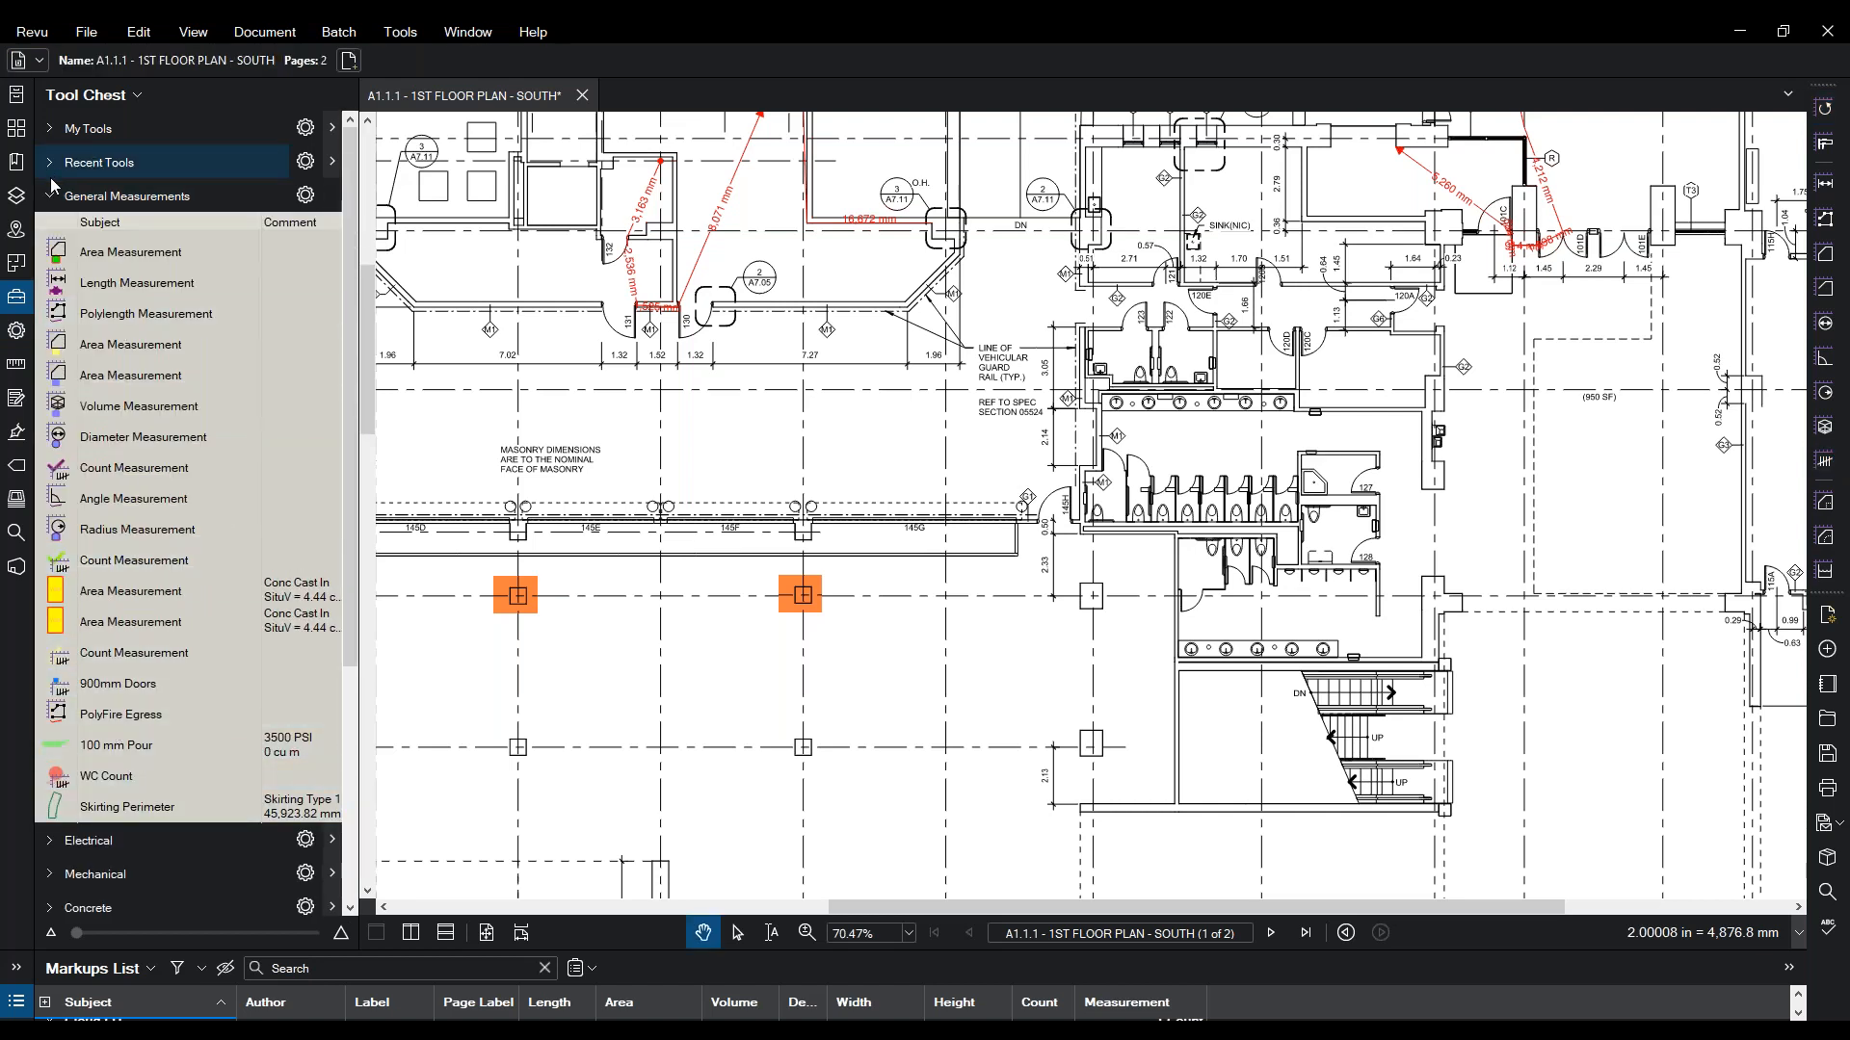
click(50, 842)
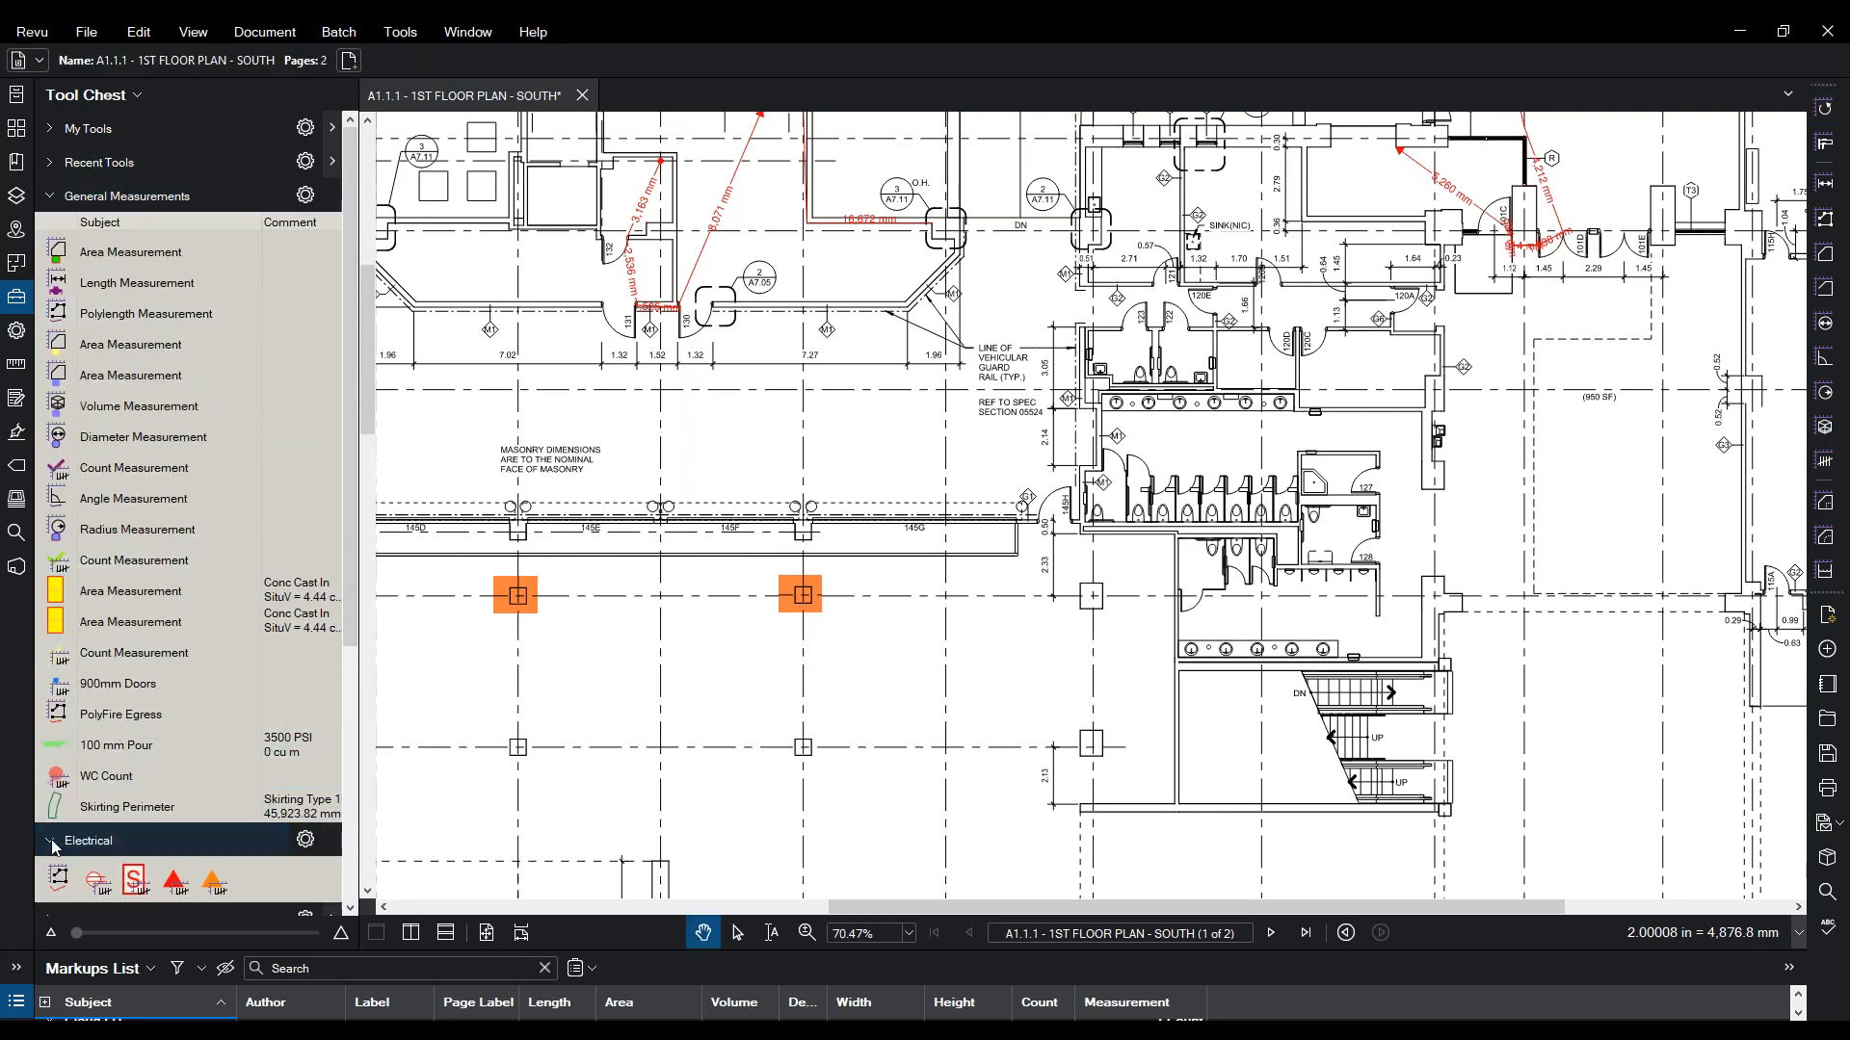
click(135, 882)
click(575, 282)
click(857, 286)
click(856, 196)
key(Escape)
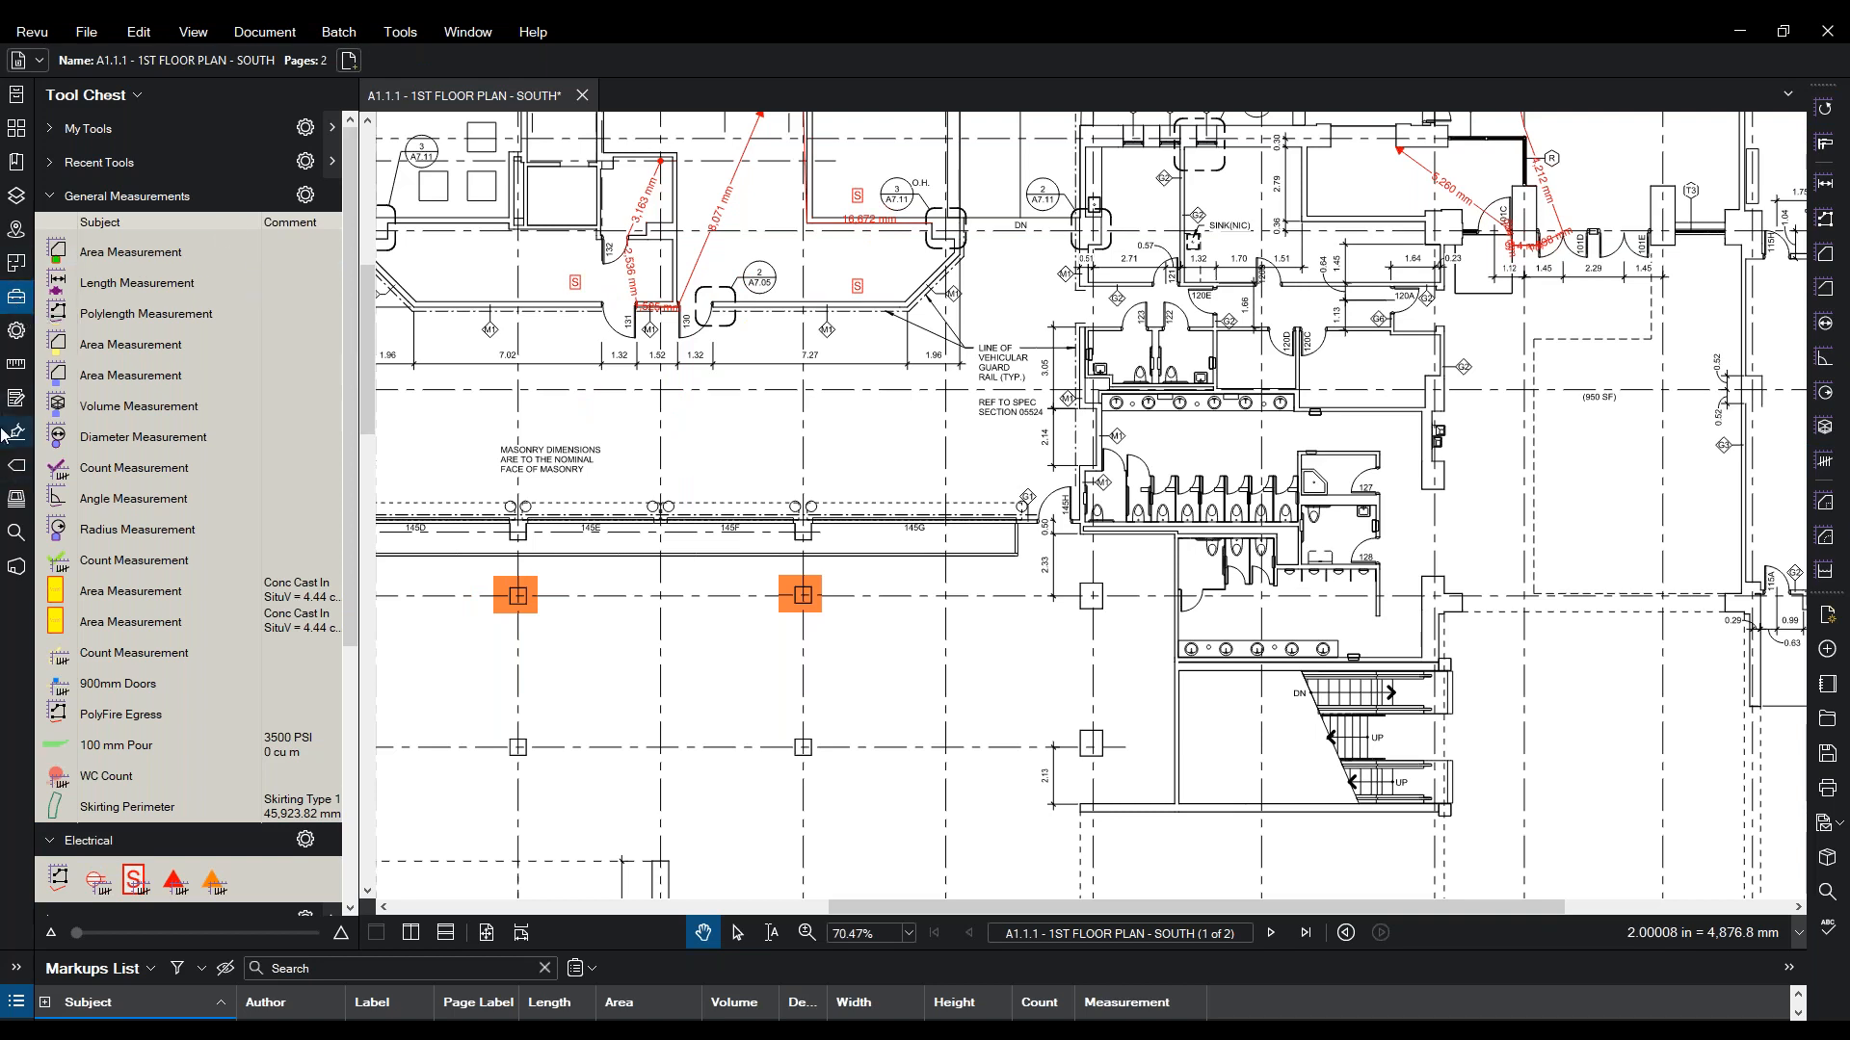
click(17, 532)
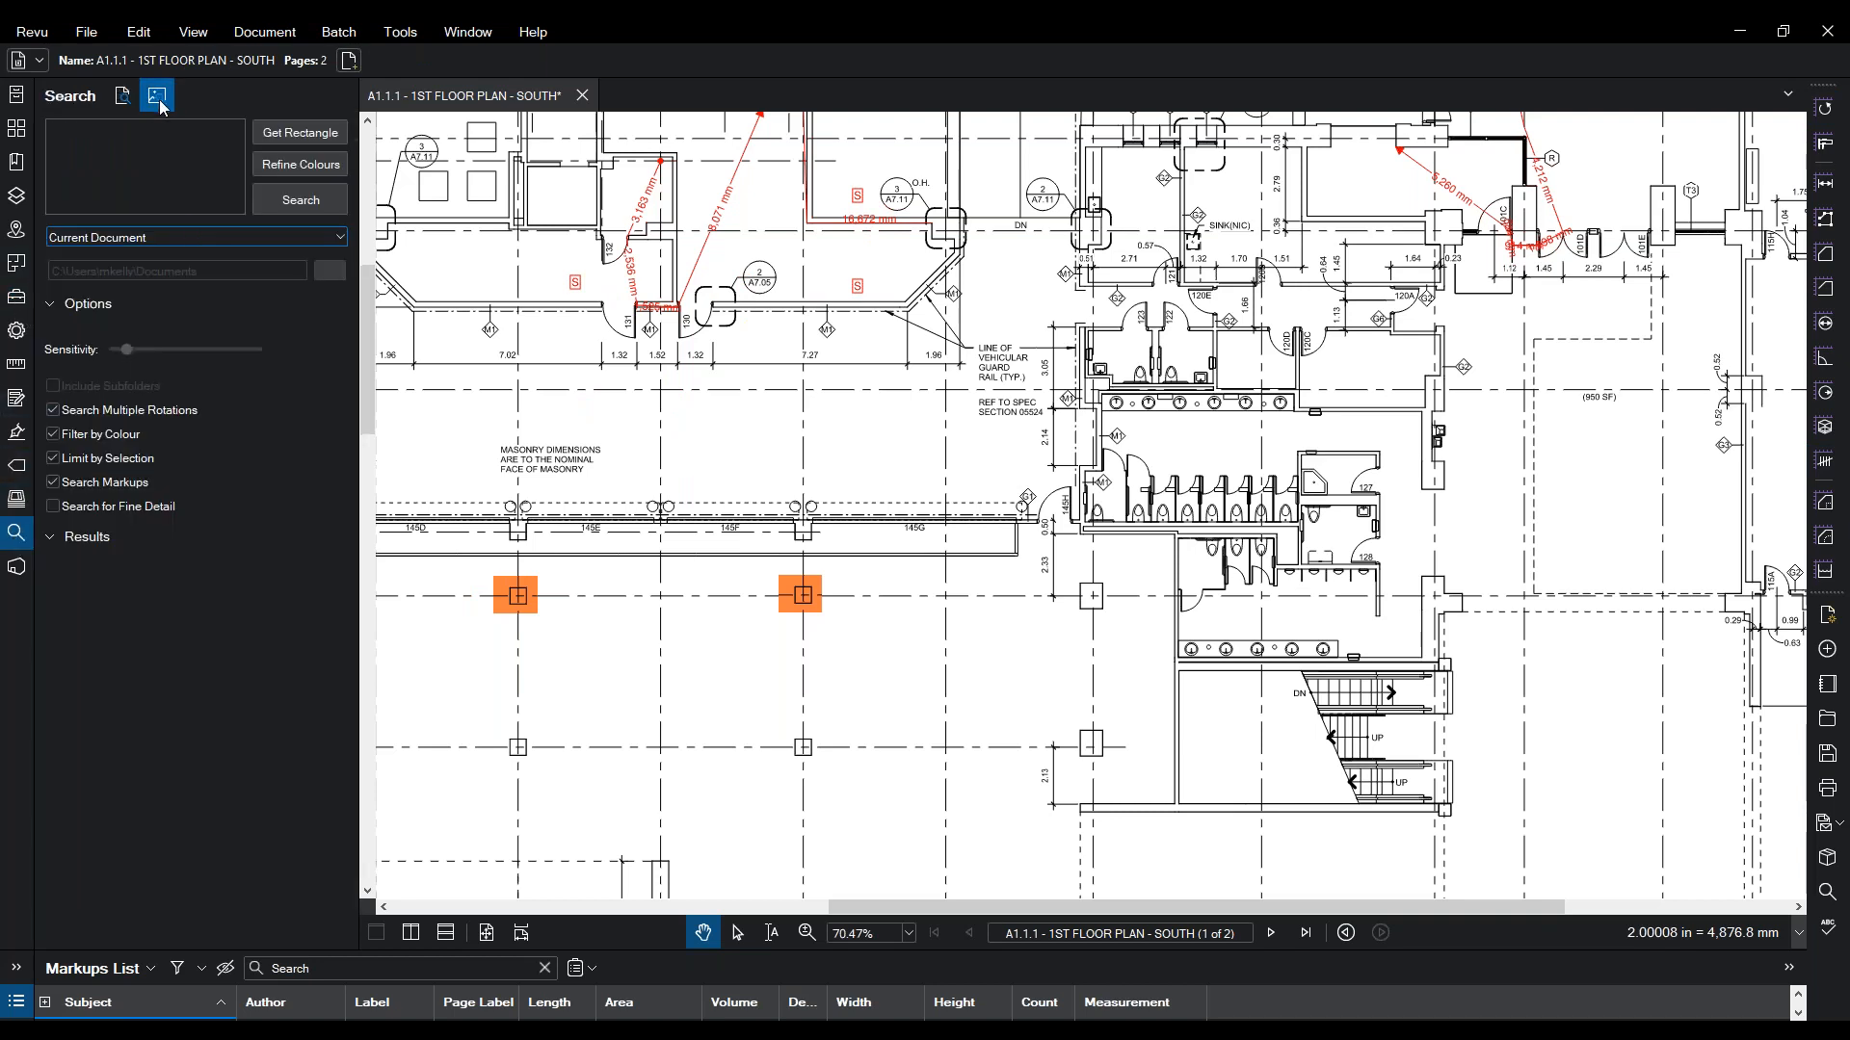
- Zoom to the restroom stalls, capture one WC as the symbol, and visually search the plan for matches
mouse_move(1038, 574)
mouse_down()
mouse_move(895, 573)
mouse_move(674, 308)
mouse_move(724, 431)
mouse_up()
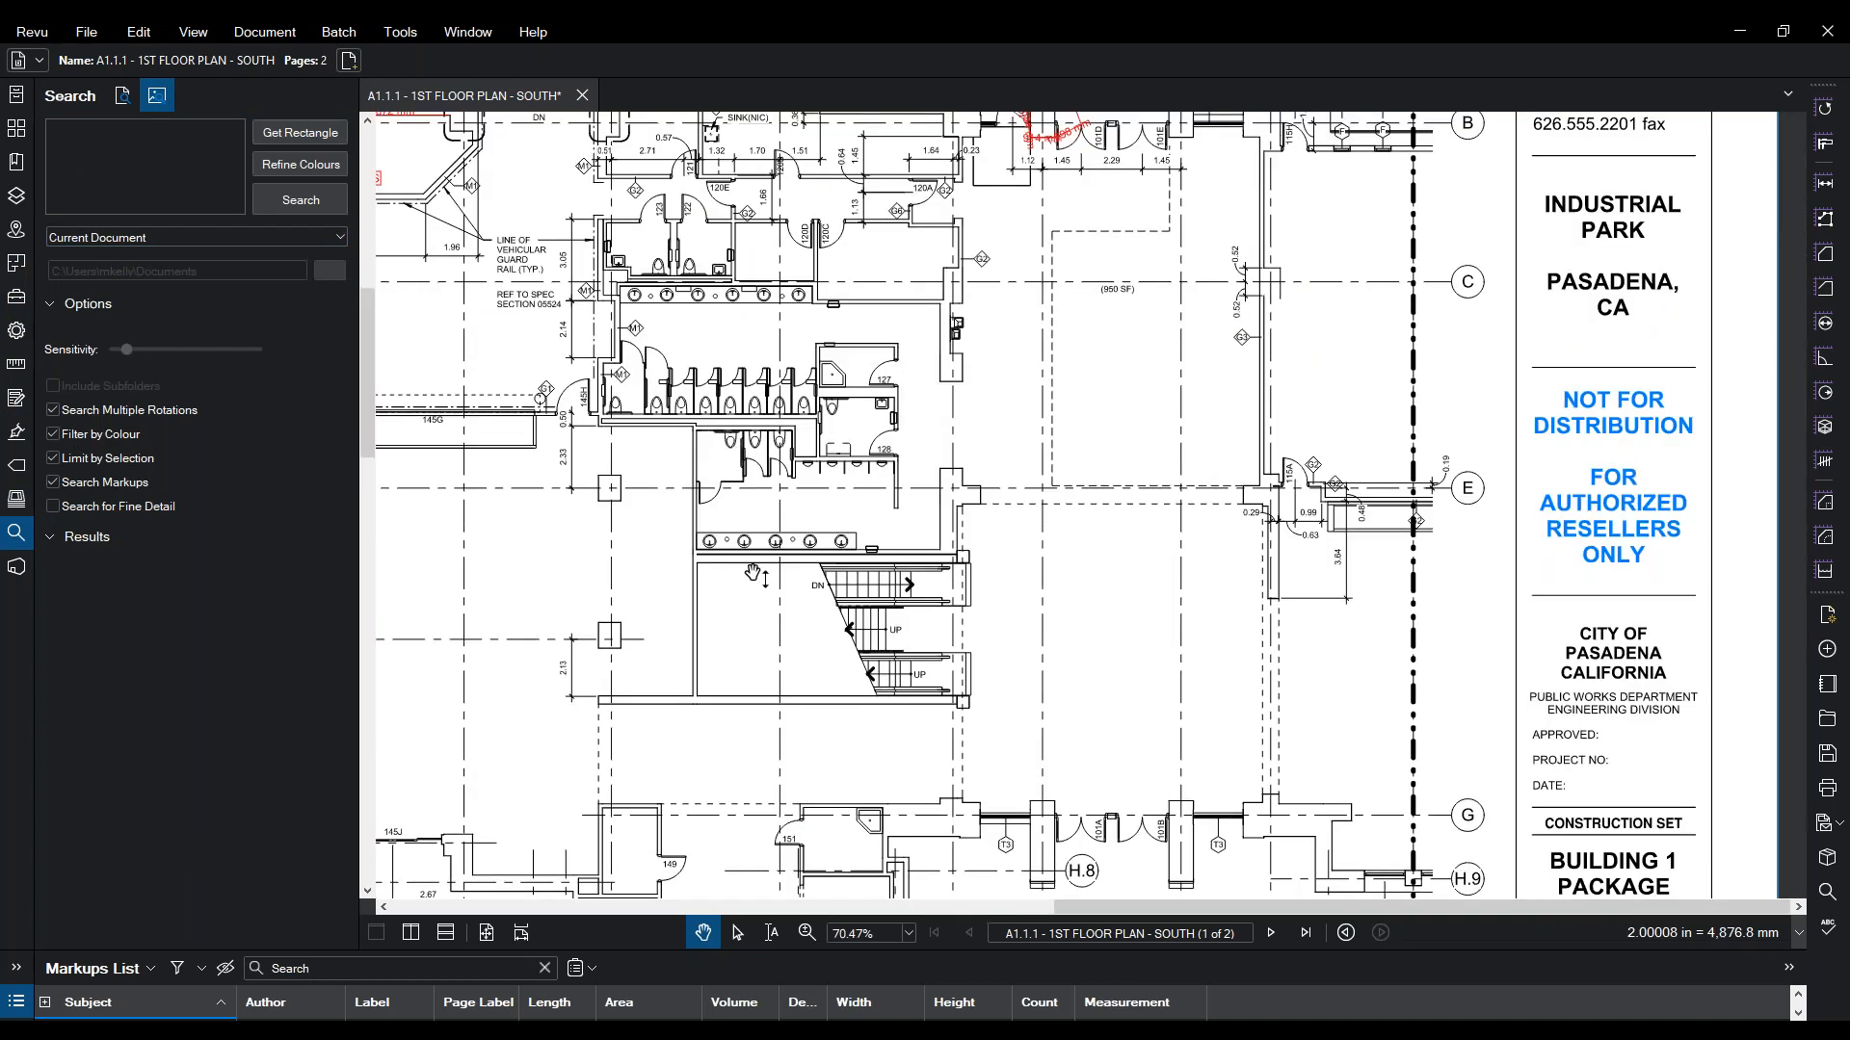
click(806, 933)
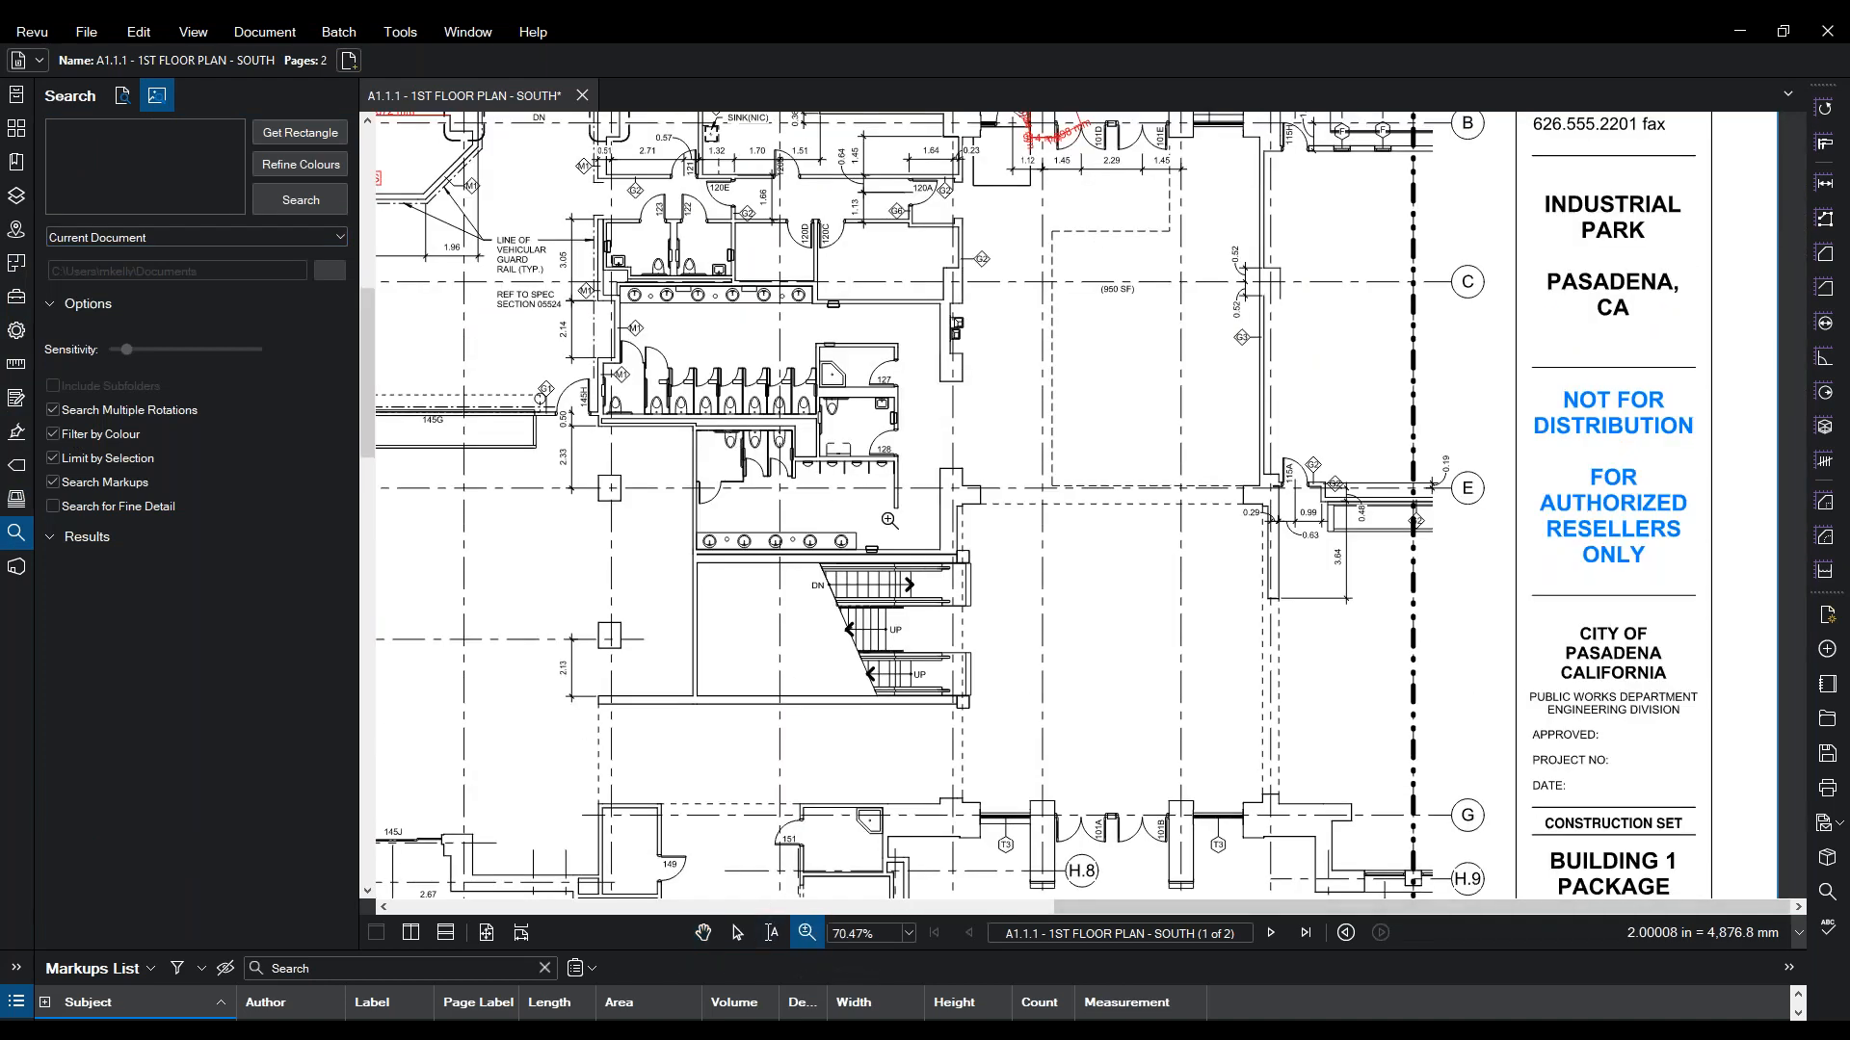
drag(845, 386, 783, 451)
click(299, 132)
drag(1083, 439, 938, 237)
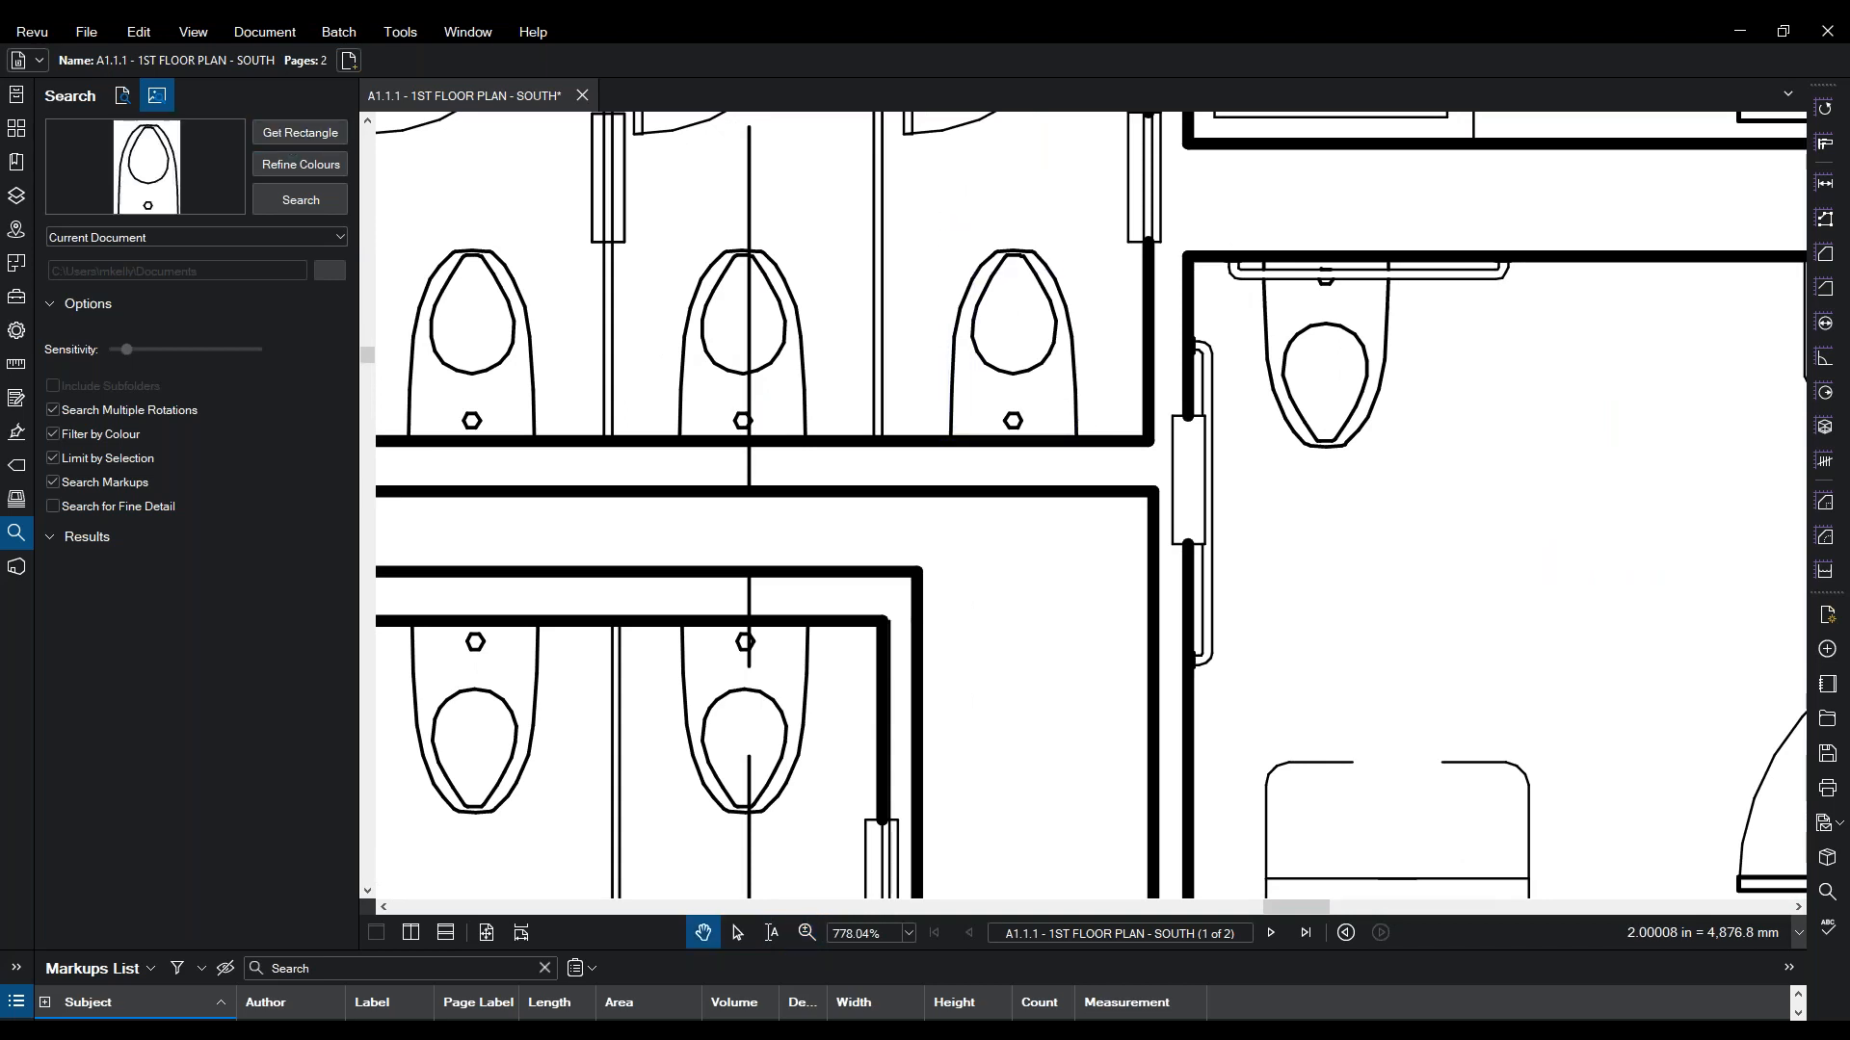
click(273, 200)
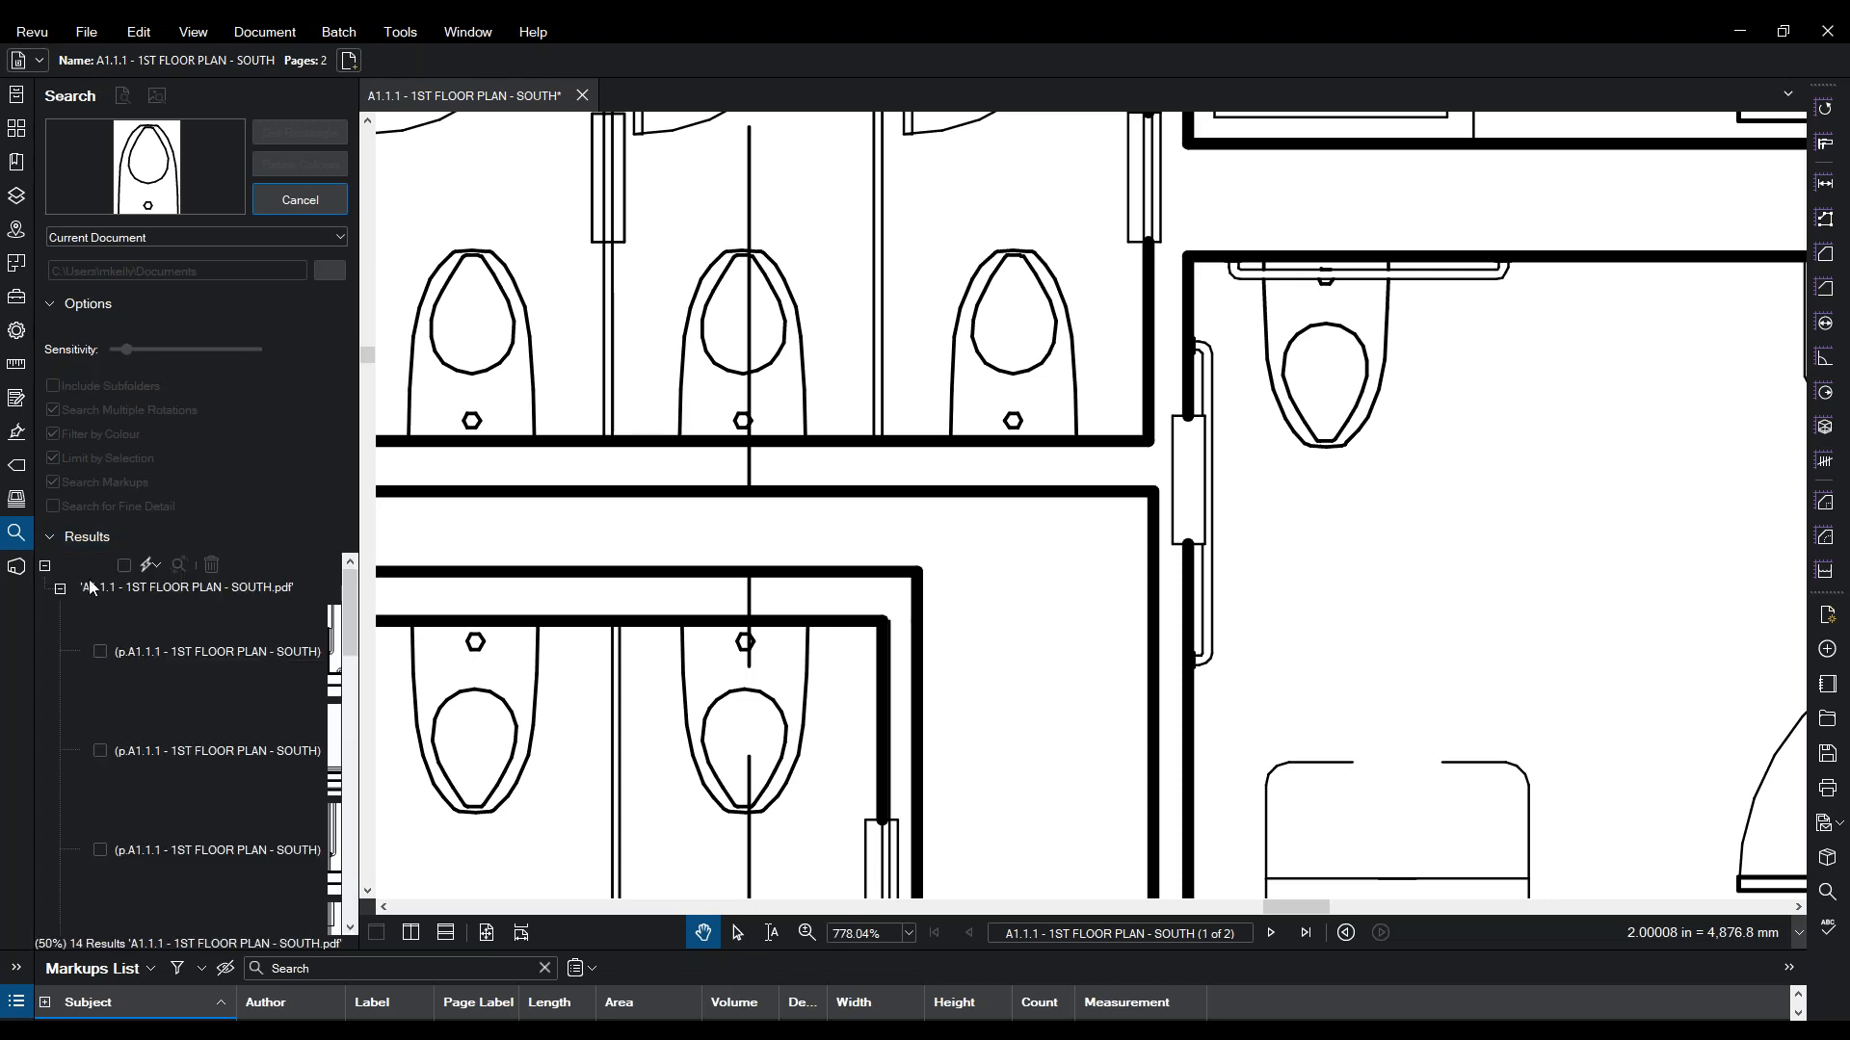
- Apply the WC Count measurement to all 14 checked matches, creating WC Type 1 count markers
click(123, 565)
click(156, 566)
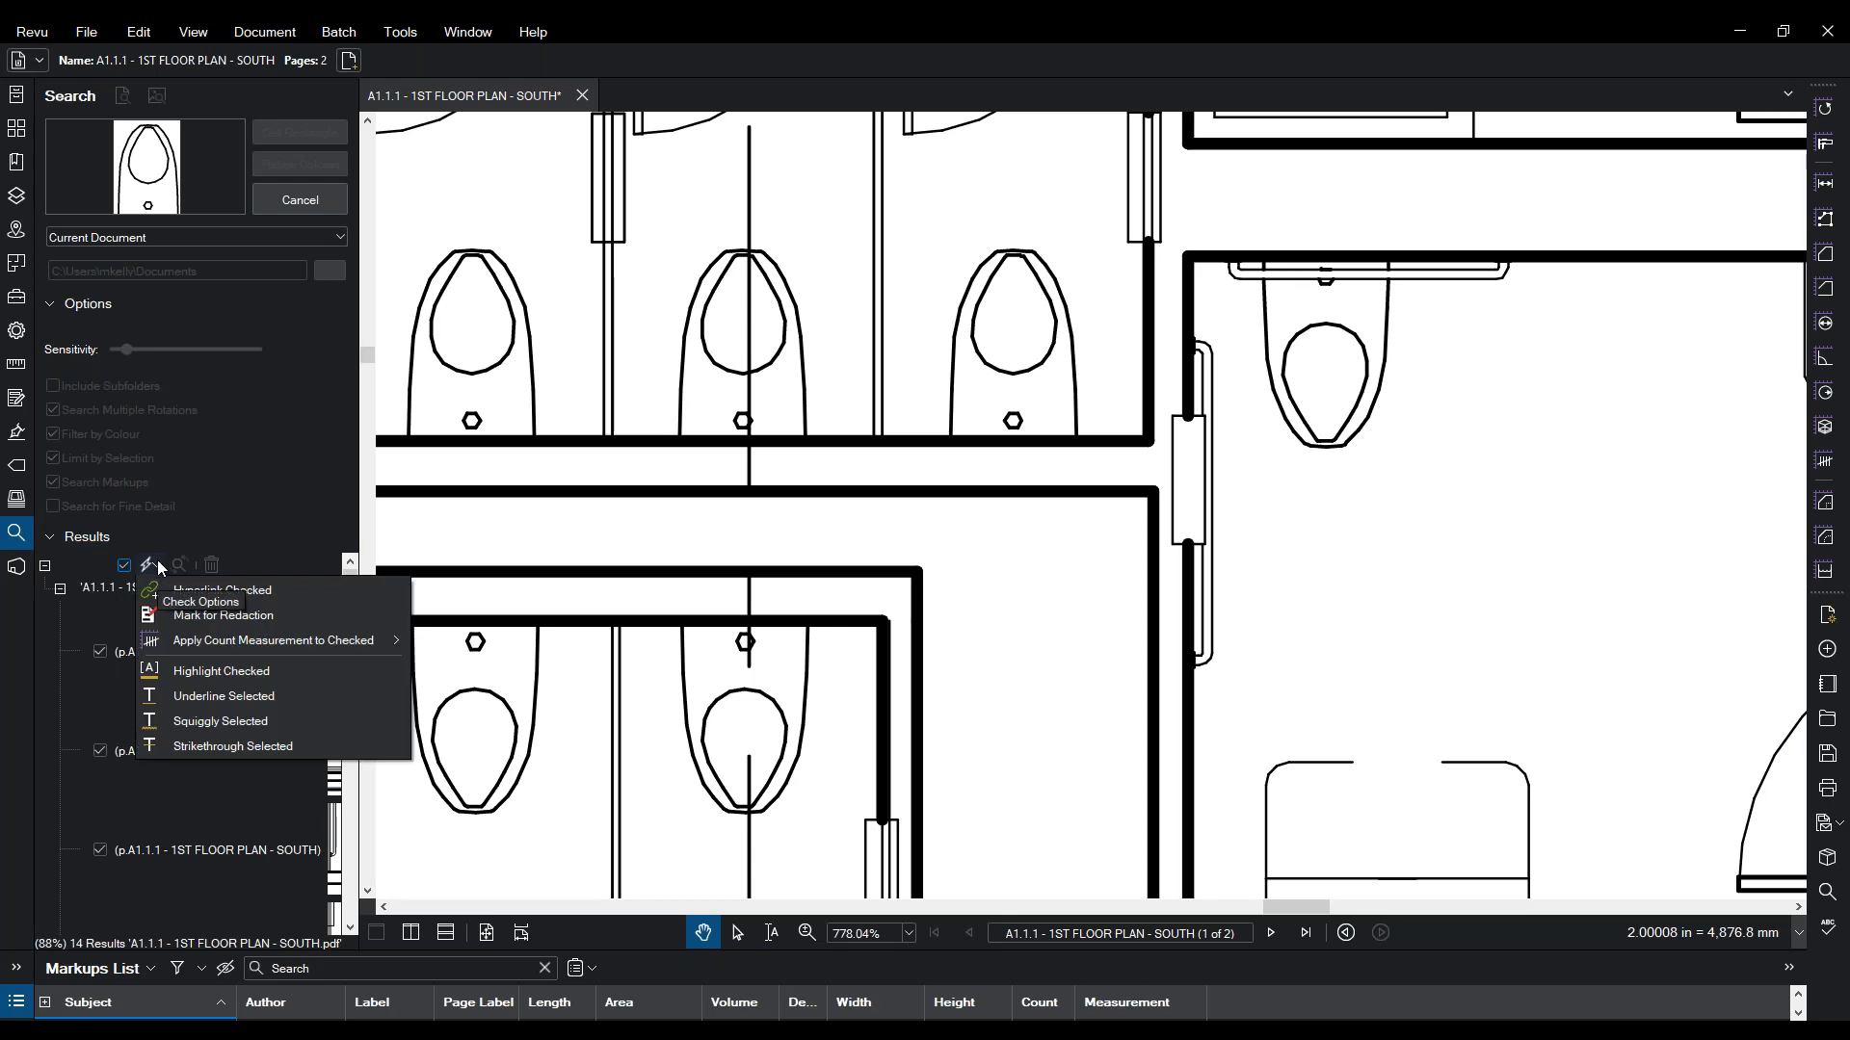
mouse_move(349, 637)
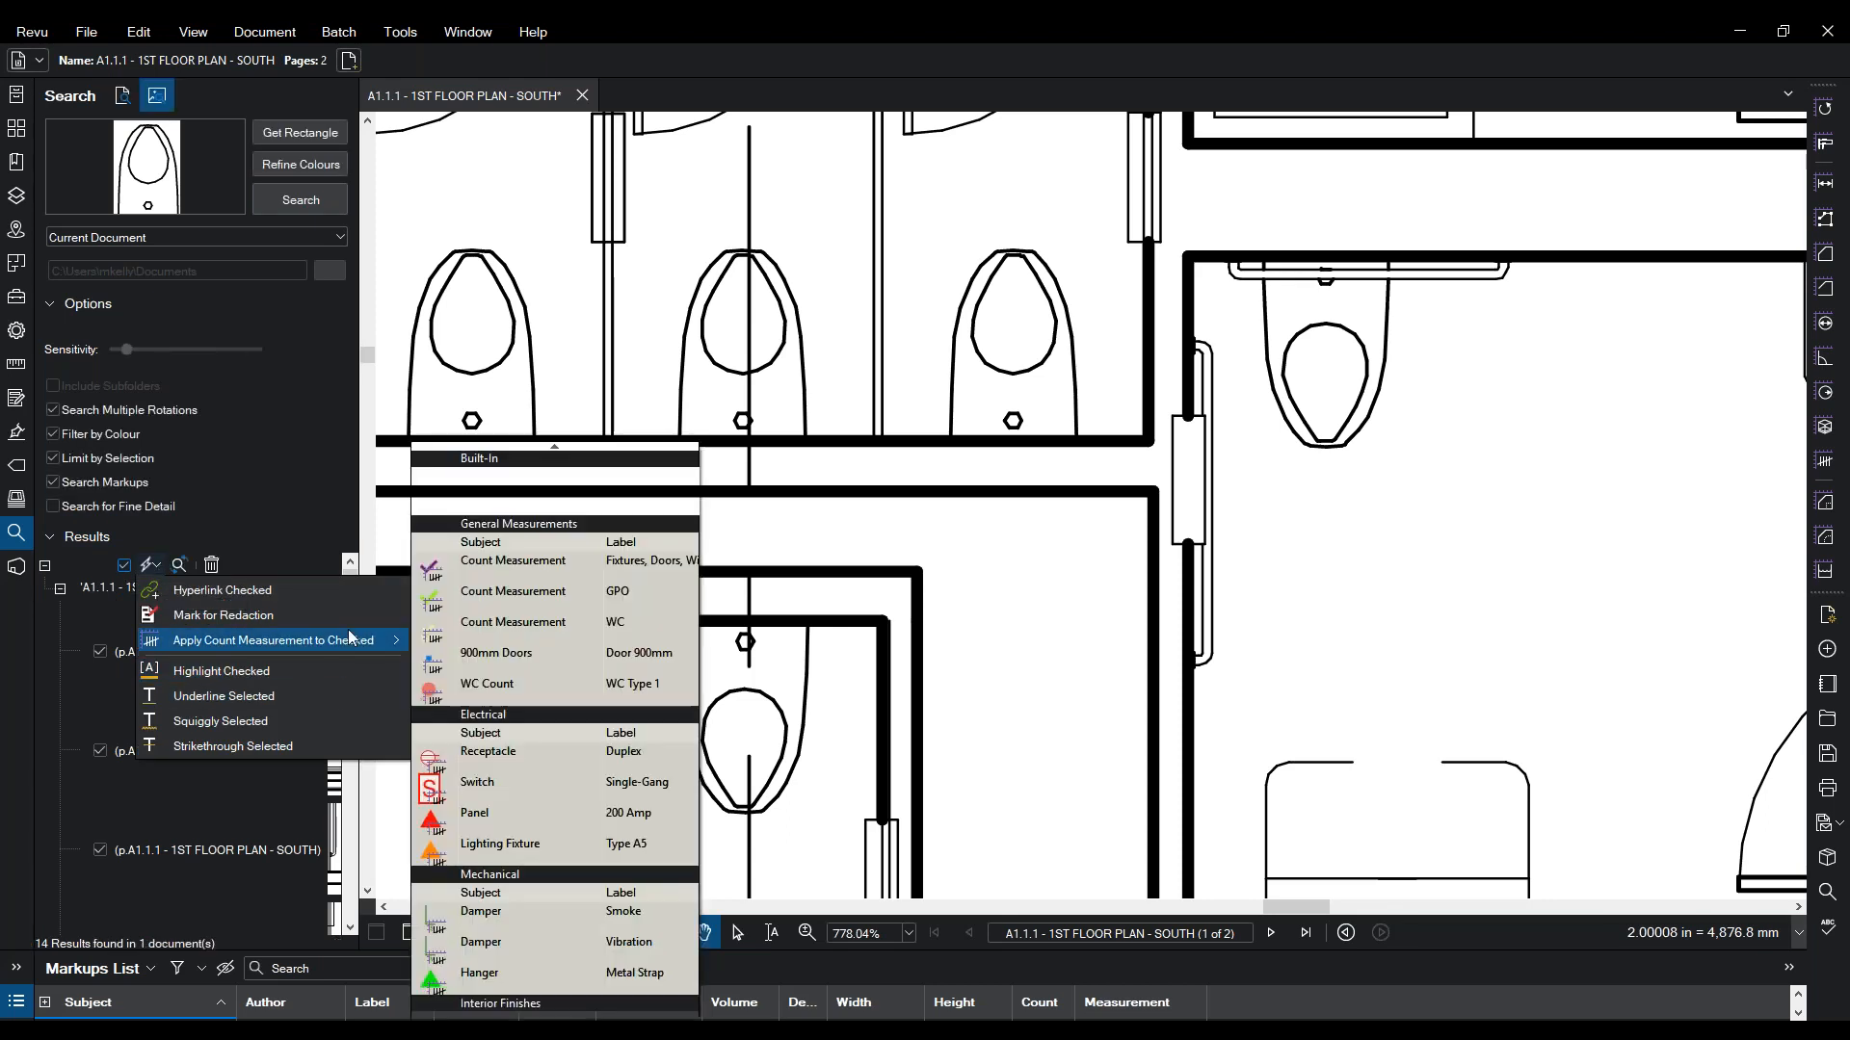
click(473, 686)
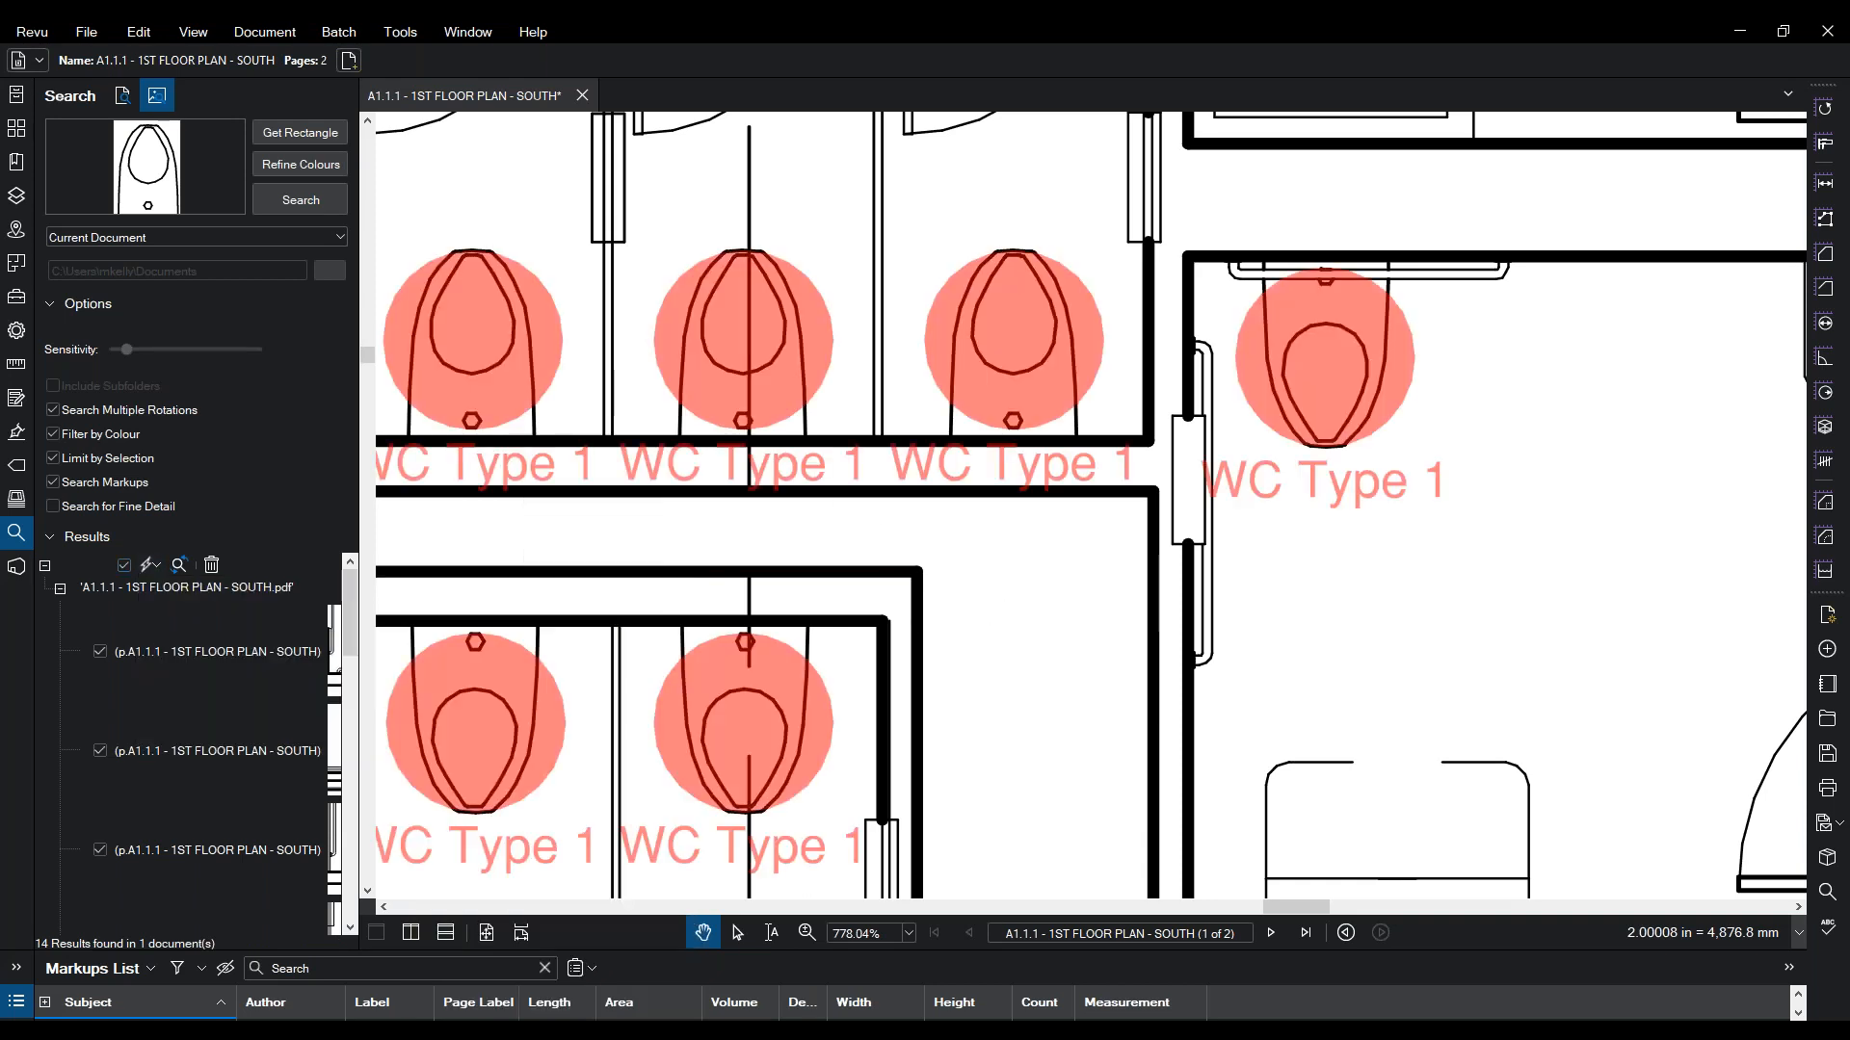
scroll(921, 620, down, 5)
scroll(1089, 525, down, 3)
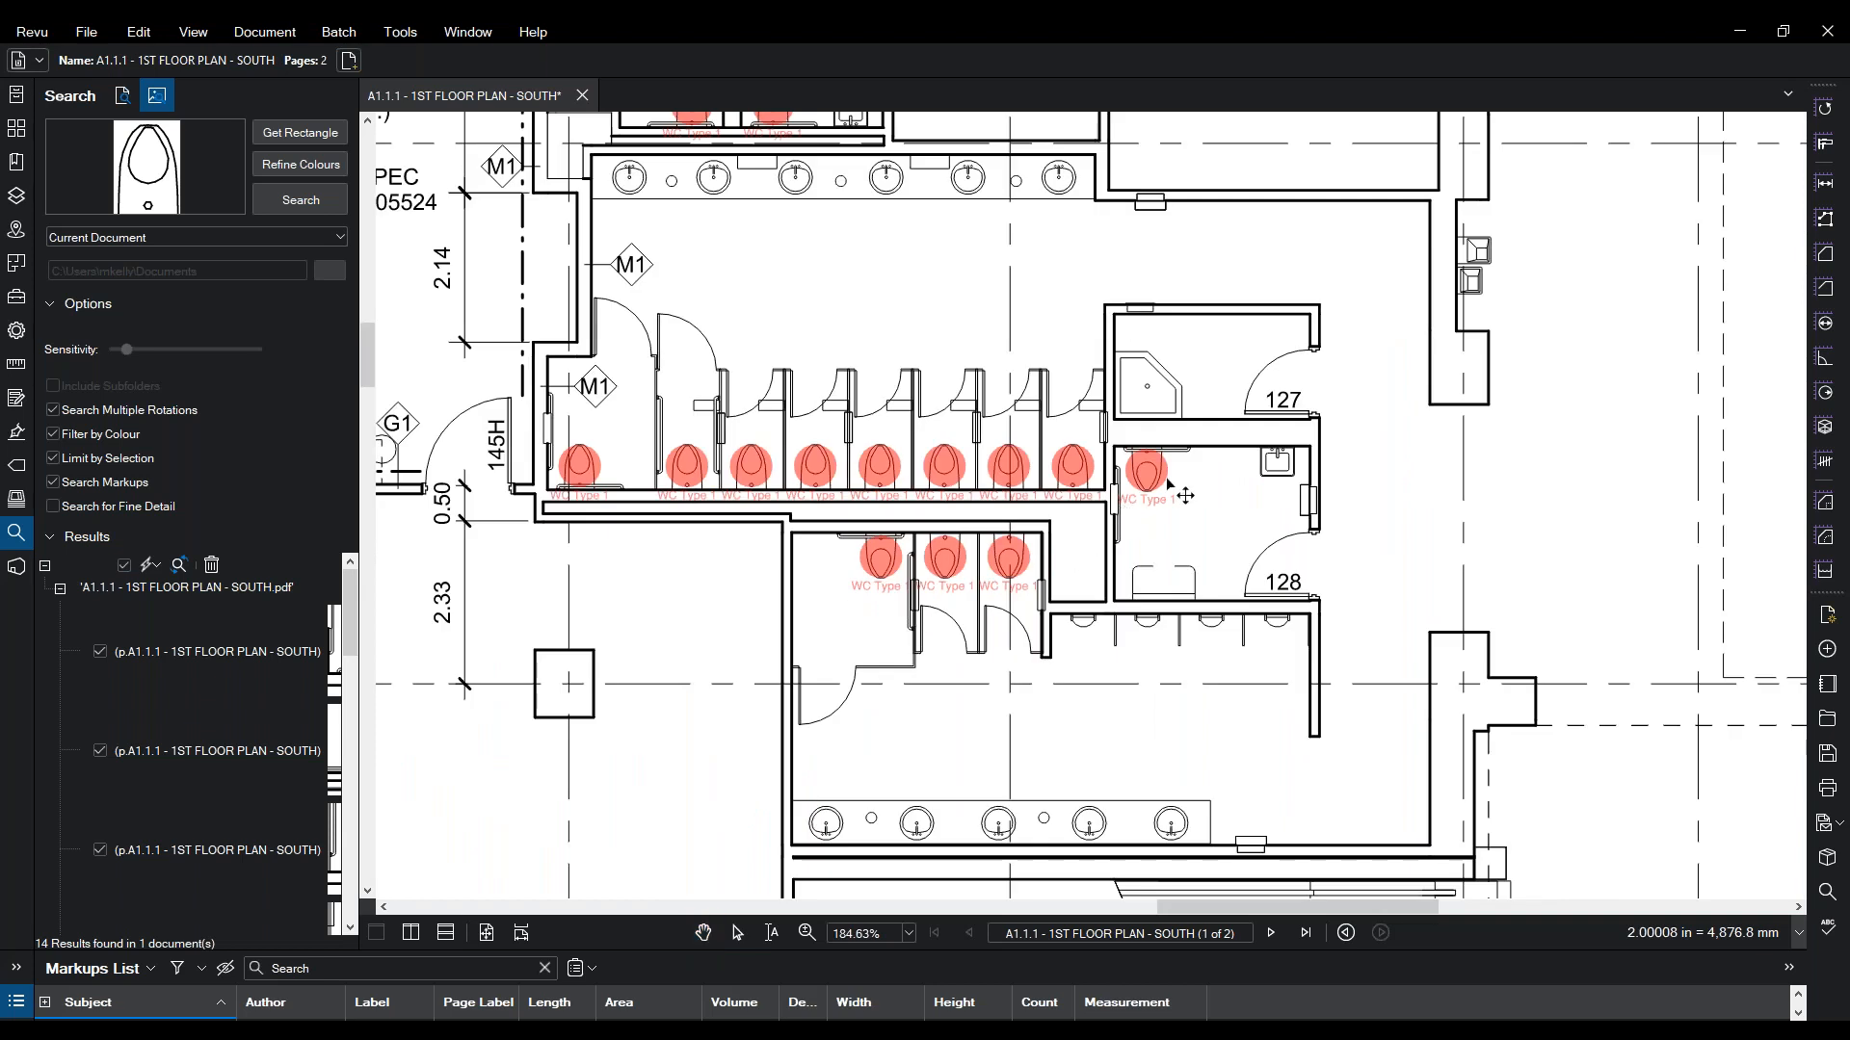
click(1067, 477)
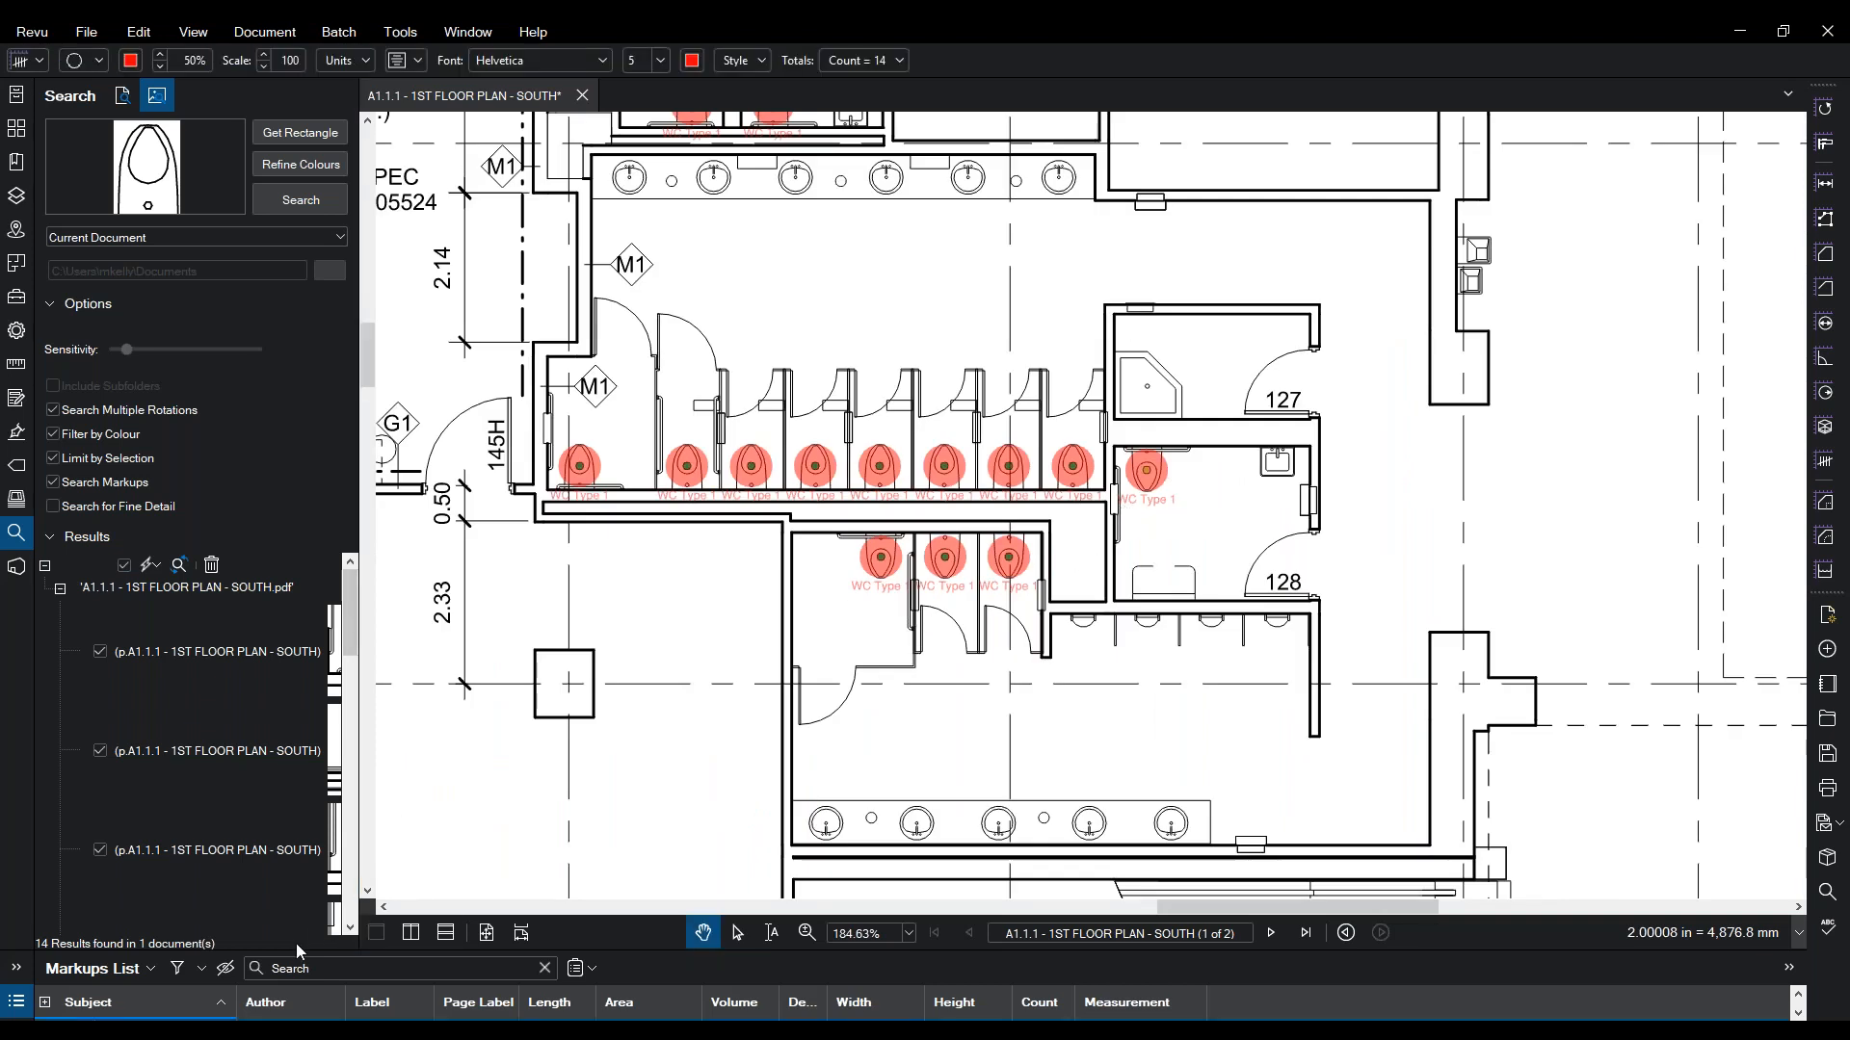
drag(352, 861, 378, 782)
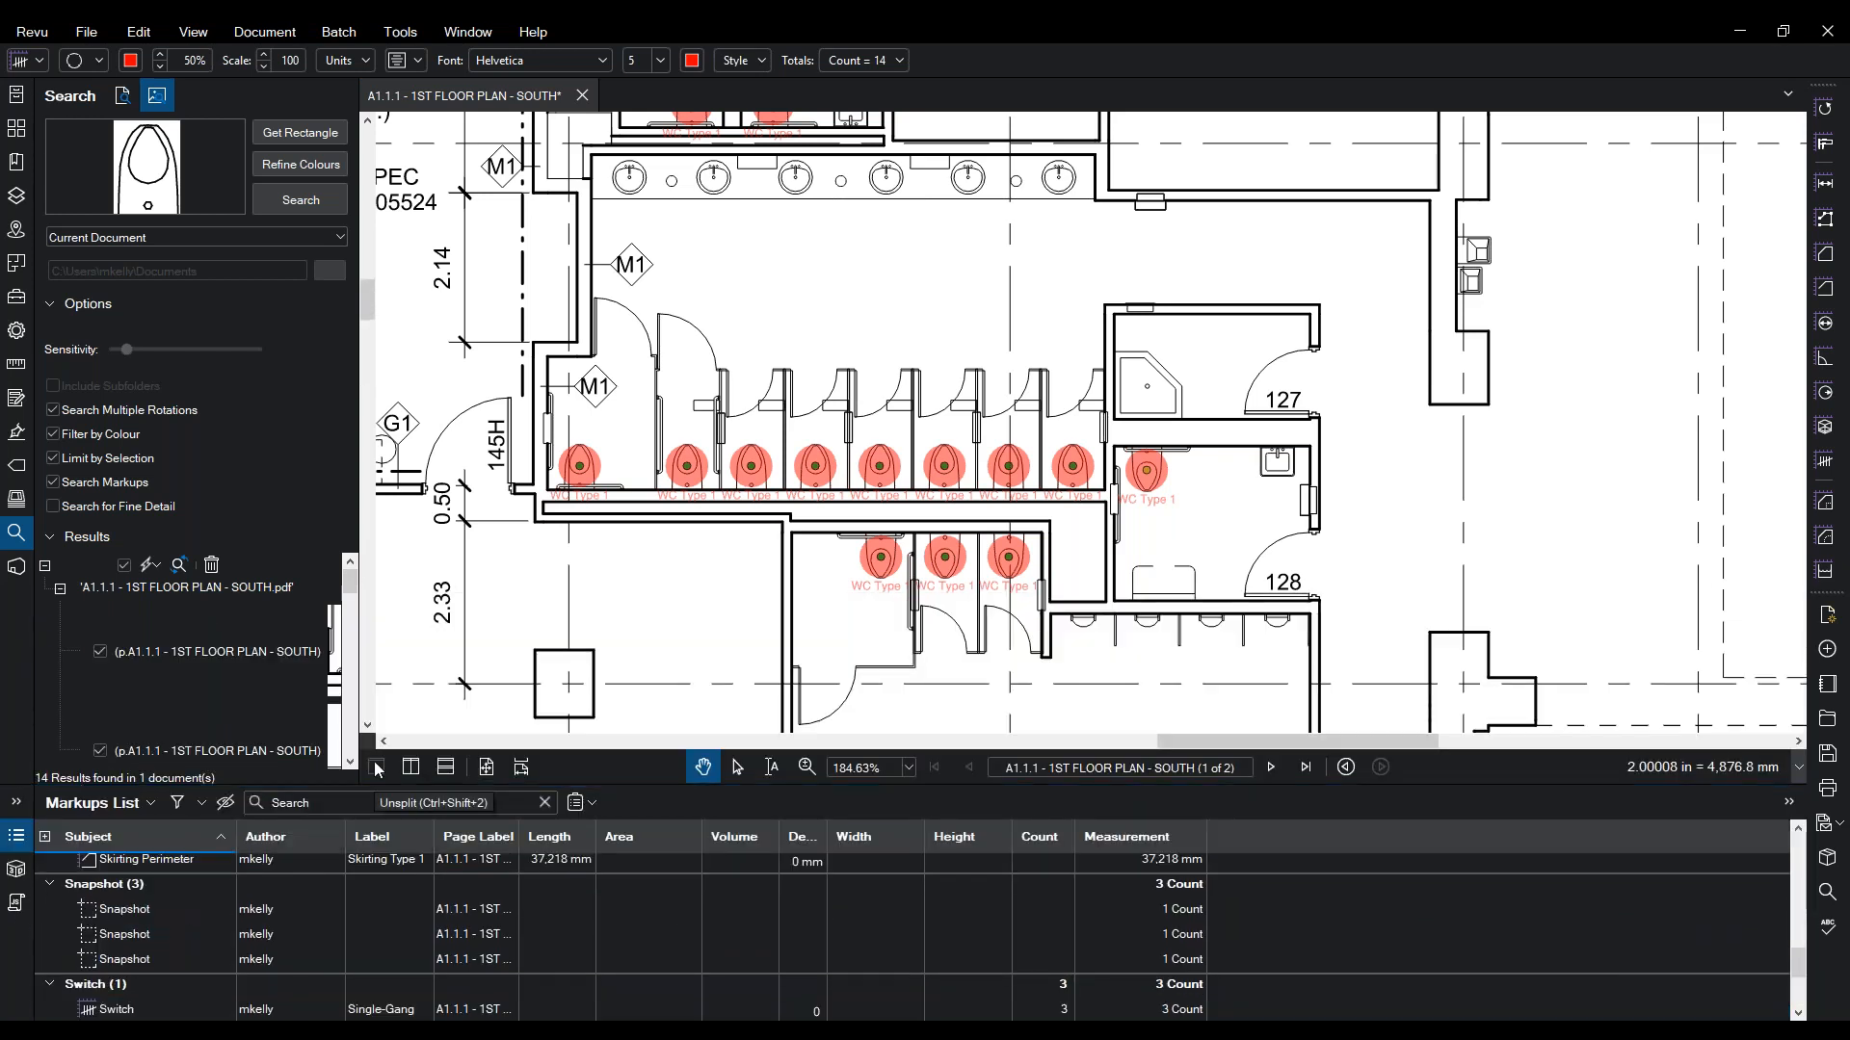
- Start a markup summary with CSV as the output format and review its columns
click(592, 803)
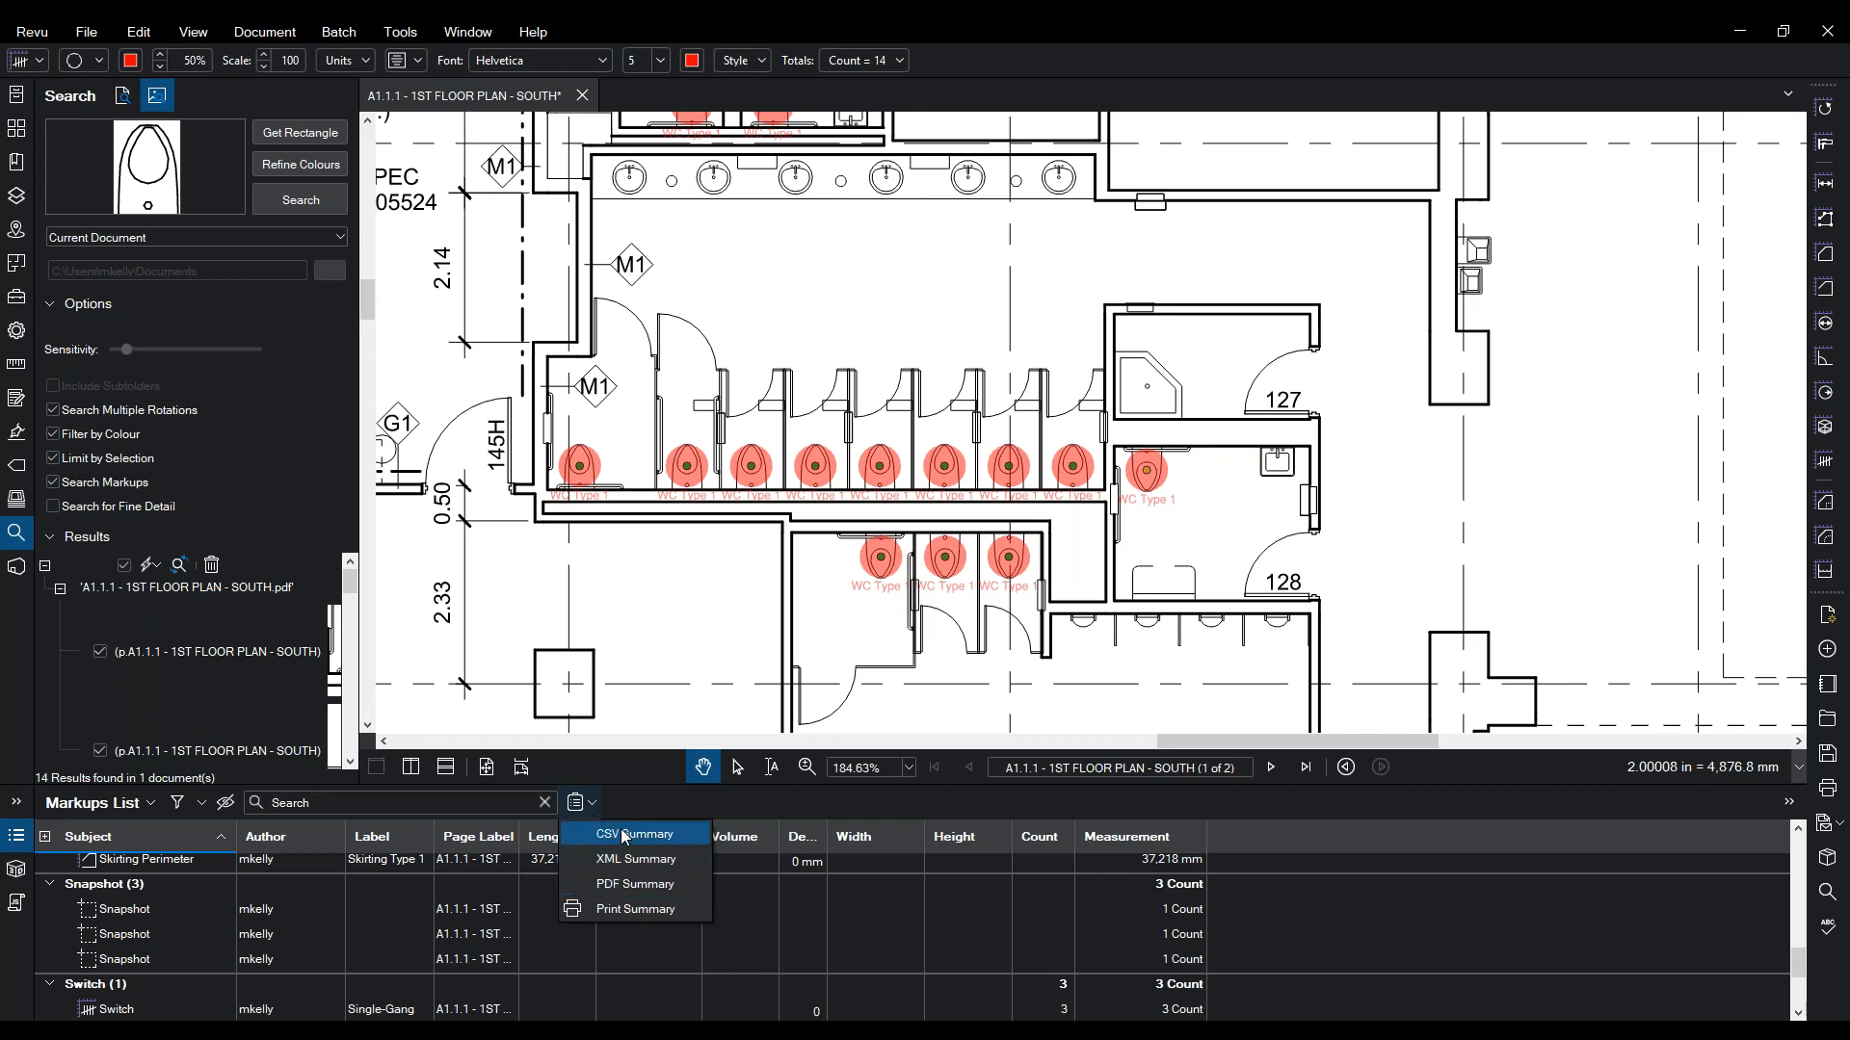
click(615, 858)
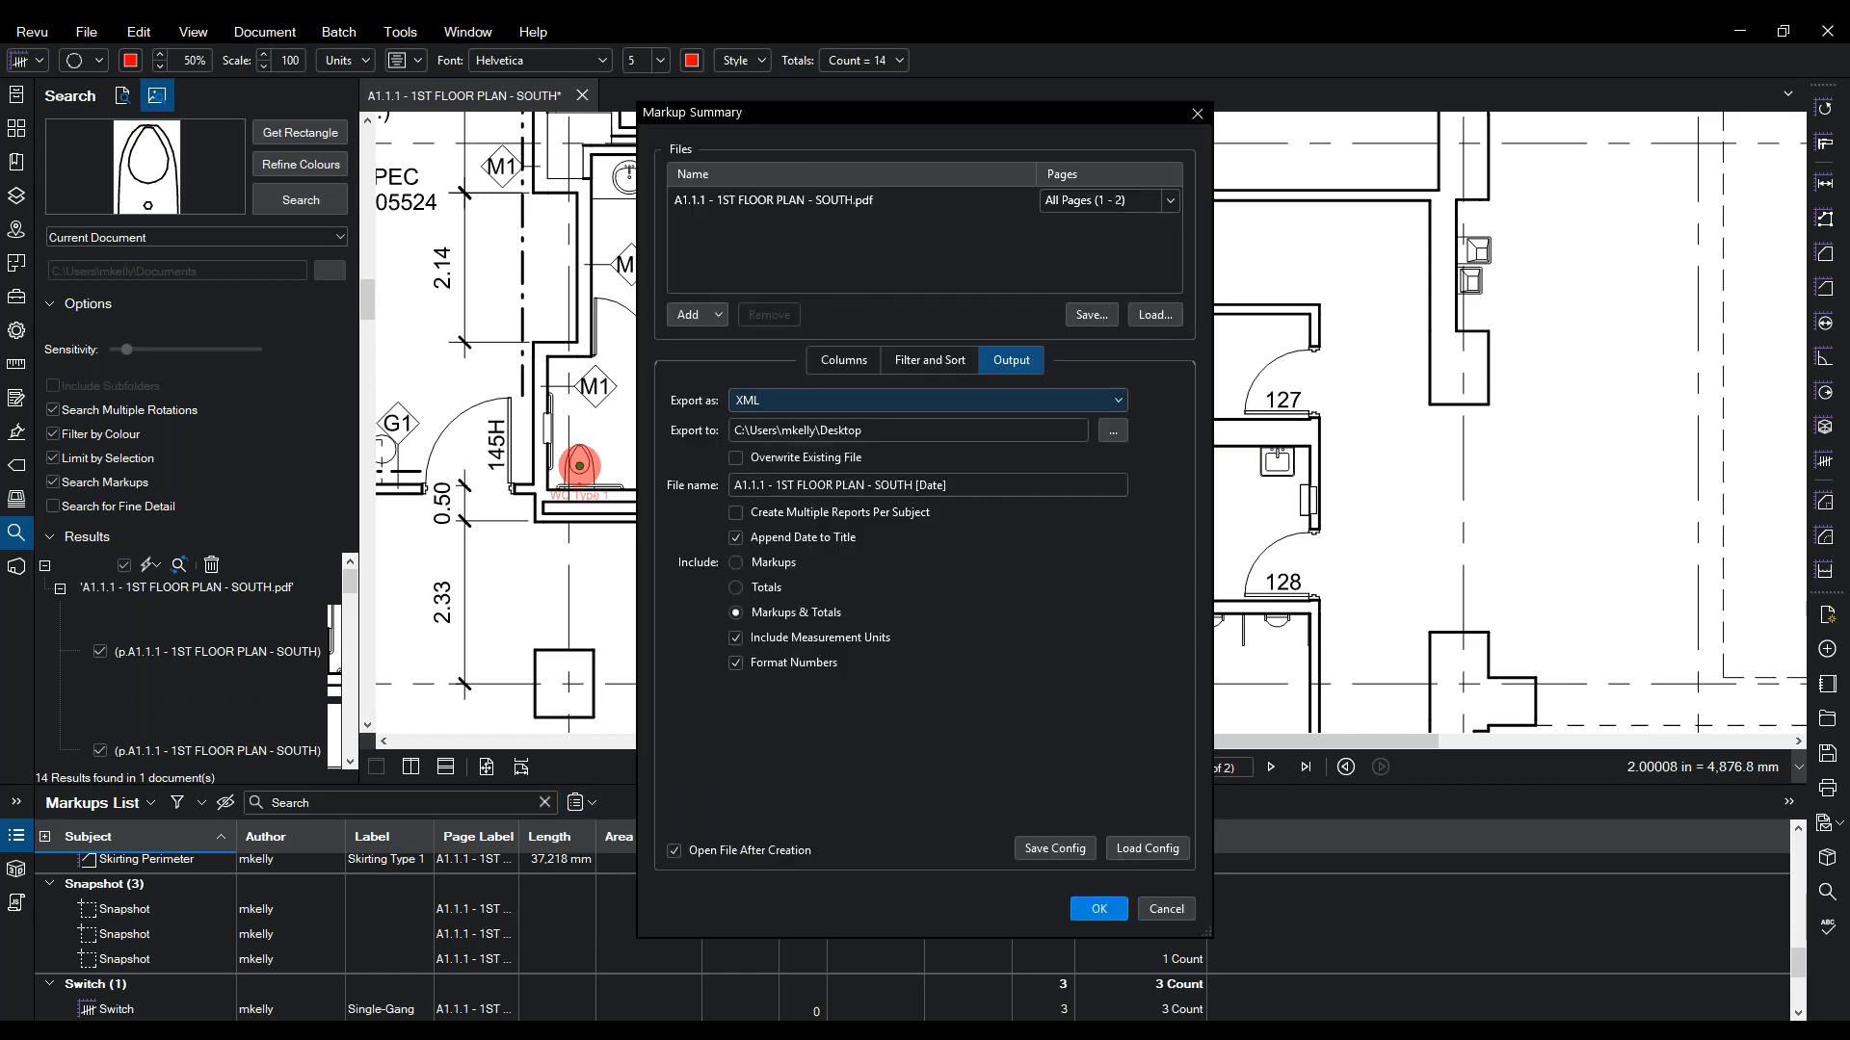
click(1120, 401)
click(788, 430)
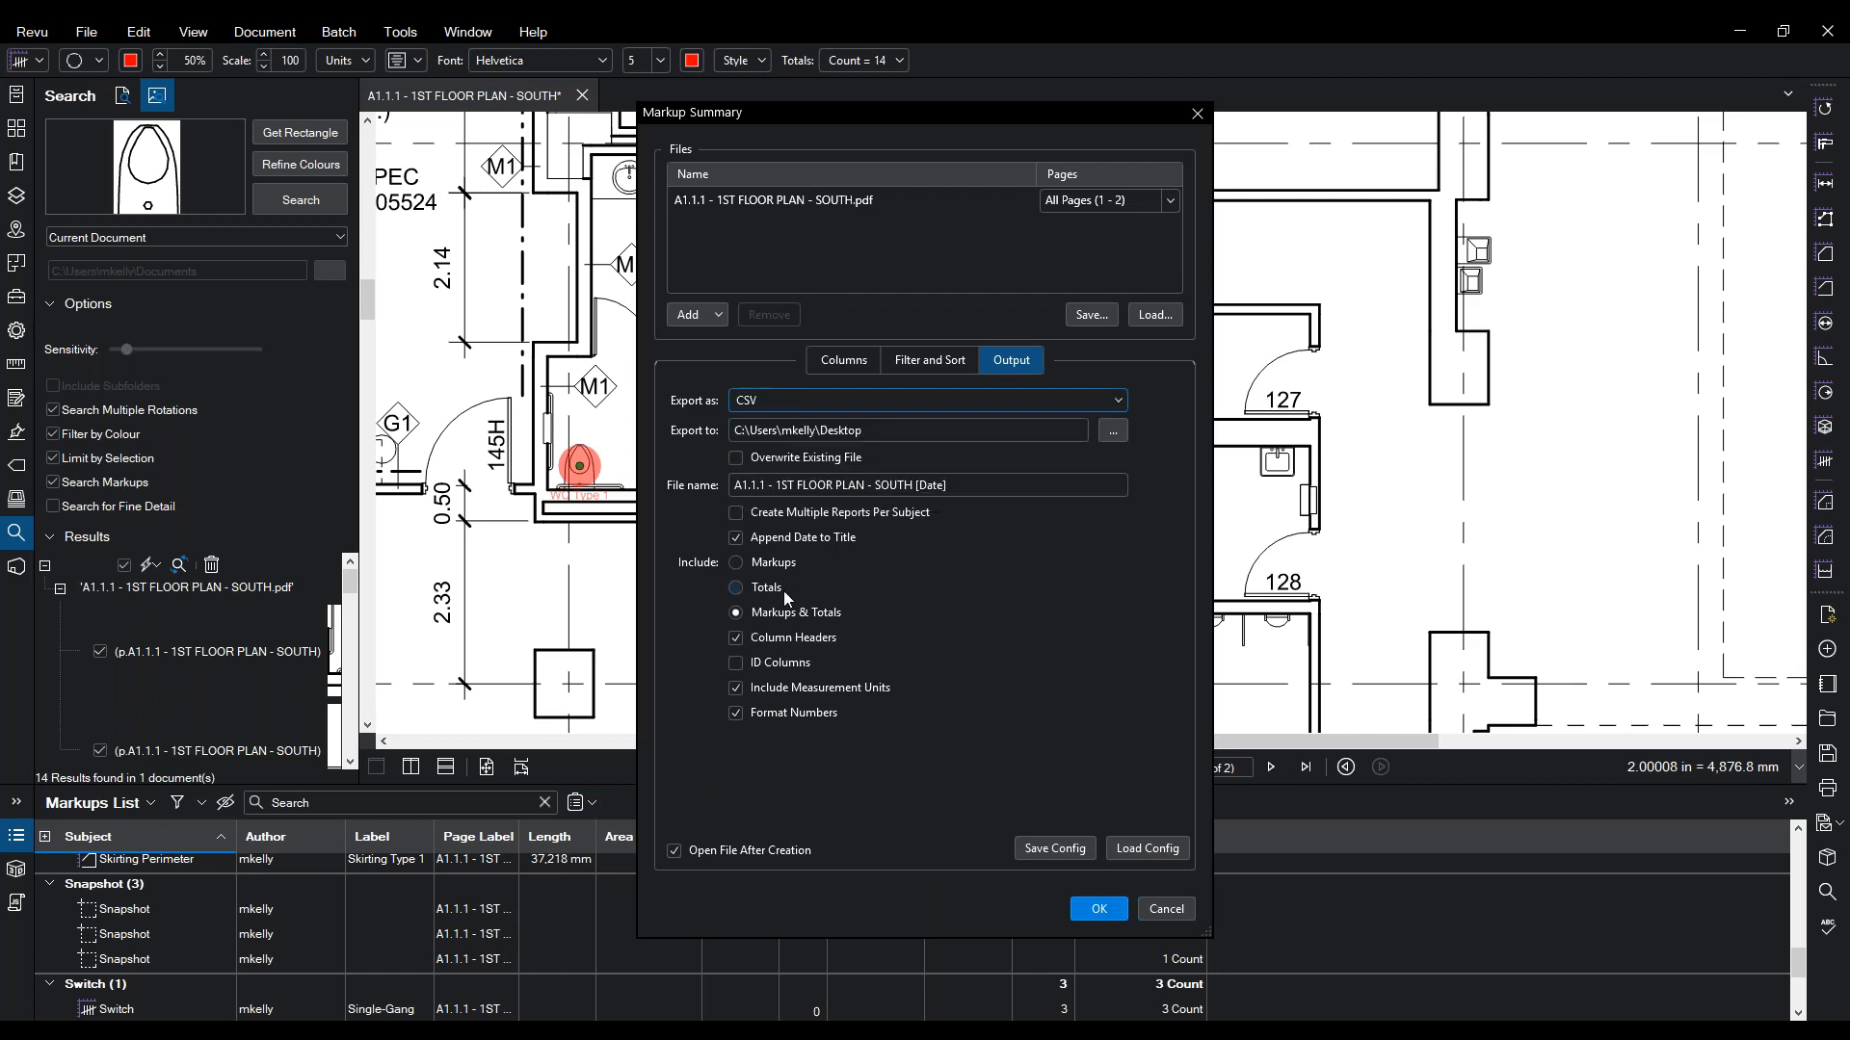
click(859, 368)
scroll(841, 555, down, 4)
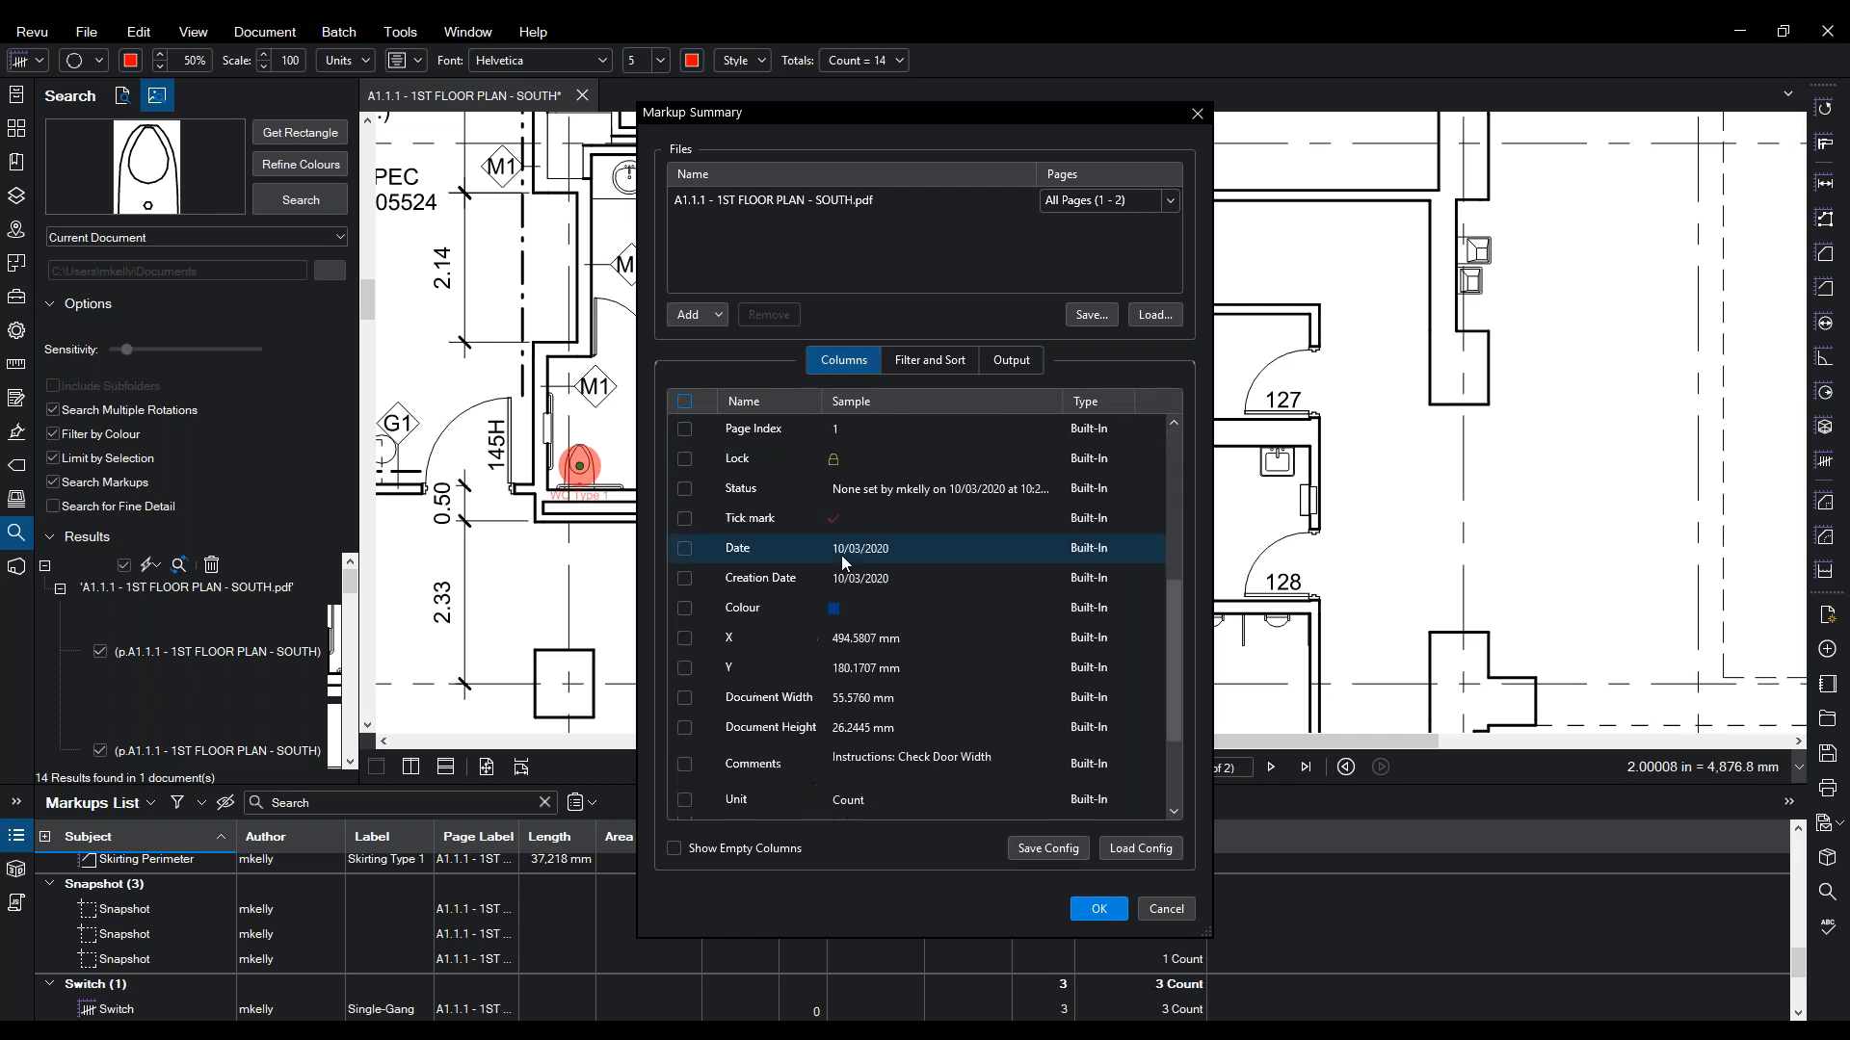
scroll(841, 555, up, 4)
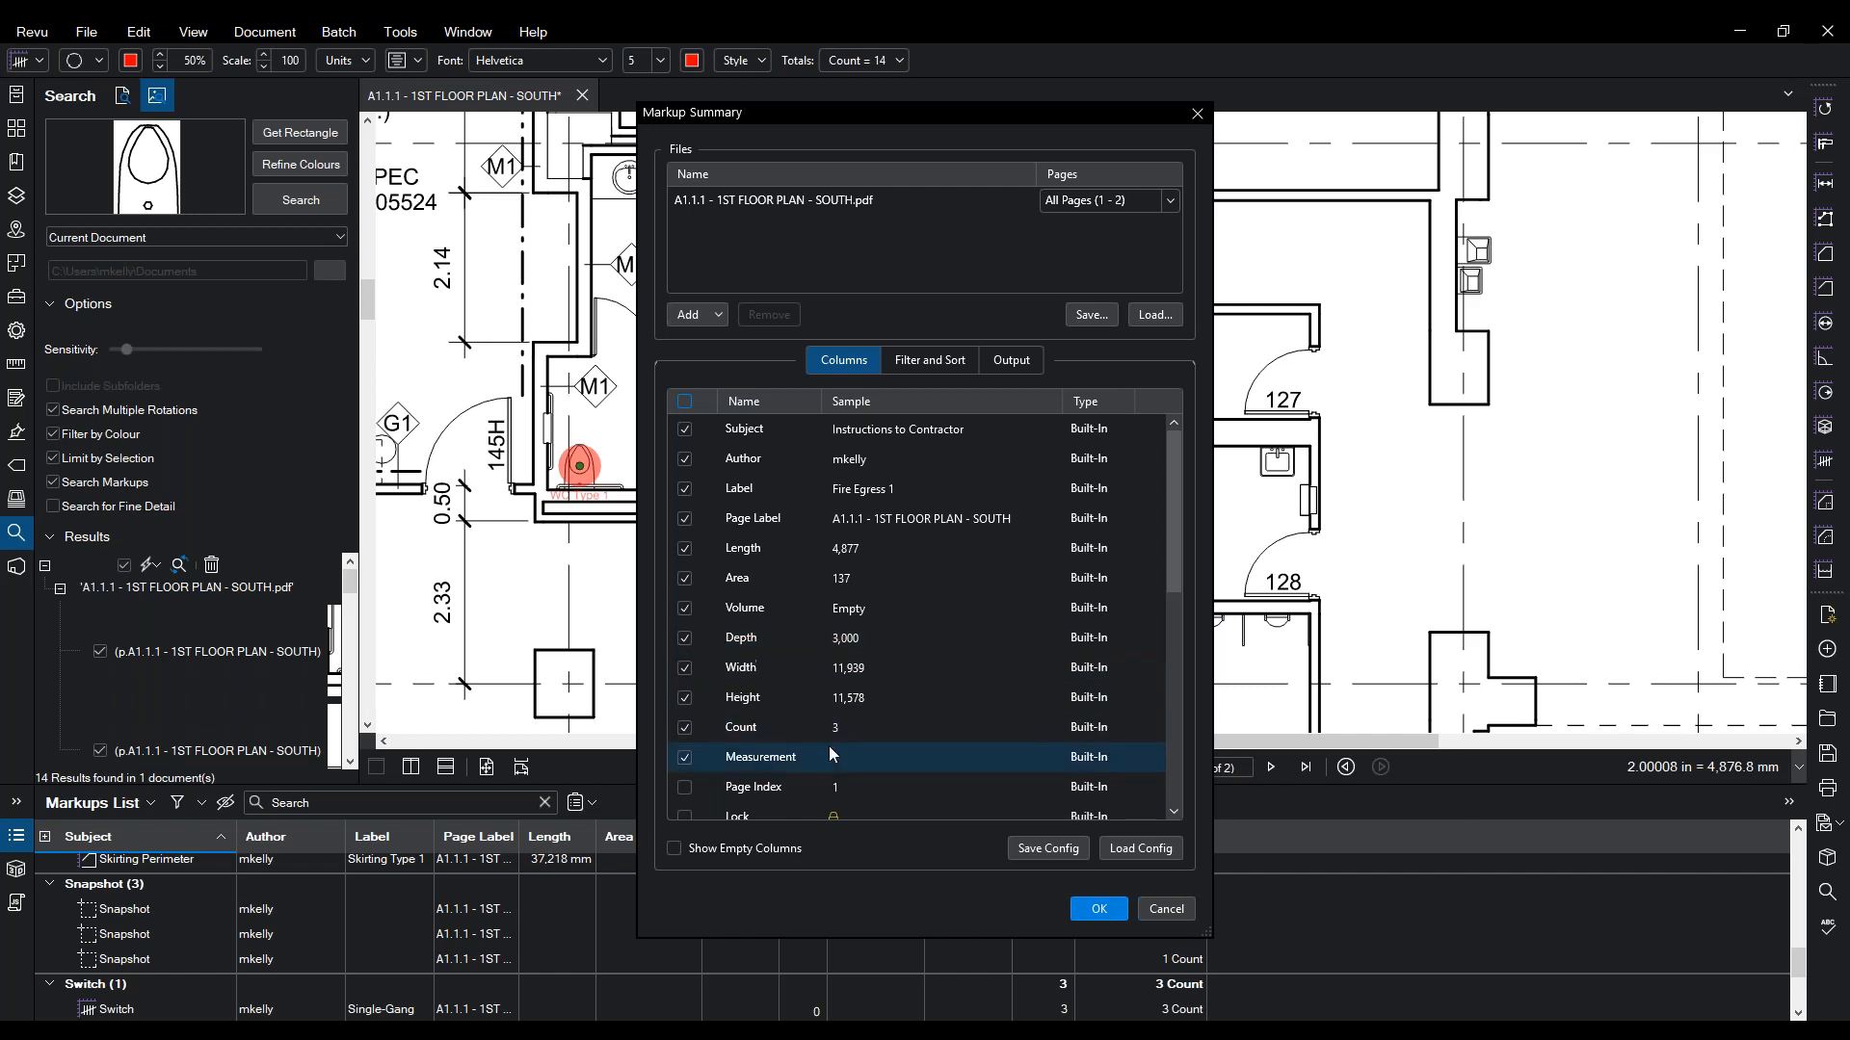
- Filter to all subjects, sort then by Author and Page Label, and create the summary
click(925, 360)
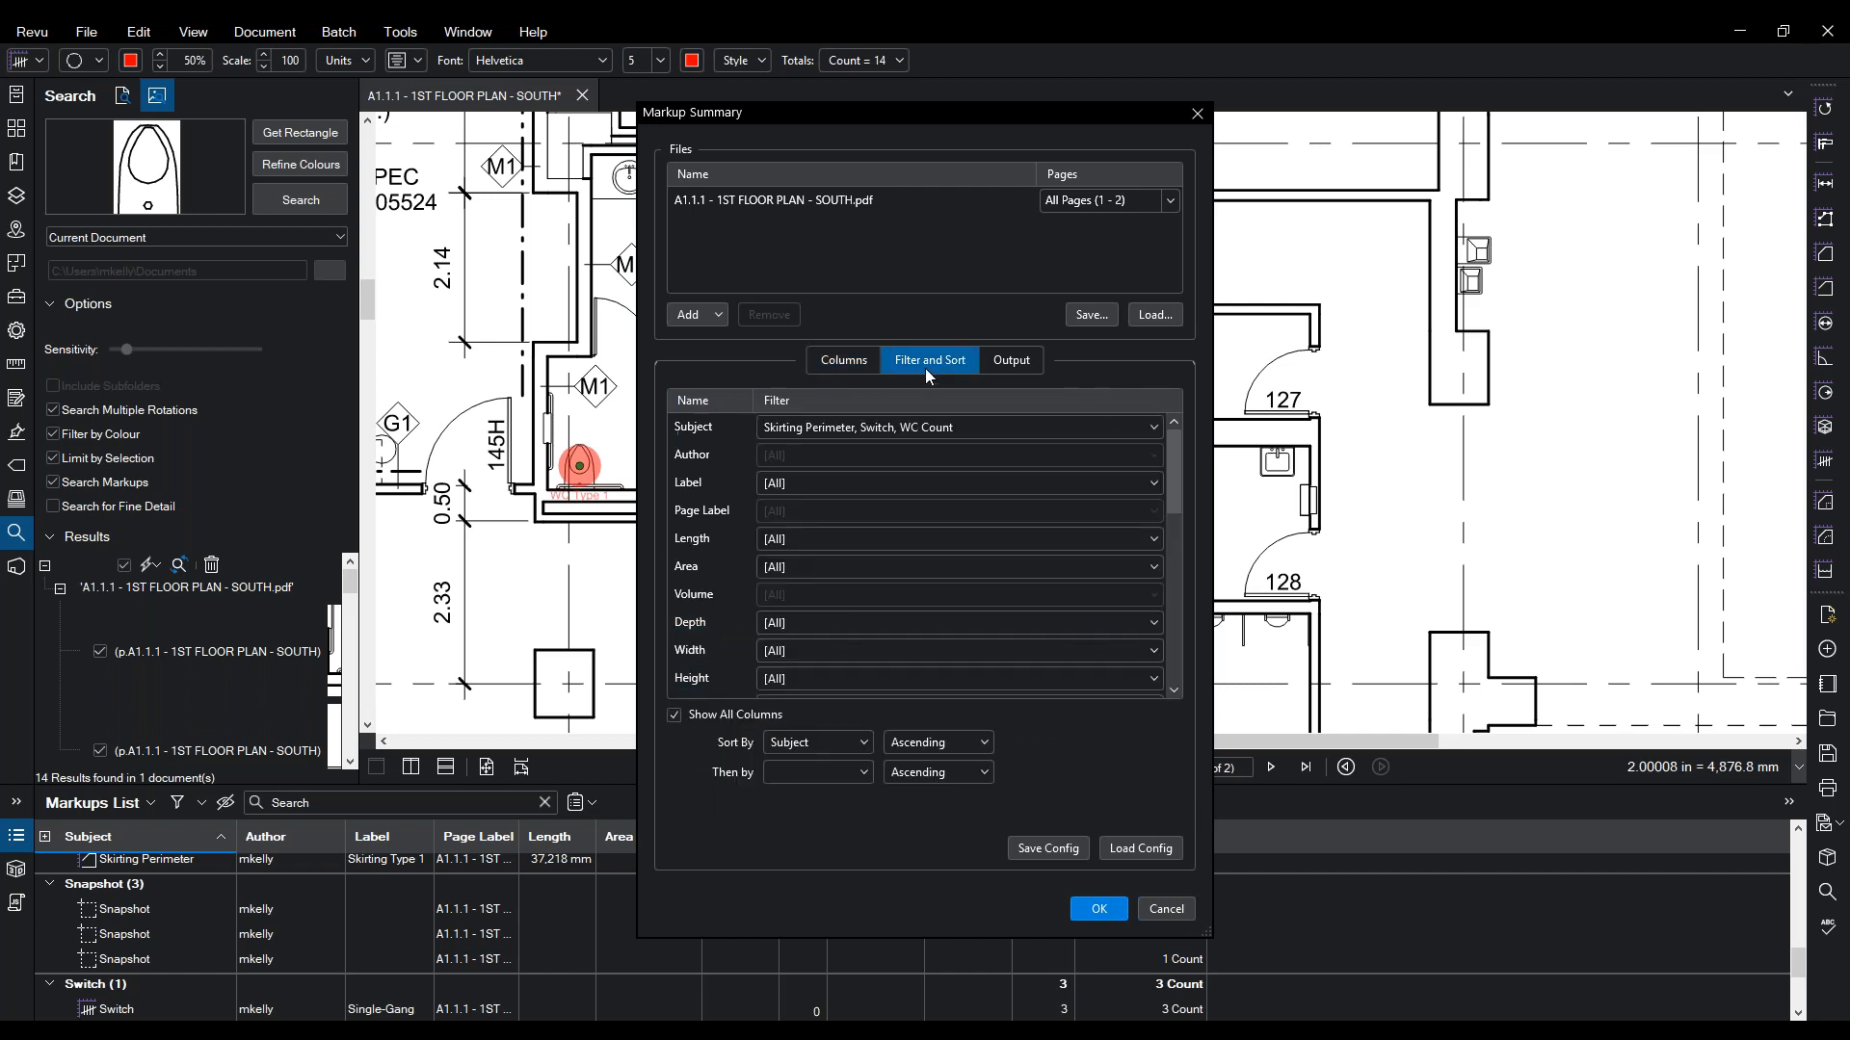
click(873, 430)
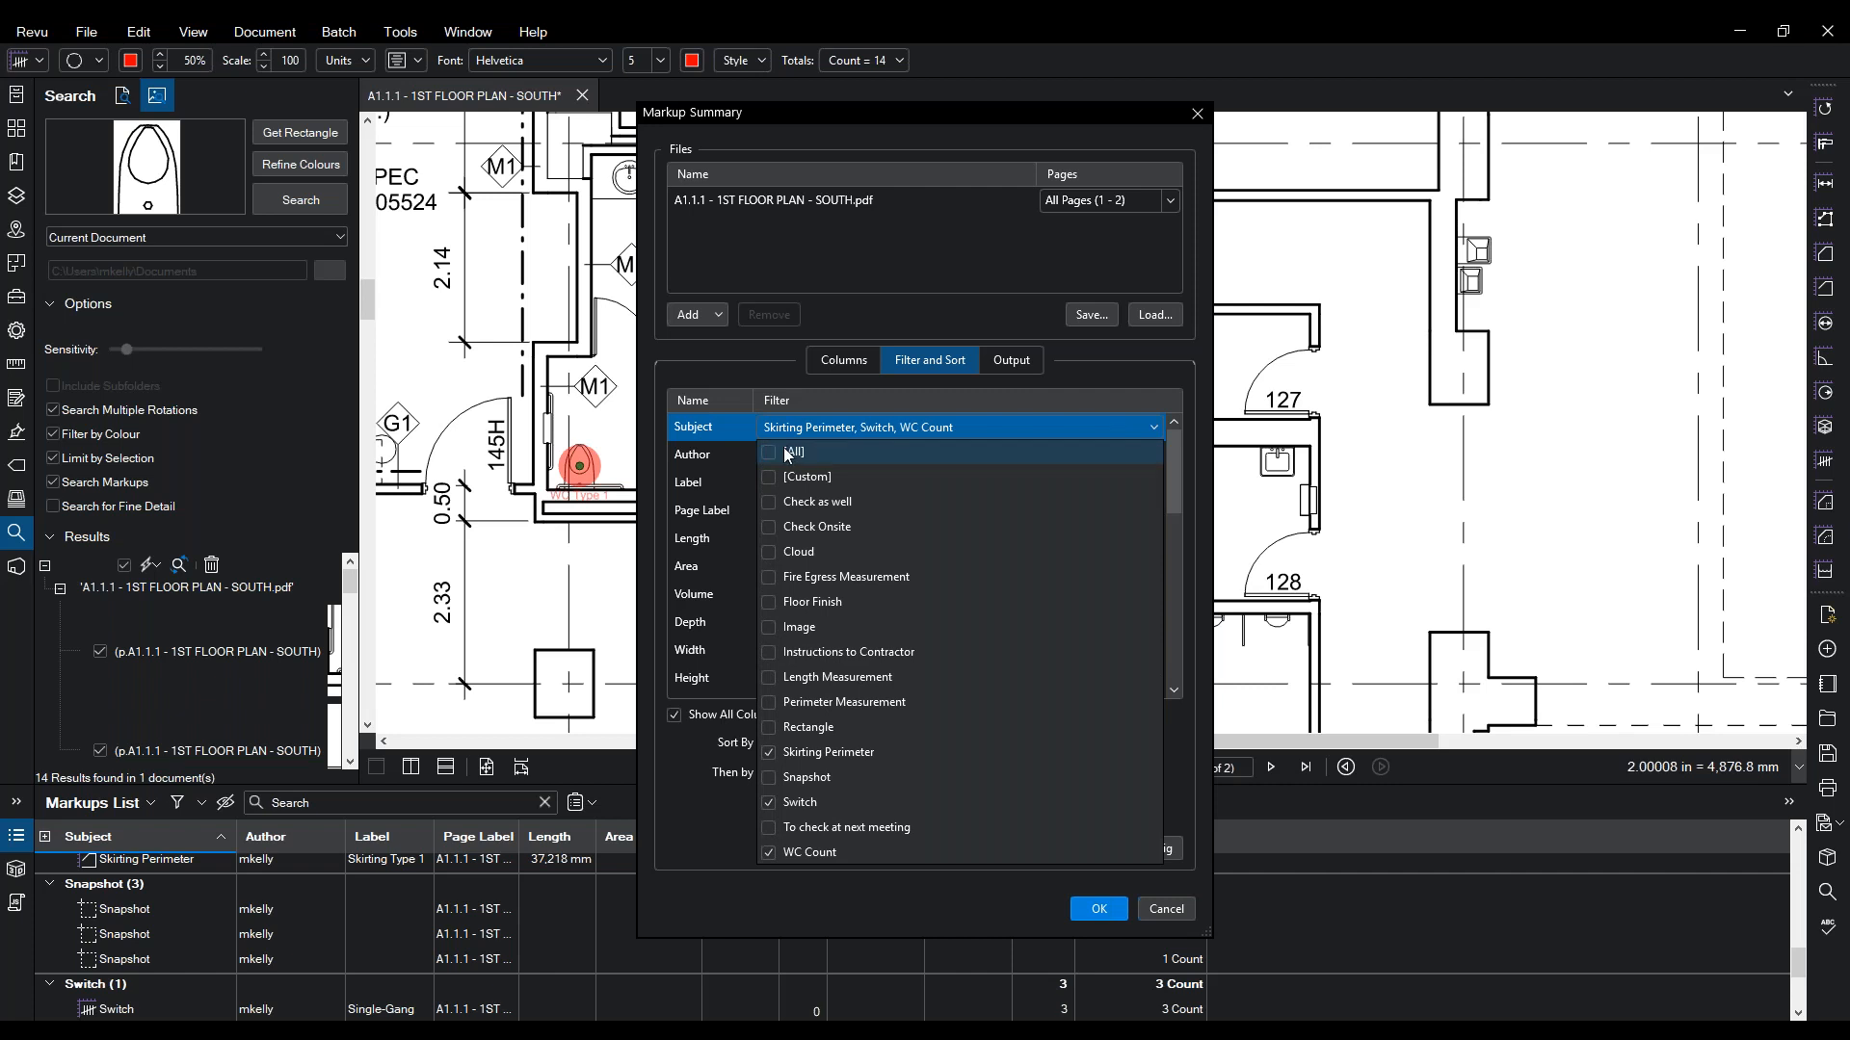
click(857, 390)
click(1009, 361)
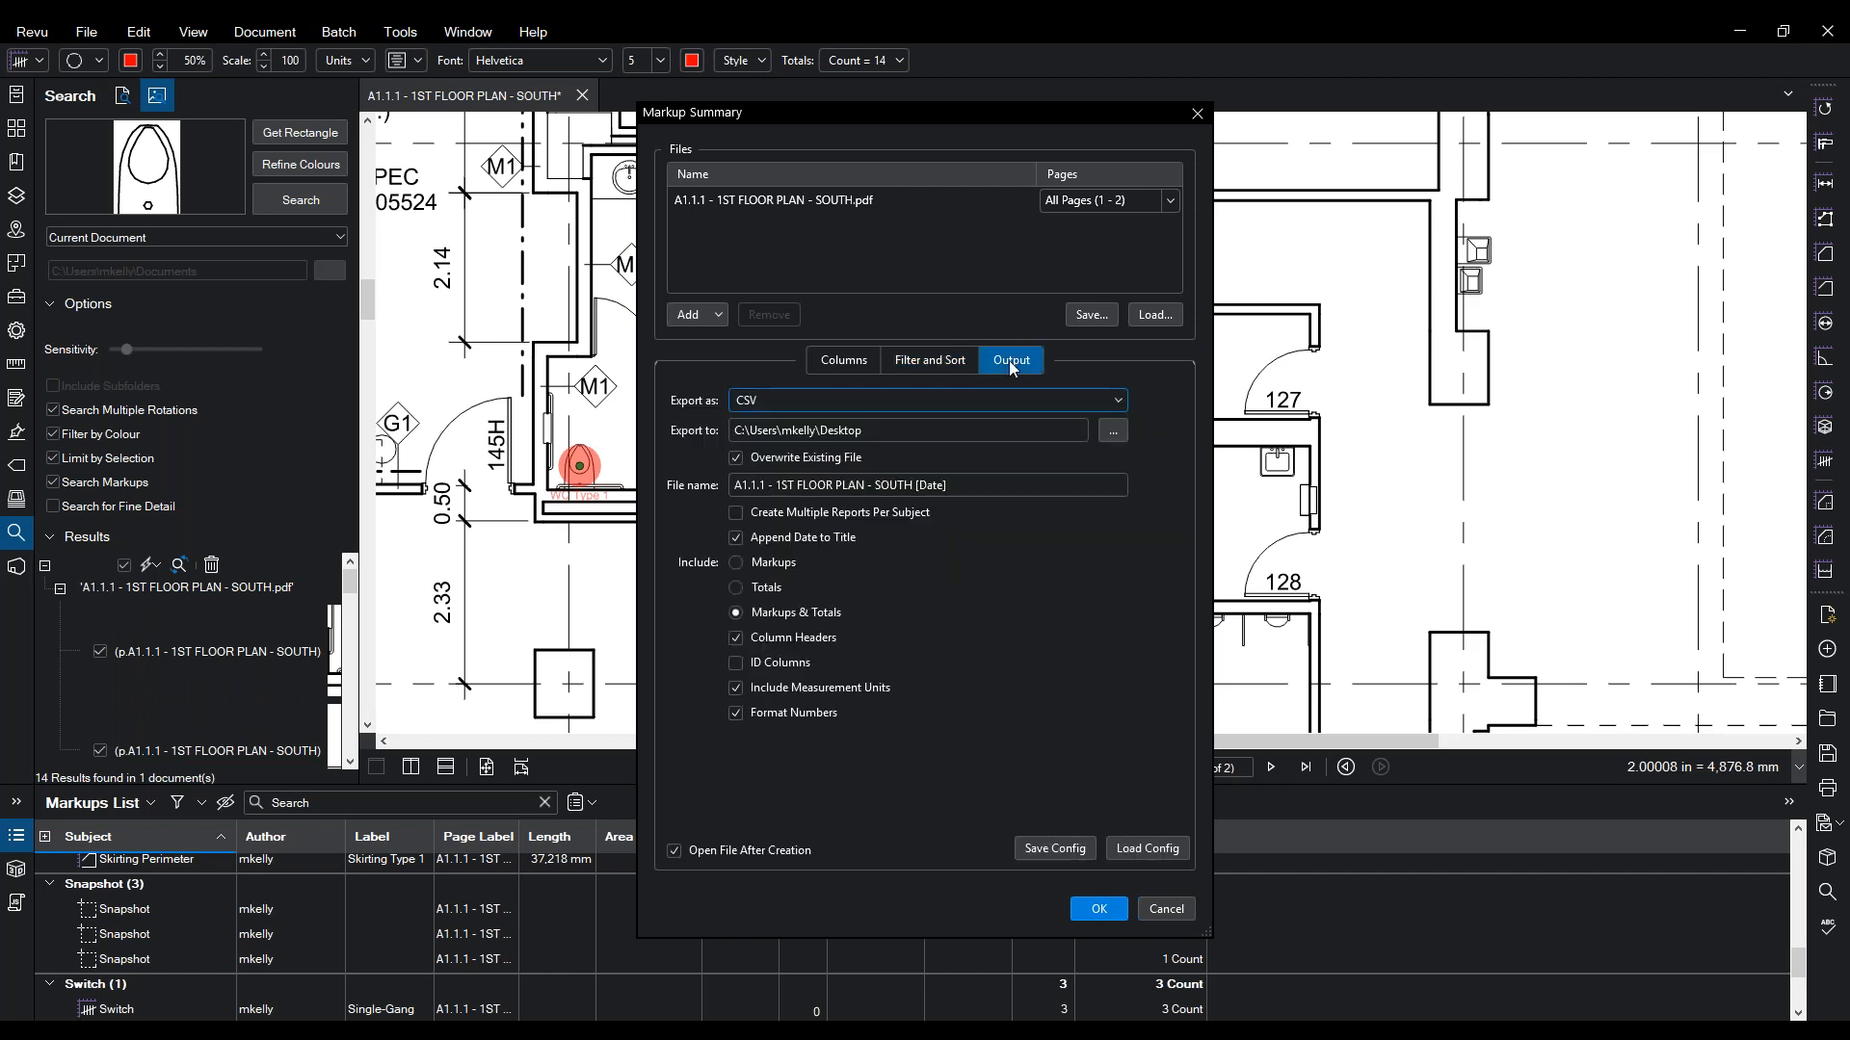
click(848, 361)
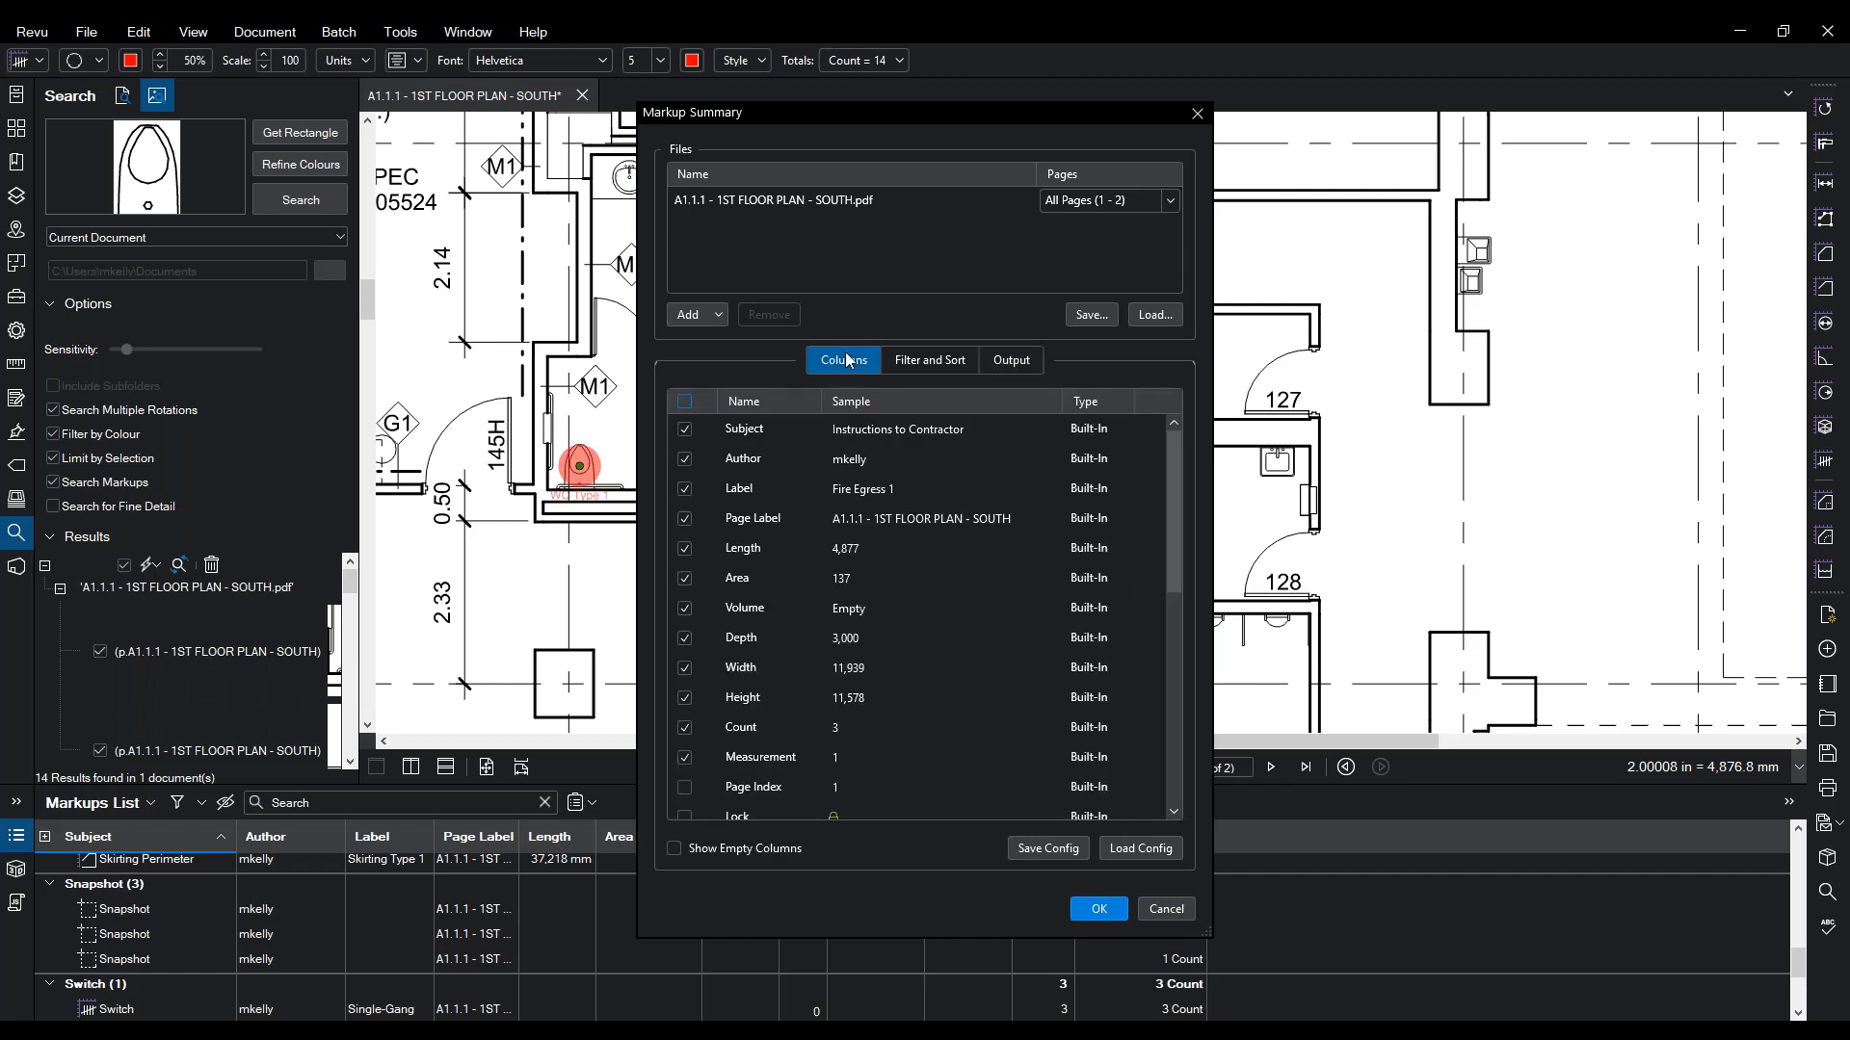
click(930, 360)
click(783, 427)
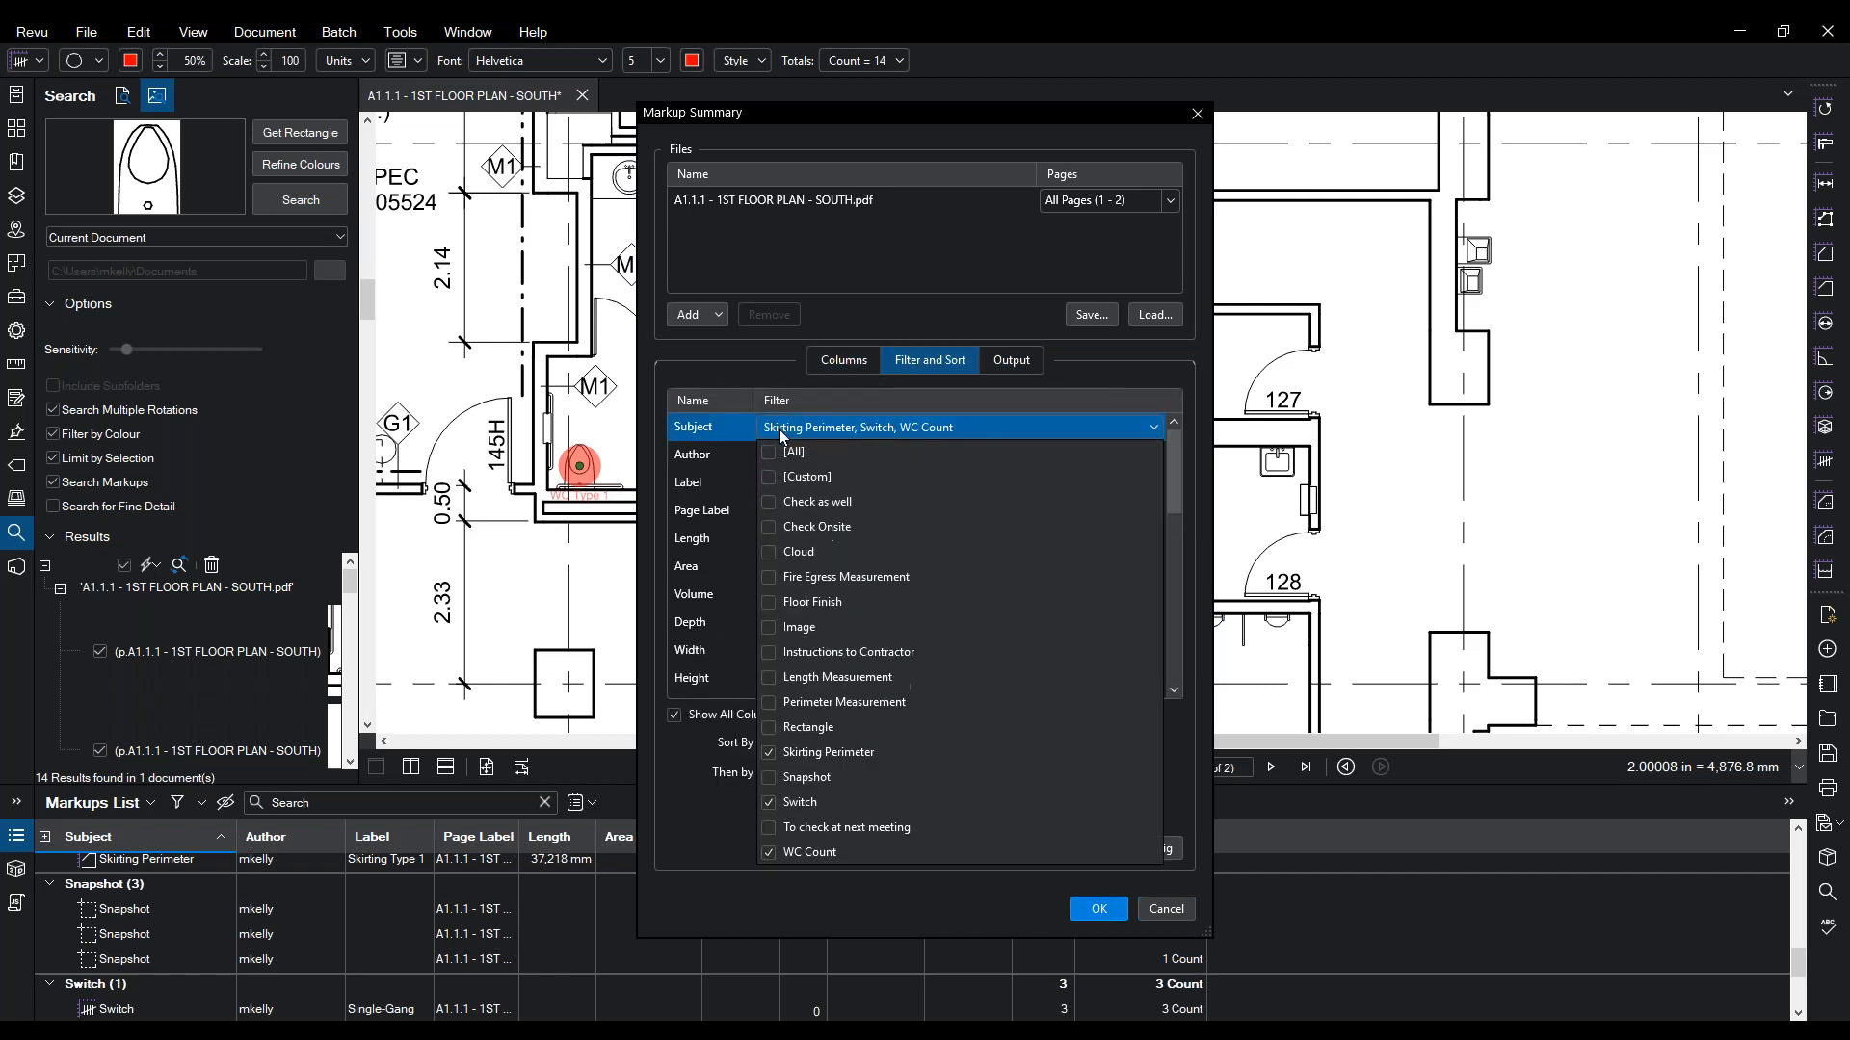
click(724, 376)
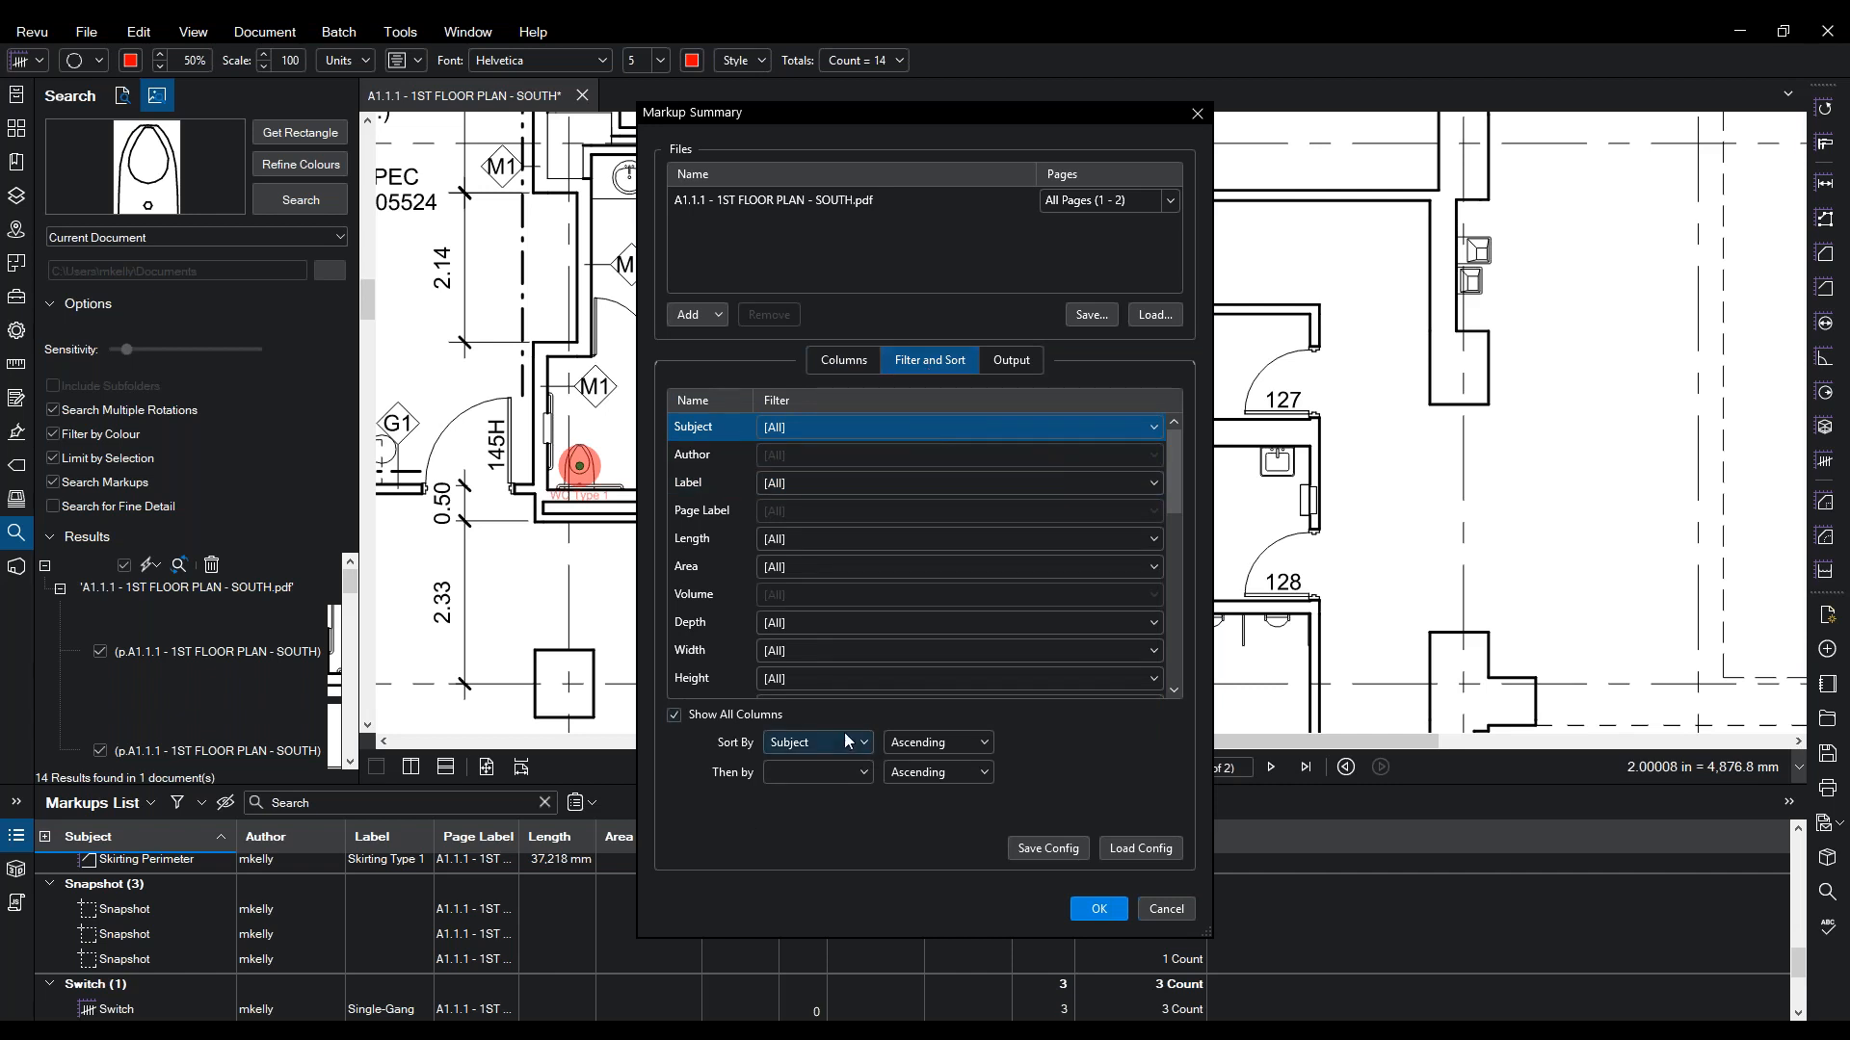
click(852, 779)
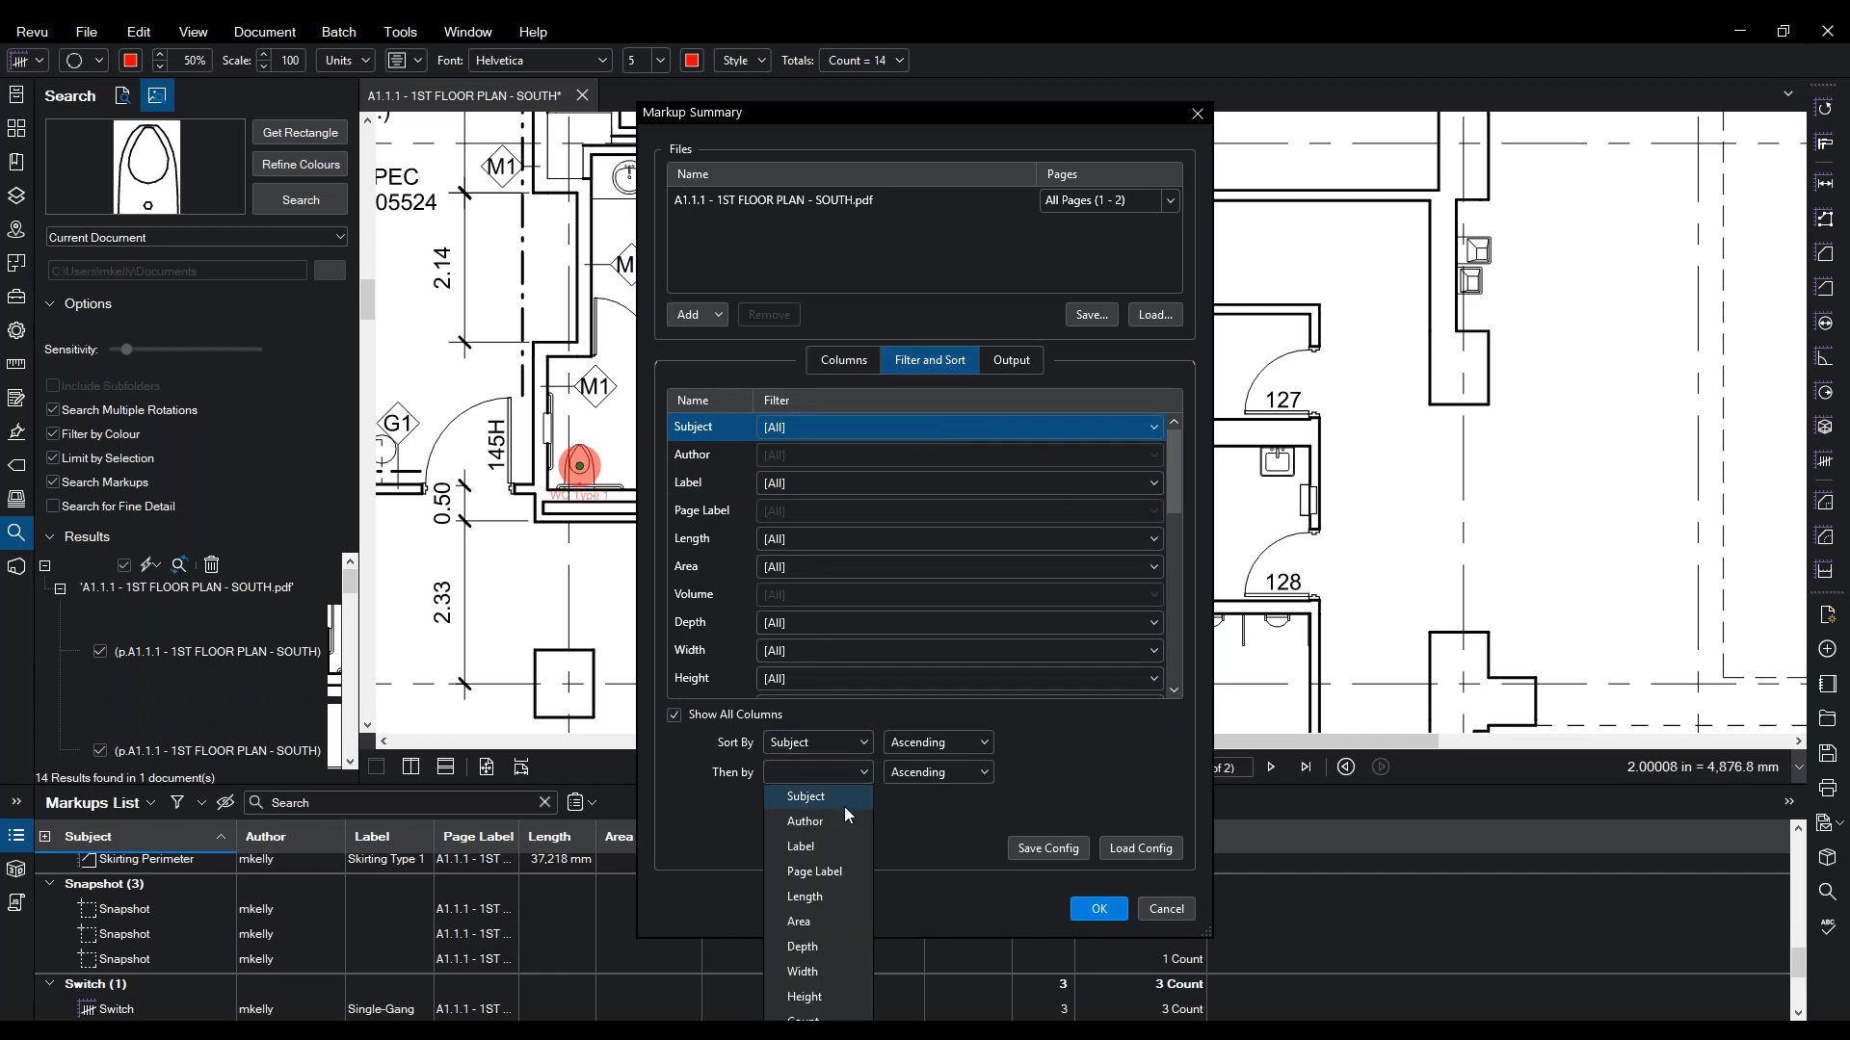
click(842, 819)
click(862, 805)
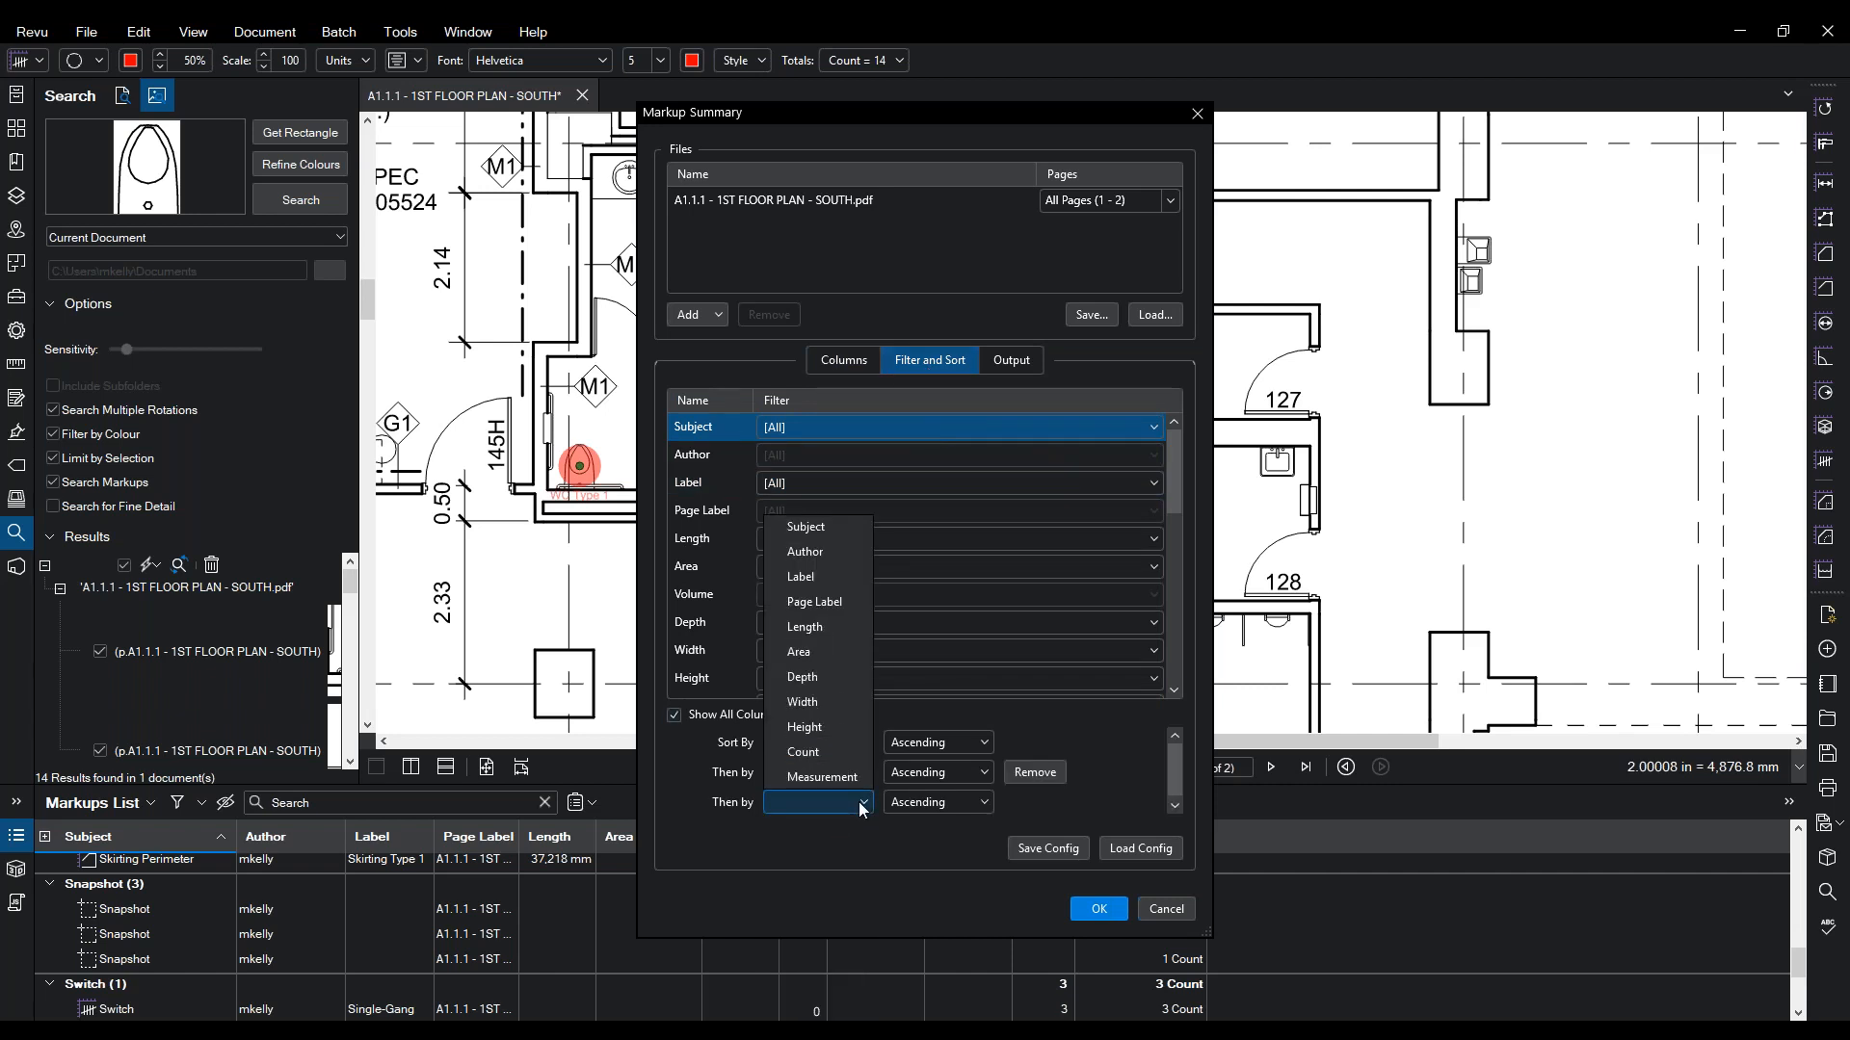
click(807, 605)
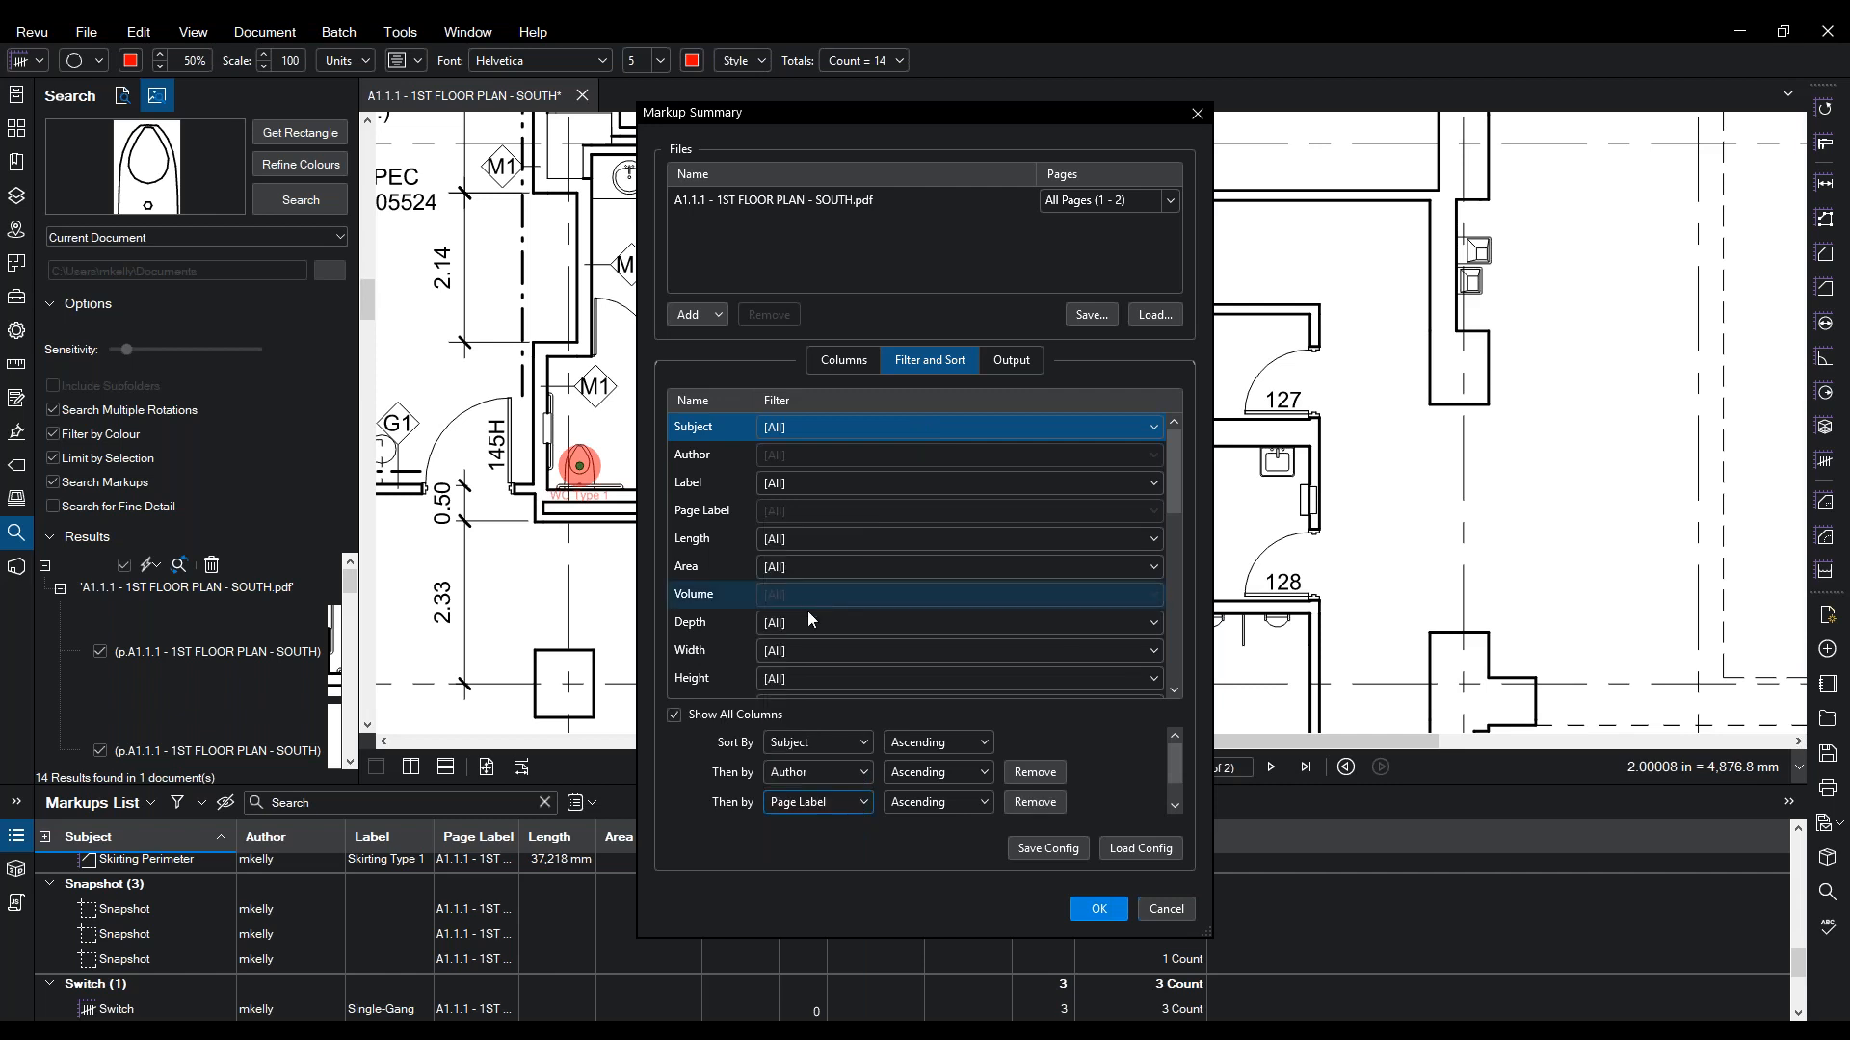
click(1103, 908)
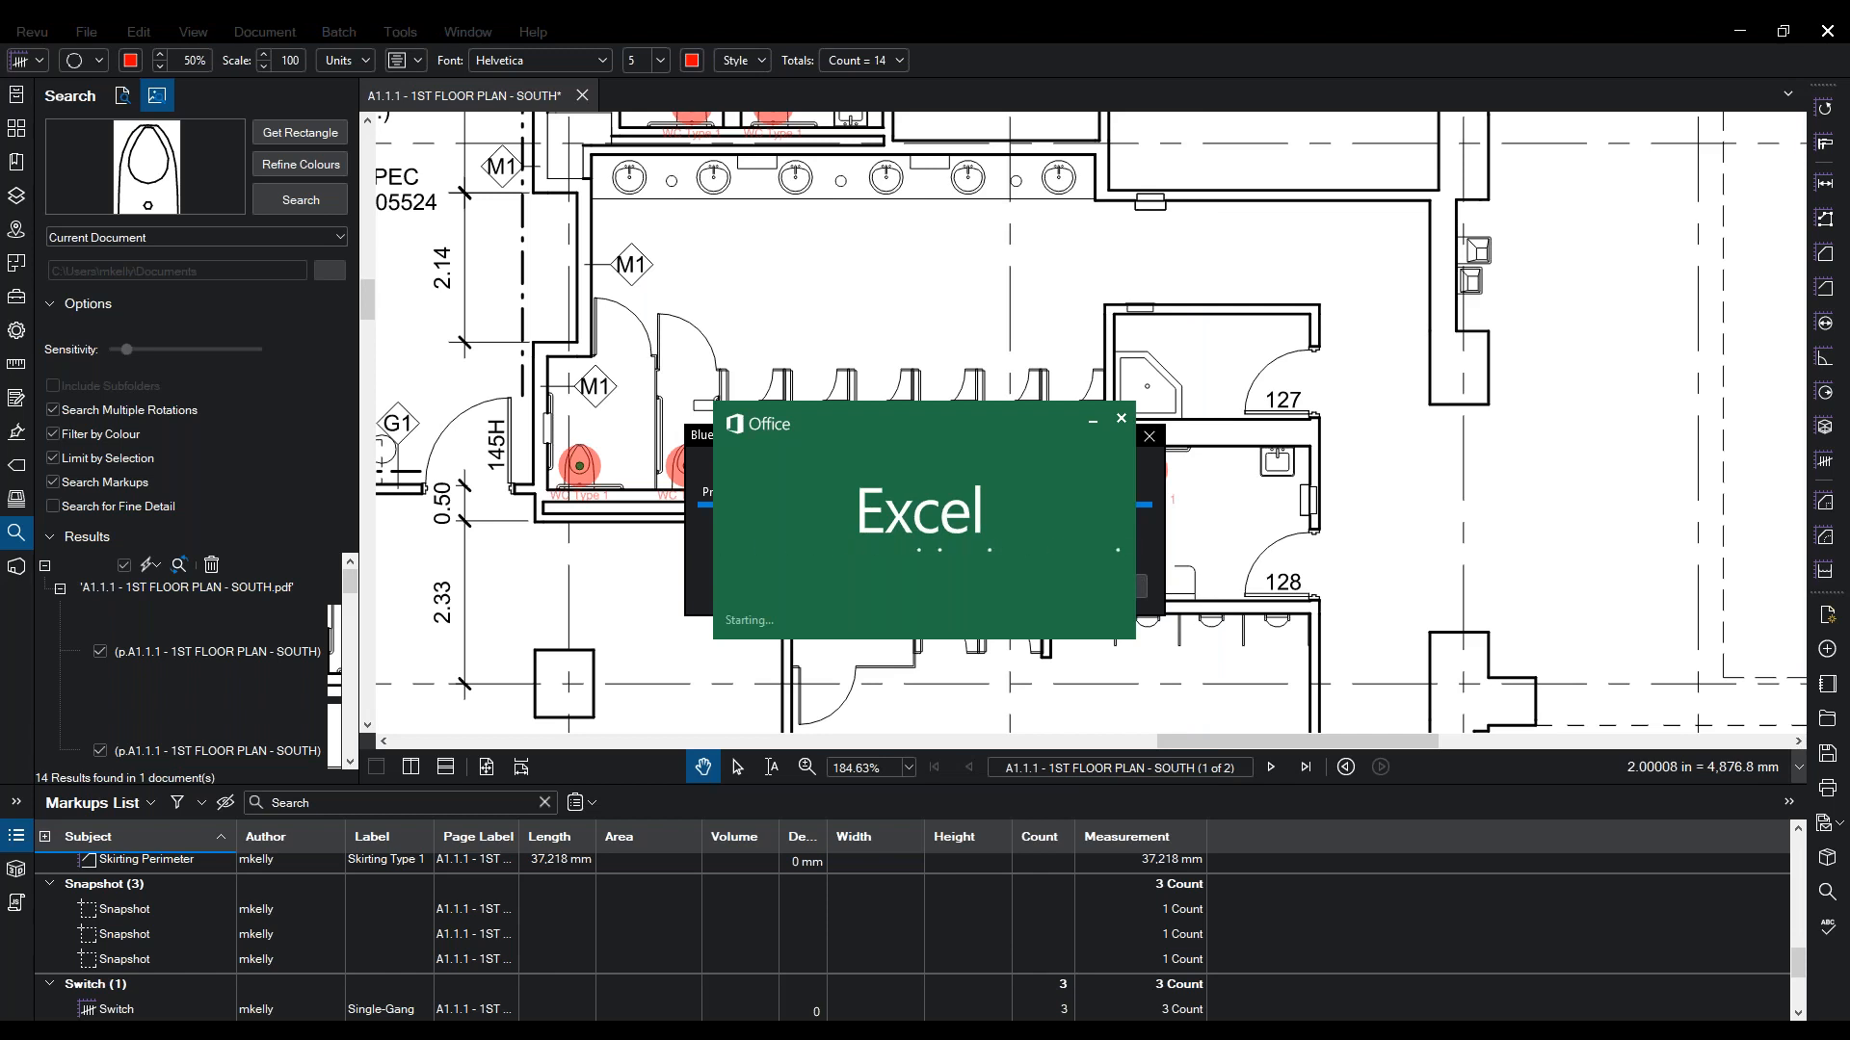
- Auto-fit columns A through D of A1.1.csv so every summary entry shows in full
scroll(817, 578, down, 8)
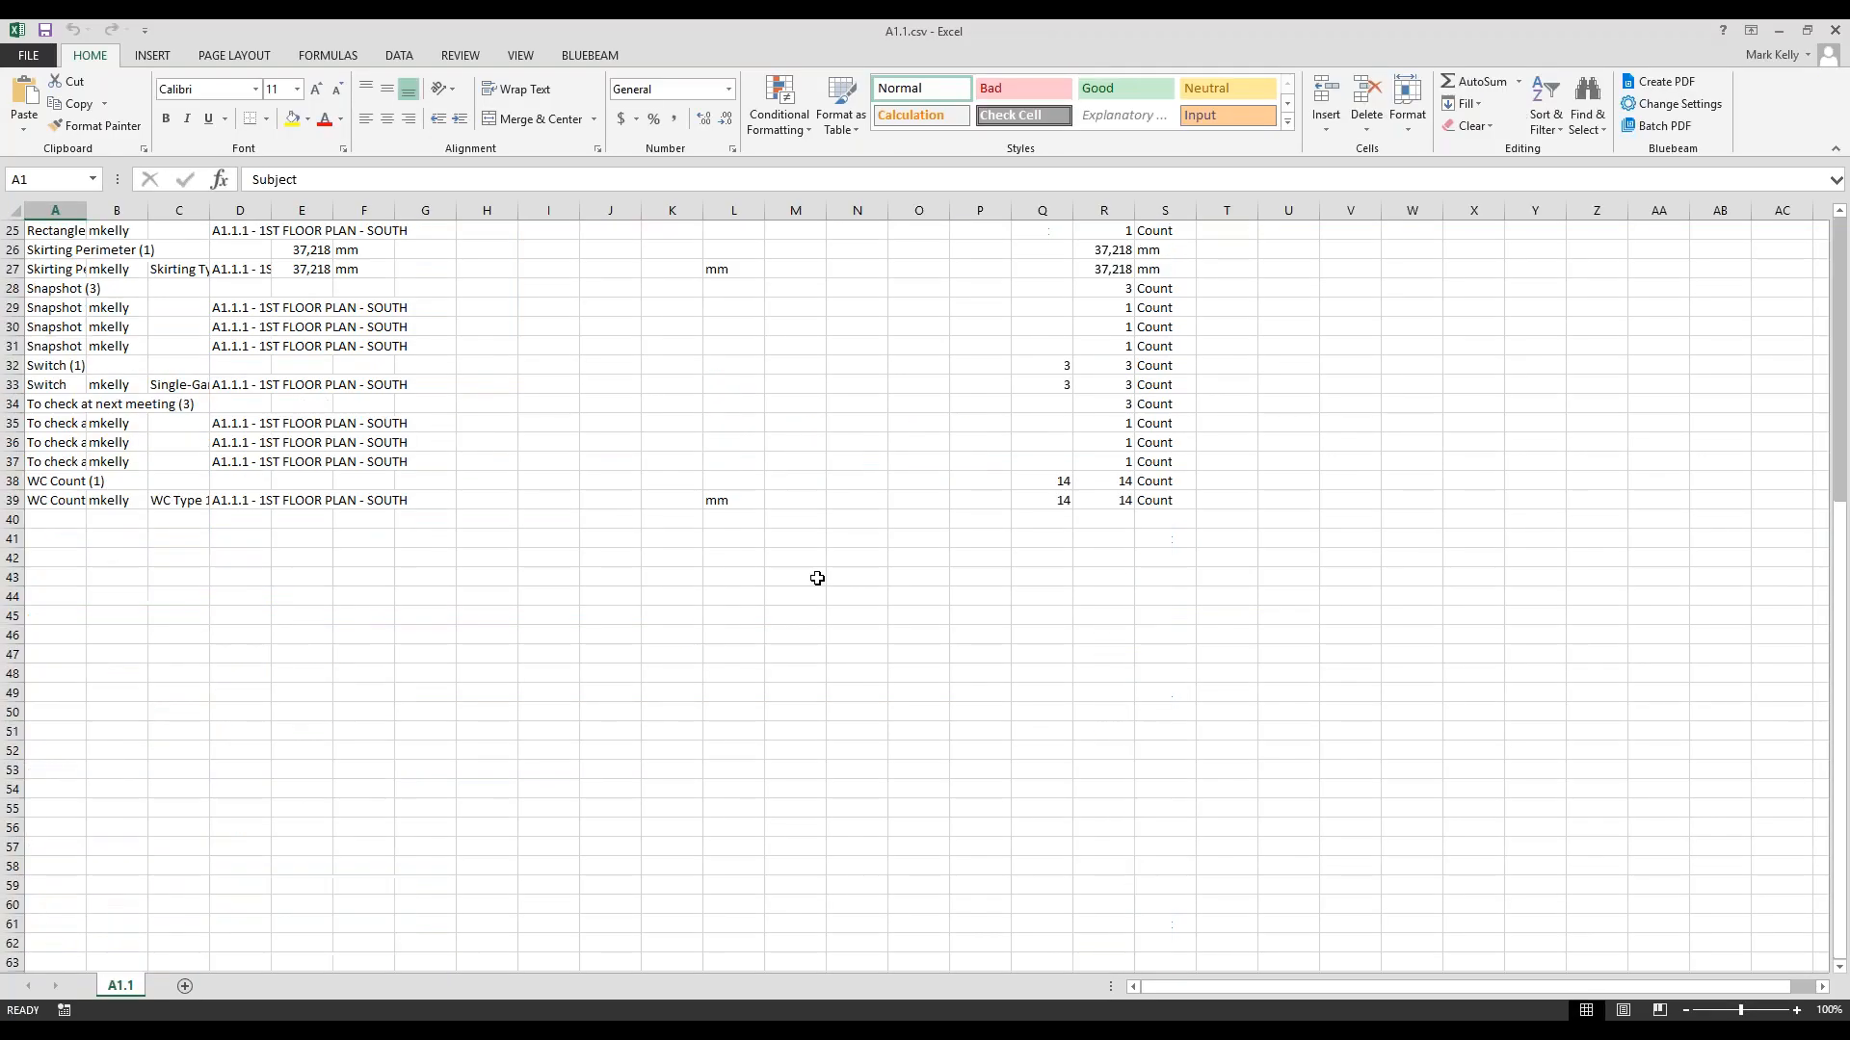
scroll(817, 578, up, 8)
double_click(88, 210)
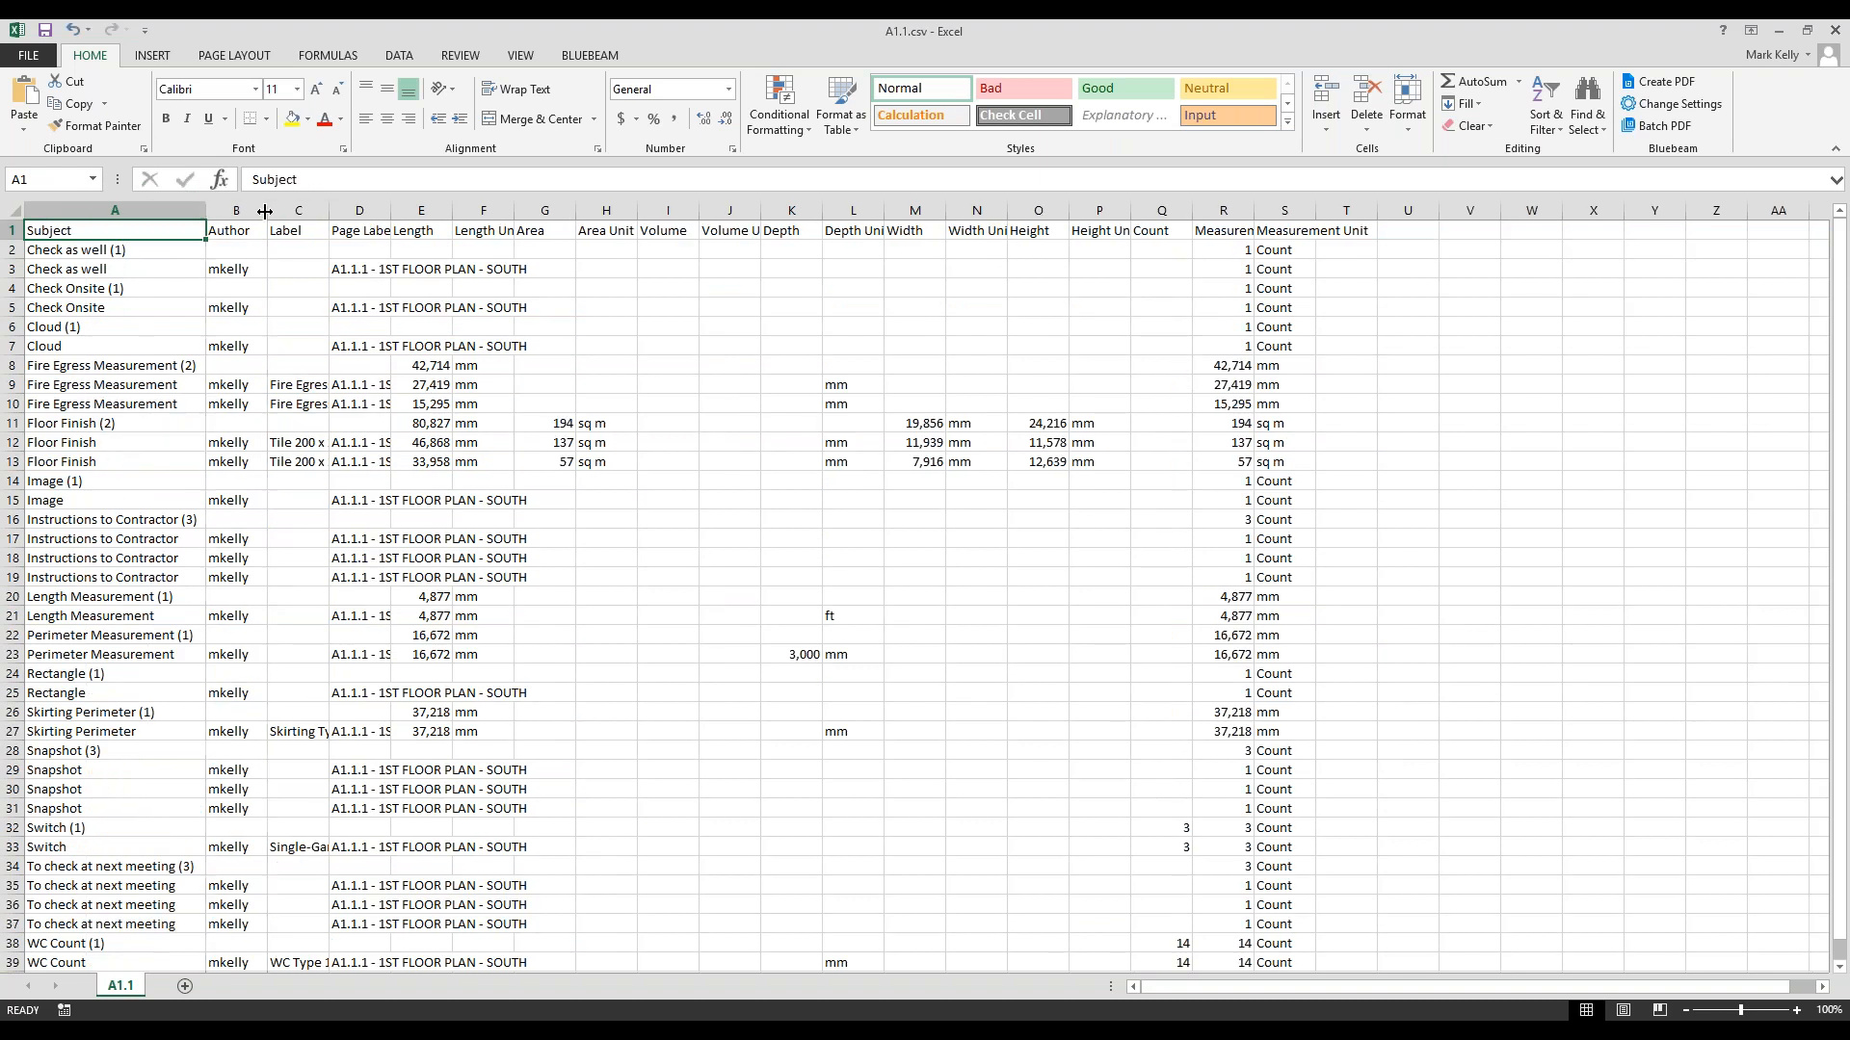
double_click(265, 210)
double_click(315, 210)
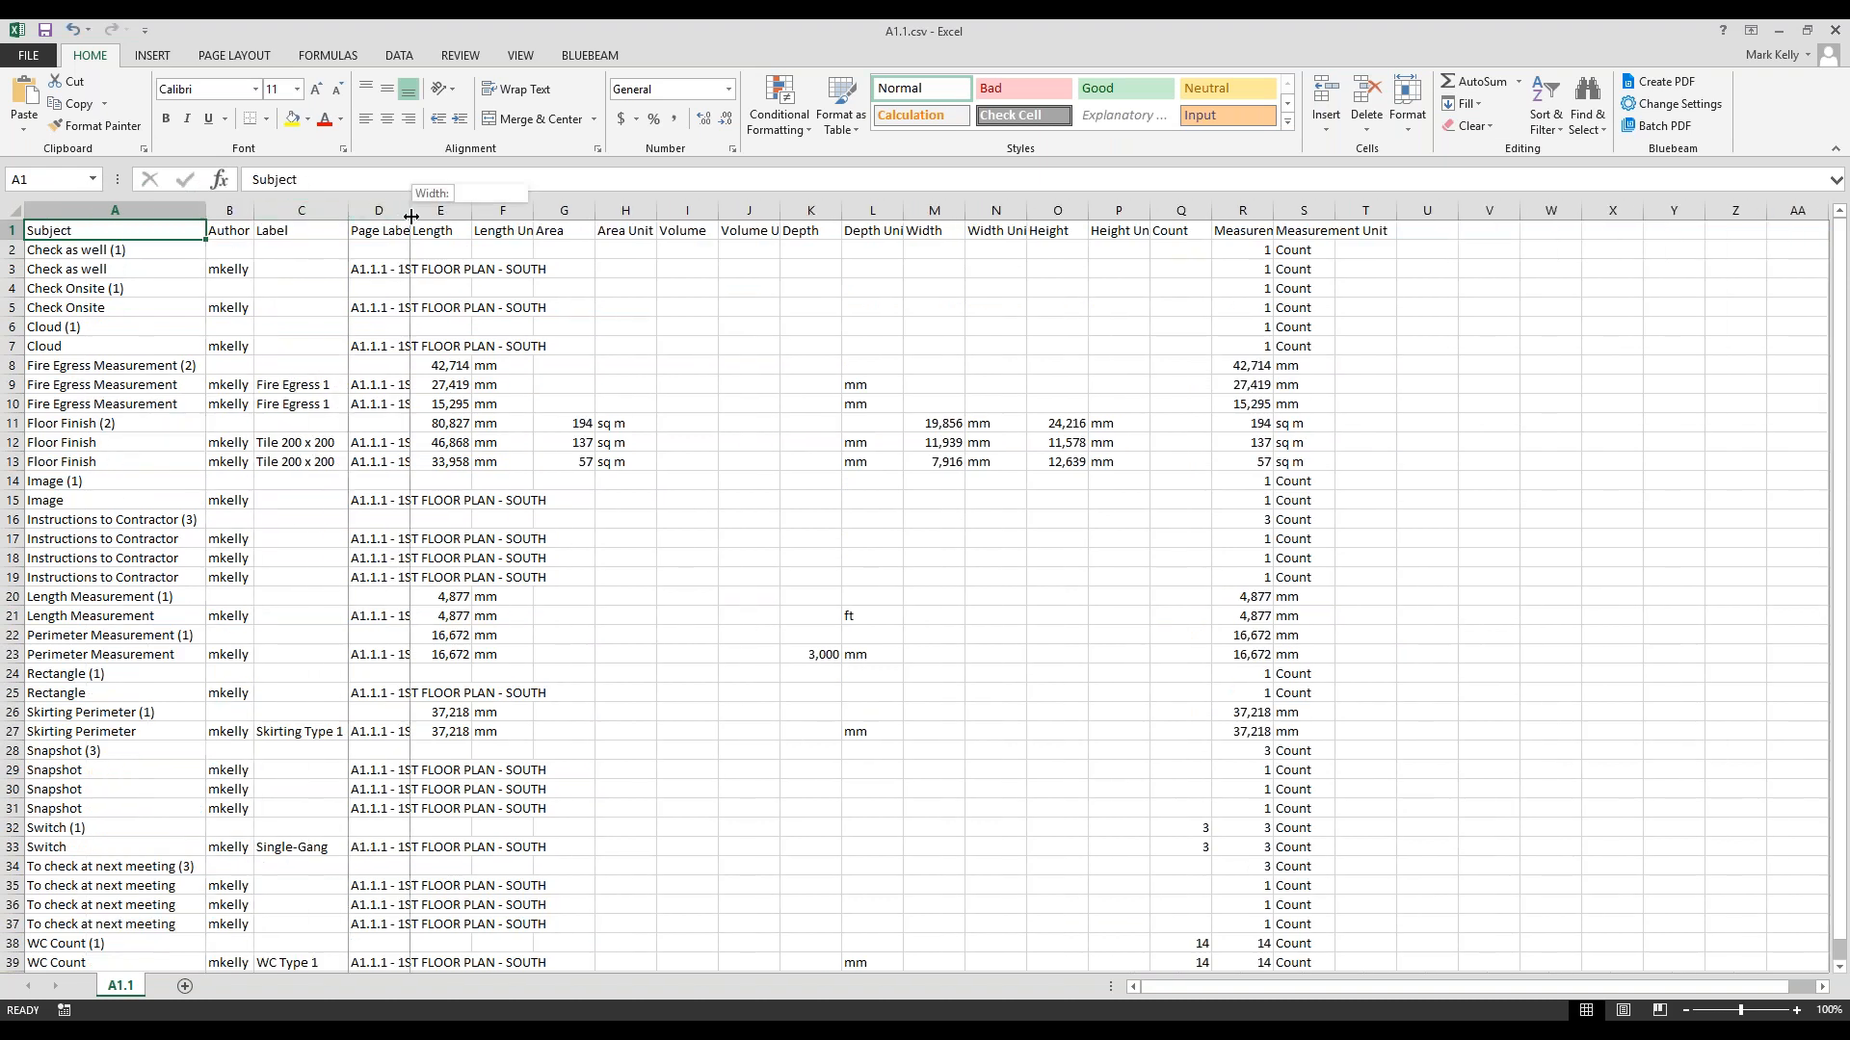
double_click(410, 210)
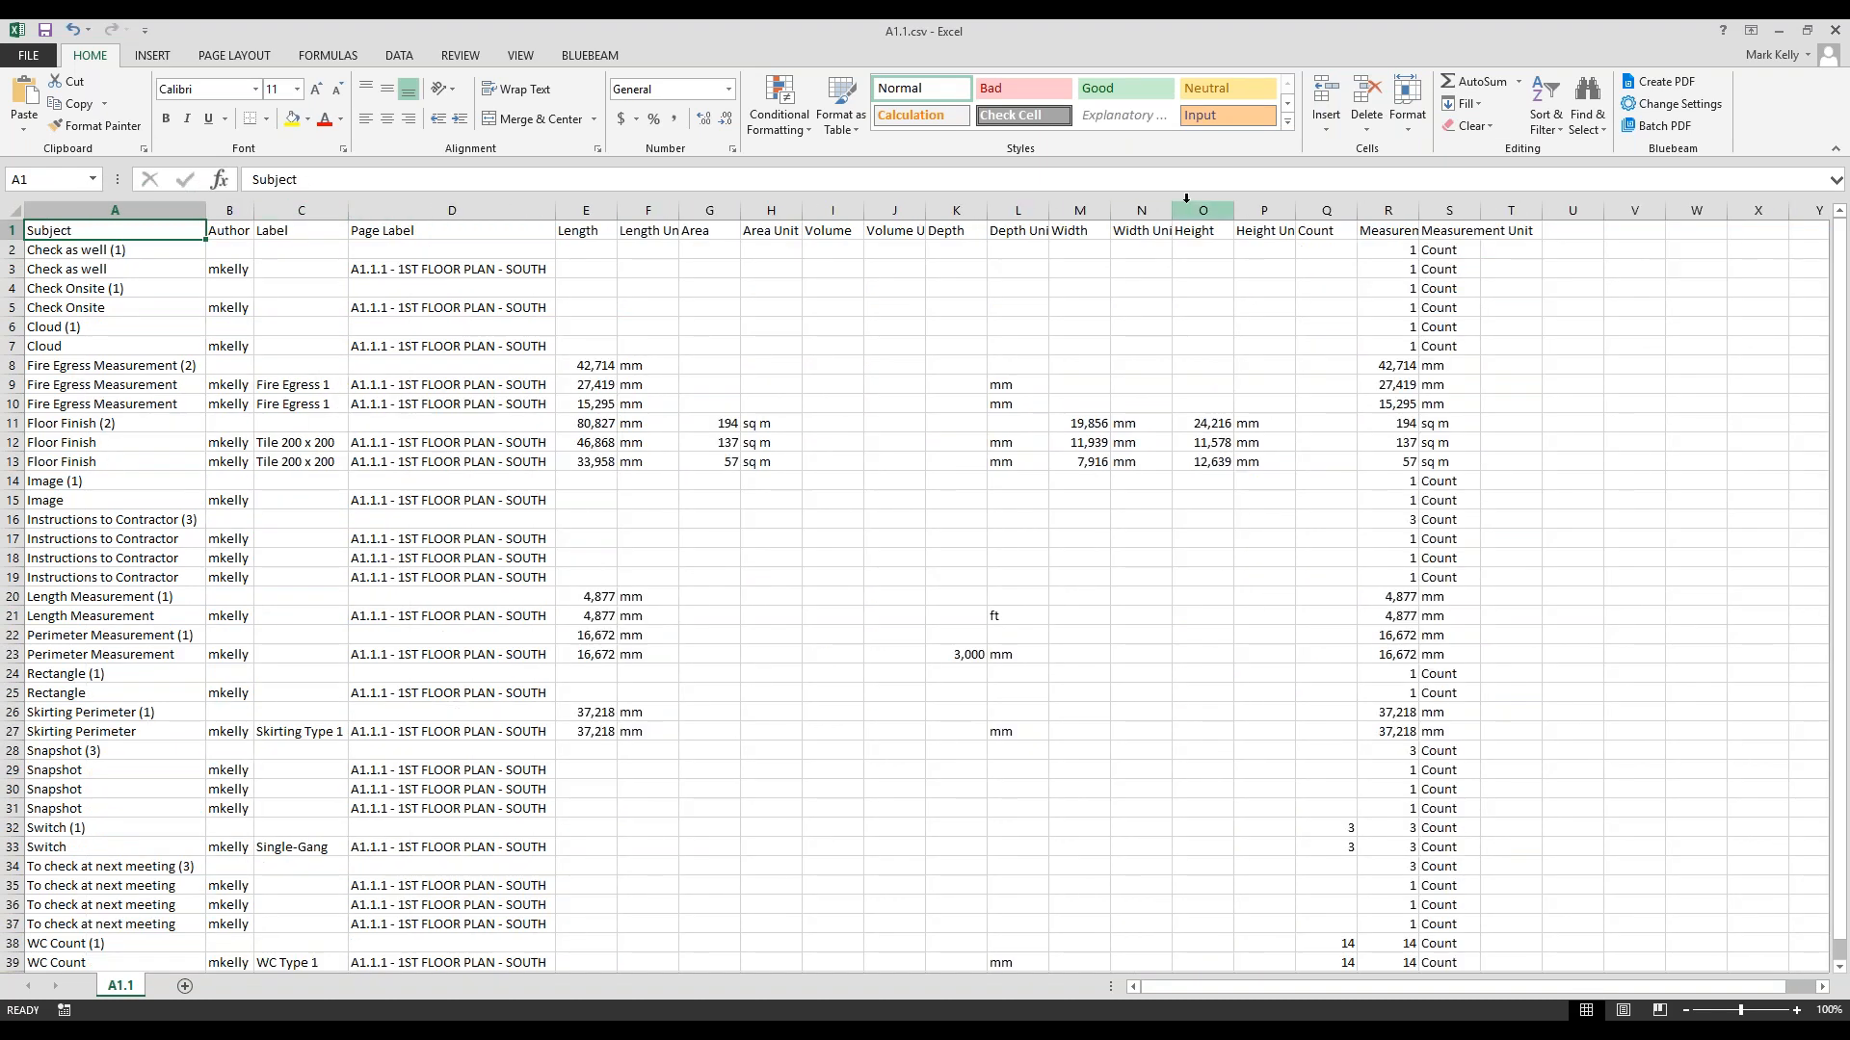
drag(1512, 248, 1512, 872)
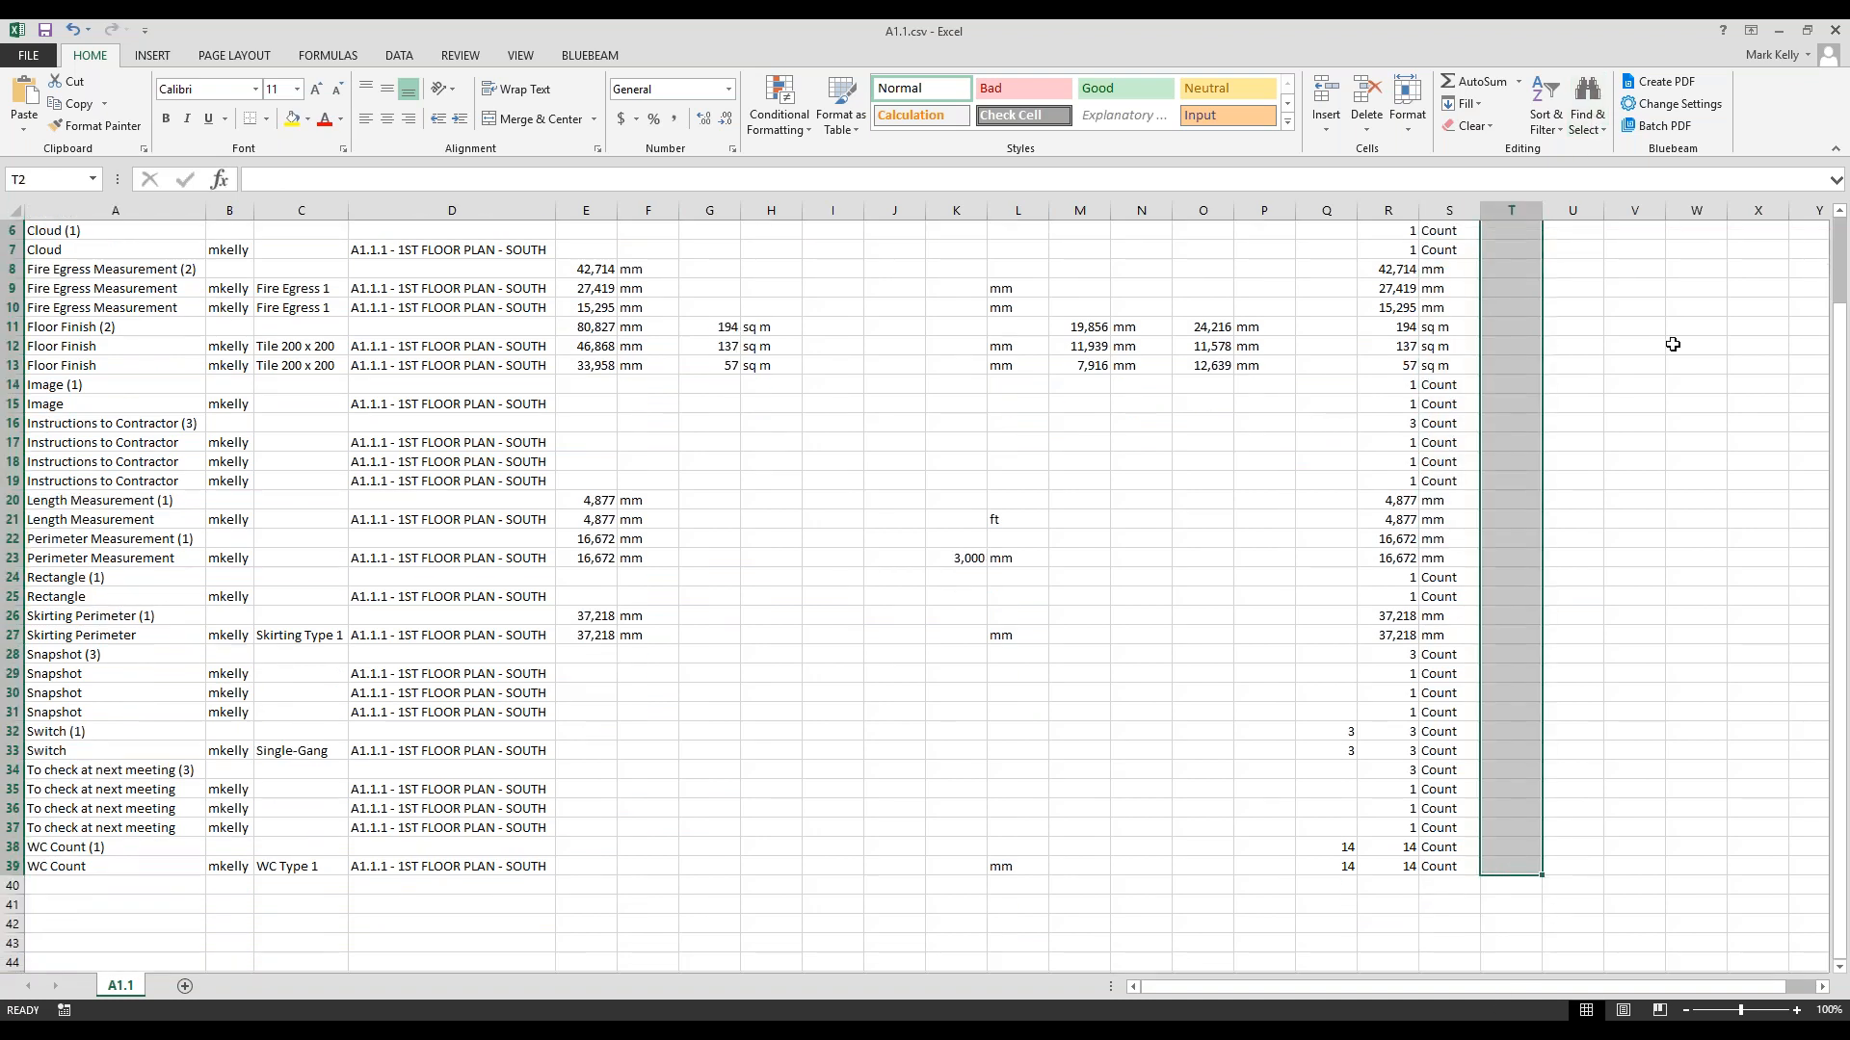
- Configure a PDF summary appended and hyperlinked to the current PDF, without overwriting, and generate it
click(1778, 31)
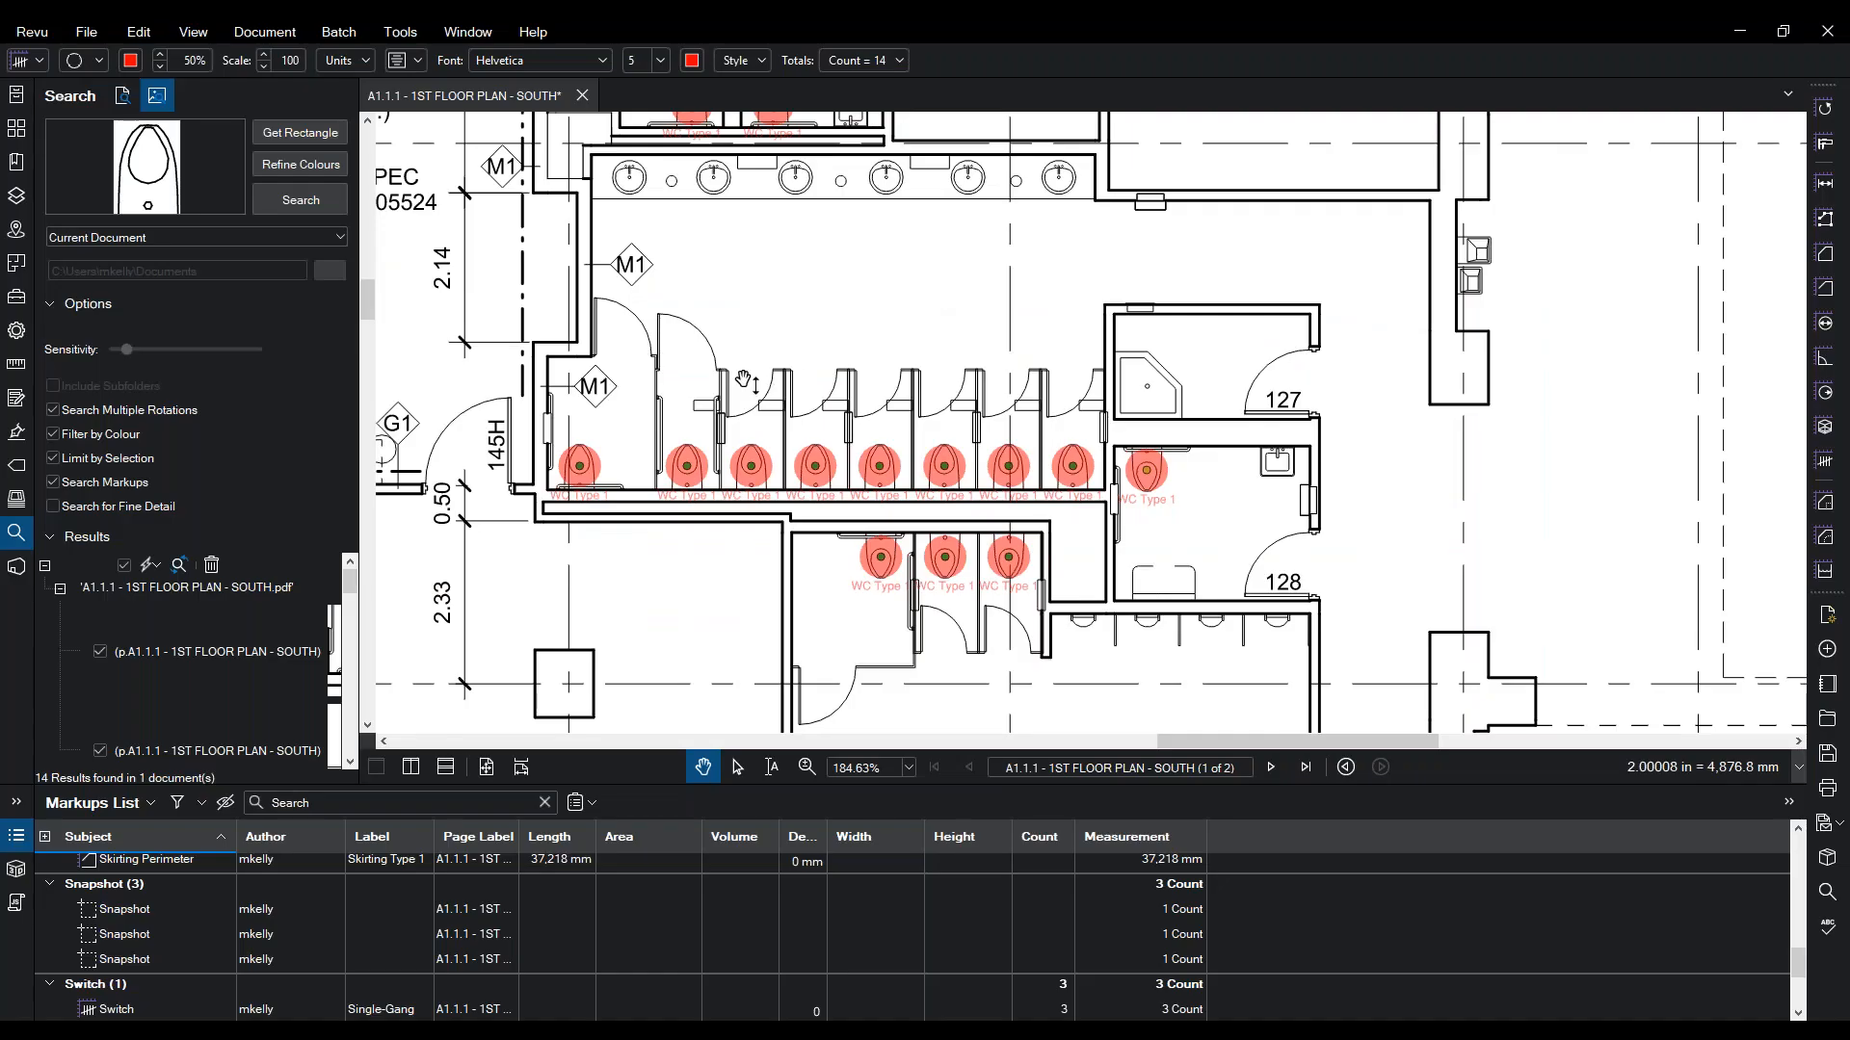
click(592, 806)
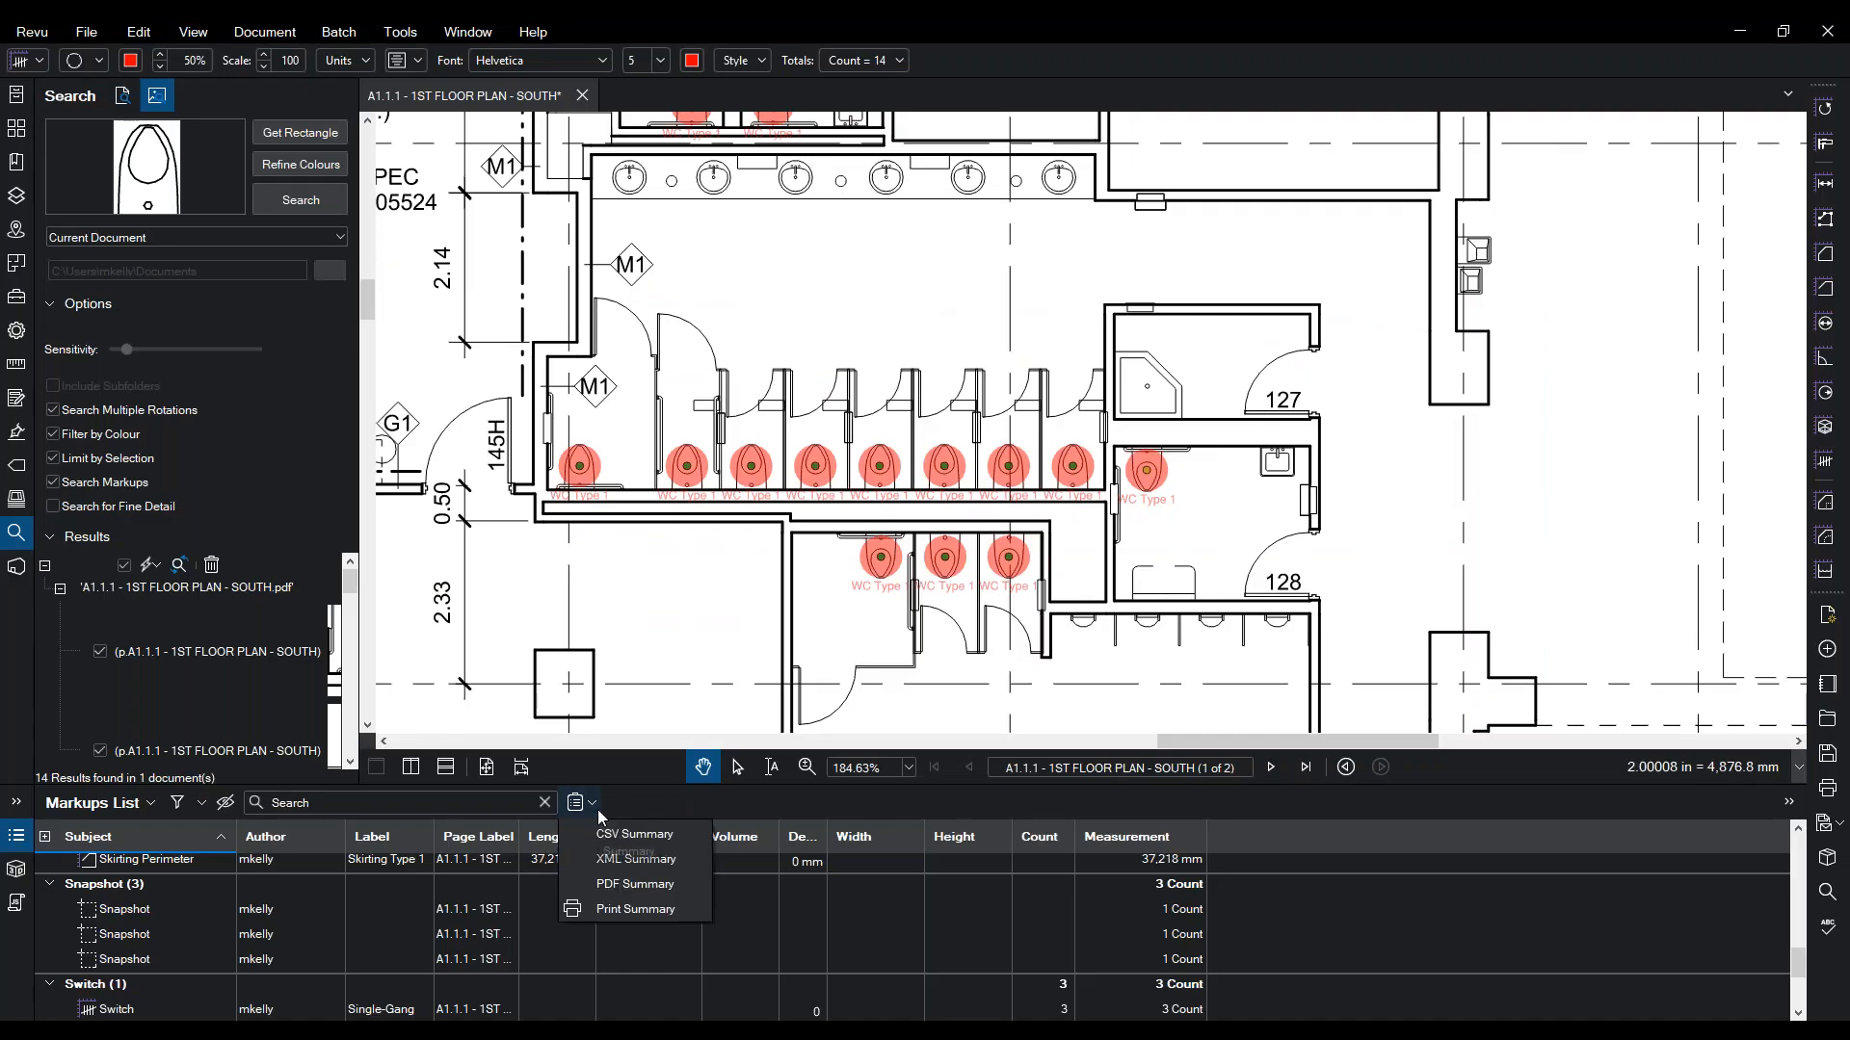
click(616, 884)
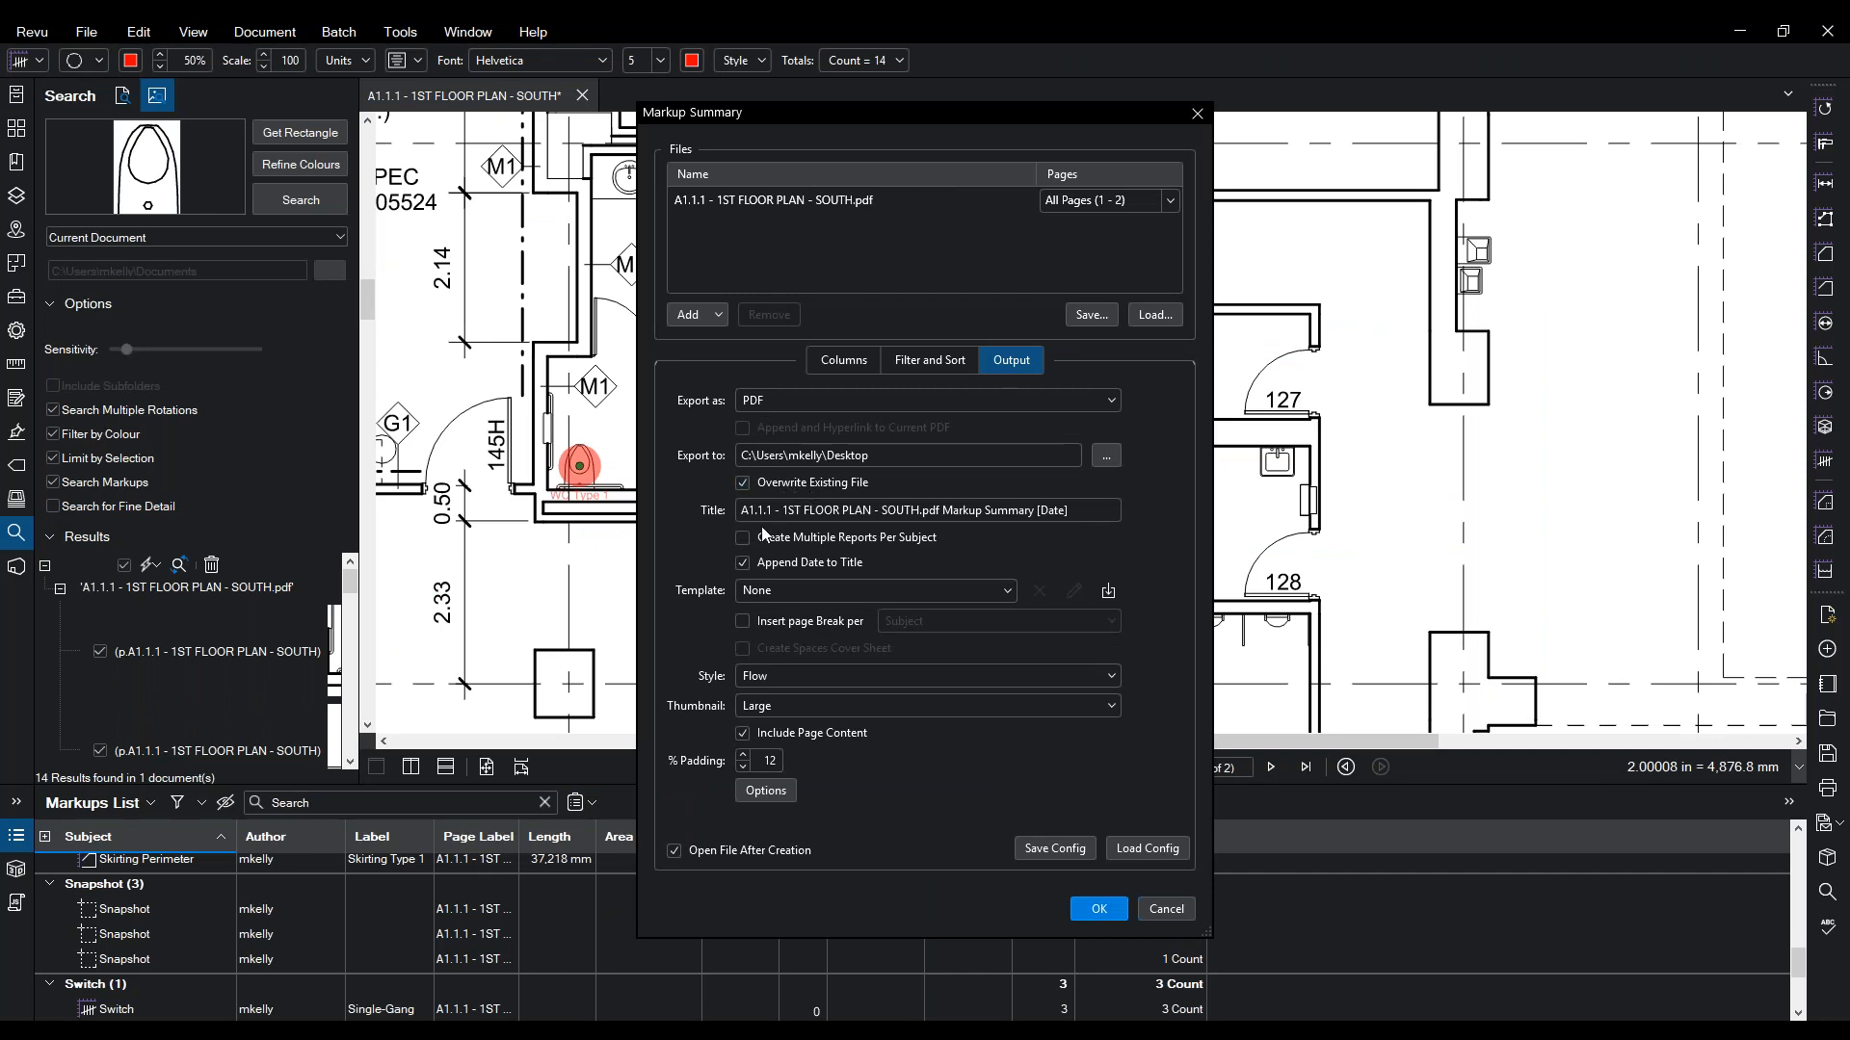
click(742, 483)
click(744, 428)
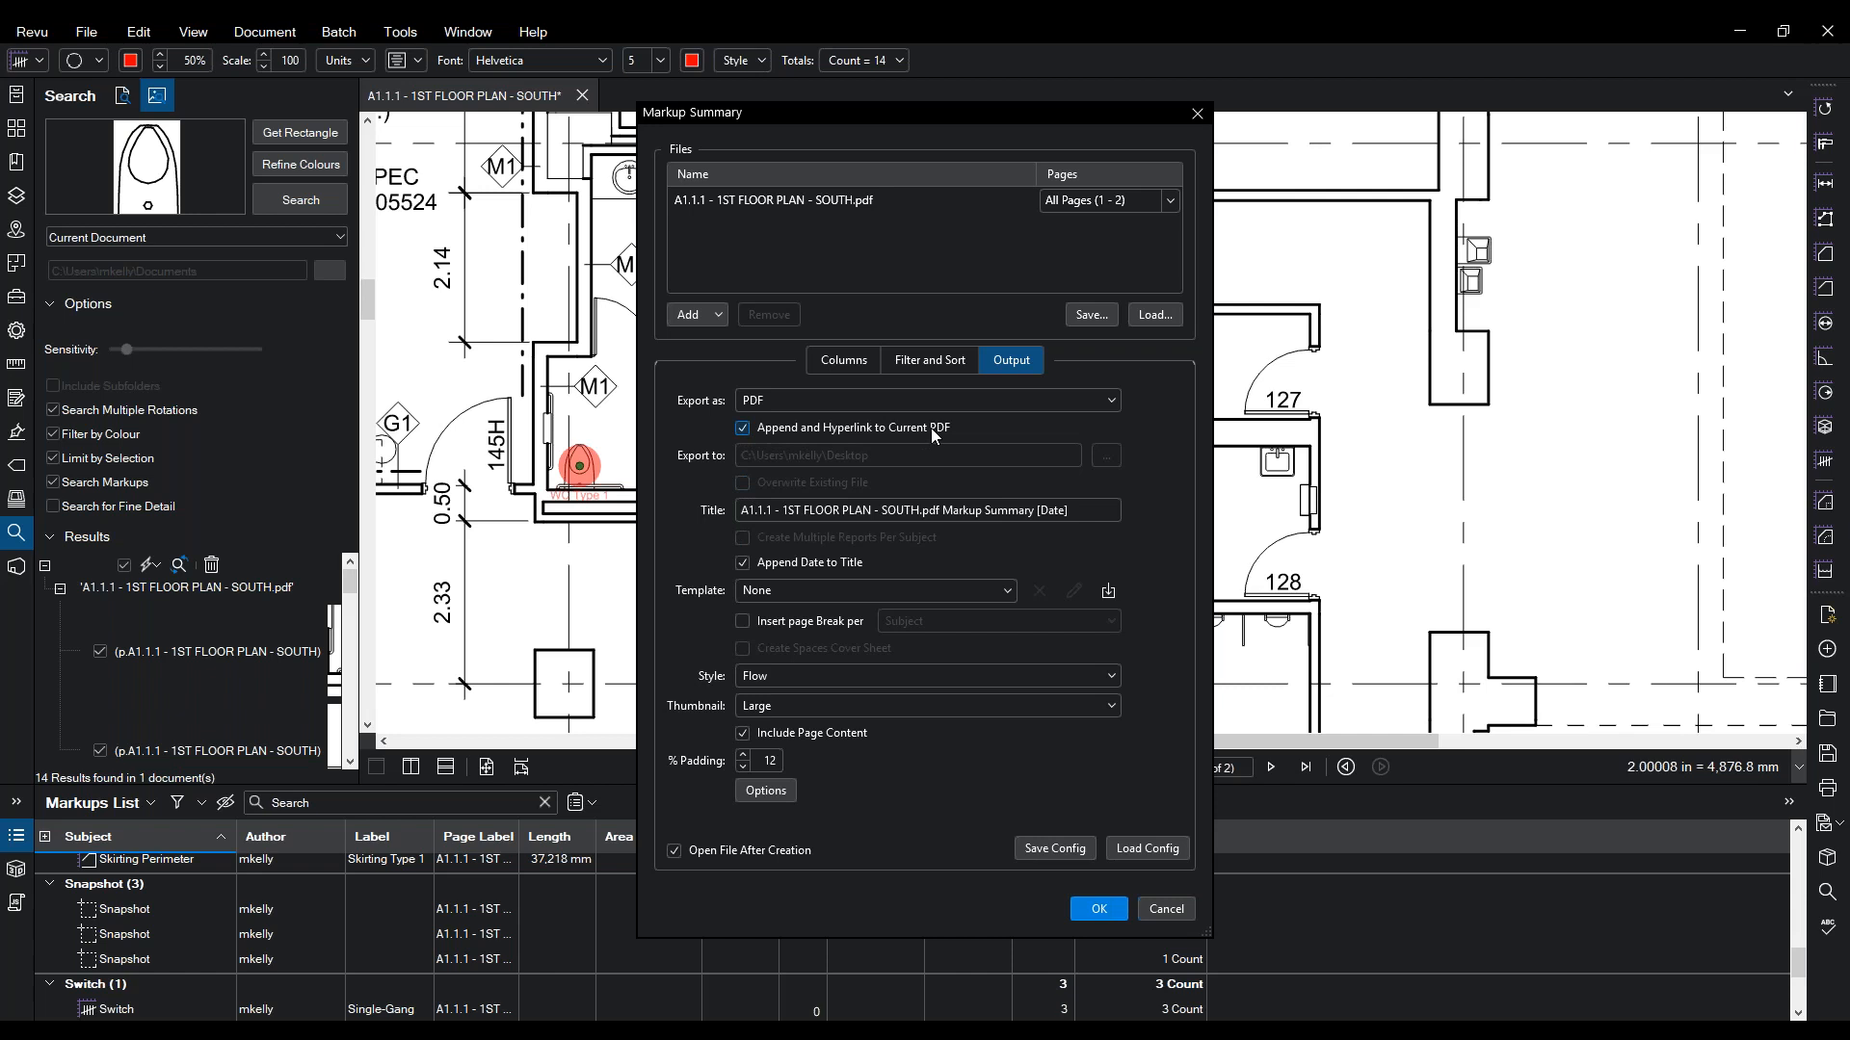
click(1096, 908)
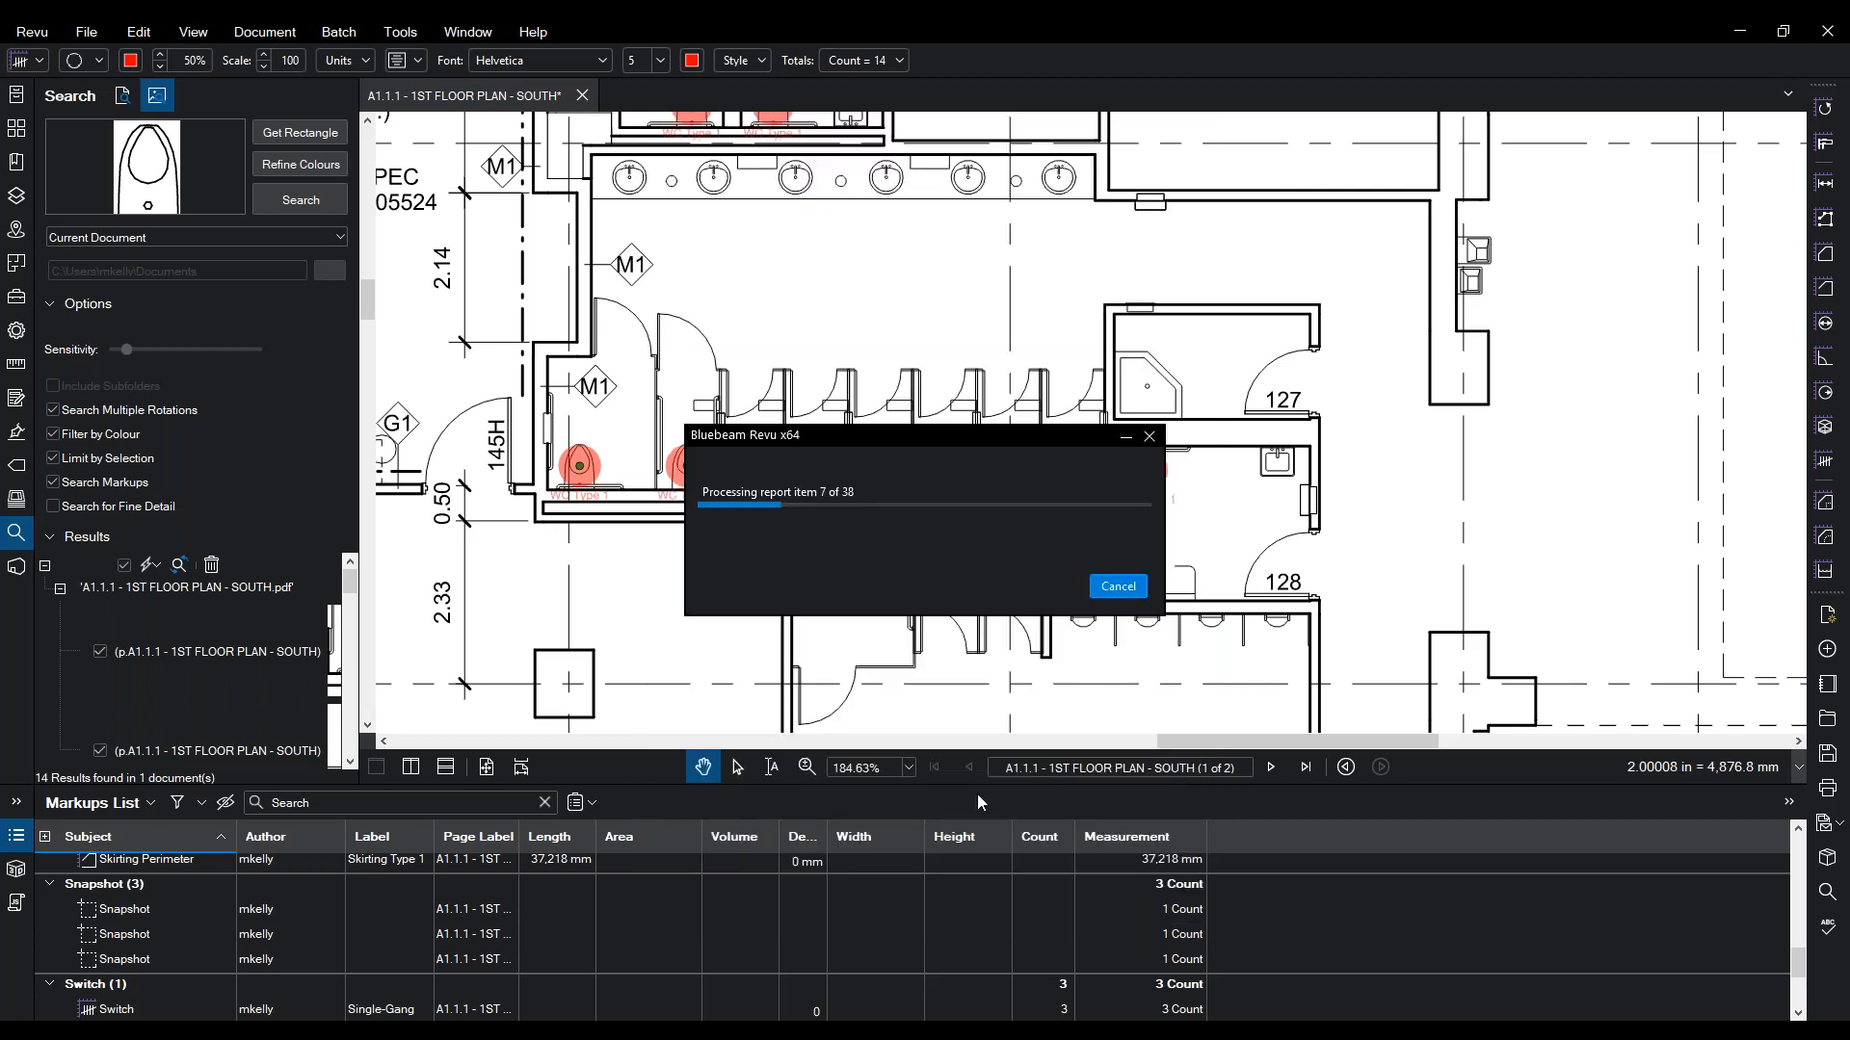
- Browse summary pages 3 and 6 in Thumbnails and follow a snapshot back to its markup
click(16, 128)
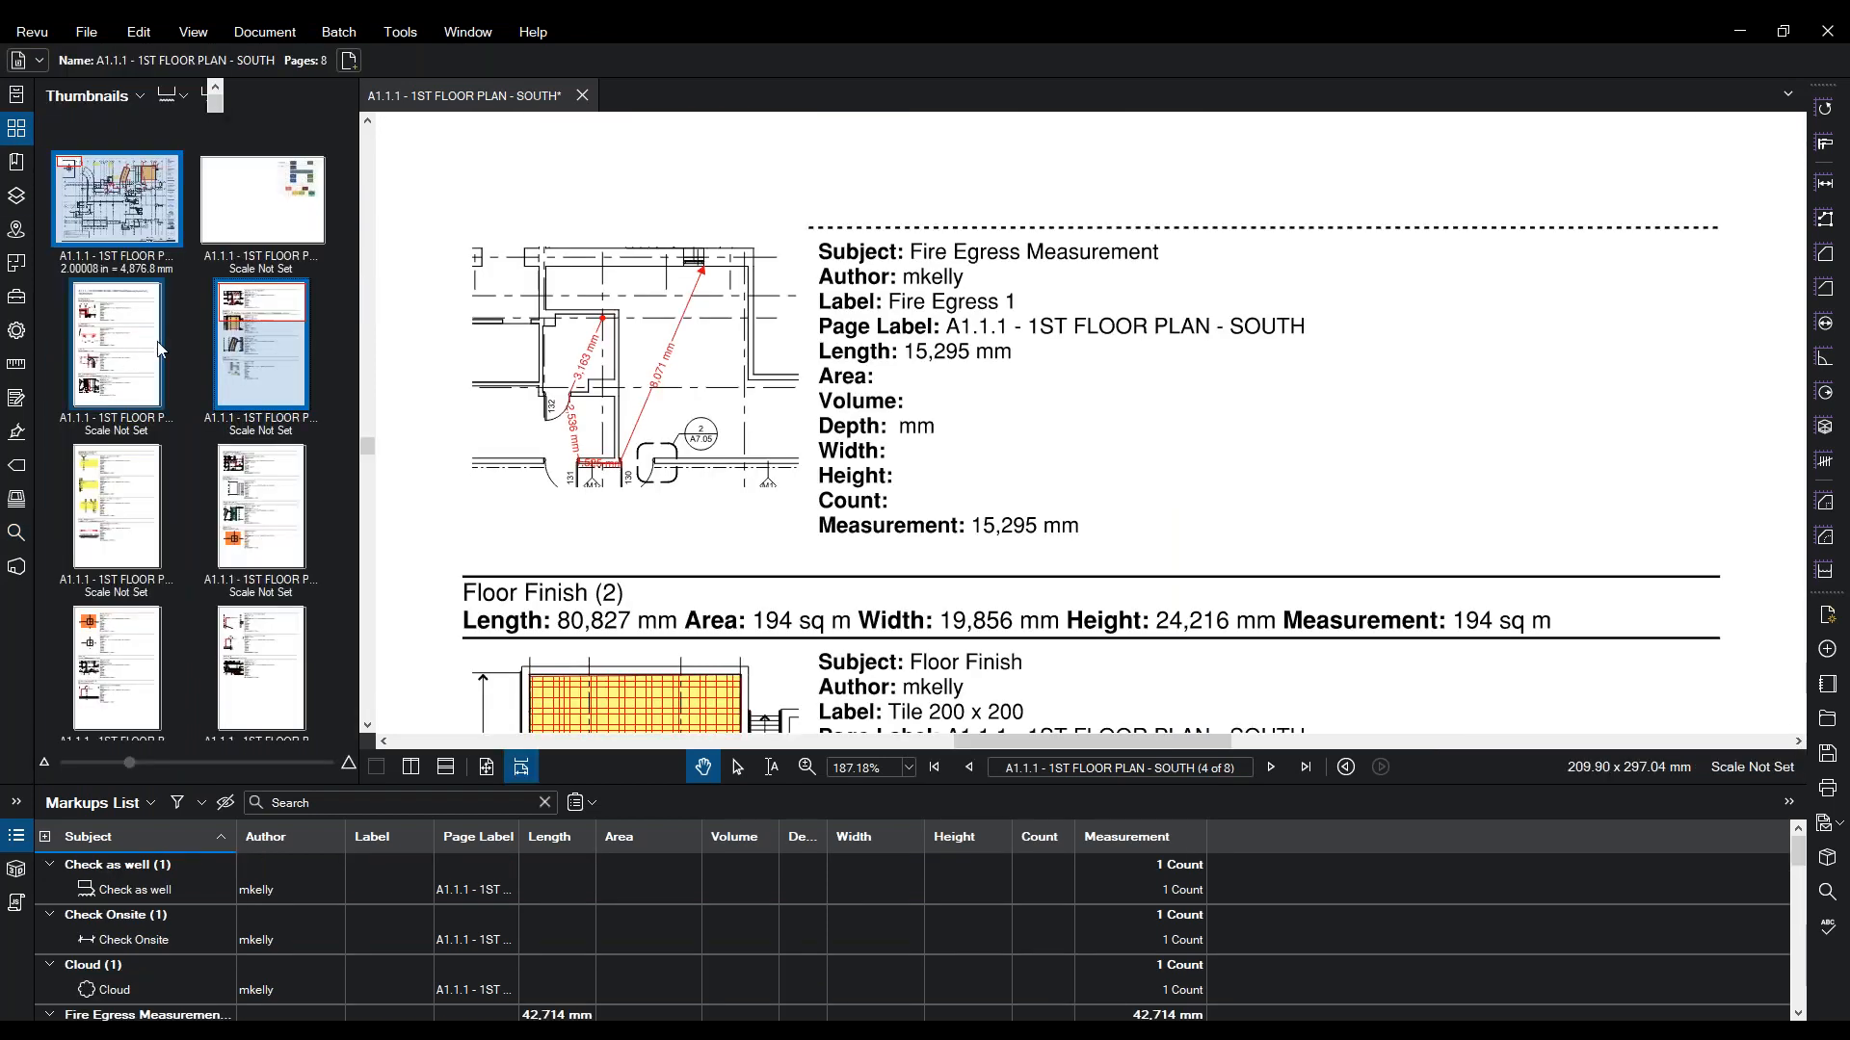
click(128, 347)
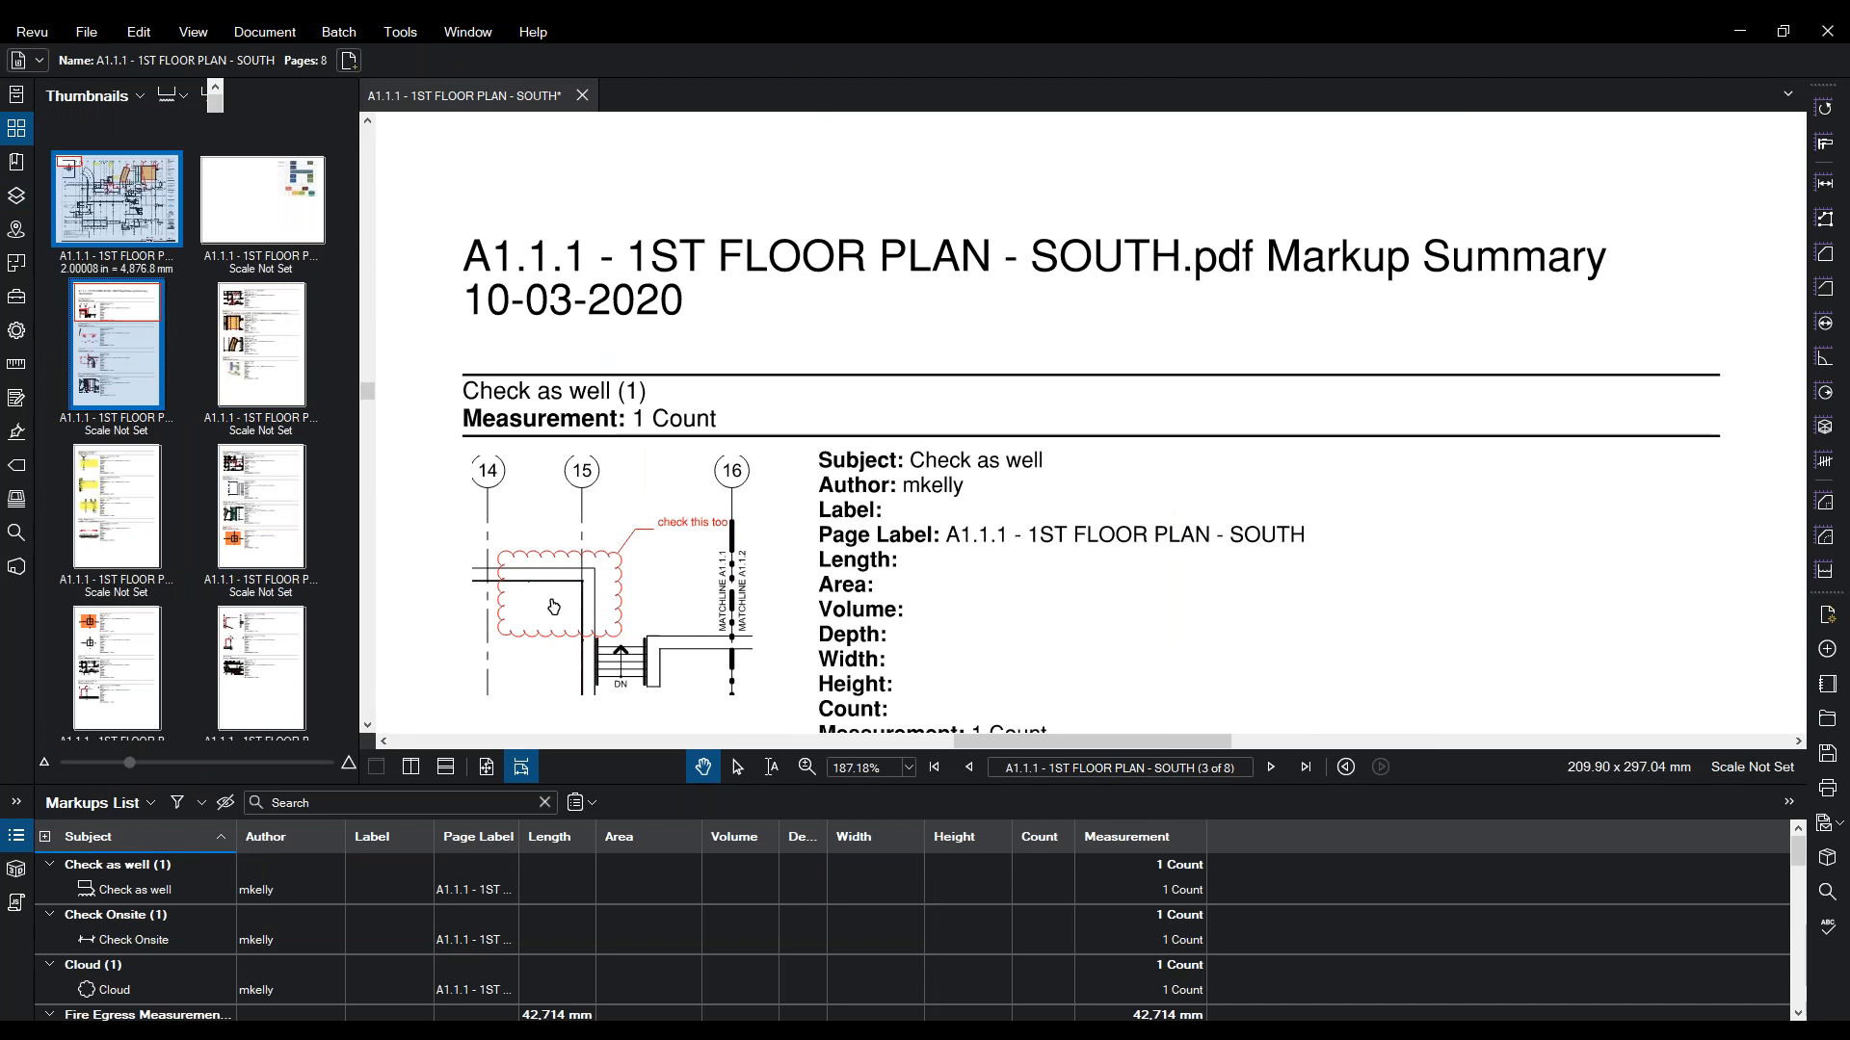
click(266, 504)
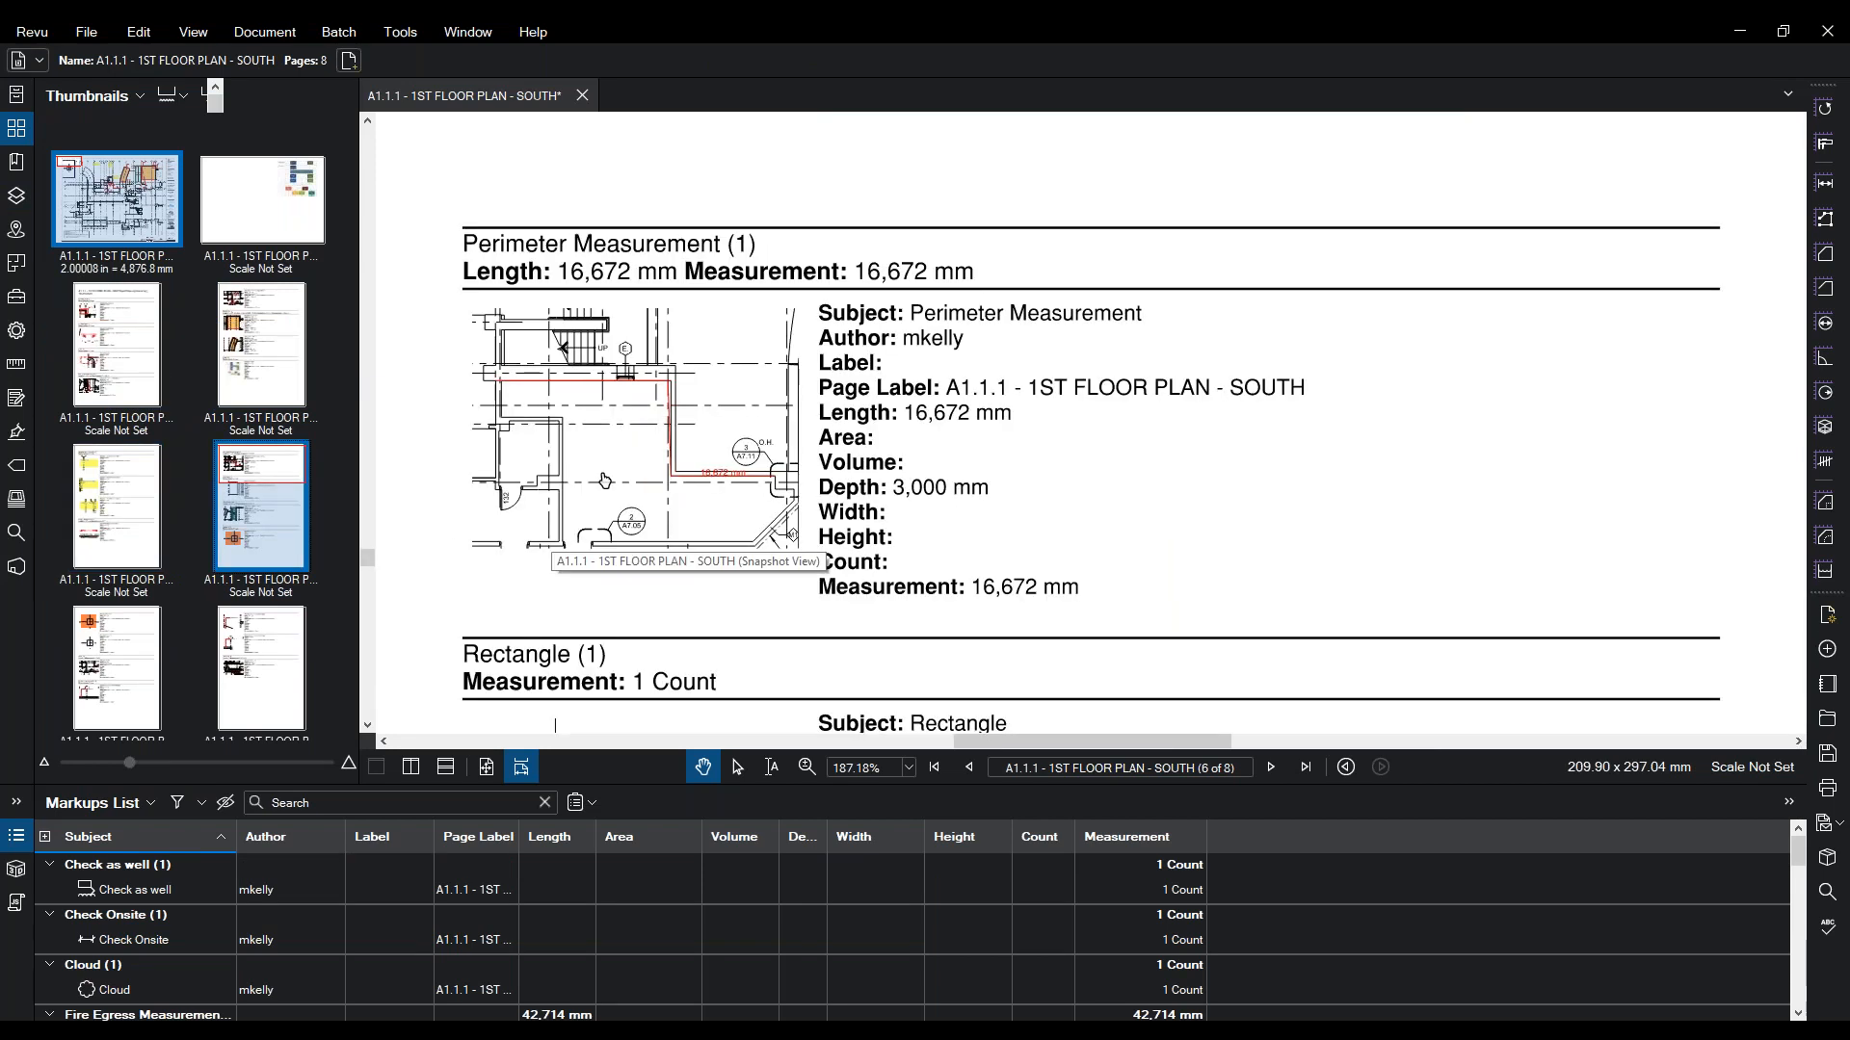
click(603, 477)
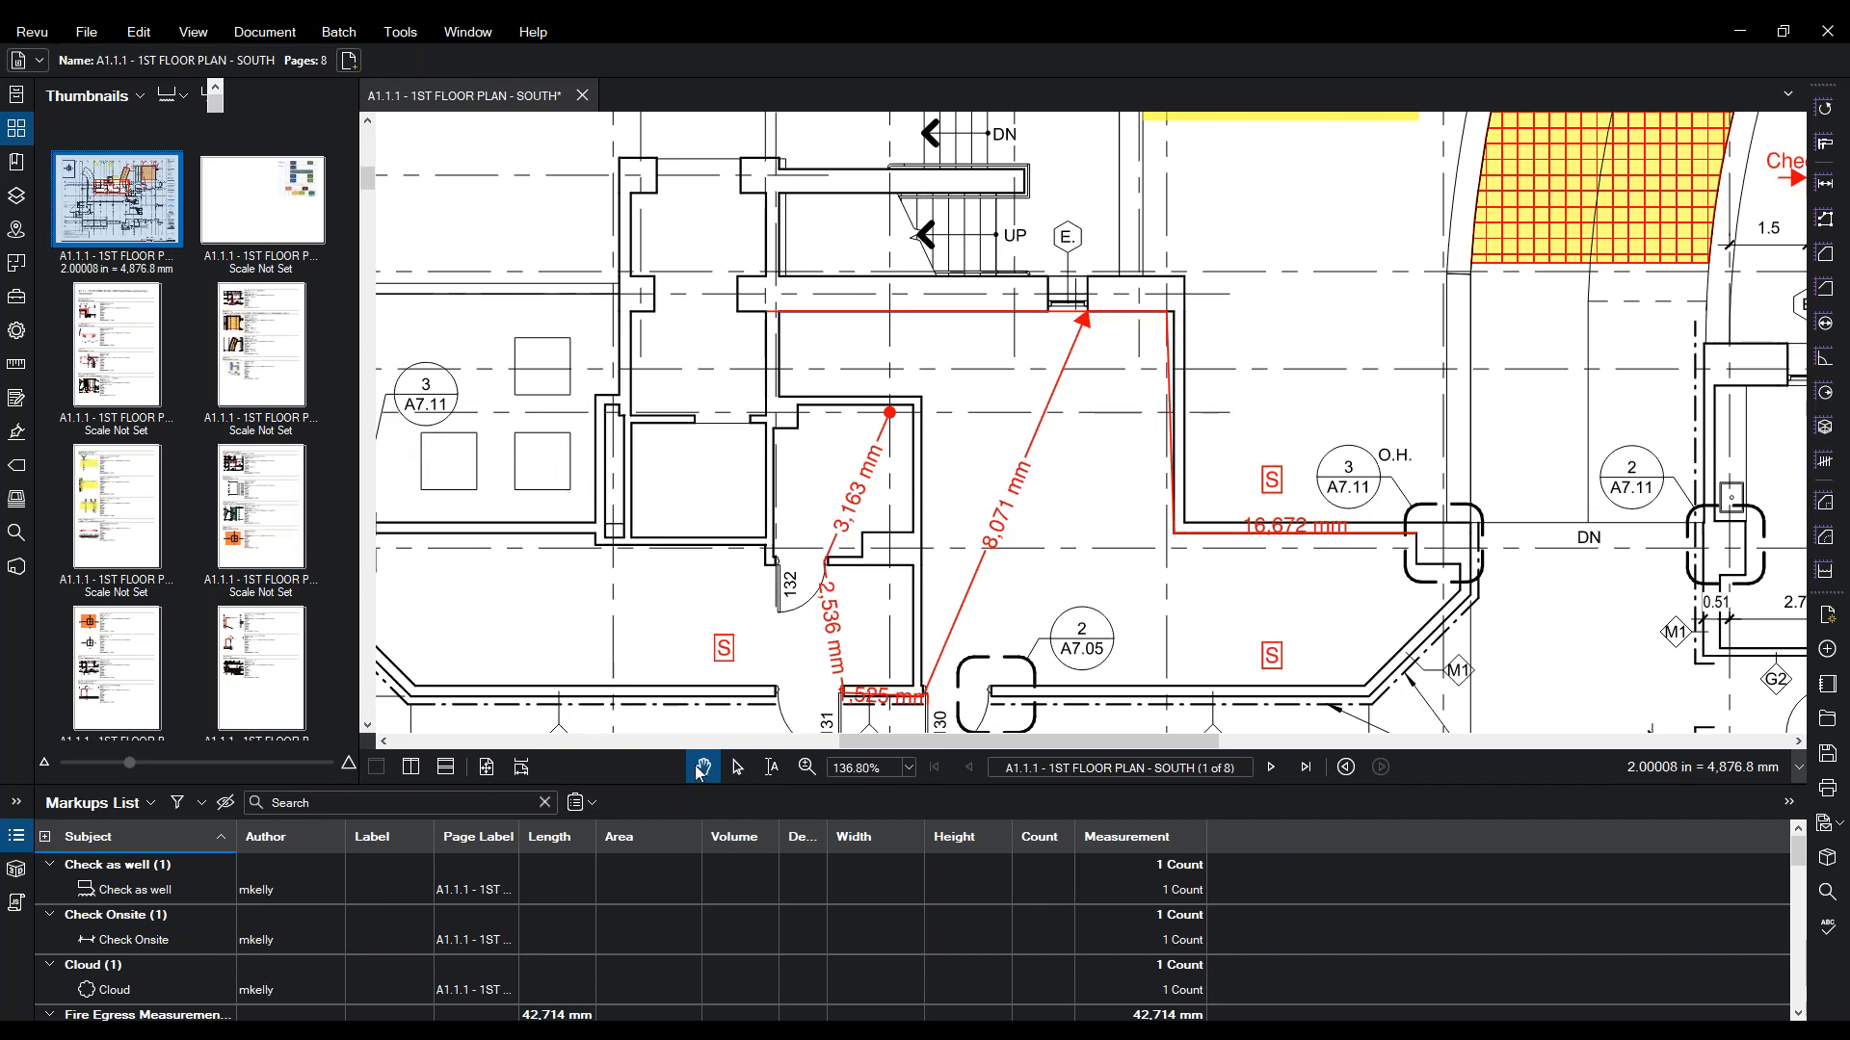
click(807, 768)
- Zoom out to about 15% to show the whole first floor plan sheet, then browse the menus
scroll(887, 311, down, 10)
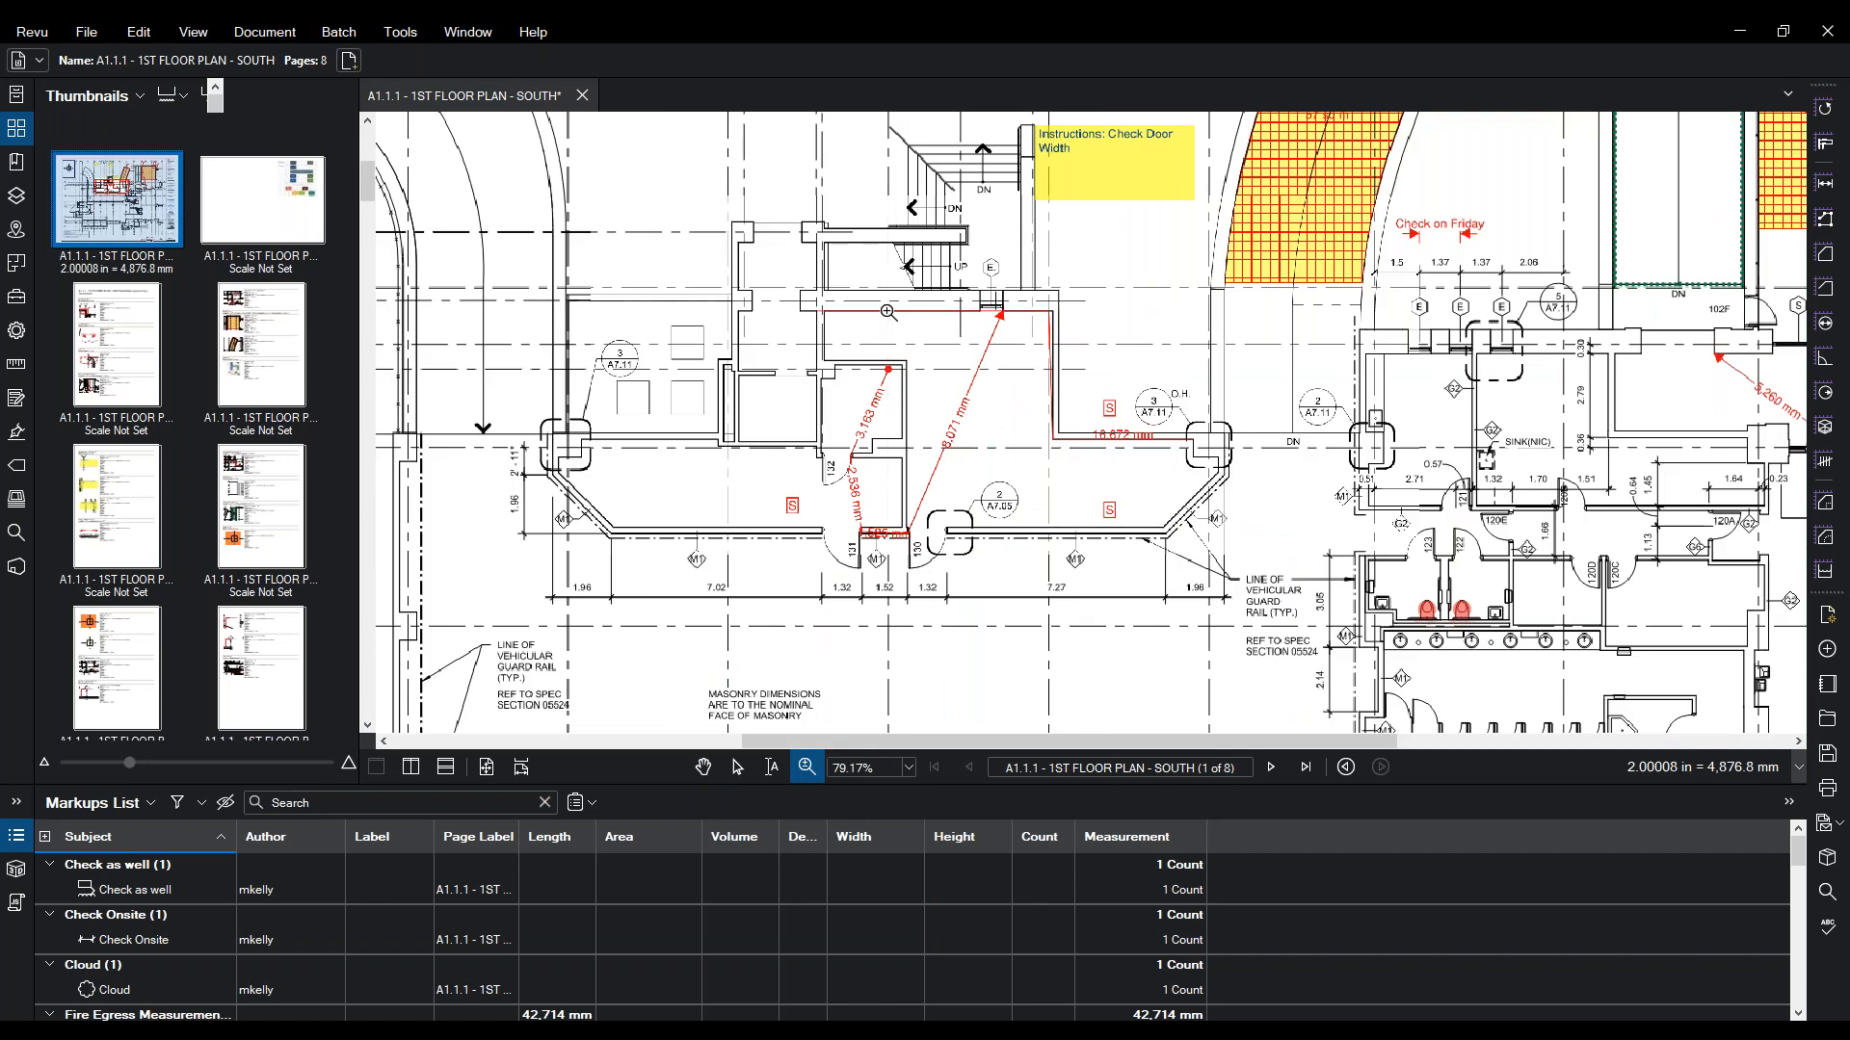
drag(915, 302, 910, 287)
scroll(909, 287, down, 1)
key(Escape)
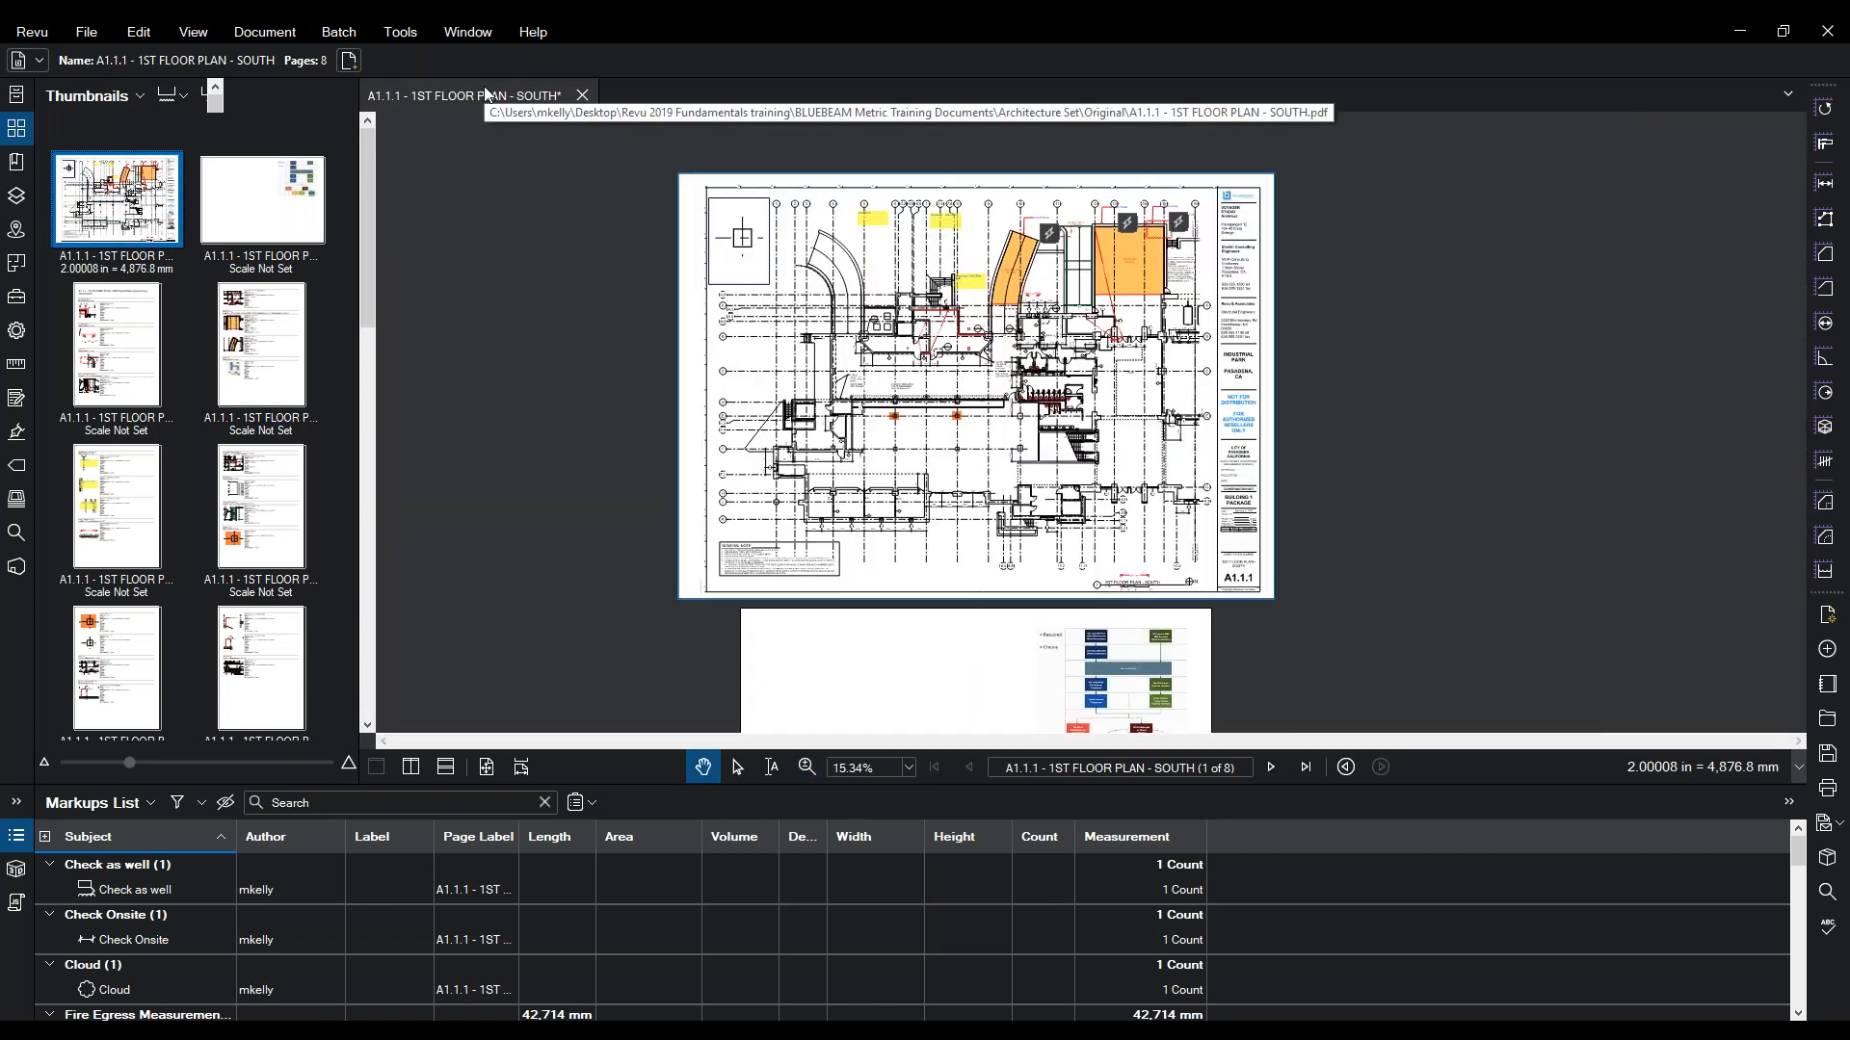
click(383, 37)
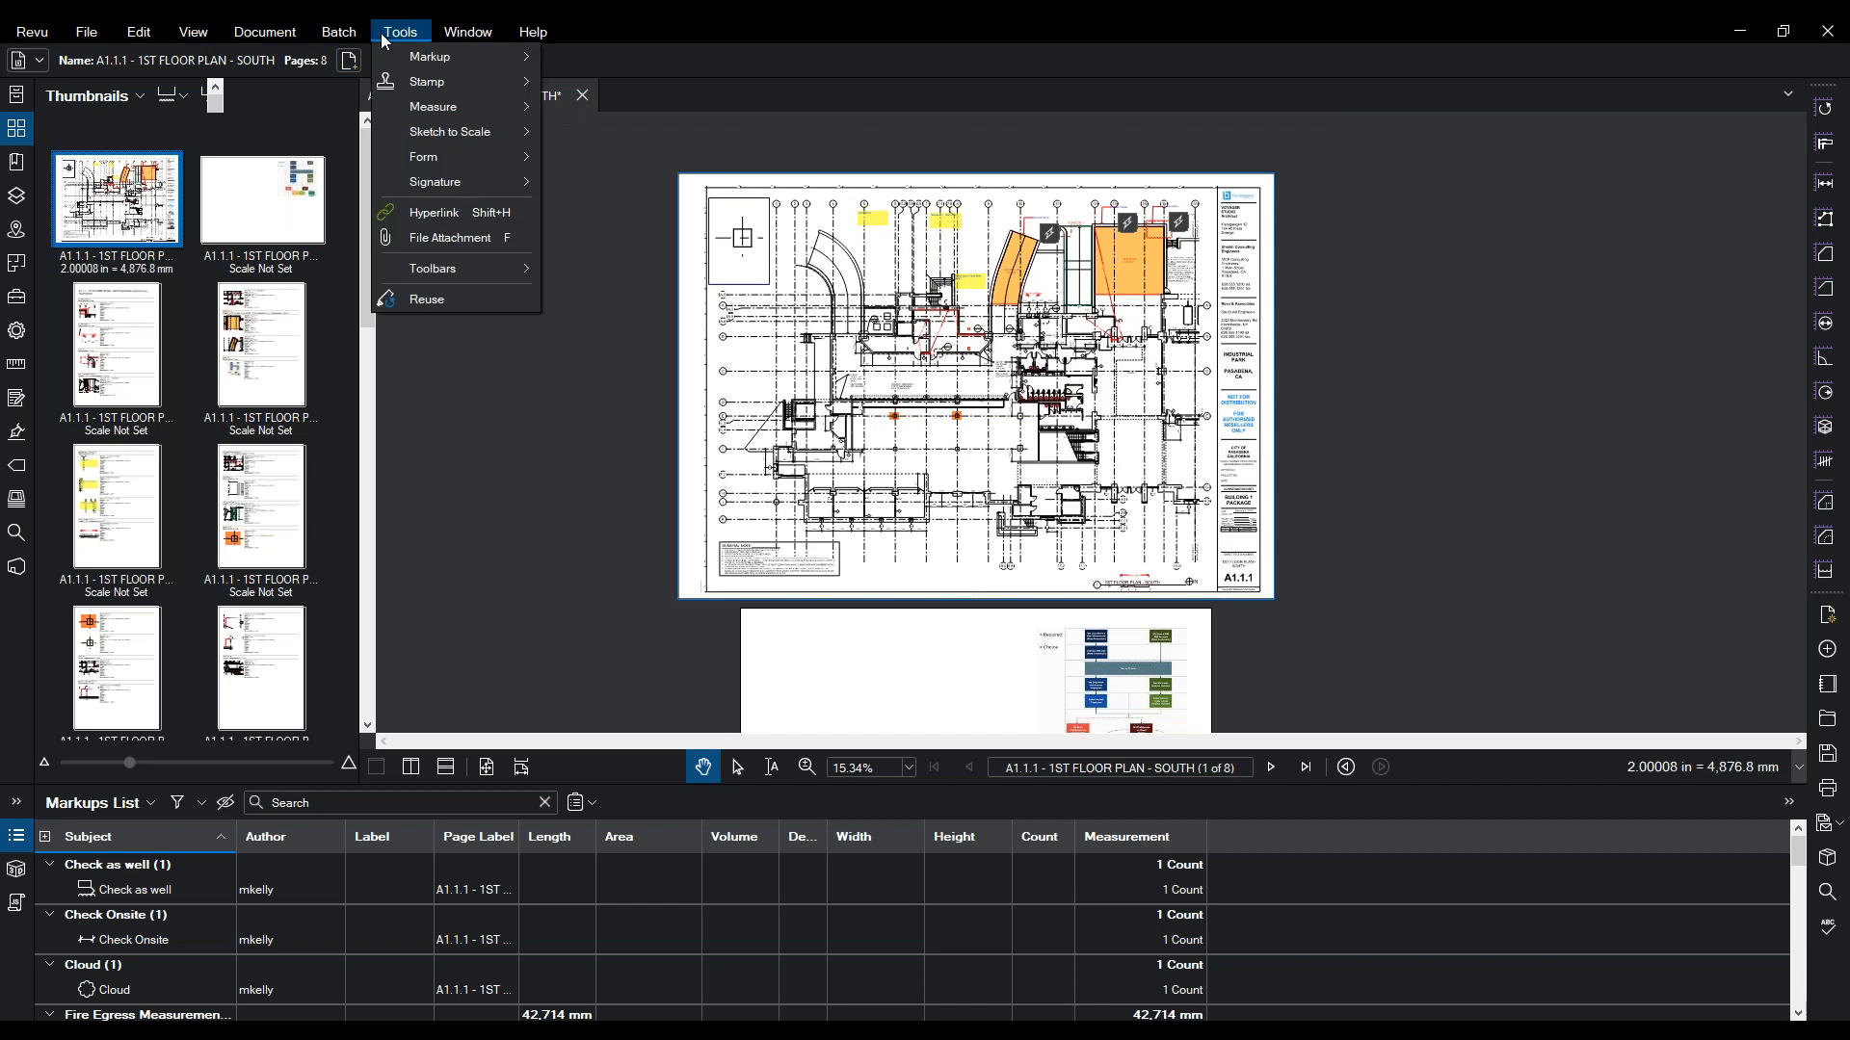
mouse_move(265, 32)
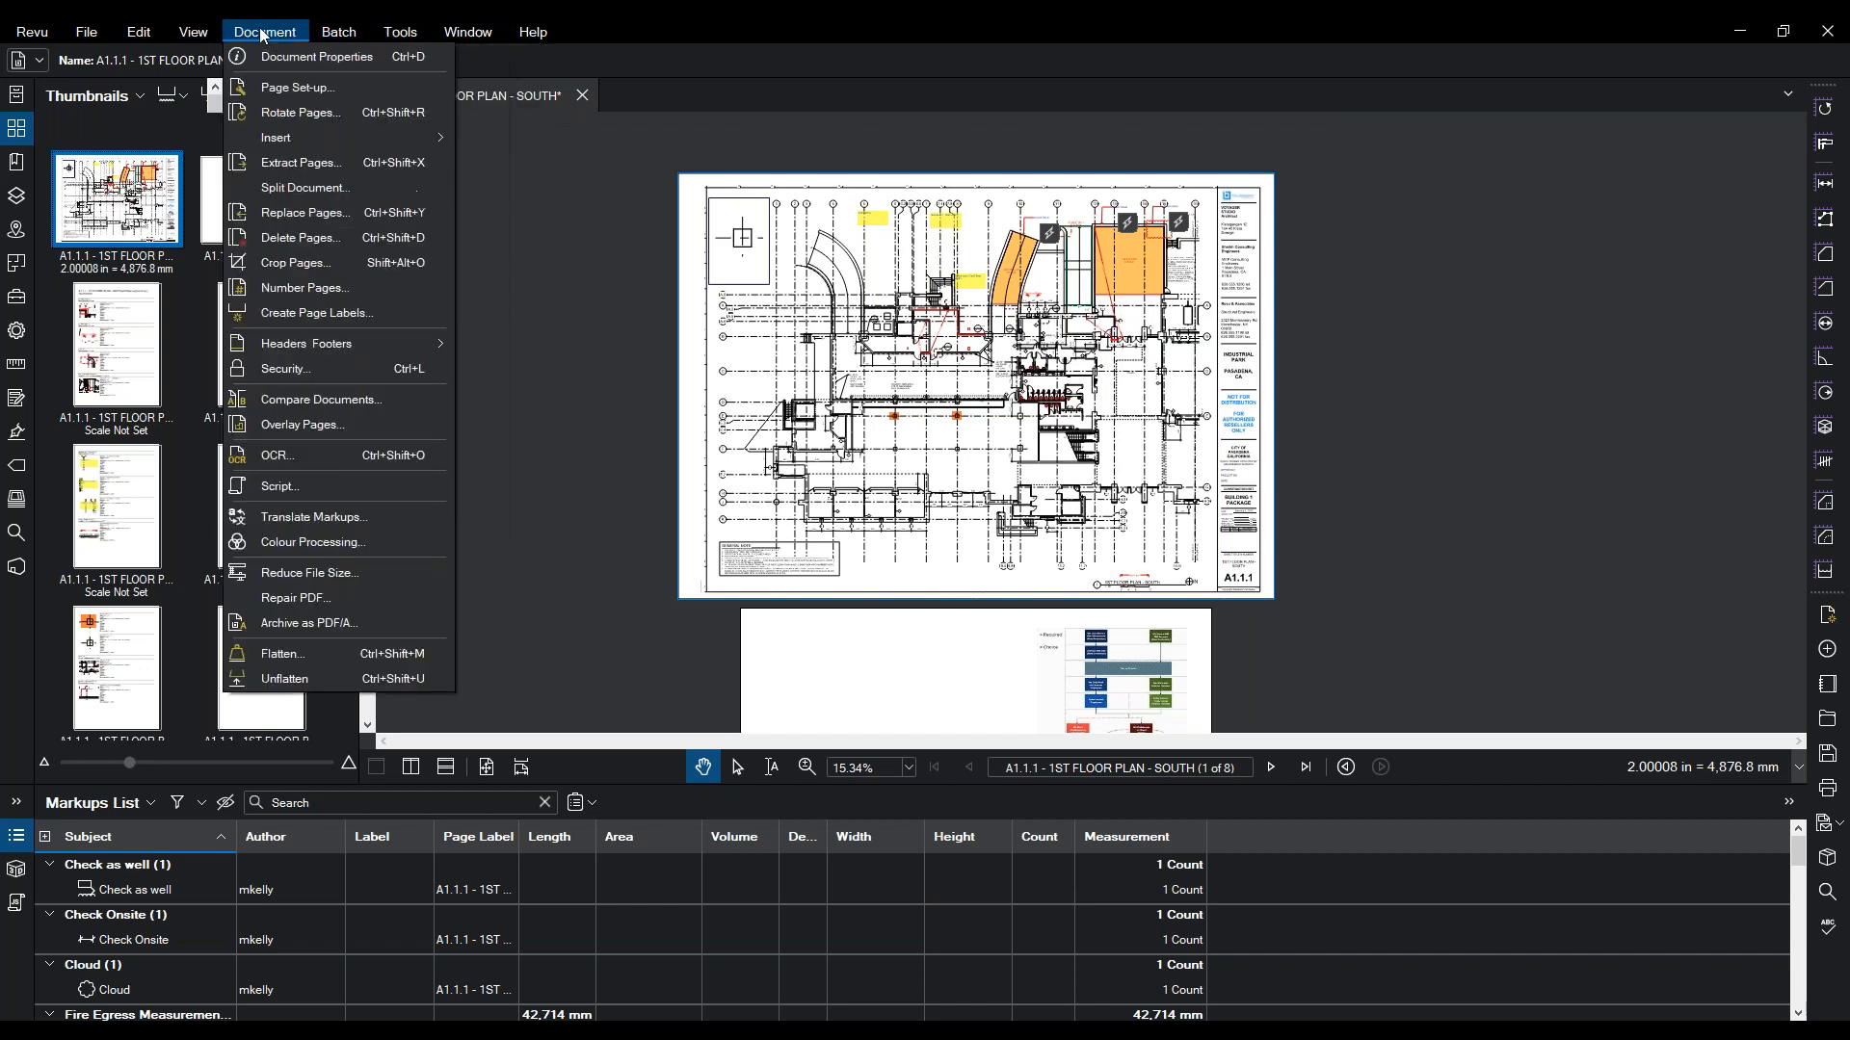
- In Compare Documents, choose Revision 1\A1.1.1 - 1ST FLOOR PLAN - SOUTH_REV 1.pdf as Document B
click(343, 400)
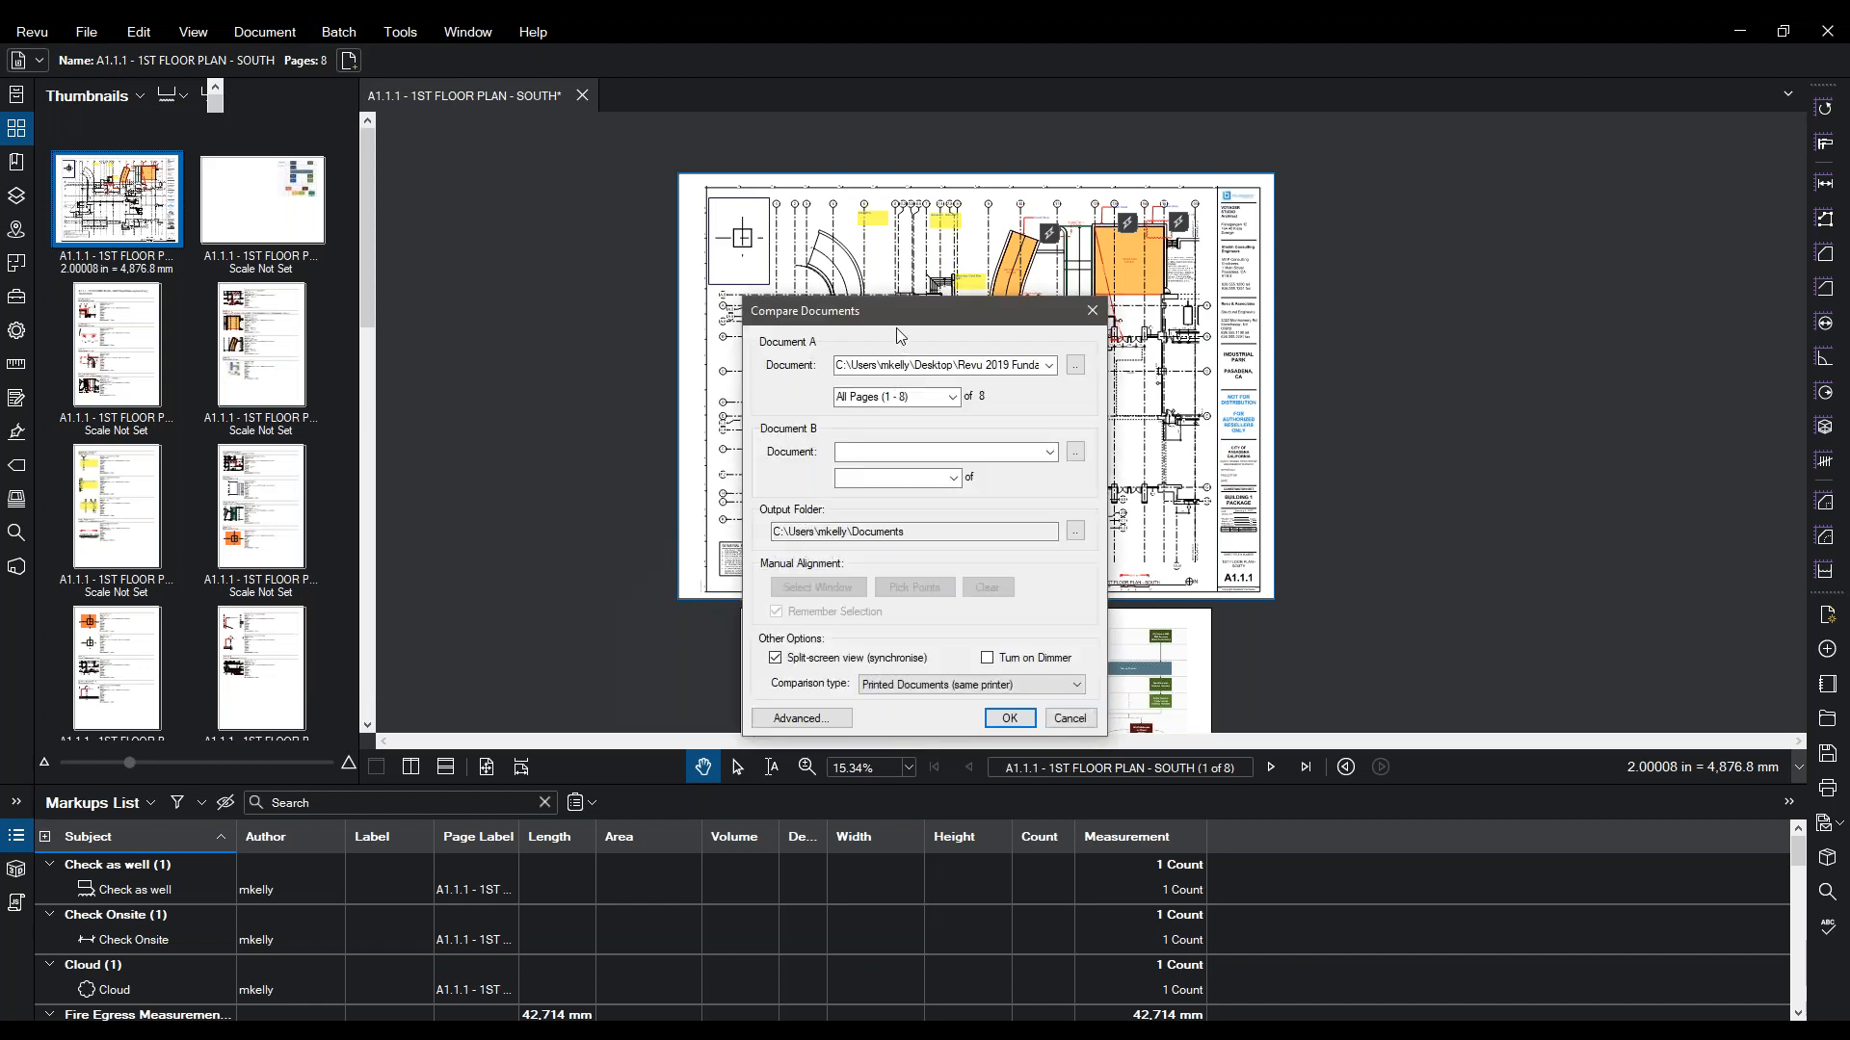
drag(861, 268, 727, 171)
click(847, 306)
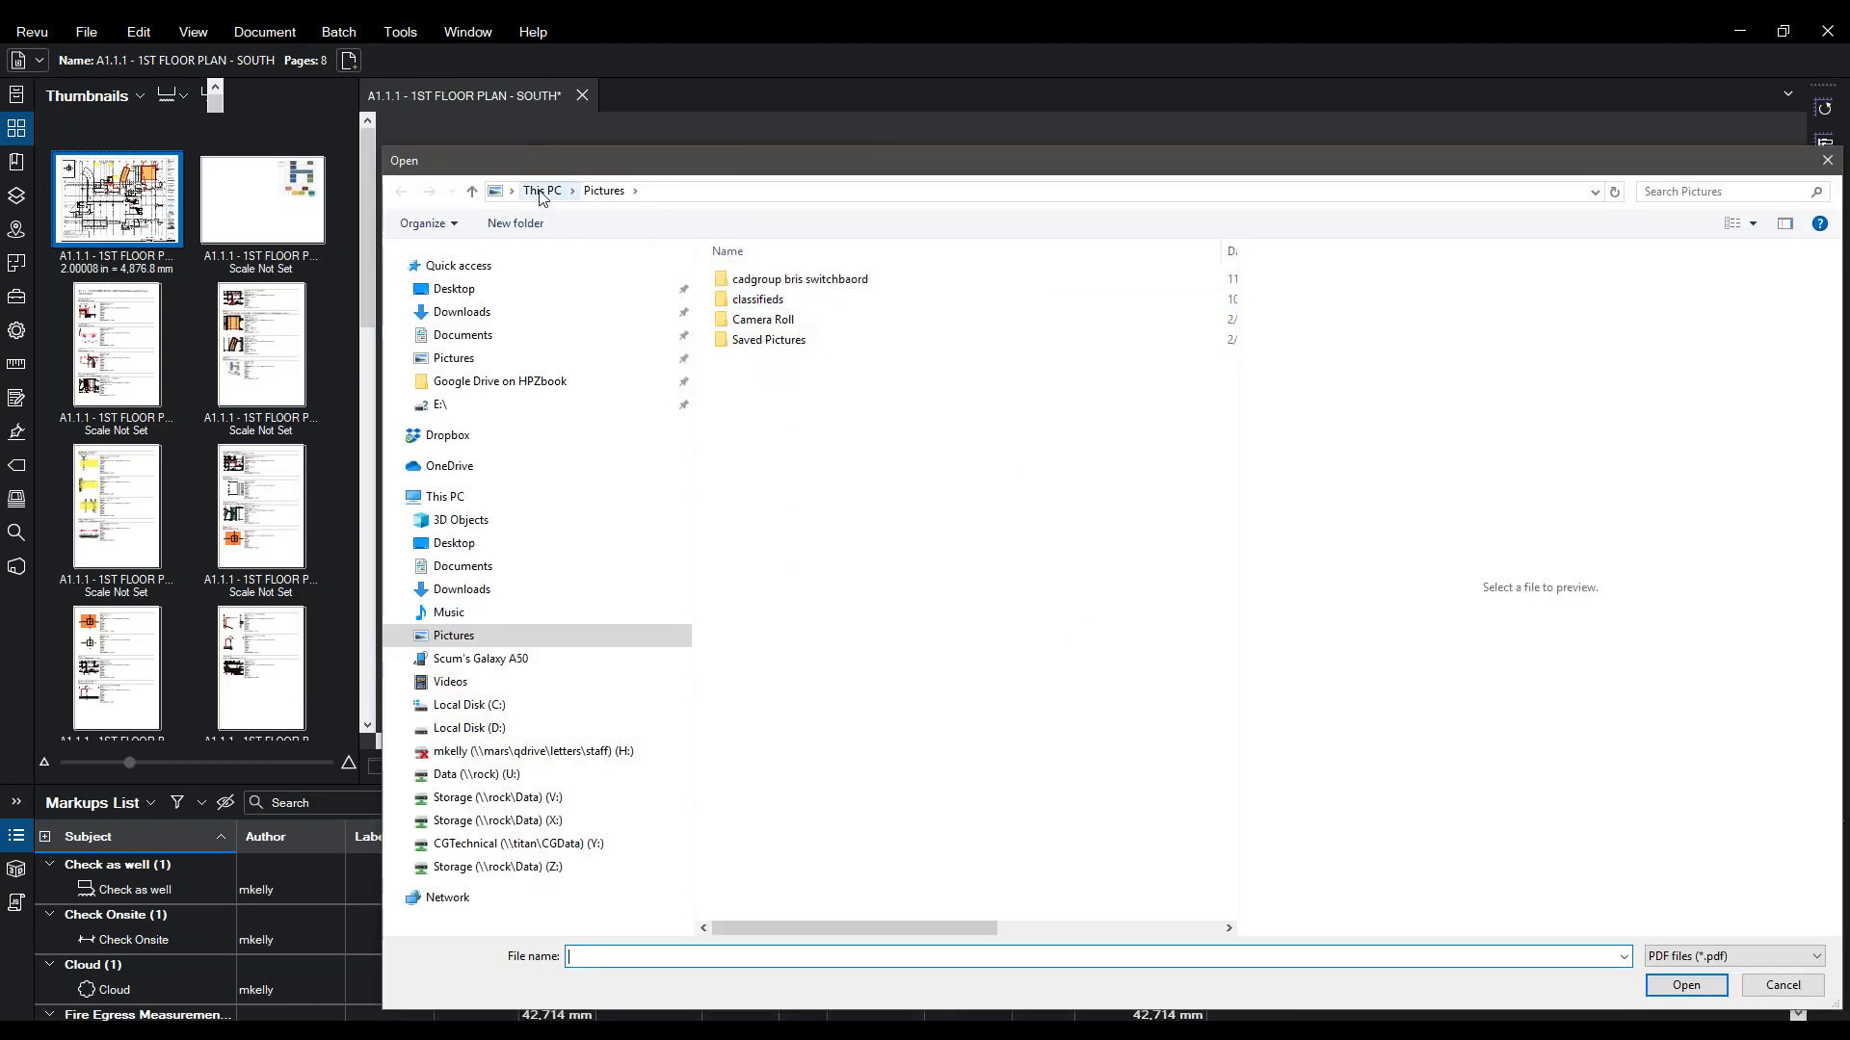
click(453, 289)
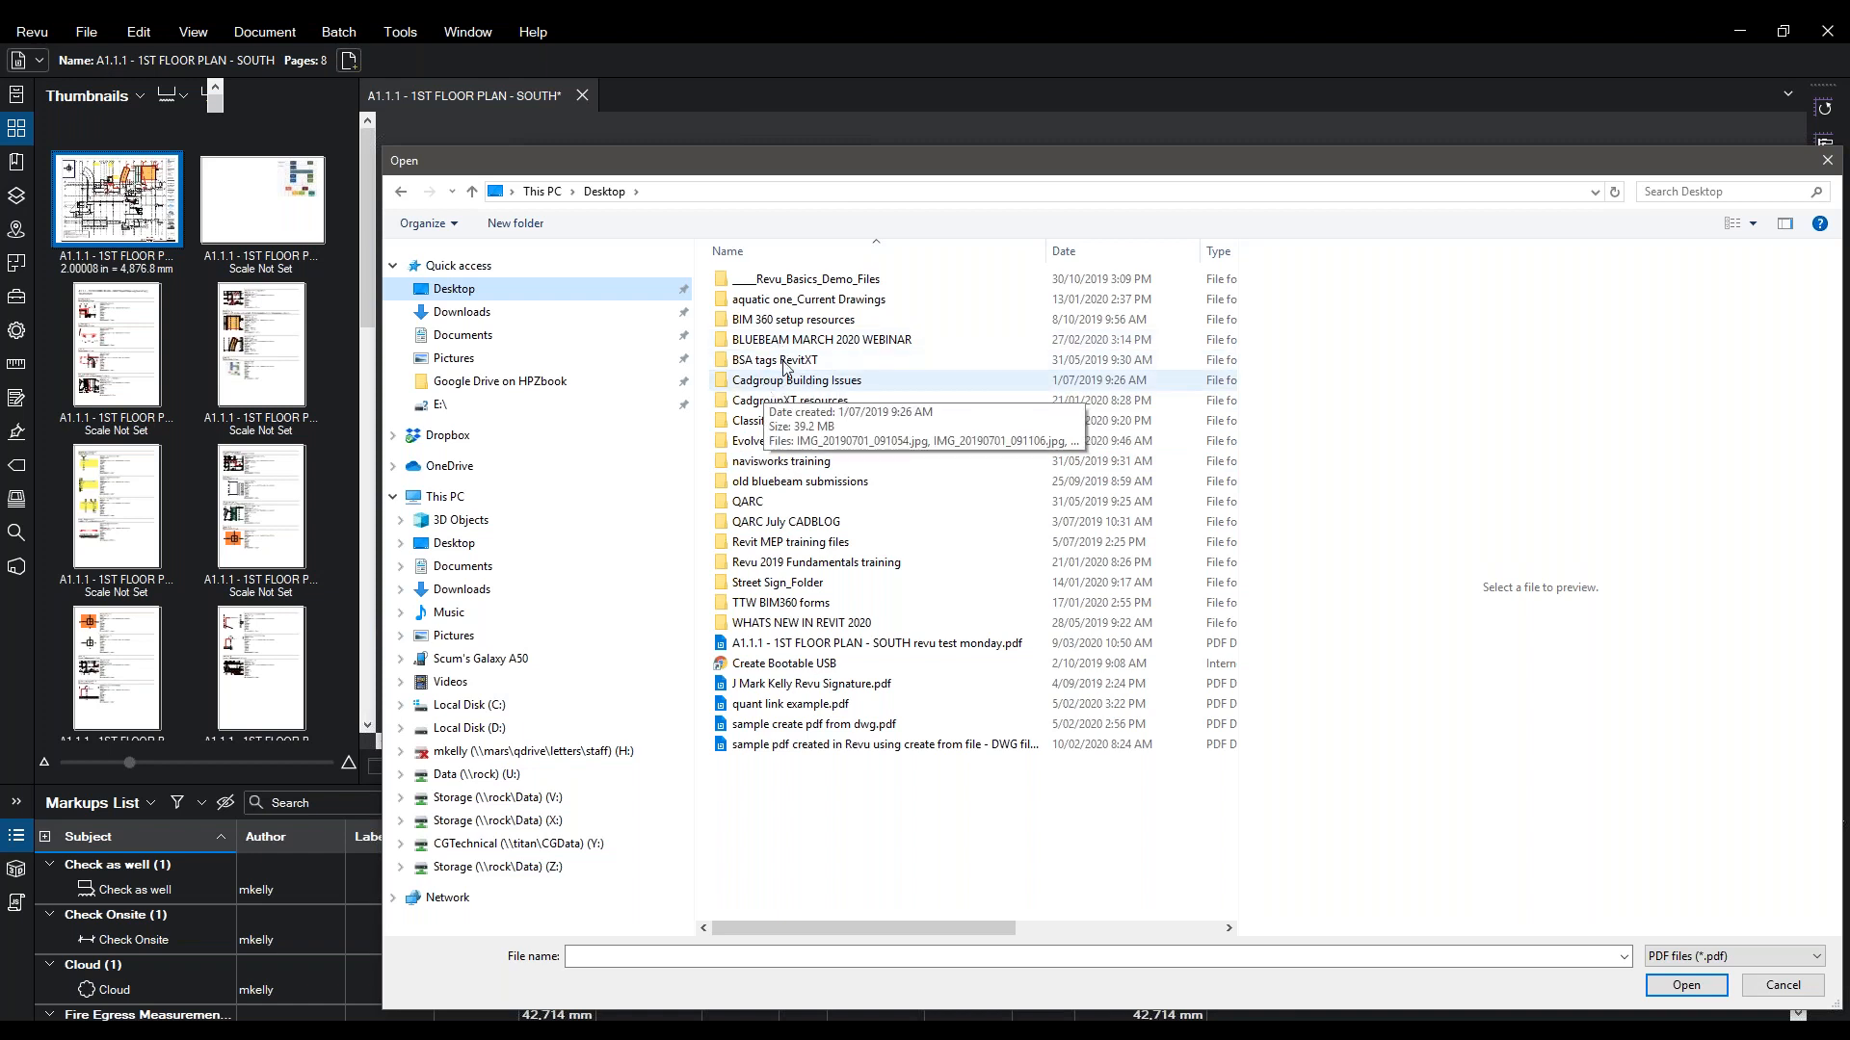
click(760, 566)
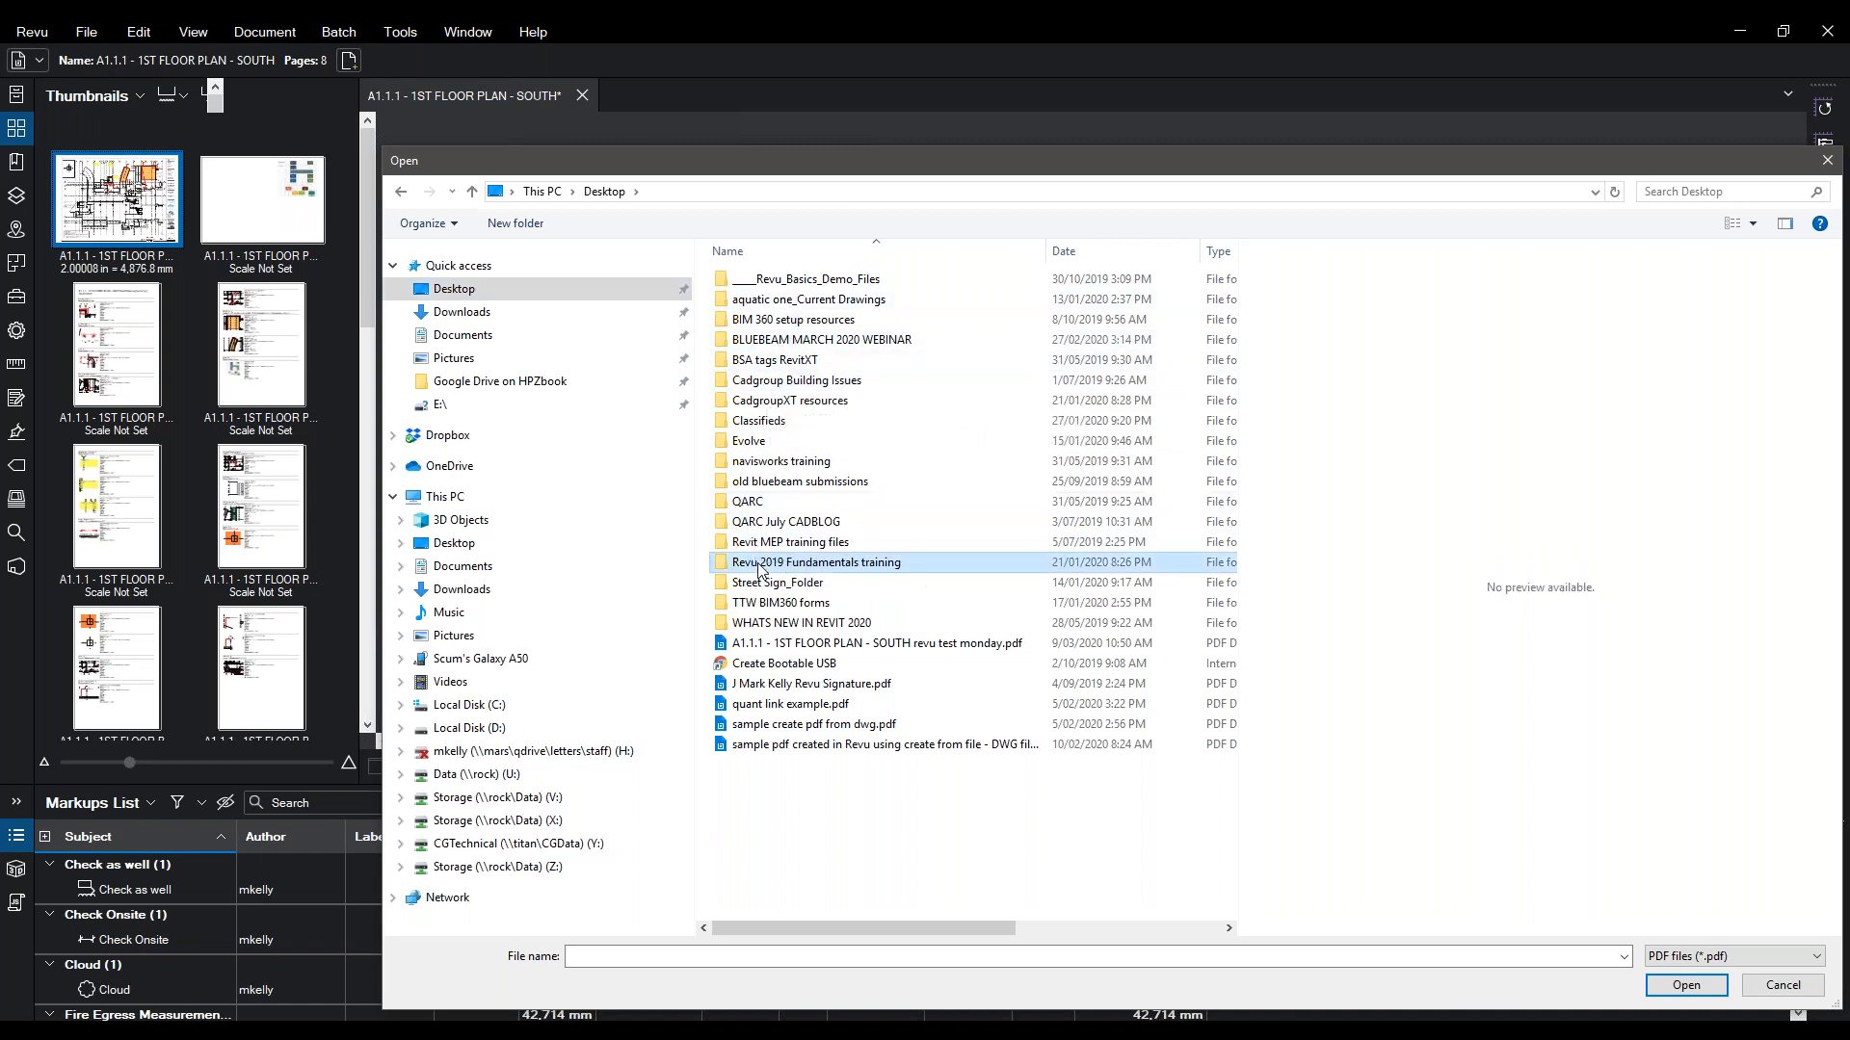
double_click(760, 567)
double_click(757, 279)
double_click(738, 306)
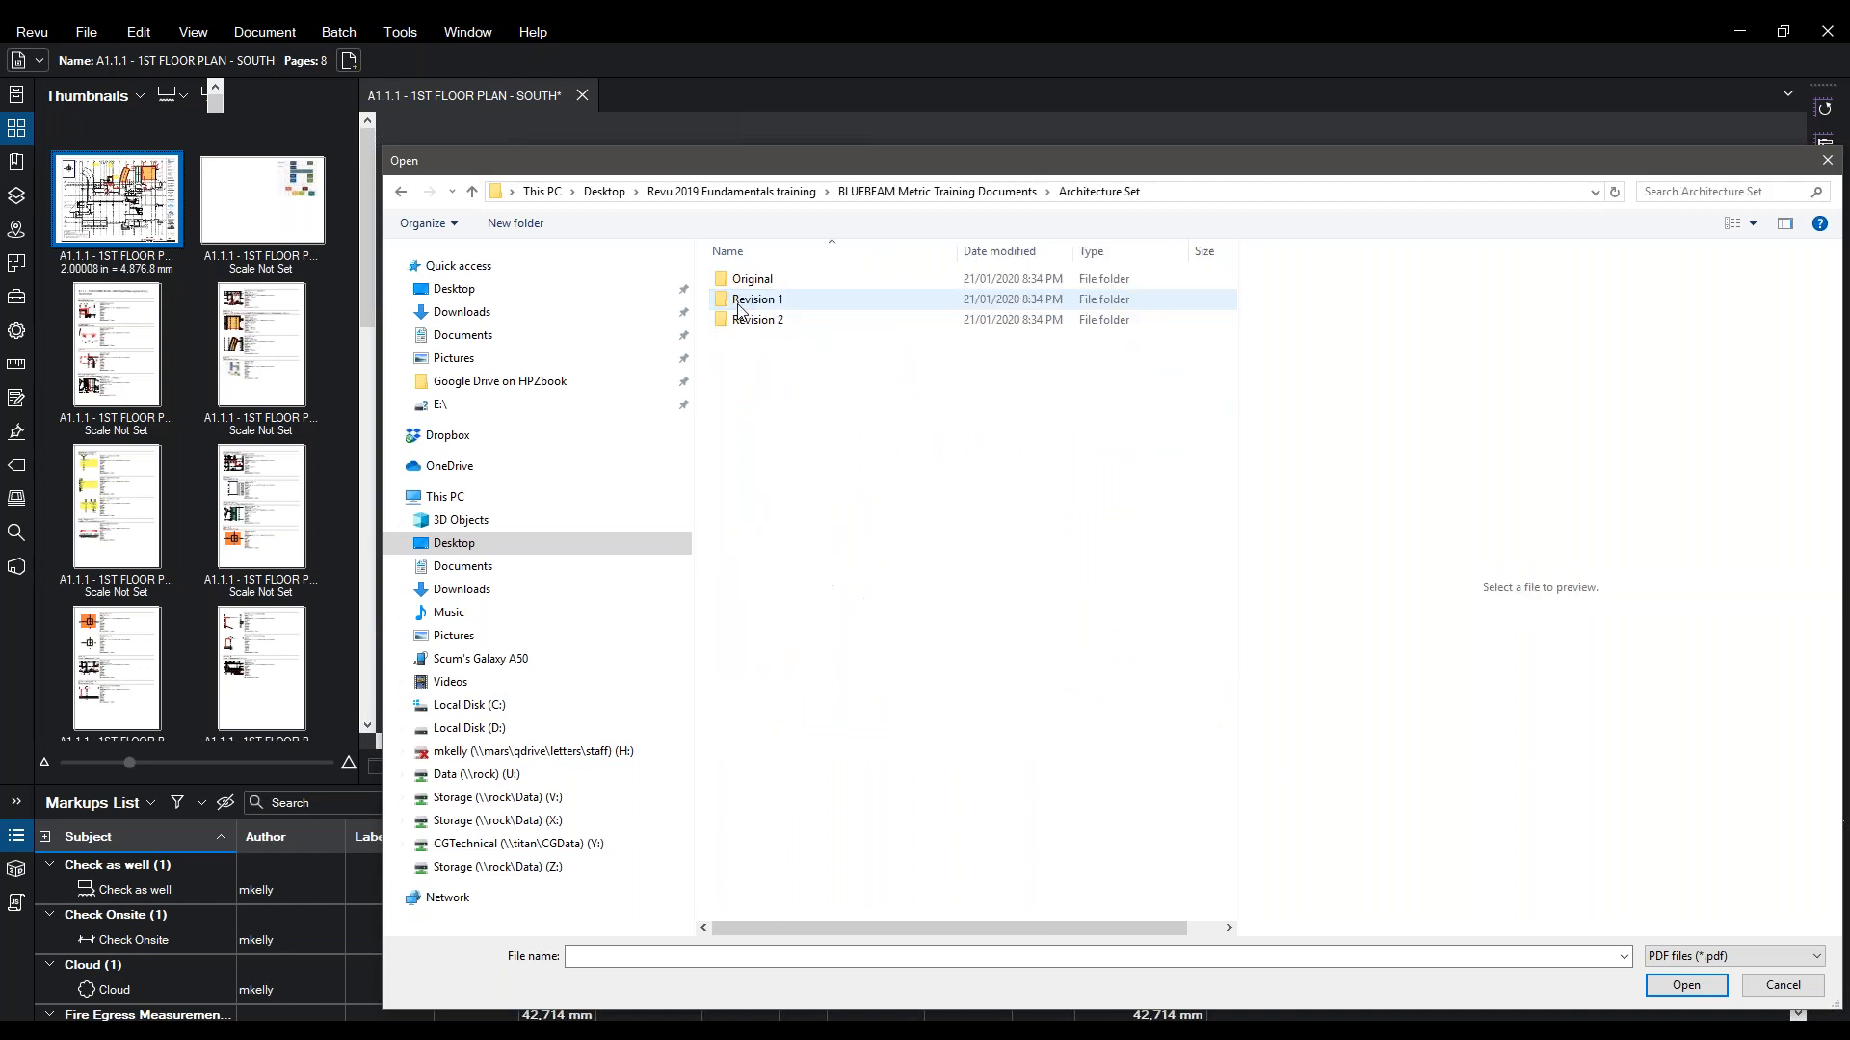
double_click(740, 304)
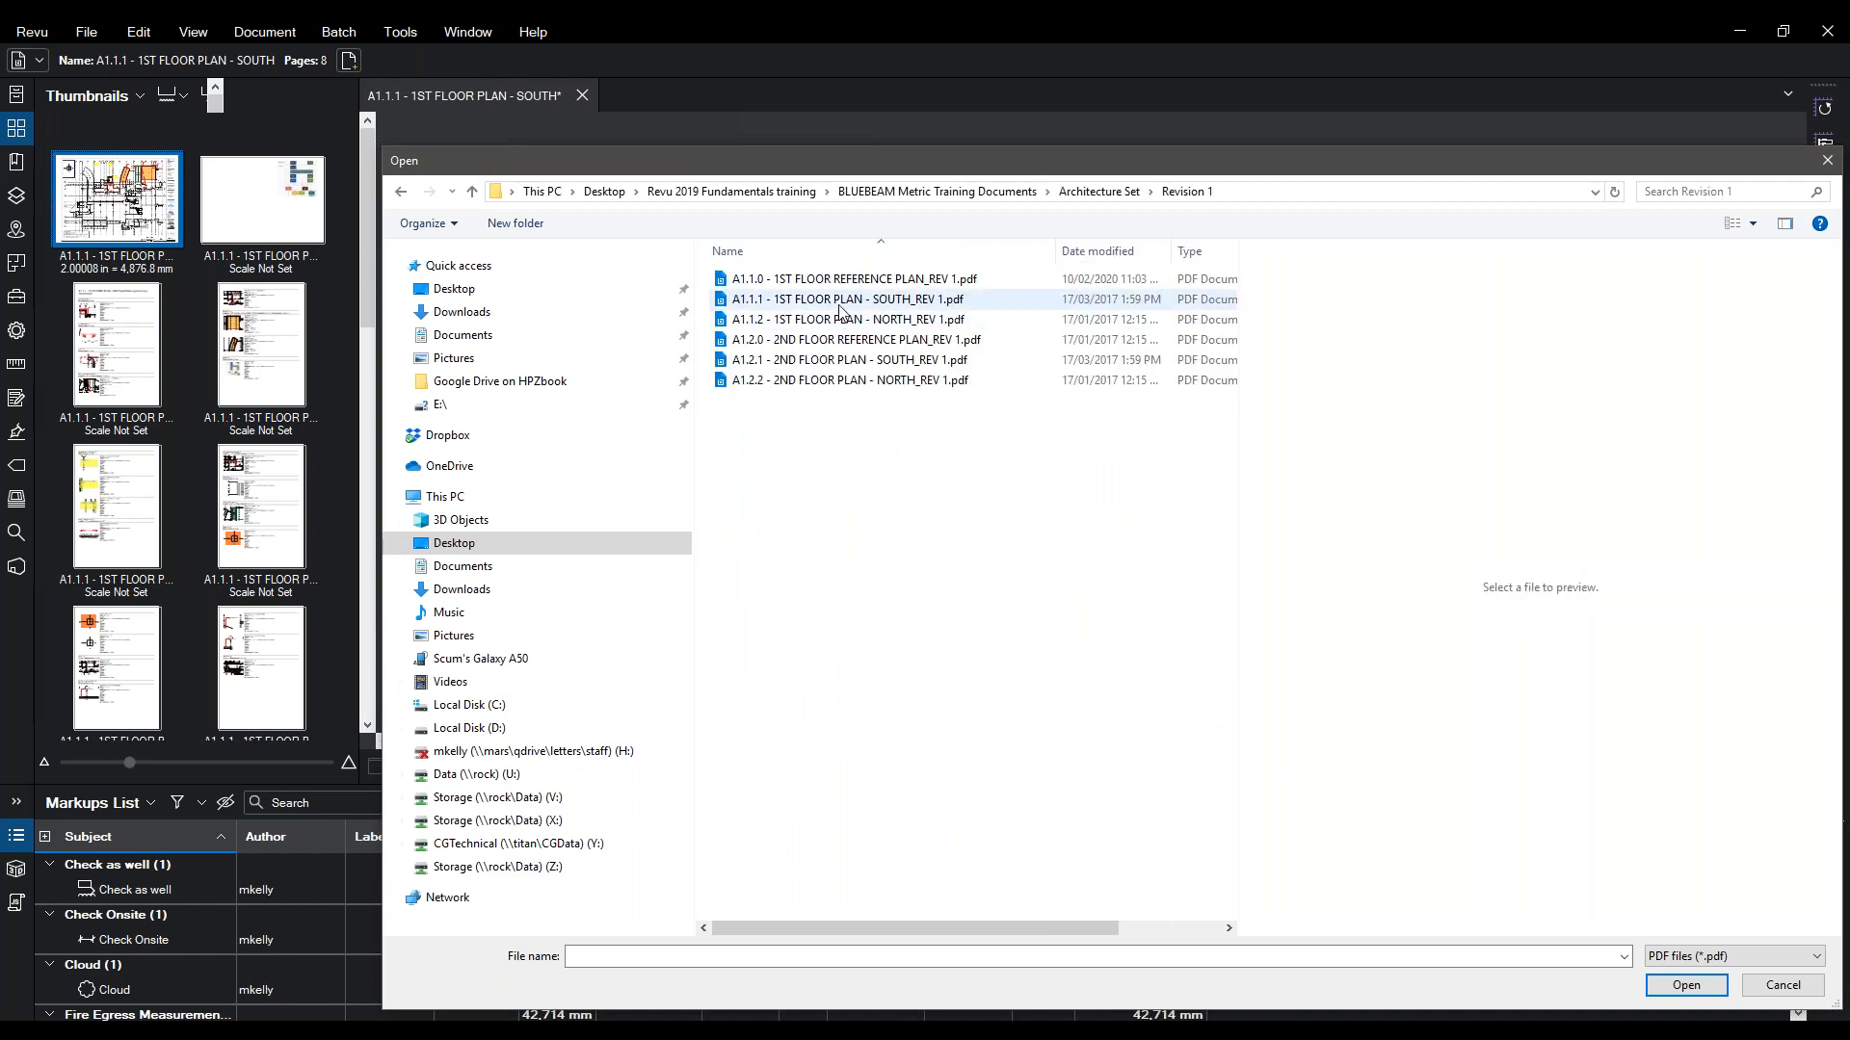
double_click(839, 302)
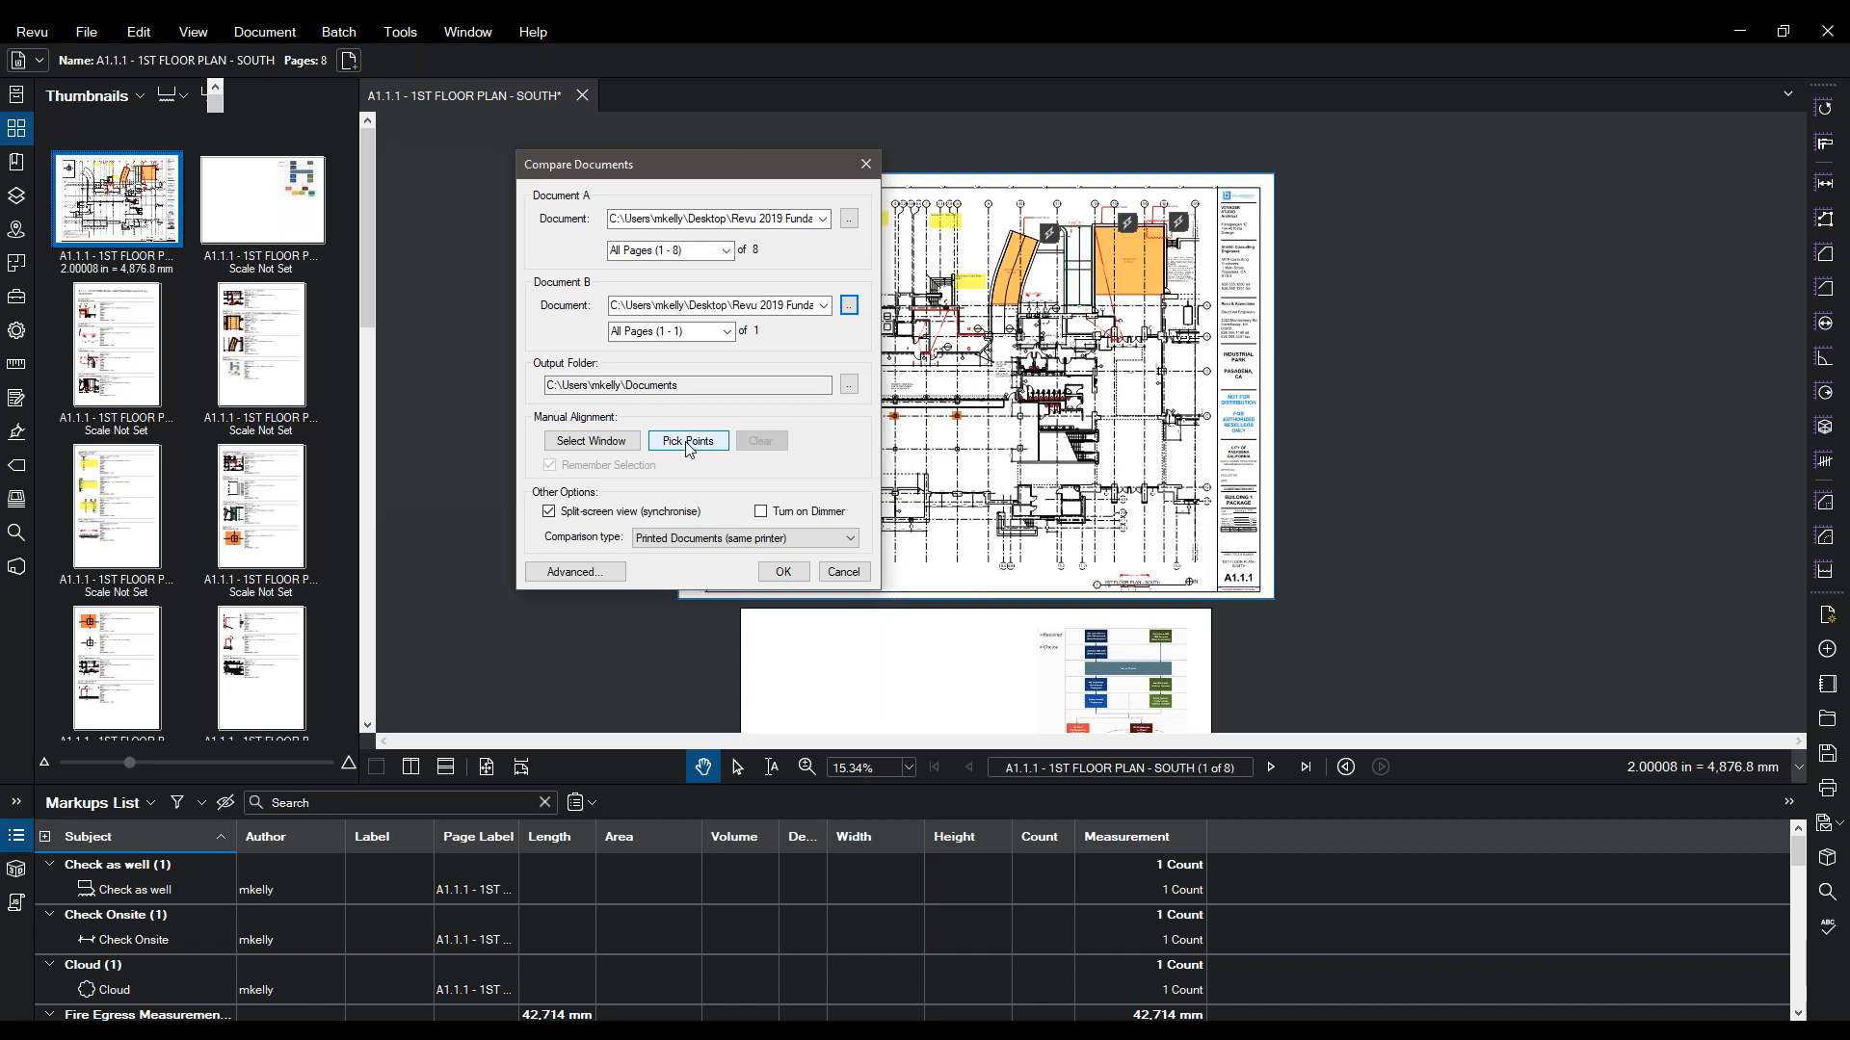
- Limit Document A to the Current (1) page and run the comparison
click(722, 251)
click(724, 250)
click(671, 271)
click(726, 251)
click(727, 252)
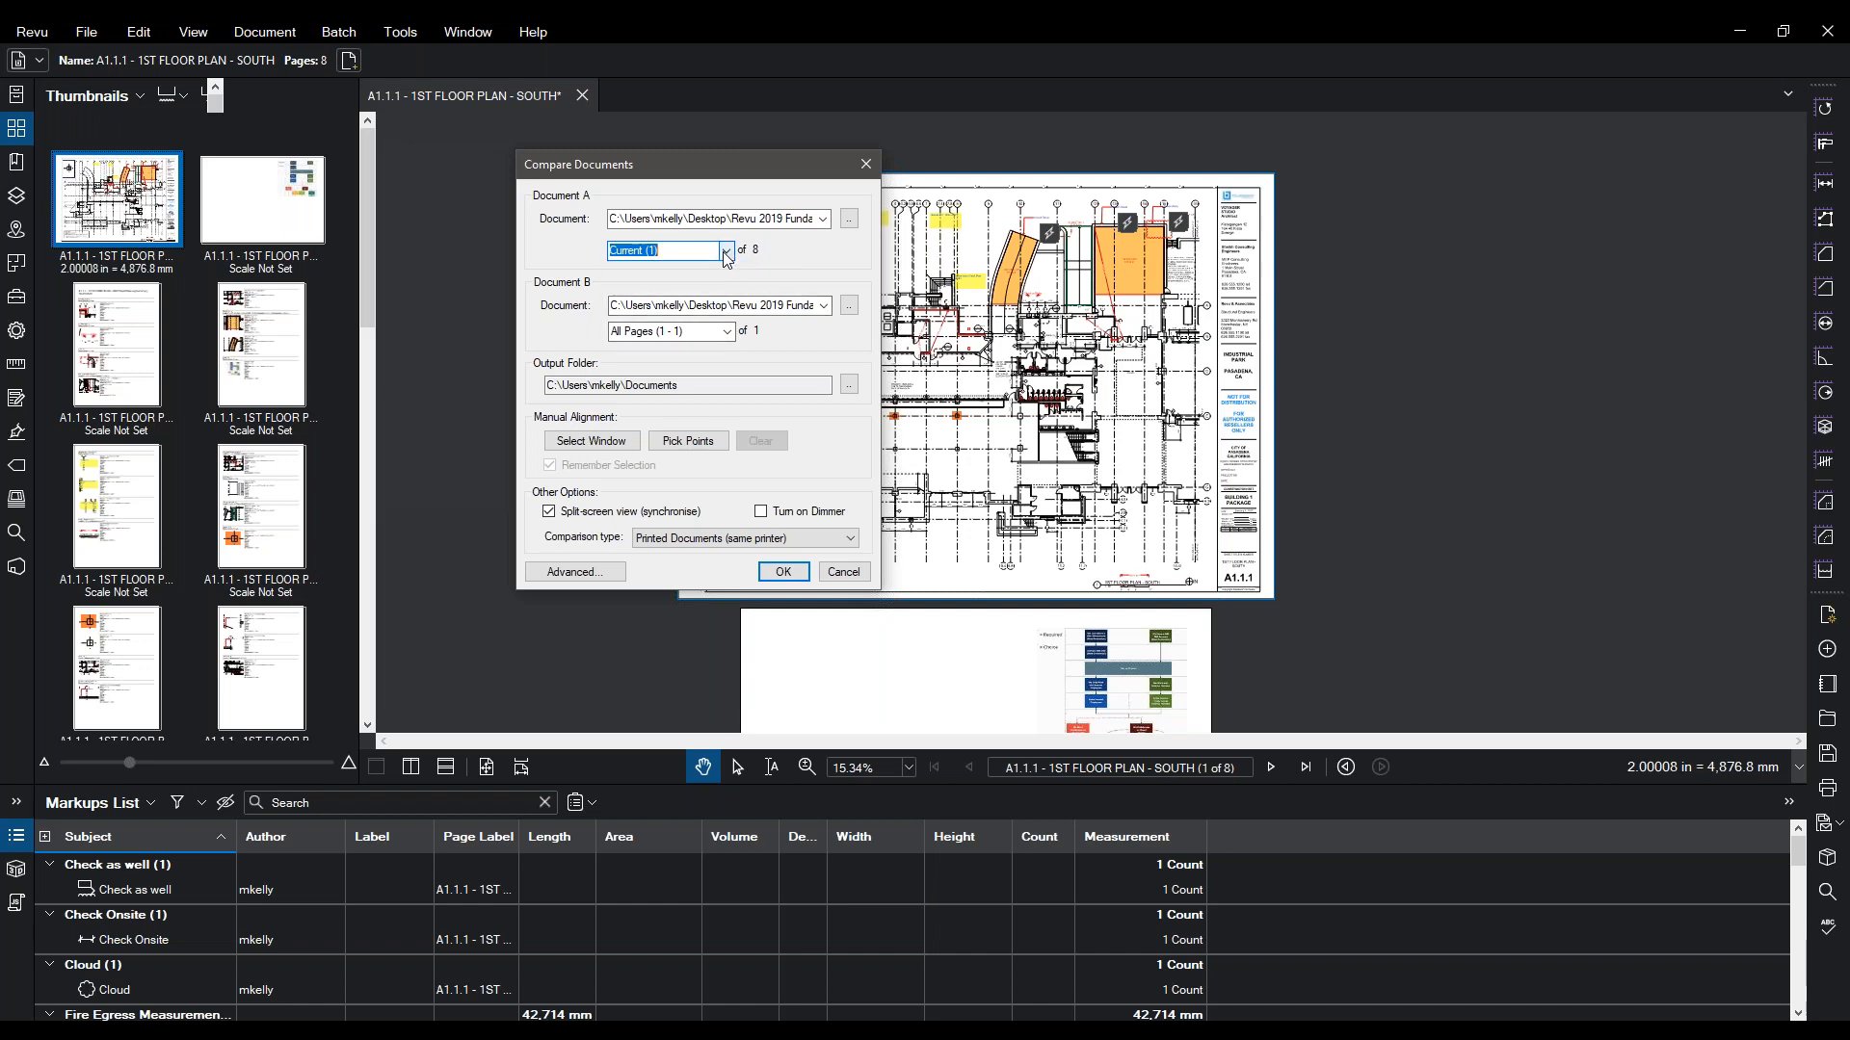
click(781, 572)
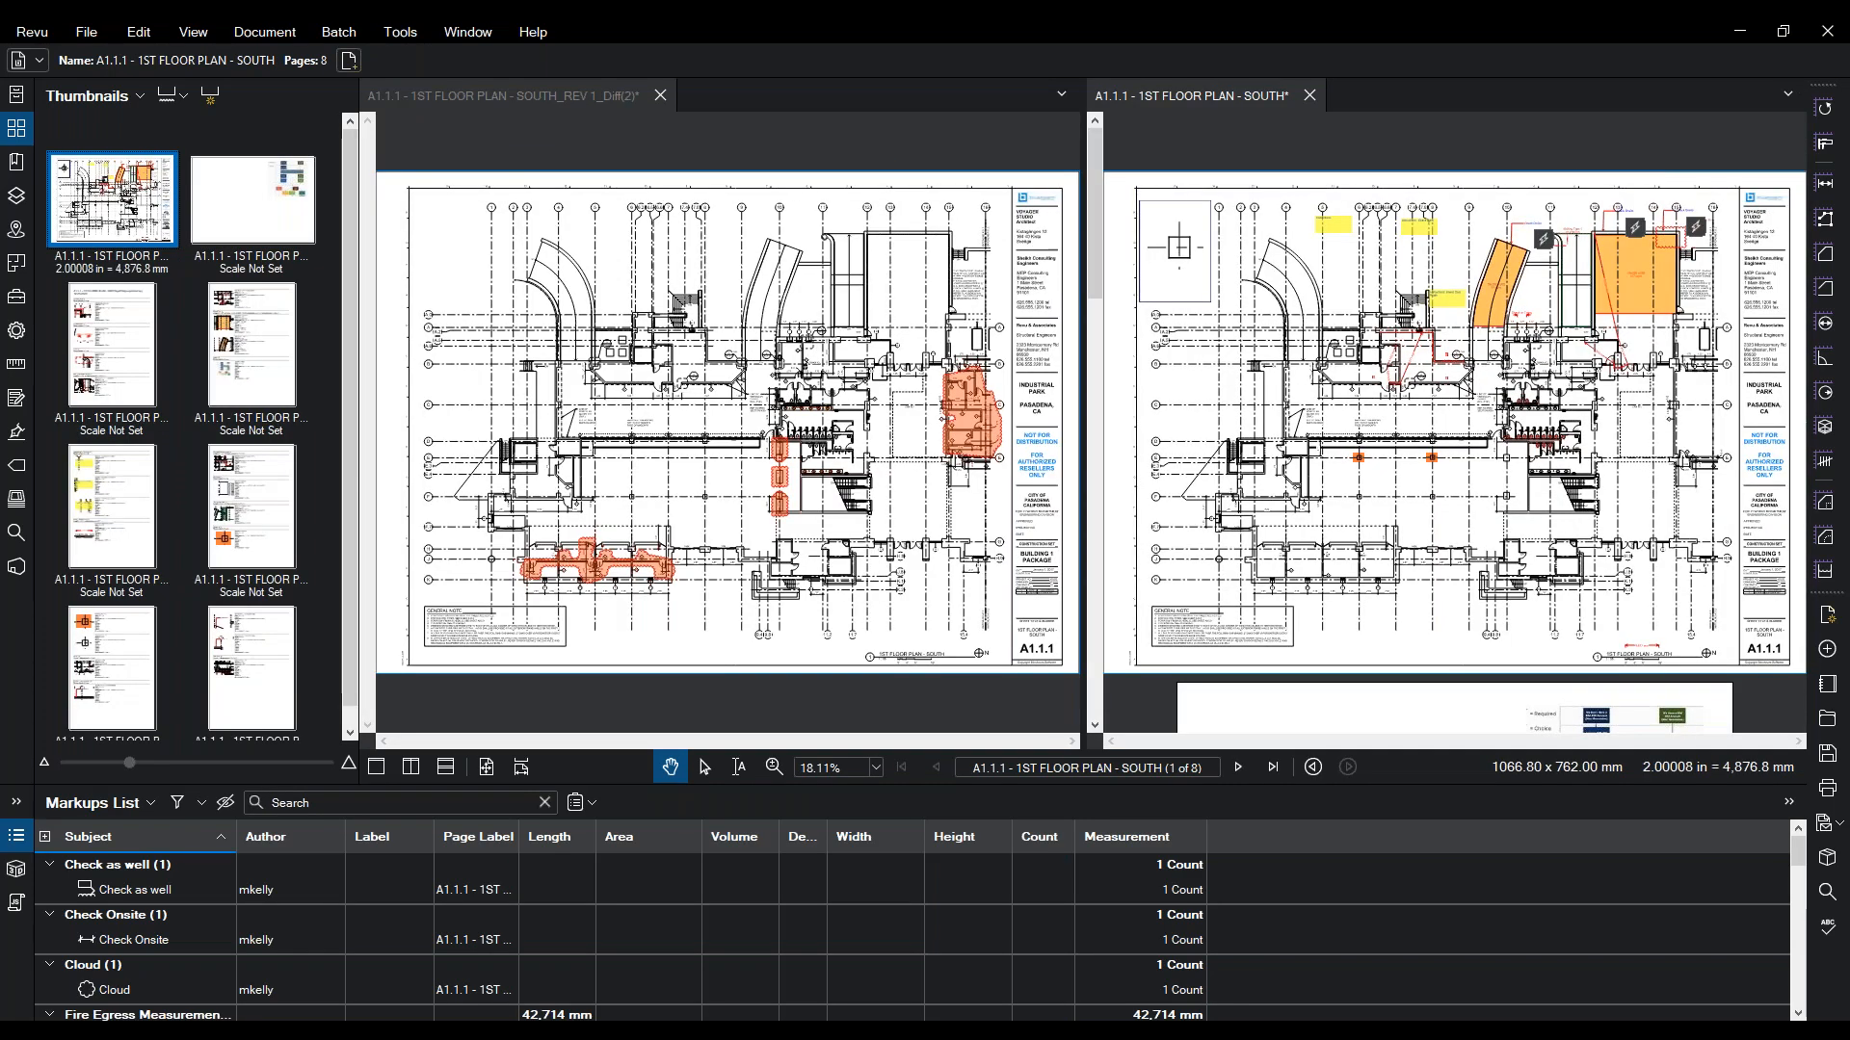
- Zoom and pan across the five clouded differences, then close the SOUTH_REV 1_Diff(2) result without saving
click(994, 462)
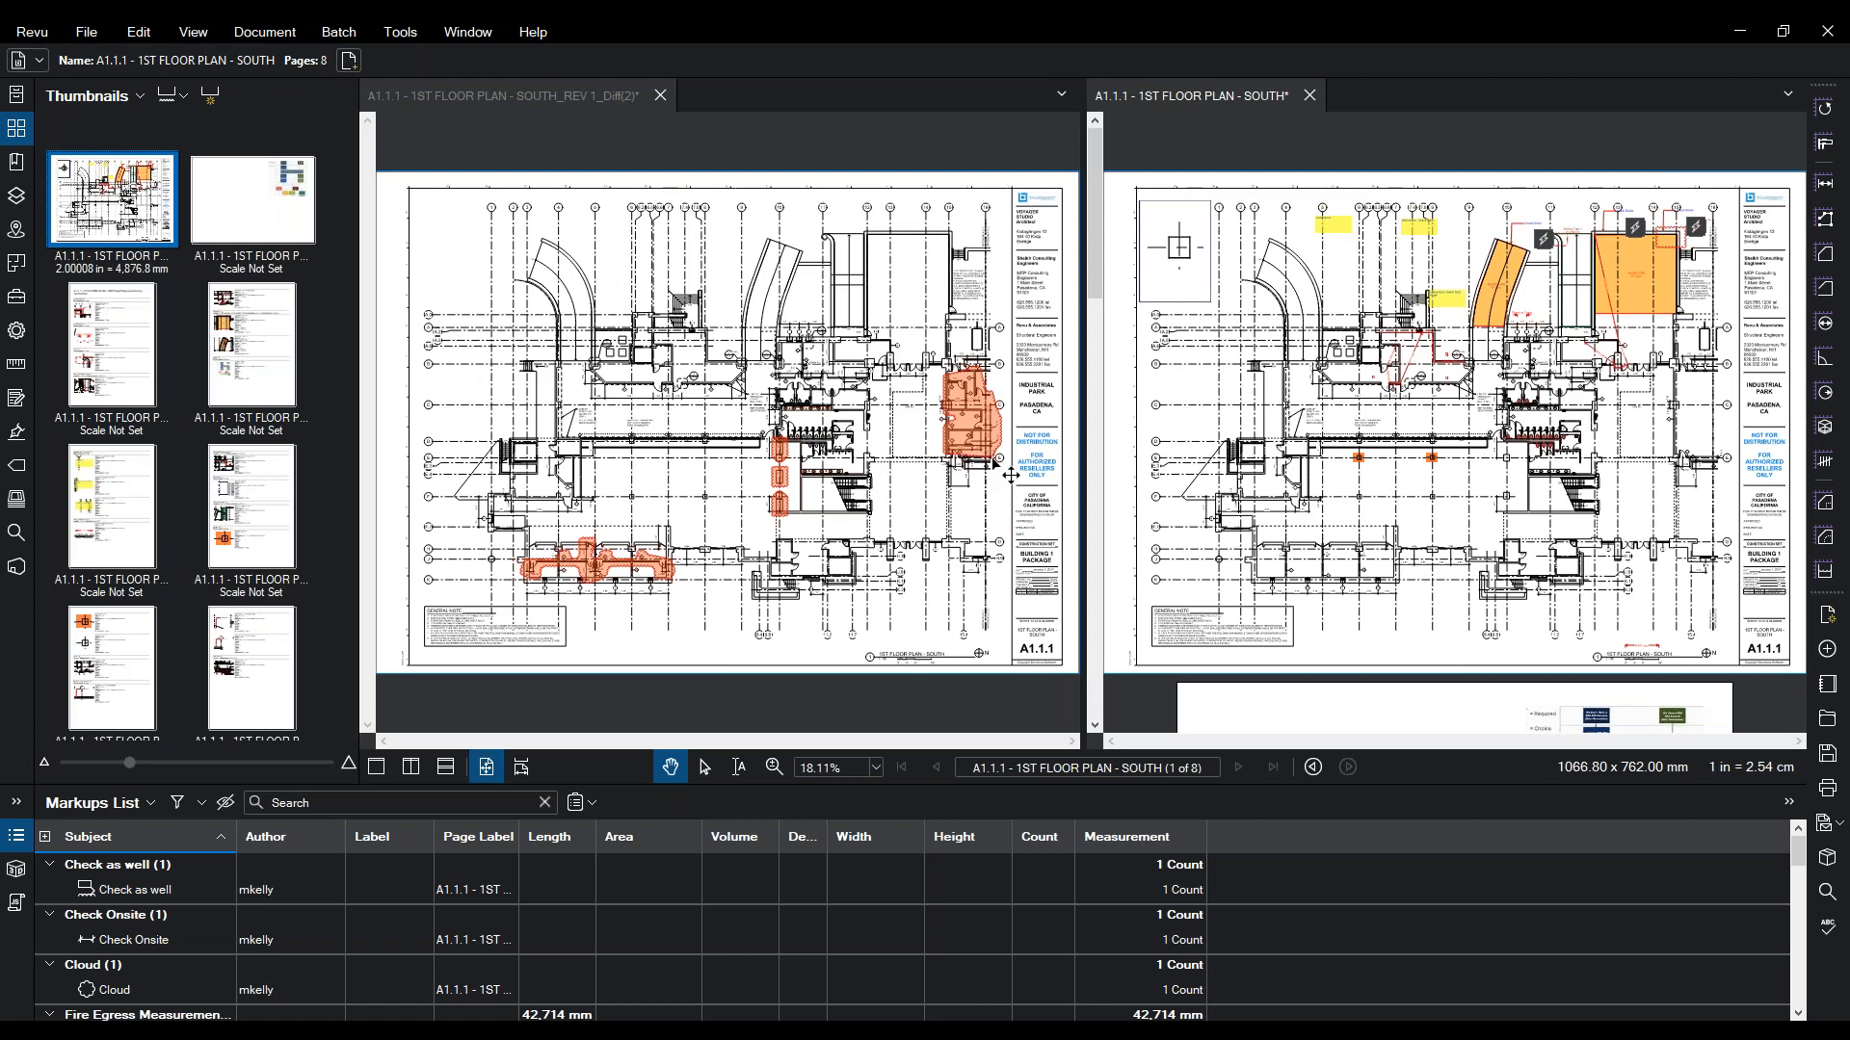
scroll(994, 461, up, 5)
scroll(915, 384, down, 4)
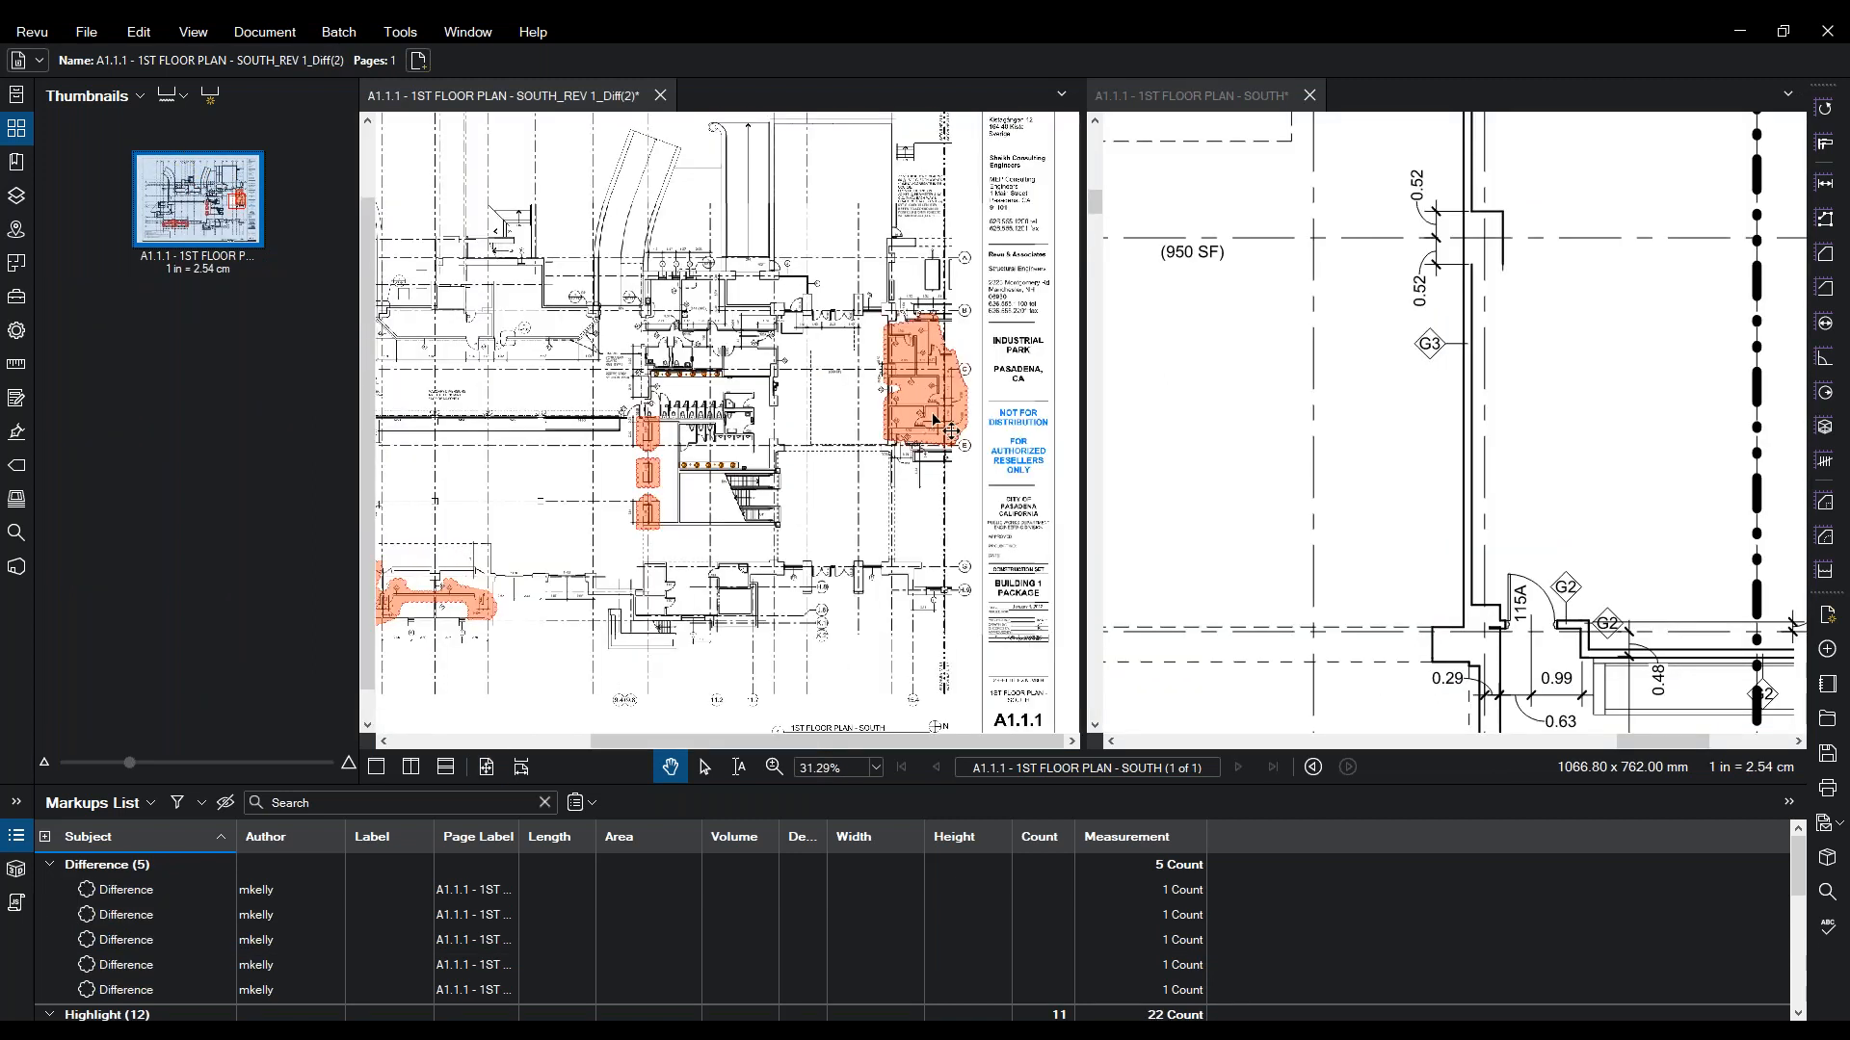
scroll(672, 419, up, 5)
scroll(702, 446, down, 5)
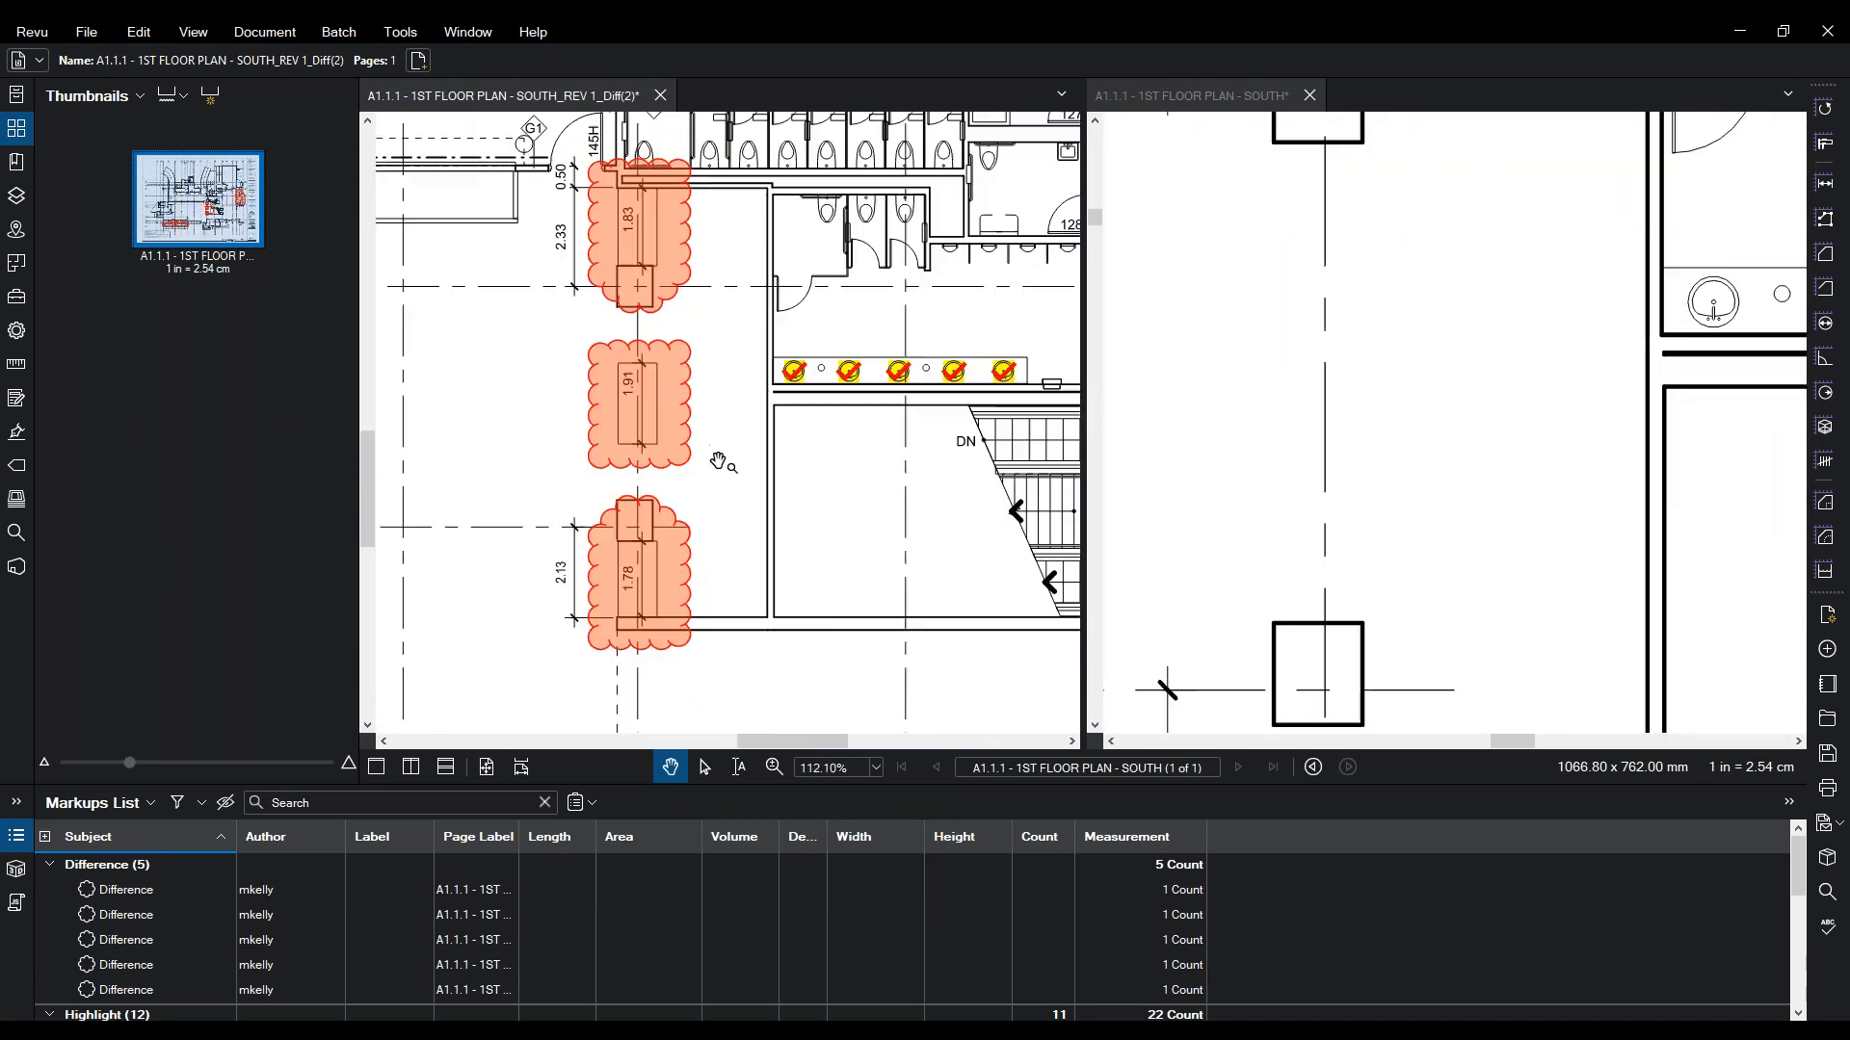
scroll(718, 460, up, 5)
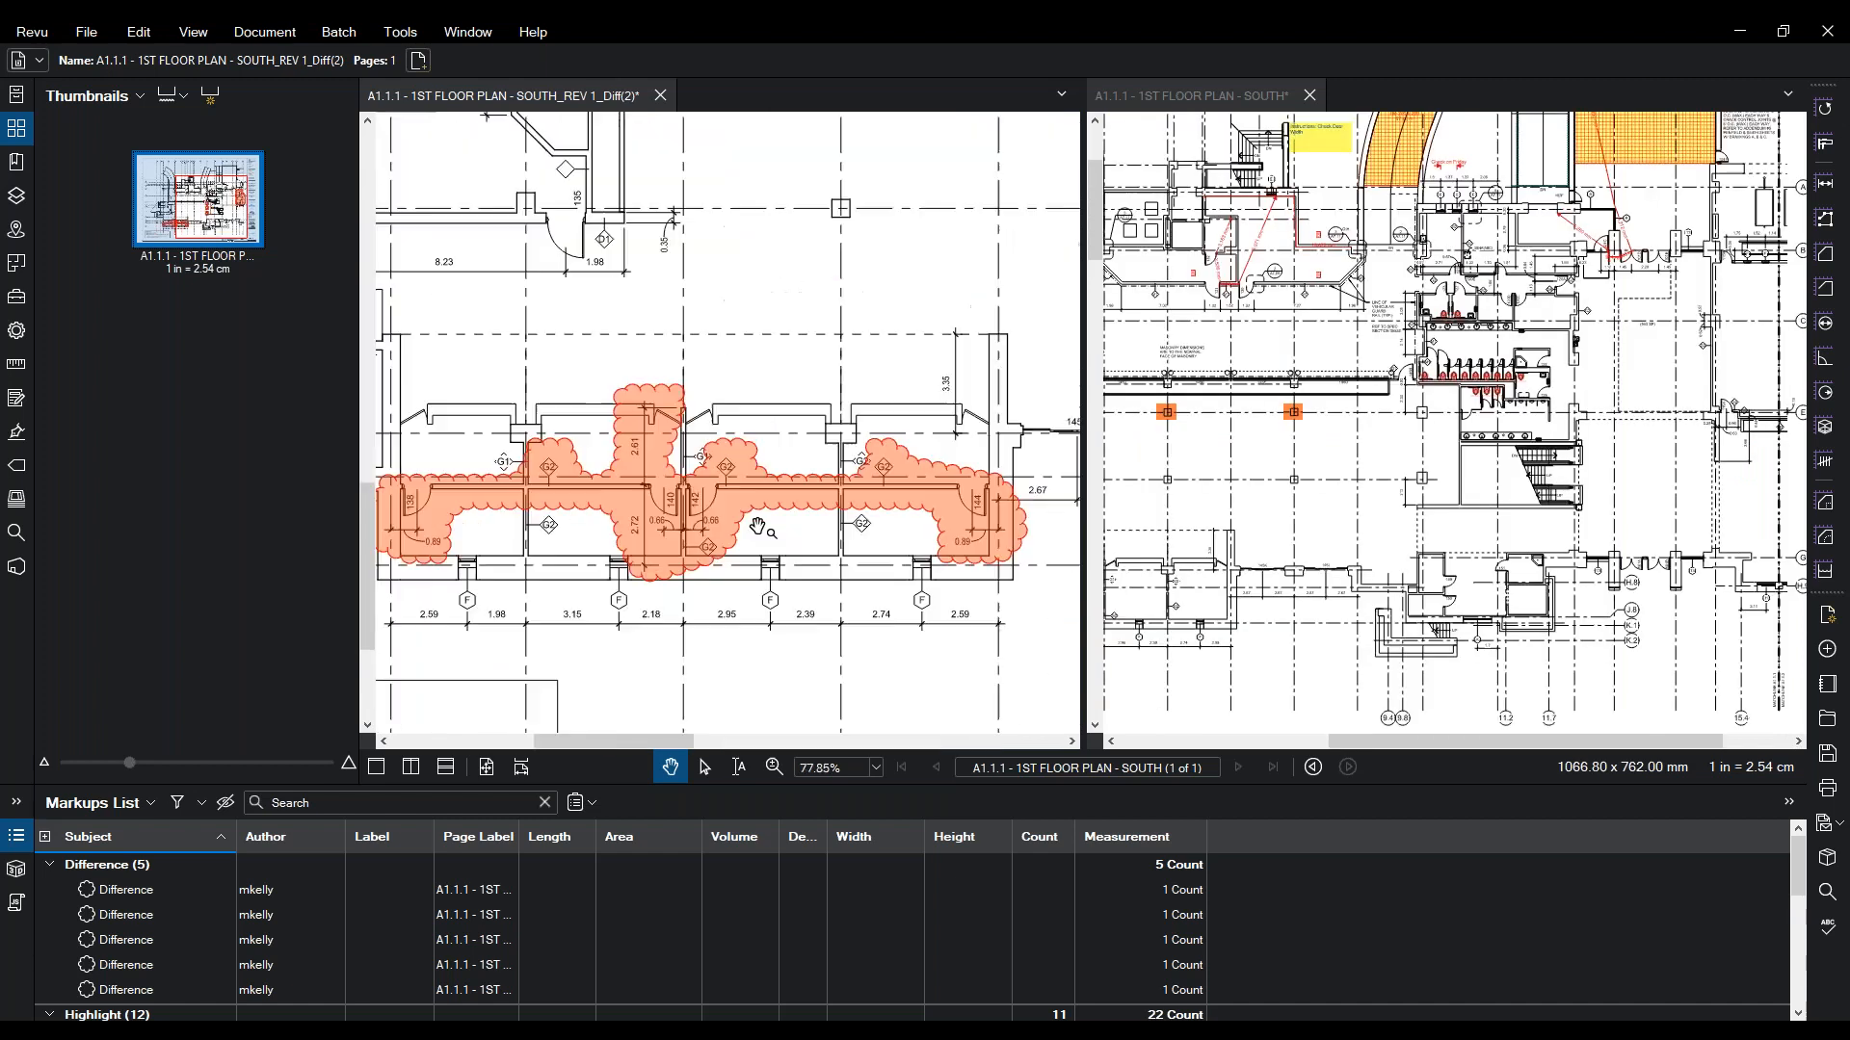
scroll(748, 488, down, 6)
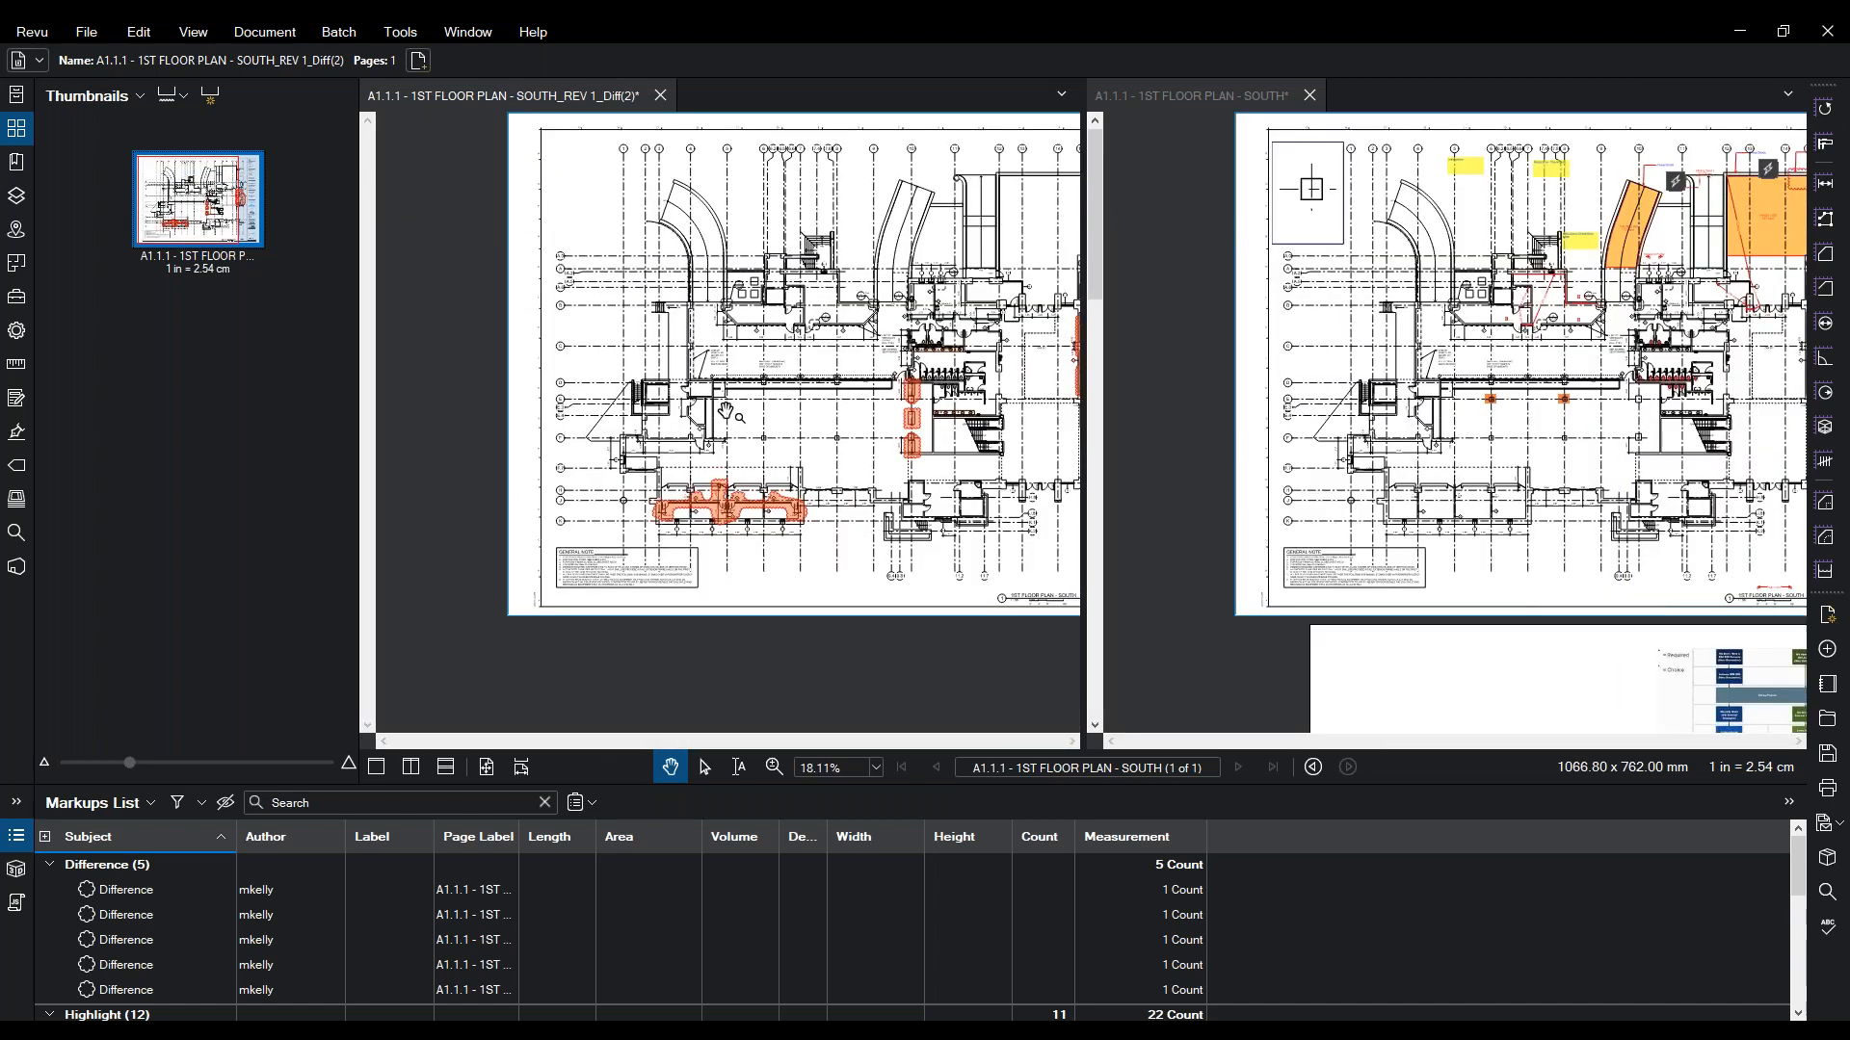
drag(736, 406, 596, 469)
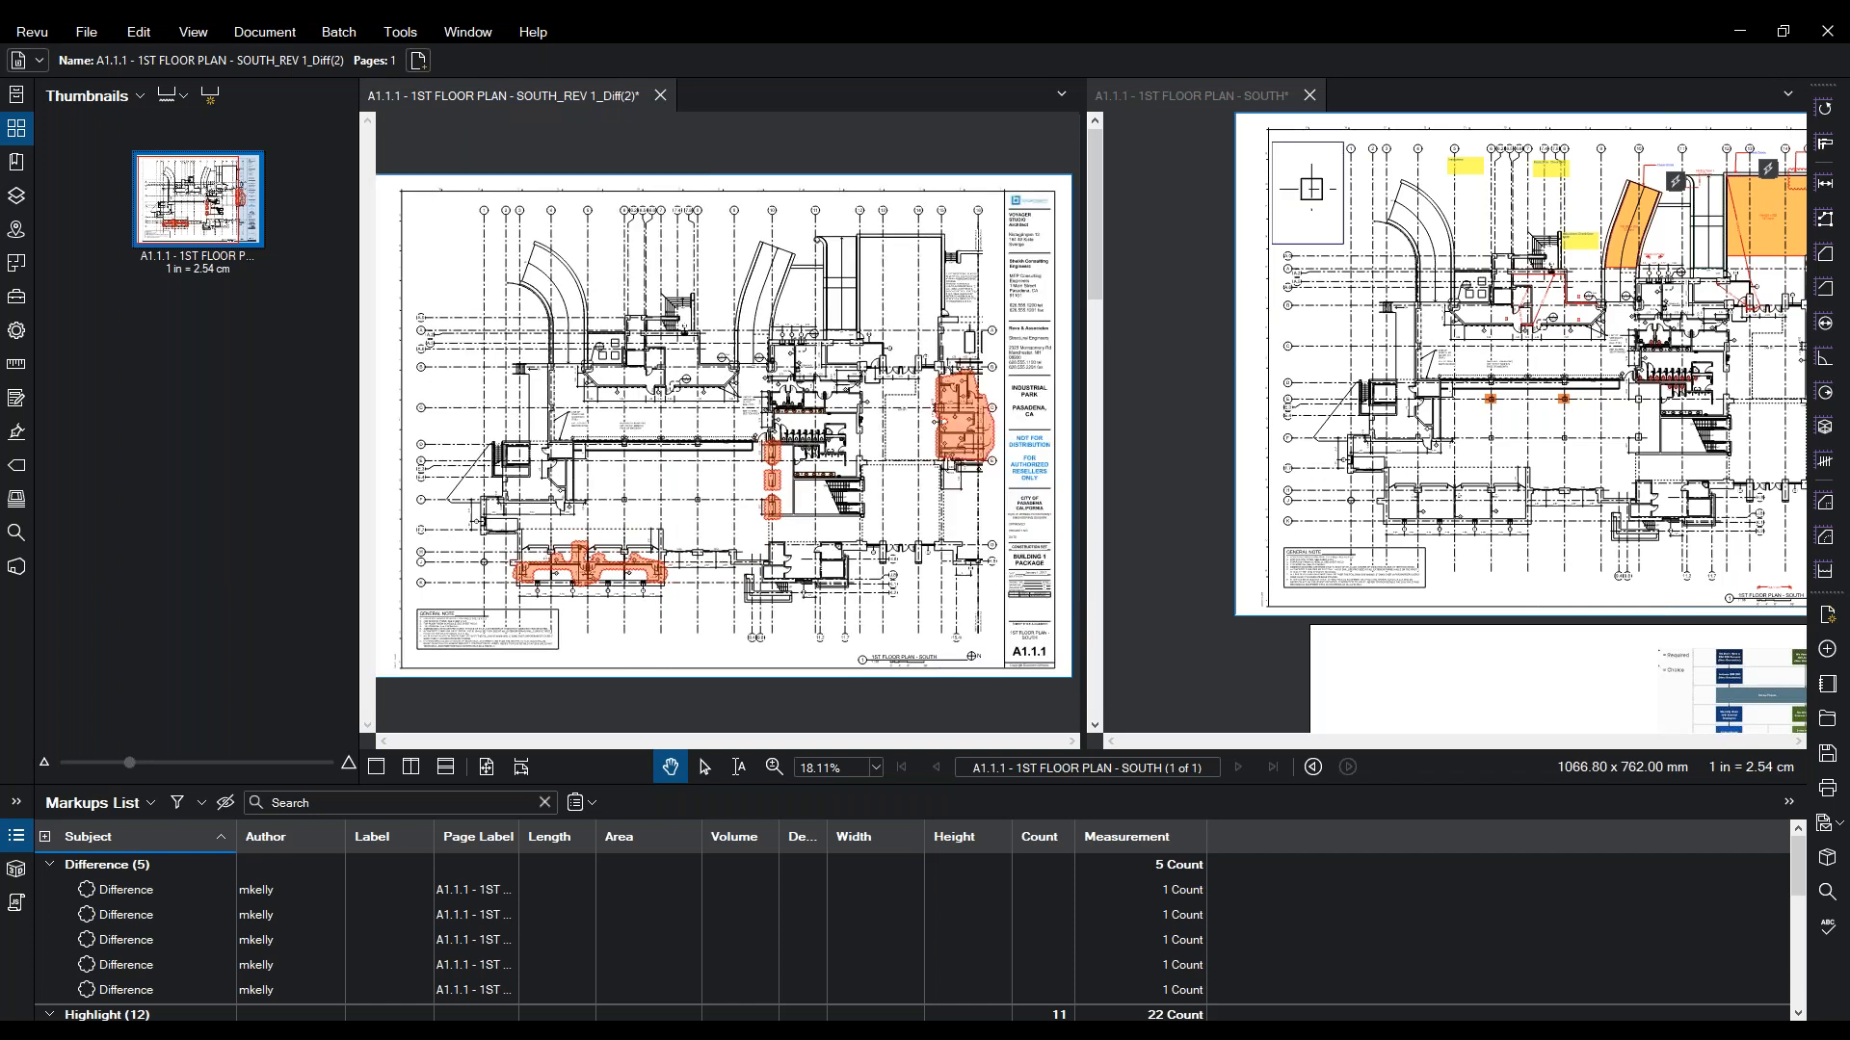
click(660, 95)
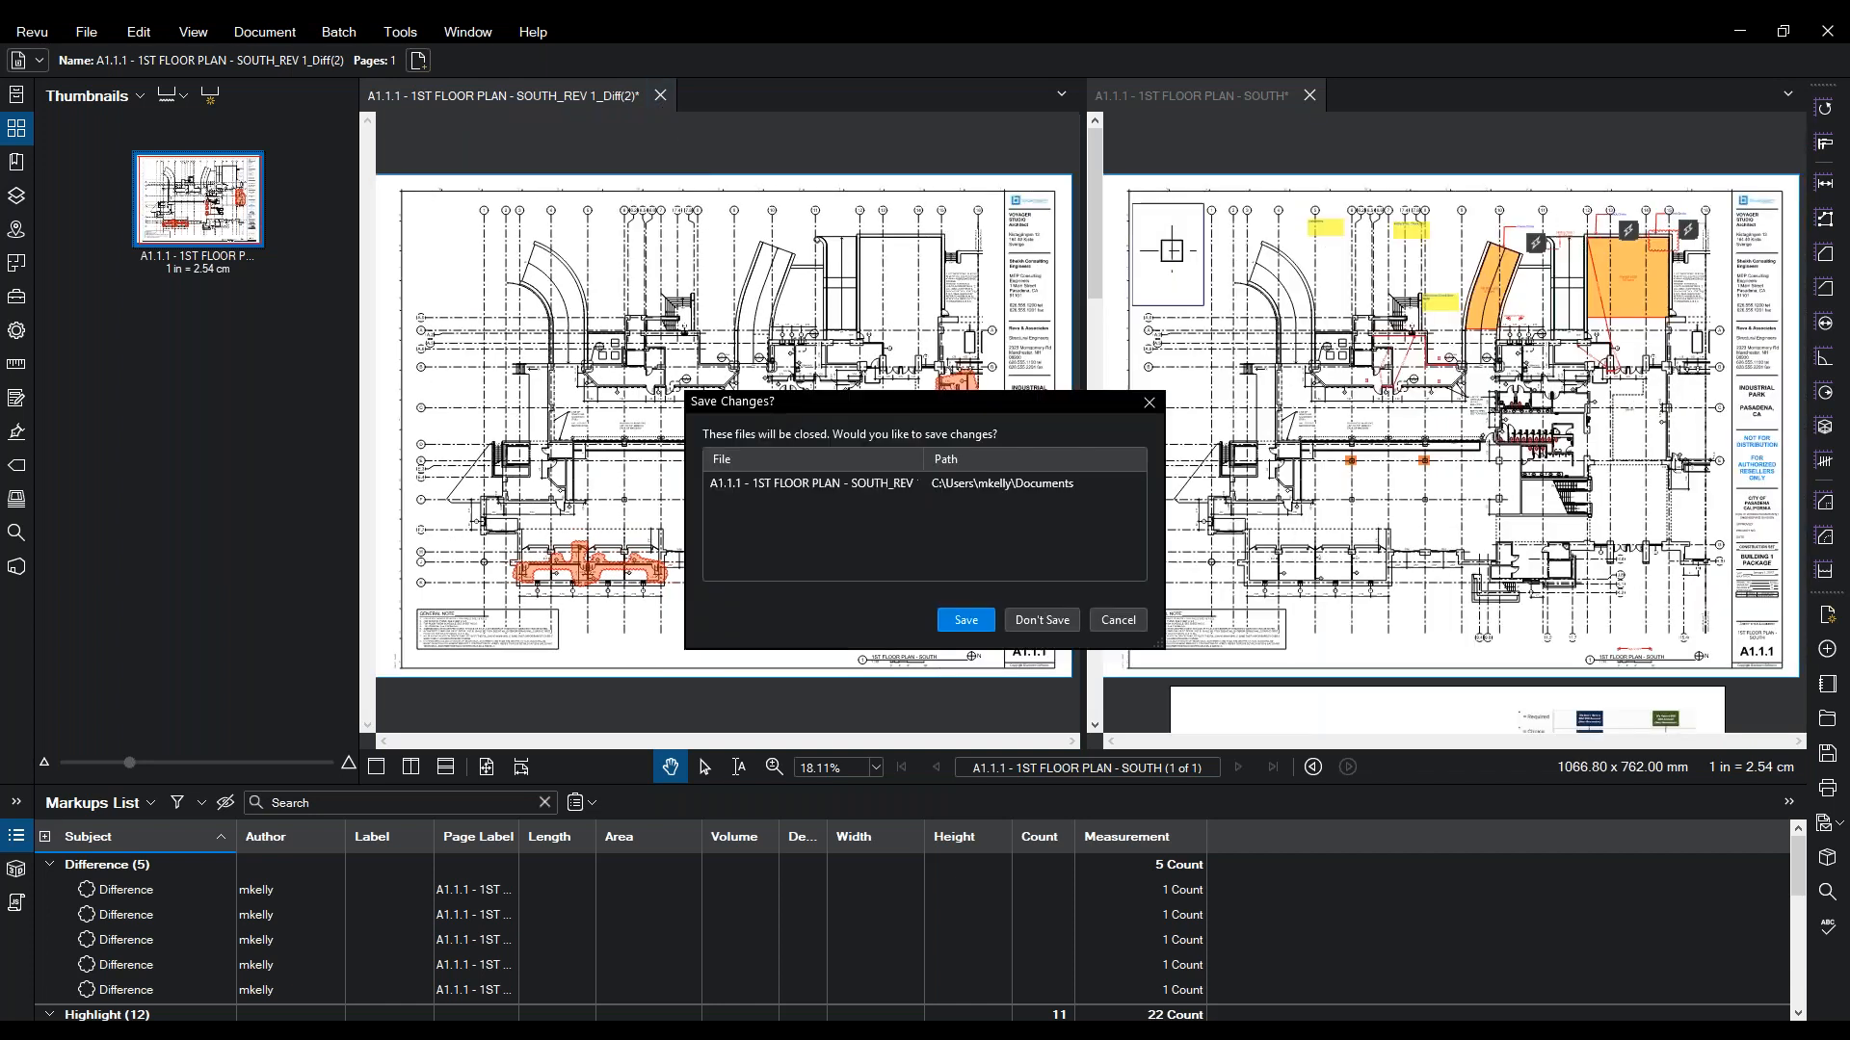
click(1042, 621)
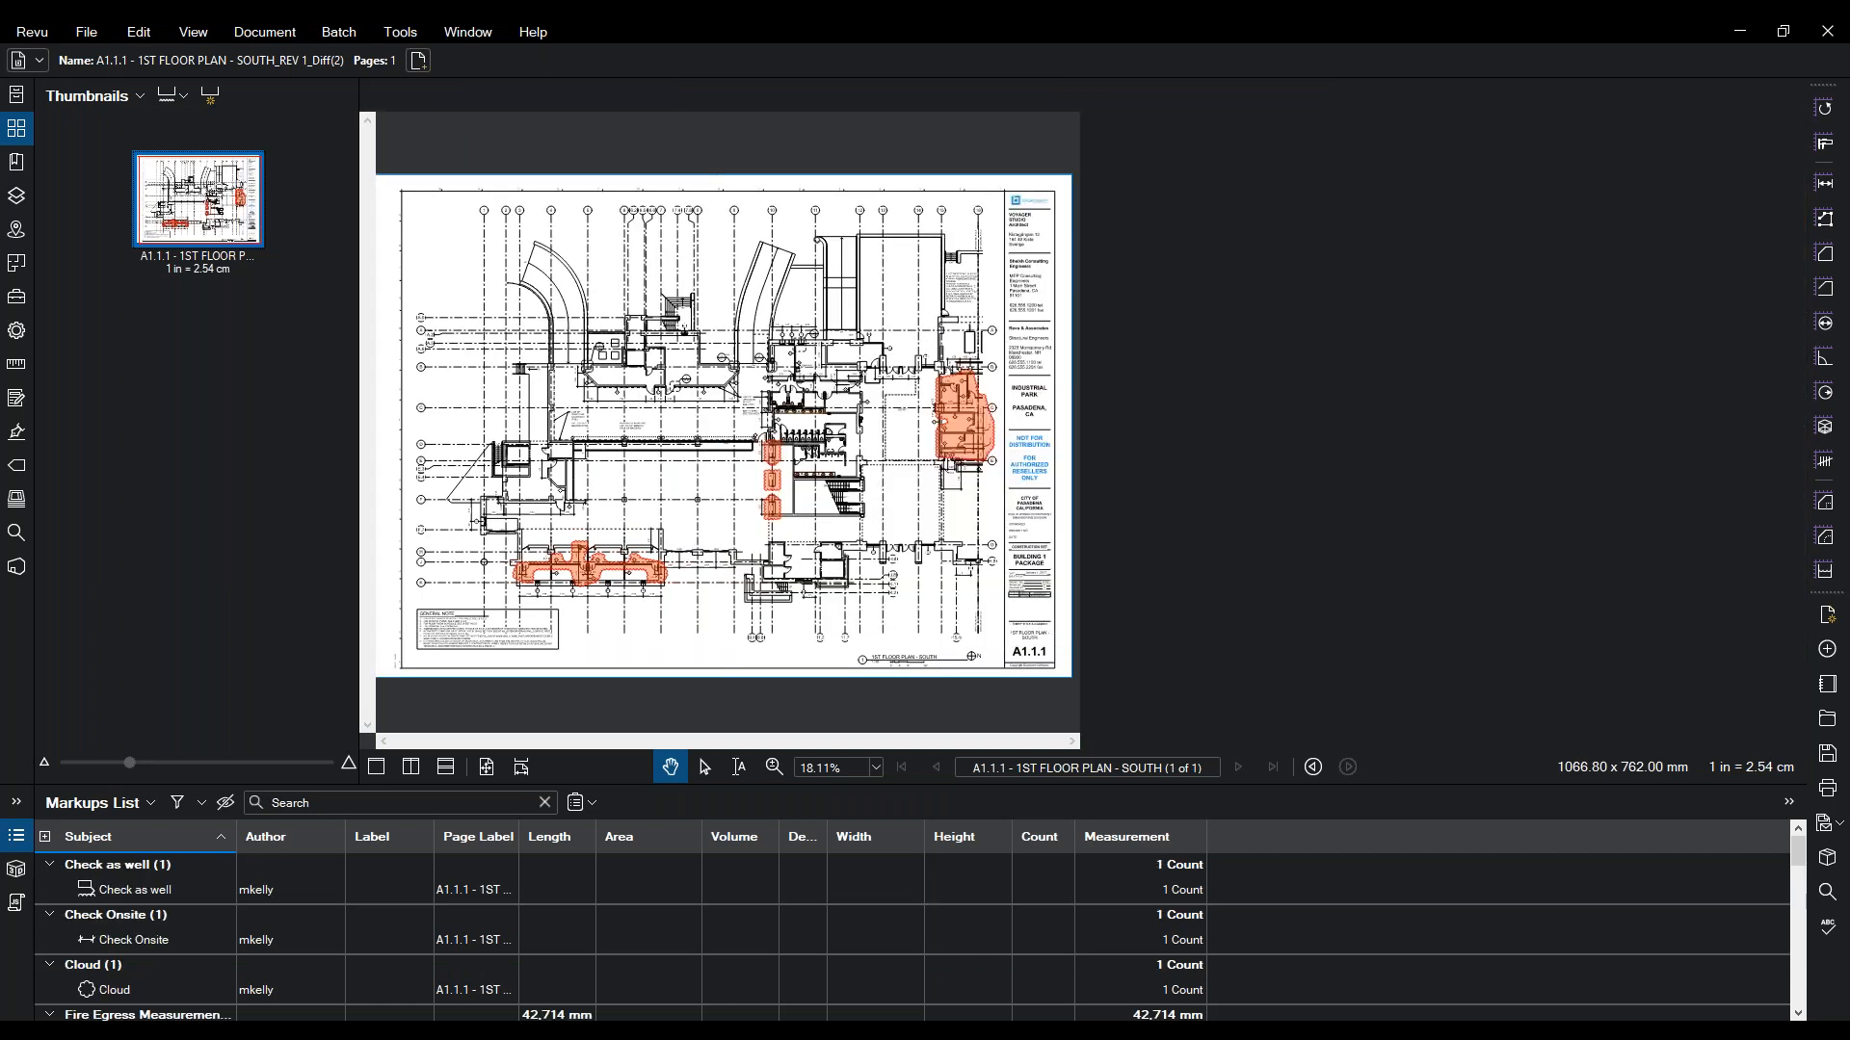
- Overlay Revision 1's SOUTH_REV 1.pdf onto the South plan, layered red original and green revision
drag(799, 377, 949, 371)
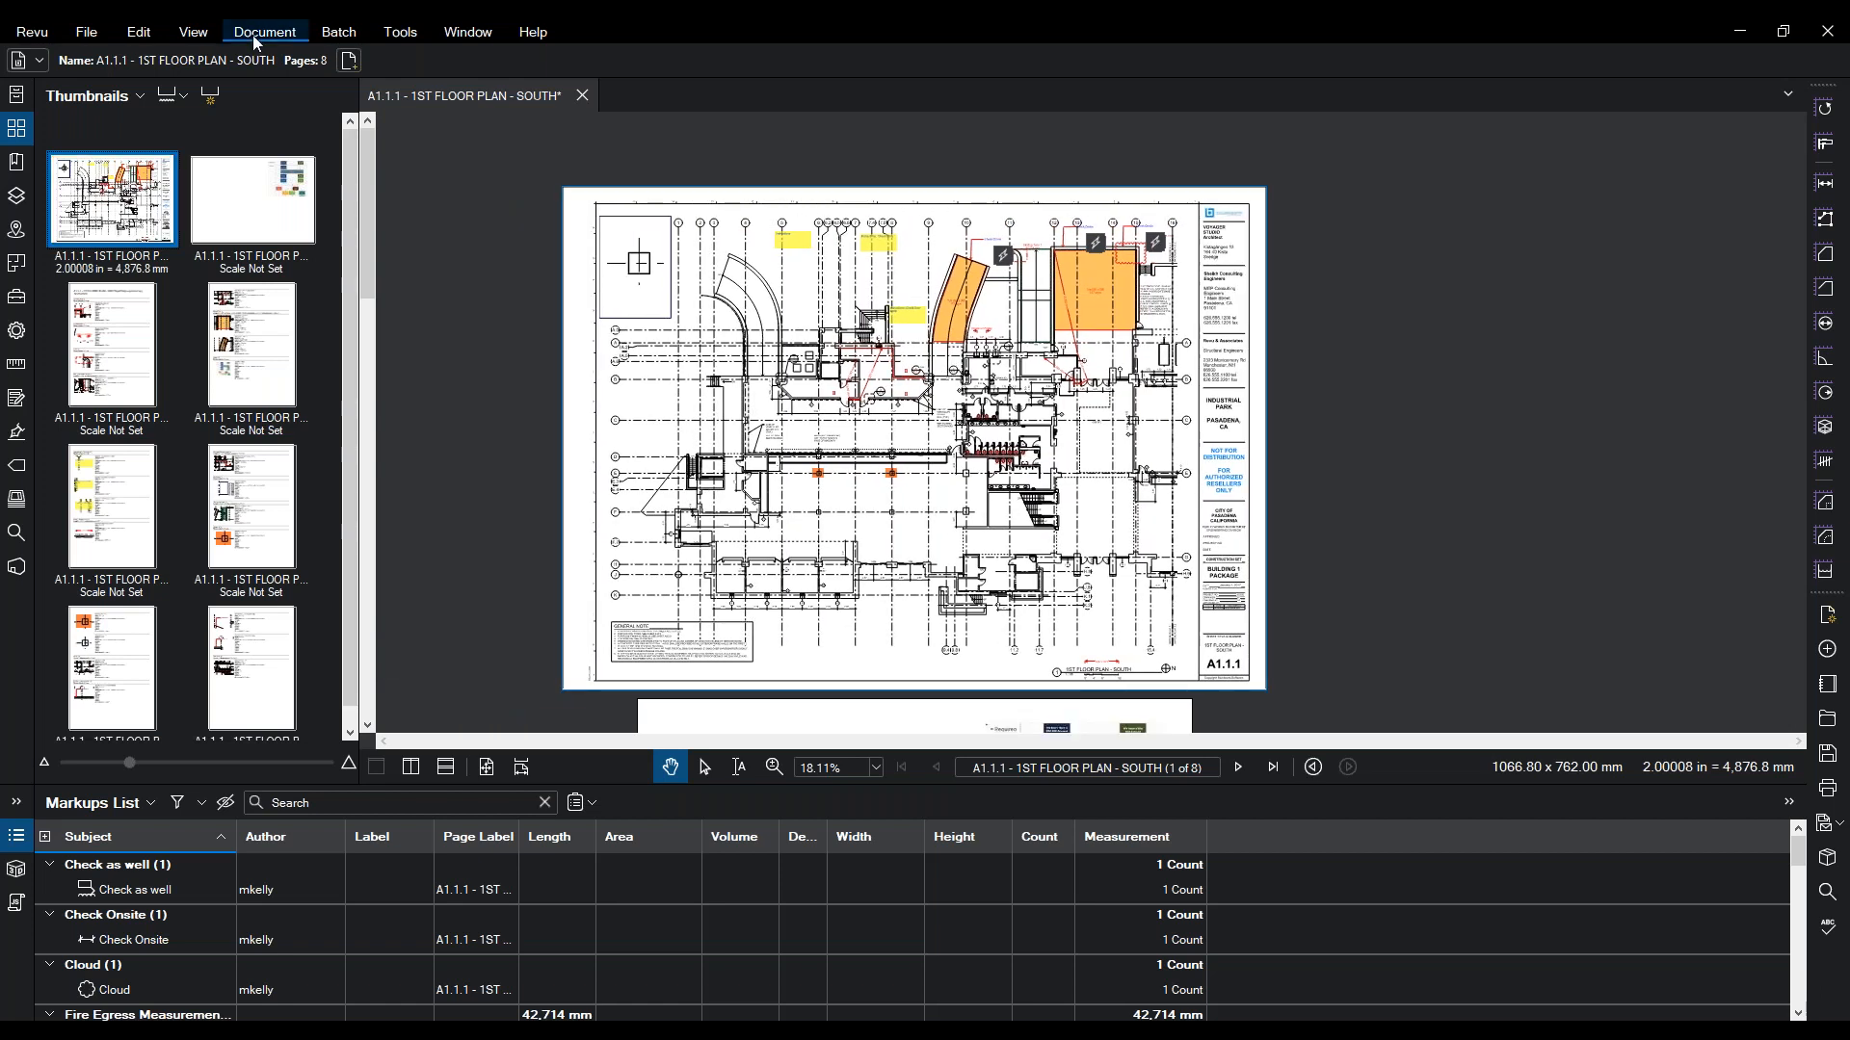
click(254, 35)
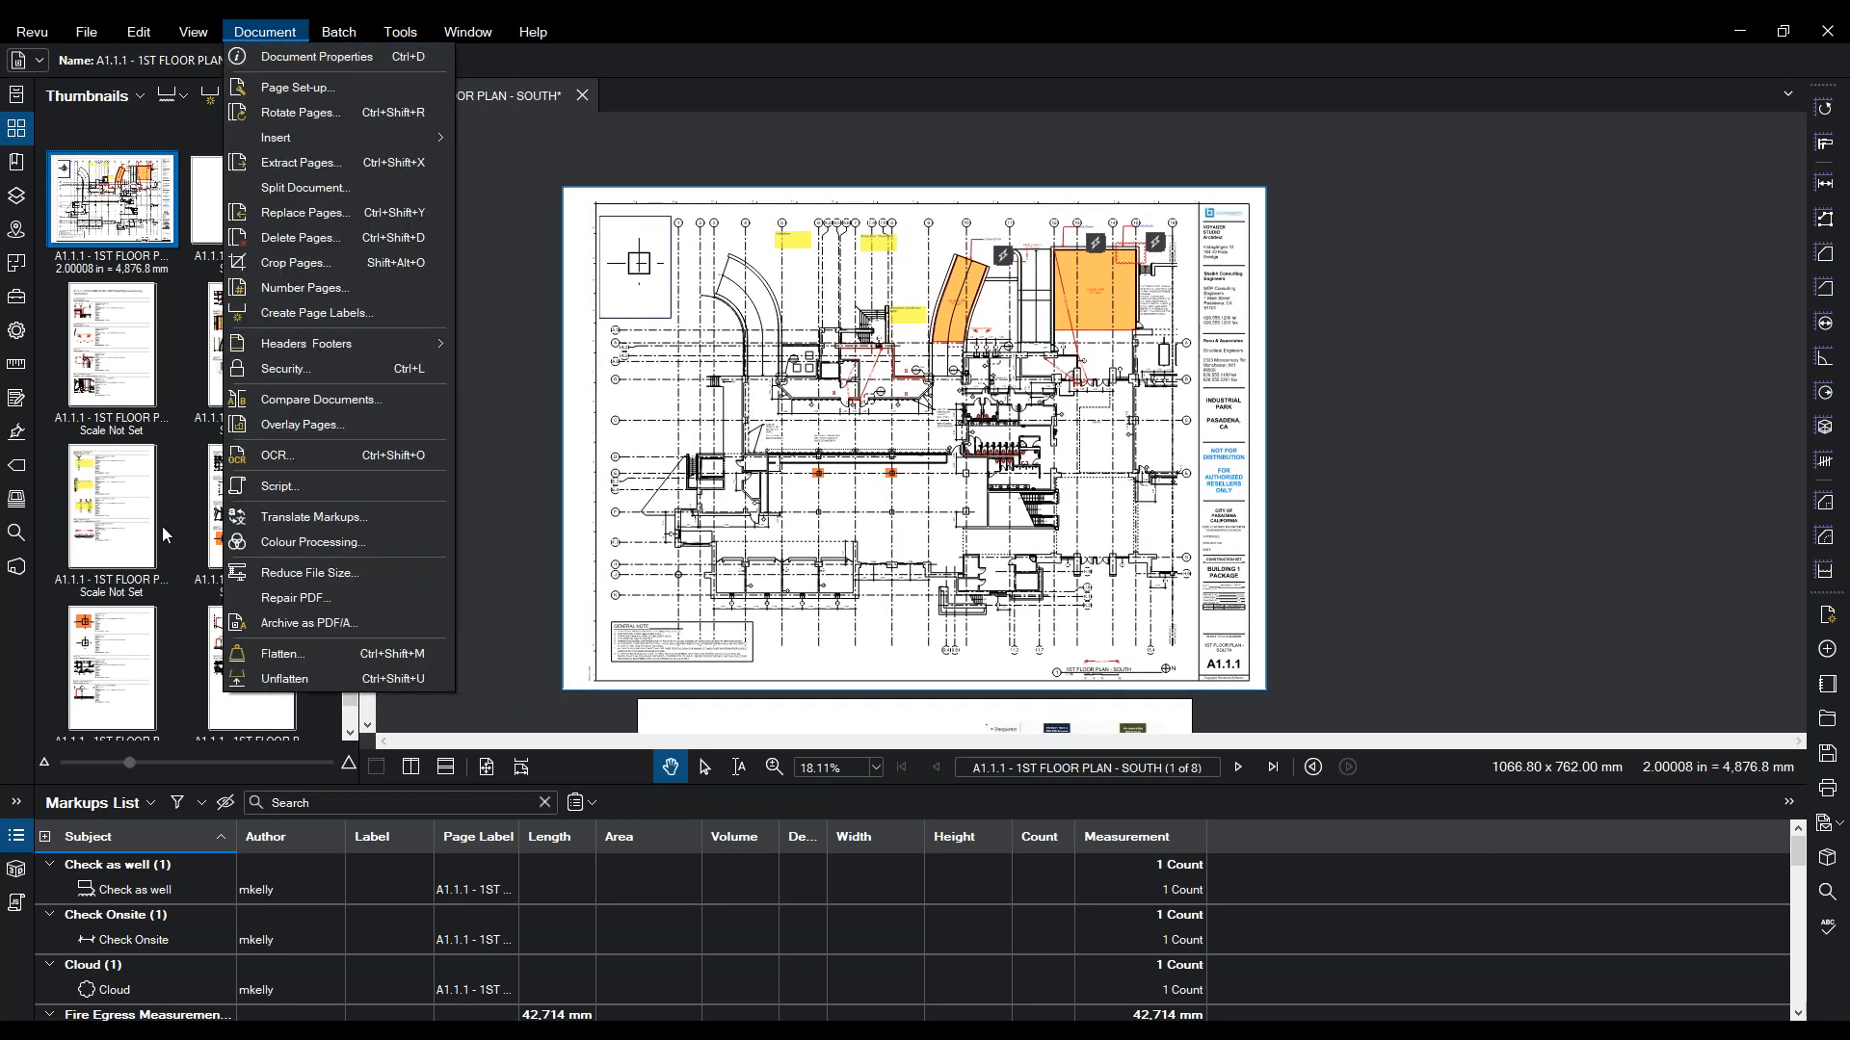
click(305, 430)
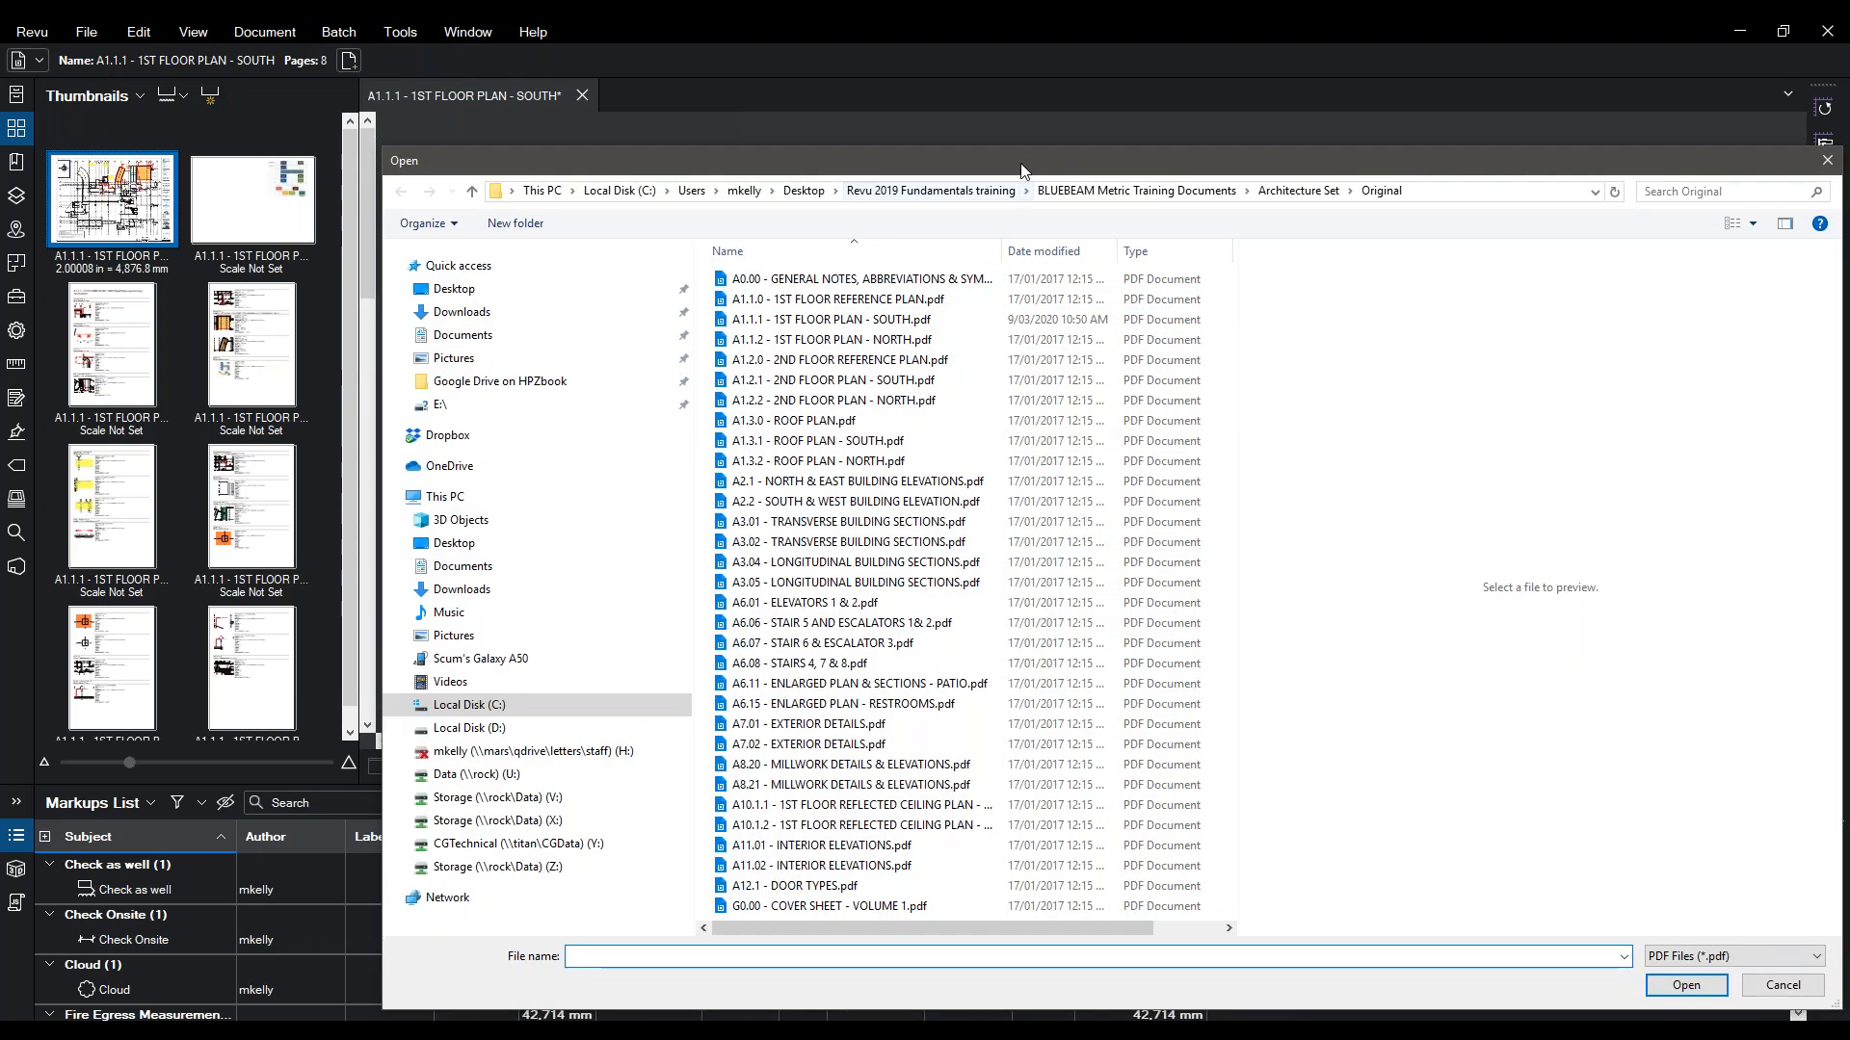
click(1282, 191)
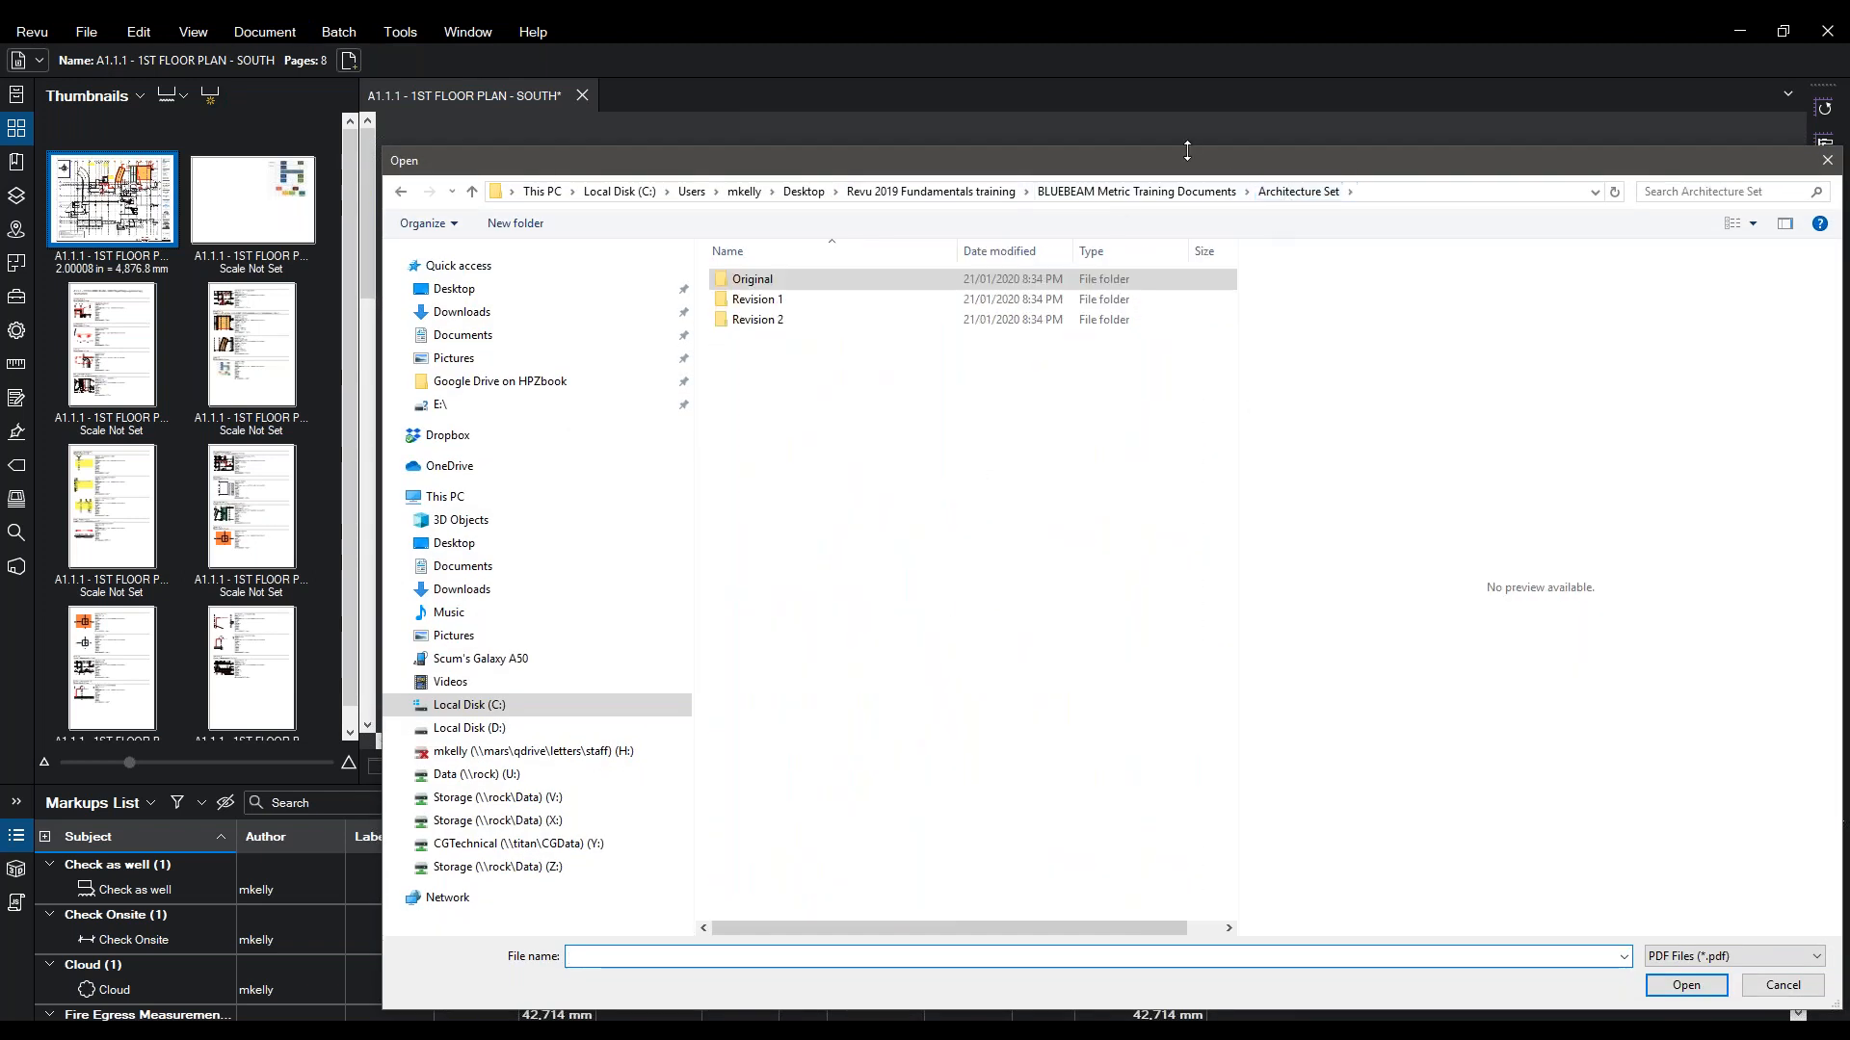
drag(1181, 169, 1019, 103)
double_click(583, 235)
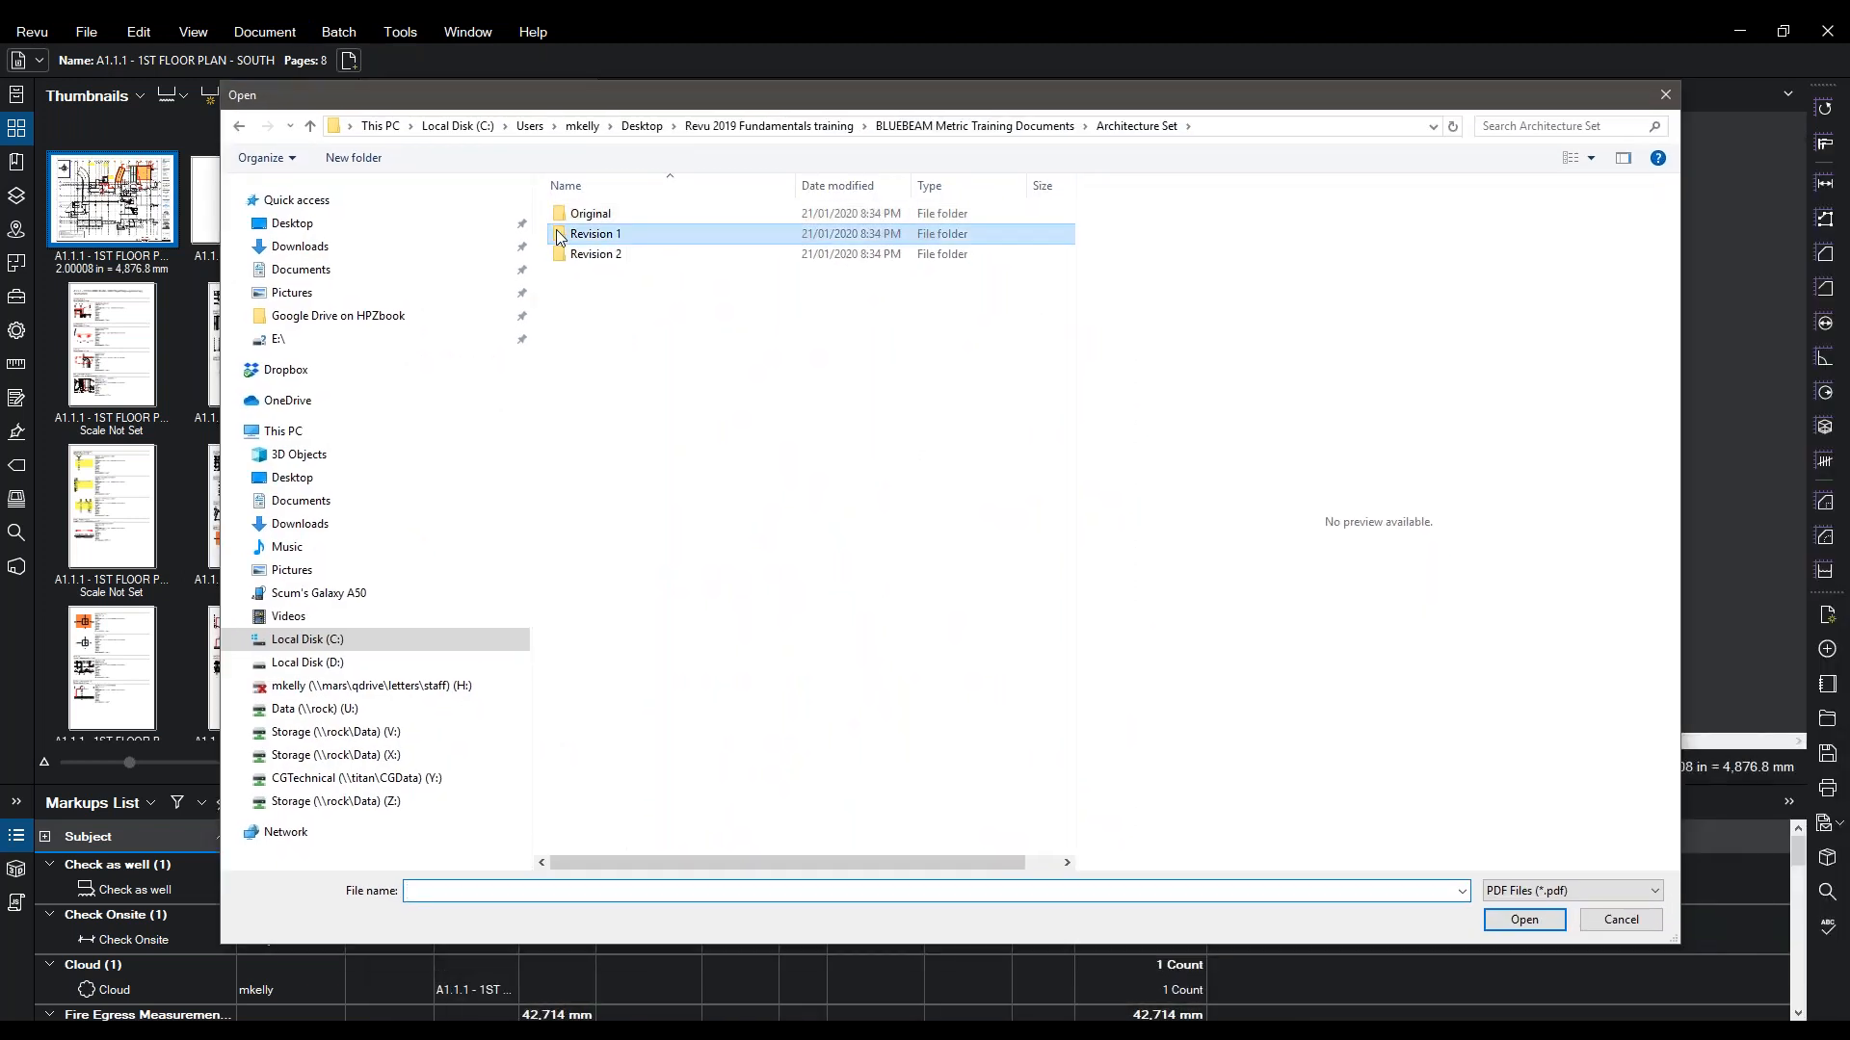
double_click(641, 236)
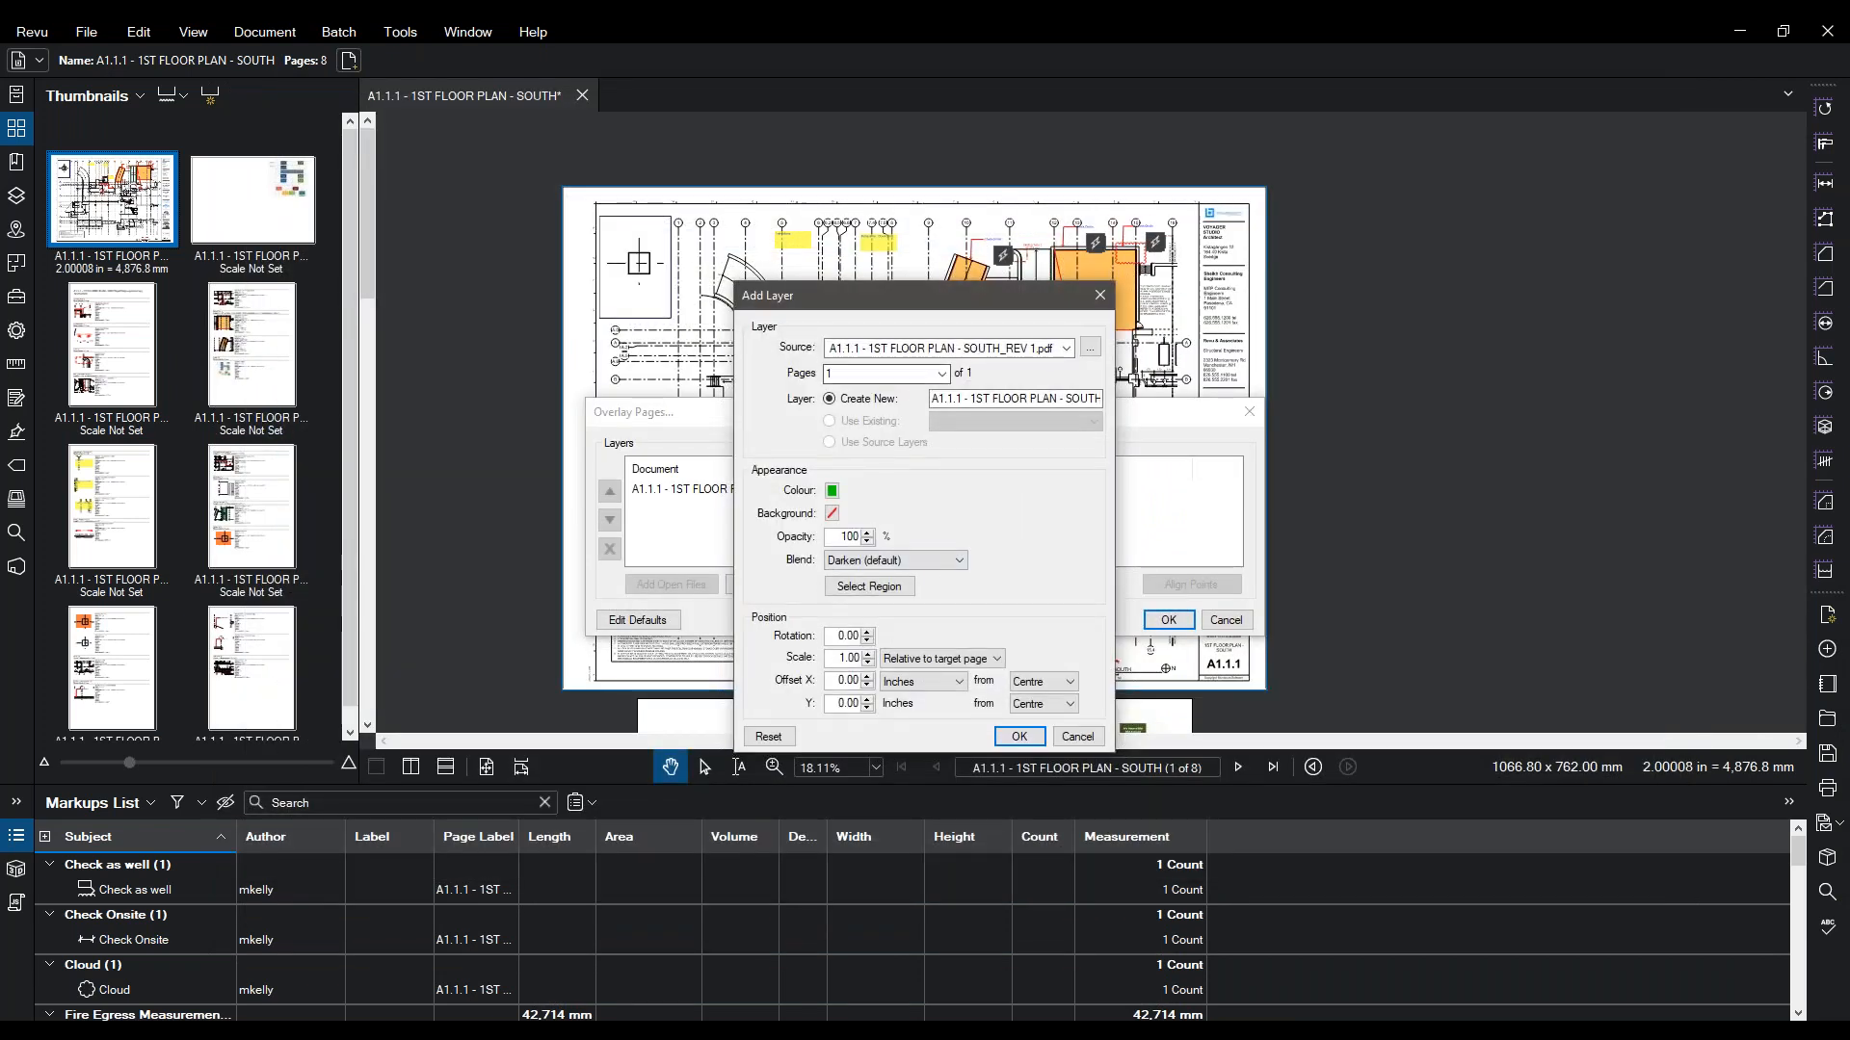
click(1019, 738)
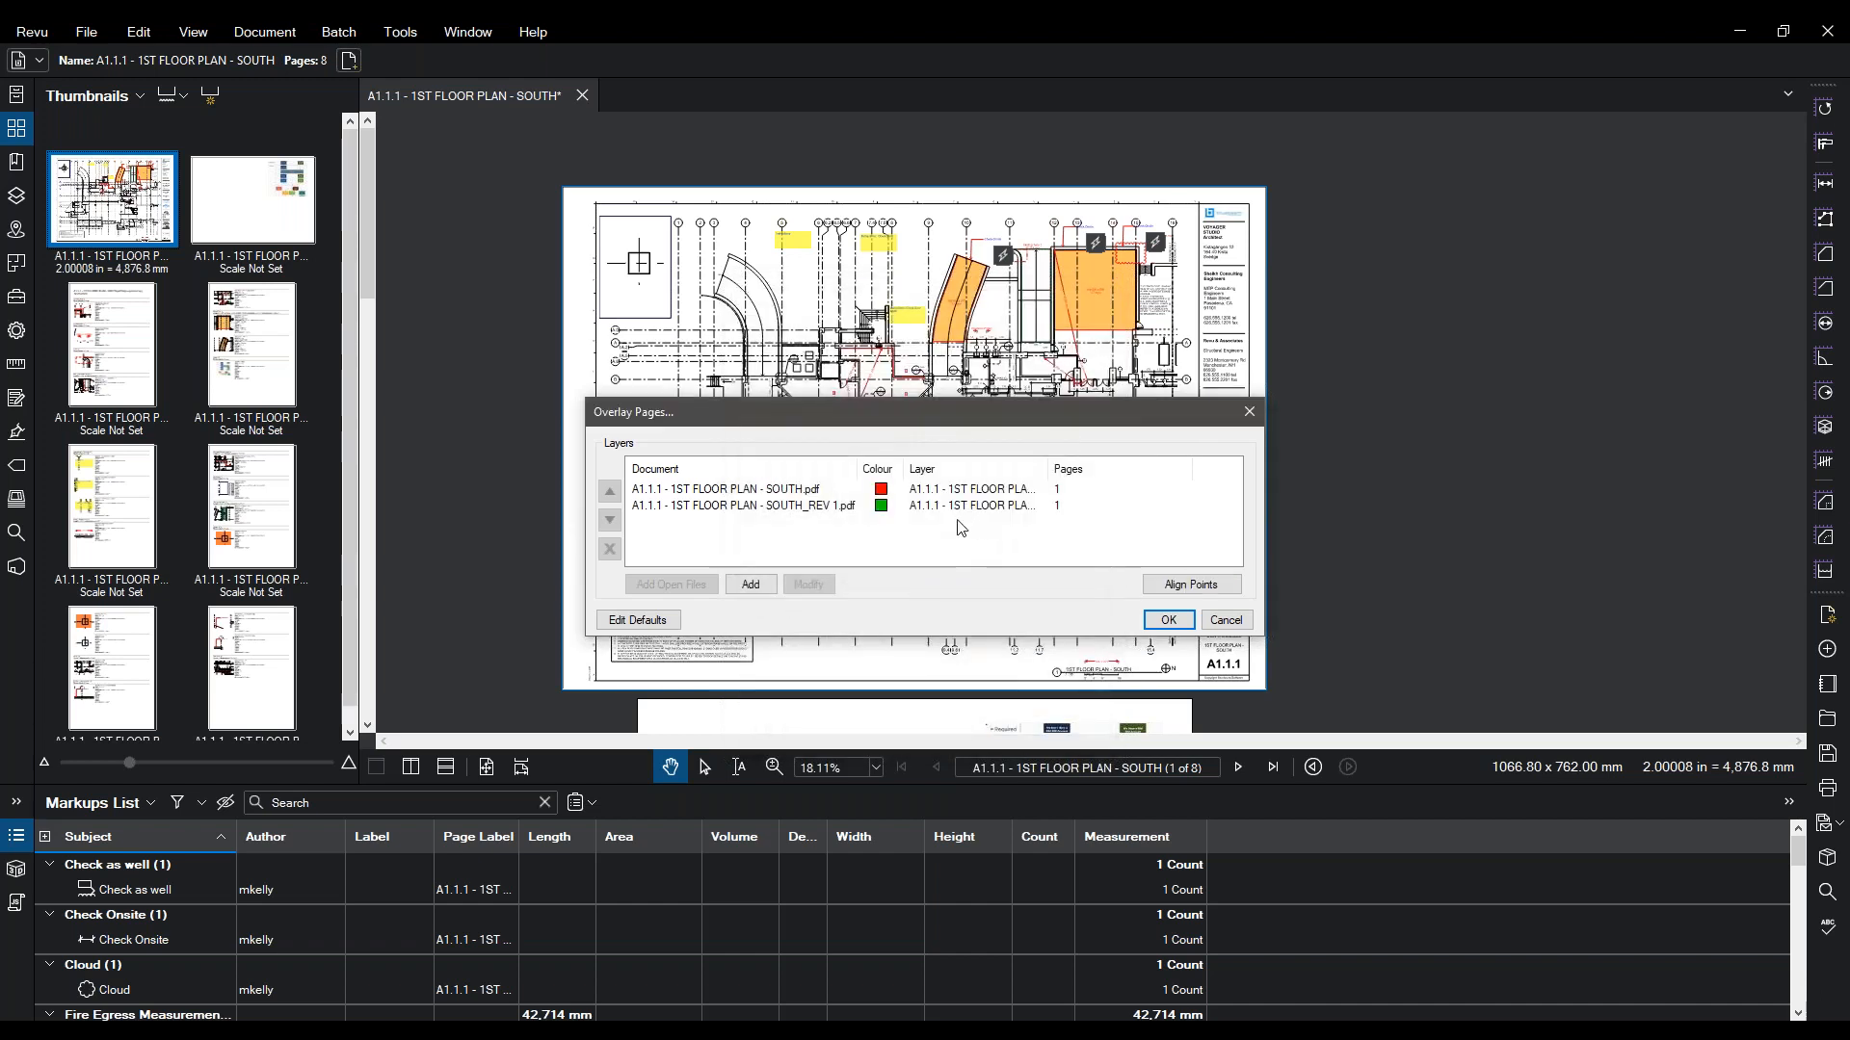
click(927, 506)
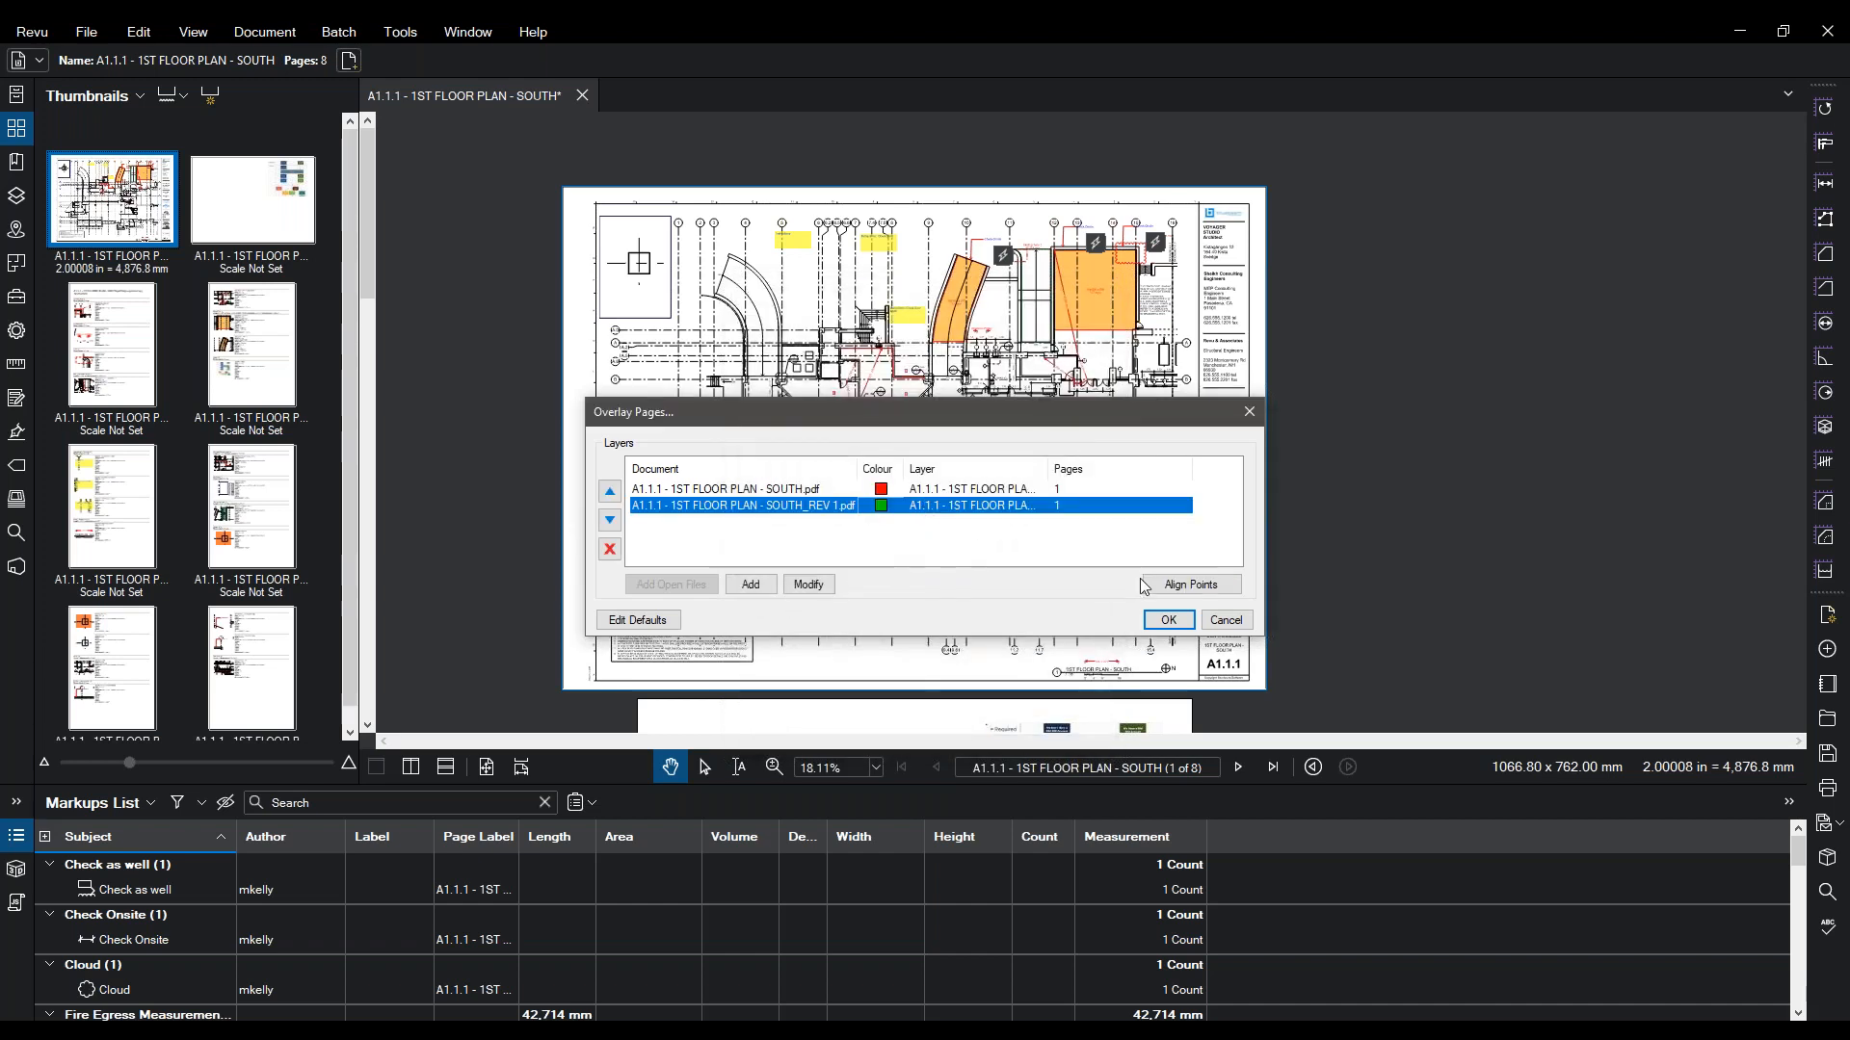
click(1155, 630)
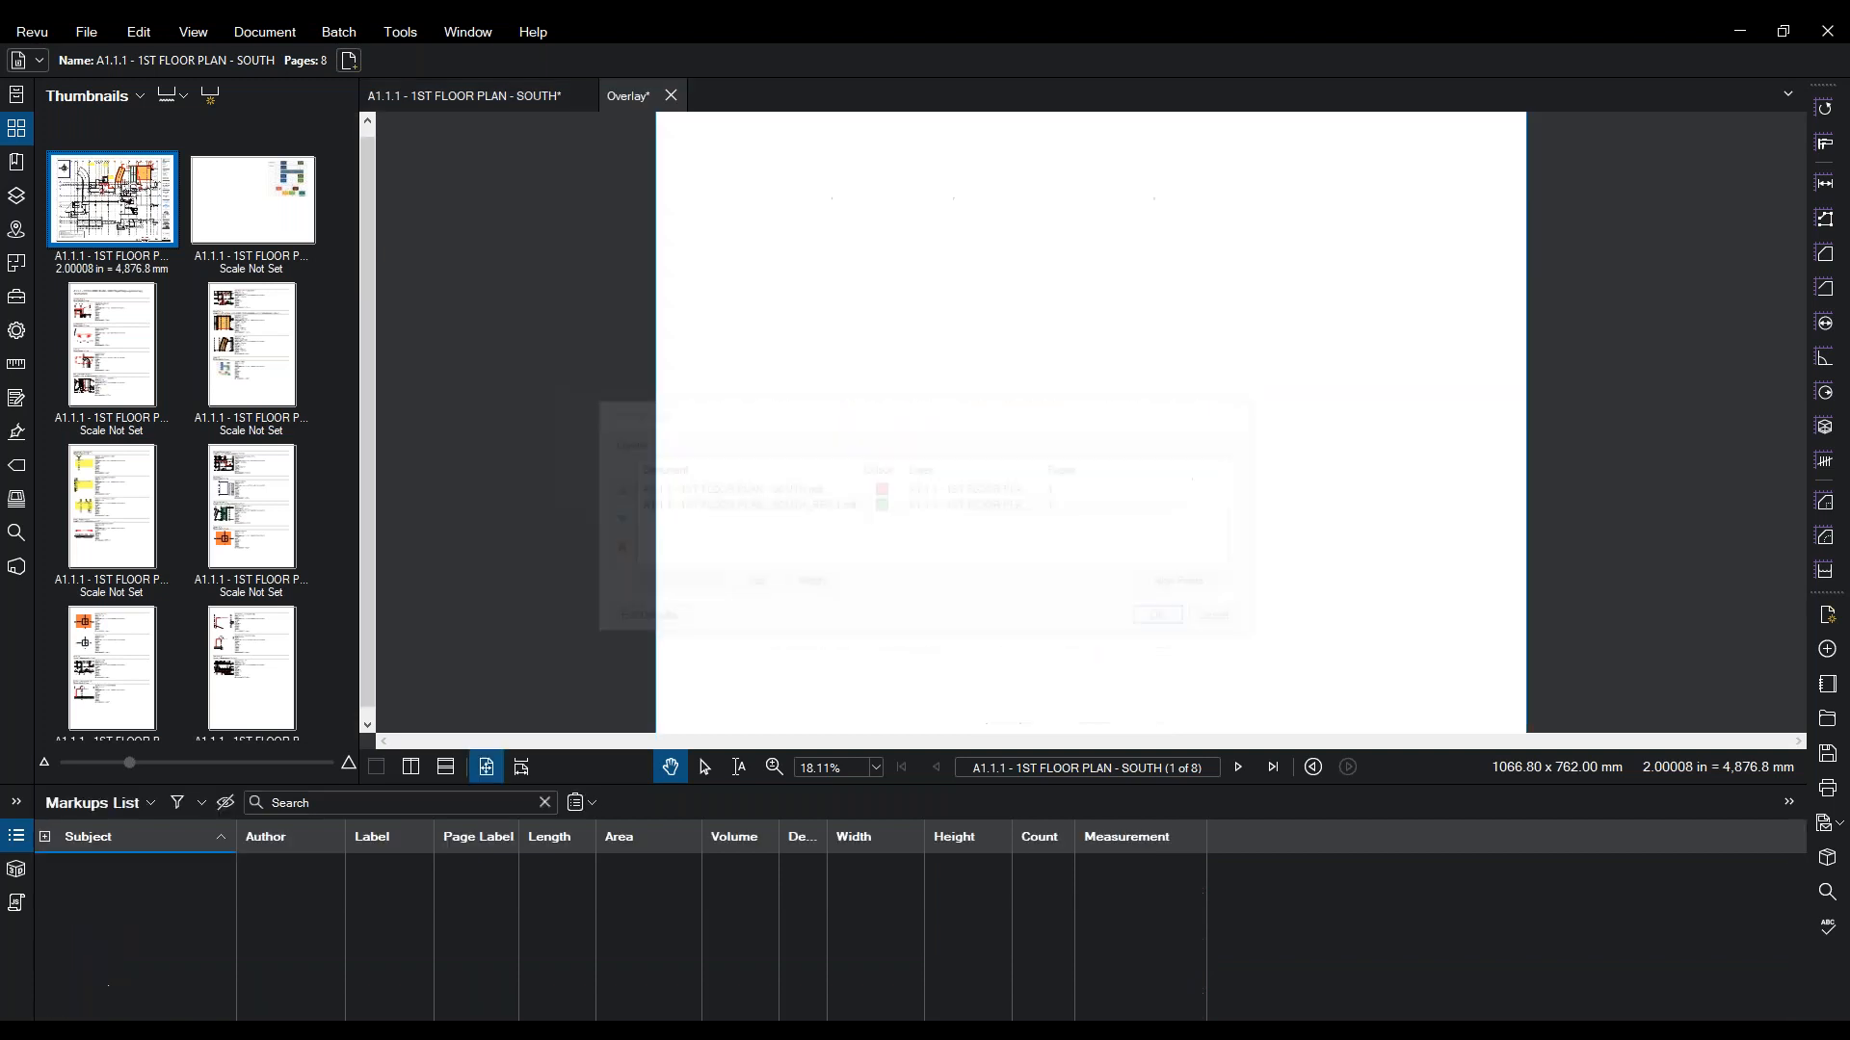
- Inspect the green Rev 1 changes in the Overlay, then return to the 8-page South plan
scroll(1408, 395, up, 4)
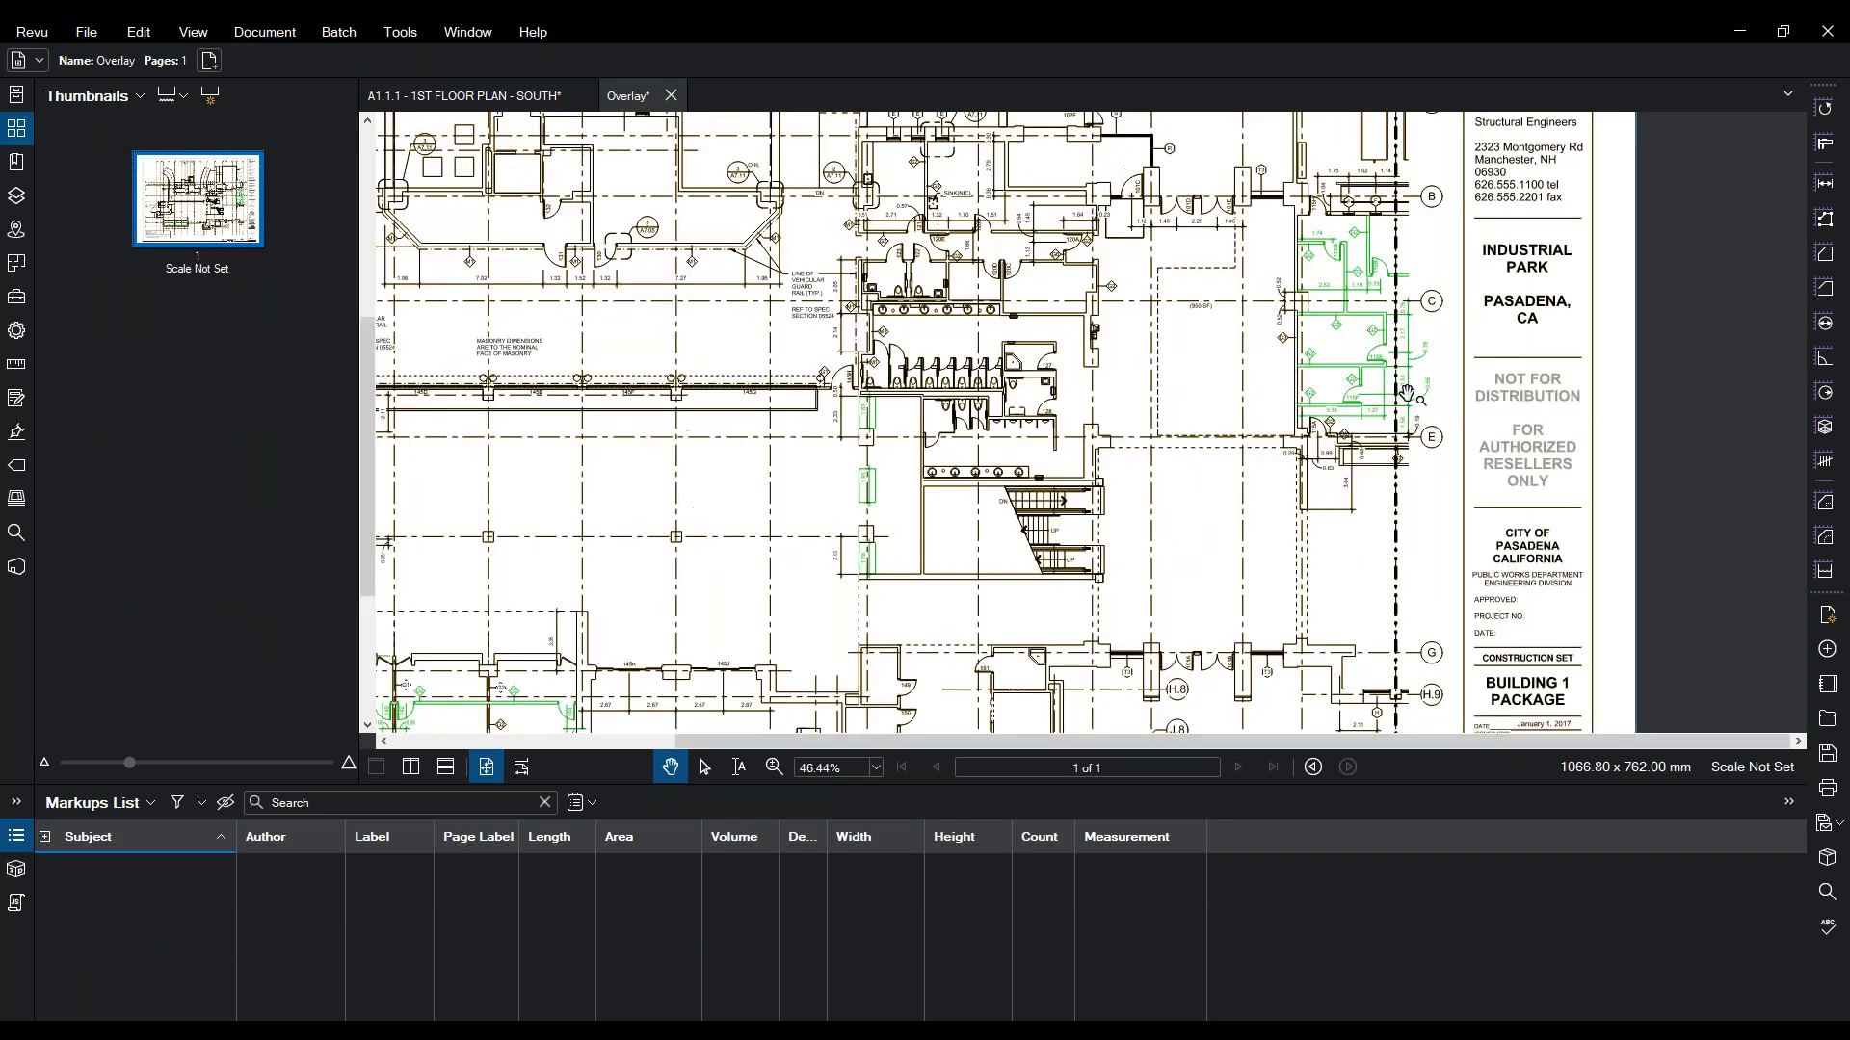
scroll(1408, 395, up, 3)
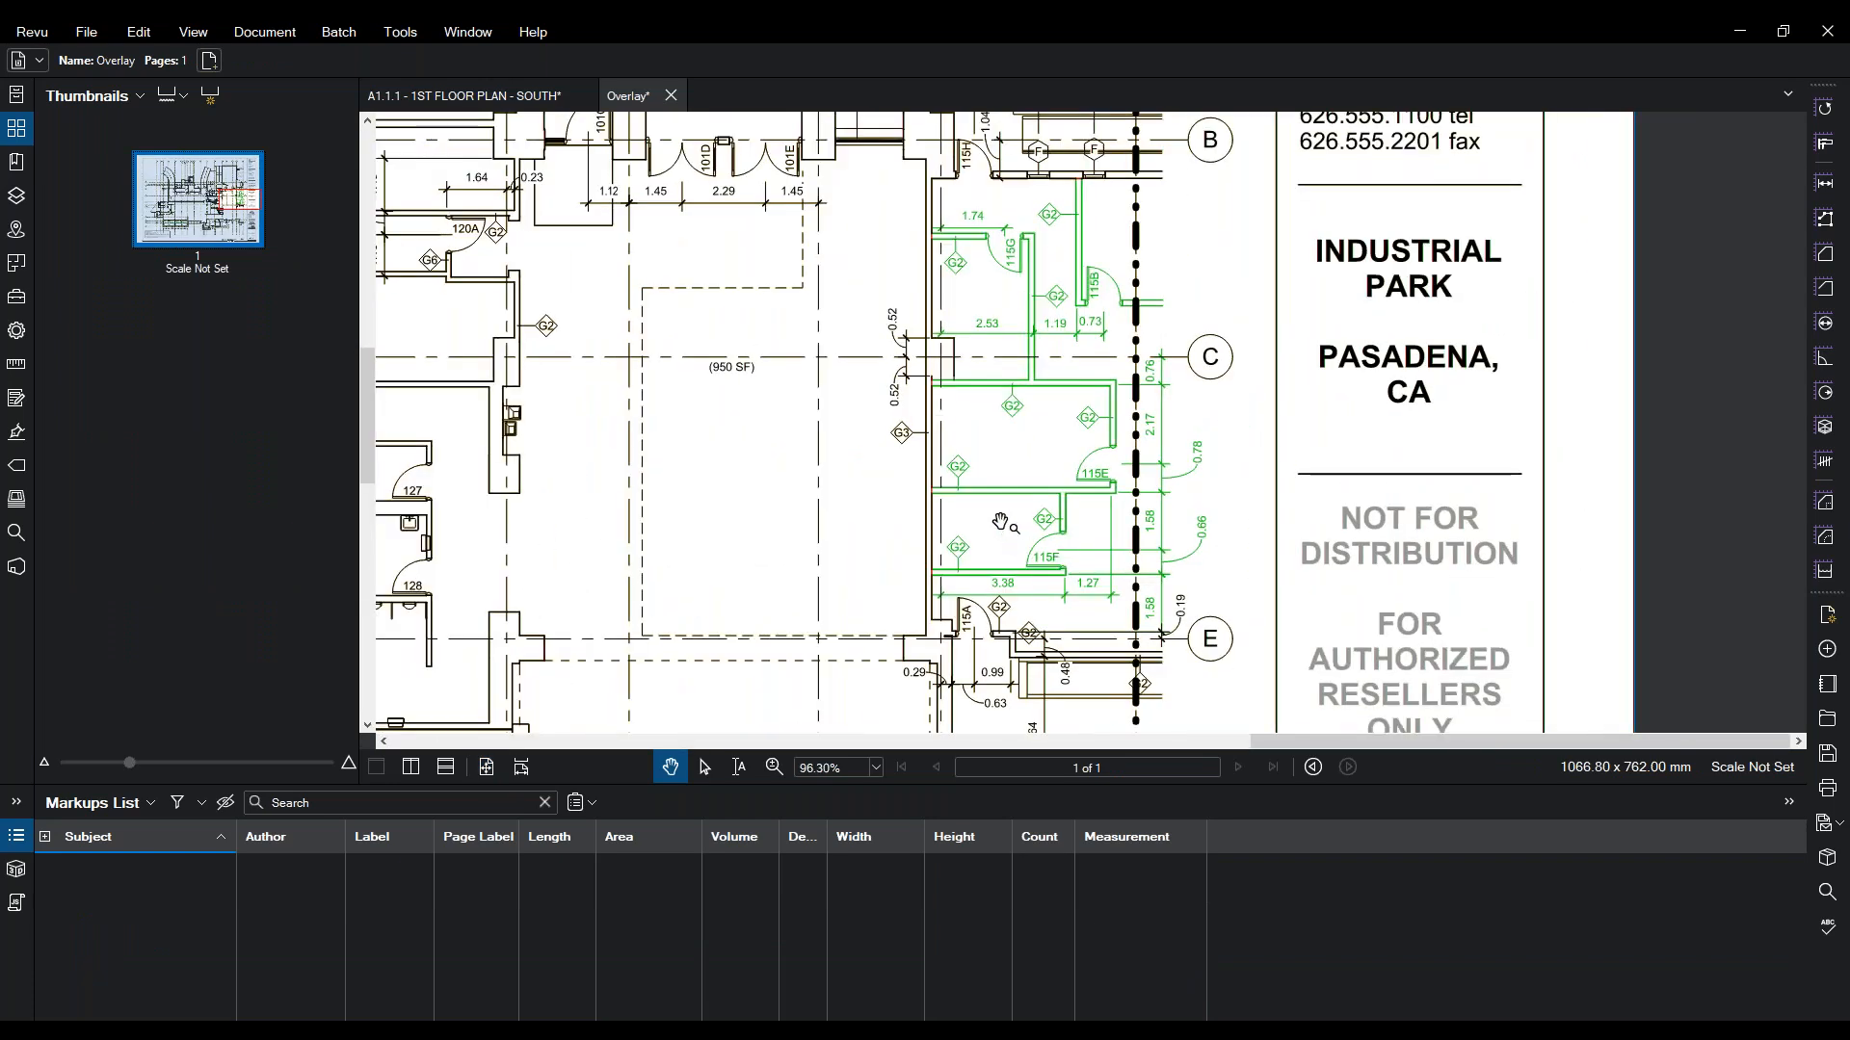
scroll(1000, 521, down, 4)
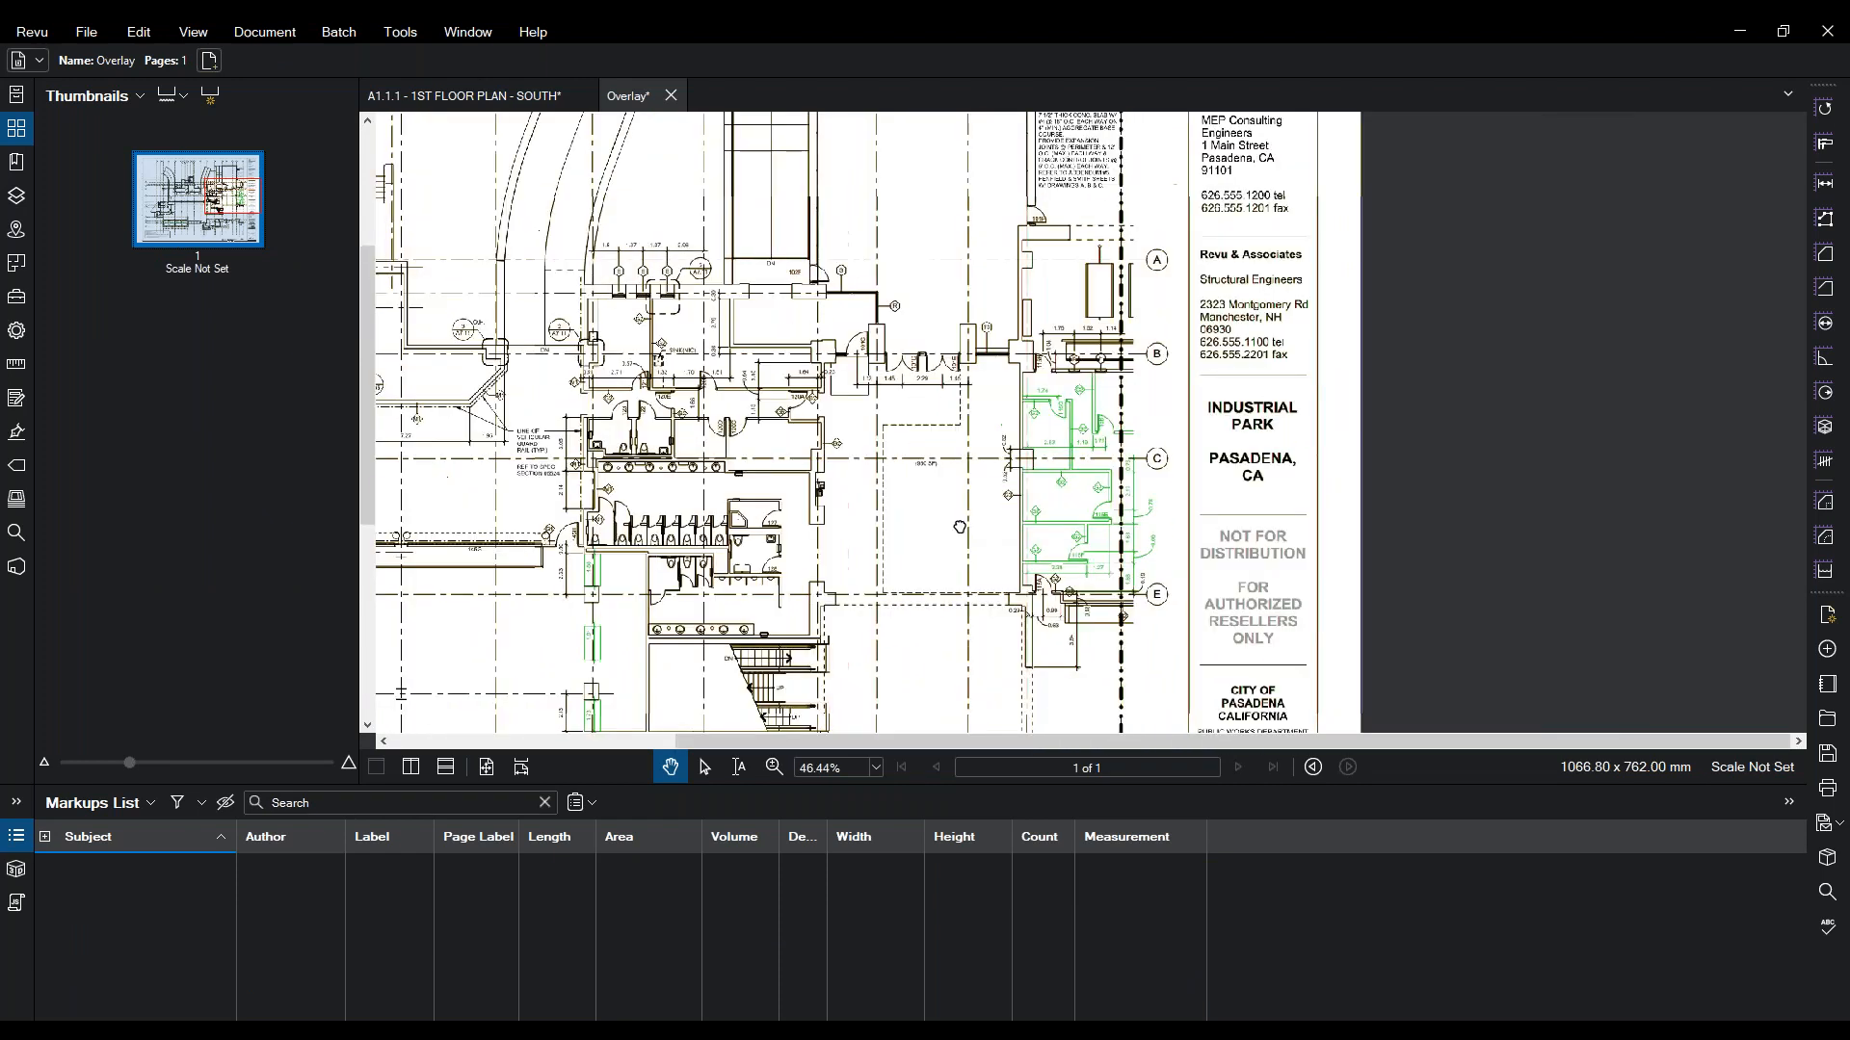
drag(593, 689, 1045, 569)
scroll(1046, 554, up, 3)
scroll(1013, 484, down, 5)
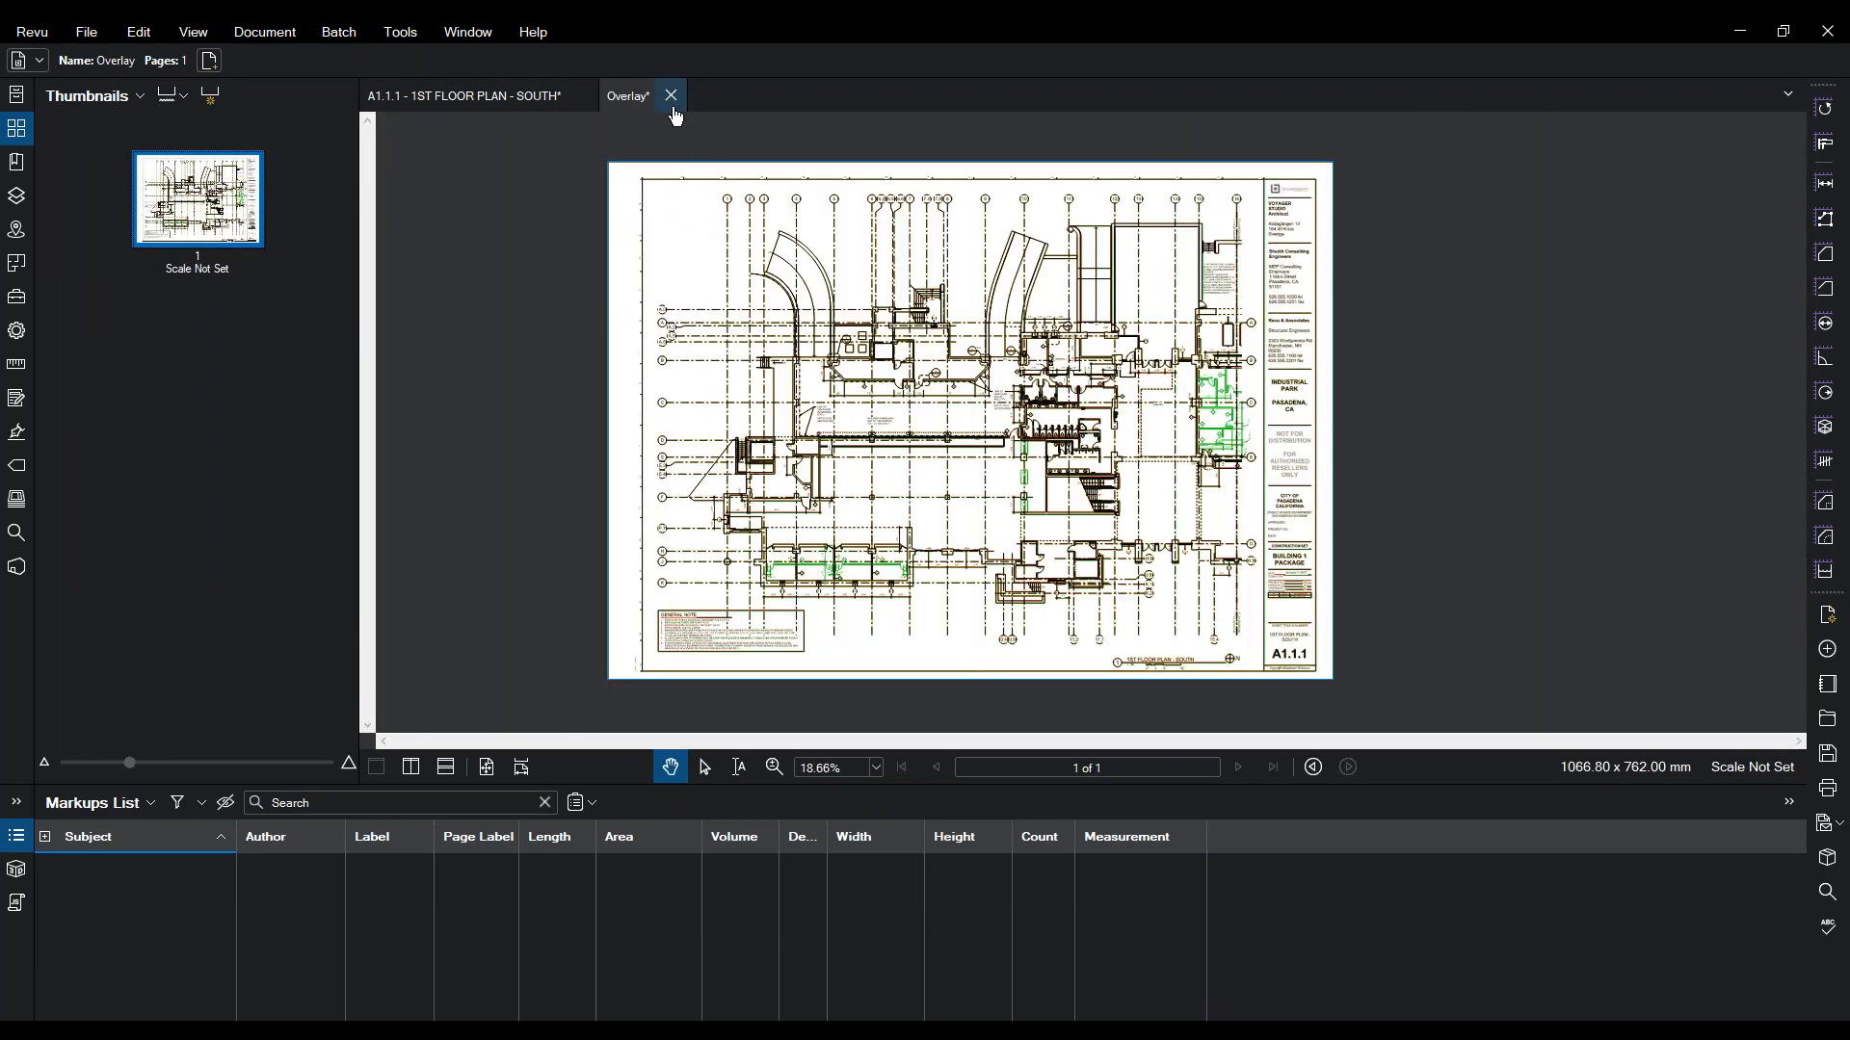
click(546, 97)
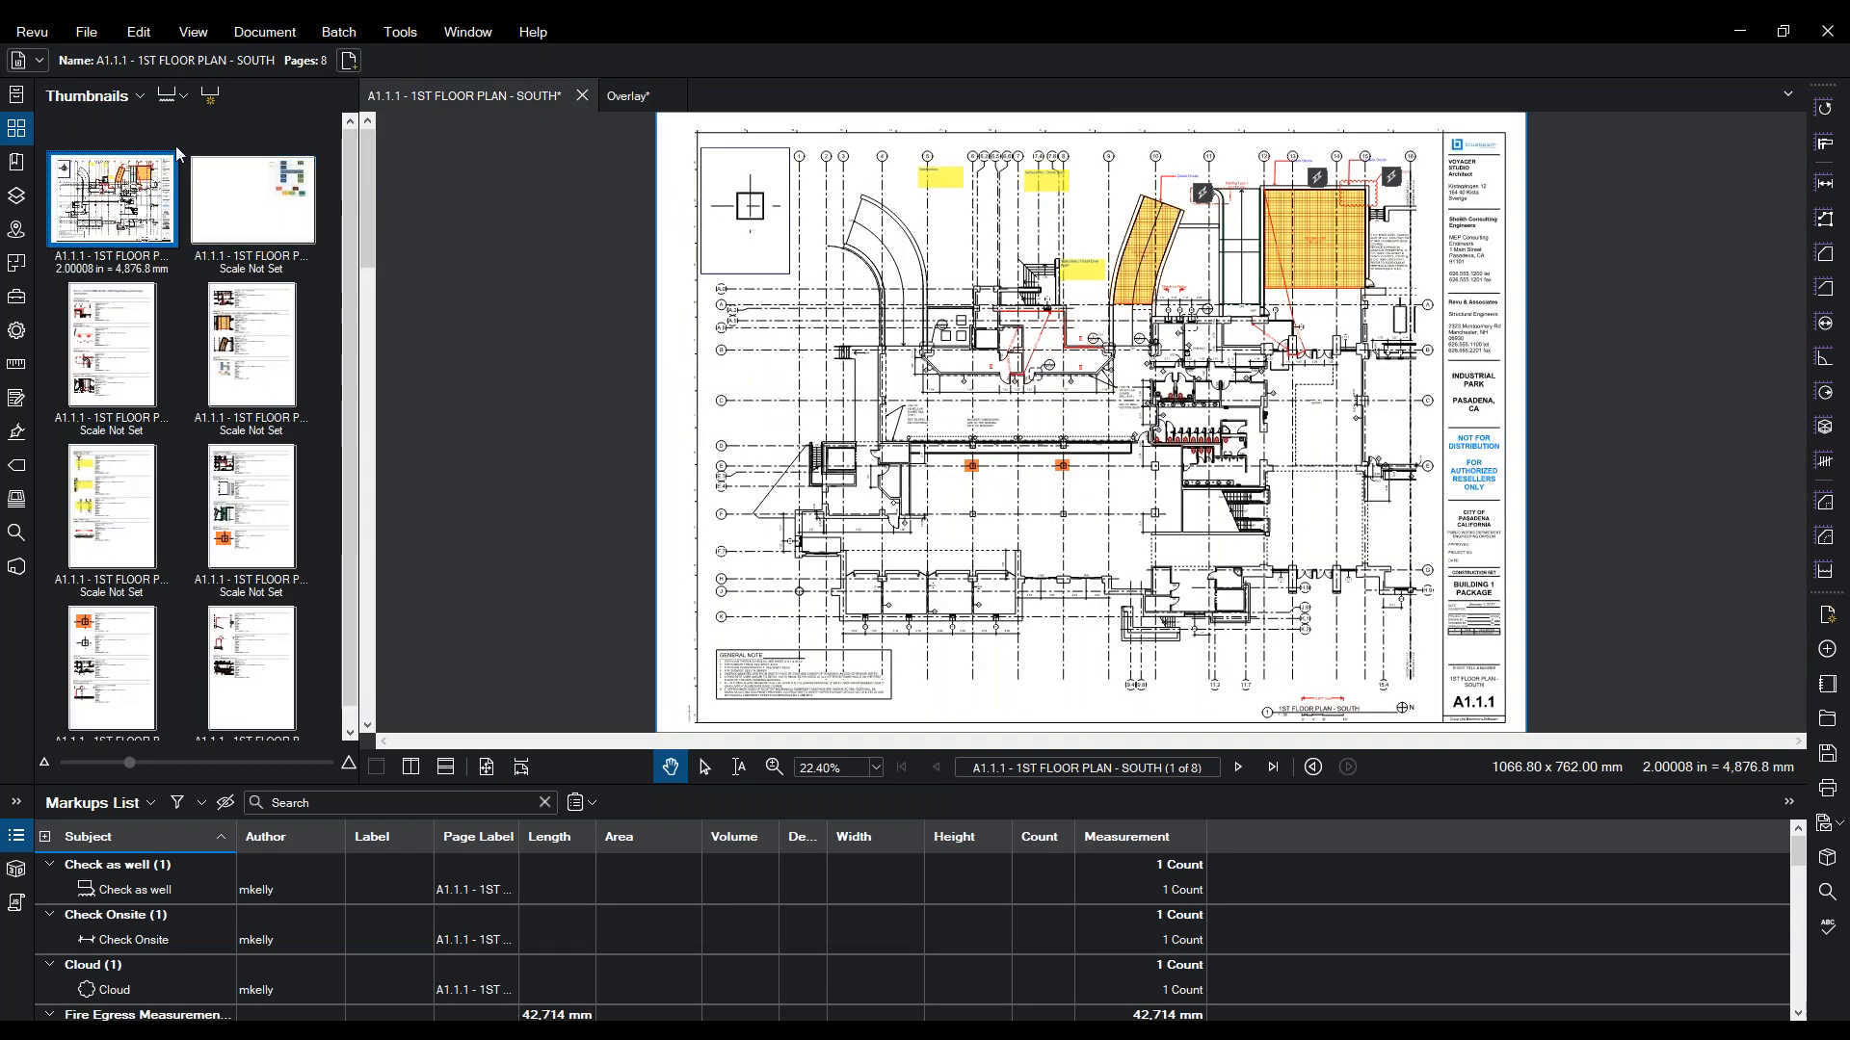
- Open A1.1.1 - 1ST FLOOR PLAN - SOUTH_REV 1.pdf in a new tab, then return to the original South plan
click(86, 32)
click(114, 107)
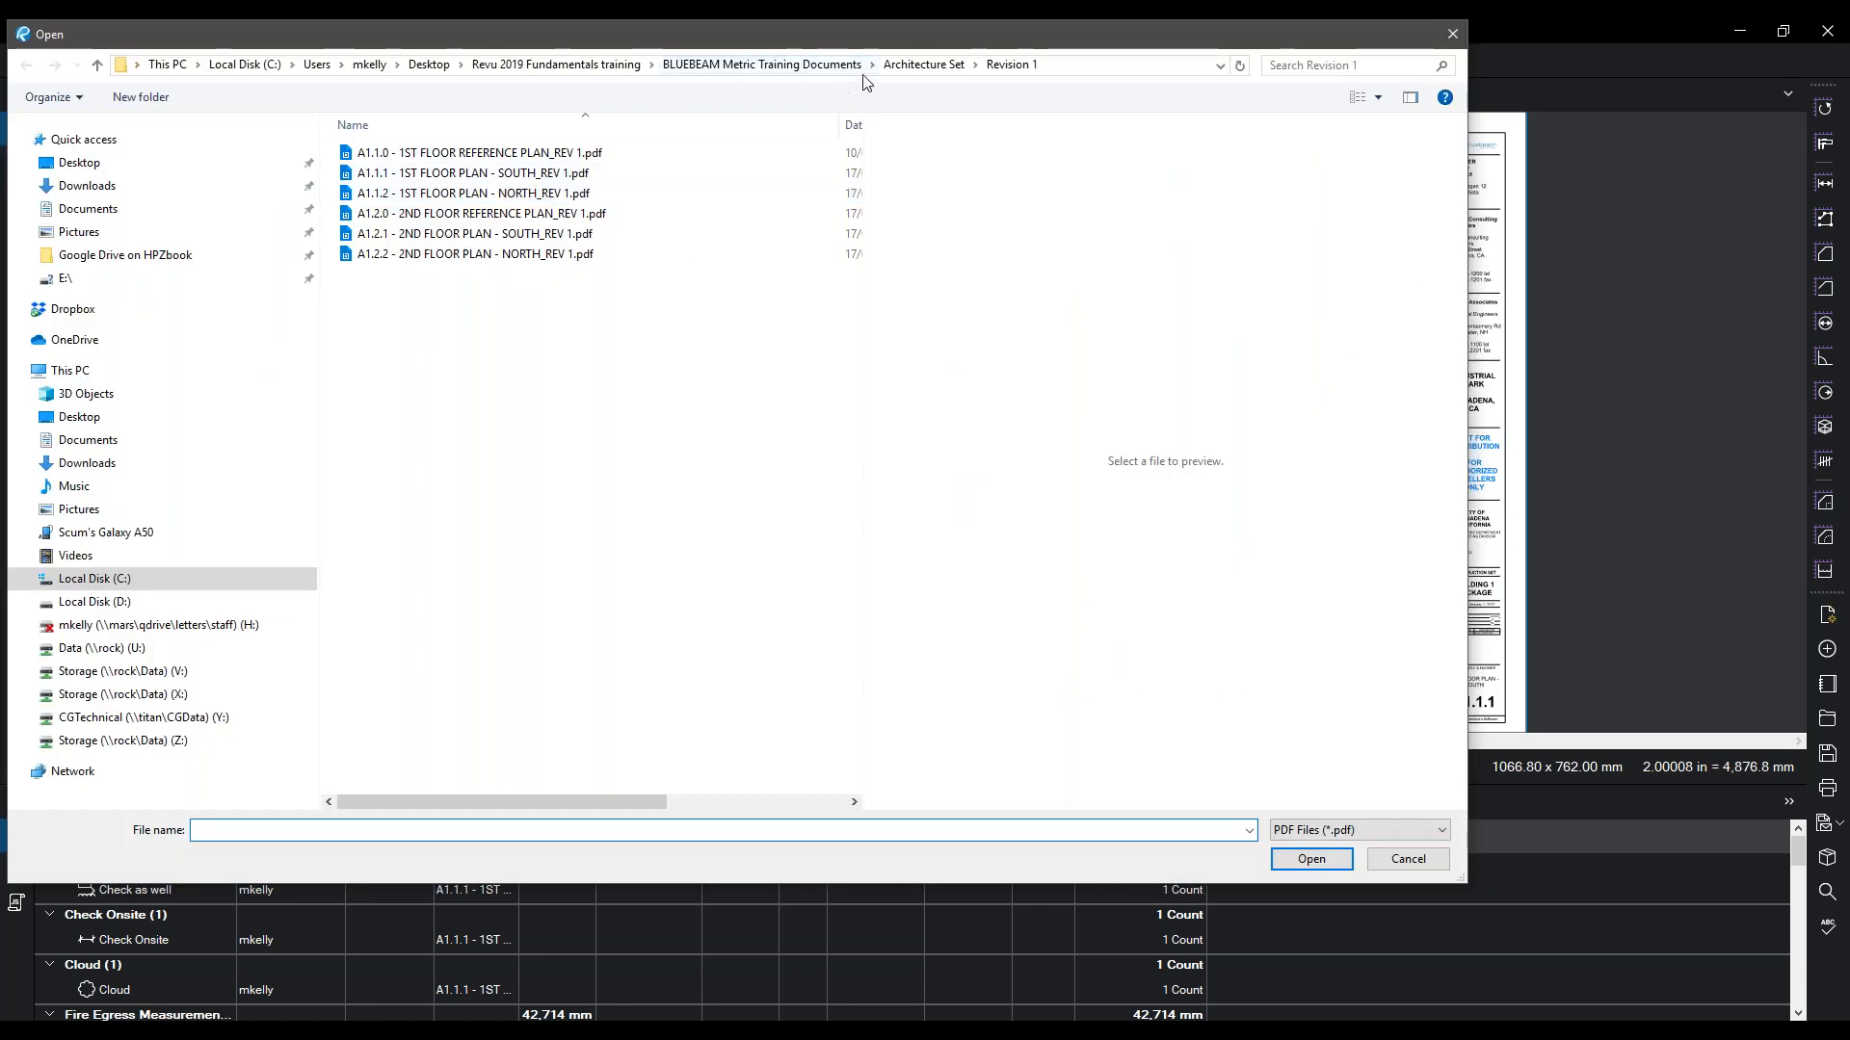
click(460, 176)
double_click(460, 175)
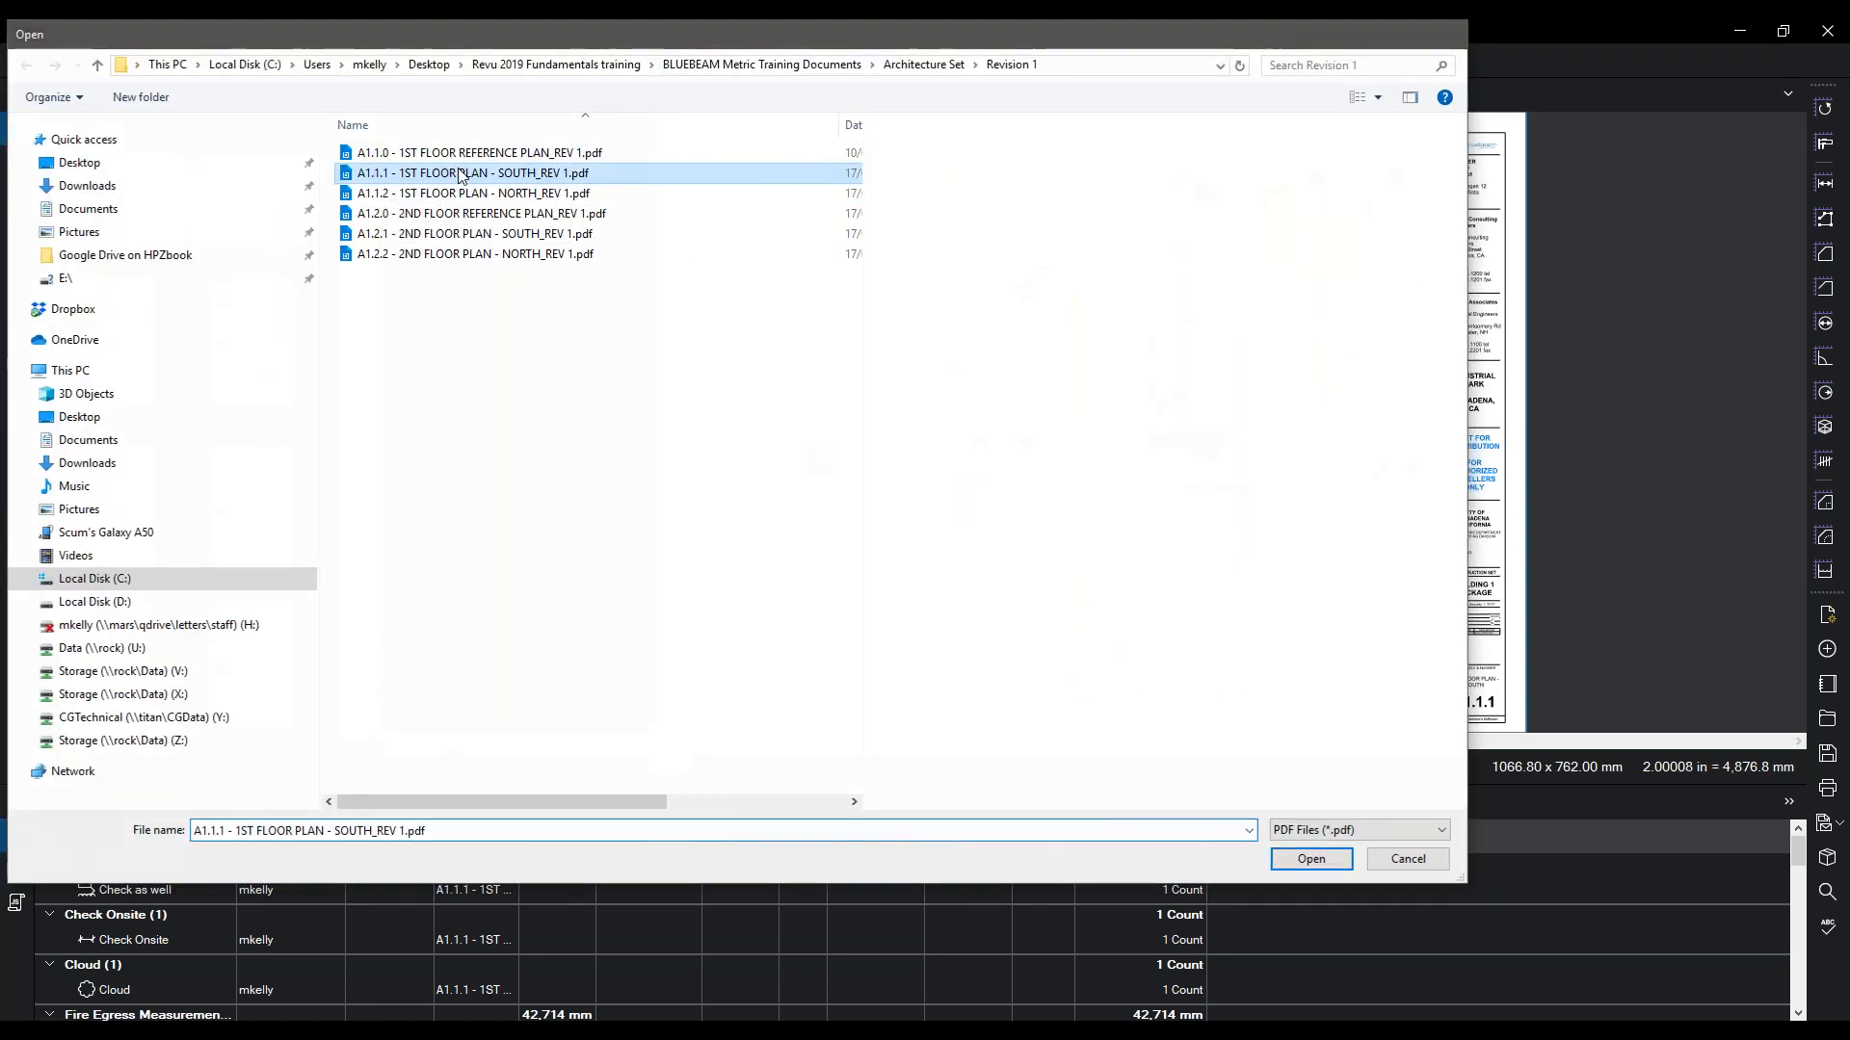
click(494, 97)
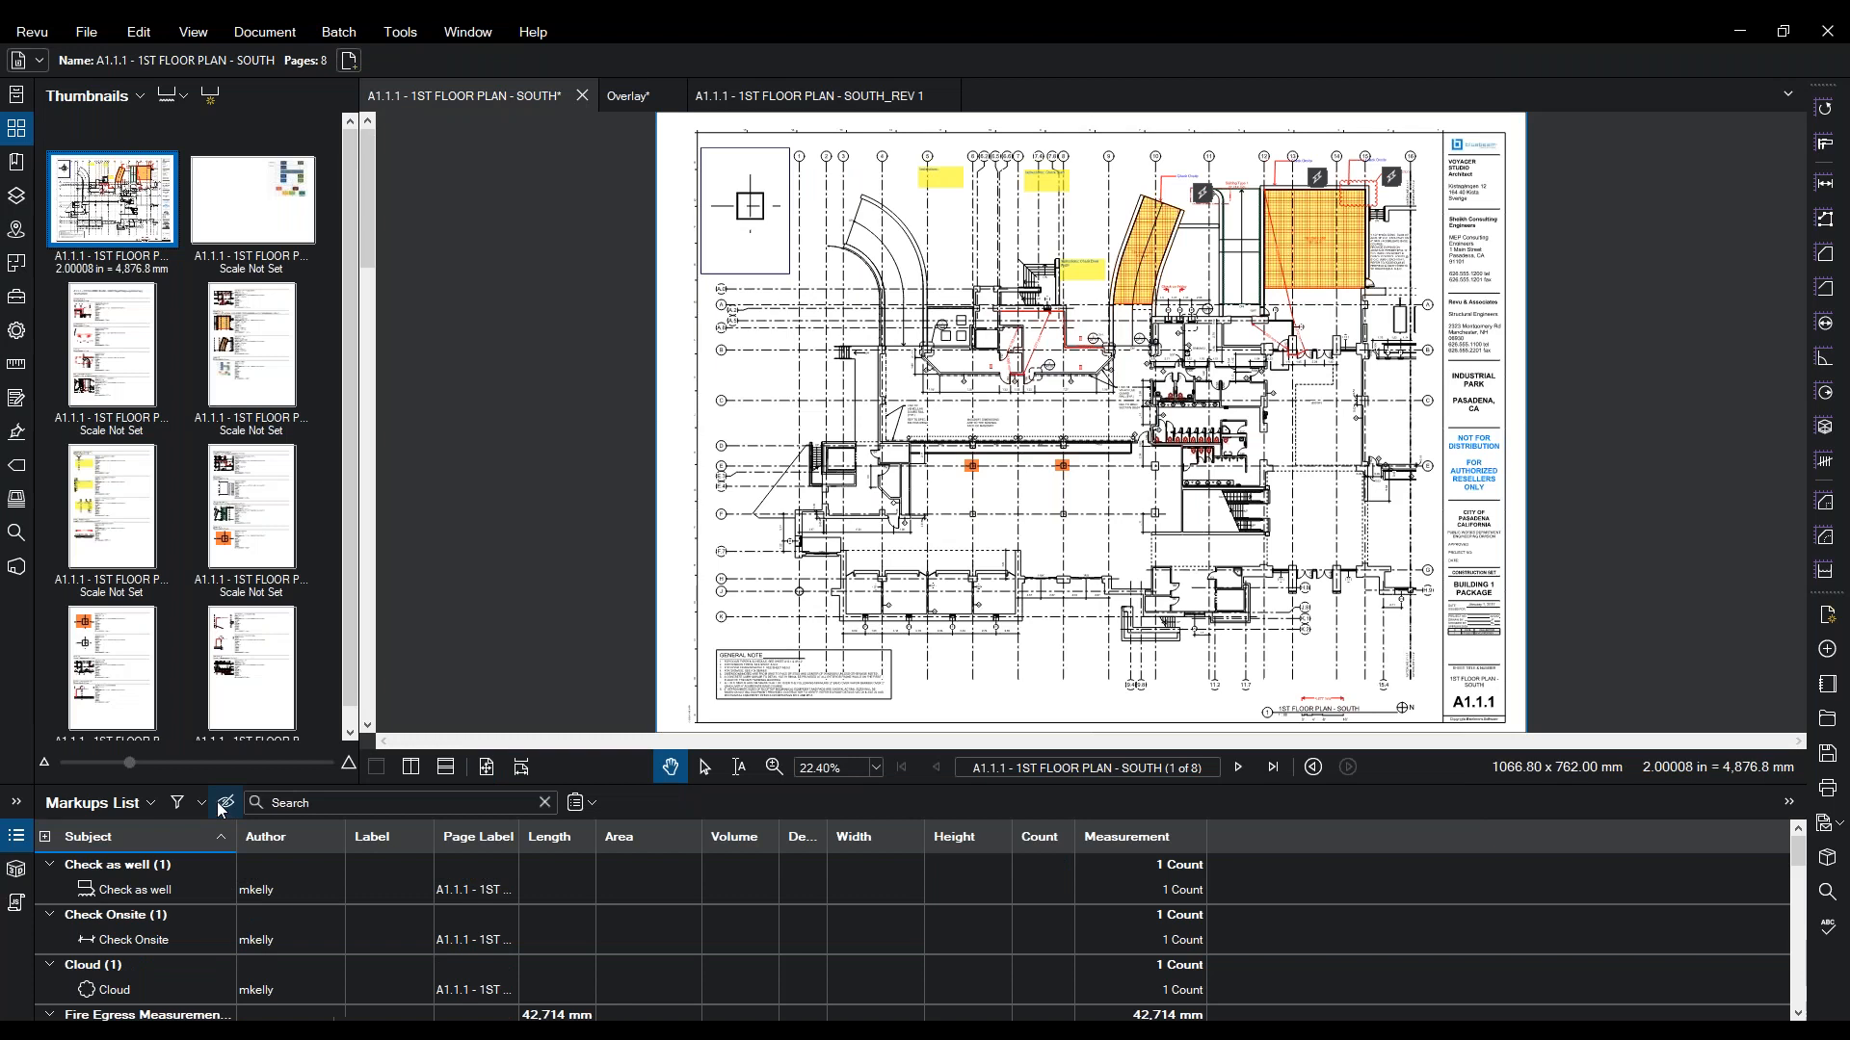
click(145, 803)
- Export the South plan's markups to A1.1.1 - 1ST FLOOR PLAN - SOUTH.bax on the Desktop
mouse_move(118, 869)
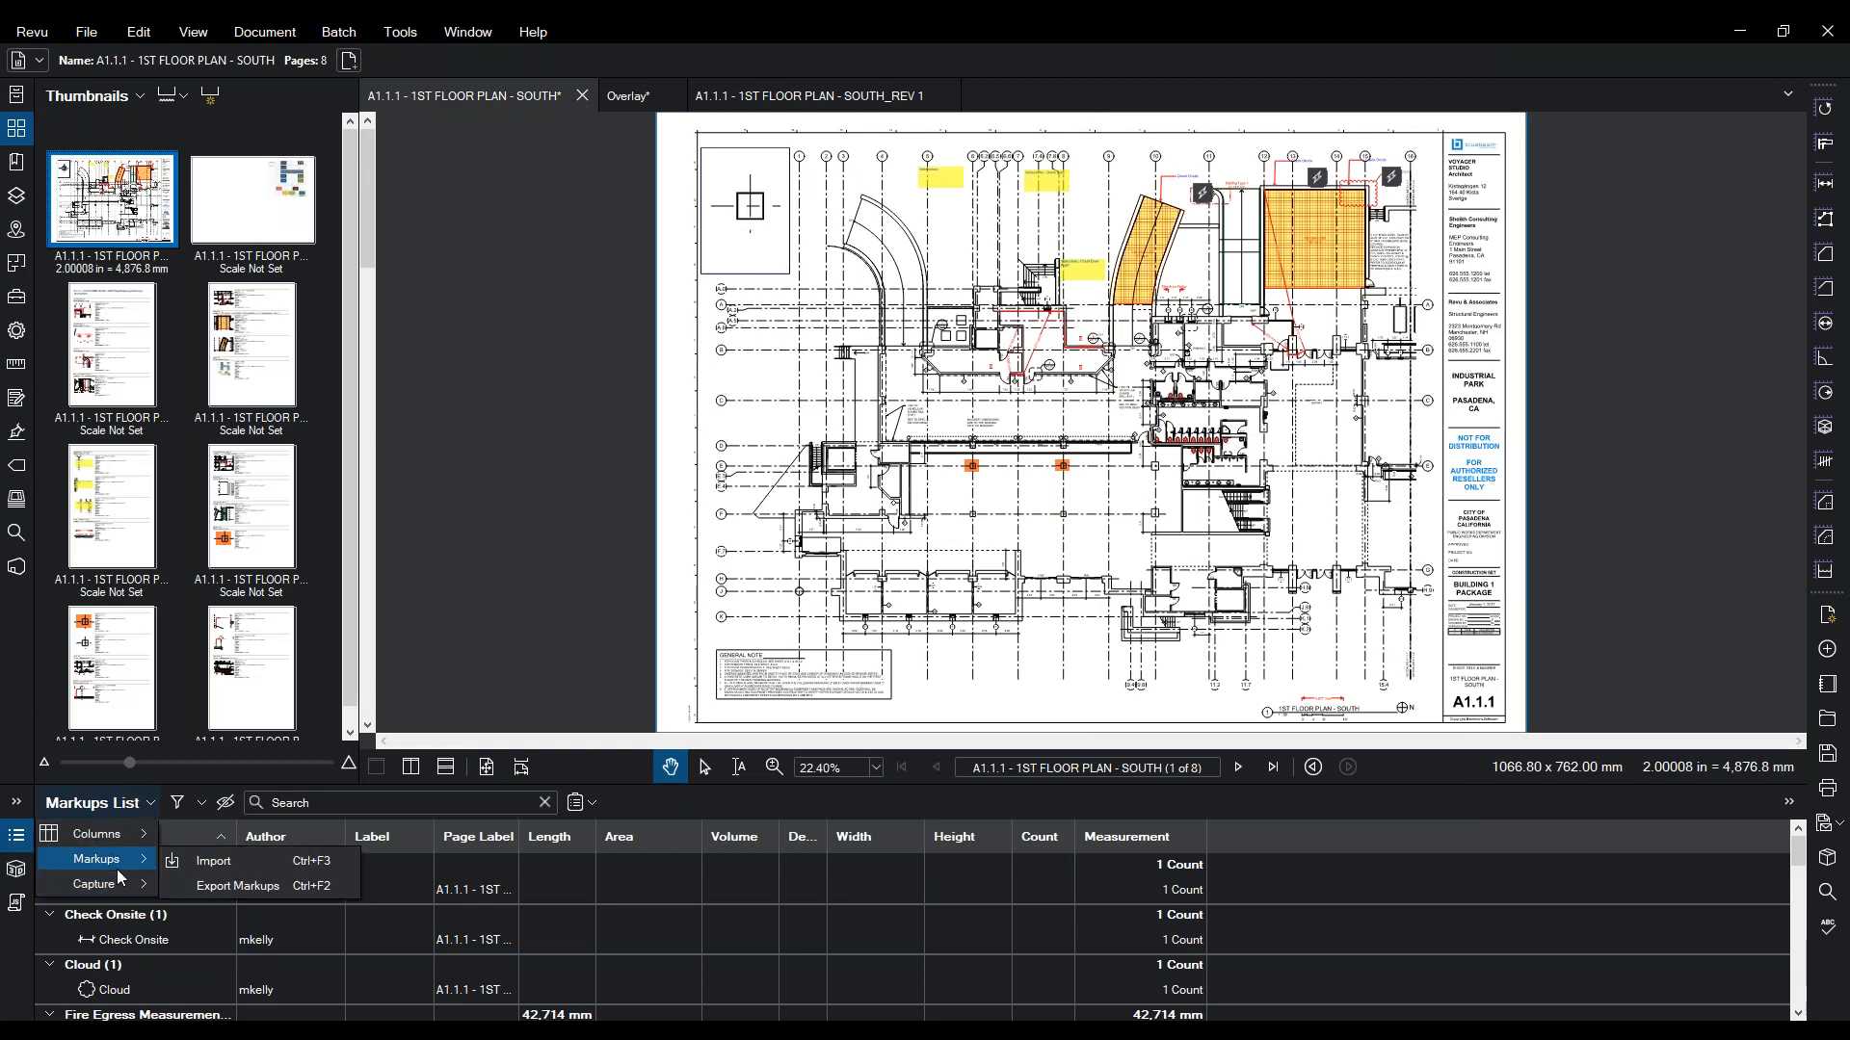
click(229, 884)
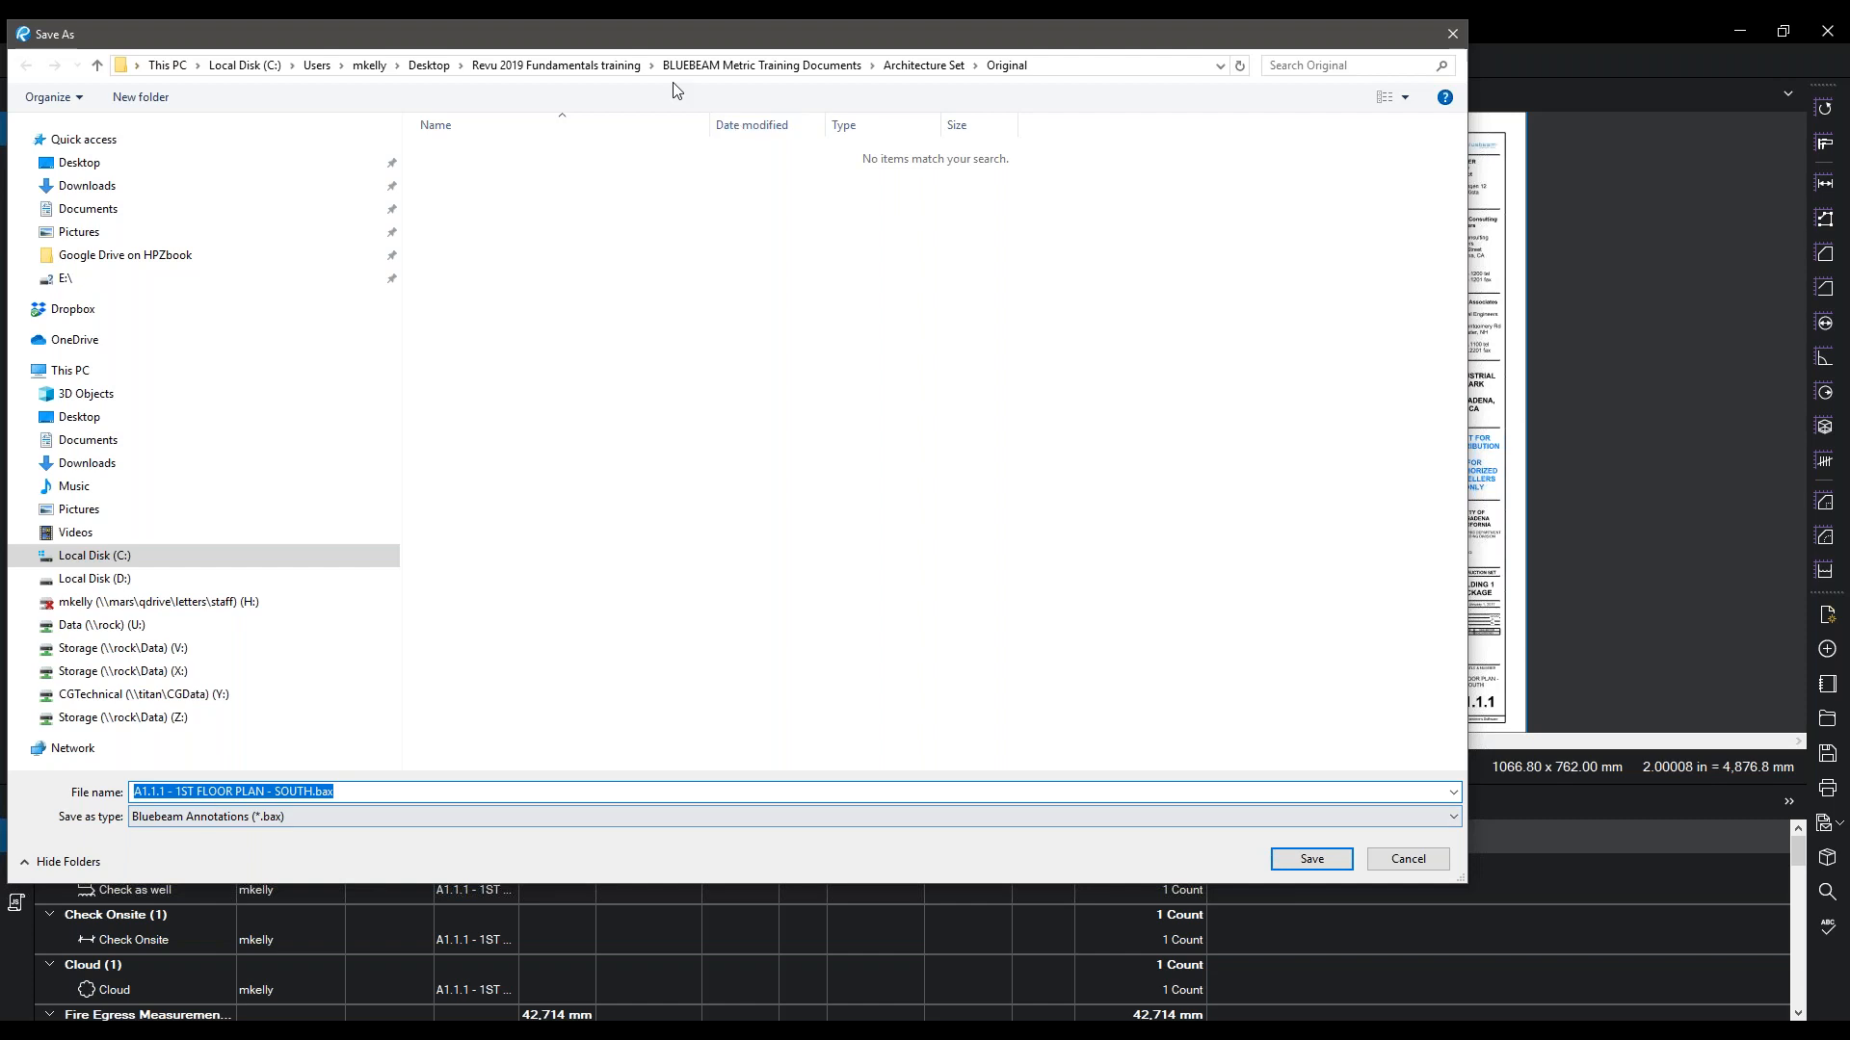
click(429, 64)
click(1286, 865)
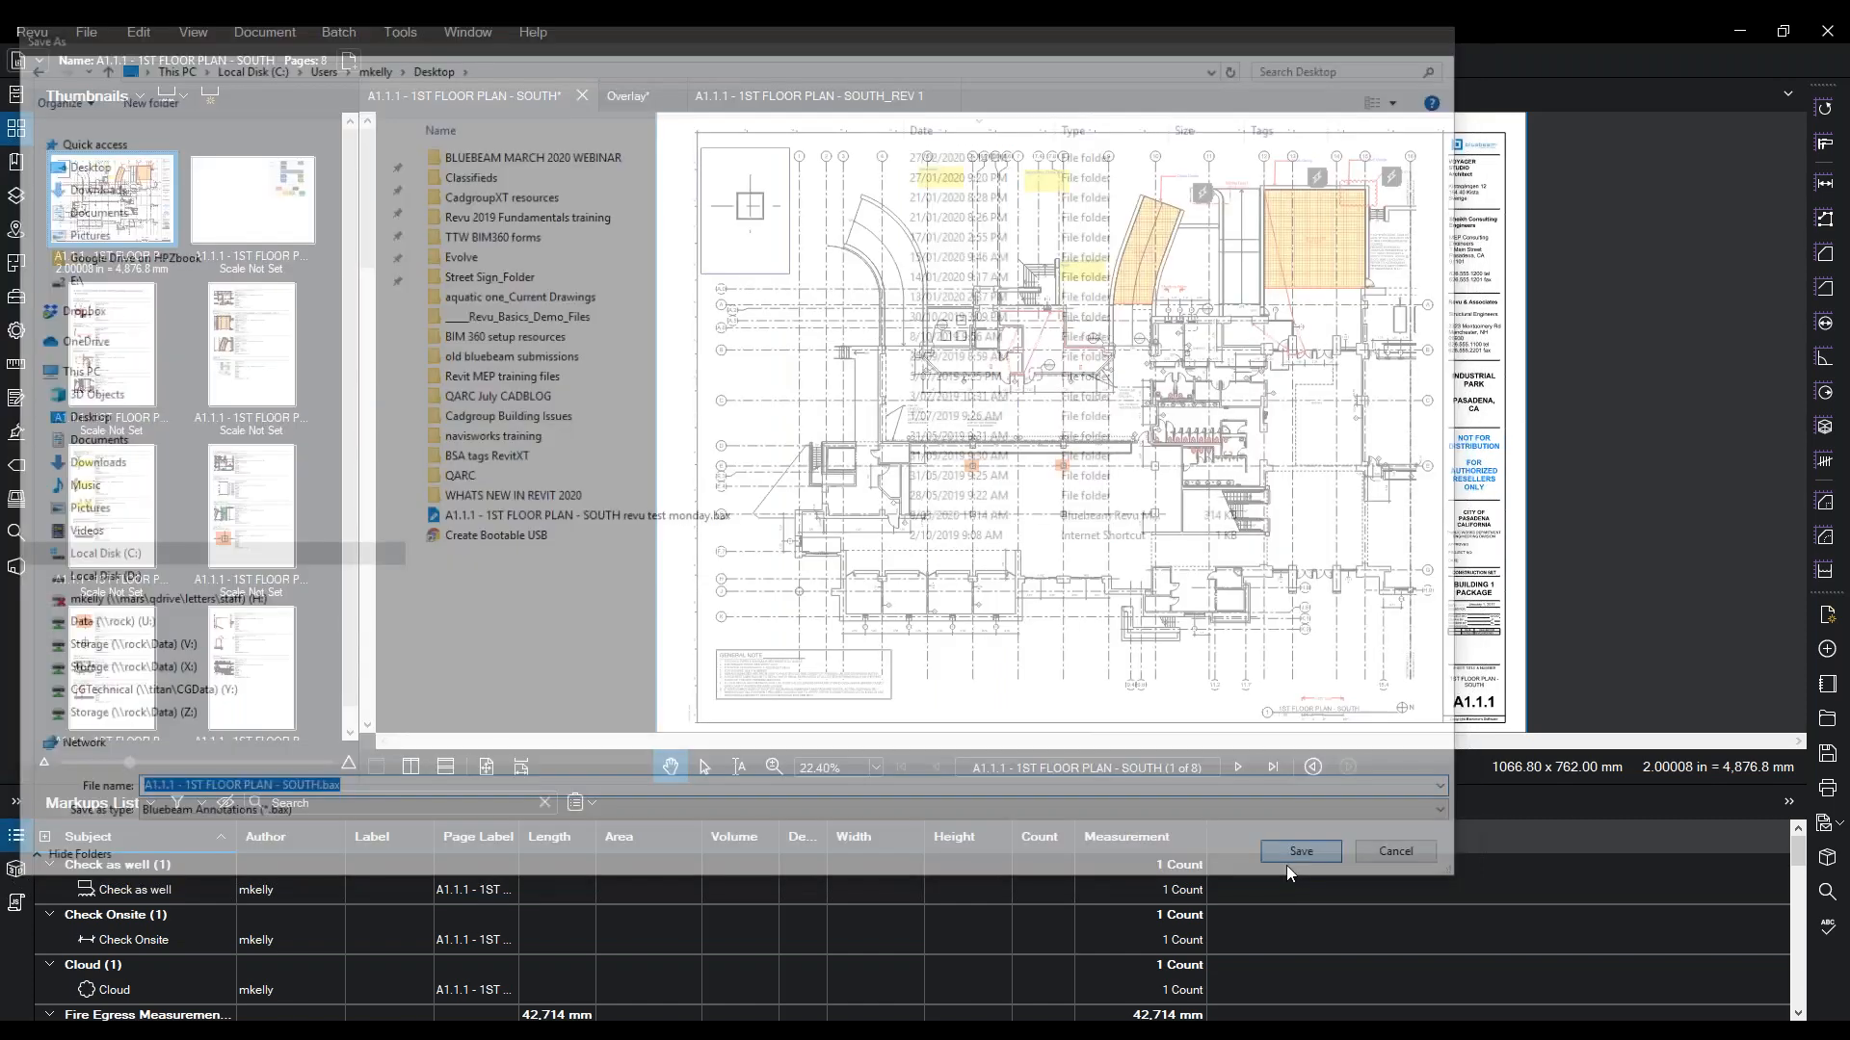
click(777, 92)
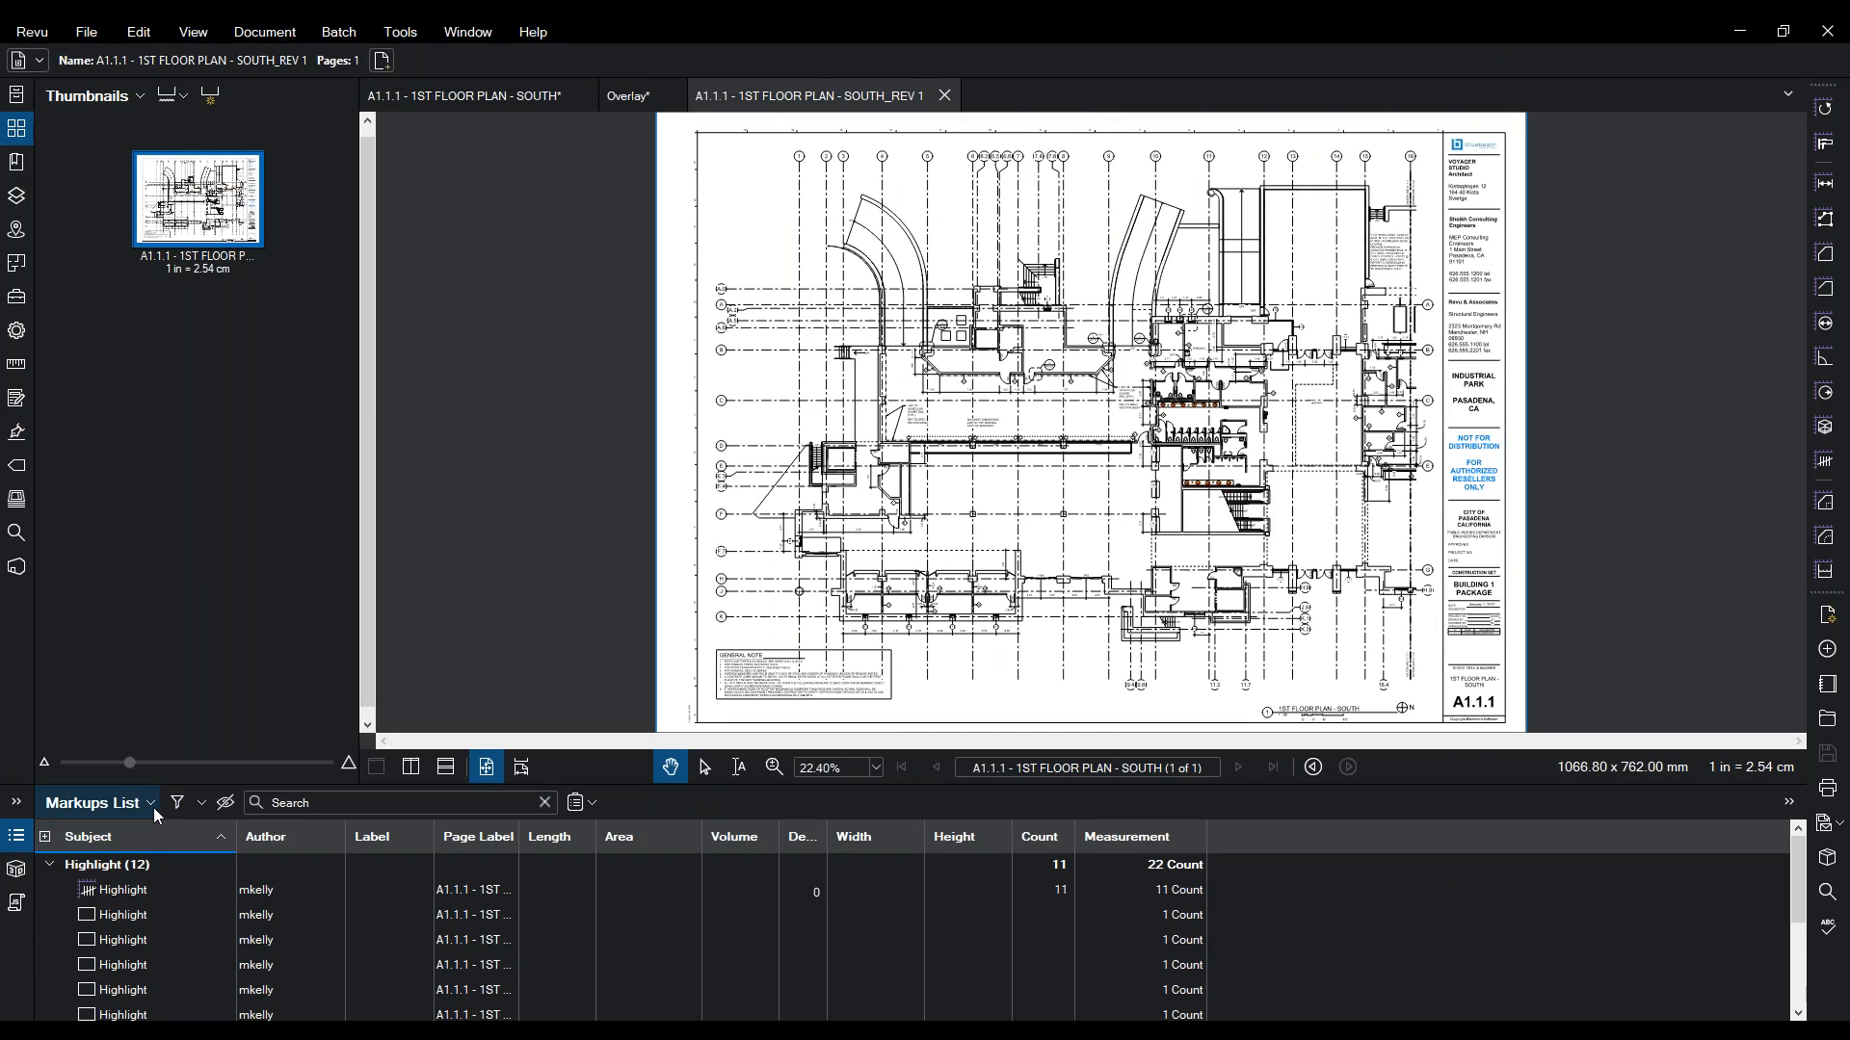
- Import the Desktop's SOUTH.bax (Bluebeam Annotations *.bax) onto the SOUTH_REV 1 plan, accepting the page warning
click(149, 803)
mouse_move(115, 859)
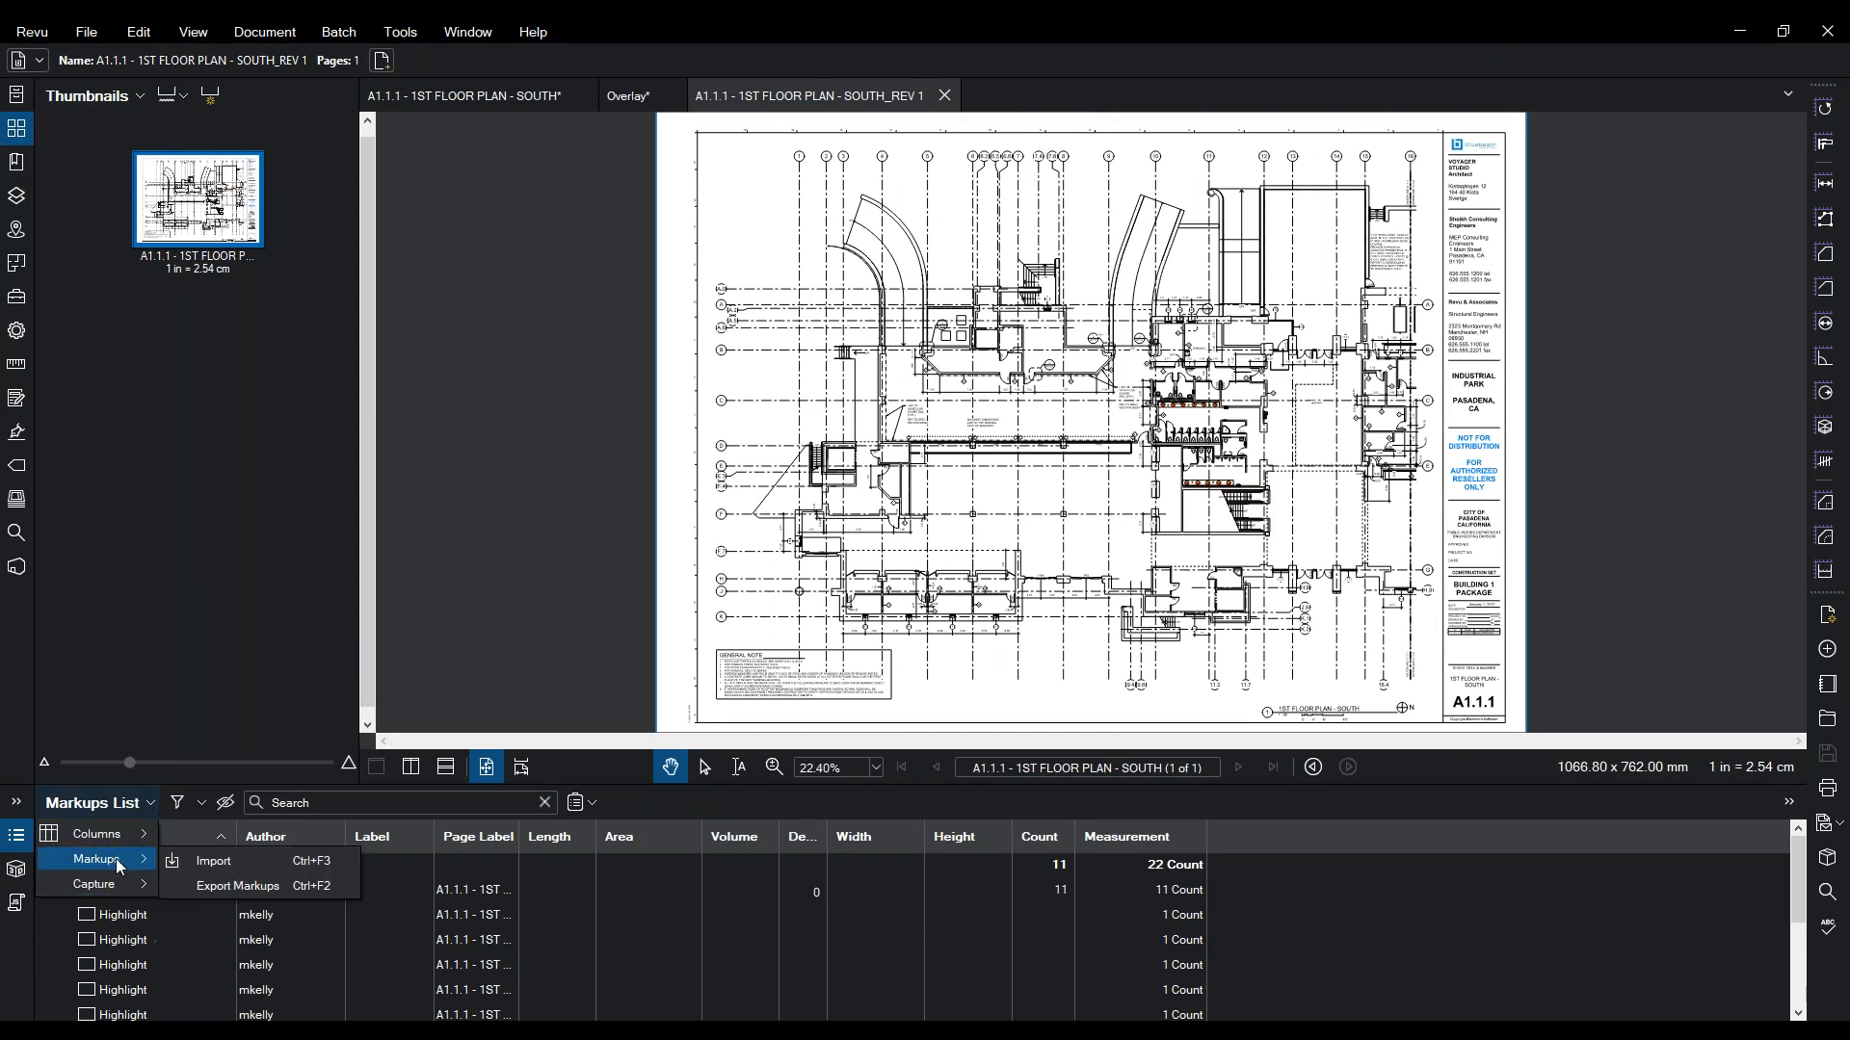
click(252, 883)
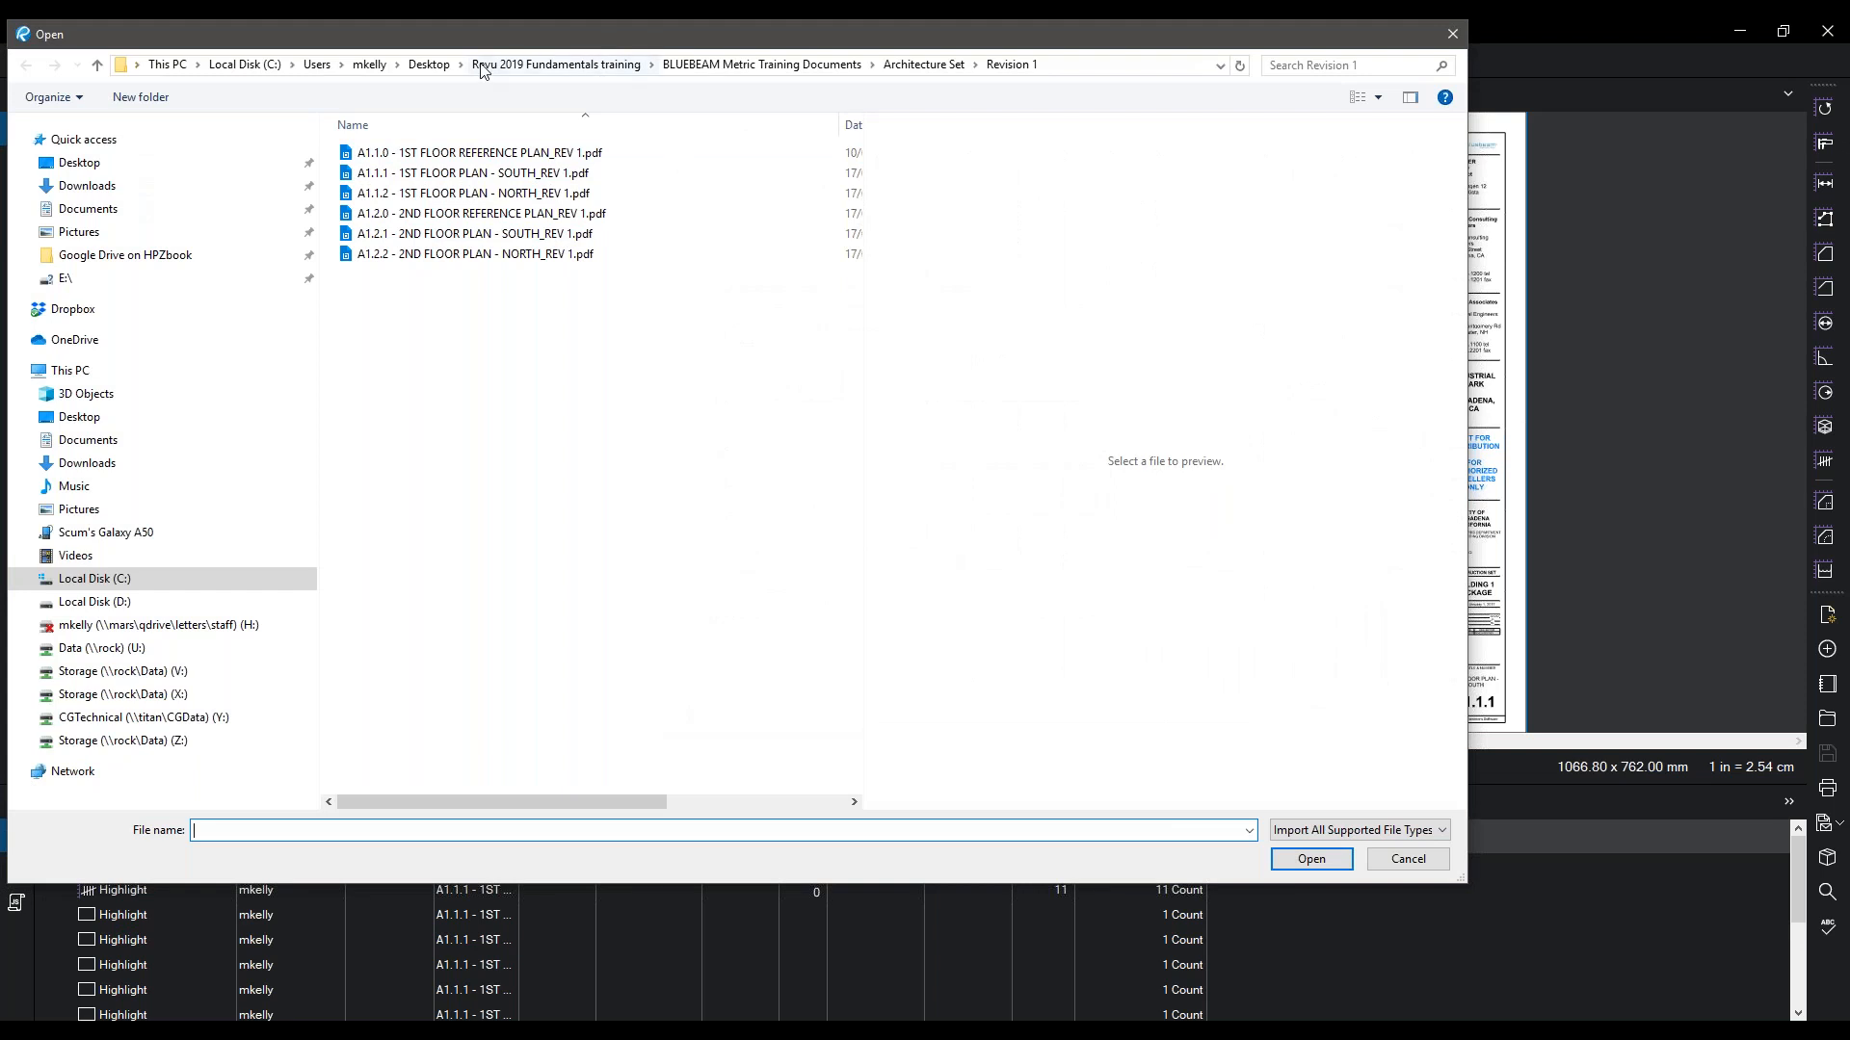
click(425, 67)
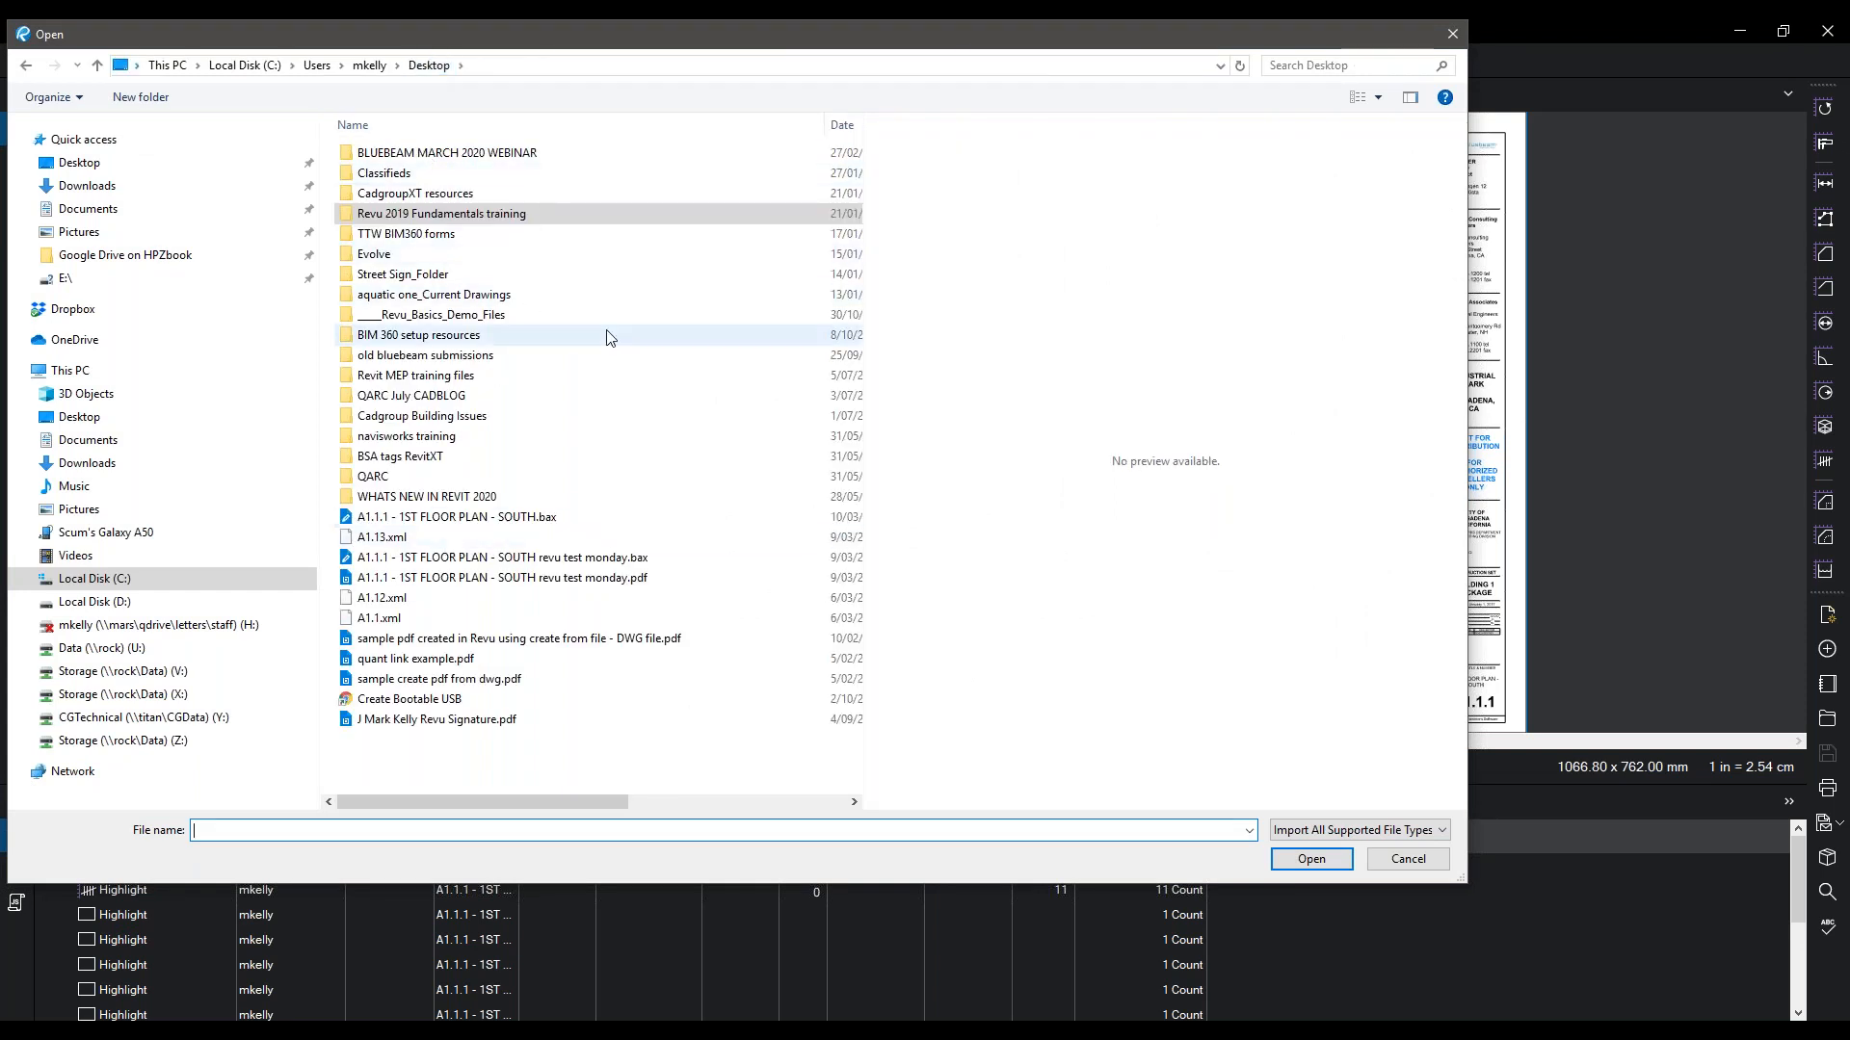
click(840, 125)
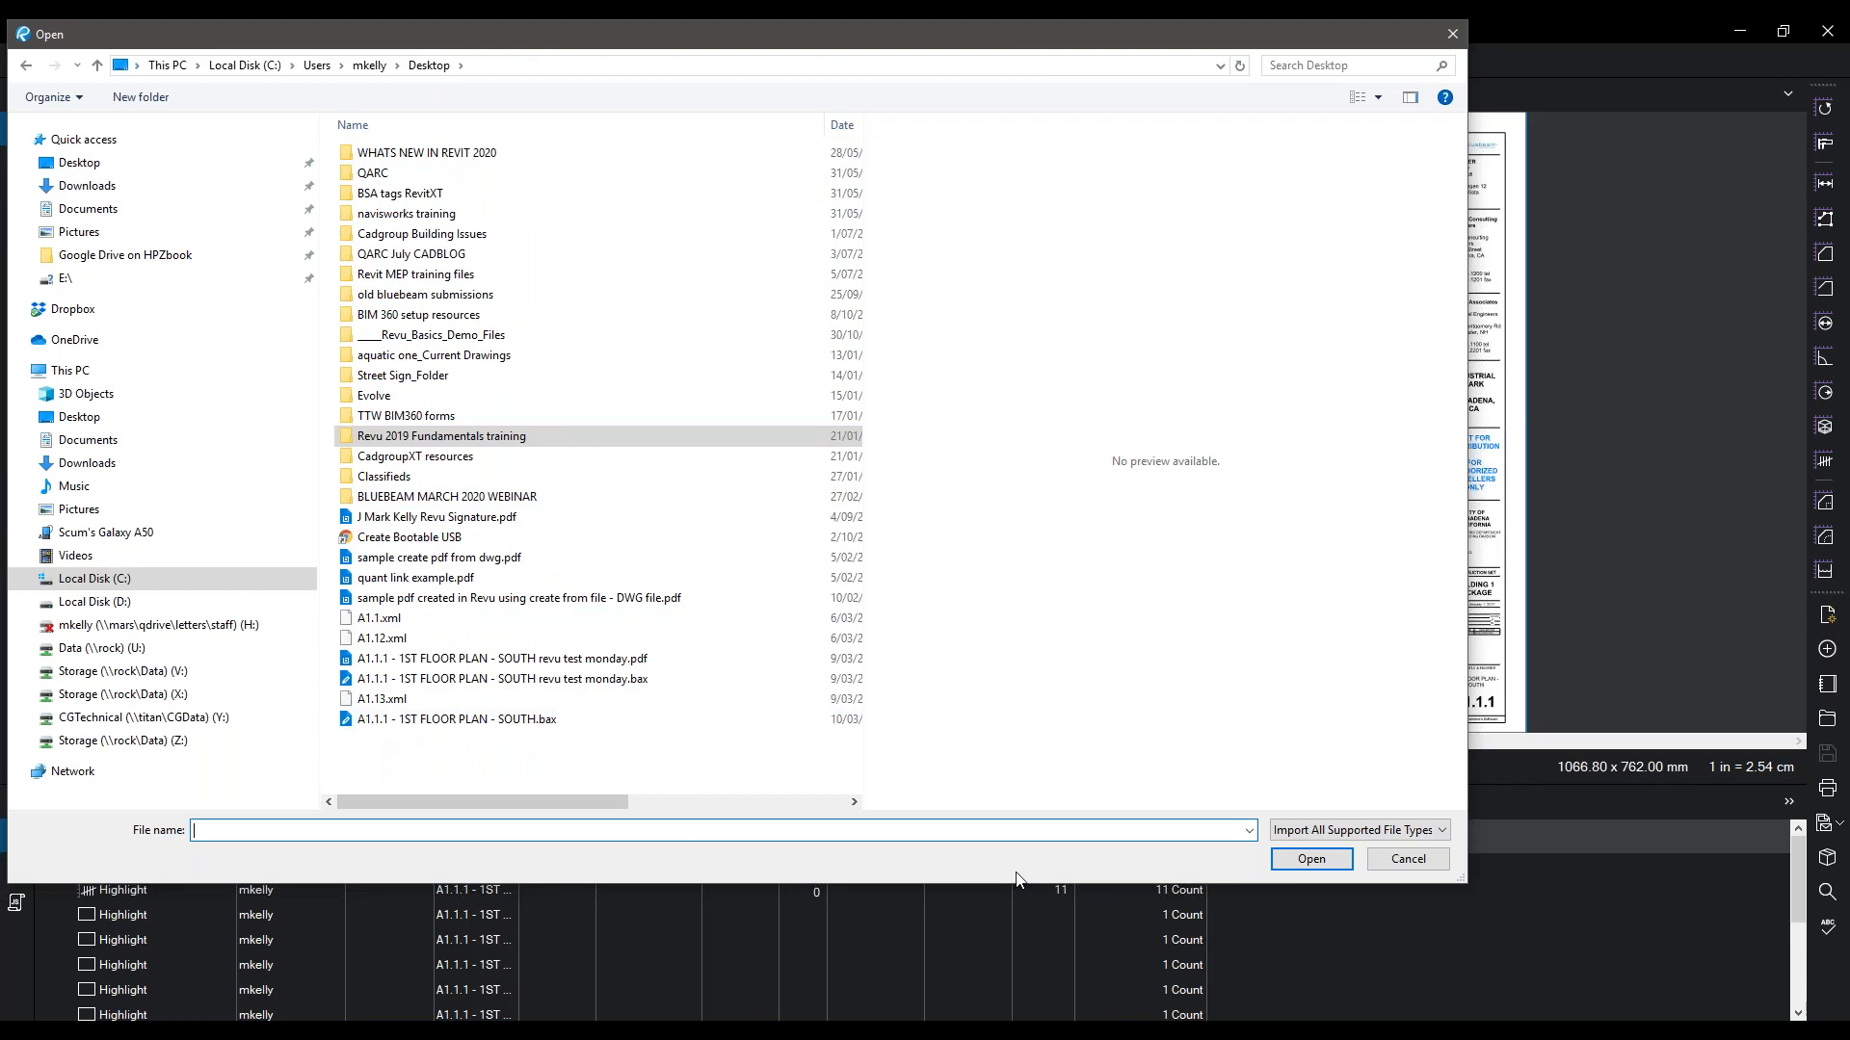
click(1312, 844)
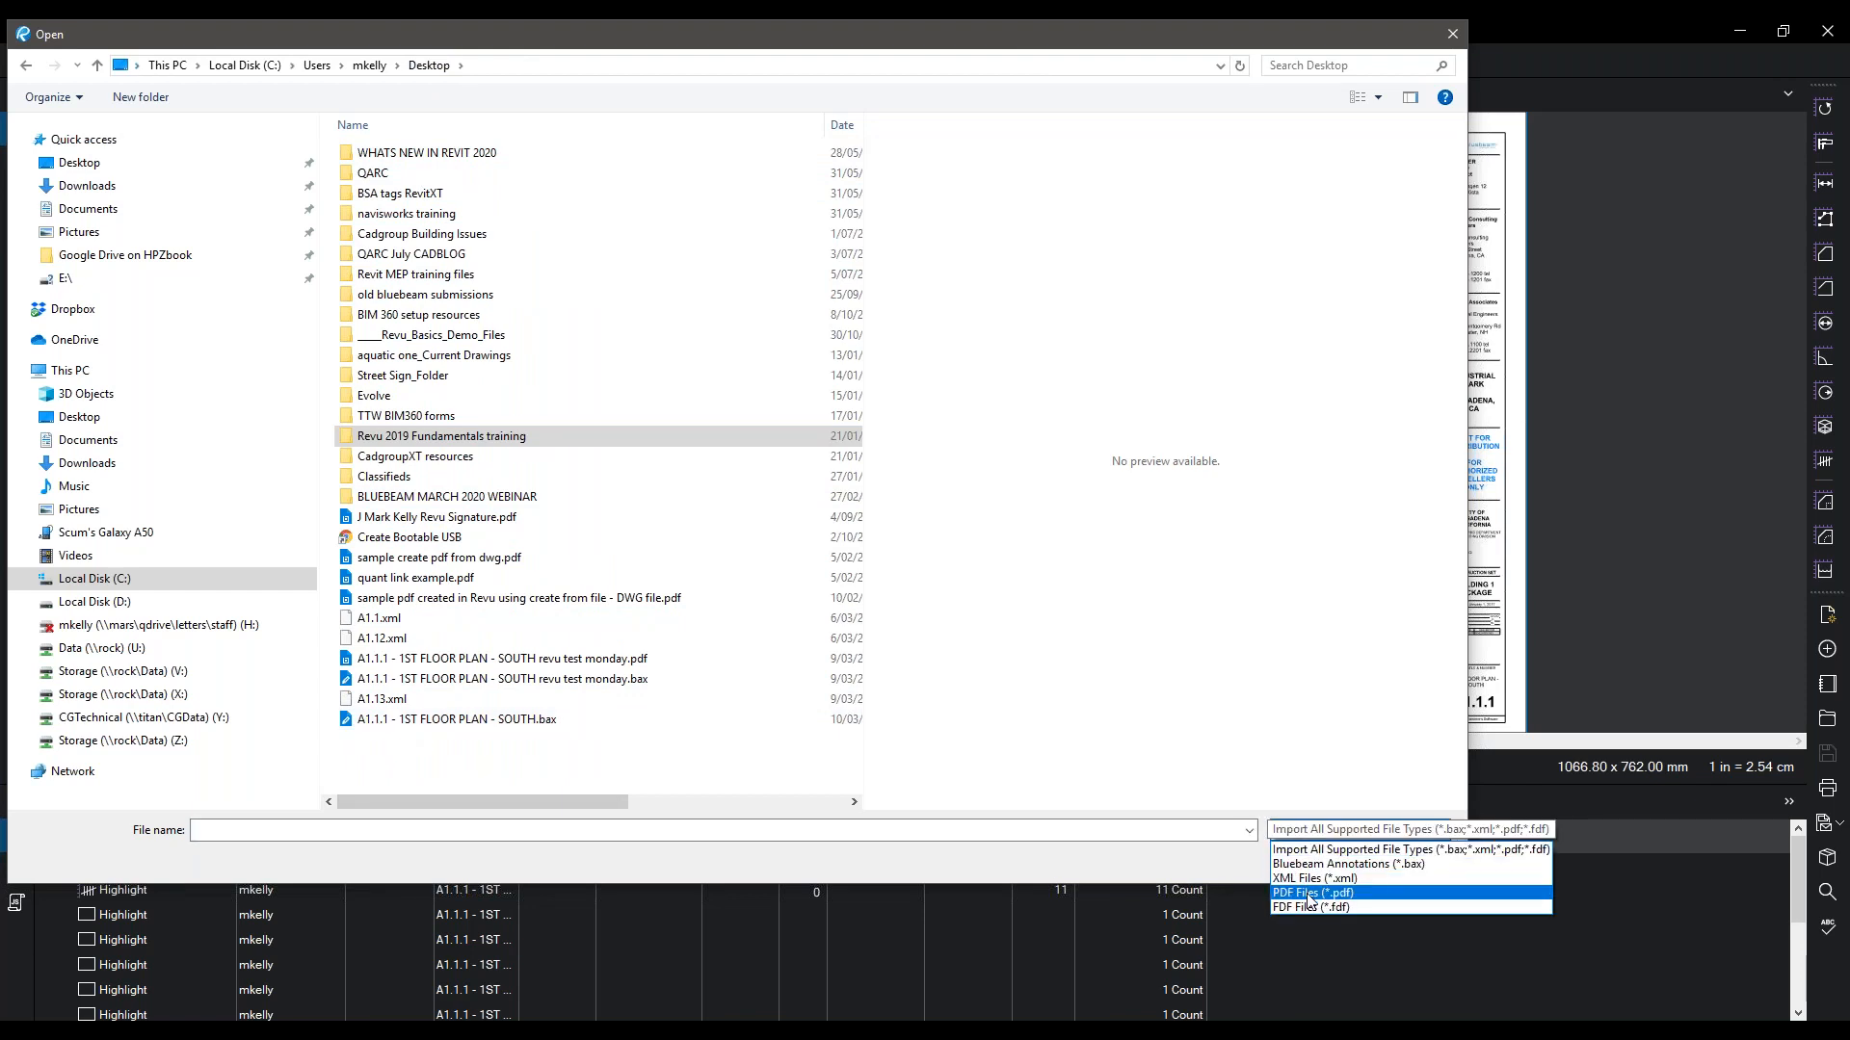
click(1326, 865)
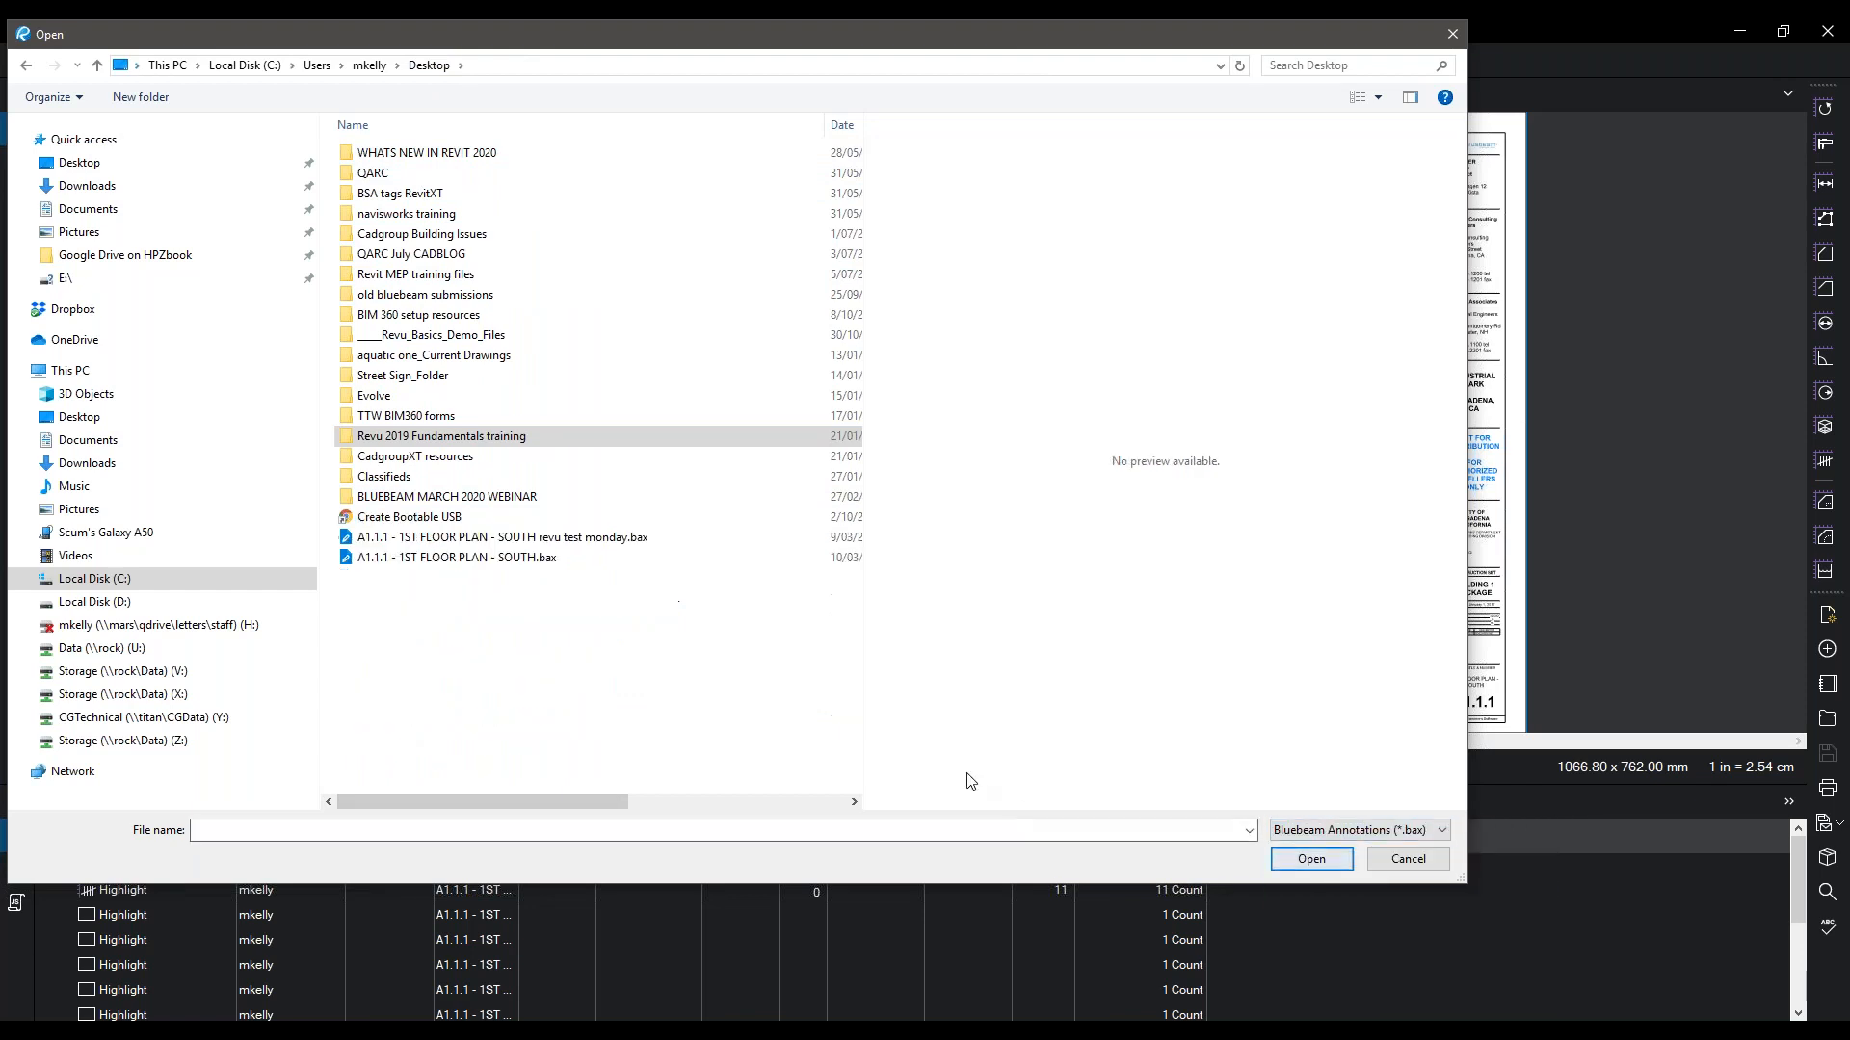
click(500, 558)
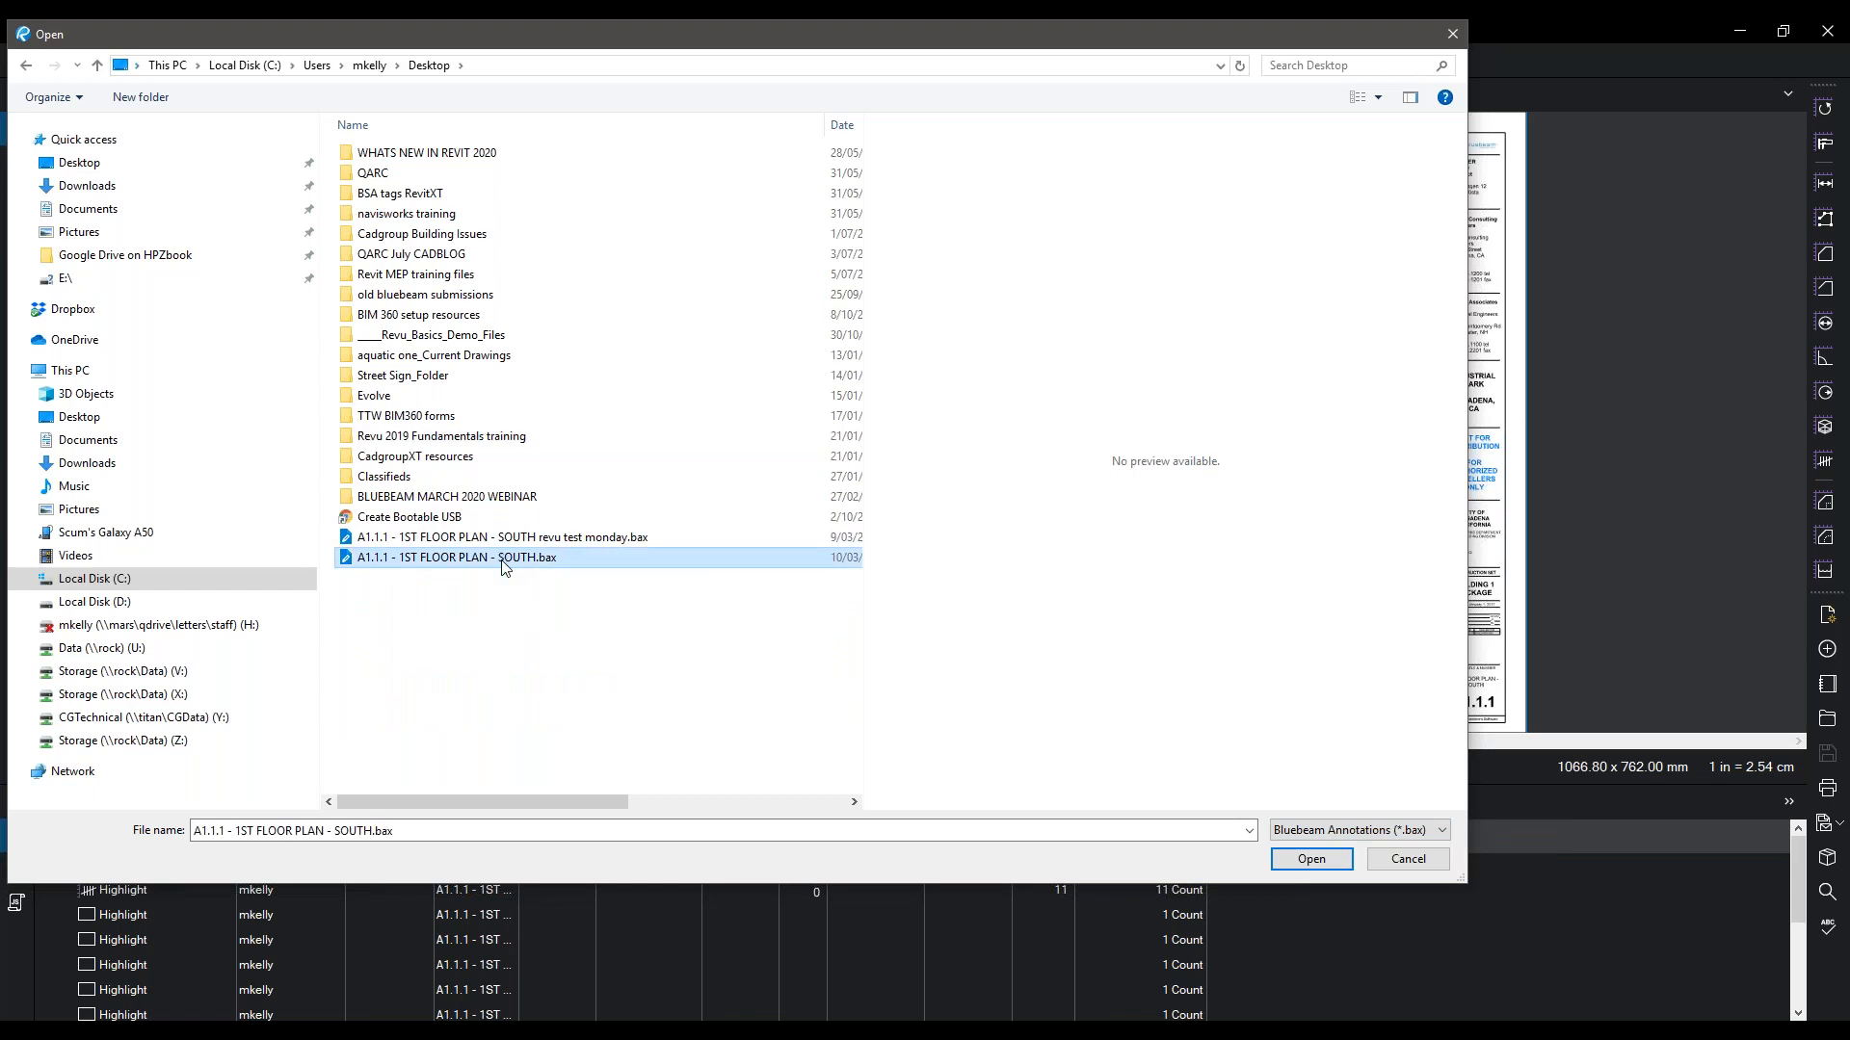
double_click(502, 558)
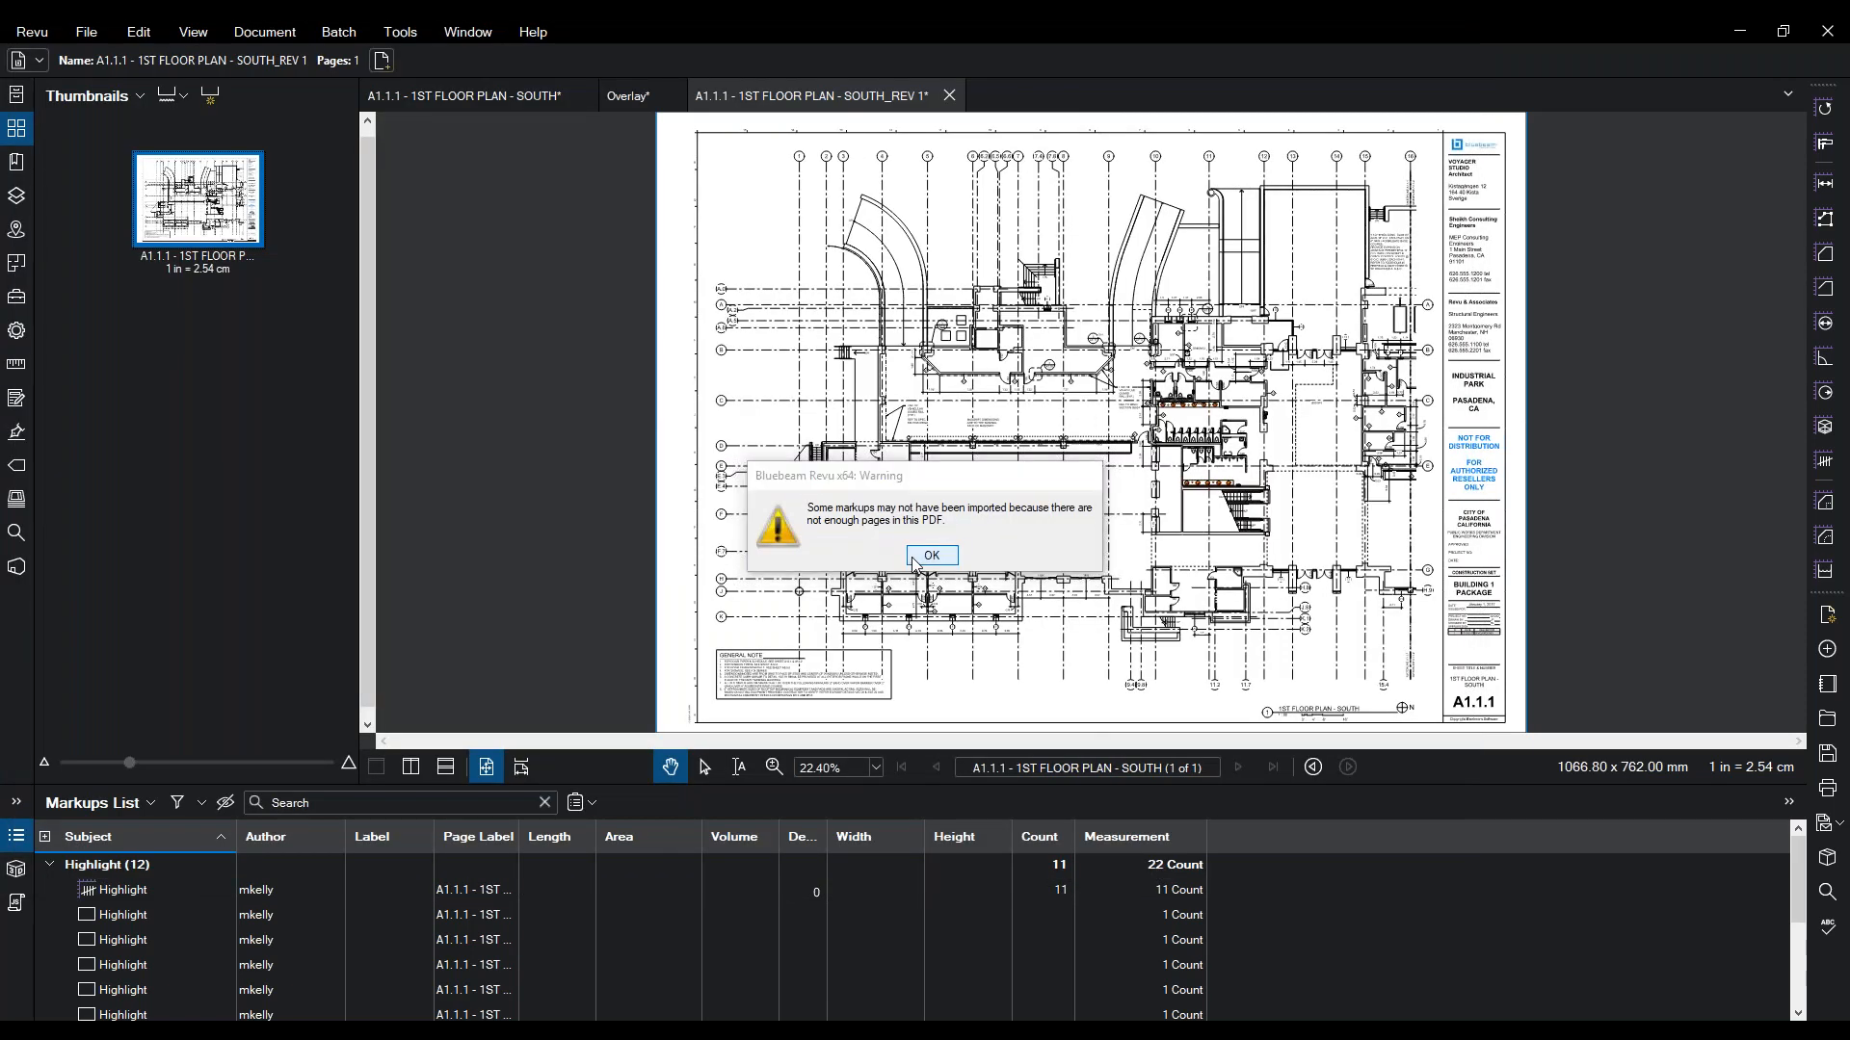
click(927, 557)
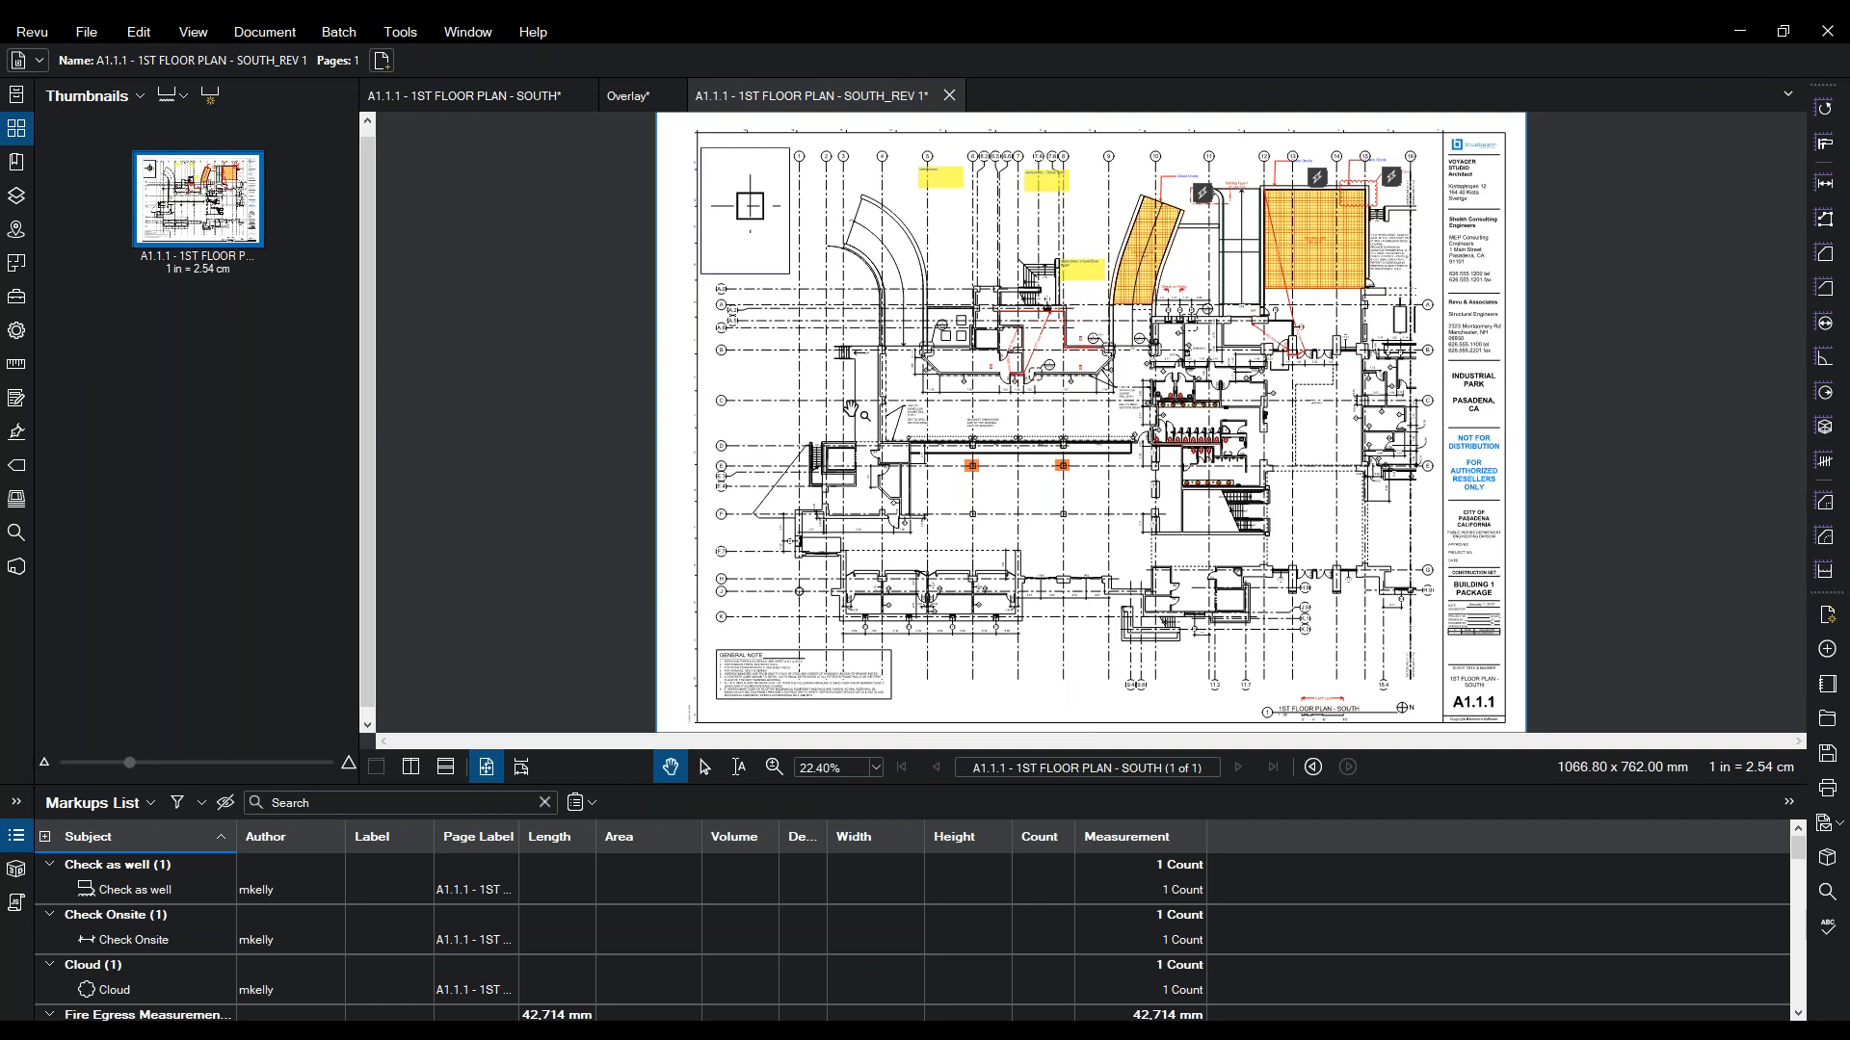
click(16, 373)
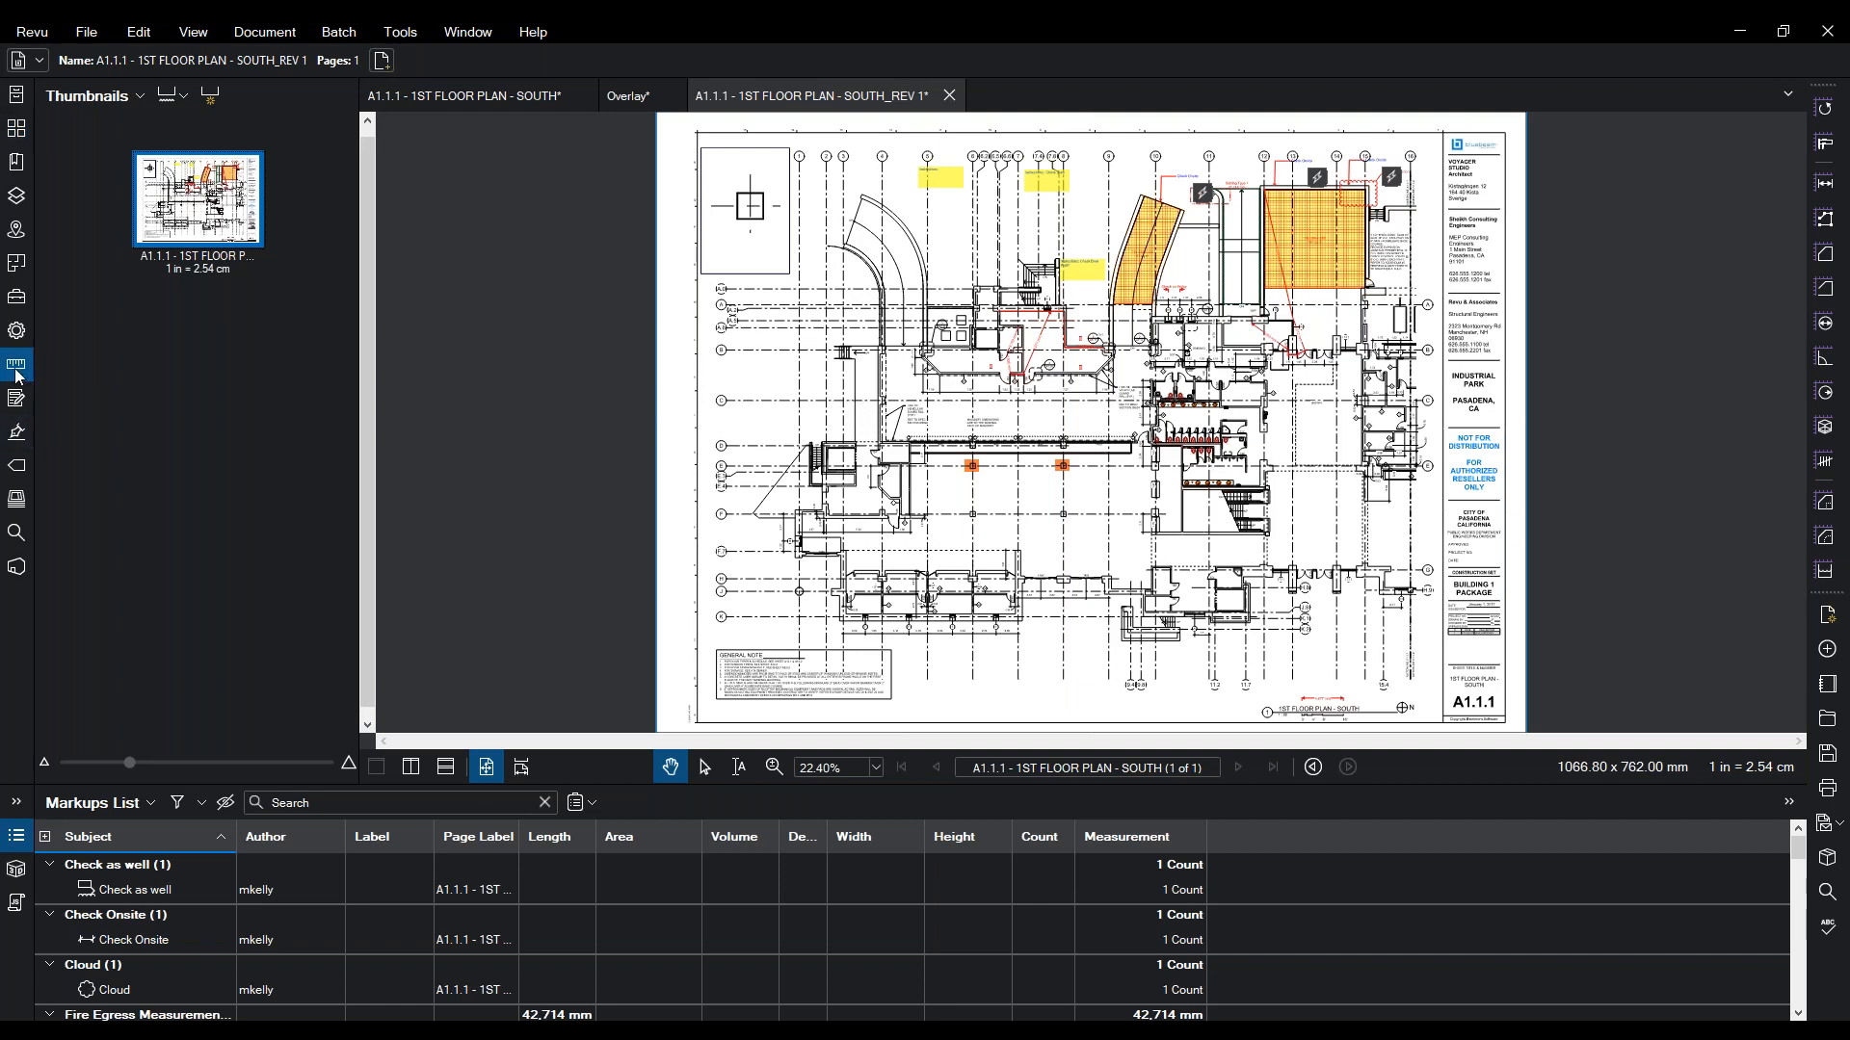
- Clear all existing viewports, including 1ST FLOOR PLAN - SOUTH, from the page
click(120, 556)
click(308, 682)
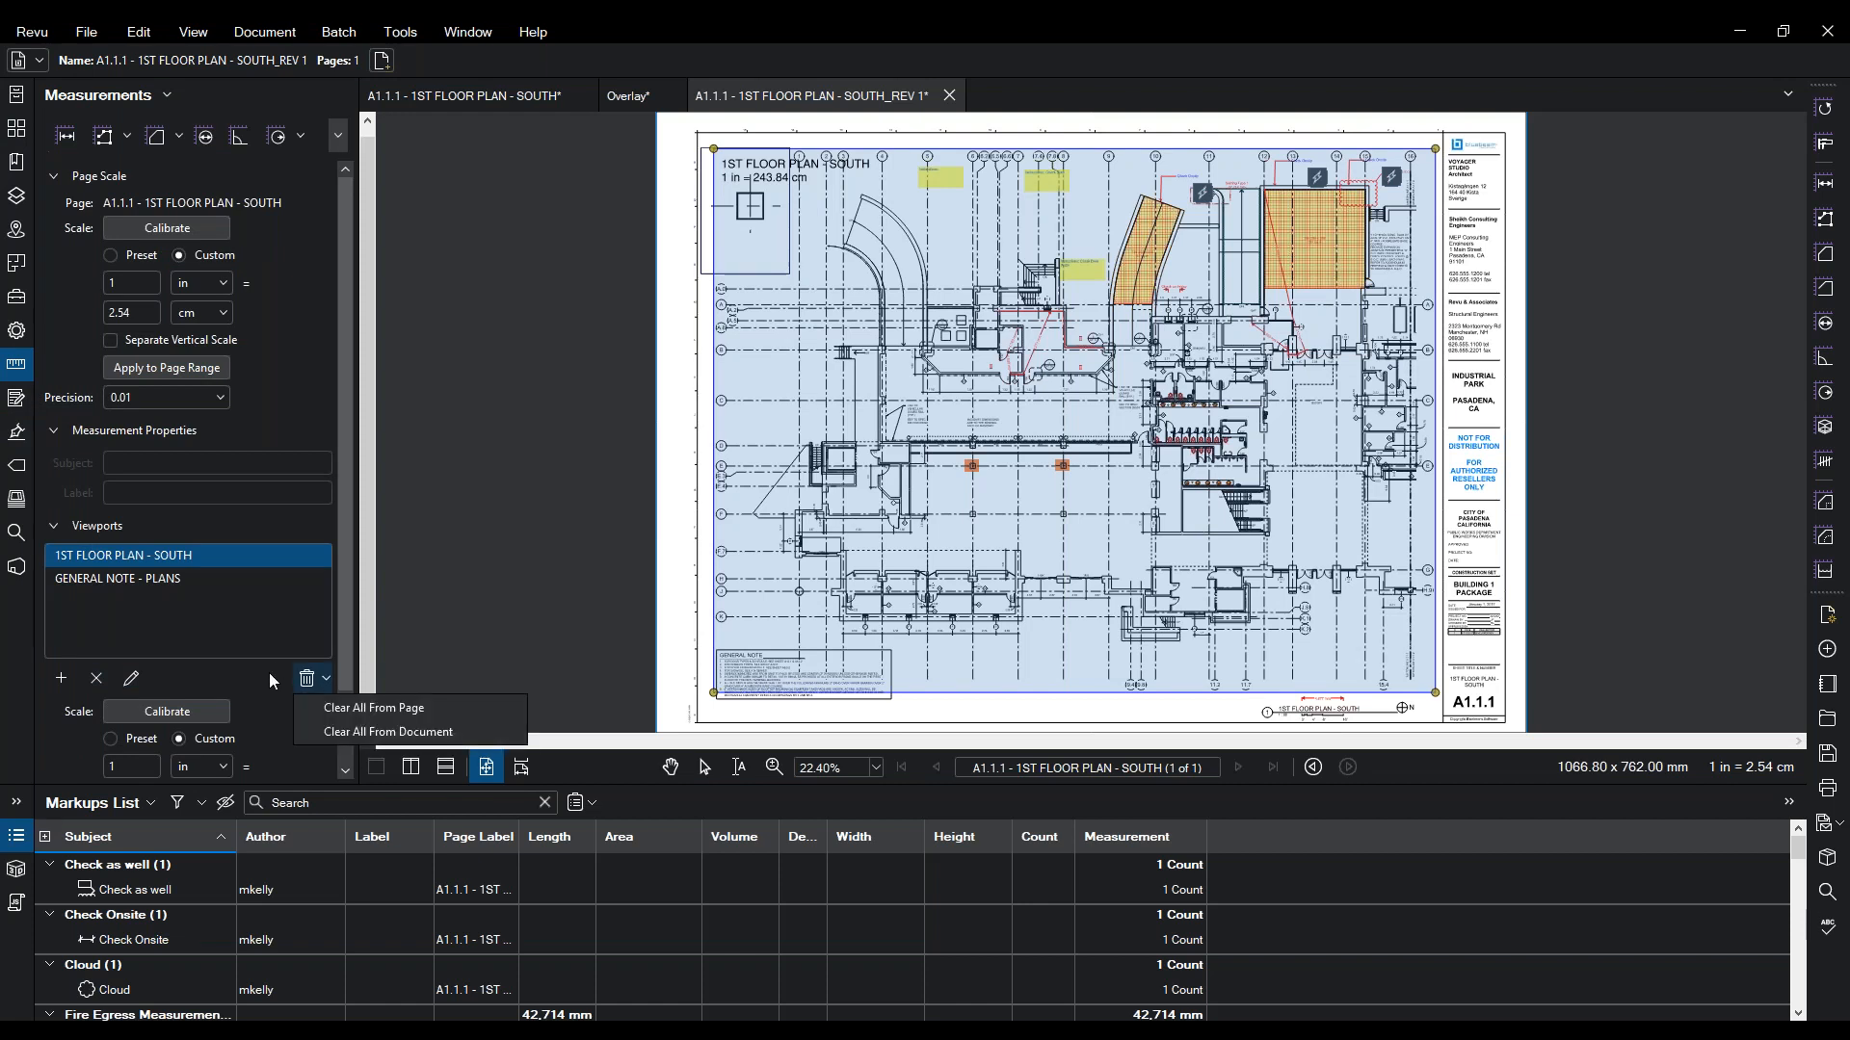
click(327, 708)
click(992, 587)
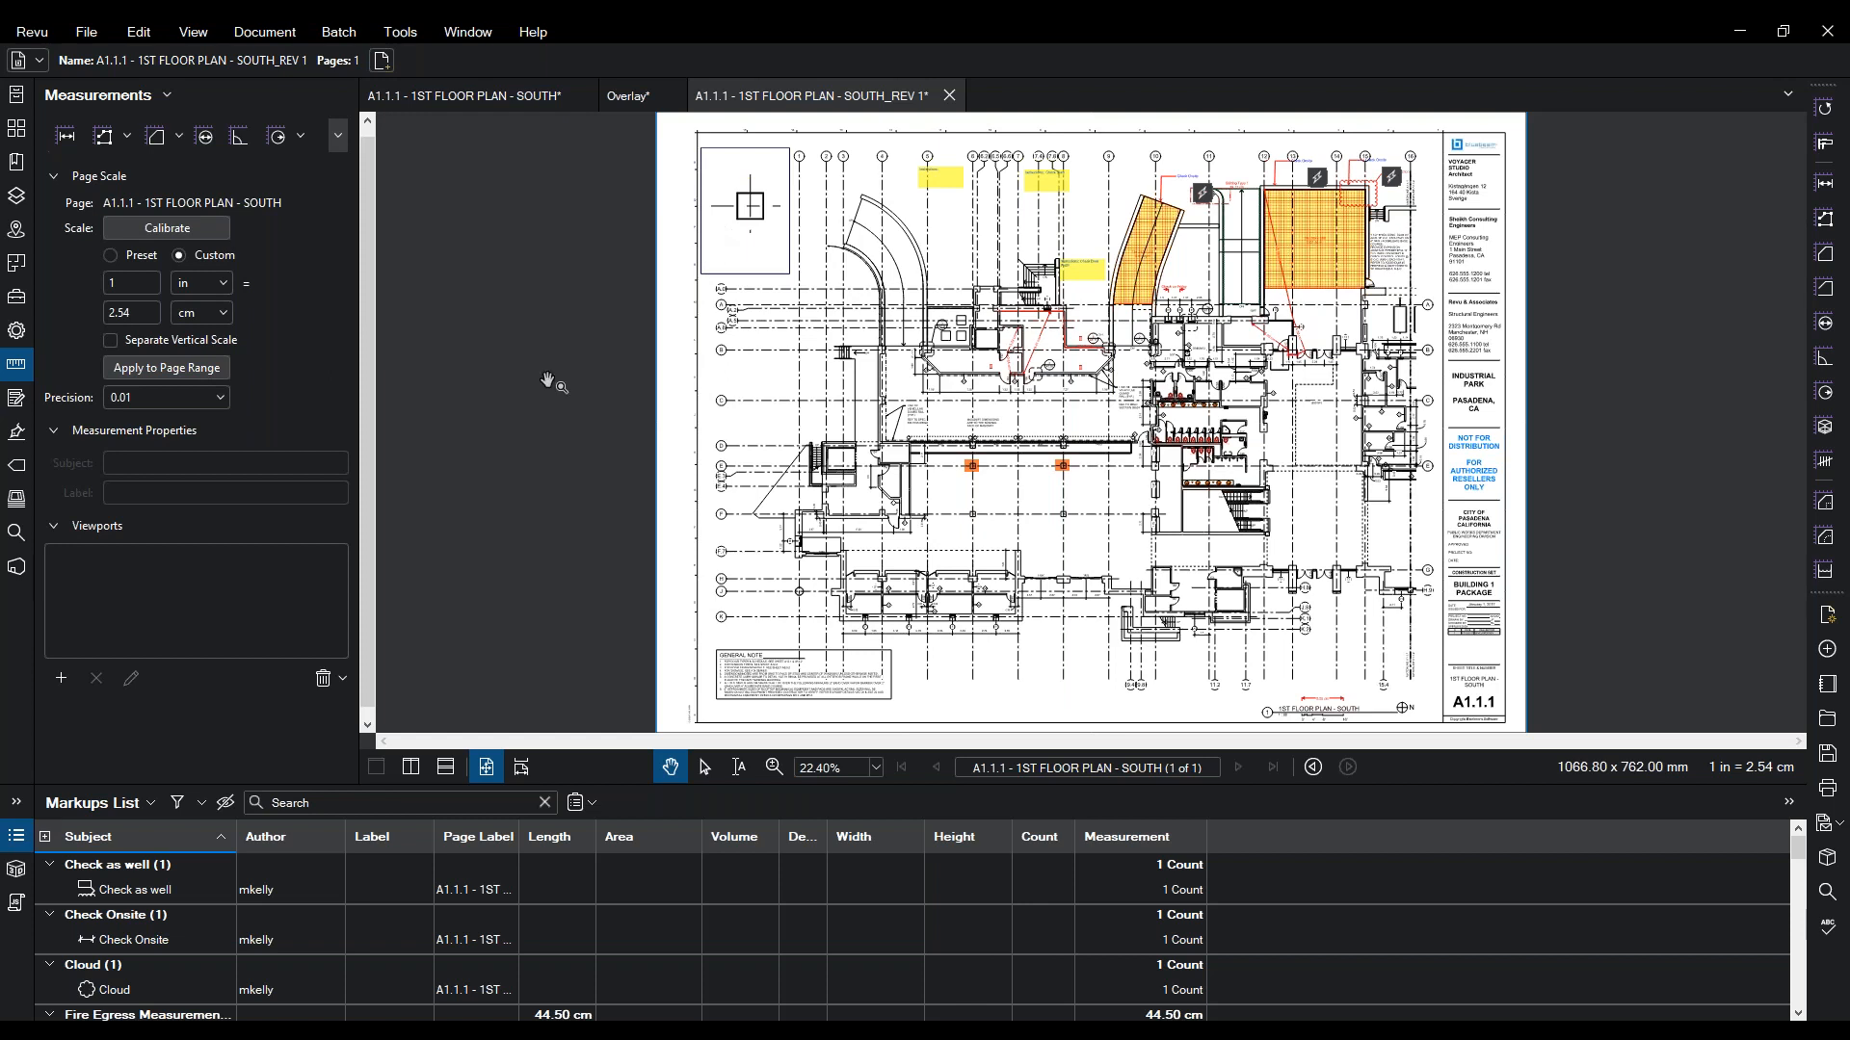
- Add a 1:20 viewport drawn around the top-left key plan box
click(63, 686)
click(1059, 589)
mouse_move(791, 146)
mouse_down()
mouse_move(680, 282)
mouse_move(696, 277)
mouse_up()
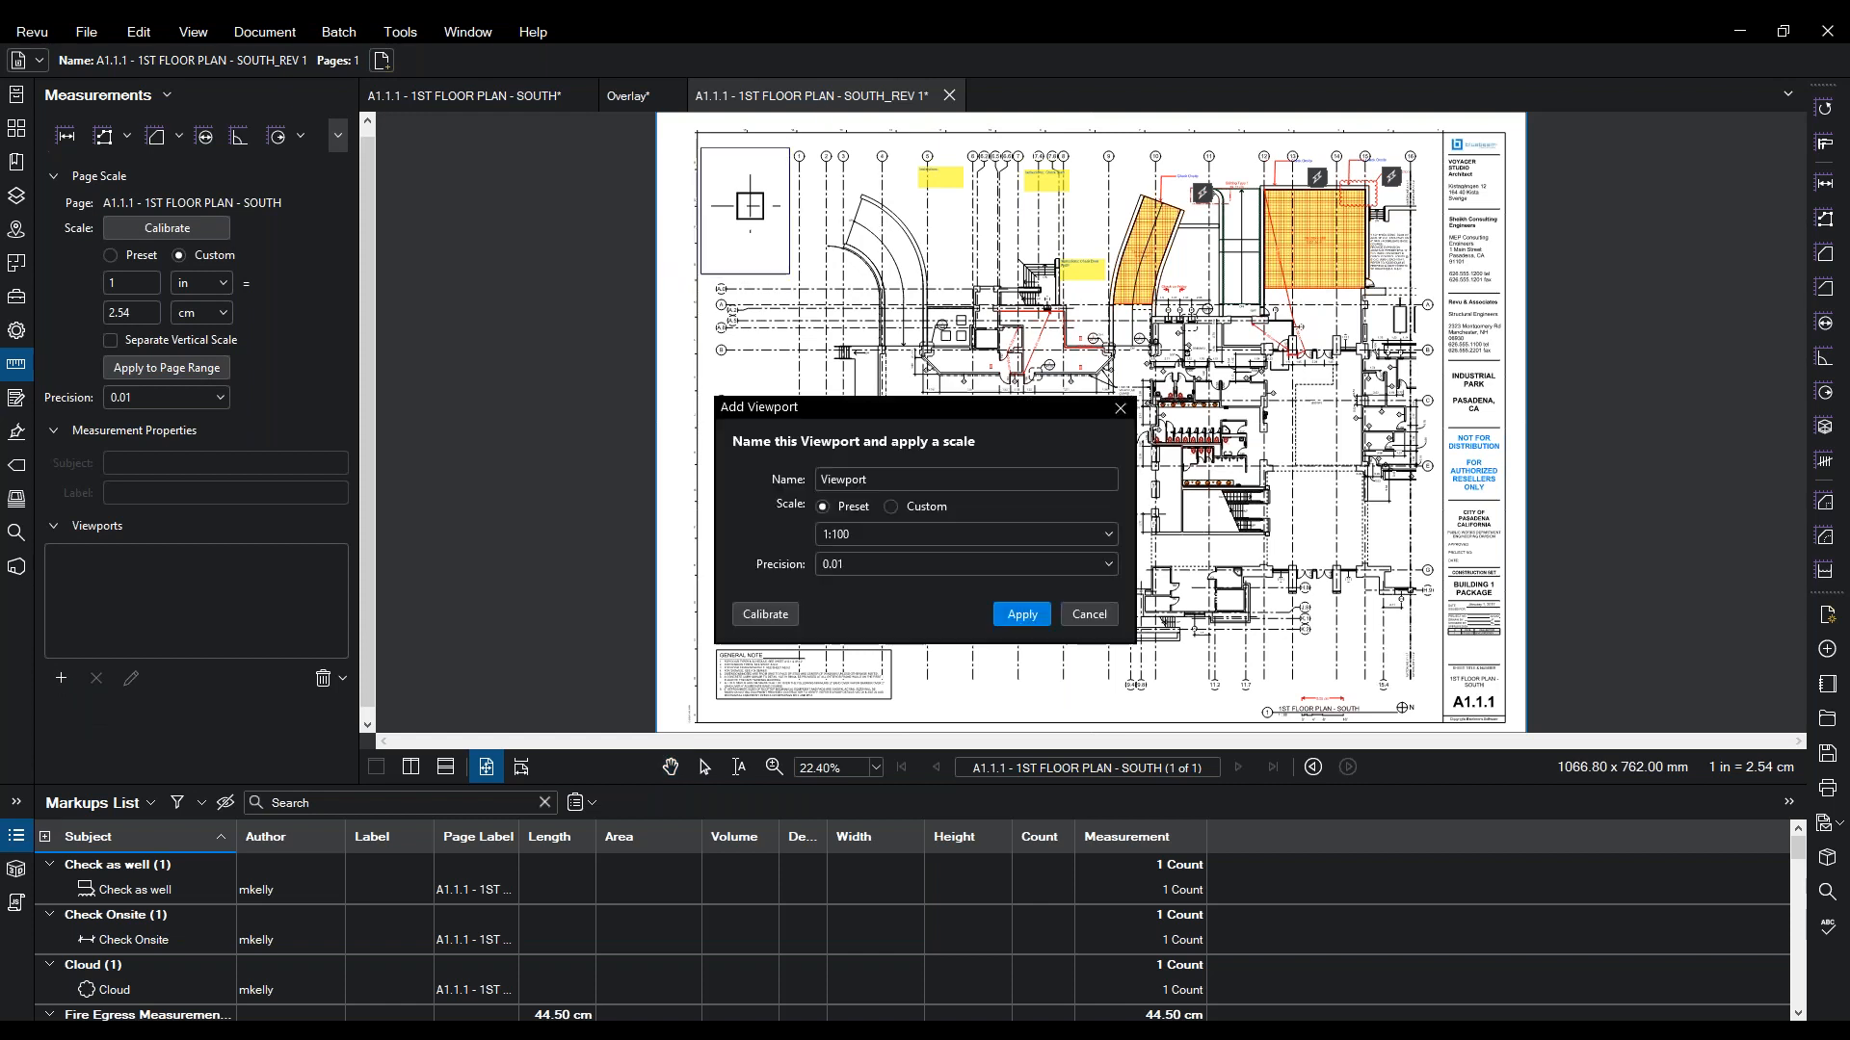
click(848, 536)
scroll(866, 584, up, 1)
click(863, 584)
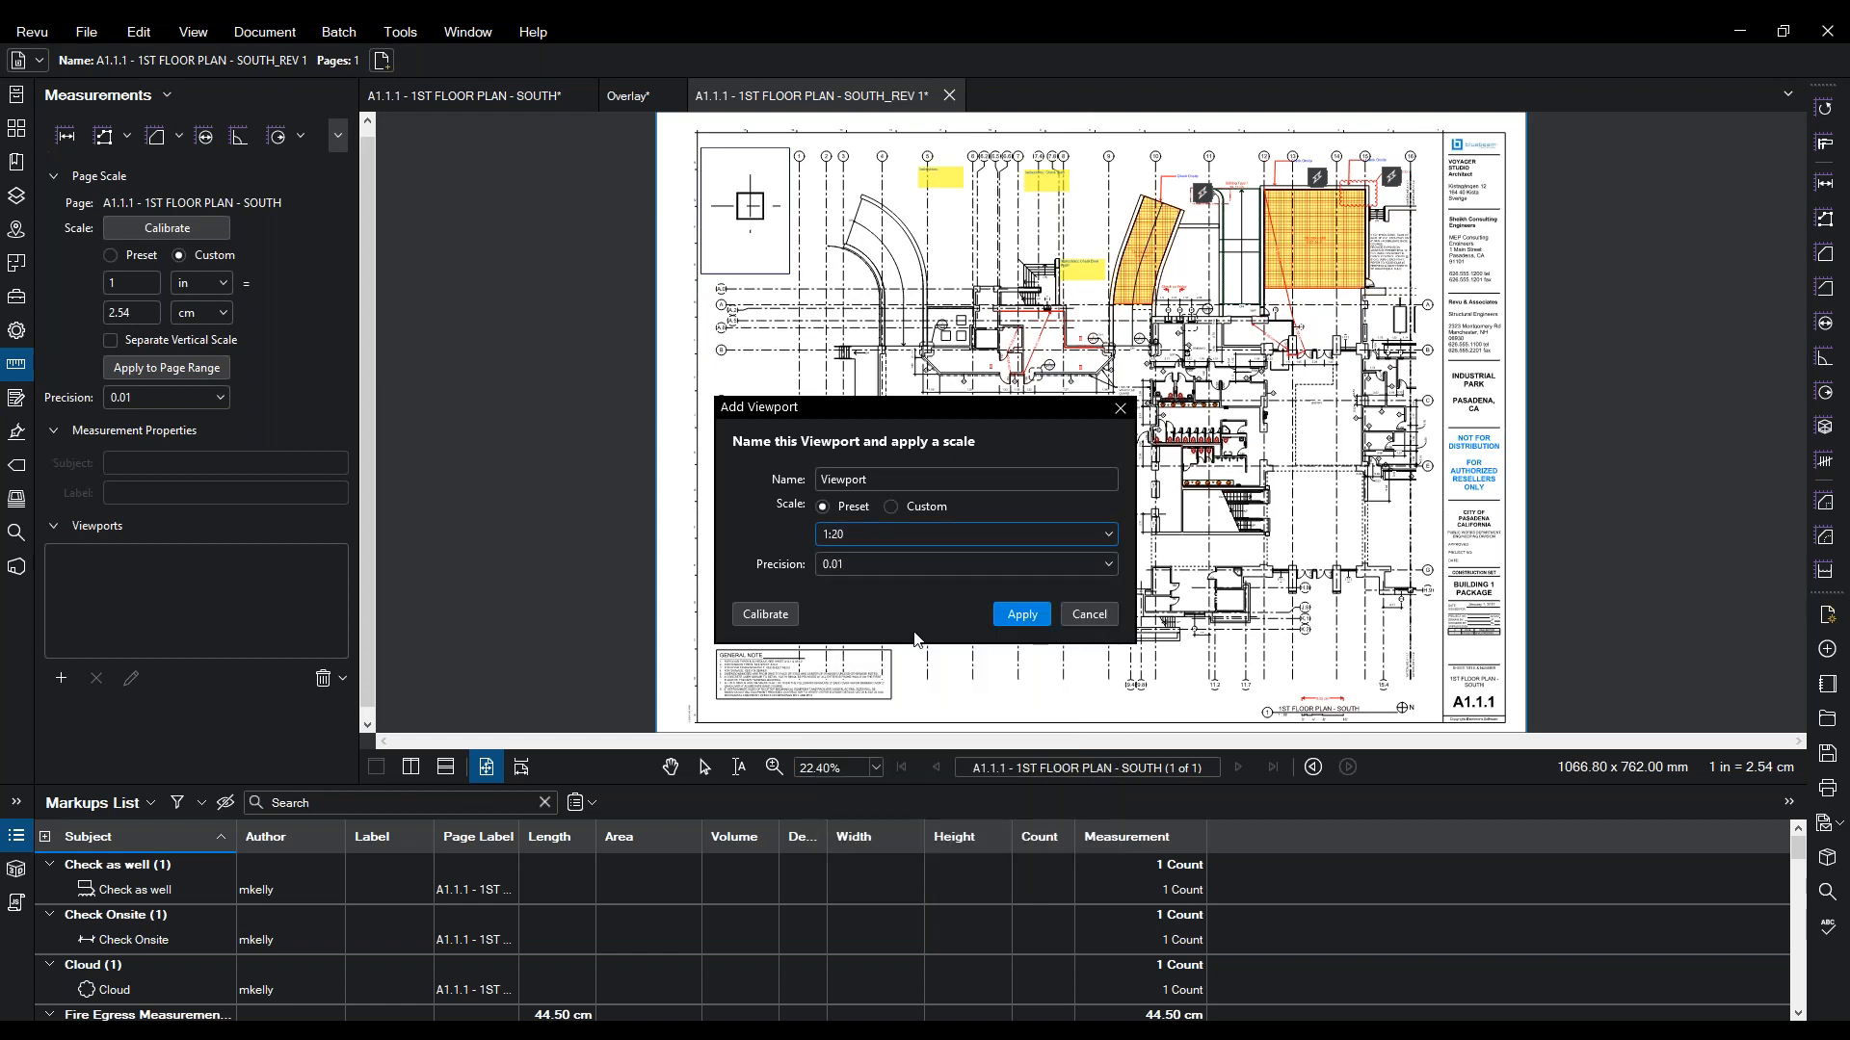
click(1021, 614)
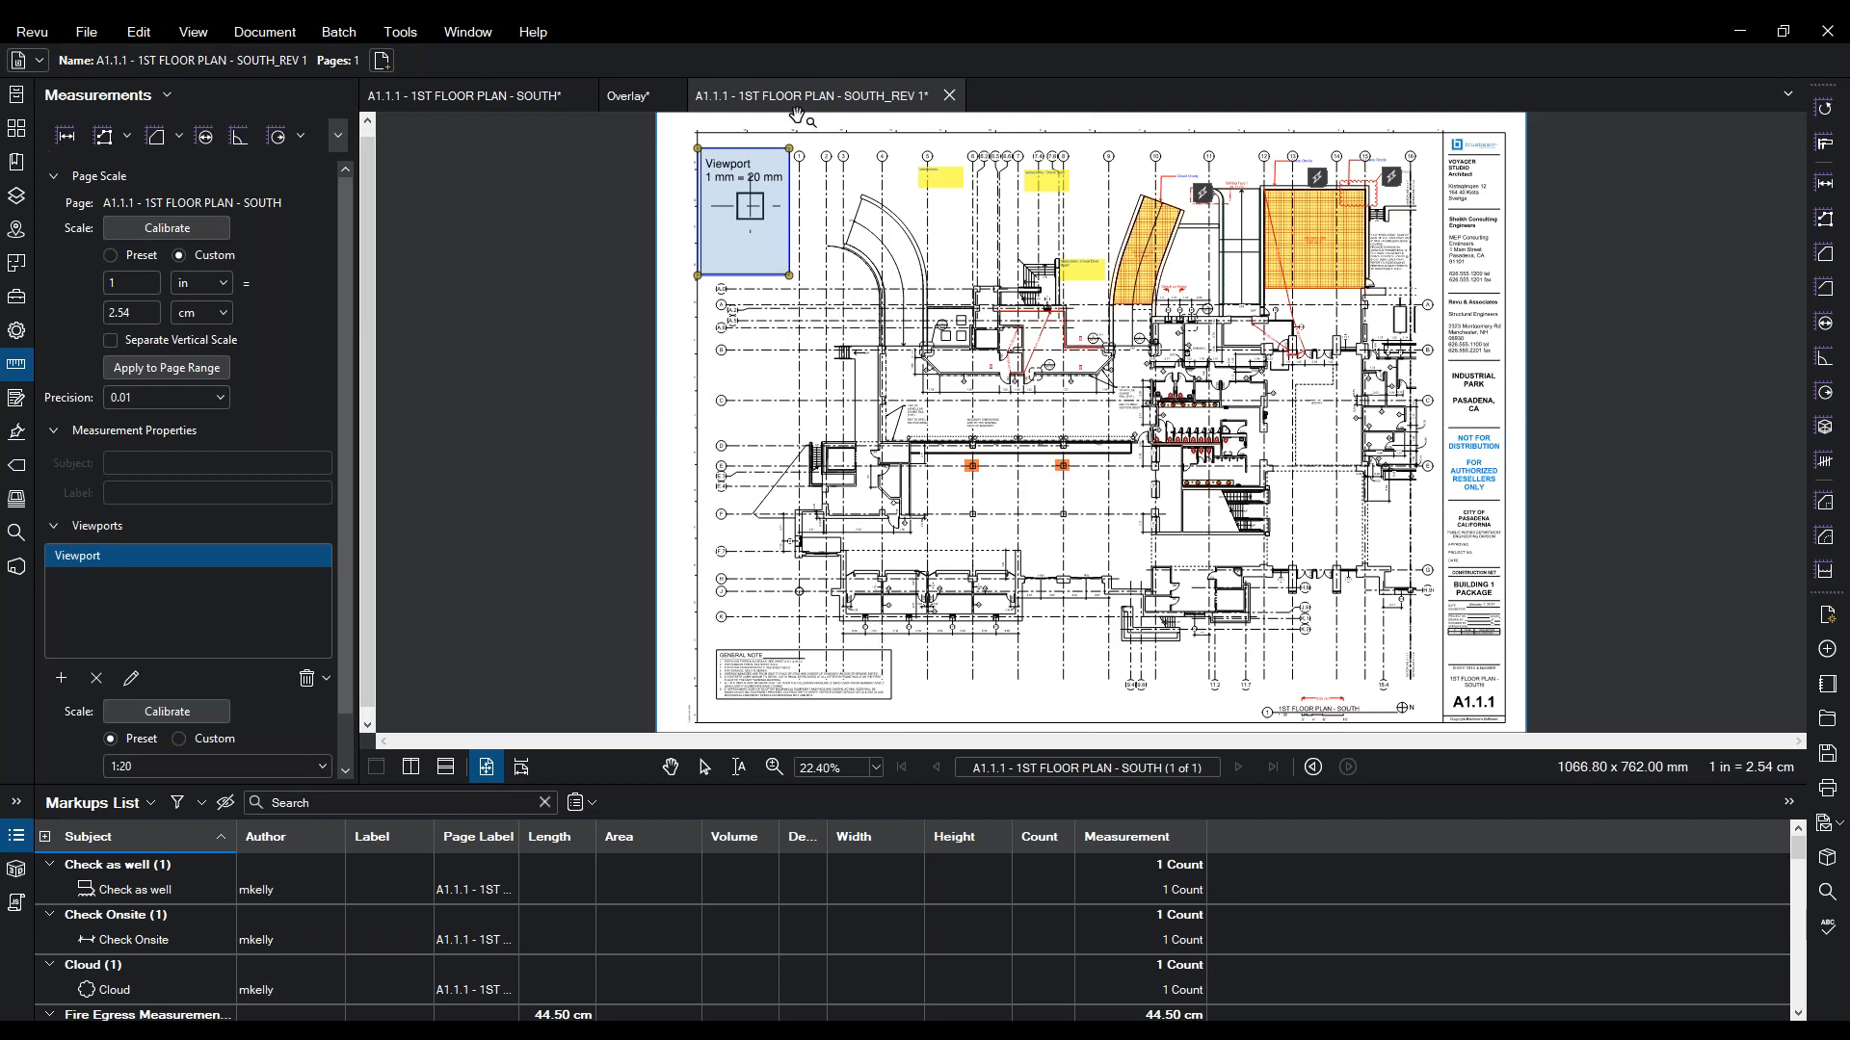
scroll(747, 128, up, 3)
- Measure the key plan square's top edge inside the 1:20 viewport as 634.99 mm
scroll(756, 136, up, 2)
mouse_move(717, 183)
mouse_down()
mouse_move(756, 343)
mouse_move(742, 376)
mouse_up()
key(alt+shift+l)
click(396, 32)
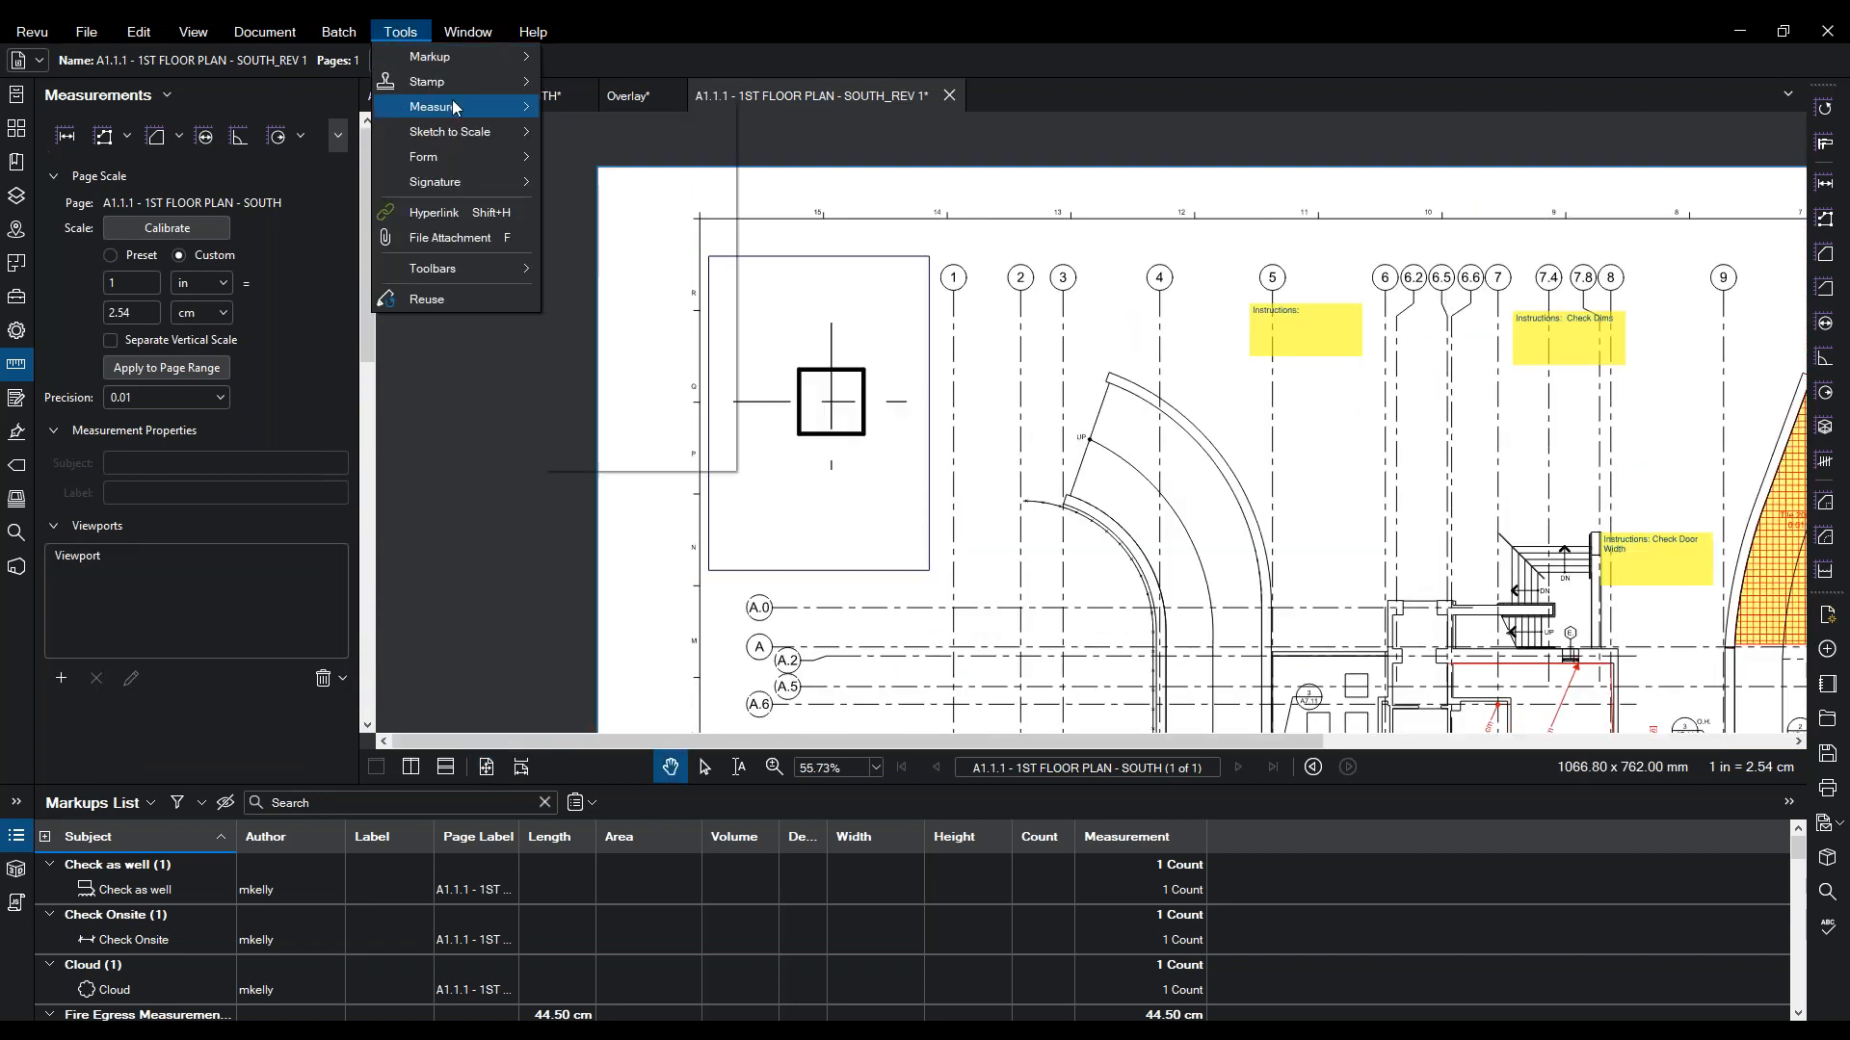
mouse_move(433, 106)
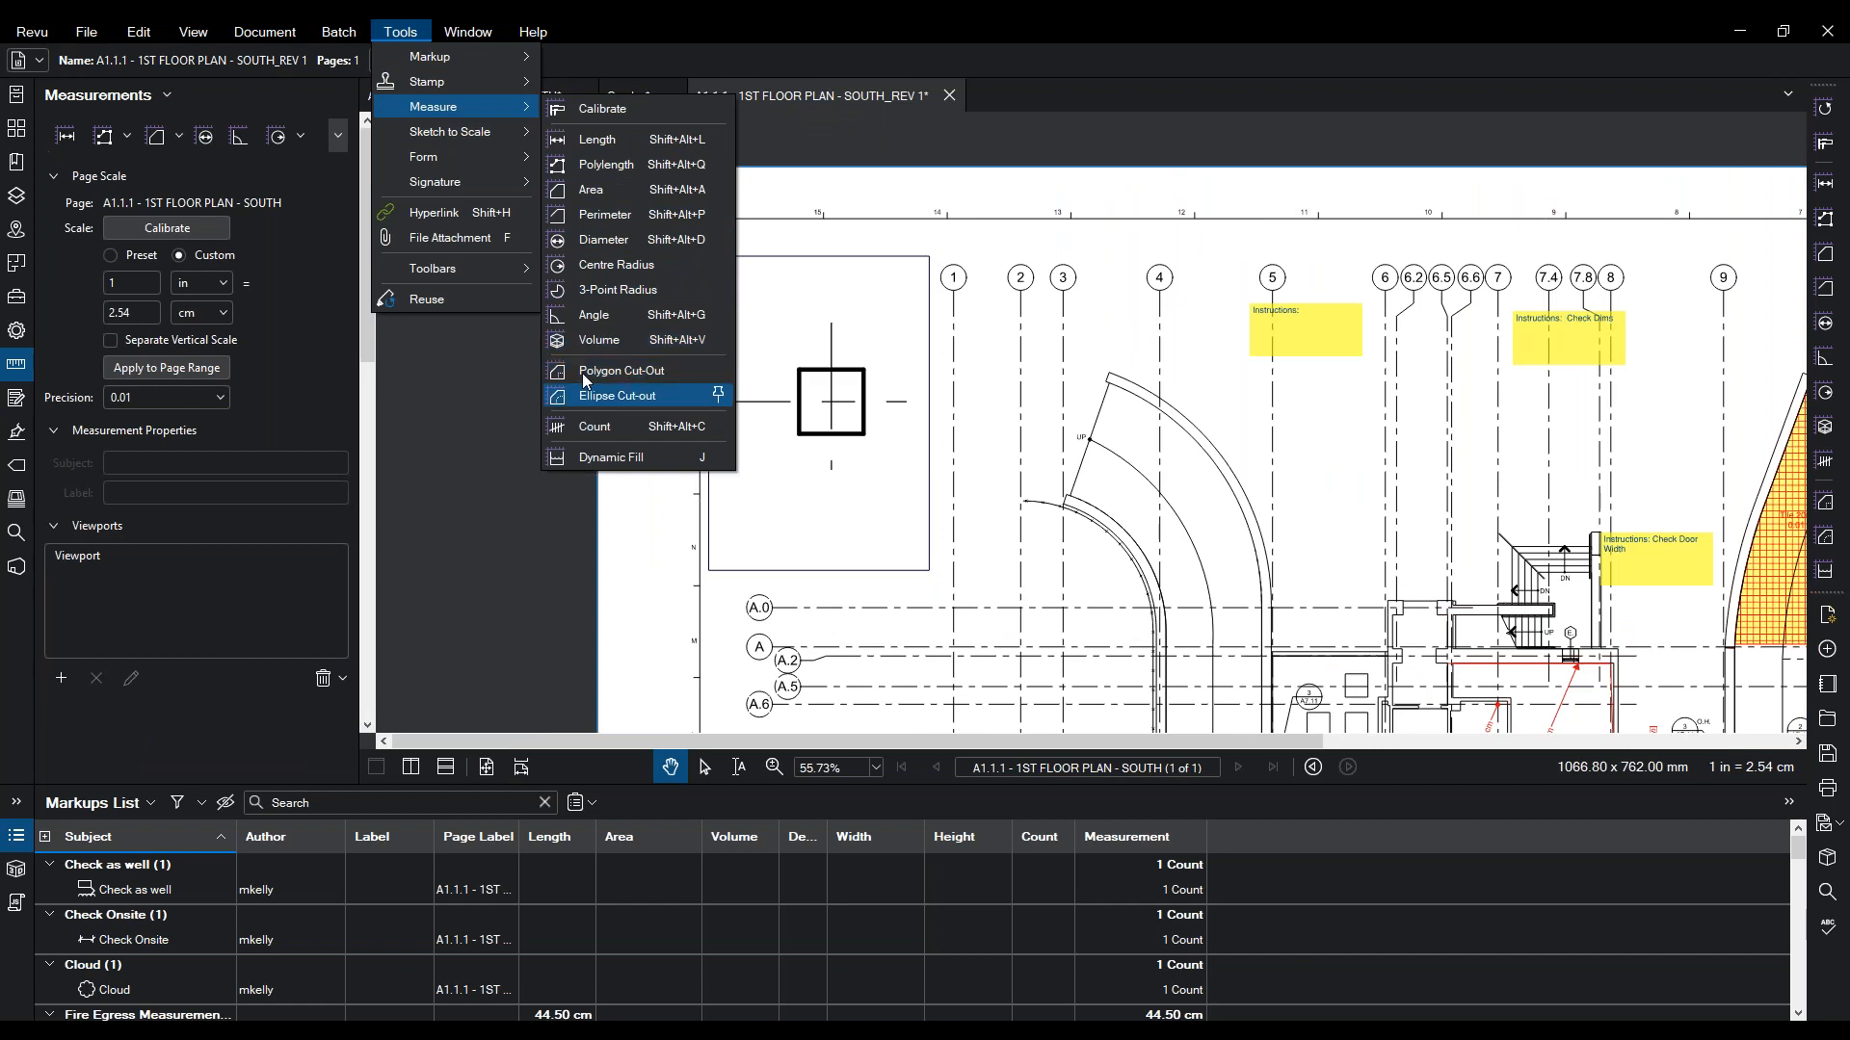
click(590, 141)
click(799, 370)
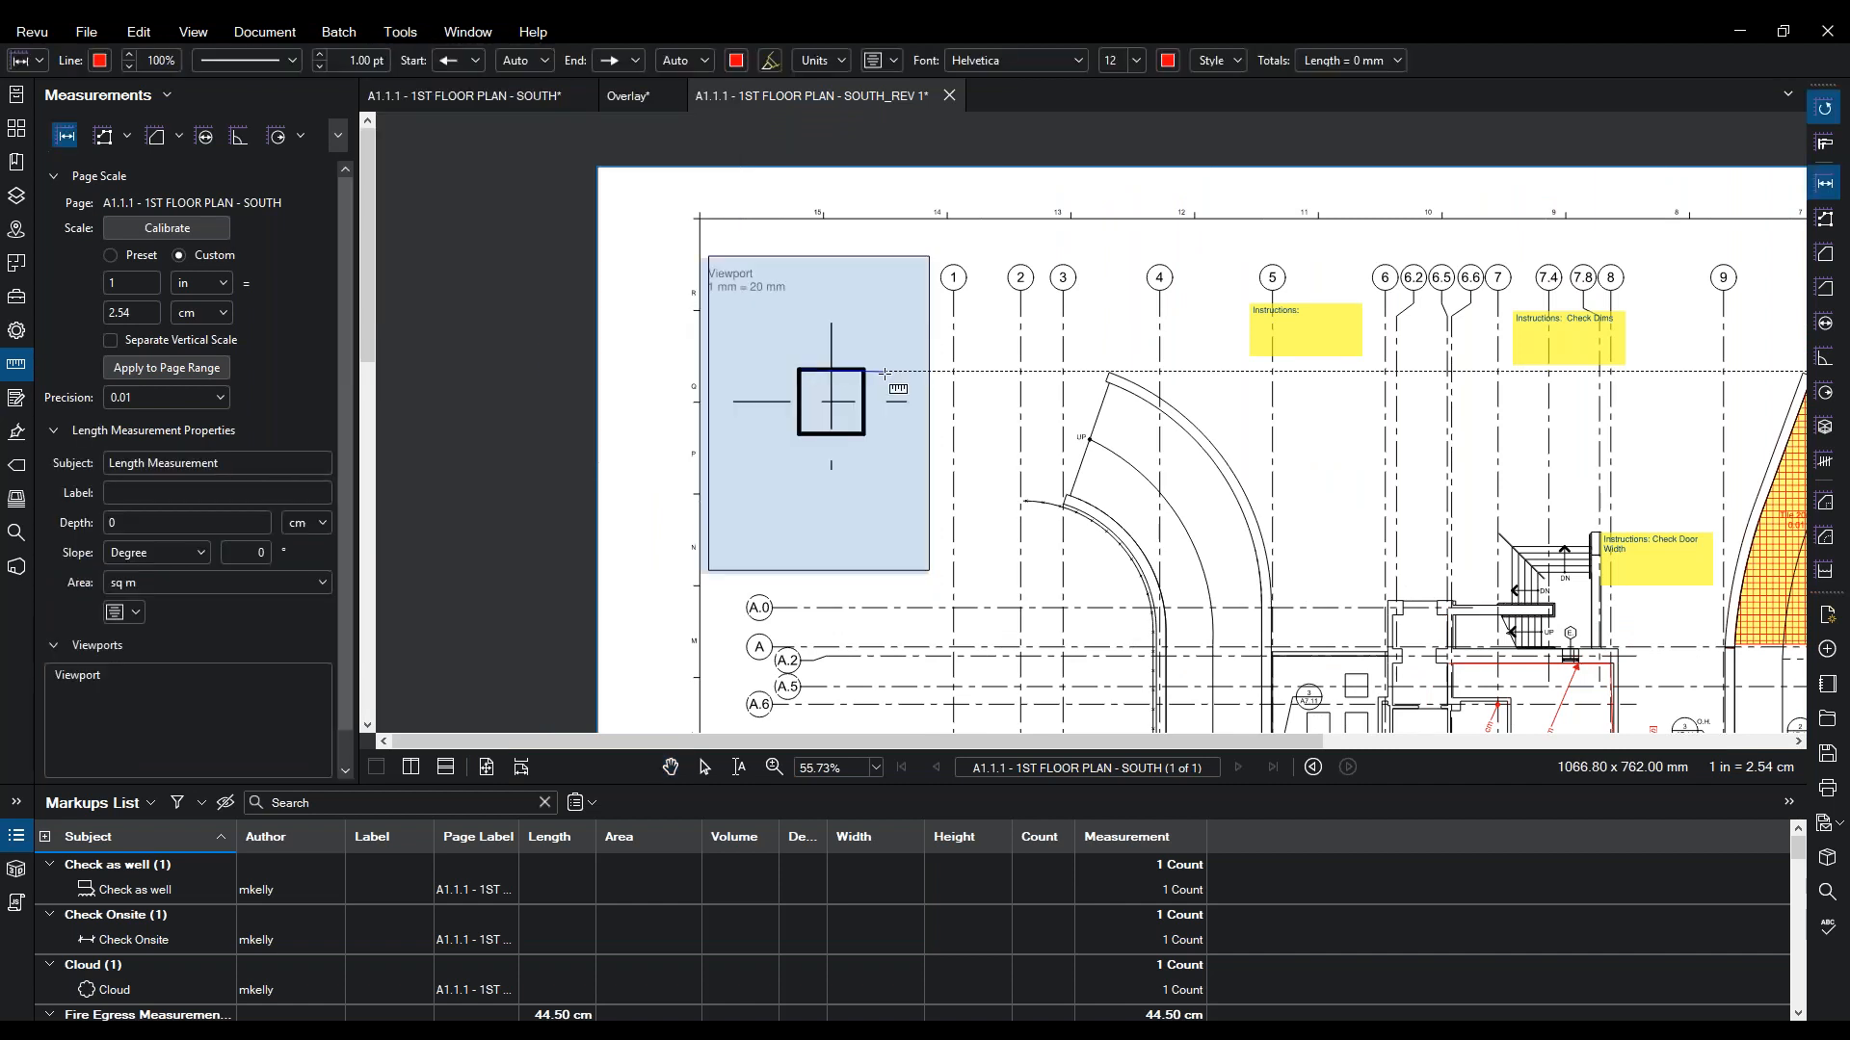
click(864, 370)
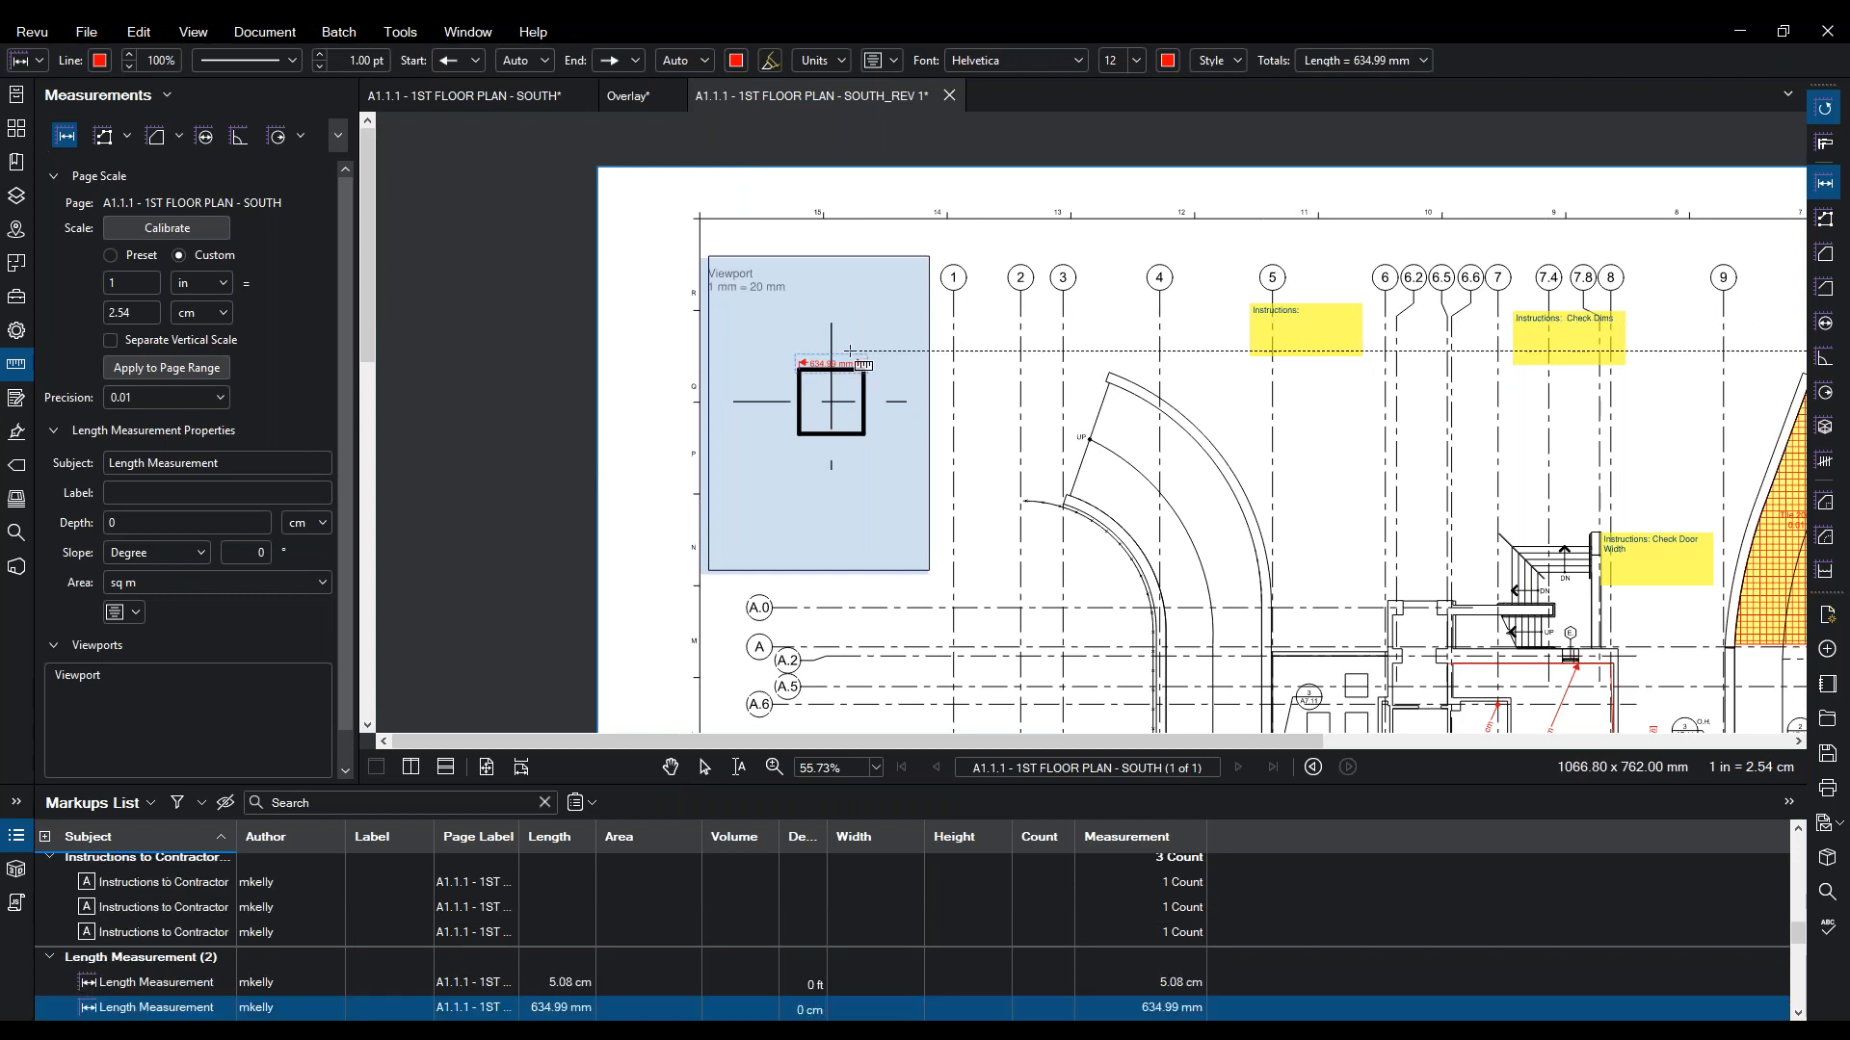
key(Escape)
drag(820, 368, 822, 407)
scroll(822, 408, down, 5)
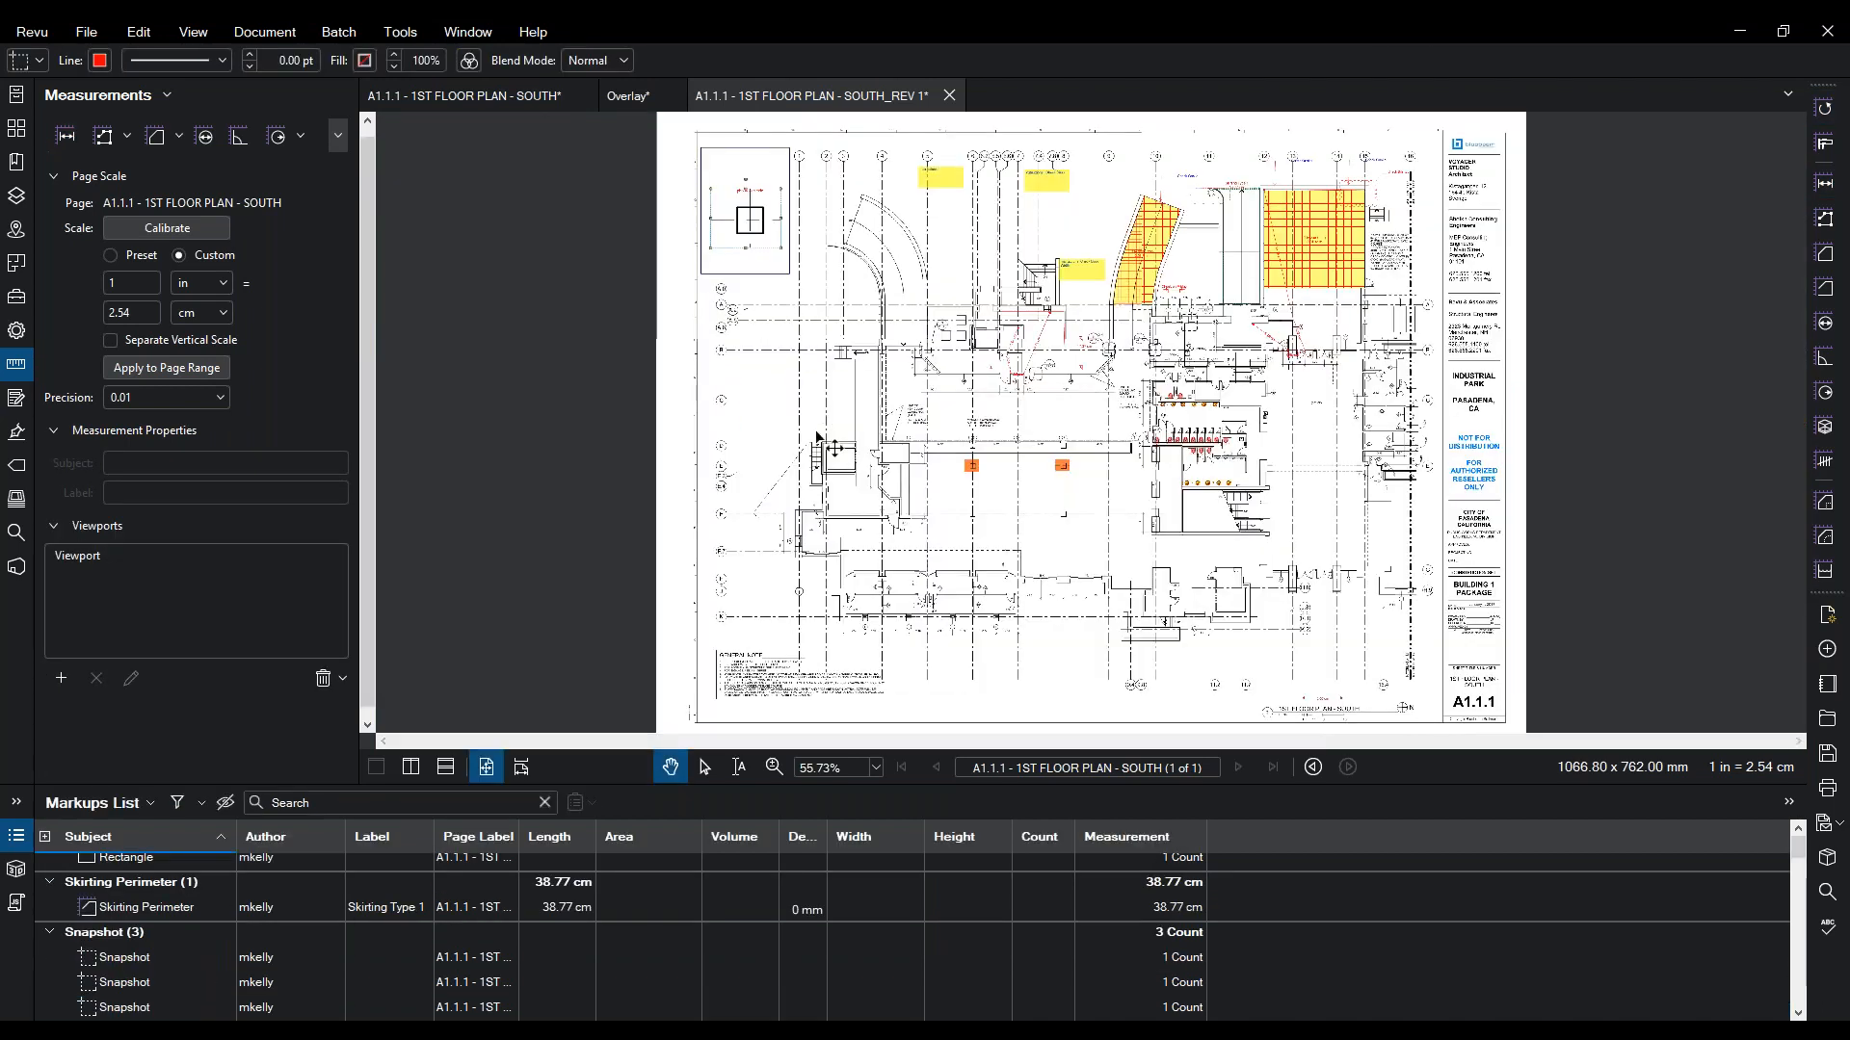
- Lock the snapshot markup of the key plan square in place
right_click(758, 231)
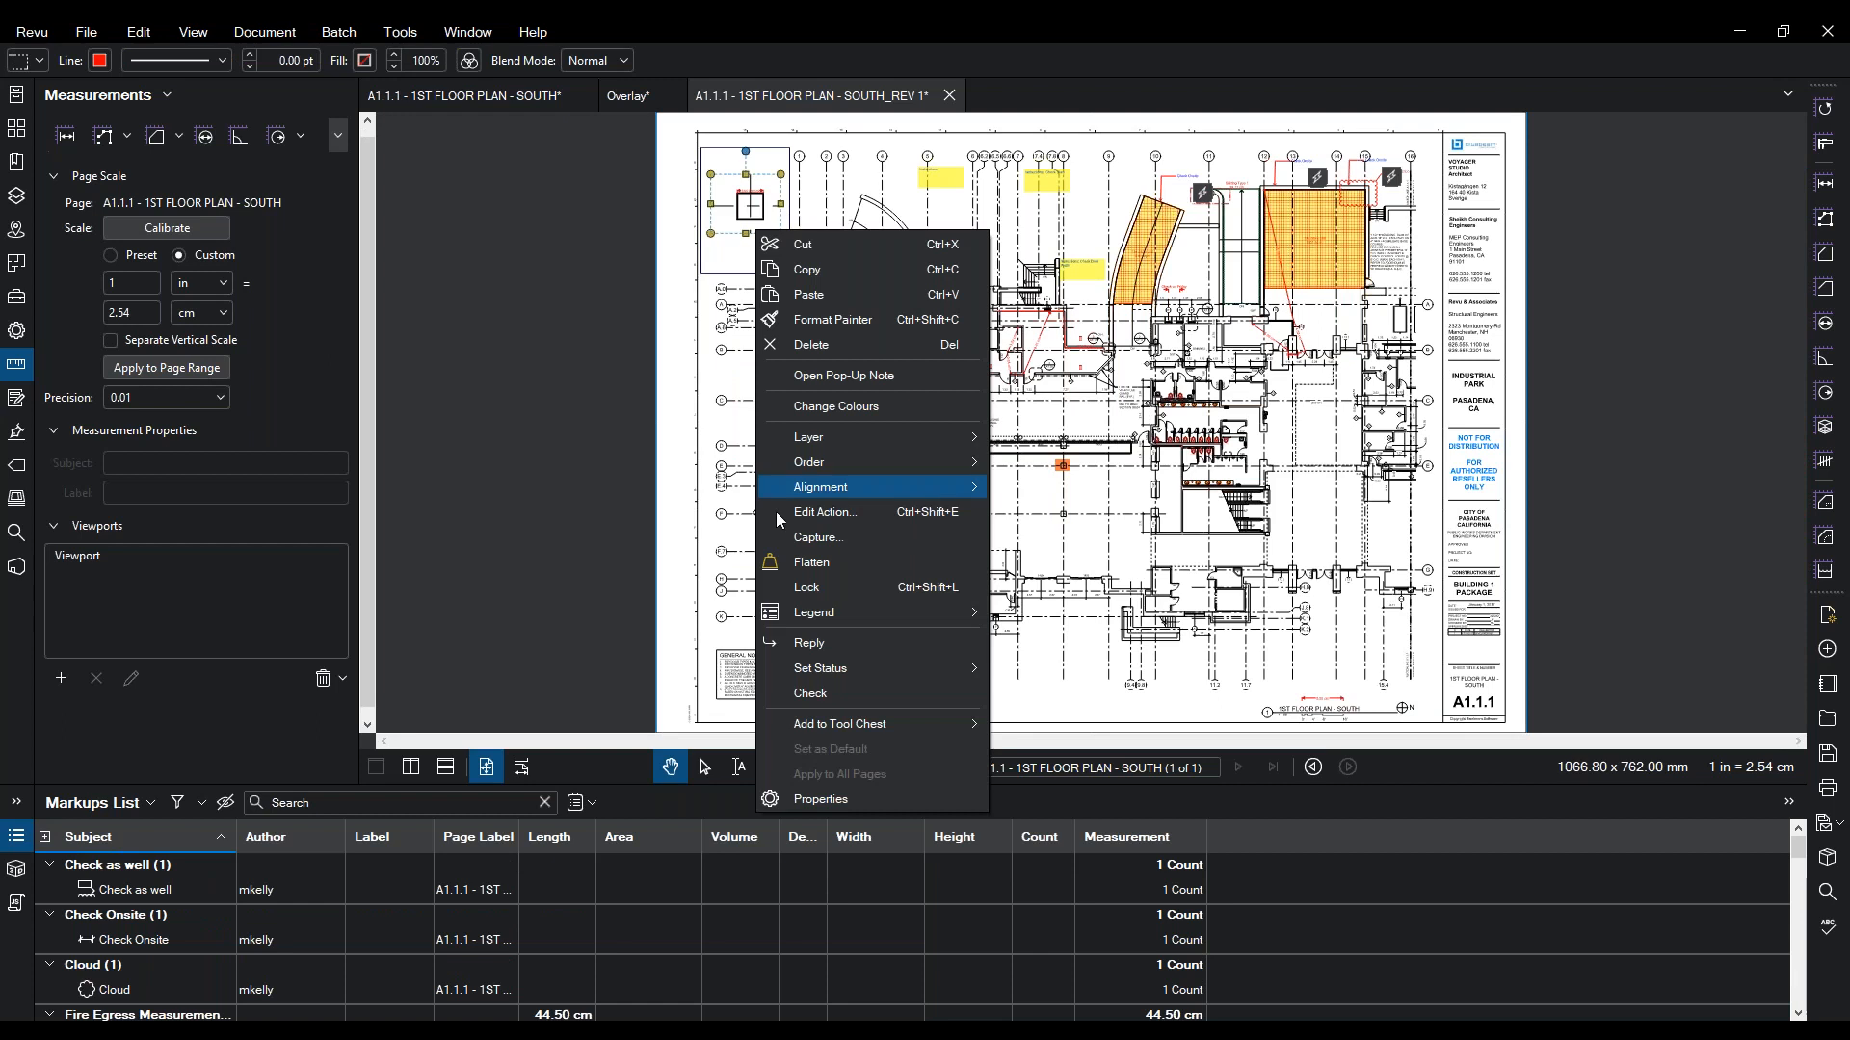
click(814, 590)
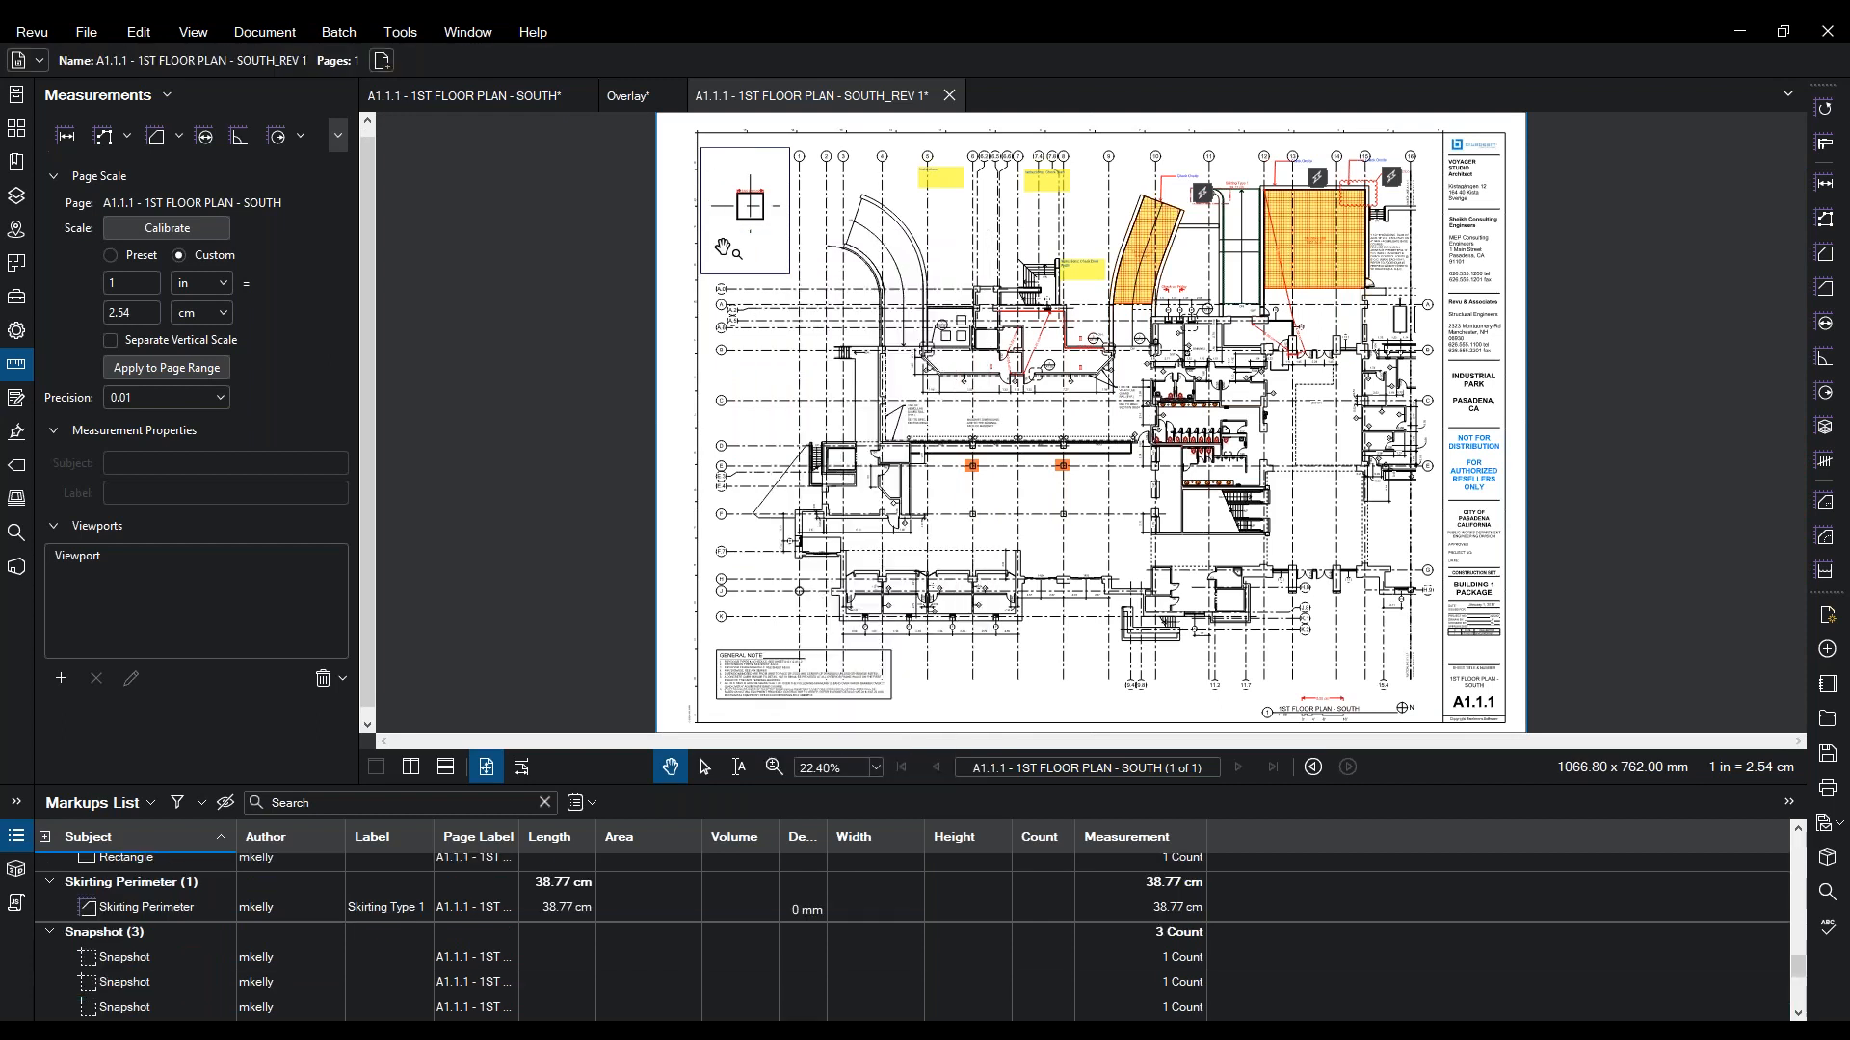
scroll(823, 380, up, 5)
scroll(824, 381, up, 3)
- Reposition the length measurement, then revert it to 634.99 mm above the square symbol
drag(792, 414, 789, 390)
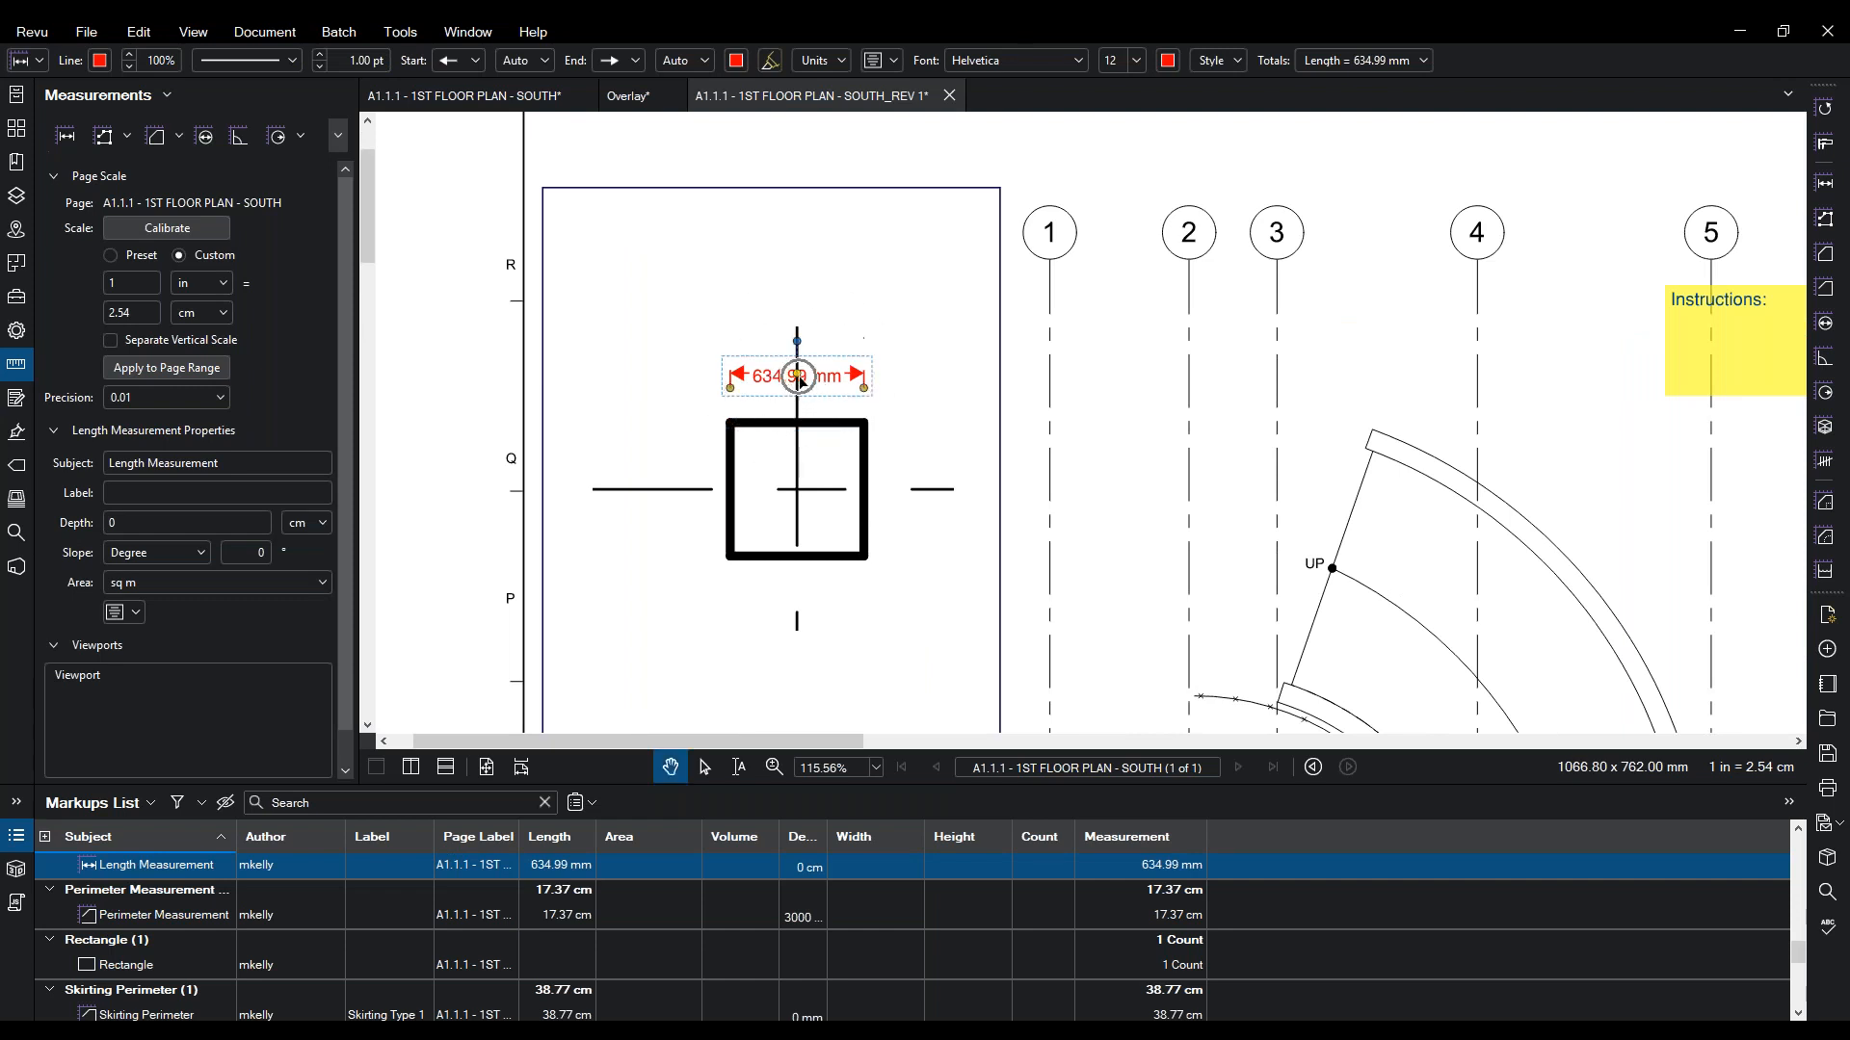
mouse_move(800, 381)
mouse_down()
mouse_move(815, 401)
mouse_move(799, 354)
mouse_move(798, 398)
mouse_move(801, 353)
mouse_move(798, 389)
mouse_up()
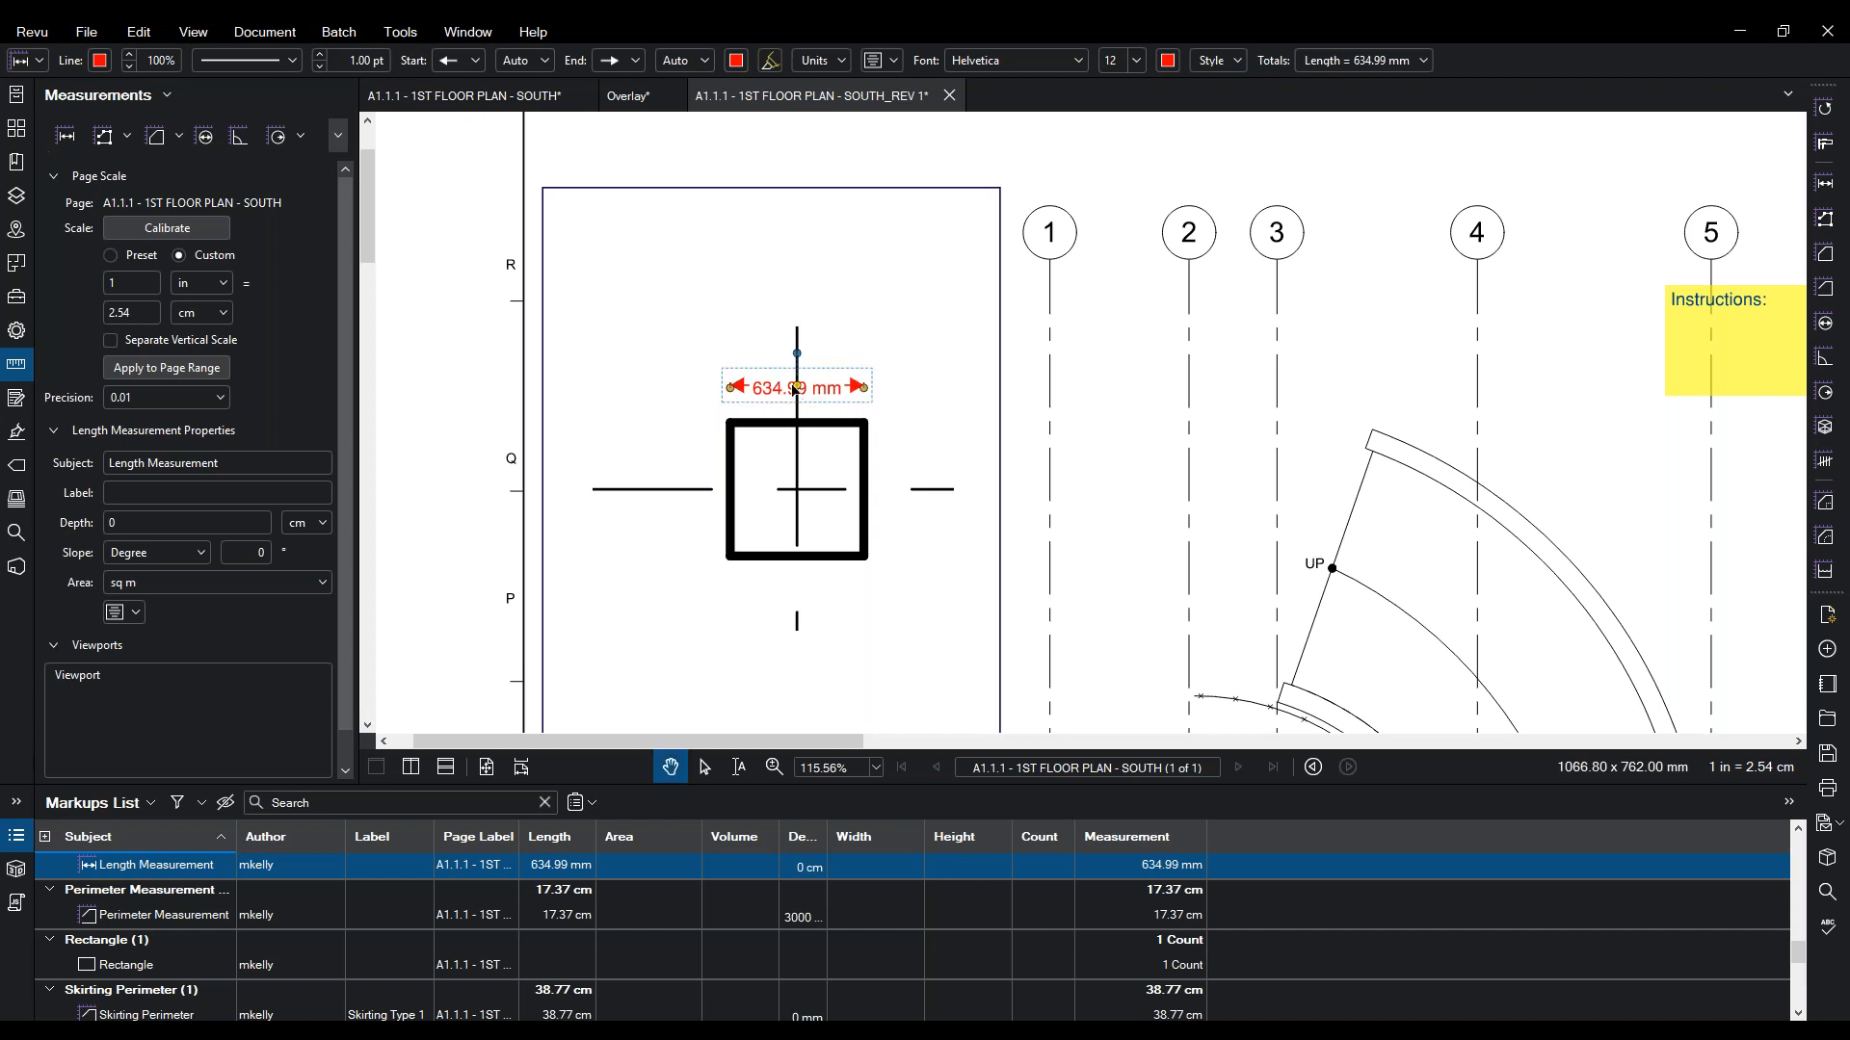
drag(800, 389, 807, 362)
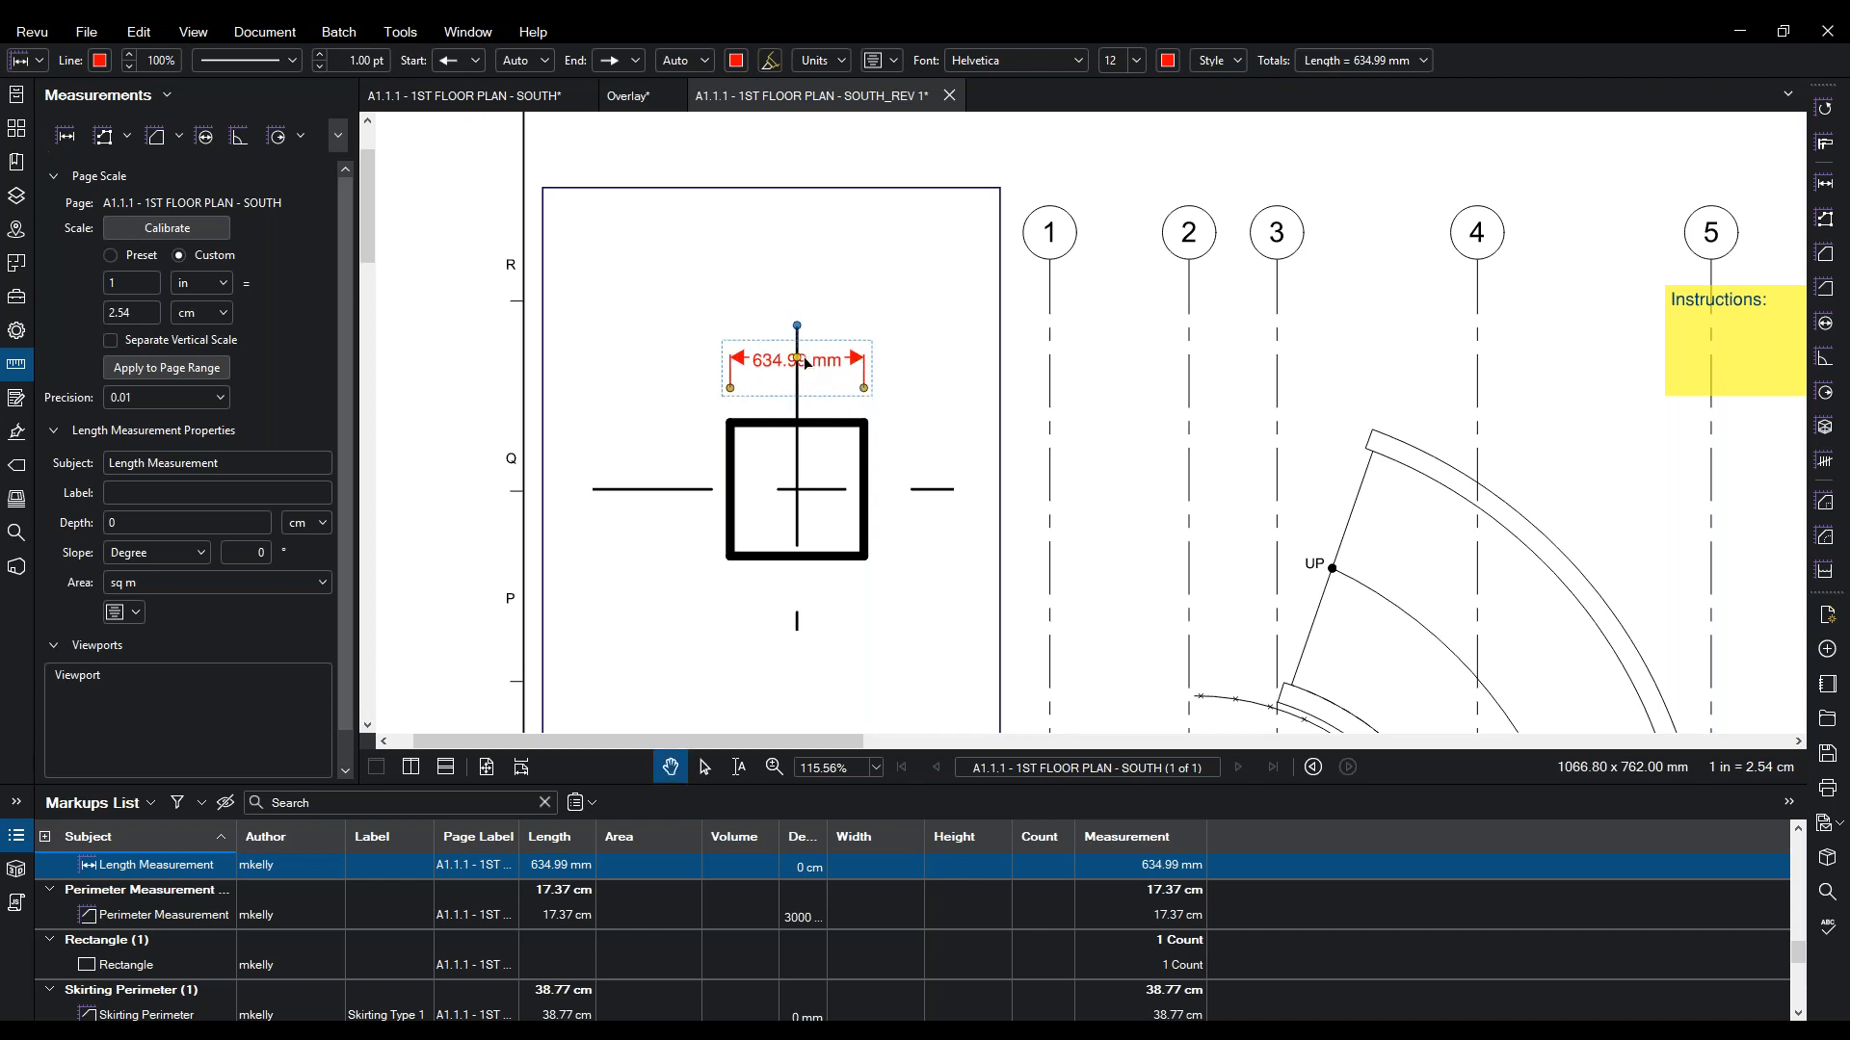
drag(783, 376, 1159, 358)
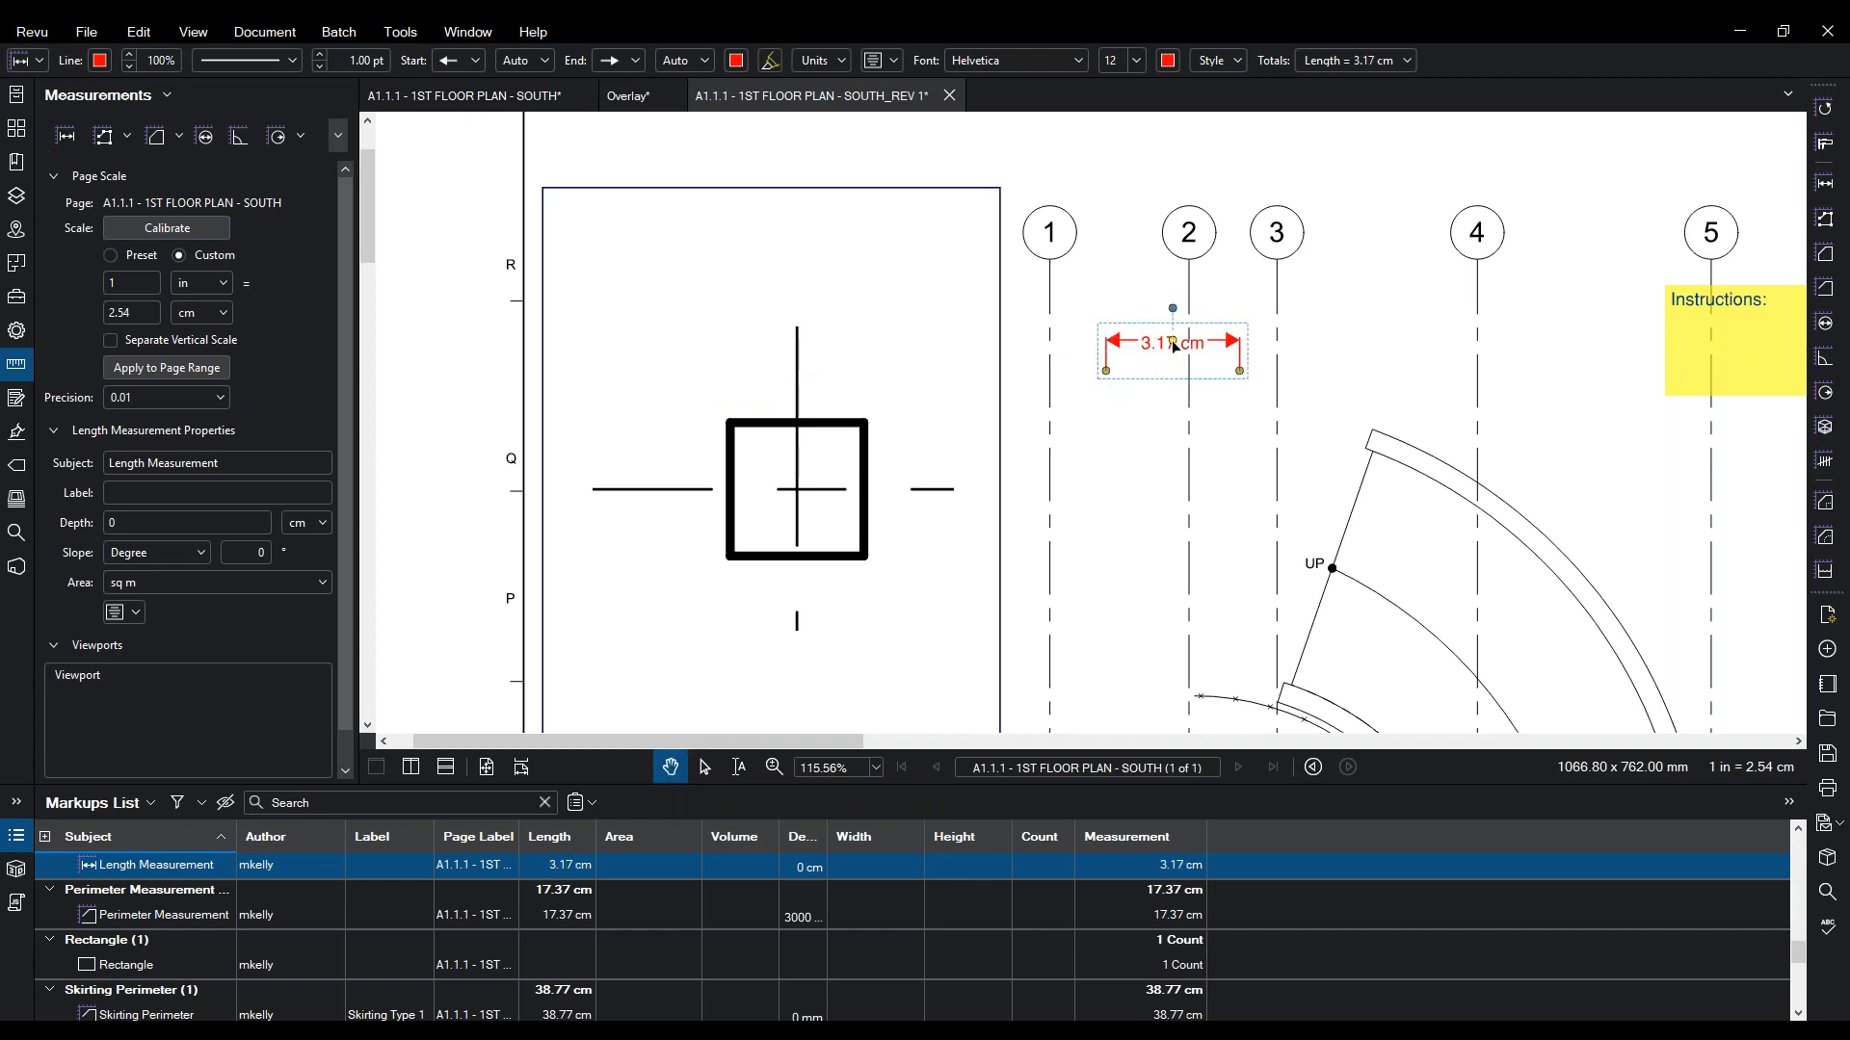
drag(1173, 342, 790, 371)
key(Escape)
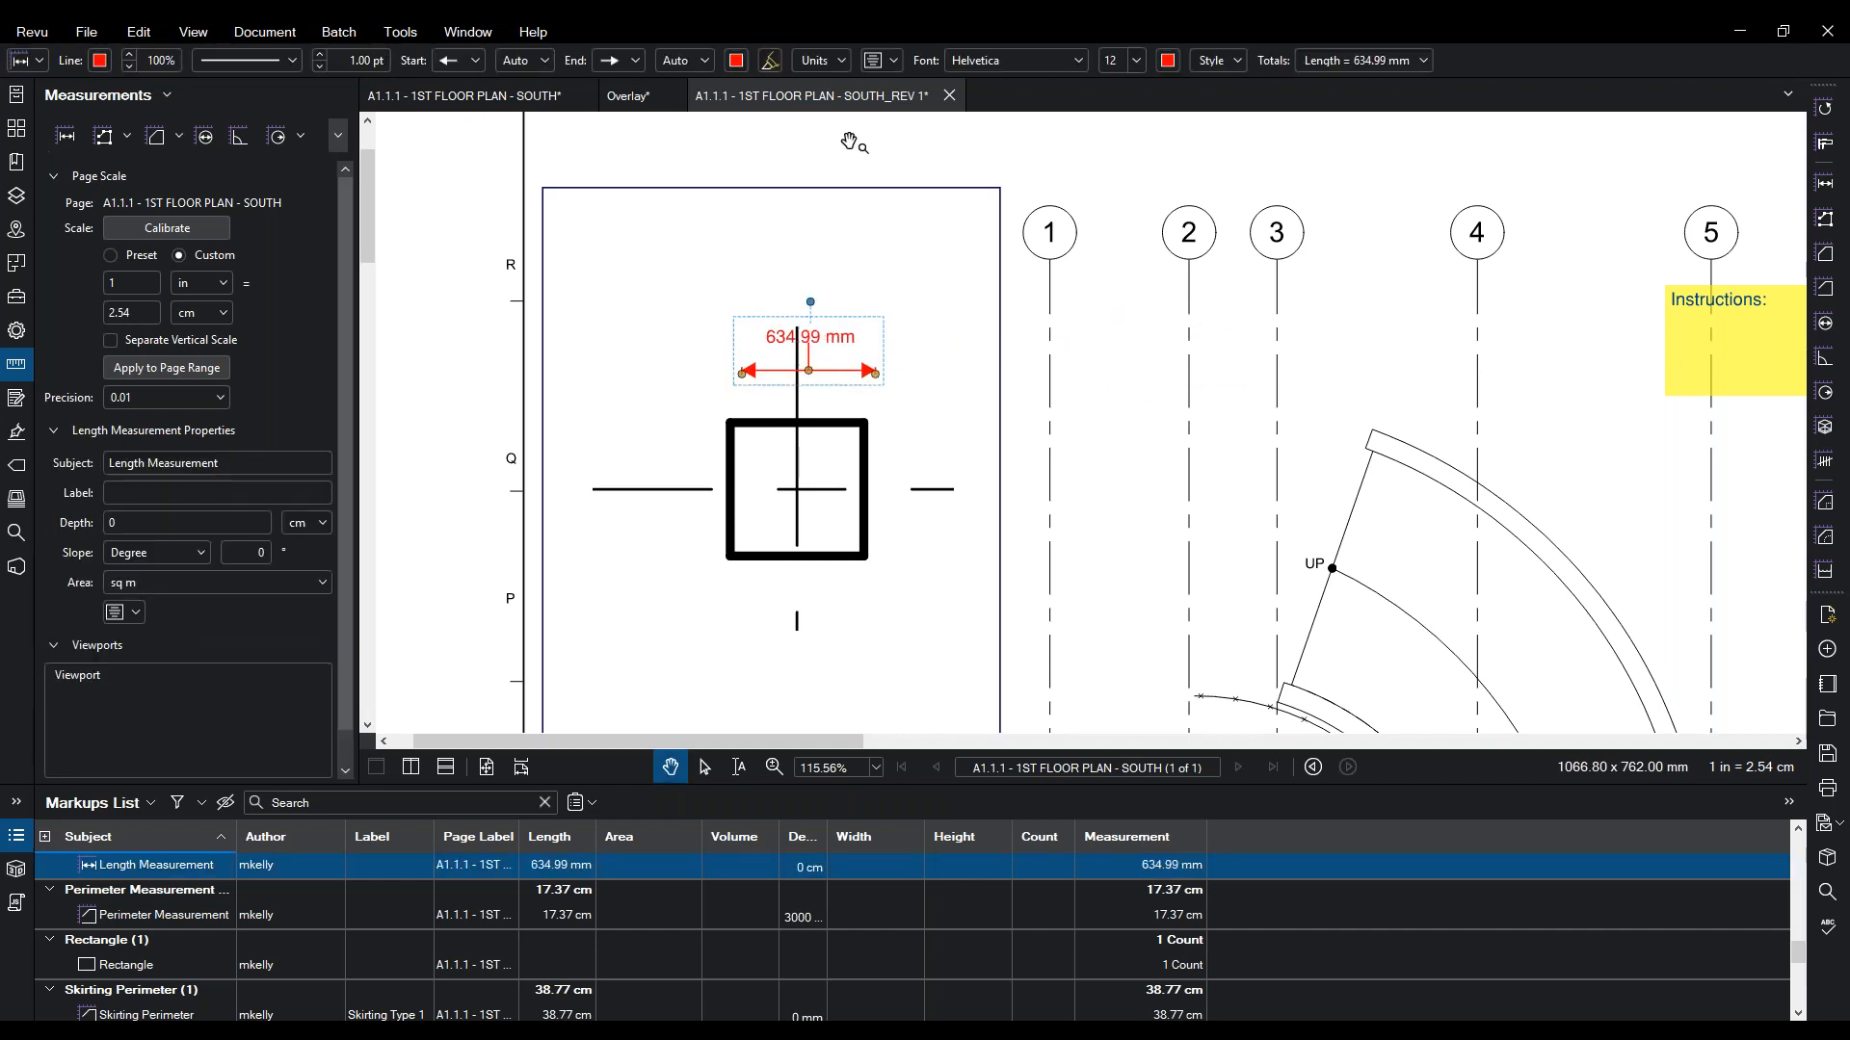
- Close the SOUTH_REV 1 plan and the Overlay document without saving either
click(948, 97)
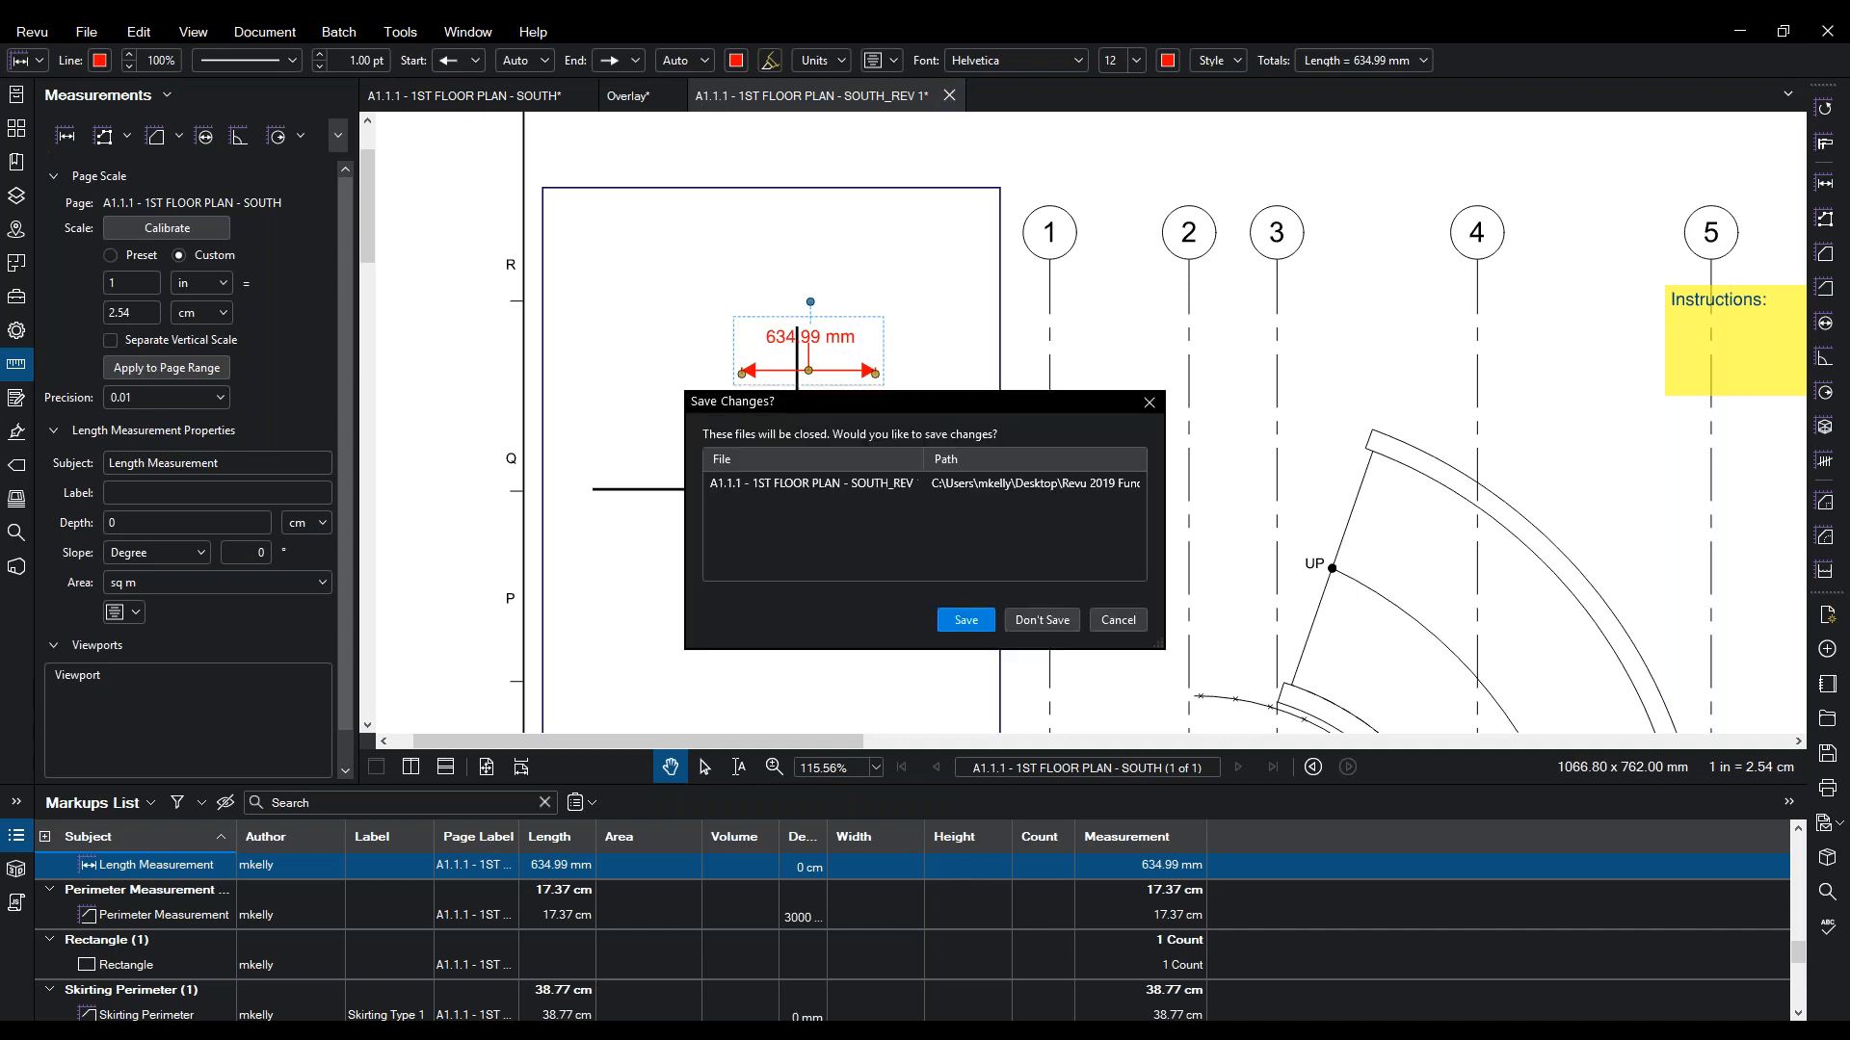
click(1042, 620)
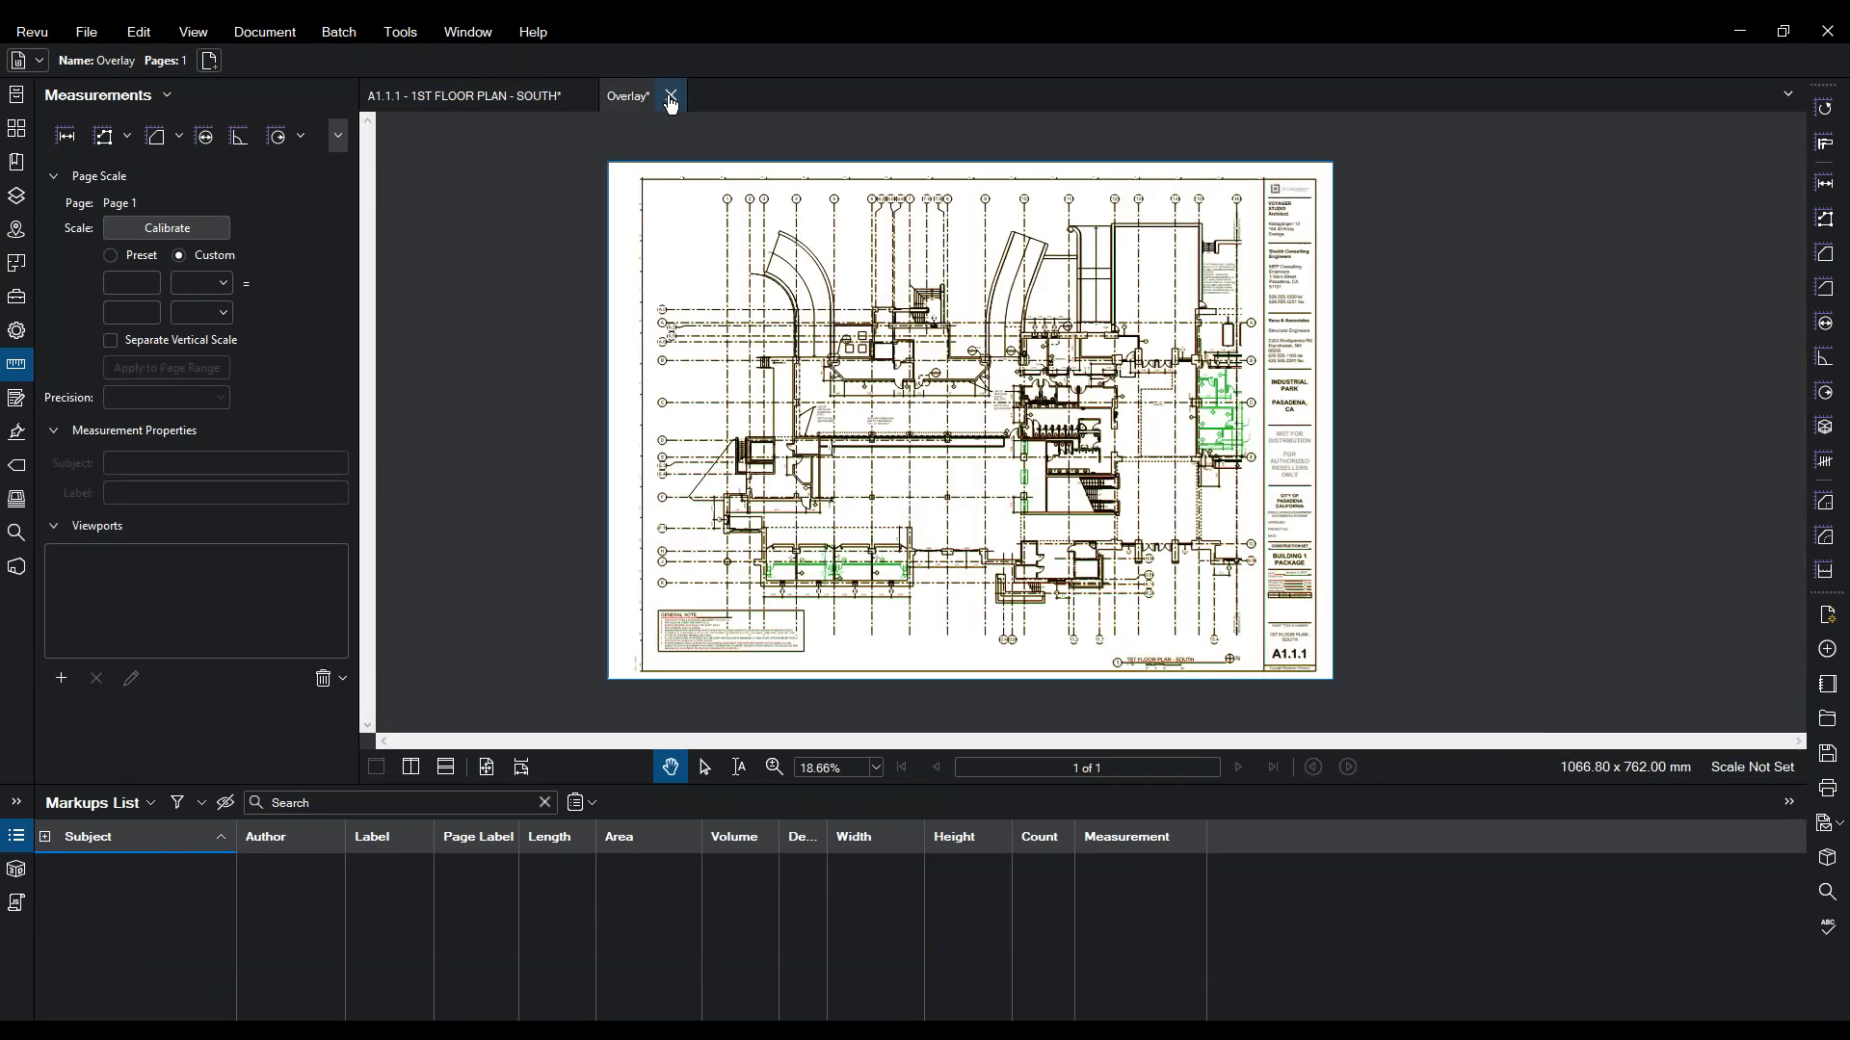
click(672, 96)
click(1026, 622)
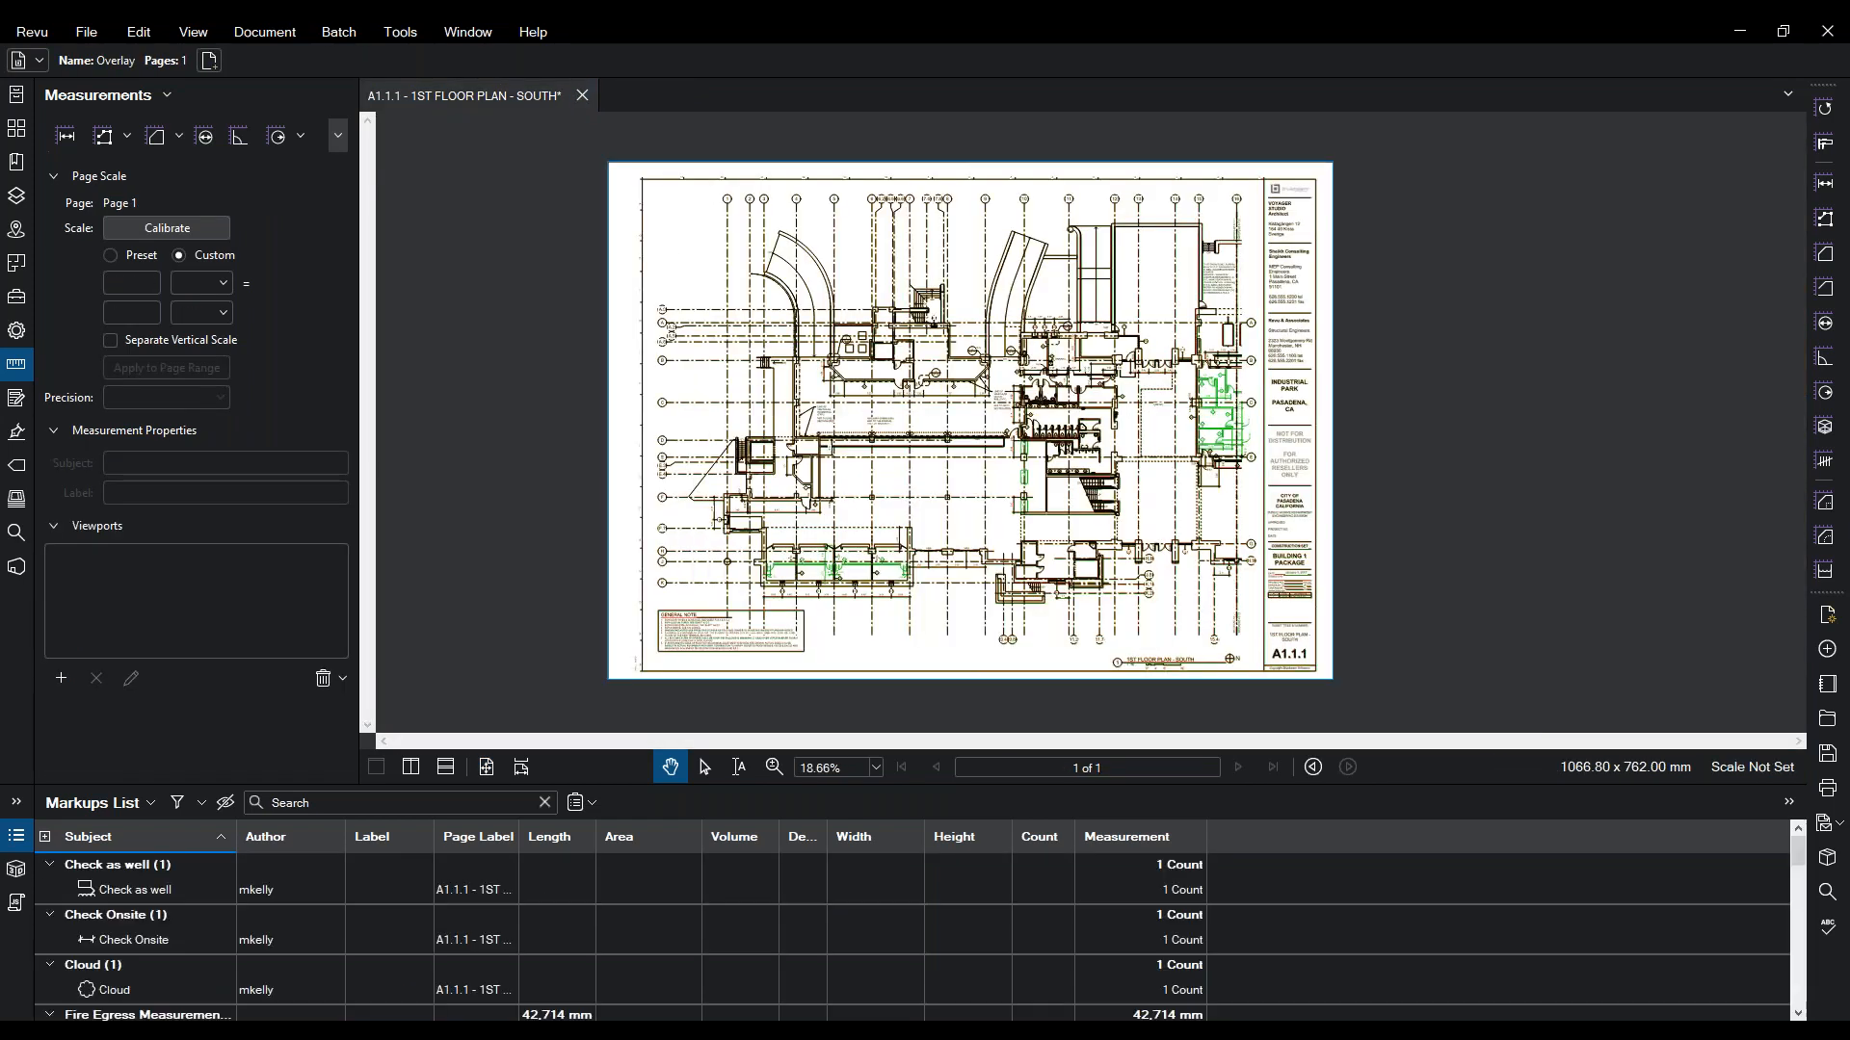
- Sign in to Bluebeam Studio on studio.bluebeam.com with the account password
click(16, 566)
click(96, 101)
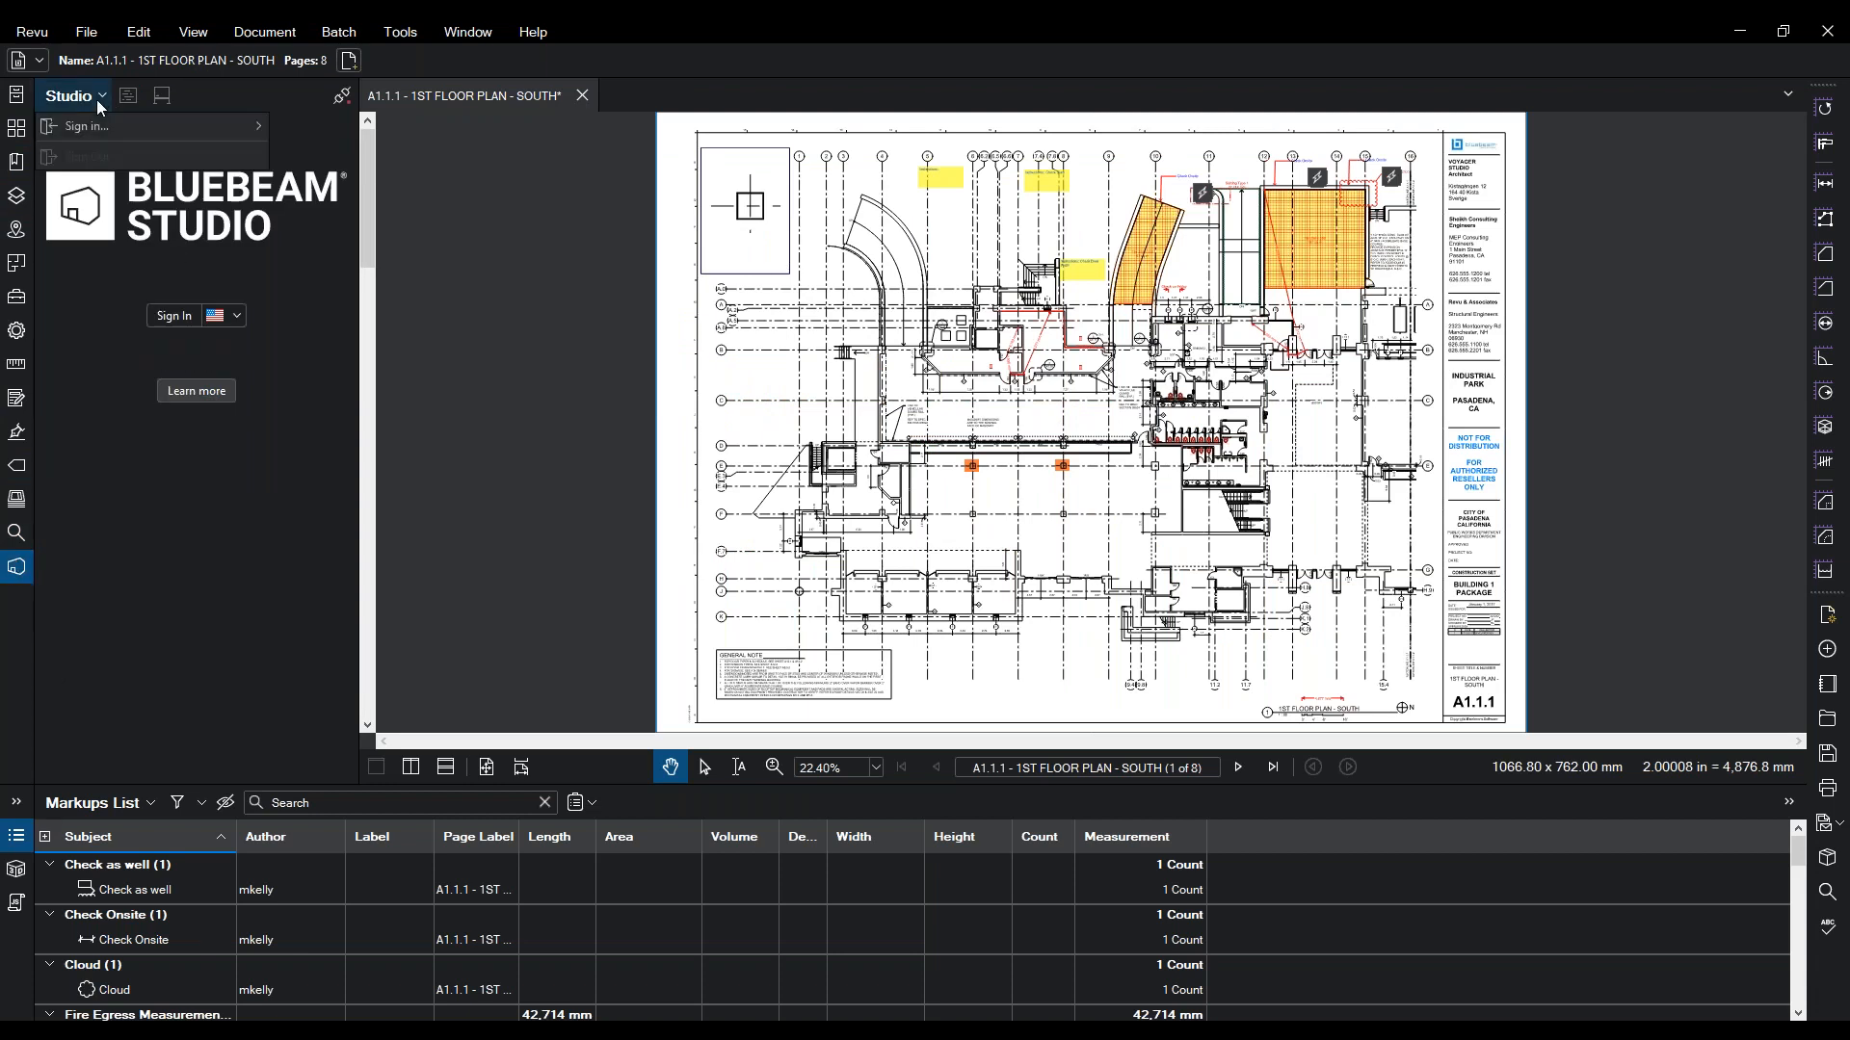
mouse_move(87, 123)
click(305, 131)
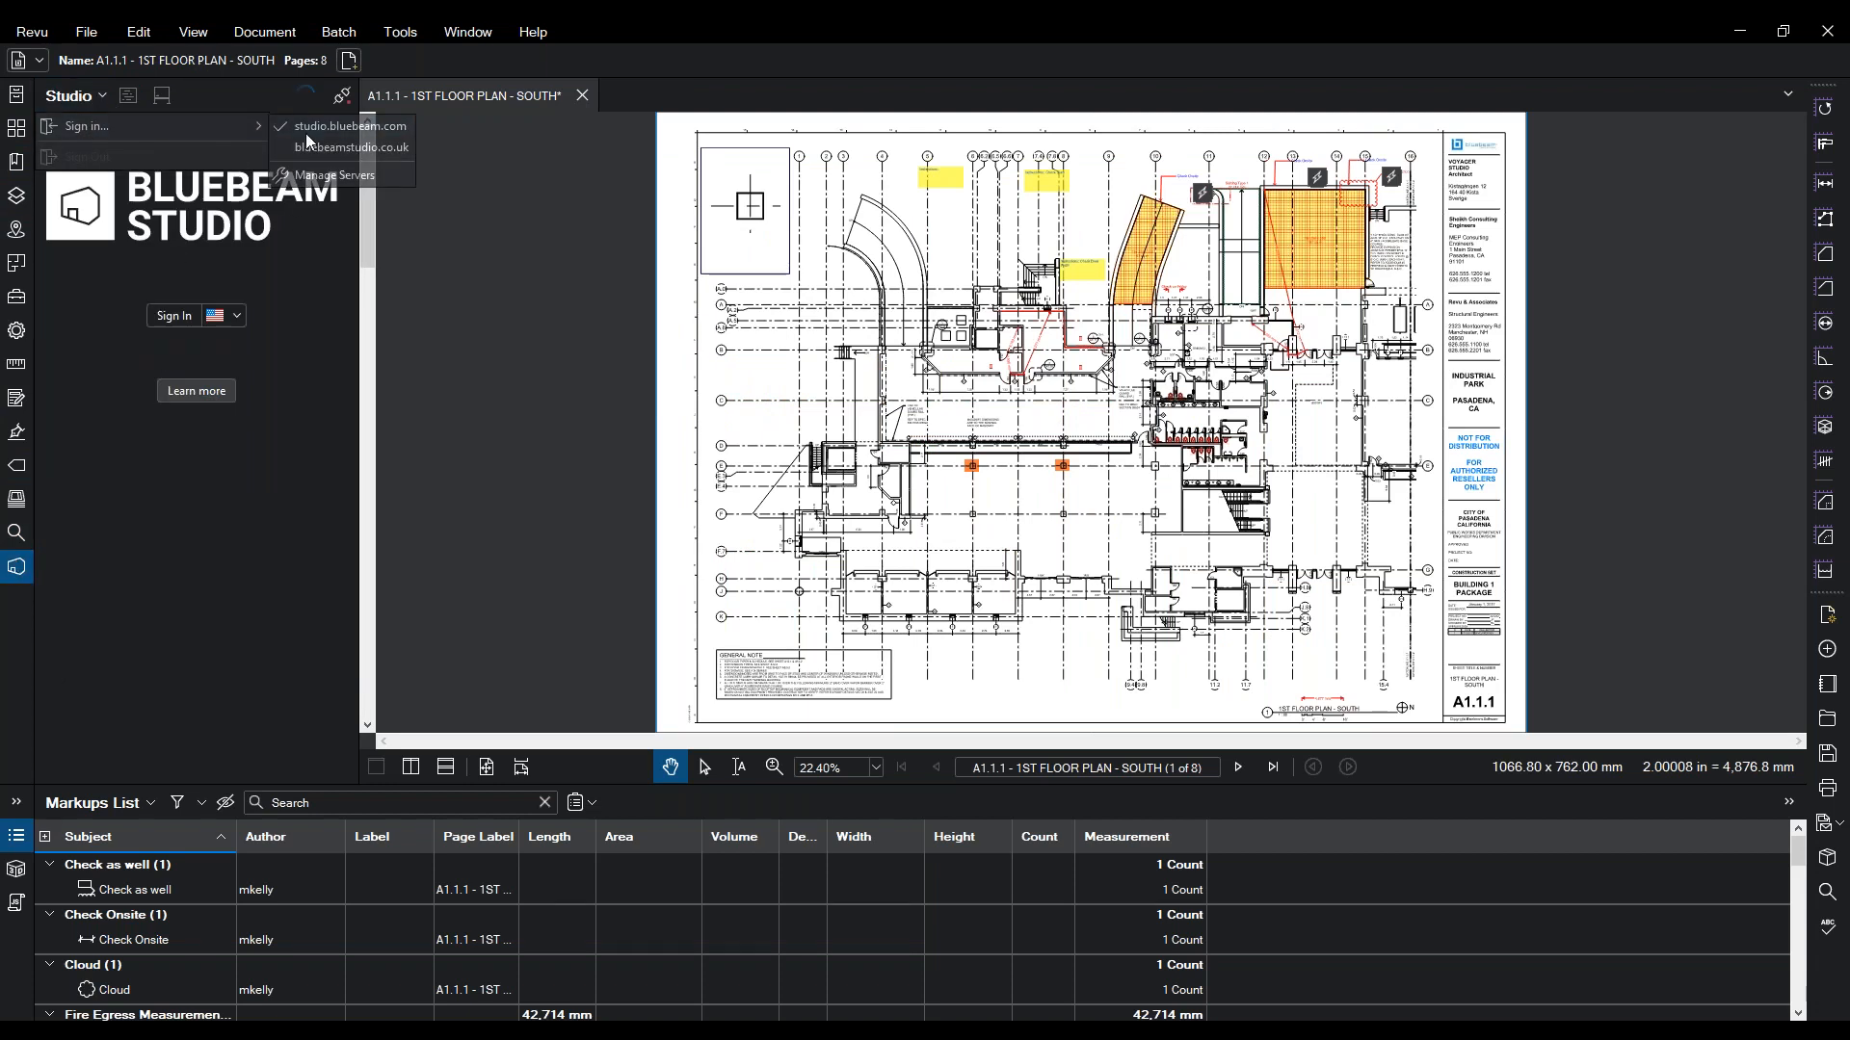
click(174, 316)
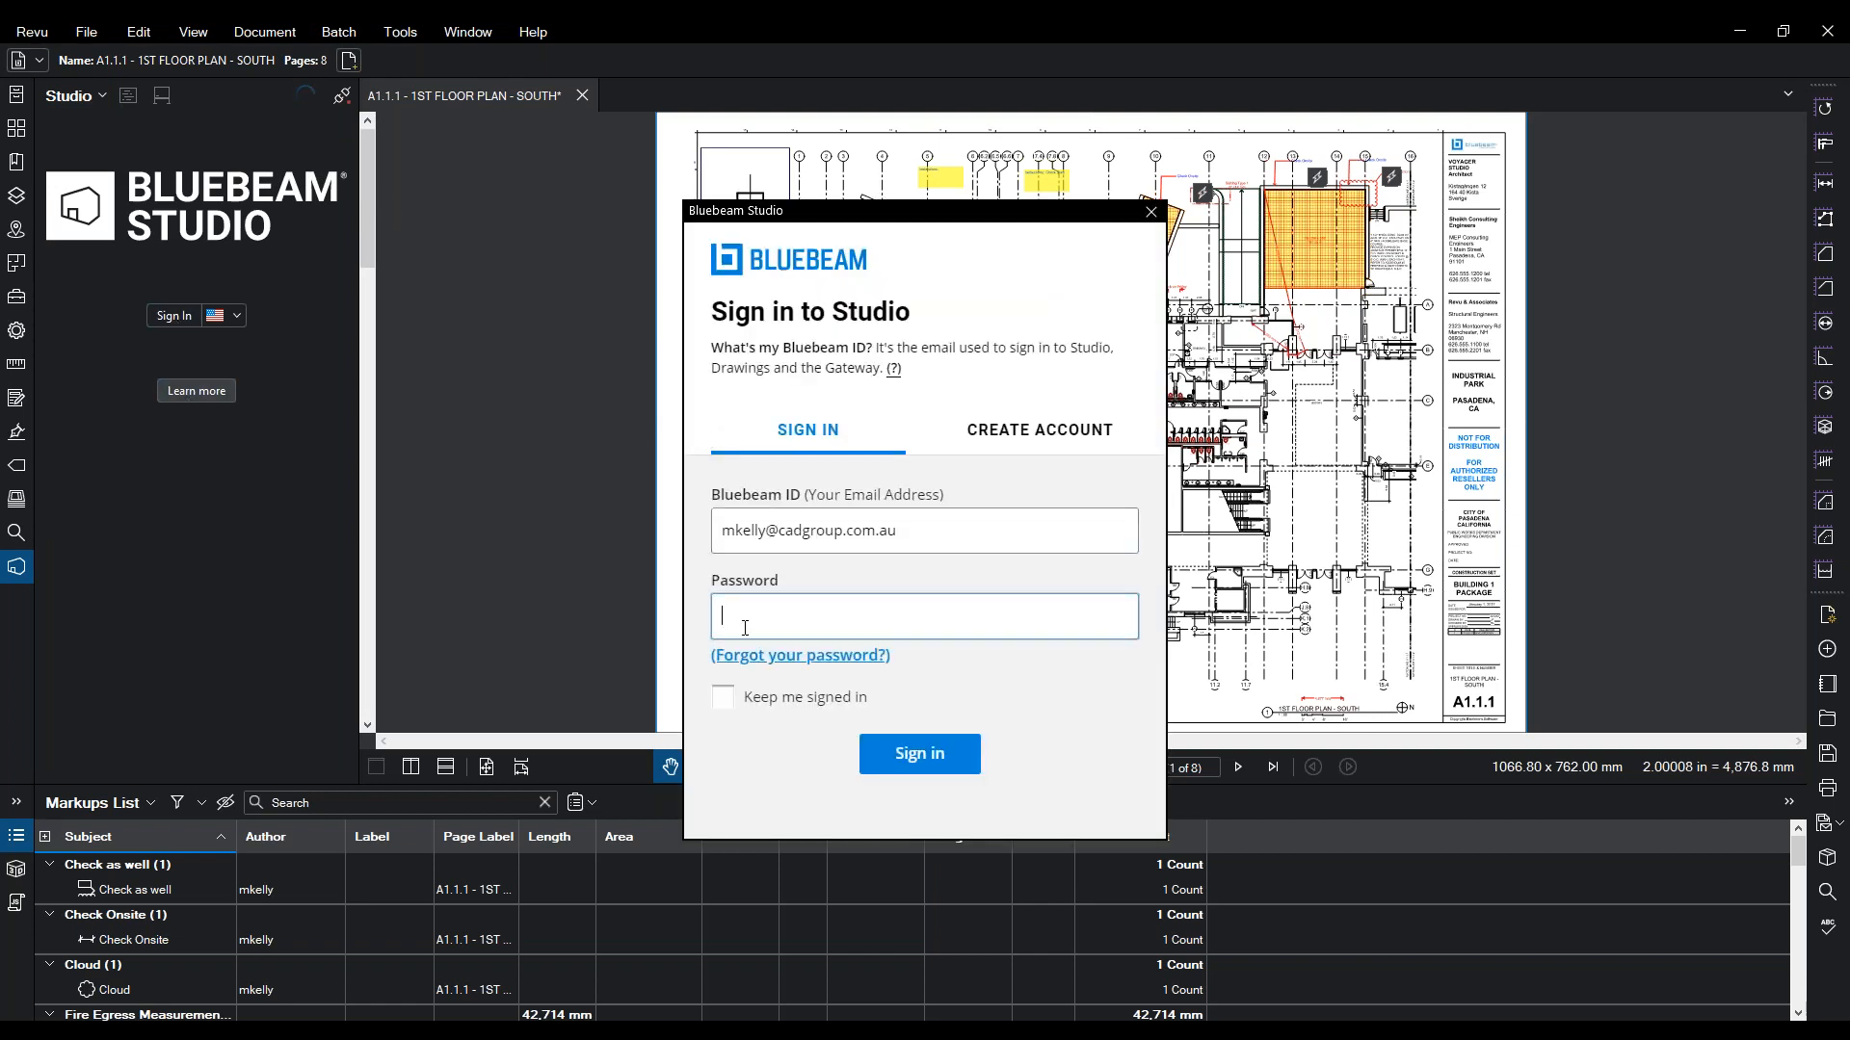
text(••••••)
click(923, 761)
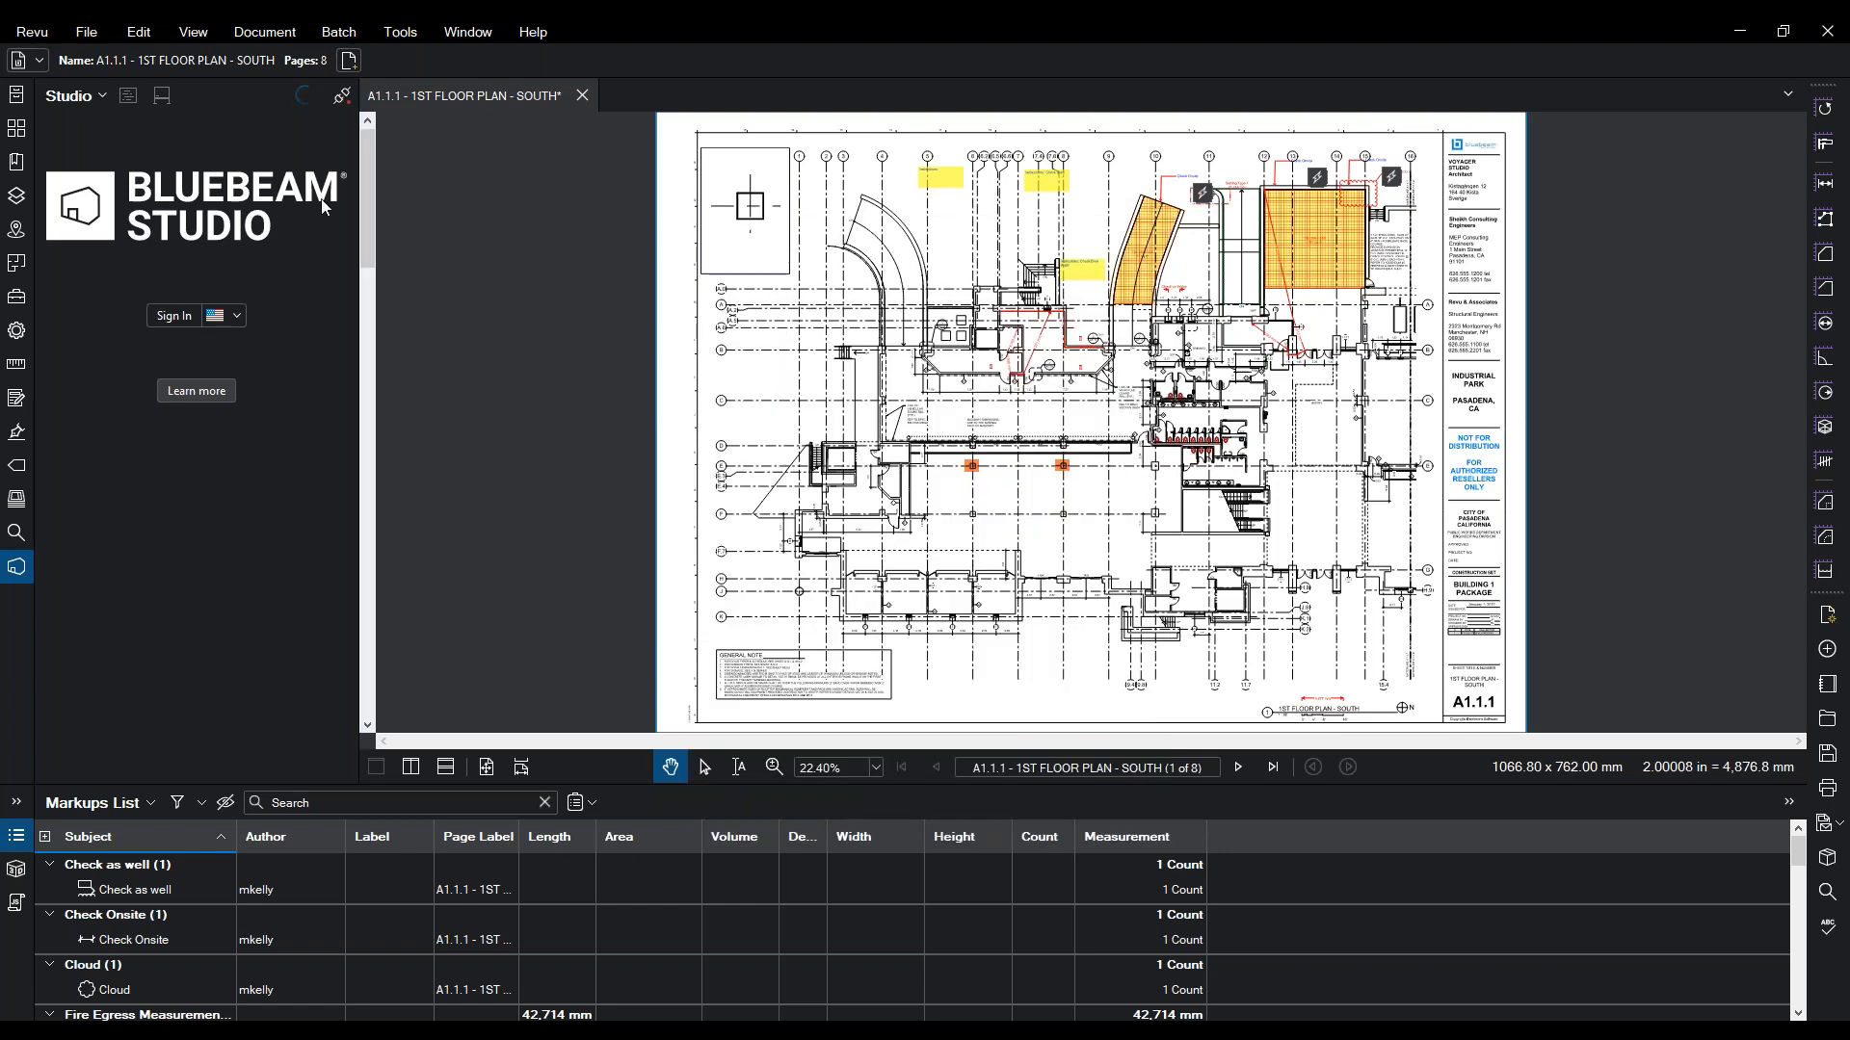
click(304, 133)
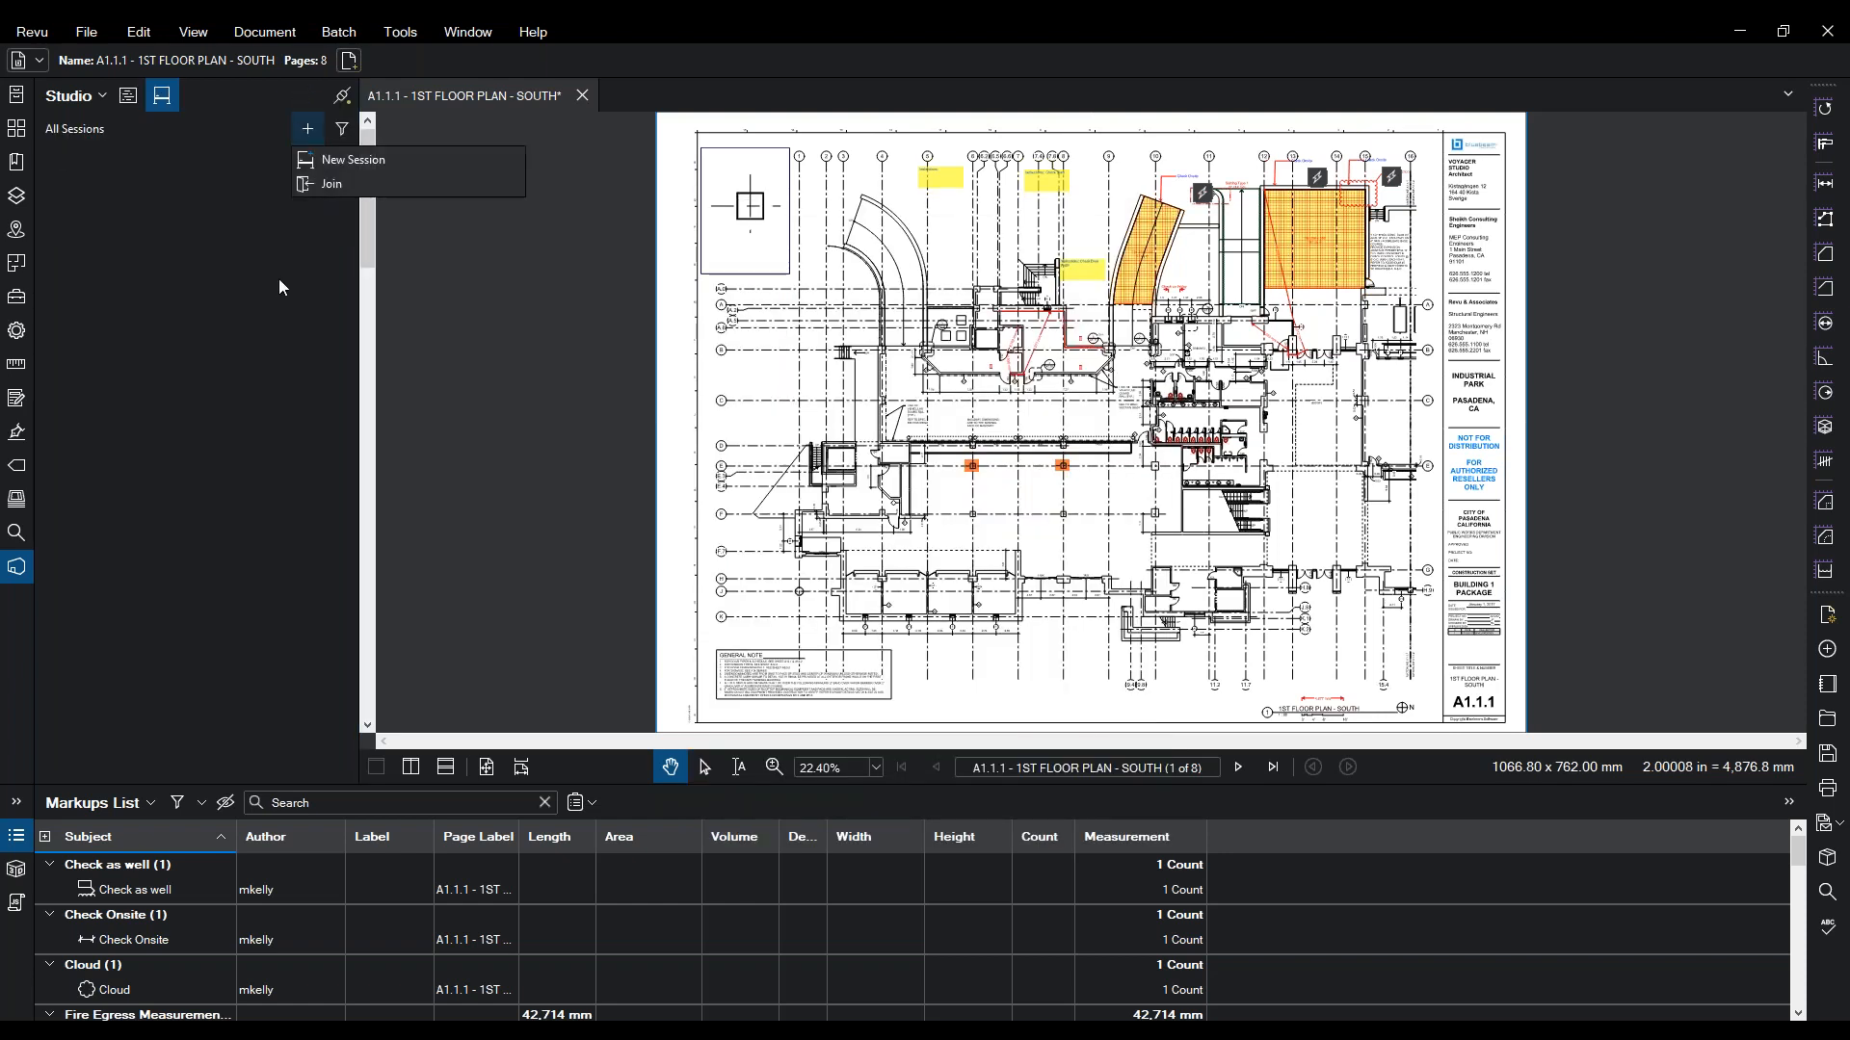
- Start a new Studio session and name it 'revu march 2020'
click(389, 164)
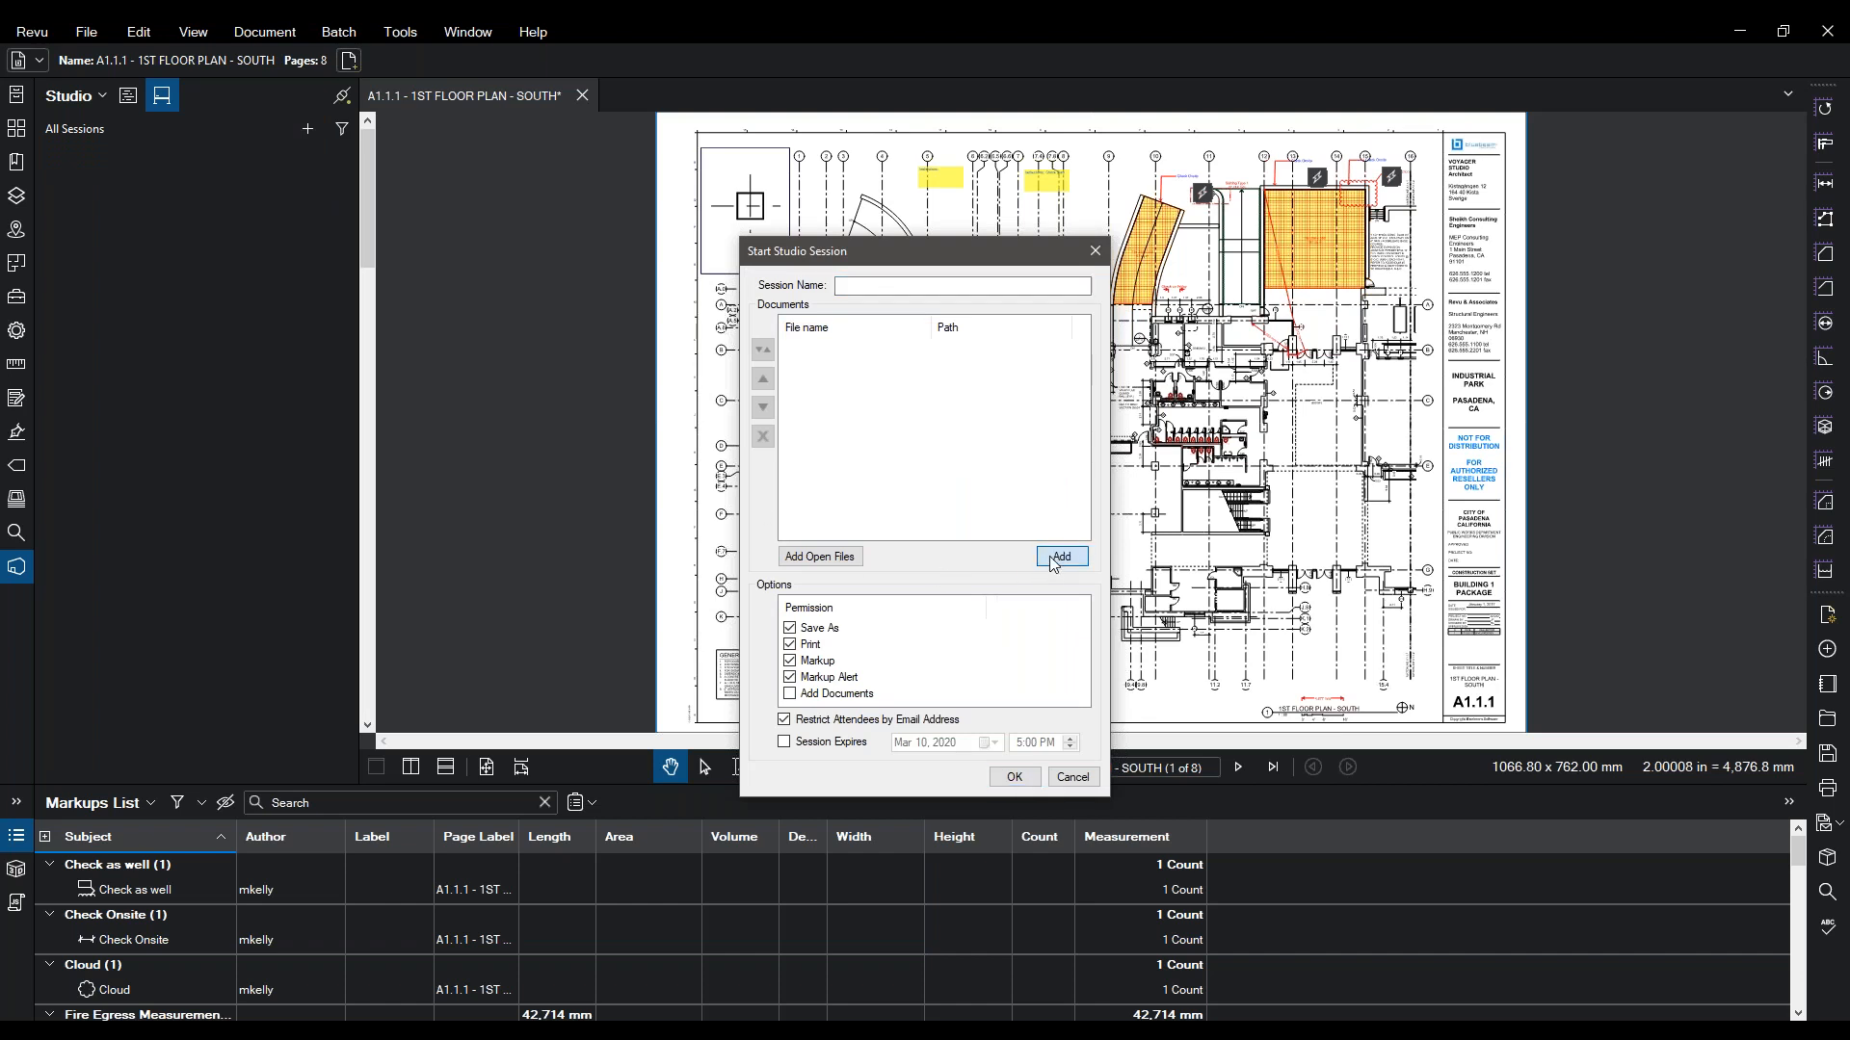
click(901, 287)
text(ervu march 2020)
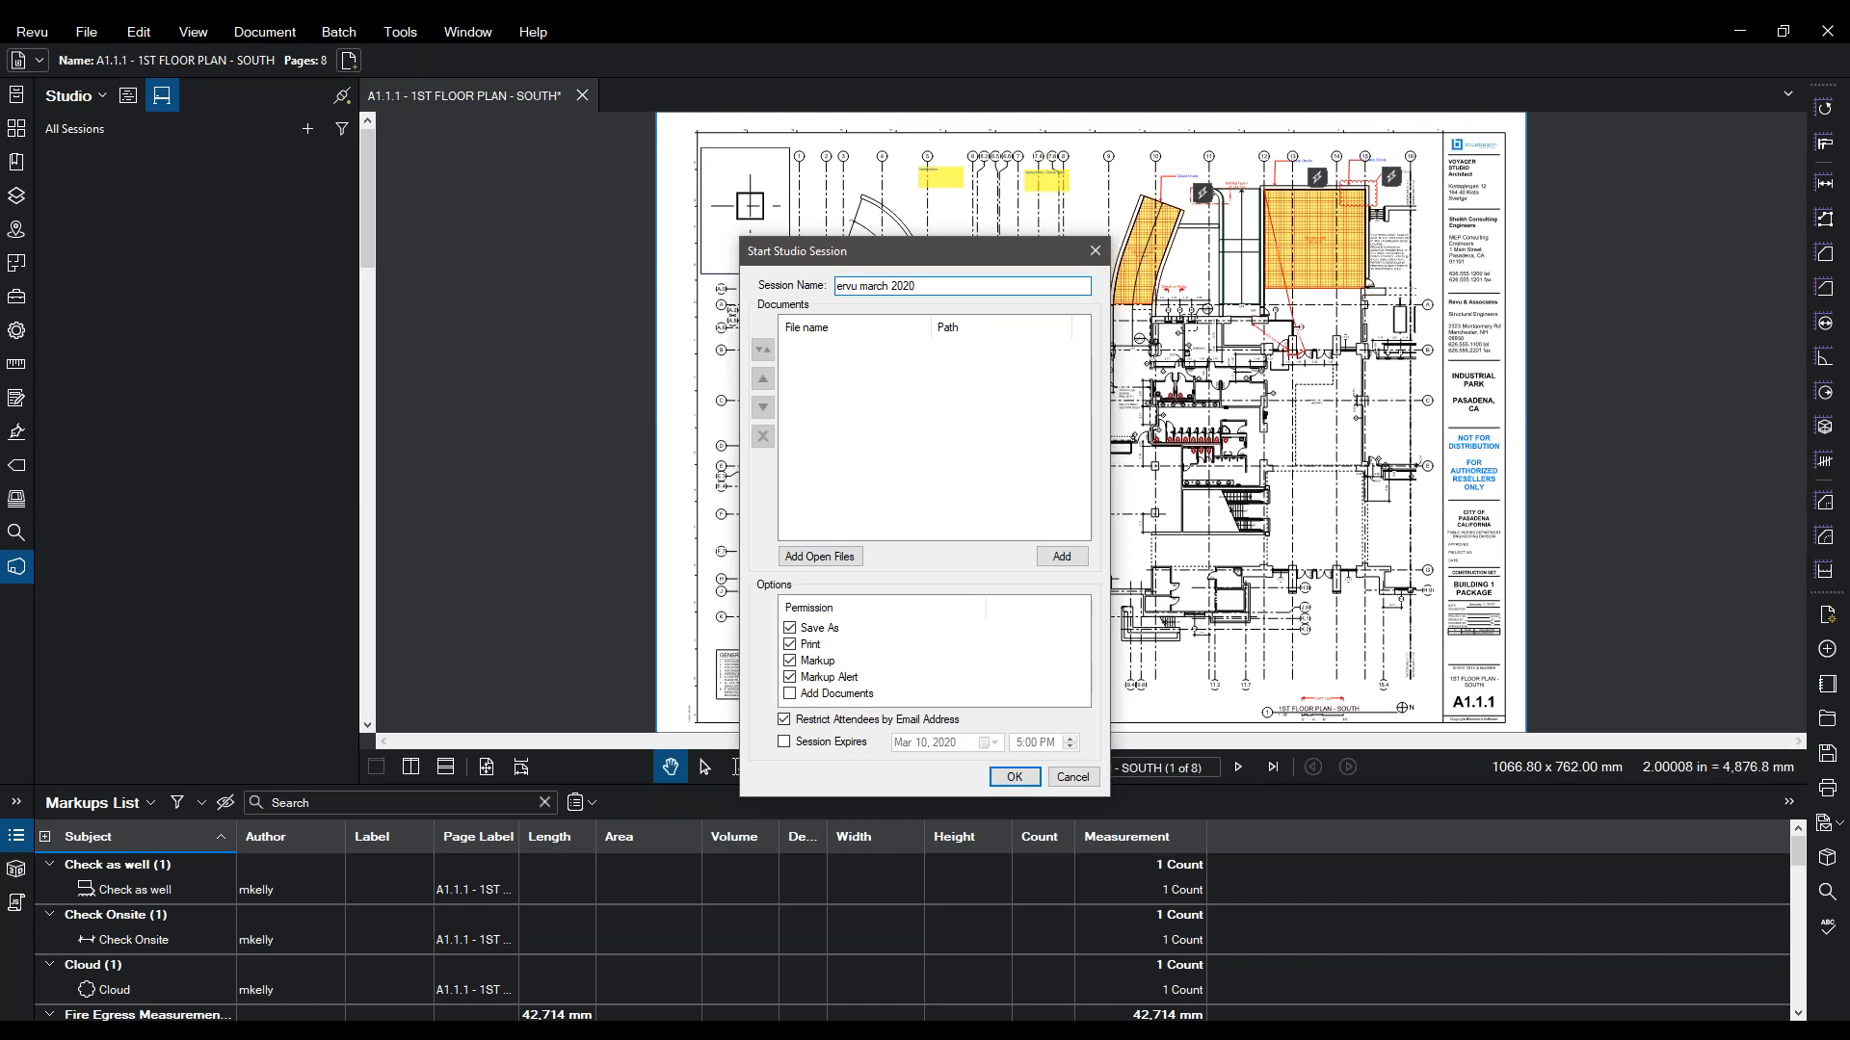
drag(860, 286, 725, 267)
text(revu)
- Add A1.1.1 - 1ST FLOOR PLAN - SOUTH_REV 1.pdf from the Revision 1 folder and create the session
click(1062, 557)
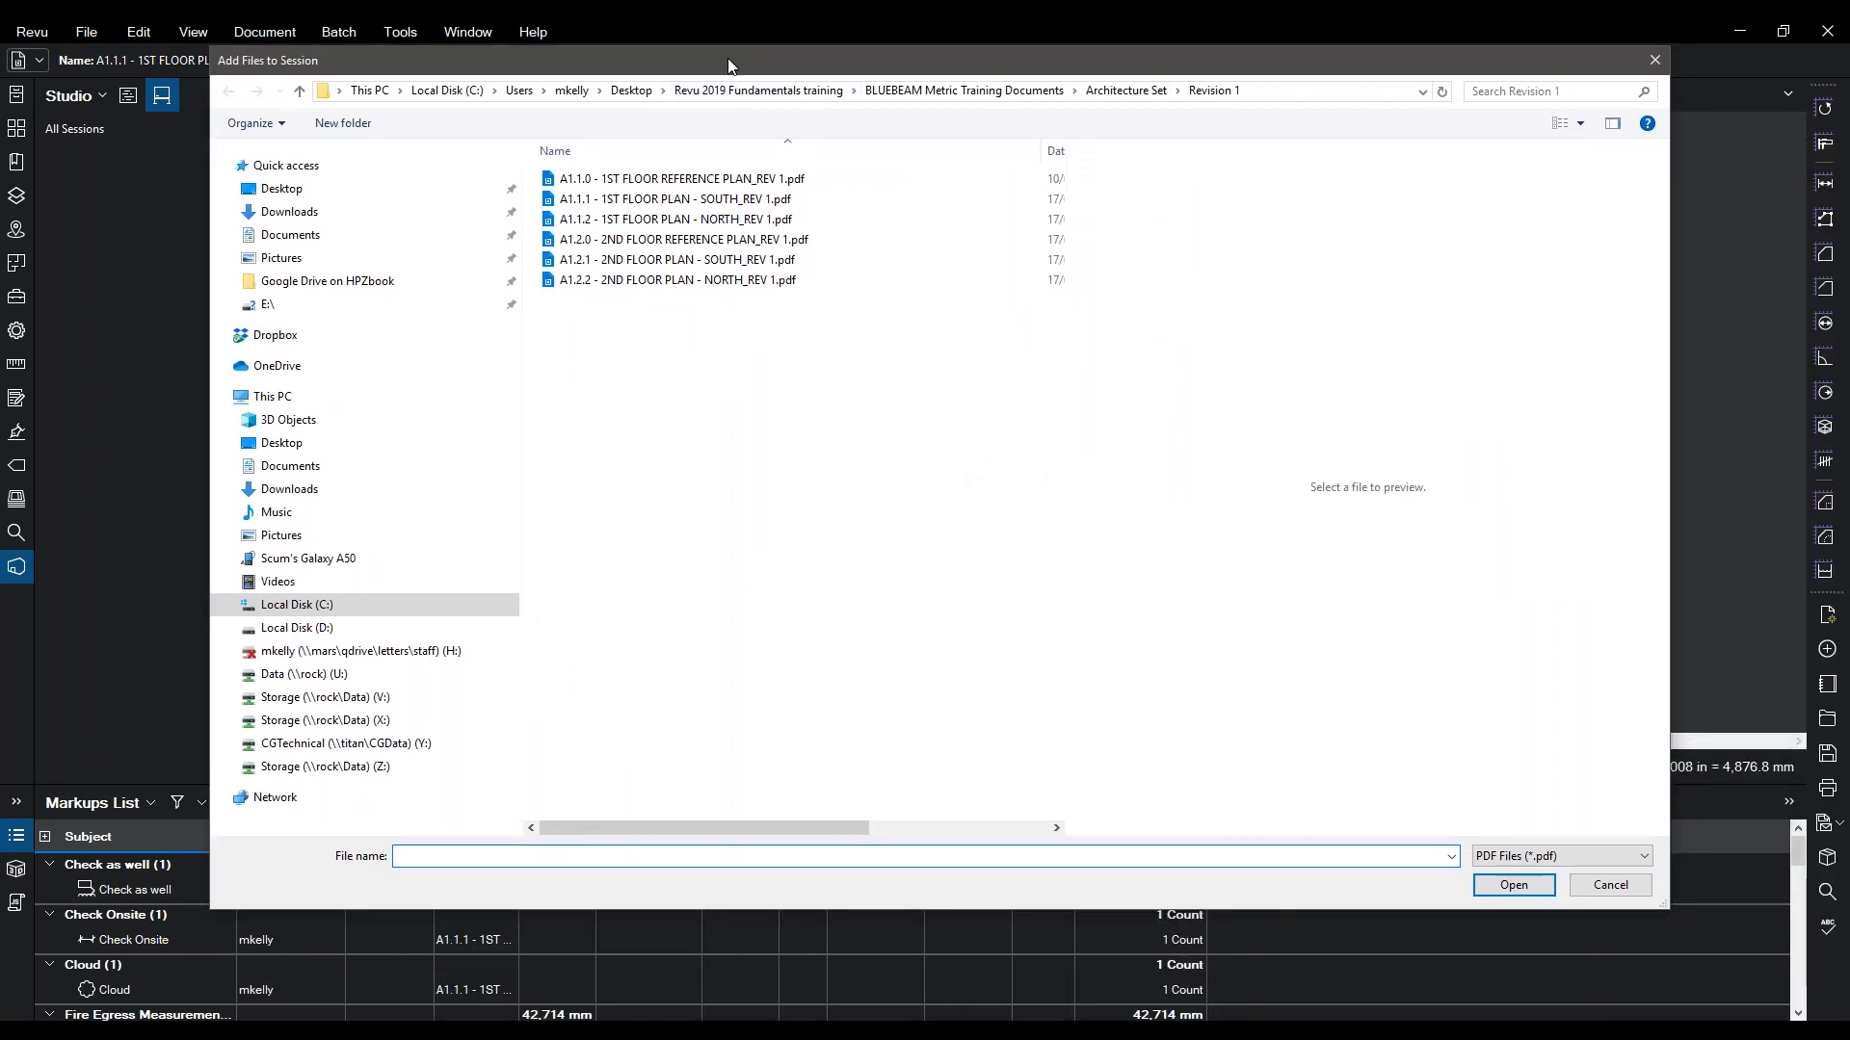
click(679, 200)
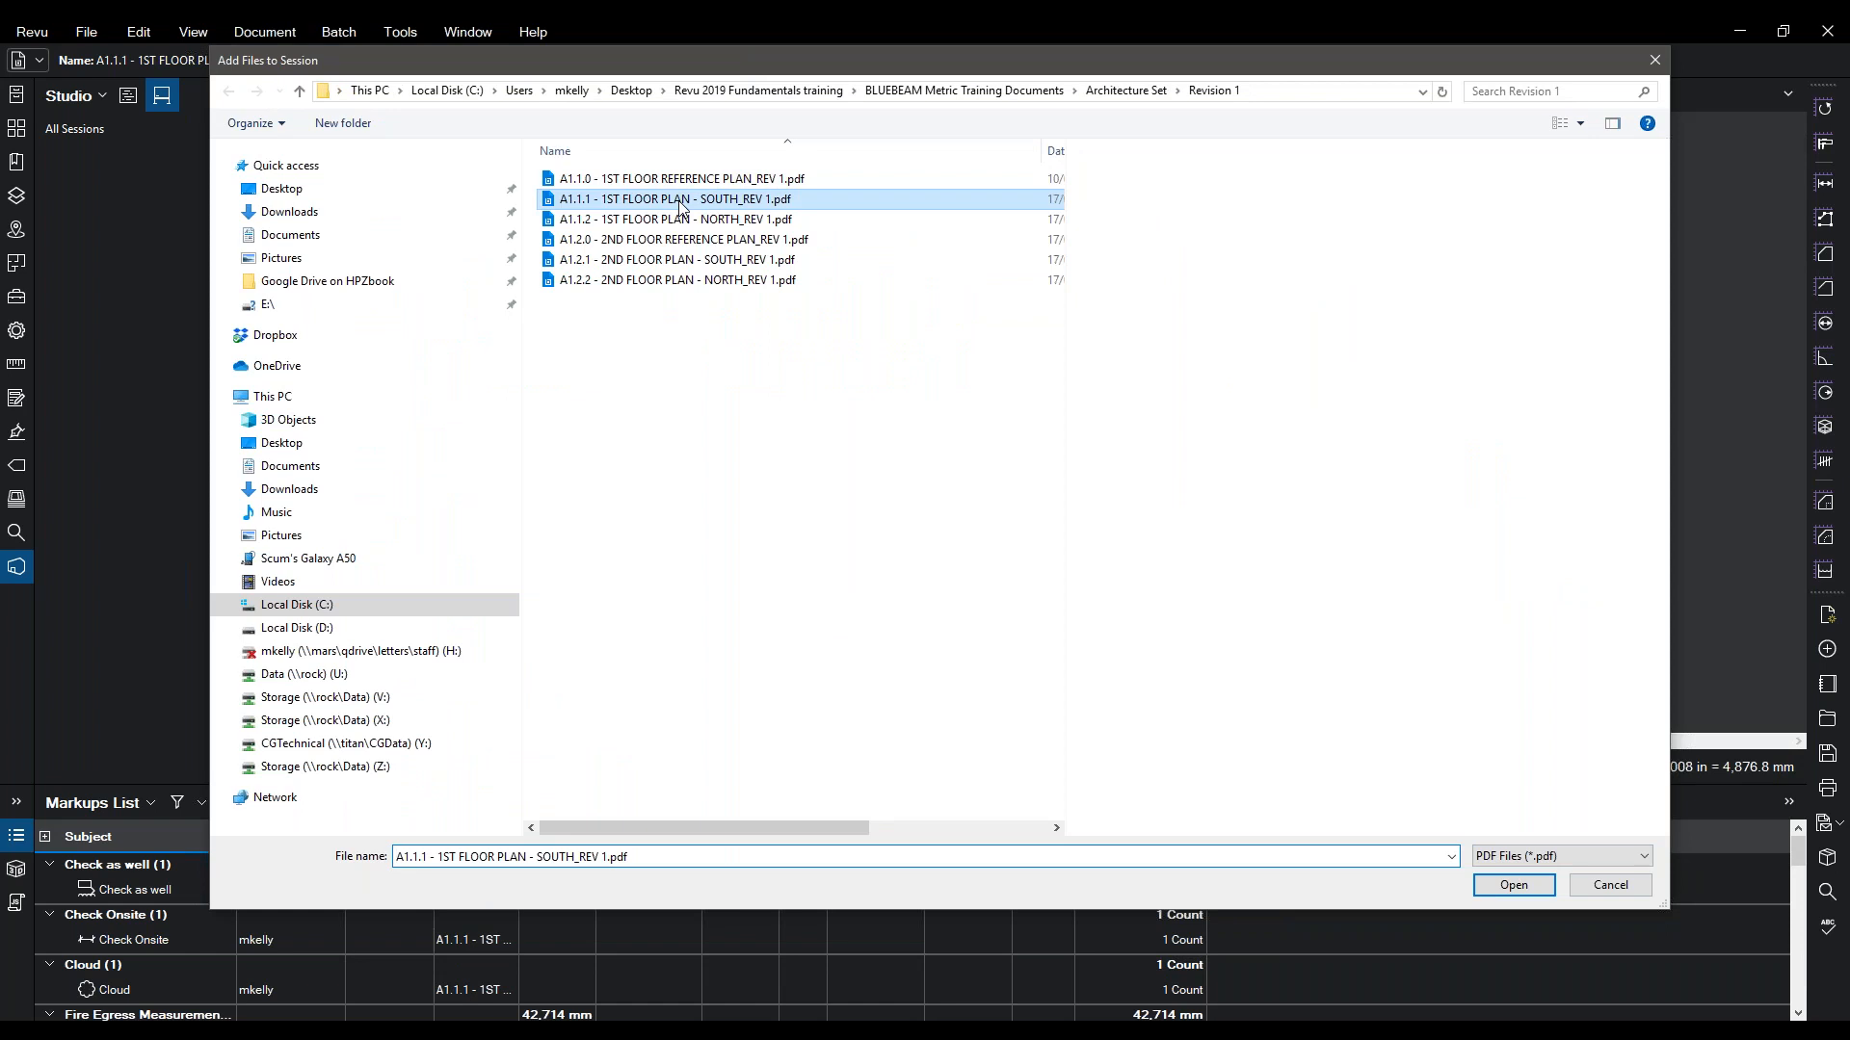
click(1484, 887)
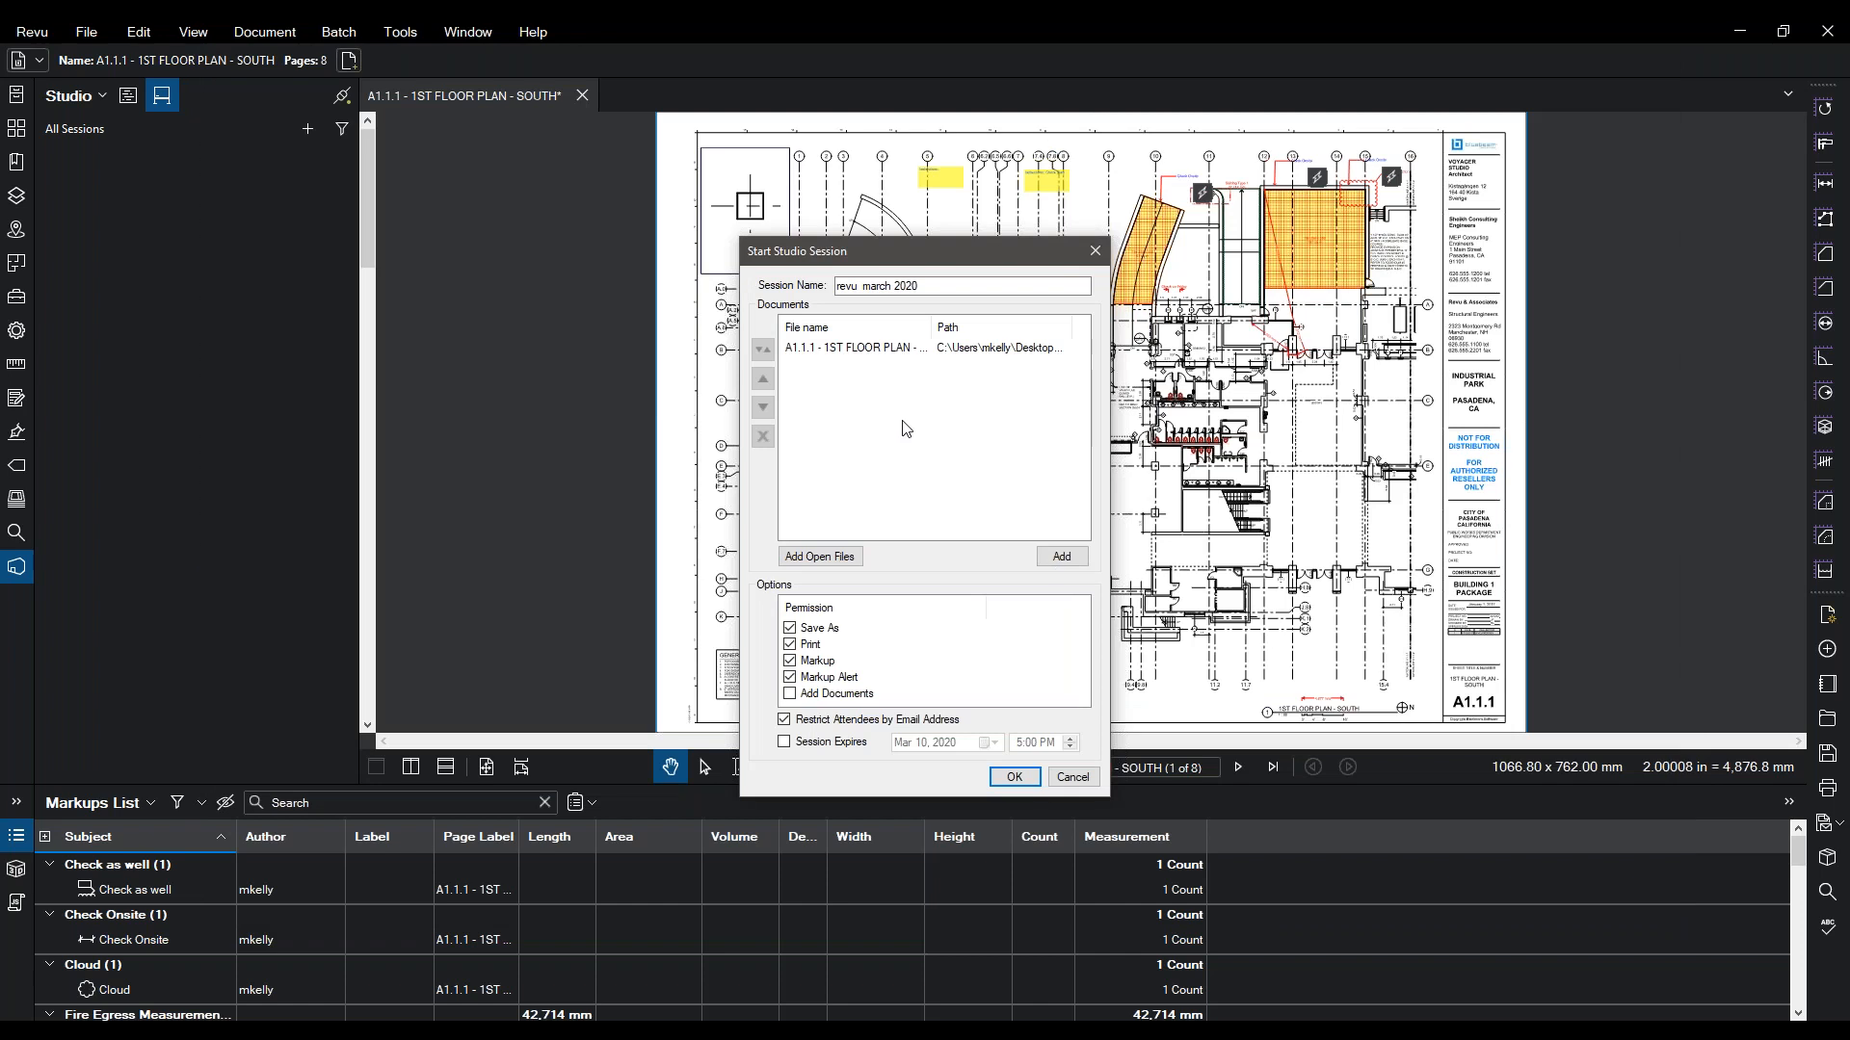
click(1018, 778)
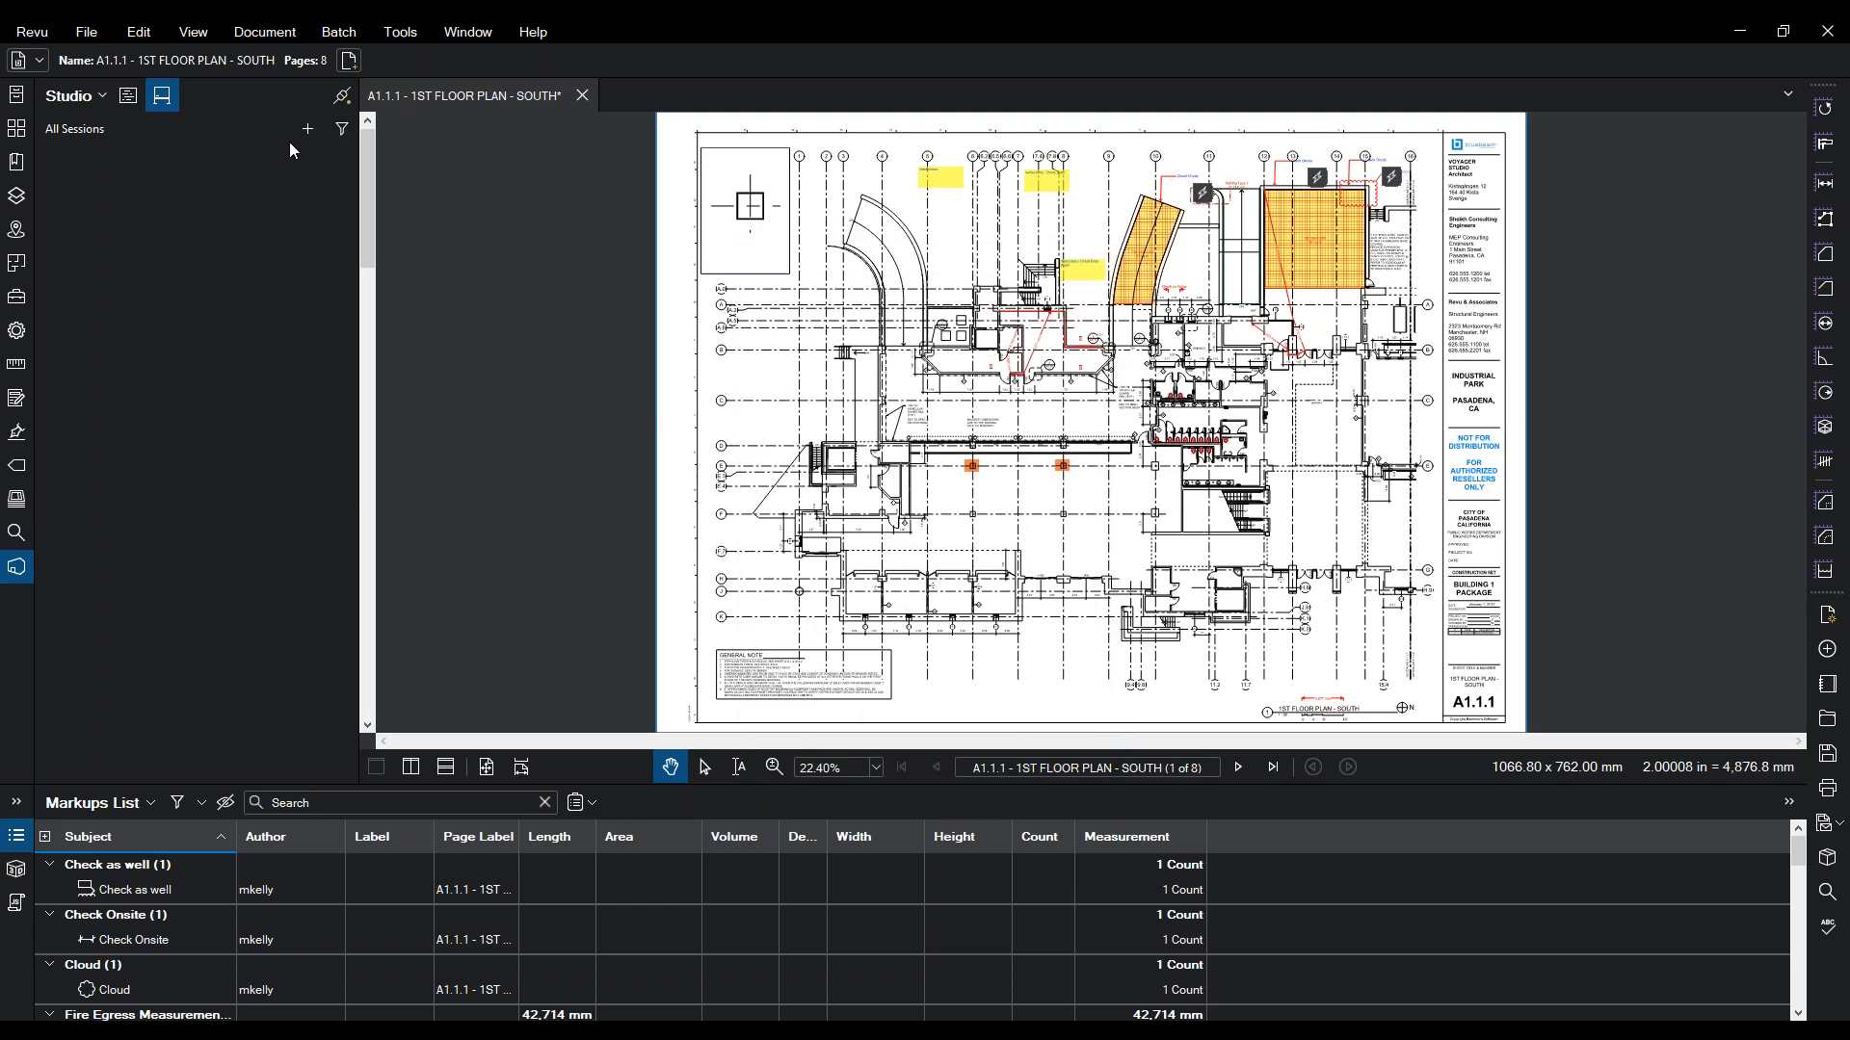
- Check the signed-in account, enter the revu march 2020 session, and bring up Invite Attendees
click(315, 129)
click(165, 190)
click(309, 129)
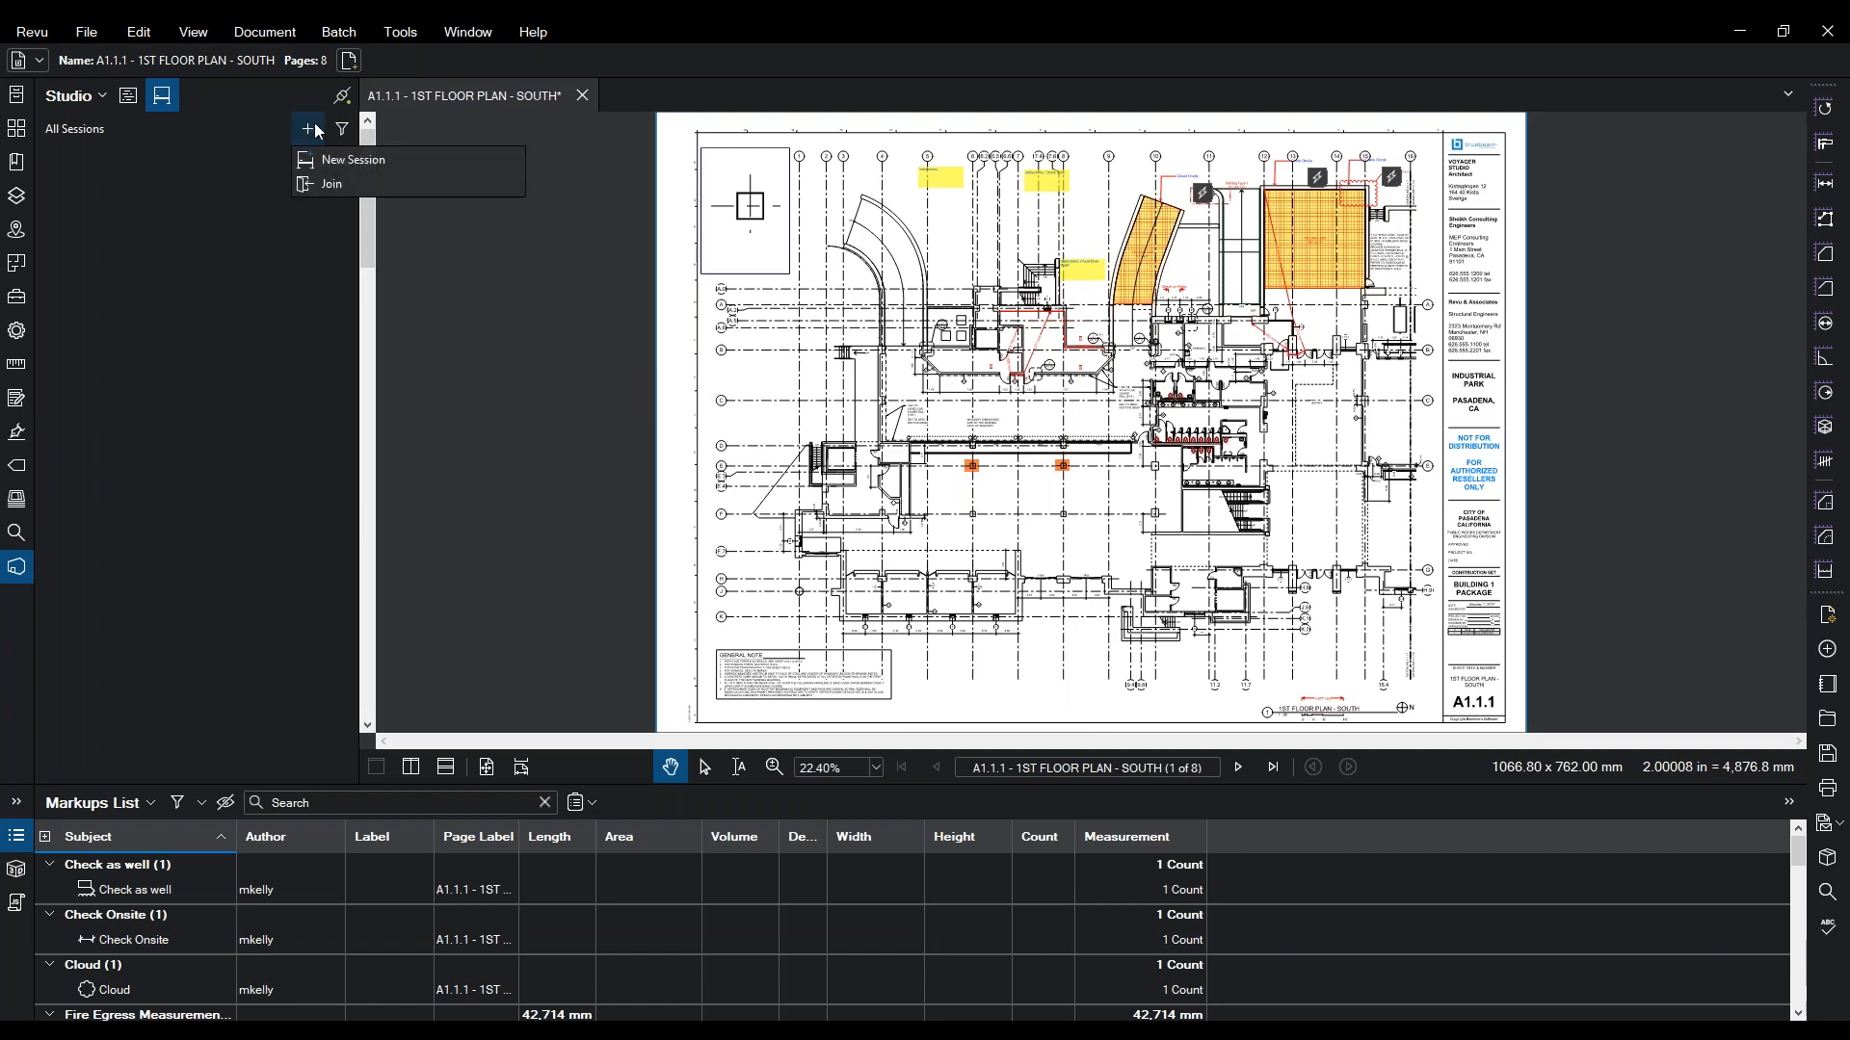
click(101, 96)
click(95, 252)
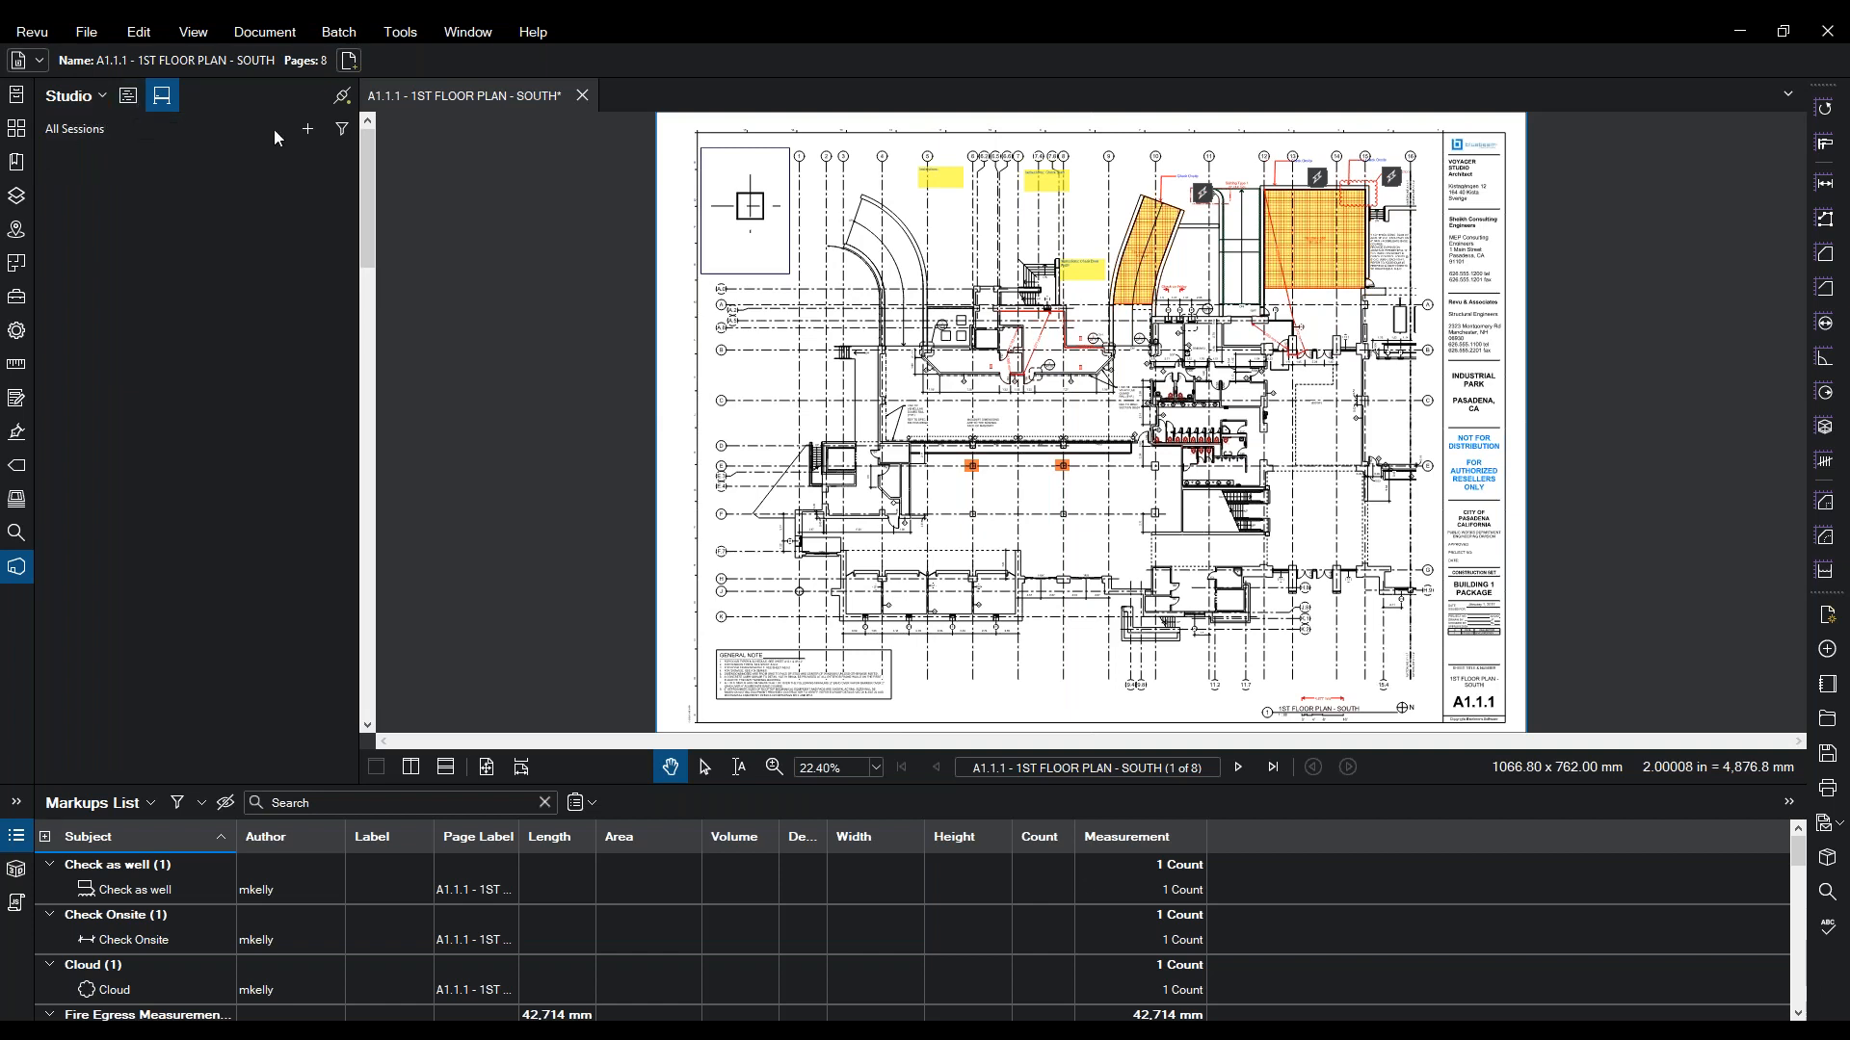
click(308, 130)
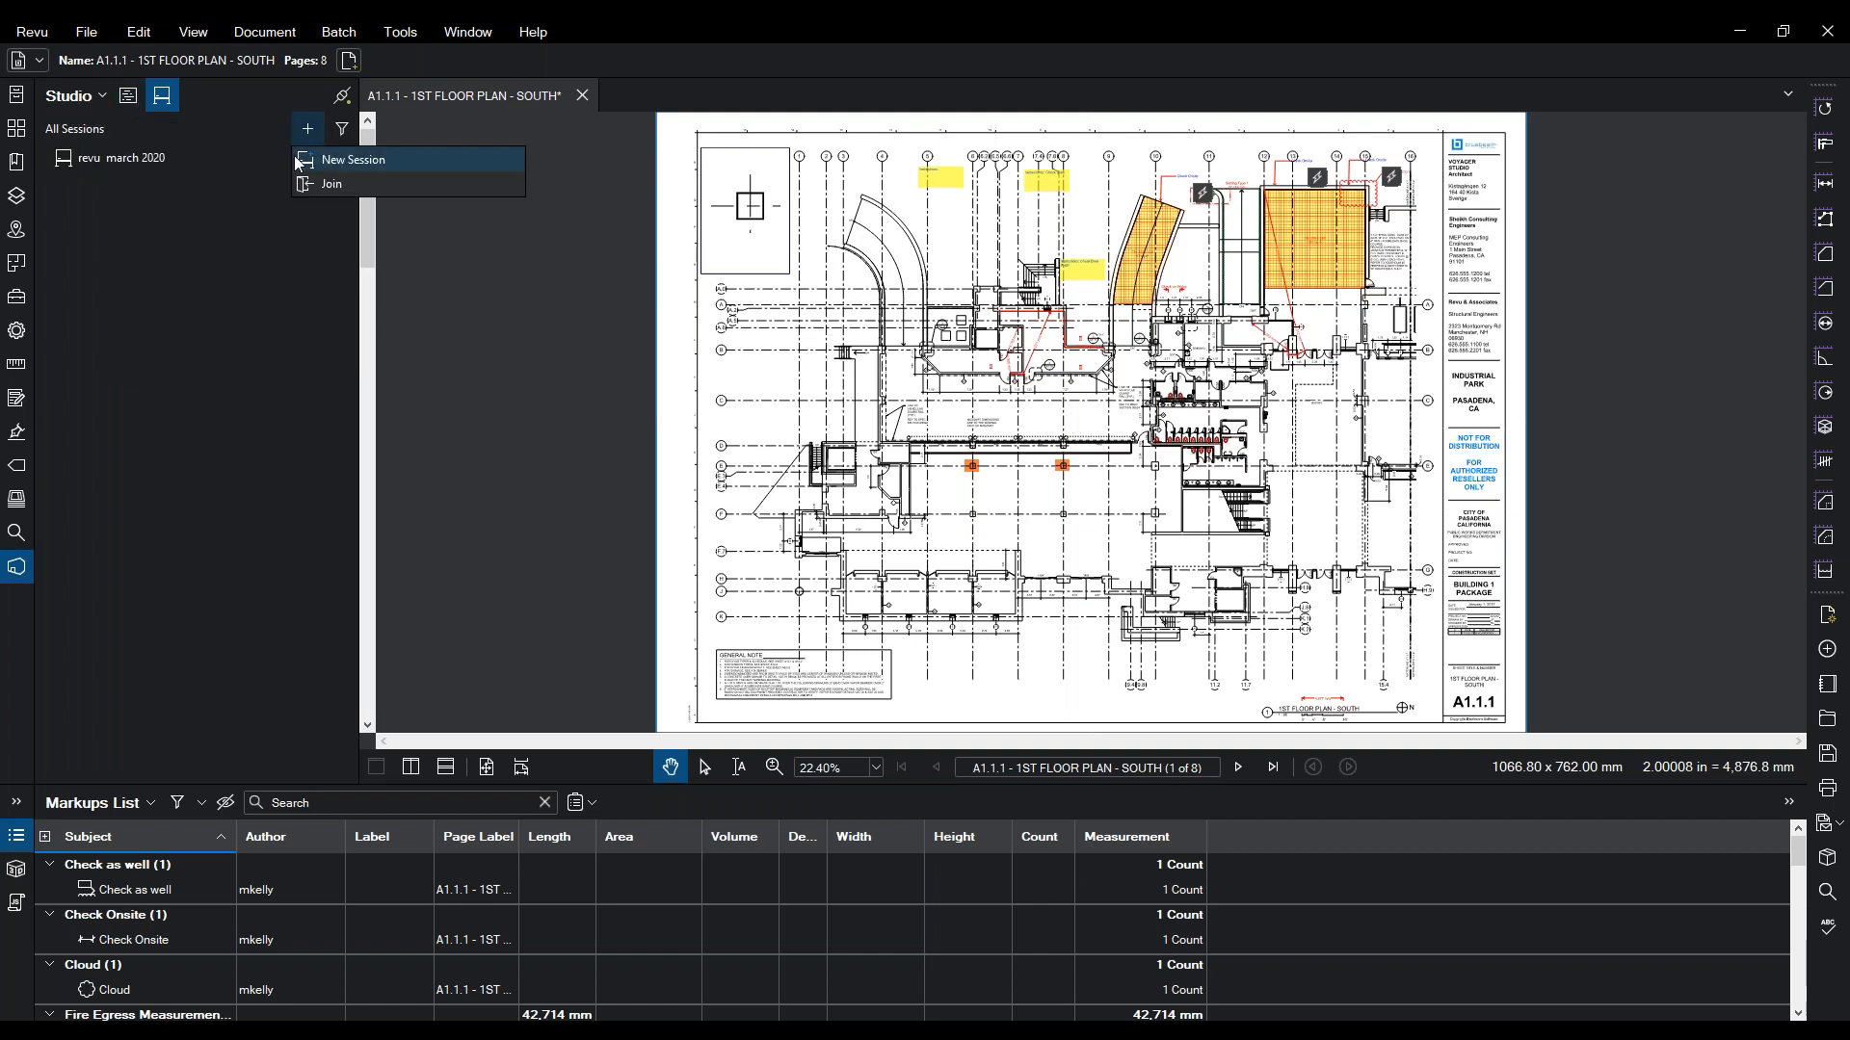
click(320, 161)
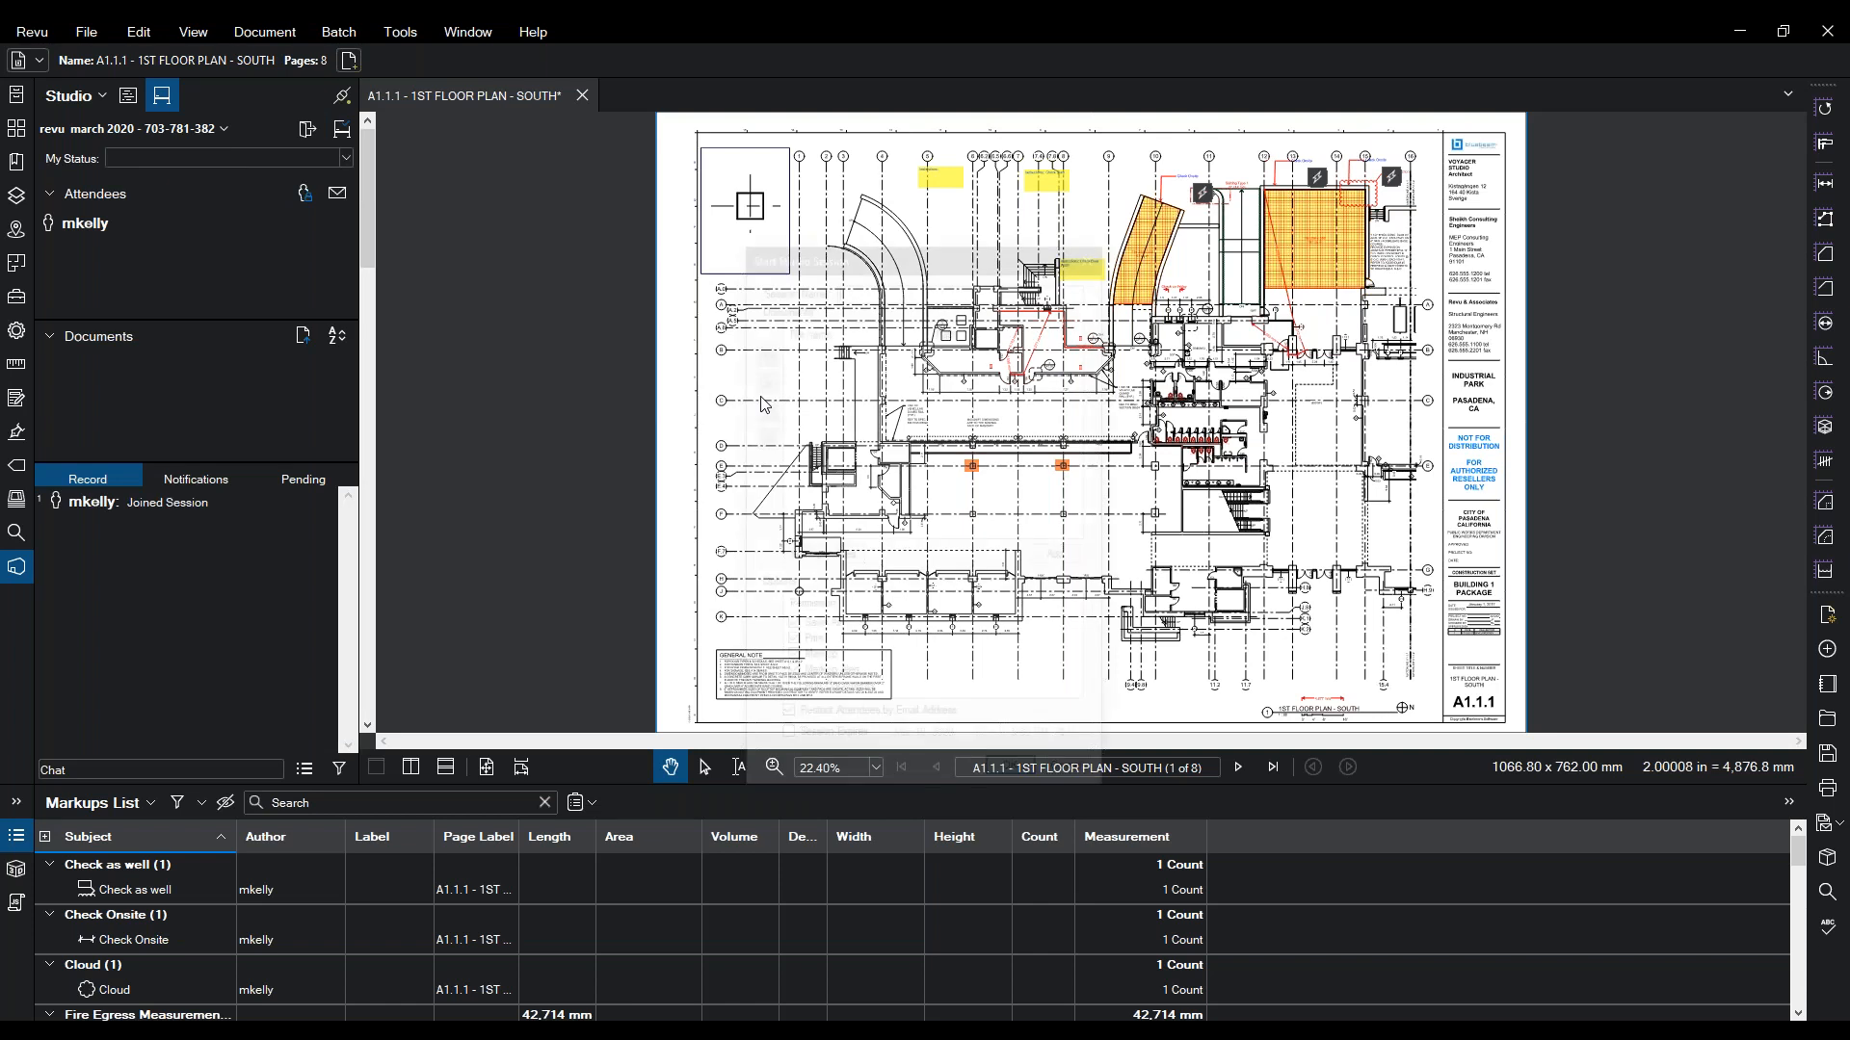
click(1096, 248)
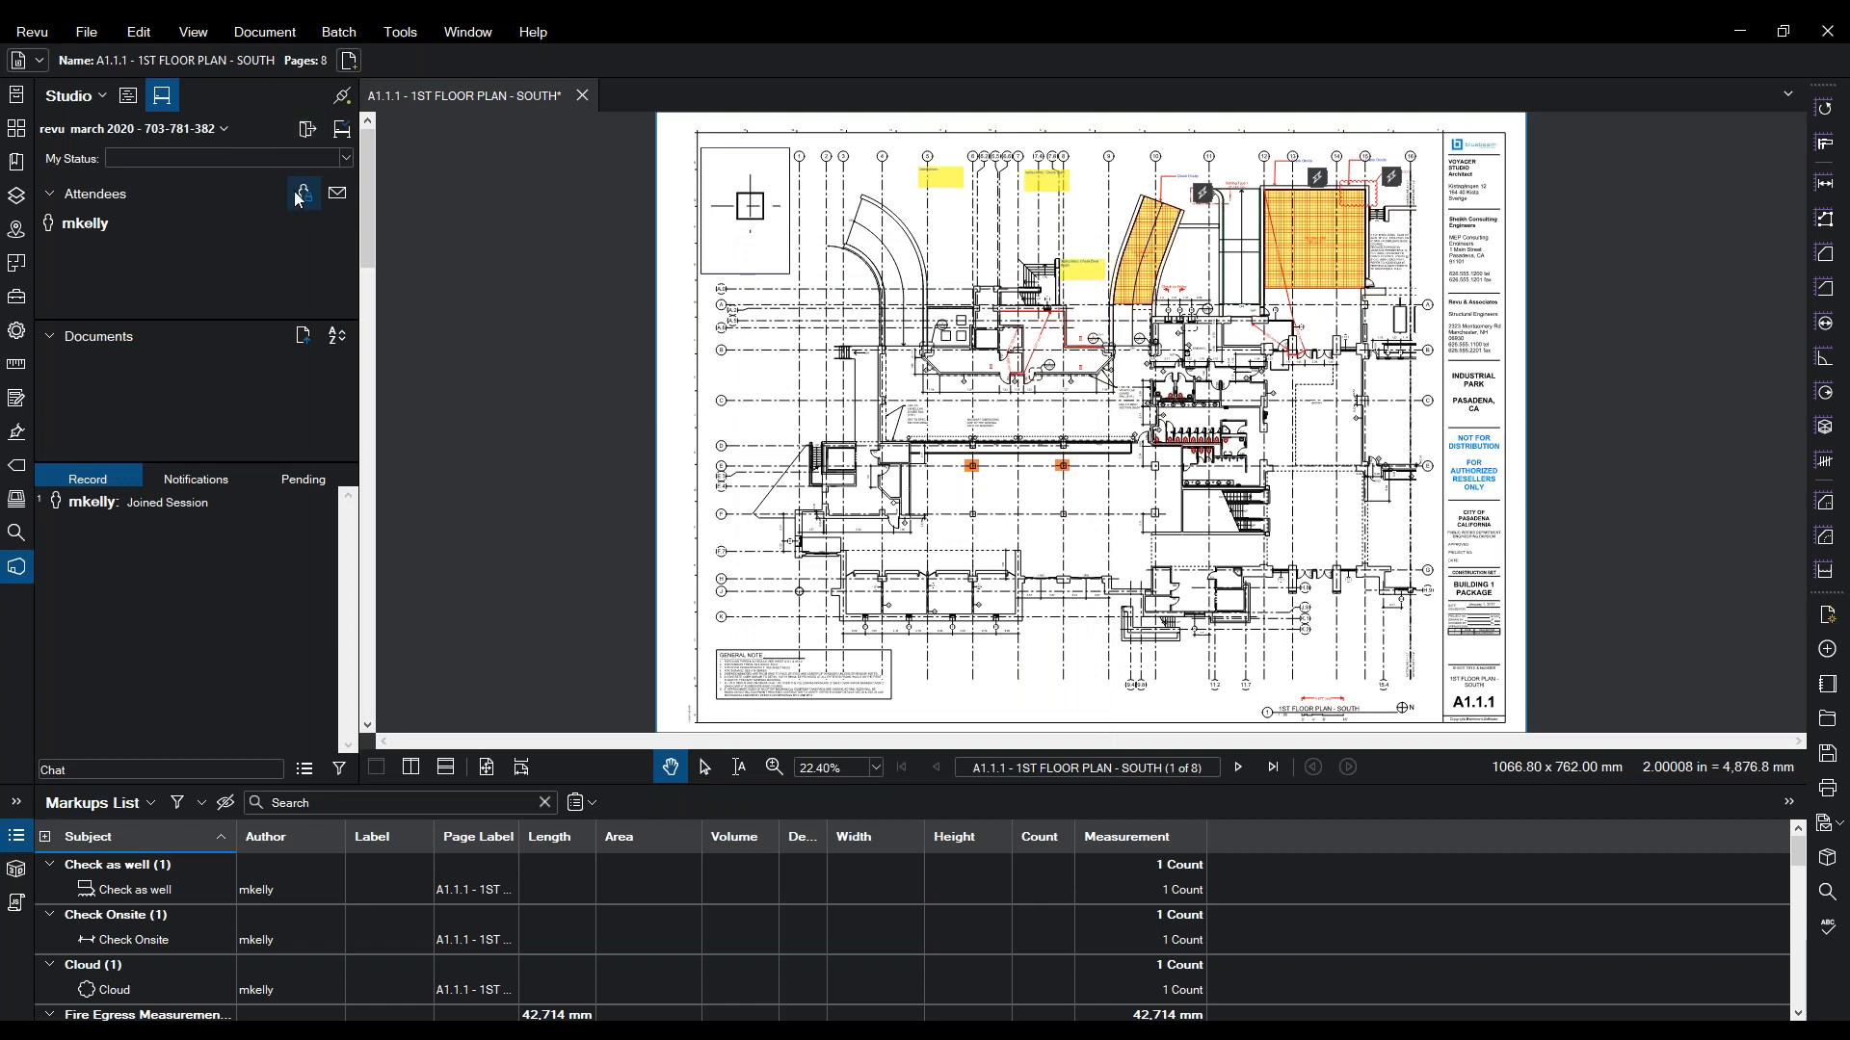
click(336, 197)
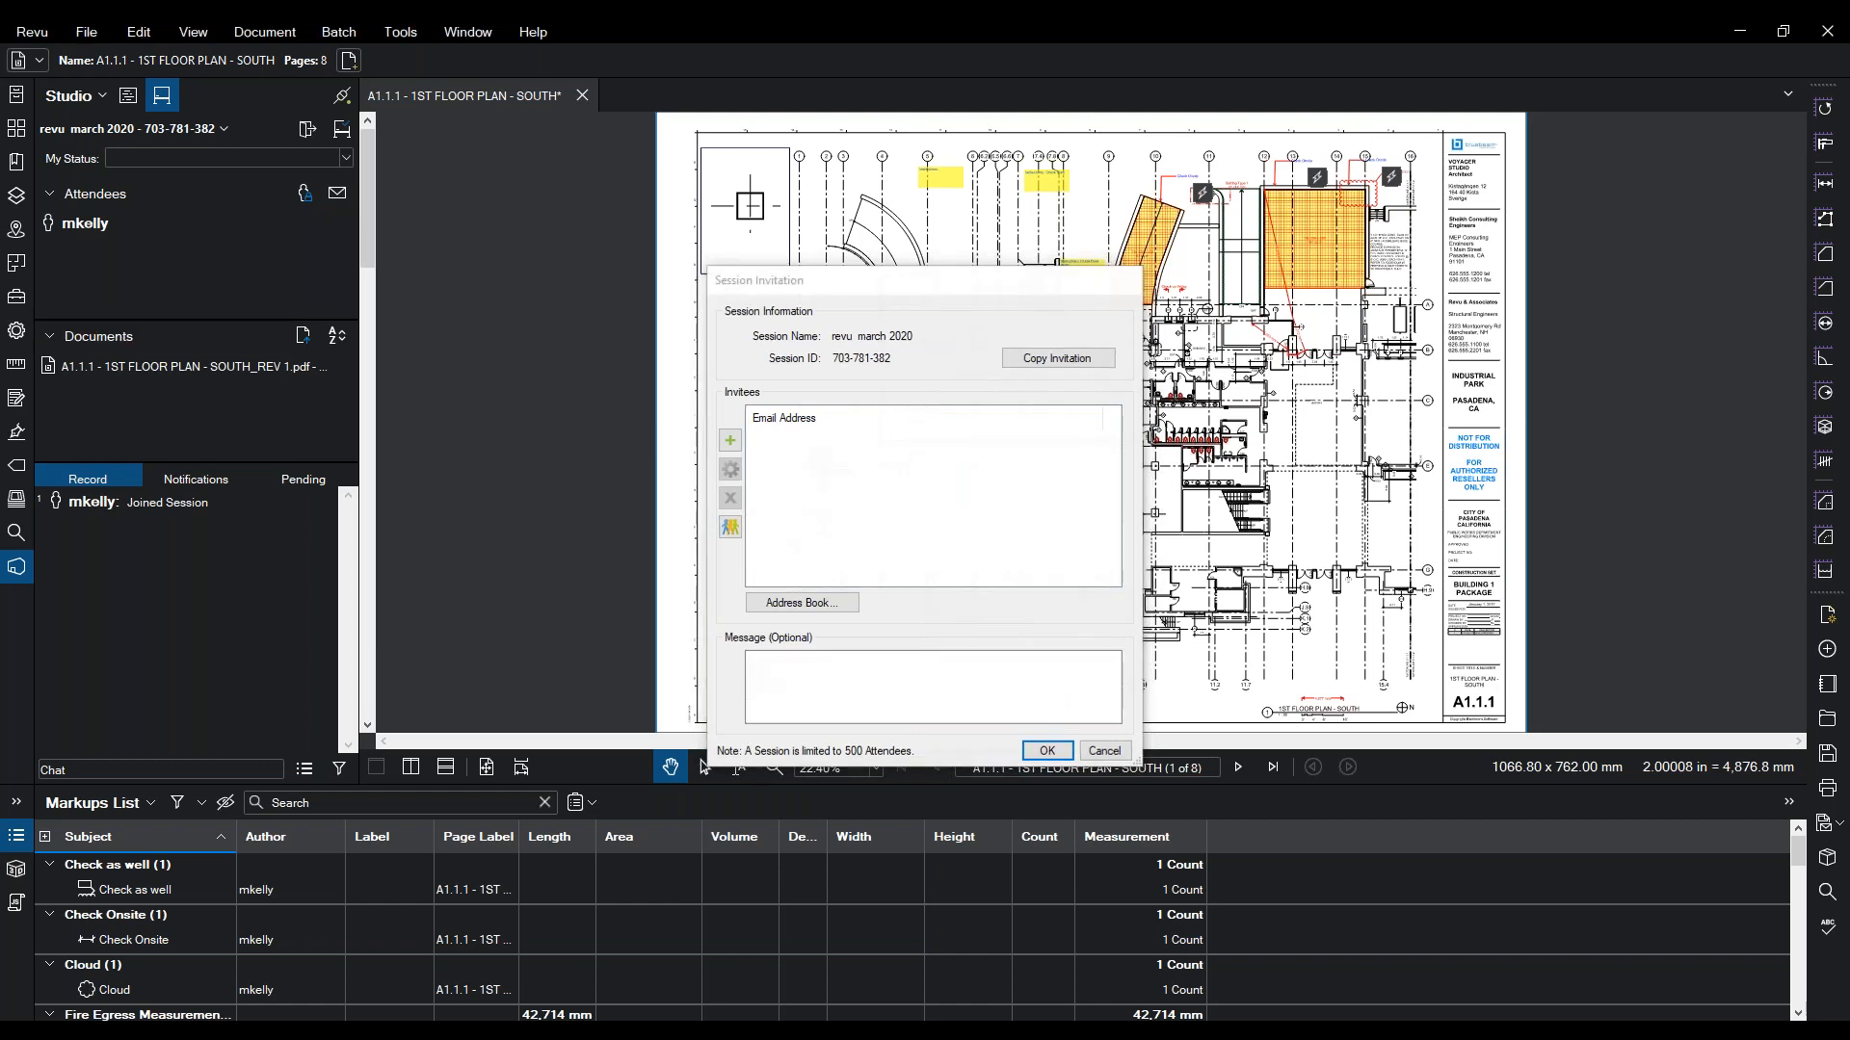
- Add the invitee's e-mail address to the session invitation list and select it
click(1128, 281)
click(335, 199)
click(732, 442)
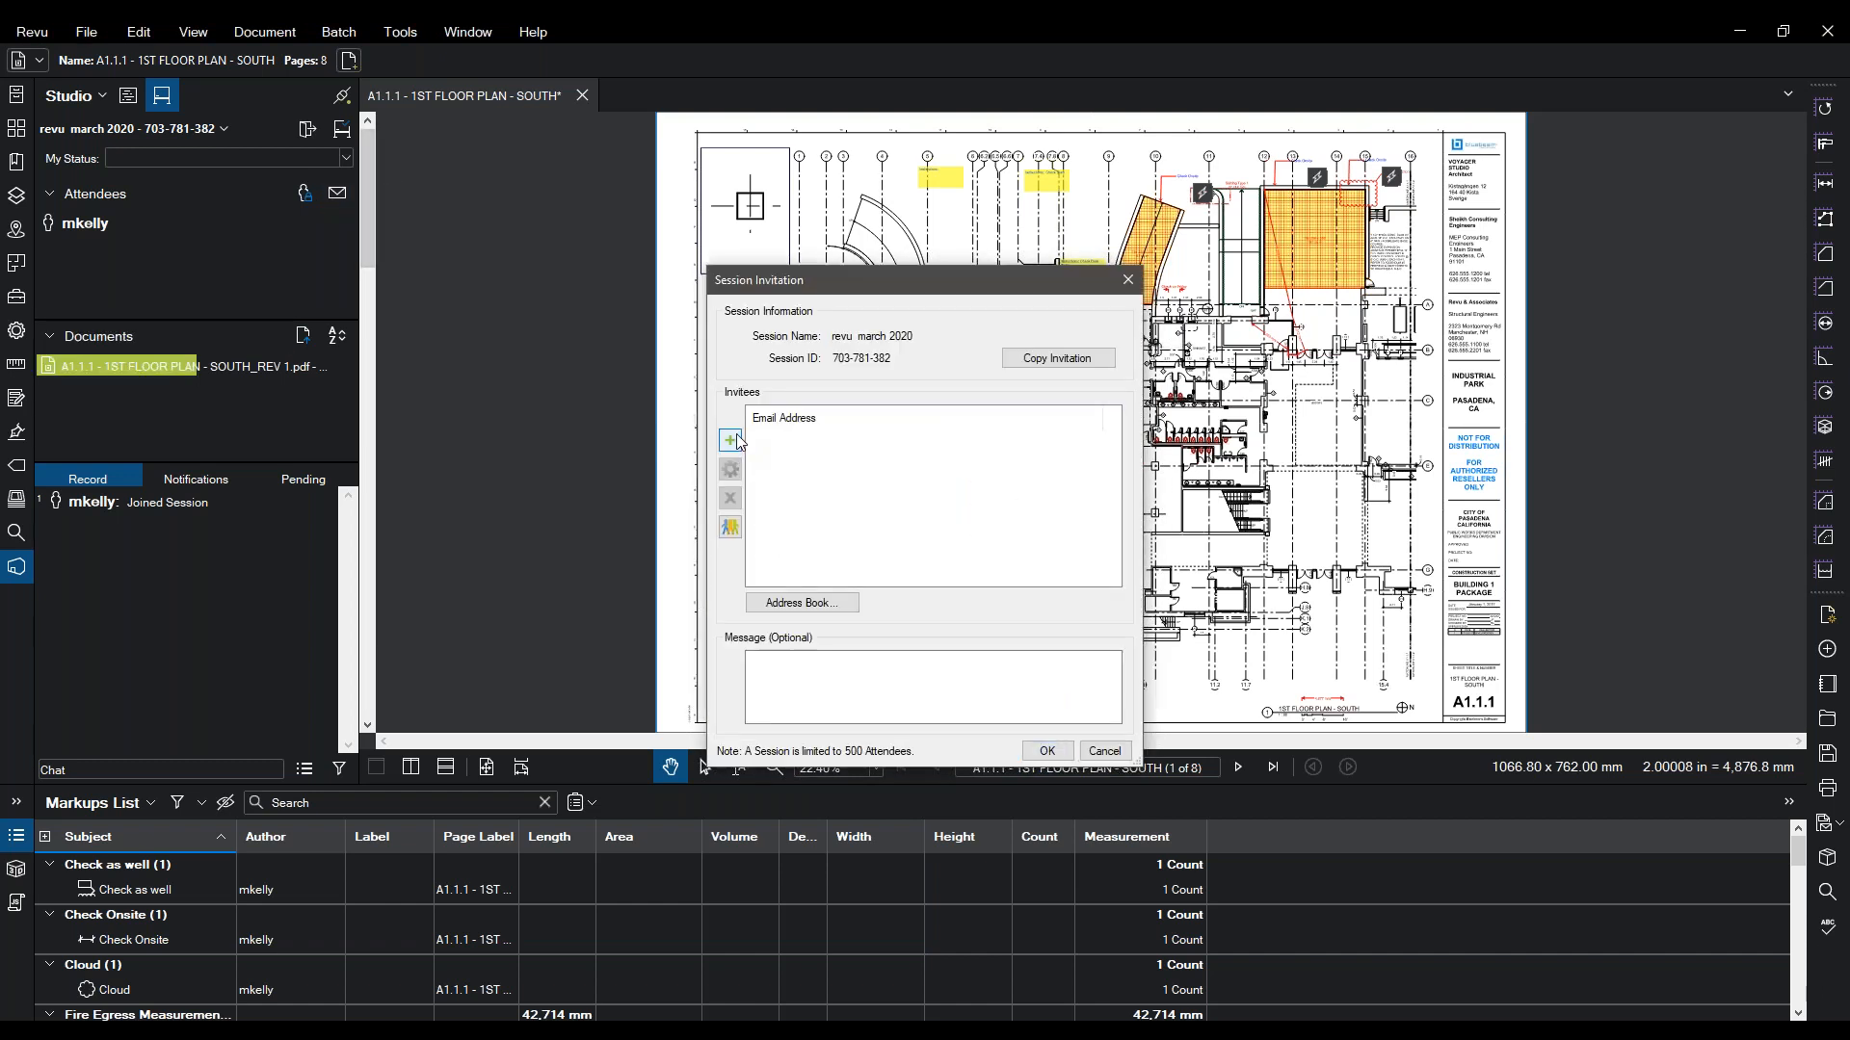
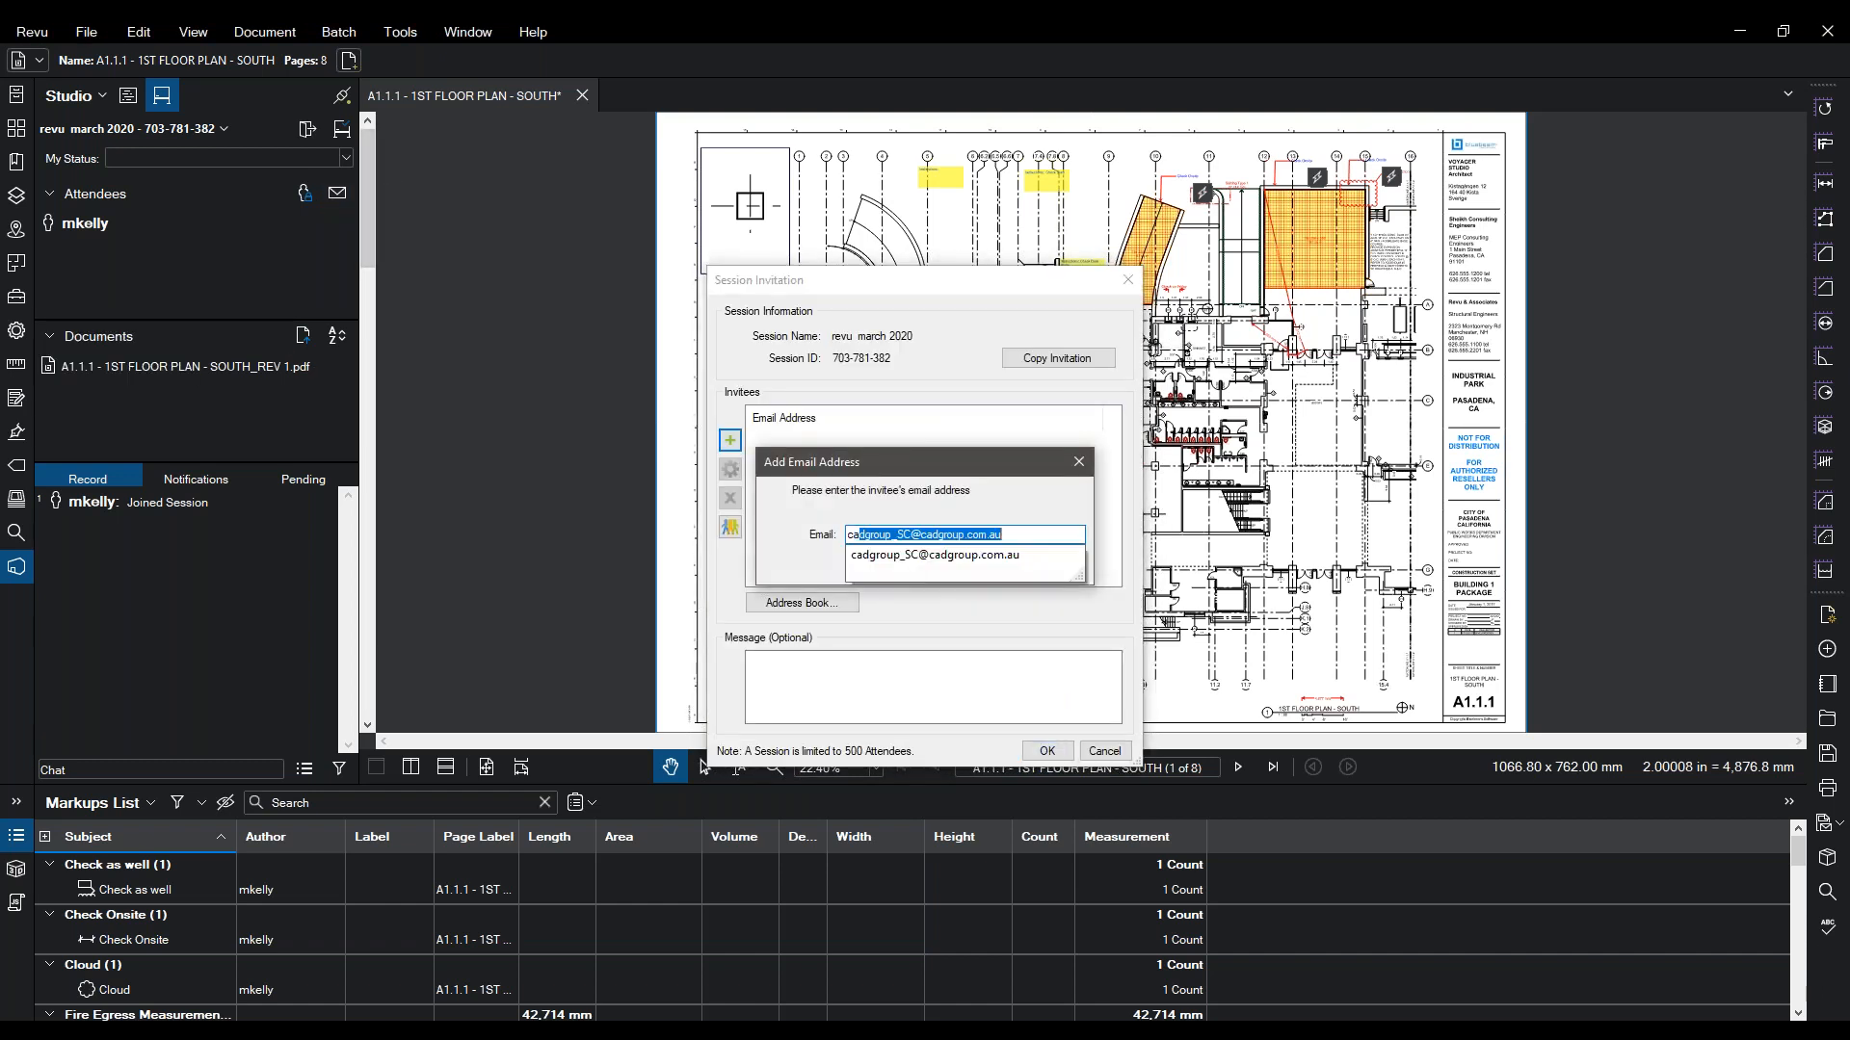
click(960, 556)
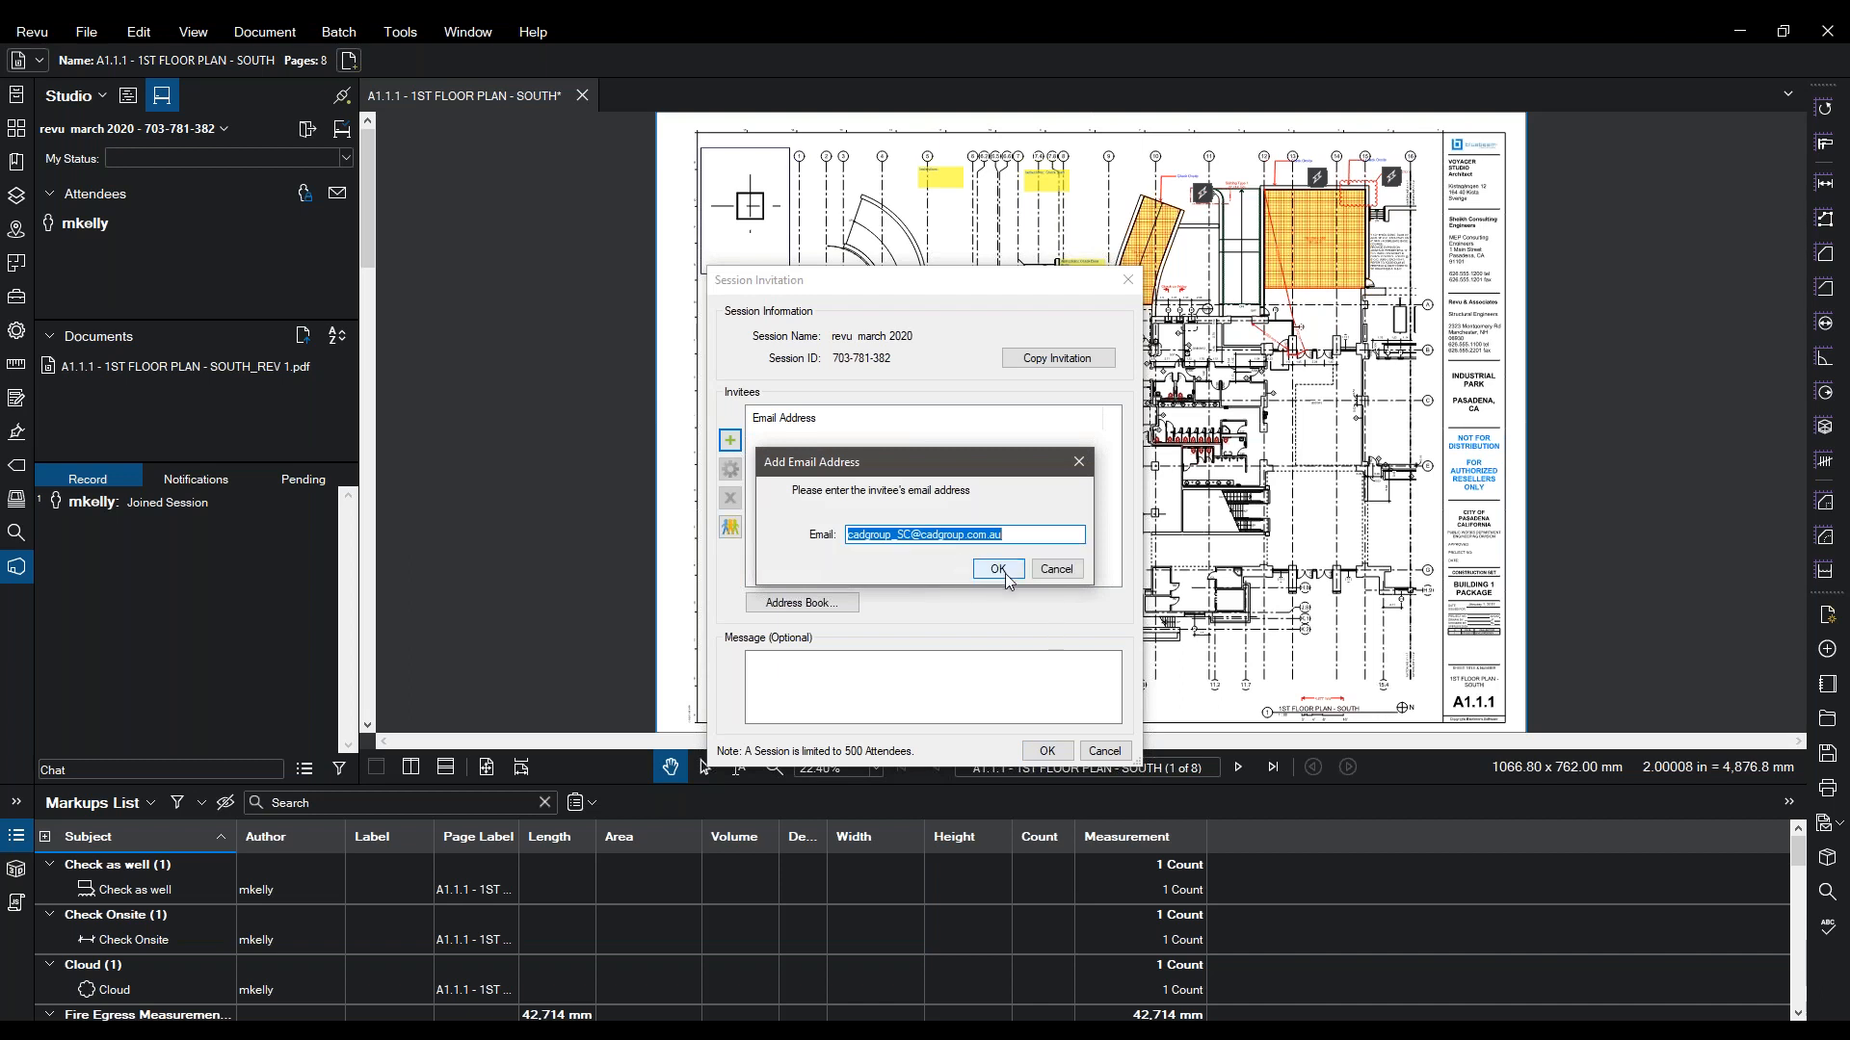
click(1004, 574)
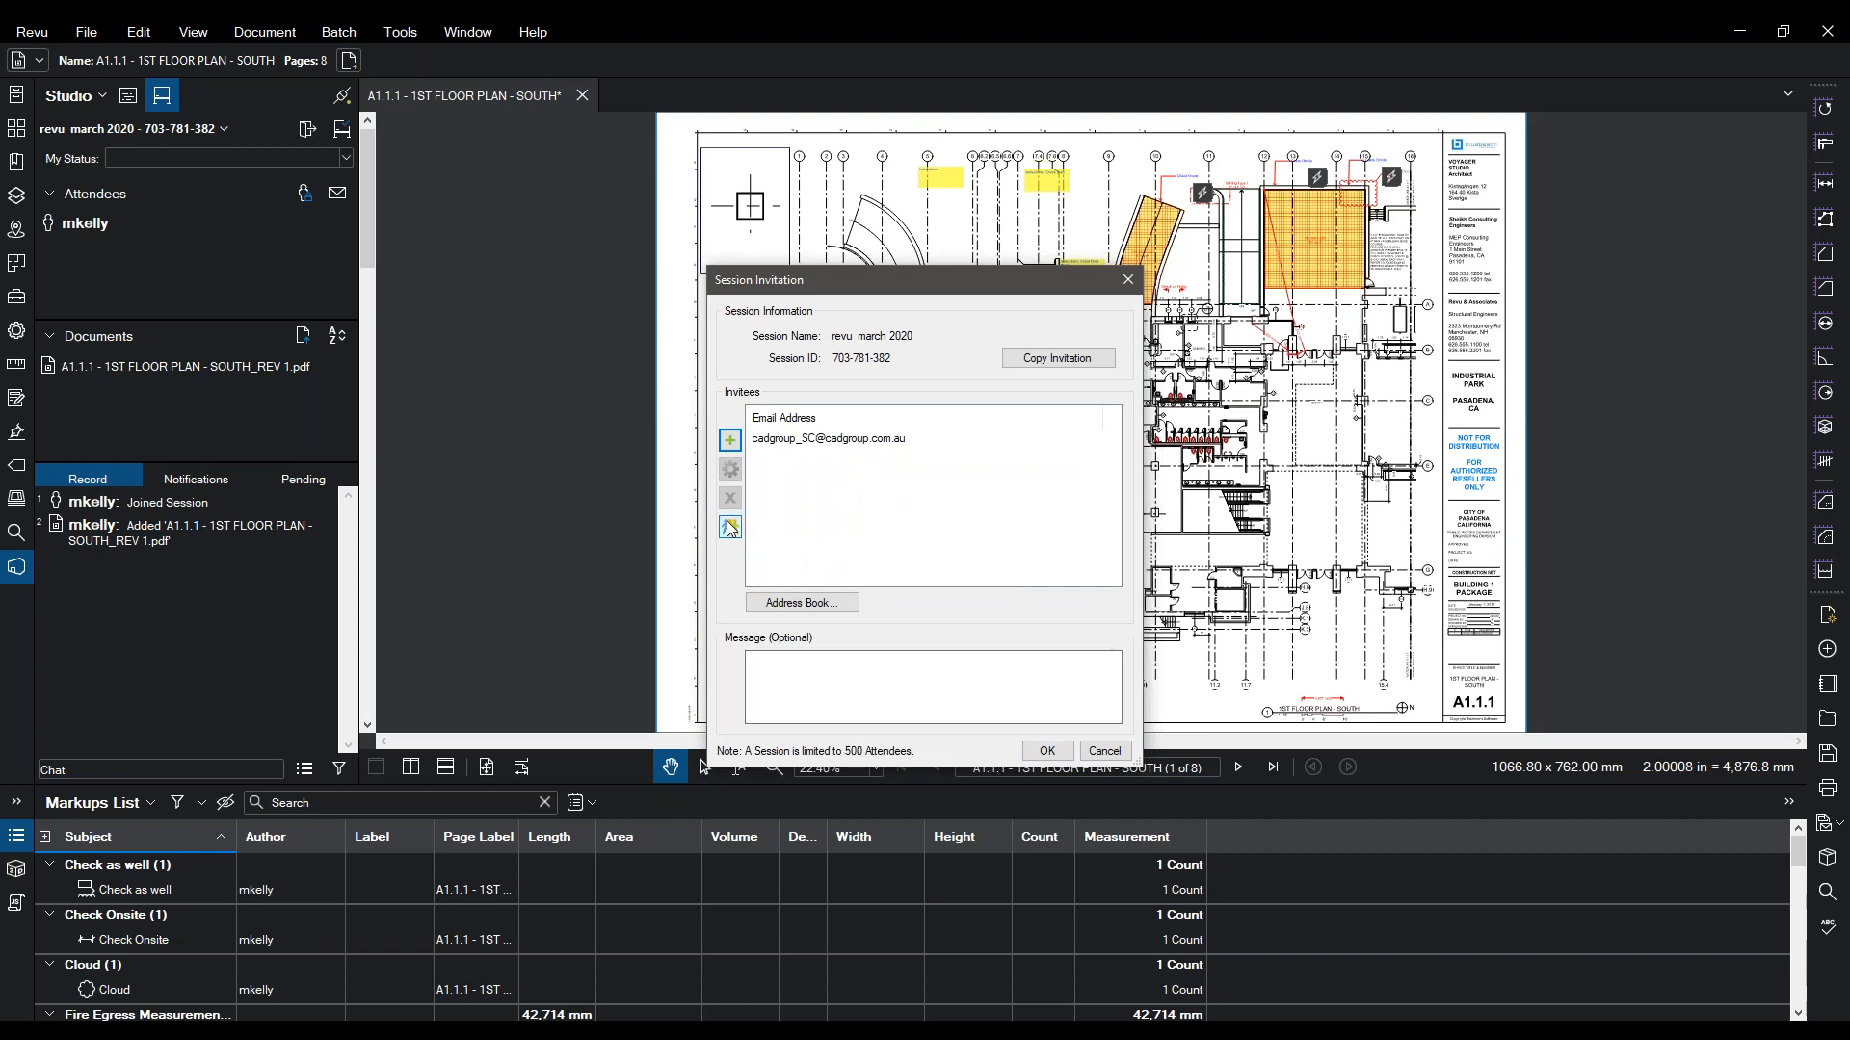
click(841, 440)
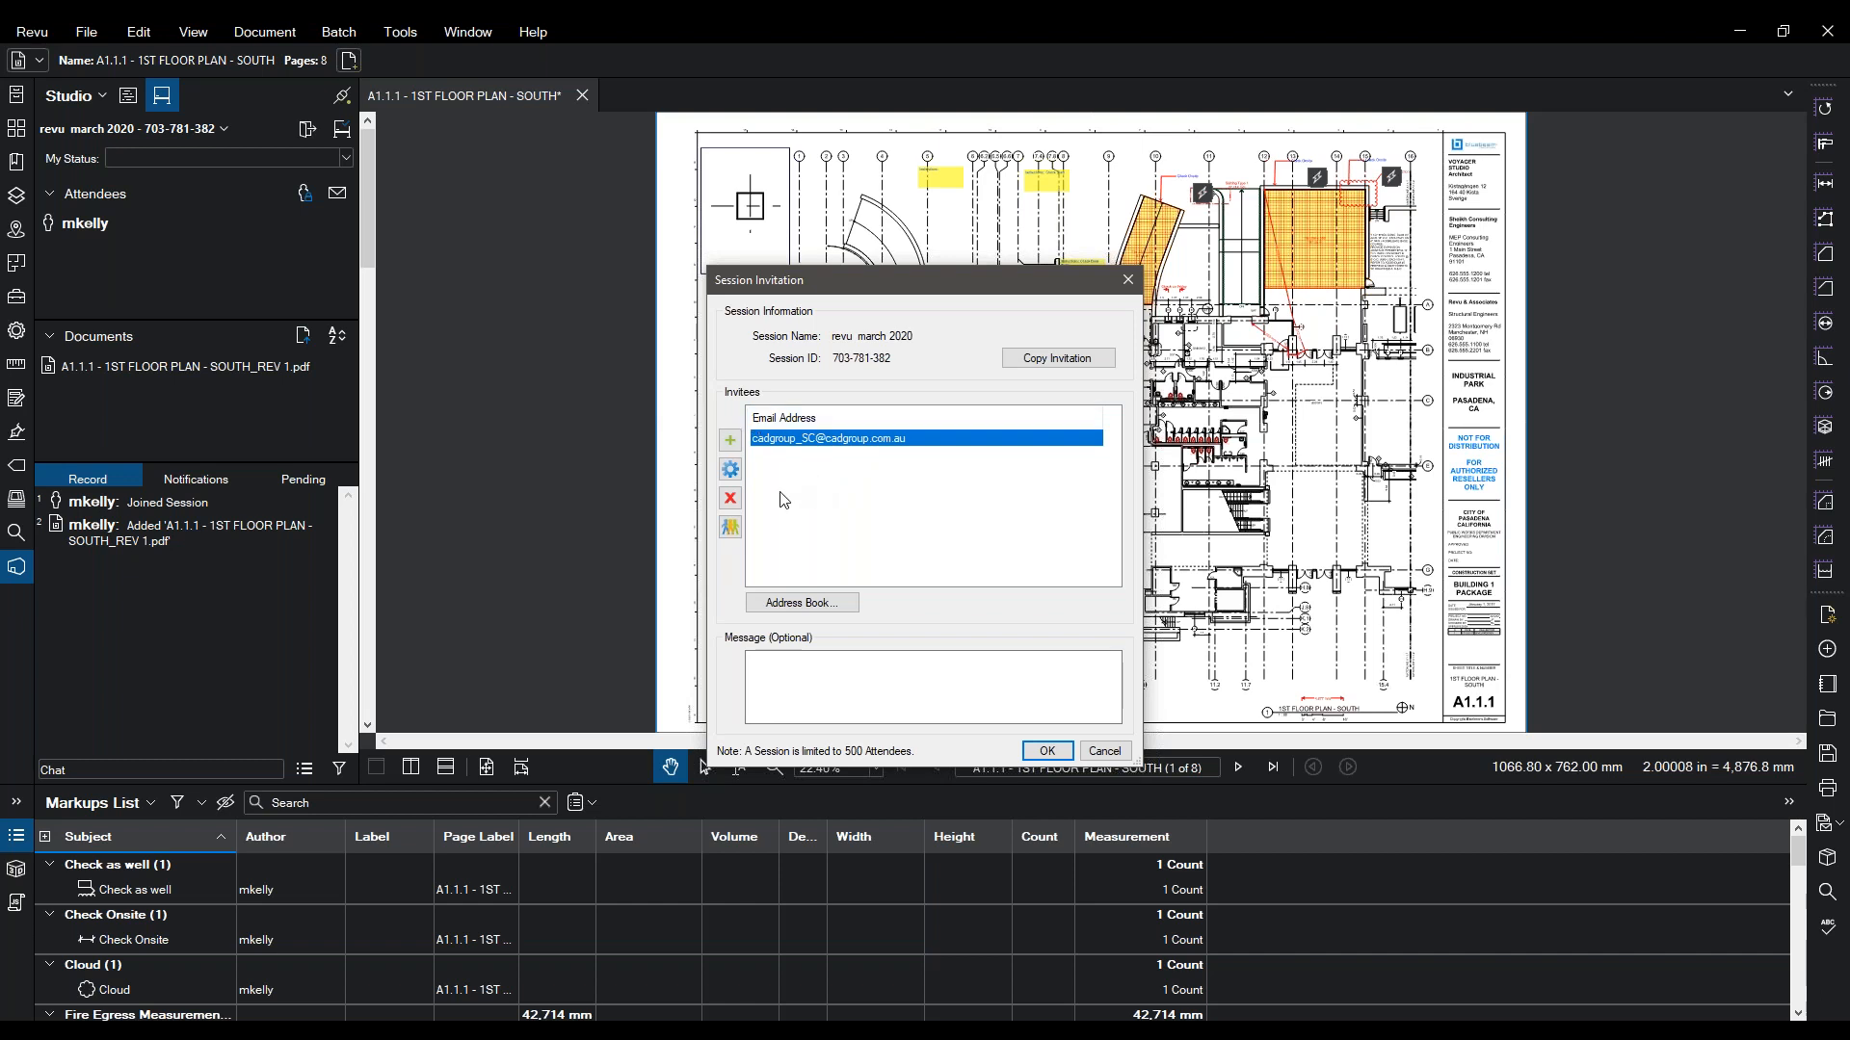
- Send the e-mail invitations and dismiss the confirmation
click(734, 529)
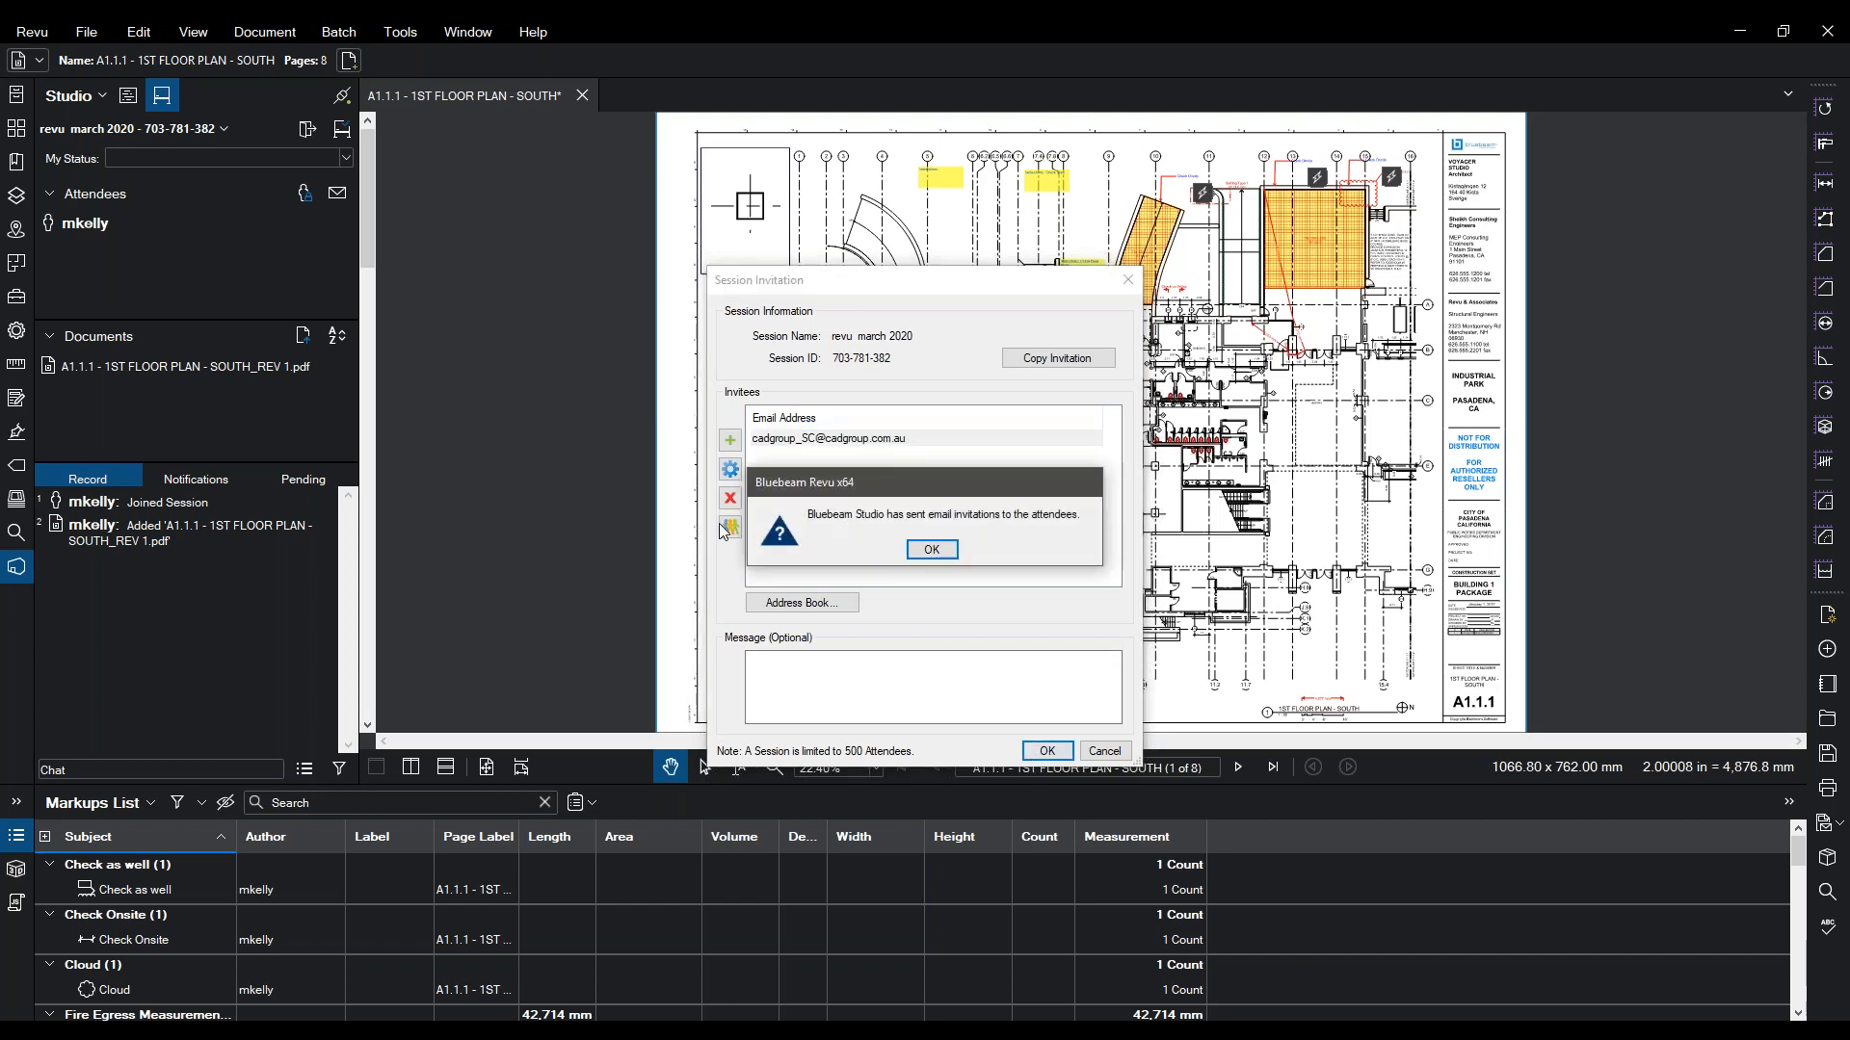
click(908, 548)
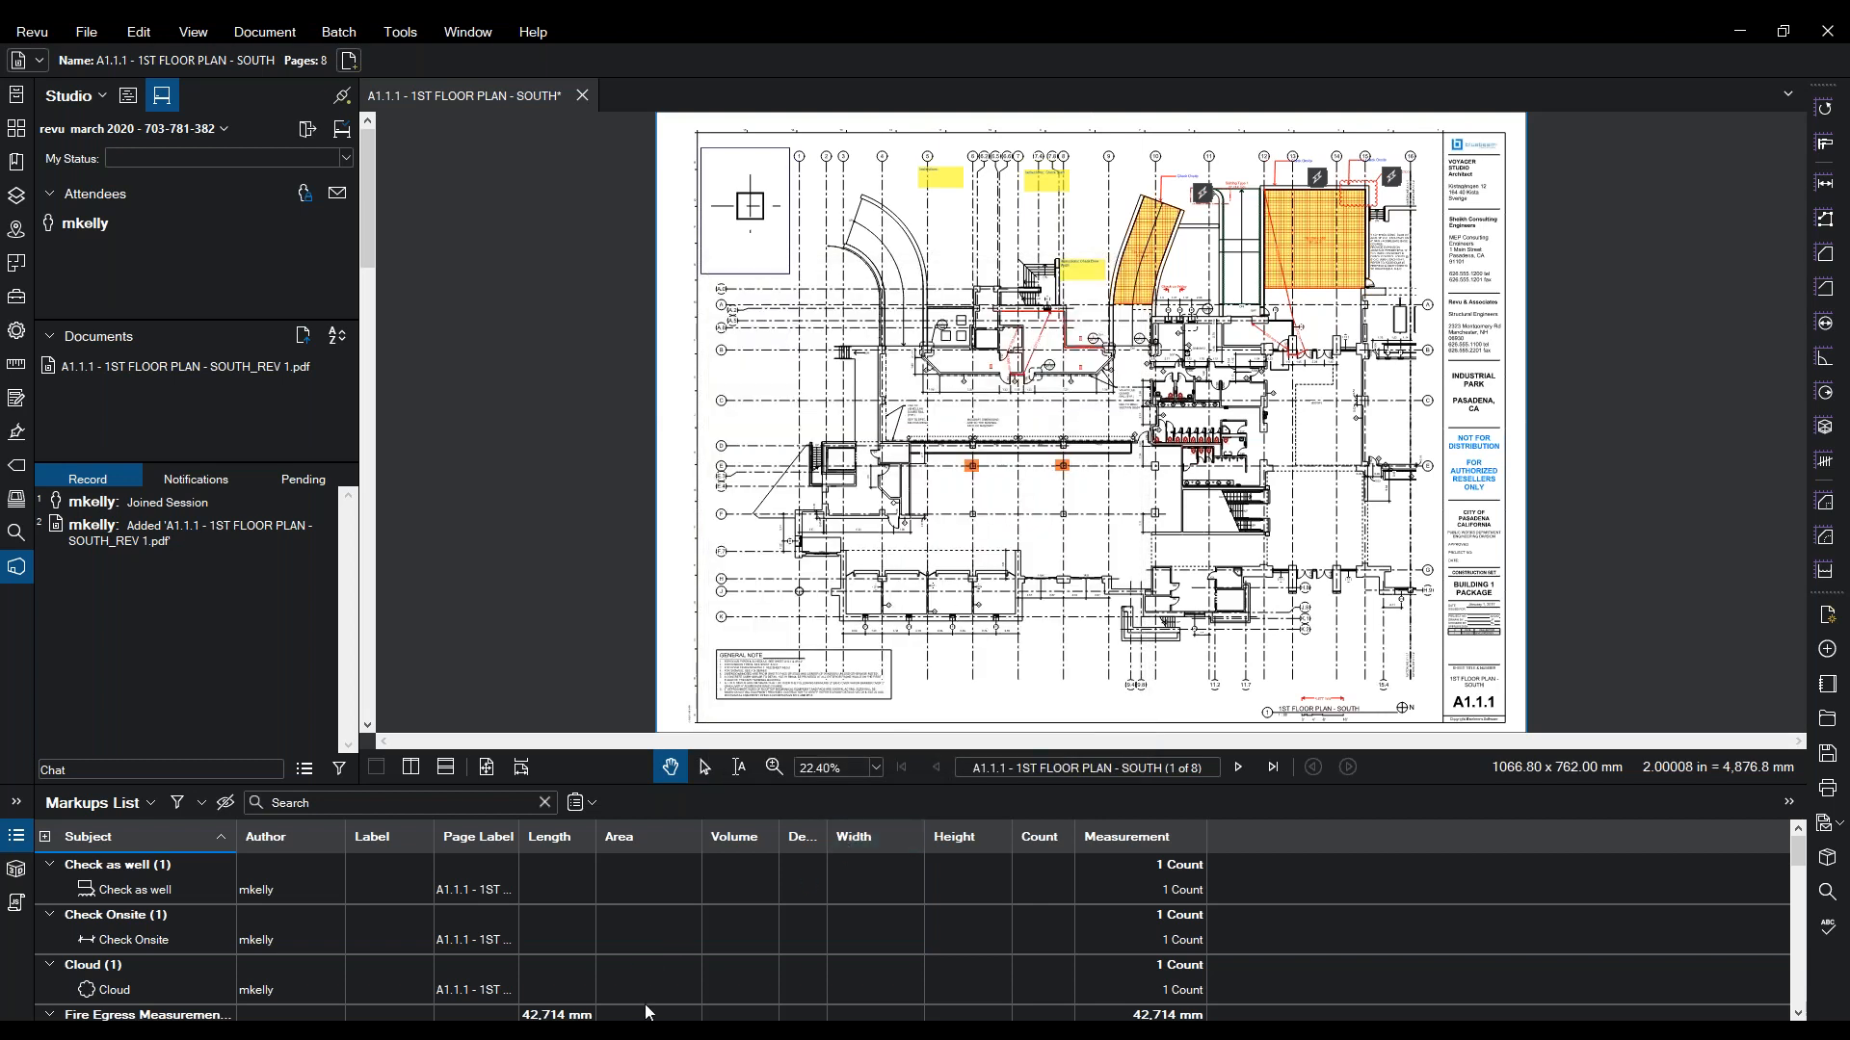
mouse_move(686, 1032)
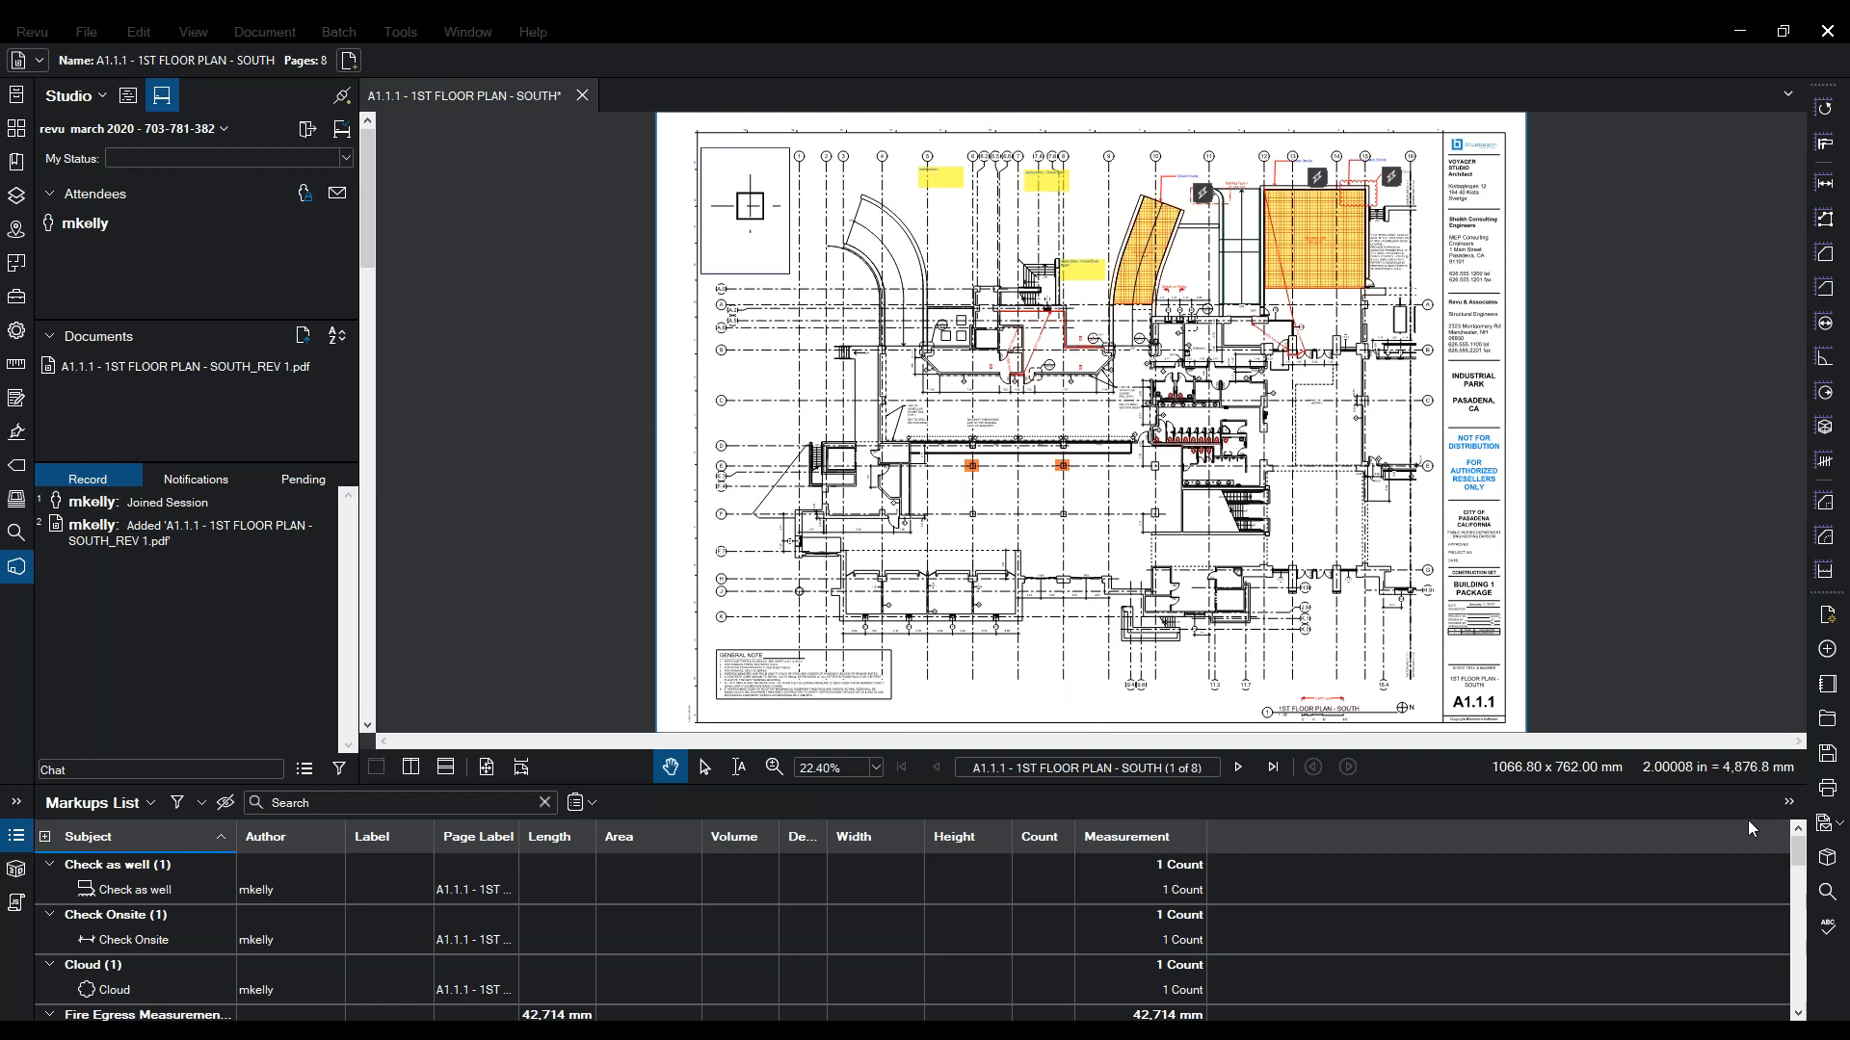
- Address the forwarded message to tech support and send it
text(suppo)
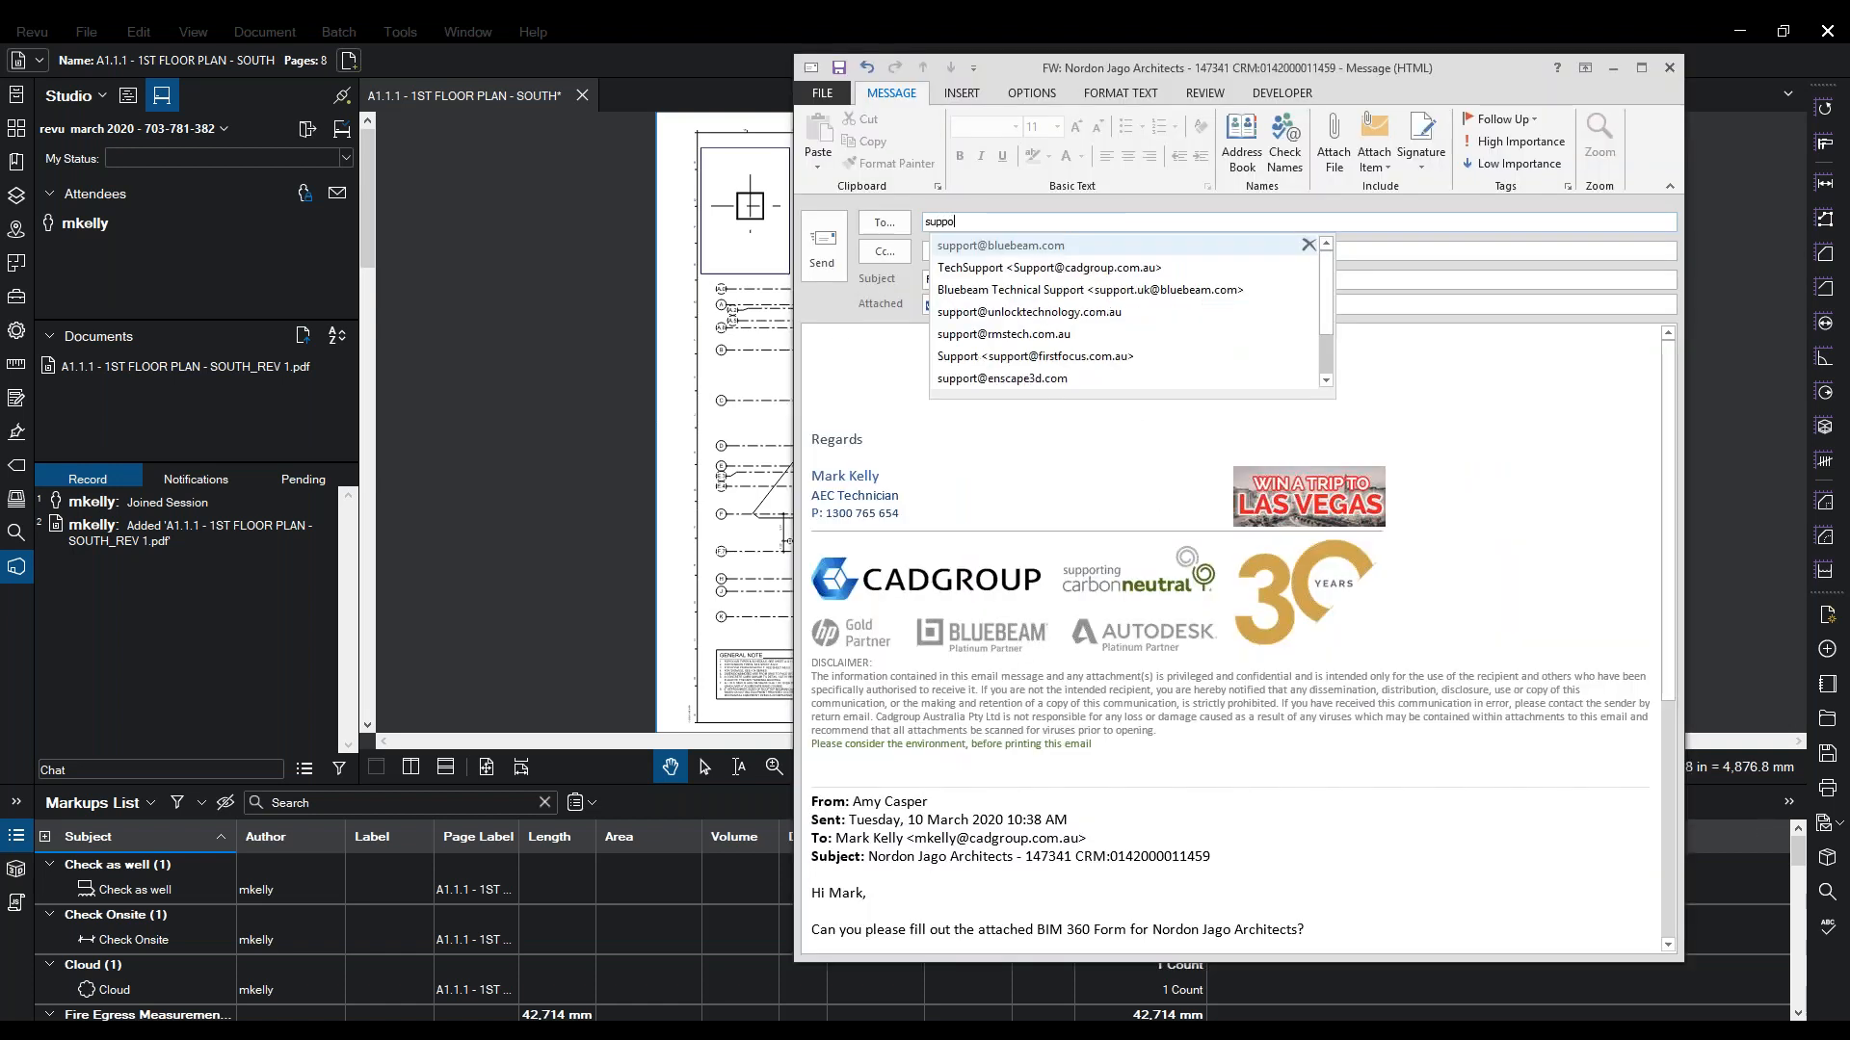
text(rt)
click(975, 268)
click(823, 248)
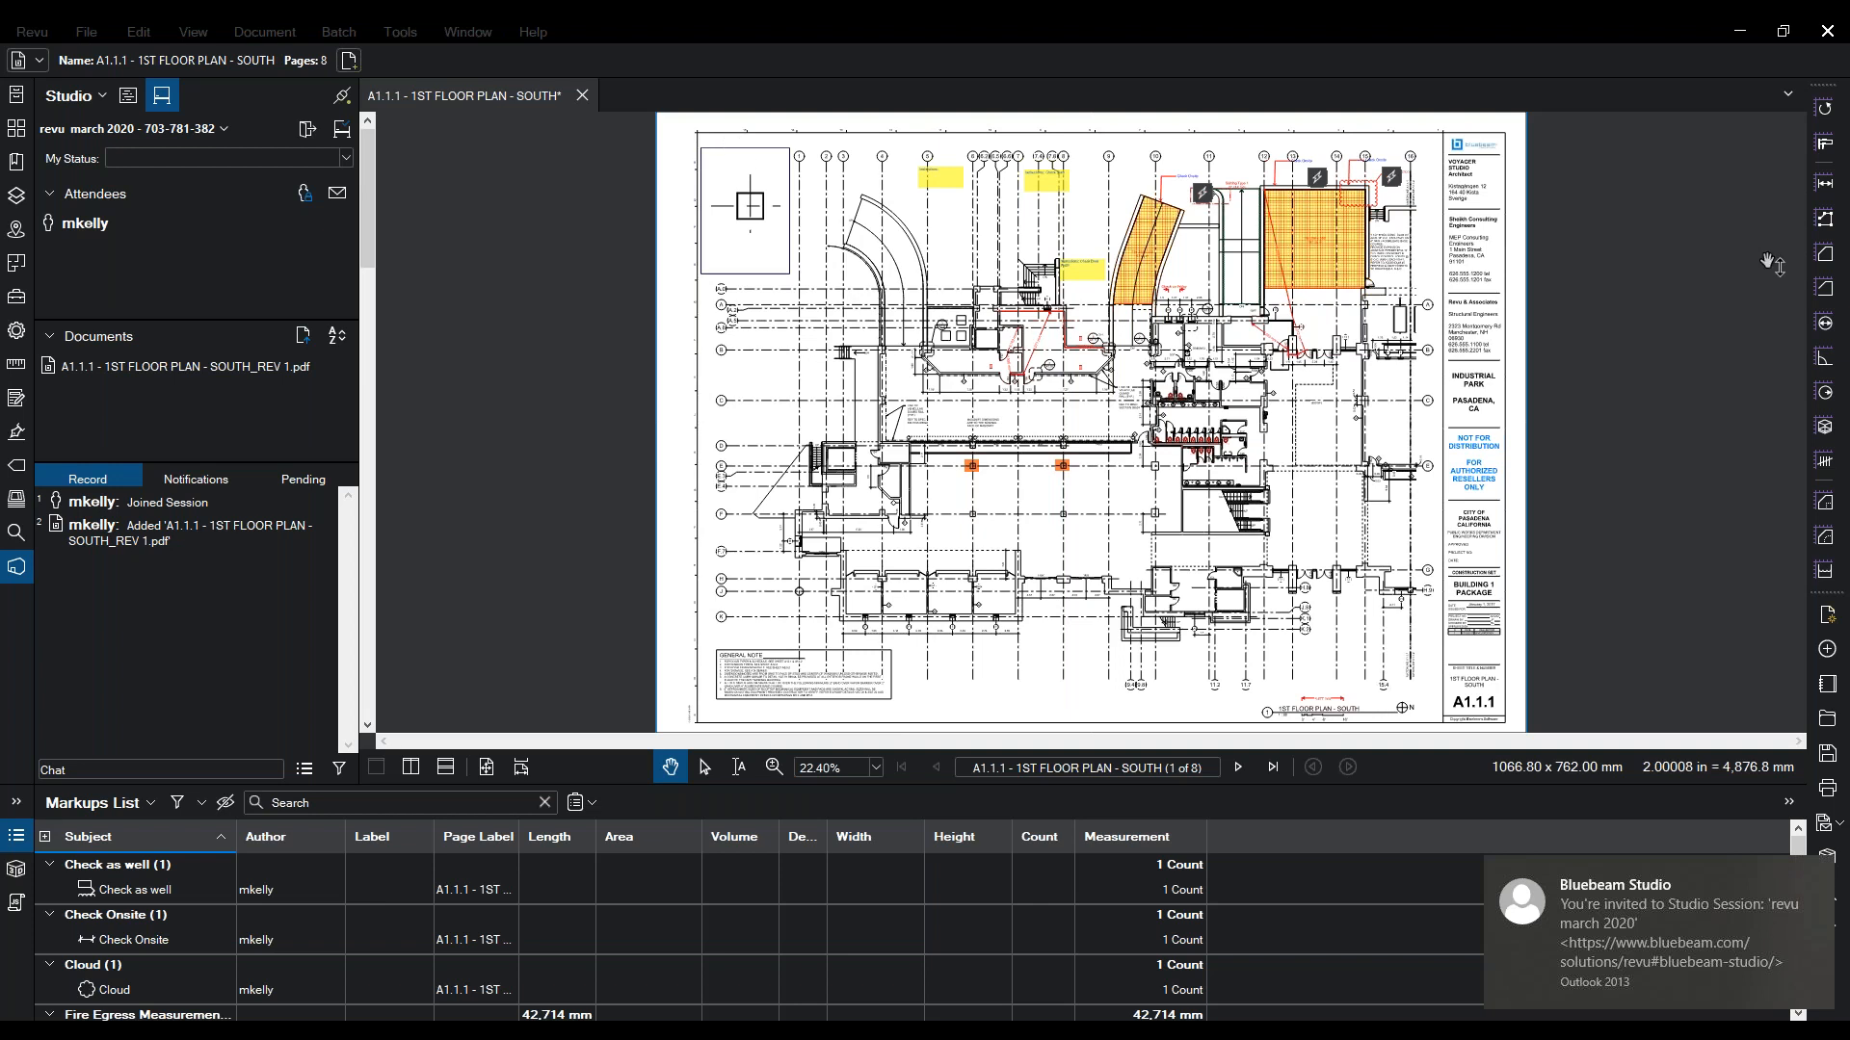
- Open the Studio invitation email, highlight its Session ID, and close it
click(1657, 925)
drag(1137, 585, 1049, 584)
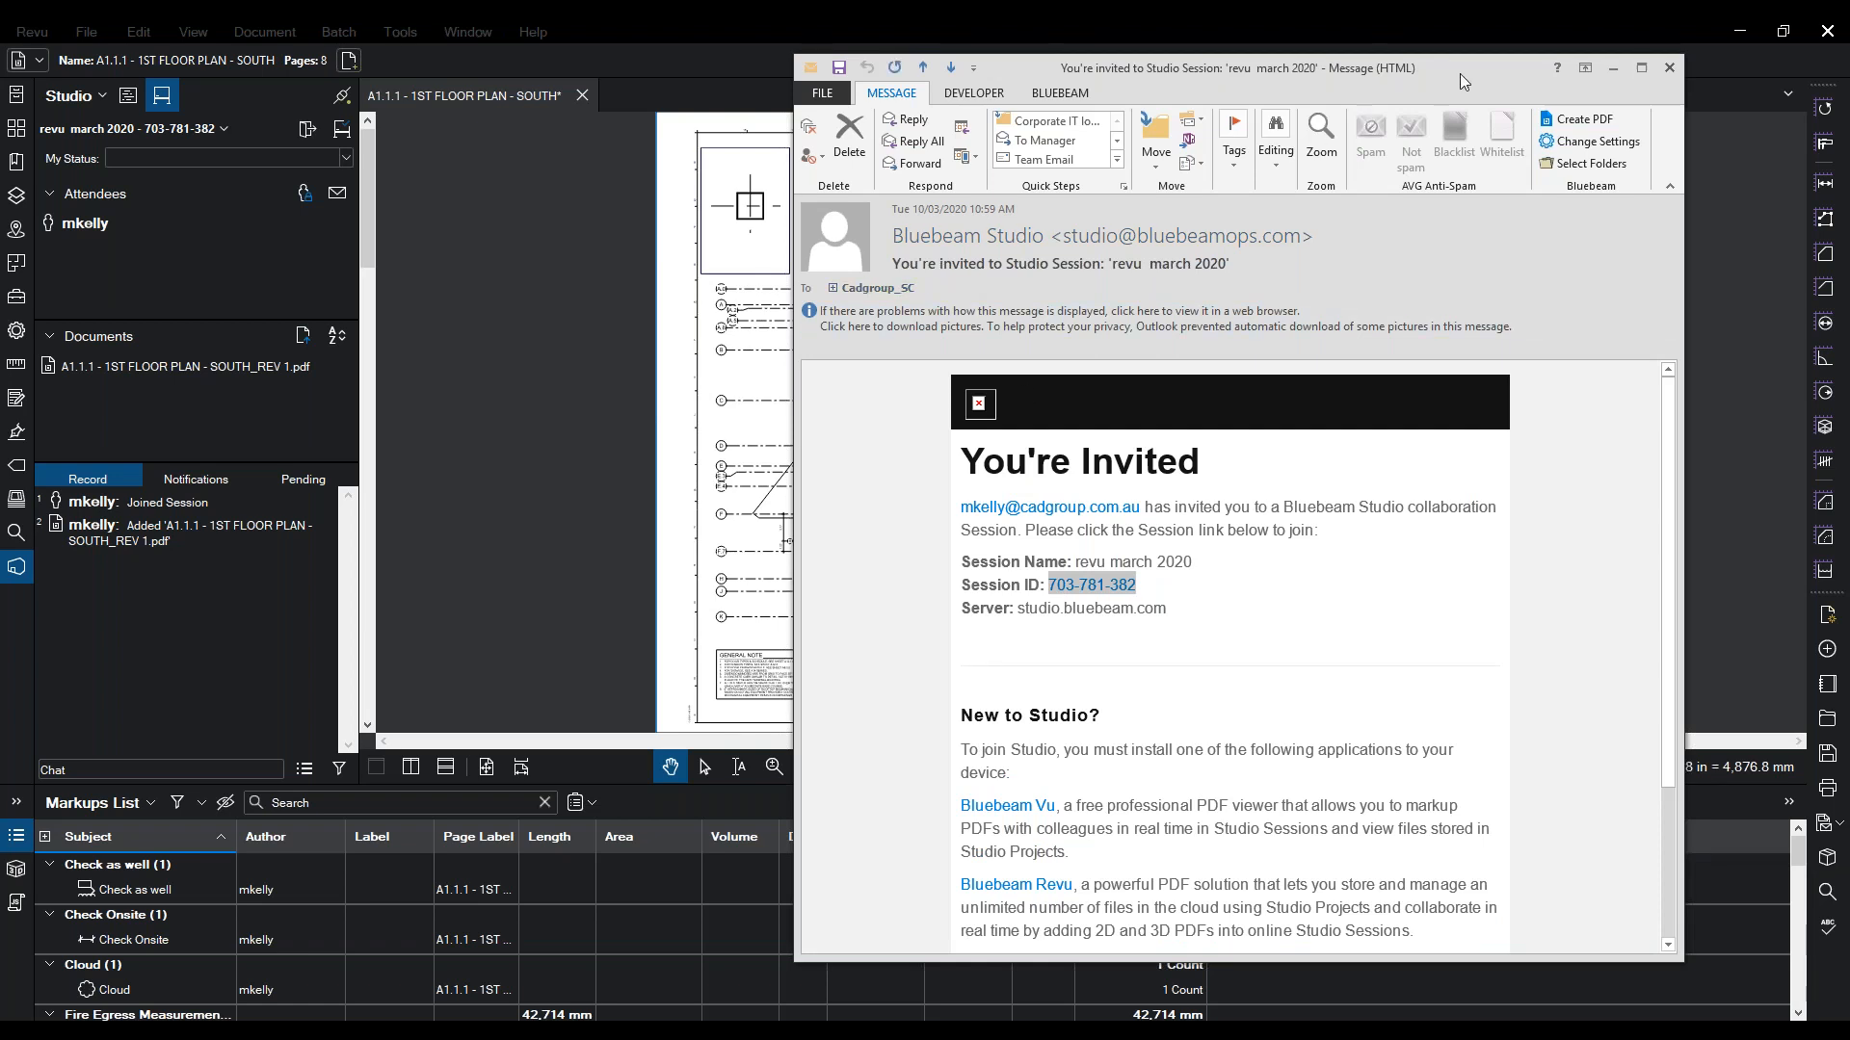
click(1676, 67)
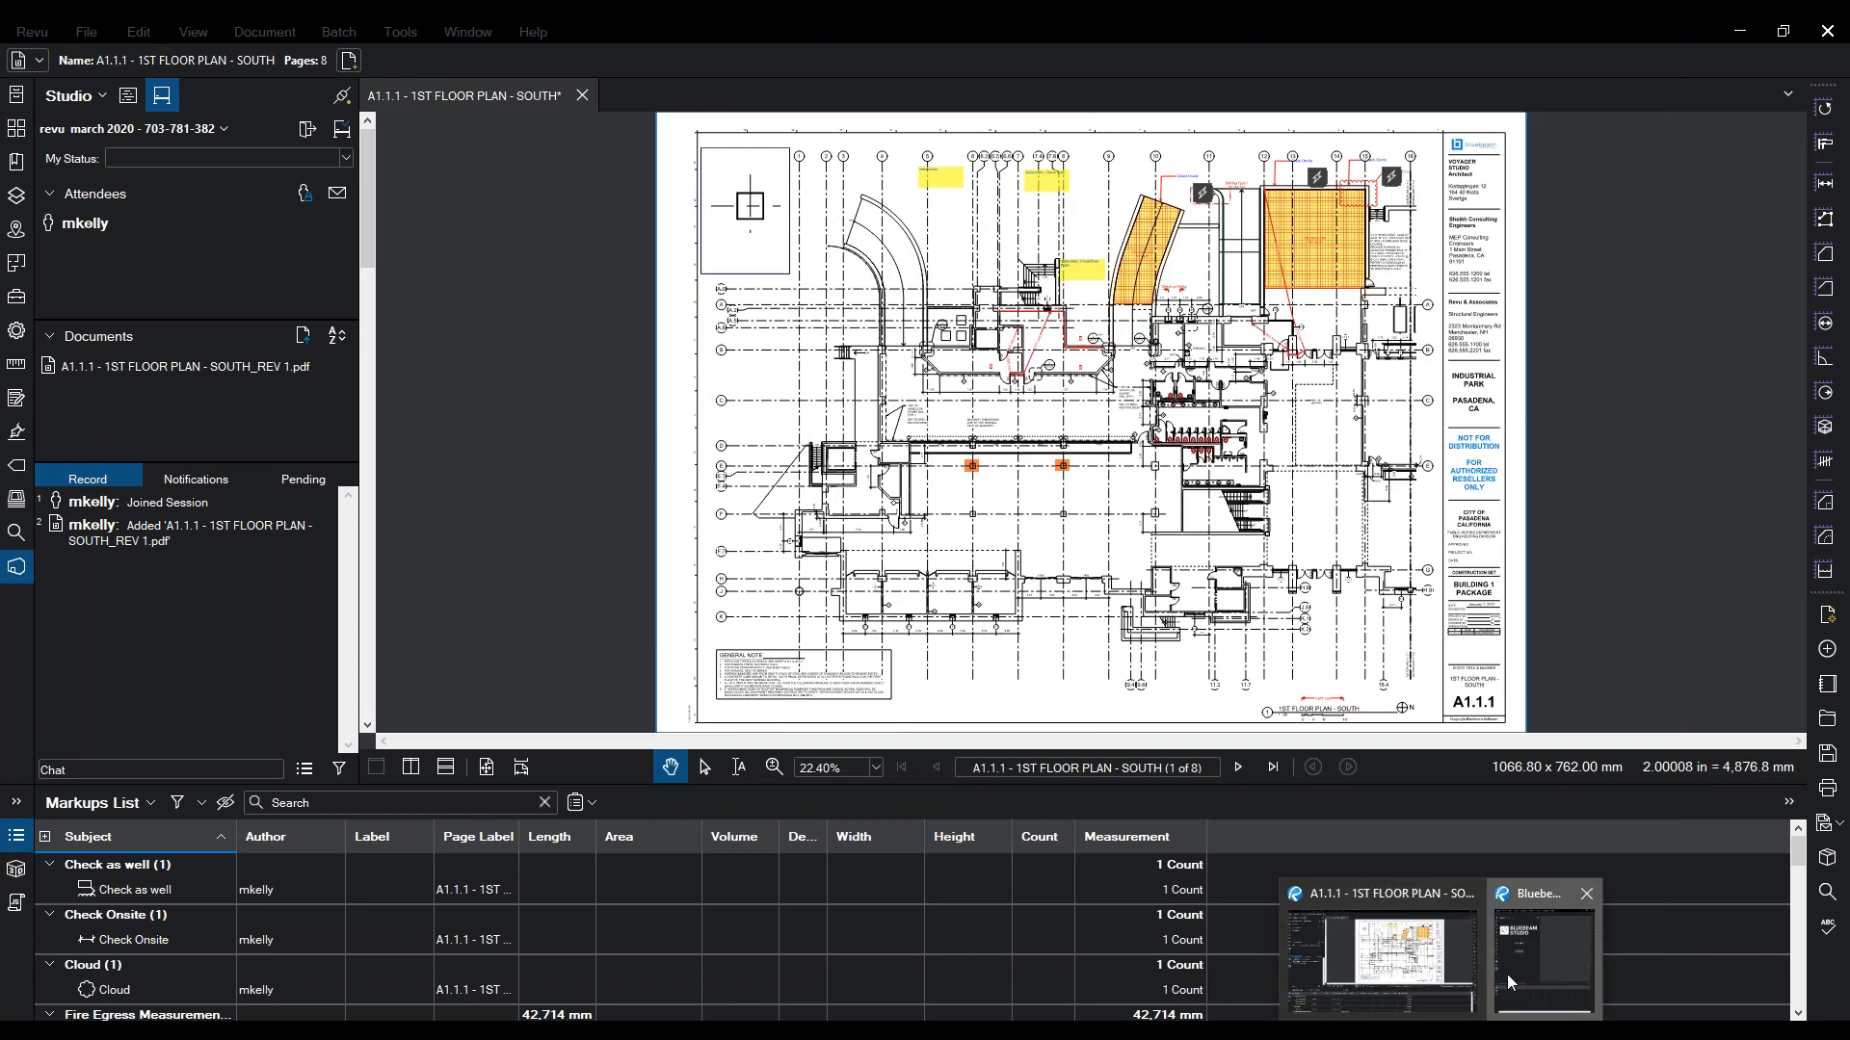
- Place the two Revu windows side by side, main window on the right with a narrower Studio panel
click(1507, 974)
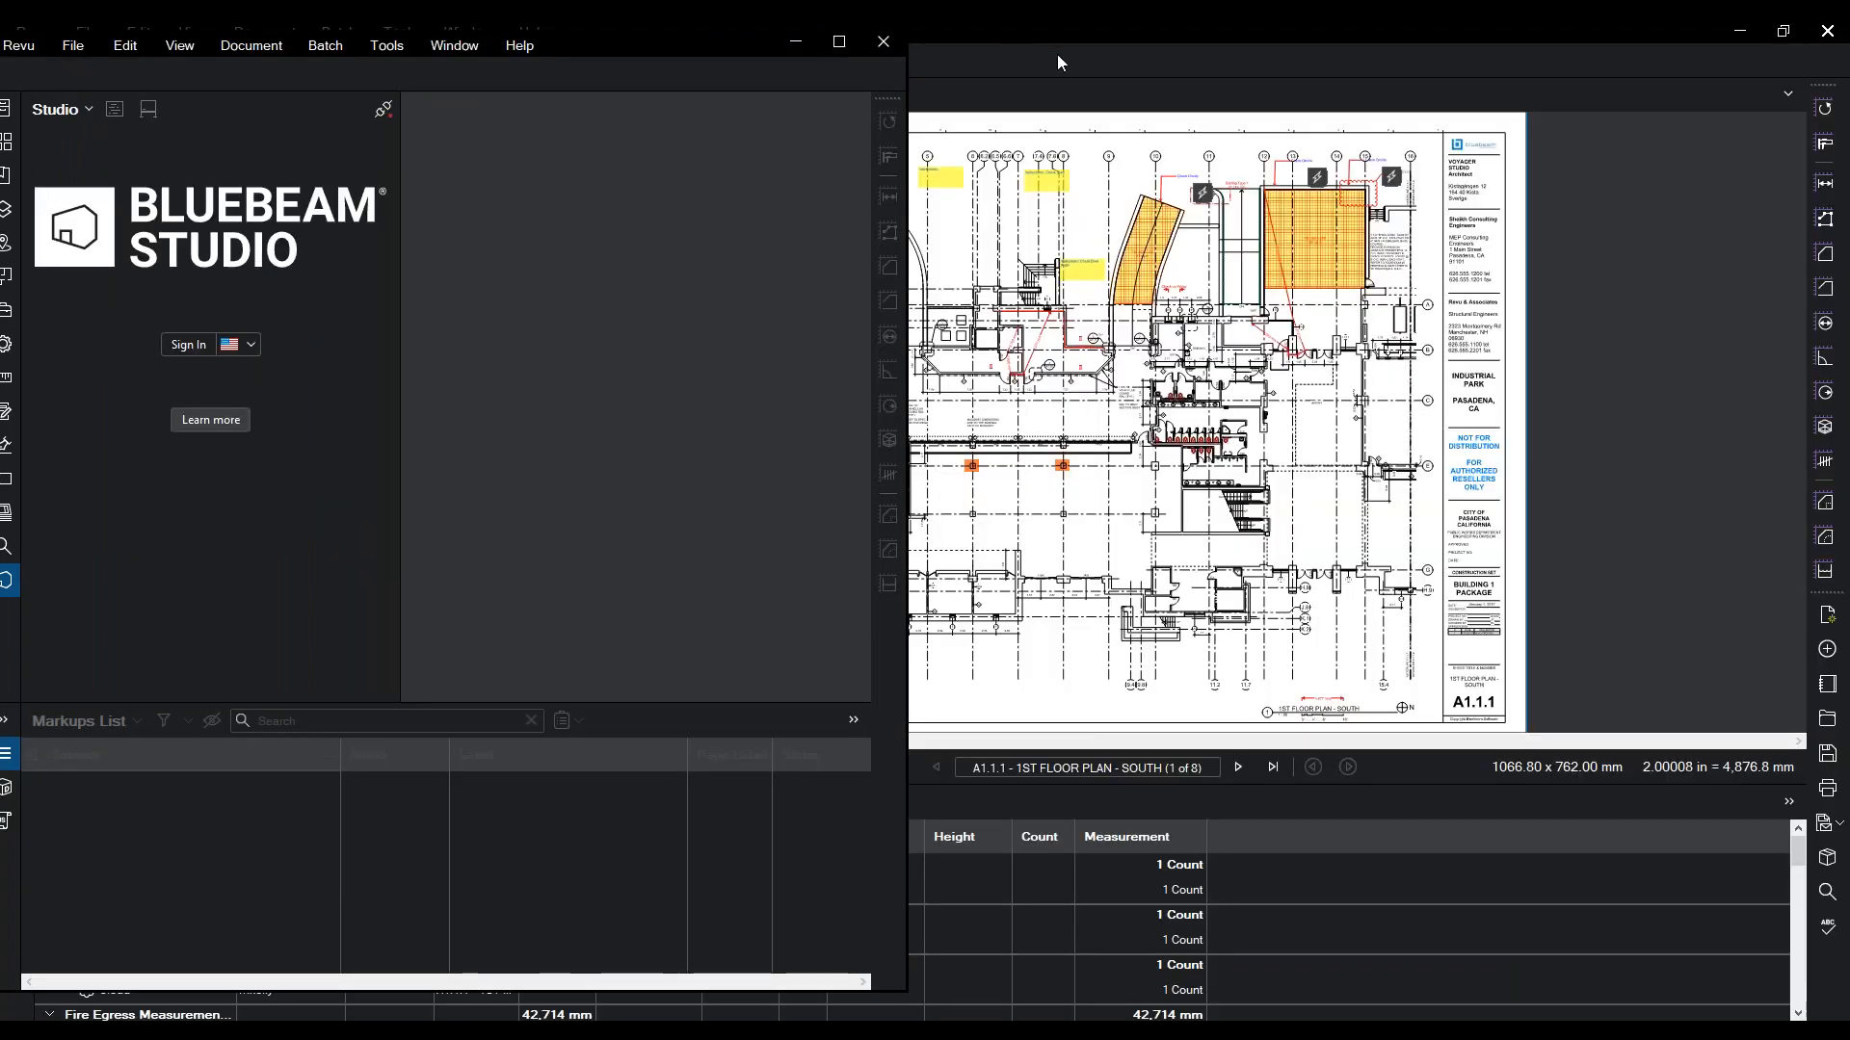
drag(1056, 19, 1394, 56)
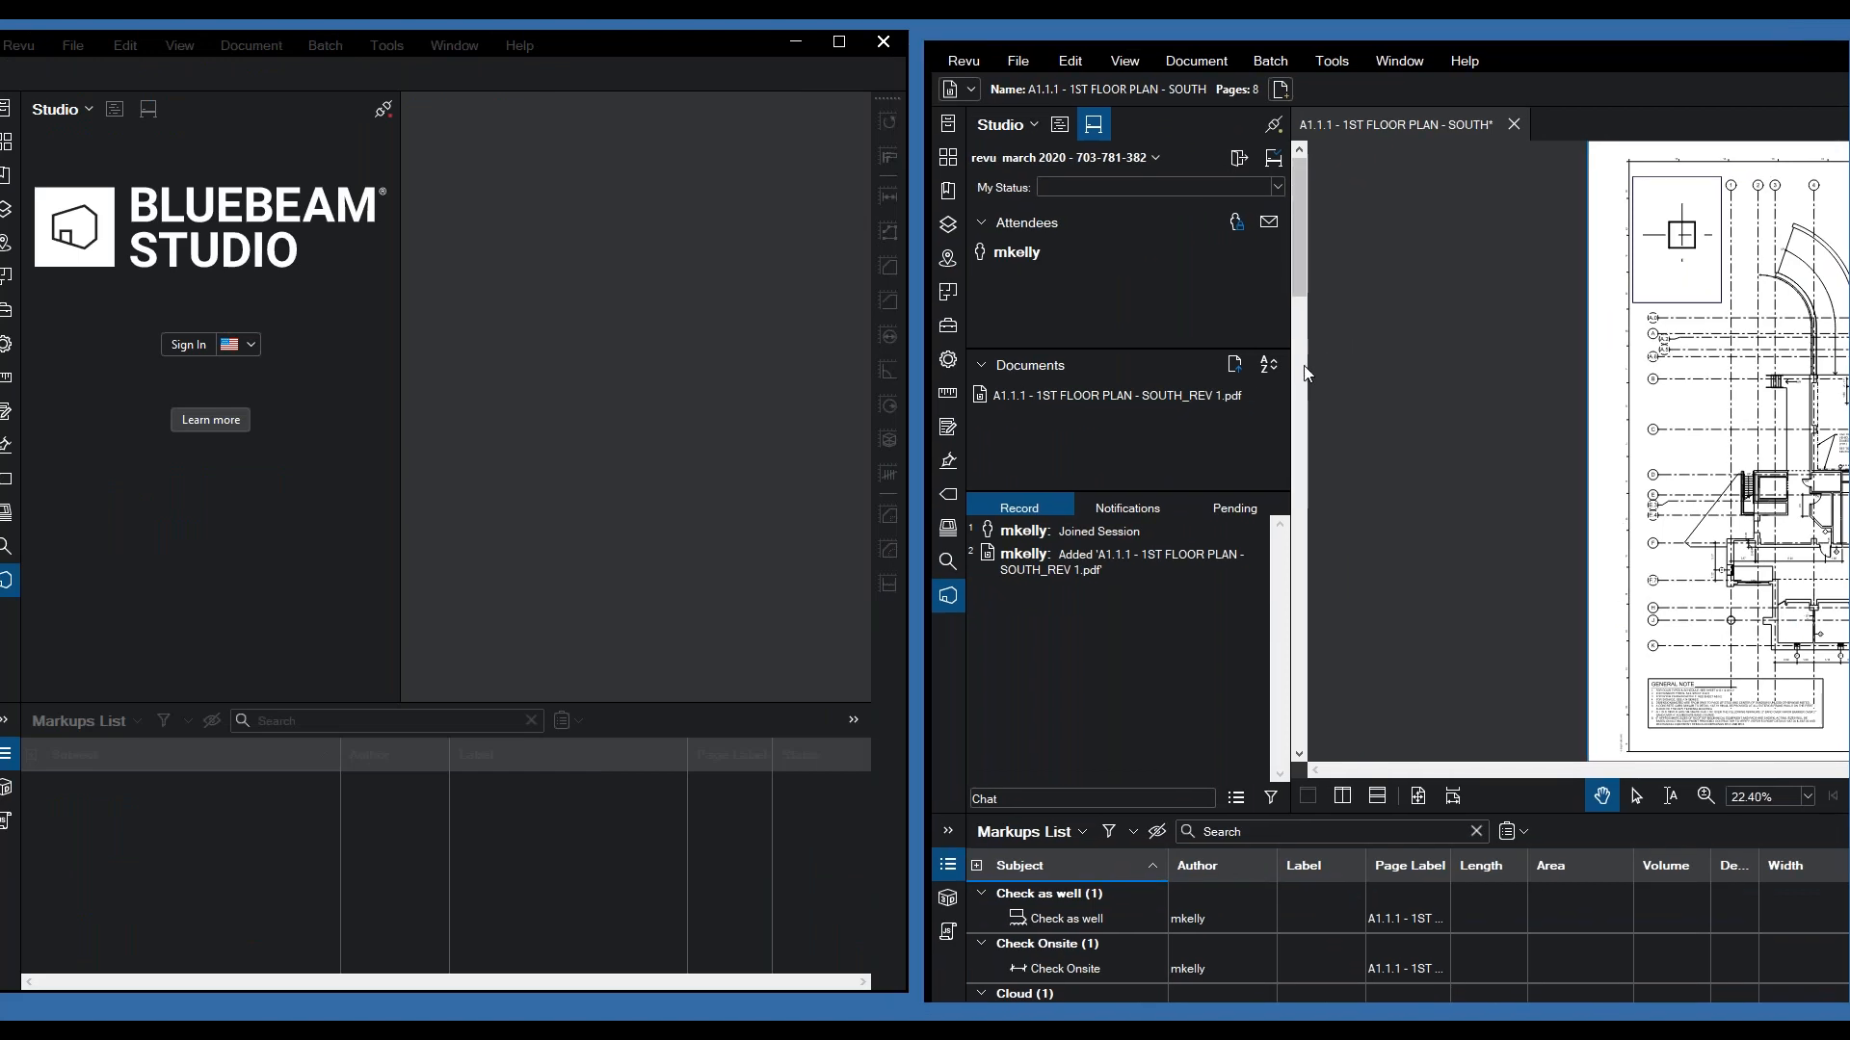
drag(1290, 367, 1135, 366)
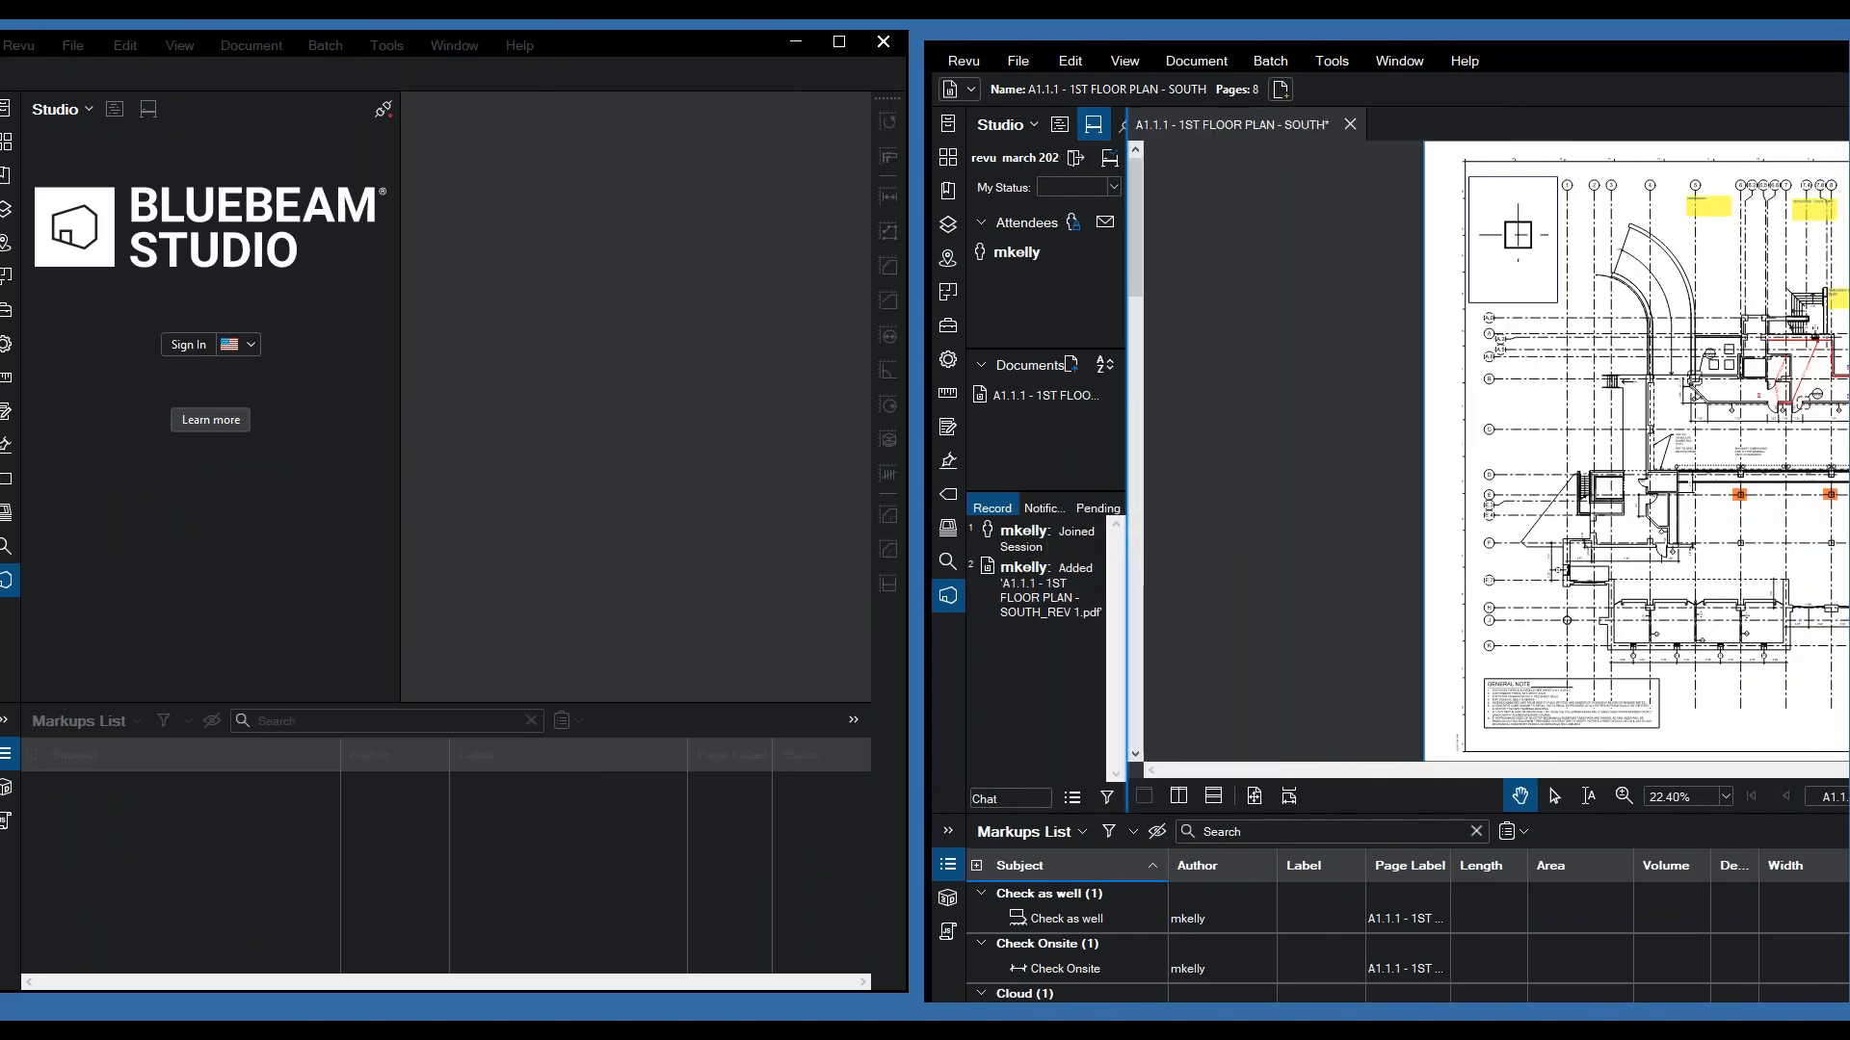
- Sign the left window into Studio with the second user's Bluebeam ID and password
click(176, 347)
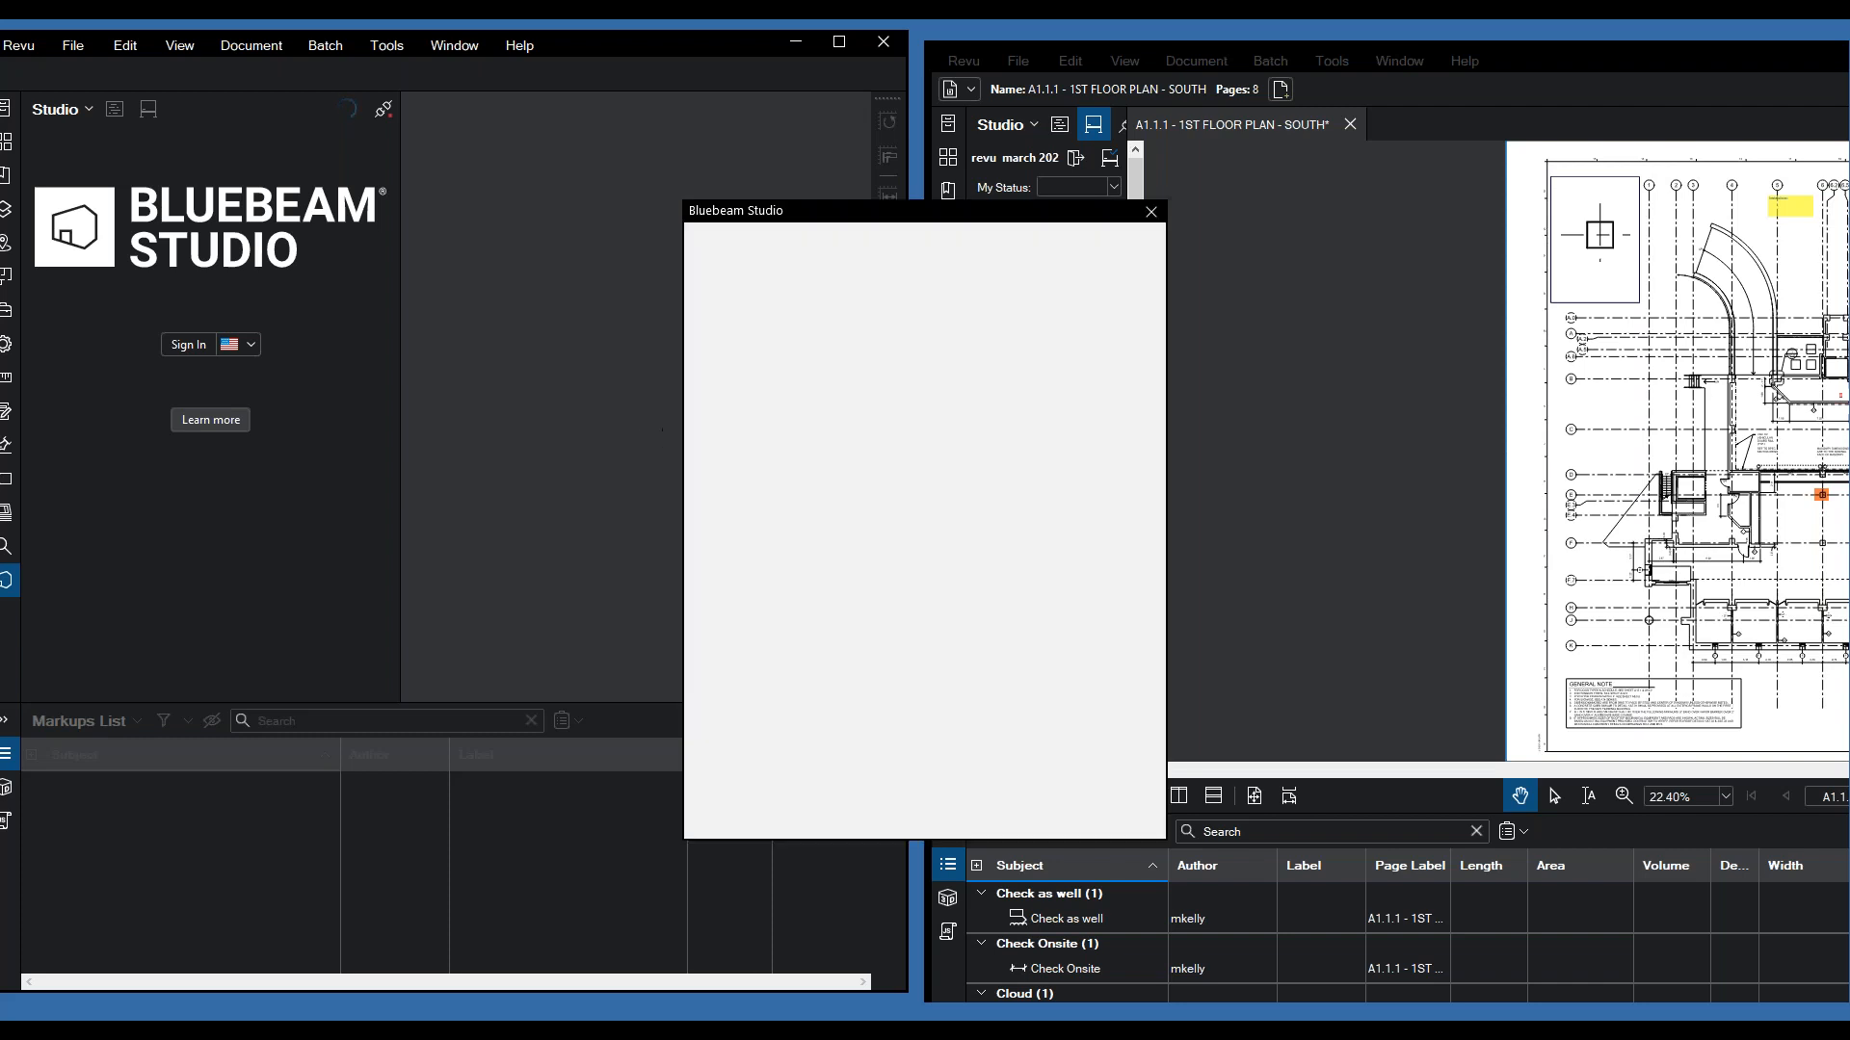
click(771, 528)
key(shift+Home)
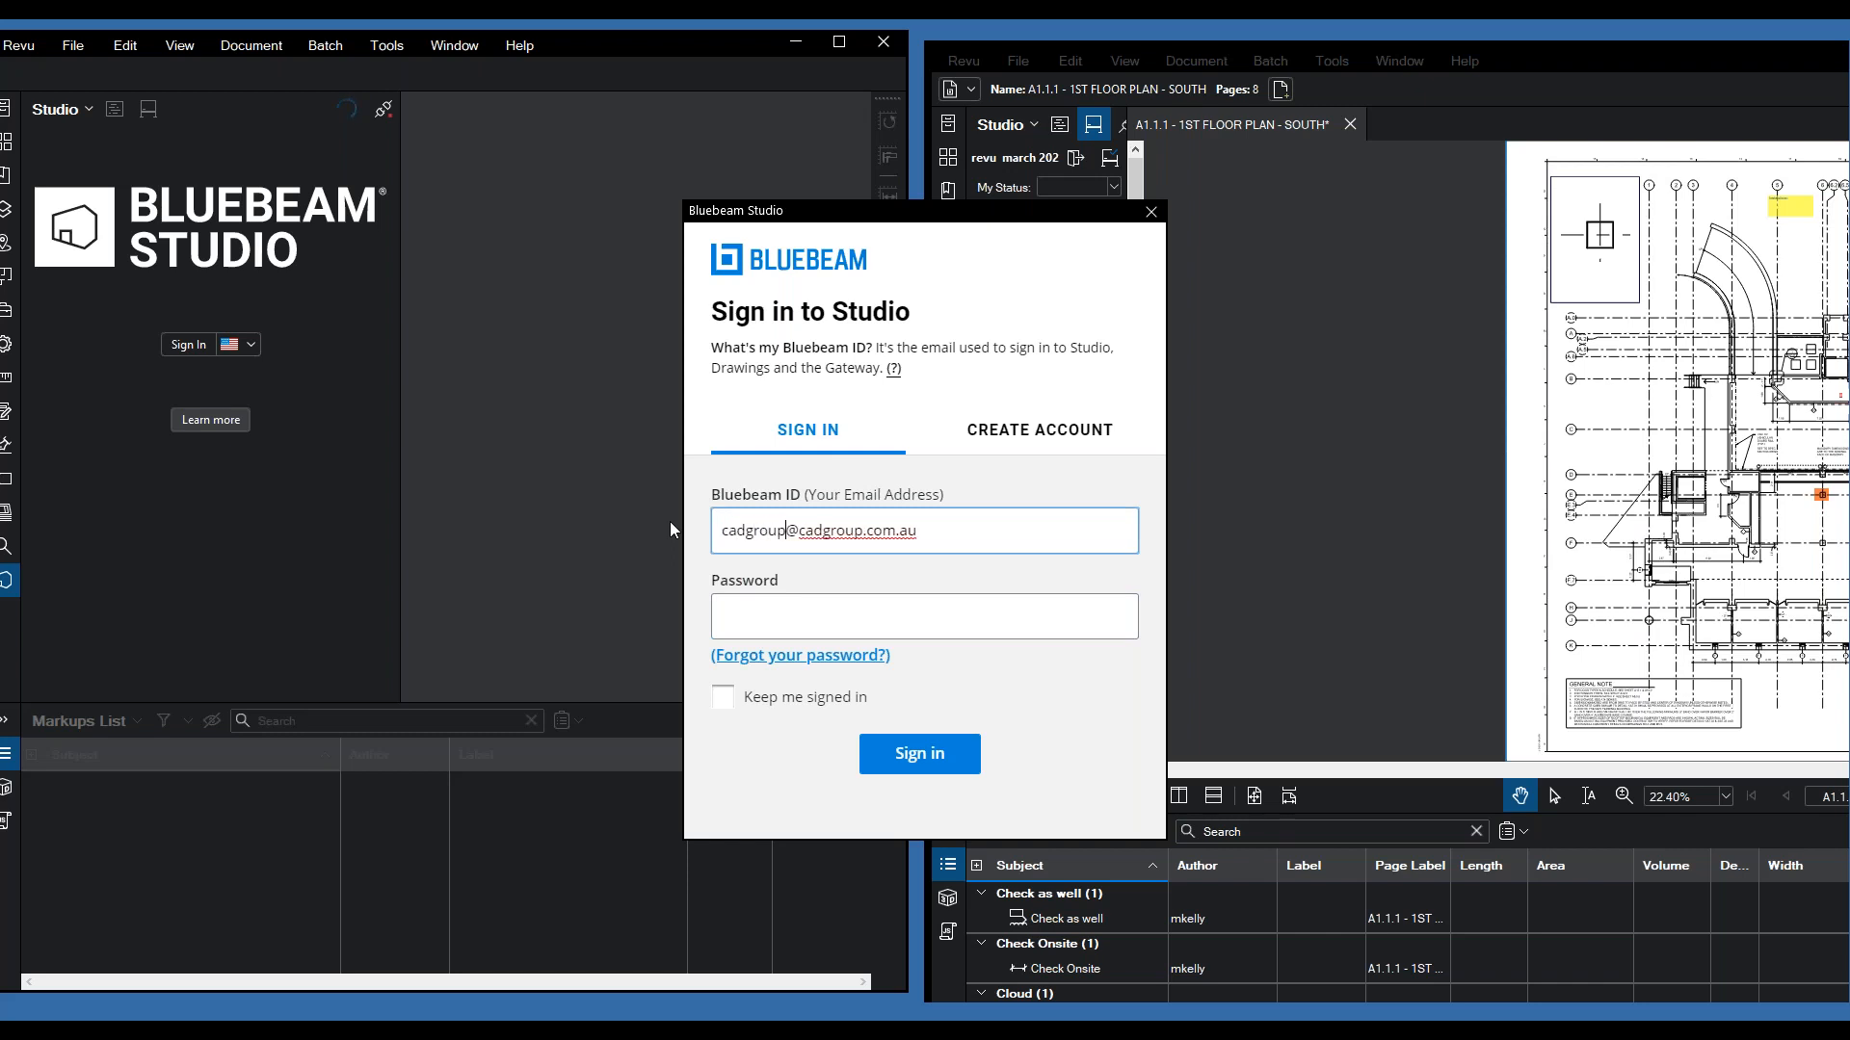
click(771, 630)
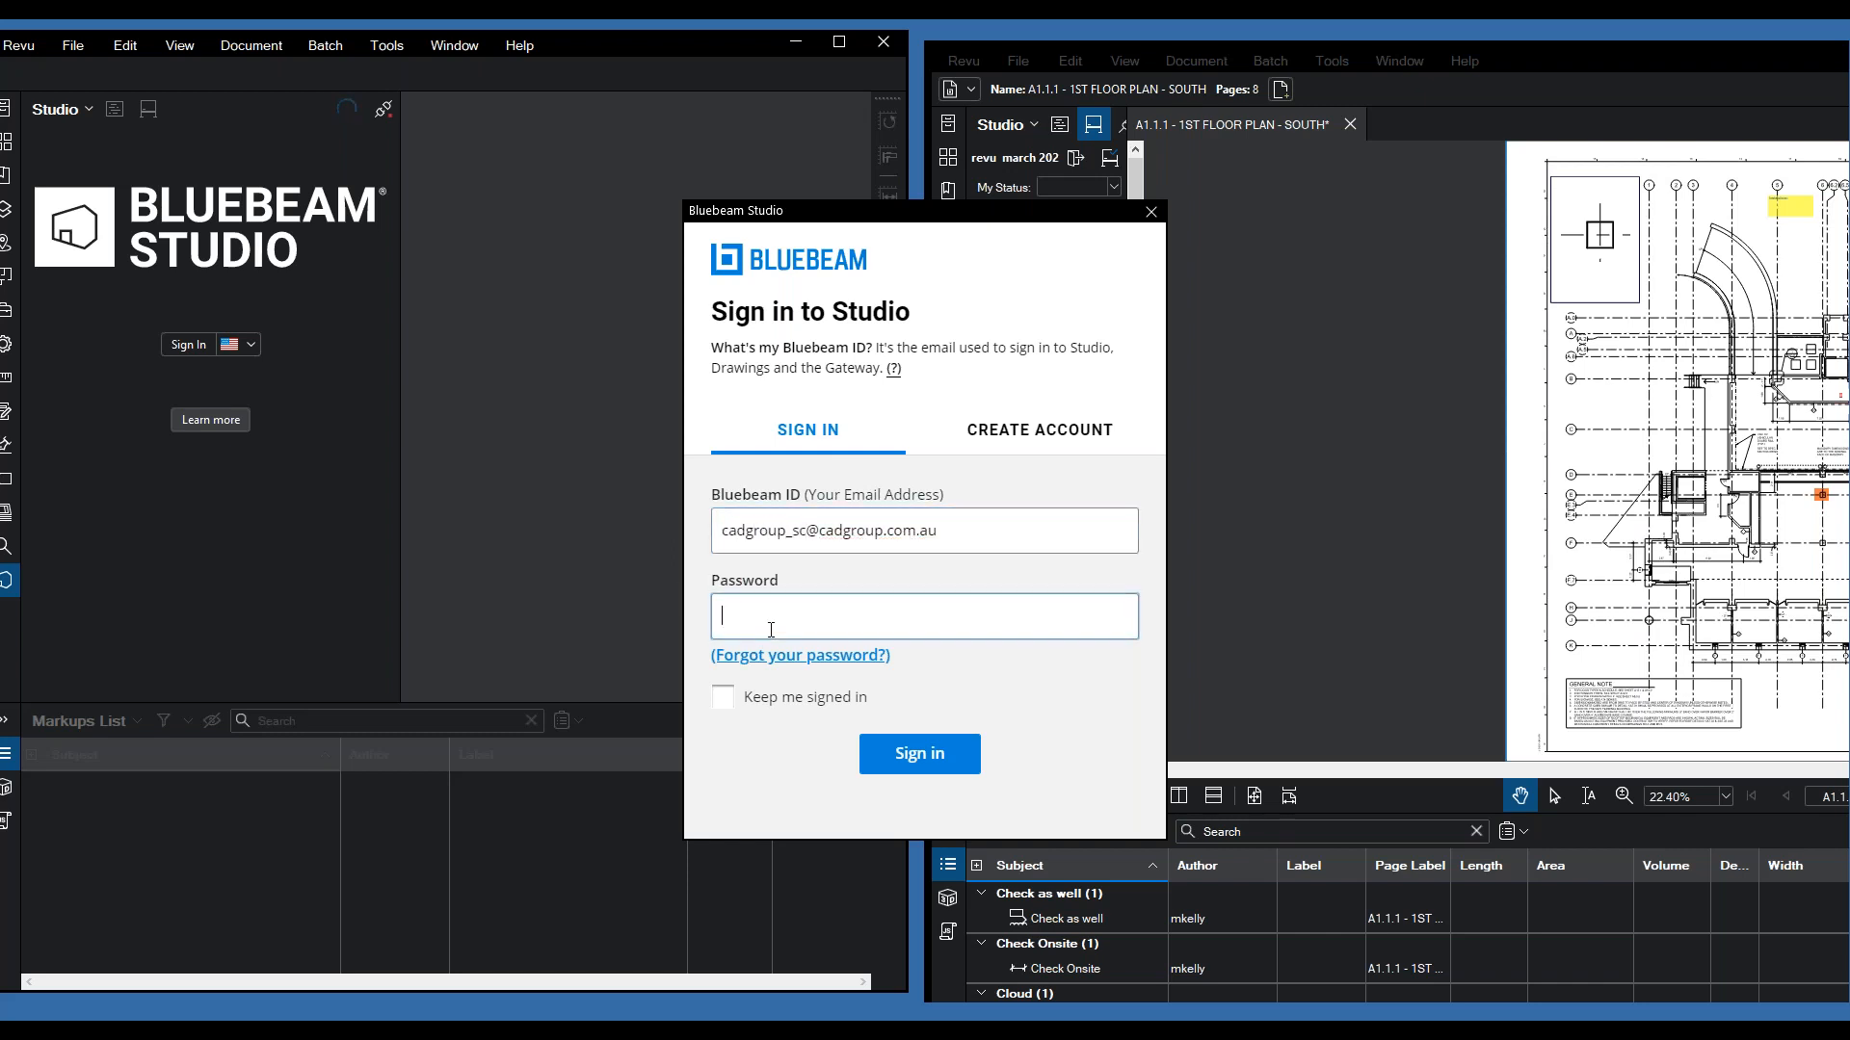
text(•••••••••••)
key(Return)
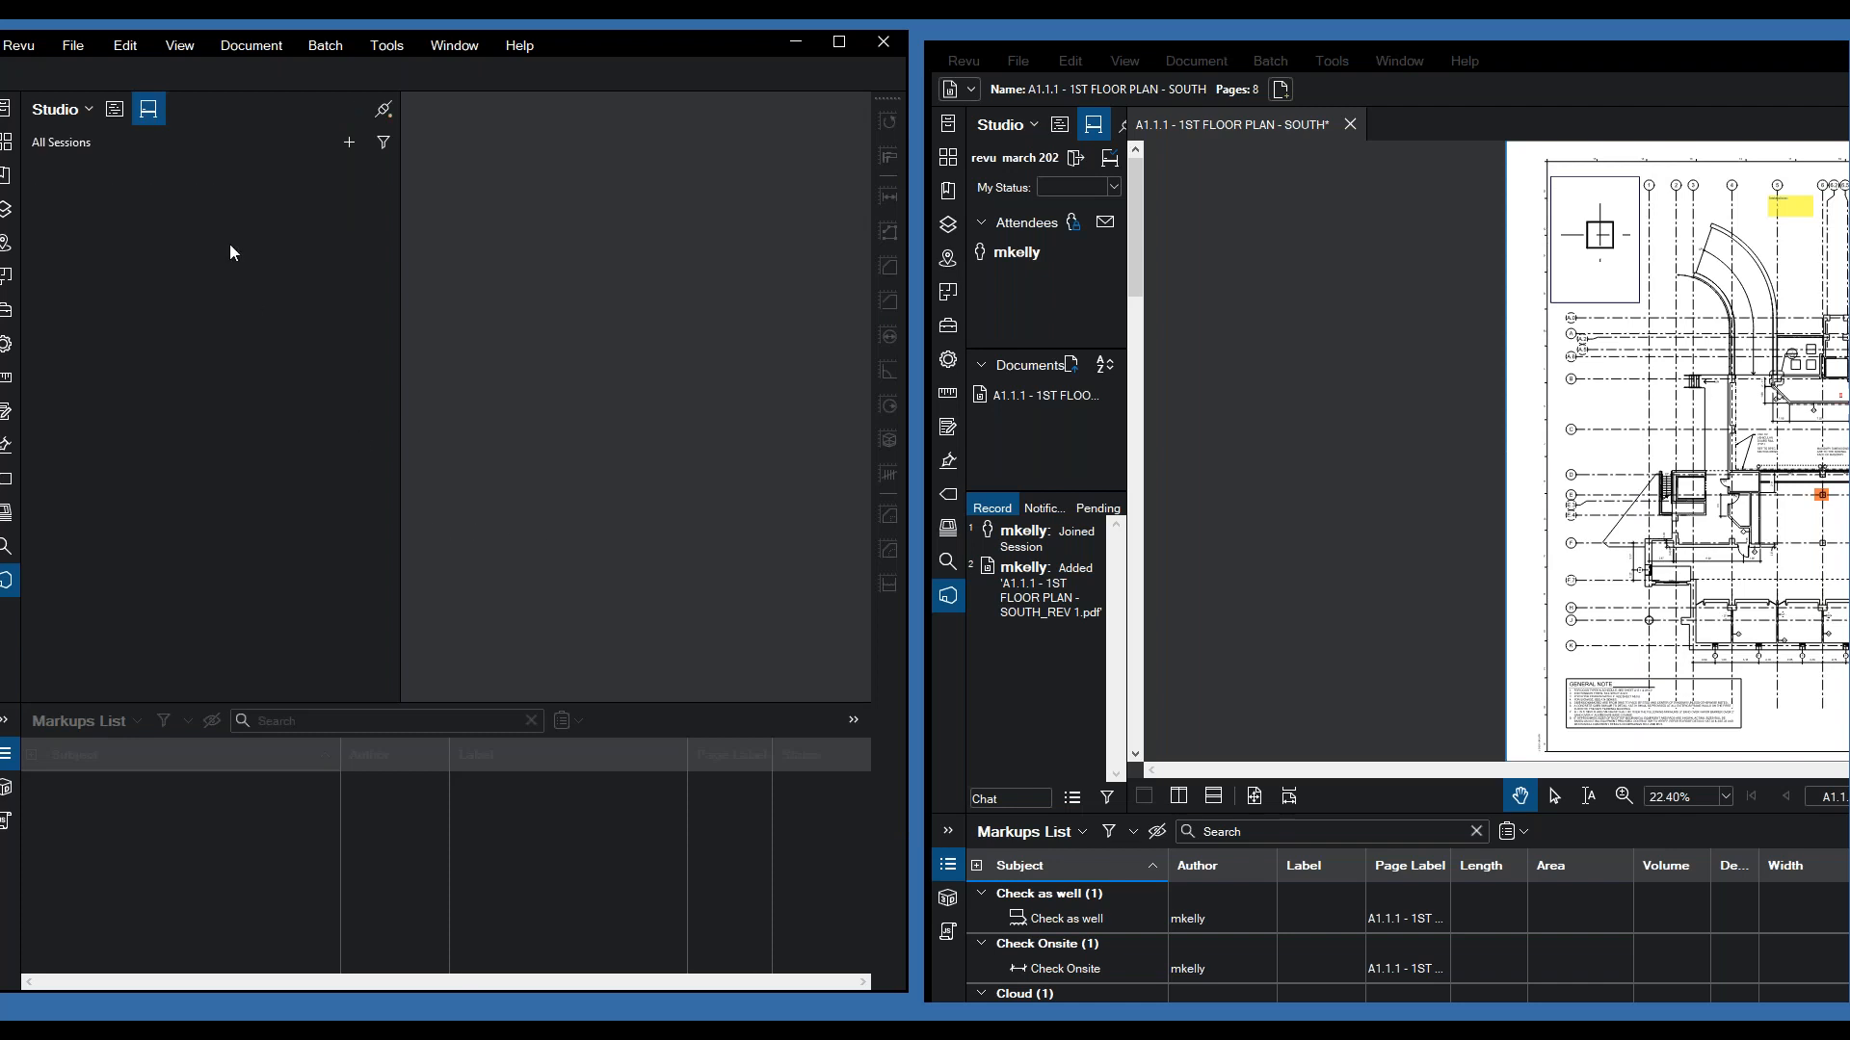
- Join the session by pasting the copied session ID
click(348, 144)
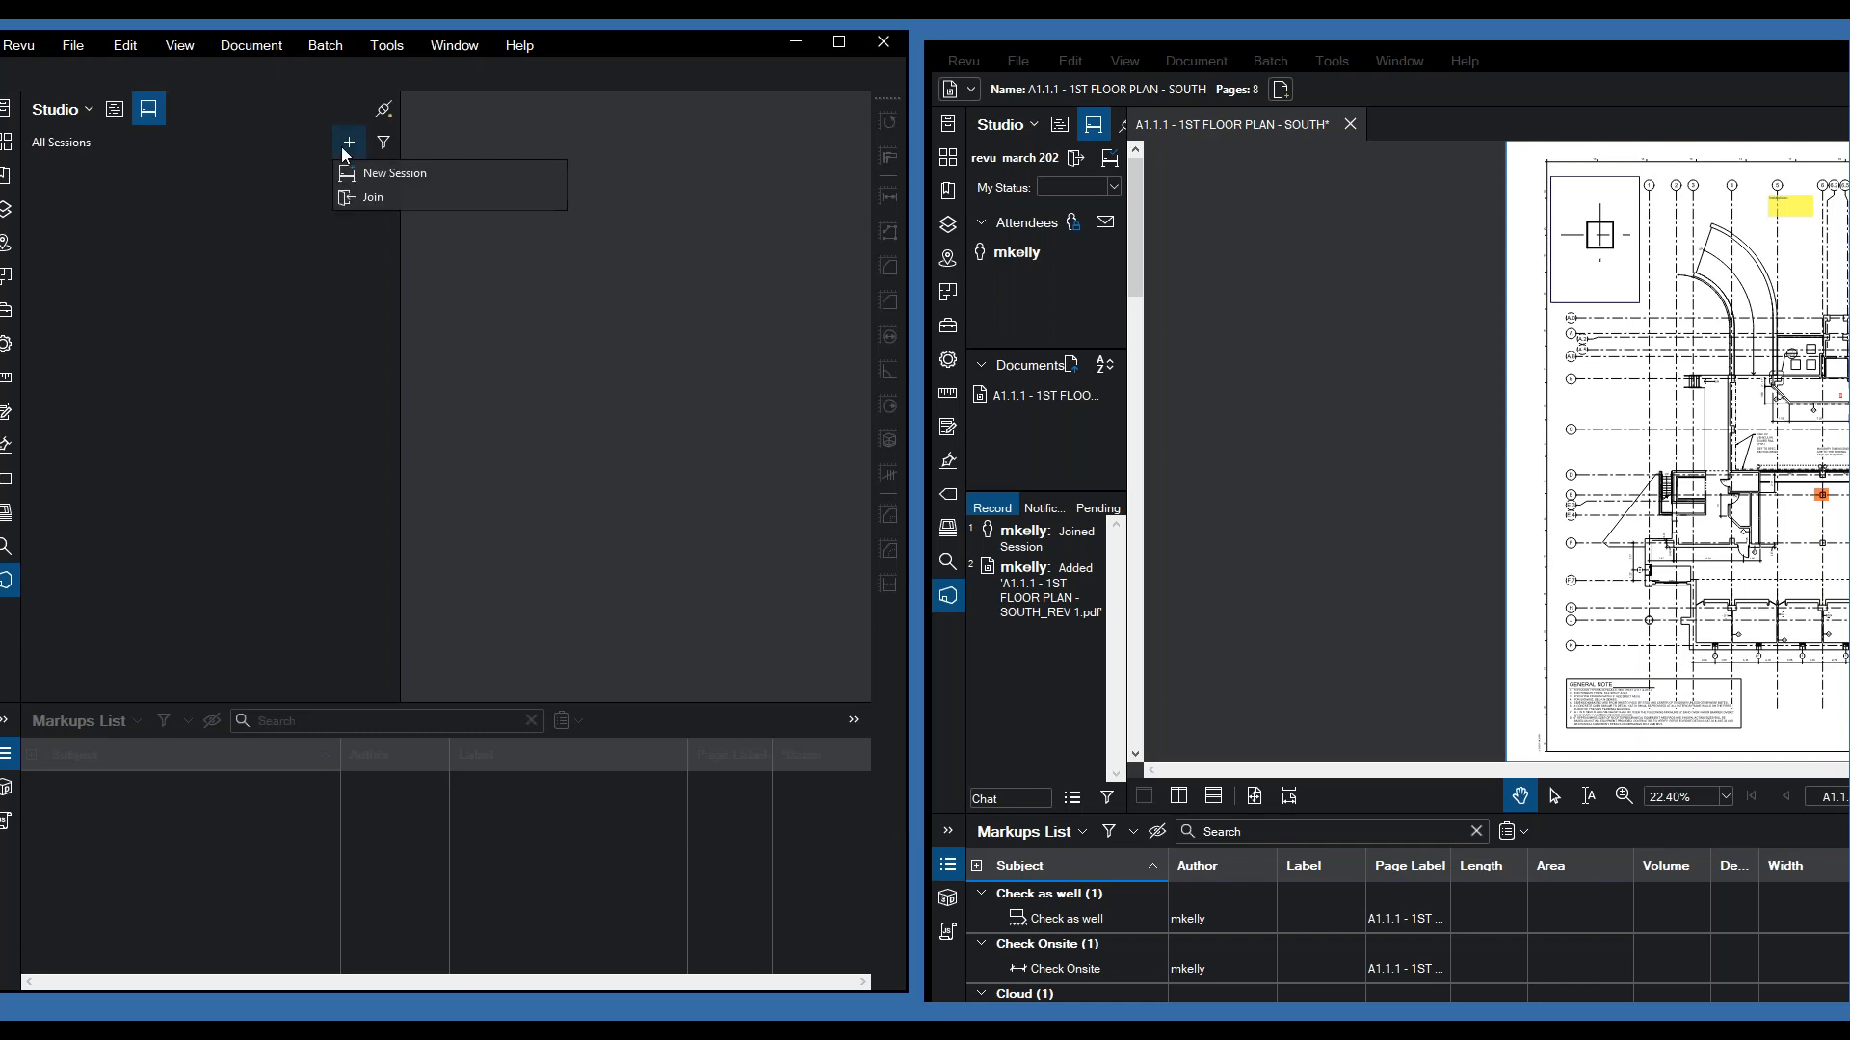
click(349, 201)
key(ctrl+v)
click(450, 547)
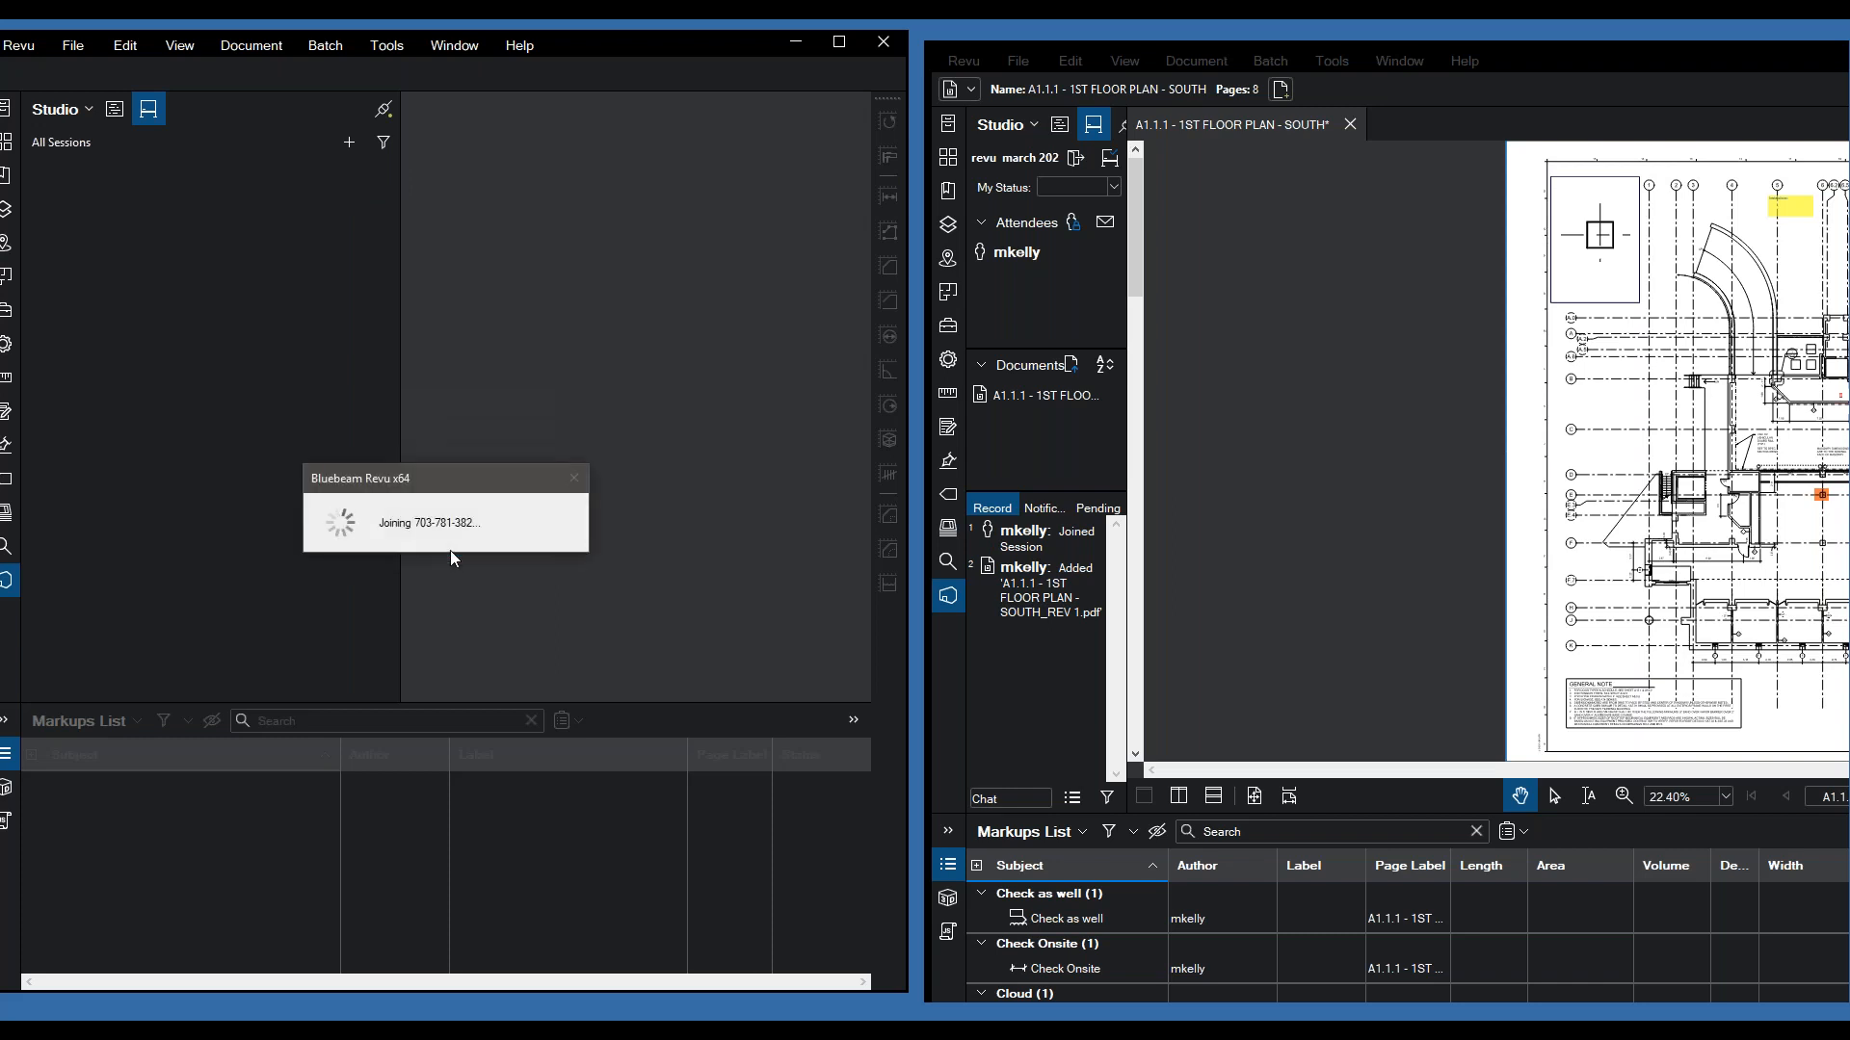
- Open the Rev 1 session document in both Revu windows
click(1044, 397)
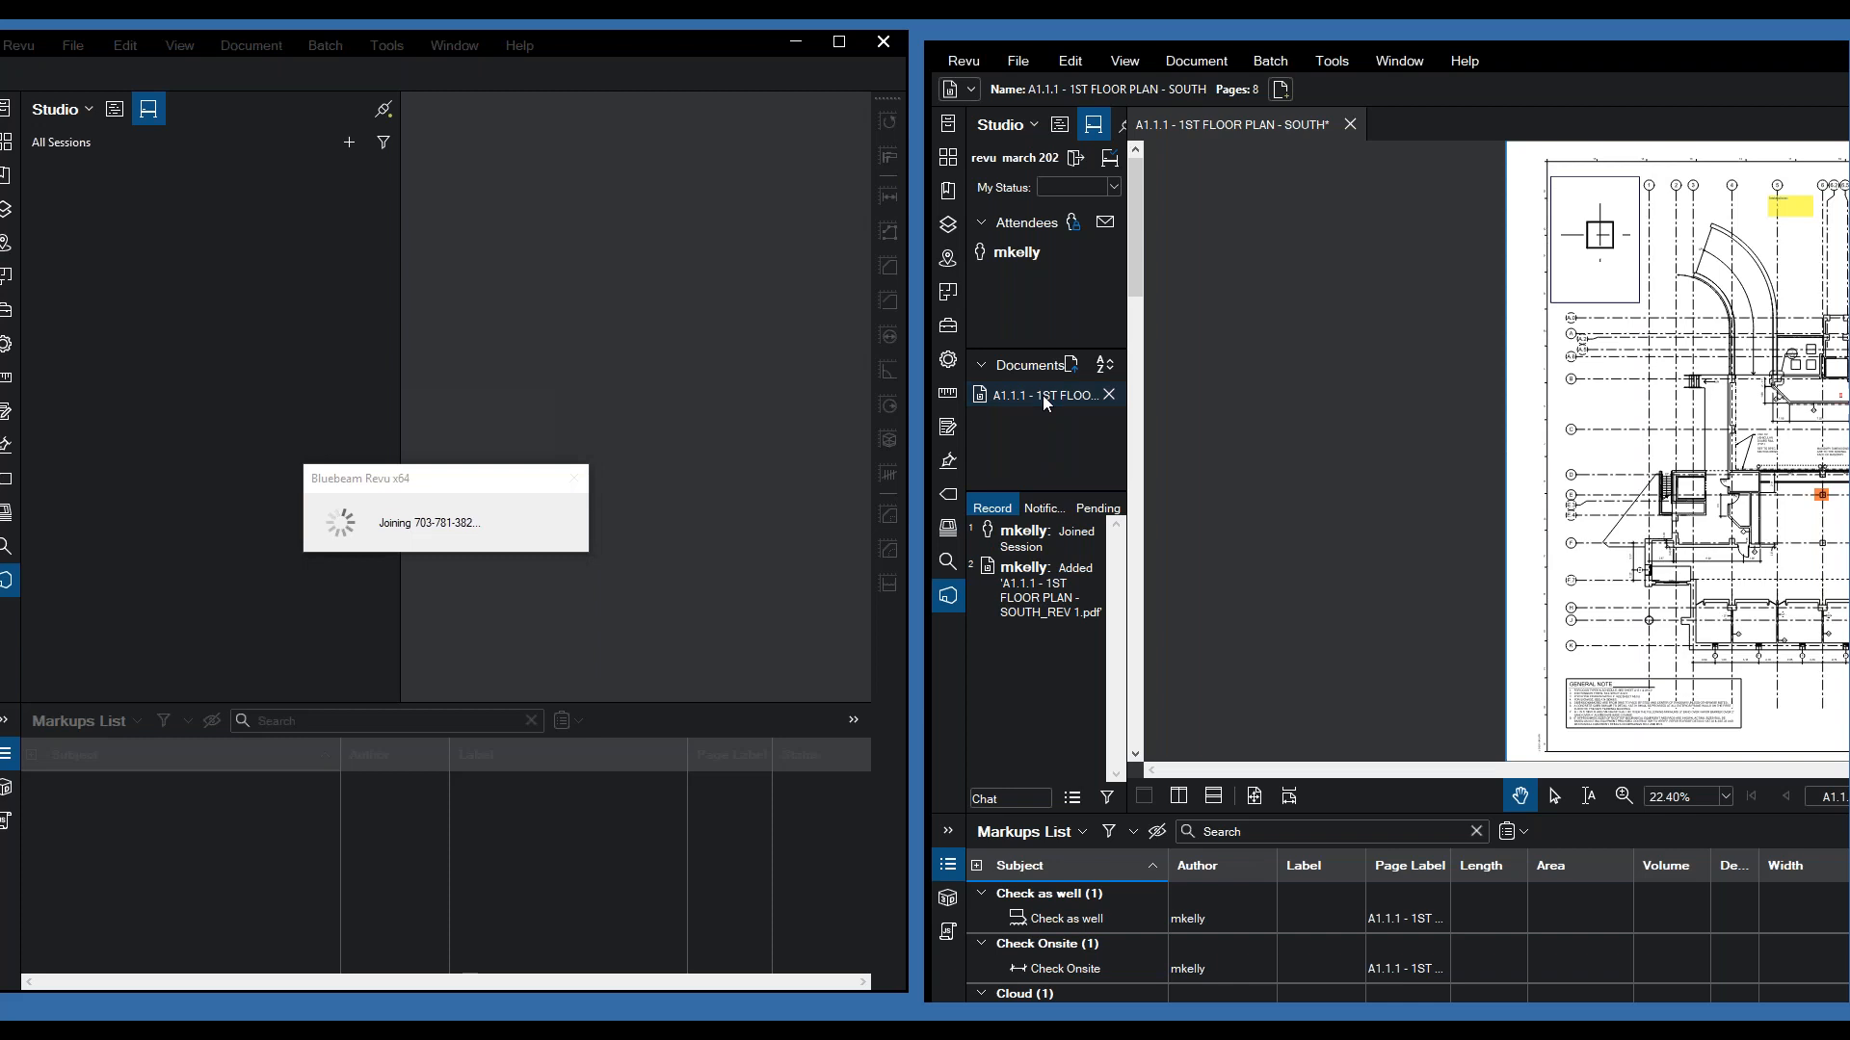
double_click(1042, 395)
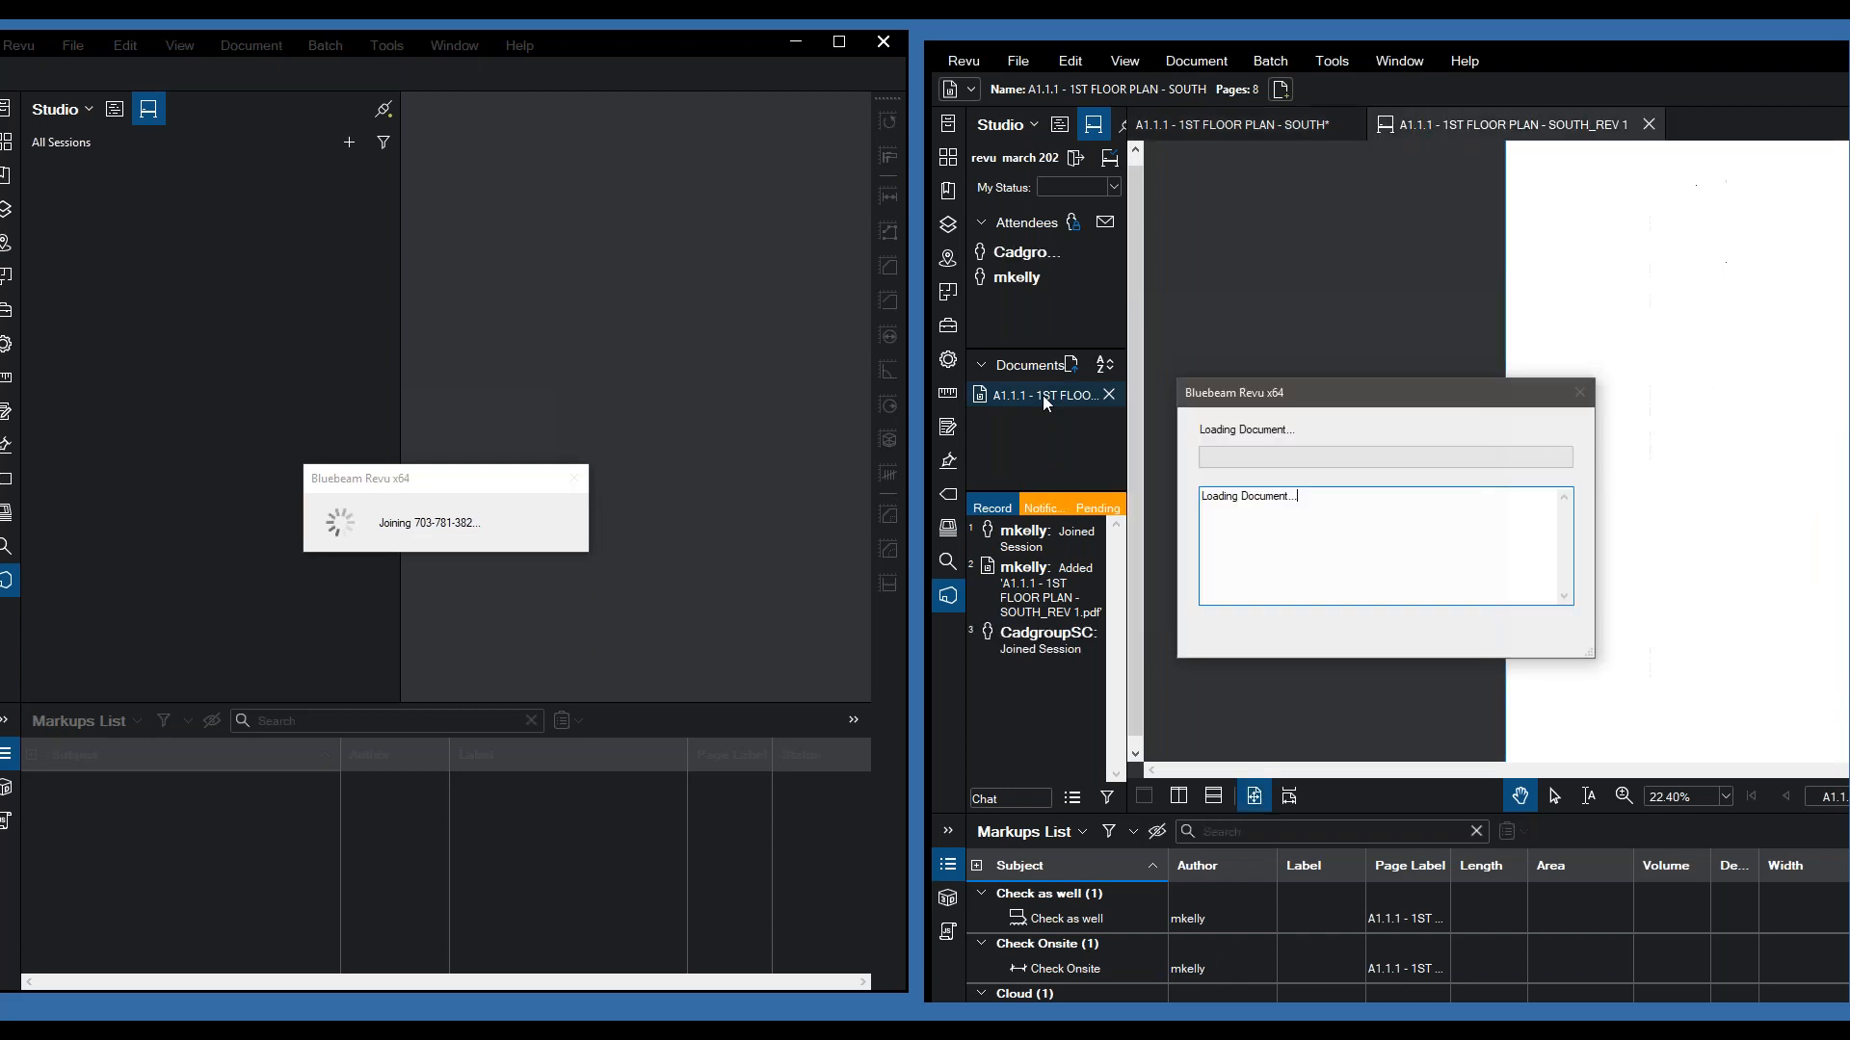
click(1347, 125)
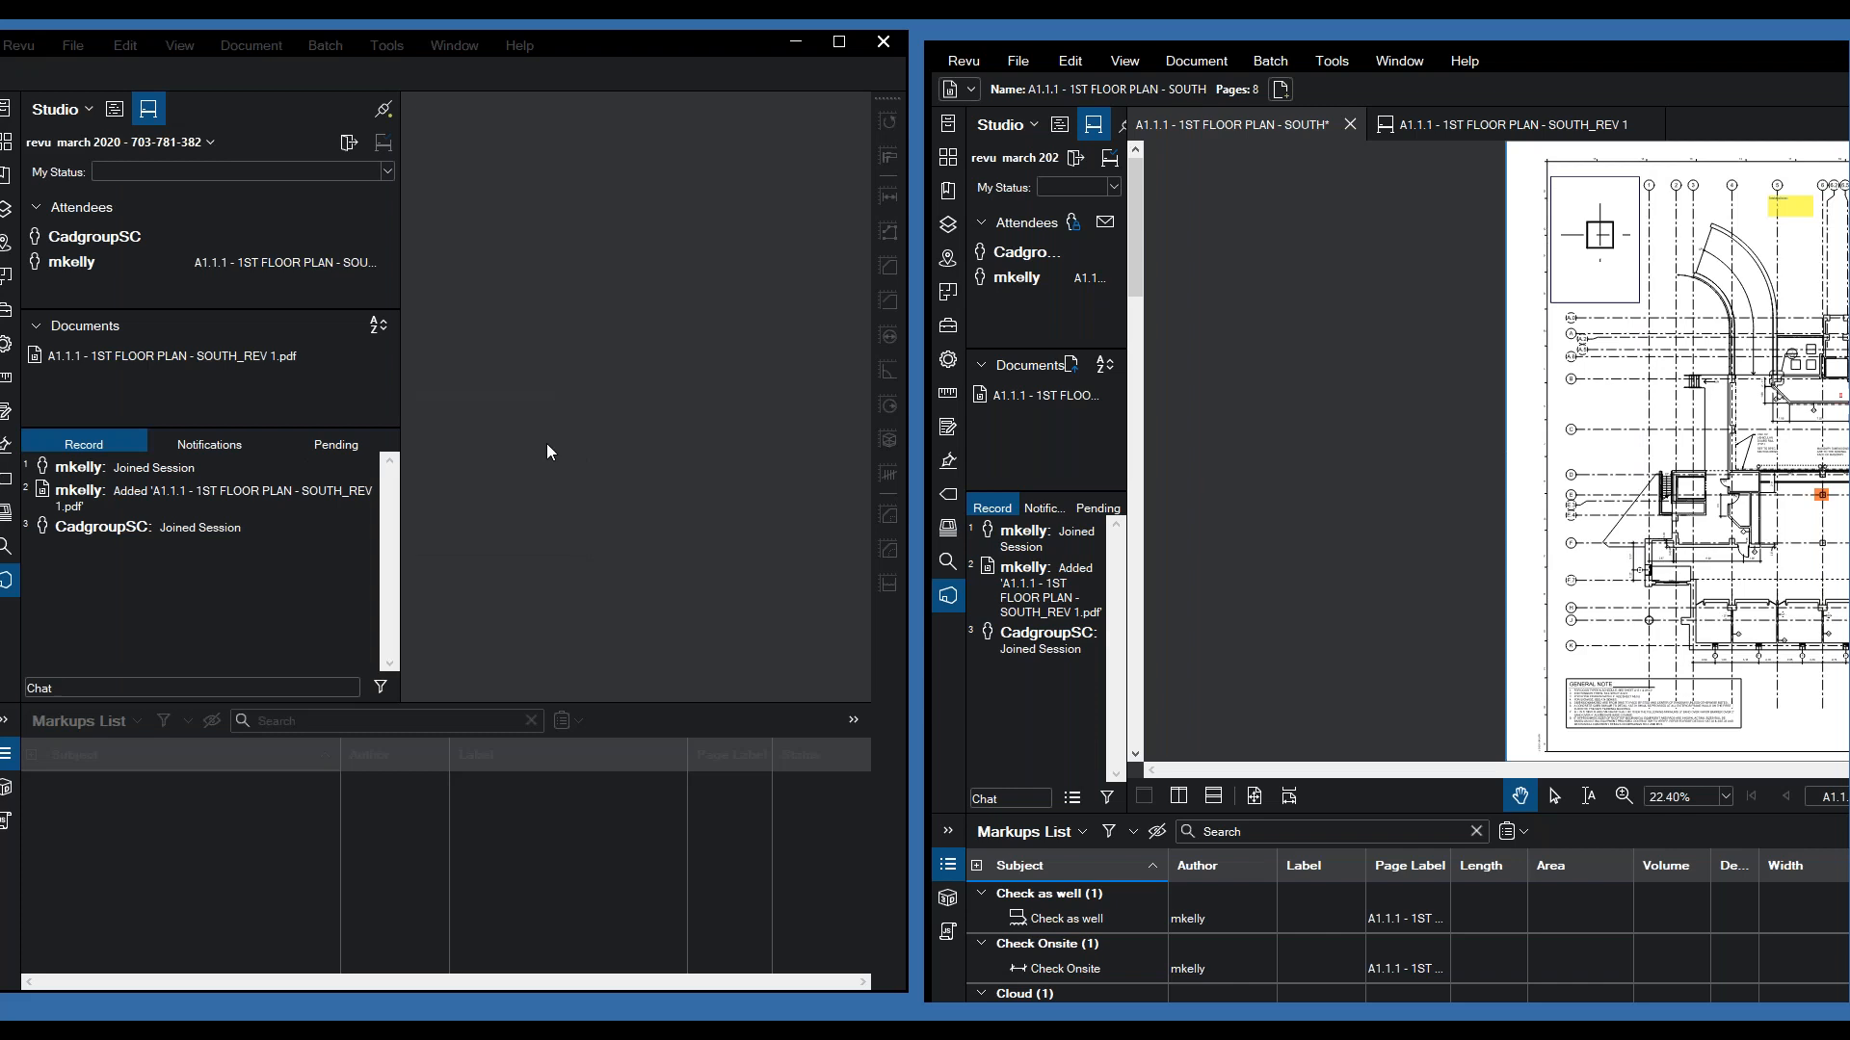
double_click(150, 358)
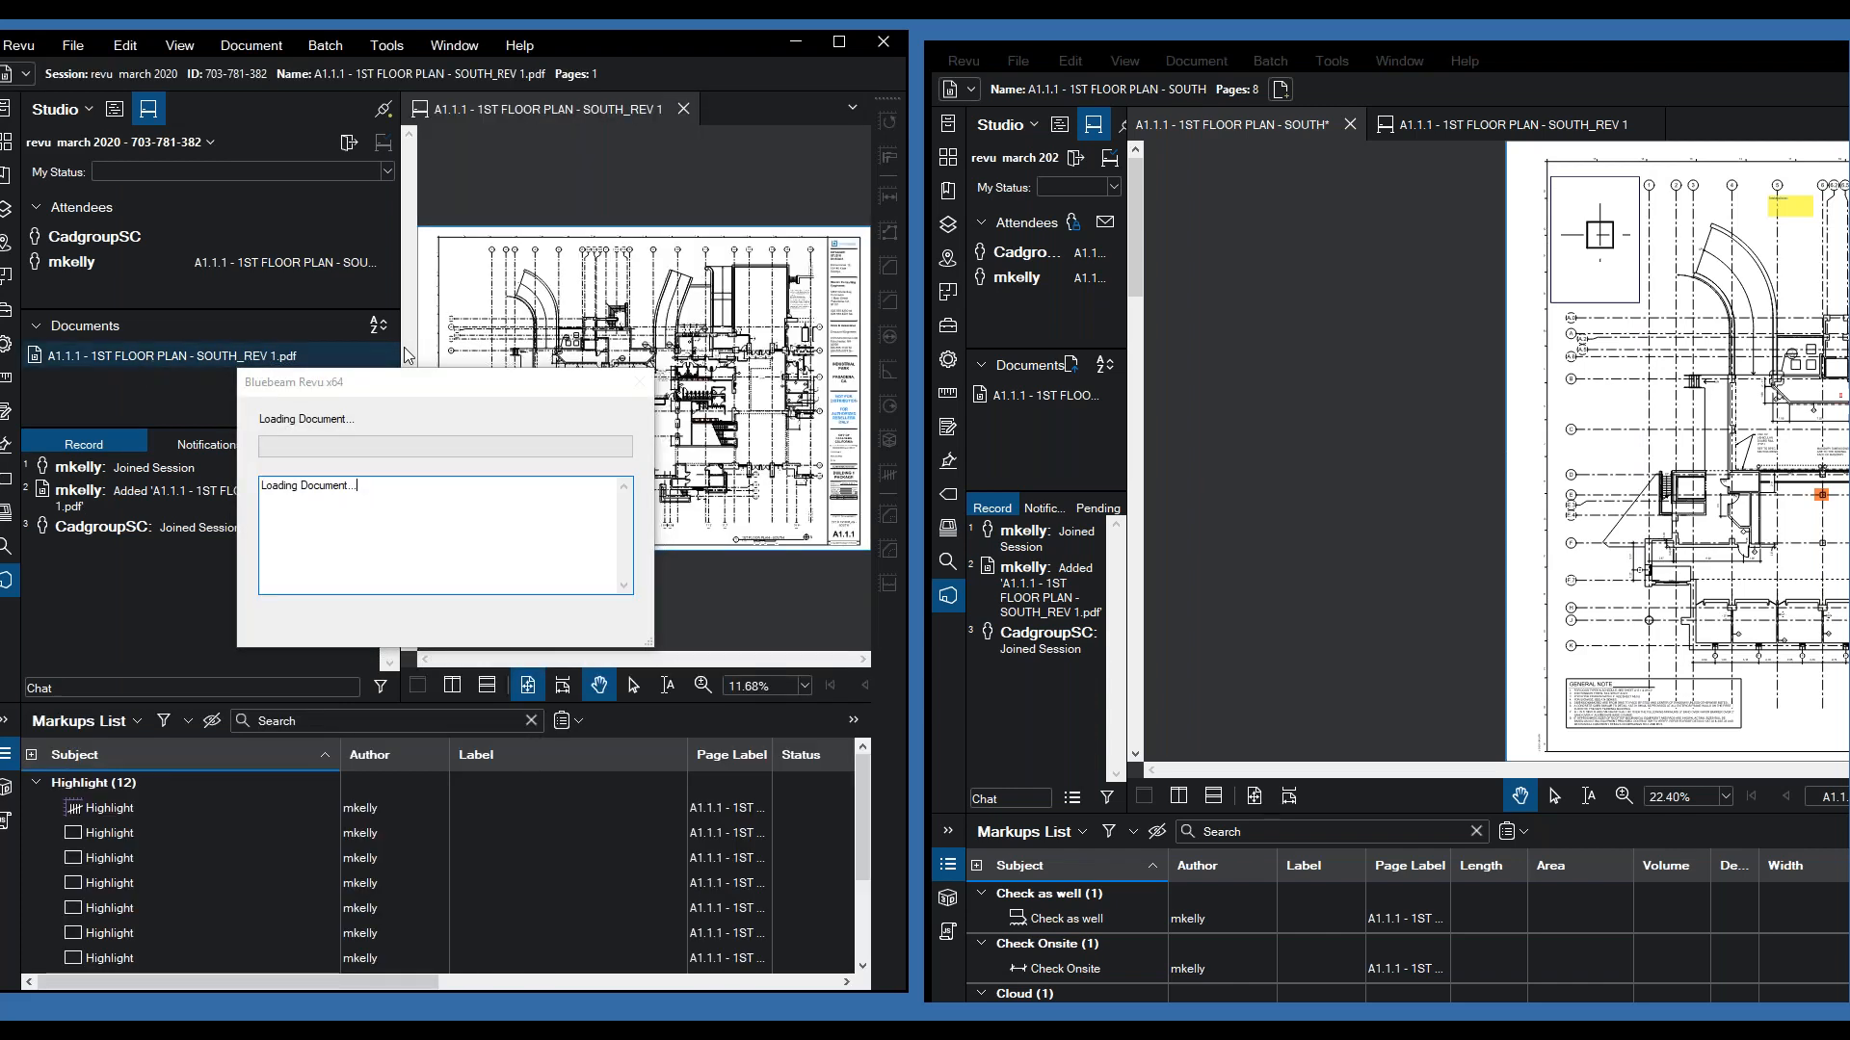
- Close the unsaved original SOUTH plan and pan so the whole Rev 1 page shows
click(1251, 312)
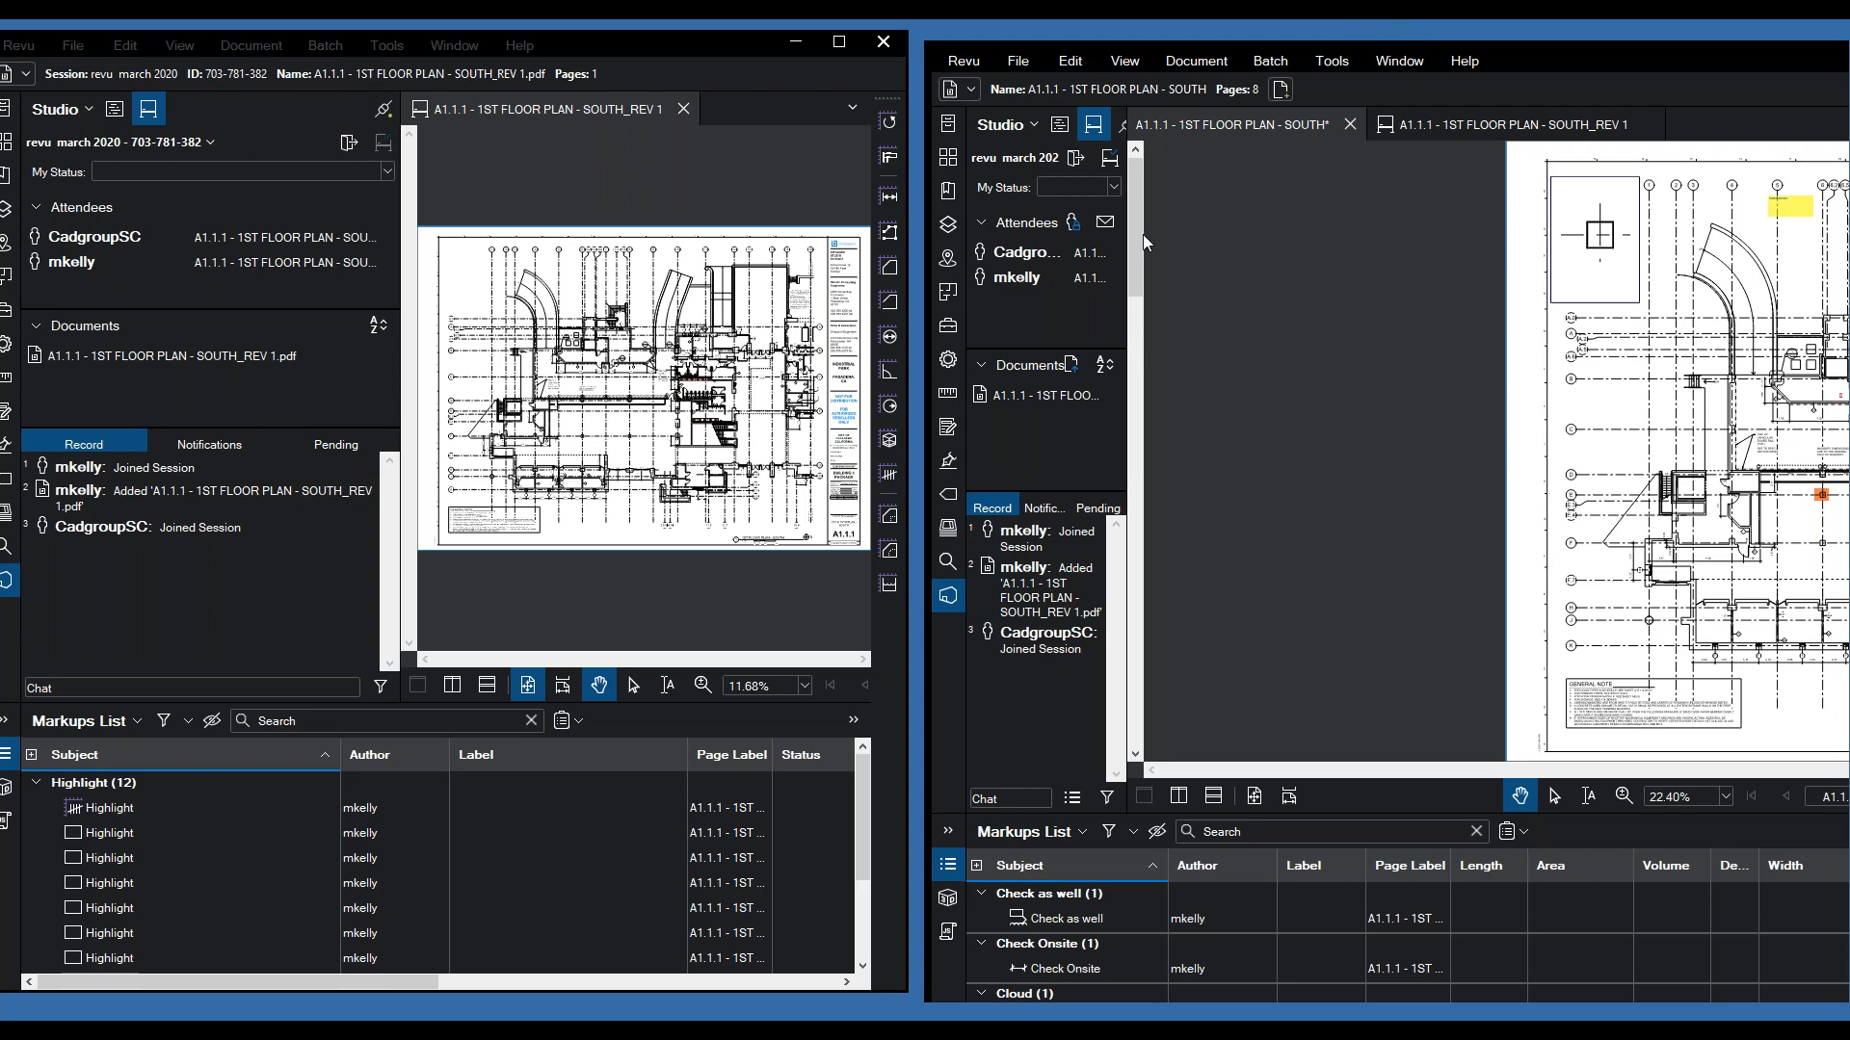
click(1250, 428)
drag(1616, 338, 1224, 339)
click(1510, 567)
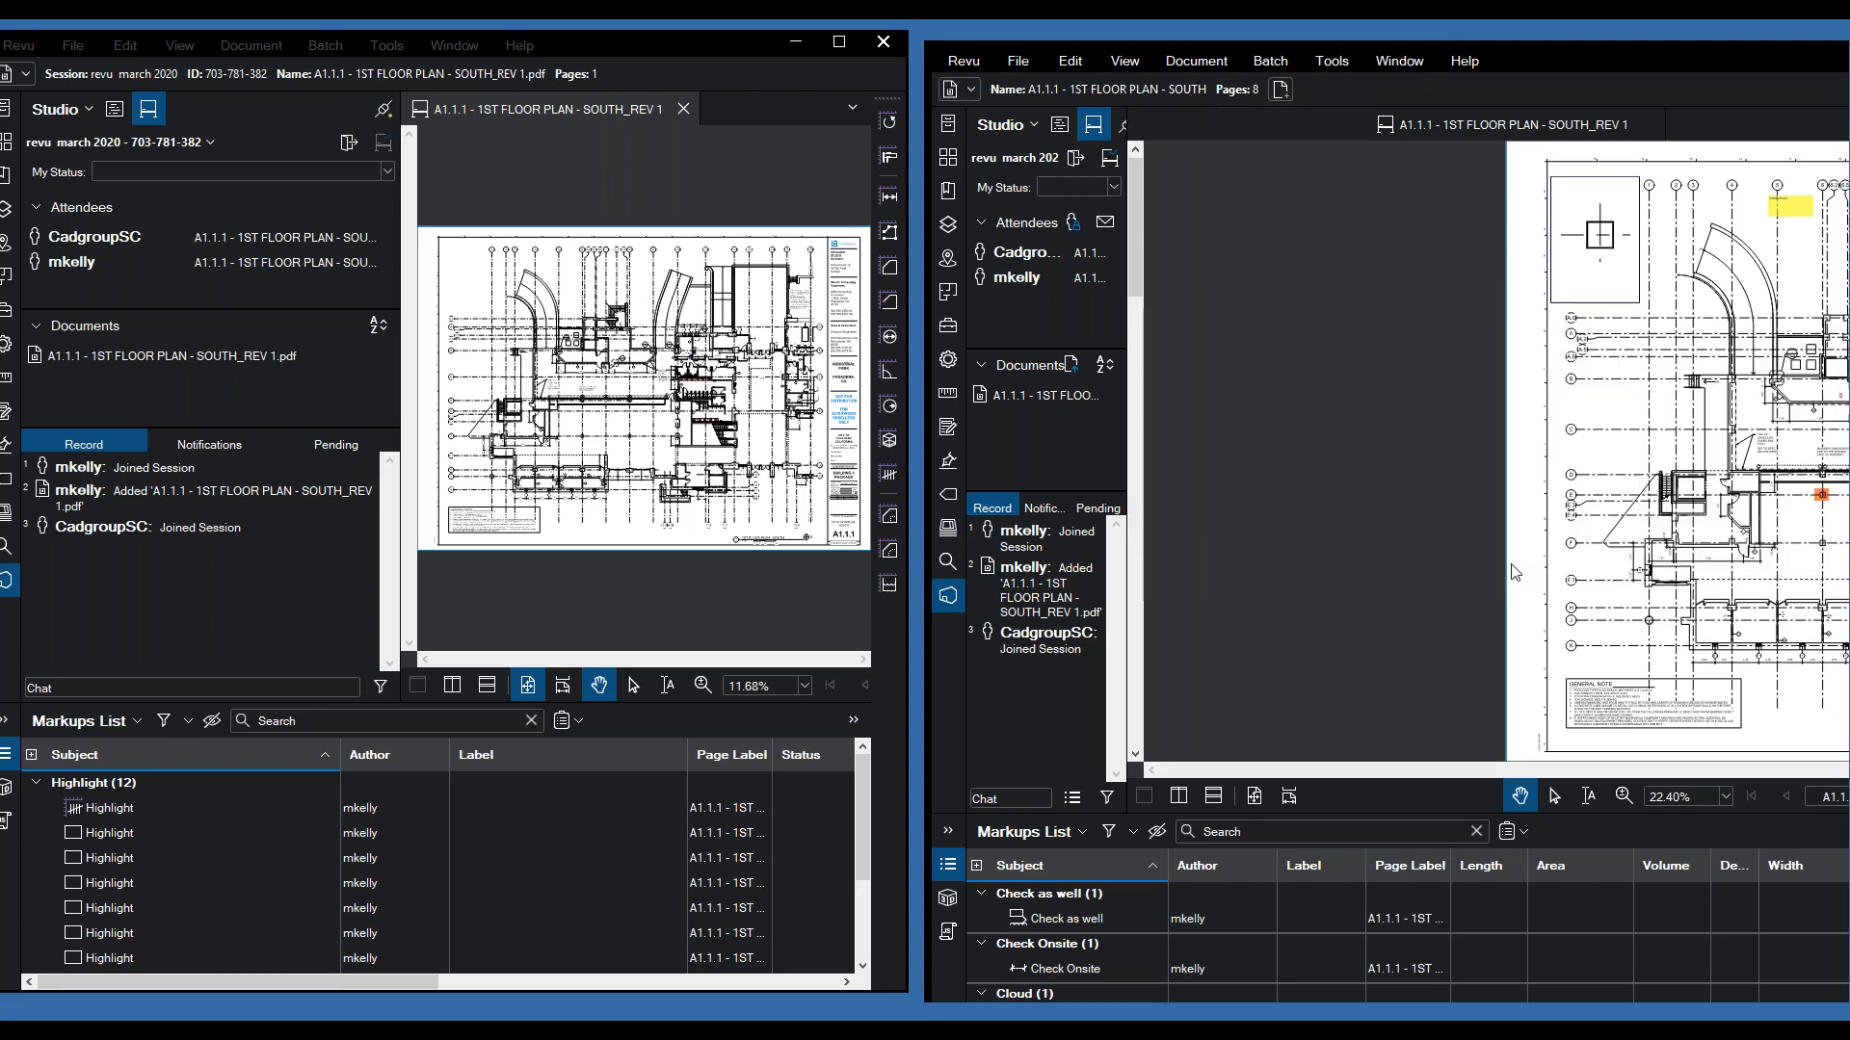
scroll(1356, 310, down, 1)
drag(1514, 555, 1194, 575)
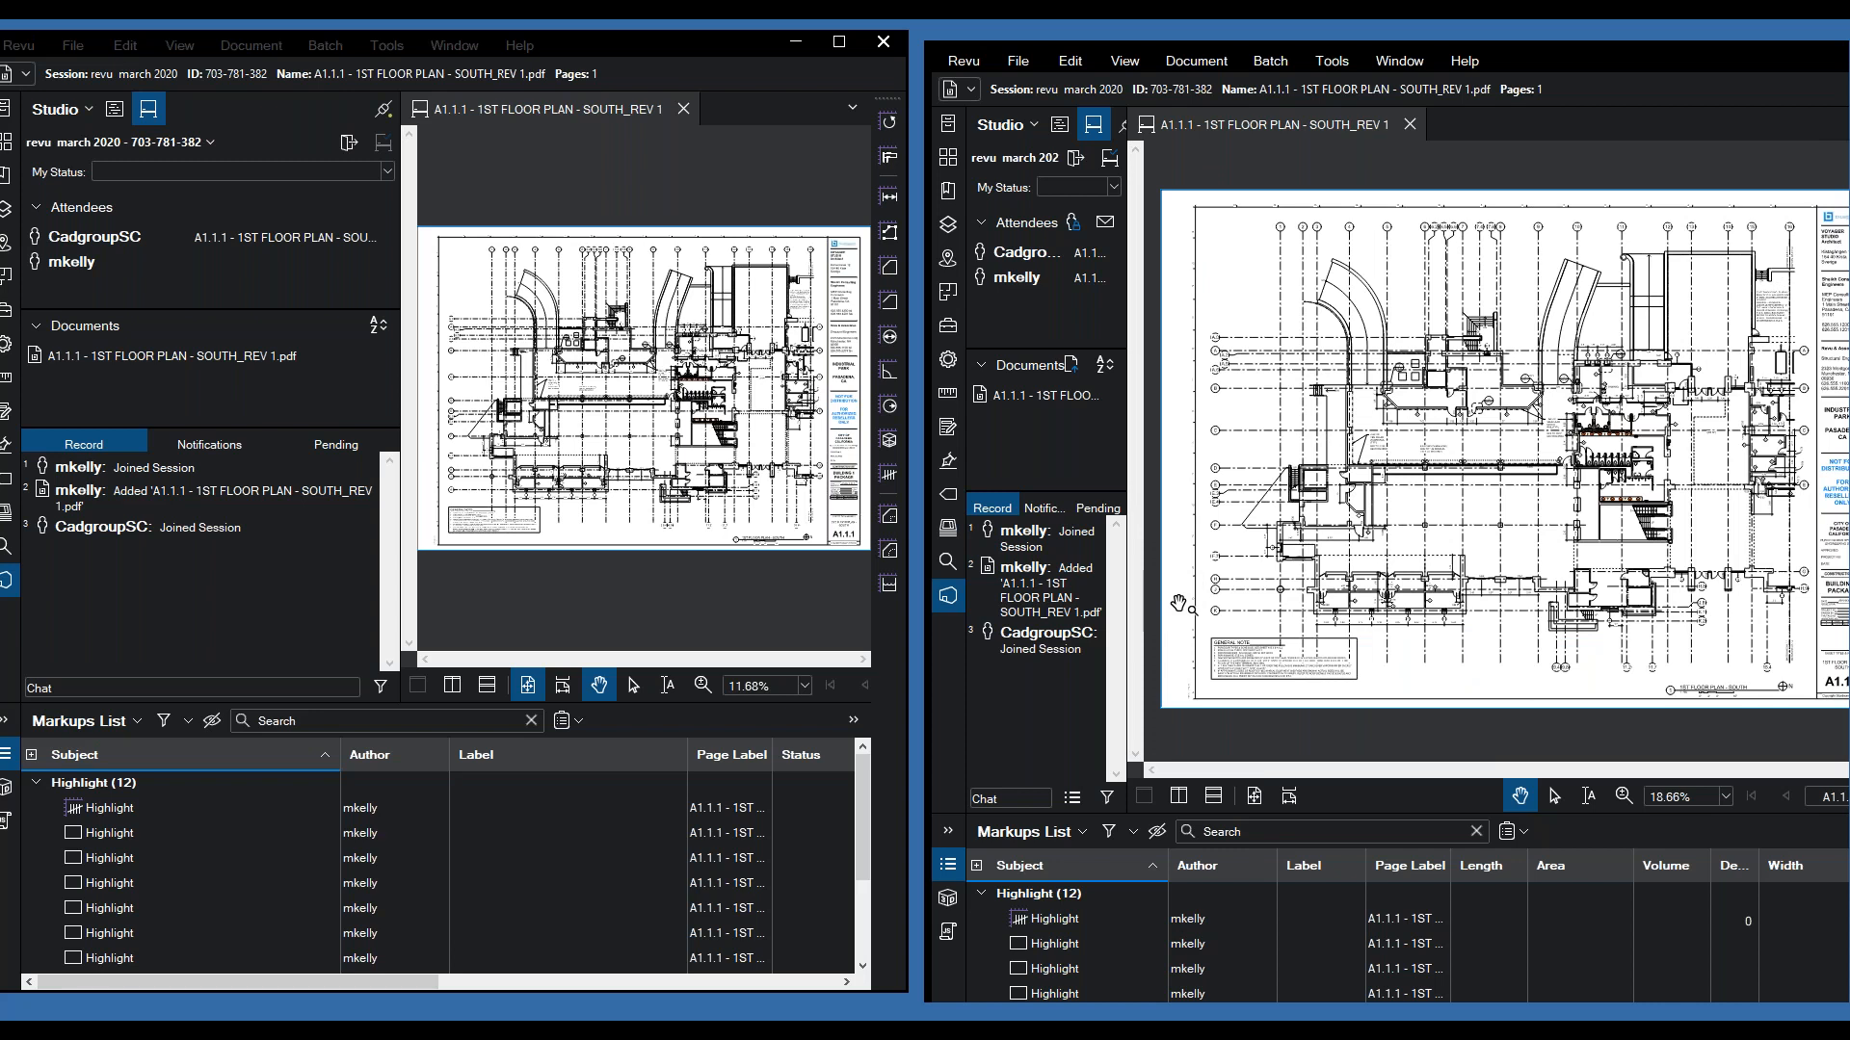
- Place the cadgroup stamp near the top of the plan
click(1333, 61)
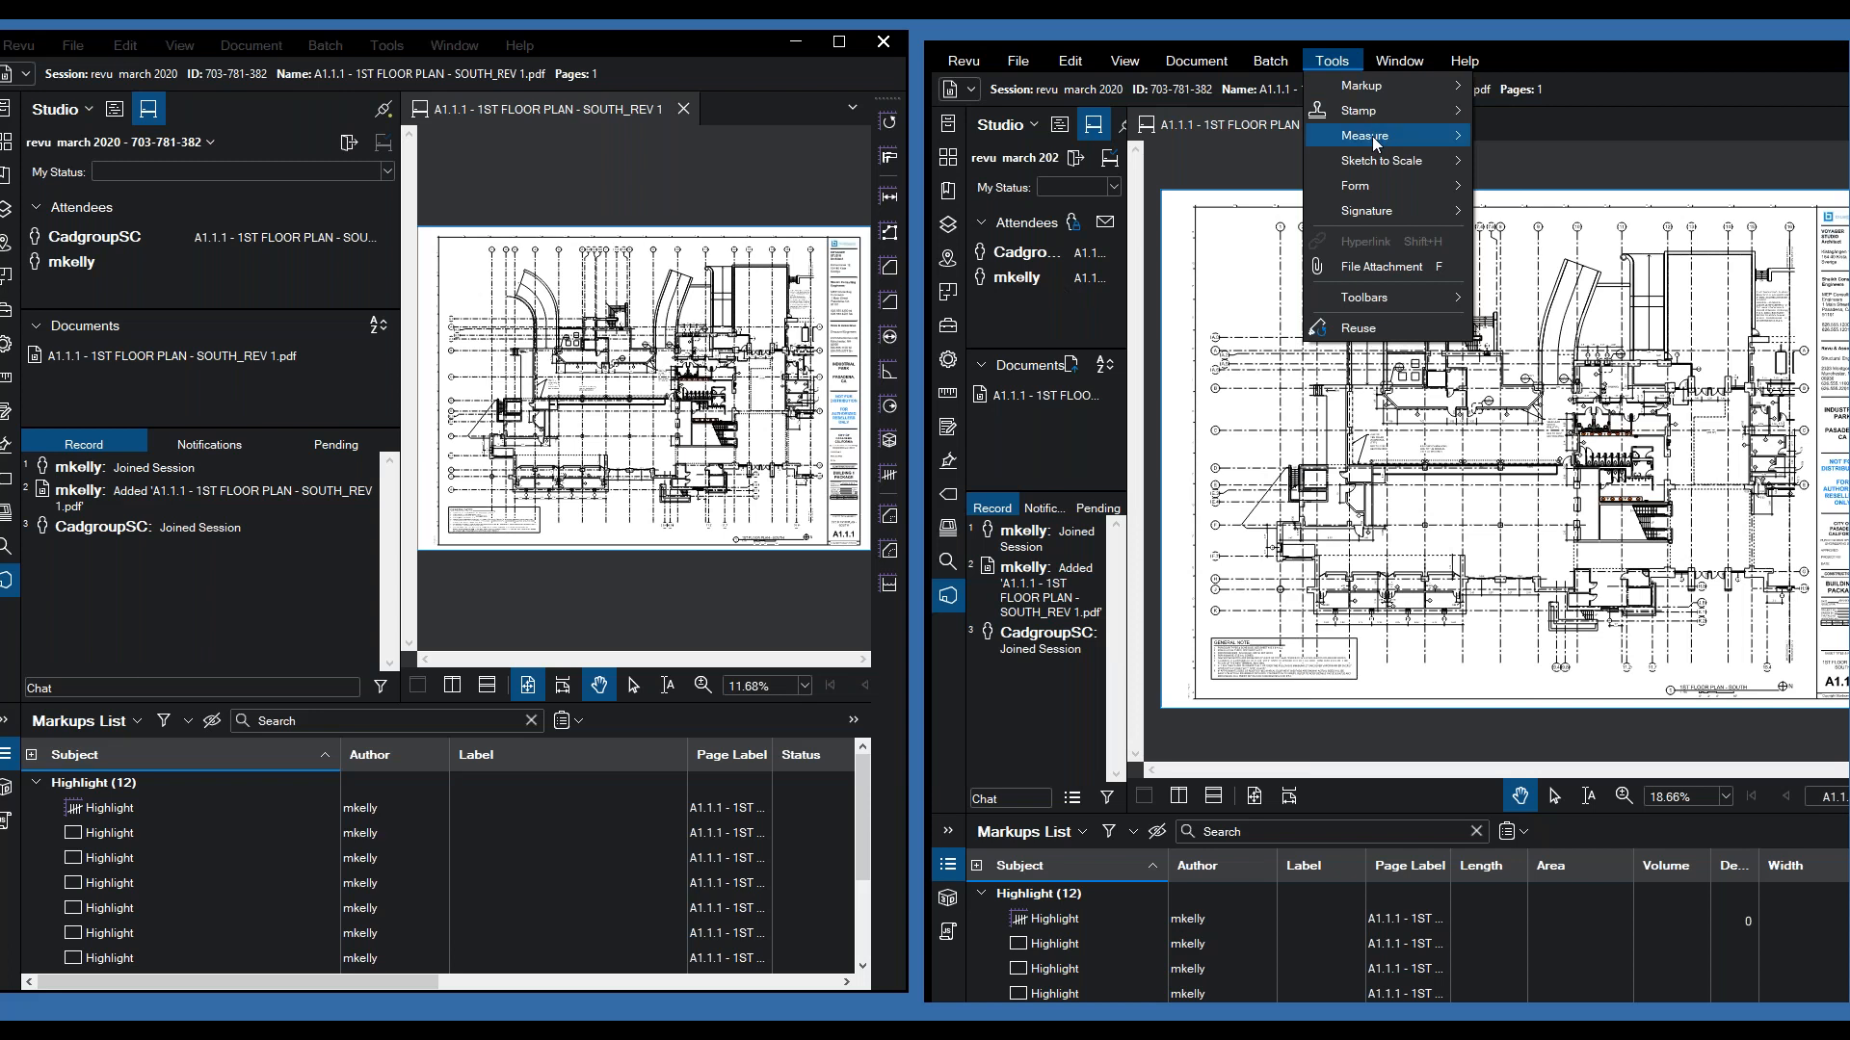
mouse_move(1372, 112)
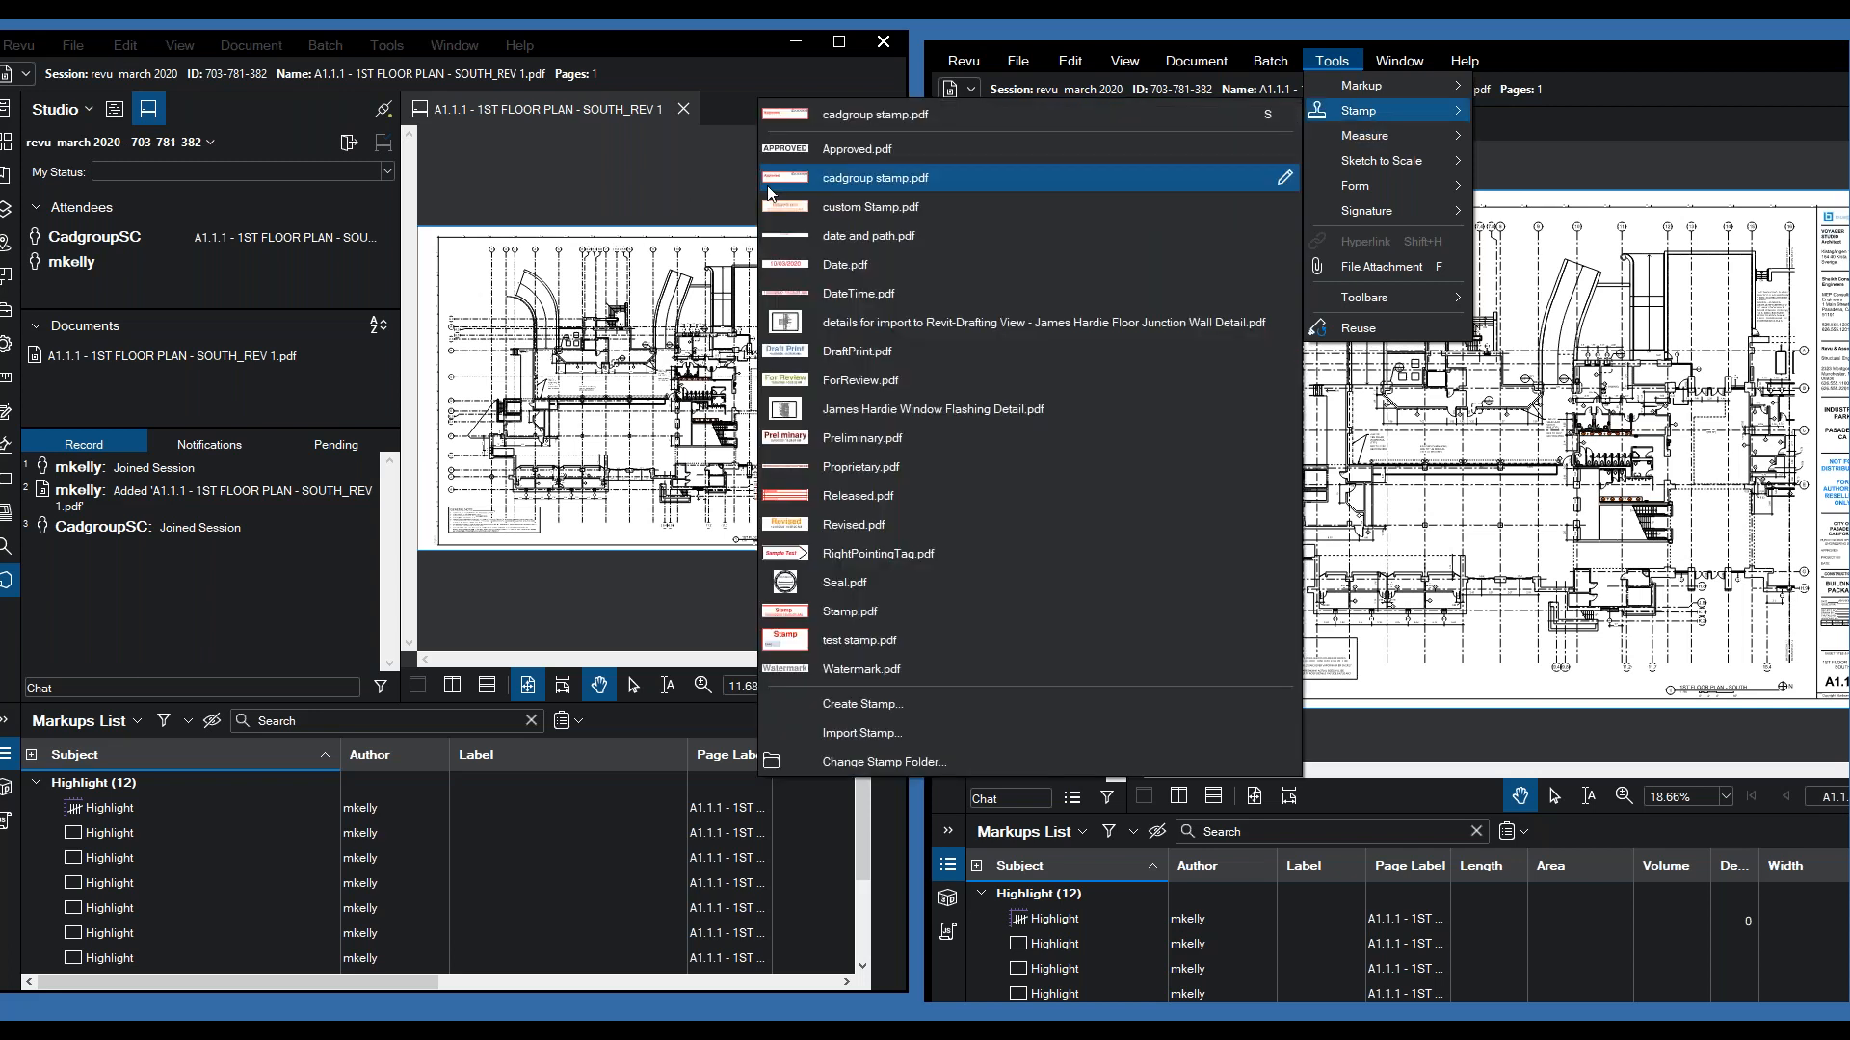
click(768, 193)
click(1542, 238)
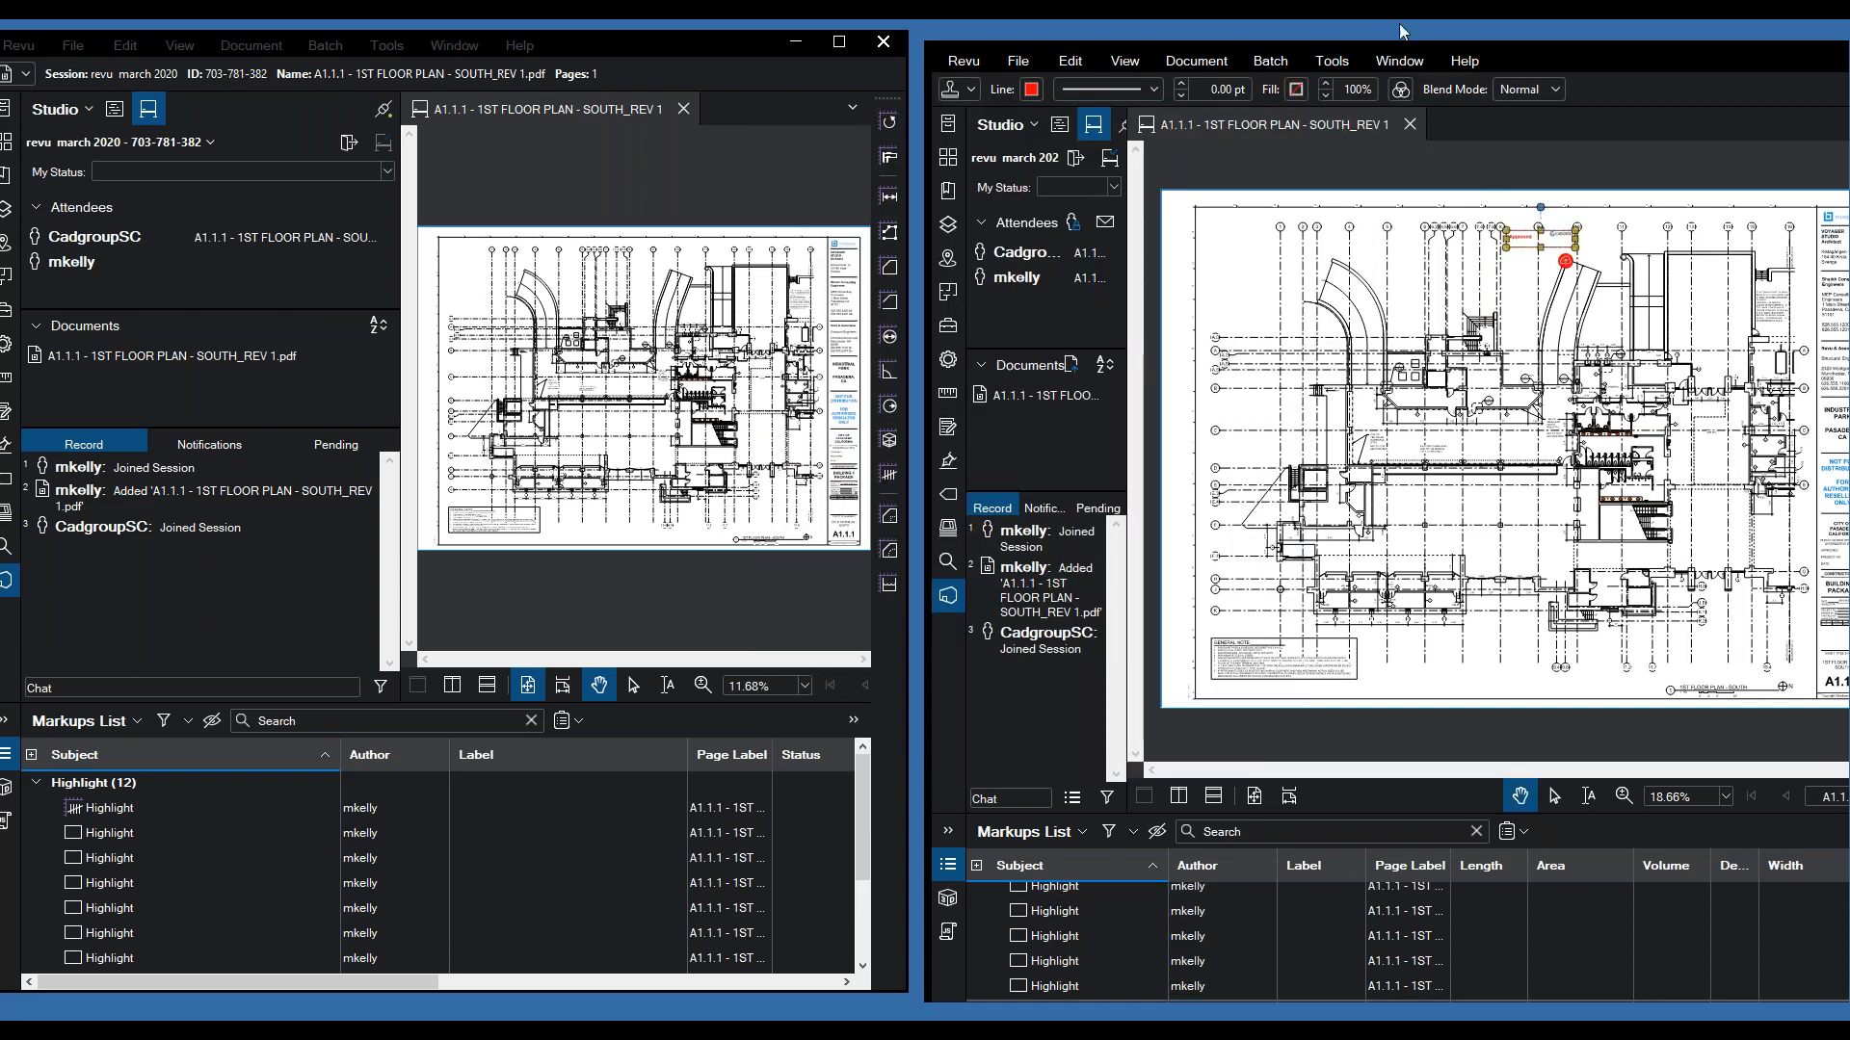
- Draw a red freehand pen loop on the plan
click(1332, 61)
mouse_move(1391, 123)
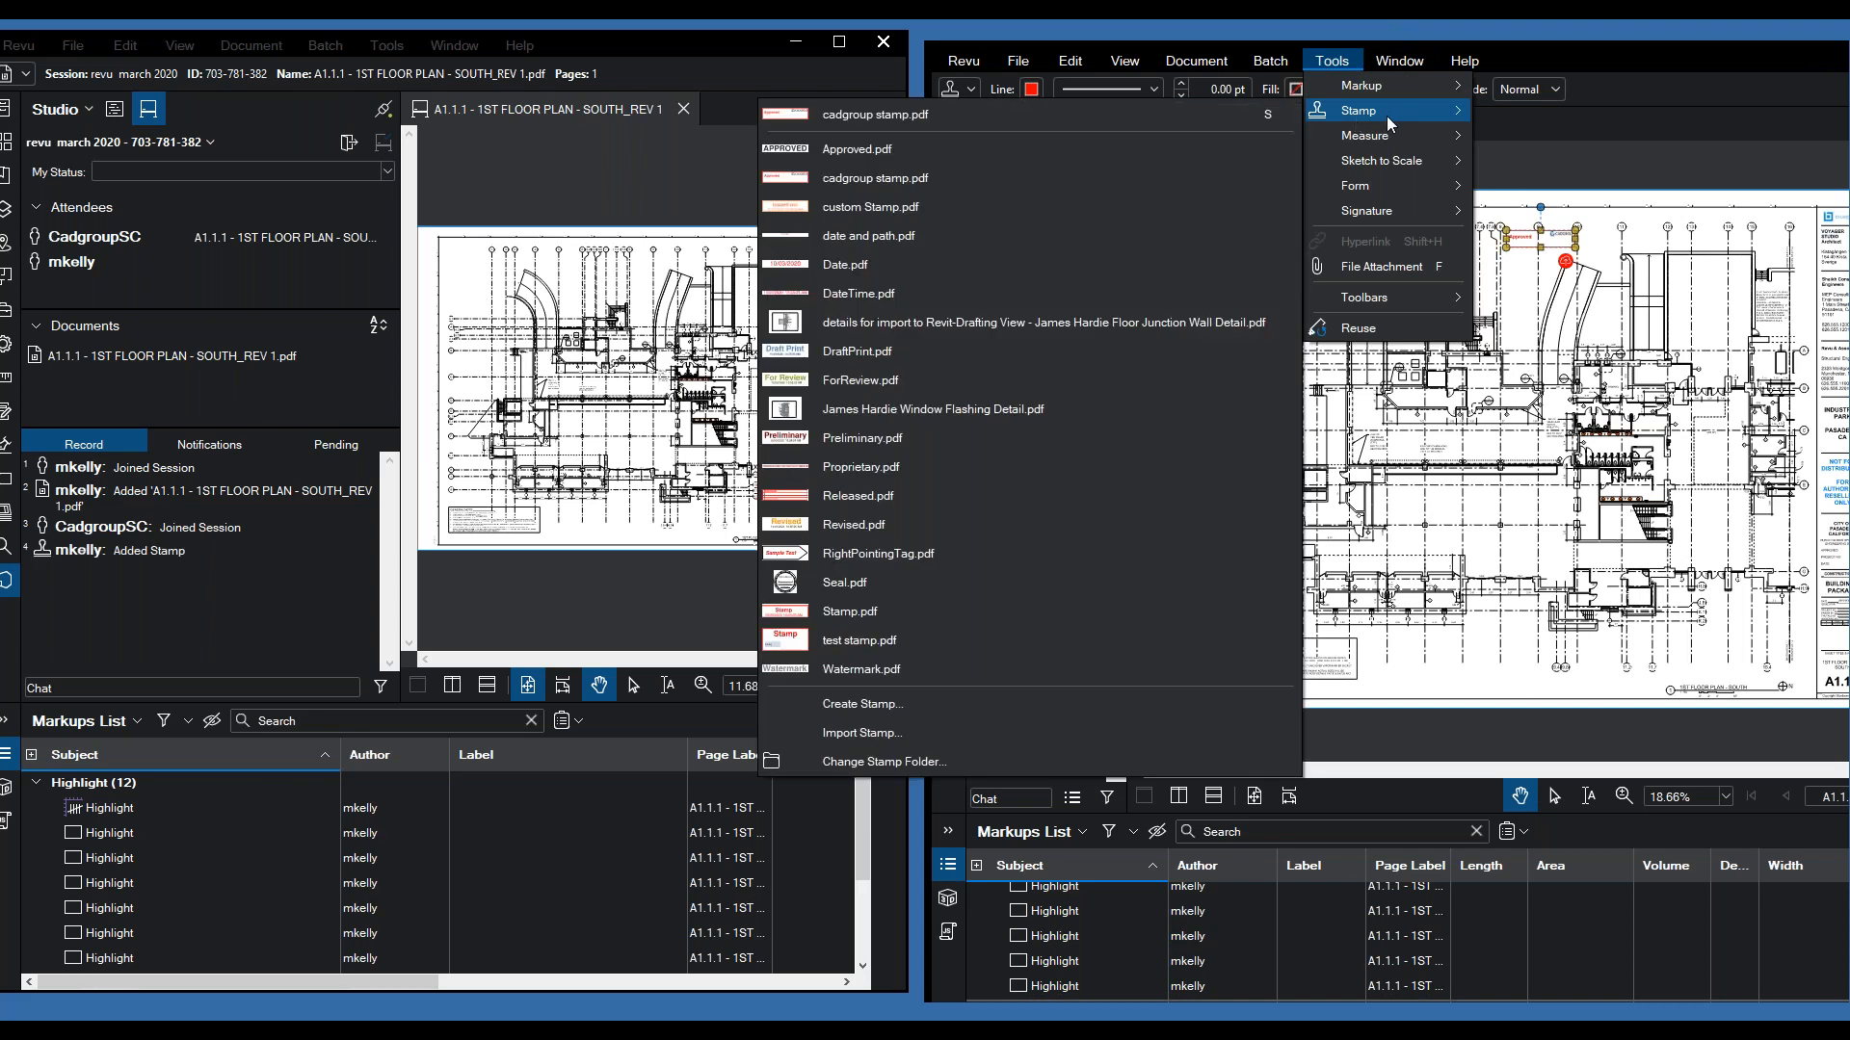
mouse_move(1368, 86)
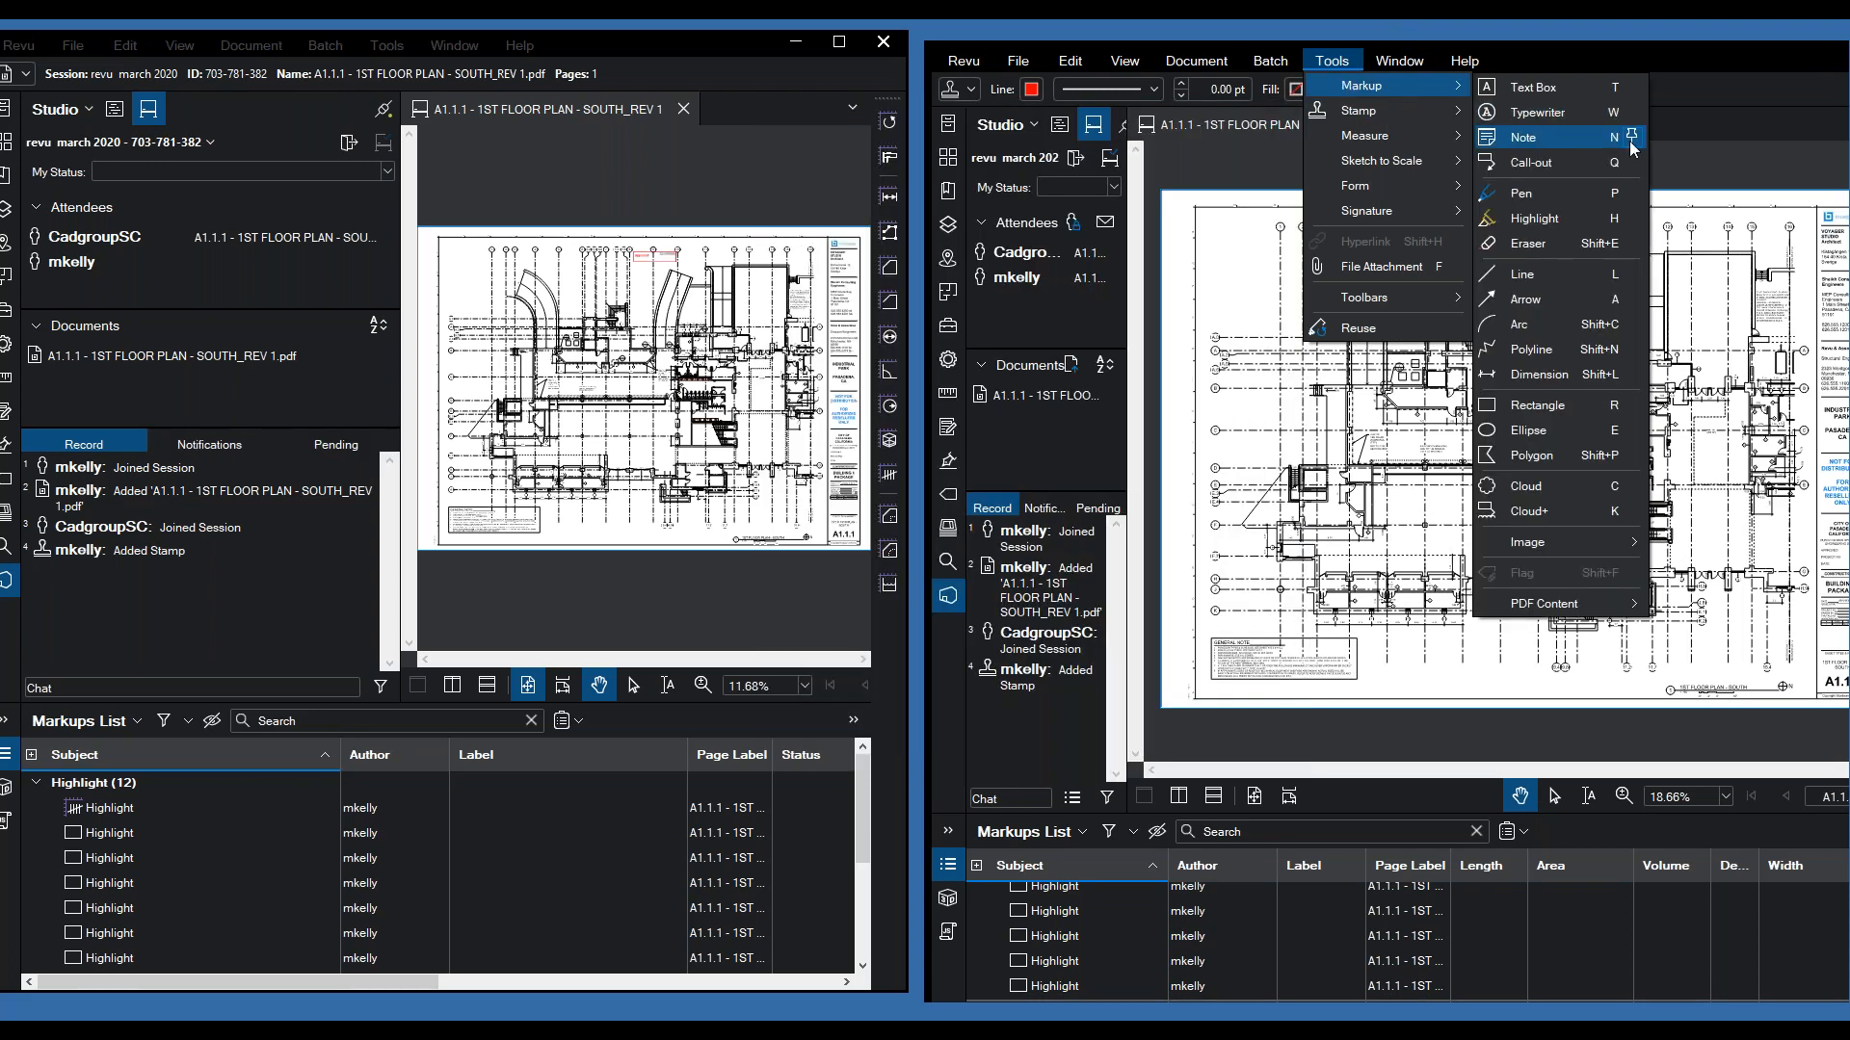
click(1542, 193)
mouse_move(1508, 265)
mouse_down()
mouse_move(1186, 472)
mouse_move(1500, 289)
mouse_up()
- Add a 617.31 cm diameter measurement circle on the plan
click(1333, 61)
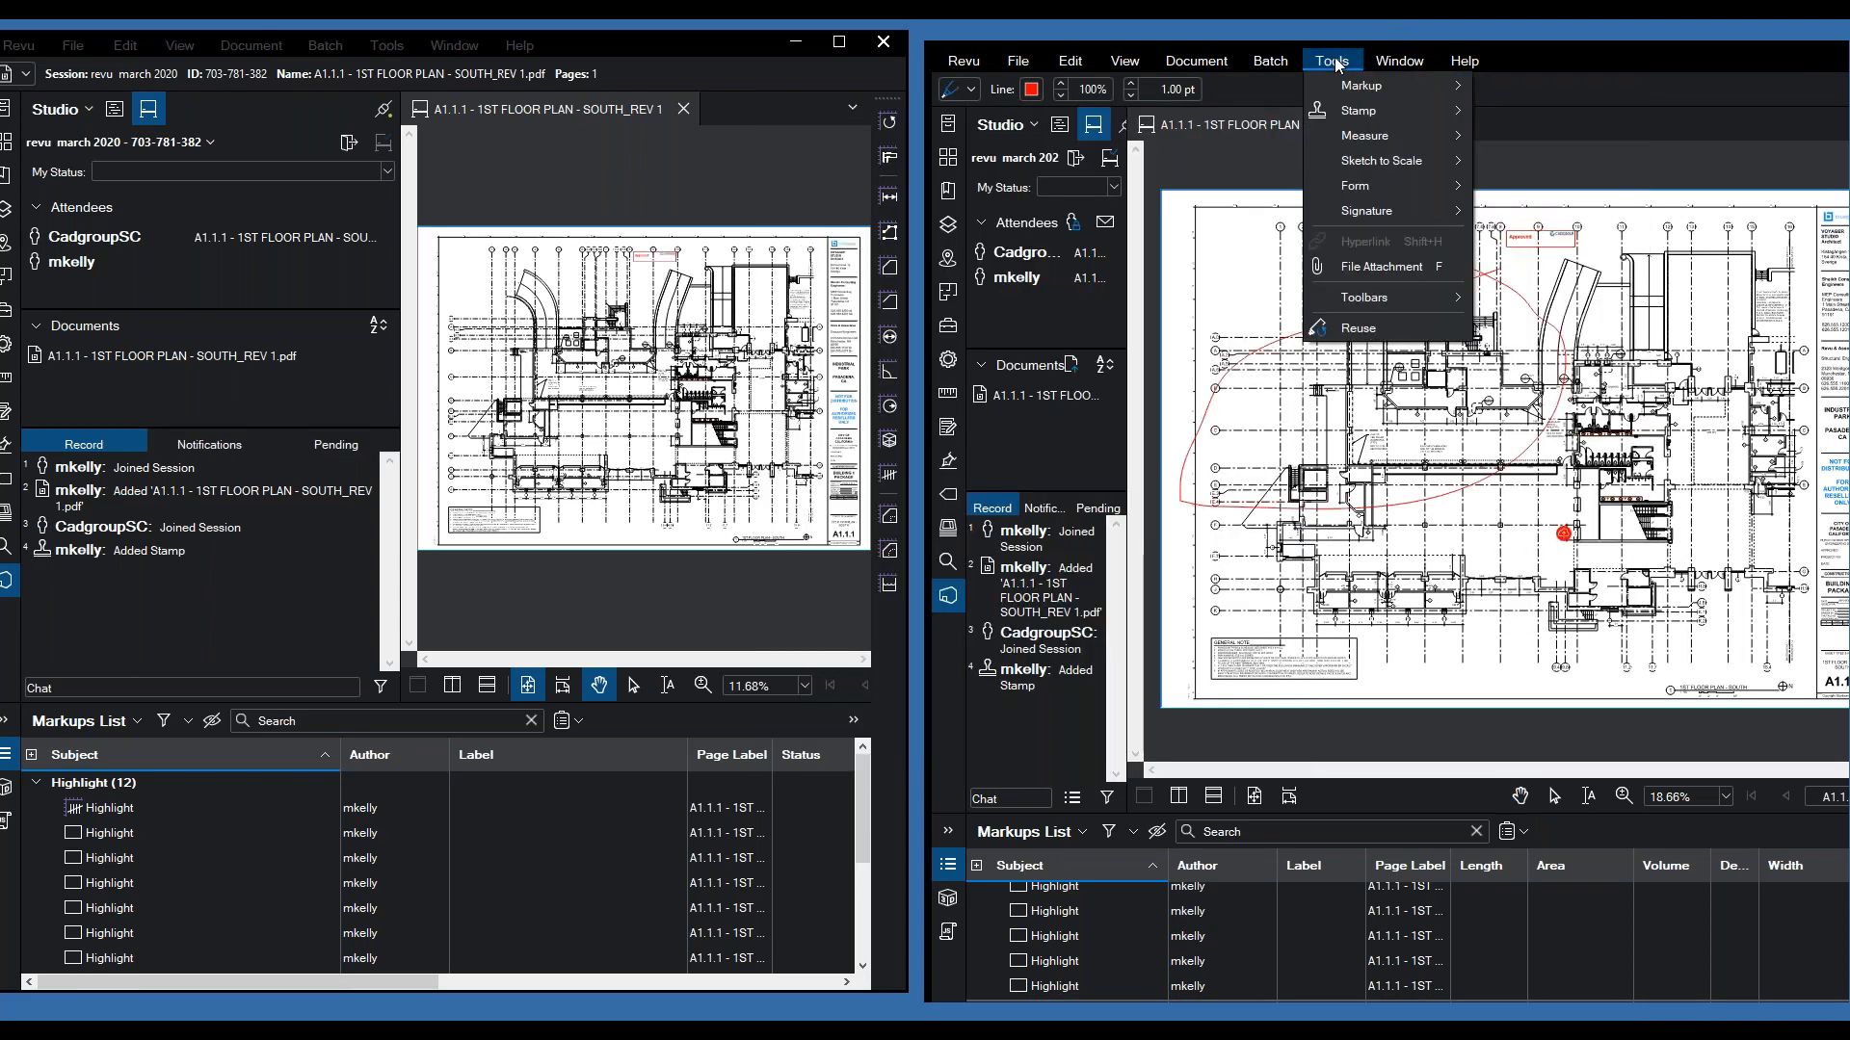
mouse_move(1366, 144)
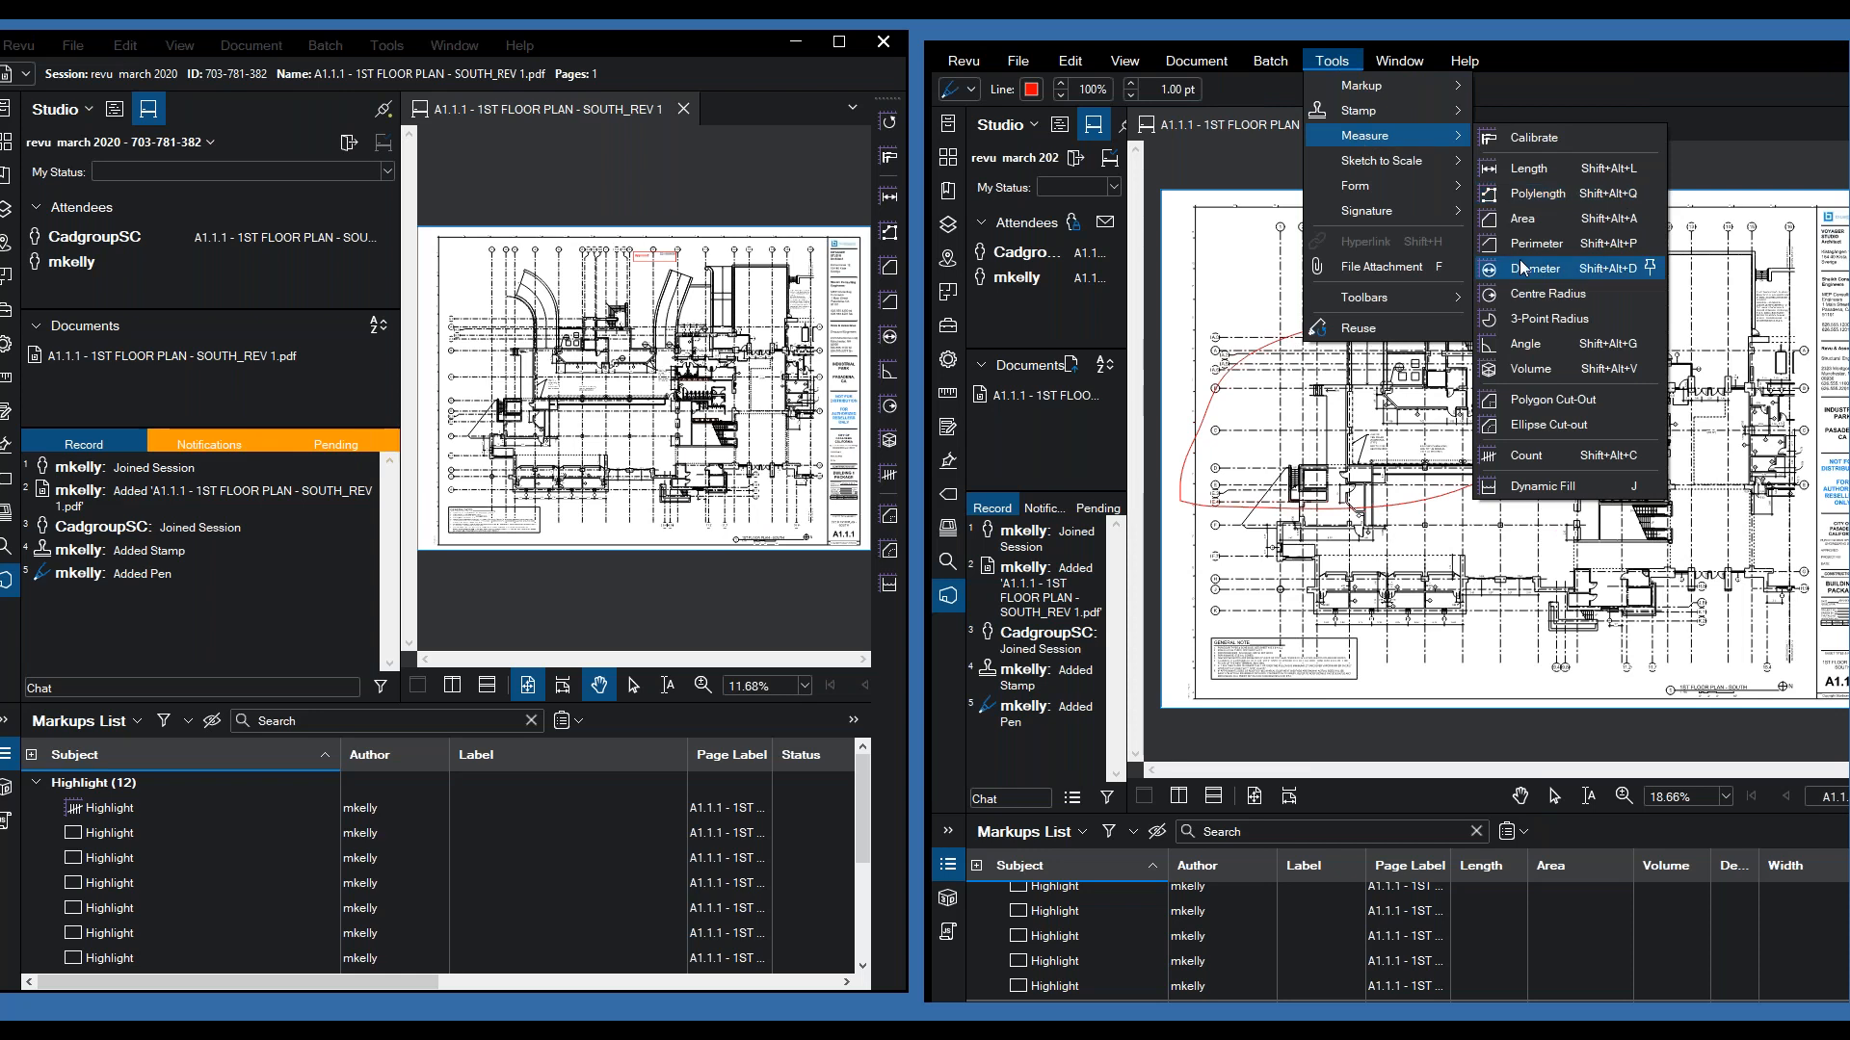
click(1541, 232)
drag(1396, 447, 1418, 476)
click(1406, 449)
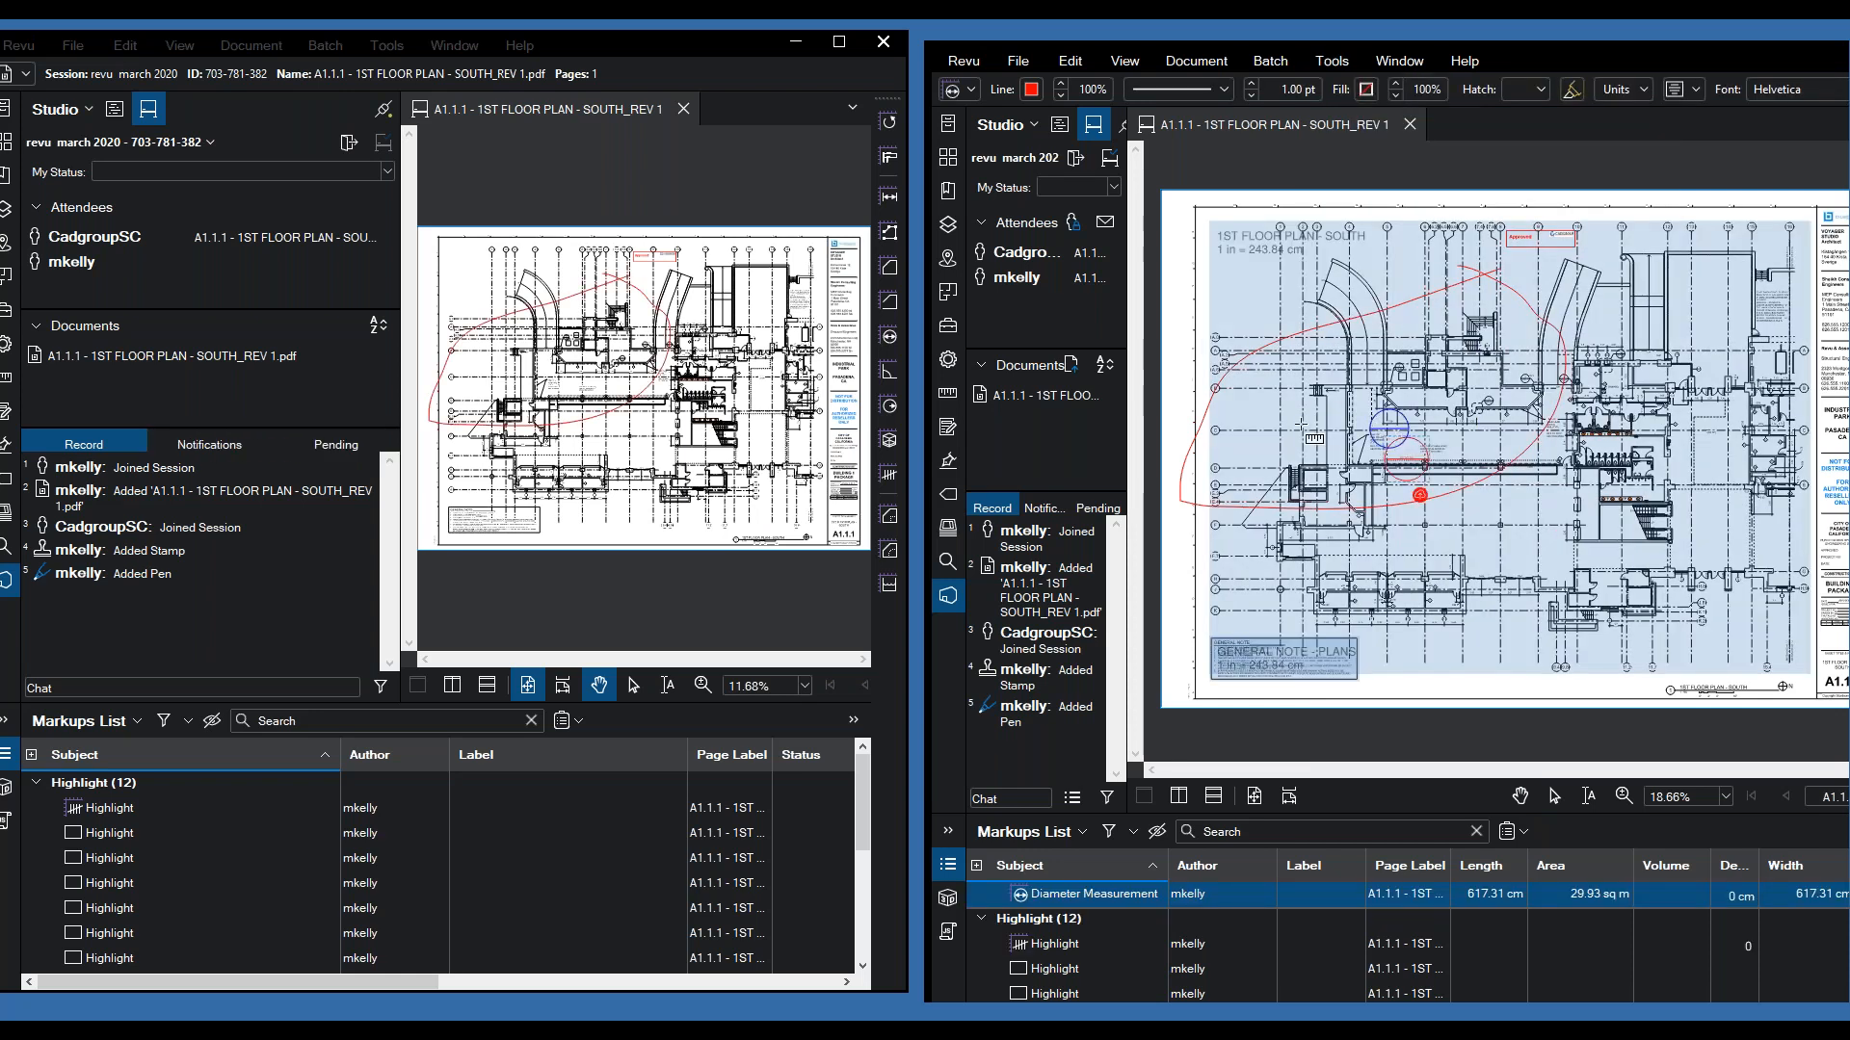
- Switch to the second attendee's window and deselect the pen markup
click(616, 406)
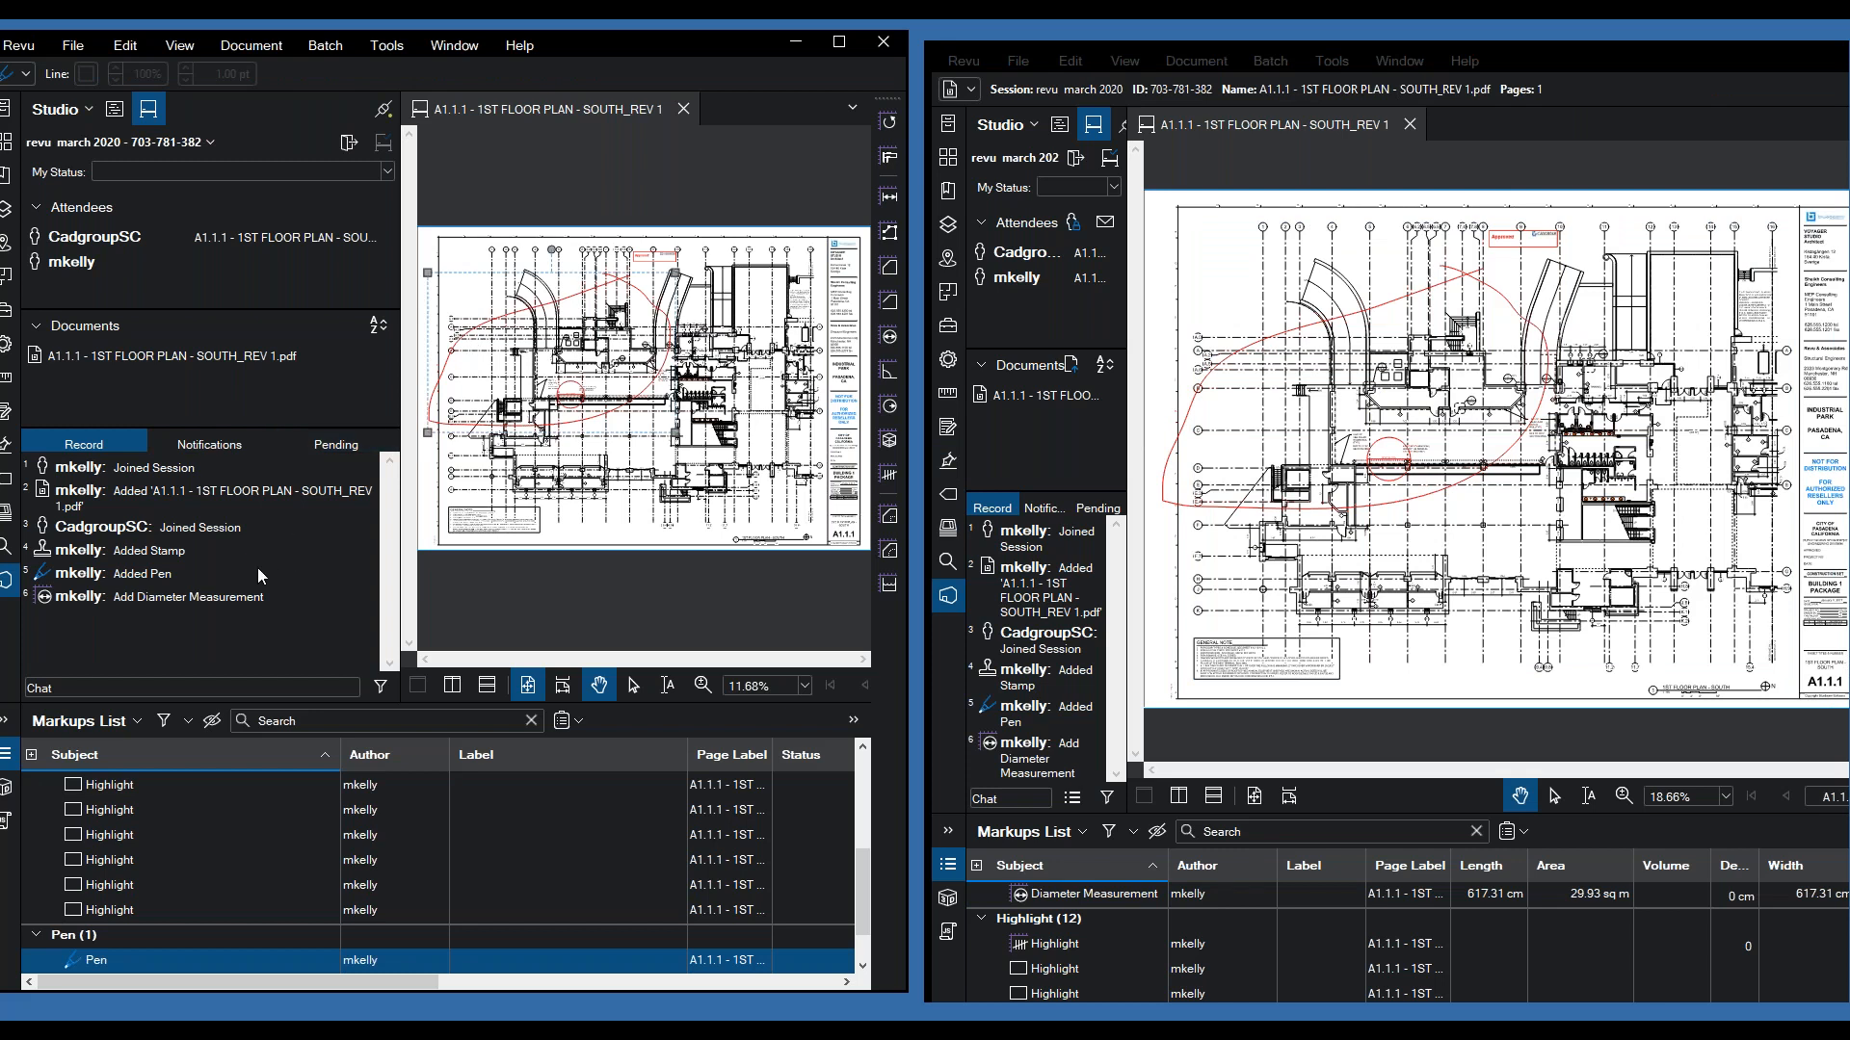
mouse_move(250, 575)
click(695, 149)
click(386, 45)
- Draw a four-corner volume measurement polygon on the plan
mouse_move(423, 119)
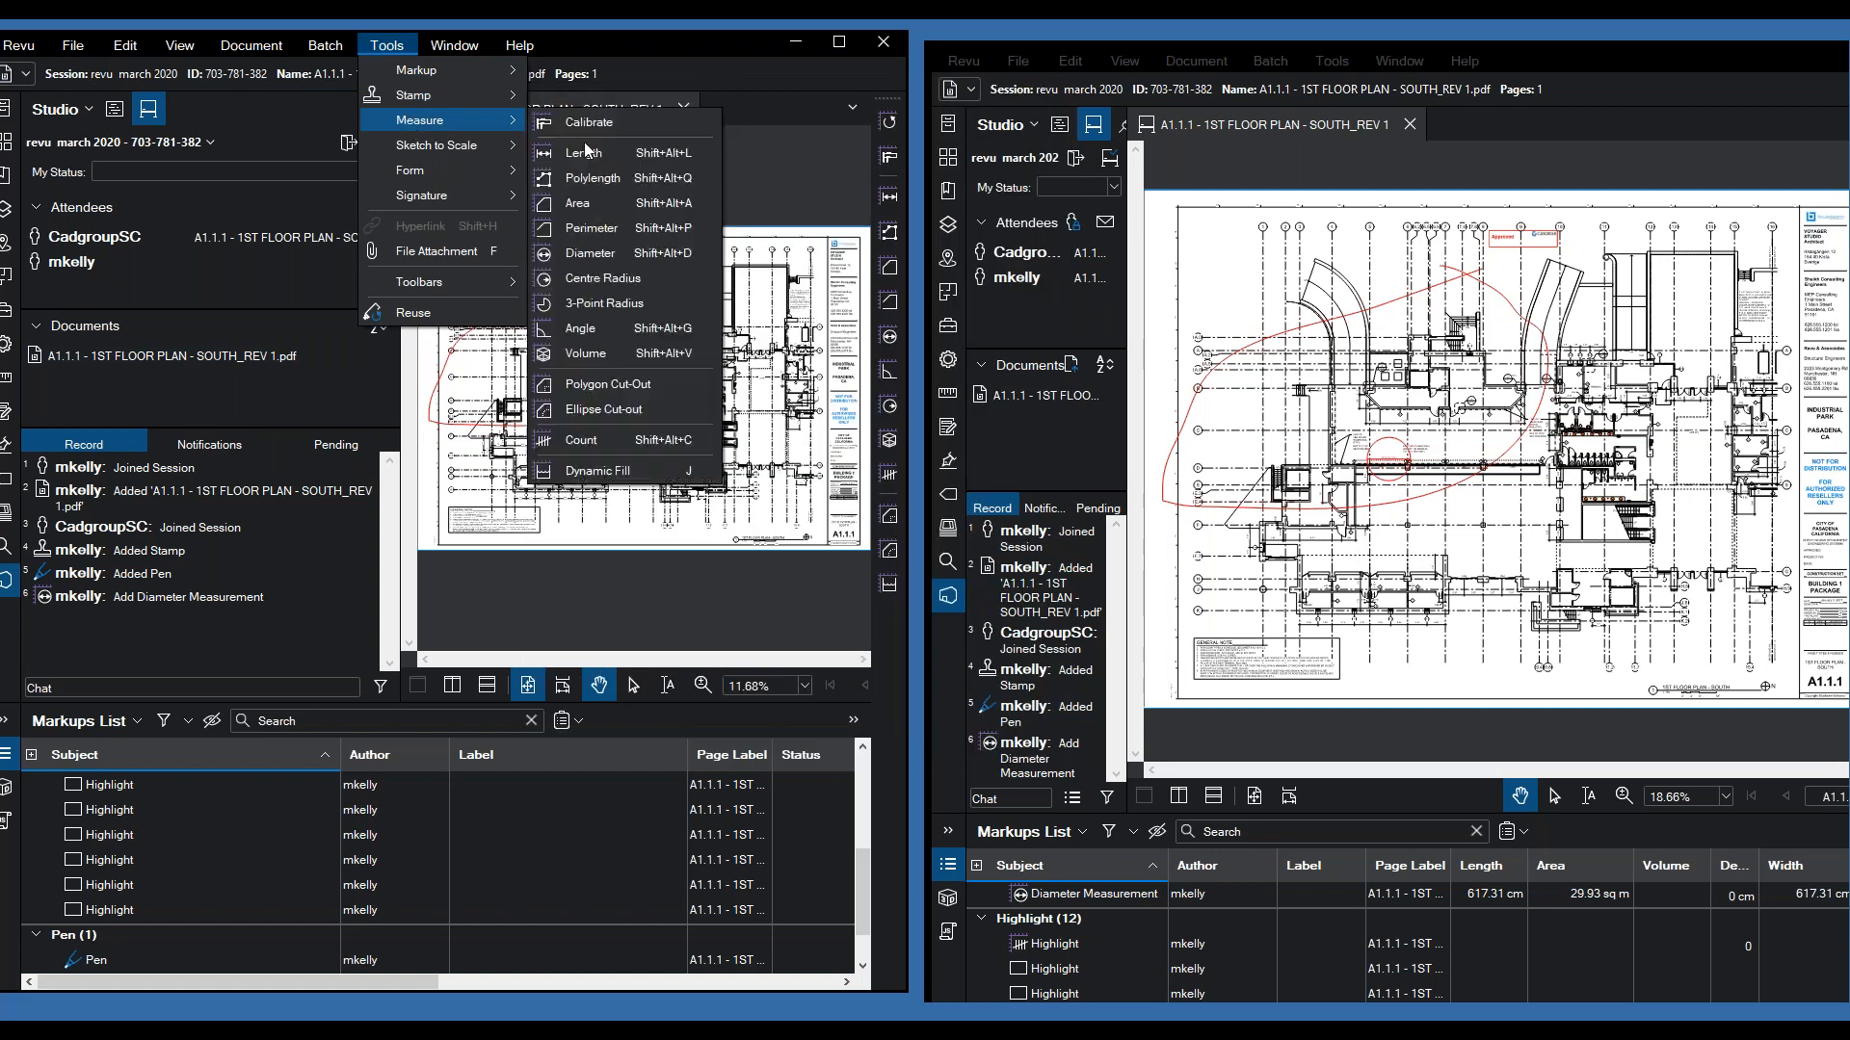
click(588, 354)
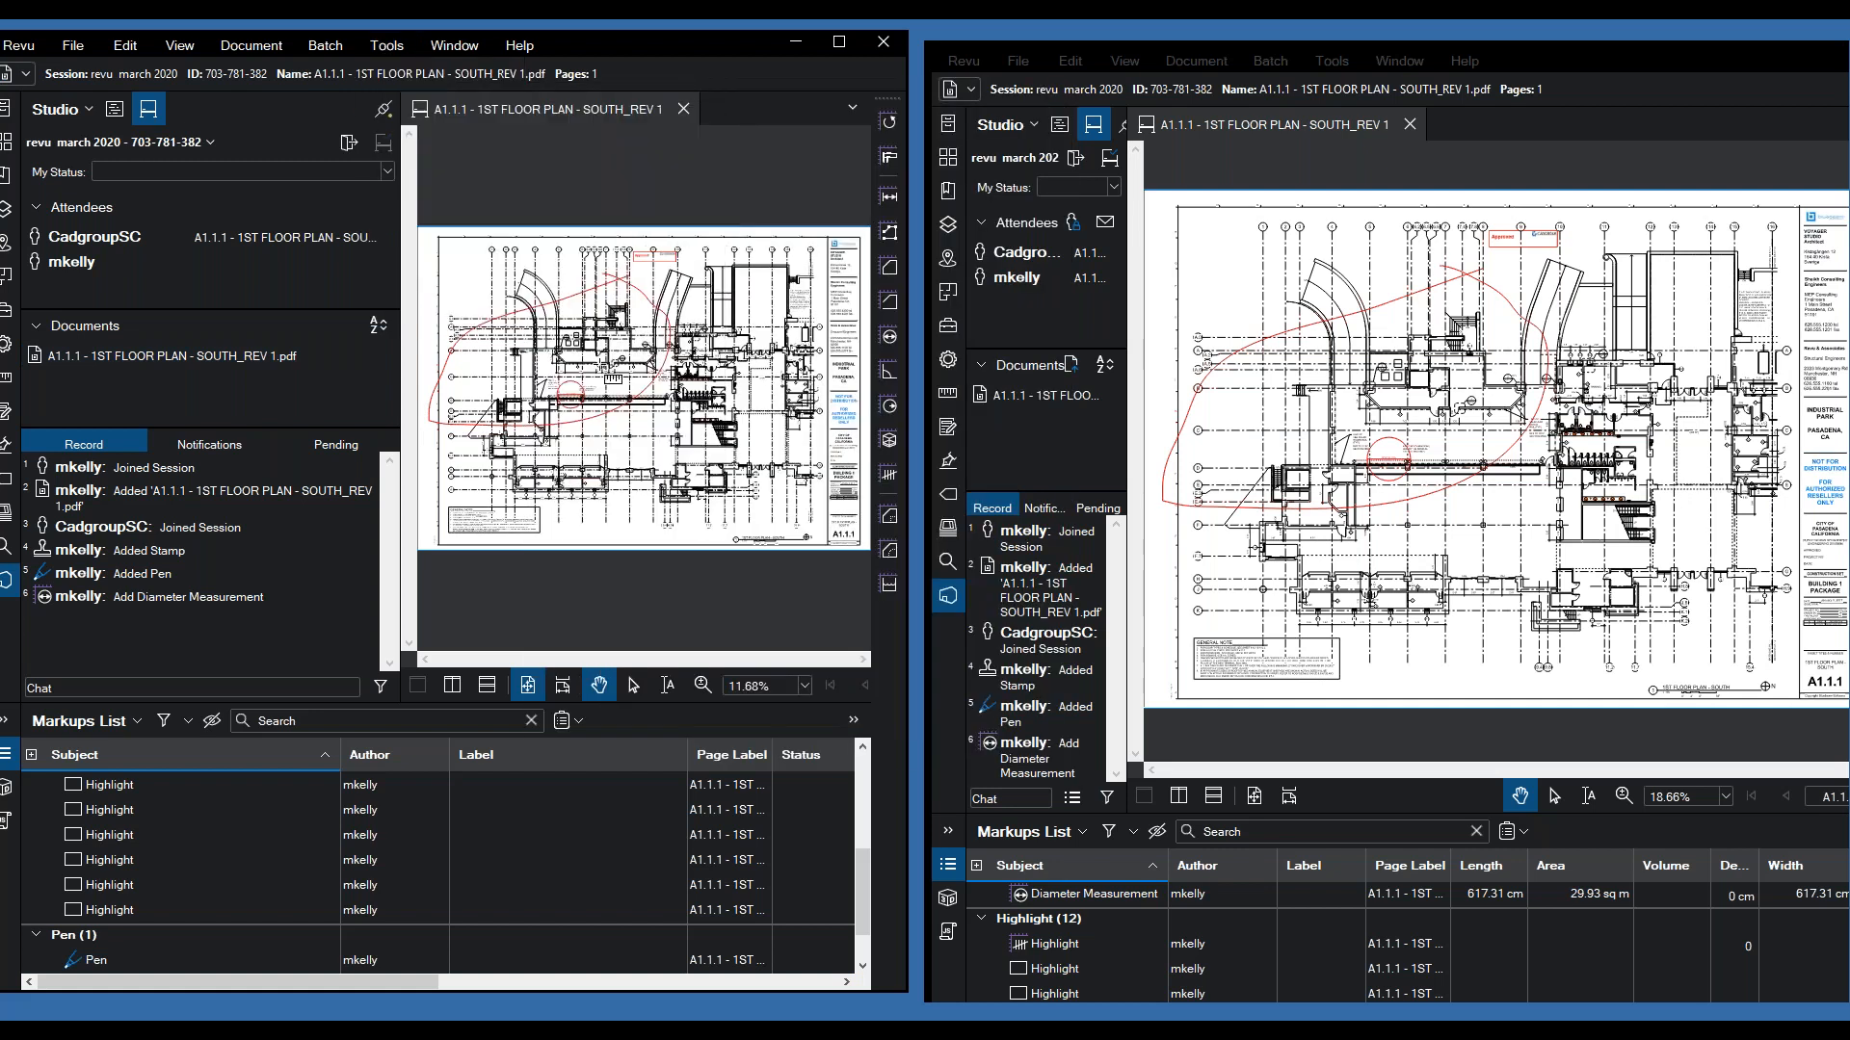
click(655, 328)
click(597, 366)
click(687, 478)
click(725, 395)
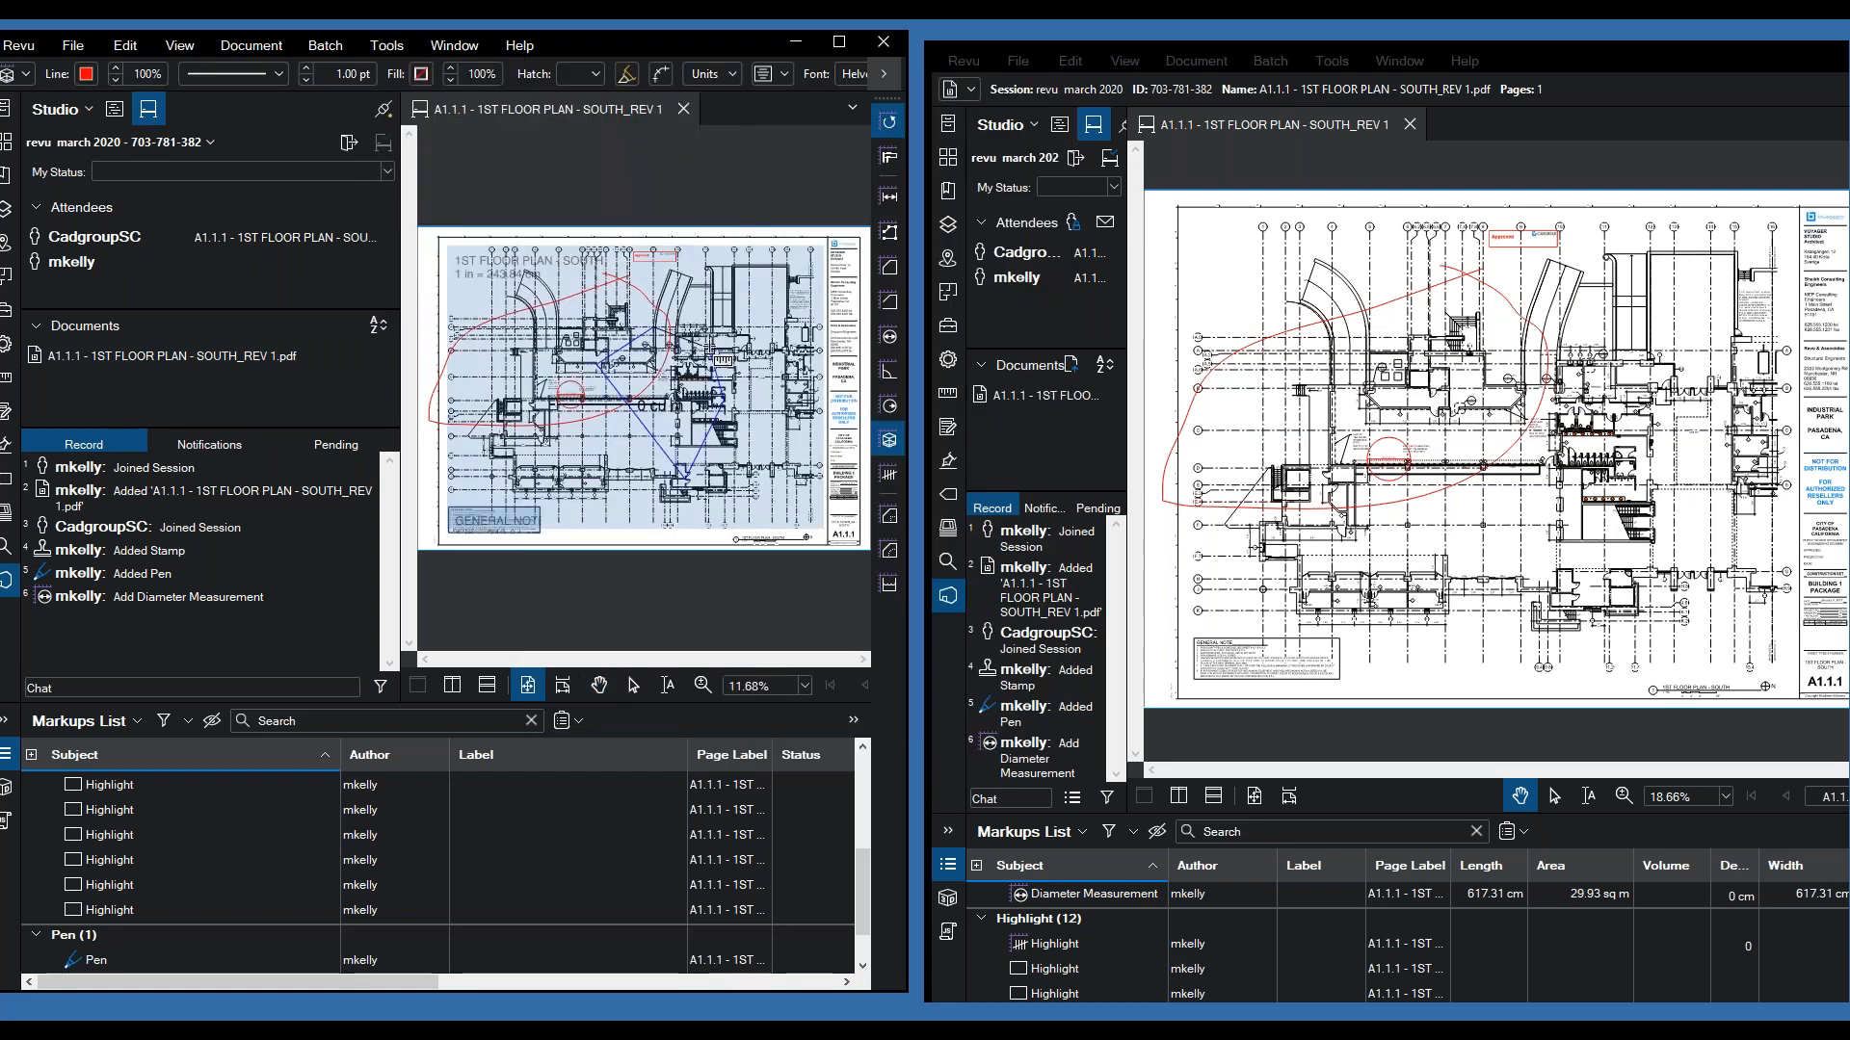
click(655, 329)
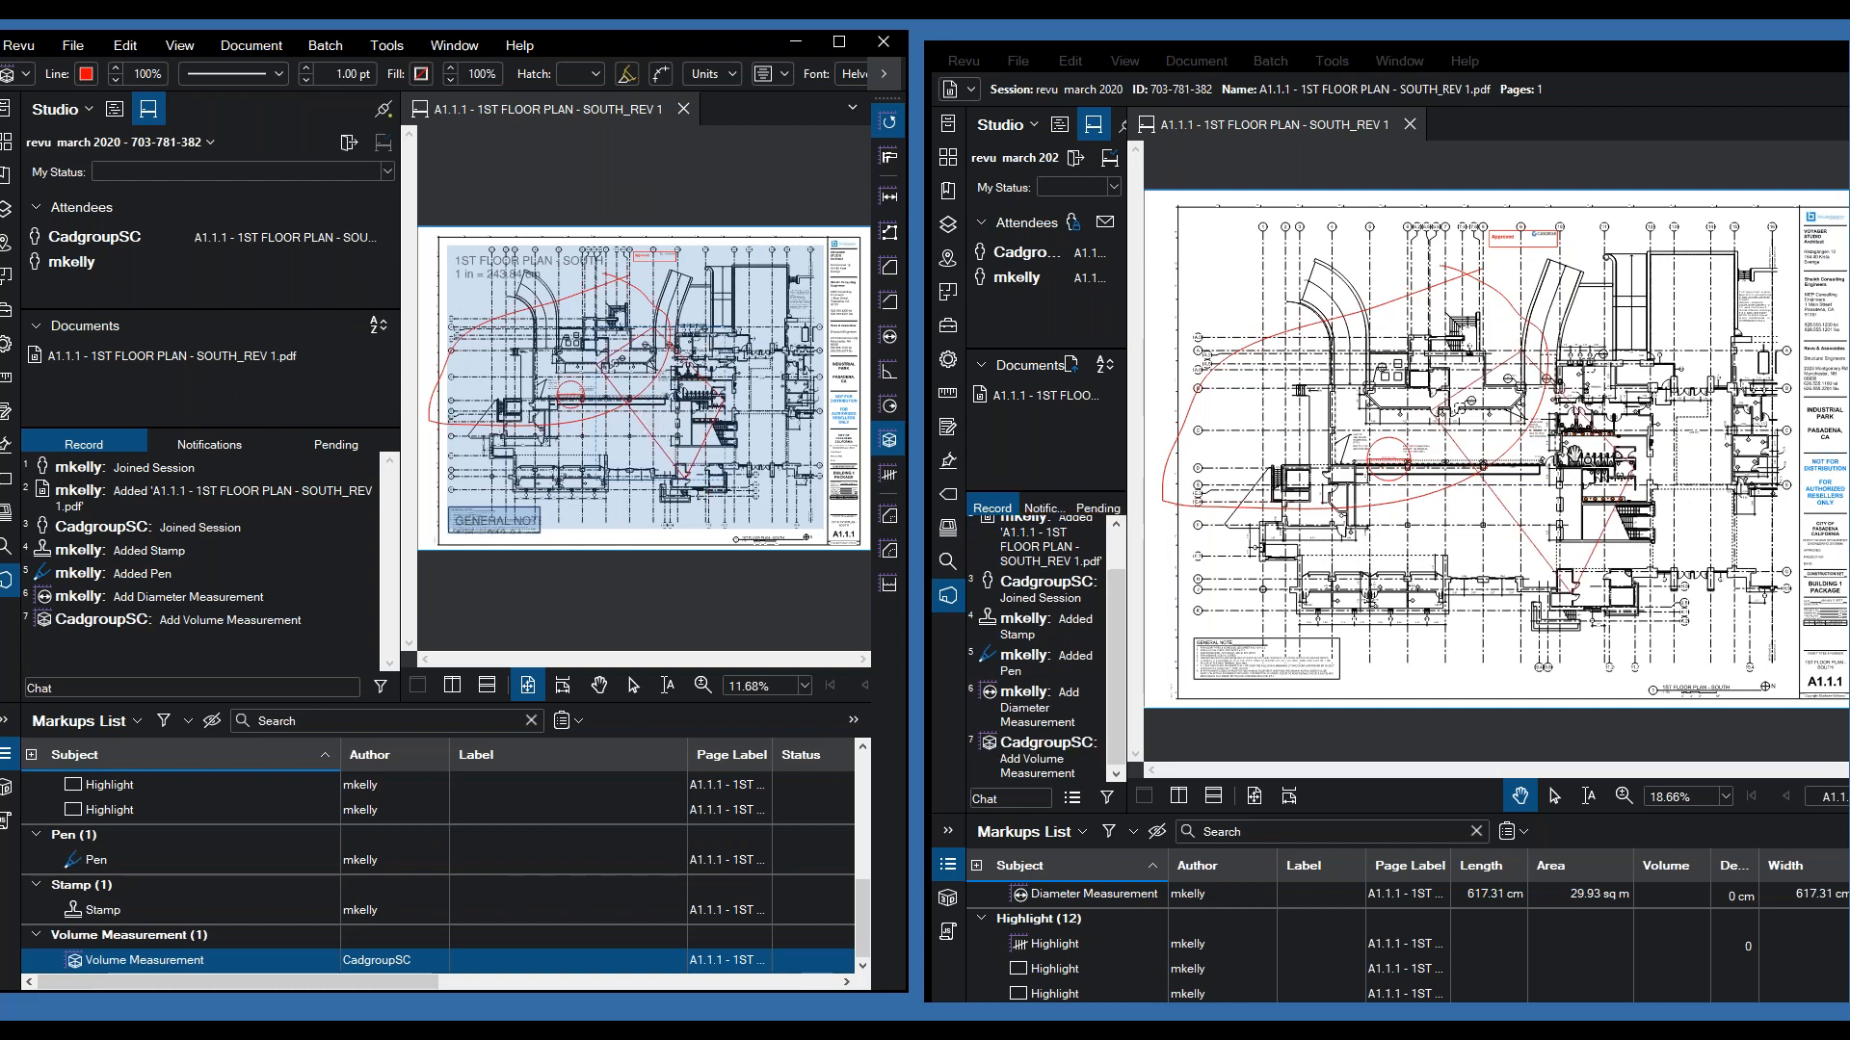
- Confirm the volume synced in the host window, then finish measuring in the second window
click(1401, 175)
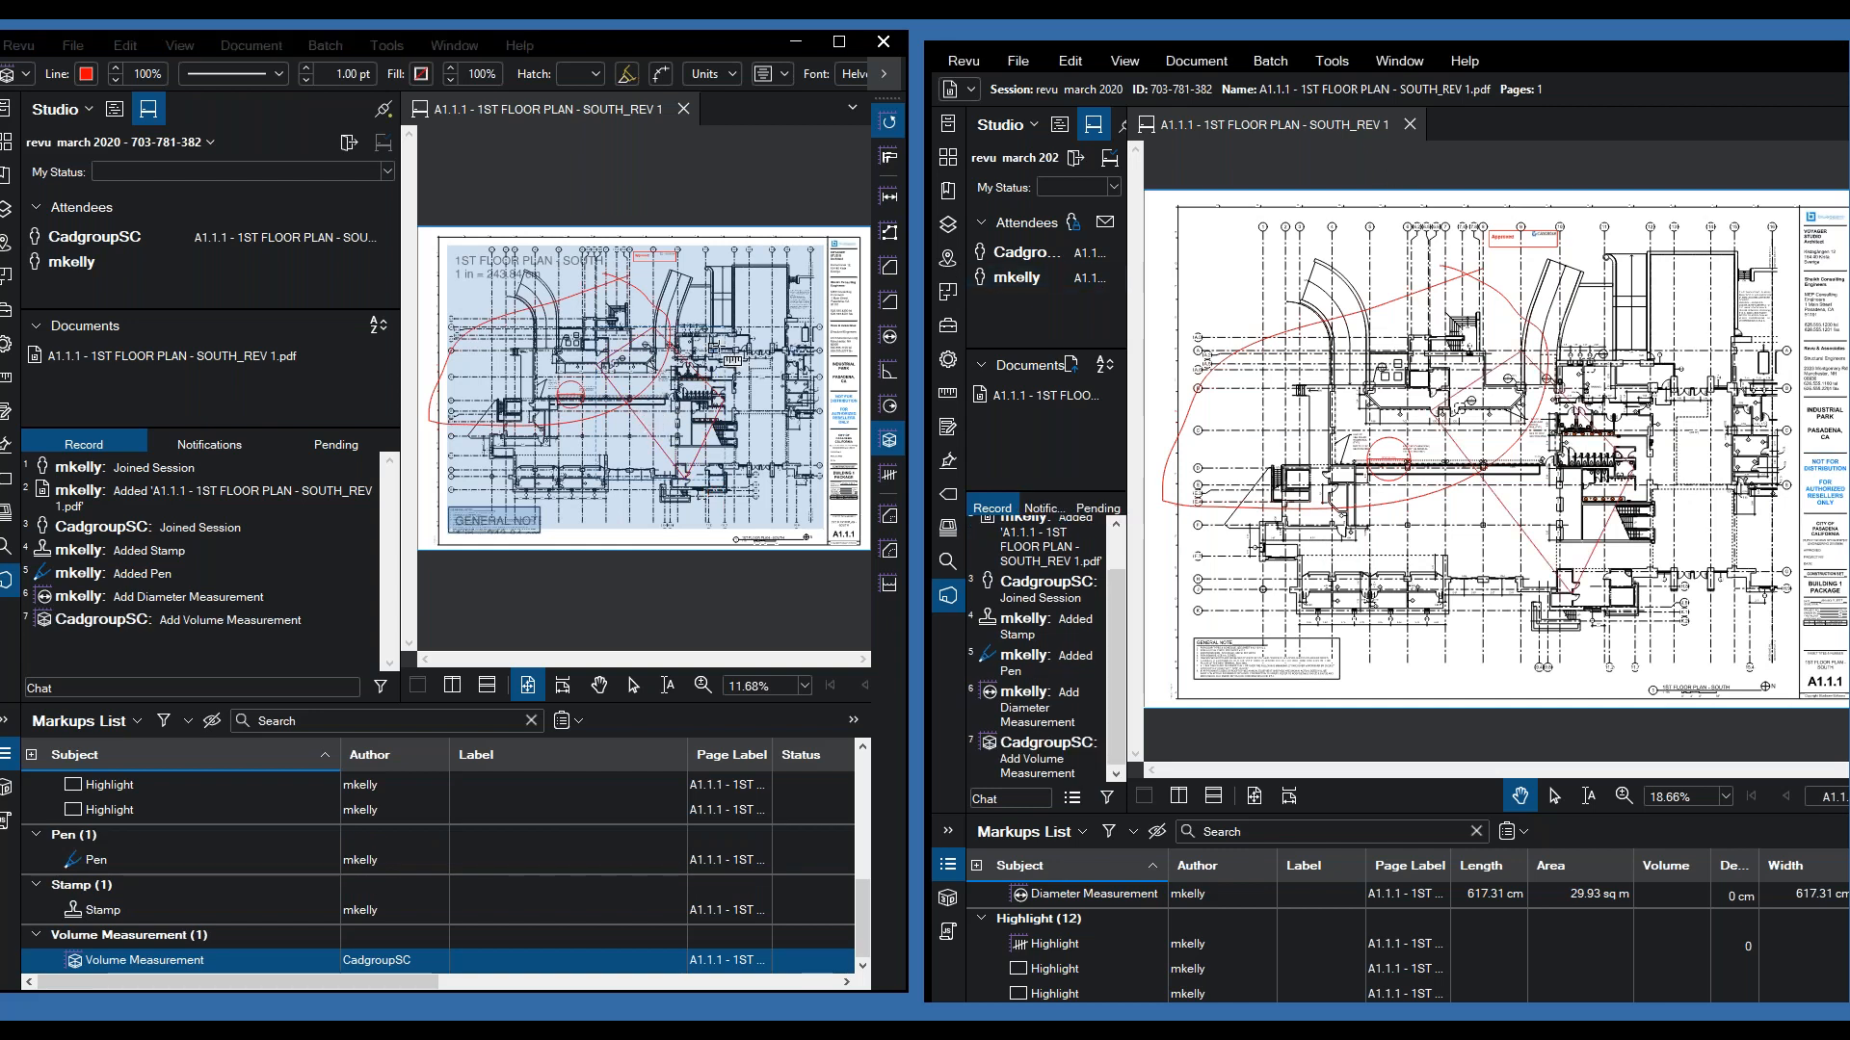
click(616, 193)
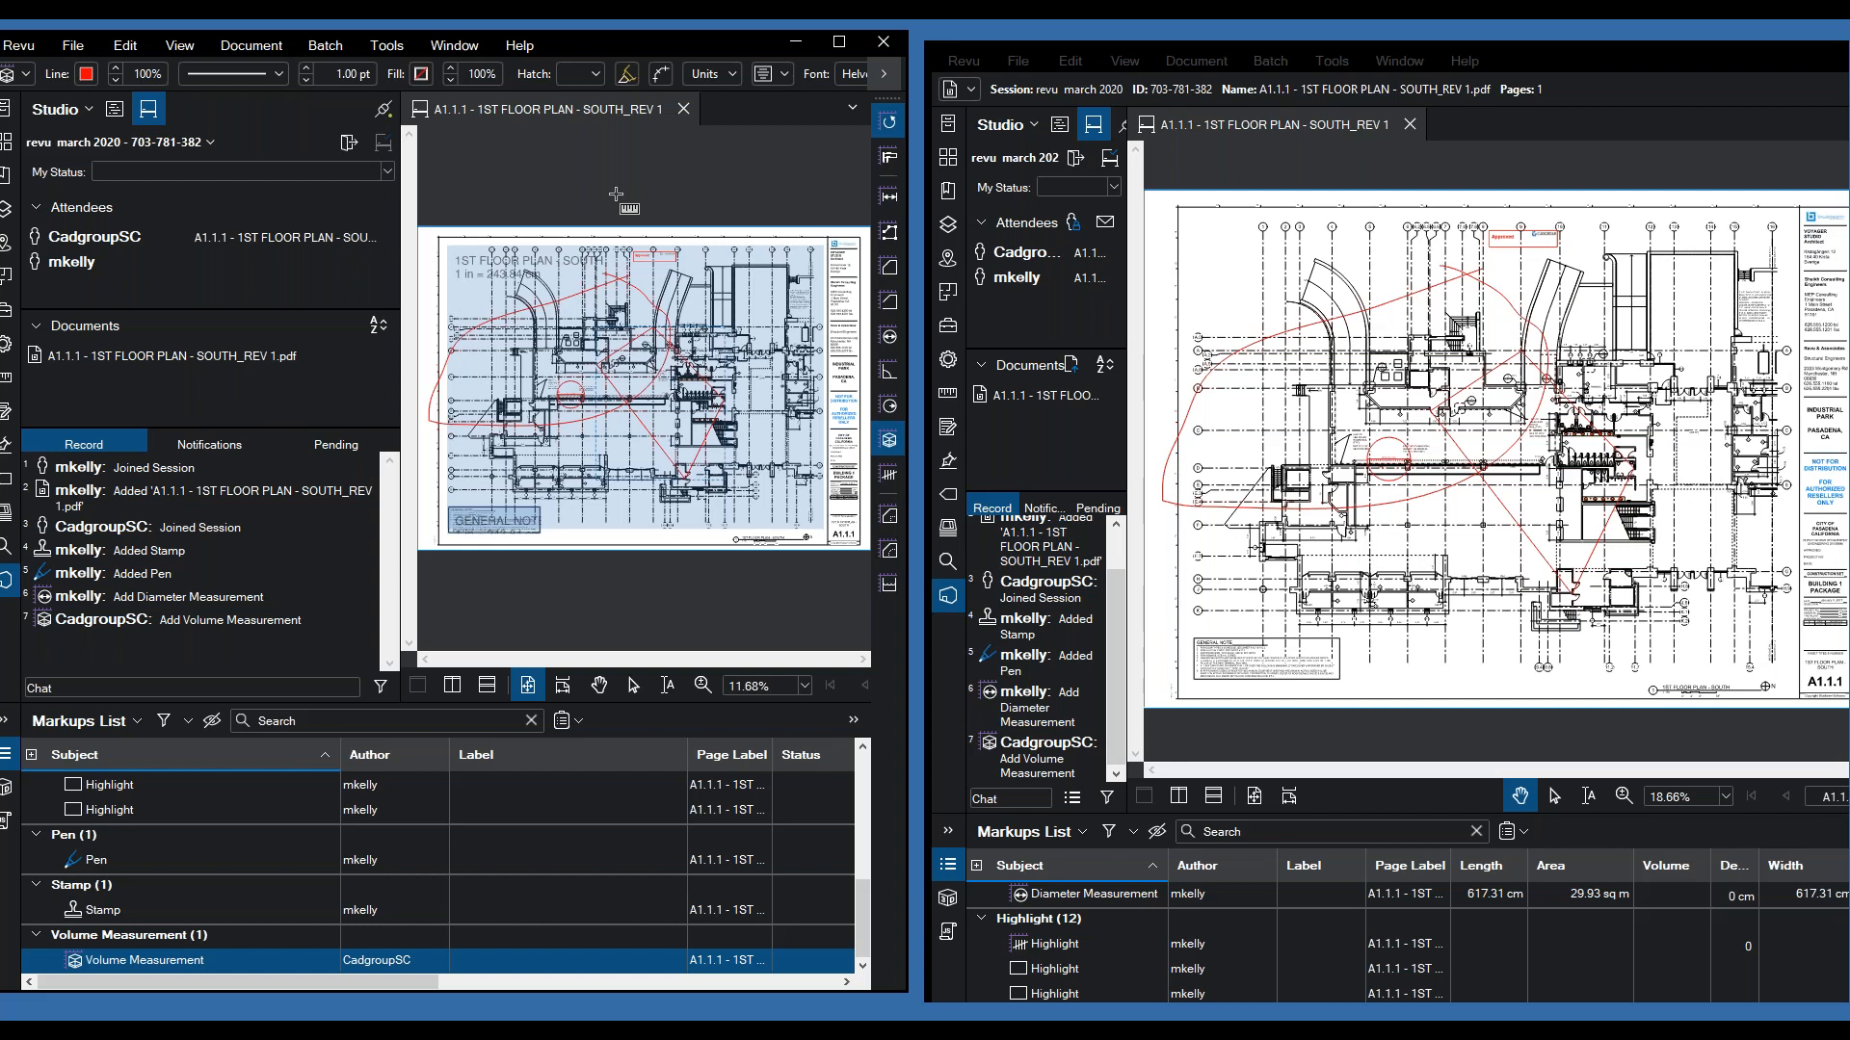
key(Escape)
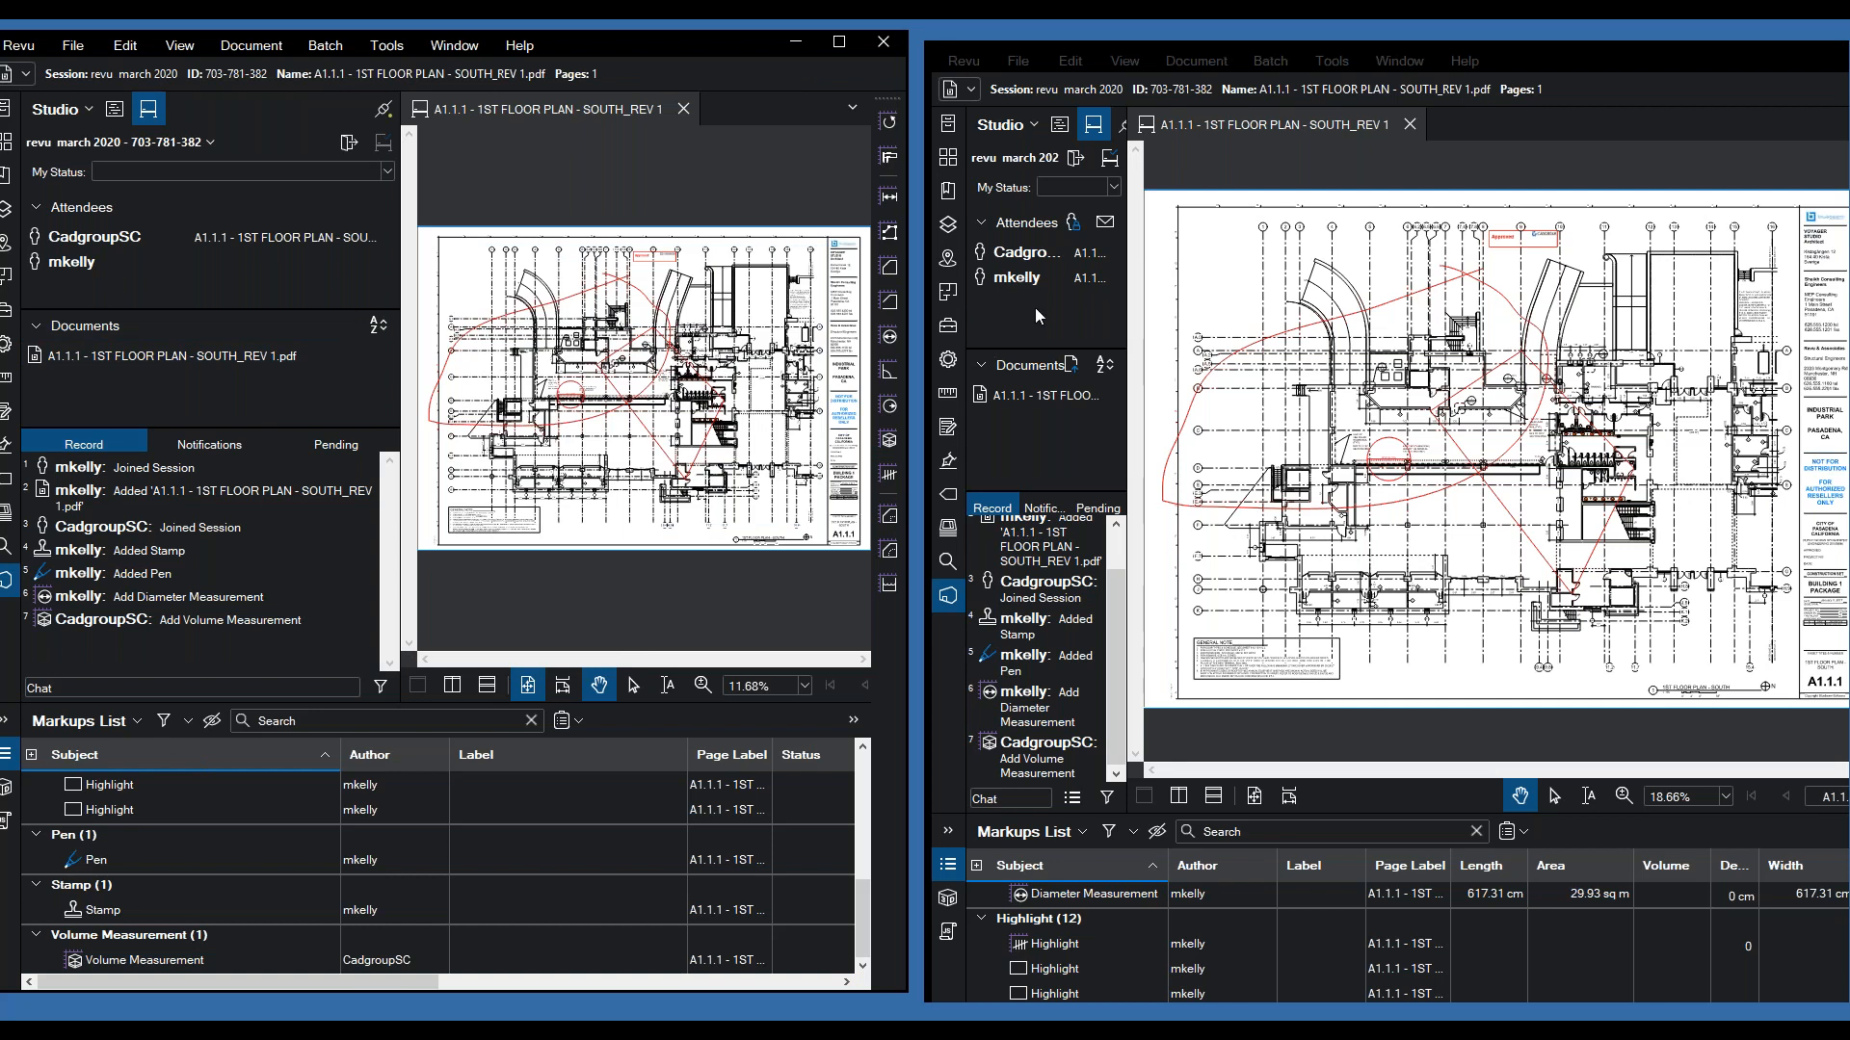
- Widen the Studio panel and post 'Hi!' in the session chat
right_click(1019, 263)
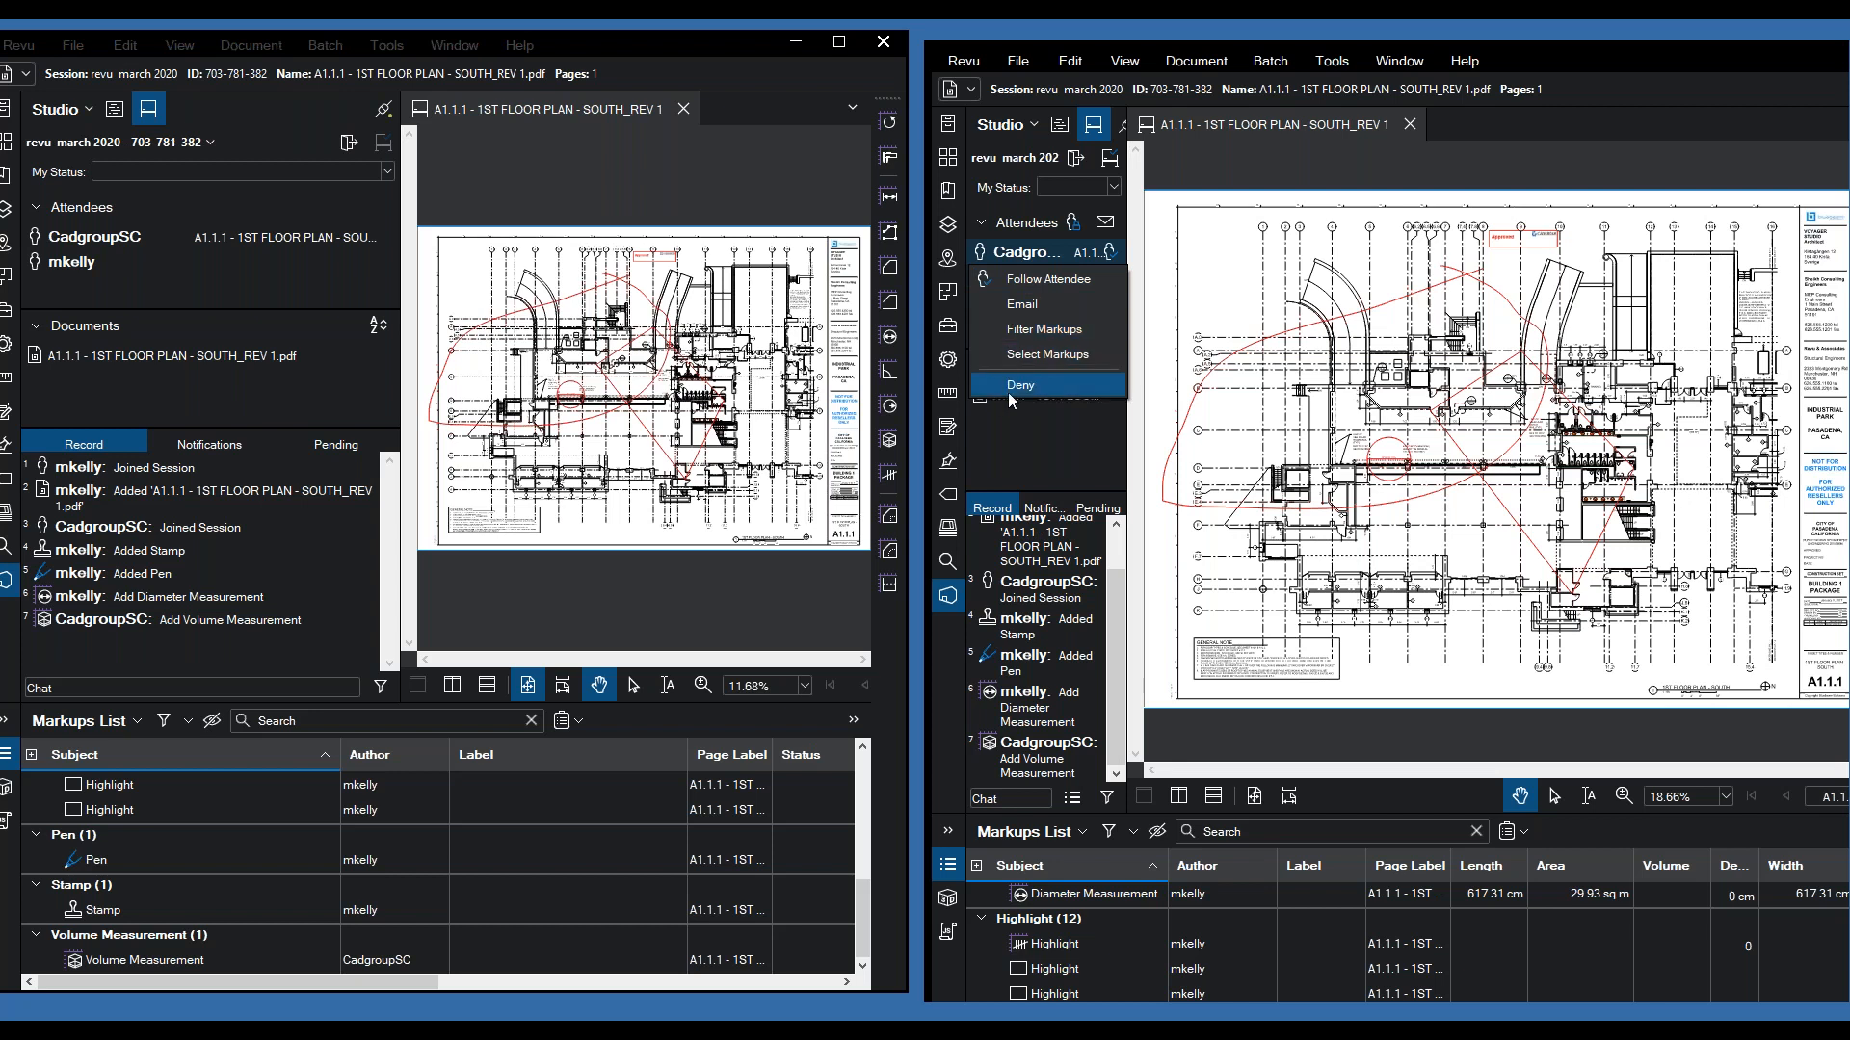
click(1146, 473)
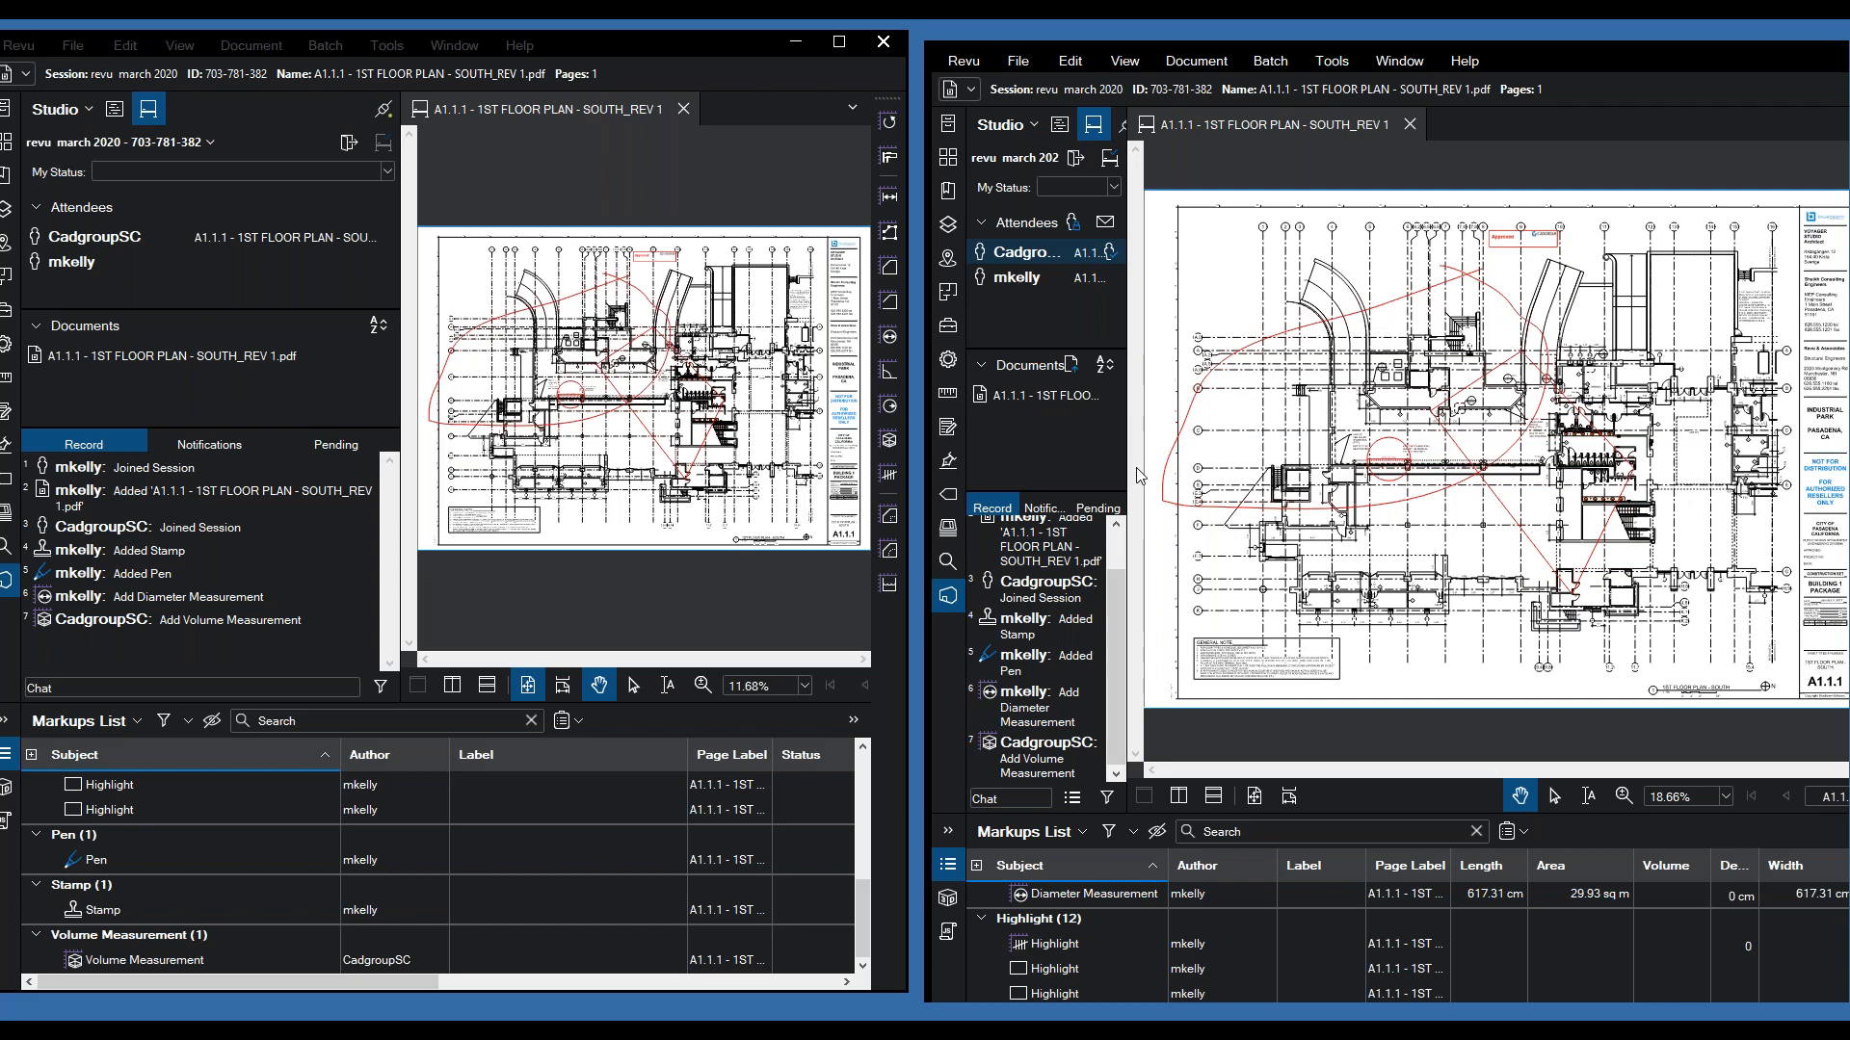
drag(1141, 453, 1368, 453)
click(1096, 800)
text(Hi!)
key(Return)
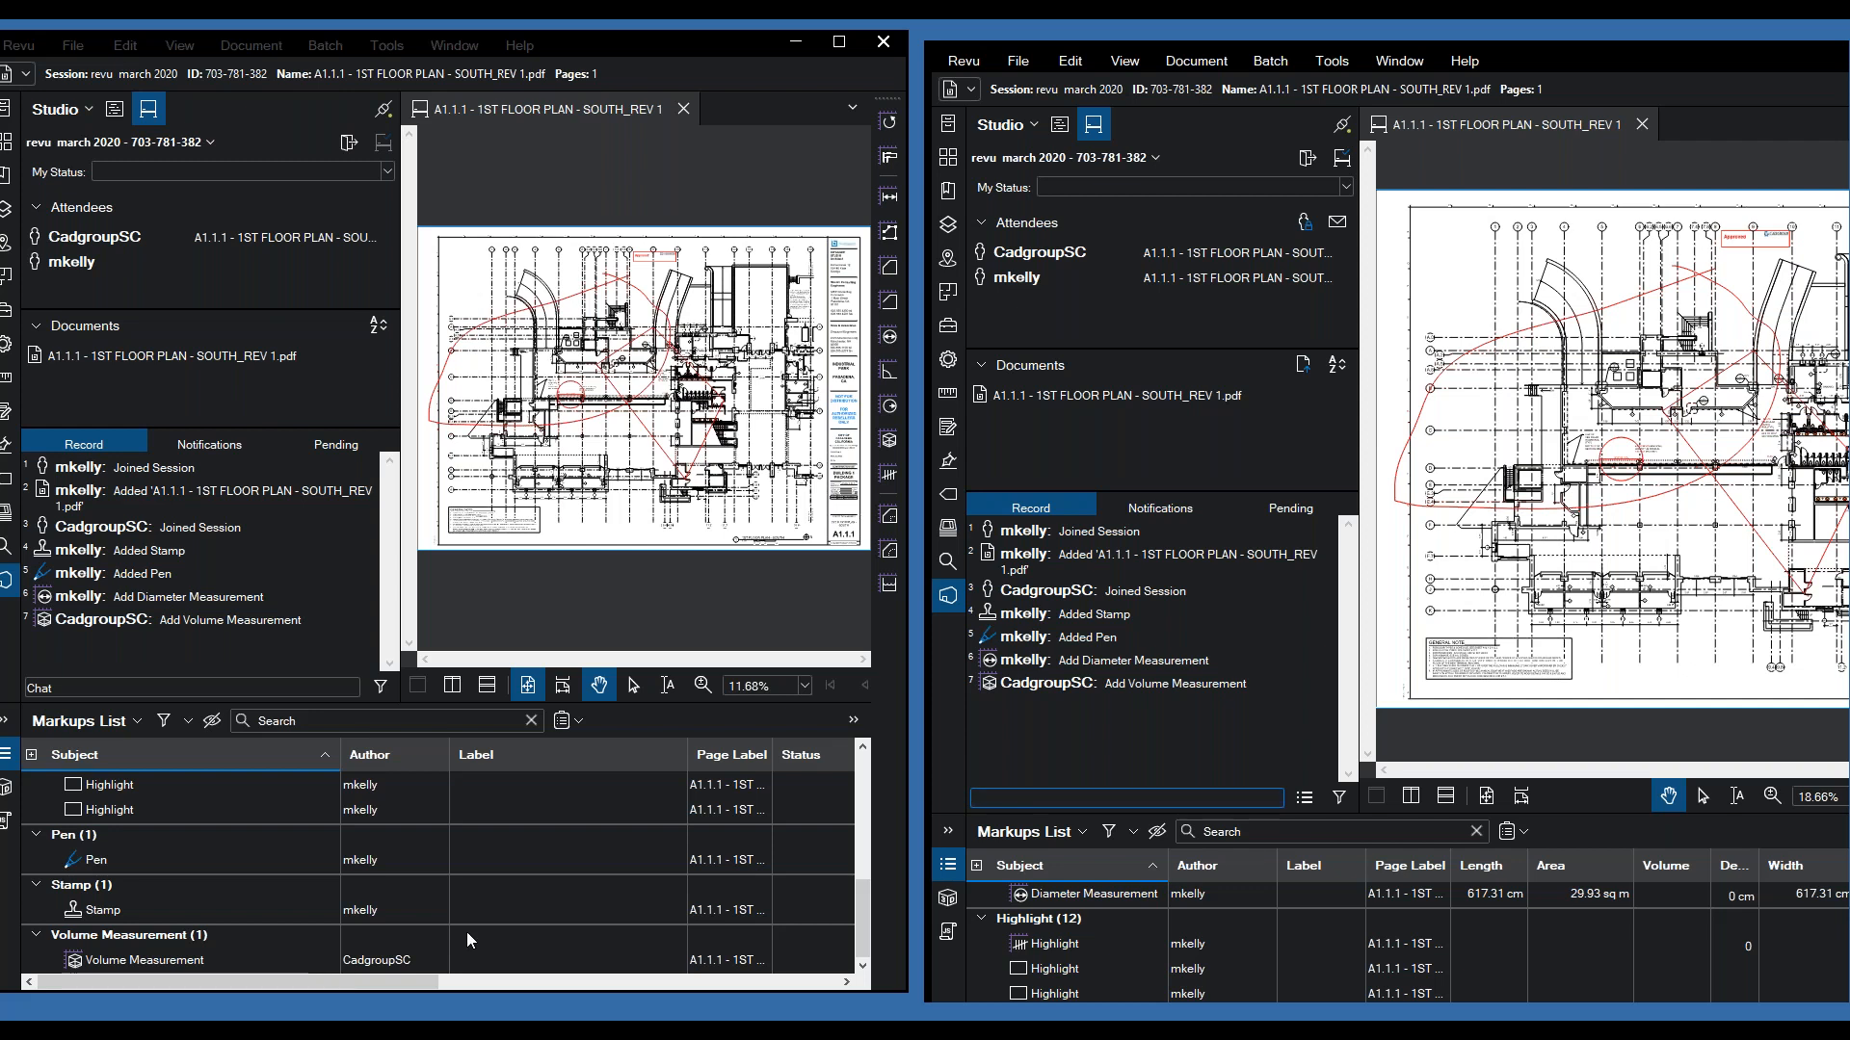
- In the second attendee's window, review the Pending and Notifications tabs
click(112, 648)
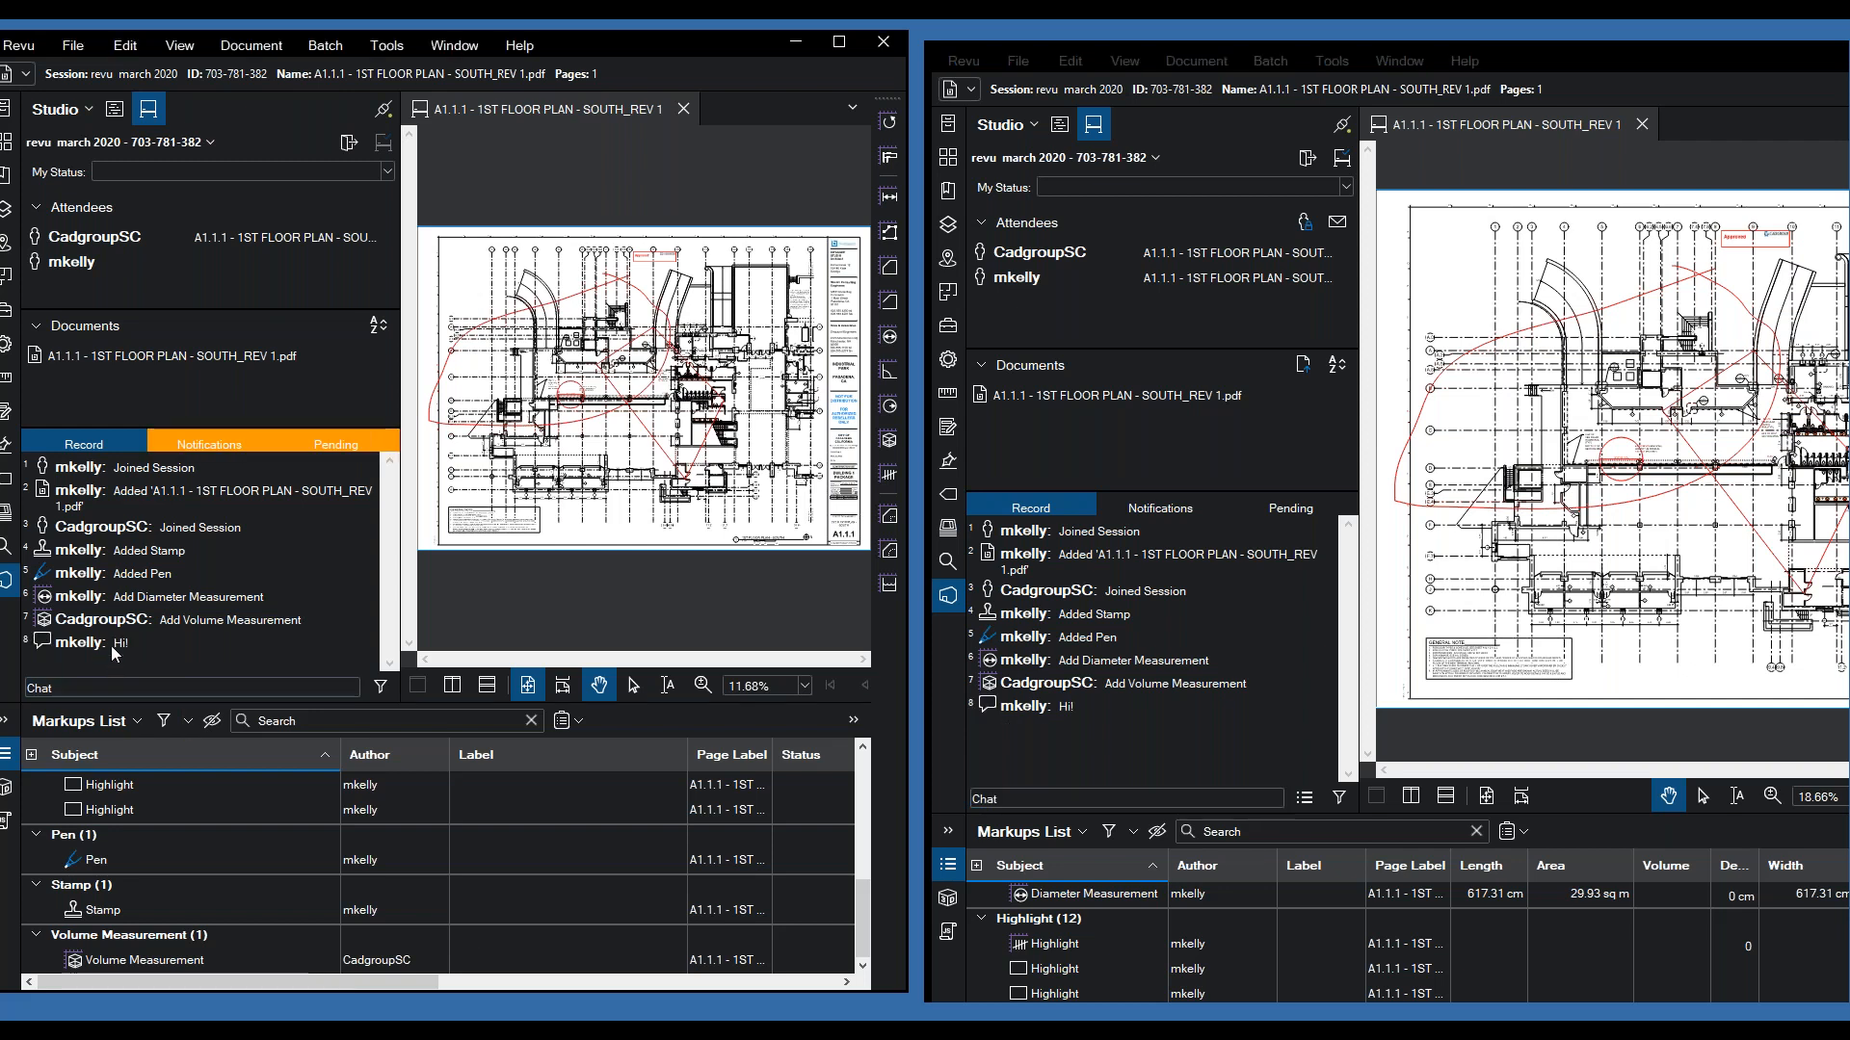
click(332, 451)
click(231, 440)
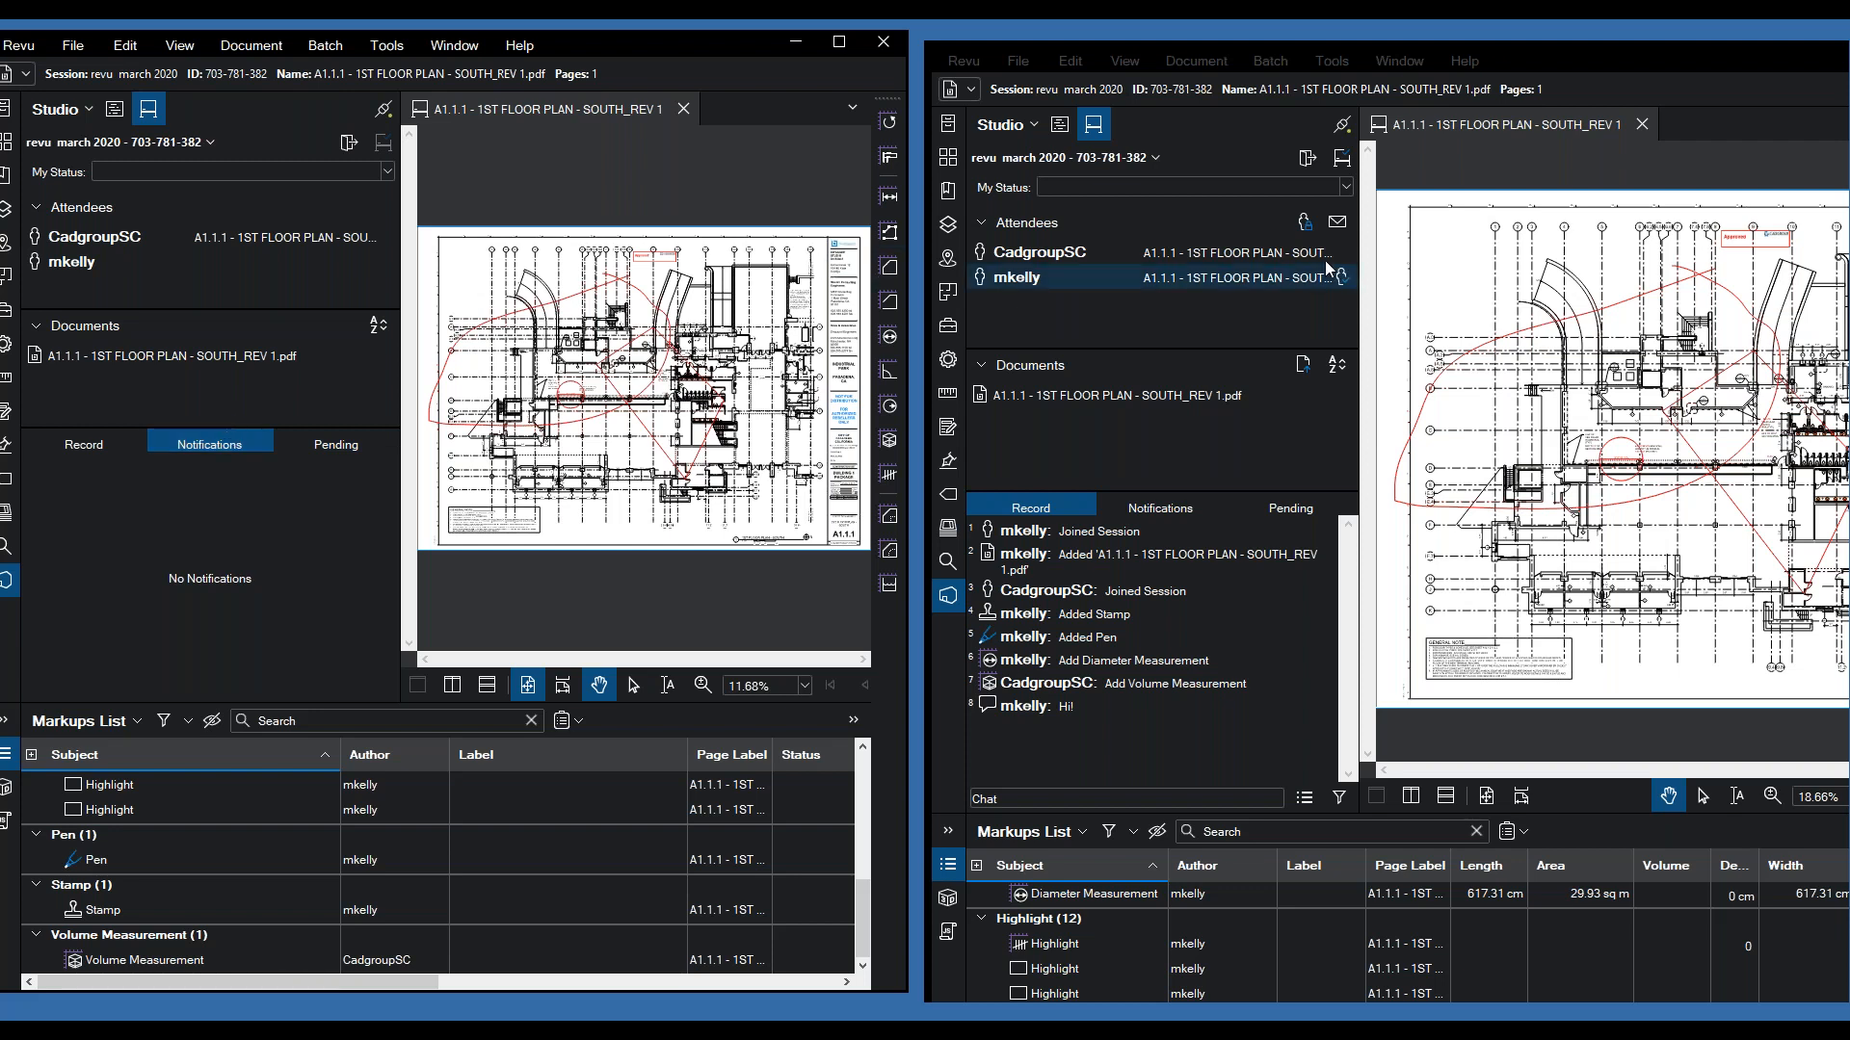
- Leave the session from the second window and return to the host window
click(350, 147)
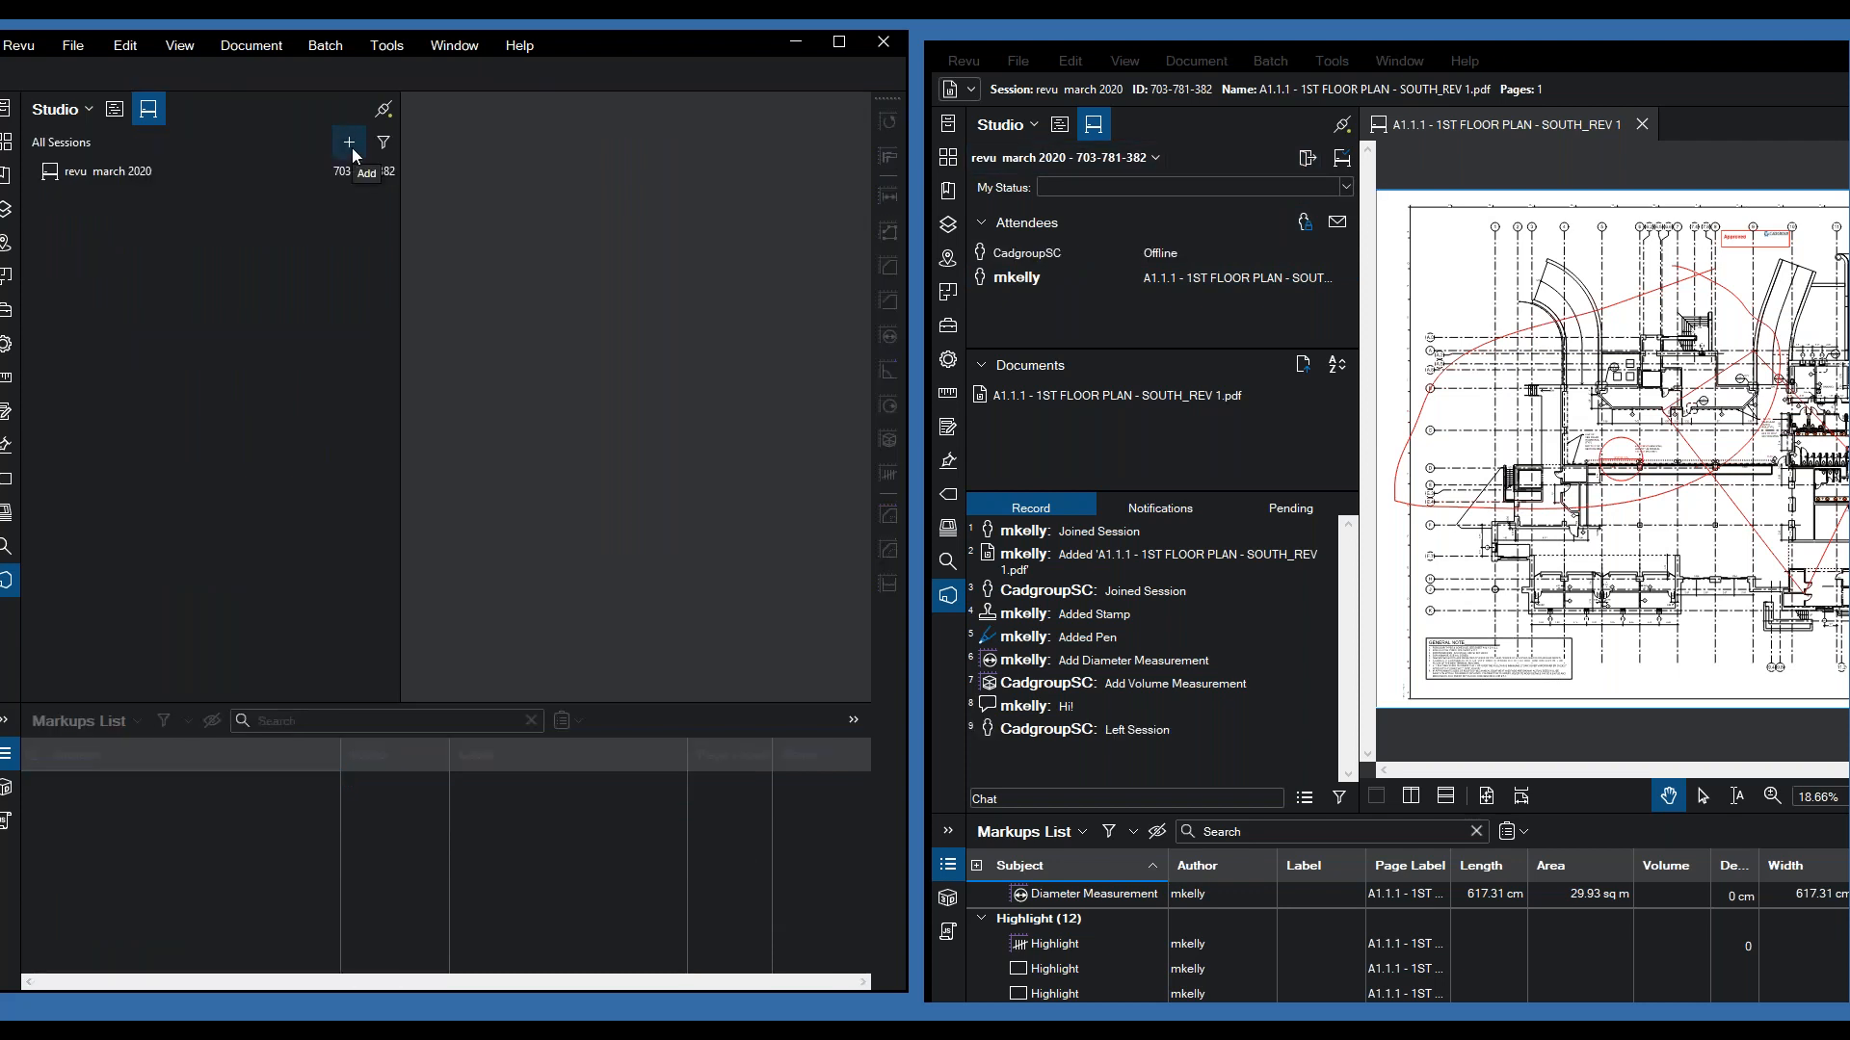
click(1251, 160)
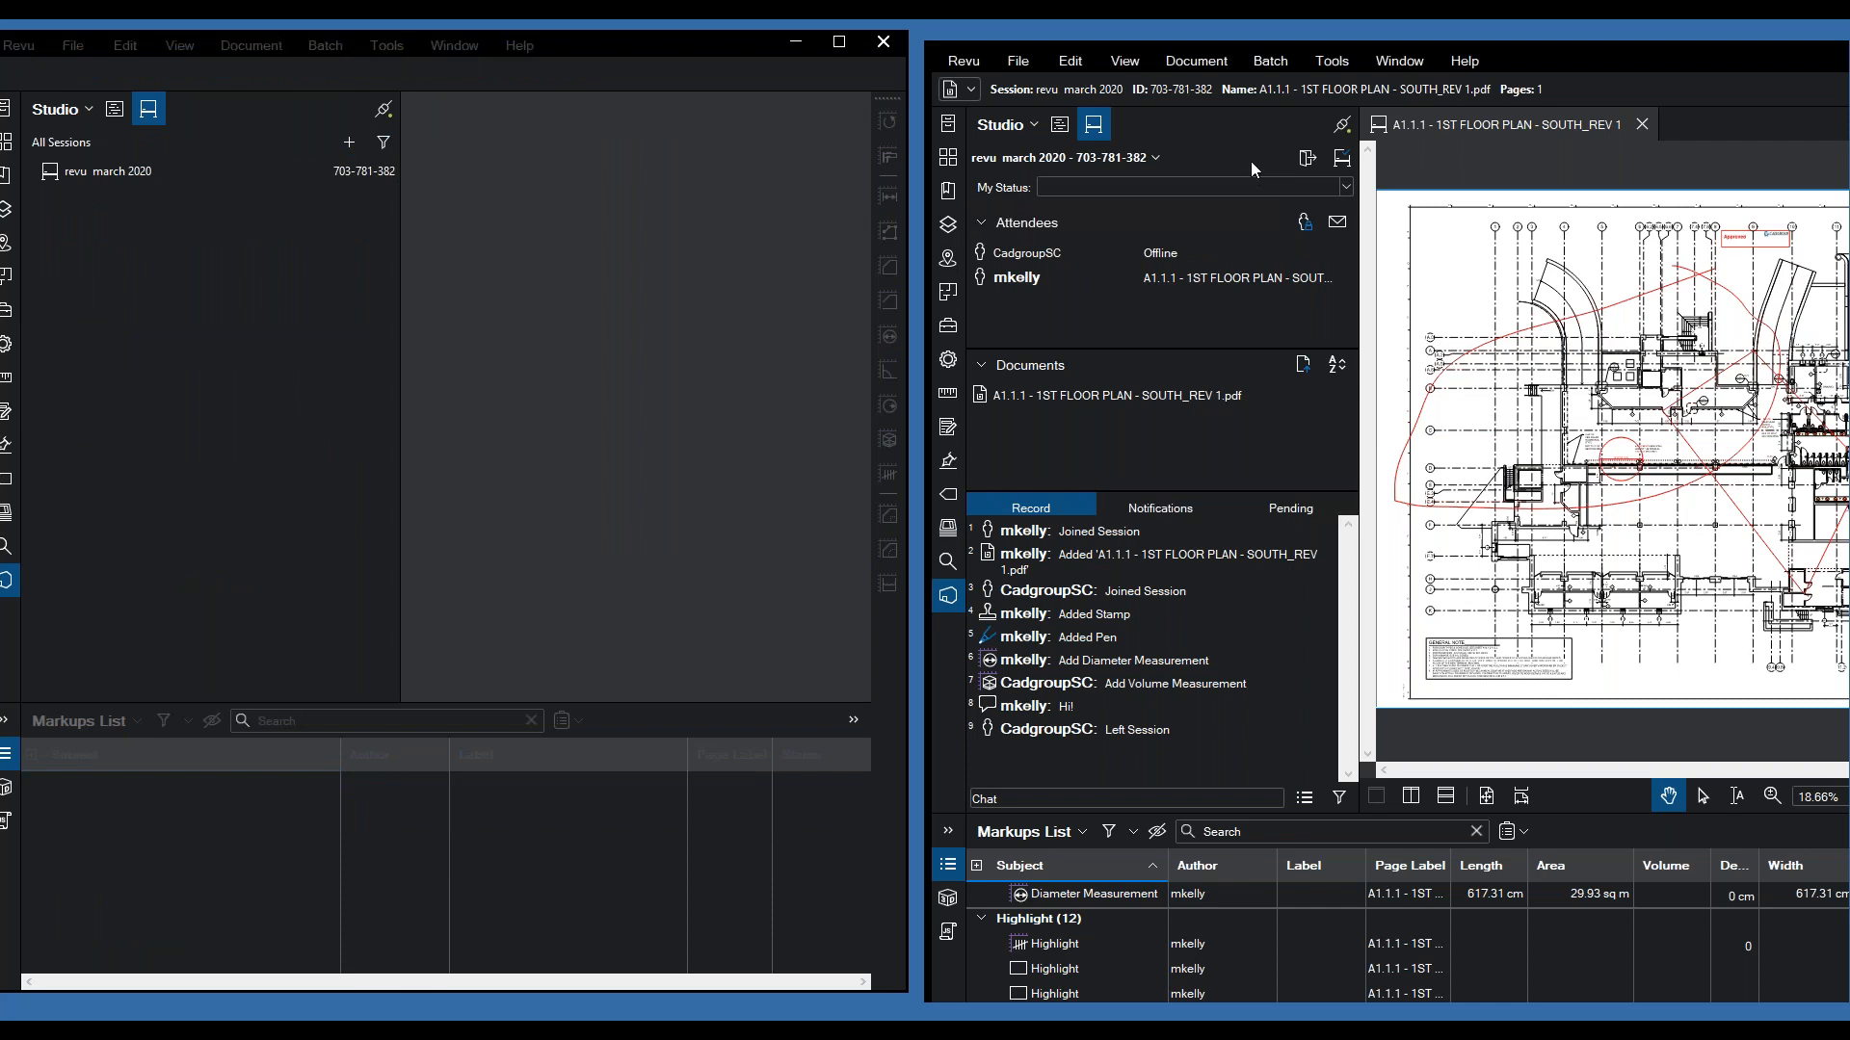
- End the revu march 2020 session with Do not save files and Generate Report on default settings
click(1341, 165)
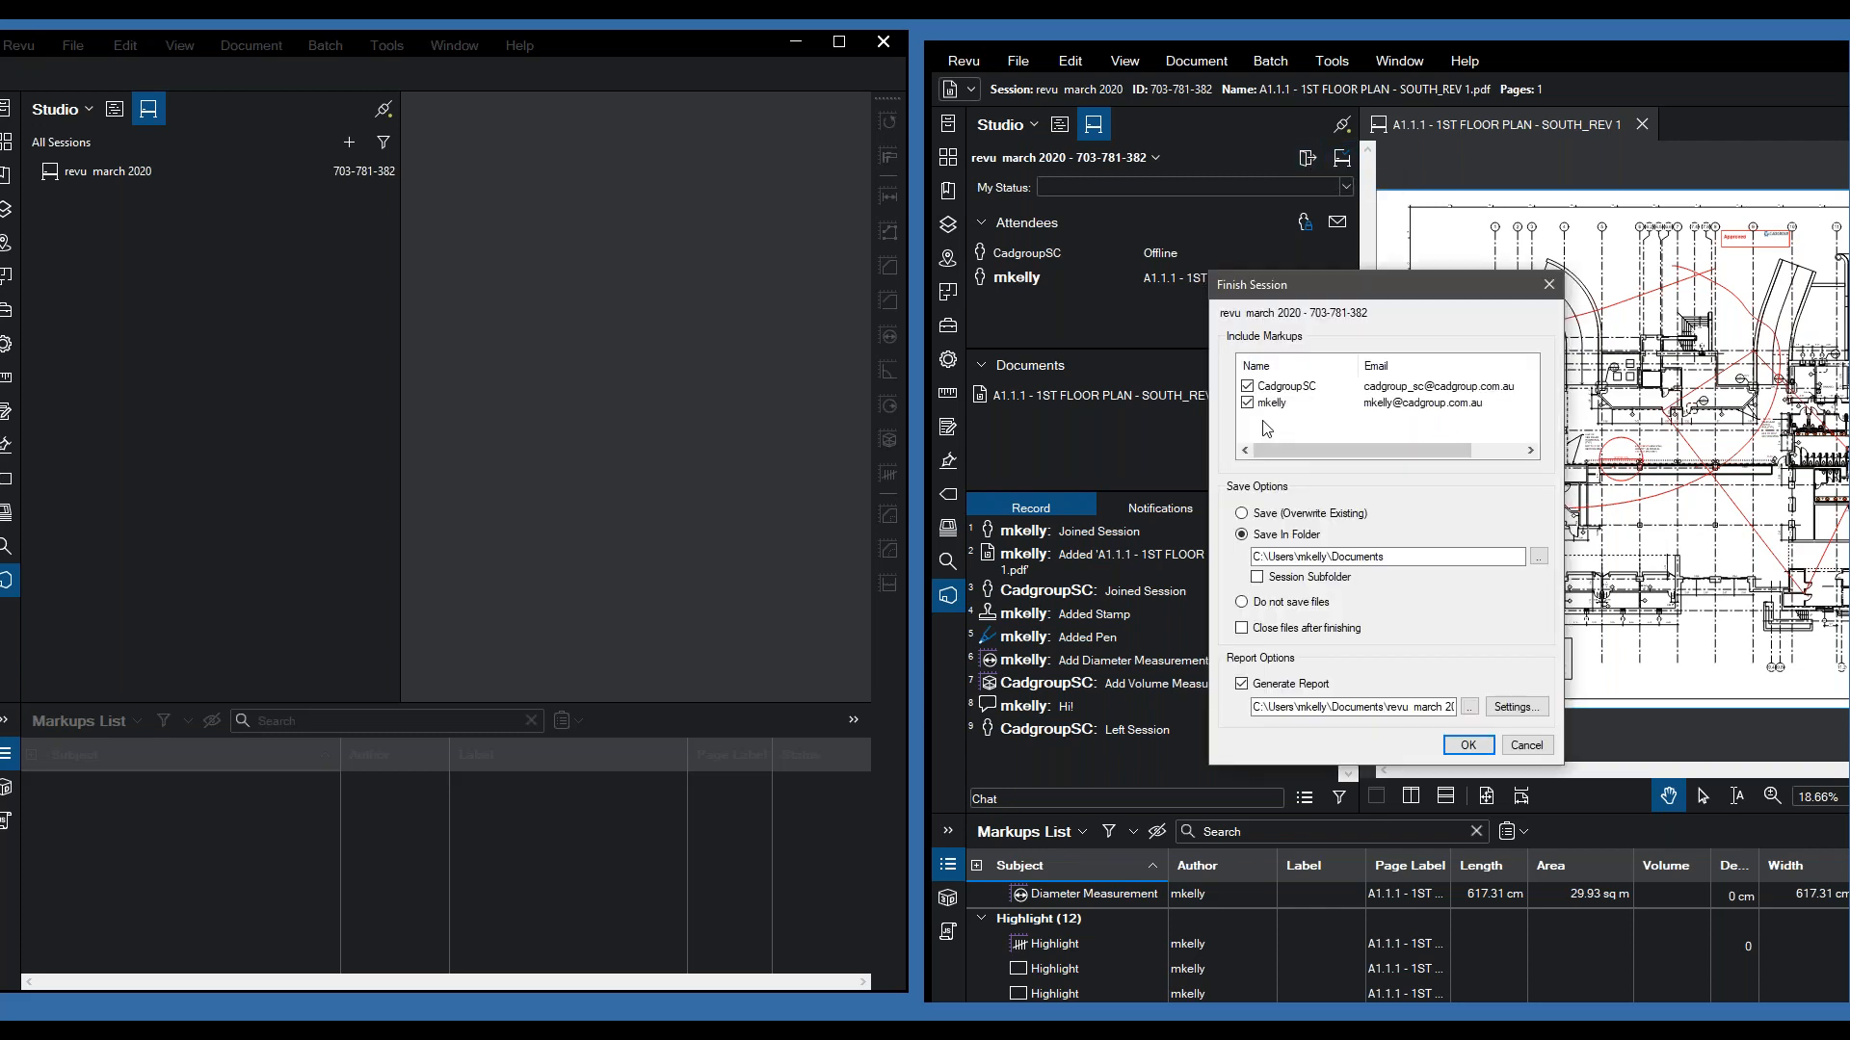
drag(1300, 285, 1100, 216)
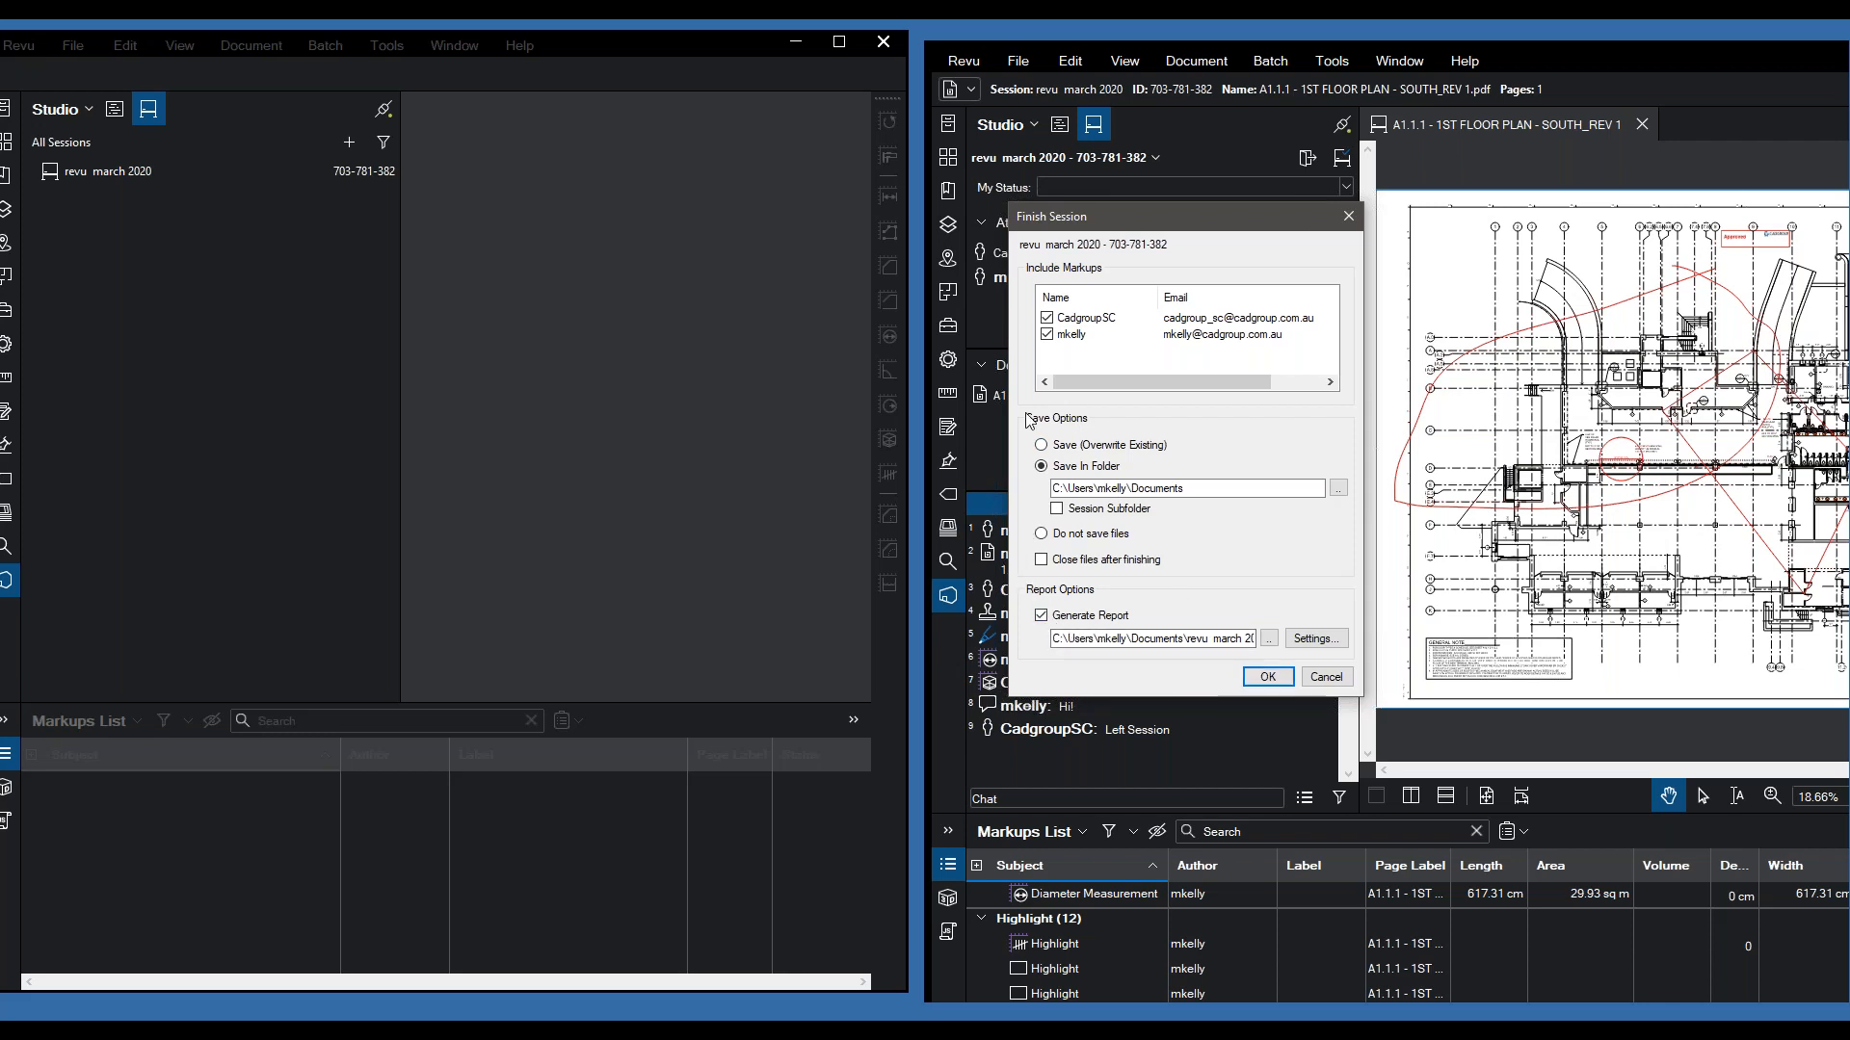
click(1041, 533)
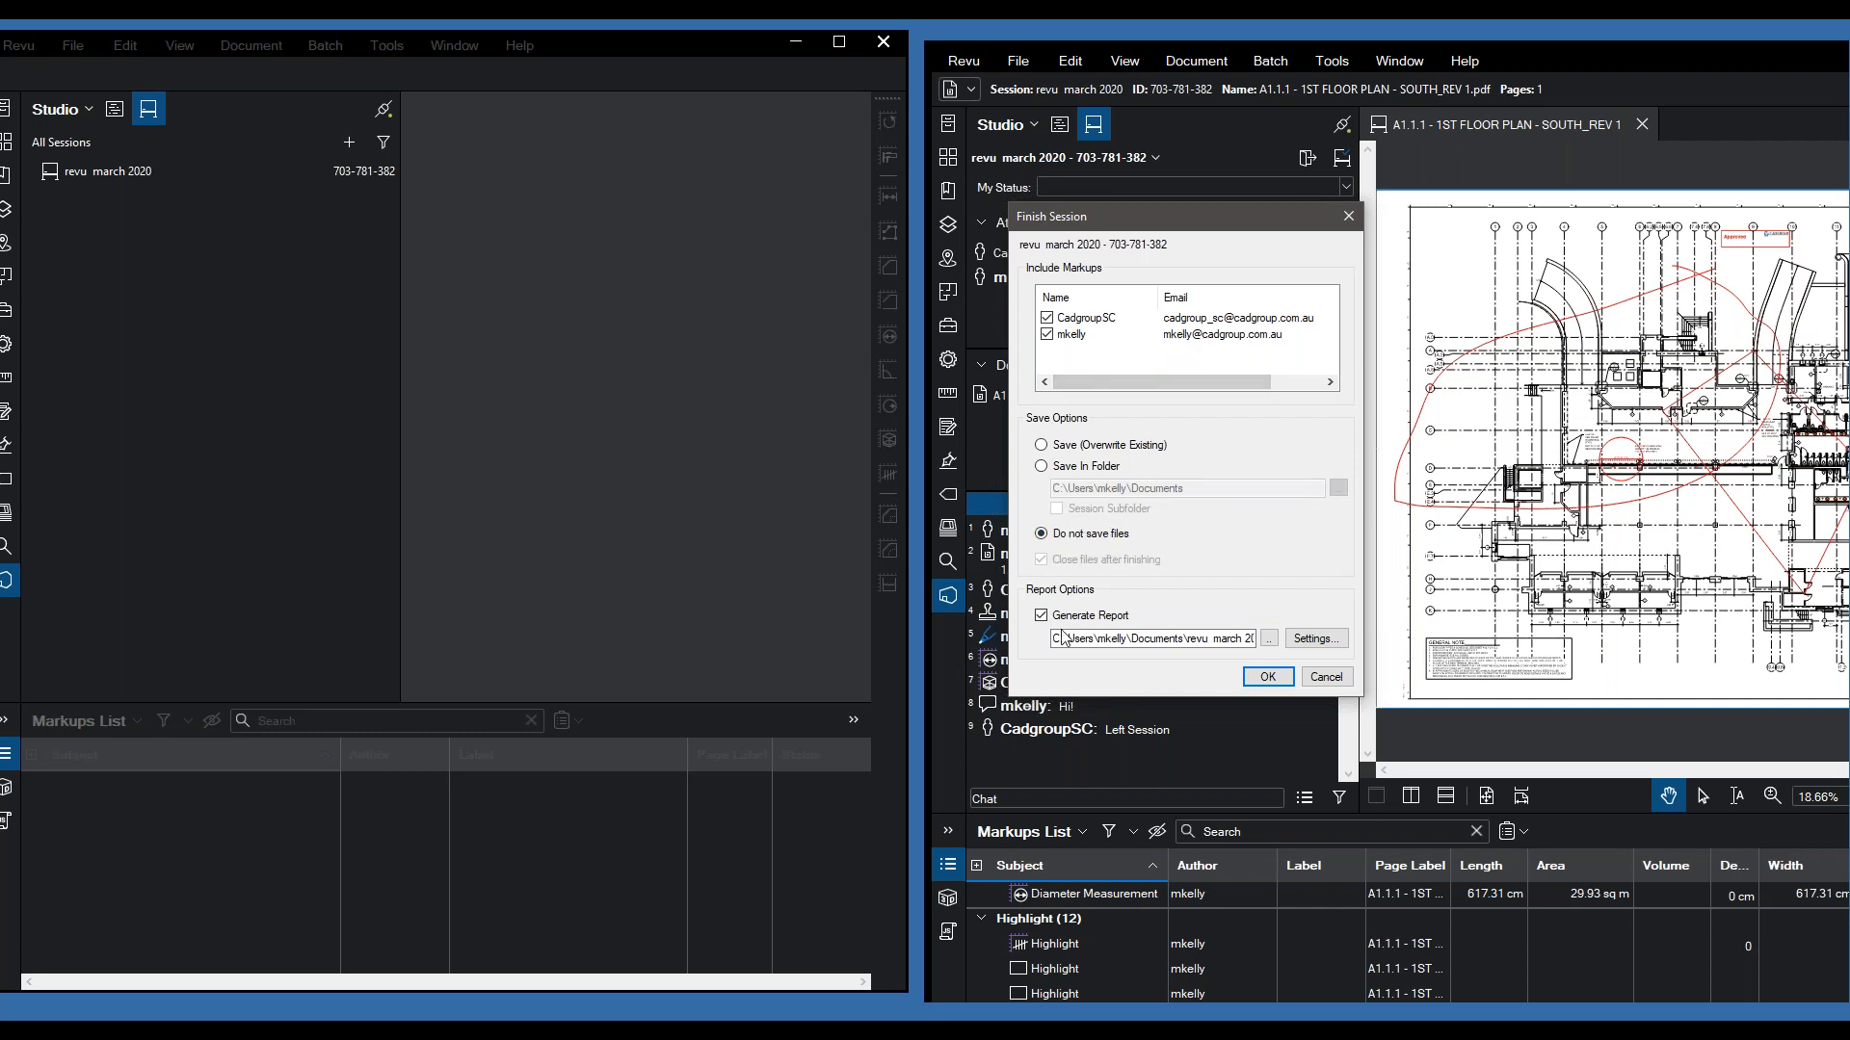
click(1316, 638)
click(1337, 656)
click(1265, 675)
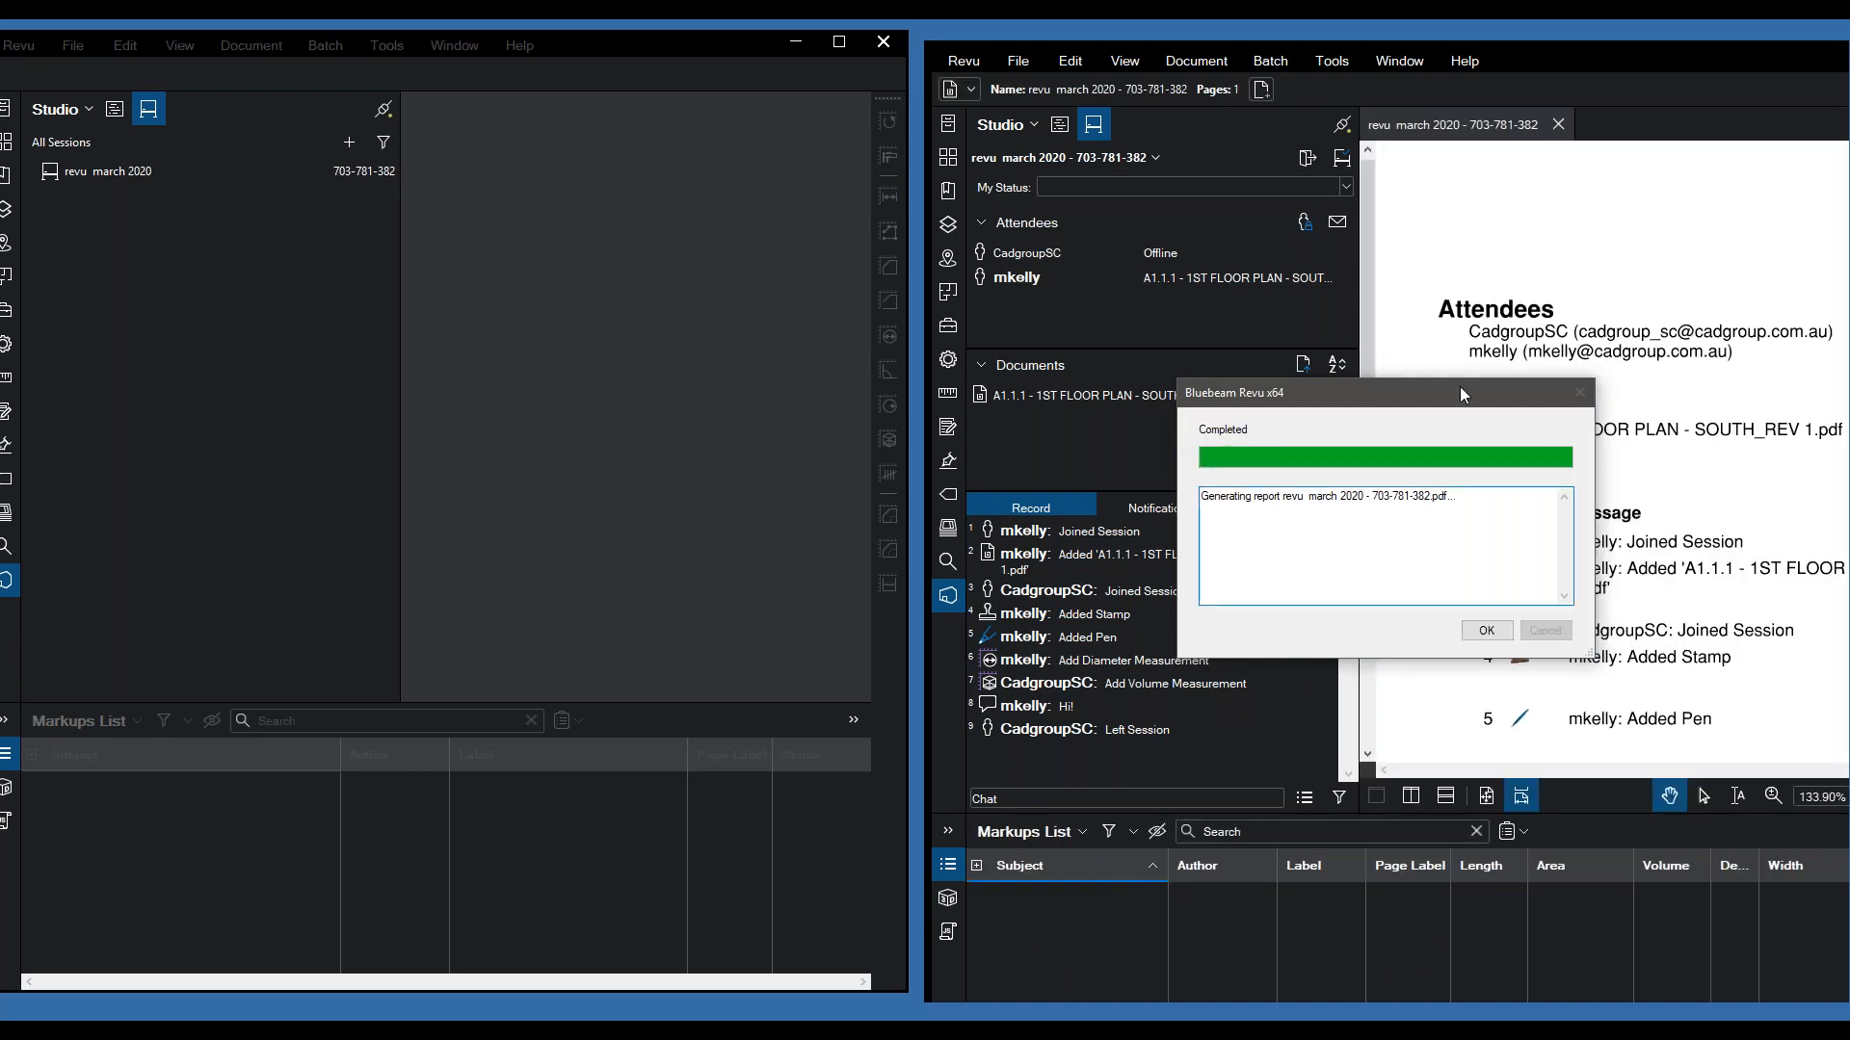
- Dismiss the Completed notice, close the second Revu window, and scroll the report to its nine Record entries
click(1485, 630)
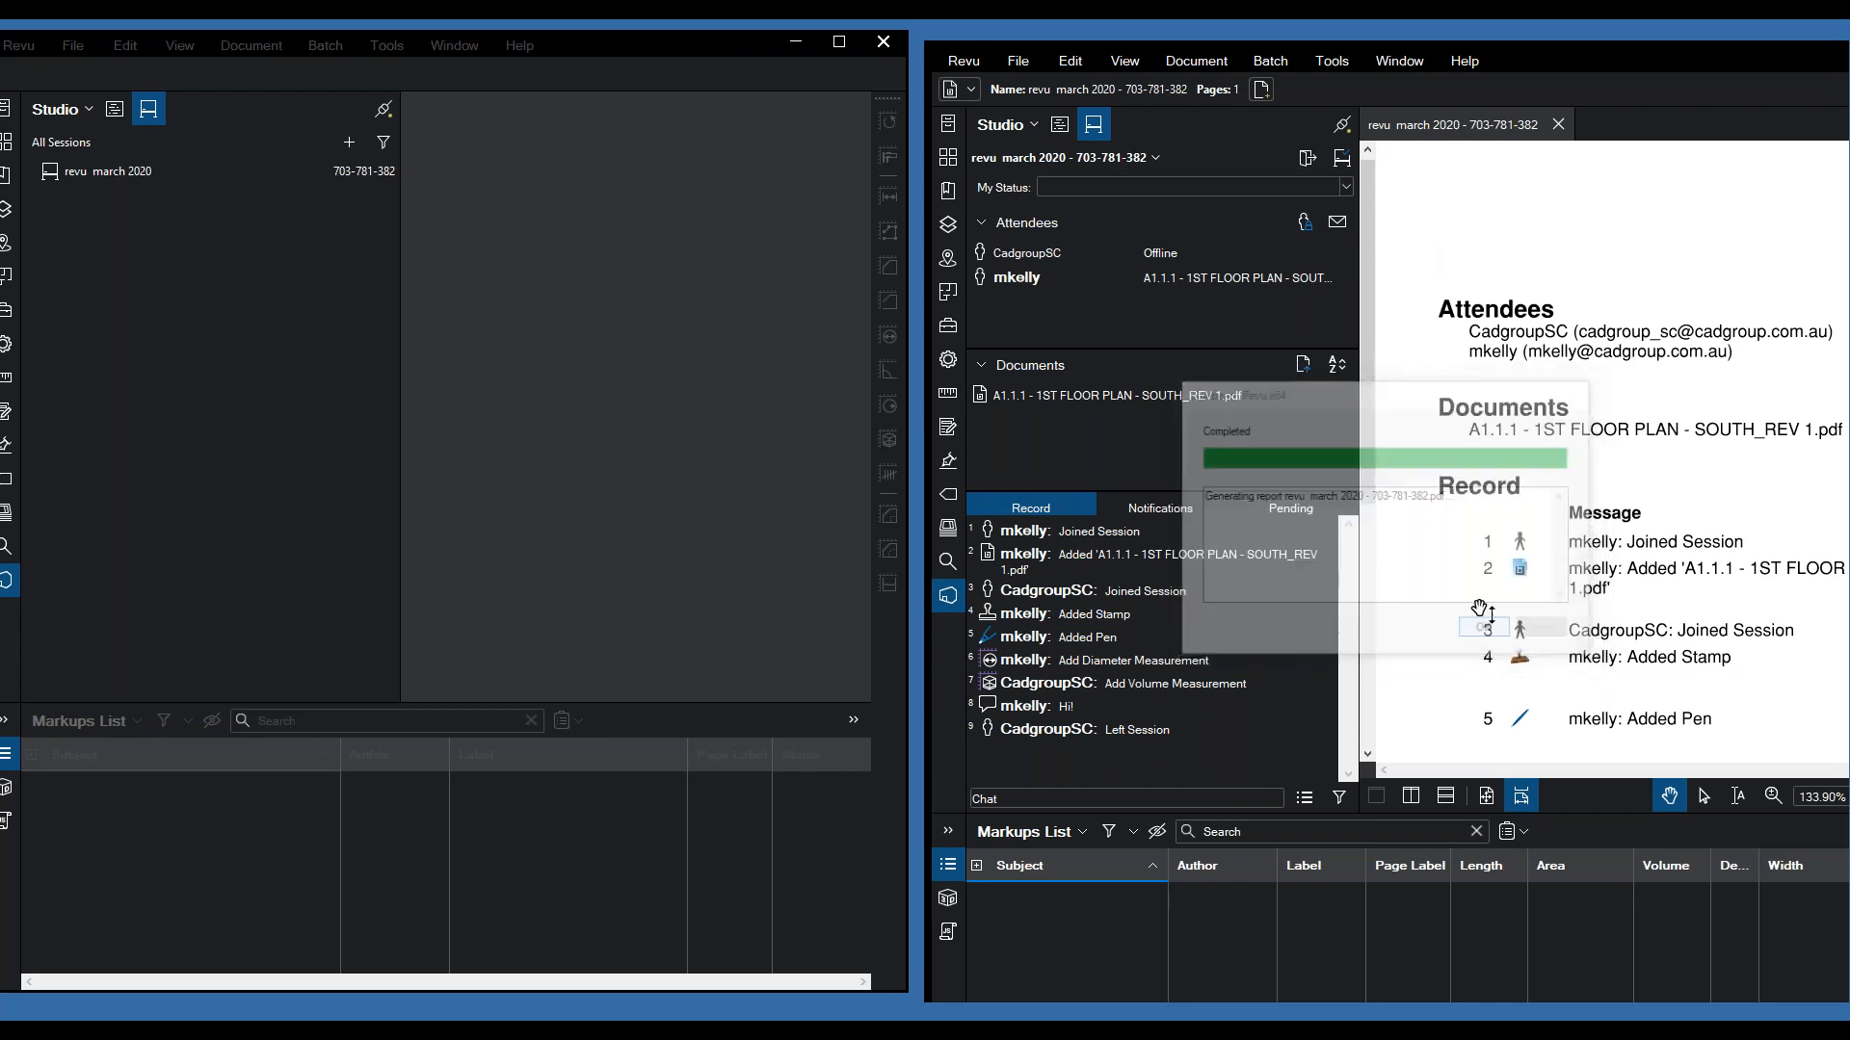
click(905, 46)
drag(1553, 62, 805, 44)
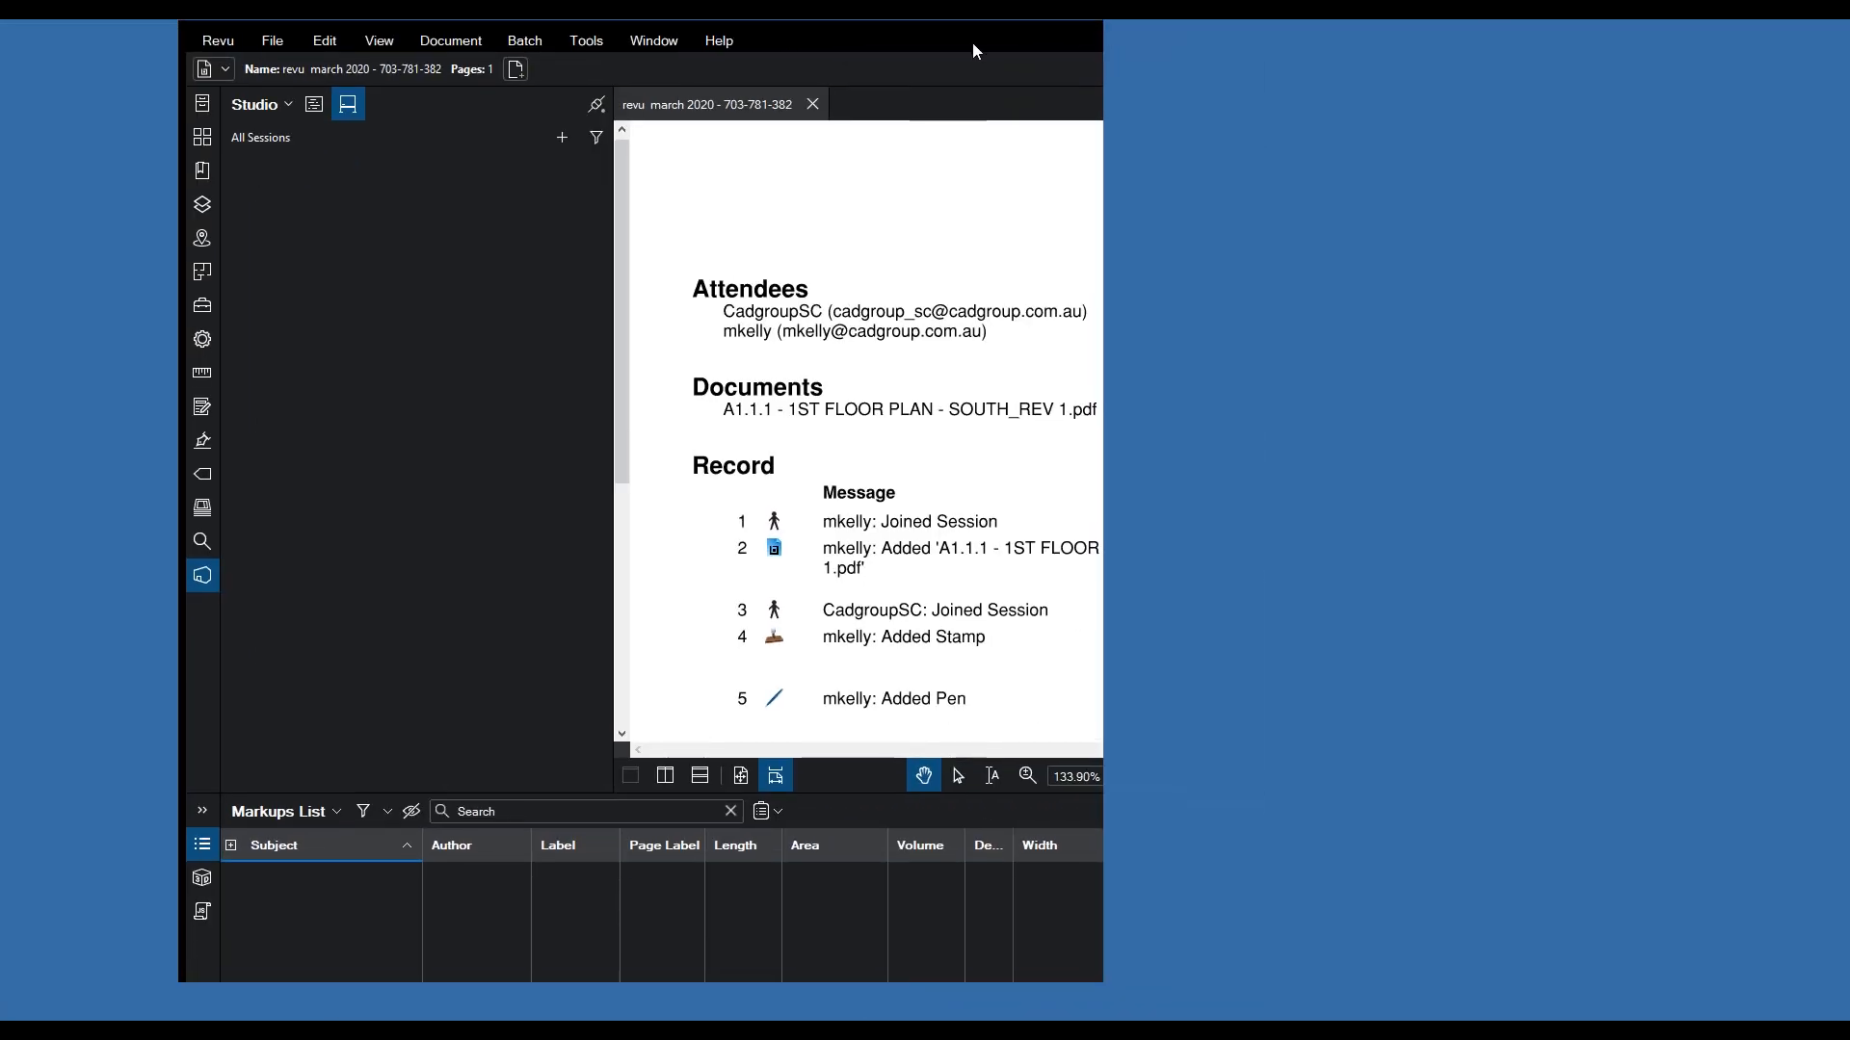
scroll(976, 156, down, 3)
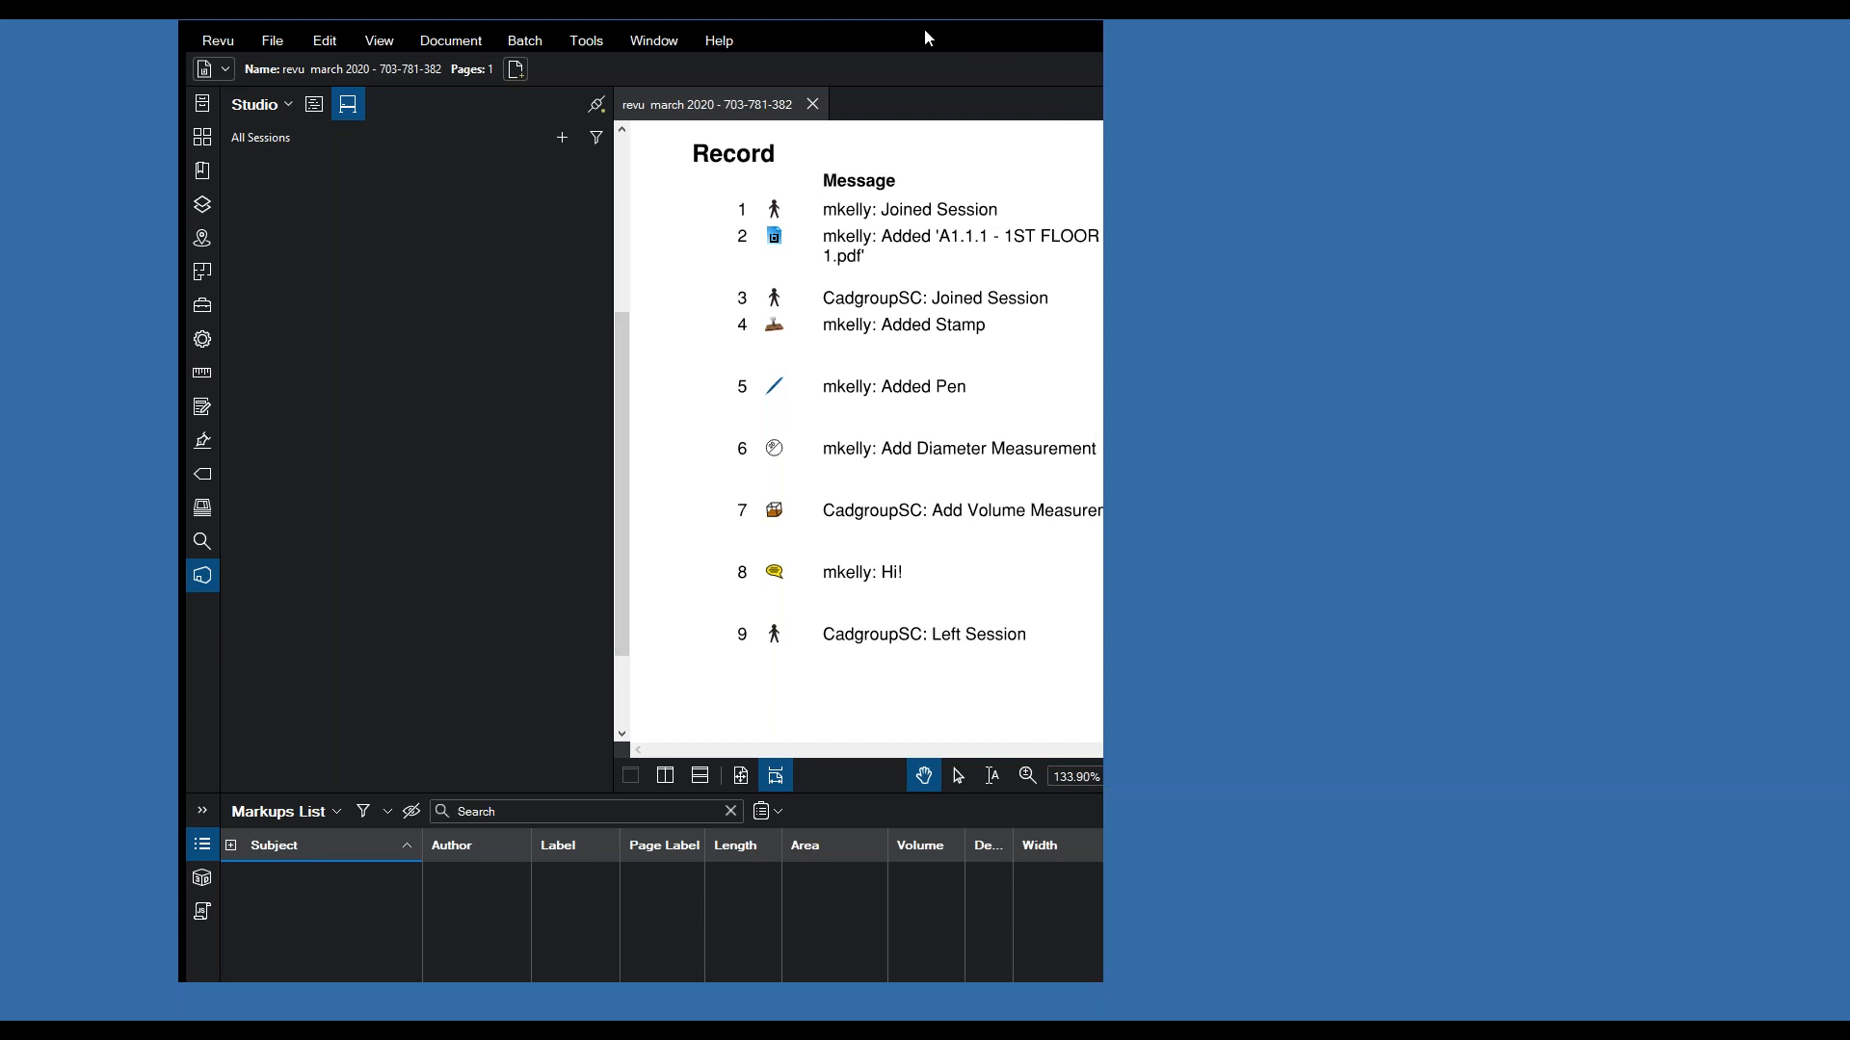
drag(924, 24, 1102, 79)
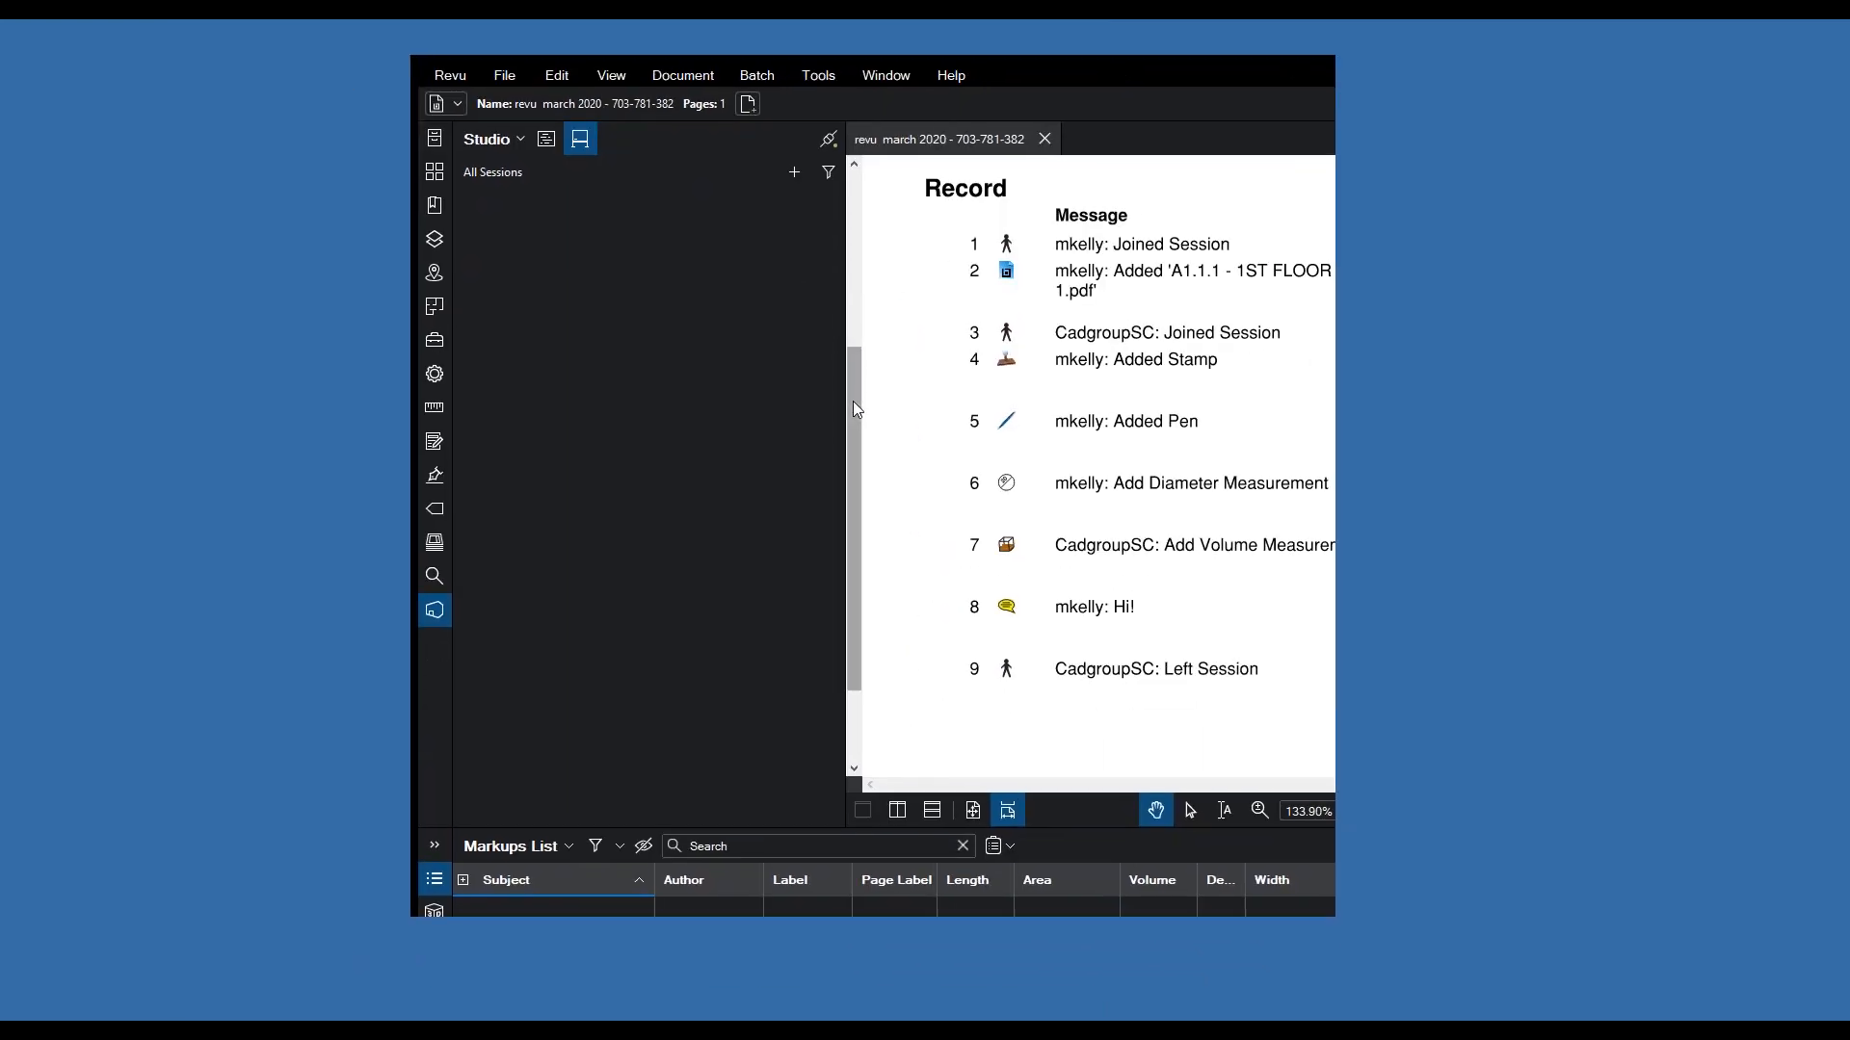